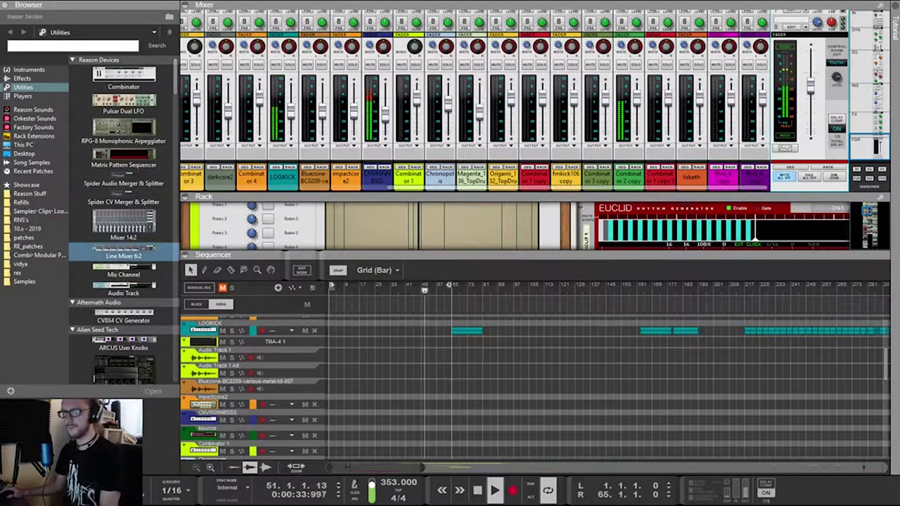
Enlarge the rack area by shrinking the sequencer, and detach the mixer from the main window
{"action": "left_click_drag", "start_coordinate": [534, 252], "coordinate": [535, 378]}
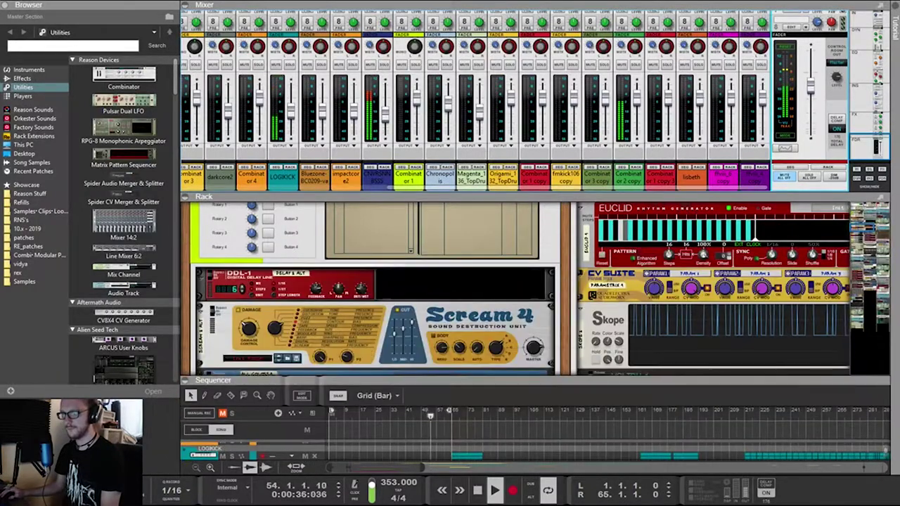
{"action": "scroll", "coordinate": [534, 288], "scroll_direction": "up", "scroll_amount": 1}
{"action": "scroll", "coordinate": [534, 288], "scroll_direction": "down", "scroll_amount": 2}
{"action": "scroll", "coordinate": [520, 288], "scroll_direction": "up", "scroll_amount": 1}
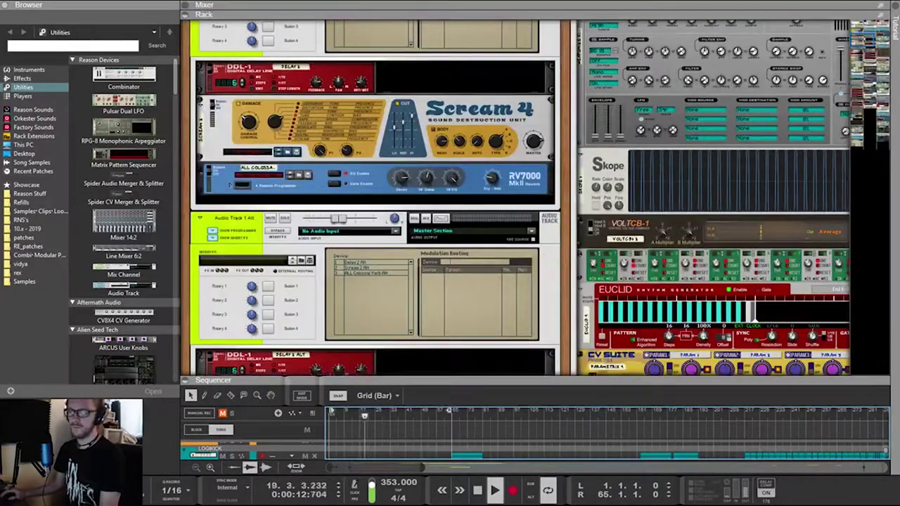
{"action": "left_click_drag", "start_coordinate": [534, 13], "coordinate": [534, 206]}
{"action": "left_click", "coordinate": [879, 5]}
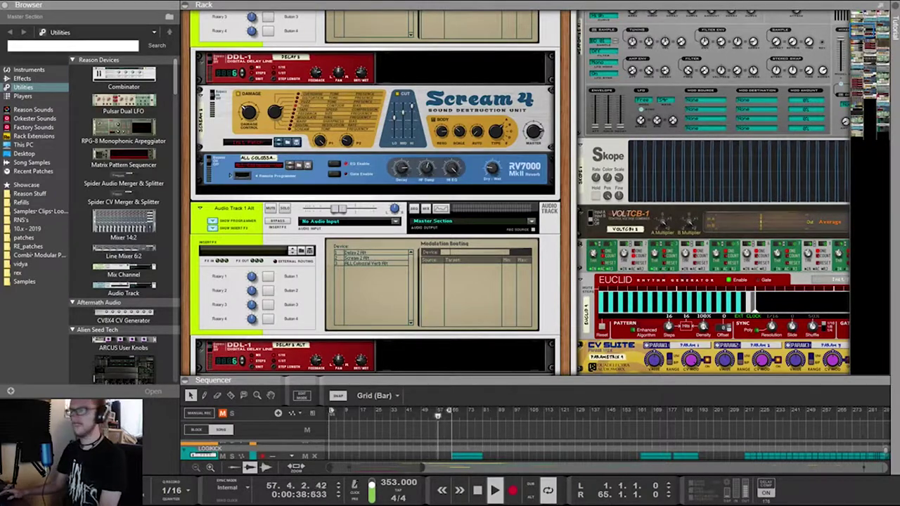
Enlarge the sequencer below a reduced rack and restart playback from the beginning of the song
{"action": "left_click_drag", "start_coordinate": [450, 376], "coordinate": [450, 59]}
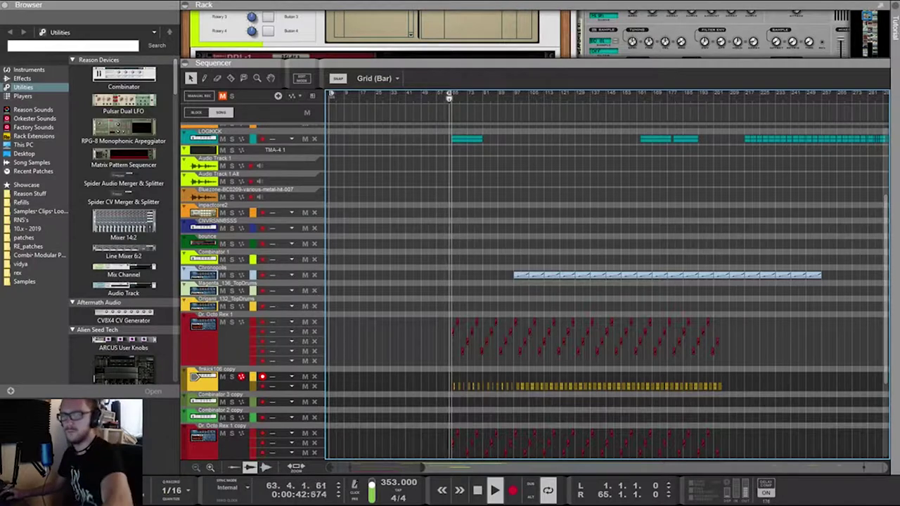
{"action": "key", "text": "Home"}
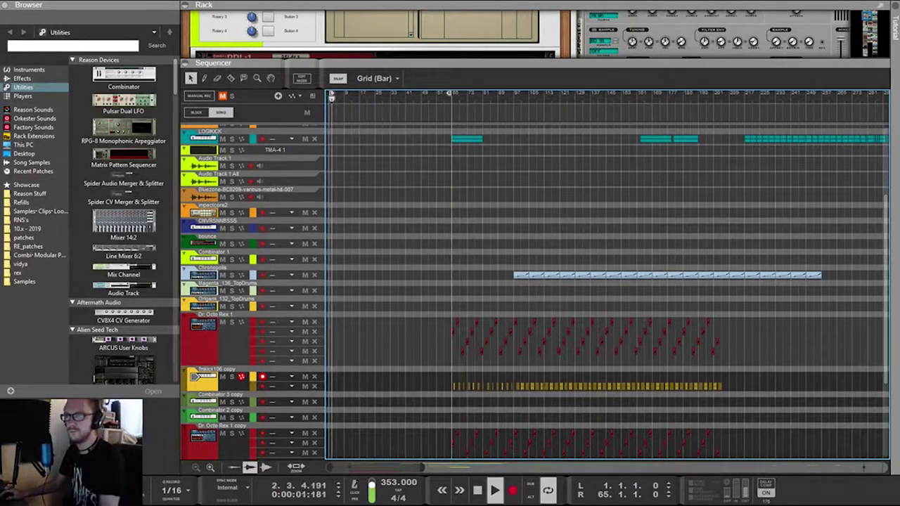
{"action": "key", "text": "F7"}
{"action": "left_click_drag", "start_coordinate": [450, 154], "coordinate": [450, 181]}
{"action": "scroll", "coordinate": [537, 341], "scroll_direction": "up", "scroll_amount": 2}
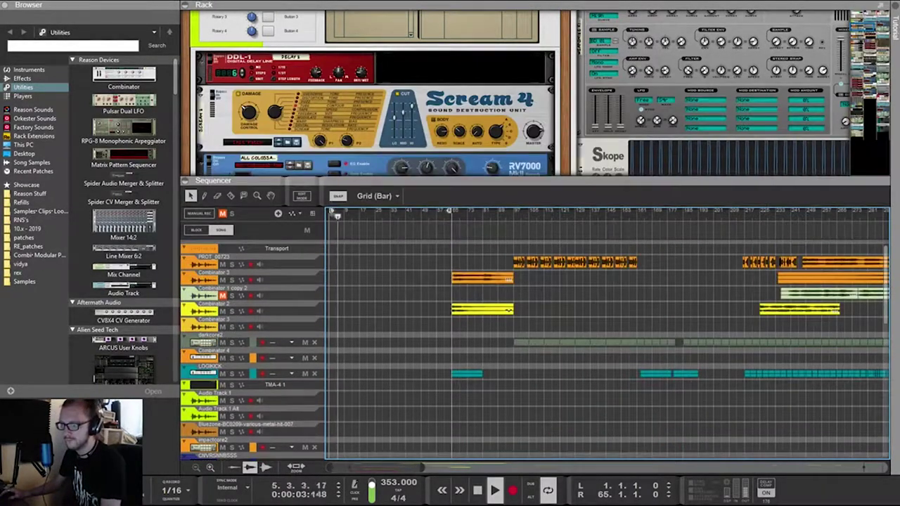
Select the darkcore2 track's clips between bars 33 and 65
{"action": "scroll", "coordinate": [537, 341], "scroll_direction": "down", "scroll_amount": 1}
{"action": "scroll", "coordinate": [537, 341], "scroll_direction": "up", "scroll_amount": 1}
{"action": "left_click_drag", "start_coordinate": [483, 338], "coordinate": [357, 343]}
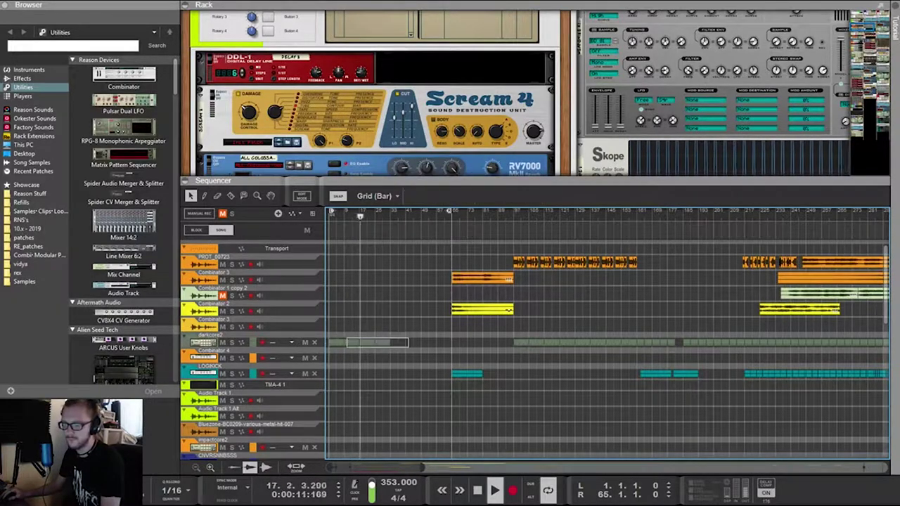
{"action": "left_click_drag", "start_coordinate": [357, 342], "coordinate": [419, 342]}
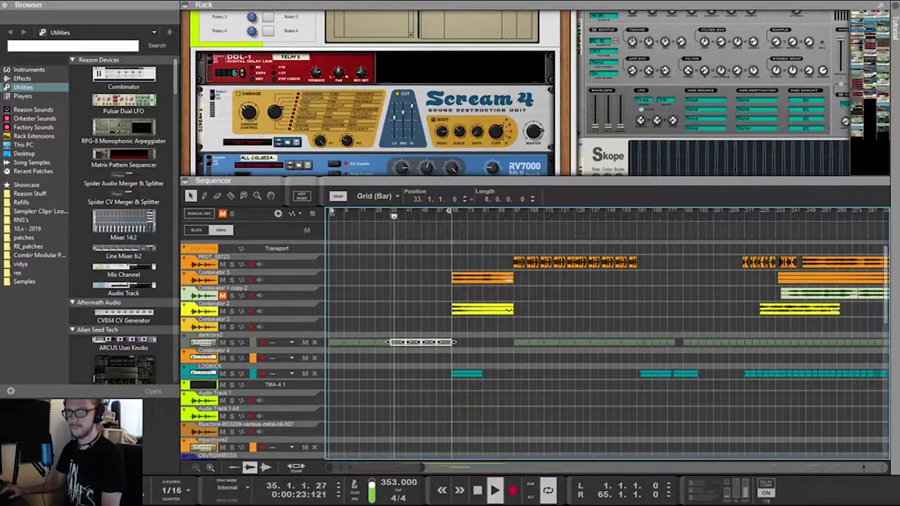
Adjust the input gain of the MClass Maximizer in the Master Section's insert effects
{"action": "scroll", "coordinate": [374, 93], "scroll_direction": "up", "scroll_amount": 5}
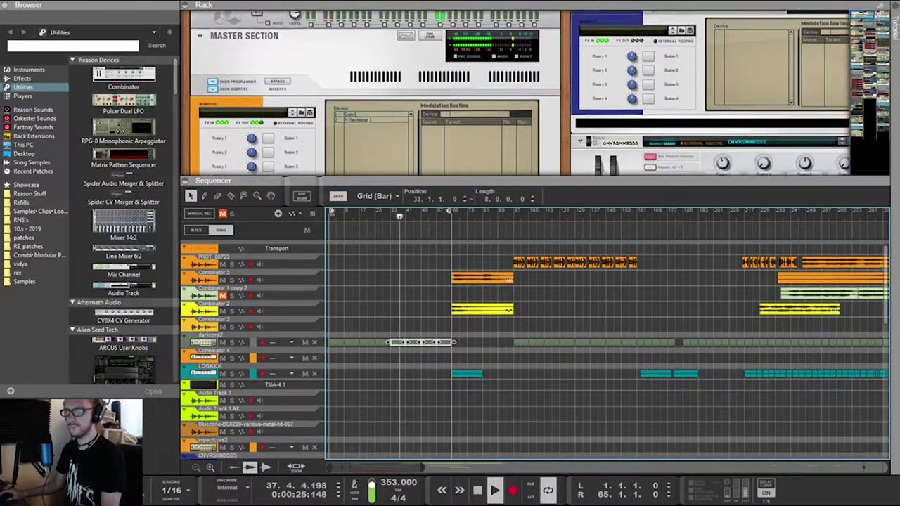
{"action": "scroll", "coordinate": [374, 92], "scroll_direction": "down", "scroll_amount": 2}
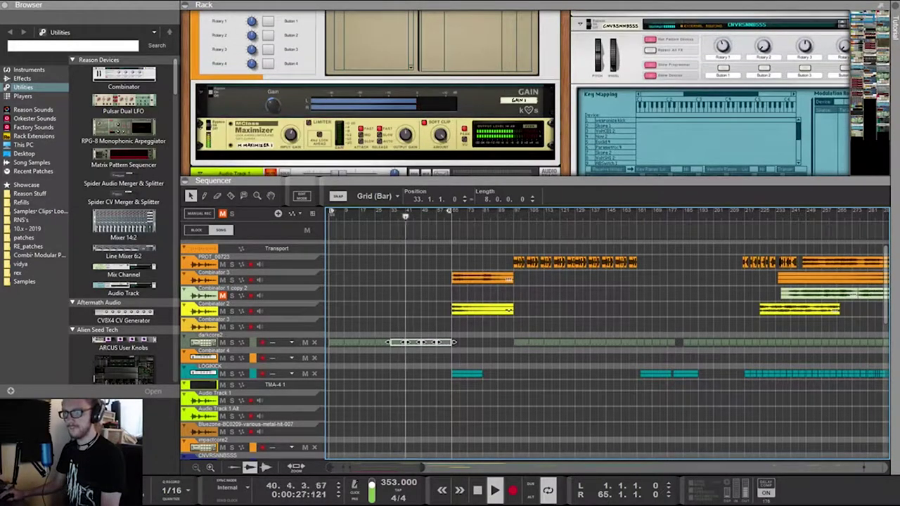
{"action": "left_click_drag", "start_coordinate": [290, 134], "coordinate": [291, 130]}
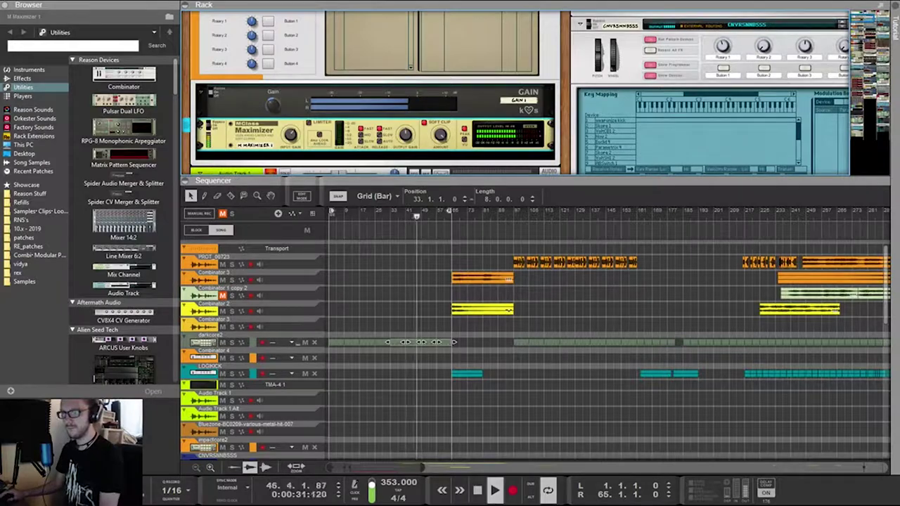
Find the stack of Euclid rhythm generators in the rack and collapse the sequencer so the rack fills the window
{"action": "scroll", "coordinate": [318, 135], "scroll_direction": "down", "scroll_amount": 3}
{"action": "scroll", "coordinate": [319, 135], "scroll_direction": "down", "scroll_amount": 10}
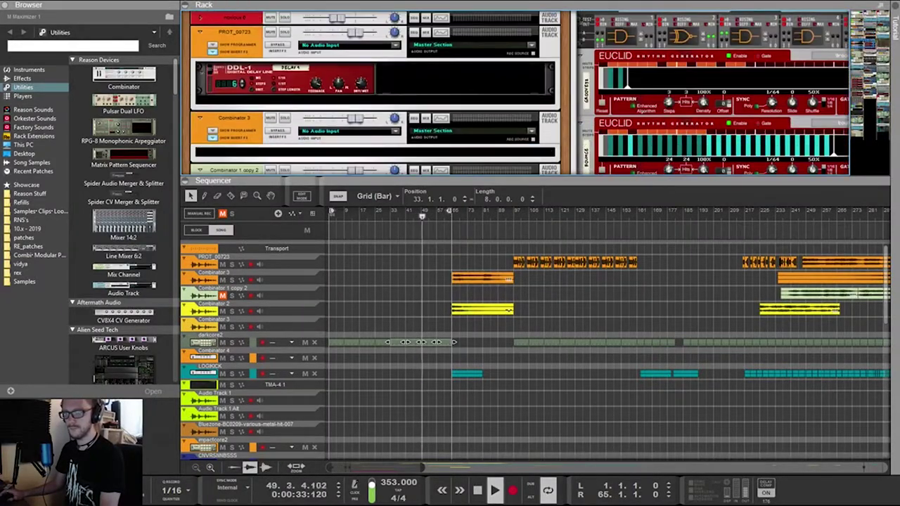
{"action": "scroll", "coordinate": [319, 135], "scroll_direction": "down", "scroll_amount": 2}
{"action": "scroll", "coordinate": [318, 135], "scroll_direction": "up", "scroll_amount": 8}
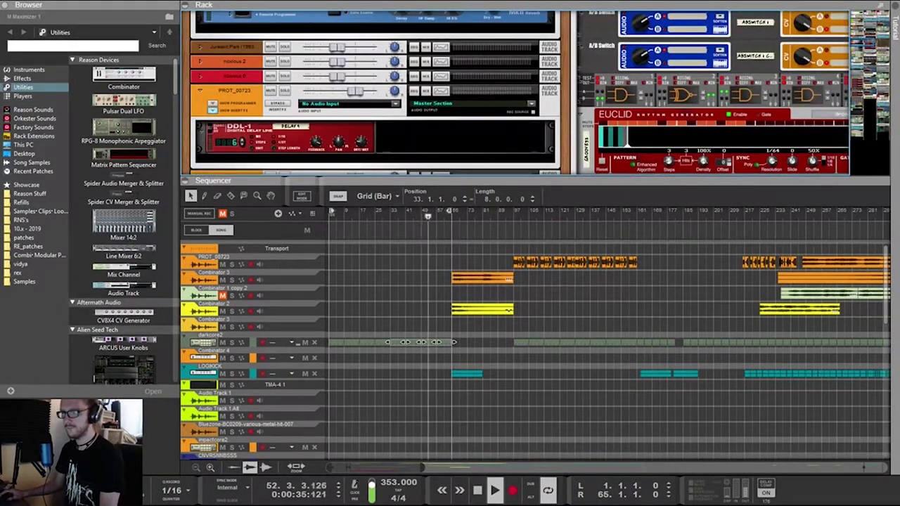
{"action": "scroll", "coordinate": [318, 135], "scroll_direction": "down", "scroll_amount": 2}
{"action": "scroll", "coordinate": [319, 135], "scroll_direction": "down", "scroll_amount": 20}
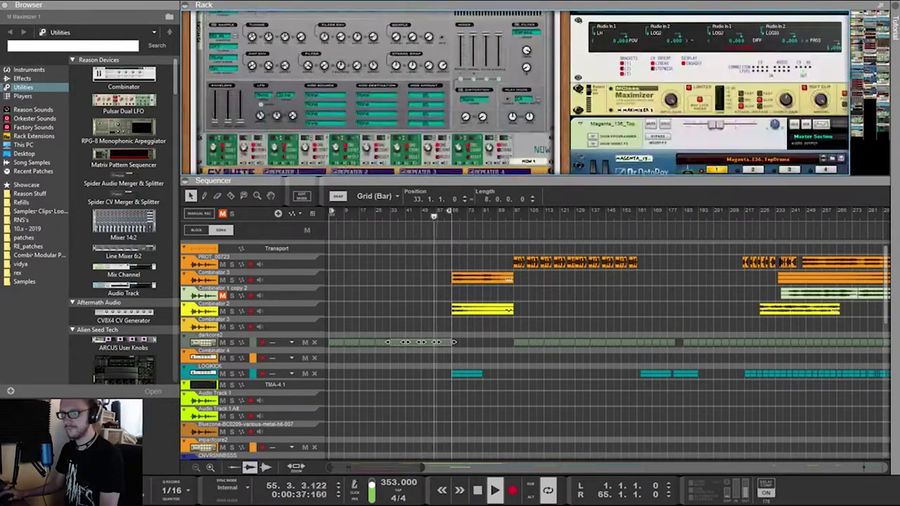
{"action": "scroll", "coordinate": [318, 135], "scroll_direction": "down", "scroll_amount": 1}
{"action": "scroll", "coordinate": [318, 135], "scroll_direction": "up", "scroll_amount": 1}
{"action": "scroll", "coordinate": [319, 135], "scroll_direction": "down", "scroll_amount": 1}
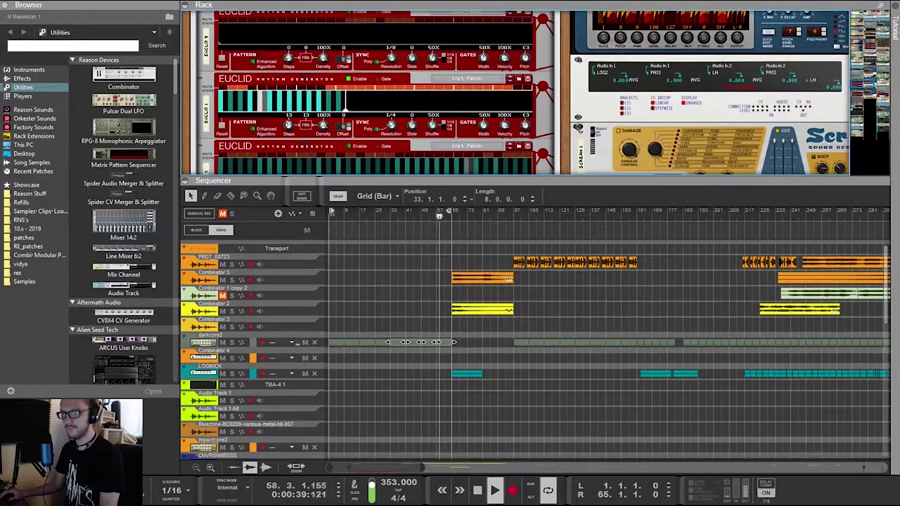
{"action": "left_click_drag", "start_coordinate": [318, 179], "coordinate": [319, 467]}
{"action": "scroll", "coordinate": [318, 351], "scroll_direction": "up", "scroll_amount": 2}
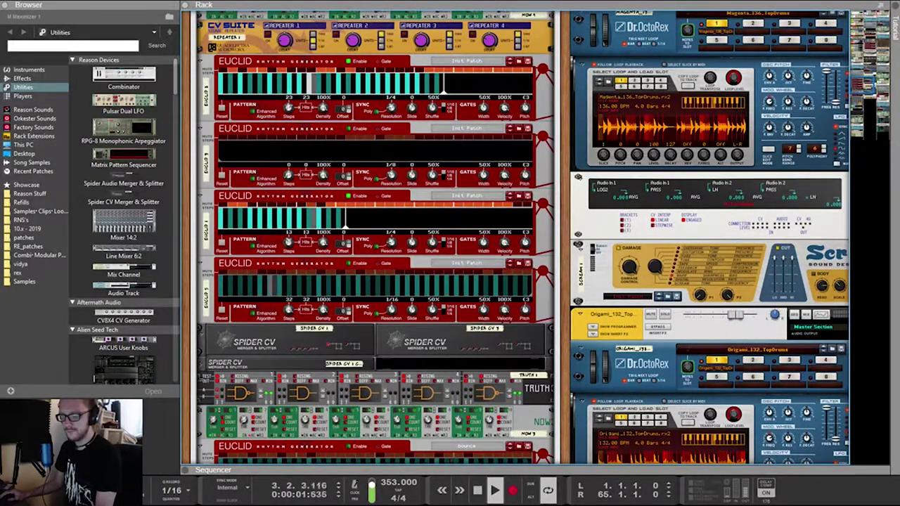
Select the Euclid 5 rhythm generator and raise its sync resolution
{"action": "key", "text": "Tab"}
{"action": "key", "text": "Tab"}
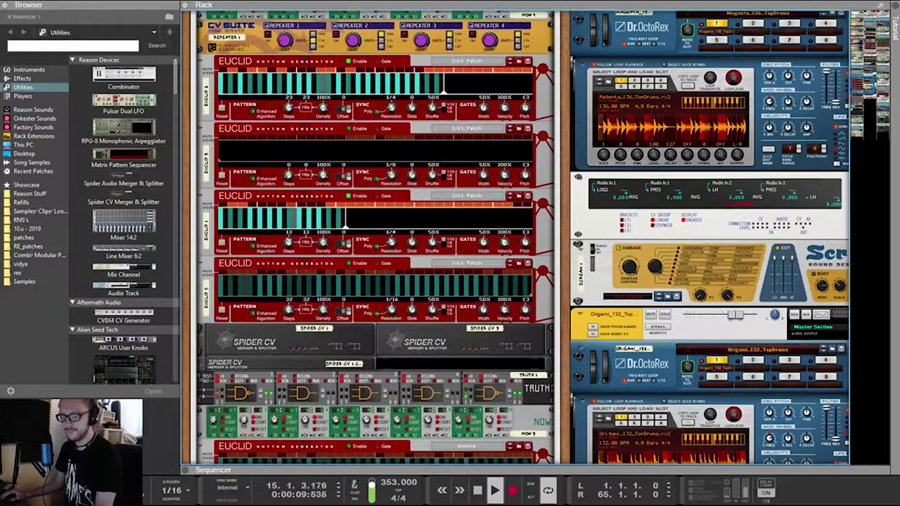
{"action": "left_click", "coordinate": [376, 292]}
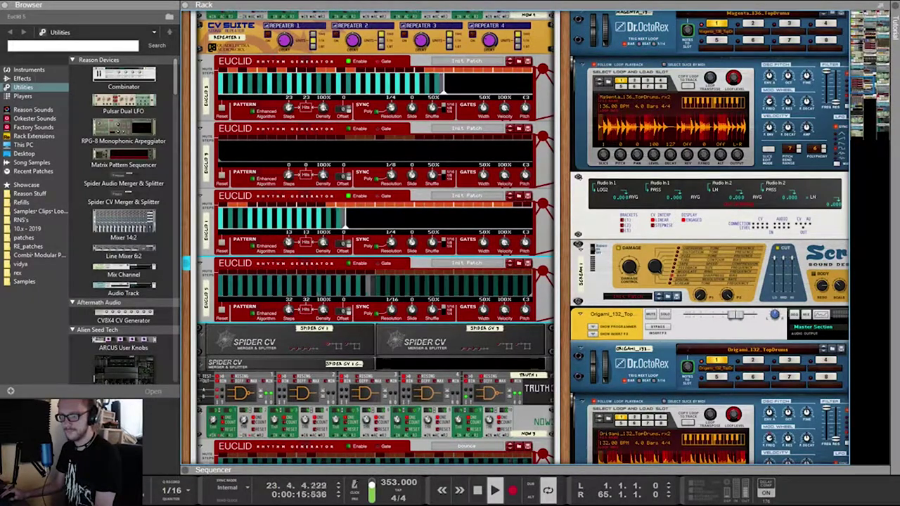
{"action": "left_click_drag", "start_coordinate": [391, 310], "coordinate": [391, 297]}
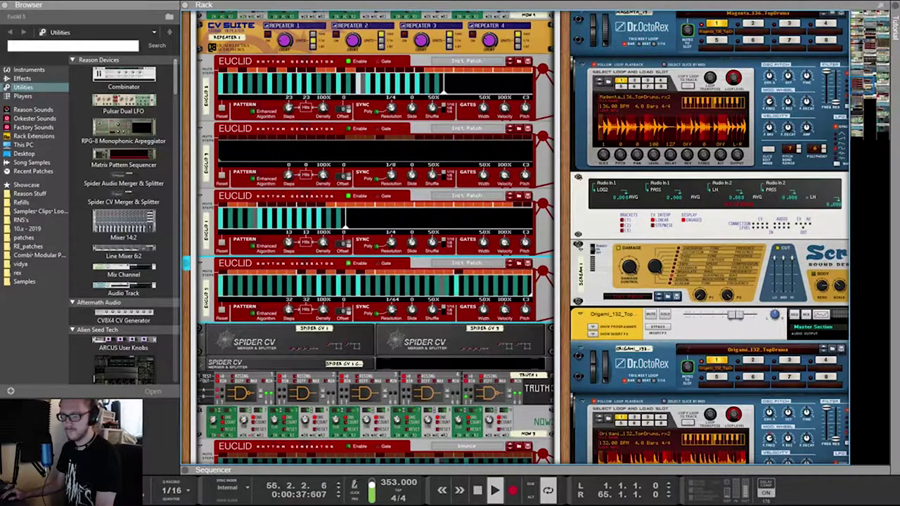
Examine the Dr.OctoRex, CMD Equation and Scream 4 devices in the adjacent rack column and return to the Euclid generators
{"action": "left_click_drag", "start_coordinate": [862, 85], "coordinate": [871, 89]}
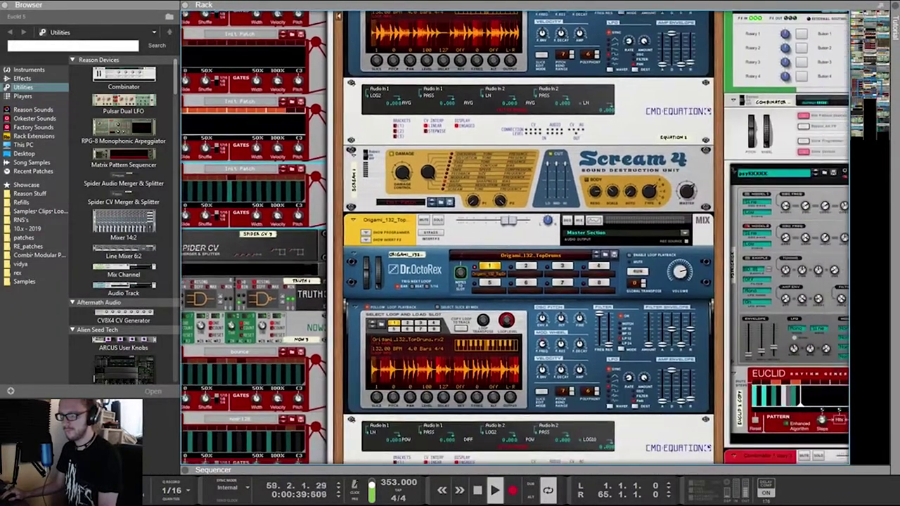
{"action": "scroll", "coordinate": [527, 239], "scroll_direction": "down", "scroll_amount": 5}
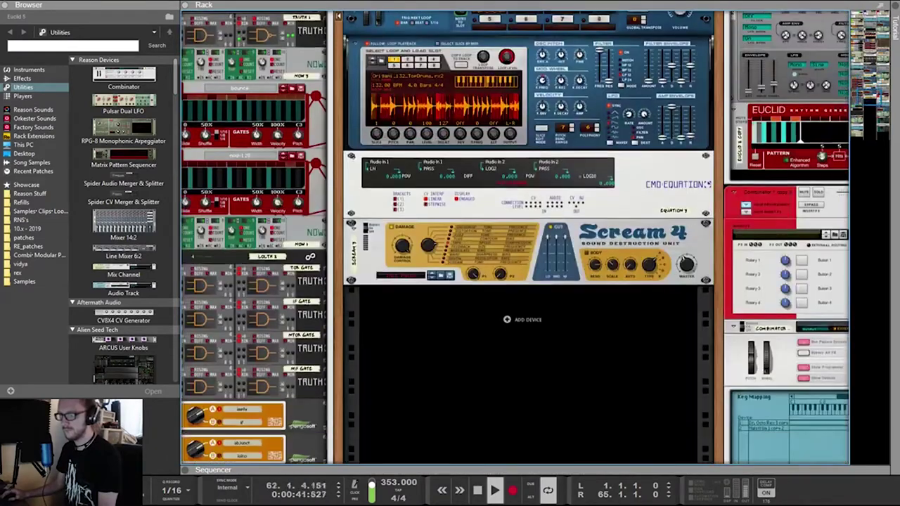
{"action": "left_click_drag", "start_coordinate": [871, 97], "coordinate": [863, 97]}
{"action": "scroll", "coordinate": [373, 239], "scroll_direction": "up", "scroll_amount": 6}
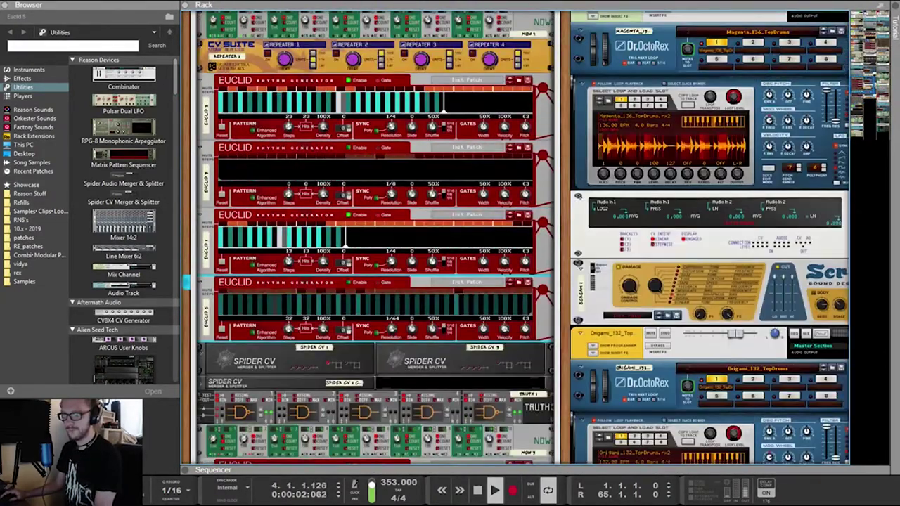
{"action": "scroll", "coordinate": [372, 239], "scroll_direction": "up", "scroll_amount": 3}
Flip the rack to its rear side and select the Punch-BD drum device to inspect its CV and audio cabling
{"action": "key", "text": "Tab"}
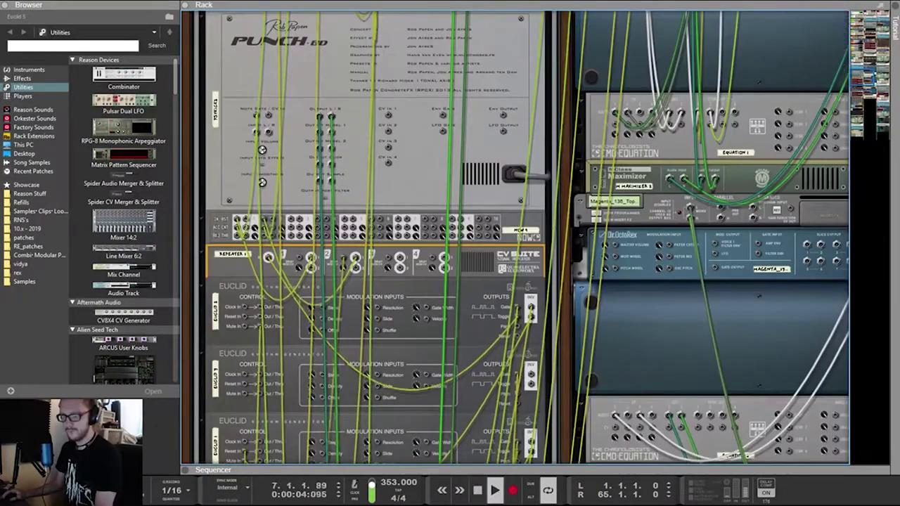
{"action": "scroll", "coordinate": [373, 239], "scroll_direction": "down", "scroll_amount": 1}
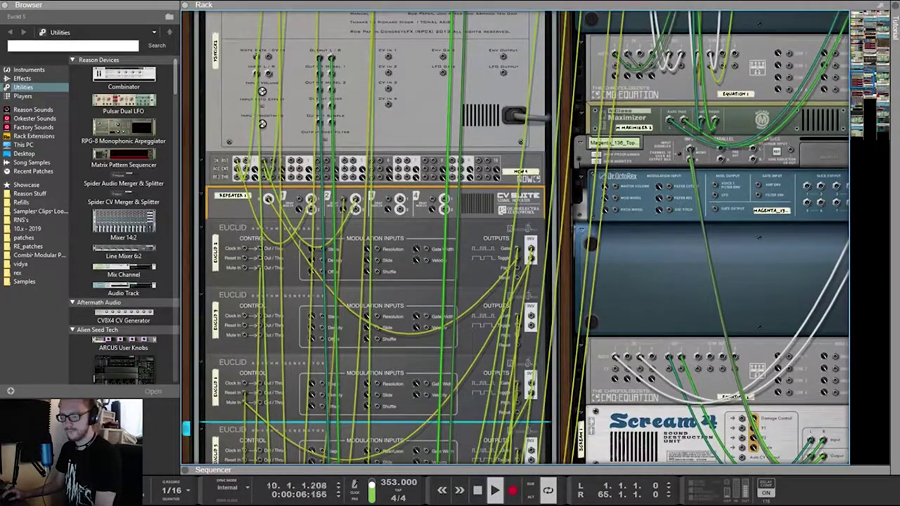
{"action": "scroll", "coordinate": [513, 239], "scroll_direction": "up", "scroll_amount": 3}
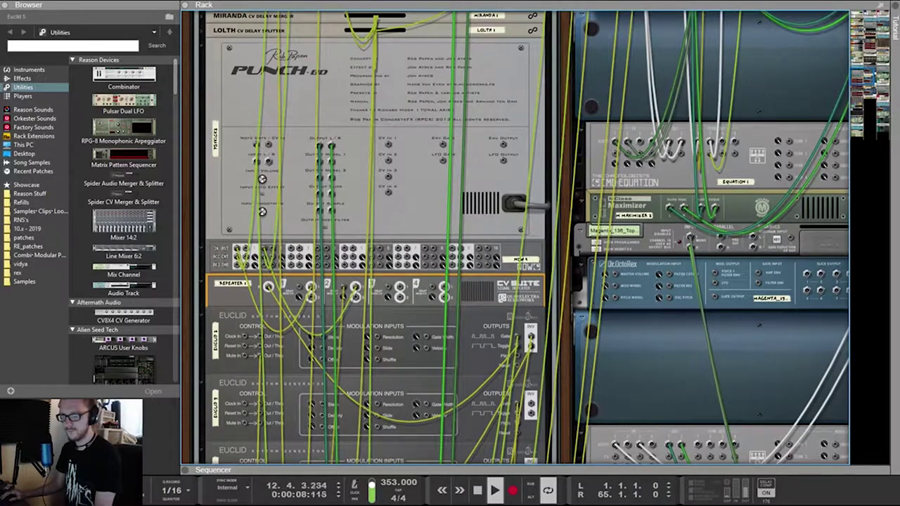
{"action": "left_click", "coordinate": [394, 169]}
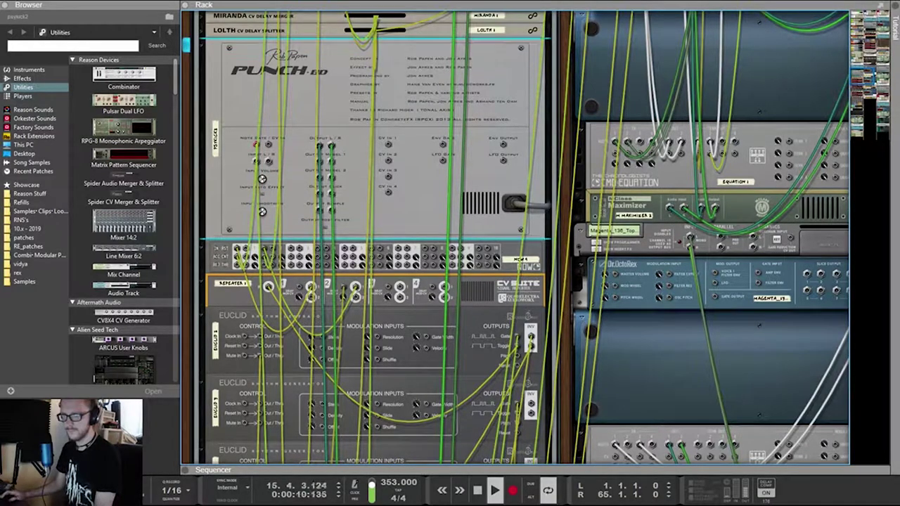
{"action": "left_click", "coordinate": [298, 165]}
Compare the front and rear of the Malström and ABSwitch 1 devices to examine how their CV connections are routed
{"action": "scroll", "coordinate": [299, 165], "scroll_direction": "up", "scroll_amount": 4}
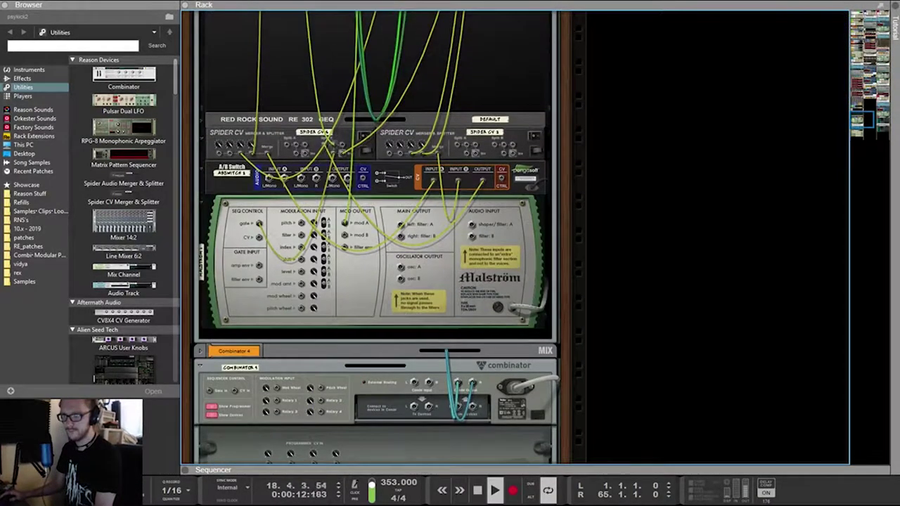
{"action": "key", "text": "Tab"}
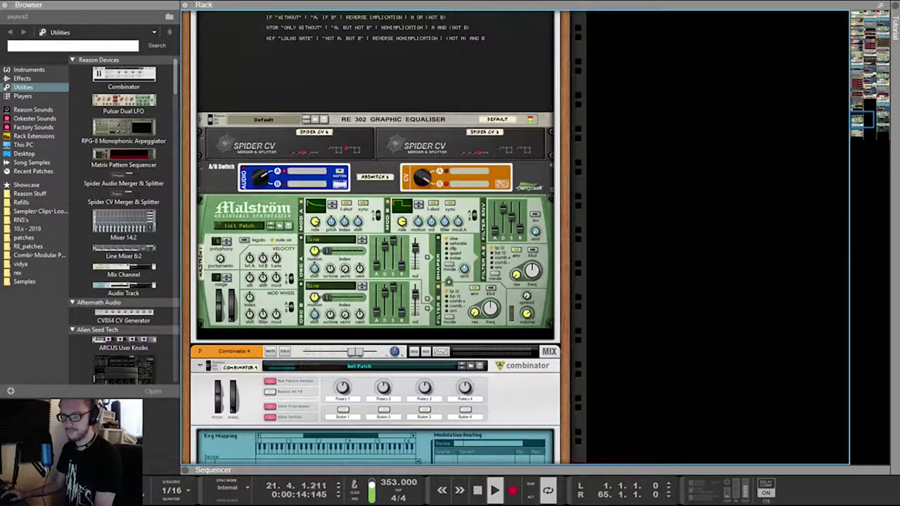
{"action": "key", "text": "Tab"}
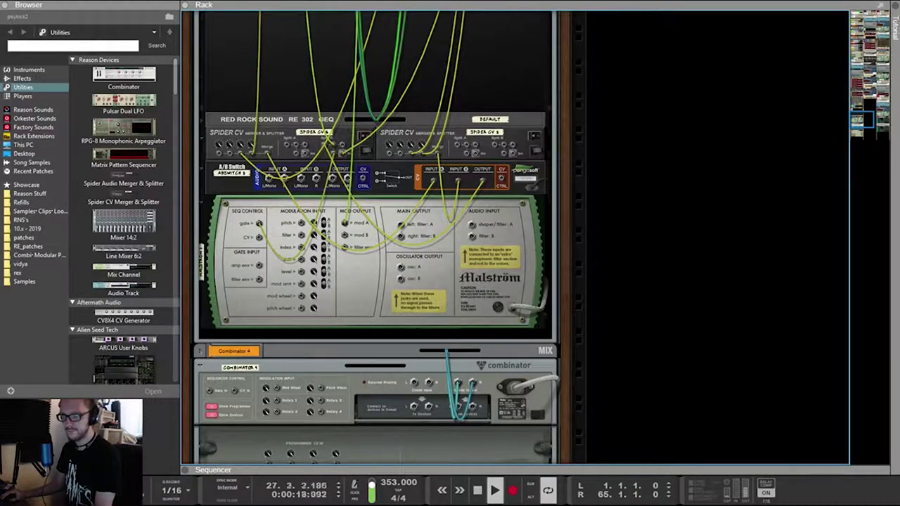
{"action": "key", "text": "Tab"}
{"action": "left_click", "coordinate": [424, 179]}
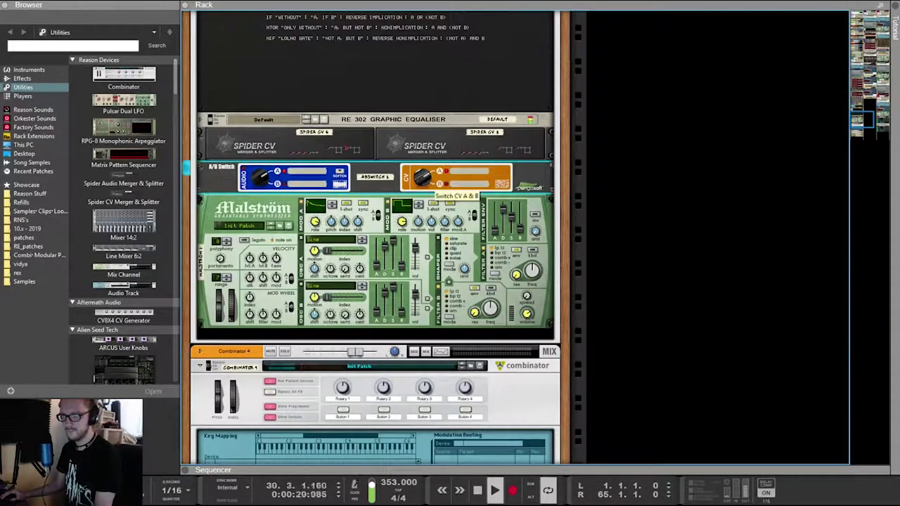
{"action": "scroll", "coordinate": [427, 181], "scroll_direction": "up", "scroll_amount": 3}
{"action": "scroll", "coordinate": [427, 181], "scroll_direction": "down", "scroll_amount": 3}
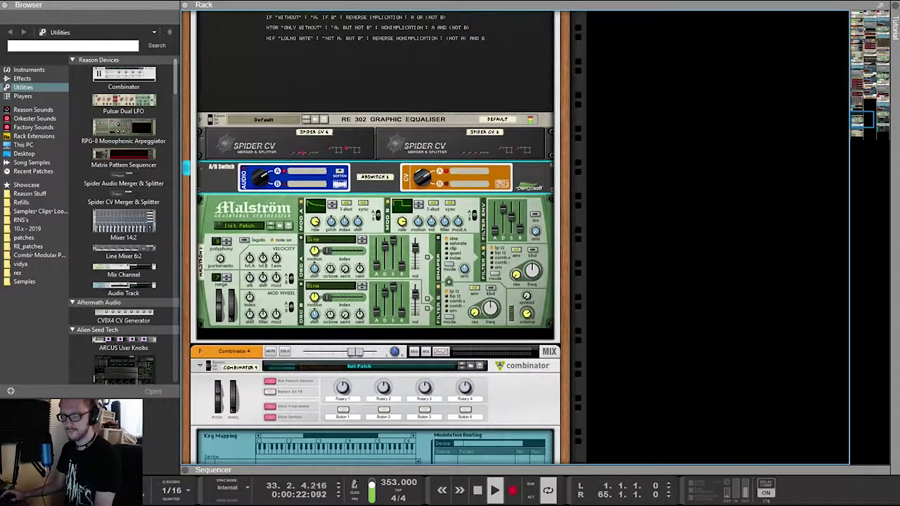
{"action": "scroll", "coordinate": [422, 179], "scroll_direction": "up", "scroll_amount": 3}
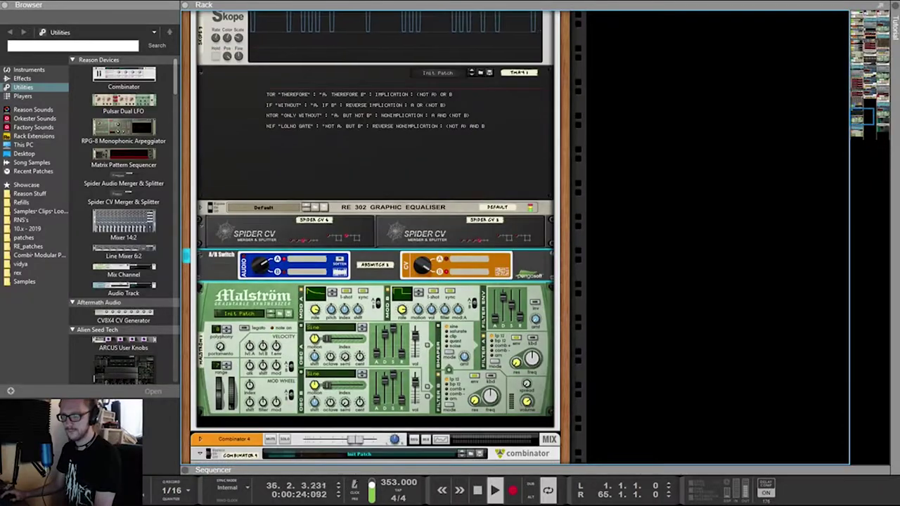
Show the rear cabling of the logic devices and select the CV Suite signal repeater beneath Punch-BD for inspection
{"action": "key", "text": "Tab"}
{"action": "scroll", "coordinate": [524, 238], "scroll_direction": "up", "scroll_amount": 10}
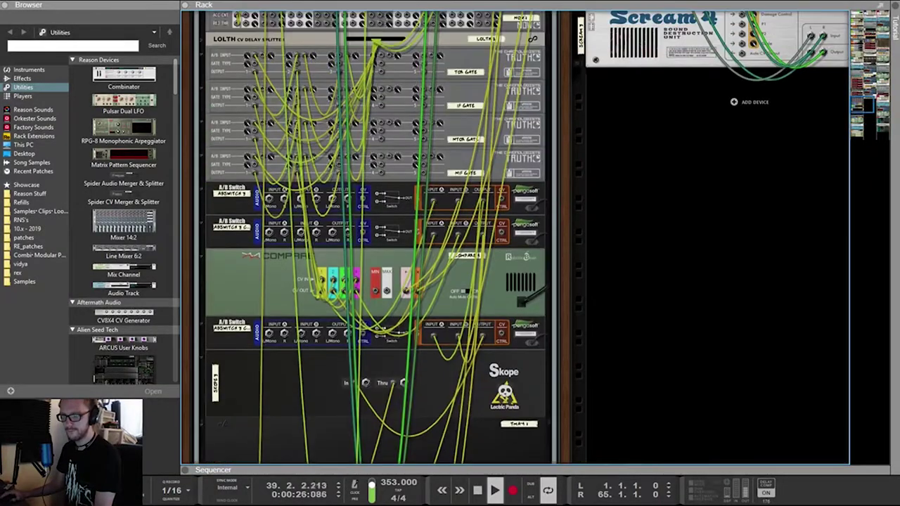
{"action": "scroll", "coordinate": [524, 238], "scroll_direction": "up", "scroll_amount": 5}
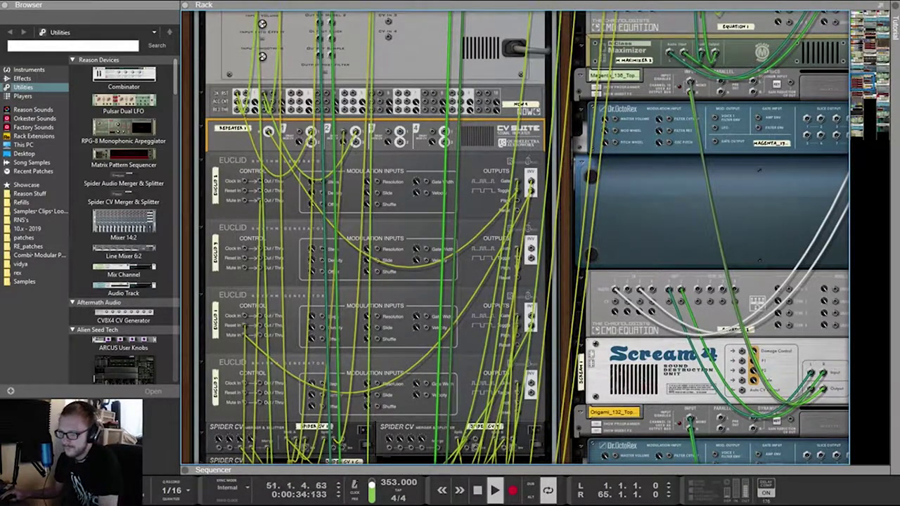
{"action": "scroll", "coordinate": [524, 238], "scroll_direction": "up", "scroll_amount": 3}
{"action": "left_click", "coordinate": [463, 281]}
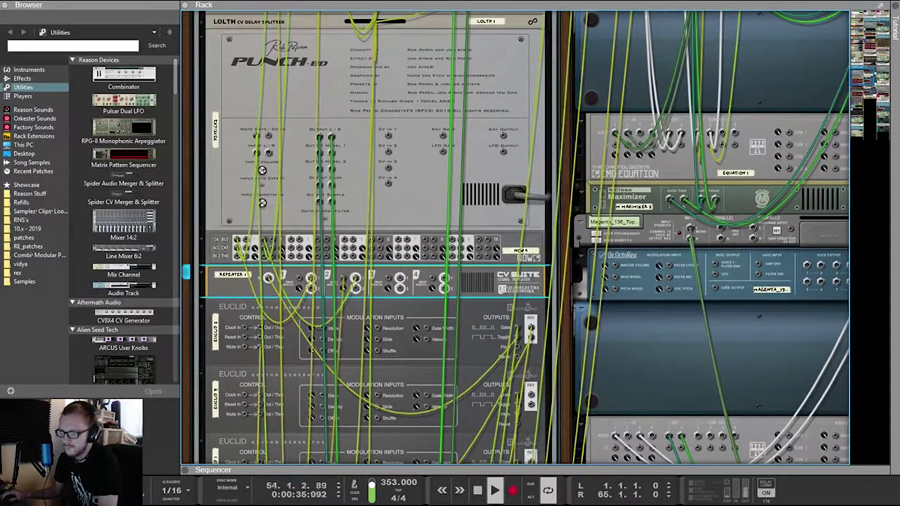
Duplicate the Euclid 2 generator and place the copy directly beneath the CV Suite repeater
{"action": "left_click", "coordinate": [470, 311]}
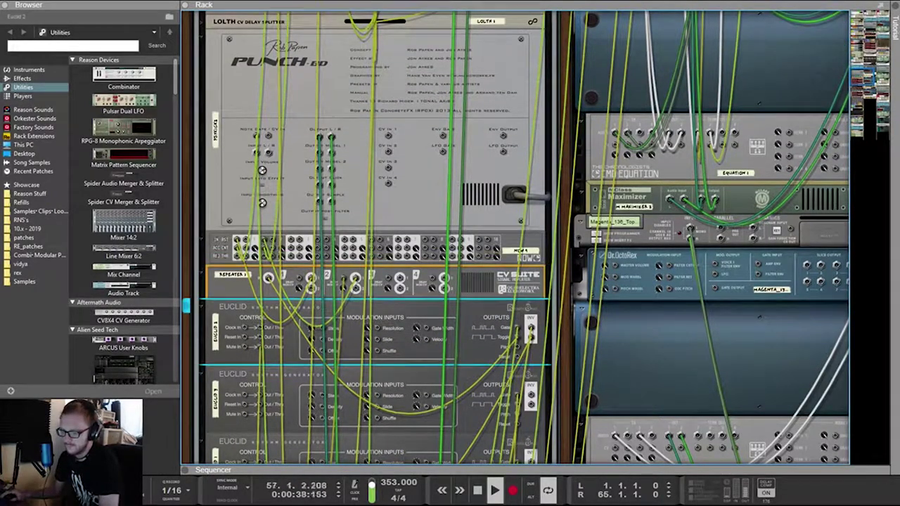
{"action": "key", "text": "ctrl+d"}
{"action": "left_click_drag", "start_coordinate": [470, 380], "coordinate": [470, 299]}
{"action": "key", "text": "Tab"}
{"action": "key", "text": "Tab"}
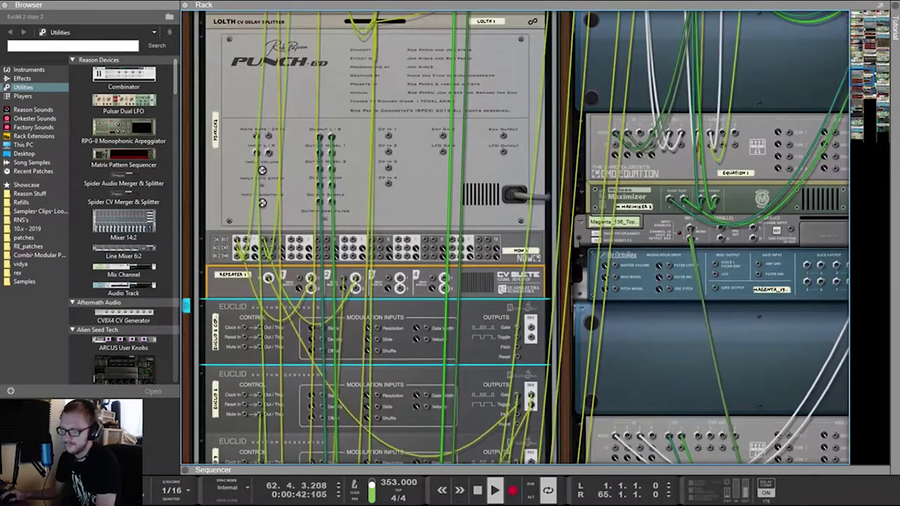
Try patching the copied Euclid's gate output directly into Punch-BD, and undo the patching and the duplicated Euclid
{"action": "left_click_drag", "start_coordinate": [518, 327], "coordinate": [311, 275]}
{"action": "key", "text": "Tab"}
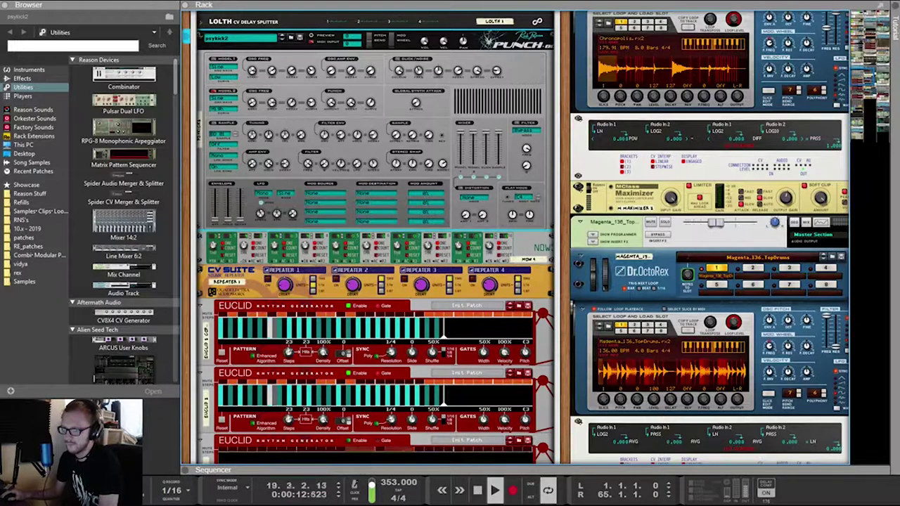
{"action": "key", "text": "Tab"}
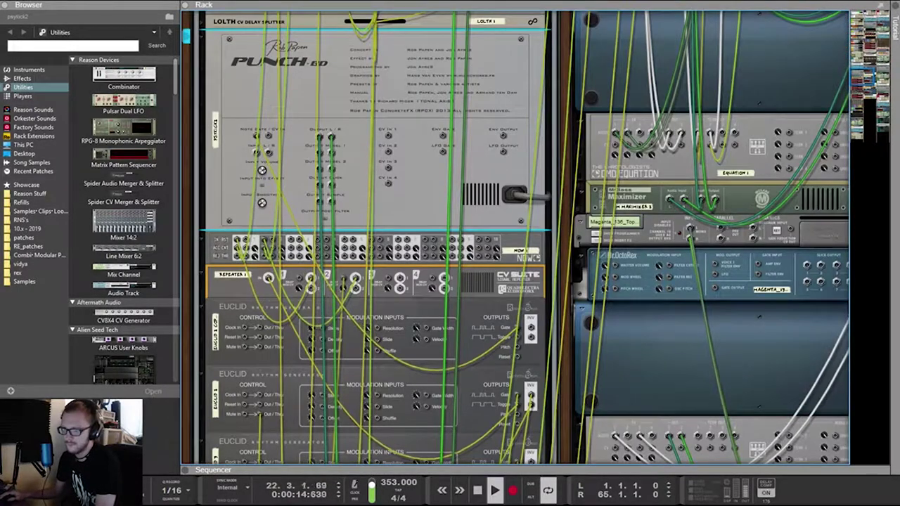
{"action": "key", "text": "ctrl+z"}
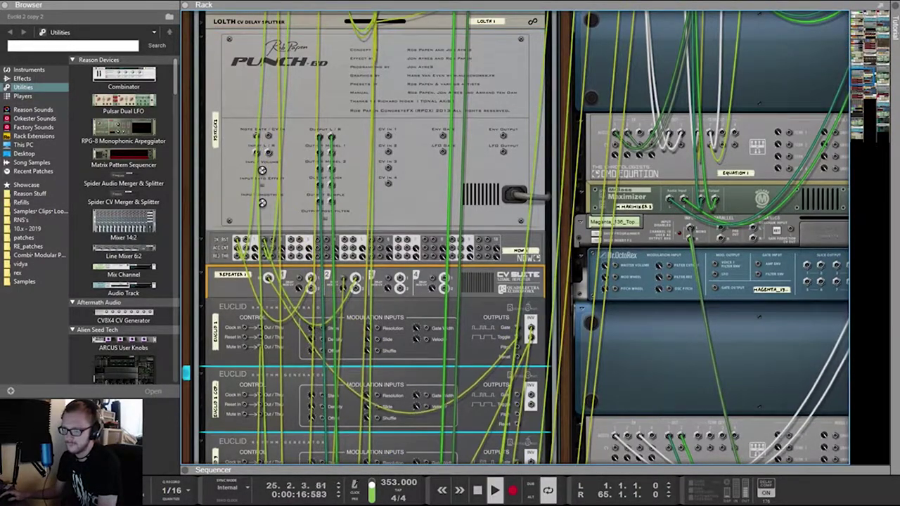
{"action": "key", "text": "ctrl+z"}
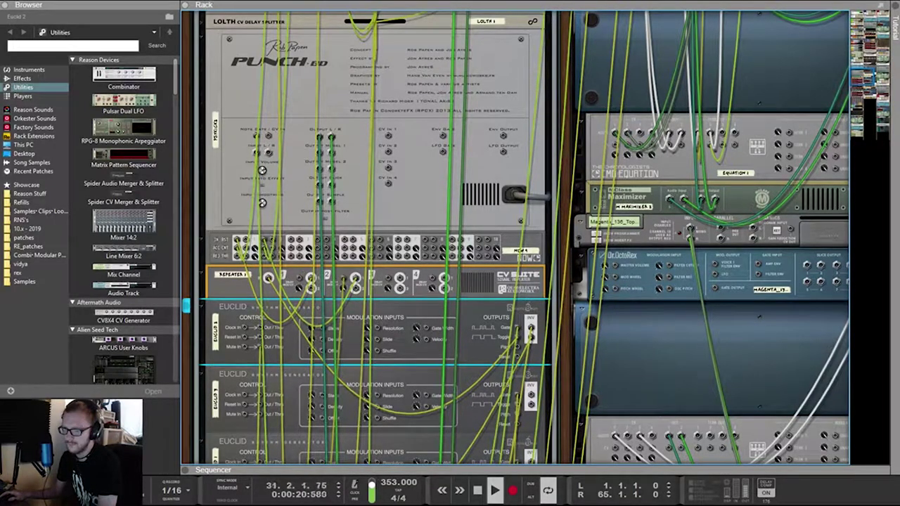
Examine the rear cabling around the CV Suite repeater and the front-panel patterns of the four Euclid generators below it
{"action": "left_click_drag", "start_coordinate": [863, 77], "coordinate": [863, 76]}
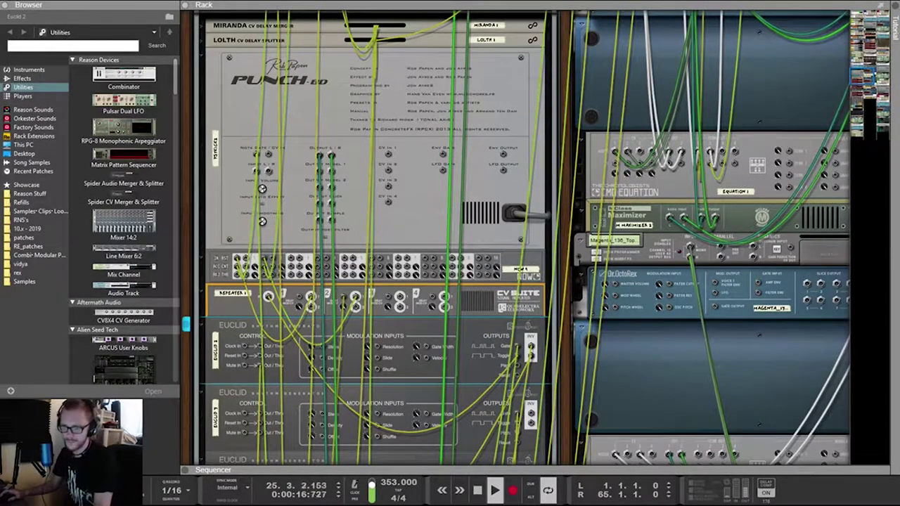
{"action": "scroll", "coordinate": [520, 239], "scroll_direction": "down", "scroll_amount": 1}
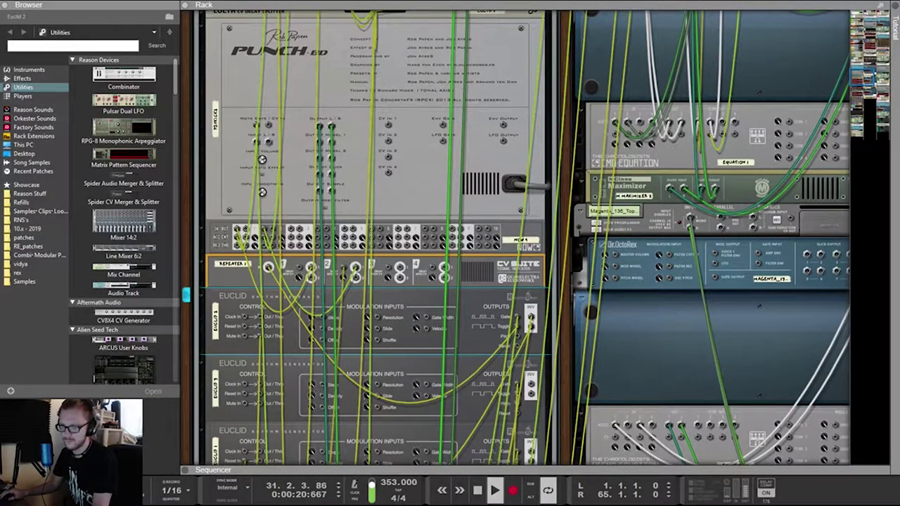
{"action": "key", "text": "Tab"}
{"action": "scroll", "coordinate": [520, 239], "scroll_direction": "down", "scroll_amount": 4}
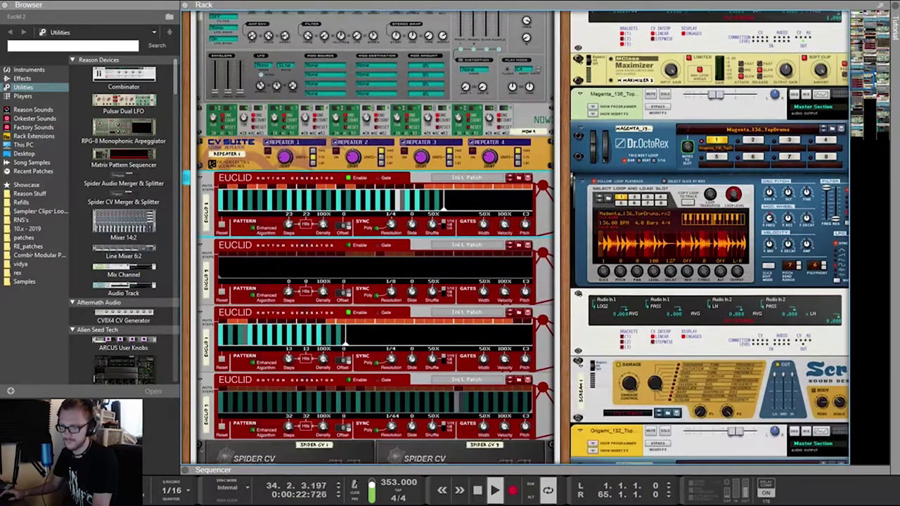
{"action": "scroll", "coordinate": [520, 239], "scroll_direction": "down", "scroll_amount": 2}
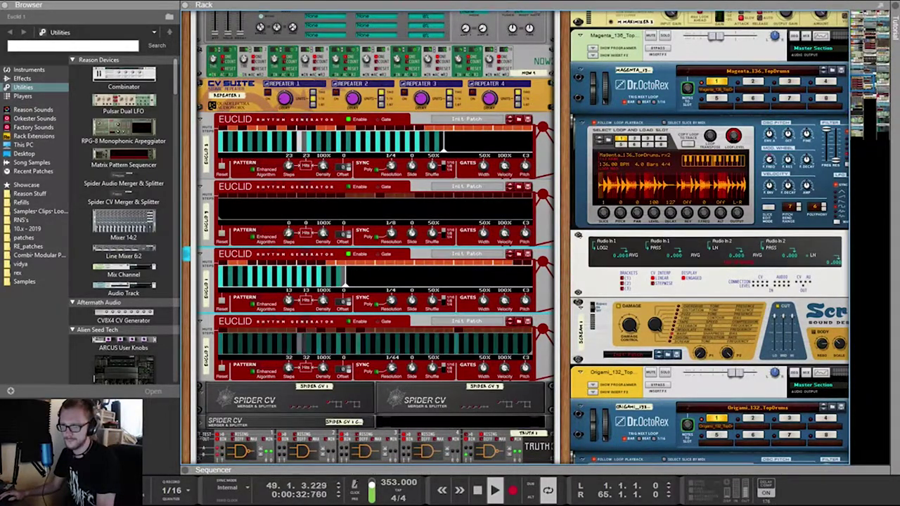
Move across to the neighbouring drum Combinators and inspect the rear cabling of their Punch-BD, Spider CV and Malström devices
{"action": "left_click_drag", "start_coordinate": [564, 281], "coordinate": [502, 326]}
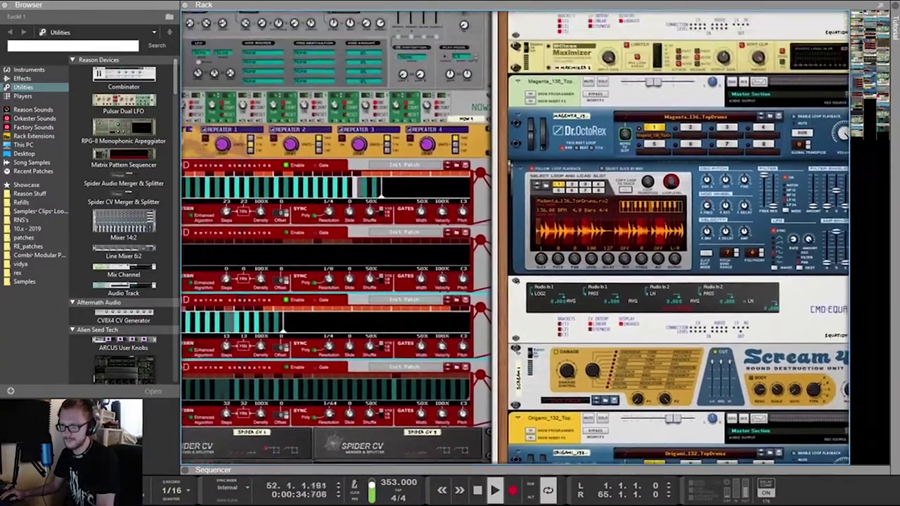
{"action": "left_click_drag", "start_coordinate": [864, 83], "coordinate": [867, 71]}
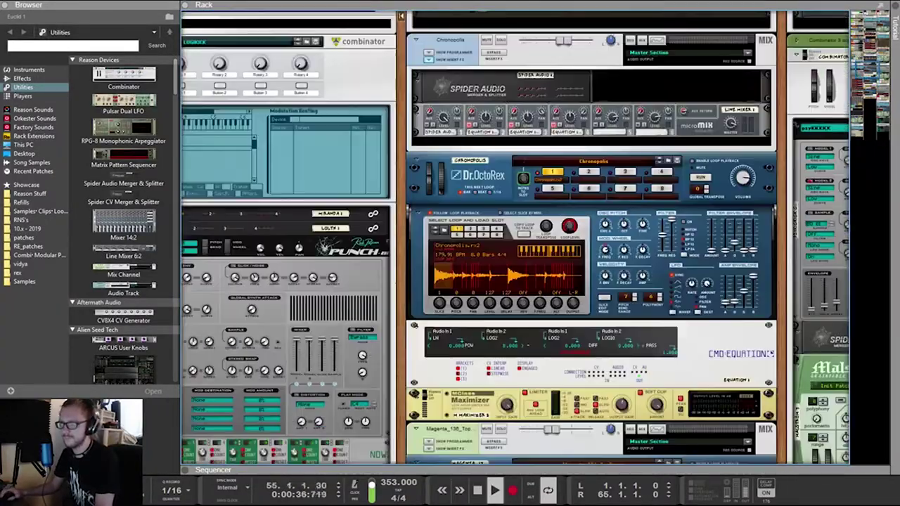
{"action": "scroll", "coordinate": [590, 239], "scroll_direction": "down", "scroll_amount": 10}
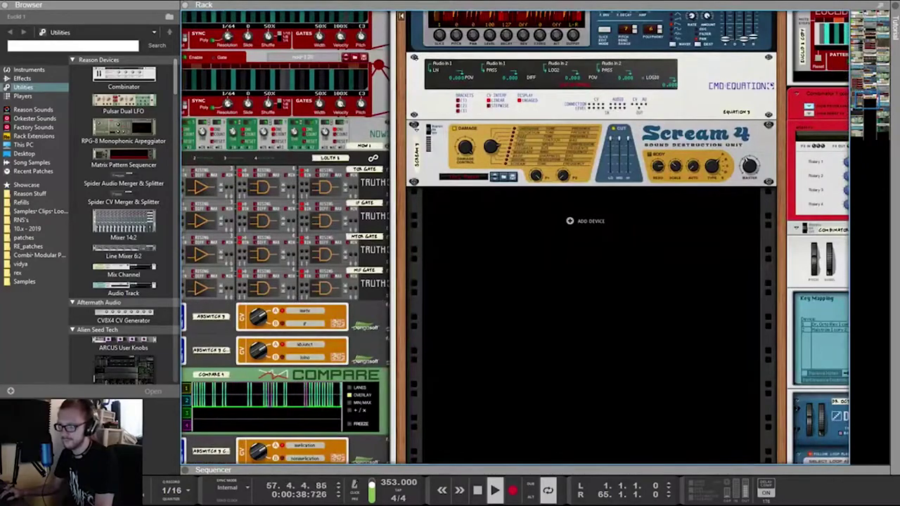
{"action": "left_click_drag", "start_coordinate": [865, 99], "coordinate": [877, 88]}
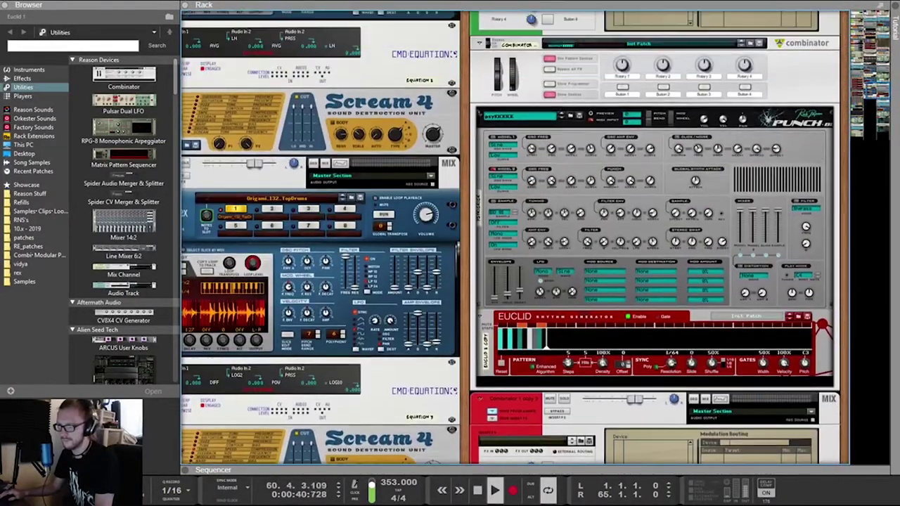
{"action": "scroll", "coordinate": [513, 239], "scroll_direction": "up", "scroll_amount": 3}
{"action": "key", "text": "Tab"}
{"action": "scroll", "coordinate": [513, 239], "scroll_direction": "up", "scroll_amount": 3}
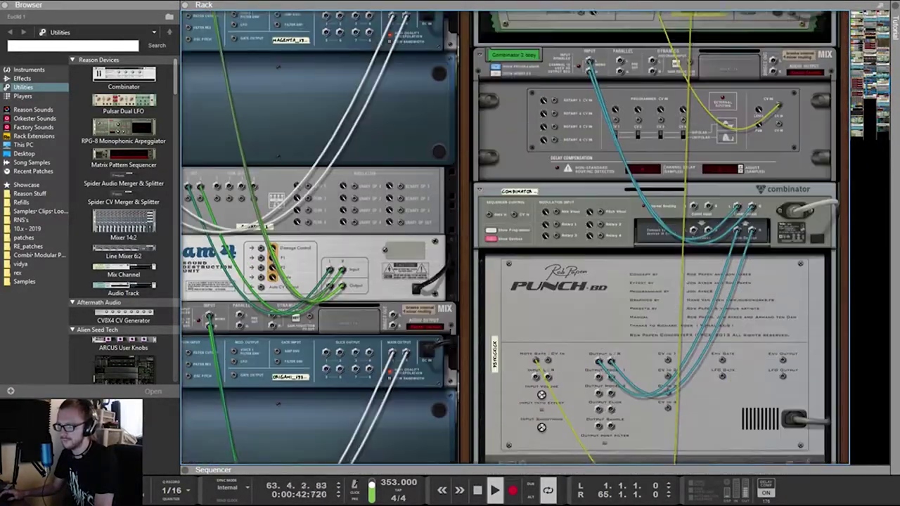
{"action": "scroll", "coordinate": [513, 239], "scroll_direction": "up", "scroll_amount": 3}
{"action": "scroll", "coordinate": [513, 239], "scroll_direction": "up", "scroll_amount": 5}
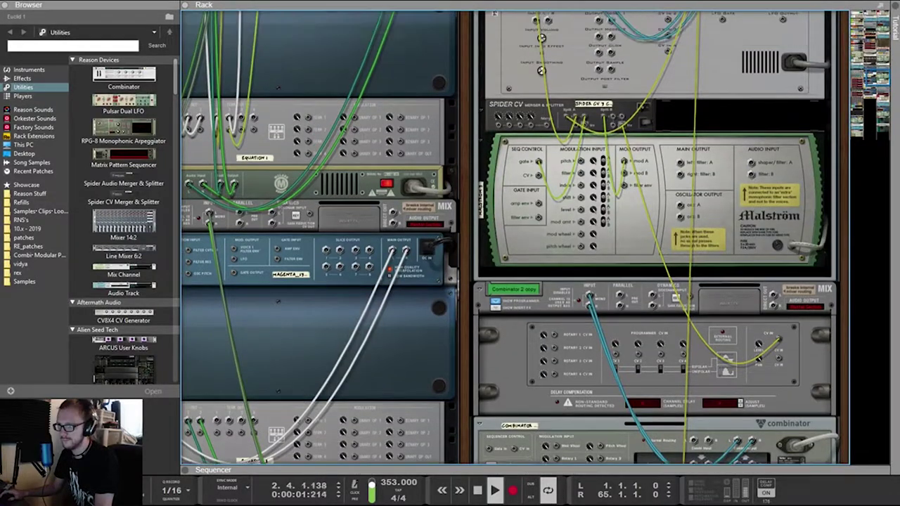
Compare the front and rear of the Combinator's Punch-BD, Spider CV and Malström to trace their gate and modulation cables
{"action": "key", "text": "Tab"}
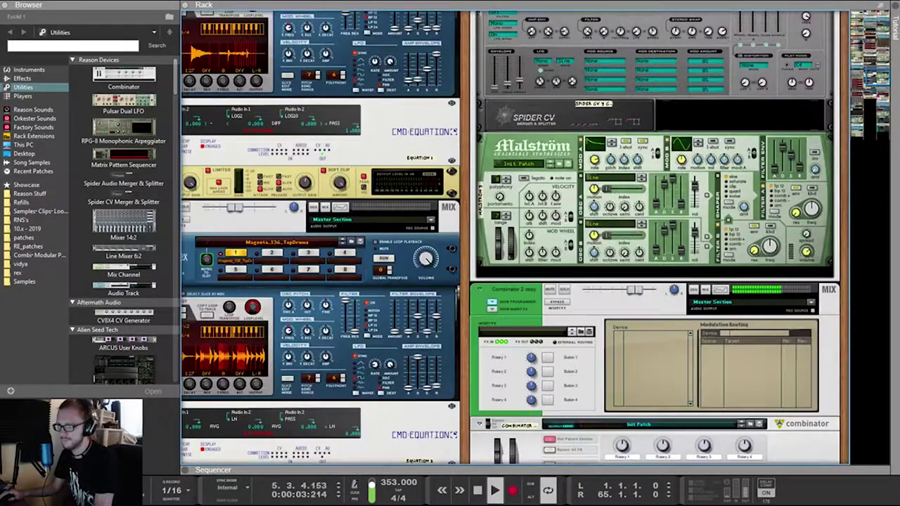
{"action": "key", "text": "Tab"}
{"action": "scroll", "coordinate": [513, 238], "scroll_direction": "up", "scroll_amount": 5}
{"action": "scroll", "coordinate": [513, 239], "scroll_direction": "up", "scroll_amount": 4}
{"action": "scroll", "coordinate": [513, 239], "scroll_direction": "down", "scroll_amount": 6}
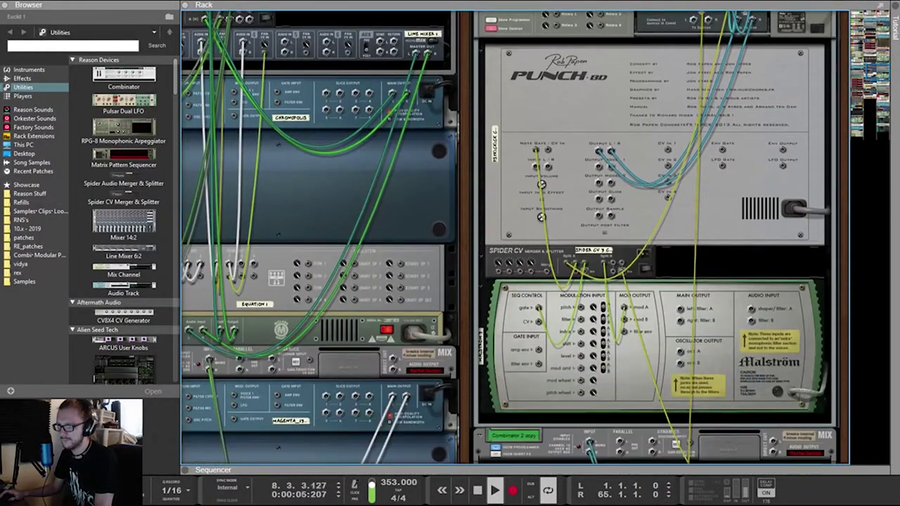
{"action": "key", "text": "Tab"}
{"action": "scroll", "coordinate": [513, 239], "scroll_direction": "down", "scroll_amount": 4}
{"action": "scroll", "coordinate": [513, 239], "scroll_direction": "up", "scroll_amount": 2}
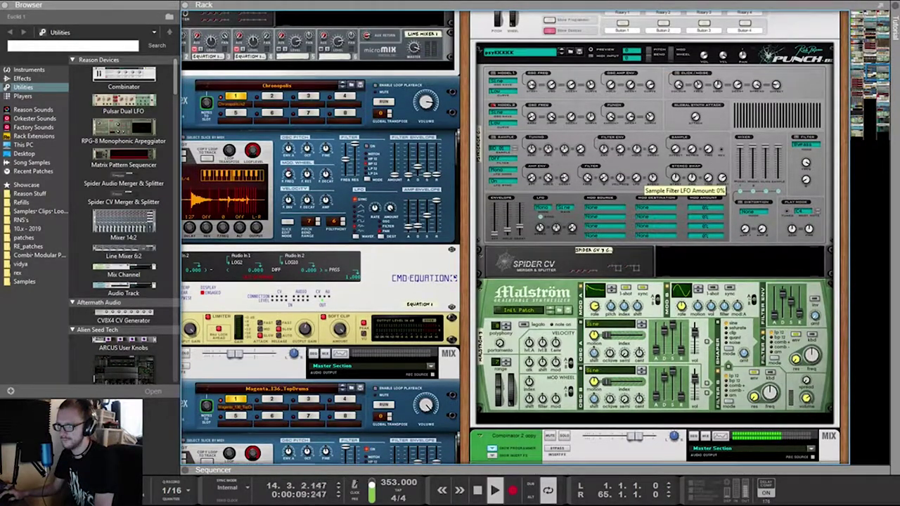
{"action": "scroll", "coordinate": [641, 184], "scroll_direction": "down", "scroll_amount": 3}
{"action": "key", "text": "Tab"}
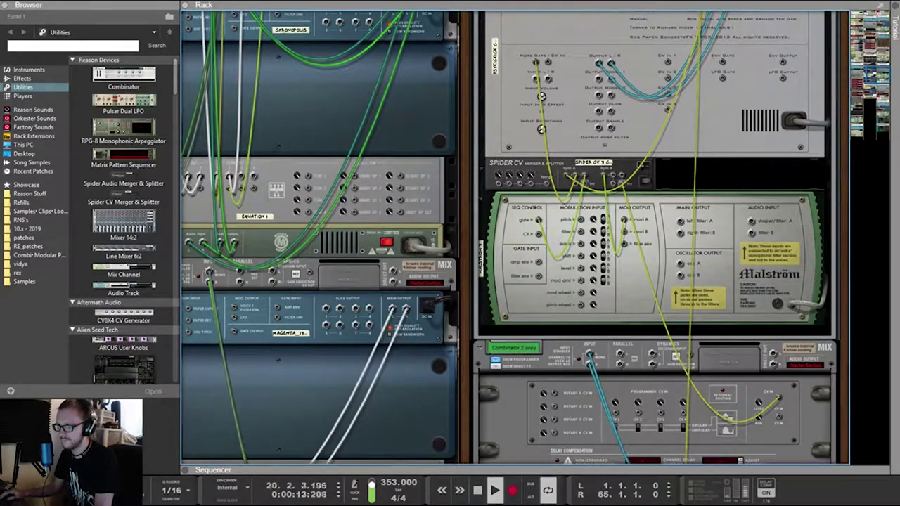
{"action": "scroll", "coordinate": [513, 239], "scroll_direction": "down", "scroll_amount": 4}
{"action": "scroll", "coordinate": [513, 239], "scroll_direction": "up", "scroll_amount": 4}
{"action": "scroll", "coordinate": [513, 239], "scroll_direction": "up", "scroll_amount": 10}
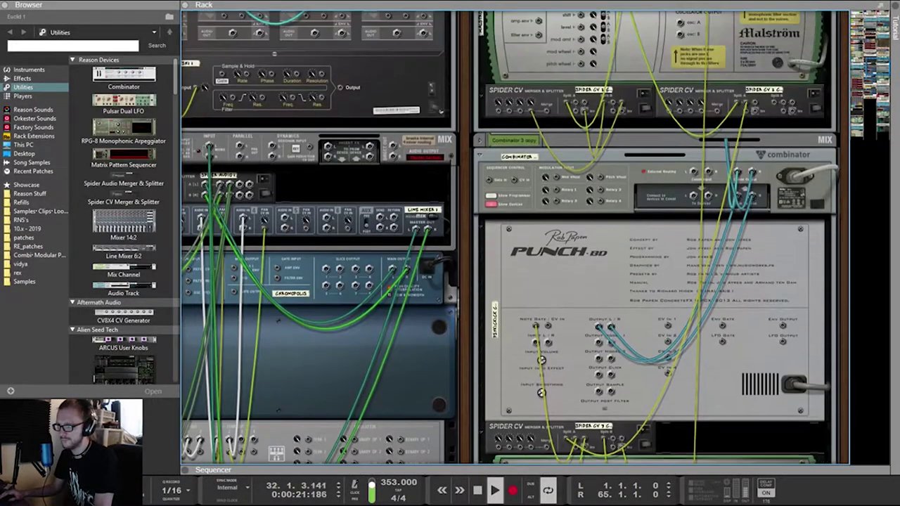
Examine the weaponize kick Combinator's Skope, ABSwitch, Truth and Euclid devices from both sides of the rack
{"action": "scroll", "coordinate": [513, 239], "scroll_direction": "up", "scroll_amount": 20}
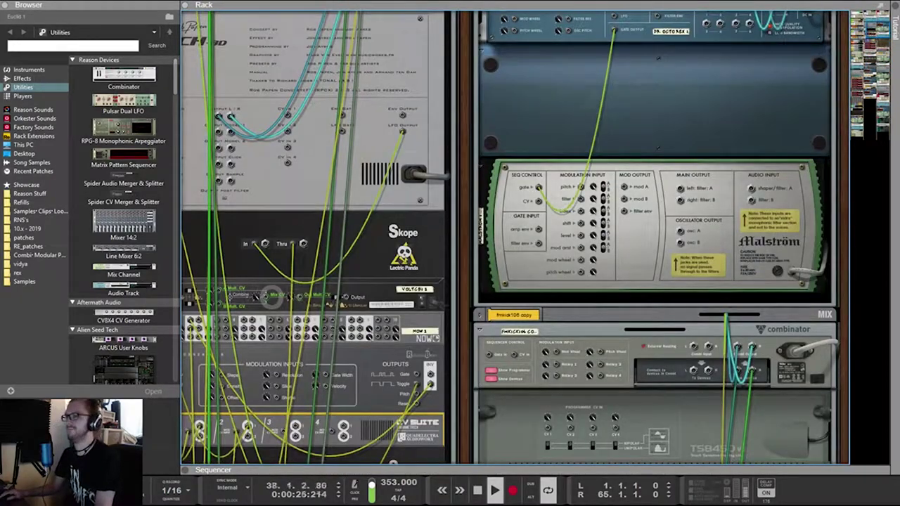
{"action": "scroll", "coordinate": [513, 239], "scroll_direction": "left", "scroll_amount": 5}
{"action": "scroll", "coordinate": [513, 239], "scroll_direction": "up", "scroll_amount": 3}
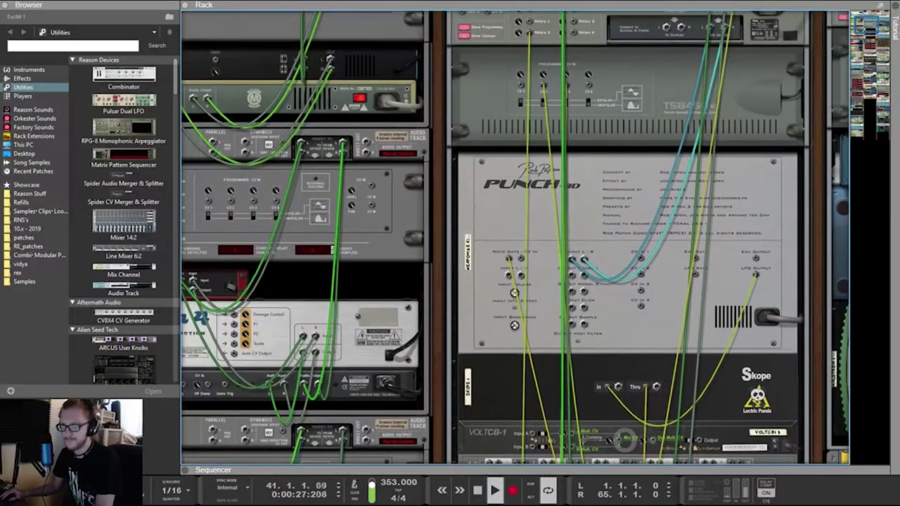
{"action": "key", "text": "Tab"}
{"action": "scroll", "coordinate": [513, 239], "scroll_direction": "up", "scroll_amount": 3}
{"action": "scroll", "coordinate": [513, 239], "scroll_direction": "down", "scroll_amount": 15}
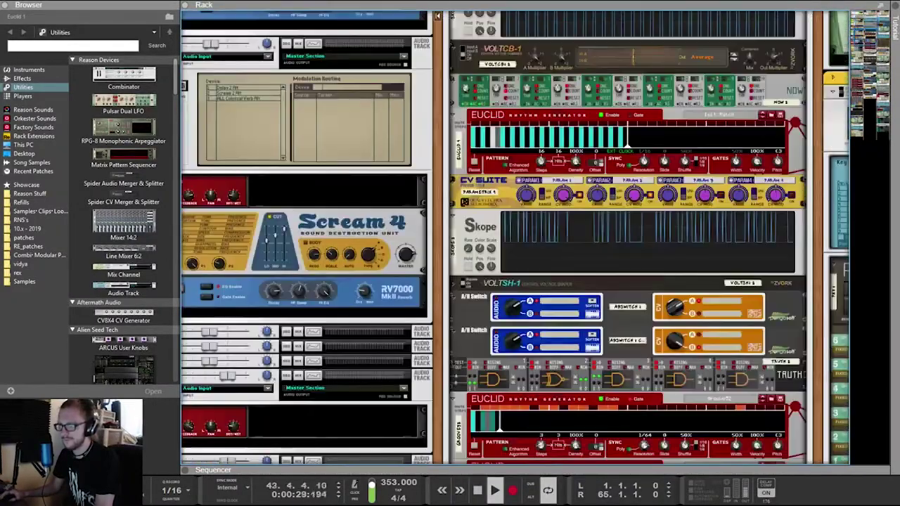
{"action": "scroll", "coordinate": [513, 238], "scroll_direction": "down", "scroll_amount": 3}
{"action": "key", "text": "Tab"}
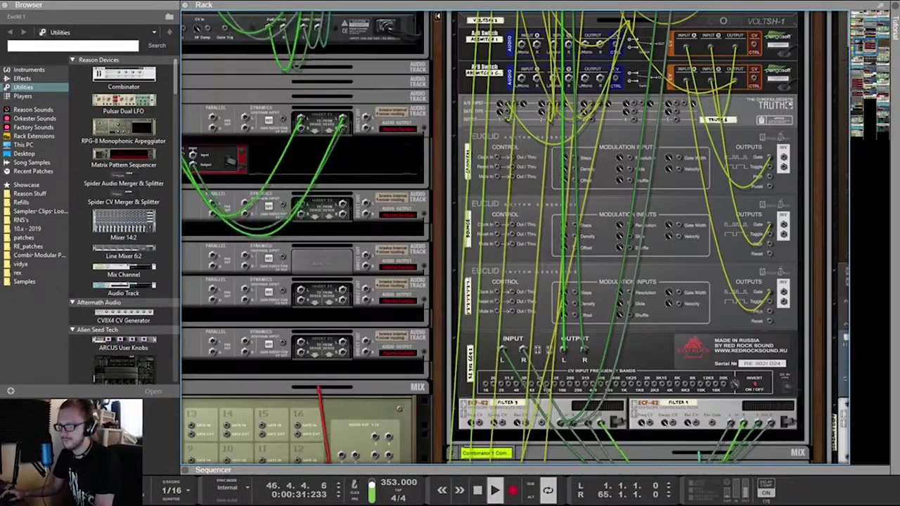
Trace the weaponize kick Combinator's CV cables from its programmer and Punch-BD down through the NOW and CV Suite devices
{"action": "key", "text": "Tab"}
{"action": "scroll", "coordinate": [513, 239], "scroll_direction": "up", "scroll_amount": 13}
{"action": "scroll", "coordinate": [513, 239], "scroll_direction": "up", "scroll_amount": 8}
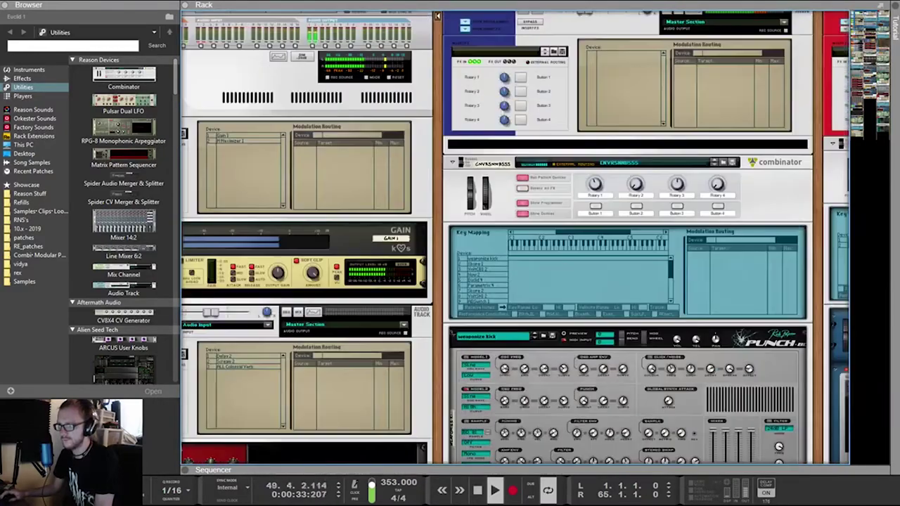
{"action": "key", "text": "Tab"}
{"action": "scroll", "coordinate": [513, 239], "scroll_direction": "down", "scroll_amount": 10}
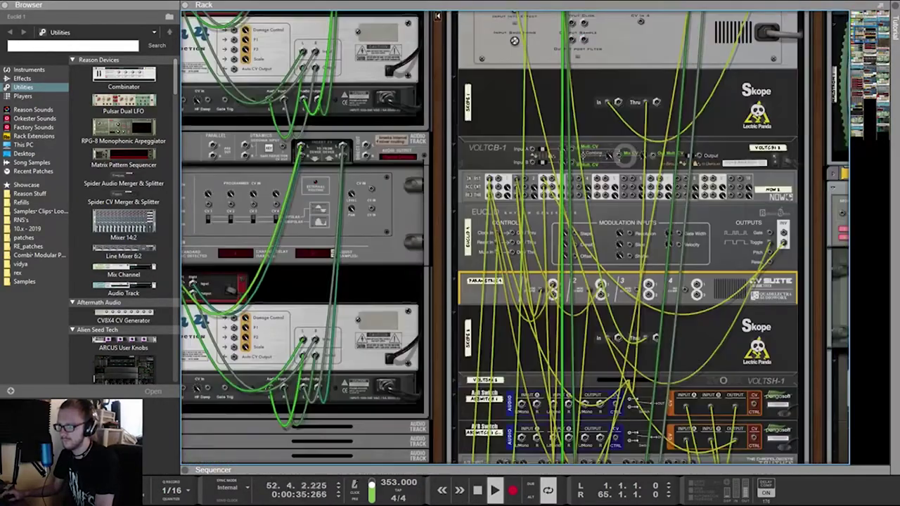
{"action": "scroll", "coordinate": [513, 239], "scroll_direction": "up", "scroll_amount": 8}
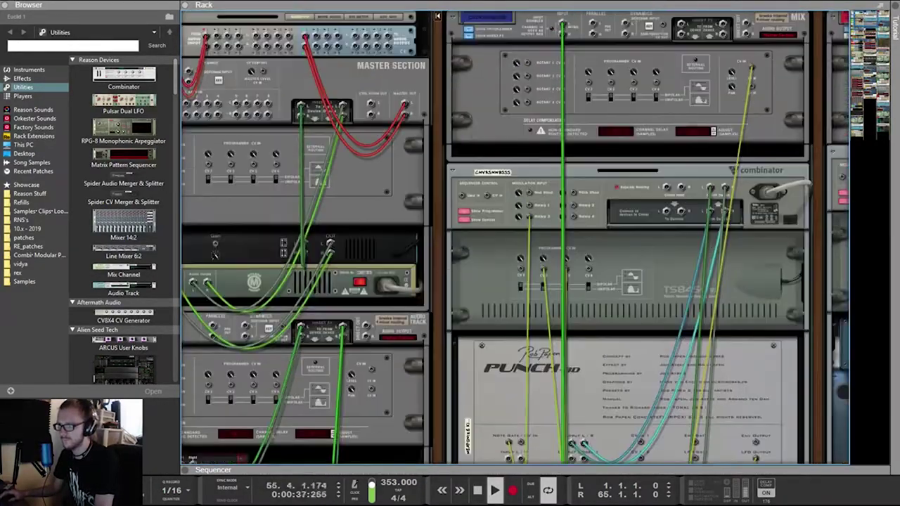
Select the mix channel above the weaponize kick Combinator to inspect its CV input cable, and return to the psykick2 Punch-BD
{"action": "left_click", "coordinate": [751, 68]}
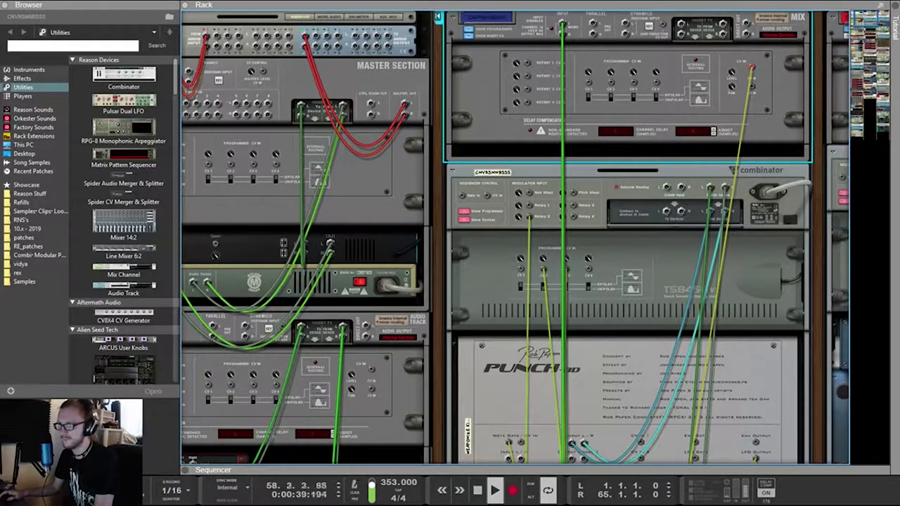
{"action": "left_click", "coordinate": [790, 87]}
{"action": "scroll", "coordinate": [515, 237], "scroll_direction": "up", "scroll_amount": 2}
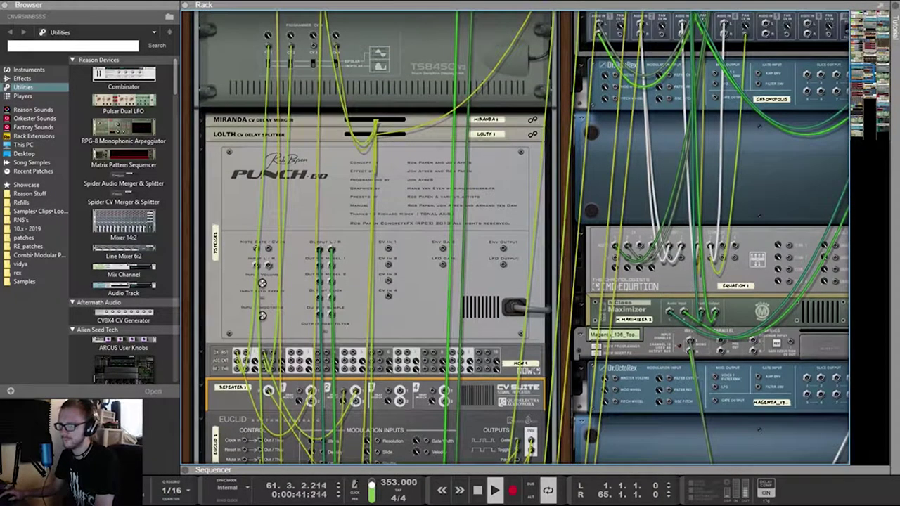
Unfold the Lolth CV delay splitter and Miranda CV delay merger above Punch-BD, pulling a trial cable from Punch-BD's envelope output
{"action": "left_click", "coordinate": [210, 133]}
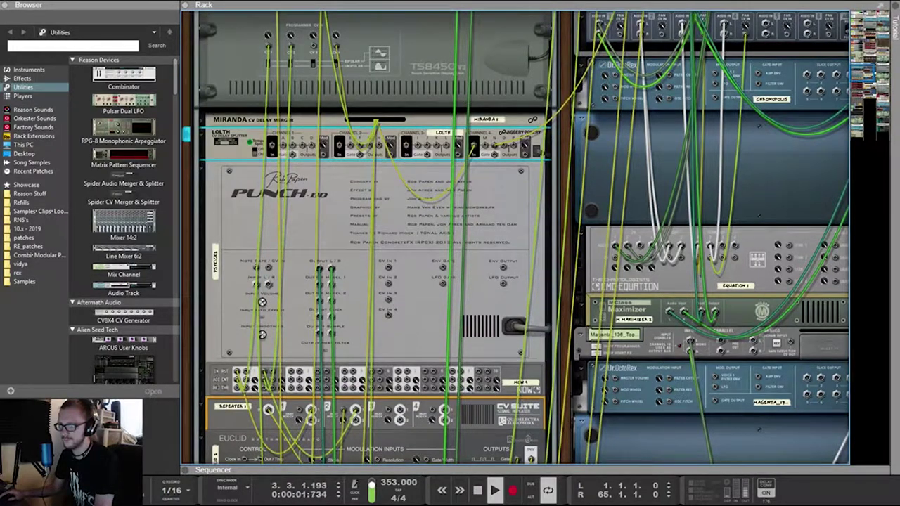
{"action": "scroll", "coordinate": [532, 238], "scroll_direction": "down", "scroll_amount": 1}
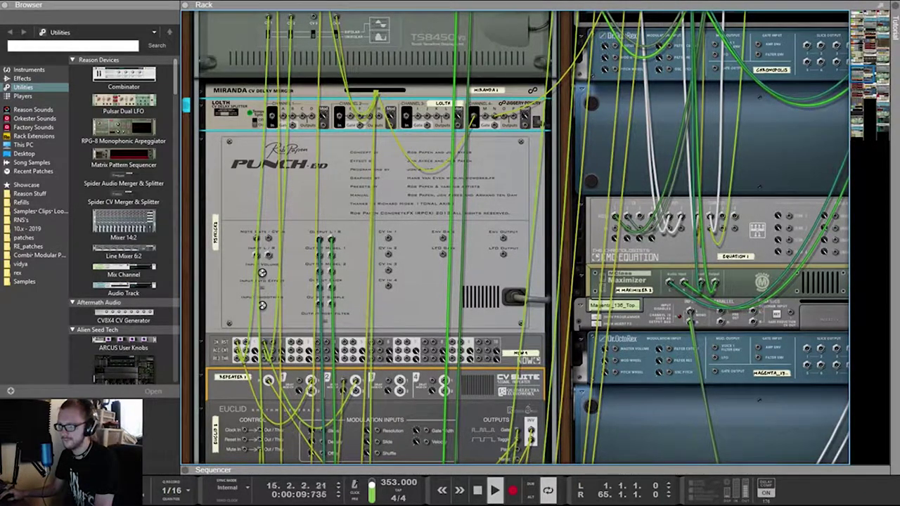
{"action": "left_click_drag", "start_coordinate": [503, 238], "coordinate": [479, 144]}
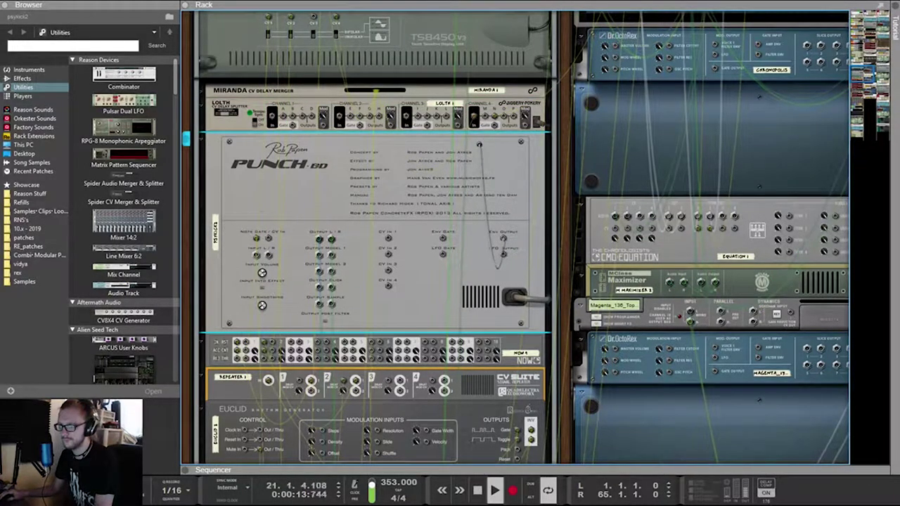
{"action": "left_click_drag", "start_coordinate": [479, 136], "coordinate": [481, 143]}
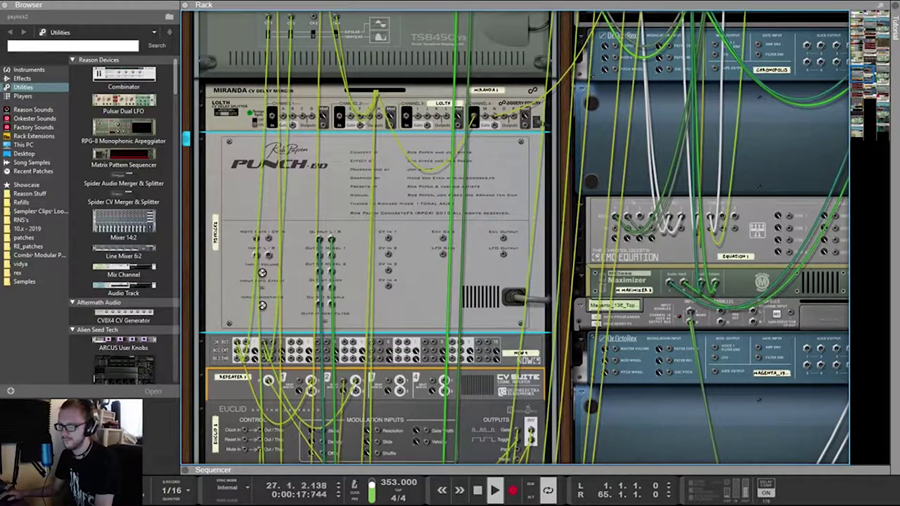
{"action": "left_click", "coordinate": [201, 90]}
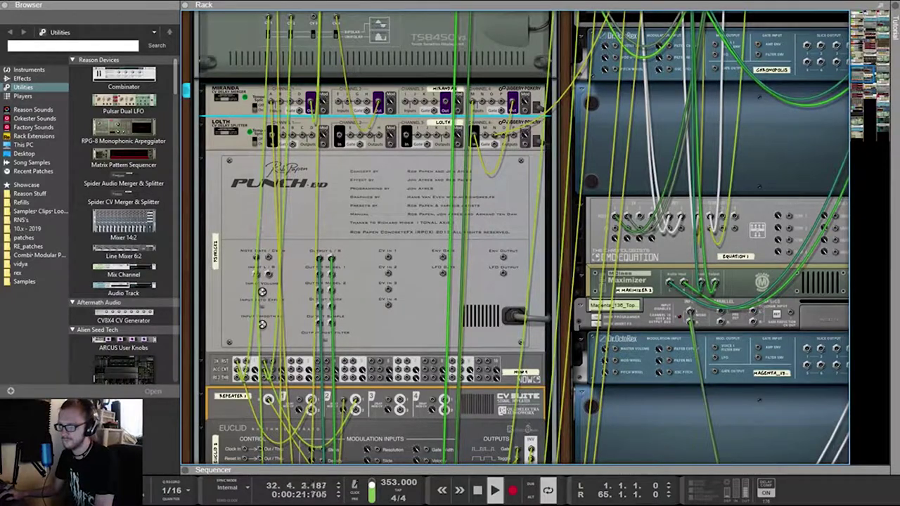
Examine the Malström, ABSwitch, Spider CV and Skope wiring in the lower part of the Combinator from both sides of the rack
{"action": "left_click", "coordinate": [506, 121]}
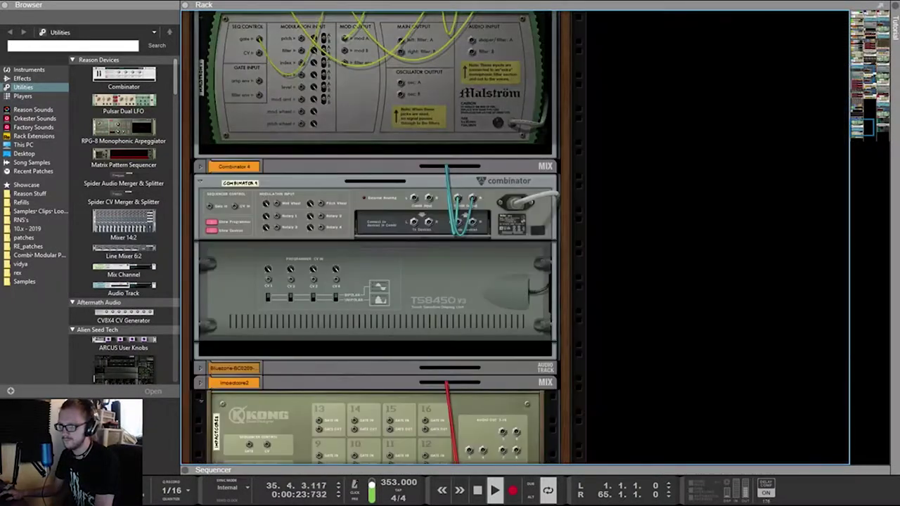
{"action": "scroll", "coordinate": [345, 39], "scroll_direction": "up", "scroll_amount": 3}
{"action": "key", "text": "Tab"}
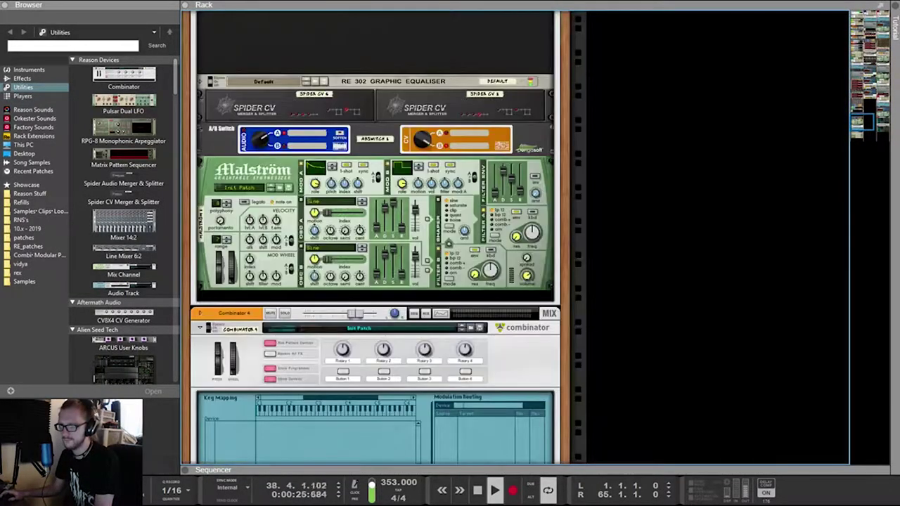
{"action": "scroll", "coordinate": [375, 237], "scroll_direction": "up", "scroll_amount": 2}
{"action": "key", "text": "Tab"}
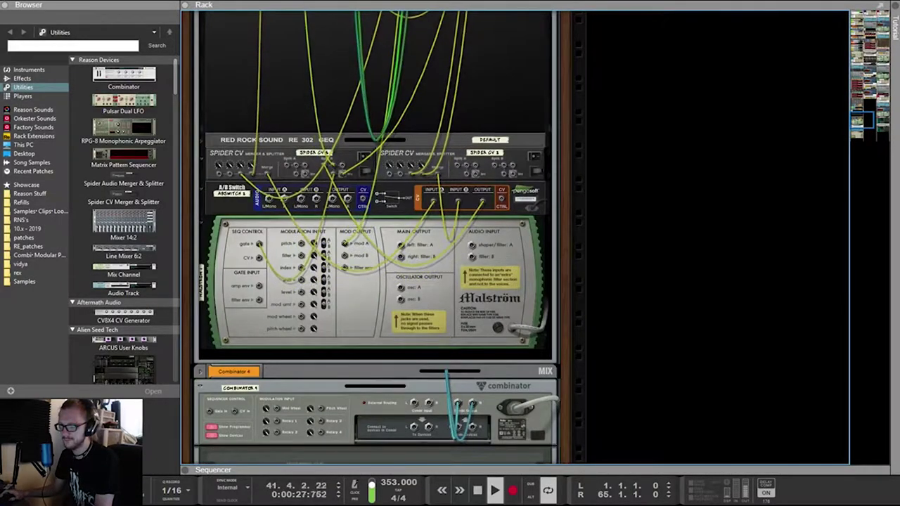
{"action": "scroll", "coordinate": [375, 237], "scroll_direction": "up", "scroll_amount": 1}
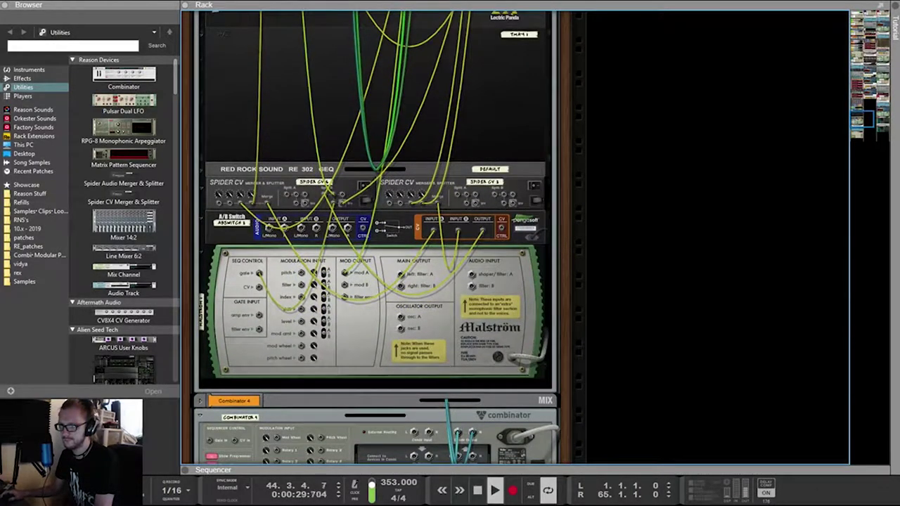
{"action": "scroll", "coordinate": [379, 239], "scroll_direction": "up", "scroll_amount": 3}
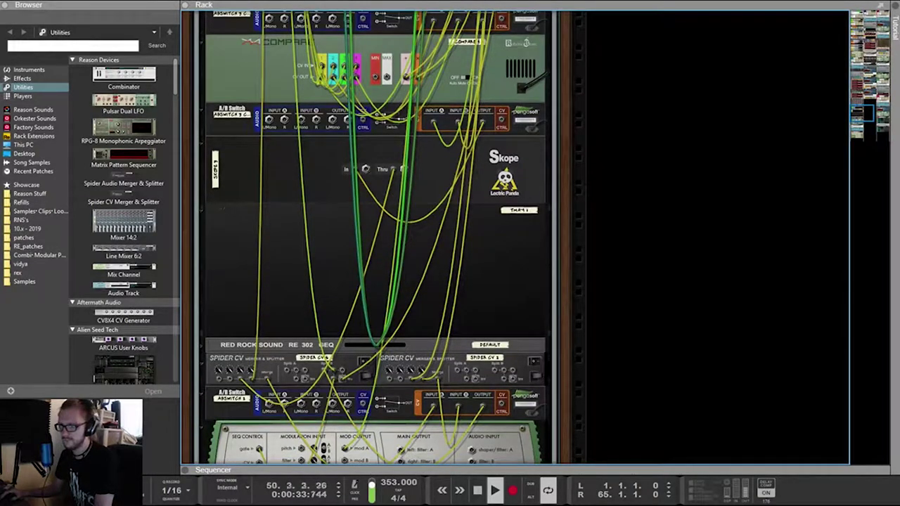
{"action": "scroll", "coordinate": [380, 239], "scroll_direction": "down", "scroll_amount": 2}
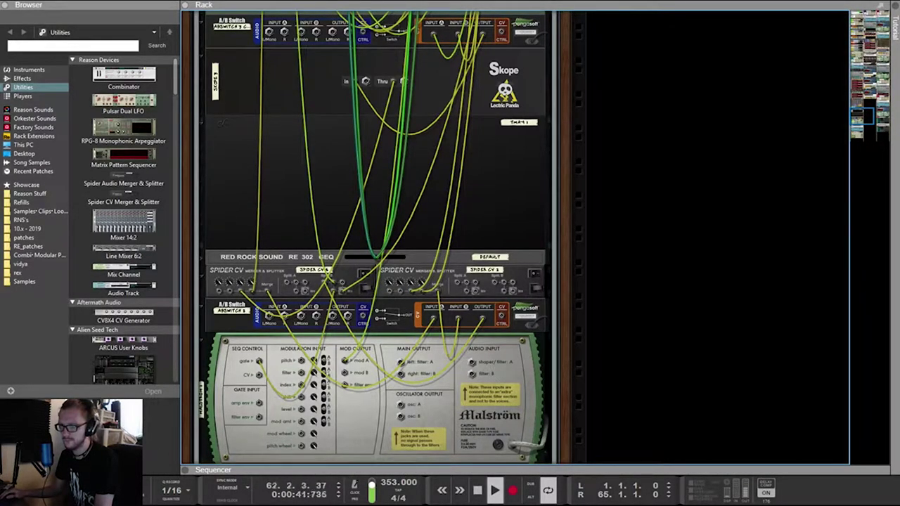
{"action": "mouse_move", "coordinate": [482, 318]}
{"action": "left_mouse_down"}
{"action": "mouse_move", "coordinate": [460, 290]}
{"action": "mouse_move", "coordinate": [482, 295]}
{"action": "mouse_move", "coordinate": [482, 318]}
{"action": "left_mouse_up"}
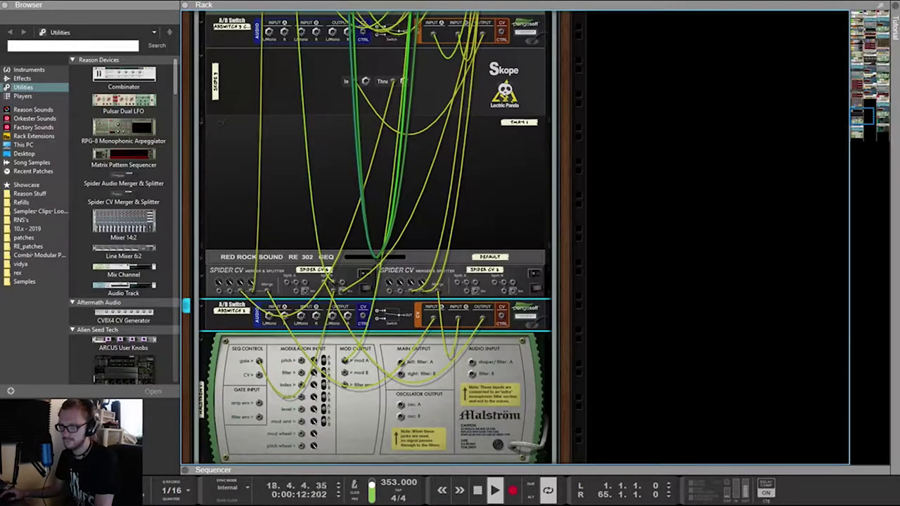
Try a 16-step pattern in the empty Euclid 3 generator on the rack front, and reset its steps to 0
{"action": "scroll", "coordinate": [517, 238], "scroll_direction": "up", "scroll_amount": 20}
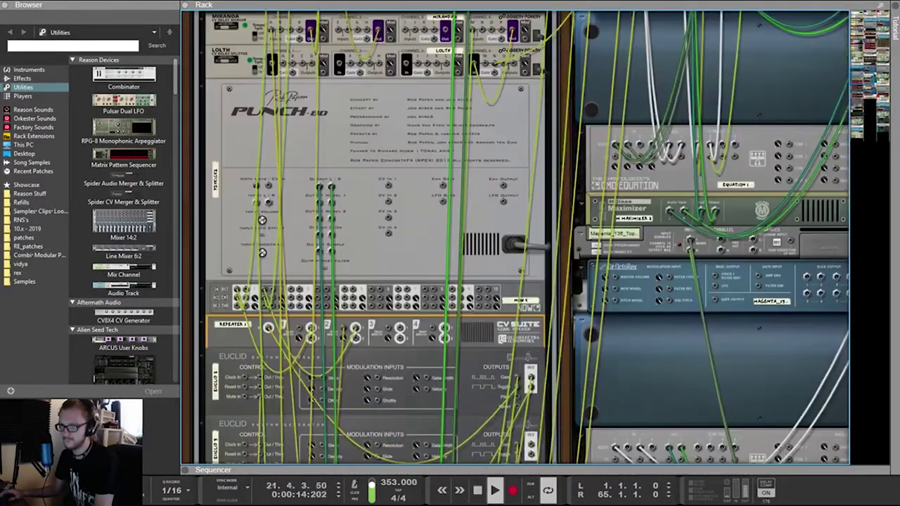
{"action": "key", "text": "Tab"}
{"action": "scroll", "coordinate": [516, 237], "scroll_direction": "down", "scroll_amount": 6}
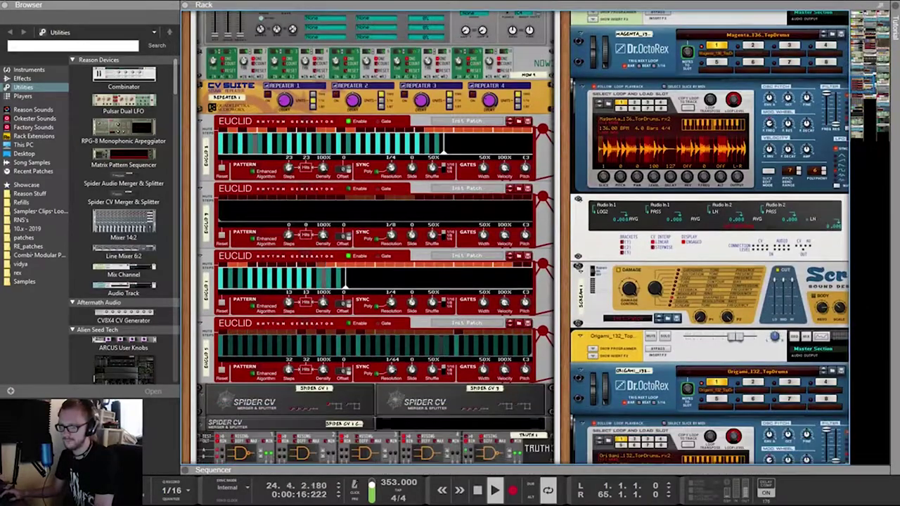
{"action": "left_click", "coordinate": [429, 324]}
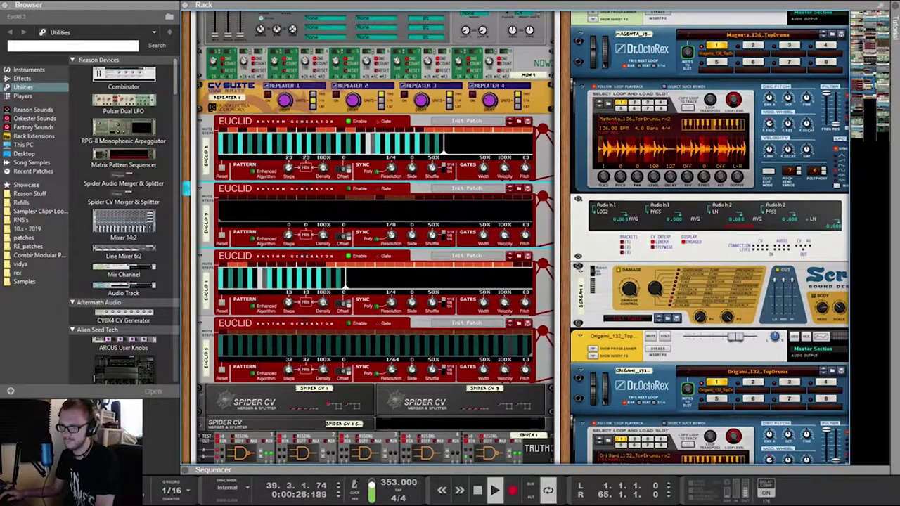
{"action": "left_click_drag", "start_coordinate": [288, 235], "coordinate": [288, 211]}
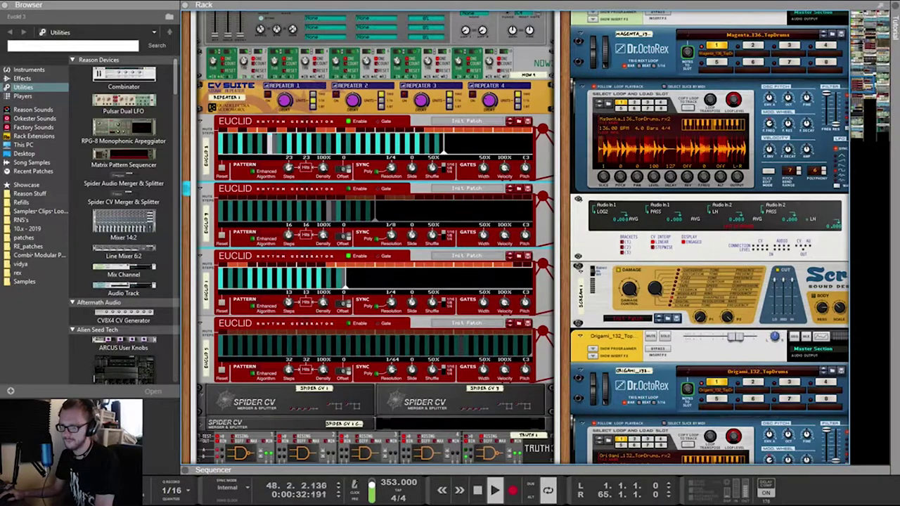
{"action": "left_click_drag", "start_coordinate": [392, 235], "coordinate": [392, 228]}
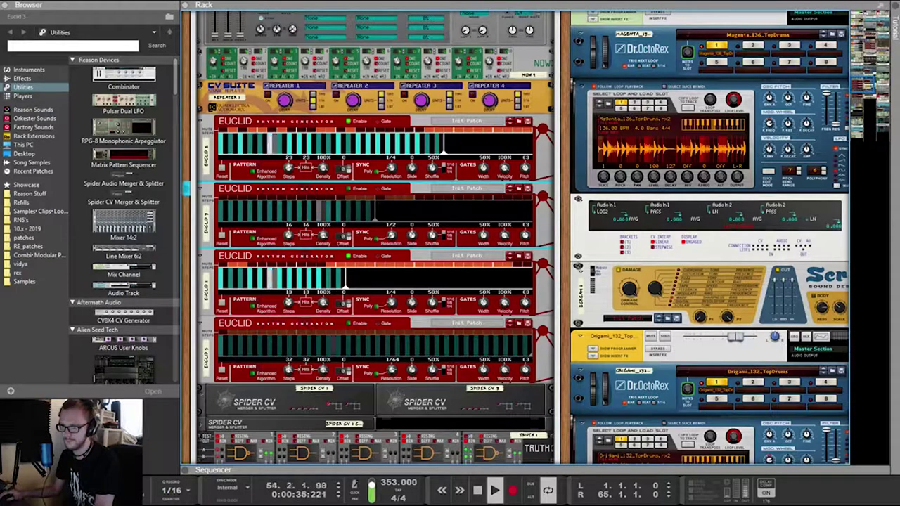
{"action": "left_click_drag", "start_coordinate": [288, 232], "coordinate": [288, 246]}
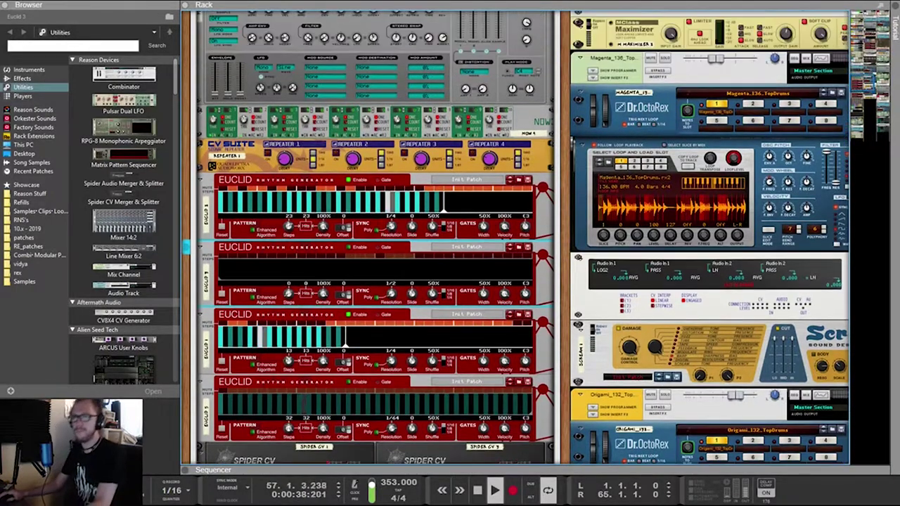
Examine Euclid 2's pattern and rear outputs together with the CV Suite, NOW, Punch-BD, Lolth and Miranda devices above it
{"action": "scroll", "coordinate": [288, 246], "scroll_direction": "up", "scroll_amount": 3}
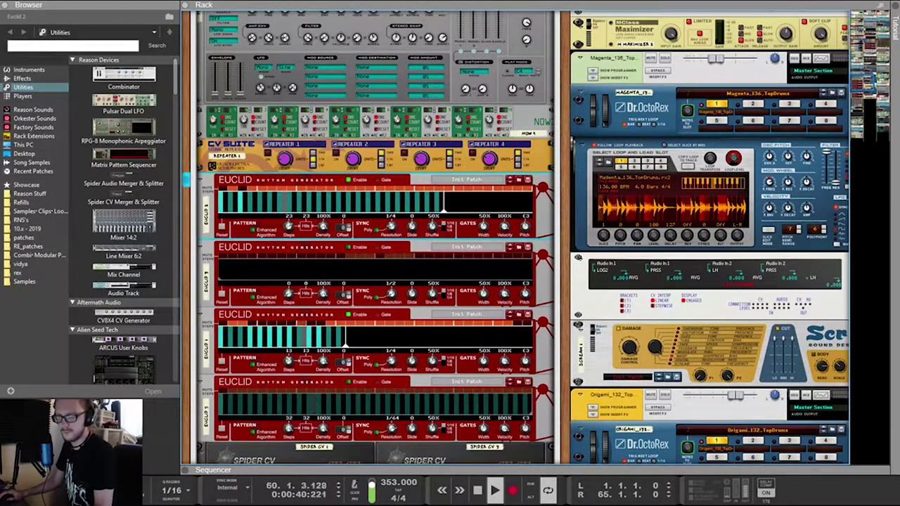
{"action": "scroll", "coordinate": [376, 237], "scroll_direction": "down", "scroll_amount": 3}
{"action": "key", "text": "Tab"}
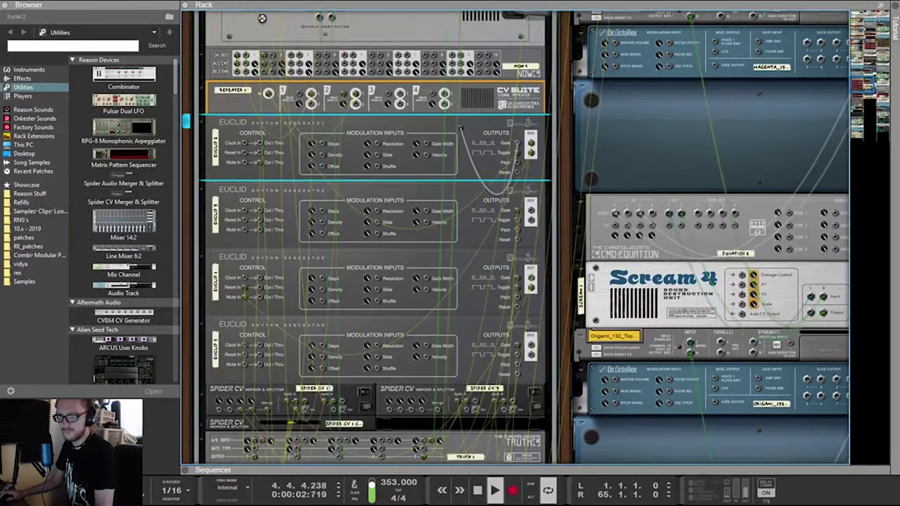
{"action": "scroll", "coordinate": [524, 238], "scroll_direction": "up", "scroll_amount": 6}
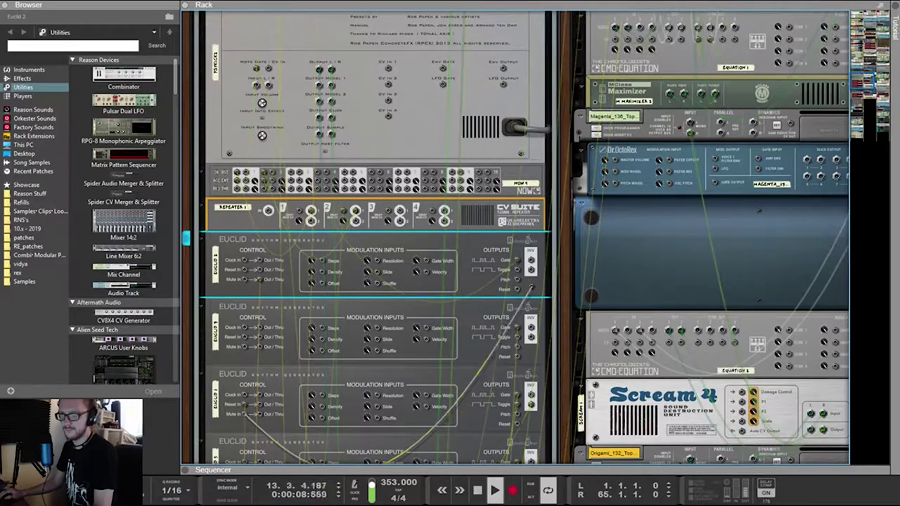
{"action": "scroll", "coordinate": [524, 237], "scroll_direction": "up", "scroll_amount": 4}
{"action": "key", "text": "Tab"}
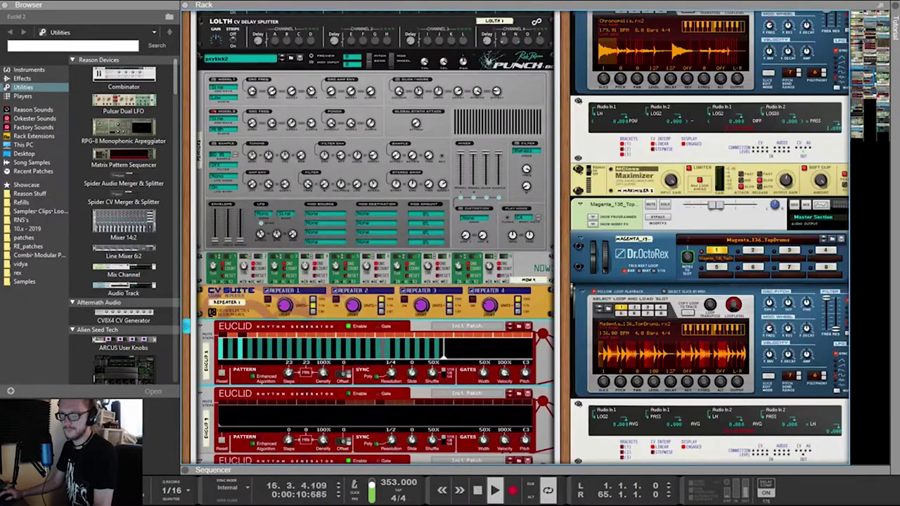
{"action": "scroll", "coordinate": [524, 238], "scroll_direction": "down", "scroll_amount": 3}
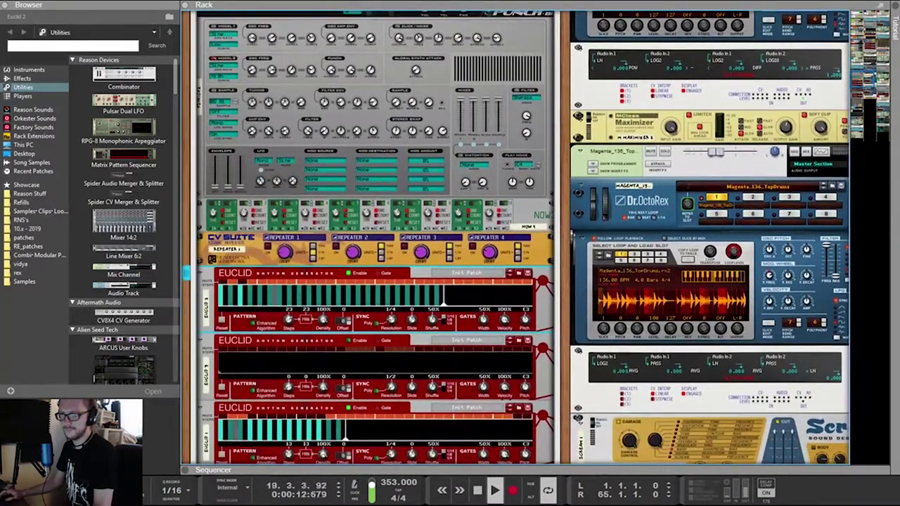
{"action": "scroll", "coordinate": [524, 237], "scroll_direction": "up", "scroll_amount": 5}
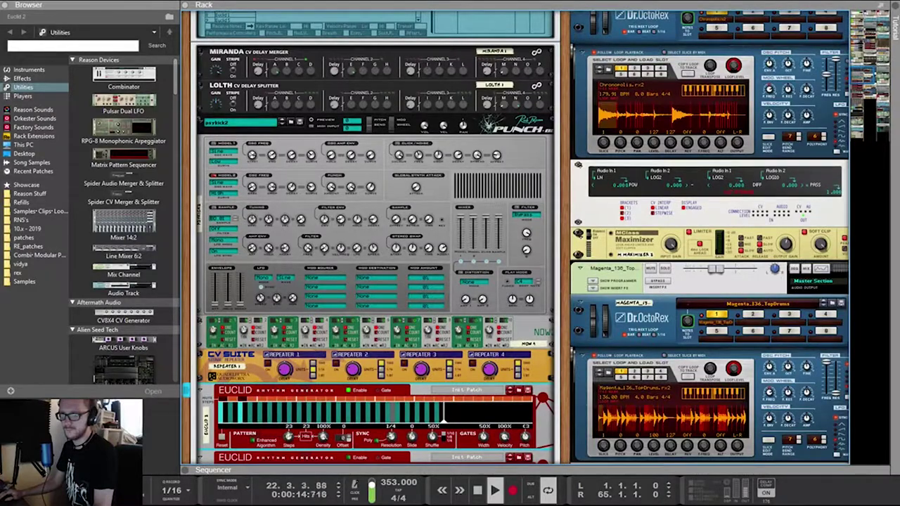
{"action": "scroll", "coordinate": [524, 237], "scroll_direction": "down", "scroll_amount": 2}
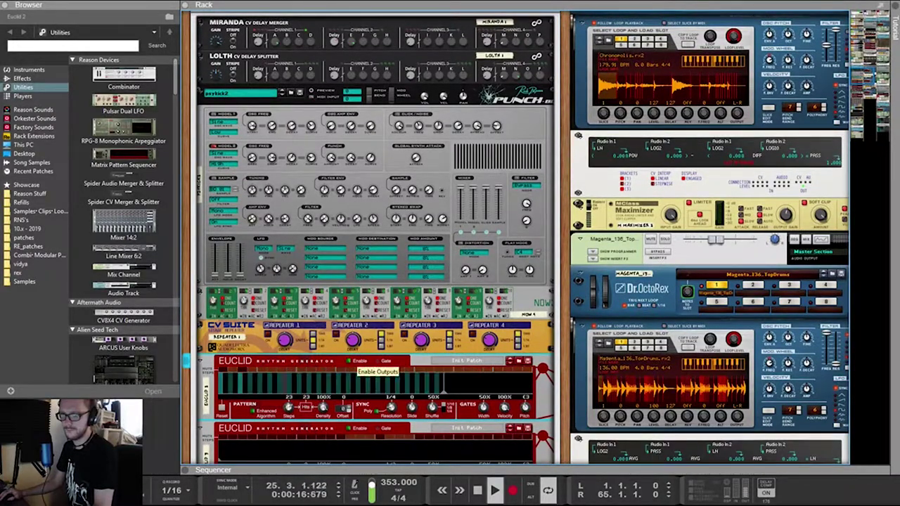
Examine the Euclid generators groove32, Bounce and the one beneath them in the neighbouring rack column
{"action": "scroll", "coordinate": [710, 260], "scroll_direction": "up", "scroll_amount": 5}
{"action": "scroll", "coordinate": [710, 260], "scroll_direction": "right", "scroll_amount": 6}
{"action": "scroll", "coordinate": [710, 260], "scroll_direction": "up", "scroll_amount": 6}
{"action": "scroll", "coordinate": [524, 237], "scroll_direction": "down", "scroll_amount": 3}
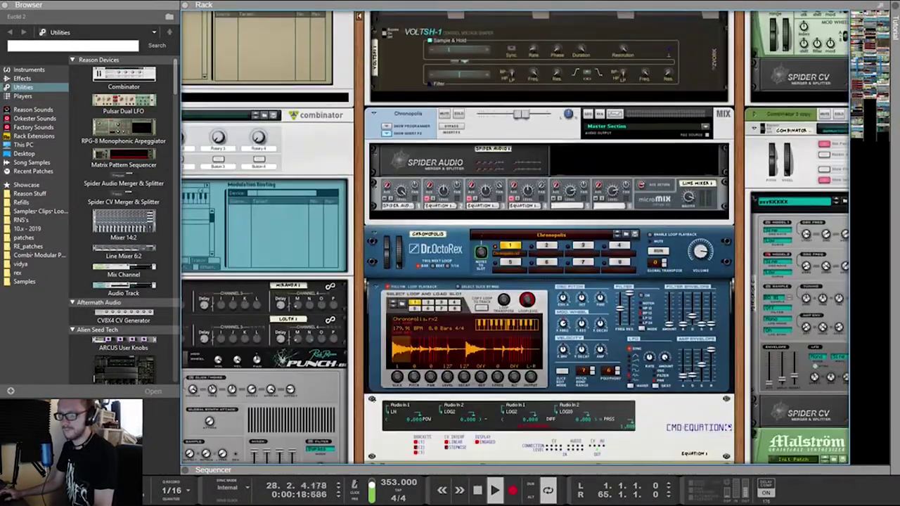
{"action": "scroll", "coordinate": [722, 440], "scroll_direction": "up", "scroll_amount": 6}
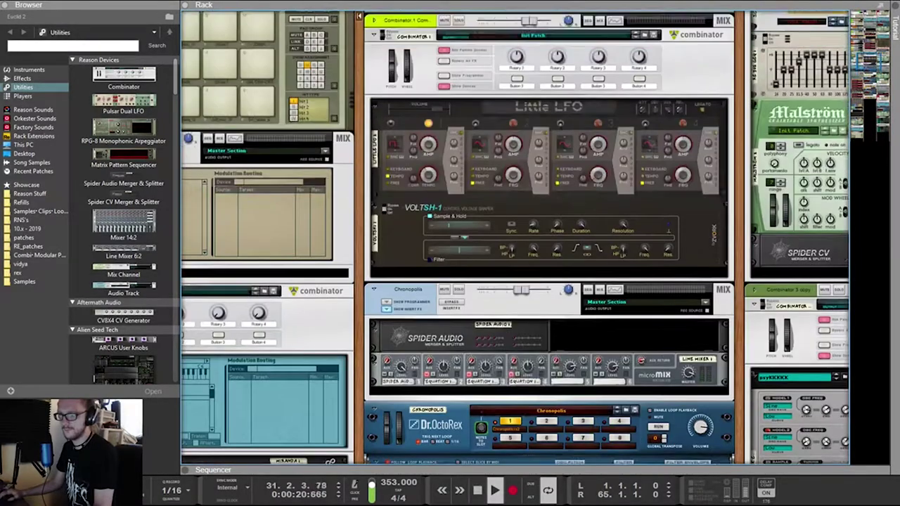
{"action": "scroll", "coordinate": [722, 439], "scroll_direction": "down", "scroll_amount": 4}
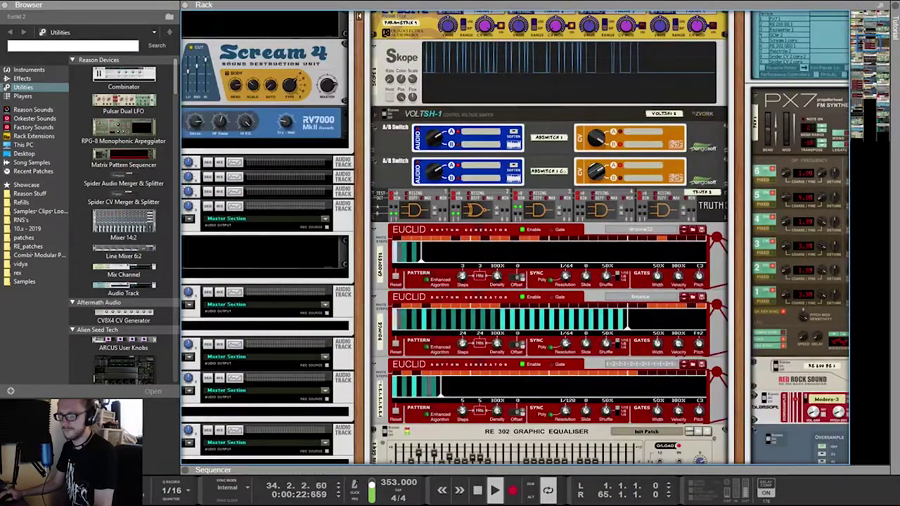
{"action": "mouse_move", "coordinate": [610, 313]}
{"action": "left_mouse_down"}
{"action": "mouse_move", "coordinate": [610, 322]}
{"action": "mouse_move", "coordinate": [602, 310]}
{"action": "left_mouse_up"}
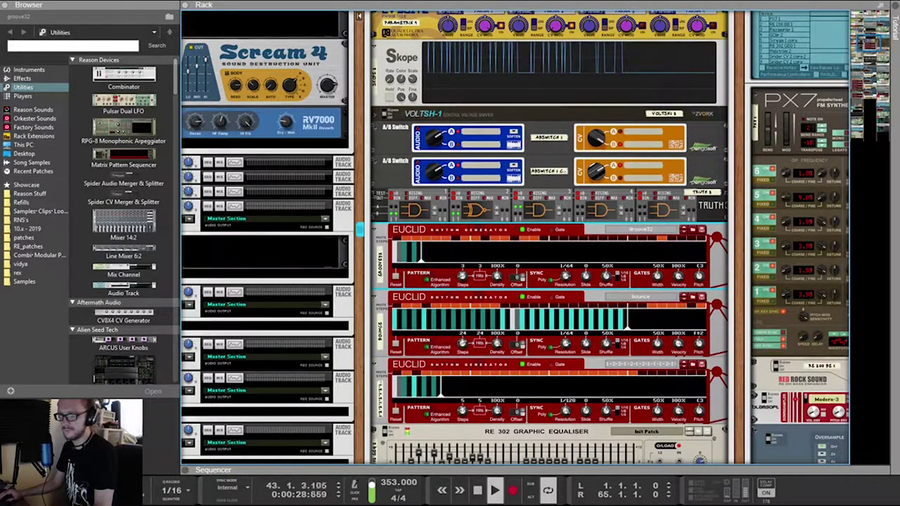
{"action": "left_click_drag", "start_coordinate": [441, 395], "coordinate": [509, 395]}
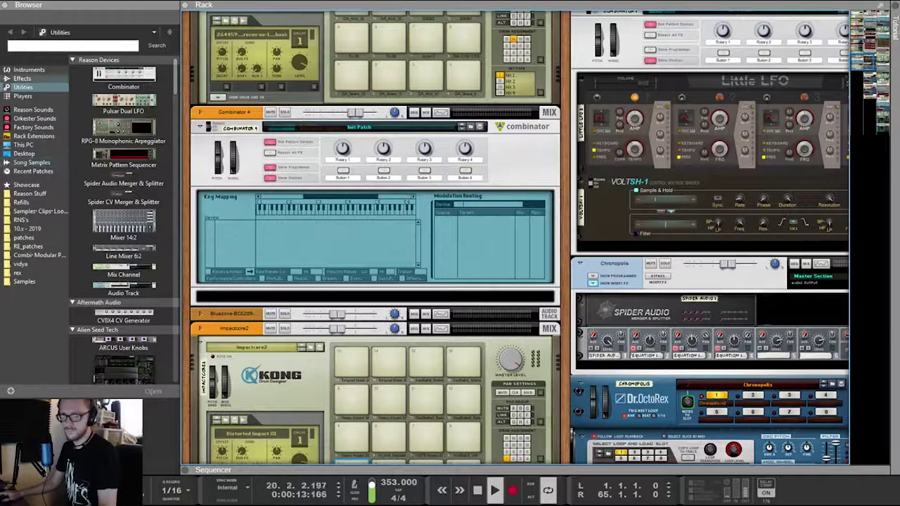
Add a Punch-BD from the instrument devices inside the empty Combinator 4, and show the rear of the rack
{"action": "left_click", "coordinate": [29, 70]}
{"action": "scroll", "coordinate": [123, 264], "scroll_direction": "down", "scroll_amount": 20}
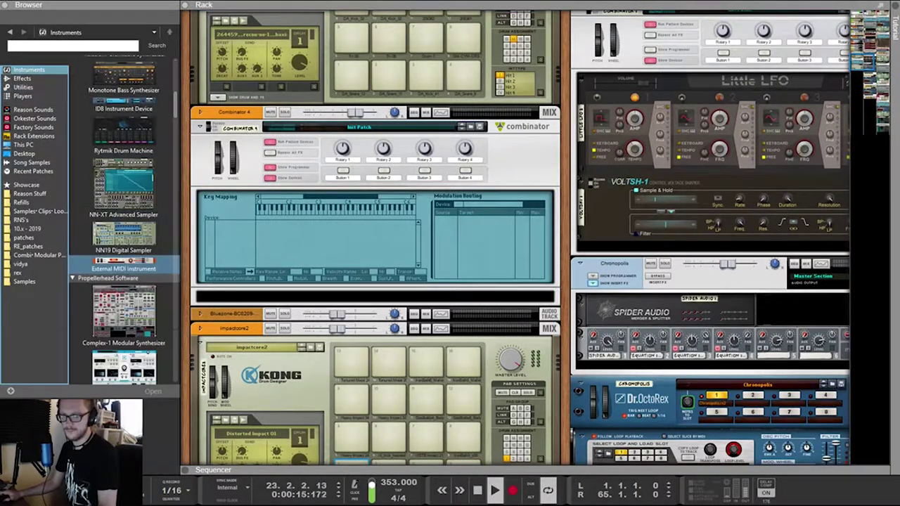
{"action": "key", "text": "Down"}
{"action": "key", "text": "Down"}
{"action": "key", "text": "Down"}
{"action": "key", "text": "Down"}
{"action": "key", "text": "Down"}
{"action": "key", "text": "Down"}
{"action": "key", "text": "Down"}
{"action": "key", "text": "Down"}
{"action": "key", "text": "Down"}
{"action": "key", "text": "Down"}
{"action": "key", "text": "Down"}
{"action": "key", "text": "Down"}
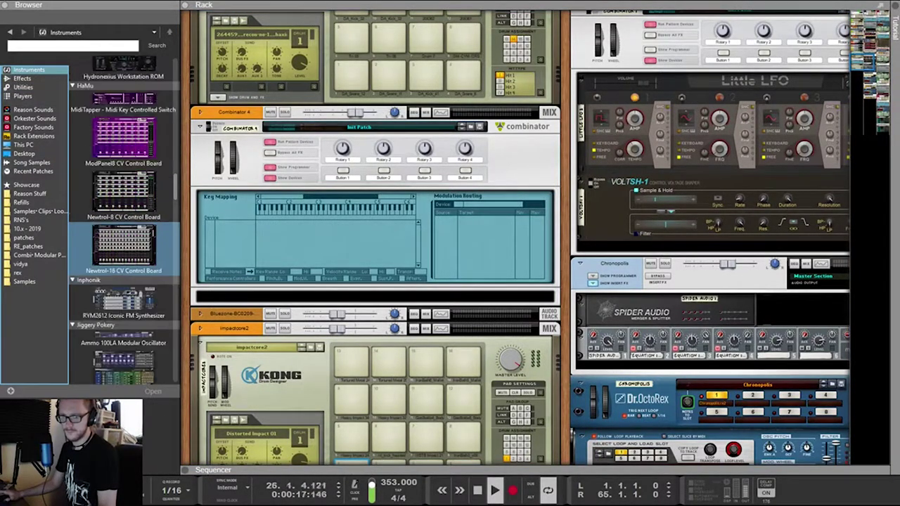
{"action": "left_click", "coordinate": [375, 296]}
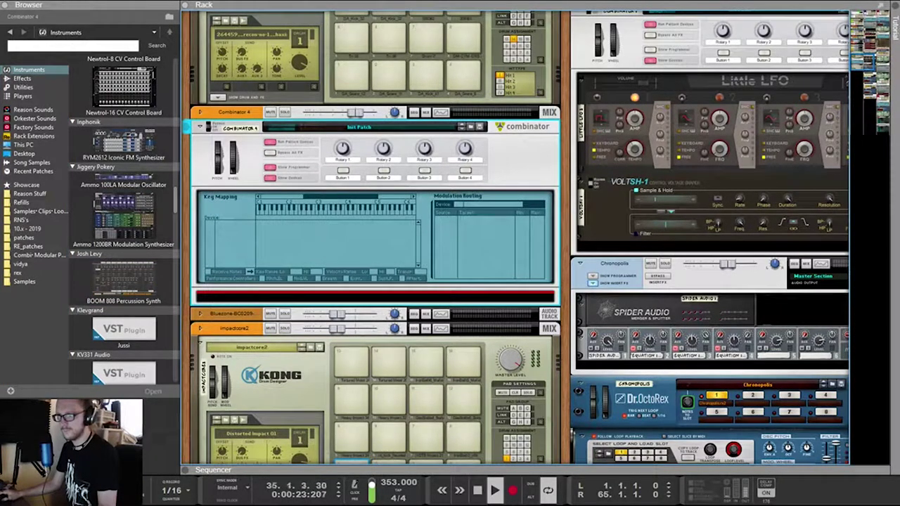
{"action": "key", "text": "Return"}
{"action": "key", "text": "Tab"}
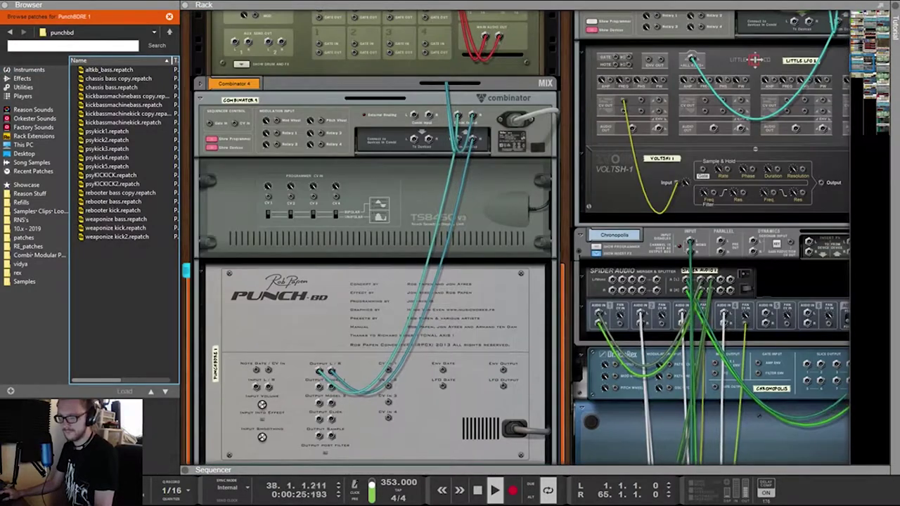
{"action": "scroll", "coordinate": [515, 237], "scroll_direction": "down", "scroll_amount": 2}
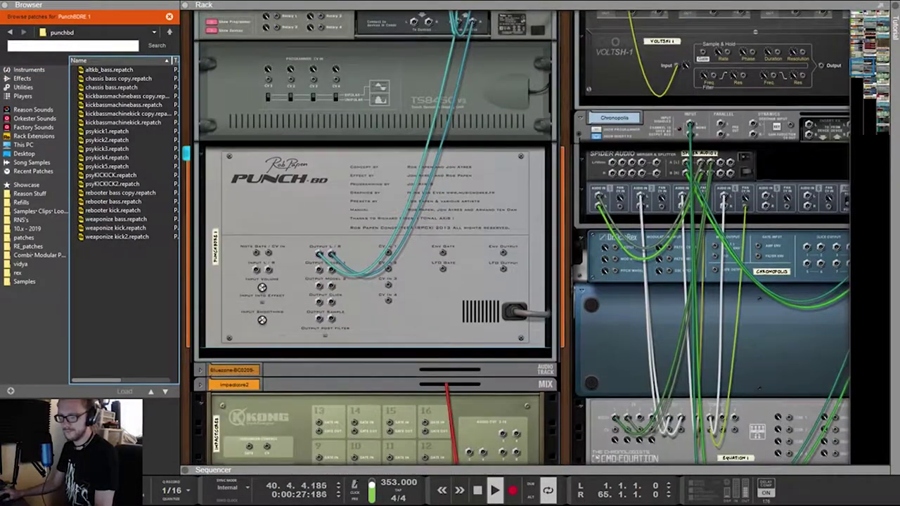
Add a Malström and a Euclid rhythm generator below Punch-BD inside Combinator 4
{"action": "left_click", "coordinate": [375, 355]}
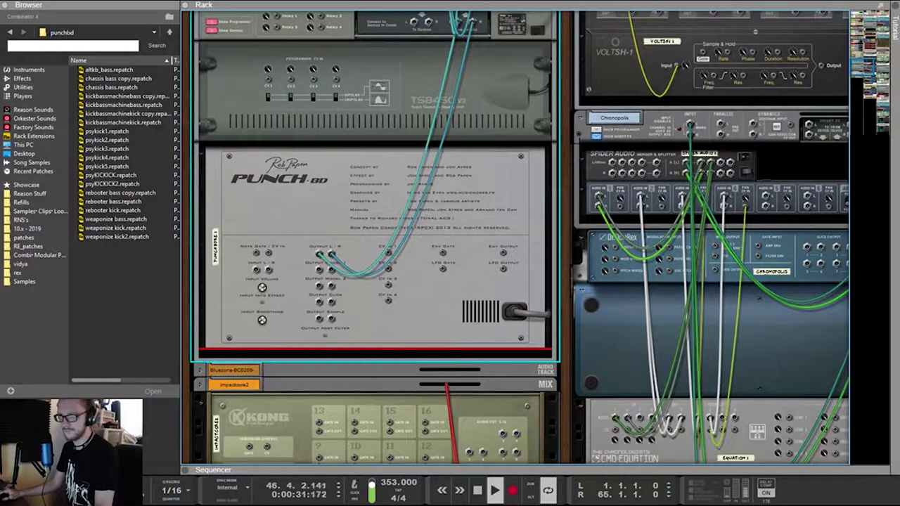
{"action": "scroll", "coordinate": [375, 238], "scroll_direction": "down", "scroll_amount": 2}
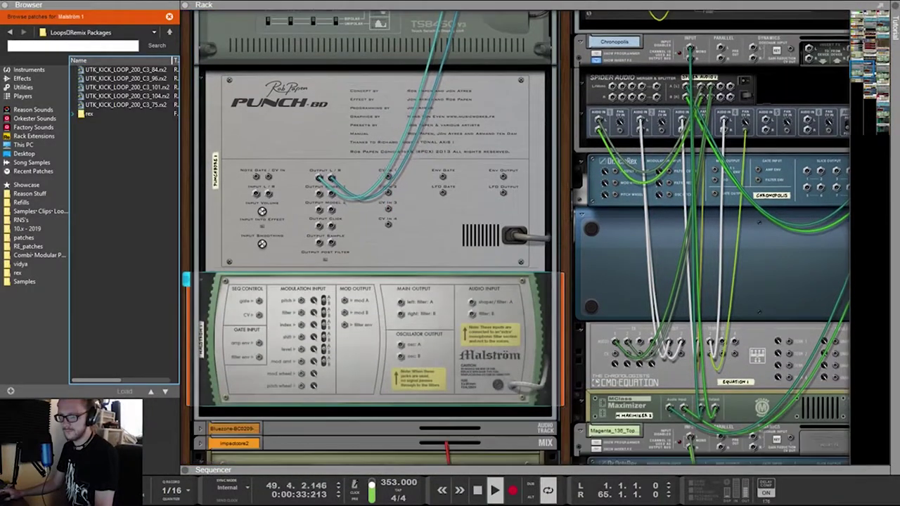
{"action": "scroll", "coordinate": [375, 238], "scroll_direction": "down", "scroll_amount": 3}
{"action": "left_click", "coordinate": [375, 324]}
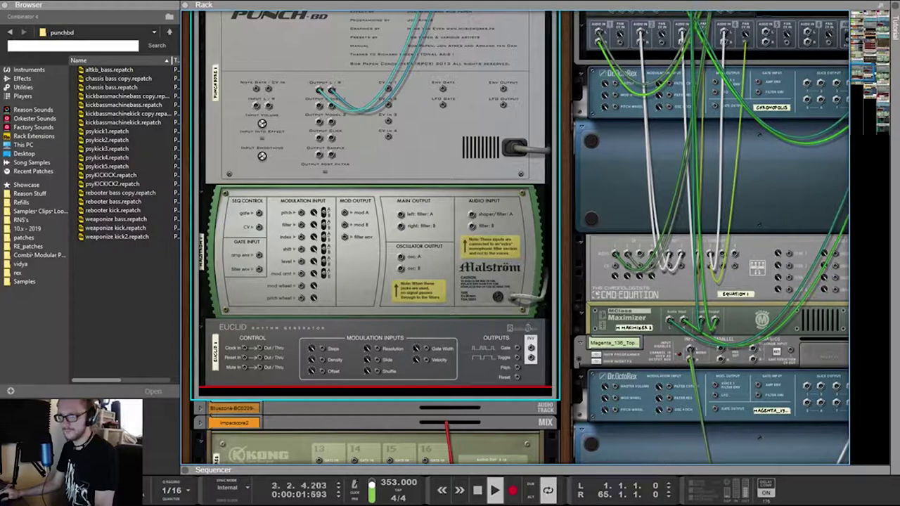
Try a second Euclid rhythm generator below the first in Combinator 4, and undo it
{"action": "key", "text": "ctrl+d"}
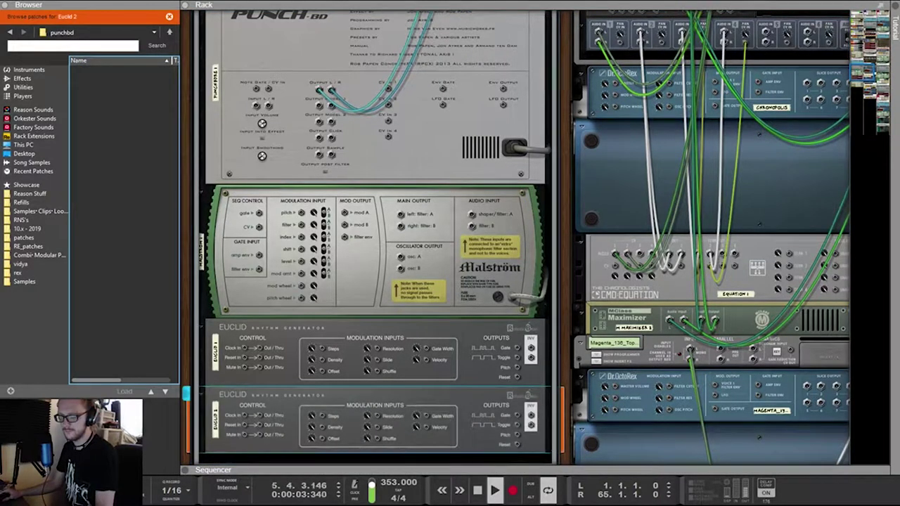
{"action": "key", "text": "ctrl+z"}
{"action": "left_click", "coordinate": [376, 391]}
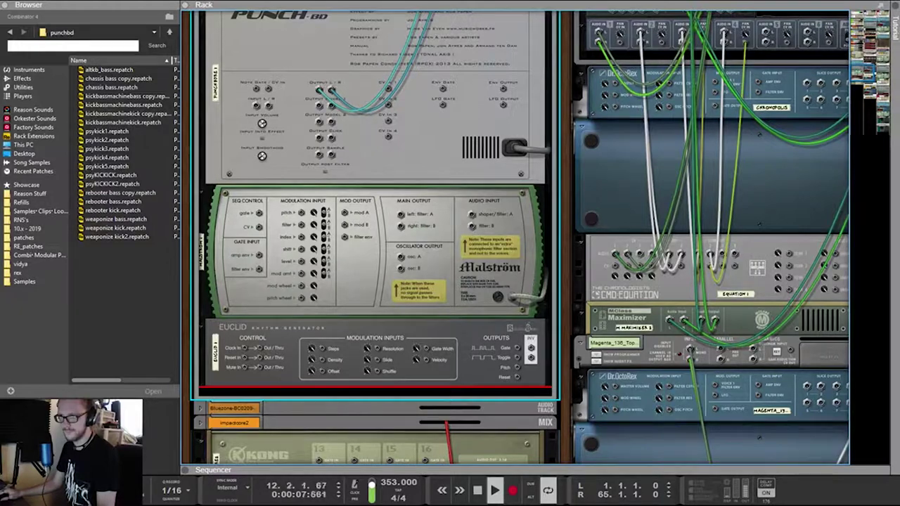
Paste a Lolth CV delay splitter below Euclid and route Euclid's gate output through its channel 1 to Punch-BD's note gate input
{"action": "key", "text": "ctrl+v"}
{"action": "left_click", "coordinate": [380, 240]}
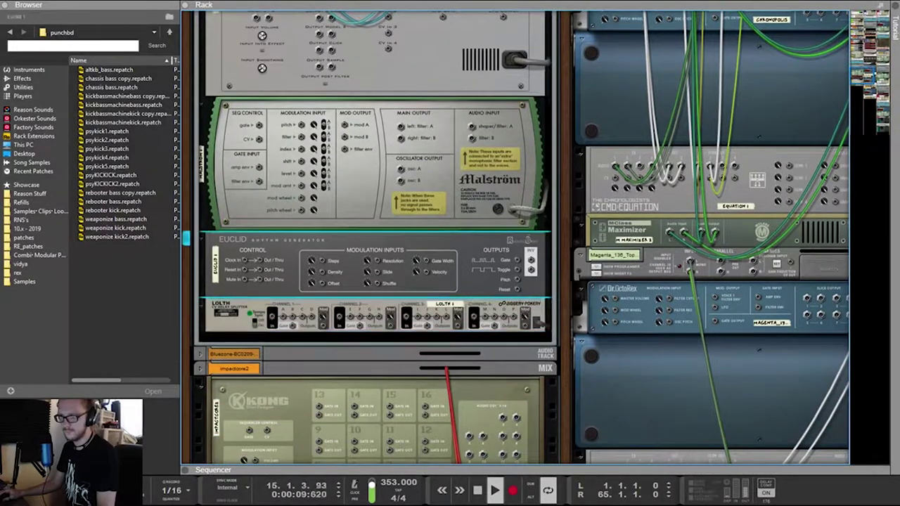
{"action": "left_click_drag", "start_coordinate": [517, 260], "coordinate": [279, 282]}
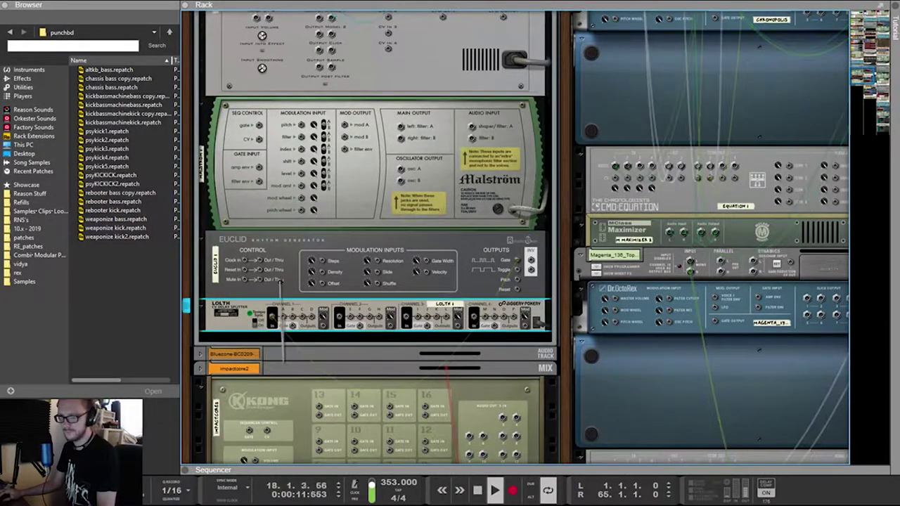
{"action": "left_click_drag", "start_coordinate": [282, 360], "coordinate": [256, 119]}
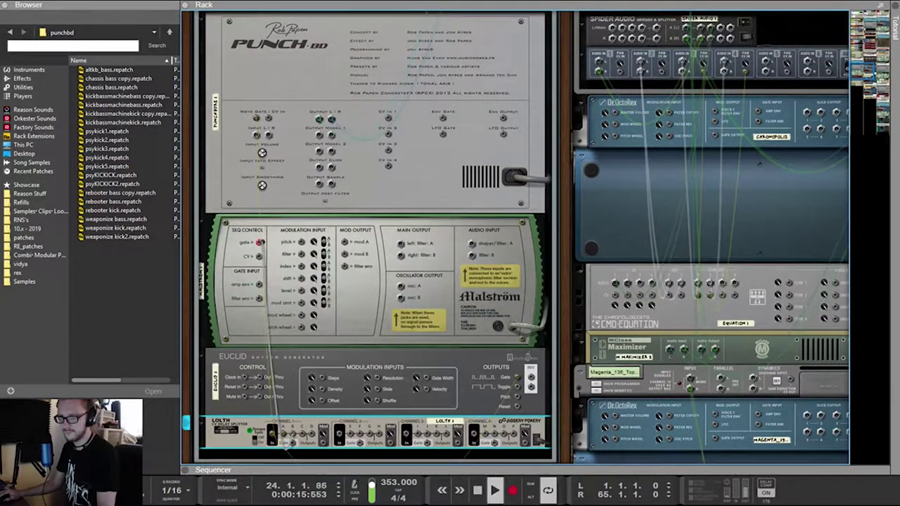
{"action": "key", "text": "Tab"}
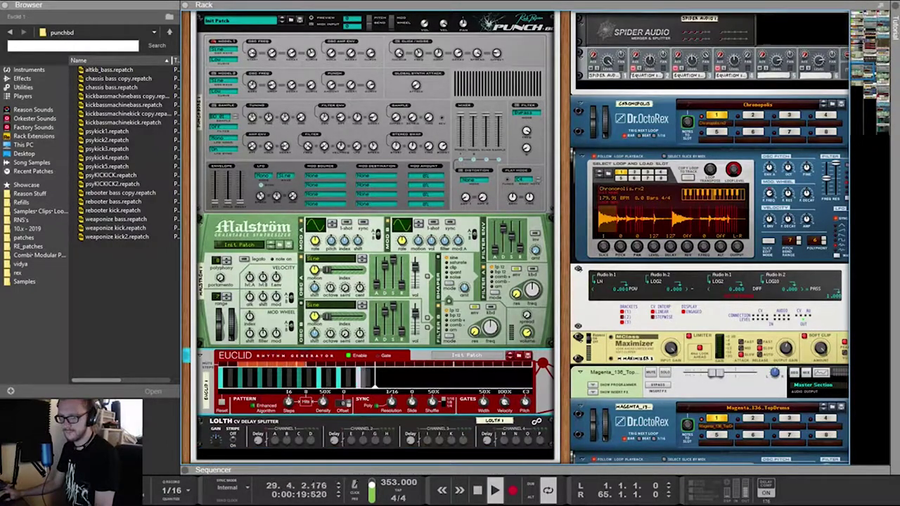
{"action": "key", "text": "Tab"}
{"action": "scroll", "coordinate": [373, 239], "scroll_direction": "down", "scroll_amount": 2}
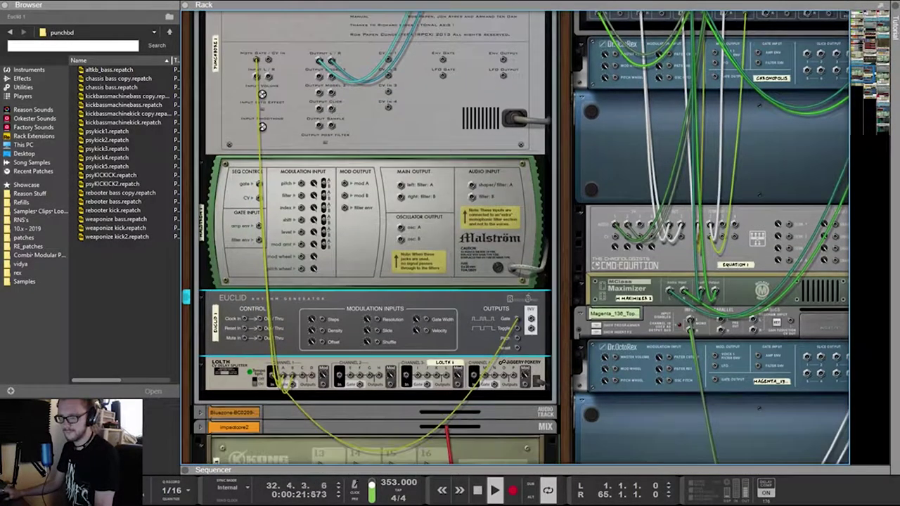
{"action": "key", "text": "Tab"}
{"action": "left_click_drag", "start_coordinate": [275, 380], "coordinate": [287, 372]}
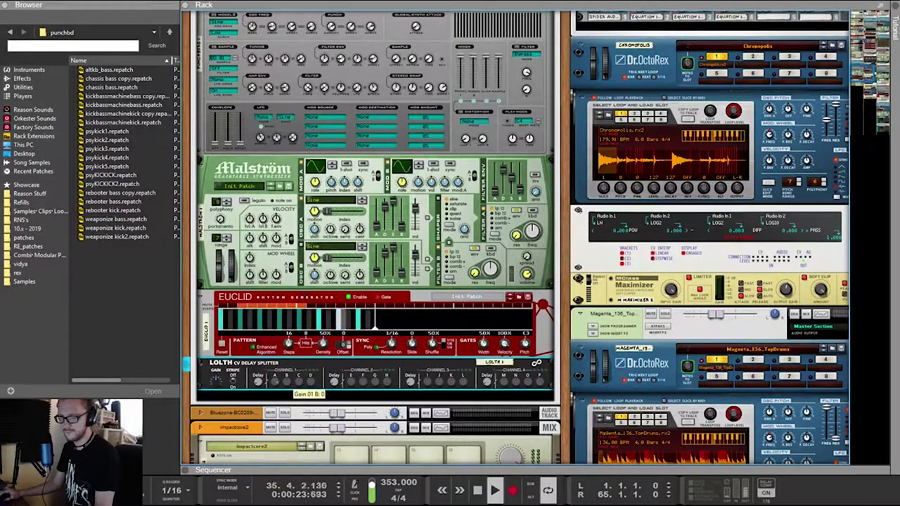
{"action": "key", "text": "Up"}
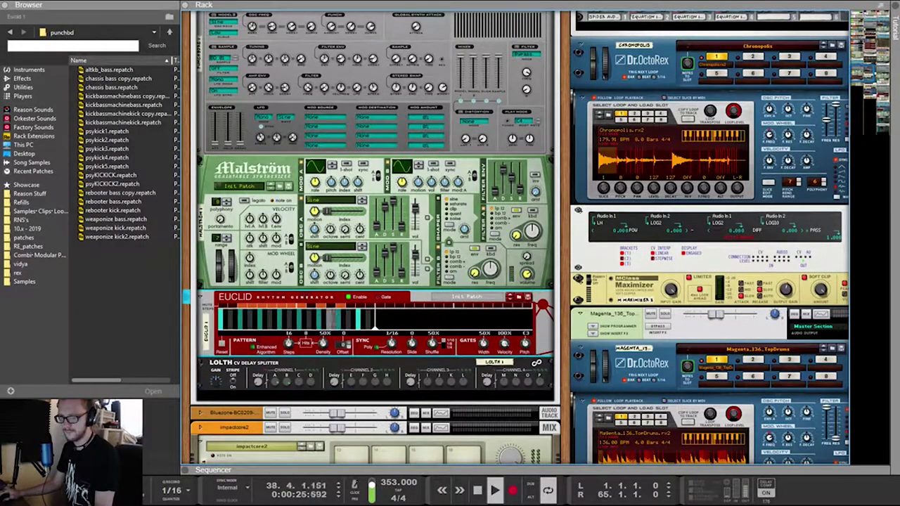
Load the psyKICKICK2.repatch patch into Combinator 4's Punch-BD and set its volume to 4.1 dB
{"action": "scroll", "coordinate": [373, 239], "scroll_direction": "up", "scroll_amount": 5}
{"action": "left_click", "coordinate": [291, 108]}
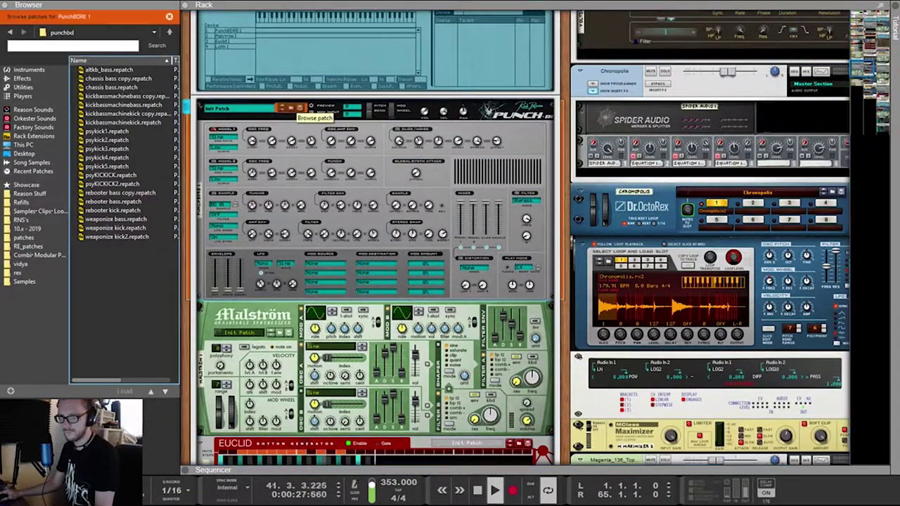
{"action": "key", "text": "Down"}
{"action": "key", "text": "Down"}
{"action": "key", "text": "Down"}
{"action": "key", "text": "Down"}
{"action": "key", "text": "Down"}
{"action": "key", "text": "Down"}
{"action": "key", "text": "Down"}
{"action": "key", "text": "Down"}
{"action": "key", "text": "Down"}
{"action": "key", "text": "Down"}
{"action": "key", "text": "Down"}
{"action": "key", "text": "Down"}
{"action": "key", "text": "Down"}
{"action": "key", "text": "Down"}
{"action": "key", "text": "Up"}
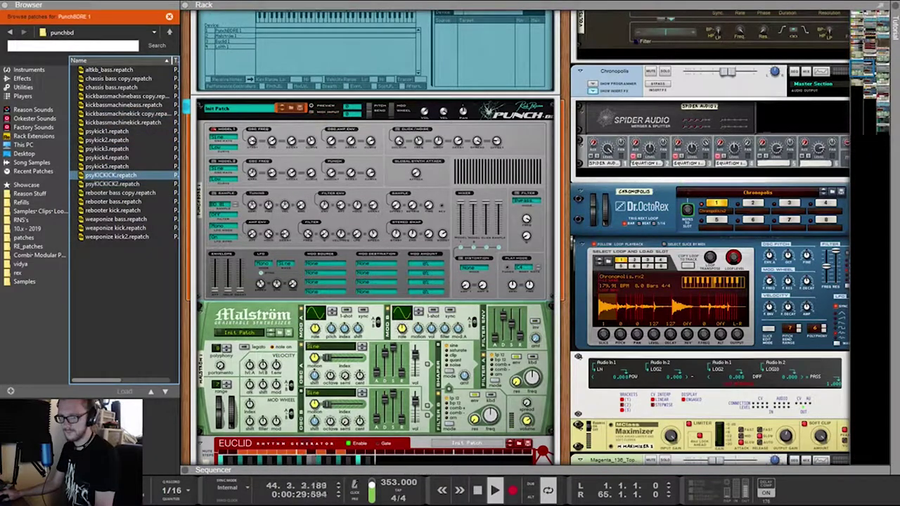
{"action": "key", "text": "Down"}
{"action": "key", "text": "Return"}
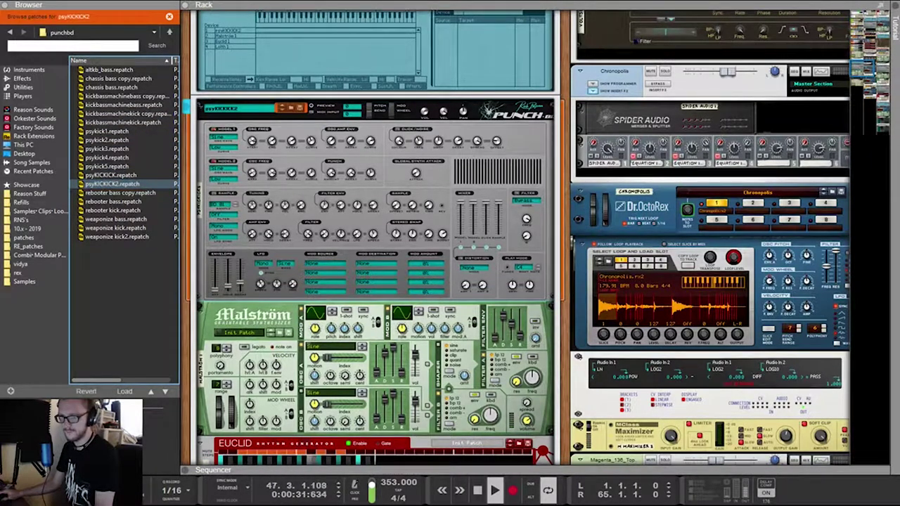
{"action": "left_click_drag", "start_coordinate": [423, 111], "coordinate": [423, 117]}
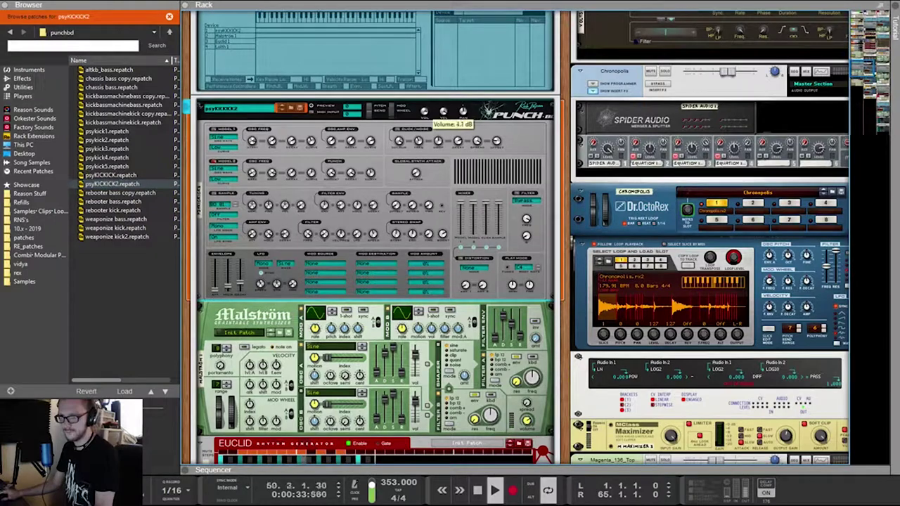
Run a cable from a Lolth channel 2 output up to the Combinator rig holding the song's weaponize kick Punch-BD
{"action": "scroll", "coordinate": [462, 114], "scroll_direction": "down", "scroll_amount": 3}
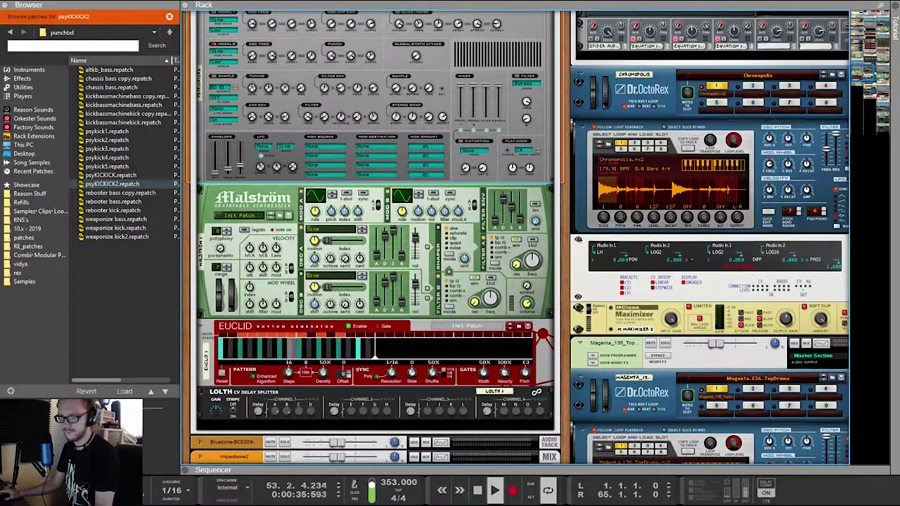
{"action": "key", "text": "Tab"}
{"action": "key", "text": "Tab"}
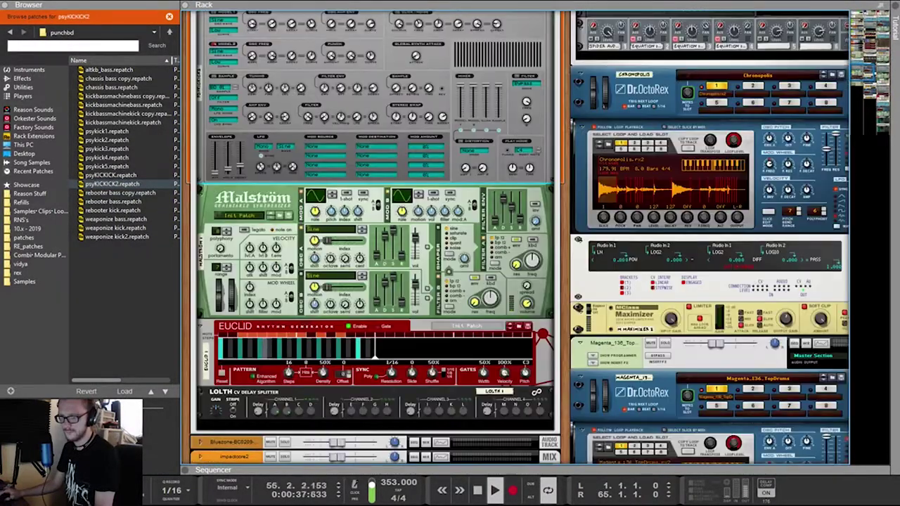
{"action": "left_click", "coordinate": [420, 327]}
{"action": "key", "text": "Tab"}
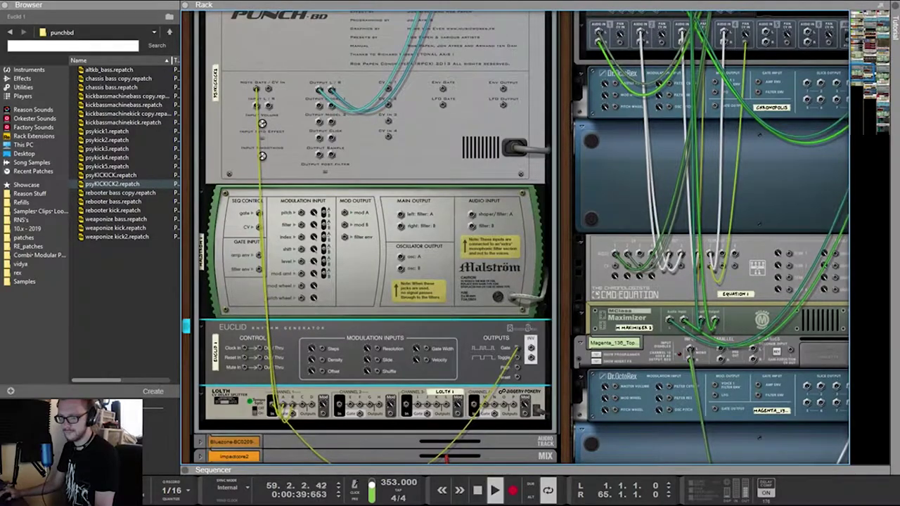
{"action": "key", "text": "Tab"}
{"action": "key", "text": "Tab"}
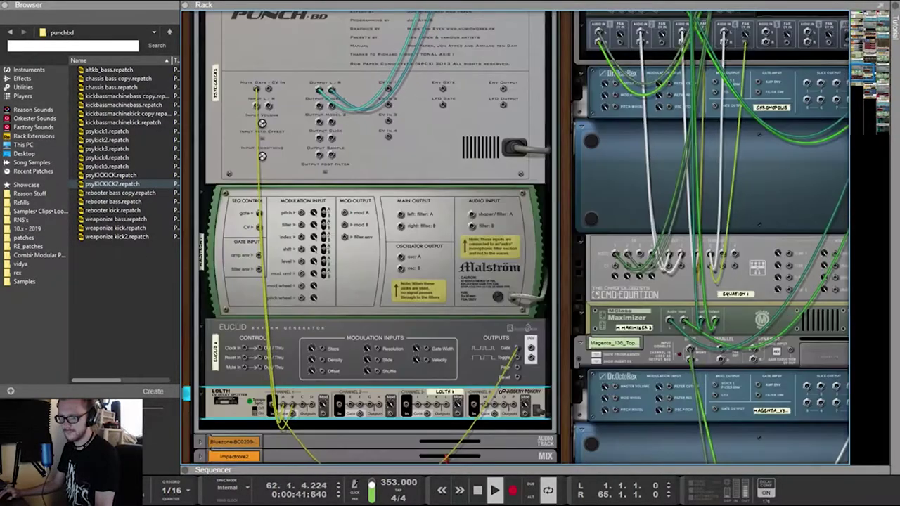
{"action": "left_click_drag", "start_coordinate": [293, 405], "coordinate": [831, 70]}
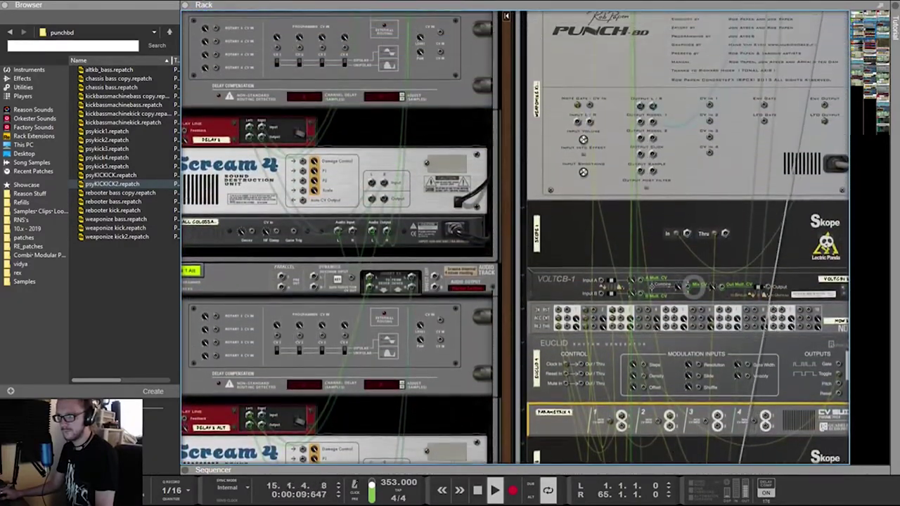
{"action": "left_click_drag", "start_coordinate": [818, 17], "coordinate": [712, 311]}
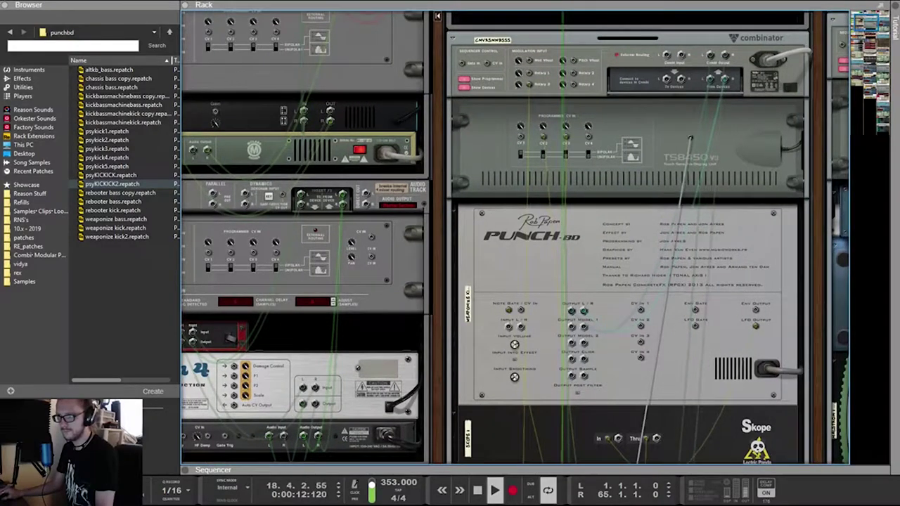
{"action": "left_click_drag", "start_coordinate": [690, 138], "coordinate": [752, 33]}
{"action": "scroll", "coordinate": [745, 70], "scroll_direction": "down", "scroll_amount": 5}
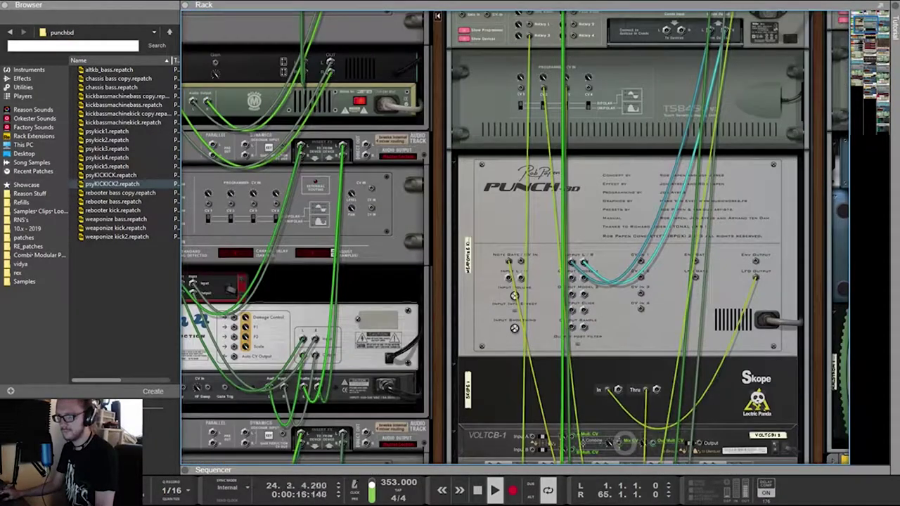
{"action": "left_click_drag", "start_coordinate": [866, 27], "coordinate": [863, 60]}
{"action": "key", "text": "Tab"}
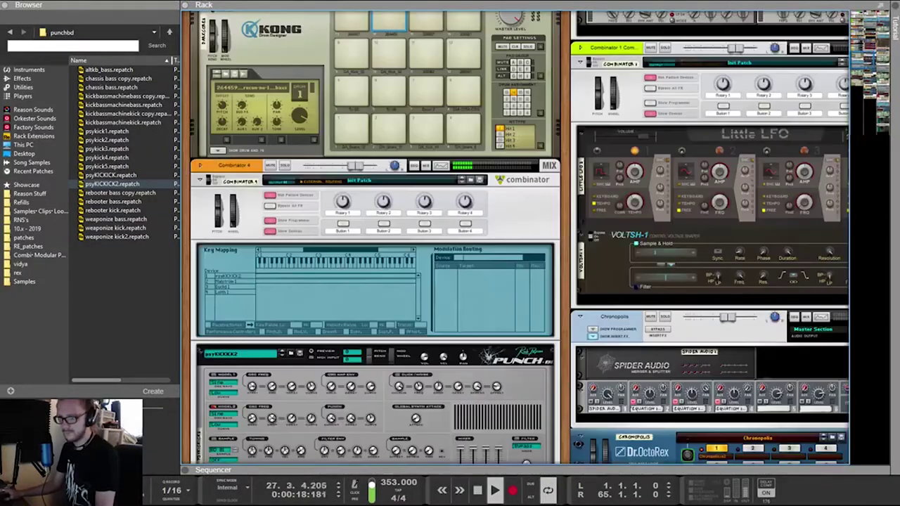
Change the waveform of Malström's Modulator A and set its synced rate to 16/4
{"action": "scroll", "coordinate": [513, 239], "scroll_direction": "down", "scroll_amount": 10}
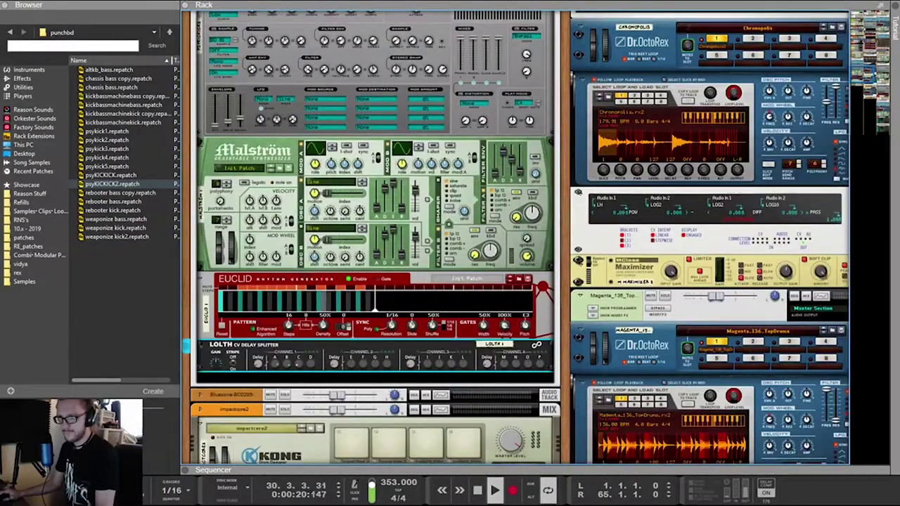
{"action": "left_click", "coordinate": [332, 146]}
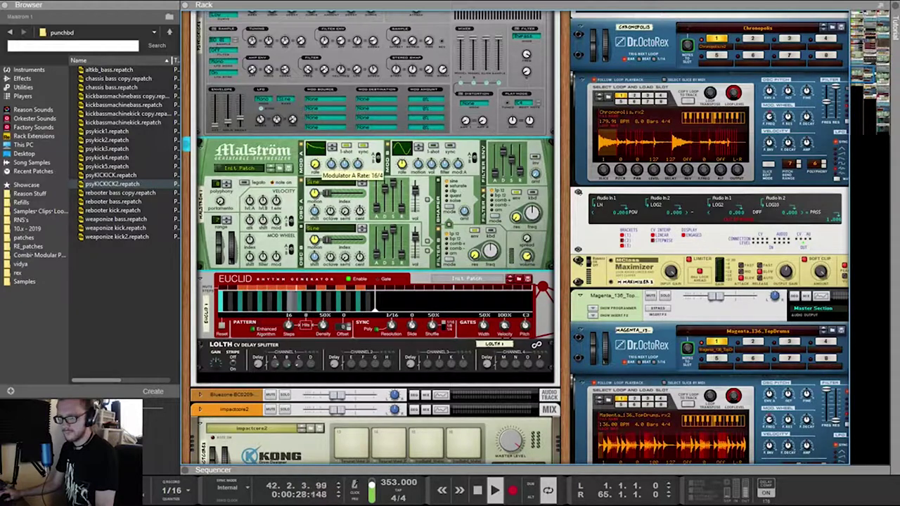
{"action": "key", "text": "Tab"}
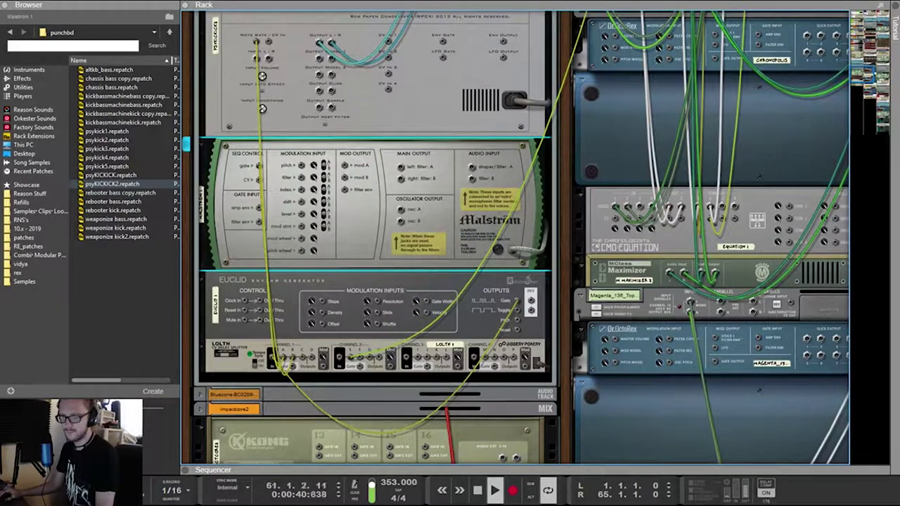
{"action": "left_click_drag", "start_coordinate": [354, 363], "coordinate": [343, 263]}
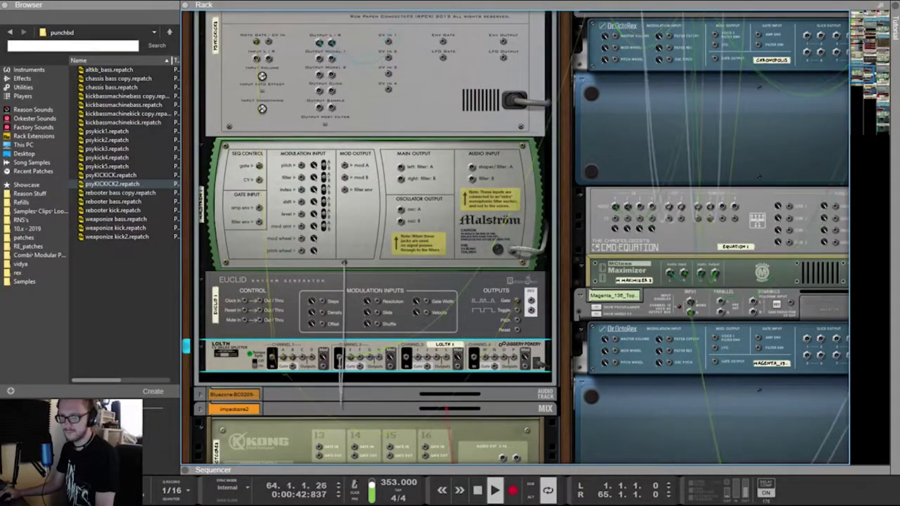
{"action": "key", "text": "Tab"}
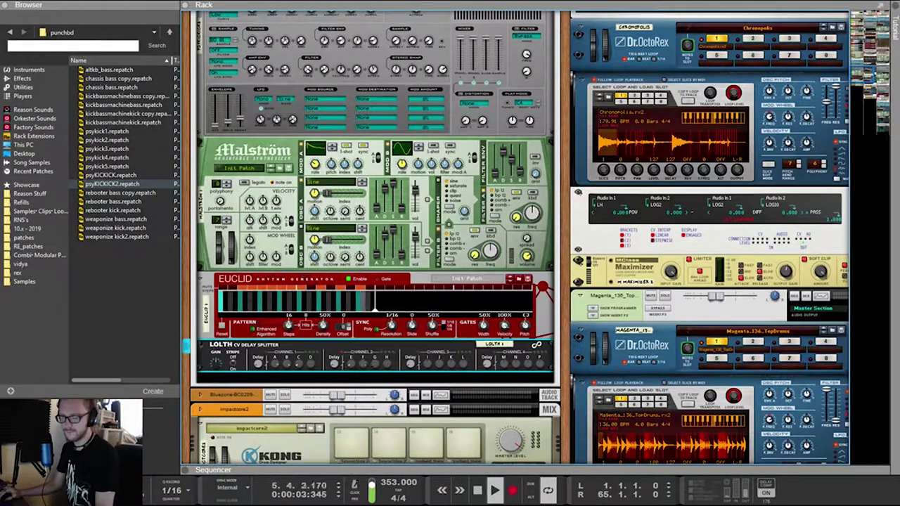
{"action": "key", "text": "Tab"}
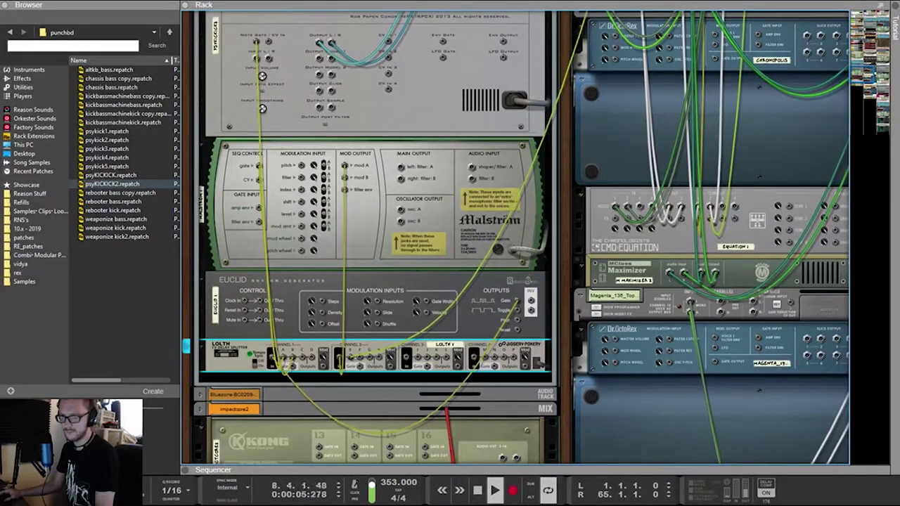
{"action": "key", "text": "Tab"}
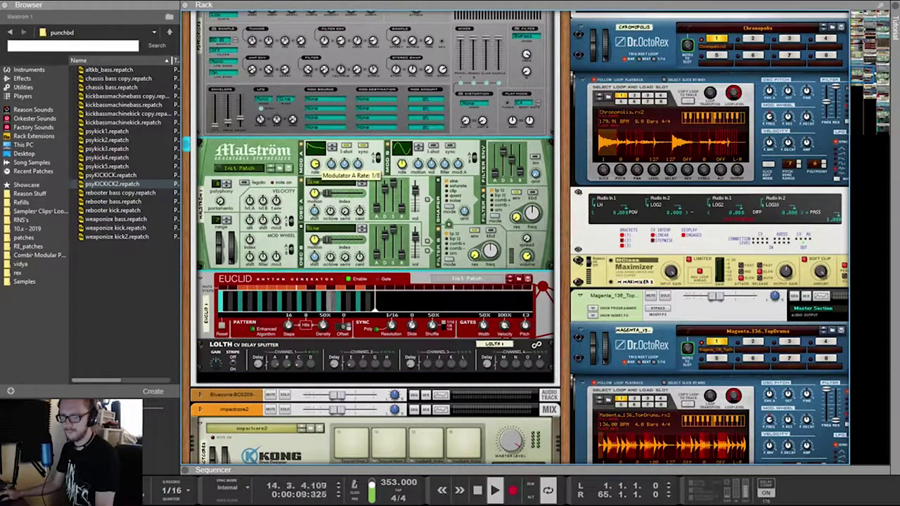
{"action": "left_click_drag", "start_coordinate": [315, 164], "coordinate": [315, 161]}
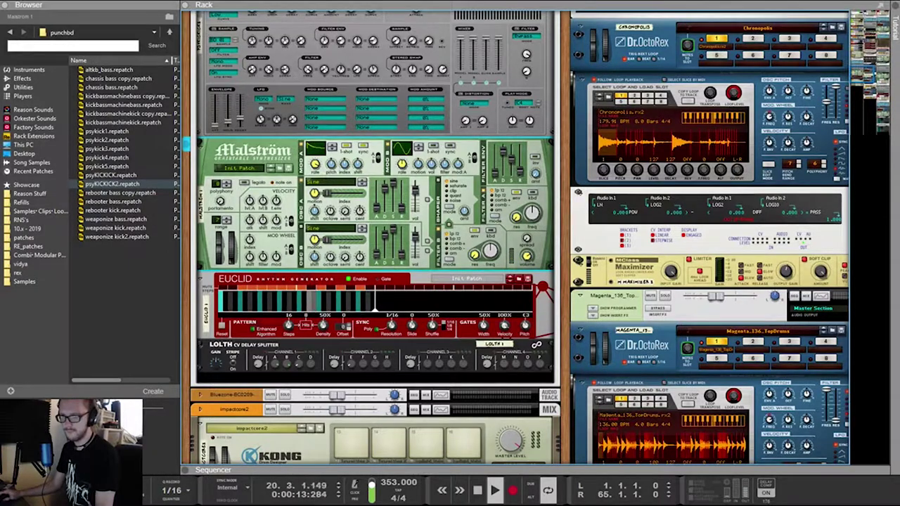
Set the Bounce Euclid generator in the song's Combinator to 7 steps
{"action": "scroll", "coordinate": [517, 239], "scroll_direction": "up", "scroll_amount": 2}
{"action": "scroll", "coordinate": [517, 239], "scroll_direction": "up", "scroll_amount": 15}
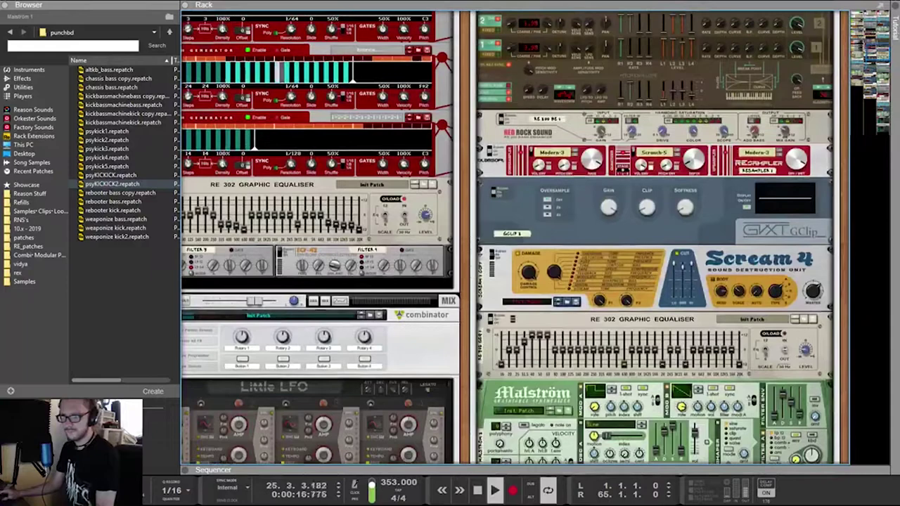
{"action": "left_click_drag", "start_coordinate": [879, 52], "coordinate": [874, 49]}
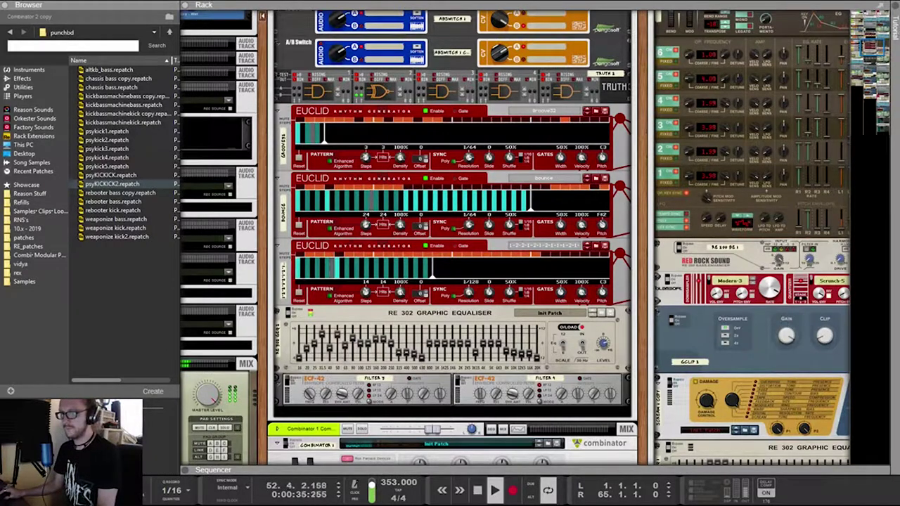
{"action": "left_click_drag", "start_coordinate": [365, 225], "coordinate": [365, 265]}
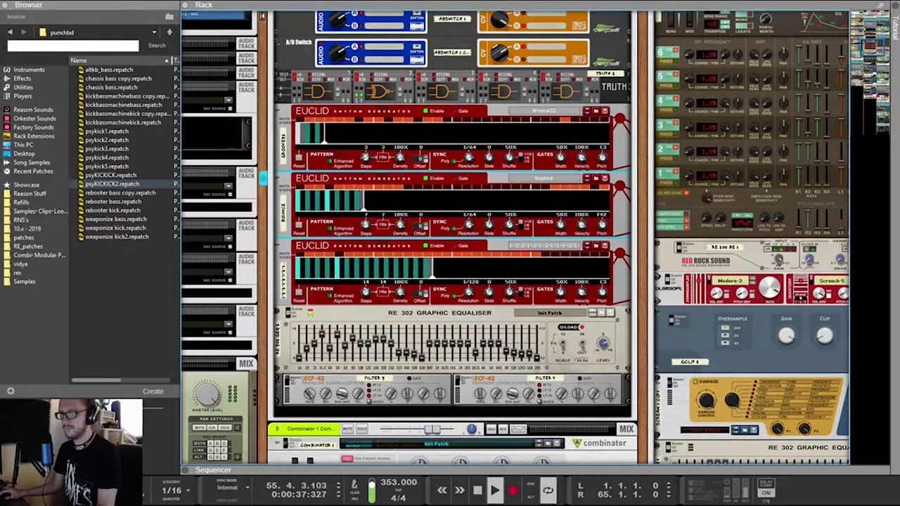
Set the Euclid generator directly below Bounce to 10 steps
{"action": "left_click", "coordinate": [432, 276]}
{"action": "left_click_drag", "start_coordinate": [425, 274], "coordinate": [405, 258]}
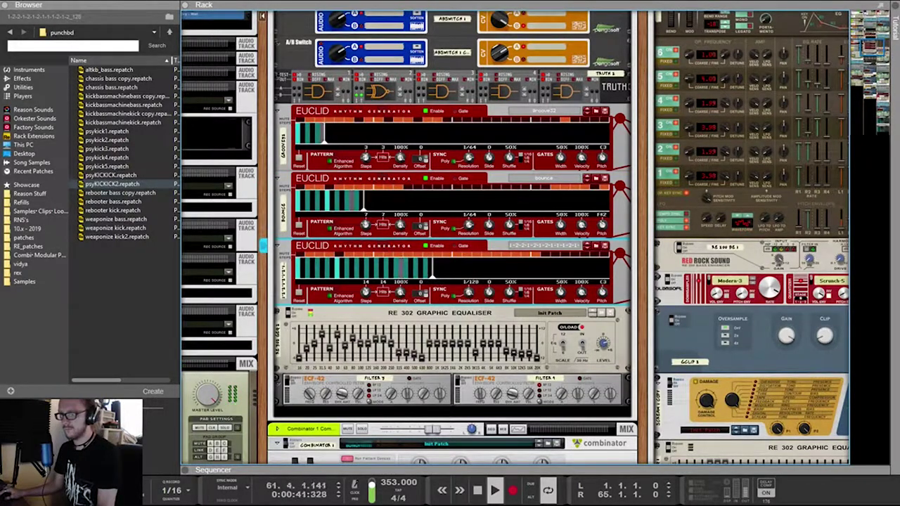
{"action": "mouse_move", "coordinate": [426, 264]}
{"action": "left_mouse_down"}
{"action": "mouse_move", "coordinate": [425, 277]}
{"action": "mouse_move", "coordinate": [415, 258]}
{"action": "left_mouse_up"}
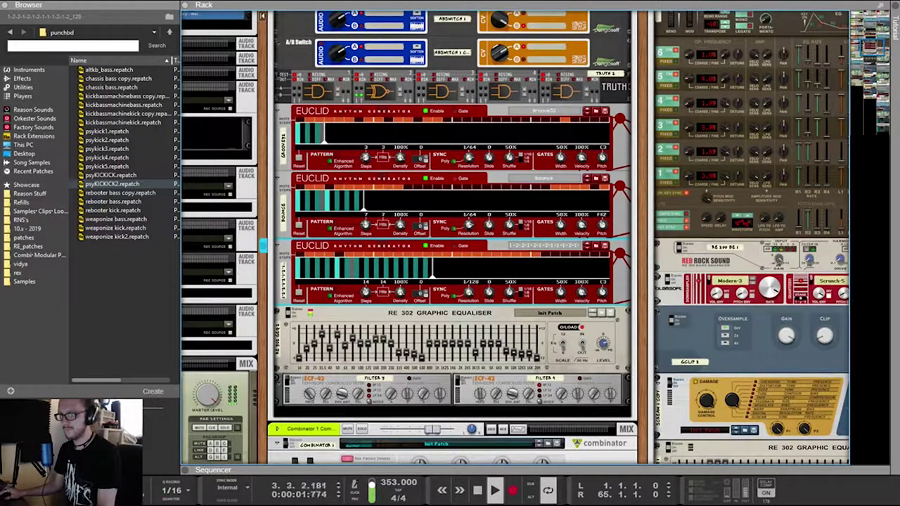
{"action": "left_click_drag", "start_coordinate": [366, 292], "coordinate": [366, 306]}
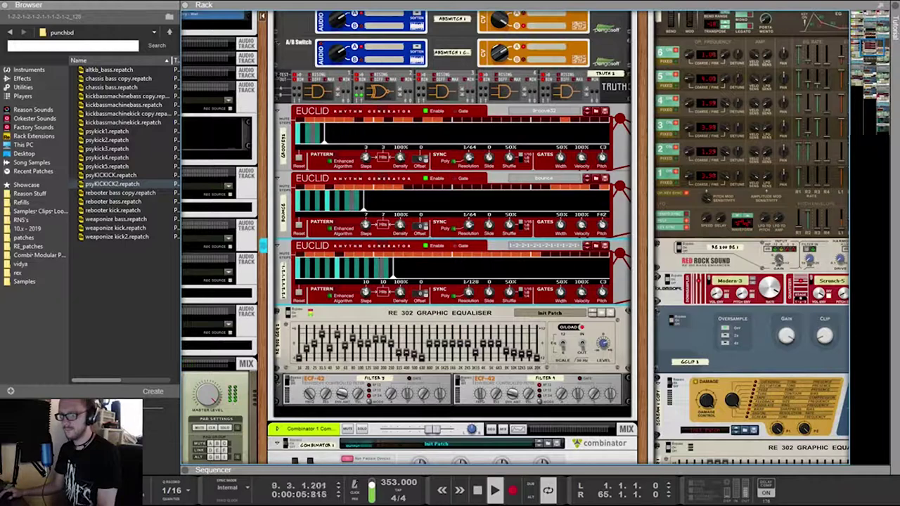
Examine the demonstration patch in Combinator 4, from its programmer and Punch-BD down to Malström, Euclid and the Lolth splitter
{"action": "scroll", "coordinate": [515, 238], "scroll_direction": "left", "scroll_amount": 5}
{"action": "scroll", "coordinate": [515, 238], "scroll_direction": "down", "scroll_amount": 6}
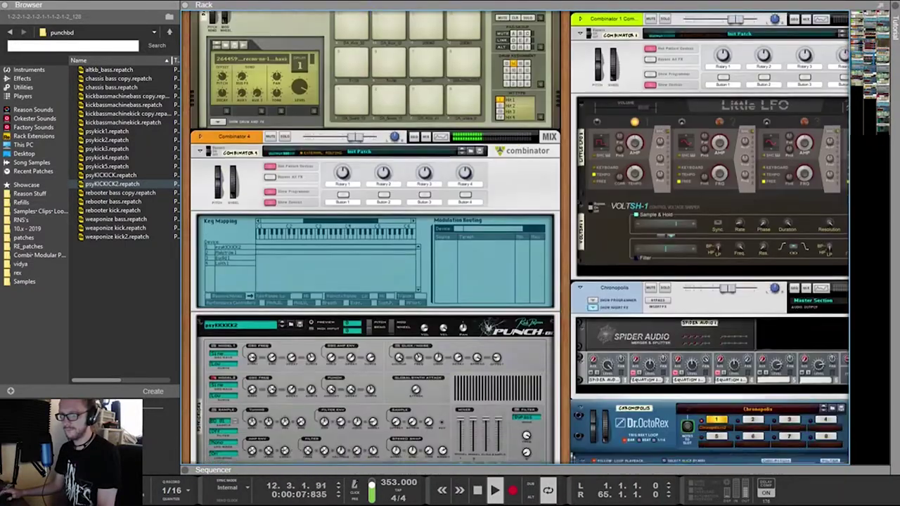
{"action": "scroll", "coordinate": [375, 239], "scroll_direction": "up", "scroll_amount": 8}
{"action": "scroll", "coordinate": [375, 239], "scroll_direction": "down", "scroll_amount": 3}
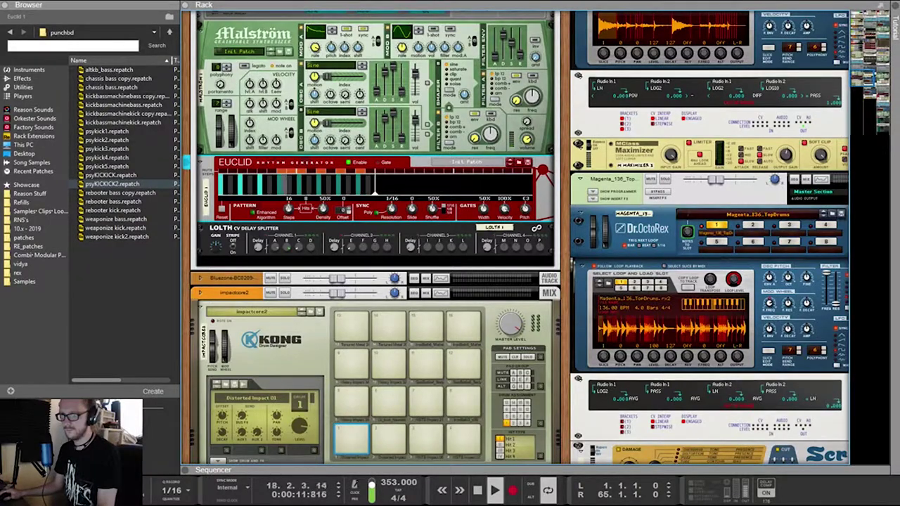
{"action": "scroll", "coordinate": [375, 239], "scroll_direction": "up", "scroll_amount": 4}
{"action": "scroll", "coordinate": [375, 239], "scroll_direction": "down", "scroll_amount": 9}
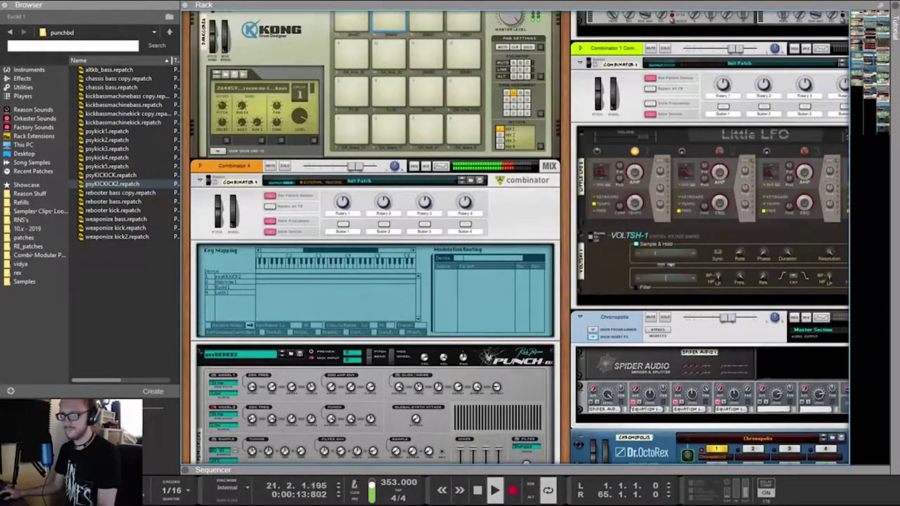
{"action": "left_click", "coordinate": [425, 166]}
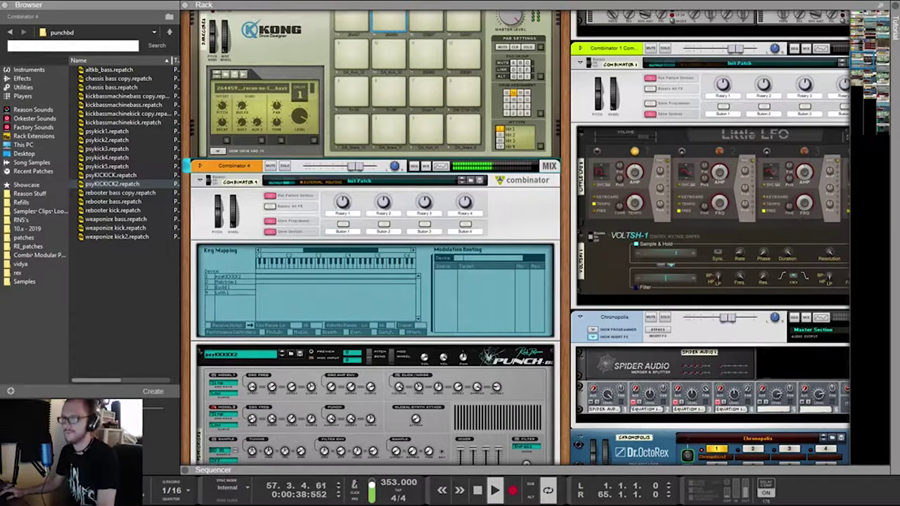
{"action": "scroll", "coordinate": [520, 239], "scroll_direction": "down", "scroll_amount": 5}
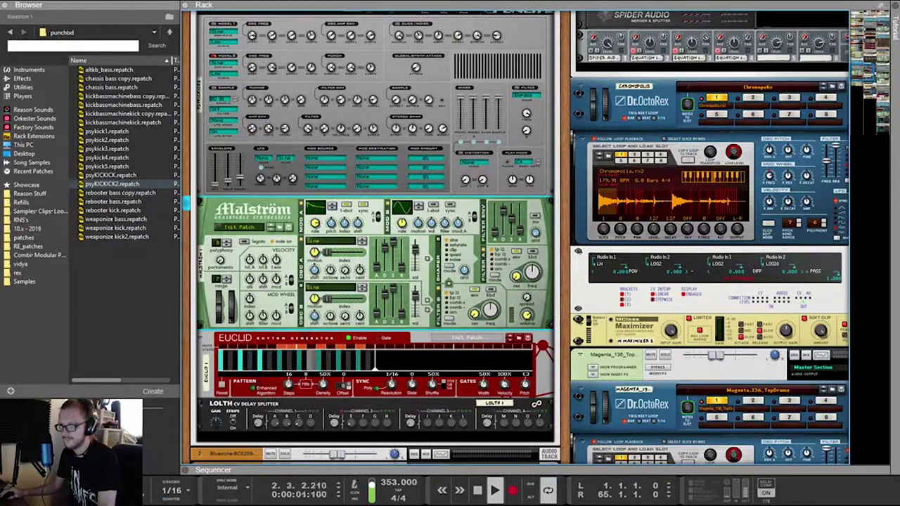
Open the sequencer and move the first group of clips on the orange audio track to start at bar 70
{"action": "left_click_drag", "start_coordinate": [564, 348], "coordinate": [363, 342]}
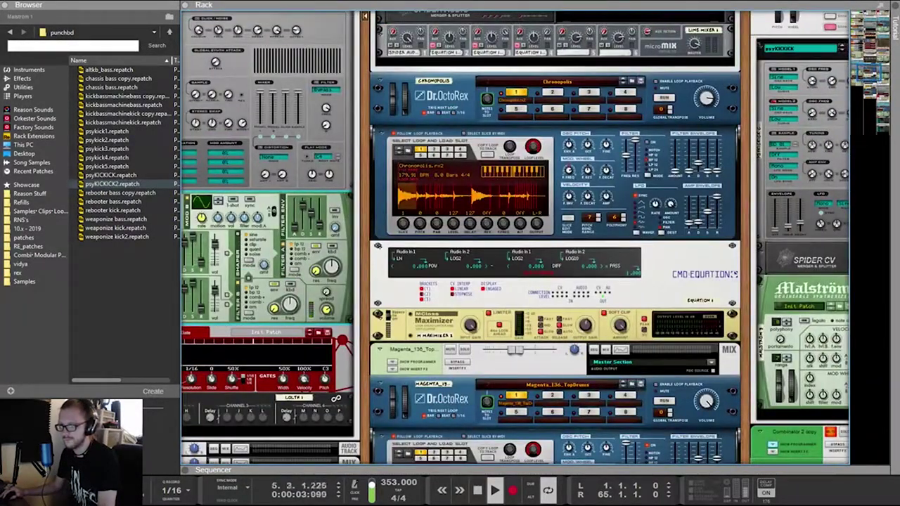
{"action": "key", "text": "F7"}
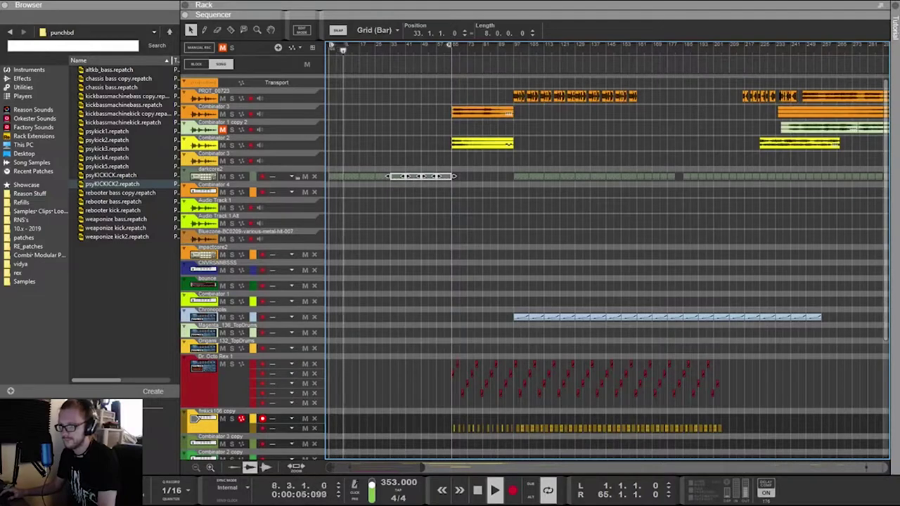
{"action": "scroll", "coordinate": [604, 267], "scroll_direction": "down", "scroll_amount": 5}
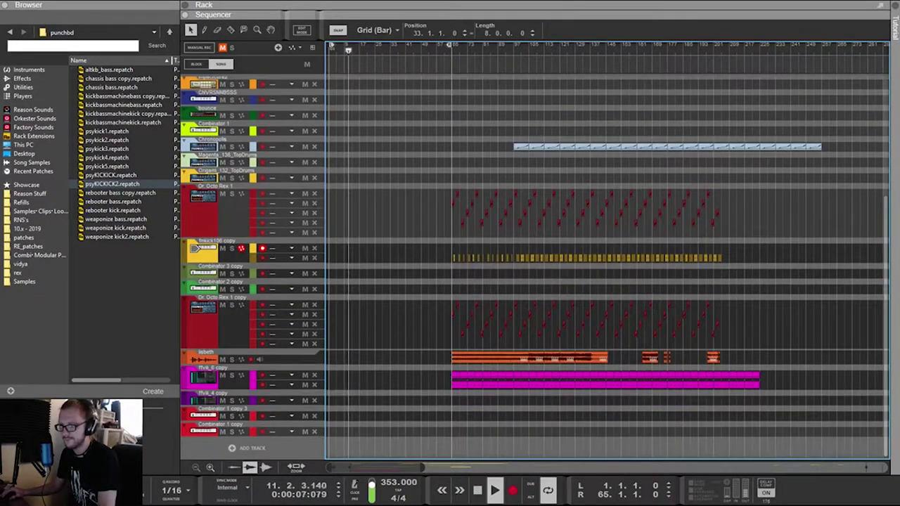
{"action": "left_click_drag", "start_coordinate": [418, 349], "coordinate": [545, 357]}
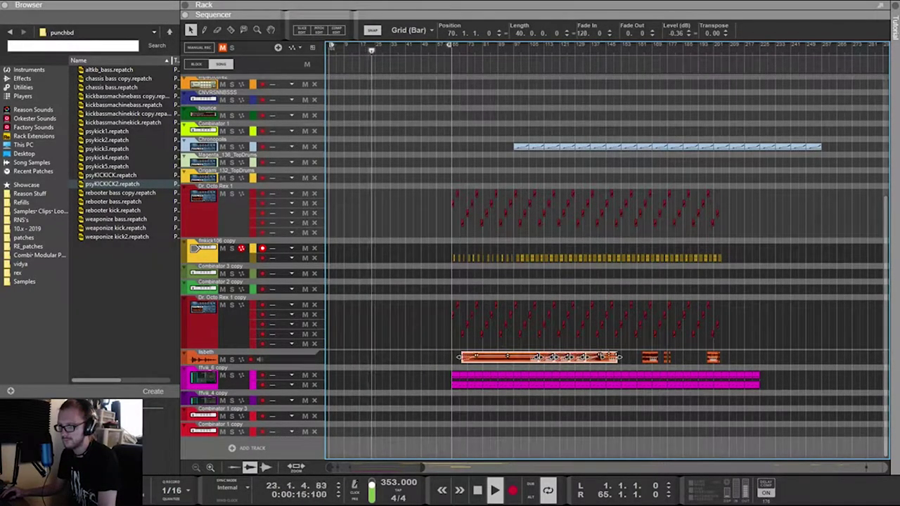
{"action": "key", "text": "Escape"}
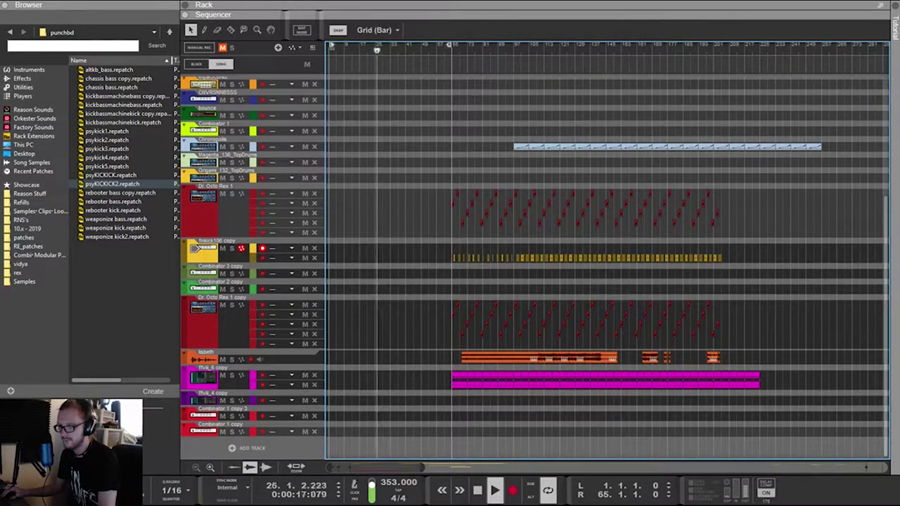
Lengthen the first orange audio clip's fade-in and move the clip group to start at bar 1
{"action": "left_click", "coordinate": [535, 358]}
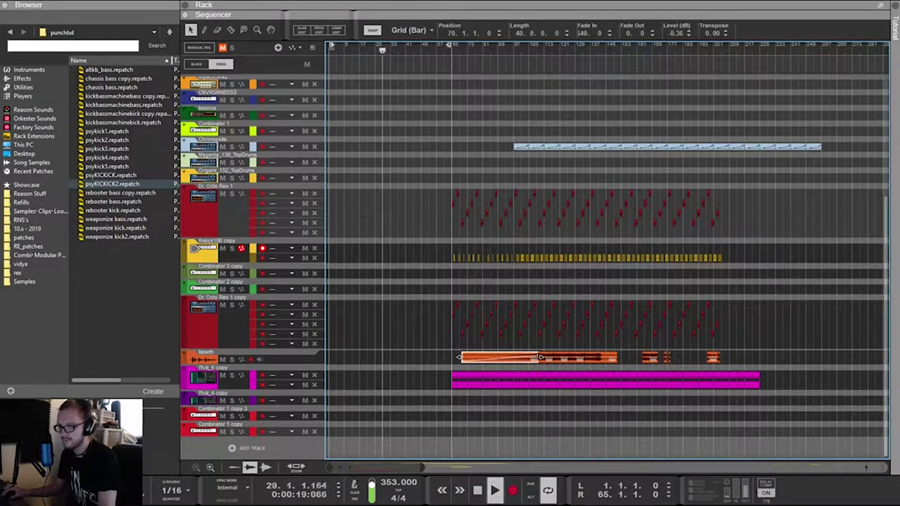
{"action": "left_click_drag", "start_coordinate": [626, 351], "coordinate": [527, 357]}
{"action": "key", "text": "shift+Return"}
{"action": "key", "text": "shift+Return"}
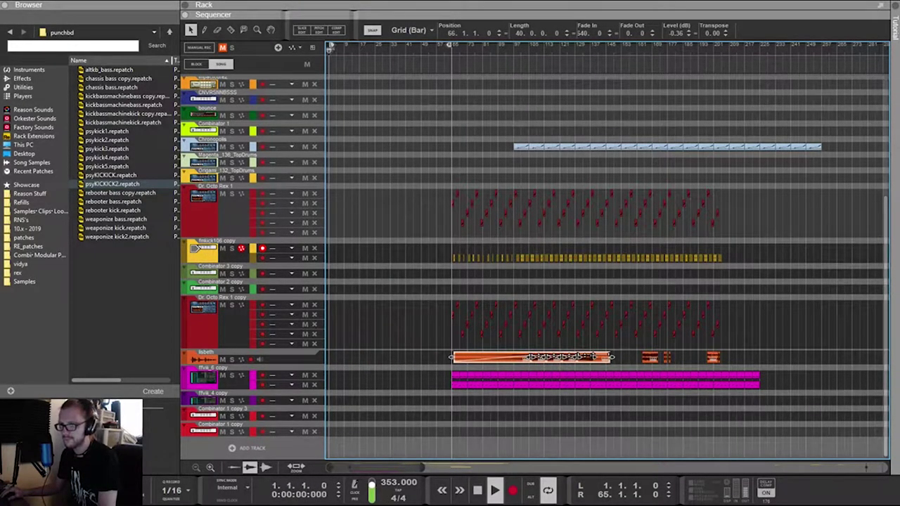
{"action": "key", "text": "space"}
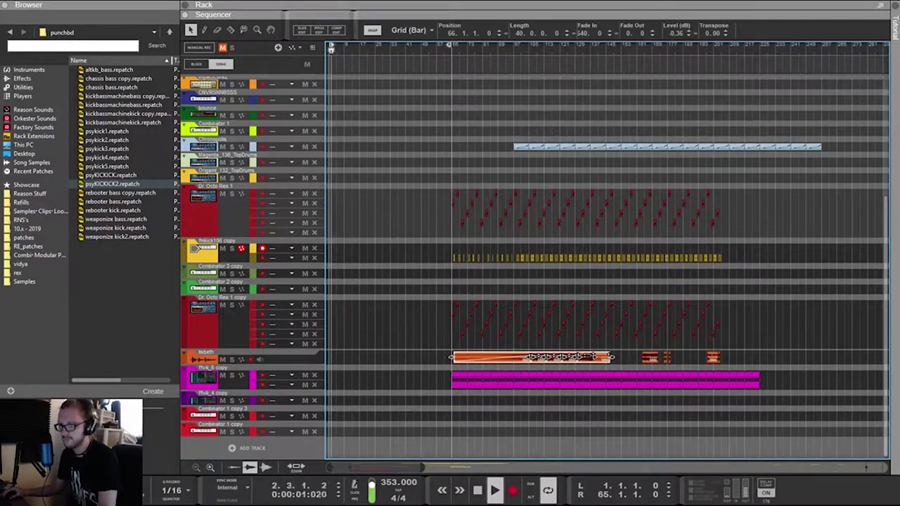
{"action": "left_click_drag", "start_coordinate": [528, 358], "coordinate": [403, 357]}
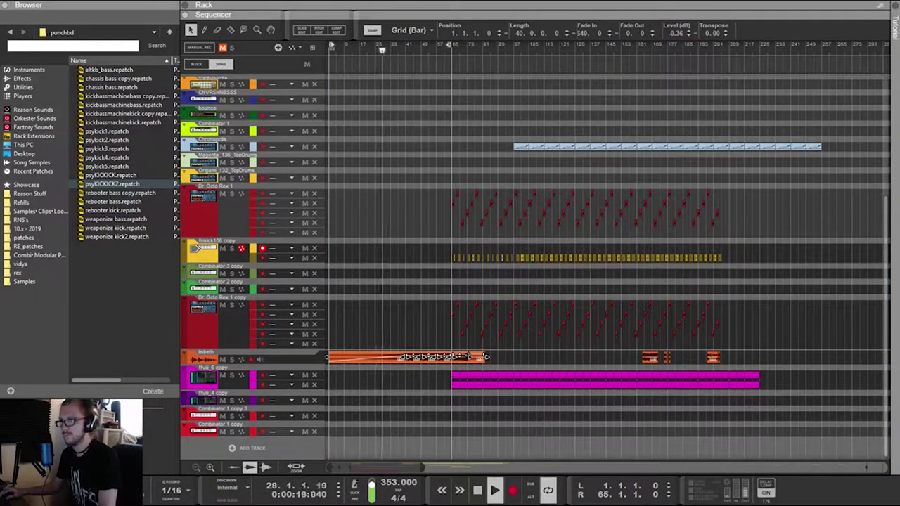
Show the rack above a tall sequencer and remove the fade-in from the first orange audio clip
{"action": "key", "text": "F6"}
{"action": "left_click_drag", "start_coordinate": [492, 246], "coordinate": [492, 63]}
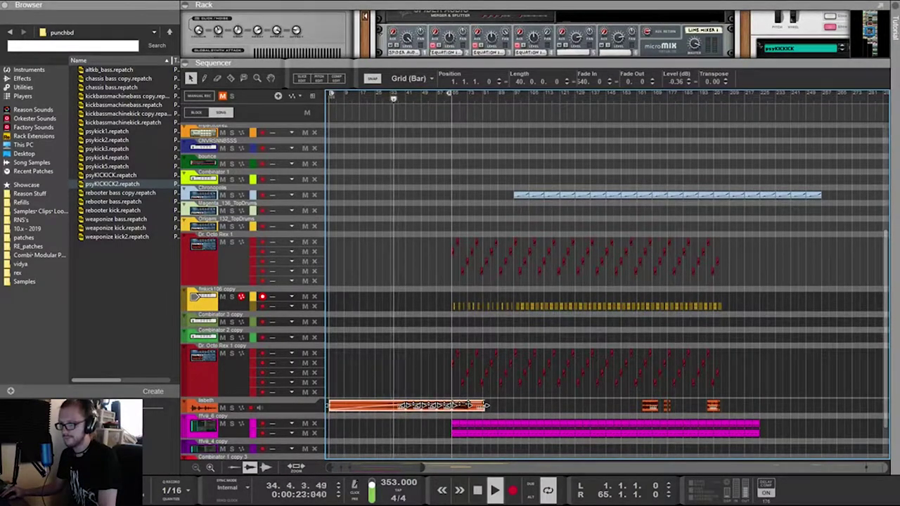
{"action": "left_click", "coordinate": [383, 379]}
{"action": "left_click", "coordinate": [372, 405]}
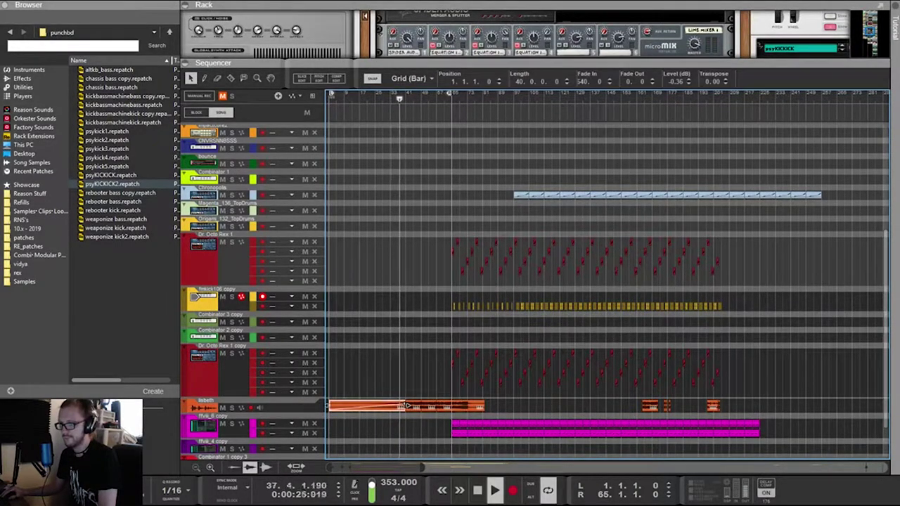
{"action": "left_click_drag", "start_coordinate": [394, 404], "coordinate": [329, 403]}
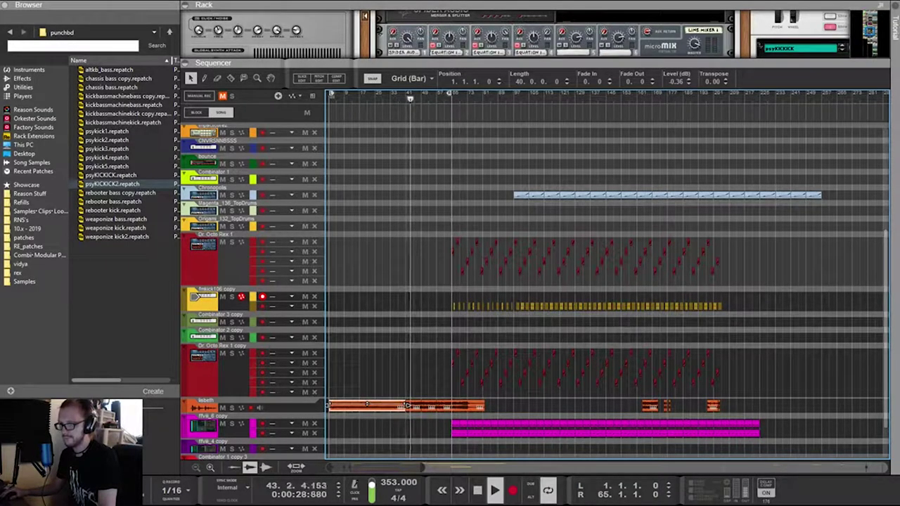
{"action": "left_click_drag", "start_coordinate": [415, 367], "coordinate": [444, 406]}
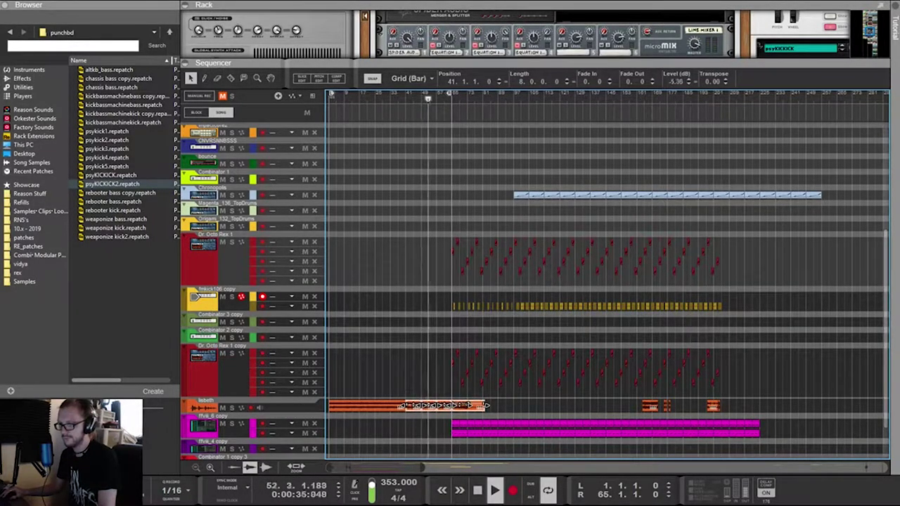
{"action": "left_click_drag", "start_coordinate": [514, 414], "coordinate": [352, 399]}
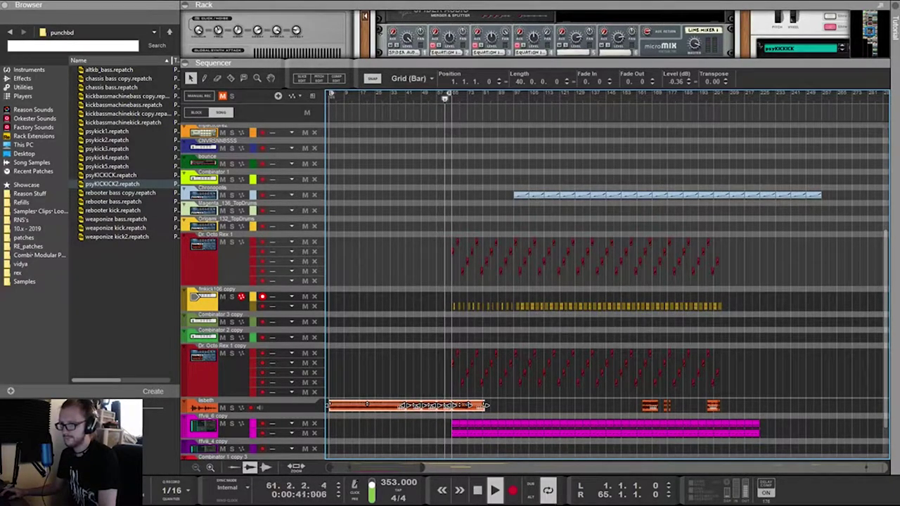
Move the first magenta clips to bar 1 and place further copies along the track, including one at bar 17
{"action": "left_click_drag", "start_coordinate": [429, 418], "coordinate": [351, 426]}
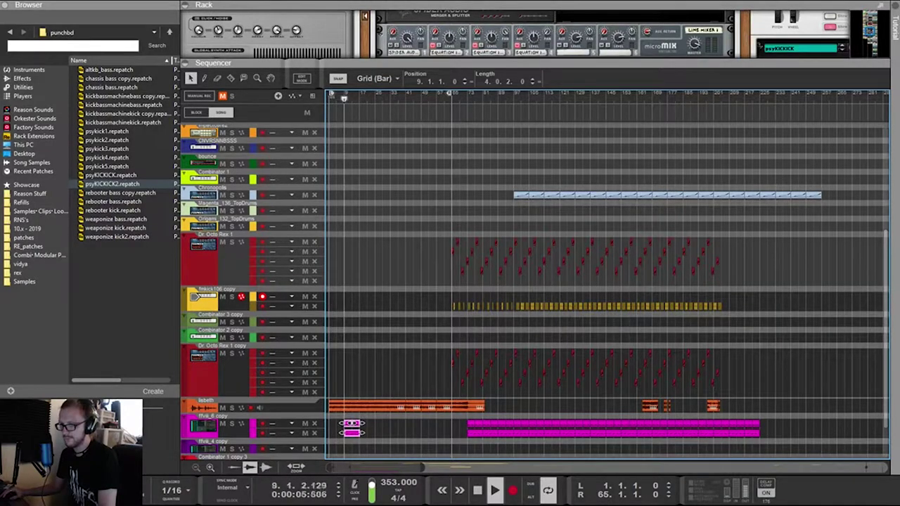
{"action": "mouse_move", "coordinate": [351, 427]}
{"action": "left_mouse_down"}
{"action": "mouse_move", "coordinate": [402, 427]}
{"action": "mouse_move", "coordinate": [340, 427]}
{"action": "left_mouse_up"}
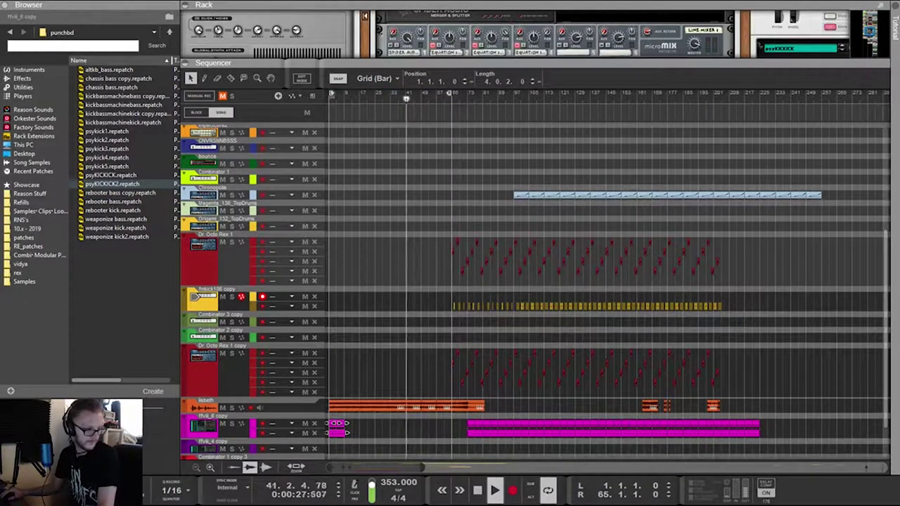
{"action": "mouse_move", "coordinate": [363, 454]}
{"action": "left_mouse_down"}
{"action": "mouse_move", "coordinate": [328, 418]}
{"action": "mouse_move", "coordinate": [443, 427]}
{"action": "mouse_move", "coordinate": [352, 427]}
{"action": "mouse_move", "coordinate": [380, 427]}
{"action": "mouse_move", "coordinate": [367, 427]}
{"action": "left_mouse_up"}
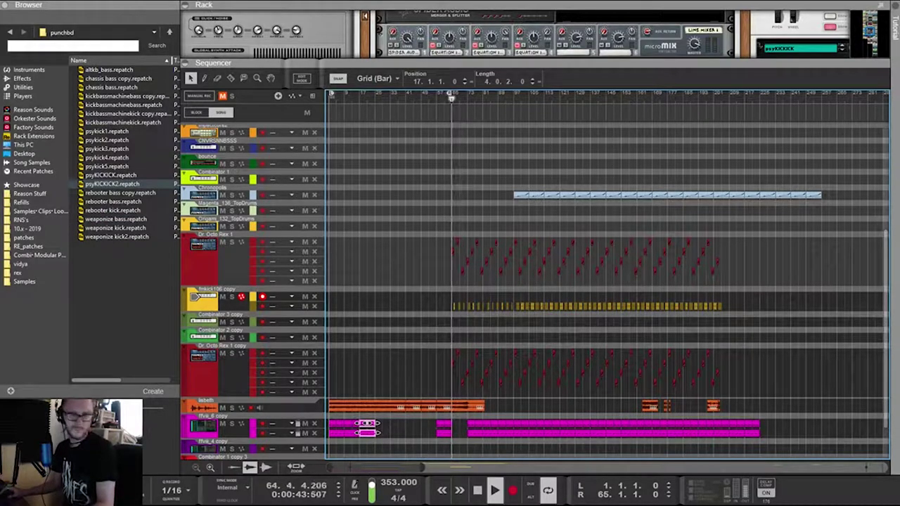
Enlarge the rack area and set the Modulator A rate of Combinator 4's Malström to 3/16
{"action": "left_click_drag", "start_coordinate": [534, 59], "coordinate": [534, 357]}
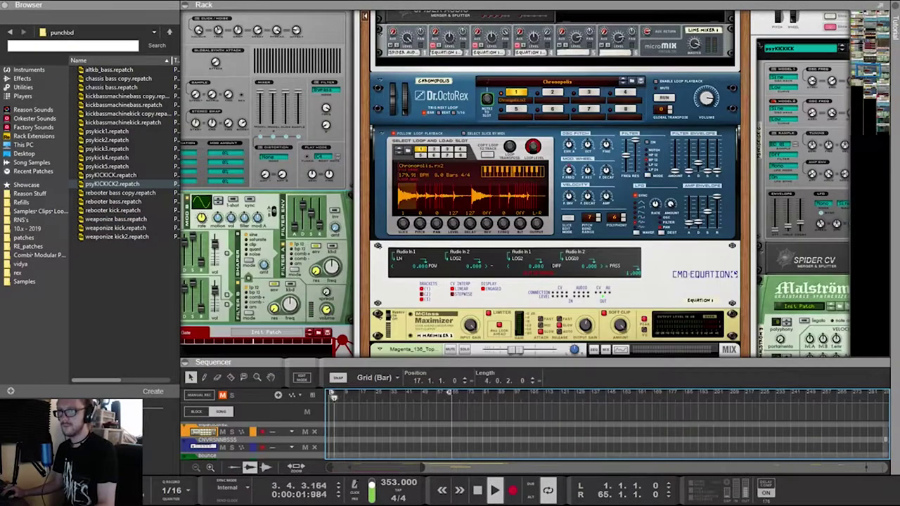
{"action": "scroll", "coordinate": [520, 189], "scroll_direction": "left", "scroll_amount": 4}
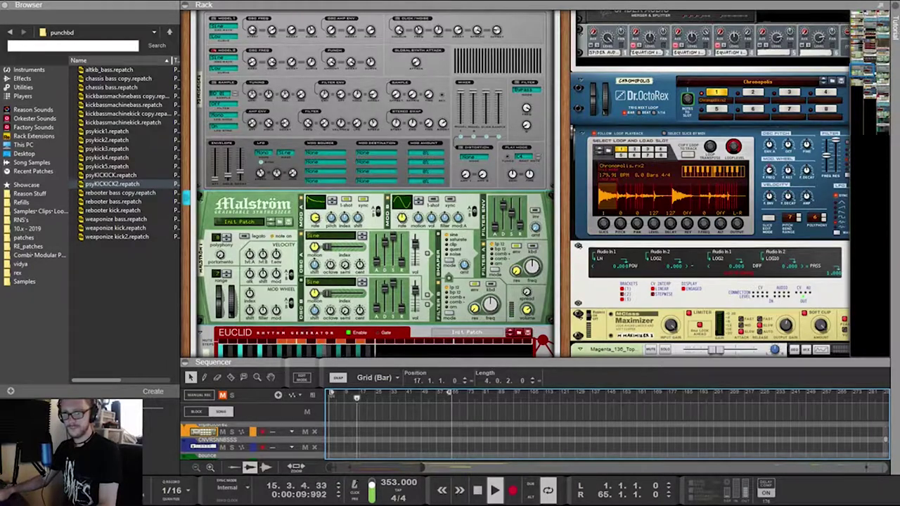
{"action": "scroll", "coordinate": [520, 183], "scroll_direction": "down", "scroll_amount": 5}
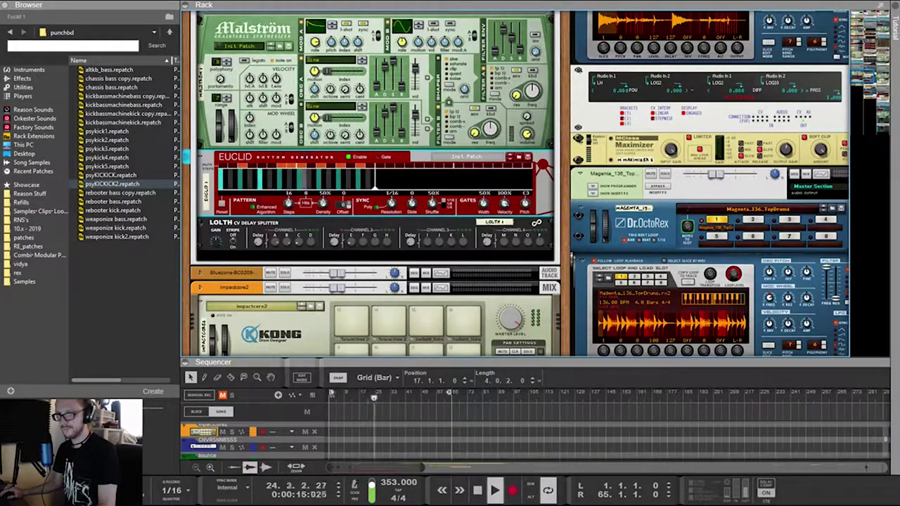
{"action": "scroll", "coordinate": [520, 183], "scroll_direction": "down", "scroll_amount": 3}
{"action": "scroll", "coordinate": [520, 182], "scroll_direction": "up", "scroll_amount": 6}
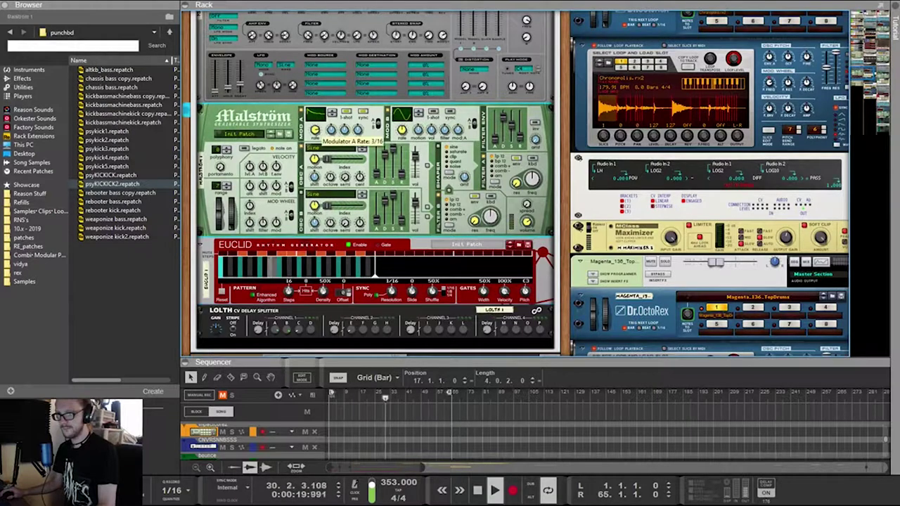
Set Combinator 4's Euclid generator to 24 steps and 24 hits, trying a 1/8T resolution before setting it to 1/8
{"action": "left_click", "coordinate": [323, 273]}
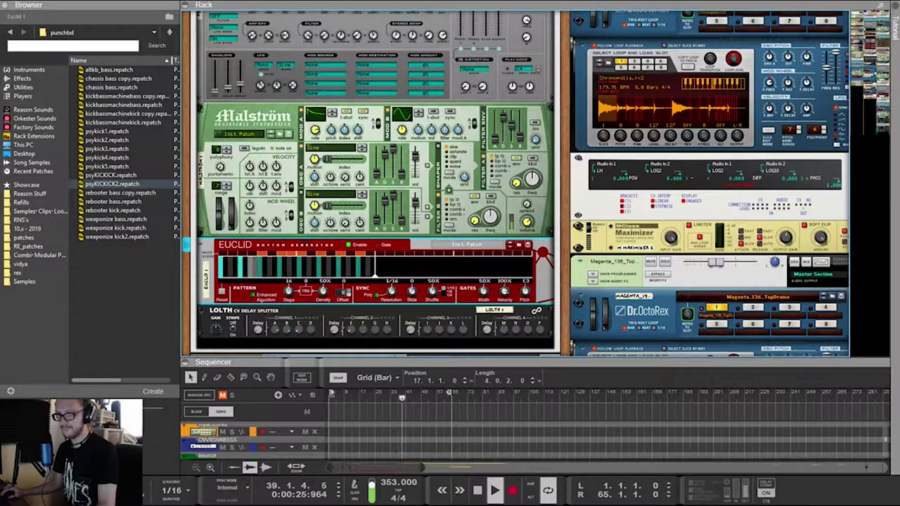
{"action": "mouse_move", "coordinate": [374, 274]}
{"action": "left_mouse_down"}
{"action": "mouse_move", "coordinate": [474, 274]}
{"action": "mouse_move", "coordinate": [453, 273]}
{"action": "left_mouse_up"}
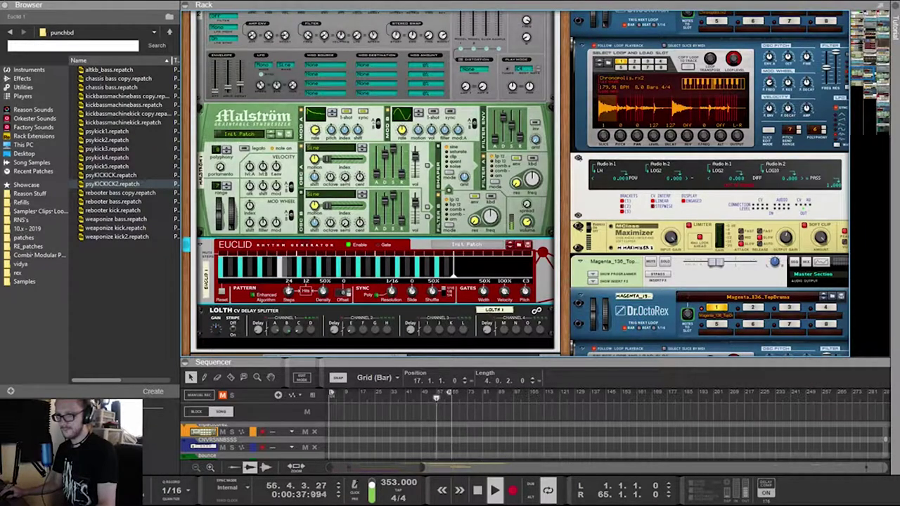
{"action": "left_click_drag", "start_coordinate": [391, 291], "coordinate": [391, 295]}
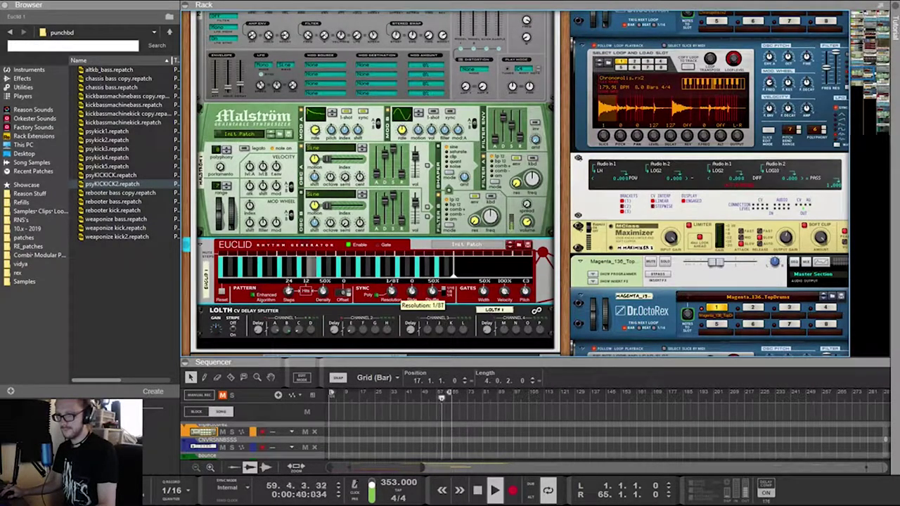
{"action": "left_click_drag", "start_coordinate": [289, 291], "coordinate": [322, 255]}
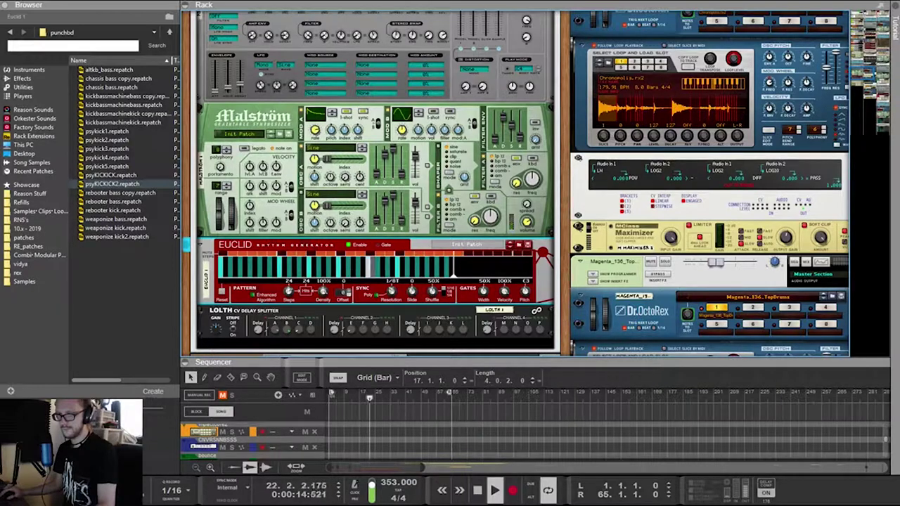
{"action": "scroll", "coordinate": [528, 183], "scroll_direction": "down", "scroll_amount": 2}
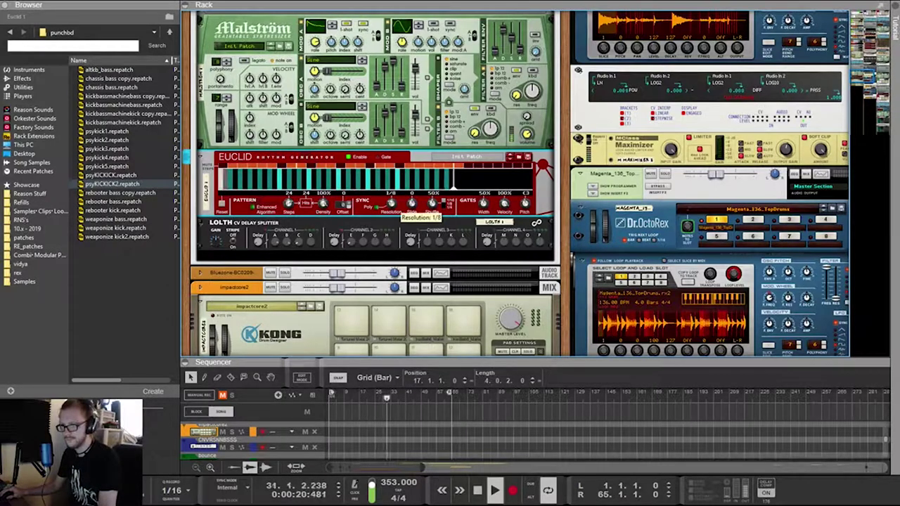
Adjust the last oscillator frequency knob of Model 2 in Combinator 4's Punch-BD
{"action": "scroll", "coordinate": [399, 236], "scroll_direction": "up", "scroll_amount": 10}
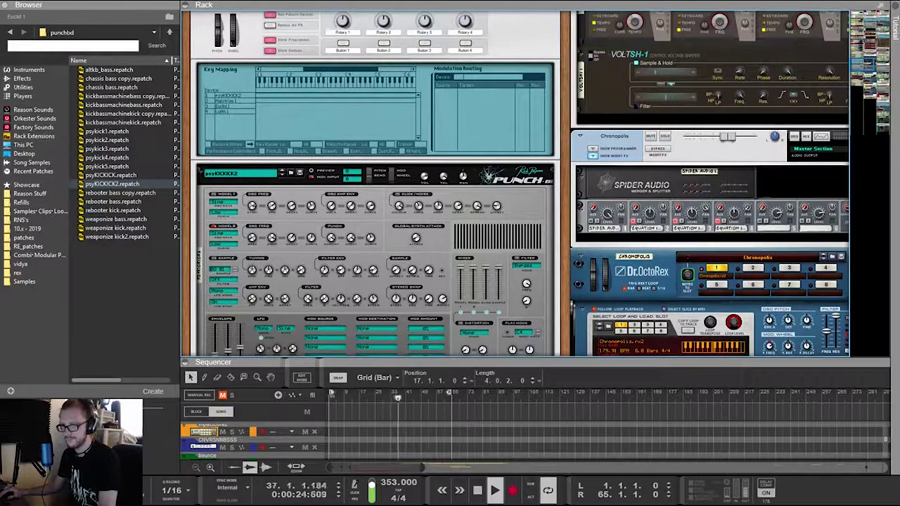
{"action": "left_click_drag", "start_coordinate": [311, 237], "coordinate": [311, 236]}
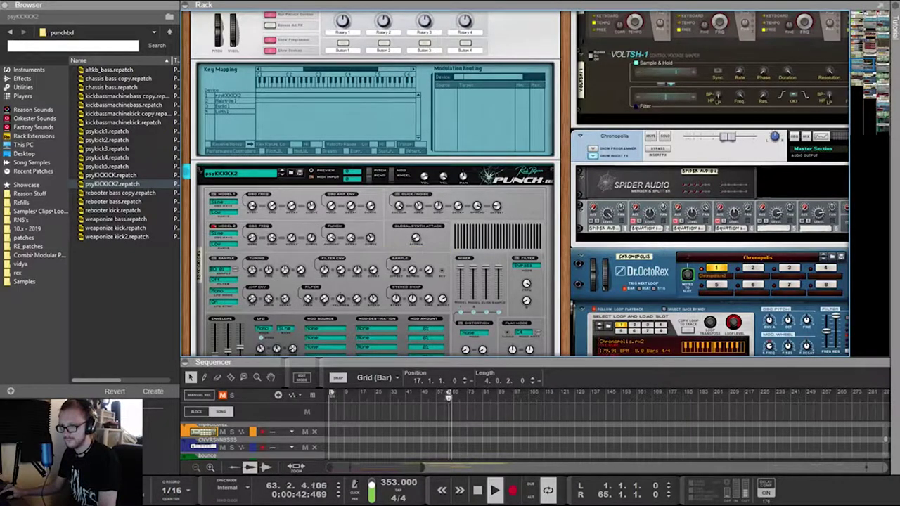
Try to move the opening clips of the Dr. Octo Rex 1 track to an earlier bar
{"action": "scroll", "coordinate": [373, 240], "scroll_direction": "right", "scroll_amount": 3}
{"action": "scroll", "coordinate": [374, 241], "scroll_direction": "down", "scroll_amount": 5}
{"action": "scroll", "coordinate": [514, 184], "scroll_direction": "down", "scroll_amount": 5}
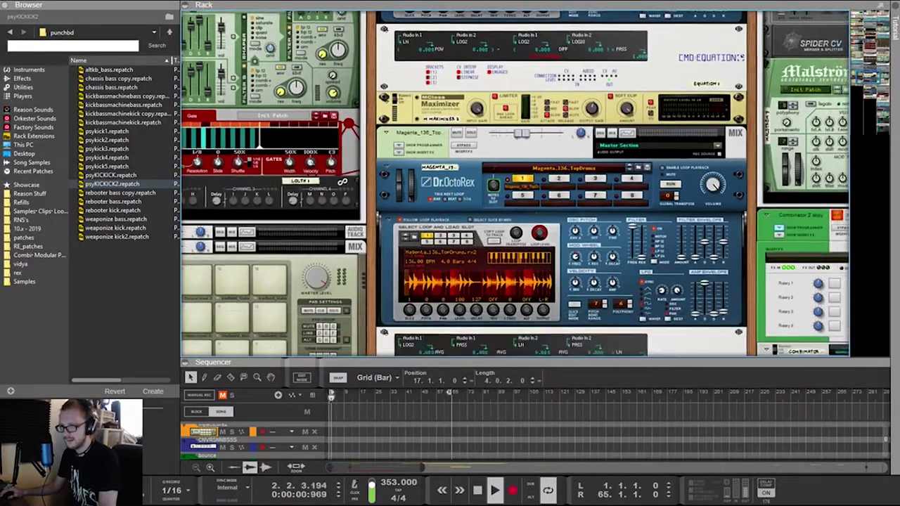
{"action": "scroll", "coordinate": [515, 184], "scroll_direction": "right", "scroll_amount": 4}
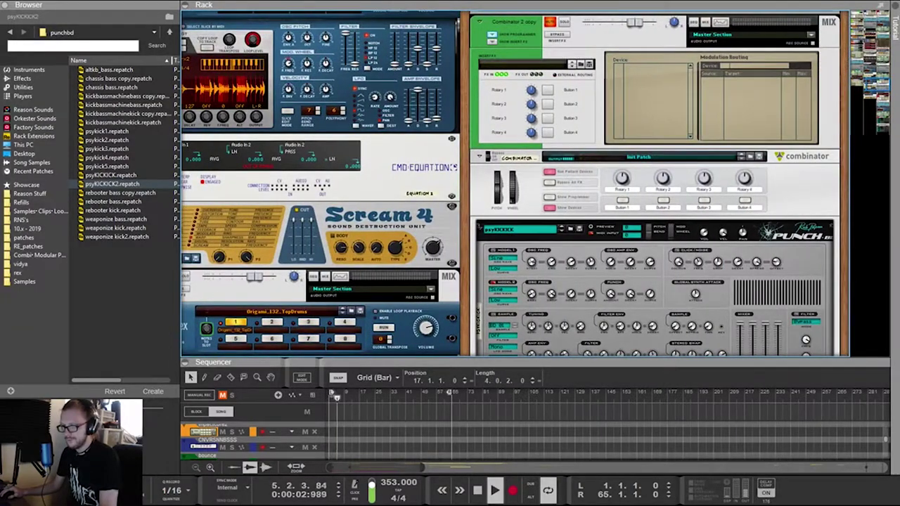
{"action": "key", "text": "F7"}
{"action": "left_click_drag", "start_coordinate": [435, 199], "coordinate": [457, 208]}
{"action": "mouse_move", "coordinate": [434, 174]}
{"action": "left_mouse_down"}
{"action": "mouse_move", "coordinate": [482, 237]}
{"action": "mouse_move", "coordinate": [470, 237]}
{"action": "mouse_move", "coordinate": [496, 237]}
{"action": "left_mouse_up"}
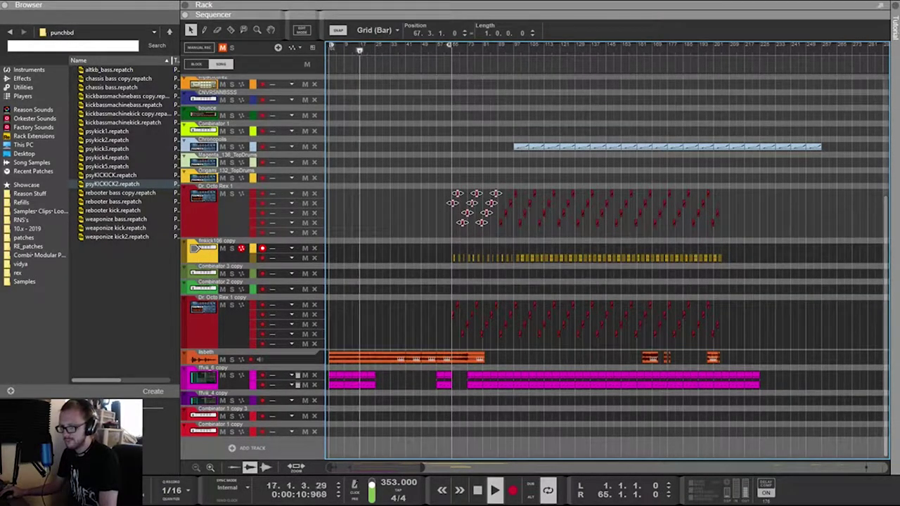
{"action": "left_click_drag", "start_coordinate": [451, 208], "coordinate": [398, 200]}
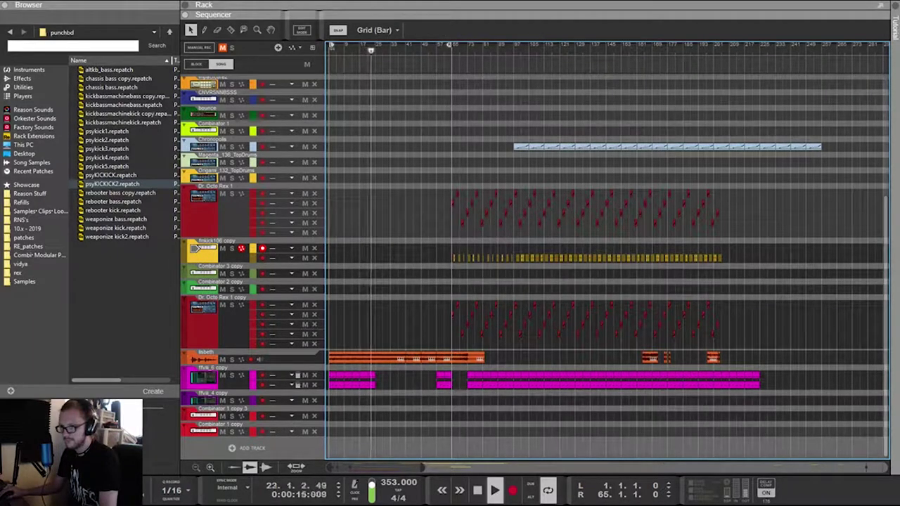
Set the lowest of the three stacked Euclid generators, with the 1/128 resolution, to 7 steps and 7 hits
{"action": "key", "text": "F6+F7"}
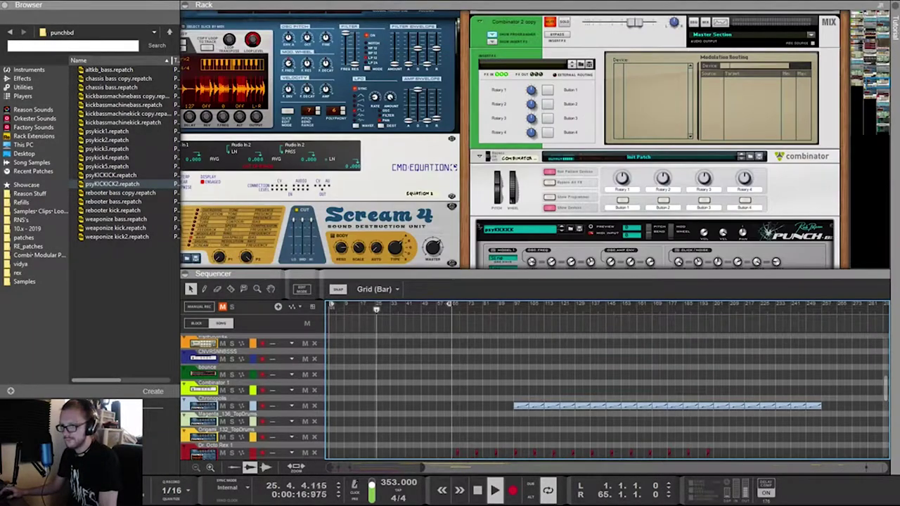
{"action": "scroll", "coordinate": [515, 141], "scroll_direction": "down", "scroll_amount": 2}
{"action": "scroll", "coordinate": [515, 141], "scroll_direction": "left", "scroll_amount": 1}
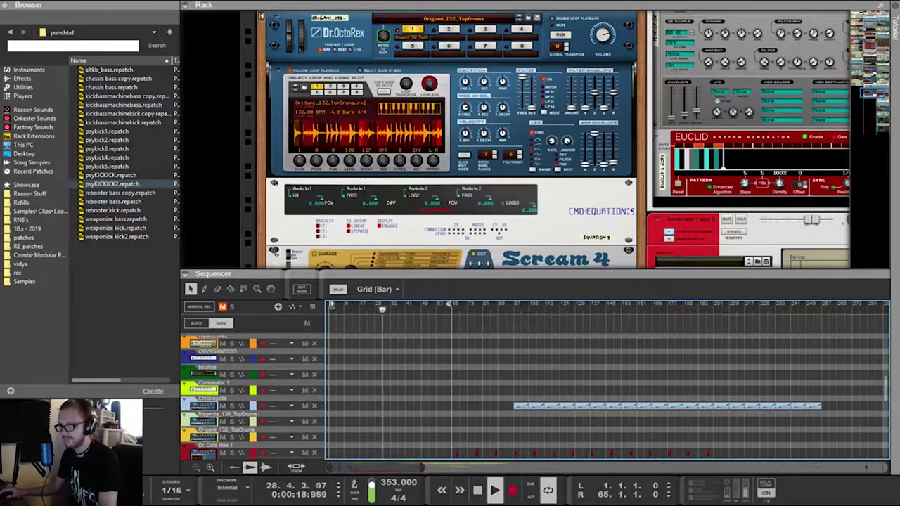
{"action": "scroll", "coordinate": [513, 141], "scroll_direction": "right", "scroll_amount": 3}
{"action": "scroll", "coordinate": [513, 140], "scroll_direction": "down", "scroll_amount": 3}
{"action": "scroll", "coordinate": [513, 140], "scroll_direction": "up", "scroll_amount": 3}
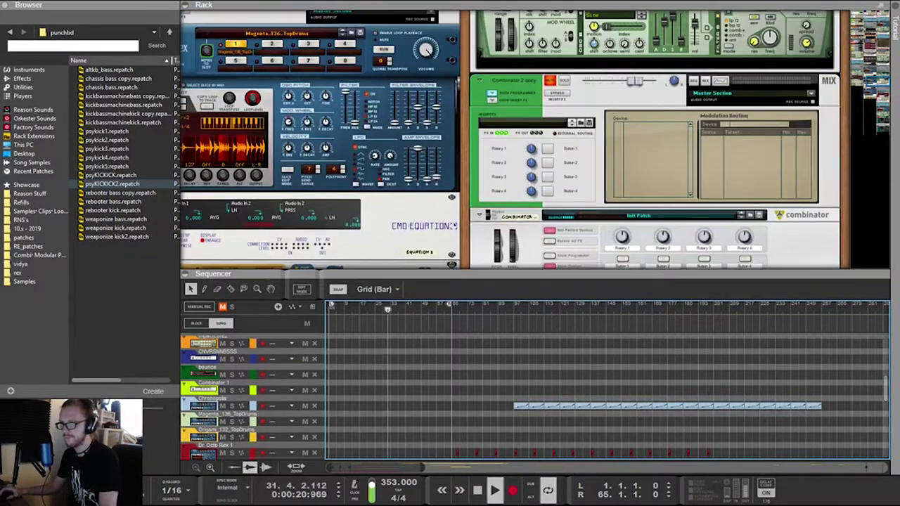
{"action": "scroll", "coordinate": [513, 140], "scroll_direction": "left", "scroll_amount": 3}
{"action": "scroll", "coordinate": [513, 141], "scroll_direction": "up", "scroll_amount": 6}
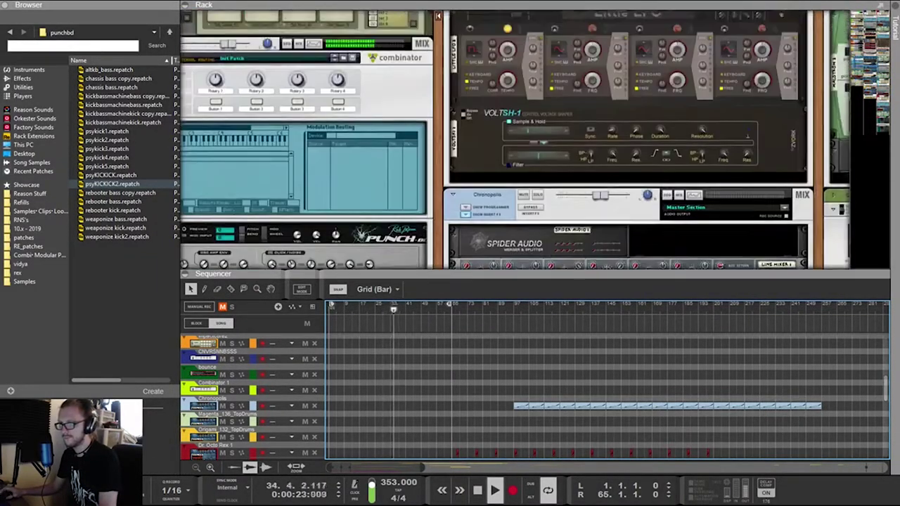
{"action": "scroll", "coordinate": [513, 141], "scroll_direction": "up", "scroll_amount": 8}
{"action": "scroll", "coordinate": [513, 140], "scroll_direction": "down", "scroll_amount": 1}
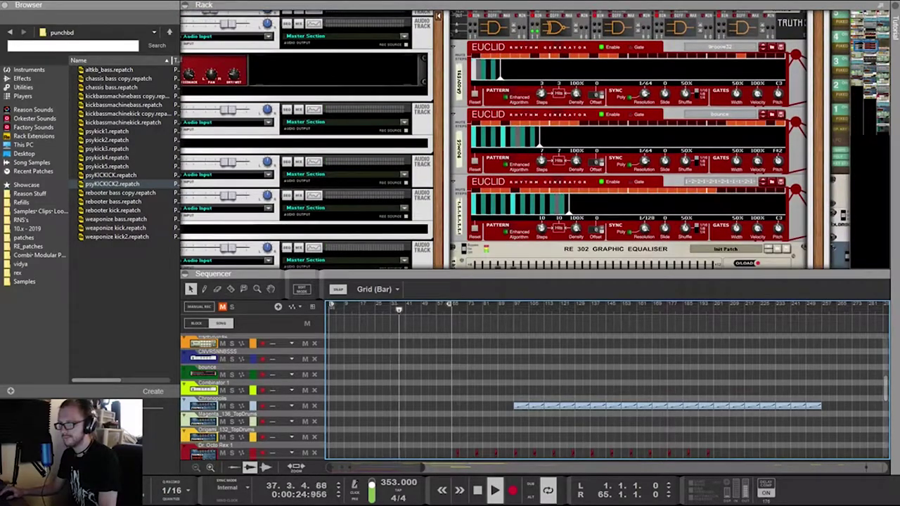
{"action": "left_click_drag", "start_coordinate": [540, 228], "coordinate": [541, 220]}
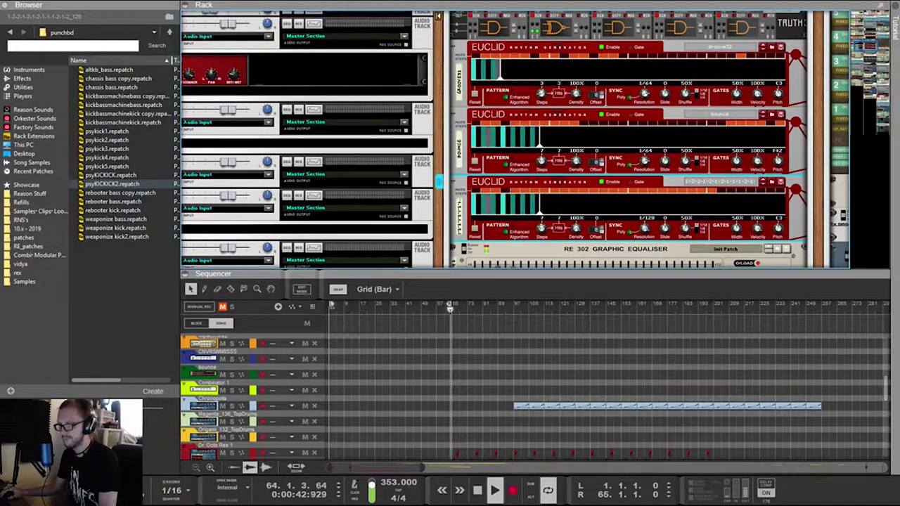
Examine the volume and Global Synth Attack settings of the Punch-BD holding the weaponize kick patch
{"action": "scroll", "coordinate": [630, 141], "scroll_direction": "up", "scroll_amount": 10}
{"action": "scroll", "coordinate": [514, 140], "scroll_direction": "up", "scroll_amount": 10}
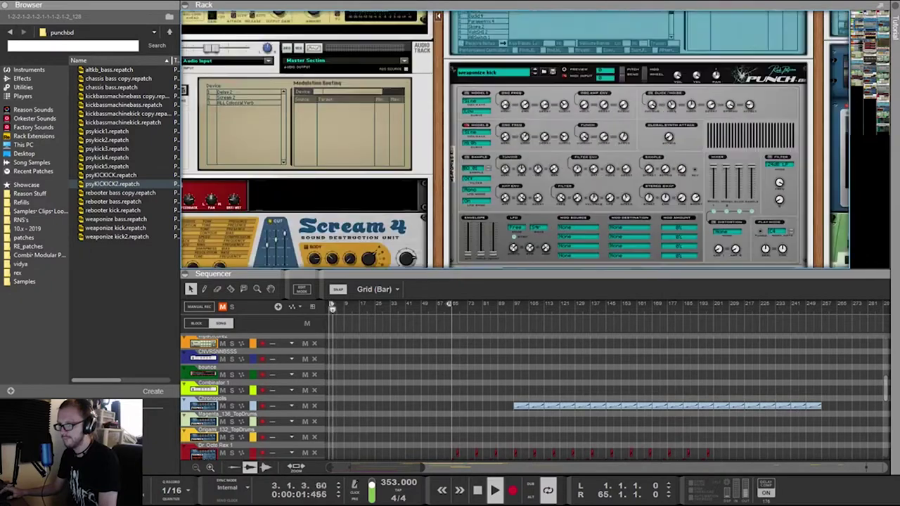
{"action": "left_click", "coordinate": [677, 163]}
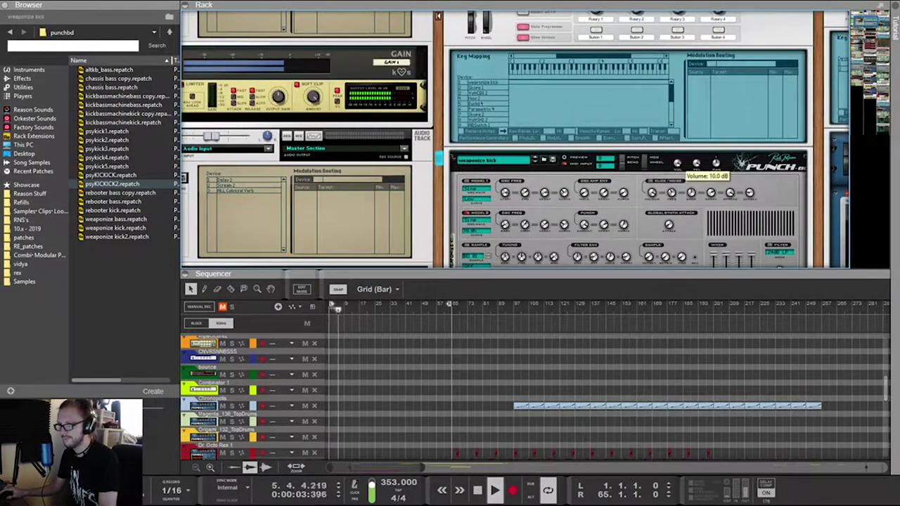
{"action": "scroll", "coordinate": [680, 167], "scroll_direction": "down", "scroll_amount": 5}
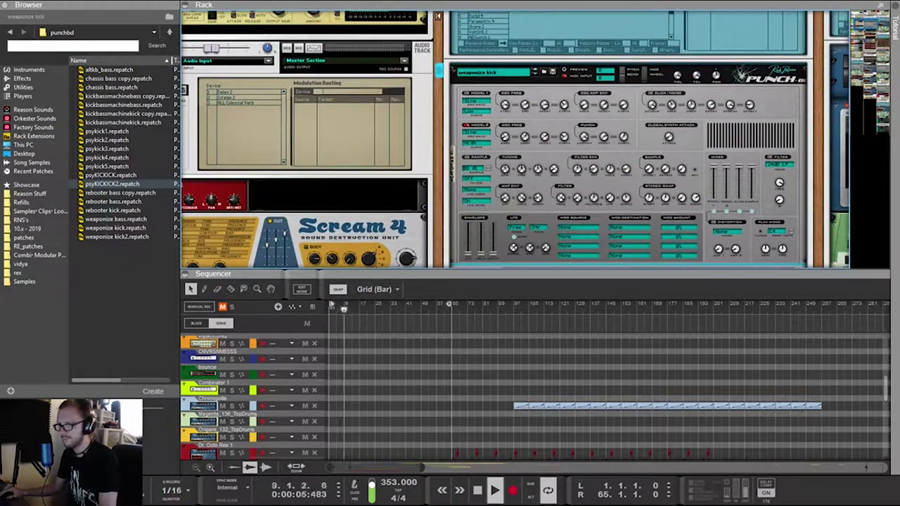
{"action": "mouse_move", "coordinate": [668, 138]}
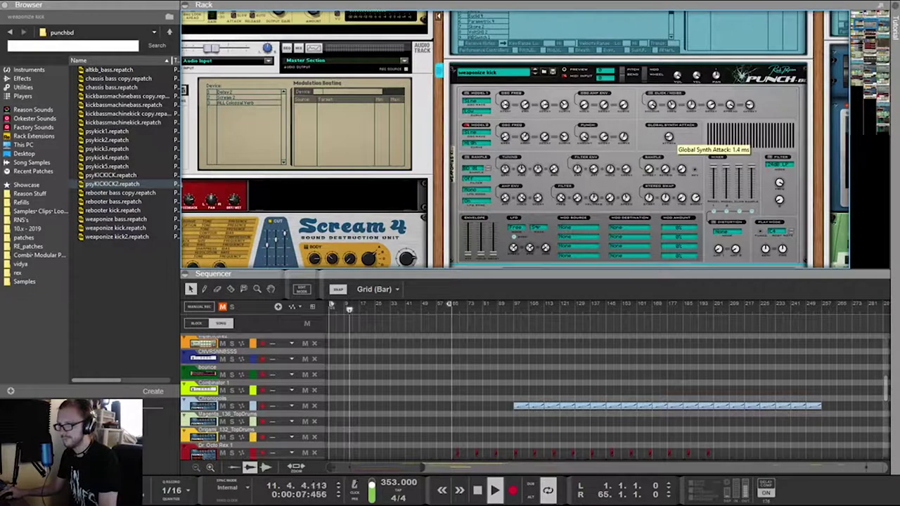
{"action": "scroll", "coordinate": [668, 139], "scroll_direction": "down", "scroll_amount": 2}
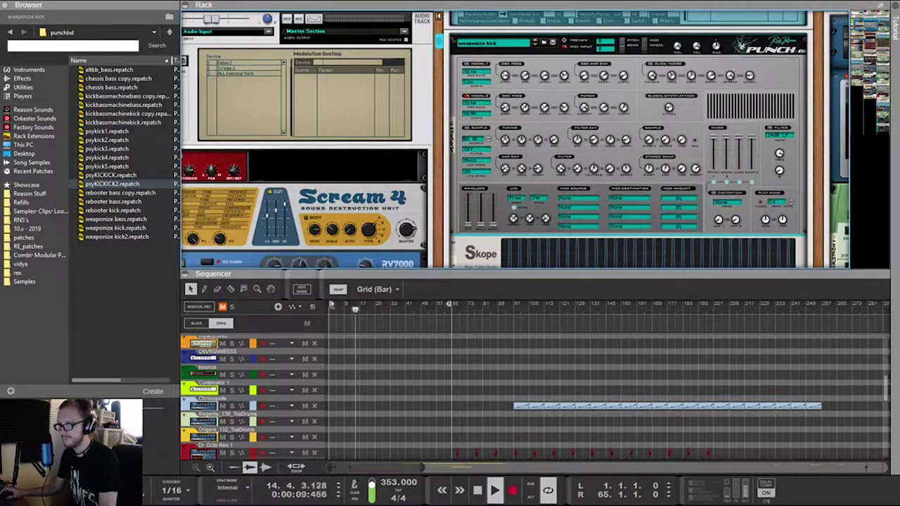
Lower the level of the CNVRSNNBSSS mix channel to -14.98 dB
{"action": "scroll", "coordinate": [668, 139], "scroll_direction": "up", "scroll_amount": 12}
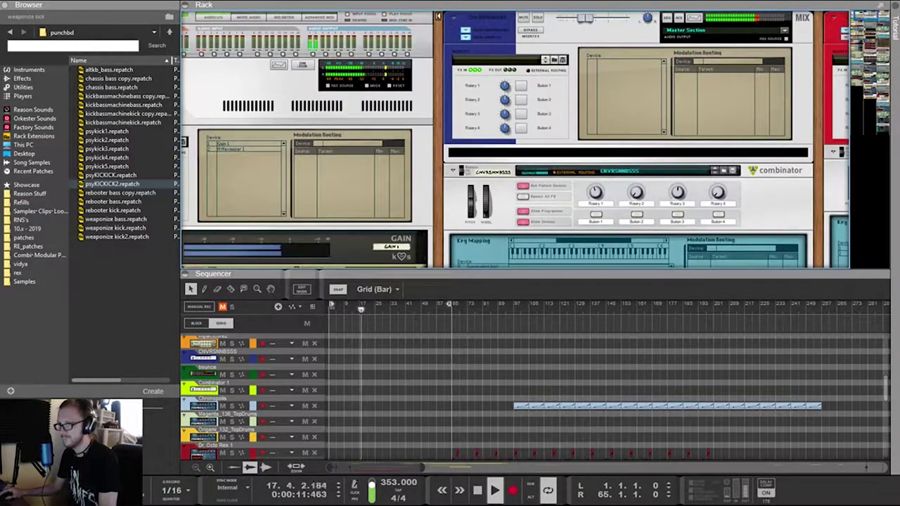
{"action": "left_click", "coordinate": [648, 18]}
{"action": "left_click_drag", "start_coordinate": [586, 18], "coordinate": [589, 18]}
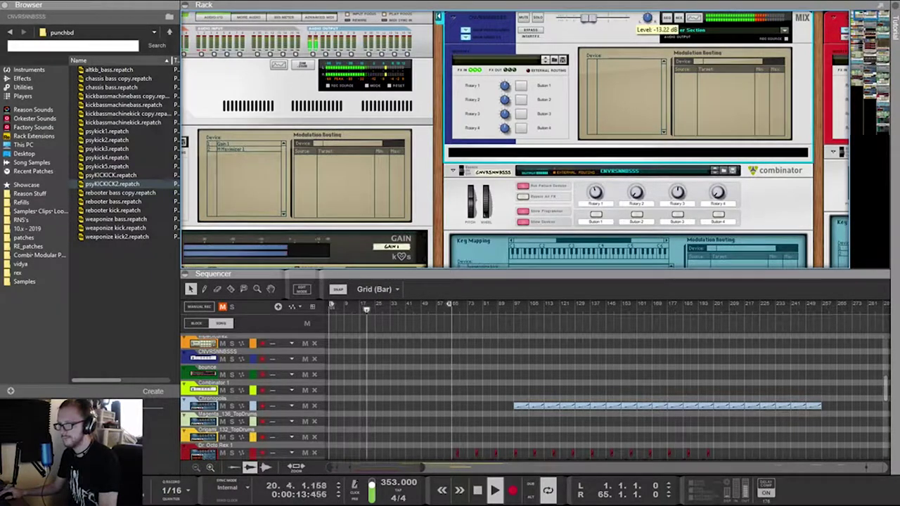
{"action": "left_click_drag", "start_coordinate": [647, 17], "coordinate": [647, 18]}
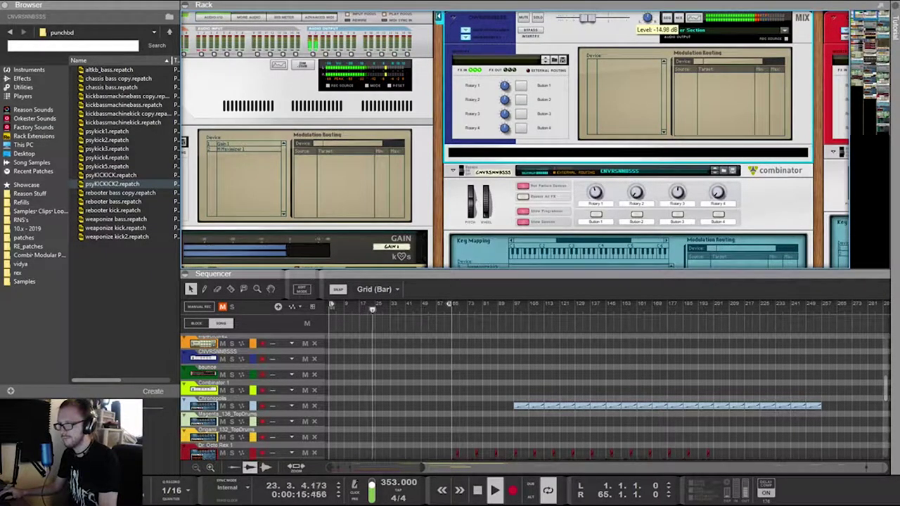
Enlarge the sequencer and fill the gaps in the magenta track before bar 65 with clip copies, including one at bar 49
{"action": "scroll", "coordinate": [534, 393], "scroll_direction": "down", "scroll_amount": 2}
{"action": "left_click_drag", "start_coordinate": [534, 273], "coordinate": [535, 13]}
{"action": "left_click_drag", "start_coordinate": [399, 405], "coordinate": [401, 380]}
{"action": "left_click_drag", "start_coordinate": [449, 421], "coordinate": [419, 410]}
{"action": "scroll", "coordinate": [403, 406], "scroll_direction": "up", "scroll_amount": 8}
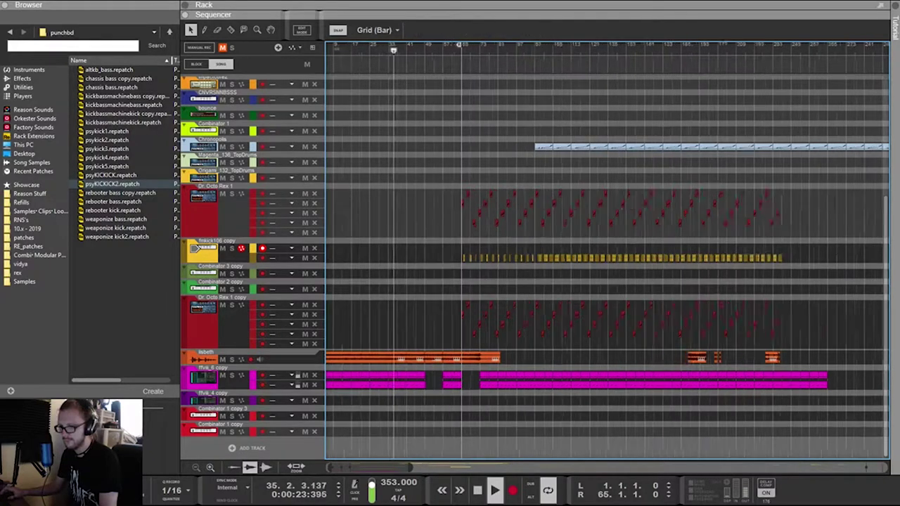
{"action": "left_click_drag", "start_coordinate": [570, 437], "coordinate": [616, 380]}
{"action": "scroll", "coordinate": [612, 380], "scroll_direction": "down", "scroll_amount": 8}
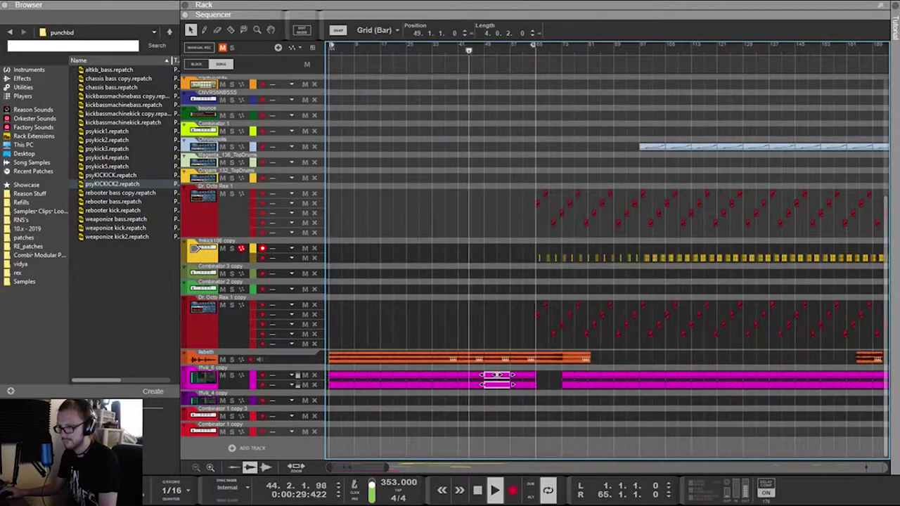
{"action": "scroll", "coordinate": [612, 381], "scroll_direction": "right", "scroll_amount": 1}
{"action": "scroll", "coordinate": [611, 380], "scroll_direction": "down", "scroll_amount": 1}
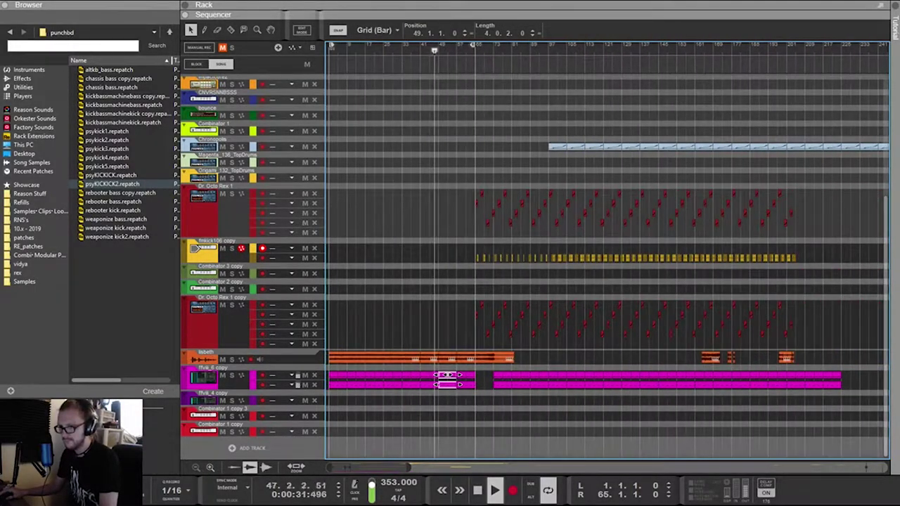
{"action": "scroll", "coordinate": [611, 381], "scroll_direction": "right", "scroll_amount": 2}
{"action": "scroll", "coordinate": [611, 380], "scroll_direction": "left", "scroll_amount": 2}
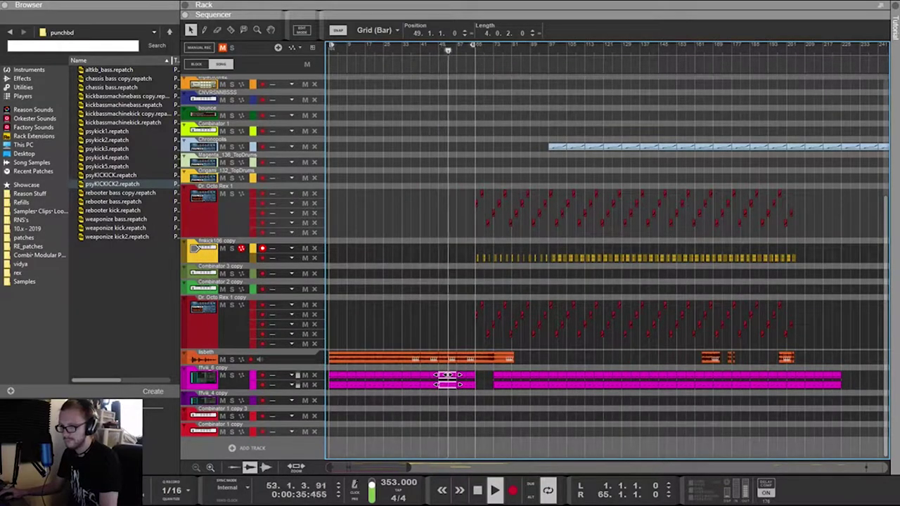
Select the fmkick106 copy track and bring its Combinator into view in the rack
{"action": "left_click", "coordinate": [201, 251]}
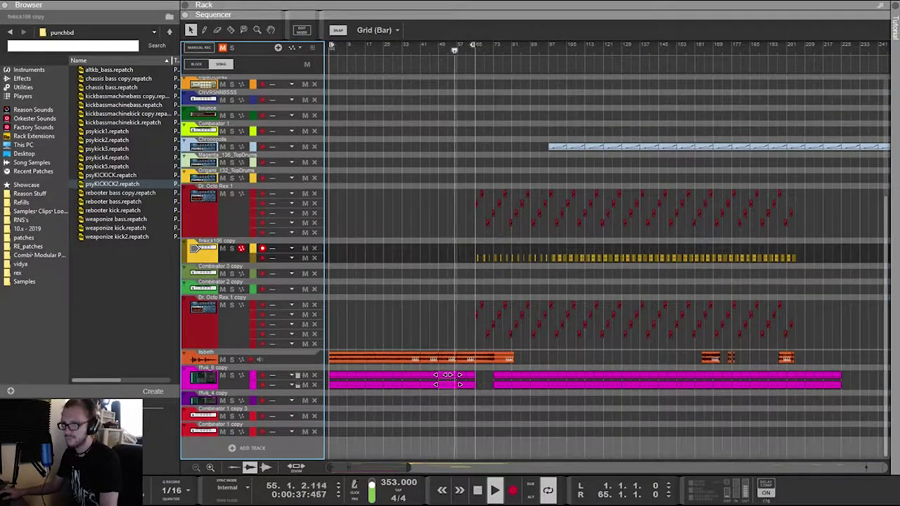
{"action": "key", "text": "F6"}
{"action": "scroll", "coordinate": [537, 383], "scroll_direction": "down", "scroll_amount": 3}
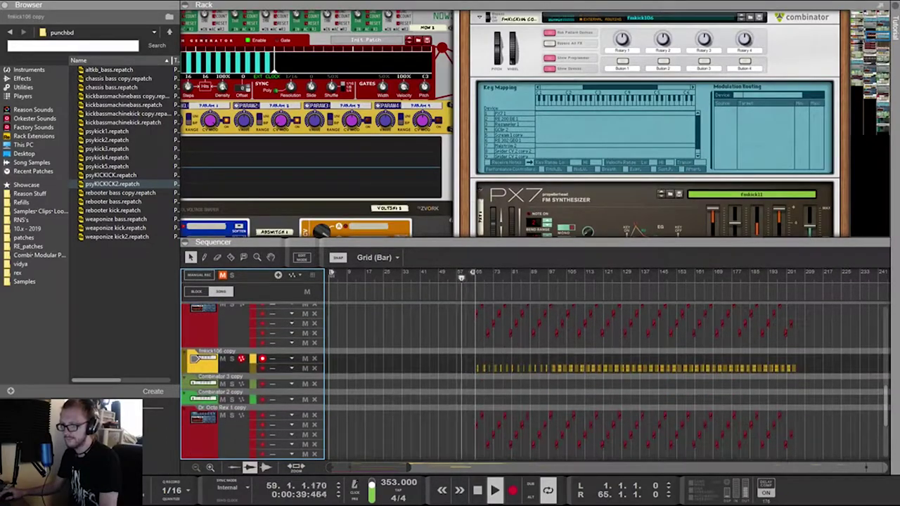
{"action": "scroll", "coordinate": [654, 123], "scroll_direction": "up", "scroll_amount": 1}
{"action": "scroll", "coordinate": [653, 123], "scroll_direction": "up", "scroll_amount": 4}
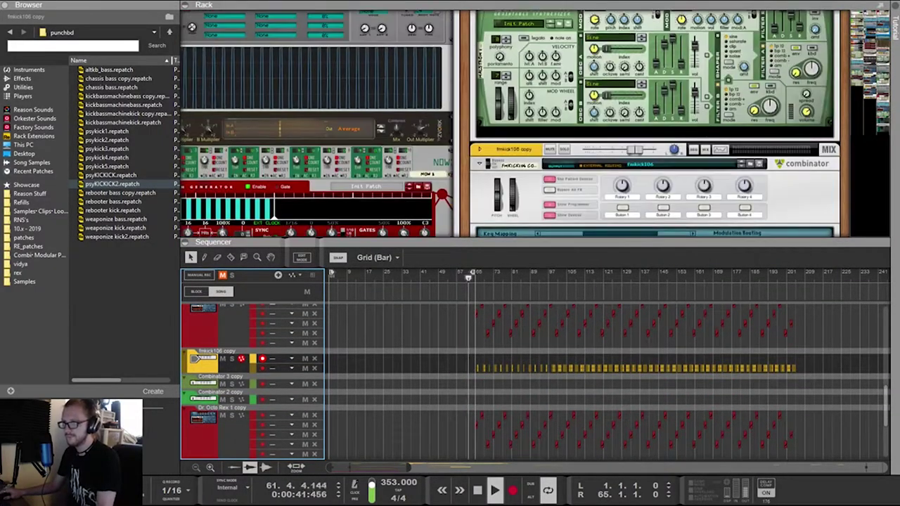
{"action": "scroll", "coordinate": [654, 123], "scroll_direction": "down", "scroll_amount": 4}
Examine the rear cabling of the fmkick106 Combinator, from the PX7 and its effects to Malström 4, and return to the front view
{"action": "key", "text": "Tab"}
{"action": "scroll", "coordinate": [654, 123], "scroll_direction": "down", "scroll_amount": 6}
{"action": "scroll", "coordinate": [653, 123], "scroll_direction": "down", "scroll_amount": 8}
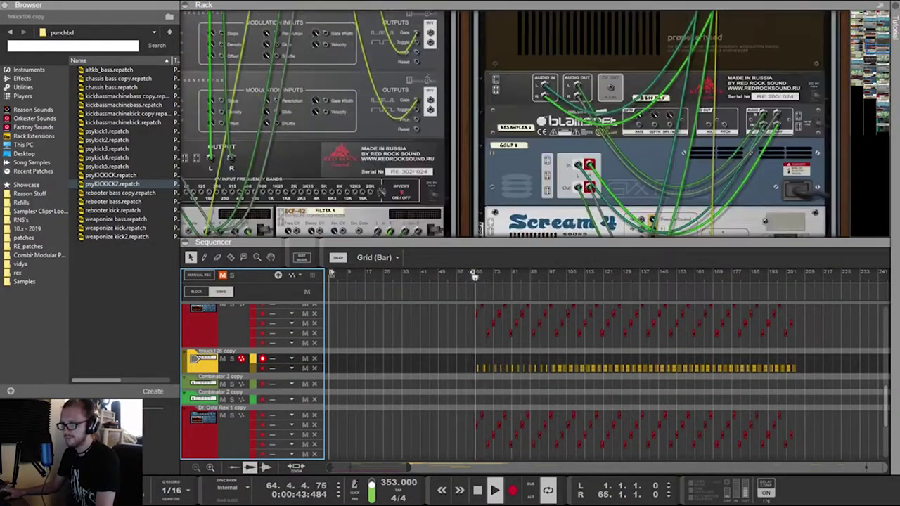
{"action": "scroll", "coordinate": [654, 123], "scroll_direction": "up", "scroll_amount": 8}
{"action": "scroll", "coordinate": [654, 123], "scroll_direction": "down", "scroll_amount": 5}
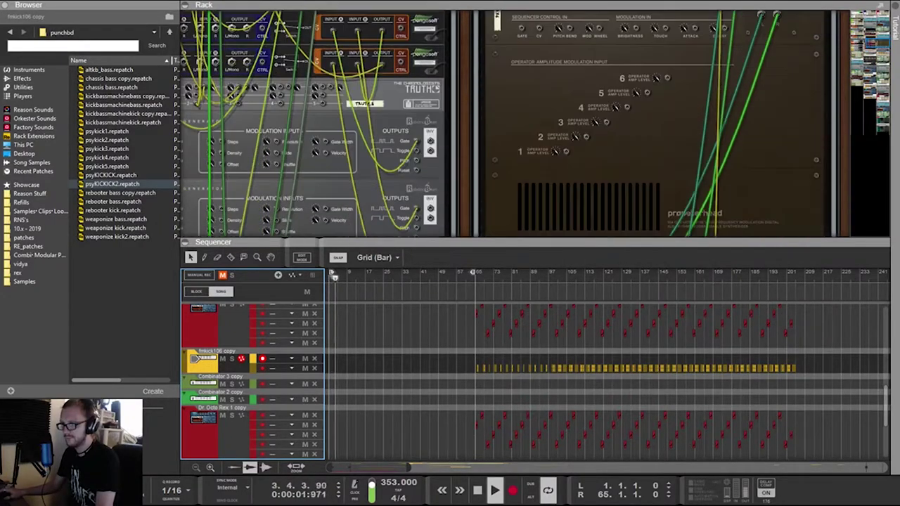
{"action": "left_click", "coordinate": [653, 77]}
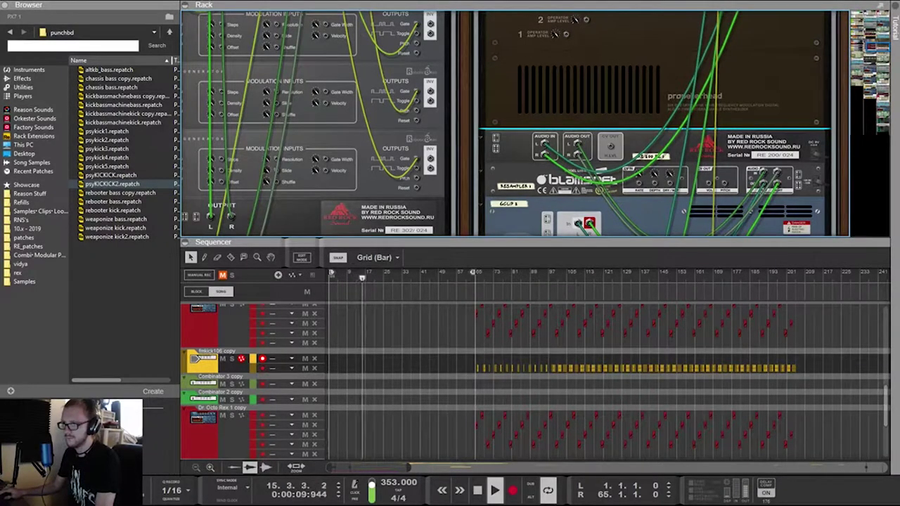
{"action": "key", "text": "Down"}
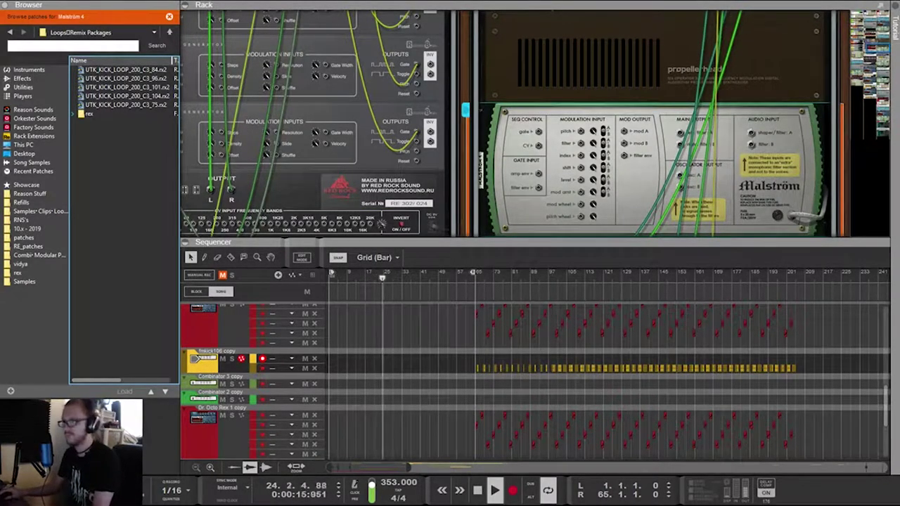
{"action": "key", "text": "Tab"}
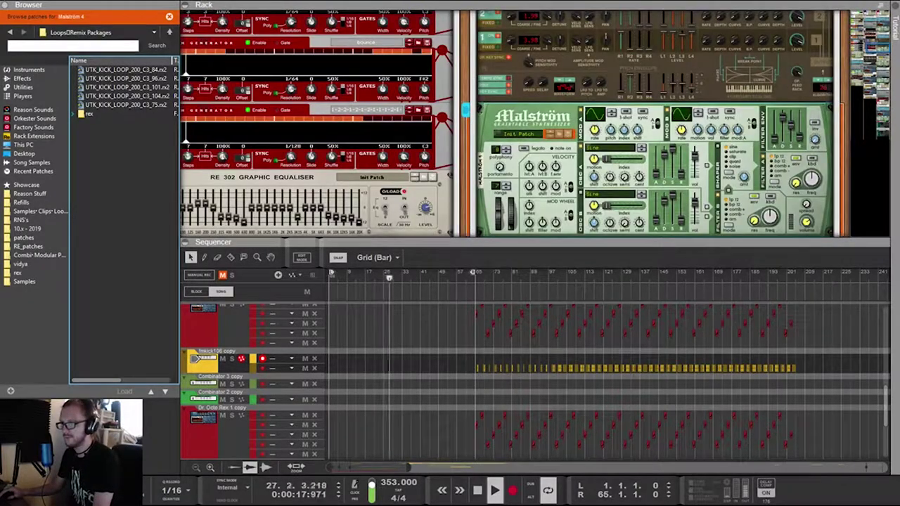
Place a one-bar clip at bar 1 on the fmkick106 copy track and play it with the loop ending at bar 9
{"action": "left_click", "coordinate": [420, 323]}
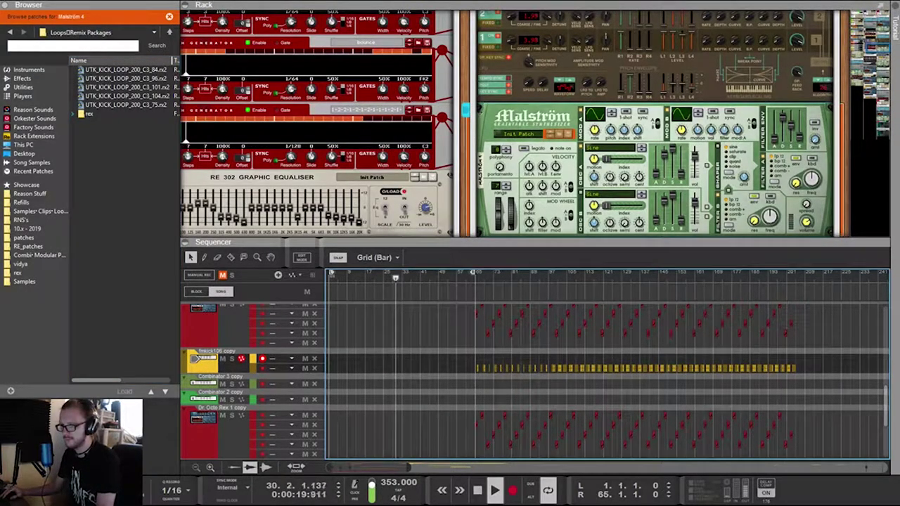
{"action": "double_click", "coordinate": [331, 369]}
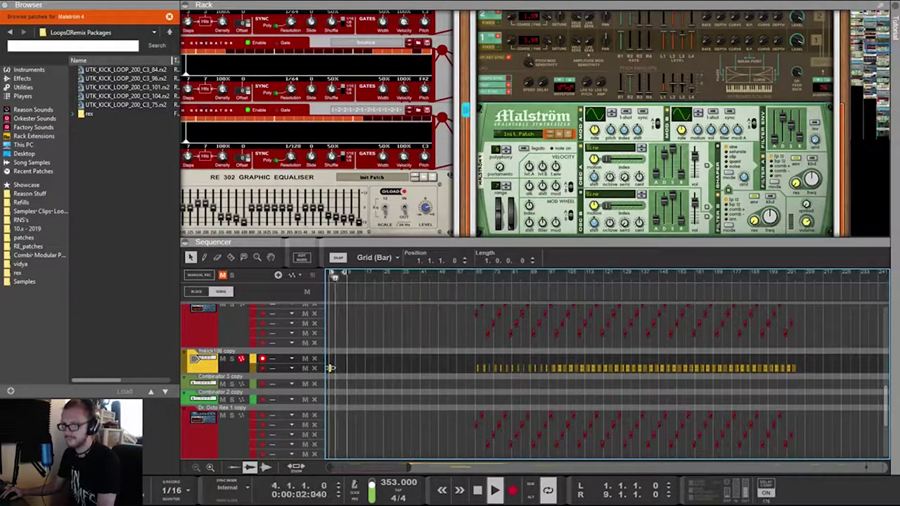
{"action": "key", "text": "KP_7"}
{"action": "key", "text": "KP_7"}
{"action": "key", "text": "KP_7"}
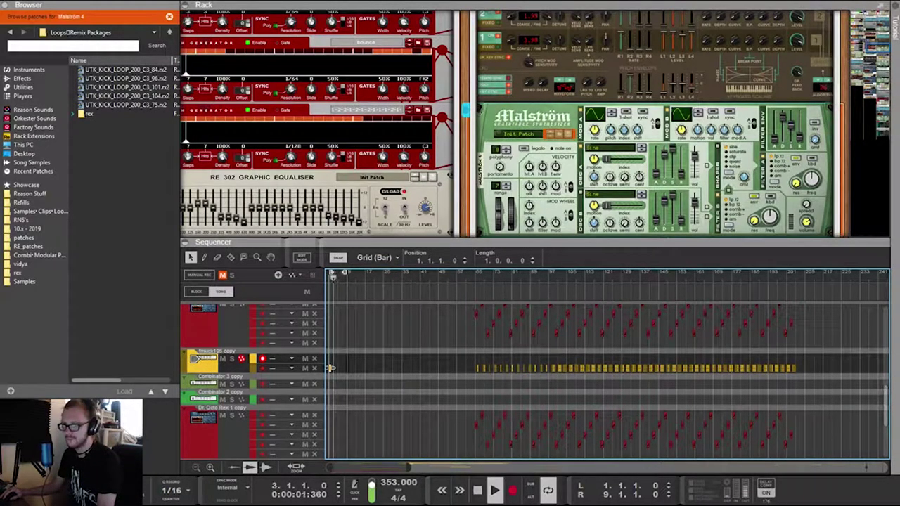
Exit patch browsing for Malström 4 and restart playback of the loop
{"action": "key", "text": "Escape"}
{"action": "key", "text": "space"}
{"action": "key", "text": "space"}
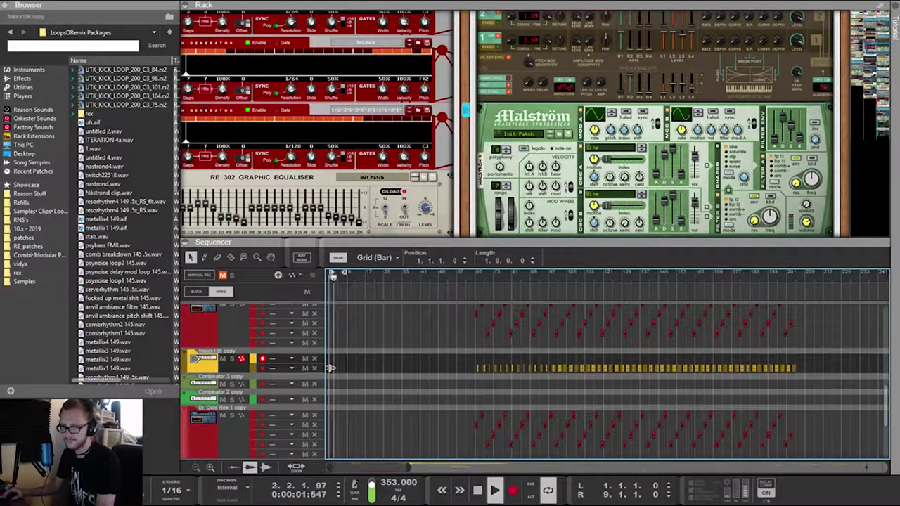
{"action": "key", "text": "Delete"}
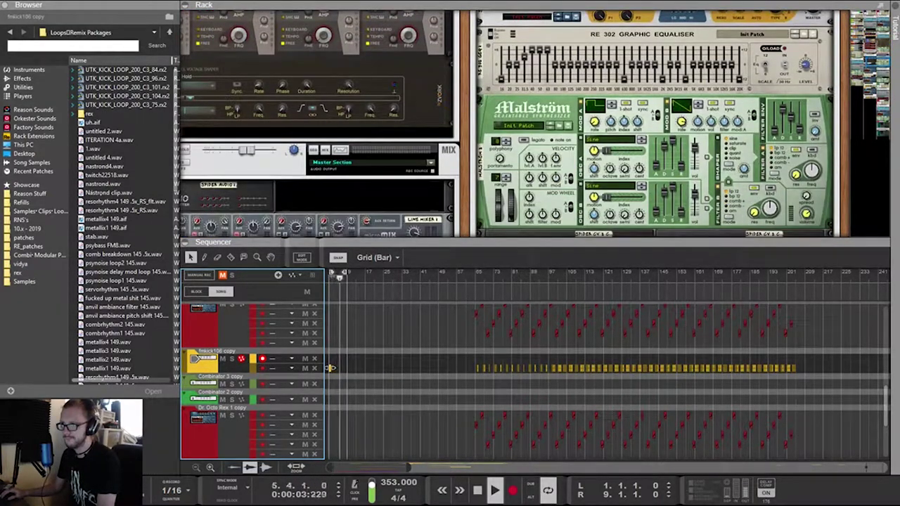
Reset the fmkick106 copy Combinator, replace its patch with fmkick105, and set its mix channel level to -1.57 dB
{"action": "scroll", "coordinate": [805, 65], "scroll_direction": "up", "scroll_amount": 10}
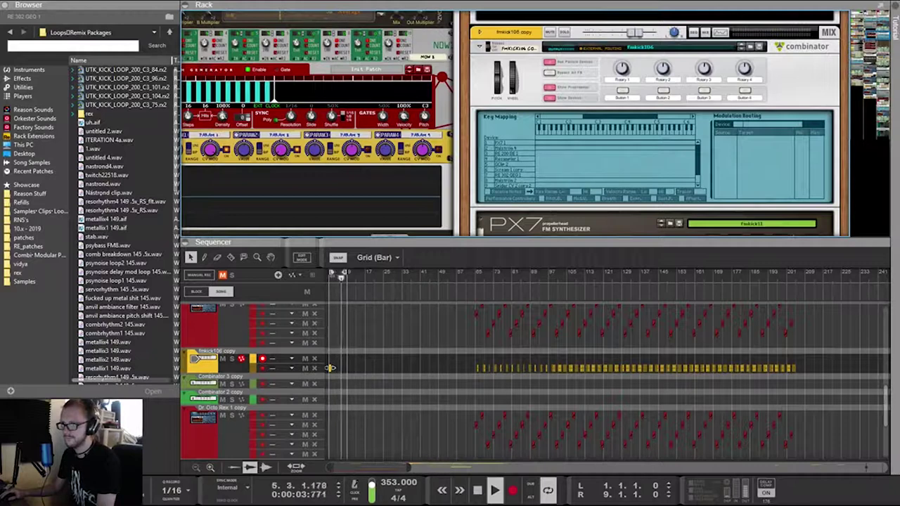
{"action": "right_click", "coordinate": [742, 46]}
{"action": "left_click", "coordinate": [773, 126]}
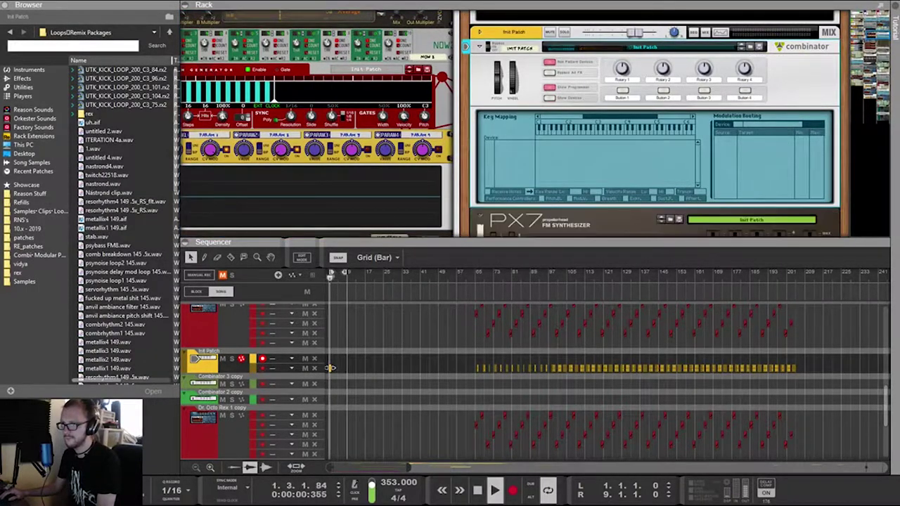
{"action": "left_click_drag", "start_coordinate": [635, 32], "coordinate": [631, 32]}
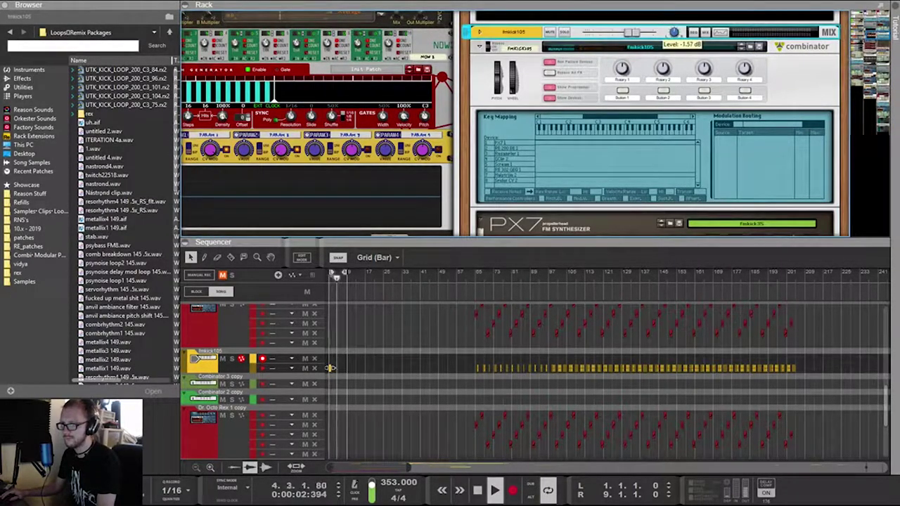
Add a half-bar D2 note at the start of the fmkick105 clip in bar 1 and copy the clip to bars 4 and 7
{"action": "scroll", "coordinate": [330, 367], "scroll_direction": "up", "scroll_amount": 3}
{"action": "double_click", "coordinate": [332, 368]}
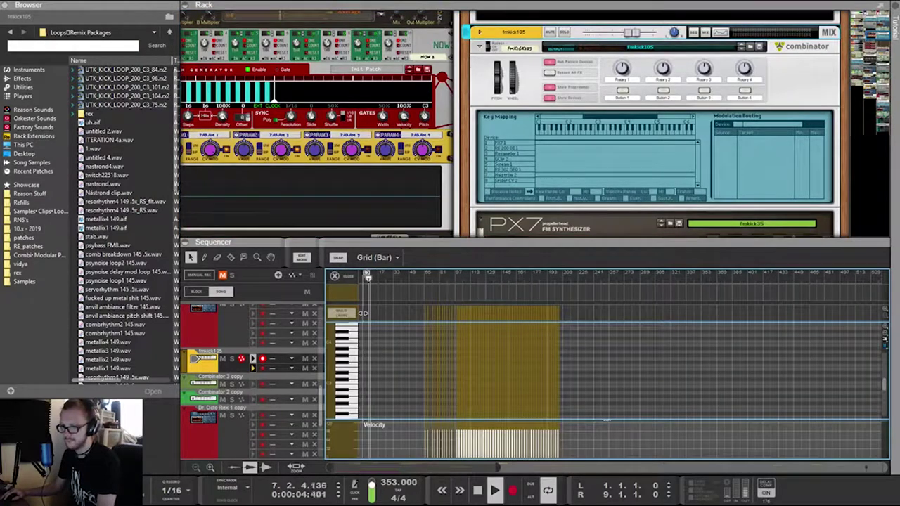
{"action": "scroll", "coordinate": [364, 367], "scroll_direction": "up", "scroll_amount": 10}
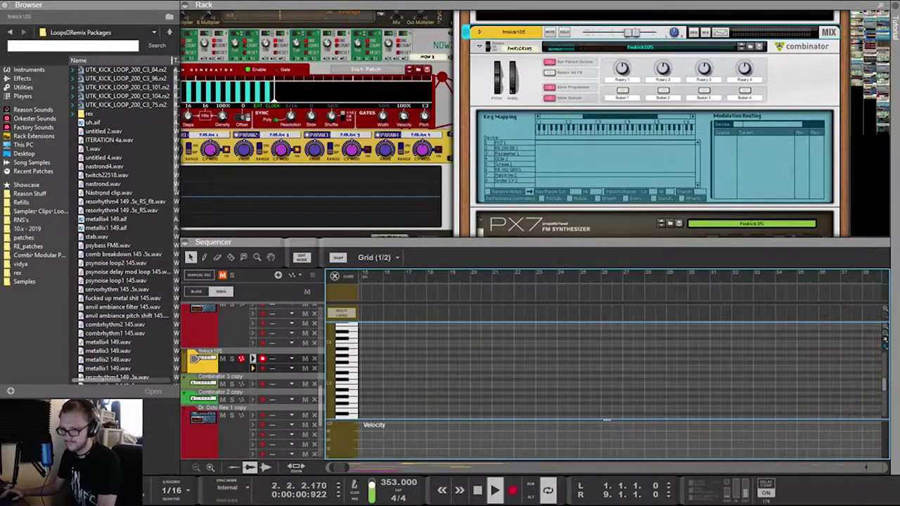
{"action": "scroll", "coordinate": [364, 368], "scroll_direction": "down", "scroll_amount": 3}
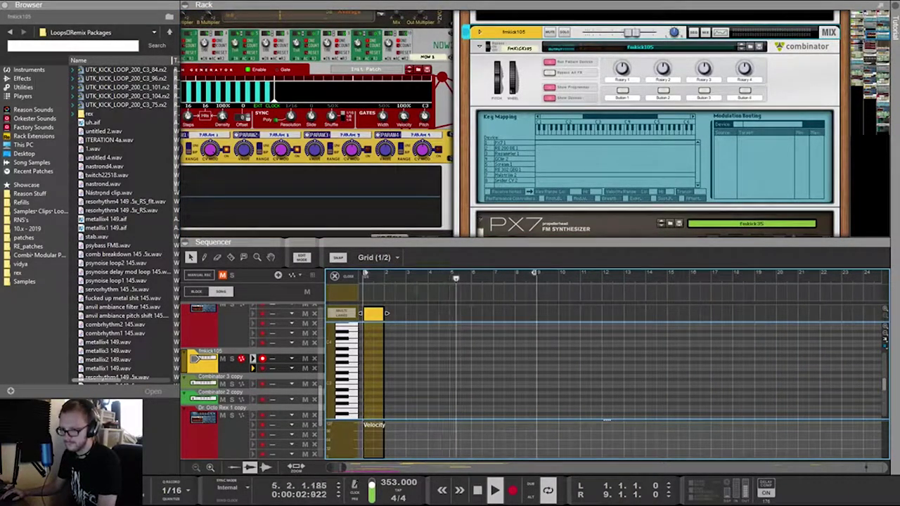
{"action": "double_click", "coordinate": [368, 417]}
{"action": "scroll", "coordinate": [368, 417], "scroll_direction": "down", "scroll_amount": 3}
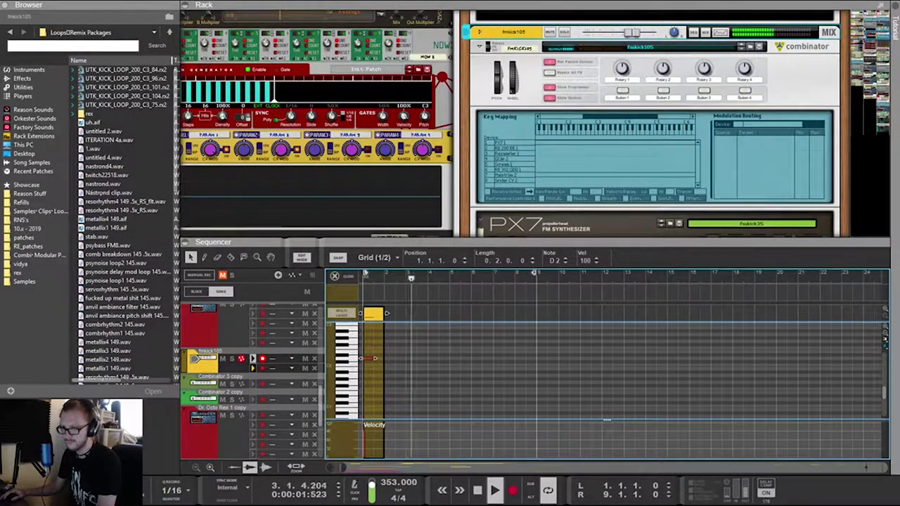
{"action": "left_click_drag", "start_coordinate": [373, 314], "coordinate": [503, 315]}
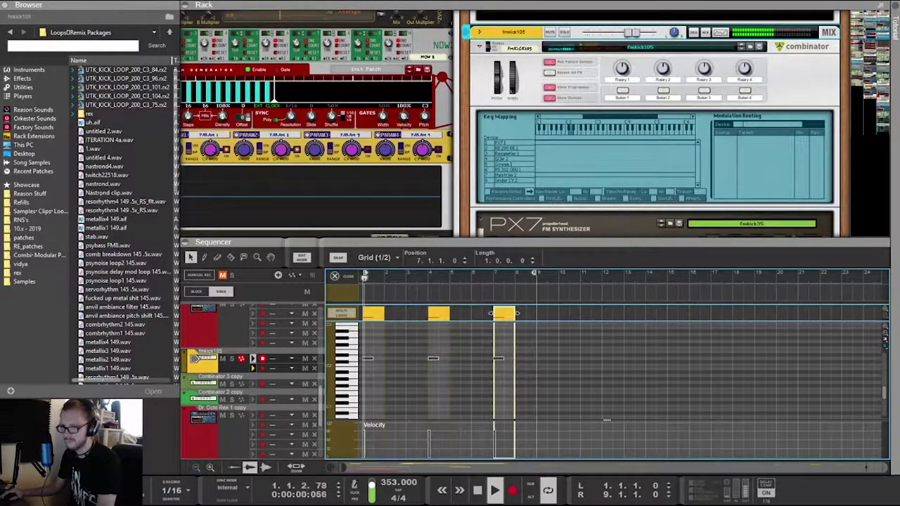
Enlarge the rack and examine the fmkick105 Combinator's PX7, effects and Malström from the rear and front
{"action": "left_click_drag", "start_coordinate": [510, 241], "coordinate": [509, 349]}
{"action": "scroll", "coordinate": [534, 267], "scroll_direction": "up", "scroll_amount": 2}
{"action": "key", "text": "Tab"}
{"action": "scroll", "coordinate": [513, 175], "scroll_direction": "down", "scroll_amount": 10}
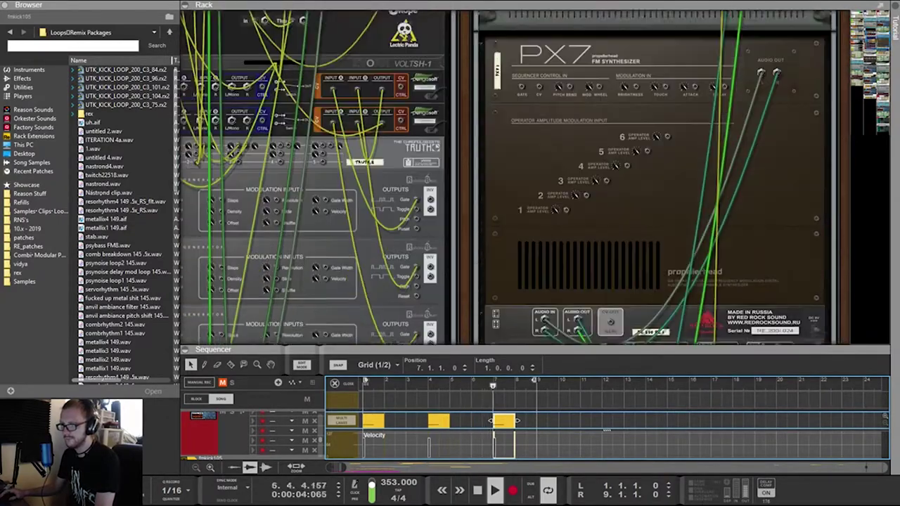
{"action": "key", "text": "Tab"}
{"action": "scroll", "coordinate": [513, 176], "scroll_direction": "down", "scroll_amount": 6}
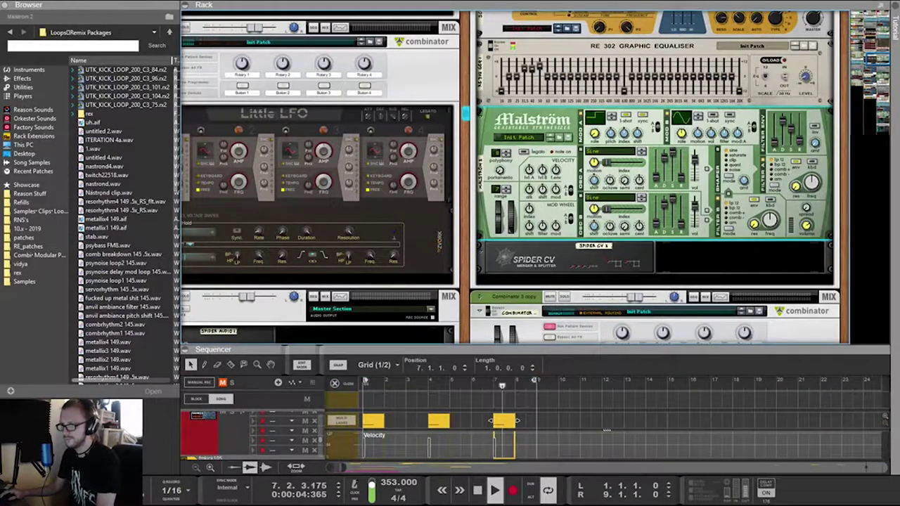
{"action": "scroll", "coordinate": [513, 175], "scroll_direction": "up", "scroll_amount": 5}
{"action": "scroll", "coordinate": [513, 176], "scroll_direction": "down", "scroll_amount": 4}
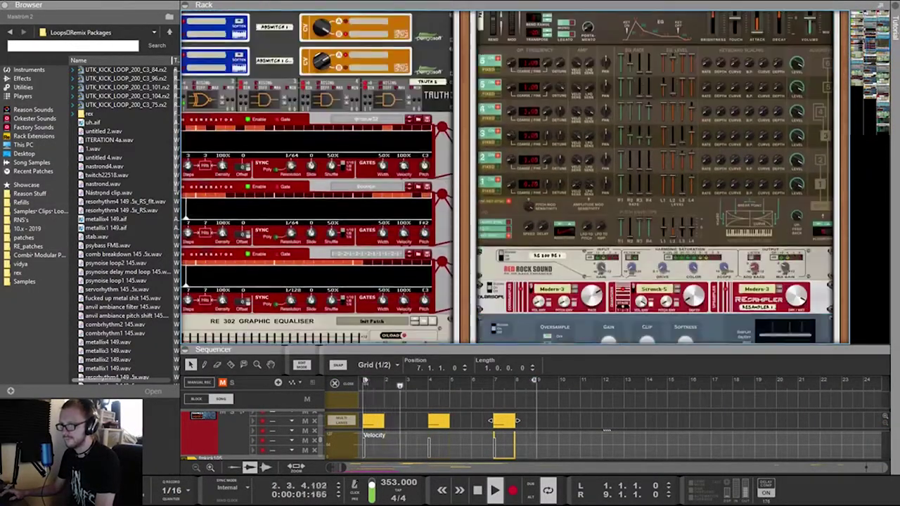
{"action": "scroll", "coordinate": [513, 175], "scroll_direction": "down", "scroll_amount": 4}
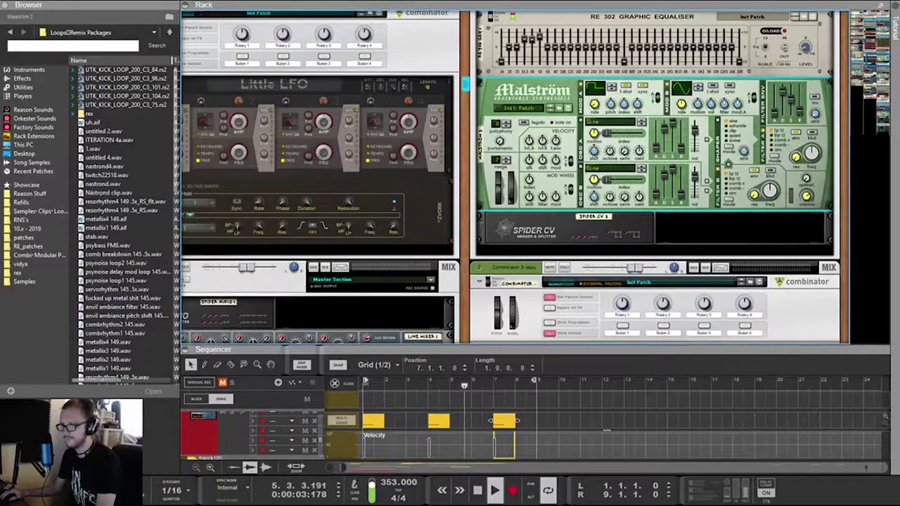
Duplicate Malström 2 in the fmkick105 Combinator and cable the copy's Mod A output to the bass mix channel's CV 4 input
{"action": "key", "text": "ctrl+d"}
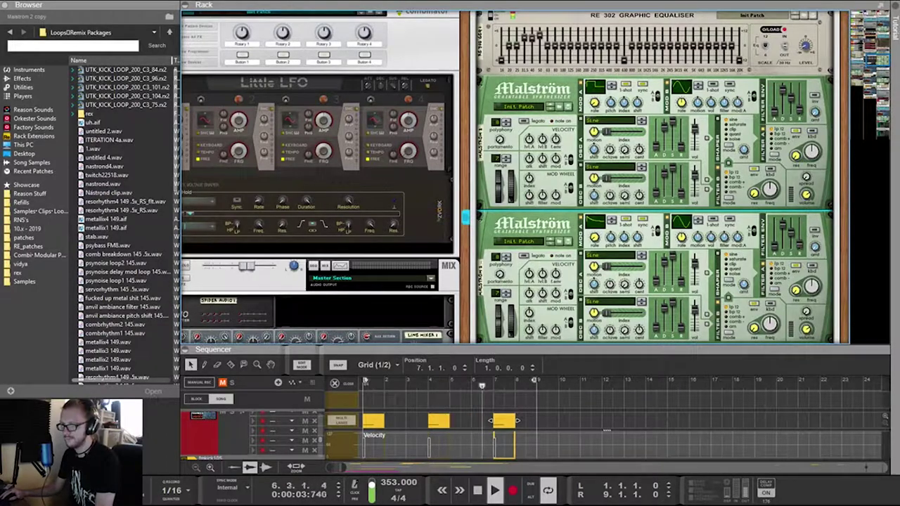
{"action": "key", "text": "Tab"}
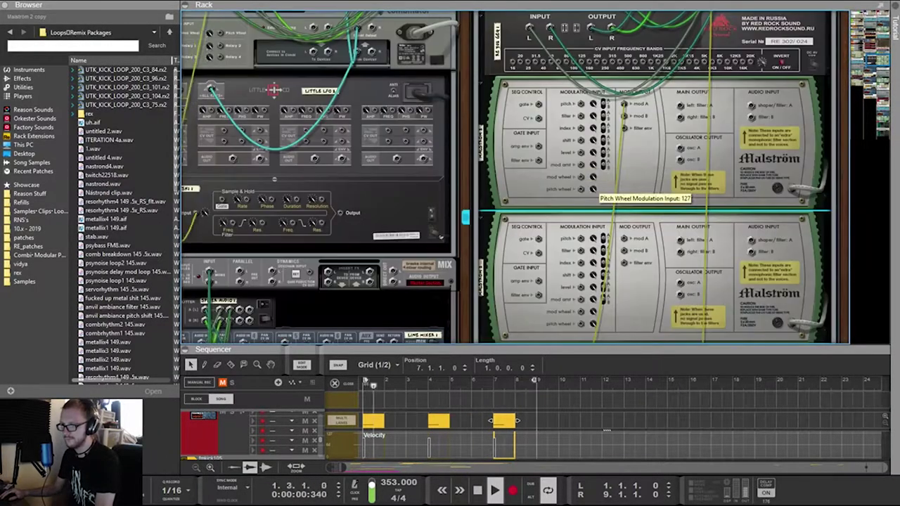
{"action": "scroll", "coordinate": [343, 199], "scroll_direction": "up", "scroll_amount": 14}
{"action": "left_click_drag", "start_coordinate": [624, 239], "coordinate": [230, 305]}
{"action": "scroll", "coordinate": [513, 175], "scroll_direction": "up", "scroll_amount": 10}
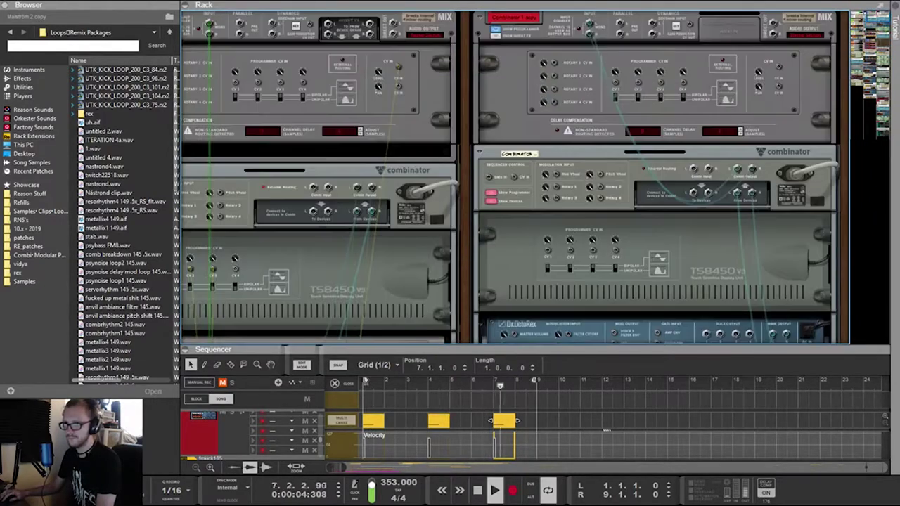
{"action": "left_click_drag", "start_coordinate": [448, 107], "coordinate": [352, 83]}
Create a Spider CV in the bass channel's inserts, routing the level cable through Split B and the CV 4 cable through Merge into Split A
{"action": "left_click", "coordinate": [355, 150]}
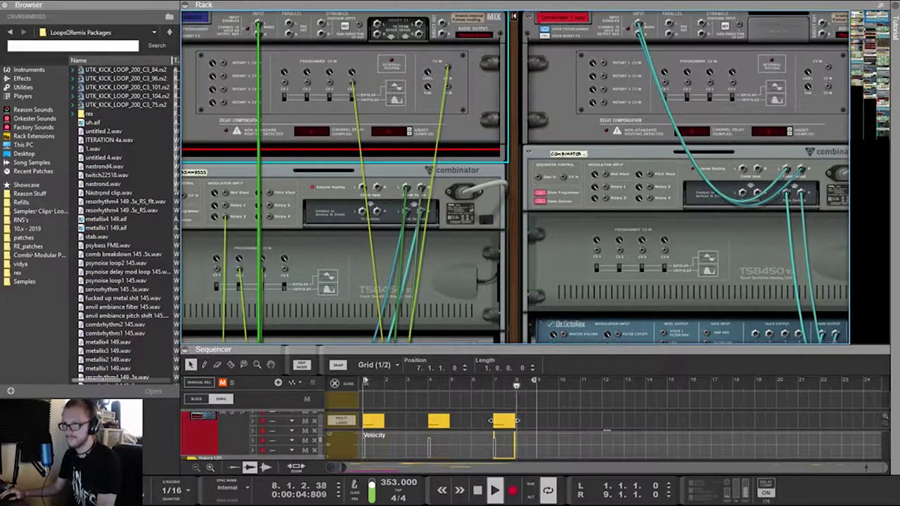
{"action": "left_click", "coordinate": [446, 243]}
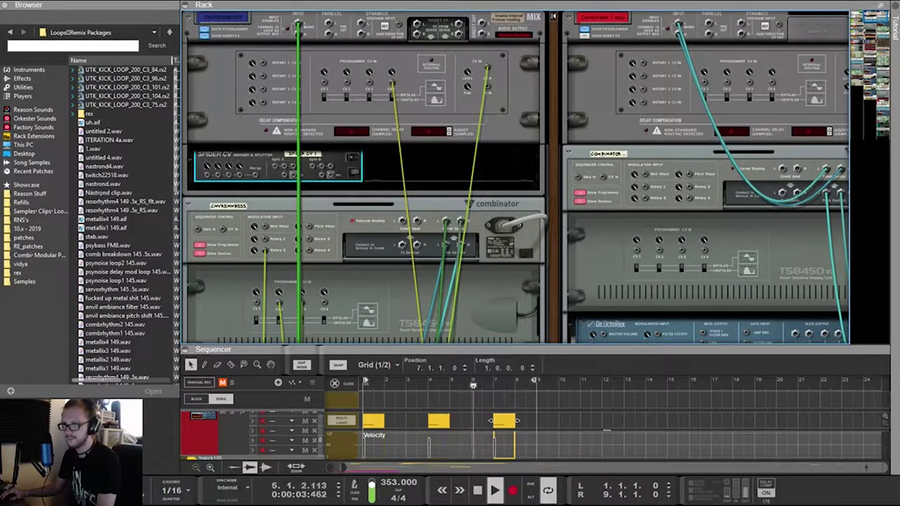
{"action": "mouse_move", "coordinate": [487, 67]}
{"action": "left_mouse_down"}
{"action": "mouse_move", "coordinate": [338, 170]}
{"action": "mouse_move", "coordinate": [310, 164]}
{"action": "mouse_move", "coordinate": [362, 145]}
{"action": "mouse_move", "coordinate": [502, 54]}
{"action": "mouse_move", "coordinate": [487, 66]}
{"action": "left_mouse_up"}
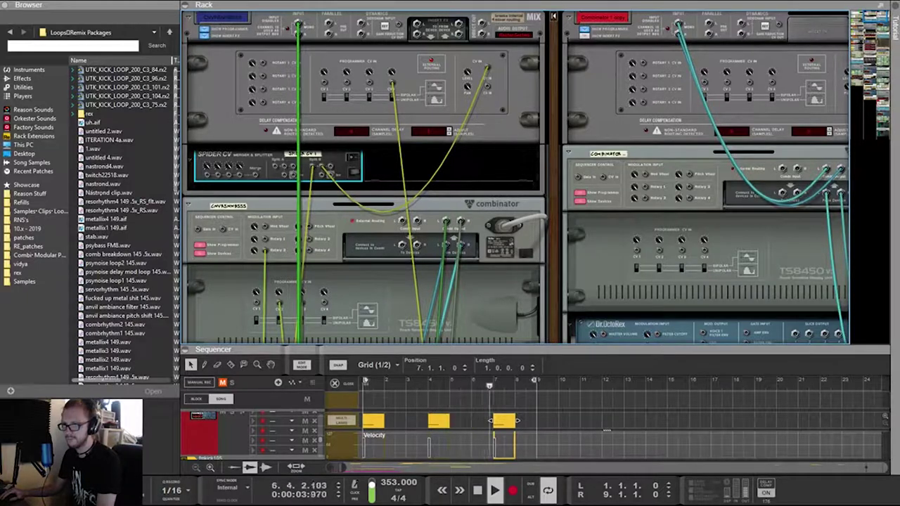
{"action": "left_click_drag", "start_coordinate": [392, 83], "coordinate": [261, 159]}
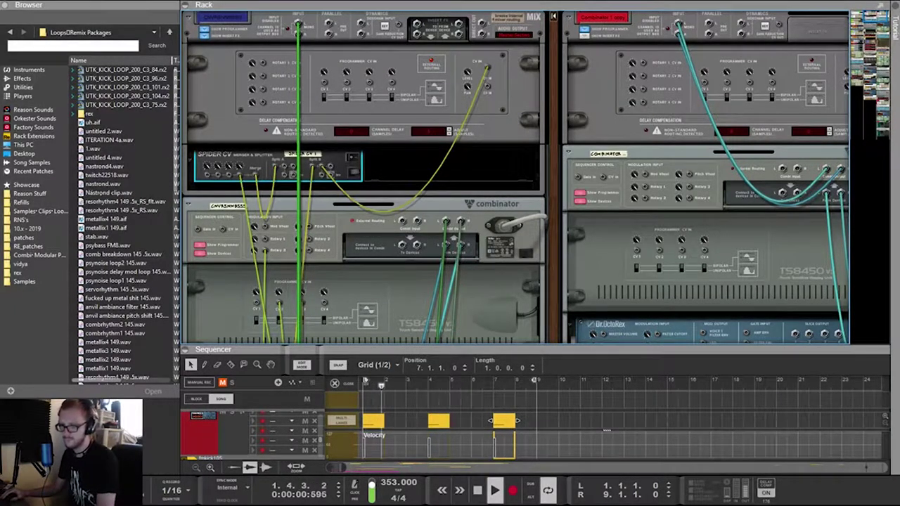
Duplicate the Spider CV, merge the first one's Split A and Split B outputs in the copy, and feed the channel's level CV input
{"action": "key", "text": "ctrl+d"}
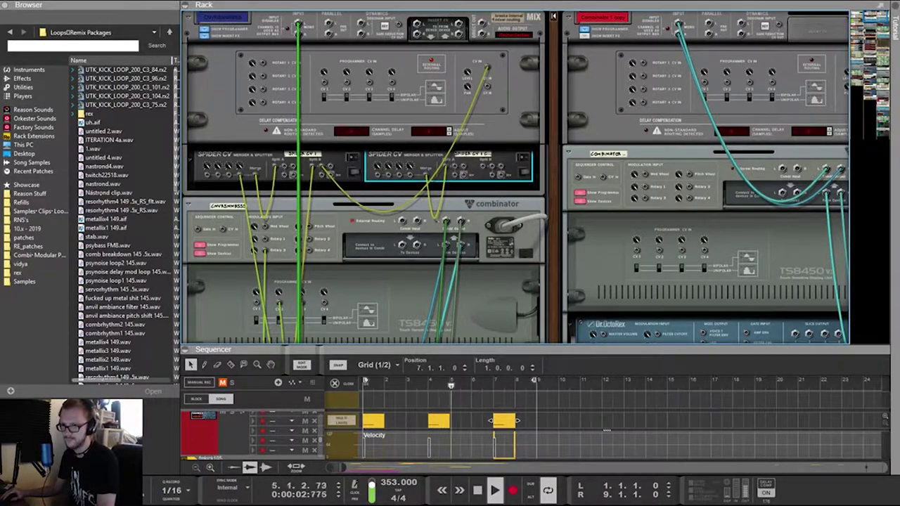
{"action": "left_click_drag", "start_coordinate": [293, 175], "coordinate": [410, 174]}
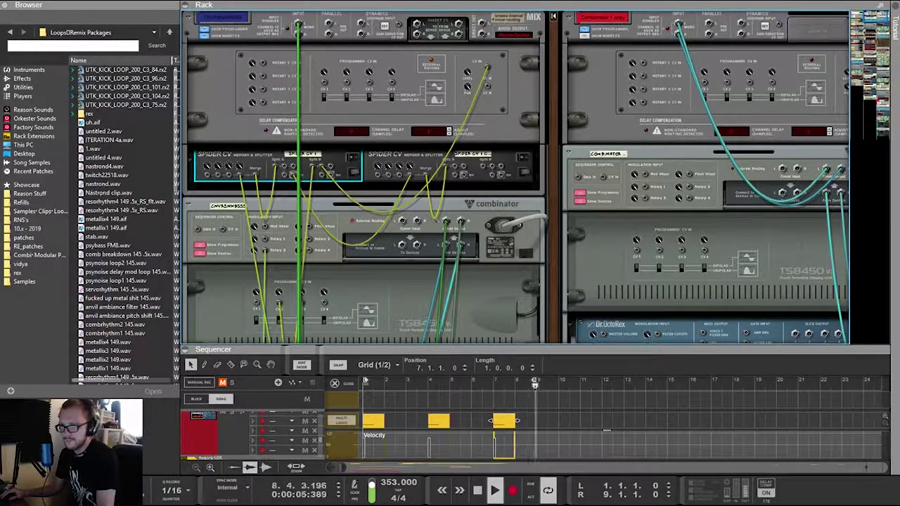
{"action": "mouse_move", "coordinate": [487, 67]}
{"action": "left_mouse_down"}
{"action": "mouse_move", "coordinate": [400, 175]}
{"action": "mouse_move", "coordinate": [447, 159]}
{"action": "mouse_move", "coordinate": [486, 70]}
{"action": "left_mouse_up"}
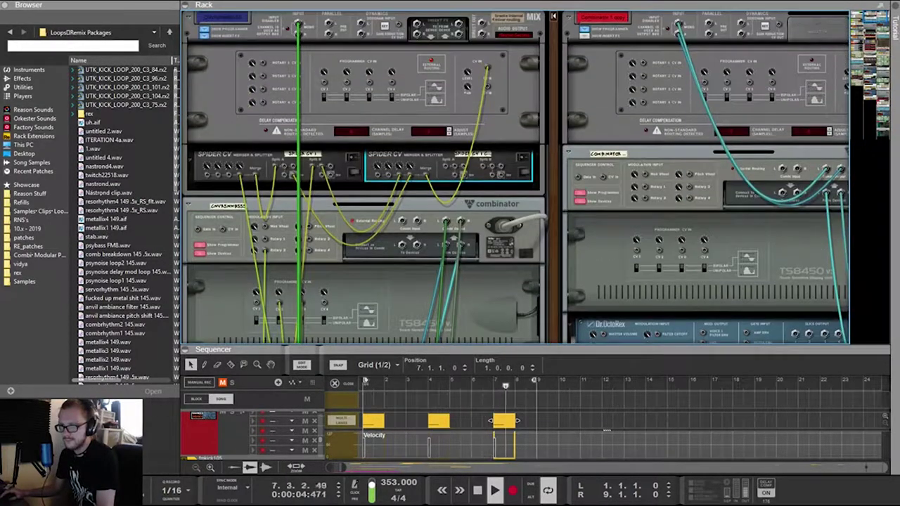
Cable a Split A output of the first Spider CV to the Rotary 4 modulation input of Combinator 4
{"action": "scroll", "coordinate": [515, 176], "scroll_direction": "down", "scroll_amount": 1}
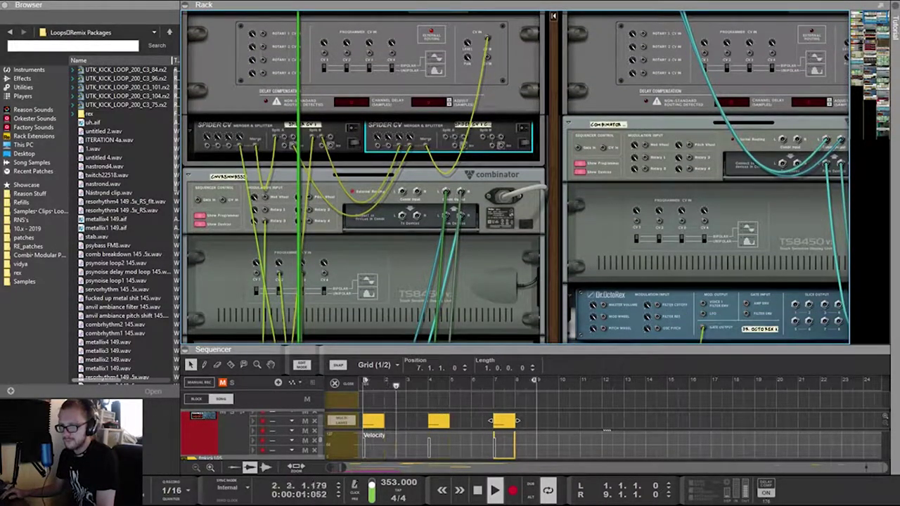
{"action": "left_click_drag", "start_coordinate": [293, 138], "coordinate": [240, 205]}
{"action": "scroll", "coordinate": [240, 205], "scroll_direction": "down", "scroll_amount": 15}
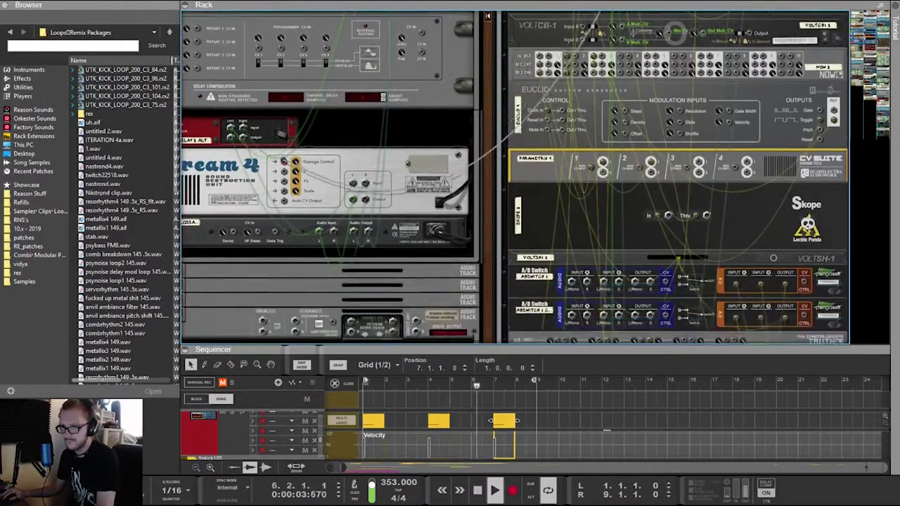
{"action": "scroll", "coordinate": [299, 168], "scroll_direction": "down", "scroll_amount": 4}
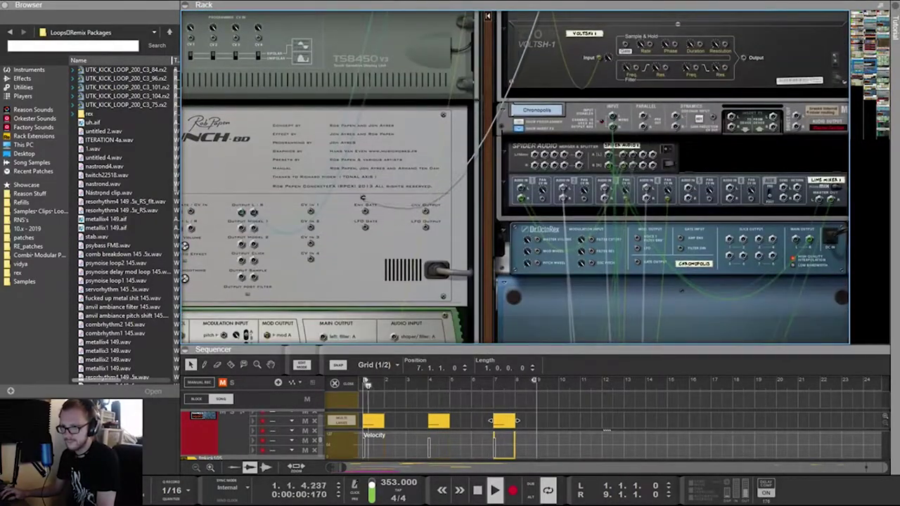
{"action": "scroll", "coordinate": [299, 169], "scroll_direction": "up", "scroll_amount": 3}
{"action": "left_click_drag", "start_coordinate": [299, 168], "coordinate": [244, 162]}
{"action": "scroll", "coordinate": [244, 162], "scroll_direction": "left", "scroll_amount": 2}
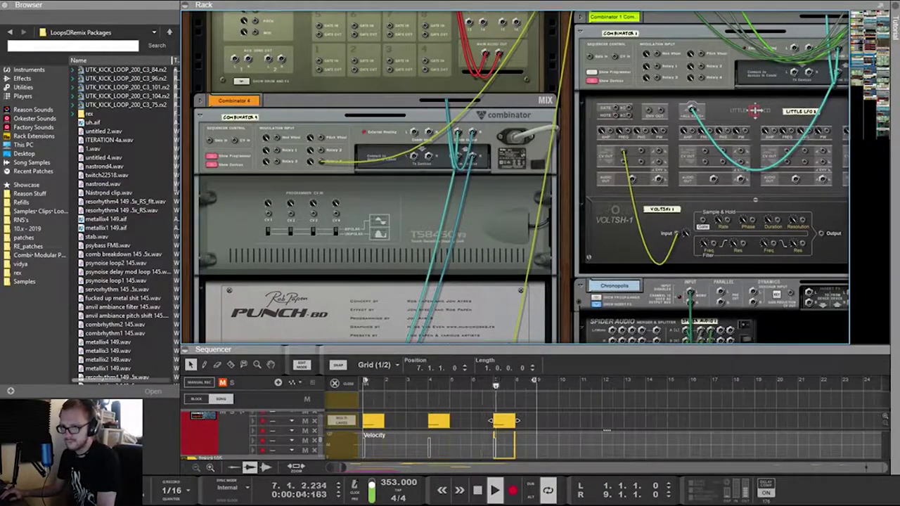
Unfold Combinator 4's mix channel with its programmer and insert effects shown, and move the Rotary 4 cable to the channel's level CV input
{"action": "left_click", "coordinate": [212, 156]}
{"action": "left_click", "coordinate": [211, 156]}
{"action": "scroll", "coordinate": [212, 156], "scroll_direction": "up", "scroll_amount": 3}
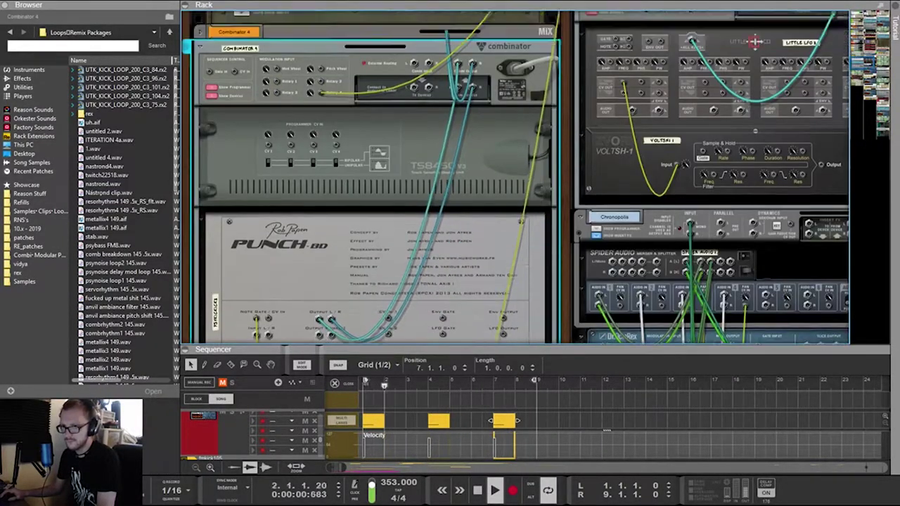
{"action": "left_click", "coordinate": [200, 120]}
{"action": "left_click", "coordinate": [216, 139]}
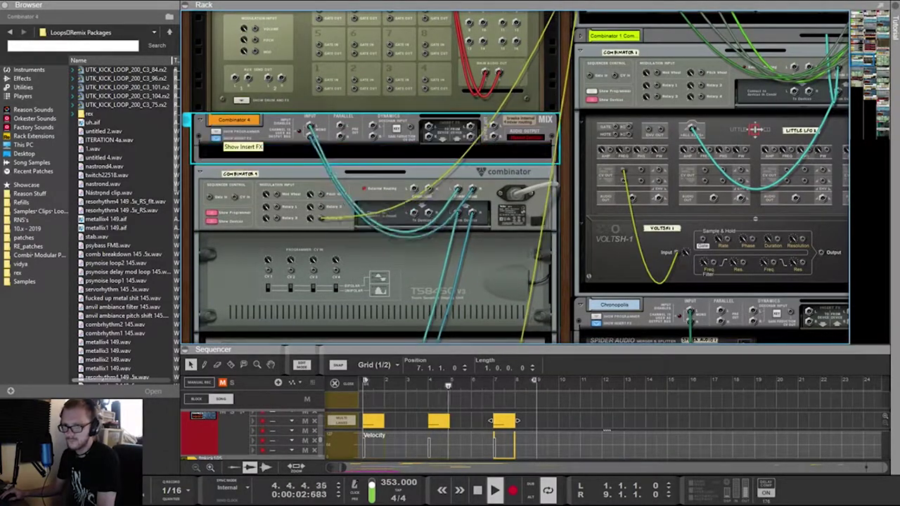
{"action": "left_click", "coordinate": [216, 133]}
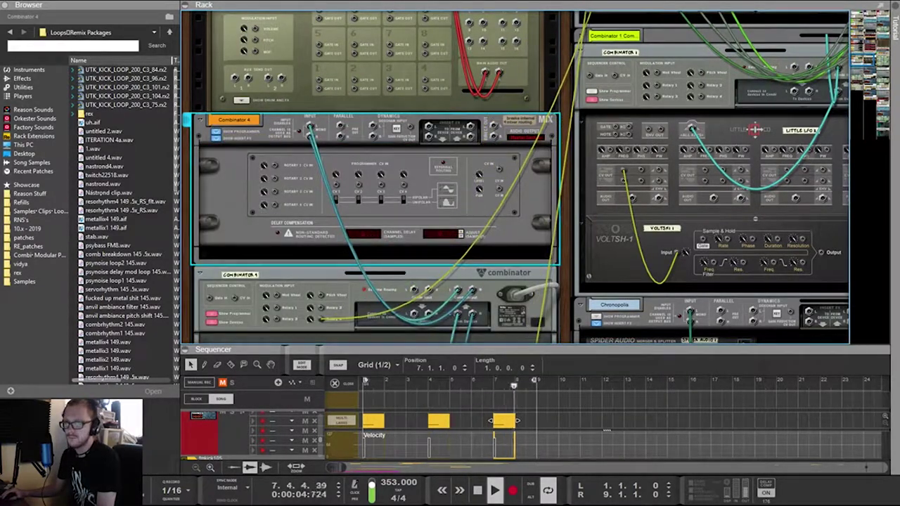
{"action": "left_click_drag", "start_coordinate": [321, 319], "coordinate": [499, 169]}
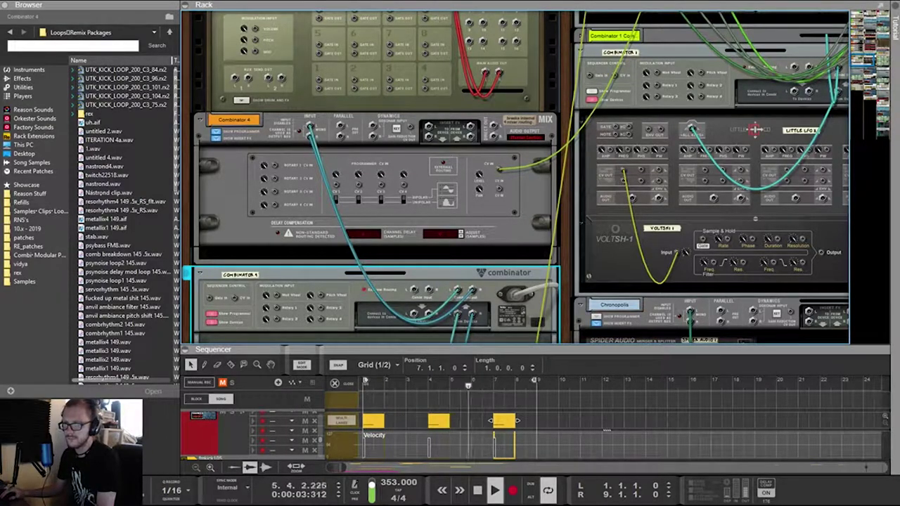
Examine the rack devices from Combinator 4 across to the fmkick105 Combinator's two Malströms and PX7, front and rear
{"action": "key", "text": "Tab"}
{"action": "scroll", "coordinate": [500, 176], "scroll_direction": "down", "scroll_amount": 5}
{"action": "key", "text": "Tab"}
{"action": "scroll", "coordinate": [500, 176], "scroll_direction": "down", "scroll_amount": 2}
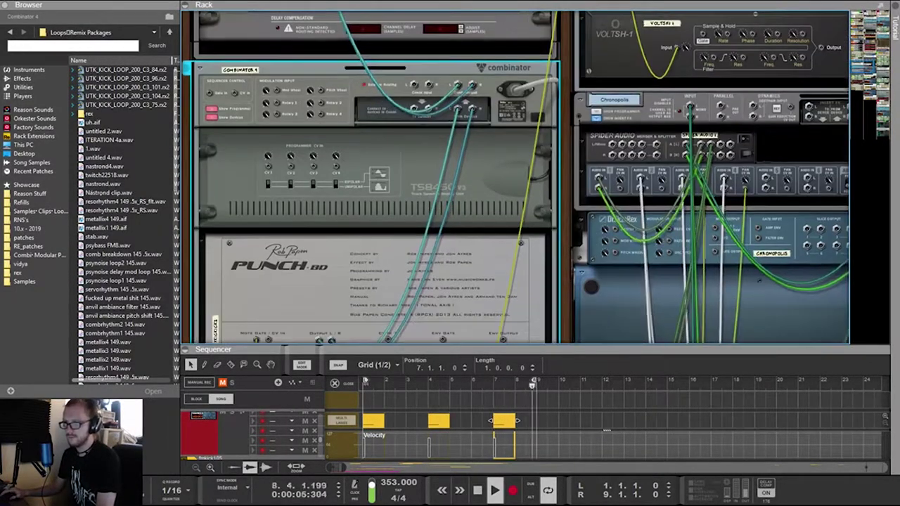
{"action": "scroll", "coordinate": [500, 175], "scroll_direction": "right", "scroll_amount": 5}
{"action": "scroll", "coordinate": [499, 175], "scroll_direction": "right", "scroll_amount": 2}
{"action": "key", "text": "Tab"}
{"action": "scroll", "coordinate": [500, 176], "scroll_direction": "up", "scroll_amount": 8}
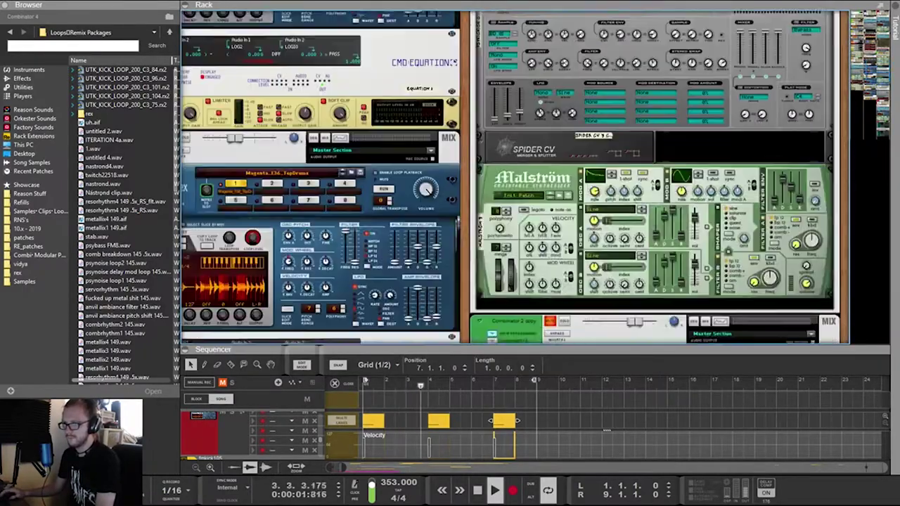
{"action": "scroll", "coordinate": [500, 176], "scroll_direction": "down", "scroll_amount": 11}
{"action": "scroll", "coordinate": [499, 176], "scroll_direction": "up", "scroll_amount": 1}
{"action": "scroll", "coordinate": [499, 176], "scroll_direction": "left", "scroll_amount": 6}
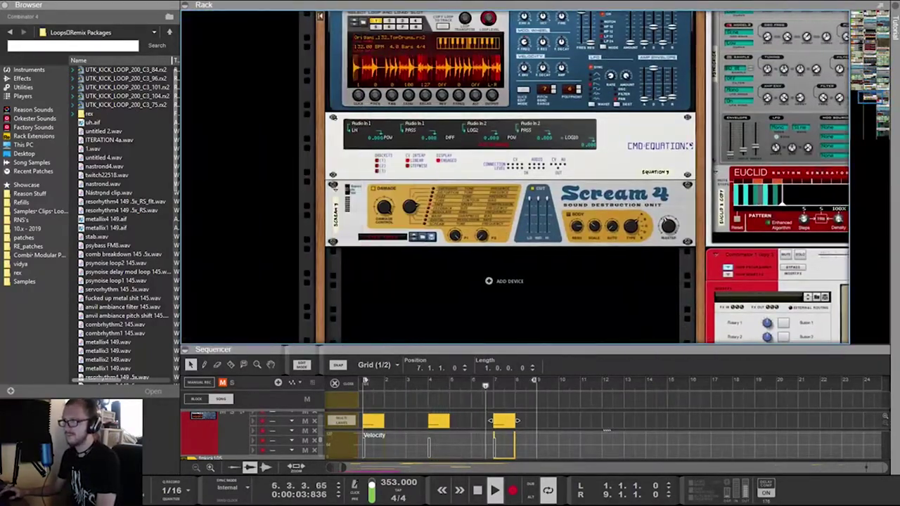
{"action": "scroll", "coordinate": [500, 175], "scroll_direction": "right", "scroll_amount": 6}
{"action": "scroll", "coordinate": [513, 176], "scroll_direction": "up", "scroll_amount": 15}
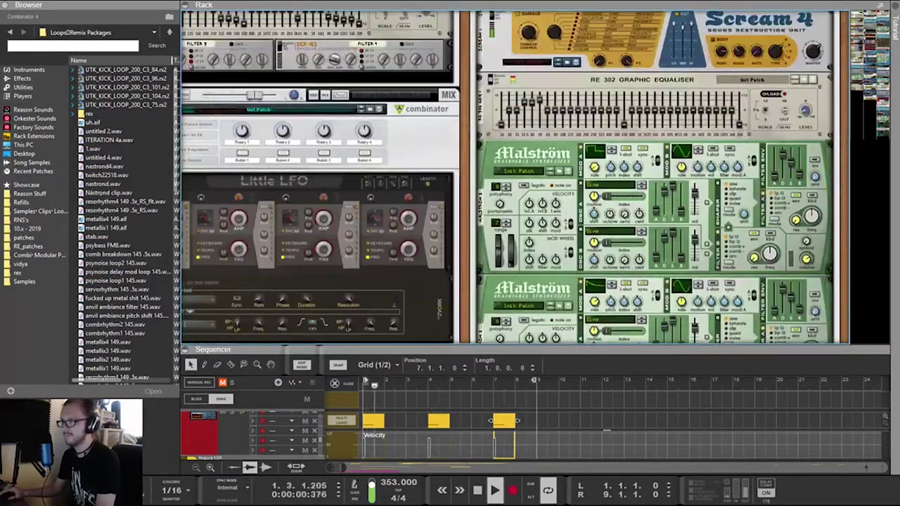
{"action": "scroll", "coordinate": [654, 175], "scroll_direction": "up", "scroll_amount": 8}
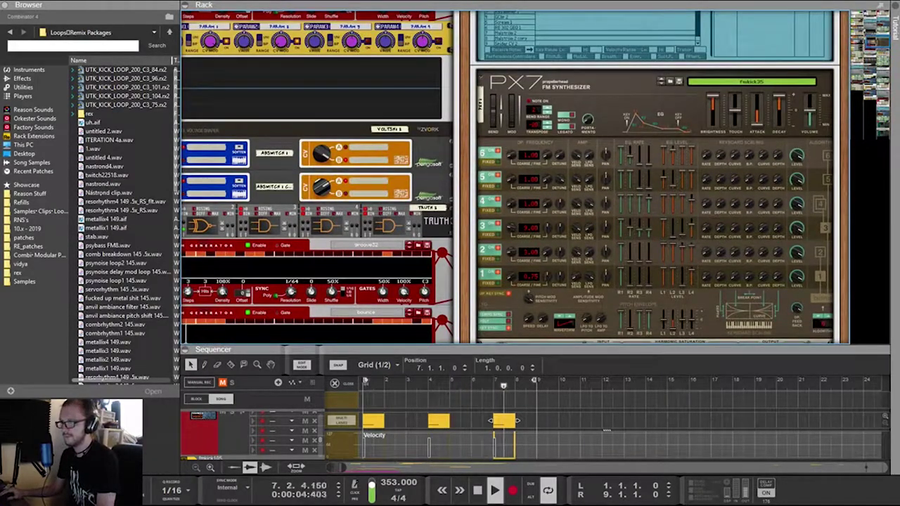
Audition other PX7 patches inside the kick Combinator, stepping to fmkick33 and fmkick29
{"action": "scroll", "coordinate": [654, 175], "scroll_direction": "up", "scroll_amount": 6}
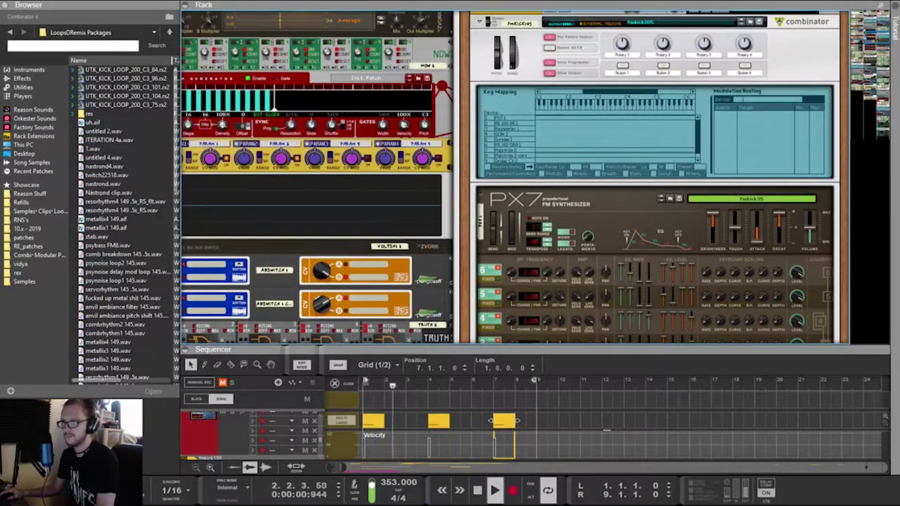
{"action": "scroll", "coordinate": [654, 175], "scroll_direction": "down", "scroll_amount": 4}
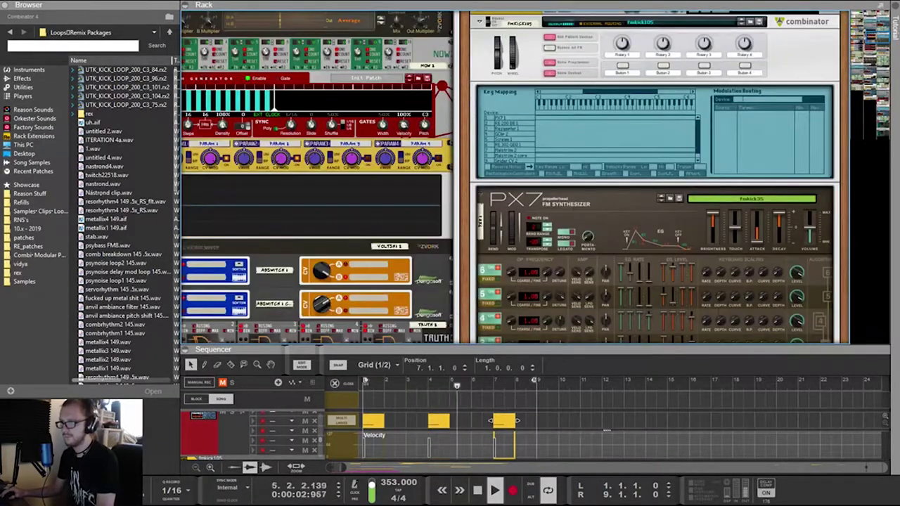
{"action": "left_click", "coordinate": [679, 198]}
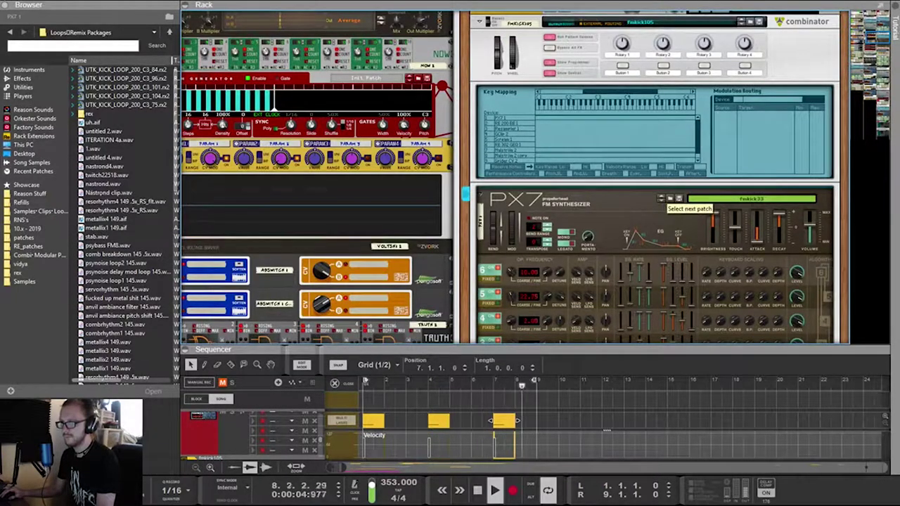
{"action": "left_click", "coordinate": [679, 198]}
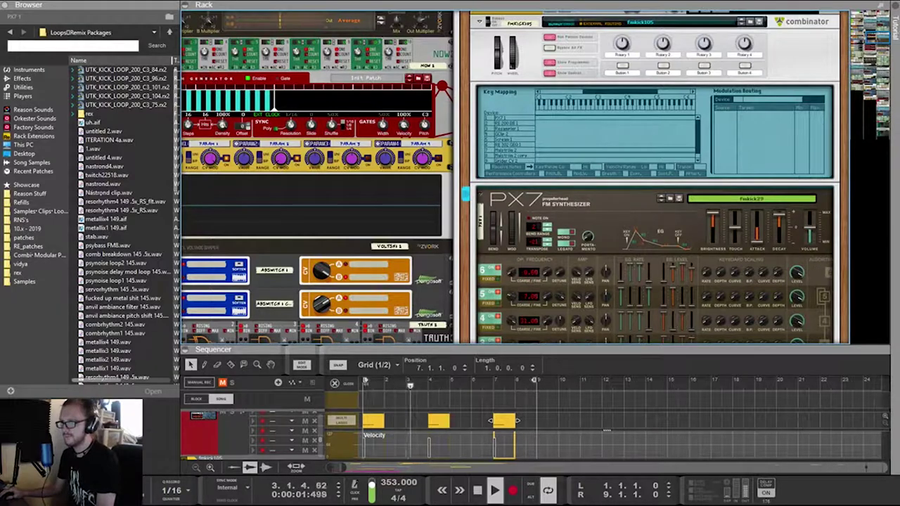
Step the Combinator back through earlier patches such as fmkick104, and reload the fmkick105 patch
{"action": "left_click", "coordinate": [741, 21]}
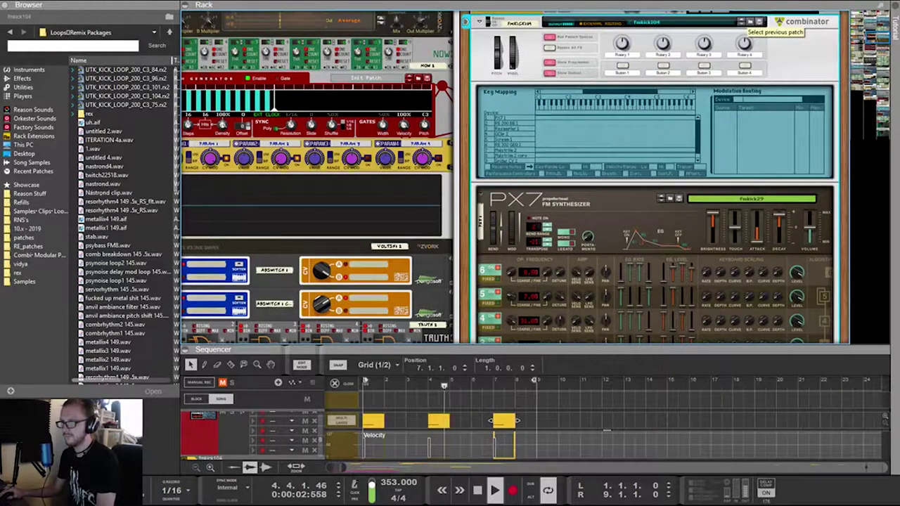
{"action": "left_click", "coordinate": [742, 22]}
{"action": "left_click", "coordinate": [742, 22]}
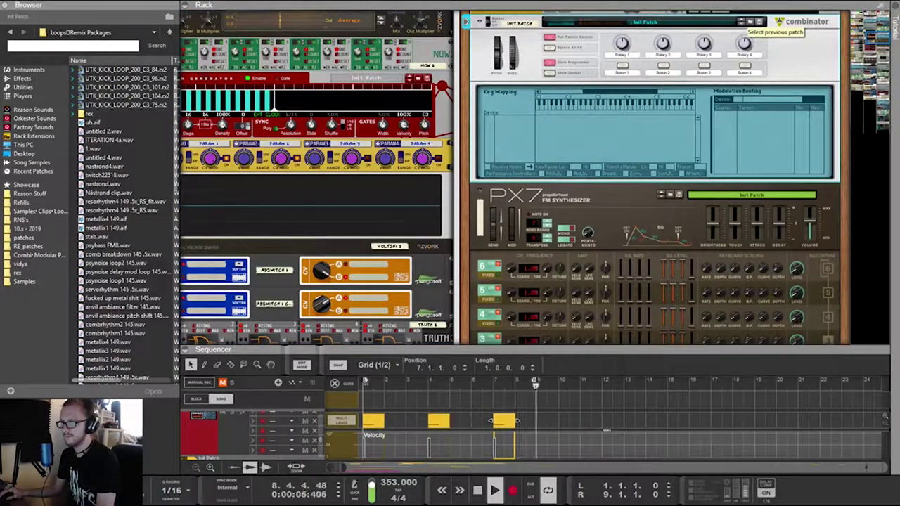
{"action": "left_click", "coordinate": [742, 22]}
{"action": "left_click", "coordinate": [741, 22]}
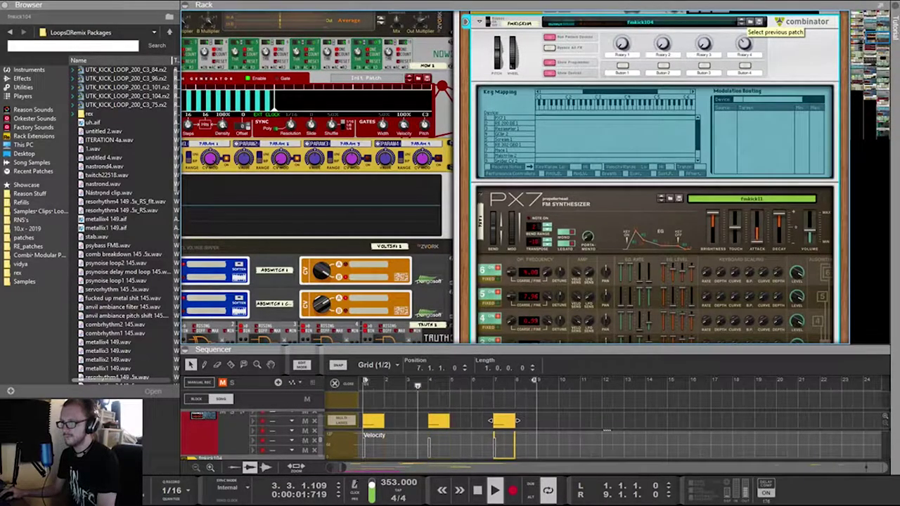
{"action": "left_click", "coordinate": [750, 21]}
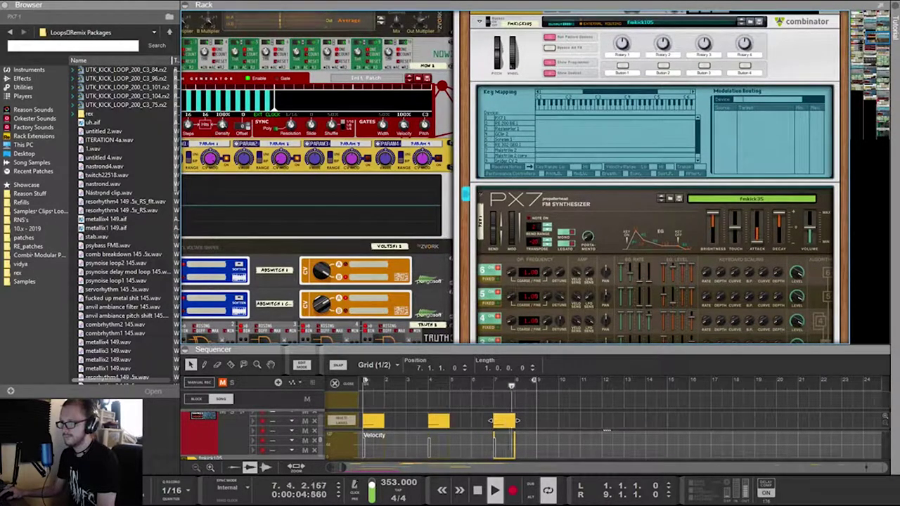
Examine the rear cabling from Combinator 4 to the fmkick105 effects, and their front-panel chain down to the Malström
{"action": "key", "text": "Tab"}
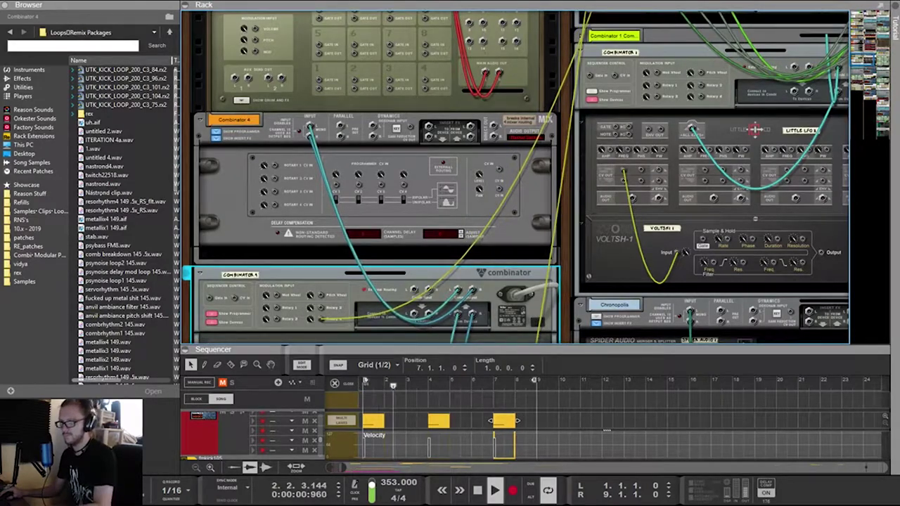
{"action": "scroll", "coordinate": [515, 177], "scroll_direction": "down", "scroll_amount": 1}
{"action": "scroll", "coordinate": [515, 177], "scroll_direction": "up", "scroll_amount": 3}
{"action": "scroll", "coordinate": [516, 177], "scroll_direction": "right", "scroll_amount": 4}
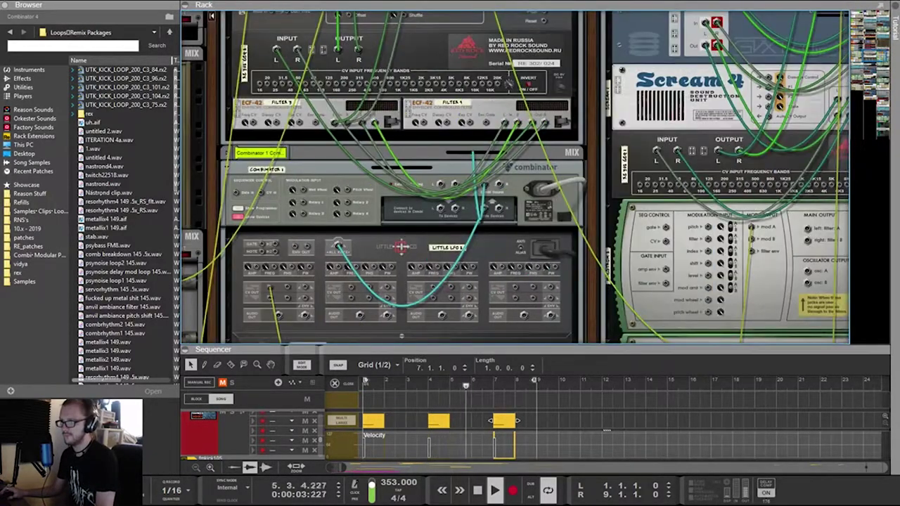
{"action": "scroll", "coordinate": [515, 178], "scroll_direction": "right", "scroll_amount": 2}
{"action": "scroll", "coordinate": [515, 177], "scroll_direction": "up", "scroll_amount": 5}
{"action": "scroll", "coordinate": [515, 177], "scroll_direction": "down", "scroll_amount": 3}
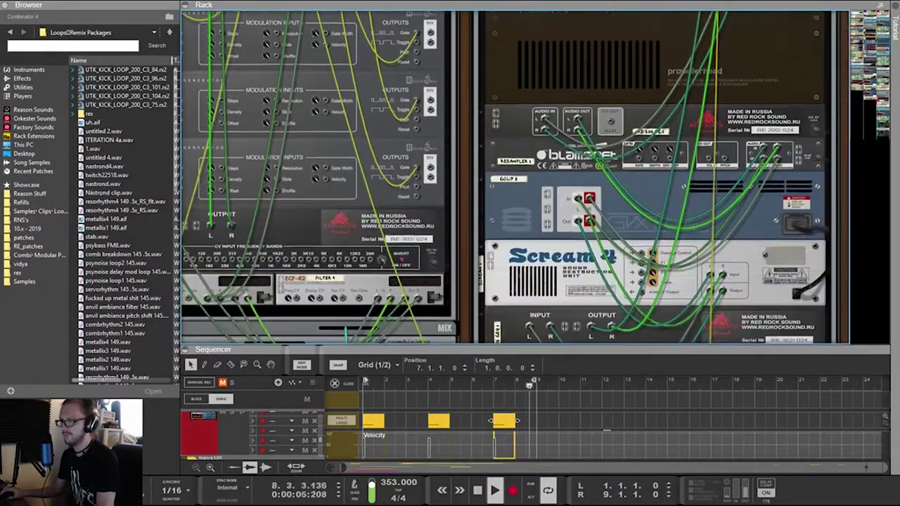
{"action": "key", "text": "Tab"}
{"action": "scroll", "coordinate": [515, 177], "scroll_direction": "down", "scroll_amount": 5}
{"action": "scroll", "coordinate": [515, 177], "scroll_direction": "up", "scroll_amount": 4}
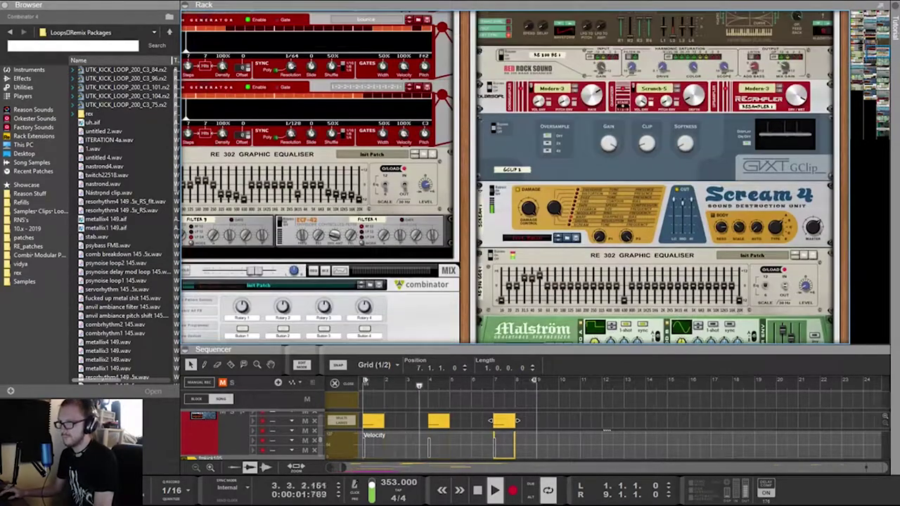
Return the sequencer to the song arrangement and copy the last 5.2.2.0-long lisbeth audio clip to position 87.3.3.0
{"action": "key", "text": "F7"}
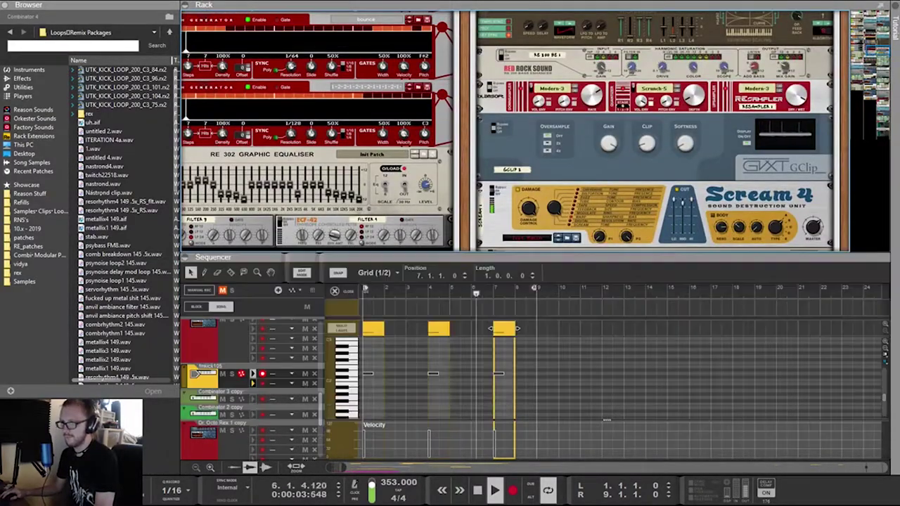
{"action": "key", "text": "e"}
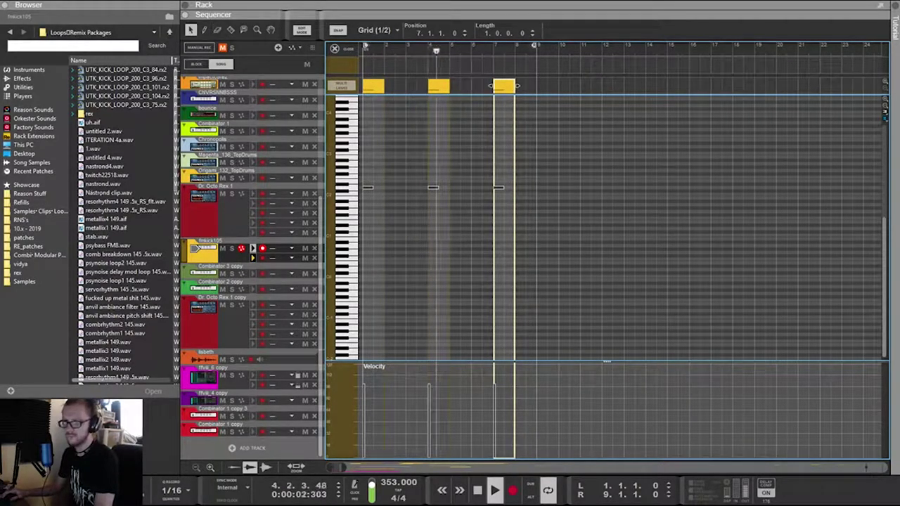
{"action": "key", "text": "ctrl+e"}
{"action": "scroll", "coordinate": [366, 258], "scroll_direction": "right", "scroll_amount": 7}
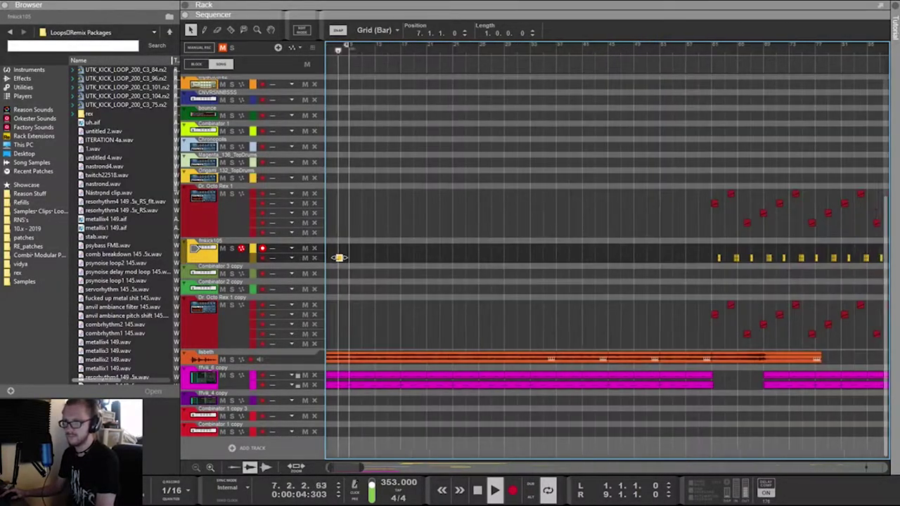
{"action": "scroll", "coordinate": [366, 258], "scroll_direction": "down", "scroll_amount": 6}
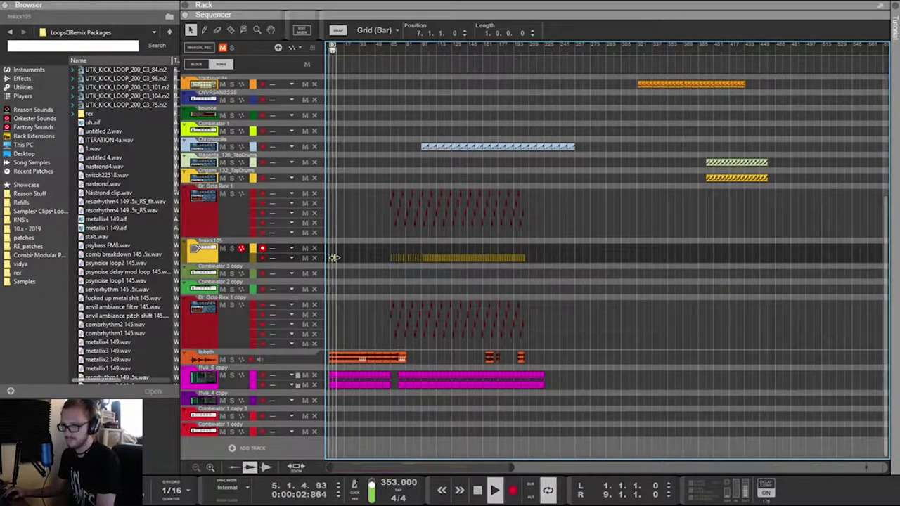
{"action": "scroll", "coordinate": [335, 257], "scroll_direction": "up", "scroll_amount": 5}
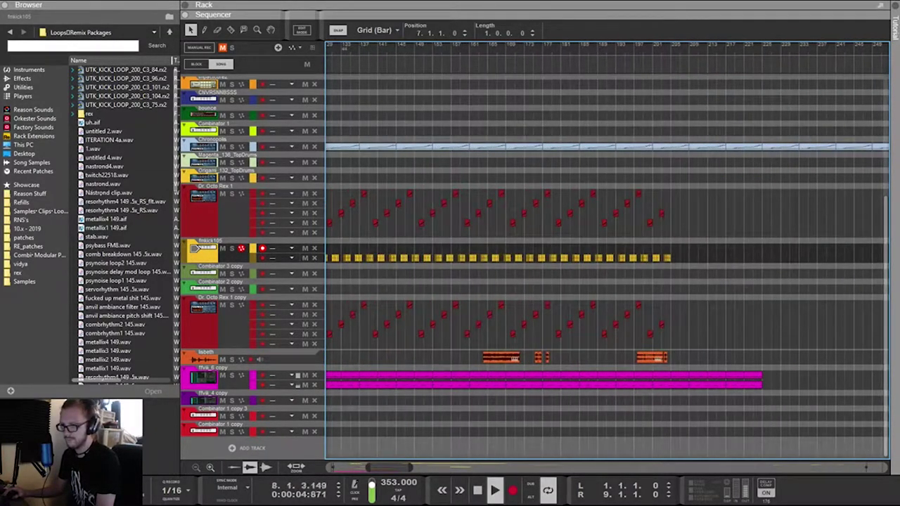
{"action": "left_click", "coordinate": [652, 357]}
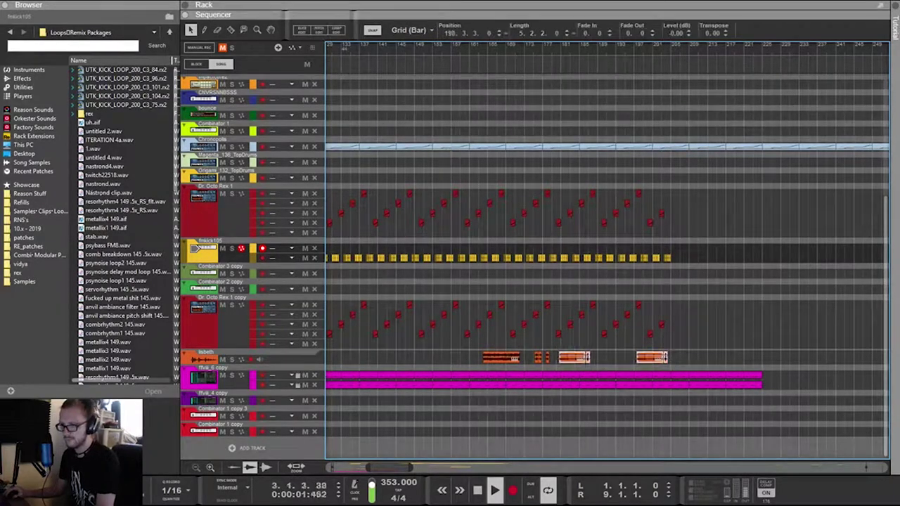
{"action": "left_click_drag", "start_coordinate": [575, 357], "coordinate": [337, 357]}
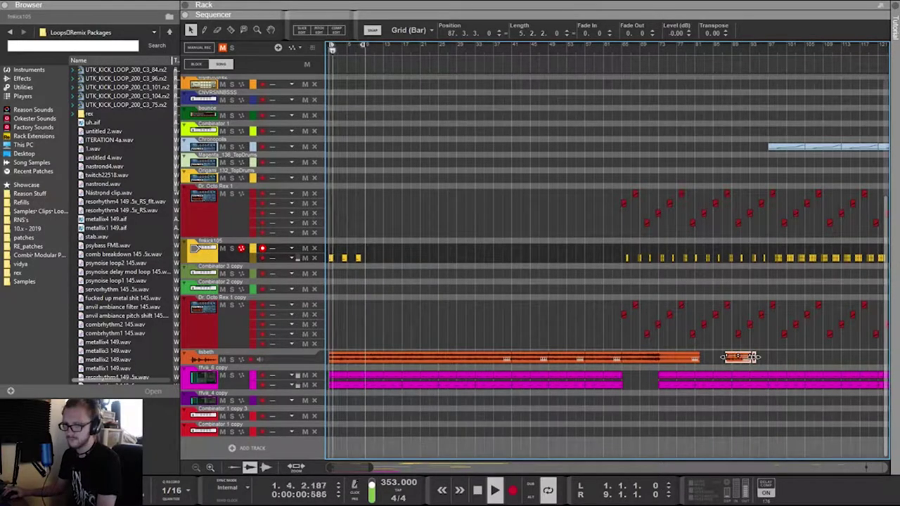
Create a new audio track and move the copied lisbeth clip onto it at position 1.3.3.0 with a level of 5.57 dB
{"action": "left_click", "coordinate": [203, 359]}
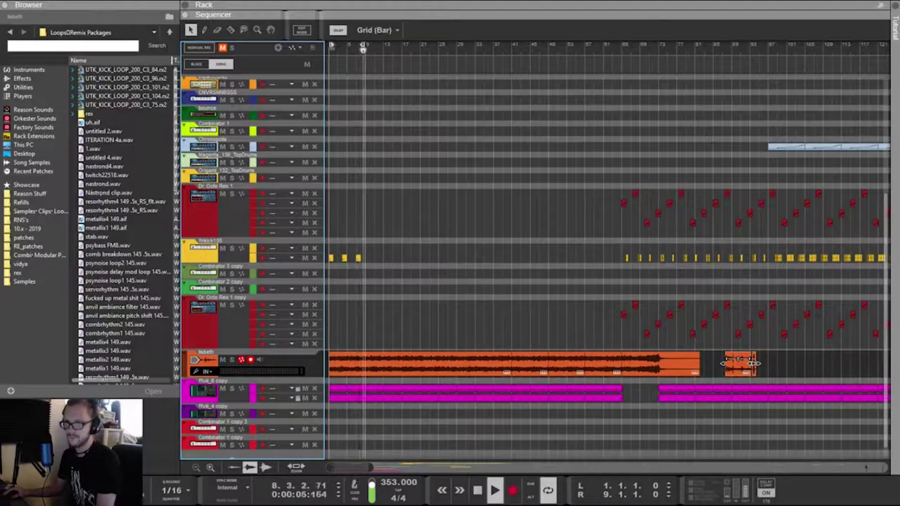
{"action": "scroll", "coordinate": [752, 363], "scroll_direction": "down", "scroll_amount": 1}
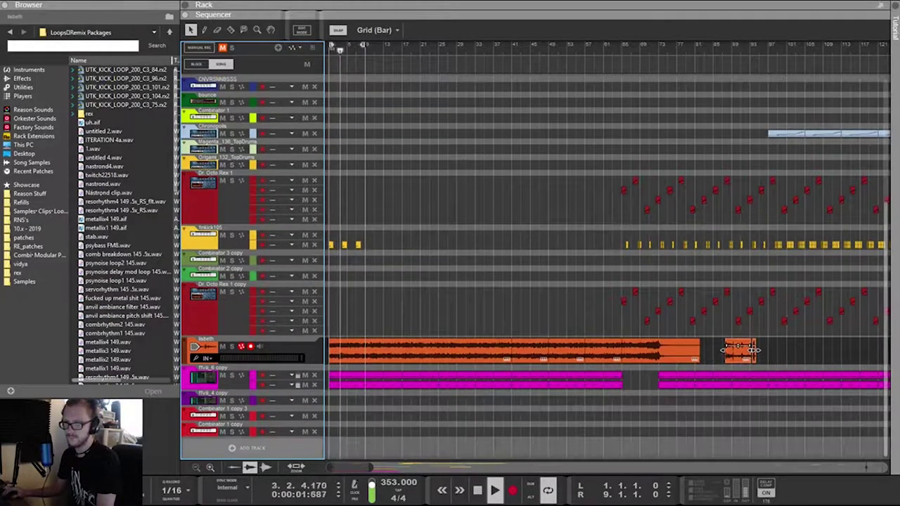
{"action": "key", "text": "ctrl+t"}
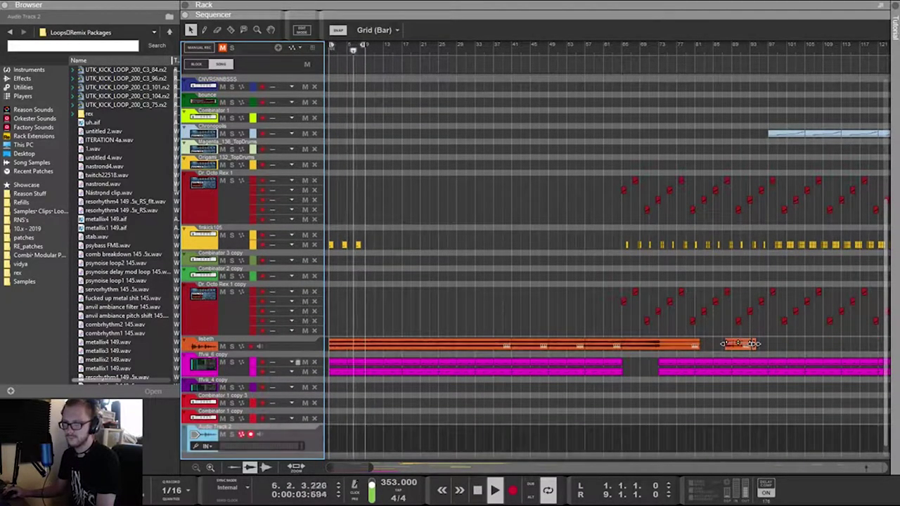
{"action": "left_click", "coordinate": [739, 343]}
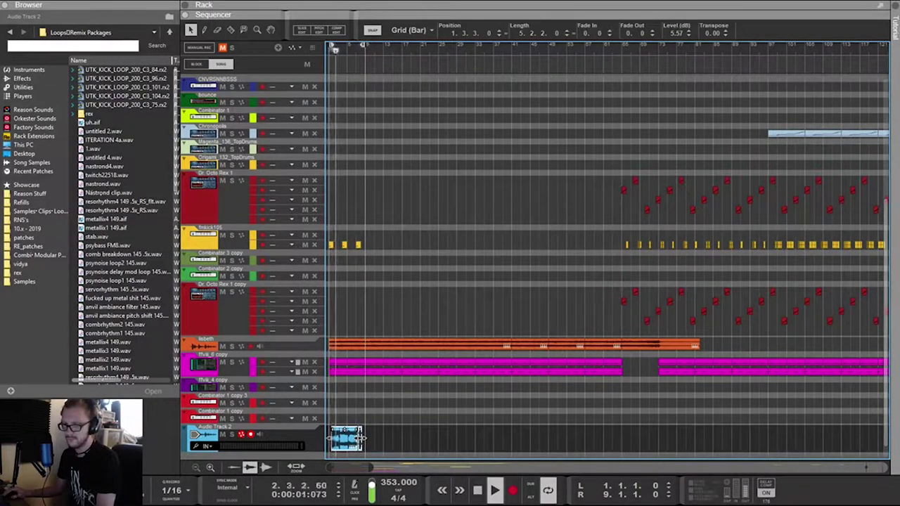
Place a longer 16.1.3.49 section of audio on Audio Track 2 at a level of 4.25 dB, and extend the loop to bar 21
{"action": "scroll", "coordinate": [361, 437], "scroll_direction": "down", "scroll_amount": 1}
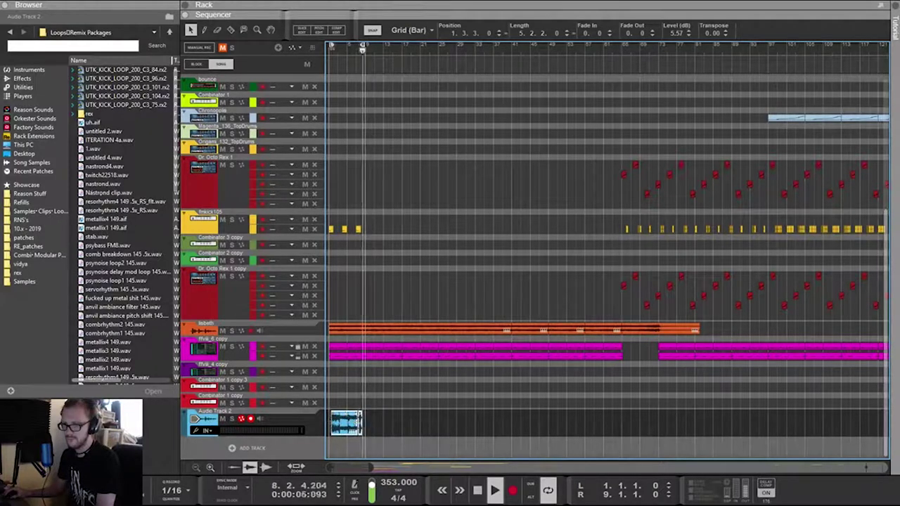
{"action": "key", "text": "ctrl+z"}
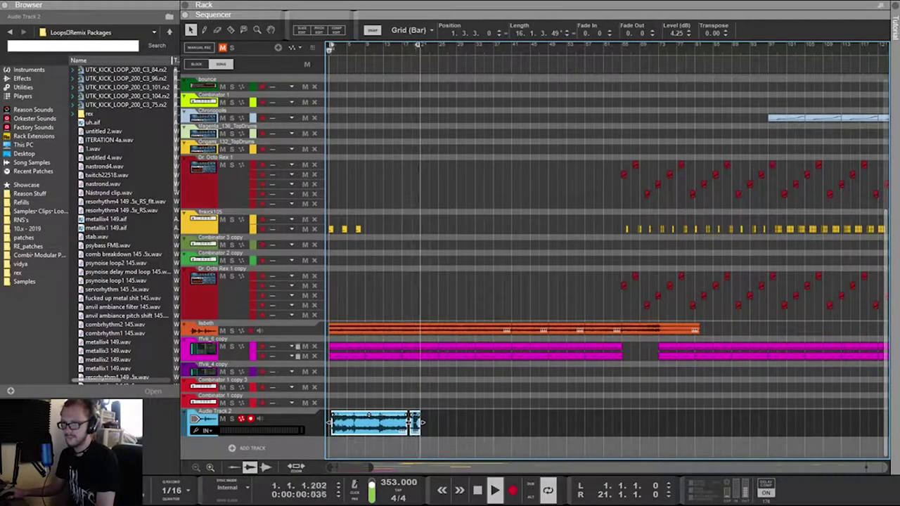
{"action": "key", "text": "F7"}
{"action": "scroll", "coordinate": [604, 295], "scroll_direction": "down", "scroll_amount": 2}
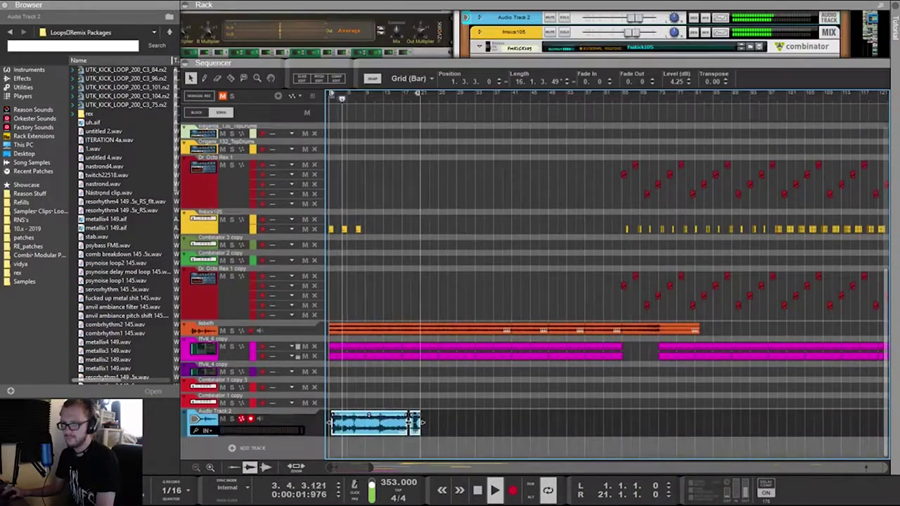
{"action": "left_click", "coordinate": [534, 423]}
{"action": "left_click", "coordinate": [330, 421]}
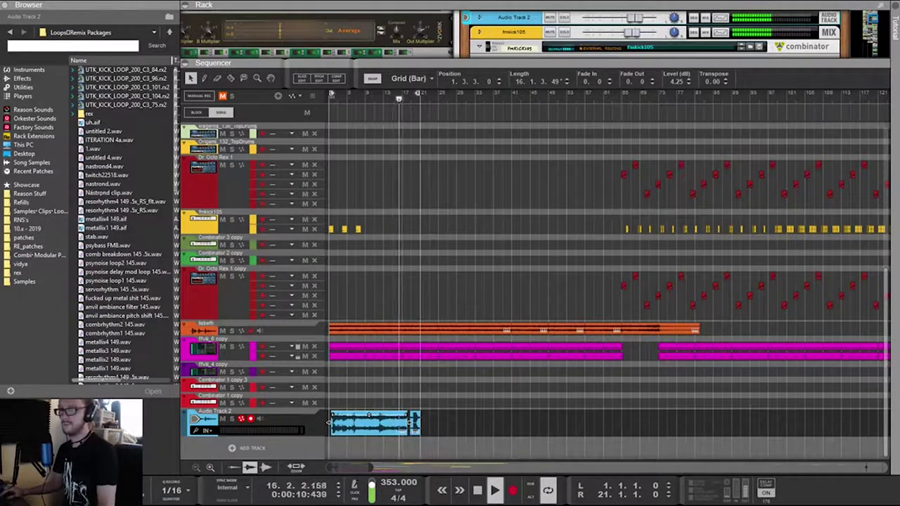
Enlarge the rack area above the sequencer, bring Audio Track 2's channel into view and unfold it
{"action": "left_click_drag", "start_coordinate": [492, 63], "coordinate": [492, 237]}
{"action": "scroll", "coordinate": [517, 127], "scroll_direction": "left", "scroll_amount": 7}
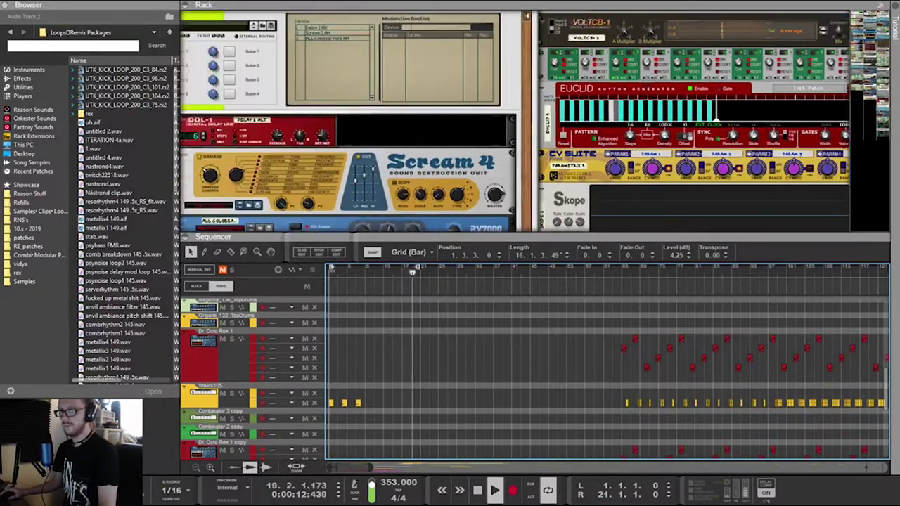
{"action": "scroll", "coordinate": [516, 123], "scroll_direction": "down", "scroll_amount": 12}
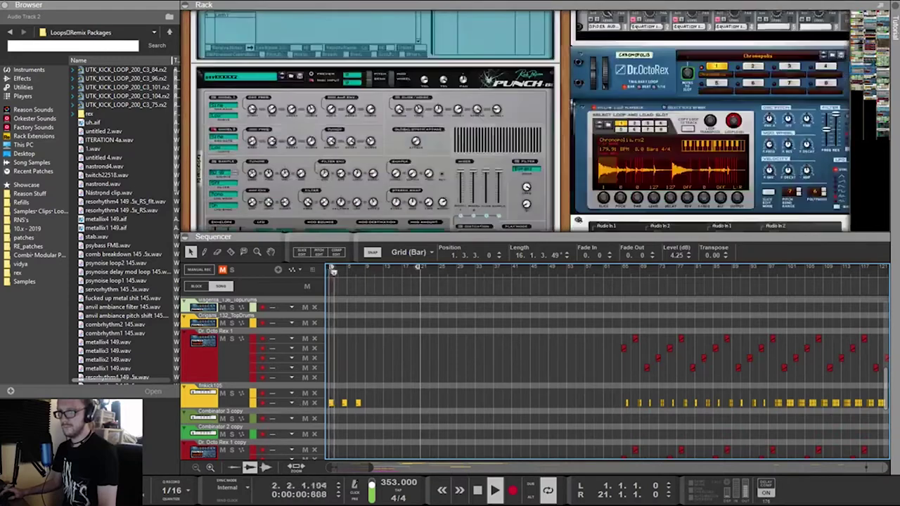
{"action": "scroll", "coordinate": [374, 121], "scroll_direction": "down", "scroll_amount": 2}
{"action": "scroll", "coordinate": [380, 365], "scroll_direction": "down", "scroll_amount": 5}
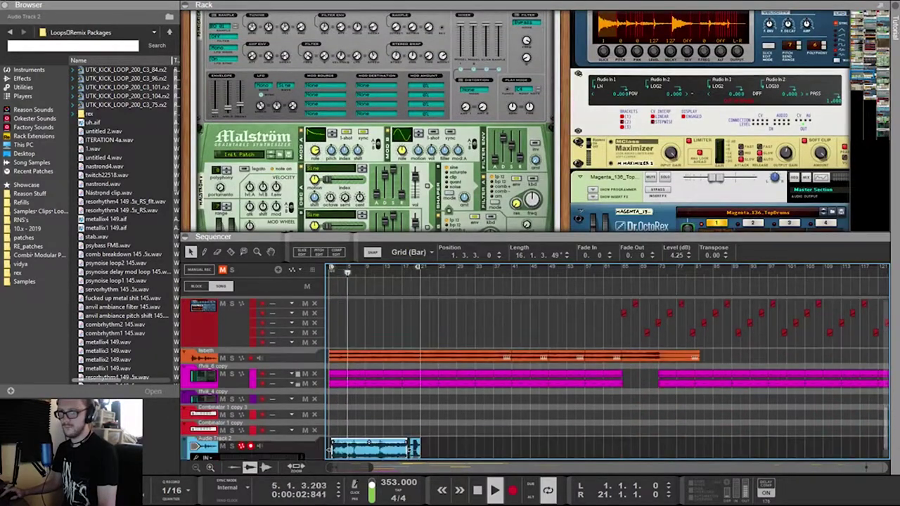
{"action": "left_click", "coordinate": [204, 419]}
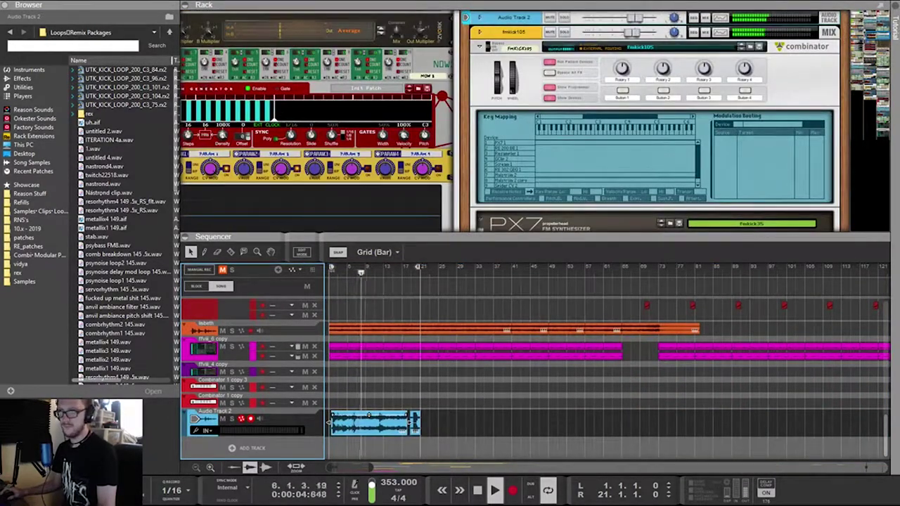
{"action": "left_click", "coordinate": [480, 18]}
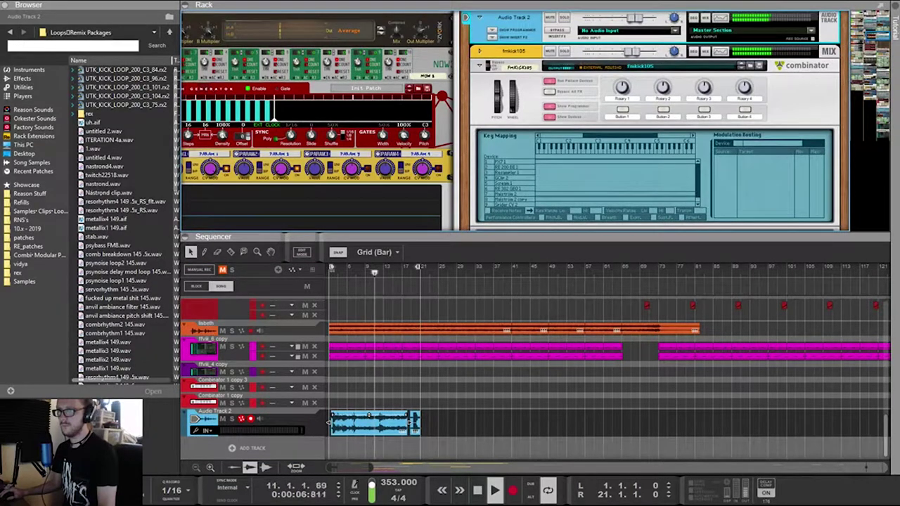
Show Audio Track 2's insert effects and add a DDL-1 delay with 12 steps and a dry/wet balance of 37
{"action": "left_click", "coordinate": [492, 37]}
{"action": "left_click", "coordinate": [534, 52]}
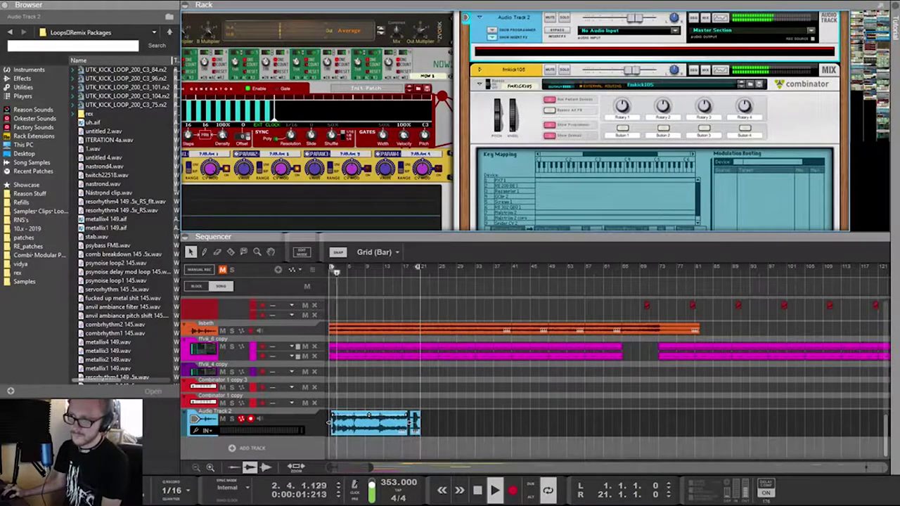
{"action": "left_click", "coordinate": [640, 69]}
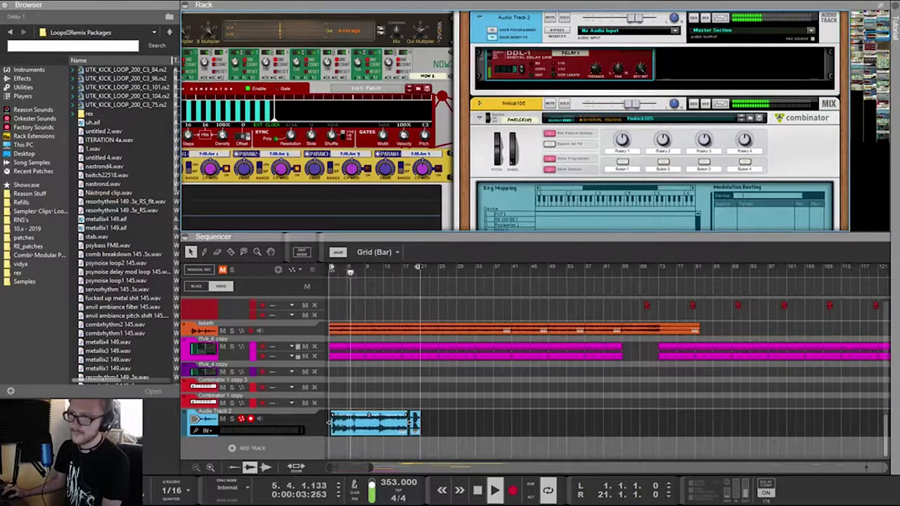
{"action": "mouse_move", "coordinate": [640, 69]}
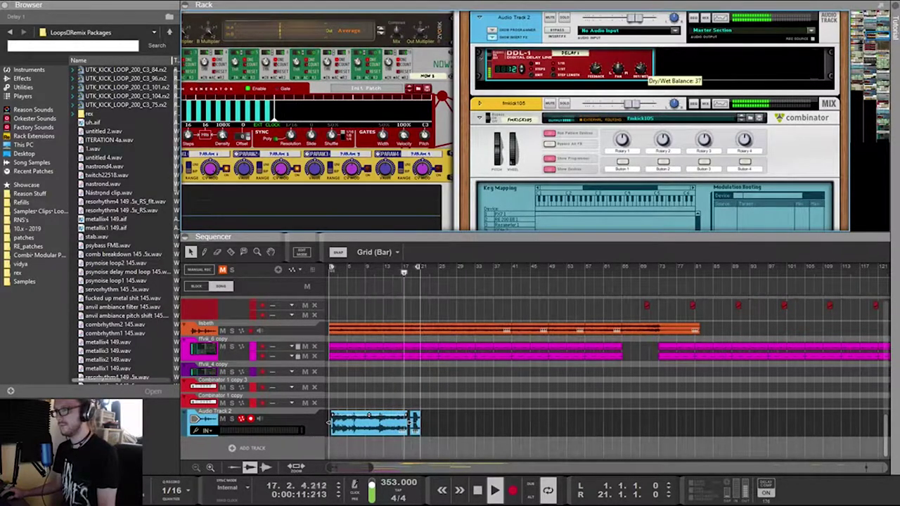
Look through the rack from the audio track channels to the Punch-BD kick Combinator with its Malström, Euclid and Lolth devices
{"action": "scroll", "coordinate": [641, 71], "scroll_direction": "down", "scroll_amount": 1}
{"action": "scroll", "coordinate": [641, 71], "scroll_direction": "up", "scroll_amount": 5}
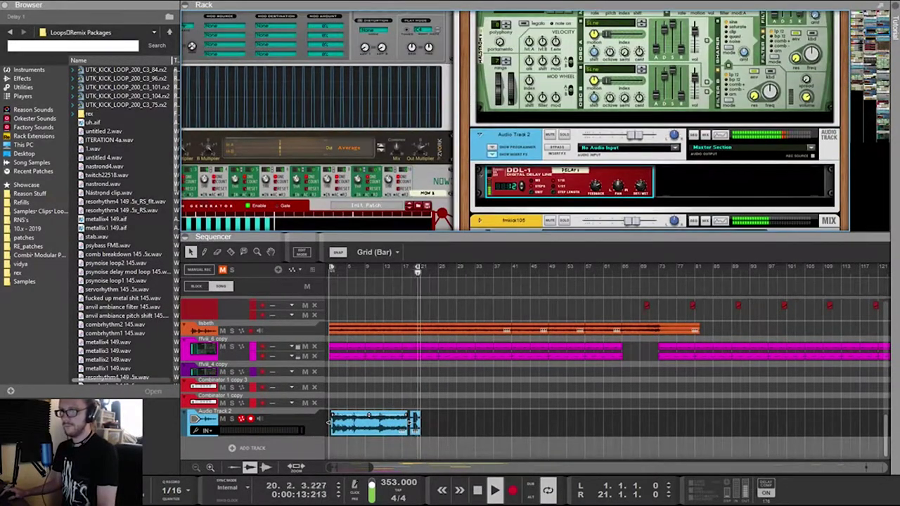
{"action": "scroll", "coordinate": [641, 70], "scroll_direction": "left", "scroll_amount": 6}
{"action": "scroll", "coordinate": [513, 120], "scroll_direction": "up", "scroll_amount": 4}
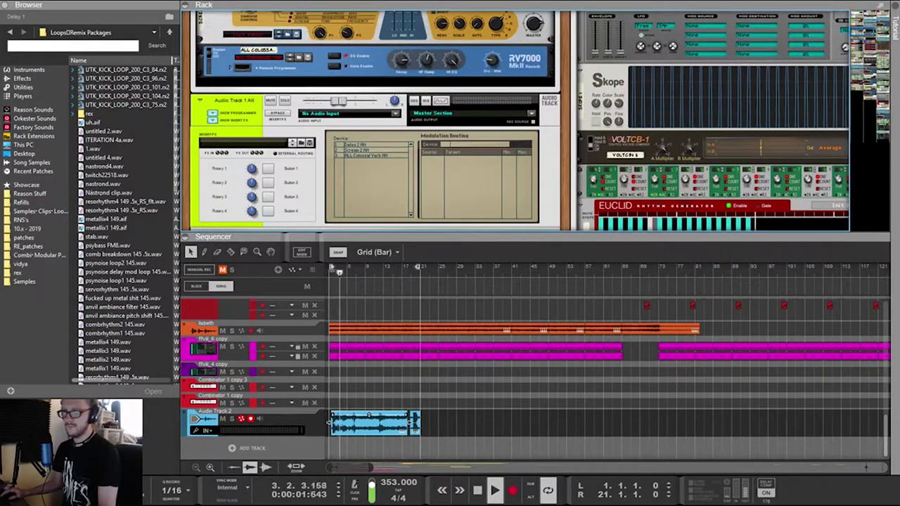
{"action": "scroll", "coordinate": [513, 120], "scroll_direction": "up", "scroll_amount": 3}
{"action": "scroll", "coordinate": [513, 120], "scroll_direction": "up", "scroll_amount": 10}
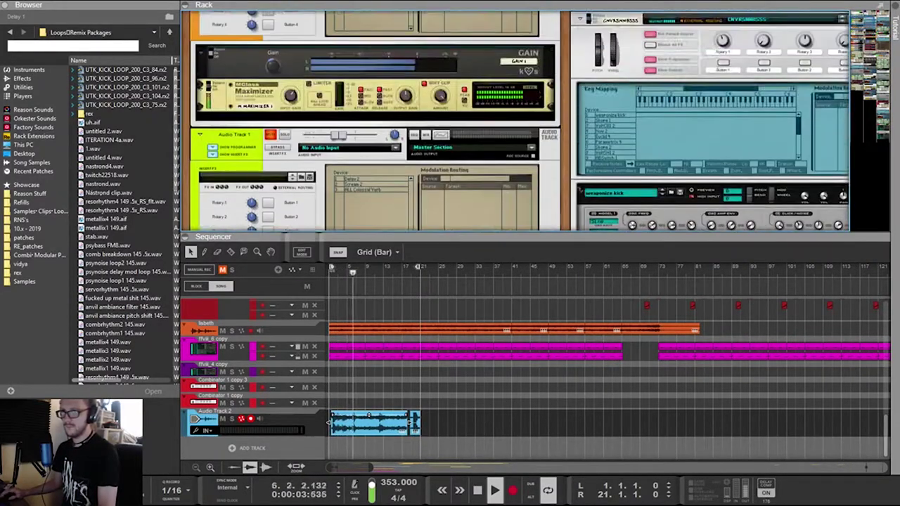
{"action": "scroll", "coordinate": [513, 120], "scroll_direction": "down", "scroll_amount": 10}
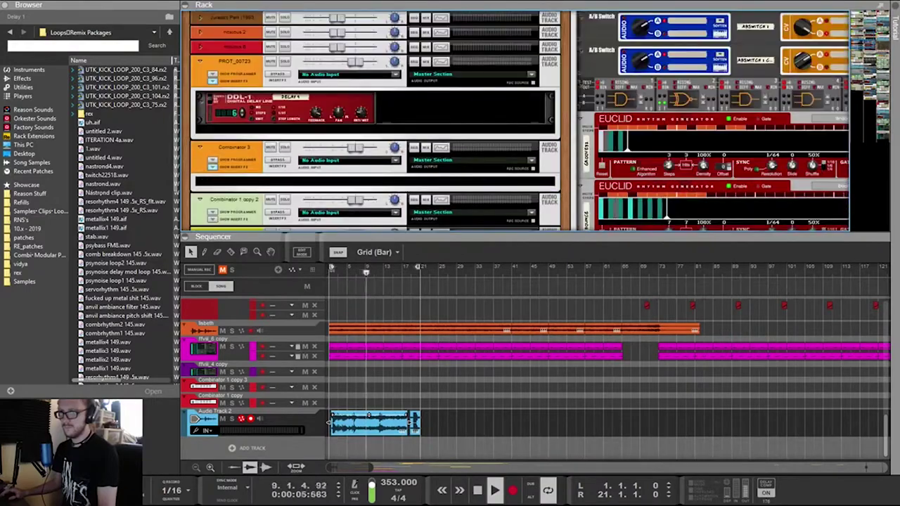
{"action": "scroll", "coordinate": [331, 74], "scroll_direction": "down", "scroll_amount": 6}
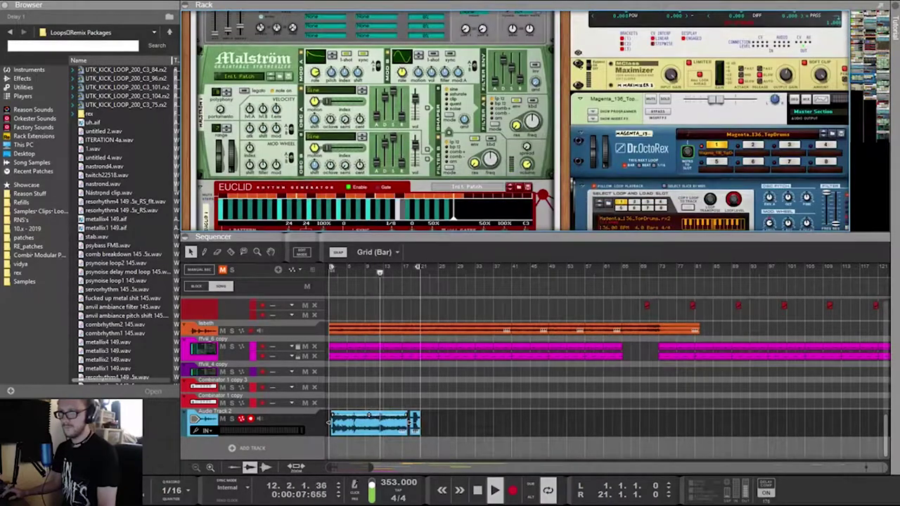
{"action": "scroll", "coordinate": [320, 73], "scroll_direction": "down", "scroll_amount": 3}
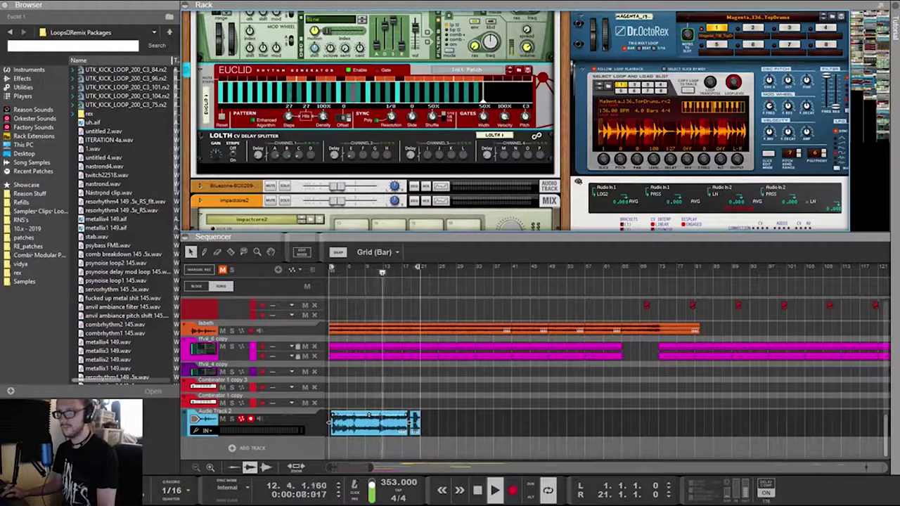
{"action": "scroll", "coordinate": [376, 120], "scroll_direction": "up", "scroll_amount": 5}
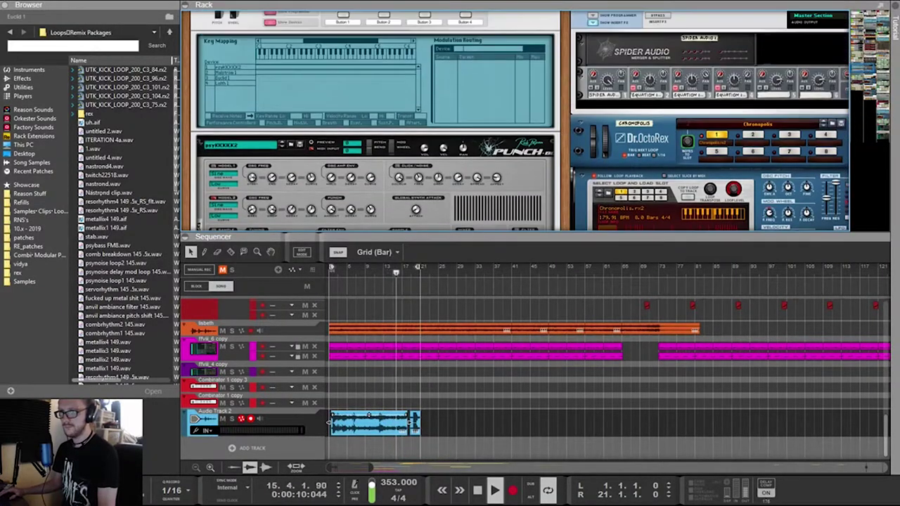
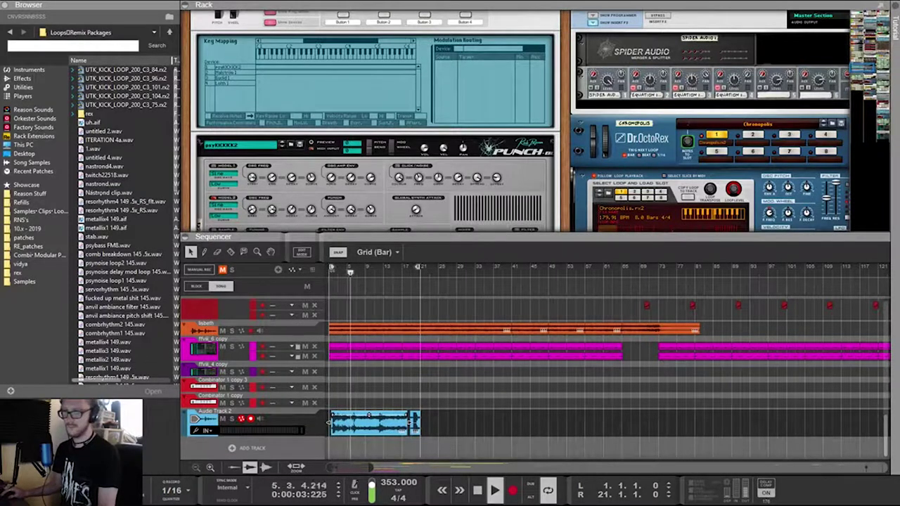
Load the fmkick101 patch in the PX7 FM synthesizer of the fmkick105 Combinator
{"action": "left_click", "coordinate": [331, 423]}
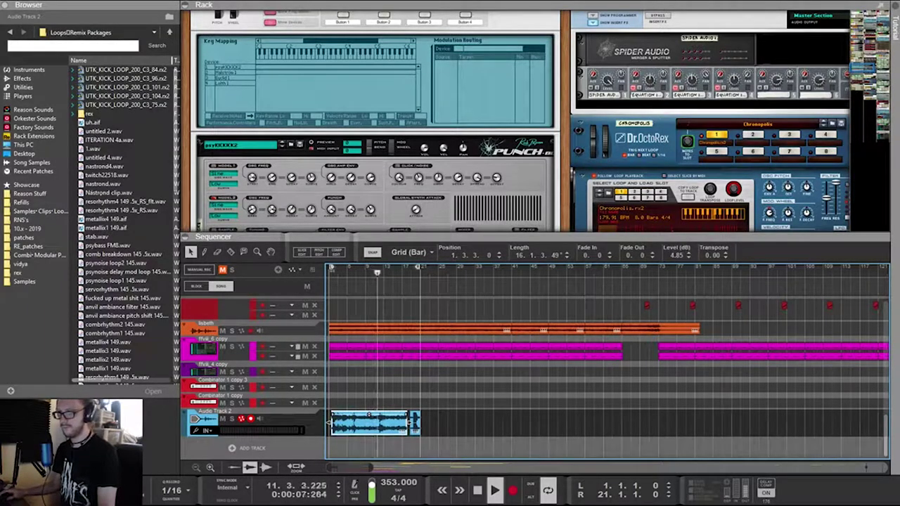
{"action": "scroll", "coordinate": [516, 121], "scroll_direction": "down", "scroll_amount": 3}
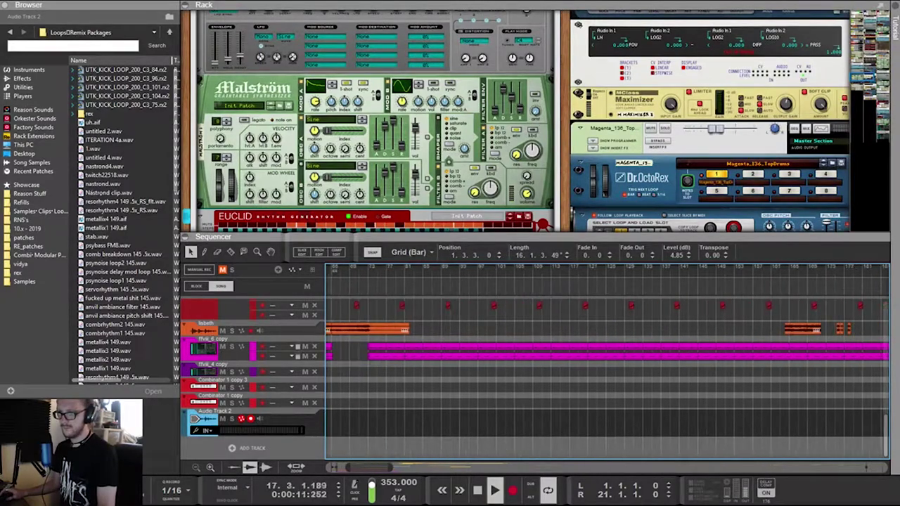
{"action": "scroll", "coordinate": [604, 365], "scroll_direction": "up", "scroll_amount": 4}
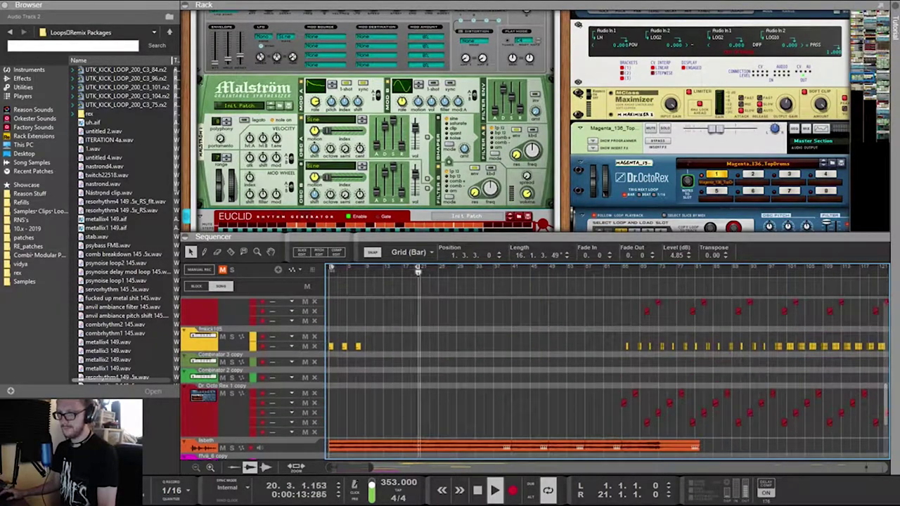
{"action": "scroll", "coordinate": [517, 121], "scroll_direction": "right", "scroll_amount": 6}
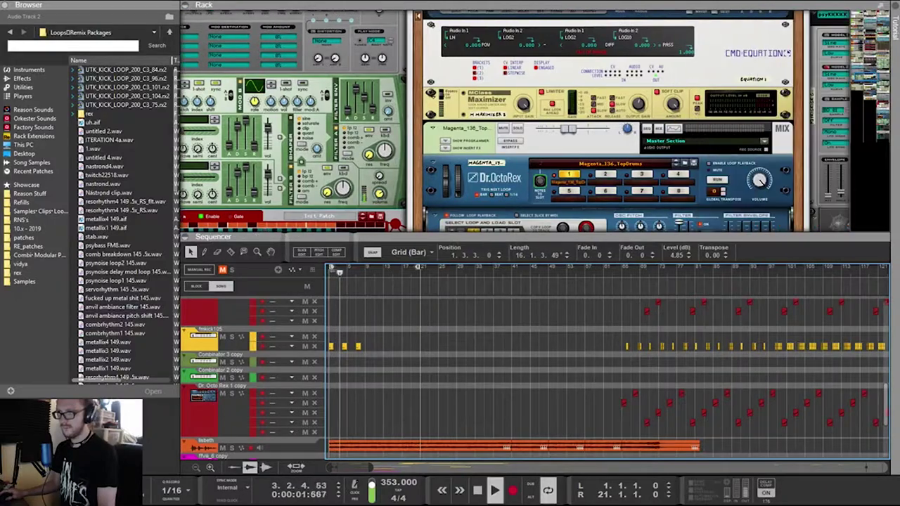
{"action": "scroll", "coordinate": [517, 121], "scroll_direction": "left", "scroll_amount": 3}
{"action": "scroll", "coordinate": [517, 121], "scroll_direction": "right", "scroll_amount": 2}
{"action": "scroll", "coordinate": [515, 119], "scroll_direction": "up", "scroll_amount": 15}
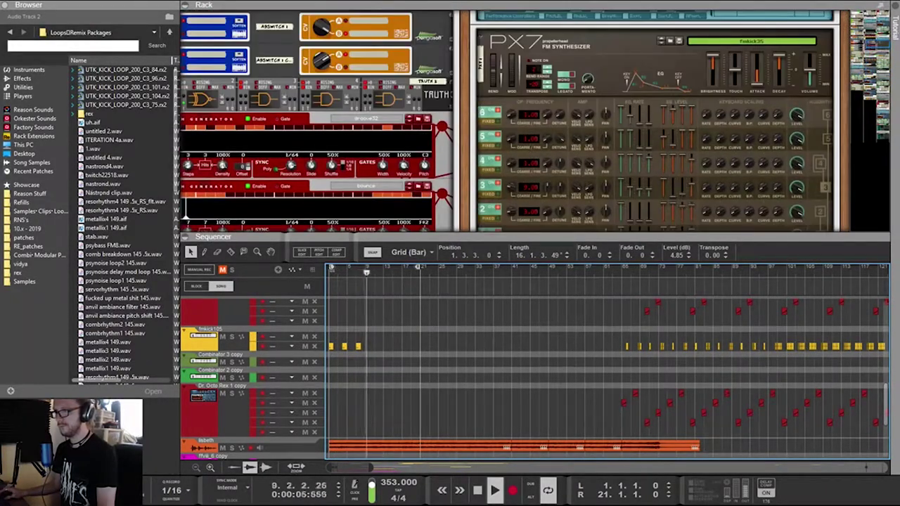
{"action": "left_click", "coordinate": [661, 42]}
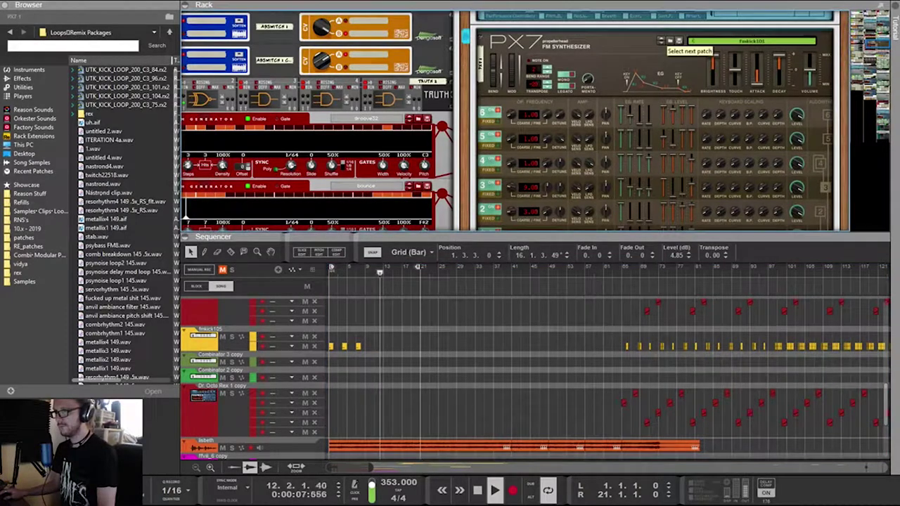
{"action": "left_click", "coordinate": [660, 43]}
Duplicate the short note clips on the fmkick105 track to fill the loop up to bar 21
{"action": "left_click_drag", "start_coordinate": [419, 366], "coordinate": [367, 346]}
{"action": "left_click_drag", "start_coordinate": [407, 368], "coordinate": [413, 346]}
{"action": "key", "text": "ctrl+d"}
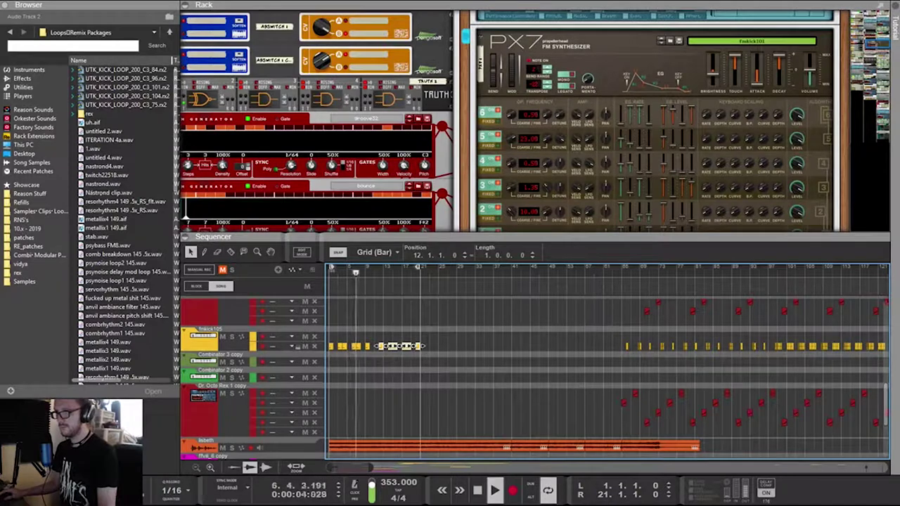
Step the PX7 forward past fmkick102 to a further kick patch and set the Scream 4 Master Level to 95
{"action": "left_click", "coordinate": [678, 41]}
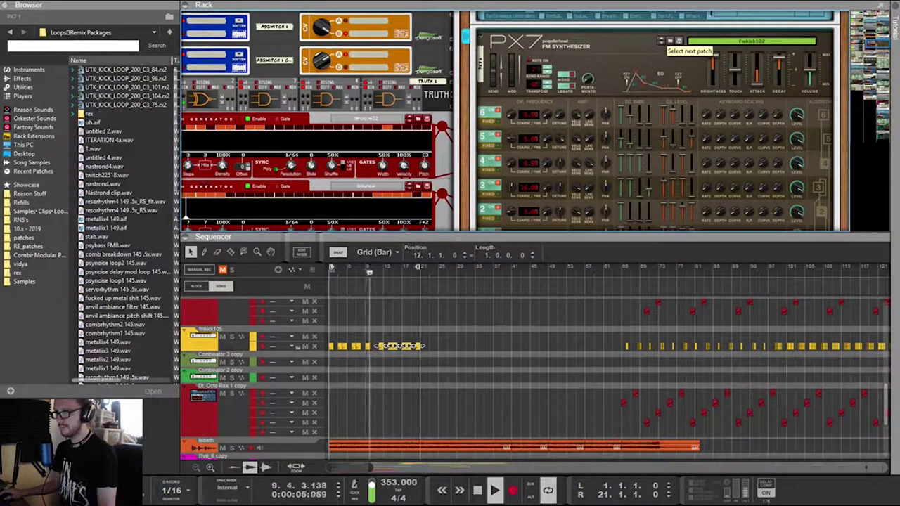
{"action": "left_click", "coordinate": [679, 40]}
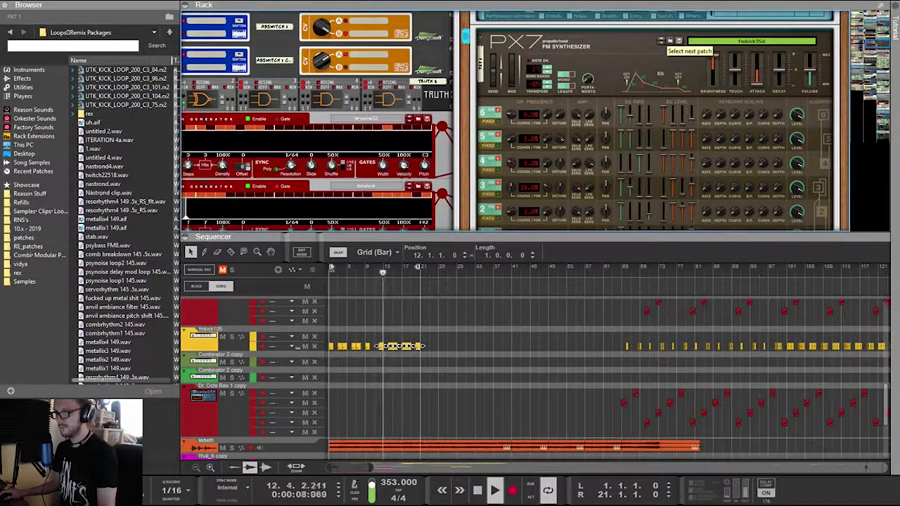
{"action": "scroll", "coordinate": [662, 43], "scroll_direction": "down", "scroll_amount": 3}
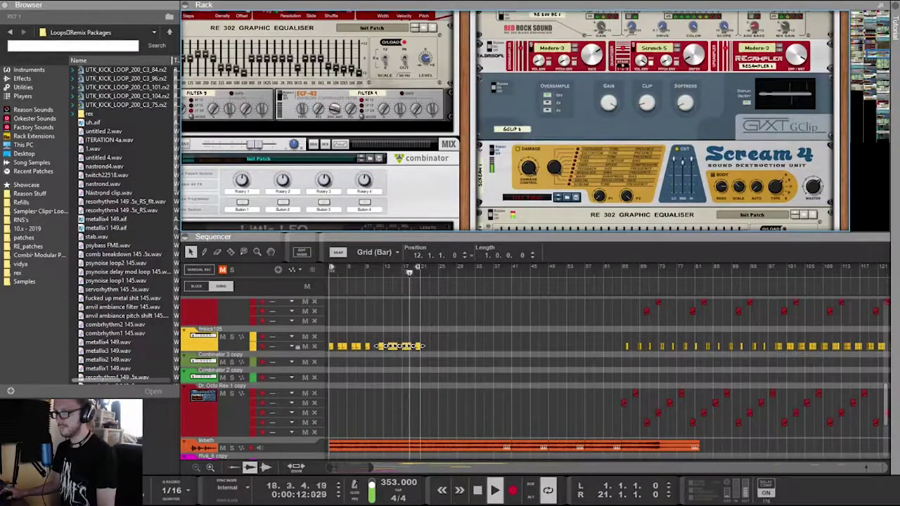
{"action": "left_click", "coordinate": [813, 186]}
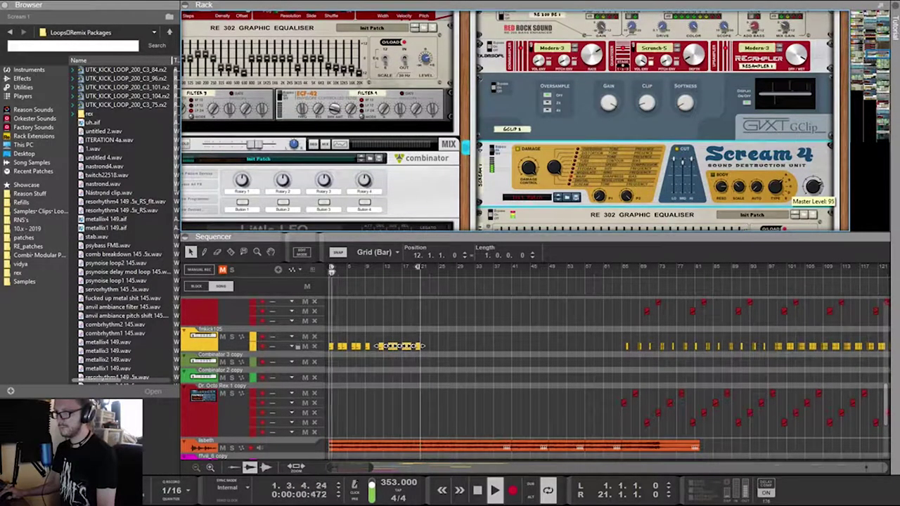
Set one of the PX7's pitch envelope levels to 0 and review its operators and the effects chained below
{"action": "scroll", "coordinate": [812, 187], "scroll_direction": "up", "scroll_amount": 5}
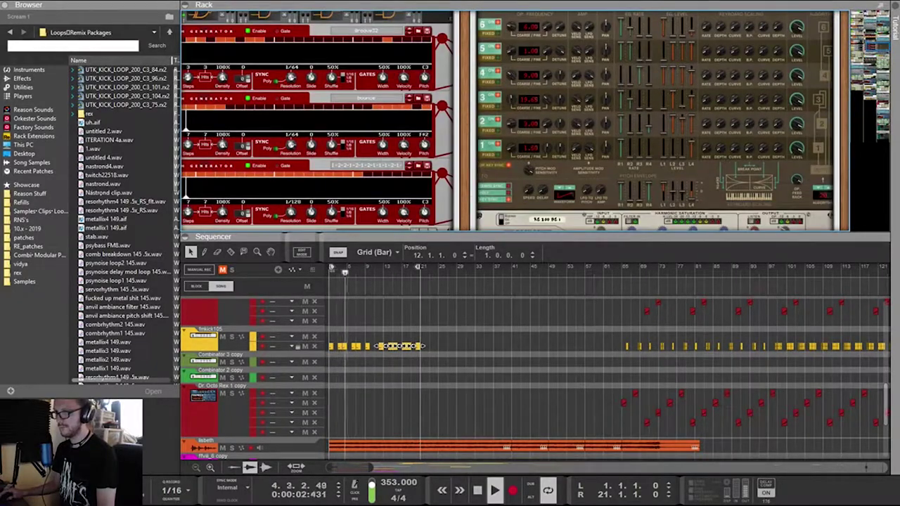
{"action": "left_click", "coordinate": [691, 192]}
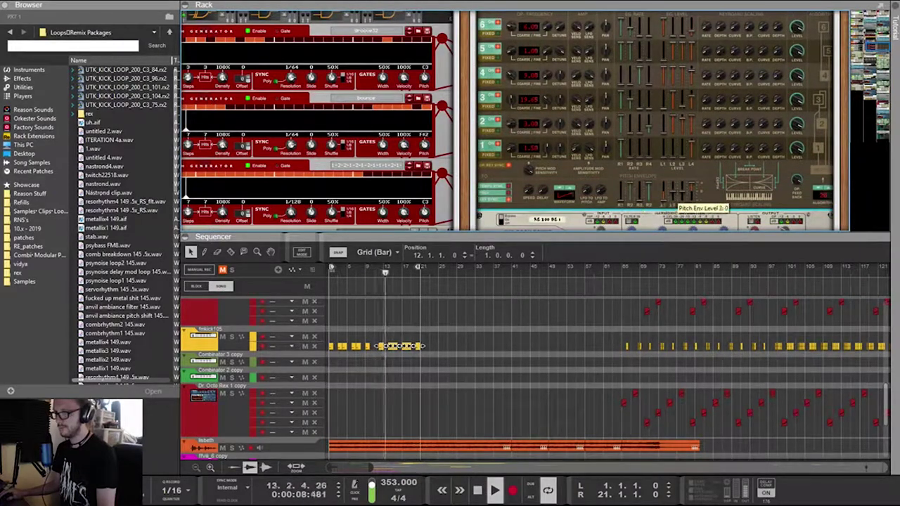
{"action": "scroll", "coordinate": [655, 141], "scroll_direction": "up", "scroll_amount": 5}
{"action": "scroll", "coordinate": [655, 141], "scroll_direction": "down", "scroll_amount": 3}
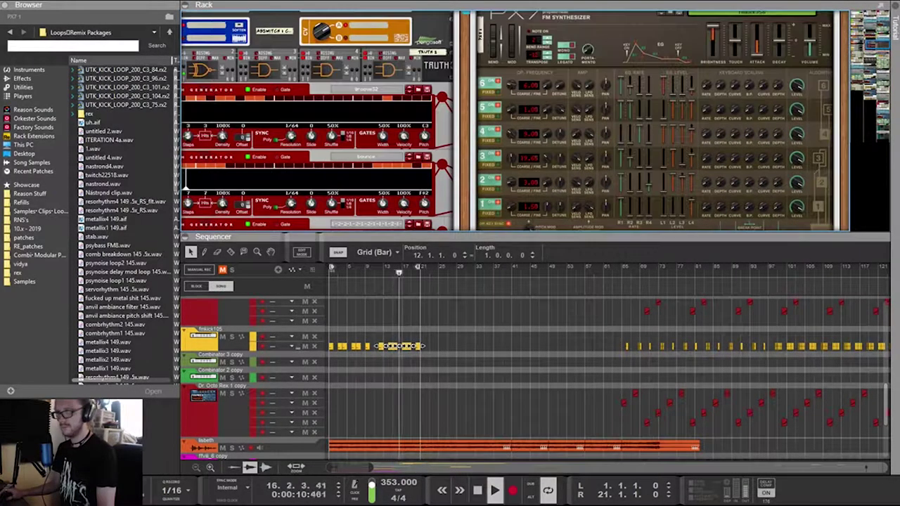
{"action": "scroll", "coordinate": [513, 120], "scroll_direction": "down", "scroll_amount": 3}
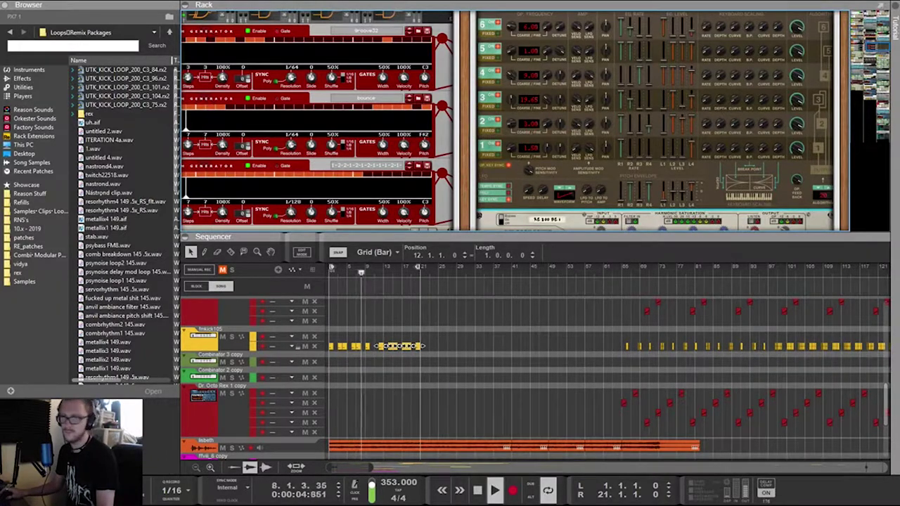
{"action": "scroll", "coordinate": [513, 120], "scroll_direction": "up", "scroll_amount": 7}
{"action": "scroll", "coordinate": [513, 119], "scroll_direction": "down", "scroll_amount": 14}
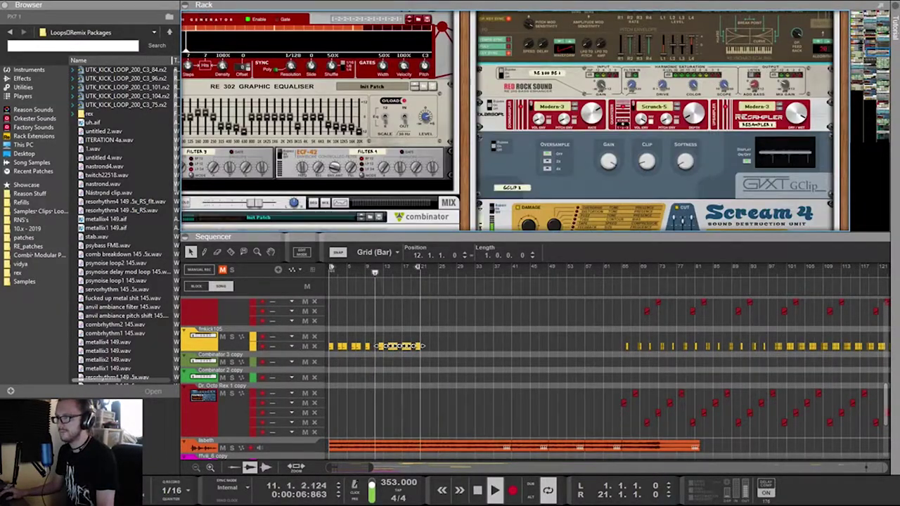
{"action": "scroll", "coordinate": [513, 119], "scroll_direction": "up", "scroll_amount": 10}
{"action": "scroll", "coordinate": [513, 119], "scroll_direction": "up", "scroll_amount": 3}
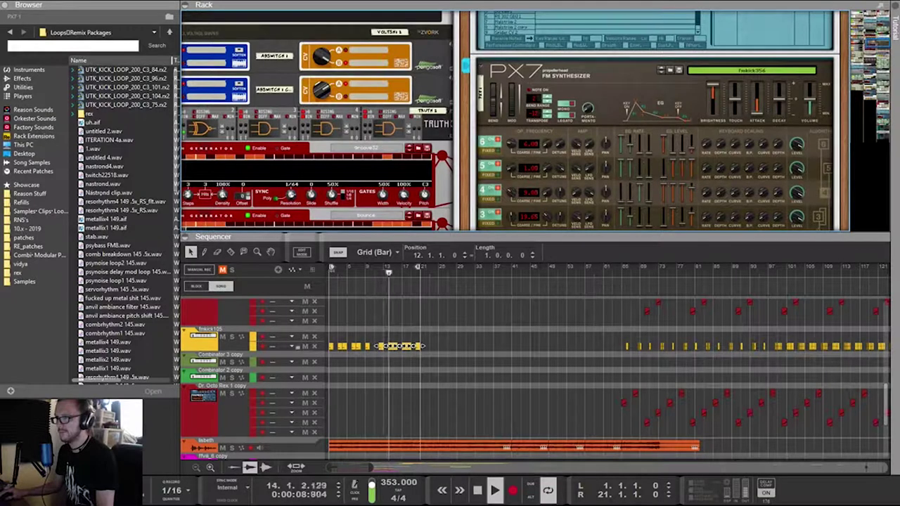
Audition the fmkick101 and fmkick102 patches again in the PX7
{"action": "left_click", "coordinate": [661, 69]}
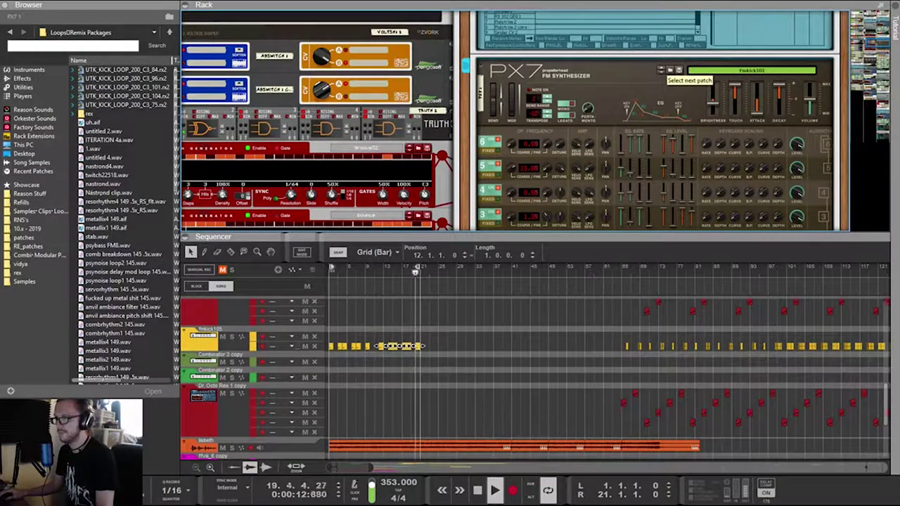
{"action": "scroll", "coordinate": [662, 72], "scroll_direction": "down", "scroll_amount": 3}
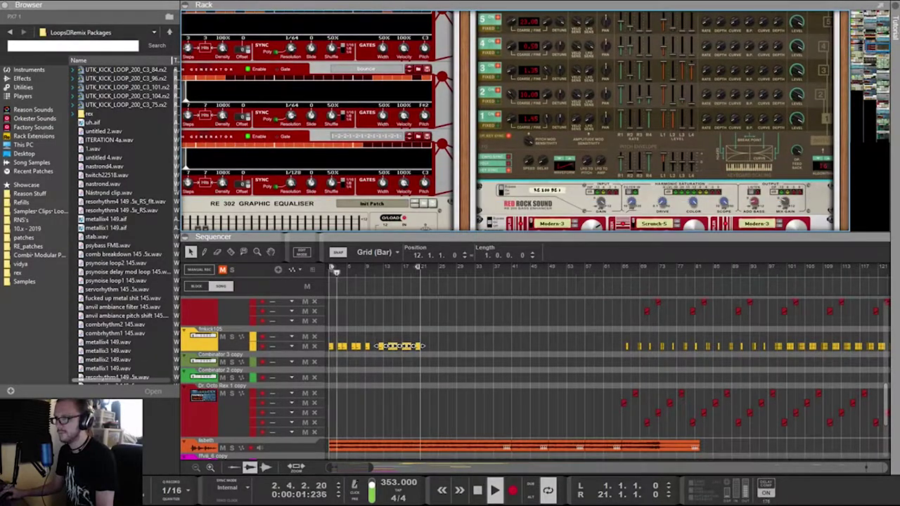
{"action": "scroll", "coordinate": [778, 118], "scroll_direction": "up", "scroll_amount": 2}
{"action": "scroll", "coordinate": [513, 119], "scroll_direction": "up", "scroll_amount": 3}
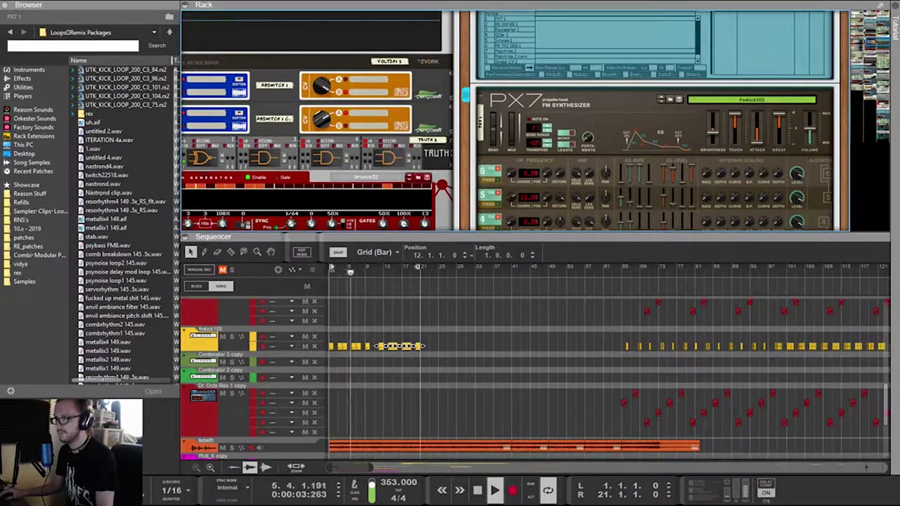
{"action": "left_click", "coordinate": [661, 101]}
{"action": "scroll", "coordinate": [661, 102], "scroll_direction": "down", "scroll_amount": 3}
{"action": "scroll", "coordinate": [662, 102], "scroll_direction": "up", "scroll_amount": 2}
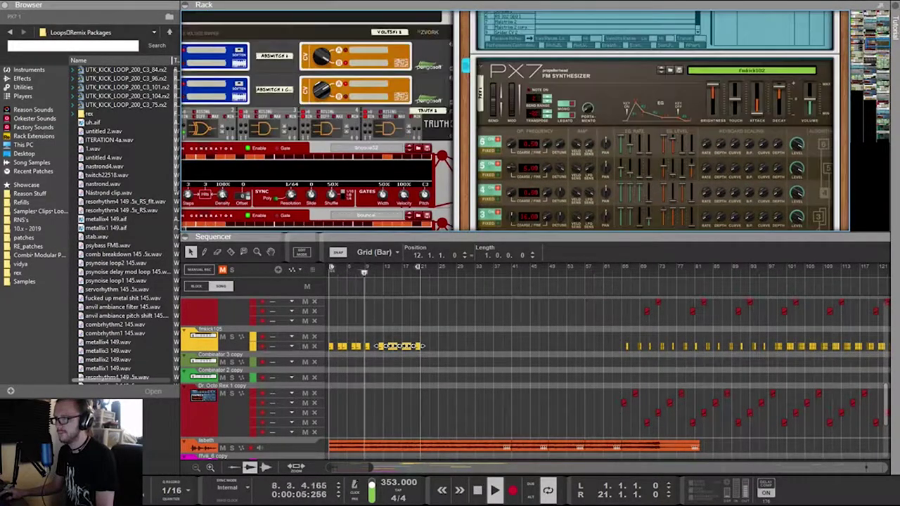
Step the PX7 back from fmkick35 through fmkick27 and fmkick26 to the patch before them, and review its operators
{"action": "left_click", "coordinate": [661, 71]}
{"action": "scroll", "coordinate": [661, 72], "scroll_direction": "down", "scroll_amount": 1}
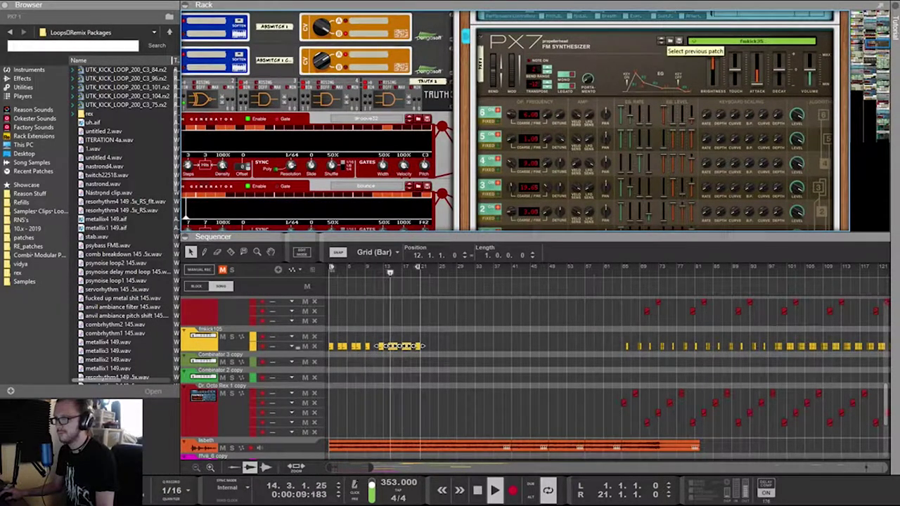
{"action": "left_click", "coordinate": [660, 38]}
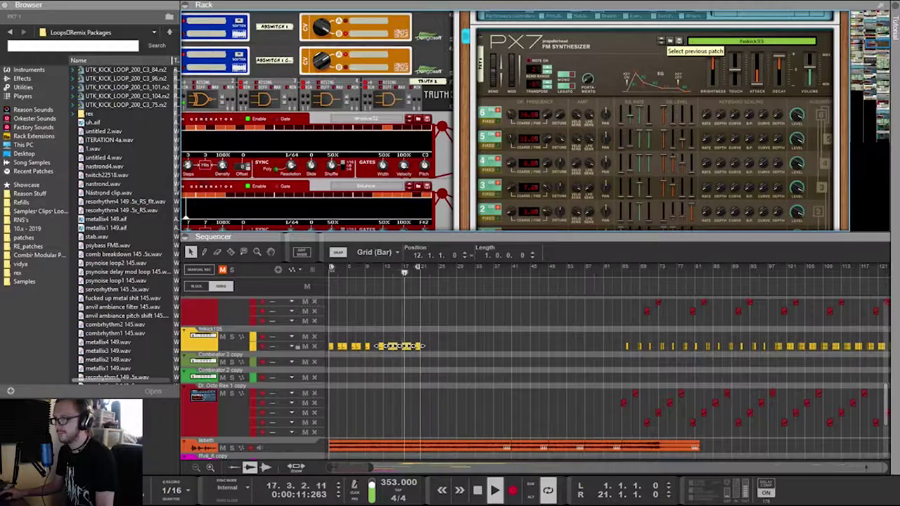
{"action": "left_click", "coordinate": [662, 41]}
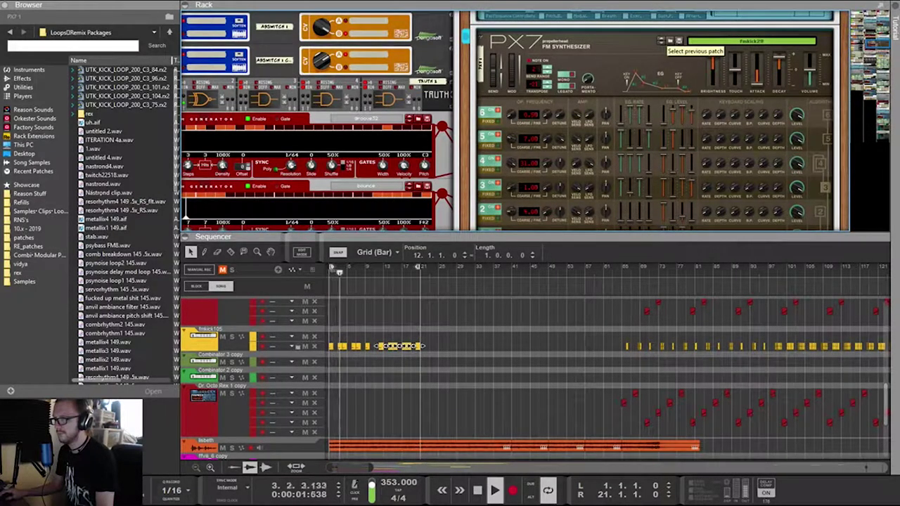
{"action": "left_click", "coordinate": [662, 41]}
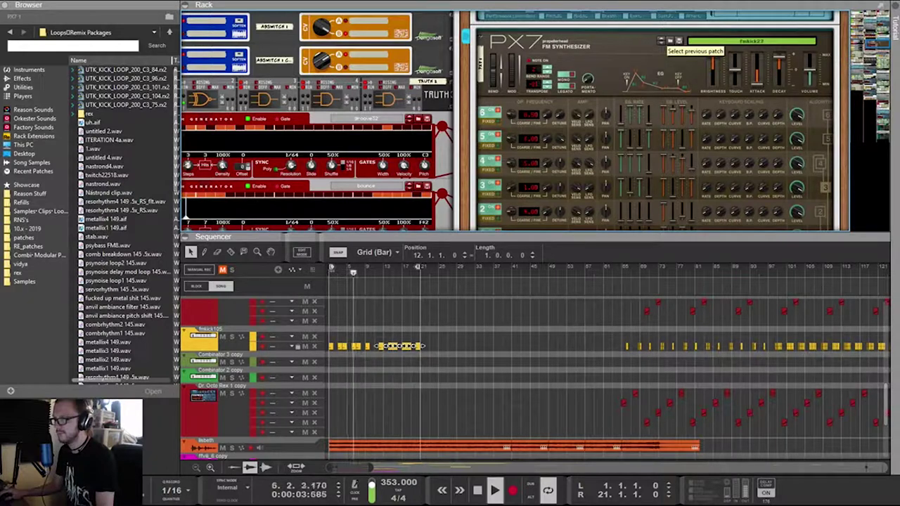
{"action": "left_click", "coordinate": [661, 40]}
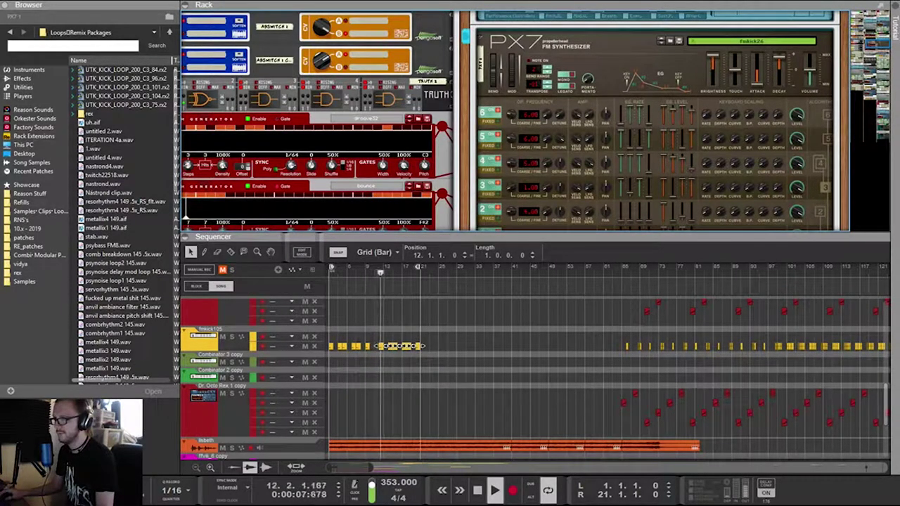
{"action": "left_click", "coordinate": [662, 41]}
{"action": "scroll", "coordinate": [661, 41], "scroll_direction": "down", "scroll_amount": 3}
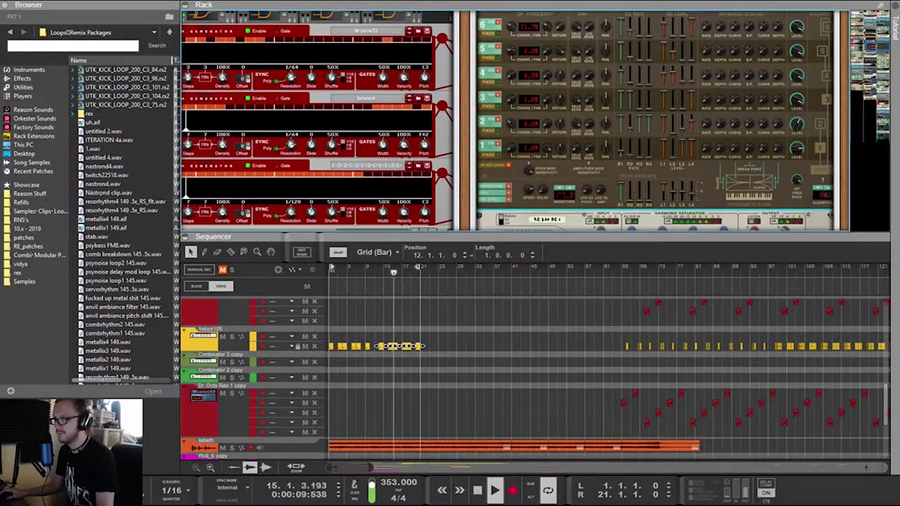
Set the Scream 4 Master Level to 104 and review the PX7's effects chain, operators and algorithm
{"action": "scroll", "coordinate": [513, 120], "scroll_direction": "down", "scroll_amount": 10}
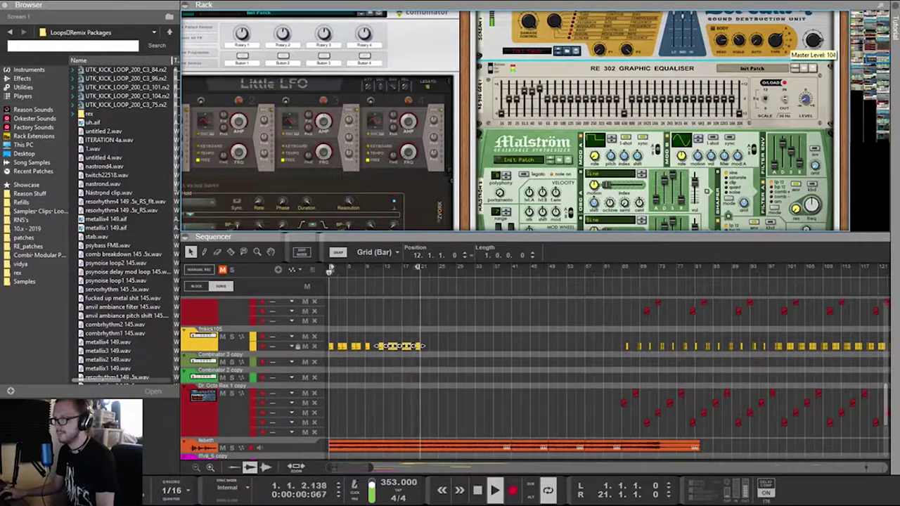
{"action": "scroll", "coordinate": [789, 46], "scroll_direction": "up", "scroll_amount": 10}
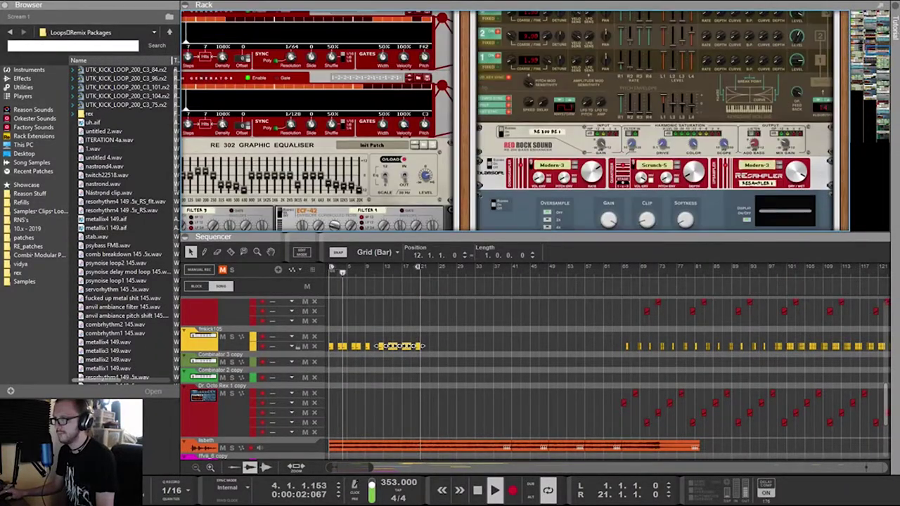
{"action": "scroll", "coordinate": [514, 121], "scroll_direction": "down", "scroll_amount": 3}
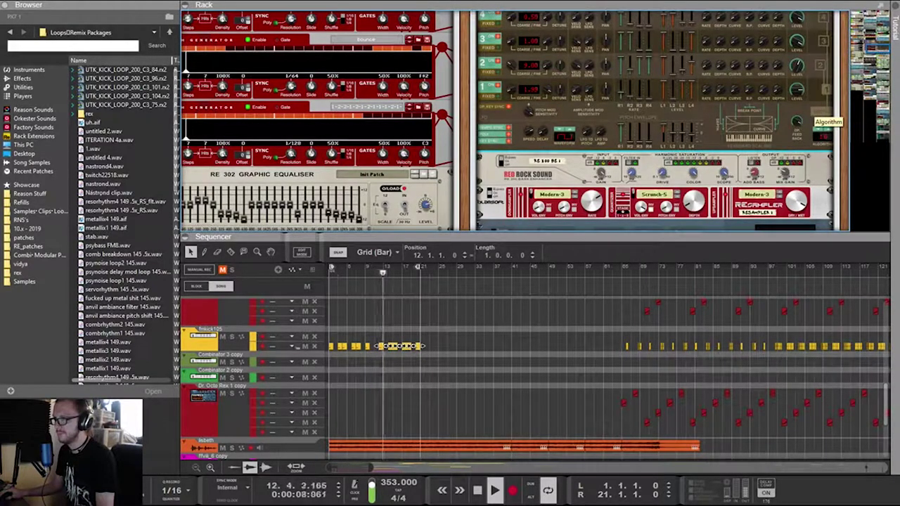
{"action": "scroll", "coordinate": [798, 120], "scroll_direction": "up", "scroll_amount": 4}
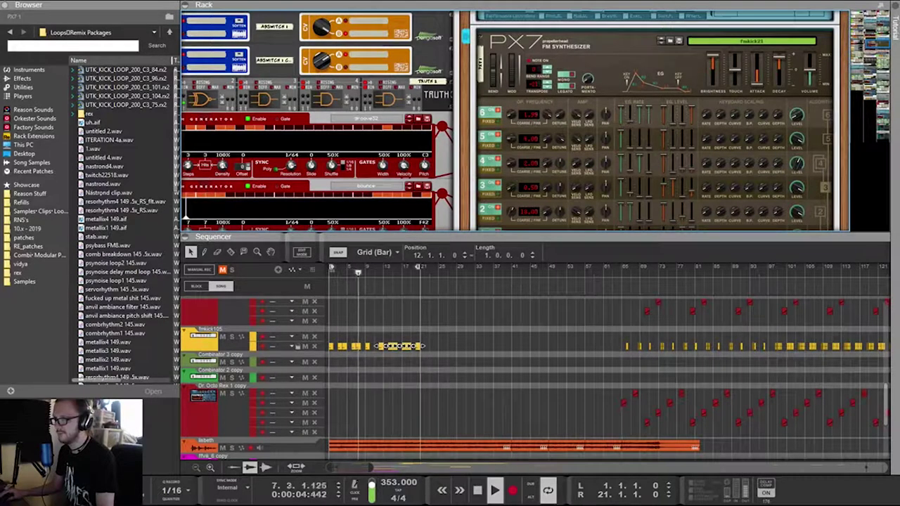
Set the steps to 21 on the lowest of the three stacked Euclid generators above the graphic equaliser
{"action": "left_click_drag", "start_coordinate": [877, 43], "coordinate": [861, 47]}
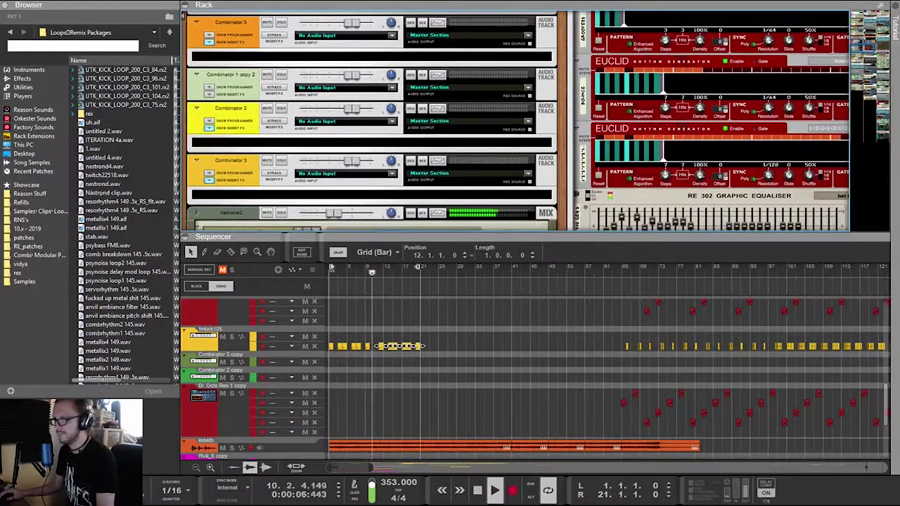
{"action": "left_click", "coordinate": [731, 155]}
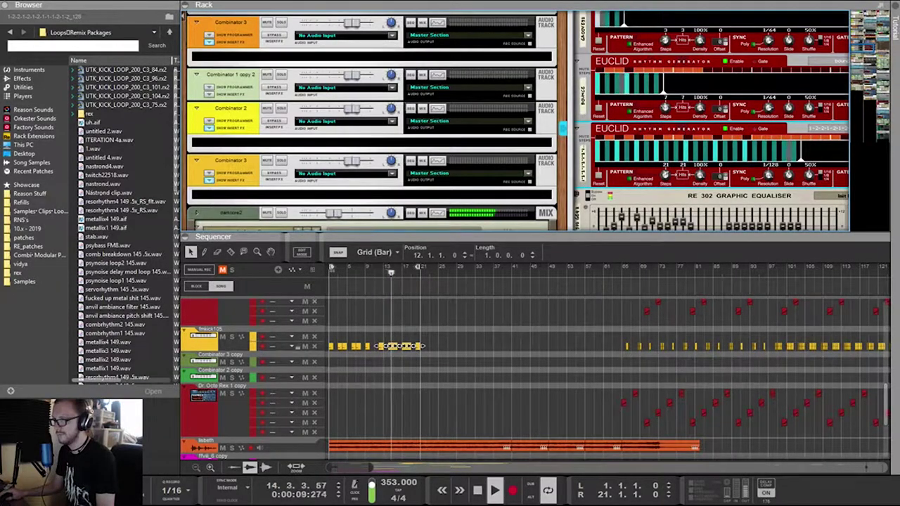
{"action": "scroll", "coordinate": [517, 121], "scroll_direction": "right", "scroll_amount": 2}
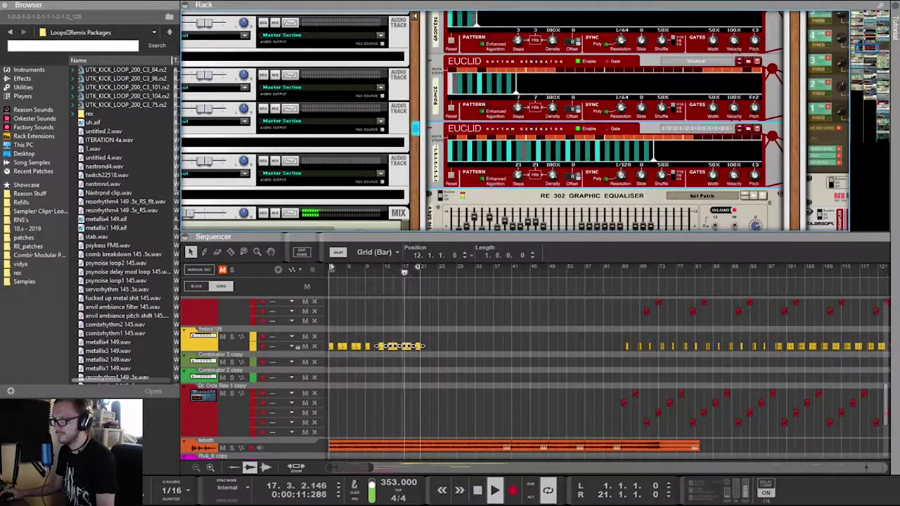
Review the Malström, Dr. OctoRex, CMD Equation and Maximizer devices across the rack columns
{"action": "scroll", "coordinate": [517, 120], "scroll_direction": "left", "scroll_amount": 3}
{"action": "scroll", "coordinate": [516, 120], "scroll_direction": "down", "scroll_amount": 10}
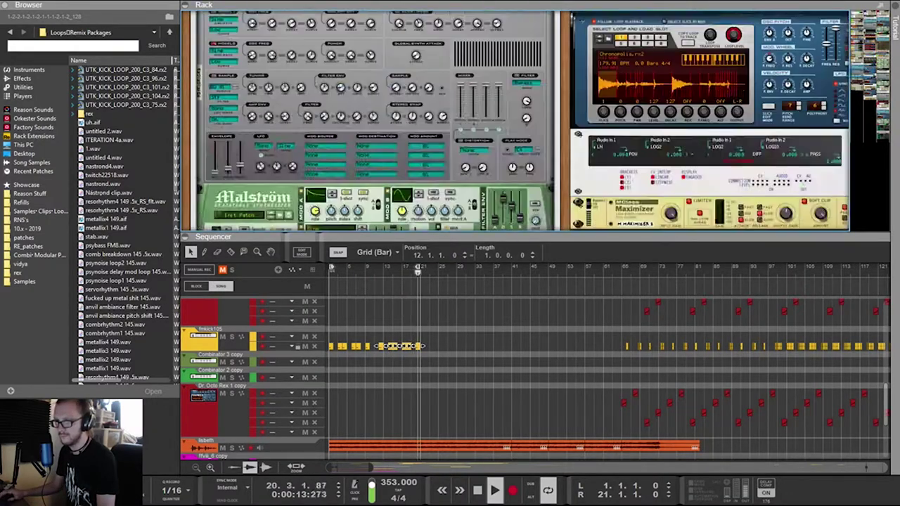
{"action": "scroll", "coordinate": [516, 121], "scroll_direction": "up", "scroll_amount": 2}
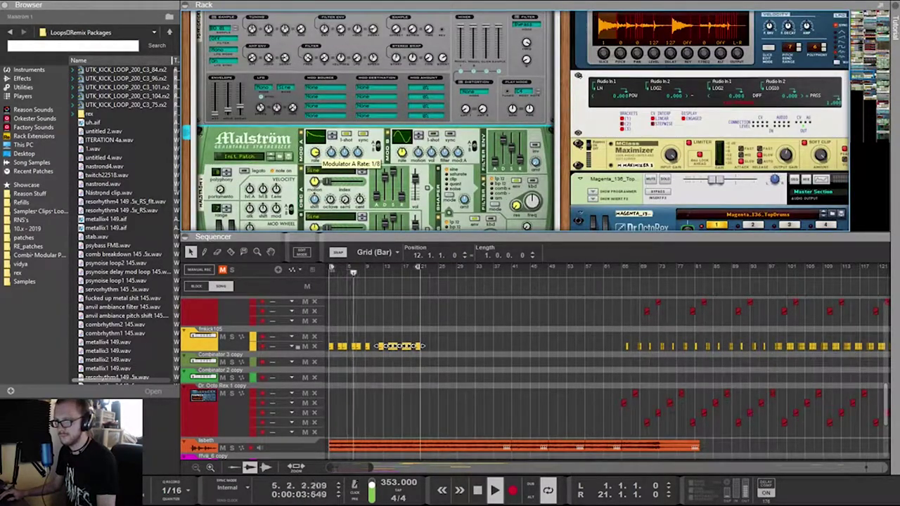
{"action": "scroll", "coordinate": [541, 144], "scroll_direction": "right", "scroll_amount": 8}
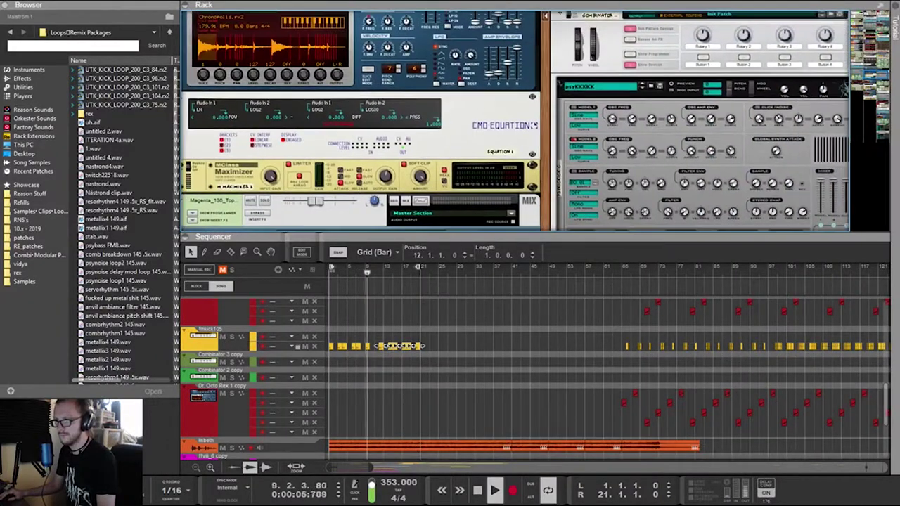
{"action": "scroll", "coordinate": [515, 121], "scroll_direction": "up", "scroll_amount": 8}
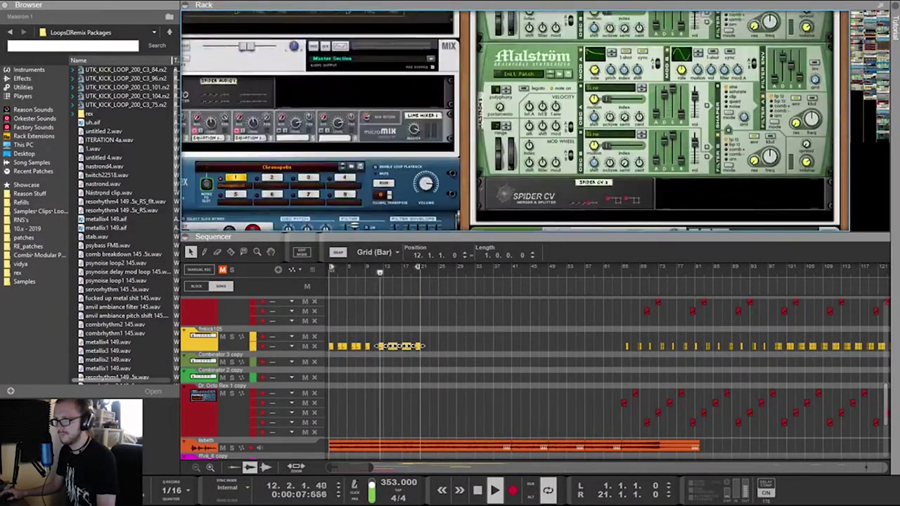
Step the PX7 back from fmkick21 through fmkick15 to fmkick11
{"action": "scroll", "coordinate": [517, 120], "scroll_direction": "down", "scroll_amount": 10}
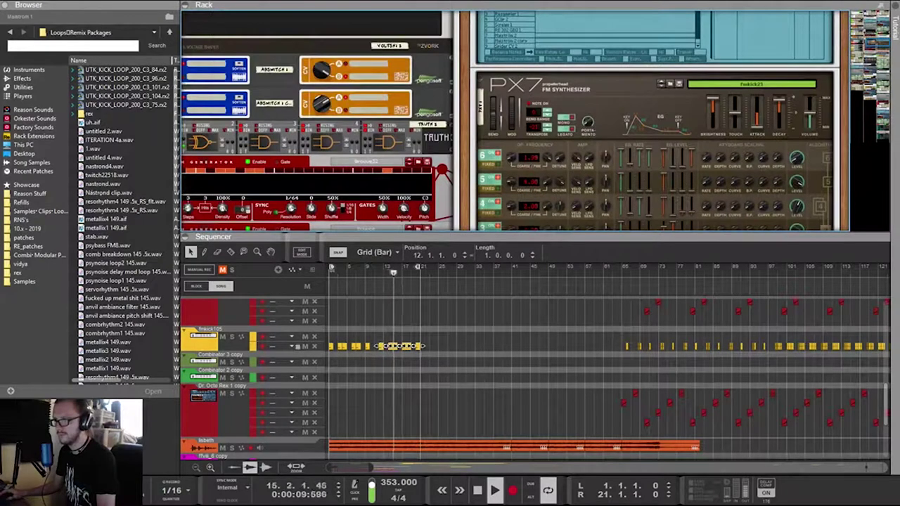
{"action": "left_click", "coordinate": [661, 83]}
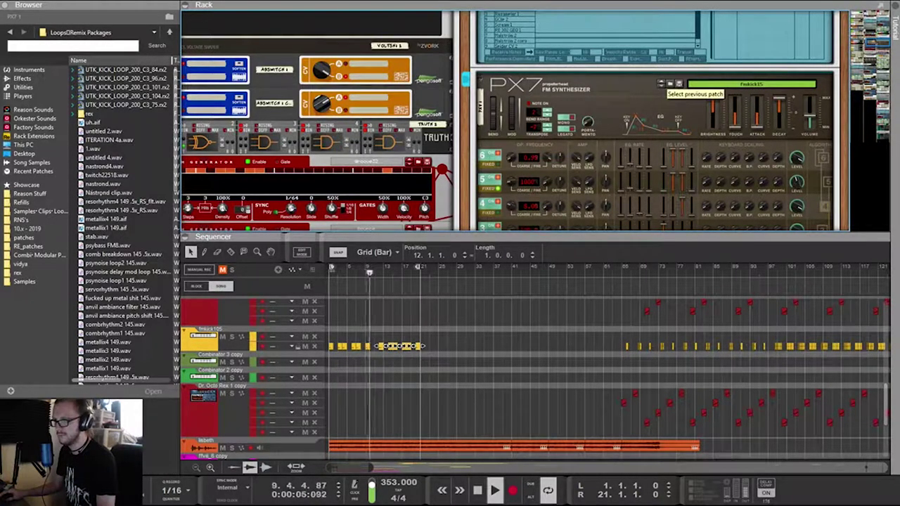
{"action": "left_click", "coordinate": [661, 81]}
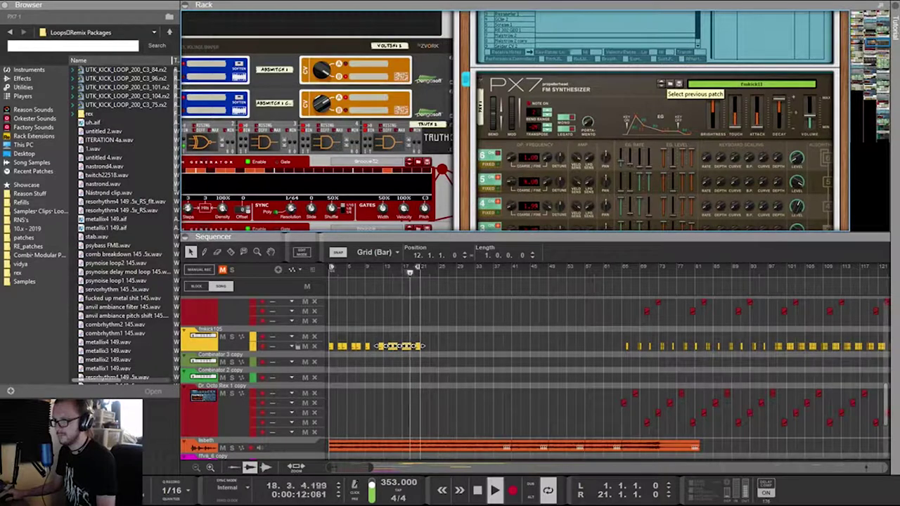
Examine the fmkick11 patch's operators, pitch envelope and algorithm together with the effects chained below the PX7
{"action": "scroll", "coordinate": [670, 83], "scroll_direction": "down", "scroll_amount": 2}
{"action": "scroll", "coordinate": [653, 119], "scroll_direction": "up", "scroll_amount": 1}
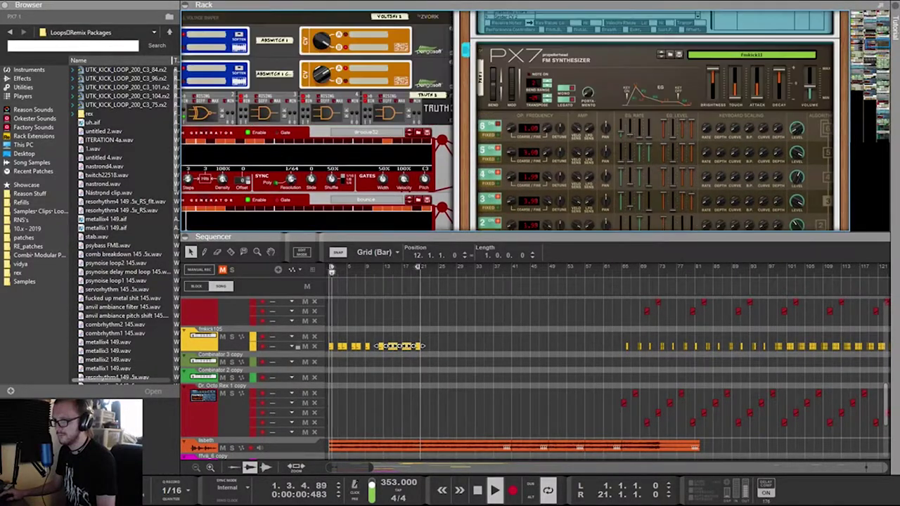
{"action": "scroll", "coordinate": [653, 120], "scroll_direction": "down", "scroll_amount": 2}
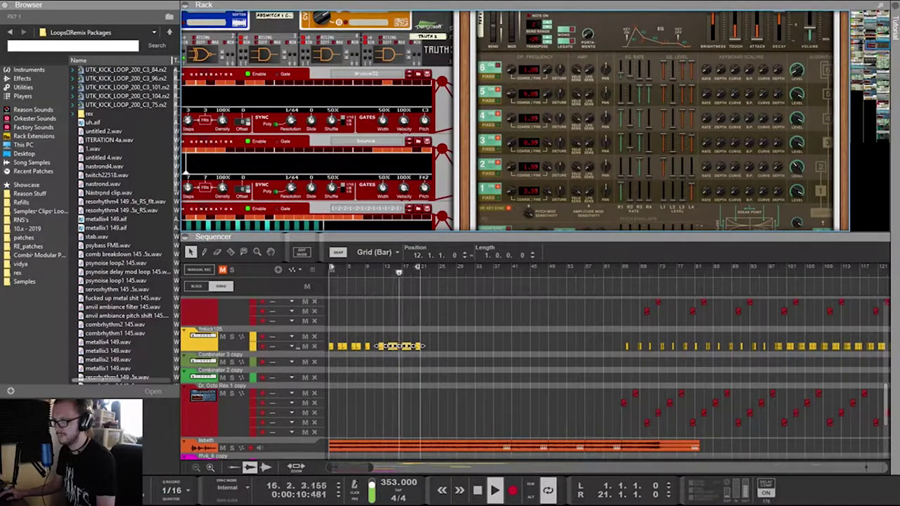
{"action": "scroll", "coordinate": [723, 122], "scroll_direction": "down", "scroll_amount": 2}
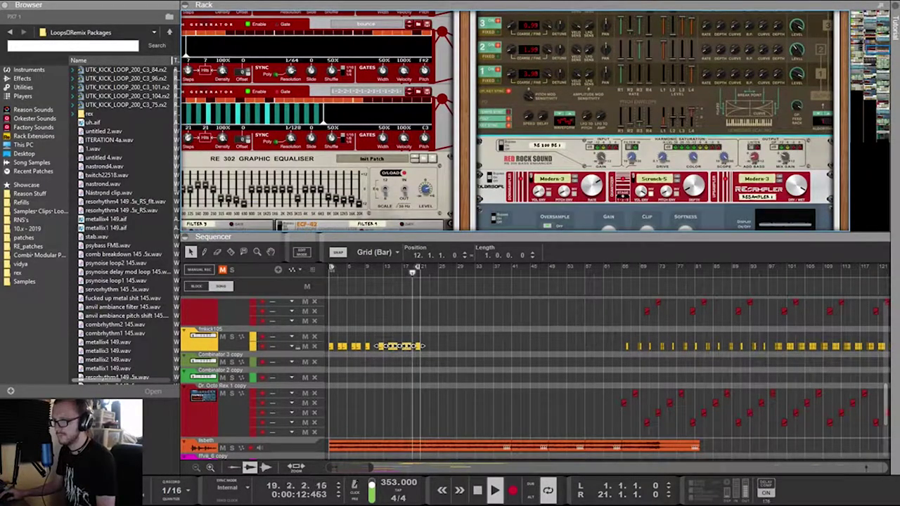
{"action": "scroll", "coordinate": [513, 119], "scroll_direction": "up", "scroll_amount": 2}
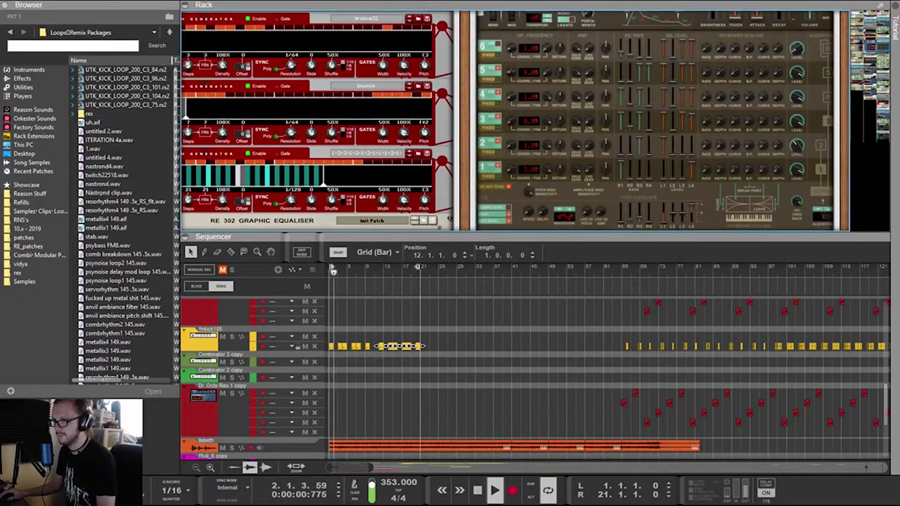
{"action": "scroll", "coordinate": [817, 103], "scroll_direction": "down", "scroll_amount": 3}
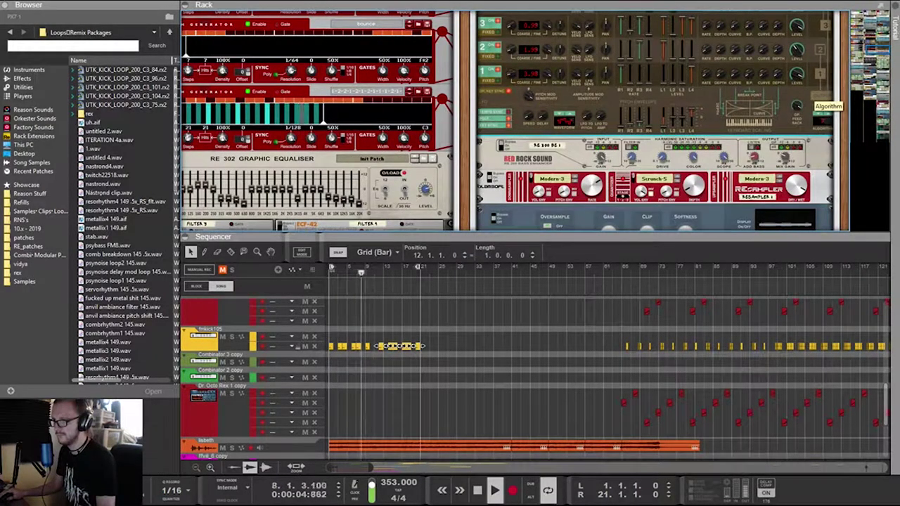
{"action": "scroll", "coordinate": [817, 103], "scroll_direction": "up", "scroll_amount": 3}
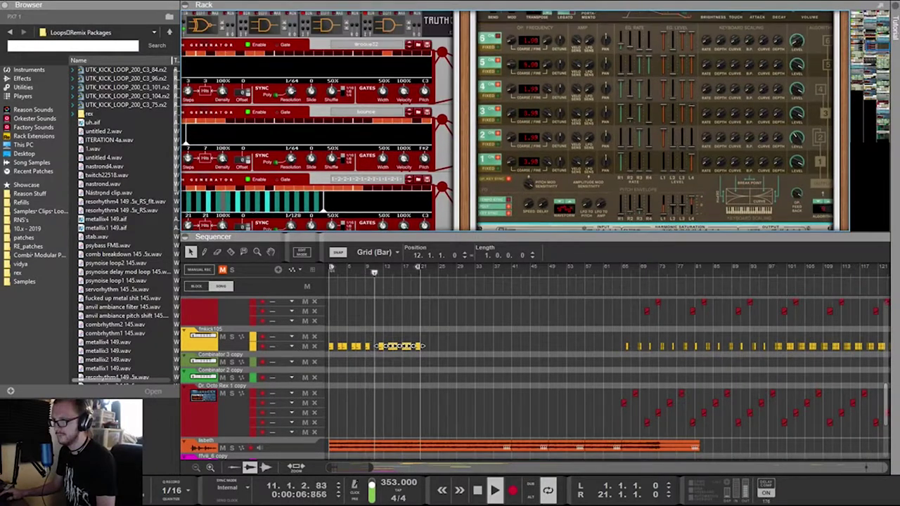
Set the ReSampler's wet percentage to 99% and the GClip's Softness to 9%
{"action": "scroll", "coordinate": [796, 167], "scroll_direction": "down", "scroll_amount": 4}
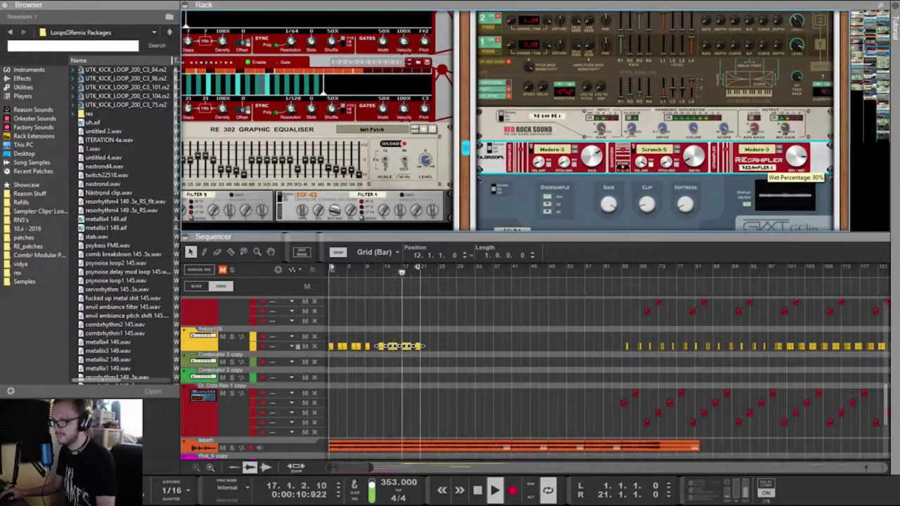
{"action": "left_click_drag", "start_coordinate": [684, 205], "coordinate": [684, 195]}
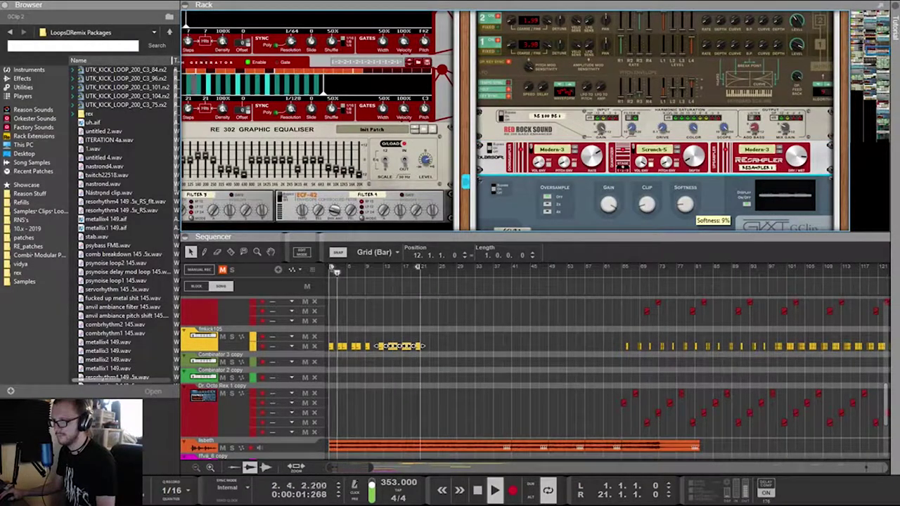
{"action": "mouse_move", "coordinate": [609, 205]}
Duplicate the Euclid 1 rhythm generator above the LOLTH CV delay splitter
{"action": "scroll", "coordinate": [515, 120], "scroll_direction": "left", "scroll_amount": 3}
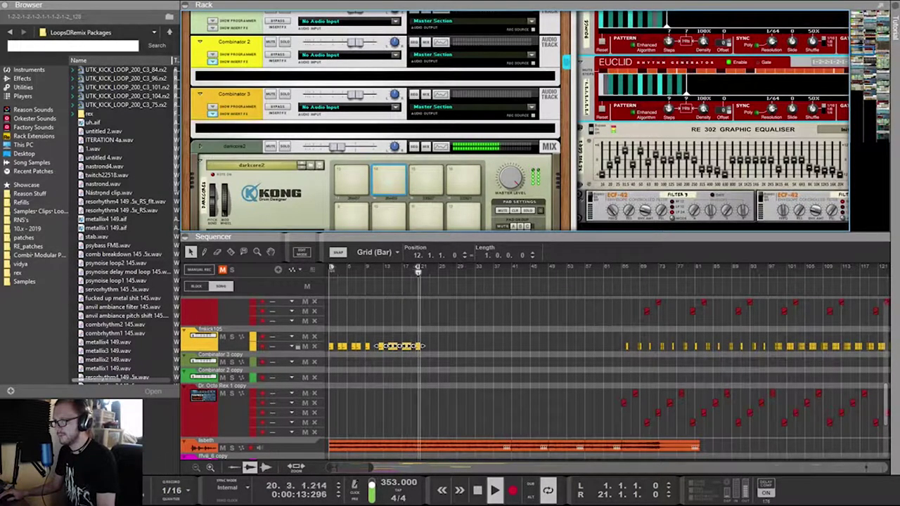
{"action": "scroll", "coordinate": [517, 119], "scroll_direction": "down", "scroll_amount": 10}
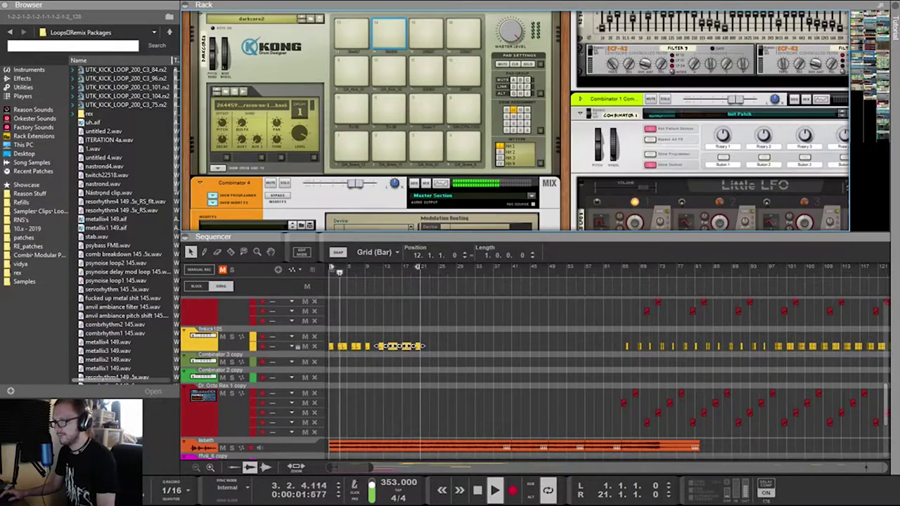
{"action": "scroll", "coordinate": [517, 119], "scroll_direction": "up", "scroll_amount": 8}
{"action": "scroll", "coordinate": [517, 119], "scroll_direction": "up", "scroll_amount": 6}
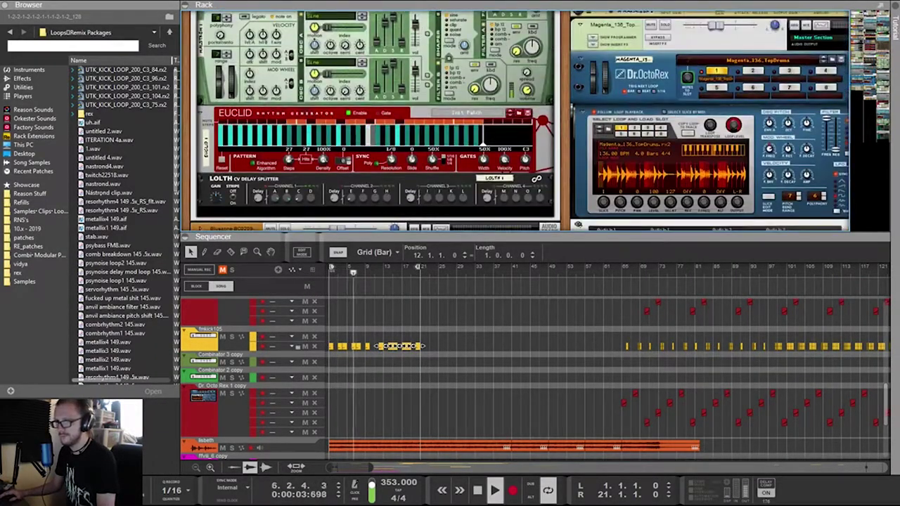
{"action": "scroll", "coordinate": [517, 120], "scroll_direction": "down", "scroll_amount": 3}
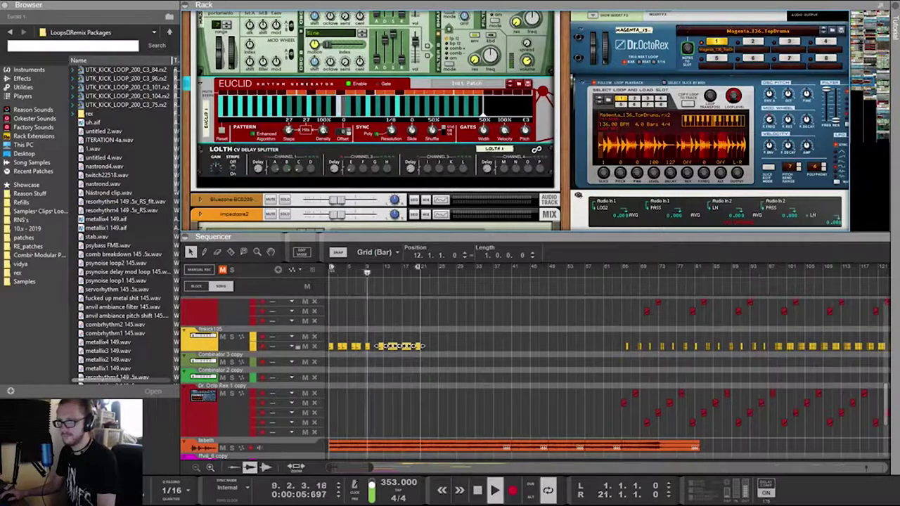
{"action": "key", "text": "ctrl+d"}
{"action": "scroll", "coordinate": [517, 119], "scroll_direction": "down", "scroll_amount": 4}
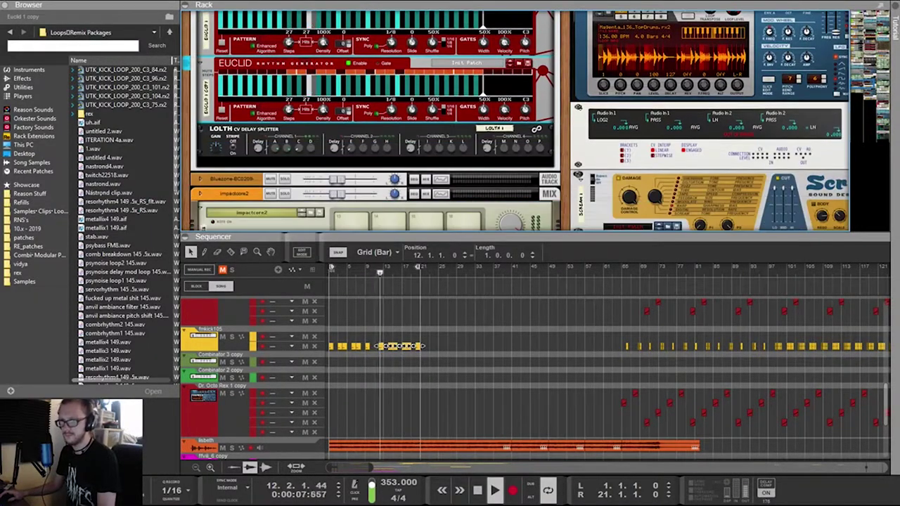
{"action": "scroll", "coordinate": [516, 120], "scroll_direction": "up", "scroll_amount": 3}
Patch Euclid 1's Toggle output into the Euclid copy's Steps modulation input and set the copy's steps to 0
{"action": "key", "text": "Tab"}
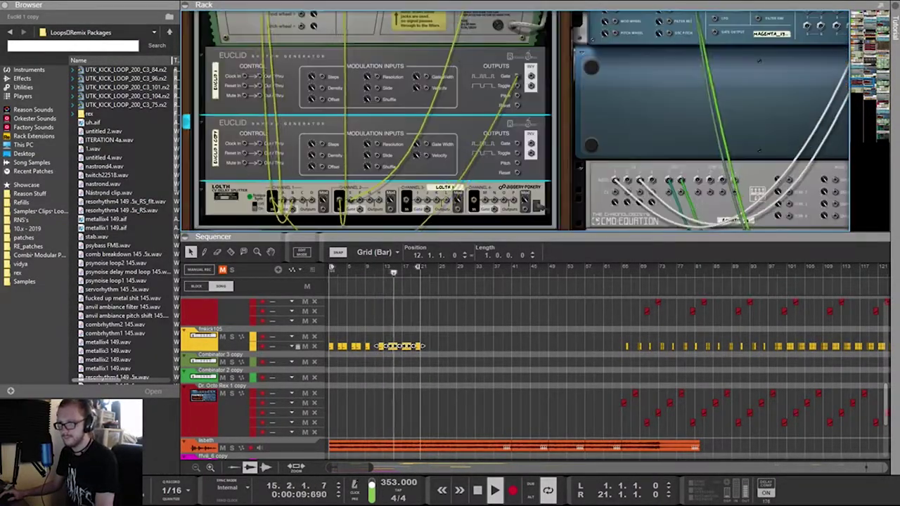
{"action": "left_click_drag", "start_coordinate": [517, 86], "coordinate": [378, 167]}
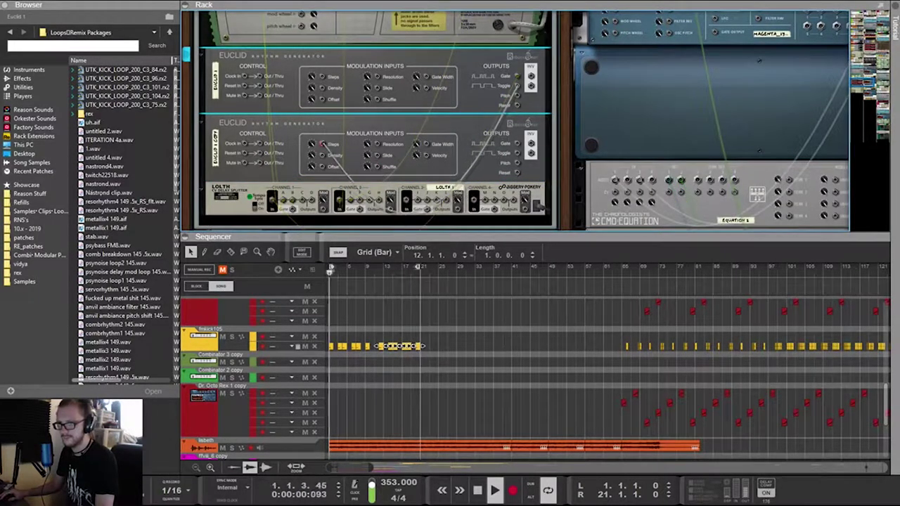
{"action": "key", "text": "Tab"}
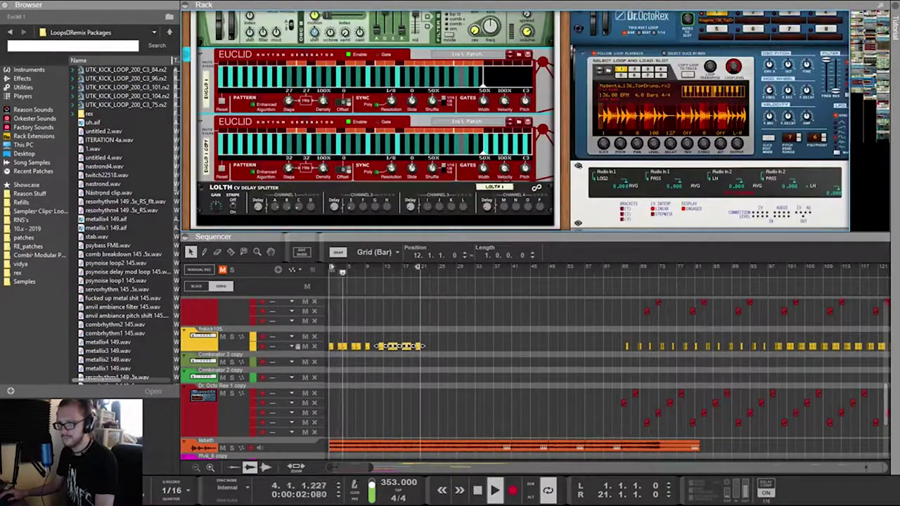
{"action": "key", "text": "Down"}
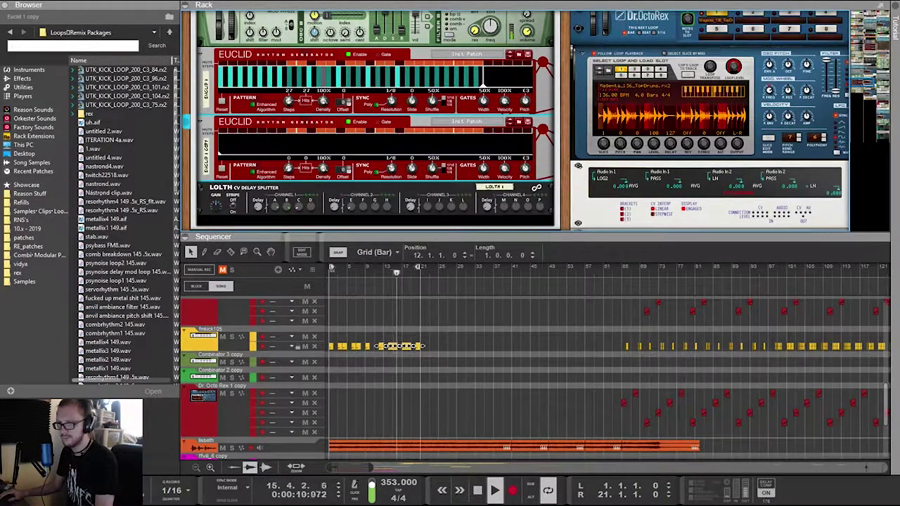
Move the gate output cable from Euclid 1 to the Euclid copy and set the copy's resolution to 1/64
{"action": "key", "text": "Tab"}
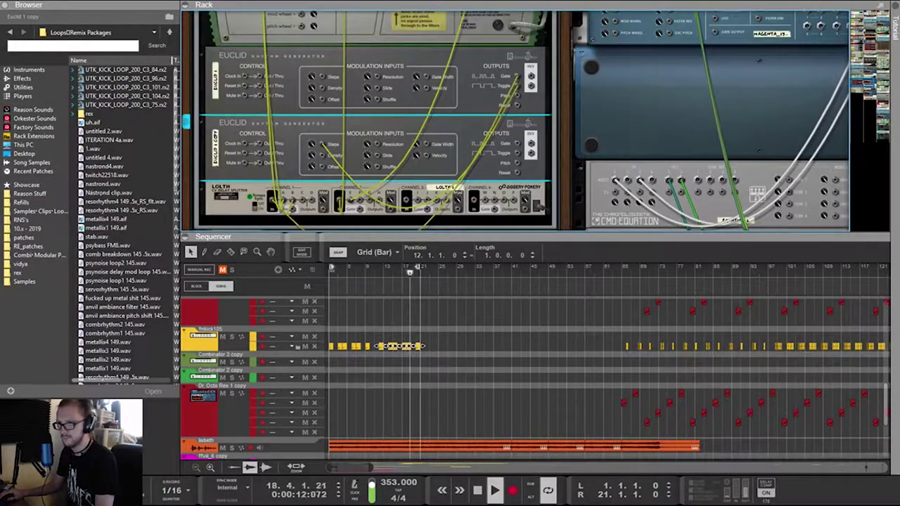
{"action": "left_click_drag", "start_coordinate": [516, 76], "coordinate": [515, 143]}
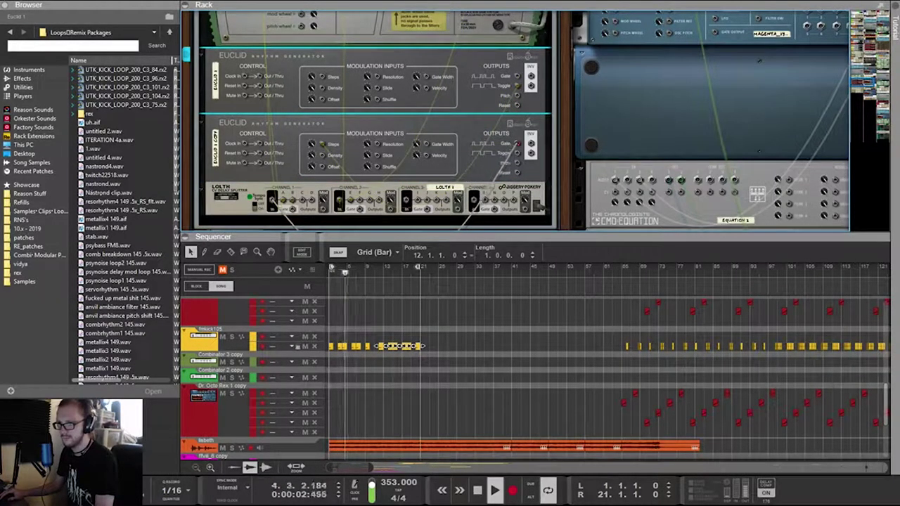
{"action": "key", "text": "Tab"}
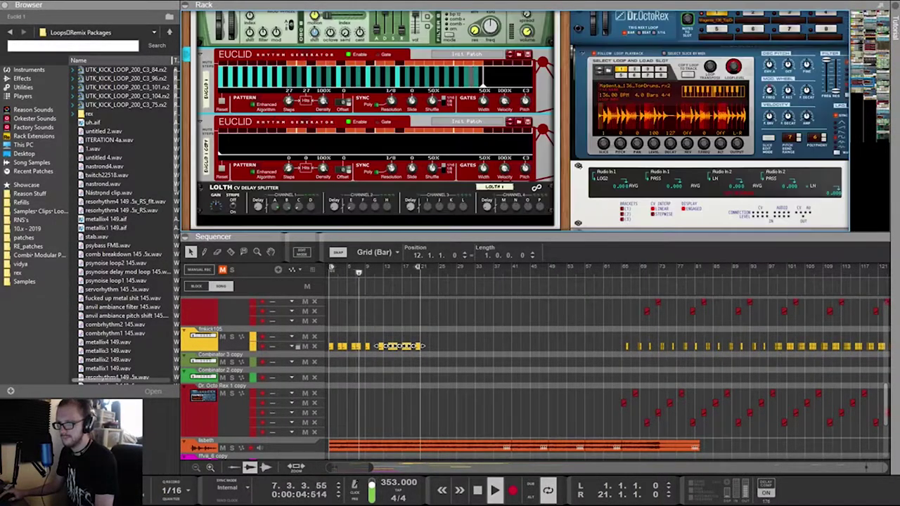
{"action": "mouse_move", "coordinate": [392, 169]}
{"action": "left_mouse_down"}
{"action": "mouse_move", "coordinate": [391, 140]}
{"action": "mouse_move", "coordinate": [392, 160]}
{"action": "left_mouse_up"}
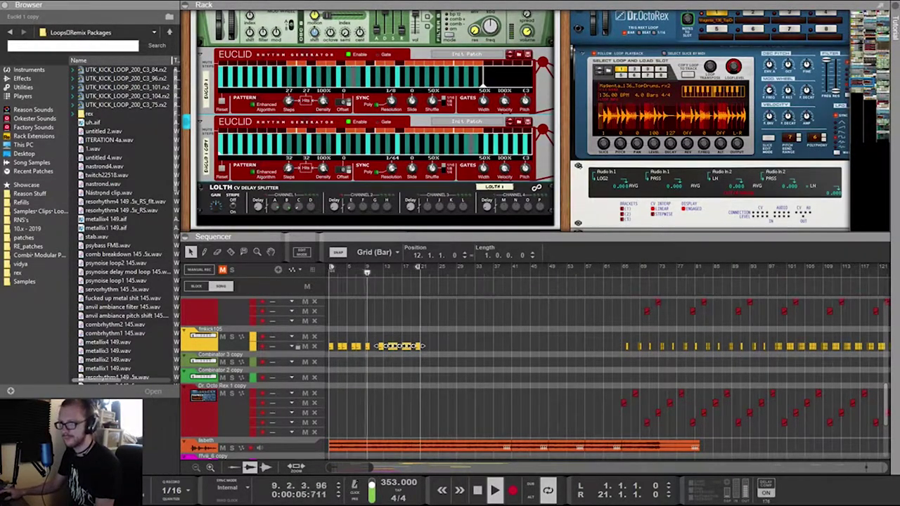
Load the fmkick9 patch into the PX7 FM synthesizer of the kick combinator
{"action": "scroll", "coordinate": [517, 121], "scroll_direction": "down", "scroll_amount": 2}
{"action": "scroll", "coordinate": [516, 121], "scroll_direction": "right", "scroll_amount": 6}
{"action": "scroll", "coordinate": [513, 120], "scroll_direction": "down", "scroll_amount": 5}
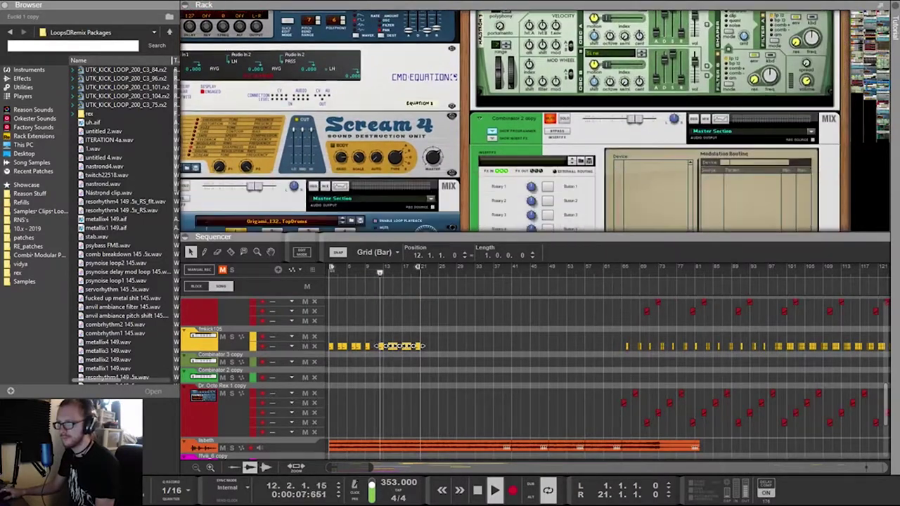
{"action": "scroll", "coordinate": [513, 119], "scroll_direction": "down", "scroll_amount": 10}
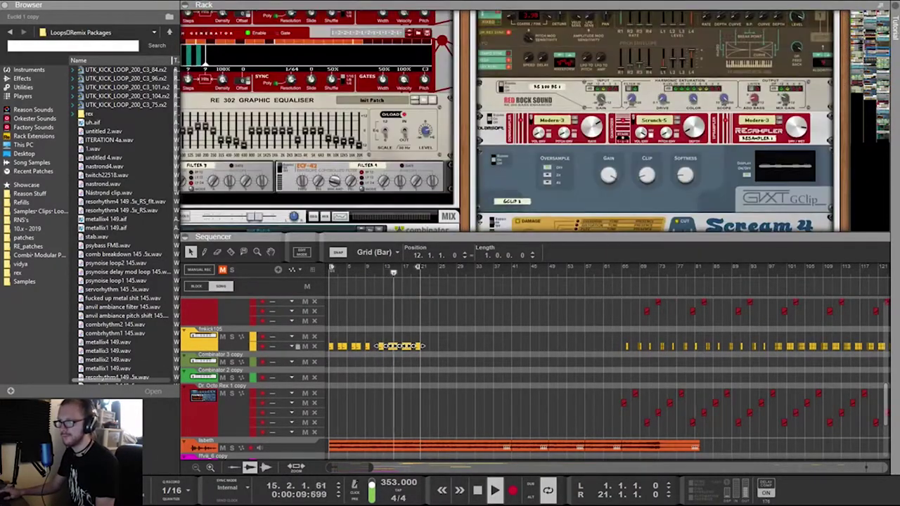
{"action": "scroll", "coordinate": [513, 119], "scroll_direction": "up", "scroll_amount": 6}
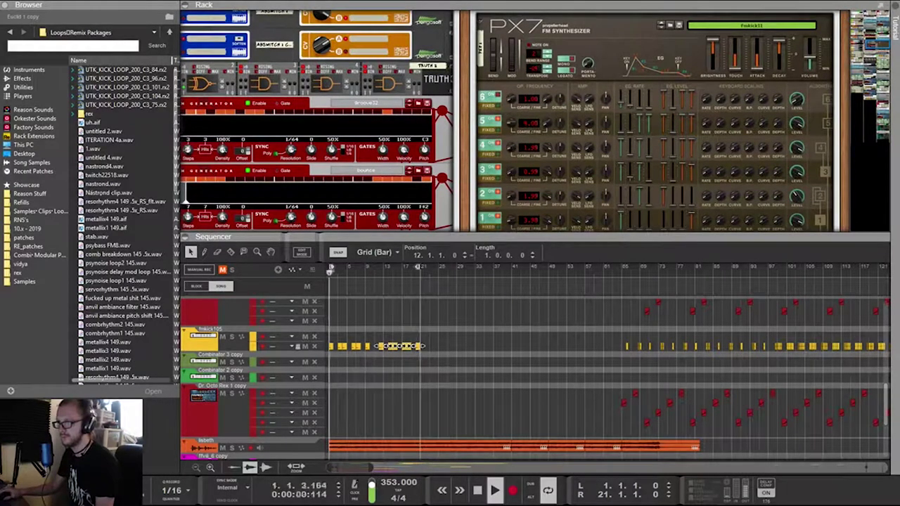
{"action": "left_click", "coordinate": [661, 26]}
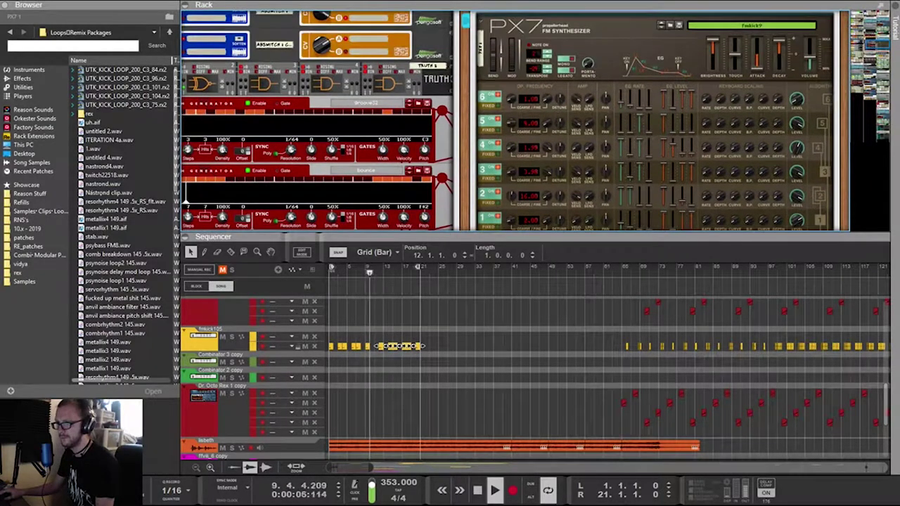
Join all the fmkick105 track's clips within the first 20 bars into one clip
{"action": "scroll", "coordinate": [808, 211], "scroll_direction": "down", "scroll_amount": 8}
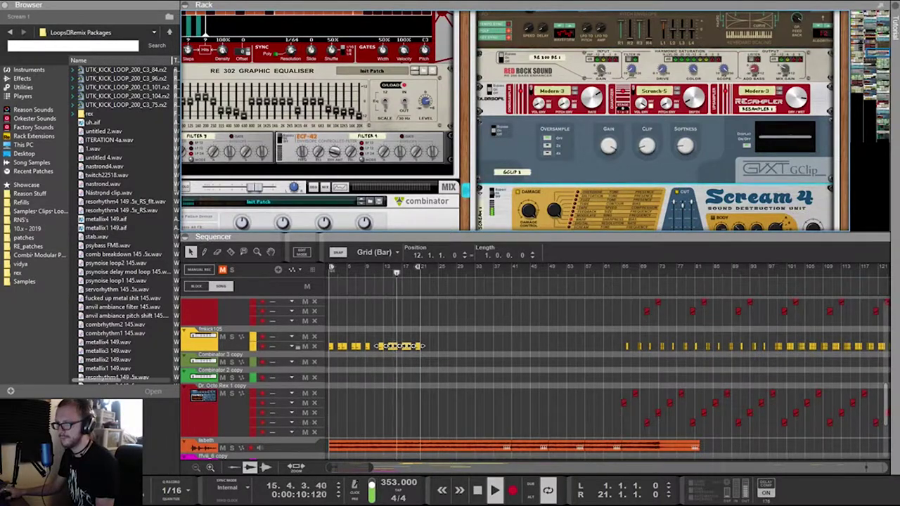
{"action": "scroll", "coordinate": [808, 211], "scroll_direction": "up", "scroll_amount": 8}
{"action": "scroll", "coordinate": [654, 119], "scroll_direction": "down", "scroll_amount": 3}
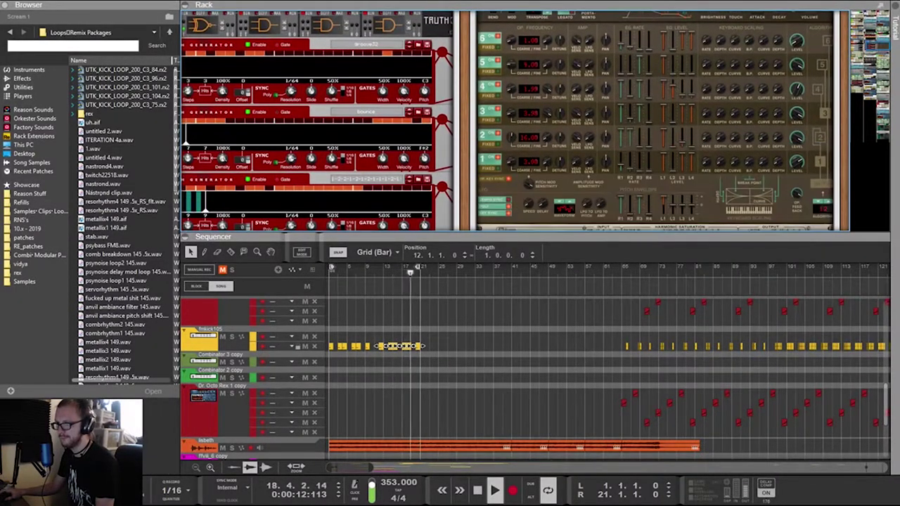
{"action": "left_click_drag", "start_coordinate": [446, 336], "coordinate": [329, 350]}
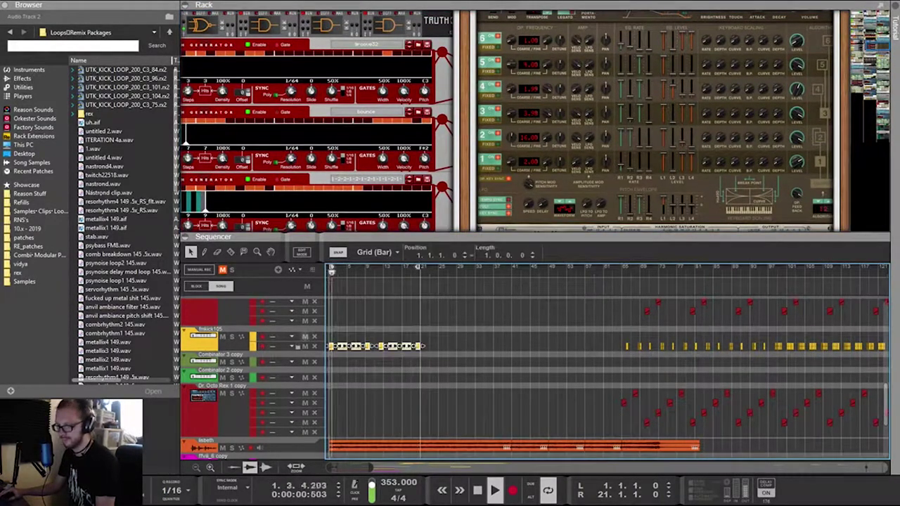
{"action": "key", "text": "ctrl+j"}
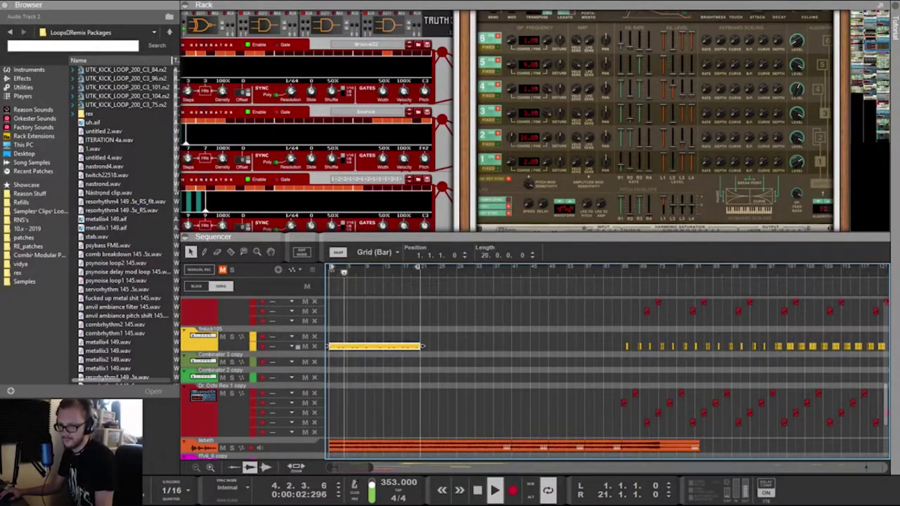
Open the joined kick clip and transpose all its notes down to C1
{"action": "key", "text": "Return"}
{"action": "key", "text": "ctrl+a"}
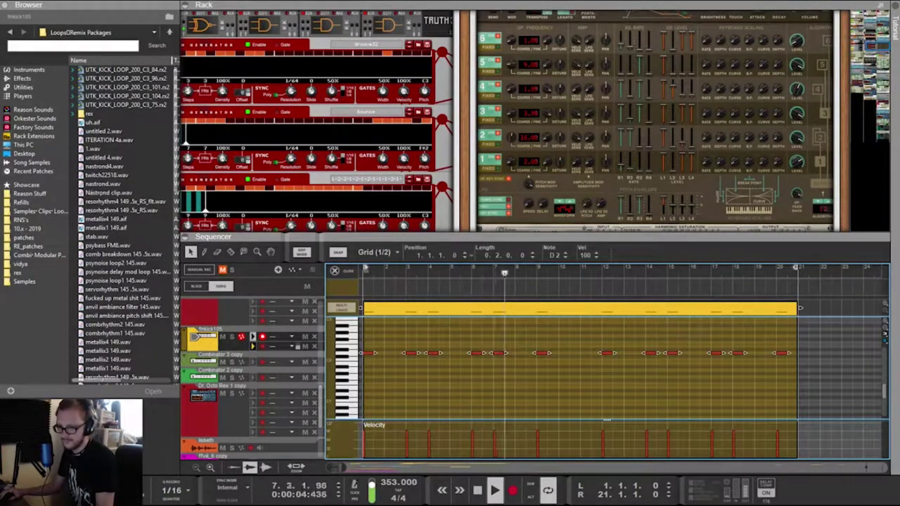
{"action": "key", "text": "ctrl+Down"}
{"action": "key", "text": "ctrl+Down"}
{"action": "key", "text": "ctrl+shift+Down"}
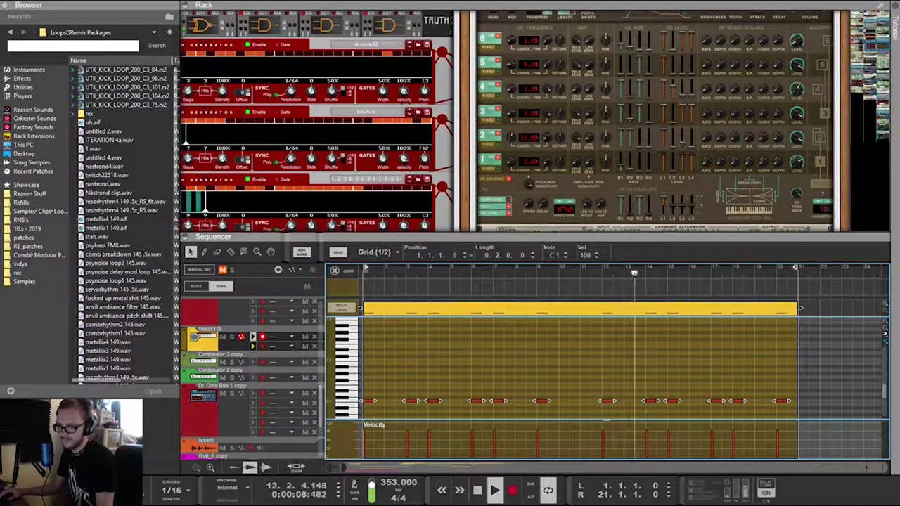
Transpose all the kick notes up to F#1
{"action": "key", "text": "Up"}
{"action": "key", "text": "Up"}
{"action": "key", "text": "Up"}
{"action": "key", "text": "Up"}
{"action": "key", "text": "Up"}
{"action": "key", "text": "Up"}
{"action": "key", "text": "Up"}
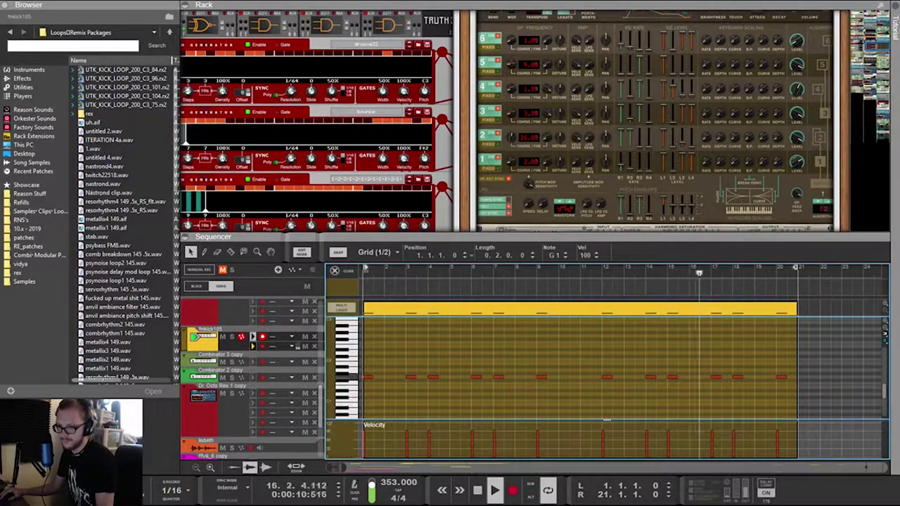
{"action": "key", "text": "Down"}
Switch the PX7 to another FM kick patch and set its Transpose to -15
{"action": "scroll", "coordinate": [654, 121], "scroll_direction": "up", "scroll_amount": 5}
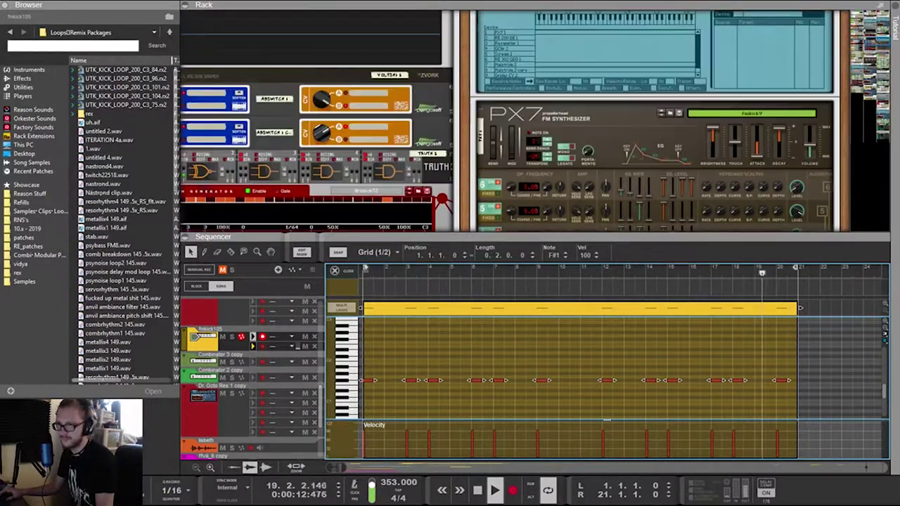
{"action": "scroll", "coordinate": [653, 121], "scroll_direction": "down", "scroll_amount": 3}
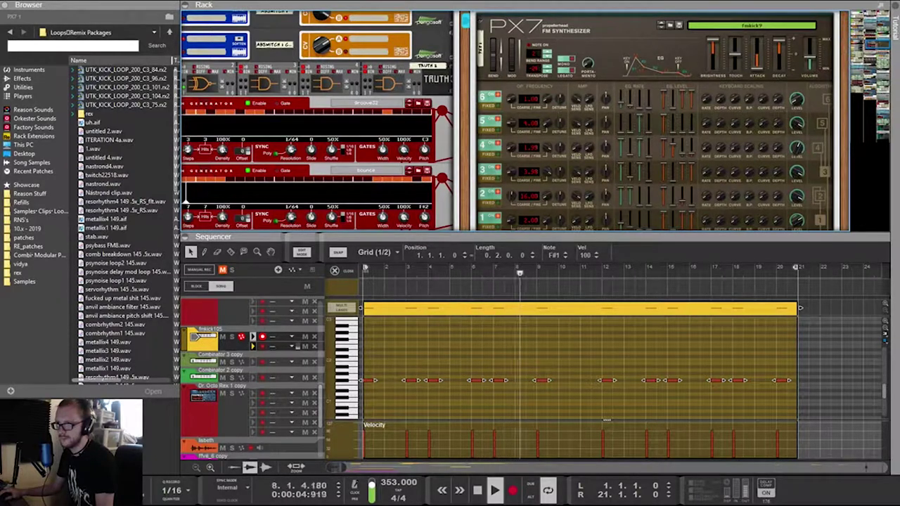
{"action": "left_click", "coordinate": [669, 26]}
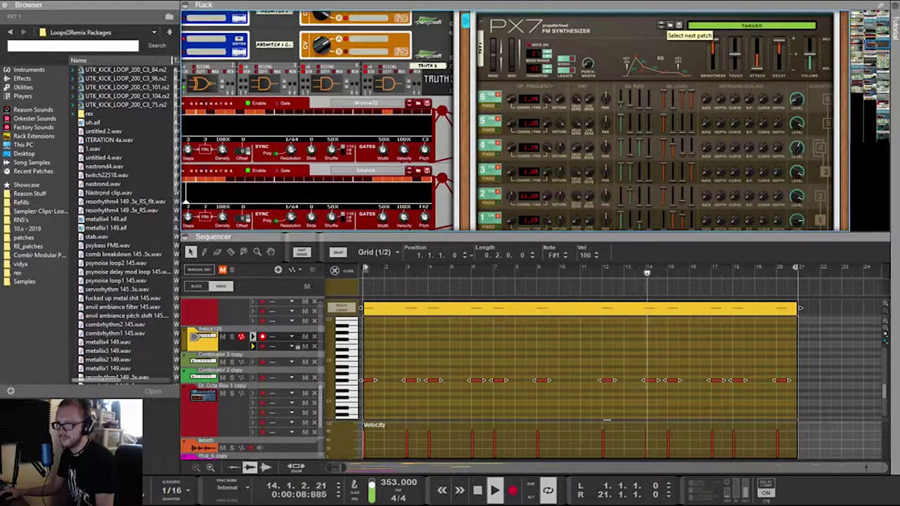
{"action": "scroll", "coordinate": [654, 121], "scroll_direction": "down", "scroll_amount": 1}
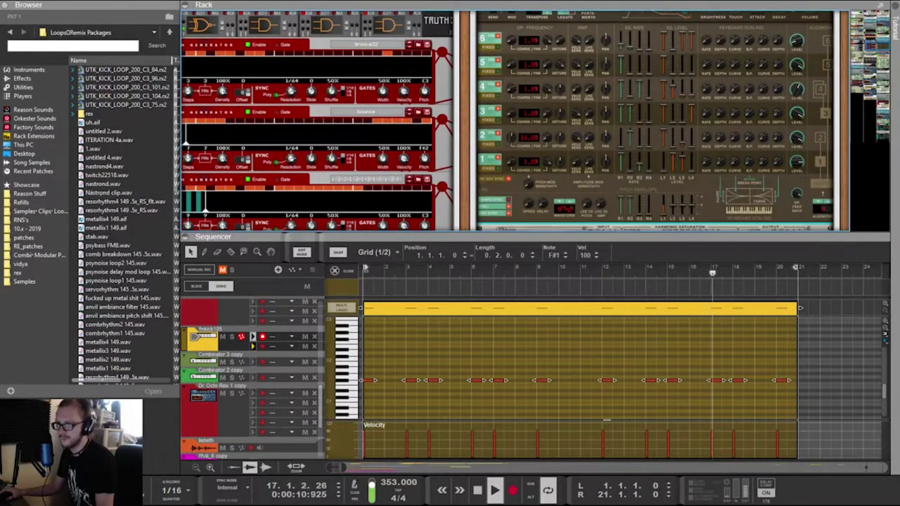
{"action": "scroll", "coordinate": [653, 121], "scroll_direction": "up", "scroll_amount": 1}
{"action": "scroll", "coordinate": [653, 121], "scroll_direction": "down", "scroll_amount": 1}
{"action": "scroll", "coordinate": [506, 119], "scroll_direction": "up", "scroll_amount": 1}
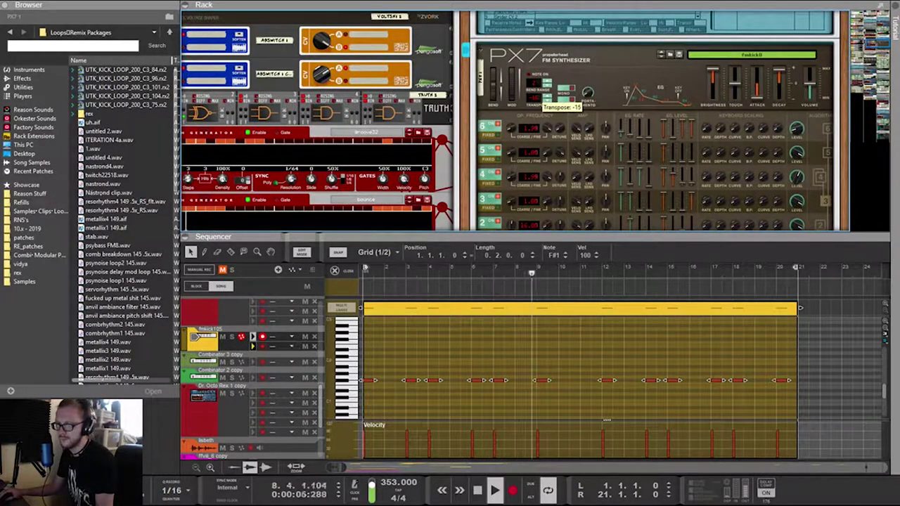
Set the Euclid 1 copy's resolution to 1/16
{"action": "scroll", "coordinate": [563, 99], "scroll_direction": "down", "scroll_amount": 5}
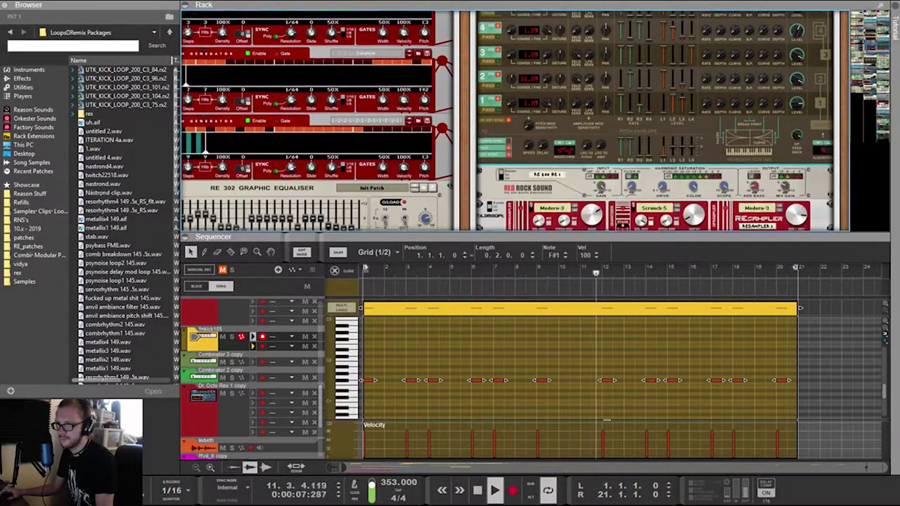
{"action": "scroll", "coordinate": [514, 119], "scroll_direction": "down", "scroll_amount": 10}
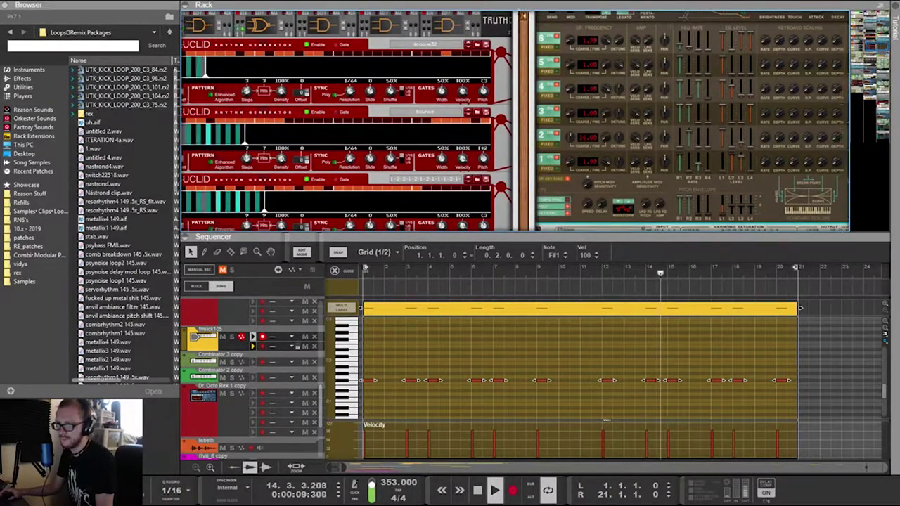
{"action": "scroll", "coordinate": [527, 120], "scroll_direction": "down", "scroll_amount": 10}
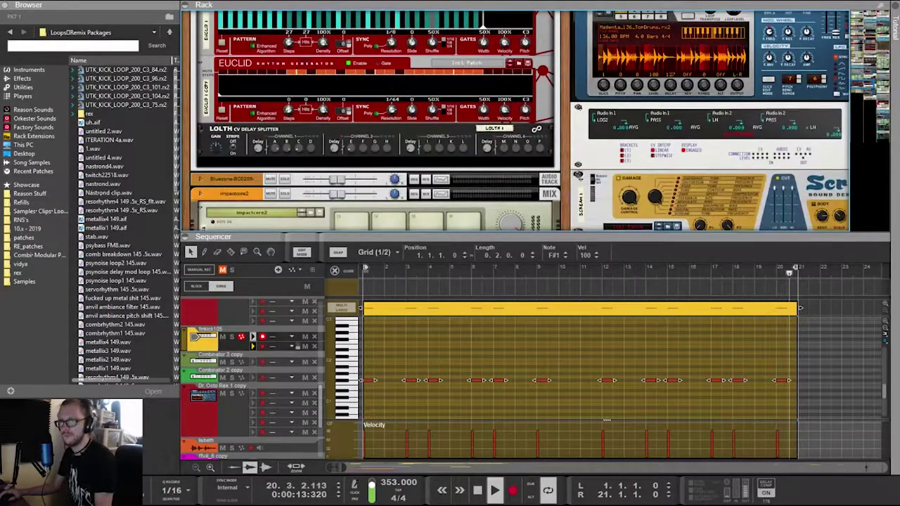
{"action": "scroll", "coordinate": [527, 120], "scroll_direction": "up", "scroll_amount": 3}
{"action": "left_click", "coordinate": [415, 85]}
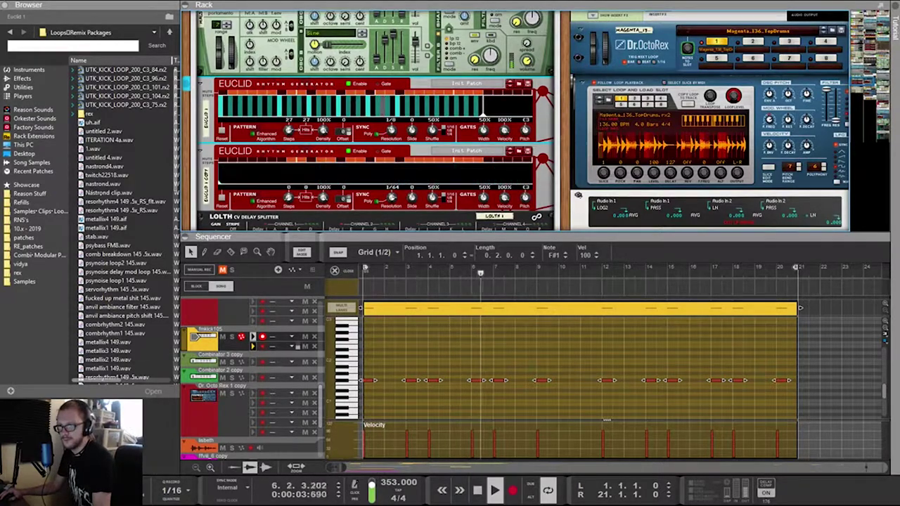
{"action": "left_click_drag", "start_coordinate": [392, 197], "coordinate": [392, 213]}
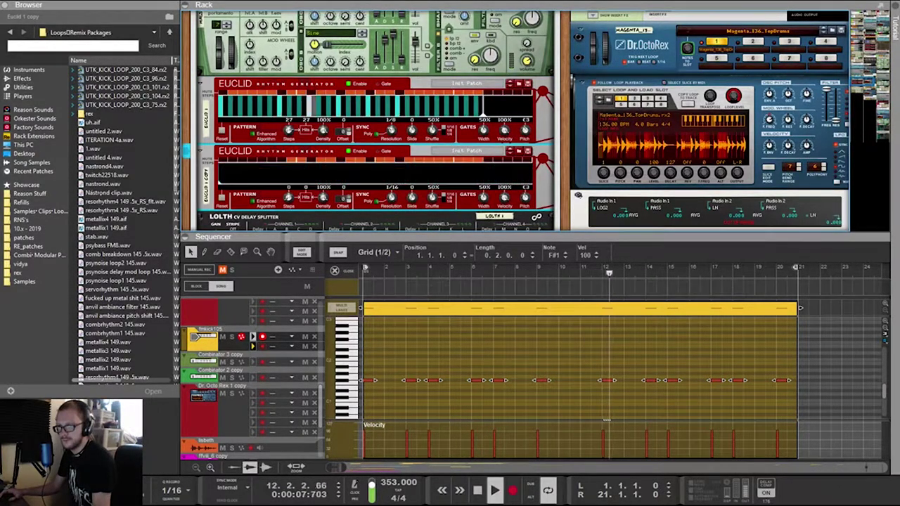
Look through the Punch, Chronopolis and Combinator device chains and the two linked Euclid rhythm generators in the rack
{"action": "scroll", "coordinate": [383, 154], "scroll_direction": "up", "scroll_amount": 8}
{"action": "scroll", "coordinate": [383, 155], "scroll_direction": "down", "scroll_amount": 2}
{"action": "scroll", "coordinate": [383, 155], "scroll_direction": "up", "scroll_amount": 3}
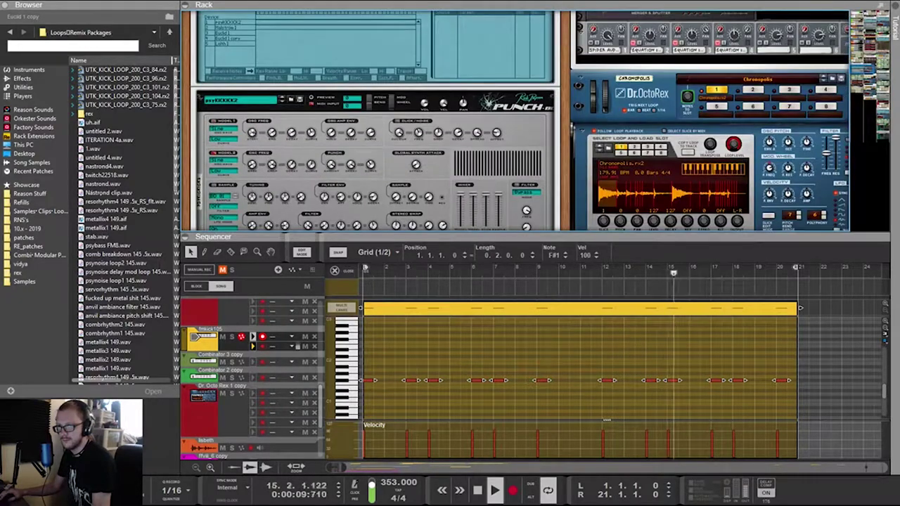
{"action": "scroll", "coordinate": [514, 121], "scroll_direction": "right", "scroll_amount": 4}
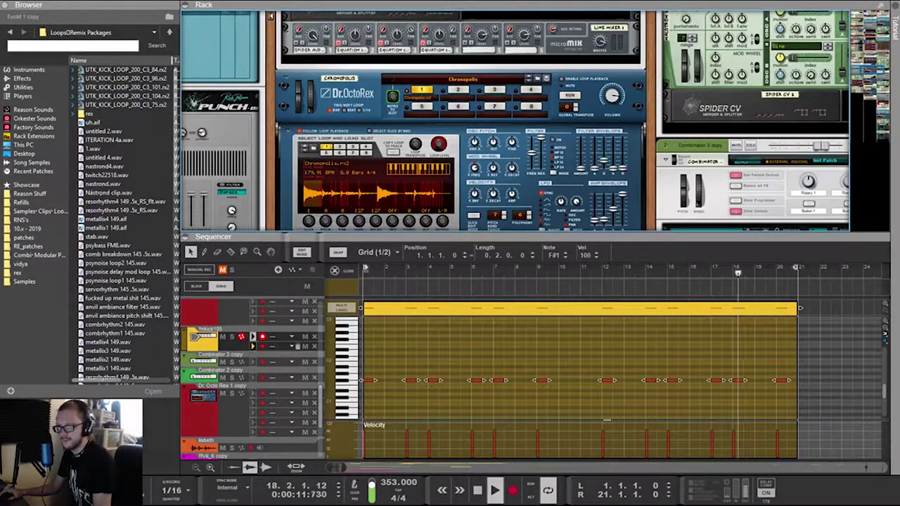
{"action": "scroll", "coordinate": [515, 121], "scroll_direction": "right", "scroll_amount": 3}
{"action": "scroll", "coordinate": [515, 121], "scroll_direction": "down", "scroll_amount": 8}
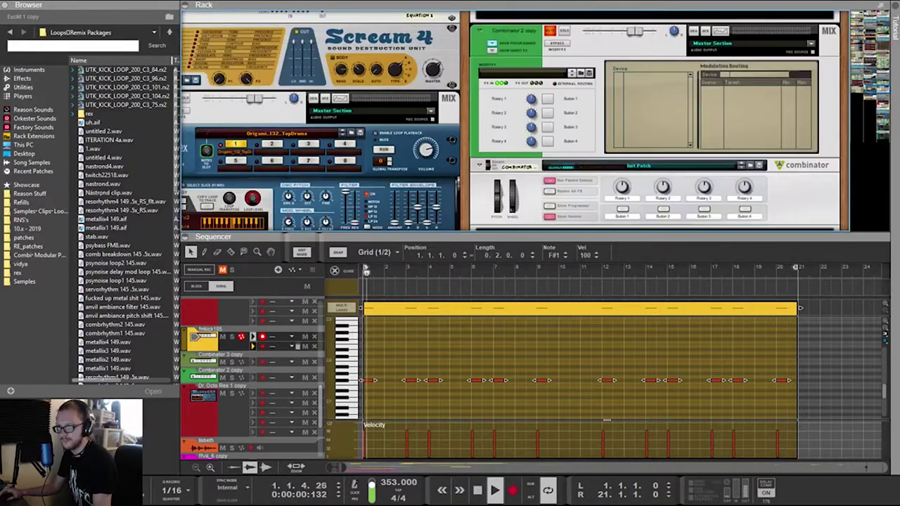
{"action": "scroll", "coordinate": [513, 120], "scroll_direction": "down", "scroll_amount": 10}
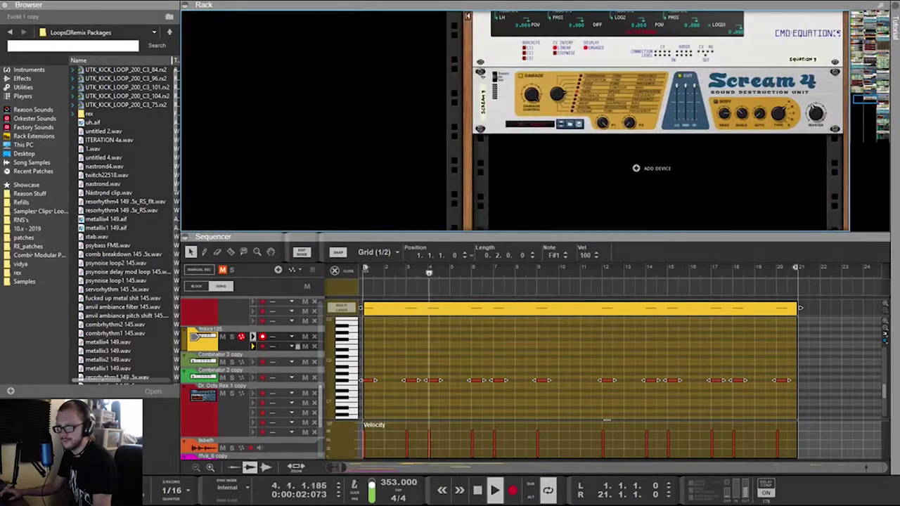
{"action": "scroll", "coordinate": [513, 119], "scroll_direction": "down", "scroll_amount": 5}
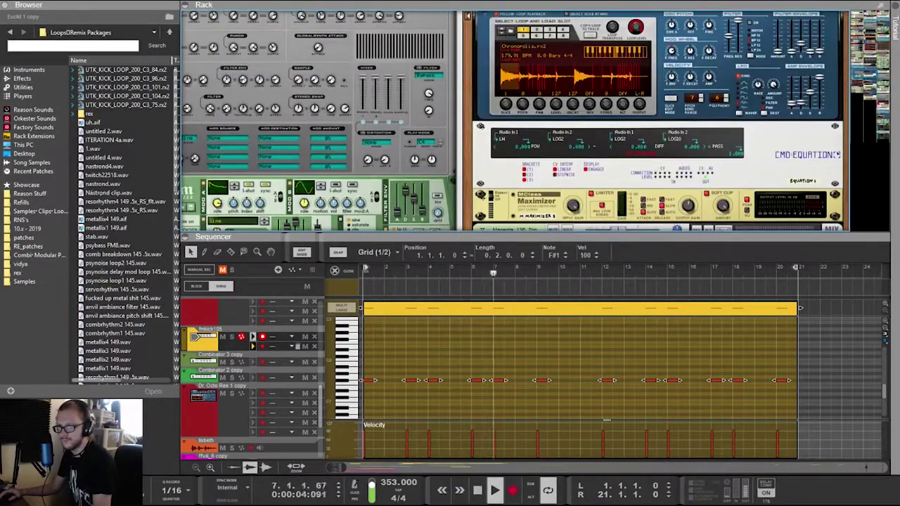
{"action": "scroll", "coordinate": [513, 120], "scroll_direction": "down", "scroll_amount": 1}
{"action": "scroll", "coordinate": [513, 119], "scroll_direction": "up", "scroll_amount": 3}
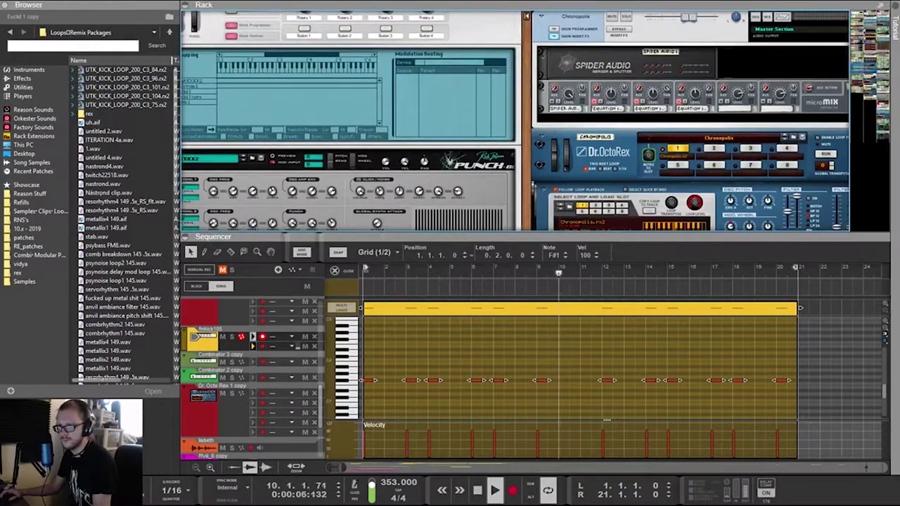
{"action": "scroll", "coordinate": [513, 119], "scroll_direction": "down", "scroll_amount": 5}
{"action": "scroll", "coordinate": [513, 119], "scroll_direction": "down", "scroll_amount": 5}
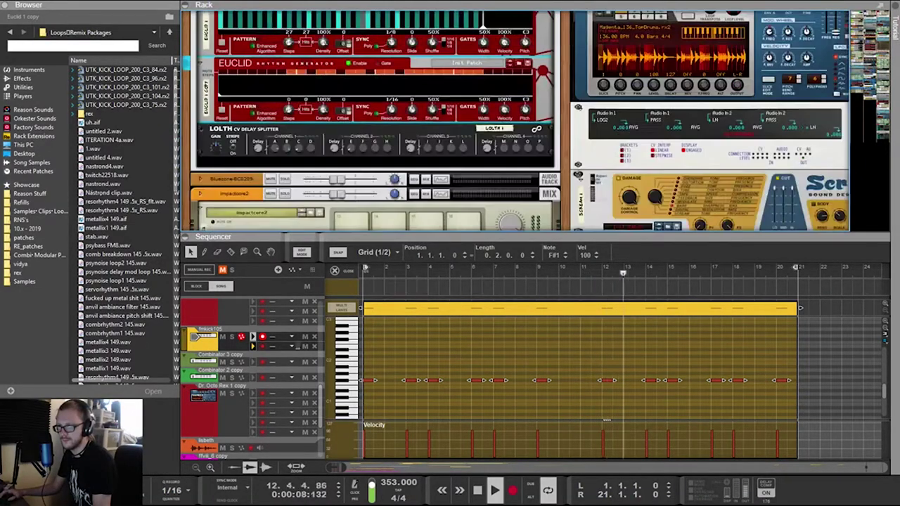
{"action": "scroll", "coordinate": [513, 120], "scroll_direction": "up", "scroll_amount": 1}
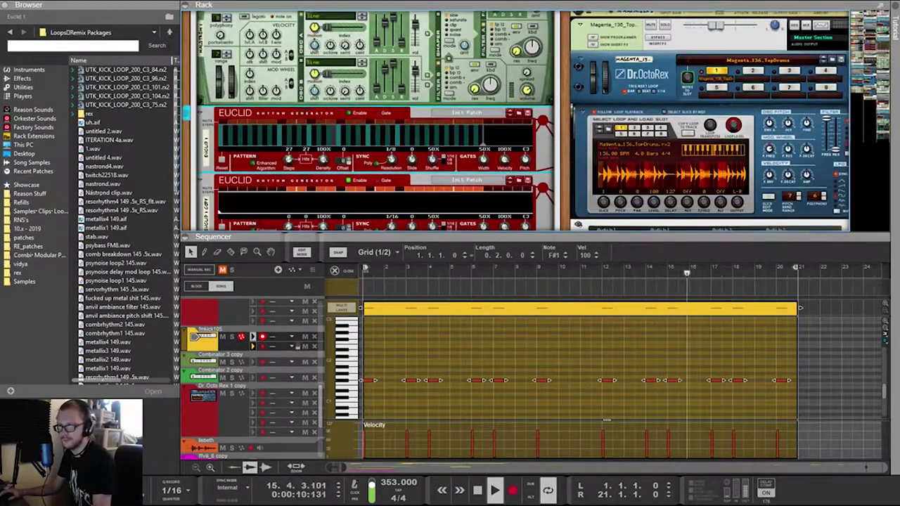
{"action": "scroll", "coordinate": [513, 120], "scroll_direction": "down", "scroll_amount": 10}
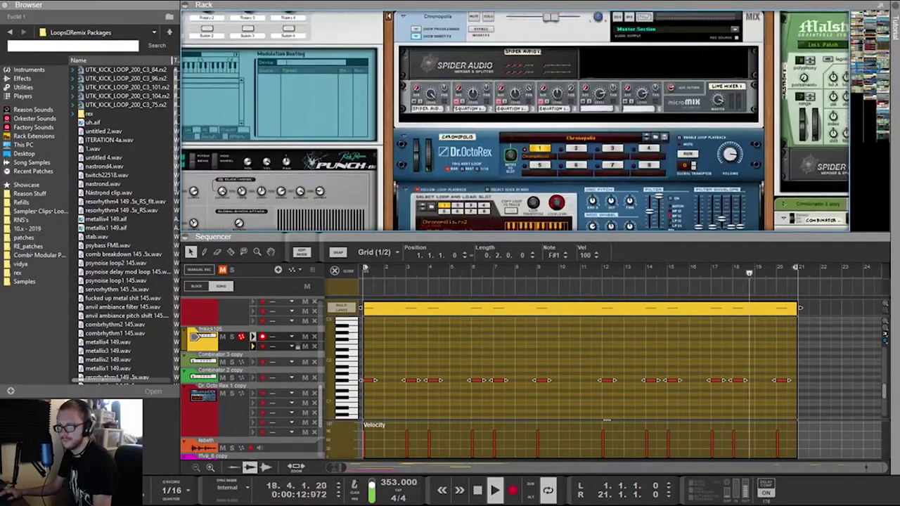
{"action": "scroll", "coordinate": [514, 120], "scroll_direction": "up", "scroll_amount": 10}
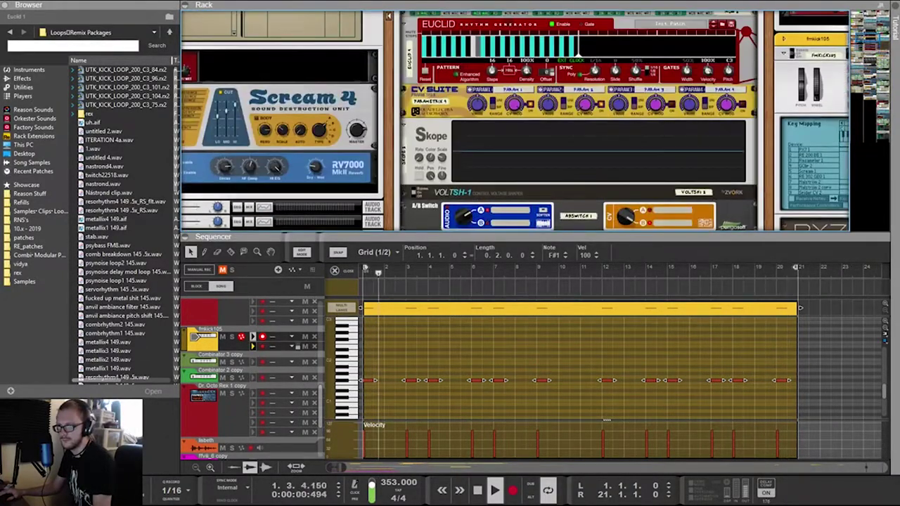
Move the CV cable on the CNVRSNNBSSS mix channel from the Level CV input to the programmer's CV 4 input
{"action": "scroll", "coordinate": [513, 120], "scroll_direction": "up", "scroll_amount": 8}
{"action": "key", "text": "Tab"}
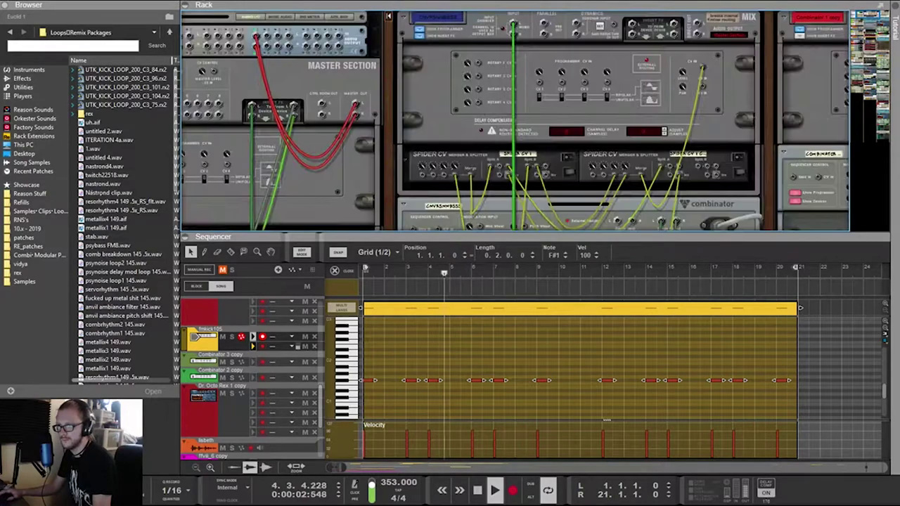
{"action": "left_click_drag", "start_coordinate": [701, 68], "coordinate": [607, 83]}
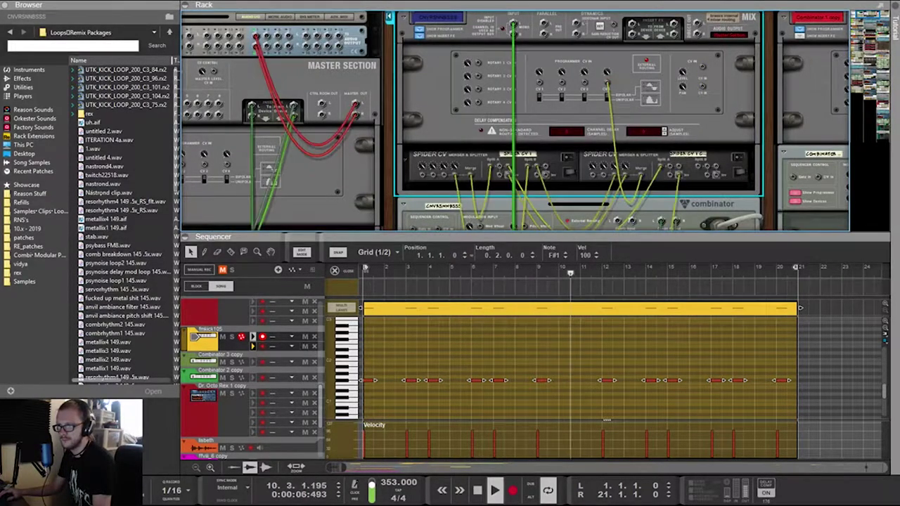
Set the input gain of the RE 302 graphic equaliser below the Euclids to 3.7 dB
{"action": "key", "text": "Tab"}
{"action": "scroll", "coordinate": [607, 83], "scroll_direction": "down", "scroll_amount": 12}
{"action": "scroll", "coordinate": [513, 119], "scroll_direction": "down", "scroll_amount": 3}
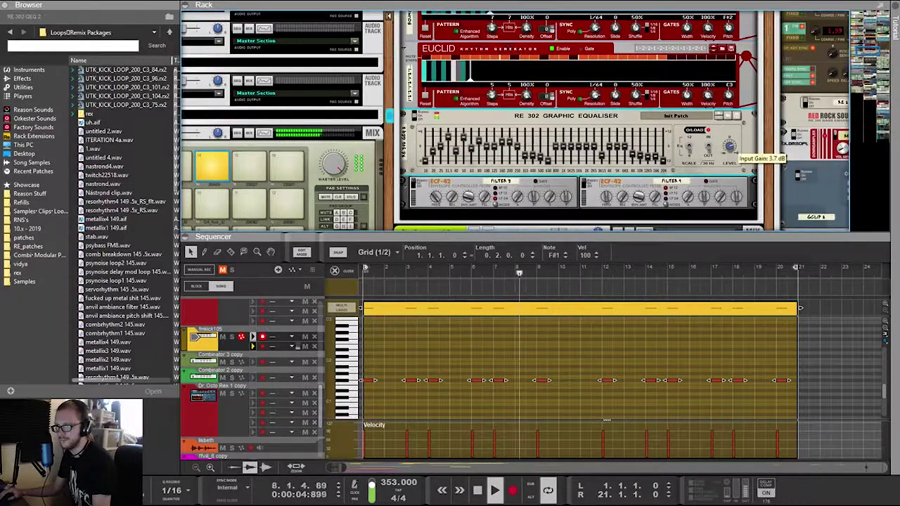
{"action": "scroll", "coordinate": [731, 148], "scroll_direction": "down", "scroll_amount": 15}
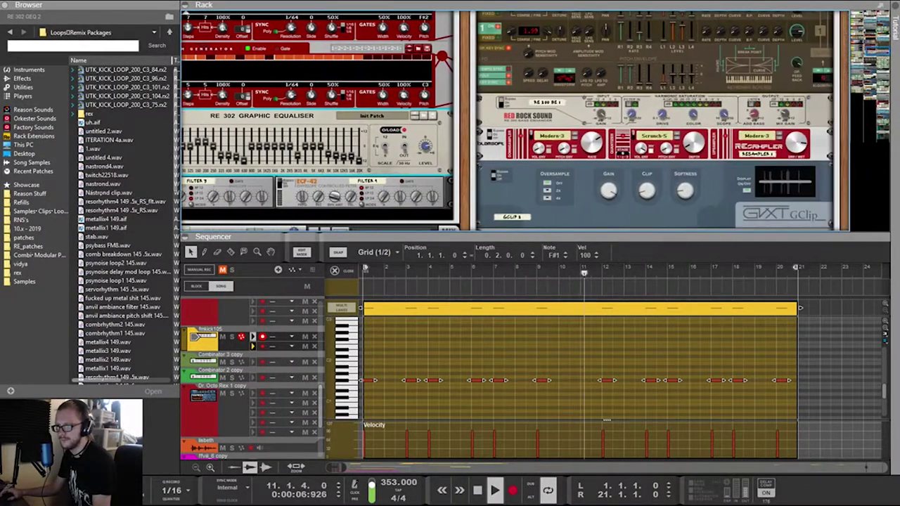
Return to the full-size song arrangement and move the Audio Track 2 clips to start at position 3.3.3.0
{"action": "scroll", "coordinate": [587, 201], "scroll_direction": "down", "scroll_amount": 10}
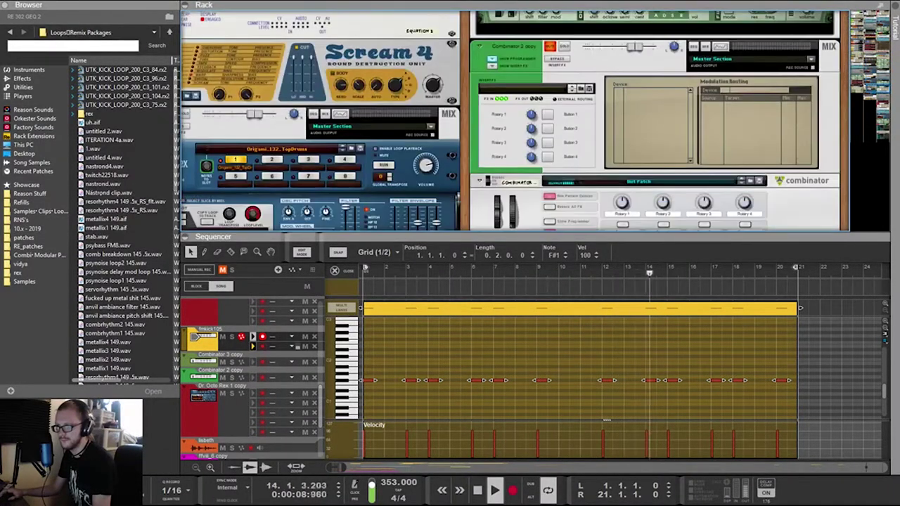
{"action": "key", "text": "shift+Tab"}
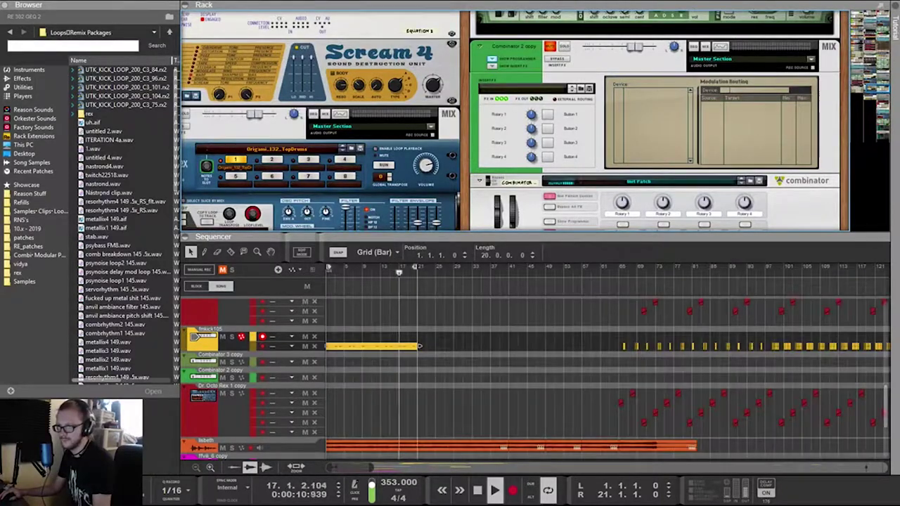
{"action": "key", "text": "F7"}
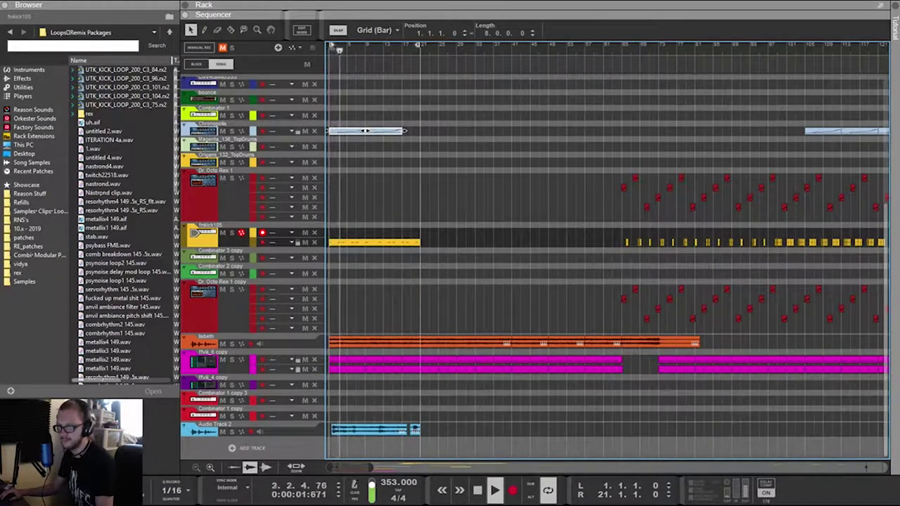
{"action": "mouse_move", "coordinate": [441, 412]}
{"action": "left_mouse_down"}
{"action": "mouse_move", "coordinate": [394, 435]}
{"action": "mouse_move", "coordinate": [423, 429]}
{"action": "left_mouse_up"}
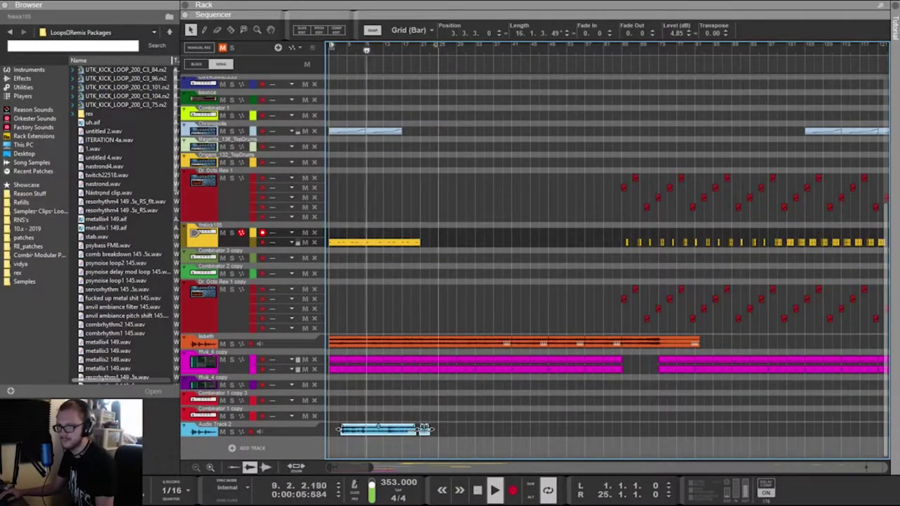
Extend the loop to bar 33 and duplicate the opening Chronopolis clips to fill bars 17 to 33
{"action": "left_click_drag", "start_coordinate": [436, 45], "coordinate": [473, 45]}
{"action": "mouse_move", "coordinate": [454, 96]}
{"action": "left_mouse_down"}
{"action": "mouse_move", "coordinate": [391, 135]}
{"action": "mouse_move", "coordinate": [358, 136]}
{"action": "mouse_move", "coordinate": [443, 132]}
{"action": "left_mouse_up"}
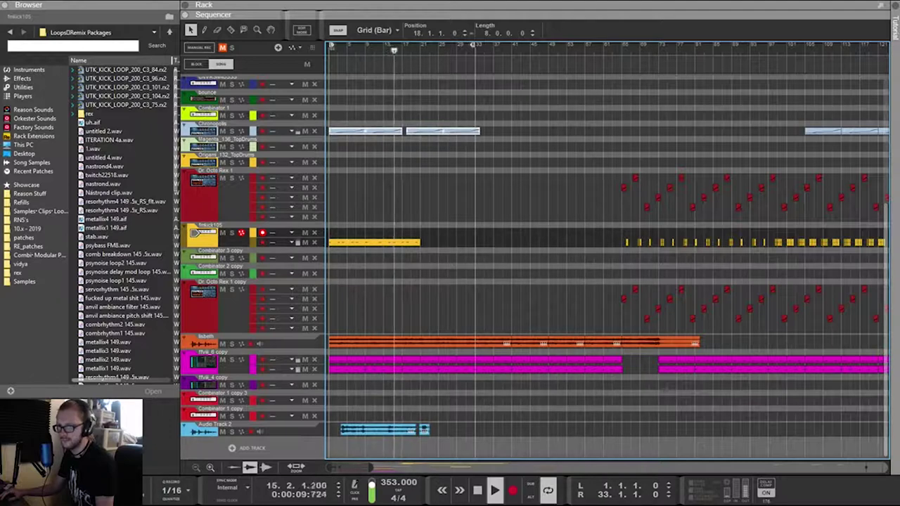
Set the level of the long Audio Track 2 clip to 6.56 dB
{"action": "left_click", "coordinate": [378, 426]}
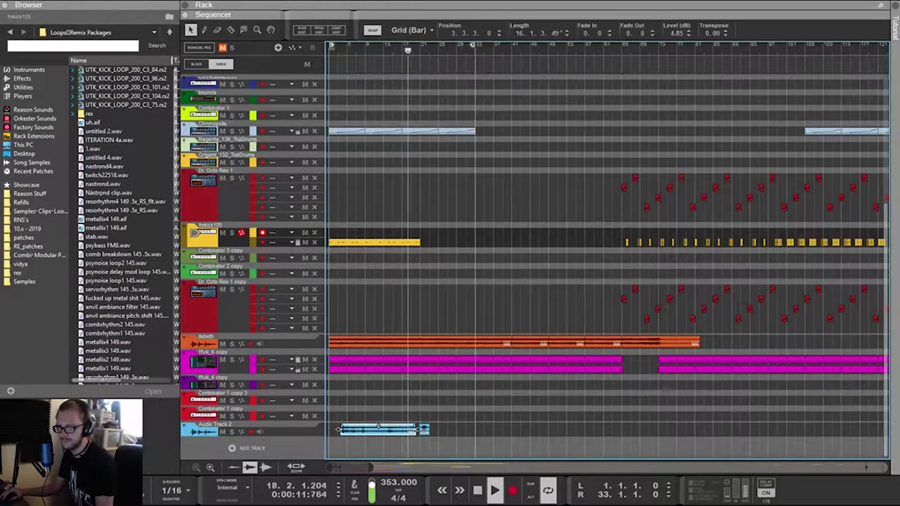
{"action": "left_click_drag", "start_coordinate": [378, 426], "coordinate": [378, 425]}
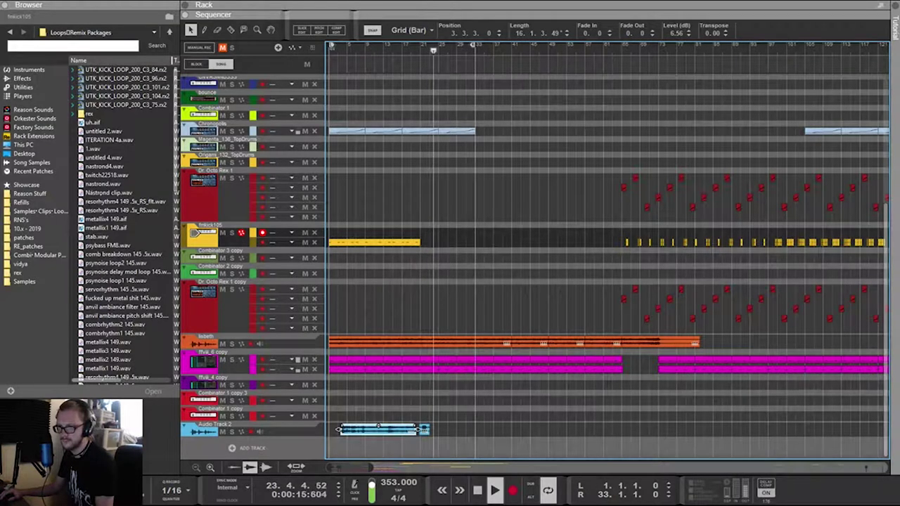
Copy the opening fmkick105 clip to bar 21 with a length of 12 bars, ending at bar 33
{"action": "left_click", "coordinate": [376, 243]}
{"action": "left_click_drag", "start_coordinate": [377, 242], "coordinate": [475, 243]}
{"action": "scroll", "coordinate": [475, 243], "scroll_direction": "right", "scroll_amount": 2}
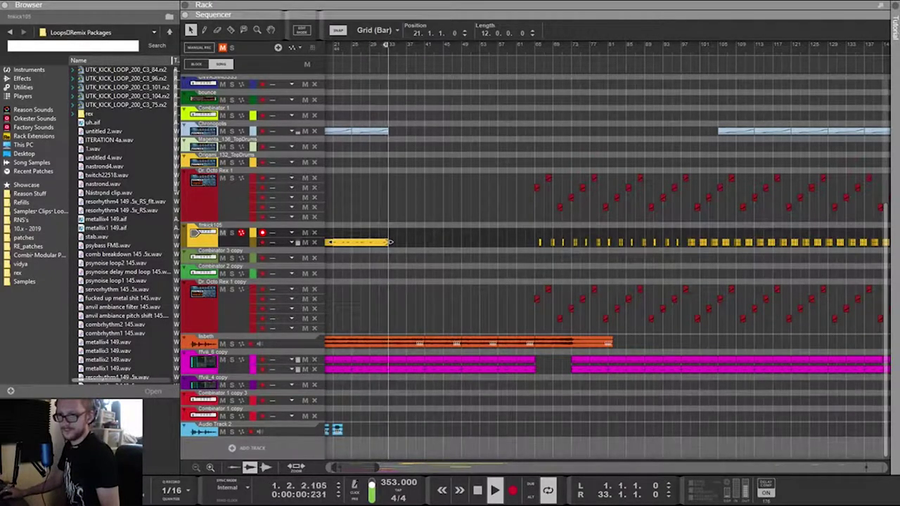
Solo the fmkick105, Chronopolis, Audio Track 2 and darkcore2 tracks
{"action": "left_click", "coordinate": [232, 233]}
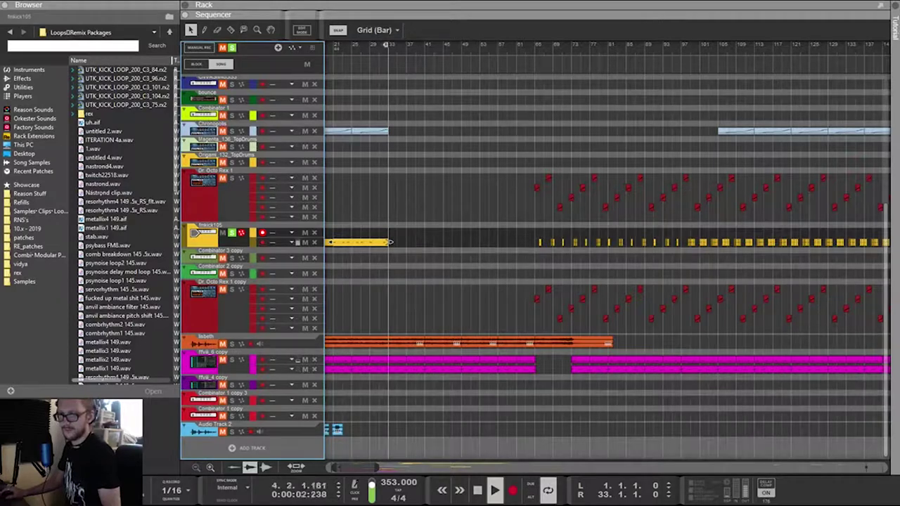
{"action": "scroll", "coordinate": [534, 267], "scroll_direction": "up", "scroll_amount": 2}
{"action": "scroll", "coordinate": [535, 267], "scroll_direction": "left", "scroll_amount": 2}
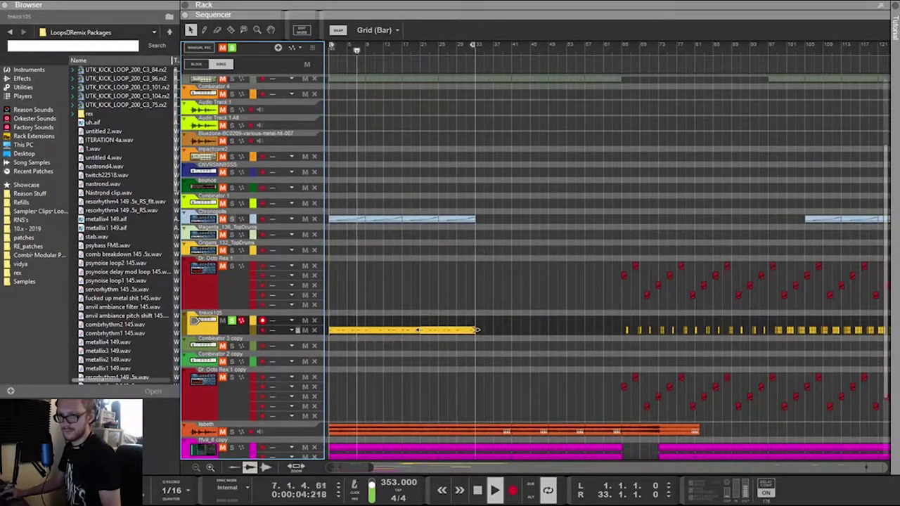
{"action": "scroll", "coordinate": [605, 267], "scroll_direction": "down", "scroll_amount": 3}
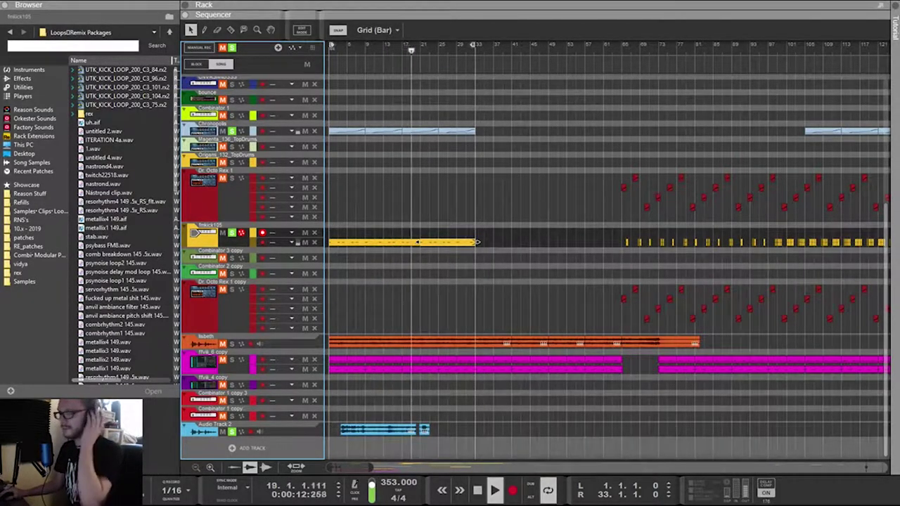
{"action": "scroll", "coordinate": [535, 253], "scroll_direction": "up", "scroll_amount": 8}
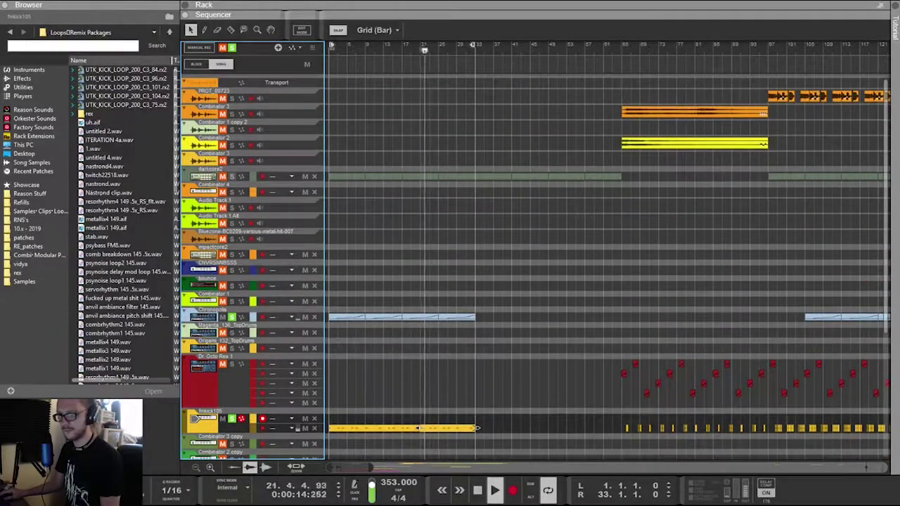
{"action": "left_click", "coordinate": [232, 177]}
Bring the kick's PX7 into view in the rack, try another algorithm and load the fmkick6 patch
{"action": "left_click_drag", "start_coordinate": [295, 15], "coordinate": [295, 281]}
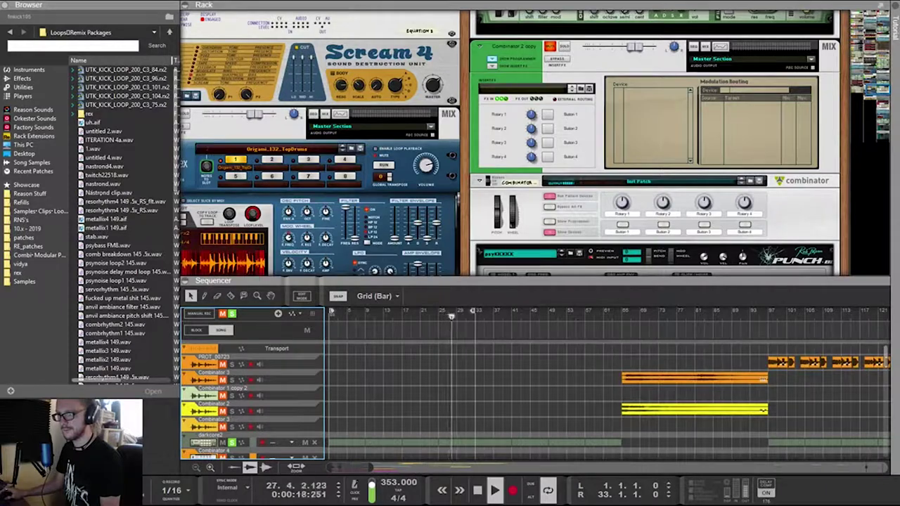
{"action": "scroll", "coordinate": [513, 144], "scroll_direction": "up", "scroll_amount": 12}
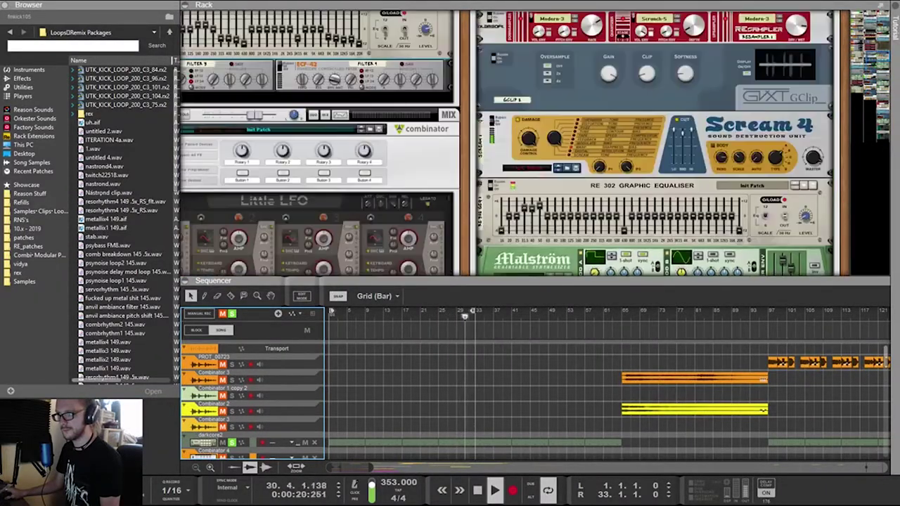
{"action": "scroll", "coordinate": [513, 140], "scroll_direction": "down", "scroll_amount": 10}
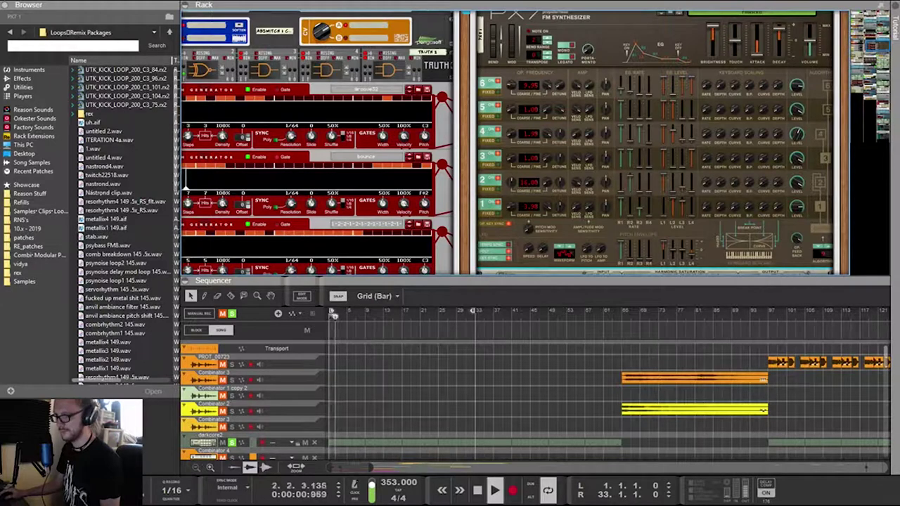
{"action": "left_click", "coordinate": [827, 246]}
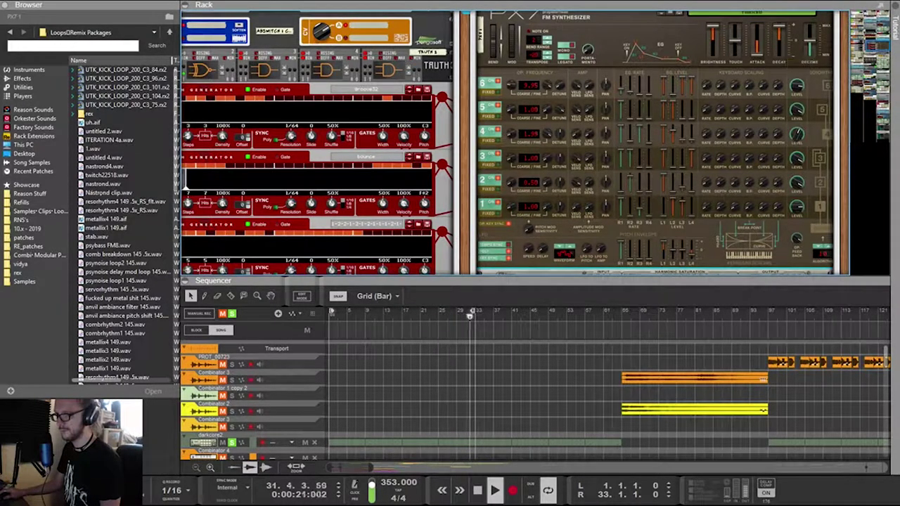
{"action": "scroll", "coordinate": [654, 141], "scroll_direction": "up", "scroll_amount": 2}
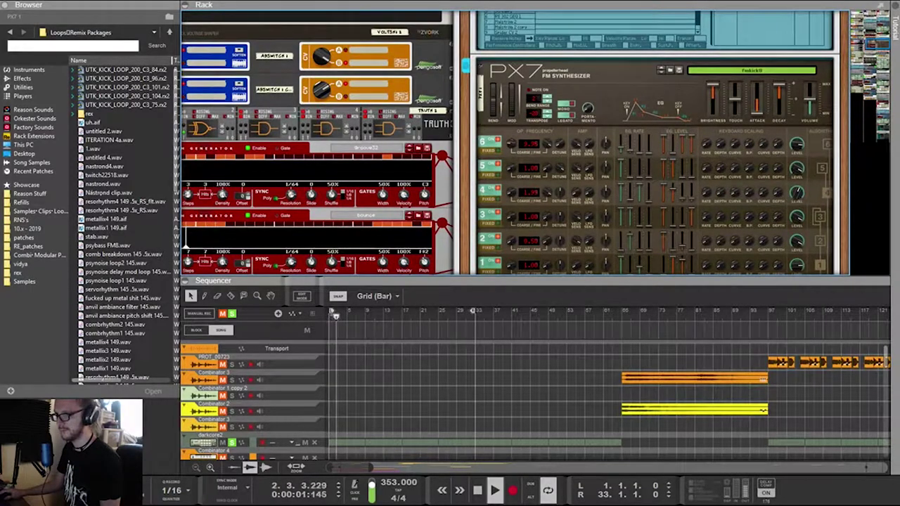
{"action": "left_click", "coordinate": [661, 70]}
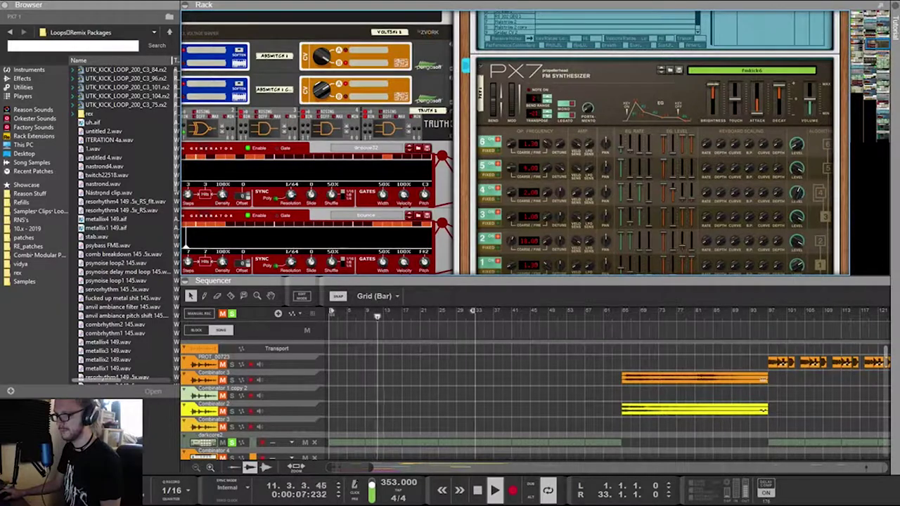
{"action": "scroll", "coordinate": [654, 140], "scroll_direction": "up", "scroll_amount": 1}
{"action": "scroll", "coordinate": [513, 140], "scroll_direction": "down", "scroll_amount": 3}
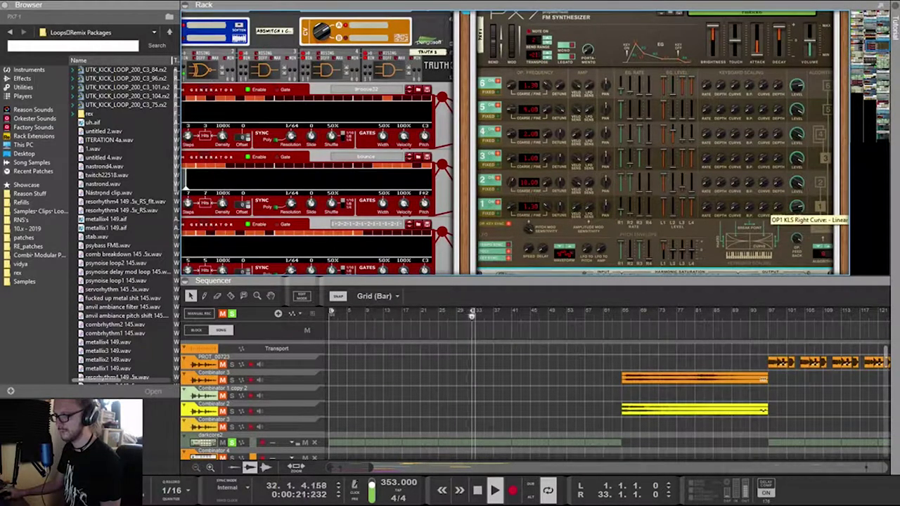
{"action": "scroll", "coordinate": [654, 141], "scroll_direction": "up", "scroll_amount": 5}
{"action": "scroll", "coordinate": [653, 140], "scroll_direction": "down", "scroll_amount": 4}
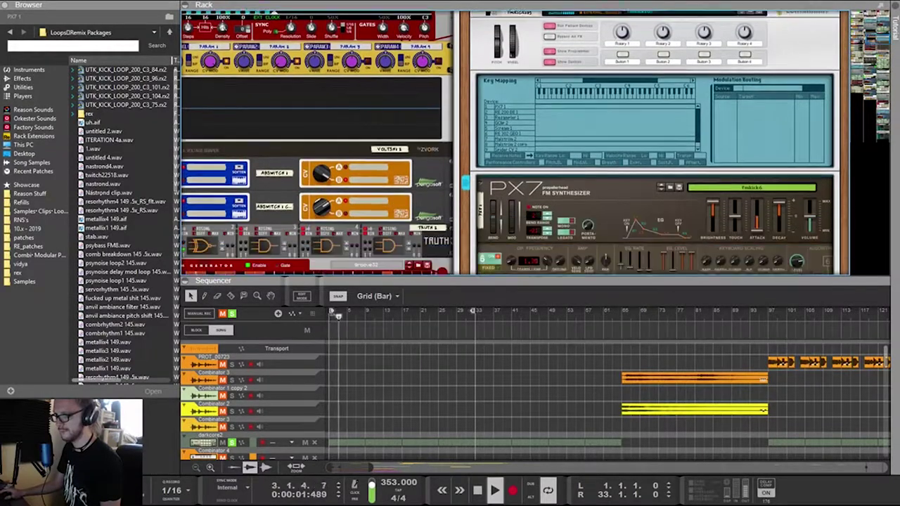
{"action": "scroll", "coordinate": [653, 140], "scroll_direction": "down", "scroll_amount": 1}
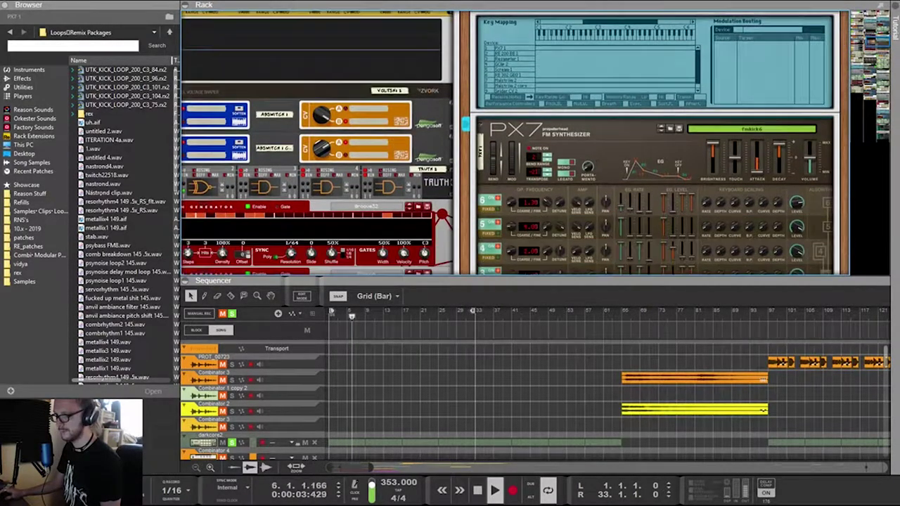
Scale the fmkick105 clips at the song start to half their length, ending at bar 17, and duplicate them up to bar 33
{"action": "left_click_drag", "start_coordinate": [499, 277], "coordinate": [499, 10]}
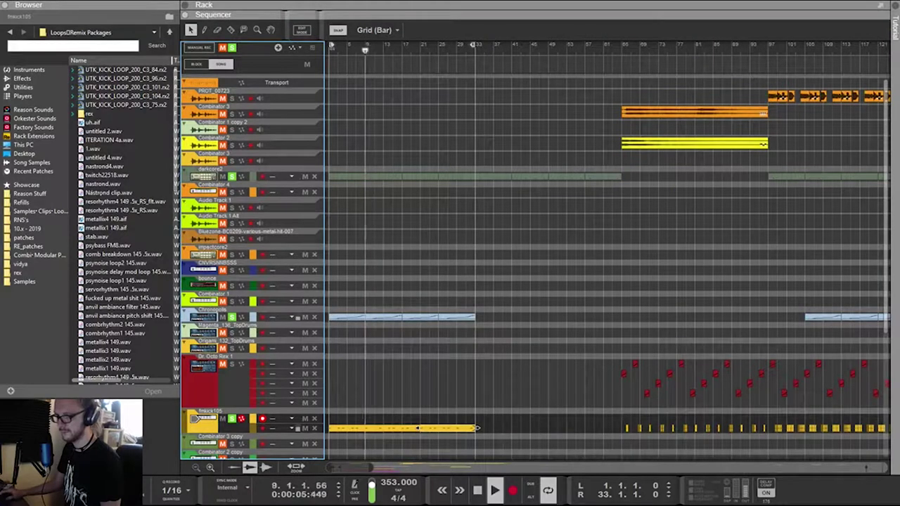
{"action": "left_click_drag", "start_coordinate": [499, 413], "coordinate": [328, 448]}
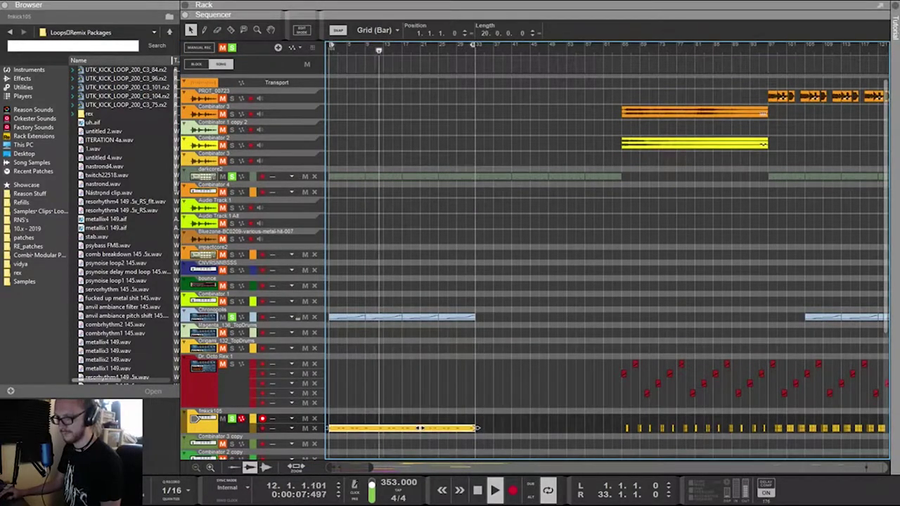
{"action": "left_click_drag", "start_coordinate": [475, 428], "coordinate": [401, 428]}
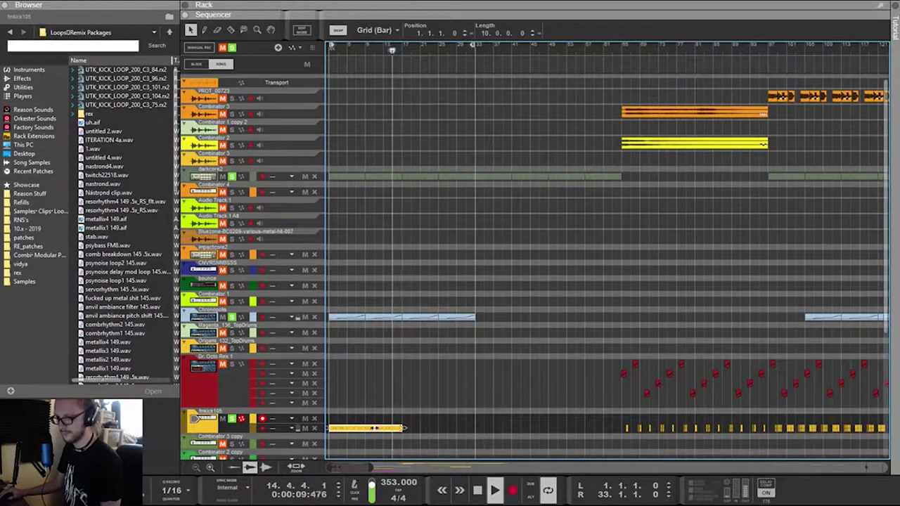
{"action": "key", "text": "ctrl+d"}
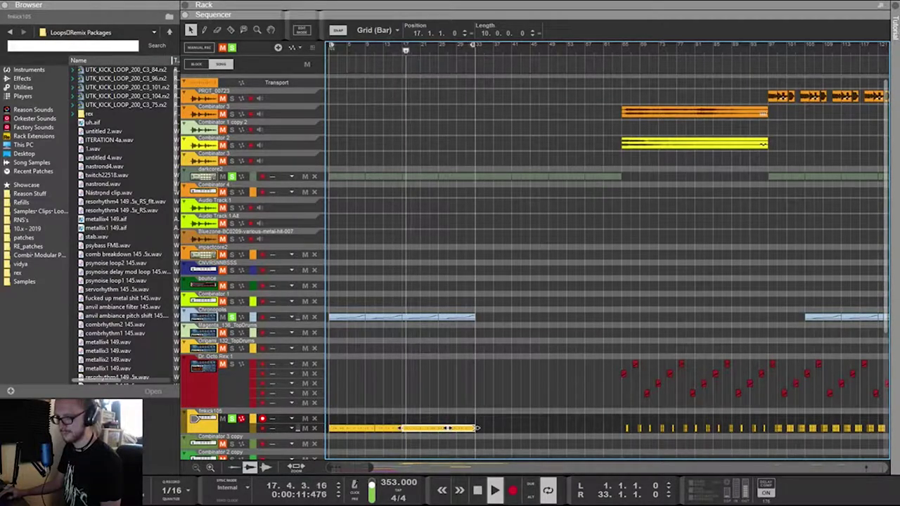
Delete the fmkick105 clips in bars 1–33 and move the Dr. Octo Rex 1 and fmkick105 clips from bars 65–97 to the song start
{"action": "mouse_move", "coordinate": [492, 435]}
{"action": "left_mouse_down"}
{"action": "mouse_move", "coordinate": [404, 415]}
{"action": "mouse_move", "coordinate": [328, 413]}
{"action": "left_mouse_up"}
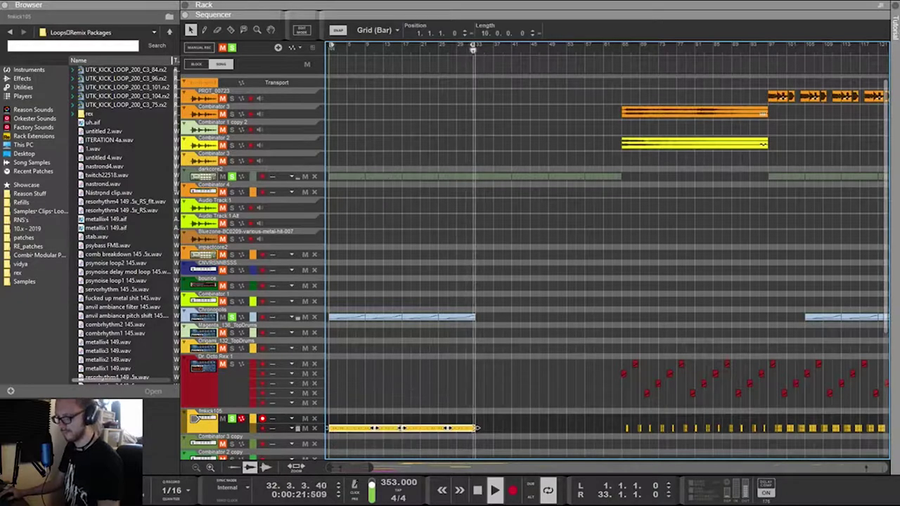
{"action": "key", "text": "Delete"}
{"action": "left_click_drag", "start_coordinate": [532, 348], "coordinate": [463, 428]}
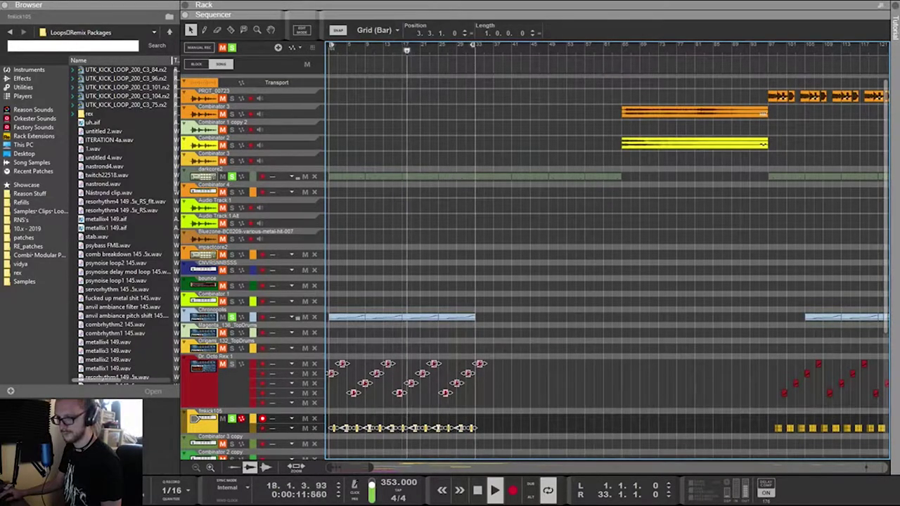
Solo the Dr. Octo Rex 1 track for playback and clear all track solos
{"action": "left_click", "coordinate": [232, 364]}
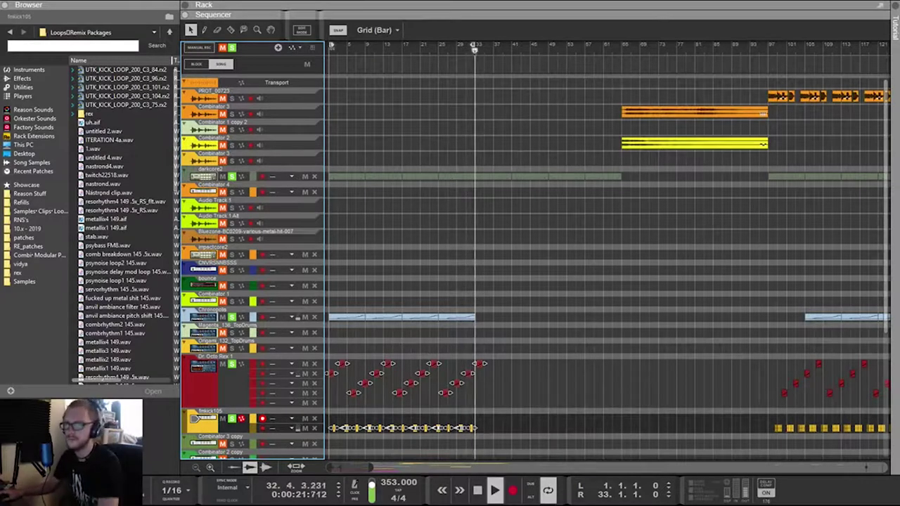
{"action": "left_click", "coordinate": [232, 48]}
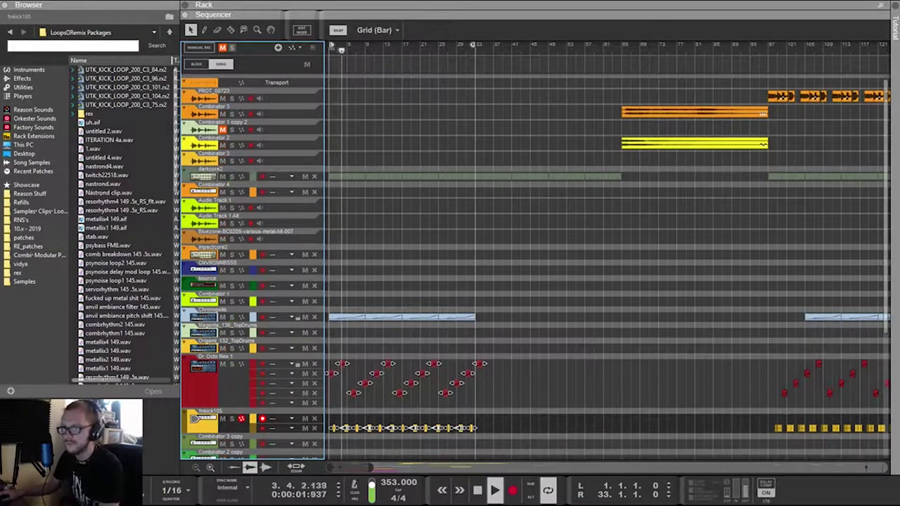
On the rack's back side, move the Euclid 1 cable below the Malström from the Toggle output to the Gate output
{"action": "key", "text": "F6"}
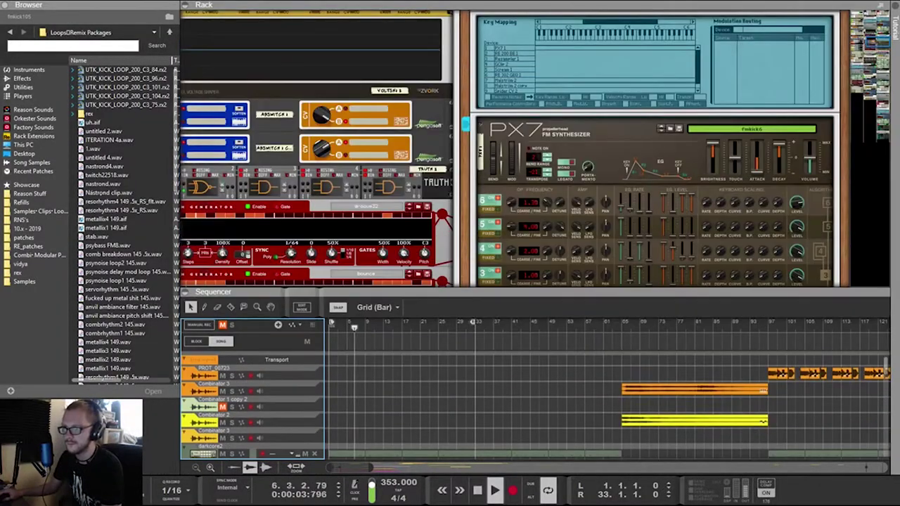
{"action": "scroll", "coordinate": [514, 149], "scroll_direction": "left", "scroll_amount": 5}
{"action": "scroll", "coordinate": [515, 149], "scroll_direction": "down", "scroll_amount": 8}
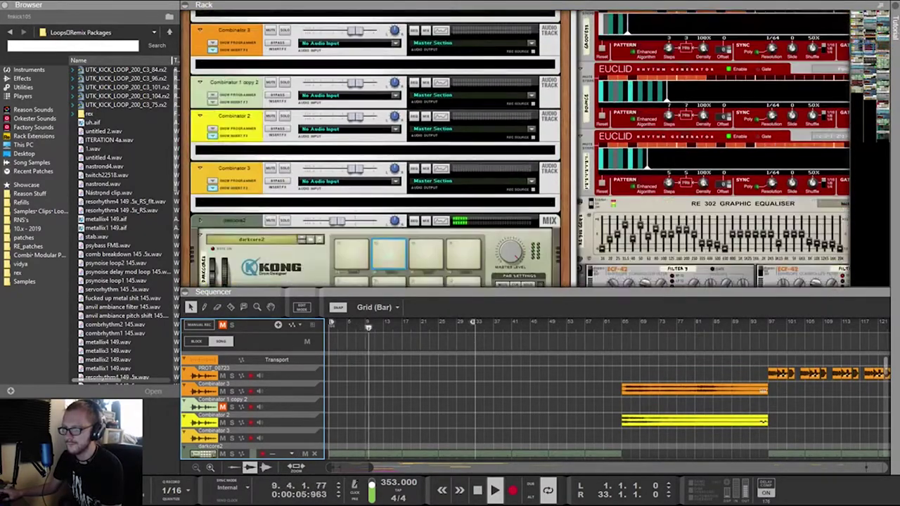
{"action": "scroll", "coordinate": [513, 147], "scroll_direction": "down", "scroll_amount": 15}
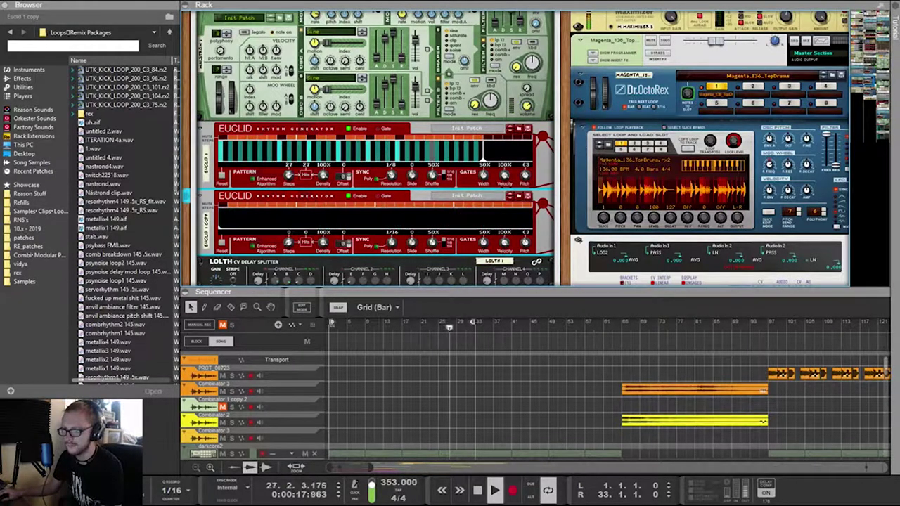
{"action": "key", "text": "Tab"}
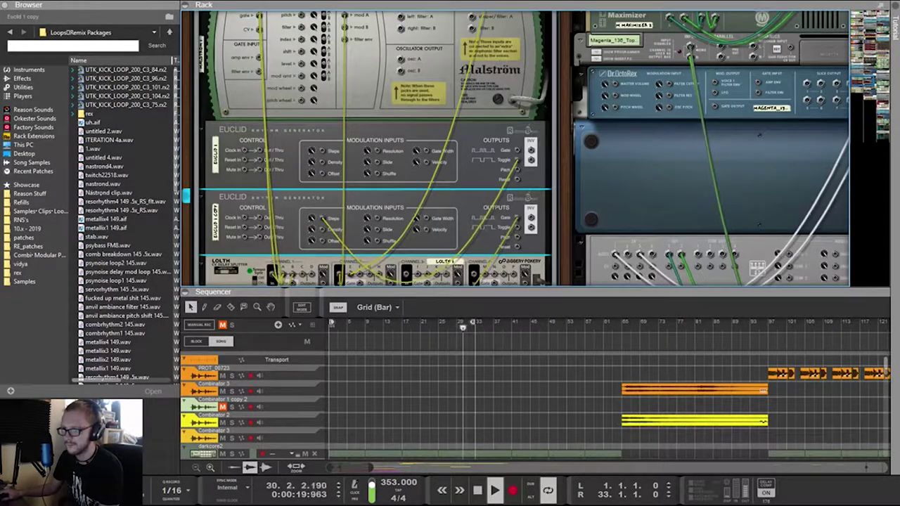
{"action": "left_click_drag", "start_coordinate": [516, 161], "coordinate": [517, 150]}
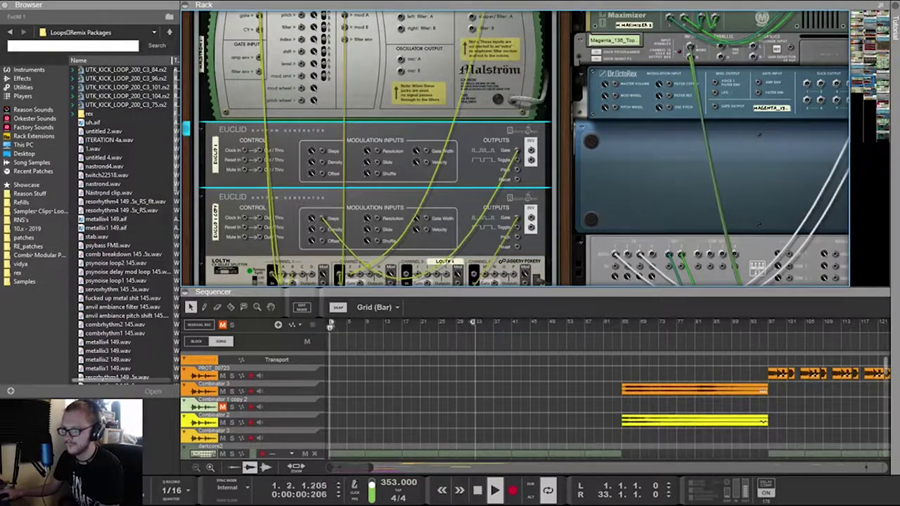
Patch the Gate output of Euclid 1 to the Note Gate / CV In of the Punch-BD above the Malström
{"action": "scroll", "coordinate": [520, 147], "scroll_direction": "down", "scroll_amount": 2}
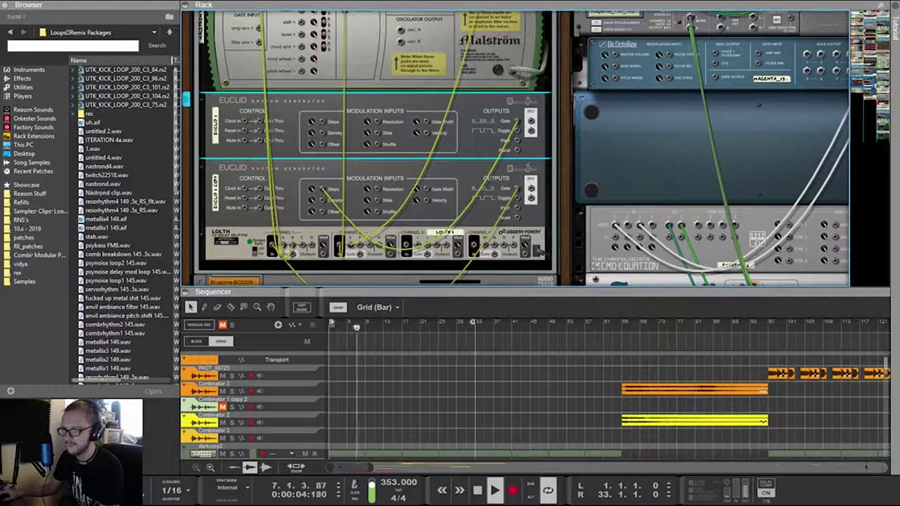
{"action": "scroll", "coordinate": [298, 156], "scroll_direction": "up", "scroll_amount": 10}
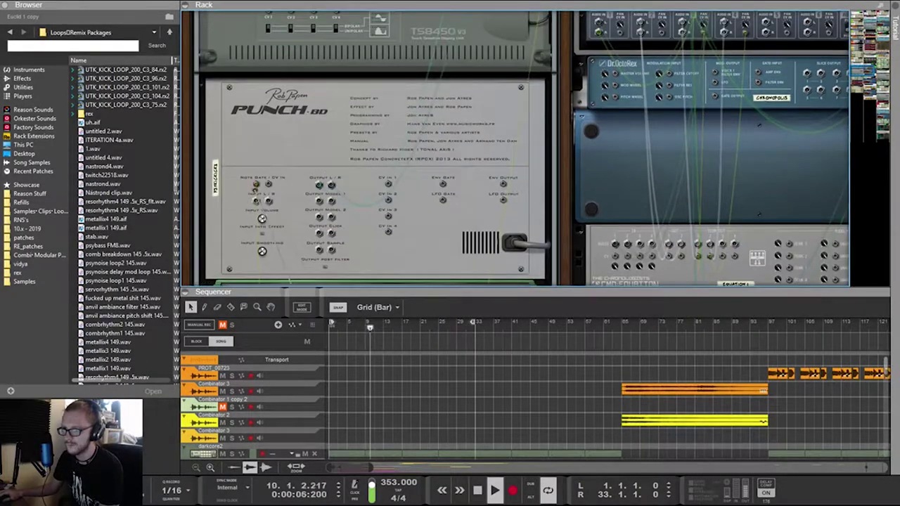
{"action": "scroll", "coordinate": [372, 147], "scroll_direction": "down", "scroll_amount": 10}
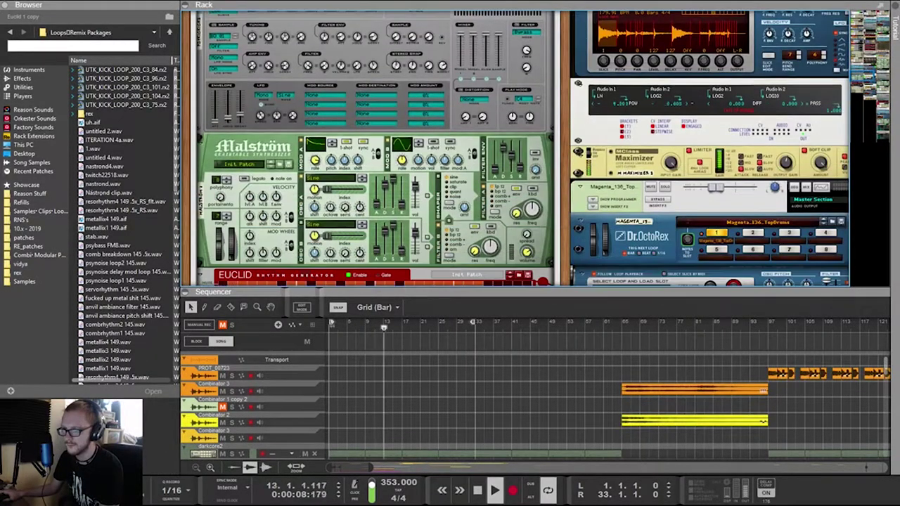
{"action": "key", "text": "Tab"}
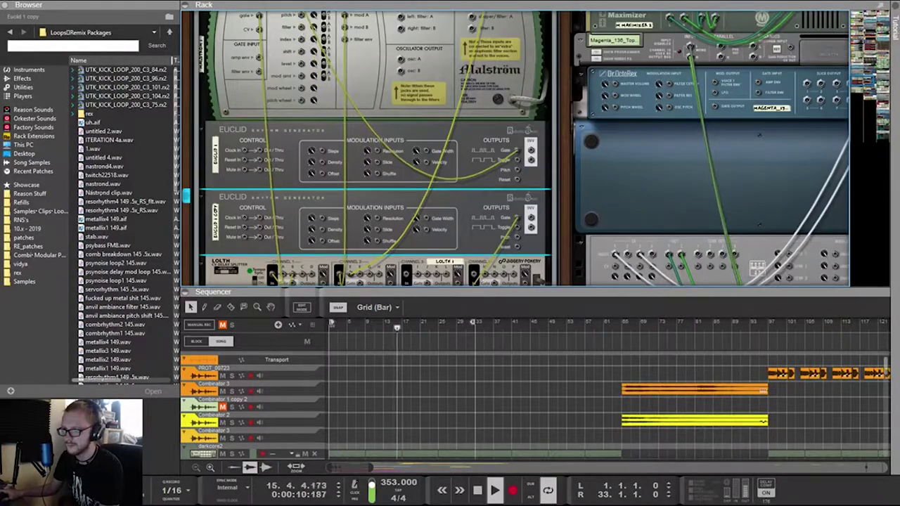
Examine the back-panel wiring of the CNVRSNNBSSS combinator, the Punch-BD and Malström devices, and the Dr. OctoRex effect chains
{"action": "scroll", "coordinate": [515, 148], "scroll_direction": "right", "scroll_amount": 3}
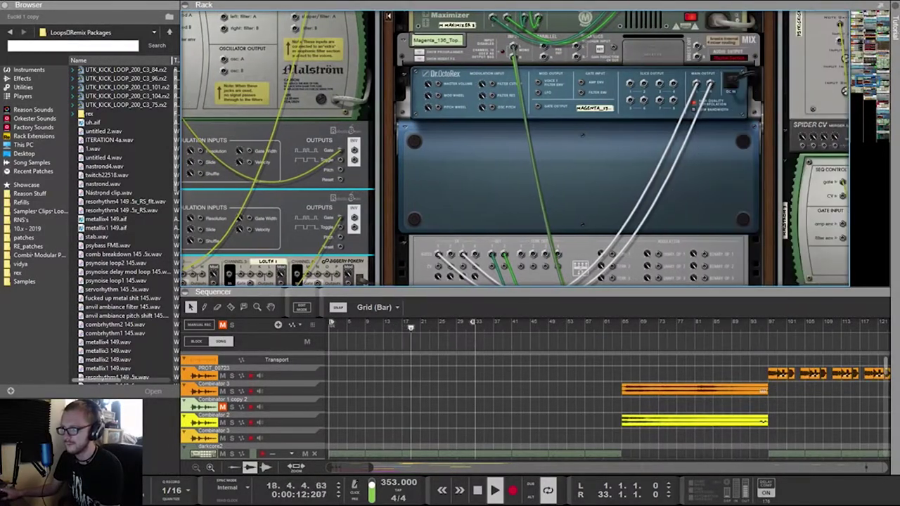
{"action": "scroll", "coordinate": [515, 147], "scroll_direction": "up", "scroll_amount": 10}
{"action": "scroll", "coordinate": [515, 148], "scroll_direction": "up", "scroll_amount": 10}
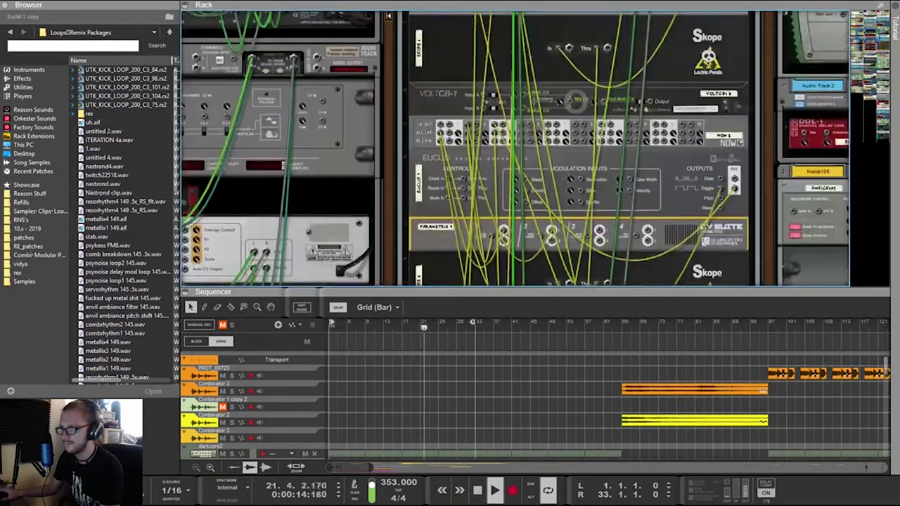
{"action": "key", "text": "Tab"}
{"action": "scroll", "coordinate": [515, 148], "scroll_direction": "up", "scroll_amount": 1}
{"action": "key", "text": "Tab"}
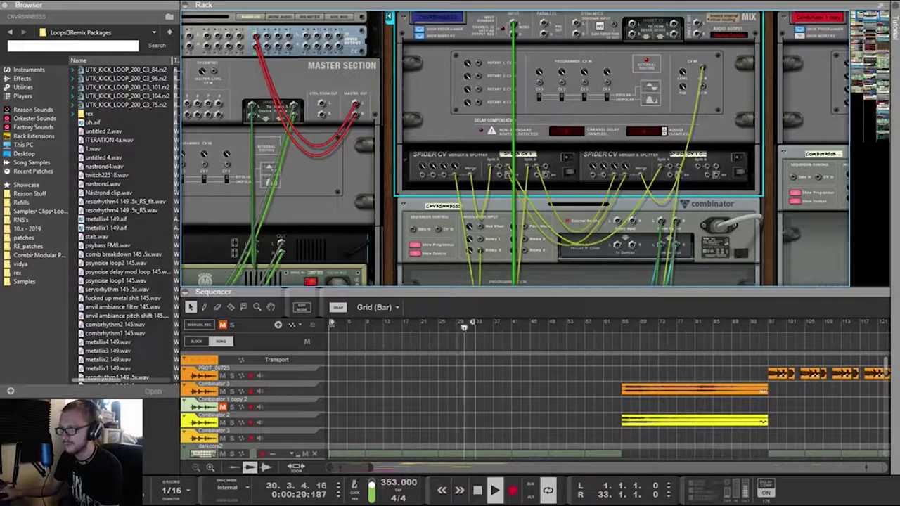
{"action": "scroll", "coordinate": [513, 148], "scroll_direction": "down", "scroll_amount": 5}
{"action": "scroll", "coordinate": [513, 148], "scroll_direction": "down", "scroll_amount": 3}
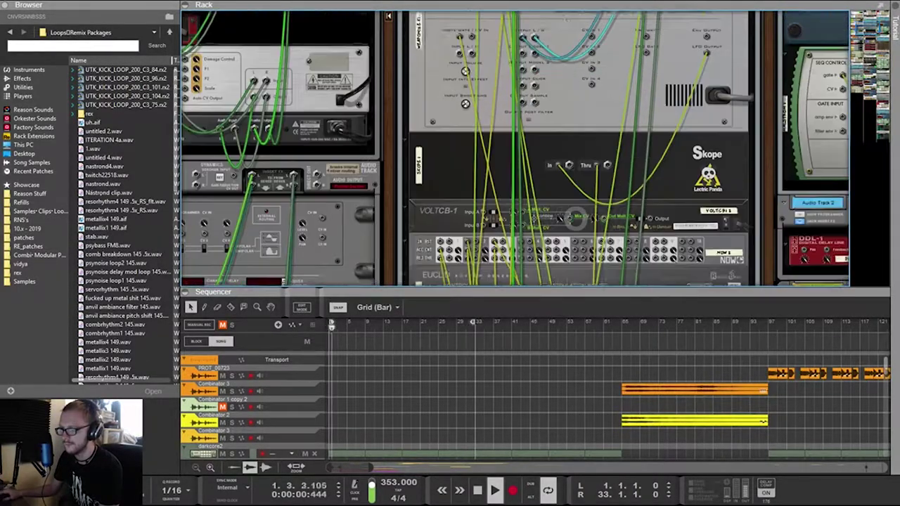
{"action": "scroll", "coordinate": [513, 148], "scroll_direction": "down", "scroll_amount": 10}
{"action": "scroll", "coordinate": [513, 148], "scroll_direction": "left", "scroll_amount": 3}
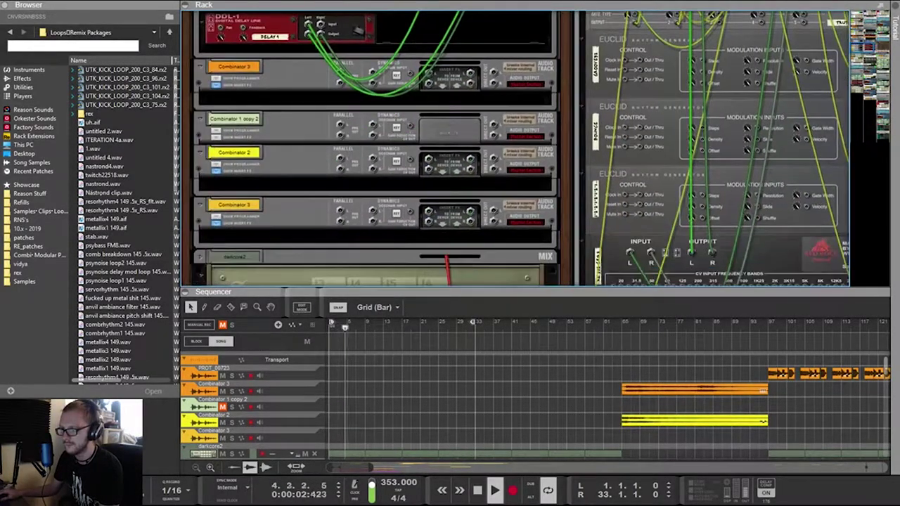
{"action": "scroll", "coordinate": [513, 148], "scroll_direction": "up", "scroll_amount": 8}
{"action": "scroll", "coordinate": [513, 148], "scroll_direction": "down", "scroll_amount": 2}
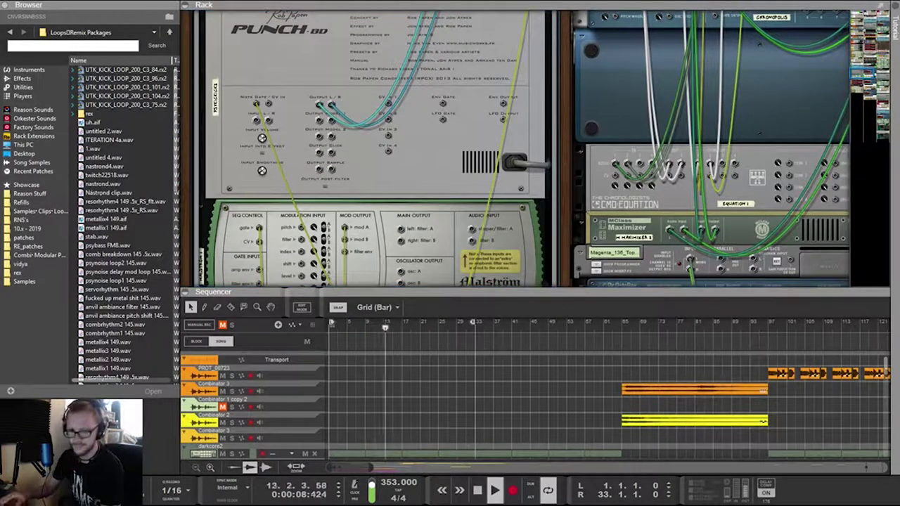
{"action": "left_click", "coordinate": [109, 193]}
{"action": "scroll", "coordinate": [513, 148], "scroll_direction": "down", "scroll_amount": 8}
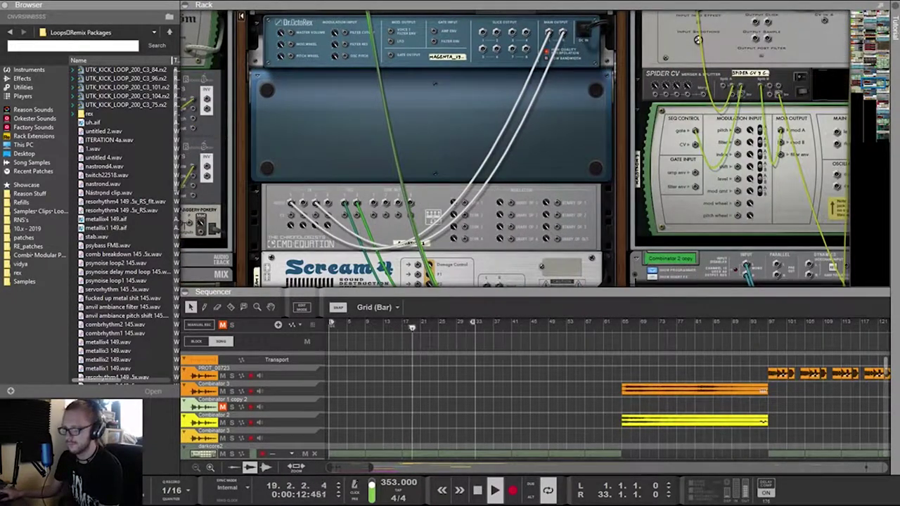
{"action": "key", "text": "Tab"}
{"action": "scroll", "coordinate": [428, 147], "scroll_direction": "down", "scroll_amount": 3}
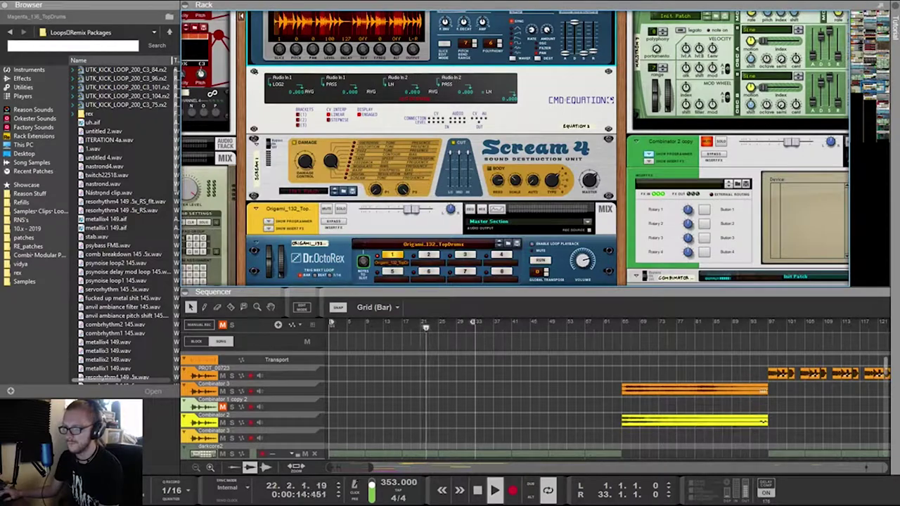
Look over the arrangement's track list and the rack's Punch-BD, Combinator, Euclid and PX7 devices during playback
{"action": "key", "text": "F7"}
{"action": "scroll", "coordinate": [536, 253], "scroll_direction": "down", "scroll_amount": 4}
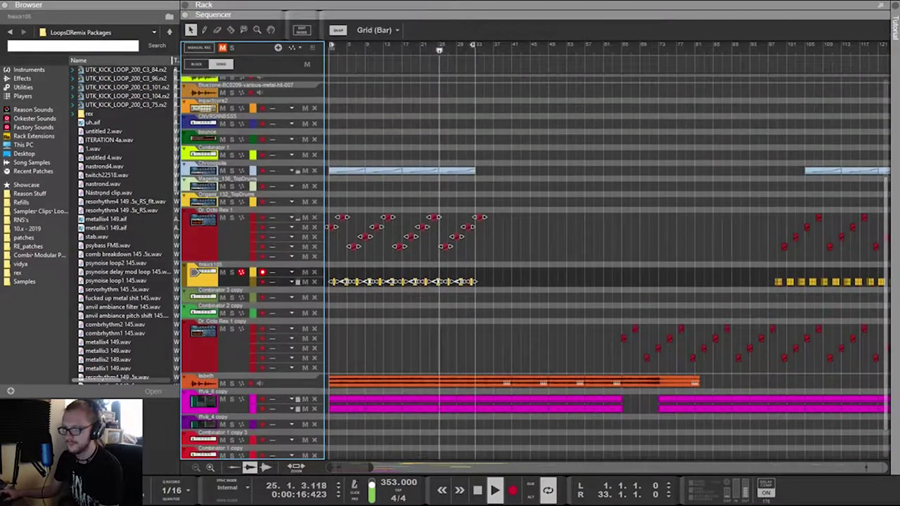
{"action": "scroll", "coordinate": [605, 267], "scroll_direction": "up", "scroll_amount": 5}
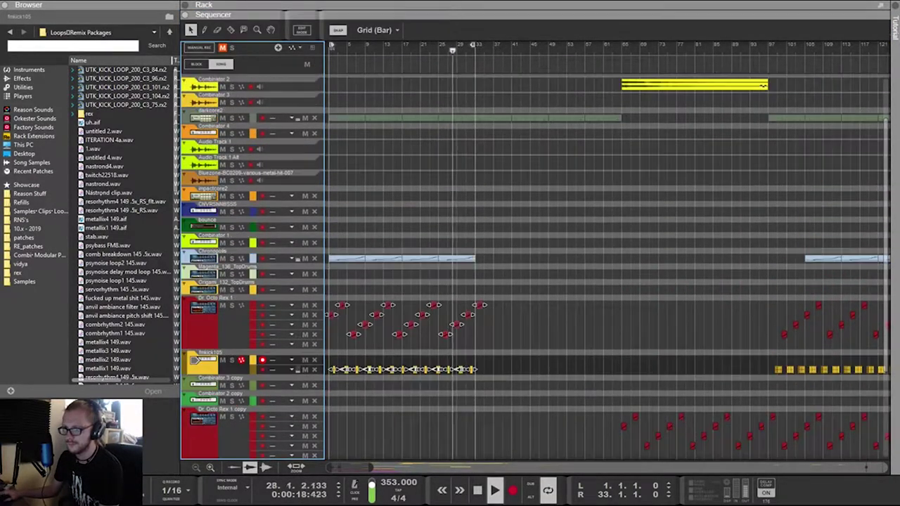
{"action": "scroll", "coordinate": [604, 267], "scroll_direction": "down", "scroll_amount": 4}
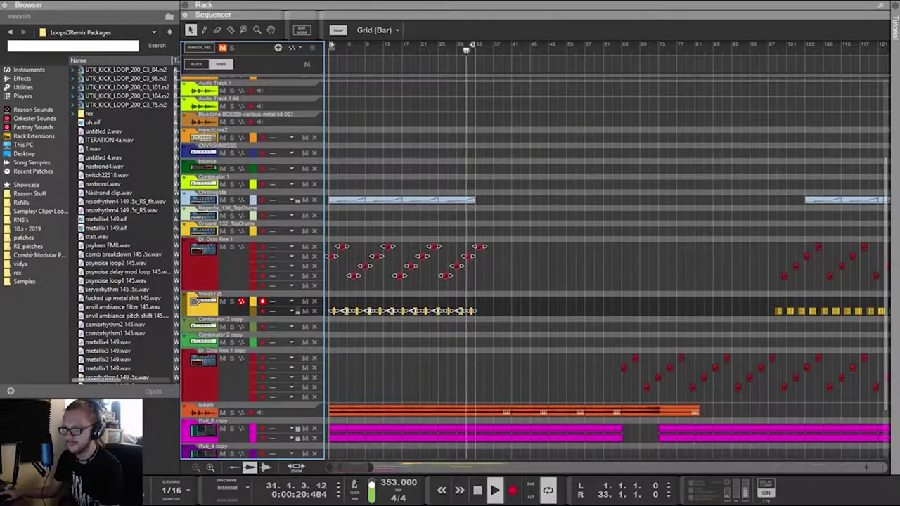
{"action": "key", "text": "F6"}
{"action": "scroll", "coordinate": [520, 204], "scroll_direction": "left", "scroll_amount": 4}
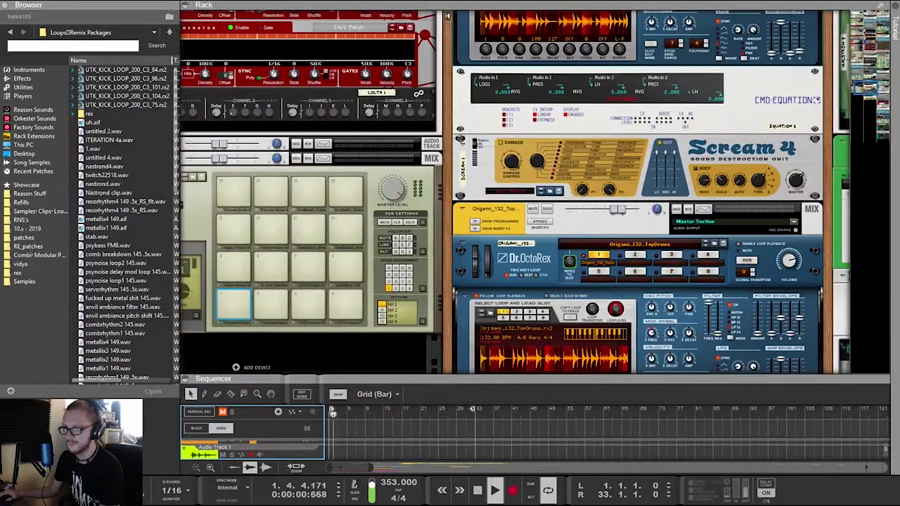
{"action": "scroll", "coordinate": [527, 190], "scroll_direction": "up", "scroll_amount": 15}
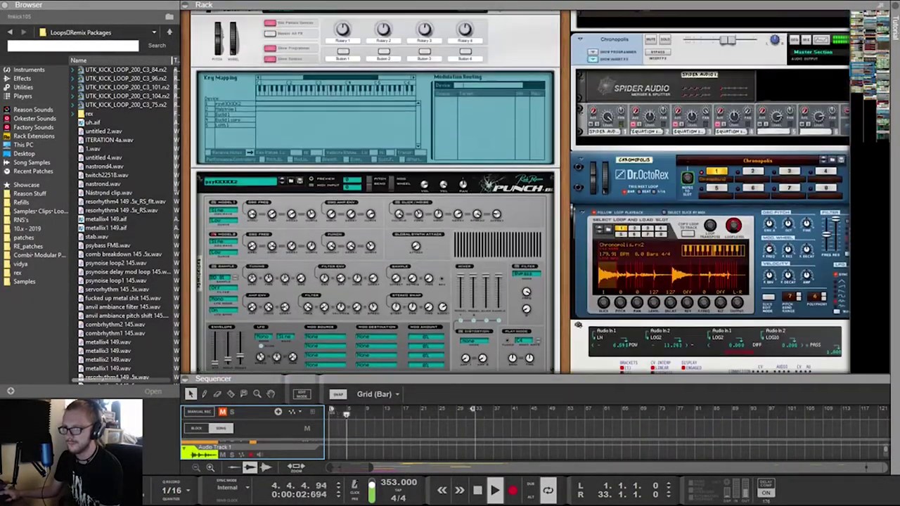
{"action": "scroll", "coordinate": [376, 190], "scroll_direction": "up", "scroll_amount": 3}
{"action": "scroll", "coordinate": [516, 191], "scroll_direction": "right", "scroll_amount": 5}
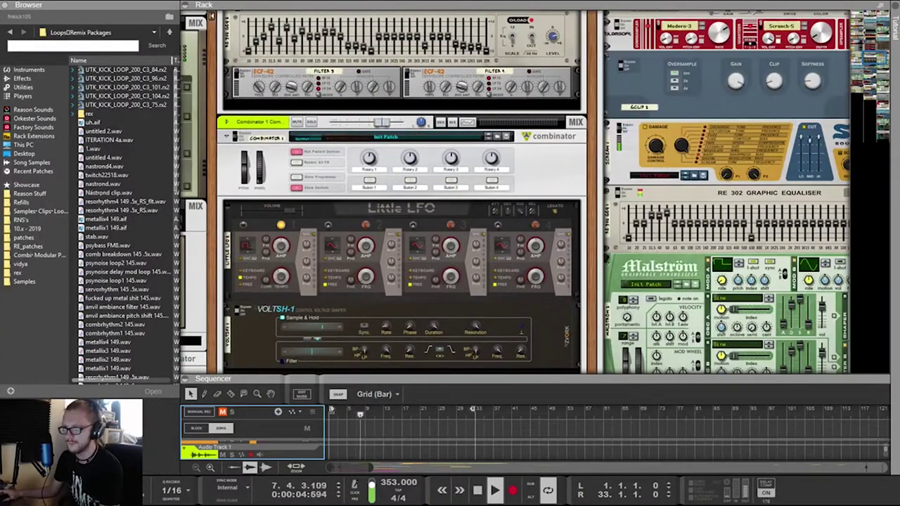
{"action": "scroll", "coordinate": [517, 192], "scroll_direction": "up", "scroll_amount": 7}
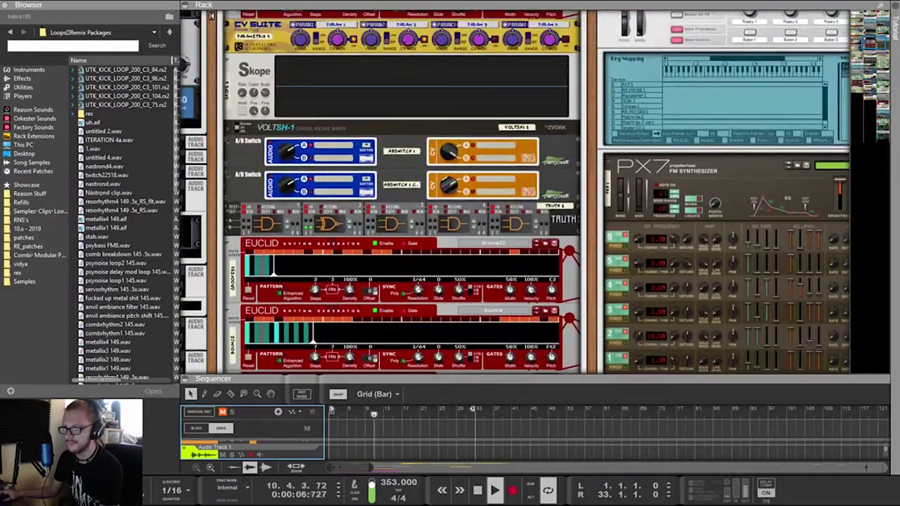
Mute the fmkick105 mix channel above its combinator and PX7 during playback
{"action": "scroll", "coordinate": [516, 189], "scroll_direction": "up", "scroll_amount": 3}
{"action": "scroll", "coordinate": [517, 190], "scroll_direction": "right", "scroll_amount": 3}
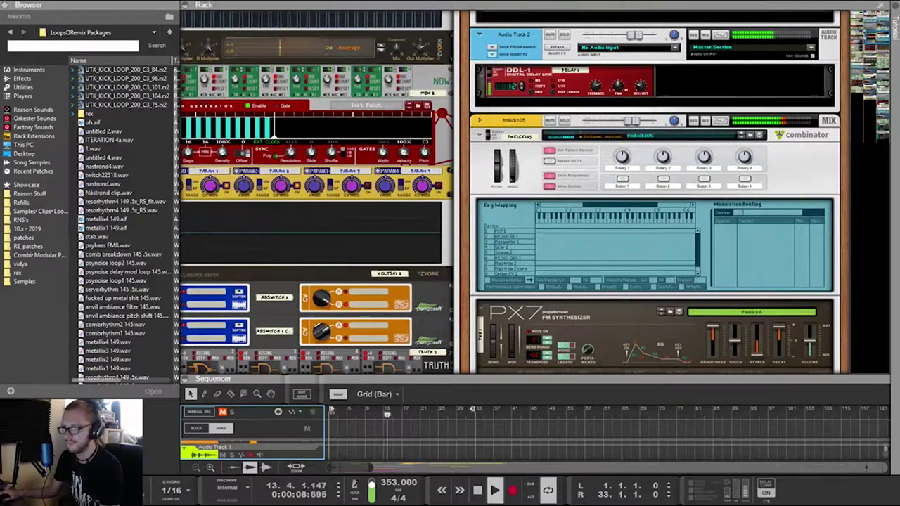
{"action": "left_click", "coordinate": [550, 120]}
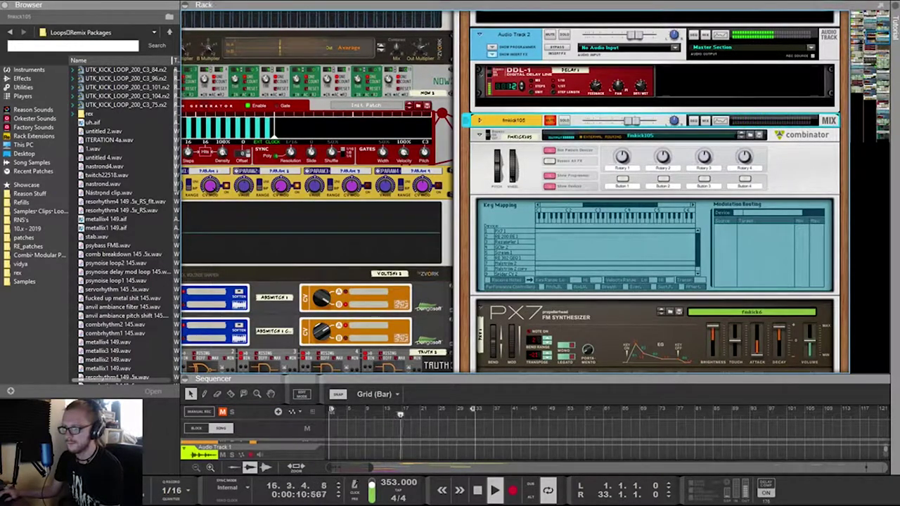
Look over the rack's Euclid, Dr. OctoRex and Malström devices, then examine the back-panel wiring of the kick combinators and Punch-BD
{"action": "scroll", "coordinate": [517, 190], "scroll_direction": "down", "scroll_amount": 6}
{"action": "scroll", "coordinate": [517, 190], "scroll_direction": "left", "scroll_amount": 10}
{"action": "scroll", "coordinate": [517, 189], "scroll_direction": "right", "scroll_amount": 7}
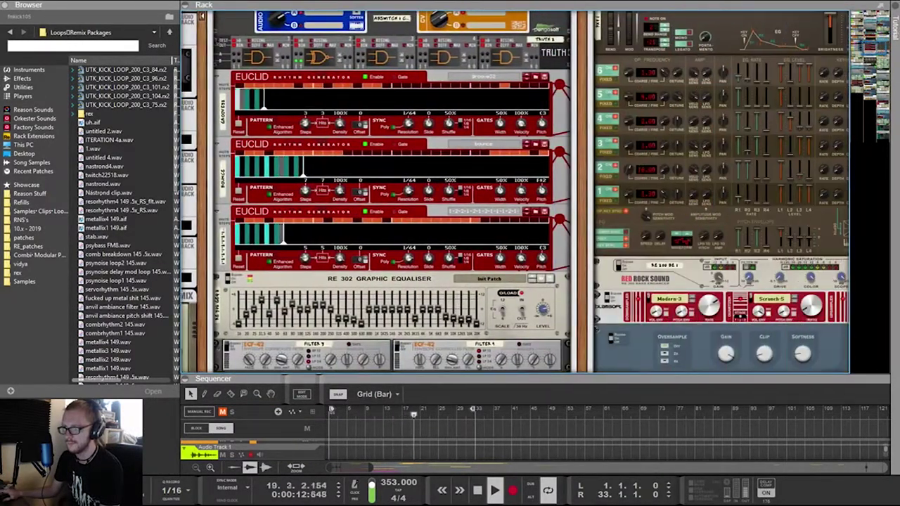
{"action": "scroll", "coordinate": [517, 189], "scroll_direction": "down", "scroll_amount": 10}
{"action": "scroll", "coordinate": [516, 190], "scroll_direction": "up", "scroll_amount": 2}
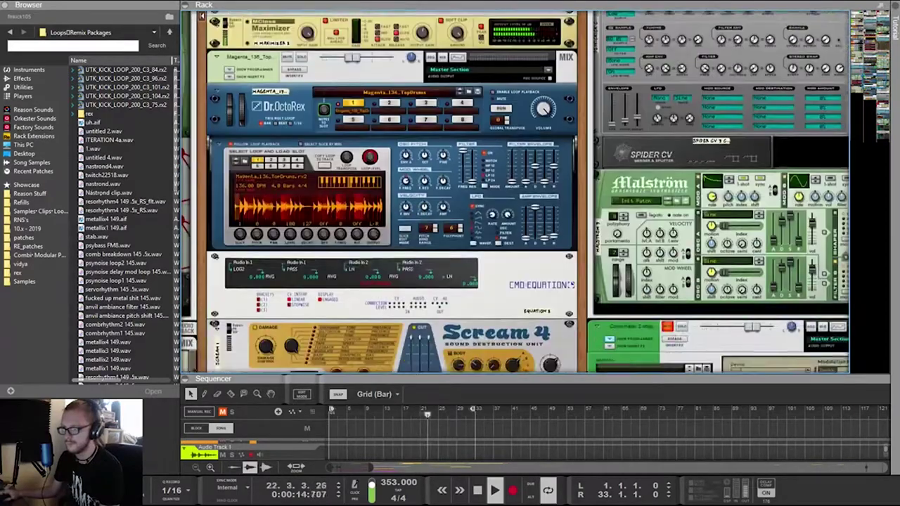
{"action": "scroll", "coordinate": [516, 190], "scroll_direction": "down", "scroll_amount": 10}
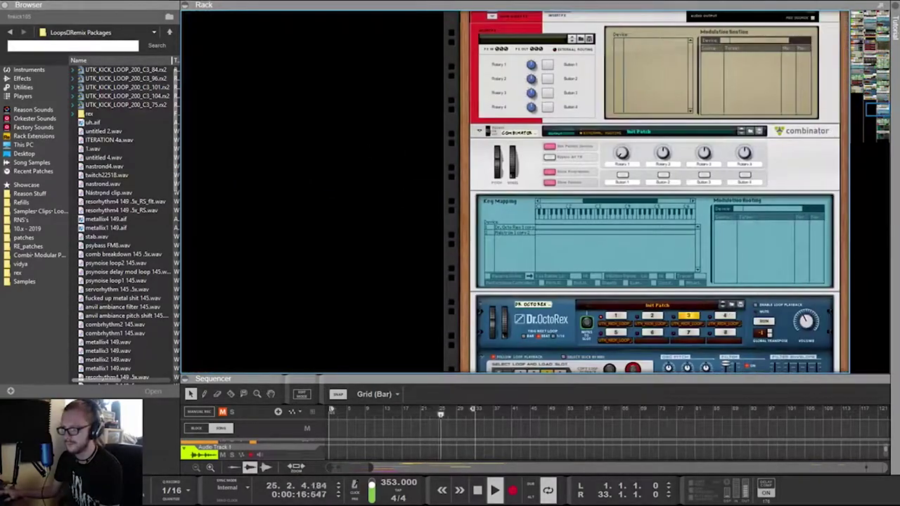
{"action": "scroll", "coordinate": [654, 190], "scroll_direction": "down", "scroll_amount": 5}
{"action": "key", "text": "Tab"}
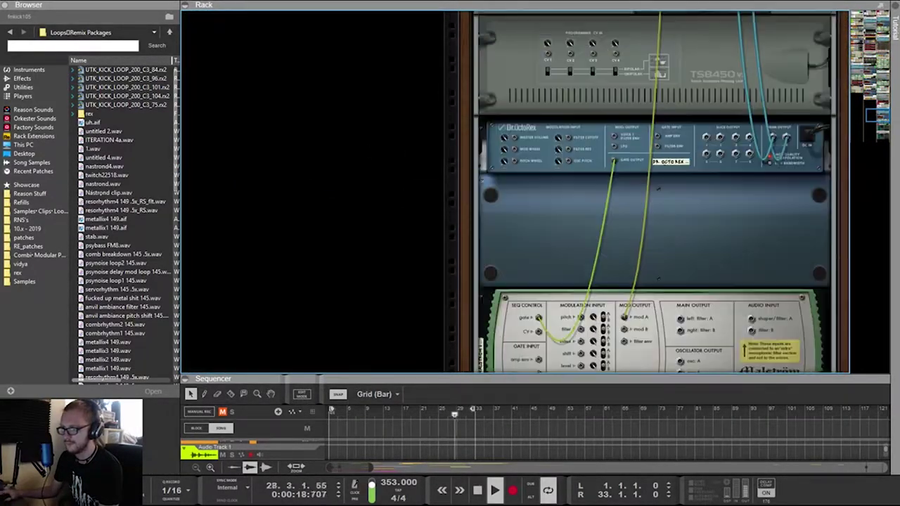
{"action": "scroll", "coordinate": [653, 190], "scroll_direction": "down", "scroll_amount": 2}
{"action": "scroll", "coordinate": [654, 189], "scroll_direction": "up", "scroll_amount": 15}
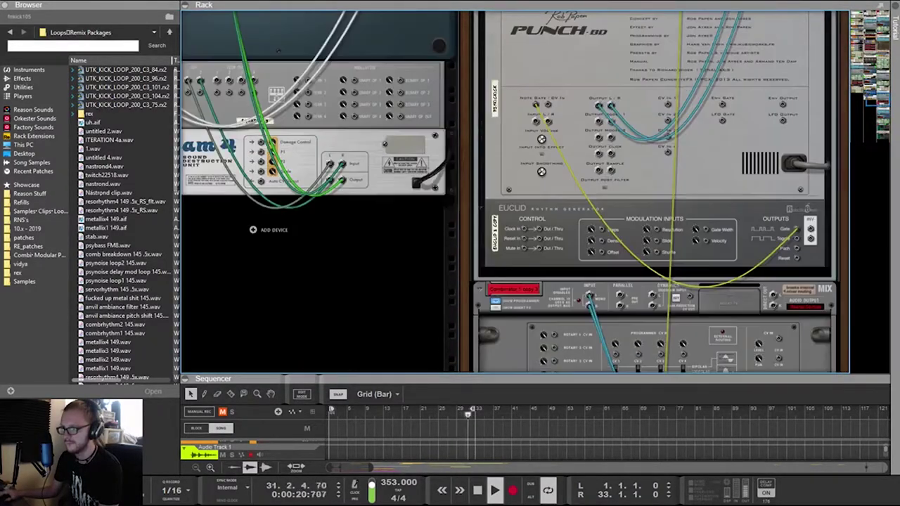
{"action": "scroll", "coordinate": [654, 190], "scroll_direction": "up", "scroll_amount": 12}
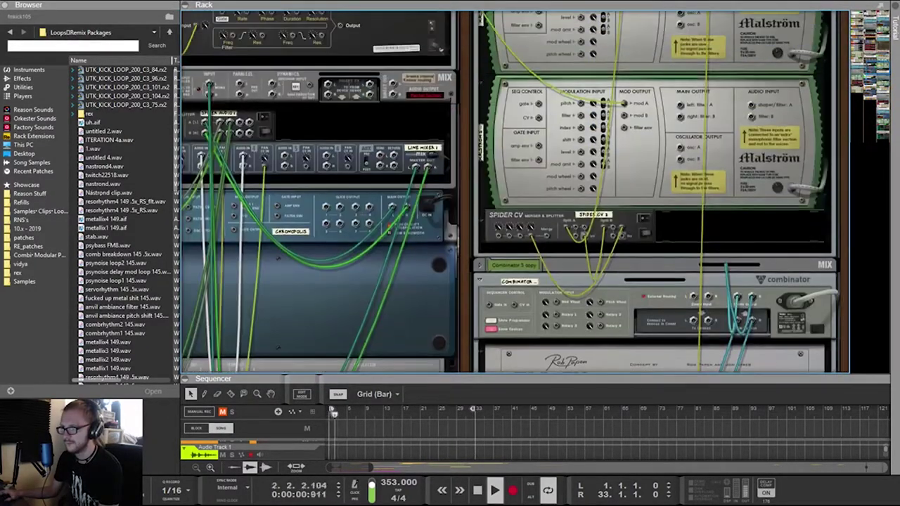
{"action": "scroll", "coordinate": [654, 190], "scroll_direction": "up", "scroll_amount": 10}
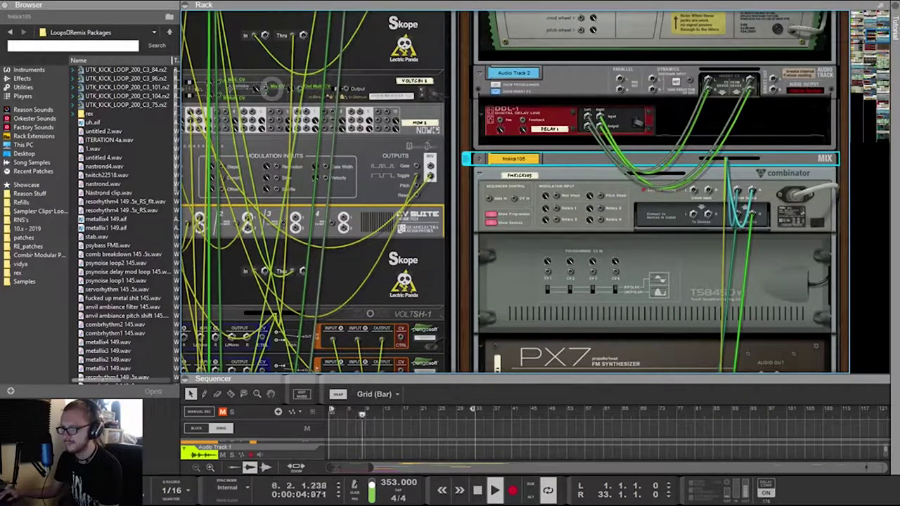
Unfold the fmkick105 channel and move the cable from its Spider CV's split output to a split A output of Spider CV 1 above CNVRSNNBSSS
{"action": "left_click", "coordinate": [480, 159]}
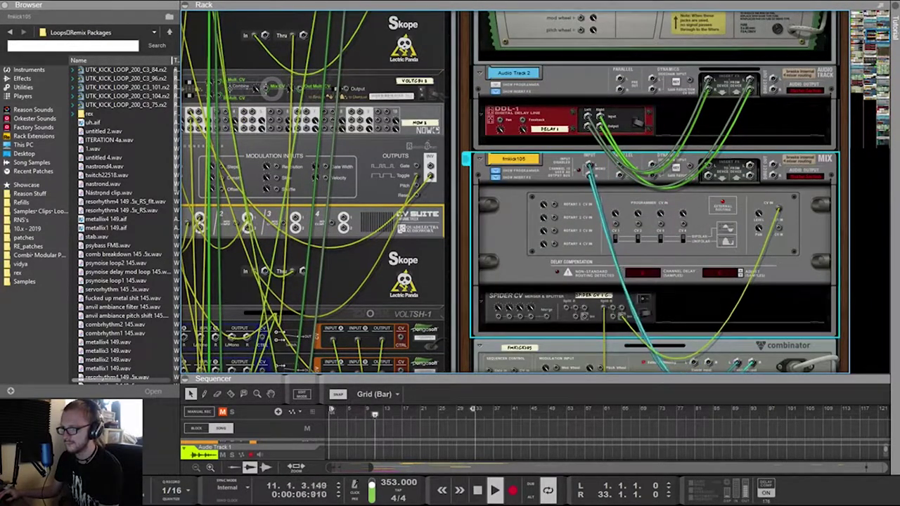
{"action": "scroll", "coordinate": [480, 158], "scroll_direction": "down", "scroll_amount": 3}
{"action": "left_click_drag", "start_coordinate": [603, 162], "coordinate": [413, 175]}
{"action": "scroll", "coordinate": [653, 190], "scroll_direction": "down", "scroll_amount": 8}
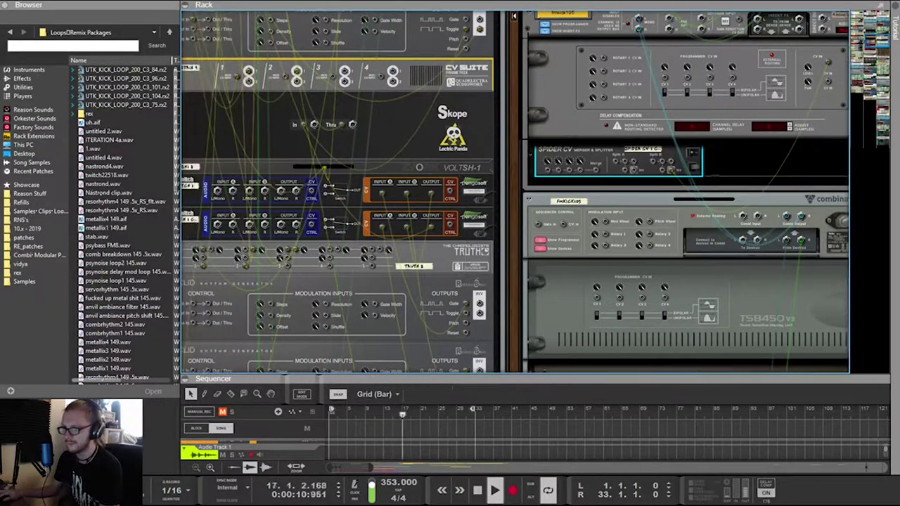
{"action": "scroll", "coordinate": [736, 138], "scroll_direction": "up", "scroll_amount": 7}
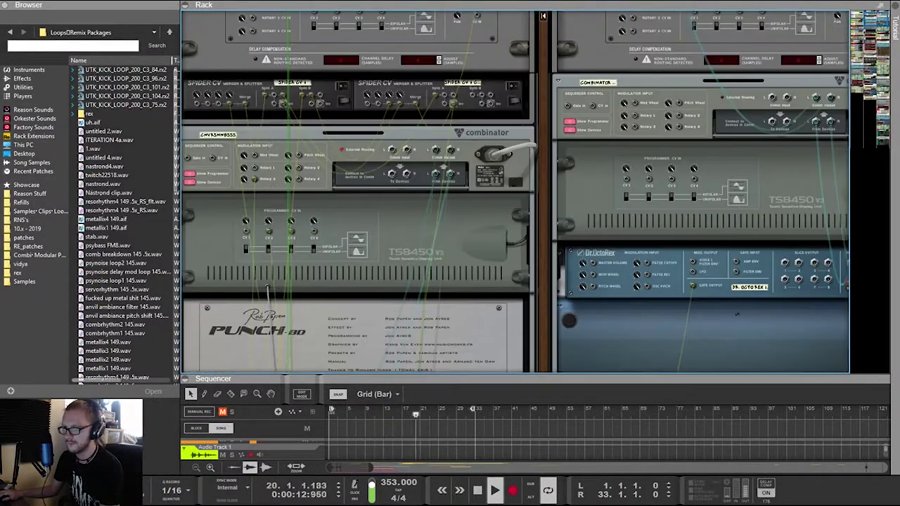
{"action": "left_click_drag", "start_coordinate": [377, 166], "coordinate": [265, 168]}
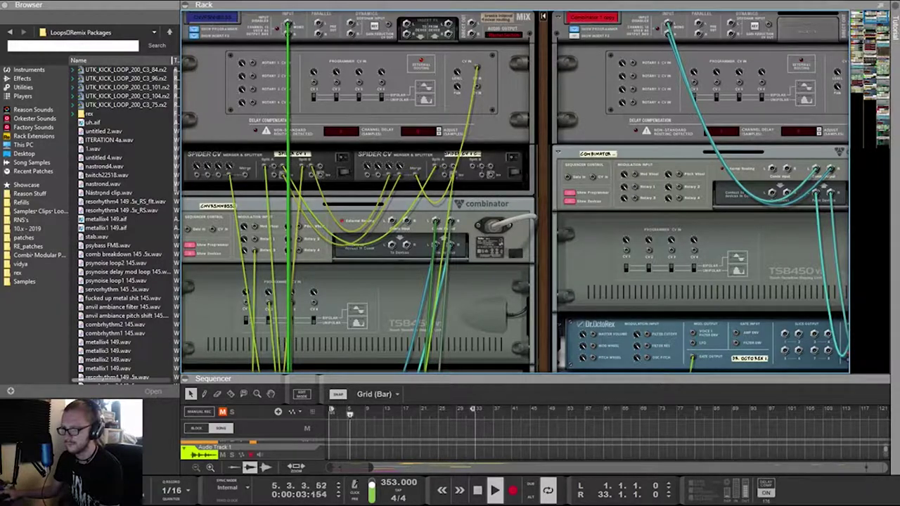
Add a Skope Signal Monitor beneath the Spider CV devices in the CNVRSNNBSSS channel's programmer
{"action": "scroll", "coordinate": [516, 191], "scroll_direction": "down", "scroll_amount": 3}
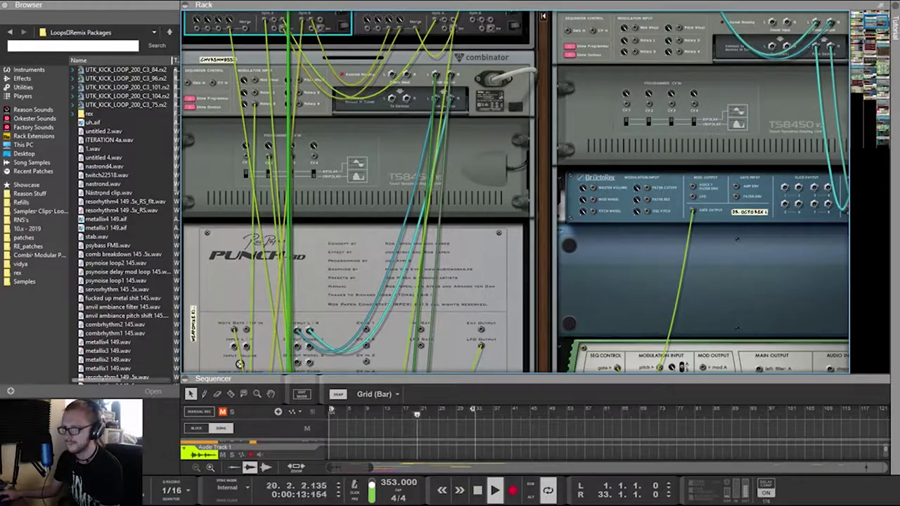
{"action": "left_click", "coordinate": [360, 42]}
{"action": "left_click", "coordinate": [23, 87]}
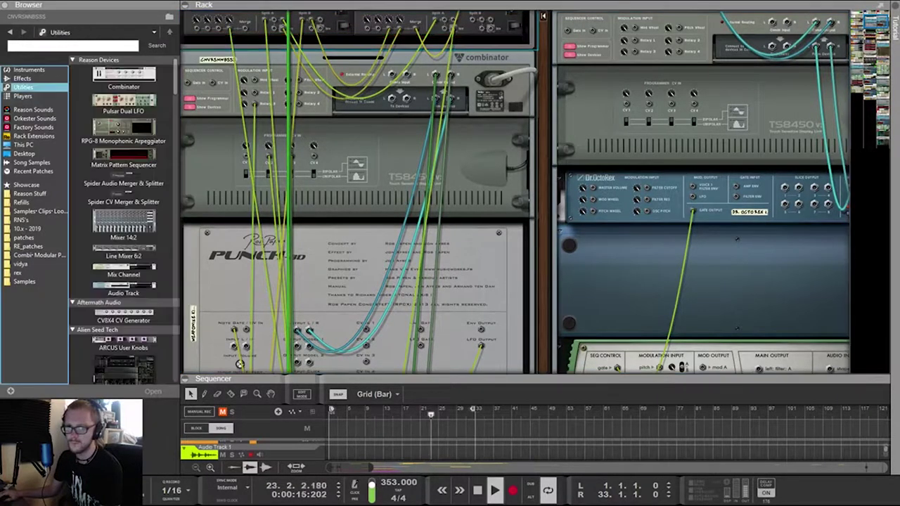
{"action": "scroll", "coordinate": [124, 222], "scroll_direction": "down", "scroll_amount": 15}
{"action": "scroll", "coordinate": [124, 211], "scroll_direction": "down", "scroll_amount": 8}
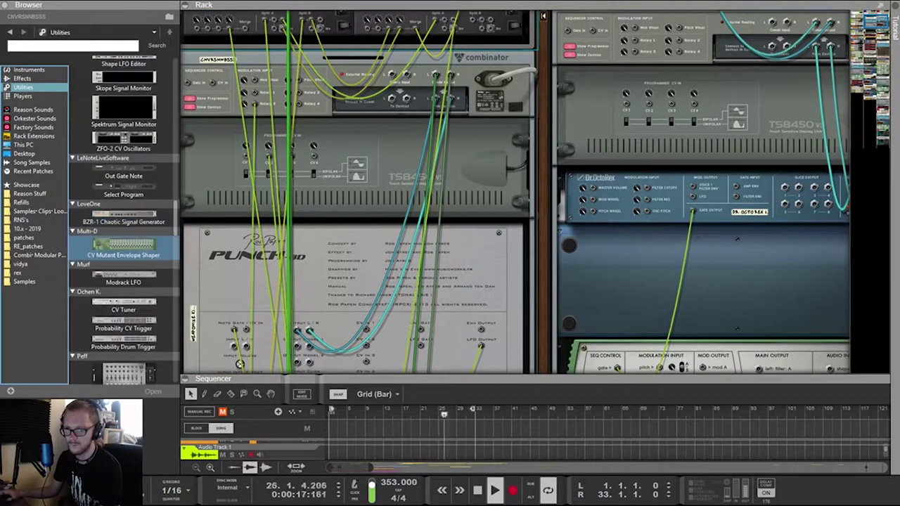
{"action": "mouse_move", "coordinate": [123, 185]}
{"action": "left_mouse_down"}
{"action": "mouse_move", "coordinate": [352, 21]}
{"action": "mouse_move", "coordinate": [521, 48]}
{"action": "left_mouse_up"}
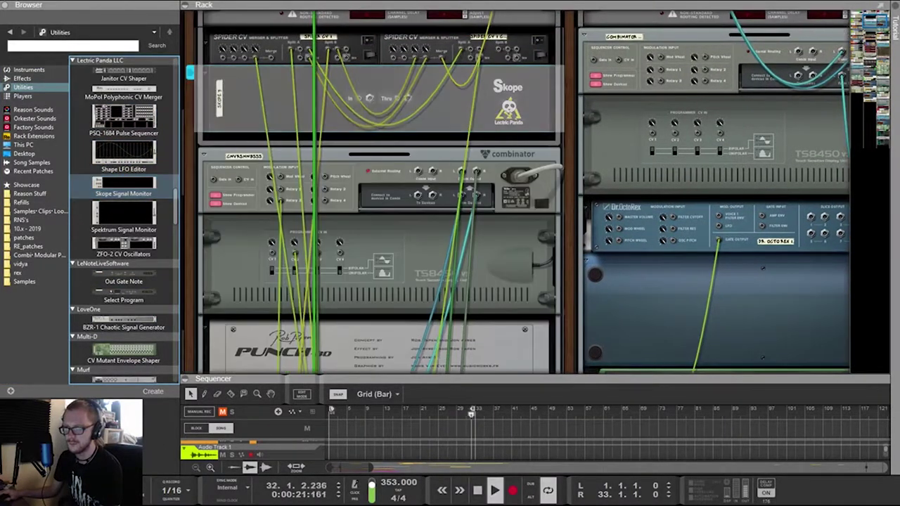
{"action": "key", "text": "Tab"}
{"action": "key", "text": "Tab"}
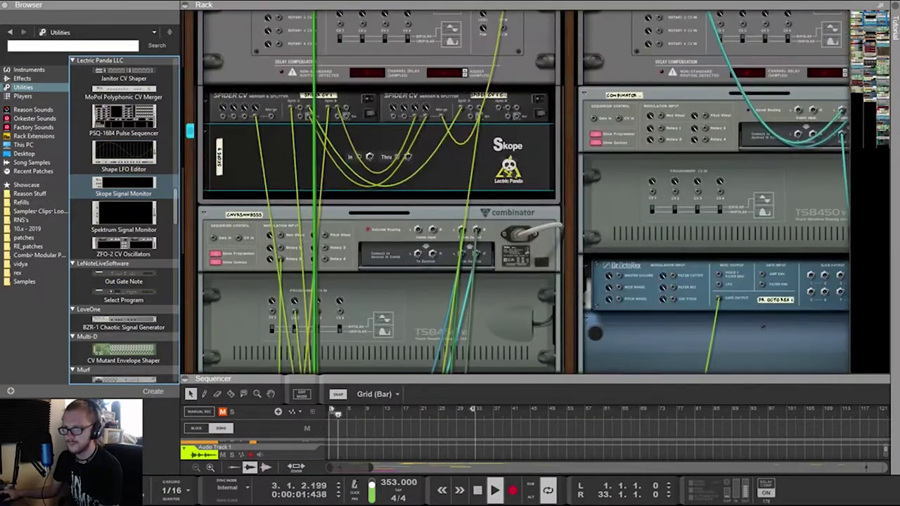
Patch the split A output of Spider CV 1 through the Skope and check the signal on its front display
{"action": "mouse_move", "coordinate": [291, 107]}
{"action": "left_mouse_down"}
{"action": "mouse_move", "coordinate": [337, 150]}
{"action": "mouse_move", "coordinate": [397, 157]}
{"action": "mouse_move", "coordinate": [292, 108]}
{"action": "left_mouse_up"}
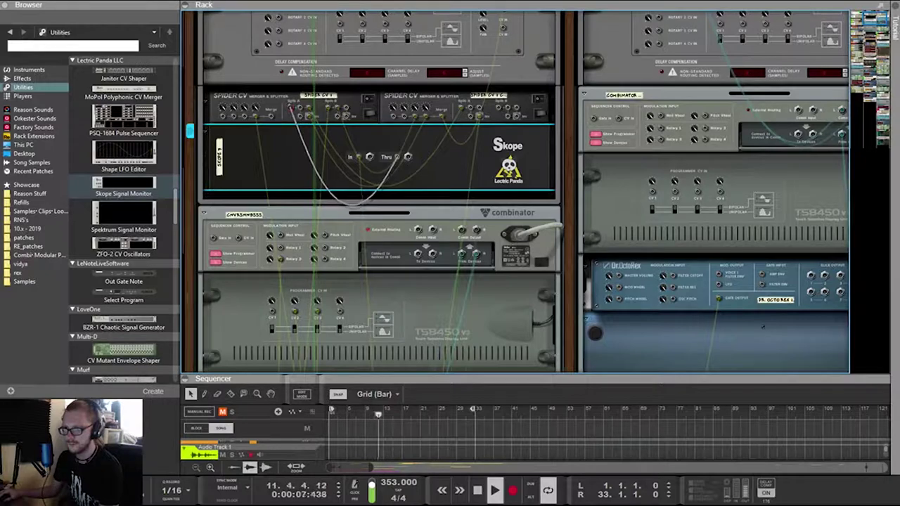
{"action": "key", "text": "k"}
{"action": "key", "text": "Tab"}
{"action": "key", "text": "Tab"}
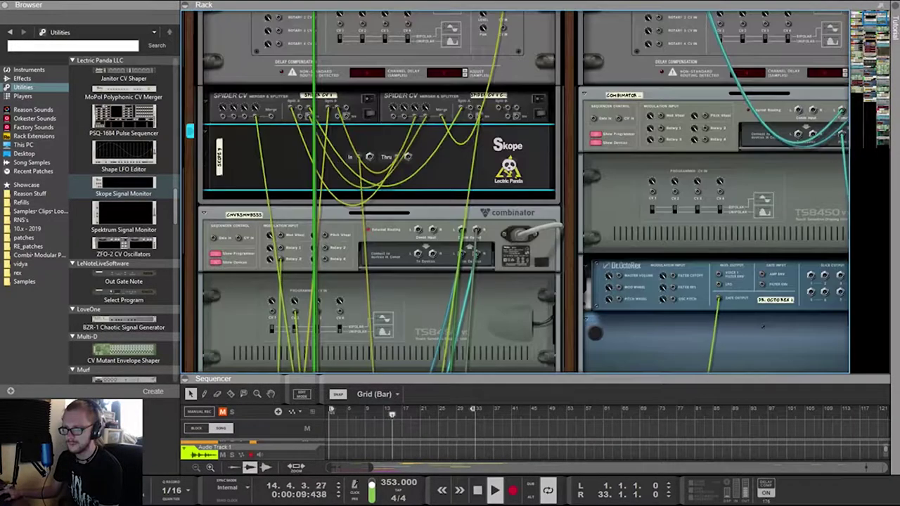
Toggle Modulator A's one-shot mode on the second Malström below the Dr. OctoRex kick loop player, and check its back-panel wiring
{"action": "scroll", "coordinate": [515, 192], "scroll_direction": "down", "scroll_amount": 2}
{"action": "scroll", "coordinate": [515, 192], "scroll_direction": "right", "scroll_amount": 2}
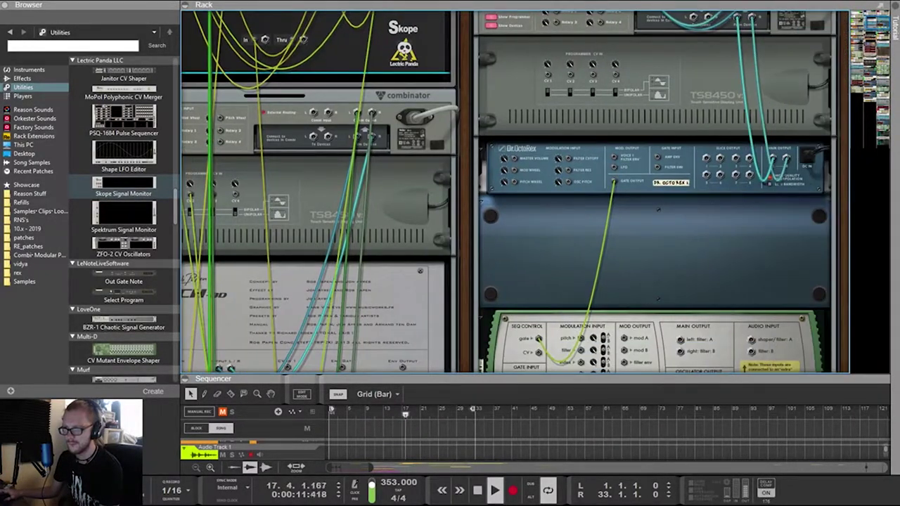
{"action": "scroll", "coordinate": [655, 191], "scroll_direction": "down", "scroll_amount": 1}
{"action": "scroll", "coordinate": [658, 181], "scroll_direction": "down", "scroll_amount": 10}
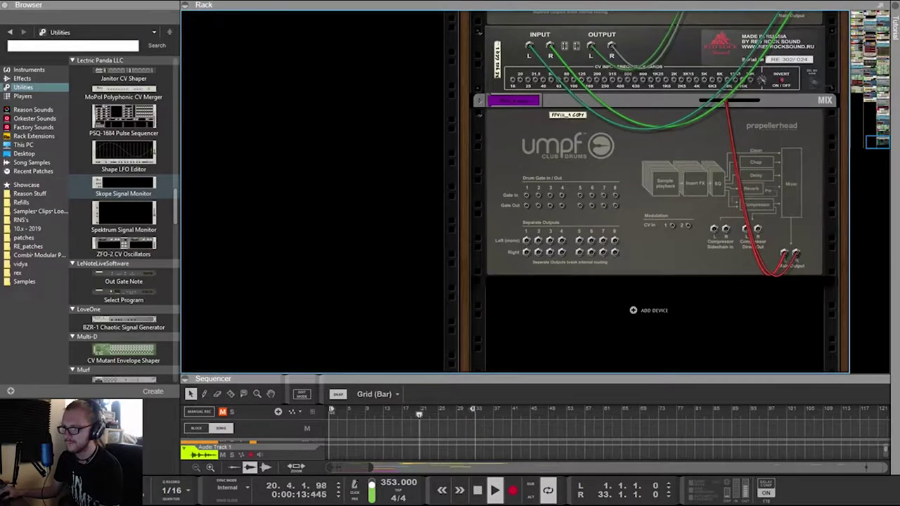
{"action": "scroll", "coordinate": [658, 186], "scroll_direction": "up", "scroll_amount": 8}
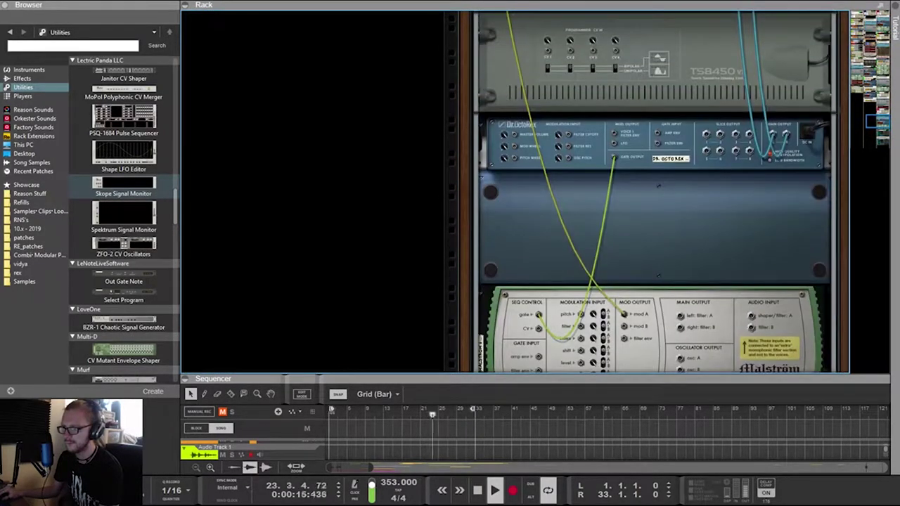
{"action": "key", "text": "Tab"}
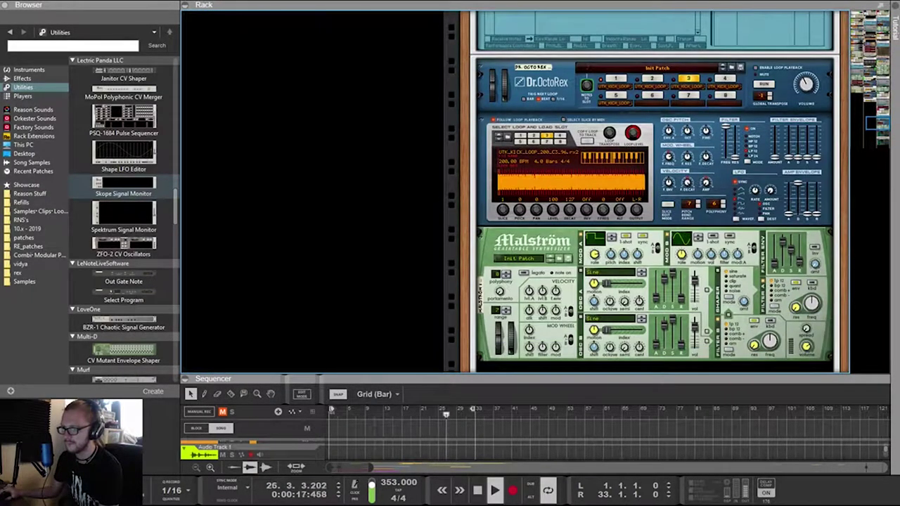
{"action": "left_click", "coordinate": [643, 237]}
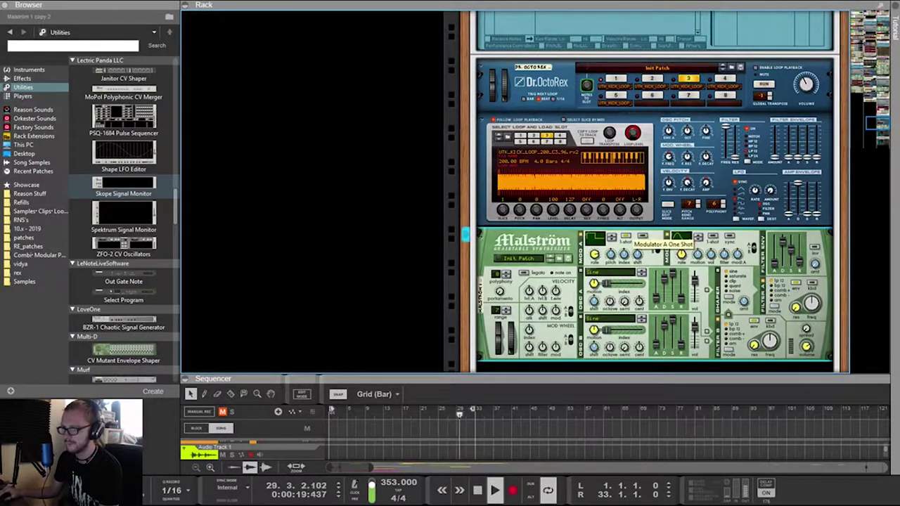
{"action": "key", "text": "Tab"}
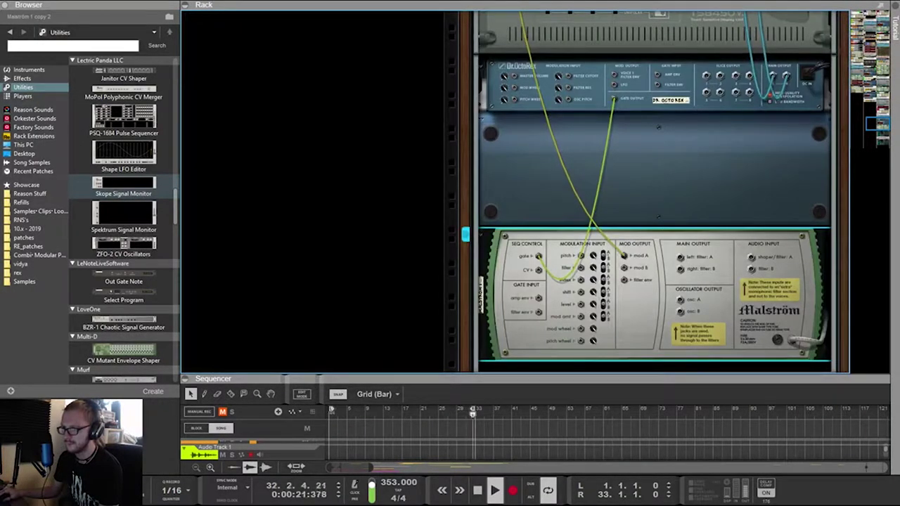
{"action": "key", "text": "Tab"}
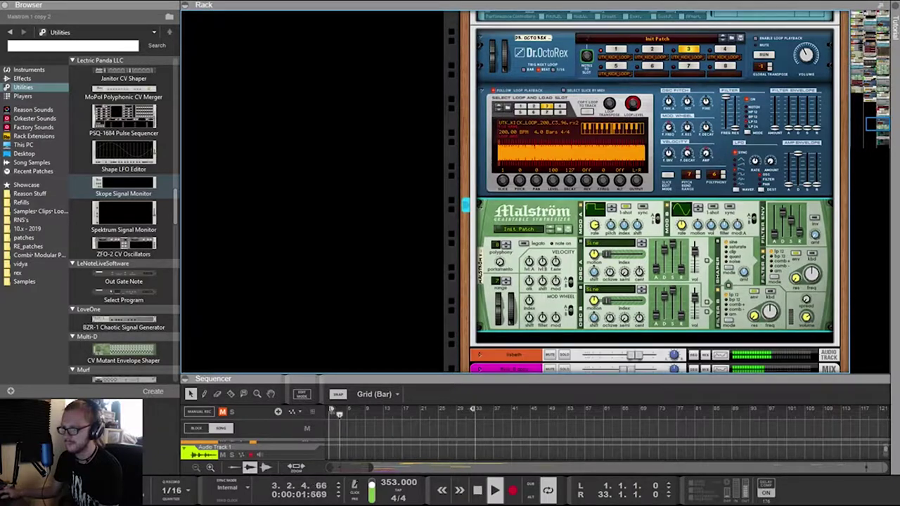
Compare the front panels of the Euclid, Punch-BD, umpf, Dr. OctoRex and Malström devices, and inspect the first Malström's back-panel connections
{"action": "scroll", "coordinate": [656, 191], "scroll_direction": "down", "scroll_amount": 1}
{"action": "scroll", "coordinate": [657, 192], "scroll_direction": "up", "scroll_amount": 10}
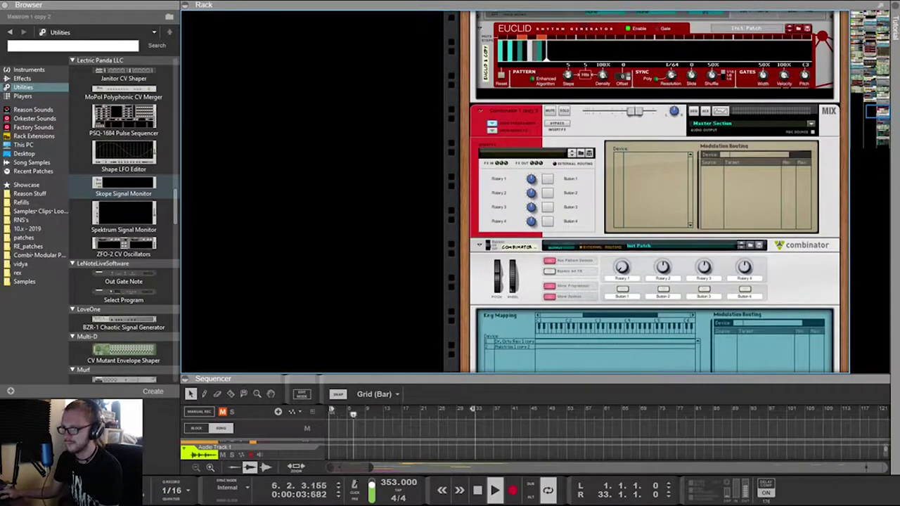
{"action": "scroll", "coordinate": [653, 190], "scroll_direction": "down", "scroll_amount": 15}
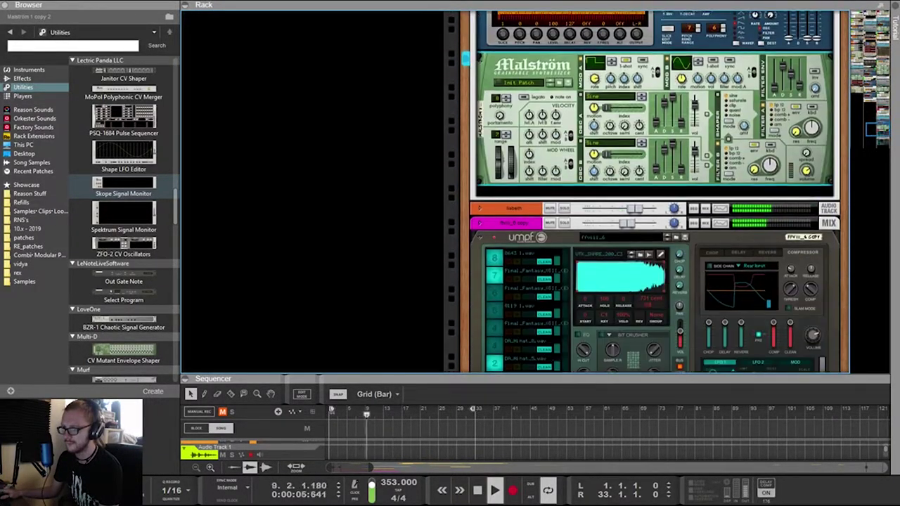
{"action": "scroll", "coordinate": [653, 190], "scroll_direction": "down", "scroll_amount": 6}
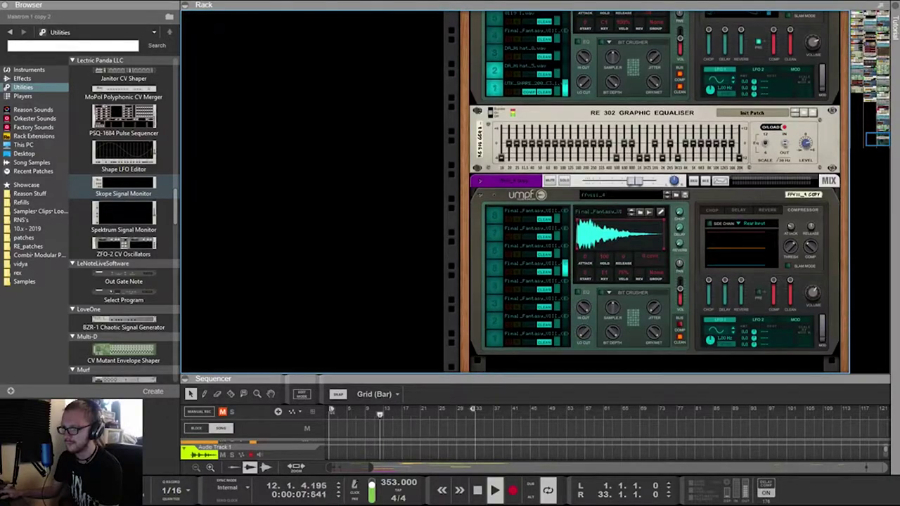
{"action": "scroll", "coordinate": [653, 190], "scroll_direction": "up", "scroll_amount": 15}
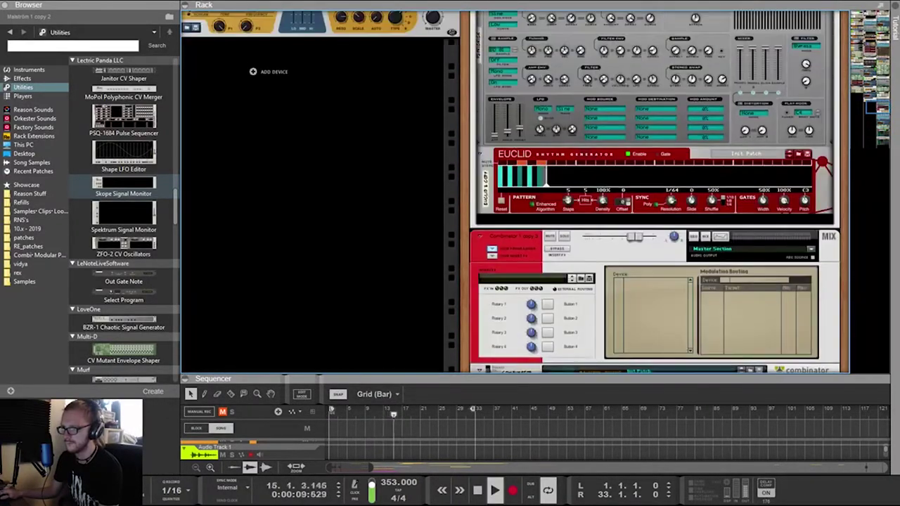
{"action": "scroll", "coordinate": [653, 189], "scroll_direction": "up", "scroll_amount": 9}
{"action": "scroll", "coordinate": [654, 190], "scroll_direction": "down", "scroll_amount": 7}
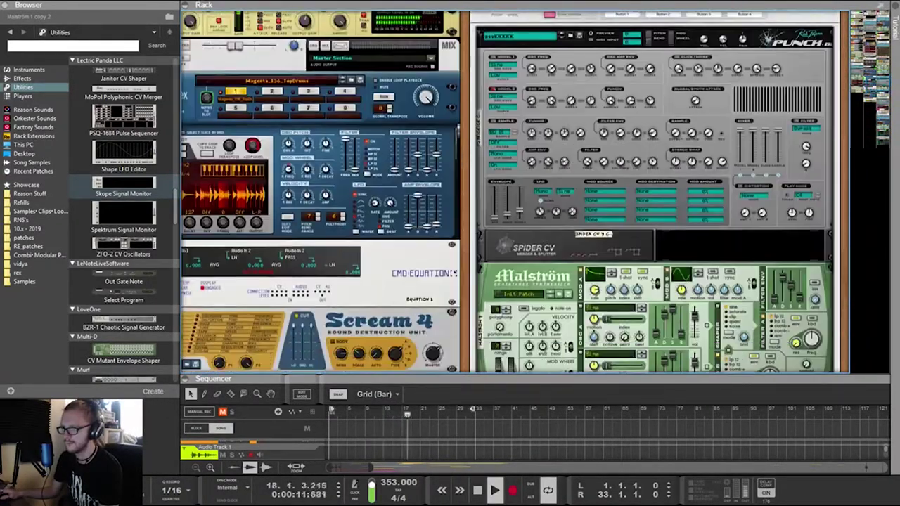
{"action": "scroll", "coordinate": [654, 190], "scroll_direction": "up", "scroll_amount": 14}
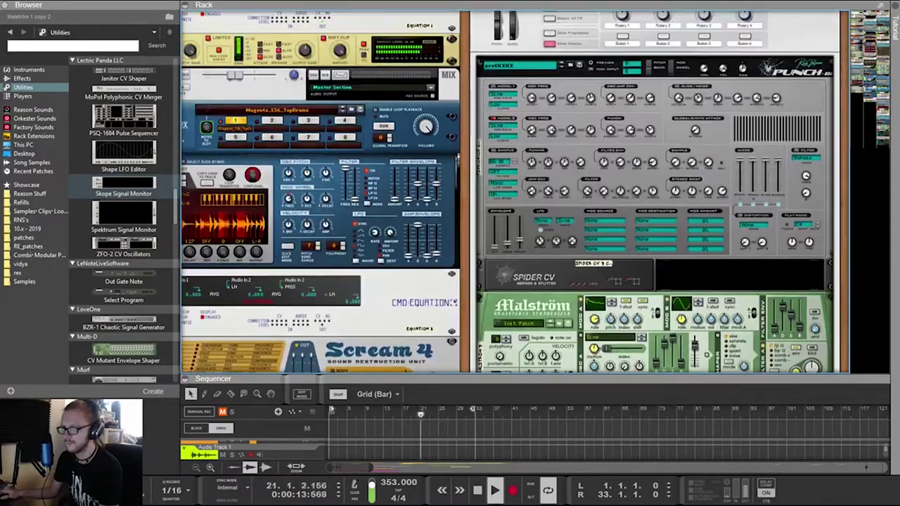
{"action": "scroll", "coordinate": [653, 190], "scroll_direction": "down", "scroll_amount": 10}
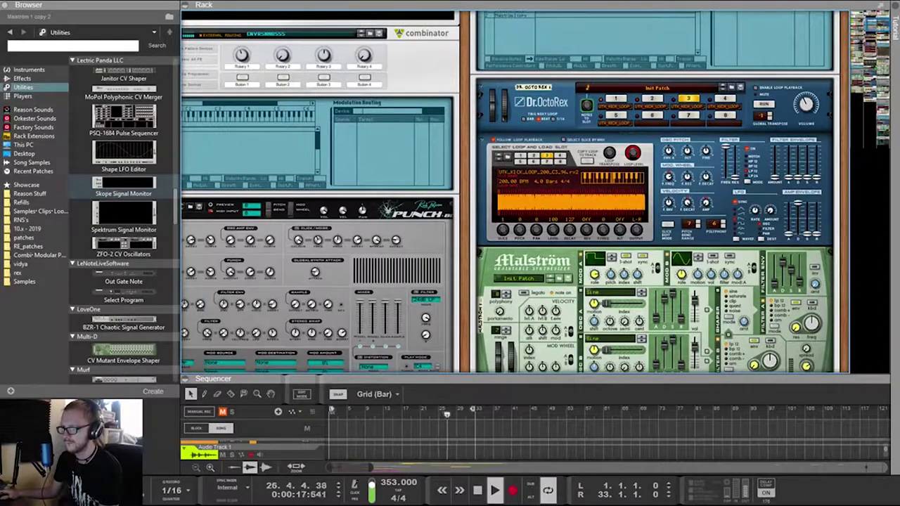
{"action": "key", "text": "Tab"}
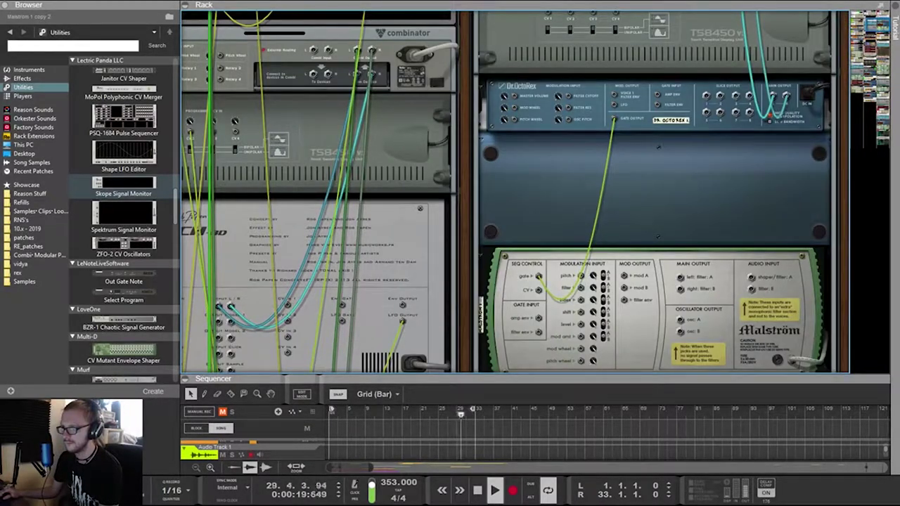
Patch the Modulator A output of Malström 1 copy into the Split A input of the Spider CV above the Skope
{"action": "scroll", "coordinate": [513, 190], "scroll_direction": "up", "scroll_amount": 5}
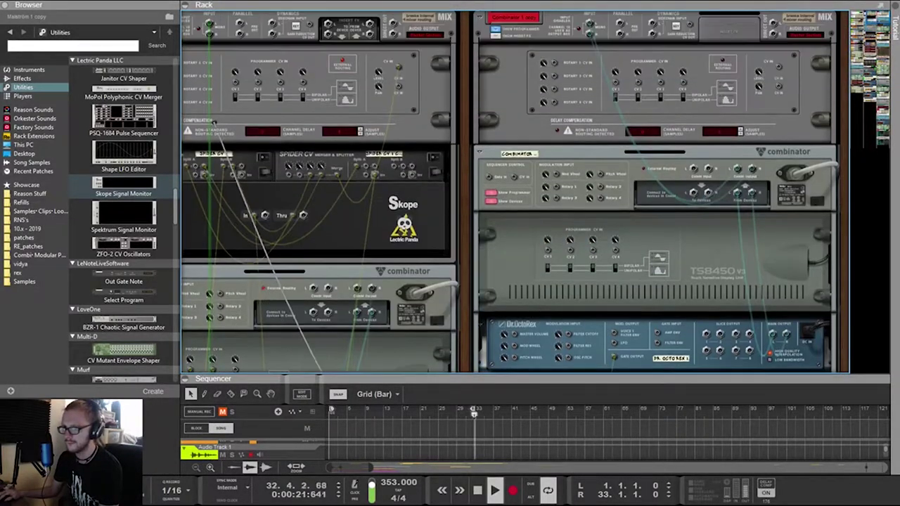
{"action": "left_click_drag", "start_coordinate": [230, 187], "coordinate": [237, 166]}
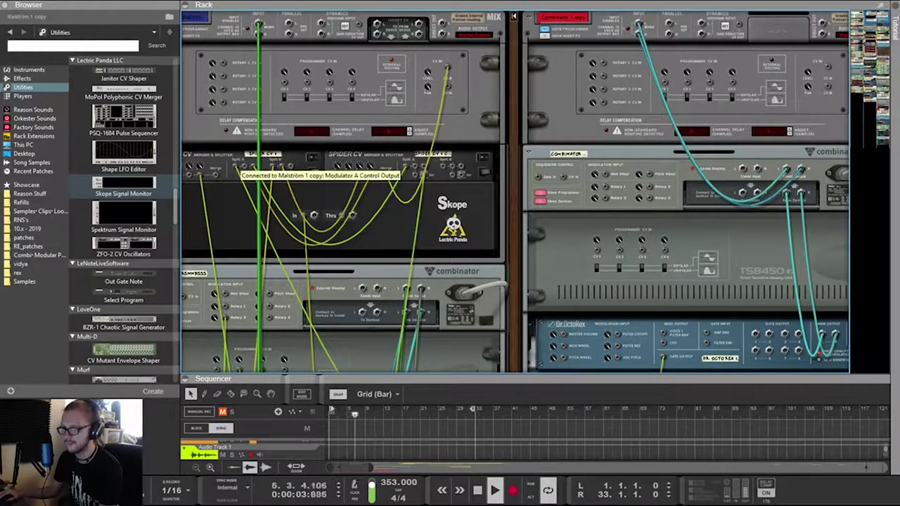
{"action": "key", "text": "Tab"}
{"action": "key", "text": "Tab"}
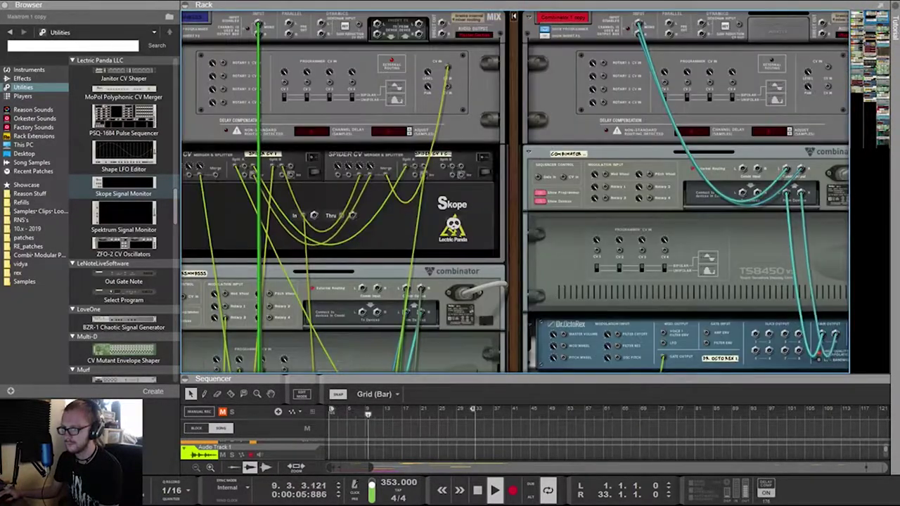
{"action": "key", "text": "Tab"}
{"action": "key", "text": "Tab"}
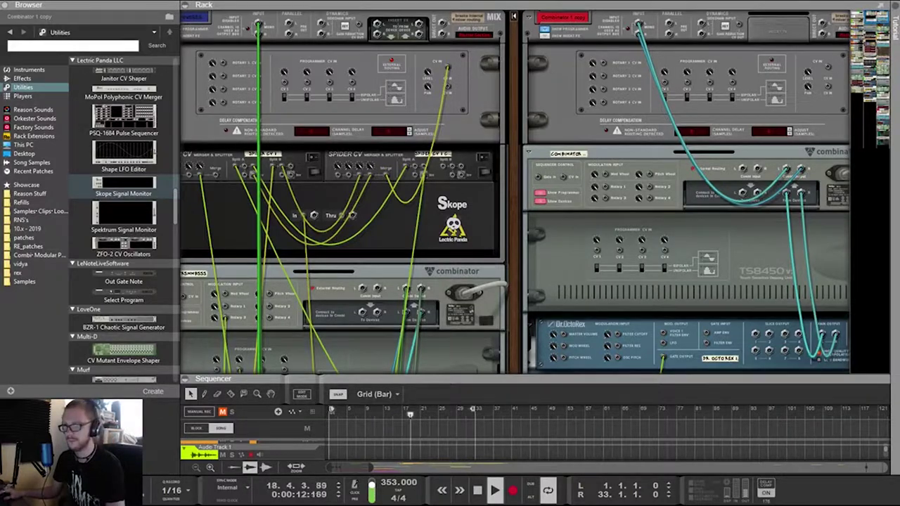
Examine the front and back panels of the three stacked Euclid rhythm generators and the TRUTH and A/B Switch devices above them
{"action": "scroll", "coordinate": [515, 192], "scroll_direction": "left", "scroll_amount": 5}
{"action": "scroll", "coordinate": [515, 192], "scroll_direction": "down", "scroll_amount": 6}
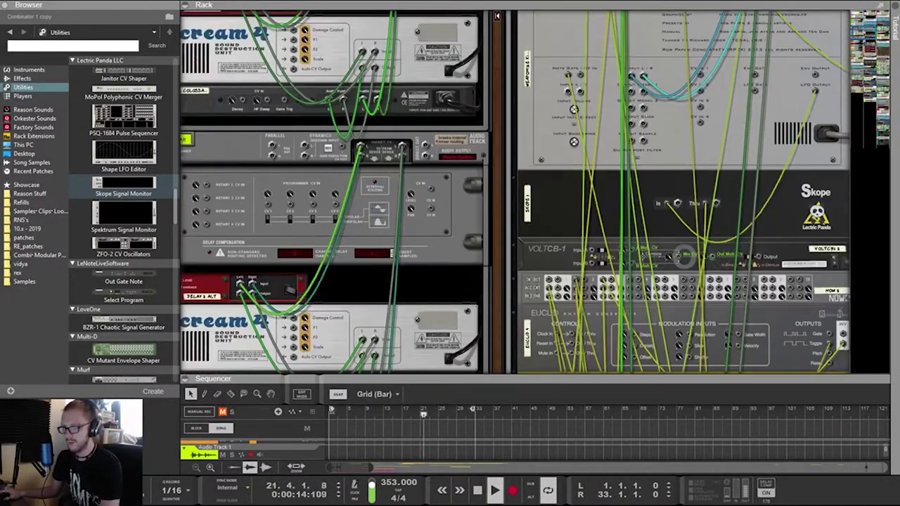
{"action": "key", "text": "Tab"}
{"action": "scroll", "coordinate": [515, 191], "scroll_direction": "down", "scroll_amount": 2}
{"action": "scroll", "coordinate": [516, 192], "scroll_direction": "down", "scroll_amount": 10}
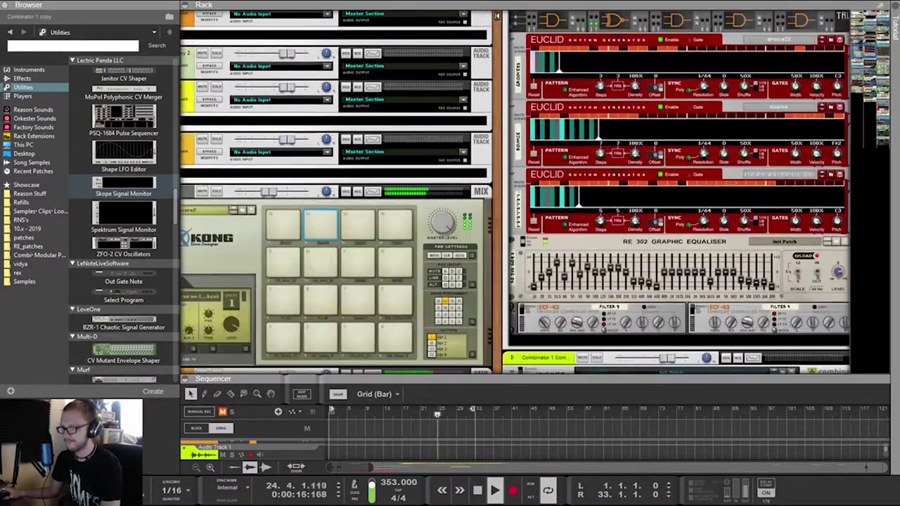
{"action": "scroll", "coordinate": [515, 191], "scroll_direction": "up", "scroll_amount": 2}
{"action": "scroll", "coordinate": [515, 192], "scroll_direction": "right", "scroll_amount": 5}
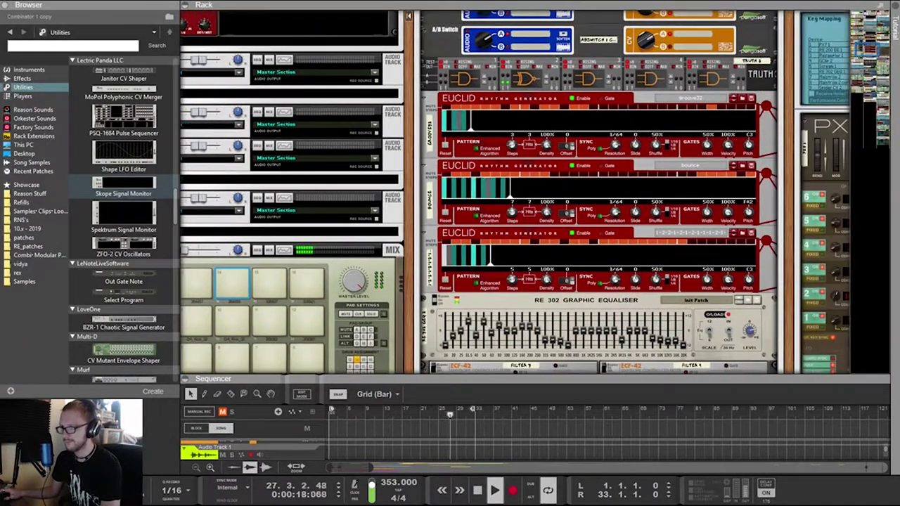
{"action": "scroll", "coordinate": [515, 192], "scroll_direction": "up", "scroll_amount": 2}
{"action": "scroll", "coordinate": [515, 192], "scroll_direction": "down", "scroll_amount": 3}
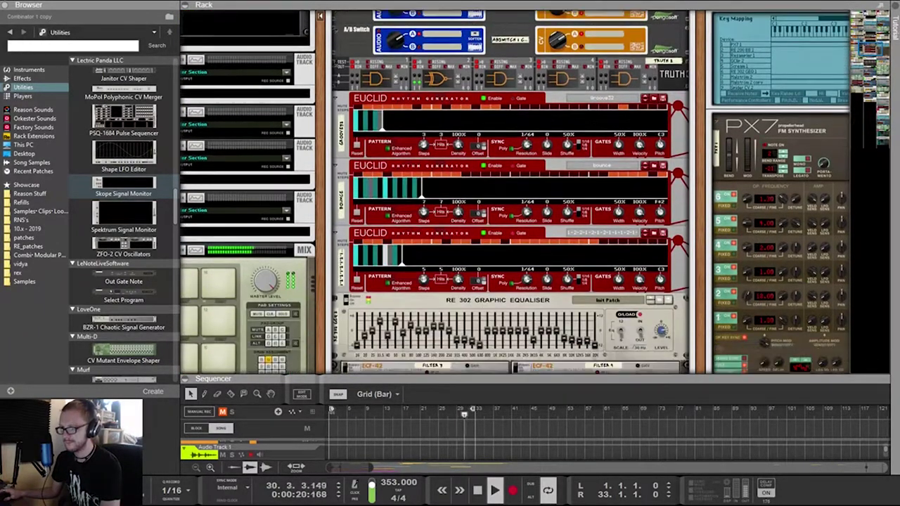
{"action": "scroll", "coordinate": [515, 191], "scroll_direction": "up", "scroll_amount": 2}
{"action": "key", "text": "Tab"}
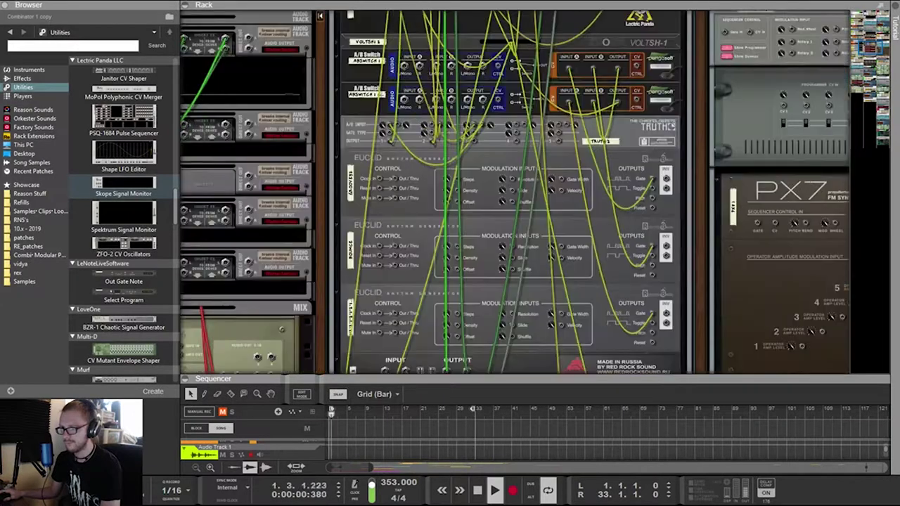
{"action": "scroll", "coordinate": [516, 192], "scroll_direction": "up", "scroll_amount": 2}
{"action": "scroll", "coordinate": [515, 192], "scroll_direction": "down", "scroll_amount": 3}
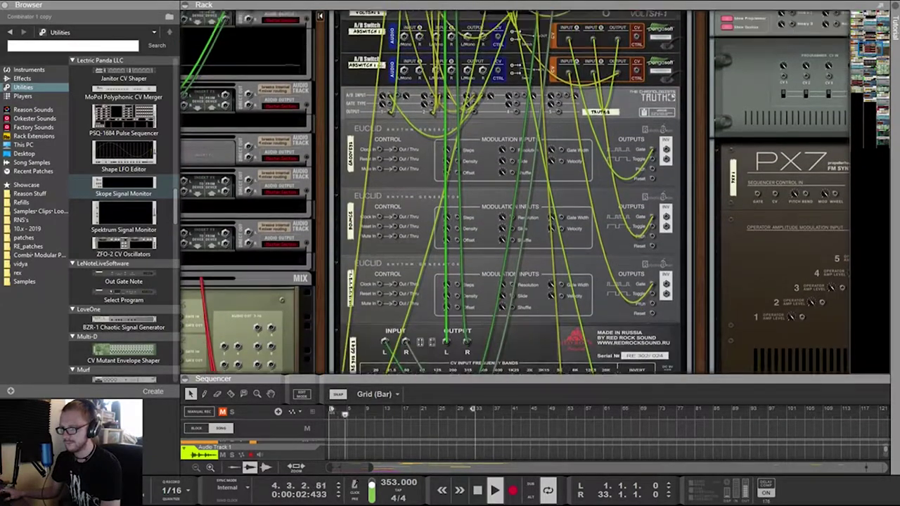
{"action": "scroll", "coordinate": [515, 192], "scroll_direction": "up", "scroll_amount": 3}
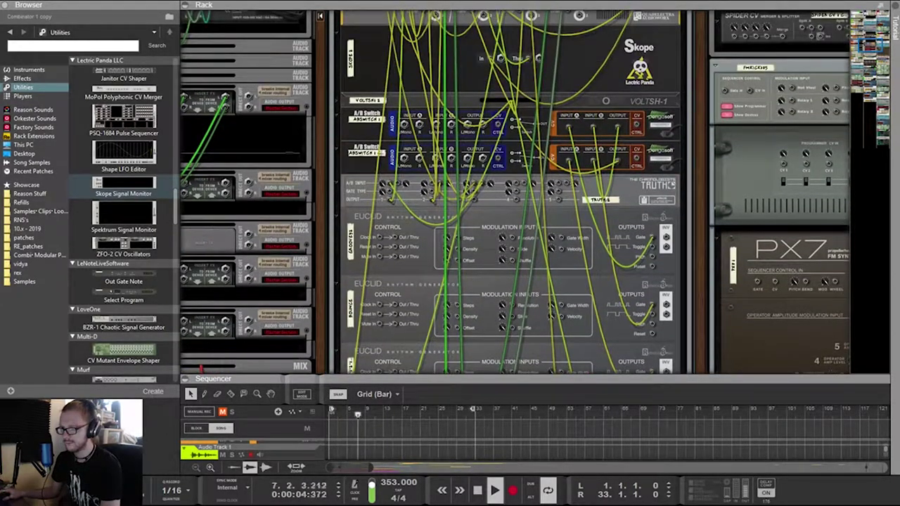
{"action": "key", "text": "Tab"}
{"action": "scroll", "coordinate": [516, 192], "scroll_direction": "down", "scroll_amount": 3}
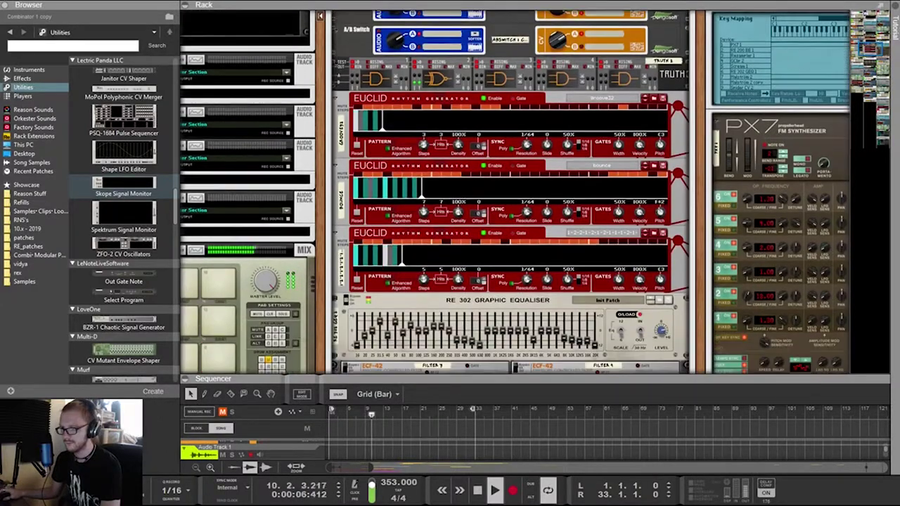
{"action": "scroll", "coordinate": [515, 192], "scroll_direction": "up", "scroll_amount": 2}
{"action": "key", "text": "Tab"}
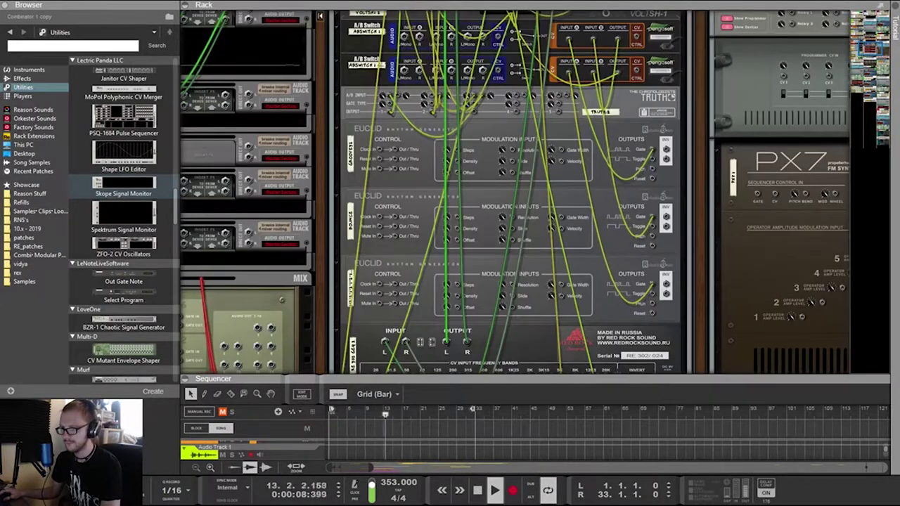
{"action": "key", "text": "Tab"}
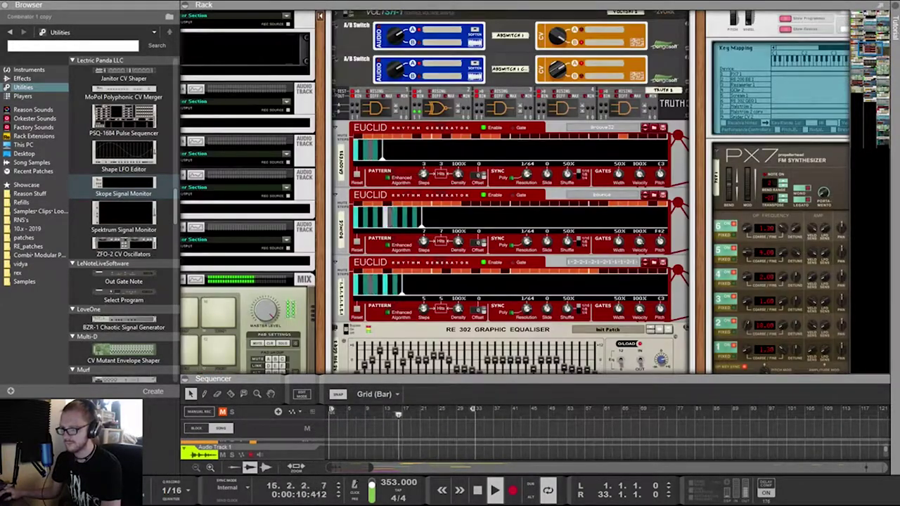
Delete the CV devices between the Punch-BD and the last Euclid, from the upper Skope down to the bounce Euclid
{"action": "scroll", "coordinate": [510, 192], "scroll_direction": "up", "scroll_amount": 8}
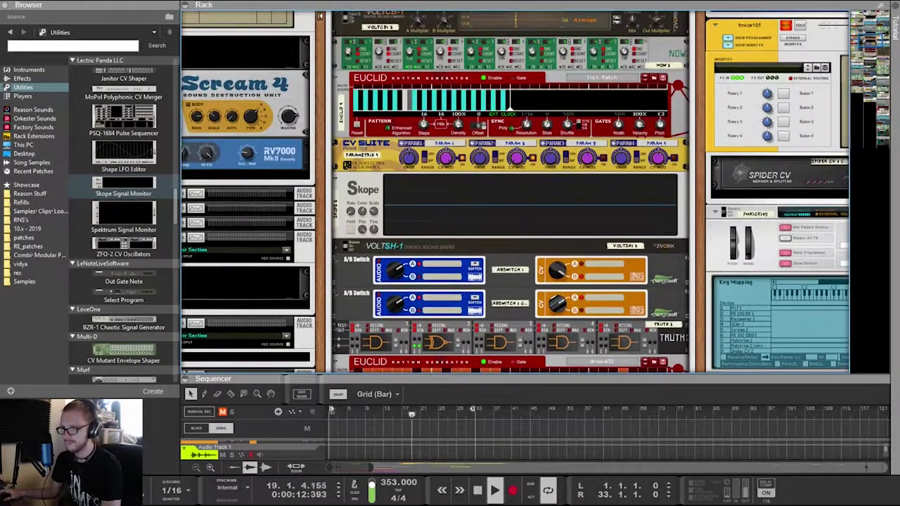
{"action": "scroll", "coordinate": [511, 192], "scroll_direction": "up", "scroll_amount": 3}
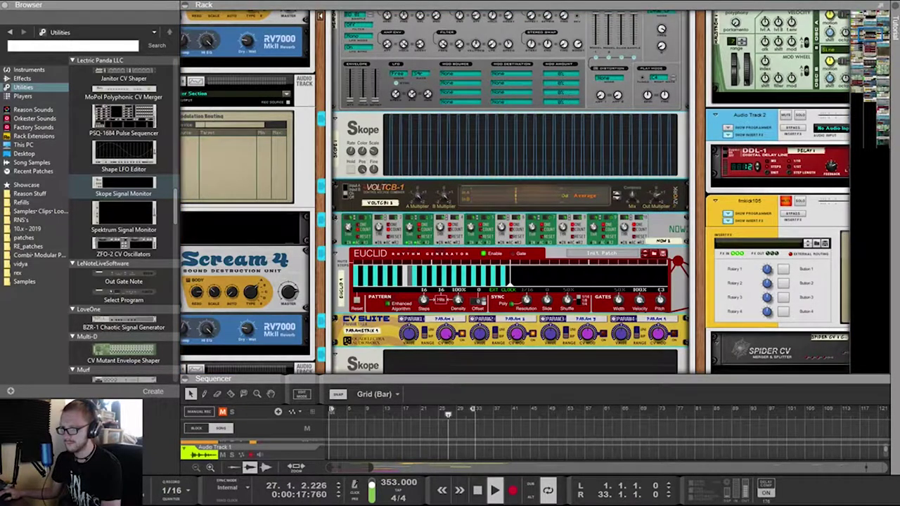
{"action": "scroll", "coordinate": [513, 189], "scroll_direction": "down", "scroll_amount": 4}
{"action": "key", "text": "Tab"}
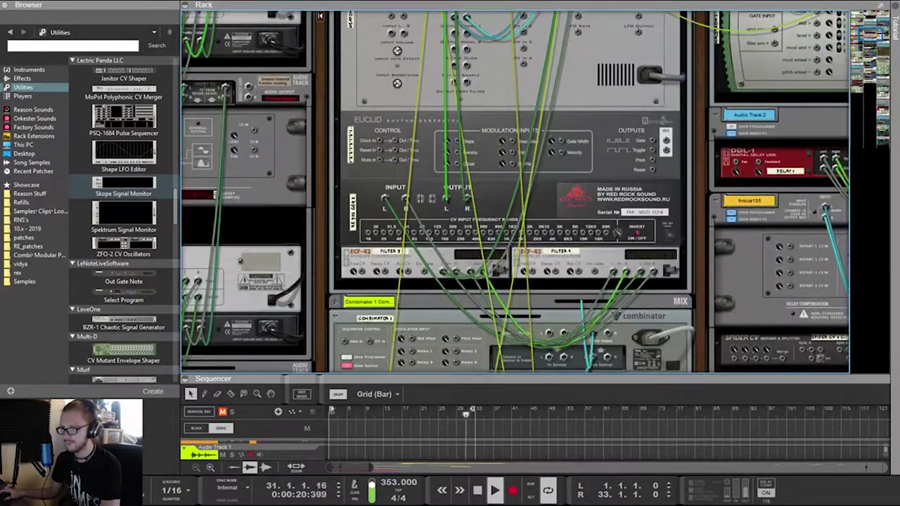
Patch the remaining Euclid's Gate output into the Punch-BD's Note Gate input and check the Euclid's front panel
{"action": "left_click_drag", "start_coordinate": [652, 140], "coordinate": [391, 36]}
{"action": "key", "text": "Tab"}
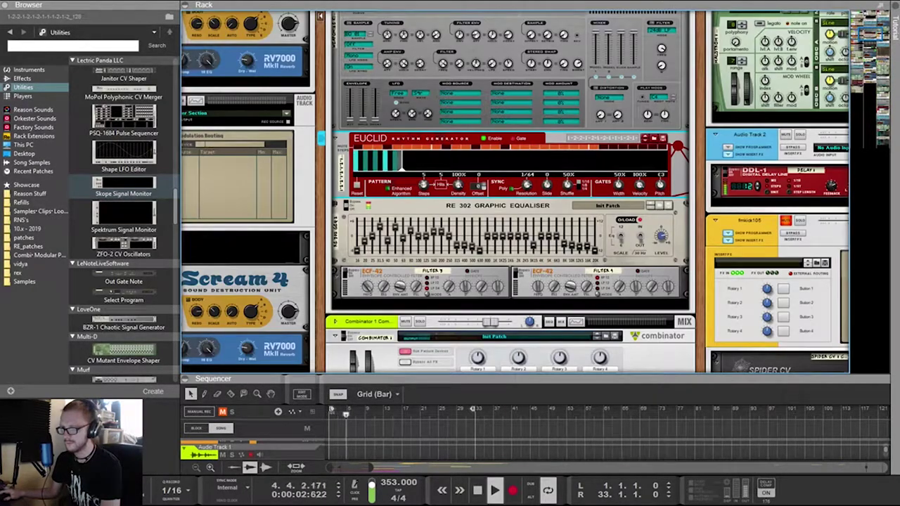
{"action": "key", "text": "Tab"}
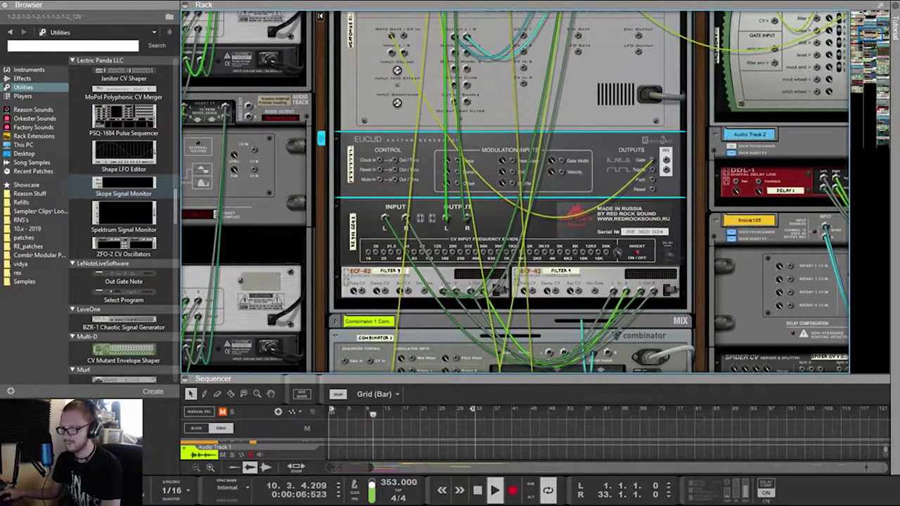
Patch the Euclid's Steps modulation input to the Mod B output of the Malström below the Dr. OctoRex
{"action": "left_click_drag", "start_coordinate": [457, 161], "coordinate": [741, 133]}
{"action": "scroll", "coordinate": [496, 163], "scroll_direction": "up", "scroll_amount": 3}
{"action": "scroll", "coordinate": [496, 163], "scroll_direction": "up", "scroll_amount": 1}
{"action": "left_click_drag", "start_coordinate": [731, 176], "coordinate": [722, 172]}
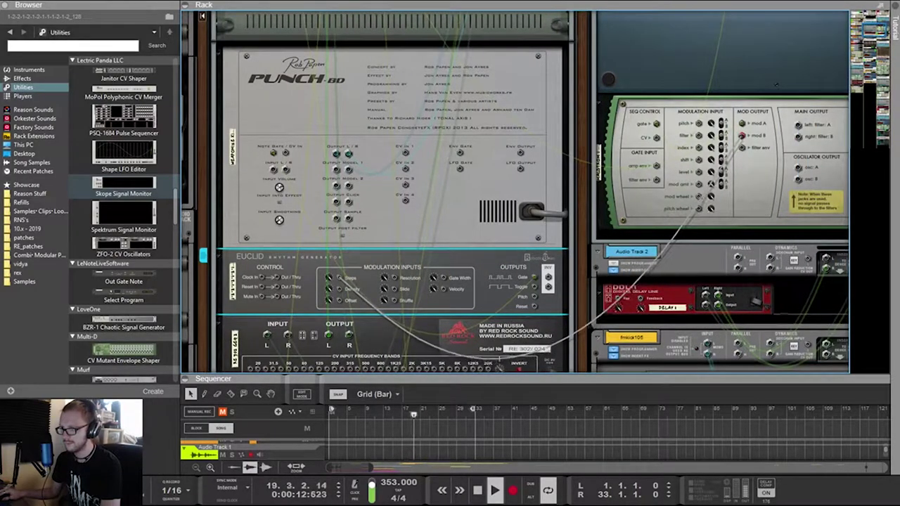
Adjust the Euclid's base step count on its front panel and set its resolution to 1/128
{"action": "key", "text": "Tab"}
{"action": "scroll", "coordinate": [515, 192], "scroll_direction": "down", "scroll_amount": 1}
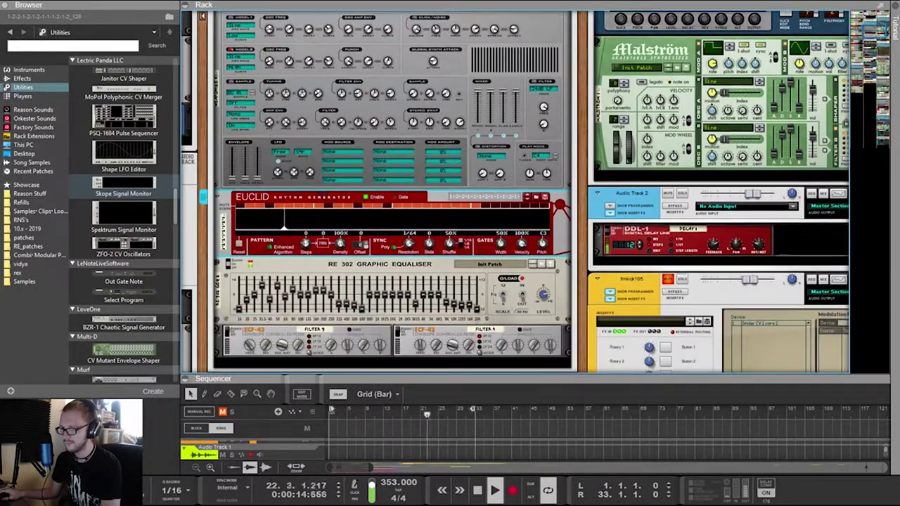
{"action": "scroll", "coordinate": [515, 192], "scroll_direction": "right", "scroll_amount": 1}
{"action": "left_click", "coordinate": [710, 65]}
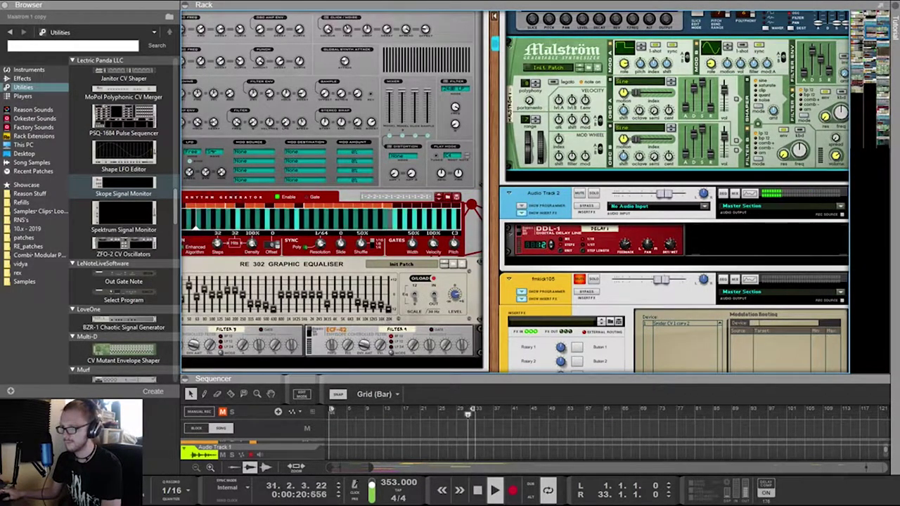
{"action": "scroll", "coordinate": [517, 190], "scroll_direction": "left", "scroll_amount": 3}
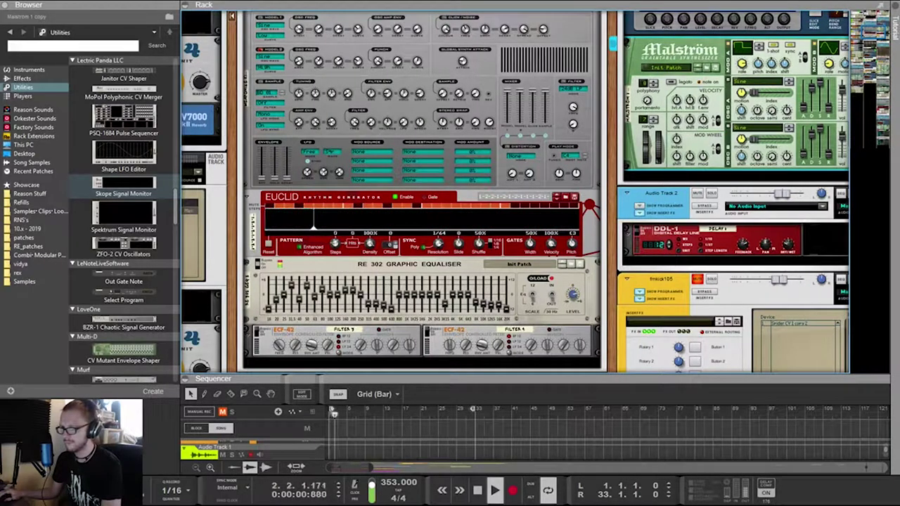
{"action": "left_click", "coordinate": [313, 227]}
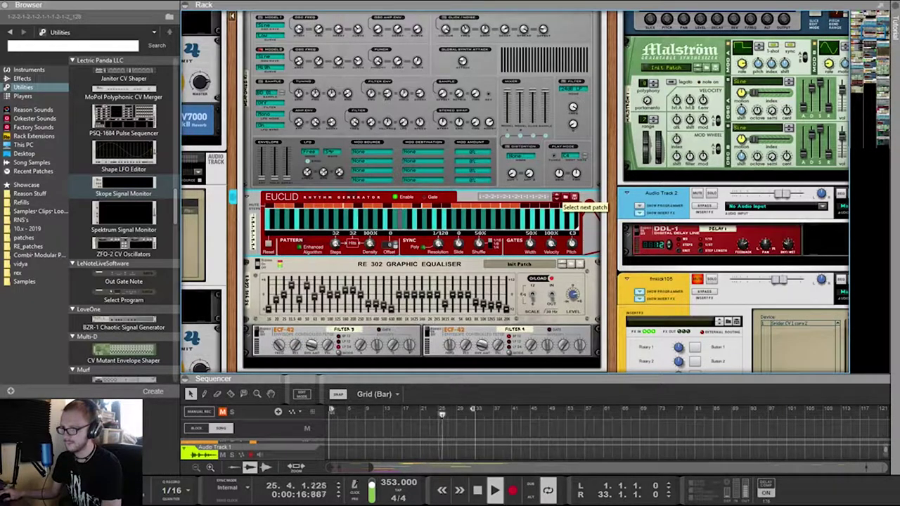
Browse patches for the Euclid and open the euclid folder inside RE_patches
{"action": "left_click", "coordinate": [574, 198]}
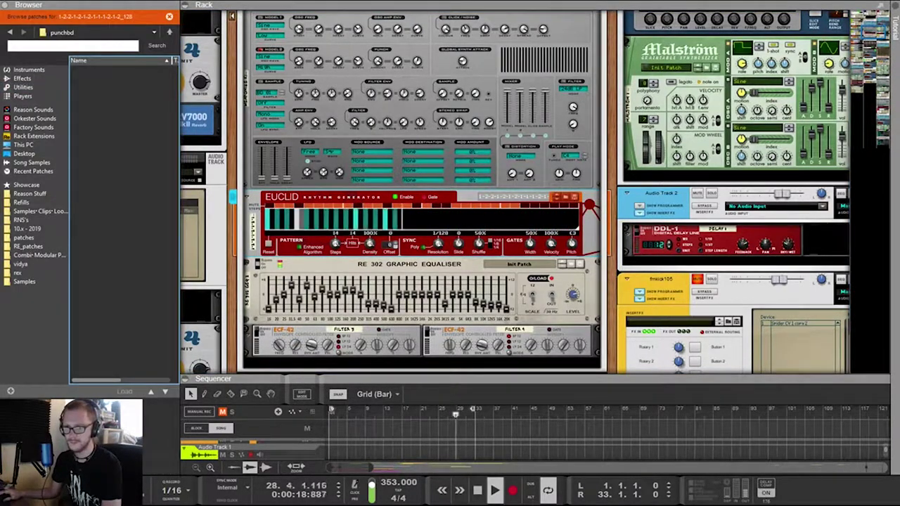
{"action": "left_click", "coordinate": [169, 32]}
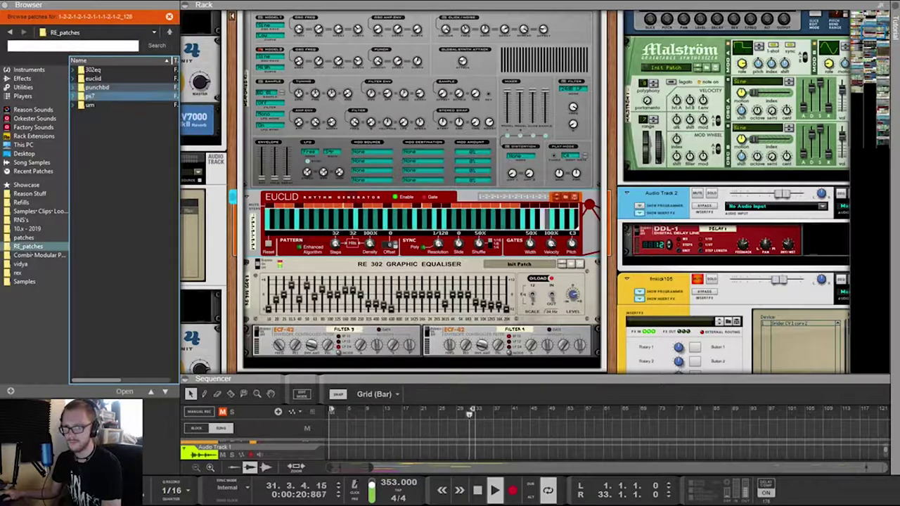
{"action": "left_click", "coordinate": [91, 78]}
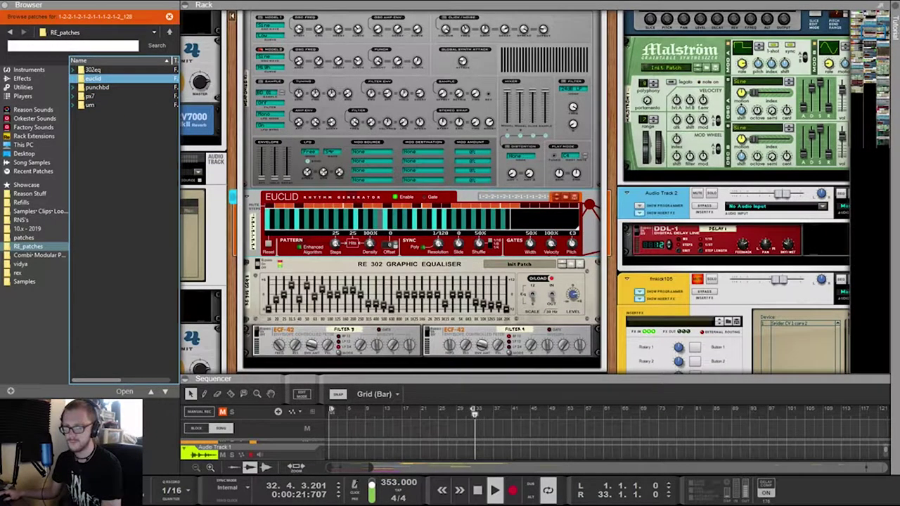
{"action": "double_click", "coordinate": [91, 78]}
Try the E(2,5) patch on the Euclid, switch it to the E(3,7) patch and set its density to 46%
{"action": "left_click", "coordinate": [119, 157]}
{"action": "left_click", "coordinate": [119, 183]}
{"action": "left_click", "coordinate": [120, 139]}
{"action": "left_click", "coordinate": [120, 166]}
{"action": "left_click", "coordinate": [120, 104]}
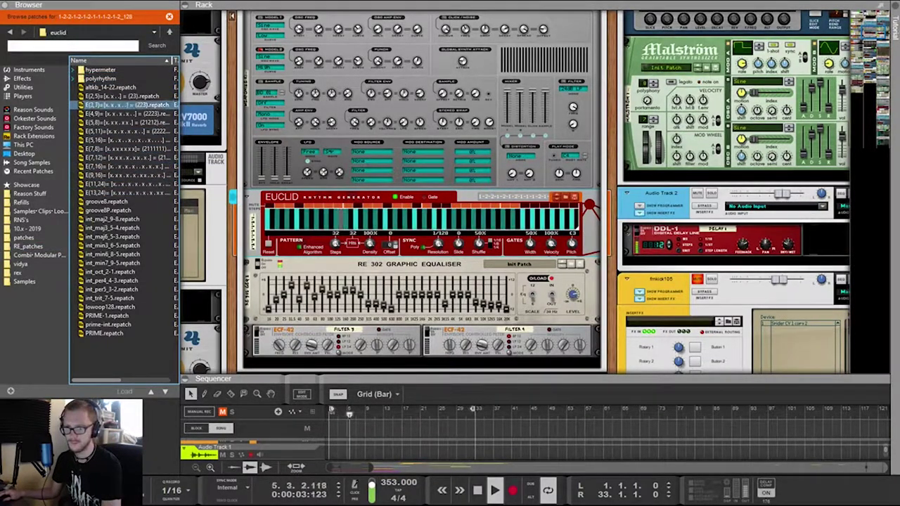
{"action": "double_click", "coordinate": [119, 95]}
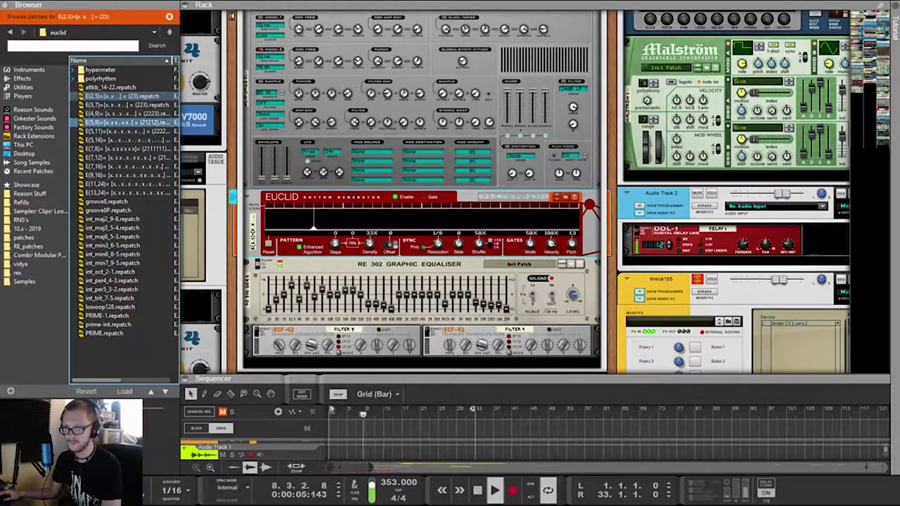
{"action": "left_click", "coordinate": [575, 197]}
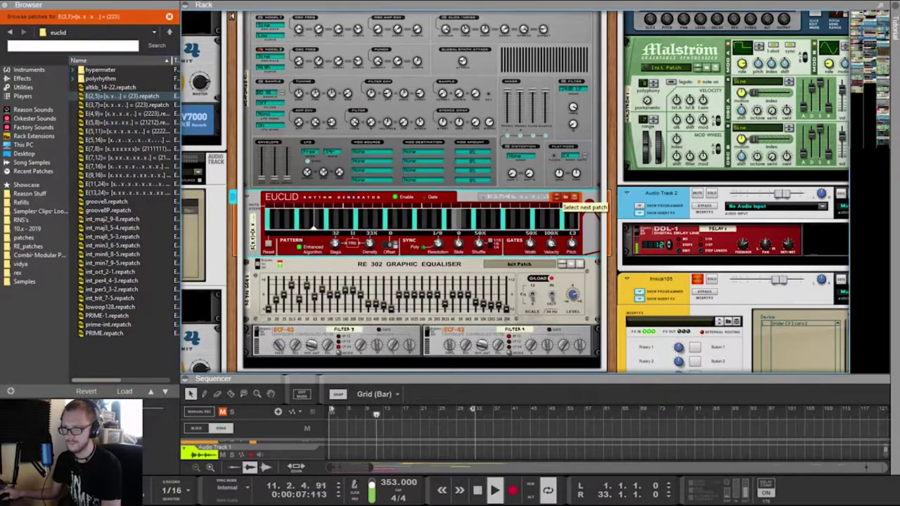
{"action": "left_click", "coordinate": [575, 197]}
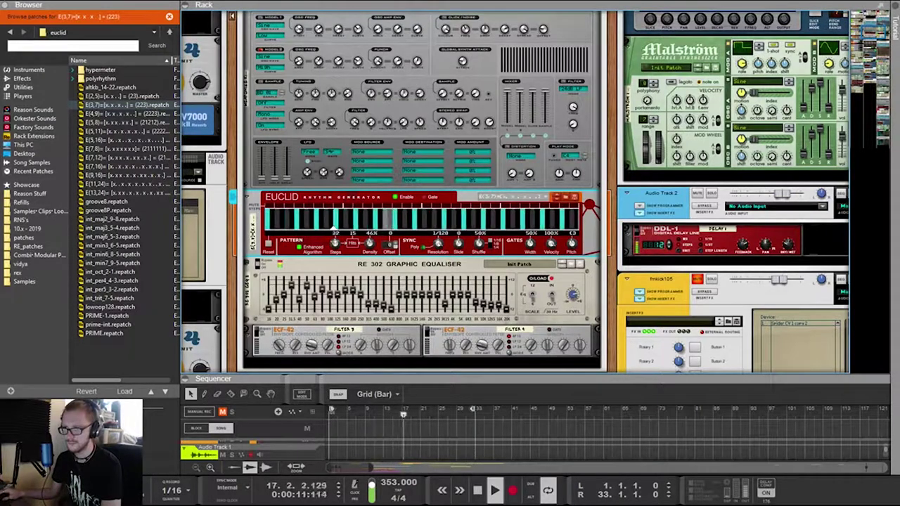
Check the Euclid's wiring on the back of the rack, and set its Steps to 32
{"action": "key", "text": "Tab"}
{"action": "key", "text": "Tab"}
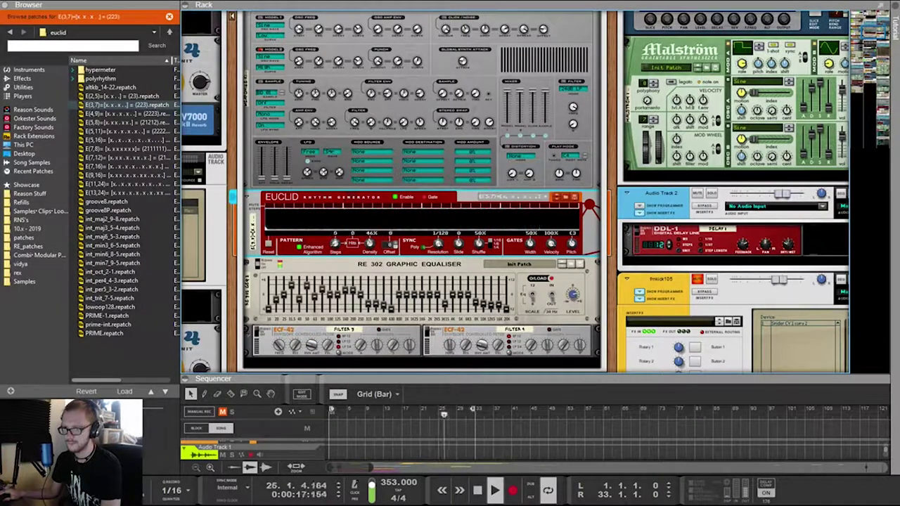
{"action": "key", "text": "Tab"}
{"action": "key", "text": "Tab"}
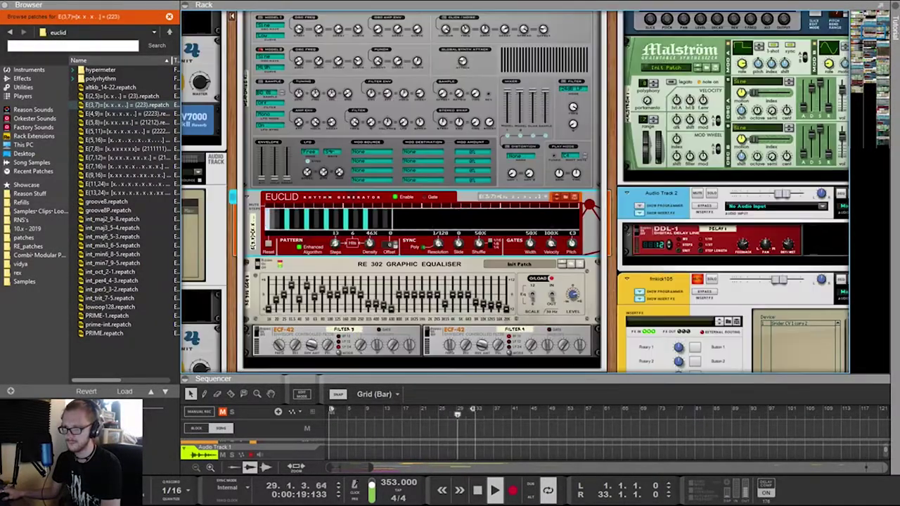
{"action": "scroll", "coordinate": [514, 191], "scroll_direction": "right", "scroll_amount": 2}
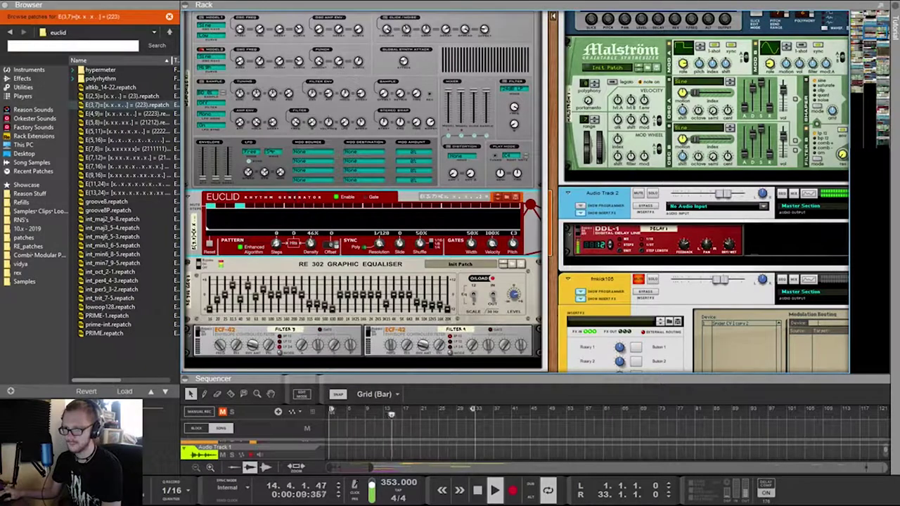
{"action": "mouse_move", "coordinate": [277, 243]}
{"action": "left_click_drag", "start_coordinate": [276, 243], "coordinate": [277, 222]}
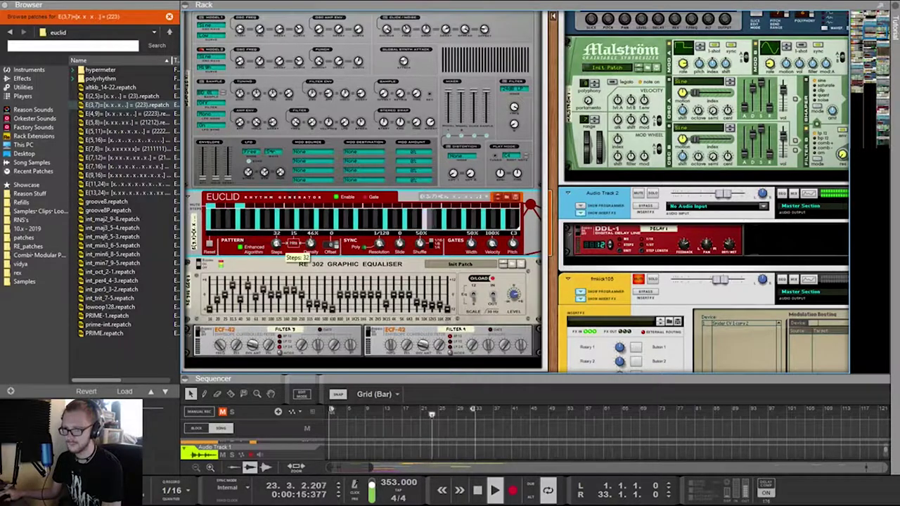
Lower the Euclid's Steps and set its Density to 31% while checking it against the Malström copy's modulation
{"action": "left_click", "coordinate": [624, 52]}
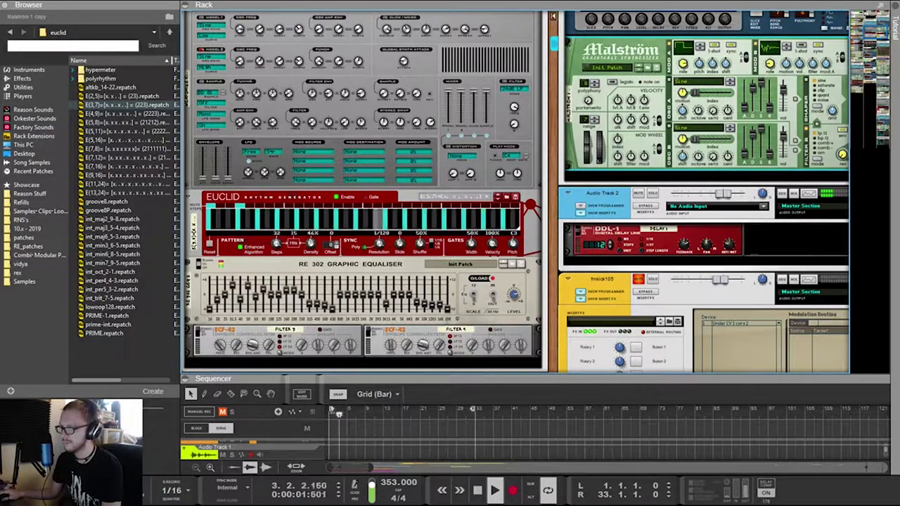
{"action": "left_click_drag", "start_coordinate": [276, 244], "coordinate": [277, 211]}
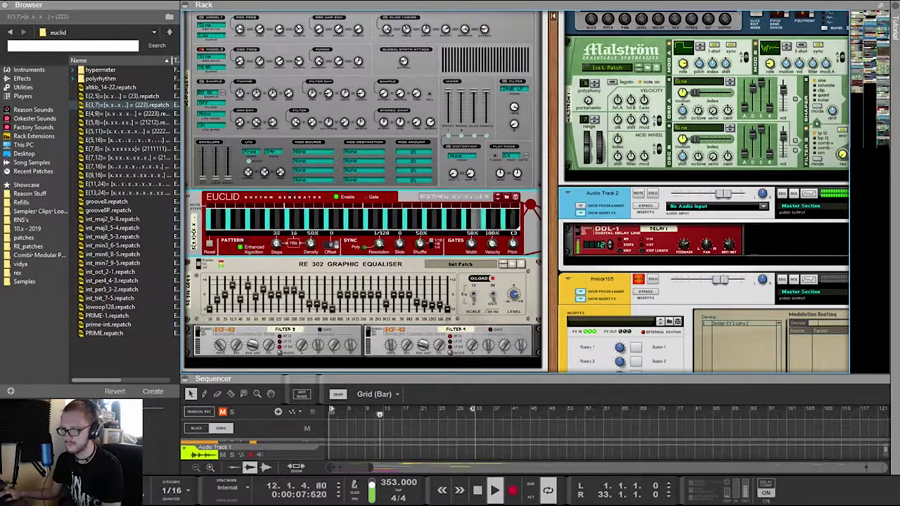
{"action": "mouse_move", "coordinate": [276, 244]}
{"action": "left_mouse_down"}
{"action": "mouse_move", "coordinate": [276, 280]}
{"action": "mouse_move", "coordinate": [276, 246]}
{"action": "mouse_move", "coordinate": [311, 258]}
{"action": "mouse_move", "coordinate": [276, 236]}
{"action": "mouse_move", "coordinate": [277, 260]}
{"action": "mouse_move", "coordinate": [277, 225]}
{"action": "mouse_move", "coordinate": [276, 250]}
{"action": "left_mouse_up"}
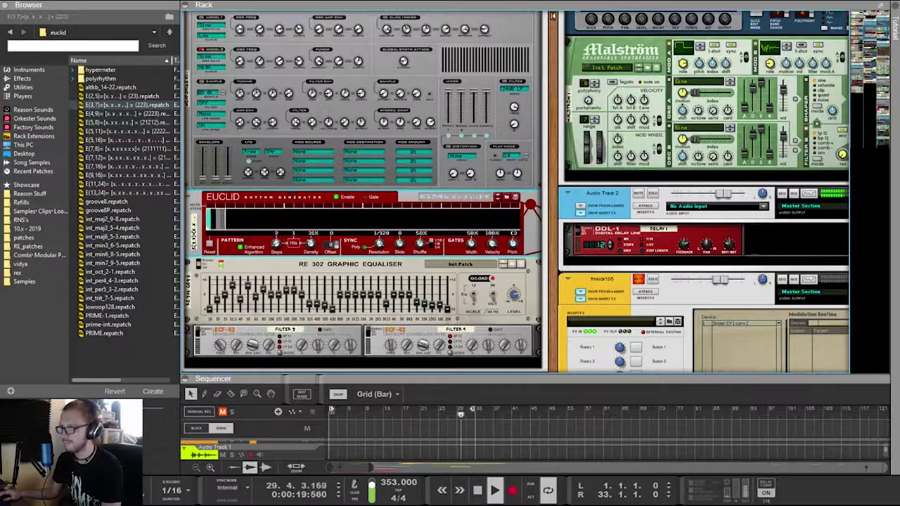
Adjust modulator B on the Malström copy, changing its curve, and readjust the Euclid's base Steps amount
{"action": "left_click", "coordinate": [769, 64]}
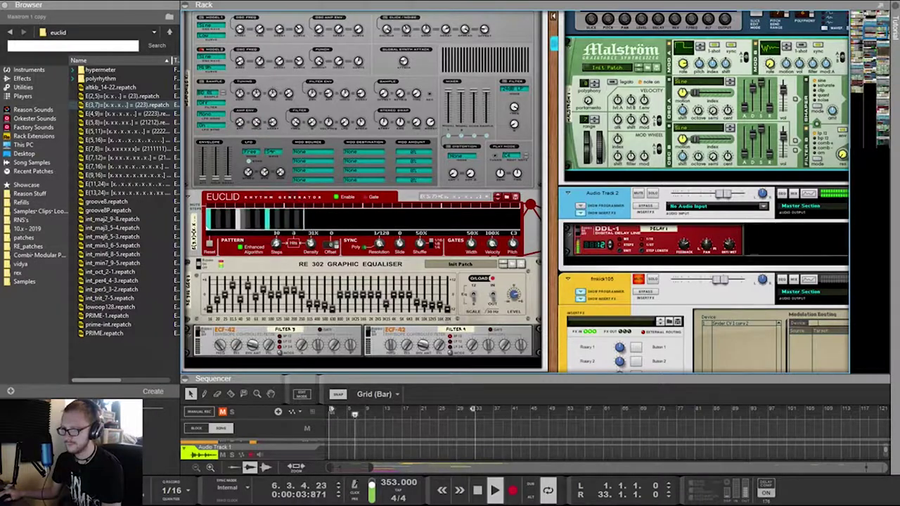
{"action": "left_click", "coordinate": [277, 243]}
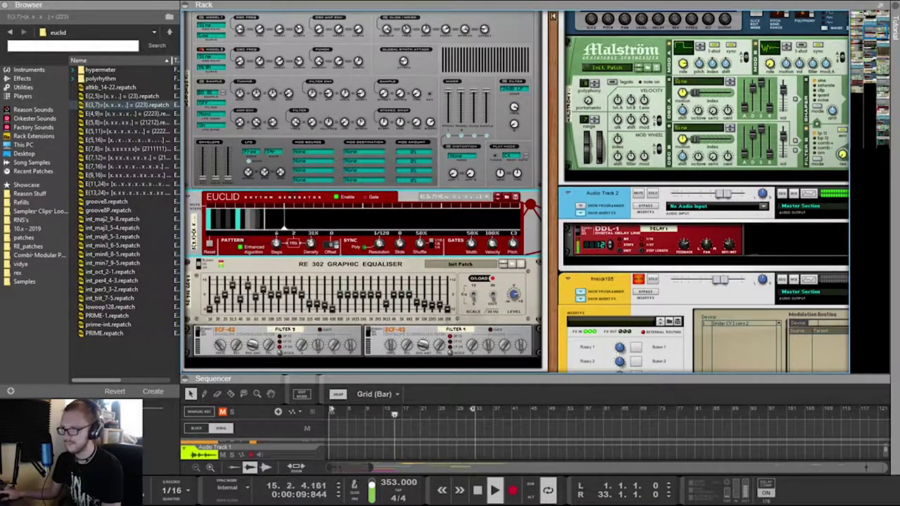
{"action": "left_click", "coordinate": [696, 99]}
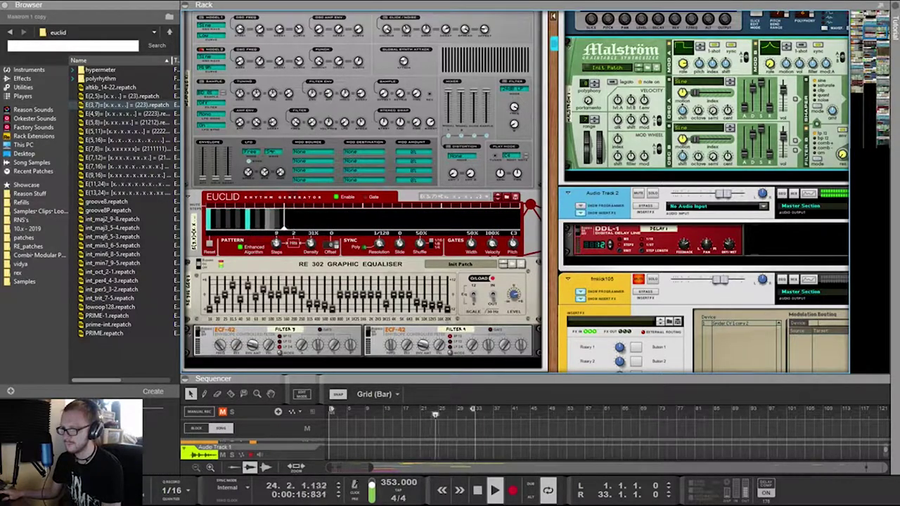
Look over the devices around the Euclid and PUNCH-BD, including the neighbouring effects, LFO and Combinator devices
{"action": "scroll", "coordinate": [515, 192], "scroll_direction": "up", "scroll_amount": 4}
{"action": "scroll", "coordinate": [515, 192], "scroll_direction": "down", "scroll_amount": 3}
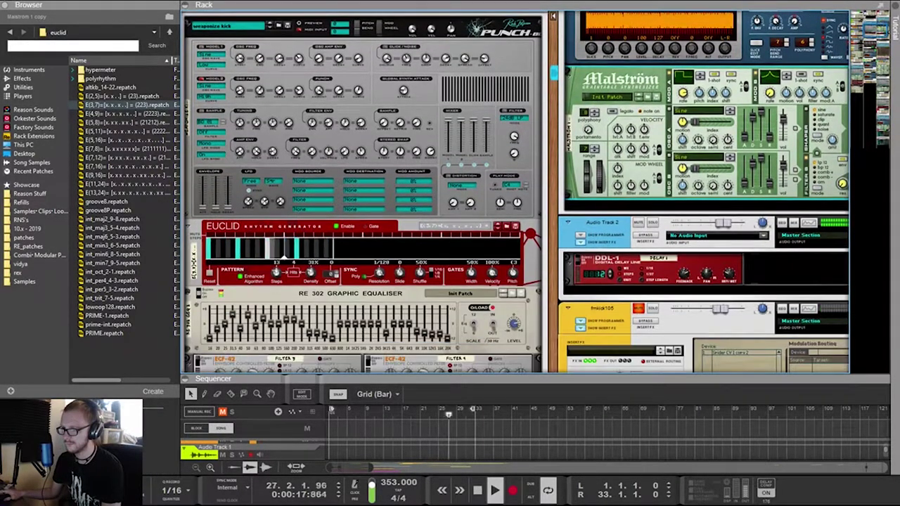
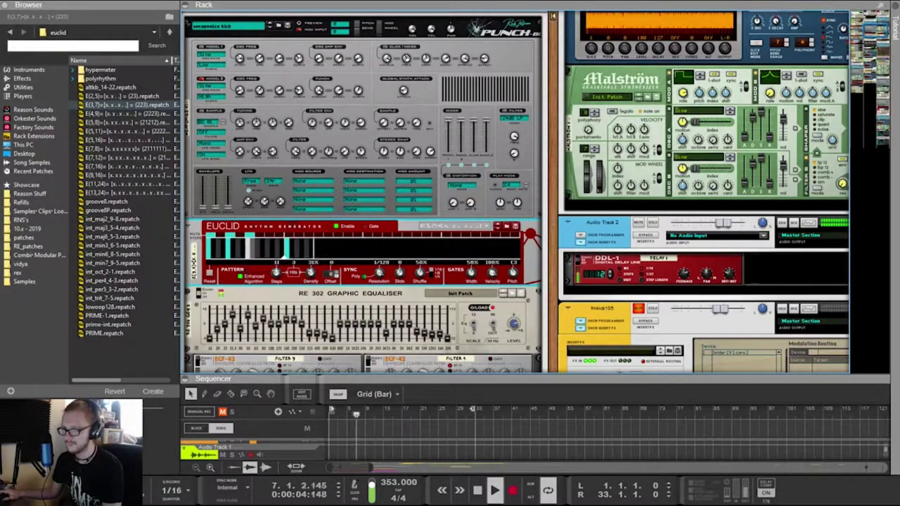
{"action": "scroll", "coordinate": [515, 192], "scroll_direction": "up", "scroll_amount": 1}
{"action": "scroll", "coordinate": [515, 192], "scroll_direction": "right", "scroll_amount": 3}
{"action": "scroll", "coordinate": [515, 192], "scroll_direction": "left", "scroll_amount": 12}
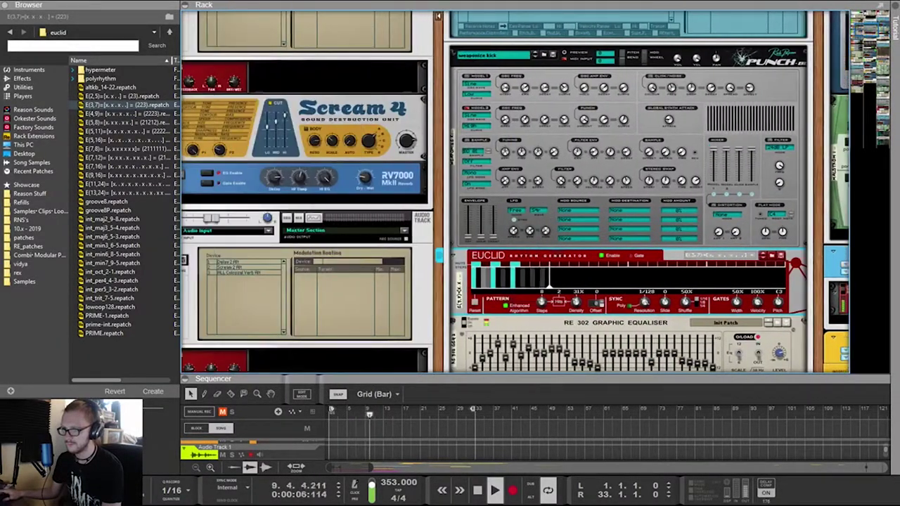
{"action": "scroll", "coordinate": [516, 192], "scroll_direction": "down", "scroll_amount": 11}
{"action": "scroll", "coordinate": [515, 192], "scroll_direction": "left", "scroll_amount": 1}
{"action": "scroll", "coordinate": [515, 192], "scroll_direction": "right", "scroll_amount": 13}
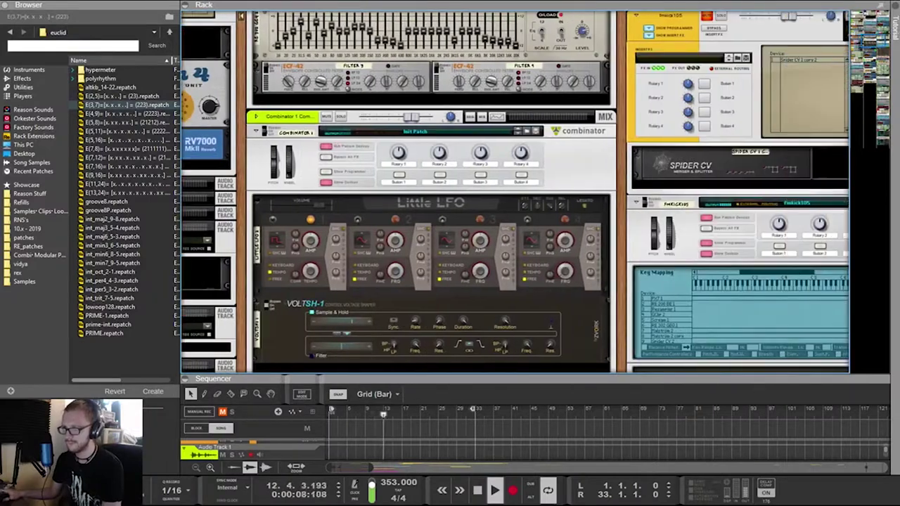
{"action": "scroll", "coordinate": [516, 192], "scroll_direction": "up", "scroll_amount": 10}
{"action": "scroll", "coordinate": [515, 192], "scroll_direction": "up", "scroll_amount": 9}
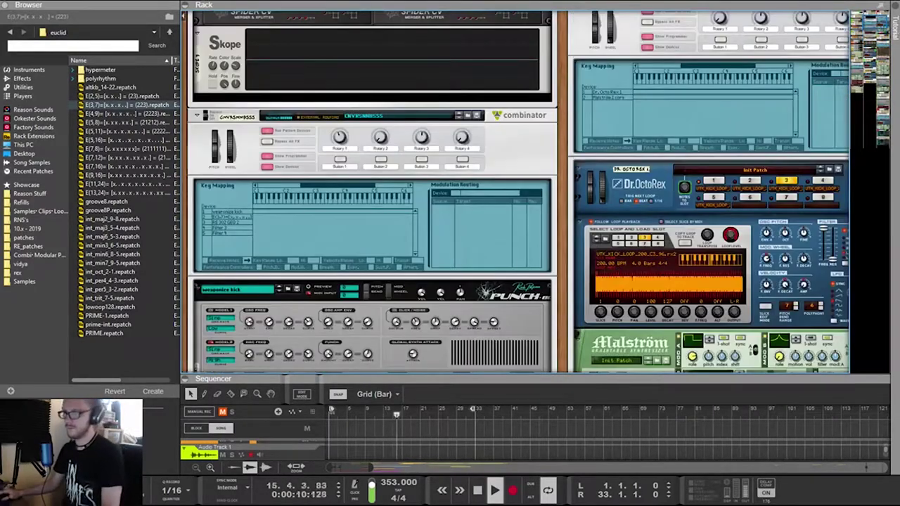
{"action": "scroll", "coordinate": [515, 191], "scroll_direction": "down", "scroll_amount": 8}
In the sequencer, move the selected Dr. Octo Rex 1 and fmkick105 clips from the opening so they begin around bar 33
{"action": "key", "text": "F7"}
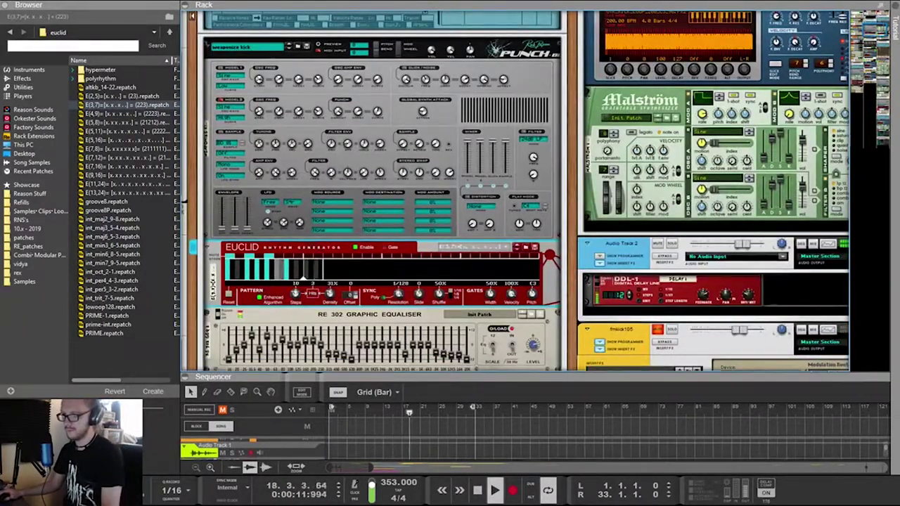
{"action": "scroll", "coordinate": [515, 262], "scroll_direction": "down", "scroll_amount": 2}
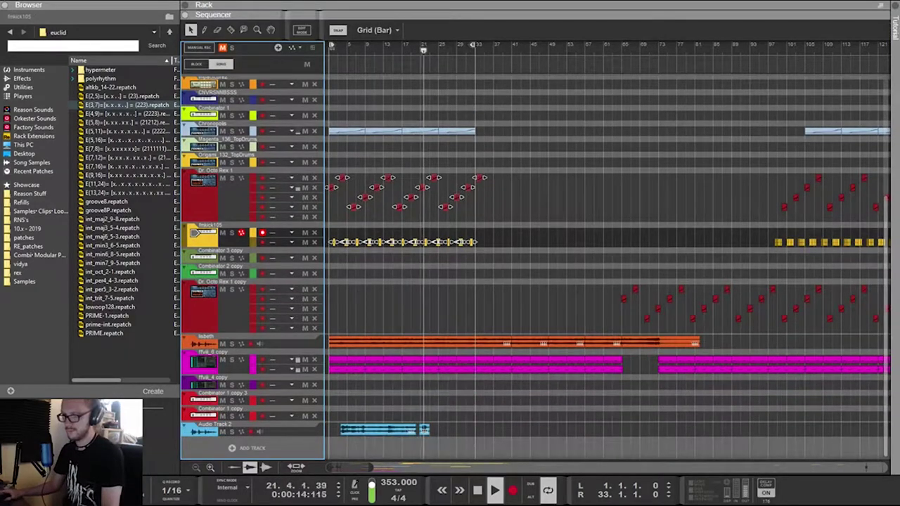
{"action": "scroll", "coordinate": [515, 359], "scroll_direction": "up", "scroll_amount": 3}
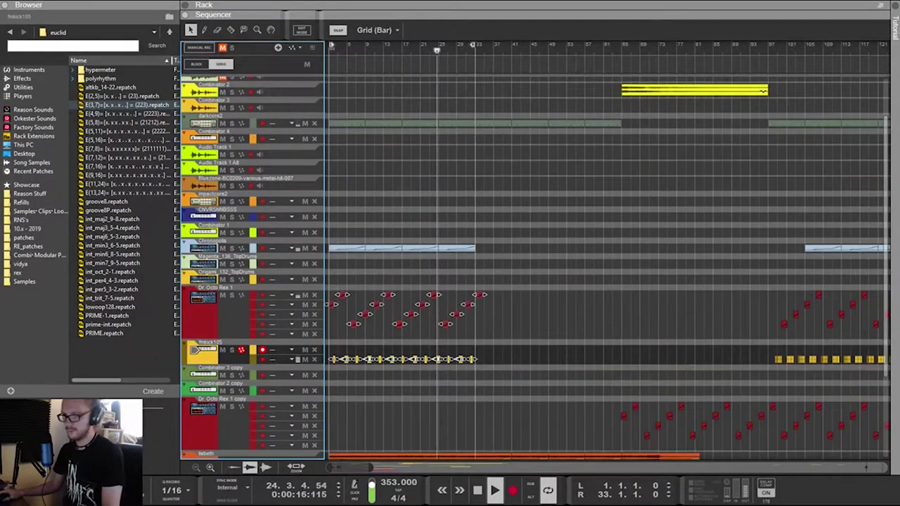
{"action": "left_click_drag", "start_coordinate": [516, 359], "coordinate": [493, 294]}
{"action": "left_click_drag", "start_coordinate": [493, 295], "coordinate": [489, 295]}
{"action": "scroll", "coordinate": [488, 295], "scroll_direction": "down", "scroll_amount": 3}
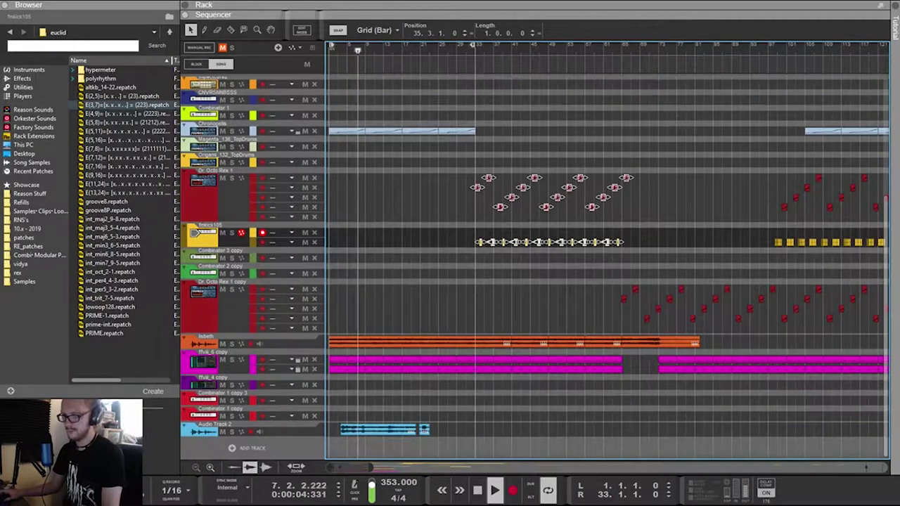
Delete the magenta track's clips from both lanes across the first 32 bars of the arrangement
{"action": "left_click_drag", "start_coordinate": [472, 389], "coordinate": [330, 355]}
{"action": "mouse_move", "coordinate": [472, 355]}
{"action": "left_mouse_down"}
{"action": "mouse_move", "coordinate": [449, 378]}
{"action": "mouse_move", "coordinate": [467, 364]}
{"action": "left_mouse_up"}
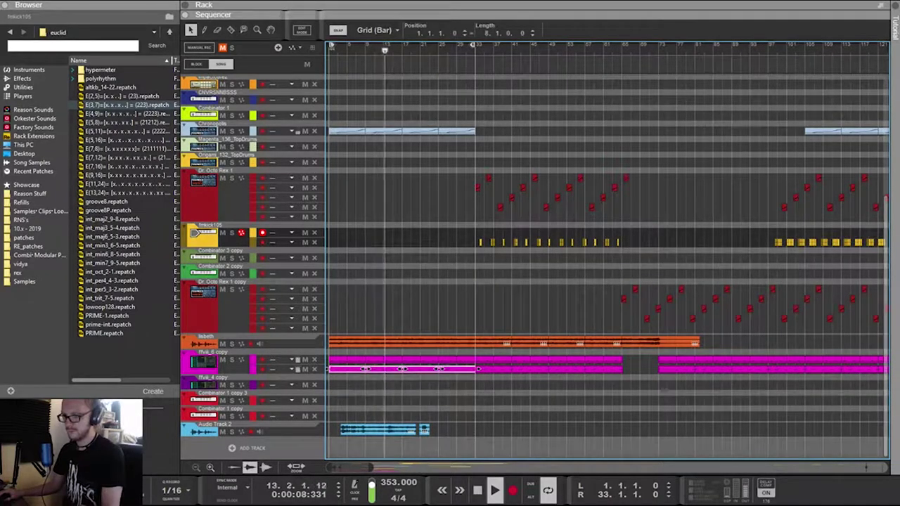
{"action": "key", "text": "Delete"}
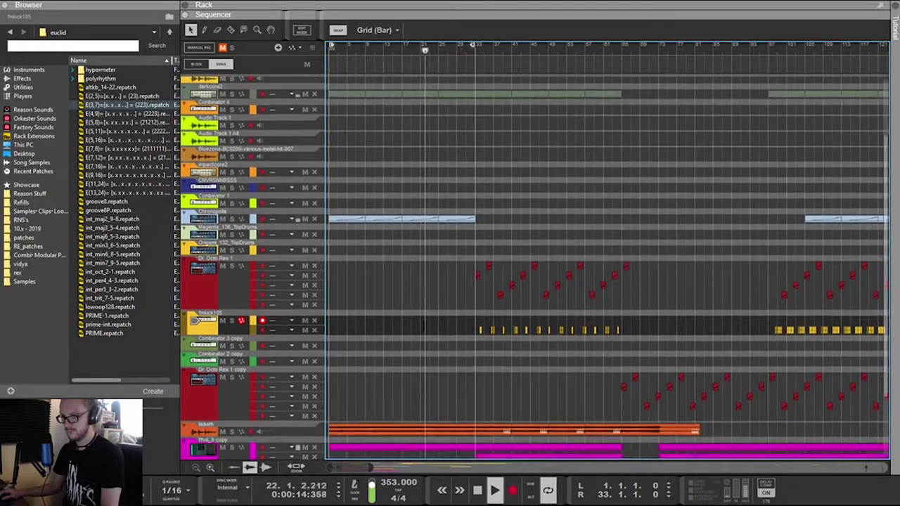
{"action": "scroll", "coordinate": [607, 253], "scroll_direction": "left", "scroll_amount": 5}
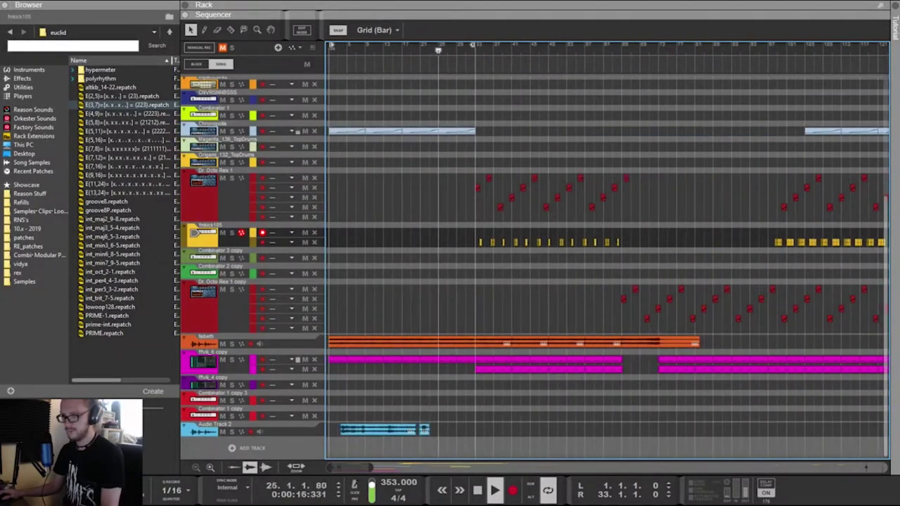
{"action": "scroll", "coordinate": [607, 253], "scroll_direction": "up", "scroll_amount": 3}
{"action": "left_click_drag", "start_coordinate": [514, 307], "coordinate": [331, 298]}
{"action": "scroll", "coordinate": [332, 297], "scroll_direction": "down", "scroll_amount": 4}
{"action": "left_click_drag", "start_coordinate": [332, 353], "coordinate": [478, 371]}
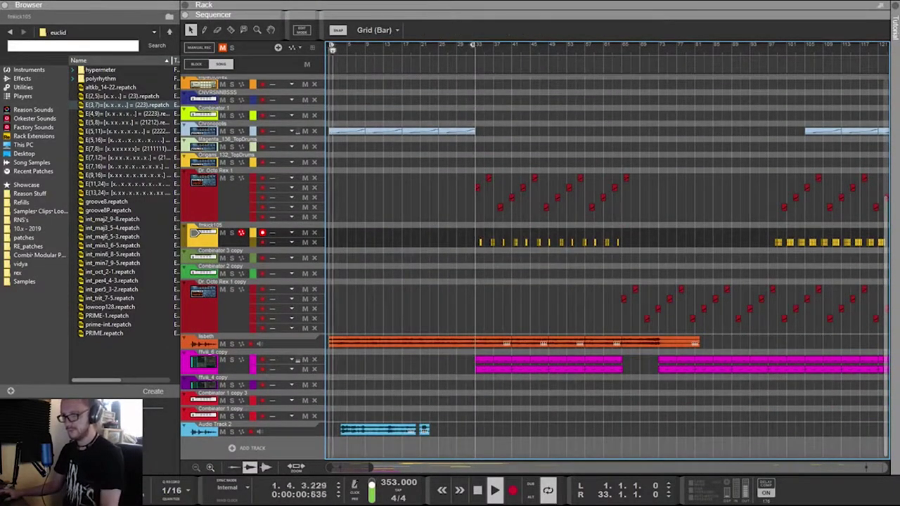
Return to the rack and examine the Spider CV splitter connections above the CNVRSNNBSSS Combinator on the back side
{"action": "scroll", "coordinate": [604, 253], "scroll_direction": "up", "scroll_amount": 5}
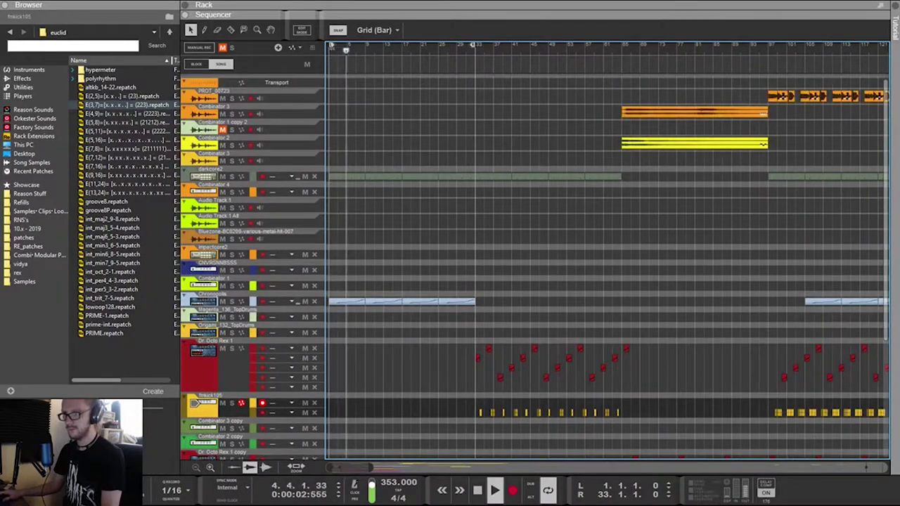
{"action": "key", "text": "F6"}
{"action": "scroll", "coordinate": [383, 194], "scroll_direction": "up", "scroll_amount": 6}
{"action": "key", "text": "Tab"}
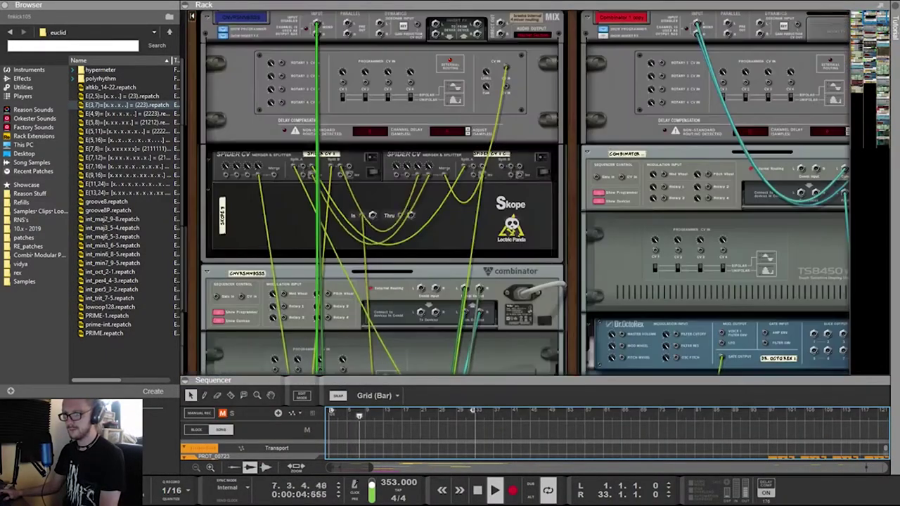
{"action": "scroll", "coordinate": [516, 193], "scroll_direction": "left", "scroll_amount": 5}
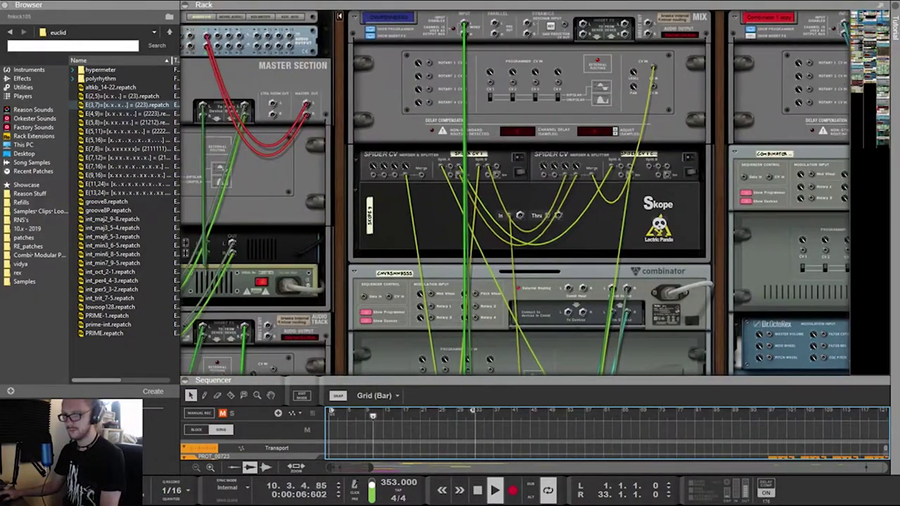
{"action": "key", "text": "Tab"}
{"action": "key", "text": "Tab"}
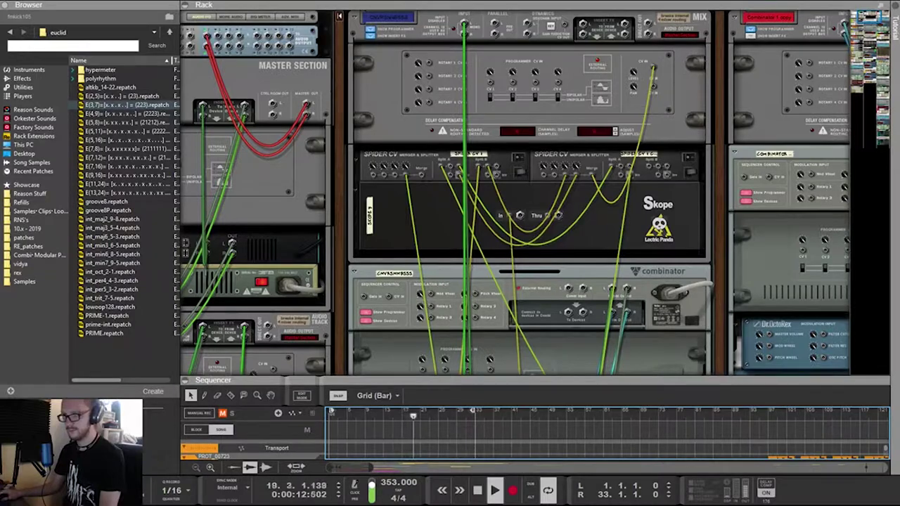
{"action": "left_click", "coordinate": [565, 169]}
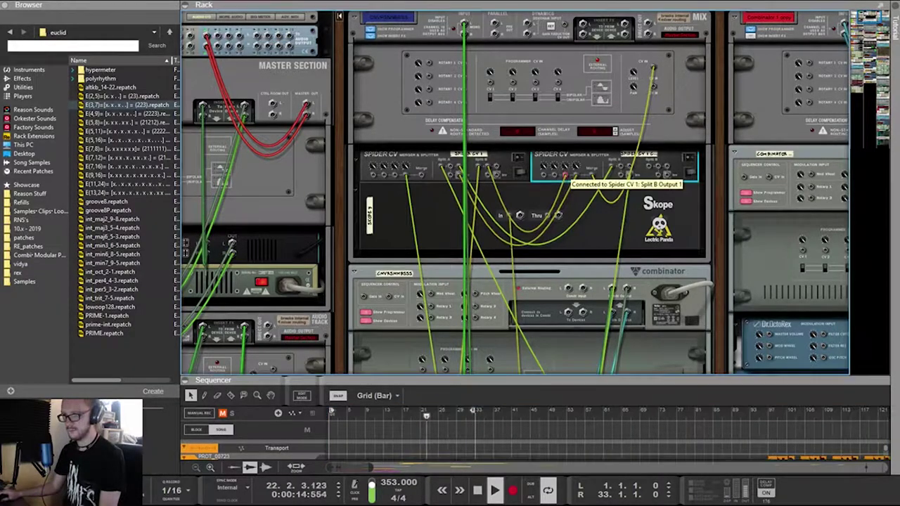
Examine the first Malström's modulator wiring and front-panel settings above the two Euclids, undoing any accidental device move
{"action": "scroll", "coordinate": [565, 170], "scroll_direction": "down", "scroll_amount": 5}
{"action": "scroll", "coordinate": [565, 170], "scroll_direction": "left", "scroll_amount": 5}
{"action": "scroll", "coordinate": [520, 193], "scroll_direction": "down", "scroll_amount": 15}
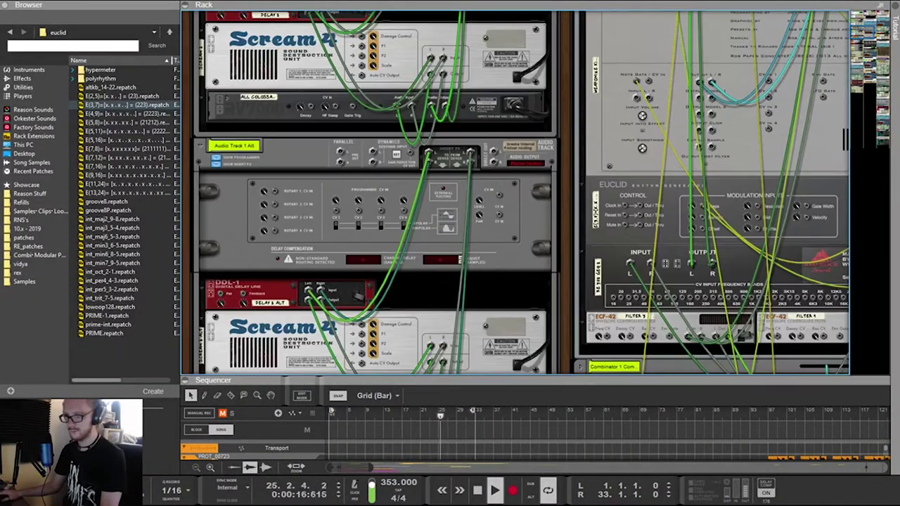
{"action": "scroll", "coordinate": [520, 193], "scroll_direction": "down", "scroll_amount": 5}
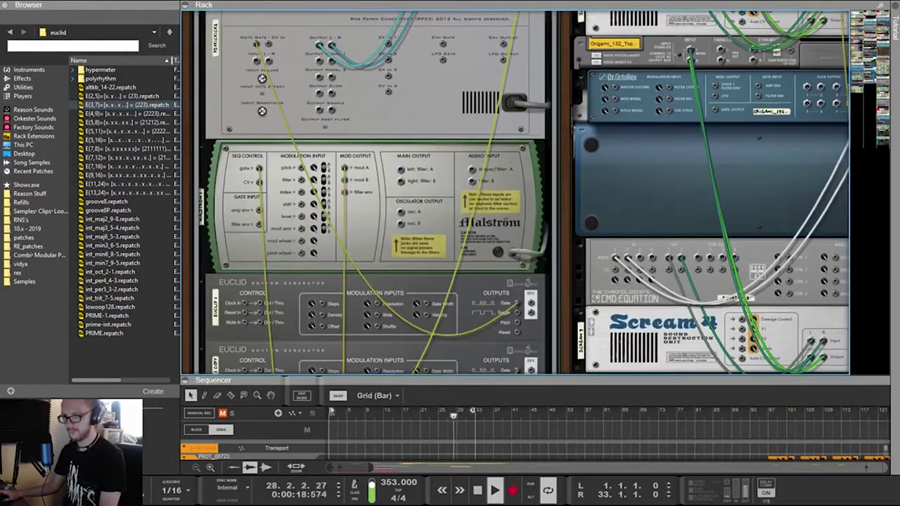
{"action": "key", "text": "Tab"}
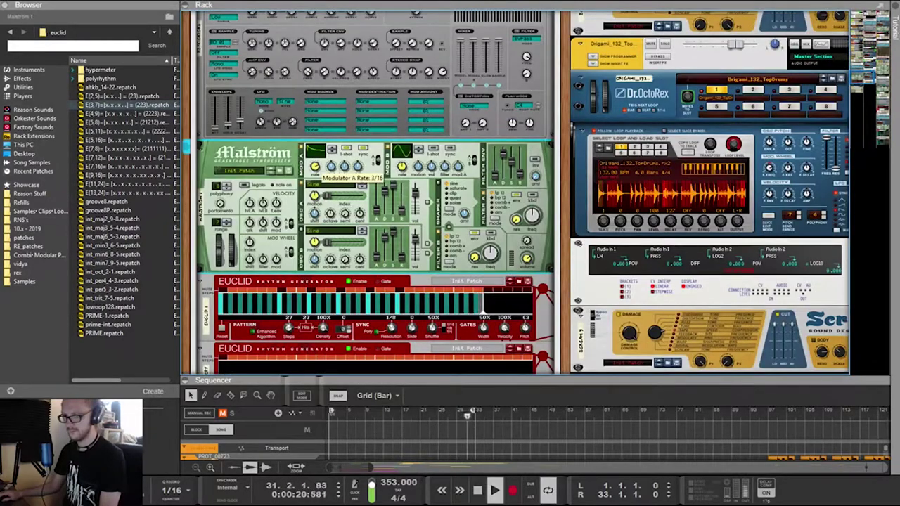
{"action": "key", "text": "Tab"}
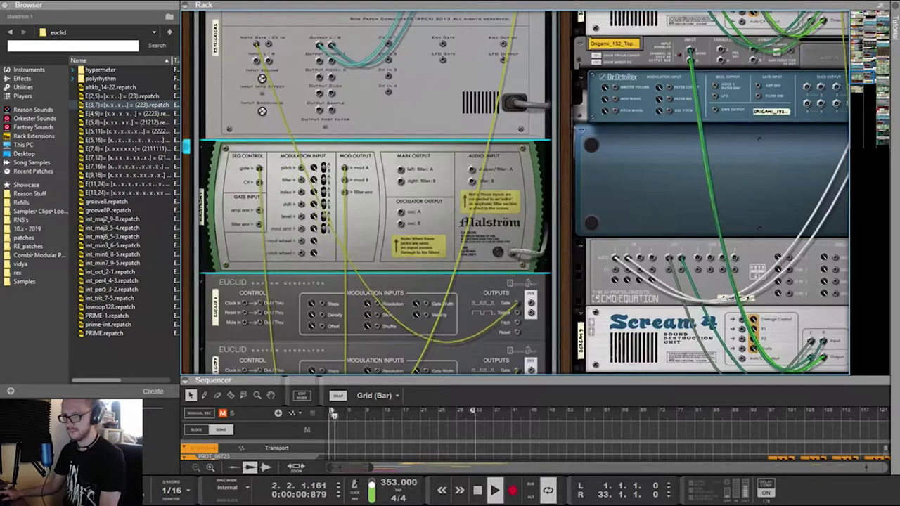
{"action": "left_click_drag", "start_coordinate": [554, 158], "coordinate": [565, 125]}
{"action": "key", "text": "ctrl+z"}
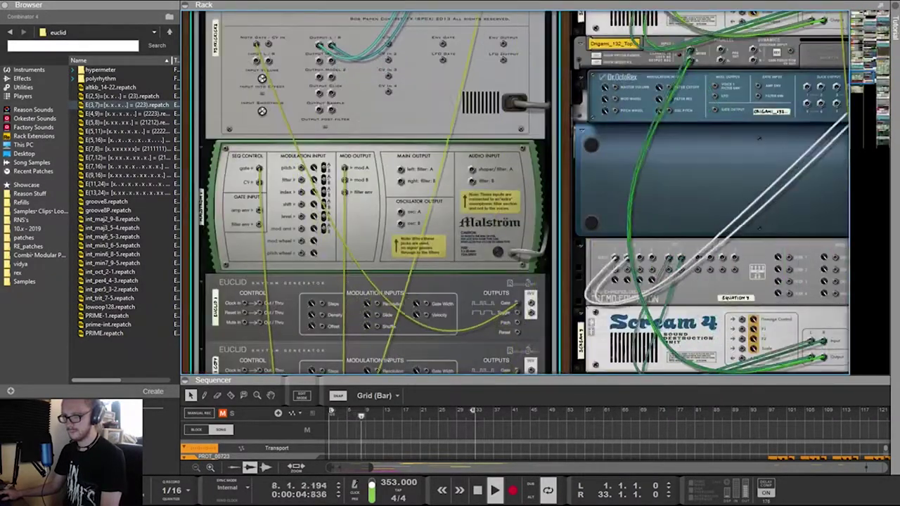
Trace the cable from the Lolth CV delay splitter below the Euclids to the Spider CV above the CNVRSNNBSSS Combinator
{"action": "scroll", "coordinate": [745, 35], "scroll_direction": "down", "scroll_amount": 2}
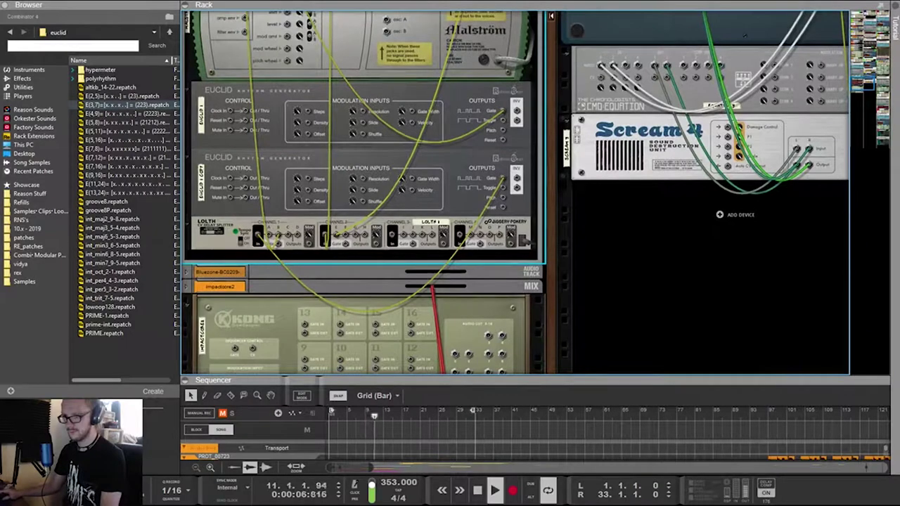
{"action": "key", "text": "Tab"}
{"action": "key", "text": "Tab"}
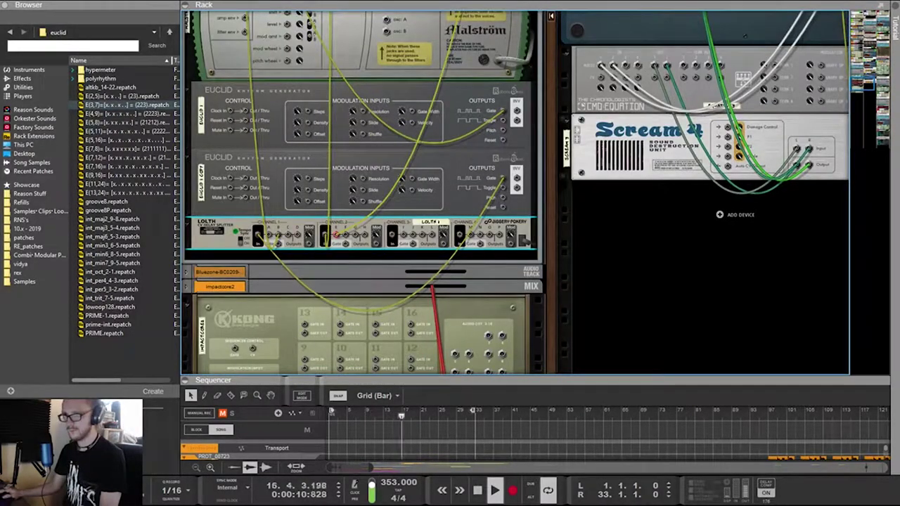
{"action": "left_click", "coordinate": [373, 251]}
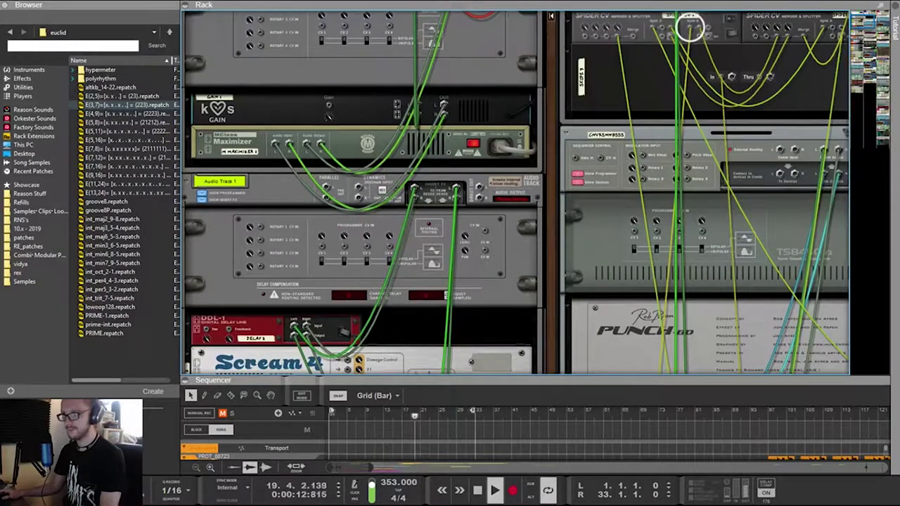
{"action": "scroll", "coordinate": [519, 192], "scroll_direction": "right", "scroll_amount": 4}
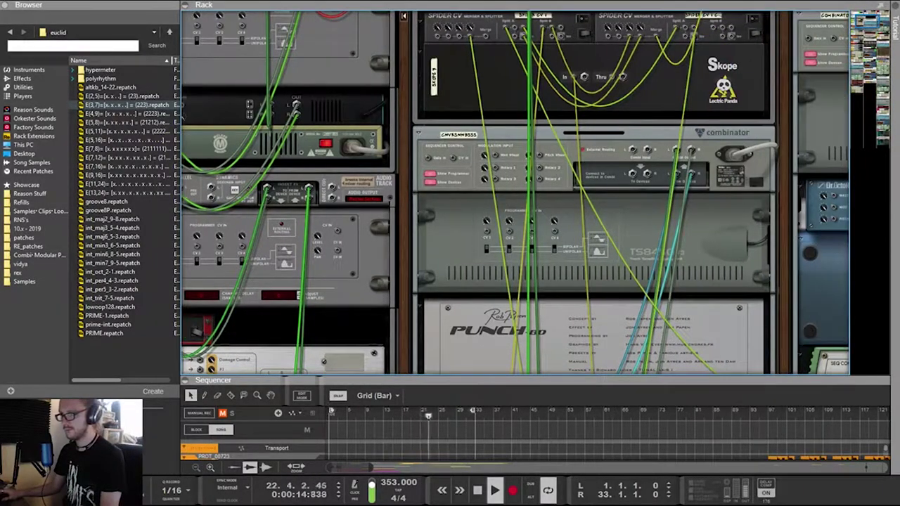
{"action": "mouse_move", "coordinate": [541, 29]}
{"action": "left_mouse_down"}
{"action": "mouse_move", "coordinate": [554, 38]}
{"action": "mouse_move", "coordinate": [541, 26]}
{"action": "left_mouse_up"}
{"action": "left_click_drag", "start_coordinate": [521, 373], "coordinate": [526, 372]}
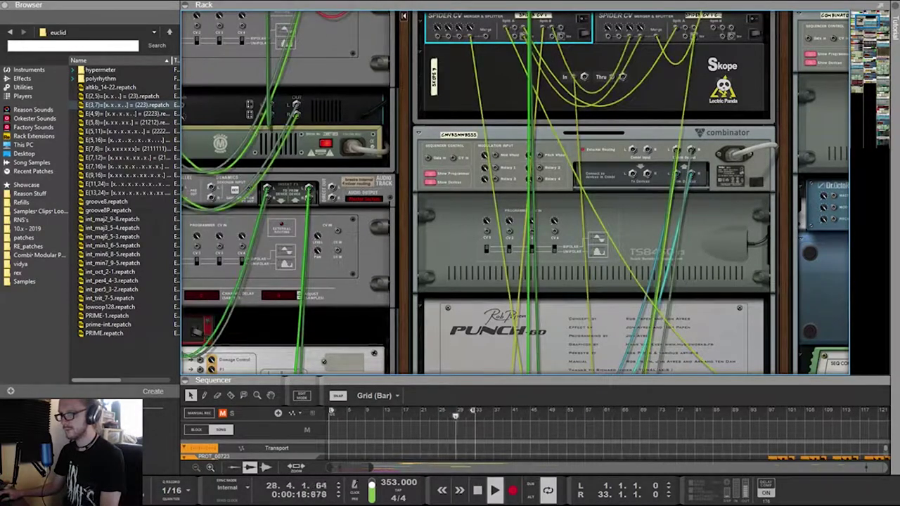
{"action": "key", "text": "Tab"}
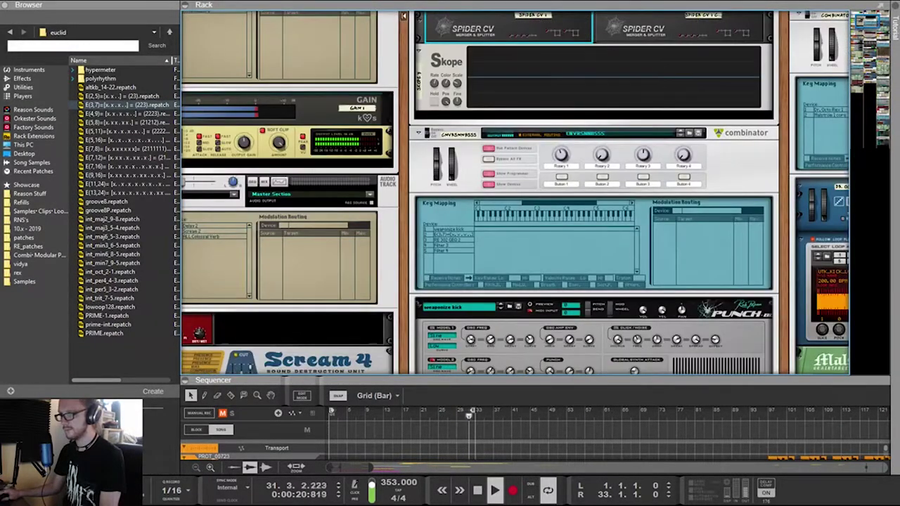
Patch the first Euclid's gate output into the channel 1 input of the Lolth CV delay splitter below the Malström
{"action": "scroll", "coordinate": [515, 192], "scroll_direction": "up", "scroll_amount": 3}
{"action": "key", "text": "Tab"}
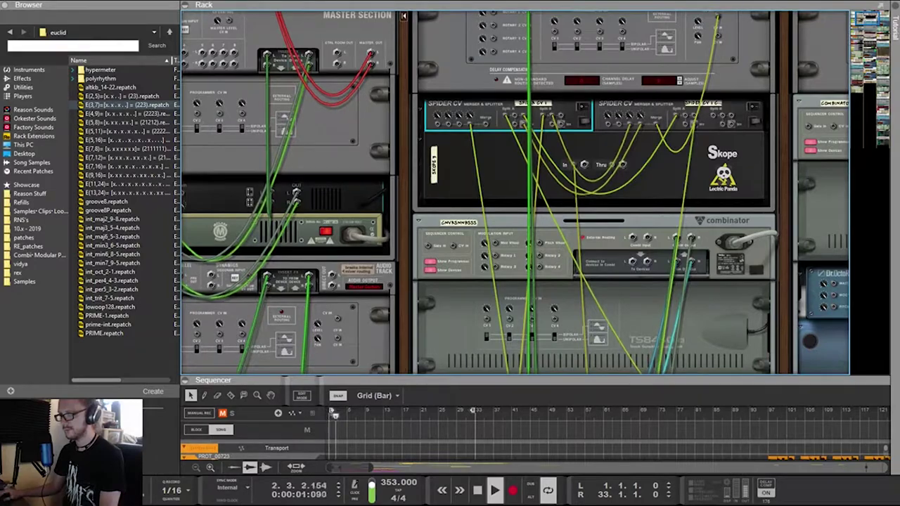
{"action": "left_click_drag", "start_coordinate": [868, 18], "coordinate": [860, 72]}
{"action": "key", "text": "Tab"}
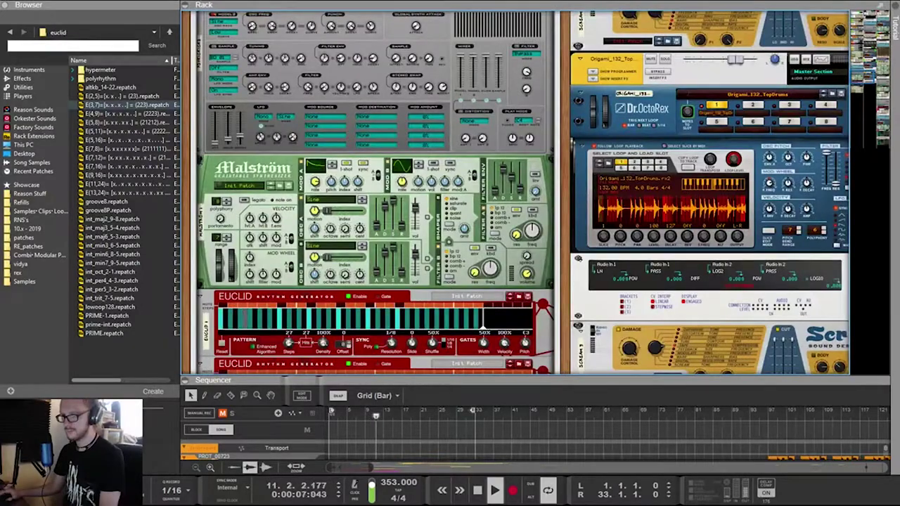
{"action": "key", "text": "Tab"}
{"action": "scroll", "coordinate": [515, 192], "scroll_direction": "down", "scroll_amount": 3}
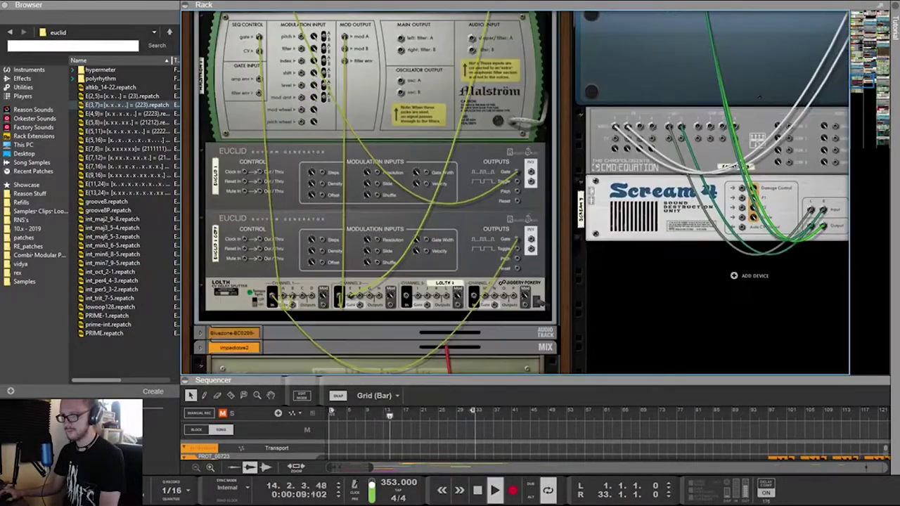
{"action": "scroll", "coordinate": [515, 192], "scroll_direction": "up", "scroll_amount": 2}
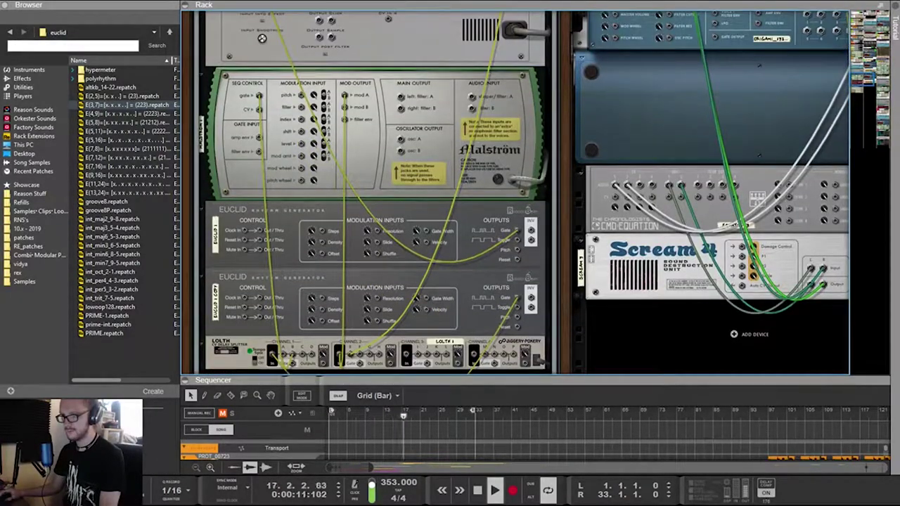
{"action": "left_click_drag", "start_coordinate": [517, 231], "coordinate": [297, 338]}
{"action": "left_click_drag", "start_coordinate": [516, 230], "coordinate": [272, 315]}
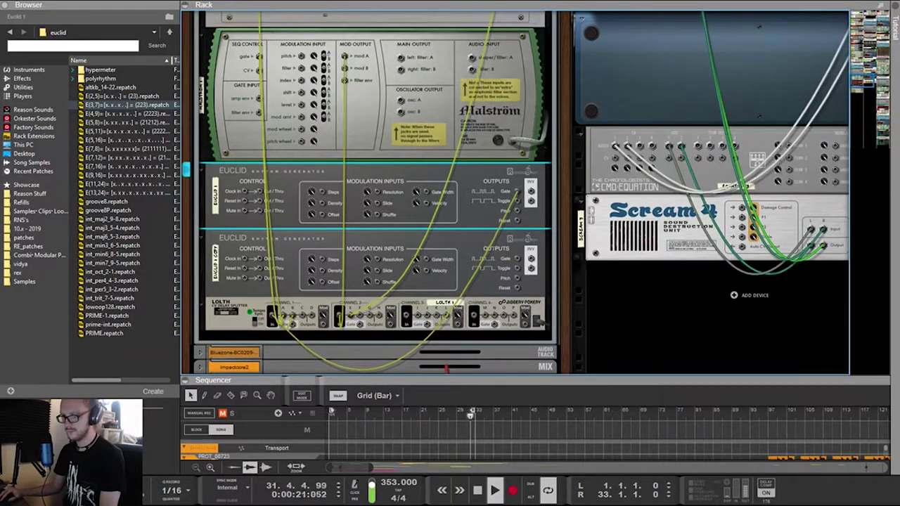
Compare the Malström's modulator A rate above the two Euclids with the Resolution of the Euclid in the CNVRSNNBSSS Combinator
{"action": "key", "text": "Tab"}
{"action": "scroll", "coordinate": [372, 196], "scroll_direction": "up", "scroll_amount": 2}
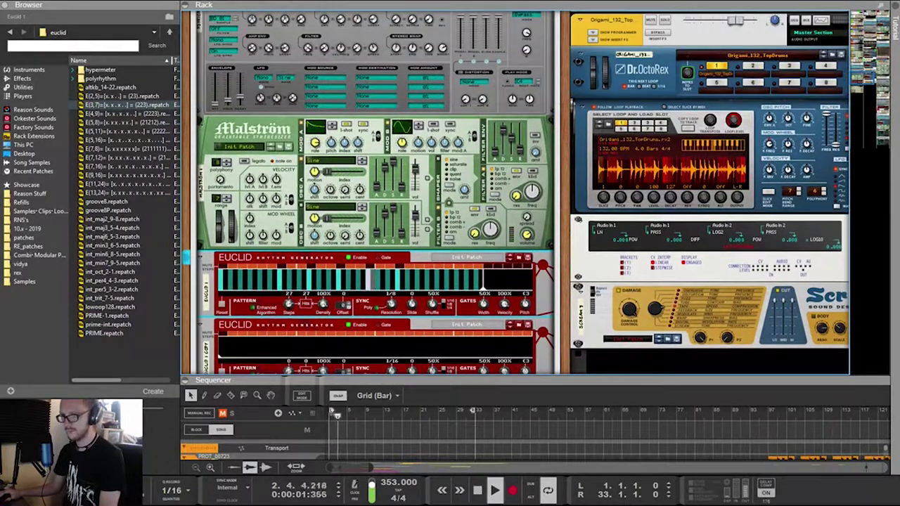
{"action": "left_click", "coordinate": [315, 145]}
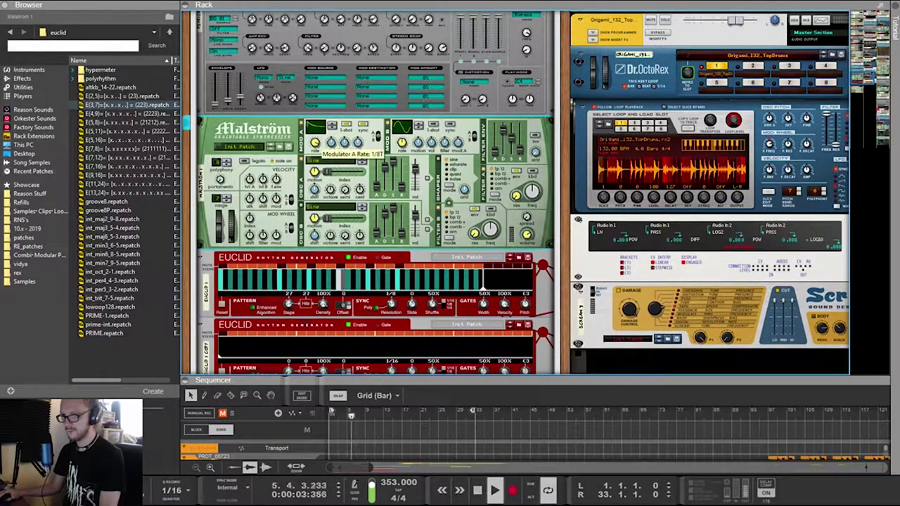
{"action": "scroll", "coordinate": [372, 197], "scroll_direction": "up", "scroll_amount": 15}
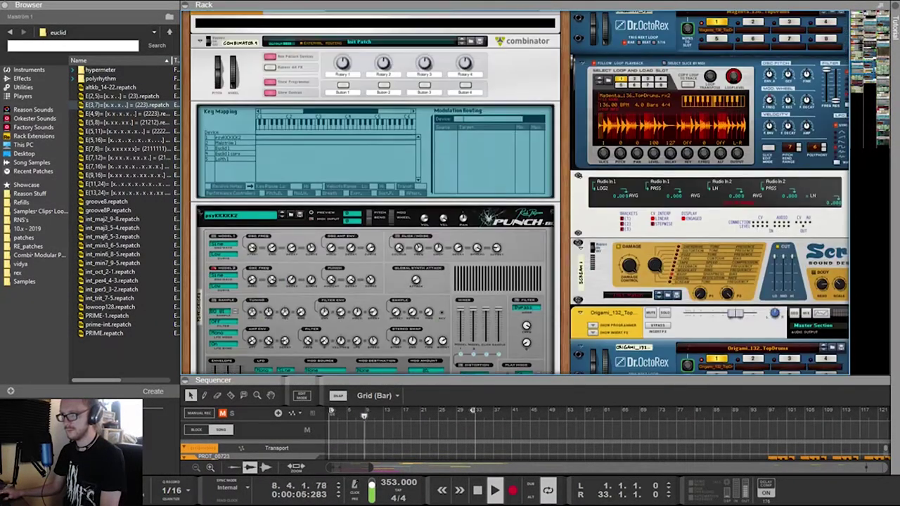
{"action": "scroll", "coordinate": [372, 197], "scroll_direction": "up", "scroll_amount": 8}
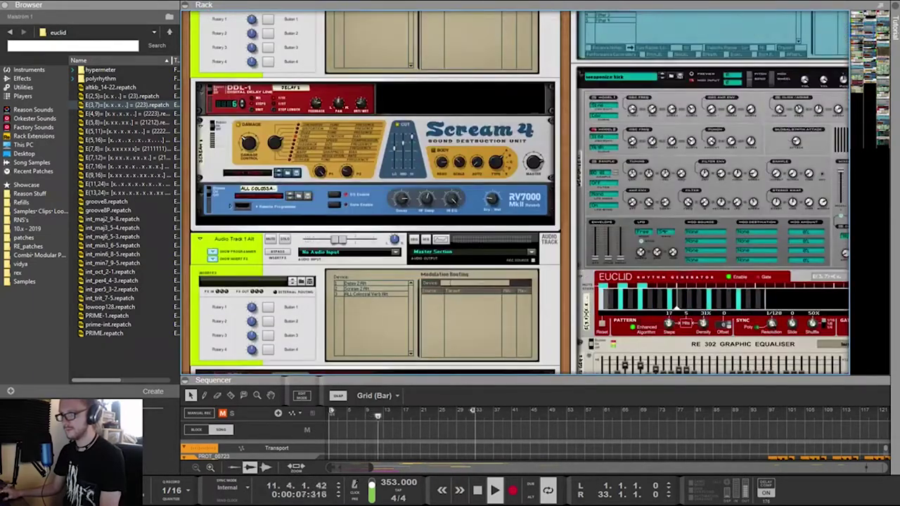
{"action": "scroll", "coordinate": [372, 197], "scroll_direction": "down", "scroll_amount": 2}
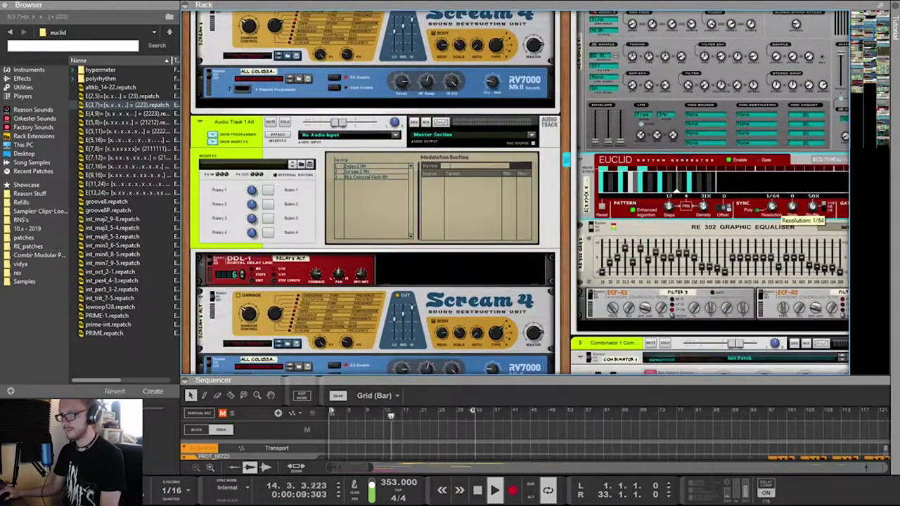
{"action": "scroll", "coordinate": [517, 193], "scroll_direction": "down", "scroll_amount": 15}
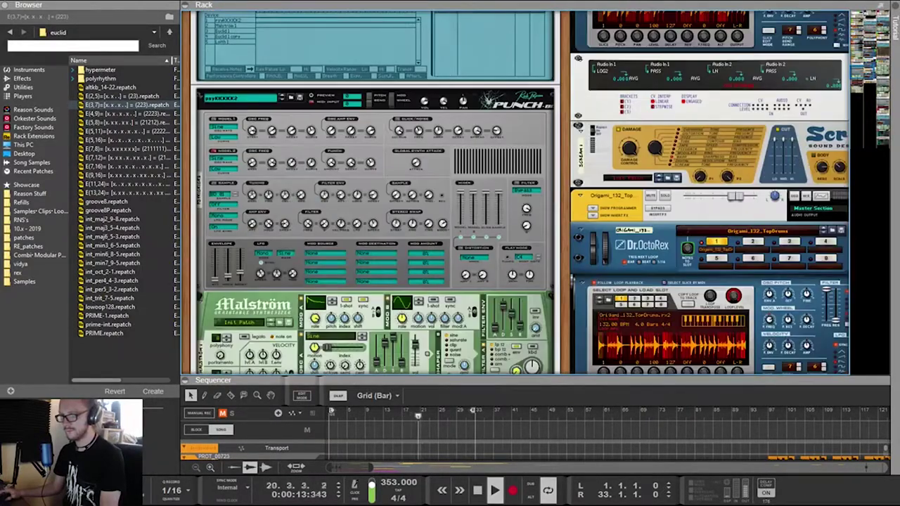
{"action": "scroll", "coordinate": [372, 197], "scroll_direction": "down", "scroll_amount": 5}
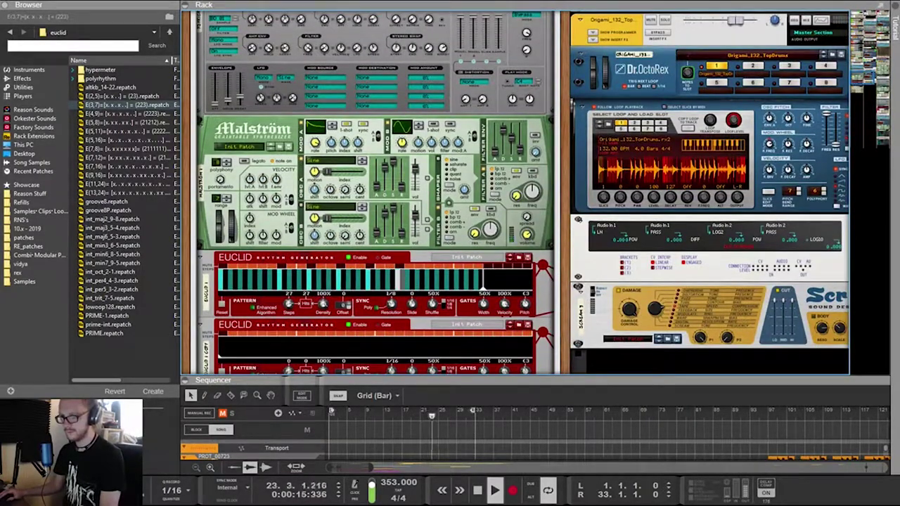
Load the E(2,5) patch, pattern (23), into the first Euclid below the Malström
{"action": "left_click", "coordinate": [372, 285]}
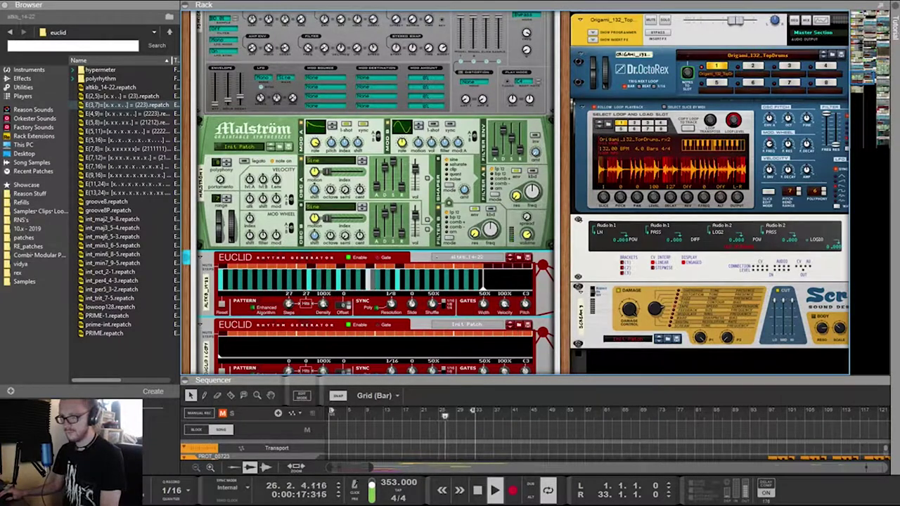
{"action": "left_click", "coordinate": [518, 258]}
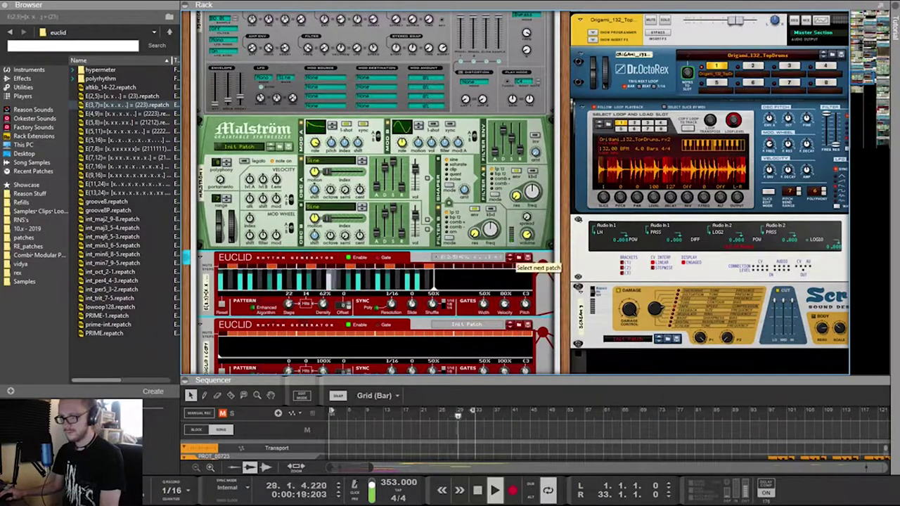
{"action": "left_click", "coordinate": [519, 258]}
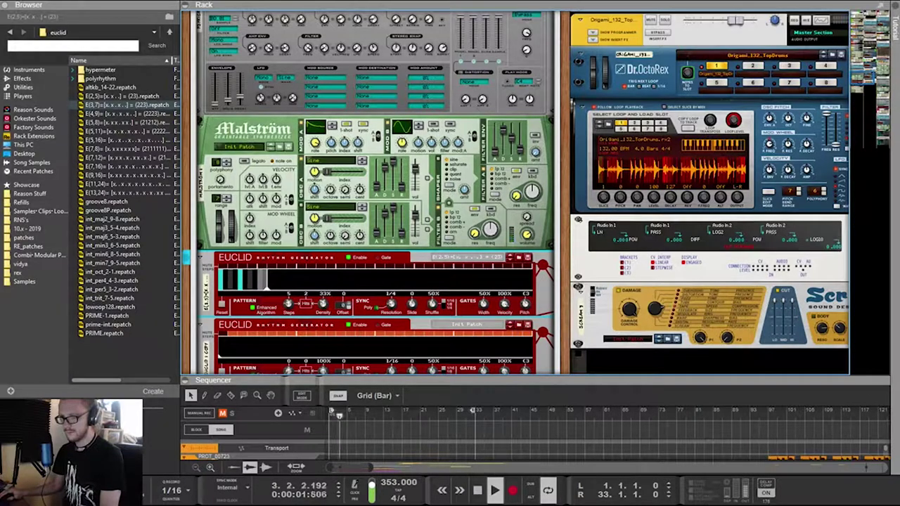
Examine the gate wiring from the two Euclids into the Lolth splitter and the Malström front panel above them
{"action": "scroll", "coordinate": [372, 189], "scroll_direction": "up", "scroll_amount": 15}
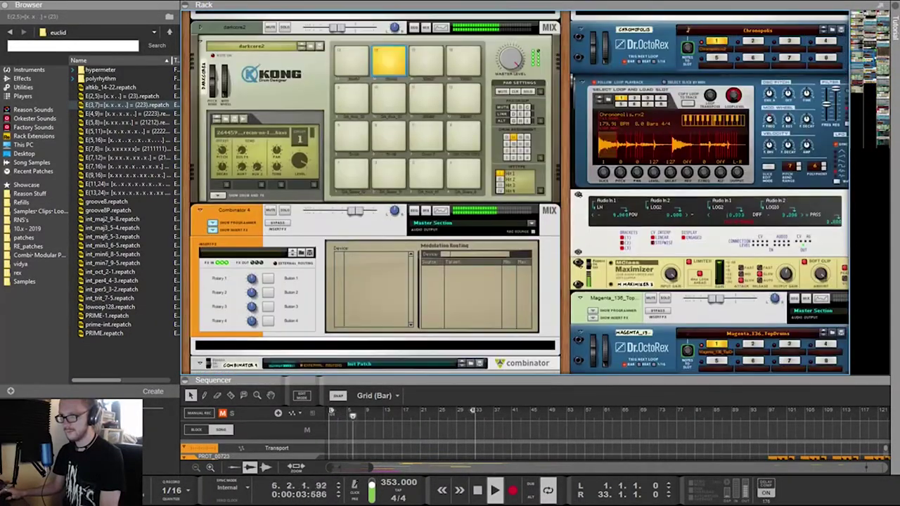
{"action": "scroll", "coordinate": [373, 190], "scroll_direction": "down", "scroll_amount": 10}
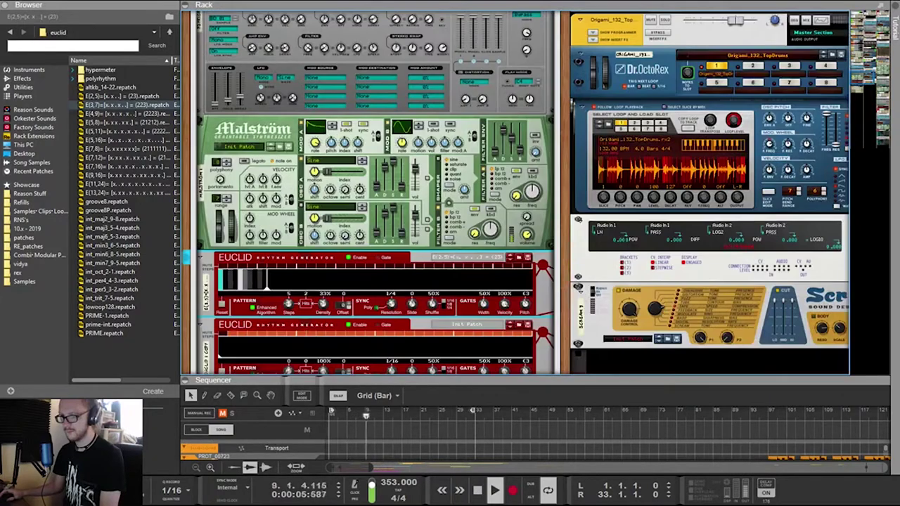
{"action": "key", "text": "Tab"}
{"action": "scroll", "coordinate": [372, 190], "scroll_direction": "down", "scroll_amount": 3}
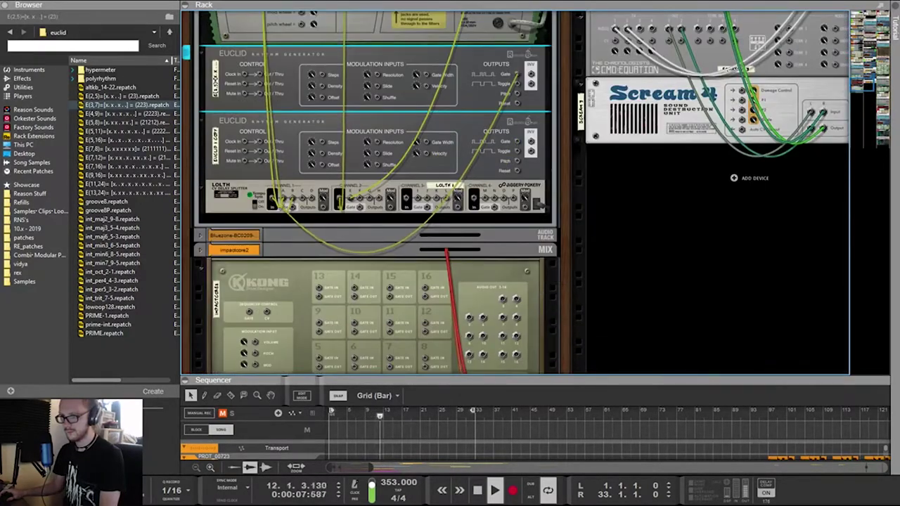
{"action": "key", "text": "Tab"}
{"action": "scroll", "coordinate": [373, 190], "scroll_direction": "down", "scroll_amount": 3}
{"action": "scroll", "coordinate": [373, 190], "scroll_direction": "up", "scroll_amount": 6}
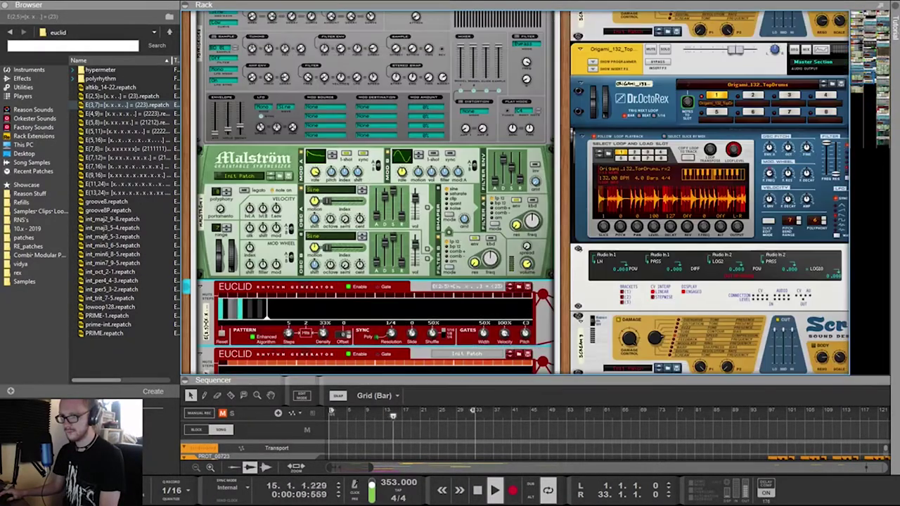
Examine the Lolth splitter's channel 1 gain settings and trace its cables up to the Malström and Punch device
{"action": "scroll", "coordinate": [372, 190], "scroll_direction": "down", "scroll_amount": 3}
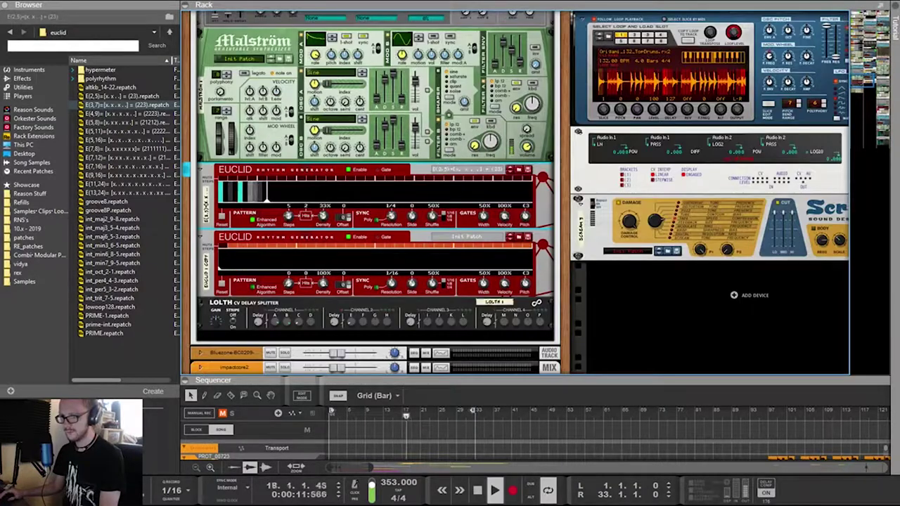
{"action": "left_click", "coordinate": [372, 327]}
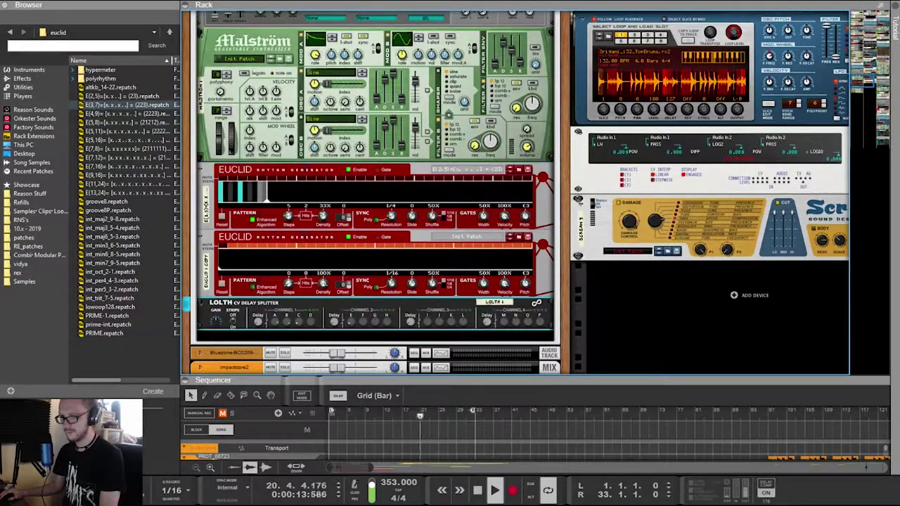
{"action": "key", "text": "Tab"}
{"action": "key", "text": "Tab"}
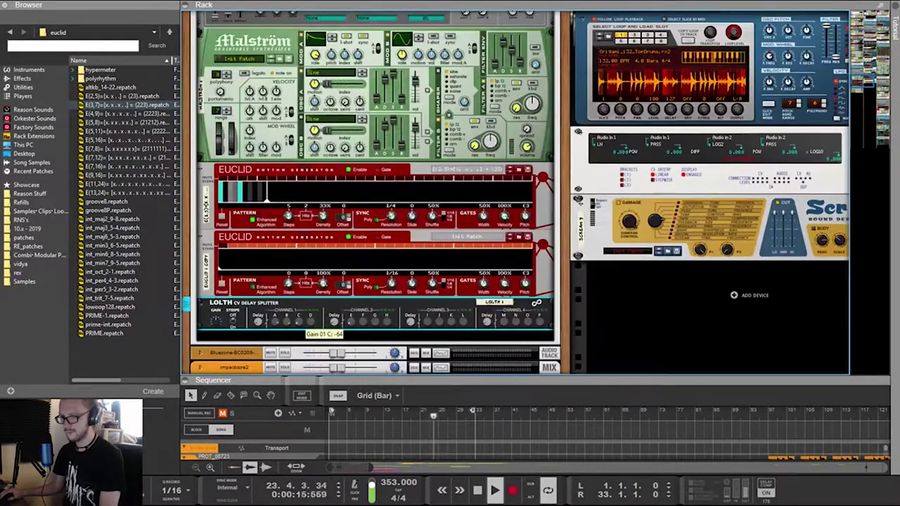
{"action": "key", "text": "Tab"}
{"action": "scroll", "coordinate": [515, 193], "scroll_direction": "up", "scroll_amount": 4}
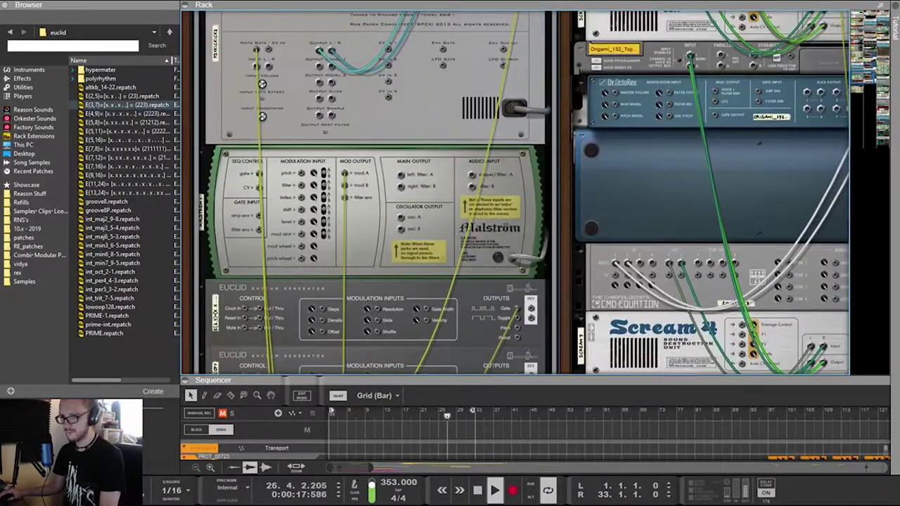
{"action": "scroll", "coordinate": [515, 193], "scroll_direction": "down", "scroll_amount": 3}
{"action": "key", "text": "Tab"}
{"action": "scroll", "coordinate": [515, 194], "scroll_direction": "up", "scroll_amount": 5}
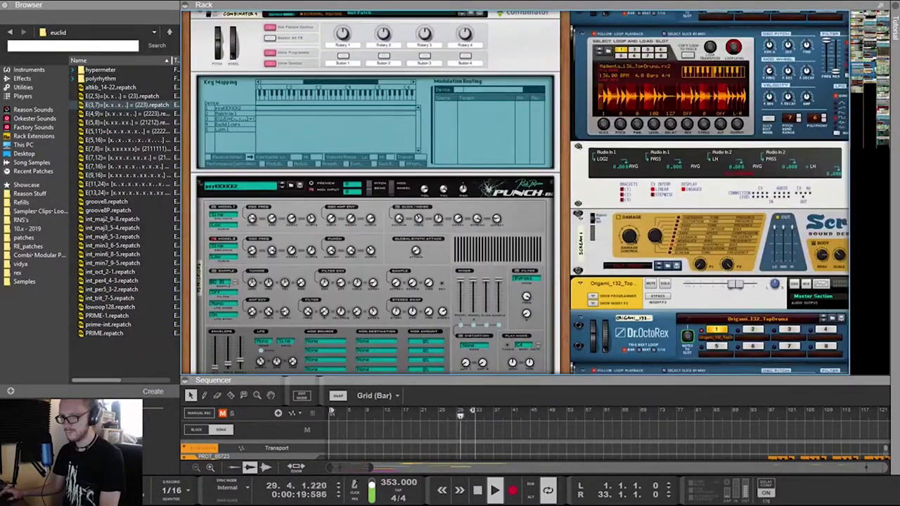
Set the song tempo to 299 BPM and raise the Steps setting of the Euclid below the "weaponize kick" Punch device
{"action": "scroll", "coordinate": [515, 193], "scroll_direction": "down", "scroll_amount": 1}
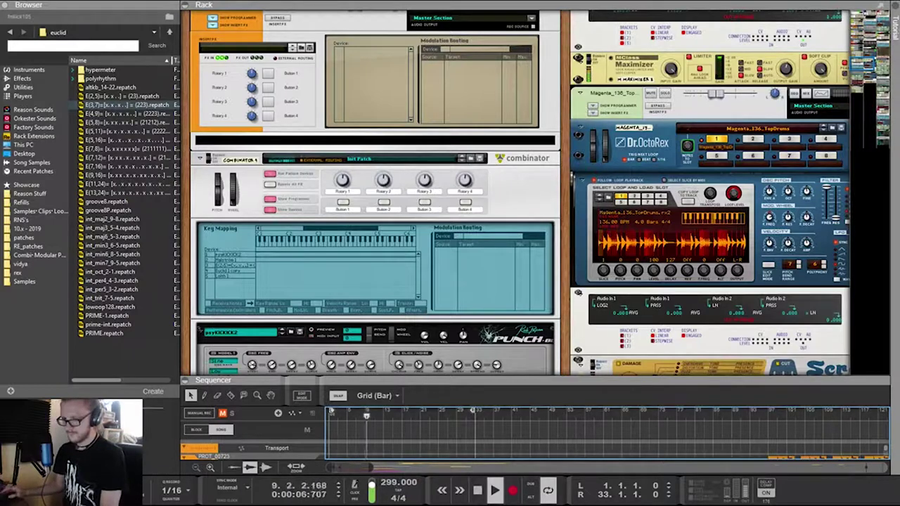
{"action": "scroll", "coordinate": [516, 193], "scroll_direction": "right", "scroll_amount": 5}
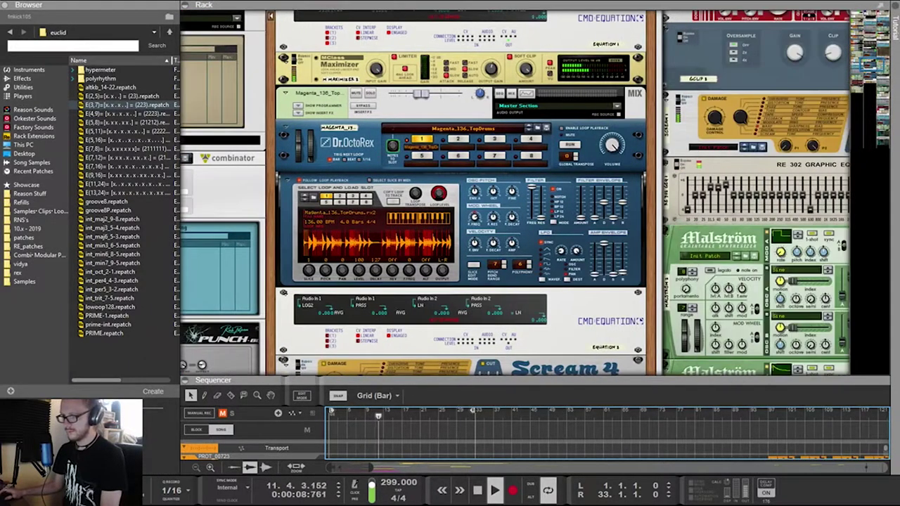
{"action": "scroll", "coordinate": [463, 193], "scroll_direction": "up", "scroll_amount": 3}
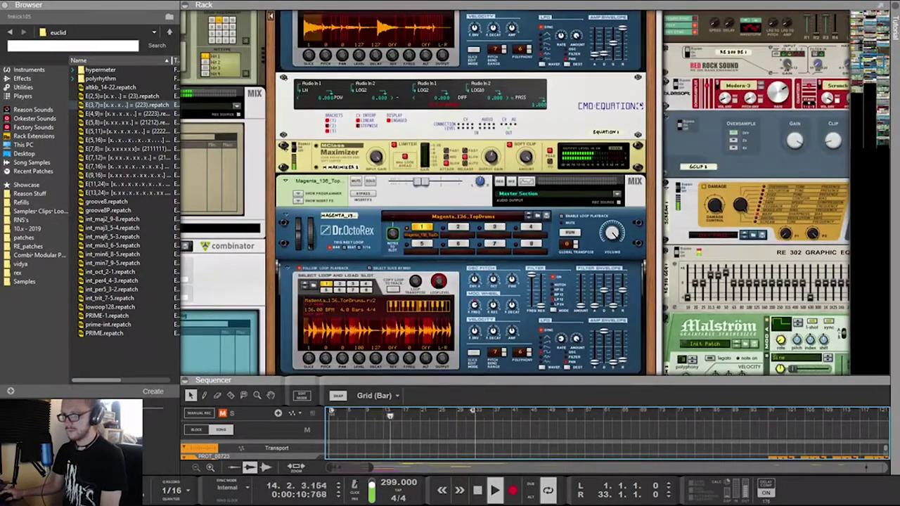
{"action": "scroll", "coordinate": [464, 193], "scroll_direction": "up", "scroll_amount": 15}
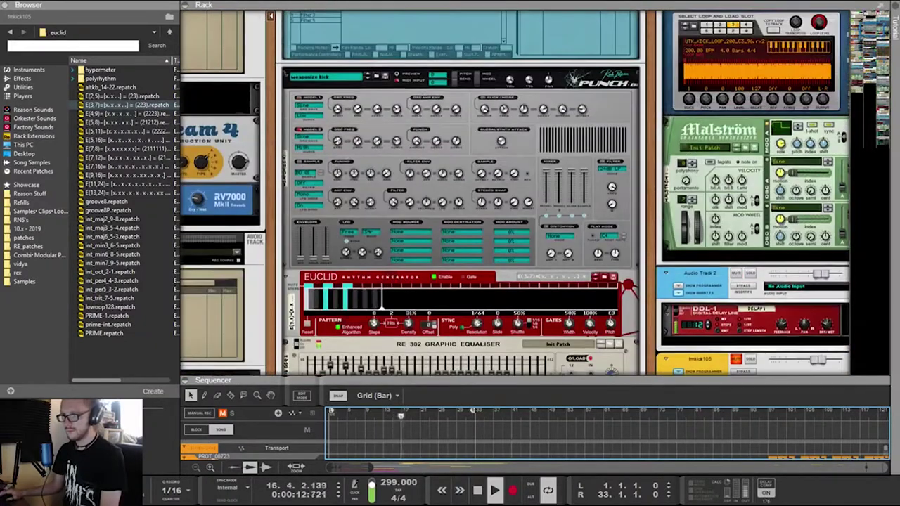
{"action": "scroll", "coordinate": [463, 193], "scroll_direction": "down", "scroll_amount": 3}
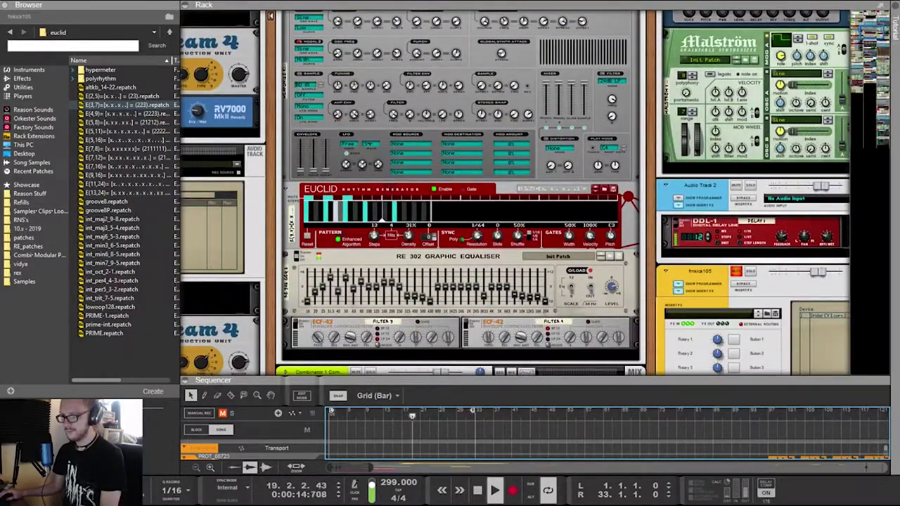
{"action": "mouse_move", "coordinate": [373, 235]}
{"action": "left_mouse_down"}
{"action": "mouse_move", "coordinate": [373, 211]}
{"action": "mouse_move", "coordinate": [373, 226]}
{"action": "left_mouse_up"}
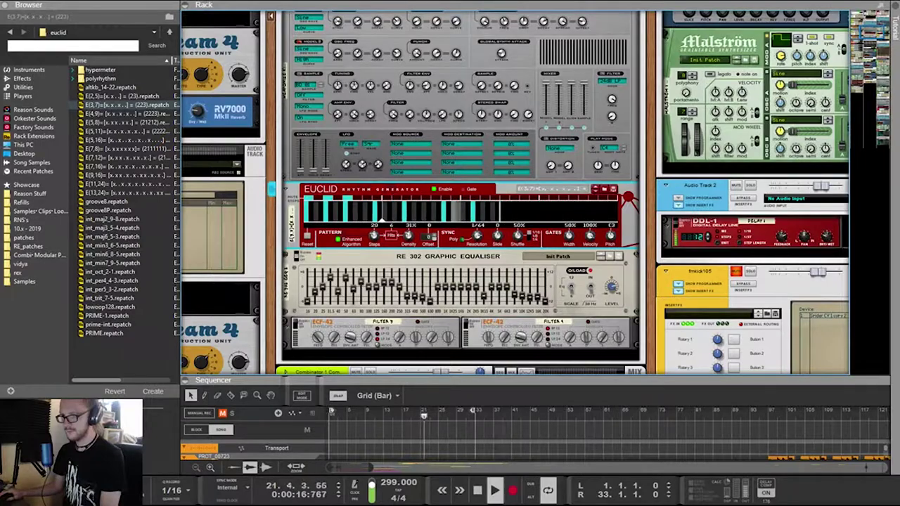
Try placing the orange Combinator 3 audio clip at bar 1 of the arrangement
{"action": "scroll", "coordinate": [463, 193], "scroll_direction": "down", "scroll_amount": 10}
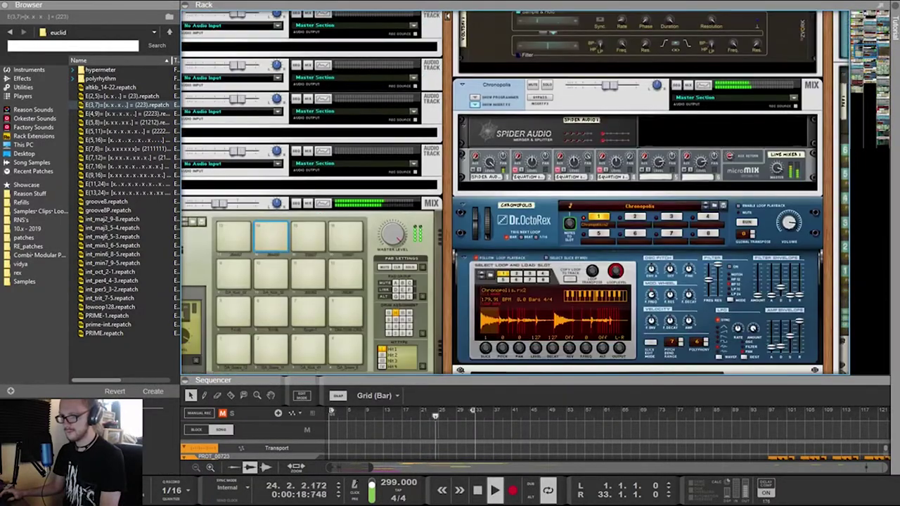
{"action": "key", "text": "F7"}
{"action": "scroll", "coordinate": [534, 253], "scroll_direction": "down", "scroll_amount": 6}
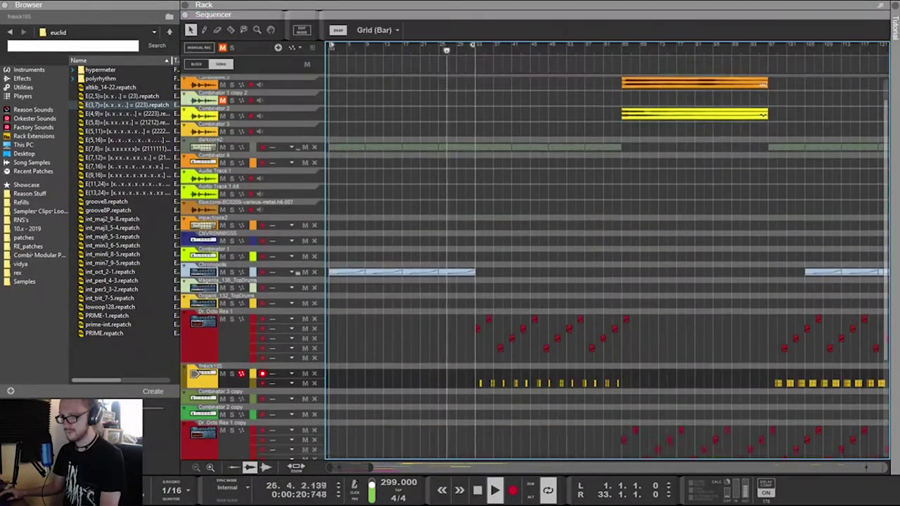
{"action": "scroll", "coordinate": [534, 253], "scroll_direction": "right", "scroll_amount": 2}
{"action": "scroll", "coordinate": [534, 253], "scroll_direction": "left", "scroll_amount": 2}
{"action": "scroll", "coordinate": [534, 253], "scroll_direction": "up", "scroll_amount": 5}
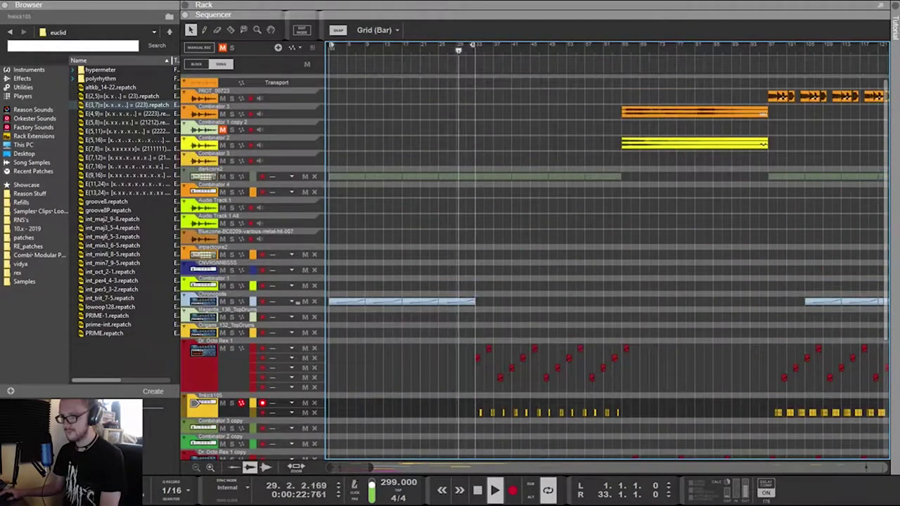
{"action": "left_click_drag", "start_coordinate": [694, 113], "coordinate": [404, 110]}
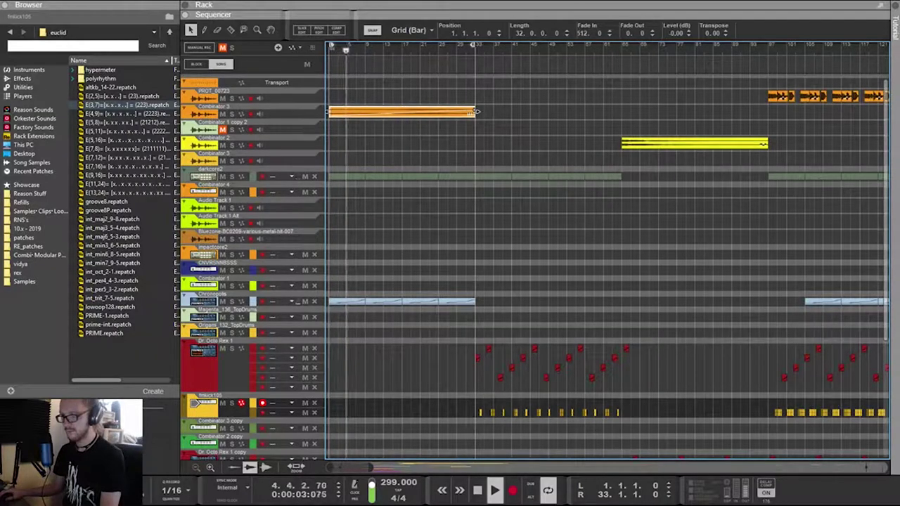
Move the Combinator 3 clip out of the intro onto the PROT_00723 track and place the four PROT_00723 clips from bar 1
{"action": "left_click_drag", "start_coordinate": [471, 112], "coordinate": [863, 118]}
{"action": "left_click_drag", "start_coordinate": [753, 97], "coordinate": [327, 96]}
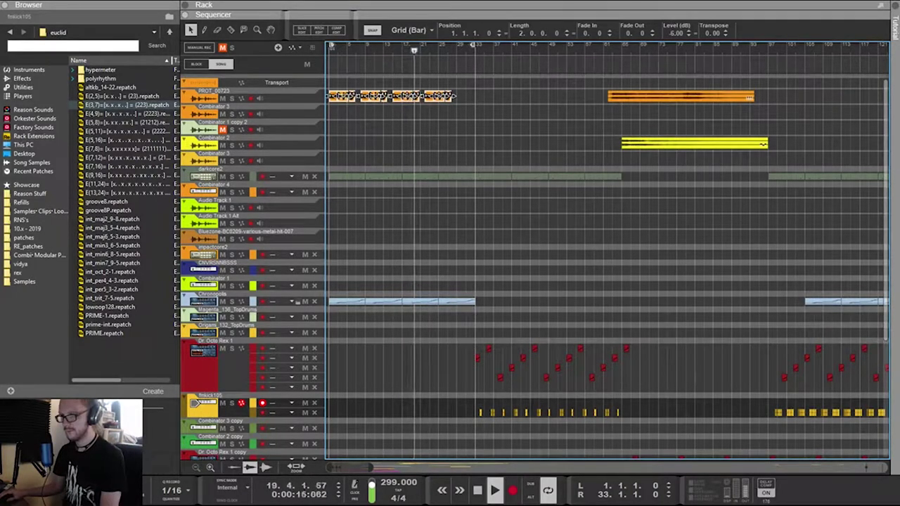
Try stretching the four PROT_00723 intro clips so that they end at bar 33
{"action": "left_click_drag", "start_coordinate": [475, 96], "coordinate": [399, 96]}
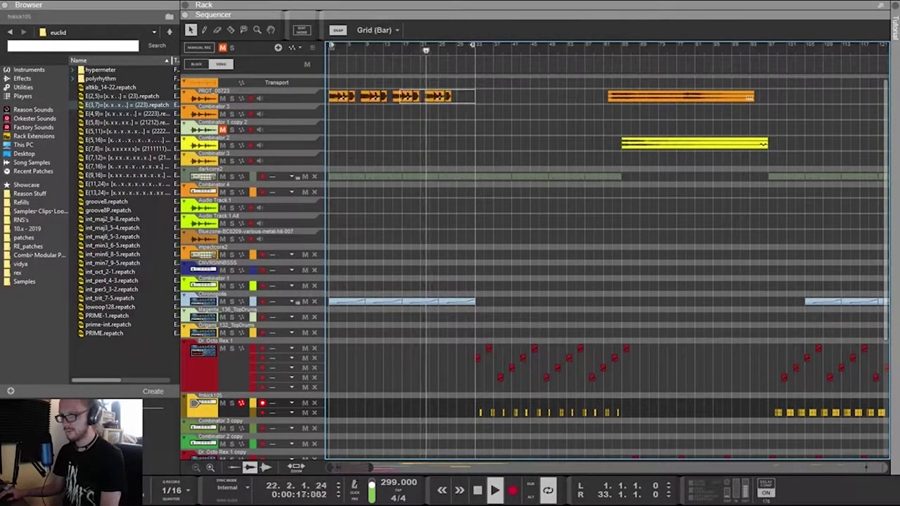
{"action": "left_click_drag", "start_coordinate": [340, 96], "coordinate": [340, 96]}
{"action": "left_click_drag", "start_coordinate": [487, 112], "coordinate": [430, 89]}
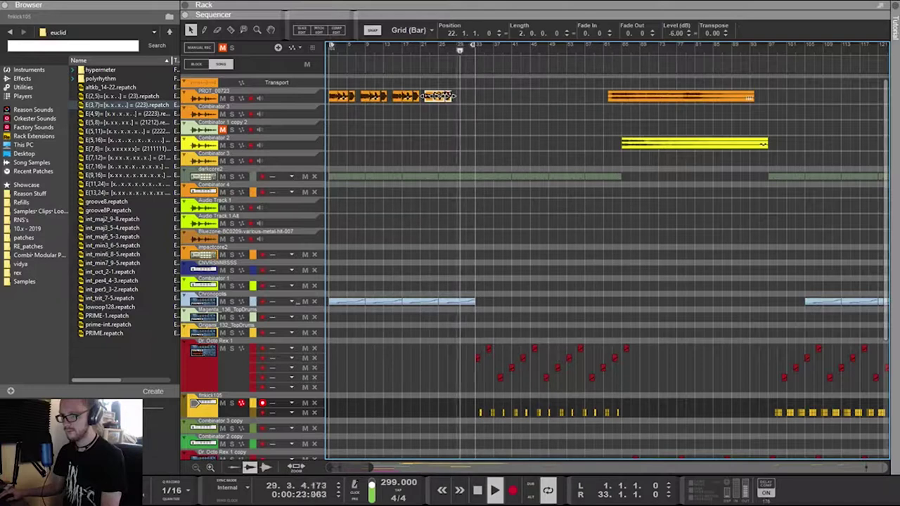
{"action": "key", "text": "ctrl+z"}
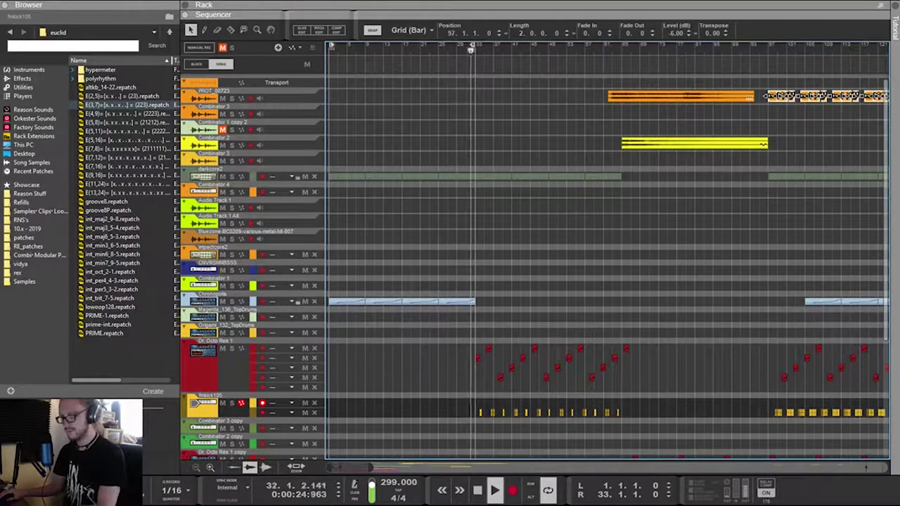
{"action": "key", "text": "ctrl+y"}
{"action": "mouse_move", "coordinate": [485, 104]}
{"action": "left_mouse_down"}
{"action": "mouse_move", "coordinate": [430, 89]}
{"action": "mouse_move", "coordinate": [471, 97]}
{"action": "mouse_move", "coordinate": [328, 89]}
{"action": "left_mouse_up"}
{"action": "key", "text": "ctrl+z"}
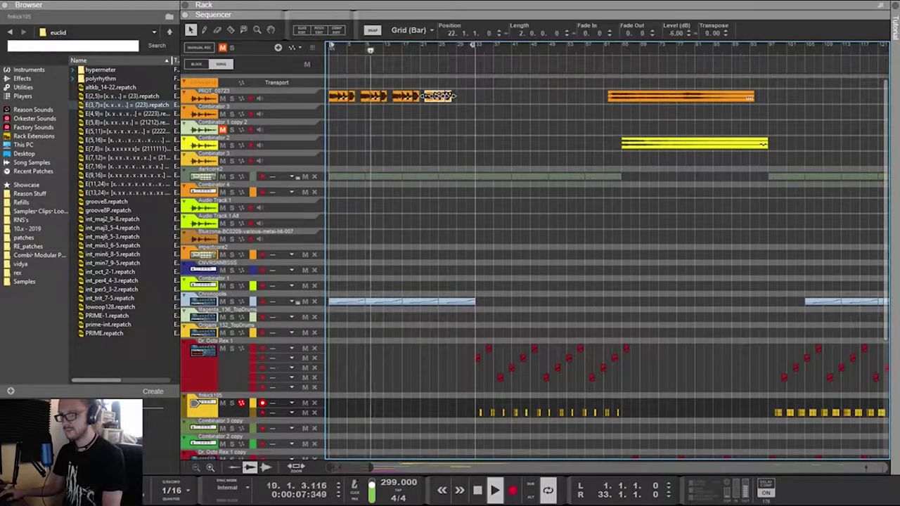
{"action": "left_click_drag", "start_coordinate": [454, 95], "coordinate": [327, 90]}
{"action": "key", "text": "ctrl+z"}
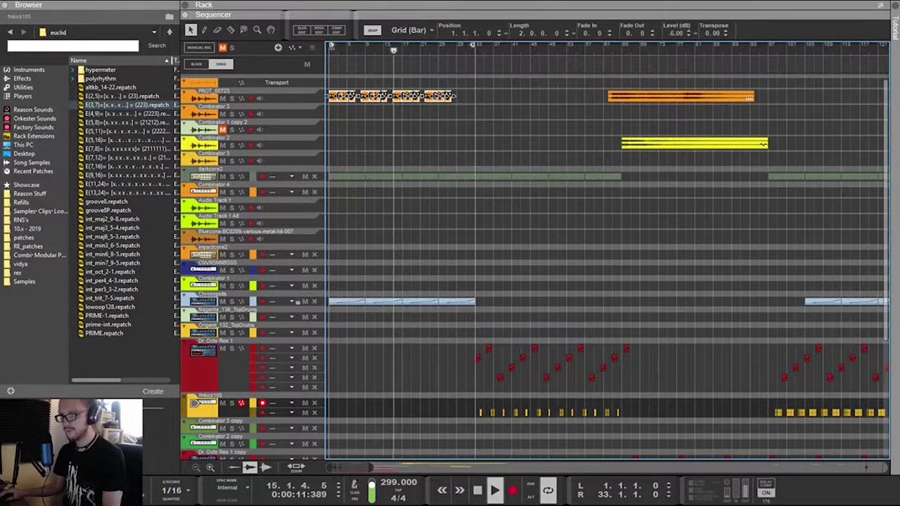
{"action": "left_click_drag", "start_coordinate": [453, 96], "coordinate": [475, 97]}
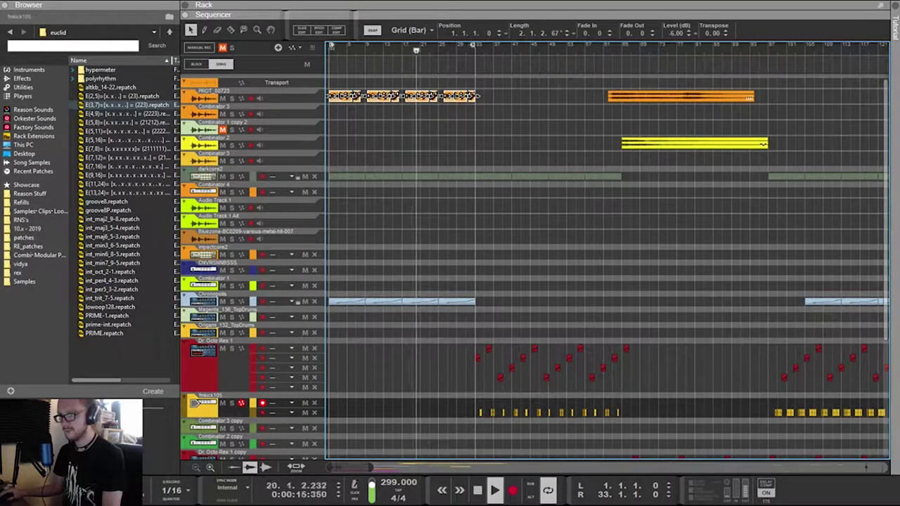
{"action": "scroll", "coordinate": [430, 98], "scroll_direction": "up", "scroll_amount": 11}
{"action": "scroll", "coordinate": [429, 98], "scroll_direction": "down", "scroll_amount": 10}
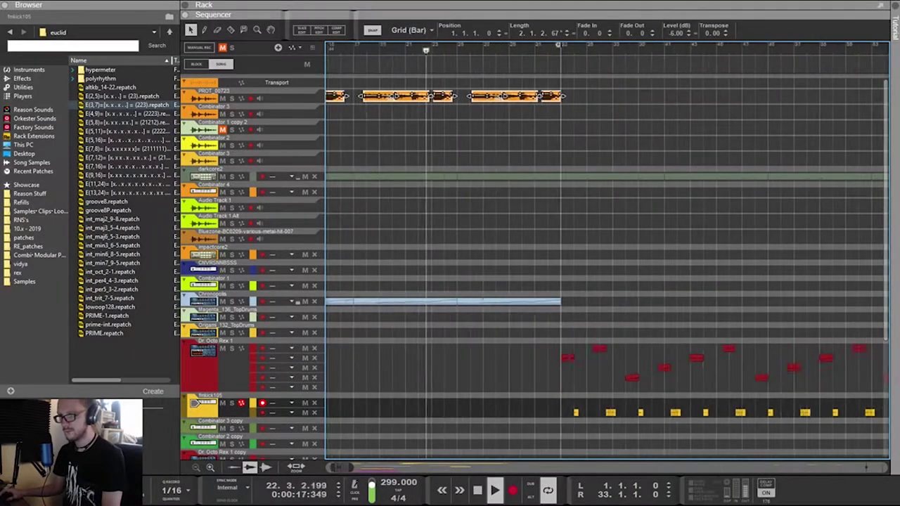
{"action": "scroll", "coordinate": [431, 98], "scroll_direction": "down", "scroll_amount": 1}
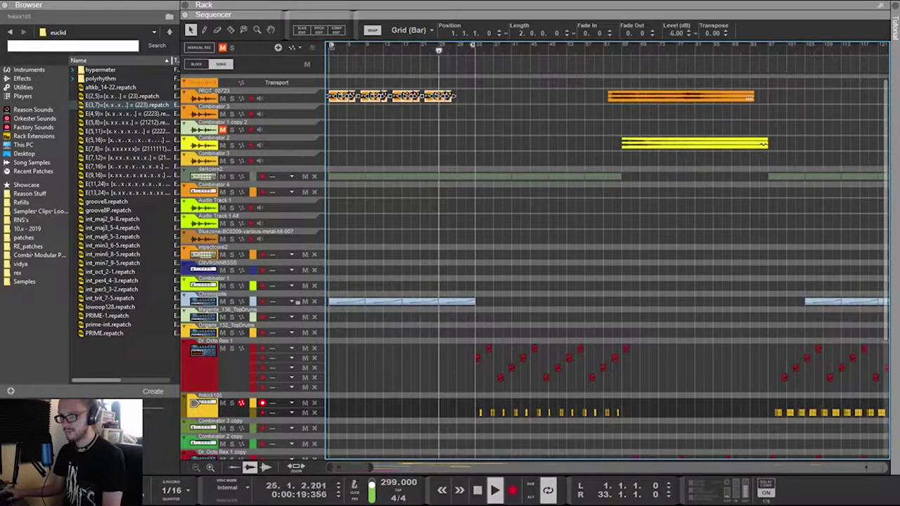
Copy two of the PROT_00723 clips to continue the evenly spaced row from bar 29
{"action": "left_click", "coordinate": [432, 114]}
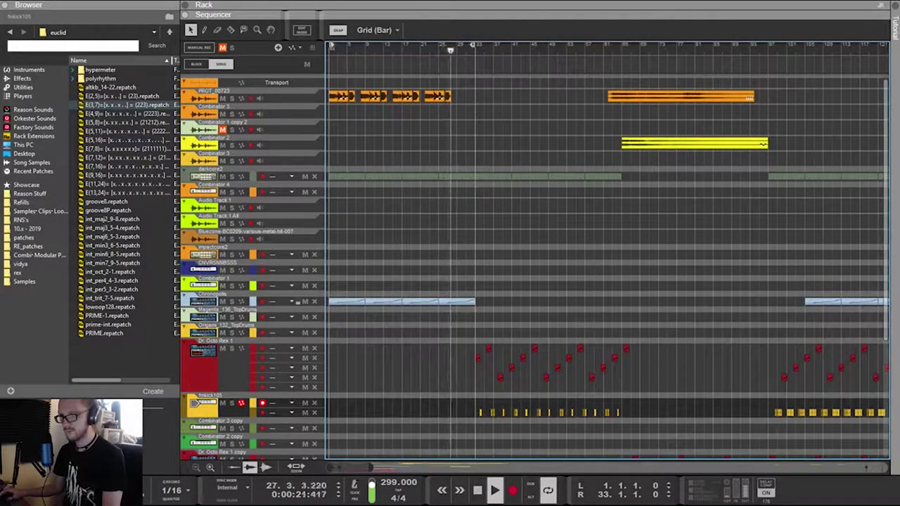
{"action": "left_click_drag", "start_coordinate": [392, 76], "coordinate": [501, 97]}
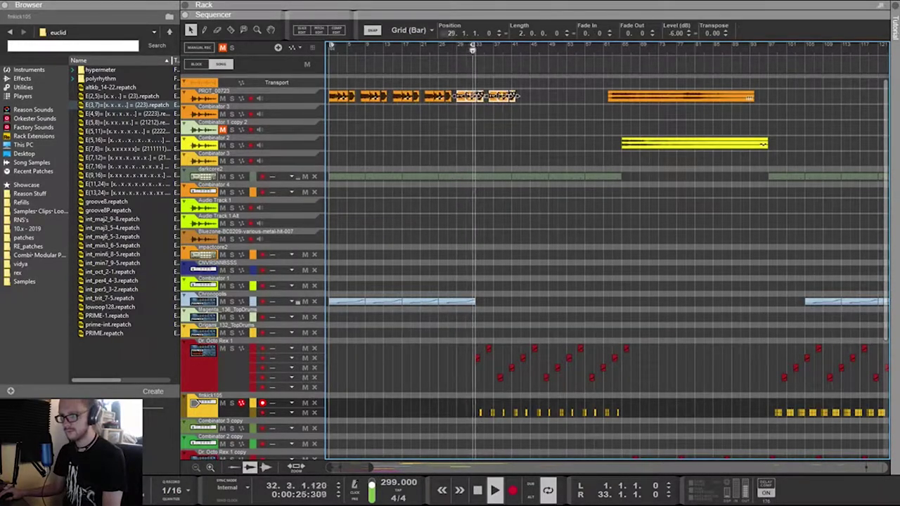
Lower the Modulator A rate on the Malström beneath the "psyKICKICK2" Punch device
{"action": "key", "text": "F6+F7"}
{"action": "scroll", "coordinate": [506, 127], "scroll_direction": "up", "scroll_amount": 15}
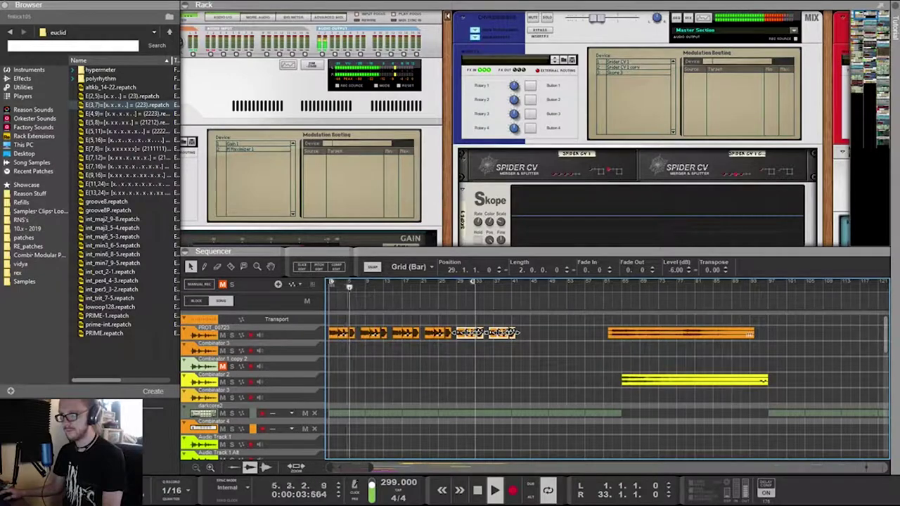
{"action": "scroll", "coordinate": [534, 126], "scroll_direction": "down", "scroll_amount": 6}
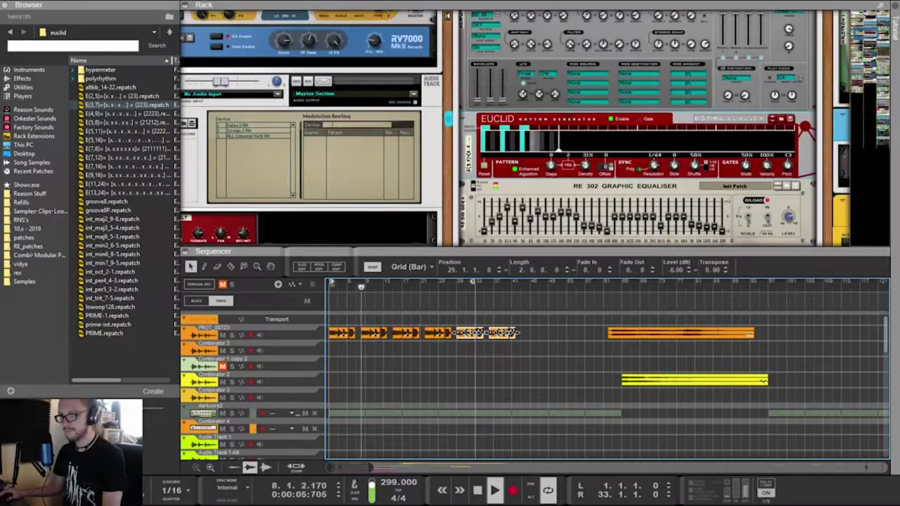
{"action": "scroll", "coordinate": [534, 126], "scroll_direction": "up", "scroll_amount": 8}
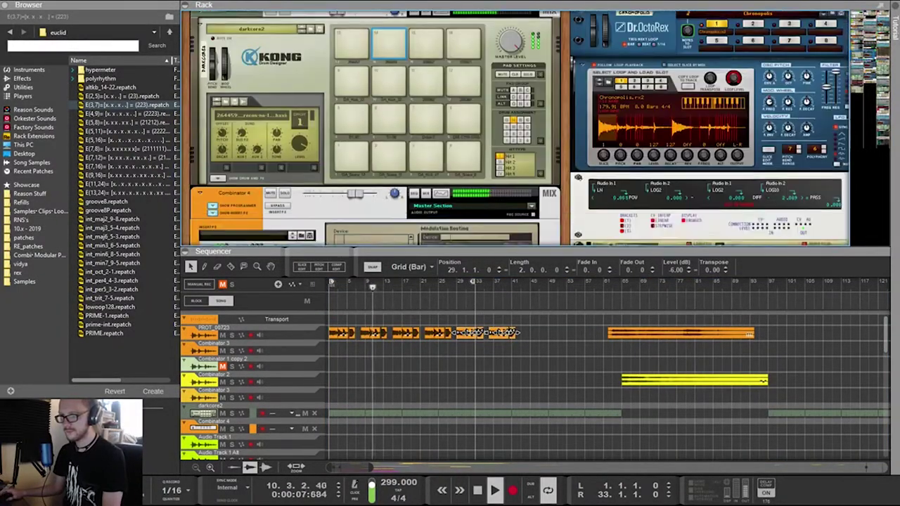
{"action": "scroll", "coordinate": [330, 127], "scroll_direction": "down", "scroll_amount": 8}
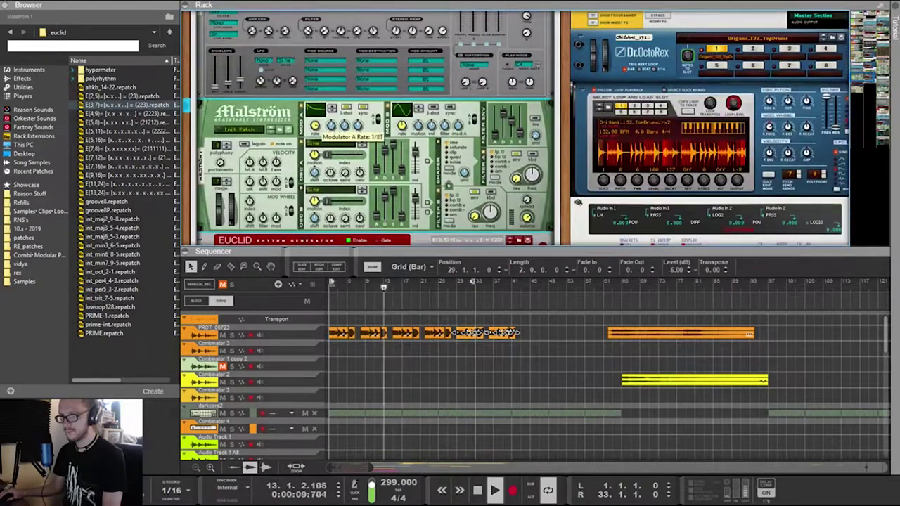
{"action": "left_click_drag", "start_coordinate": [315, 127], "coordinate": [315, 133]}
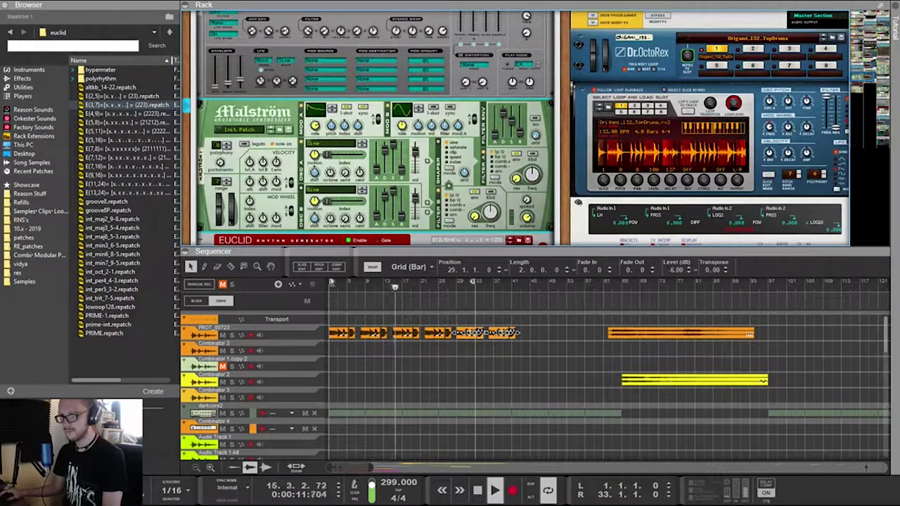
Set the E(2,5) Euclid below the Malström to 1/8 resolution, 23% density and 25 steps
{"action": "scroll", "coordinate": [317, 128], "scroll_direction": "down", "scroll_amount": 4}
{"action": "scroll", "coordinate": [318, 128], "scroll_direction": "up", "scroll_amount": 4}
{"action": "scroll", "coordinate": [317, 127], "scroll_direction": "down", "scroll_amount": 4}
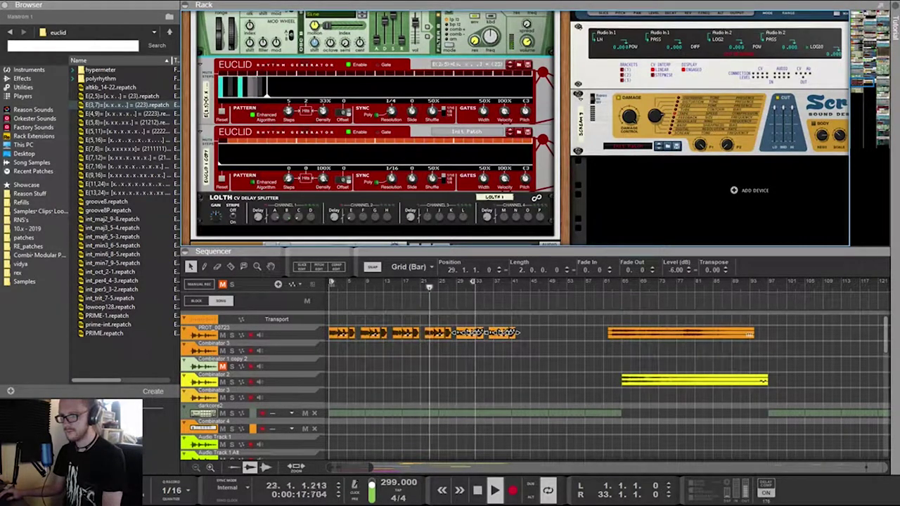
{"action": "left_click_drag", "start_coordinate": [391, 111], "coordinate": [391, 105]}
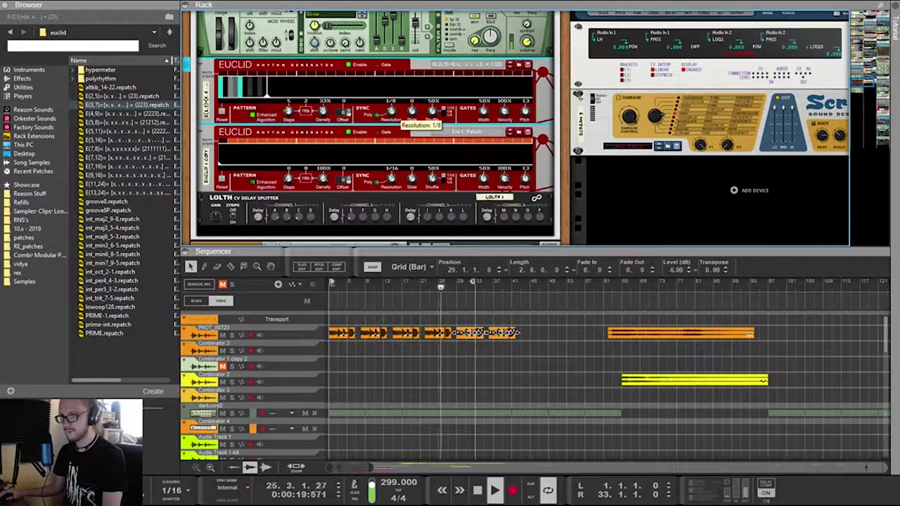
{"action": "mouse_move", "coordinate": [322, 111]}
{"action": "left_mouse_down"}
{"action": "mouse_move", "coordinate": [324, 123]}
{"action": "mouse_move", "coordinate": [323, 115]}
{"action": "left_mouse_up"}
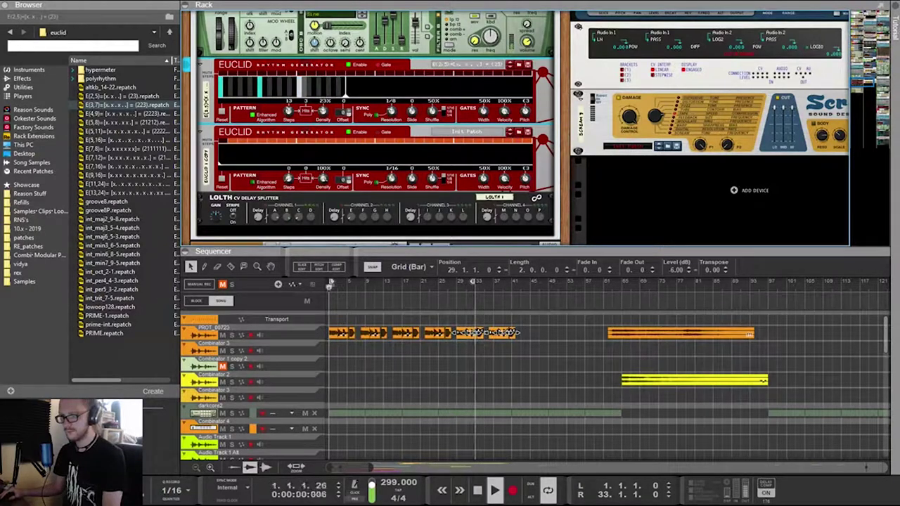
{"action": "scroll", "coordinate": [376, 127], "scroll_direction": "up", "scroll_amount": 2}
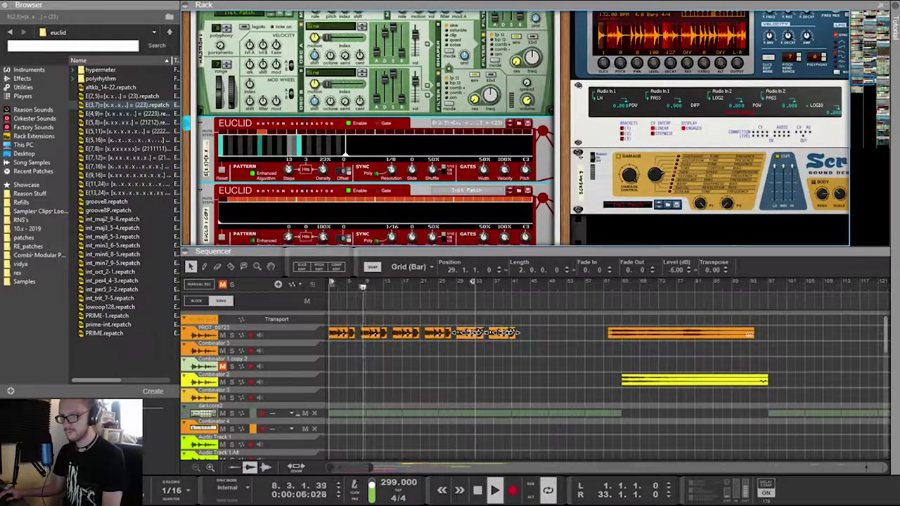
{"action": "left_click_drag", "start_coordinate": [288, 169], "coordinate": [289, 160]}
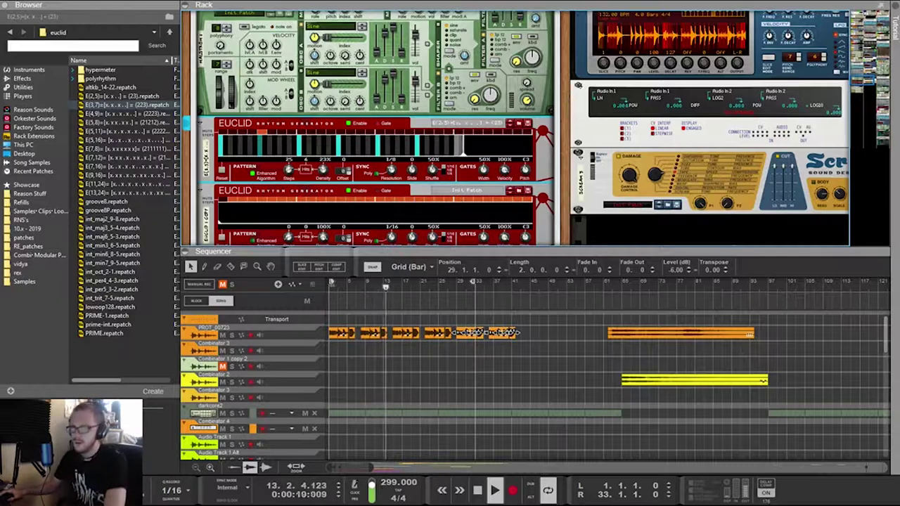
Examine the "psyKICKICK2" Punch device with its neighbouring rack devices and the clips on the arrangement's tracks
{"action": "scroll", "coordinate": [376, 127], "scroll_direction": "down", "scroll_amount": 2}
{"action": "scroll", "coordinate": [376, 127], "scroll_direction": "up", "scroll_amount": 4}
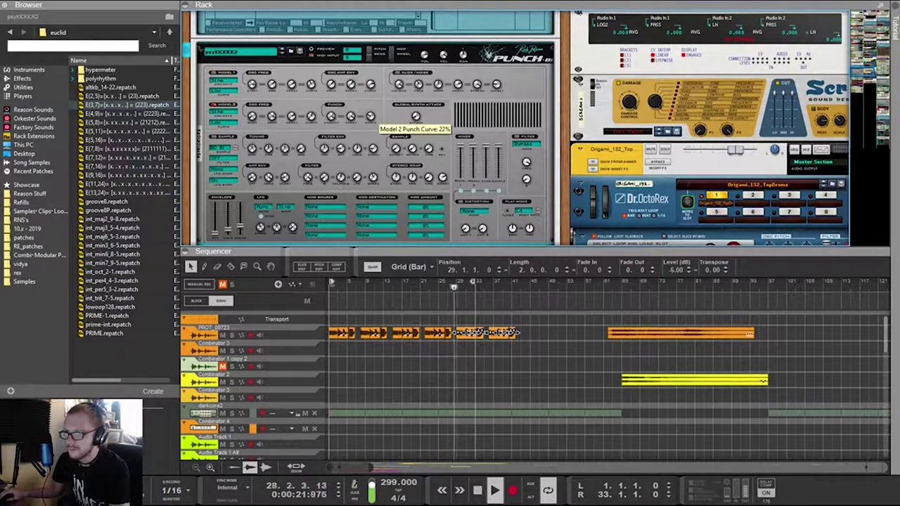
{"action": "scroll", "coordinate": [383, 125], "scroll_direction": "down", "scroll_amount": 5}
{"action": "scroll", "coordinate": [383, 125], "scroll_direction": "down", "scroll_amount": 6}
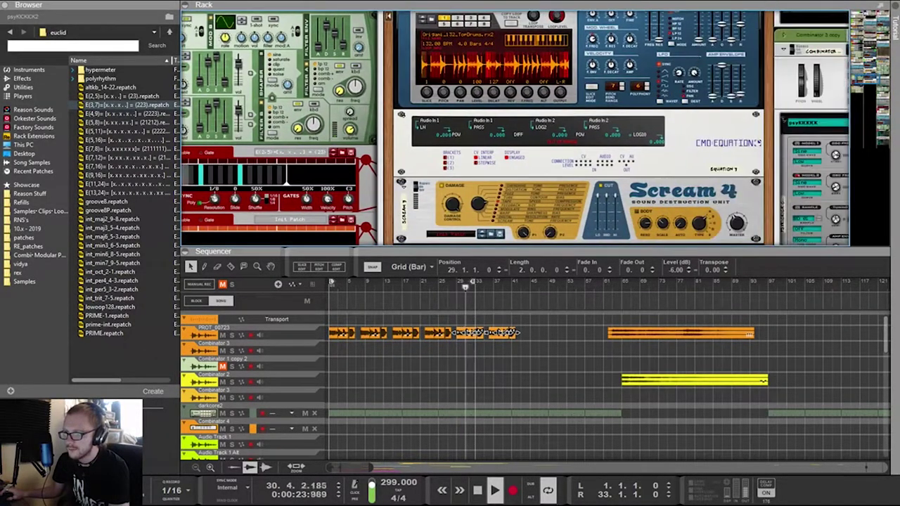
{"action": "key", "text": "F7"}
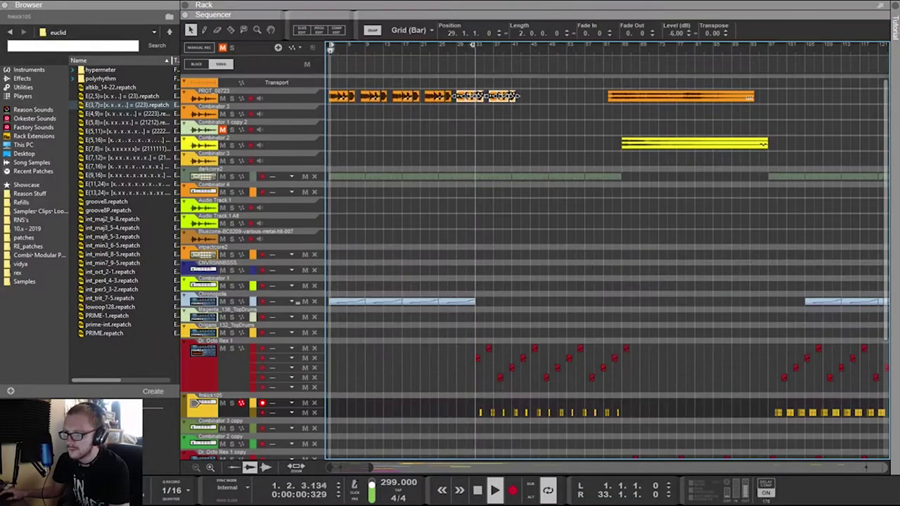
{"action": "scroll", "coordinate": [383, 125], "scroll_direction": "down", "scroll_amount": 5}
{"action": "scroll", "coordinate": [605, 267], "scroll_direction": "up", "scroll_amount": 6}
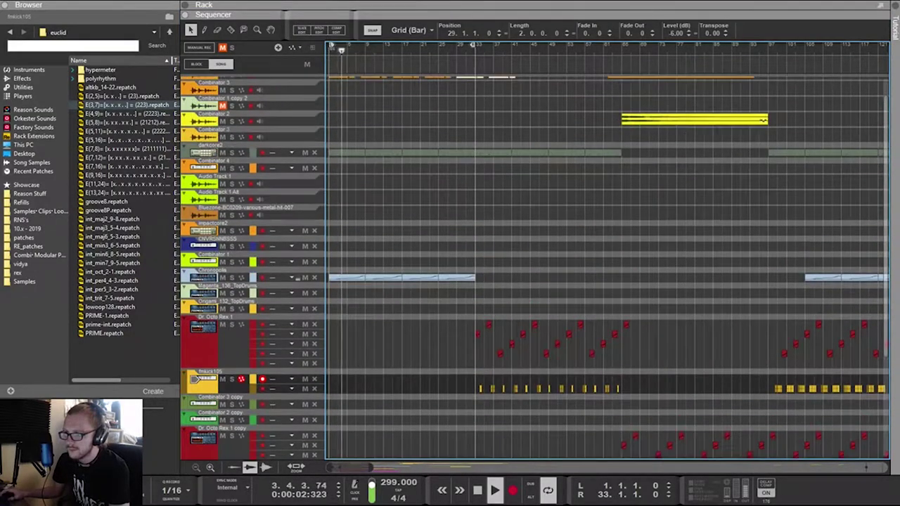
{"action": "scroll", "coordinate": [604, 267], "scroll_direction": "down", "scroll_amount": 6}
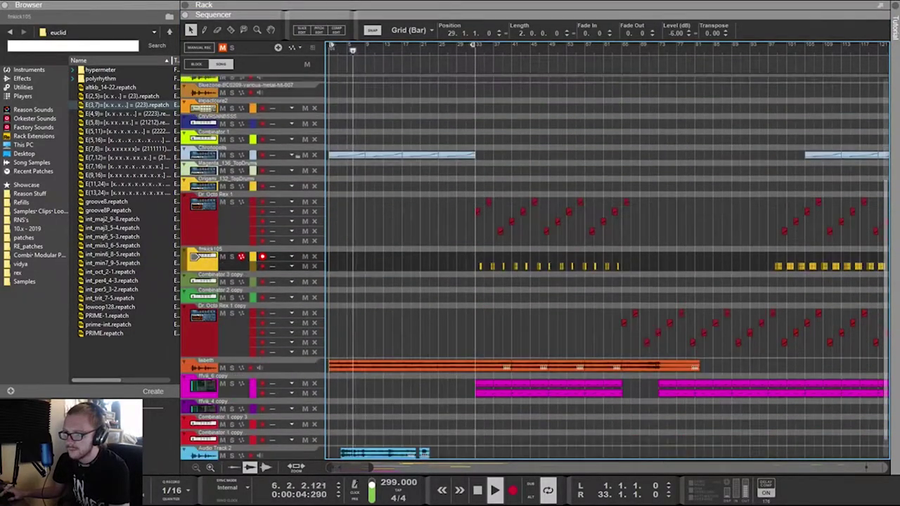
Disable the E(2,5) Euclid below the "psyKICKICK2" Punch and Malström in the rack
{"action": "key", "text": "F6"}
{"action": "scroll", "coordinate": [514, 239], "scroll_direction": "left", "scroll_amount": 10}
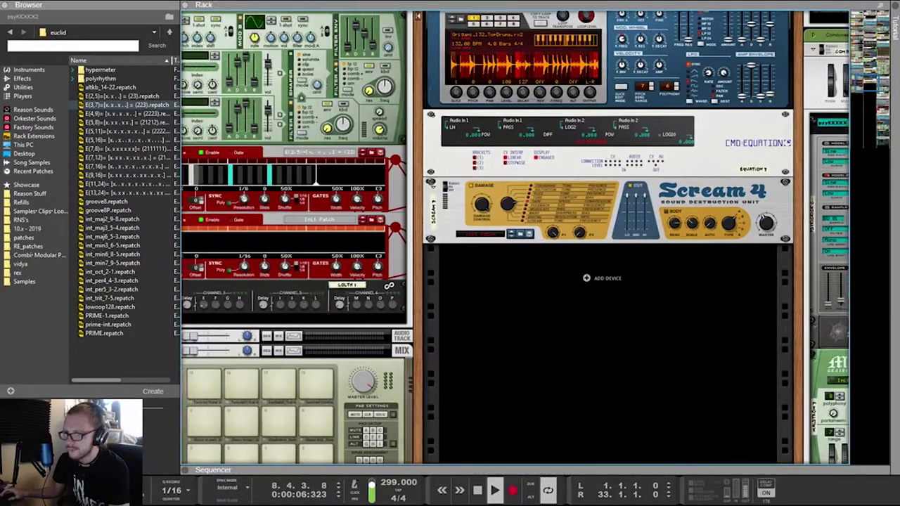
{"action": "scroll", "coordinate": [515, 239], "scroll_direction": "up", "scroll_amount": 2}
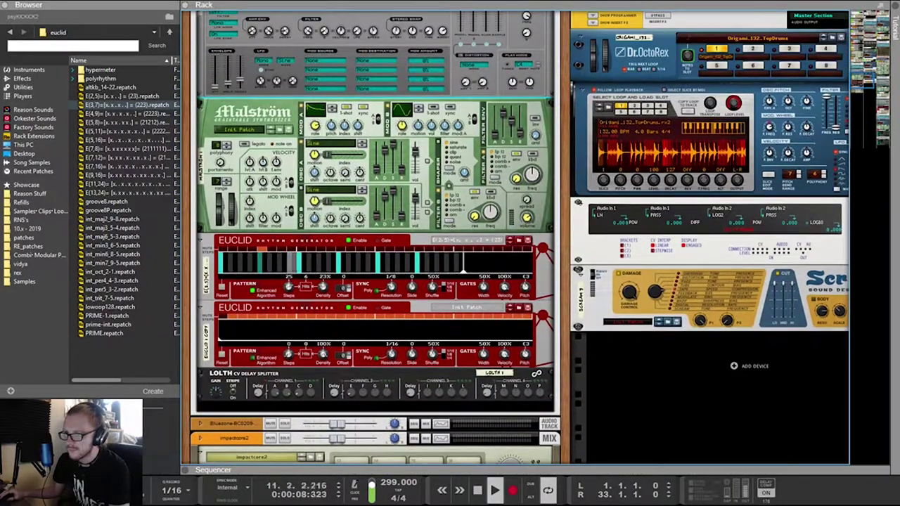
{"action": "left_click", "coordinate": [349, 240]}
Insert a ZFO-2 CV Oscillators utility between the "weaponize kick" Punch device and the Euclid below it
{"action": "scroll", "coordinate": [514, 239], "scroll_direction": "down", "scroll_amount": 4}
{"action": "scroll", "coordinate": [514, 239], "scroll_direction": "right", "scroll_amount": 6}
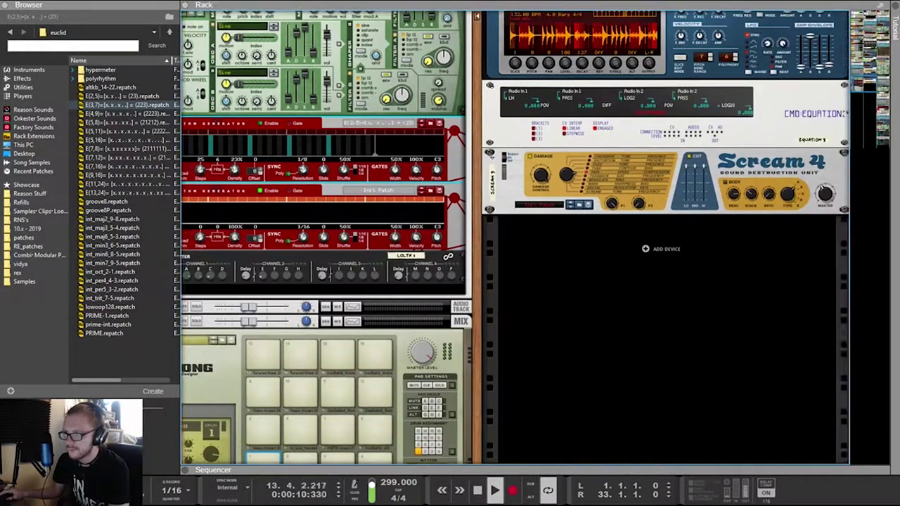
{"action": "scroll", "coordinate": [514, 239], "scroll_direction": "up", "scroll_amount": 12}
{"action": "scroll", "coordinate": [517, 239], "scroll_direction": "down", "scroll_amount": 3}
{"action": "scroll", "coordinate": [517, 238], "scroll_direction": "up", "scroll_amount": 4}
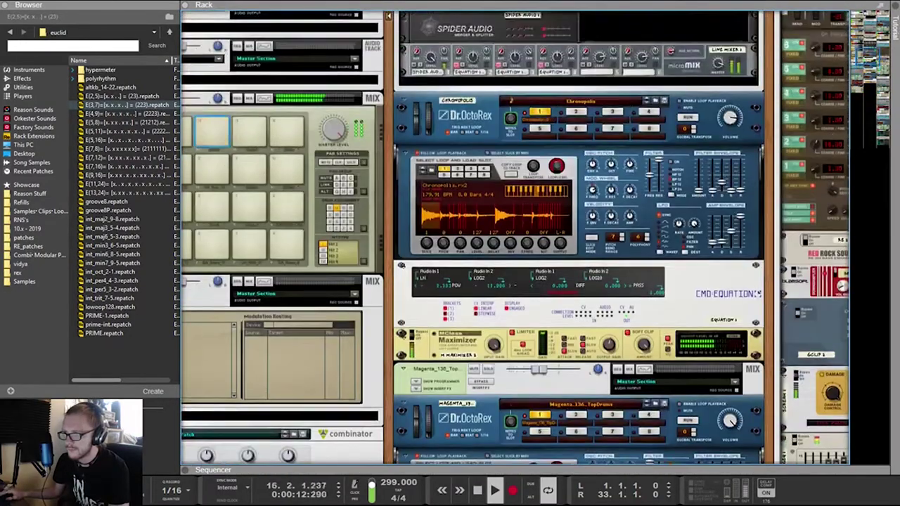
{"action": "scroll", "coordinate": [517, 239], "scroll_direction": "up", "scroll_amount": 2}
{"action": "scroll", "coordinate": [576, 239], "scroll_direction": "up", "scroll_amount": 4}
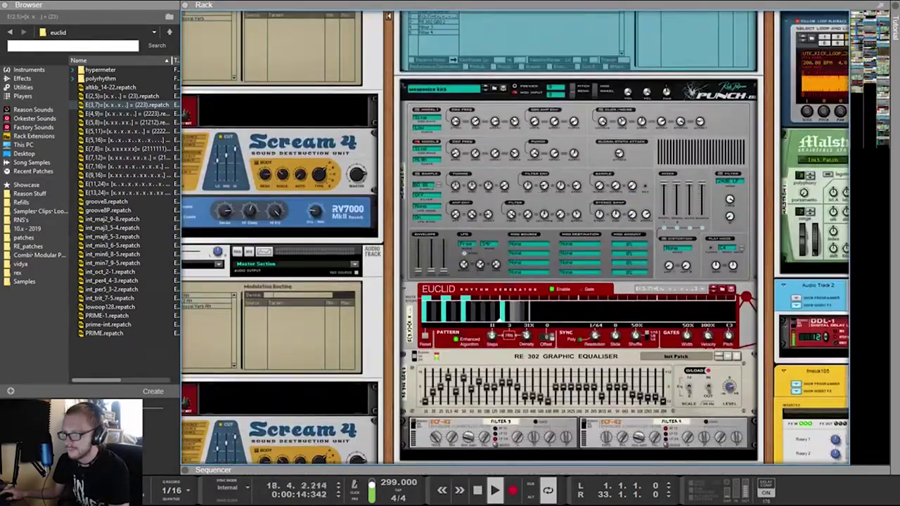
{"action": "left_click", "coordinate": [578, 179]}
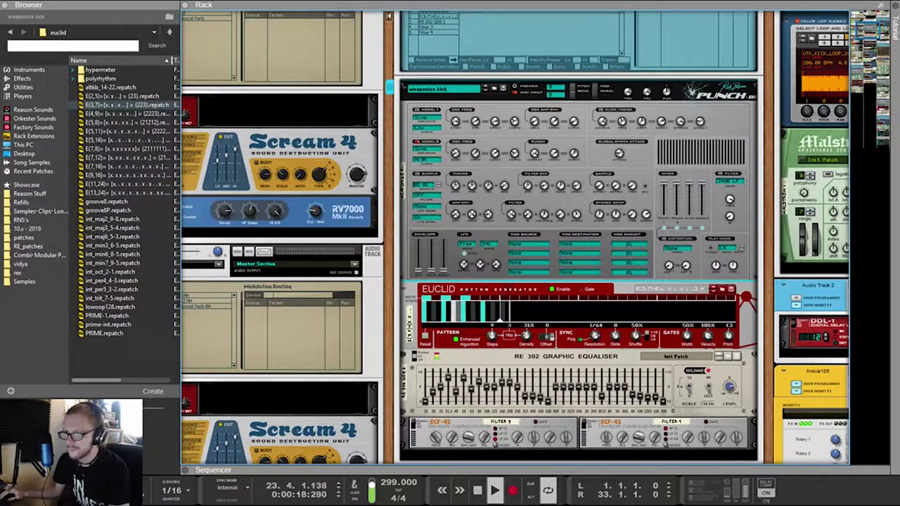
{"action": "left_click", "coordinate": [23, 88]}
{"action": "scroll", "coordinate": [123, 213], "scroll_direction": "down", "scroll_amount": 15}
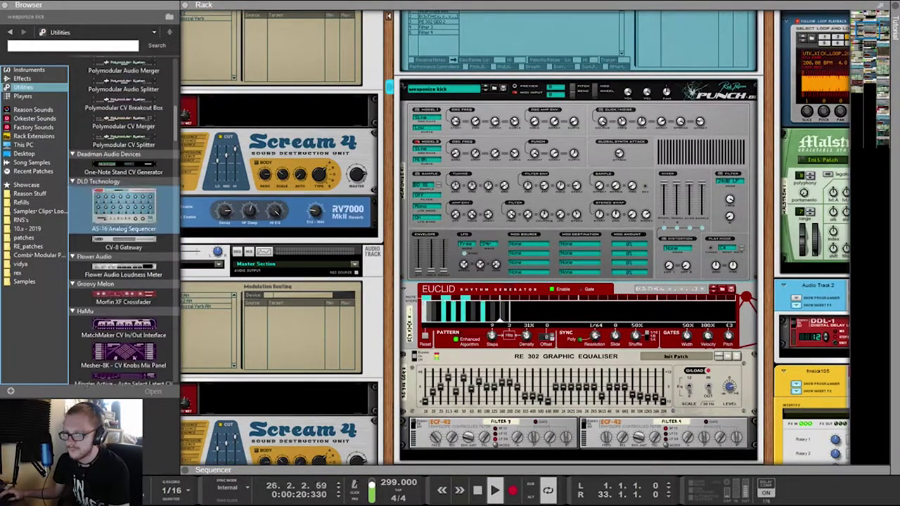
{"action": "scroll", "coordinate": [123, 211], "scroll_direction": "down", "scroll_amount": 8}
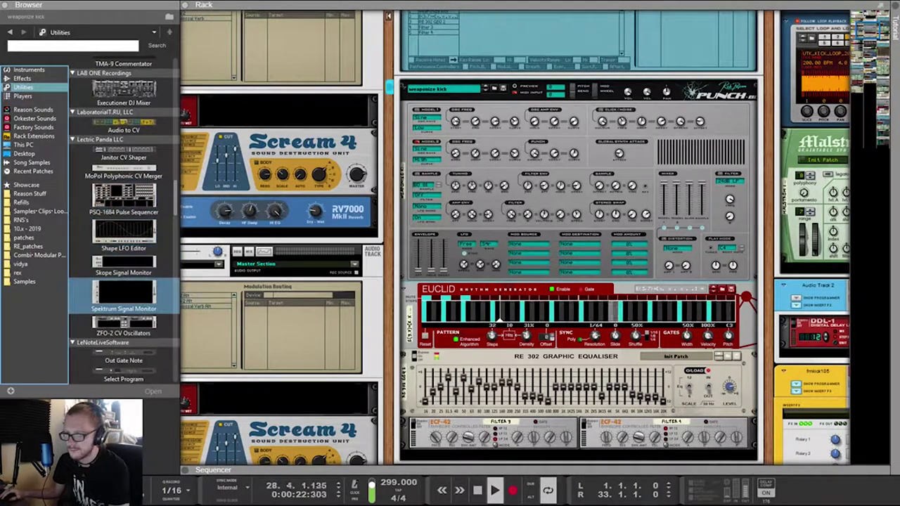
{"action": "left_click_drag", "start_coordinate": [124, 323], "coordinate": [578, 281]}
Route the ZFO-2's LFO 1 output to the Steps modulation input of the Euclid below it
{"action": "key", "text": "Tab"}
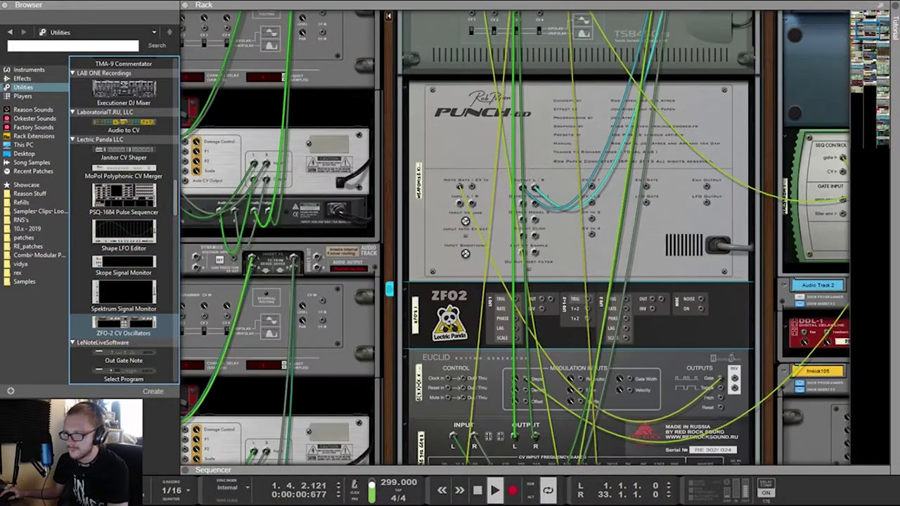
{"action": "scroll", "coordinate": [578, 281], "scroll_direction": "down", "scroll_amount": 3}
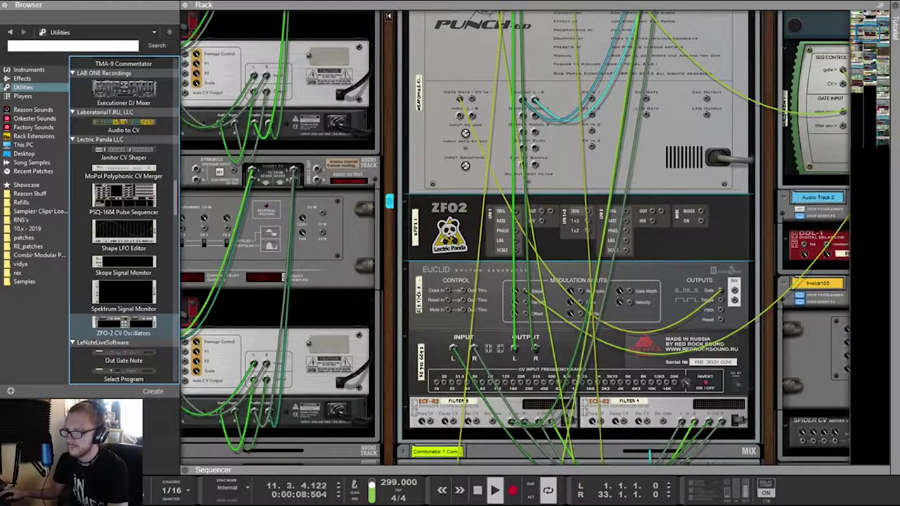
{"action": "left_click", "coordinate": [540, 224]}
{"action": "key", "text": "k"}
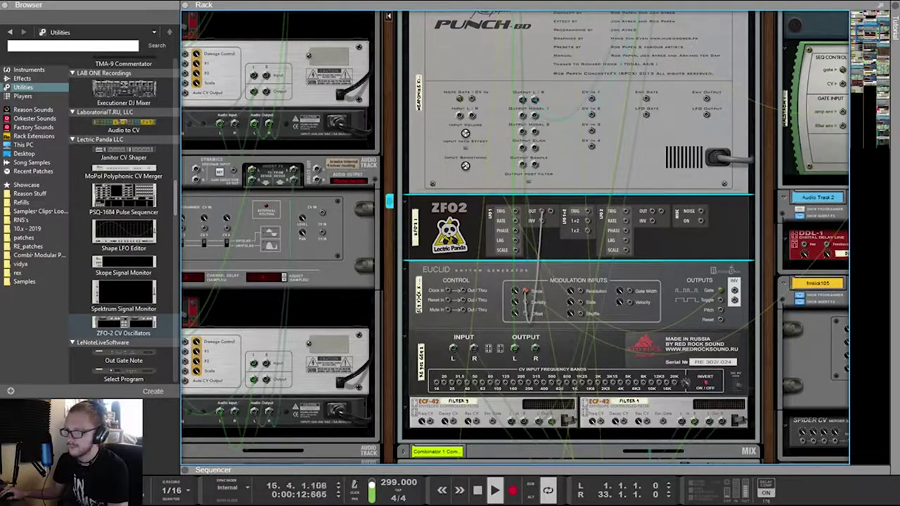
Set LFO 1 of the ZFO-2 below the "weaponize kick" Punch to a pulse waveform
{"action": "key", "text": "Tab"}
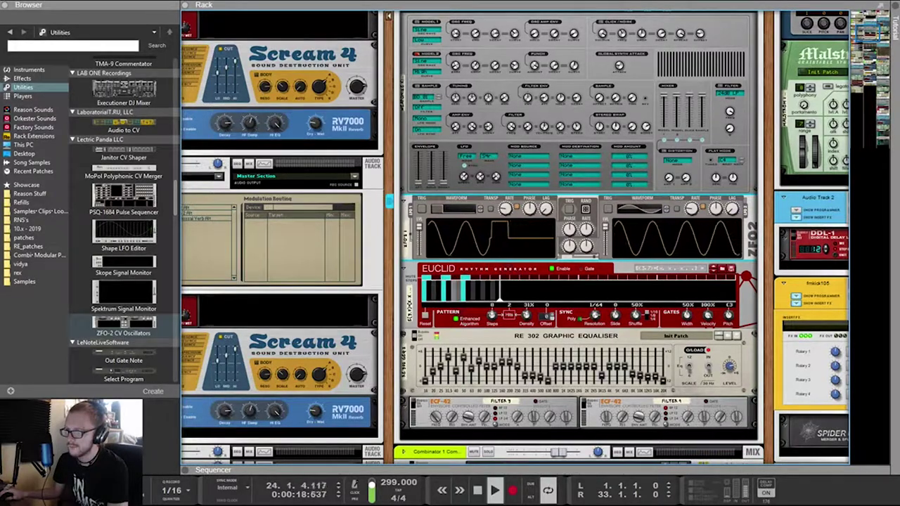
{"action": "left_click", "coordinate": [484, 210]}
{"action": "left_click", "coordinate": [483, 209]}
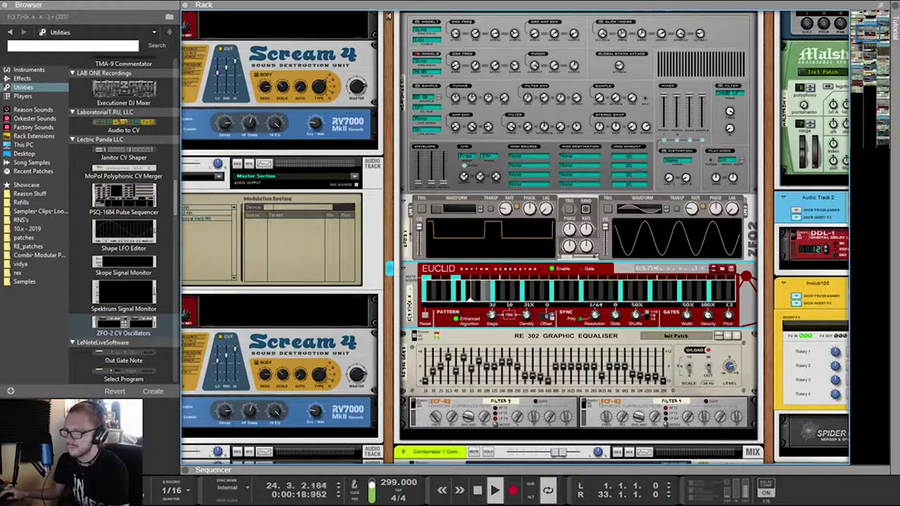
Set the Euclid below the ZFO-2 to 27% density, 5 steps and 1/128 resolution
{"action": "mouse_move", "coordinate": [527, 316]}
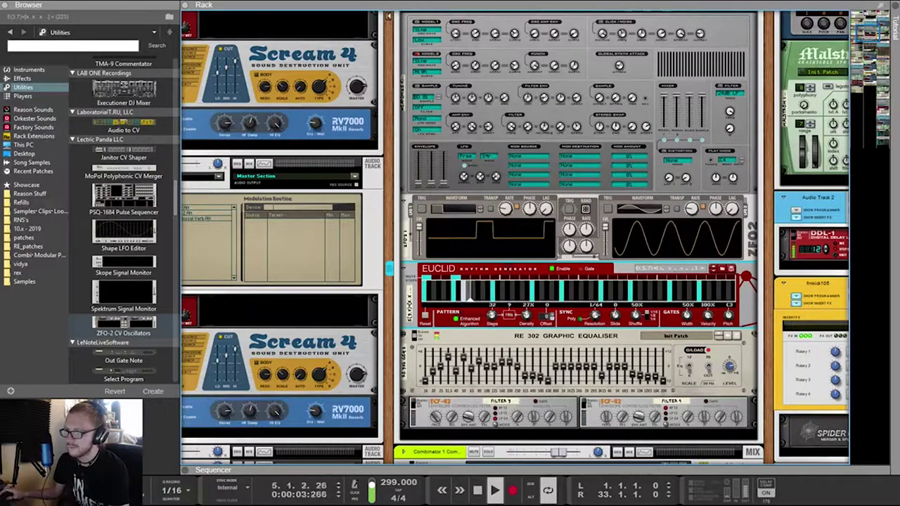
{"action": "left_click_drag", "start_coordinate": [491, 315], "coordinate": [491, 360]}
{"action": "left_click_drag", "start_coordinate": [595, 315], "coordinate": [594, 308]}
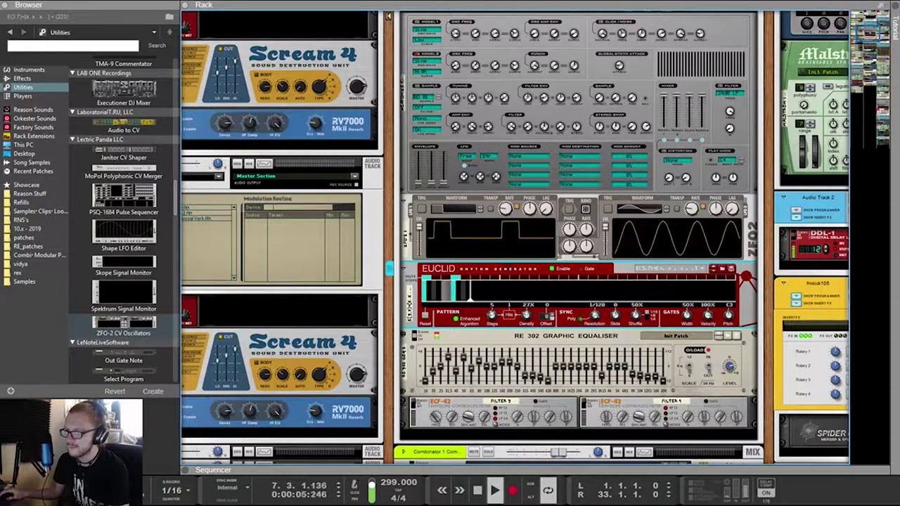
{"action": "scroll", "coordinate": [577, 282], "scroll_direction": "up", "scroll_amount": 3}
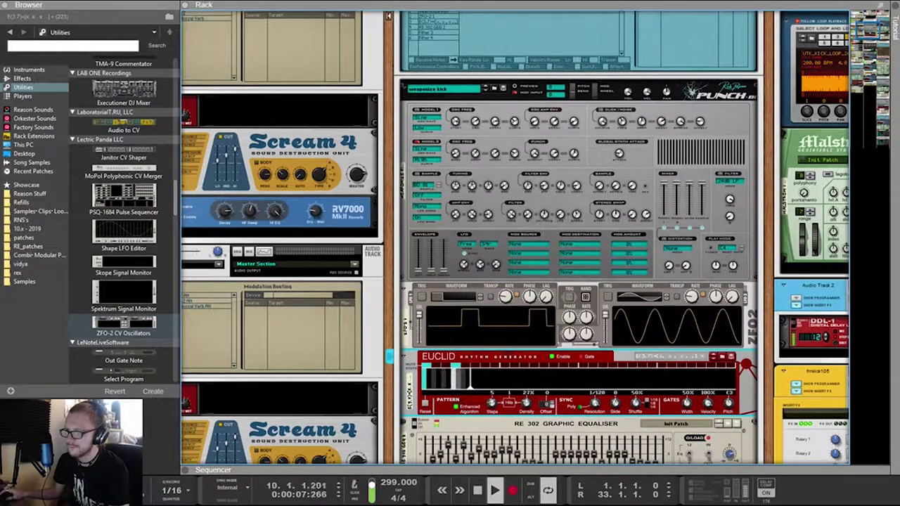
{"action": "left_click_drag", "start_coordinate": [491, 402], "coordinate": [491, 358]}
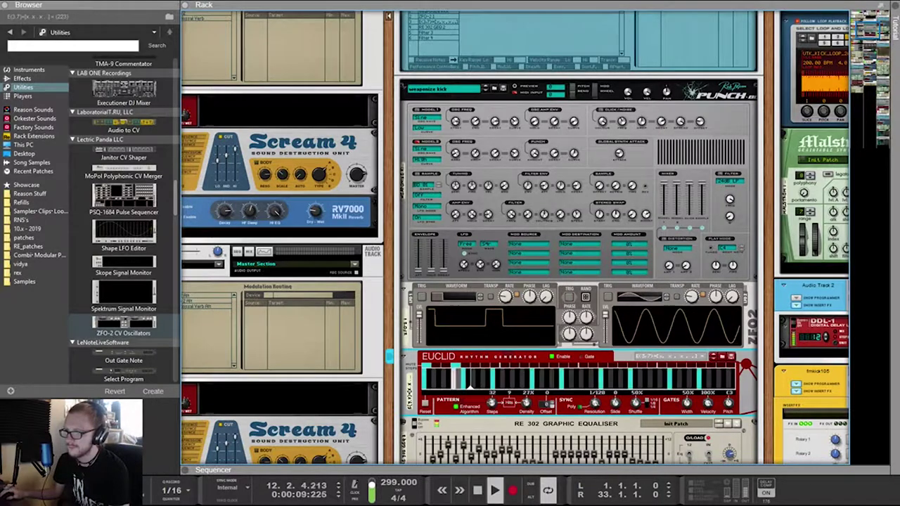
{"action": "scroll", "coordinate": [577, 282], "scroll_direction": "up", "scroll_amount": 3}
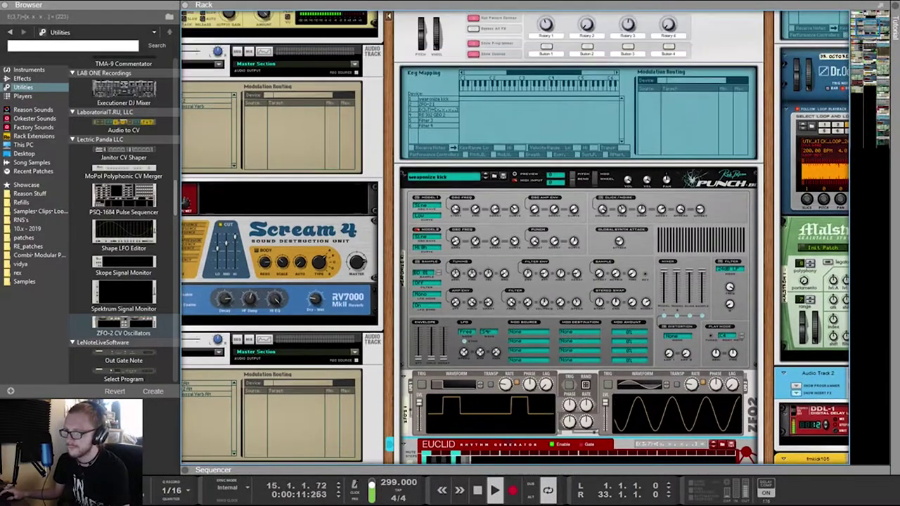
{"action": "scroll", "coordinate": [576, 239], "scroll_direction": "up", "scroll_amount": 2}
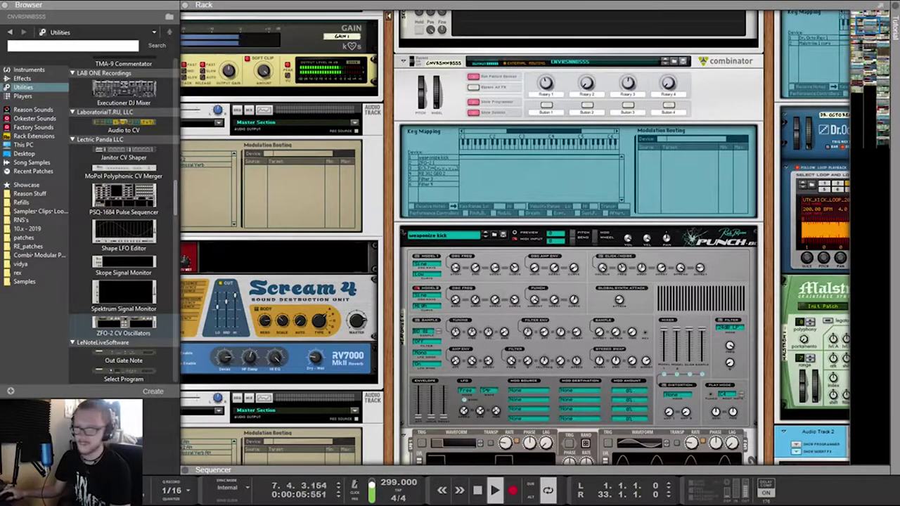
{"action": "scroll", "coordinate": [577, 239], "scroll_direction": "down", "scroll_amount": 8}
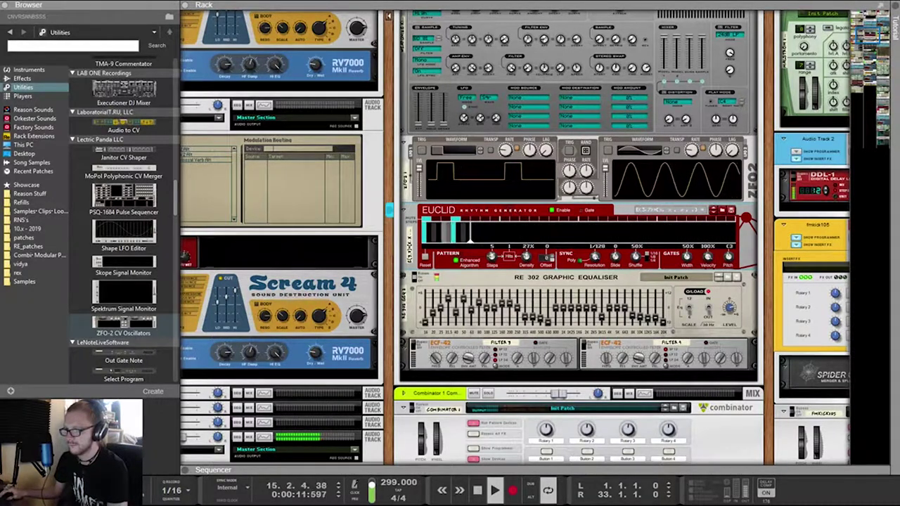
{"action": "left_click_drag", "start_coordinate": [492, 257], "coordinate": [491, 203]}
Route the Toggle output of the E(2,5) Euclid below the Malström to the Steps modulation input of the "weaponize kick" Euclid
{"action": "scroll", "coordinate": [469, 241], "scroll_direction": "left", "scroll_amount": 3}
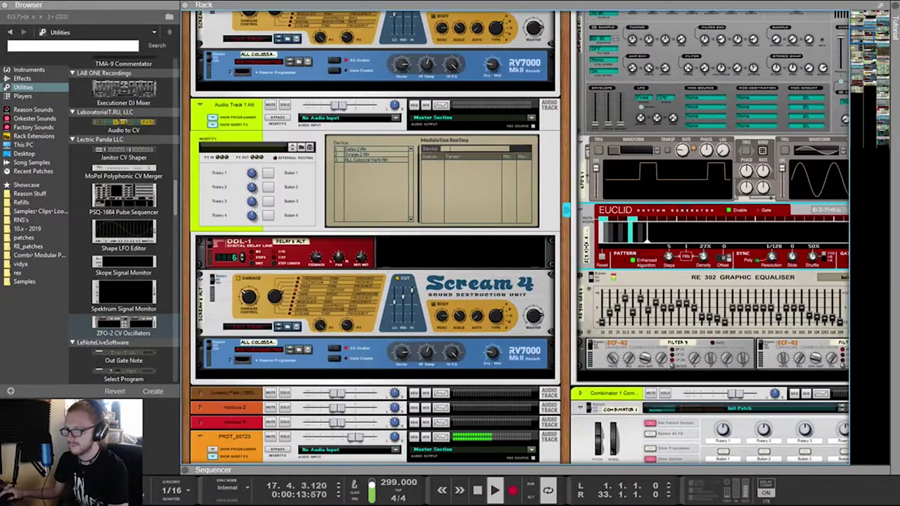
{"action": "scroll", "coordinate": [468, 241], "scroll_direction": "down", "scroll_amount": 10}
{"action": "scroll", "coordinate": [515, 239], "scroll_direction": "down", "scroll_amount": 15}
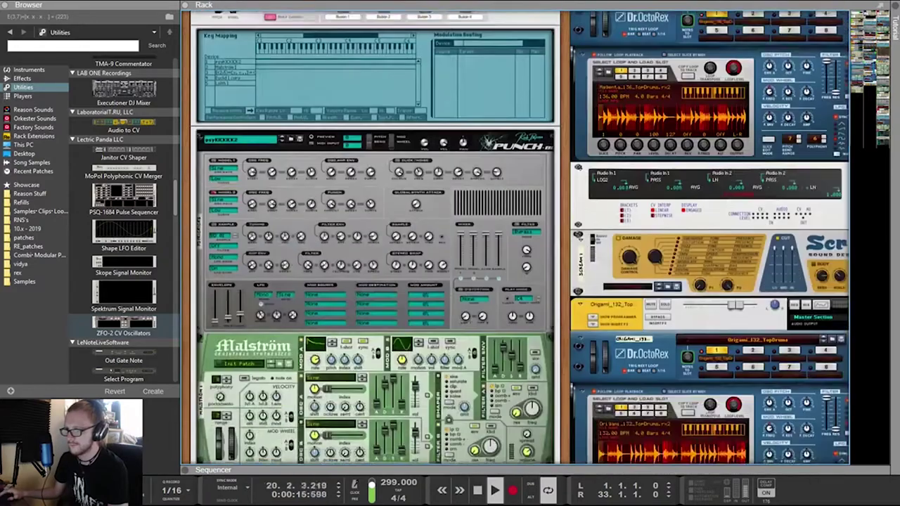
{"action": "scroll", "coordinate": [515, 239], "scroll_direction": "up", "scroll_amount": 4}
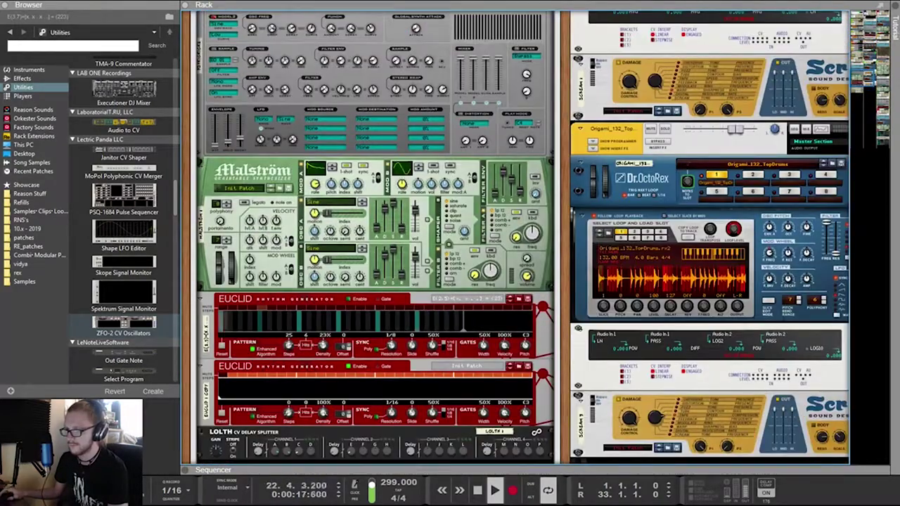
{"action": "key", "text": "Tab"}
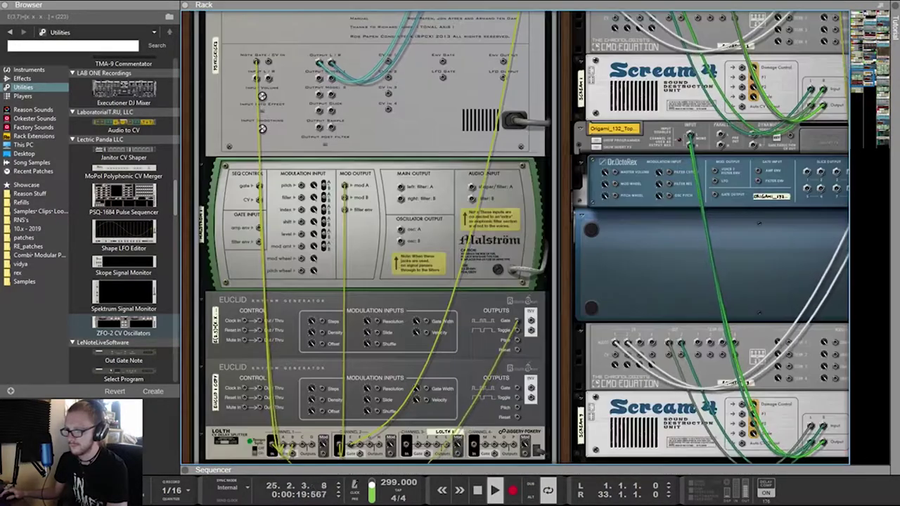
{"action": "scroll", "coordinate": [515, 239], "scroll_direction": "down", "scroll_amount": 3}
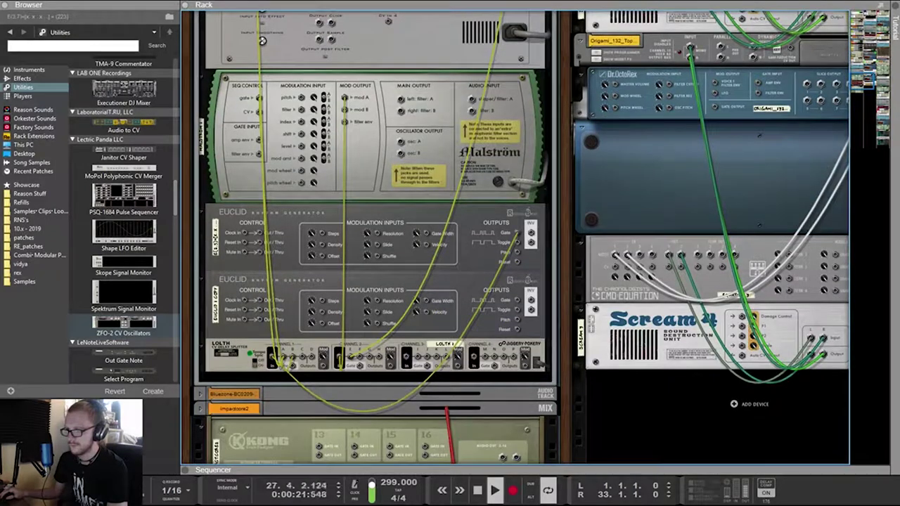
{"action": "scroll", "coordinate": [515, 239], "scroll_direction": "up", "scroll_amount": 10}
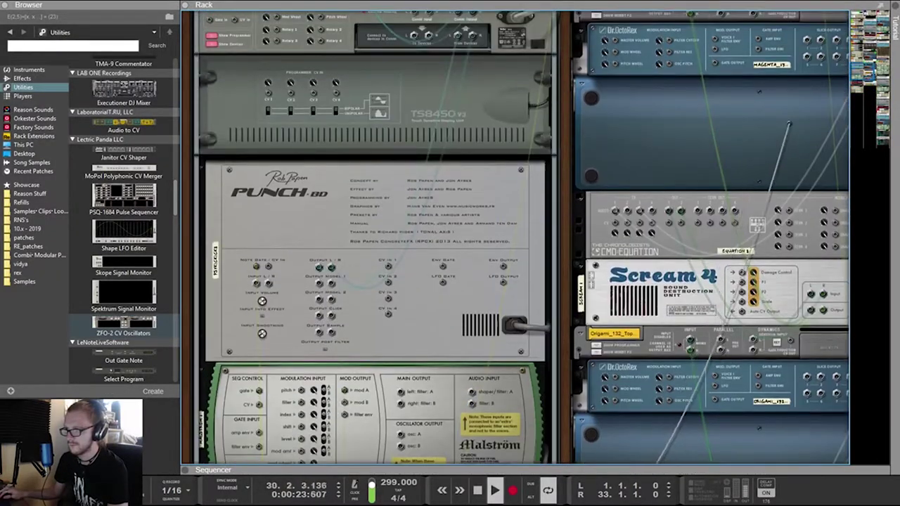
{"action": "scroll", "coordinate": [515, 239], "scroll_direction": "up", "scroll_amount": 15}
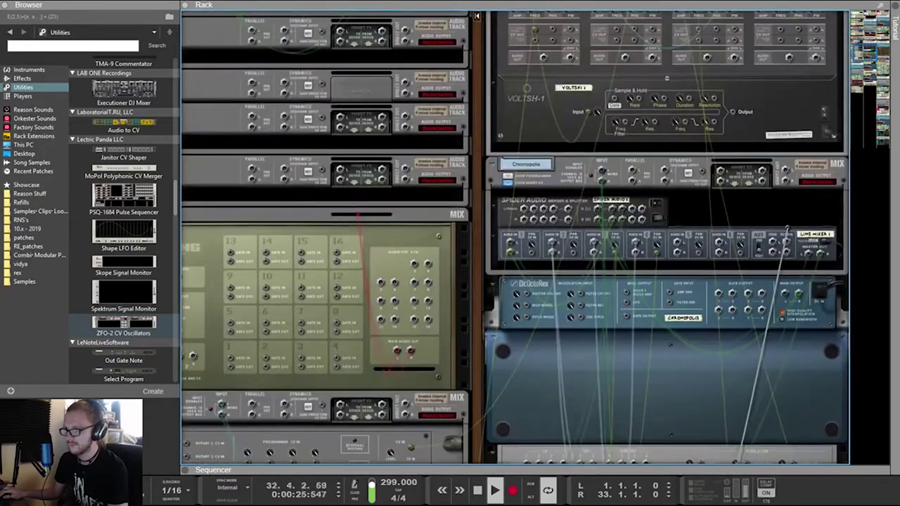
{"action": "scroll", "coordinate": [515, 239], "scroll_direction": "down", "scroll_amount": 15}
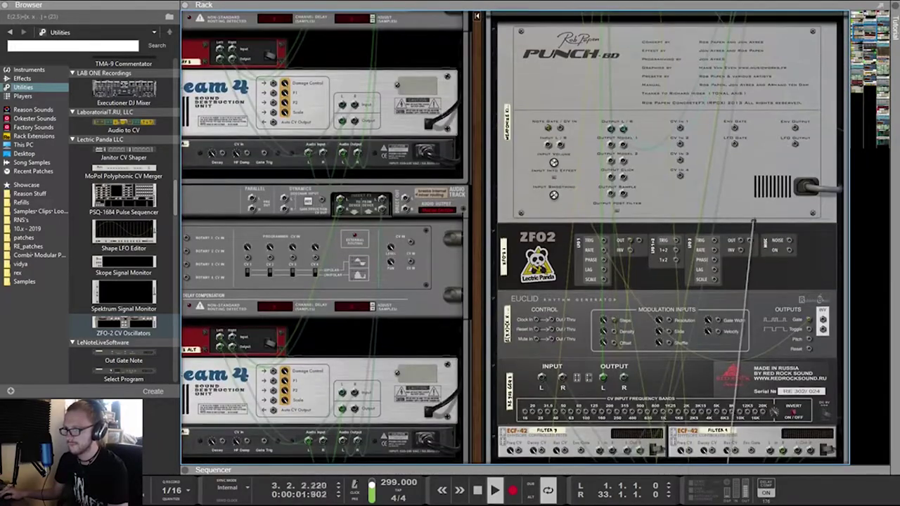
{"action": "left_click_drag", "start_coordinate": [633, 340], "coordinate": [615, 321]}
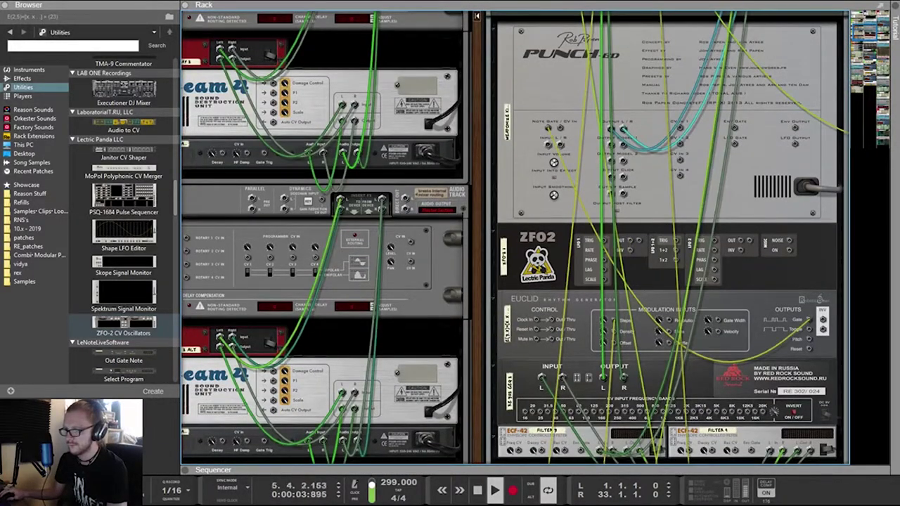
Examine the front panels and CV routing of the Malström, the two Euclids and the Lolth splitter below the "psyKICKICK2" Punch
{"action": "key", "text": "Tab"}
{"action": "scroll", "coordinate": [515, 239], "scroll_direction": "down", "scroll_amount": 20}
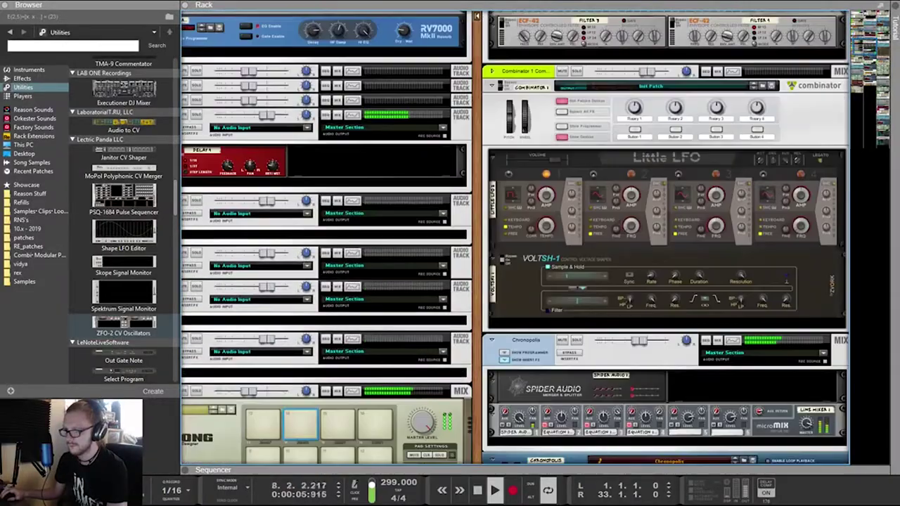
{"action": "key", "text": "Tab"}
{"action": "key", "text": "Tab"}
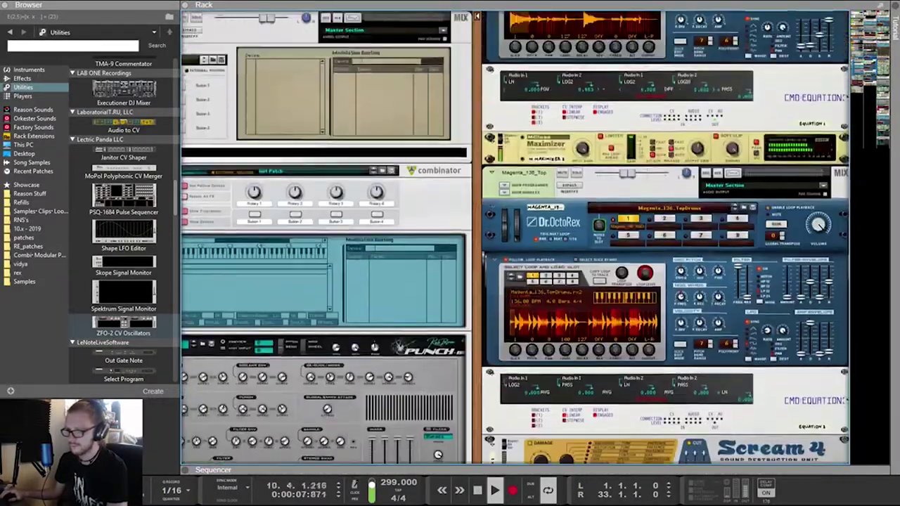
{"action": "scroll", "coordinate": [515, 239], "scroll_direction": "down", "scroll_amount": 10}
{"action": "scroll", "coordinate": [515, 239], "scroll_direction": "left", "scroll_amount": 3}
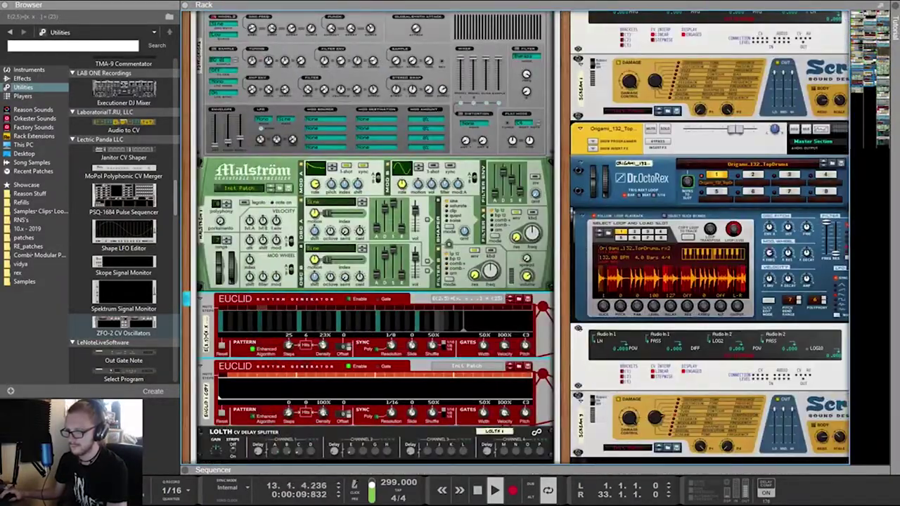
{"action": "key", "text": "Tab"}
{"action": "scroll", "coordinate": [515, 239], "scroll_direction": "down", "scroll_amount": 3}
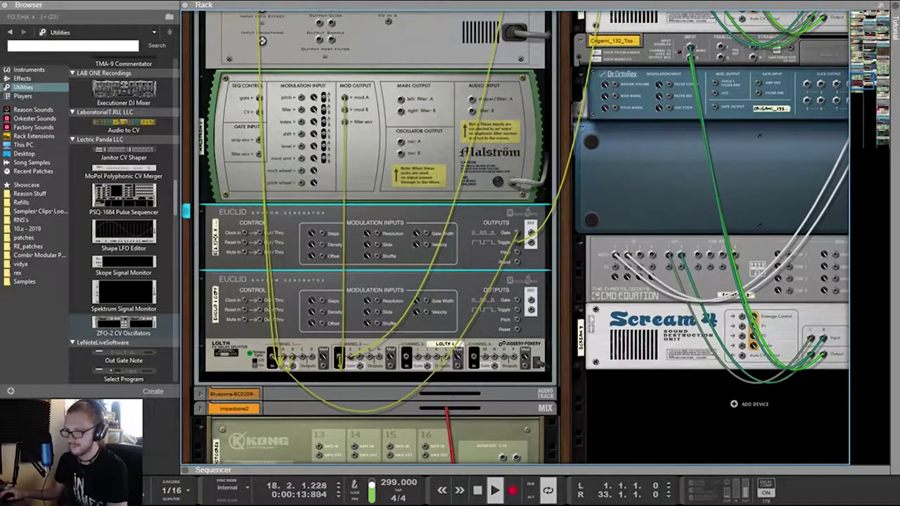
{"action": "key", "text": "Tab"}
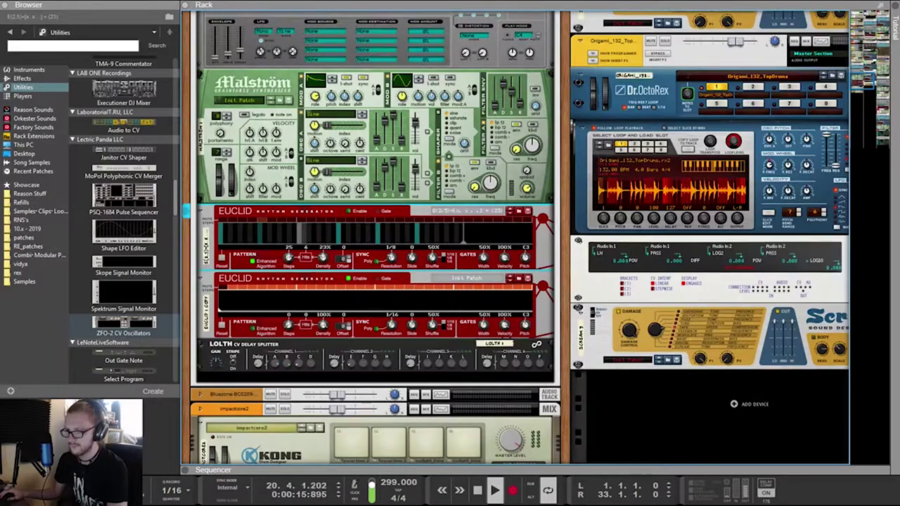
Move the E(2,5) Euclid's gate cable on the Lolth splitter from channel 1 to the channel 3 input
{"action": "key", "text": "Tab"}
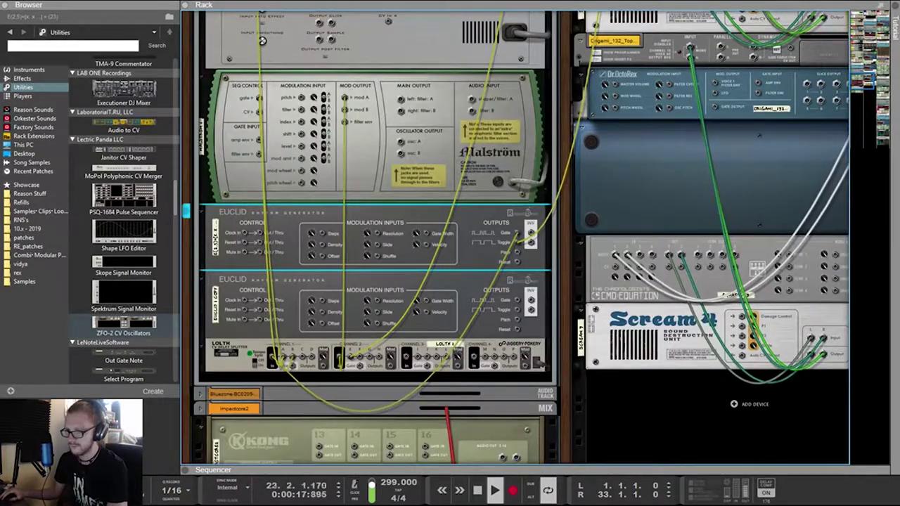
{"action": "key", "text": "Tab"}
{"action": "key", "text": "Tab"}
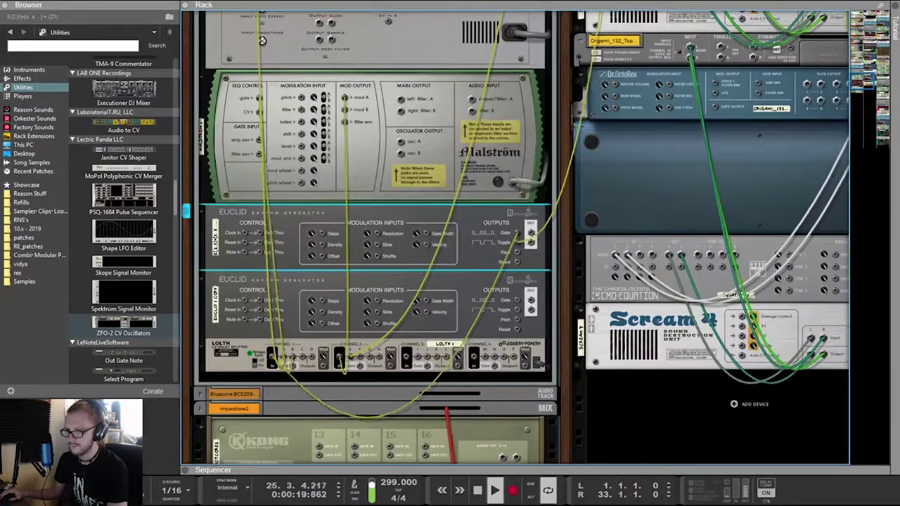
{"action": "left_click_drag", "start_coordinate": [303, 356], "coordinate": [406, 357]}
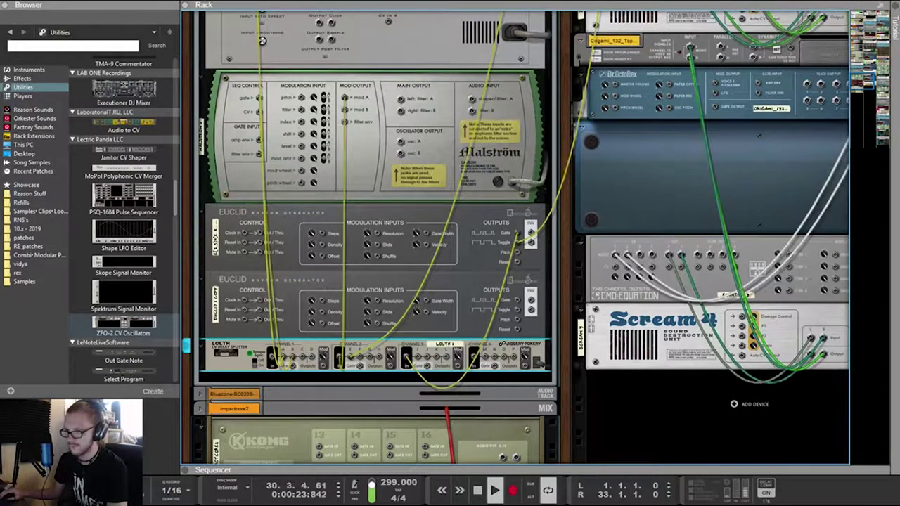
{"action": "key", "text": "Tab"}
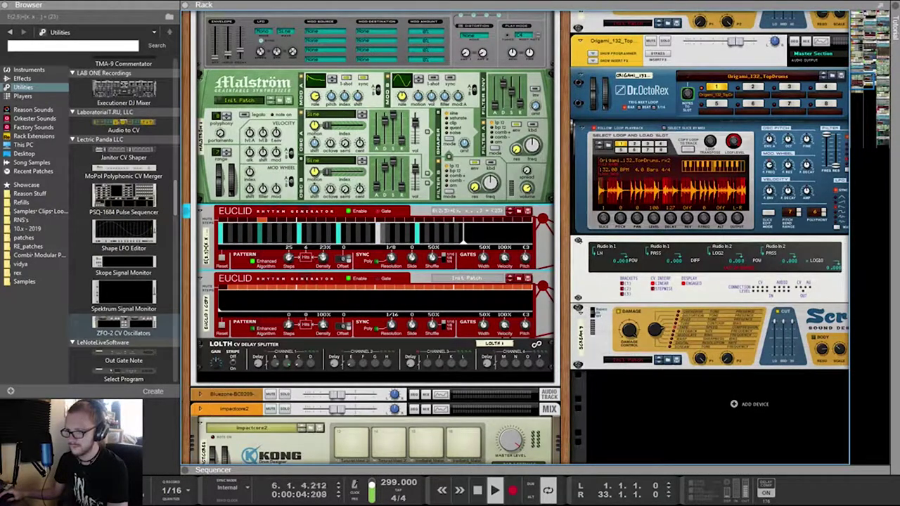
Set the E(2,5) Euclid directly below the Malström to 20 steps
{"action": "key", "text": "Tab"}
{"action": "key", "text": "Tab"}
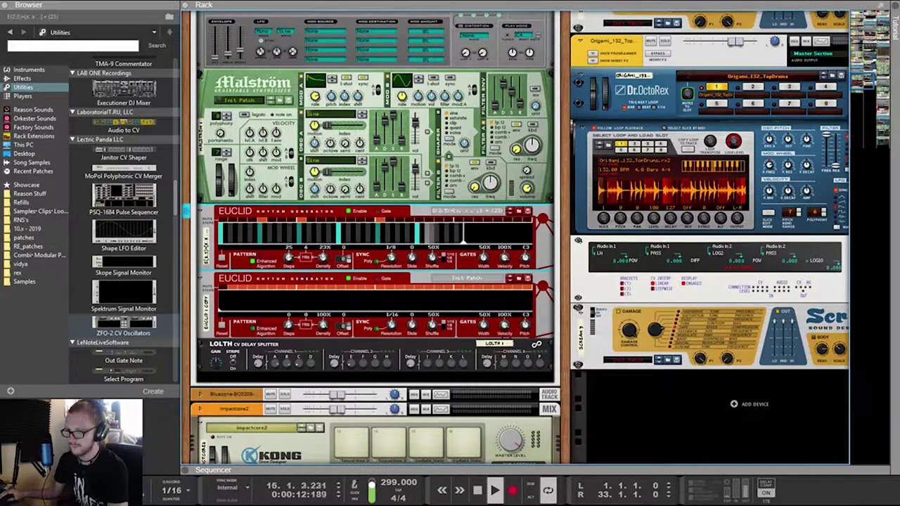
{"action": "left_click_drag", "start_coordinate": [289, 258], "coordinate": [289, 271]}
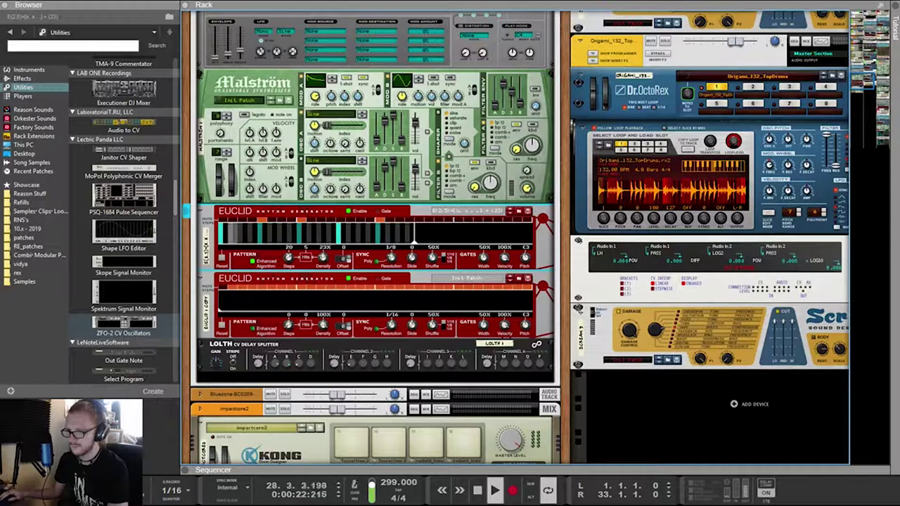
Route the E(2,5) Euclid's inverted Toggle output to the Steps modulation input of the Euclid copy below it
{"action": "key", "text": "Tab"}
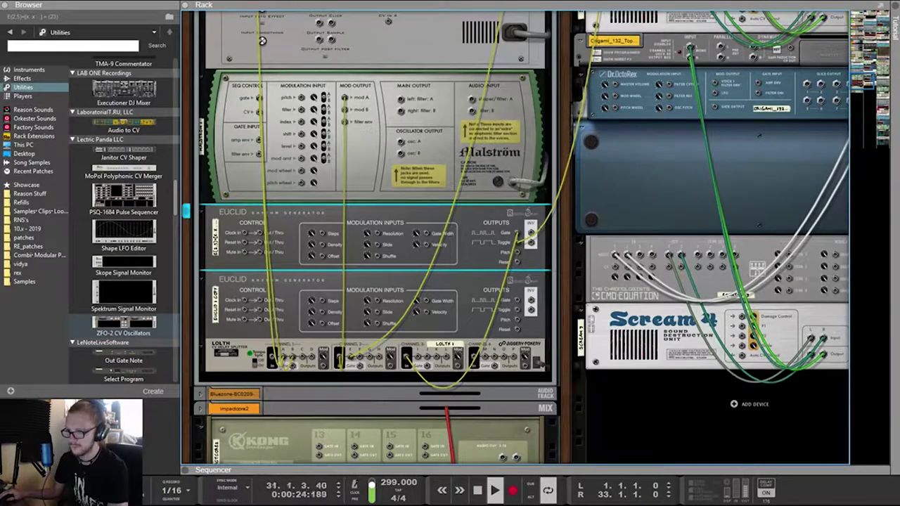
{"action": "mouse_move", "coordinate": [393, 218]}
{"action": "left_mouse_down"}
{"action": "mouse_move", "coordinate": [388, 226]}
{"action": "mouse_move", "coordinate": [395, 219]}
{"action": "left_mouse_up"}
{"action": "left_click_drag", "start_coordinate": [531, 242], "coordinate": [321, 301]}
{"action": "key", "text": "Tab"}
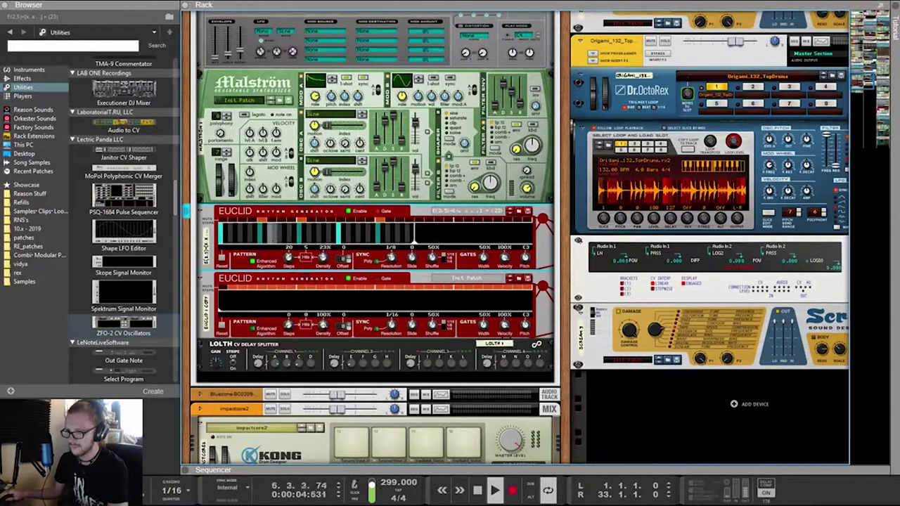
{"action": "key", "text": "Tab"}
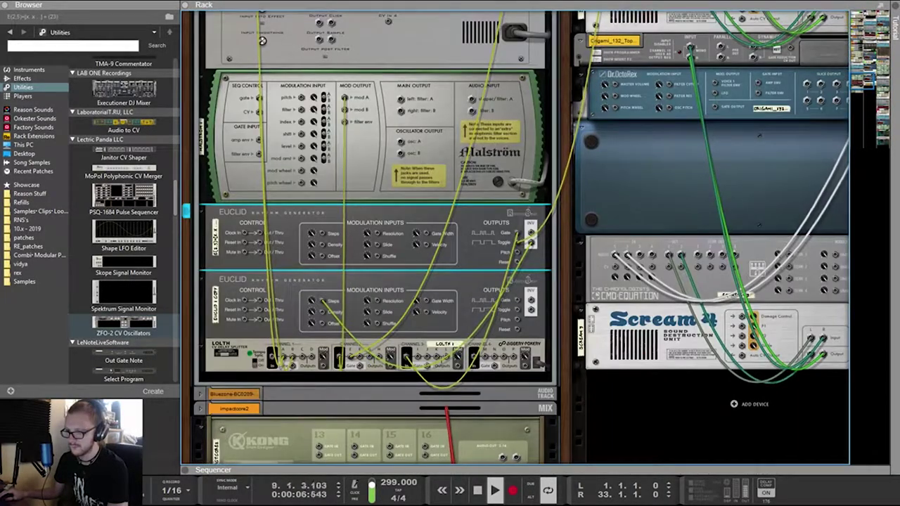
Route the Euclid copy's Gate output to the Lolth splitter and edit the copy's mute steps
{"action": "left_click_drag", "start_coordinate": [517, 233], "coordinate": [518, 300]}
{"action": "left_click_drag", "start_coordinate": [406, 357], "coordinate": [392, 359]}
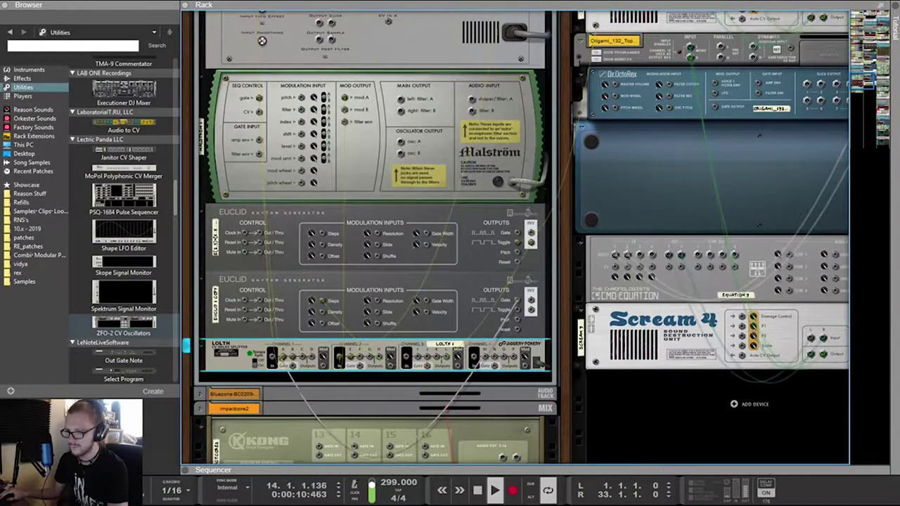
{"action": "key", "text": "Tab"}
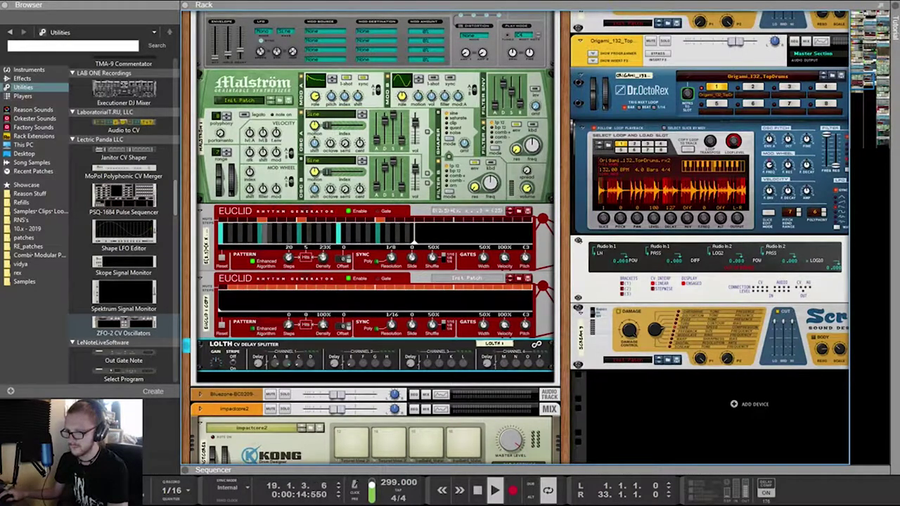
{"action": "left_click_drag", "start_coordinate": [223, 287], "coordinate": [293, 287]}
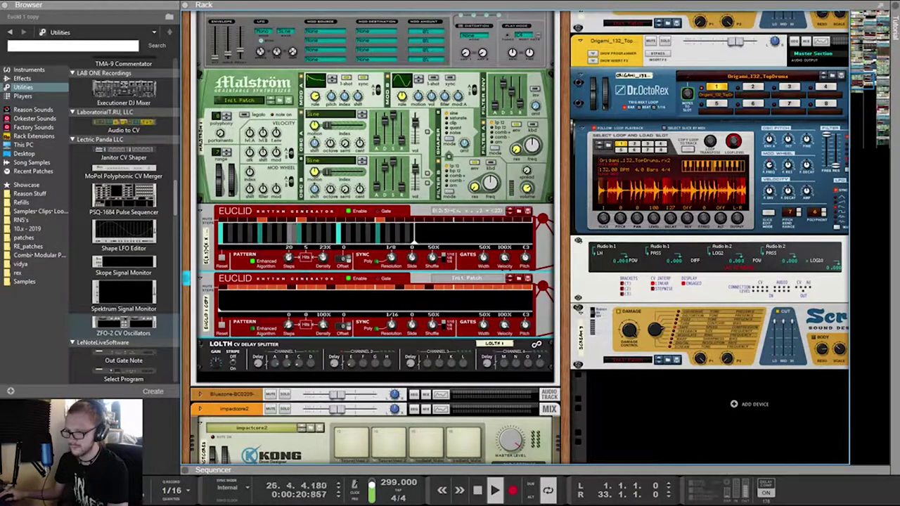
Adjust the Model 2 frequency and punch settings of the Punch in Combinator 4, with Frequency Decay at 153.8 ms
{"action": "scroll", "coordinate": [373, 239], "scroll_direction": "up", "scroll_amount": 8}
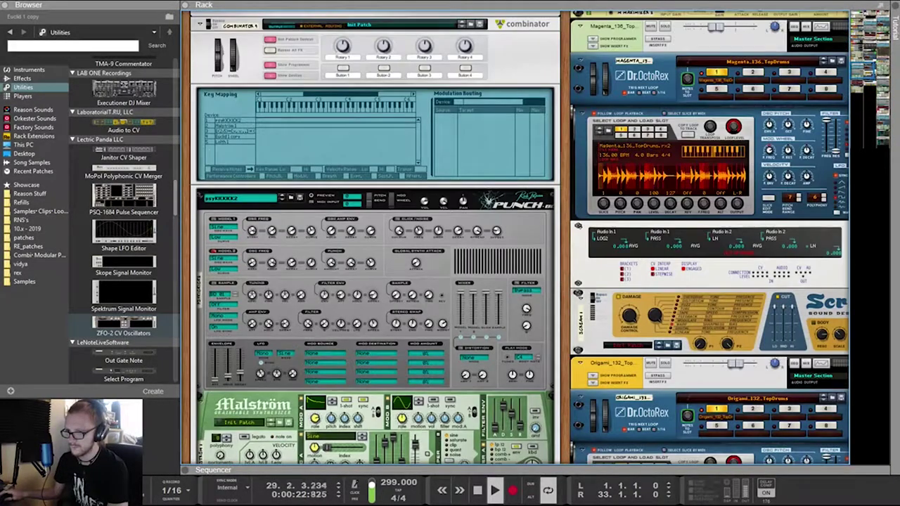
{"action": "left_click", "coordinate": [331, 263]}
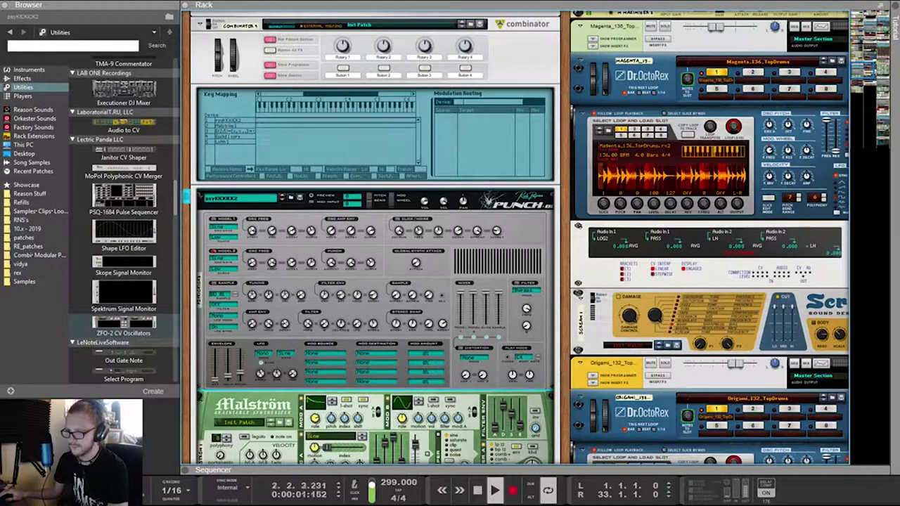
{"action": "left_click_drag", "start_coordinate": [292, 263], "coordinate": [292, 261]}
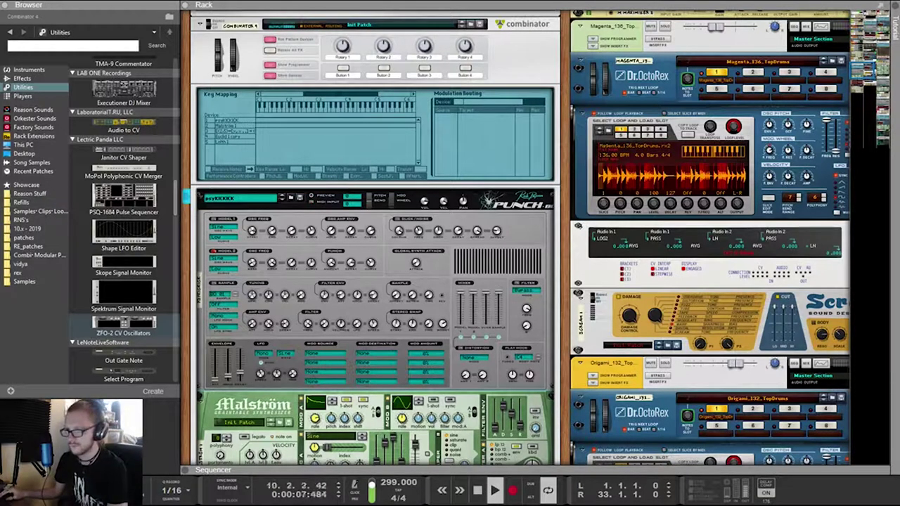
{"action": "left_click_drag", "start_coordinate": [370, 263], "coordinate": [350, 256]}
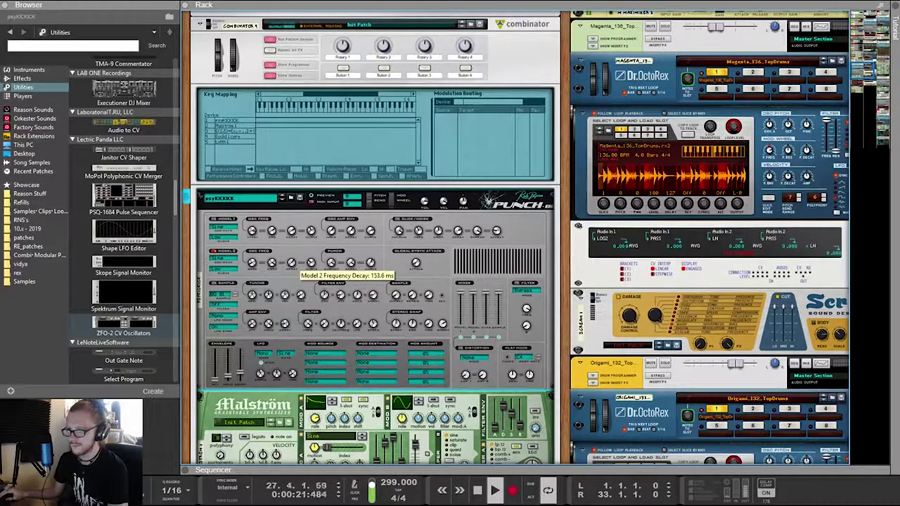
Set the Modulator A rate of the Malström in Combinator 4 to 1/16
{"action": "scroll", "coordinate": [310, 264], "scroll_direction": "down", "scroll_amount": 4}
{"action": "scroll", "coordinate": [311, 264], "scroll_direction": "up", "scroll_amount": 1}
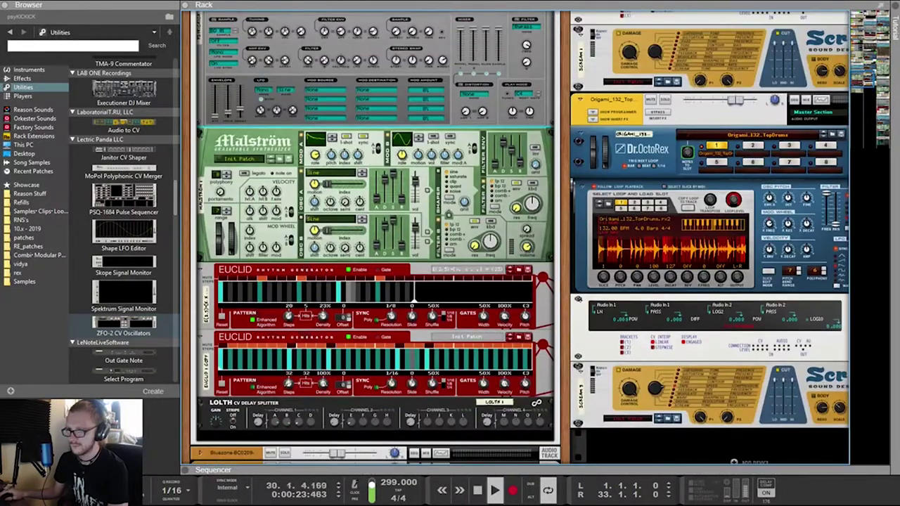
{"action": "left_click", "coordinate": [376, 195]}
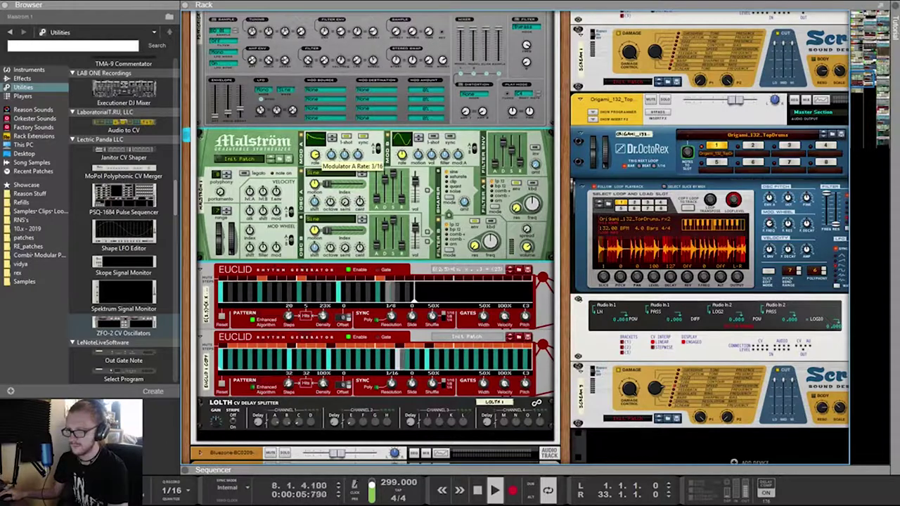
Connect the Euclid copy's inverted Toggle output to the Density modulation input of the E(3,7) Euclid in the CNVRSNNBSSS Combinator
{"action": "scroll", "coordinate": [331, 162], "scroll_direction": "down", "scroll_amount": 4}
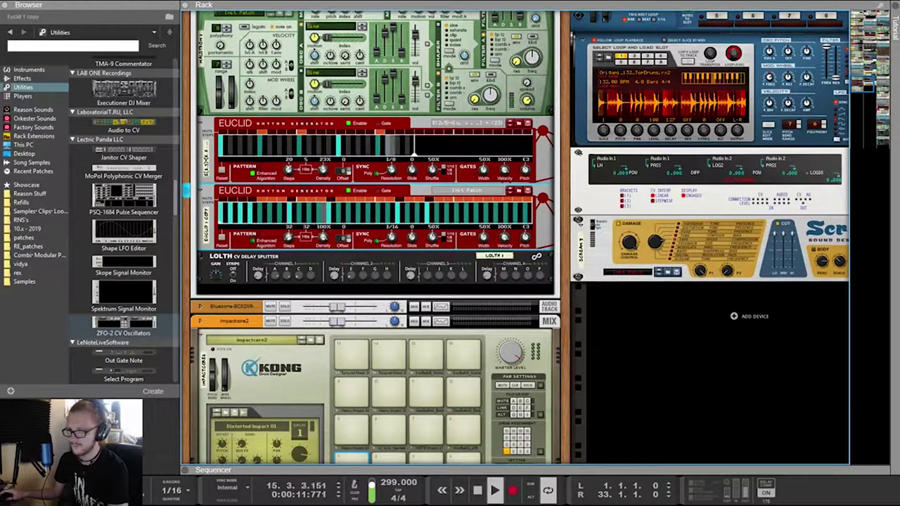
{"action": "scroll", "coordinate": [515, 238], "scroll_direction": "right", "scroll_amount": 5}
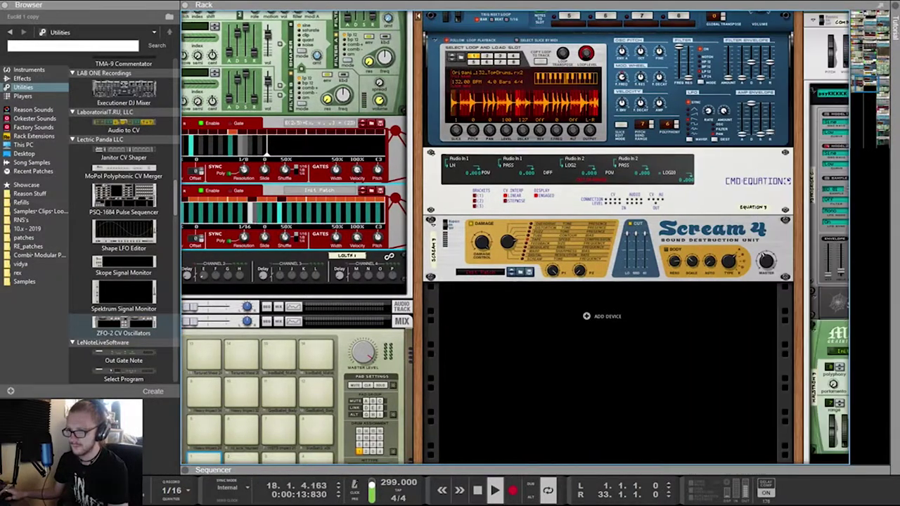
{"action": "scroll", "coordinate": [515, 238], "scroll_direction": "up", "scroll_amount": 1}
{"action": "scroll", "coordinate": [288, 43], "scroll_direction": "up", "scroll_amount": 2}
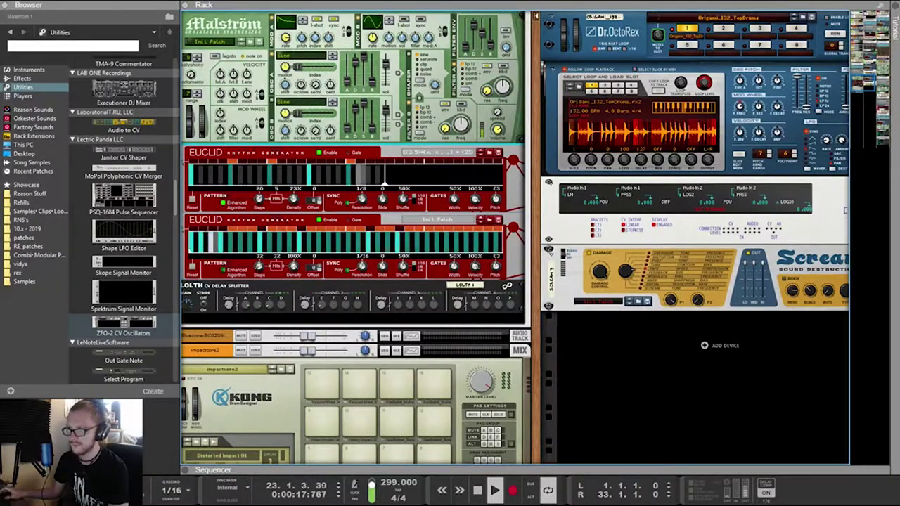
{"action": "scroll", "coordinate": [288, 44], "scroll_direction": "up", "scroll_amount": 2}
{"action": "scroll", "coordinate": [513, 239], "scroll_direction": "up", "scroll_amount": 10}
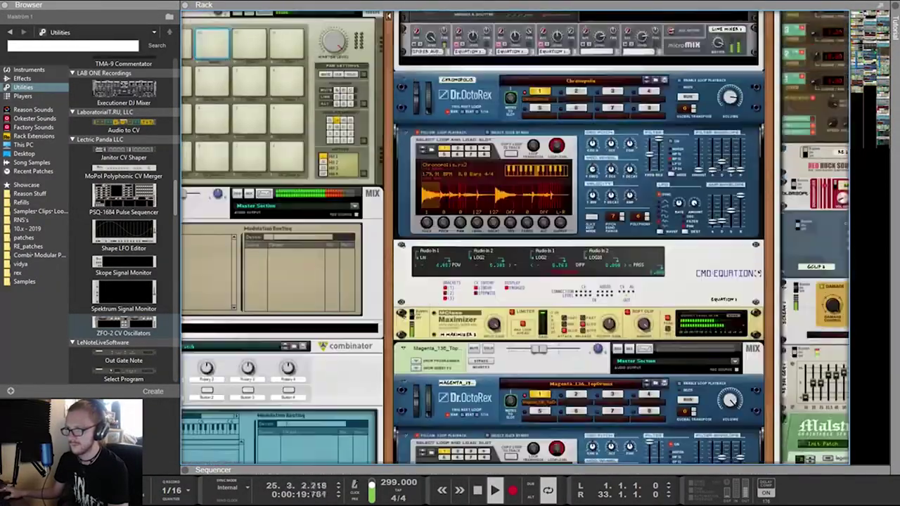
{"action": "scroll", "coordinate": [513, 239], "scroll_direction": "up", "scroll_amount": 4}
{"action": "key", "text": "Tab"}
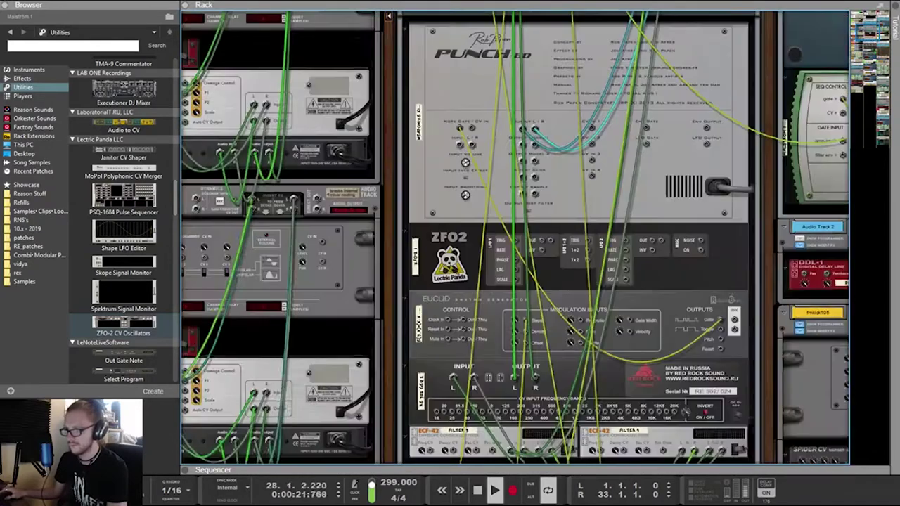
{"action": "scroll", "coordinate": [513, 239], "scroll_direction": "down", "scroll_amount": 1}
{"action": "scroll", "coordinate": [513, 239], "scroll_direction": "down", "scroll_amount": 1}
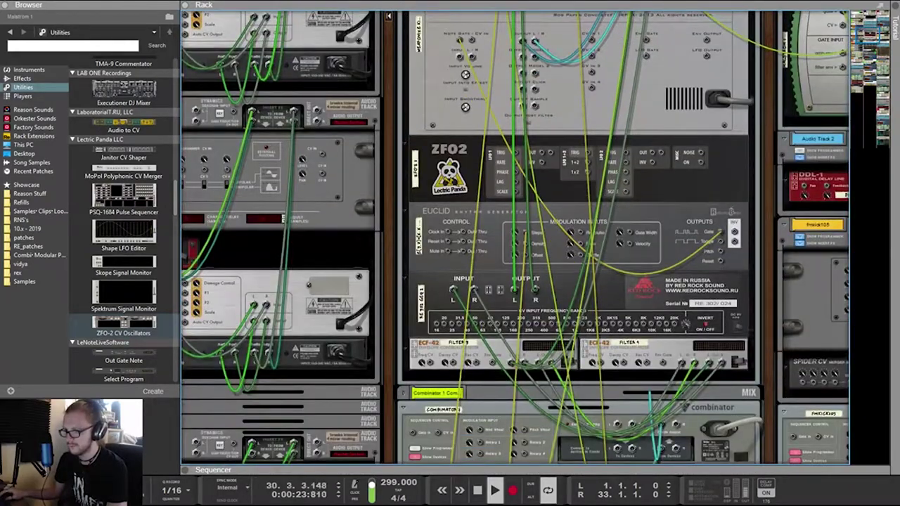
{"action": "left_click_drag", "start_coordinate": [580, 244], "coordinate": [570, 252]}
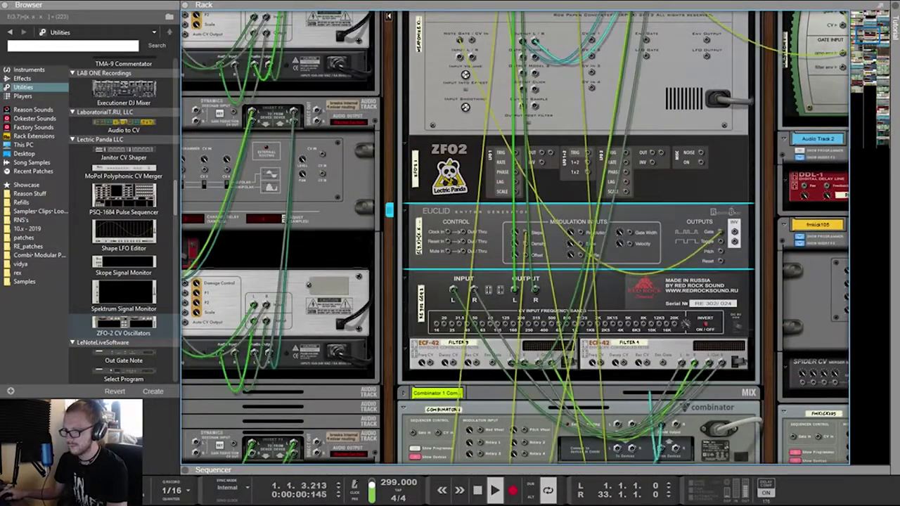
{"action": "left_click_drag", "start_coordinate": [525, 244], "coordinate": [316, 376]}
{"action": "scroll", "coordinate": [337, 351], "scroll_direction": "down", "scroll_amount": 10}
{"action": "scroll", "coordinate": [581, 258], "scroll_direction": "down", "scroll_amount": 10}
{"action": "scroll", "coordinate": [582, 258], "scroll_direction": "up", "scroll_amount": 4}
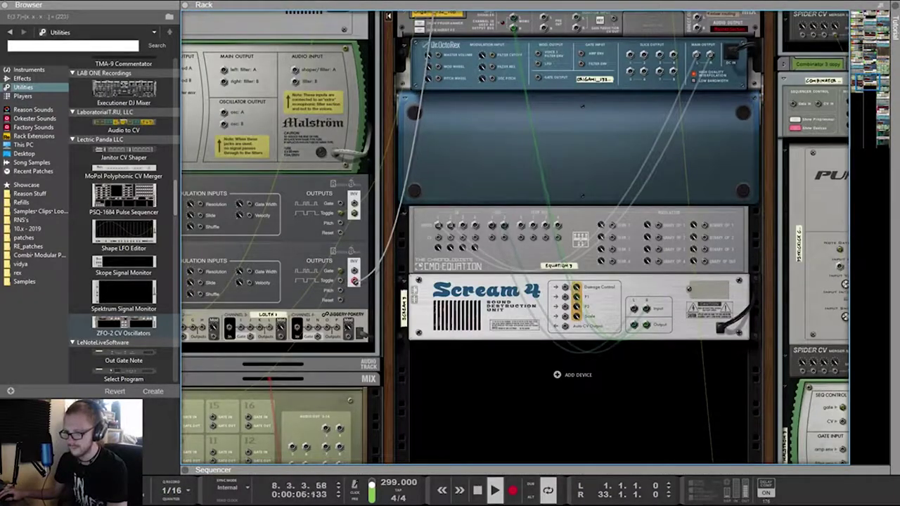
{"action": "key", "text": "Tab"}
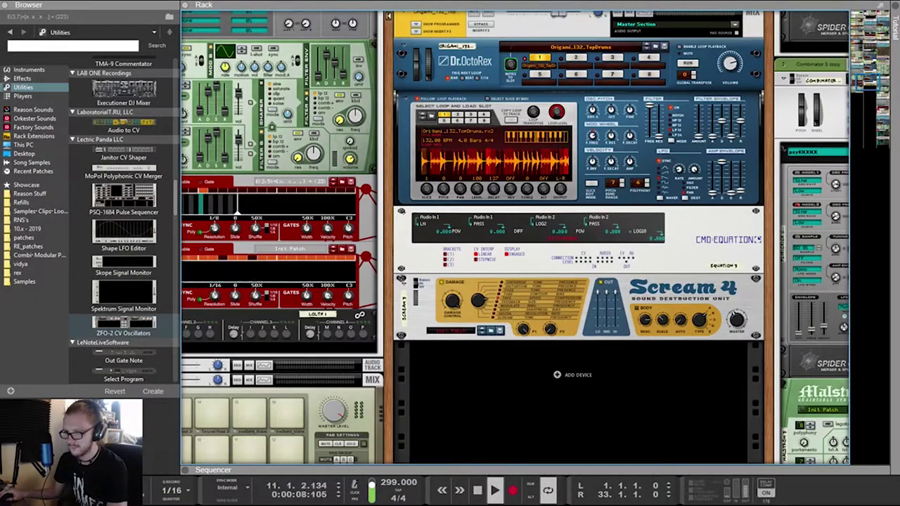
{"action": "key", "text": "Tab"}
{"action": "key", "text": "Tab"}
{"action": "key", "text": "Tab"}
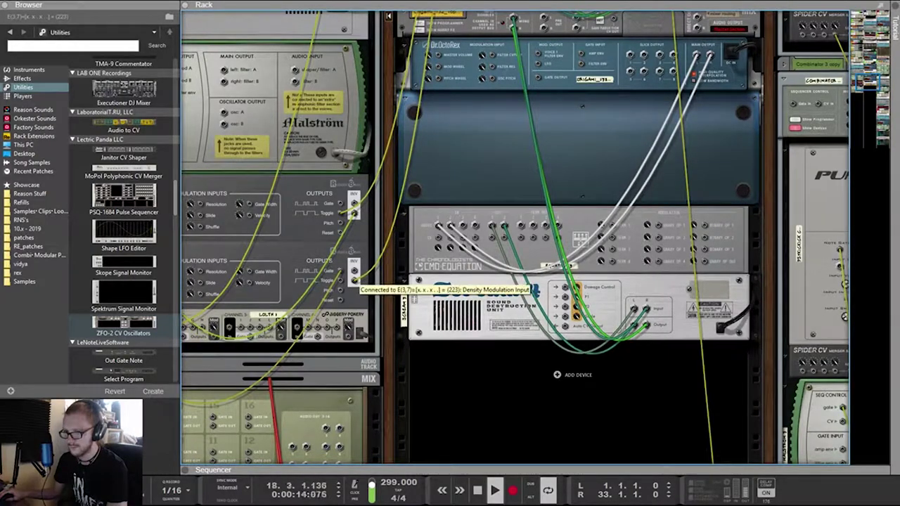
Examine the E(3,7) Euclid's modulated pattern and the Combinator 4 devices that feed it
{"action": "scroll", "coordinate": [354, 280], "scroll_direction": "up", "scroll_amount": 5}
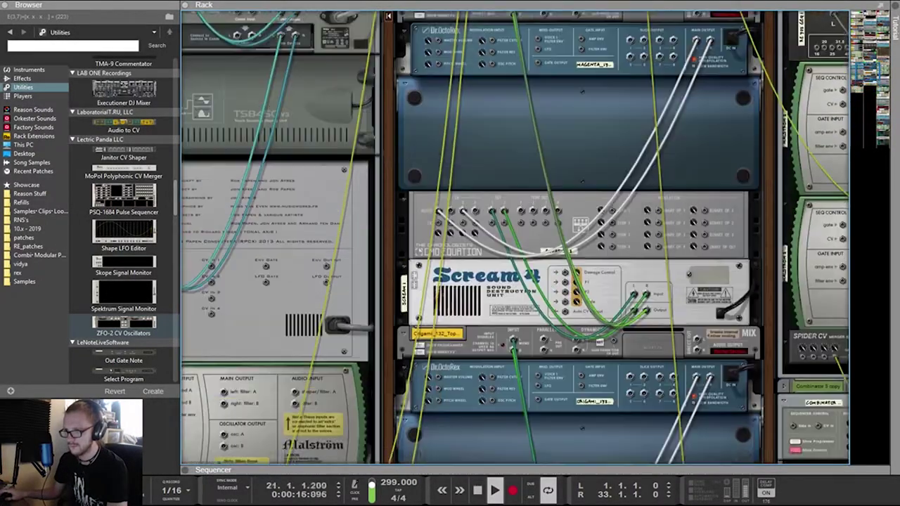
{"action": "scroll", "coordinate": [353, 280], "scroll_direction": "up", "scroll_amount": 3}
{"action": "key", "text": "Tab"}
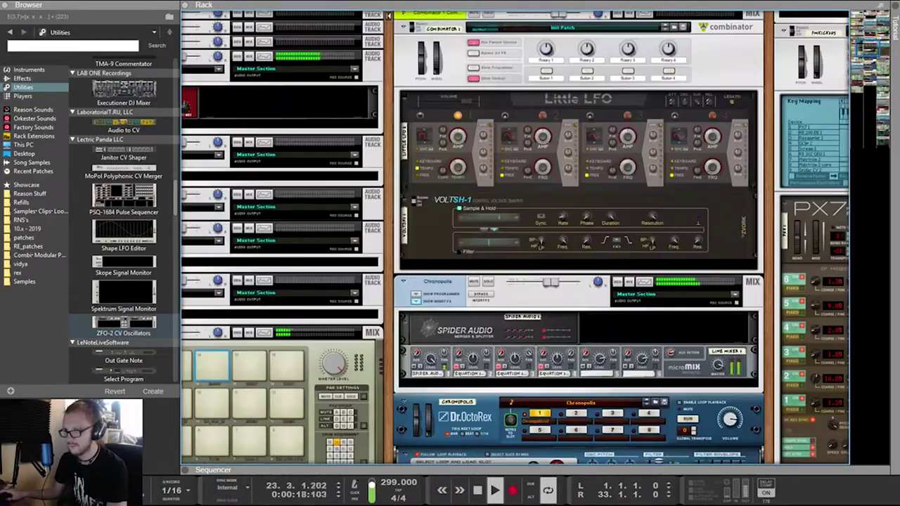
{"action": "scroll", "coordinate": [353, 280], "scroll_direction": "down", "scroll_amount": 6}
{"action": "scroll", "coordinate": [354, 279], "scroll_direction": "down", "scroll_amount": 11}
{"action": "scroll", "coordinate": [354, 280], "scroll_direction": "up", "scroll_amount": 3}
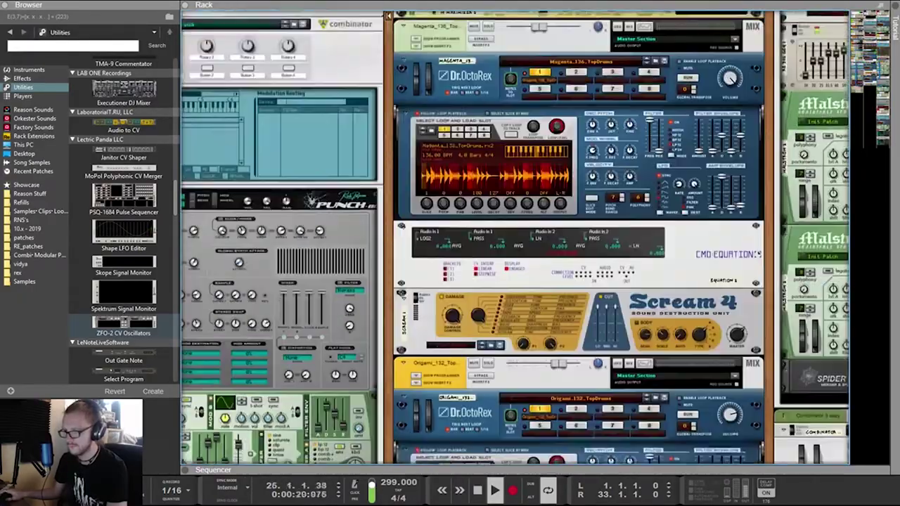
{"action": "scroll", "coordinate": [353, 279], "scroll_direction": "up", "scroll_amount": 9}
{"action": "scroll", "coordinate": [353, 280], "scroll_direction": "down", "scroll_amount": 10}
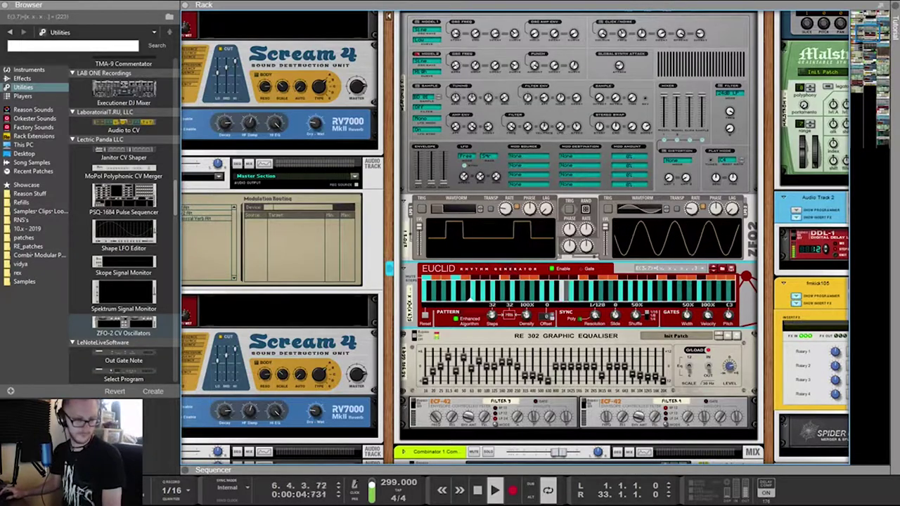
{"action": "scroll", "coordinate": [514, 238], "scroll_direction": "left", "scroll_amount": 3}
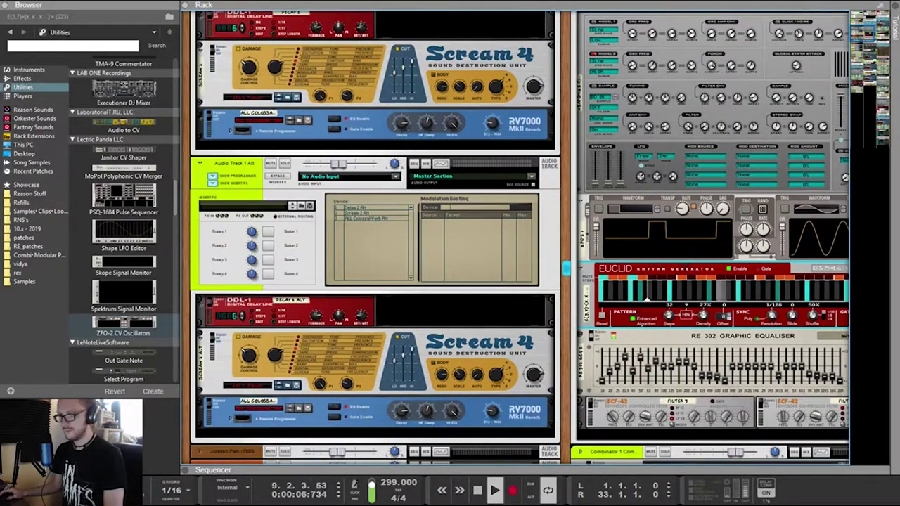
{"action": "scroll", "coordinate": [513, 239], "scroll_direction": "down", "scroll_amount": 15}
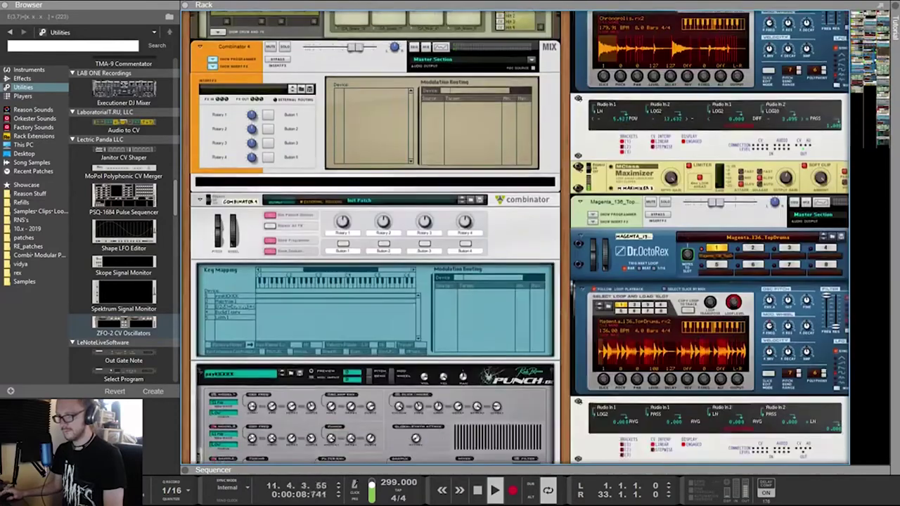
{"action": "scroll", "coordinate": [513, 239], "scroll_direction": "down", "scroll_amount": 8}
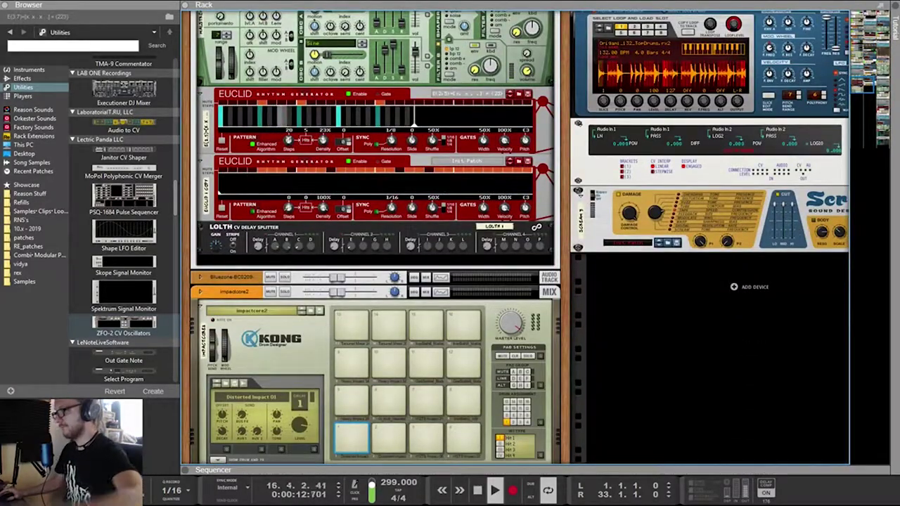
{"action": "scroll", "coordinate": [513, 239], "scroll_direction": "down", "scroll_amount": 5}
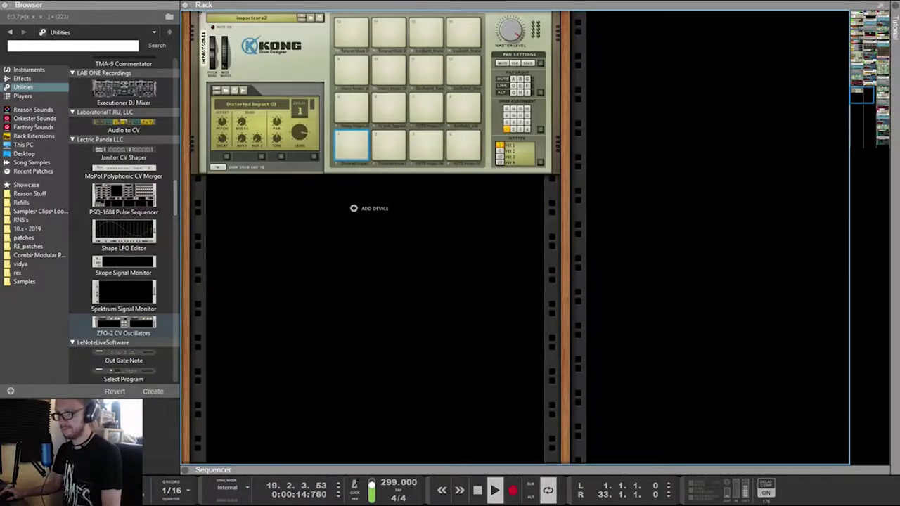
Show the rack together with the sequencer and select the CNVRSNNBSSS Combinator
{"action": "key", "text": "F7"}
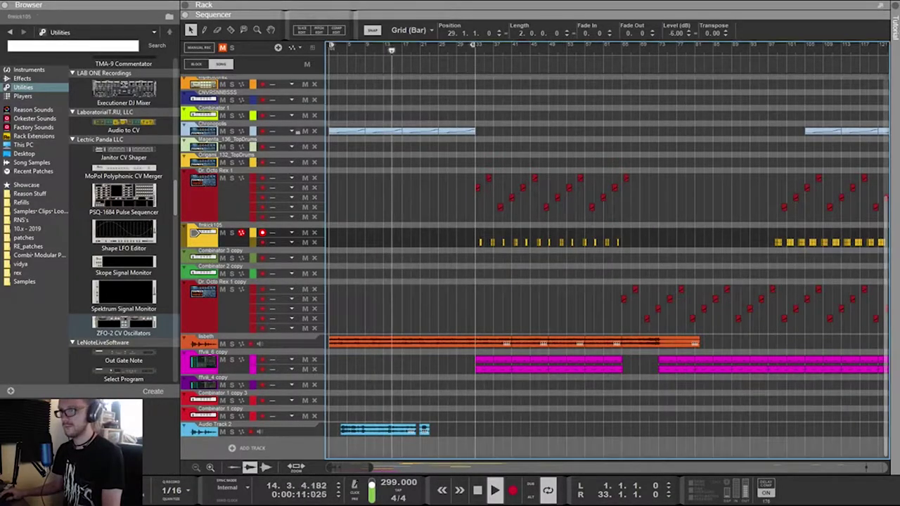
{"action": "key", "text": "F6"}
{"action": "scroll", "coordinate": [376, 130], "scroll_direction": "up", "scroll_amount": 20}
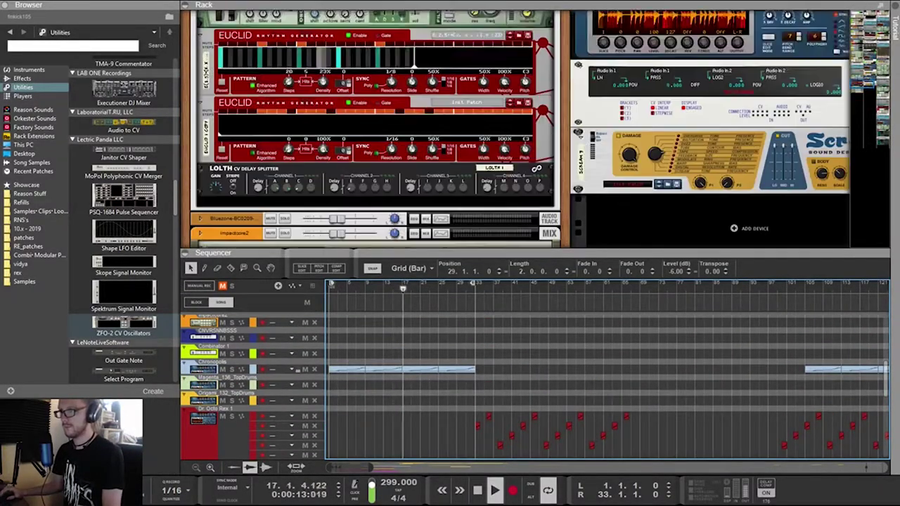
{"action": "scroll", "coordinate": [372, 127], "scroll_direction": "up", "scroll_amount": 15}
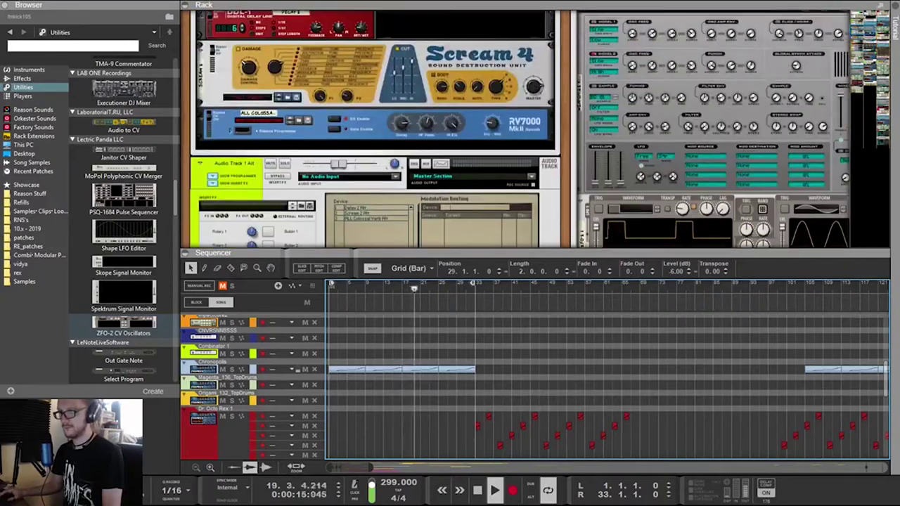
{"action": "scroll", "coordinate": [373, 127], "scroll_direction": "down", "scroll_amount": 5}
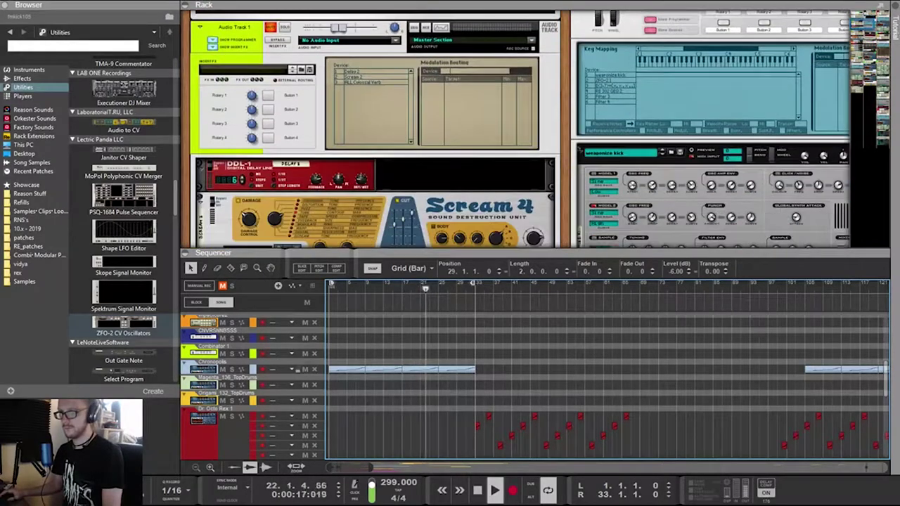
{"action": "scroll", "coordinate": [372, 127], "scroll_direction": "down", "scroll_amount": 5}
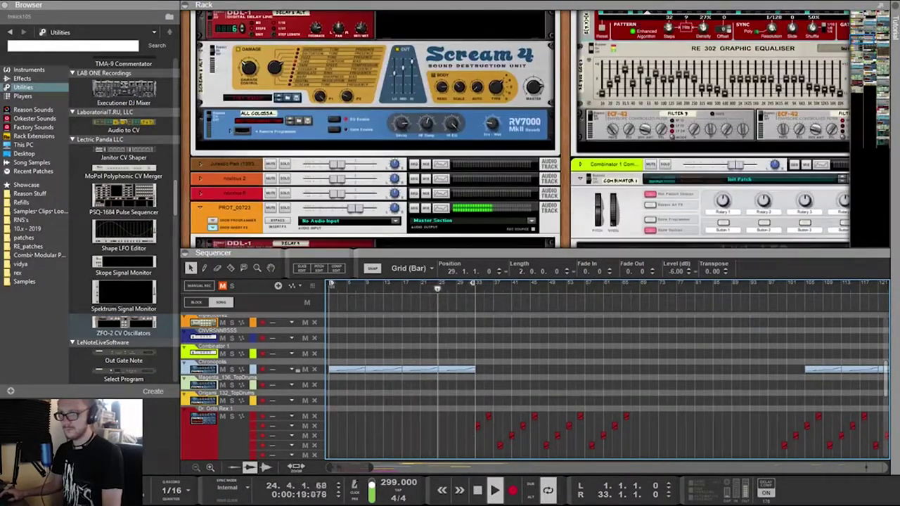
{"action": "scroll", "coordinate": [372, 126], "scroll_direction": "down", "scroll_amount": 10}
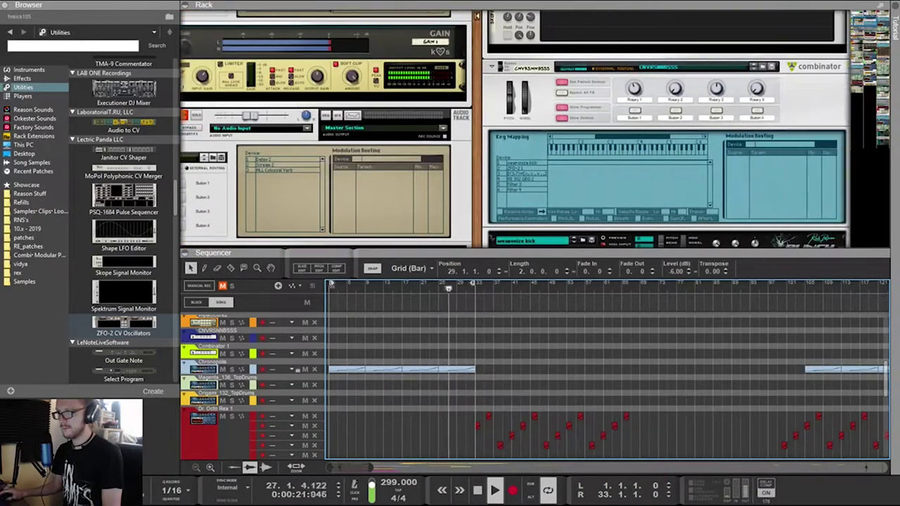
{"action": "scroll", "coordinate": [492, 127], "scroll_direction": "right", "scroll_amount": 2}
{"action": "left_click", "coordinate": [727, 90]}
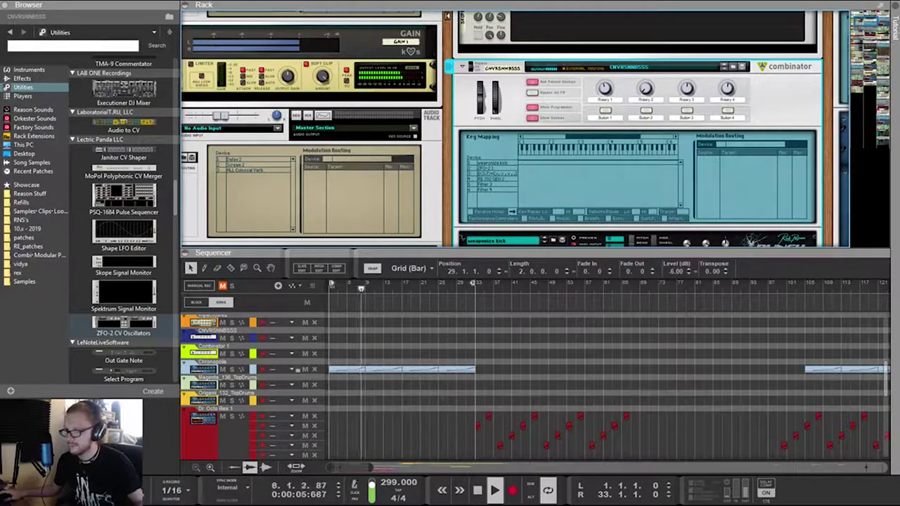
Raise the song tempo to 341 BPM
{"action": "left_click_drag", "start_coordinate": [389, 482], "coordinate": [389, 461]}
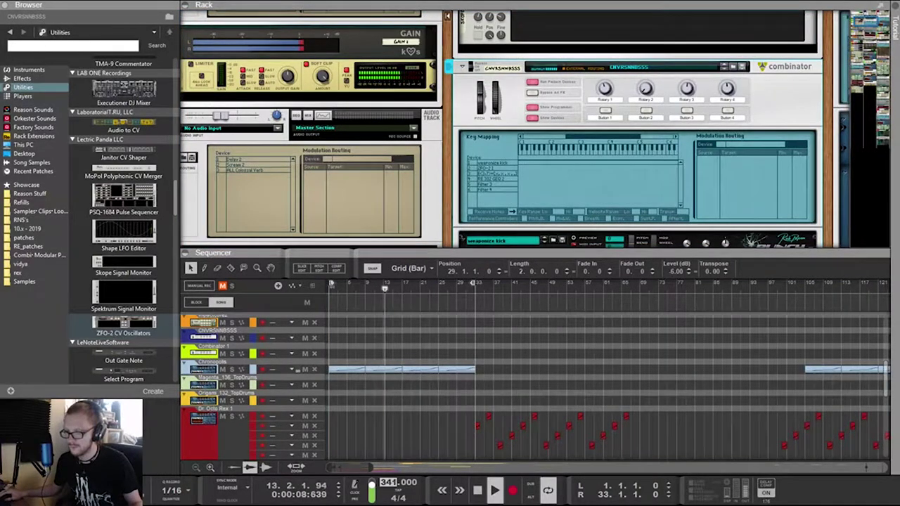
Raise the song tempo to 350 BPM
{"action": "key", "text": "Return"}
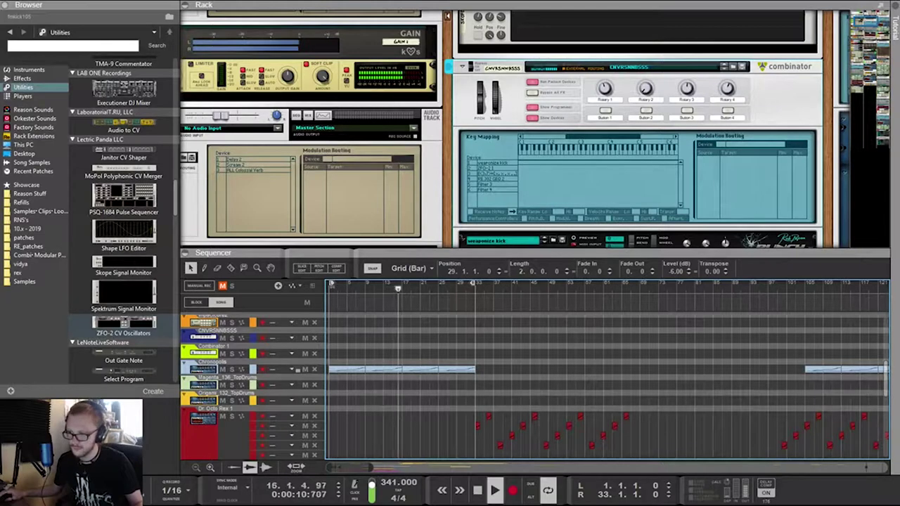
{"action": "left_click_drag", "start_coordinate": [389, 483], "coordinate": [389, 481]}
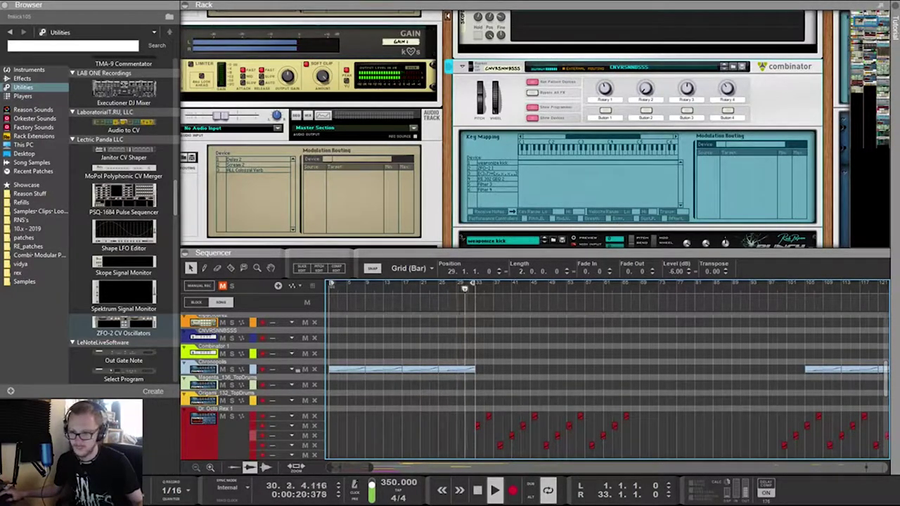
Set the volume of the psyKICKICK kick device in Combinator 4 to 6.9 dB
{"action": "scroll", "coordinate": [637, 130], "scroll_direction": "down", "scroll_amount": 8}
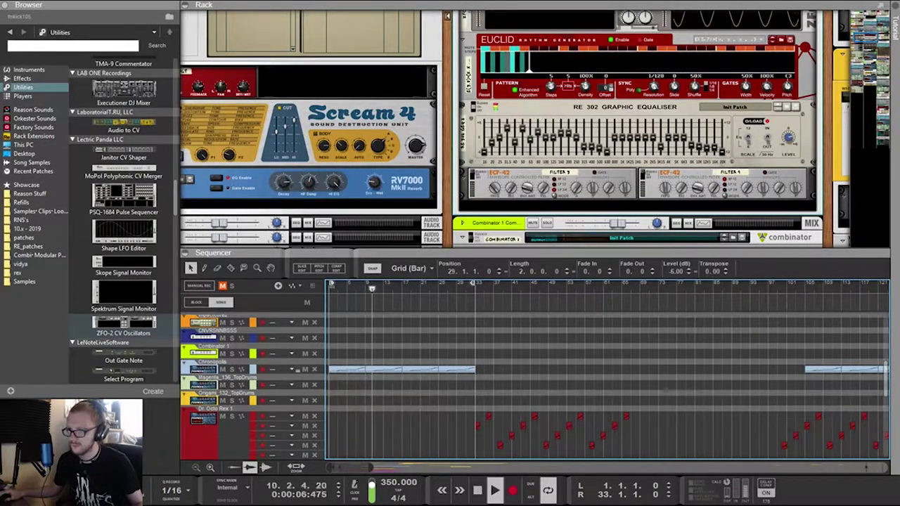
{"action": "left_click_drag", "start_coordinate": [867, 36], "coordinate": [863, 74]}
{"action": "scroll", "coordinate": [527, 126], "scroll_direction": "down", "scroll_amount": 10}
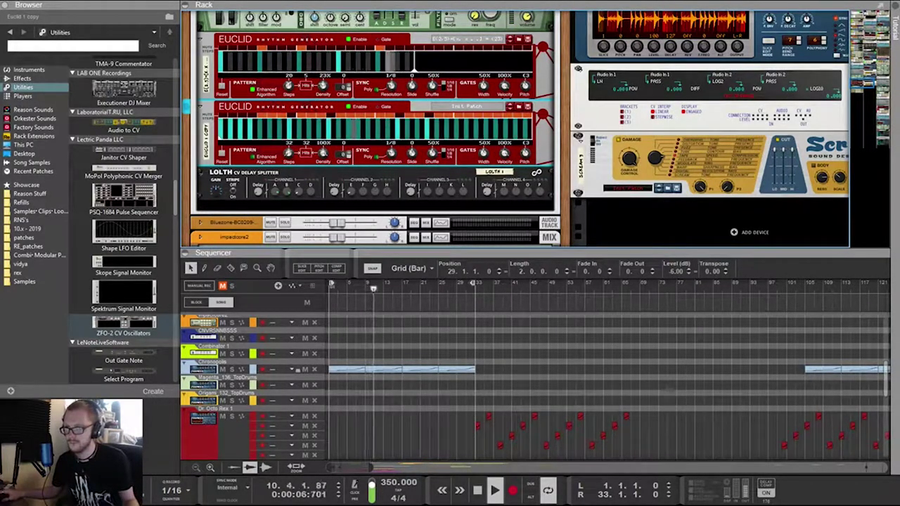
{"action": "scroll", "coordinate": [516, 129], "scroll_direction": "down", "scroll_amount": 3}
{"action": "scroll", "coordinate": [517, 129], "scroll_direction": "up", "scroll_amount": 4}
{"action": "scroll", "coordinate": [517, 126], "scroll_direction": "down", "scroll_amount": 3}
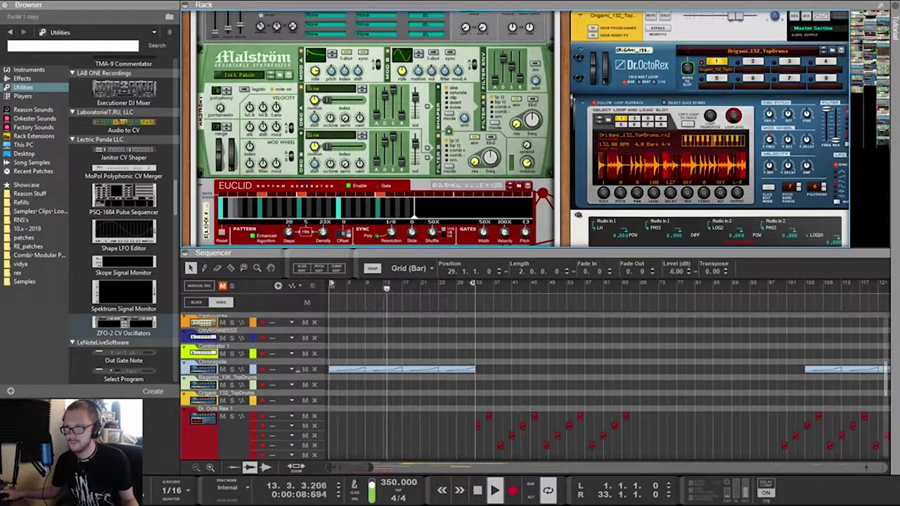
{"action": "scroll", "coordinate": [517, 126], "scroll_direction": "up", "scroll_amount": 1}
{"action": "scroll", "coordinate": [516, 127], "scroll_direction": "up", "scroll_amount": 3}
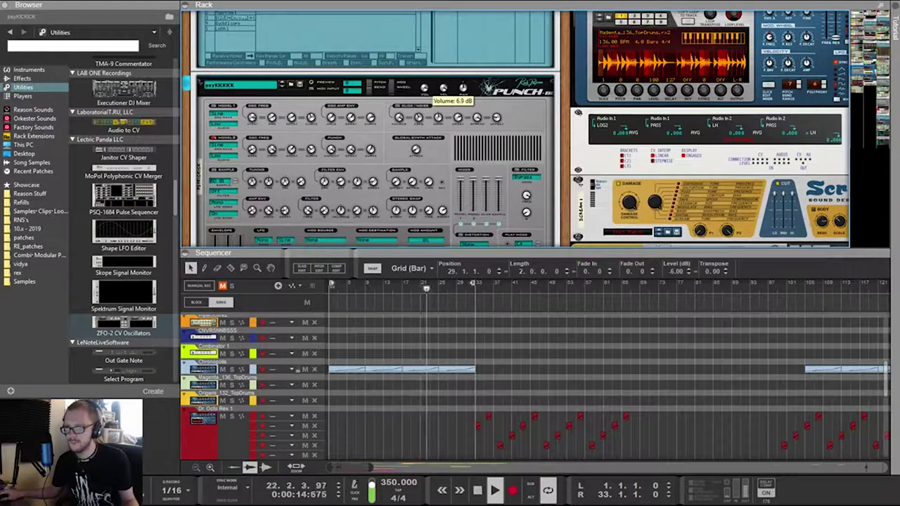
Examine the two Euclid patterns and the Lolth splitter below the kick, and the neighbouring devices up to the Chronopolis channel
{"action": "scroll", "coordinate": [426, 90], "scroll_direction": "down", "scroll_amount": 8}
{"action": "scroll", "coordinate": [426, 90], "scroll_direction": "up", "scroll_amount": 1}
{"action": "scroll", "coordinate": [426, 90], "scroll_direction": "down", "scroll_amount": 3}
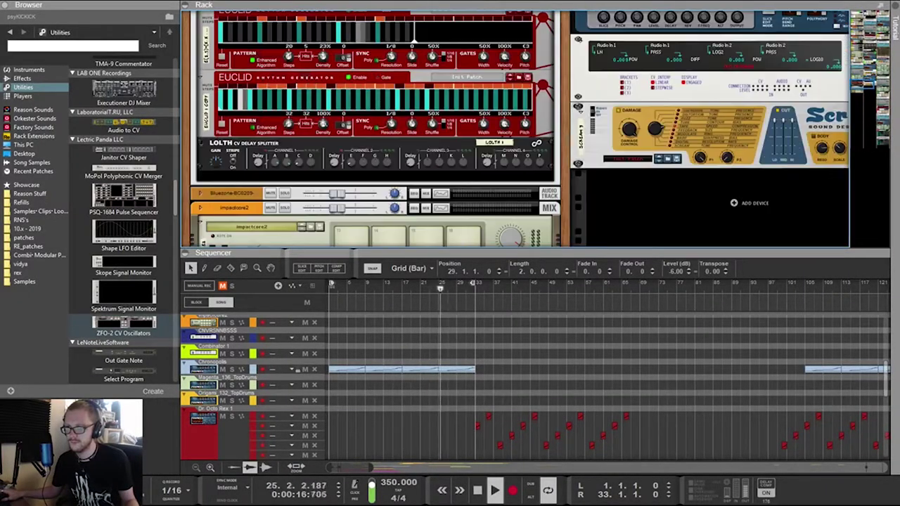
{"action": "scroll", "coordinate": [373, 127], "scroll_direction": "up", "scroll_amount": 3}
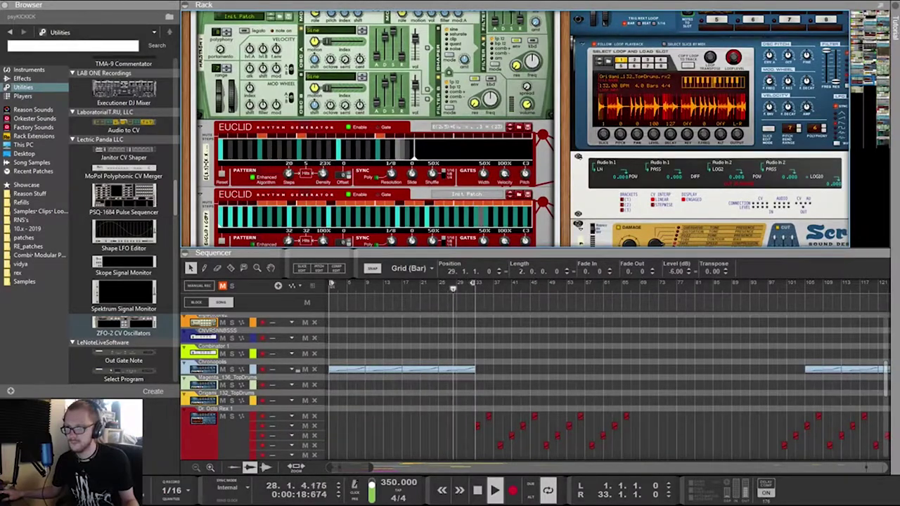
{"action": "scroll", "coordinate": [372, 127], "scroll_direction": "down", "scroll_amount": 4}
{"action": "scroll", "coordinate": [372, 127], "scroll_direction": "up", "scroll_amount": 3}
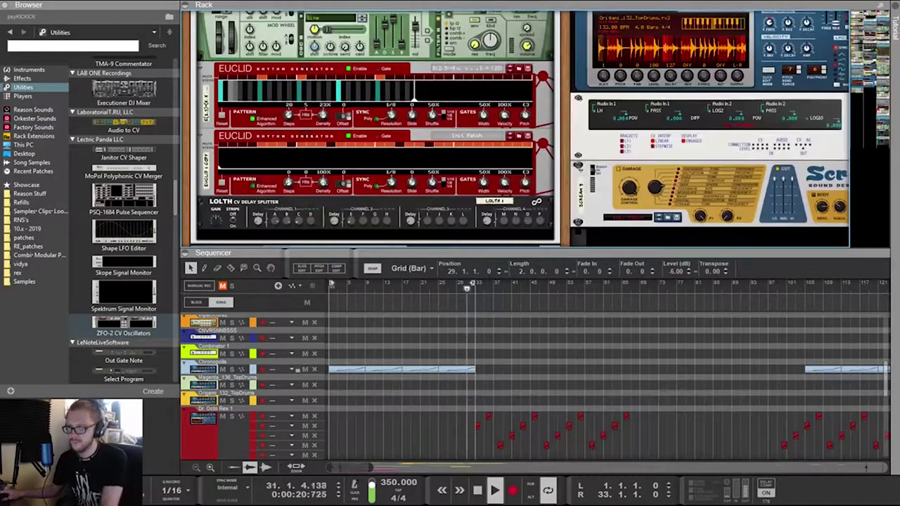
{"action": "scroll", "coordinate": [373, 127], "scroll_direction": "down", "scroll_amount": 4}
{"action": "scroll", "coordinate": [373, 127], "scroll_direction": "right", "scroll_amount": 3}
{"action": "scroll", "coordinate": [372, 126], "scroll_direction": "up", "scroll_amount": 1}
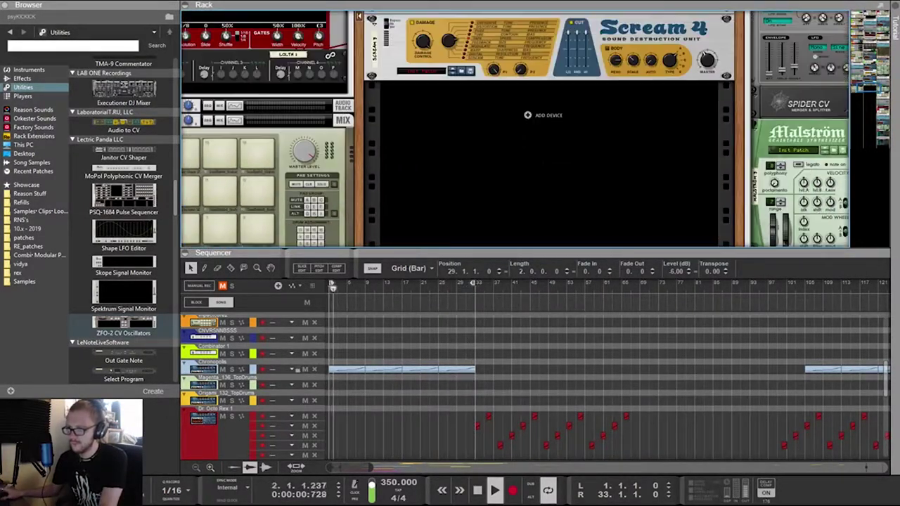
{"action": "scroll", "coordinate": [515, 129], "scroll_direction": "up", "scroll_amount": 15}
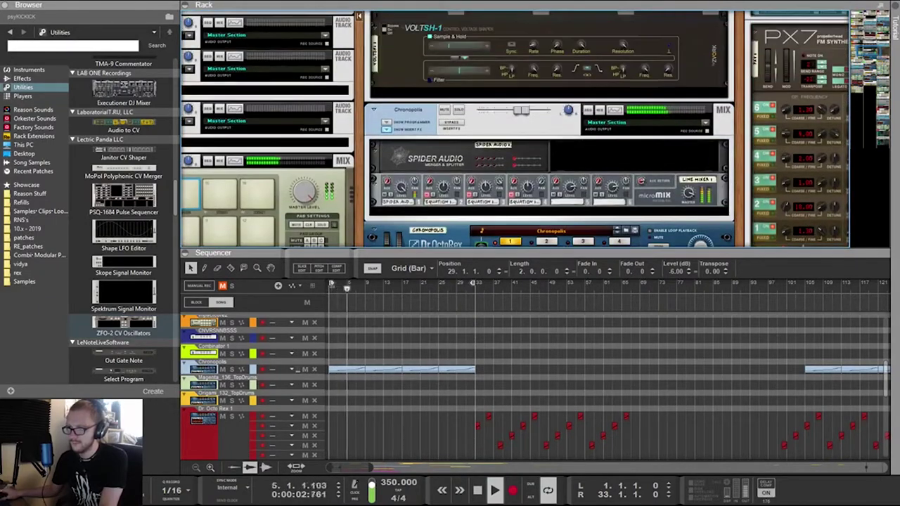
Try the leading impactcore2 clips at bar 1 and place them at about bar 93
{"action": "left_click_drag", "start_coordinate": [520, 252], "coordinate": [520, 141]}
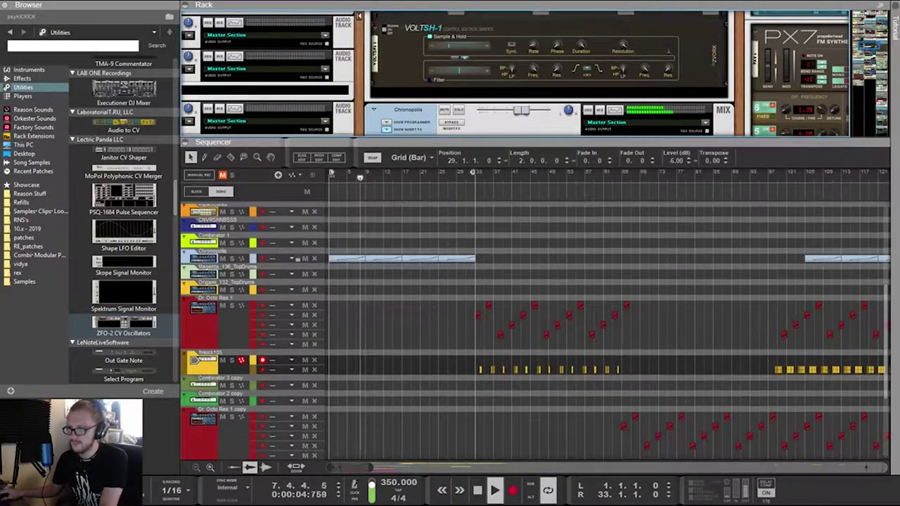
{"action": "scroll", "coordinate": [604, 316], "scroll_direction": "right", "scroll_amount": 8}
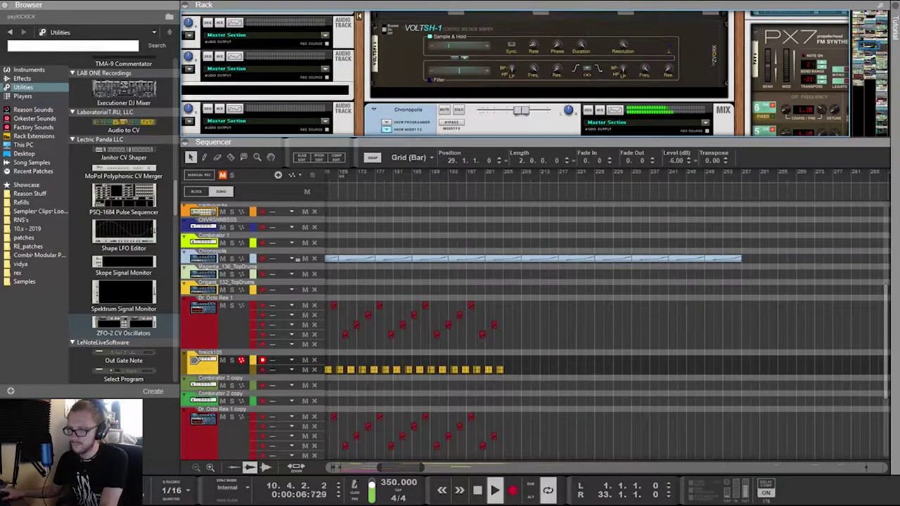
{"action": "scroll", "coordinate": [553, 316], "scroll_direction": "down", "scroll_amount": 8}
{"action": "scroll", "coordinate": [604, 330], "scroll_direction": "up", "scroll_amount": 4}
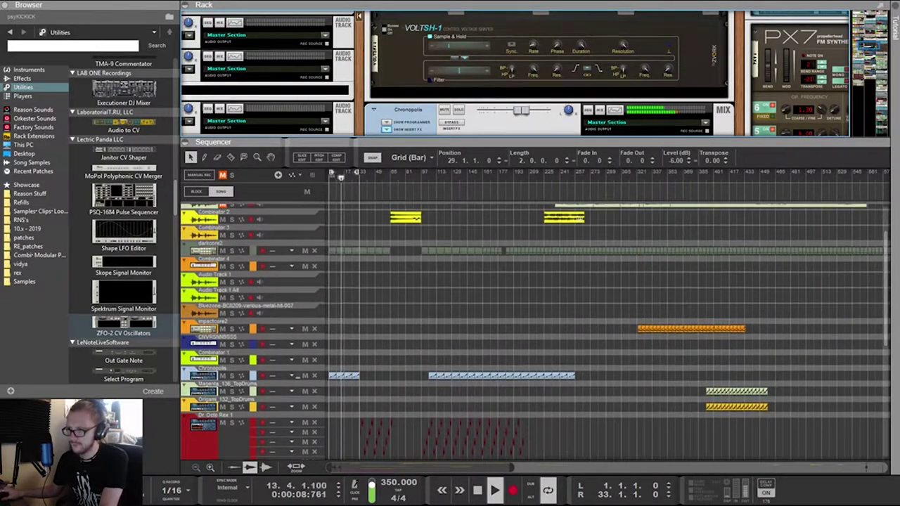
{"action": "left_click_drag", "start_coordinate": [553, 304], "coordinate": [685, 335]}
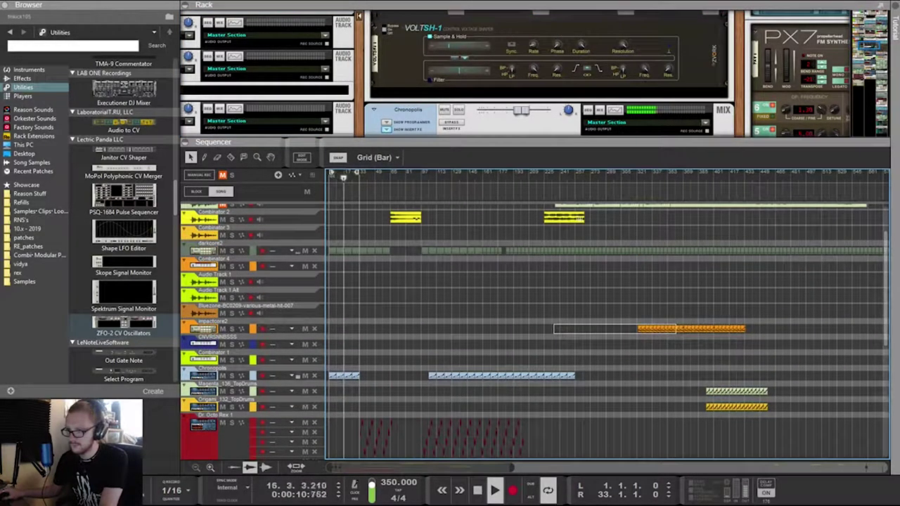
{"action": "left_click_drag", "start_coordinate": [652, 333], "coordinate": [654, 333]}
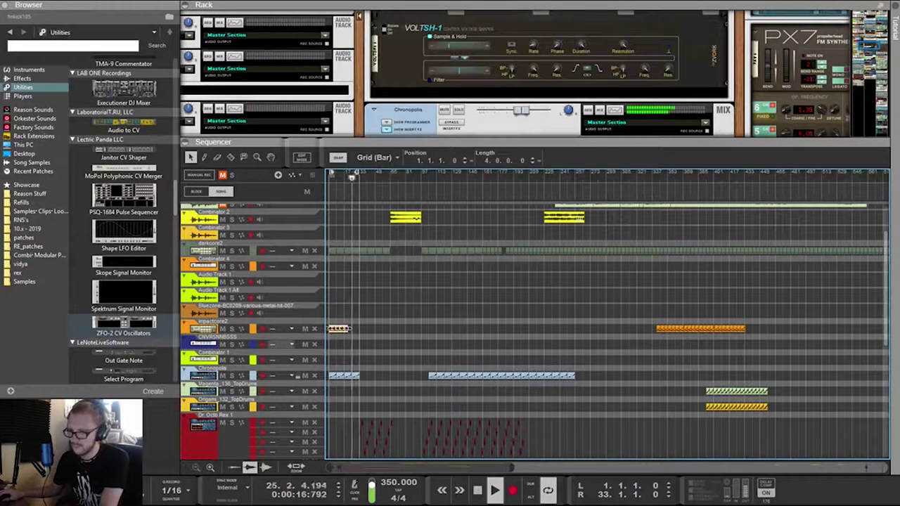
{"action": "scroll", "coordinate": [534, 332], "scroll_direction": "down", "scroll_amount": 7}
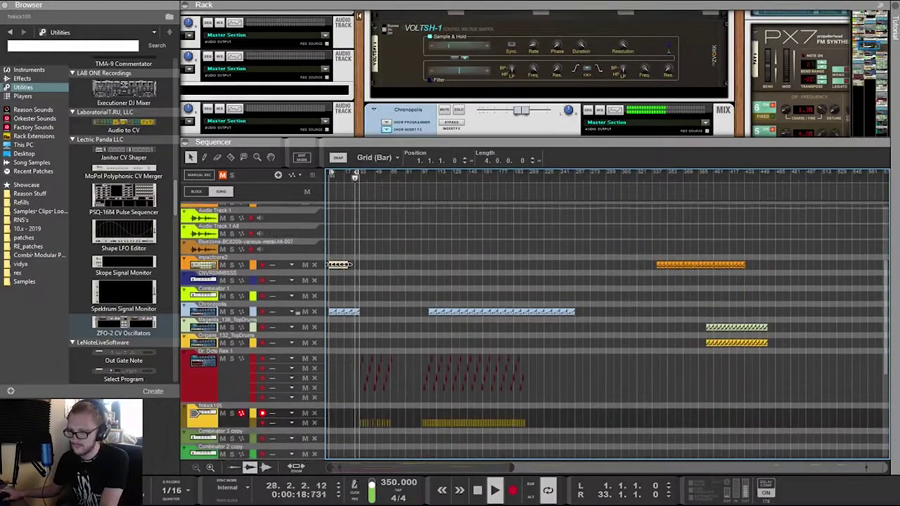
{"action": "scroll", "coordinate": [534, 331], "scroll_direction": "up", "scroll_amount": 7}
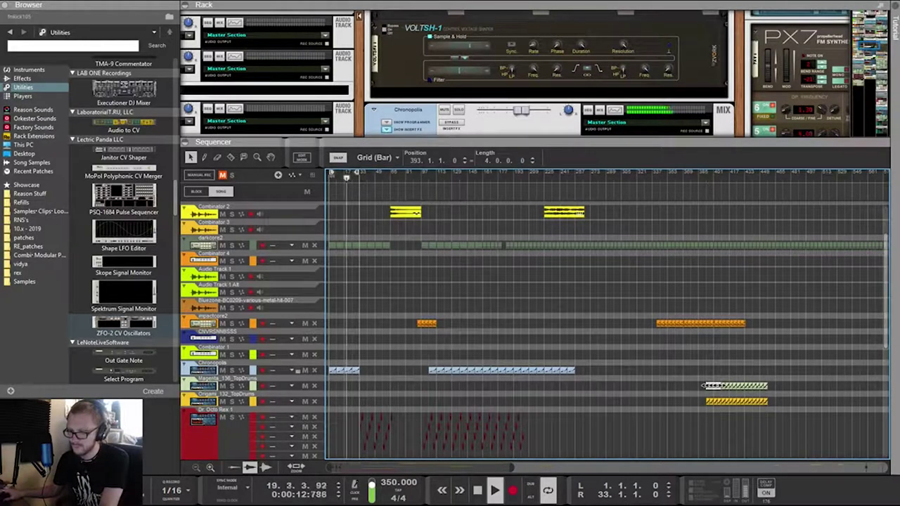
Set the song tempo to 200 BPM
{"action": "double_click", "coordinate": [395, 482]}
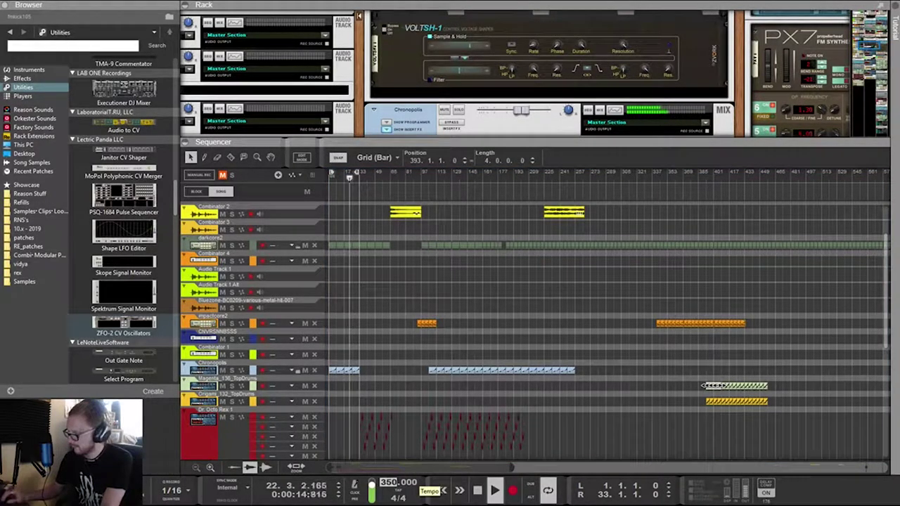
{"action": "type", "text": "200"}
{"action": "key", "text": "Return"}
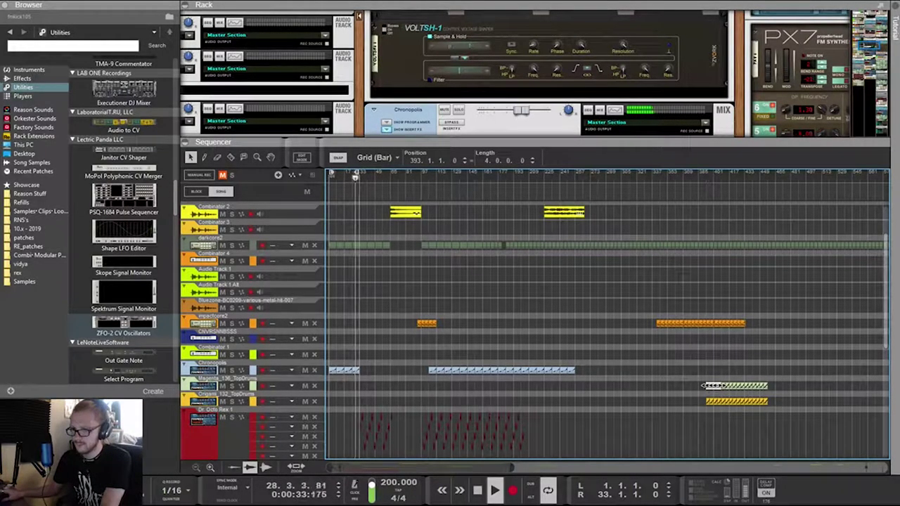
Shorten the Audio Track 2 clip to a length of 12.2.3.185 and place it at bar 1
{"action": "scroll", "coordinate": [705, 385], "scroll_direction": "down", "scroll_amount": 10}
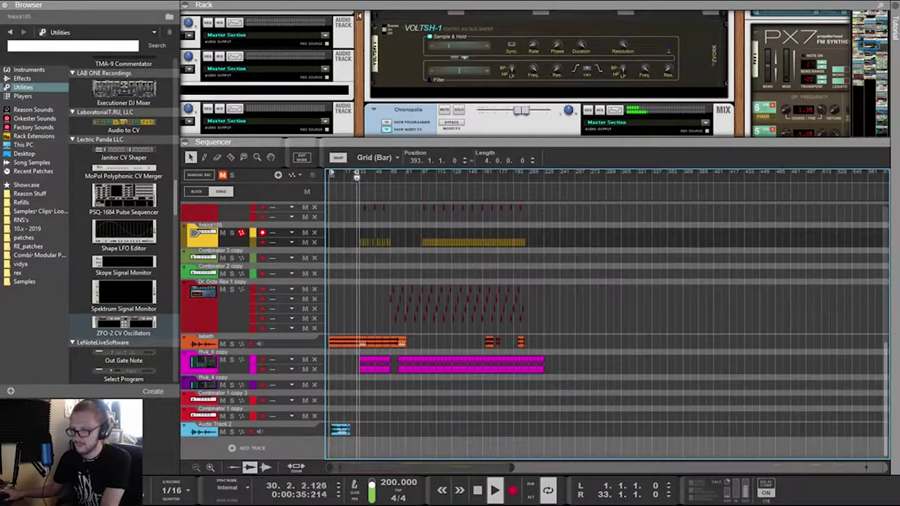
{"action": "left_click", "coordinate": [341, 428]}
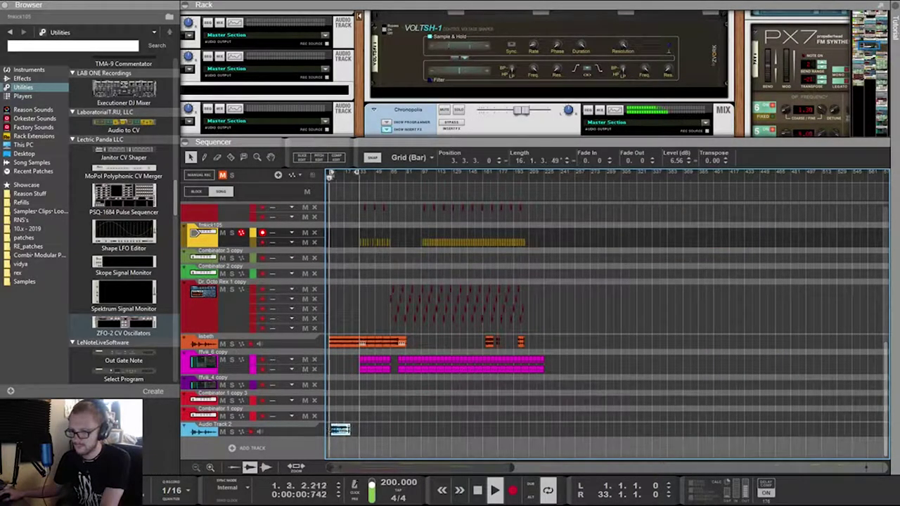
{"action": "left_click_drag", "start_coordinate": [342, 429], "coordinate": [337, 429]}
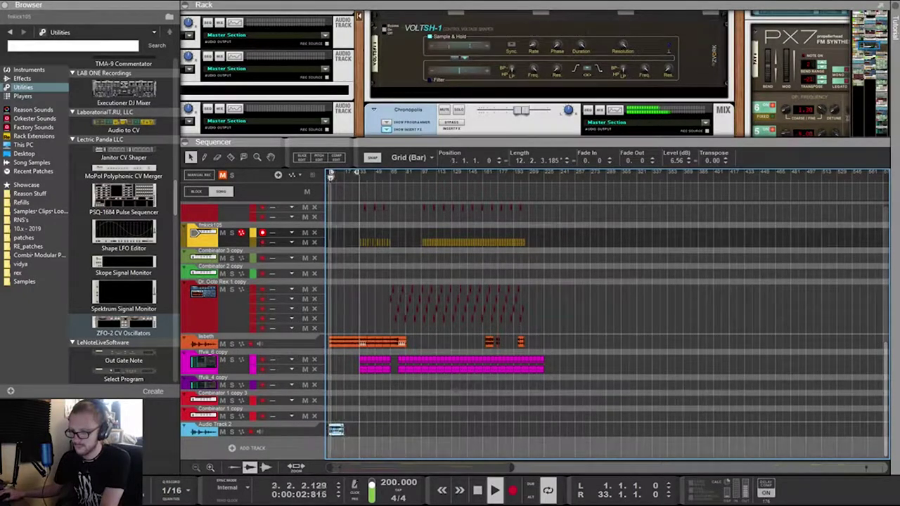
Mute the darkcore2 and Chronopolis tracks
{"action": "scroll", "coordinate": [336, 428], "scroll_direction": "up", "scroll_amount": 15}
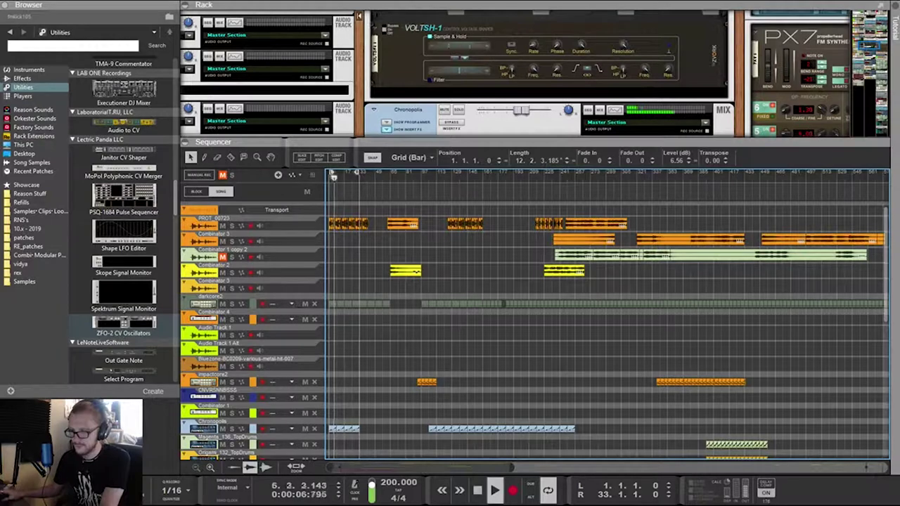
{"action": "scroll", "coordinate": [335, 177], "scroll_direction": "down", "scroll_amount": 6}
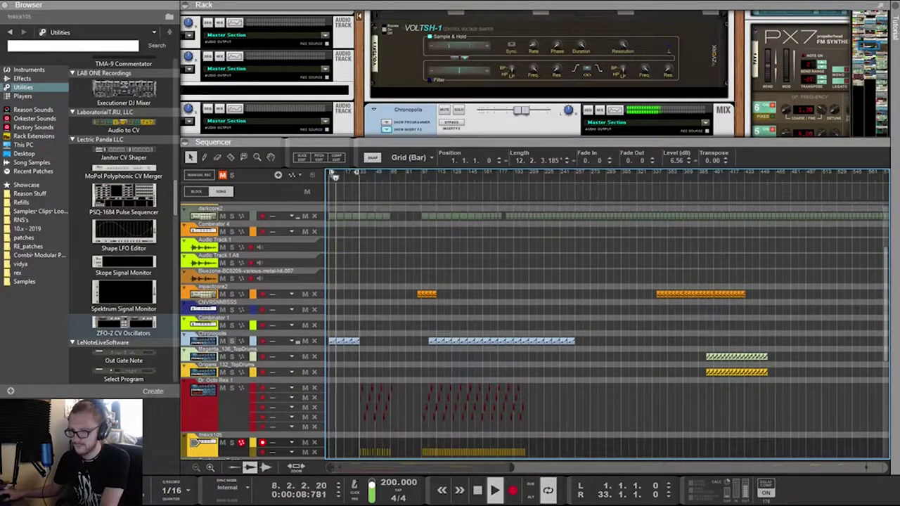
{"action": "left_click", "coordinate": [222, 341]}
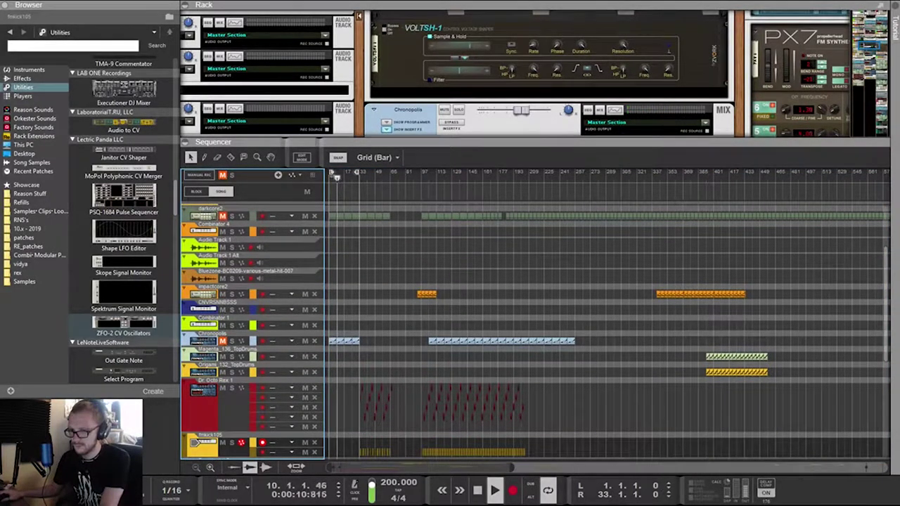
{"action": "scroll", "coordinate": [337, 177], "scroll_direction": "up", "scroll_amount": 6}
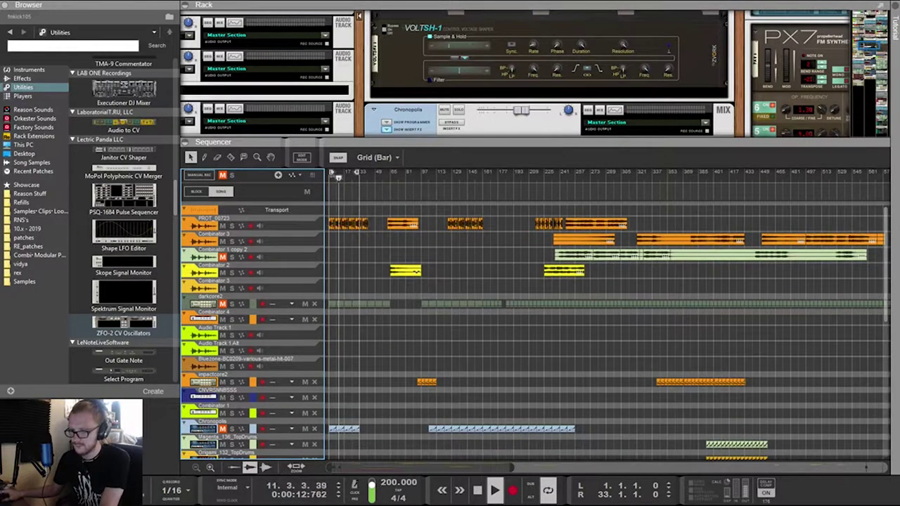
Enlarge the rack and mute the Combinator 4 mix channel
{"action": "scroll", "coordinate": [337, 309], "scroll_direction": "down", "scroll_amount": 15}
{"action": "scroll", "coordinate": [336, 432], "scroll_direction": "up", "scroll_amount": 15}
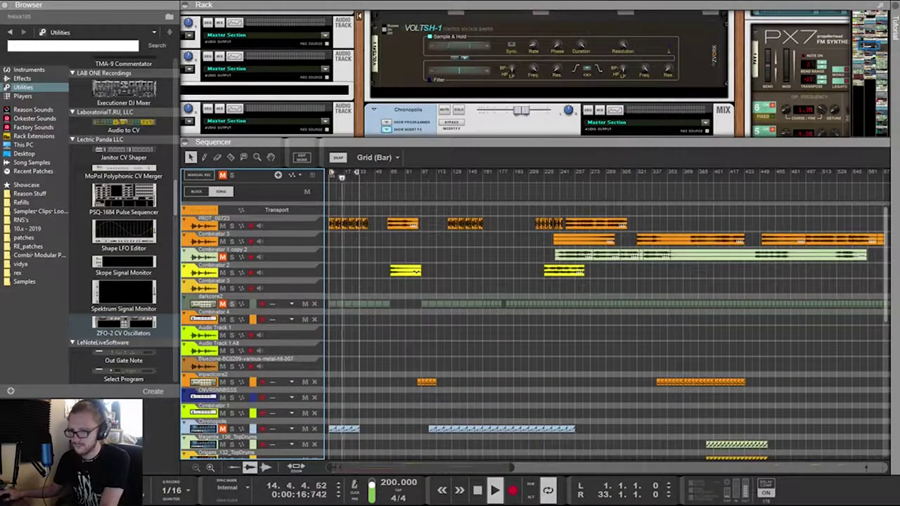
{"action": "left_click_drag", "start_coordinate": [422, 142], "coordinate": [422, 343]}
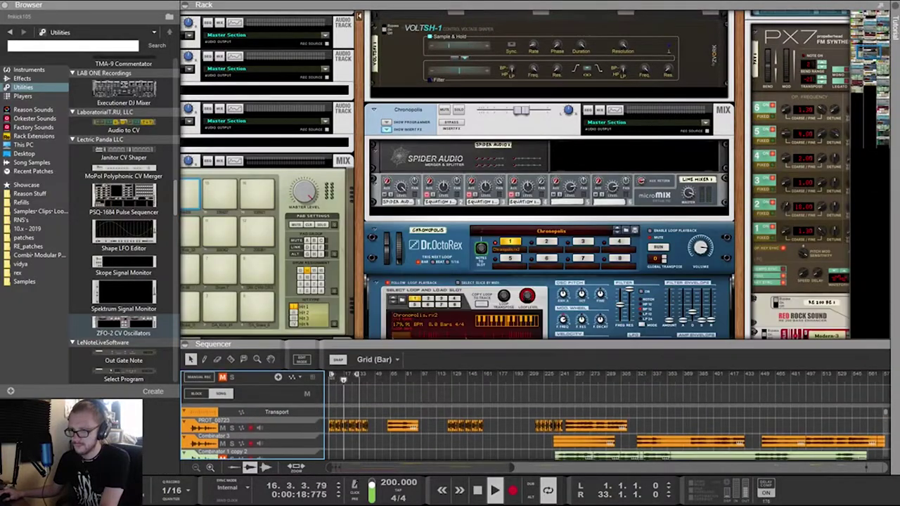
{"action": "scroll", "coordinate": [548, 211], "scroll_direction": "up", "scroll_amount": 3}
{"action": "scroll", "coordinate": [548, 210], "scroll_direction": "down", "scroll_amount": 5}
{"action": "scroll", "coordinate": [548, 211], "scroll_direction": "down", "scroll_amount": 1}
{"action": "scroll", "coordinate": [548, 211], "scroll_direction": "left", "scroll_amount": 3}
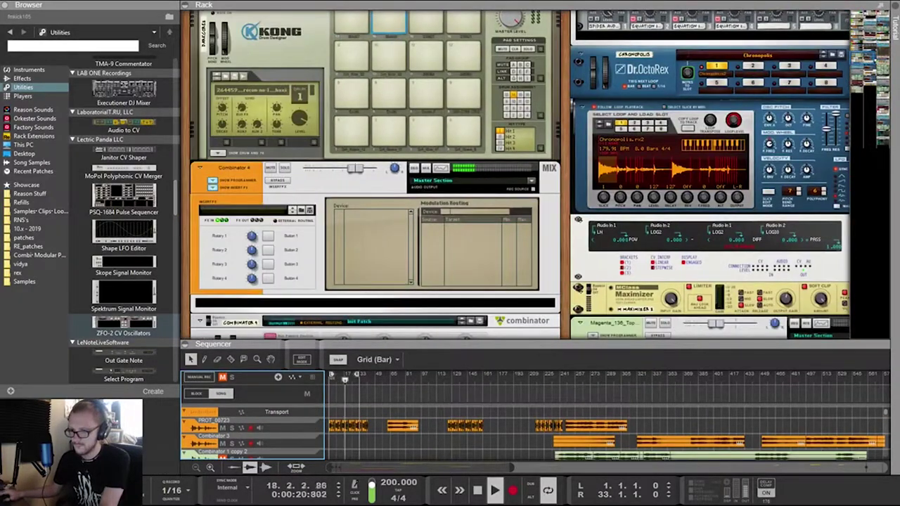
{"action": "left_click", "coordinate": [270, 168]}
{"action": "scroll", "coordinate": [271, 168], "scroll_direction": "down", "scroll_amount": 5}
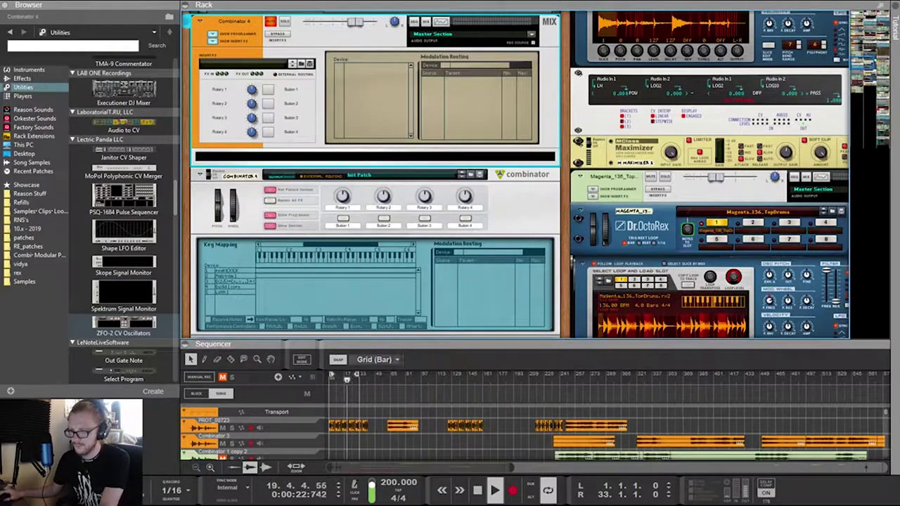
Enlarge the sequencer and mute the PROT_00723 audio track
{"action": "scroll", "coordinate": [520, 176], "scroll_direction": "right", "scroll_amount": 5}
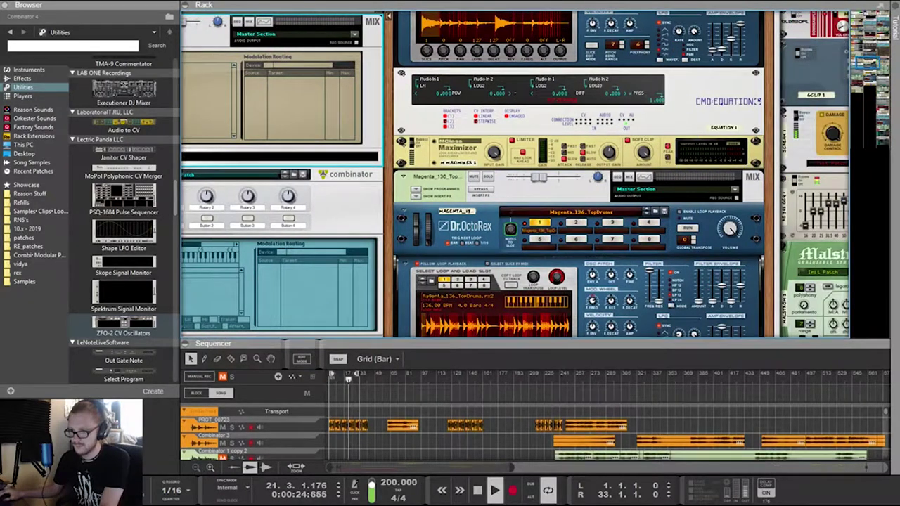
{"action": "left_click_drag", "start_coordinate": [520, 341], "coordinate": [520, 119]}
{"action": "left_click", "coordinate": [223, 206]}
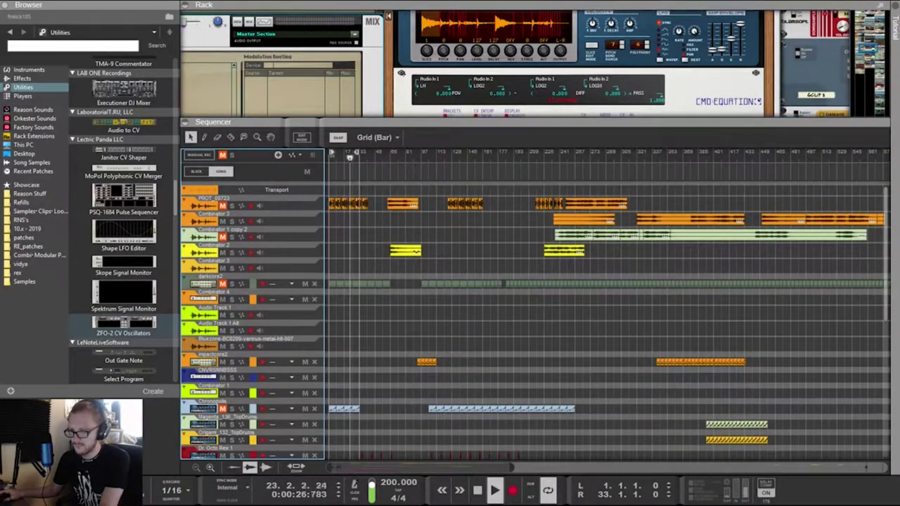
Place a copy of the Audio Track 2 clip at bar 18
{"action": "scroll", "coordinate": [336, 429], "scroll_direction": "down", "scroll_amount": 10}
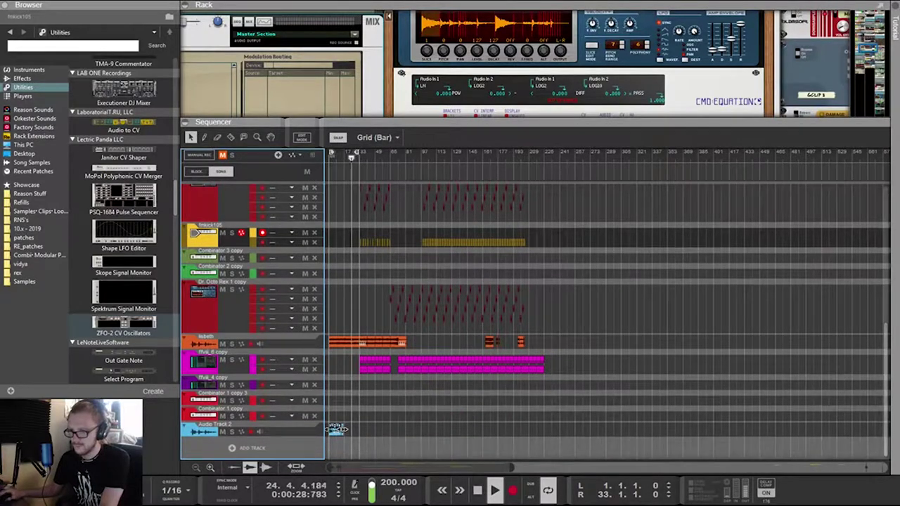
{"action": "left_click", "coordinate": [336, 428]}
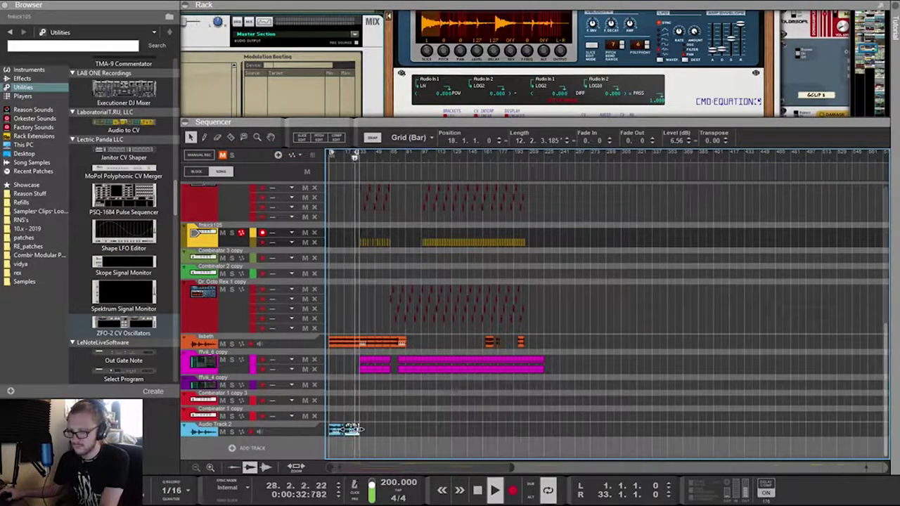
Move the second Audio Track 2 clip to bar 17 and lengthen both clips on the track to about 13 bars
{"action": "scroll", "coordinate": [386, 425], "scroll_direction": "up", "scroll_amount": 4}
{"action": "scroll", "coordinate": [387, 425], "scroll_direction": "left", "scroll_amount": 3}
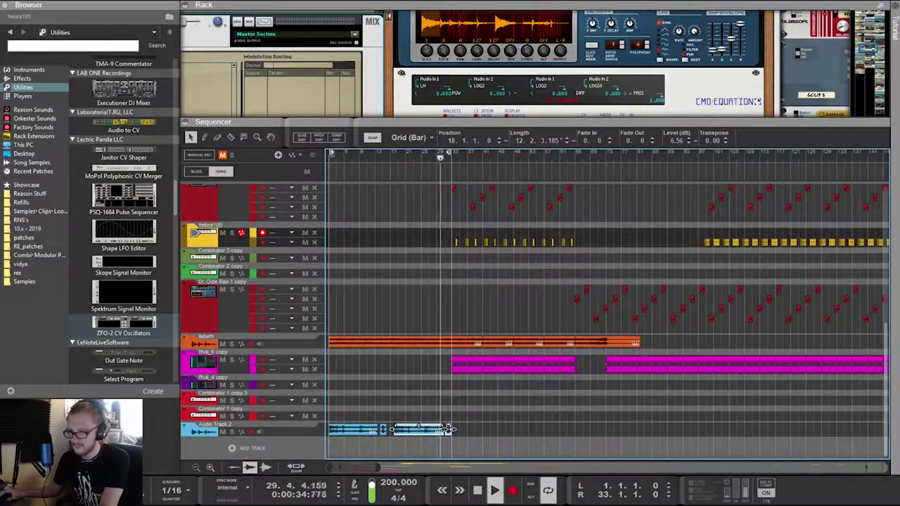
{"action": "left_click_drag", "start_coordinate": [448, 429], "coordinate": [443, 429]}
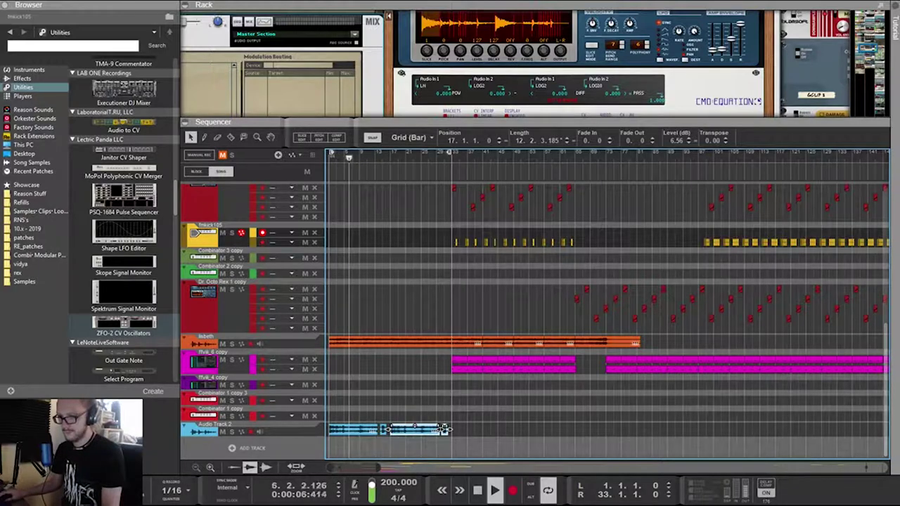
{"action": "left_click_drag", "start_coordinate": [475, 411], "coordinate": [337, 436]}
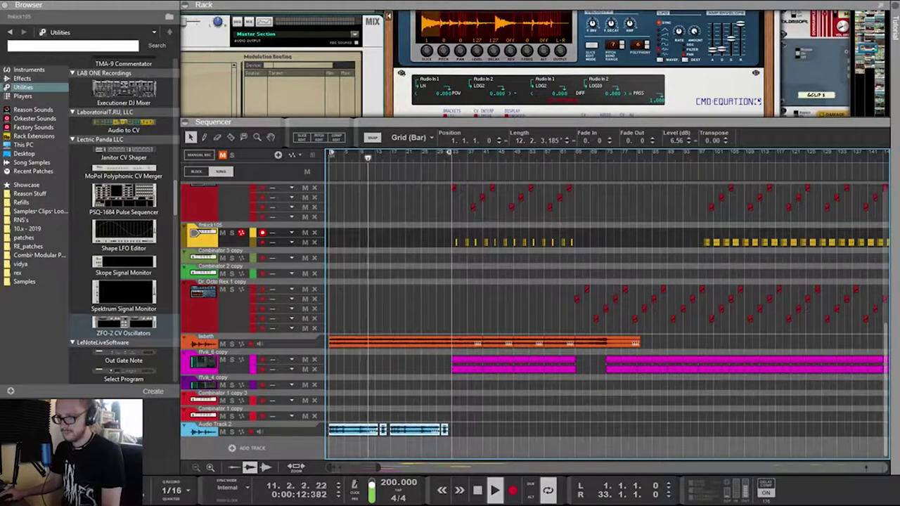
{"action": "left_click_drag", "start_coordinate": [448, 430], "coordinate": [452, 430]}
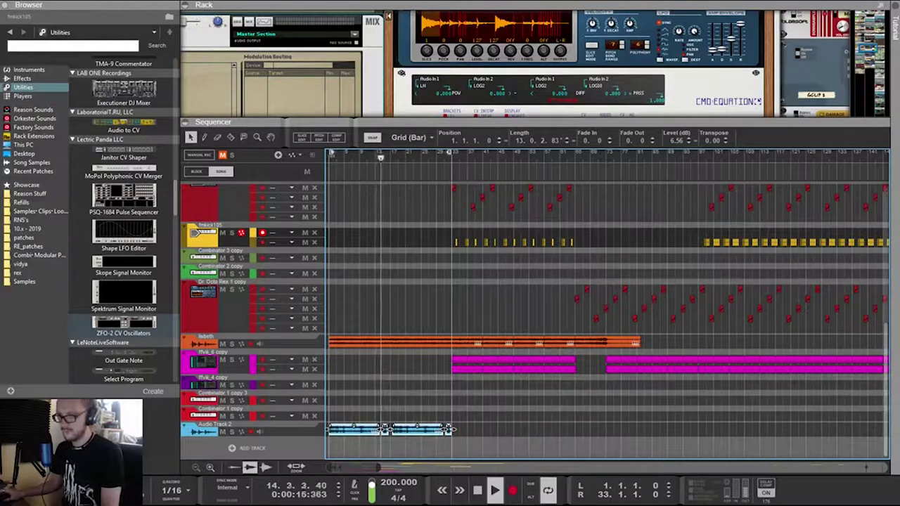
Review the sequencer's track list and examine the front panels and rear cabling of the Combinator 4 devices in the rack
{"action": "scroll", "coordinate": [534, 322], "scroll_direction": "up", "scroll_amount": 10}
{"action": "scroll", "coordinate": [534, 322], "scroll_direction": "down", "scroll_amount": 10}
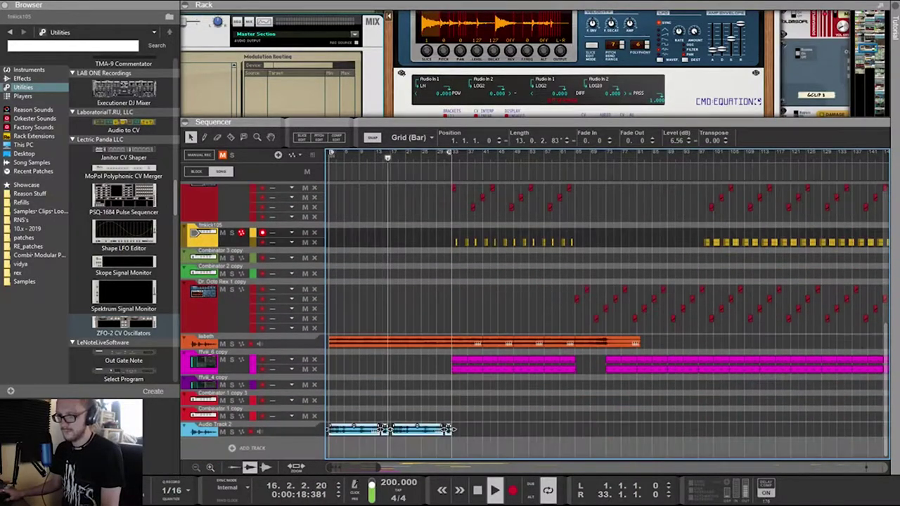
{"action": "scroll", "coordinate": [534, 321], "scroll_direction": "up", "scroll_amount": 10}
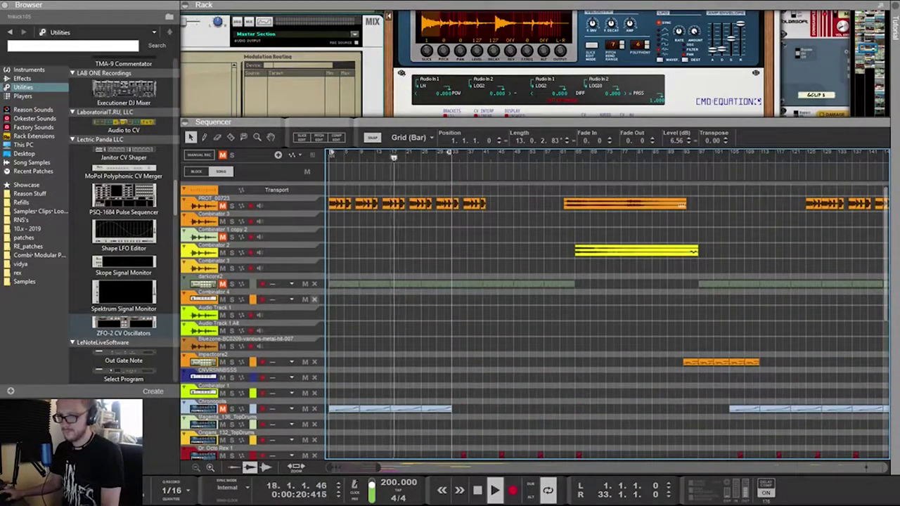
{"action": "scroll", "coordinate": [604, 310], "scroll_direction": "down", "scroll_amount": 4}
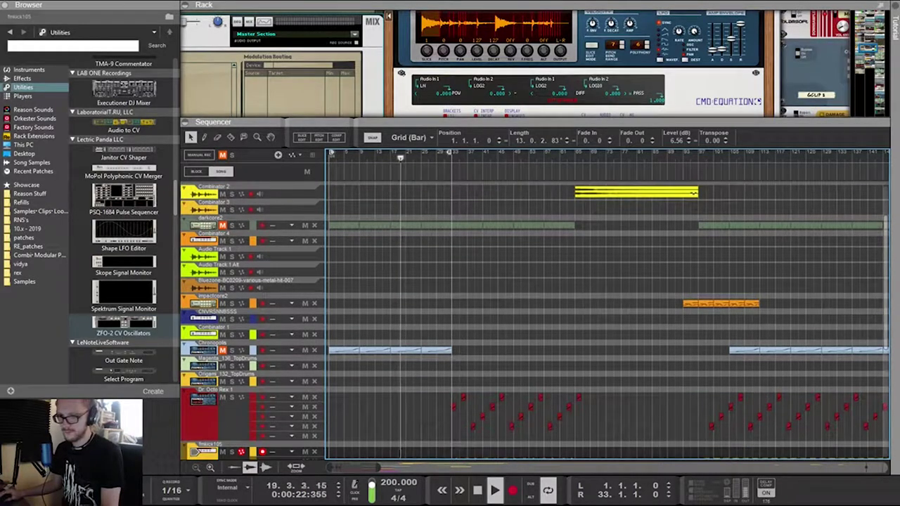
{"action": "scroll", "coordinate": [604, 309], "scroll_direction": "up", "scroll_amount": 4}
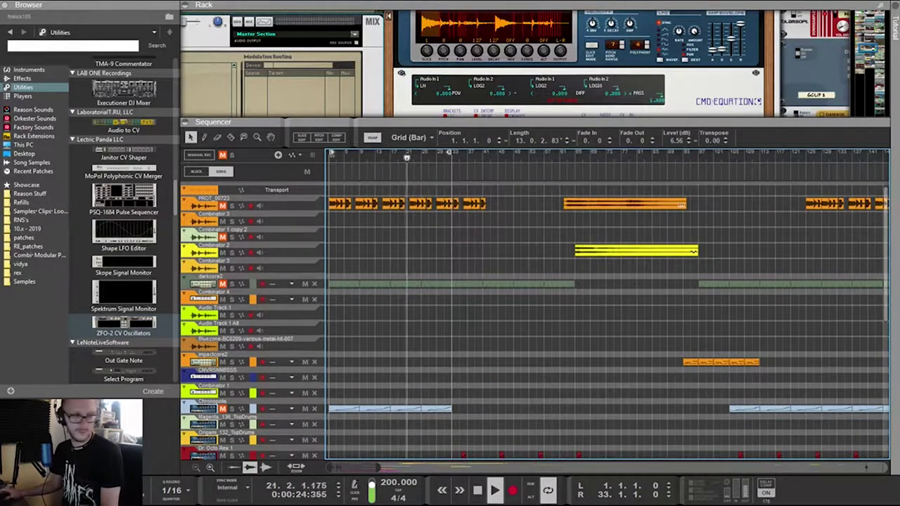
{"action": "scroll", "coordinate": [515, 63], "scroll_direction": "left", "scroll_amount": 3}
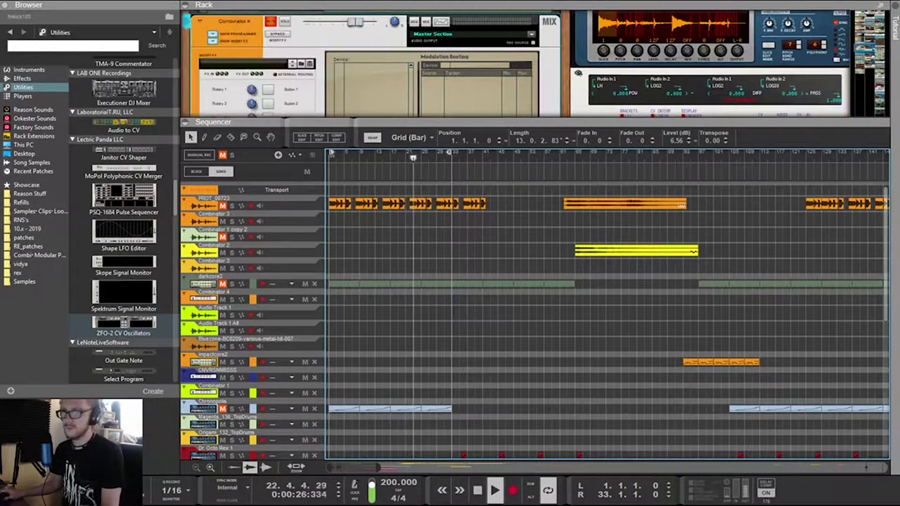
{"action": "scroll", "coordinate": [515, 63], "scroll_direction": "down", "scroll_amount": 3}
{"action": "scroll", "coordinate": [515, 63], "scroll_direction": "up", "scroll_amount": 1}
{"action": "scroll", "coordinate": [515, 63], "scroll_direction": "down", "scroll_amount": 10}
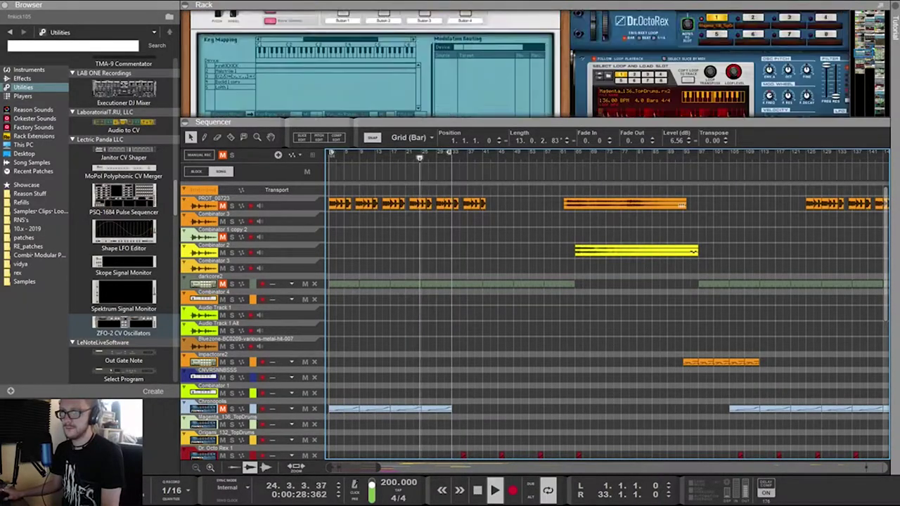
{"action": "scroll", "coordinate": [516, 63], "scroll_direction": "down", "scroll_amount": 10}
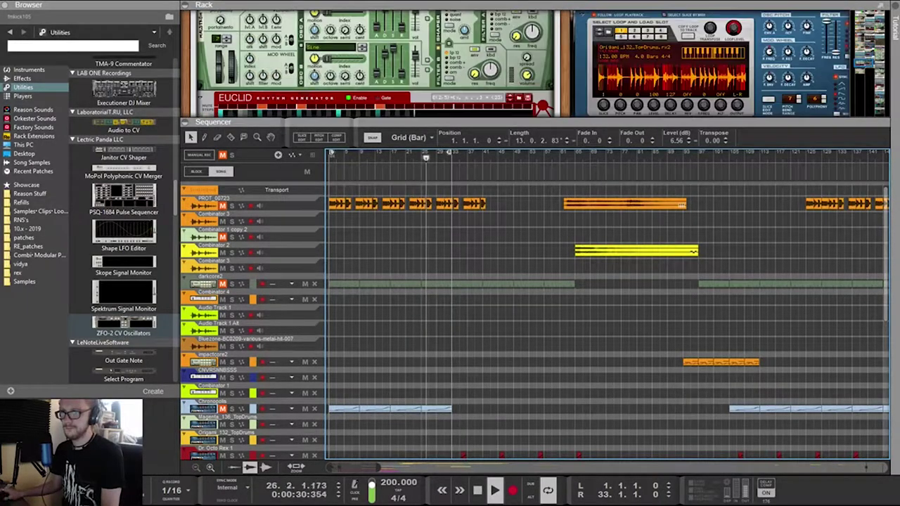
{"action": "scroll", "coordinate": [515, 63], "scroll_direction": "up", "scroll_amount": 3}
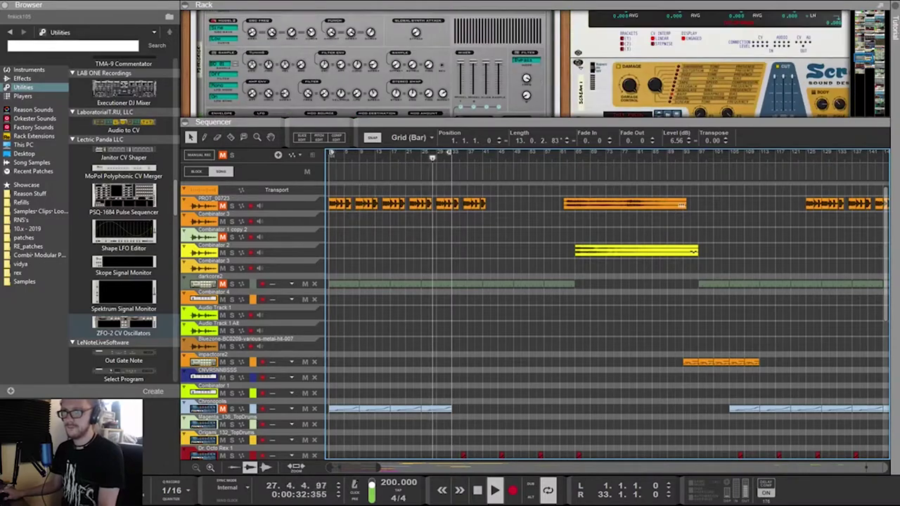
{"action": "key", "text": "Tab"}
{"action": "scroll", "coordinate": [515, 63], "scroll_direction": "up", "scroll_amount": 1}
{"action": "scroll", "coordinate": [516, 64], "scroll_direction": "down", "scroll_amount": 1}
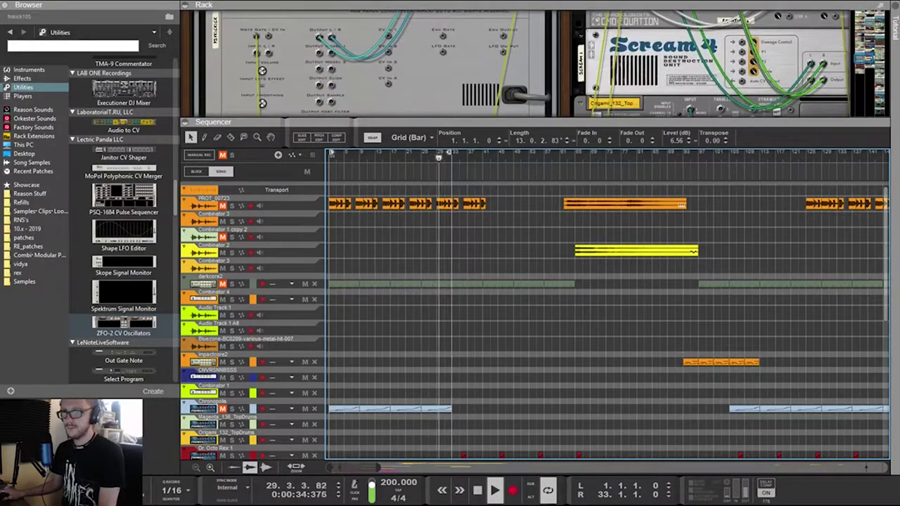
{"action": "scroll", "coordinate": [515, 63], "scroll_direction": "up", "scroll_amount": 10}
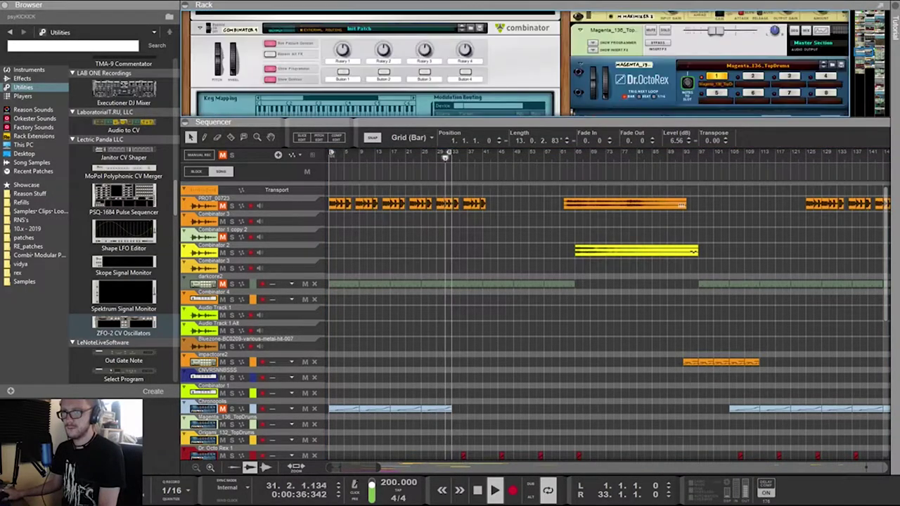
Unmute the Combinator 4 mix channel and create a 32-bar clip on its track starting at bar 1
{"action": "scroll", "coordinate": [515, 64], "scroll_direction": "up", "scroll_amount": 4}
{"action": "left_click", "coordinate": [271, 50]}
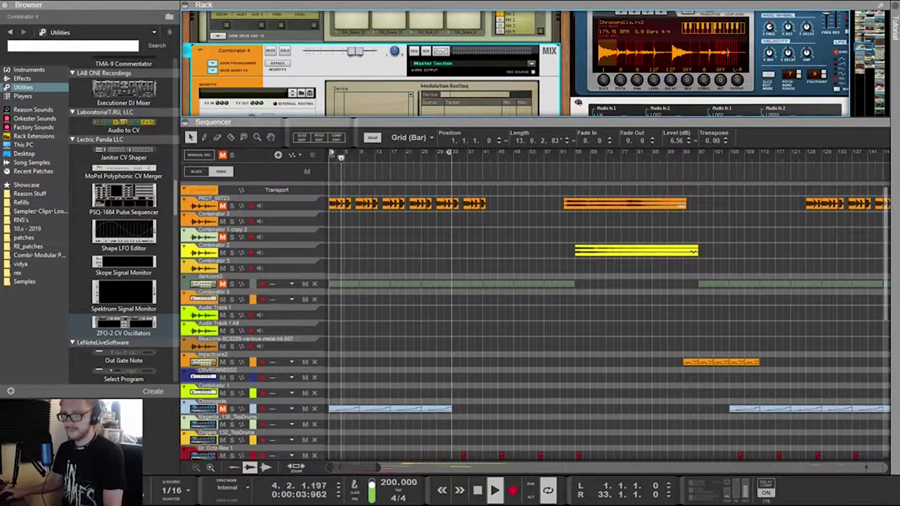
{"action": "left_click_drag", "start_coordinate": [331, 299], "coordinate": [441, 300]}
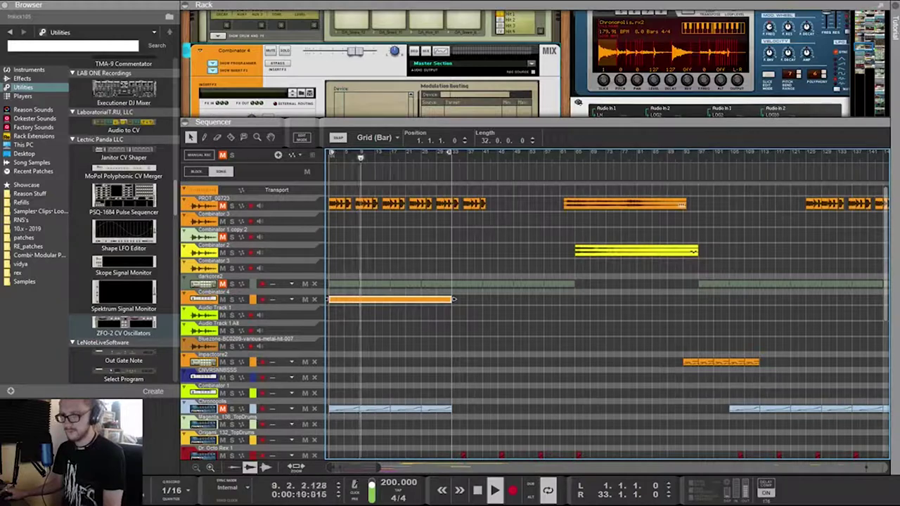
Enlarge the rack and trace the rear cable connections among Combinator 4's drum synth, Malström, Euclid and splitter devices
{"action": "left_click_drag", "start_coordinate": [534, 118], "coordinate": [534, 253]}
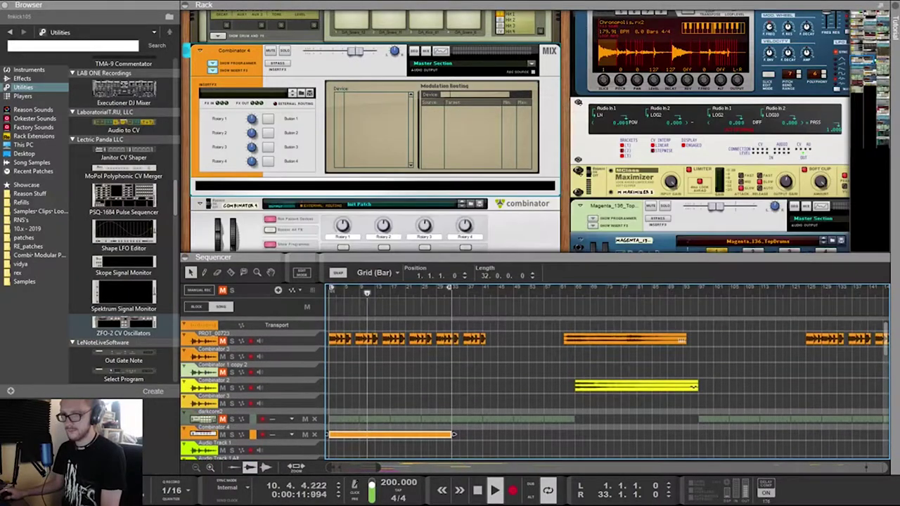
{"action": "key", "text": "Tab"}
{"action": "scroll", "coordinate": [516, 132], "scroll_direction": "down", "scroll_amount": 5}
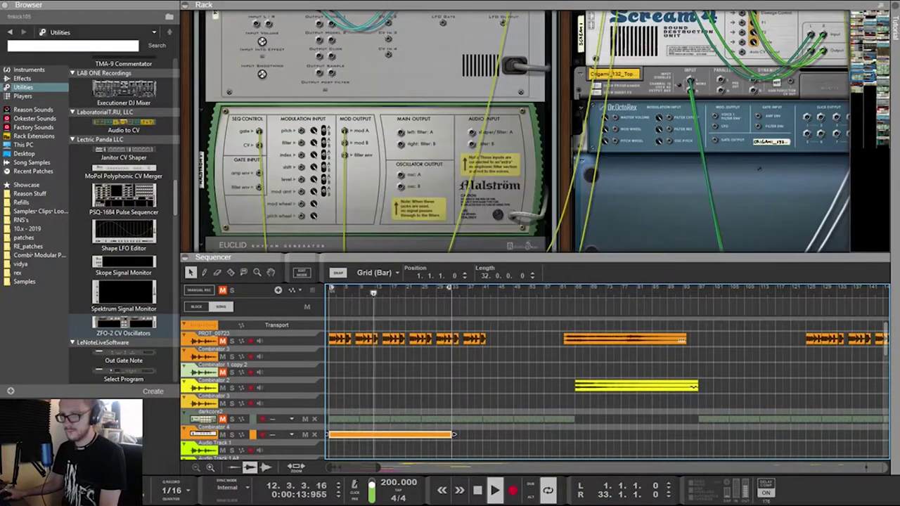
{"action": "scroll", "coordinate": [516, 132], "scroll_direction": "up", "scroll_amount": 3}
{"action": "scroll", "coordinate": [516, 132], "scroll_direction": "down", "scroll_amount": 7}
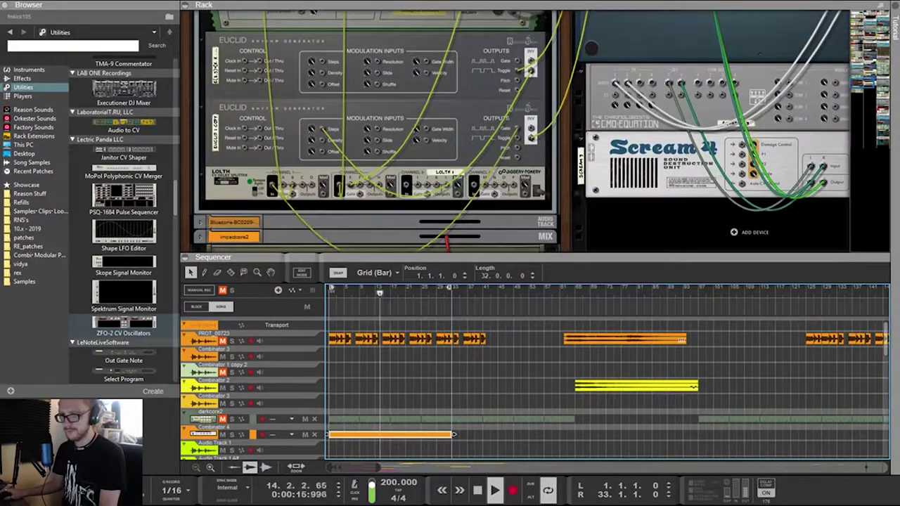
{"action": "scroll", "coordinate": [517, 132], "scroll_direction": "up", "scroll_amount": 3}
{"action": "scroll", "coordinate": [516, 131], "scroll_direction": "down", "scroll_amount": 3}
{"action": "scroll", "coordinate": [516, 131], "scroll_direction": "up", "scroll_amount": 8}
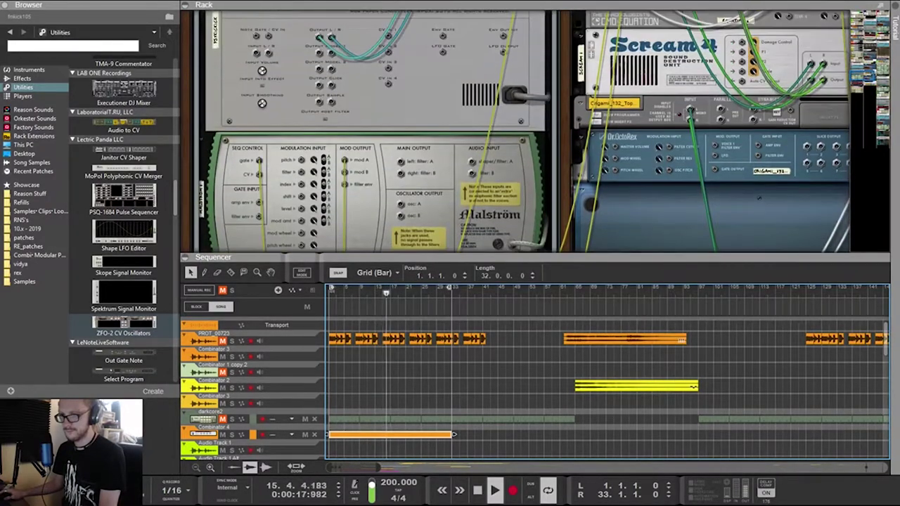
{"action": "scroll", "coordinate": [528, 132], "scroll_direction": "up", "scroll_amount": 2}
{"action": "scroll", "coordinate": [527, 131], "scroll_direction": "down", "scroll_amount": 4}
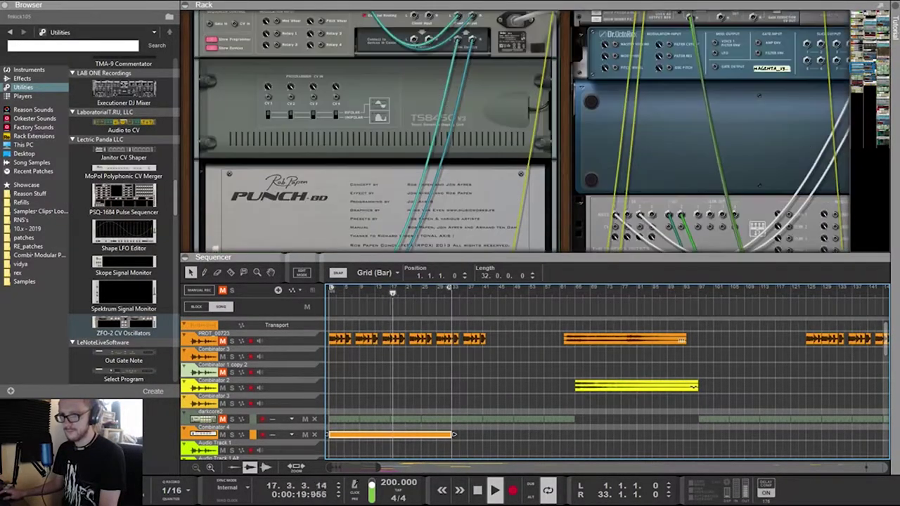
{"action": "scroll", "coordinate": [527, 131], "scroll_direction": "up", "scroll_amount": 3}
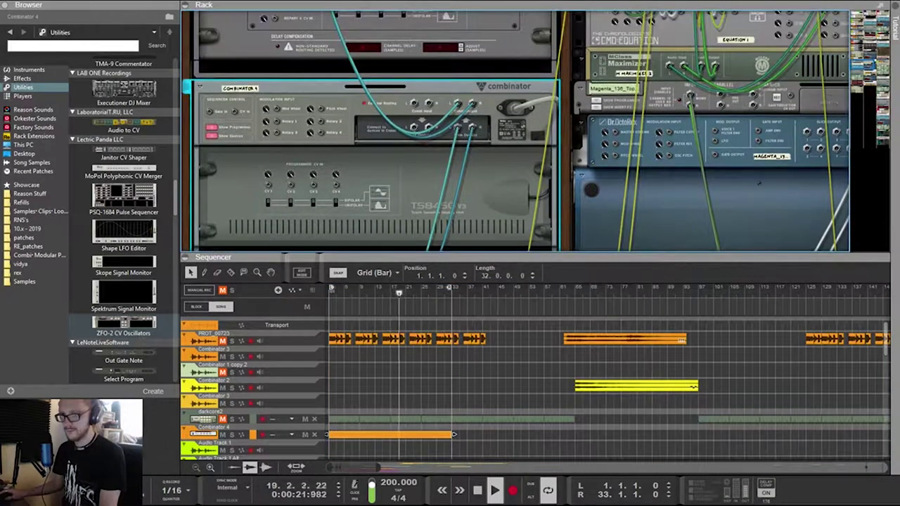
{"action": "key", "text": "Tab"}
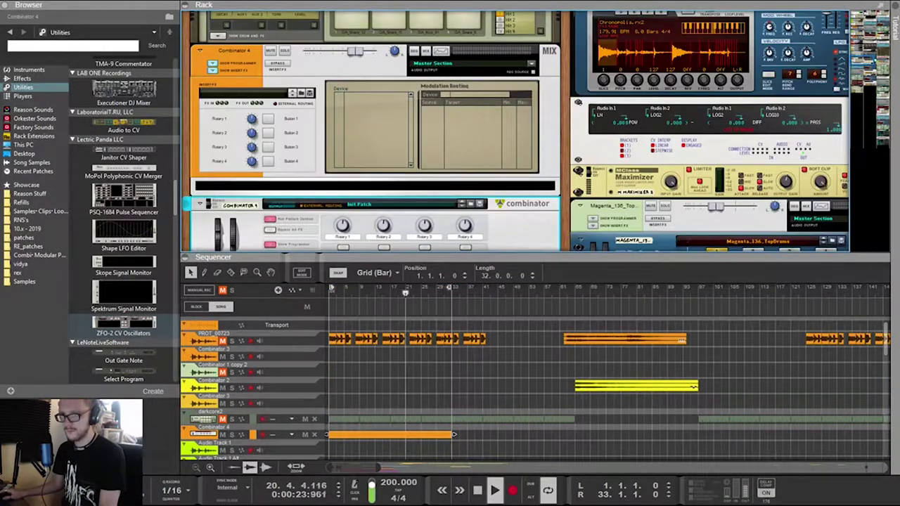
Open the Combinator 4 clip in an enlarged note editor and add half-bar F2 notes at bars 29 and 32
{"action": "left_click", "coordinate": [414, 51]}
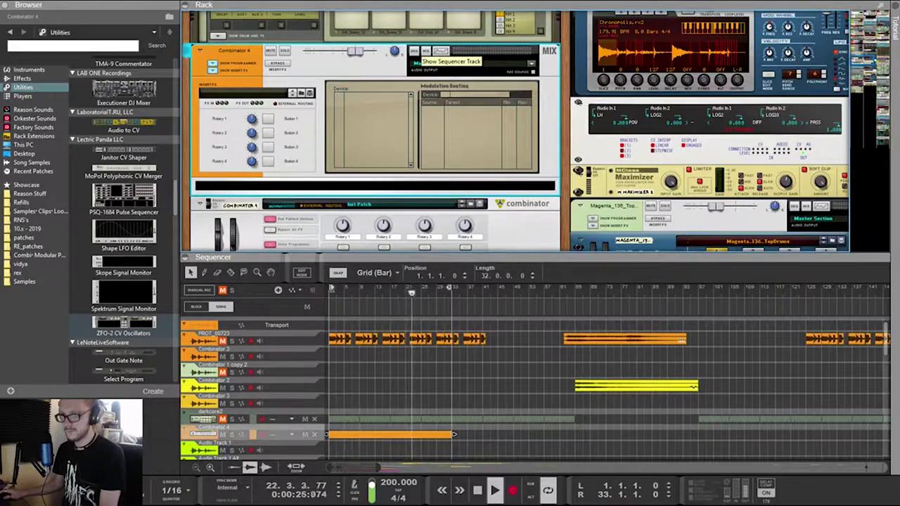
{"action": "double_click", "coordinate": [391, 435]}
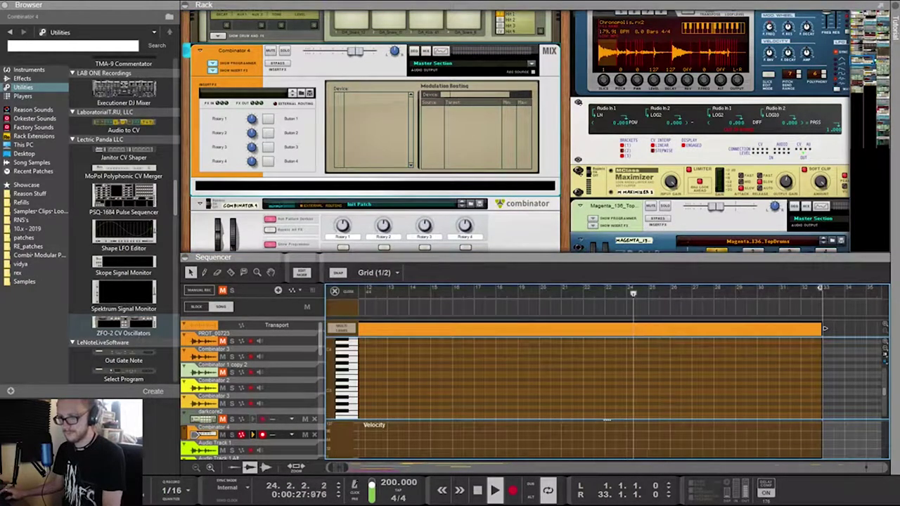
{"action": "left_click_drag", "start_coordinate": [450, 257], "coordinate": [450, 152]}
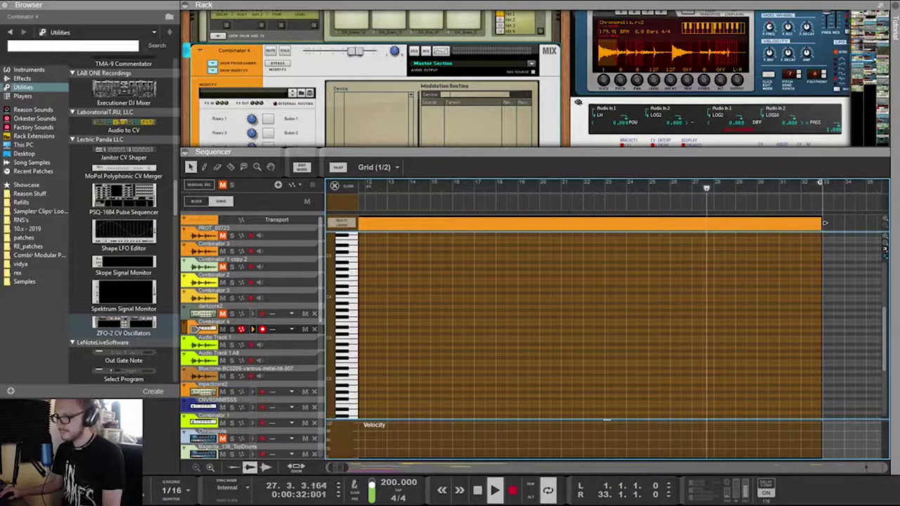
{"action": "double_click", "coordinate": [740, 361]}
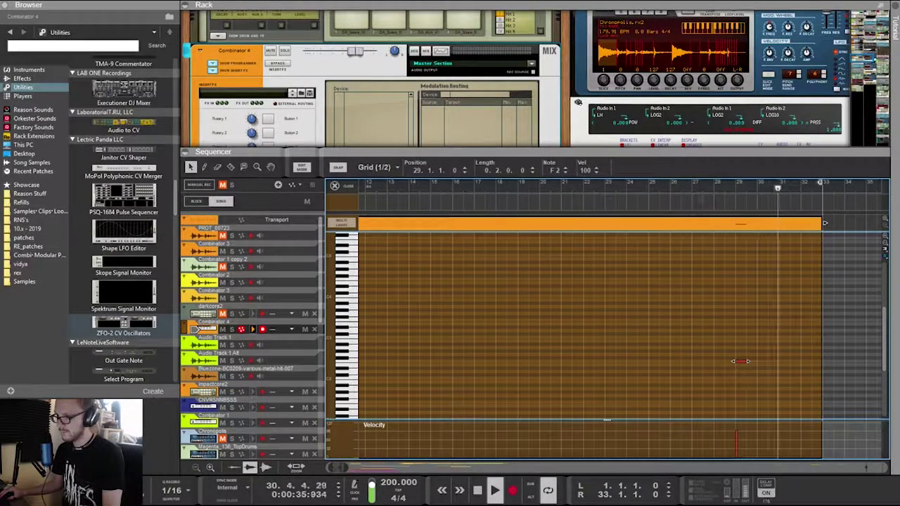
{"action": "double_click", "coordinate": [783, 362]}
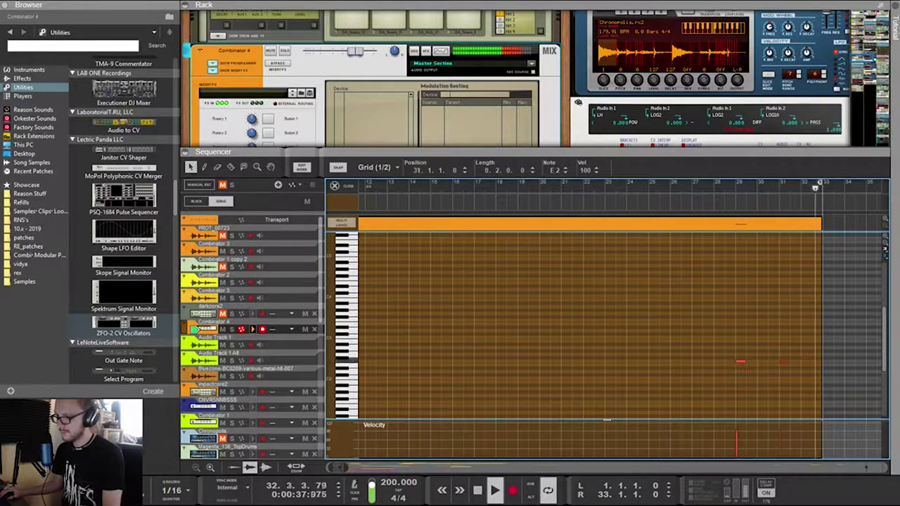
{"action": "left_click_drag", "start_coordinate": [783, 362], "coordinate": [806, 358]}
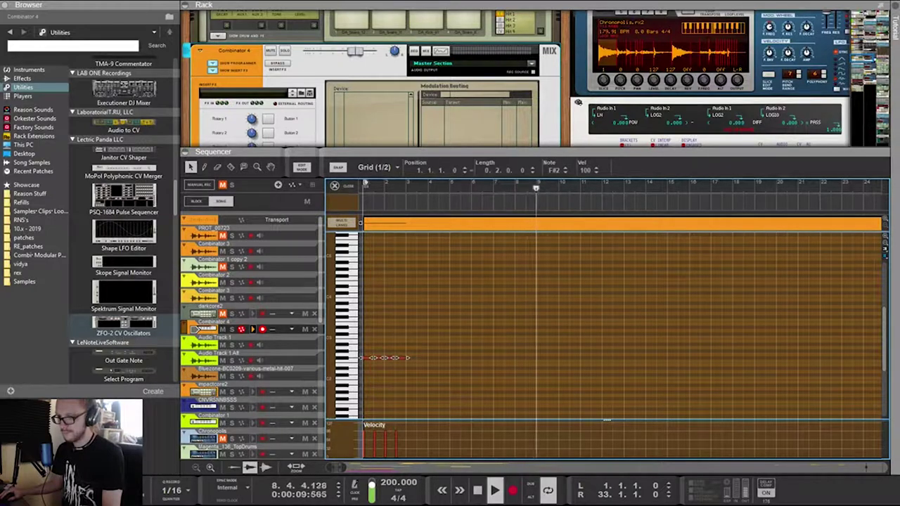
Build a shrinking pattern of half-bar F#2 notes over bars 1 to 7 and copy the phrase to bars 10 and 20
{"action": "left_click_drag", "start_coordinate": [480, 364], "coordinate": [498, 359]}
{"action": "key", "text": "Delete"}
{"action": "key", "text": "Delete"}
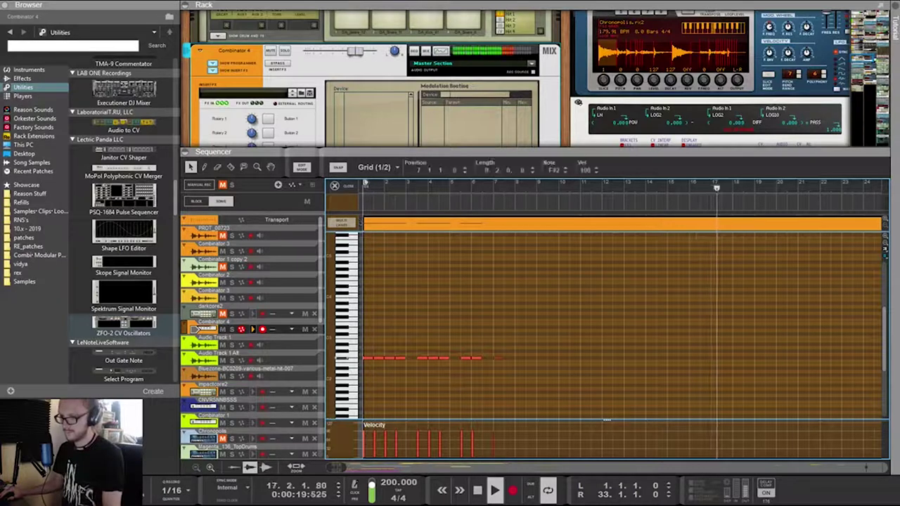
{"action": "left_click_drag", "start_coordinate": [554, 383], "coordinate": [561, 360]}
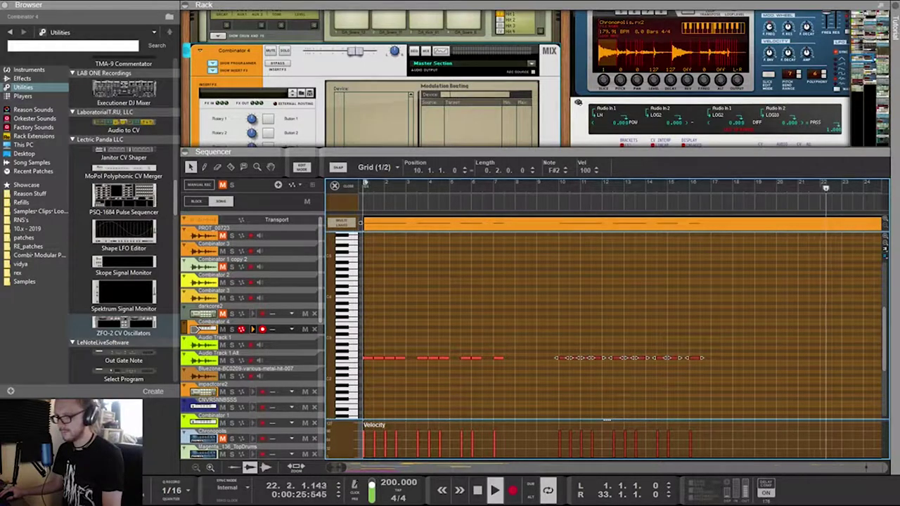
{"action": "left_click_drag", "start_coordinate": [562, 359], "coordinate": [780, 359]}
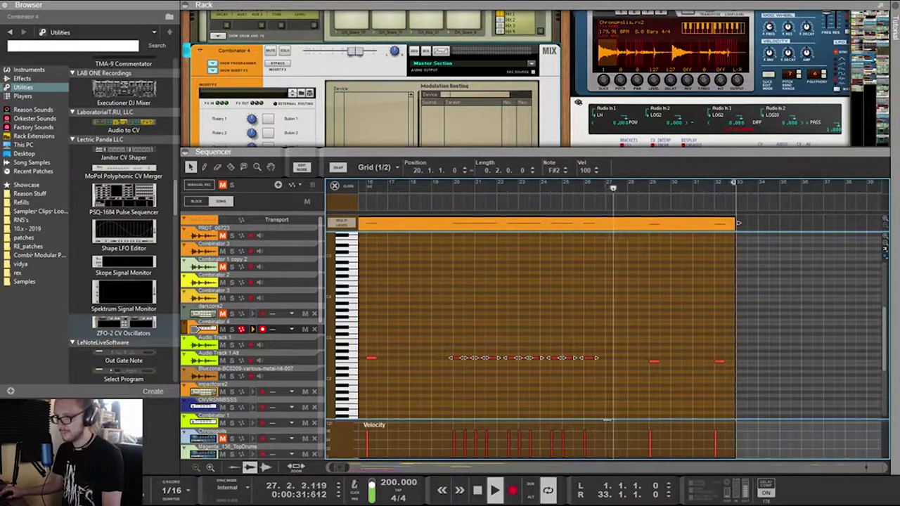
Delete the F2 note at bar 29, build a three-note half-bar F2 run from 31.3 to the clip's end, and select it
{"action": "mouse_move", "coordinate": [718, 361]}
{"action": "left_mouse_down"}
{"action": "mouse_move", "coordinate": [709, 362]}
{"action": "mouse_move", "coordinate": [729, 361]}
{"action": "left_mouse_up"}
{"action": "left_click", "coordinate": [654, 361]}
{"action": "key", "text": "Delete"}
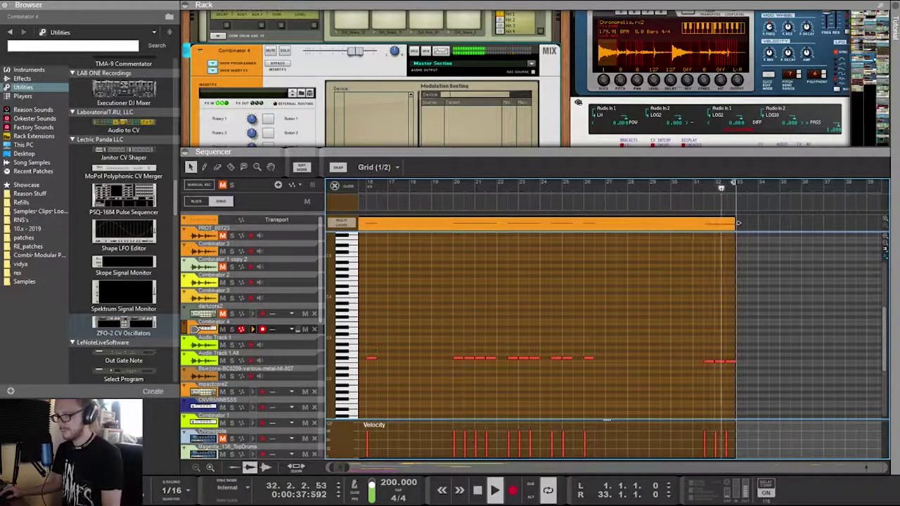
{"action": "left_click_drag", "start_coordinate": [684, 343], "coordinate": [746, 385]}
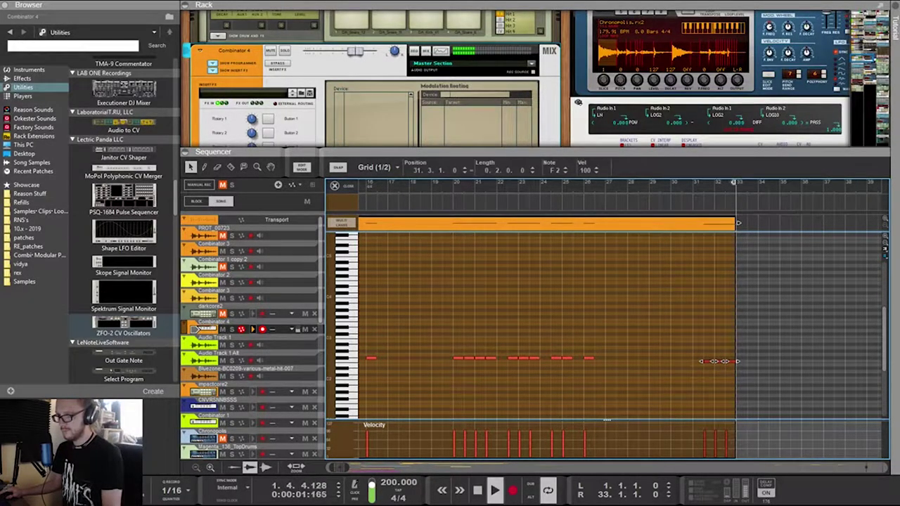
{"action": "scroll", "coordinate": [619, 324], "scroll_direction": "down", "scroll_amount": 5}
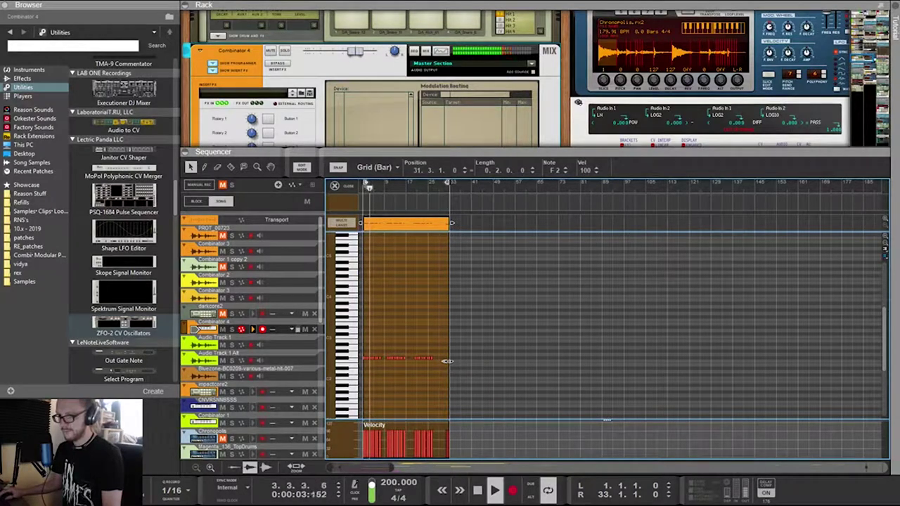
Crop the Combinator 4 clip to 8 bars and repeat it through to bar 33
{"action": "key", "text": "Escape"}
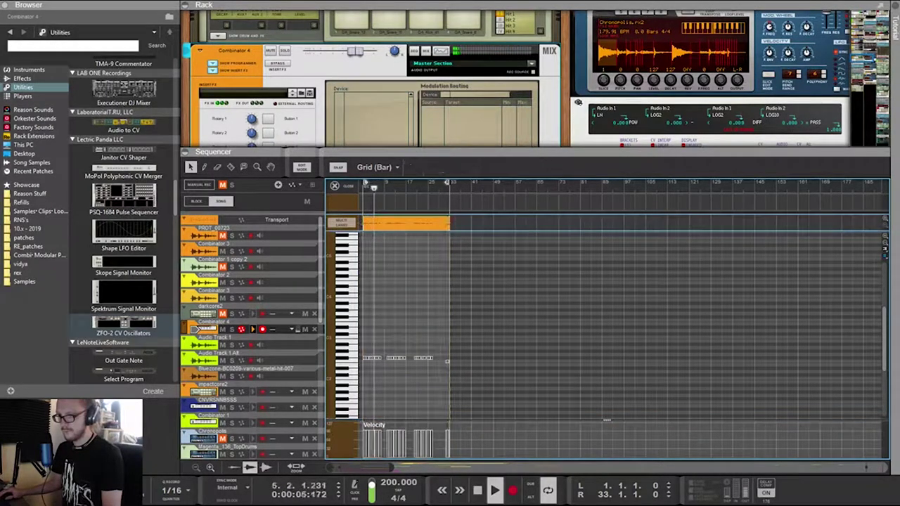
{"action": "left_click_drag", "start_coordinate": [460, 221], "coordinate": [380, 223]}
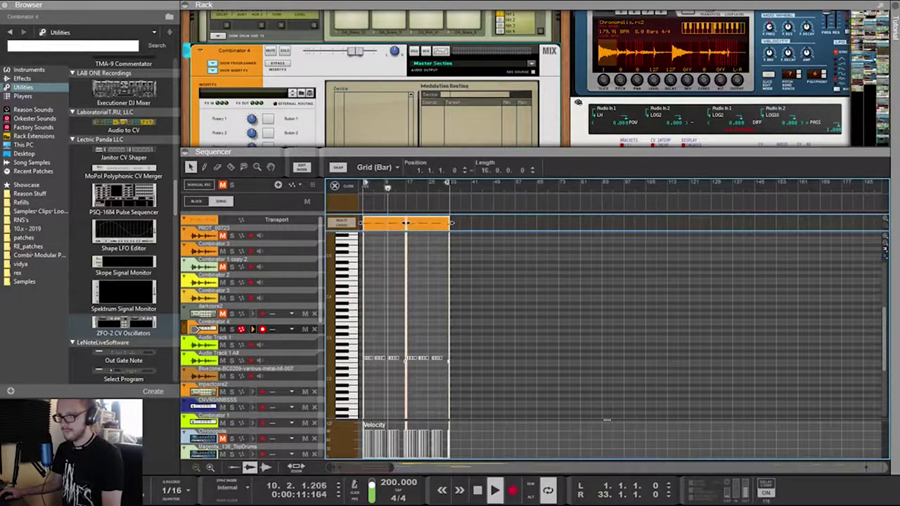
{"action": "mouse_move", "coordinate": [449, 223]}
{"action": "left_mouse_down"}
{"action": "mouse_move", "coordinate": [406, 223]}
{"action": "mouse_move", "coordinate": [452, 223]}
{"action": "left_mouse_up"}
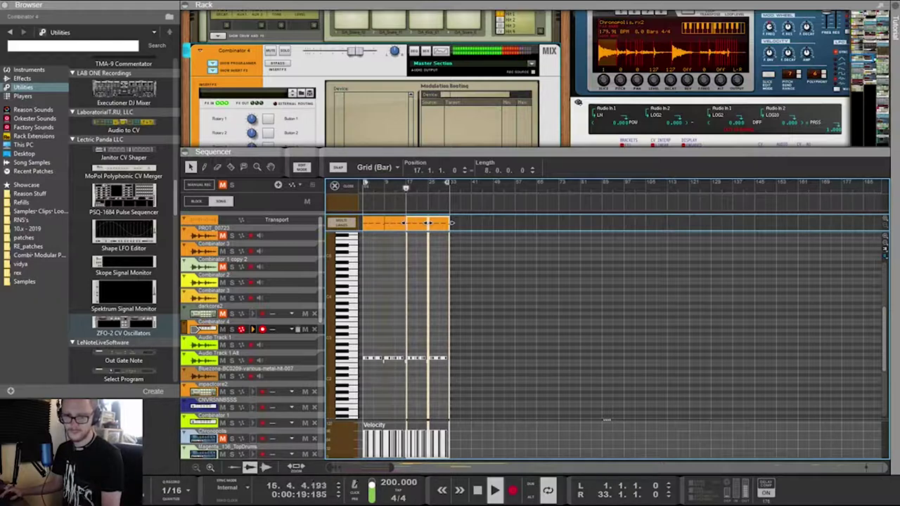
{"action": "scroll", "coordinate": [411, 324], "scroll_direction": "up", "scroll_amount": 5}
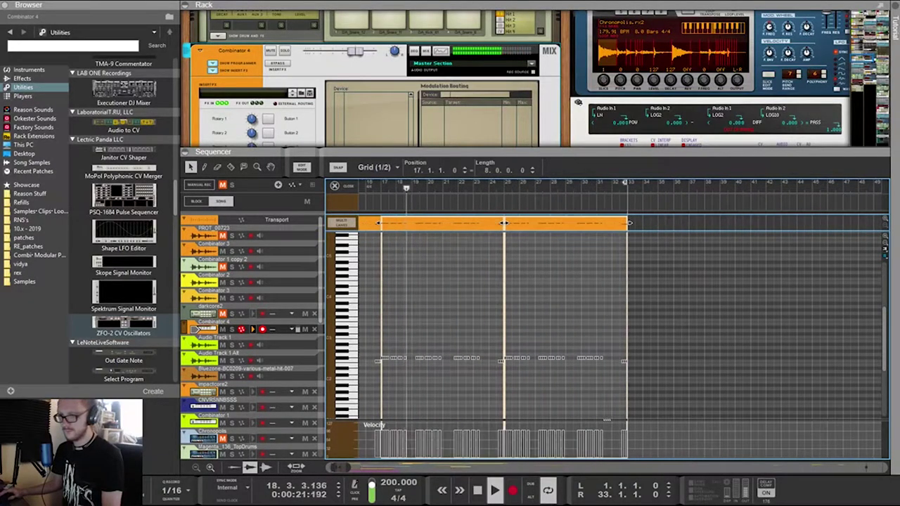
{"action": "scroll", "coordinate": [411, 323], "scroll_direction": "left", "scroll_amount": 3}
{"action": "scroll", "coordinate": [622, 323], "scroll_direction": "right", "scroll_amount": 2}
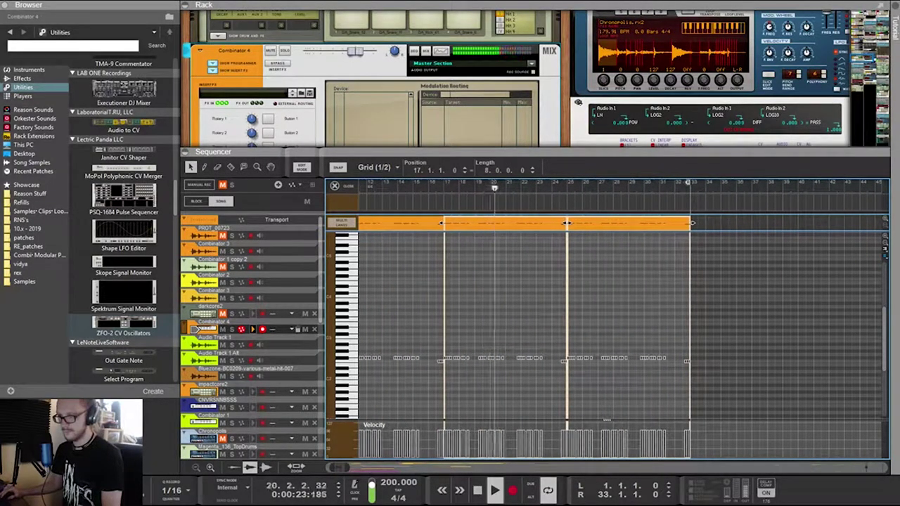
{"action": "key", "text": "Return"}
{"action": "left_click", "coordinate": [687, 361]}
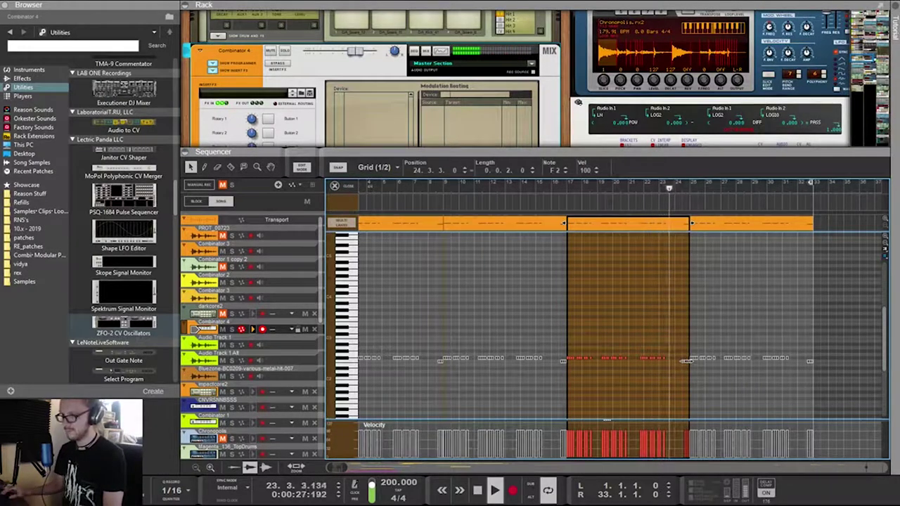
Delete all the clips on the Combinator 4 track and return to the arrangement view
{"action": "key", "text": "ctrl+z"}
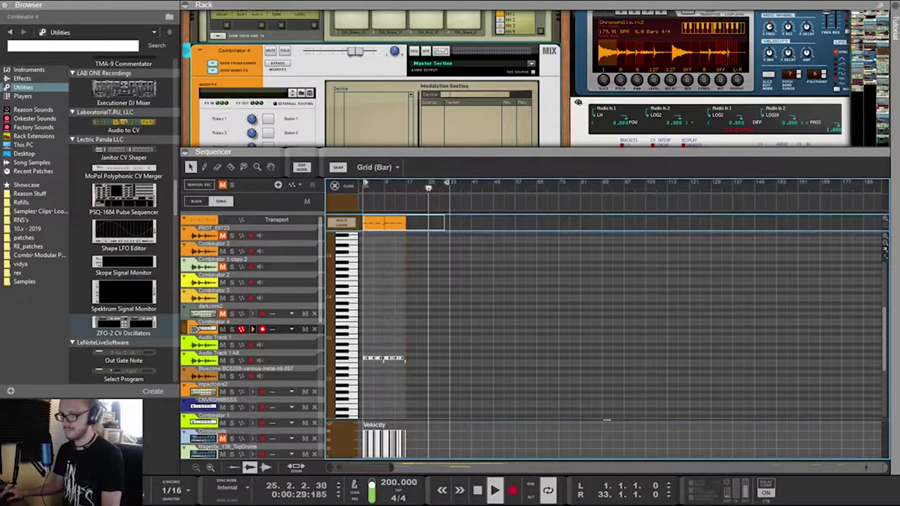
{"action": "key", "text": "Delete"}
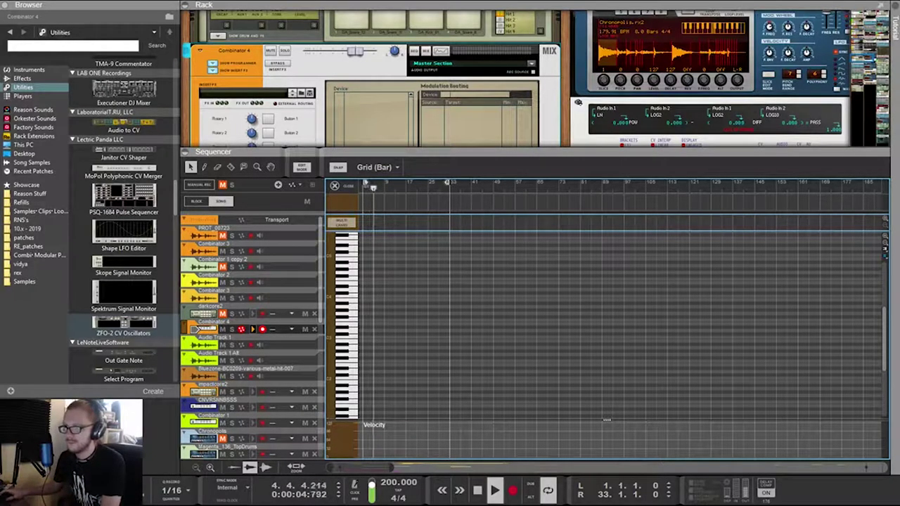
{"action": "key", "text": "shift+Tab"}
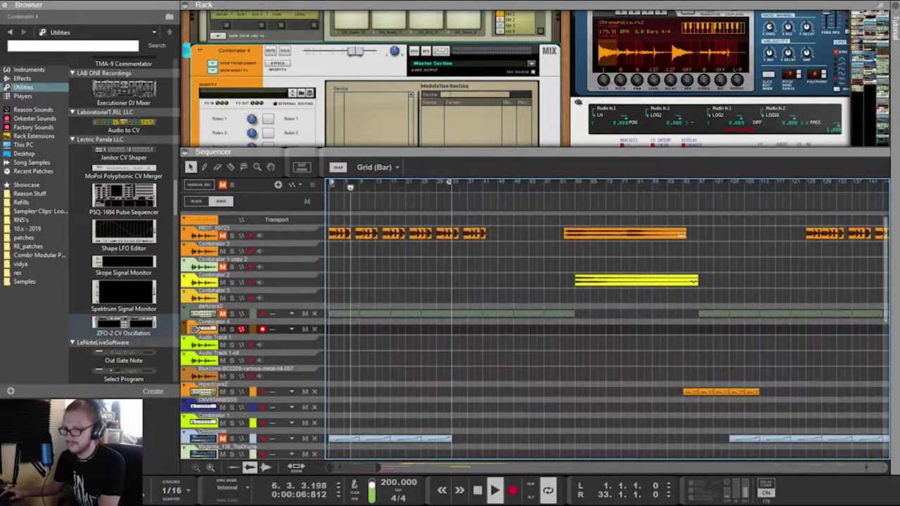
Copy the magenta intro clips along their track so both lanes fill bars 1 to 33 without gaps
{"action": "scroll", "coordinate": [607, 320], "scroll_direction": "right", "scroll_amount": 3}
{"action": "scroll", "coordinate": [606, 320], "scroll_direction": "left", "scroll_amount": 3}
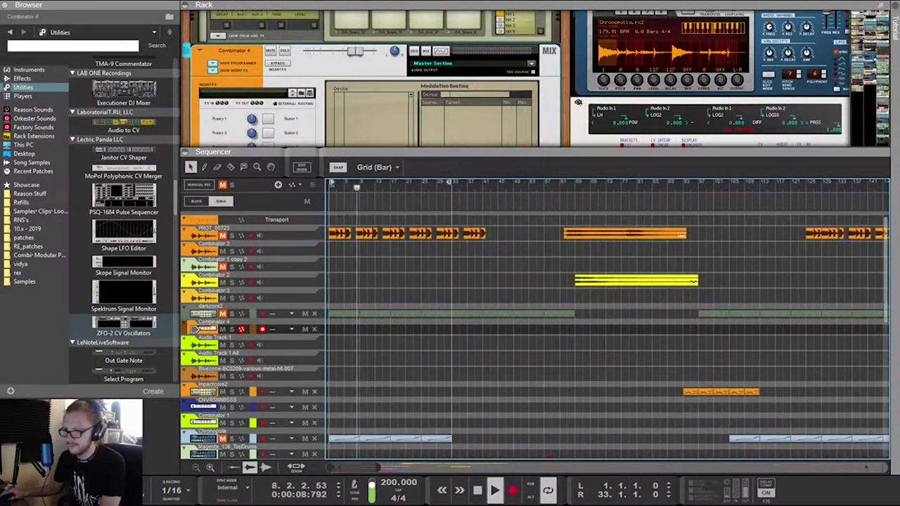
{"action": "scroll", "coordinate": [606, 320], "scroll_direction": "down", "scroll_amount": 5}
{"action": "left_click_drag", "start_coordinate": [428, 354], "coordinate": [400, 373]}
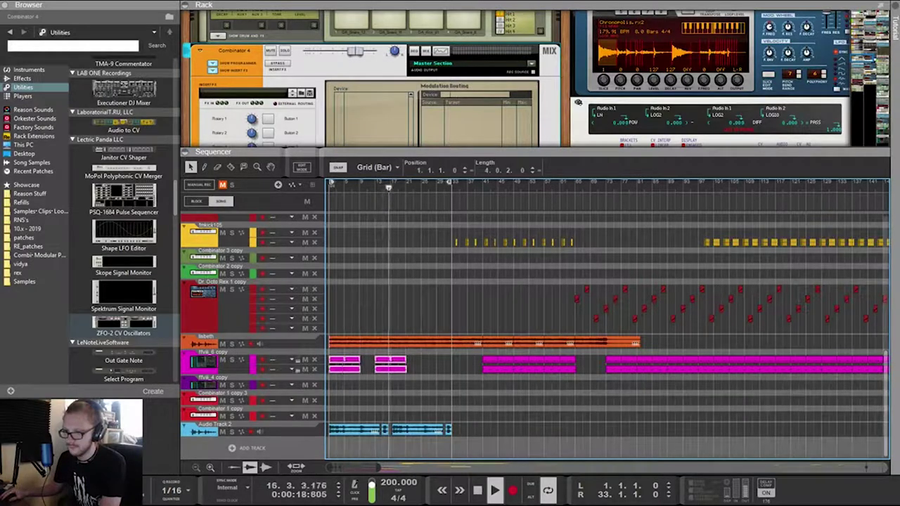
{"action": "left_click_drag", "start_coordinate": [434, 365], "coordinate": [456, 387]}
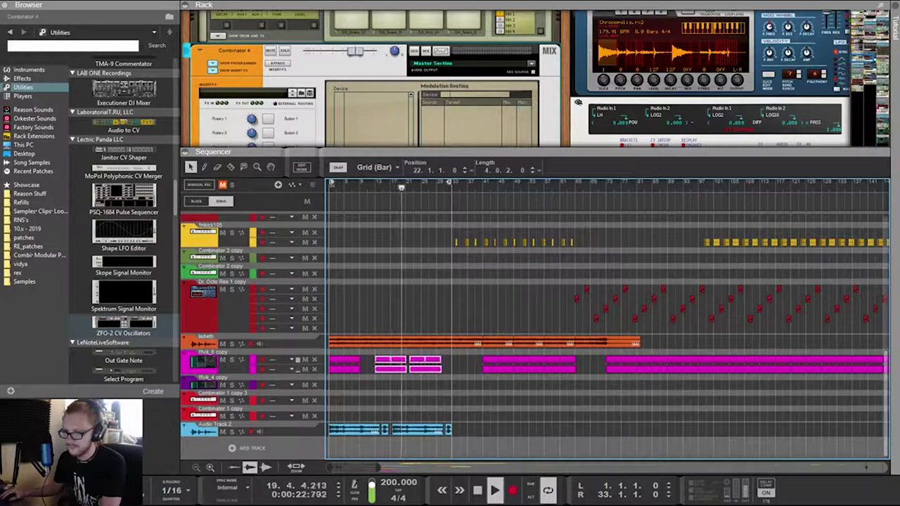
{"action": "left_click_drag", "start_coordinate": [402, 359], "coordinate": [373, 360]}
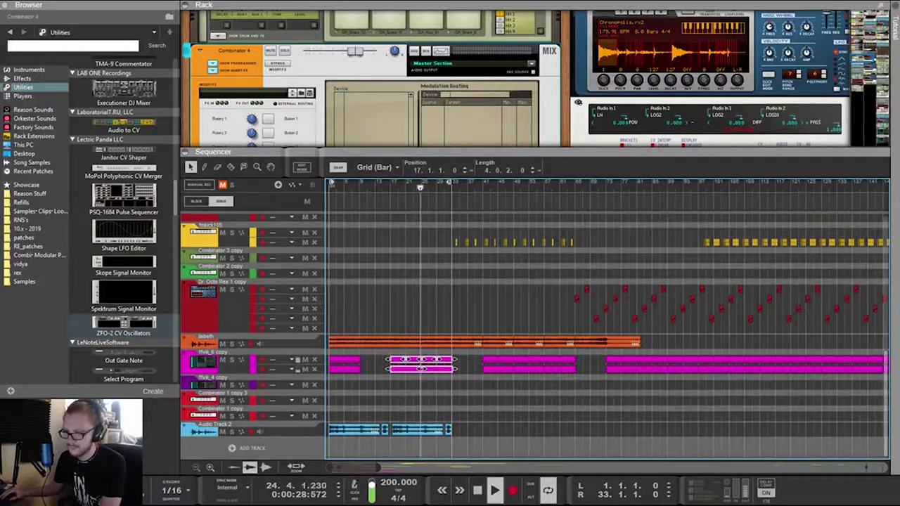
{"action": "left_click_drag", "start_coordinate": [386, 361], "coordinate": [362, 360]}
{"action": "left_click_drag", "start_coordinate": [452, 360], "coordinate": [423, 360]}
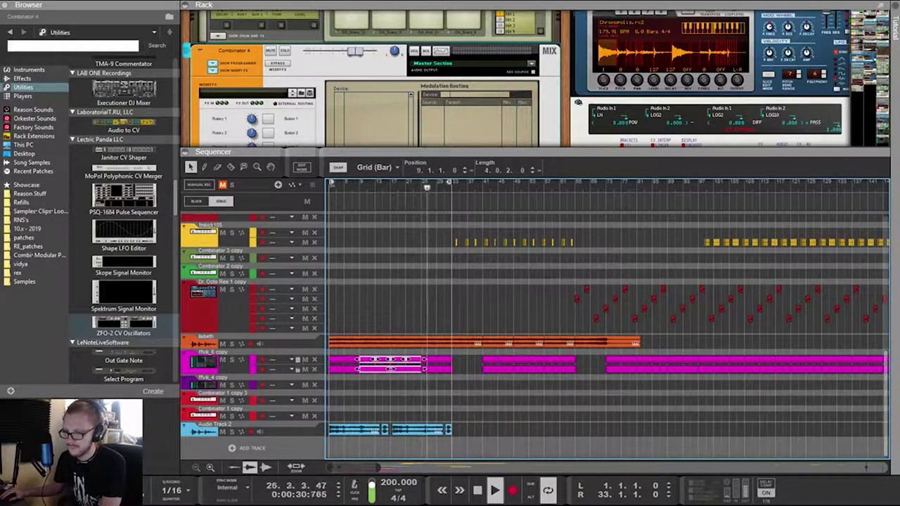
Unmute the Chronopolis track
{"action": "scroll", "coordinate": [423, 360], "scroll_direction": "up", "scroll_amount": 10}
{"action": "scroll", "coordinate": [423, 361], "scroll_direction": "down", "scroll_amount": 4}
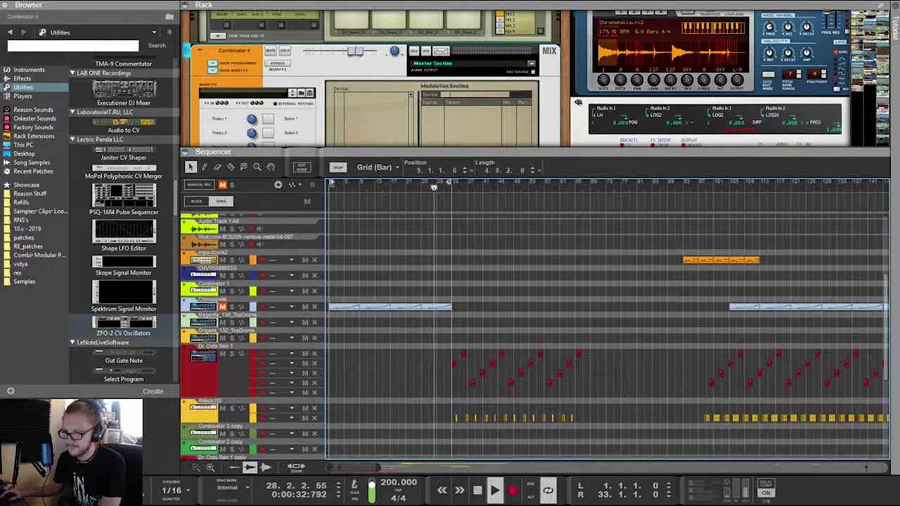
{"action": "left_click", "coordinate": [232, 306]}
{"action": "left_click", "coordinate": [232, 307]}
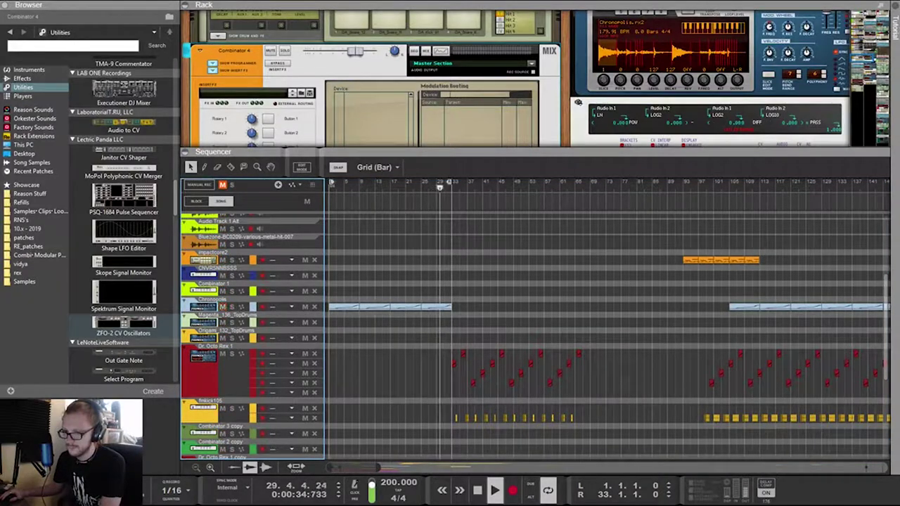
Move the first group of Dr. Octo Rex 1 clips from bar 33 to start at bar 1
{"action": "scroll", "coordinate": [232, 306], "scroll_direction": "down", "scroll_amount": 4}
{"action": "scroll", "coordinate": [232, 306], "scroll_direction": "up", "scroll_amount": 4}
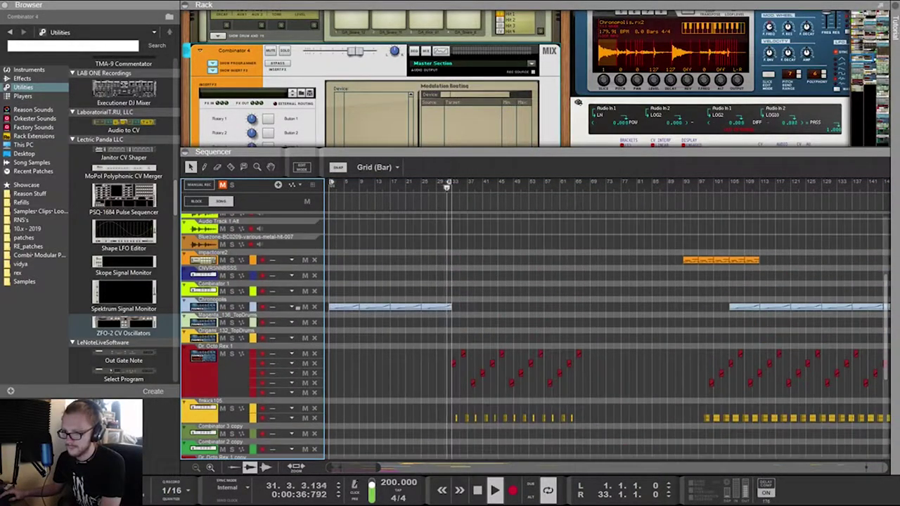
{"action": "scroll", "coordinate": [232, 307], "scroll_direction": "down", "scroll_amount": 5}
{"action": "scroll", "coordinate": [232, 306], "scroll_direction": "up", "scroll_amount": 4}
{"action": "left_click_drag", "start_coordinate": [601, 288], "coordinate": [331, 334]}
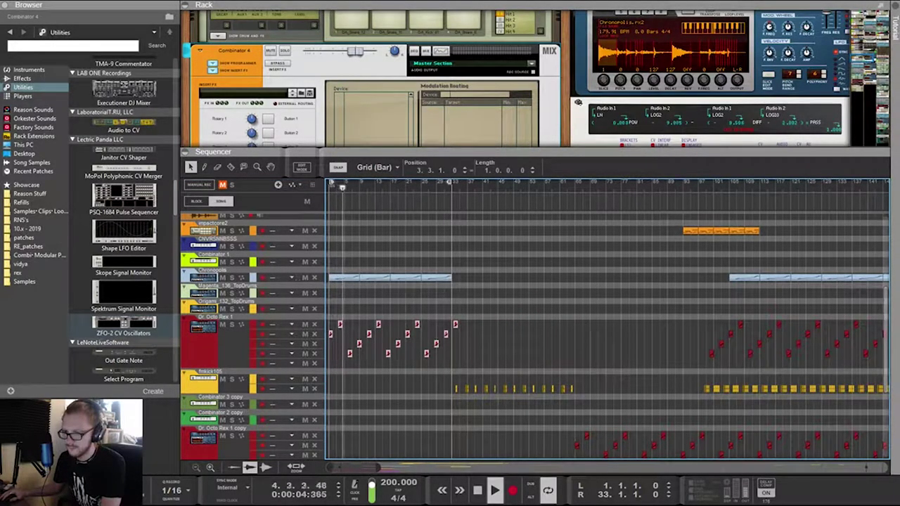
{"action": "left_click_drag", "start_coordinate": [298, 278], "coordinate": [297, 295]}
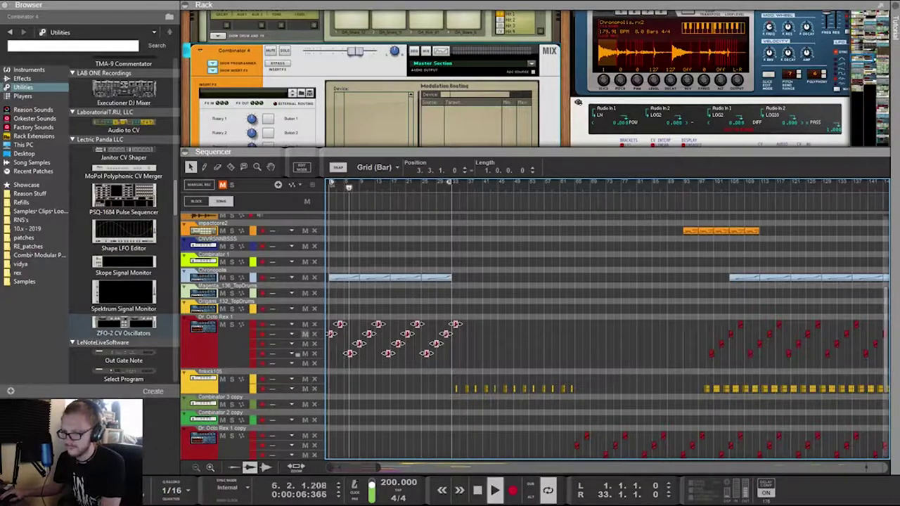
Create a 32-bar clip starting at bar 1 on the Combinator 4 track
{"action": "scroll", "coordinate": [604, 323], "scroll_direction": "down", "scroll_amount": 3}
{"action": "scroll", "coordinate": [605, 323], "scroll_direction": "up", "scroll_amount": 3}
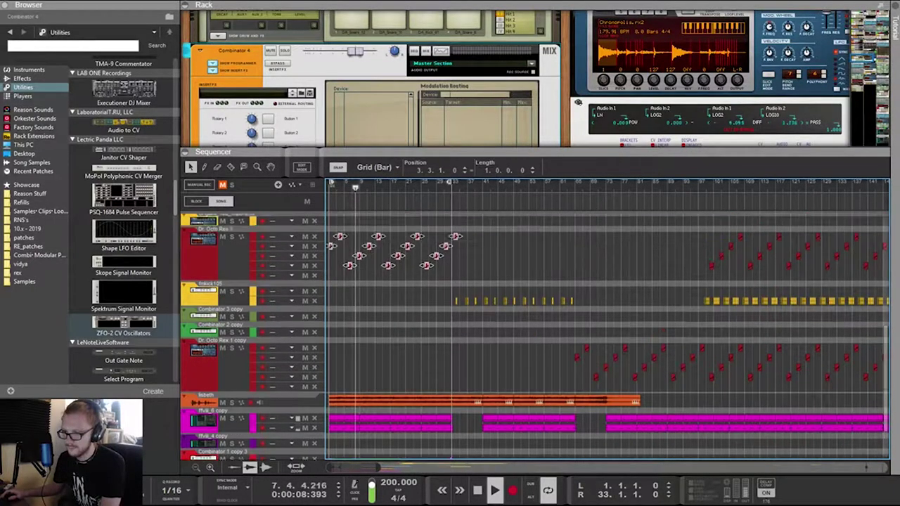
{"action": "scroll", "coordinate": [604, 323], "scroll_direction": "down", "scroll_amount": 5}
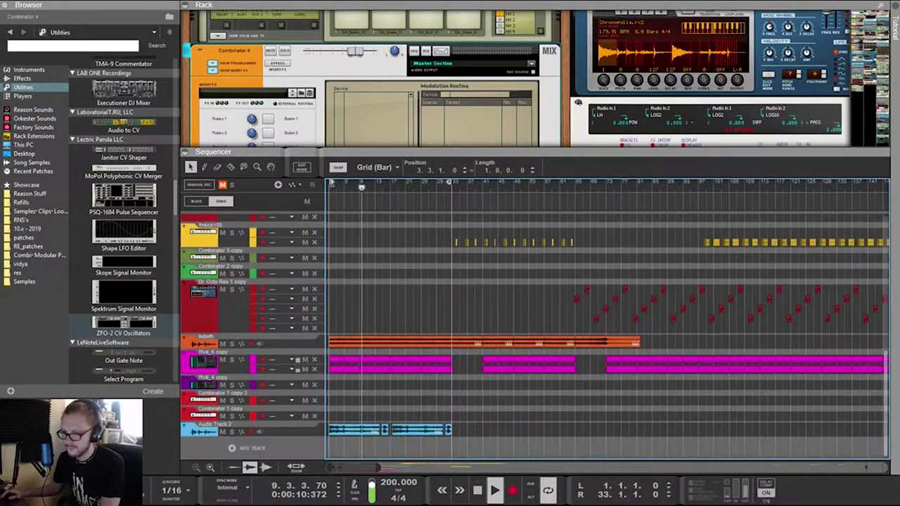
{"action": "scroll", "coordinate": [604, 323], "scroll_direction": "up", "scroll_amount": 6}
{"action": "scroll", "coordinate": [604, 323], "scroll_direction": "down", "scroll_amount": 2}
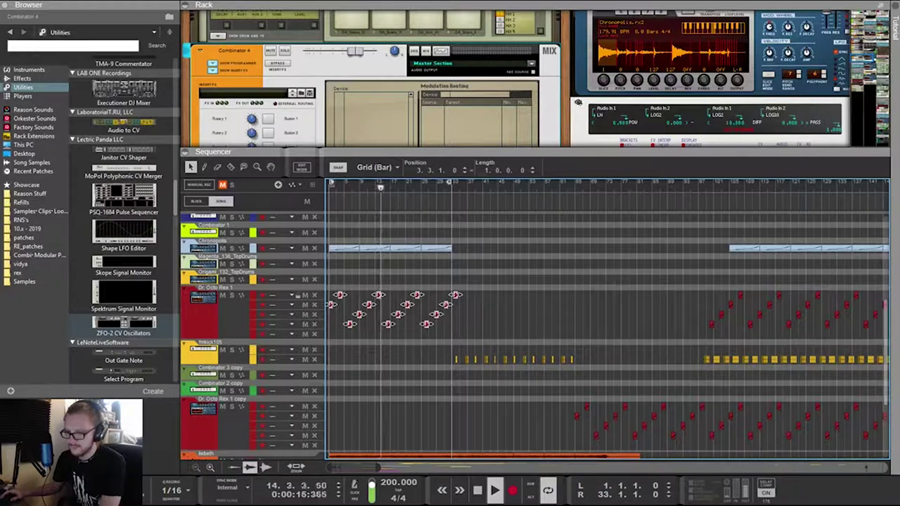
{"action": "scroll", "coordinate": [605, 324], "scroll_direction": "down", "scroll_amount": 3}
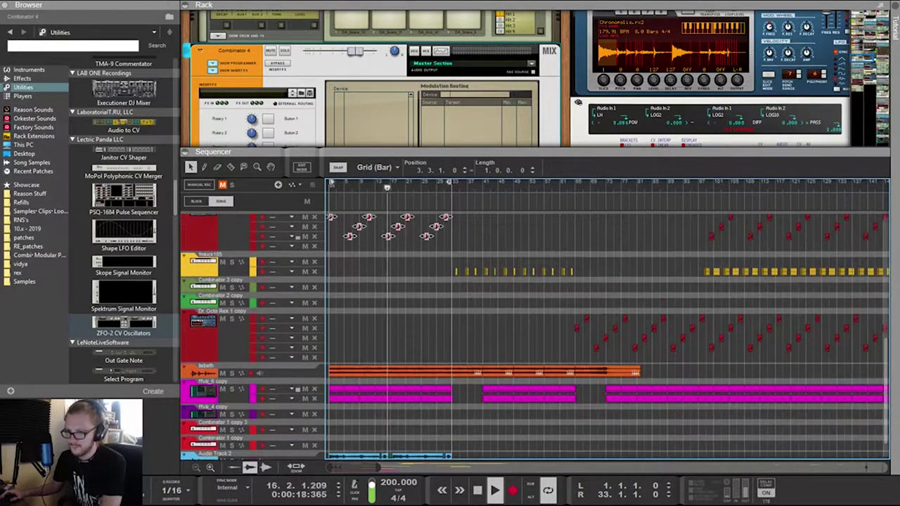
{"action": "scroll", "coordinate": [604, 324], "scroll_direction": "up", "scroll_amount": 6}
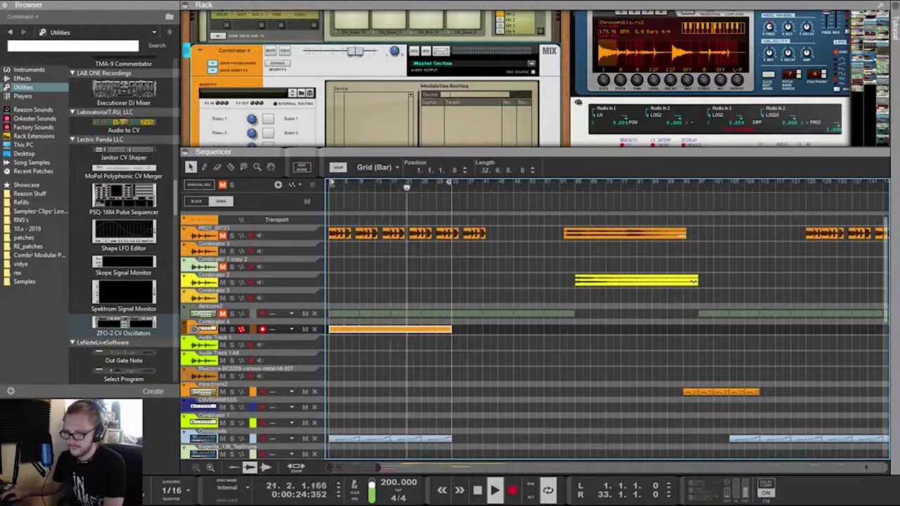
{"action": "scroll", "coordinate": [604, 334], "scroll_direction": "down", "scroll_amount": 5}
{"action": "left_click_drag", "start_coordinate": [330, 332], "coordinate": [459, 430]}
{"action": "left_click_drag", "start_coordinate": [446, 348], "coordinate": [577, 261]}
{"action": "scroll", "coordinate": [490, 292], "scroll_direction": "up", "scroll_amount": 3}
{"action": "scroll", "coordinate": [500, 302], "scroll_direction": "down", "scroll_amount": 3}
{"action": "key", "text": "ctrl+z"}
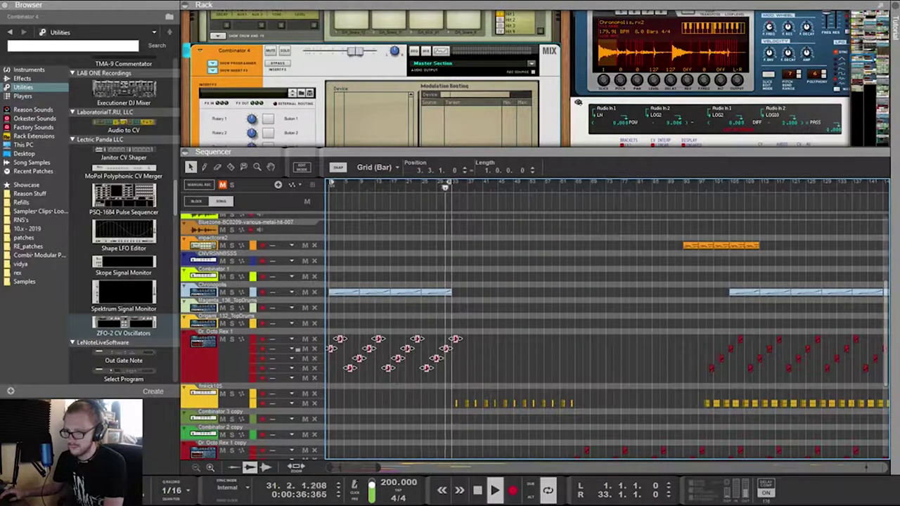
Copy the intro Dr. Octo Rex 1 clips upward so their first row lands on the Combinator 4 track at the same bars
{"action": "scroll", "coordinate": [534, 331], "scroll_direction": "up", "scroll_amount": 2}
{"action": "scroll", "coordinate": [534, 330], "scroll_direction": "down", "scroll_amount": 1}
{"action": "key", "text": "Escape"}
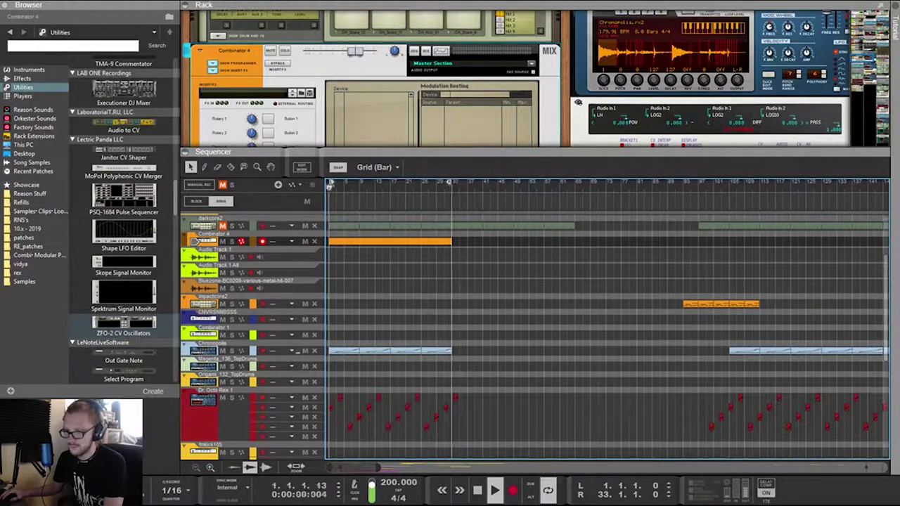
{"action": "left_click_drag", "start_coordinate": [503, 355], "coordinate": [327, 457]}
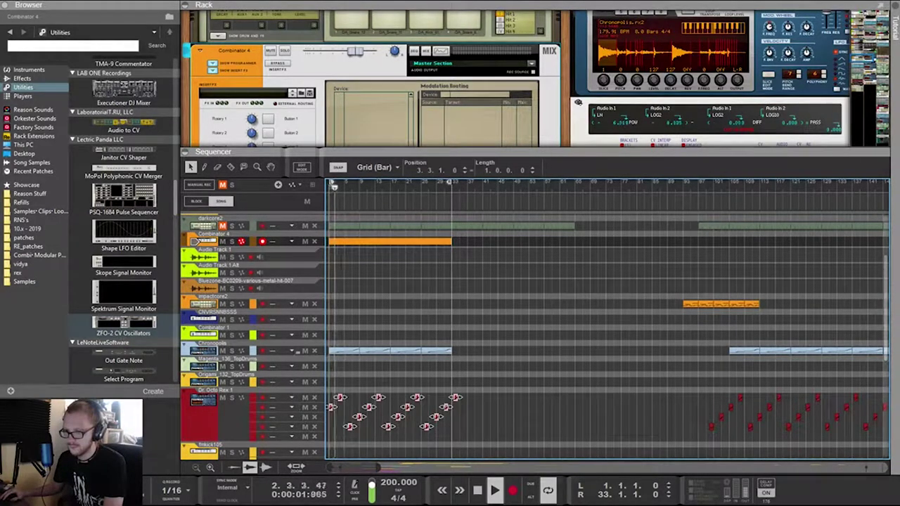
{"action": "left_click_drag", "start_coordinate": [397, 417], "coordinate": [398, 270]}
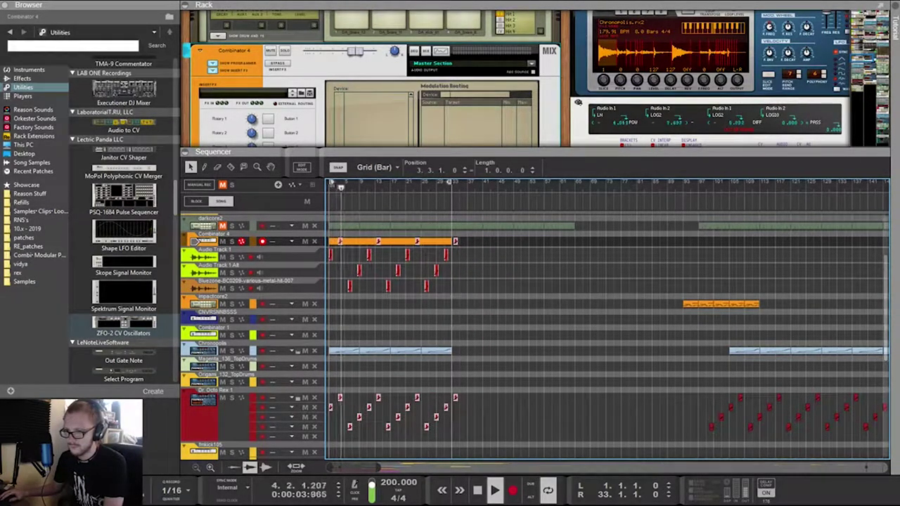
Move the copied clips from the audio tracks up onto the Combinator 4 track, keeping their bar positions
{"action": "left_click_drag", "start_coordinate": [503, 248], "coordinate": [330, 324]}
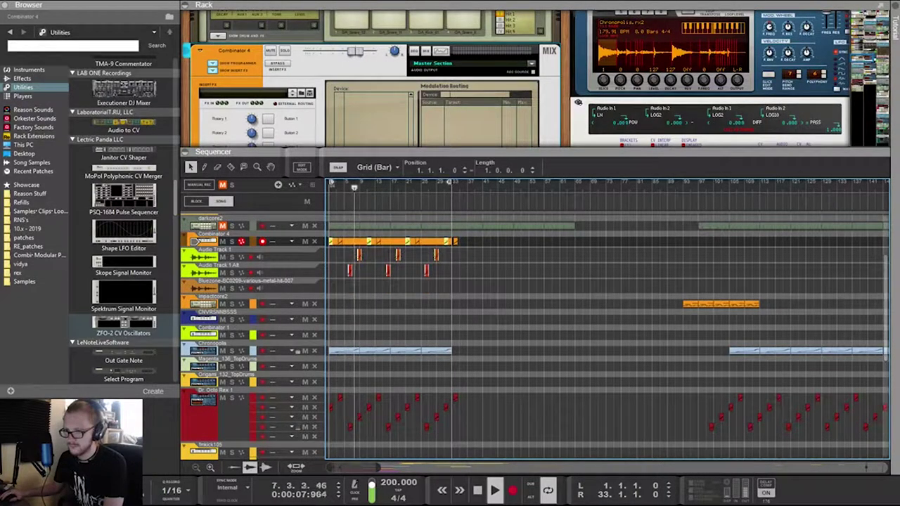
{"action": "mouse_move", "coordinate": [468, 310]}
{"action": "left_mouse_down"}
{"action": "mouse_move", "coordinate": [388, 237]}
{"action": "mouse_move", "coordinate": [341, 246]}
{"action": "mouse_move", "coordinate": [359, 240]}
{"action": "left_mouse_up"}
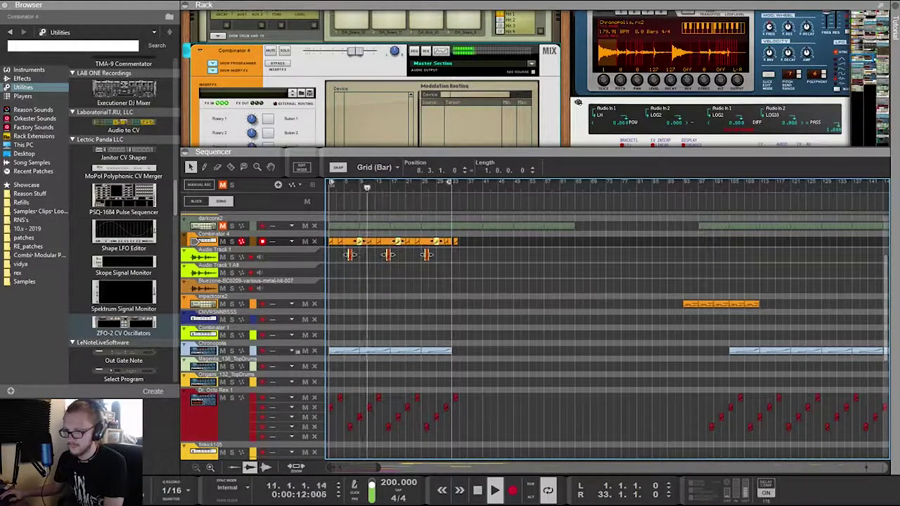
{"action": "left_click_drag", "start_coordinate": [460, 263], "coordinate": [349, 240]}
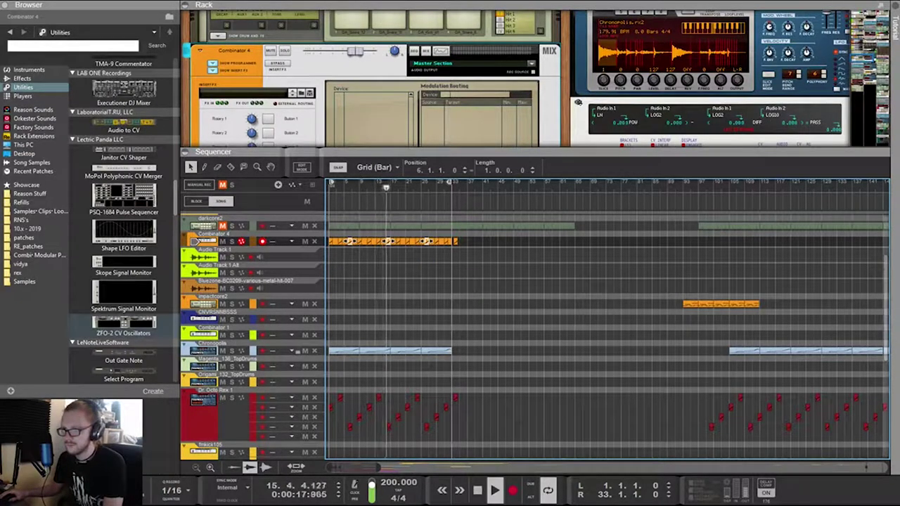
Select all the Combinator 4 clips and remove the piece extending past bar 33
{"action": "key", "text": "Tab"}
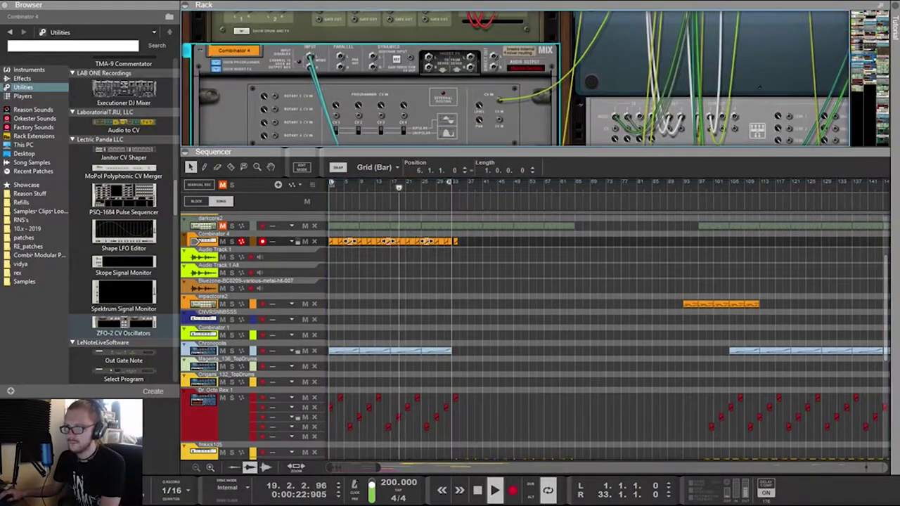
{"action": "key", "text": "Tab"}
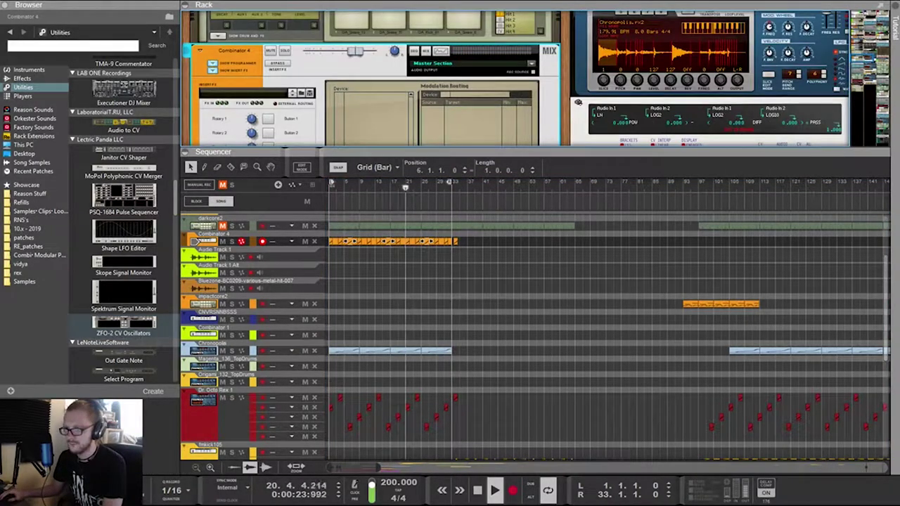
{"action": "left_click_drag", "start_coordinate": [485, 238], "coordinate": [328, 261]}
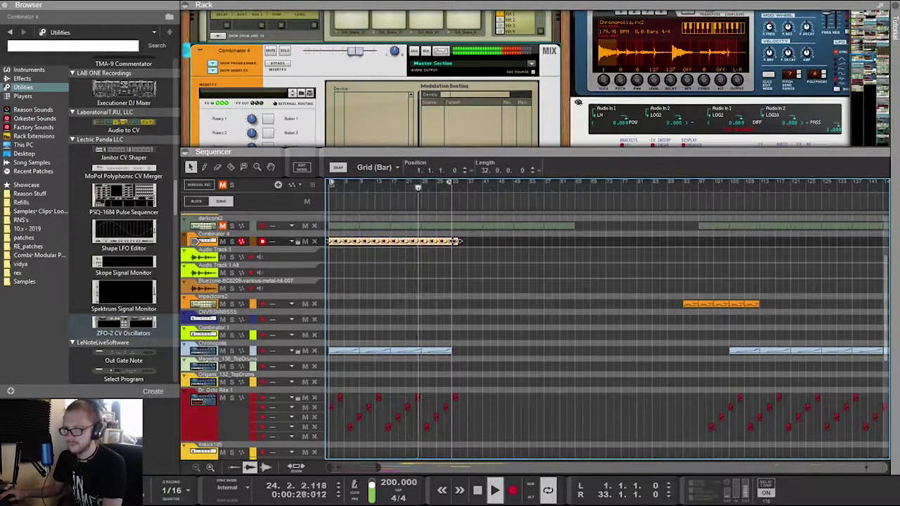
{"action": "left_click", "coordinate": [472, 242]}
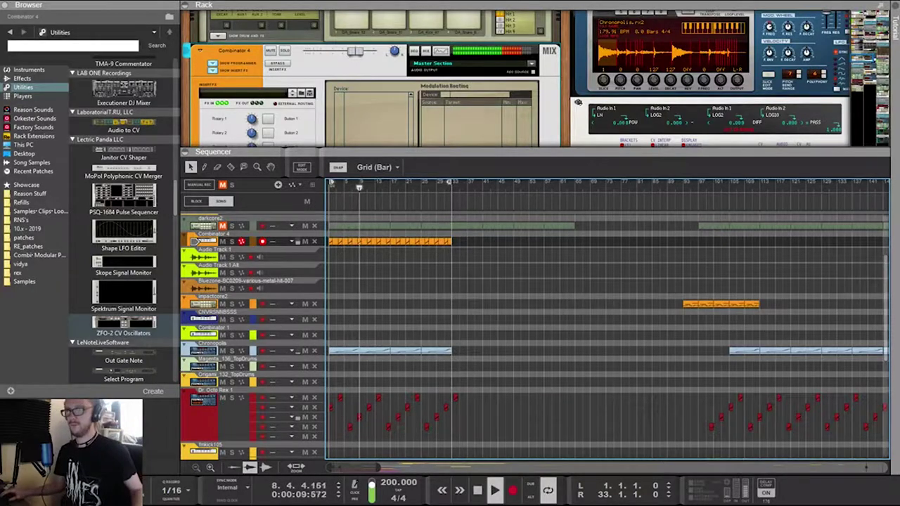
On the rear of the rack, disconnect one CV cable from the second Spider CV splitter among the CNVRSNHBSSS channel's insert effects
{"action": "scroll", "coordinate": [376, 78], "scroll_direction": "up", "scroll_amount": 1}
{"action": "scroll", "coordinate": [376, 79], "scroll_direction": "down", "scroll_amount": 5}
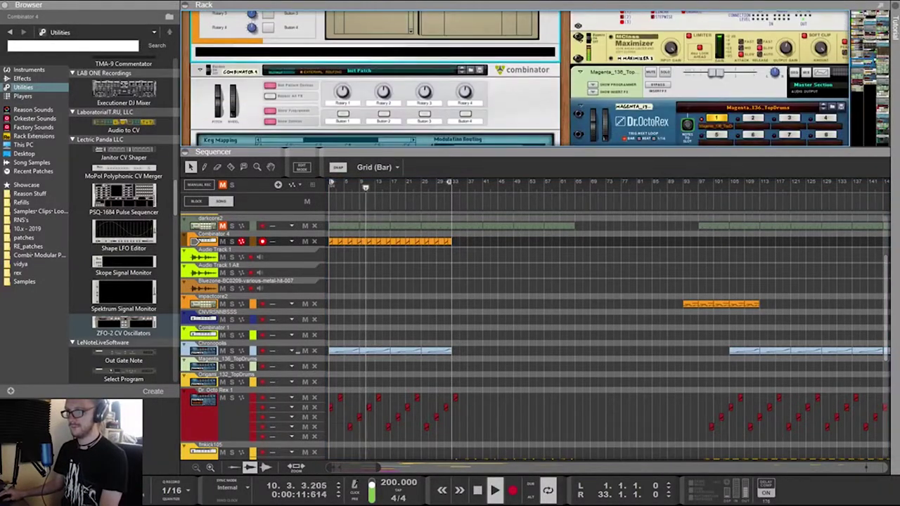
{"action": "key", "text": "Tab"}
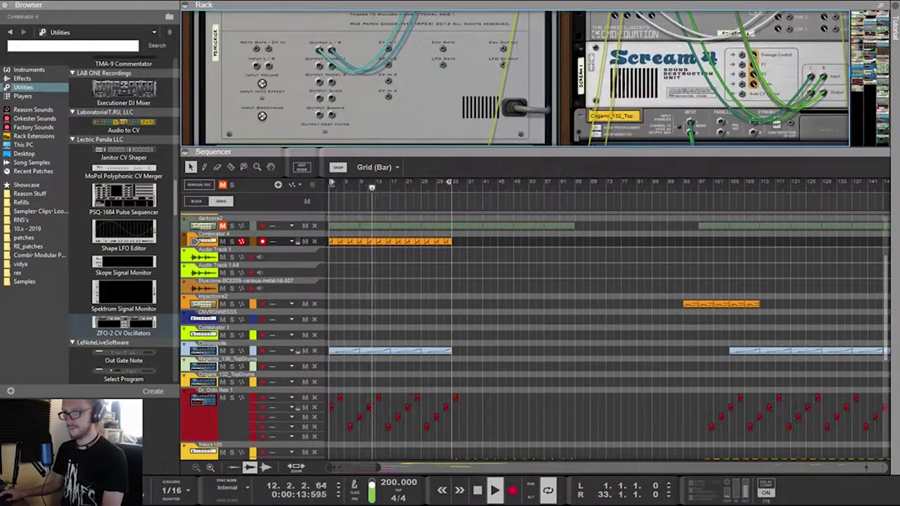
{"action": "key", "text": "F6"}
{"action": "scroll", "coordinate": [517, 237], "scroll_direction": "down", "scroll_amount": 2}
{"action": "scroll", "coordinate": [516, 237], "scroll_direction": "up", "scroll_amount": 6}
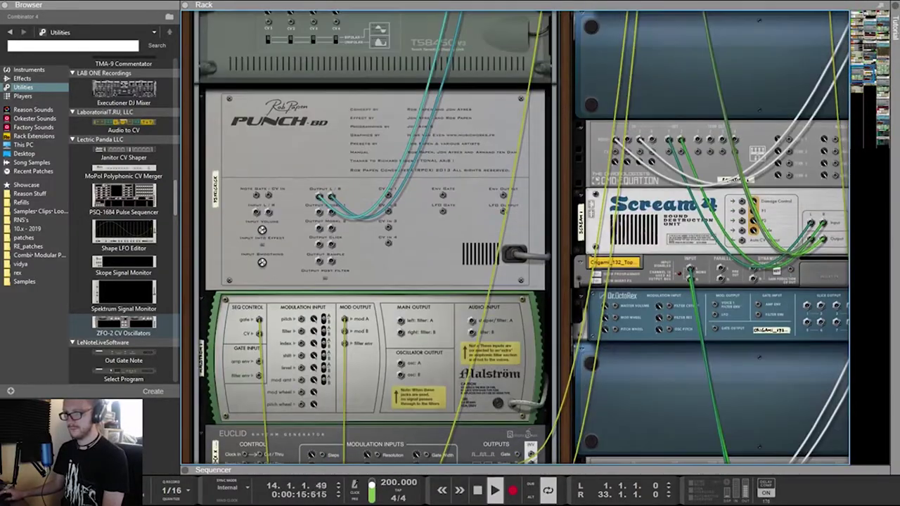
{"action": "scroll", "coordinate": [732, 350], "scroll_direction": "up", "scroll_amount": 15}
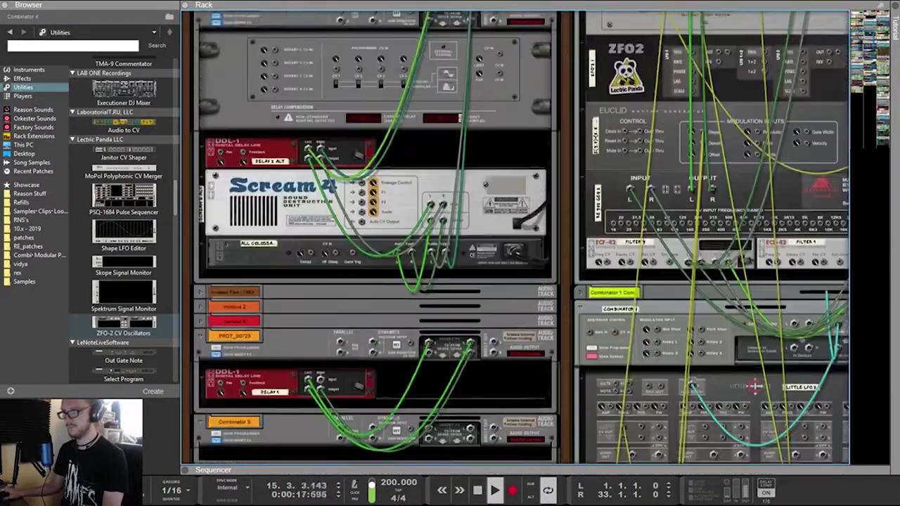
{"action": "scroll", "coordinate": [517, 237], "scroll_direction": "up", "scroll_amount": 5}
{"action": "scroll", "coordinate": [516, 237], "scroll_direction": "right", "scroll_amount": 4}
{"action": "scroll", "coordinate": [513, 239], "scroll_direction": "up", "scroll_amount": 5}
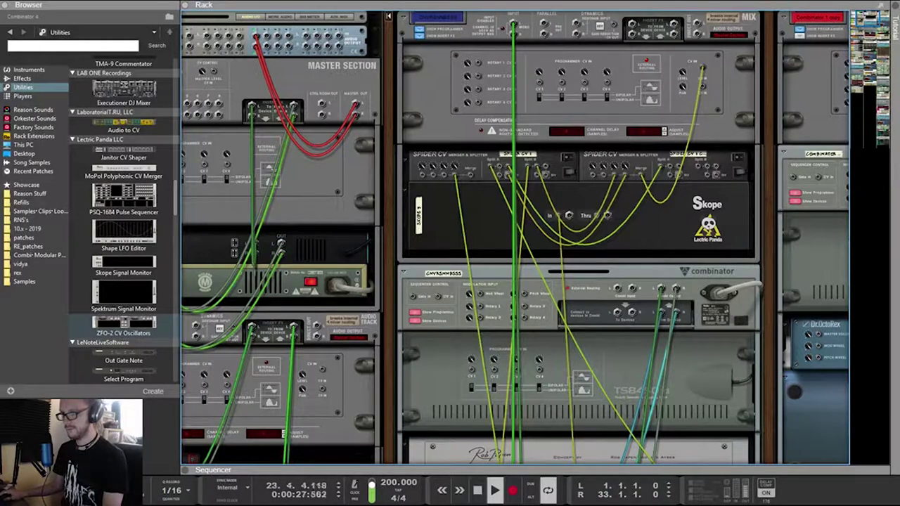
{"action": "left_click_drag", "start_coordinate": [624, 175], "coordinate": [630, 209]}
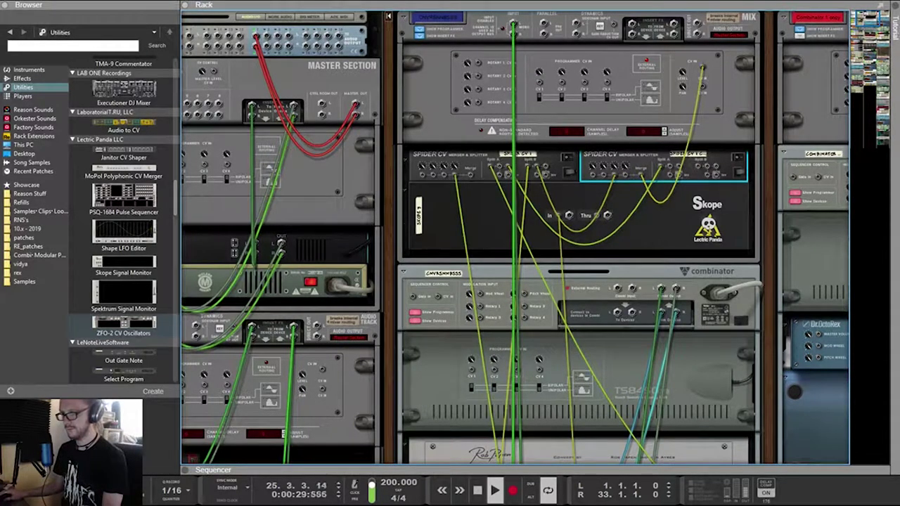
Disconnect the CV cable from the sequencer and gate inputs of the Malström inside Combinator 4
{"action": "scroll", "coordinate": [660, 168], "scroll_direction": "down", "scroll_amount": 12}
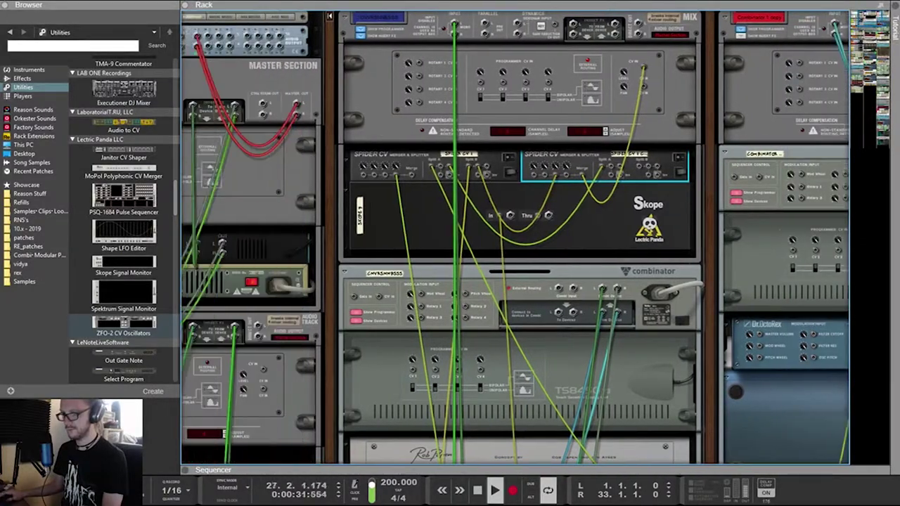
{"action": "scroll", "coordinate": [661, 168], "scroll_direction": "down", "scroll_amount": 12}
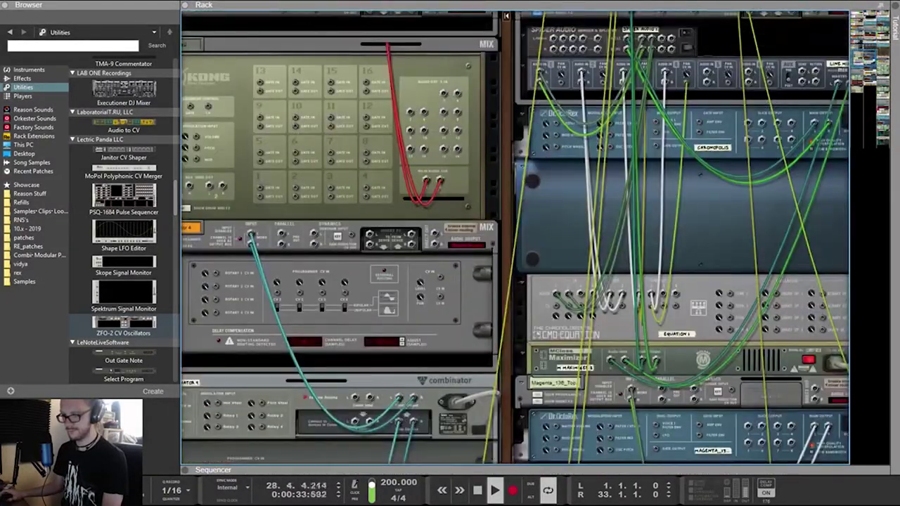
{"action": "scroll", "coordinate": [660, 168], "scroll_direction": "up", "scroll_amount": 8}
{"action": "key", "text": "Tab"}
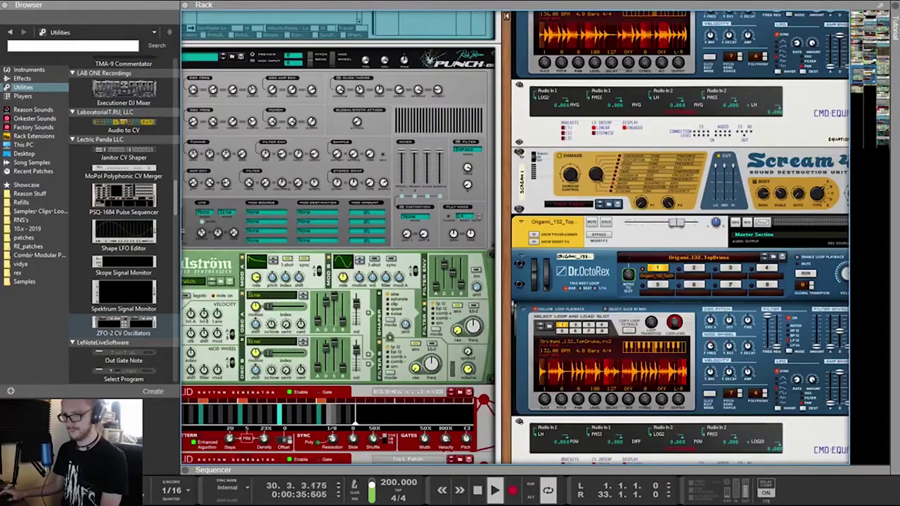
{"action": "scroll", "coordinate": [661, 168], "scroll_direction": "up", "scroll_amount": 3}
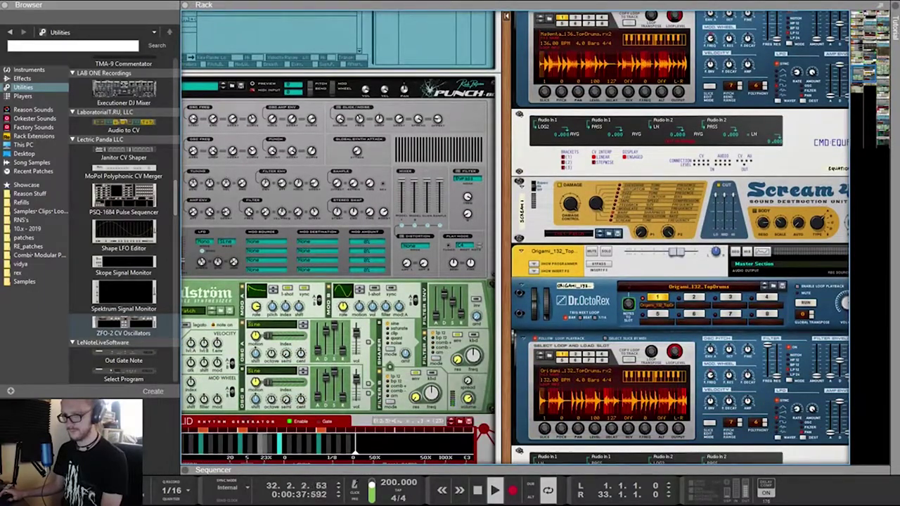
{"action": "scroll", "coordinate": [514, 237], "scroll_direction": "left", "scroll_amount": 1}
{"action": "key", "text": "Tab"}
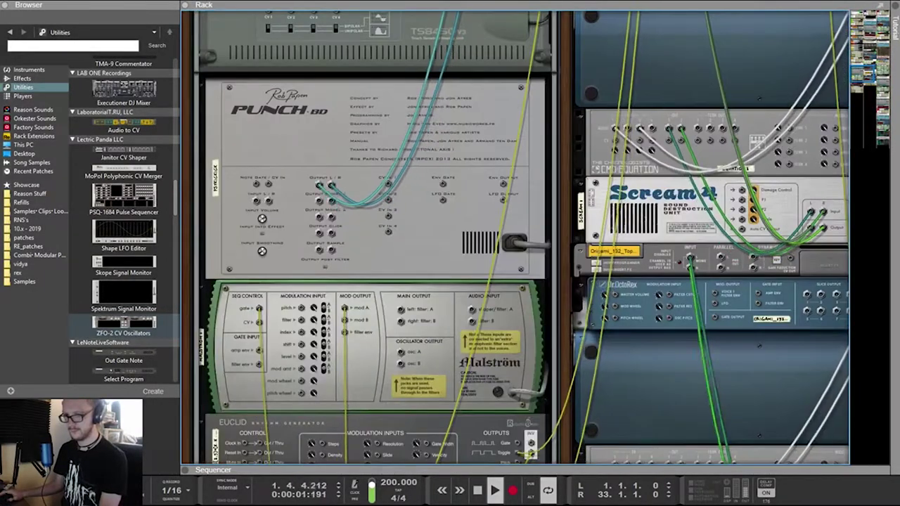
{"action": "scroll", "coordinate": [515, 236], "scroll_direction": "down", "scroll_amount": 2}
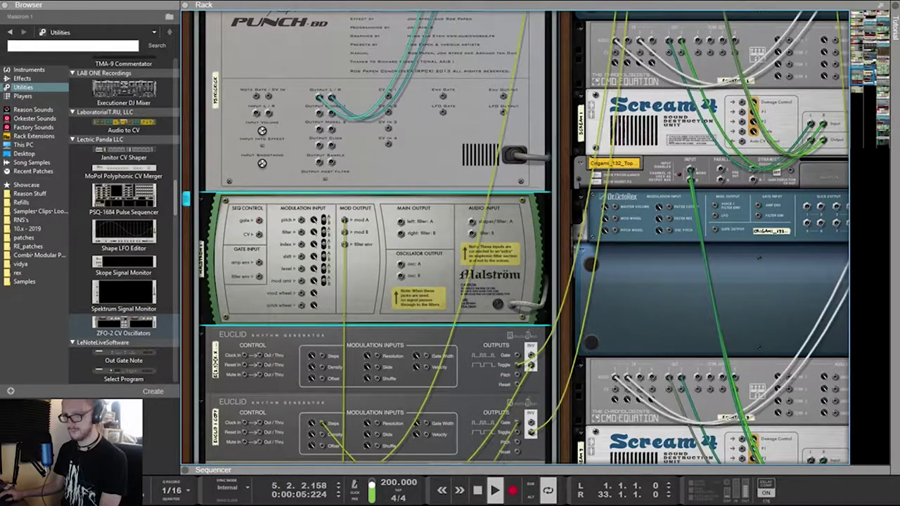
{"action": "key", "text": "Tab"}
{"action": "key", "text": "Tab"}
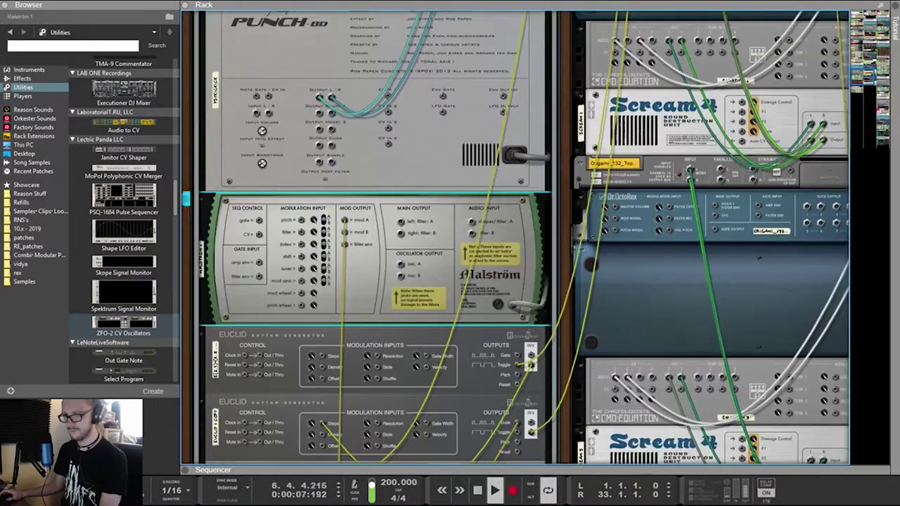
Disconnect the CV cables from the Malström's modulation output and from channel 2 of the LOLTH CV splitter below it
{"action": "scroll", "coordinate": [515, 237], "scroll_direction": "down", "scroll_amount": 4}
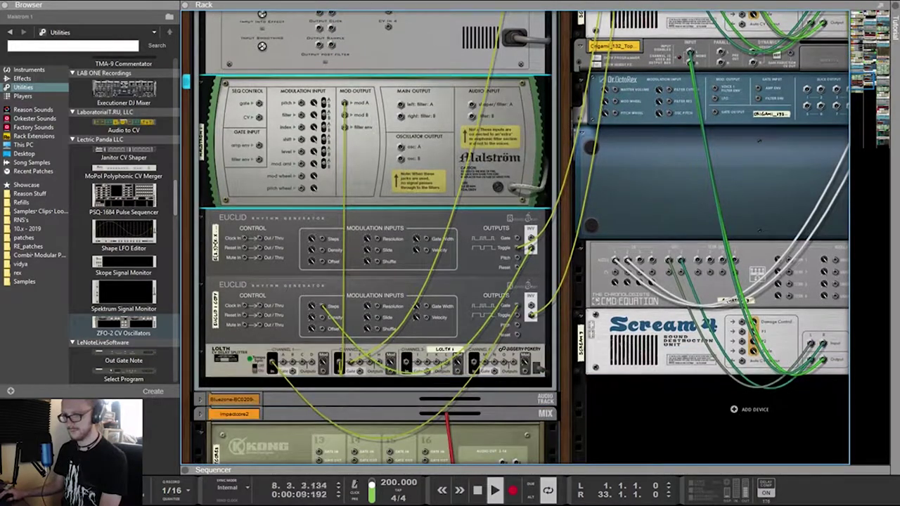
{"action": "left_click_drag", "start_coordinate": [351, 362], "coordinate": [356, 137]}
{"action": "left_click_drag", "start_coordinate": [344, 103], "coordinate": [448, 23]}
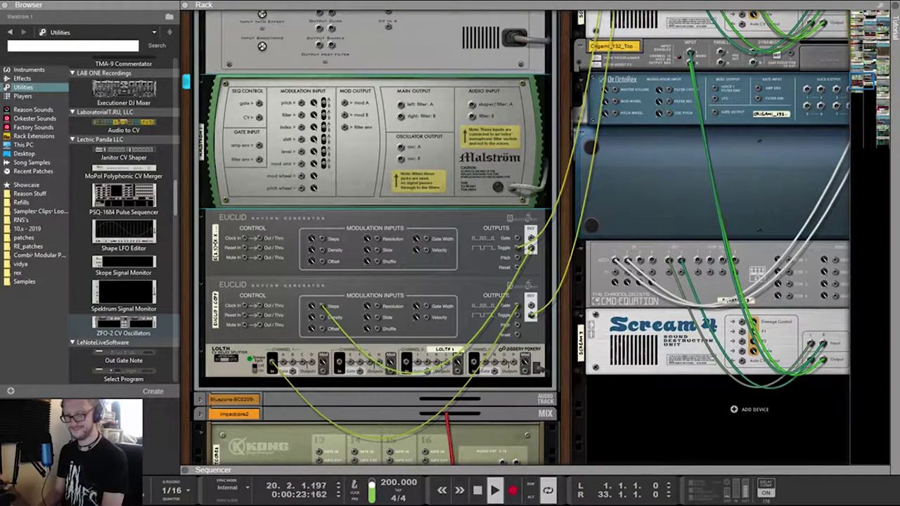
Move the cable feeding the CNVRSNNBSSS channel's Level CV input to a split output on the second Spider CV
{"action": "scroll", "coordinate": [517, 237], "scroll_direction": "right", "scroll_amount": 10}
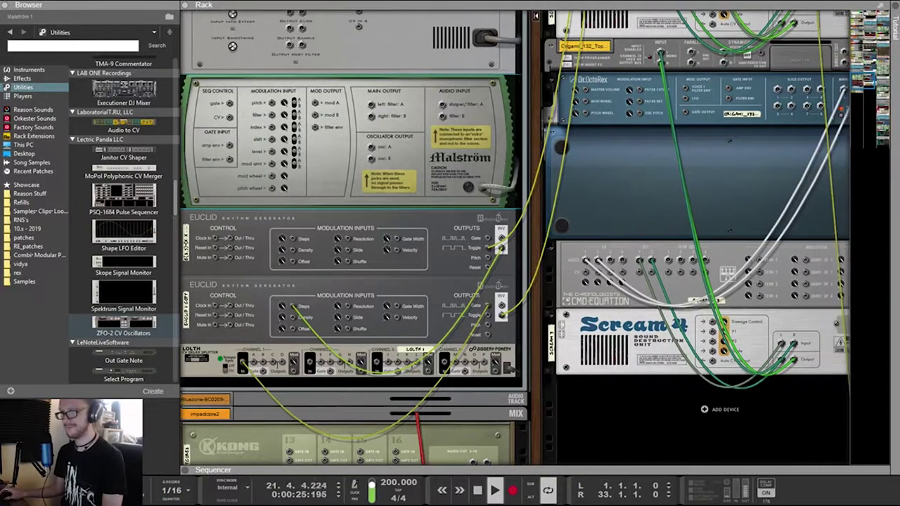
{"action": "scroll", "coordinate": [516, 237], "scroll_direction": "up", "scroll_amount": 5}
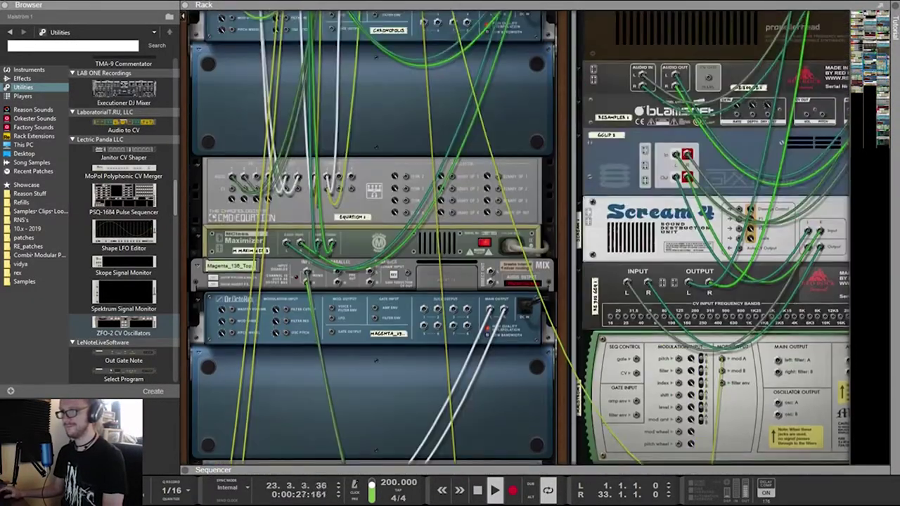
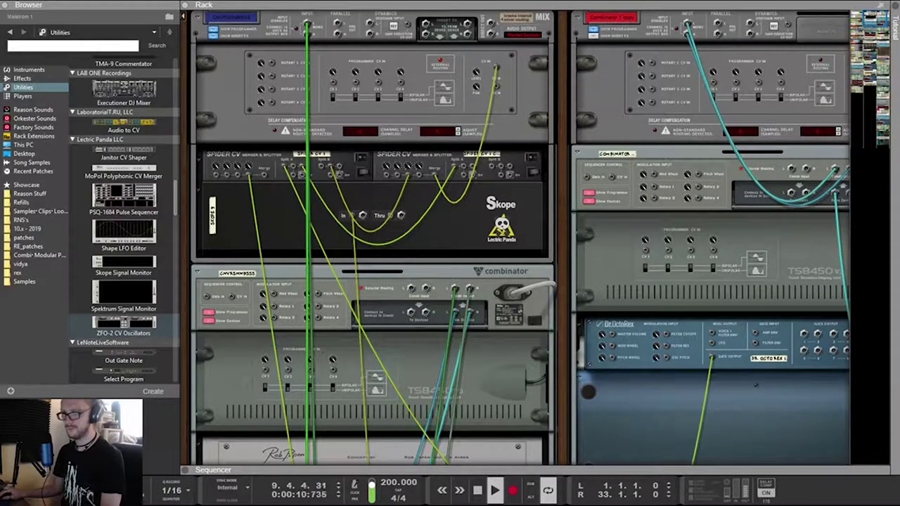
{"action": "left_click_drag", "start_coordinate": [435, 175], "coordinate": [473, 177]}
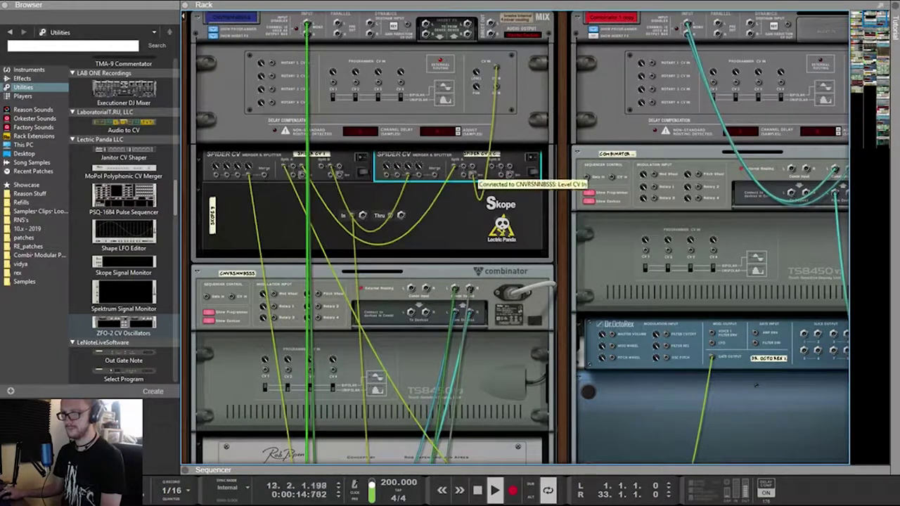
Patch a Malström modulation output into the channel 2 input of the LOLTH CV delay splitter
{"action": "scroll", "coordinate": [472, 175], "scroll_direction": "left", "scroll_amount": 3}
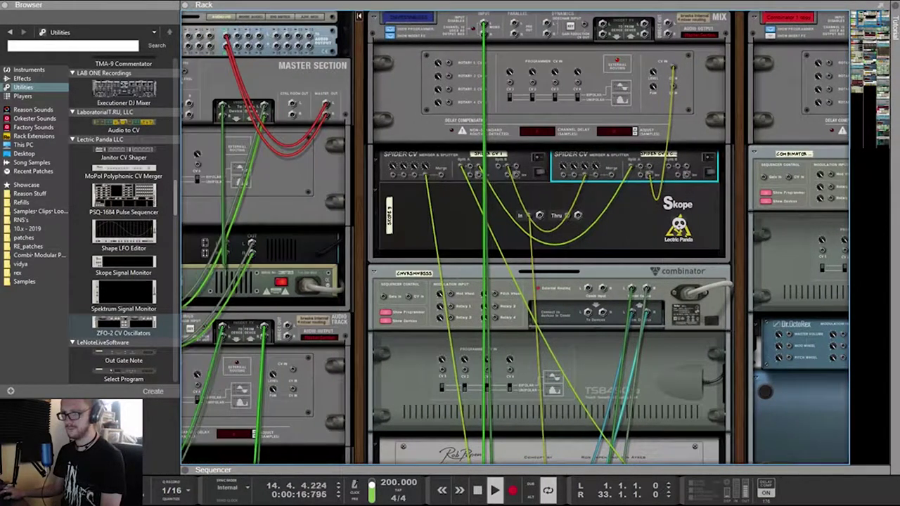
{"action": "scroll", "coordinate": [472, 175], "scroll_direction": "down", "scroll_amount": 7}
{"action": "scroll", "coordinate": [472, 175], "scroll_direction": "down", "scroll_amount": 10}
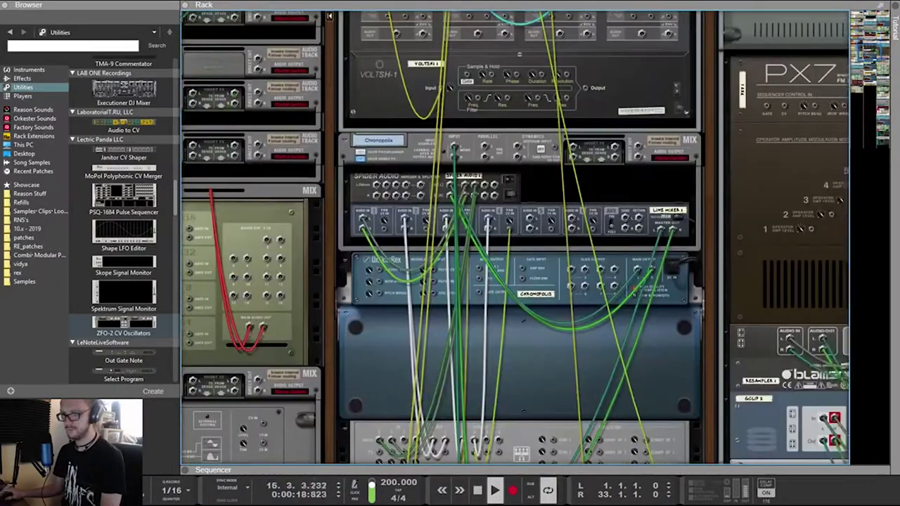
{"action": "scroll", "coordinate": [472, 175], "scroll_direction": "left", "scroll_amount": 4}
{"action": "scroll", "coordinate": [472, 175], "scroll_direction": "down", "scroll_amount": 1}
{"action": "scroll", "coordinate": [472, 175], "scroll_direction": "down", "scroll_amount": 8}
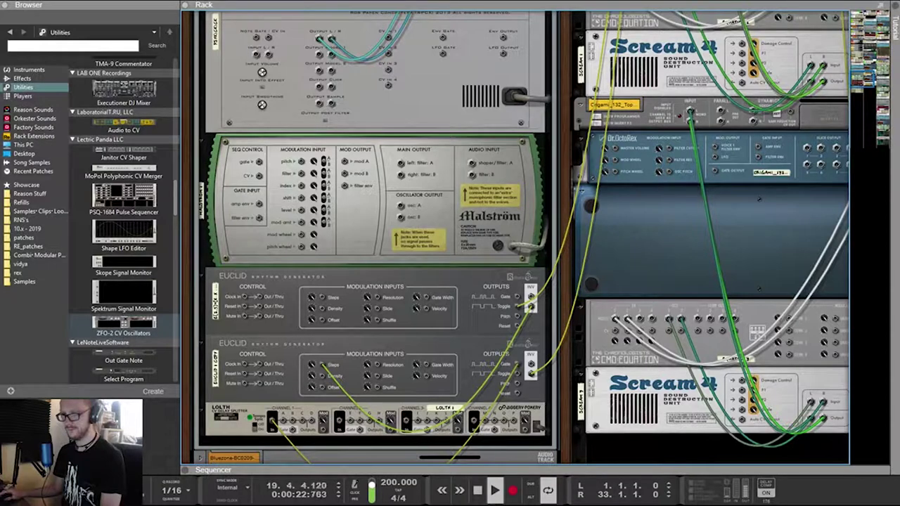
{"action": "left_click", "coordinate": [515, 238]}
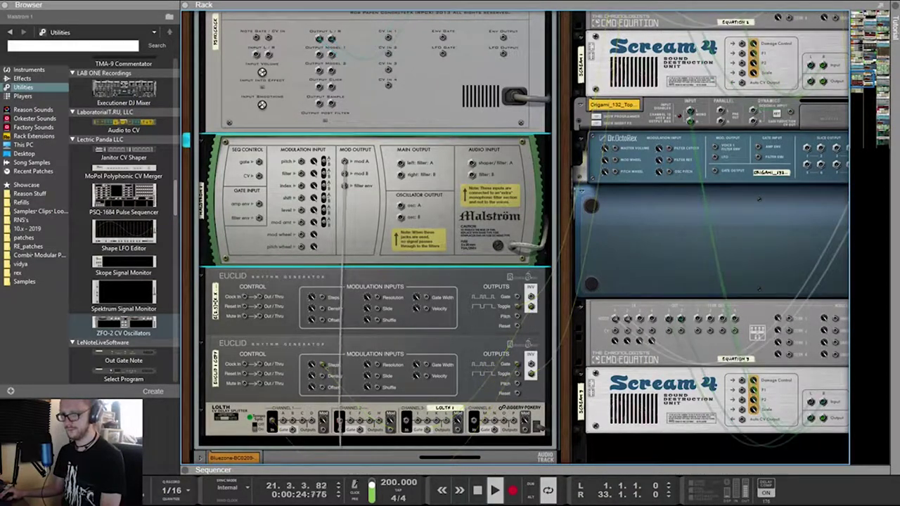
{"action": "key", "text": "Tab"}
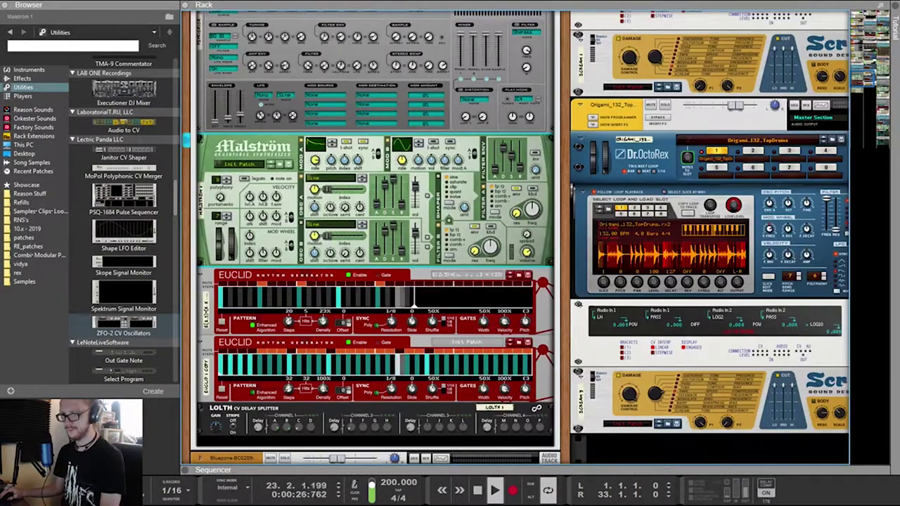
{"action": "key", "text": "Tab"}
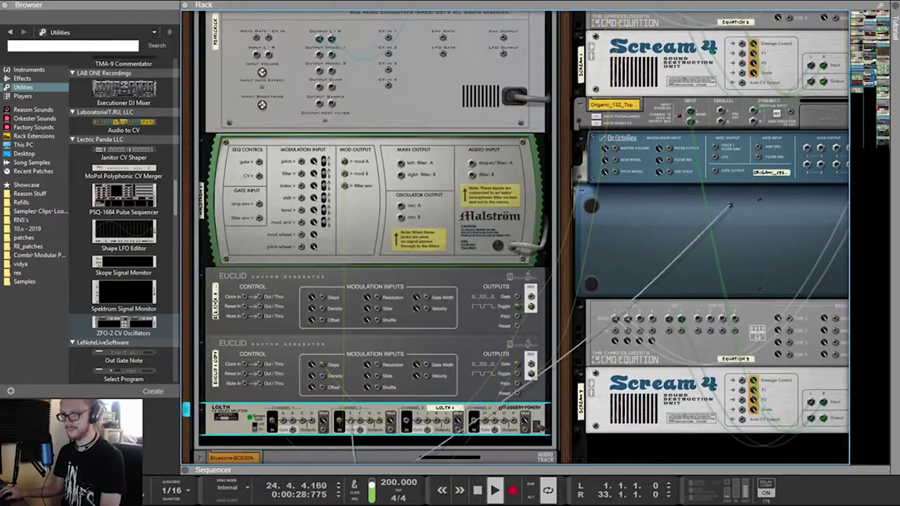
Connect a channel 2 output of the LOLTH splitter to the Level CV input of the CNVRSNNBSSS mix channel
{"action": "scroll", "coordinate": [730, 205], "scroll_direction": "up", "scroll_amount": 20}
{"action": "left_click_drag", "start_coordinate": [730, 205], "coordinate": [809, 130]}
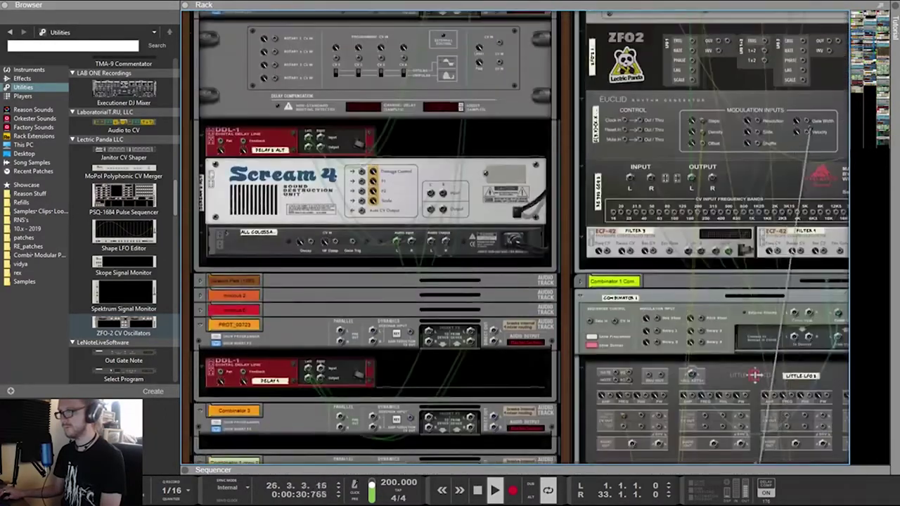
{"action": "scroll", "coordinate": [520, 239], "scroll_direction": "up", "scroll_amount": 10}
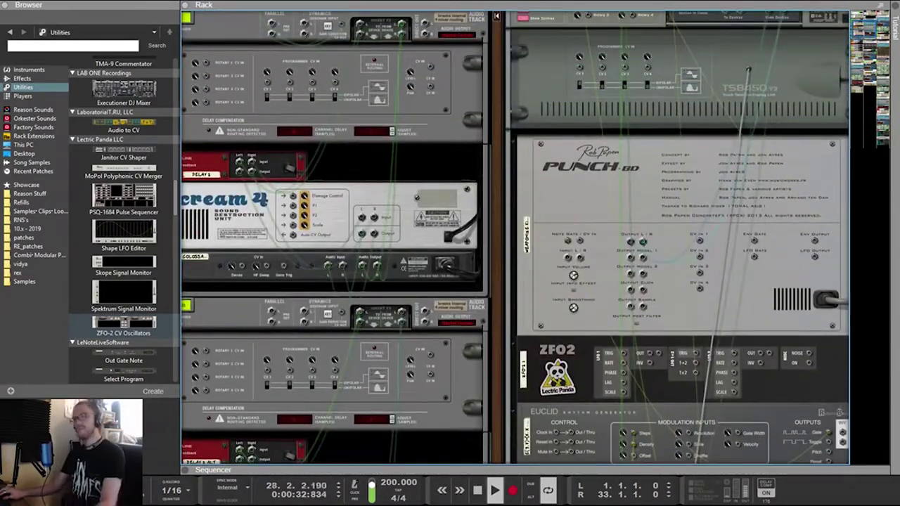
{"action": "scroll", "coordinate": [520, 239], "scroll_direction": "up", "scroll_amount": 1}
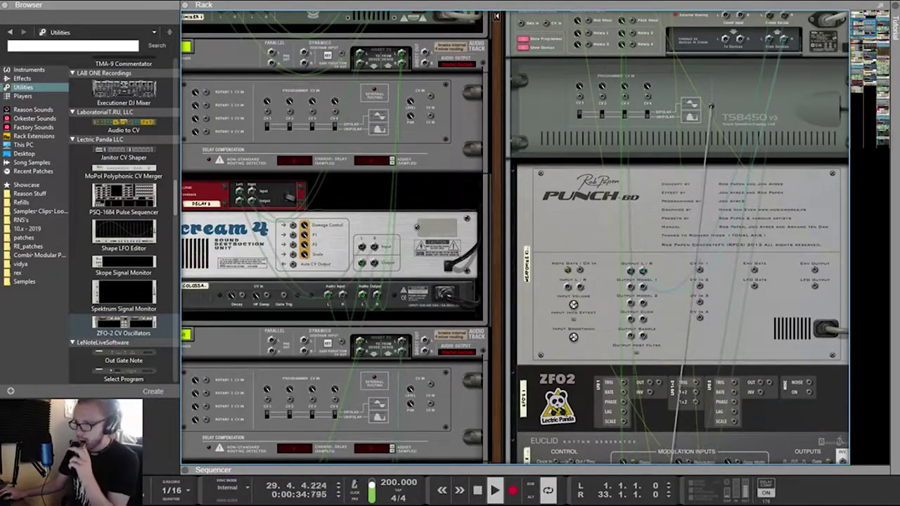
{"action": "scroll", "coordinate": [520, 239], "scroll_direction": "up", "scroll_amount": 2}
{"action": "left_click_drag", "start_coordinate": [663, 111], "coordinate": [774, 349]}
{"action": "scroll", "coordinate": [516, 239], "scroll_direction": "up", "scroll_amount": 6}
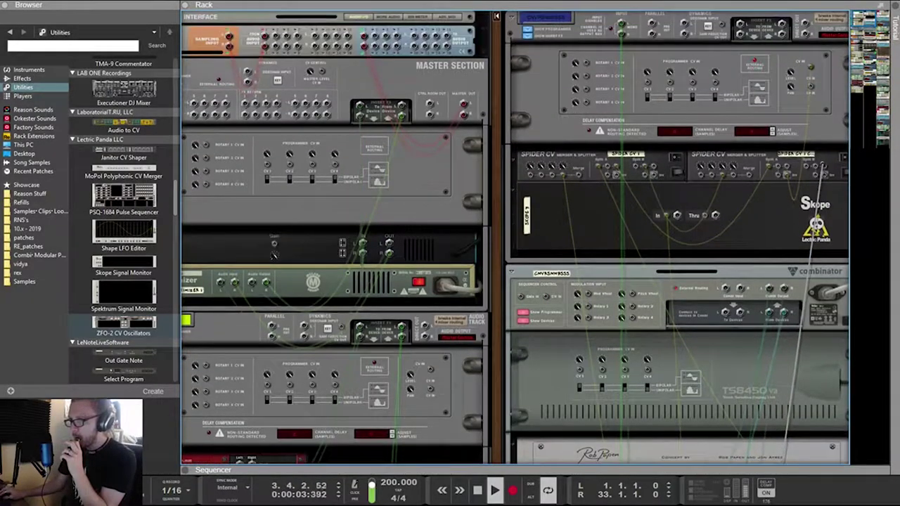
{"action": "left_click_drag", "start_coordinate": [823, 166], "coordinate": [810, 68]}
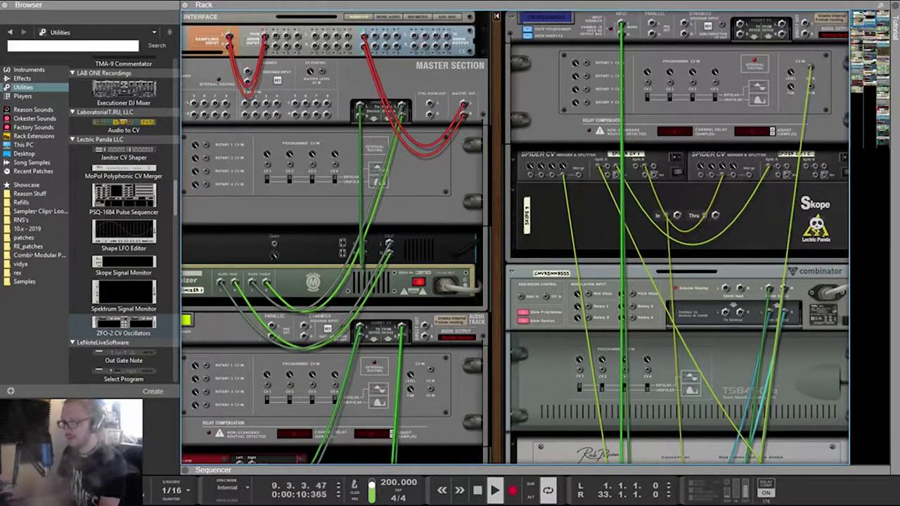
Examine the front panels of the Punch-BD, ZFO2, Euclid and neighbouring Malström devices in the rack
{"action": "key", "text": "Tab"}
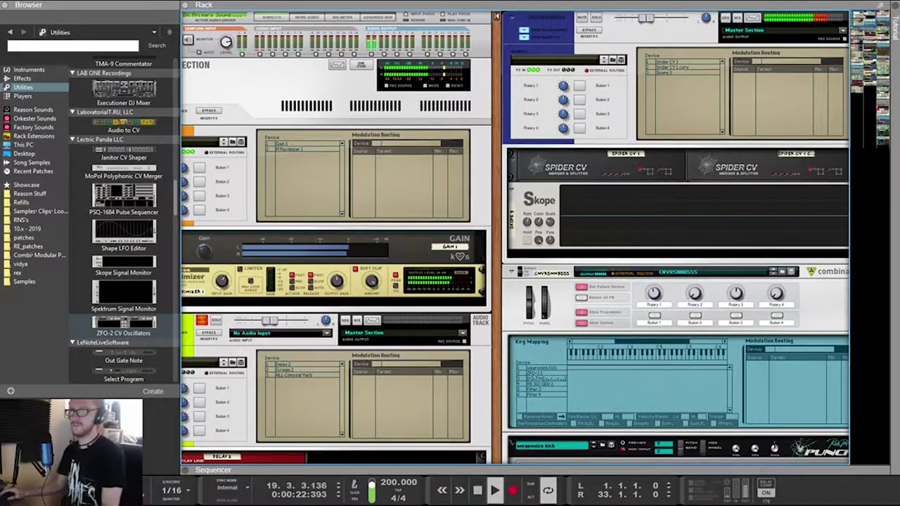
{"action": "scroll", "coordinate": [513, 239], "scroll_direction": "down", "scroll_amount": 10}
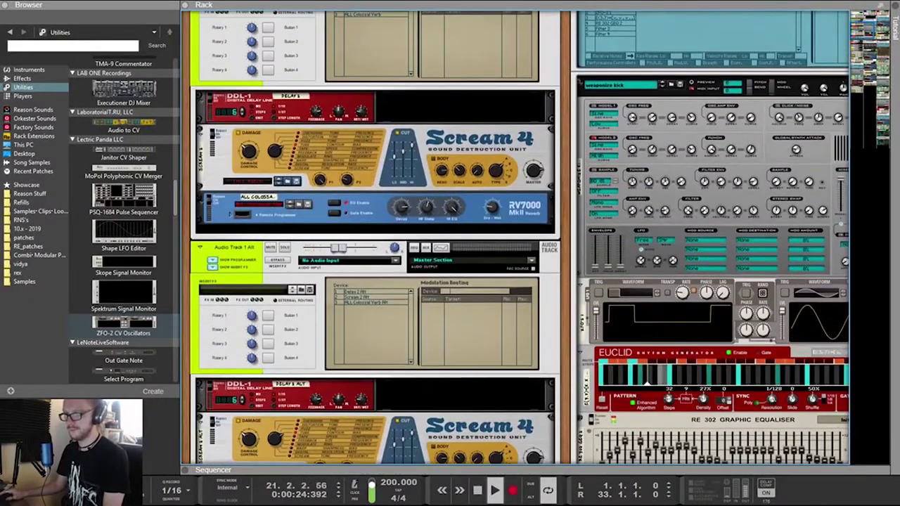
{"action": "scroll", "coordinate": [513, 239], "scroll_direction": "up", "scroll_amount": 2}
{"action": "scroll", "coordinate": [513, 239], "scroll_direction": "down", "scroll_amount": 9}
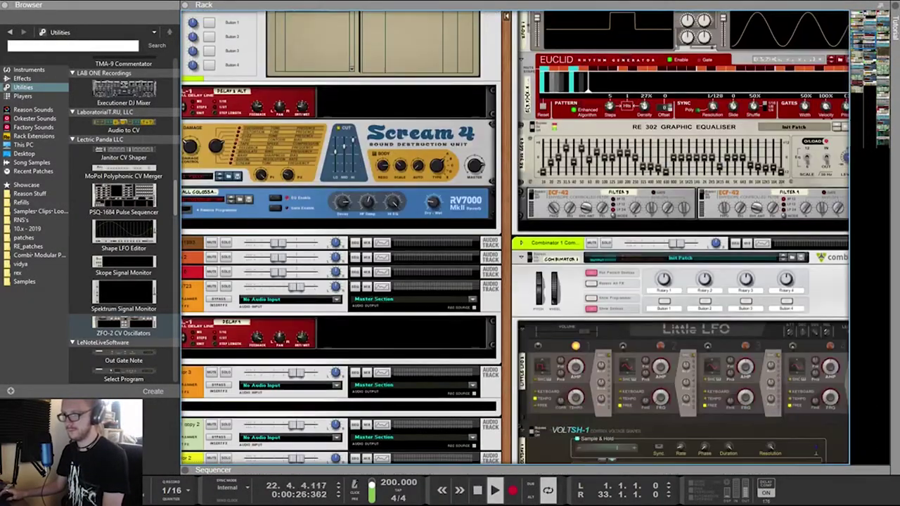
{"action": "scroll", "coordinate": [513, 239], "scroll_direction": "up", "scroll_amount": 4}
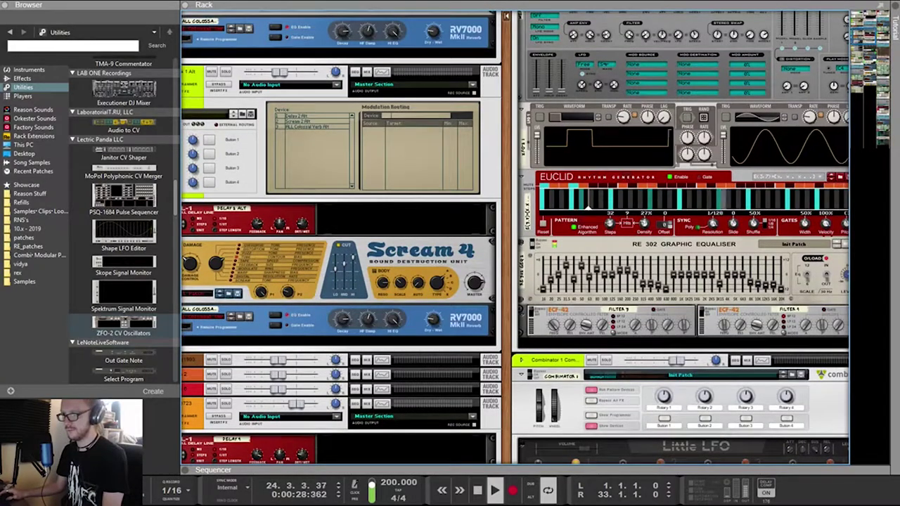
{"action": "scroll", "coordinate": [513, 239], "scroll_direction": "right", "scroll_amount": 4}
{"action": "scroll", "coordinate": [513, 239], "scroll_direction": "up", "scroll_amount": 5}
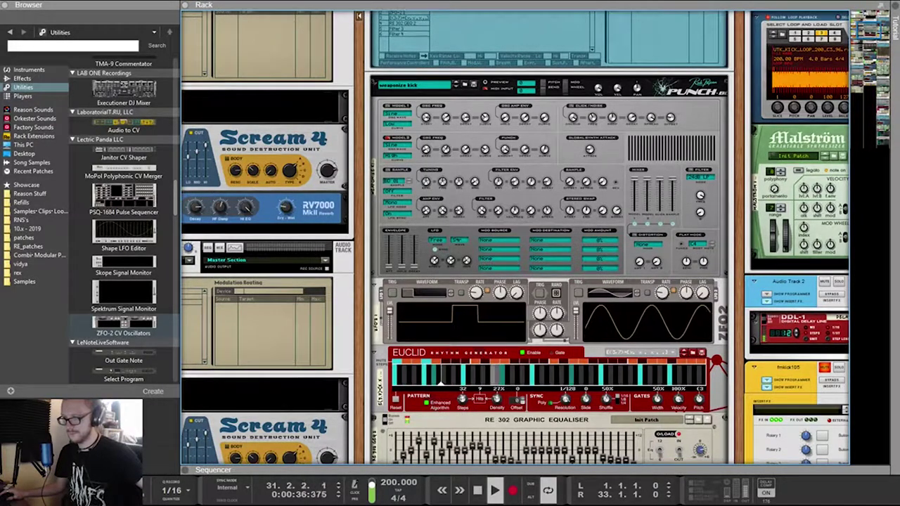
{"action": "scroll", "coordinate": [515, 238], "scroll_direction": "right", "scroll_amount": 3}
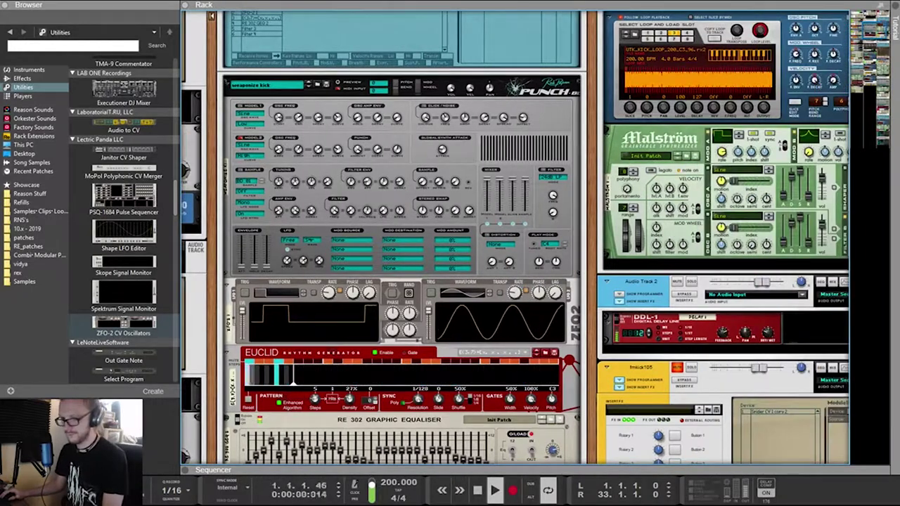
In the sequencer, compress the darkcore2 clips in the opening section to 4 bars each and repeat them from bar 17
{"action": "key", "text": "F7"}
{"action": "key", "text": "F7"}
{"action": "scroll", "coordinate": [298, 303], "scroll_direction": "up", "scroll_amount": 3}
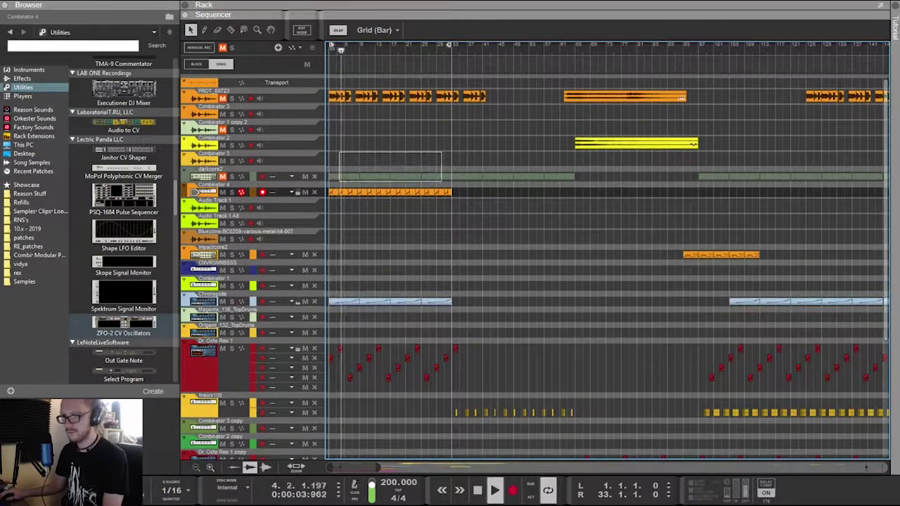
{"action": "mouse_move", "coordinate": [444, 164]}
{"action": "left_mouse_down"}
{"action": "mouse_move", "coordinate": [335, 178]}
{"action": "mouse_move", "coordinate": [444, 176]}
{"action": "left_mouse_up"}
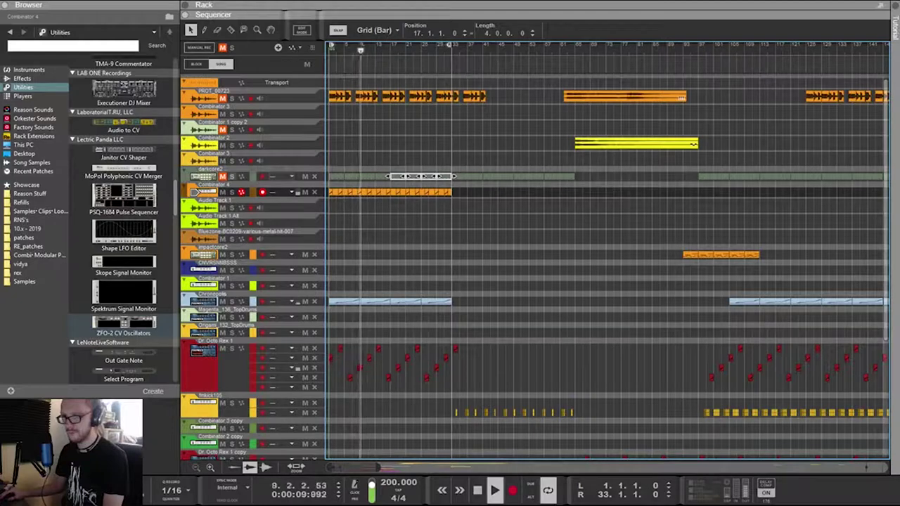
Unmute the darkcore2 track
{"action": "left_click", "coordinate": [232, 177]}
{"action": "left_click", "coordinate": [232, 177]}
{"action": "left_click", "coordinate": [223, 176]}
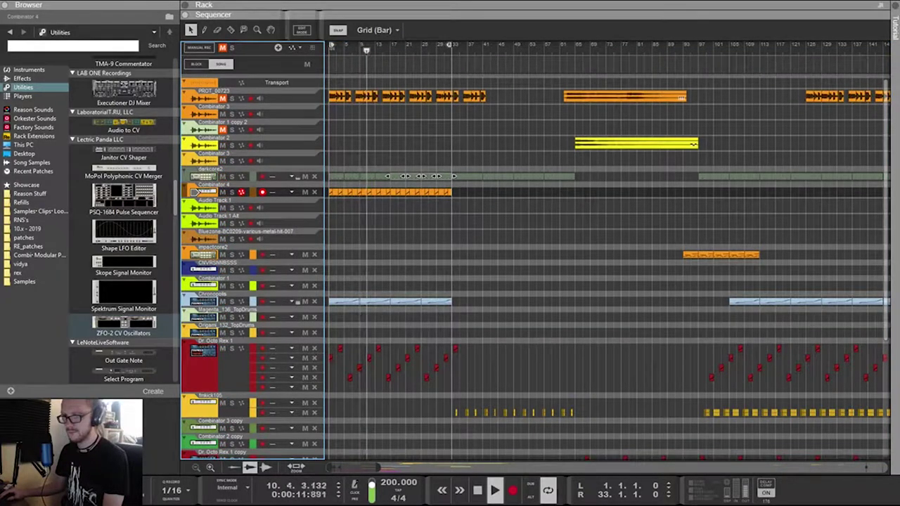
Compress the opening Chronopolis clips to 4 bars each and repeat them from bar 17
{"action": "left_click_drag", "start_coordinate": [420, 197], "coordinate": [478, 227]}
{"action": "left_click", "coordinate": [447, 301]}
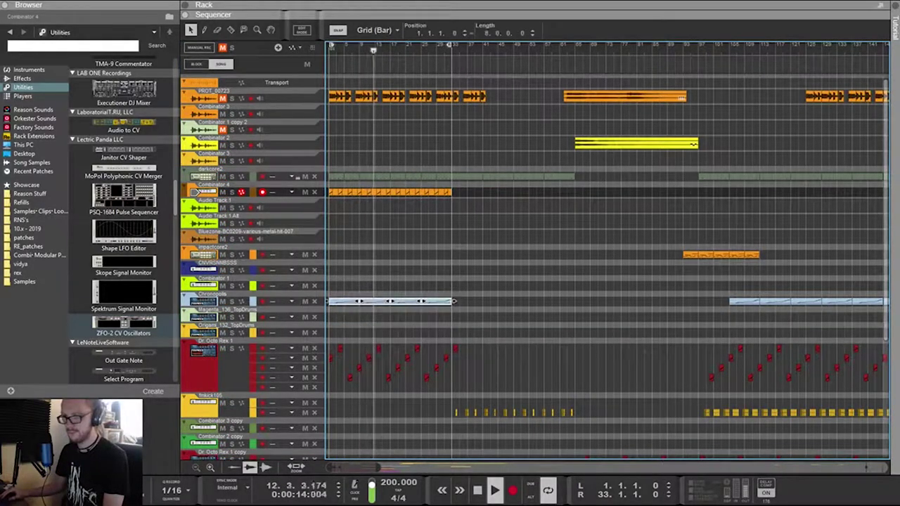
{"action": "left_click_drag", "start_coordinate": [450, 302], "coordinate": [430, 302]}
Try compressing the opening magenta clips on both lanes to half length and duplicating them from bar 17, and undo it
{"action": "scroll", "coordinate": [430, 301], "scroll_direction": "down", "scroll_amount": 5}
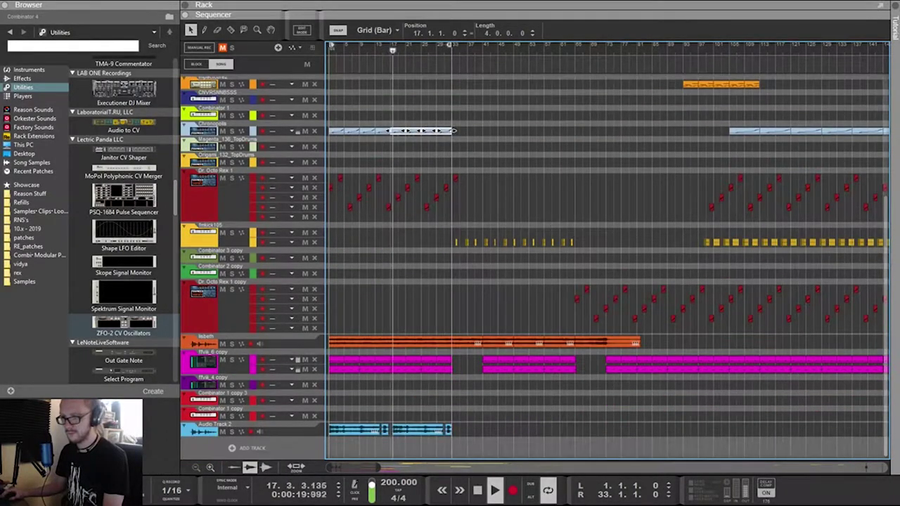
{"action": "left_click_drag", "start_coordinate": [461, 390], "coordinate": [351, 357]}
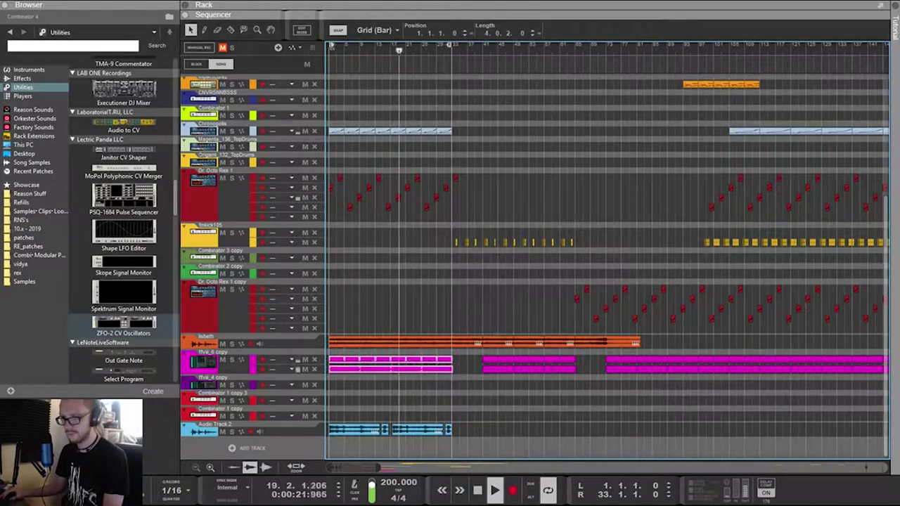
{"action": "left_click_drag", "start_coordinate": [453, 364], "coordinate": [391, 364]}
{"action": "key", "text": "ctrl+d"}
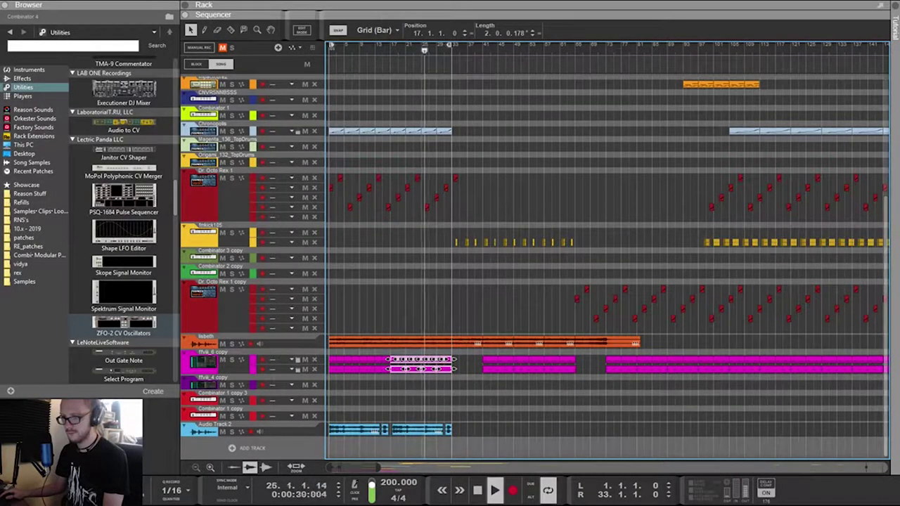
{"action": "key", "text": "ctrl+z"}
{"action": "key", "text": "ctrl+z"}
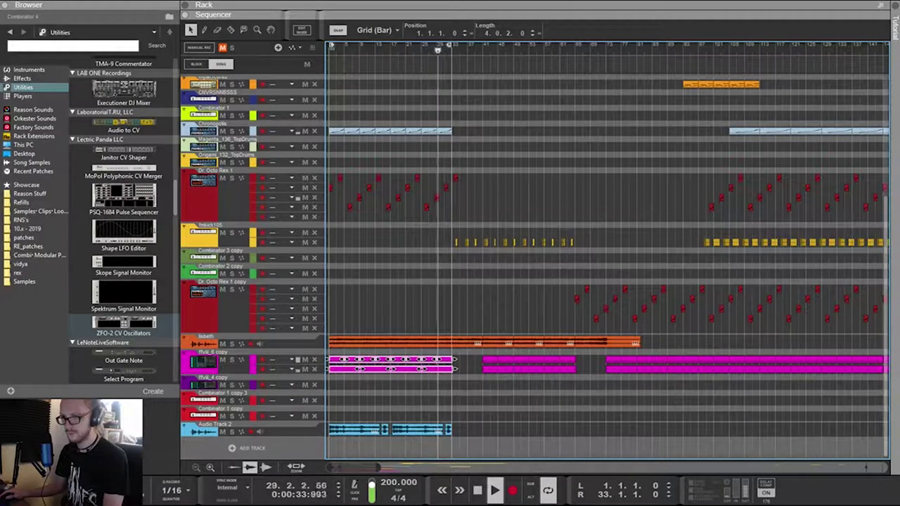
{"action": "scroll", "coordinate": [604, 267], "scroll_direction": "up", "scroll_amount": 5}
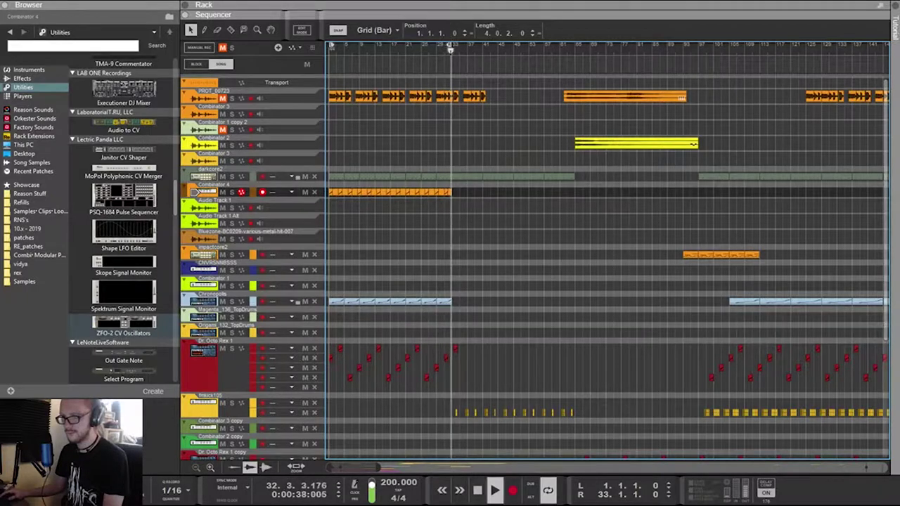
{"action": "scroll", "coordinate": [605, 253], "scroll_direction": "down", "scroll_amount": 5}
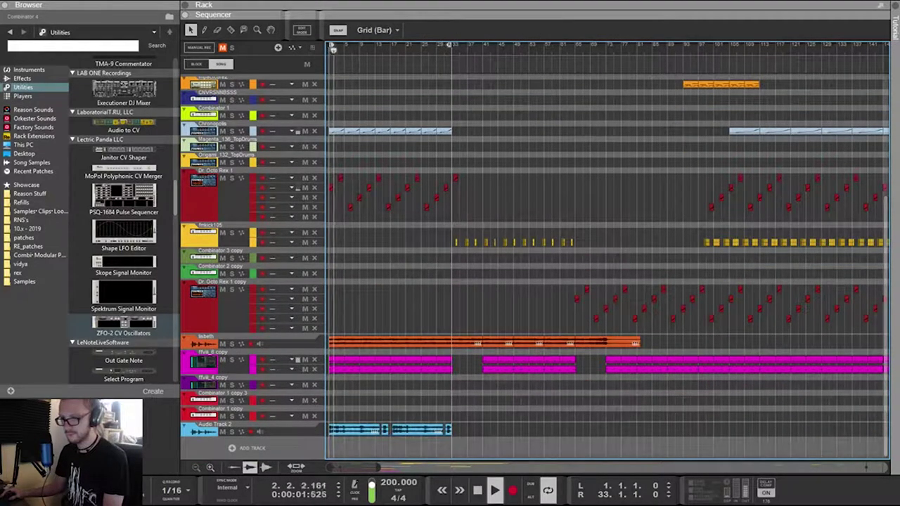
{"action": "key", "text": "r"}
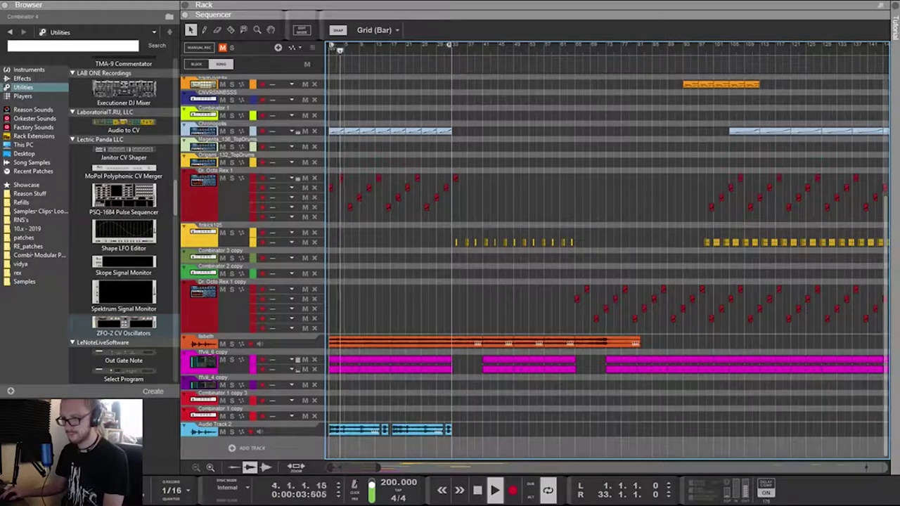
{"action": "key", "text": "h"}
{"action": "key", "text": "h"}
{"action": "key", "text": "h"}
{"action": "key", "text": "h"}
{"action": "key", "text": "h"}
{"action": "key", "text": "h"}
{"action": "key", "text": "h"}
{"action": "key", "text": "h"}
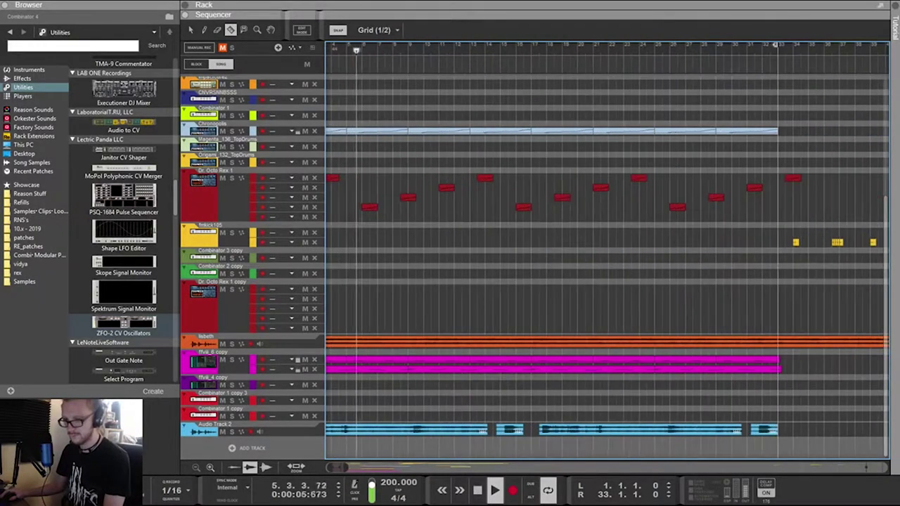
{"action": "key", "text": "g"}
{"action": "key", "text": "g"}
{"action": "key", "text": "g"}
{"action": "key", "text": "g"}
{"action": "key", "text": "g"}
{"action": "key", "text": "g"}
{"action": "key", "text": "g"}
{"action": "key", "text": "g"}
{"action": "key", "text": "q"}
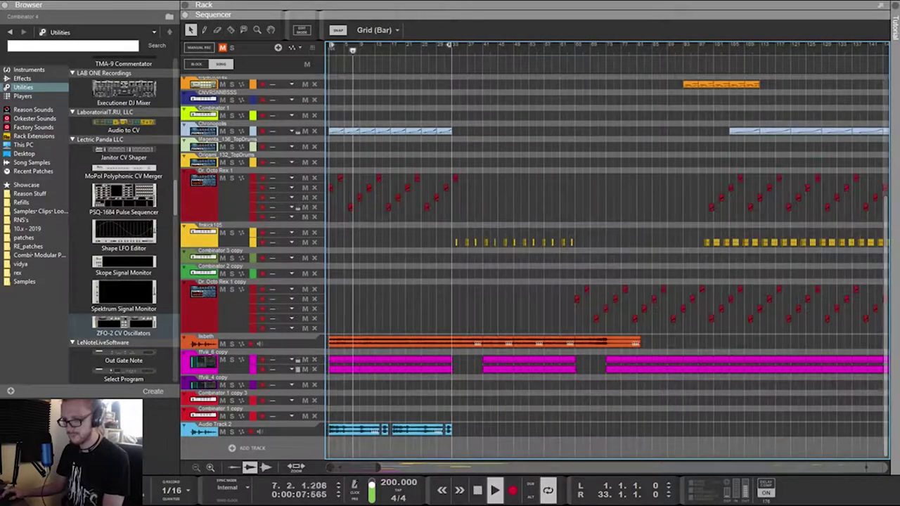
Remove the opening magenta clips from the upper lane, compress the lower-lane clips to 4 bars each and repeat them from bar 17
{"action": "left_click_drag", "start_coordinate": [457, 389], "coordinate": [328, 357]}
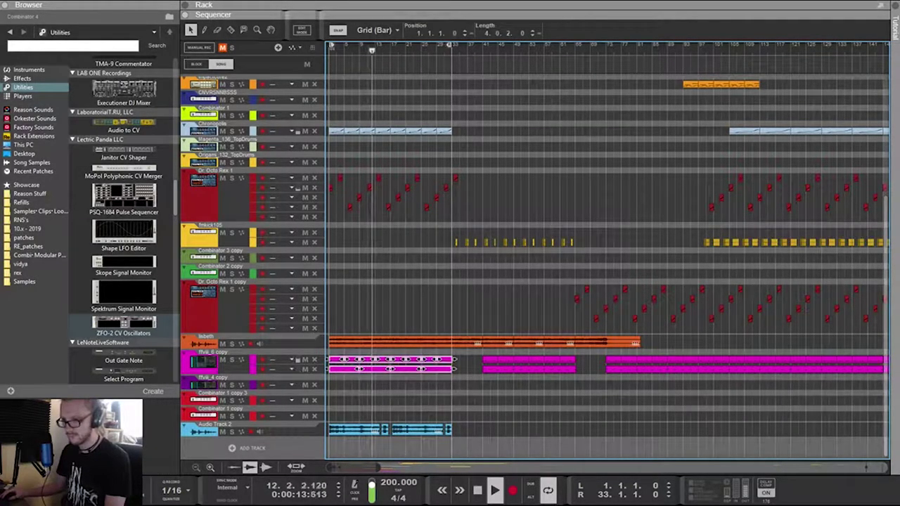
{"action": "left_click_drag", "start_coordinate": [454, 364], "coordinate": [329, 360]}
{"action": "key", "text": "Delete"}
{"action": "left_click_drag", "start_coordinate": [448, 371], "coordinate": [329, 367]}
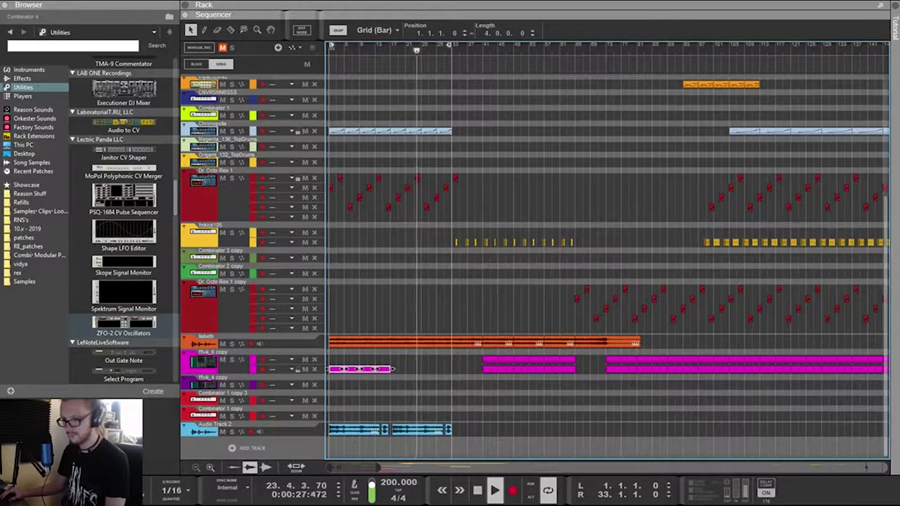
{"action": "key", "text": "ctrl+d"}
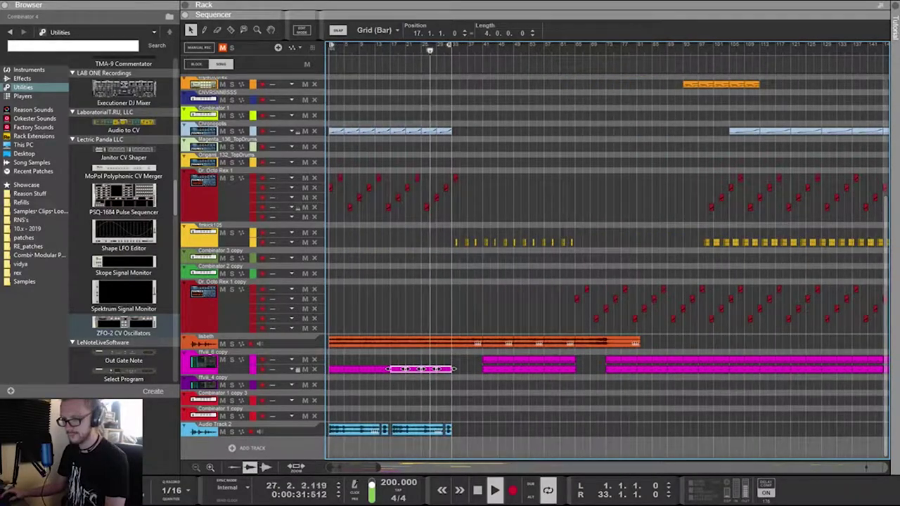
Delete all magenta clips in the opening section before bar 33
{"action": "left_click_drag", "start_coordinate": [462, 389], "coordinate": [329, 355]}
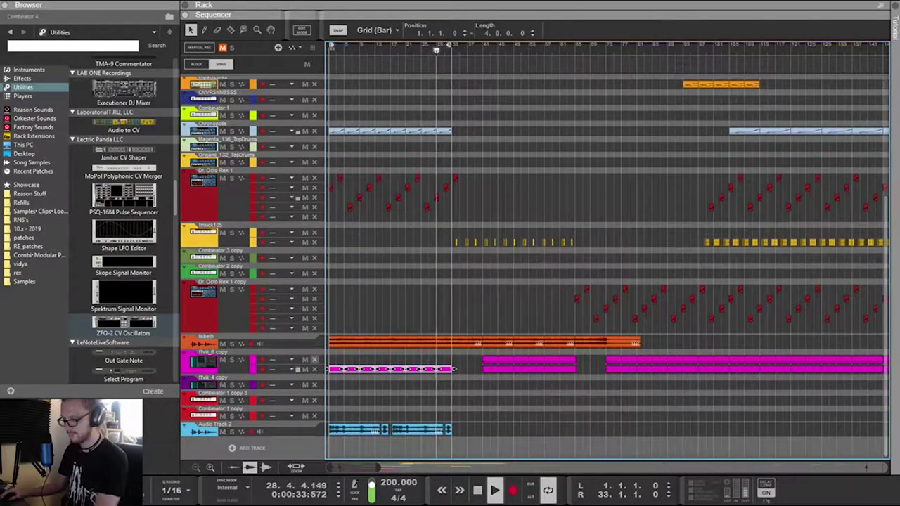
{"action": "key", "text": "Delete"}
Move the first impactcore2 clip to bar 1 and delete it
{"action": "scroll", "coordinate": [534, 267], "scroll_direction": "up", "scroll_amount": 3}
{"action": "scroll", "coordinate": [534, 267], "scroll_direction": "right", "scroll_amount": 1}
{"action": "scroll", "coordinate": [534, 267], "scroll_direction": "right", "scroll_amount": 2}
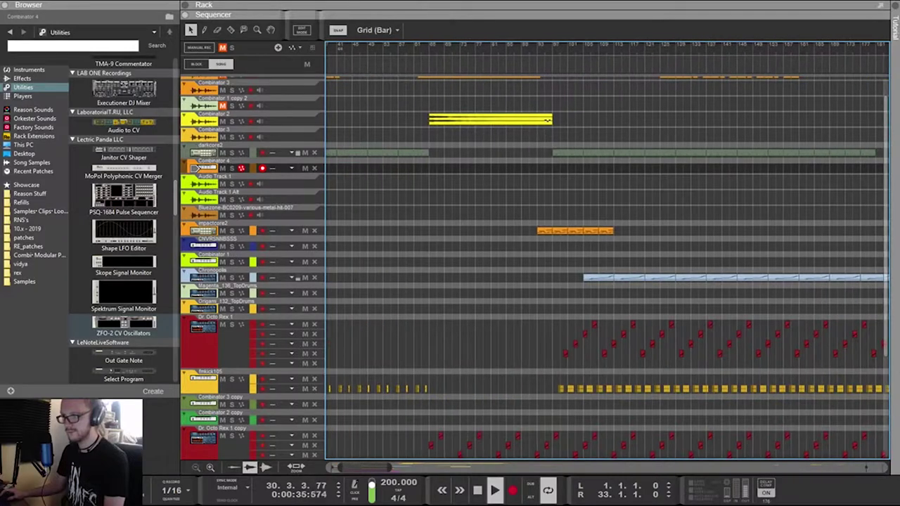
{"action": "scroll", "coordinate": [534, 267], "scroll_direction": "right", "scroll_amount": 1}
{"action": "scroll", "coordinate": [534, 267], "scroll_direction": "left", "scroll_amount": 2}
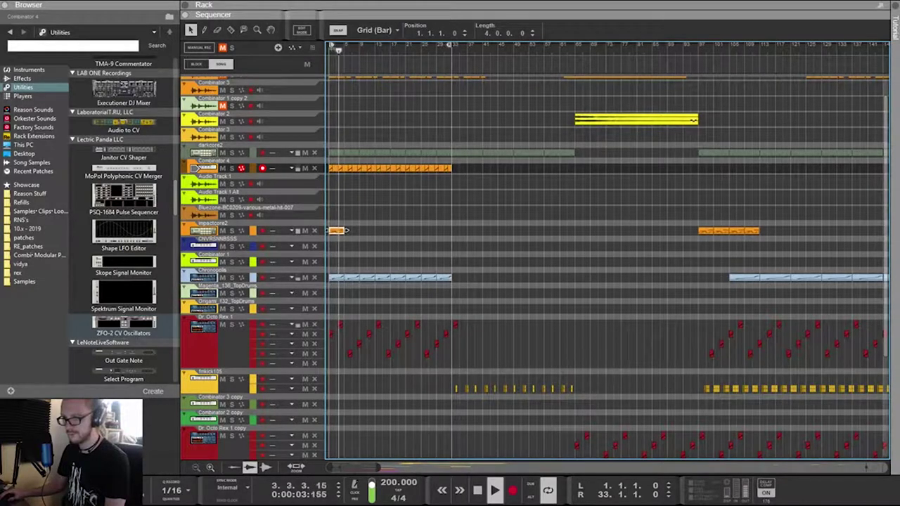
{"action": "key", "text": "Delete"}
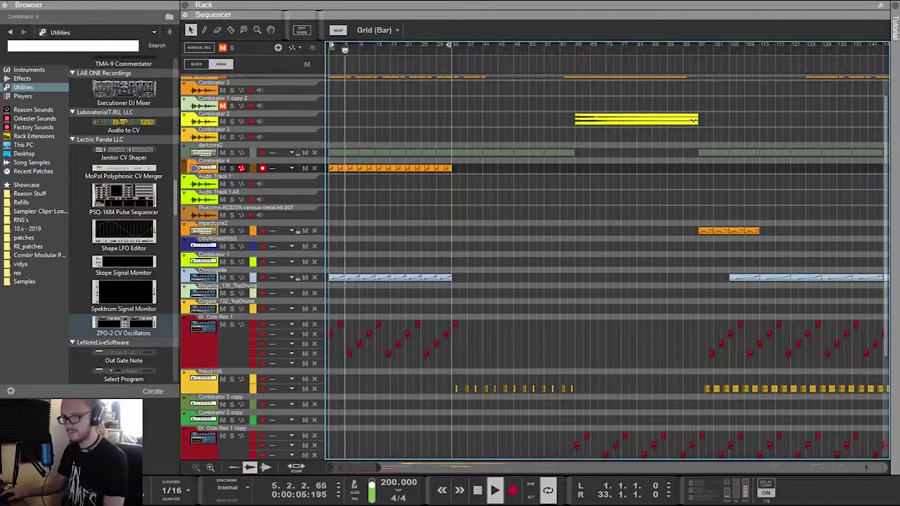
Survey the clips on all tracks along the full length of the arrangement
{"action": "scroll", "coordinate": [534, 267], "scroll_direction": "down", "scroll_amount": 3}
{"action": "scroll", "coordinate": [534, 267], "scroll_direction": "right", "scroll_amount": 15}
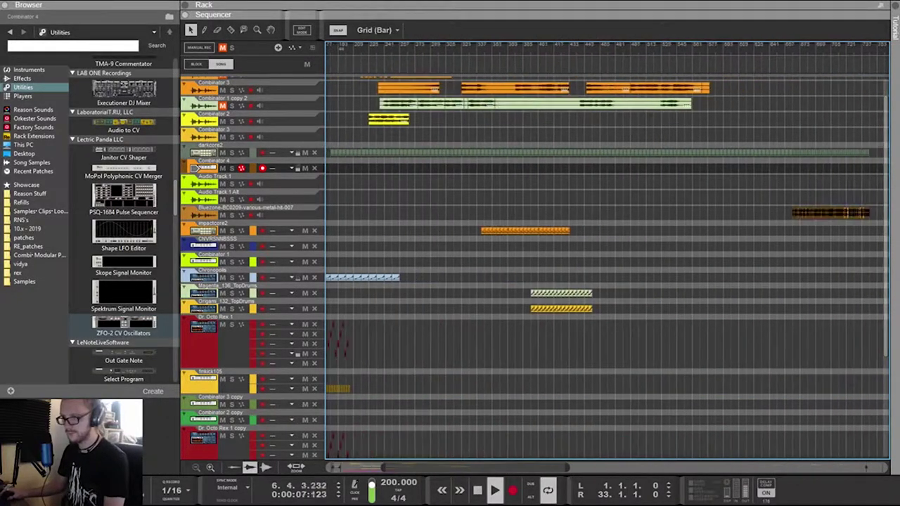
{"action": "scroll", "coordinate": [534, 267], "scroll_direction": "down", "scroll_amount": 5}
{"action": "scroll", "coordinate": [534, 267], "scroll_direction": "right", "scroll_amount": 15}
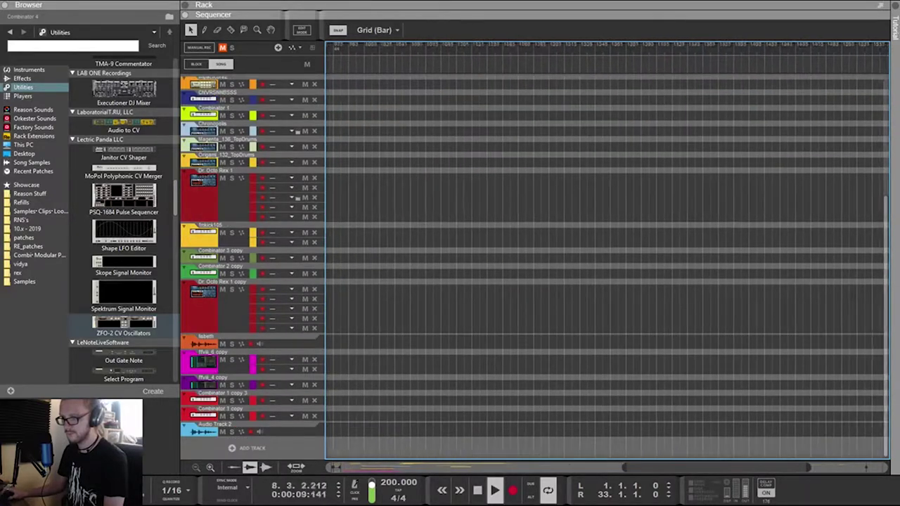
{"action": "scroll", "coordinate": [534, 267], "scroll_direction": "up", "scroll_amount": 5}
{"action": "scroll", "coordinate": [605, 267], "scroll_direction": "left", "scroll_amount": 8}
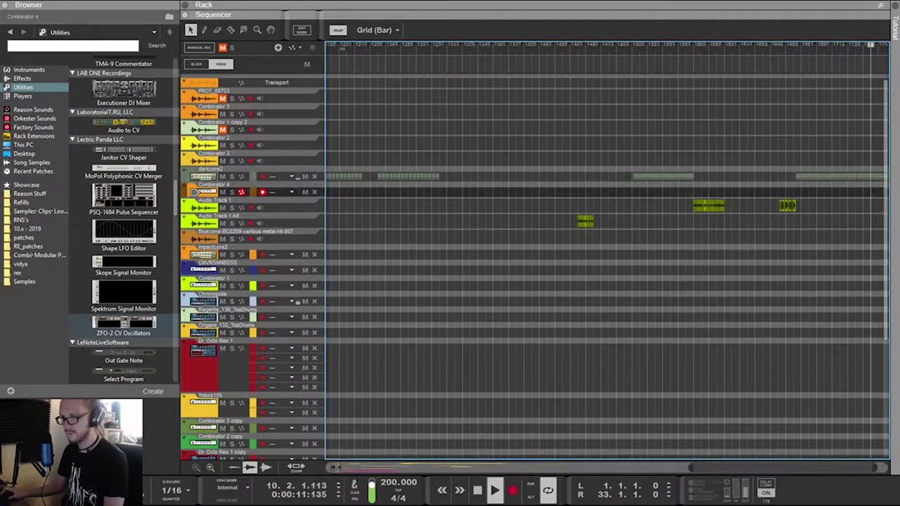
{"action": "scroll", "coordinate": [604, 267], "scroll_direction": "left", "scroll_amount": 8}
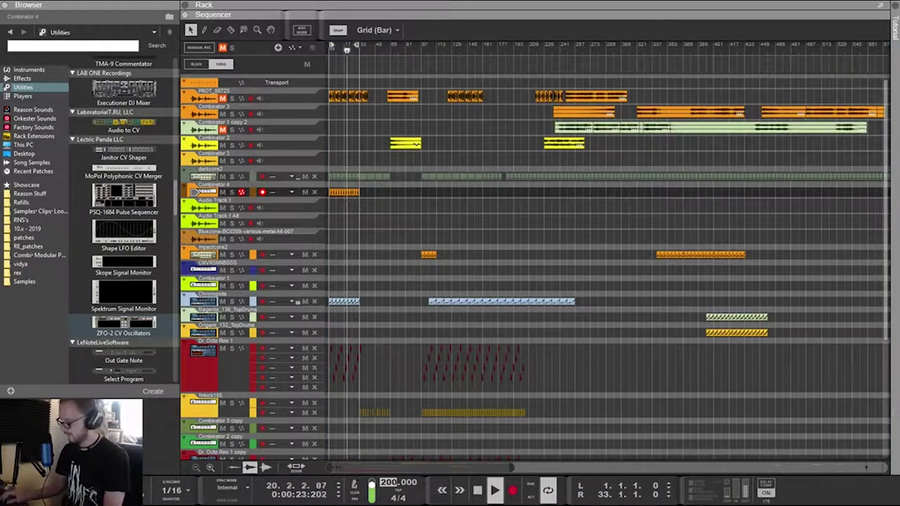
Try a tempo of 300 BPM and set it to 222 BPM
{"action": "key", "text": "Return"}
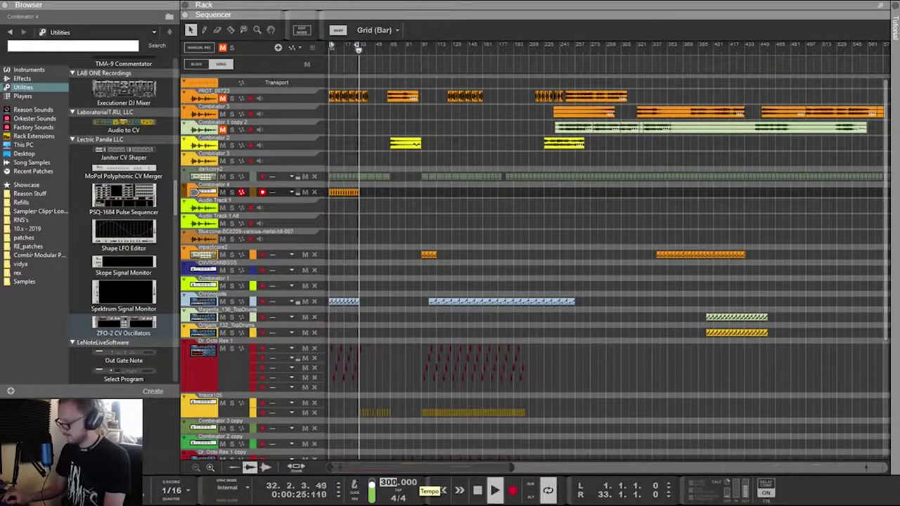
{"action": "type", "text": "222"}
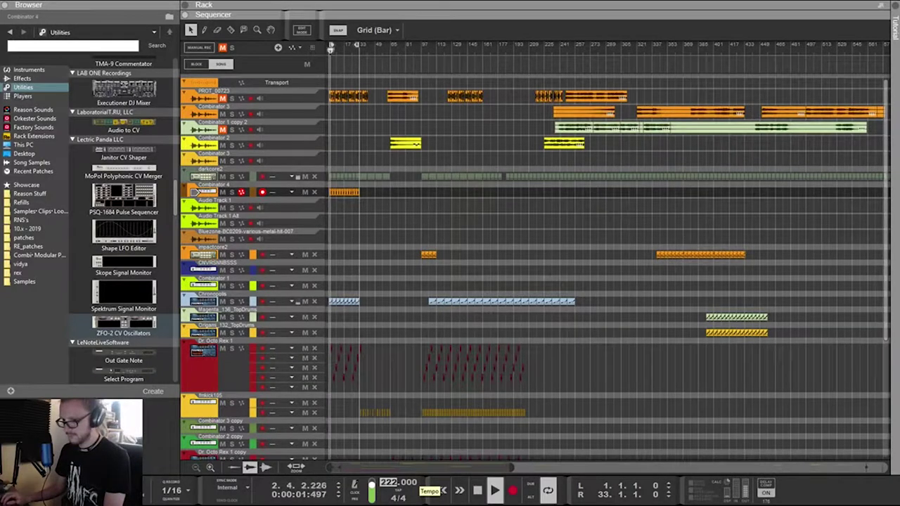
{"action": "key", "text": "Return"}
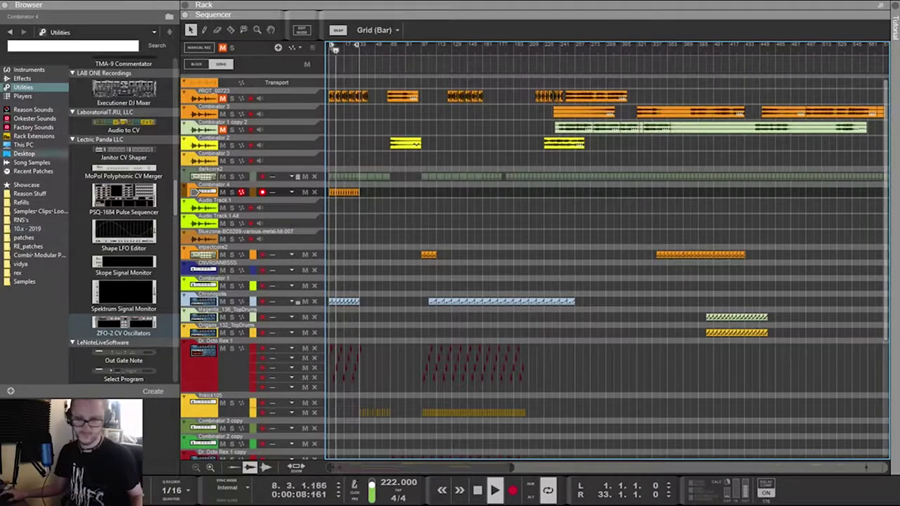
Reveal part of the rack above the sequencer, mute the darkcore2 and Chronopolis tracks, and select the opening orange audio clips
{"action": "left_click_drag", "start_coordinate": [492, 14], "coordinate": [466, 196]}
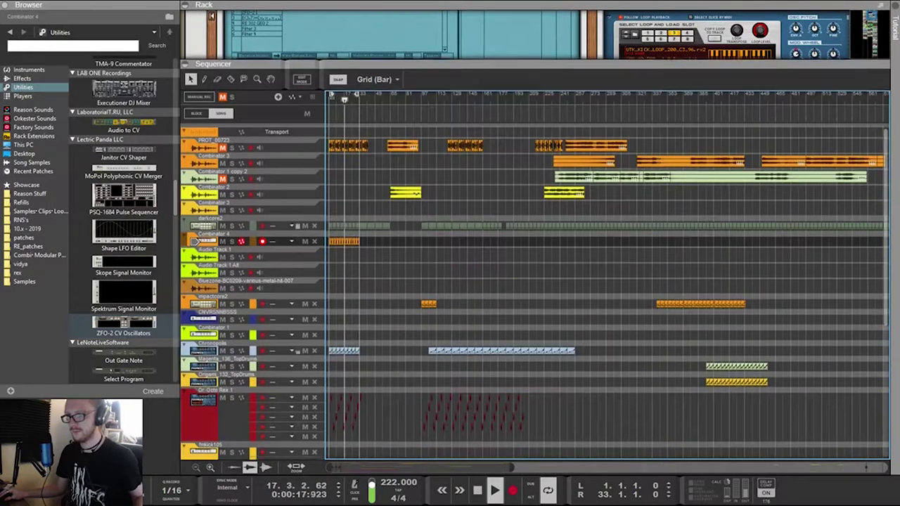
{"action": "left_click", "coordinate": [223, 225]}
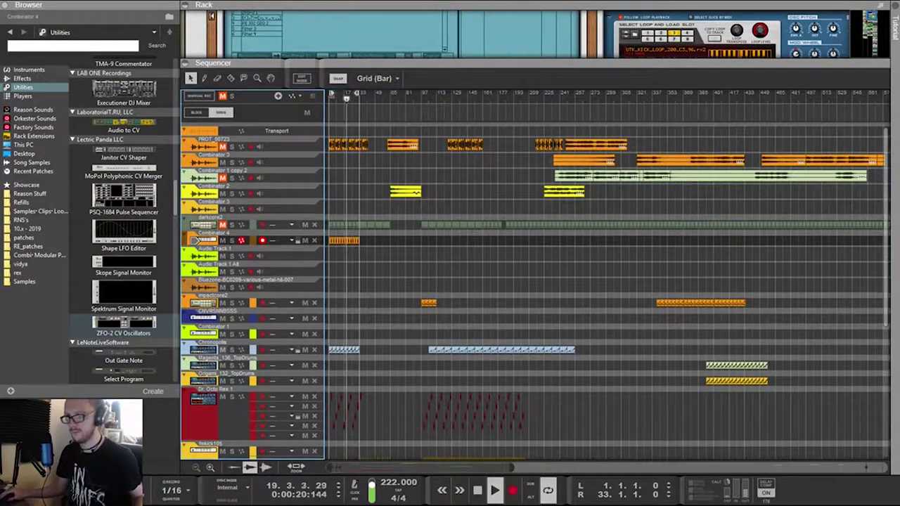
{"action": "scroll", "coordinate": [253, 281], "scroll_direction": "down", "scroll_amount": 6}
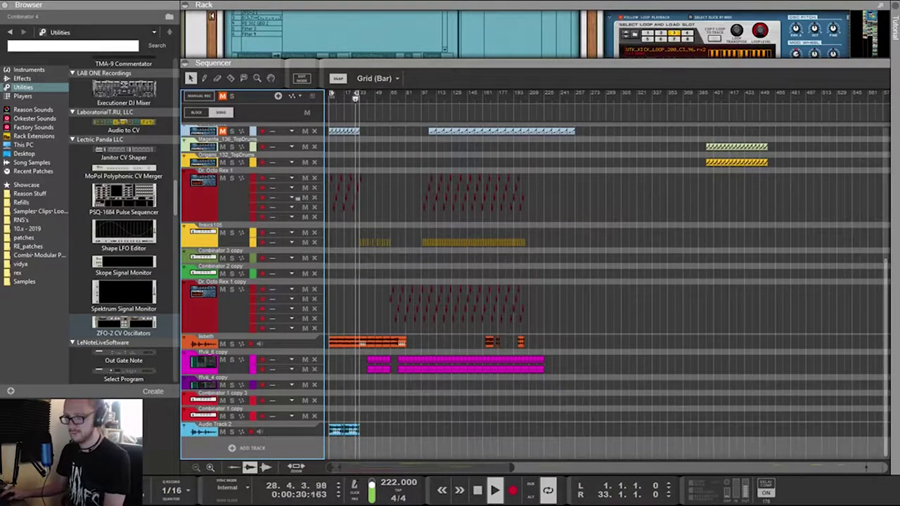
{"action": "left_click_drag", "start_coordinate": [332, 314], "coordinate": [409, 341]}
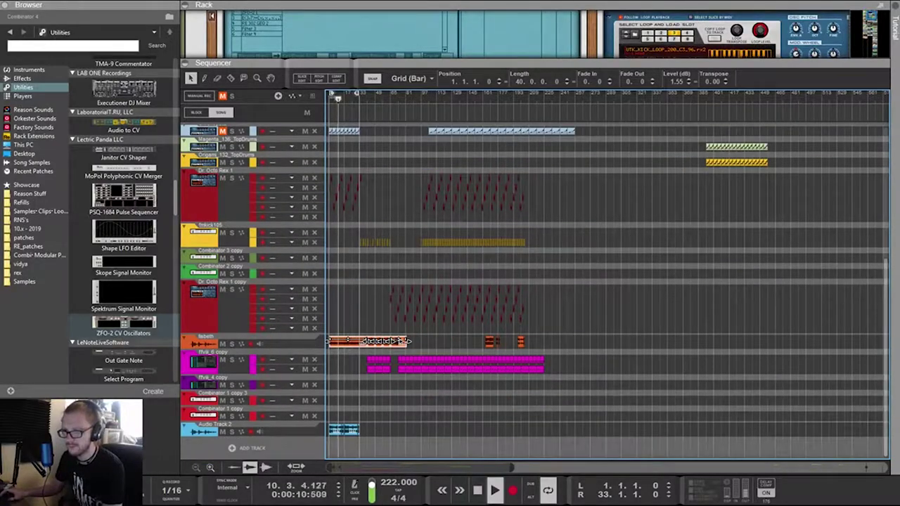
Unmute the darkcore2 track and select its clips in the opening section up to bar 33
{"action": "scroll", "coordinate": [605, 281], "scroll_direction": "up", "scroll_amount": 10}
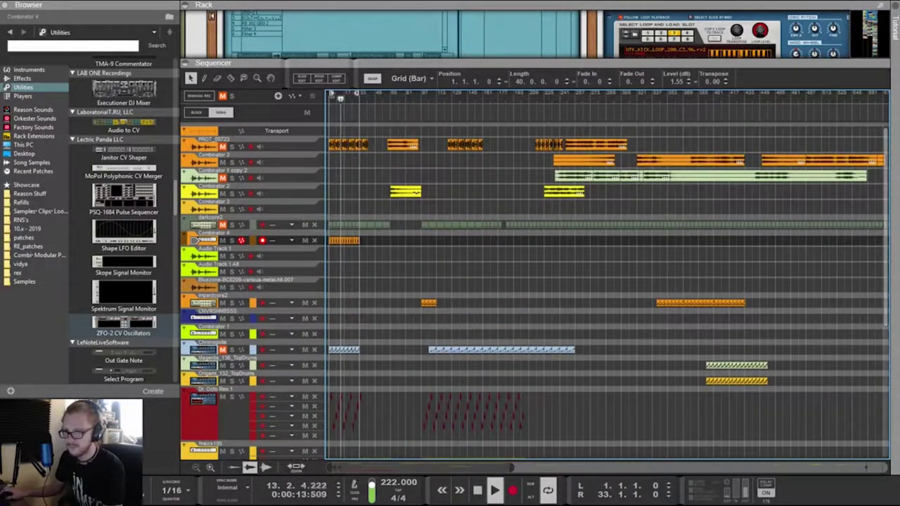
{"action": "scroll", "coordinate": [370, 281], "scroll_direction": "up", "scroll_amount": 5}
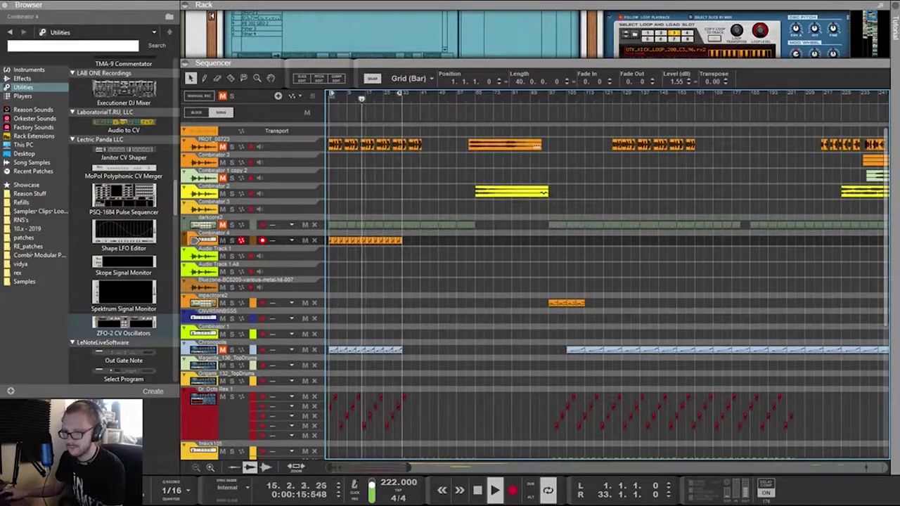
{"action": "left_click", "coordinate": [232, 225]}
{"action": "left_click", "coordinate": [232, 225]}
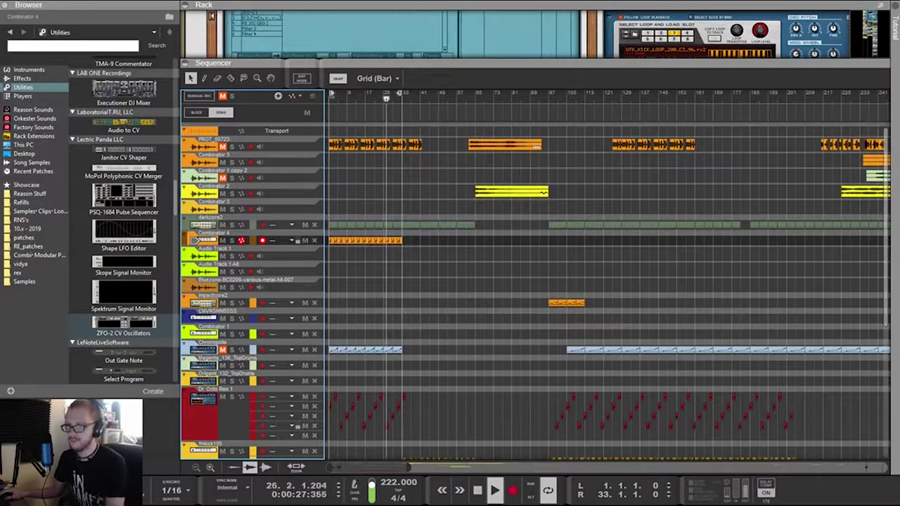
{"action": "mouse_move", "coordinate": [395, 220]}
{"action": "left_mouse_down"}
{"action": "mouse_move", "coordinate": [335, 230]}
{"action": "mouse_move", "coordinate": [404, 225]}
{"action": "left_mouse_up"}
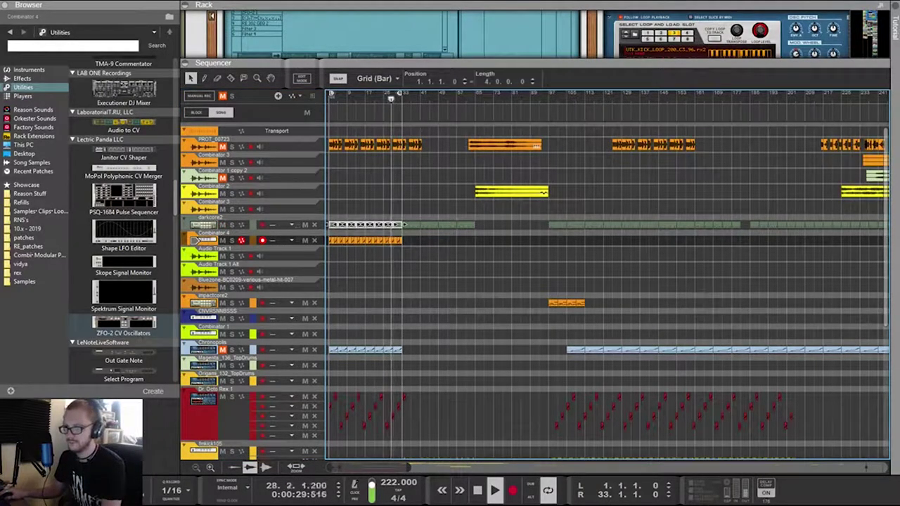
Bring up the darkcore2 mix channel in the rack and set its level to -9.64 dB
{"action": "left_click", "coordinate": [204, 225]}
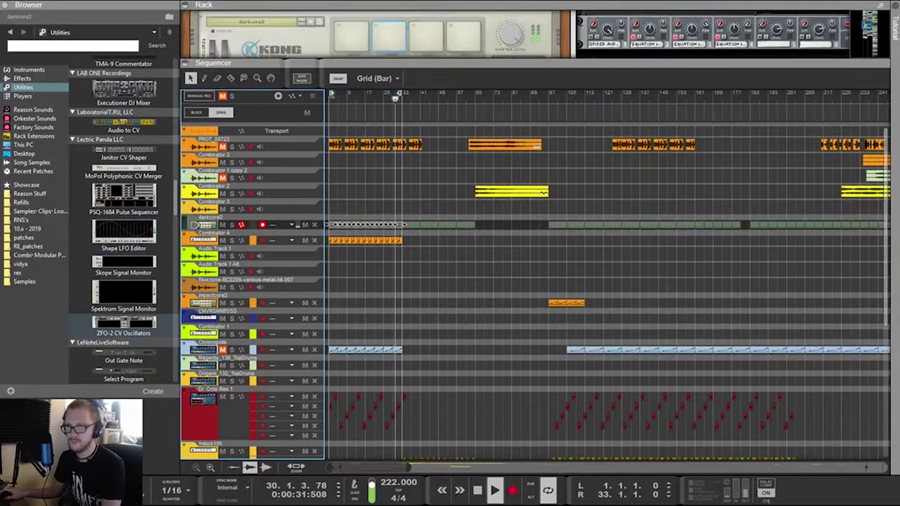
{"action": "scroll", "coordinate": [380, 34], "scroll_direction": "up", "scroll_amount": 6}
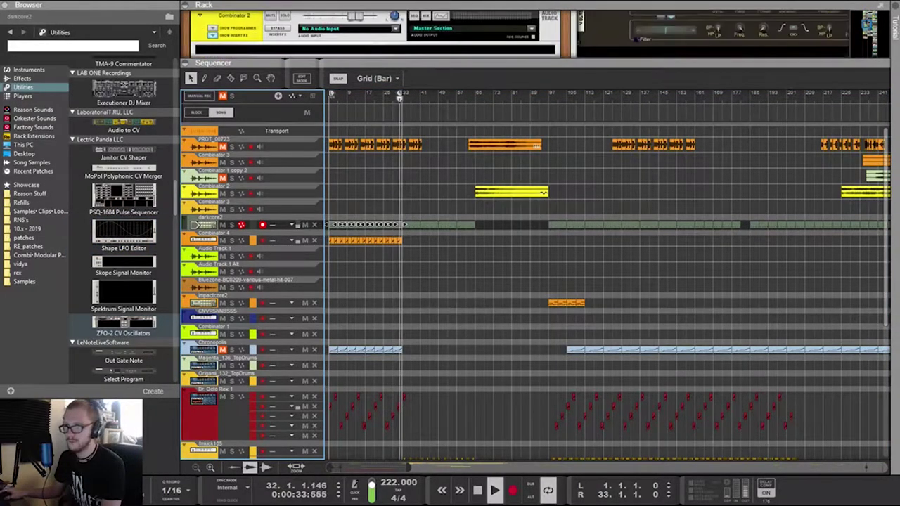
{"action": "scroll", "coordinate": [868, 25], "scroll_direction": "down", "scroll_amount": 4}
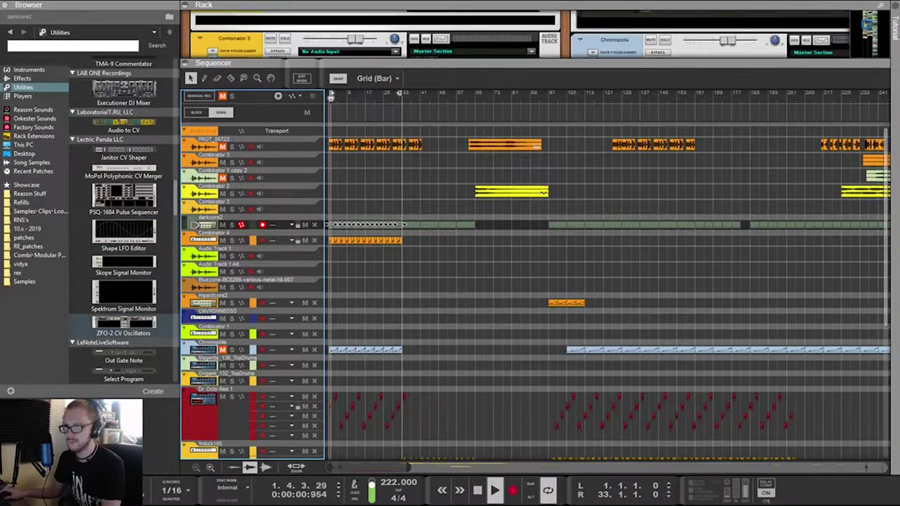
{"action": "left_click_drag", "start_coordinate": [337, 32], "coordinate": [341, 33]}
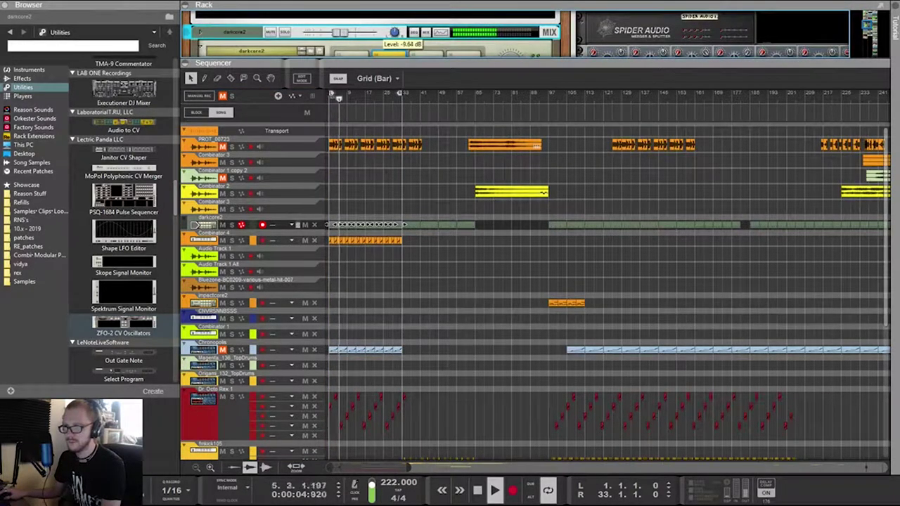
Show the rack at full height and examine the Punch-BD, Malström, Euclid and LOLTH devices inside Combinator 4
{"action": "scroll", "coordinate": [534, 293], "scroll_direction": "down", "scroll_amount": 8}
{"action": "scroll", "coordinate": [534, 293], "scroll_direction": "up", "scroll_amount": 5}
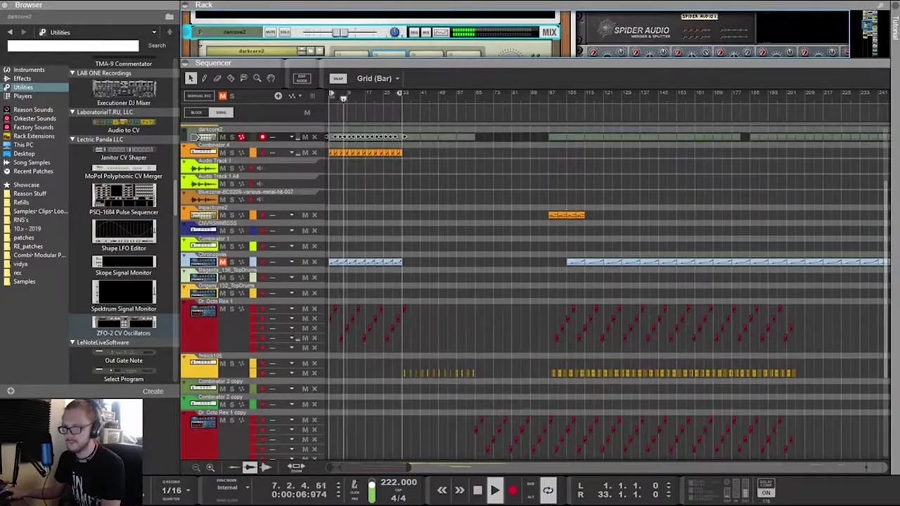
{"action": "scroll", "coordinate": [534, 293], "scroll_direction": "down", "scroll_amount": 2}
{"action": "key", "text": "F6"}
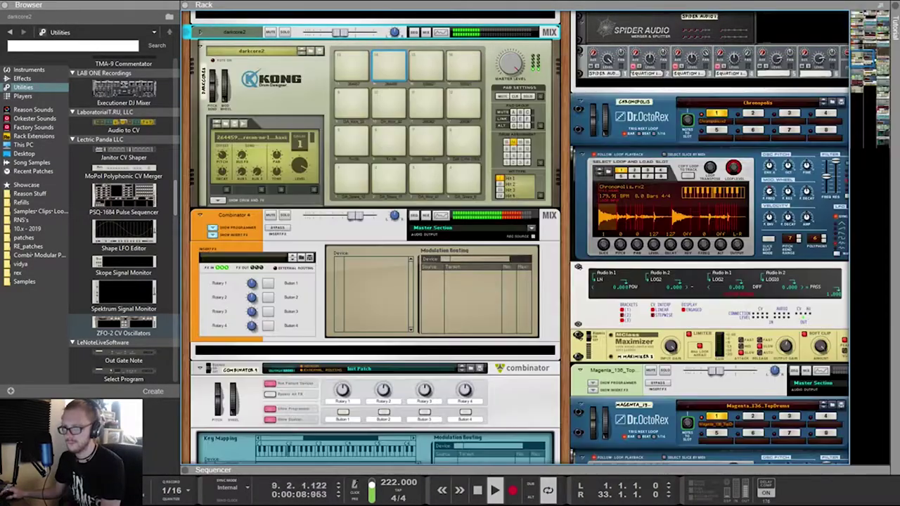
{"action": "scroll", "coordinate": [450, 281], "scroll_direction": "down", "scroll_amount": 5}
{"action": "scroll", "coordinate": [520, 239], "scroll_direction": "down", "scroll_amount": 3}
{"action": "scroll", "coordinate": [372, 239], "scroll_direction": "down", "scroll_amount": 4}
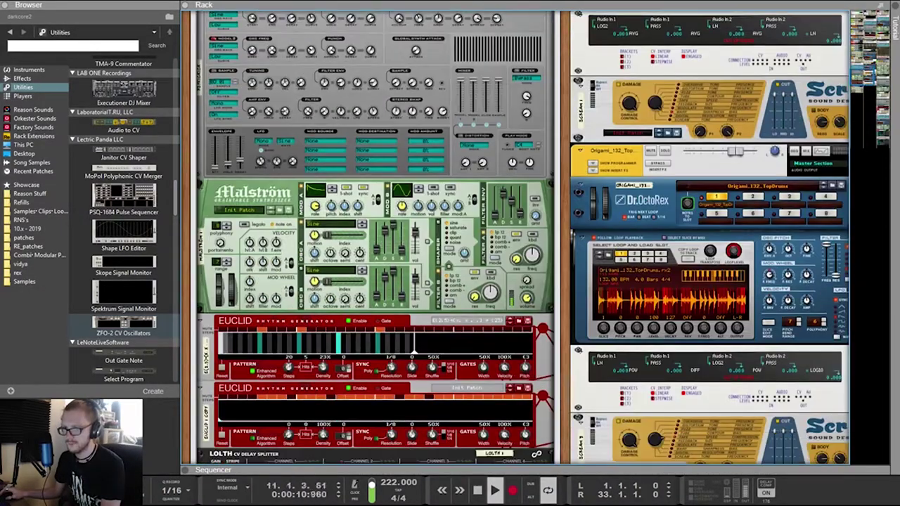
{"action": "scroll", "coordinate": [372, 239], "scroll_direction": "up", "scroll_amount": 7}
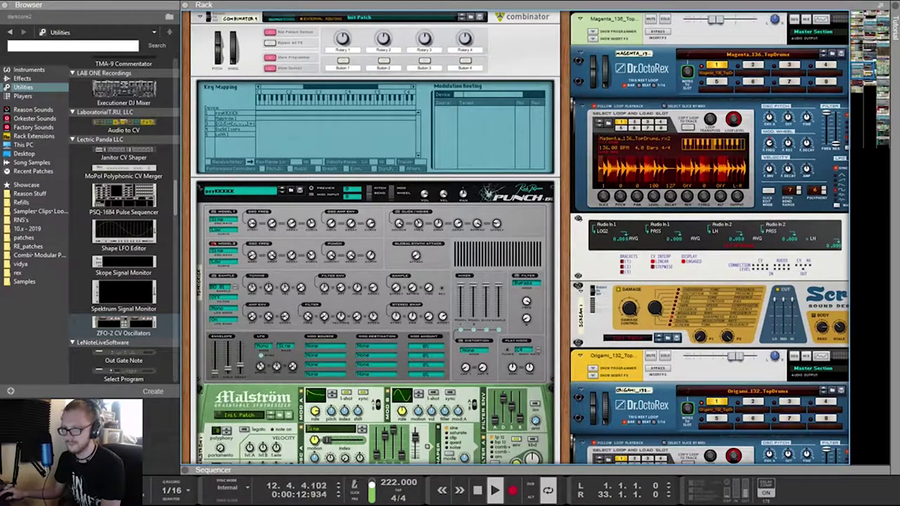
{"action": "scroll", "coordinate": [373, 239], "scroll_direction": "down", "scroll_amount": 8}
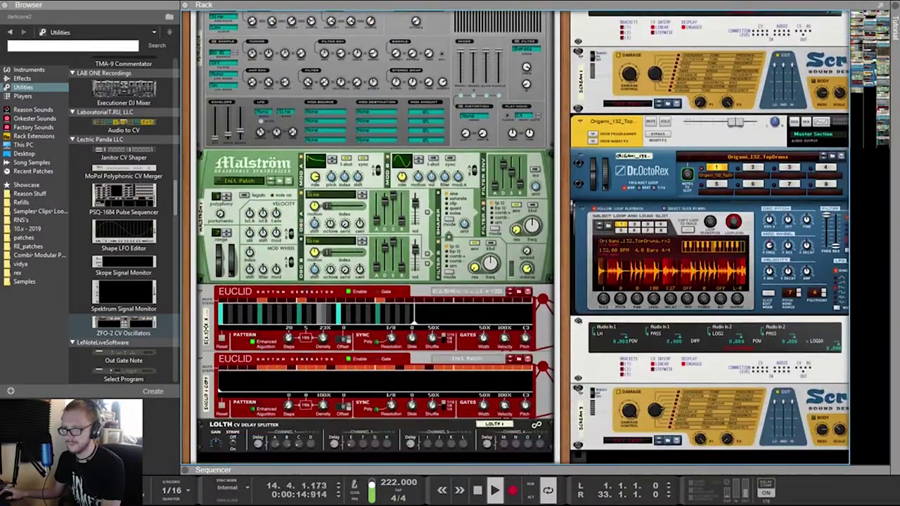
{"action": "scroll", "coordinate": [373, 238], "scroll_direction": "up", "scroll_amount": 6}
{"action": "scroll", "coordinate": [372, 239], "scroll_direction": "down", "scroll_amount": 9}
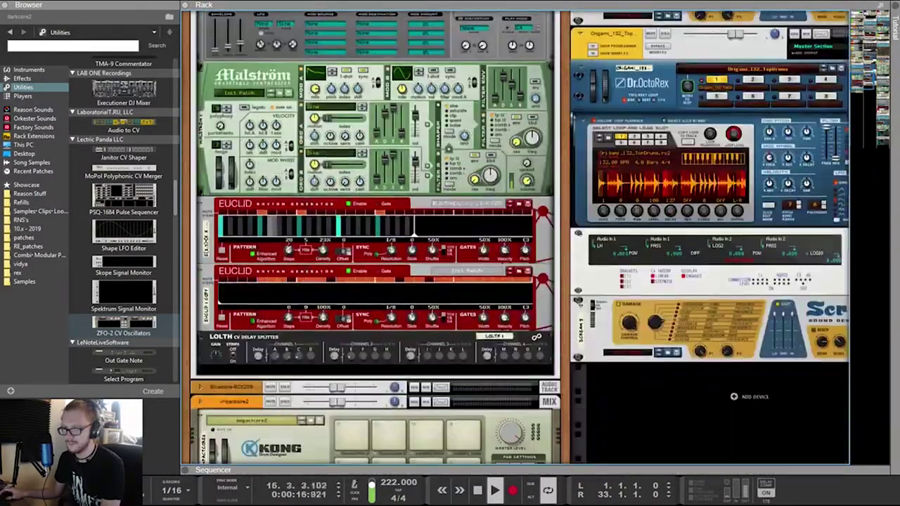
{"action": "scroll", "coordinate": [372, 239], "scroll_direction": "up", "scroll_amount": 4}
Examine the cabling and front panels of Combinator 4 and the effect devices further up the rack
{"action": "key", "text": "Tab"}
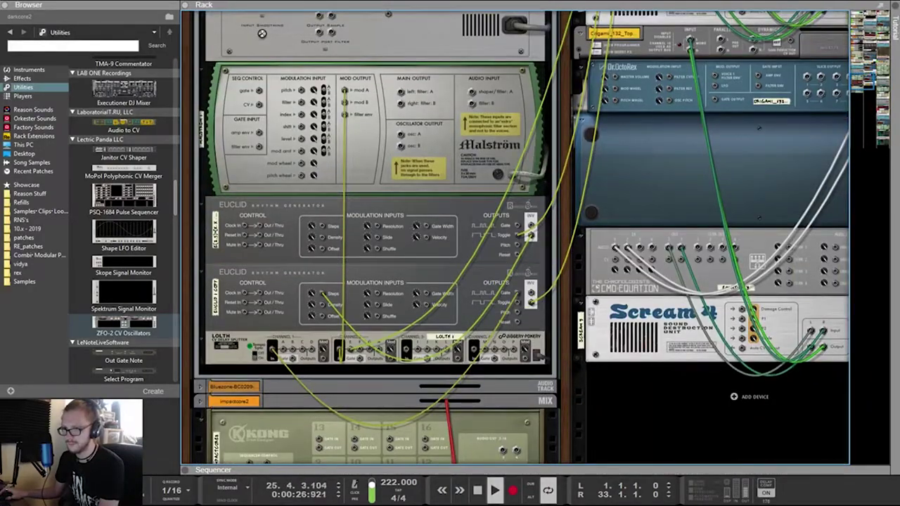
{"action": "scroll", "coordinate": [516, 239], "scroll_direction": "up", "scroll_amount": 15}
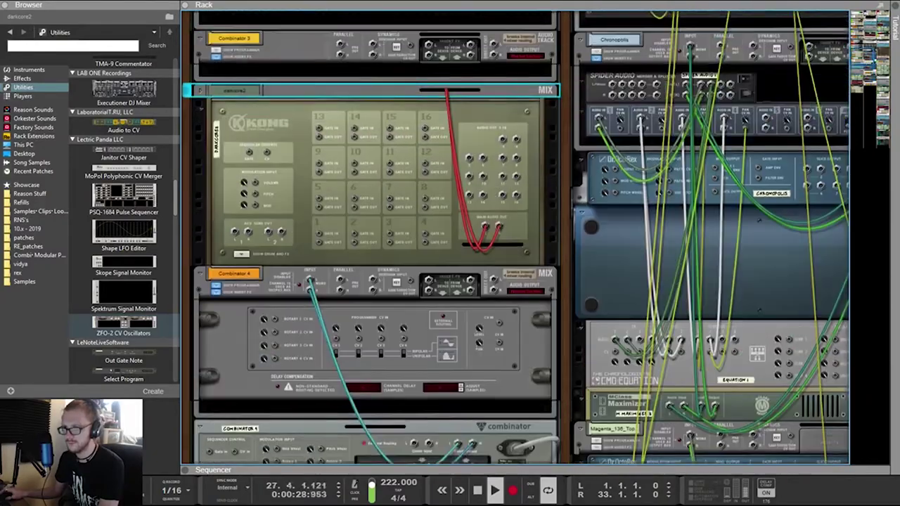
{"action": "scroll", "coordinate": [516, 239], "scroll_direction": "up", "scroll_amount": 15}
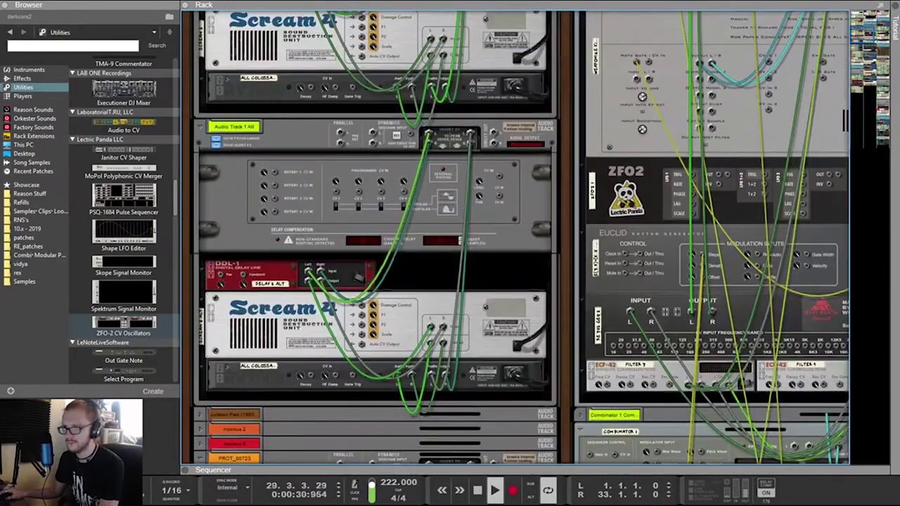
{"action": "key", "text": "Tab"}
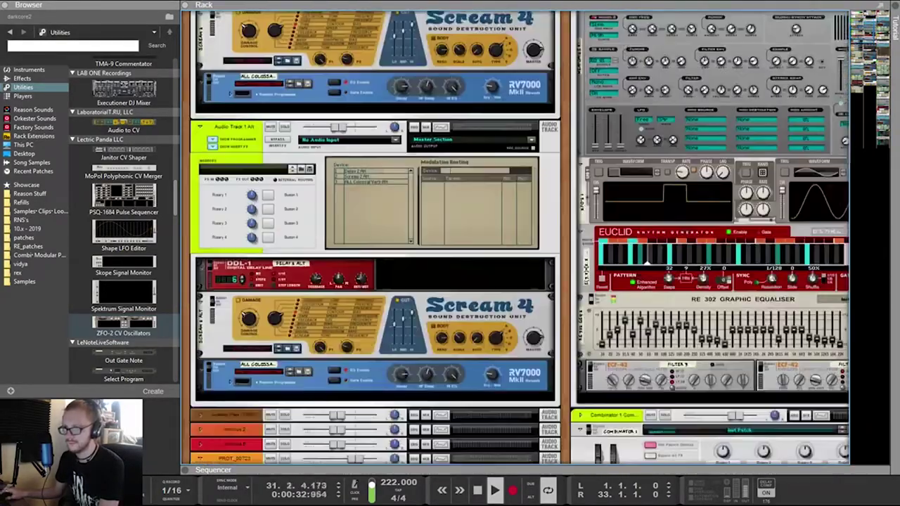
{"action": "scroll", "coordinate": [372, 239], "scroll_direction": "down", "scroll_amount": 15}
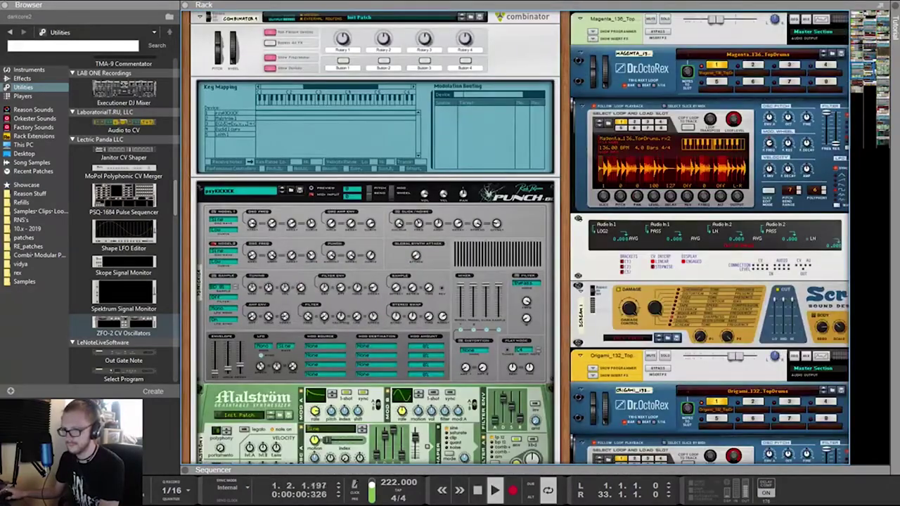
{"action": "key", "text": "Tab"}
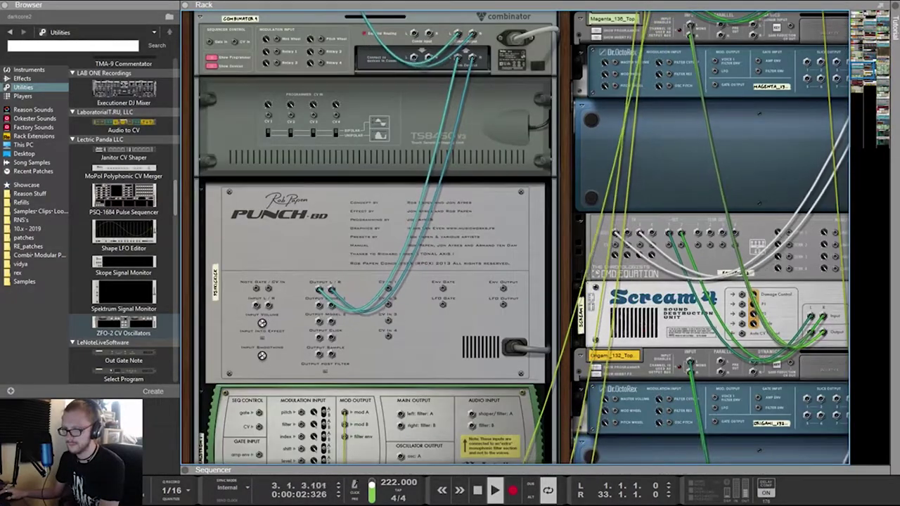
{"action": "key", "text": "Tab"}
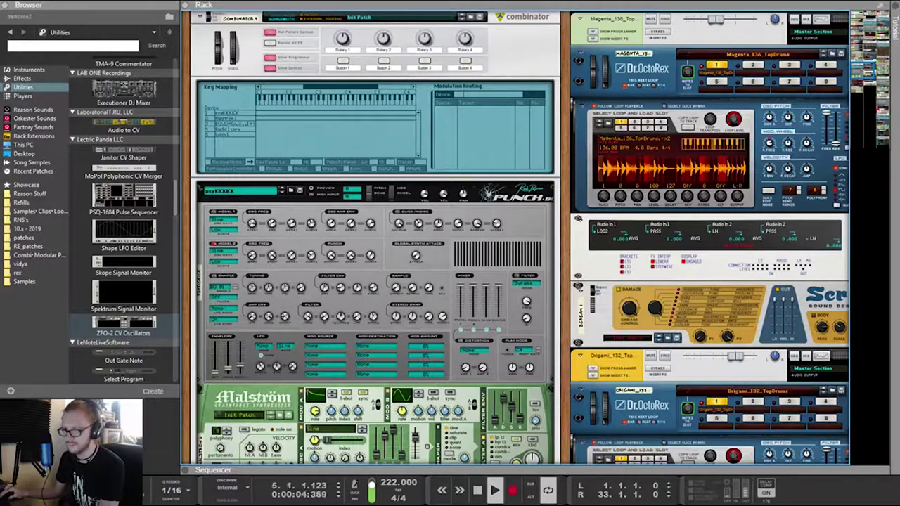
Show the sequencer beneath the rack and enlarge it until the darkcore2 and Combinator 4 tracks are in view
{"action": "key", "text": "F7"}
{"action": "scroll", "coordinate": [373, 193], "scroll_direction": "down", "scroll_amount": 6}
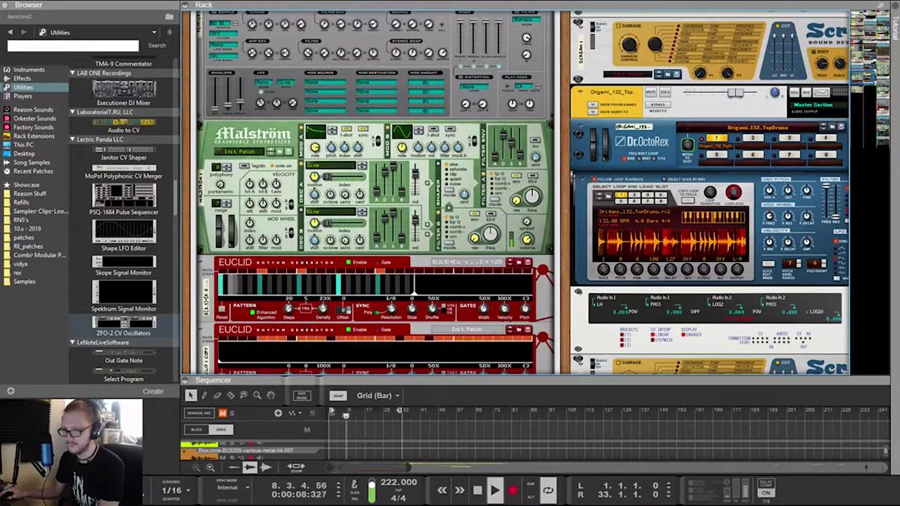
{"action": "left_click_drag", "start_coordinate": [450, 376], "coordinate": [449, 176]}
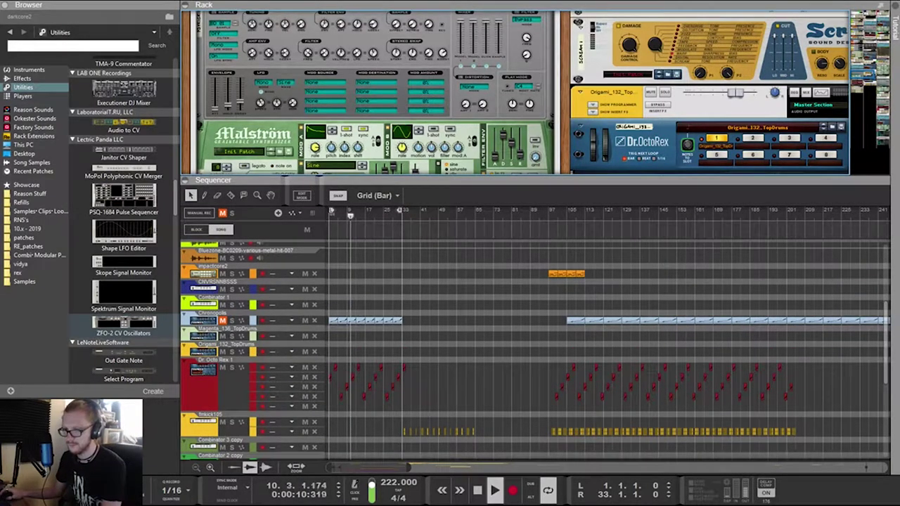
{"action": "scroll", "coordinate": [534, 351], "scroll_direction": "down", "scroll_amount": 3}
{"action": "scroll", "coordinate": [534, 351], "scroll_direction": "up", "scroll_amount": 6}
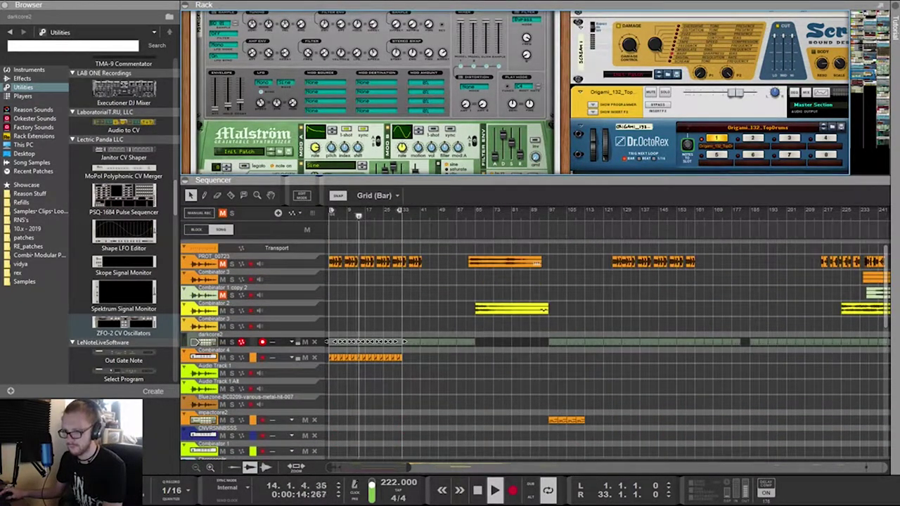
Duplicate the opening Combinator 4 clips and move the copies to bar 2 on the Audio Track 1 row
{"action": "left_click_drag", "start_coordinate": [413, 364], "coordinate": [330, 356]}
{"action": "scroll", "coordinate": [330, 357], "scroll_direction": "up", "scroll_amount": 8}
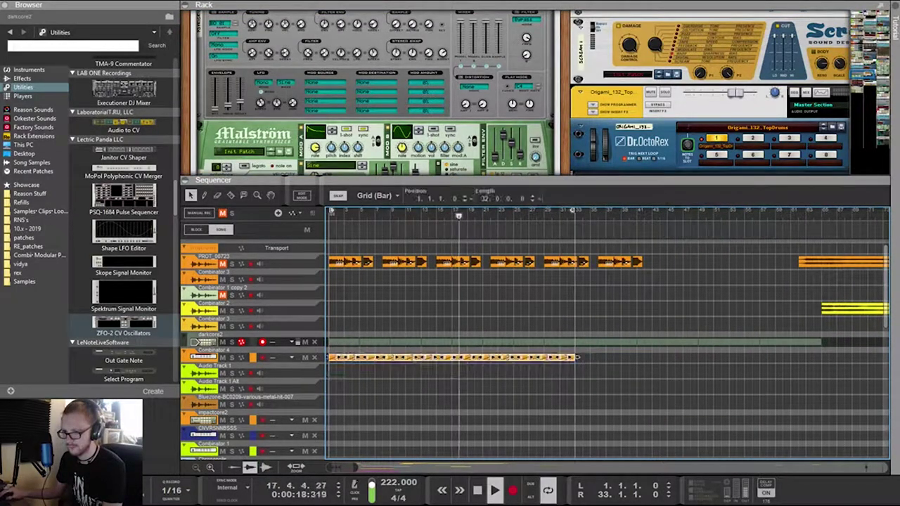
{"action": "key", "text": "ctrl+d"}
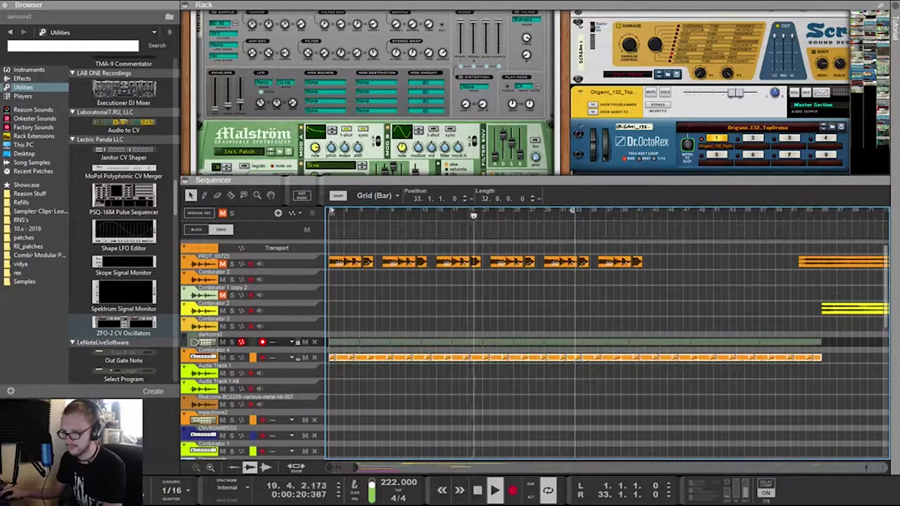
{"action": "left_click_drag", "start_coordinate": [618, 358], "coordinate": [380, 371]}
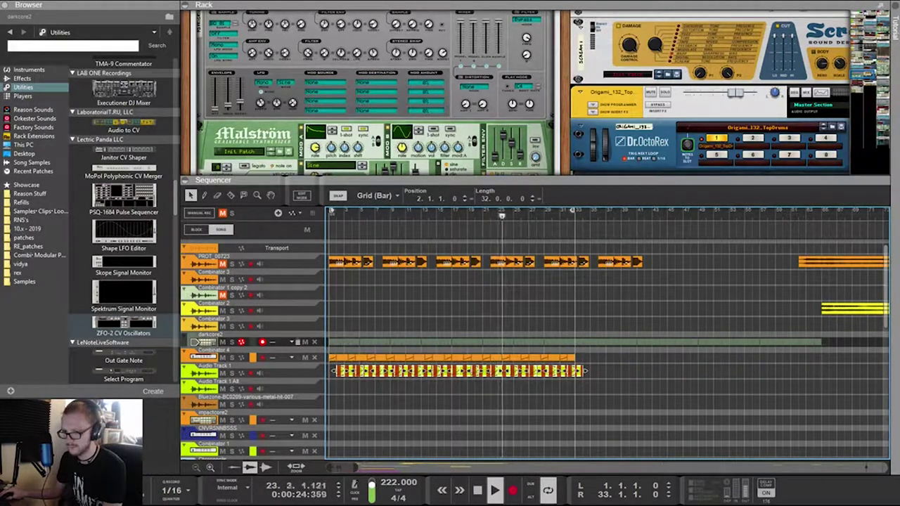
{"action": "left_click", "coordinate": [204, 342]}
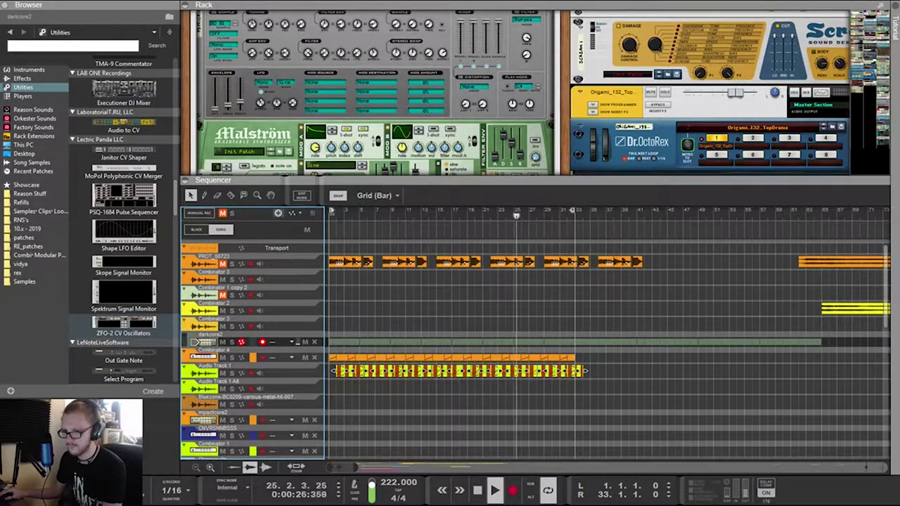
{"action": "left_click", "coordinate": [278, 213]}
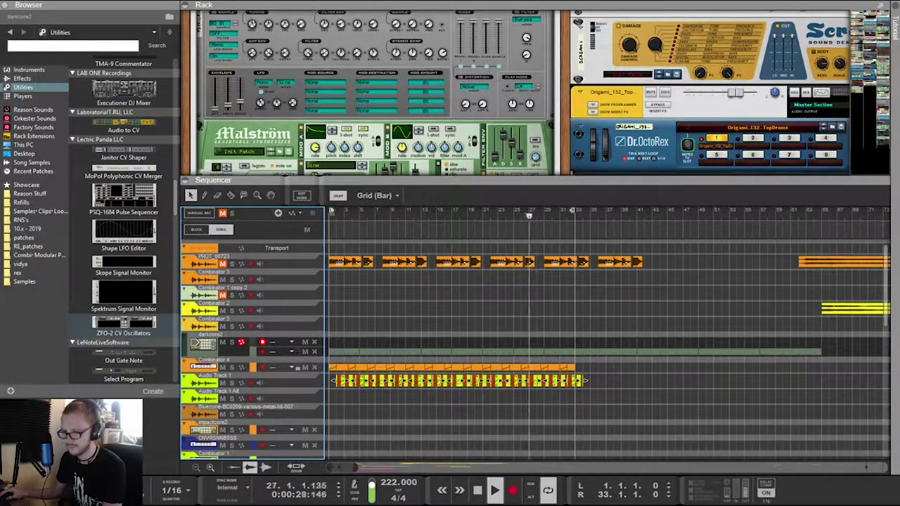
{"action": "key", "text": "ctrl+z"}
Add a note lane to the Combinator 4 track and try moving the copied clips onto it
{"action": "left_click", "coordinate": [204, 358]}
{"action": "left_click", "coordinate": [278, 213]}
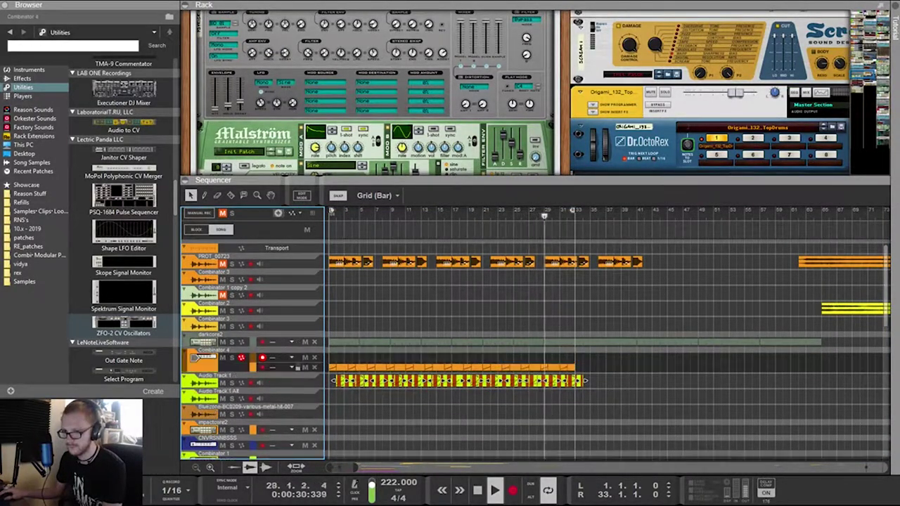
{"action": "left_click_drag", "start_coordinate": [460, 380], "coordinate": [460, 358]}
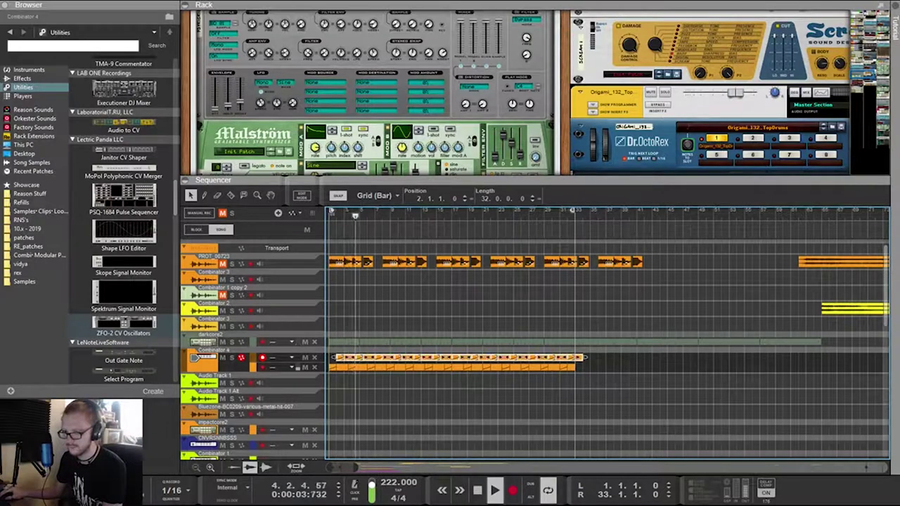
{"action": "key", "text": "ctrl+z"}
Reduce the copied clips on the Audio Track 1 row to a single one-bar clip at bar 2
{"action": "left_click", "coordinate": [656, 402]}
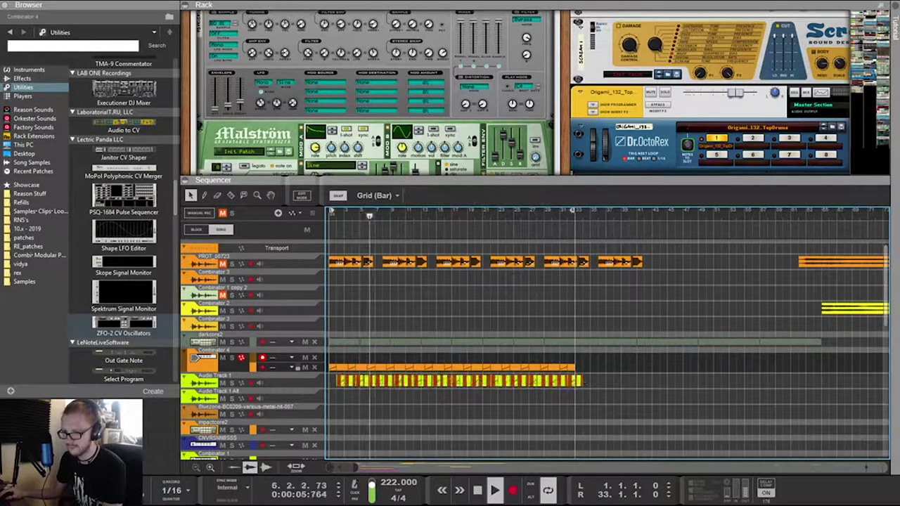
{"action": "left_click_drag", "start_coordinate": [655, 403], "coordinate": [349, 374]}
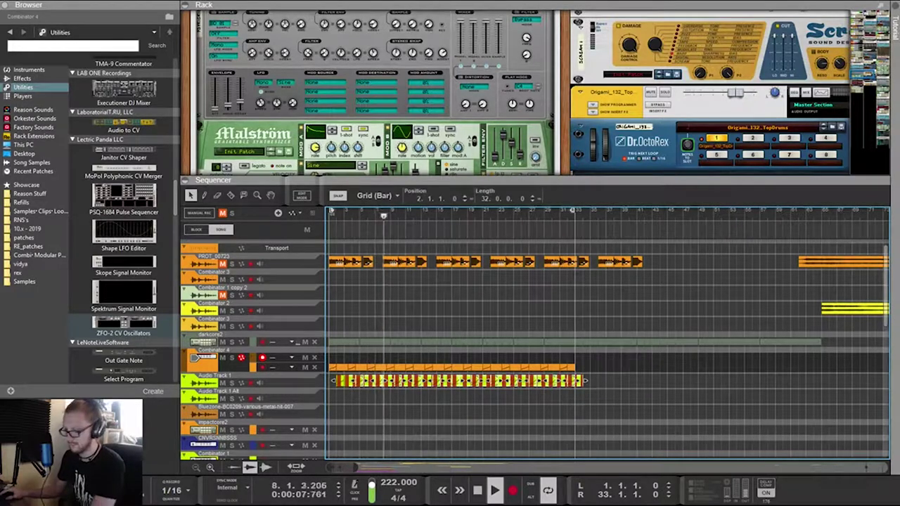
{"action": "key", "text": "Delete"}
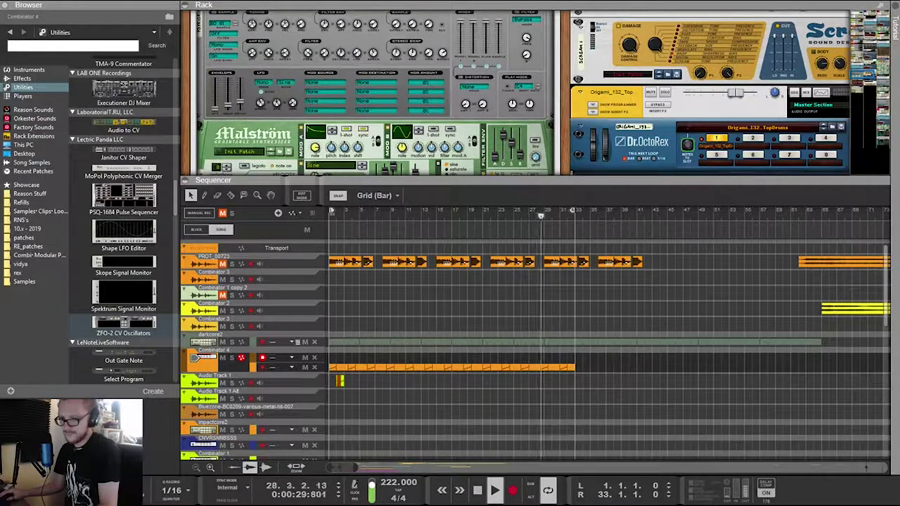
Shorten the copied clip to half a bar and place it at bar 2 among the existing Combinator 4 clips
{"action": "left_click", "coordinate": [340, 381]}
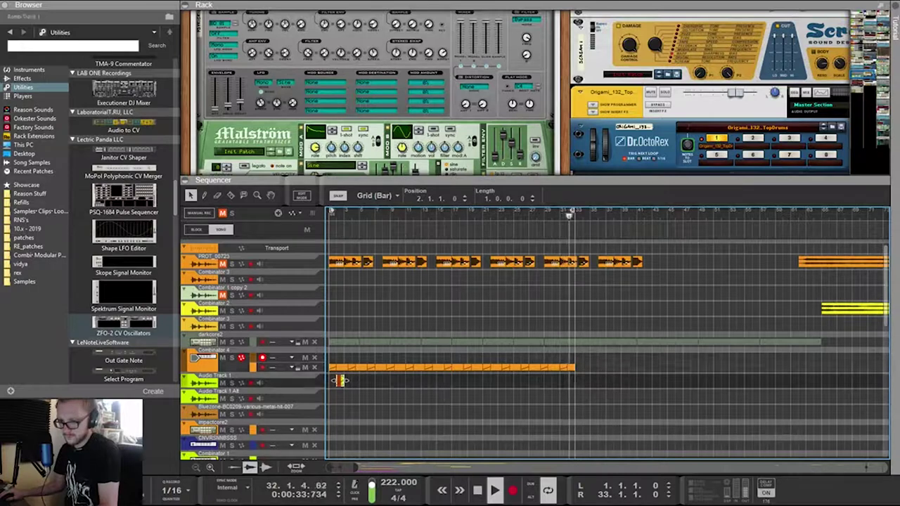
{"action": "left_click_drag", "start_coordinate": [339, 380], "coordinate": [355, 380]}
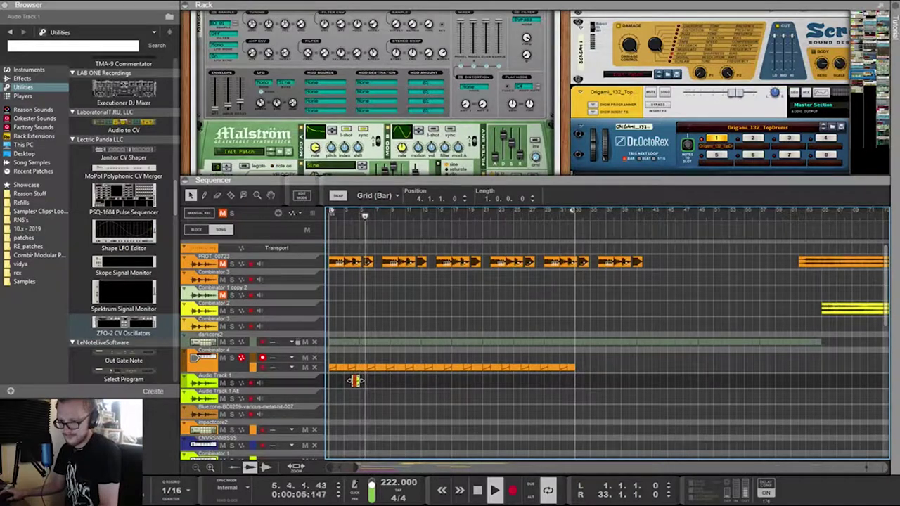
{"action": "left_click", "coordinate": [367, 383]}
{"action": "scroll", "coordinate": [366, 383], "scroll_direction": "up", "scroll_amount": 6}
{"action": "scroll", "coordinate": [367, 383], "scroll_direction": "left", "scroll_amount": 3}
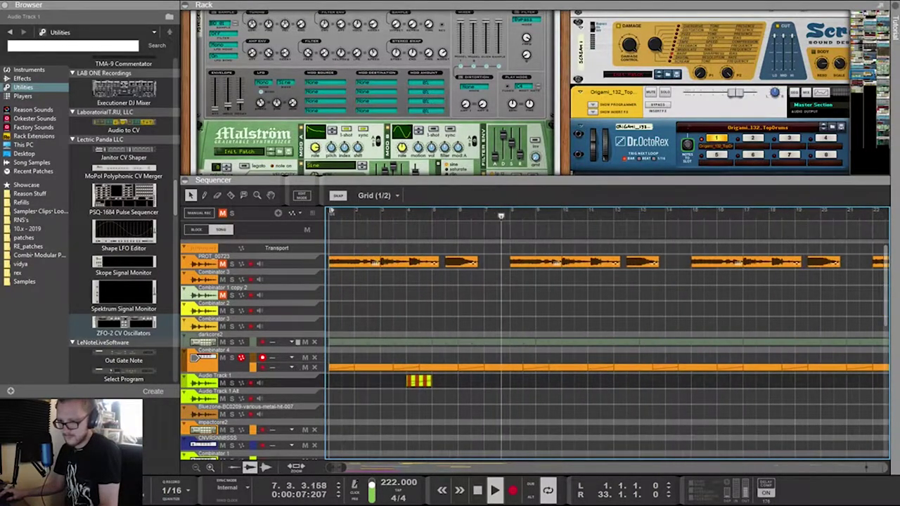
{"action": "left_click_drag", "start_coordinate": [420, 381], "coordinate": [368, 381]}
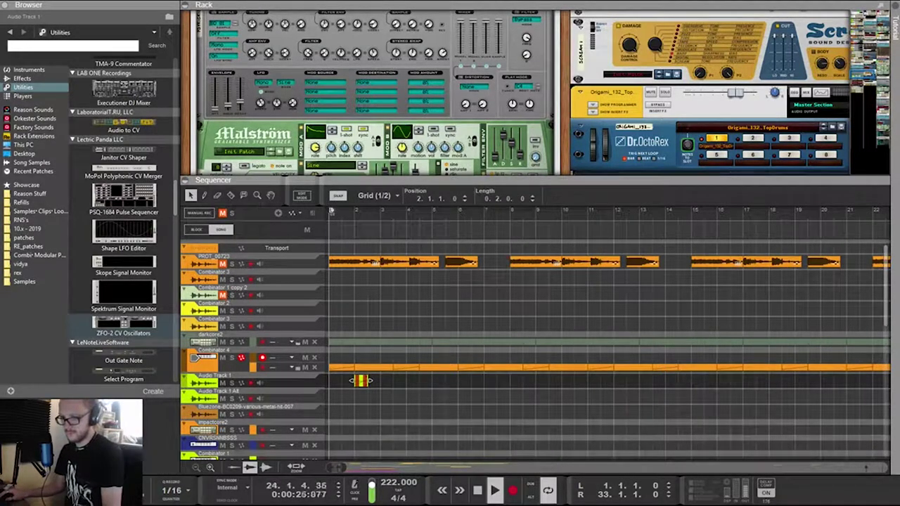
{"action": "left_click_drag", "start_coordinate": [361, 380], "coordinate": [360, 366]}
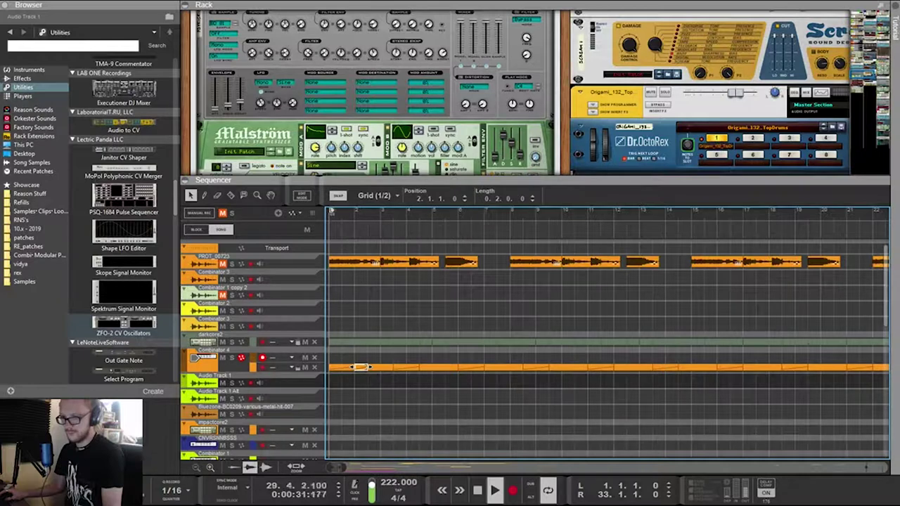
Repeat the short clip along the Combinator 4 lane up to bar 33, ending with a two-sixteenth clip at 32.4.3
{"action": "scroll", "coordinate": [361, 366], "scroll_direction": "down", "scroll_amount": 3}
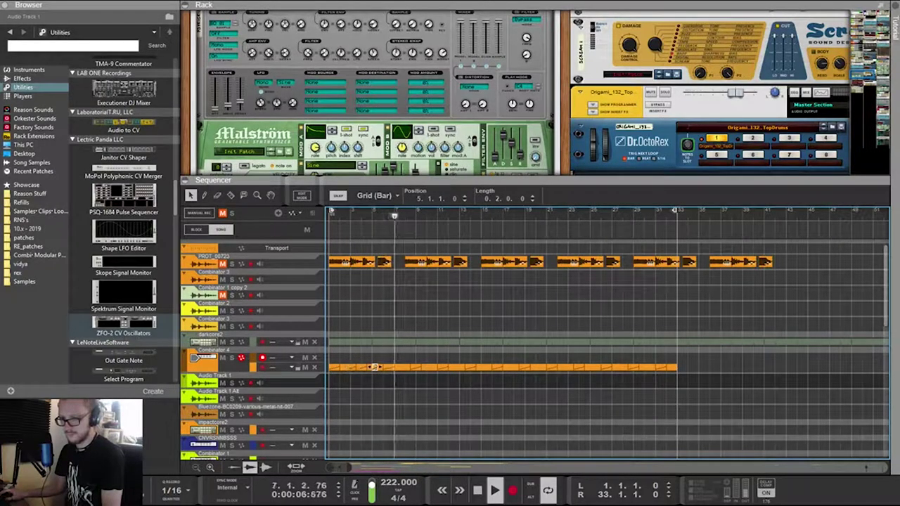
{"action": "scroll", "coordinate": [382, 367], "scroll_direction": "up", "scroll_amount": 5}
{"action": "left_click_drag", "start_coordinate": [347, 367], "coordinate": [378, 367]}
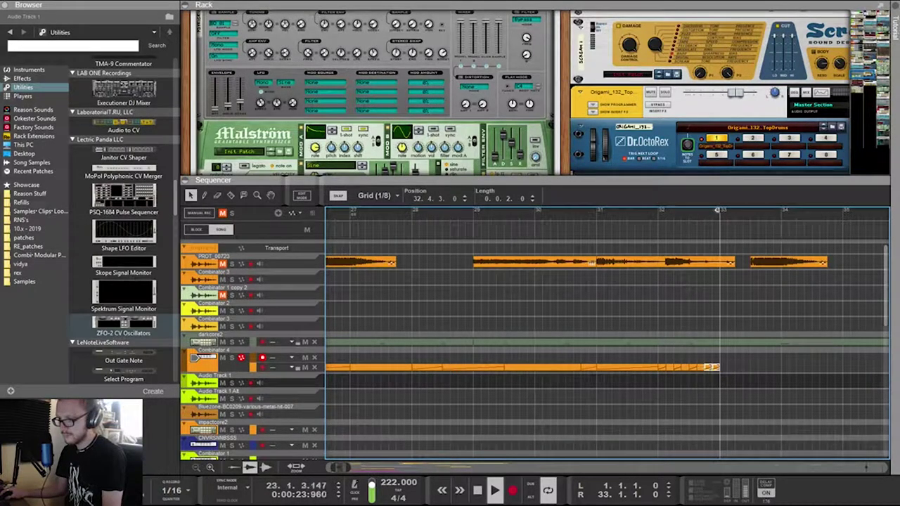
{"action": "scroll", "coordinate": [534, 337], "scroll_direction": "down", "scroll_amount": 5}
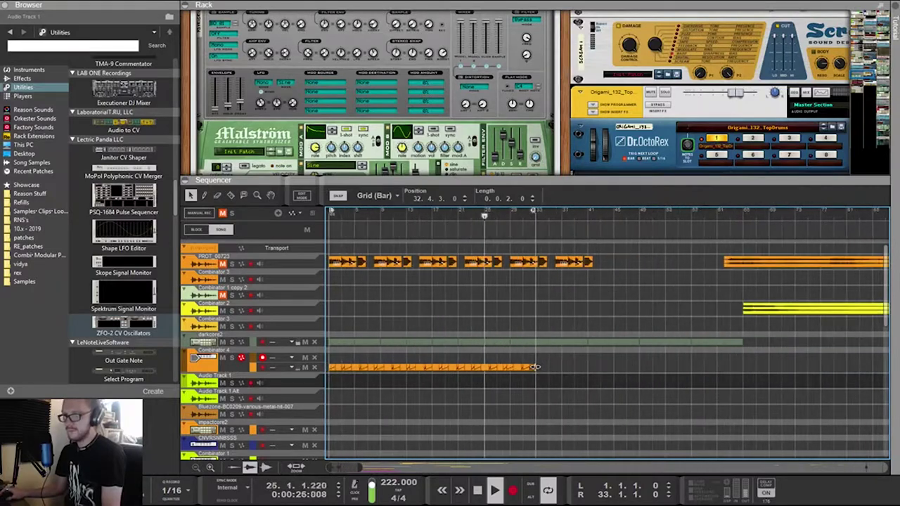
{"action": "scroll", "coordinate": [534, 337], "scroll_direction": "right", "scroll_amount": 3}
{"action": "scroll", "coordinate": [534, 338], "scroll_direction": "down", "scroll_amount": 3}
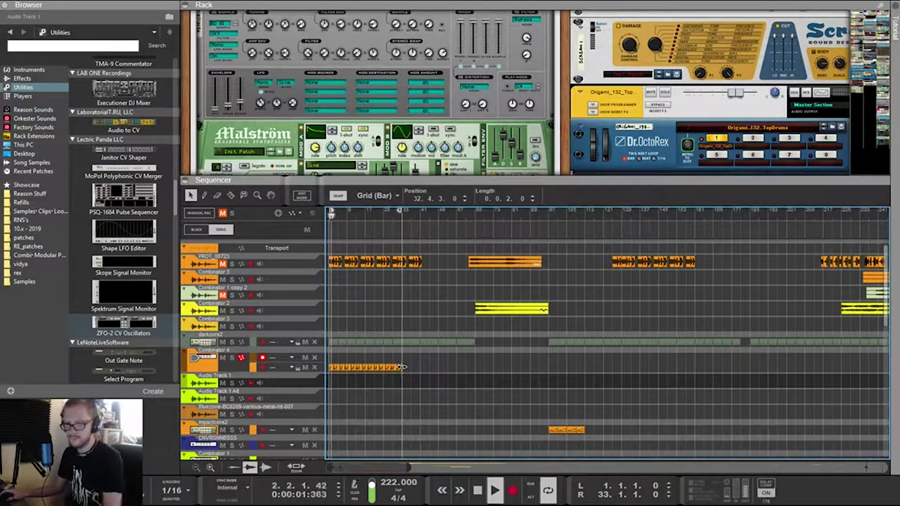
{"action": "scroll", "coordinate": [401, 367], "scroll_direction": "down", "scroll_amount": 1}
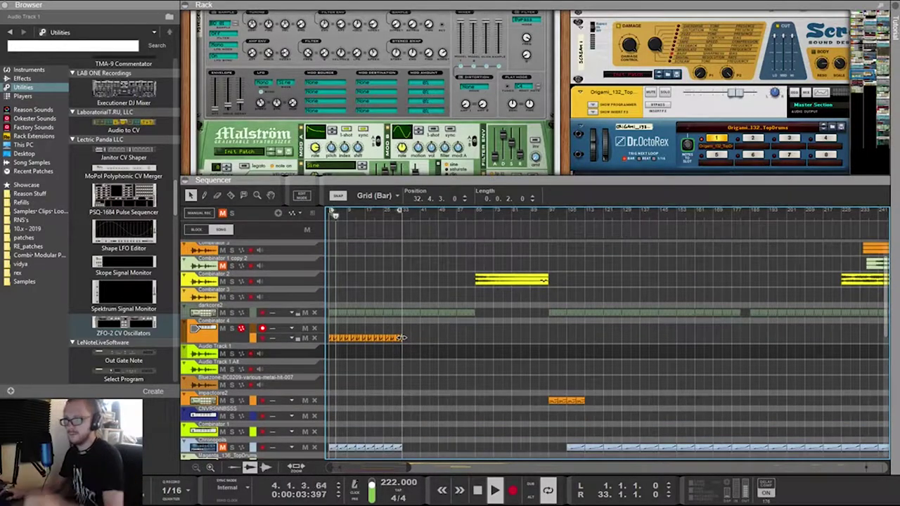
{"action": "scroll", "coordinate": [401, 367], "scroll_direction": "up", "scroll_amount": 1}
{"action": "scroll", "coordinate": [401, 367], "scroll_direction": "down", "scroll_amount": 5}
{"action": "scroll", "coordinate": [402, 366], "scroll_direction": "up", "scroll_amount": 5}
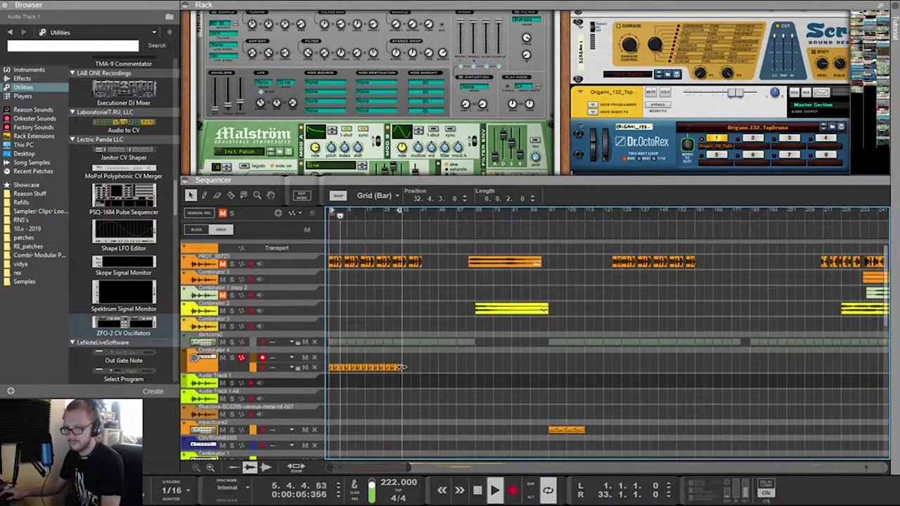
Enlarge the rack area and bring the ZFO2, Euclid and RE 302 equaliser devices into view
{"action": "left_click_drag", "start_coordinate": [403, 180], "coordinate": [404, 312]}
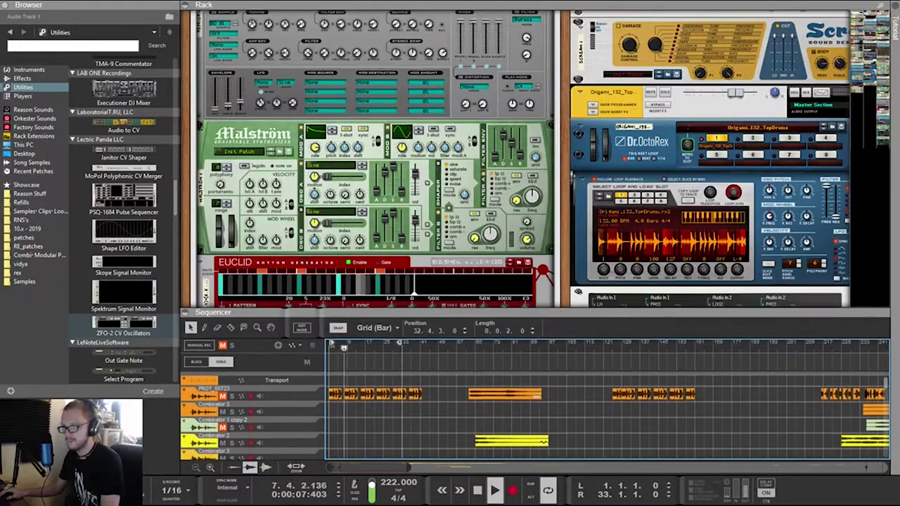
{"action": "left_click_drag", "start_coordinate": [862, 74], "coordinate": [868, 45]}
{"action": "scroll", "coordinate": [507, 211], "scroll_direction": "up", "scroll_amount": 2}
{"action": "scroll", "coordinate": [507, 211], "scroll_direction": "down", "scroll_amount": 2}
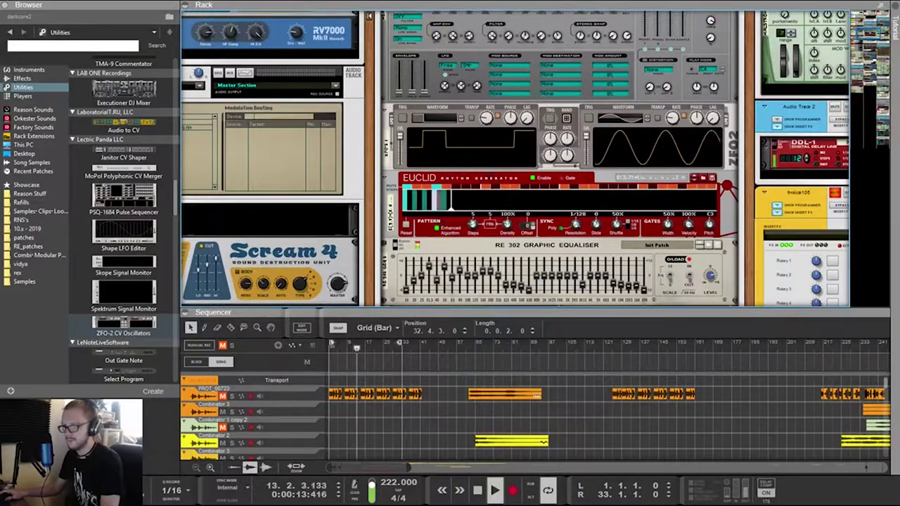
Try a density of 27% with 5 steps in the Euclid below the ZFO2, and undo the last two changes
{"action": "left_click_drag", "start_coordinate": [506, 224], "coordinate": [507, 172]}
{"action": "left_click", "coordinate": [451, 207]}
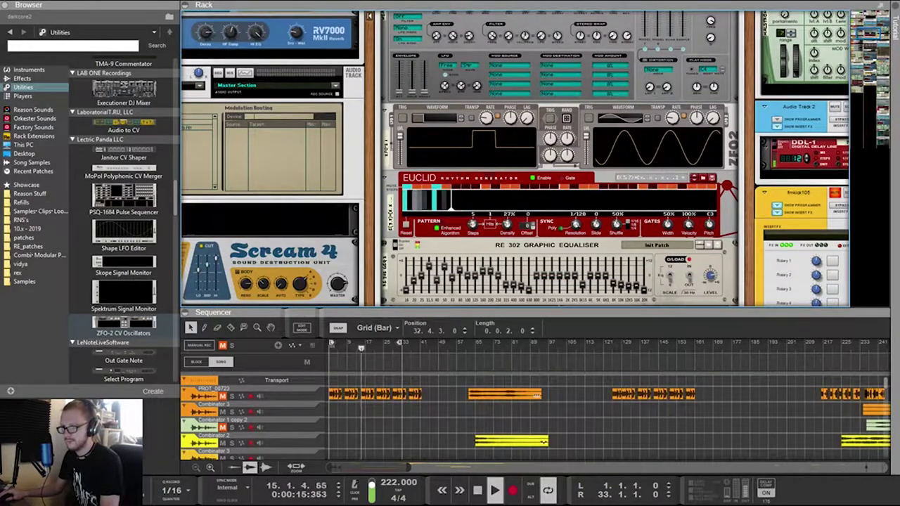
{"action": "key", "text": "ctrl+z"}
{"action": "key", "text": "ctrl+z"}
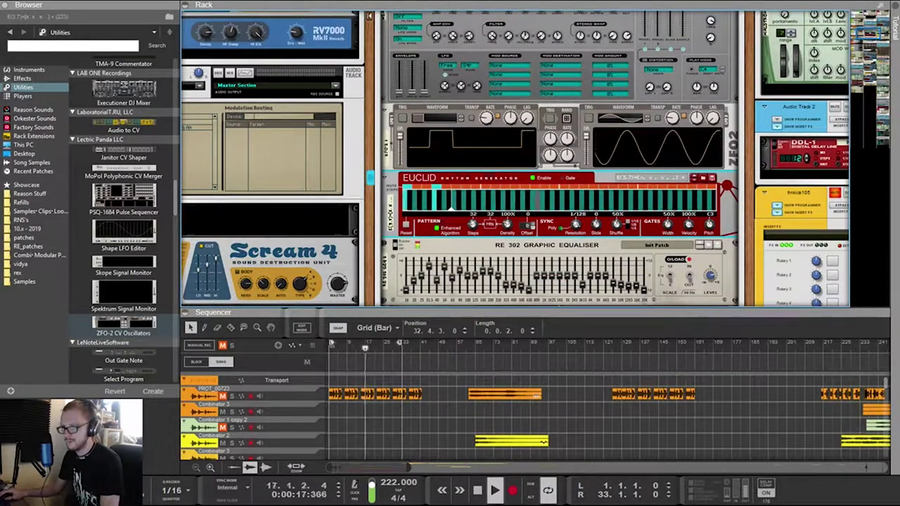
Set the Euclid below the ZFO2 to 27% density with 5 steps, and inspect the cabling on the rear of both devices
{"action": "left_click", "coordinate": [451, 207]}
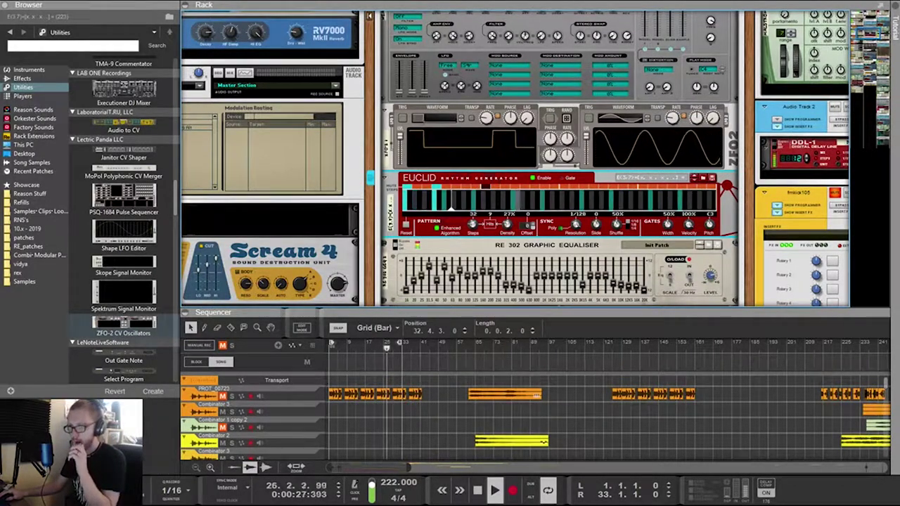
{"action": "key", "text": "Tab"}
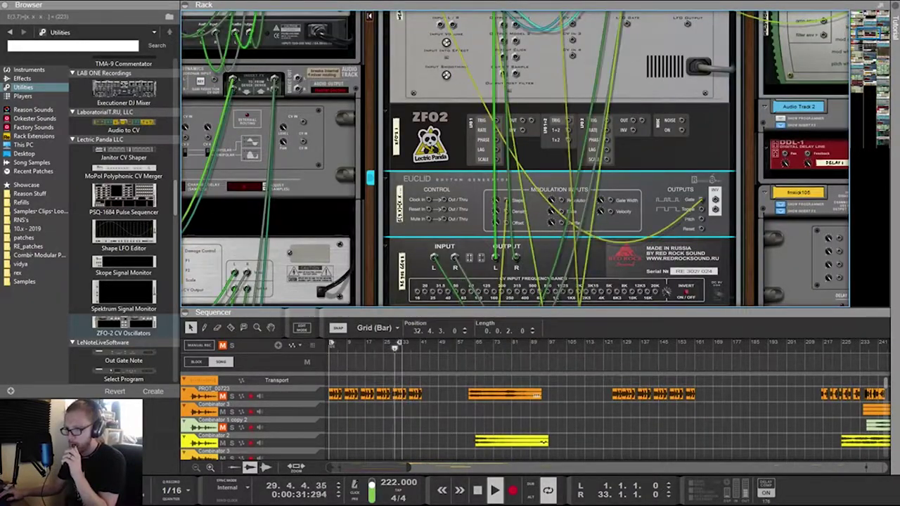
{"action": "key", "text": "Tab"}
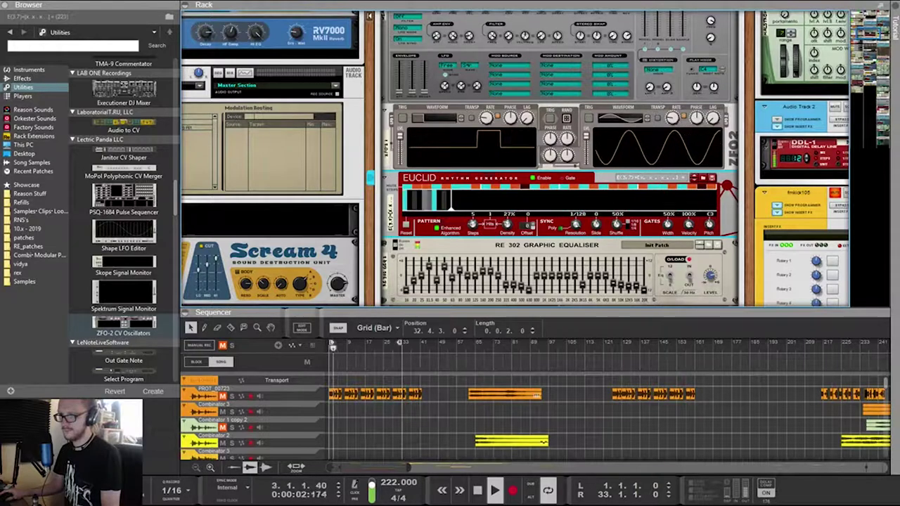
Select the Punch BD kick device above the ZFO2, and reduce the step count of the Euclid
{"action": "scroll", "coordinate": [456, 158], "scroll_direction": "up", "scroll_amount": 5}
{"action": "scroll", "coordinate": [555, 158], "scroll_direction": "up", "scroll_amount": 4}
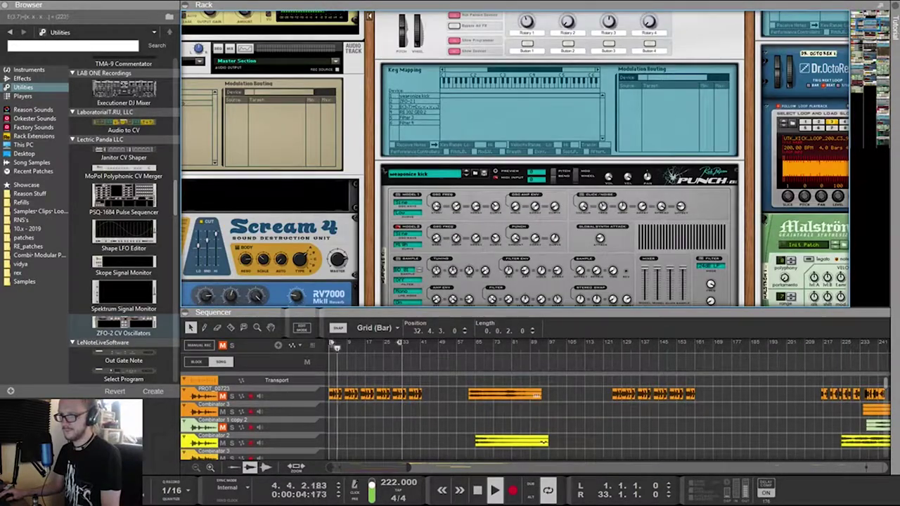
{"action": "left_click_drag", "start_coordinate": [495, 240], "coordinate": [495, 239]}
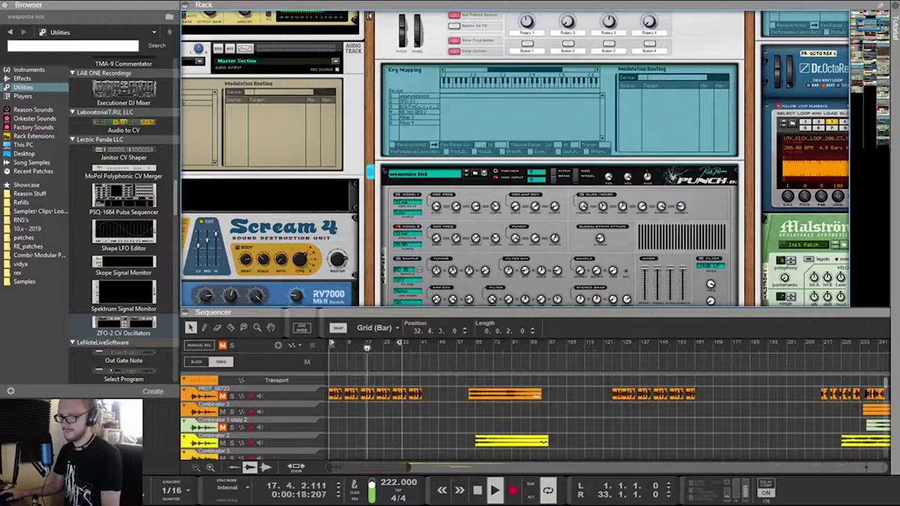
{"action": "scroll", "coordinate": [555, 225], "scroll_direction": "down", "scroll_amount": 5}
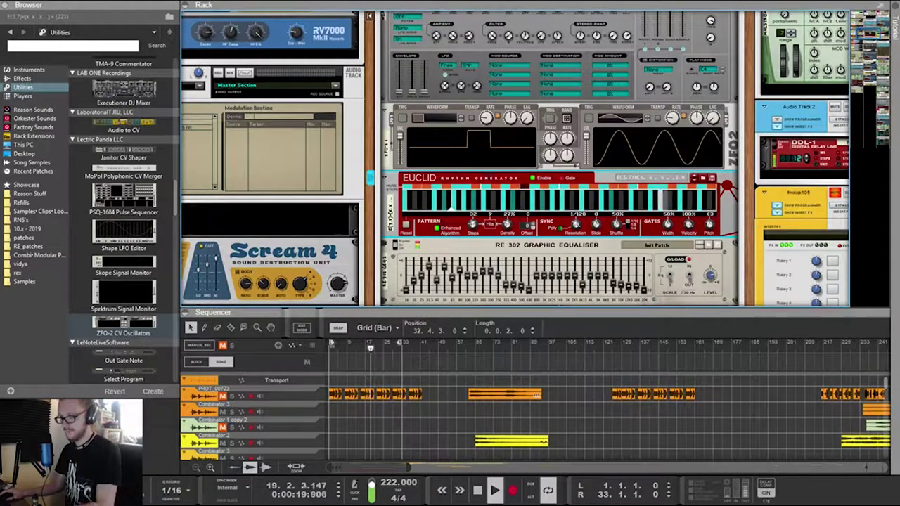
{"action": "left_click_drag", "start_coordinate": [472, 225], "coordinate": [471, 260]}
Enlarge the sequencer, delete the darkcore2 clips in bars 1 to 33, and move the clips from bars 33 to 65 to bar 1
{"action": "left_click_drag", "start_coordinate": [422, 307], "coordinate": [421, 59]}
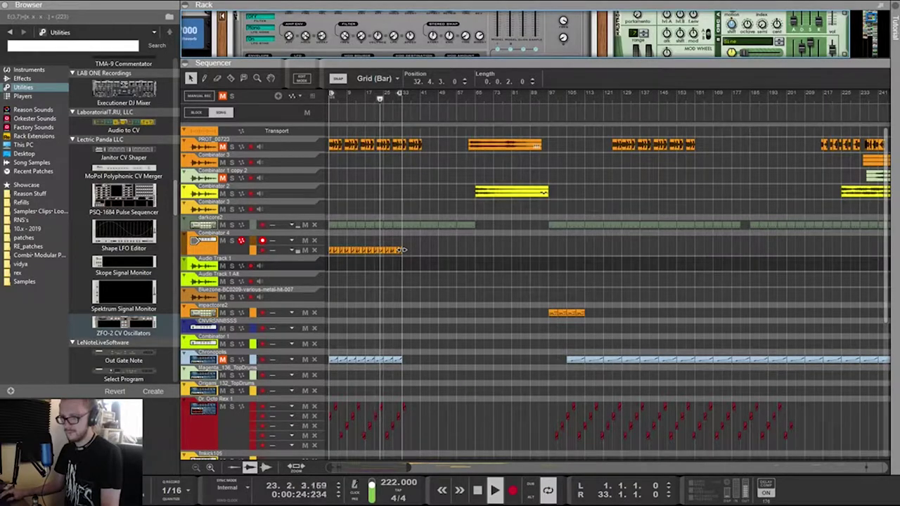
{"action": "left_click_drag", "start_coordinate": [402, 244], "coordinate": [329, 211]}
{"action": "key", "text": "Delete"}
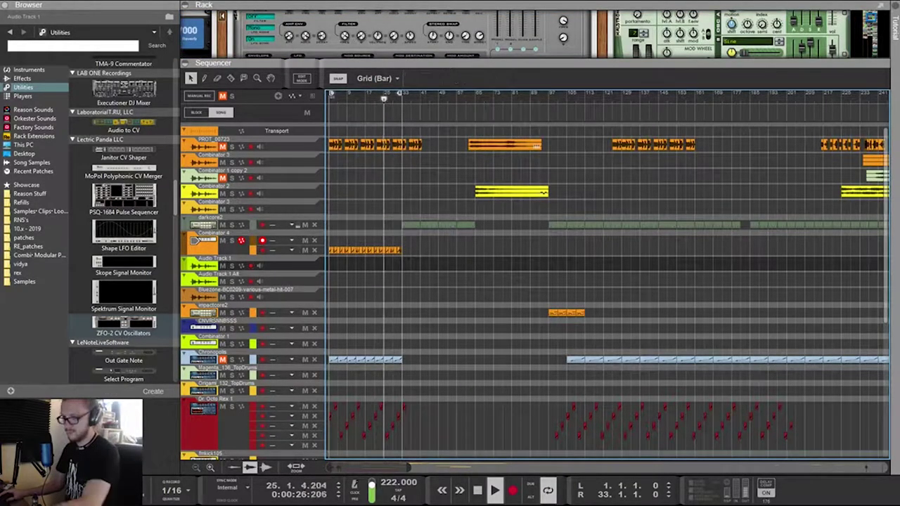
{"action": "mouse_move", "coordinate": [495, 230]}
{"action": "left_mouse_down"}
{"action": "mouse_move", "coordinate": [437, 220]}
{"action": "mouse_move", "coordinate": [342, 225]}
{"action": "left_mouse_up"}
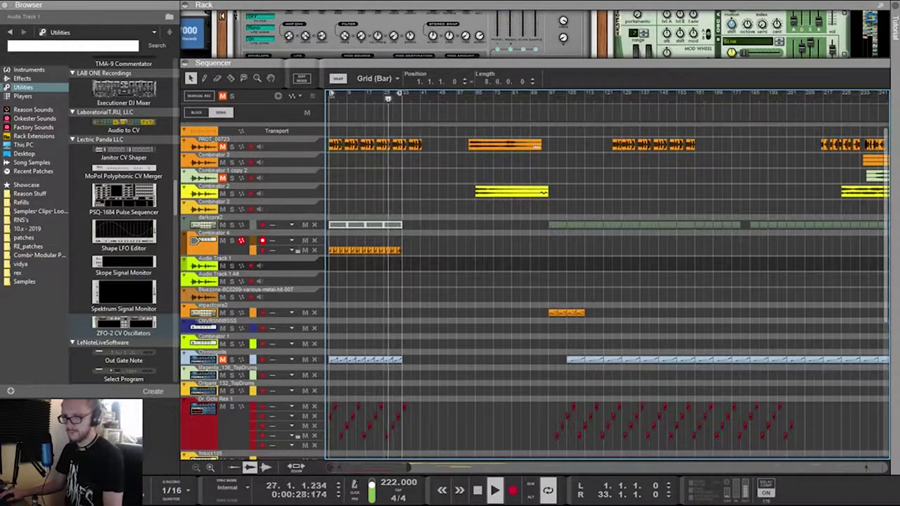
Set the song tempo to 333 BPM
{"action": "double_click", "coordinate": [389, 482]}
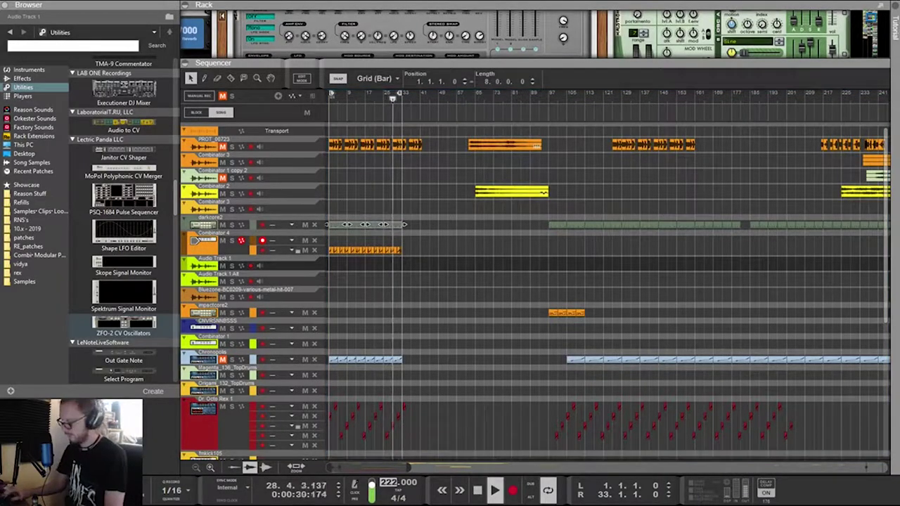
{"action": "type", "text": "333"}
{"action": "key", "text": "Return"}
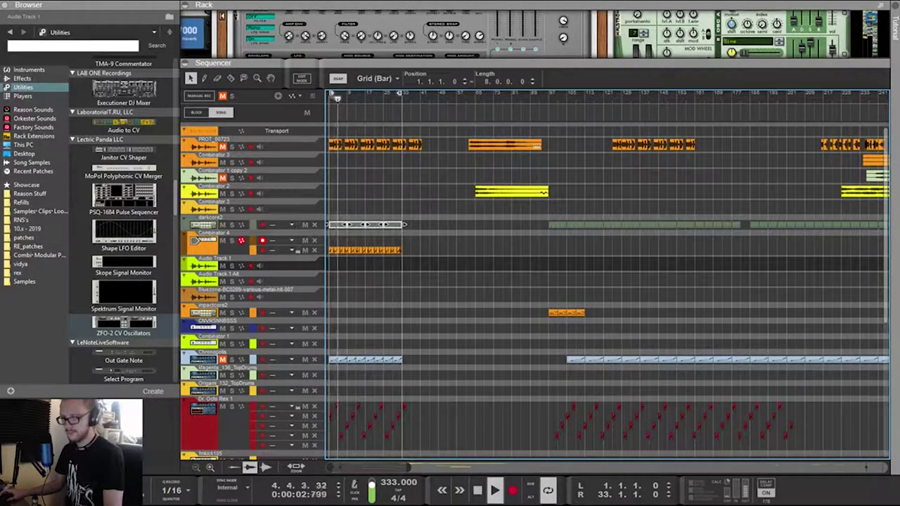
Review the arrangement across all tracks, from the opening bars through the sections past bar 281
{"action": "scroll", "coordinate": [604, 281], "scroll_direction": "down", "scroll_amount": 6}
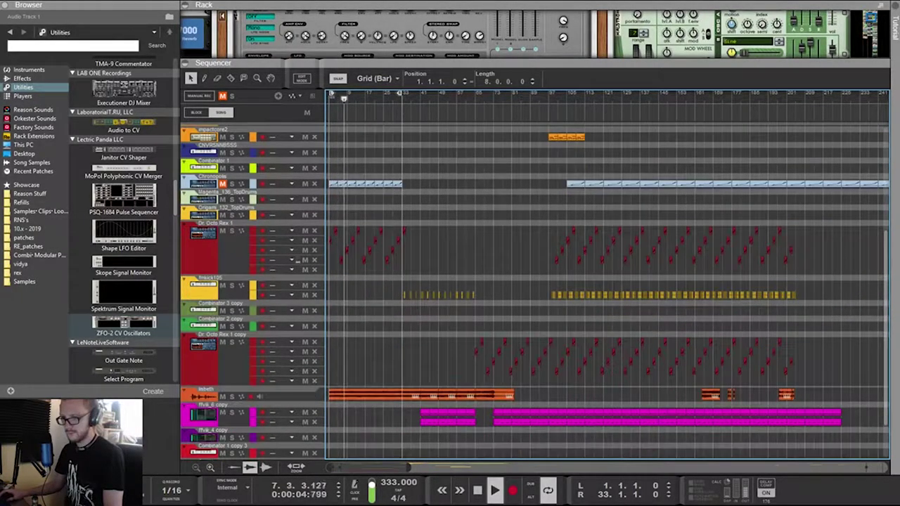
{"action": "scroll", "coordinate": [604, 281], "scroll_direction": "up", "scroll_amount": 4}
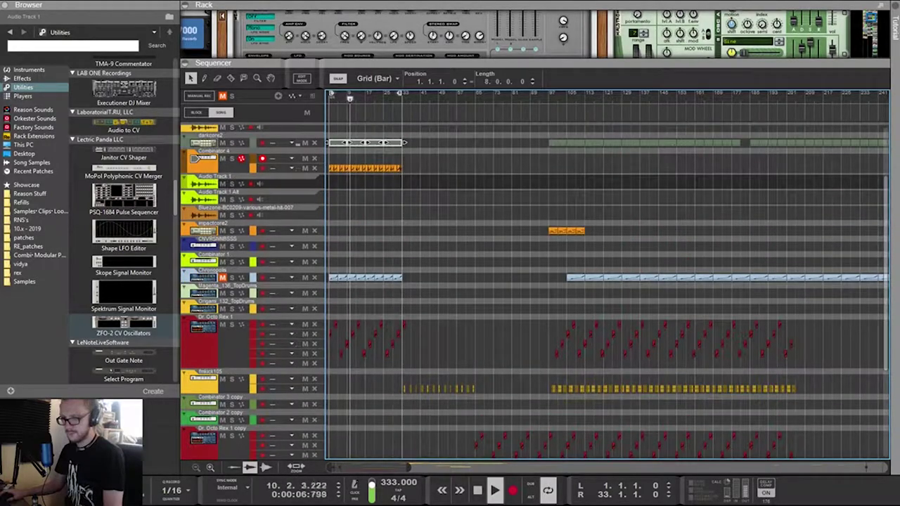
{"action": "scroll", "coordinate": [605, 281], "scroll_direction": "up", "scroll_amount": 2}
{"action": "scroll", "coordinate": [605, 281], "scroll_direction": "down", "scroll_amount": 4}
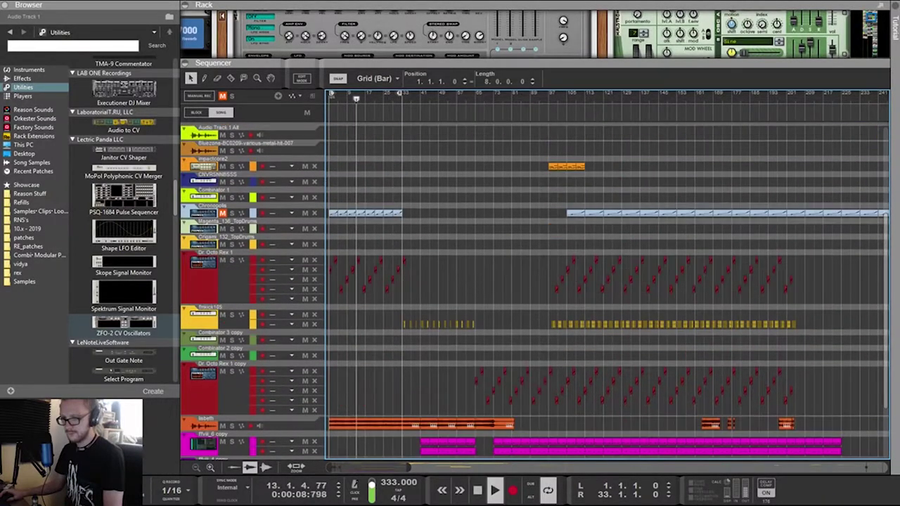
{"action": "scroll", "coordinate": [604, 281], "scroll_direction": "up", "scroll_amount": 4}
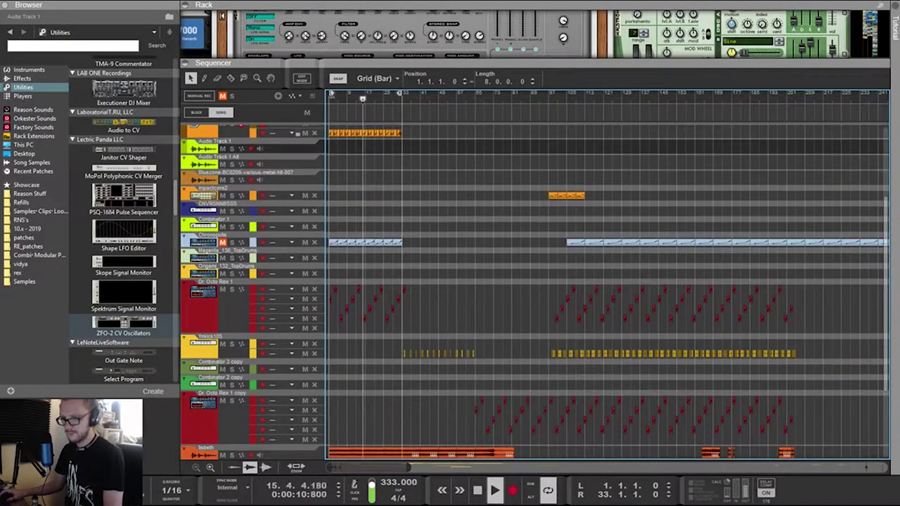
{"action": "scroll", "coordinate": [604, 281], "scroll_direction": "down", "scroll_amount": 3}
{"action": "scroll", "coordinate": [605, 281], "scroll_direction": "down", "scroll_amount": 1}
{"action": "scroll", "coordinate": [605, 281], "scroll_direction": "down", "scroll_amount": 2}
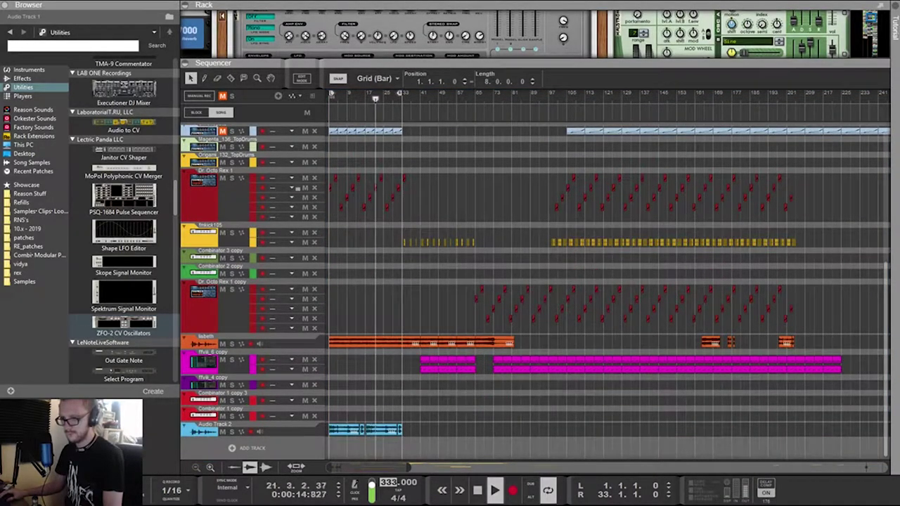
{"action": "scroll", "coordinate": [604, 281], "scroll_direction": "right", "scroll_amount": 5}
{"action": "scroll", "coordinate": [605, 281], "scroll_direction": "up", "scroll_amount": 6}
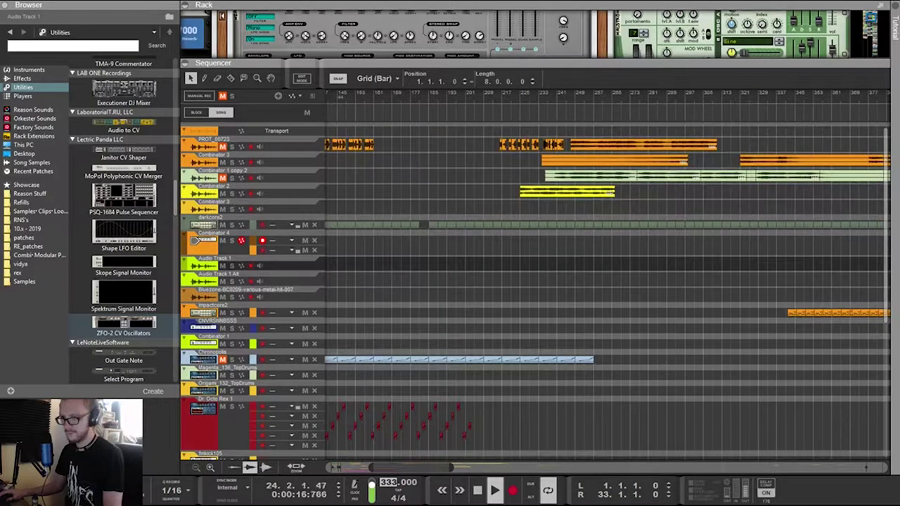
{"action": "scroll", "coordinate": [605, 281], "scroll_direction": "right", "scroll_amount": 5}
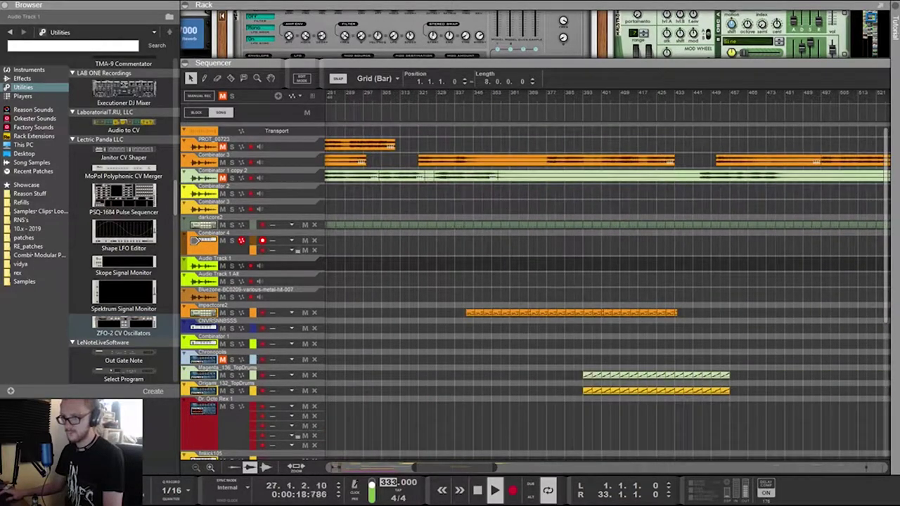
{"action": "scroll", "coordinate": [604, 281], "scroll_direction": "left", "scroll_amount": 10}
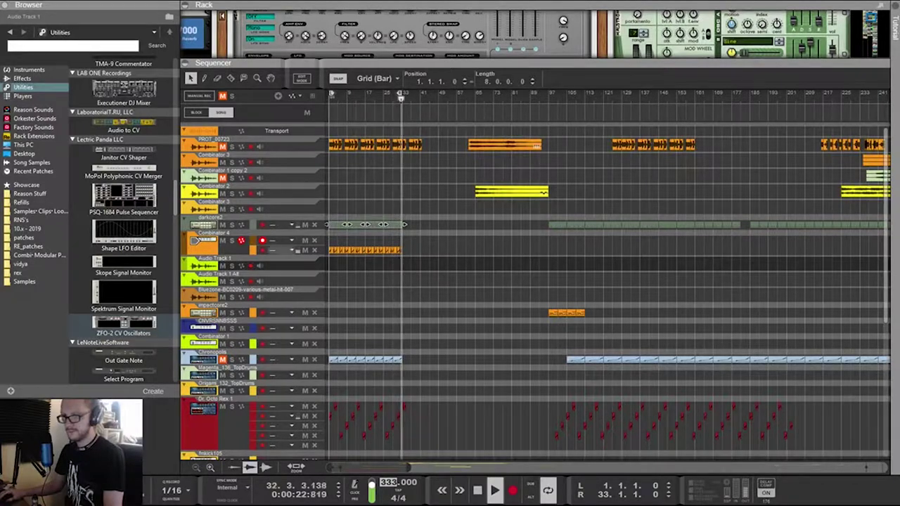
Move the opening Combinator 4 clips so that they start at bar 33
{"action": "left_click_drag", "start_coordinate": [424, 235], "coordinate": [330, 274]}
{"action": "left_click_drag", "start_coordinate": [365, 251], "coordinate": [438, 250]}
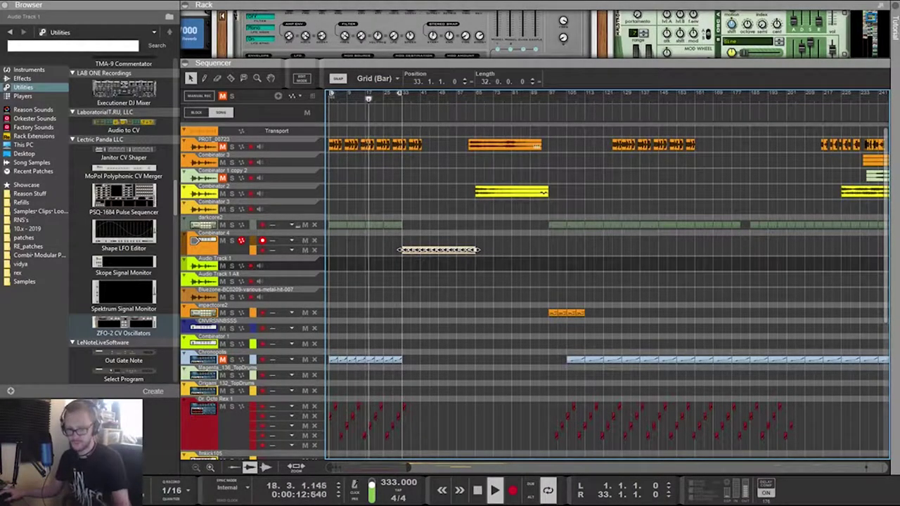
Stretch the opening group of Dr. Octo Rex 1 clips to double length, two bars per clip
{"action": "scroll", "coordinate": [604, 292], "scroll_direction": "down", "scroll_amount": 3}
{"action": "left_click_drag", "start_coordinate": [434, 312], "coordinate": [326, 361]}
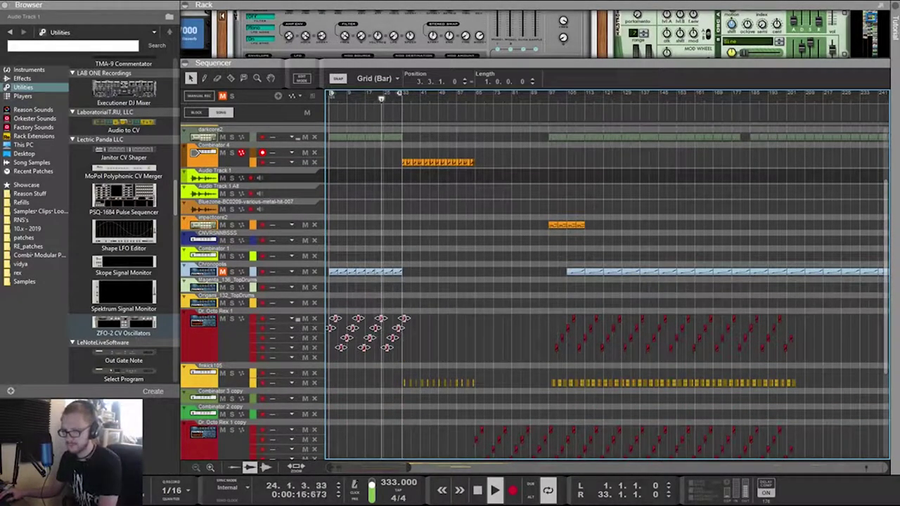
{"action": "left_click_drag", "start_coordinate": [409, 318], "coordinate": [485, 330]}
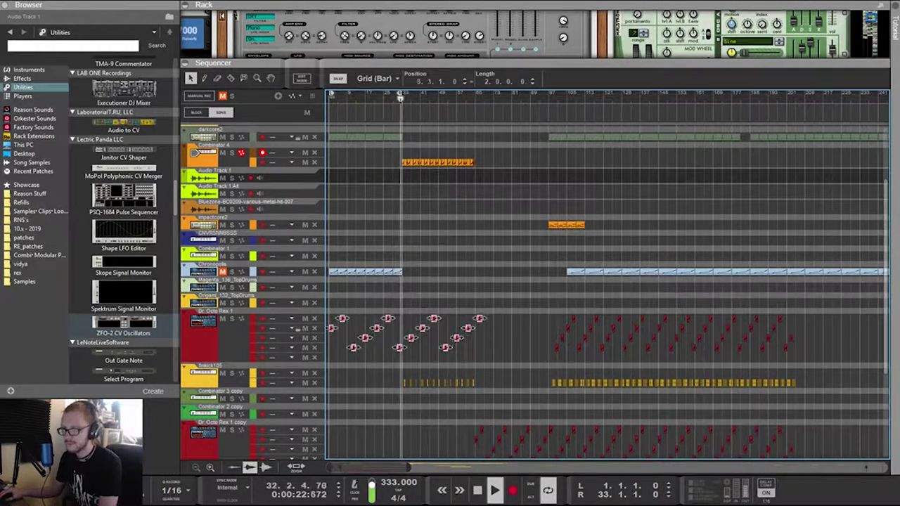
Try song tempos of 411 and 429 BPM, and set the tempo to 417 BPM
{"action": "left_click", "coordinate": [389, 482]}
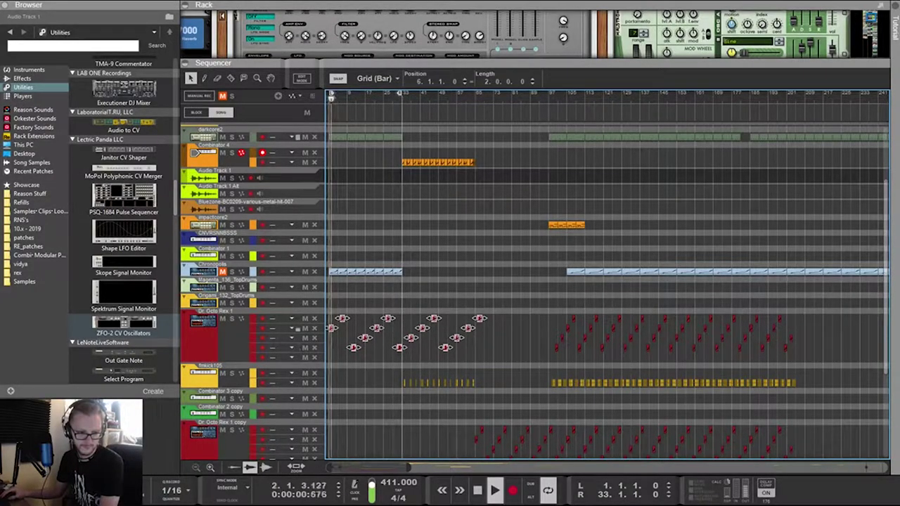
{"action": "scroll", "coordinate": [604, 281], "scroll_direction": "down", "scroll_amount": 3}
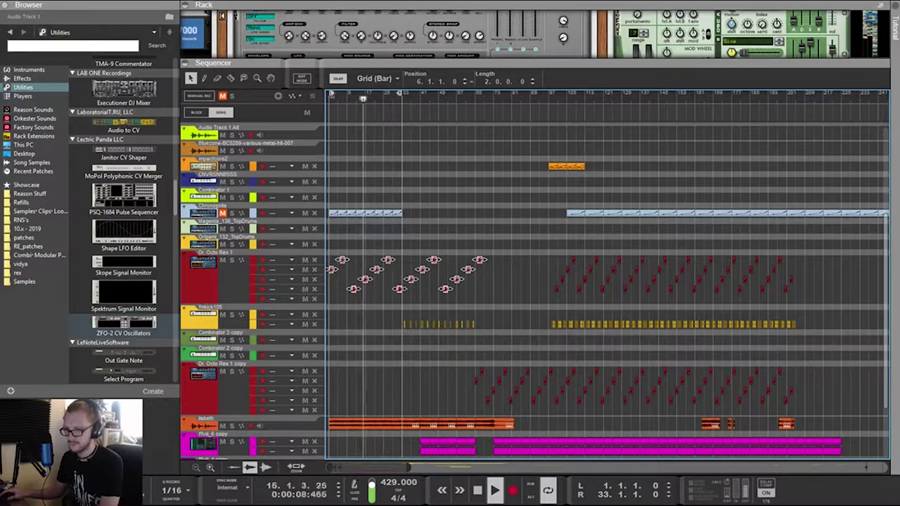
{"action": "left_click", "coordinate": [389, 483]}
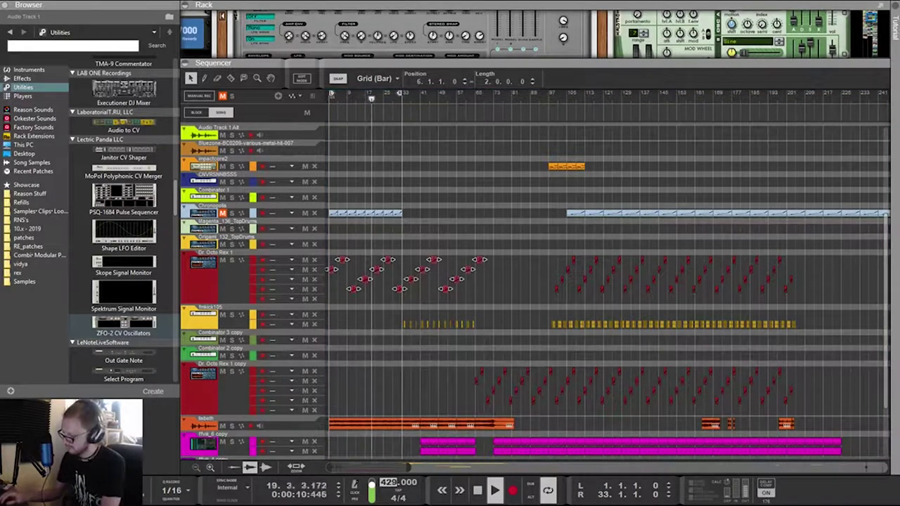
{"action": "key", "text": "Return"}
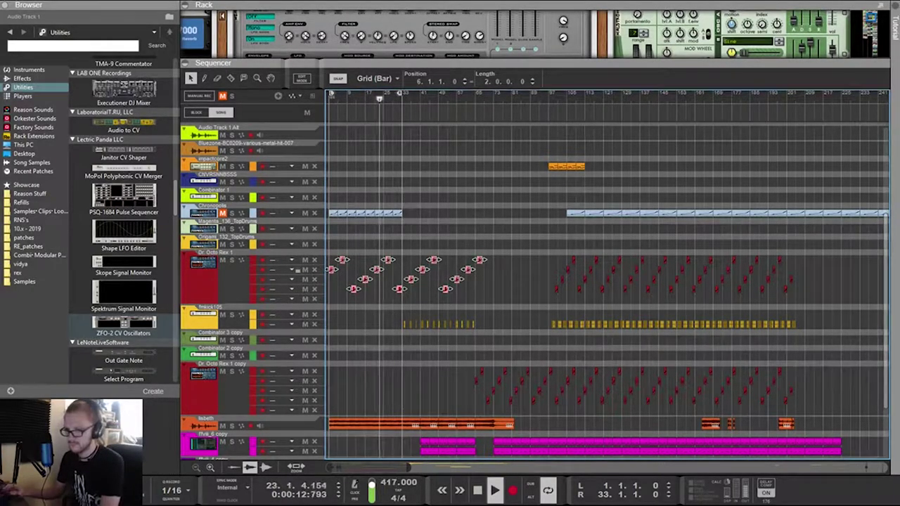
Unmute the Chronopolis track and stretch its opening clips to 8 bars each so that they end at bar 65
{"action": "scroll", "coordinate": [298, 273], "scroll_direction": "up", "scroll_amount": 3}
{"action": "scroll", "coordinate": [298, 288], "scroll_direction": "down", "scroll_amount": 2}
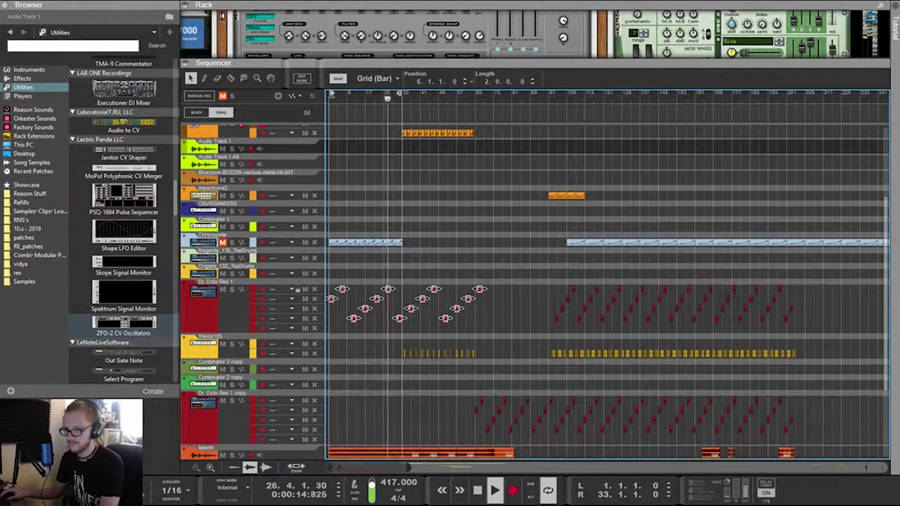
{"action": "left_click", "coordinate": [223, 242]}
{"action": "left_click", "coordinate": [399, 243]}
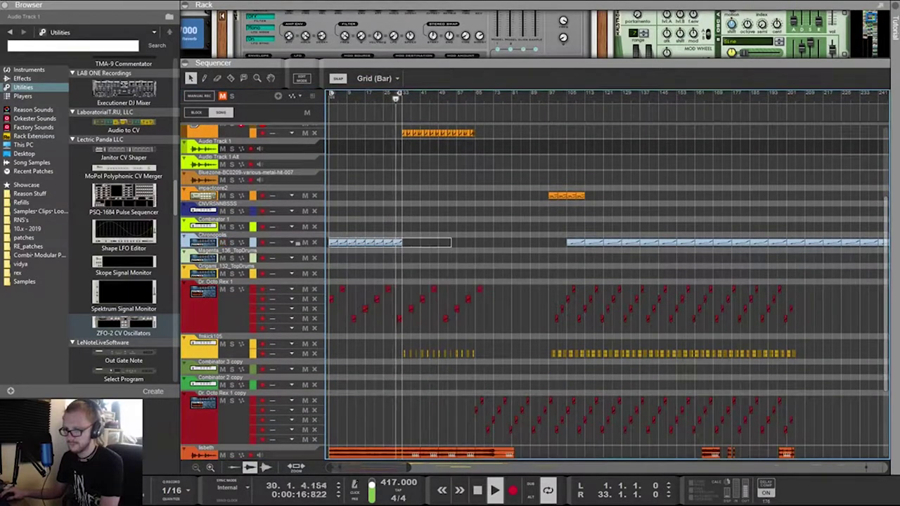
{"action": "left_click_drag", "start_coordinate": [401, 242], "coordinate": [476, 242]}
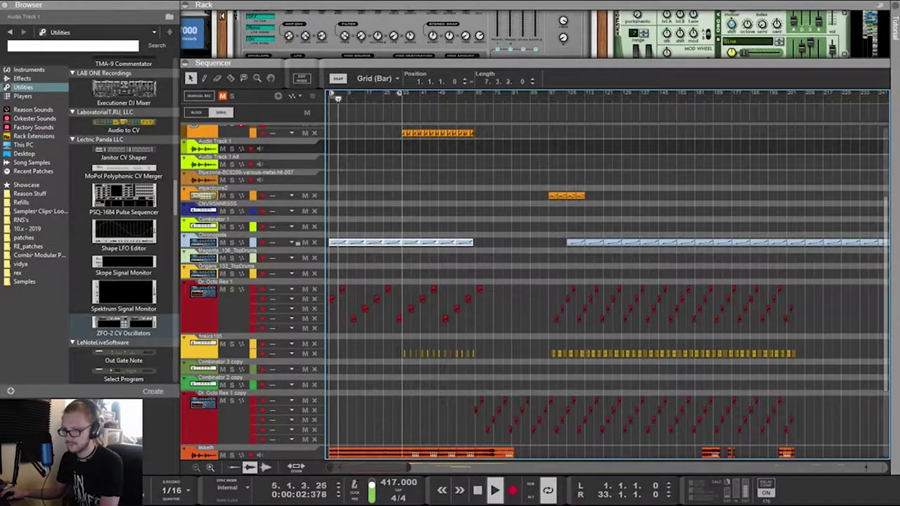
Select the opening Dr. Octo Rex 1 clips and add copies of them beside the originals
{"action": "scroll", "coordinate": [605, 281], "scroll_direction": "up", "scroll_amount": 3}
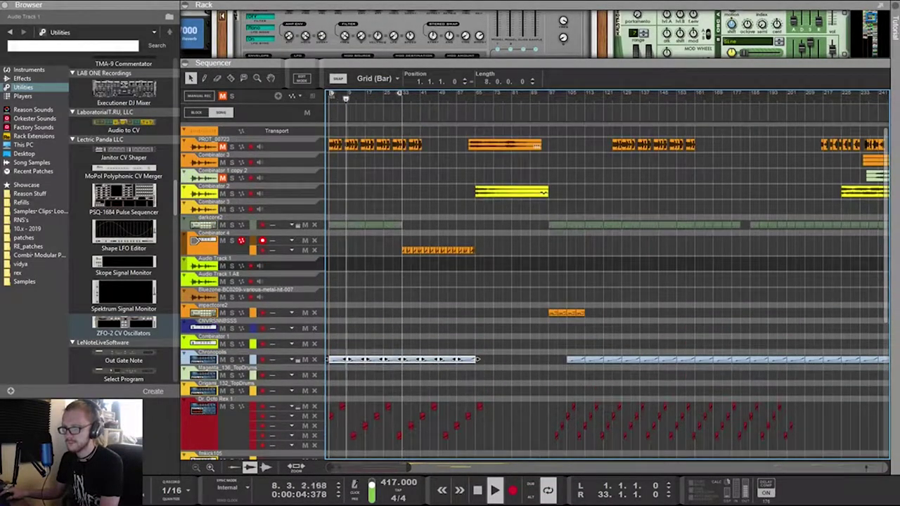
{"action": "scroll", "coordinate": [604, 281], "scroll_direction": "down", "scroll_amount": 4}
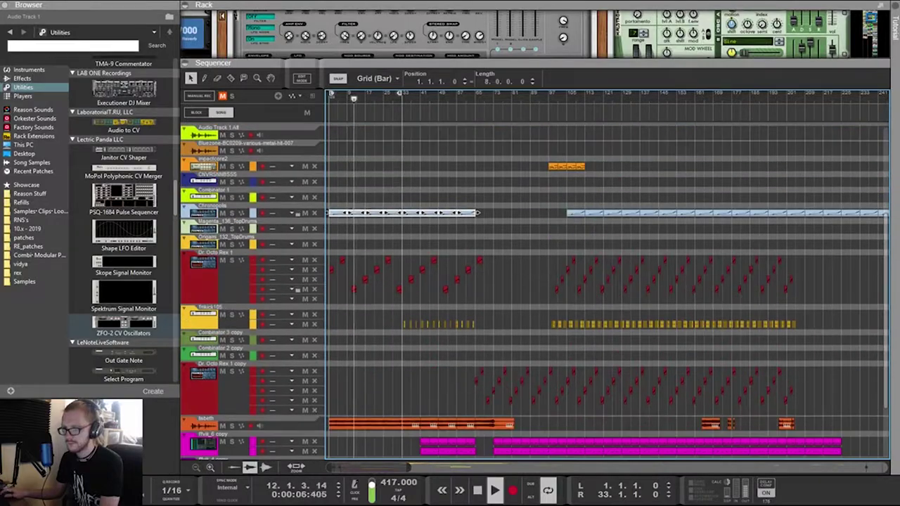
{"action": "scroll", "coordinate": [604, 281], "scroll_direction": "up", "scroll_amount": 1}
{"action": "left_click_drag", "start_coordinate": [503, 284], "coordinate": [361, 324]}
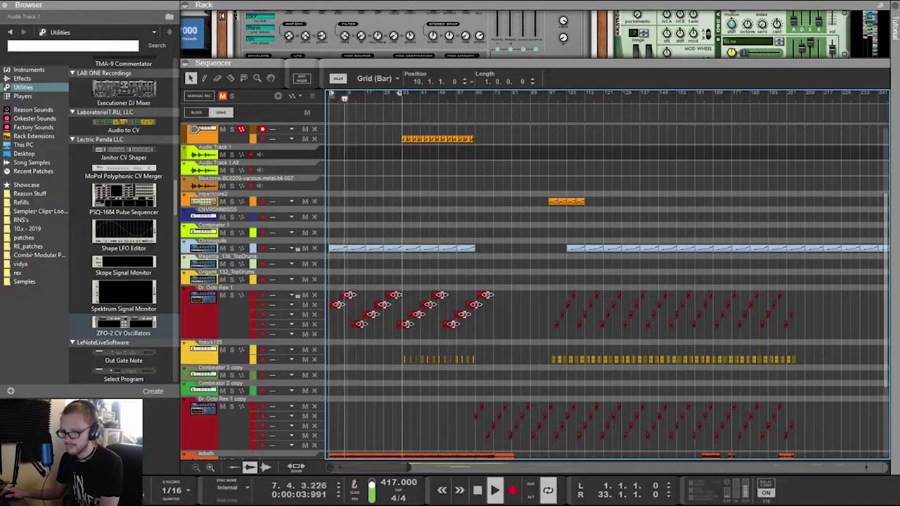
Move the whole group of Combinator 4 clips from bar 33 to bar 1
{"action": "scroll", "coordinate": [604, 281], "scroll_direction": "up", "scroll_amount": 3}
{"action": "left_click_drag", "start_coordinate": [384, 220], "coordinate": [522, 248]}
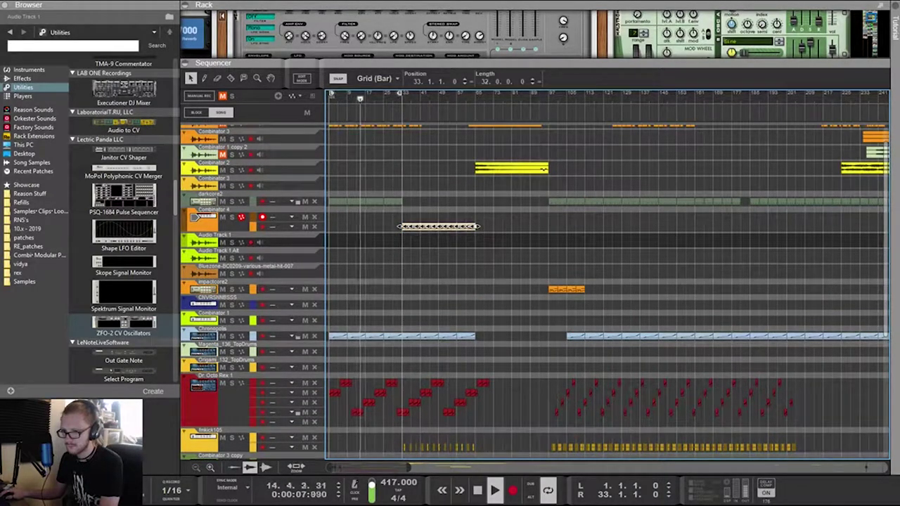
{"action": "left_click_drag", "start_coordinate": [441, 227], "coordinate": [368, 227]}
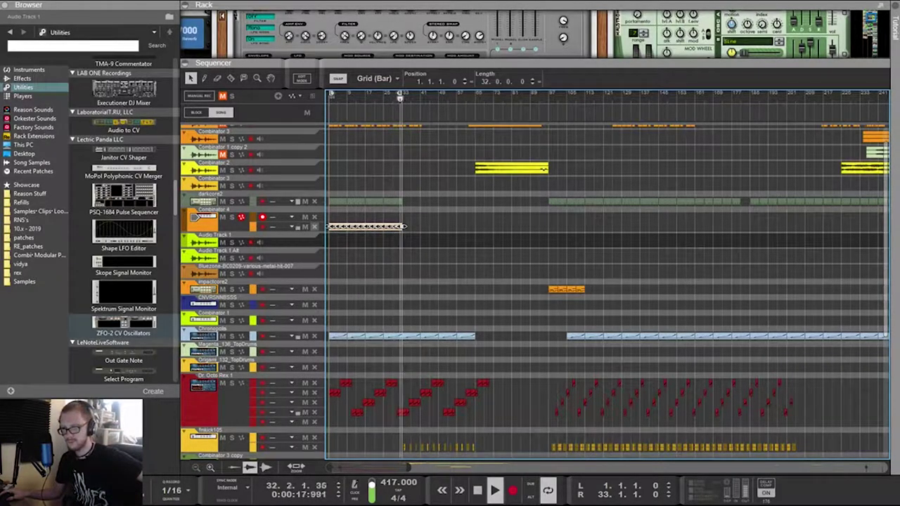
Enlarge the rack area and review the arrangement from PROT_00723 down to the Dr. Octo Rex tracks with the Combinator 4 clips selected
{"action": "left_click_drag", "start_coordinate": [431, 63], "coordinate": [430, 193]}
{"action": "left_click_drag", "start_coordinate": [429, 343], "coordinate": [329, 362]}
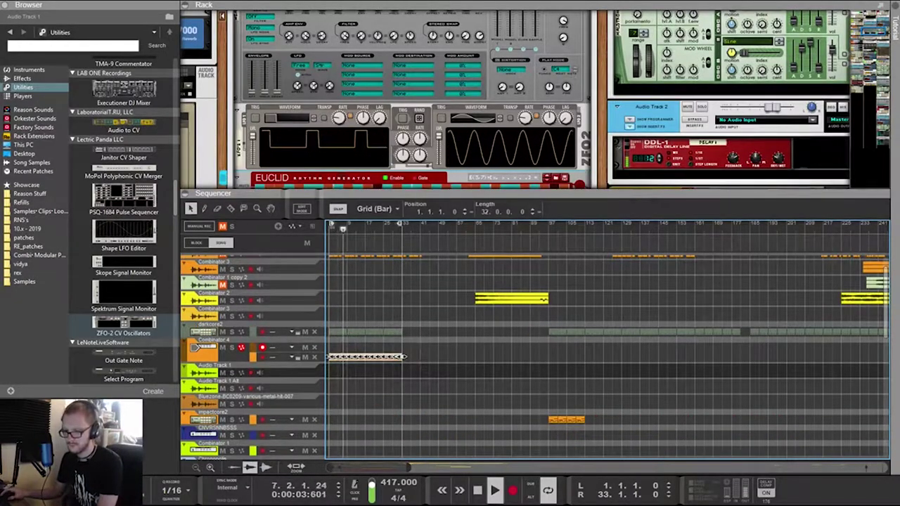
{"action": "scroll", "coordinate": [534, 347], "scroll_direction": "down", "scroll_amount": 4}
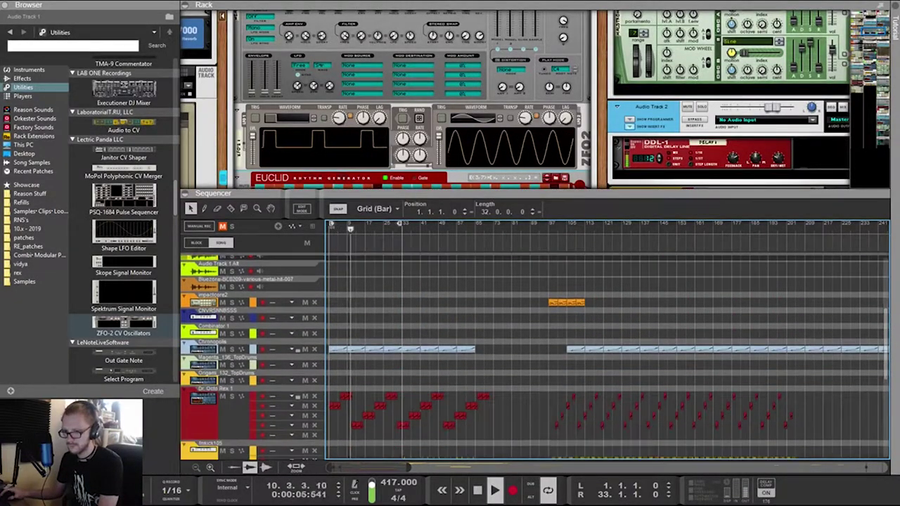
{"action": "scroll", "coordinate": [534, 348], "scroll_direction": "up", "scroll_amount": 5}
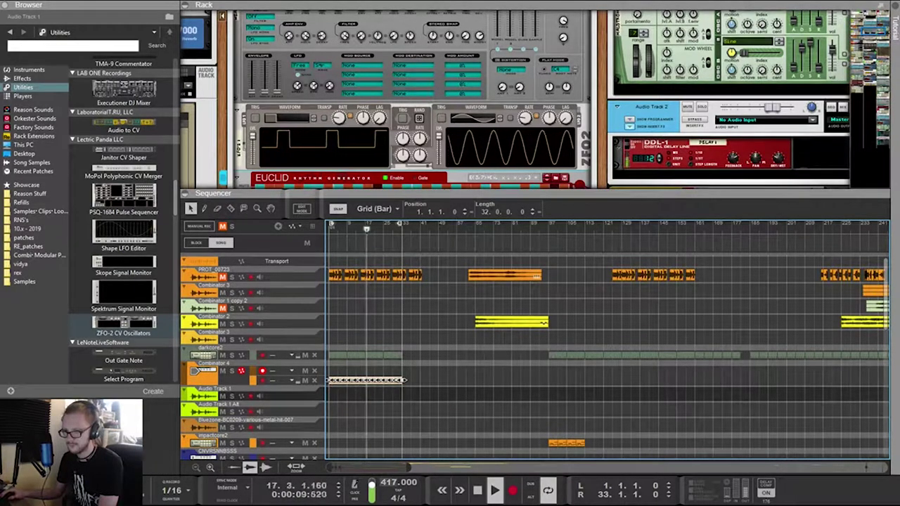
{"action": "scroll", "coordinate": [604, 344], "scroll_direction": "down", "scroll_amount": 10}
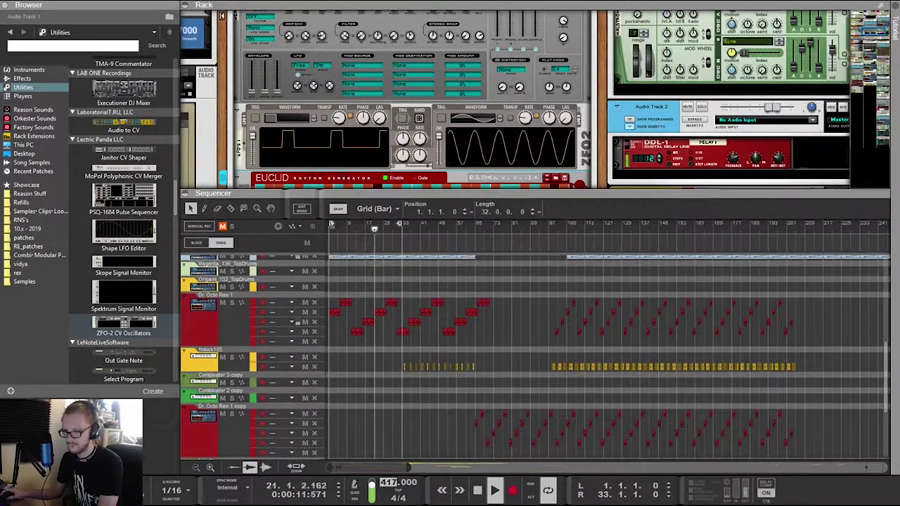
{"action": "scroll", "coordinate": [534, 344], "scroll_direction": "up", "scroll_amount": 3}
{"action": "scroll", "coordinate": [534, 345], "scroll_direction": "up", "scroll_amount": 9}
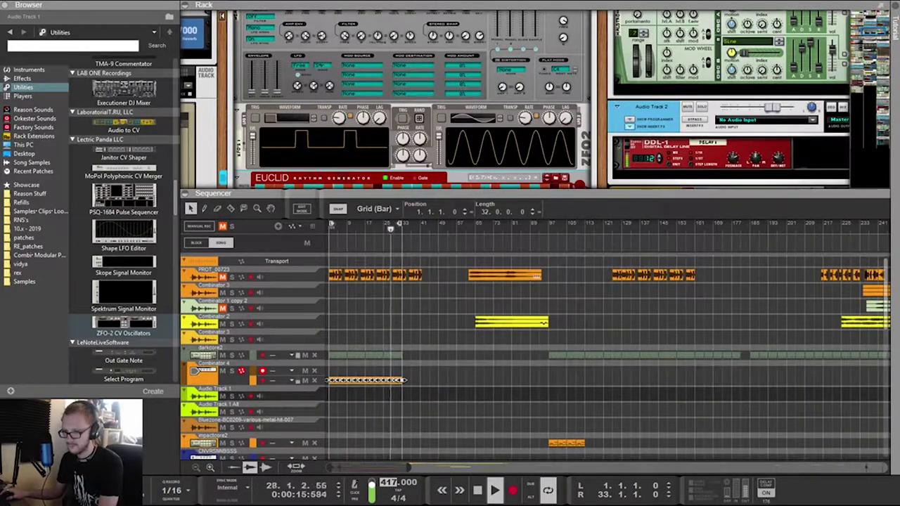
Select the opening PROT_00723 clips and solo the lisbeth, Audio Track 2, darkcore2 and Combinator 4 tracks
{"action": "left_click", "coordinate": [422, 262]}
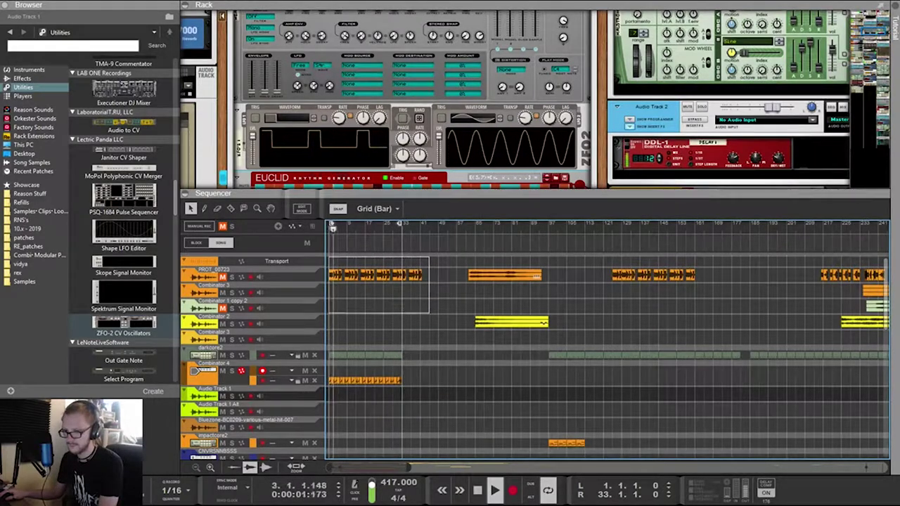
{"action": "left_click_drag", "start_coordinate": [428, 257], "coordinate": [329, 328]}
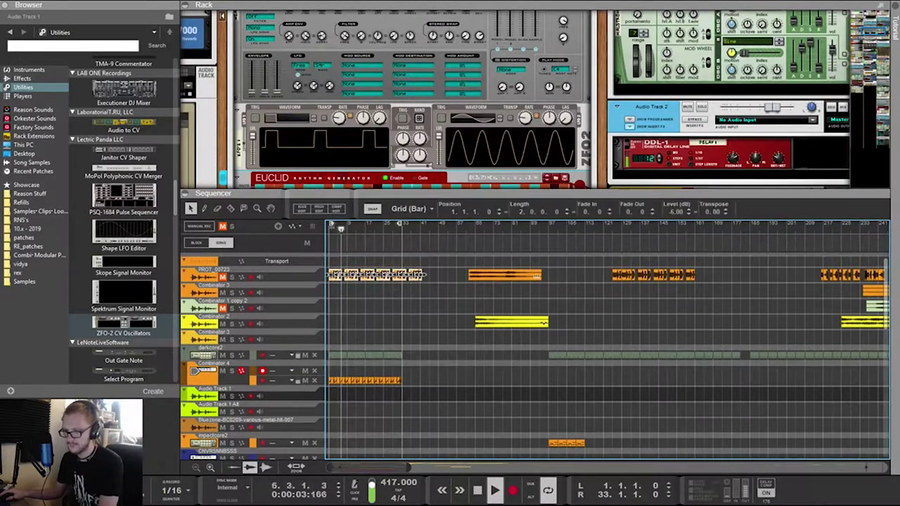
{"action": "scroll", "coordinate": [534, 358], "scroll_direction": "down", "scroll_amount": 12}
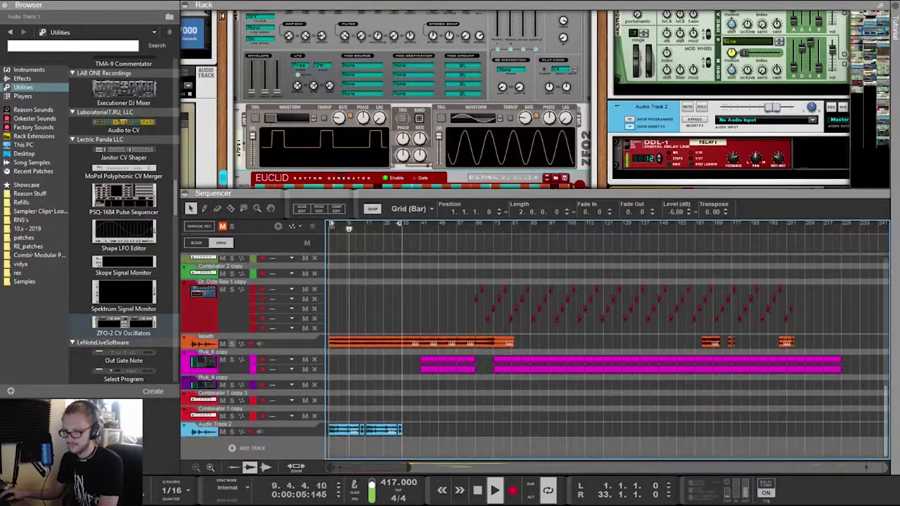
{"action": "left_click", "coordinate": [232, 344]}
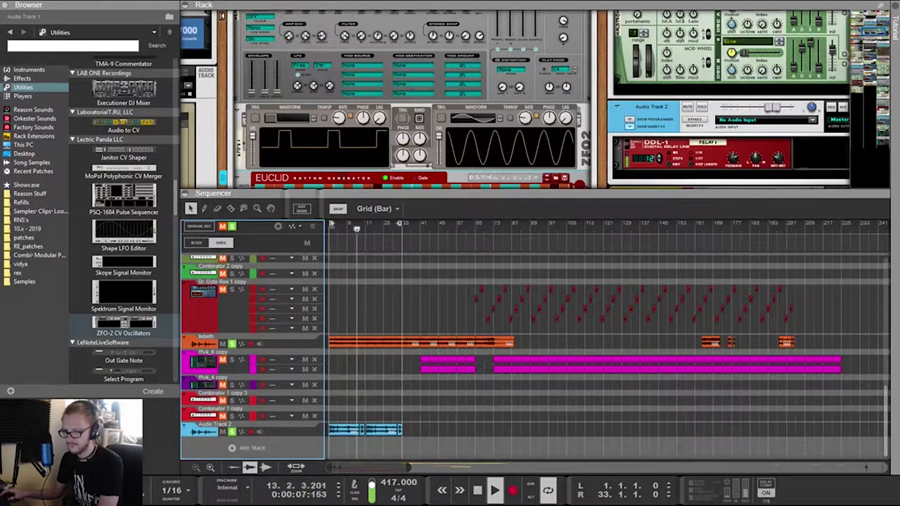
{"action": "scroll", "coordinate": [534, 345], "scroll_direction": "up", "scroll_amount": 5}
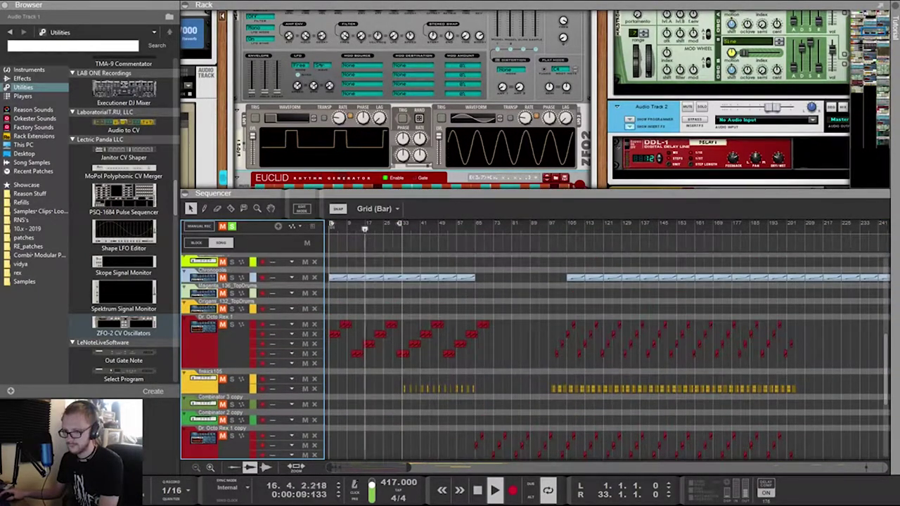
{"action": "scroll", "coordinate": [534, 344], "scroll_direction": "down", "scroll_amount": 5}
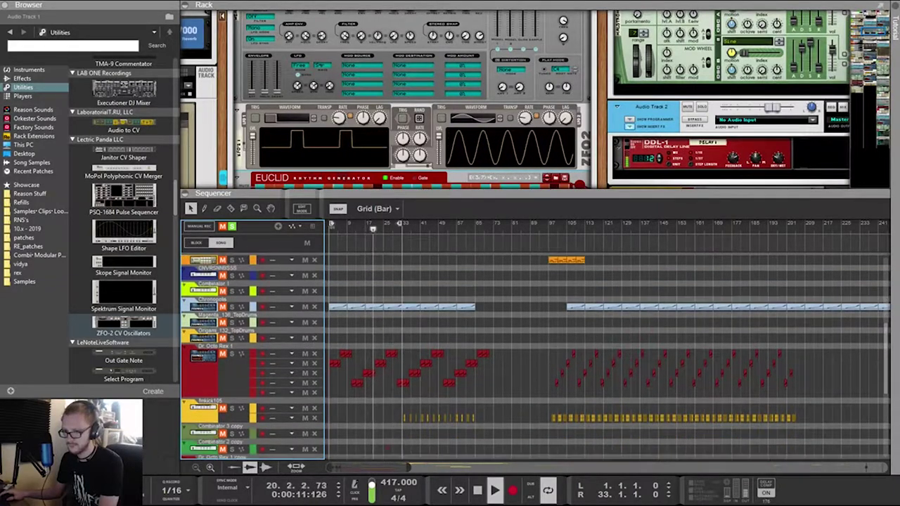
{"action": "scroll", "coordinate": [534, 344], "scroll_direction": "up", "scroll_amount": 10}
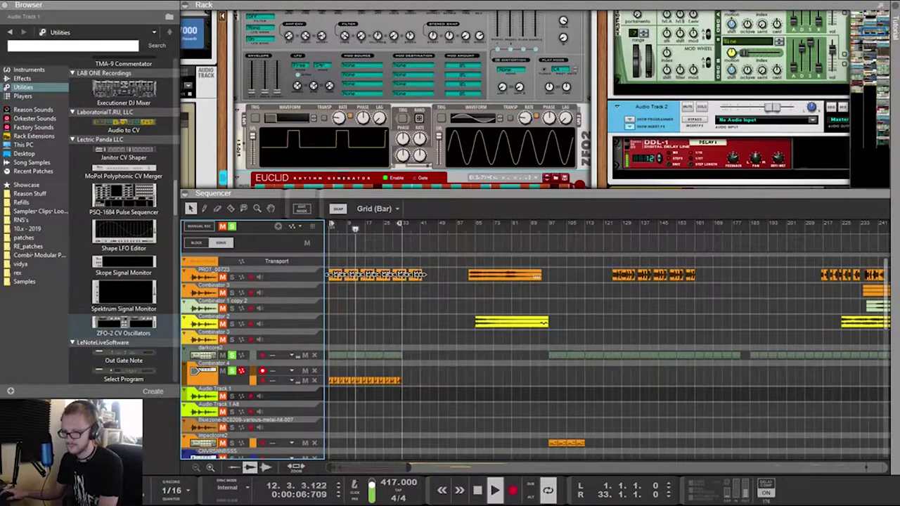
Stretch the opening Combinator 4 clips to 64 bars in total, and move the short ones starting at bar 50.3 to bar 18.3
{"action": "left_click_drag", "start_coordinate": [431, 386], "coordinate": [337, 376]}
{"action": "left_click_drag", "start_coordinate": [403, 380], "coordinate": [437, 386]}
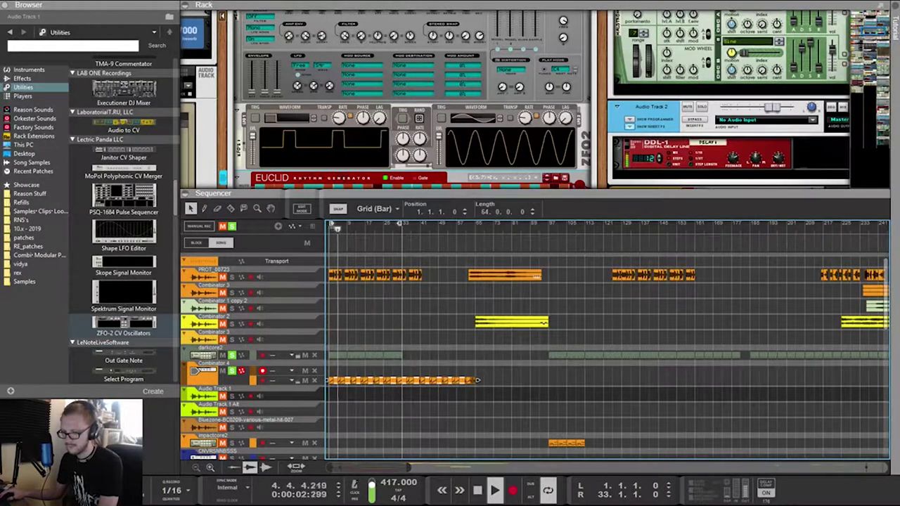
{"action": "left_click_drag", "start_coordinate": [488, 401], "coordinate": [440, 366]}
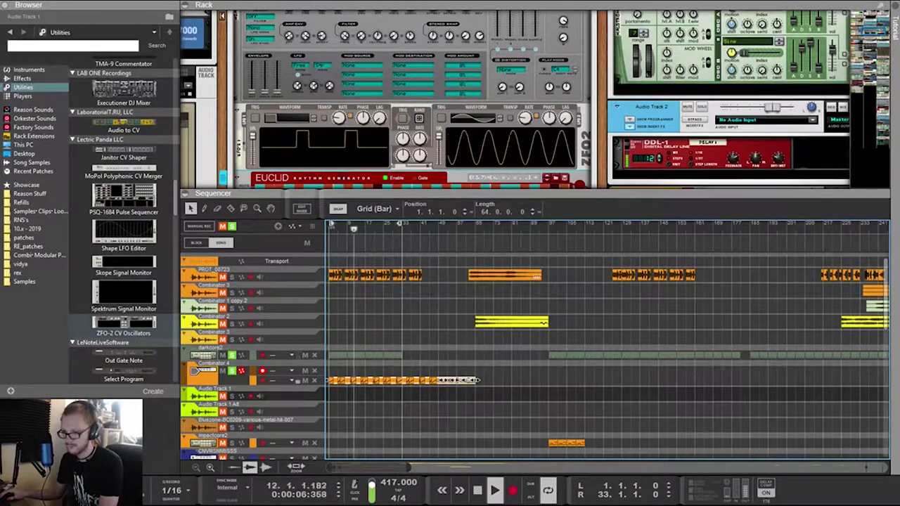
{"action": "left_click", "coordinate": [430, 380], "text": "shift"}
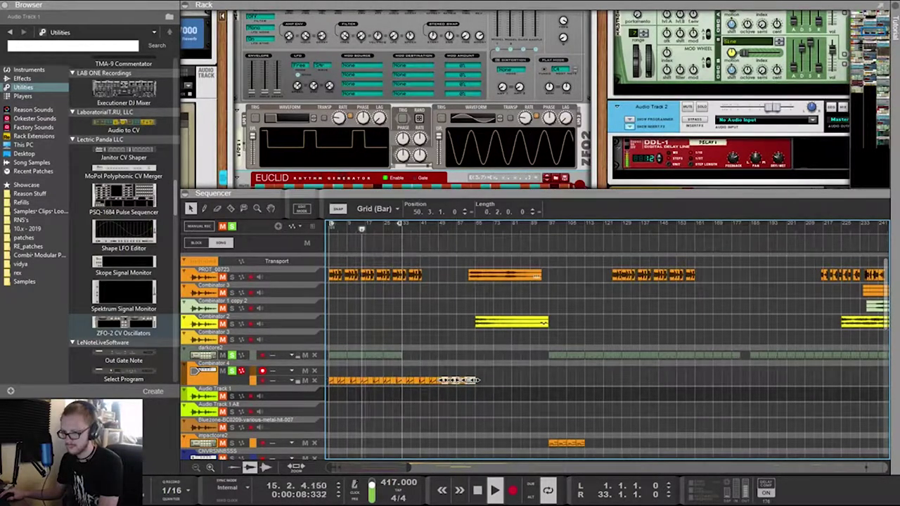
{"action": "left_click_drag", "start_coordinate": [453, 381], "coordinate": [393, 380]}
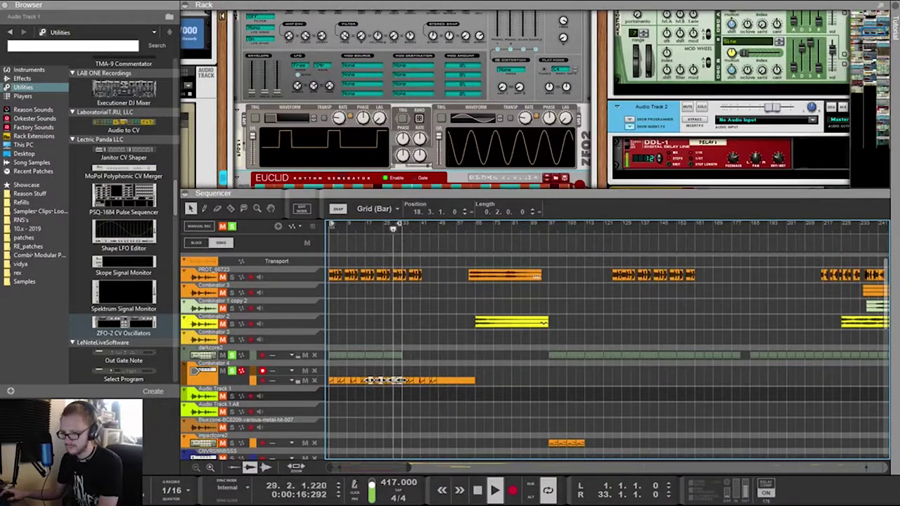
Shift the selection of short Combinator 4 clips to start at bar 20.3 and delete the selected clips
{"action": "scroll", "coordinate": [382, 381], "scroll_direction": "up", "scroll_amount": 3}
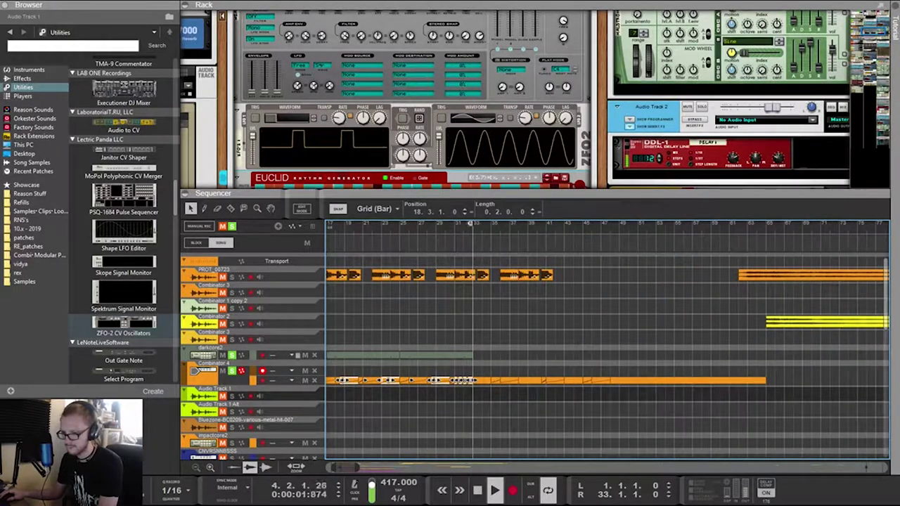
{"action": "left_click_drag", "start_coordinate": [342, 381], "coordinate": [360, 380]}
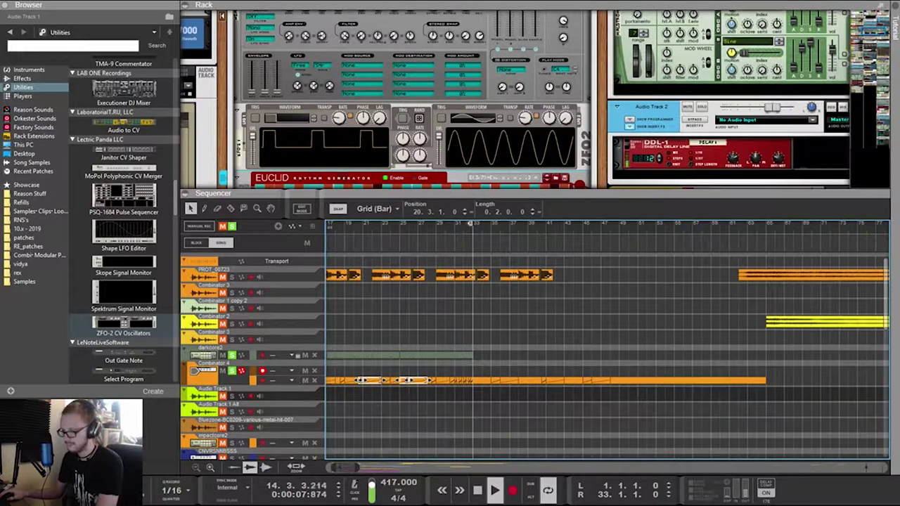
{"action": "key", "text": "Delete"}
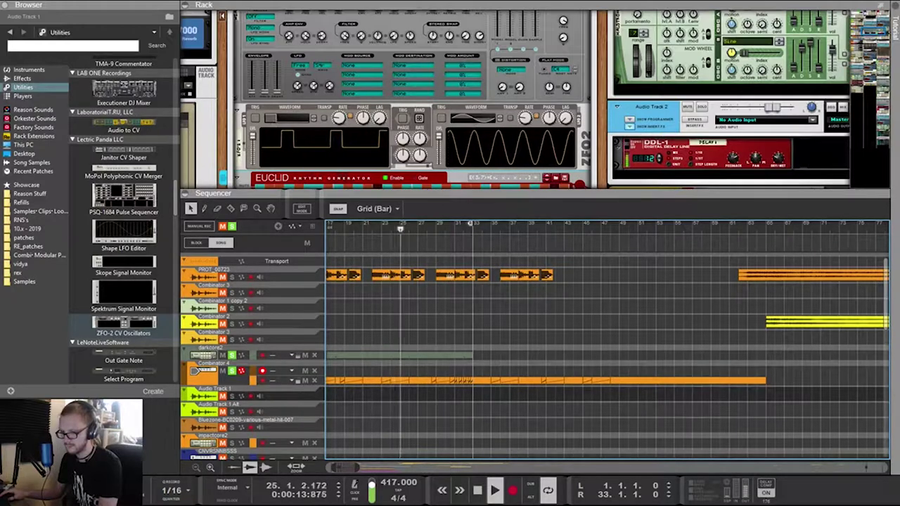
{"action": "scroll", "coordinate": [432, 337], "scroll_direction": "down", "scroll_amount": 3}
{"action": "scroll", "coordinate": [432, 337], "scroll_direction": "down", "scroll_amount": 2}
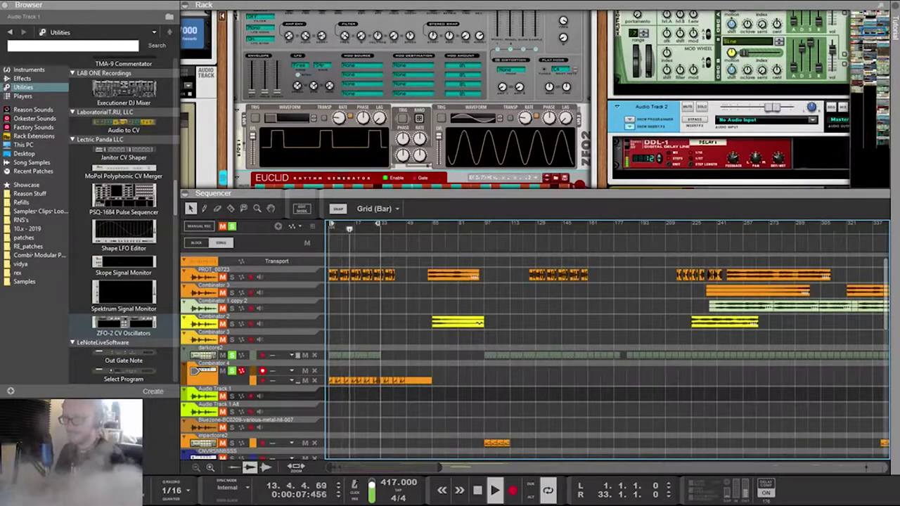
Enlarge the rack, set the Euclid rhythm generator's density to 53%, and check the cabling on the back of the rack
{"action": "left_click_drag", "start_coordinate": [492, 192], "coordinate": [492, 368]}
{"action": "scroll", "coordinate": [492, 211], "scroll_direction": "up", "scroll_amount": 2}
{"action": "scroll", "coordinate": [492, 211], "scroll_direction": "up", "scroll_amount": 1}
{"action": "scroll", "coordinate": [492, 211], "scroll_direction": "down", "scroll_amount": 2}
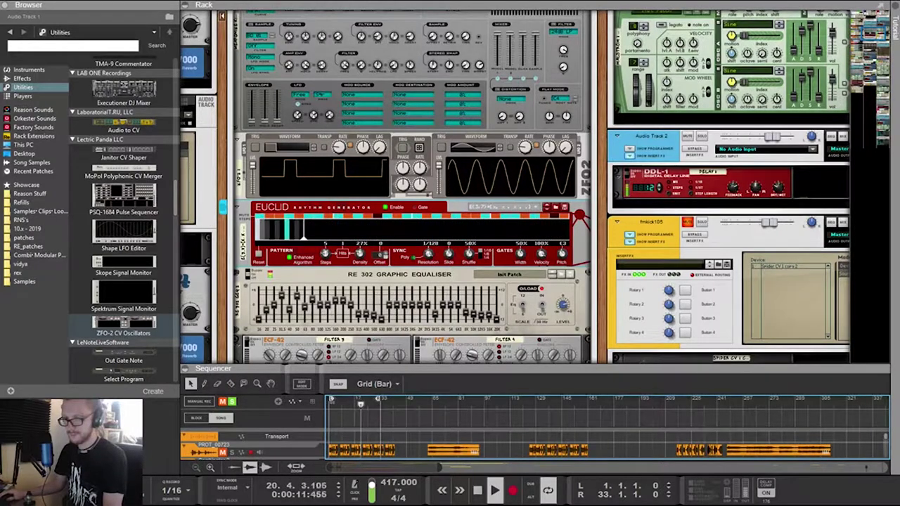
{"action": "left_click", "coordinate": [362, 255]}
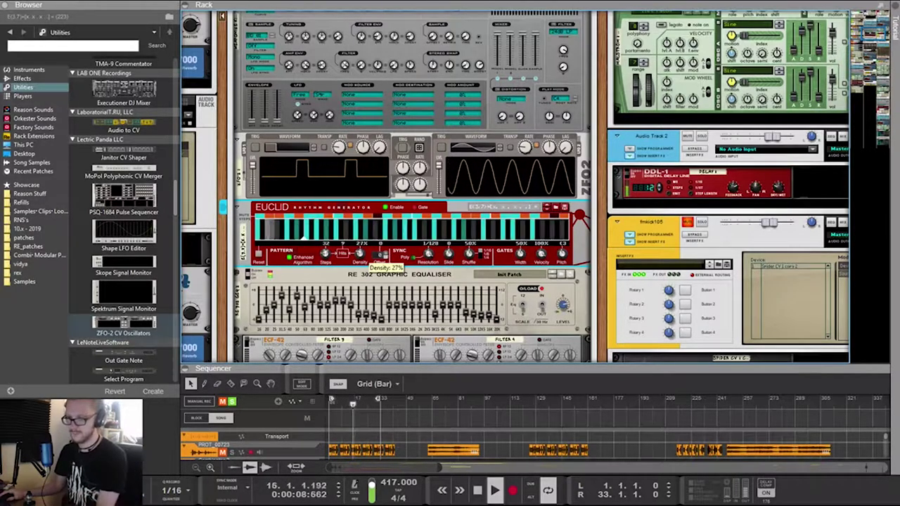
{"action": "key", "text": "Tab"}
{"action": "key", "text": "Tab"}
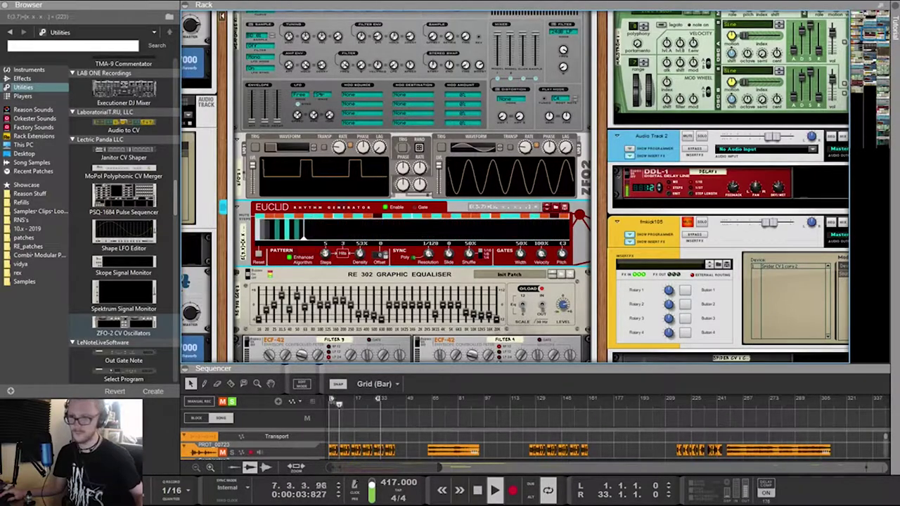
Mute the Combinator 4 mix channel in the rack
{"action": "left_click_drag", "start_coordinate": [874, 33], "coordinate": [861, 61]}
{"action": "left_click", "coordinate": [271, 119]}
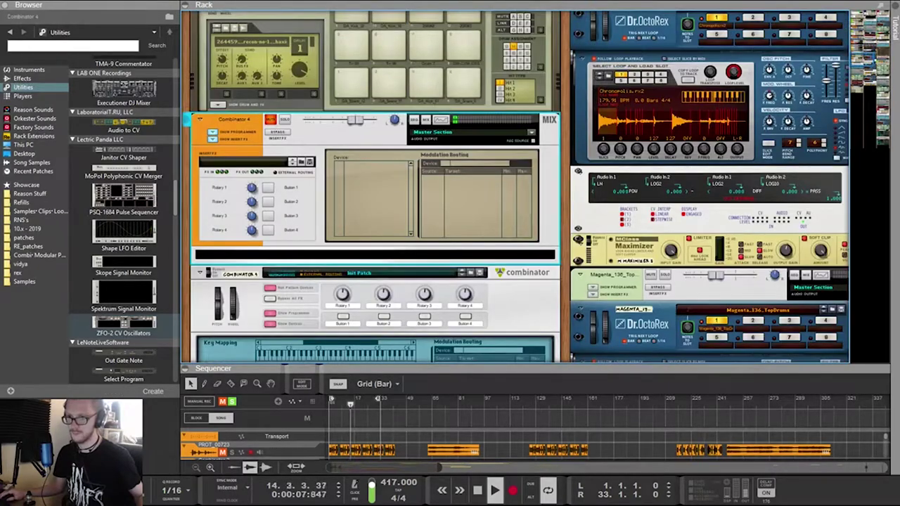
Examine the weaponize kick, ZFO-2, Euclid and equaliser devices inside the CNVRSNNBSSS Combinator
{"action": "scroll", "coordinate": [515, 187], "scroll_direction": "up", "scroll_amount": 20}
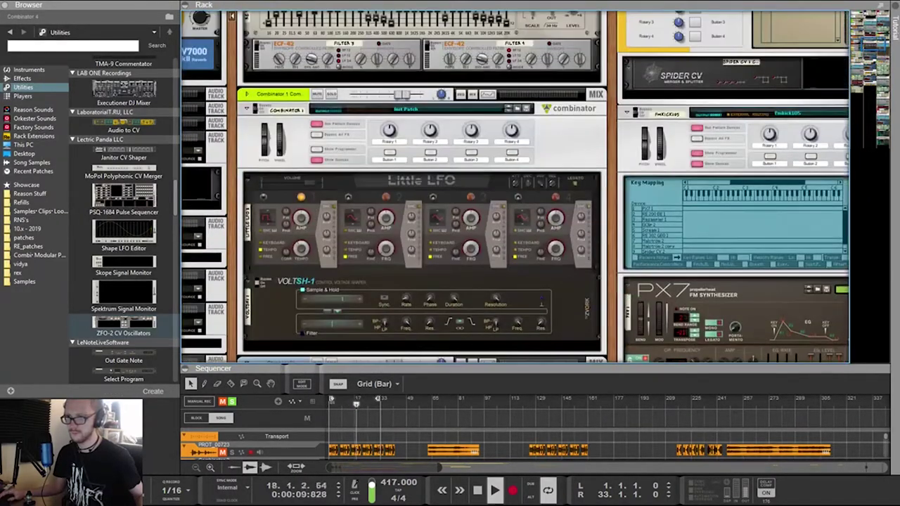
{"action": "scroll", "coordinate": [515, 187], "scroll_direction": "down", "scroll_amount": 3}
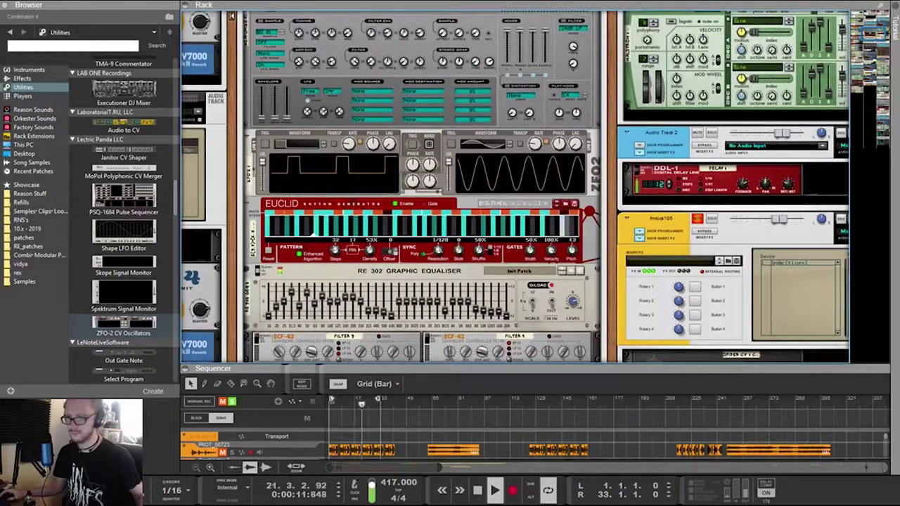
{"action": "scroll", "coordinate": [515, 187], "scroll_direction": "up", "scroll_amount": 8}
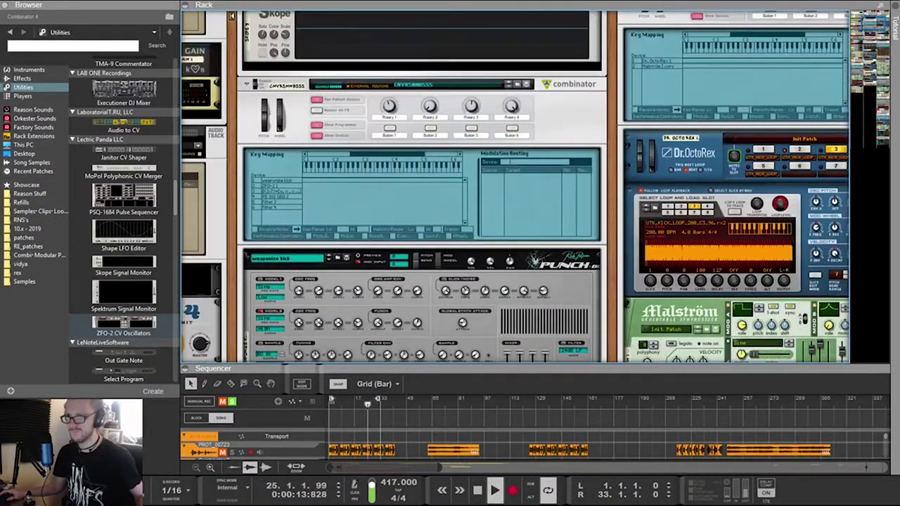
{"action": "scroll", "coordinate": [515, 187], "scroll_direction": "down", "scroll_amount": 5}
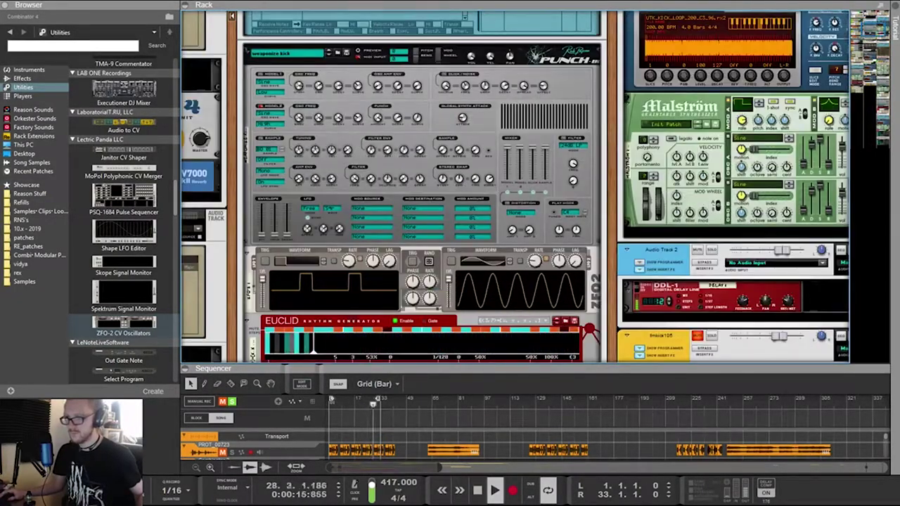
{"action": "scroll", "coordinate": [515, 187], "scroll_direction": "down", "scroll_amount": 5}
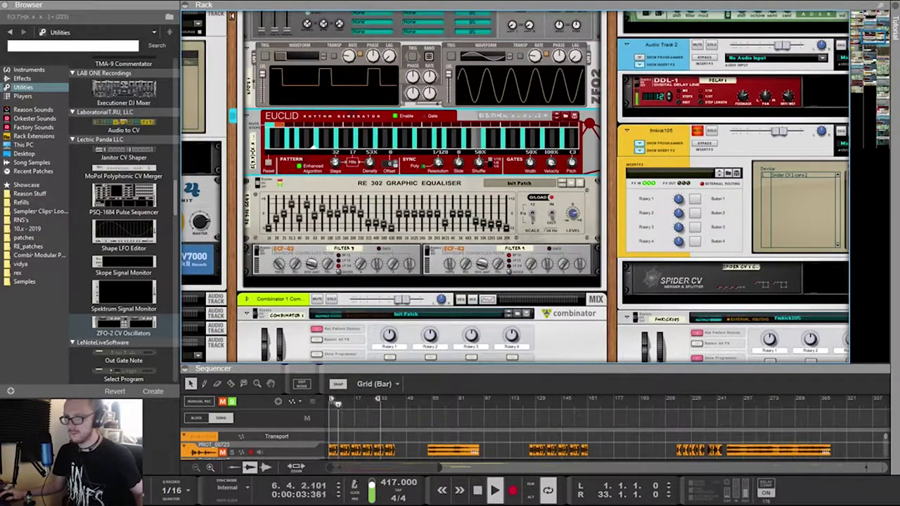
{"action": "scroll", "coordinate": [422, 186], "scroll_direction": "down", "scroll_amount": 10}
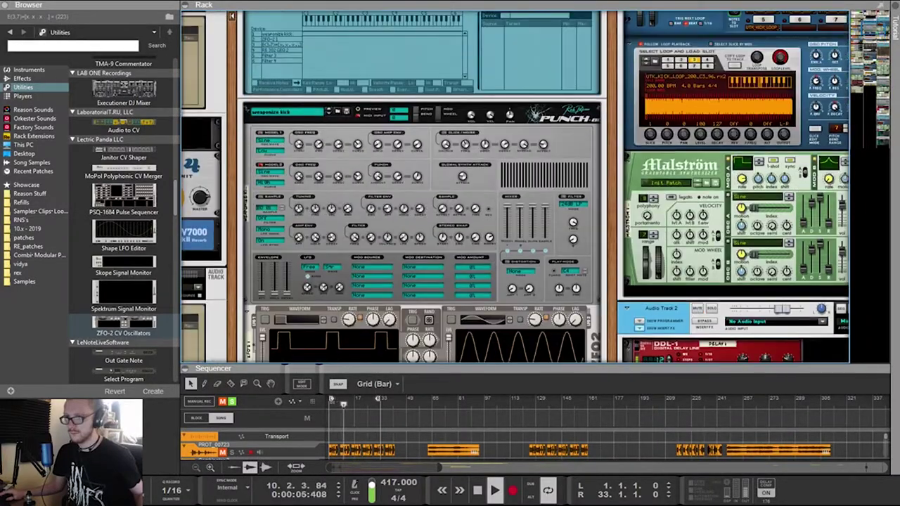
{"action": "scroll", "coordinate": [422, 187], "scroll_direction": "down", "scroll_amount": 3}
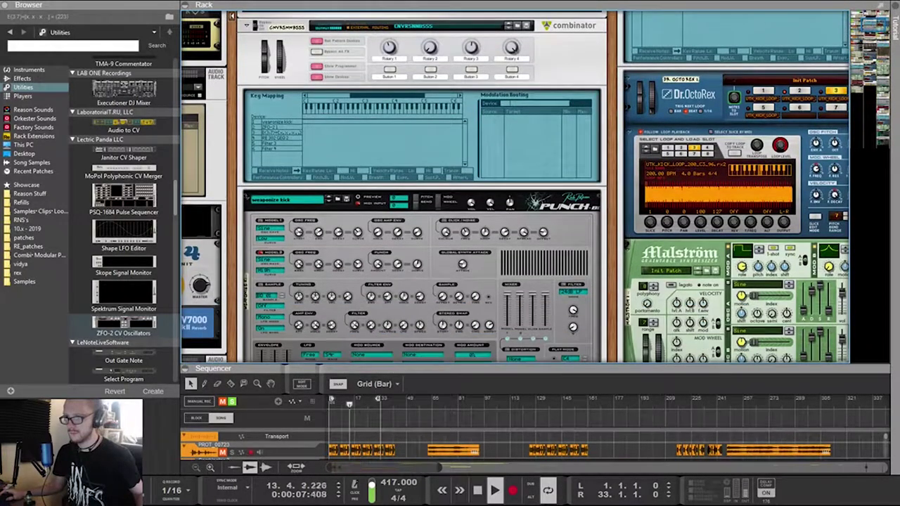
{"action": "scroll", "coordinate": [421, 187], "scroll_direction": "down", "scroll_amount": 10}
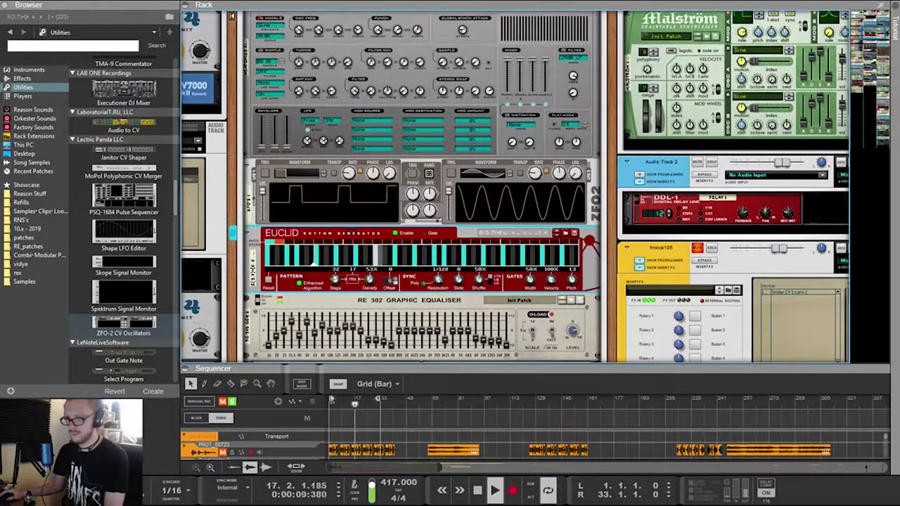
Set Rotary 4 of the CNVRSNNBSSS Combinator to 0 and return to its Euclid device
{"action": "scroll", "coordinate": [422, 187], "scroll_direction": "up", "scroll_amount": 11}
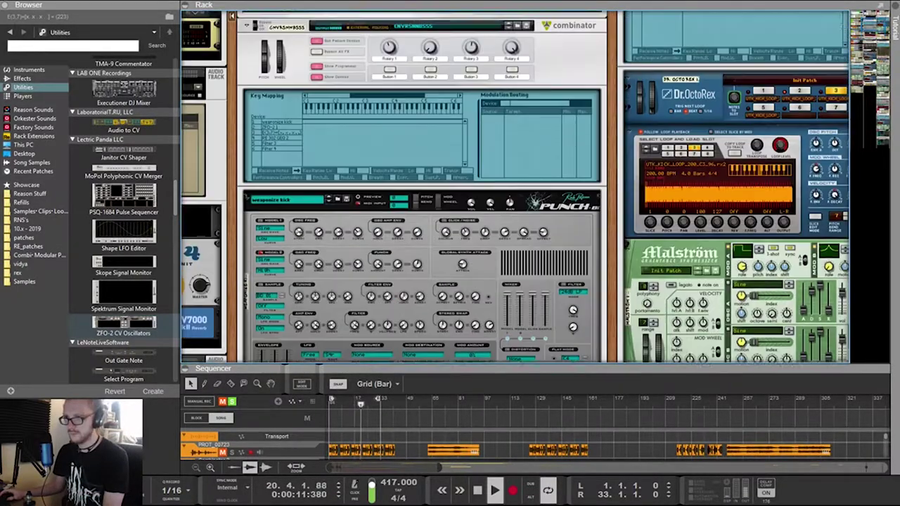
{"action": "left_click", "coordinate": [515, 83]}
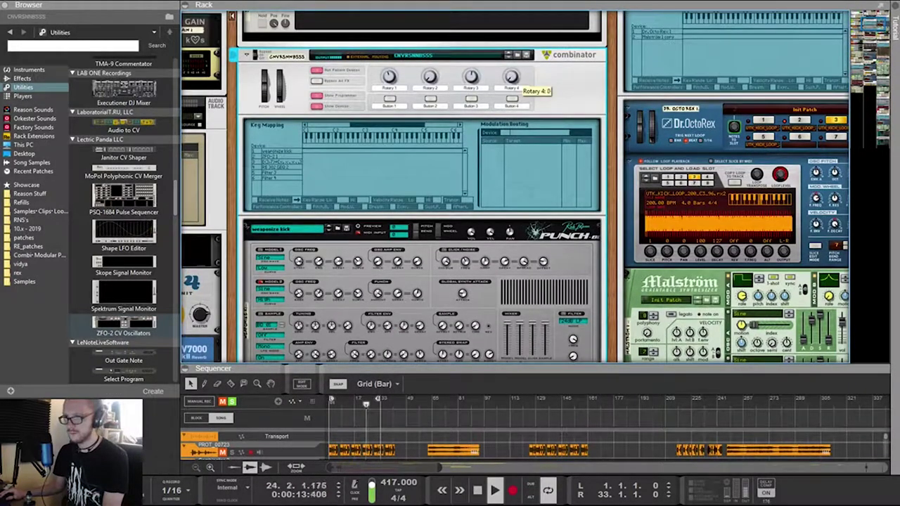
{"action": "scroll", "coordinate": [421, 187], "scroll_direction": "down", "scroll_amount": 15}
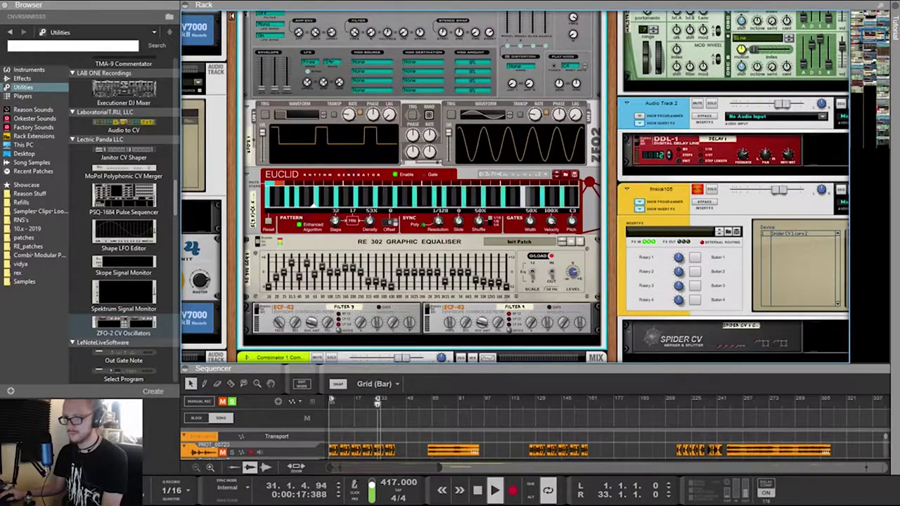
Select the Euclid generator and trace the Spider CV and Combinator cabling on the back of the rack
{"action": "left_click_drag", "start_coordinate": [326, 184], "coordinate": [576, 184]}
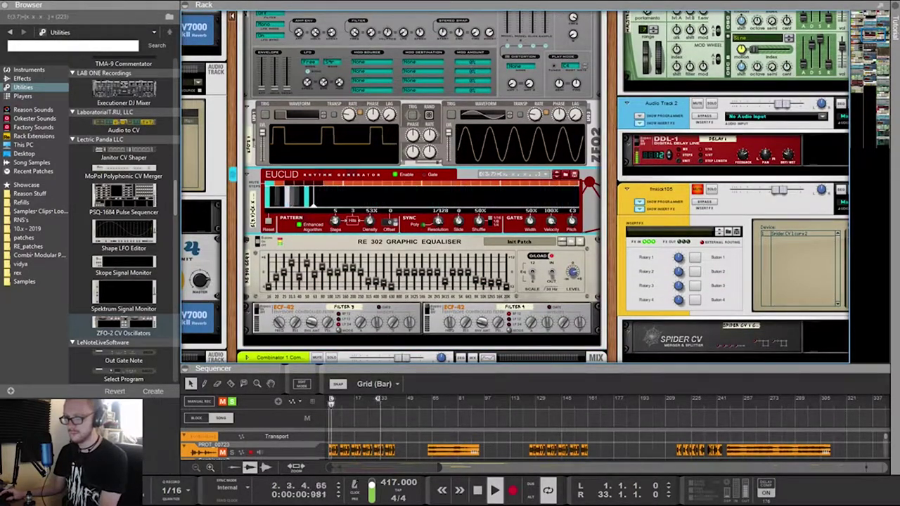
{"action": "scroll", "coordinate": [422, 187], "scroll_direction": "up", "scroll_amount": 15}
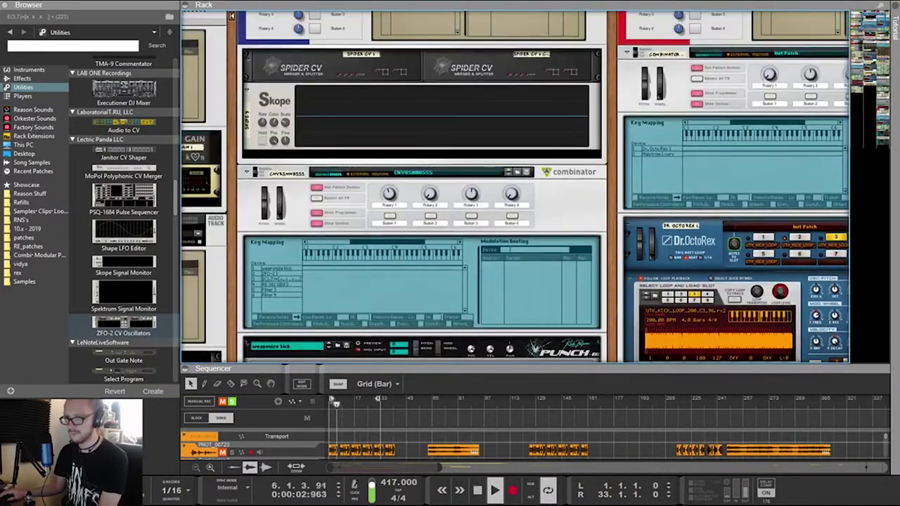
{"action": "scroll", "coordinate": [421, 187], "scroll_direction": "down", "scroll_amount": 5}
{"action": "key", "text": "Tab"}
{"action": "scroll", "coordinate": [421, 187], "scroll_direction": "up", "scroll_amount": 5}
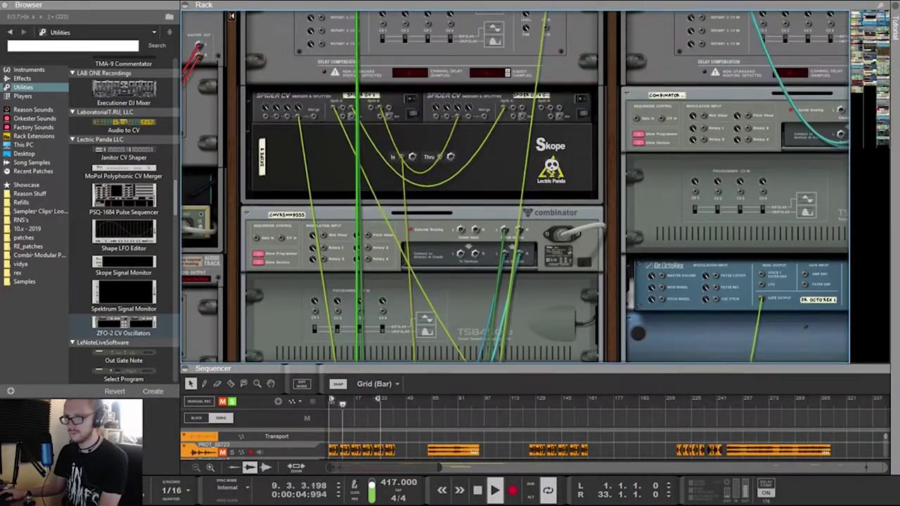
{"action": "left_click_drag", "start_coordinate": [547, 68], "coordinate": [450, 83]}
{"action": "scroll", "coordinate": [450, 87], "scroll_direction": "down", "scroll_amount": 10}
{"action": "scroll", "coordinate": [421, 187], "scroll_direction": "down", "scroll_amount": 8}
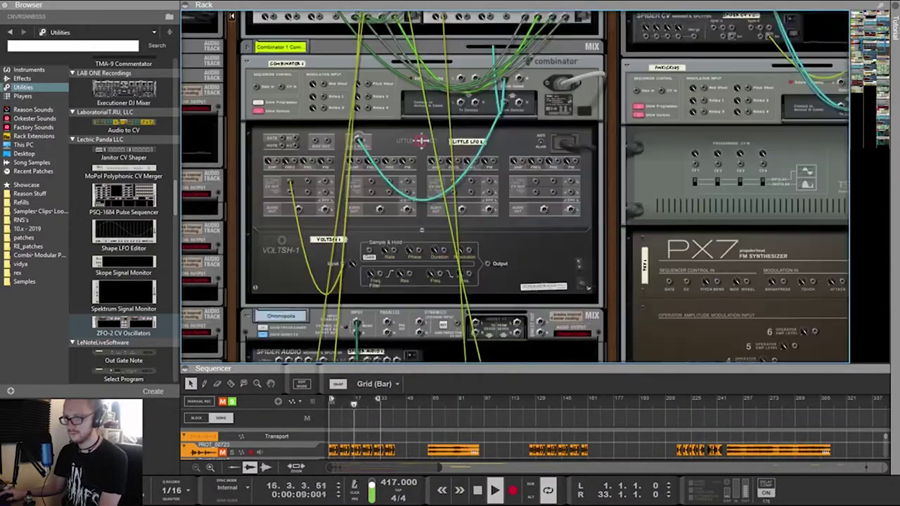
Return to the front of the rack and set the song tempo to 379 BPM
{"action": "key", "text": "Tab"}
{"action": "scroll", "coordinate": [421, 187], "scroll_direction": "down", "scroll_amount": 1}
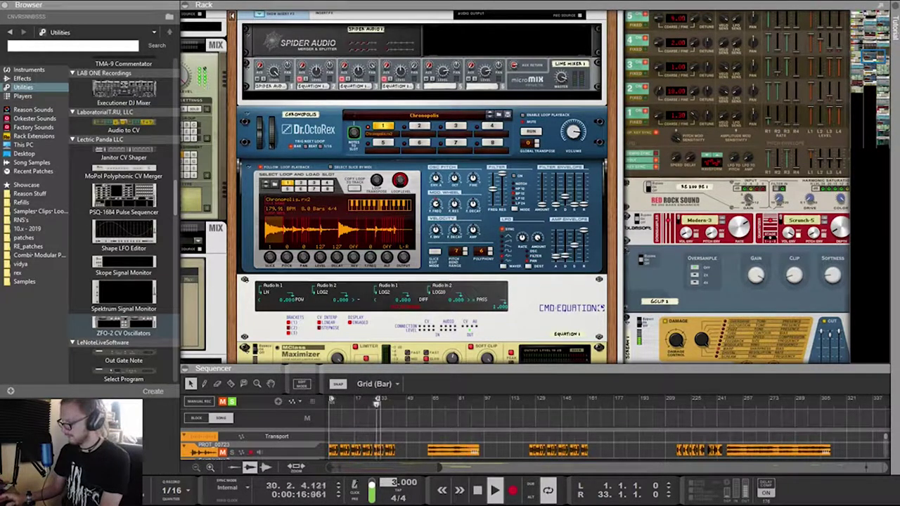
{"action": "key", "text": "Return"}
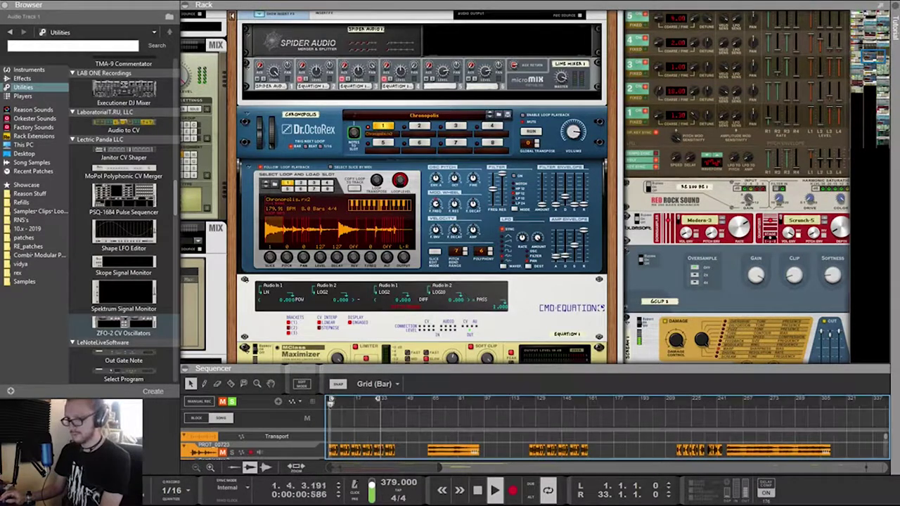
Set the CNVRSNNBSSS Combinator's Euclid generator to 46% density and 1/64 resolution, checking its rear cabling
{"action": "scroll", "coordinate": [422, 187], "scroll_direction": "up", "scroll_amount": 3}
{"action": "scroll", "coordinate": [421, 187], "scroll_direction": "down", "scroll_amount": 15}
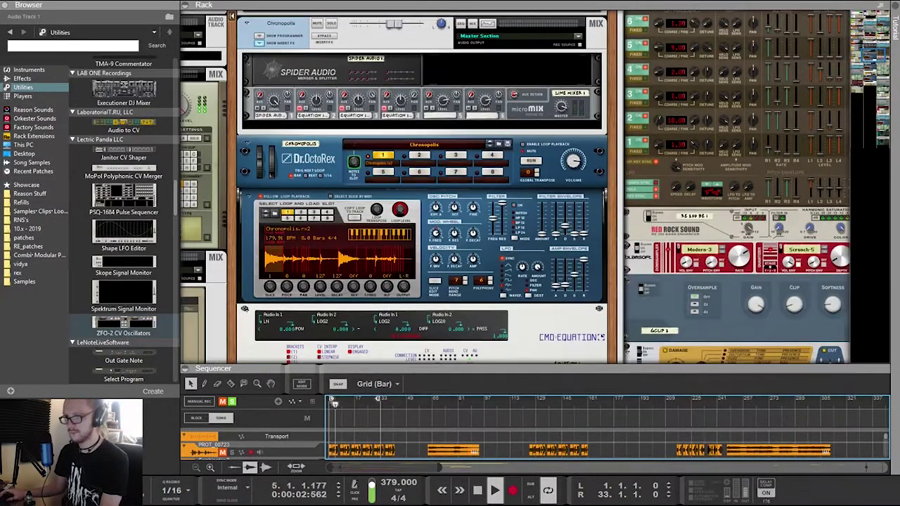
{"action": "scroll", "coordinate": [421, 187], "scroll_direction": "down", "scroll_amount": 8}
{"action": "scroll", "coordinate": [422, 187], "scroll_direction": "up", "scroll_amount": 15}
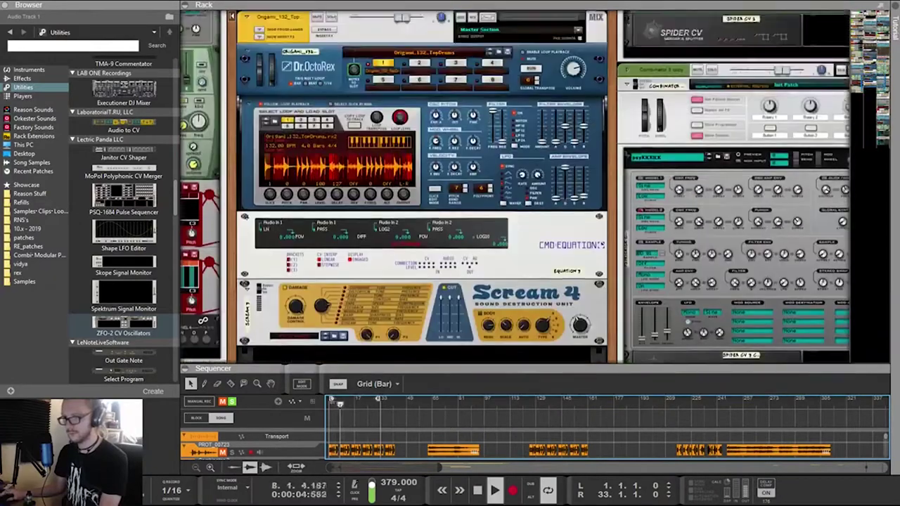
{"action": "scroll", "coordinate": [398, 187], "scroll_direction": "down", "scroll_amount": 5}
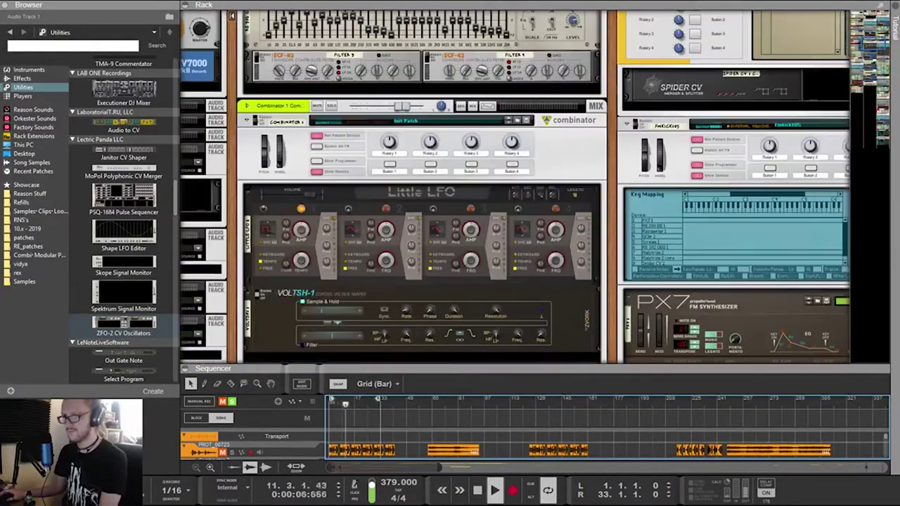
{"action": "scroll", "coordinate": [421, 187], "scroll_direction": "up", "scroll_amount": 5}
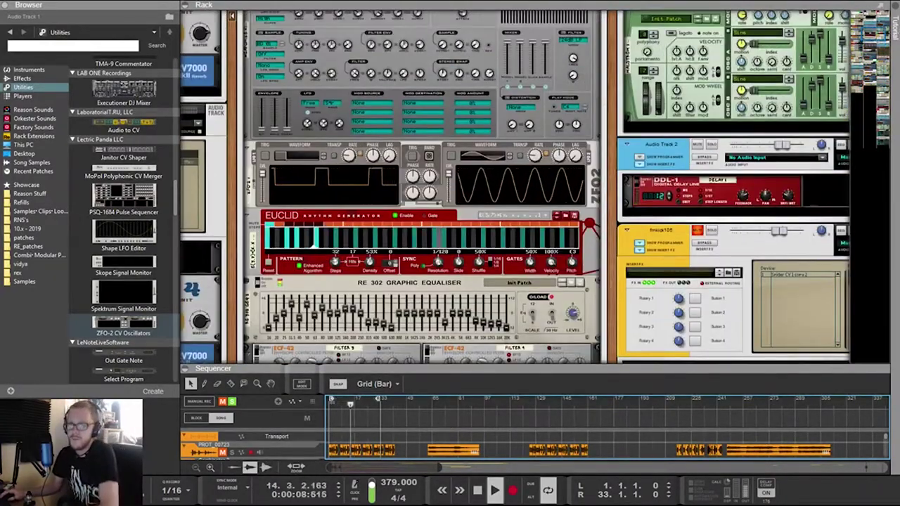
{"action": "left_click", "coordinate": [422, 242]}
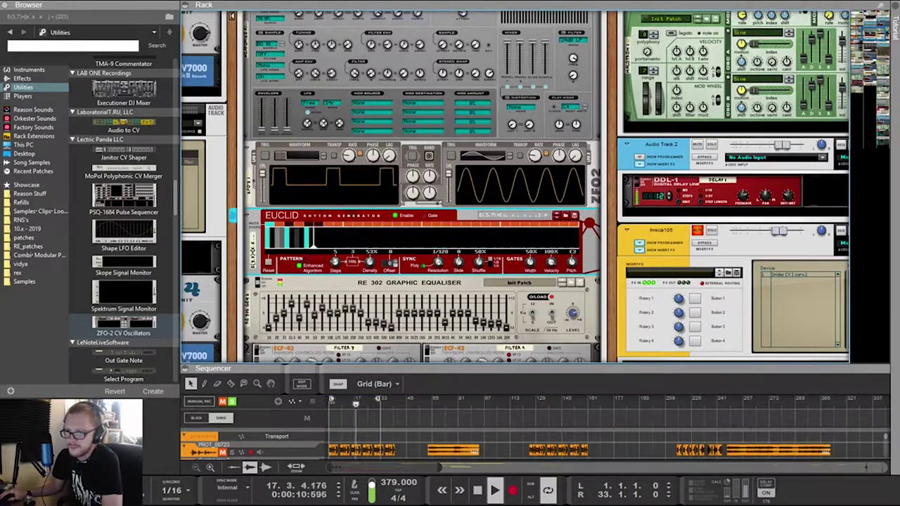
{"action": "left_click_drag", "start_coordinate": [369, 263], "coordinate": [370, 277]}
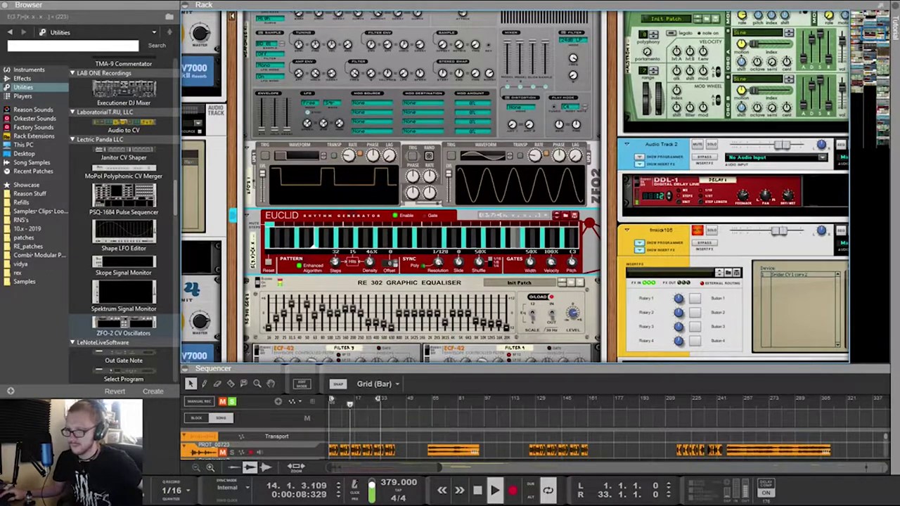
{"action": "key", "text": "Tab"}
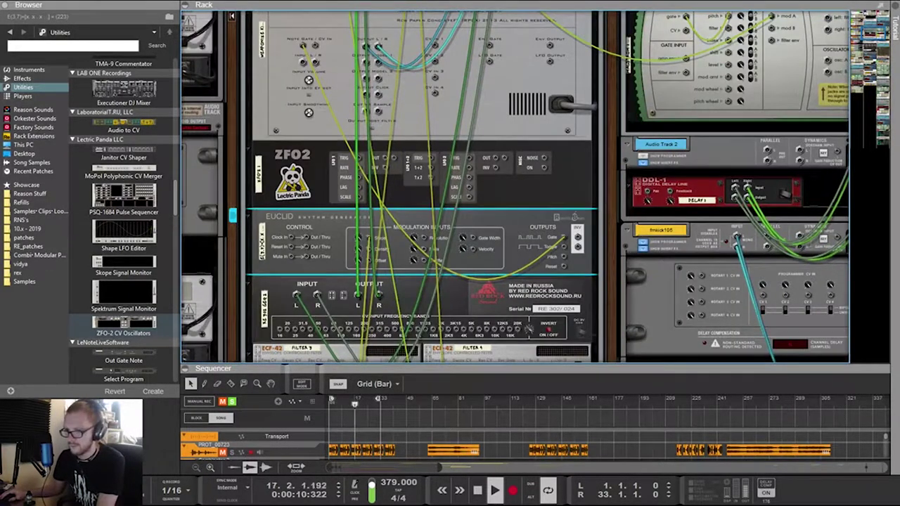
{"action": "key", "text": "Tab"}
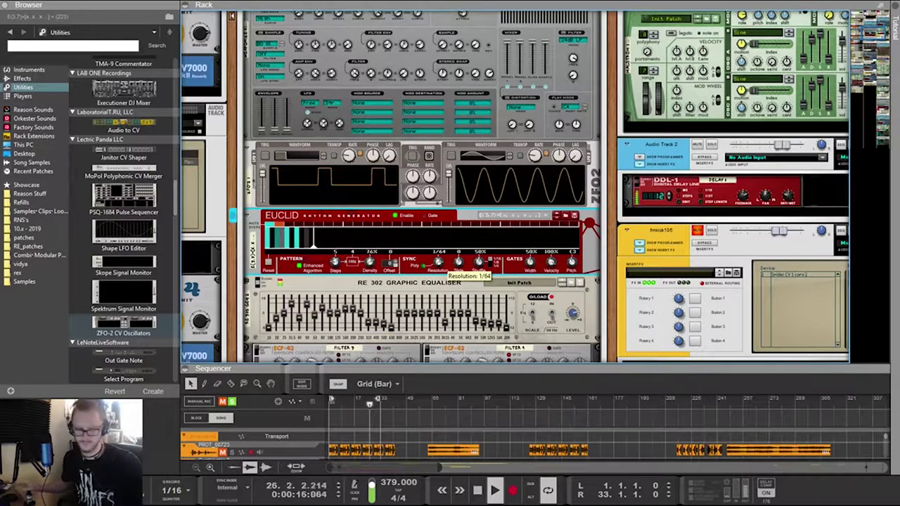
Turn up Rotary 4 on the CNVRSNNBSSS Combinator
{"action": "scroll", "coordinate": [441, 269], "scroll_direction": "up", "scroll_amount": 10}
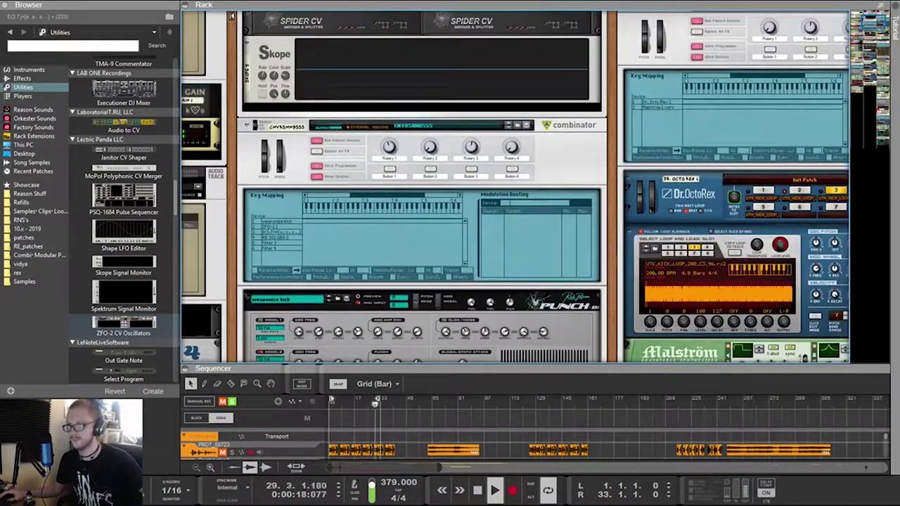
{"action": "left_click", "coordinate": [562, 156]}
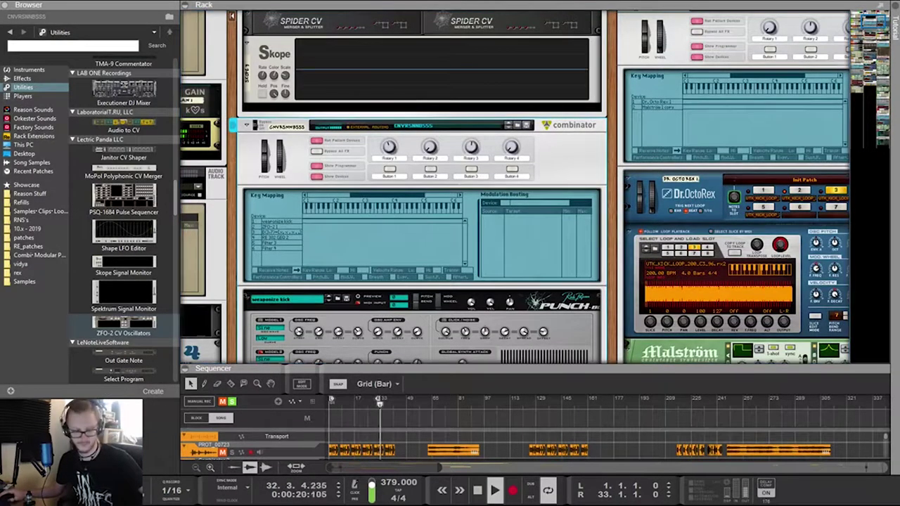
{"action": "left_click_drag", "start_coordinate": [511, 147], "coordinate": [512, 84]}
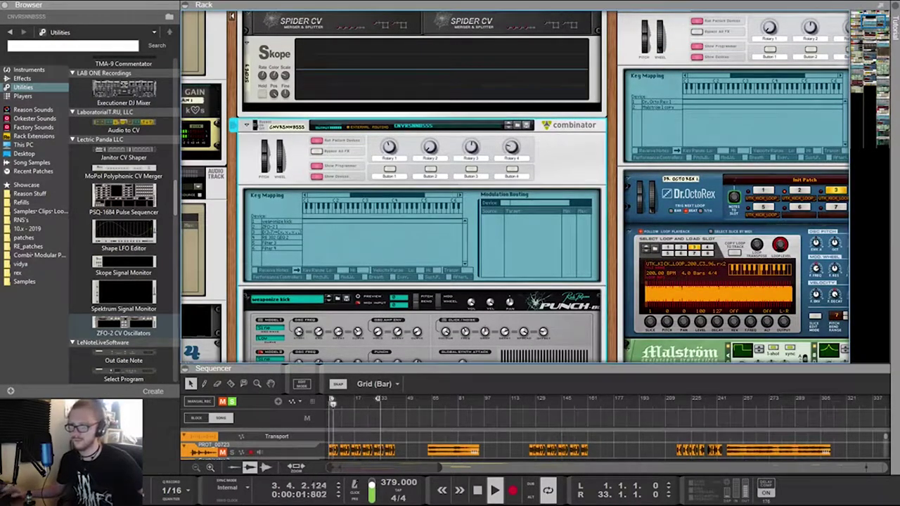
Duplicate the Euclid rhythm generator inside the CNVRSNNBSSS Combinator
{"action": "mouse_move", "coordinate": [473, 303]}
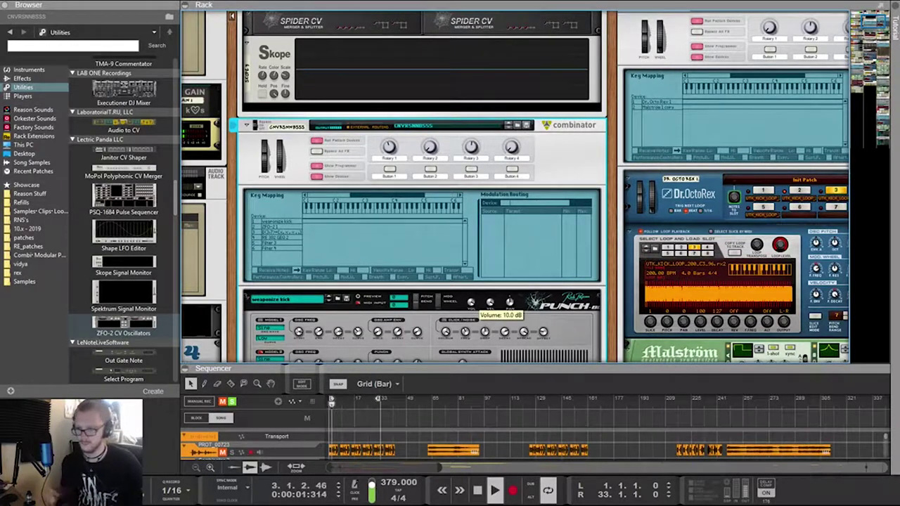
{"action": "scroll", "coordinate": [490, 303], "scroll_direction": "down", "scroll_amount": 5}
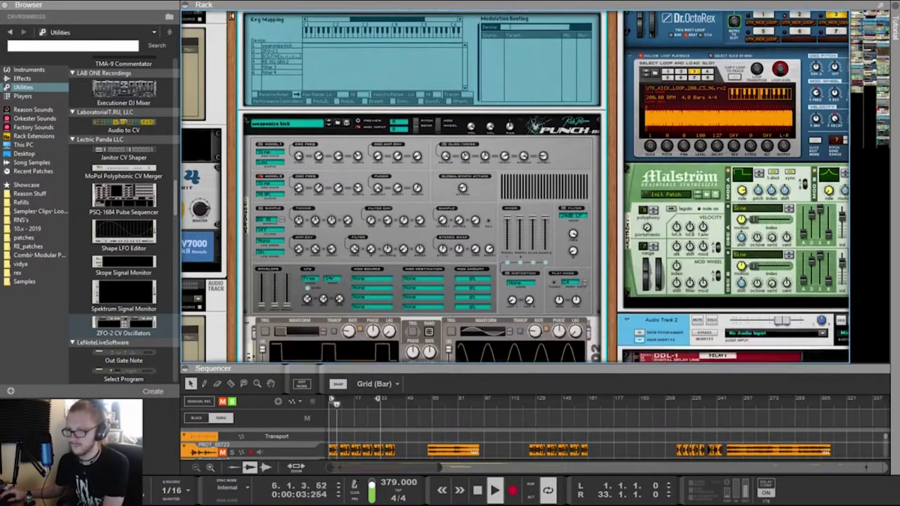
{"action": "scroll", "coordinate": [464, 74], "scroll_direction": "down", "scroll_amount": 3}
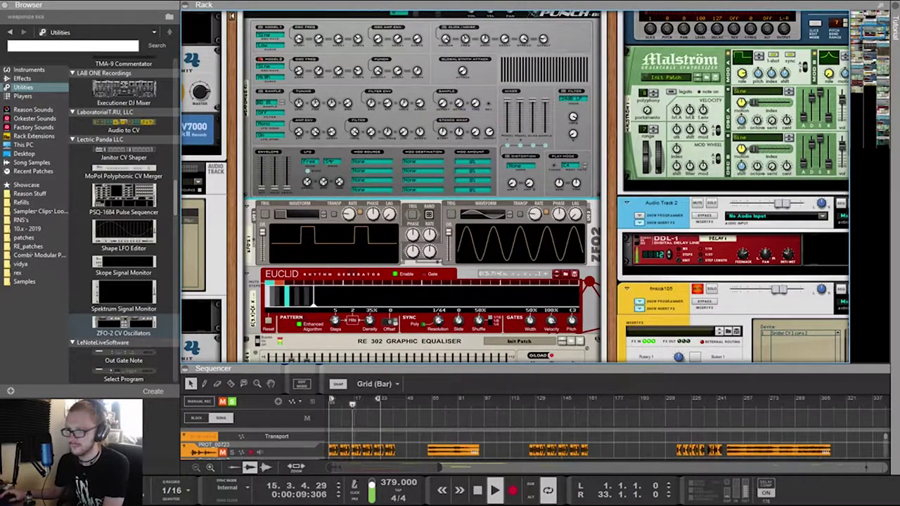
{"action": "scroll", "coordinate": [464, 74], "scroll_direction": "left", "scroll_amount": 6}
{"action": "scroll", "coordinate": [464, 74], "scroll_direction": "down", "scroll_amount": 7}
{"action": "scroll", "coordinate": [464, 74], "scroll_direction": "up", "scroll_amount": 1}
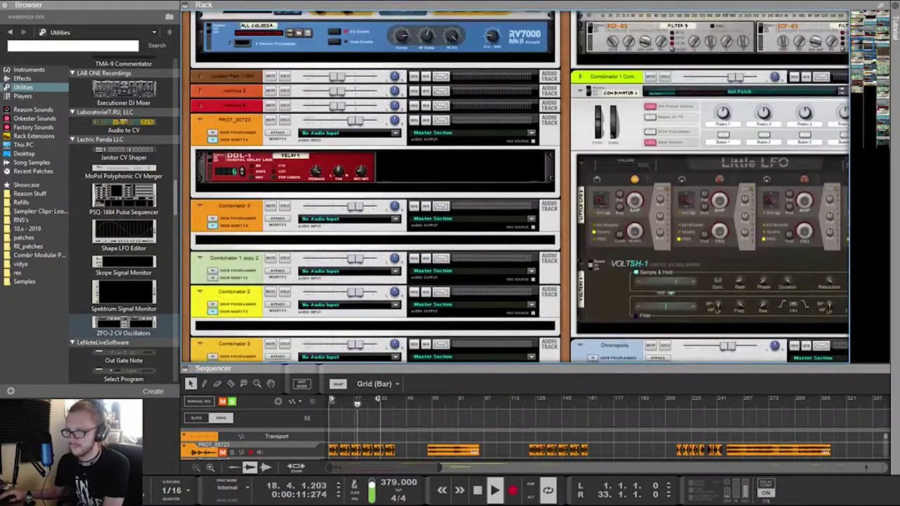
{"action": "scroll", "coordinate": [516, 186], "scroll_direction": "up", "scroll_amount": 5}
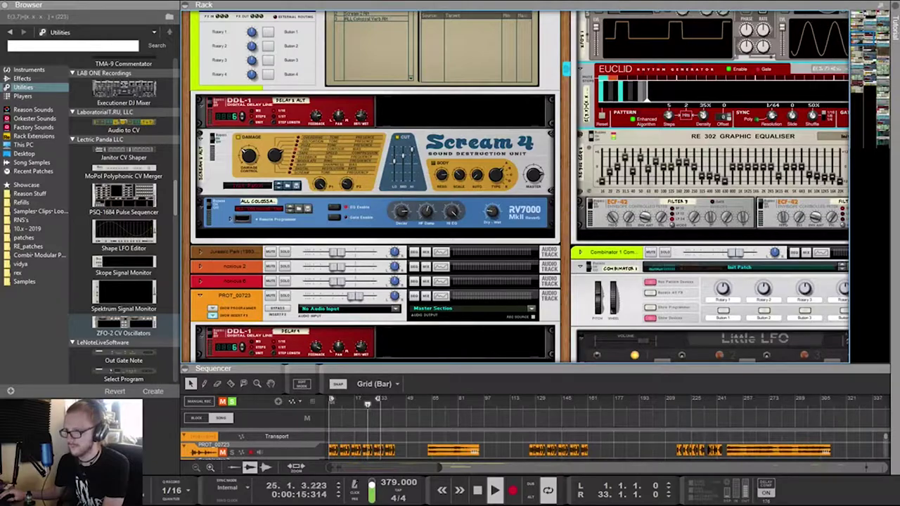
{"action": "key", "text": "ctrl+d"}
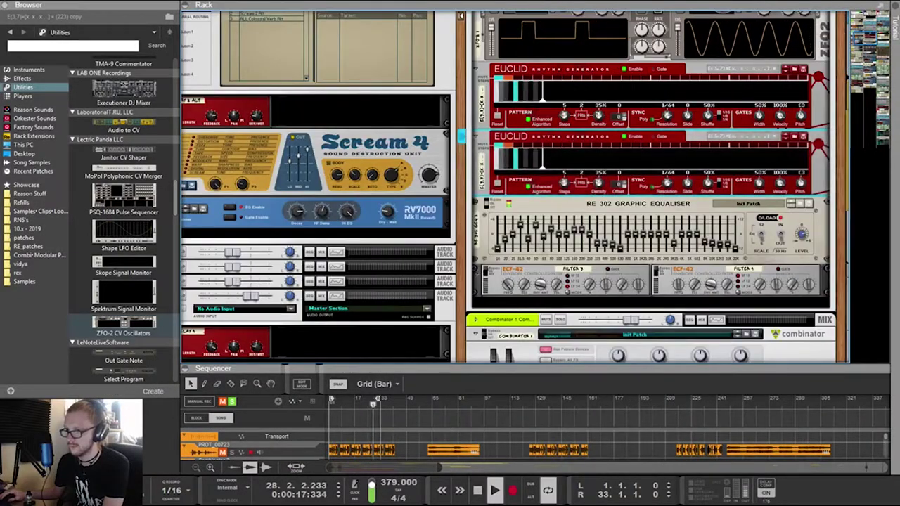
Move the duplicated Euclid into Combinator 4, between the Punch-BD and the Malström
{"action": "scroll", "coordinate": [271, 196], "scroll_direction": "down", "scroll_amount": 15}
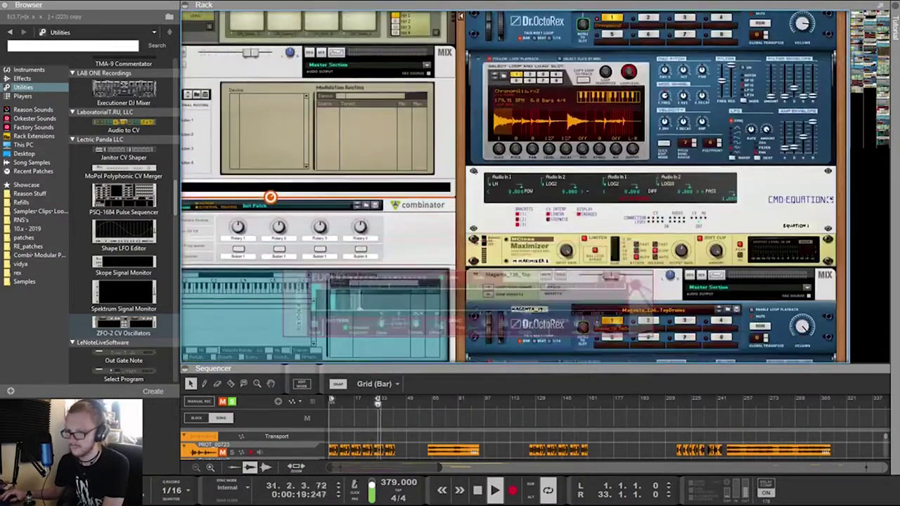
{"action": "scroll", "coordinate": [292, 309], "scroll_direction": "down", "scroll_amount": 5}
{"action": "left_click_drag", "start_coordinate": [292, 309], "coordinate": [282, 179]}
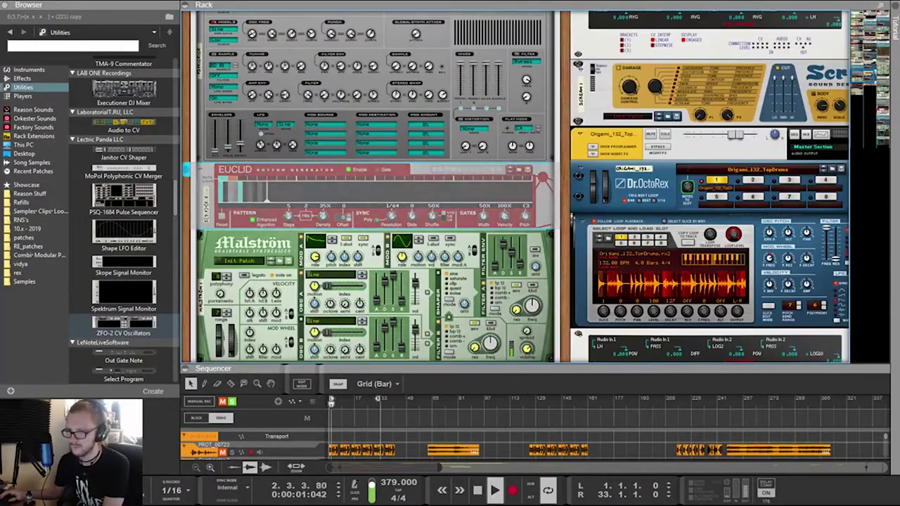
Connect the duplicated Euclid's Gate output to the Note Gate input of Combinator 4's Punch-BD
{"action": "scroll", "coordinate": [270, 196], "scroll_direction": "up", "scroll_amount": 3}
{"action": "key", "text": "Tab"}
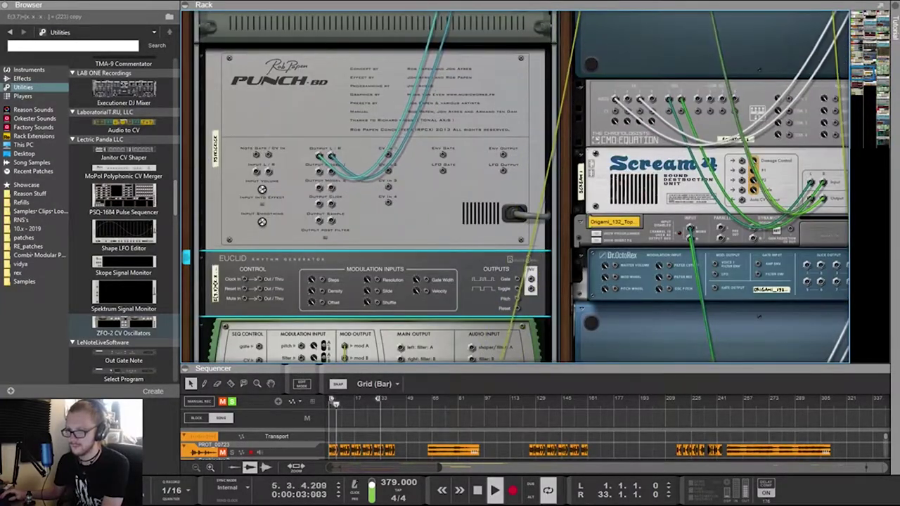
{"action": "left_click_drag", "start_coordinate": [518, 279], "coordinate": [257, 154]}
{"action": "key", "text": "Tab"}
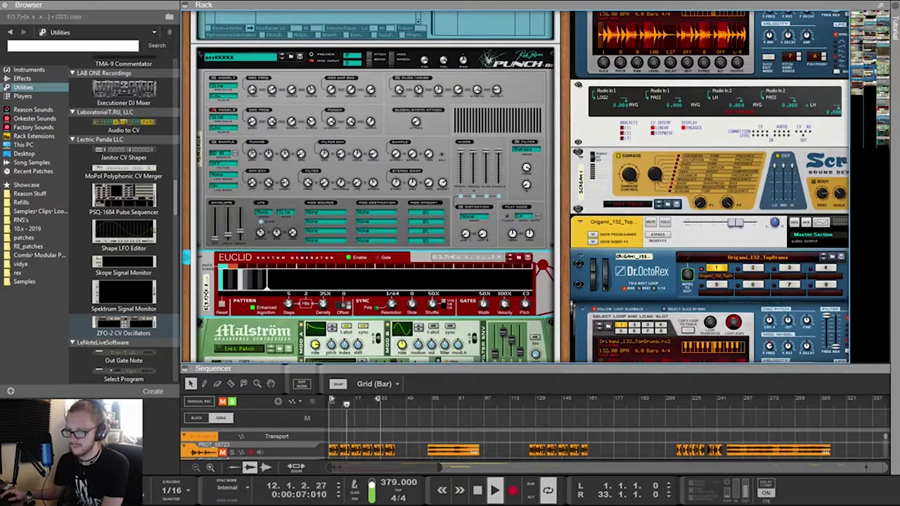
Enlarge the sequencer to select the Combinator 4 clip at bar 64, and restore the larger rack view
{"action": "scroll", "coordinate": [372, 186], "scroll_direction": "up", "scroll_amount": 10}
{"action": "scroll", "coordinate": [373, 186], "scroll_direction": "down", "scroll_amount": 5}
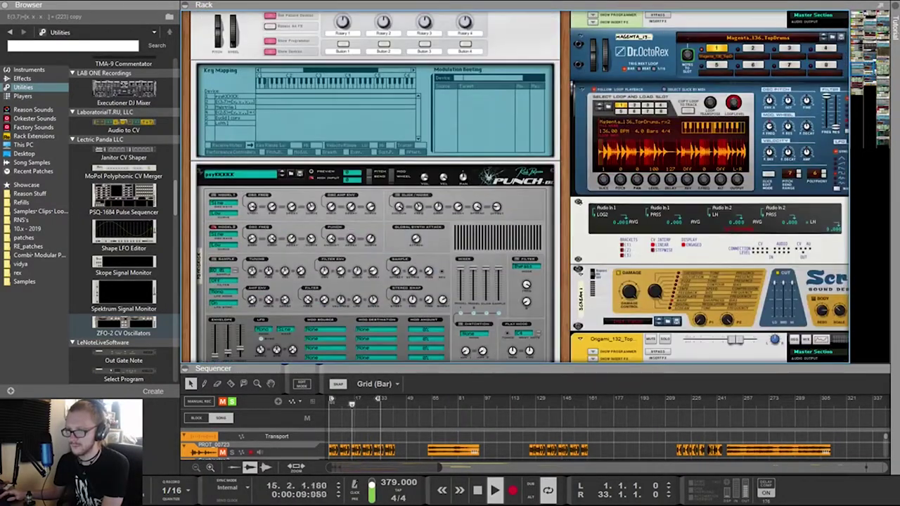
{"action": "left_click_drag", "start_coordinate": [426, 364], "coordinate": [426, 129]}
{"action": "mouse_move", "coordinate": [486, 326]}
{"action": "left_mouse_down"}
{"action": "mouse_move", "coordinate": [379, 302]}
{"action": "mouse_move", "coordinate": [483, 320]}
{"action": "left_mouse_up"}
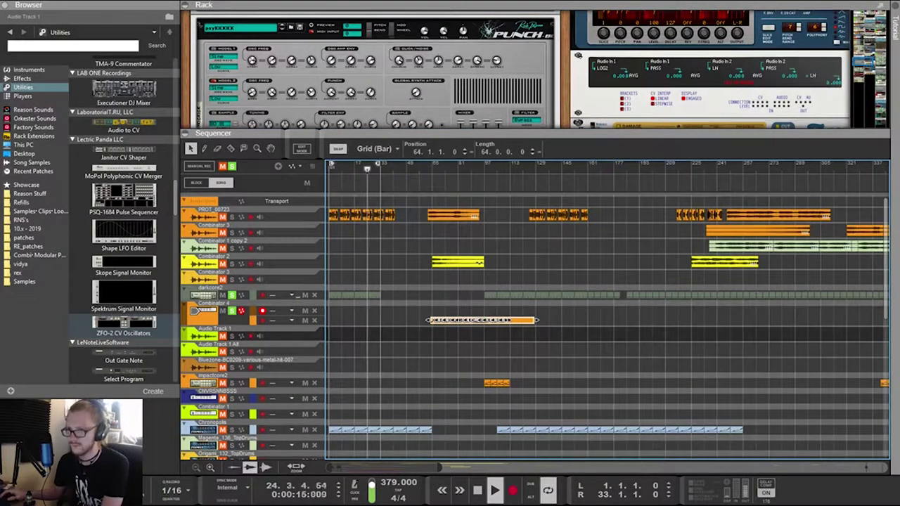
{"action": "scroll", "coordinate": [376, 77], "scroll_direction": "up", "scroll_amount": 5}
{"action": "scroll", "coordinate": [376, 78], "scroll_direction": "down", "scroll_amount": 1}
{"action": "left_click_drag", "start_coordinate": [426, 128], "coordinate": [426, 376]}
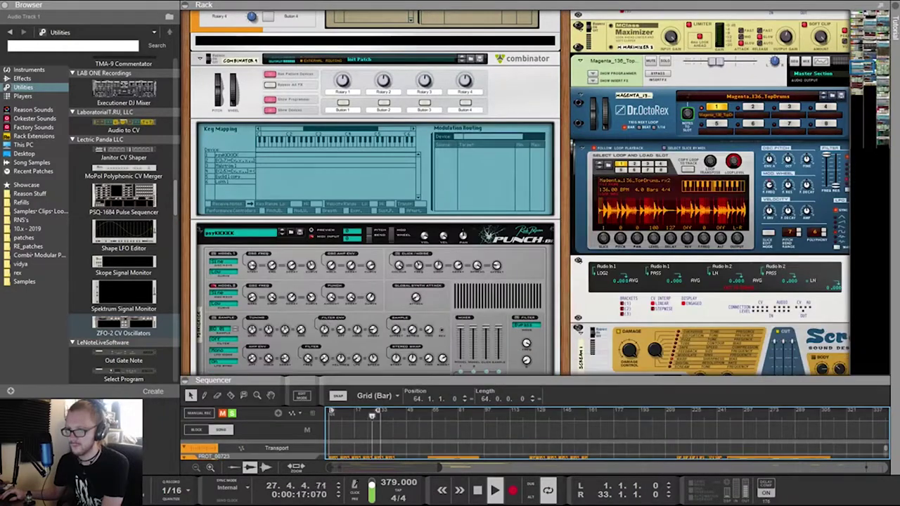
Set the resolution of Combinator 4's Euclid to 1/4 and look over the Combinator's mix channel and devices
{"action": "scroll", "coordinate": [376, 232], "scroll_direction": "down", "scroll_amount": 4}
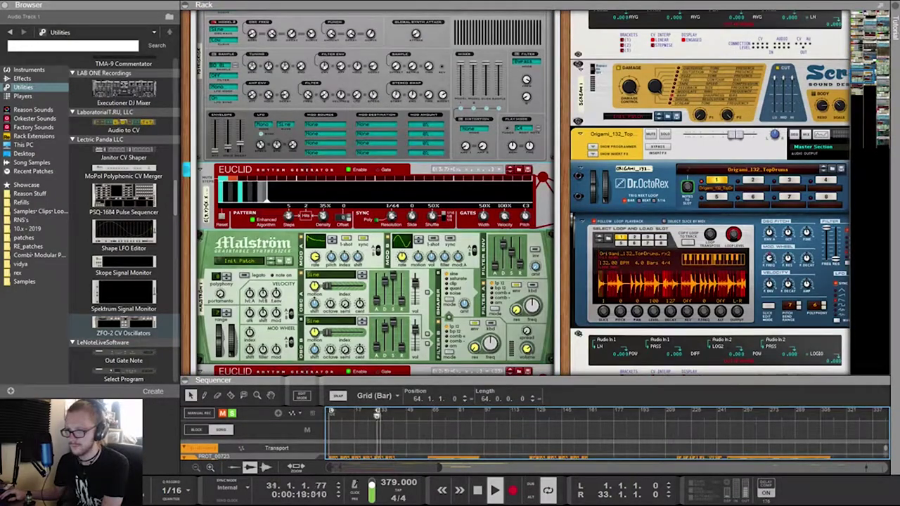
{"action": "left_click_drag", "start_coordinate": [391, 217], "coordinate": [391, 236]}
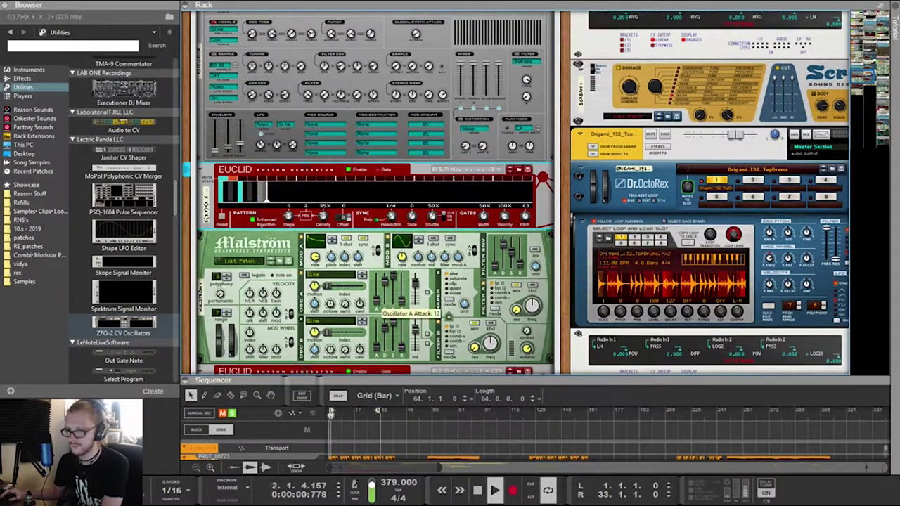
{"action": "scroll", "coordinate": [380, 300], "scroll_direction": "up", "scroll_amount": 4}
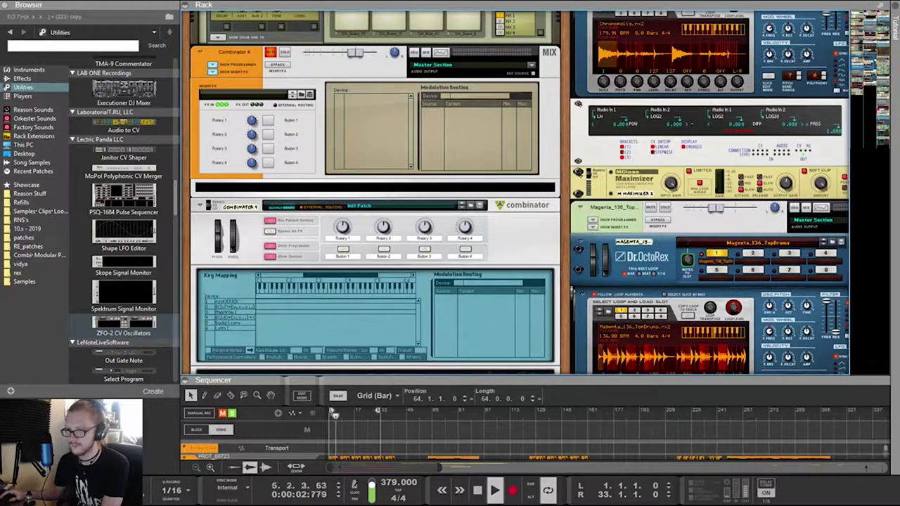
{"action": "scroll", "coordinate": [517, 194], "scroll_direction": "down", "scroll_amount": 3}
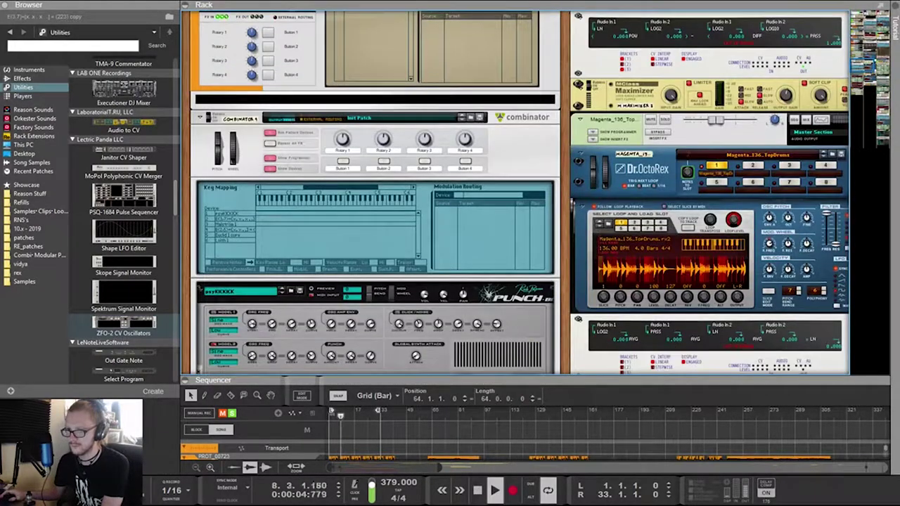
{"action": "scroll", "coordinate": [517, 193], "scroll_direction": "down", "scroll_amount": 11}
{"action": "scroll", "coordinate": [516, 194], "scroll_direction": "up", "scroll_amount": 6}
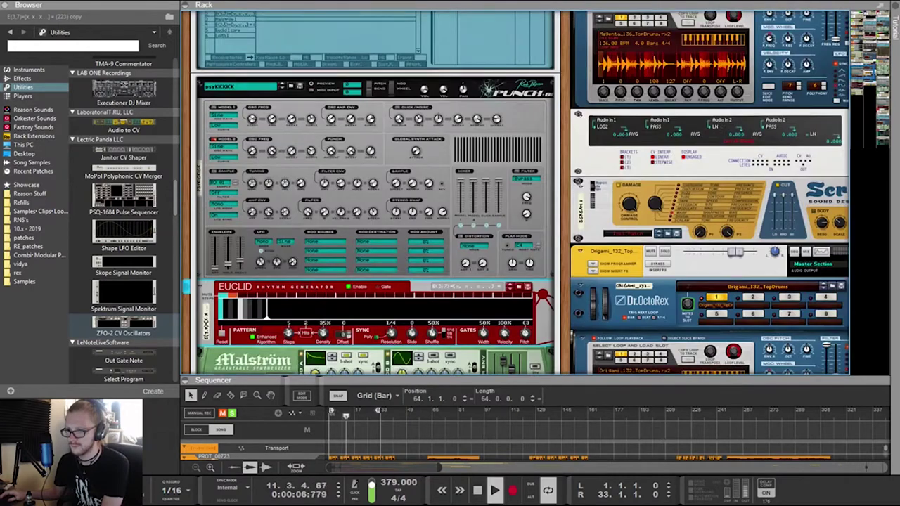
Unmute Combinator 4's mix channel
{"action": "scroll", "coordinate": [411, 307], "scroll_direction": "down", "scroll_amount": 3}
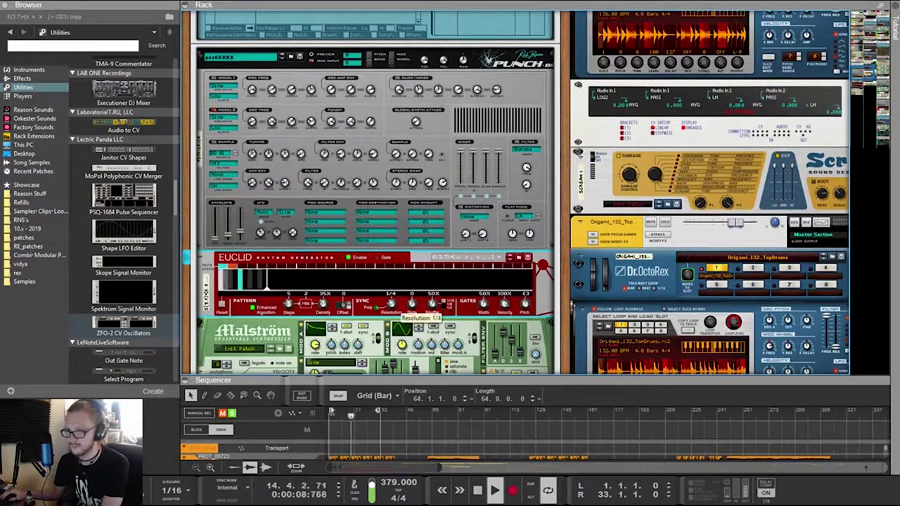
{"action": "scroll", "coordinate": [410, 309], "scroll_direction": "up", "scroll_amount": 7}
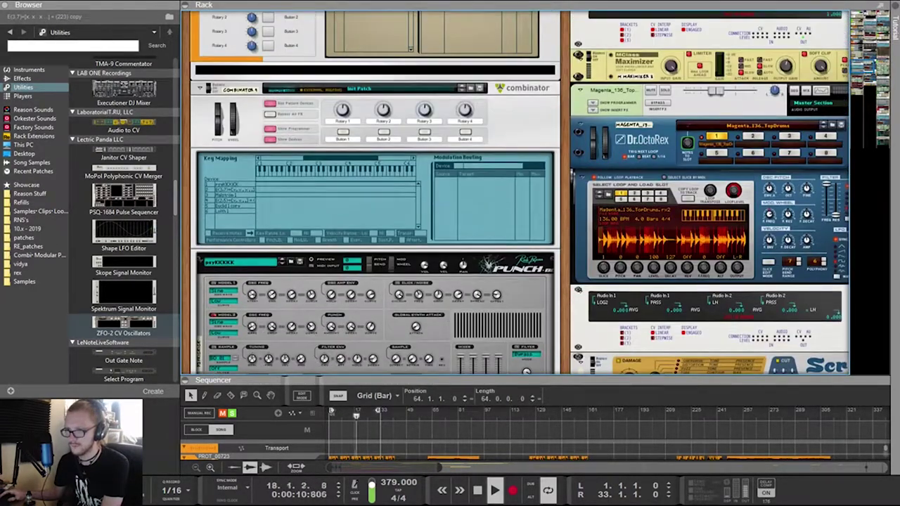
{"action": "scroll", "coordinate": [410, 309], "scroll_direction": "up", "scroll_amount": 8}
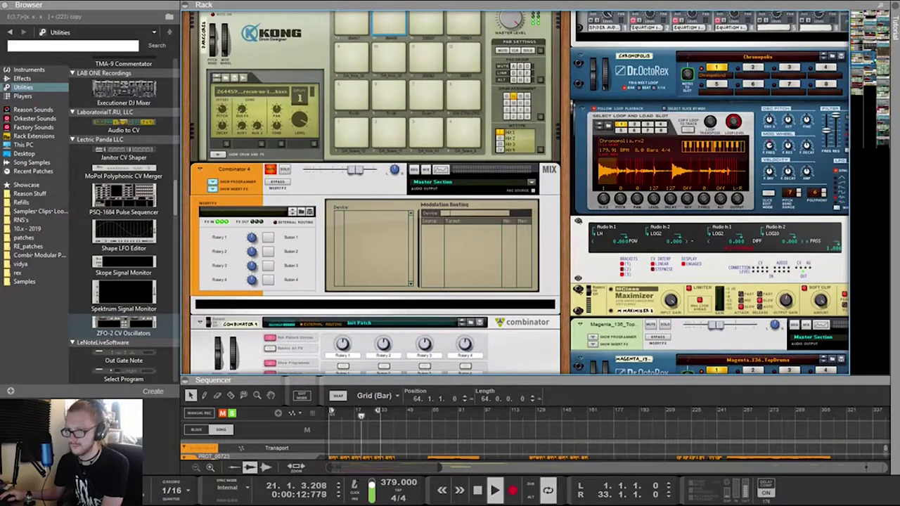
{"action": "left_click", "coordinate": [267, 171]}
{"action": "scroll", "coordinate": [267, 171], "scroll_direction": "down", "scroll_amount": 5}
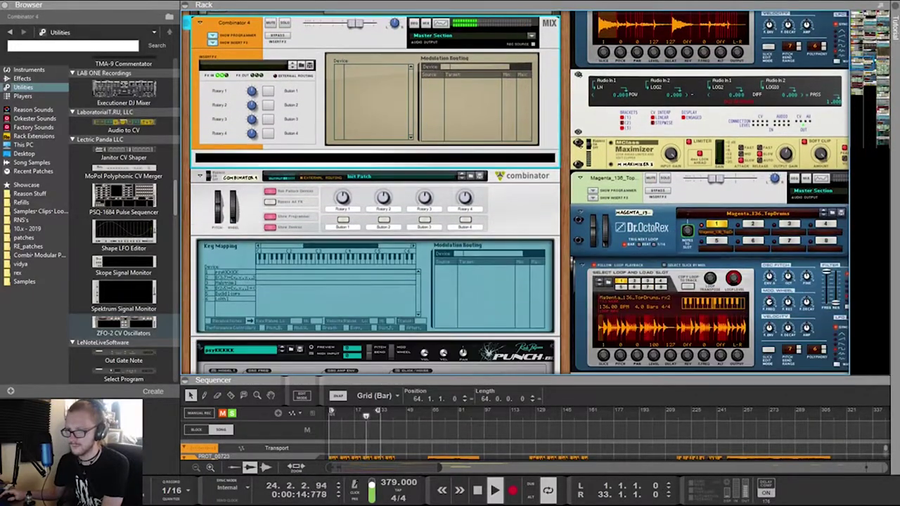
Examine the CV cabling between the Punch-BD, the Euclids and the Malström on the rear of Combinator 4
{"action": "key", "text": "Tab"}
{"action": "scroll", "coordinate": [515, 193], "scroll_direction": "right", "scroll_amount": 6}
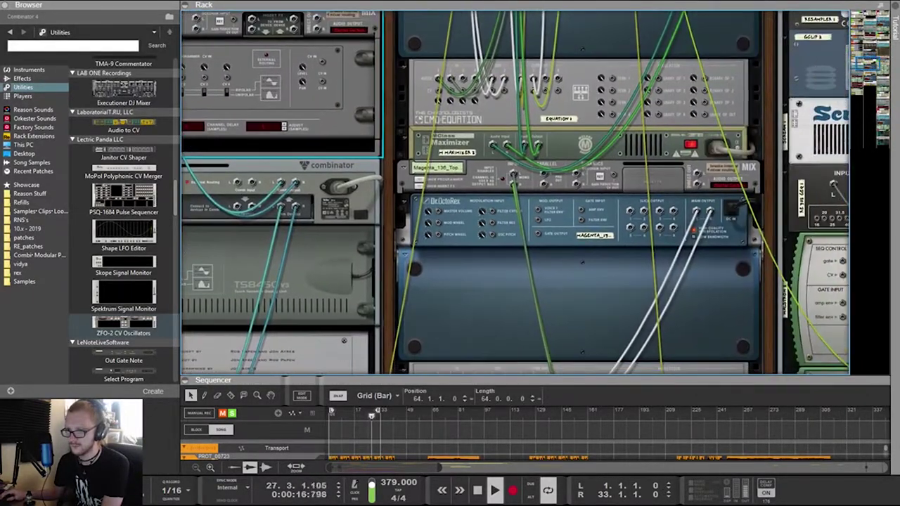
{"action": "scroll", "coordinate": [515, 192], "scroll_direction": "down", "scroll_amount": 5}
{"action": "scroll", "coordinate": [516, 193], "scroll_direction": "down", "scroll_amount": 10}
{"action": "scroll", "coordinate": [515, 193], "scroll_direction": "left", "scroll_amount": 6}
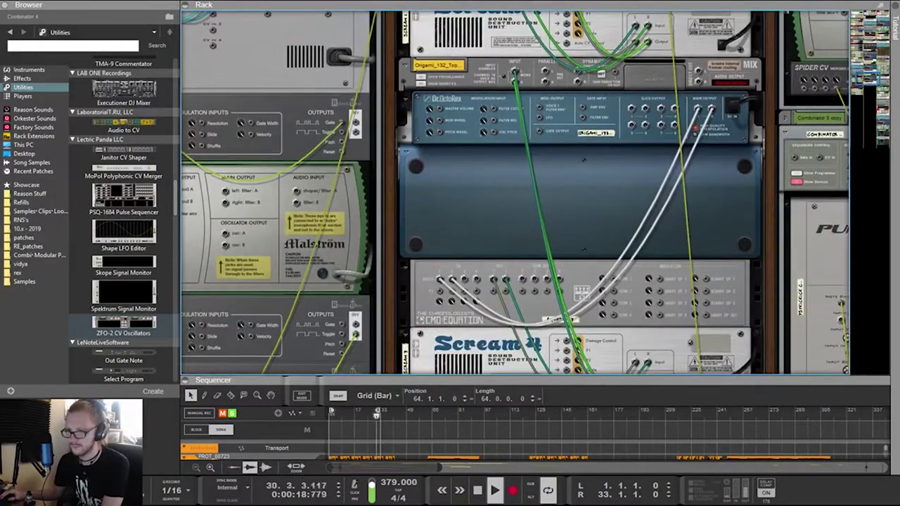
{"action": "scroll", "coordinate": [514, 192], "scroll_direction": "up", "scroll_amount": 3}
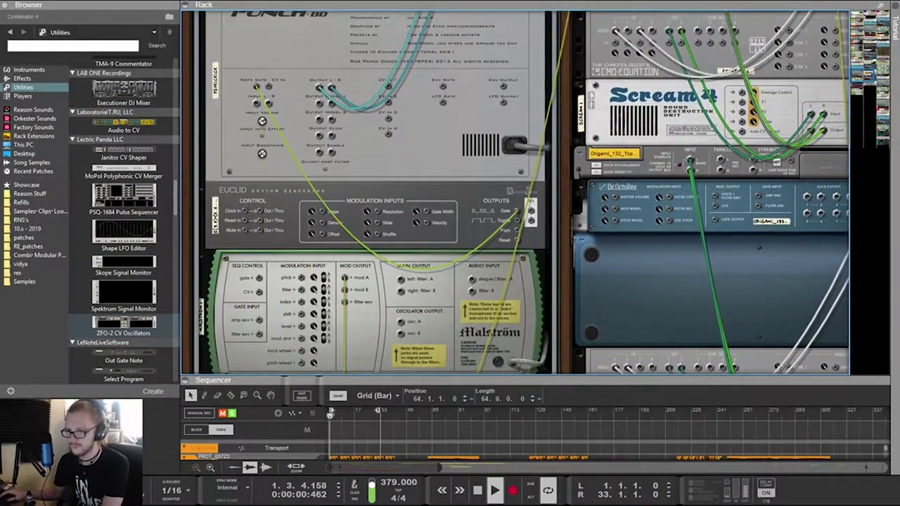
{"action": "scroll", "coordinate": [514, 193], "scroll_direction": "down", "scroll_amount": 3}
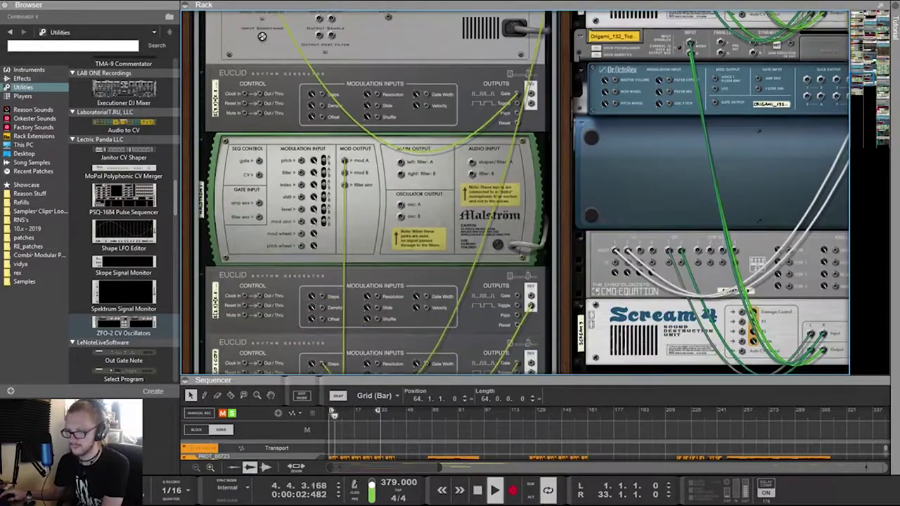
{"action": "scroll", "coordinate": [514, 193], "scroll_direction": "up", "scroll_amount": 3}
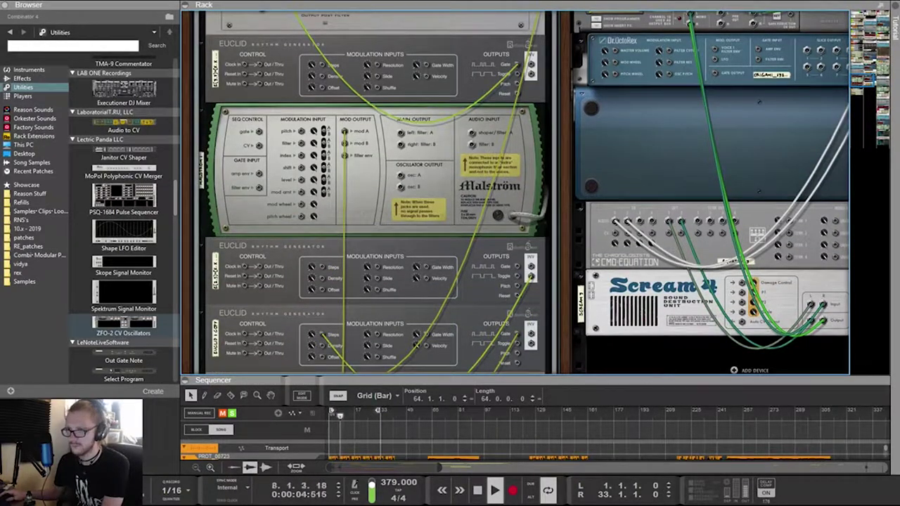
Route the duplicated Euclid's Gate output through channel 1 of the Lolth CV Delay Splitter to the Punch-BD's Note Gate input
{"action": "scroll", "coordinate": [514, 193], "scroll_direction": "down", "scroll_amount": 4}
{"action": "scroll", "coordinate": [514, 193], "scroll_direction": "up", "scroll_amount": 3}
{"action": "left_click_drag", "start_coordinate": [517, 35], "coordinate": [292, 352]}
{"action": "key", "text": "Tab"}
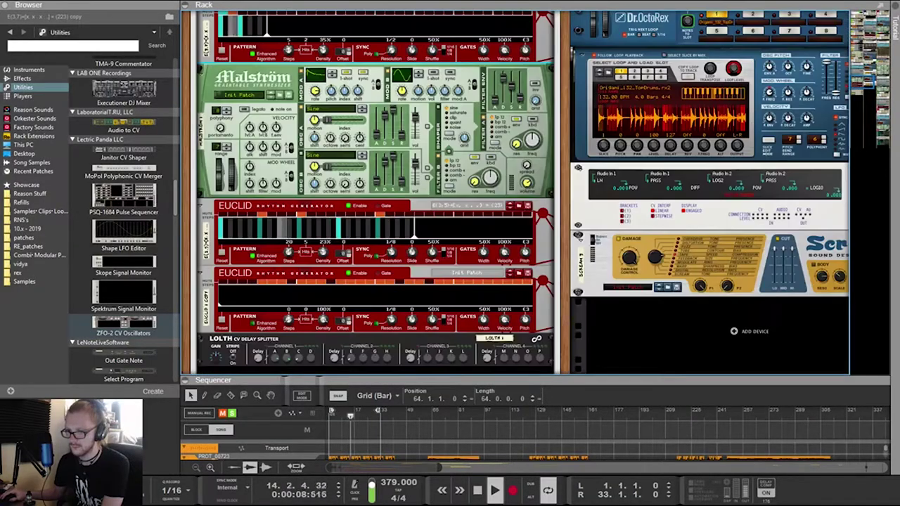
{"action": "key", "text": "Tab"}
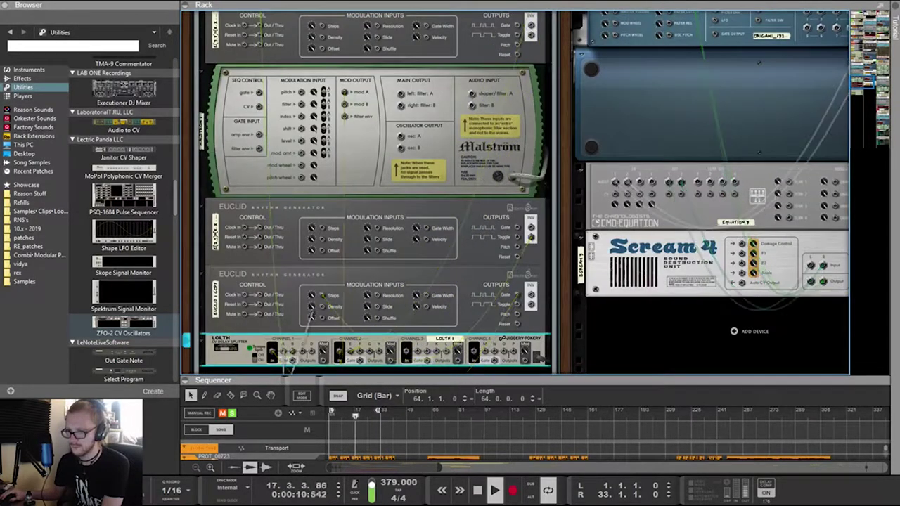
{"action": "scroll", "coordinate": [515, 192], "scroll_direction": "up", "scroll_amount": 4}
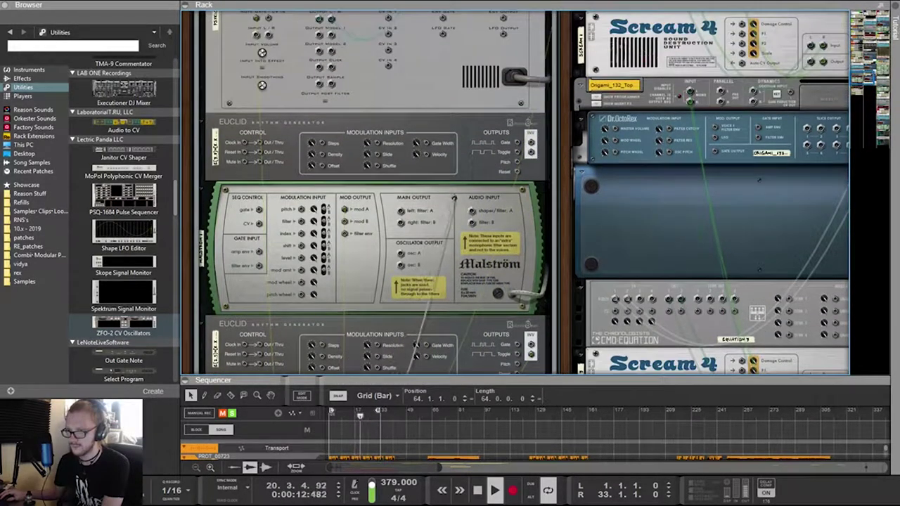
{"action": "scroll", "coordinate": [514, 193], "scroll_direction": "down", "scroll_amount": 4}
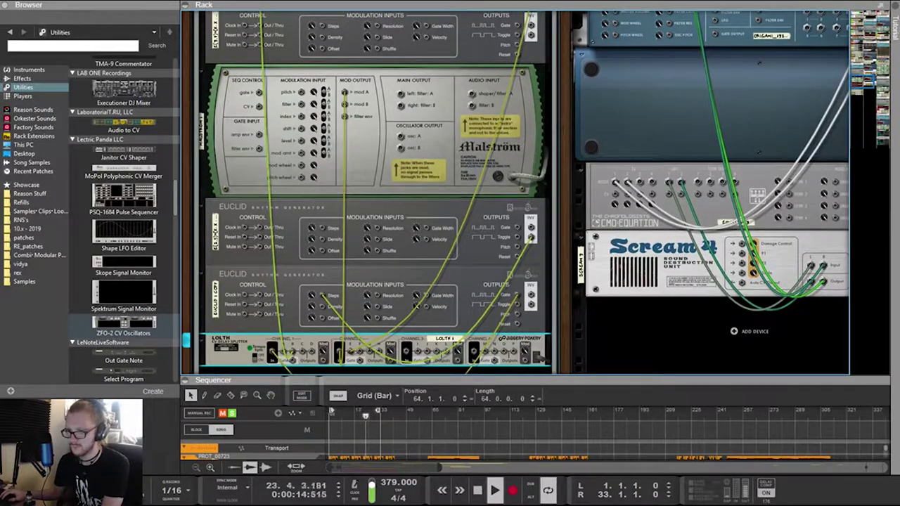
{"action": "scroll", "coordinate": [514, 193], "scroll_direction": "up", "scroll_amount": 5}
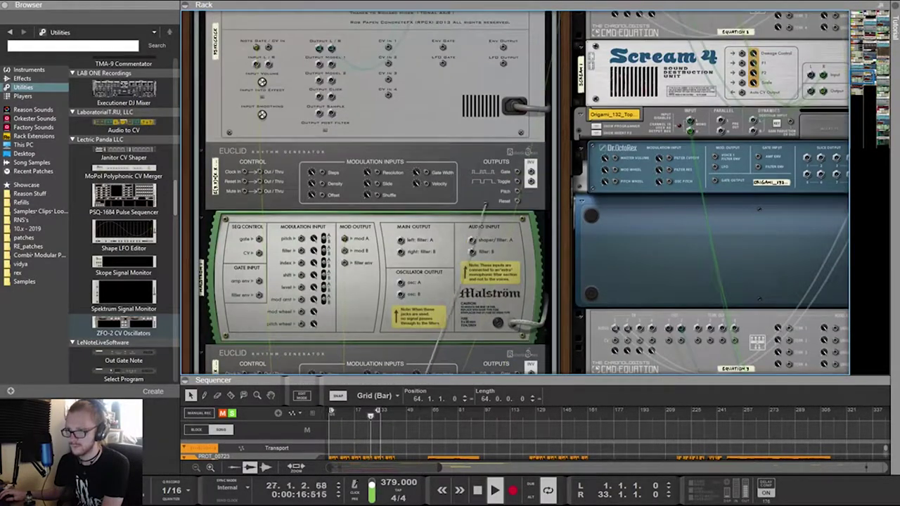
{"action": "scroll", "coordinate": [485, 204], "scroll_direction": "down", "scroll_amount": 5}
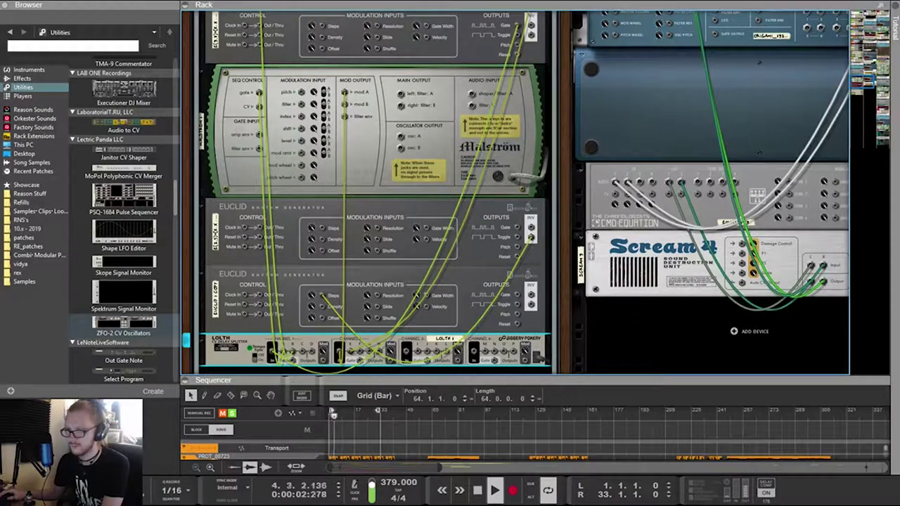
Move the CV cable on the CNVRSNNBSSS mix channel from the fourth Programmer CV input to the Level CV input
{"action": "mouse_move", "coordinate": [864, 81]}
{"action": "left_mouse_down"}
{"action": "mouse_move", "coordinate": [877, 80]}
{"action": "mouse_move", "coordinate": [878, 63]}
{"action": "mouse_move", "coordinate": [878, 82]}
{"action": "mouse_move", "coordinate": [878, 72]}
{"action": "left_mouse_up"}
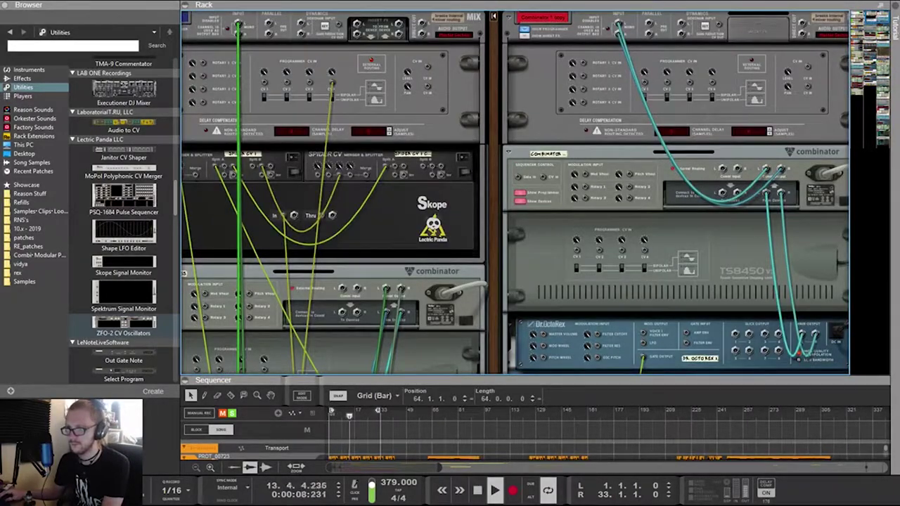
{"action": "left_click_drag", "start_coordinate": [331, 83], "coordinate": [428, 67]}
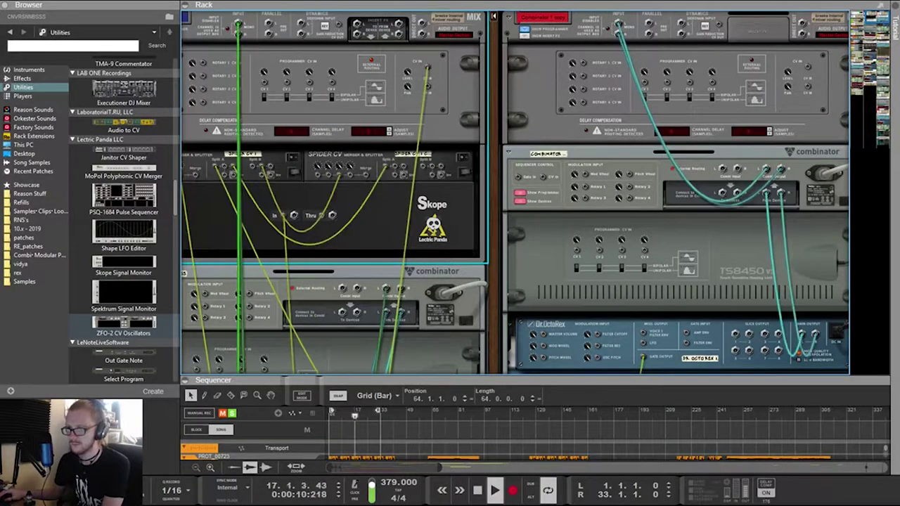
{"action": "left_click_drag", "start_coordinate": [877, 71], "coordinate": [864, 80]}
Move the Euclid beneath the Punch-BD out of Combinator 4 into the insert FX section of the Combinator 4 mix channel
{"action": "scroll", "coordinate": [513, 194], "scroll_direction": "down", "scroll_amount": 15}
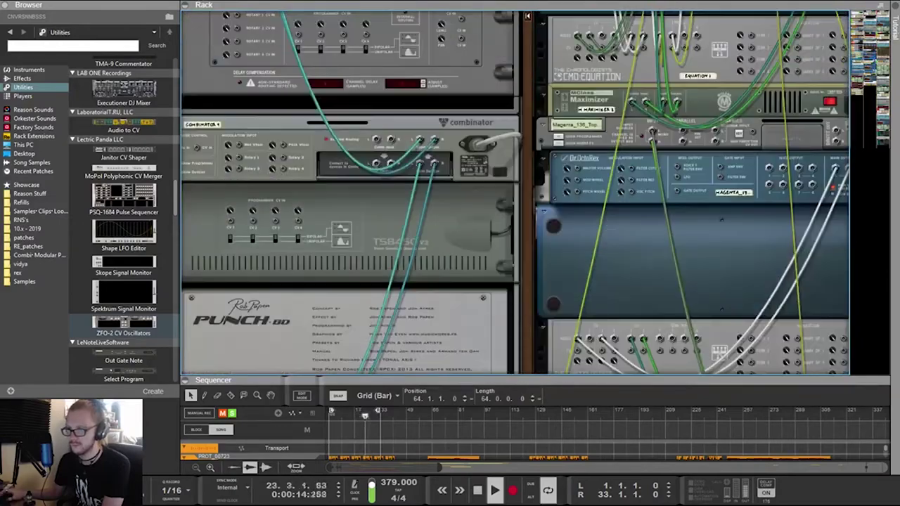
{"action": "key", "text": "Tab"}
{"action": "scroll", "coordinate": [513, 193], "scroll_direction": "up", "scroll_amount": 3}
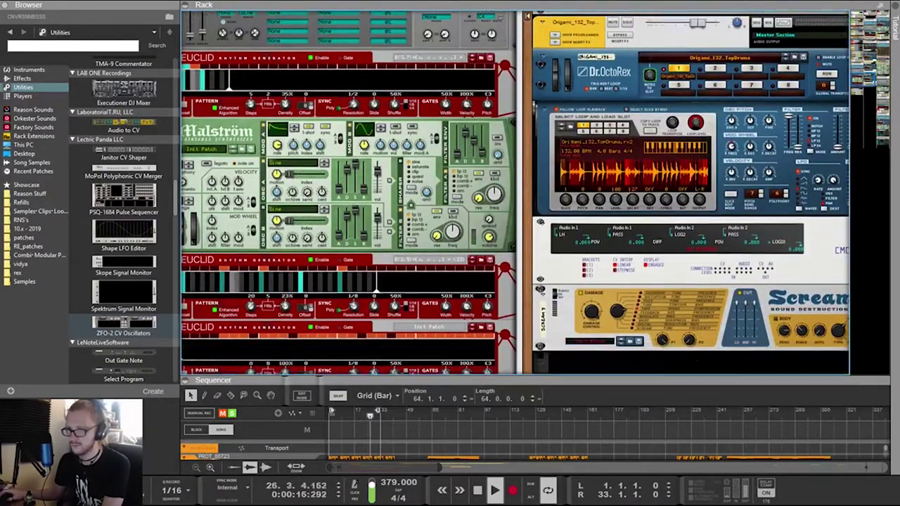
{"action": "scroll", "coordinate": [374, 193], "scroll_direction": "down", "scroll_amount": 4}
{"action": "scroll", "coordinate": [374, 193], "scroll_direction": "up", "scroll_amount": 8}
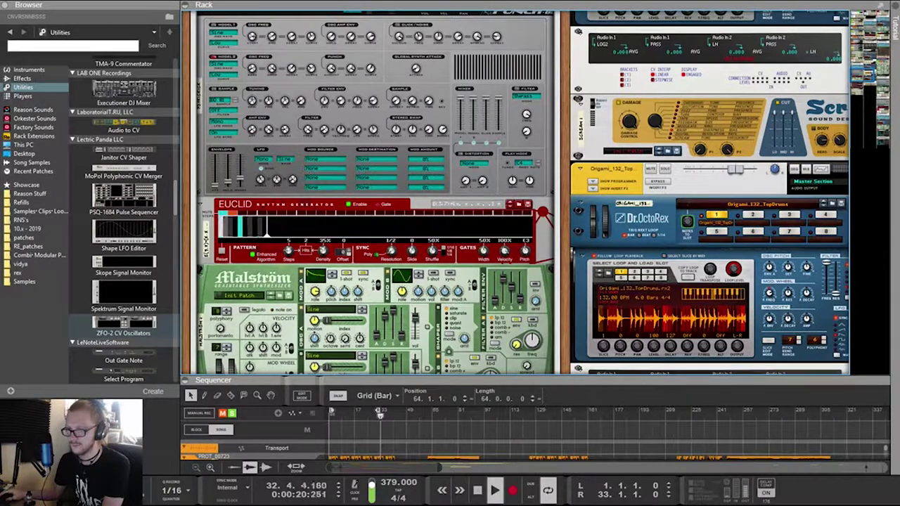
{"action": "scroll", "coordinate": [513, 193], "scroll_direction": "up", "scroll_amount": 1}
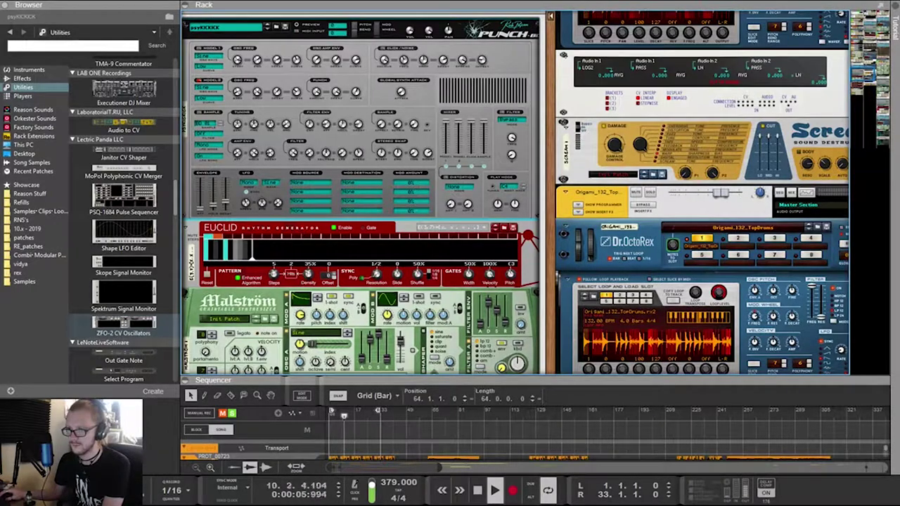
{"action": "left_click_drag", "start_coordinate": [361, 228], "coordinate": [360, 102]}
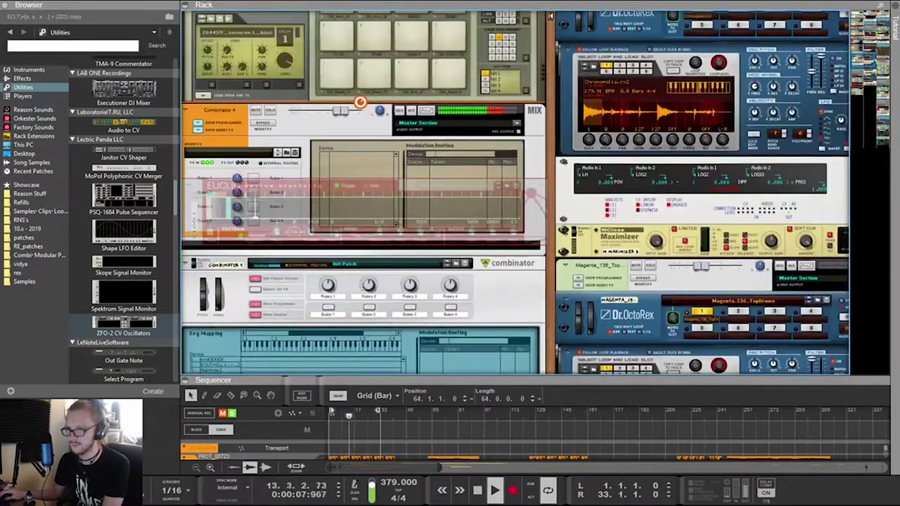
{"action": "left_click_drag", "start_coordinate": [531, 194], "coordinate": [511, 212]}
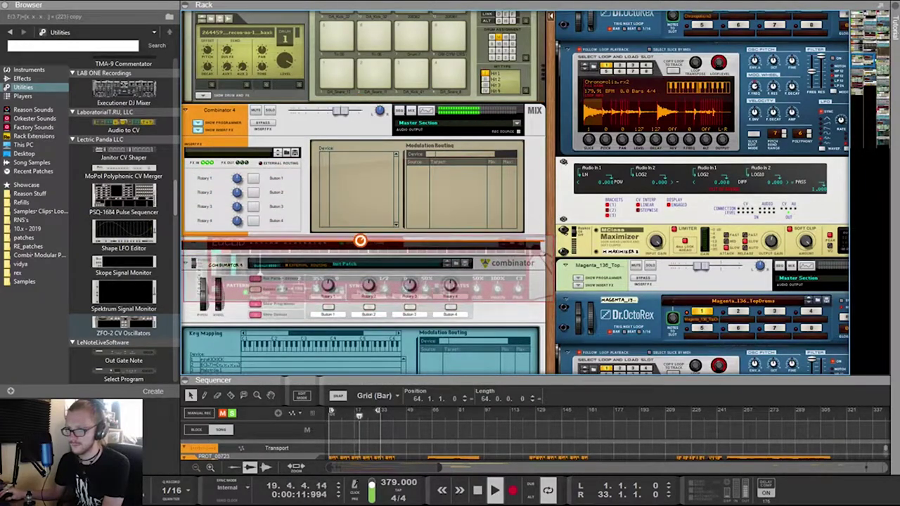
Move the 1/64 Euclid above the RE 302 Graphic Equaliser into Combinator 4's insert FX, below the first Euclid
{"action": "scroll", "coordinate": [515, 193], "scroll_direction": "right", "scroll_amount": 5}
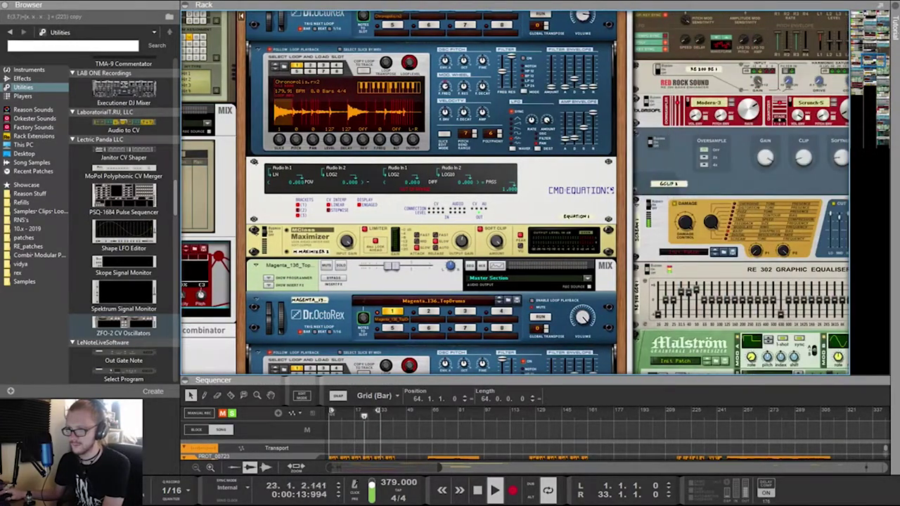
{"action": "scroll", "coordinate": [515, 194], "scroll_direction": "right", "scroll_amount": 5}
{"action": "scroll", "coordinate": [515, 193], "scroll_direction": "left", "scroll_amount": 5}
{"action": "scroll", "coordinate": [516, 193], "scroll_direction": "up", "scroll_amount": 3}
{"action": "scroll", "coordinate": [515, 194], "scroll_direction": "up", "scroll_amount": 3}
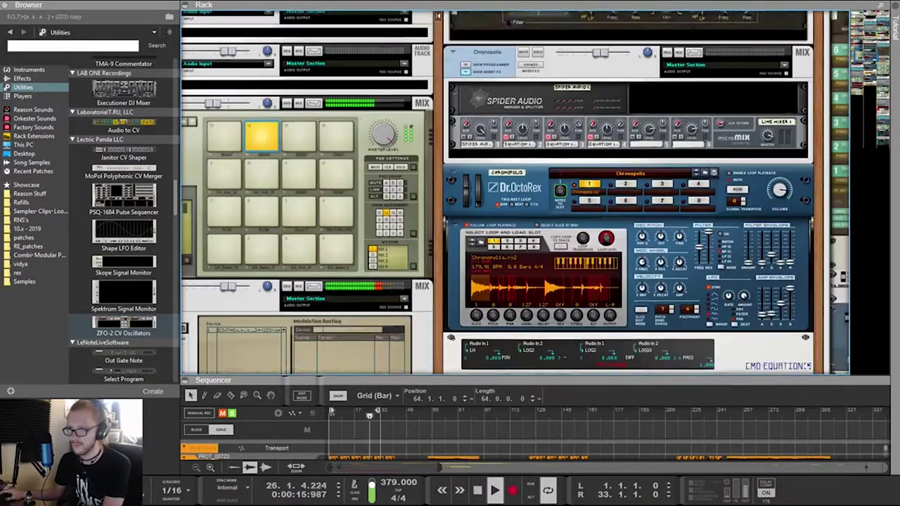
{"action": "scroll", "coordinate": [515, 194], "scroll_direction": "up", "scroll_amount": 8}
{"action": "scroll", "coordinate": [515, 193], "scroll_direction": "down", "scroll_amount": 2}
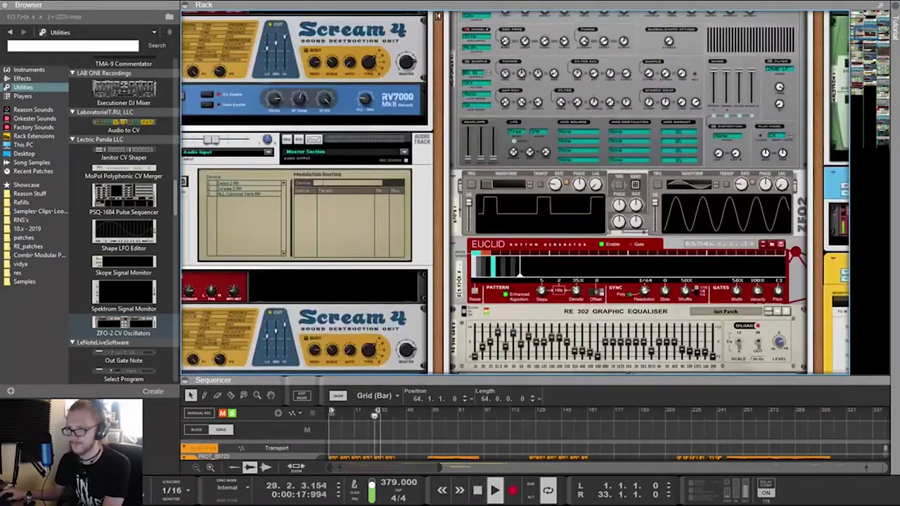
{"action": "scroll", "coordinate": [515, 193], "scroll_direction": "down", "scroll_amount": 8}
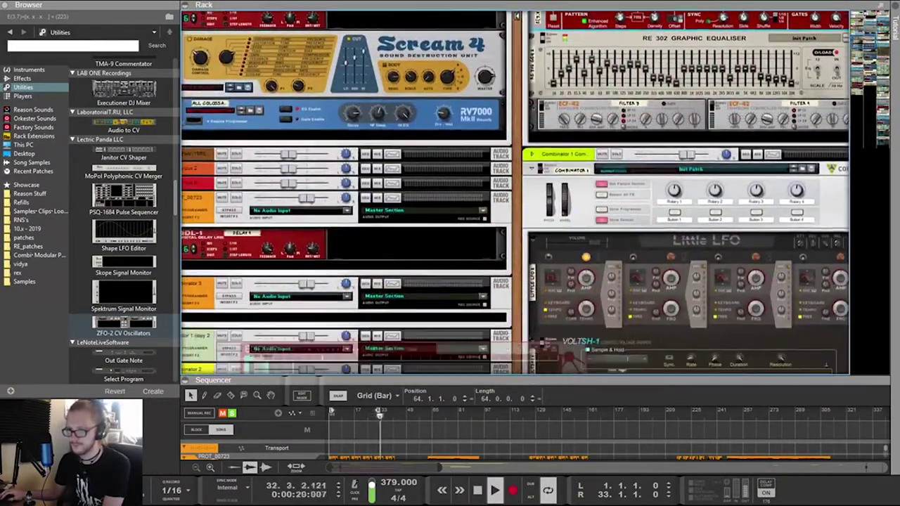
{"action": "scroll", "coordinate": [515, 193], "scroll_direction": "down", "scroll_amount": 10}
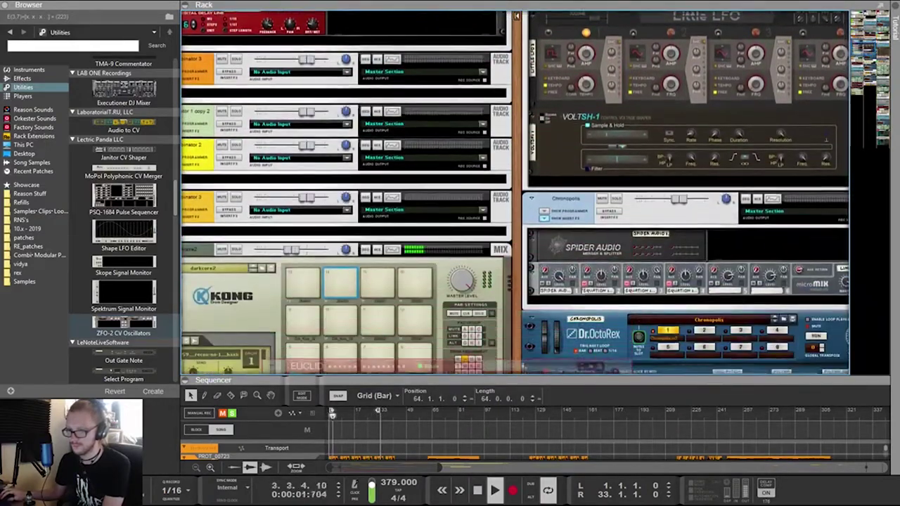
{"action": "scroll", "coordinate": [515, 194], "scroll_direction": "down", "scroll_amount": 10}
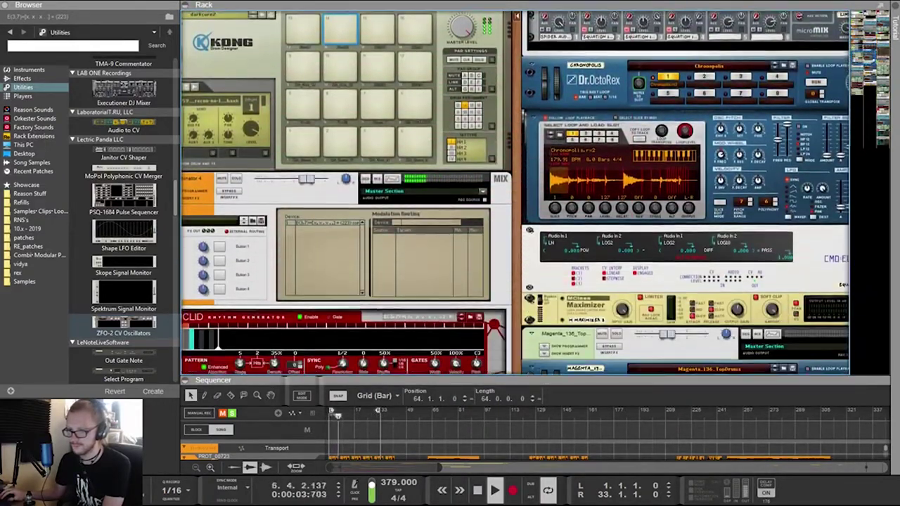
{"action": "left_click_drag", "start_coordinate": [329, 376], "coordinate": [324, 301]}
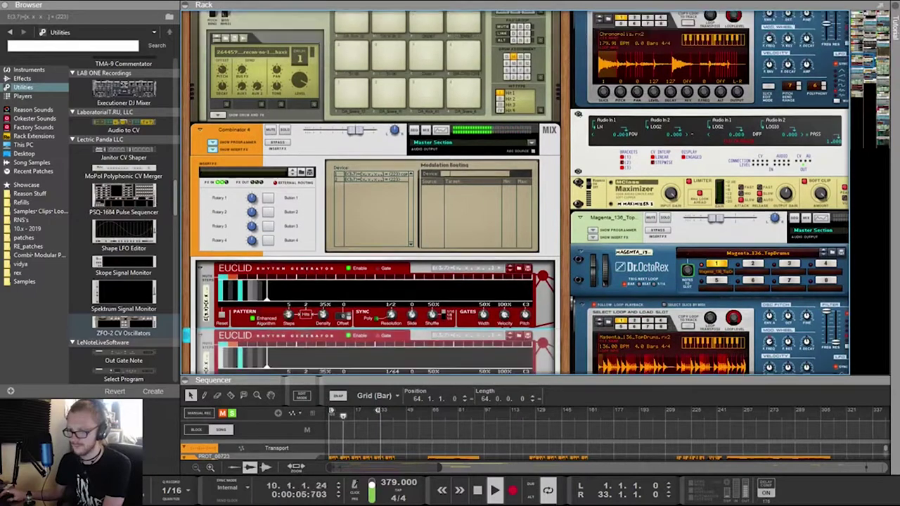
Assign the insert FX's Rotary 1 to Density on both Euclids and adjust the upper Euclid's resolution
{"action": "scroll", "coordinate": [515, 193], "scroll_direction": "down", "scroll_amount": 3}
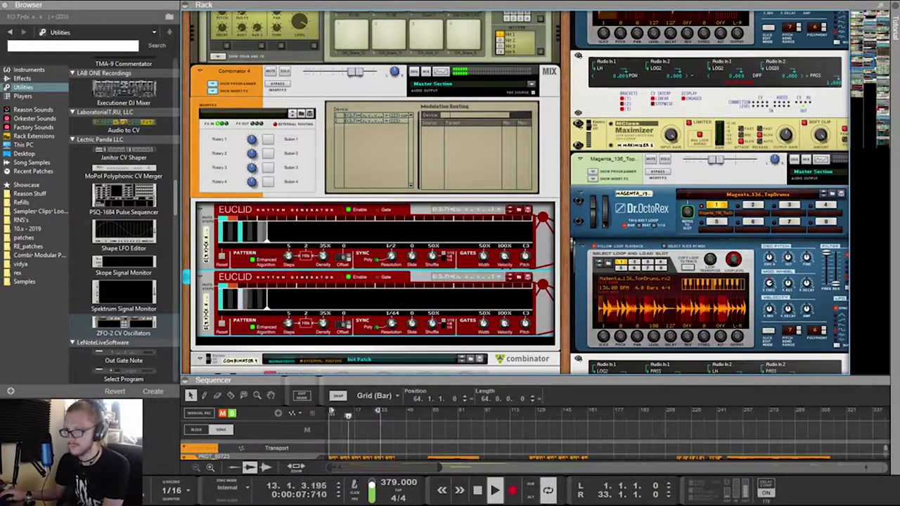
{"action": "left_click", "coordinate": [371, 121]}
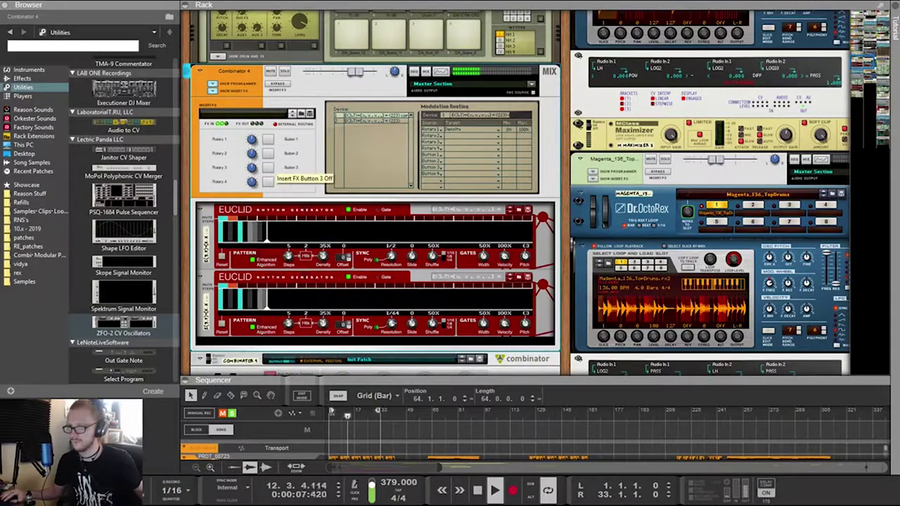
{"action": "key", "text": "ctrl+z"}
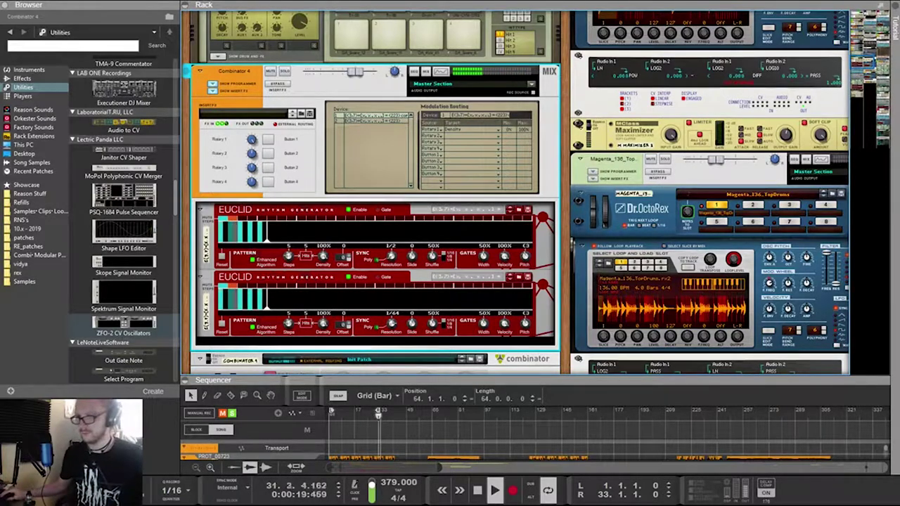
{"action": "left_click_drag", "start_coordinate": [392, 257], "coordinate": [391, 252]}
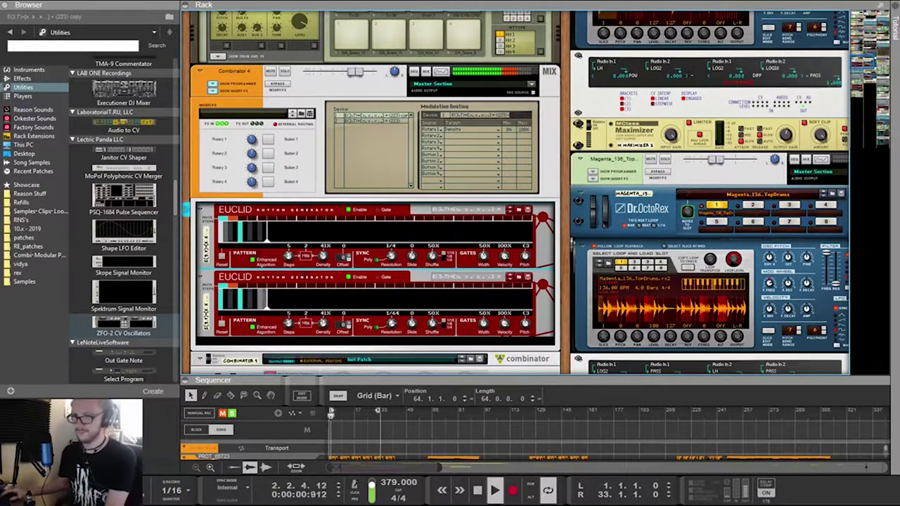
{"action": "scroll", "coordinate": [373, 190], "scroll_direction": "down", "scroll_amount": 4}
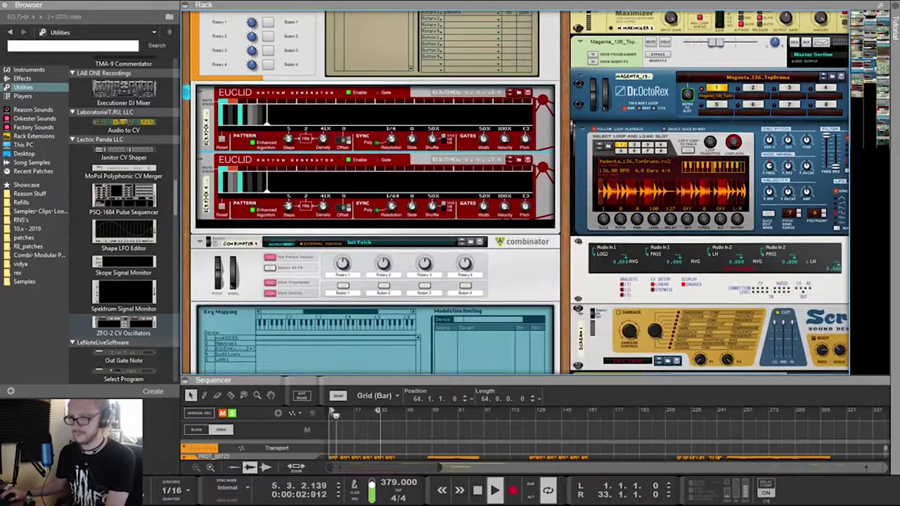
Move the Audio Track 2 clips from the song's opening so that they start at bar 38
{"action": "key", "text": "F7"}
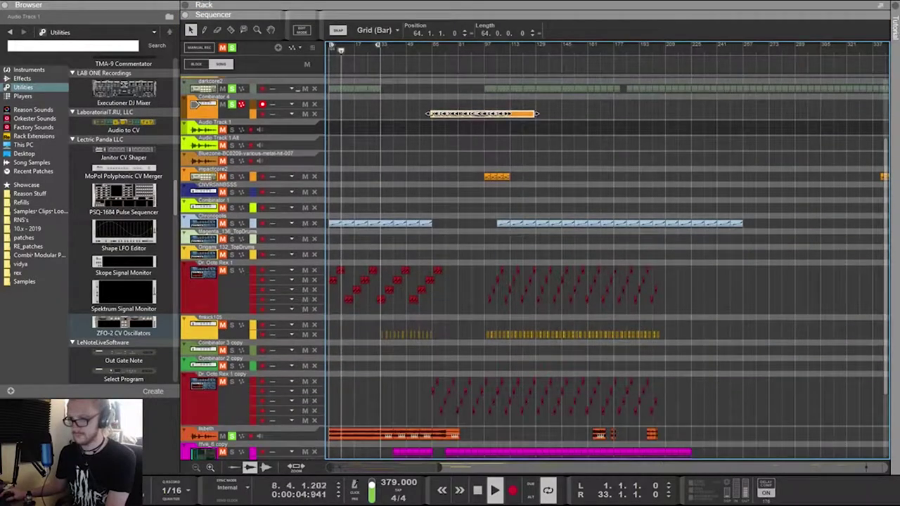
{"action": "scroll", "coordinate": [605, 267], "scroll_direction": "down", "scroll_amount": 3}
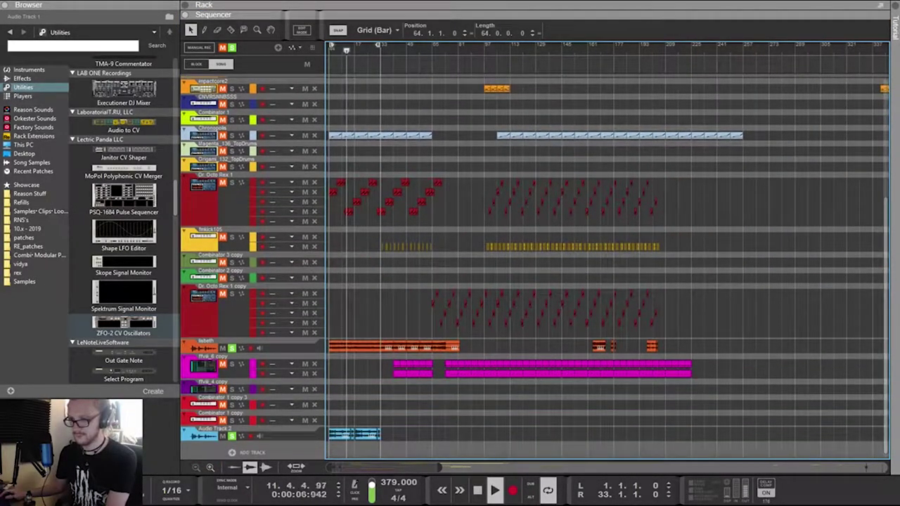
{"action": "scroll", "coordinate": [604, 267], "scroll_direction": "down", "scroll_amount": 1}
{"action": "left_click_drag", "start_coordinate": [400, 412], "coordinate": [414, 428]}
{"action": "left_click", "coordinate": [355, 429]}
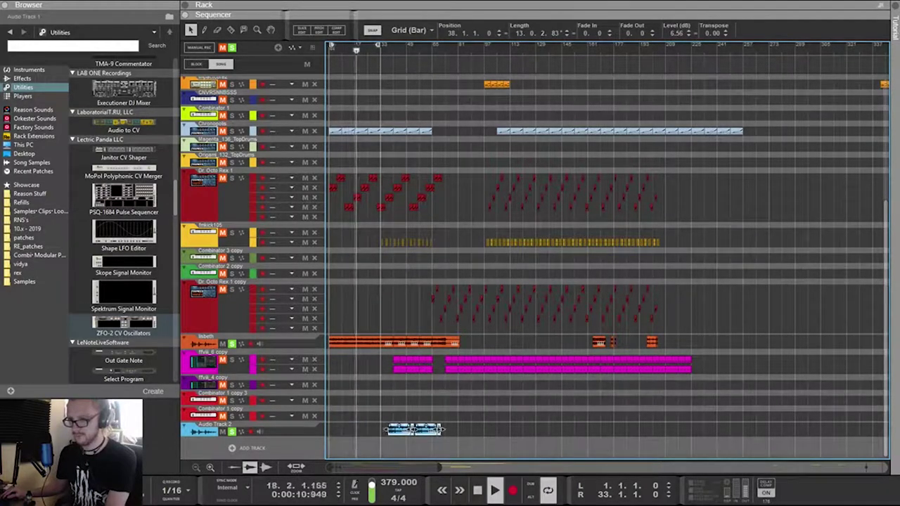
{"action": "left_click", "coordinate": [450, 407]}
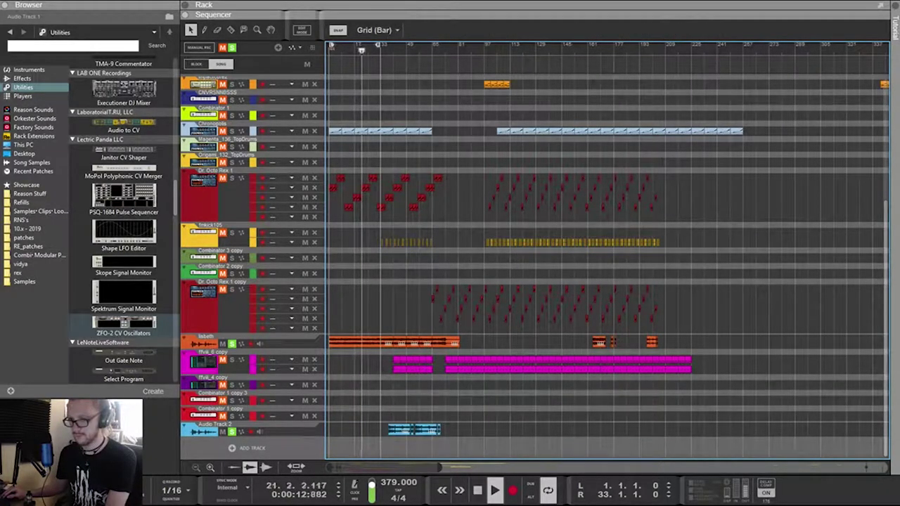
Place a copy of Audio Track 2's short last clip at the start of the track, at position 1.1.4.228
{"action": "key", "text": "ctrl+z"}
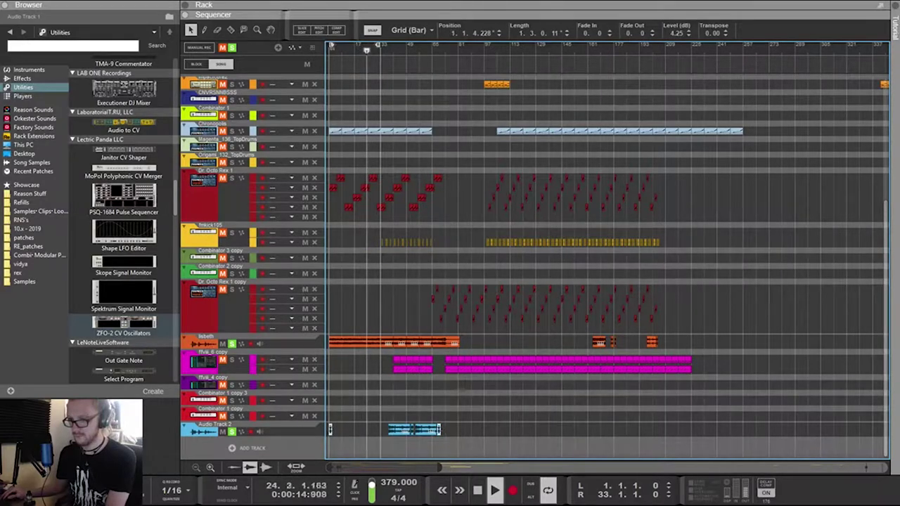
{"action": "scroll", "coordinate": [329, 429], "scroll_direction": "up", "scroll_amount": 5}
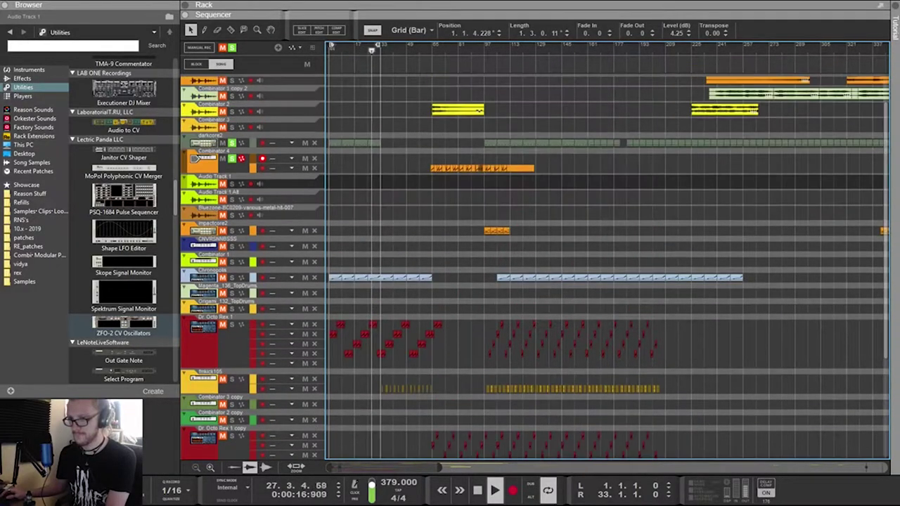
{"action": "scroll", "coordinate": [330, 429], "scroll_direction": "down", "scroll_amount": 5}
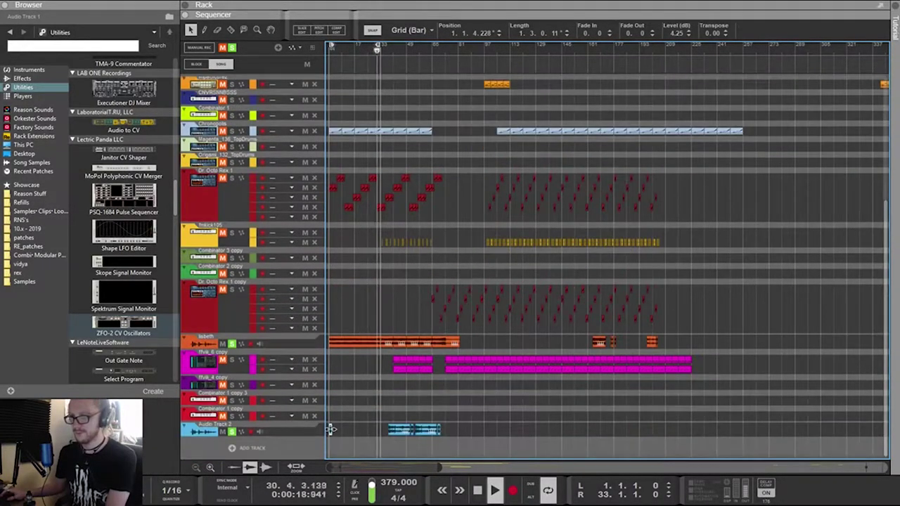
Bring the rack back into view above a reduced sequencer area
{"action": "scroll", "coordinate": [329, 428], "scroll_direction": "up", "scroll_amount": 5}
{"action": "left_click_drag", "start_coordinate": [330, 14], "coordinate": [330, 148]}
{"action": "scroll", "coordinate": [330, 316], "scroll_direction": "down", "scroll_amount": 1}
{"action": "scroll", "coordinate": [329, 317], "scroll_direction": "up", "scroll_amount": 1}
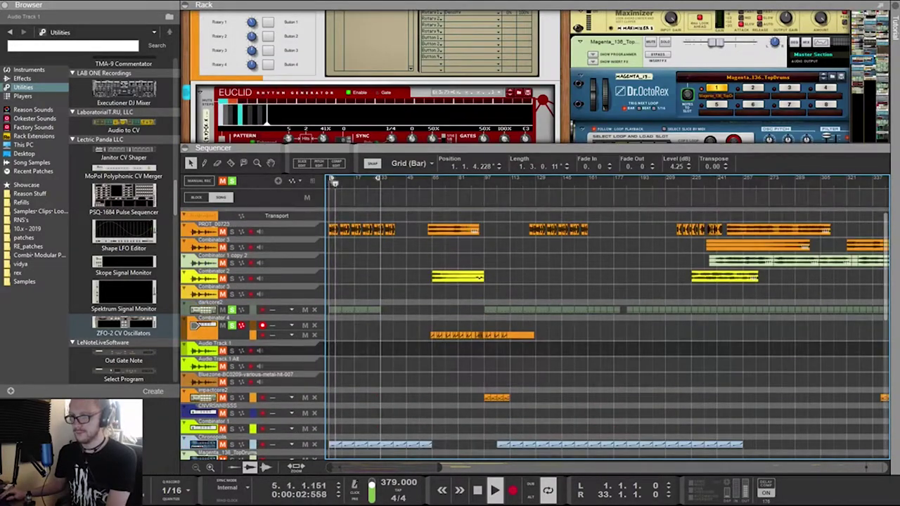
{"action": "left_click_drag", "start_coordinate": [492, 148], "coordinate": [492, 312]}
{"action": "key", "text": "Tab"}
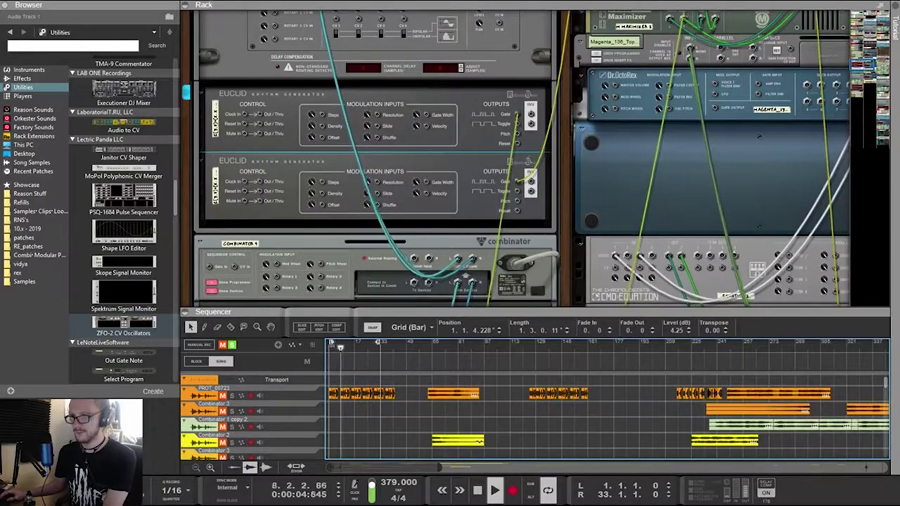
{"action": "left_click_drag", "start_coordinate": [244, 115], "coordinate": [322, 215]}
{"action": "scroll", "coordinate": [597, 143], "scroll_direction": "right", "scroll_amount": 4}
{"action": "scroll", "coordinate": [696, 149], "scroll_direction": "right", "scroll_amount": 2}
{"action": "scroll", "coordinate": [675, 218], "scroll_direction": "down", "scroll_amount": 1}
{"action": "scroll", "coordinate": [597, 196], "scroll_direction": "left", "scroll_amount": 3}
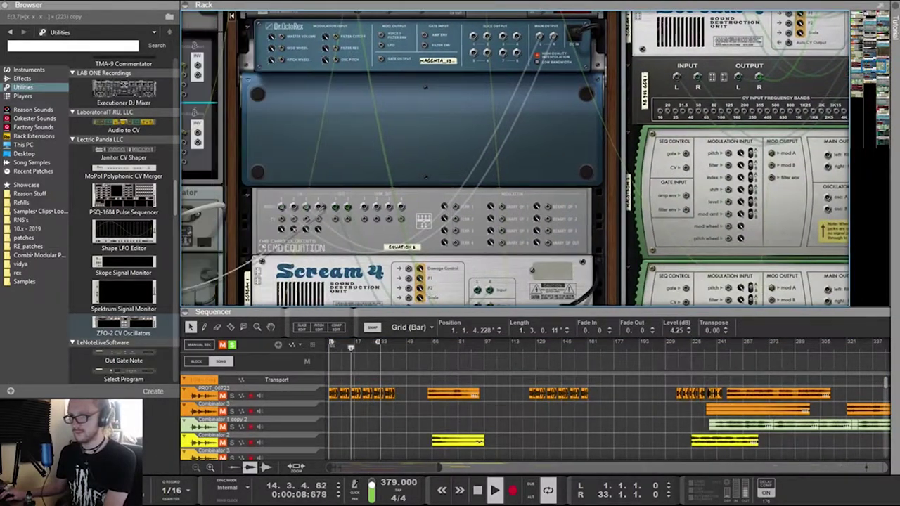
{"action": "scroll", "coordinate": [328, 63], "scroll_direction": "left", "scroll_amount": 1}
{"action": "scroll", "coordinate": [328, 70], "scroll_direction": "up", "scroll_amount": 3}
{"action": "left_click_drag", "start_coordinate": [315, 55], "coordinate": [329, 135]}
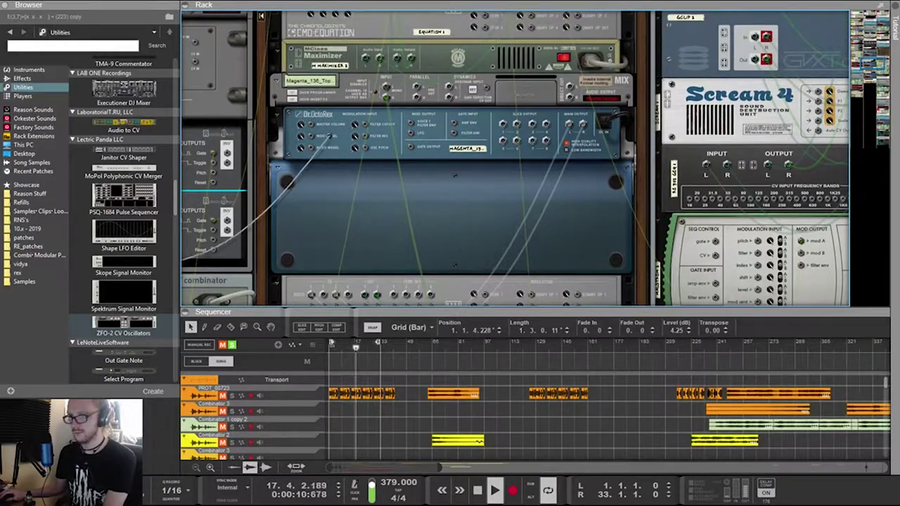
{"action": "scroll", "coordinate": [630, 104], "scroll_direction": "up", "scroll_amount": 3}
{"action": "left_click_drag", "start_coordinate": [631, 110], "coordinate": [768, 32]}
{"action": "scroll", "coordinate": [633, 88], "scroll_direction": "right", "scroll_amount": 1}
{"action": "scroll", "coordinate": [654, 72], "scroll_direction": "left", "scroll_amount": 5}
{"action": "scroll", "coordinate": [745, 70], "scroll_direction": "up", "scroll_amount": 7}
{"action": "scroll", "coordinate": [840, 60], "scroll_direction": "right", "scroll_amount": 4}
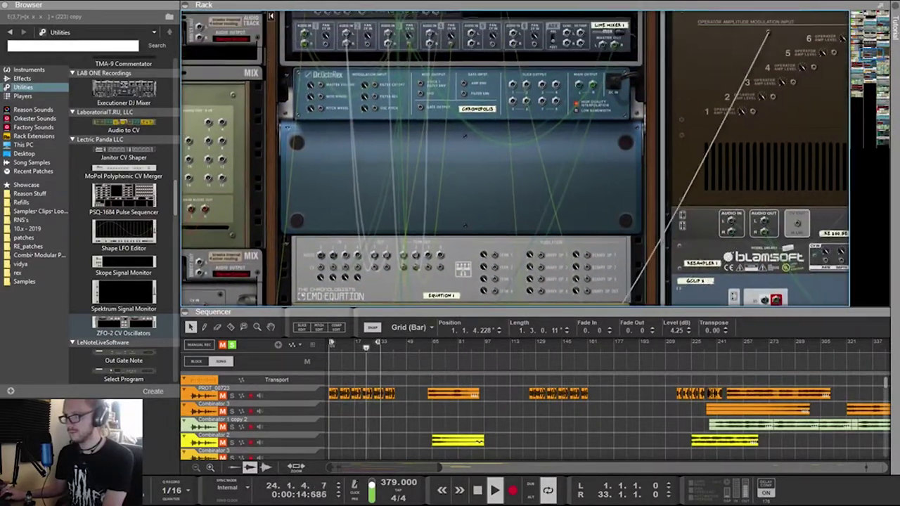
{"action": "scroll", "coordinate": [703, 57], "scroll_direction": "left", "scroll_amount": 5}
{"action": "left_click_drag", "start_coordinate": [674, 59], "coordinate": [757, 19]}
{"action": "scroll", "coordinate": [633, 54], "scroll_direction": "right", "scroll_amount": 11}
{"action": "scroll", "coordinate": [513, 159], "scroll_direction": "up", "scroll_amount": 5}
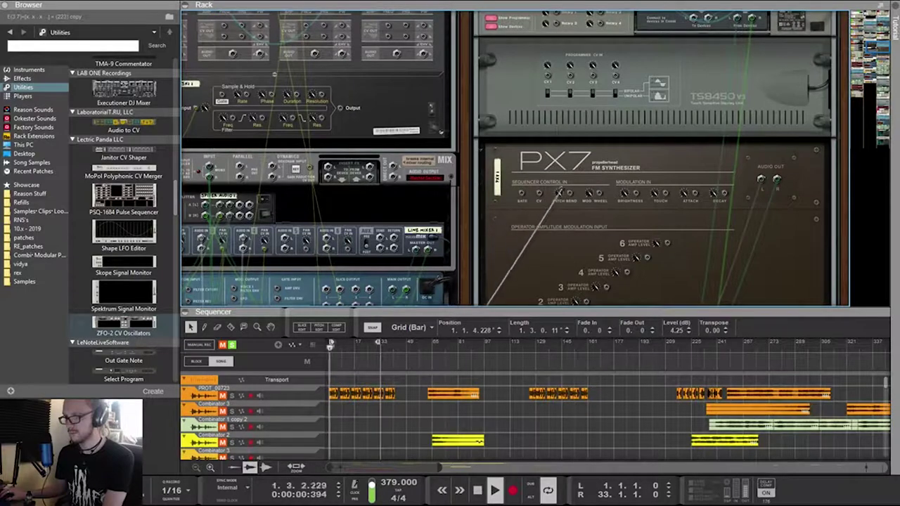
{"action": "scroll", "coordinate": [513, 158], "scroll_direction": "up", "scroll_amount": 2}
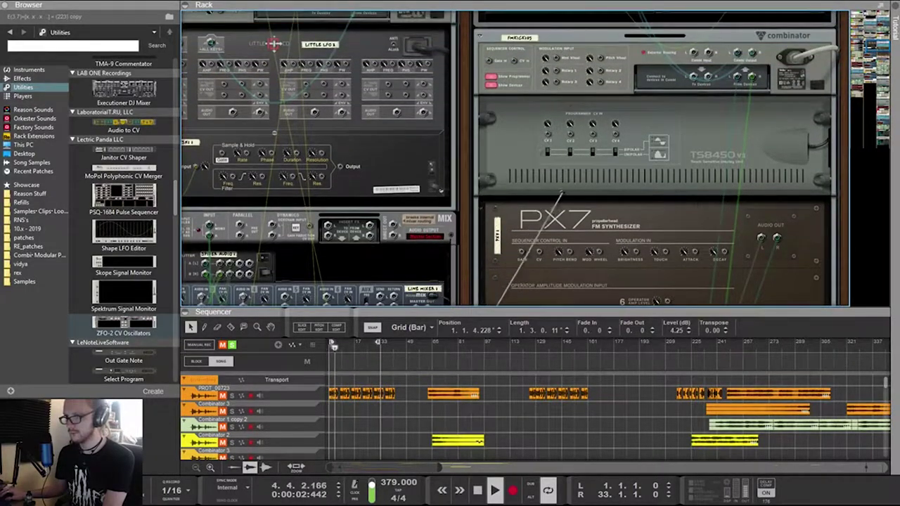
{"action": "scroll", "coordinate": [605, 34], "scroll_direction": "up", "scroll_amount": 5}
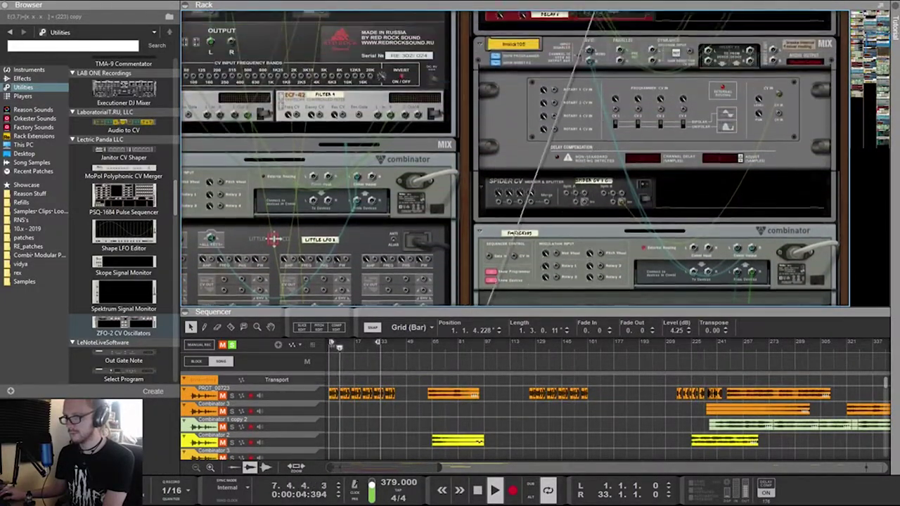
Examine the Combinator 2 copy's Punch-BD, Euclid and rear cabling, and the Euclid patterns inside Combinator 4
{"action": "scroll", "coordinate": [513, 158], "scroll_direction": "down", "scroll_amount": 8}
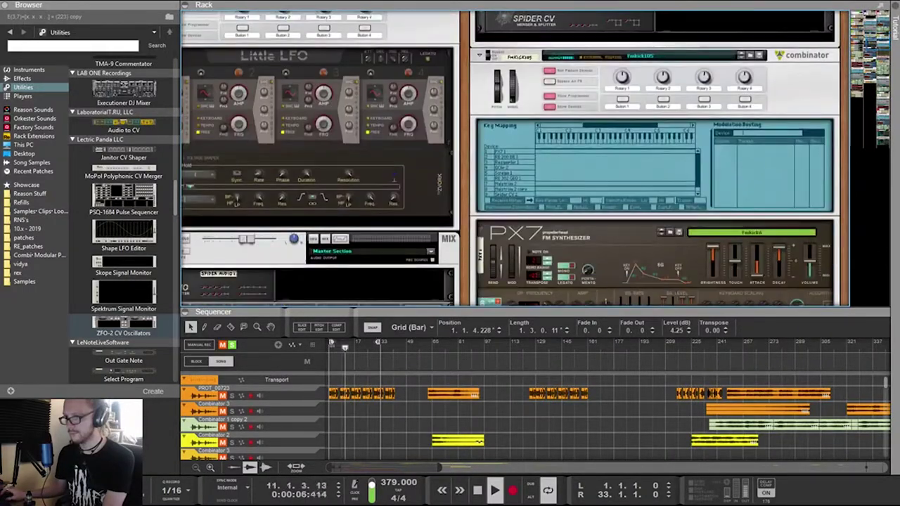
{"action": "scroll", "coordinate": [513, 159], "scroll_direction": "down", "scroll_amount": 10}
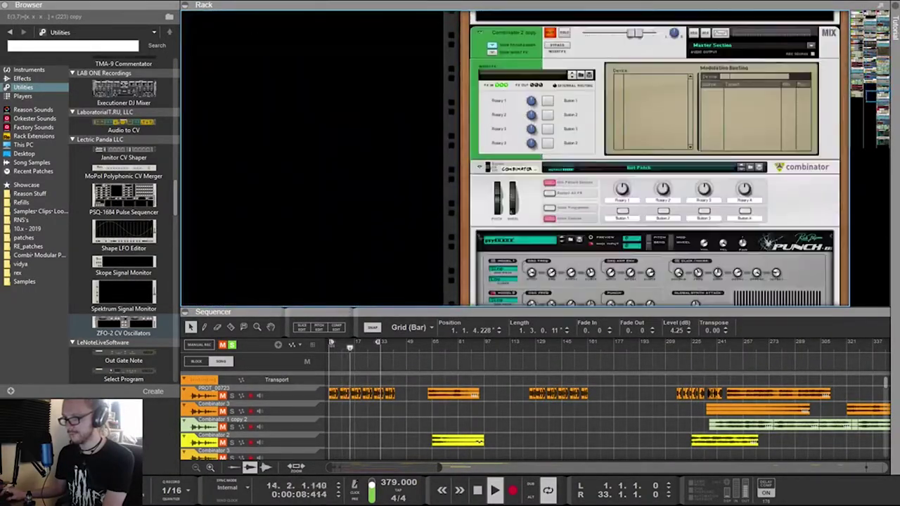
{"action": "scroll", "coordinate": [513, 158], "scroll_direction": "down", "scroll_amount": 5}
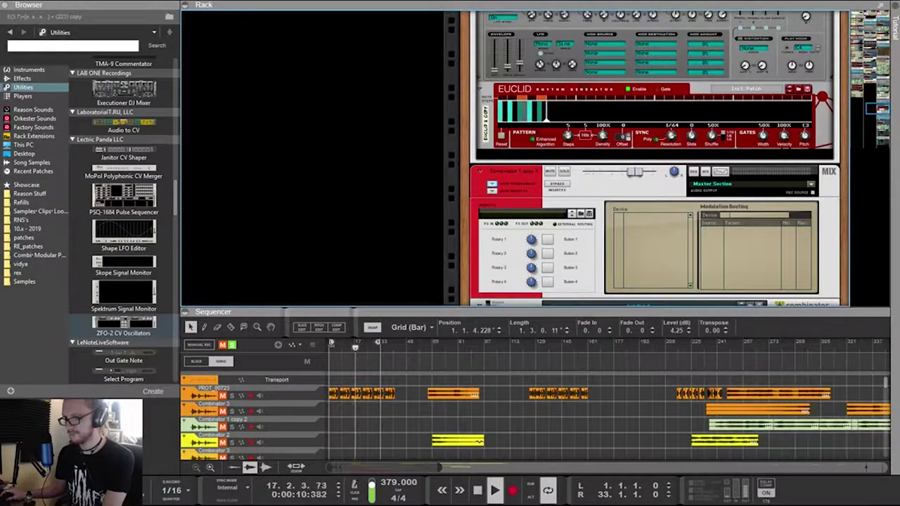
{"action": "scroll", "coordinate": [654, 158], "scroll_direction": "down", "scroll_amount": 8}
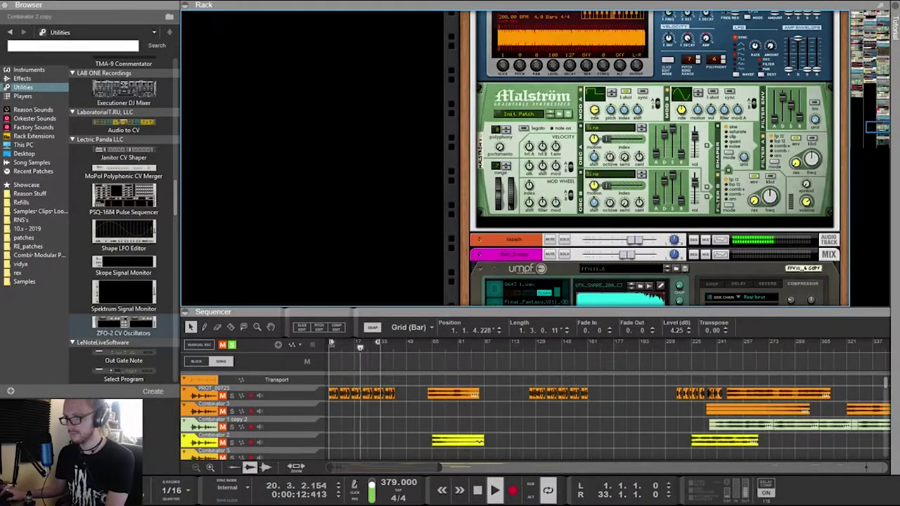
{"action": "scroll", "coordinate": [654, 158], "scroll_direction": "up", "scroll_amount": 5}
{"action": "key", "text": "Tab"}
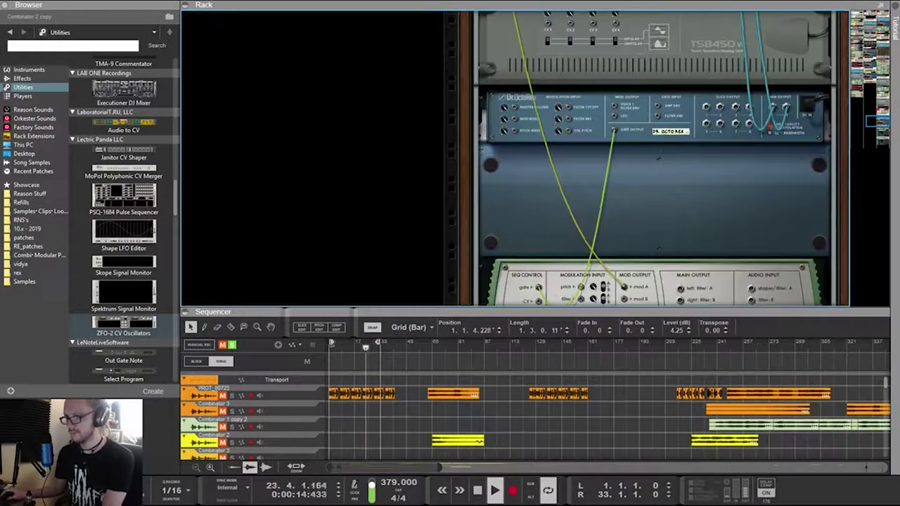
{"action": "scroll", "coordinate": [653, 159], "scroll_direction": "up", "scroll_amount": 5}
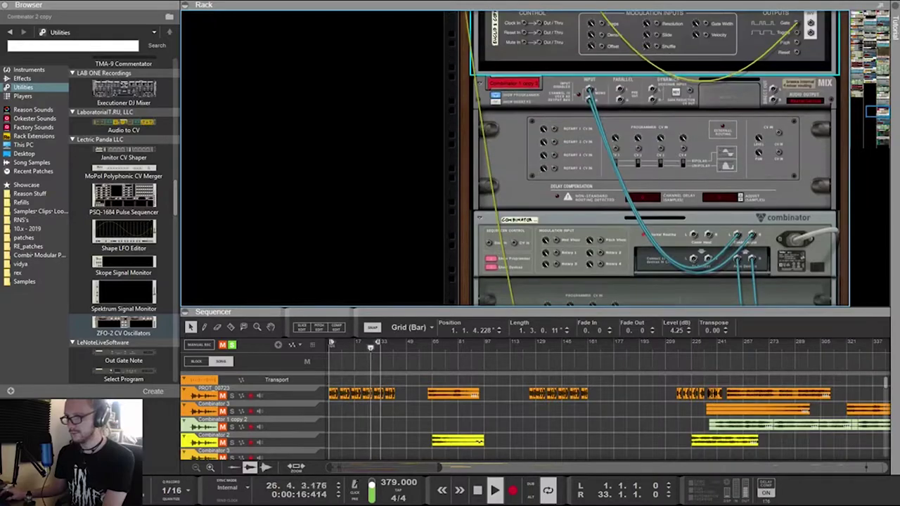
{"action": "scroll", "coordinate": [654, 158], "scroll_direction": "up", "scroll_amount": 3}
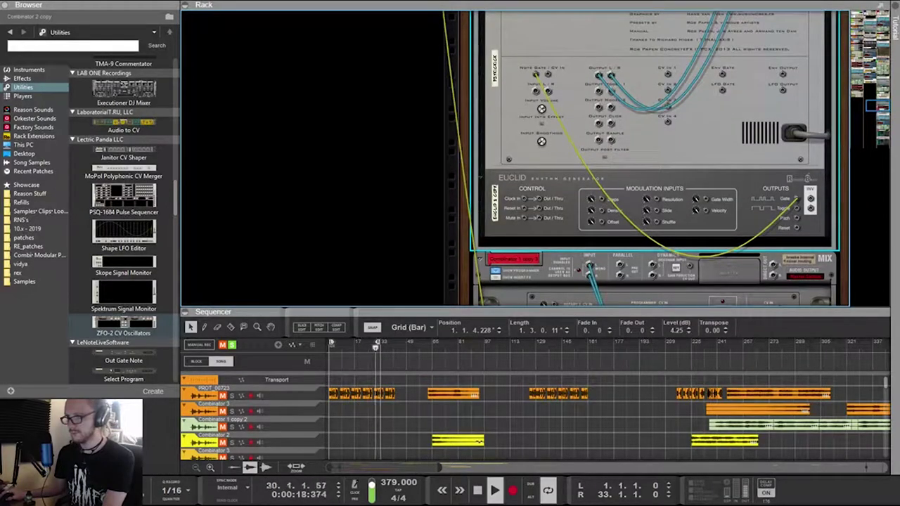
{"action": "left_click_drag", "start_coordinate": [877, 105], "coordinate": [863, 79]}
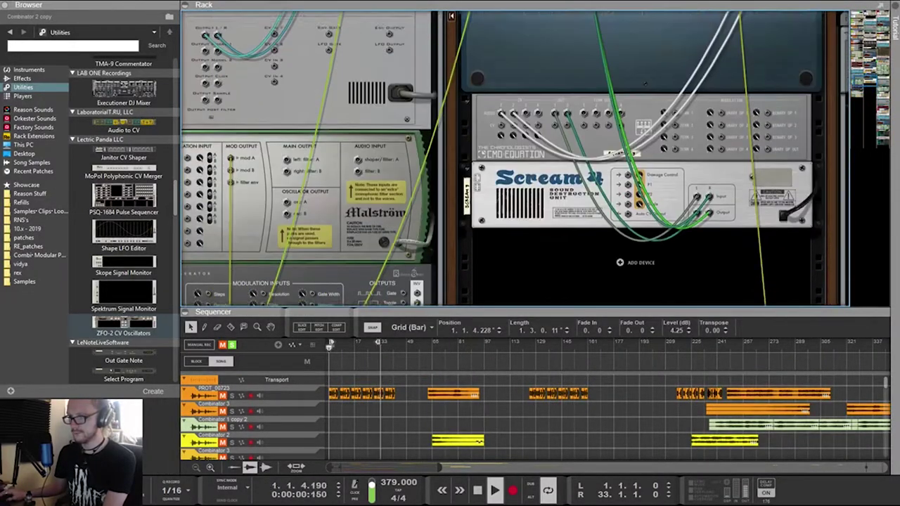
{"action": "scroll", "coordinate": [653, 158], "scroll_direction": "up", "scroll_amount": 5}
{"action": "scroll", "coordinate": [513, 158], "scroll_direction": "left", "scroll_amount": 3}
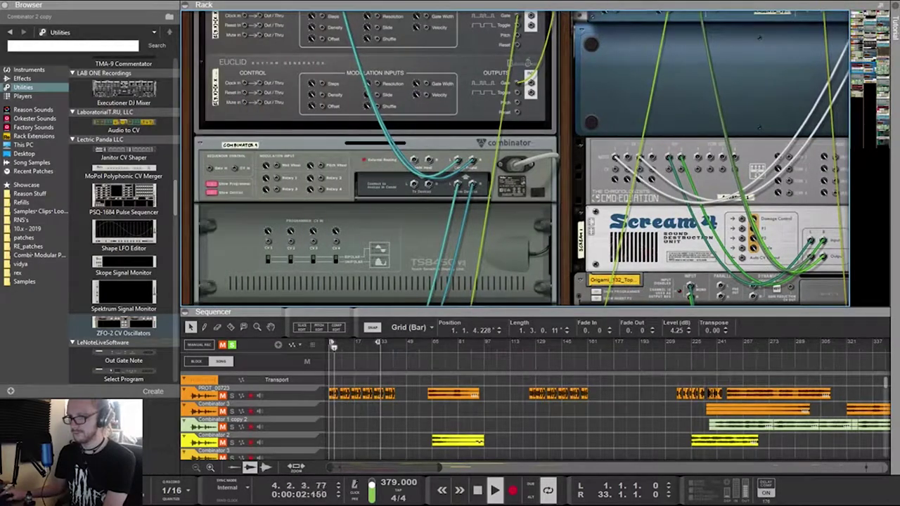
{"action": "key", "text": "Tab"}
{"action": "scroll", "coordinate": [413, 187], "scroll_direction": "down", "scroll_amount": 5}
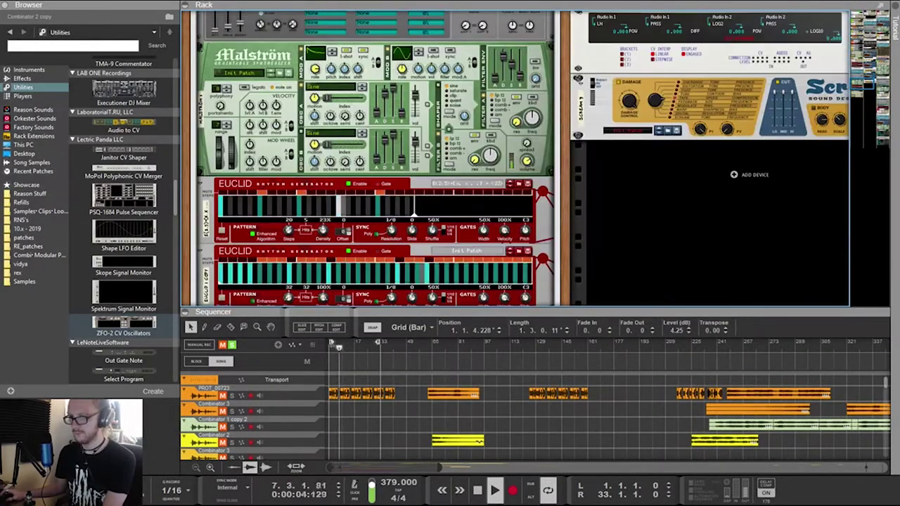
Assign Rotary 2 of Combinator 4's insert FX to Steps on both Euclids
{"action": "scroll", "coordinate": [413, 186], "scroll_direction": "up", "scroll_amount": 10}
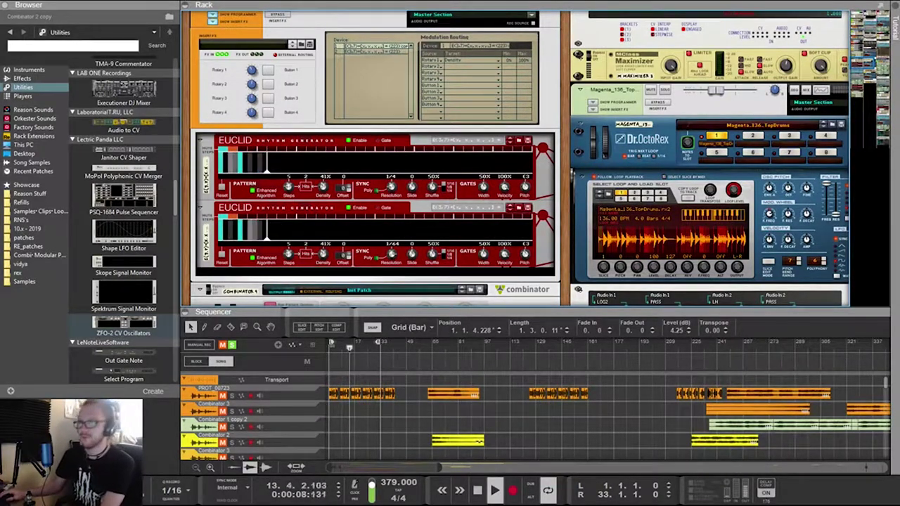
{"action": "left_click", "coordinate": [303, 101]}
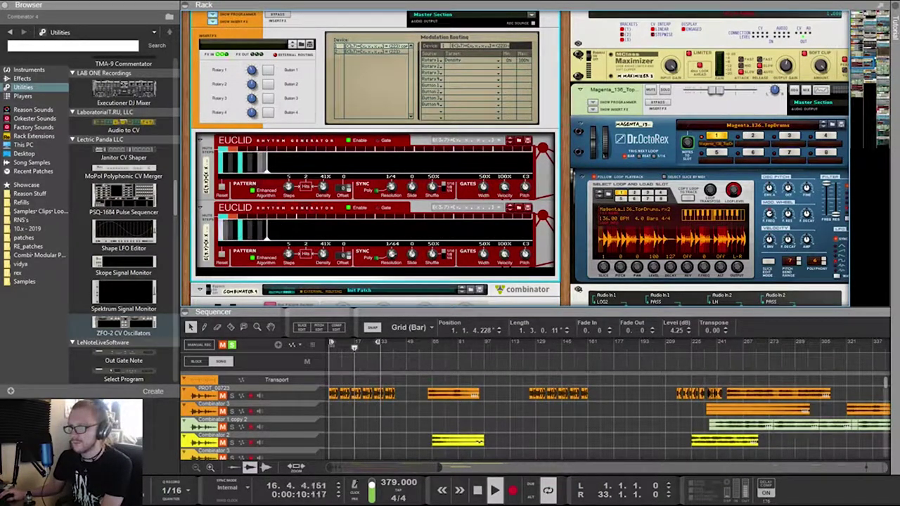
{"action": "left_click", "coordinate": [371, 51]}
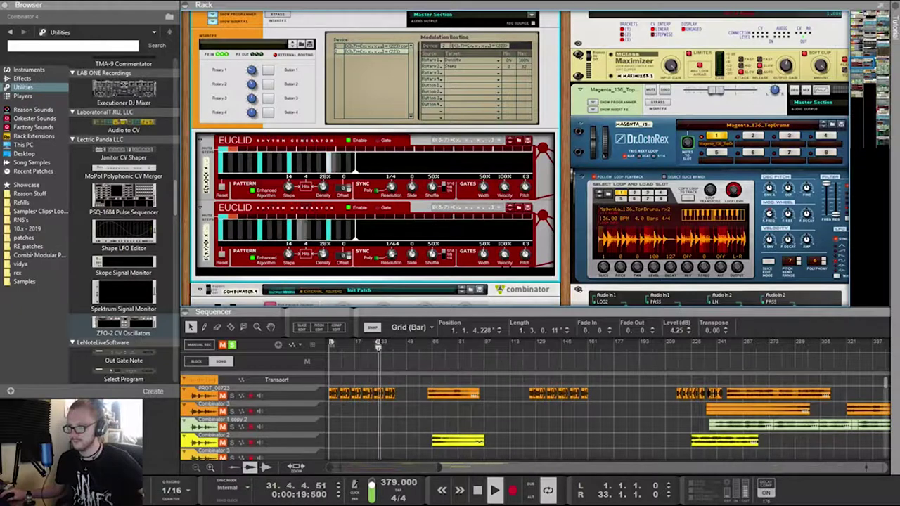
Solo the Dr. Octo Rex 1 track in the full-height sequencer
{"action": "left_click_drag", "start_coordinate": [565, 34], "coordinate": [206, 16]}
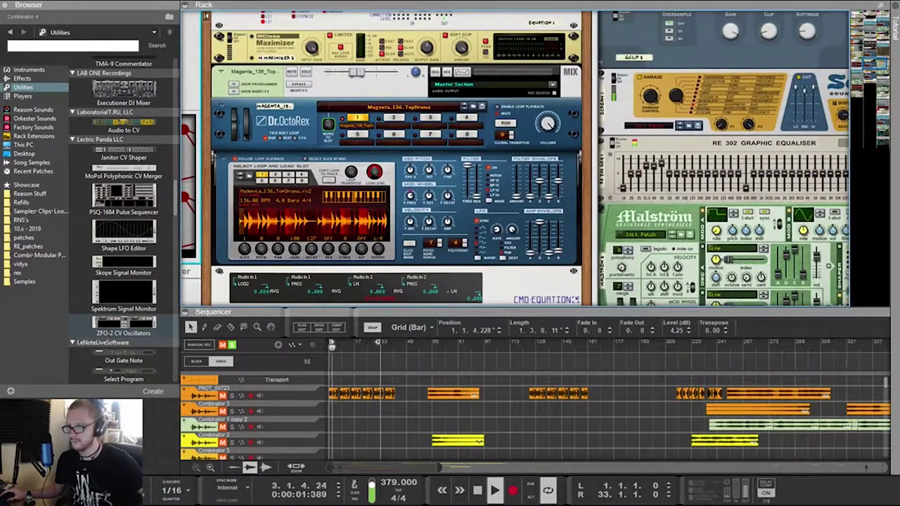
{"action": "key", "text": "F7"}
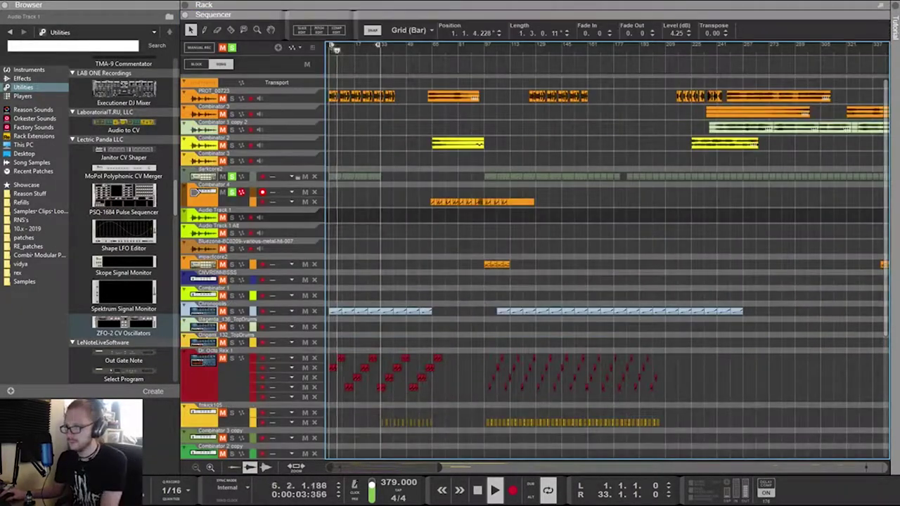
{"action": "left_click_drag", "start_coordinate": [537, 151], "coordinate": [562, 207]}
{"action": "left_click_drag", "start_coordinate": [548, 289], "coordinate": [455, 318]}
{"action": "scroll", "coordinate": [605, 253], "scroll_direction": "down", "scroll_amount": 4}
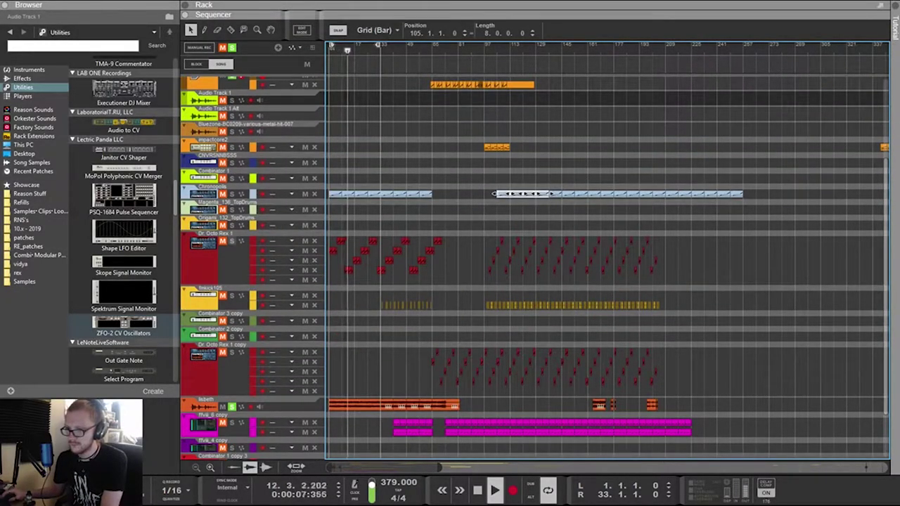
{"action": "left_click", "coordinate": [232, 241]}
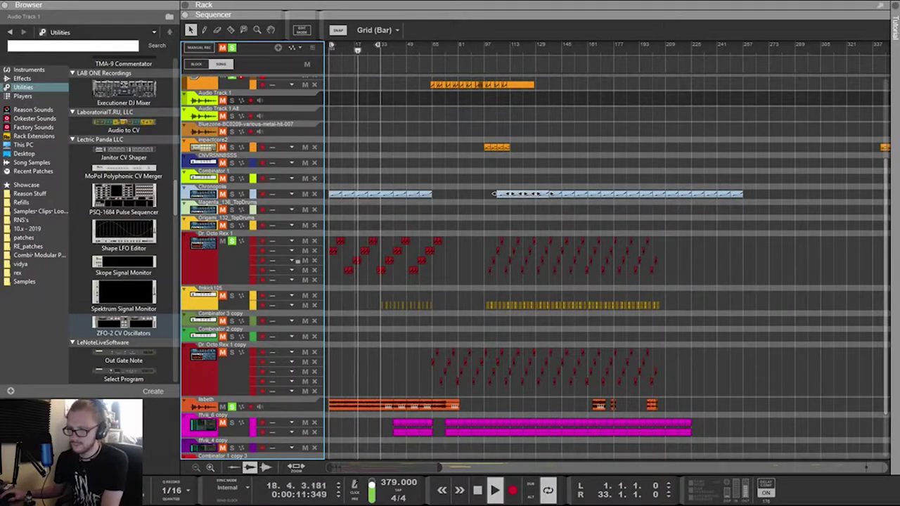
Shorten all of Dr. Octo Rex 1's opening clips by three beats on a 1/4 grid, making the clip at bar 6 1.1.0.0 long
{"action": "left_click_drag", "start_coordinate": [458, 235], "coordinate": [330, 274]}
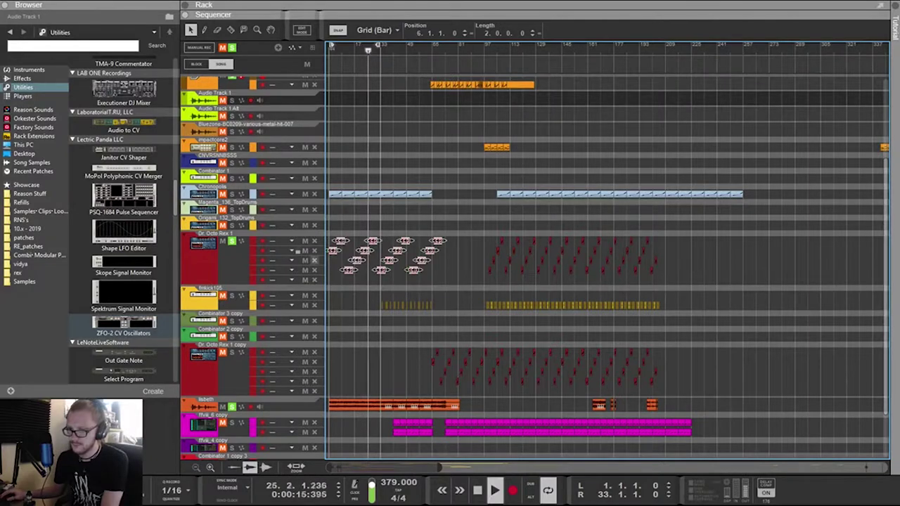
{"action": "scroll", "coordinate": [337, 270], "scroll_direction": "up", "scroll_amount": 5}
{"action": "scroll", "coordinate": [337, 271], "scroll_direction": "left", "scroll_amount": 2}
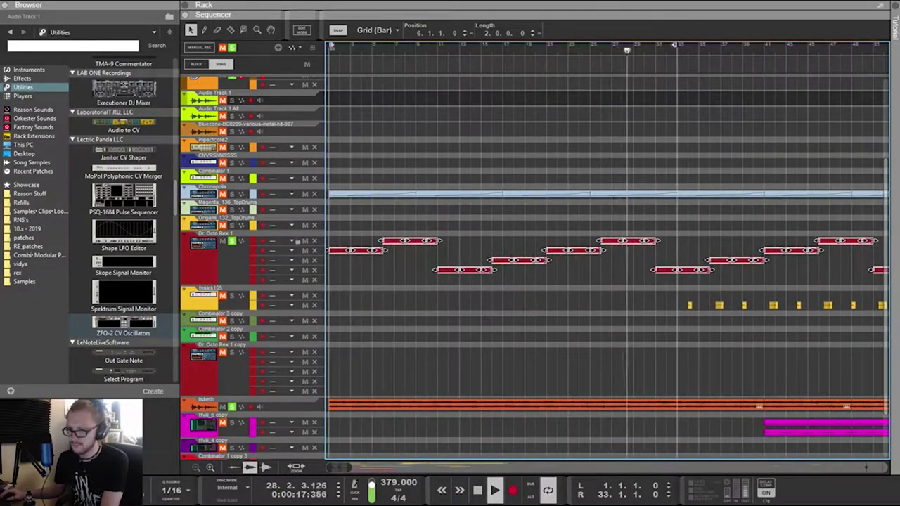
{"action": "key", "text": "h"}
{"action": "key", "text": "h"}
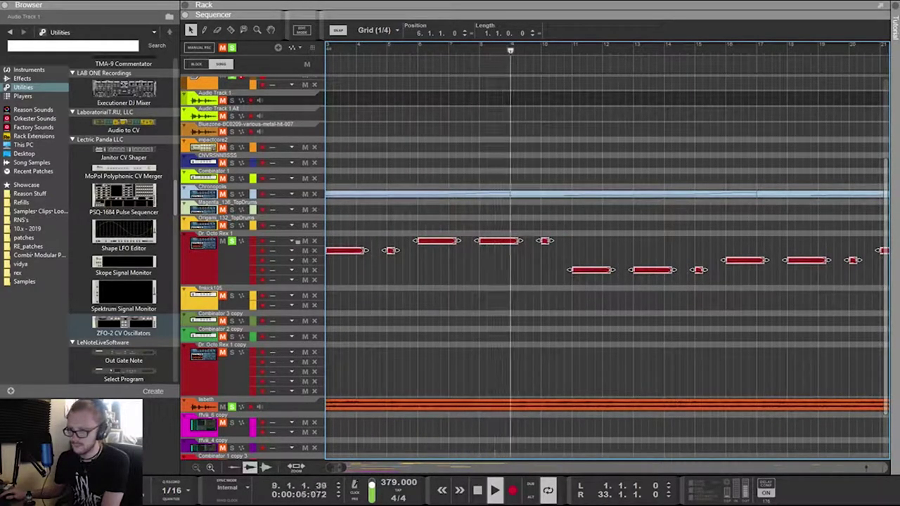
Clear every track's solo and mute states, and deselect the Dr. Octo Rex 1 clips
{"action": "scroll", "coordinate": [380, 260], "scroll_direction": "down", "scroll_amount": 7}
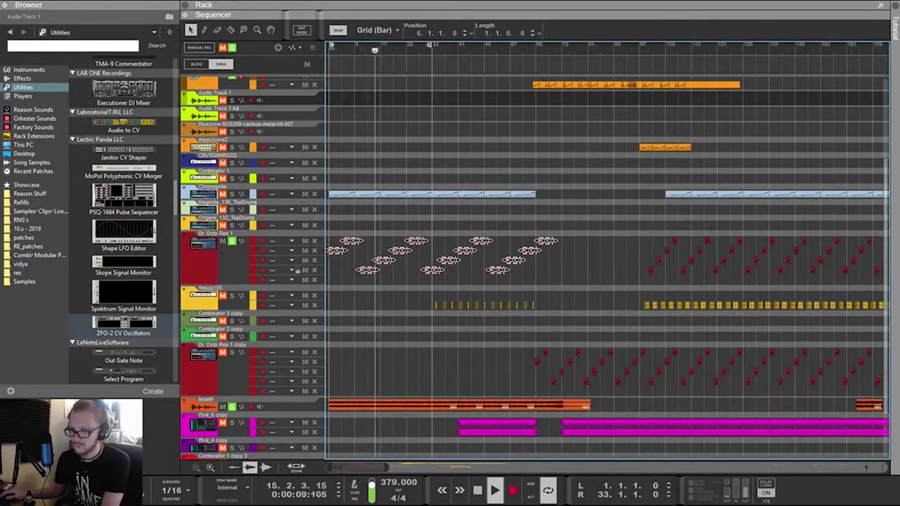
{"action": "scroll", "coordinate": [608, 253], "scroll_direction": "up", "scroll_amount": 3}
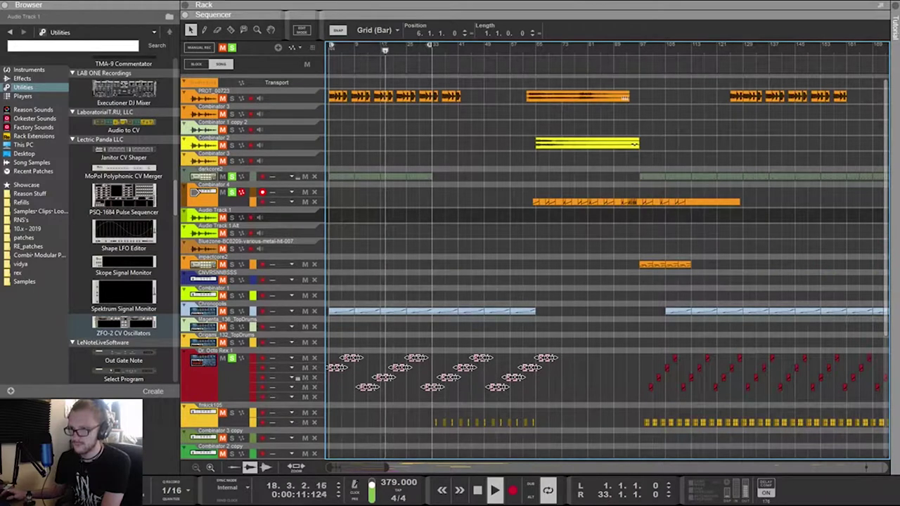
{"action": "left_click", "coordinate": [222, 99]}
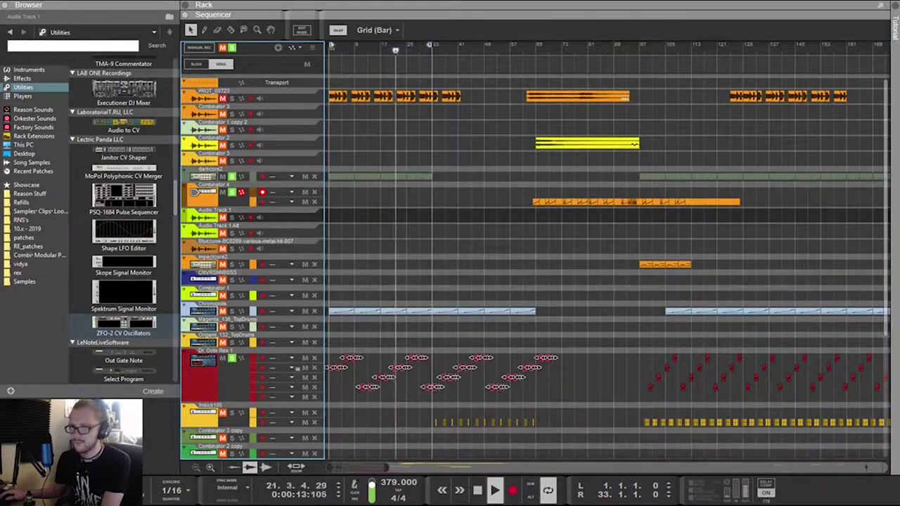
{"action": "left_click", "coordinate": [232, 48]}
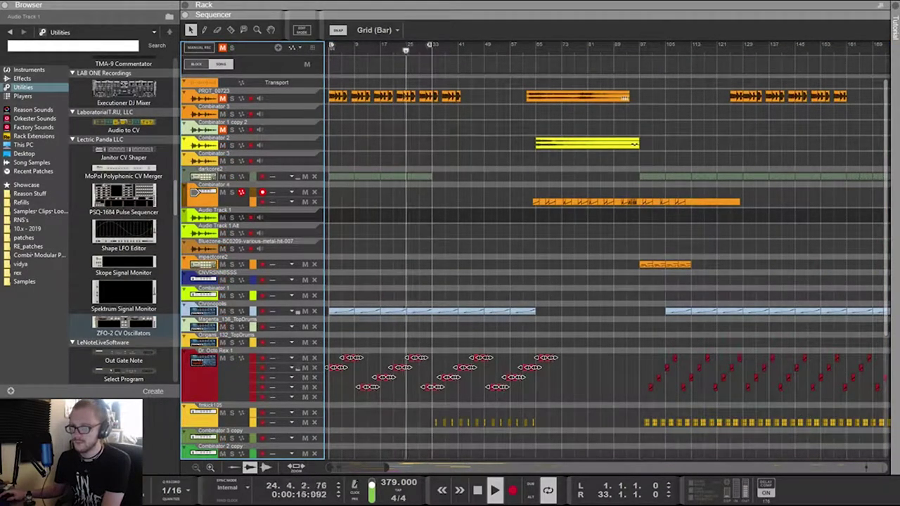
{"action": "left_click", "coordinate": [222, 48]}
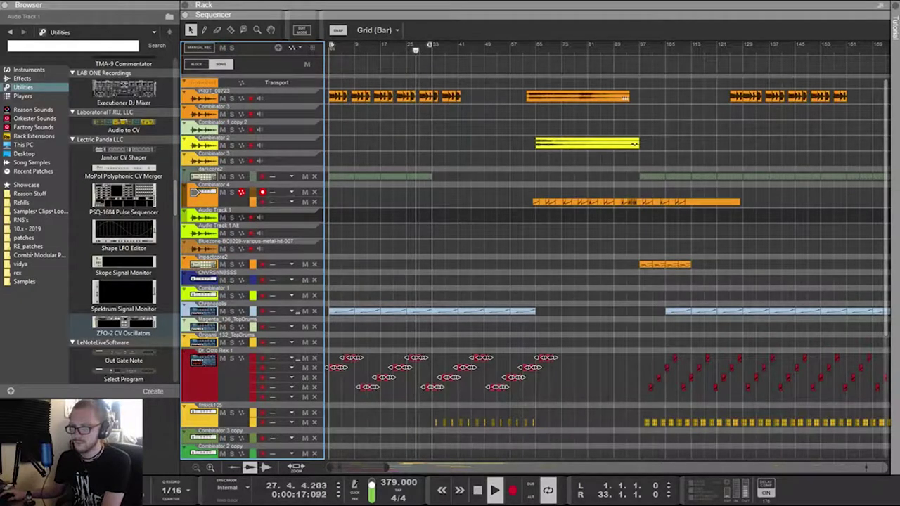
{"action": "scroll", "coordinate": [604, 253], "scroll_direction": "down", "scroll_amount": 4}
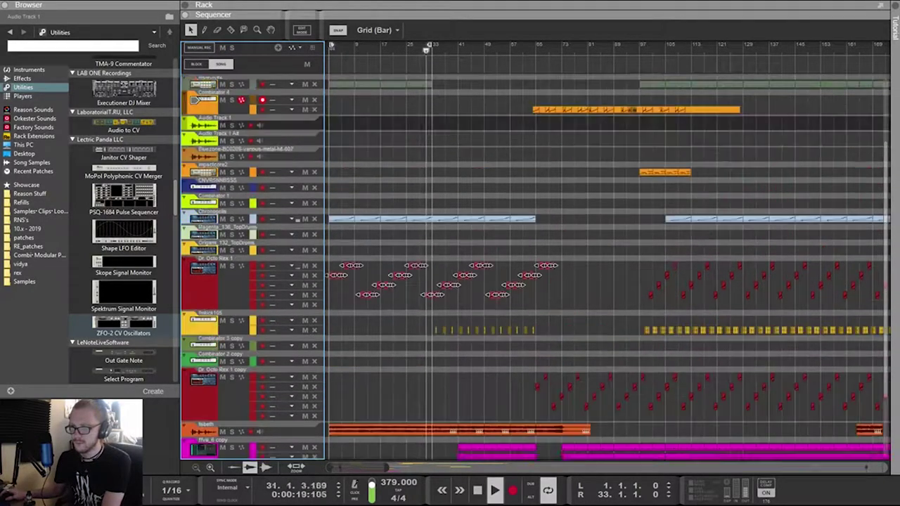
{"action": "scroll", "coordinate": [605, 253], "scroll_direction": "down", "scroll_amount": 4}
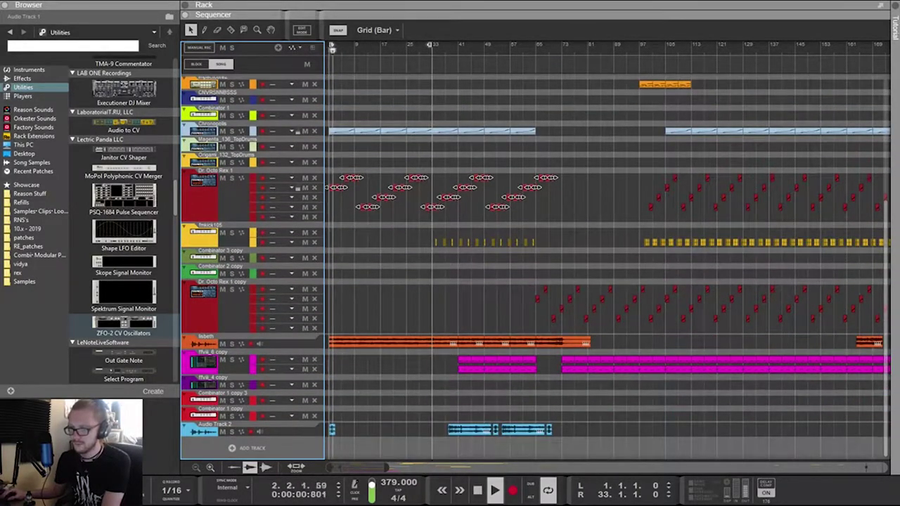
{"action": "left_click", "coordinate": [602, 232]}
Move the magenta track's first upper-lane clip to position 1.1.1.0
{"action": "scroll", "coordinate": [604, 253], "scroll_direction": "up", "scroll_amount": 8}
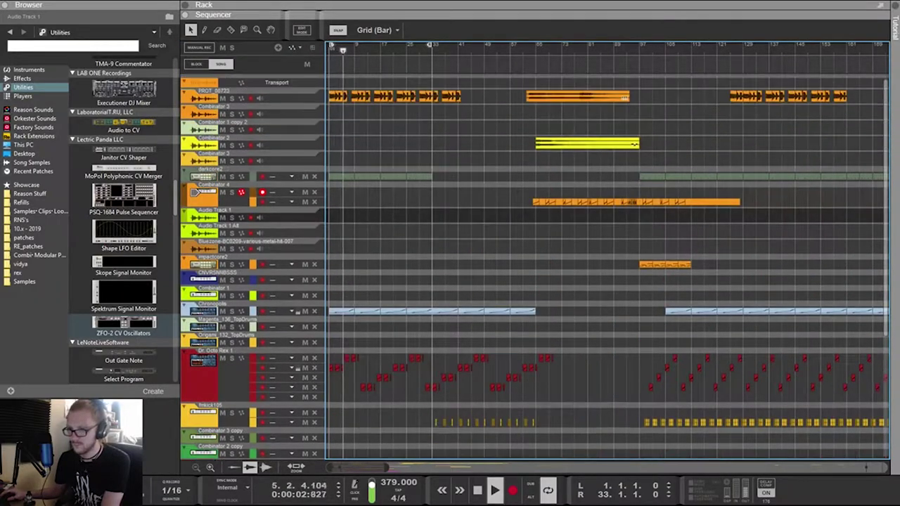
{"action": "scroll", "coordinate": [604, 253], "scroll_direction": "down", "scroll_amount": 8}
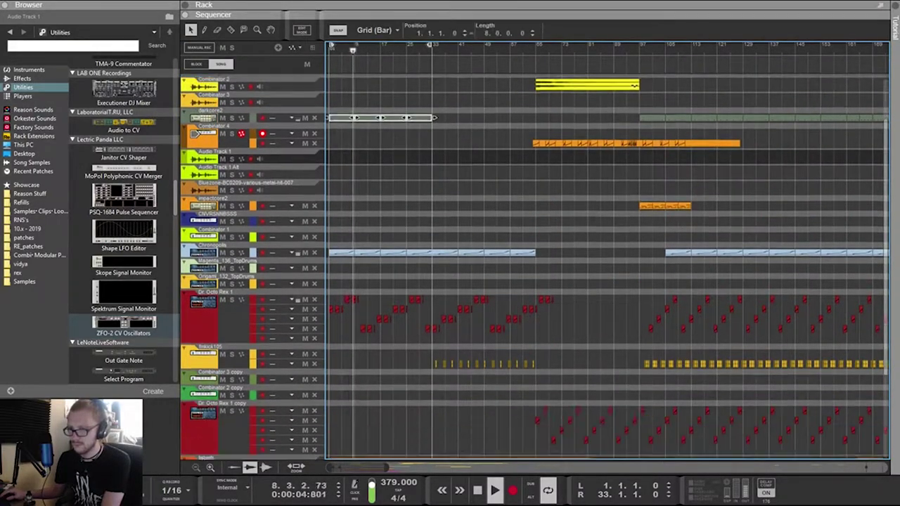
{"action": "left_click_drag", "start_coordinate": [464, 359], "coordinate": [374, 369]}
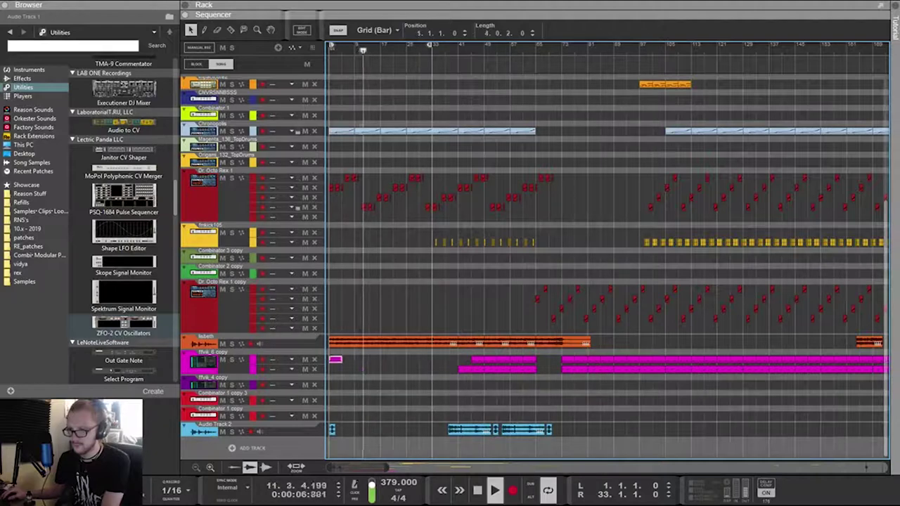
{"action": "scroll", "coordinate": [332, 359], "scroll_direction": "up", "scroll_amount": 5}
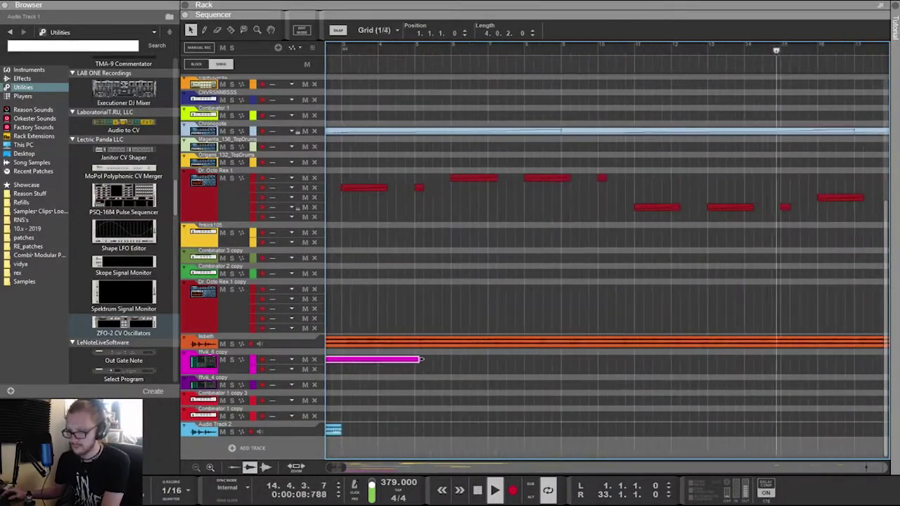
Open the magenta clip at bar 1 in edit mode and trim its length to 4.0.0.0 on a 1/2 grid
{"action": "double_click", "coordinate": [369, 359]}
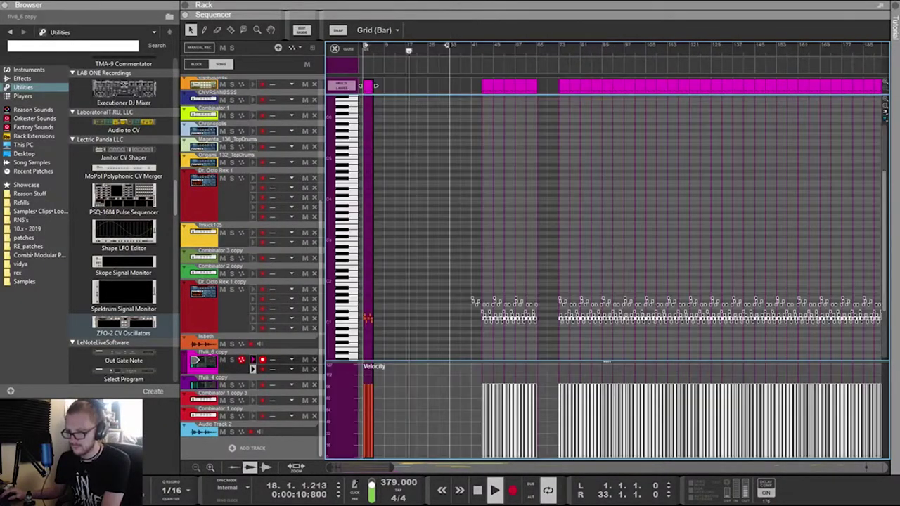
{"action": "scroll", "coordinate": [369, 359], "scroll_direction": "up", "scroll_amount": 3}
{"action": "scroll", "coordinate": [606, 232], "scroll_direction": "left", "scroll_amount": 2}
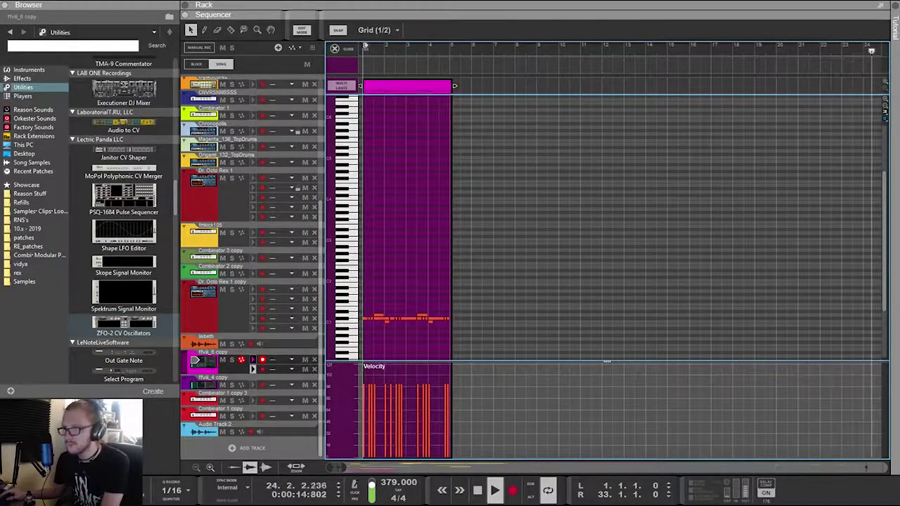
{"action": "left_click_drag", "start_coordinate": [454, 86], "coordinate": [450, 86]}
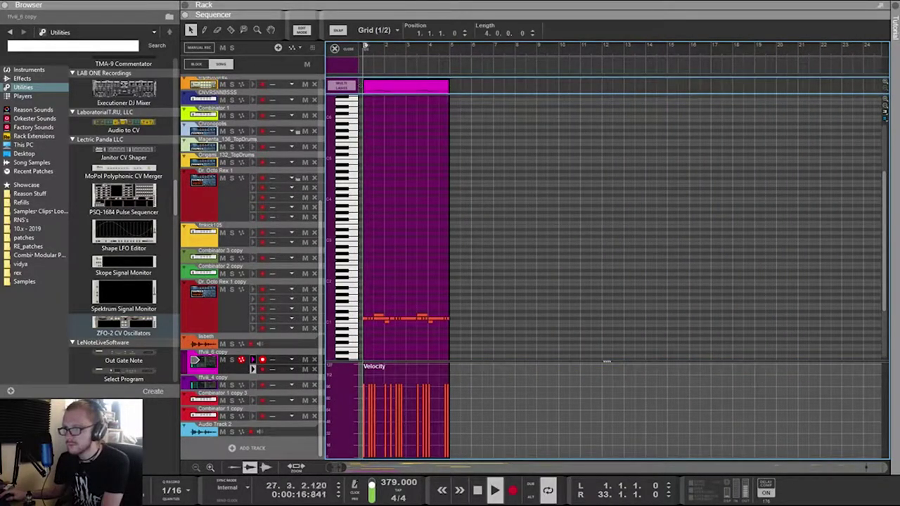
Try stretching the magenta clip at bar 1 and its notes to 8 and 7 bars, and undo the stretching
{"action": "key", "text": "ctrl+d"}
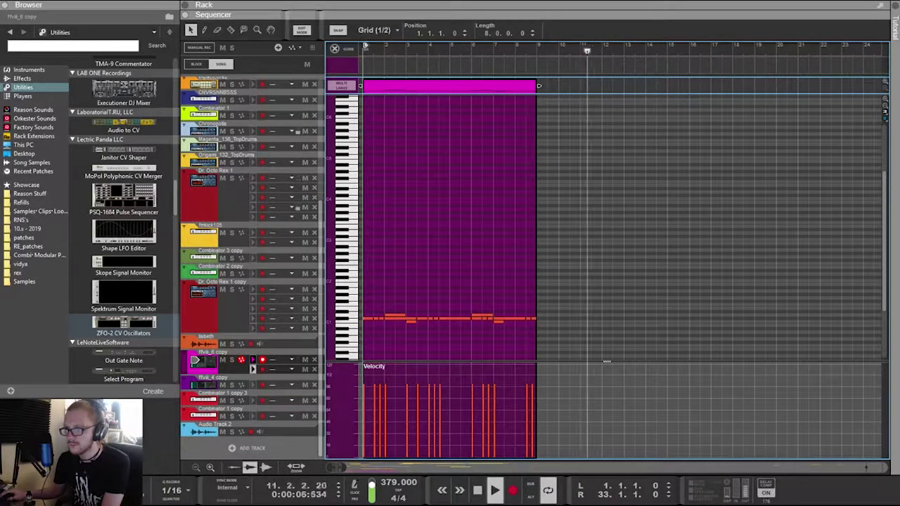
{"action": "left_click_drag", "start_coordinate": [538, 86], "coordinate": [516, 86]}
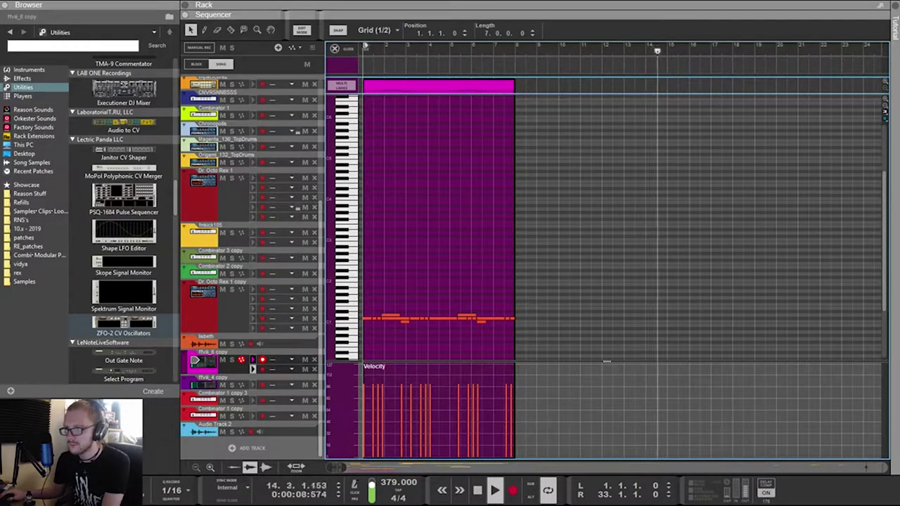
{"action": "key", "text": "ctrl+z"}
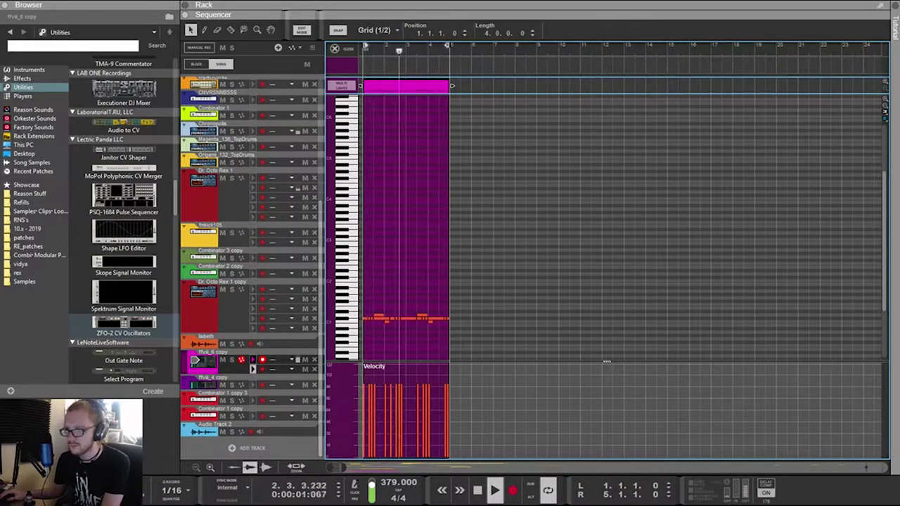
Duplicate the four-bar magenta clip to bar 5 with the loop ending at bar 9, and look over Combinator 4's devices in the rack
{"action": "key", "text": "ctrl+d"}
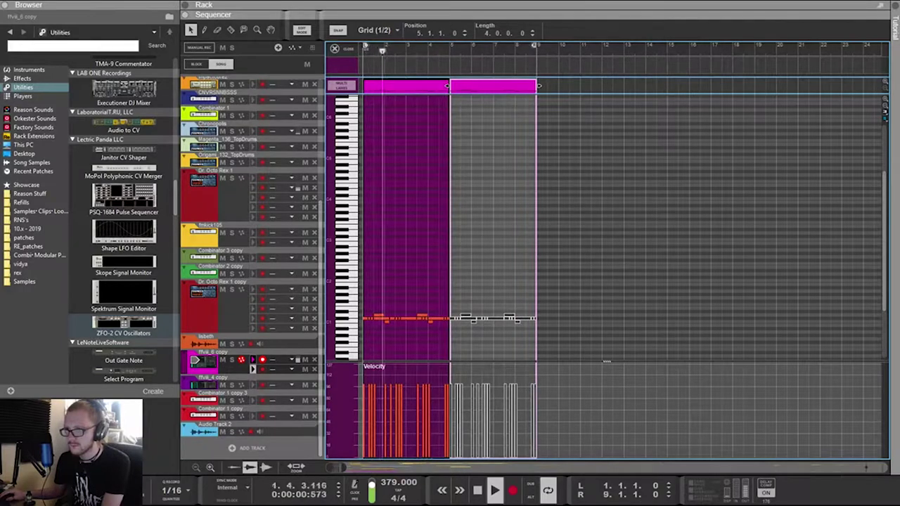
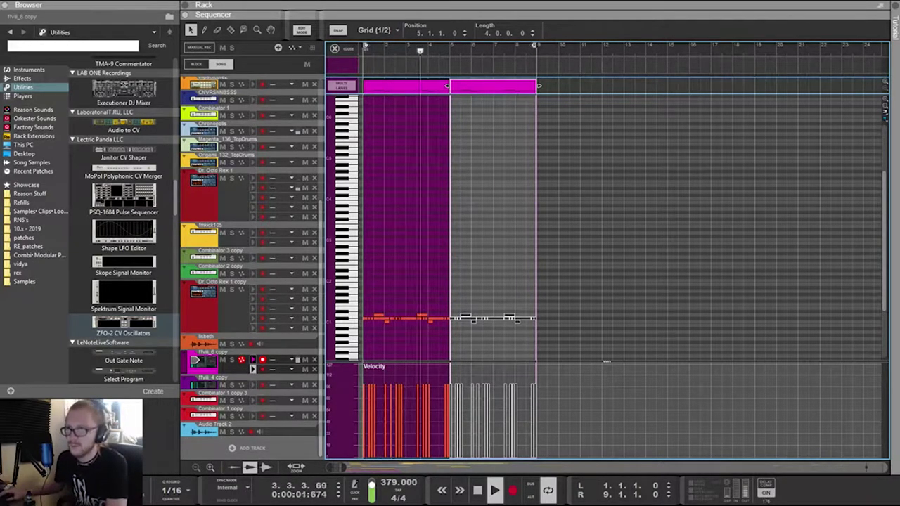
{"action": "left_click_drag", "start_coordinate": [534, 14], "coordinate": [535, 337]}
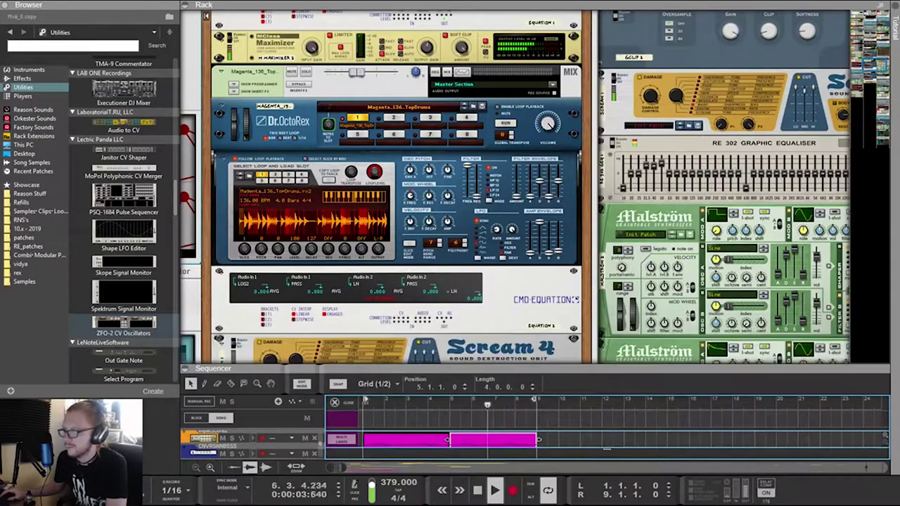
{"action": "scroll", "coordinate": [515, 187], "scroll_direction": "left", "scroll_amount": 3}
{"action": "scroll", "coordinate": [515, 187], "scroll_direction": "down", "scroll_amount": 5}
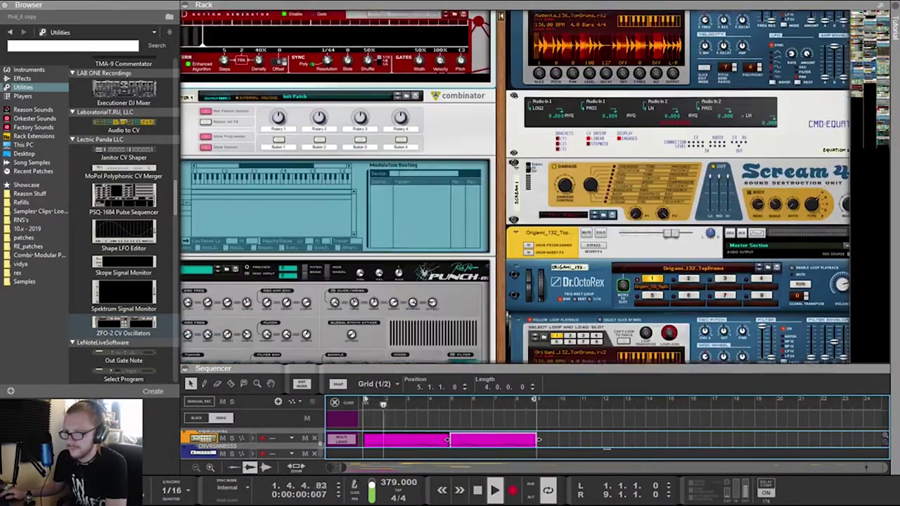
{"action": "scroll", "coordinate": [514, 187], "scroll_direction": "down", "scroll_amount": 5}
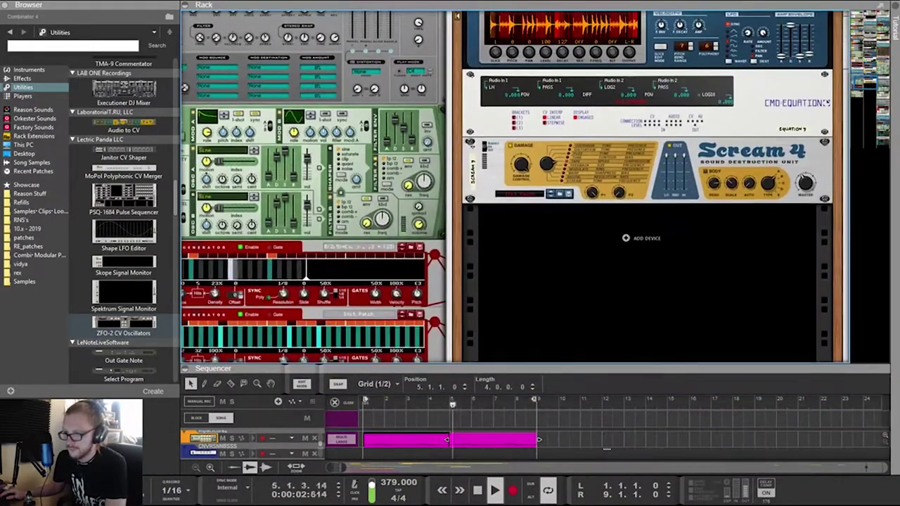
{"action": "key", "text": "F7"}
Duplicate the magenta clips to fill bars 1 to 33 and extend the loop end to bar 33
{"action": "scroll", "coordinate": [604, 253], "scroll_direction": "down", "scroll_amount": 3}
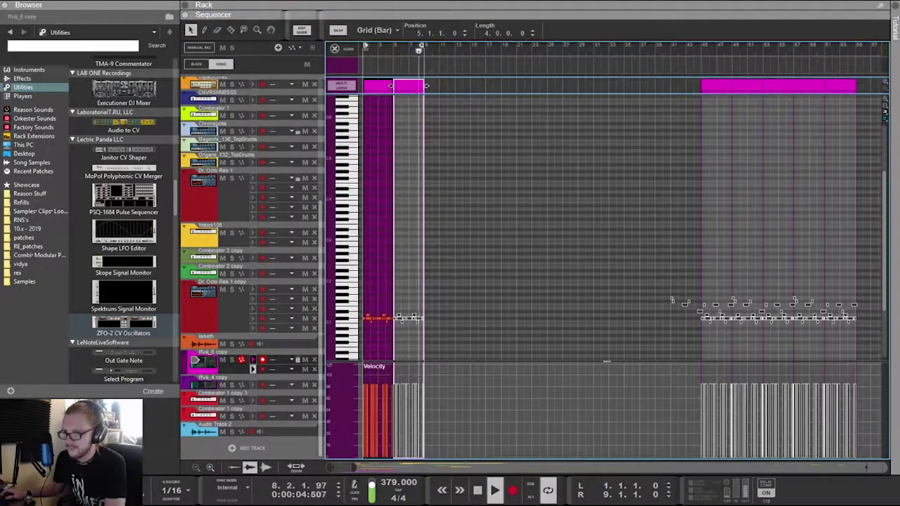
{"action": "left_click_drag", "start_coordinate": [462, 92], "coordinate": [393, 85]}
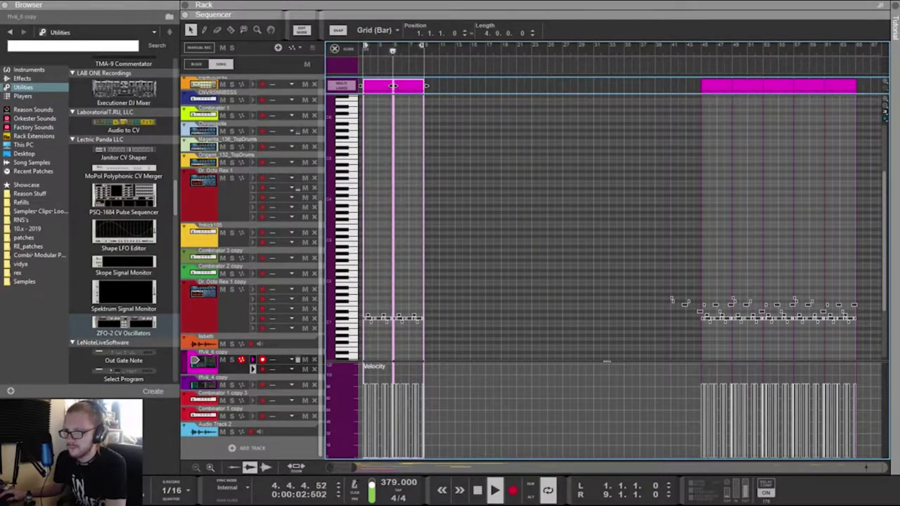
{"action": "key", "text": "ctrl+d"}
{"action": "left_click_drag", "start_coordinate": [470, 85], "coordinate": [455, 85]}
{"action": "left_click_drag", "start_coordinate": [509, 86], "coordinate": [387, 85]}
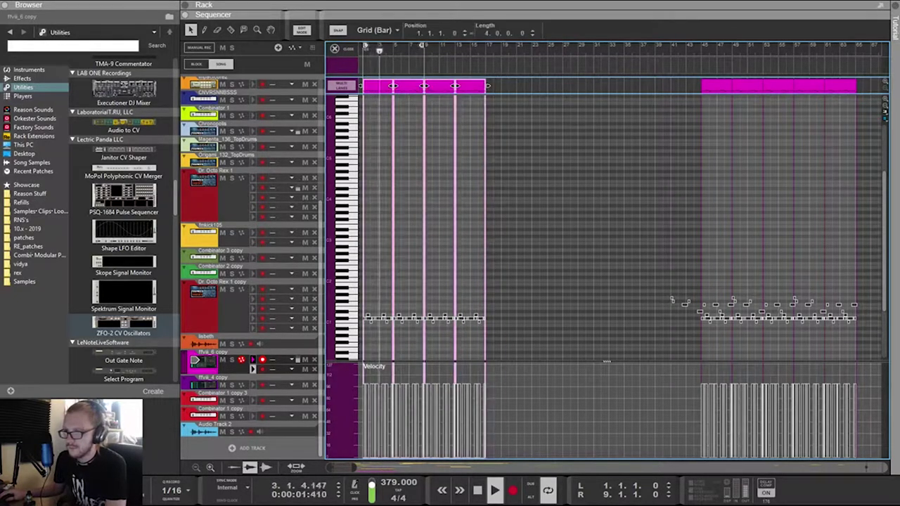
{"action": "key", "text": "ctrl+d"}
{"action": "key", "text": "ctrl+Left"}
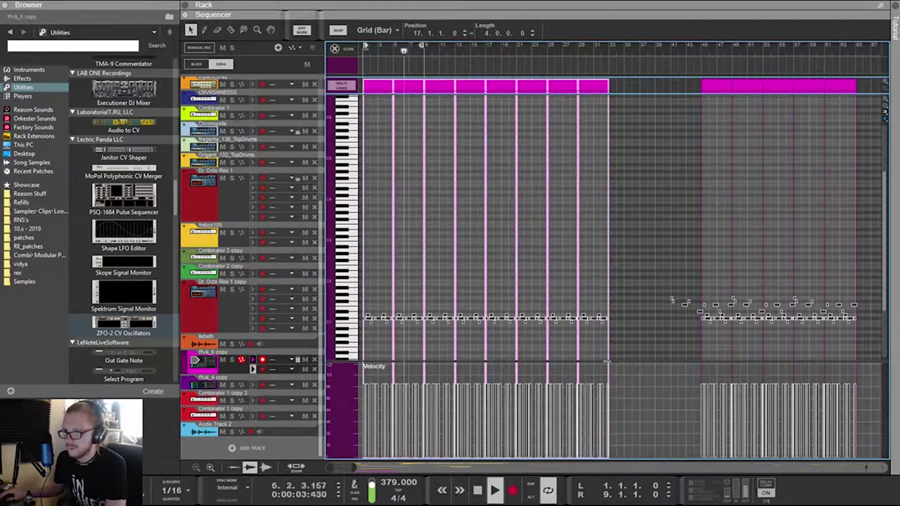
{"action": "key", "text": "ctrl+l"}
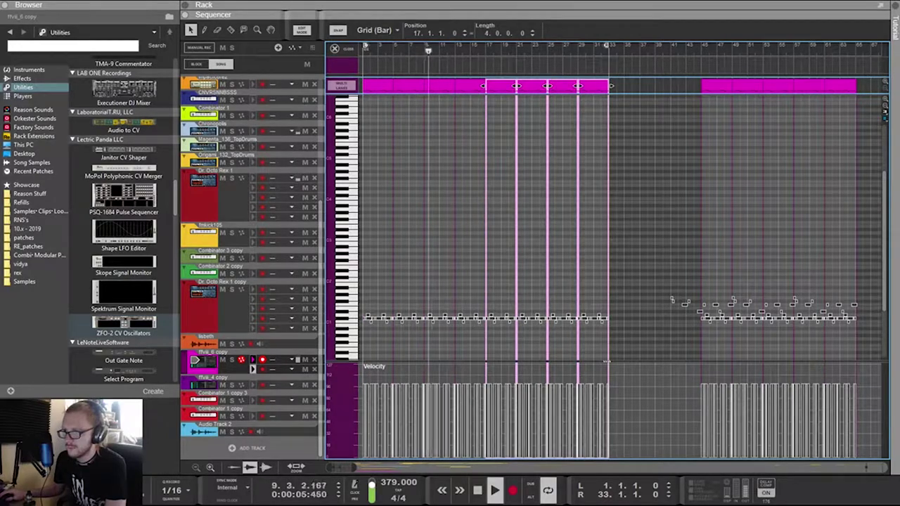
Bring Combinator 4's Euclids into view above the sequencer and set the tempo to 222 BPM
{"action": "key", "text": "F7"}
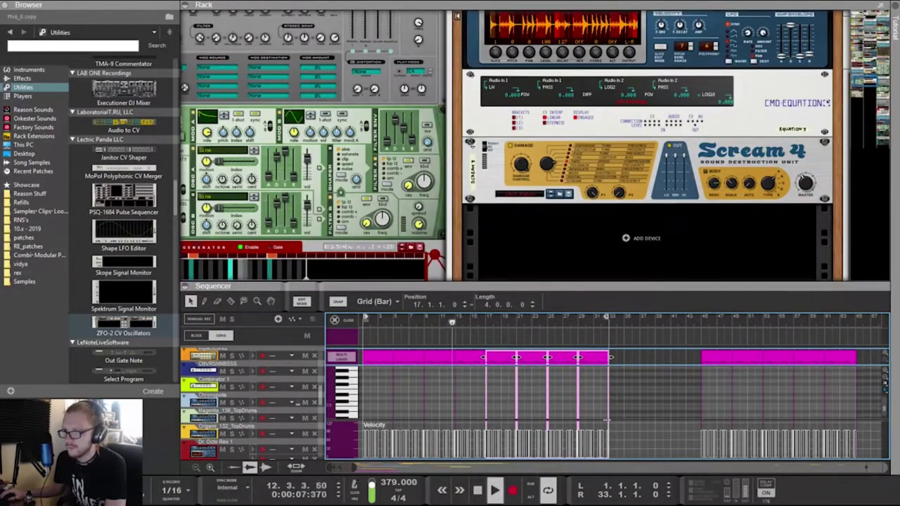
{"action": "scroll", "coordinate": [513, 144], "scroll_direction": "down", "scroll_amount": 10}
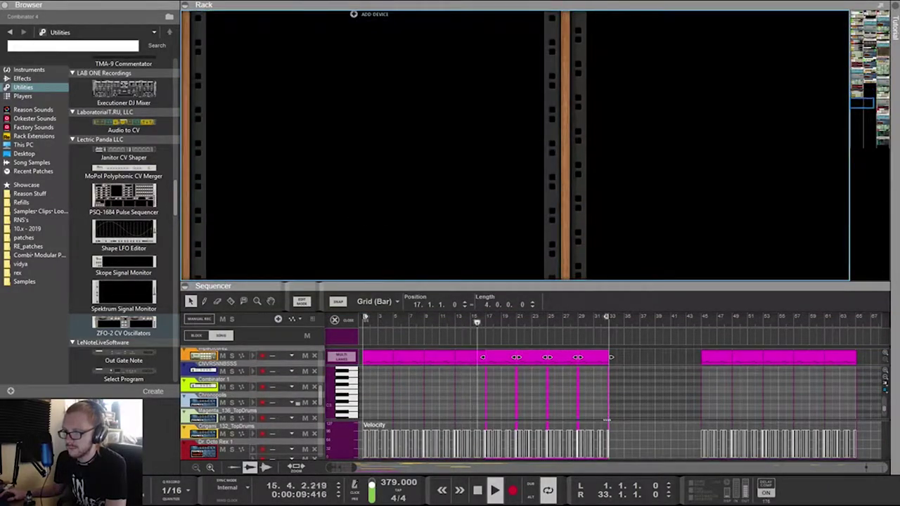
{"action": "scroll", "coordinate": [375, 144], "scroll_direction": "up", "scroll_amount": 6}
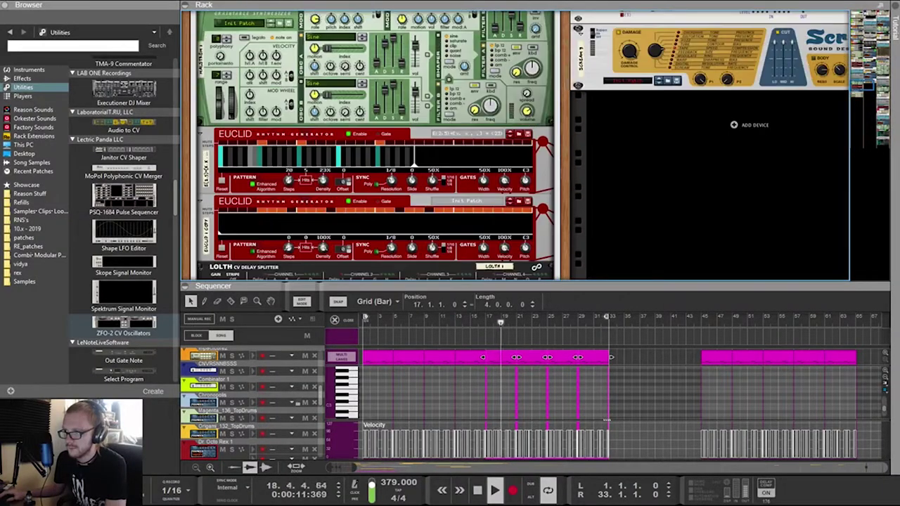
{"action": "left_click", "coordinate": [388, 483]}
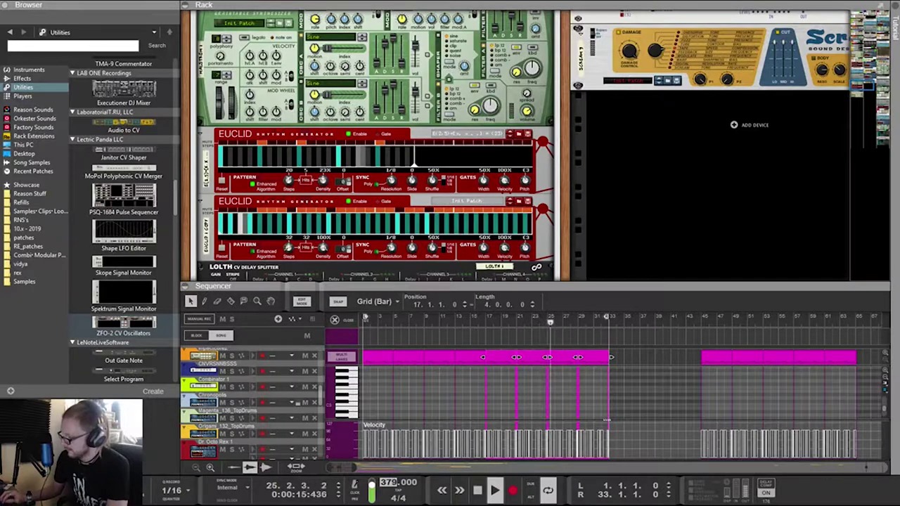
{"action": "type", "text": "222"}
{"action": "key", "text": "Return"}
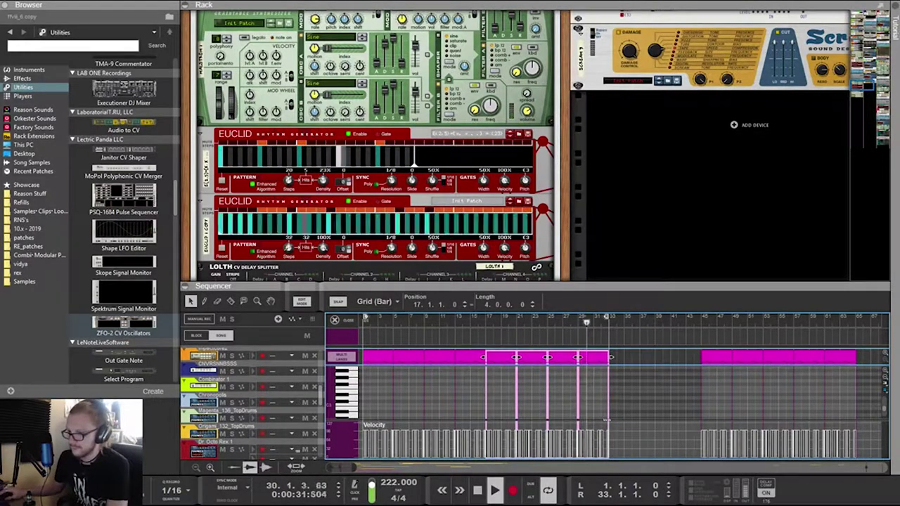
Leave note editing and select all the Dr. Octo Rex 1 clips in the arrangement's opening section
{"action": "key", "text": "Escape"}
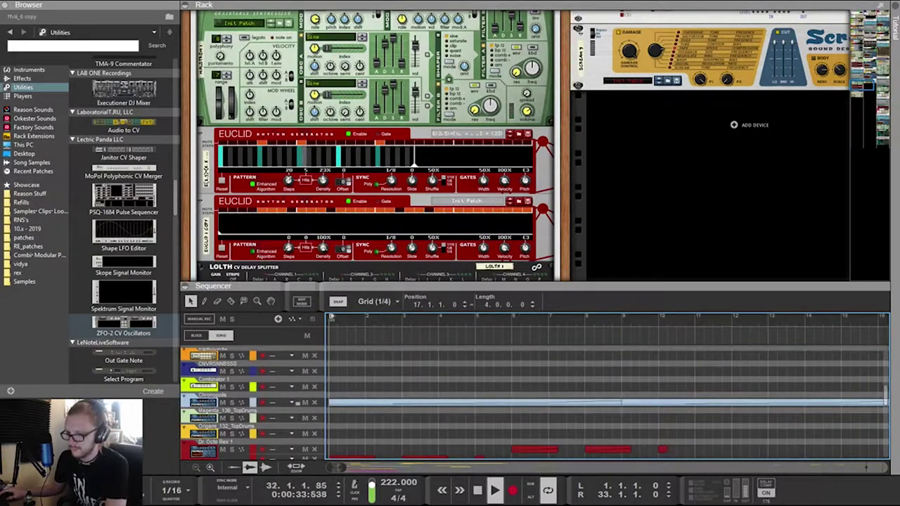
{"action": "key", "text": "ctrl+e"}
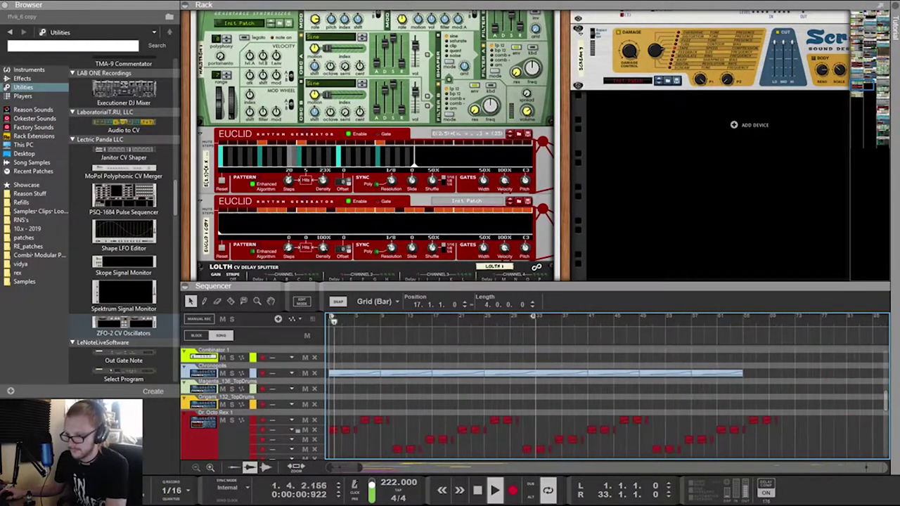
{"action": "scroll", "coordinate": [608, 394], "scroll_direction": "down", "scroll_amount": 3}
{"action": "scroll", "coordinate": [607, 393], "scroll_direction": "down", "scroll_amount": 2}
{"action": "scroll", "coordinate": [607, 394], "scroll_direction": "up", "scroll_amount": 1}
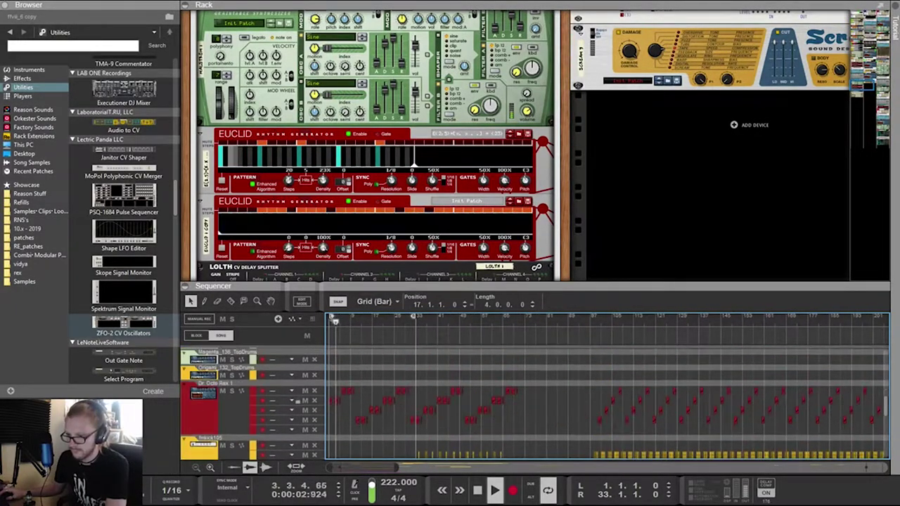
{"action": "left_click_drag", "start_coordinate": [603, 368], "coordinate": [329, 425]}
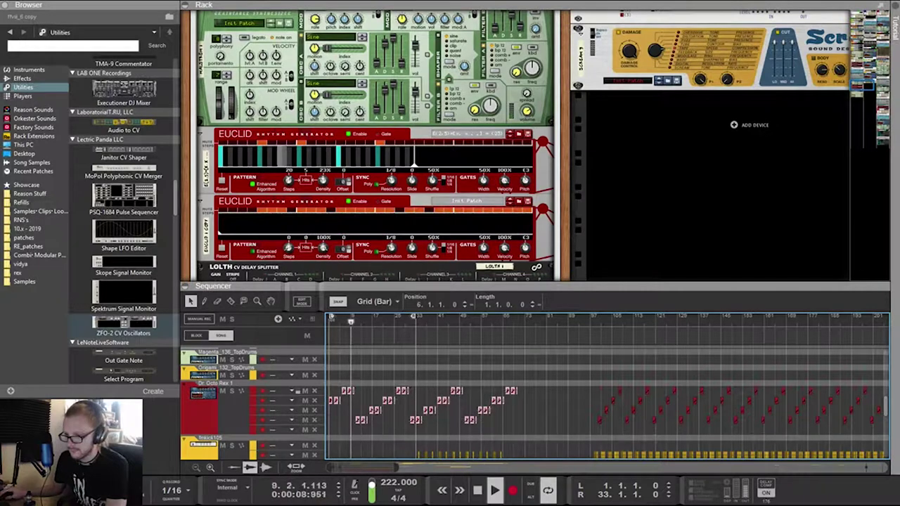
Try compressing the selected clips to end around bar 33 and lengthening them to 0.3.1.75, and undo both changes
{"action": "left_click_drag", "start_coordinate": [516, 391], "coordinate": [417, 391]}
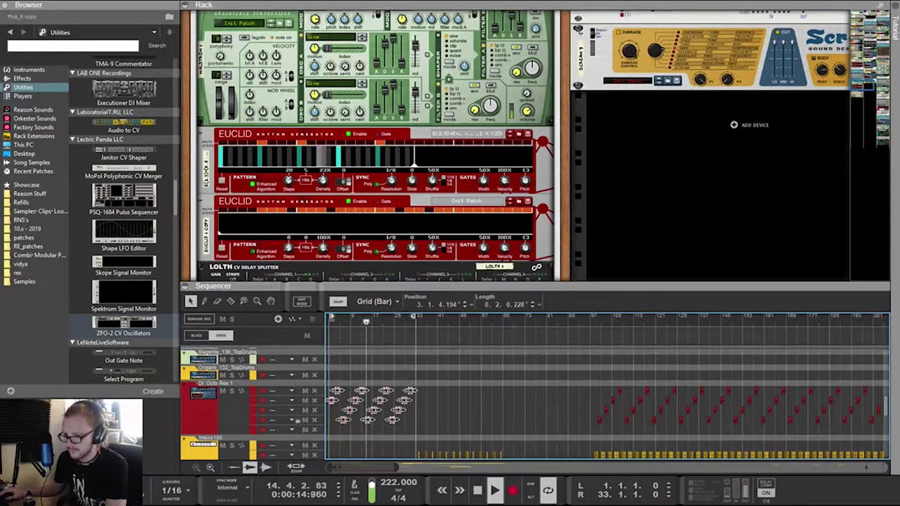
{"action": "scroll", "coordinate": [370, 408], "scroll_direction": "up", "scroll_amount": 10}
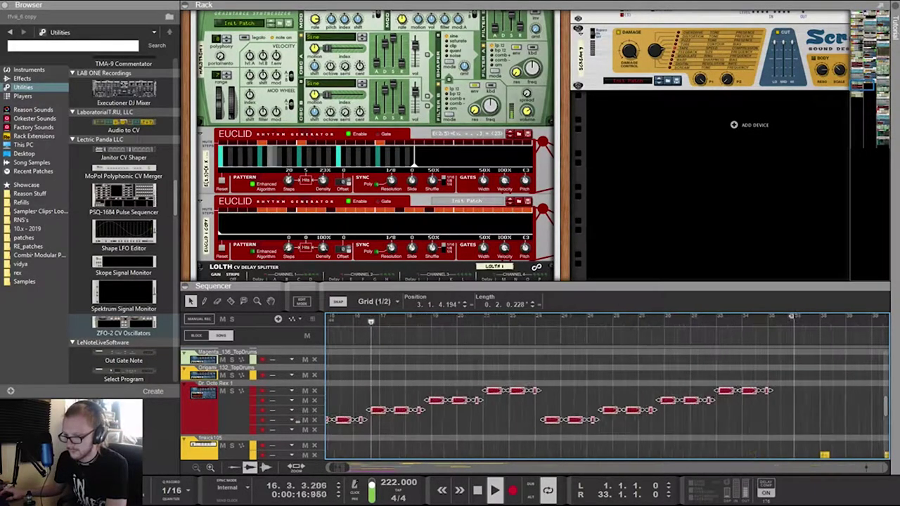
{"action": "key", "text": "ctrl+plus"}
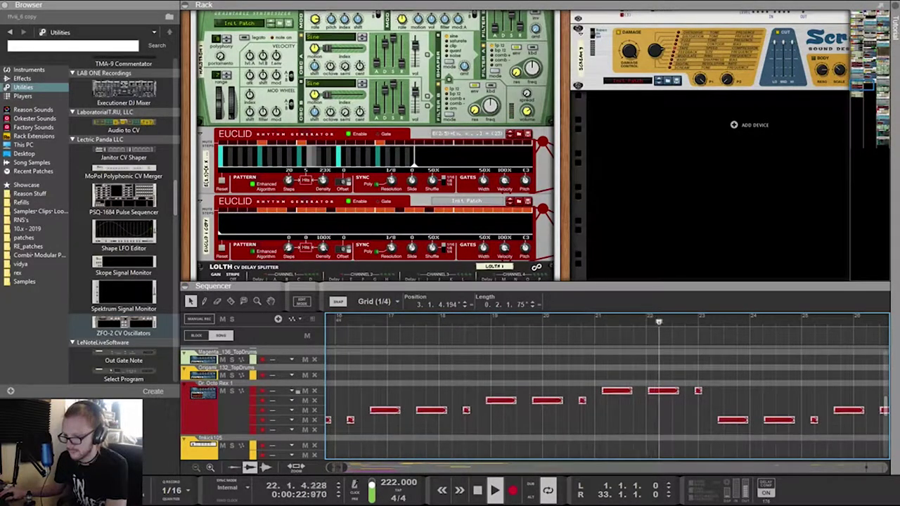
{"action": "left_click_drag", "start_coordinate": [747, 420], "coordinate": [760, 419]}
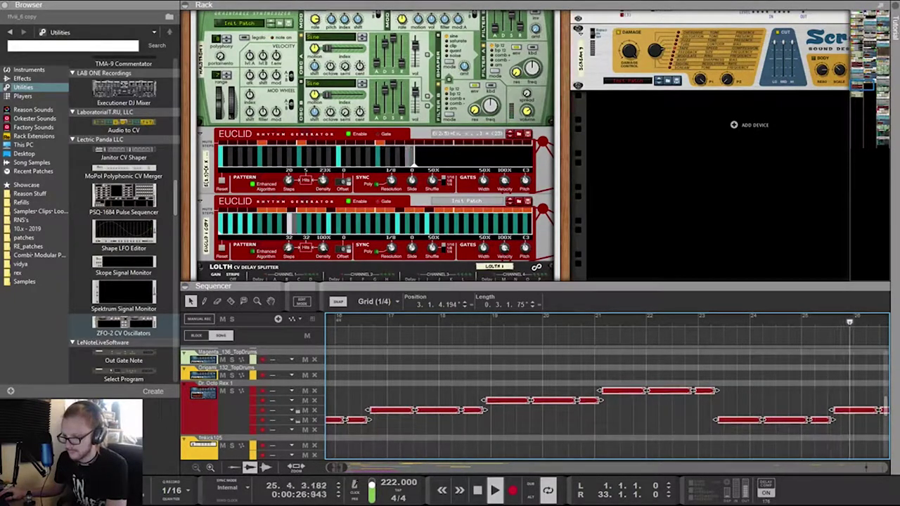
{"action": "key", "text": "ctrl+z"}
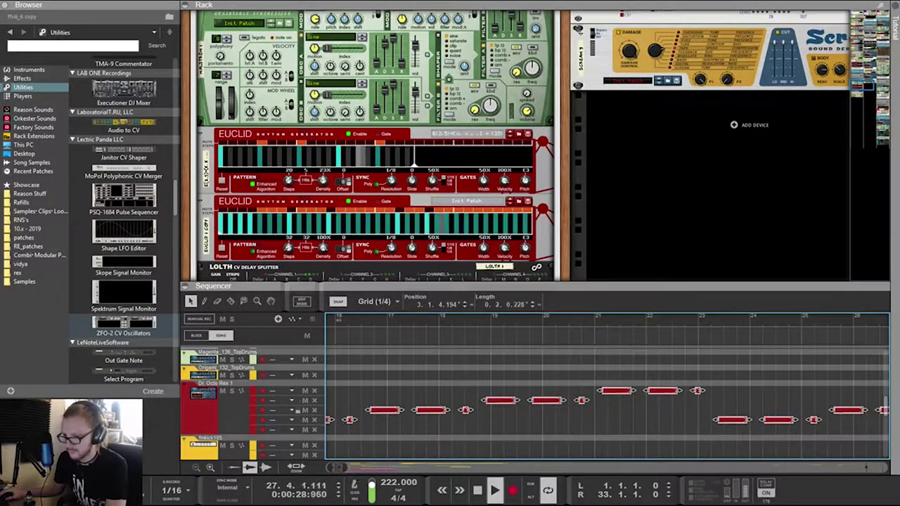
{"action": "key", "text": "ctrl+z"}
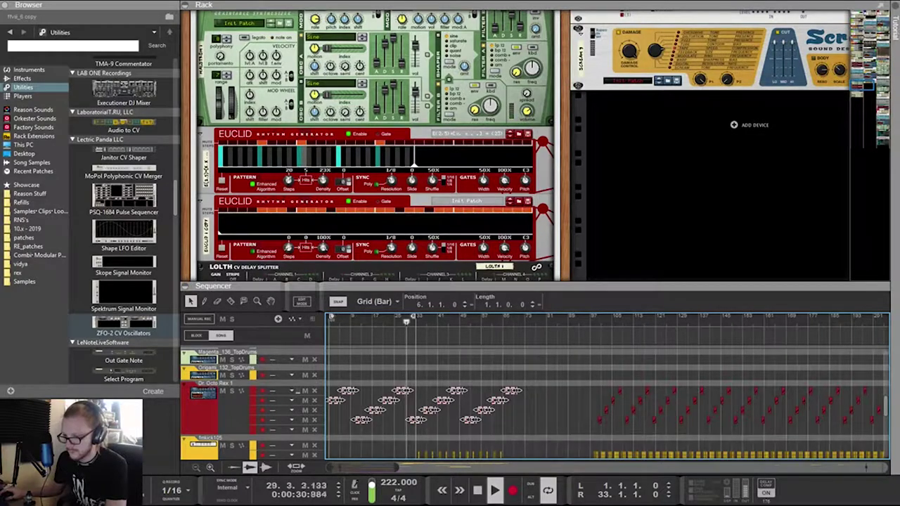
Try shifting the selected Dr. Octo Rex 1 clips one bar later, undo the shift, and lengthen the clips to two bars
{"action": "scroll", "coordinate": [399, 401], "scroll_direction": "up", "scroll_amount": 3}
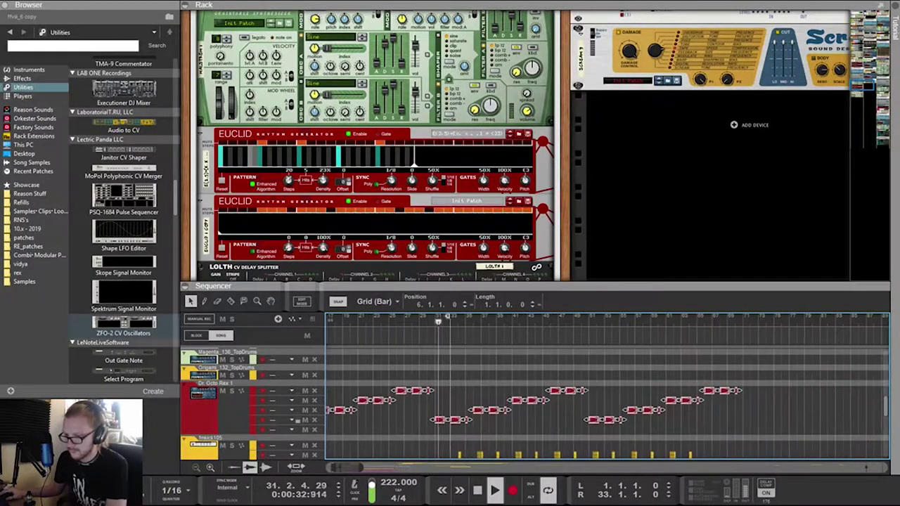
{"action": "scroll", "coordinate": [399, 400], "scroll_direction": "left", "scroll_amount": 3}
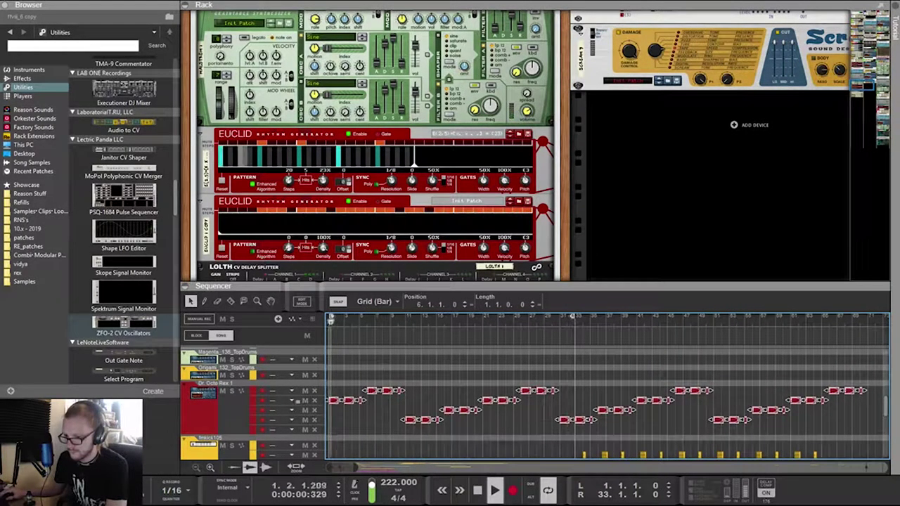
{"action": "key", "text": "ctrl+a"}
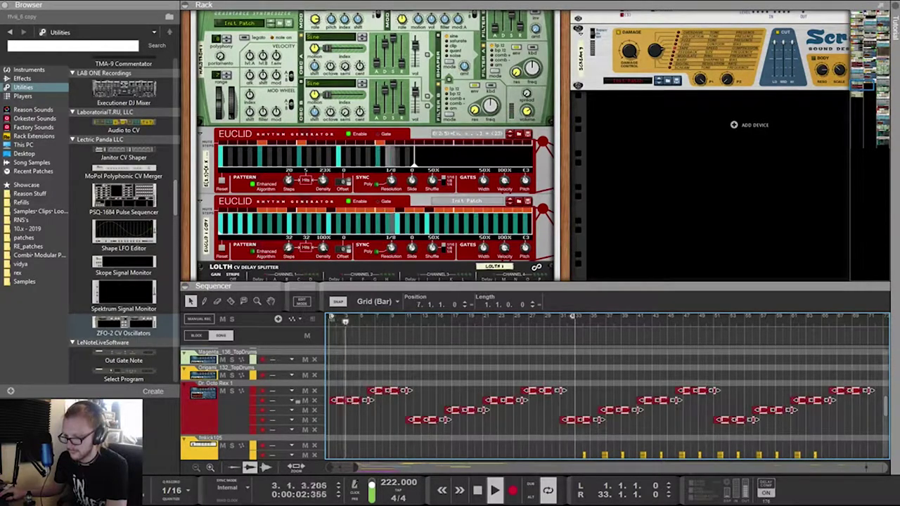
{"action": "key", "text": "ctrl+Left"}
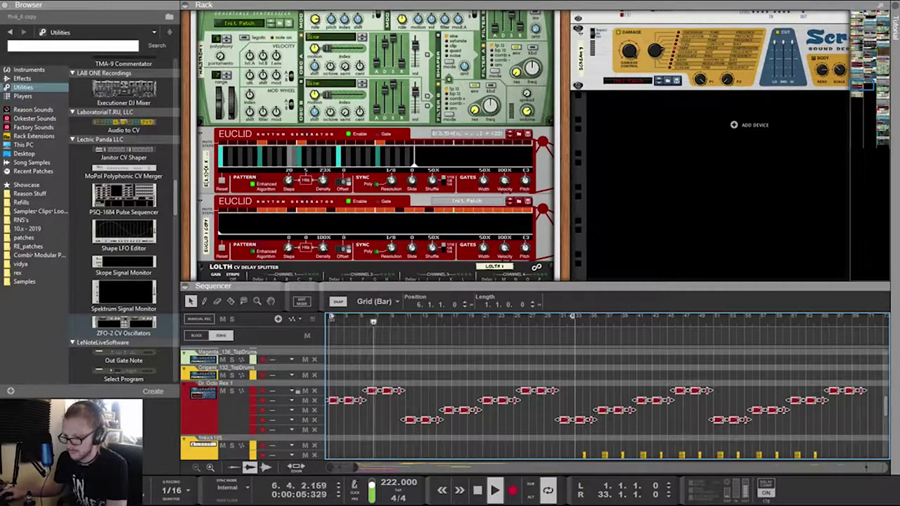
{"action": "key", "text": "ctrl+z"}
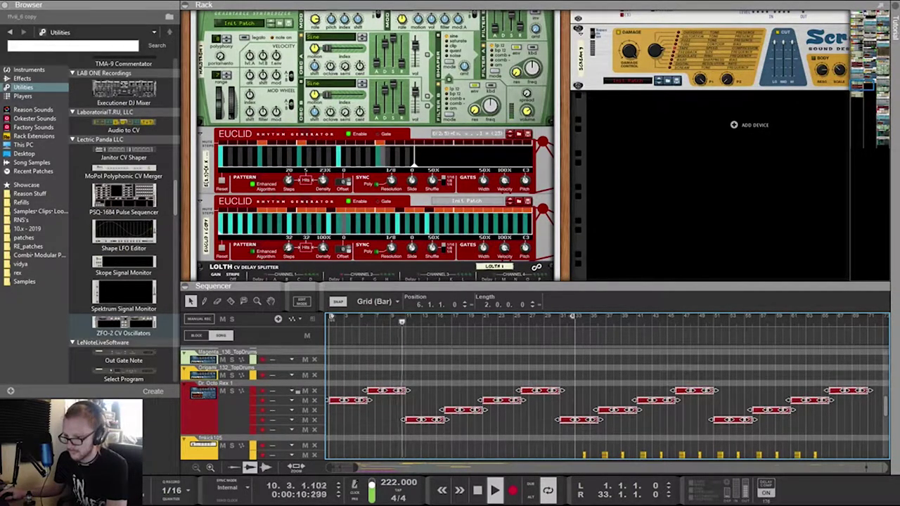
Scale the selected clips' timing down to a clip length of one bar, and trim the clip ends to a length of three beats
{"action": "left_click_drag", "start_coordinate": [598, 419], "coordinate": [548, 419]}
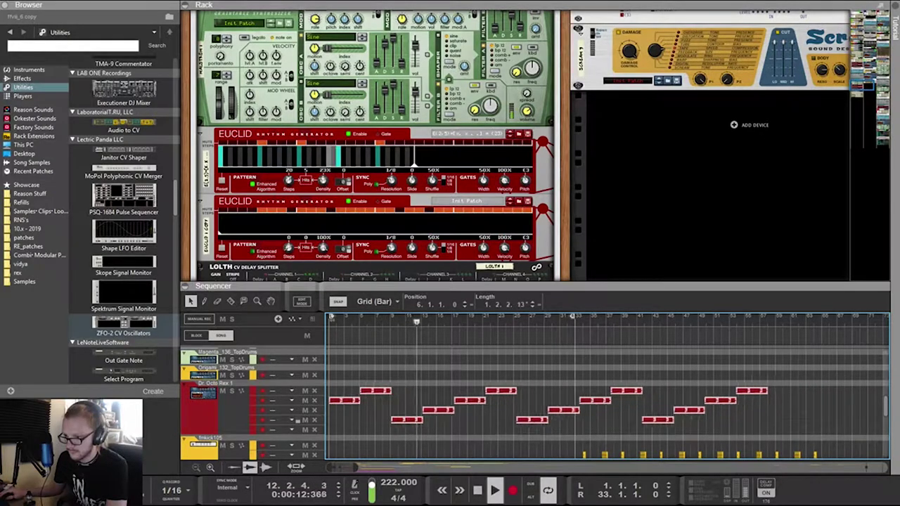
{"action": "key", "text": "ctrl+shift+Left"}
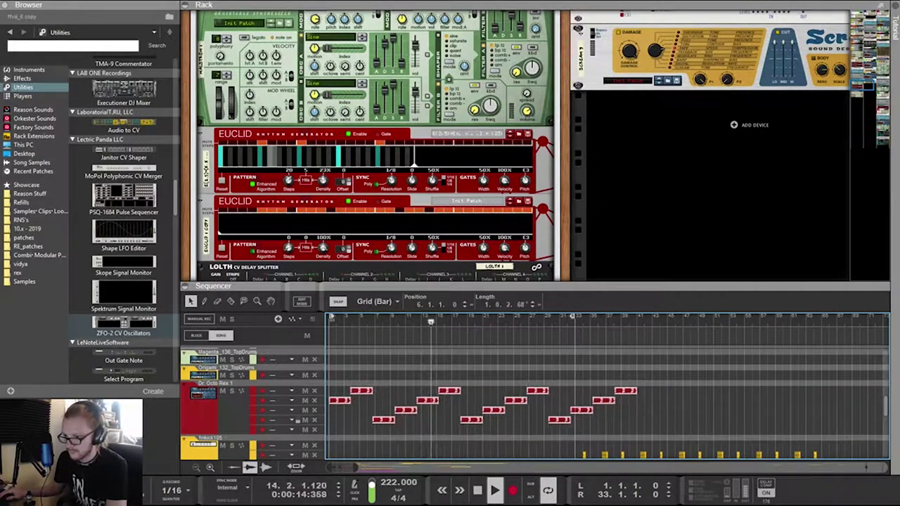
{"action": "left_click_drag", "start_coordinate": [636, 391], "coordinate": [597, 390]}
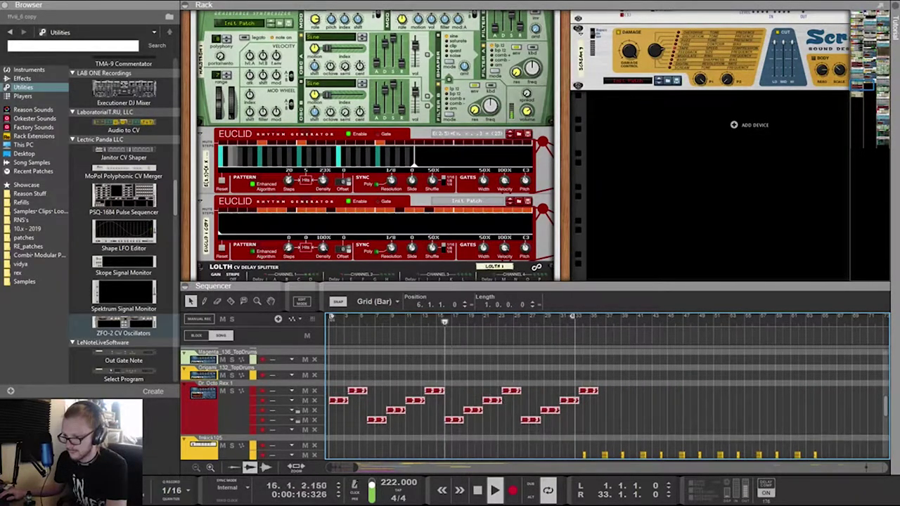
{"action": "scroll", "coordinate": [428, 404], "scroll_direction": "up", "scroll_amount": 9}
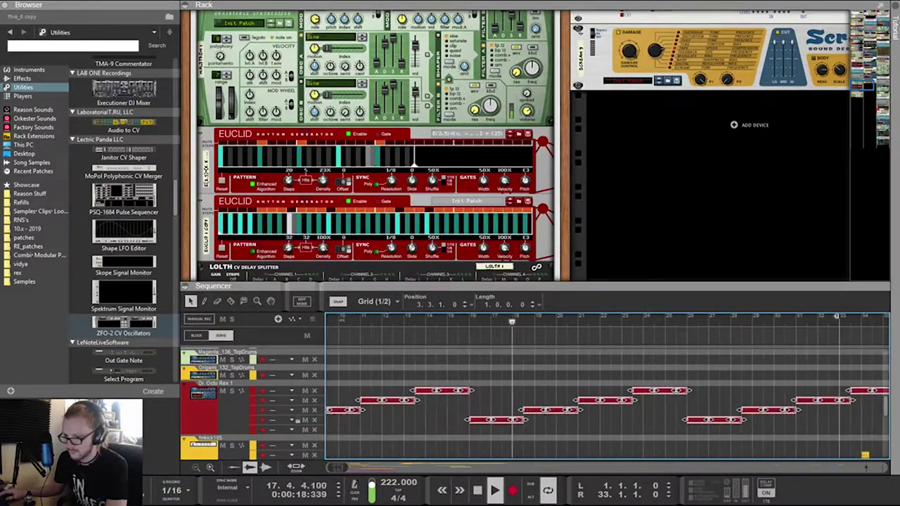
{"action": "key", "text": "ctrl+shift+Left"}
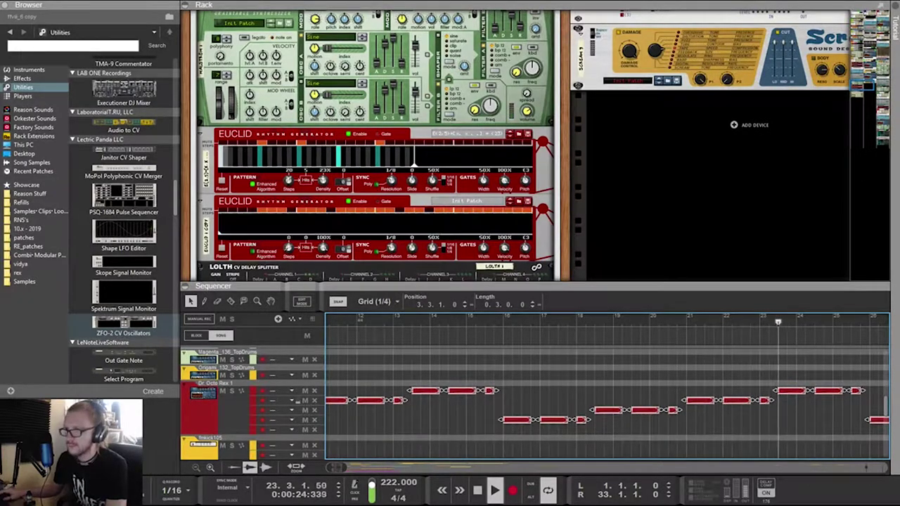
Open the notes of the Dr. Octo Rex 1 clips and enlarge the sequencer to examine them and the full track list
{"action": "key", "text": "Return"}
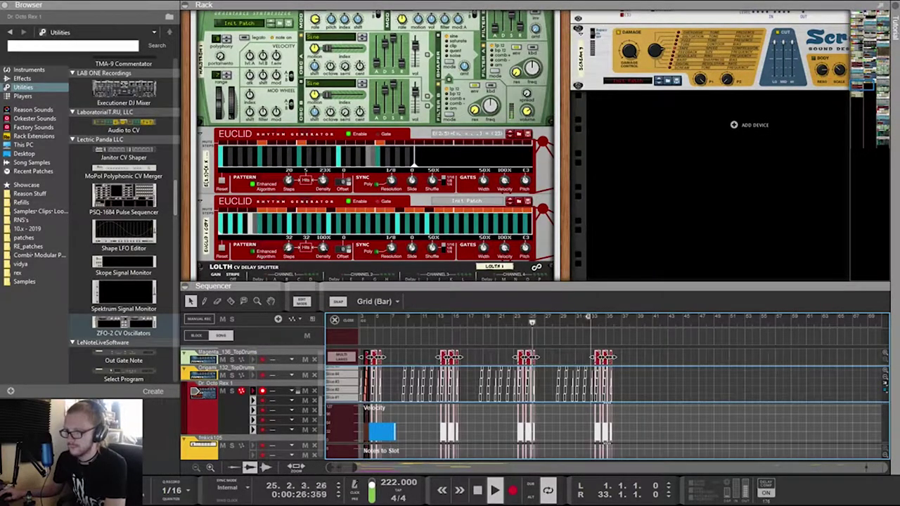
{"action": "left_click_drag", "start_coordinate": [534, 286], "coordinate": [534, 114]}
{"action": "scroll", "coordinate": [607, 281], "scroll_direction": "down", "scroll_amount": 3}
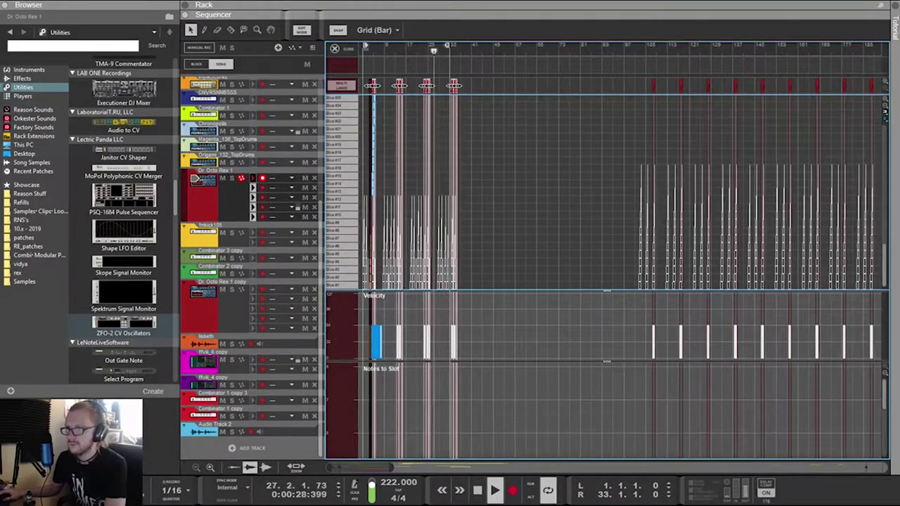
Find Combinator 2 copy in the rack and delete it together with its track
{"action": "key", "text": "F6"}
{"action": "key", "text": "F6"}
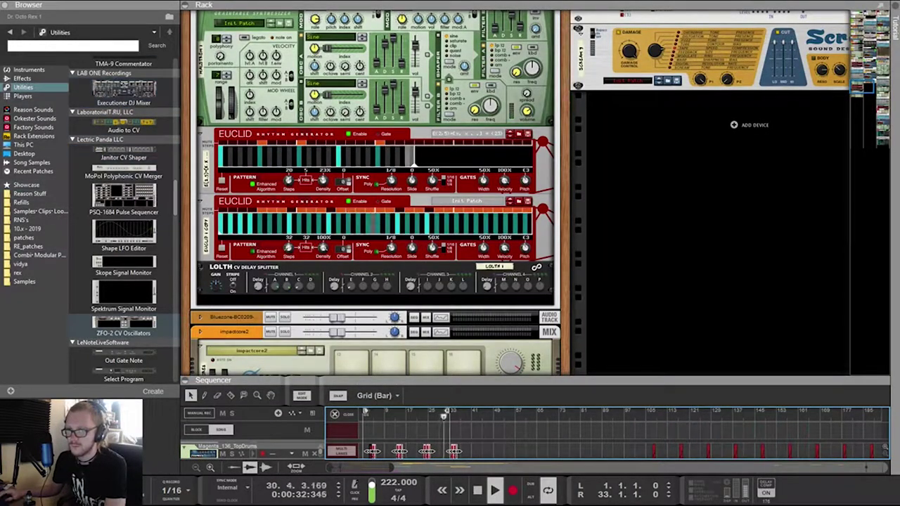
{"action": "scroll", "coordinate": [515, 194], "scroll_direction": "right", "scroll_amount": 5}
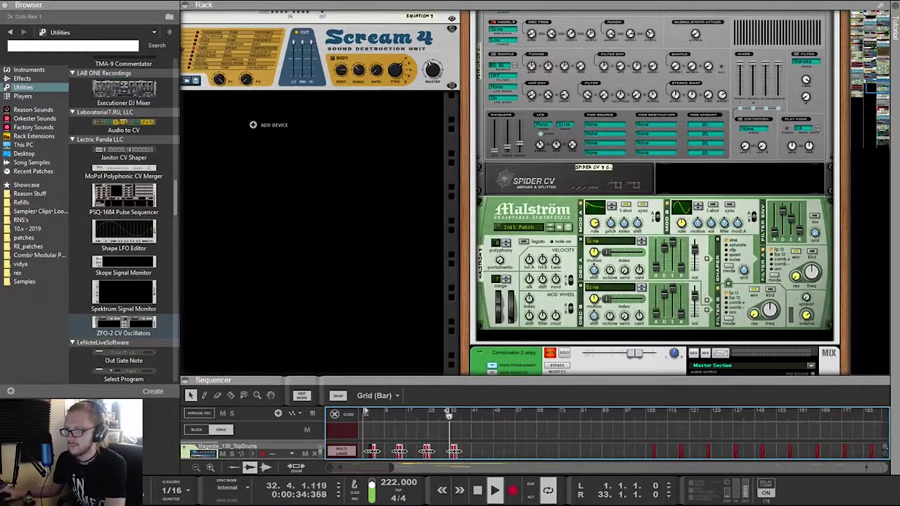
{"action": "scroll", "coordinate": [653, 193], "scroll_direction": "down", "scroll_amount": 8}
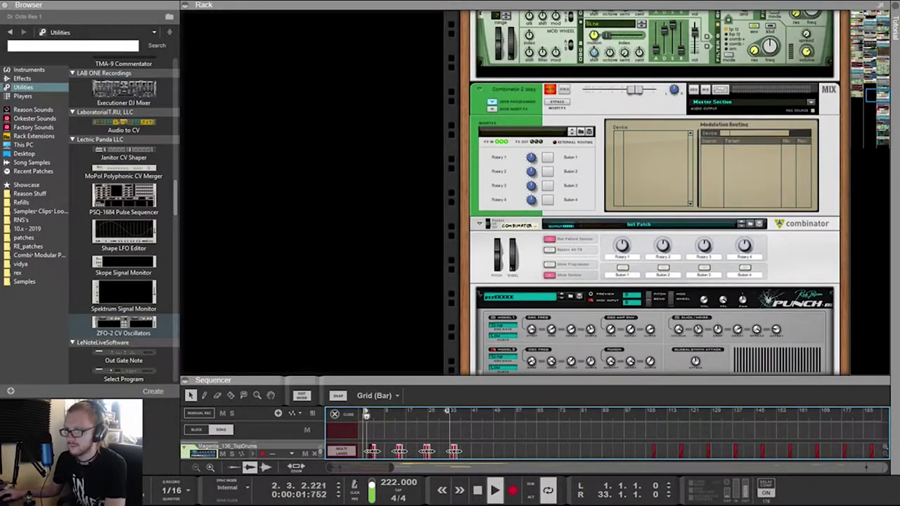
{"action": "scroll", "coordinate": [654, 193], "scroll_direction": "down", "scroll_amount": 10}
{"action": "scroll", "coordinate": [653, 193], "scroll_direction": "up", "scroll_amount": 8}
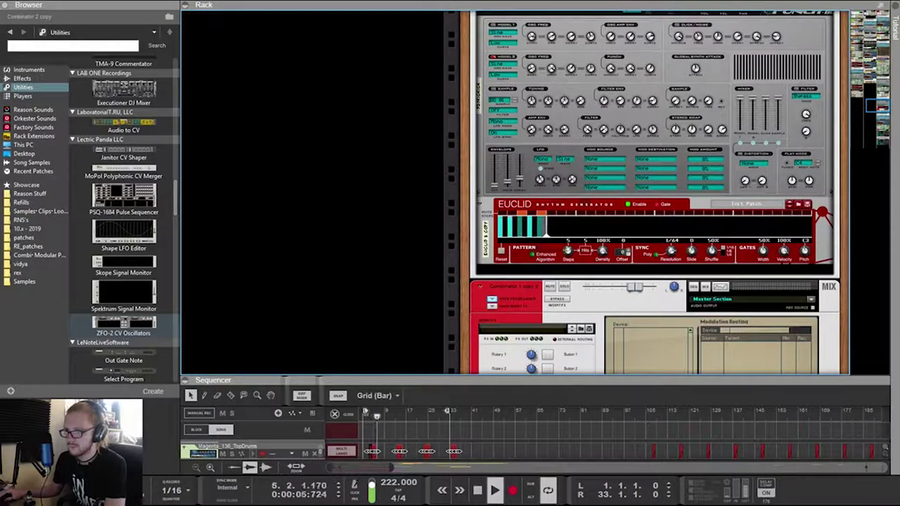
{"action": "left_click", "coordinate": [655, 270]}
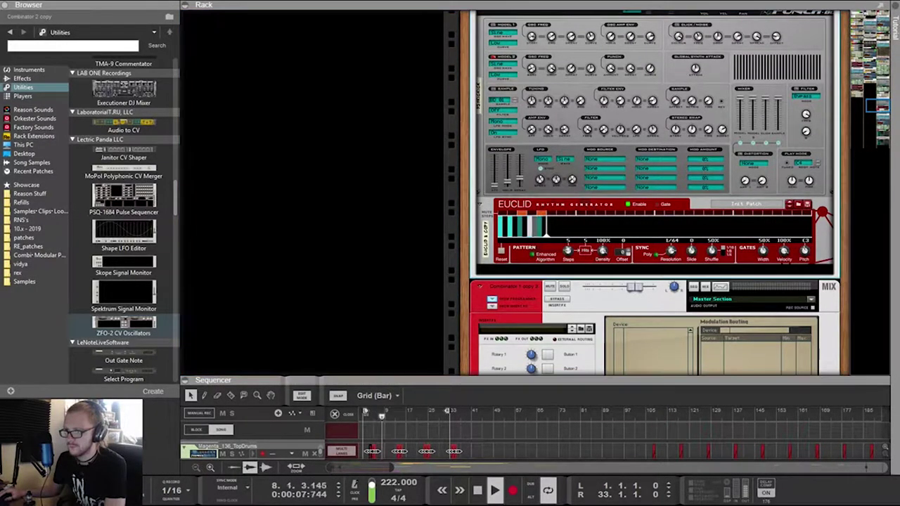
{"action": "scroll", "coordinate": [653, 192], "scroll_direction": "up", "scroll_amount": 10}
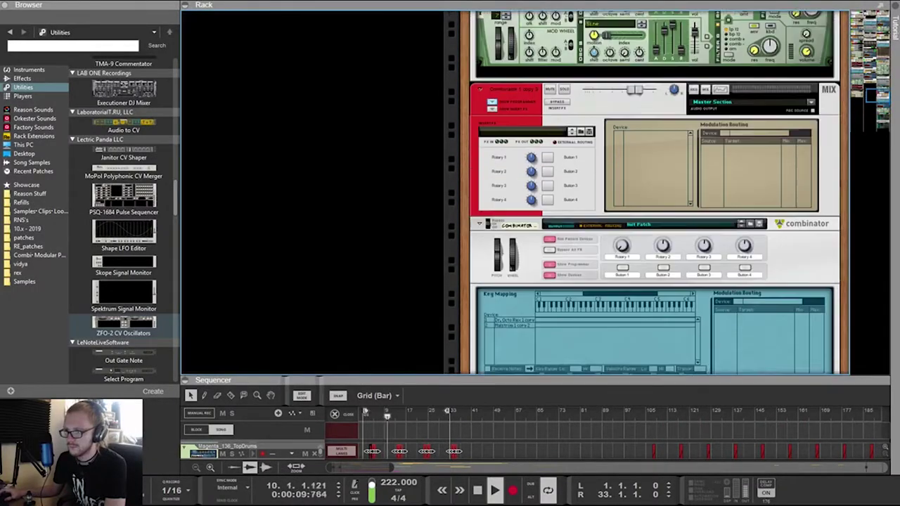
Look over the remaining rack devices and the track list, ending at Combinator 4's modulation routing and its Euclids
{"action": "scroll", "coordinate": [653, 193], "scroll_direction": "up", "scroll_amount": 1}
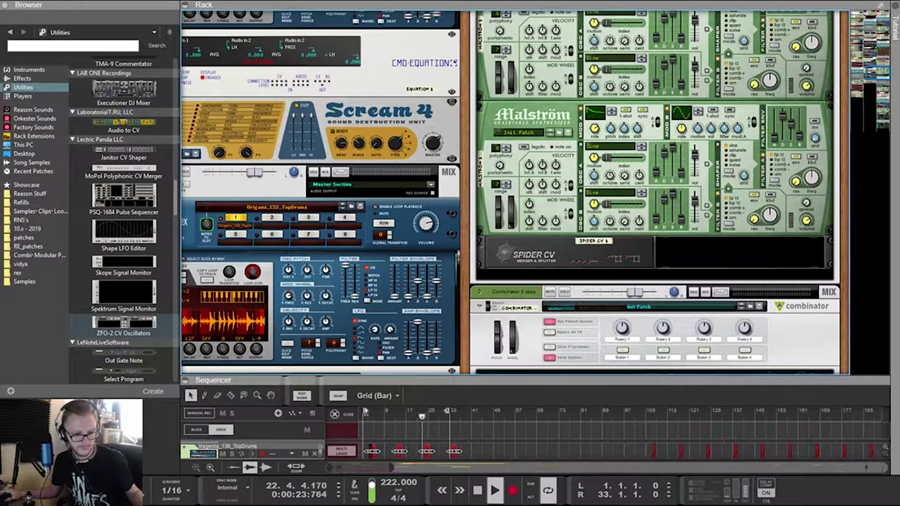
{"action": "scroll", "coordinate": [514, 193], "scroll_direction": "down", "scroll_amount": 15}
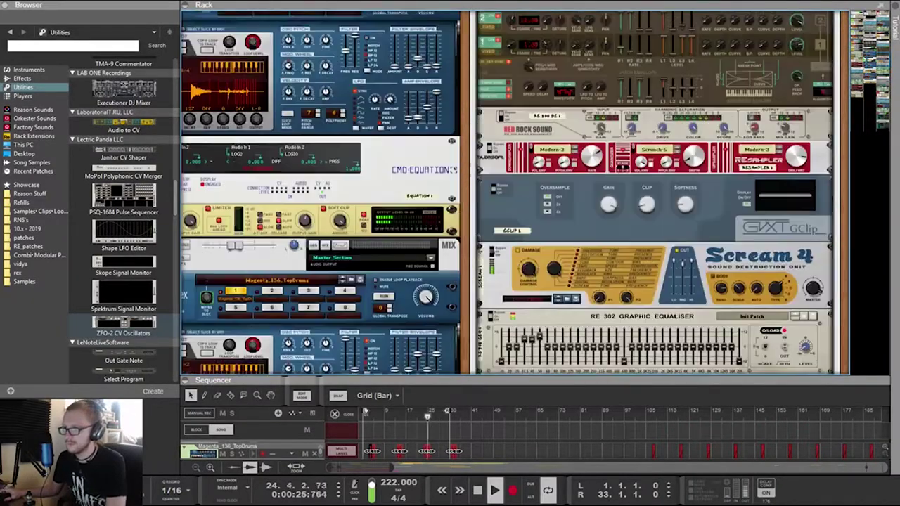
{"action": "scroll", "coordinate": [514, 192], "scroll_direction": "up", "scroll_amount": 3}
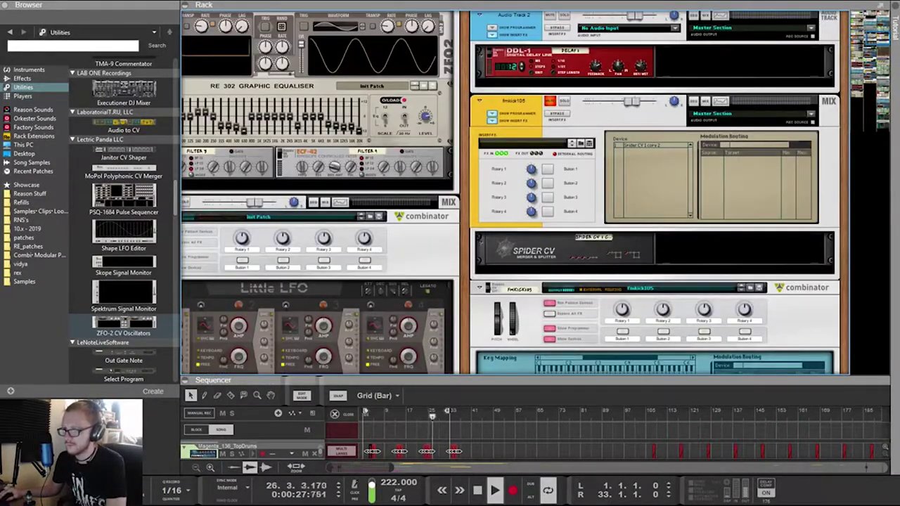
{"action": "left_click_drag", "start_coordinate": [514, 376], "coordinate": [514, 61]}
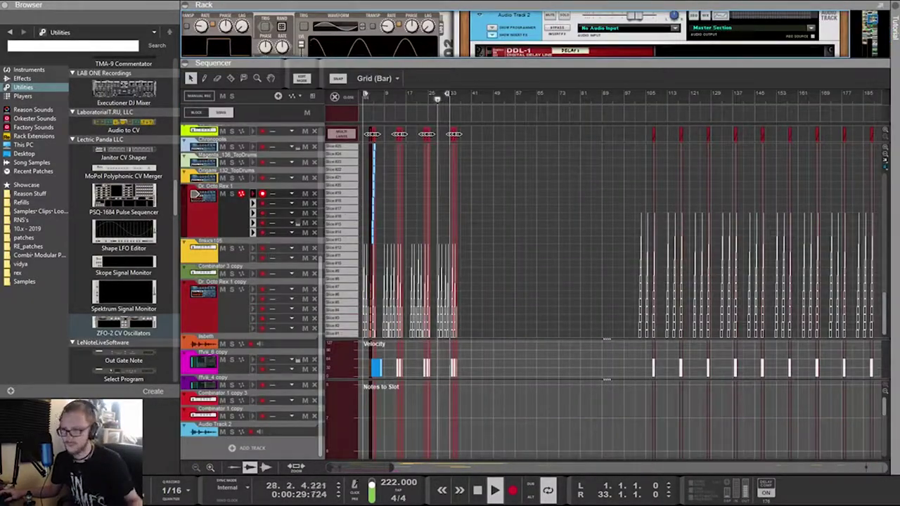
{"action": "left_click_drag", "start_coordinate": [514, 60], "coordinate": [513, 466]}
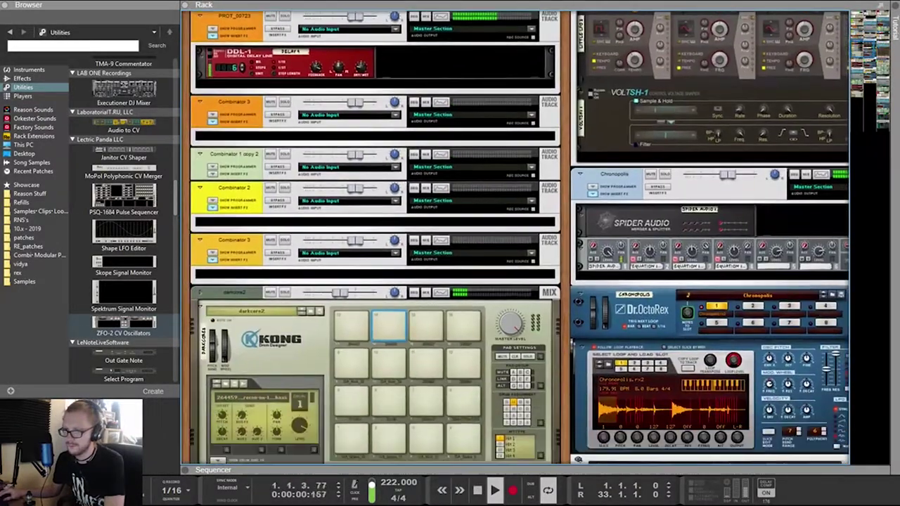
{"action": "scroll", "coordinate": [528, 237], "scroll_direction": "down", "scroll_amount": 8}
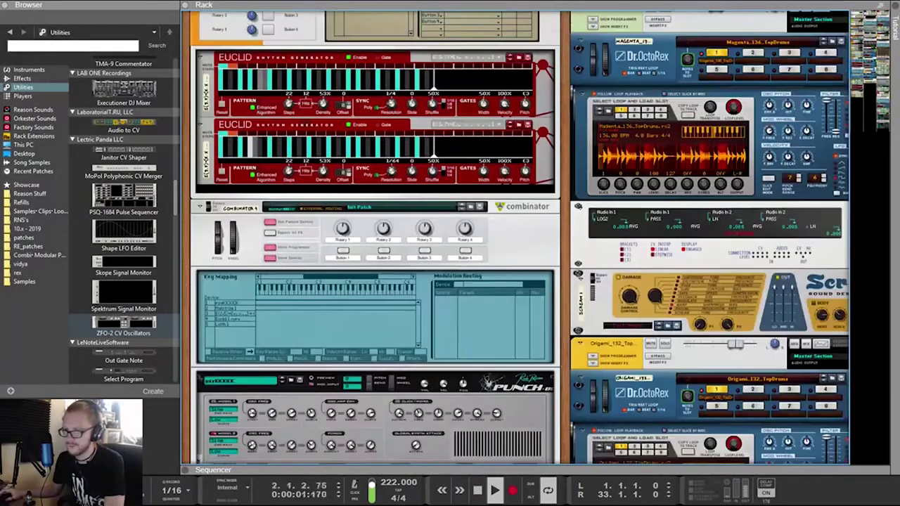
{"action": "scroll", "coordinate": [527, 237], "scroll_direction": "up", "scroll_amount": 3}
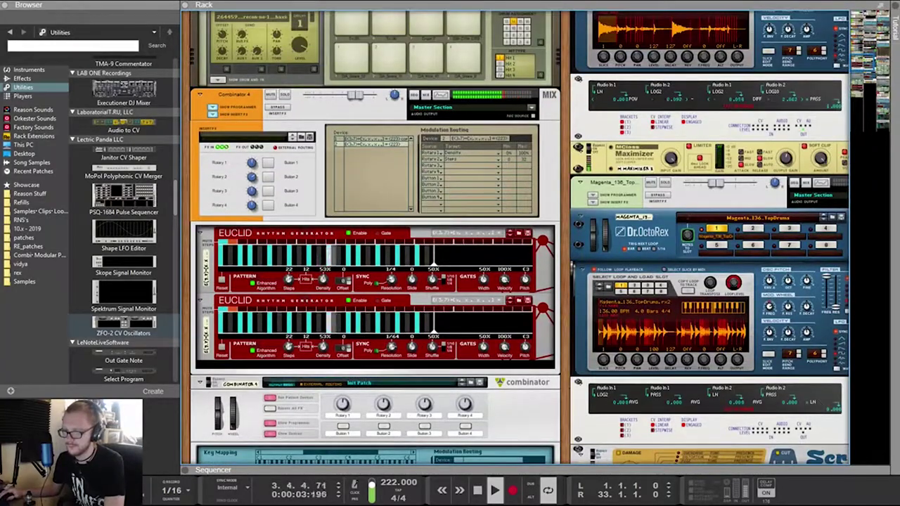
Add a ZFO-2 CV Oscillators device inside Combinator 4, directly below the two Euclids
{"action": "key", "text": "Tab"}
{"action": "key", "text": "Tab"}
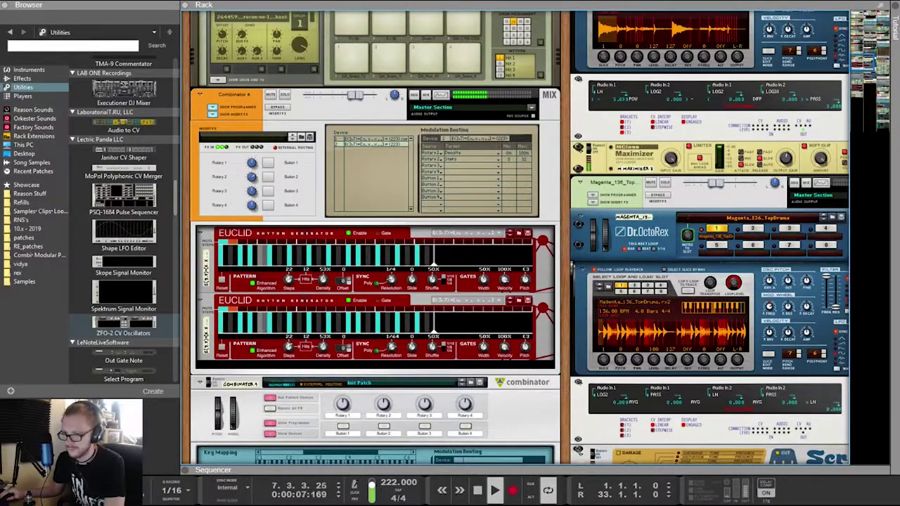
{"action": "key", "text": "Tab"}
{"action": "key", "text": "Tab"}
{"action": "key", "text": "Tab"}
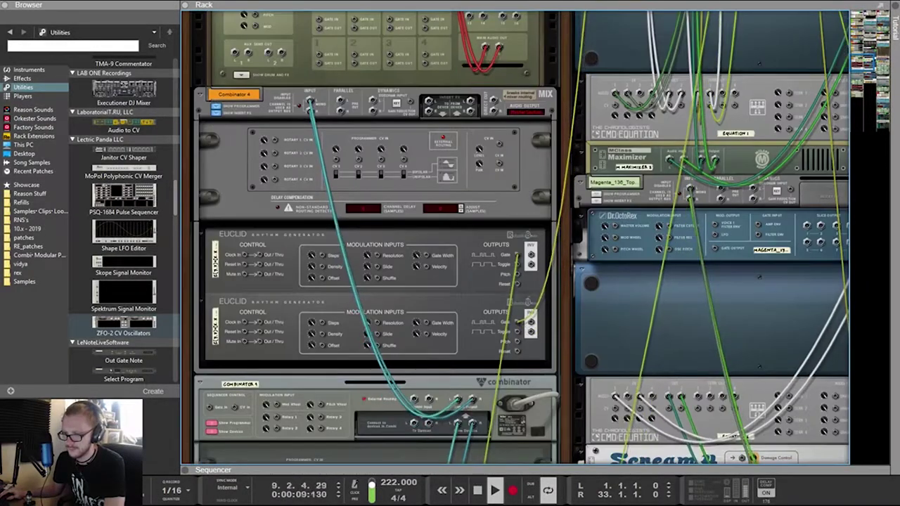
{"action": "left_click", "coordinate": [376, 364]}
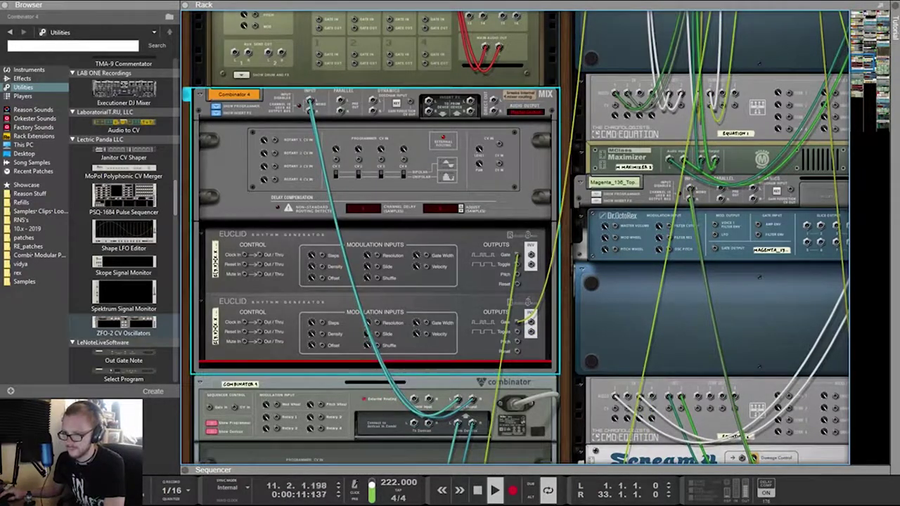
{"action": "left_click", "coordinate": [124, 199]}
{"action": "left_click", "coordinate": [124, 325]}
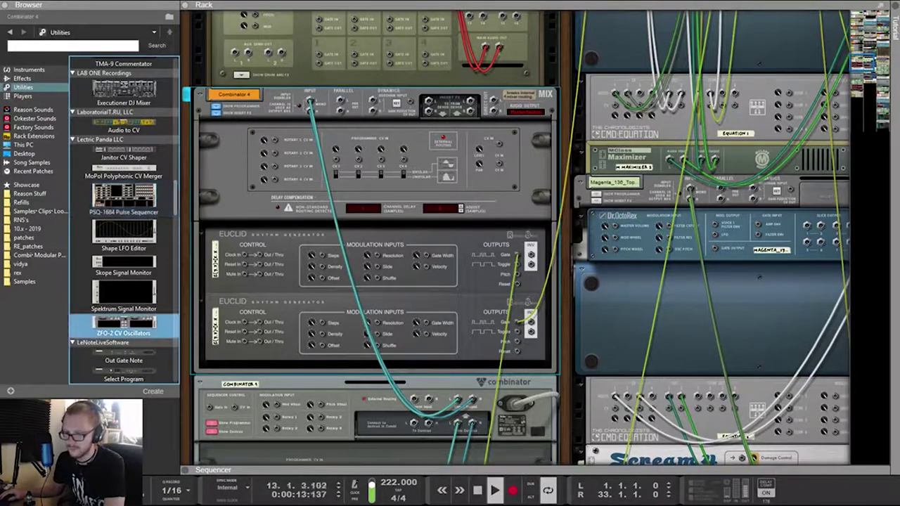
{"action": "left_click_drag", "start_coordinate": [123, 325], "coordinate": [375, 360]}
{"action": "scroll", "coordinate": [375, 281], "scroll_direction": "down", "scroll_amount": 2}
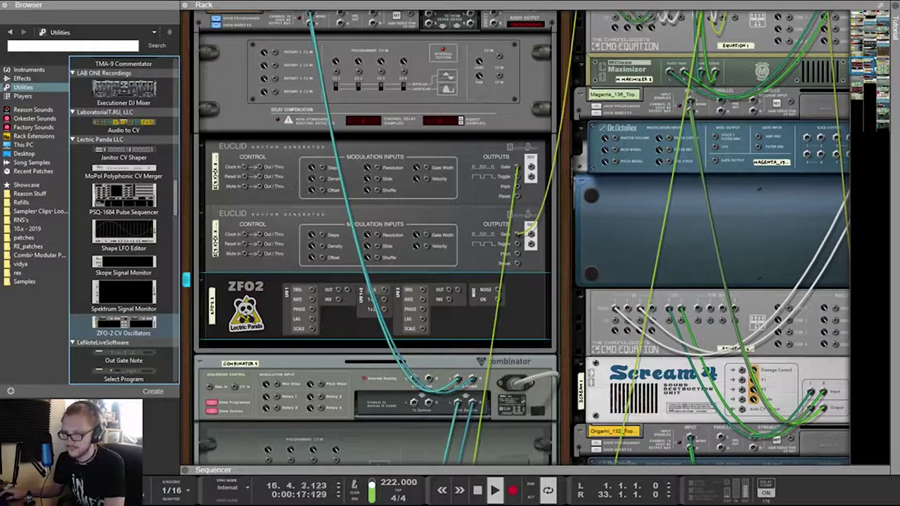
Add a Lolth CV Delay Splitter inside Combinator 4, between the second Euclid and the ZFO2
{"action": "scroll", "coordinate": [124, 267], "scroll_direction": "up", "scroll_amount": 8}
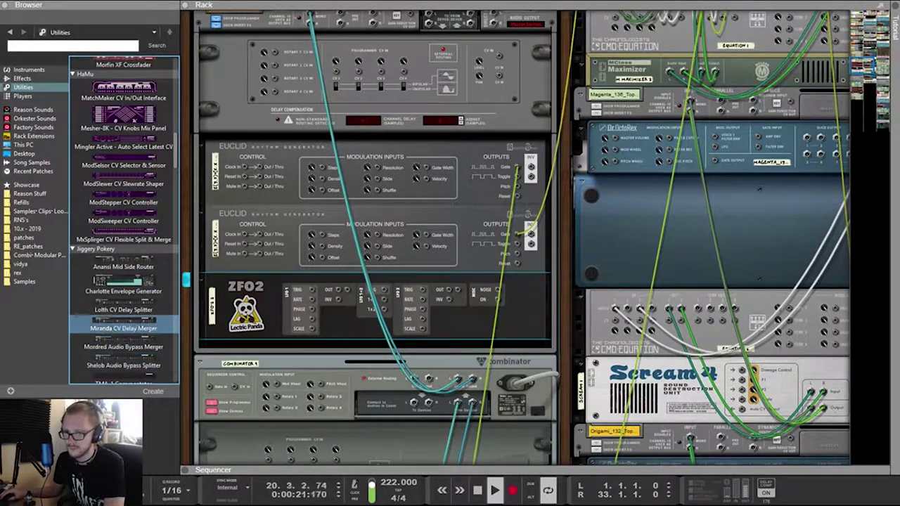
{"action": "left_click", "coordinate": [124, 306]}
{"action": "left_click_drag", "start_coordinate": [375, 272], "coordinate": [374, 273]}
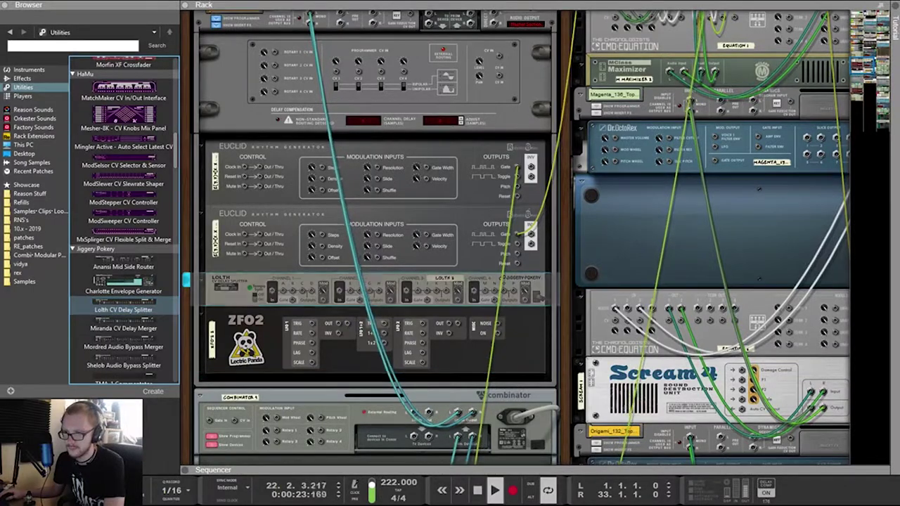
Route the first Euclid's gate through Lolth to its existing target and ZFO2's LFO 1 trigger, and LFO 1's output to the second Euclid's Steps
{"action": "mouse_move", "coordinate": [517, 168]}
{"action": "left_mouse_down"}
{"action": "mouse_move", "coordinate": [417, 290]}
{"action": "mouse_move", "coordinate": [518, 185]}
{"action": "mouse_move", "coordinate": [517, 168]}
{"action": "left_mouse_up"}
{"action": "key", "text": "Tab"}
{"action": "key", "text": "Tab"}
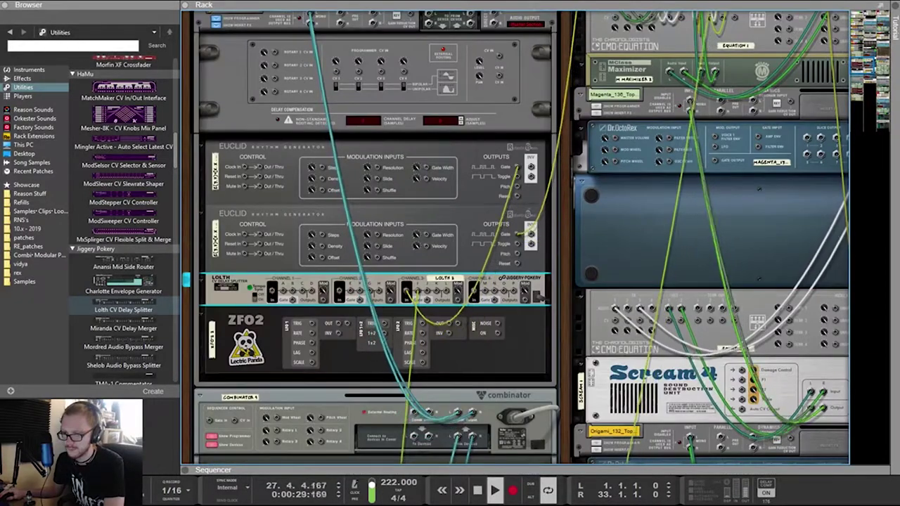
{"action": "key", "text": "Tab"}
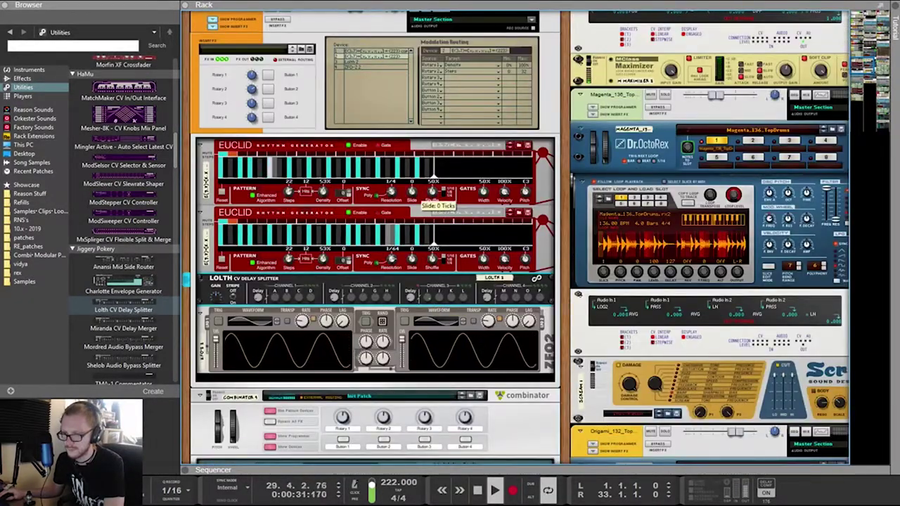
{"action": "key", "text": "Tab"}
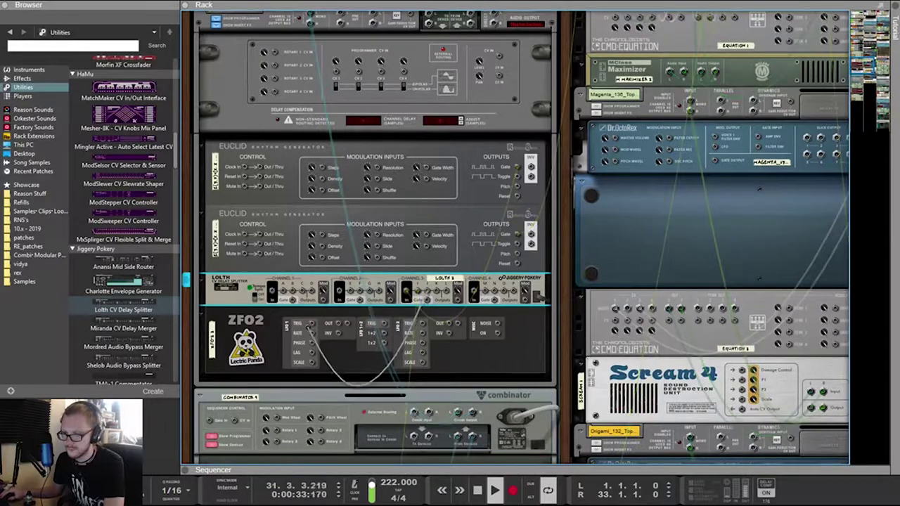
{"action": "key", "text": "Tab"}
{"action": "key", "text": "Tab"}
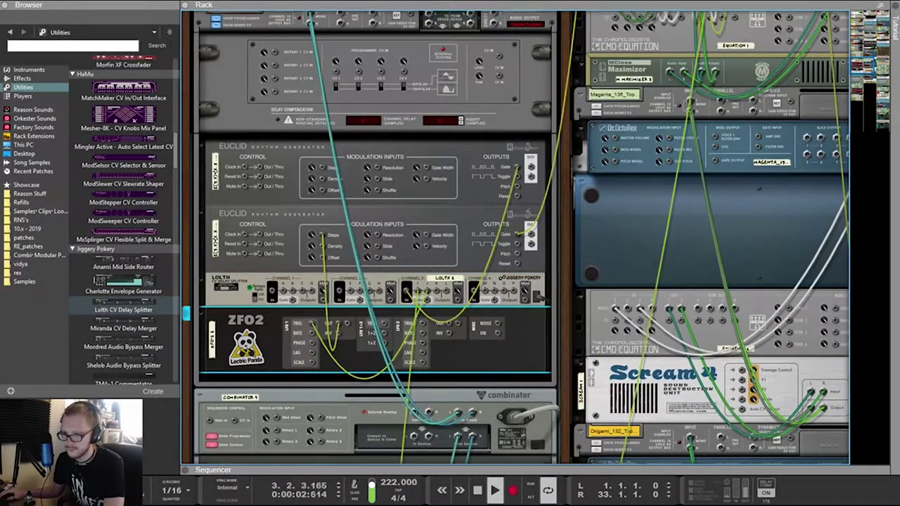
Test the ZFO2's LFO 1 trigger, check its cabling, and raise the LFO 1 rate
{"action": "key", "text": "Tab"}
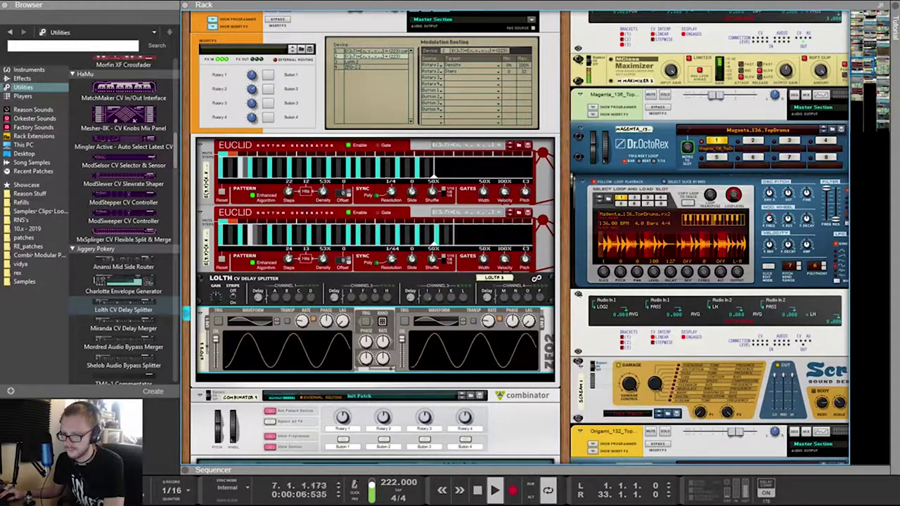
{"action": "left_click", "coordinate": [217, 321]}
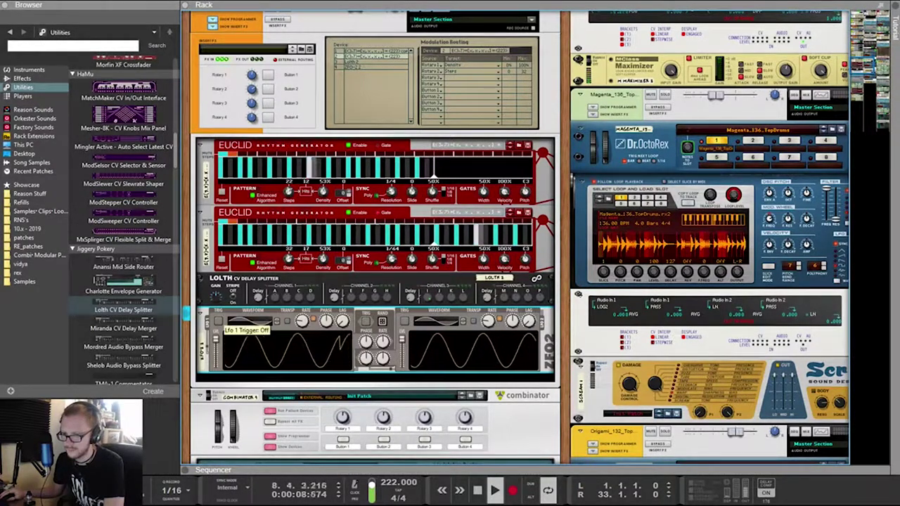
{"action": "key", "text": "Tab"}
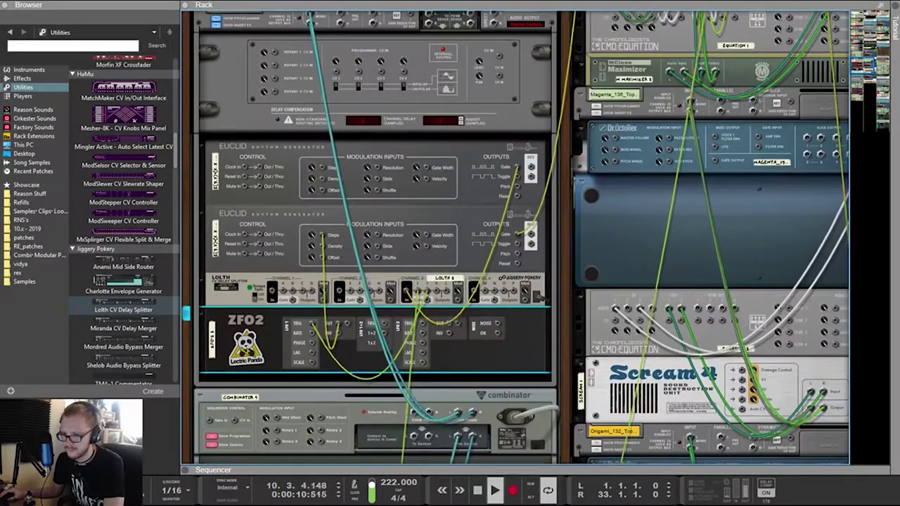
{"action": "scroll", "coordinate": [527, 237], "scroll_direction": "down", "scroll_amount": 1}
{"action": "key", "text": "Tab"}
{"action": "left_click", "coordinate": [408, 250]}
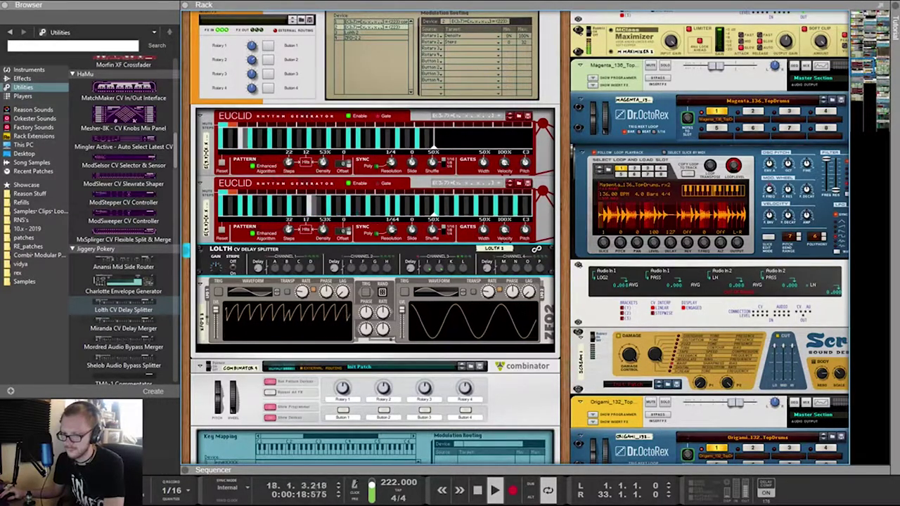
{"action": "left_click_drag", "start_coordinate": [302, 291], "coordinate": [302, 270]}
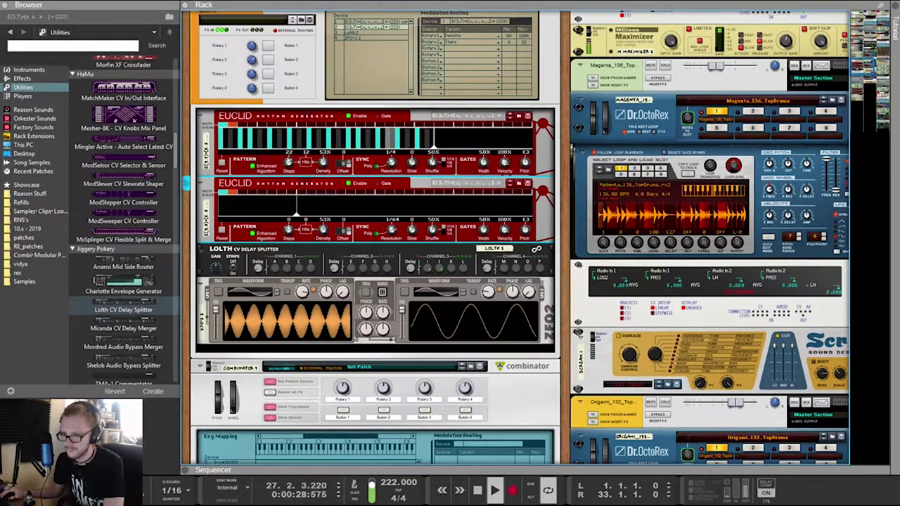
Lower the Density of both Euclids to 17% and switch the ZFO2's LFO 1 to a square waveform
{"action": "left_click", "coordinate": [373, 272]}
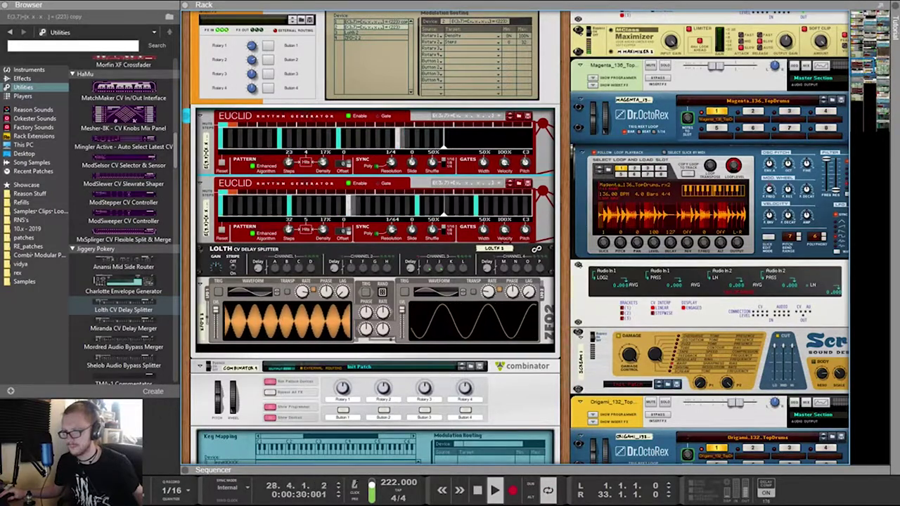
{"action": "key", "text": "Tab"}
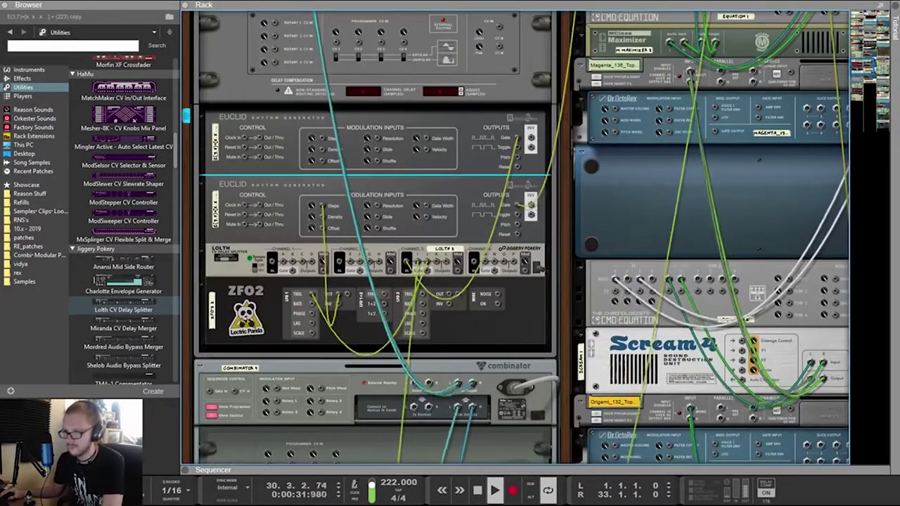
{"action": "key", "text": "Tab"}
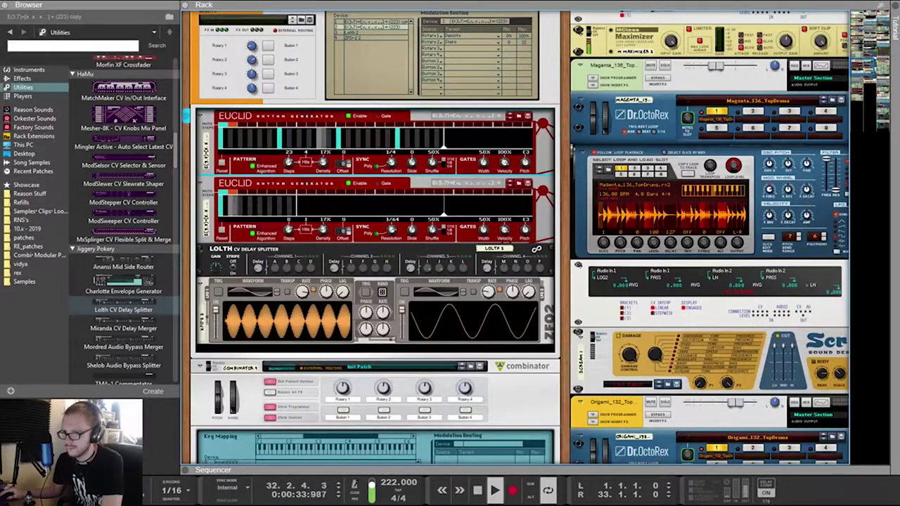
{"action": "key", "text": "Tab"}
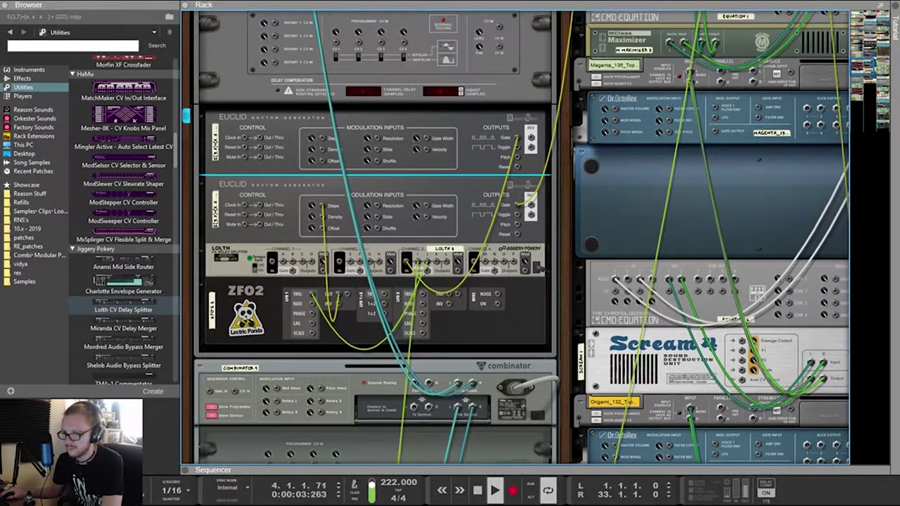
{"action": "key", "text": "Tab"}
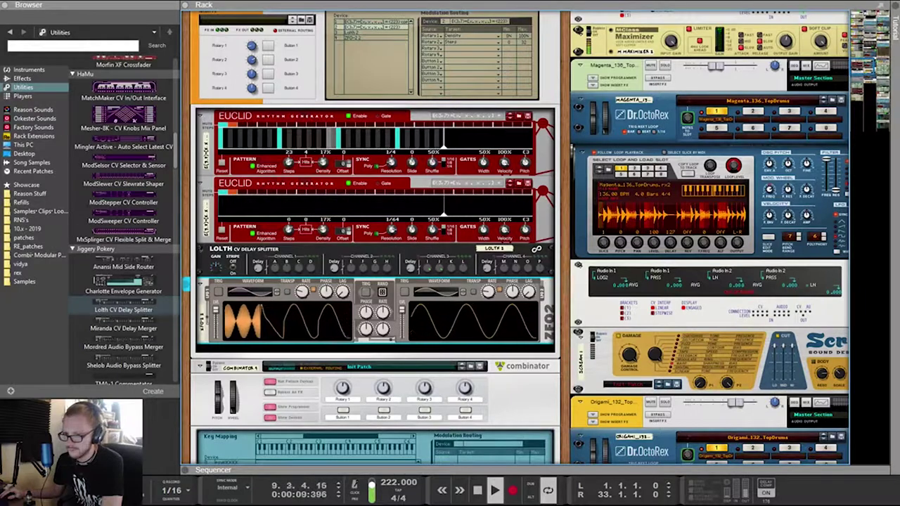
{"action": "left_click", "coordinate": [277, 290]}
{"action": "left_click", "coordinate": [277, 290]}
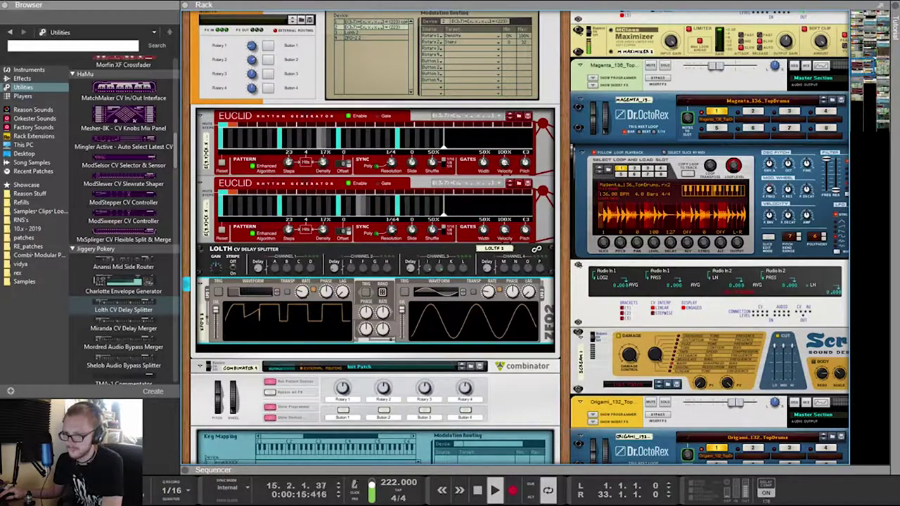
Lower the second Euclid's base Steps to about 2 and raise its Density to 78%
{"action": "left_click_drag", "start_coordinate": [289, 230], "coordinate": [289, 295]}
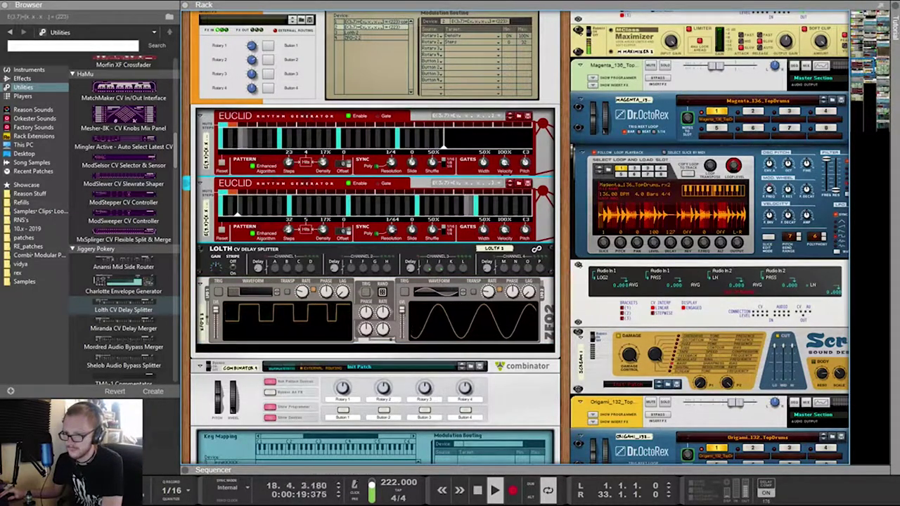
{"action": "left_click_drag", "start_coordinate": [306, 214], "coordinate": [373, 243]}
{"action": "left_click_drag", "start_coordinate": [322, 231], "coordinate": [322, 207]}
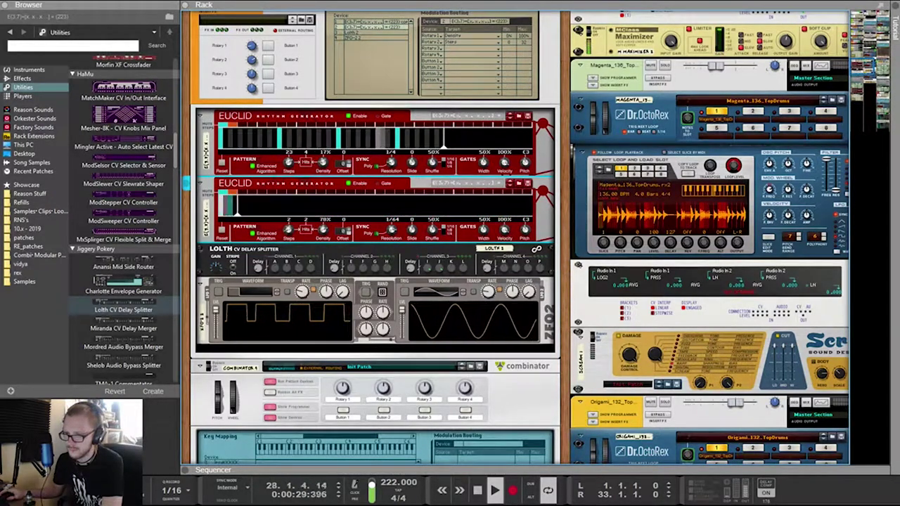
{"action": "key", "text": "ctrl+z"}
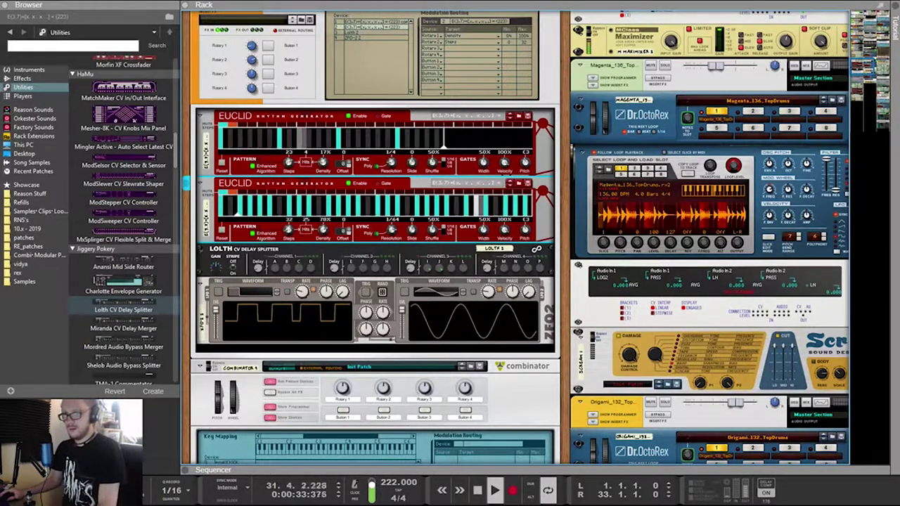
Set the first Euclid's Resolution to 1/8 and readjust the ZFO2's LFO 1 rate to a faster cycle
{"action": "left_click", "coordinate": [302, 291]}
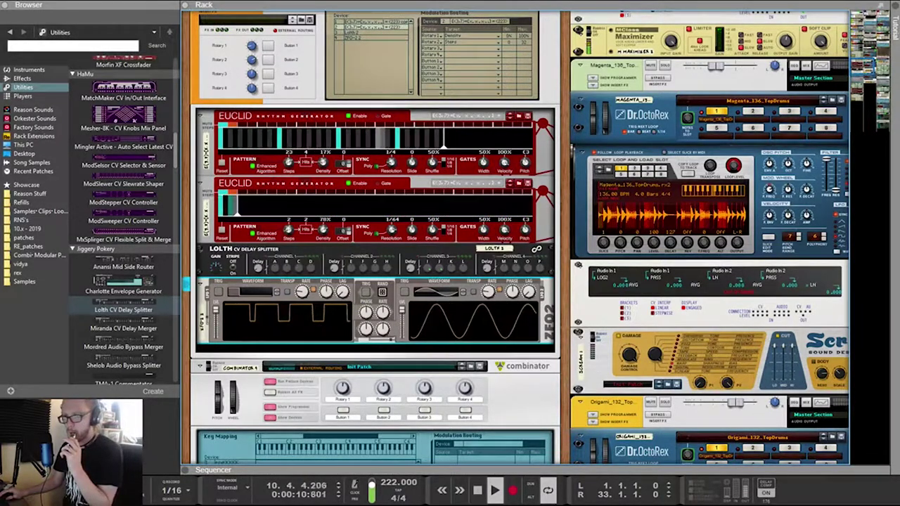
{"action": "left_click", "coordinate": [390, 162]}
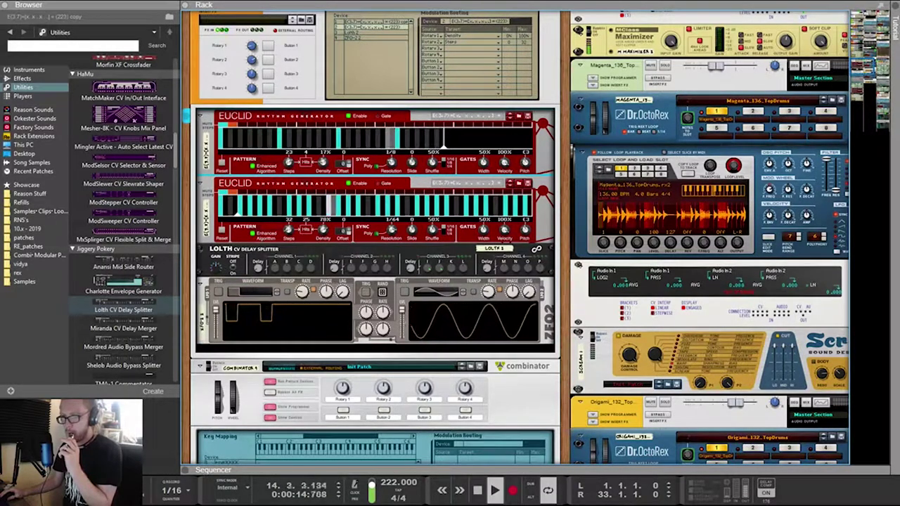
{"action": "left_click", "coordinate": [303, 291]}
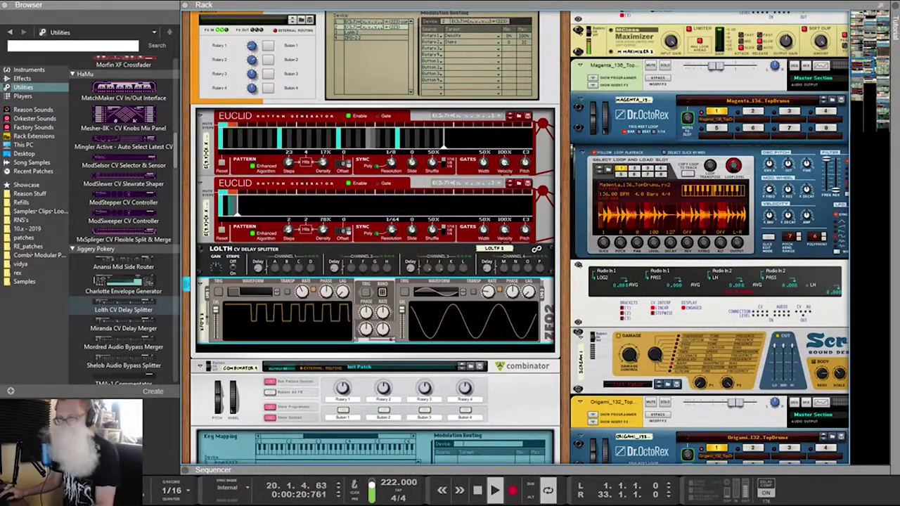
Return the sequencer from note editing to the full arrangement and duplicate the opening darkcore2 clips so the copies start at bar 17
{"action": "scroll", "coordinate": [516, 239], "scroll_direction": "up", "scroll_amount": 3}
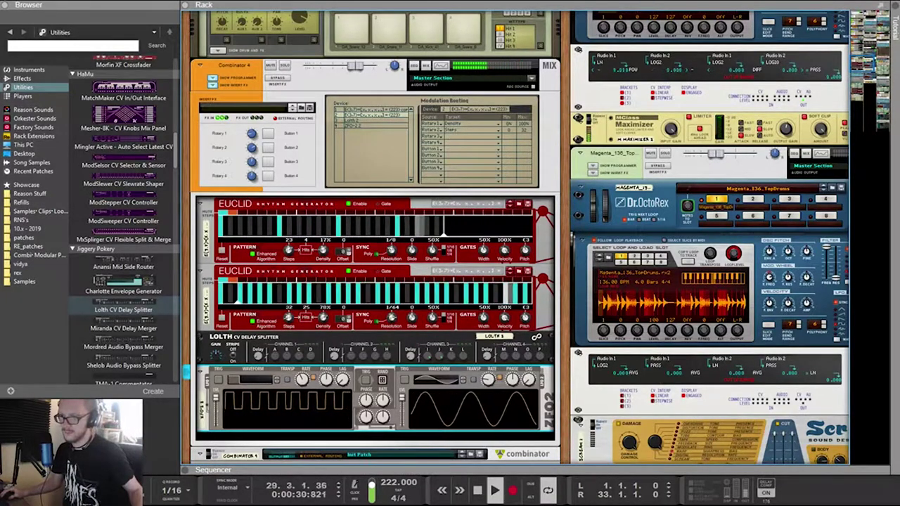
{"action": "key", "text": "F7"}
{"action": "left_click_drag", "start_coordinate": [534, 378], "coordinate": [534, 61]}
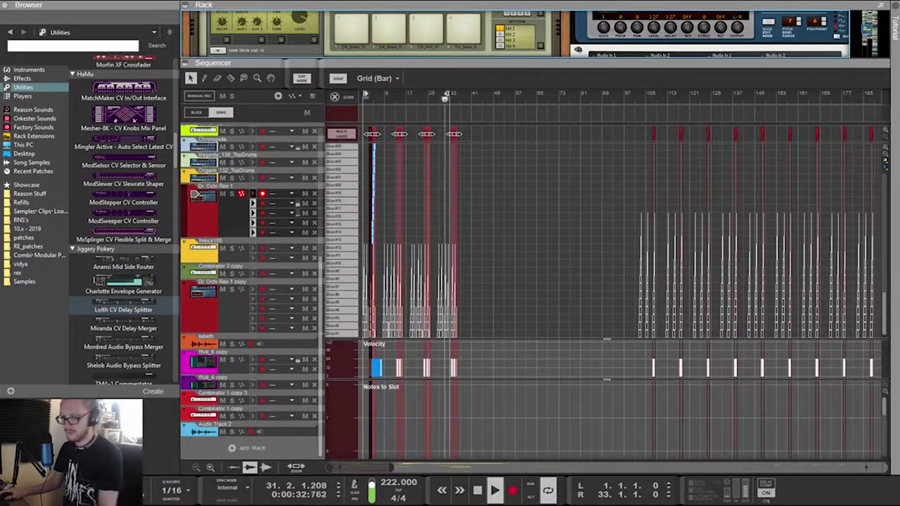
{"action": "key", "text": "Escape"}
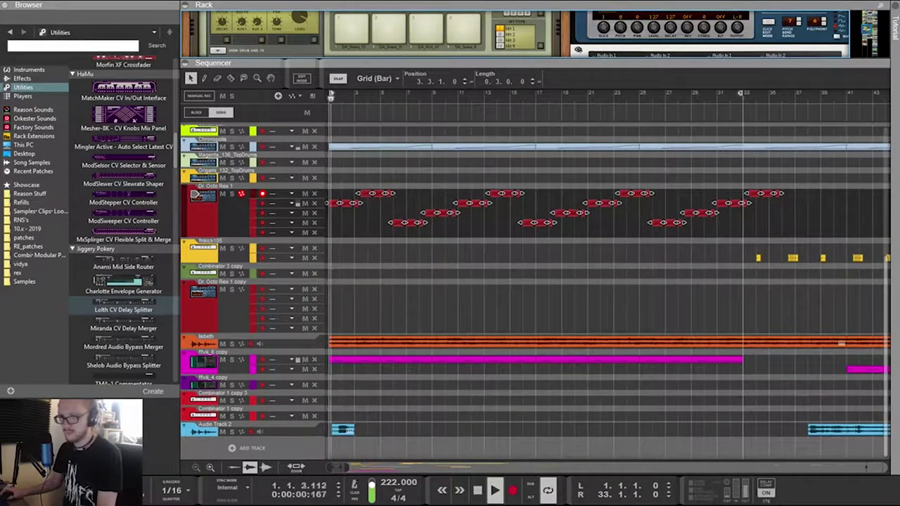
{"action": "key", "text": "ctrl+minus"}
{"action": "key", "text": "ctrl+minus"}
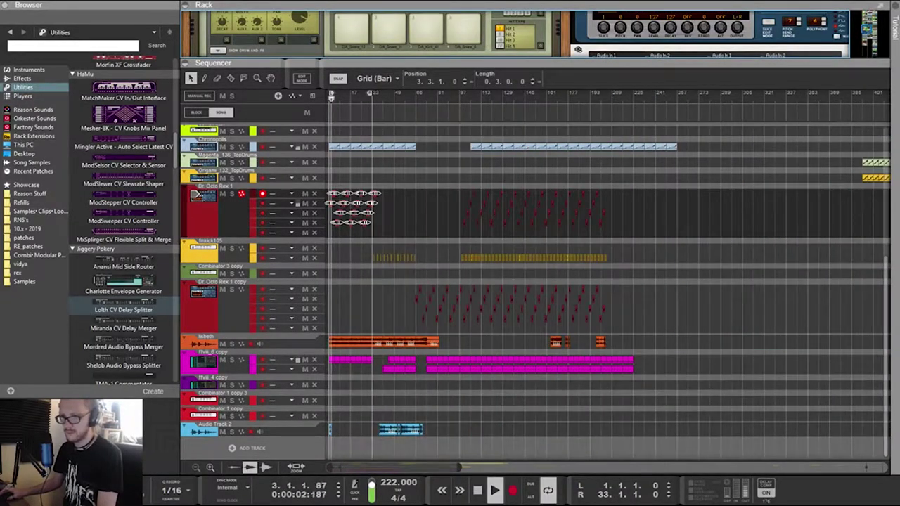
{"action": "scroll", "coordinate": [534, 282], "scroll_direction": "up", "scroll_amount": 5}
{"action": "left_click_drag", "start_coordinate": [390, 164], "coordinate": [351, 188]}
{"action": "key", "text": "ctrl+d"}
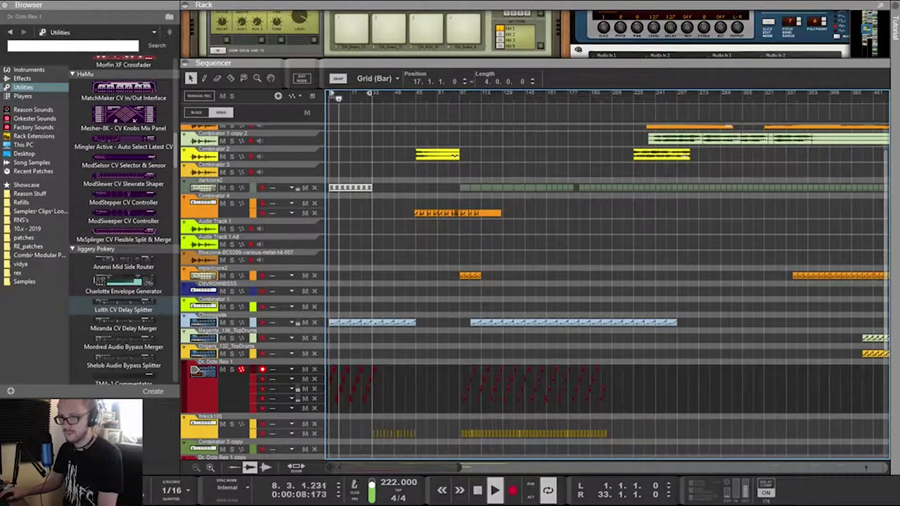
{"action": "scroll", "coordinate": [353, 188], "scroll_direction": "up", "scroll_amount": 6}
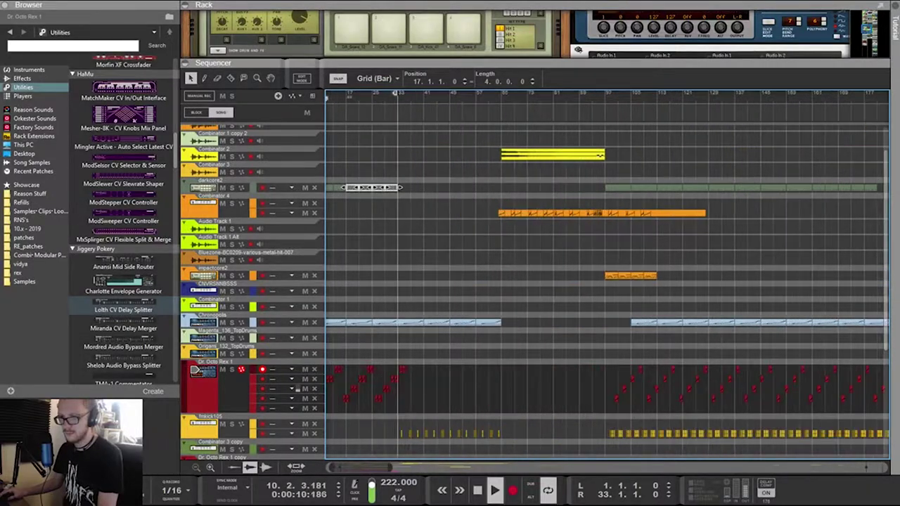
{"action": "scroll", "coordinate": [353, 187], "scroll_direction": "left", "scroll_amount": 2}
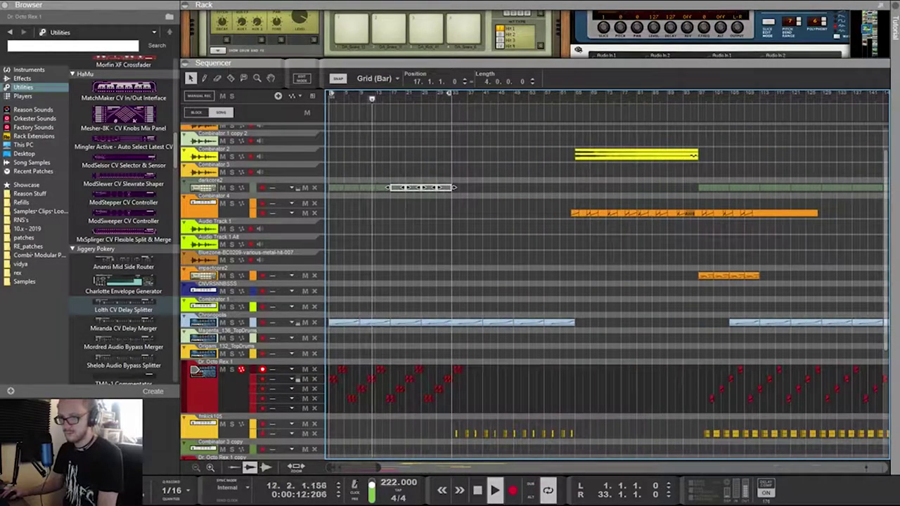
Set the song tempo to 179 BPM
{"action": "double_click", "coordinate": [389, 483]}
{"action": "type", "text": "179"}
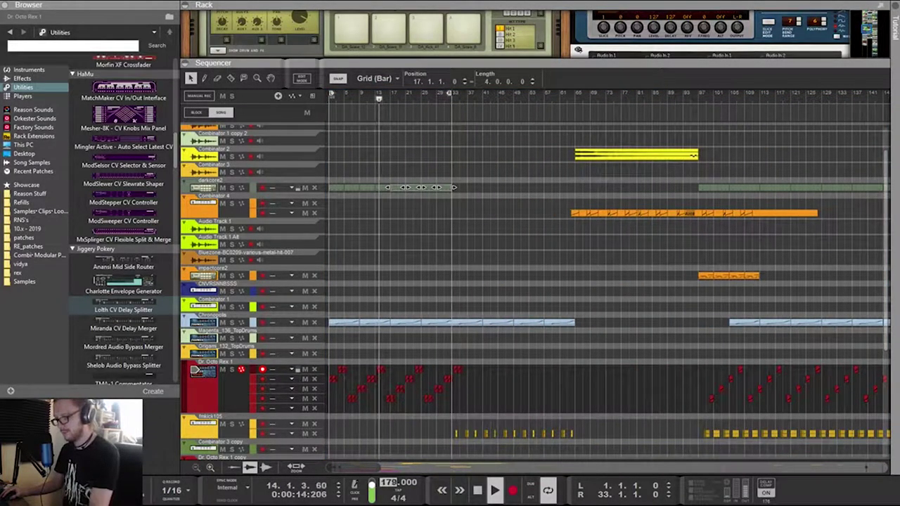
{"action": "key", "text": "Return"}
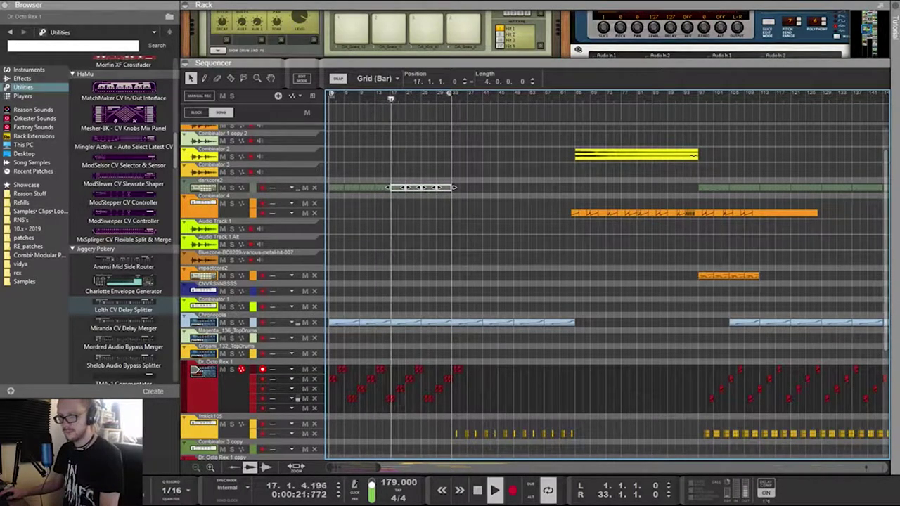
Compress the opening darkcore2 and magenta clips to 2 bars each and duplicate both sets so the copies start at bar 17
{"action": "left_click_drag", "start_coordinate": [479, 184], "coordinate": [328, 194]}
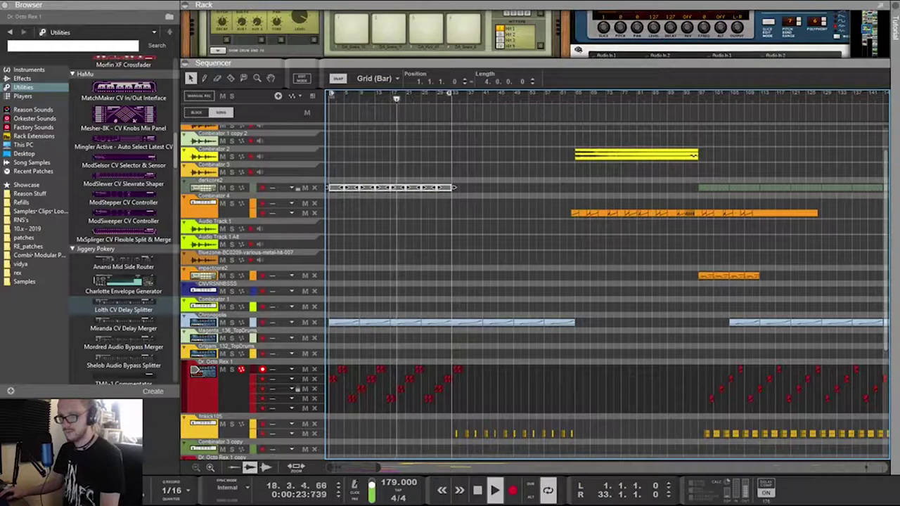
{"action": "mouse_move", "coordinate": [453, 188]}
{"action": "left_mouse_down"}
{"action": "mouse_move", "coordinate": [393, 187]}
{"action": "mouse_move", "coordinate": [436, 202]}
{"action": "mouse_move", "coordinate": [436, 188]}
{"action": "left_mouse_up"}
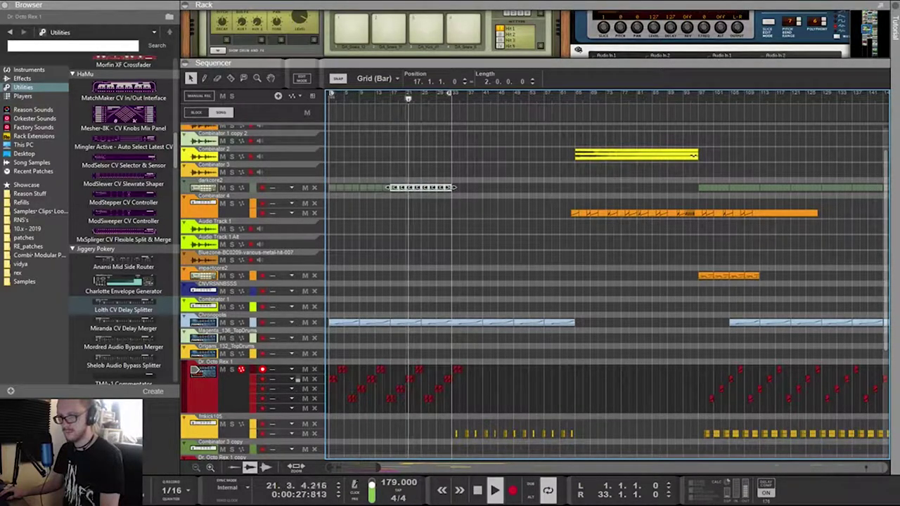
{"action": "scroll", "coordinate": [605, 281], "scroll_direction": "down", "scroll_amount": 5}
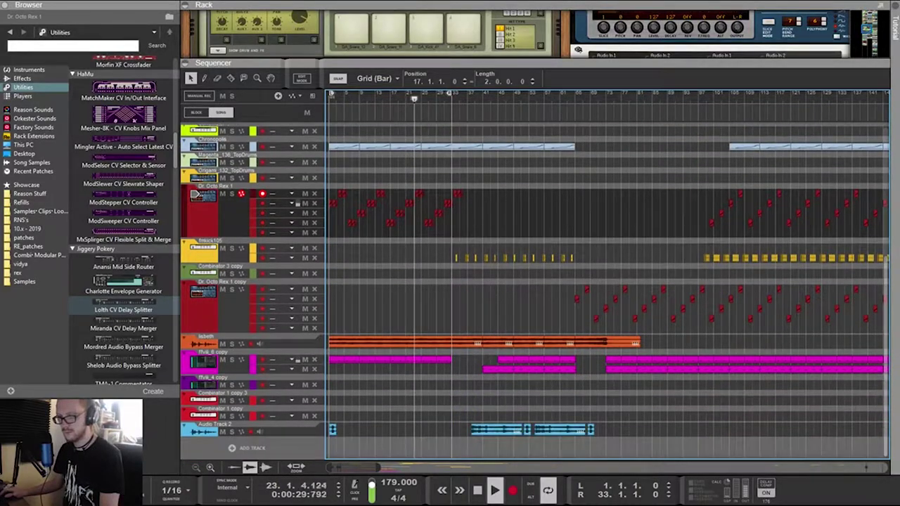
{"action": "left_click_drag", "start_coordinate": [449, 374], "coordinate": [333, 359]}
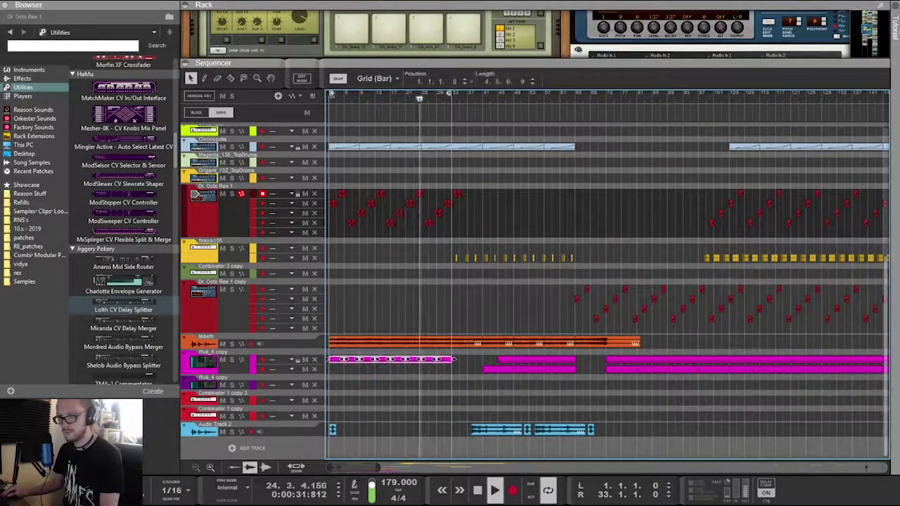
{"action": "mouse_move", "coordinate": [453, 359]}
{"action": "left_mouse_down"}
{"action": "mouse_move", "coordinate": [379, 359]}
{"action": "mouse_move", "coordinate": [451, 360]}
{"action": "left_mouse_up"}
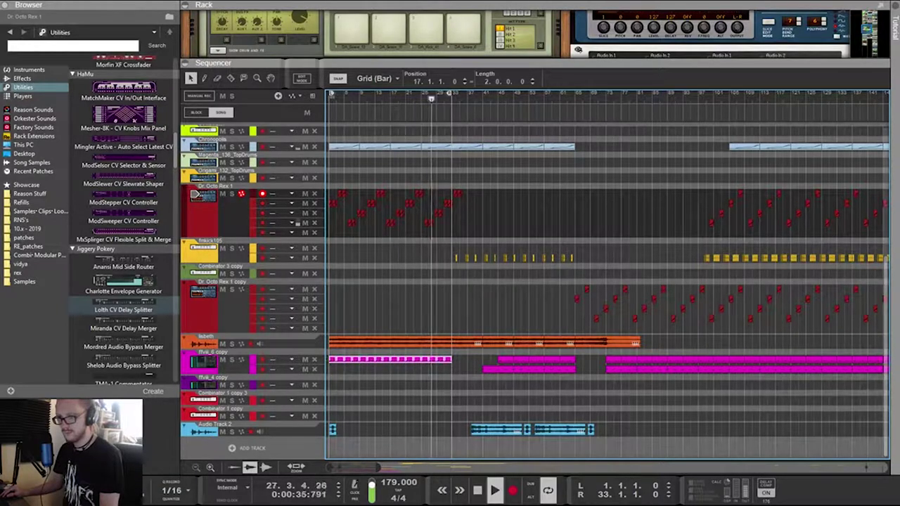
Compress the opening Chronopolis clips to 4 bars each so the row ends at bar 33
{"action": "left_click_drag", "start_coordinate": [379, 411], "coordinate": [321, 442]}
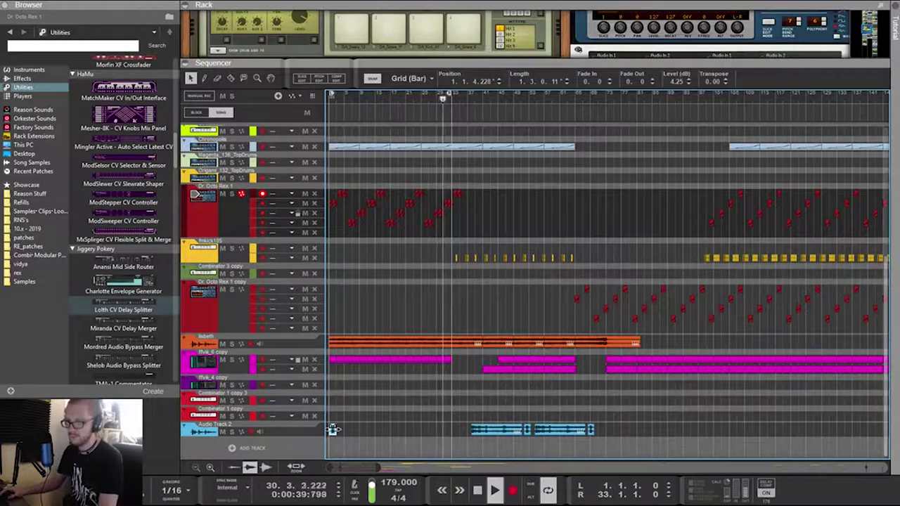
{"action": "left_click", "coordinate": [482, 340]}
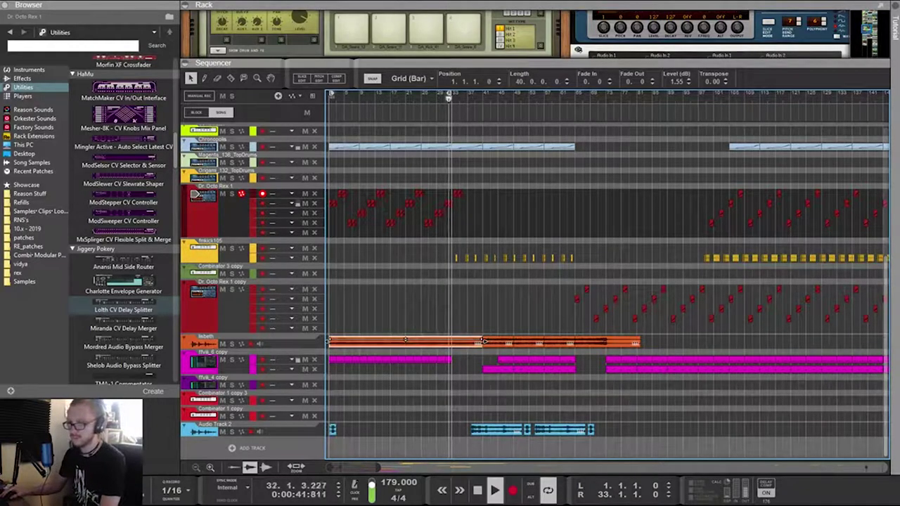
{"action": "scroll", "coordinate": [482, 340], "scroll_direction": "up", "scroll_amount": 5}
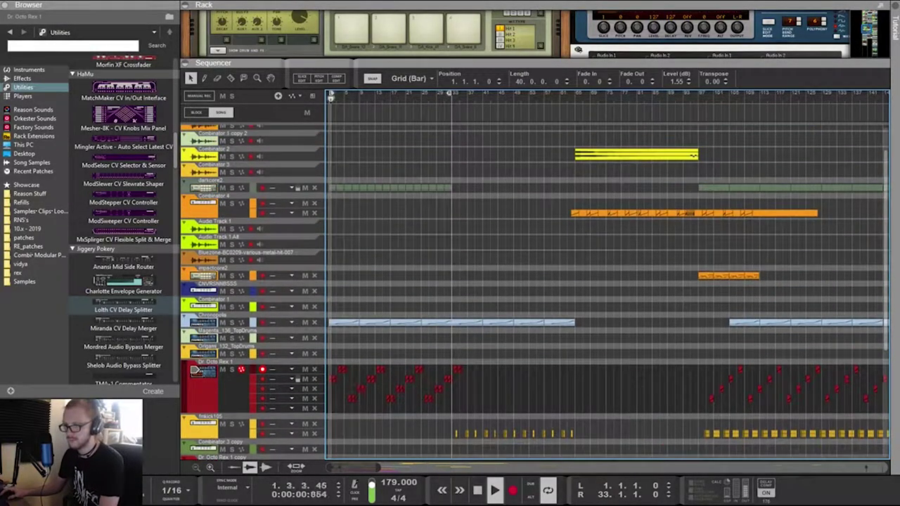
{"action": "scroll", "coordinate": [482, 340], "scroll_direction": "up", "scroll_amount": 1}
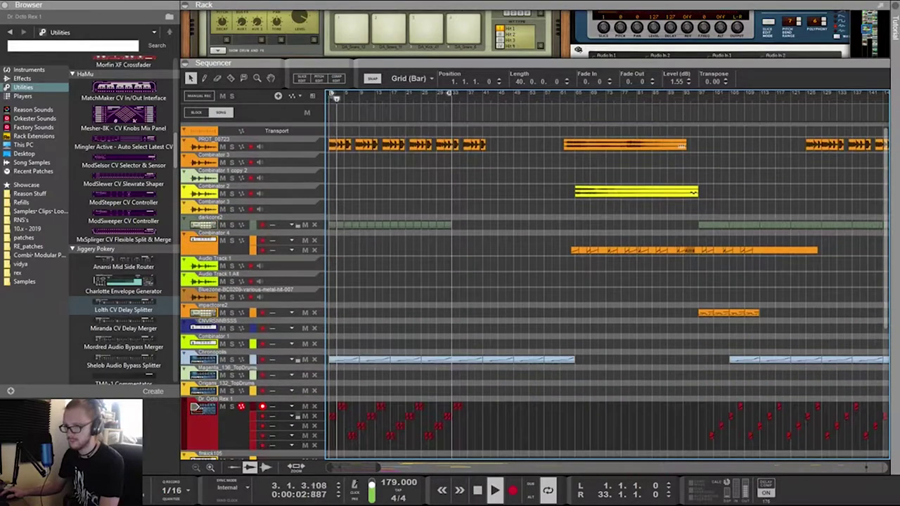
{"action": "scroll", "coordinate": [482, 340], "scroll_direction": "down", "scroll_amount": 6}
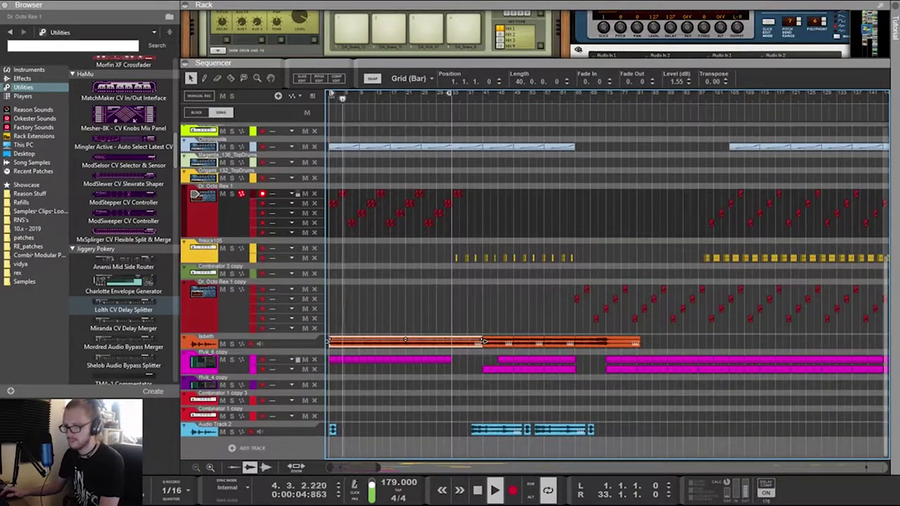
{"action": "scroll", "coordinate": [534, 281], "scroll_direction": "up", "scroll_amount": 6}
{"action": "scroll", "coordinate": [534, 281], "scroll_direction": "down", "scroll_amount": 3}
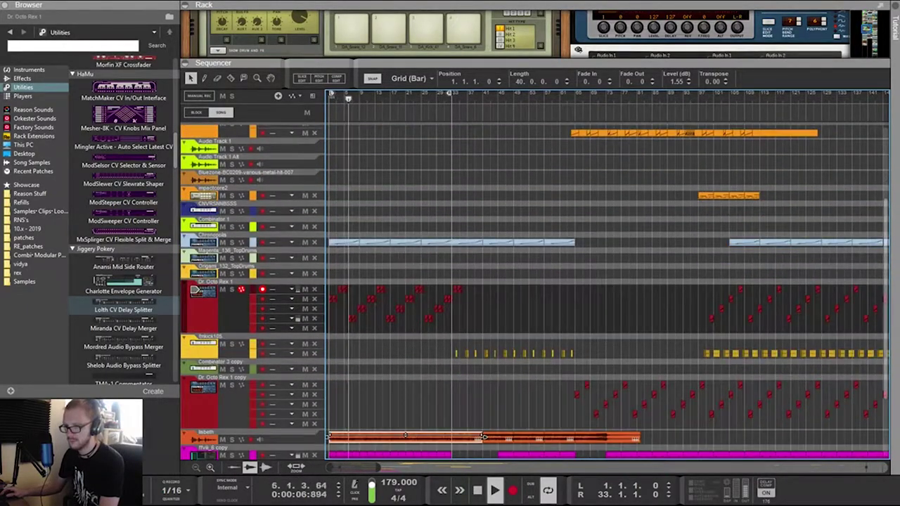
{"action": "left_click", "coordinate": [562, 242]}
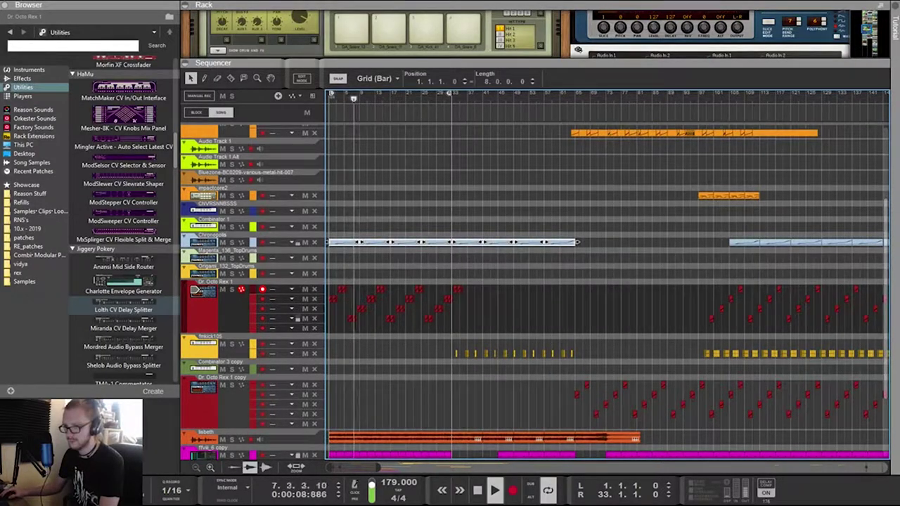
{"action": "left_click_drag", "start_coordinate": [574, 243], "coordinate": [444, 243]}
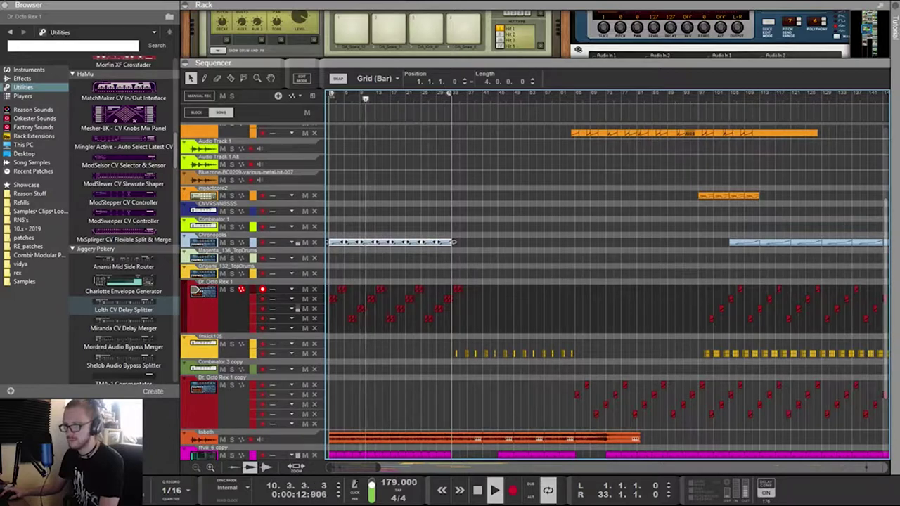
Enlarge the rack and examine the rear CV cabling of the Euclids, Lolth CV splitters and ZFO2
{"action": "scroll", "coordinate": [426, 243], "scroll_direction": "up", "scroll_amount": 5}
{"action": "scroll", "coordinate": [426, 243], "scroll_direction": "down", "scroll_amount": 6}
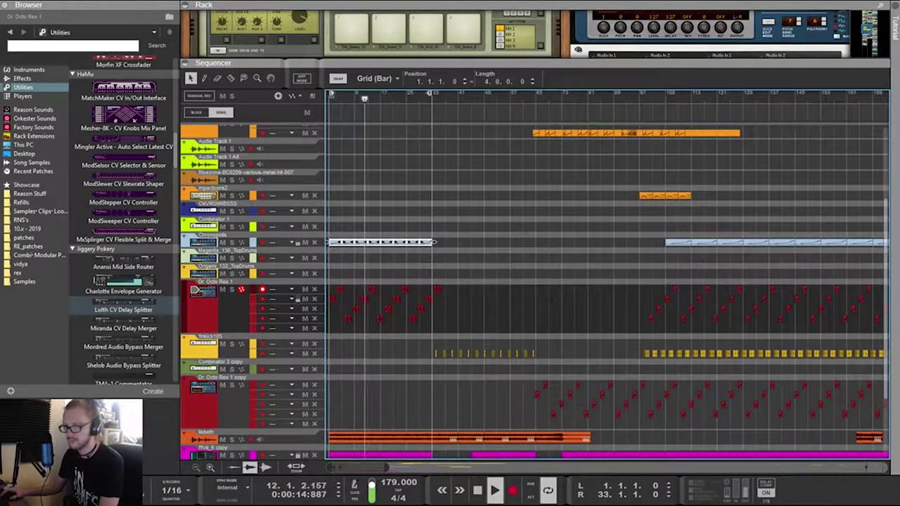
{"action": "scroll", "coordinate": [605, 282], "scroll_direction": "down", "scroll_amount": 3}
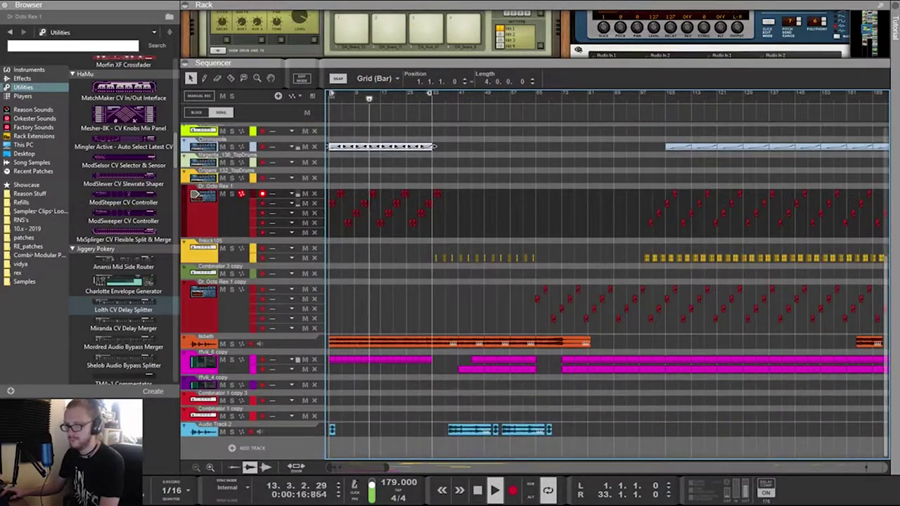
{"action": "scroll", "coordinate": [605, 281], "scroll_direction": "up", "scroll_amount": 6}
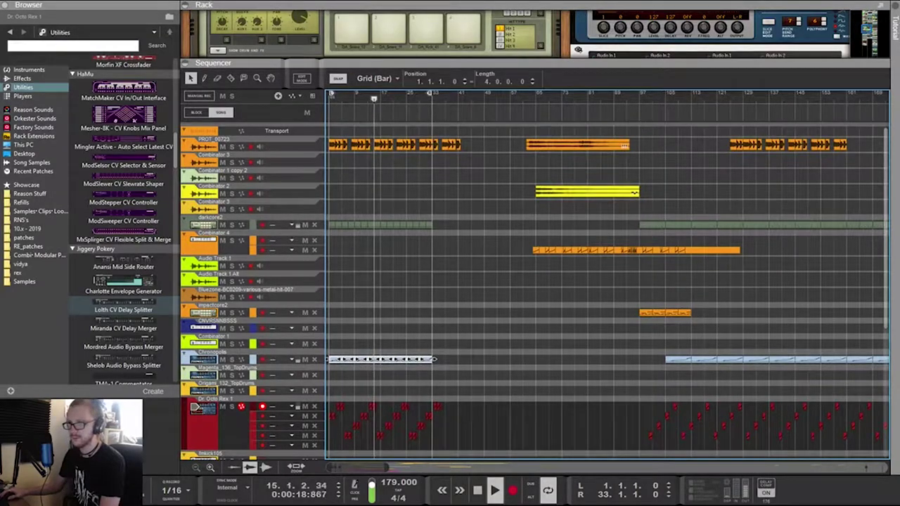
{"action": "left_click_drag", "start_coordinate": [450, 62], "coordinate": [450, 378]}
{"action": "scroll", "coordinate": [450, 281], "scroll_direction": "down", "scroll_amount": 3}
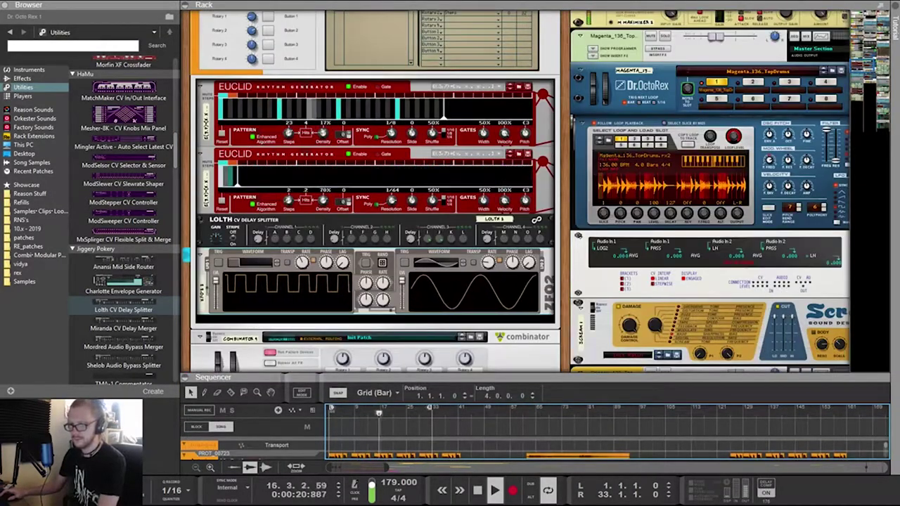
{"action": "key", "text": "Tab"}
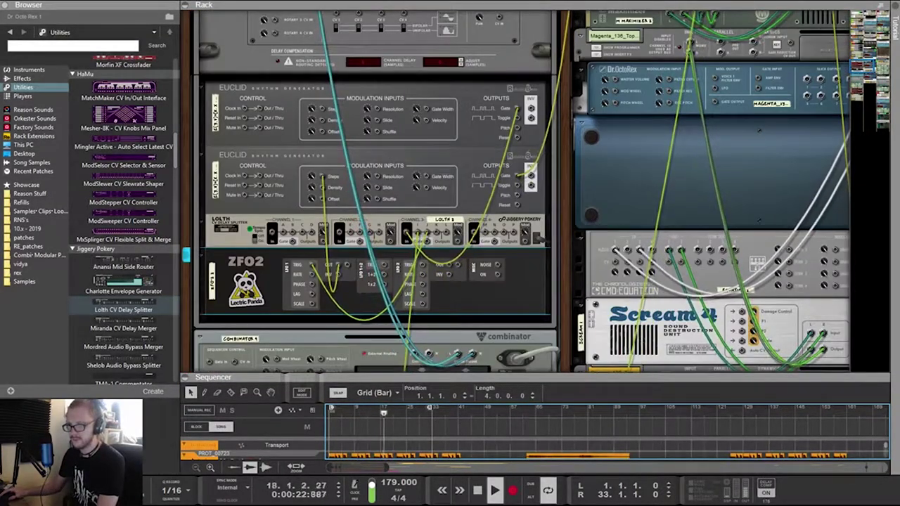
{"action": "key", "text": "Tab"}
{"action": "key", "text": "Tab"}
{"action": "scroll", "coordinate": [520, 190], "scroll_direction": "down", "scroll_amount": 10}
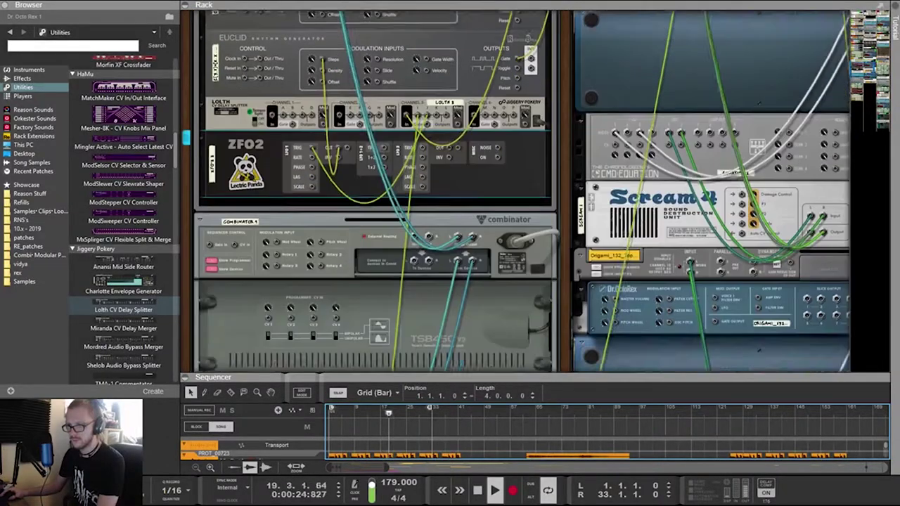
{"action": "scroll", "coordinate": [540, 266], "scroll_direction": "down", "scroll_amount": 8}
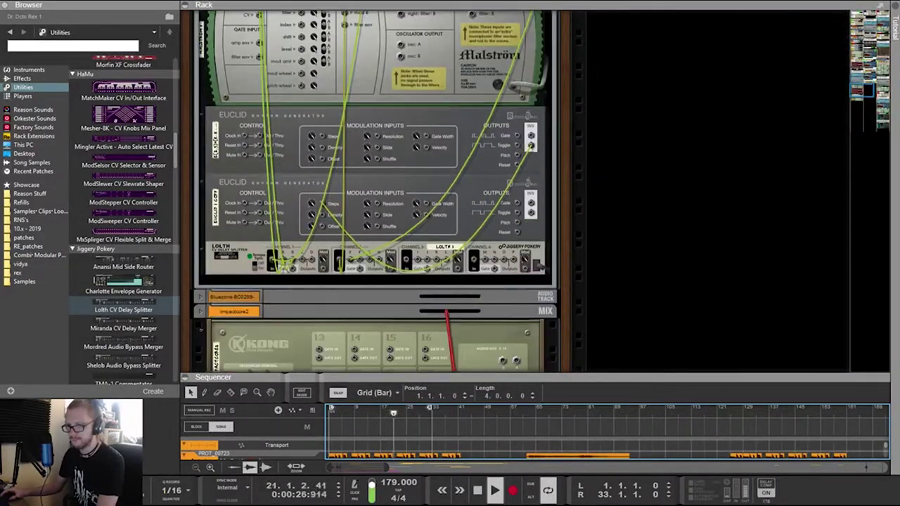
{"action": "scroll", "coordinate": [520, 190], "scroll_direction": "up", "scroll_amount": 6}
{"action": "scroll", "coordinate": [520, 190], "scroll_direction": "down", "scroll_amount": 3}
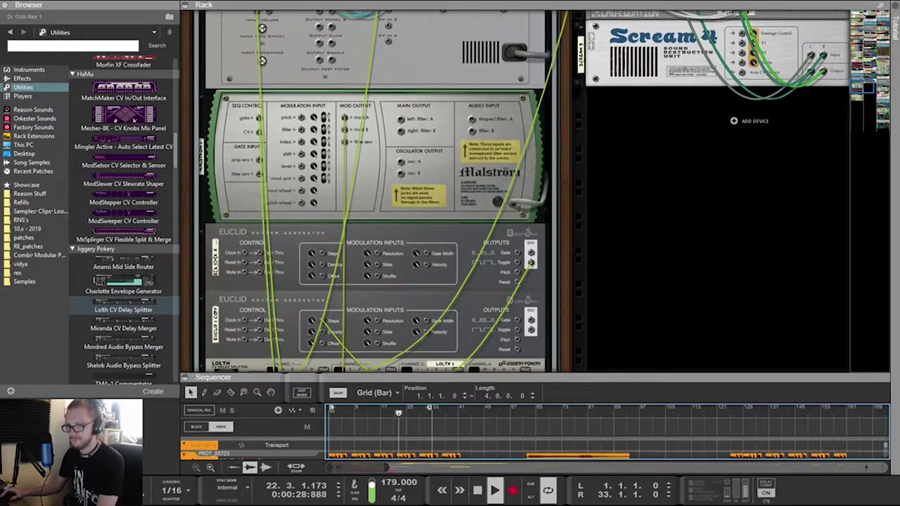
{"action": "scroll", "coordinate": [520, 189], "scroll_direction": "up", "scroll_amount": 2}
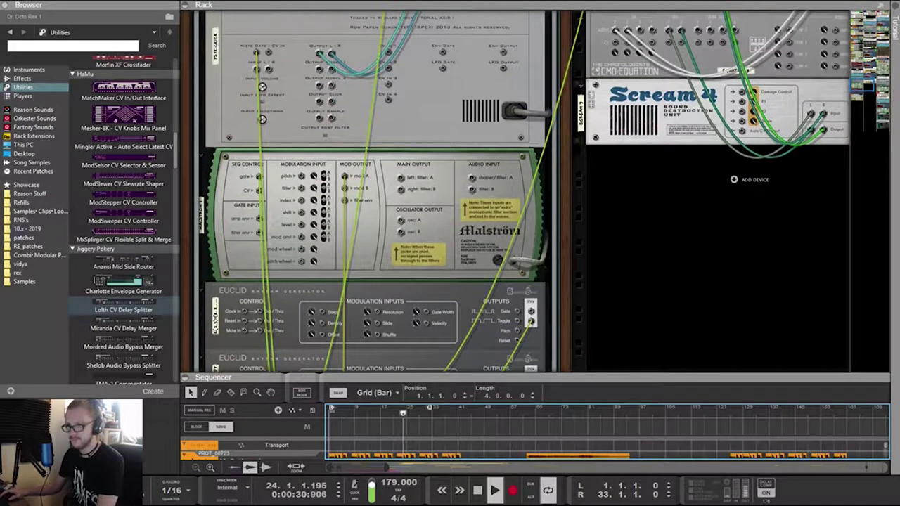
{"action": "scroll", "coordinate": [520, 190], "scroll_direction": "down", "scroll_amount": 5}
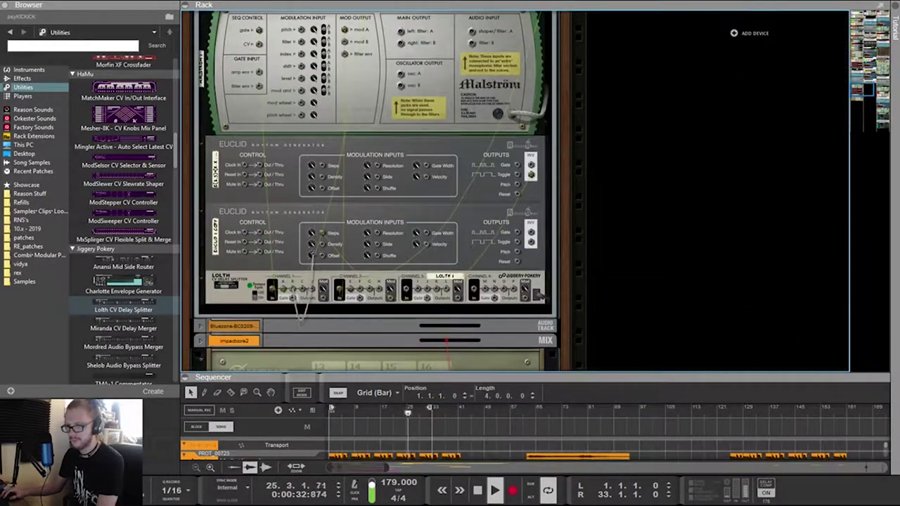
{"action": "left_click_drag", "start_coordinate": [326, 211], "coordinate": [322, 233]}
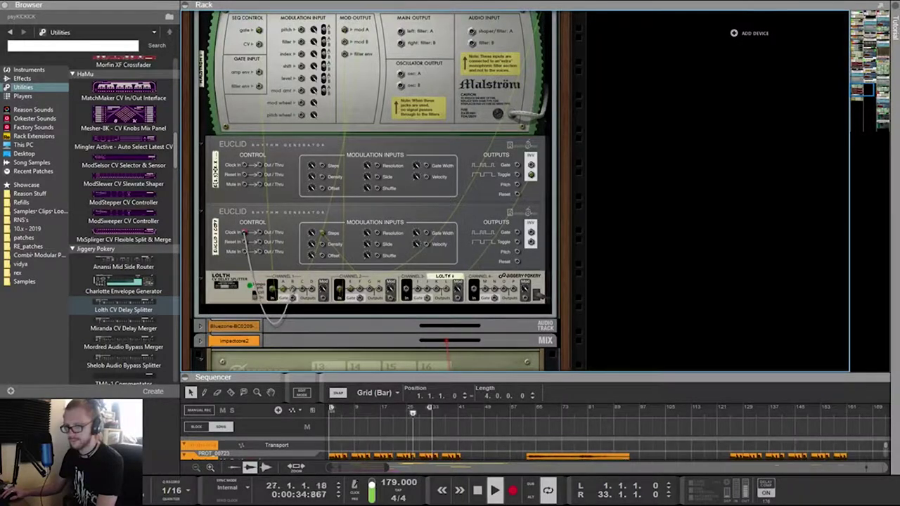
{"action": "left_click_drag", "start_coordinate": [292, 298], "coordinate": [244, 233]}
{"action": "left_click_drag", "start_coordinate": [517, 242], "coordinate": [325, 171]}
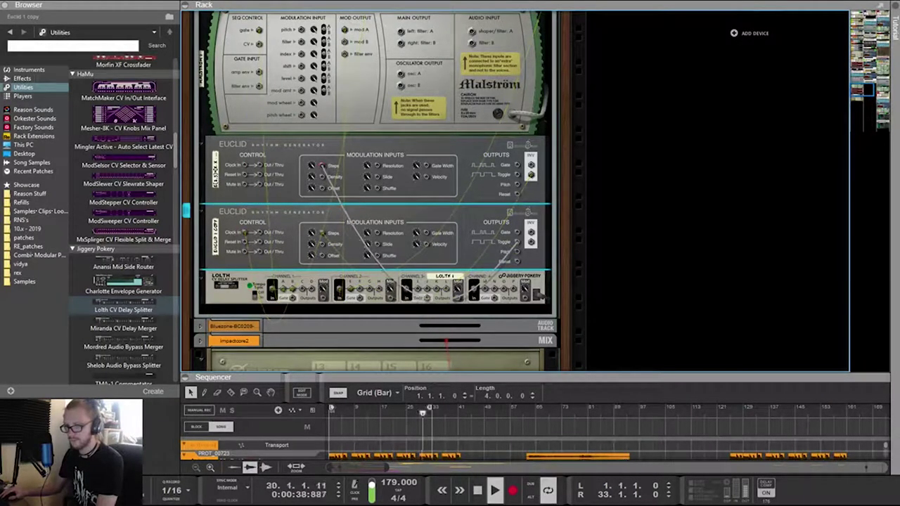
Raise the first Euclid's pattern density to 100% on the front of the rack
{"action": "key", "text": "Tab"}
{"action": "scroll", "coordinate": [375, 190], "scroll_direction": "down", "scroll_amount": 8}
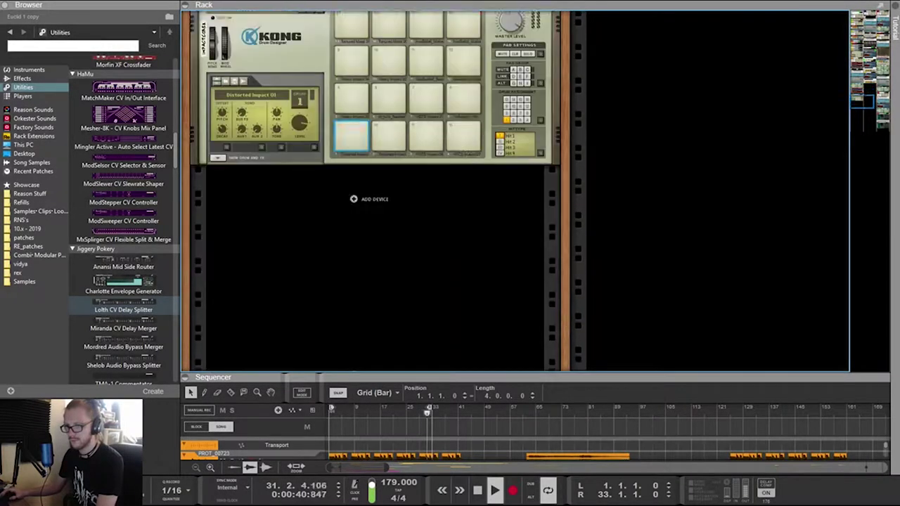
{"action": "scroll", "coordinate": [374, 191], "scroll_direction": "up", "scroll_amount": 5}
{"action": "scroll", "coordinate": [375, 189], "scroll_direction": "up", "scroll_amount": 5}
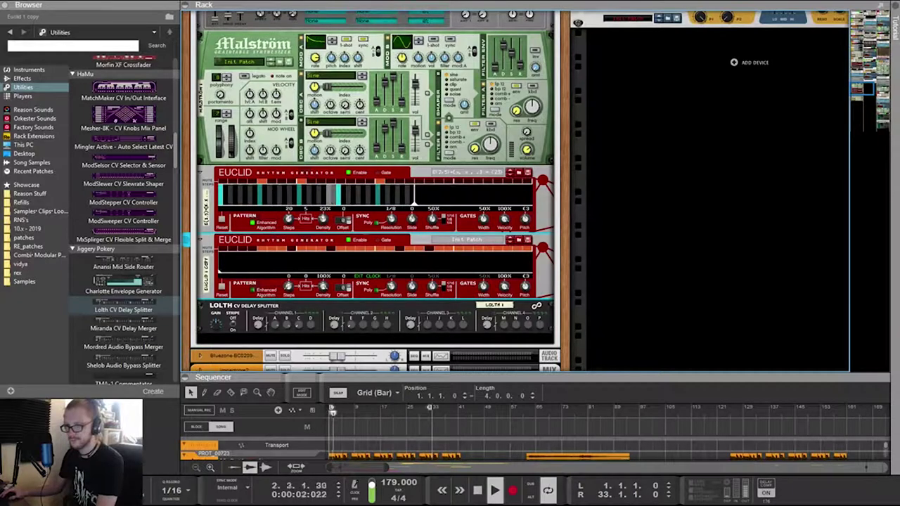
{"action": "left_click_drag", "start_coordinate": [323, 218], "coordinate": [322, 39]}
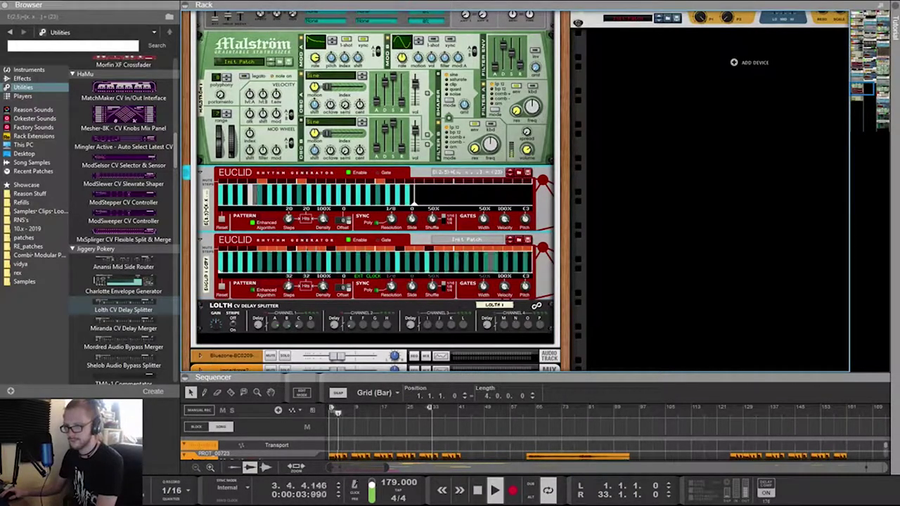
Patch the first Euclid's Gate output into the note gate input of the Punch-BD device
{"action": "key", "text": "Tab"}
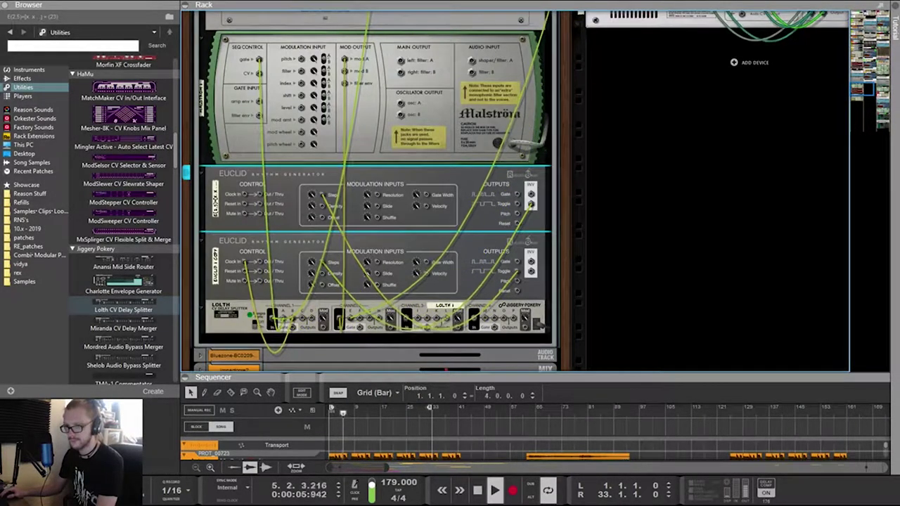
{"action": "scroll", "coordinate": [374, 190], "scroll_direction": "up", "scroll_amount": 4}
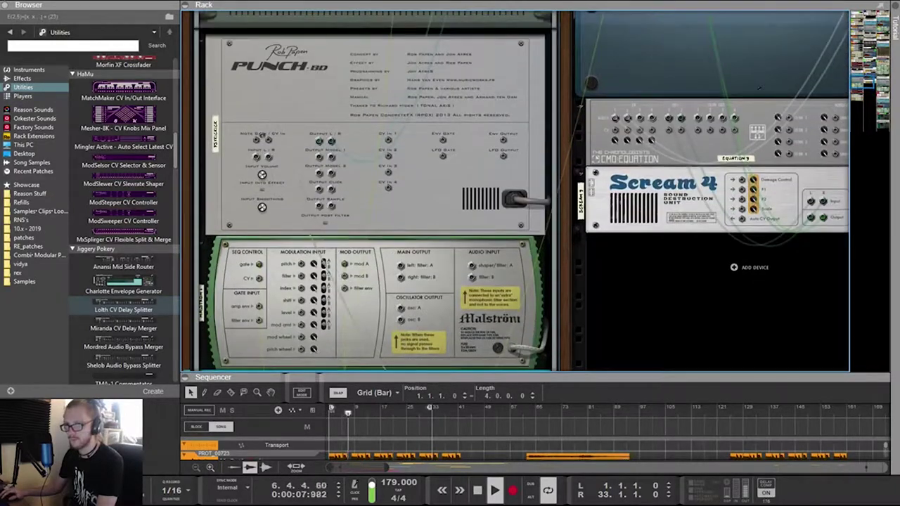
{"action": "left_click_drag", "start_coordinate": [258, 140], "coordinate": [257, 140]}
{"action": "scroll", "coordinate": [375, 189], "scroll_direction": "down", "scroll_amount": 4}
Set the first Euclid's sync resolution to 1/16 on the front of the rack
{"action": "key", "text": "Tab"}
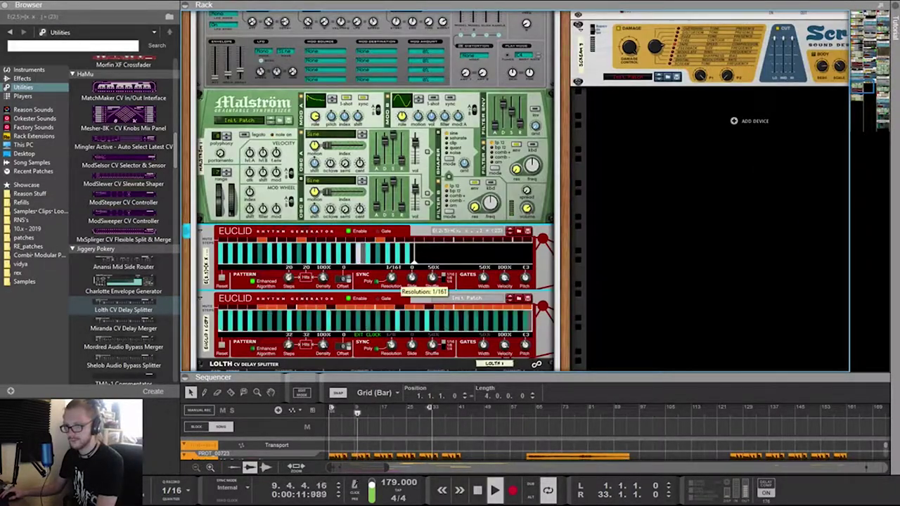
{"action": "left_click_drag", "start_coordinate": [391, 277], "coordinate": [391, 282]}
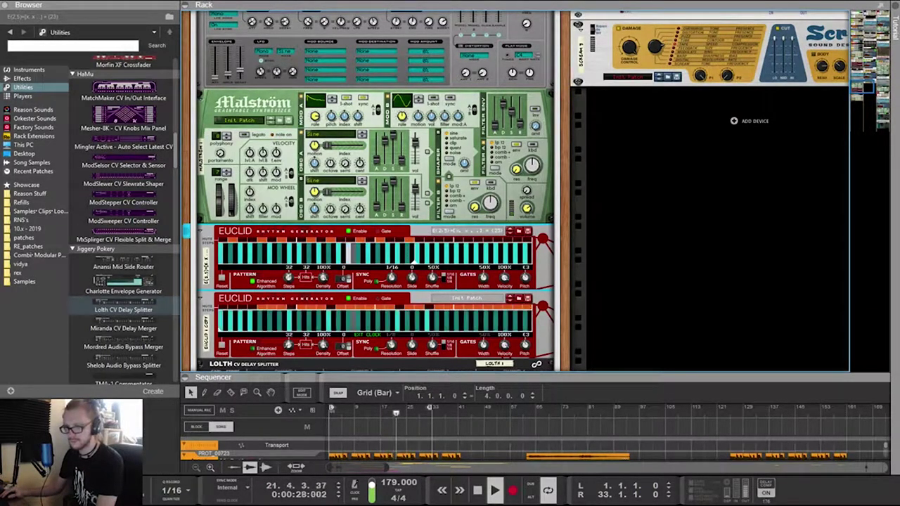
{"action": "scroll", "coordinate": [375, 211], "scroll_direction": "down", "scroll_amount": 2}
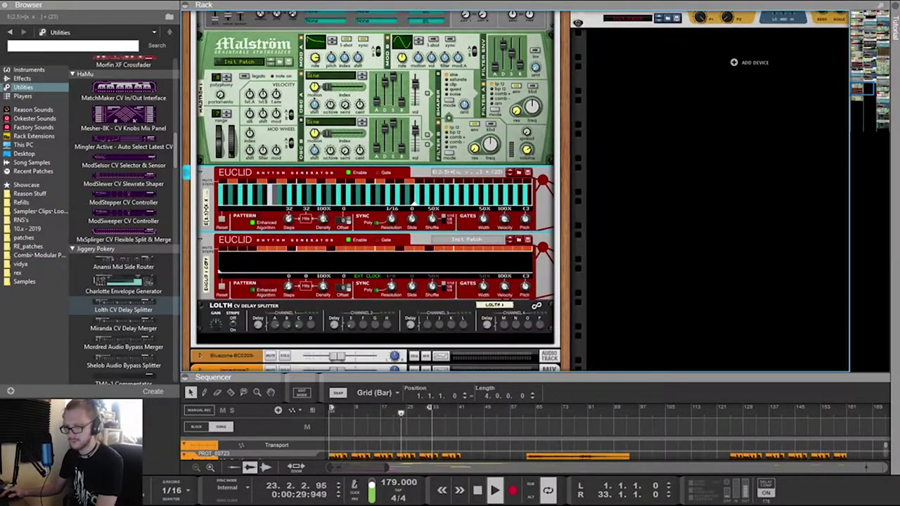
{"action": "scroll", "coordinate": [375, 211], "scroll_direction": "up", "scroll_amount": 1}
{"action": "scroll", "coordinate": [379, 190], "scroll_direction": "down", "scroll_amount": 1}
Move the cable feeding Punch-BD from the first Euclid's Gate output to the second Euclid's Gate output and return to the rack front
{"action": "key", "text": "Tab"}
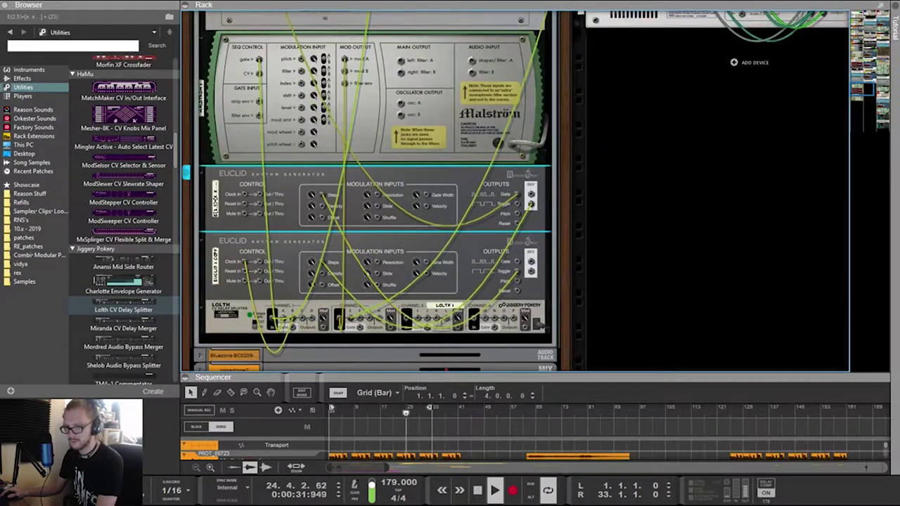
{"action": "scroll", "coordinate": [380, 190], "scroll_direction": "down", "scroll_amount": 1}
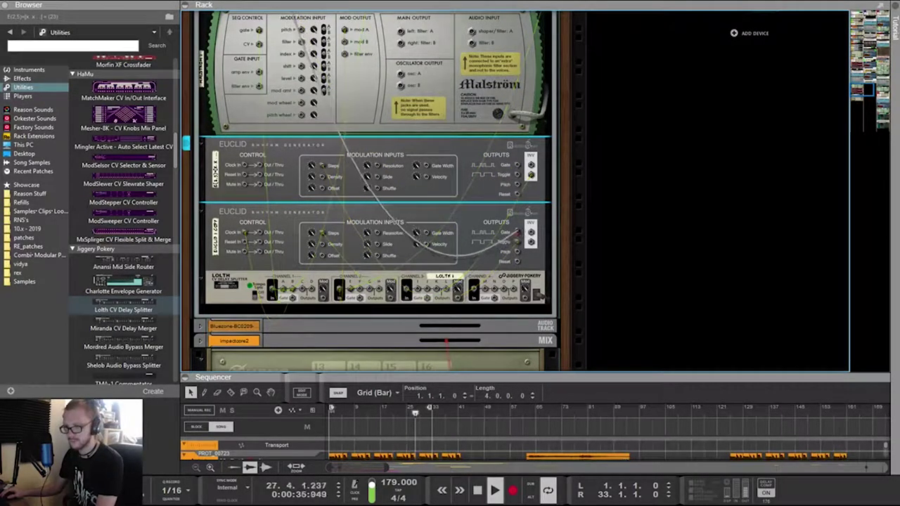
{"action": "key", "text": "Tab"}
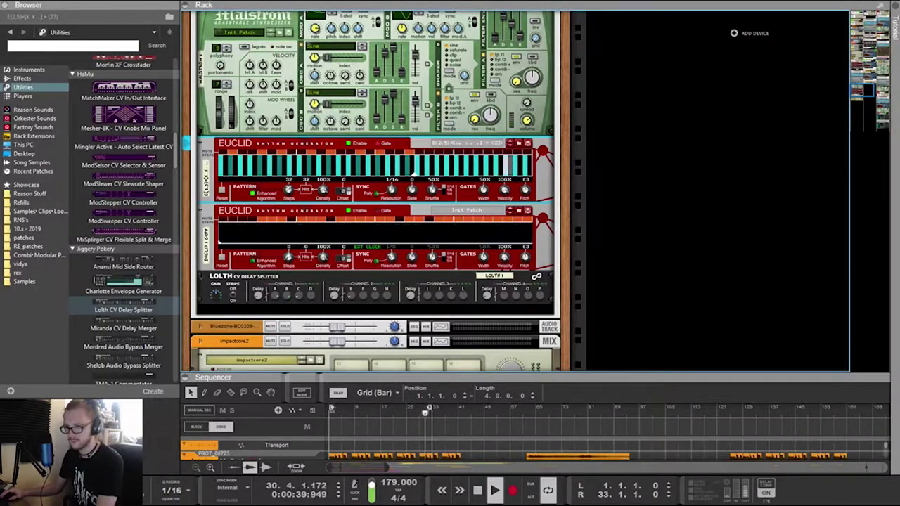
{"action": "key", "text": "Tab"}
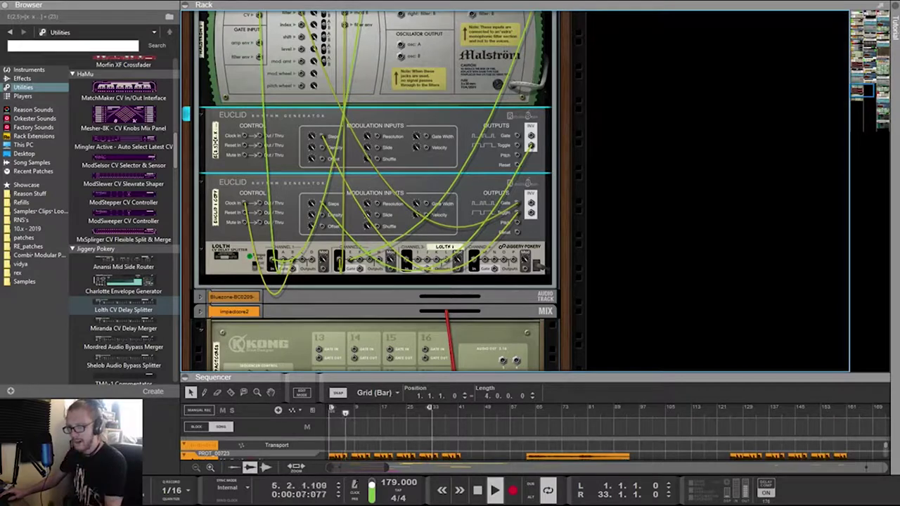
{"action": "key", "text": "Tab"}
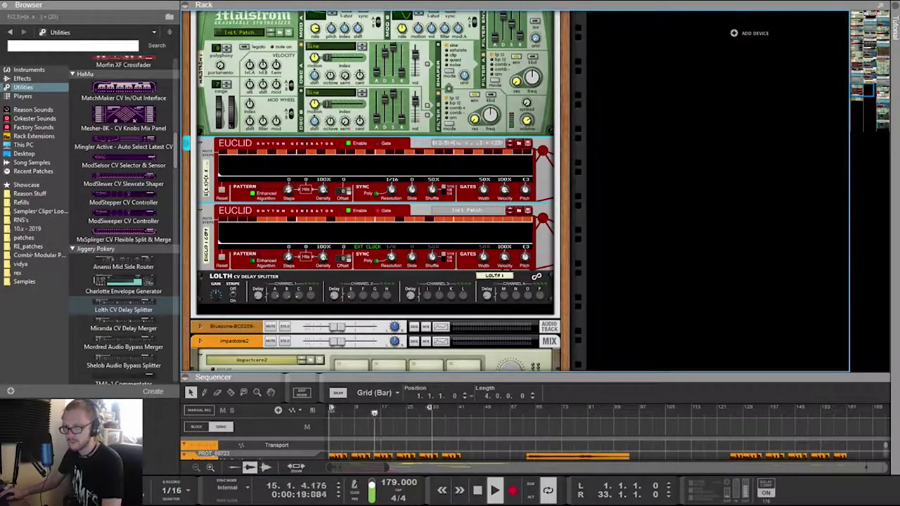
{"action": "scroll", "coordinate": [375, 190], "scroll_direction": "down", "scroll_amount": 3}
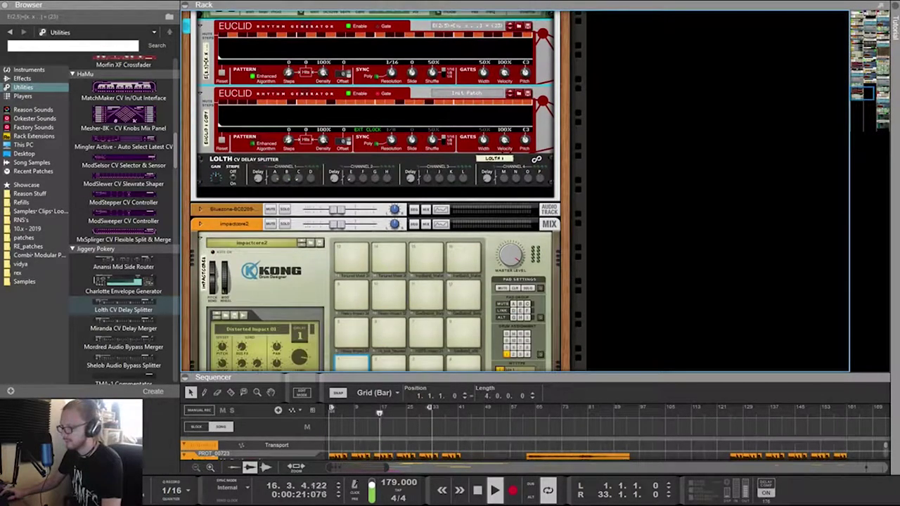
{"action": "scroll", "coordinate": [375, 190], "scroll_direction": "up", "scroll_amount": 6}
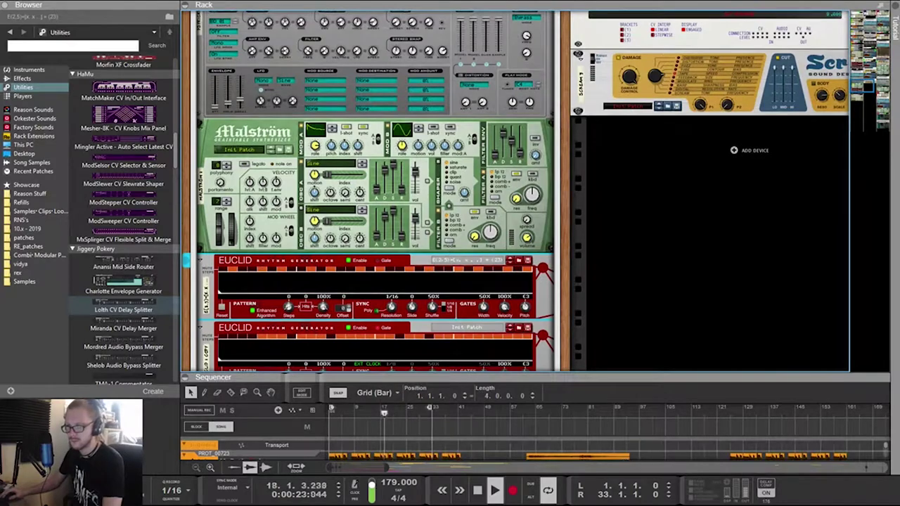
Add a fade-out spanning the first clip of the lisbeth audio track in the sequencer
{"action": "key", "text": "F7"}
{"action": "scroll", "coordinate": [607, 252], "scroll_direction": "down", "scroll_amount": 3}
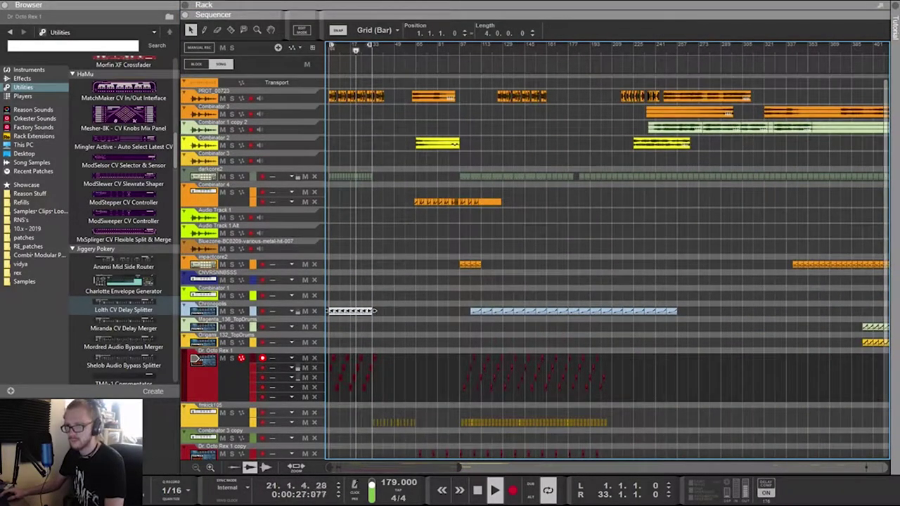
{"action": "scroll", "coordinate": [605, 267], "scroll_direction": "down", "scroll_amount": 5}
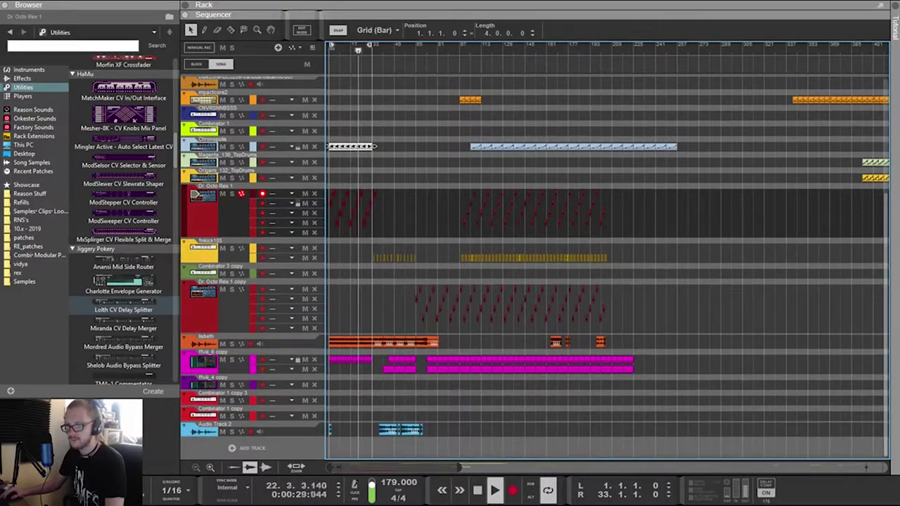
{"action": "left_click_drag", "start_coordinate": [336, 315], "coordinate": [428, 344]}
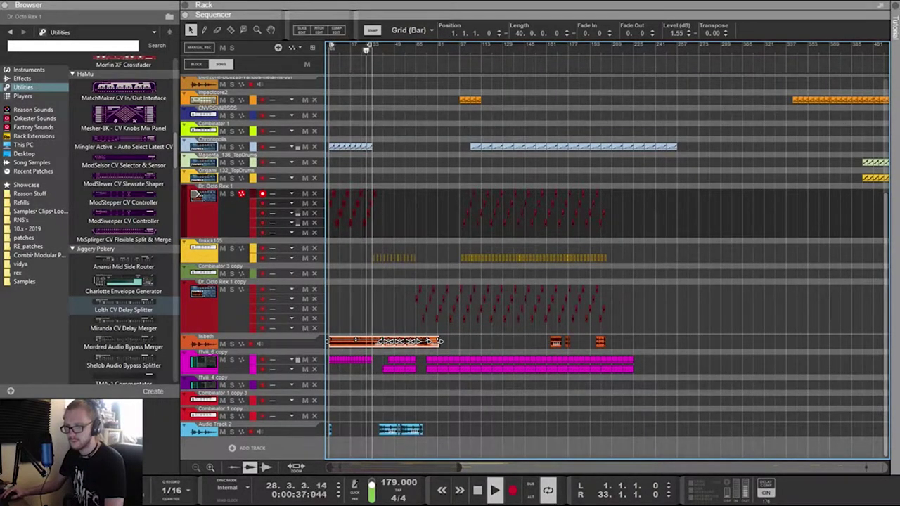
{"action": "left_click", "coordinate": [394, 317]}
{"action": "left_click", "coordinate": [360, 343]}
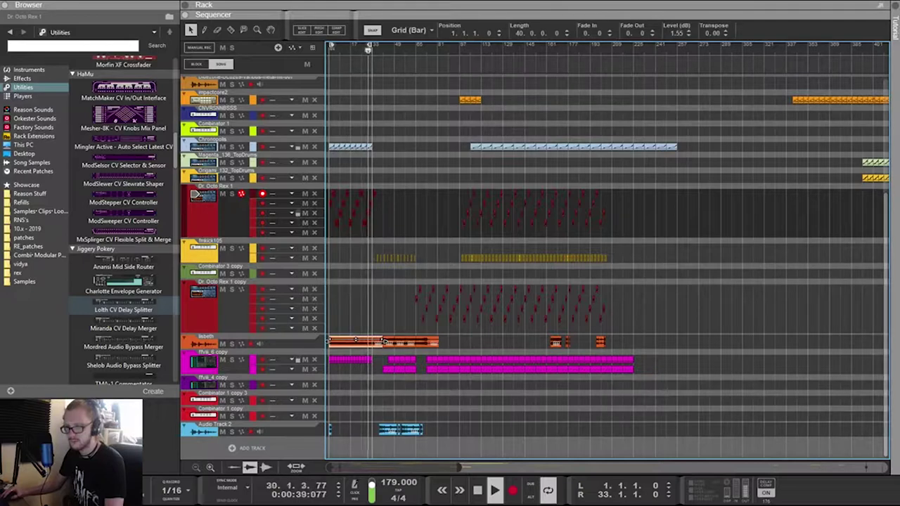
{"action": "left_click_drag", "start_coordinate": [382, 339], "coordinate": [380, 342]}
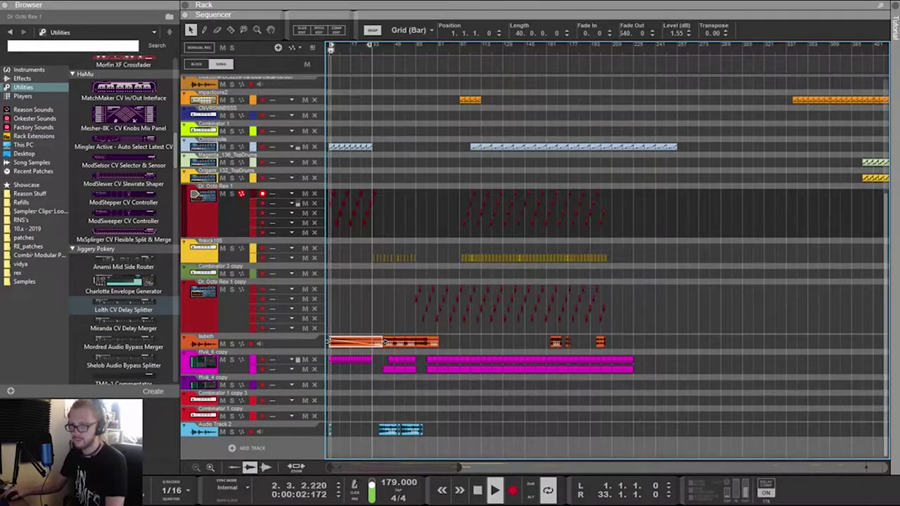
Move all clips on Audio Track 2 together so that the first one starts at 59.1.4.228
{"action": "left_click_drag", "start_coordinate": [361, 424], "coordinate": [464, 435]}
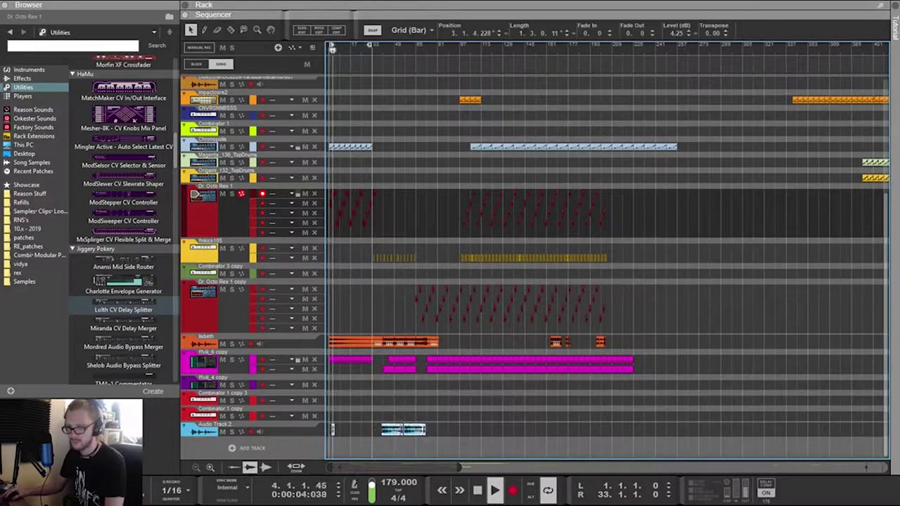
{"action": "left_click_drag", "start_coordinate": [403, 430], "coordinate": [479, 429]}
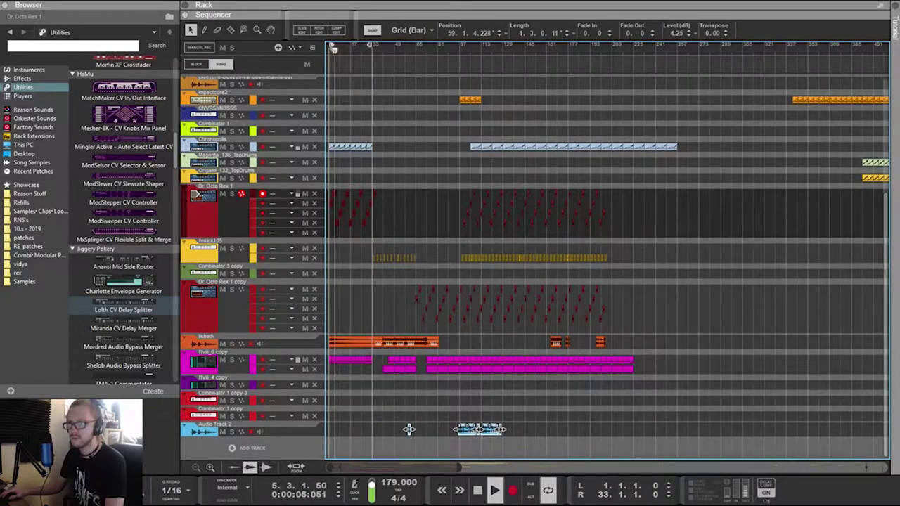
Browse the instrument devices and select Loquelic Iteritas Vereor from Noise Engineering
{"action": "key", "text": "F6"}
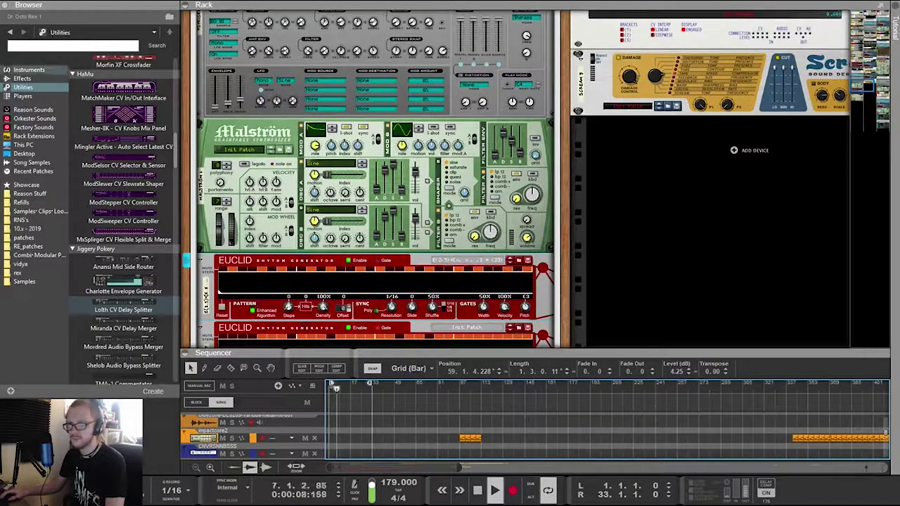
{"action": "left_click", "coordinate": [29, 69]}
{"action": "scroll", "coordinate": [144, 183], "scroll_direction": "down", "scroll_amount": 3}
{"action": "scroll", "coordinate": [144, 215], "scroll_direction": "down", "scroll_amount": 11}
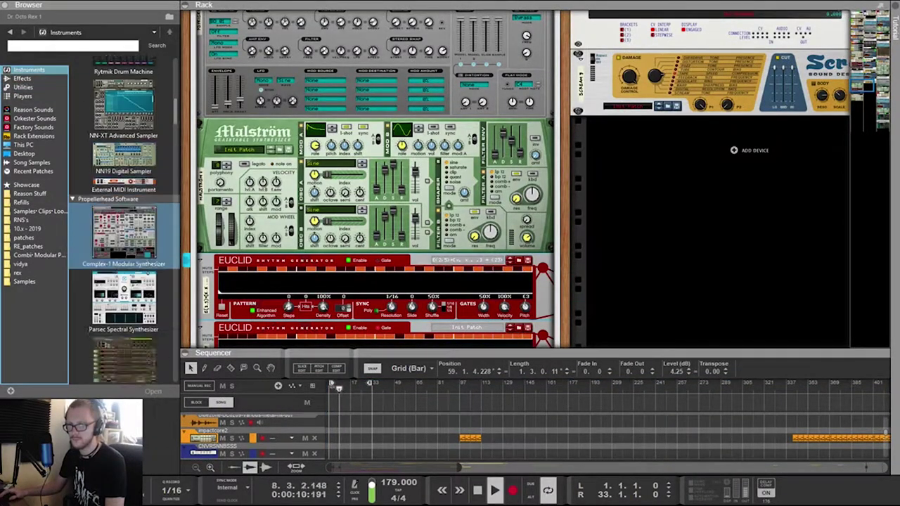
{"action": "key", "text": "Down"}
{"action": "key", "text": "Down"}
{"action": "key", "text": "Down"}
{"action": "key", "text": "Down"}
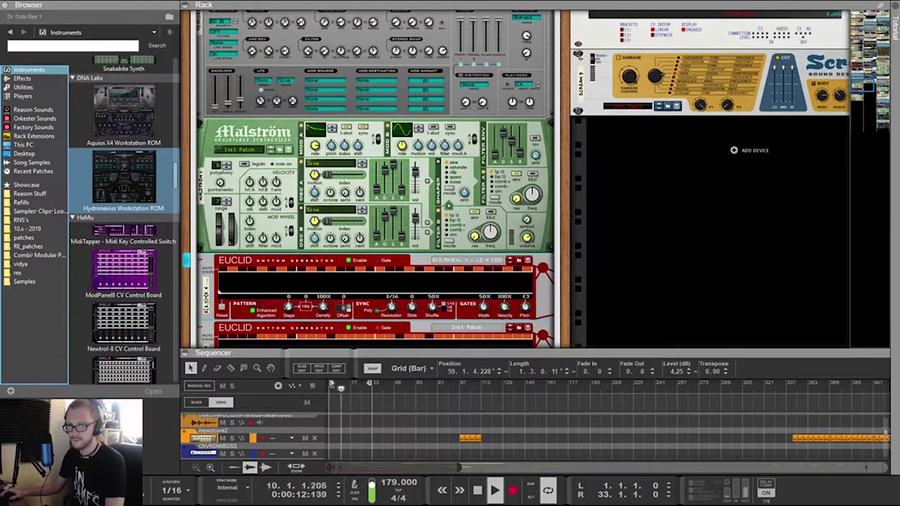
{"action": "key", "text": "Down"}
{"action": "key", "text": "Down"}
{"action": "key", "text": "Down"}
{"action": "key", "text": "Down"}
{"action": "key", "text": "Down"}
{"action": "key", "text": "Down"}
{"action": "key", "text": "Down"}
{"action": "key", "text": "Down"}
{"action": "key", "text": "Down"}
{"action": "key", "text": "Down"}
{"action": "key", "text": "Down"}
{"action": "key", "text": "Down"}
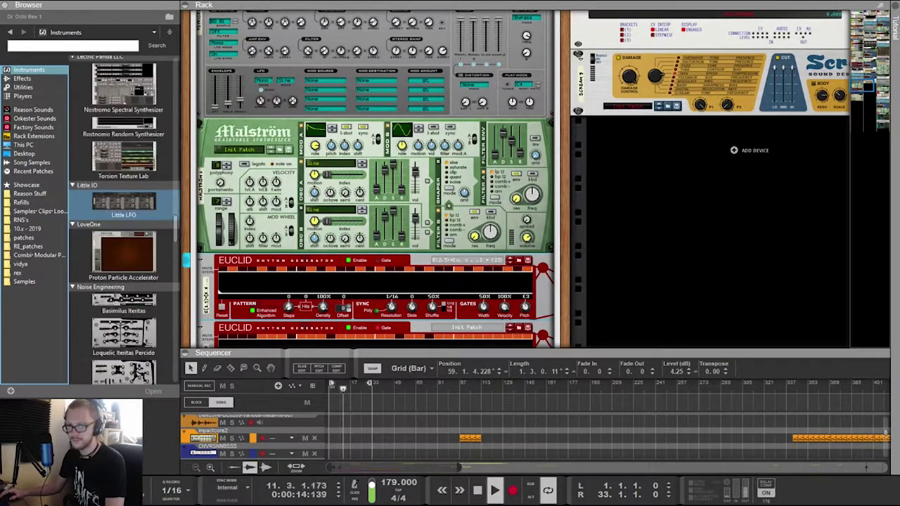
{"action": "key", "text": "Down"}
{"action": "key", "text": "Down"}
{"action": "key", "text": "Down"}
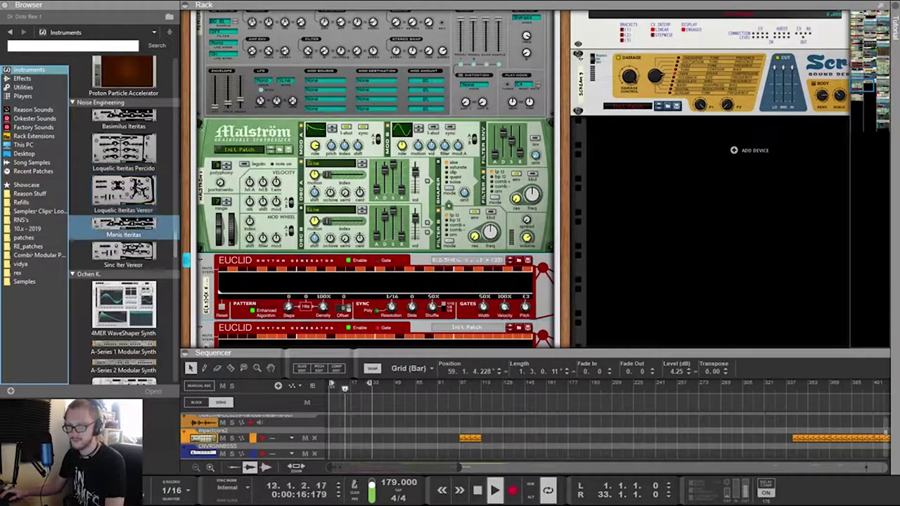
{"action": "left_click", "coordinate": [124, 194]}
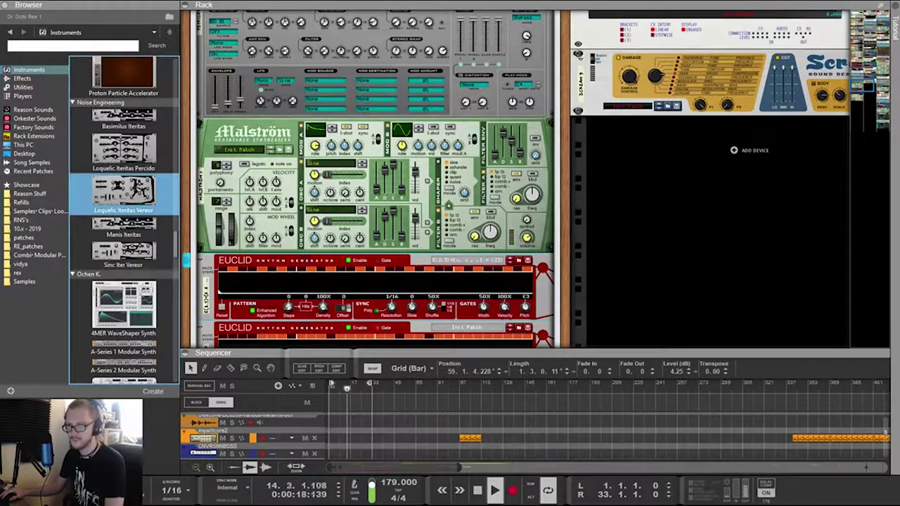
Delete the Combinator 3 copy device from the rack, confirming its removal
{"action": "left_click_drag", "start_coordinate": [863, 86], "coordinate": [879, 78]}
{"action": "left_click", "coordinate": [828, 171]}
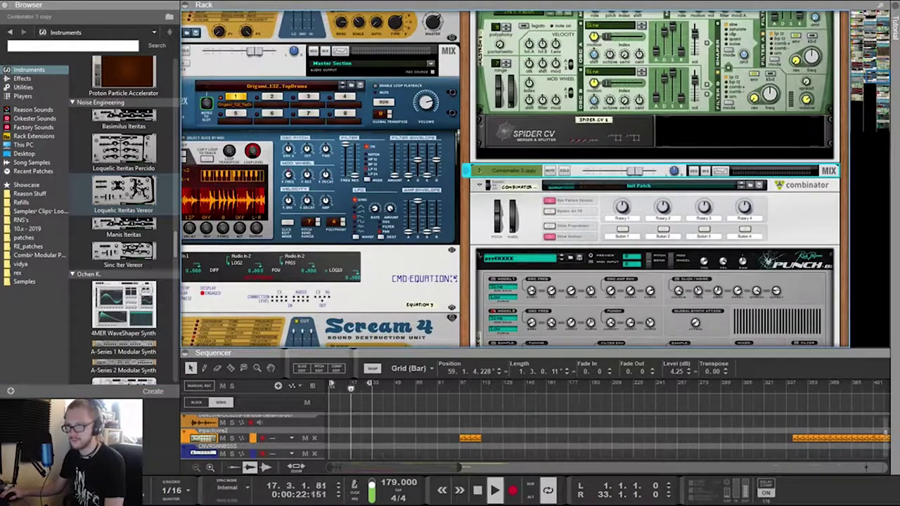
{"action": "key", "text": "Delete"}
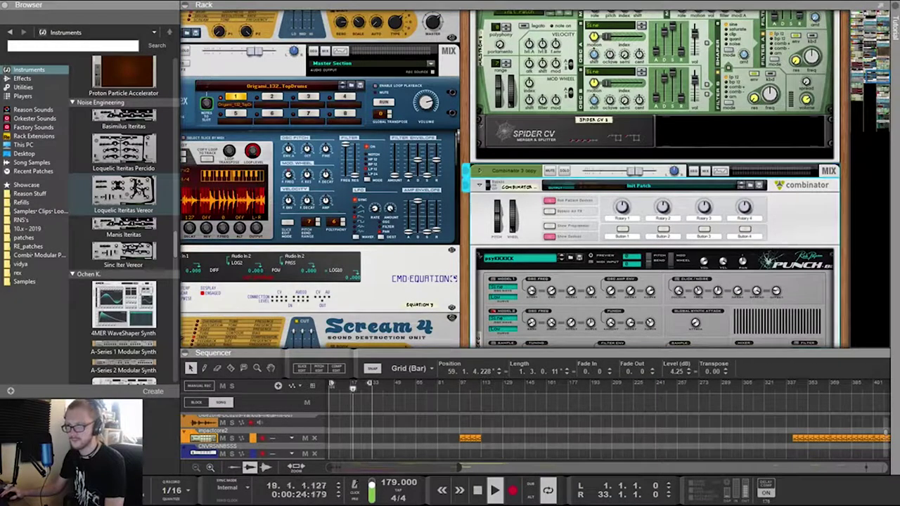
{"action": "key", "text": "Return"}
Compare the settings and rear cabling of the Euclid, Lolth, Malström and ZFO2 devices across the two Euclid-driven setups
{"action": "scroll", "coordinate": [654, 179], "scroll_direction": "up", "scroll_amount": 3}
{"action": "scroll", "coordinate": [654, 179], "scroll_direction": "up", "scroll_amount": 10}
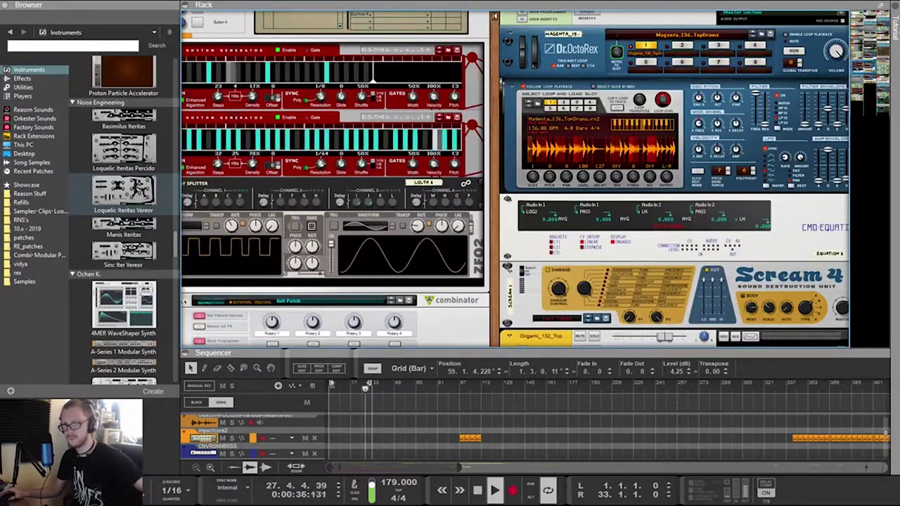
{"action": "left_click_drag", "start_coordinate": [494, 190], "coordinate": [565, 174]}
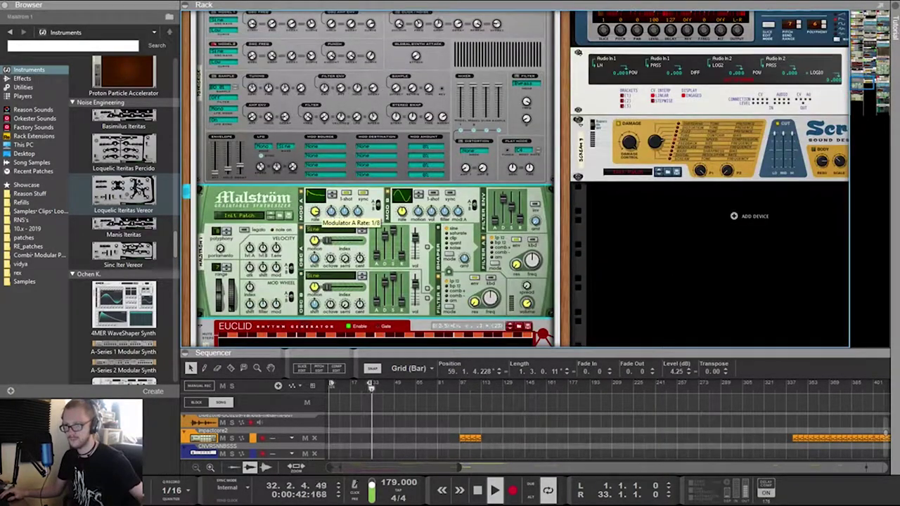
{"action": "scroll", "coordinate": [314, 213], "scroll_direction": "down", "scroll_amount": 5}
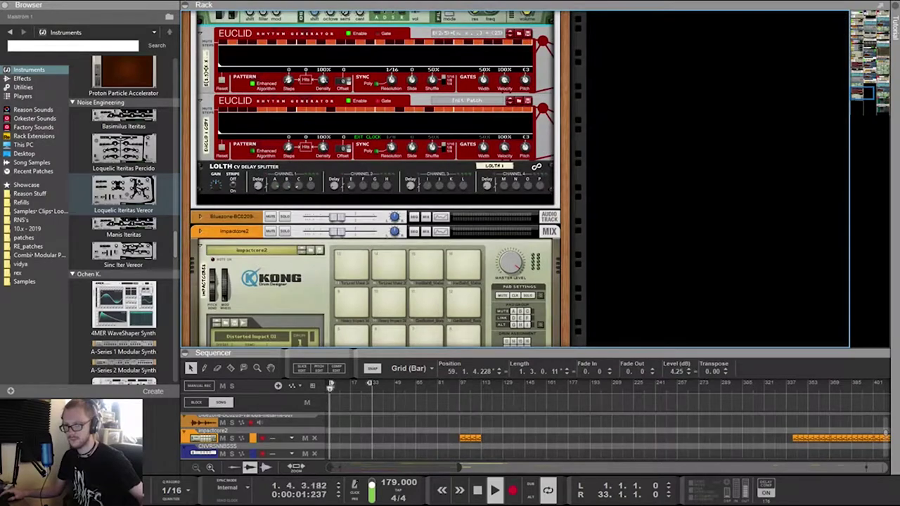
{"action": "scroll", "coordinate": [376, 176], "scroll_direction": "up", "scroll_amount": 2}
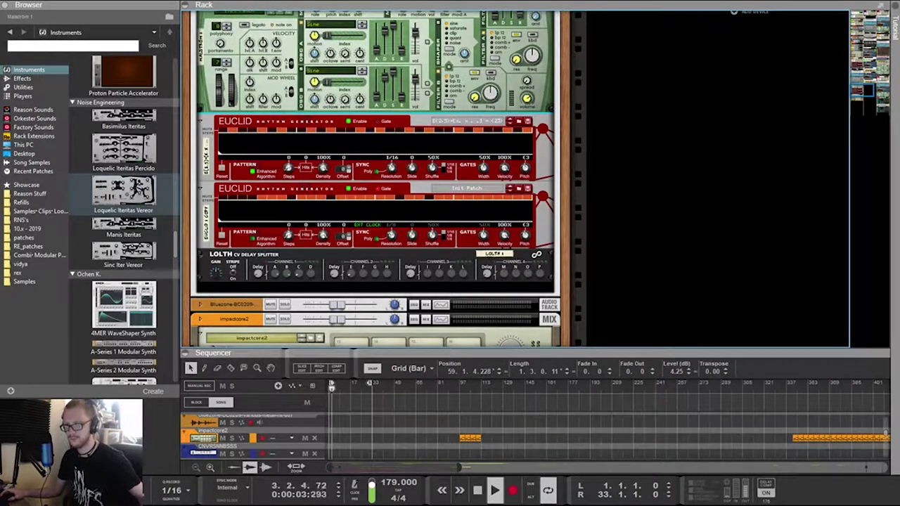
{"action": "scroll", "coordinate": [376, 176], "scroll_direction": "down", "scroll_amount": 4}
{"action": "scroll", "coordinate": [376, 176], "scroll_direction": "up", "scroll_amount": 5}
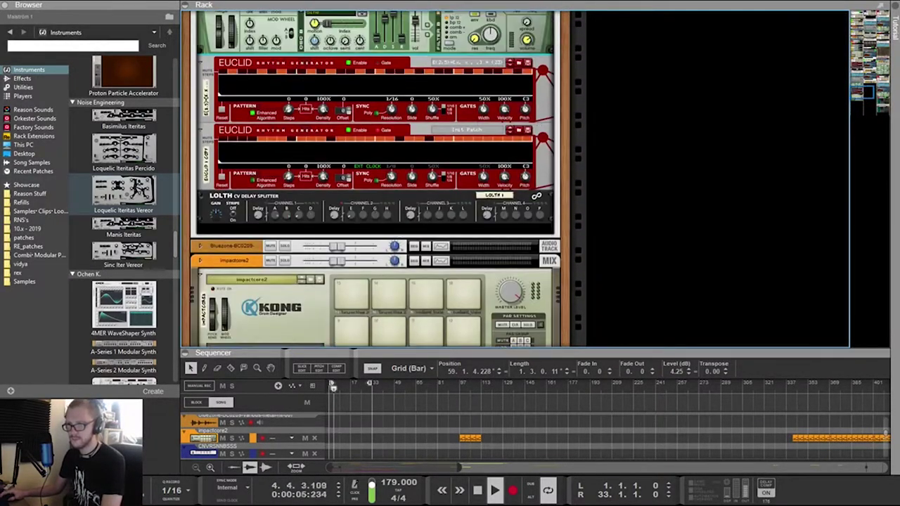
{"action": "key", "text": "Tab"}
{"action": "scroll", "coordinate": [376, 176], "scroll_direction": "down", "scroll_amount": 1}
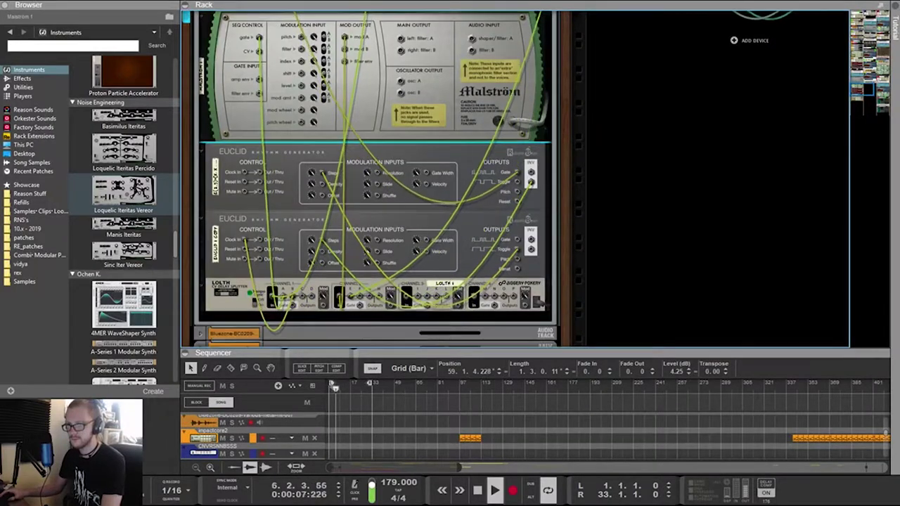
{"action": "scroll", "coordinate": [376, 176], "scroll_direction": "up", "scroll_amount": 3}
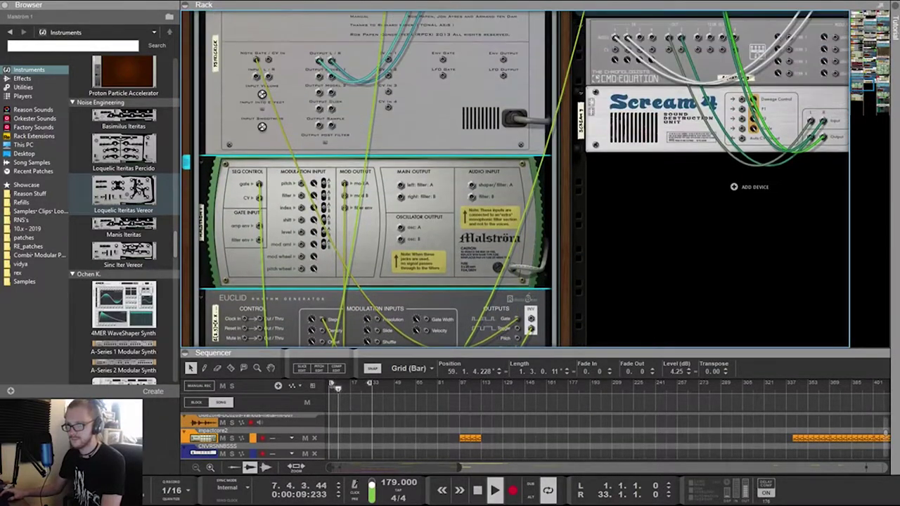
{"action": "scroll", "coordinate": [376, 175], "scroll_direction": "down", "scroll_amount": 3}
{"action": "key", "text": "Tab"}
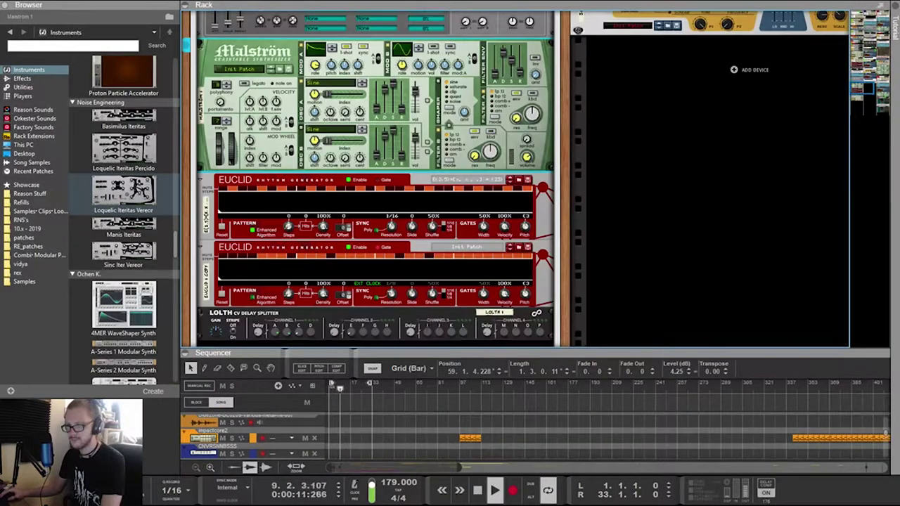
{"action": "key", "text": "Tab"}
{"action": "key", "text": "Tab"}
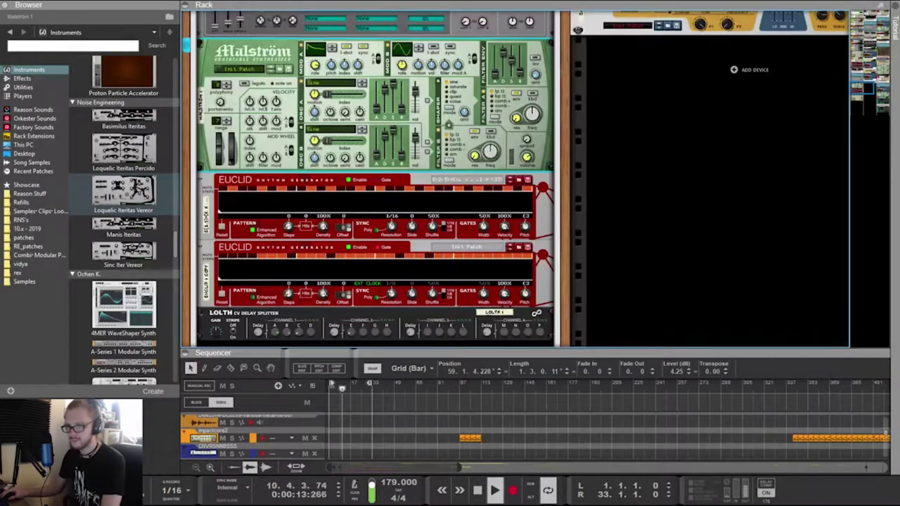
{"action": "key", "text": "Tab"}
{"action": "key", "text": "Tab"}
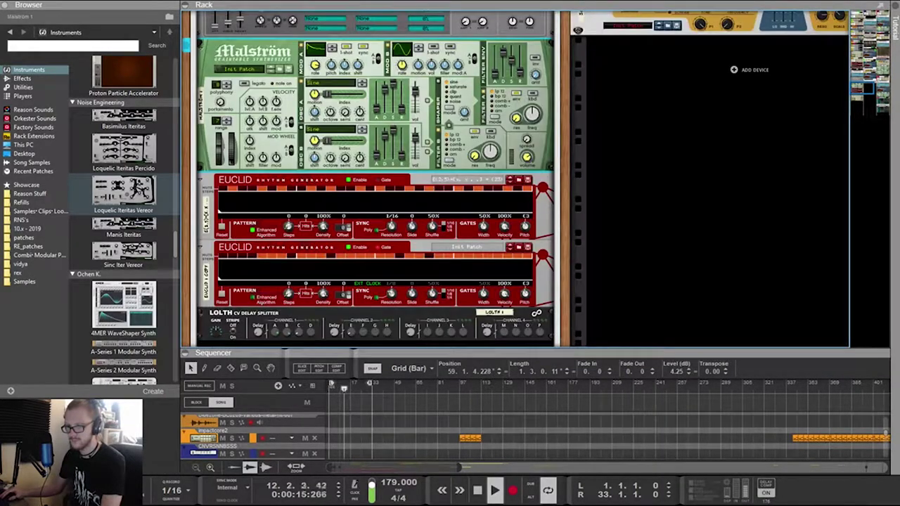
{"action": "key", "text": "Tab"}
{"action": "scroll", "coordinate": [377, 179], "scroll_direction": "up", "scroll_amount": 10}
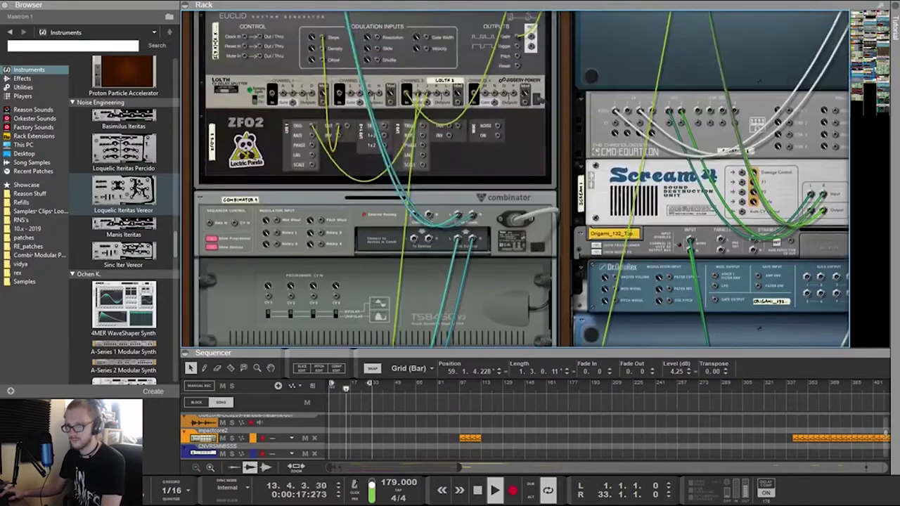
{"action": "key", "text": "Tab"}
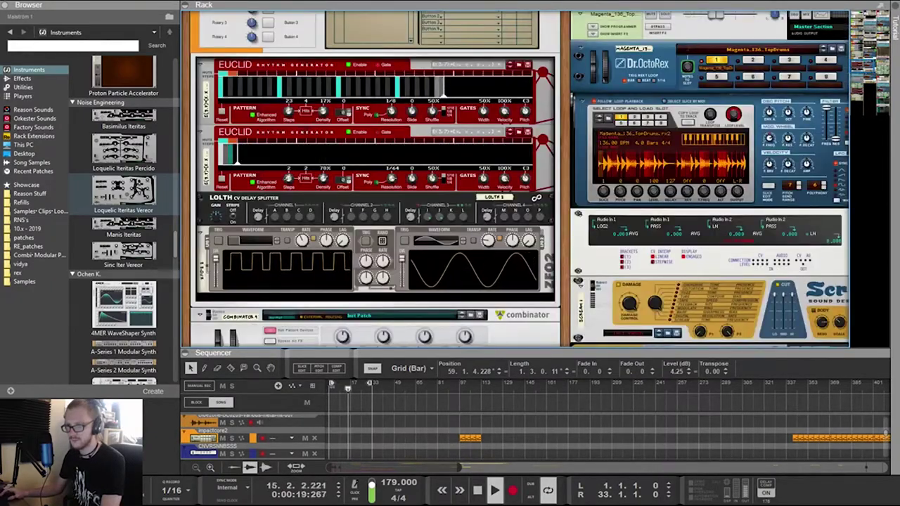
{"action": "scroll", "coordinate": [373, 180], "scroll_direction": "down", "scroll_amount": 5}
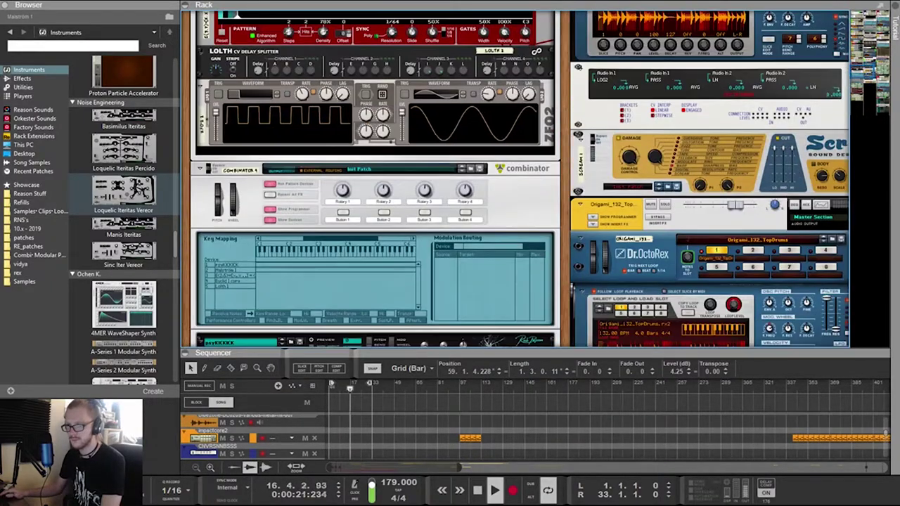
{"action": "scroll", "coordinate": [373, 179], "scroll_direction": "down", "scroll_amount": 6}
{"action": "scroll", "coordinate": [372, 179], "scroll_direction": "up", "scroll_amount": 3}
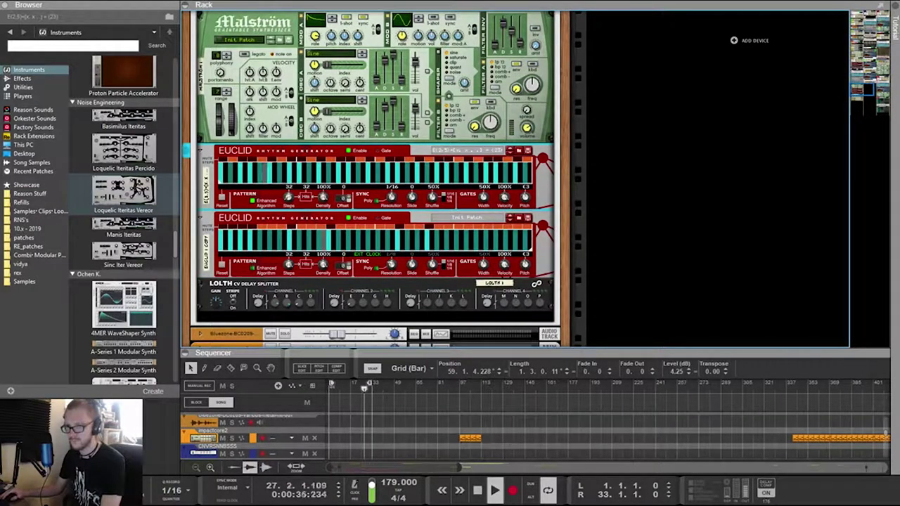
Paste the first Euclid's patch onto the second Euclid below the Malström and restart playback from the song start
{"action": "left_click", "coordinate": [422, 218]}
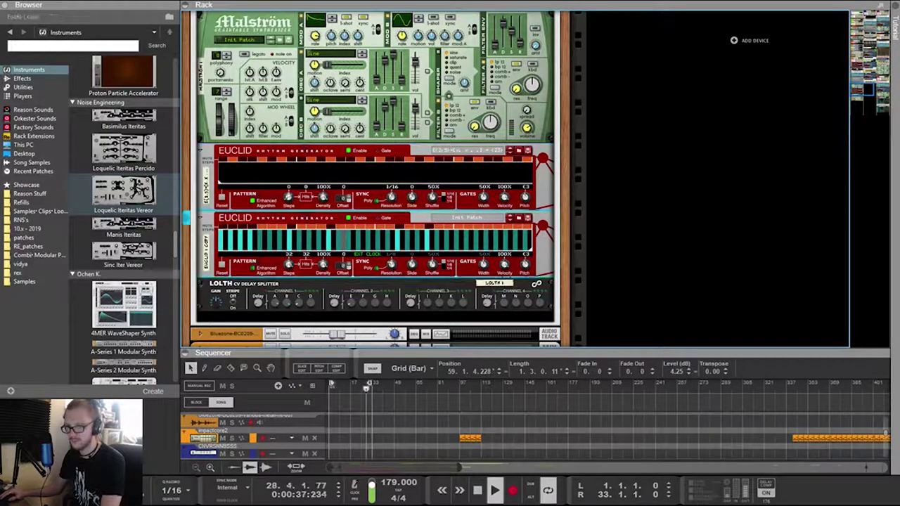
{"action": "key", "text": "ctrl+shift+v"}
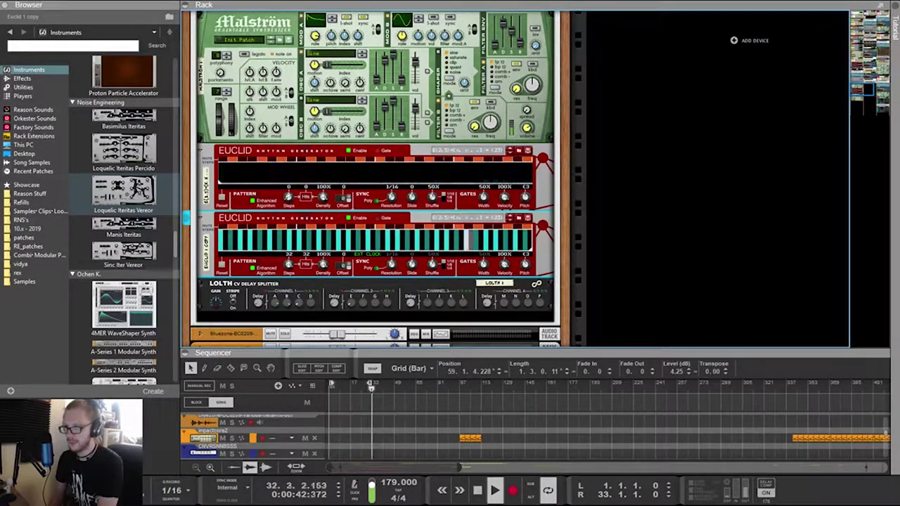
{"action": "left_click", "coordinate": [329, 386]}
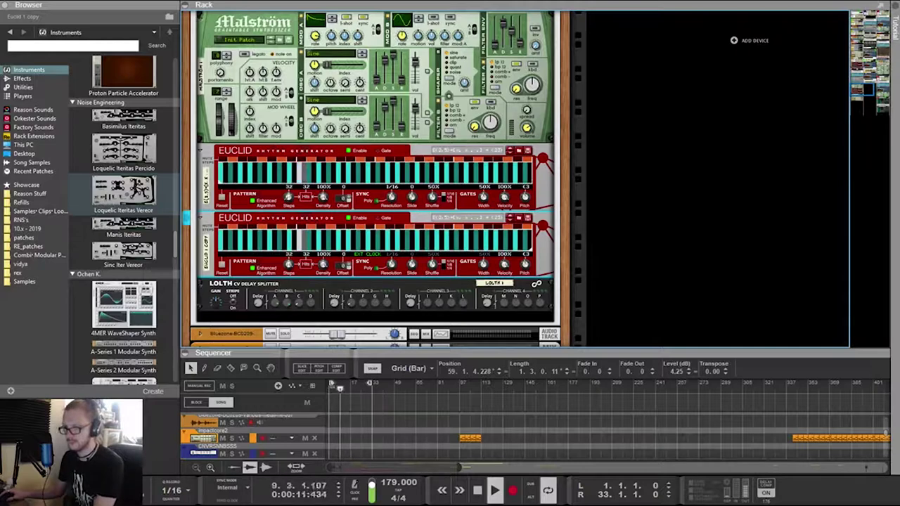
Add a Loquelic Iteritas Vereor in the empty rack space below the Scream 4 of Equation 3
{"action": "left_click_drag", "start_coordinate": [710, 175], "coordinate": [478, 270]}
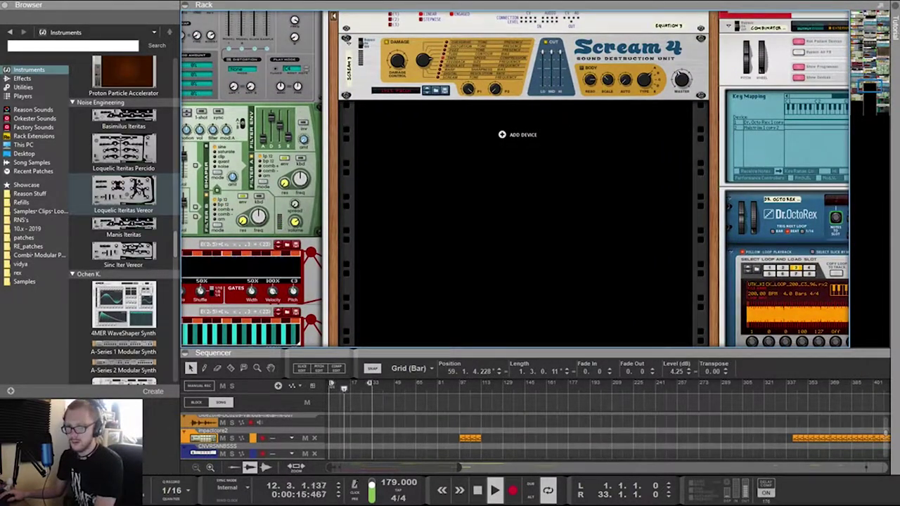
{"action": "left_click_drag", "start_coordinate": [123, 191], "coordinate": [523, 100]}
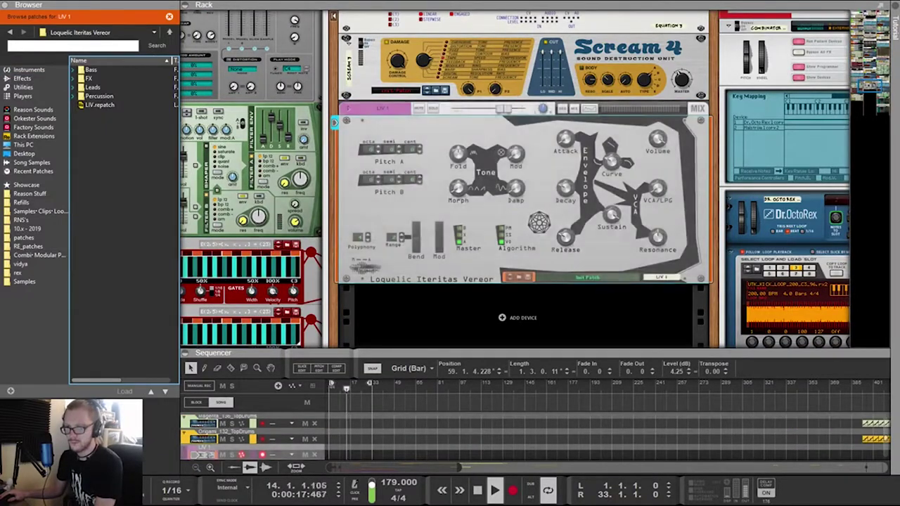
Browse the instrument devices and select Basimilus Iteritas from Noise Engineering
{"action": "left_click", "coordinate": [29, 70]}
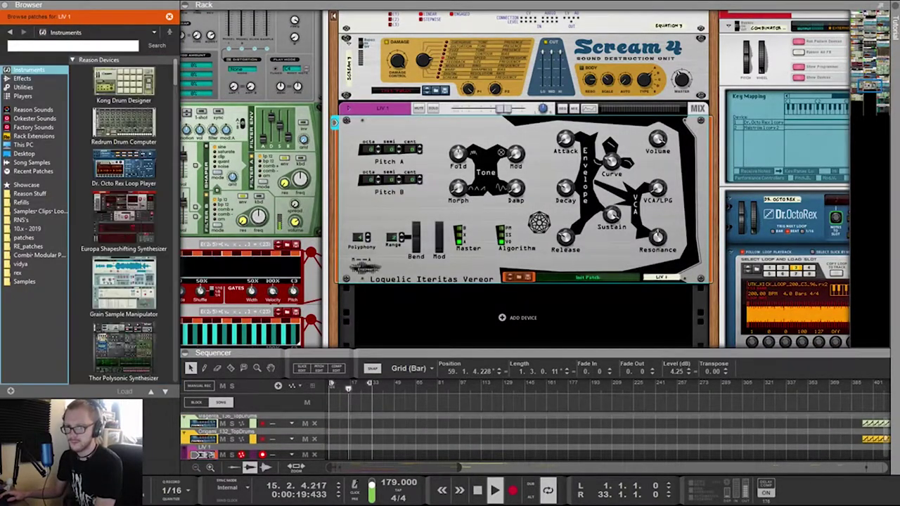
{"action": "scroll", "coordinate": [124, 304], "scroll_direction": "down", "scroll_amount": 8}
{"action": "scroll", "coordinate": [122, 309], "scroll_direction": "down", "scroll_amount": 15}
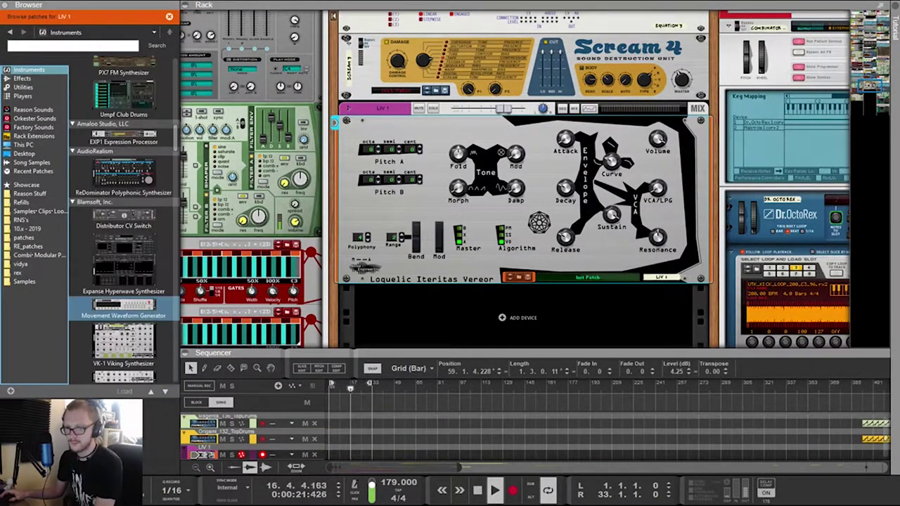
{"action": "scroll", "coordinate": [123, 295], "scroll_direction": "down", "scroll_amount": 10}
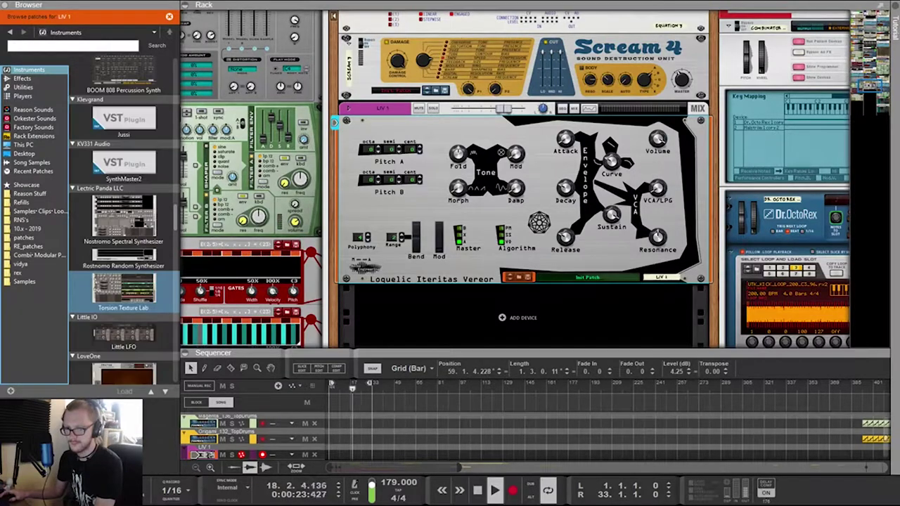
{"action": "left_click", "coordinate": [124, 281]}
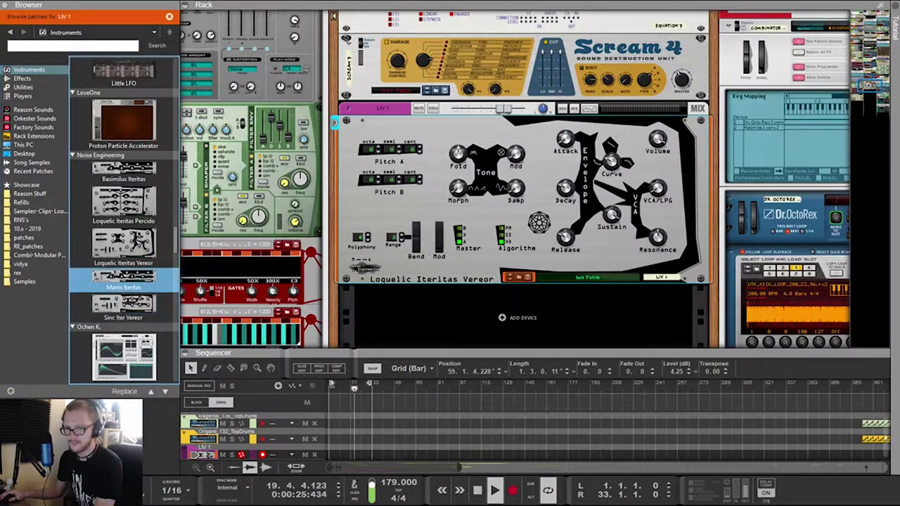
{"action": "key", "text": "Up"}
{"action": "key", "text": "Up"}
{"action": "key", "text": "Up"}
{"action": "key", "text": "Down"}
{"action": "key", "text": "Down"}
{"action": "key", "text": "Down"}
{"action": "key", "text": "Down"}
{"action": "key", "text": "Up"}
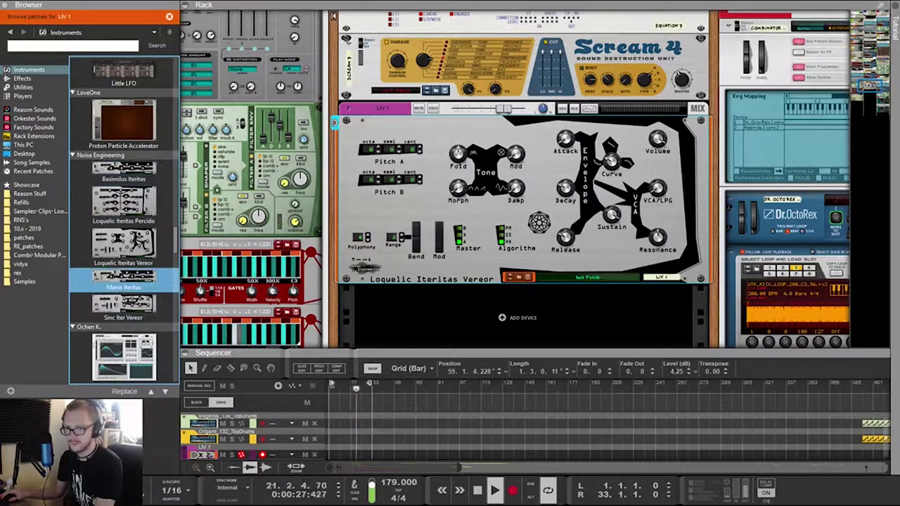
{"action": "key", "text": "Up"}
{"action": "key", "text": "Up"}
{"action": "key", "text": "Up"}
{"action": "left_click_drag", "start_coordinate": [124, 173], "coordinate": [176, 187]}
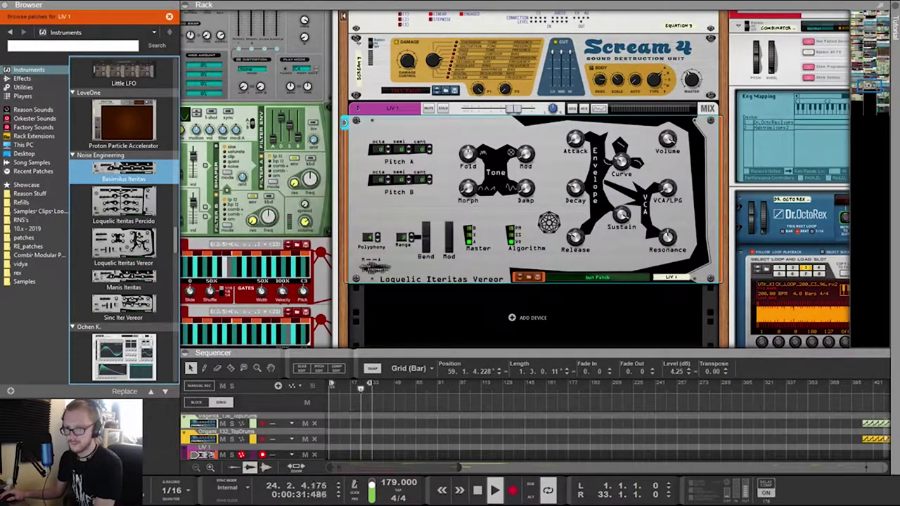
Combine the Loquelic Iteritas Vereor into a new Combinator and add a Basimilus Iteritas below it inside the Combinator
{"action": "left_click", "coordinate": [499, 218]}
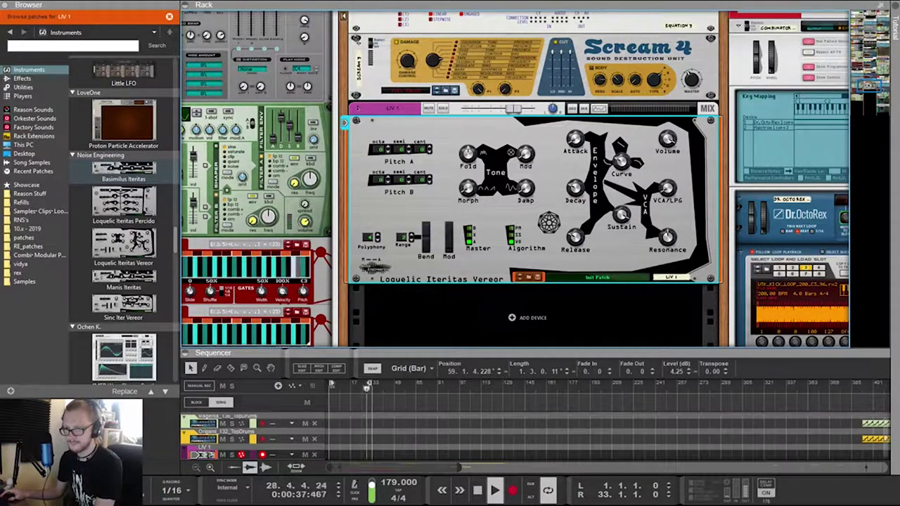
{"action": "key", "text": "ctrl+g"}
{"action": "left_click_drag", "start_coordinate": [124, 171], "coordinate": [532, 177]}
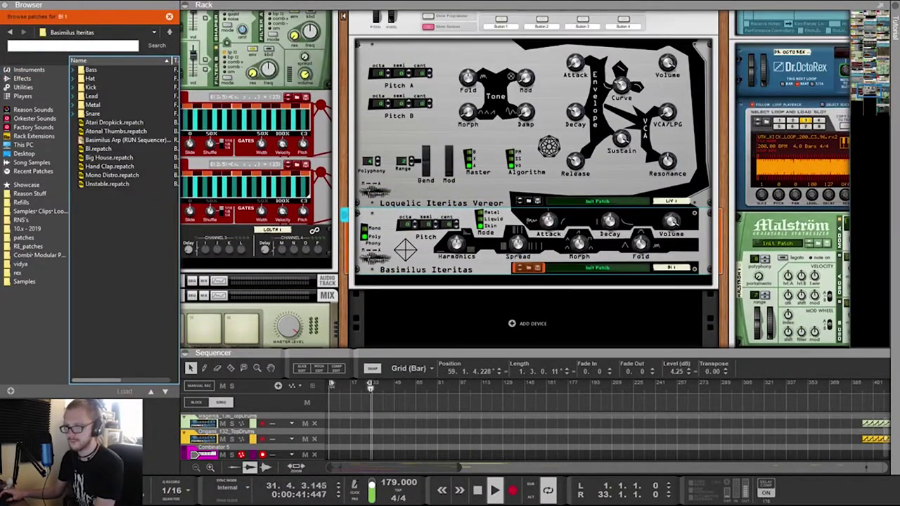
Enlarge the sequencer and move the first clip of the lisbeth audio track to position 94.1.1.0
{"action": "left_click_drag", "start_coordinate": [492, 351], "coordinate": [492, 126]}
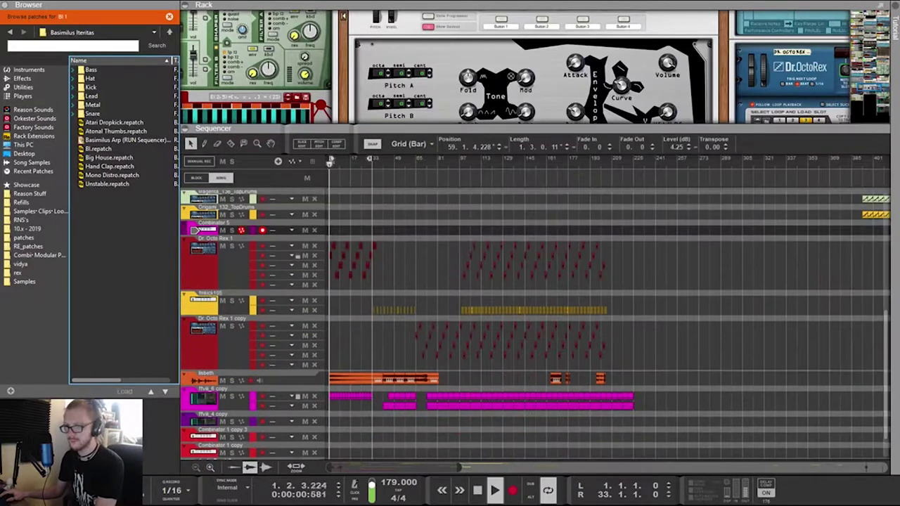
{"action": "scroll", "coordinate": [407, 436], "scroll_direction": "down", "scroll_amount": 1}
{"action": "scroll", "coordinate": [408, 435], "scroll_direction": "up", "scroll_amount": 2}
{"action": "scroll", "coordinate": [408, 429], "scroll_direction": "down", "scroll_amount": 2}
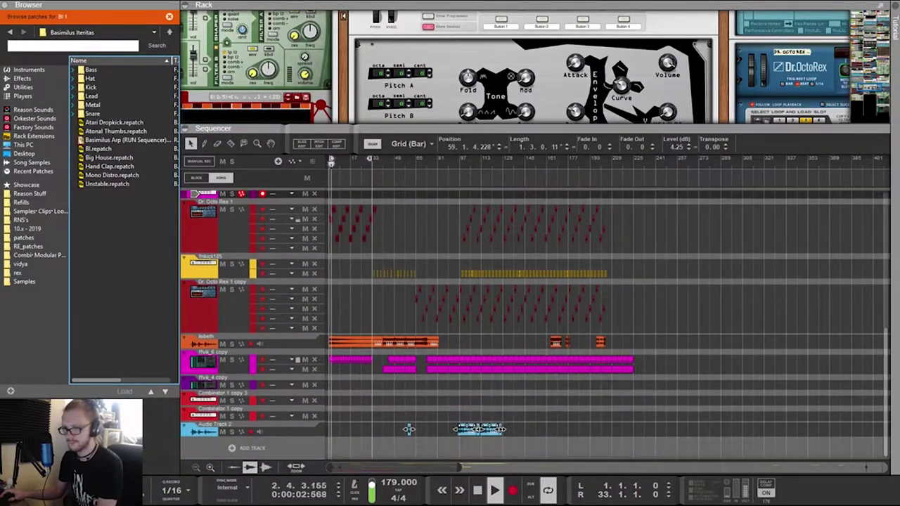
{"action": "left_click_drag", "start_coordinate": [356, 342], "coordinate": [482, 342]}
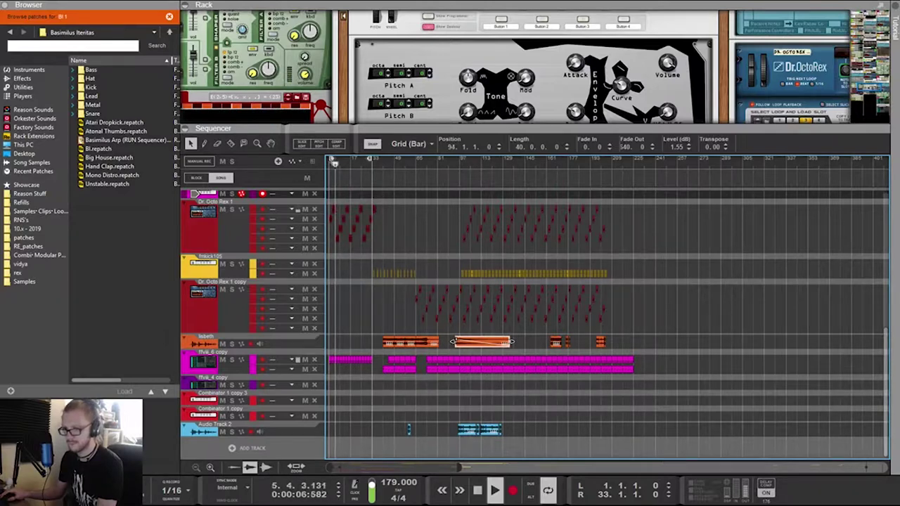
Draw a clip about 30 bars long from position 1.1.1.0 on the Combinator 5 track
{"action": "scroll", "coordinate": [604, 323], "scroll_direction": "up", "scroll_amount": 4}
{"action": "scroll", "coordinate": [605, 324], "scroll_direction": "up", "scroll_amount": 5}
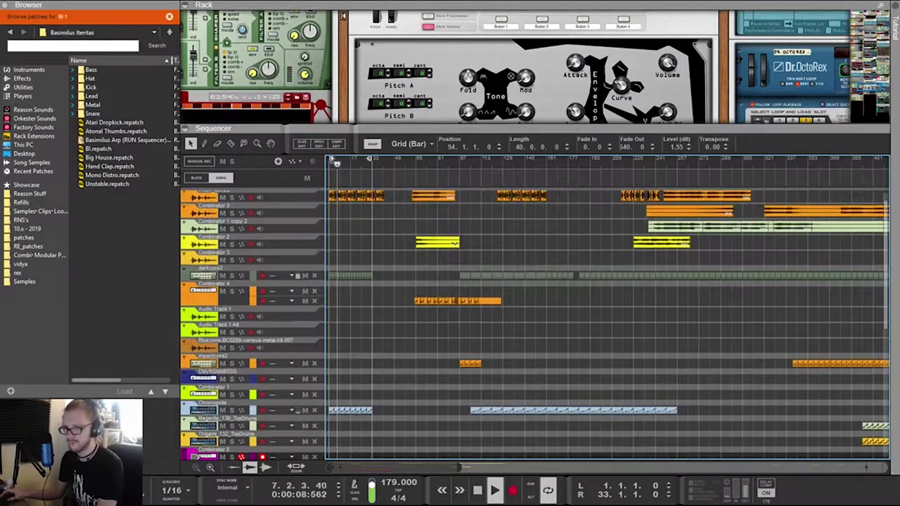
{"action": "scroll", "coordinate": [535, 70], "scroll_direction": "up", "scroll_amount": 3}
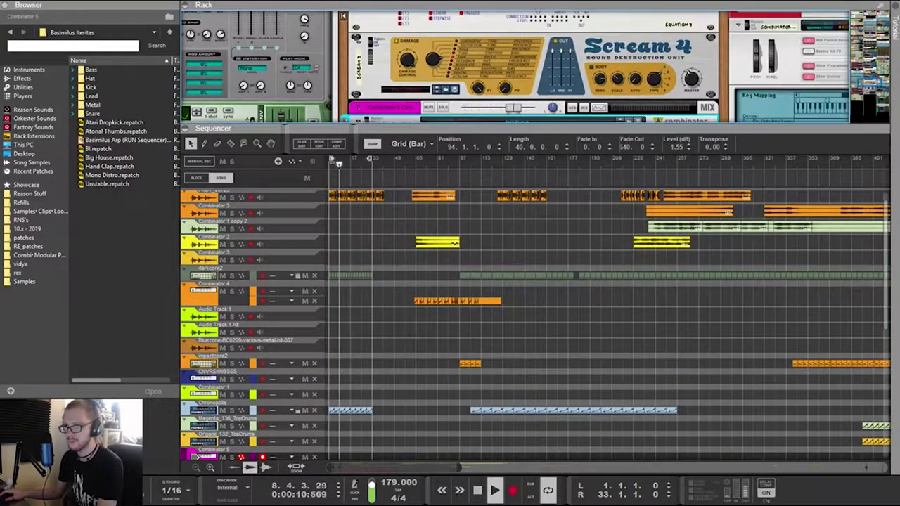
{"action": "scroll", "coordinate": [604, 323], "scroll_direction": "down", "scroll_amount": 5}
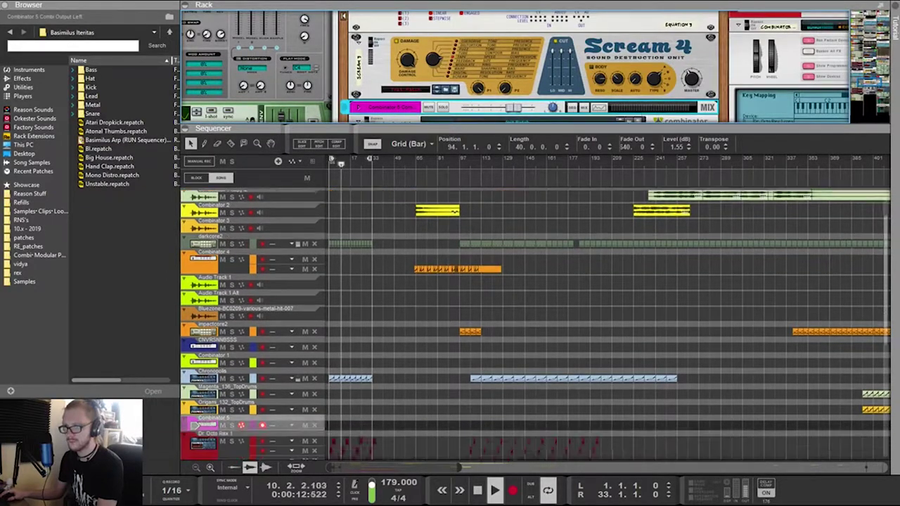
{"action": "left_click_drag", "start_coordinate": [329, 308], "coordinate": [369, 308]}
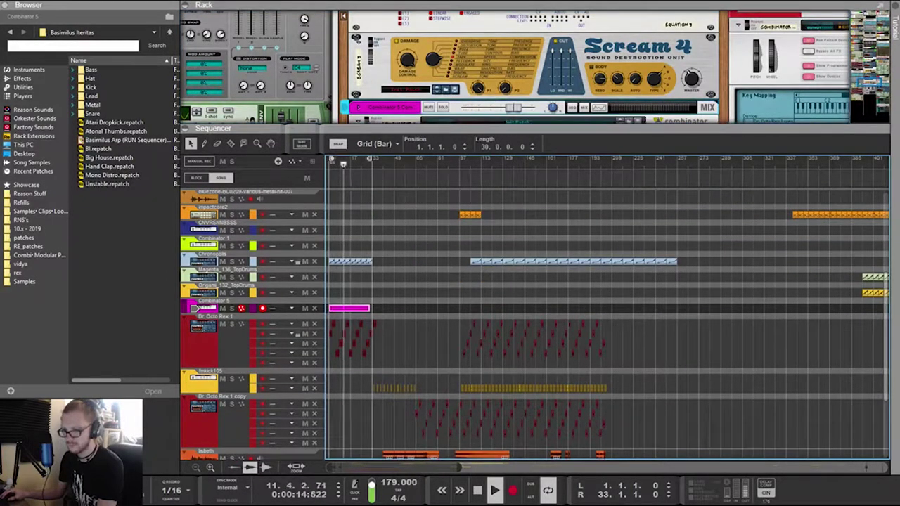
Open the Combinator 5 clip and draw an F#1 note at position 1.1.1.0 with a length of 32 bars
{"action": "double_click", "coordinate": [357, 308]}
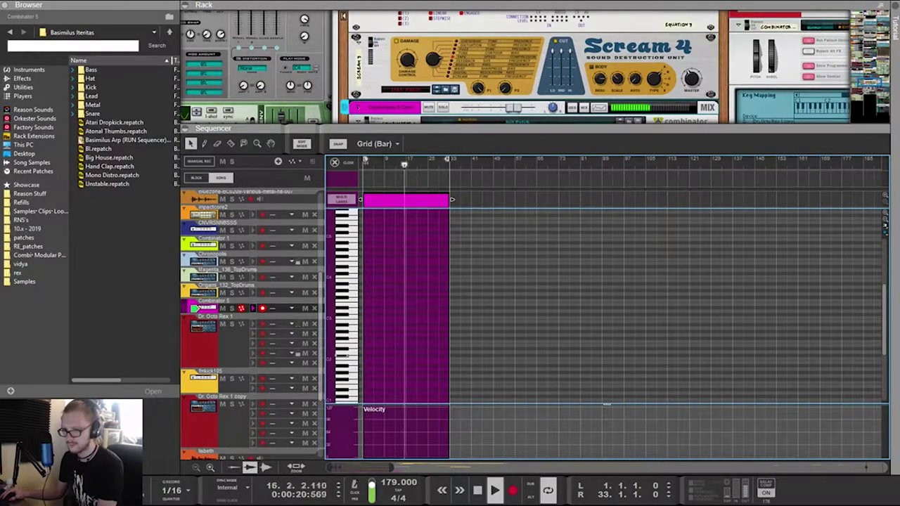
{"action": "left_click", "coordinate": [365, 379]}
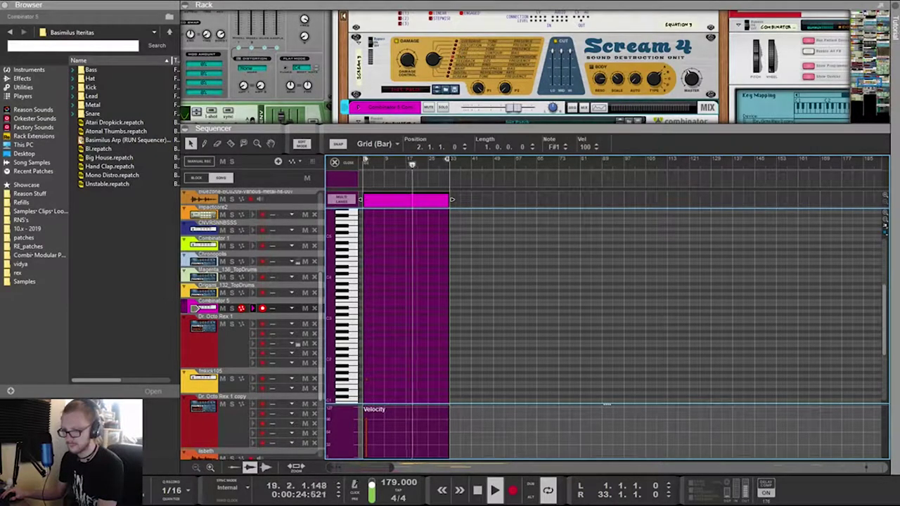
{"action": "left_click_drag", "start_coordinate": [368, 379], "coordinate": [450, 379]}
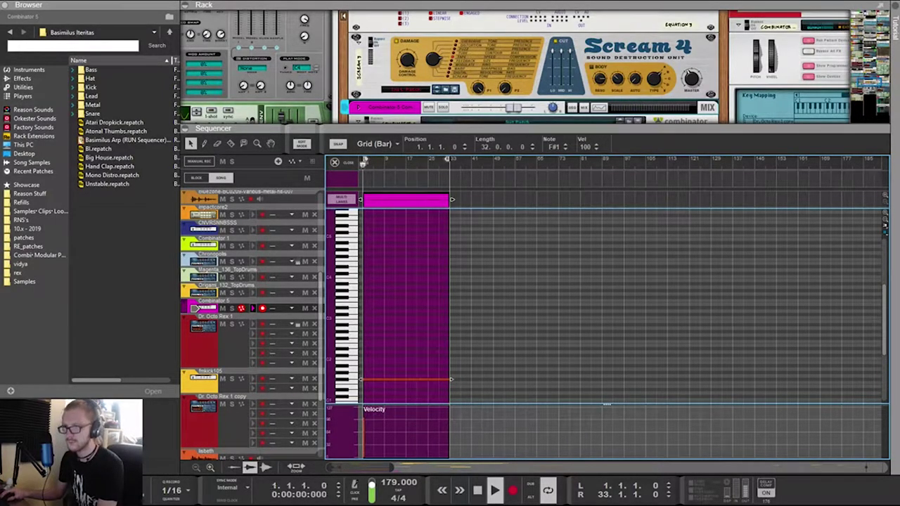
Patch the Loquelic Iteritas Vereor's envelope output to the Basimilus Iteritas's Harmonics input, and the Basimilus Iteritas's envelope output to the Loquelic's VCA/LPG input
{"action": "left_click_drag", "start_coordinate": [437, 127], "coordinate": [437, 231]}
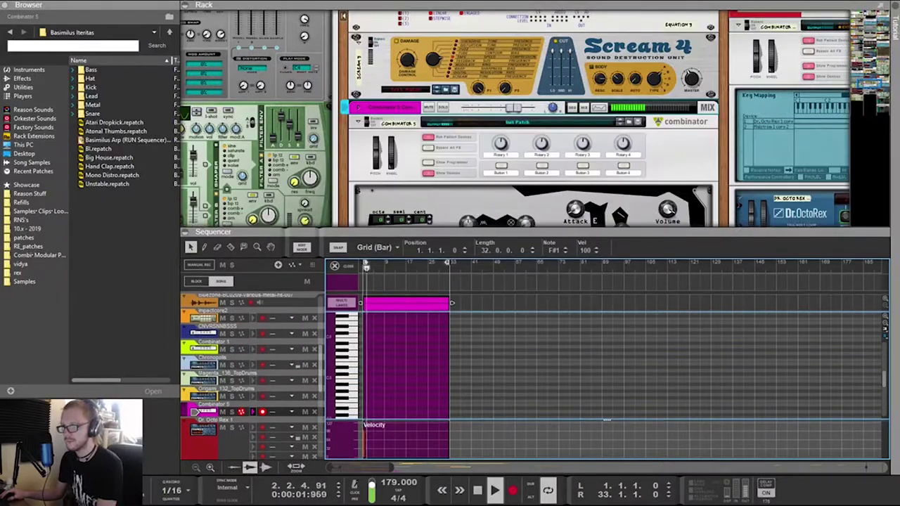
{"action": "scroll", "coordinate": [450, 190], "scroll_direction": "down", "scroll_amount": 3}
{"action": "scroll", "coordinate": [492, 155], "scroll_direction": "up", "scroll_amount": 2}
{"action": "scroll", "coordinate": [492, 154], "scroll_direction": "down", "scroll_amount": 4}
{"action": "scroll", "coordinate": [492, 154], "scroll_direction": "up", "scroll_amount": 1}
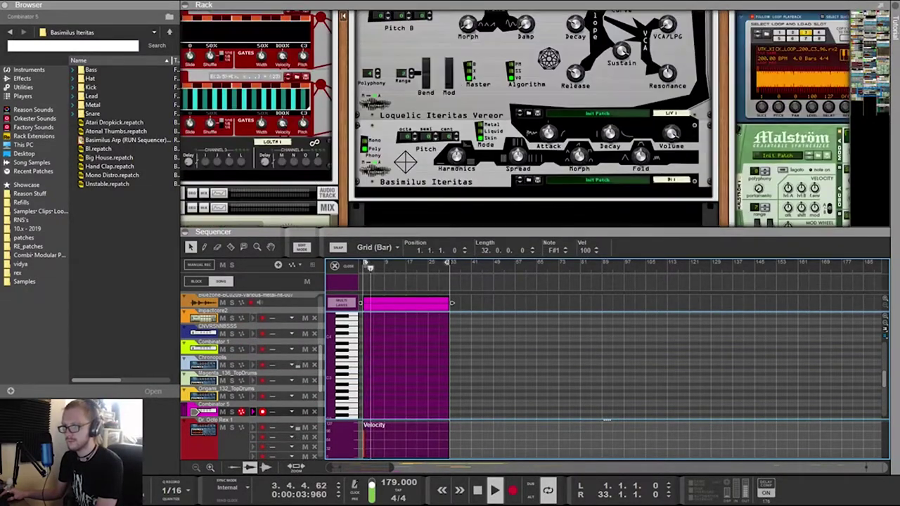
{"action": "left_click", "coordinate": [492, 176]}
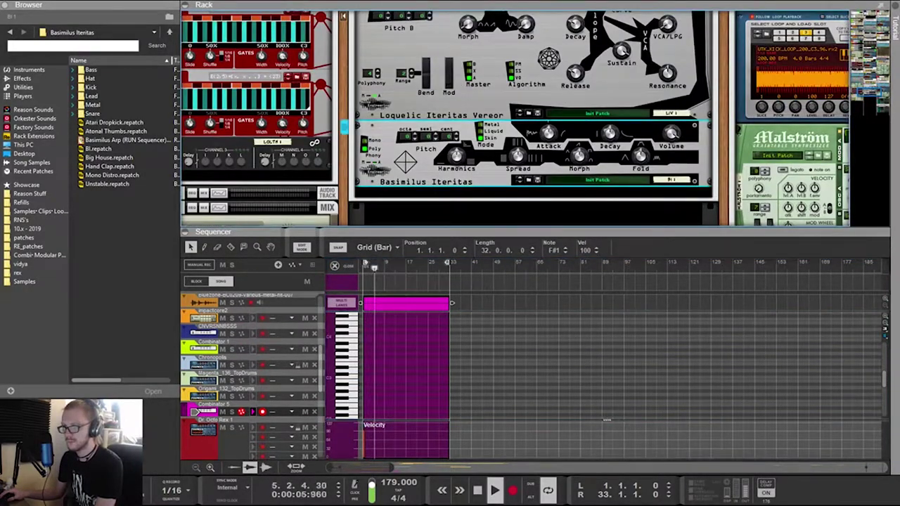
{"action": "key", "text": "Tab"}
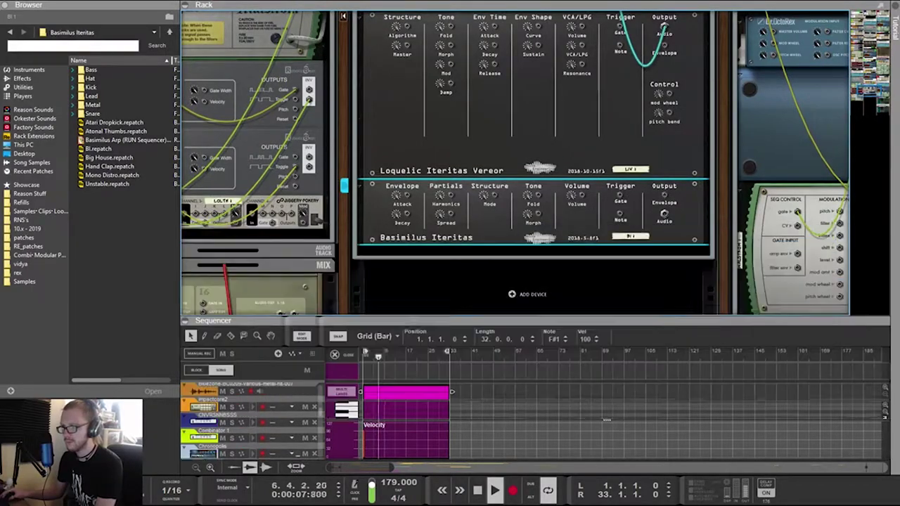
{"action": "left_click_drag", "start_coordinate": [532, 320], "coordinate": [532, 340]}
{"action": "scroll", "coordinate": [532, 211], "scroll_direction": "up", "scroll_amount": 1}
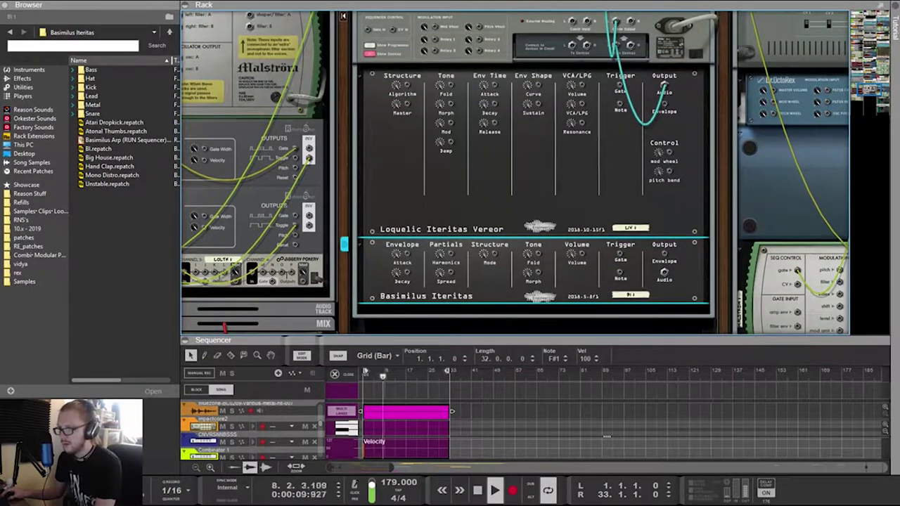
{"action": "left_click_drag", "start_coordinate": [619, 254], "coordinate": [549, 173]}
{"action": "left_click_drag", "start_coordinate": [664, 111], "coordinate": [620, 91]}
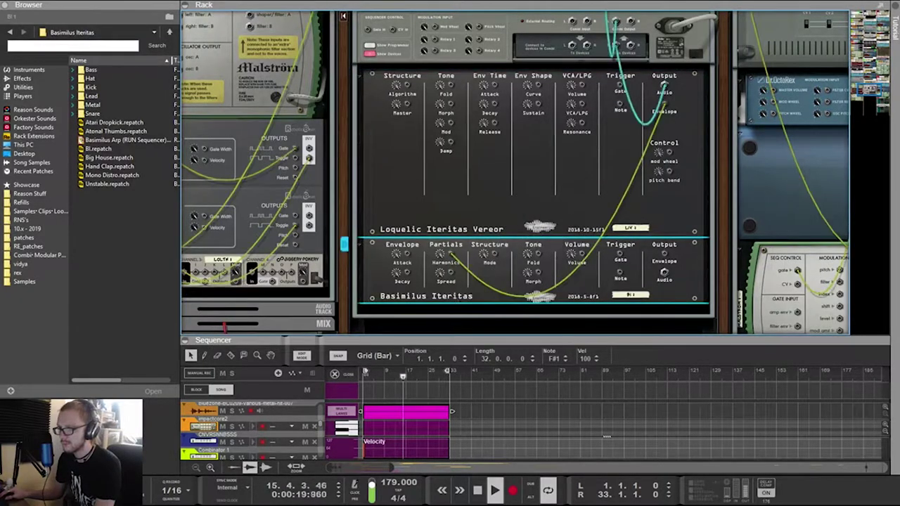
{"action": "left_click_drag", "start_coordinate": [663, 254], "coordinate": [581, 107]}
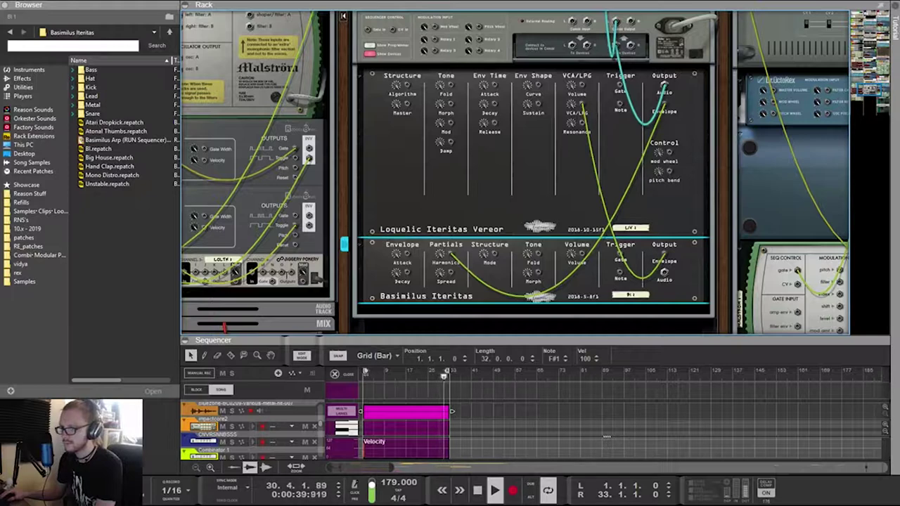
{"action": "key", "text": "Tab"}
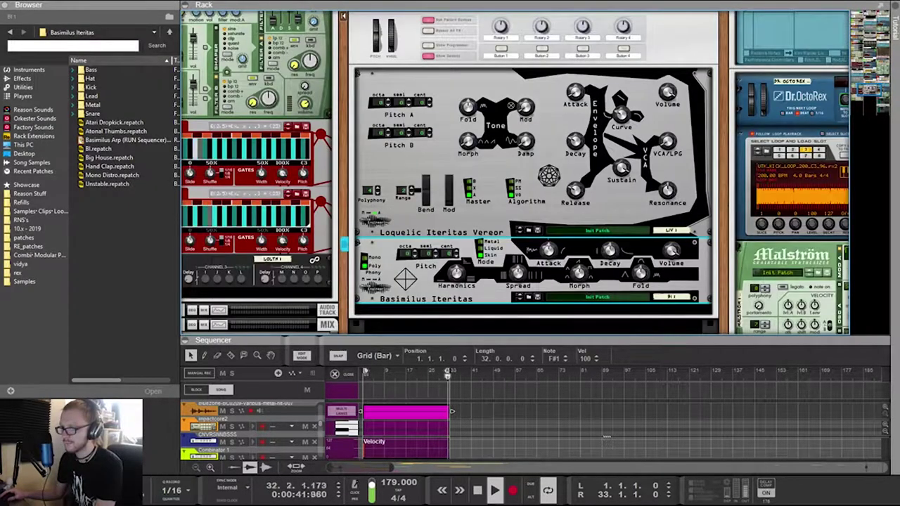
{"action": "scroll", "coordinate": [532, 183], "scroll_direction": "down", "scroll_amount": 1}
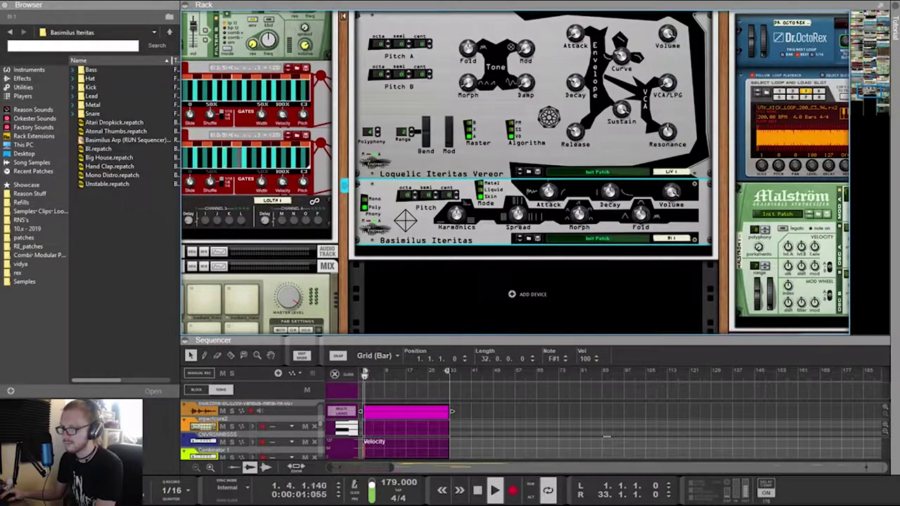
{"action": "key", "text": "Tab"}
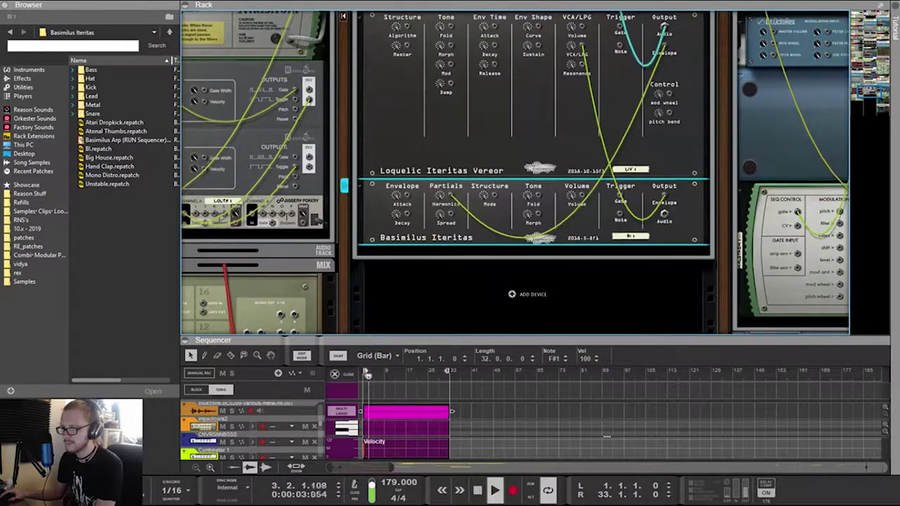
{"action": "left_click_drag", "start_coordinate": [478, 295], "coordinate": [700, 243]}
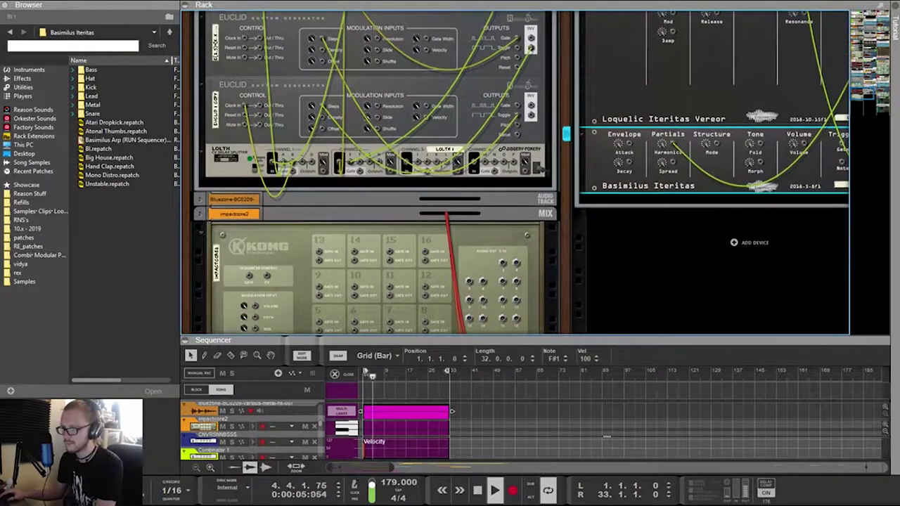
{"action": "scroll", "coordinate": [534, 172], "scroll_direction": "up", "scroll_amount": 3}
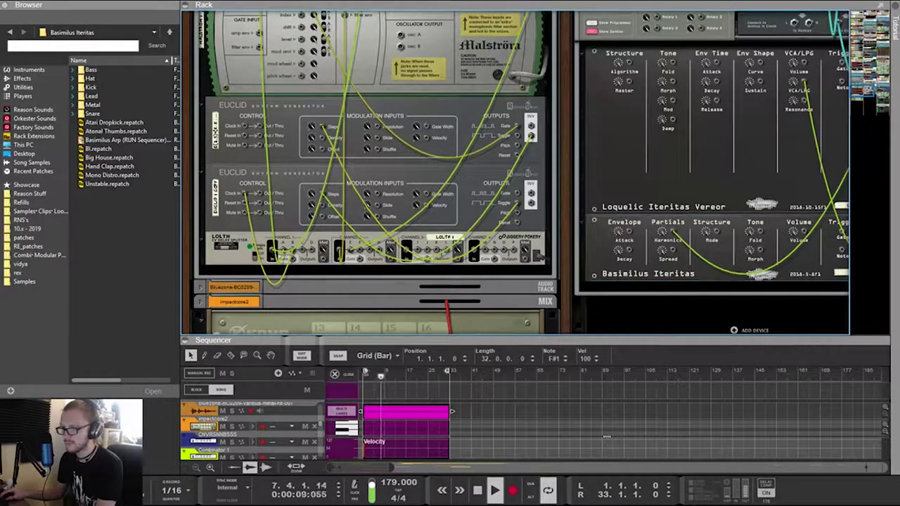
{"action": "left_click", "coordinate": [22, 87]}
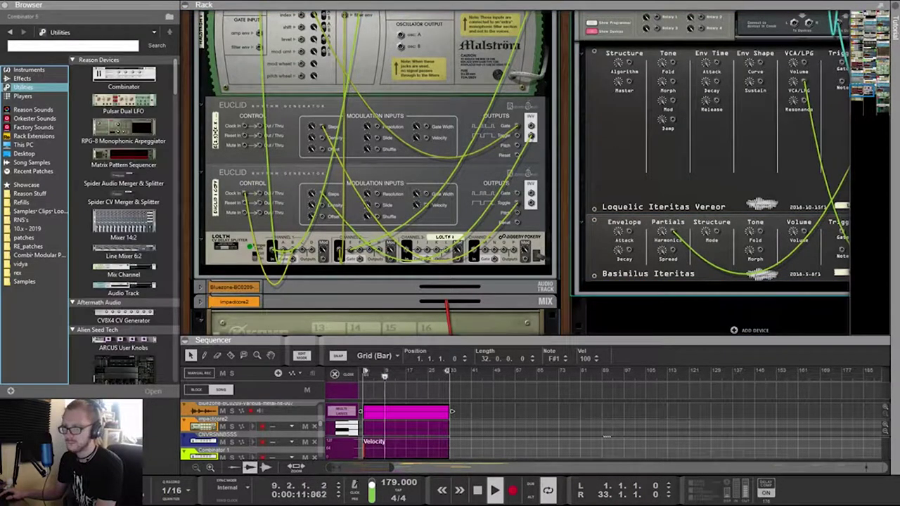
Add a Scream 4 below the Basimilus Iteritas inside the Combinator
{"action": "left_click", "coordinate": [710, 264]}
{"action": "scroll", "coordinate": [710, 264], "scroll_direction": "down", "scroll_amount": 2}
{"action": "scroll", "coordinate": [710, 264], "scroll_direction": "right", "scroll_amount": 4}
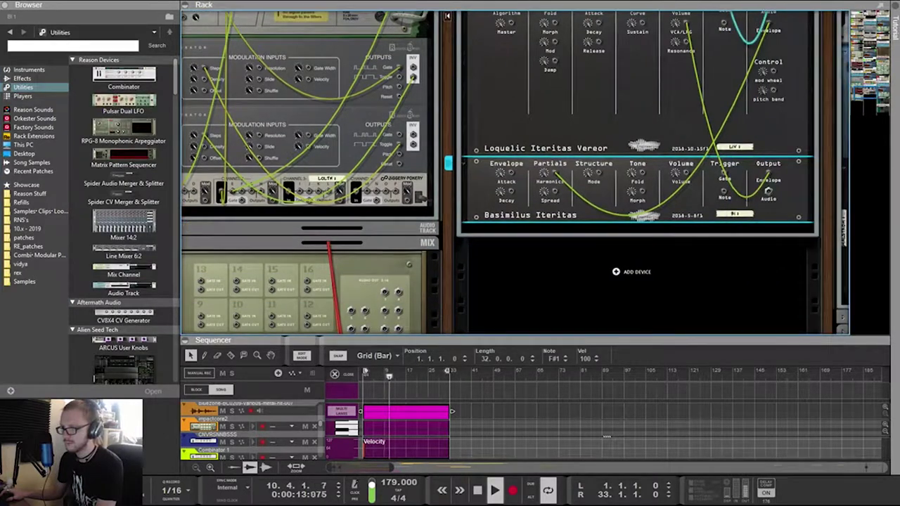
{"action": "left_click", "coordinate": [610, 127]}
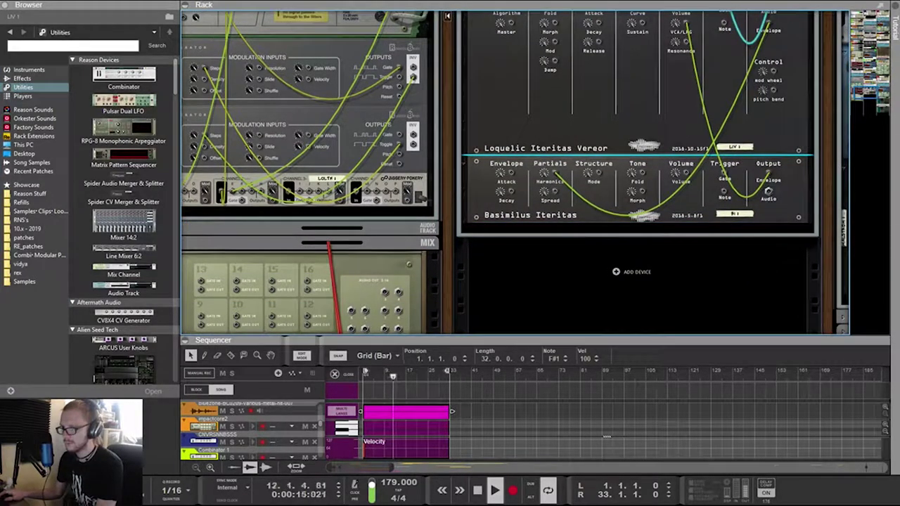
{"action": "left_click", "coordinate": [641, 298]}
{"action": "left_click", "coordinate": [639, 228]}
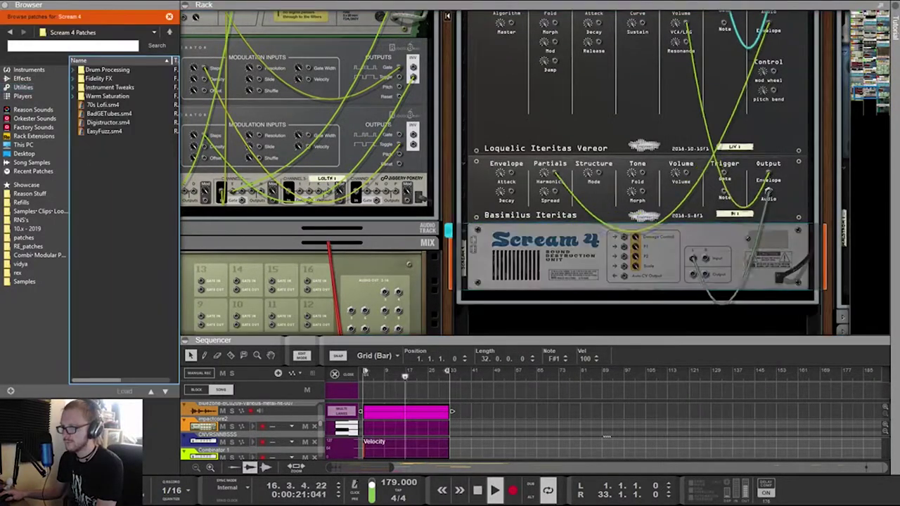
Insert a Spider Audio Merger & Splitter between the Basimilus Iteritas and the Scream 4
{"action": "scroll", "coordinate": [638, 211], "scroll_direction": "up", "scroll_amount": 1}
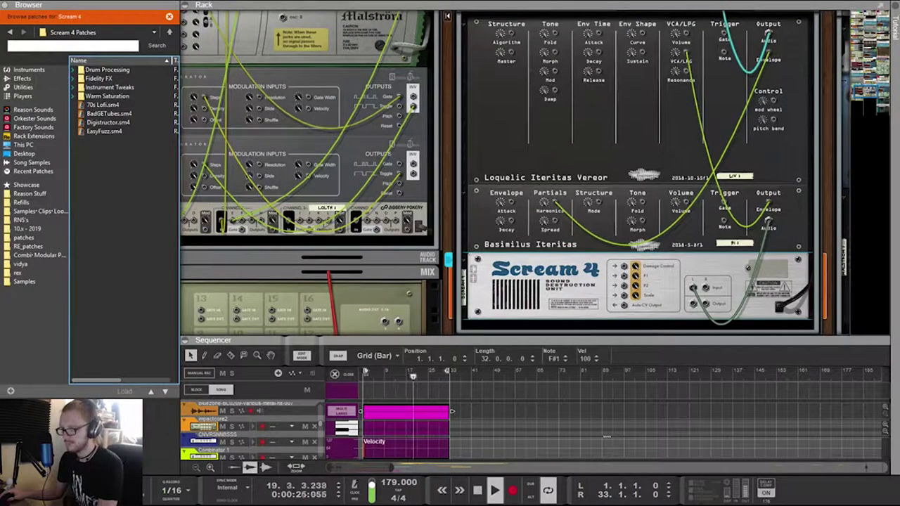
{"action": "left_click", "coordinate": [633, 223]}
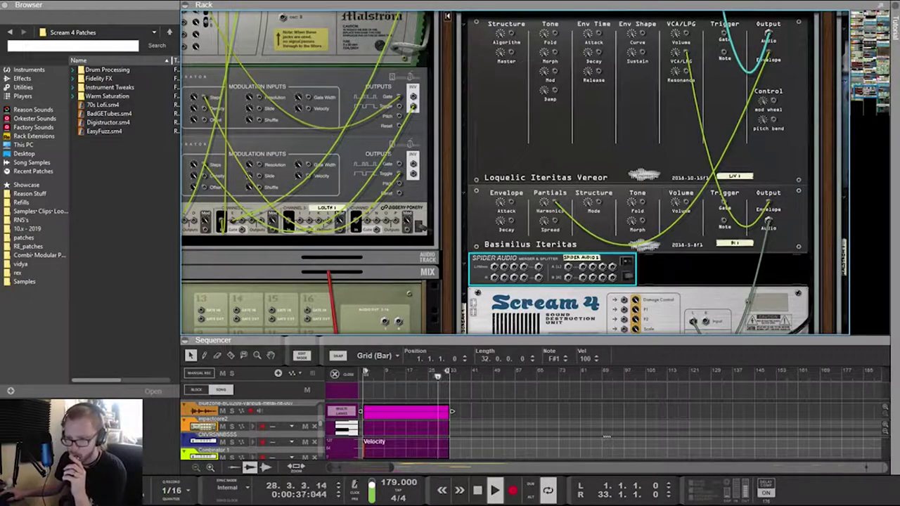
{"action": "scroll", "coordinate": [515, 172], "scroll_direction": "down", "scroll_amount": 2}
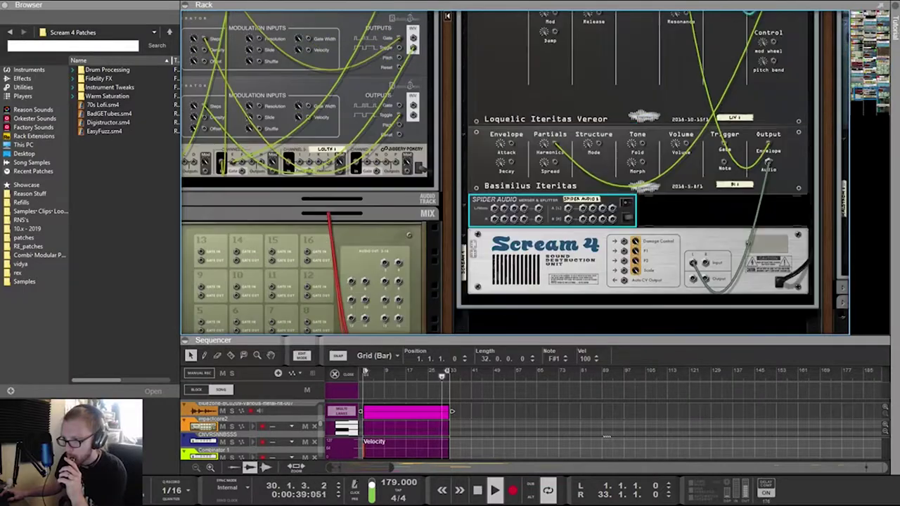
{"action": "scroll", "coordinate": [514, 172], "scroll_direction": "up", "scroll_amount": 4}
{"action": "scroll", "coordinate": [513, 172], "scroll_direction": "down", "scroll_amount": 1}
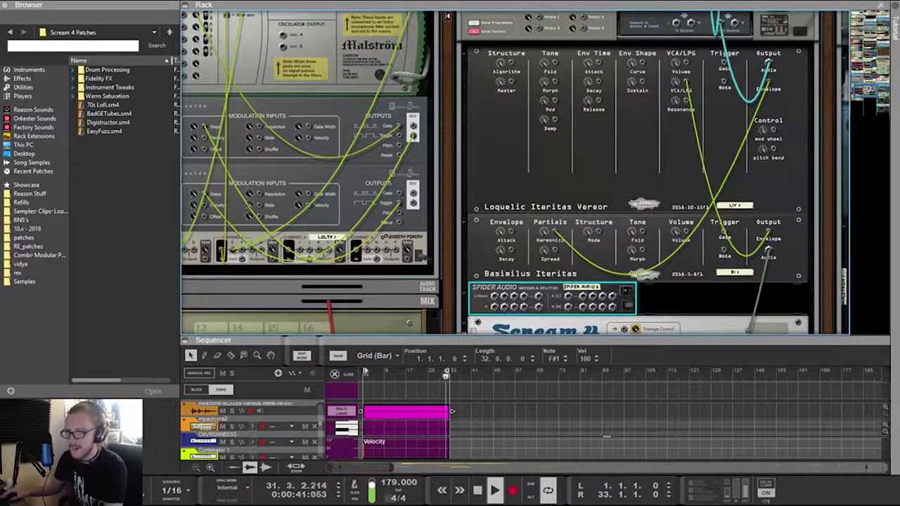
Set the song tempo to 129 BPM, enlarge the sequencer and leave the clip editor for the arrangement
{"action": "left_click", "coordinate": [388, 483]}
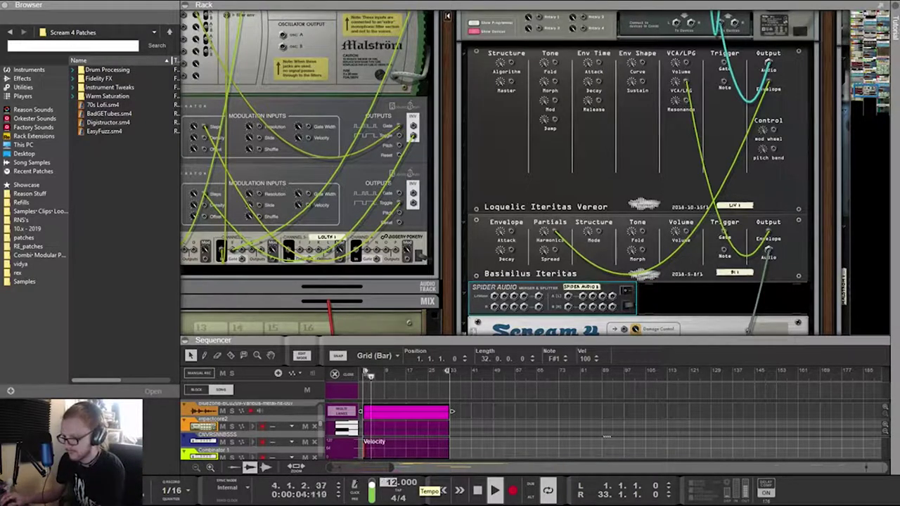
{"action": "key", "text": "Return"}
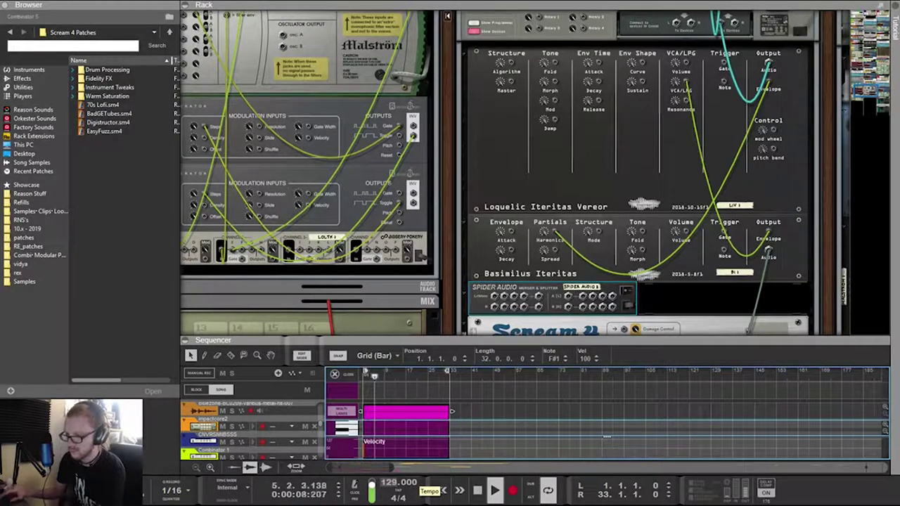
{"action": "left_click_drag", "start_coordinate": [534, 339], "coordinate": [535, 138]}
{"action": "key", "text": "Escape"}
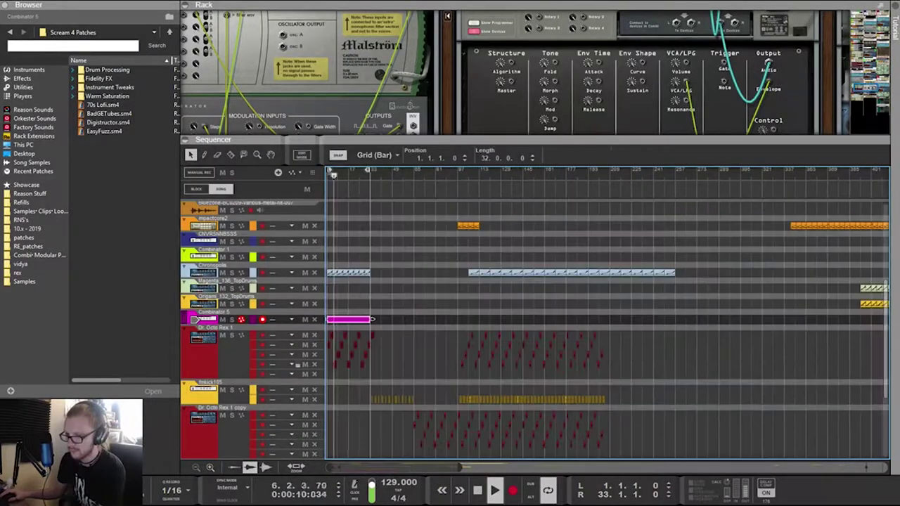
Select all clips on the Dr. Octo Rex 1 track and extend them together to a length of 1.0.0.0 on the 1/4 grid
{"action": "scroll", "coordinate": [607, 313], "scroll_direction": "left", "scroll_amount": 1}
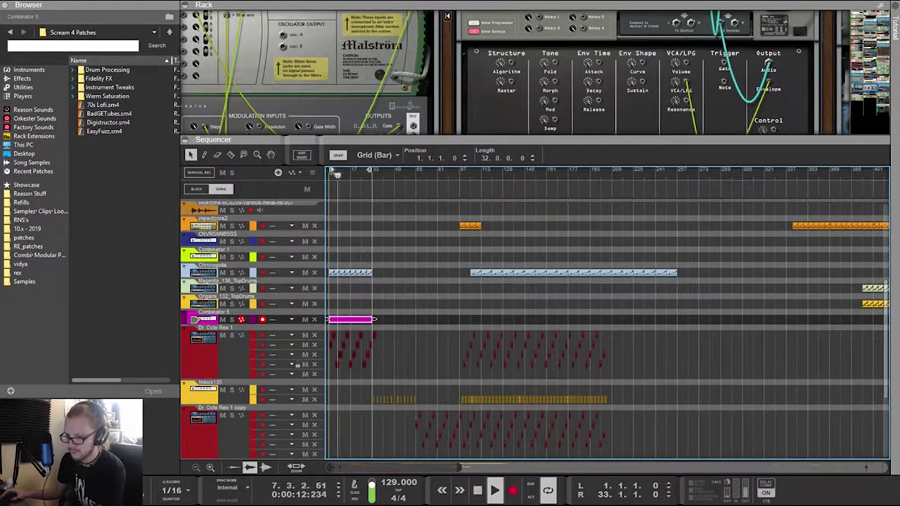
{"action": "scroll", "coordinate": [384, 313], "scroll_direction": "up", "scroll_amount": 6}
{"action": "scroll", "coordinate": [384, 313], "scroll_direction": "left", "scroll_amount": 9}
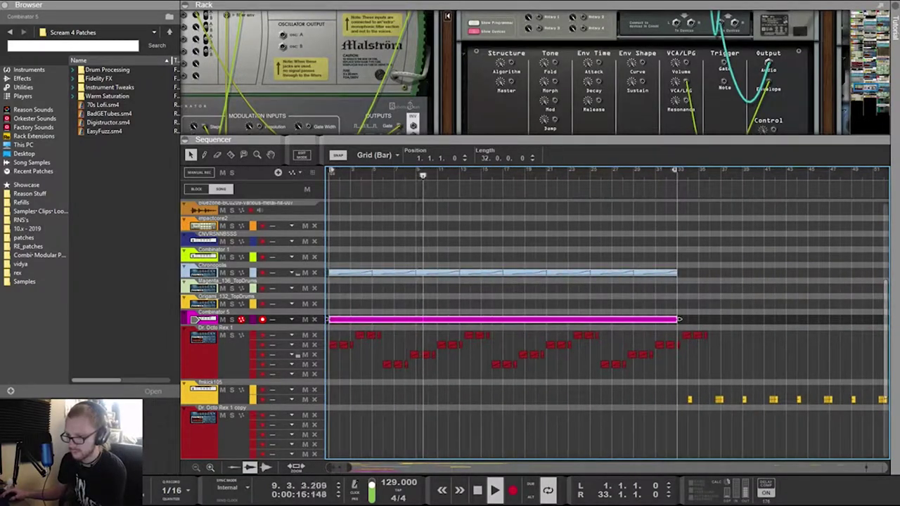
{"action": "left_click_drag", "start_coordinate": [748, 369], "coordinate": [328, 331]}
{"action": "left_click_drag", "start_coordinate": [329, 368], "coordinate": [329, 368]}
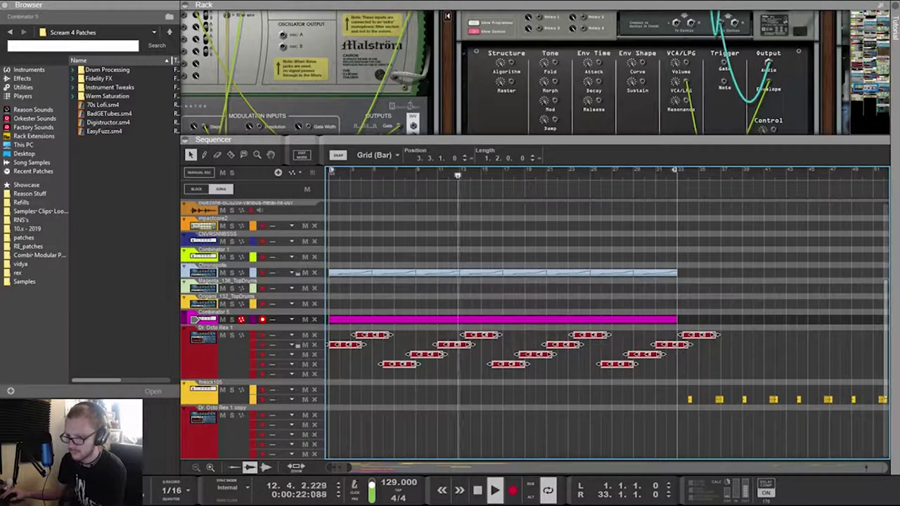
{"action": "scroll", "coordinate": [342, 345], "scroll_direction": "up", "scroll_amount": 1}
{"action": "scroll", "coordinate": [344, 345], "scroll_direction": "up", "scroll_amount": 2}
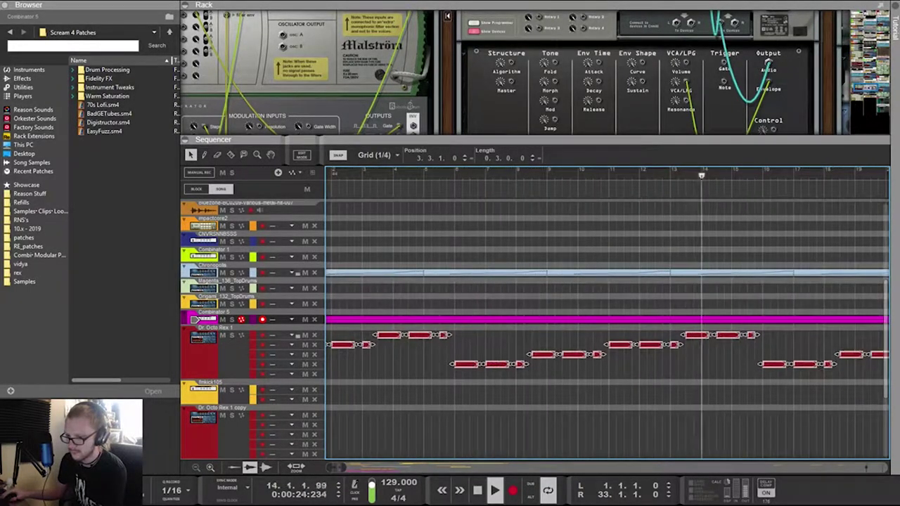
{"action": "left_click_drag", "start_coordinate": [354, 345], "coordinate": [361, 345]}
{"action": "key", "text": "ctrl+z"}
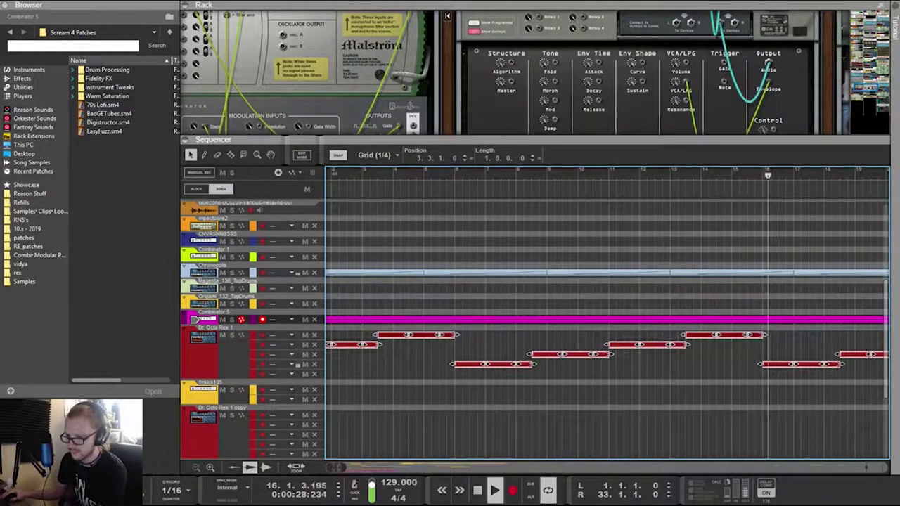
Try to squeeze the selected Dr. Octo Rex 1 clips into about half their time span, and undo the attempts
{"action": "left_click", "coordinate": [360, 364]}
{"action": "key", "text": "ctrl+z"}
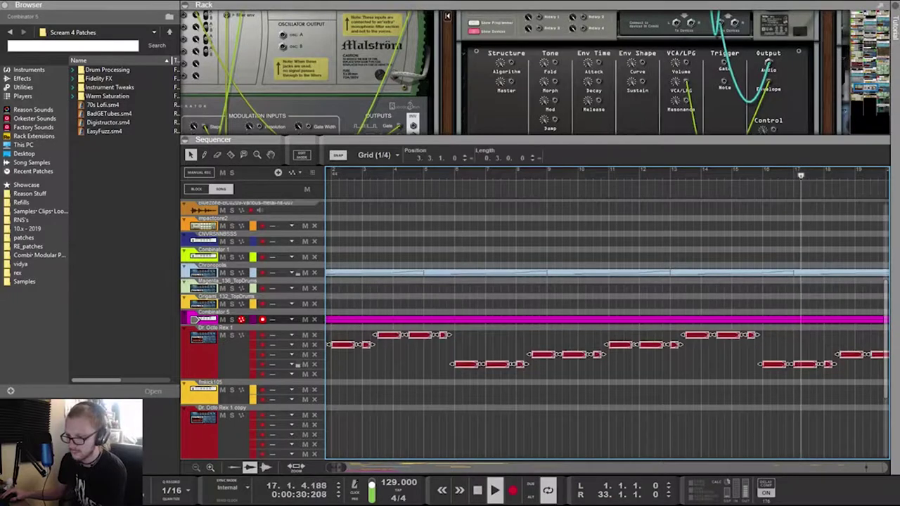
{"action": "key", "text": "ctrl+z"}
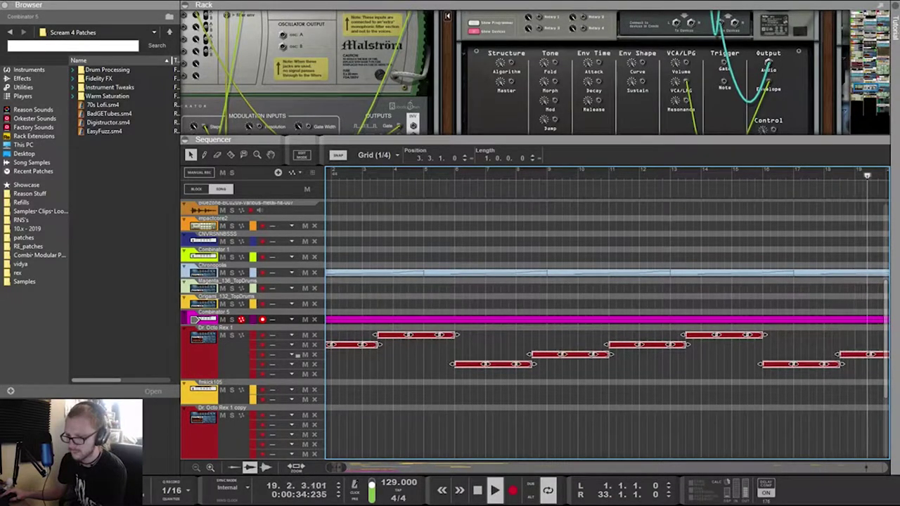
{"action": "scroll", "coordinate": [607, 314], "scroll_direction": "down", "scroll_amount": 8}
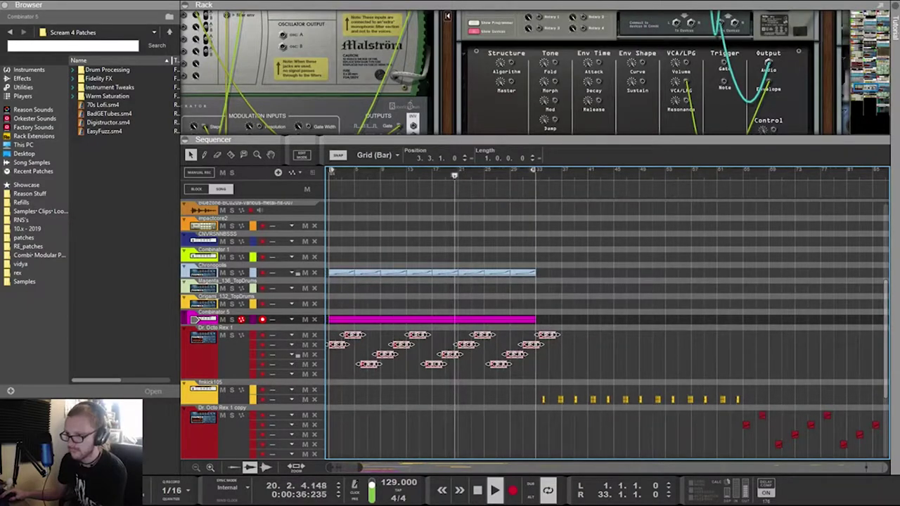
{"action": "left_click_drag", "start_coordinate": [558, 336], "coordinate": [445, 335]}
{"action": "key", "text": "ctrl+z"}
{"action": "key", "text": "ctrl+z"}
{"action": "key", "text": "ctrl+z"}
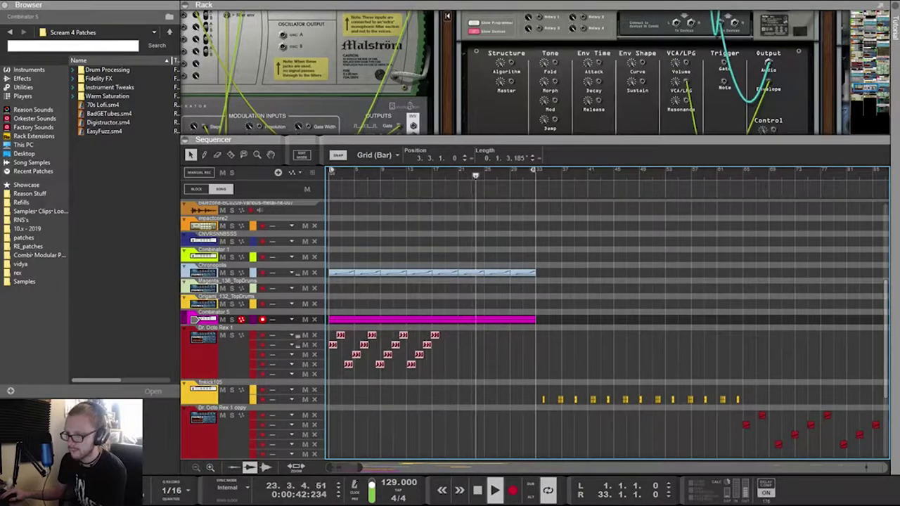
{"action": "key", "text": "ctrl+z"}
{"action": "key", "text": "ctrl+z"}
{"action": "key", "text": "ctrl+z"}
{"action": "key", "text": "ctrl+z"}
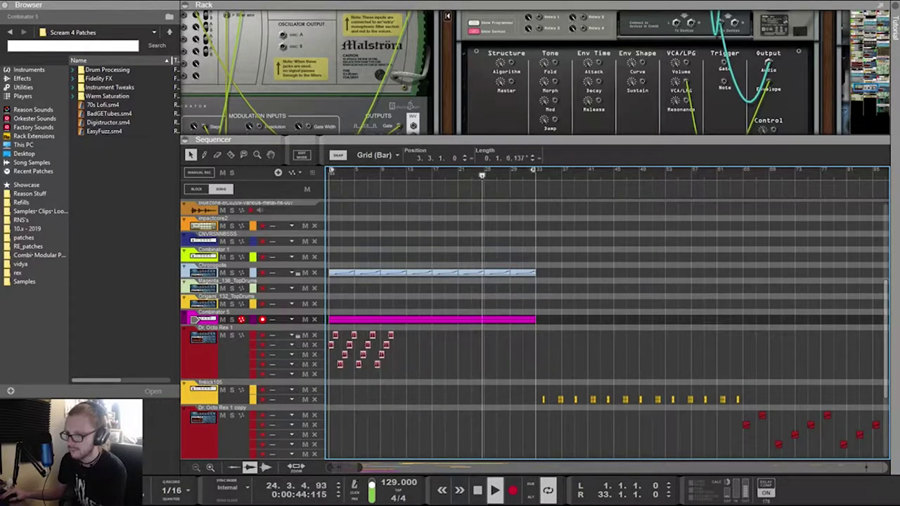
{"action": "key", "text": "ctrl+z"}
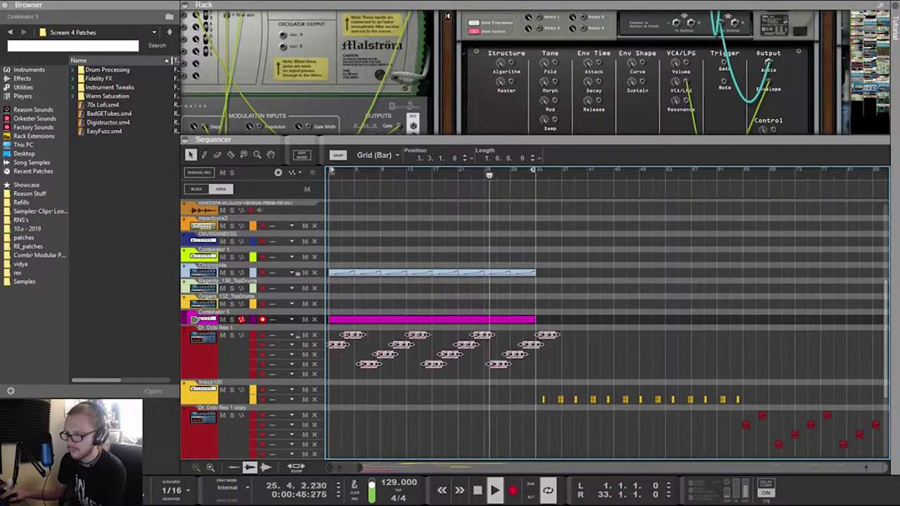
Undo the clip extension on the Dr. Octo Rex 1 track, restore the 129 BPM tempo and leave the clip editor for the arrangement
{"action": "key", "text": "ctrl+z"}
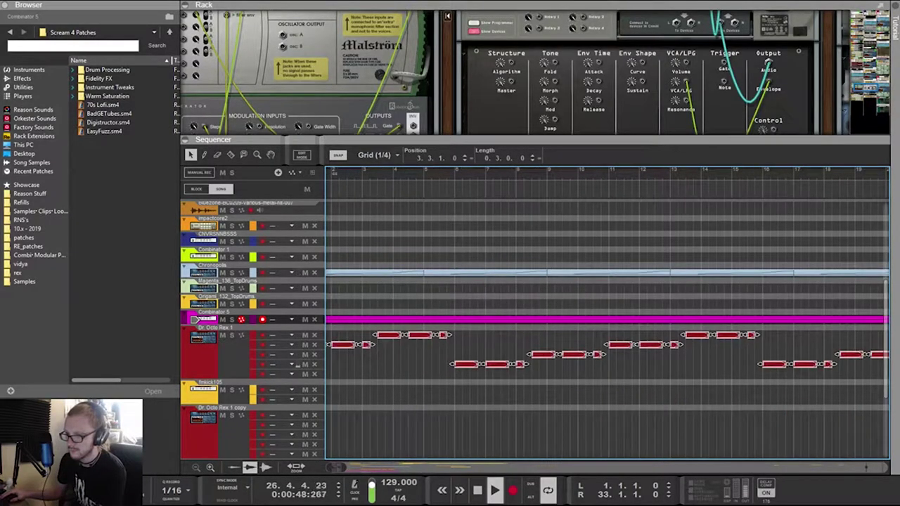
{"action": "key", "text": "ctrl+z"}
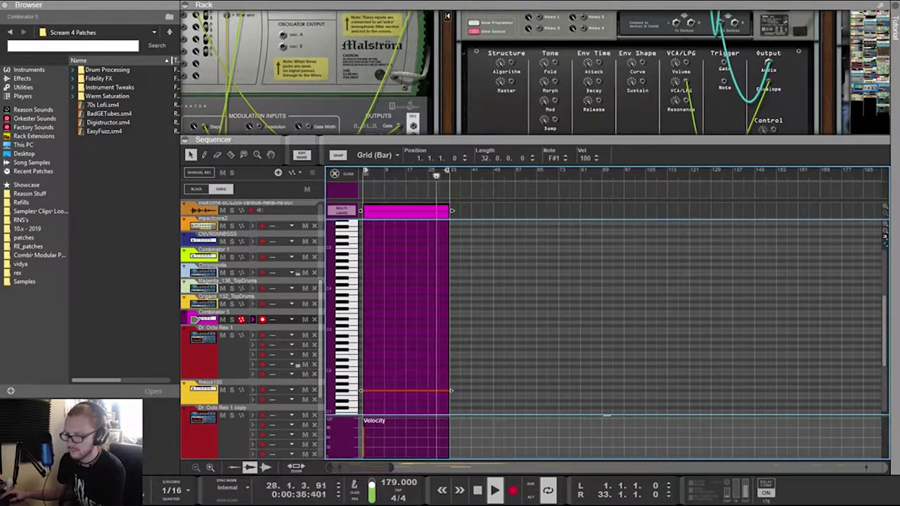
{"action": "key", "text": "ctrl+z"}
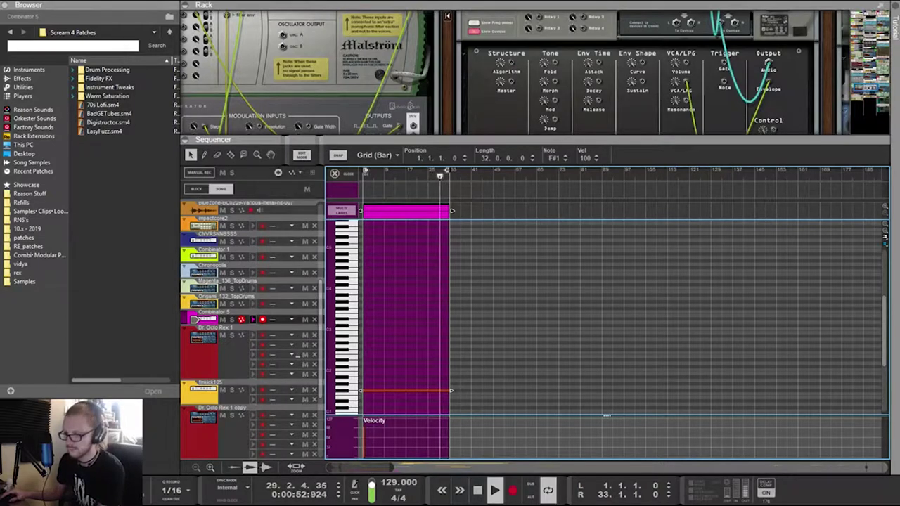
{"action": "key", "text": "ctrl+z"}
{"action": "key", "text": "g"}
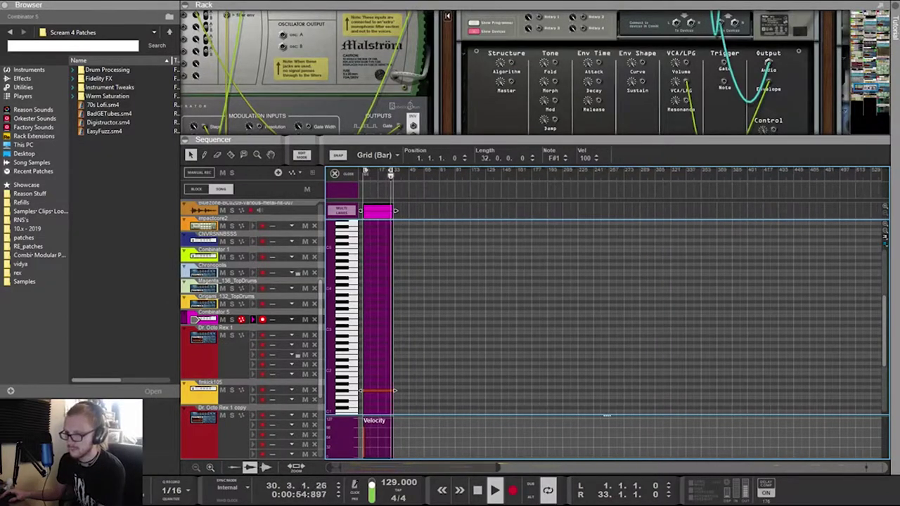
{"action": "key", "text": "Escape"}
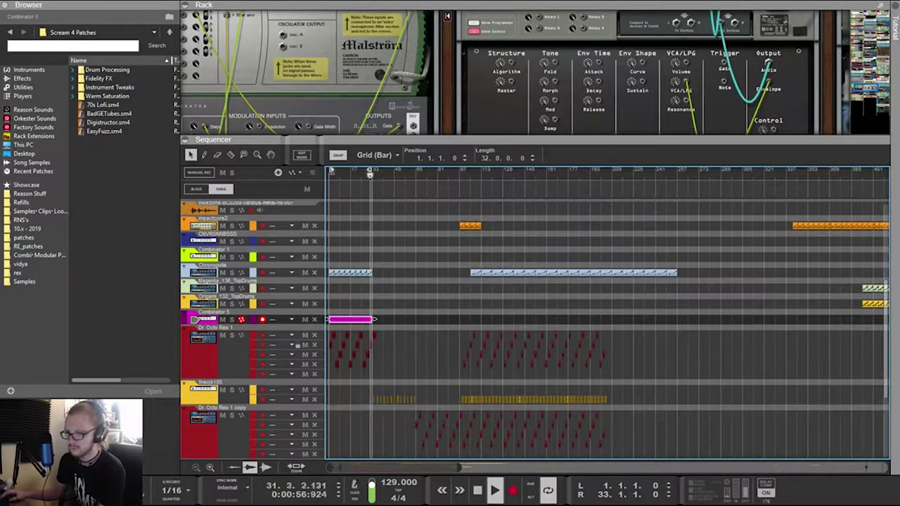
{"action": "scroll", "coordinate": [534, 330], "scroll_direction": "down", "scroll_amount": 5}
{"action": "scroll", "coordinate": [534, 330], "scroll_direction": "up", "scroll_amount": 5}
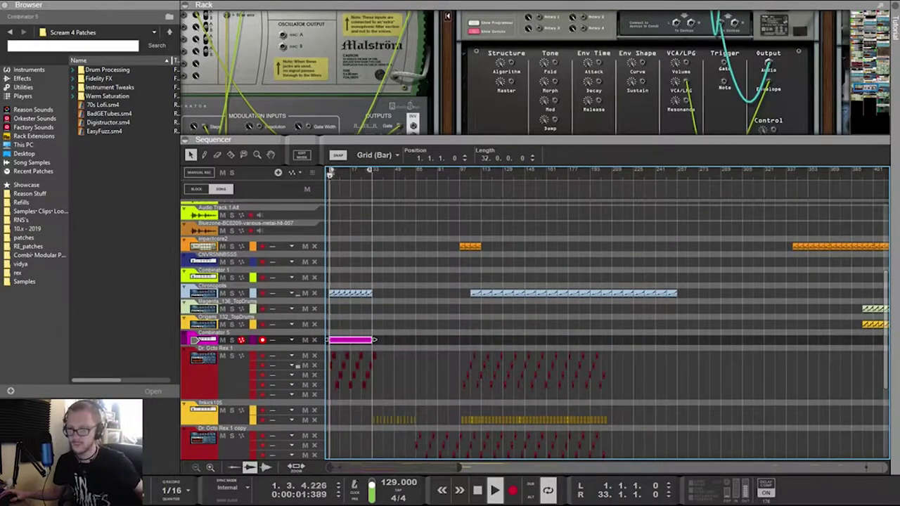
Enlarge the rack and look through the devices to find the Combinator holding Basimilus Iteritas, Spider Audio and Scream 4
{"action": "left_click_drag", "start_coordinate": [534, 139], "coordinate": [534, 285]}
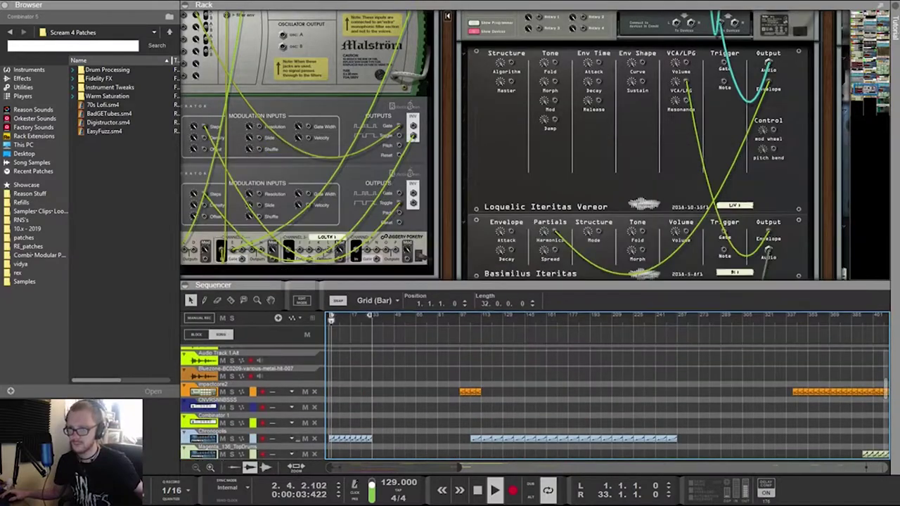
{"action": "left_click_drag", "start_coordinate": [868, 90], "coordinate": [863, 62]}
{"action": "scroll", "coordinate": [515, 145], "scroll_direction": "up", "scroll_amount": 2}
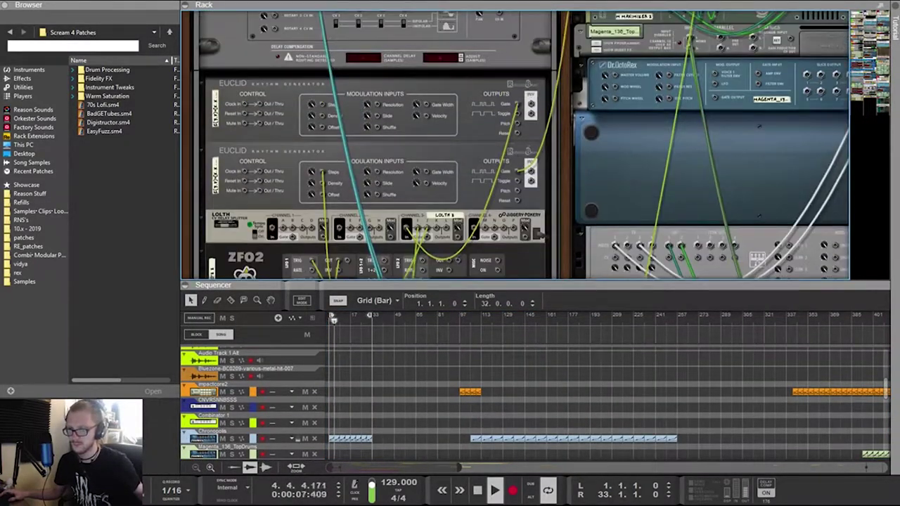
{"action": "scroll", "coordinate": [515, 145], "scroll_direction": "down", "scroll_amount": 8}
{"action": "key", "text": "Tab"}
{"action": "scroll", "coordinate": [515, 144], "scroll_direction": "down", "scroll_amount": 2}
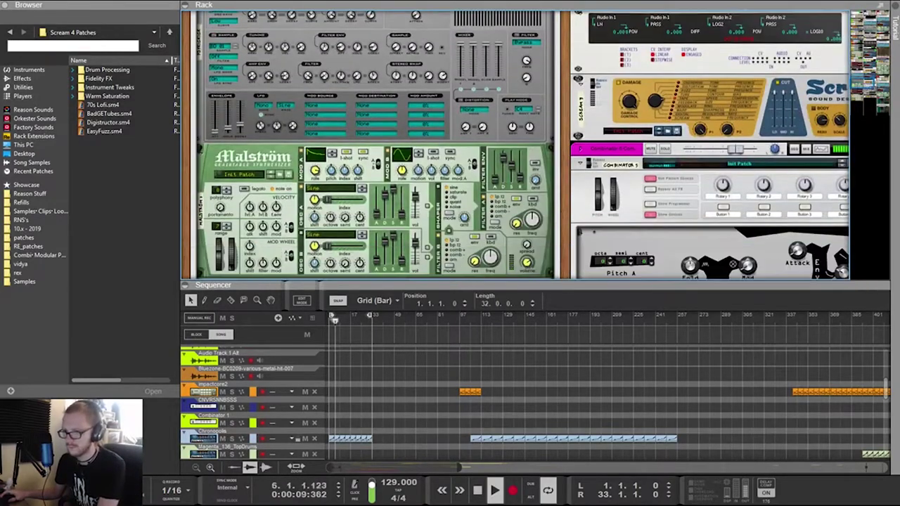
{"action": "left_click", "coordinate": [315, 171]}
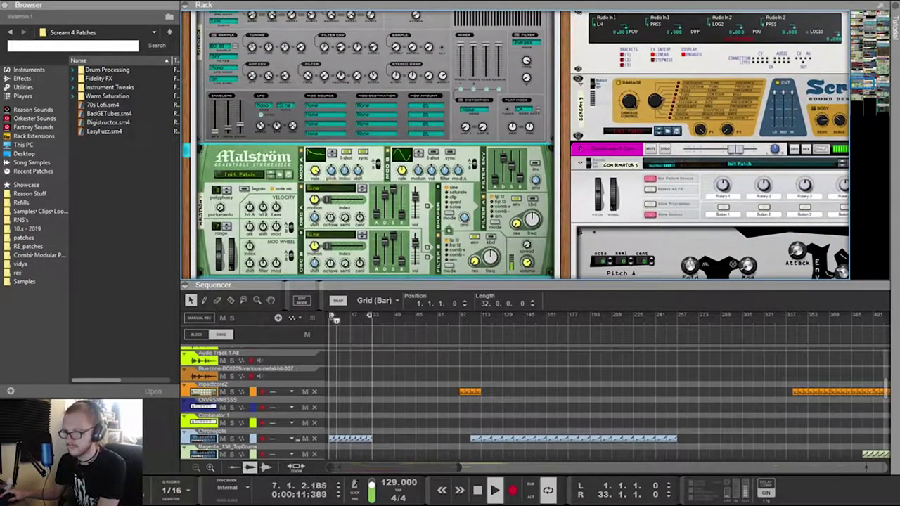
{"action": "left_click_drag", "start_coordinate": [863, 84], "coordinate": [870, 95]}
{"action": "scroll", "coordinate": [517, 144], "scroll_direction": "up", "scroll_amount": 3}
{"action": "scroll", "coordinate": [517, 144], "scroll_direction": "down", "scroll_amount": 5}
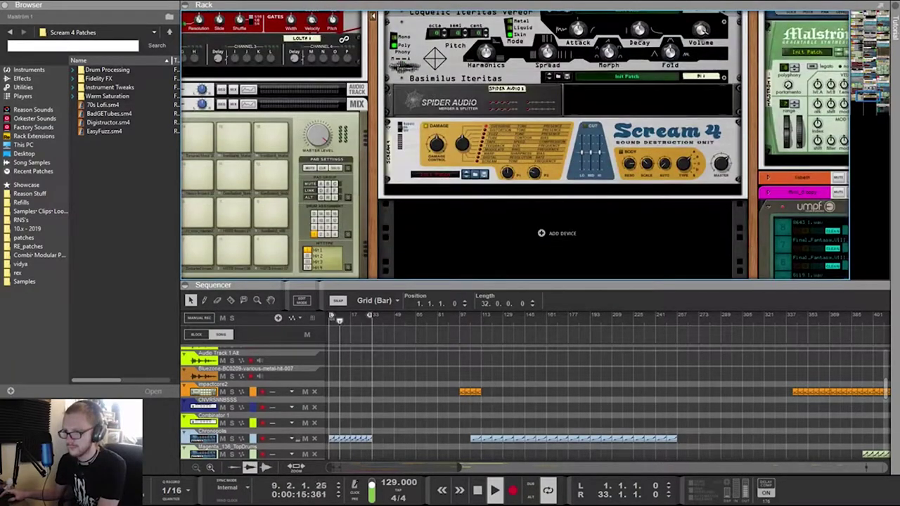
Route the Spider Audio's merged stereo output into the Scream 4 inputs and the Scream 4 outputs to the Combinator's From Devices inputs
{"action": "key", "text": "Tab"}
{"action": "scroll", "coordinate": [516, 144], "scroll_direction": "up", "scroll_amount": 3}
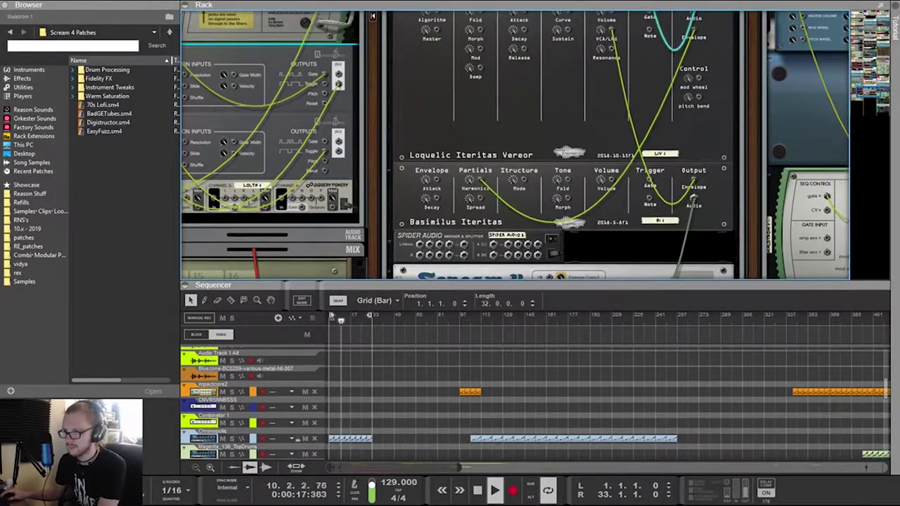
{"action": "left_click_drag", "start_coordinate": [693, 199], "coordinate": [476, 255]}
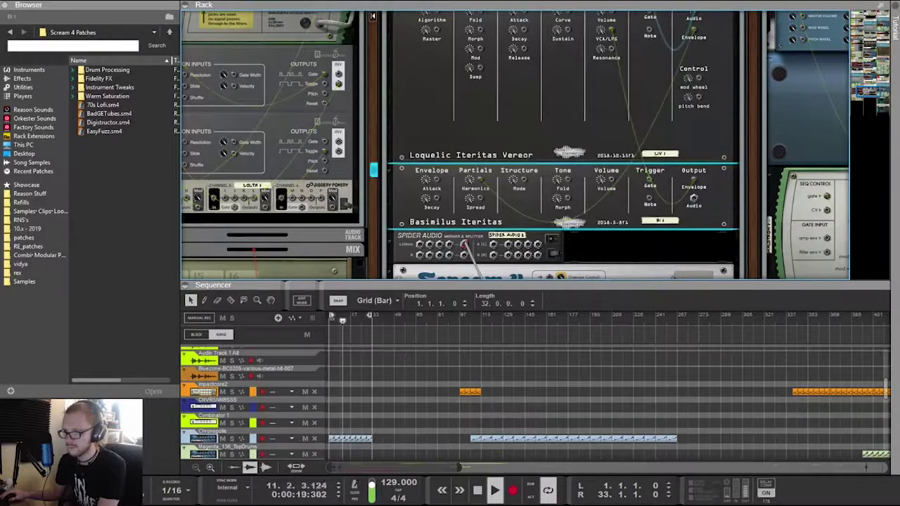
{"action": "left_click_drag", "start_coordinate": [465, 246], "coordinate": [464, 243]}
{"action": "scroll", "coordinate": [464, 244], "scroll_direction": "down", "scroll_amount": 2}
{"action": "left_click_drag", "start_coordinate": [464, 168], "coordinate": [614, 215]}
{"action": "left_click_drag", "start_coordinate": [617, 277], "coordinate": [645, 279]}
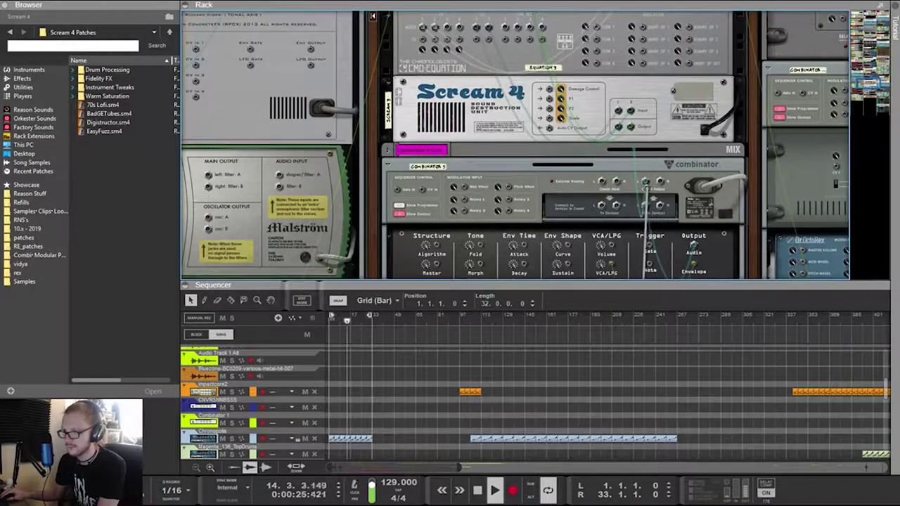
{"action": "left_click_drag", "start_coordinate": [645, 205], "coordinate": [659, 206]}
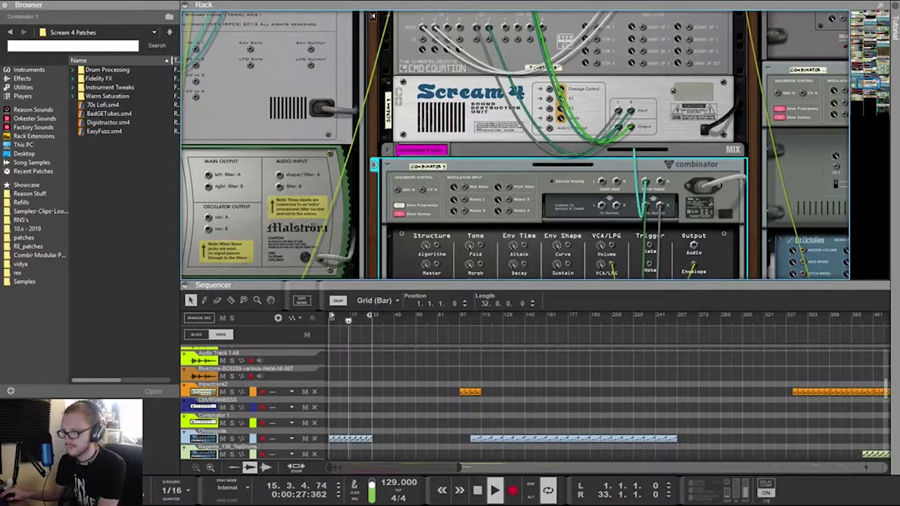
Connect the audio outputs of Loquelic Iteritas Vereor and Basimilus Iteritas to separate Spider Audio merge inputs
{"action": "left_click_drag", "start_coordinate": [694, 245], "coordinate": [450, 157]}
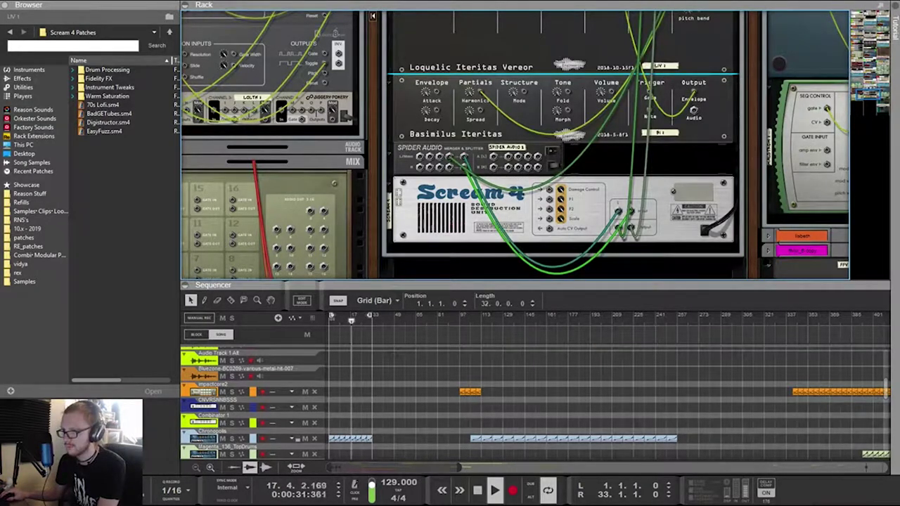
{"action": "left_click_drag", "start_coordinate": [693, 110], "coordinate": [695, 111]}
{"action": "left_click_drag", "start_coordinate": [557, 139], "coordinate": [439, 158]}
Enable the Cut section on the Scream 4 and adjust its sliders, with Cut Hi at 31
{"action": "key", "text": "Tab"}
{"action": "scroll", "coordinate": [562, 146], "scroll_direction": "up", "scroll_amount": 15}
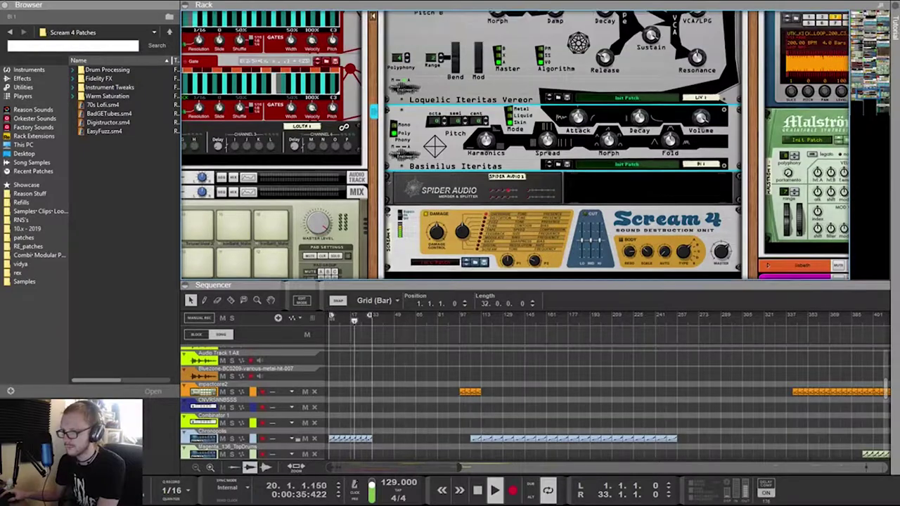
{"action": "scroll", "coordinate": [563, 146], "scroll_direction": "down", "scroll_amount": 10}
{"action": "scroll", "coordinate": [516, 144], "scroll_direction": "down", "scroll_amount": 5}
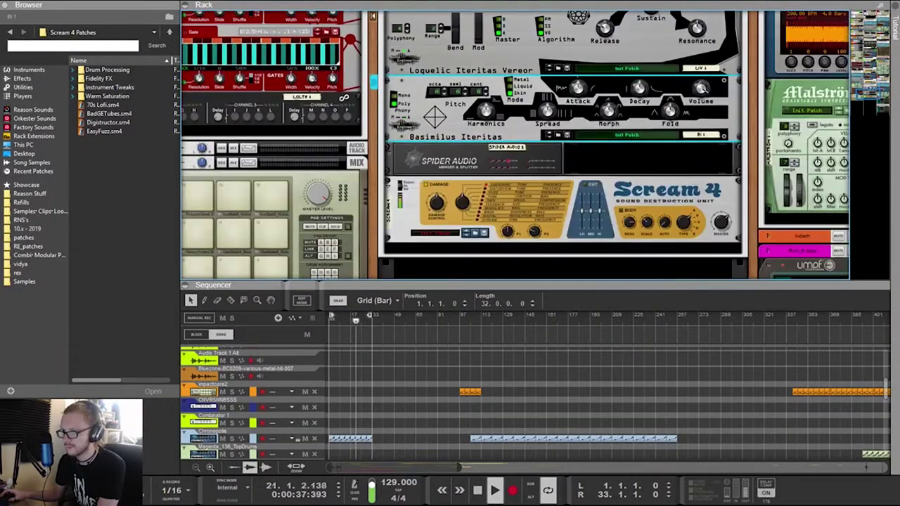
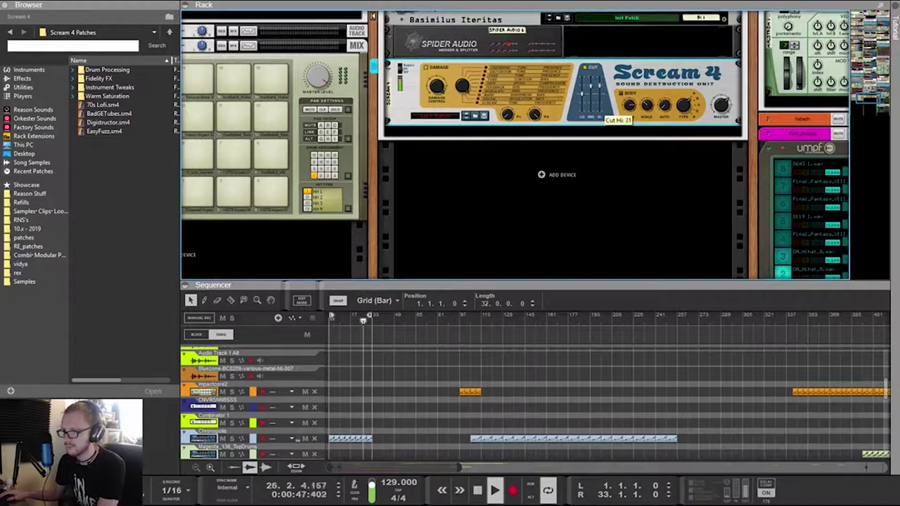
{"action": "scroll", "coordinate": [516, 146], "scroll_direction": "up", "scroll_amount": 5}
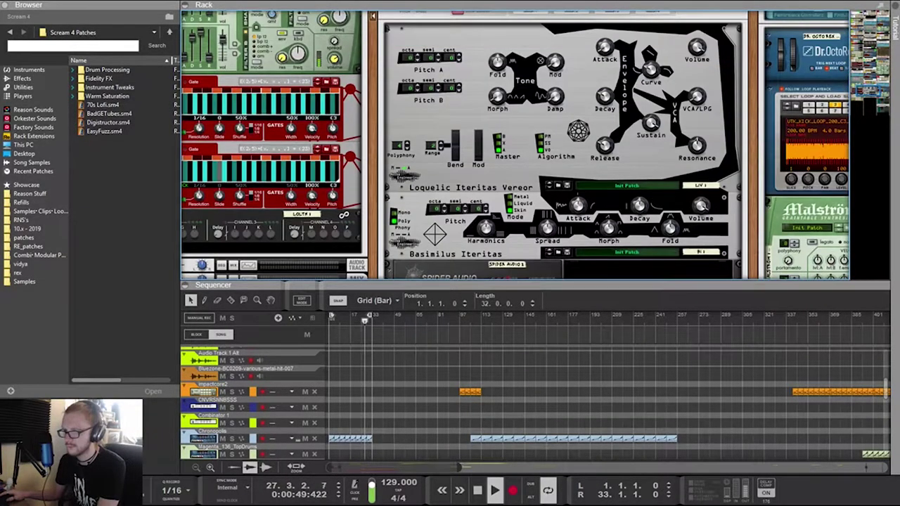
{"action": "scroll", "coordinate": [515, 146], "scroll_direction": "down", "scroll_amount": 3}
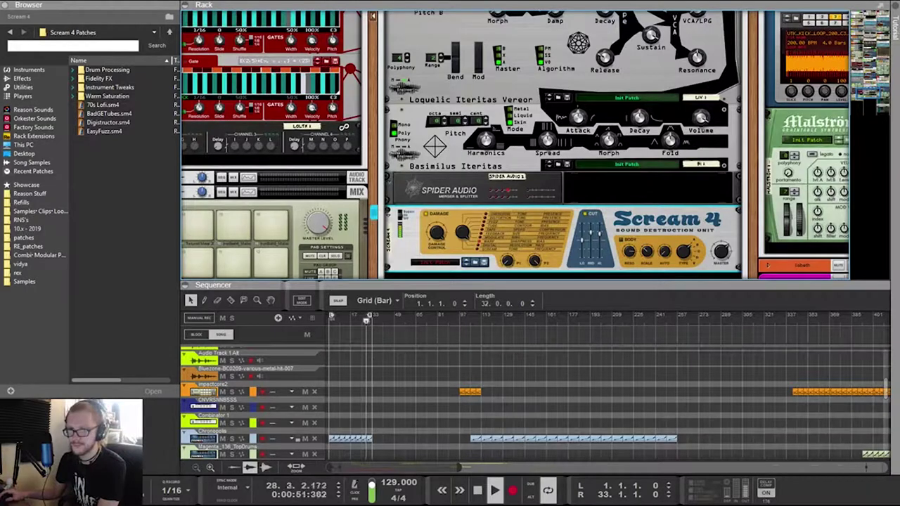
Add a ZFO-2 CV Oscillators utility between Loquelic Iteritas Vereor and Basimilus Iteritas in the Combinator
{"action": "left_click", "coordinate": [24, 87]}
{"action": "scroll", "coordinate": [112, 113], "scroll_direction": "down", "scroll_amount": 3}
{"action": "scroll", "coordinate": [123, 211], "scroll_direction": "down", "scroll_amount": 15}
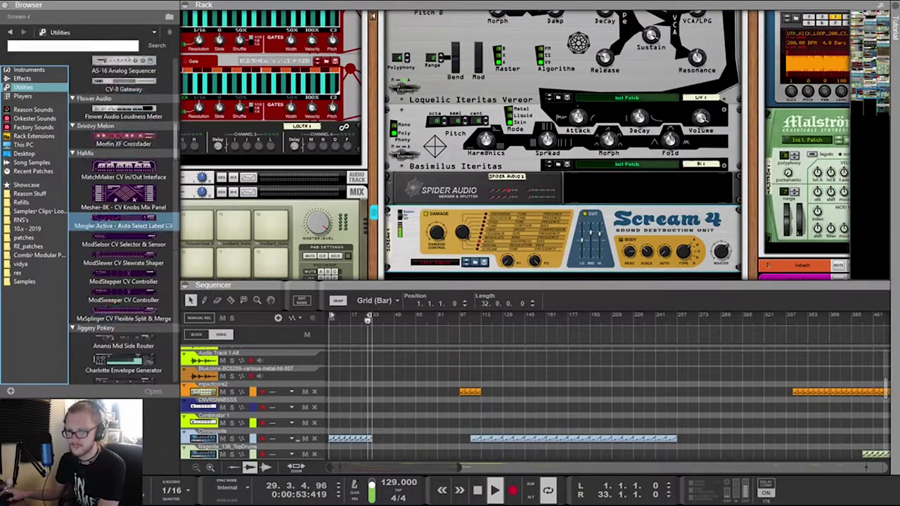
{"action": "scroll", "coordinate": [122, 200], "scroll_direction": "down", "scroll_amount": 5}
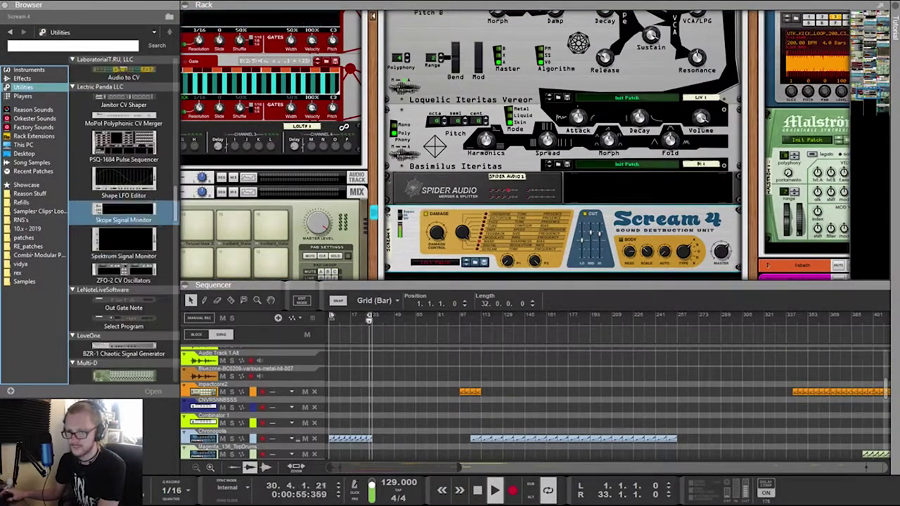
{"action": "left_click_drag", "start_coordinate": [123, 272], "coordinate": [568, 97]}
Patch Euclid gate outputs to the ZFO2 LFO triggers and its combined LFO outputs to Loquelic Iteritas Vereor's Morph and Curve inputs
{"action": "key", "text": "Tab"}
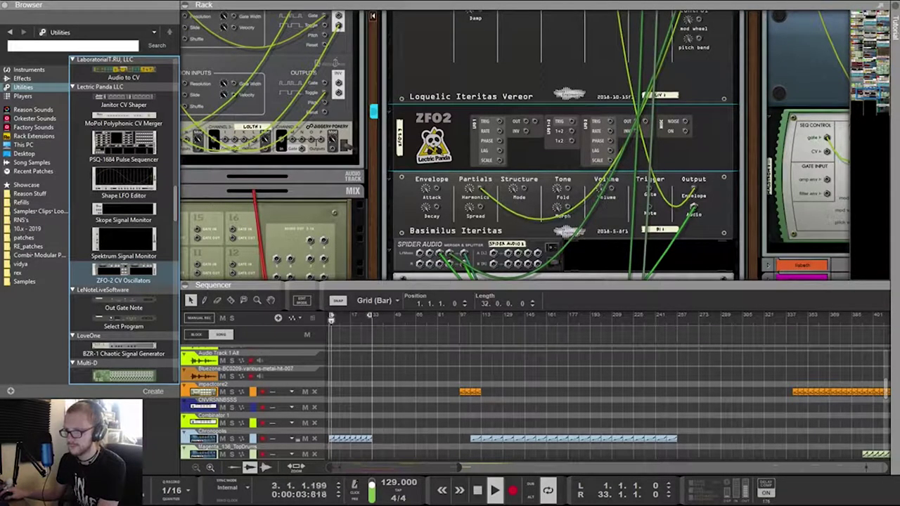
{"action": "scroll", "coordinate": [530, 145], "scroll_direction": "down", "scroll_amount": 10}
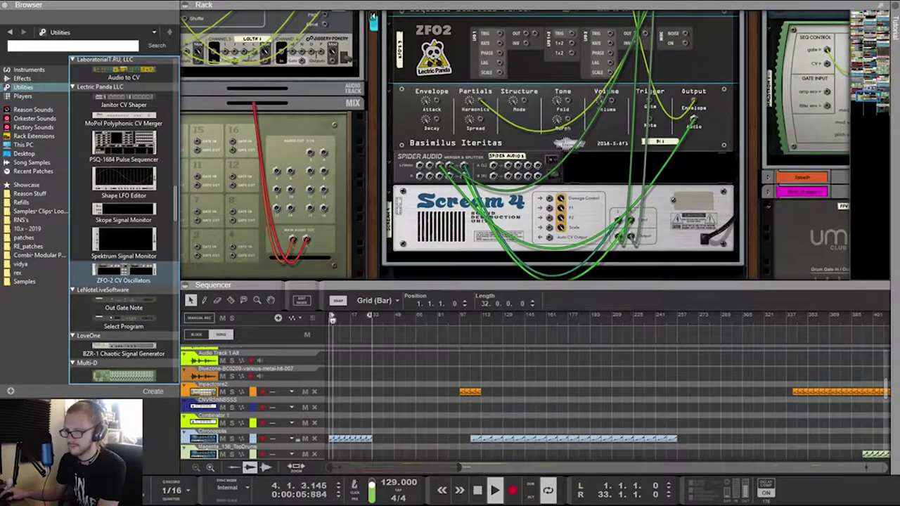
{"action": "scroll", "coordinate": [530, 145], "scroll_direction": "up", "scroll_amount": 8}
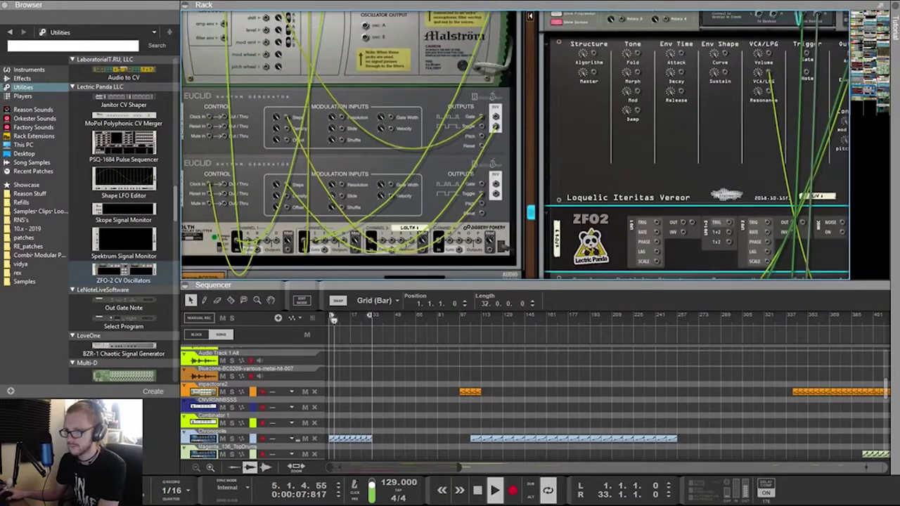
{"action": "scroll", "coordinate": [530, 144], "scroll_direction": "right", "scroll_amount": 5}
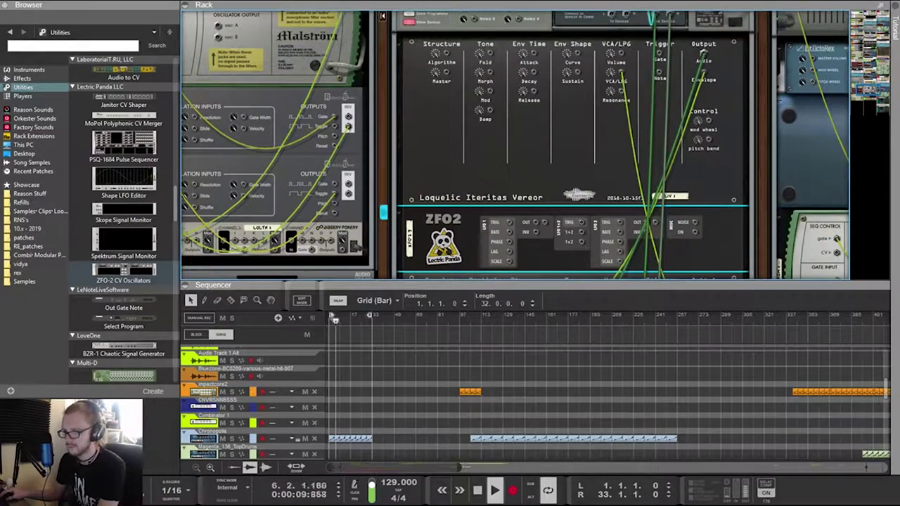
{"action": "left_click_drag", "start_coordinate": [334, 184], "coordinate": [510, 222]}
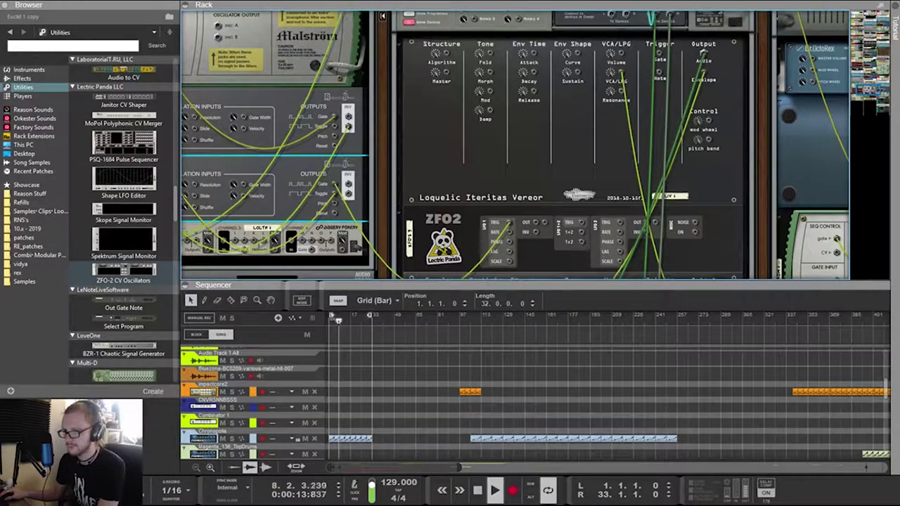
{"action": "left_click_drag", "start_coordinate": [348, 126], "coordinate": [490, 76]}
{"action": "left_click_drag", "start_coordinate": [578, 233], "coordinate": [577, 55]}
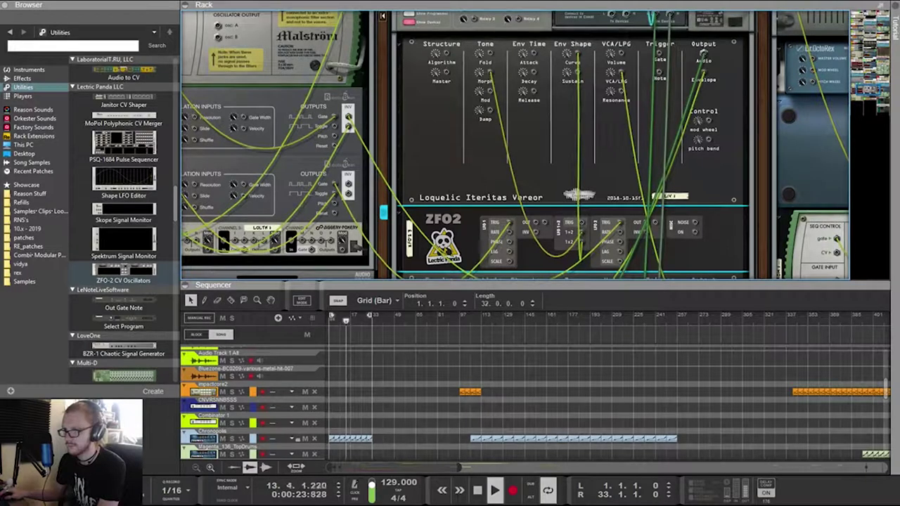
Patch ZFO2's LFO 2 output to Basimilus Iteritas's Morph, its inverted LFO 2 output to Mode, and its LFO 1 output to Spread
{"action": "scroll", "coordinate": [463, 141], "scroll_direction": "down", "scroll_amount": 3}
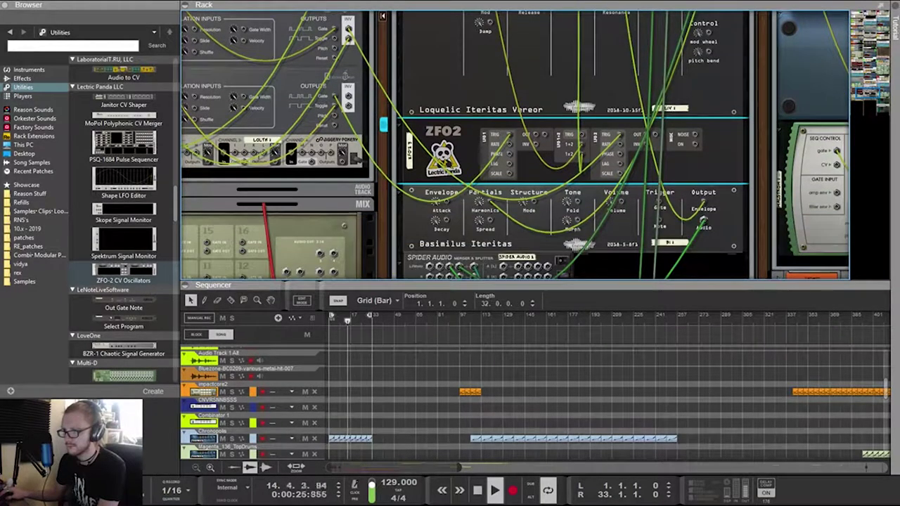
{"action": "left_click_drag", "start_coordinate": [646, 134], "coordinate": [576, 220]}
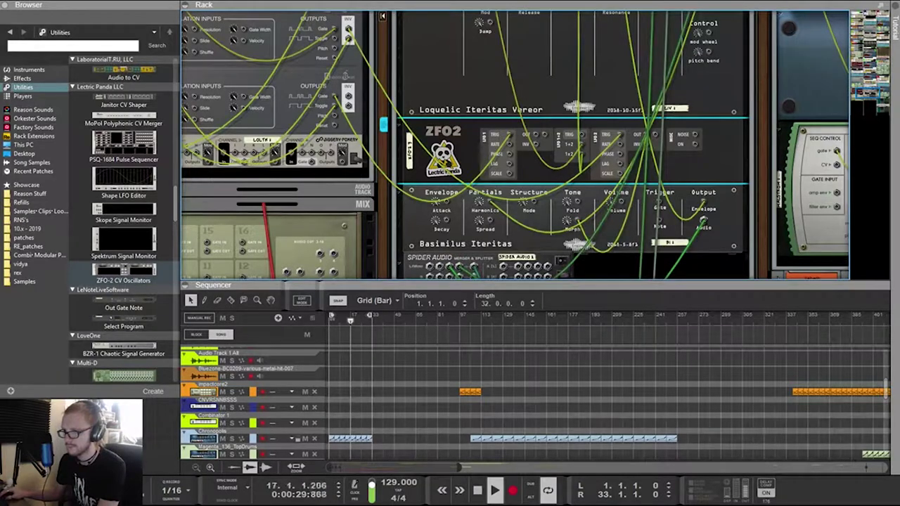
{"action": "left_click_drag", "start_coordinate": [645, 133], "coordinate": [618, 197]}
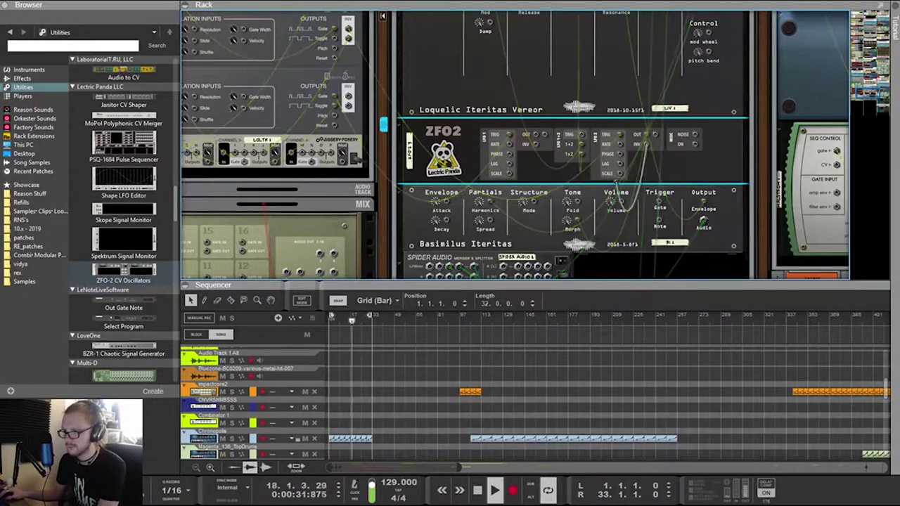
{"action": "left_click_drag", "start_coordinate": [552, 199], "coordinate": [534, 201]}
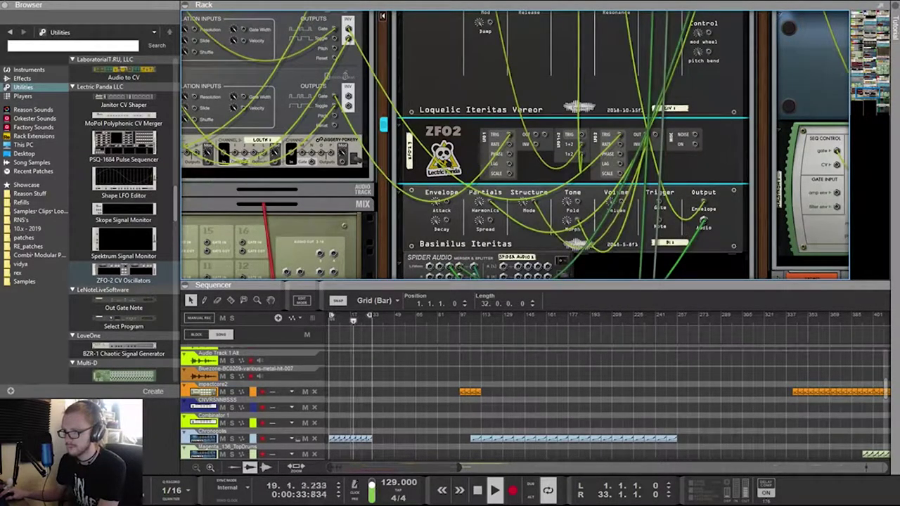
{"action": "left_click_drag", "start_coordinate": [535, 135], "coordinate": [490, 221]}
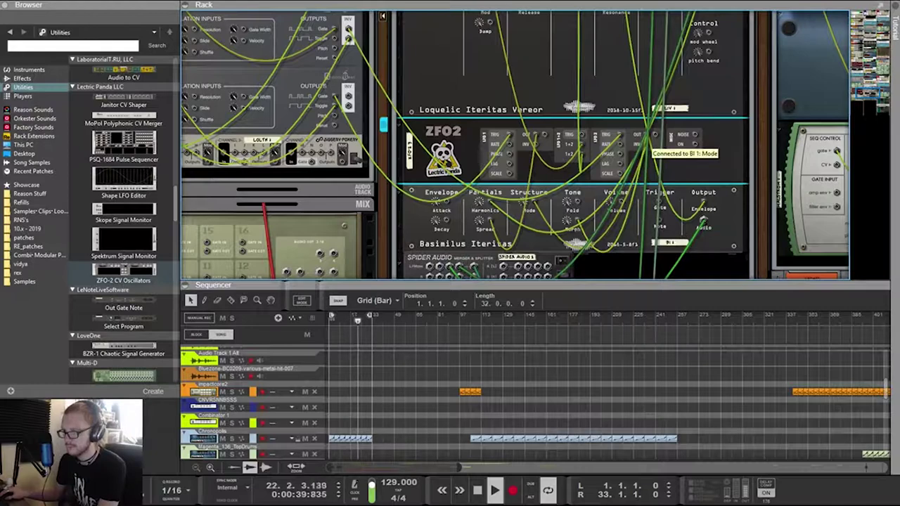
Patch a cable from ZFO2's inverted LFO 1 output and rework the Note trigger cable on Loquelic Iteritas Vereor
{"action": "left_click_drag", "start_coordinate": [536, 144], "coordinate": [658, 224]}
{"action": "scroll", "coordinate": [632, 176], "scroll_direction": "up", "scroll_amount": 4}
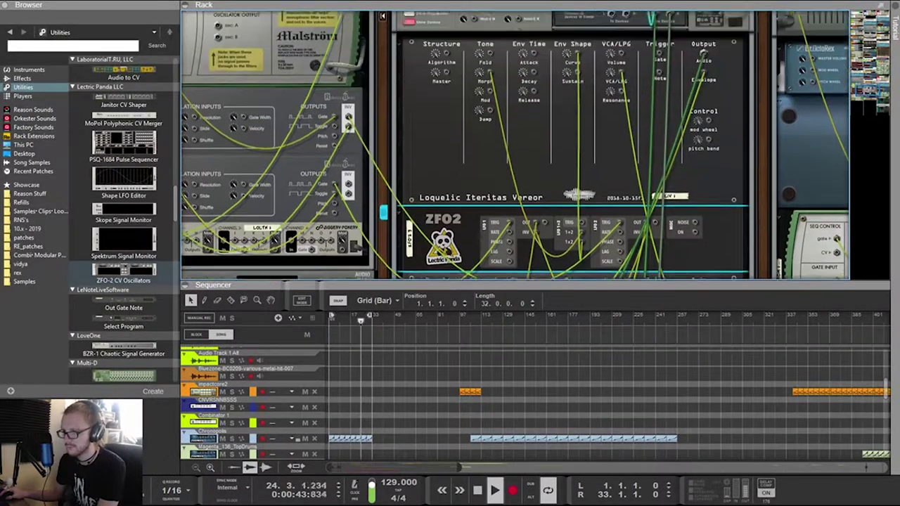
{"action": "scroll", "coordinate": [562, 175], "scroll_direction": "down", "scroll_amount": 4}
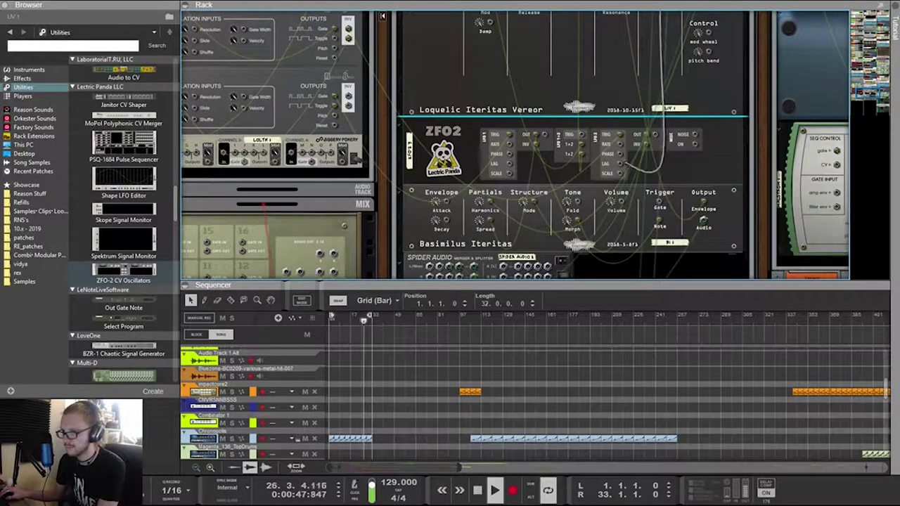
{"action": "left_click_drag", "start_coordinate": [626, 163], "coordinate": [659, 146]}
{"action": "scroll", "coordinate": [562, 175], "scroll_direction": "down", "scroll_amount": 2}
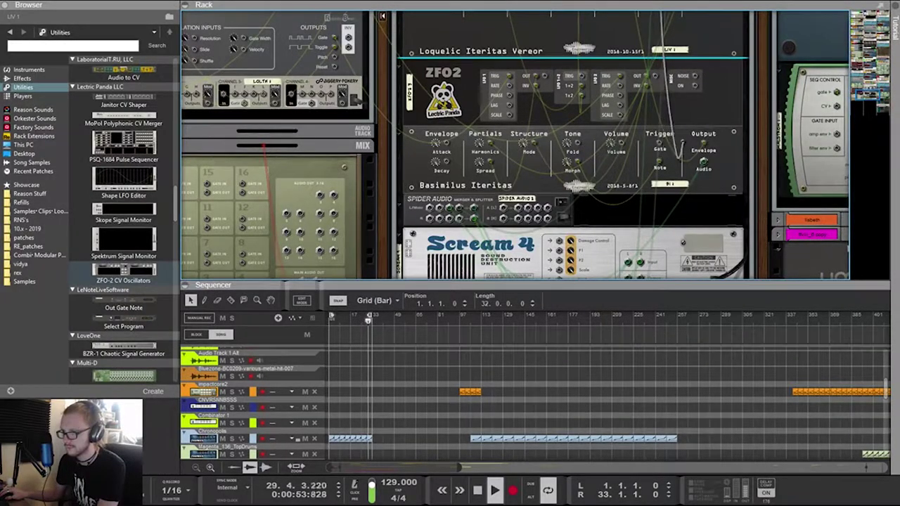
{"action": "scroll", "coordinate": [534, 146], "scroll_direction": "up", "scroll_amount": 6}
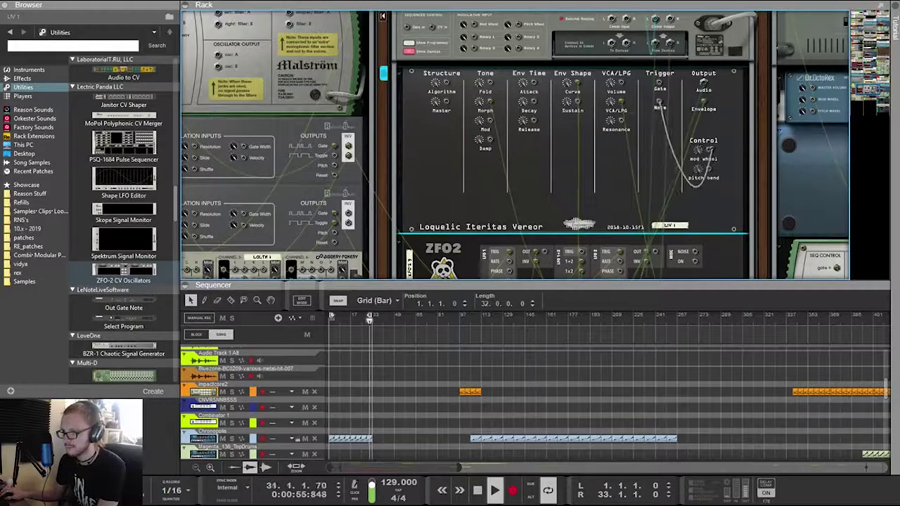
{"action": "left_click_drag", "start_coordinate": [621, 121], "coordinate": [545, 193]}
{"action": "scroll", "coordinate": [468, 192], "scroll_direction": "down", "scroll_amount": 2}
{"action": "left_click_drag", "start_coordinate": [655, 193], "coordinate": [441, 35]}
Set the synced rates of both LFO 1 and LFO 2 on the ZFO2 to 7/16
{"action": "key", "text": "Tab"}
{"action": "scroll", "coordinate": [514, 146], "scroll_direction": "down", "scroll_amount": 2}
{"action": "scroll", "coordinate": [514, 145], "scroll_direction": "up", "scroll_amount": 3}
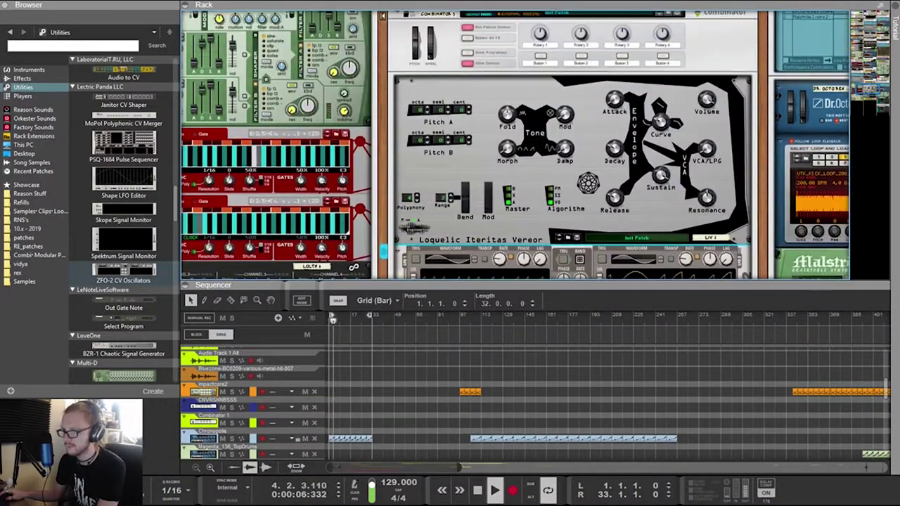
{"action": "scroll", "coordinate": [514, 146], "scroll_direction": "down", "scroll_amount": 3}
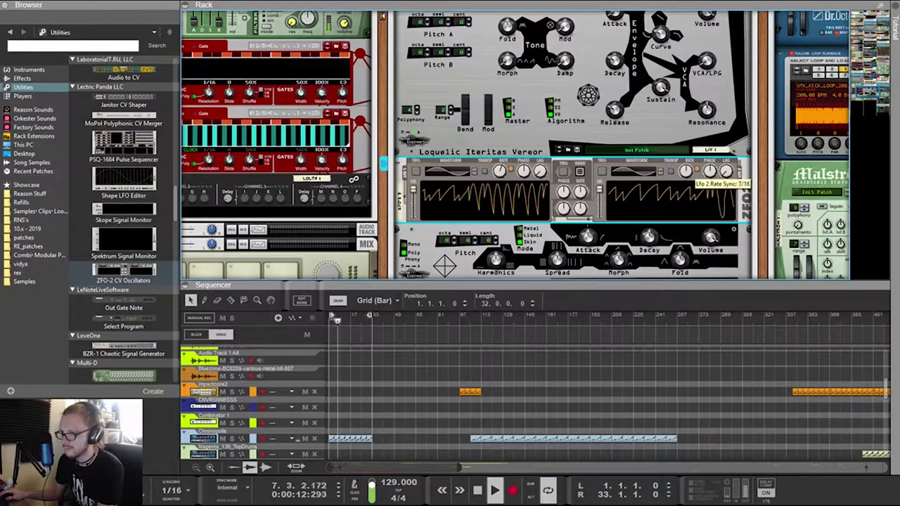
{"action": "mouse_move", "coordinate": [500, 171]}
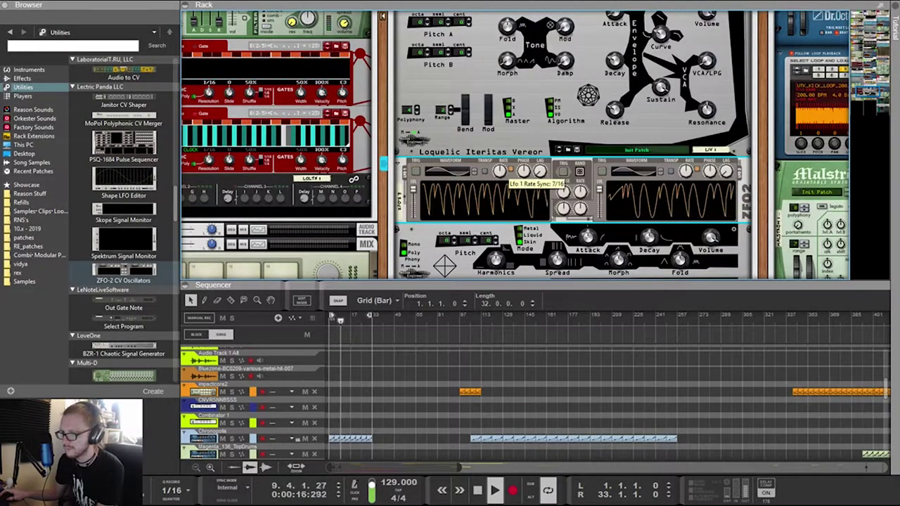
Set the Scream 4's Cut Hi slider to 41
{"action": "scroll", "coordinate": [500, 172], "scroll_direction": "up", "scroll_amount": 1}
{"action": "scroll", "coordinate": [501, 176], "scroll_direction": "up", "scroll_amount": 2}
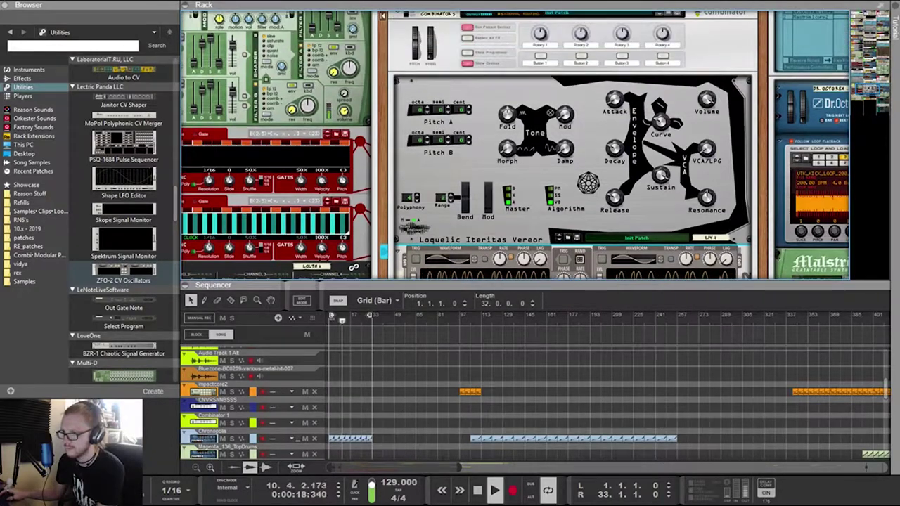
{"action": "scroll", "coordinate": [500, 176], "scroll_direction": "down", "scroll_amount": 7}
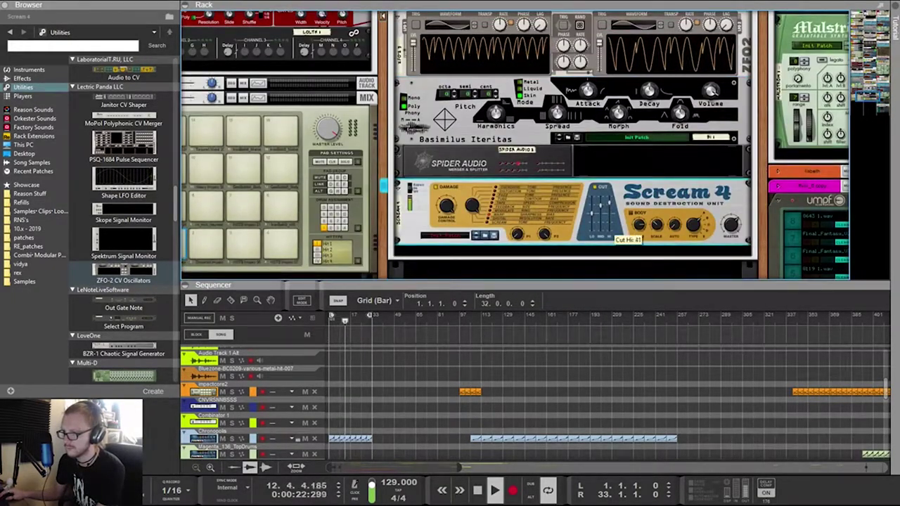
{"action": "scroll", "coordinate": [604, 265], "scroll_direction": "up", "scroll_amount": 3}
Set Loquelic Iteritas Vereor's Algorithm to SS and adjust its envelope Decay
{"action": "scroll", "coordinate": [605, 265], "scroll_direction": "down", "scroll_amount": 1}
{"action": "scroll", "coordinate": [605, 266], "scroll_direction": "up", "scroll_amount": 7}
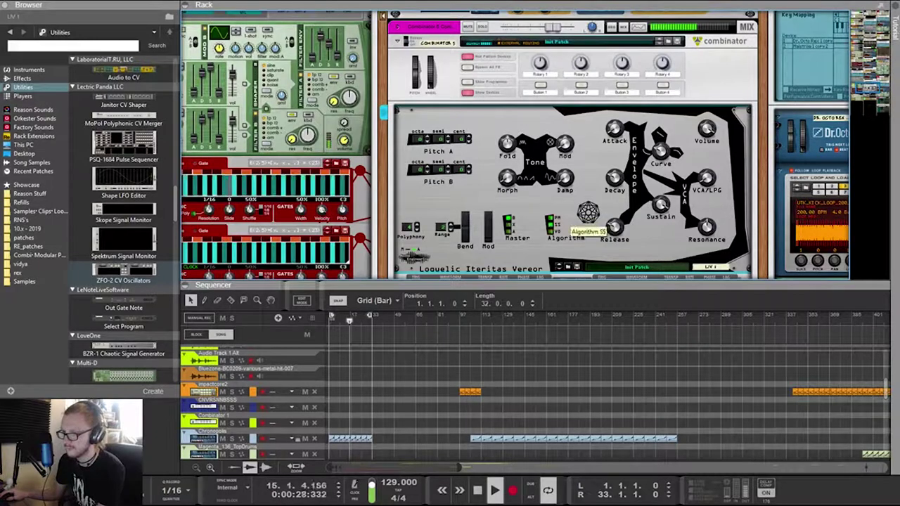
{"action": "left_click_drag", "start_coordinate": [616, 179], "coordinate": [615, 163]}
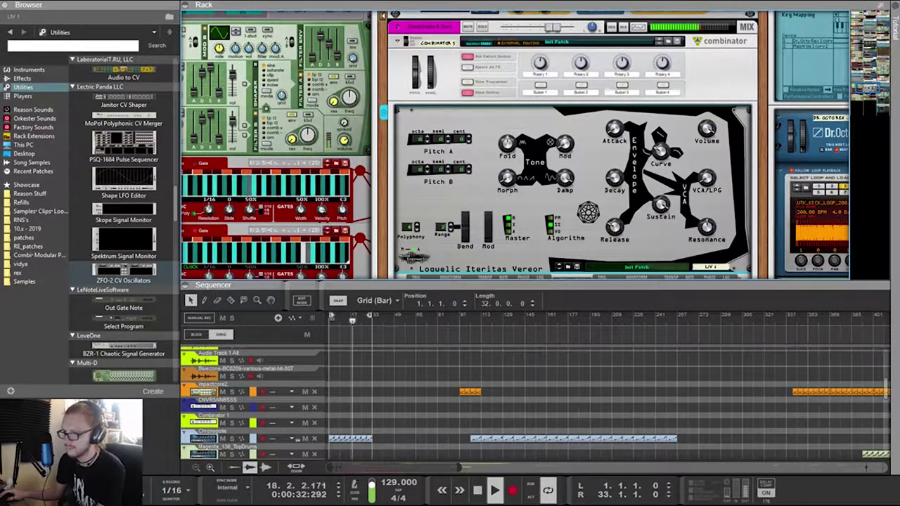
Disable both Euclid rhythm generators below the Malström
{"action": "key", "text": "F7"}
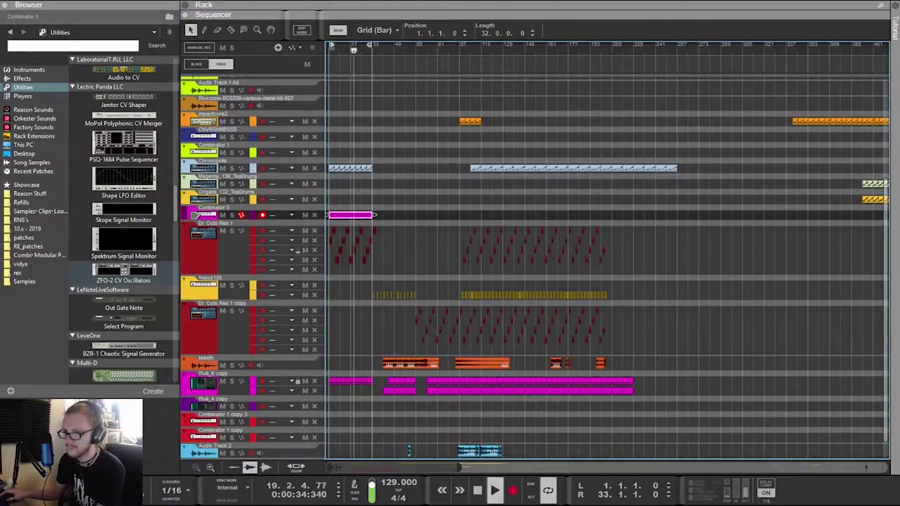
{"action": "key", "text": "F6"}
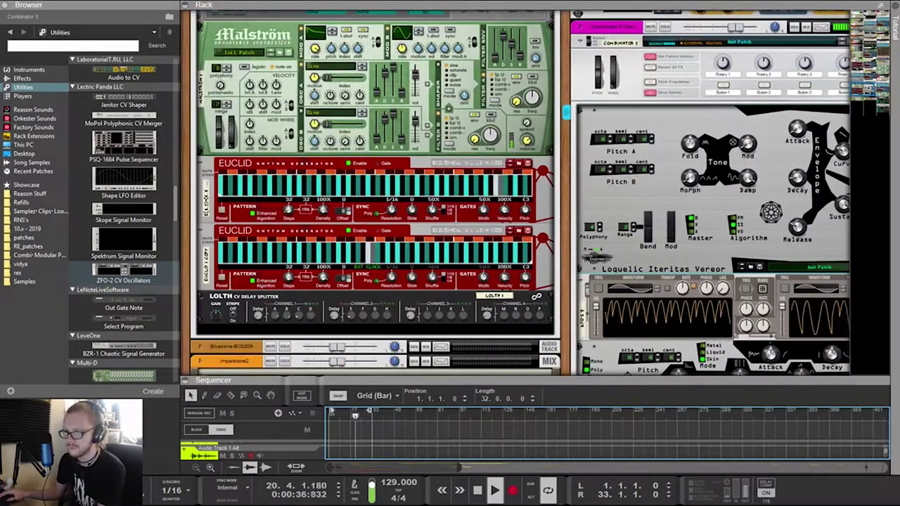
{"action": "left_click", "coordinate": [350, 231]}
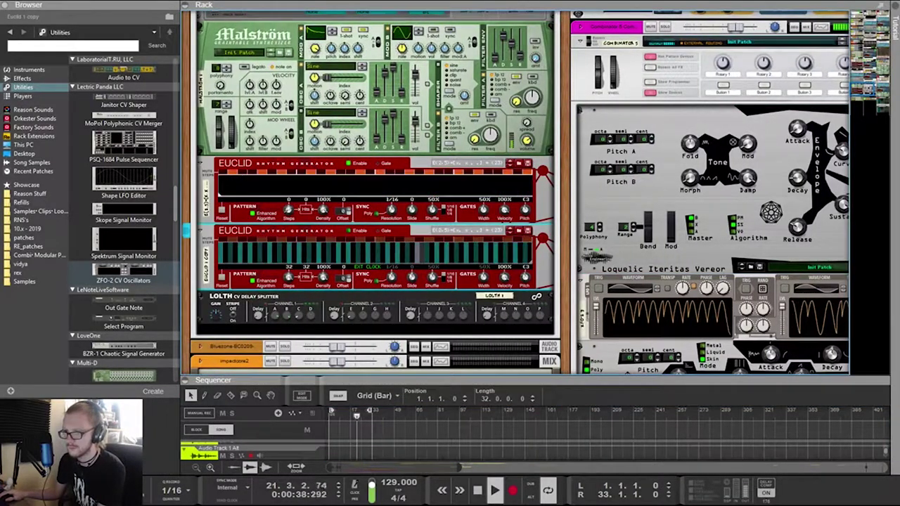
{"action": "left_click", "coordinate": [350, 163]}
{"action": "scroll", "coordinate": [352, 169], "scroll_direction": "up", "scroll_amount": 5}
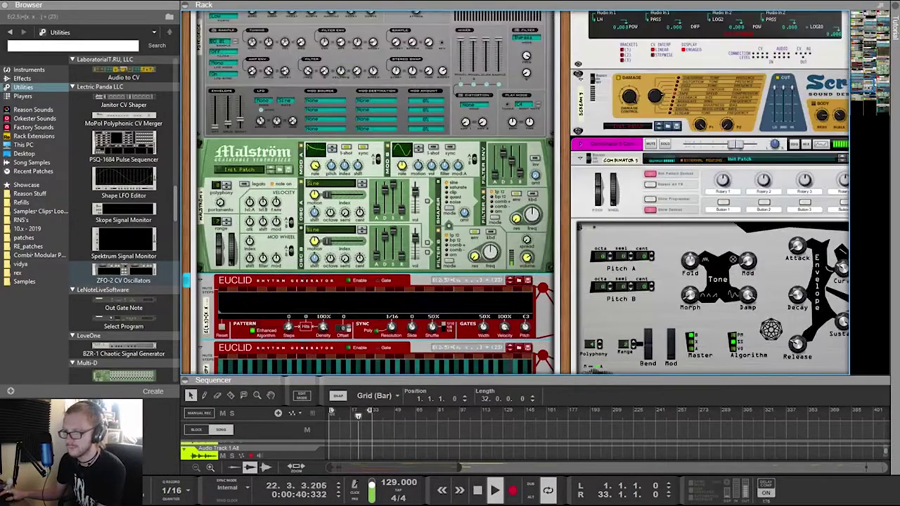
Unplug the CV cable from the level CV input of the CNVRSNNBSSS mix channel
{"action": "scroll", "coordinate": [376, 193], "scroll_direction": "down", "scroll_amount": 5}
{"action": "scroll", "coordinate": [376, 193], "scroll_direction": "up", "scroll_amount": 2}
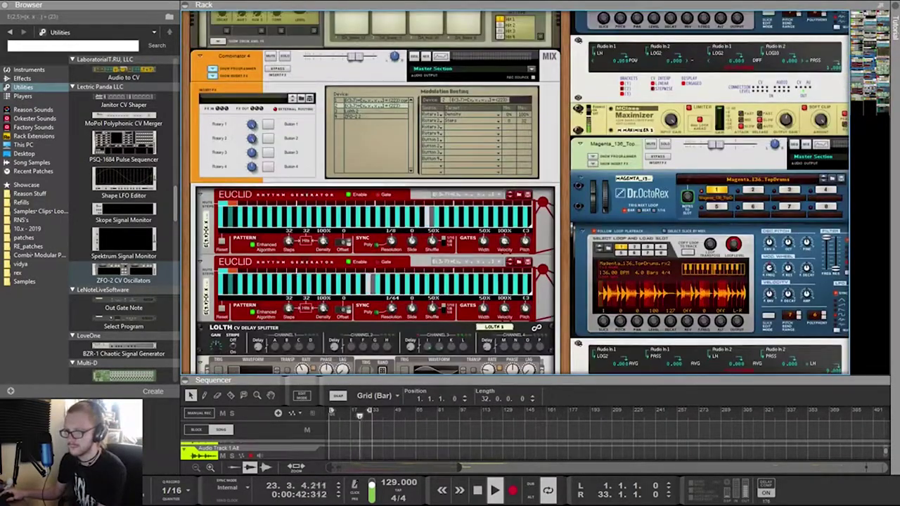
{"action": "key", "text": "Tab"}
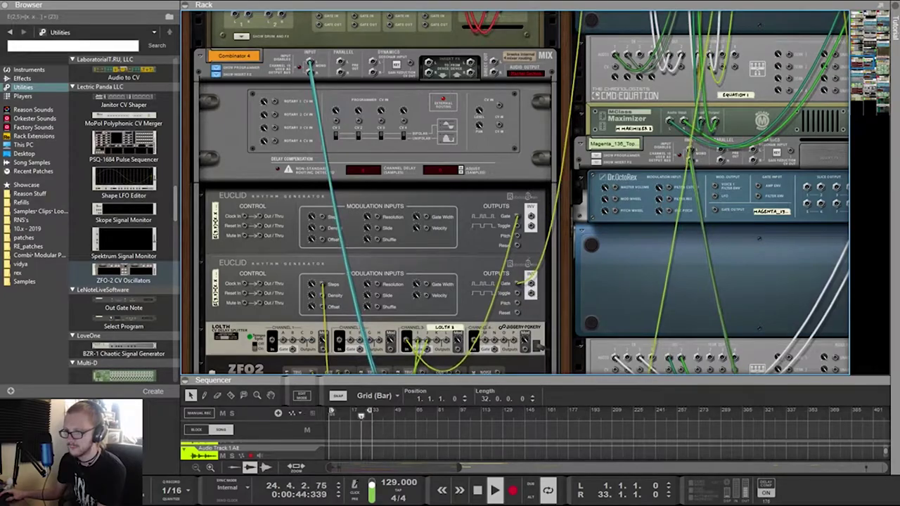
{"action": "scroll", "coordinate": [515, 193], "scroll_direction": "right", "scroll_amount": 5}
{"action": "scroll", "coordinate": [515, 193], "scroll_direction": "up", "scroll_amount": 12}
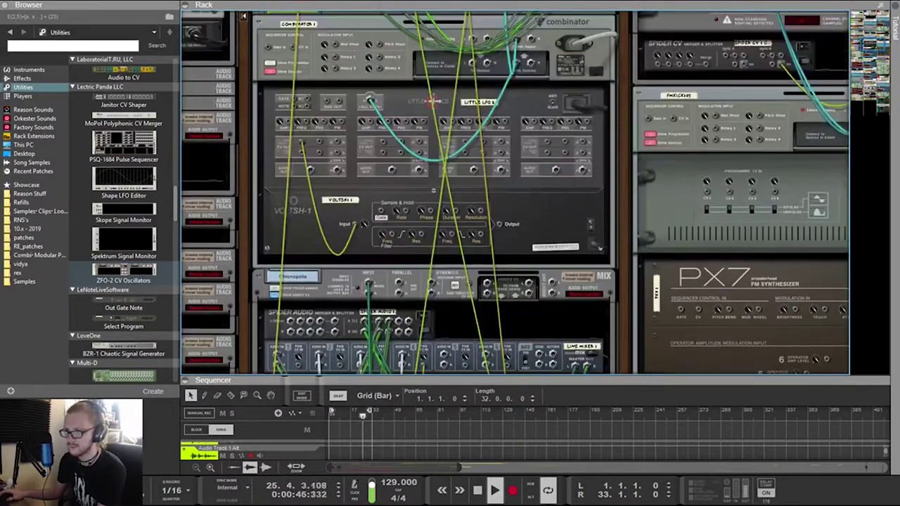
{"action": "scroll", "coordinate": [515, 193], "scroll_direction": "up", "scroll_amount": 10}
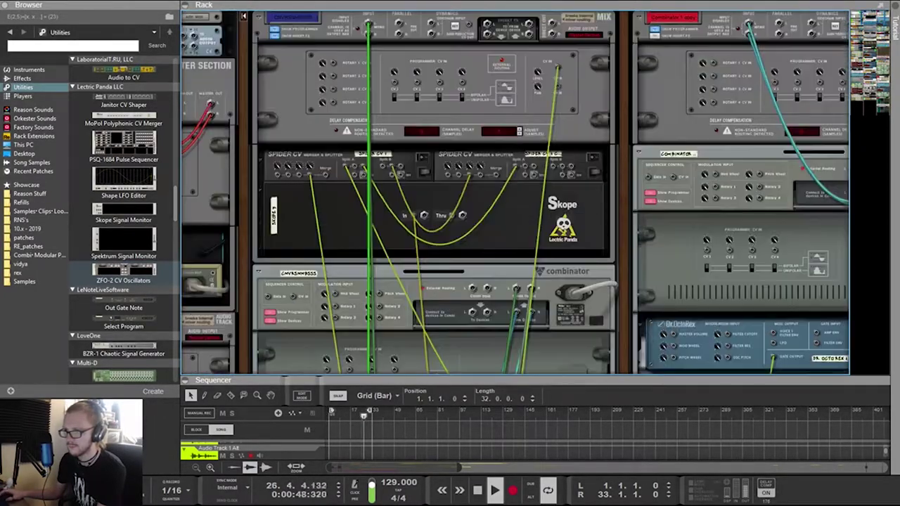
{"action": "left_click_drag", "start_coordinate": [557, 67], "coordinate": [462, 83]}
{"action": "scroll", "coordinate": [513, 193], "scroll_direction": "down", "scroll_amount": 8}
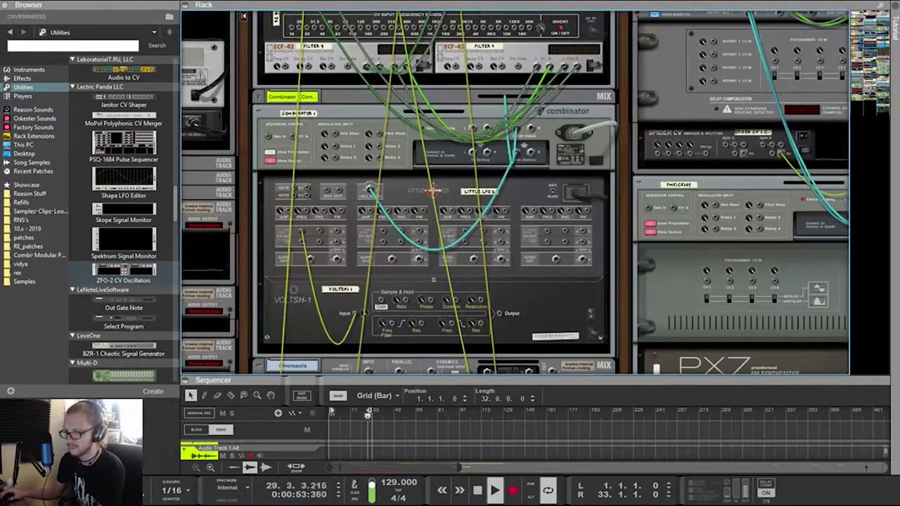
Delete the PROT_00723 audio clips at the start of the arrangement
{"action": "left_click_drag", "start_coordinate": [516, 380], "coordinate": [516, 107]}
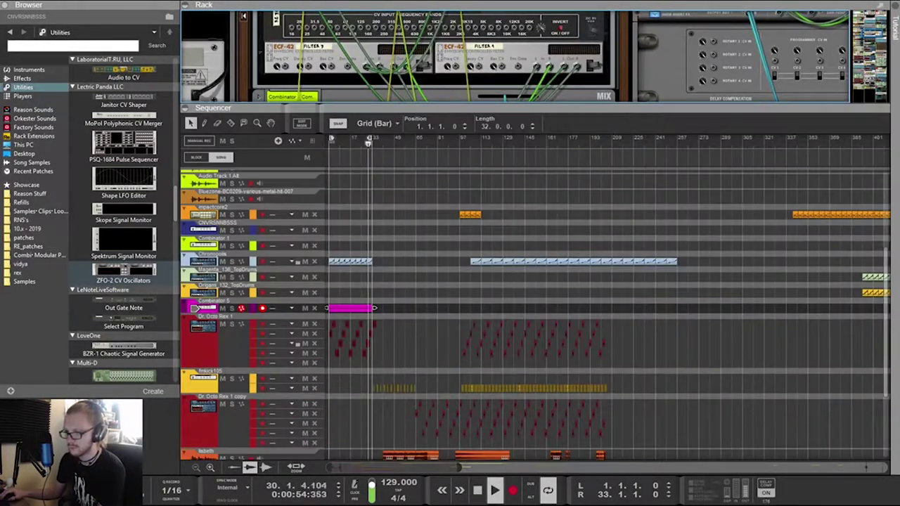
{"action": "scroll", "coordinate": [534, 313], "scroll_direction": "up", "scroll_amount": 5}
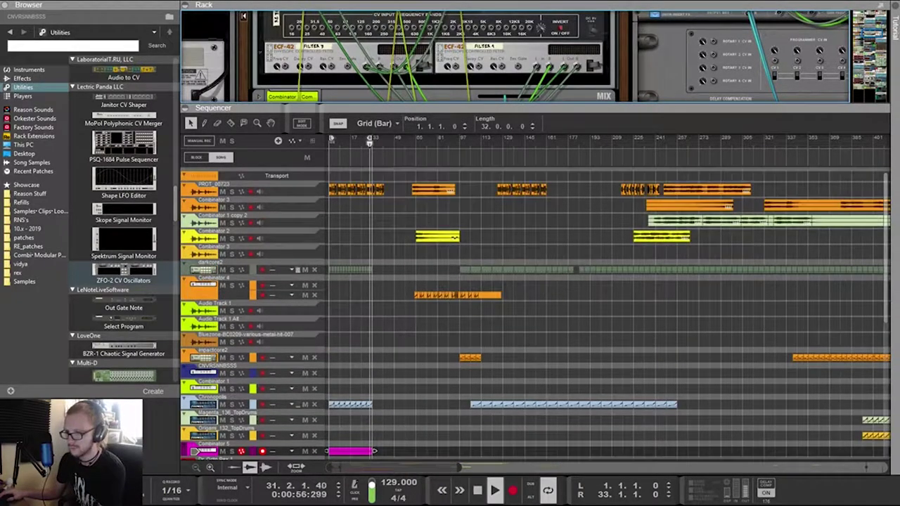
{"action": "left_click_drag", "start_coordinate": [384, 265], "coordinate": [328, 290]}
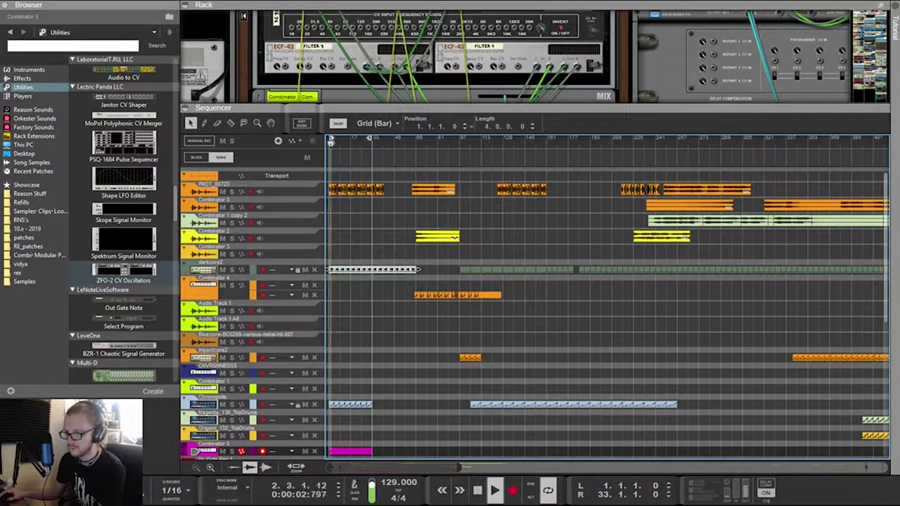
{"action": "key", "text": "Delete"}
{"action": "left_click_drag", "start_coordinate": [398, 181], "coordinate": [327, 210]}
{"action": "key", "text": "Delete"}
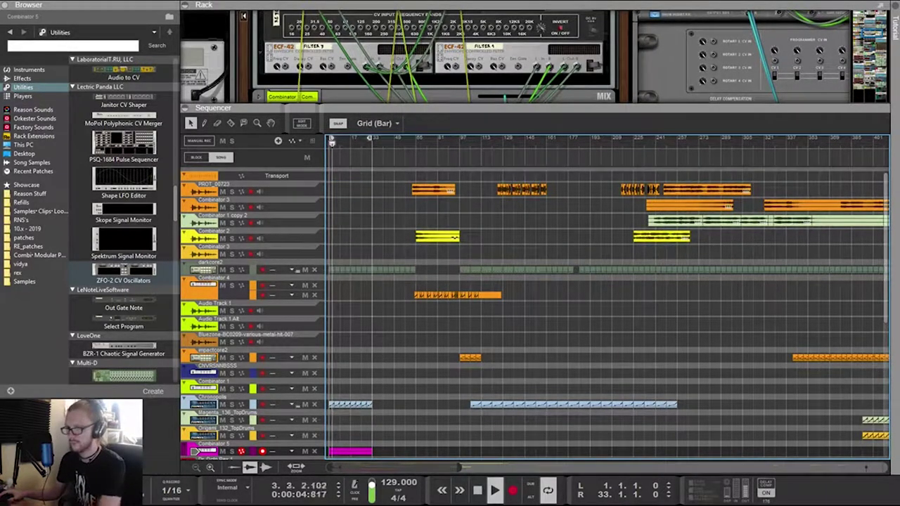
Delete the opening group of Dr. Octo Rex 1 clips from all its lanes at the start of the arrangement
{"action": "scroll", "coordinate": [534, 313], "scroll_direction": "down", "scroll_amount": 5}
{"action": "scroll", "coordinate": [534, 313], "scroll_direction": "down", "scroll_amount": 4}
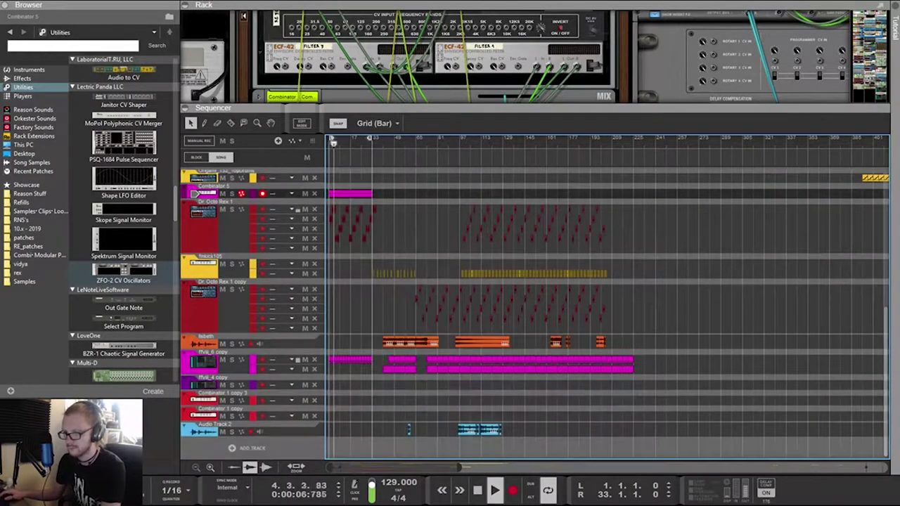
{"action": "left_click_drag", "start_coordinate": [408, 206], "coordinate": [328, 243]}
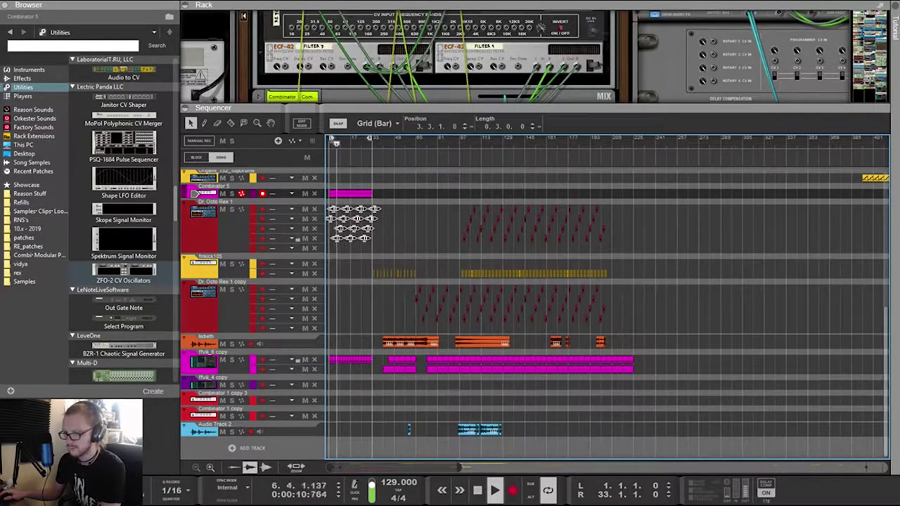
{"action": "key", "text": "Delete"}
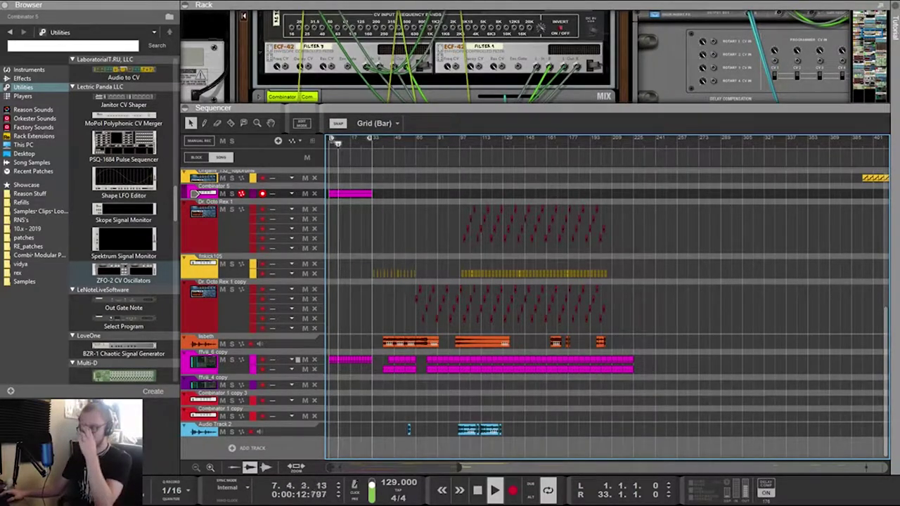
Enlarge the rack area and re-enable both Euclid rhythm generators below the Malström
{"action": "left_click_drag", "start_coordinate": [422, 108], "coordinate": [422, 281]}
{"action": "scroll", "coordinate": [433, 190], "scroll_direction": "down", "scroll_amount": 5}
{"action": "key", "text": "Tab"}
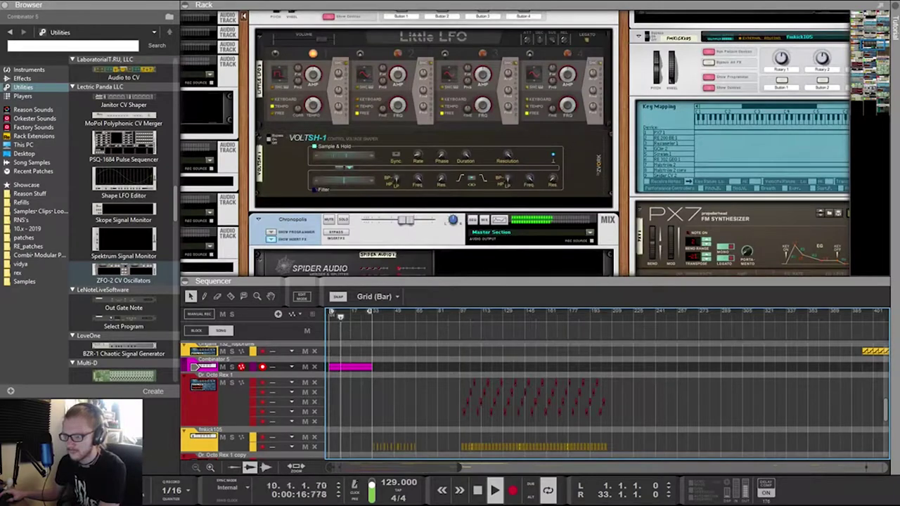
{"action": "left_click_drag", "start_coordinate": [872, 45], "coordinate": [873, 75]}
{"action": "scroll", "coordinate": [513, 141], "scroll_direction": "up", "scroll_amount": 3}
{"action": "key", "text": "Tab"}
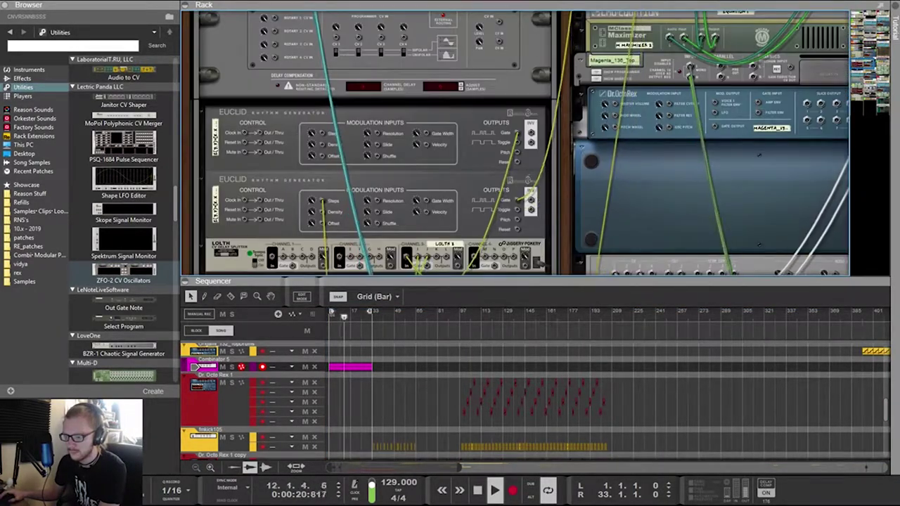
{"action": "scroll", "coordinate": [513, 140], "scroll_direction": "down", "scroll_amount": 5}
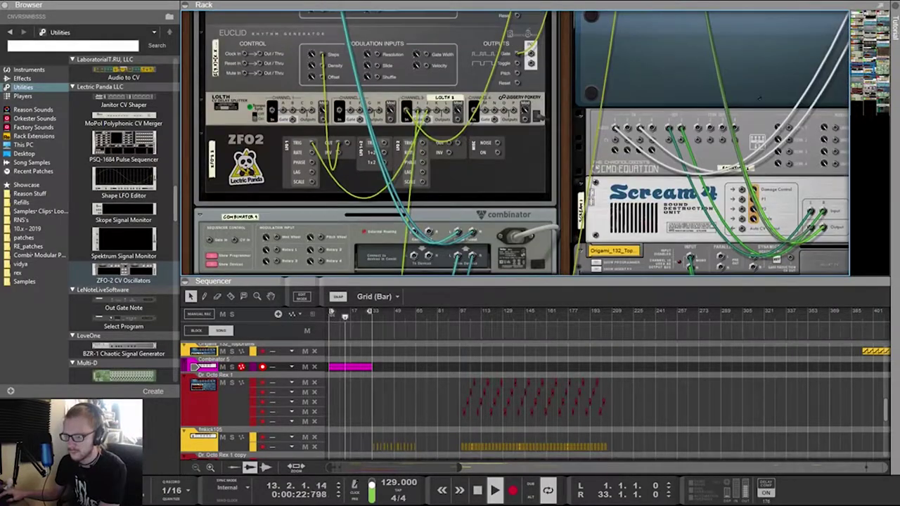
{"action": "scroll", "coordinate": [520, 140], "scroll_direction": "down", "scroll_amount": 2}
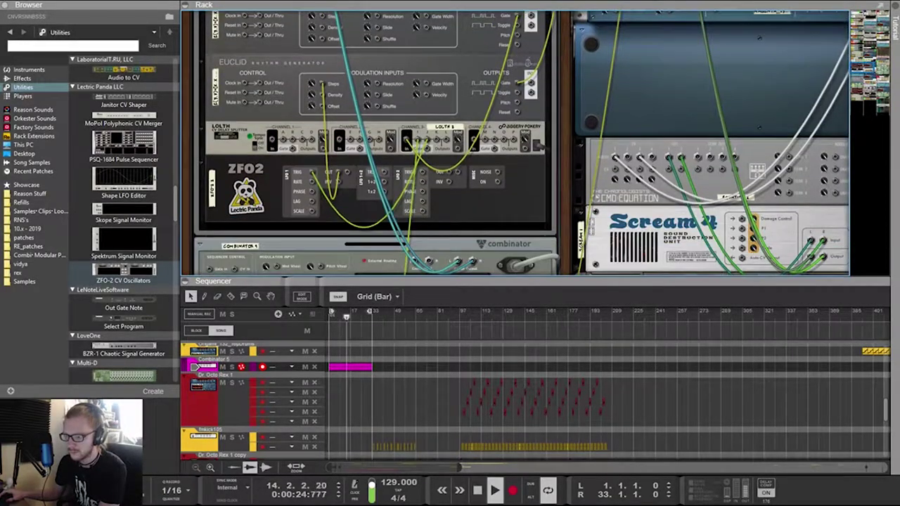
{"action": "scroll", "coordinate": [513, 140], "scroll_direction": "down", "scroll_amount": 8}
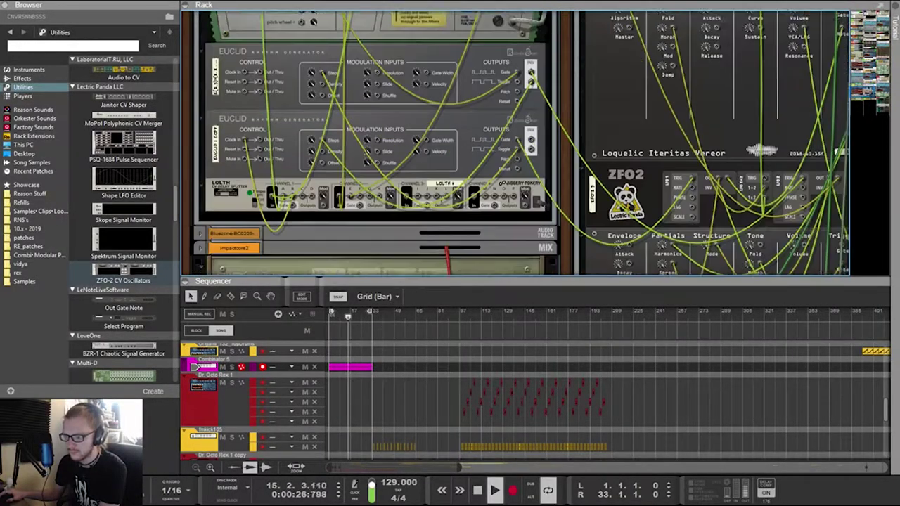
{"action": "key", "text": "Tab"}
{"action": "scroll", "coordinate": [513, 140], "scroll_direction": "up", "scroll_amount": 3}
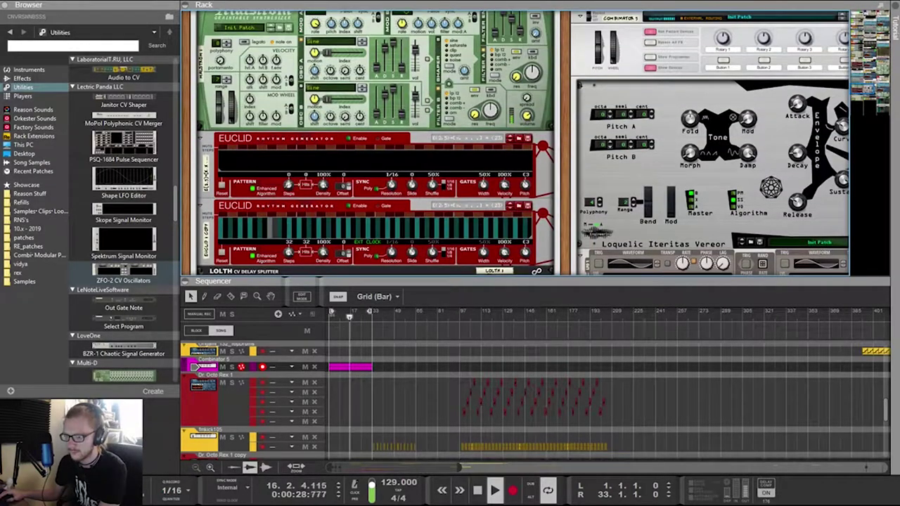
{"action": "left_click", "coordinate": [349, 138]}
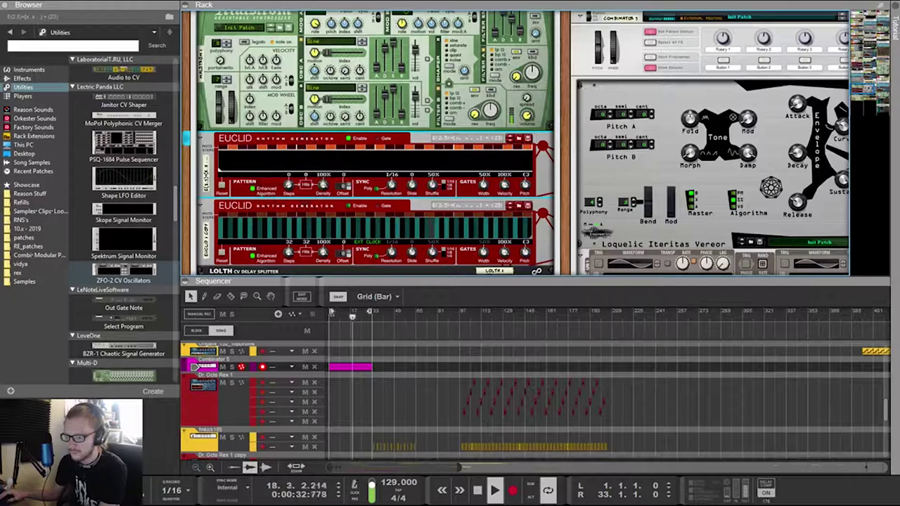
Repatch the CV cable at the Malström's sequencer control and gate inputs on the back of the rack
{"action": "scroll", "coordinate": [360, 206], "scroll_direction": "up", "scroll_amount": 10}
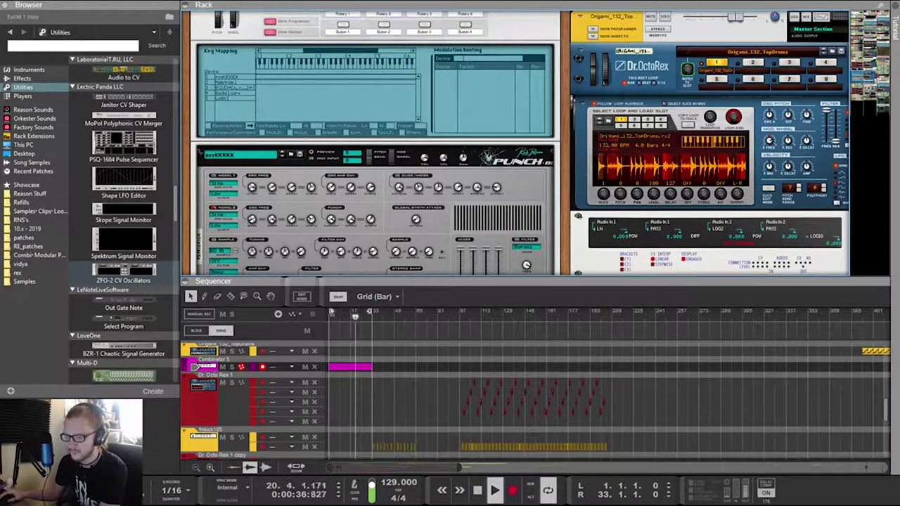
{"action": "scroll", "coordinate": [372, 140], "scroll_direction": "down", "scroll_amount": 8}
{"action": "key", "text": "Tab"}
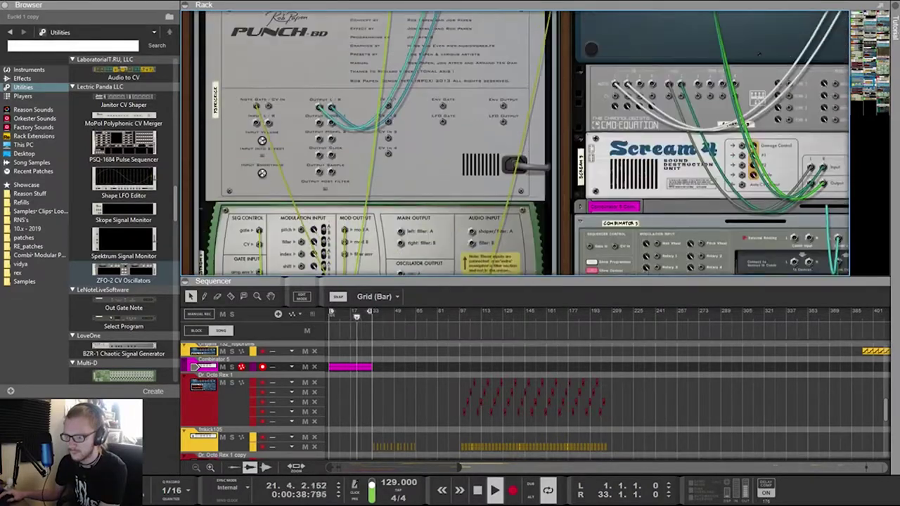
{"action": "scroll", "coordinate": [516, 141], "scroll_direction": "up", "scroll_amount": 2}
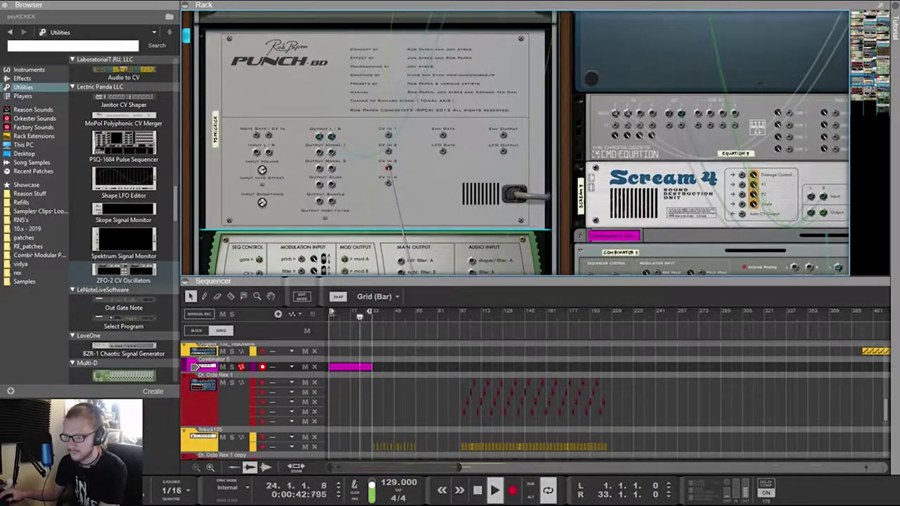
{"action": "scroll", "coordinate": [517, 141], "scroll_direction": "down", "scroll_amount": 3}
{"action": "left_click_drag", "start_coordinate": [260, 142], "coordinate": [259, 185]}
{"action": "scroll", "coordinate": [259, 185], "scroll_direction": "down", "scroll_amount": 4}
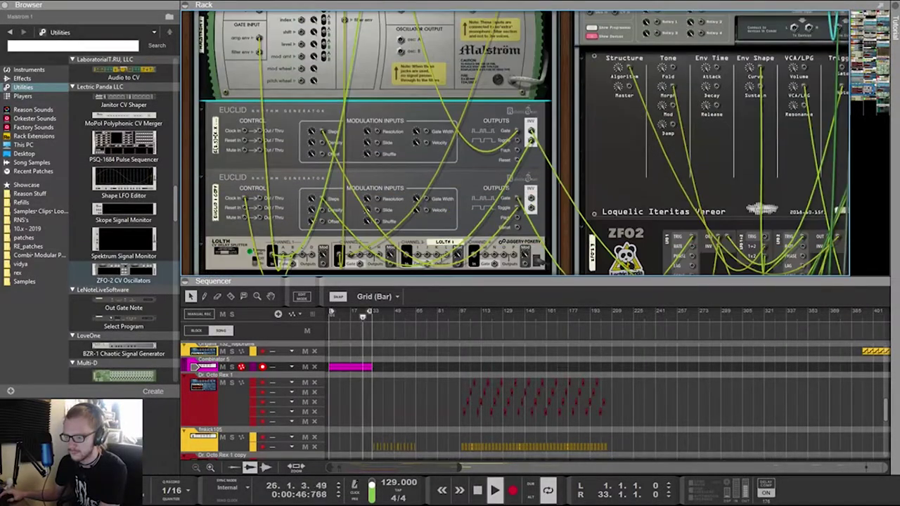
Move the CV cable on the back of Punch-BD from the note gate input to the note CV input
{"action": "scroll", "coordinate": [515, 142], "scroll_direction": "down", "scroll_amount": 3}
{"action": "scroll", "coordinate": [516, 143], "scroll_direction": "up", "scroll_amount": 5}
{"action": "scroll", "coordinate": [515, 143], "scroll_direction": "down", "scroll_amount": 3}
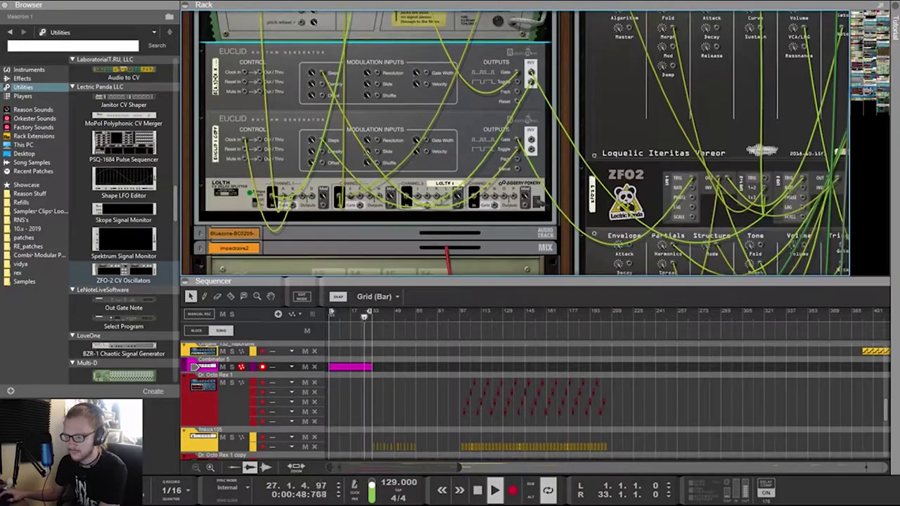
{"action": "scroll", "coordinate": [259, 186], "scroll_direction": "up", "scroll_amount": 9}
{"action": "left_click", "coordinate": [260, 186]}
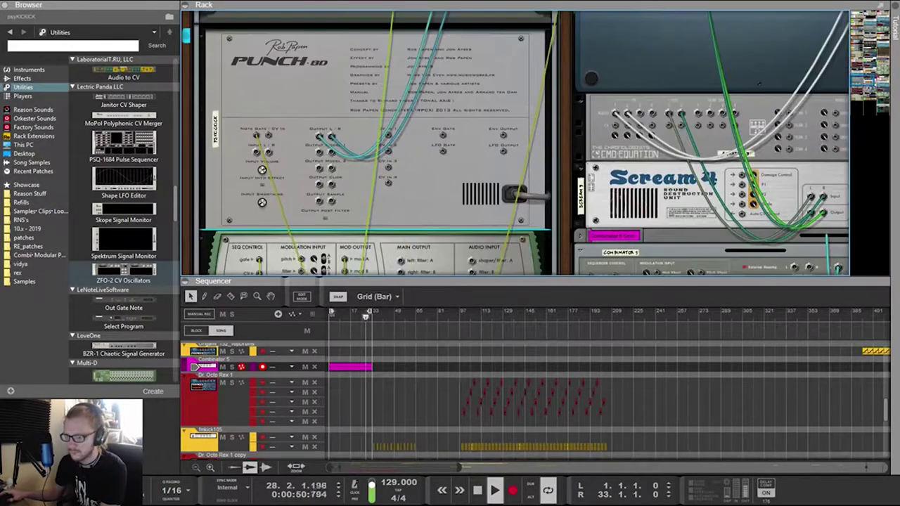
{"action": "left_click_drag", "start_coordinate": [447, 274], "coordinate": [448, 274]}
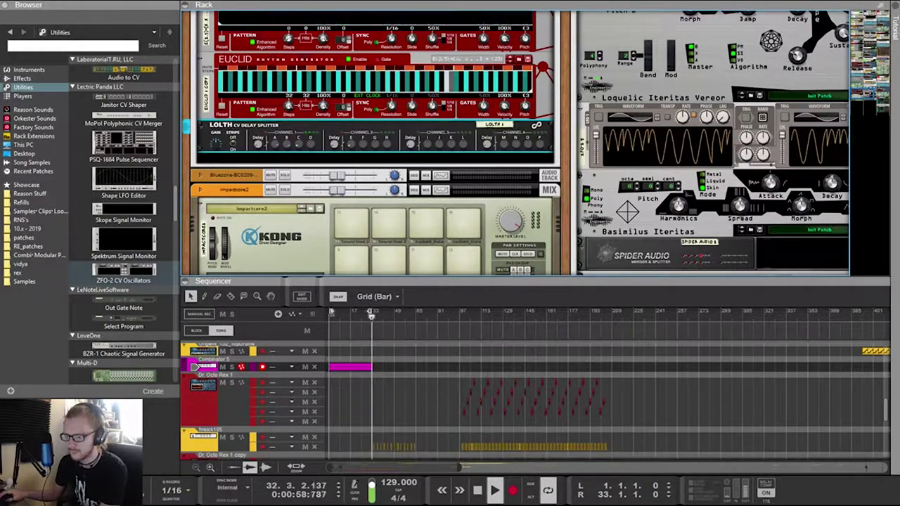
{"action": "key", "text": "Tab"}
{"action": "scroll", "coordinate": [517, 140], "scroll_direction": "up", "scroll_amount": 5}
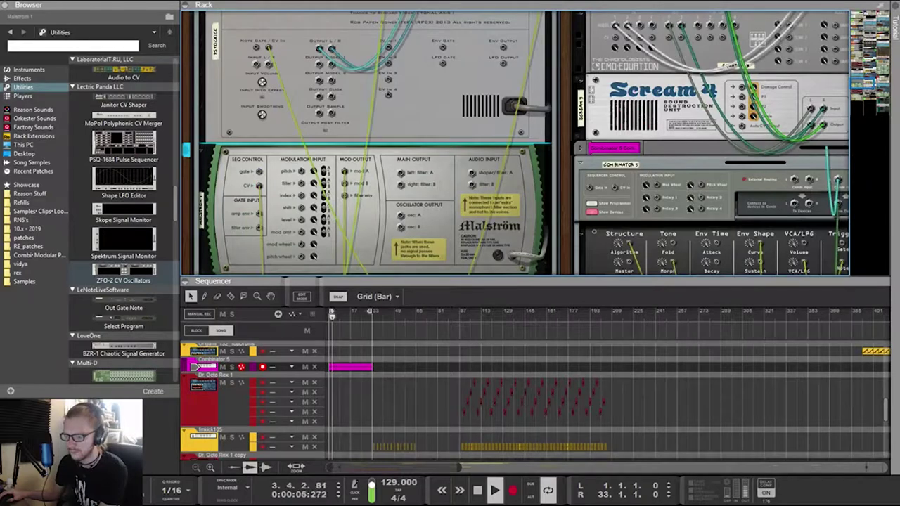
Trace the CV routing of the CNVRSNNBSSS Combinator's Euclids, Lolth splitter and ZFO2 on both sides of the rack
{"action": "scroll", "coordinate": [517, 140], "scroll_direction": "down", "scroll_amount": 3}
{"action": "scroll", "coordinate": [517, 141], "scroll_direction": "right", "scroll_amount": 4}
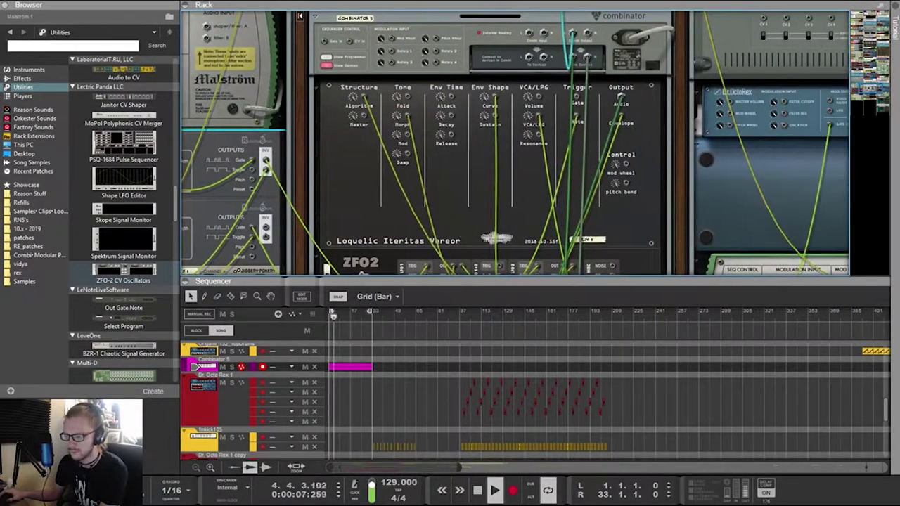
{"action": "scroll", "coordinate": [516, 141], "scroll_direction": "up", "scroll_amount": 6}
{"action": "scroll", "coordinate": [517, 141], "scroll_direction": "right", "scroll_amount": 4}
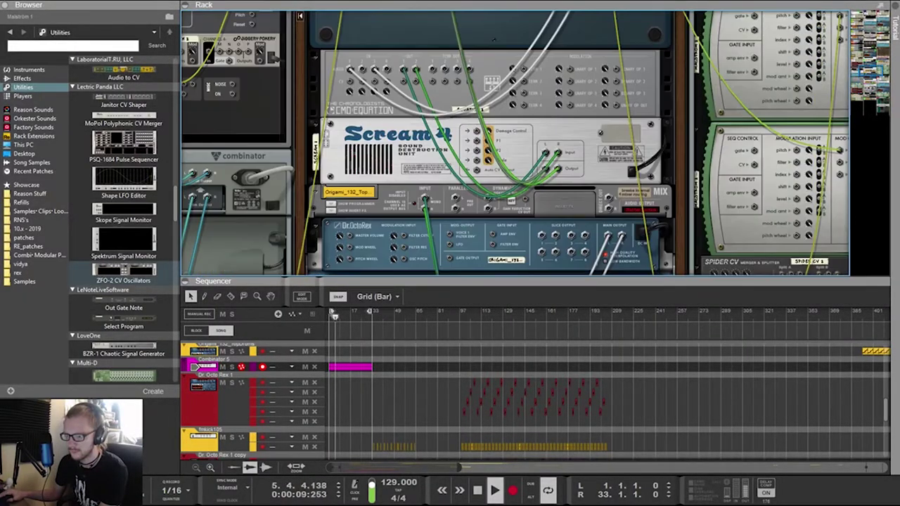
{"action": "scroll", "coordinate": [516, 140], "scroll_direction": "up", "scroll_amount": 4}
{"action": "scroll", "coordinate": [515, 143], "scroll_direction": "left", "scroll_amount": 3}
{"action": "scroll", "coordinate": [516, 141], "scroll_direction": "up", "scroll_amount": 2}
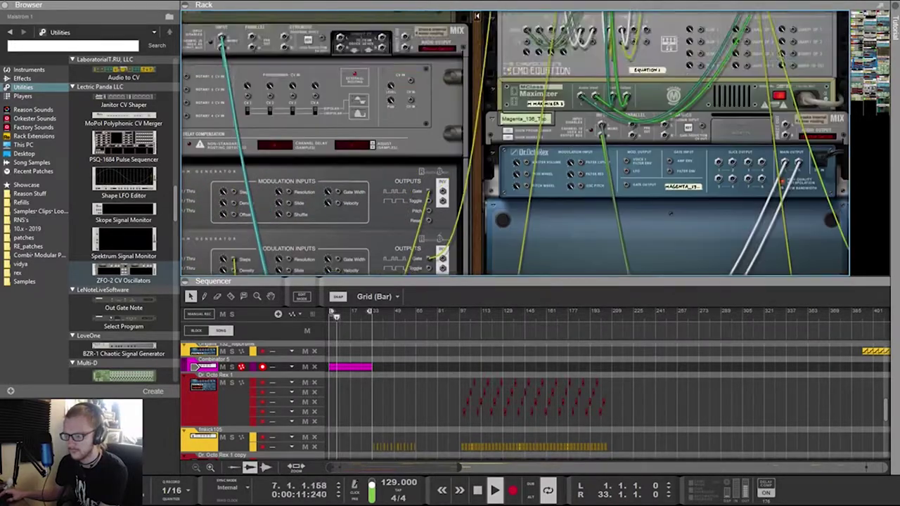
{"action": "scroll", "coordinate": [516, 140], "scroll_direction": "down", "scroll_amount": 3}
{"action": "key", "text": "Tab"}
{"action": "scroll", "coordinate": [515, 143], "scroll_direction": "left", "scroll_amount": 2}
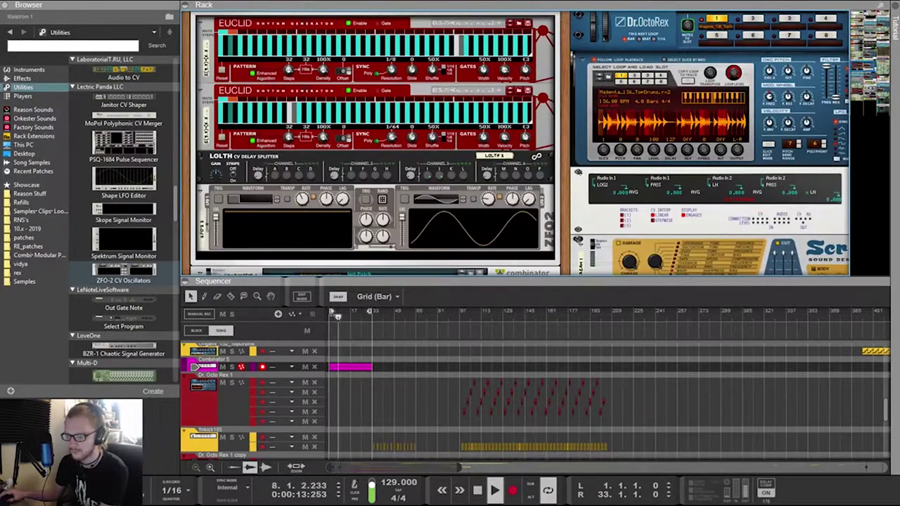
{"action": "key", "text": "Tab"}
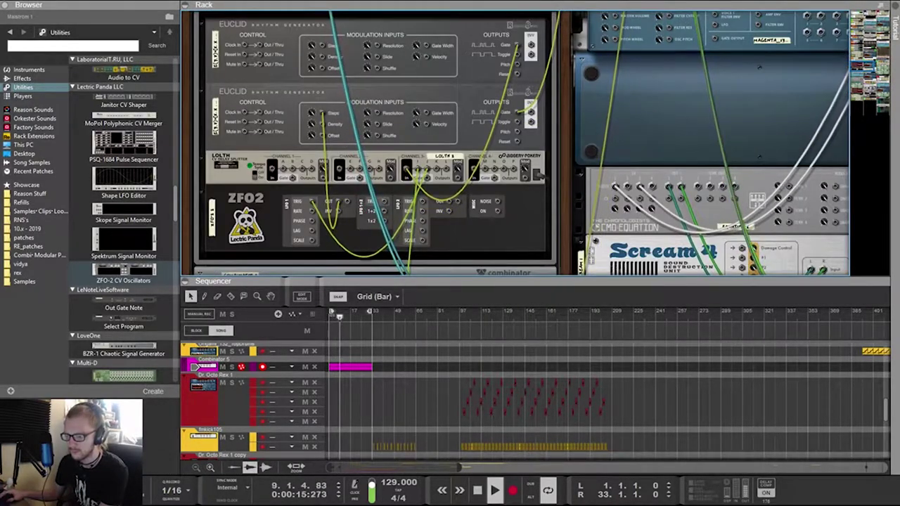
{"action": "key", "text": "Tab"}
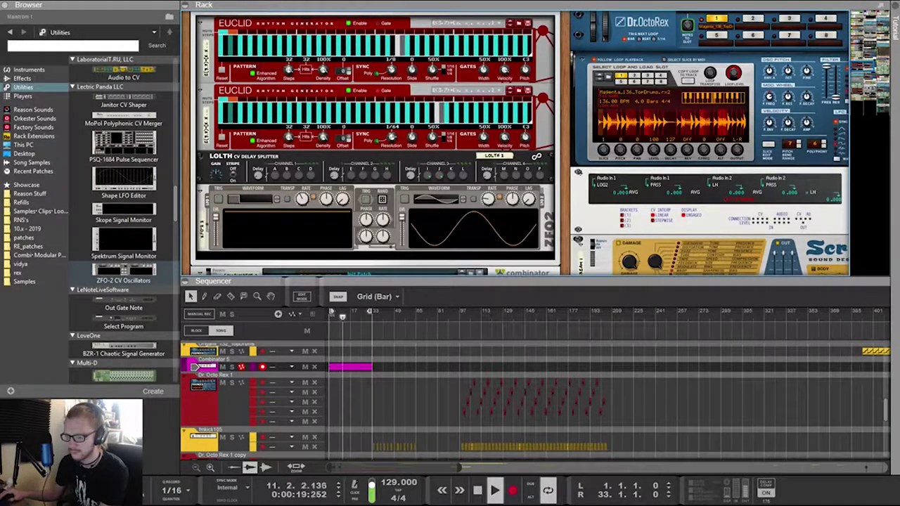
Adjust the synced rate of LFO 1 on the ZFO2, trying 1/16 and 1/64
{"action": "left_click", "coordinate": [302, 199]}
{"action": "left_click_drag", "start_coordinate": [302, 199], "coordinate": [302, 179]}
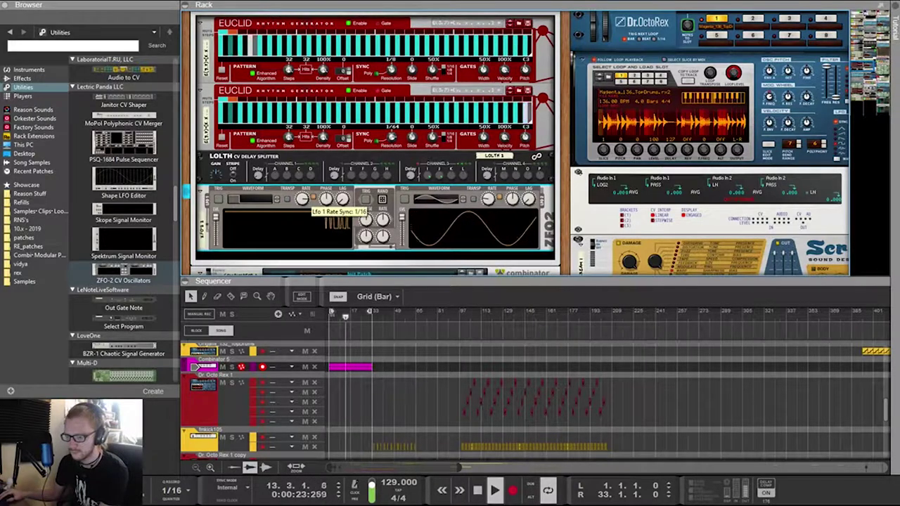
{"action": "left_click_drag", "start_coordinate": [325, 208], "coordinate": [326, 214]}
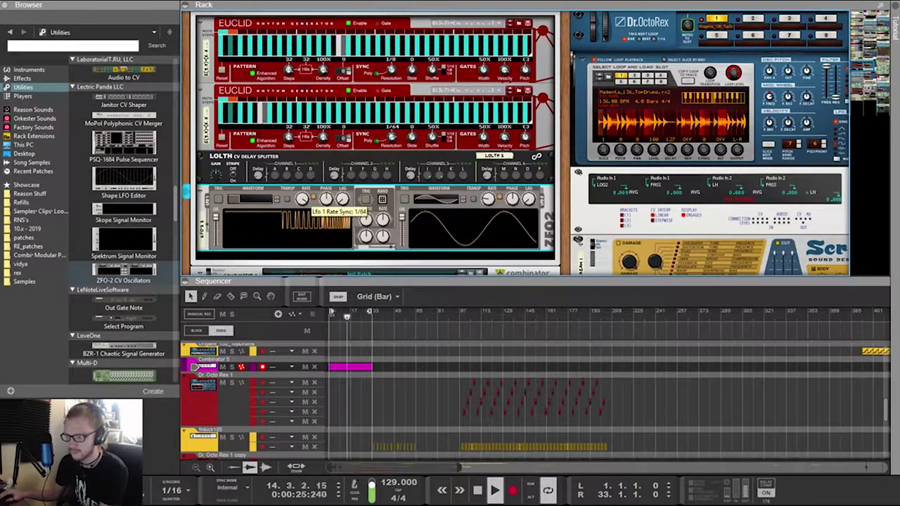
{"action": "left_click", "coordinate": [316, 121]}
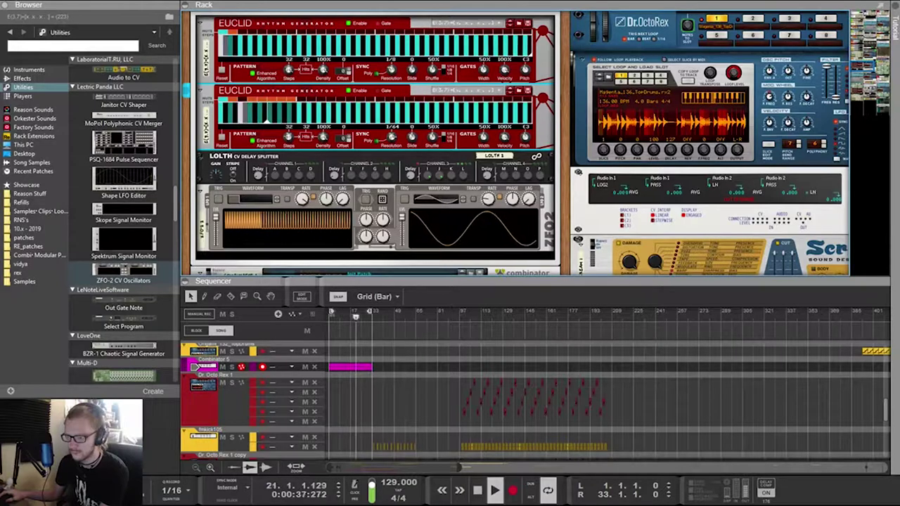
{"action": "left_click_drag", "start_coordinate": [302, 199], "coordinate": [302, 203]}
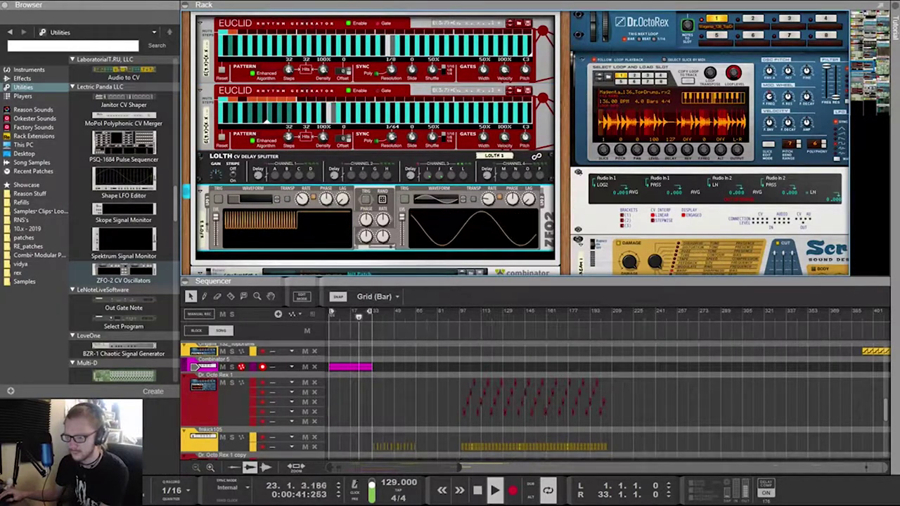
Clear the muted steps of the lower Euclid above the Lolth splitter and switch it to the E(2,5) patch
{"action": "left_click_drag", "start_coordinate": [316, 99], "coordinate": [481, 99]}
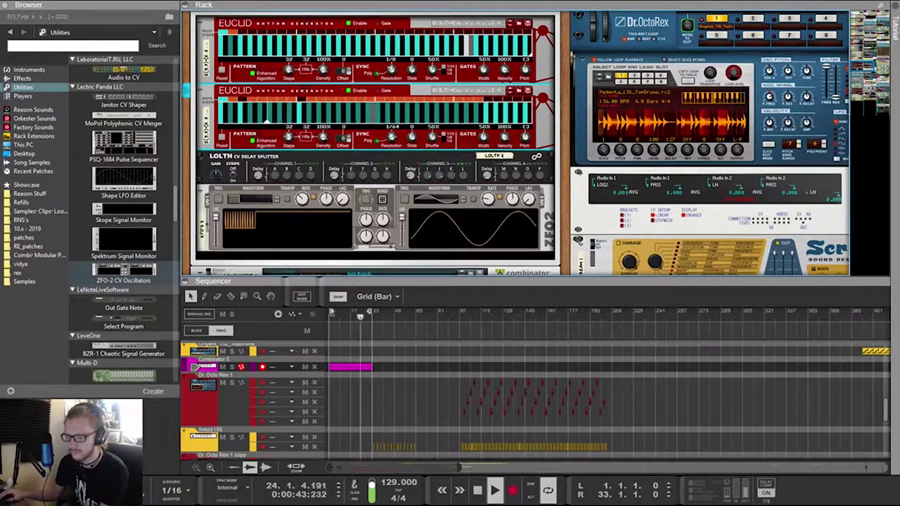
{"action": "left_click_drag", "start_coordinate": [391, 137], "coordinate": [390, 133]}
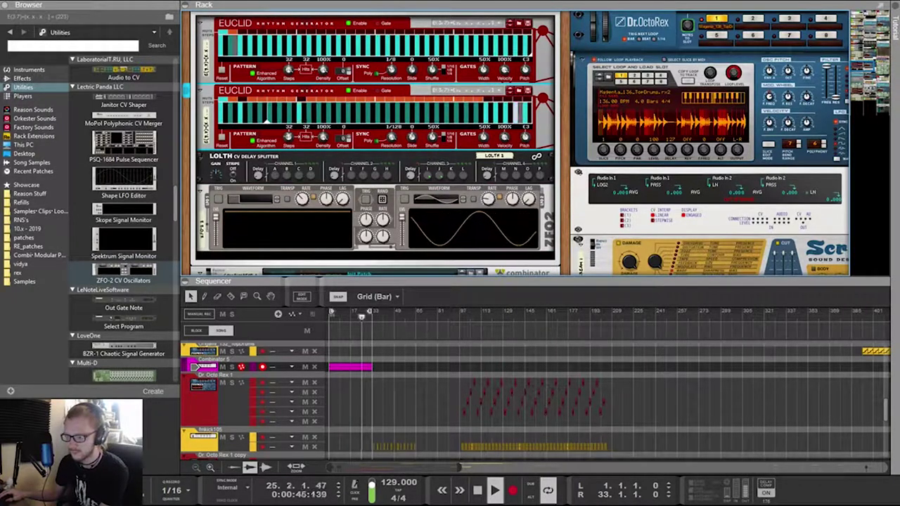
{"action": "left_click", "coordinate": [509, 89]}
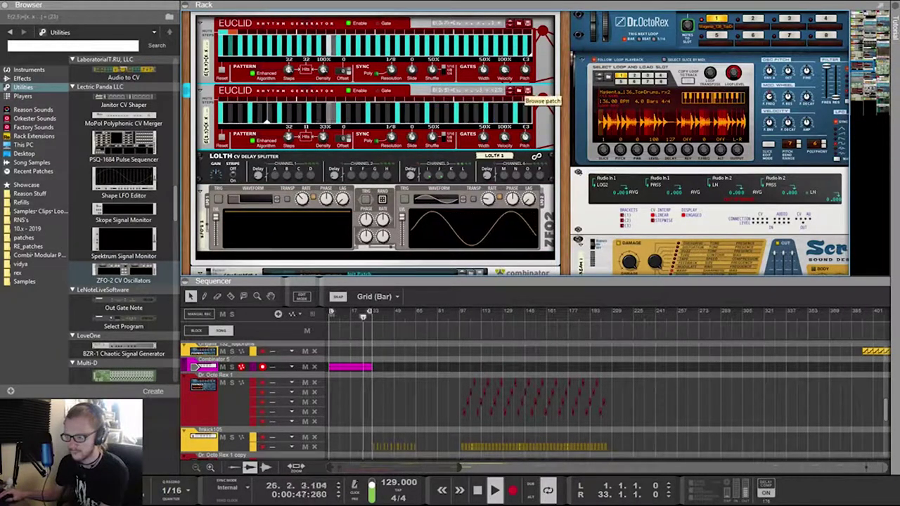
Browse the euclid patch folder for the lower Euclid and load the E(13,24) patch
{"action": "left_click", "coordinate": [527, 90]}
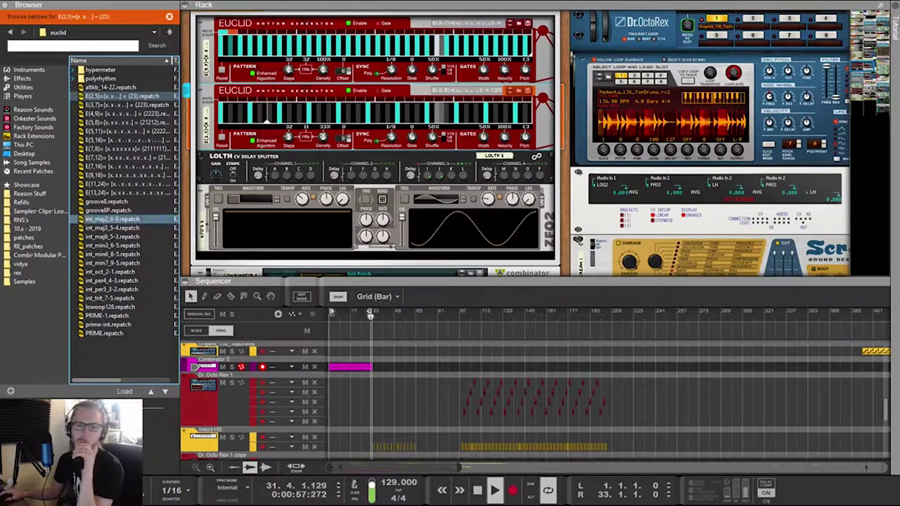
{"action": "left_click", "coordinate": [123, 183]}
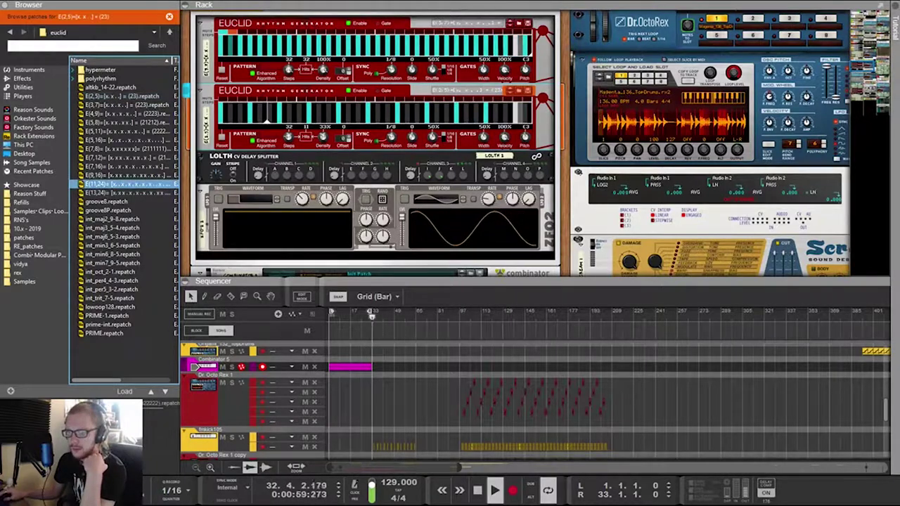
{"action": "left_click", "coordinate": [105, 201]}
{"action": "key", "text": "Up"}
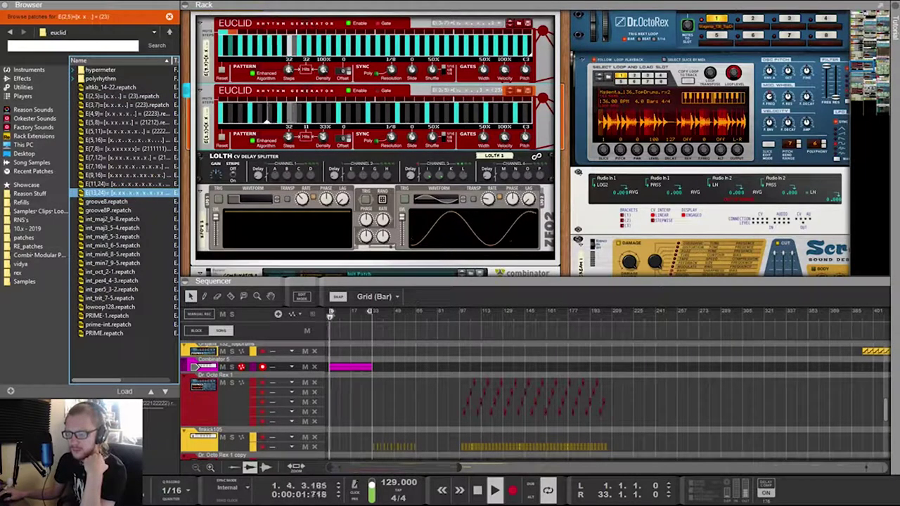
{"action": "key", "text": "Return"}
Step the lower Euclid through groove8 to the groove8P patch and adjust its resolution
{"action": "left_click_drag", "start_coordinate": [374, 116], "coordinate": [374, 116]}
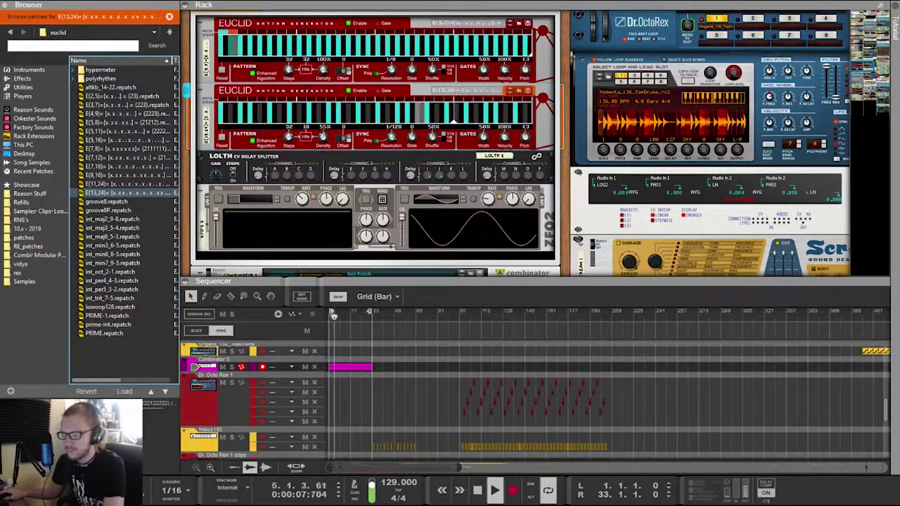
{"action": "left_click", "coordinate": [510, 93]}
{"action": "left_click", "coordinate": [518, 92]}
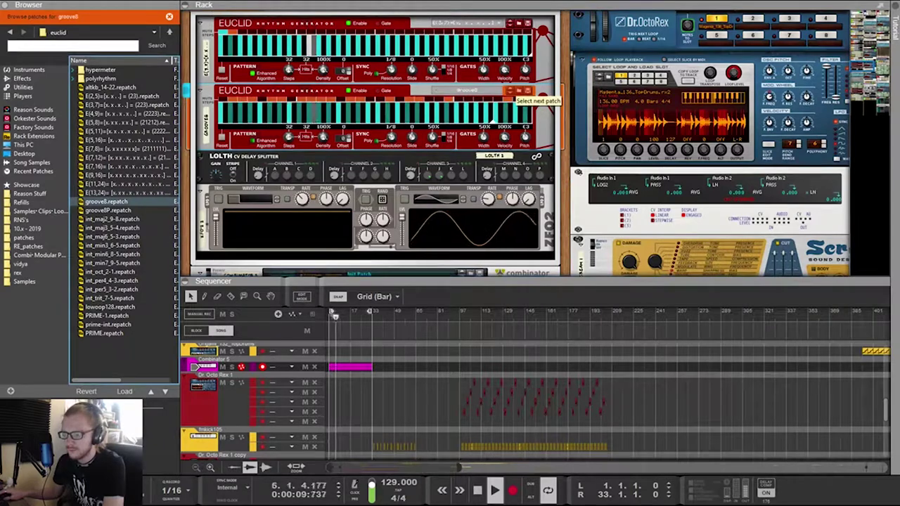
{"action": "left_click", "coordinate": [518, 92]}
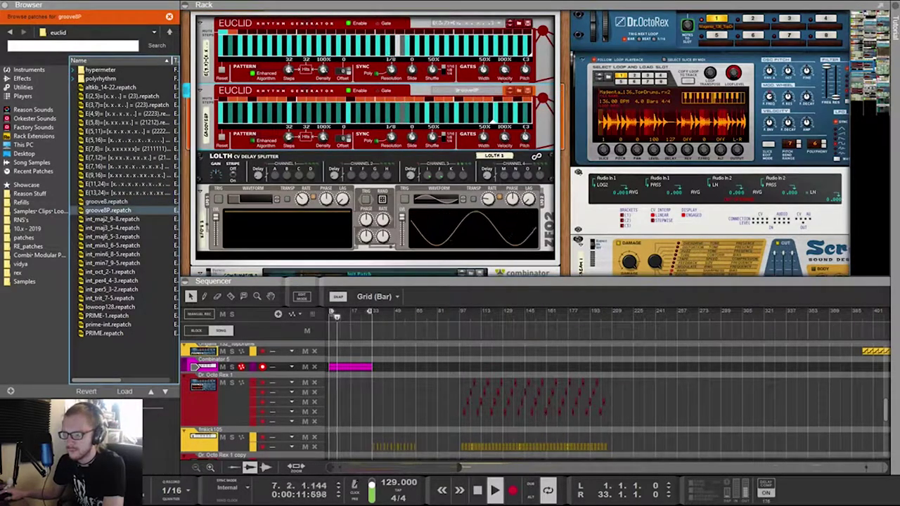
{"action": "left_click_drag", "start_coordinate": [391, 138], "coordinate": [391, 105]}
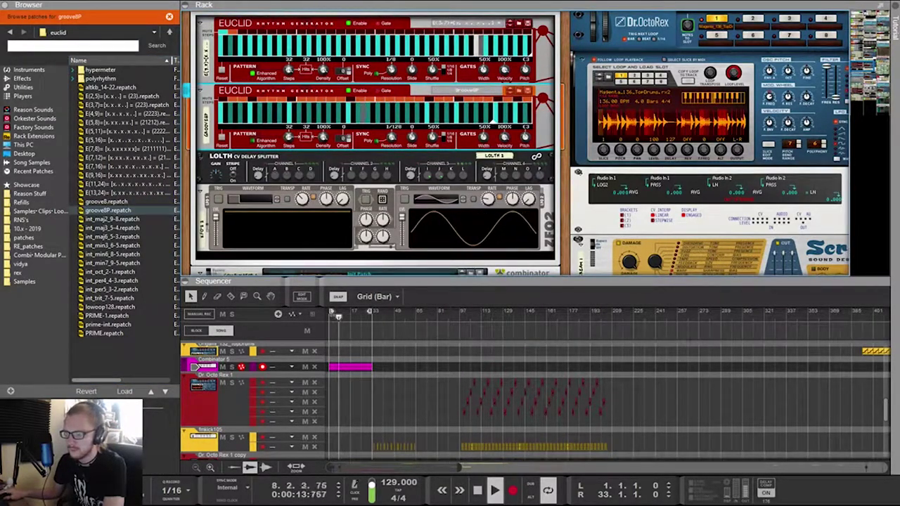
Step the lower Euclid through the int_maj2, int_maj3 and int_maj6 patches, and load the PRIME-1 patch
{"action": "left_click", "coordinate": [518, 92]}
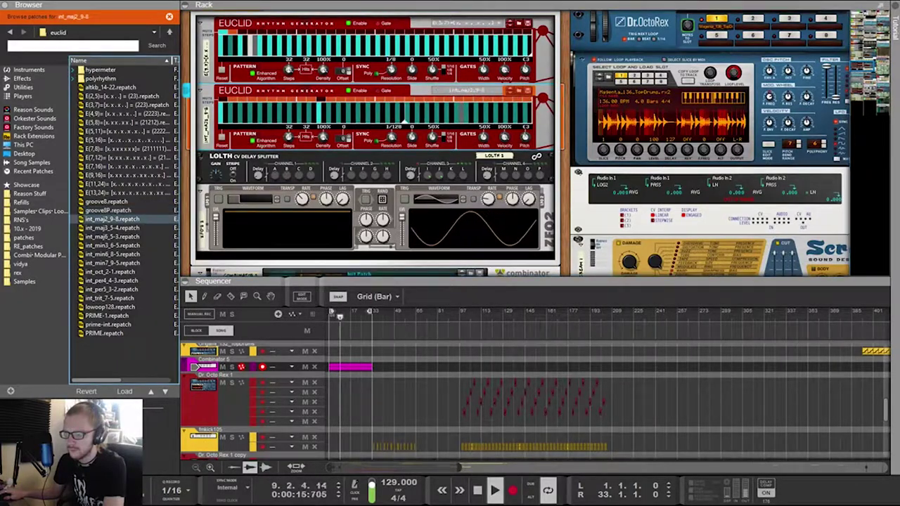
{"action": "left_click", "coordinate": [518, 92]}
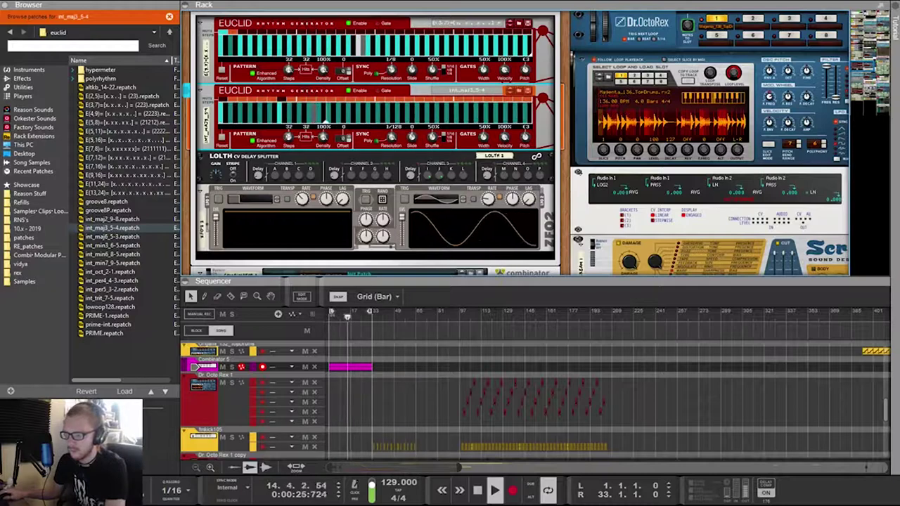
{"action": "key", "text": "Down"}
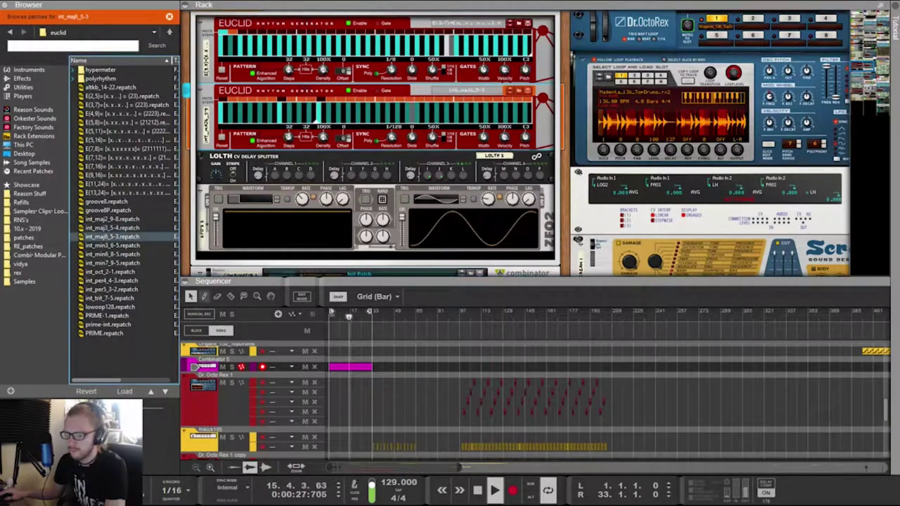
{"action": "left_click_drag", "start_coordinate": [107, 316], "coordinate": [374, 106]}
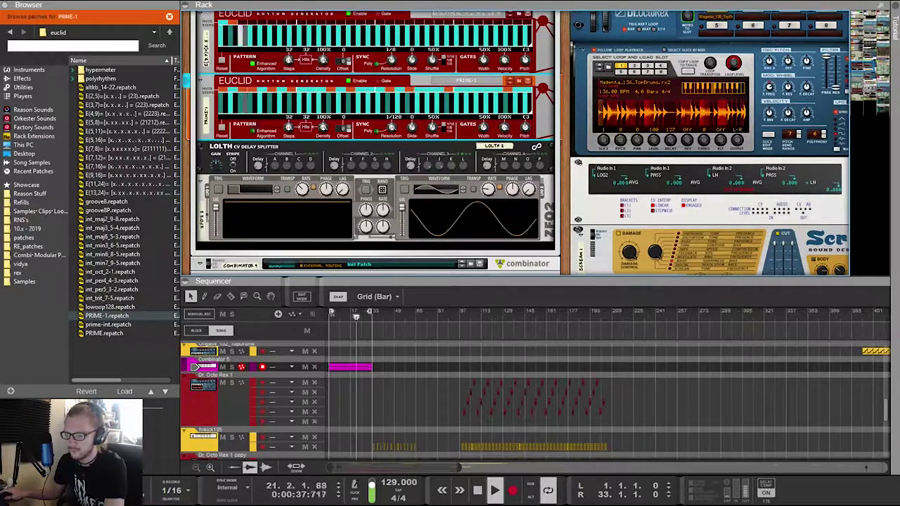
Adjust the semitone pitch of the Basimilus Iteritas below the ZFO2 in the Noise Engineering Combinator
{"action": "left_click_drag", "start_coordinate": [863, 64], "coordinate": [875, 68]}
{"action": "scroll", "coordinate": [421, 141], "scroll_direction": "up", "scroll_amount": 3}
{"action": "scroll", "coordinate": [383, 97], "scroll_direction": "down", "scroll_amount": 5}
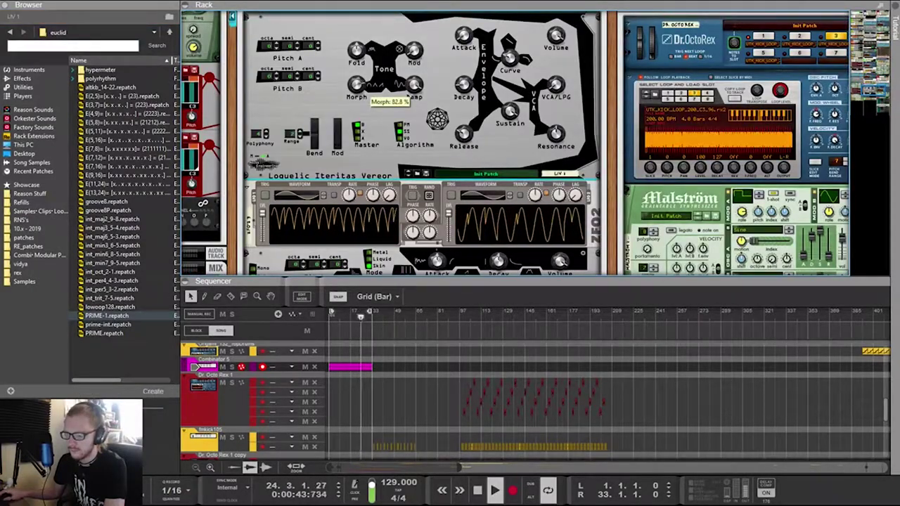
{"action": "scroll", "coordinate": [565, 152], "scroll_direction": "up", "scroll_amount": 2}
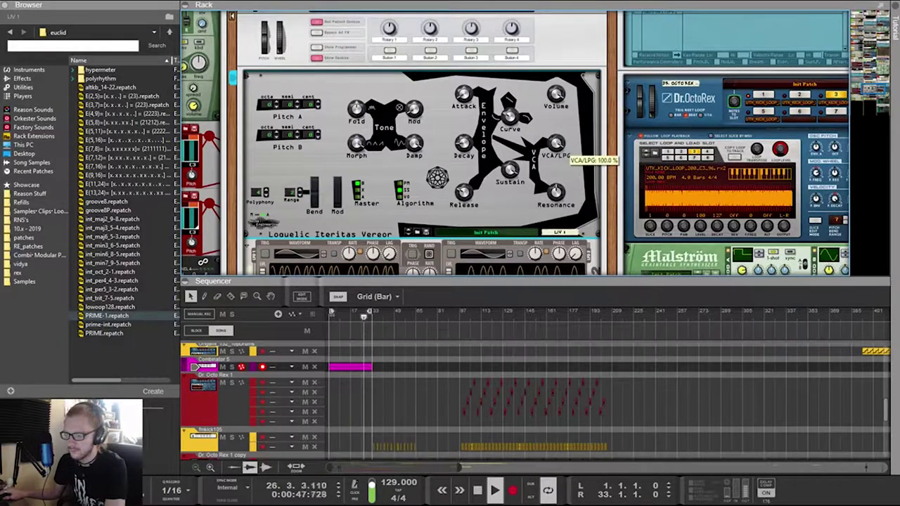
{"action": "scroll", "coordinate": [566, 151], "scroll_direction": "down", "scroll_amount": 5}
{"action": "scroll", "coordinate": [566, 152], "scroll_direction": "up", "scroll_amount": 3}
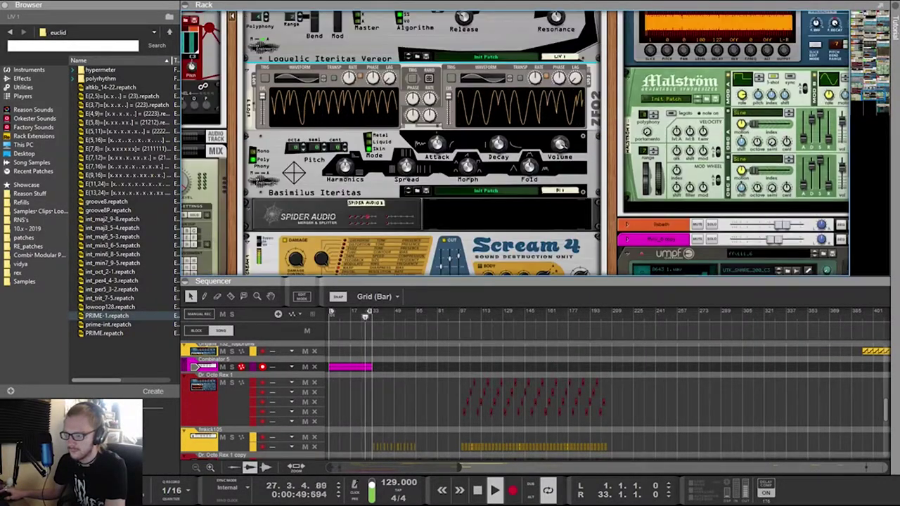
{"action": "left_click", "coordinate": [406, 167]}
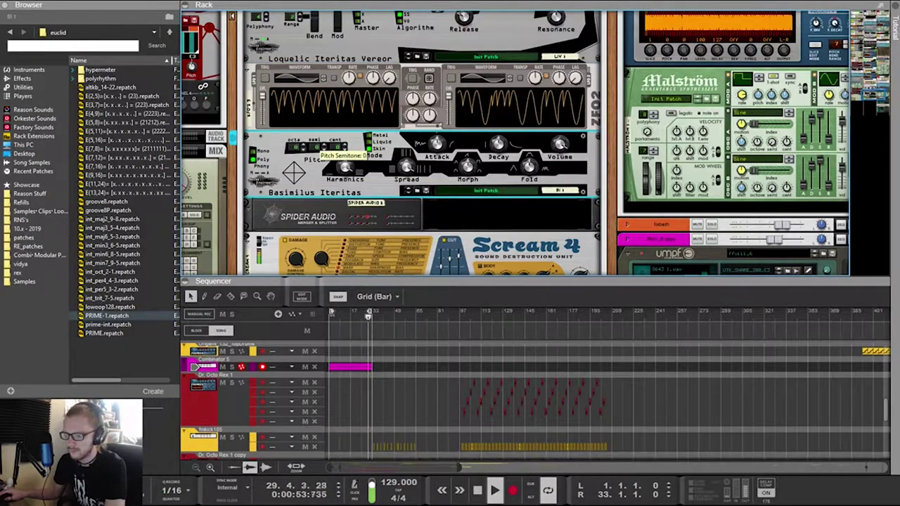
{"action": "left_click_drag", "start_coordinate": [310, 142], "coordinate": [311, 173]}
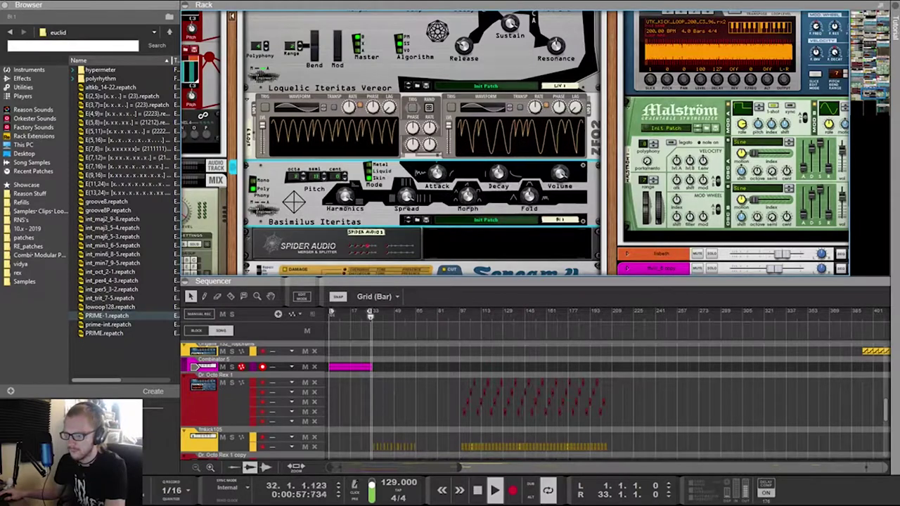
Reroute the Algorithm CV cable on the back of the Loquelic Iteritas Vereor to its Sustain input
{"action": "scroll", "coordinate": [311, 173], "scroll_direction": "up", "scroll_amount": 3}
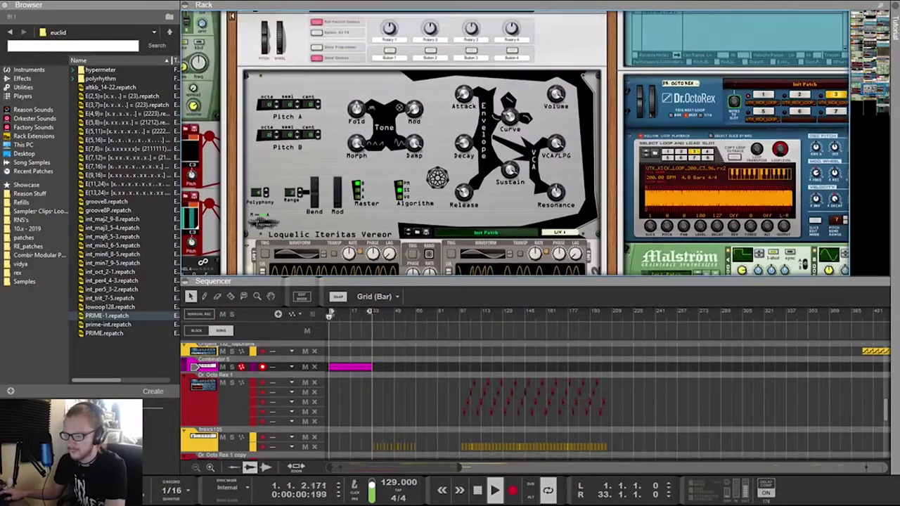
{"action": "left_click", "coordinate": [310, 168]}
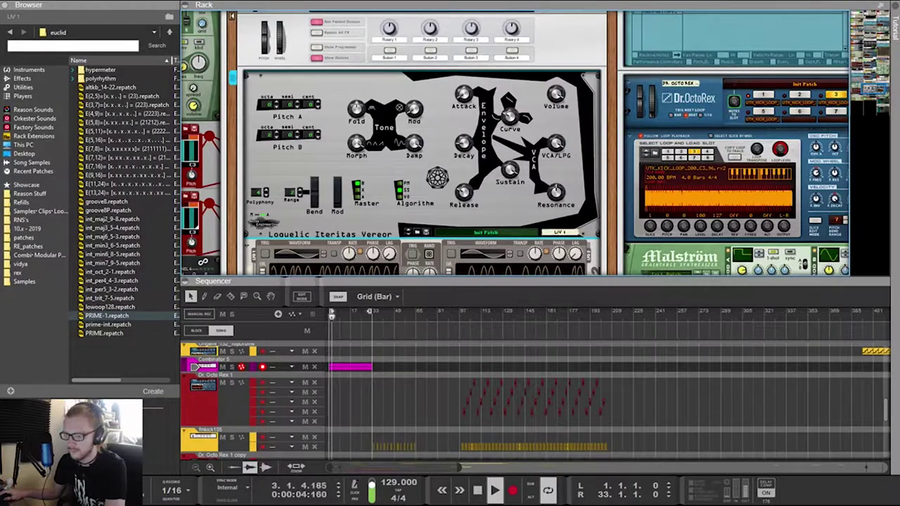
{"action": "scroll", "coordinate": [422, 140], "scroll_direction": "down", "scroll_amount": 1}
{"action": "key", "text": "Tab"}
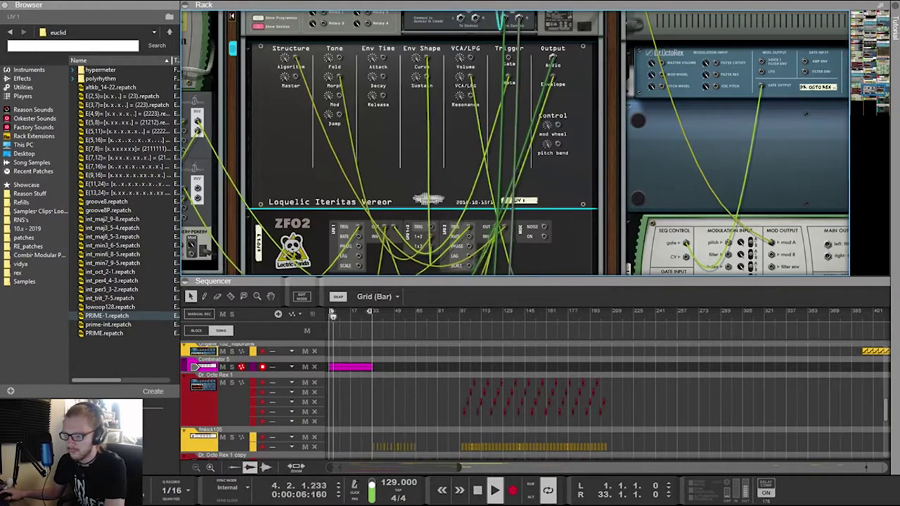
{"action": "scroll", "coordinate": [515, 143], "scroll_direction": "down", "scroll_amount": 2}
{"action": "scroll", "coordinate": [389, 142], "scroll_direction": "up", "scroll_amount": 1}
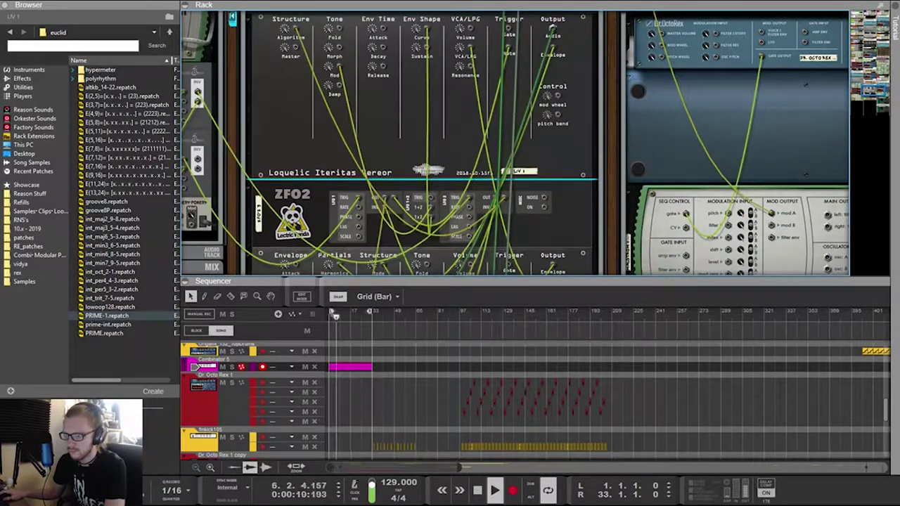
{"action": "left_click_drag", "start_coordinate": [295, 28], "coordinate": [427, 47]}
{"action": "key", "text": "Tab"}
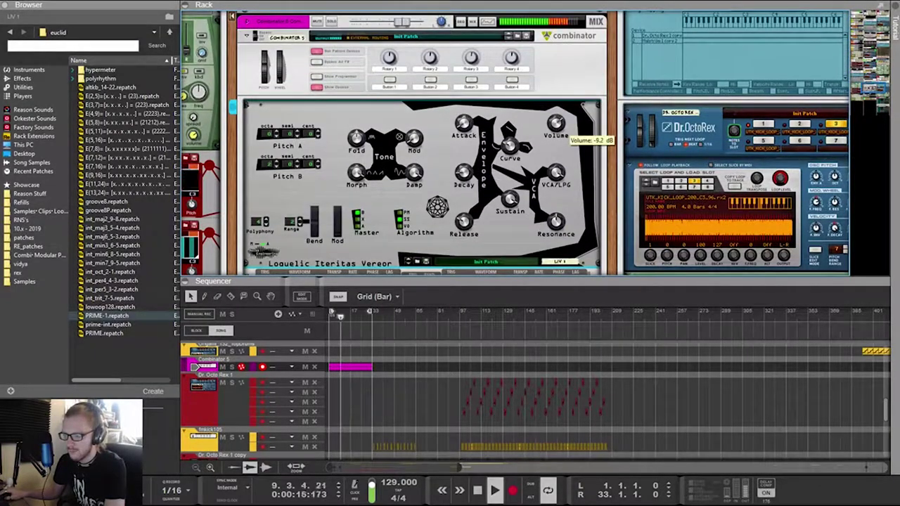
Add a DDL-1 Digital Delay Line directly below the Scream 4 in the Noise Engineering Combinator
{"action": "scroll", "coordinate": [569, 138], "scroll_direction": "down", "scroll_amount": 10}
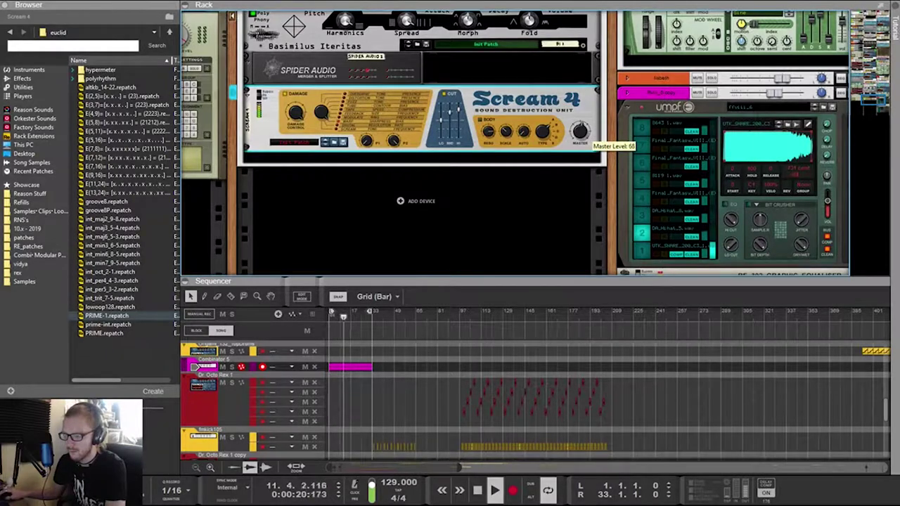
{"action": "scroll", "coordinate": [513, 141], "scroll_direction": "up", "scroll_amount": 8}
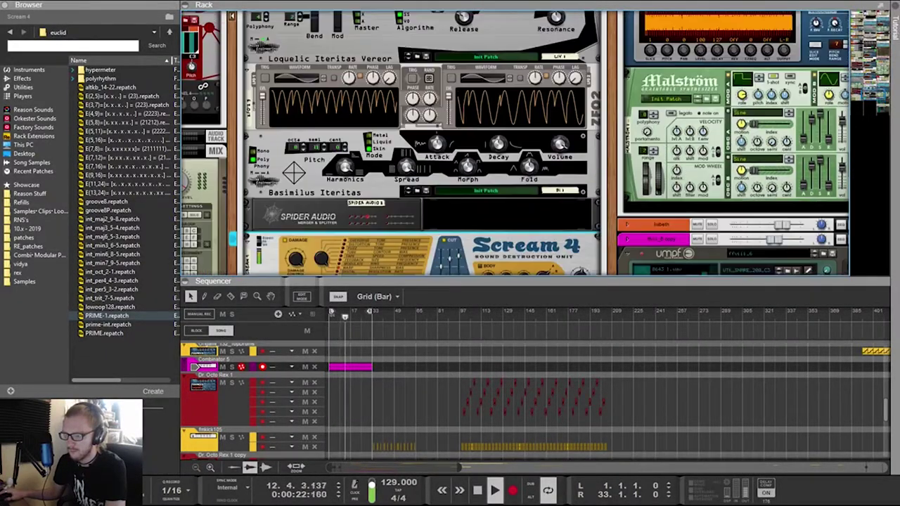
{"action": "scroll", "coordinate": [513, 141], "scroll_direction": "down", "scroll_amount": 6}
{"action": "scroll", "coordinate": [532, 143], "scroll_direction": "up", "scroll_amount": 5}
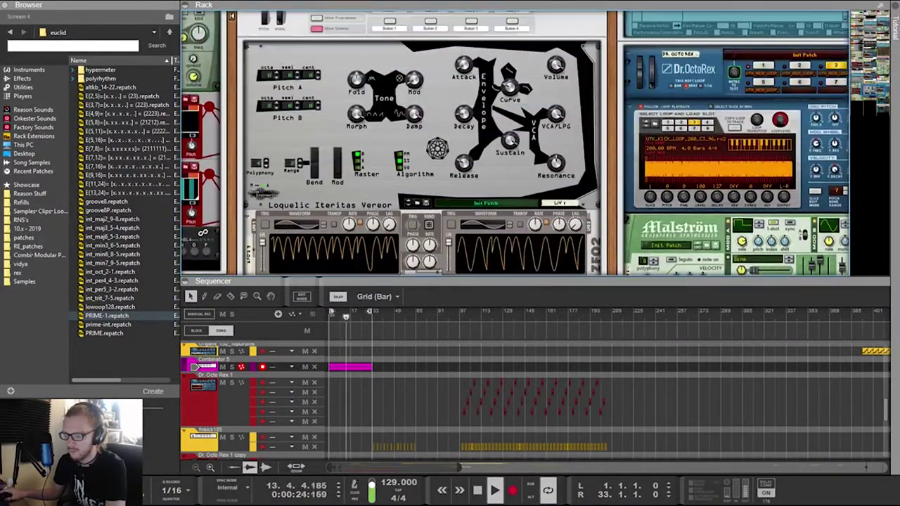
{"action": "scroll", "coordinate": [422, 147], "scroll_direction": "down", "scroll_amount": 5}
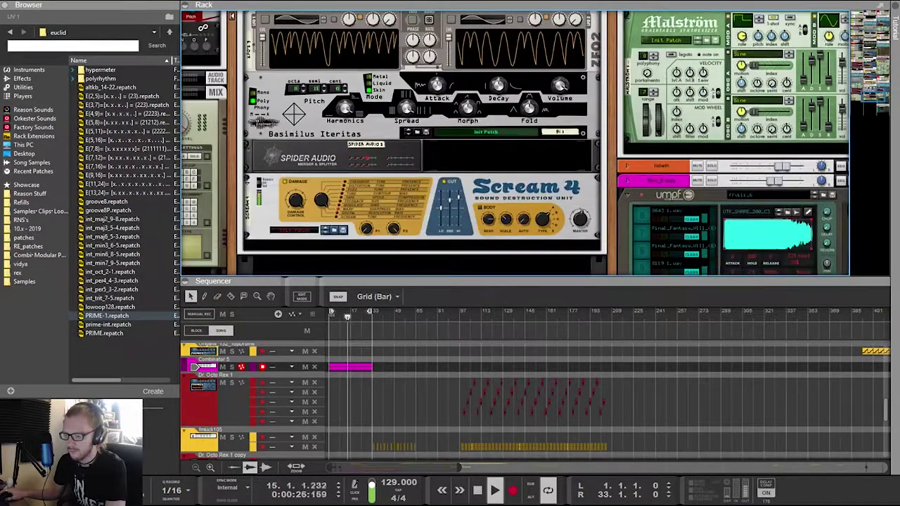
{"action": "left_click", "coordinate": [424, 208]}
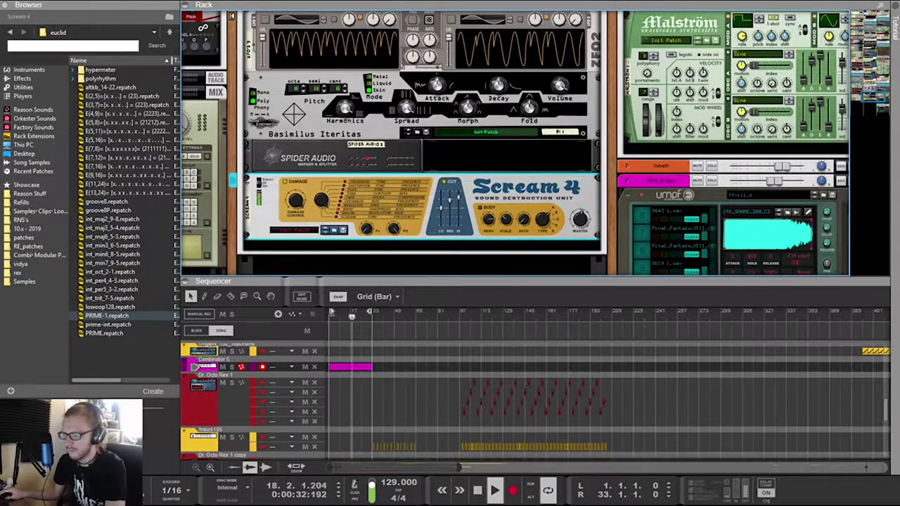
{"action": "left_click", "coordinate": [338, 257]}
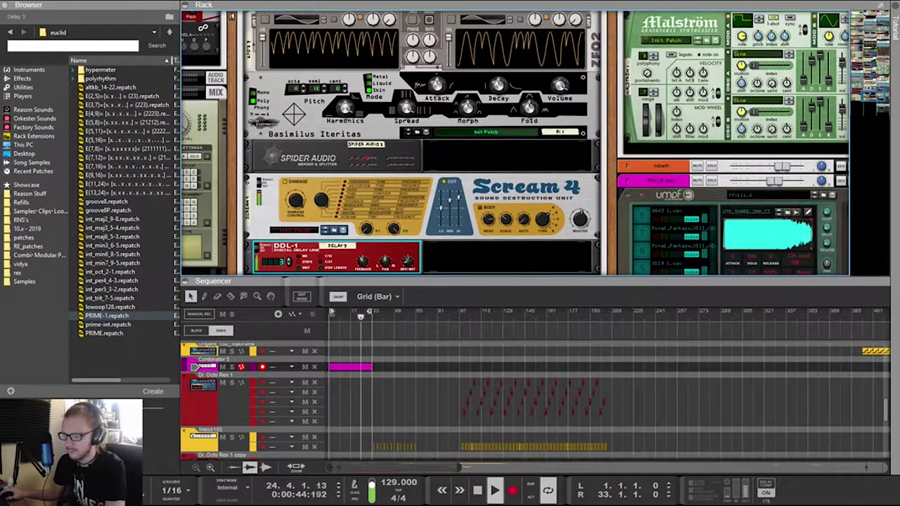
Adjust the Resonance of the Loquelic Iteritas Vereor and set its Sustain to 0.0 %
{"action": "scroll", "coordinate": [422, 141], "scroll_direction": "up", "scroll_amount": 5}
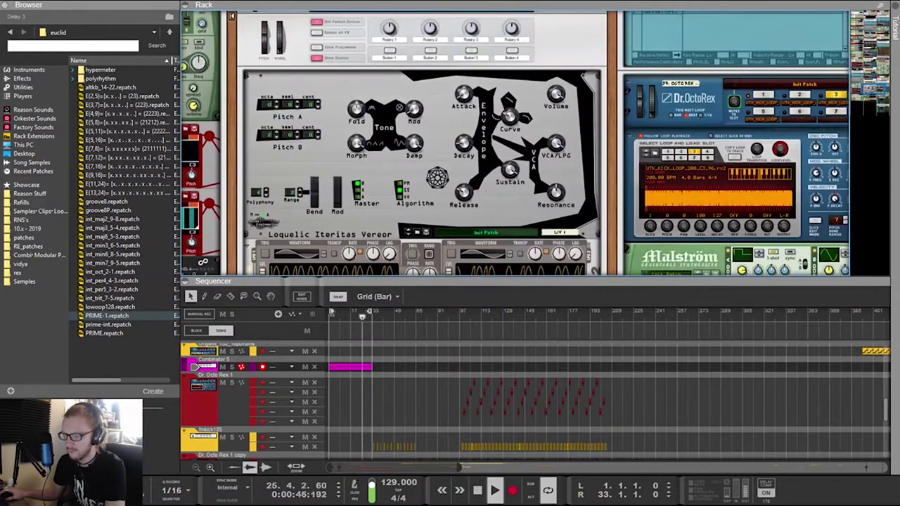
{"action": "scroll", "coordinate": [422, 141], "scroll_direction": "up", "scroll_amount": 3}
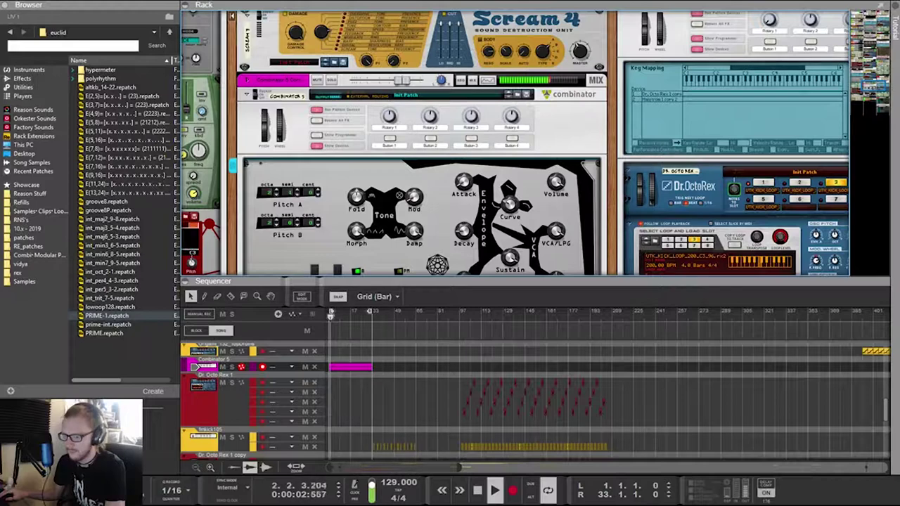
{"action": "scroll", "coordinate": [383, 161], "scroll_direction": "down", "scroll_amount": 3}
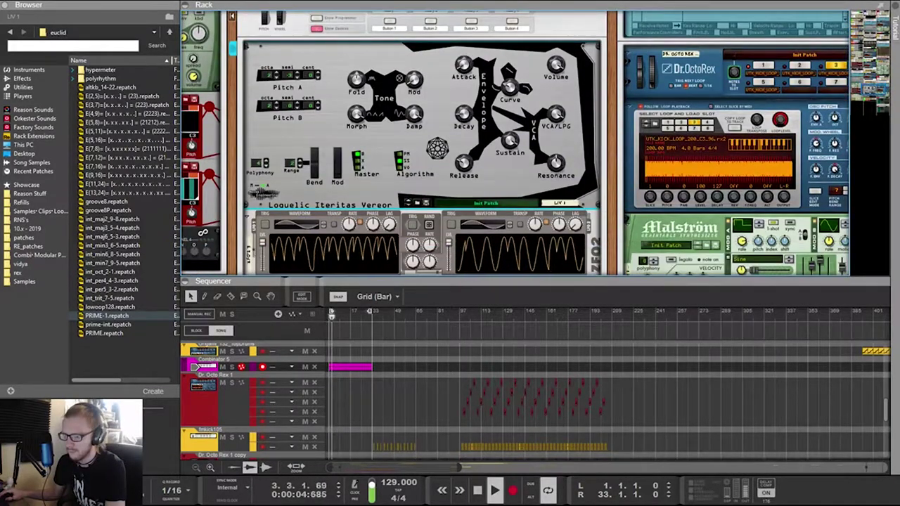
{"action": "scroll", "coordinate": [383, 162], "scroll_direction": "up", "scroll_amount": 2}
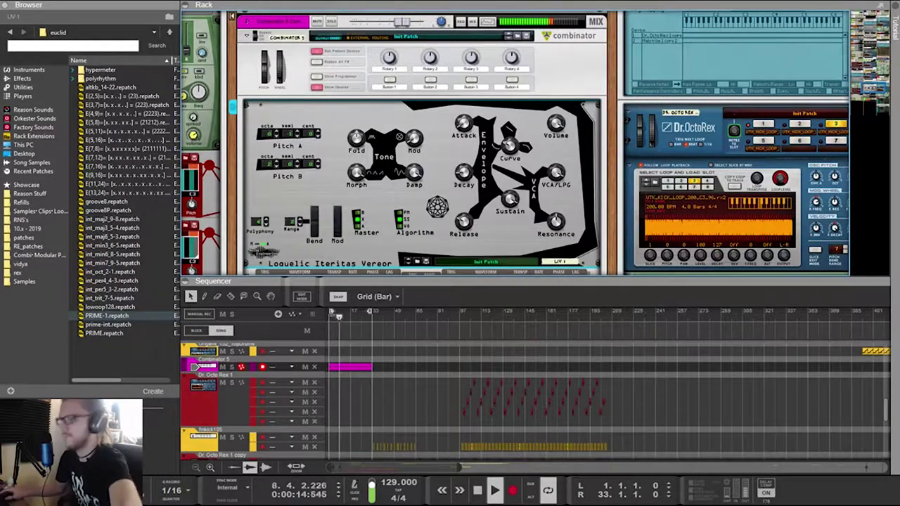
{"action": "scroll", "coordinate": [422, 143], "scroll_direction": "up", "scroll_amount": 1}
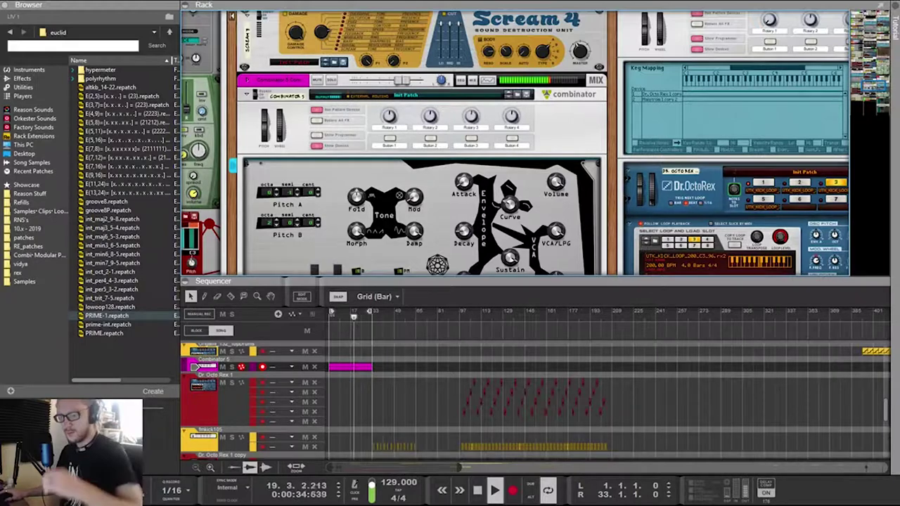
{"action": "scroll", "coordinate": [422, 141], "scroll_direction": "down", "scroll_amount": 4}
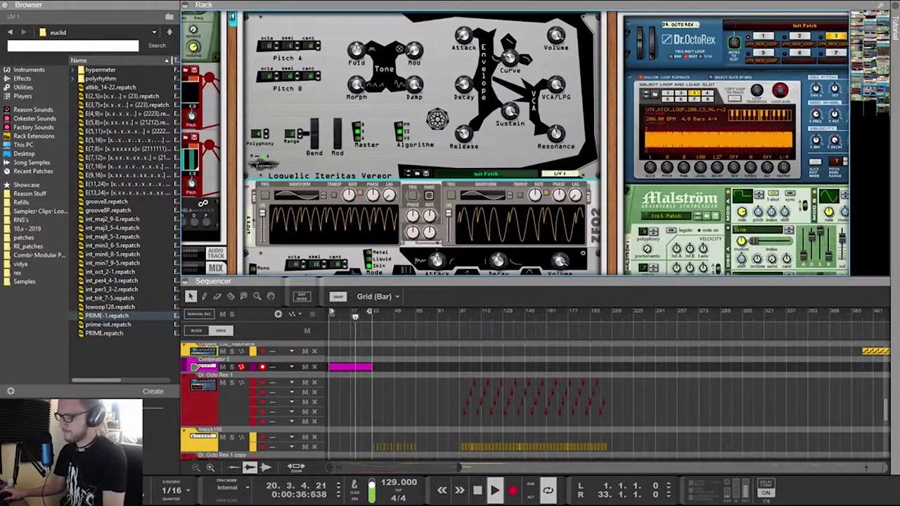
{"action": "scroll", "coordinate": [421, 141], "scroll_direction": "up", "scroll_amount": 2}
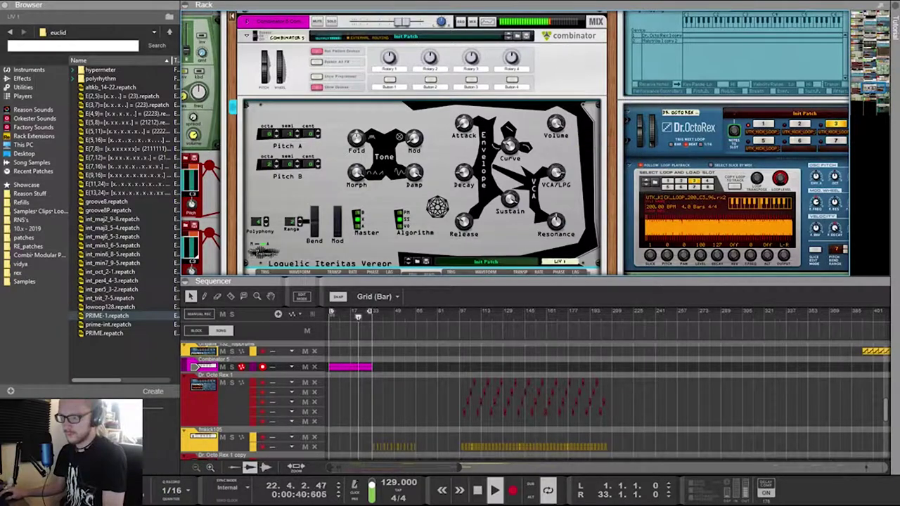
{"action": "left_click_drag", "start_coordinate": [556, 222], "coordinate": [557, 215]}
{"action": "left_click_drag", "start_coordinate": [510, 200], "coordinate": [510, 232]}
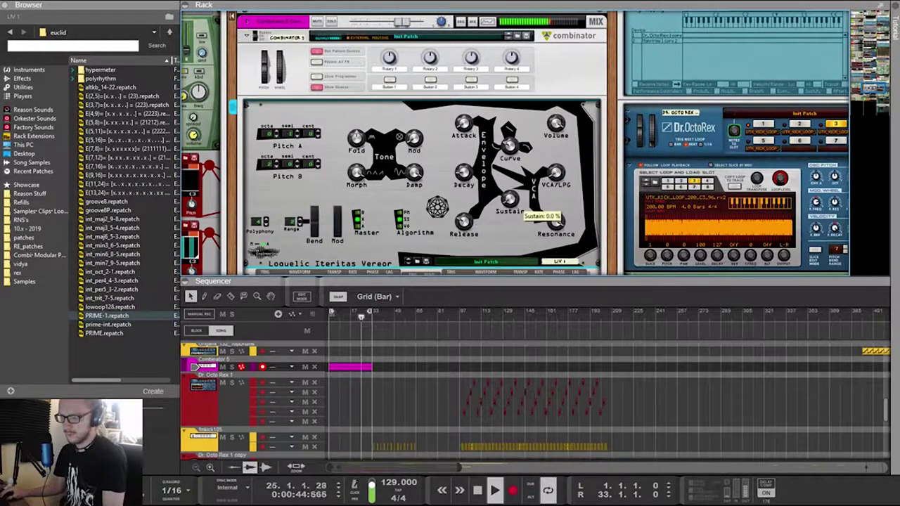
{"action": "mouse_move", "coordinate": [479, 133]}
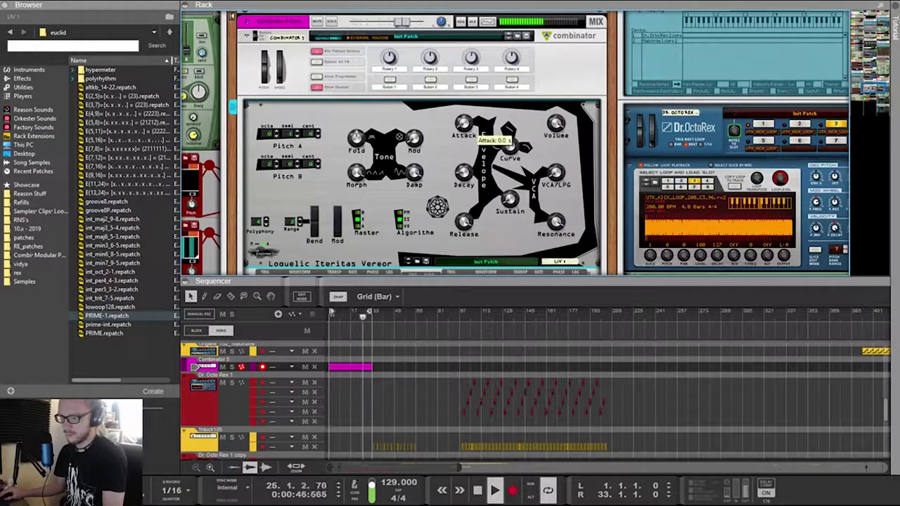
{"action": "mouse_move", "coordinate": [521, 158]}
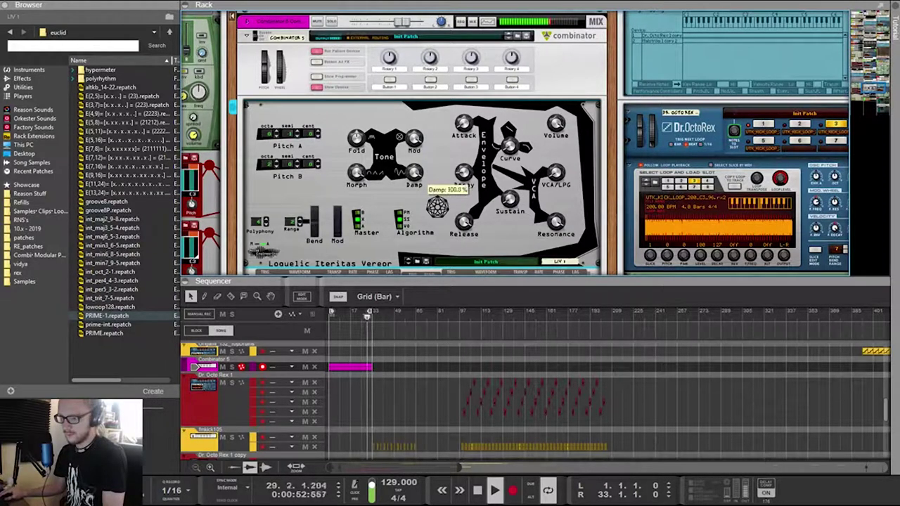
Adjust the Fold and Morph tone controls of the Loquelic Iteritas Vereor and select the SS algorithm
{"action": "left_click_drag", "start_coordinate": [356, 138], "coordinate": [357, 178]}
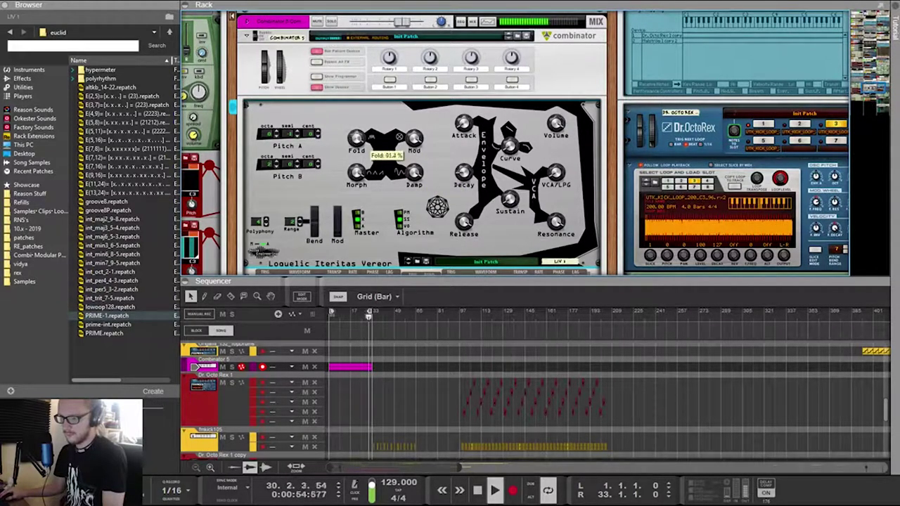
{"action": "mouse_move", "coordinate": [357, 173]}
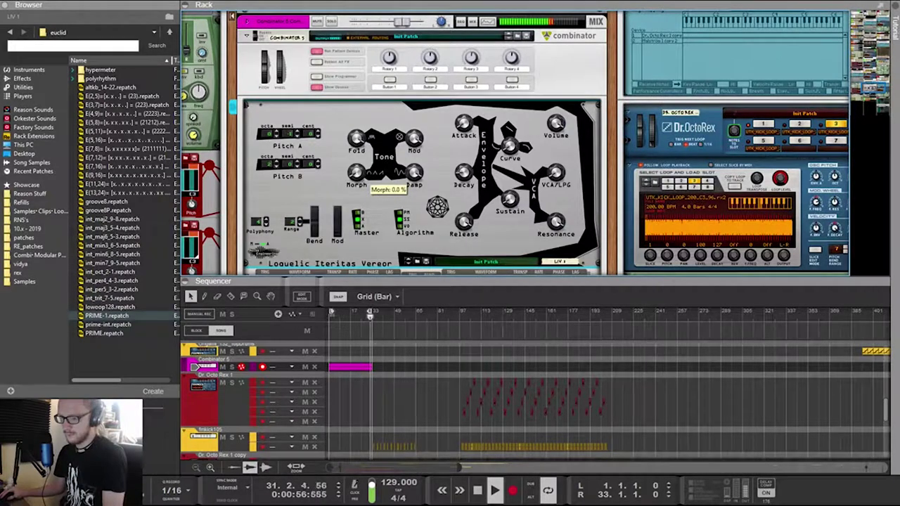
{"action": "left_click_drag", "start_coordinate": [357, 173], "coordinate": [357, 163]}
{"action": "mouse_move", "coordinate": [418, 221]}
{"action": "mouse_move", "coordinate": [367, 181]}
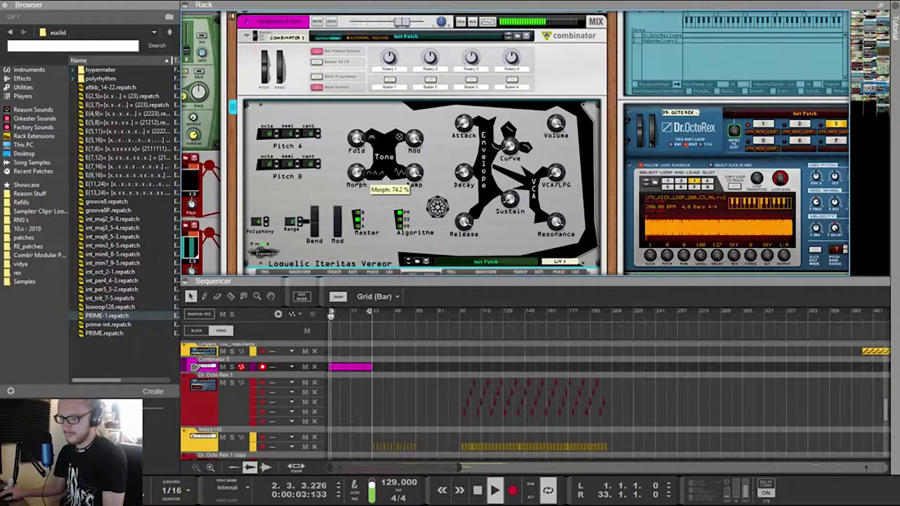
{"action": "left_click_drag", "start_coordinate": [357, 172], "coordinate": [357, 156]}
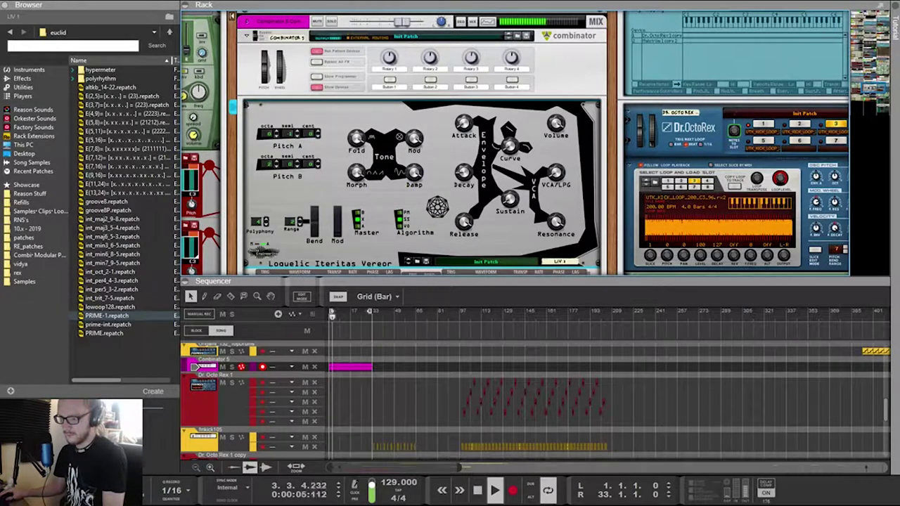
{"action": "left_click", "coordinate": [399, 226]}
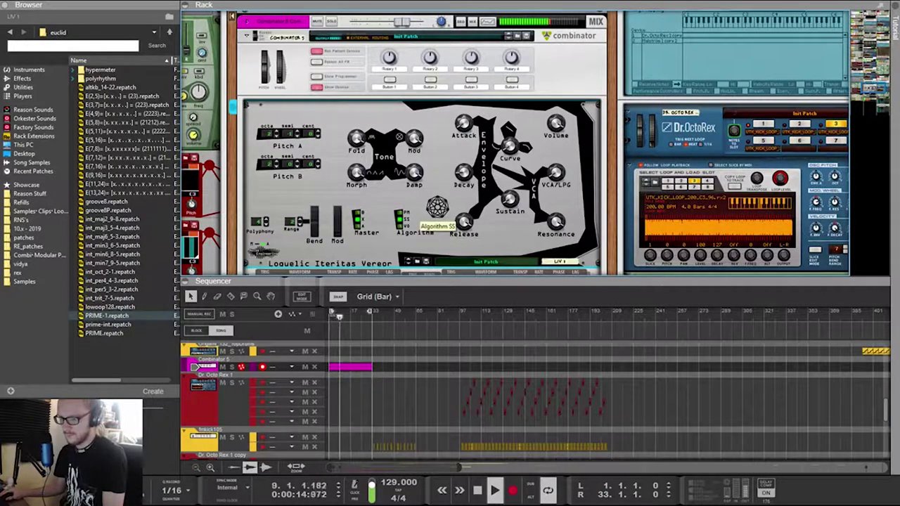
Change the Algorithm selection of the Loquelic Iteritas Vereor and adjust the octave of its Pitch A
{"action": "left_click", "coordinate": [399, 213]}
{"action": "left_click", "coordinate": [276, 135]}
{"action": "left_click", "coordinate": [276, 136]}
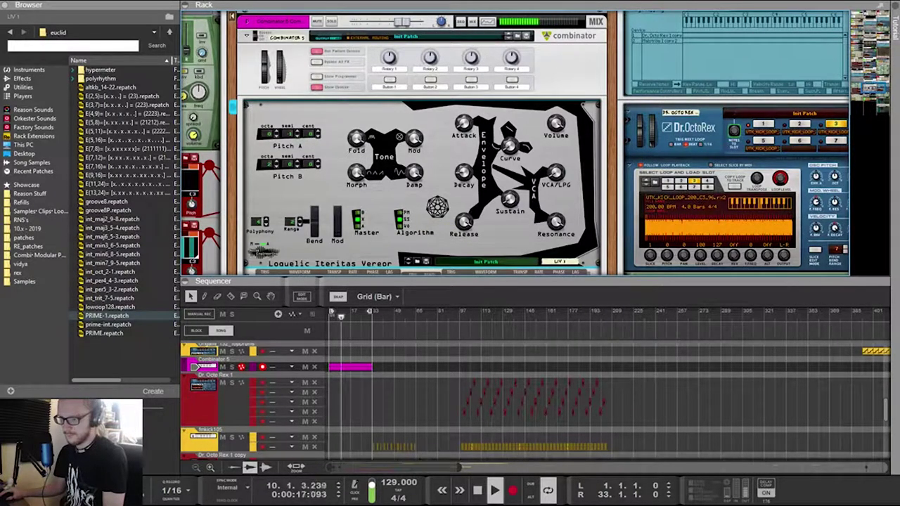
Change the Mode of the Basimilus Iteritas and adjust its Morph and Volume controls
{"action": "scroll", "coordinate": [418, 208], "scroll_direction": "down", "scroll_amount": 5}
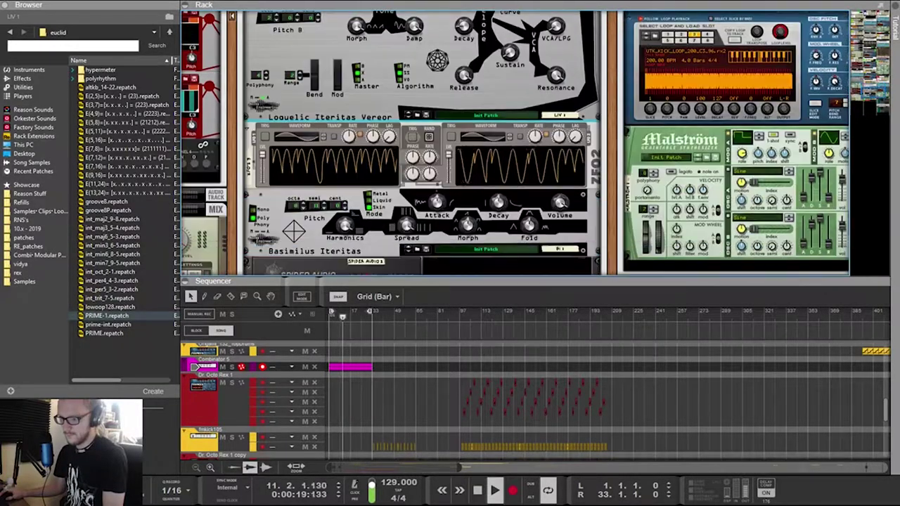
{"action": "scroll", "coordinate": [418, 208], "scroll_direction": "up", "scroll_amount": 2}
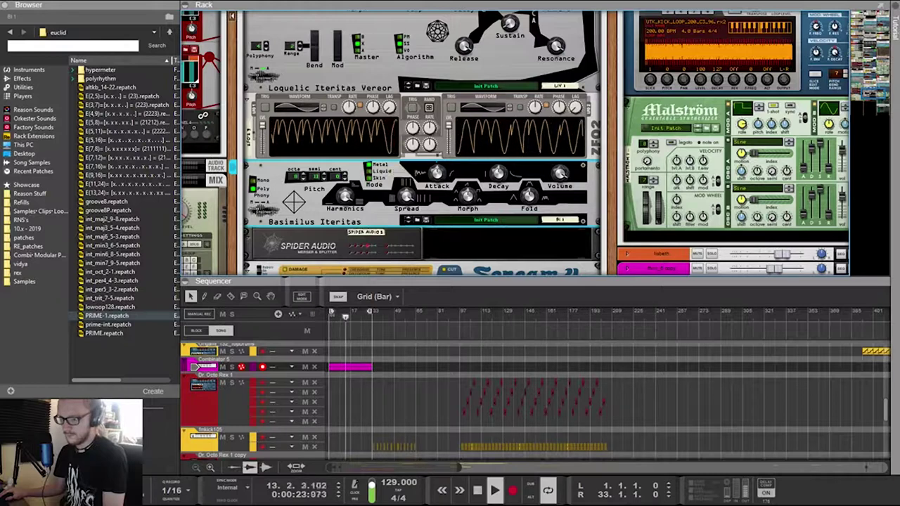
{"action": "left_click", "coordinate": [376, 172]}
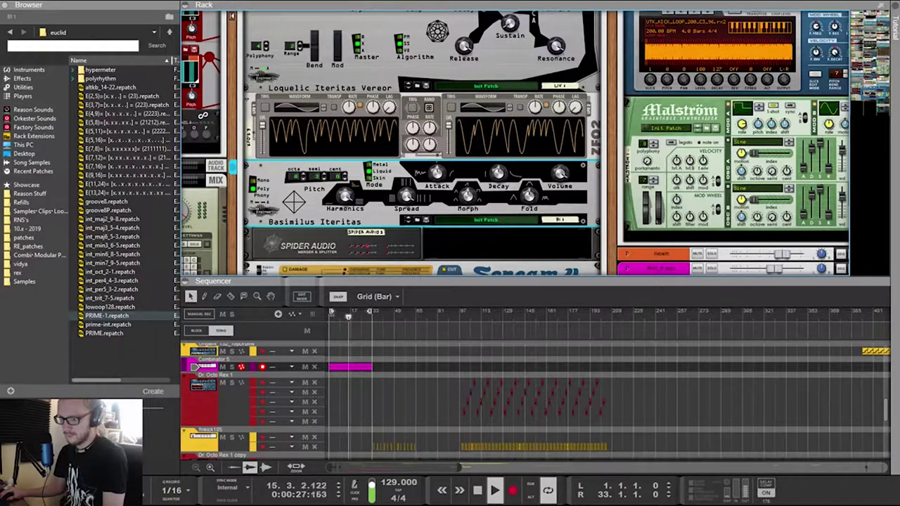
{"action": "mouse_move", "coordinate": [498, 173]}
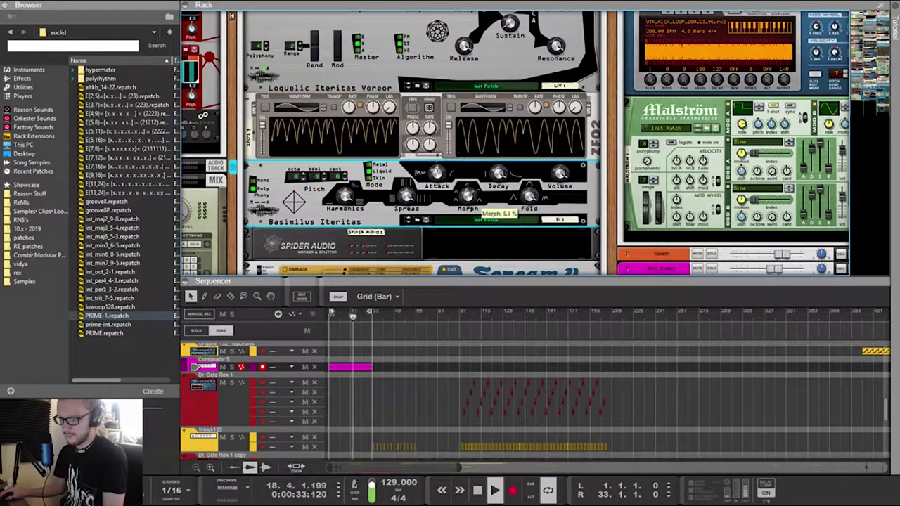
{"action": "mouse_move", "coordinate": [410, 203]}
{"action": "mouse_move", "coordinate": [561, 184]}
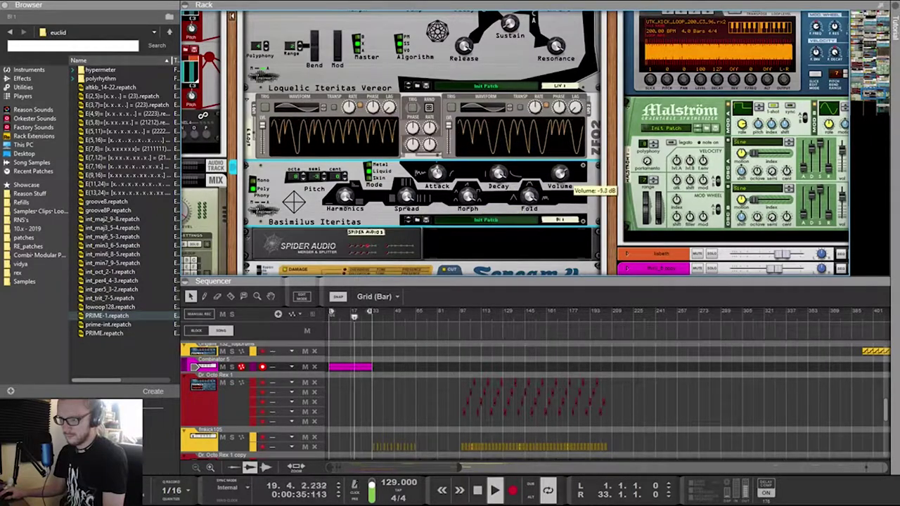
Compare the front-panel settings of the Loquelic, ZFO2 and Basimilus with their CV cabling on the back of the rack
{"action": "scroll", "coordinate": [569, 186], "scroll_direction": "down", "scroll_amount": 3}
{"action": "scroll", "coordinate": [569, 186], "scroll_direction": "up", "scroll_amount": 2}
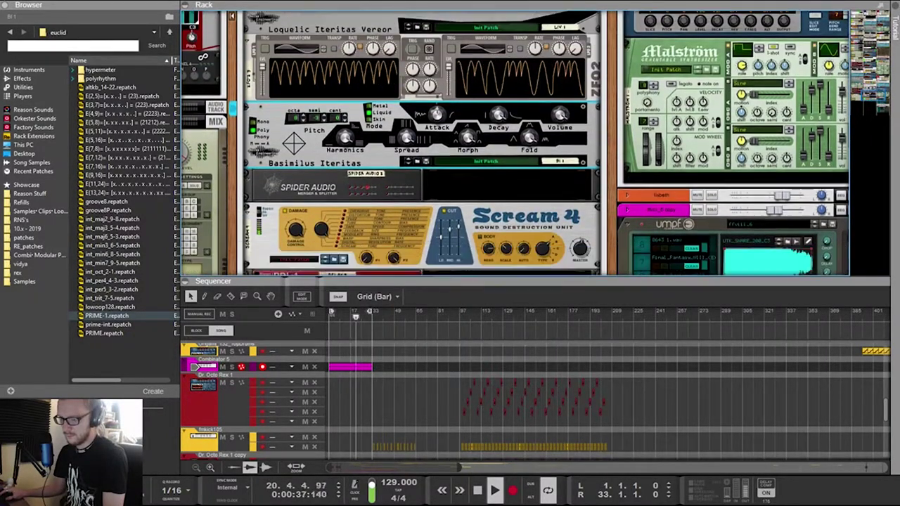
{"action": "scroll", "coordinate": [569, 186], "scroll_direction": "down", "scroll_amount": 2}
{"action": "scroll", "coordinate": [570, 186], "scroll_direction": "up", "scroll_amount": 3}
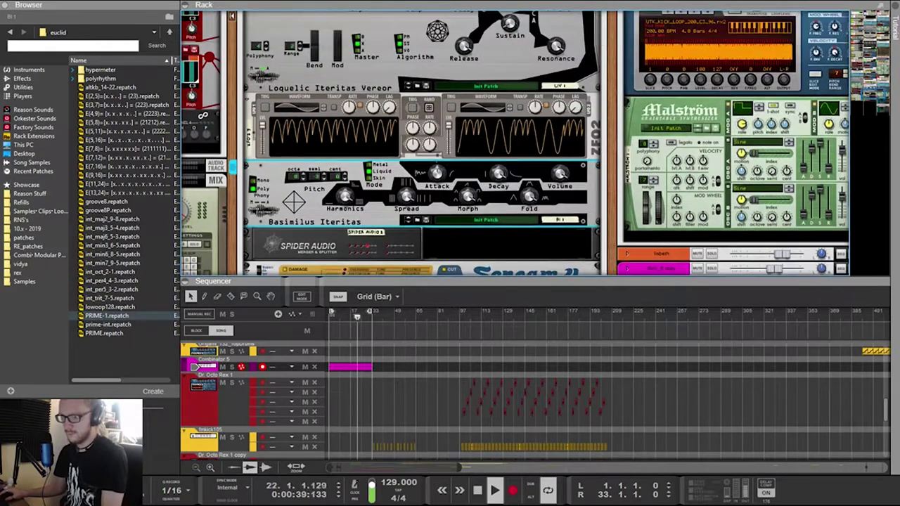
{"action": "key", "text": "Tab"}
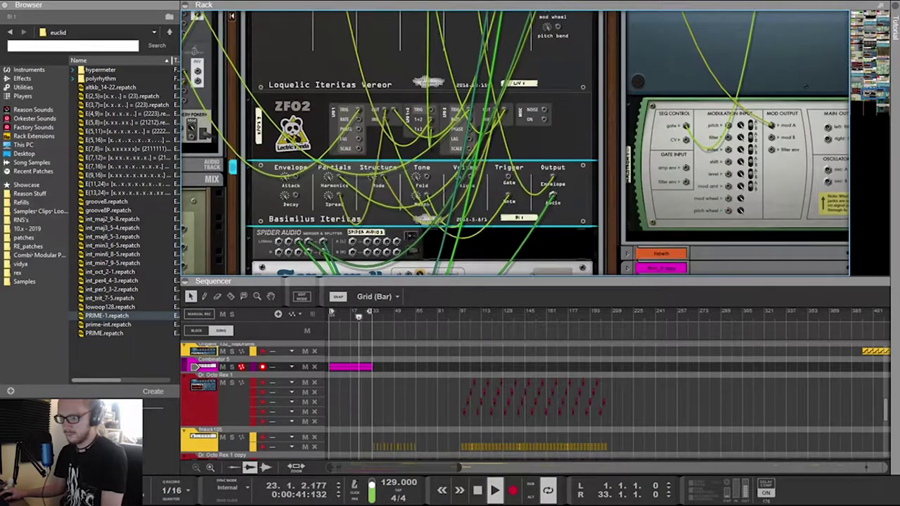
{"action": "key", "text": "Tab"}
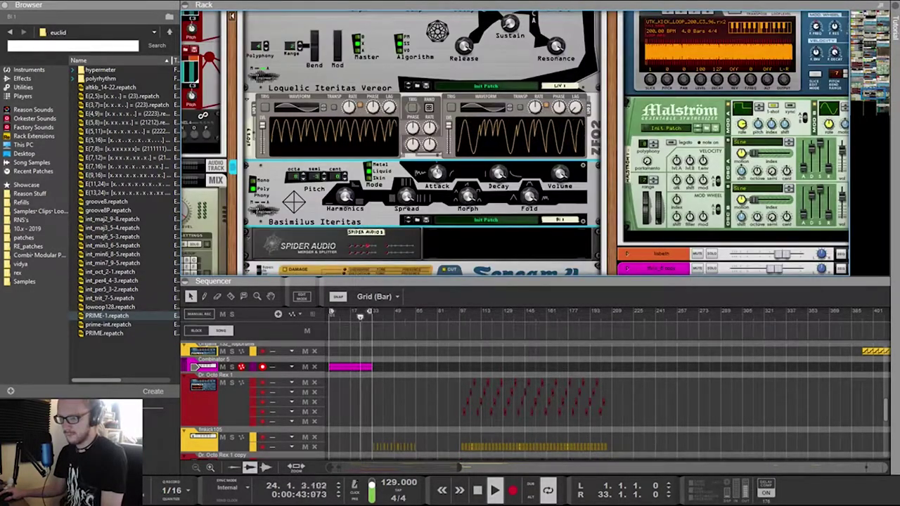
{"action": "key", "text": "Tab"}
{"action": "key", "text": "Tab"}
{"action": "scroll", "coordinate": [513, 141], "scroll_direction": "up", "scroll_amount": 3}
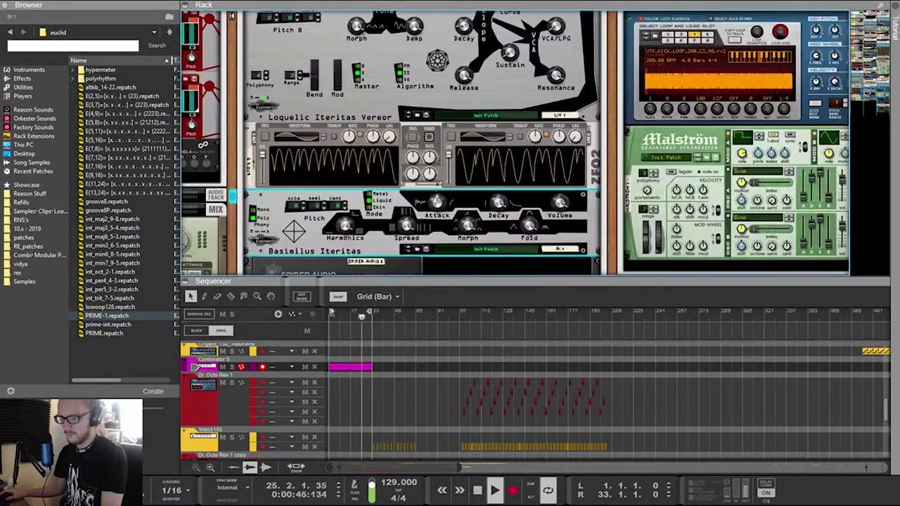
{"action": "key", "text": "Tab"}
{"action": "scroll", "coordinate": [513, 141], "scroll_direction": "down", "scroll_amount": 2}
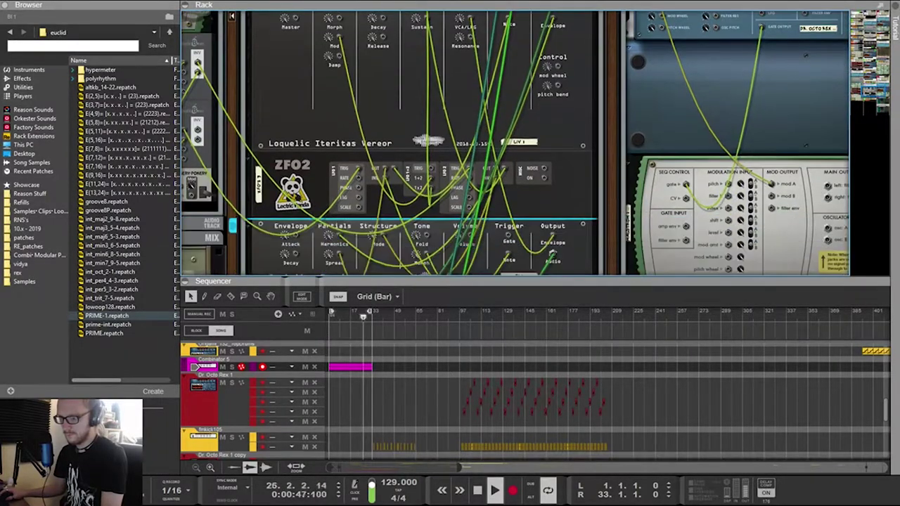
{"action": "scroll", "coordinate": [513, 141], "scroll_direction": "up", "scroll_amount": 3}
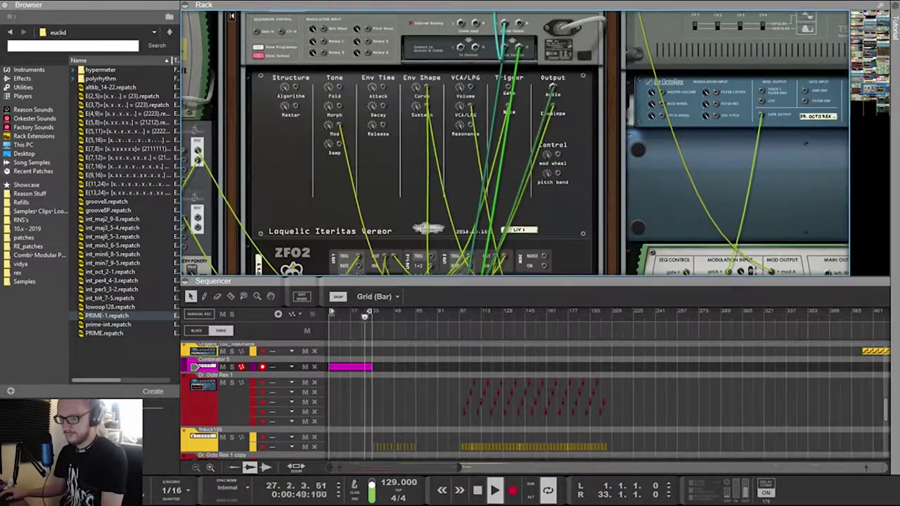
Try rerouting the ZFO2's 1x2 output cable from the Curve input to the Pitch Bend input of the Loquelic Iteritas Vereor
{"action": "left_click_drag", "start_coordinate": [339, 124], "coordinate": [343, 127]}
{"action": "scroll", "coordinate": [513, 140], "scroll_direction": "down", "scroll_amount": 4}
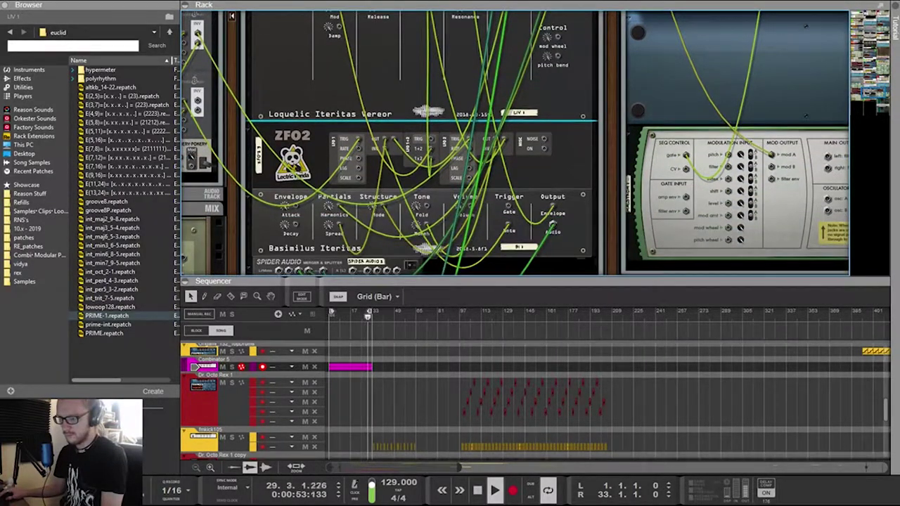
{"action": "scroll", "coordinate": [513, 141], "scroll_direction": "up", "scroll_amount": 4}
{"action": "scroll", "coordinate": [440, 175], "scroll_direction": "down", "scroll_amount": 8}
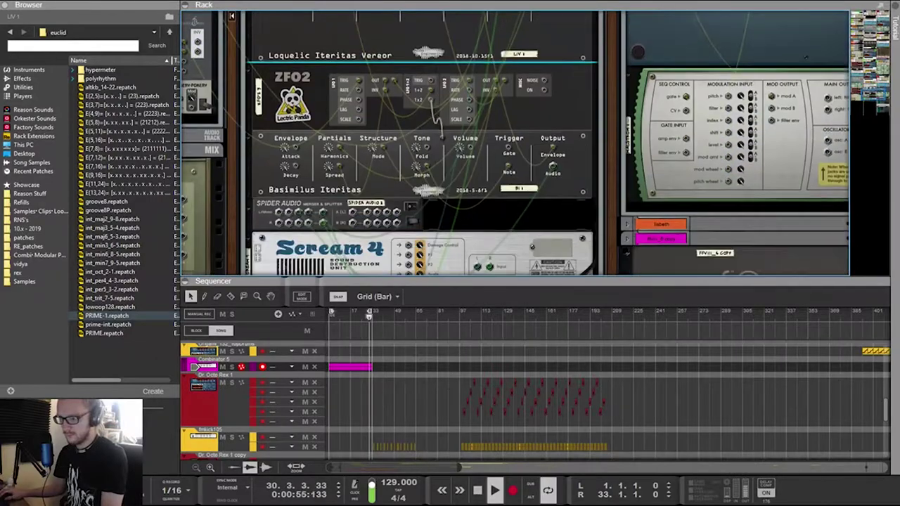
{"action": "scroll", "coordinate": [440, 175], "scroll_direction": "up", "scroll_amount": 2}
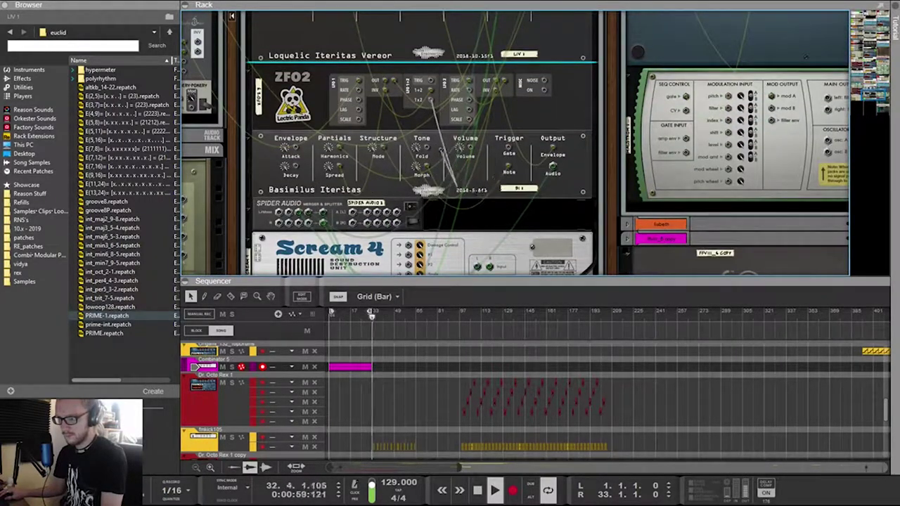
{"action": "left_click_drag", "start_coordinate": [345, 149], "coordinate": [509, 149]}
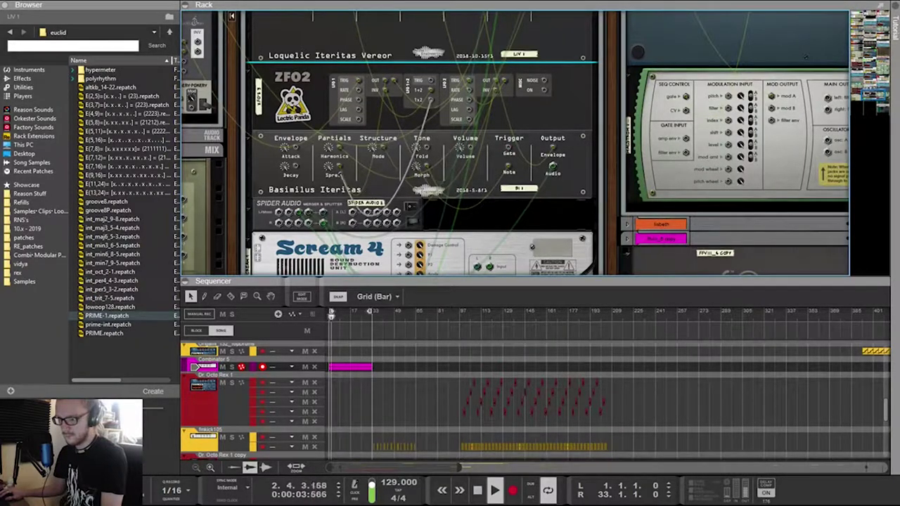
{"action": "scroll", "coordinate": [421, 141], "scroll_direction": "up", "scroll_amount": 5}
{"action": "scroll", "coordinate": [422, 141], "scroll_direction": "up", "scroll_amount": 1}
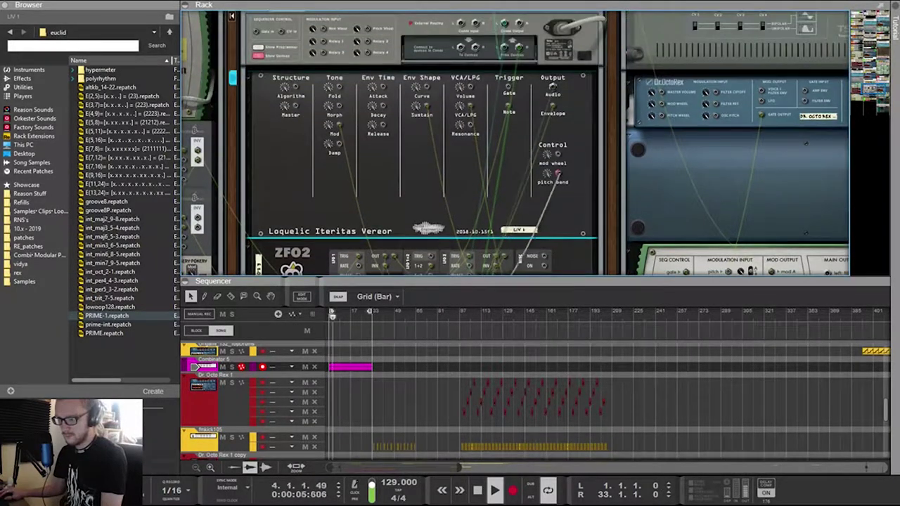
Try patching the ZFO2's combined LFO output cable to the Partials inputs of the Basimilus Iteritas
{"action": "key", "text": "Tab"}
{"action": "scroll", "coordinate": [513, 140], "scroll_direction": "down", "scroll_amount": 5}
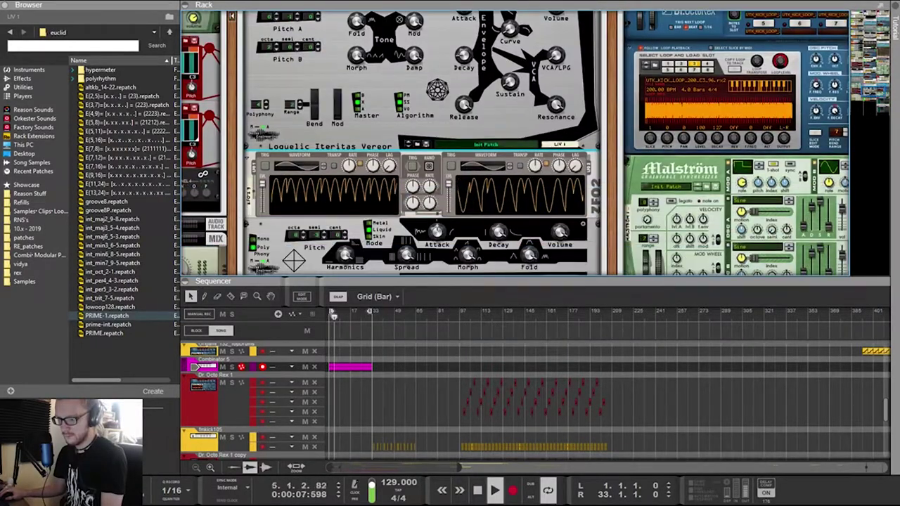
{"action": "key", "text": "Tab"}
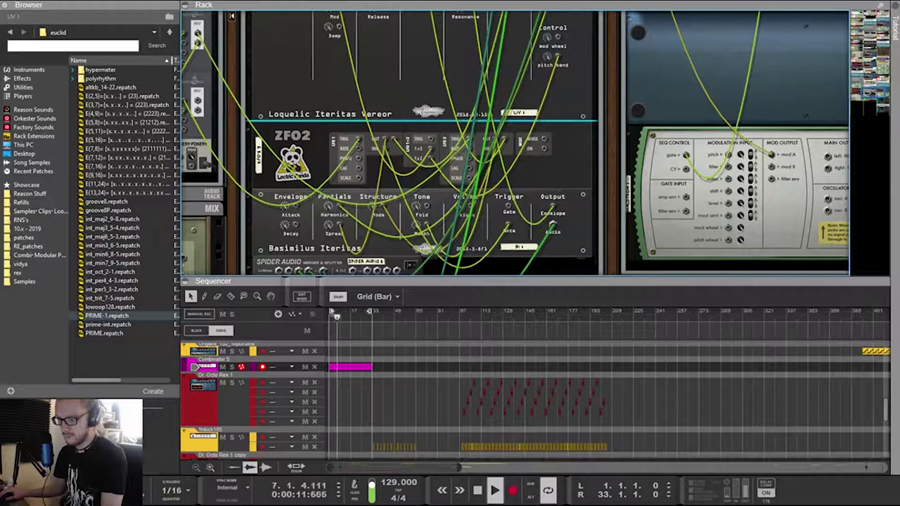
{"action": "left_click_drag", "start_coordinate": [431, 148], "coordinate": [538, 161]}
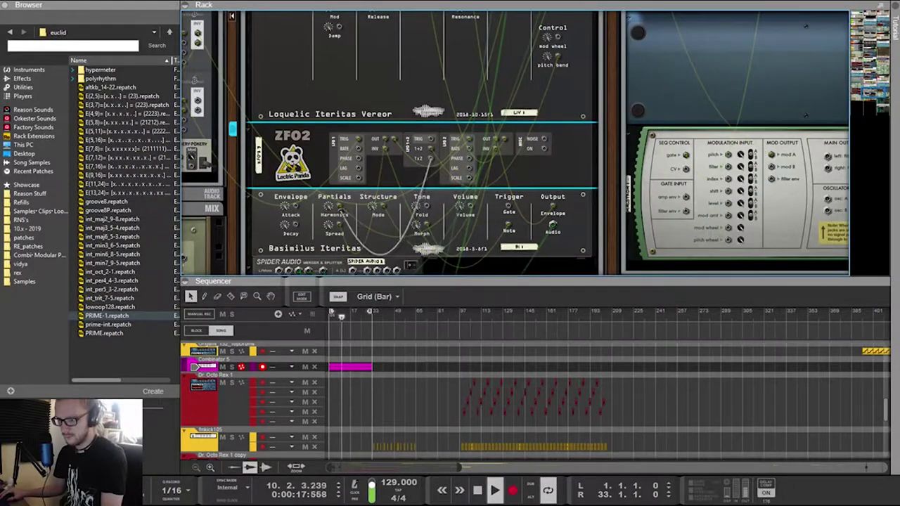
{"action": "key", "text": "Tab"}
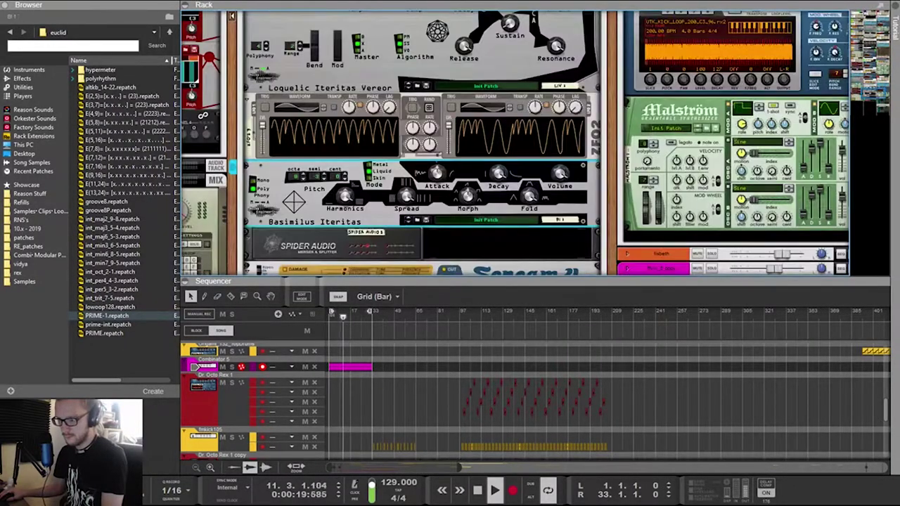
Slow the ZFO2's LFO 2 synced rate to 32/4, and raise it again to a faster rate
{"action": "key", "text": "Up"}
{"action": "key", "text": "Up"}
{"action": "key", "text": "Down"}
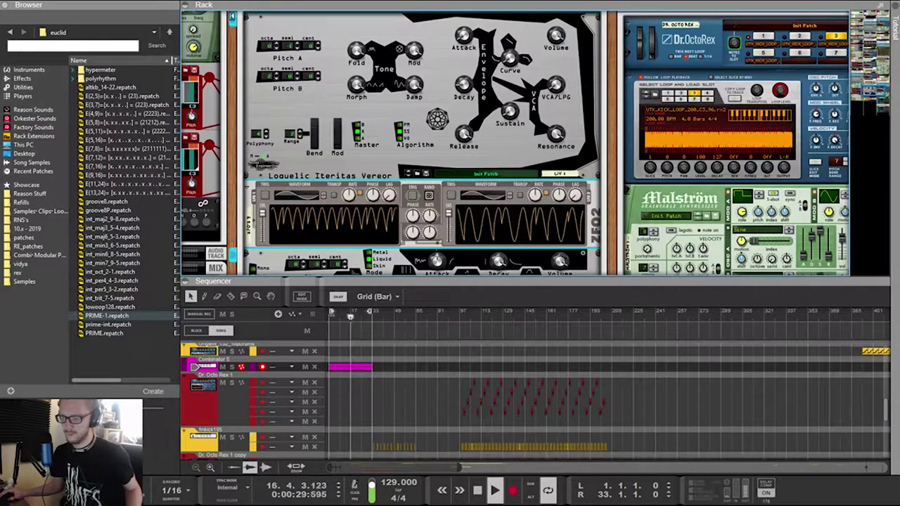
{"action": "scroll", "coordinate": [517, 143], "scroll_direction": "down", "scroll_amount": 3}
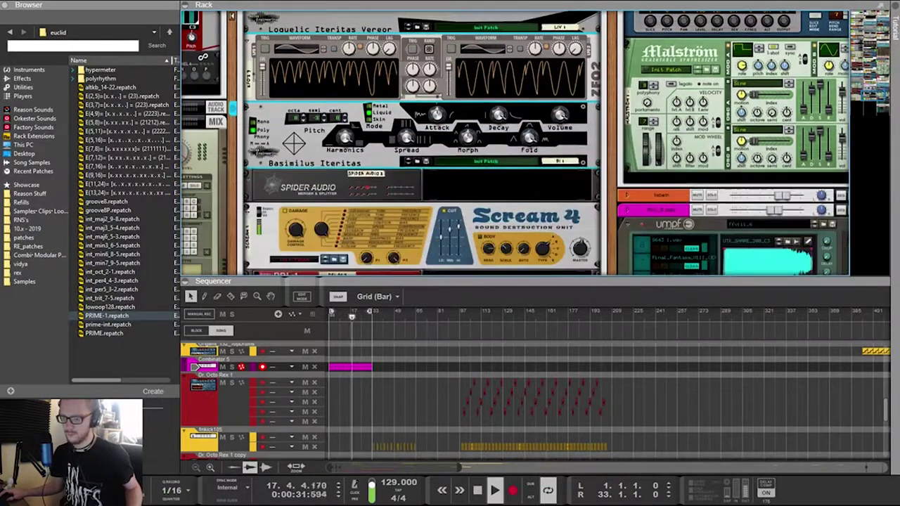
{"action": "scroll", "coordinate": [517, 143], "scroll_direction": "up", "scroll_amount": 2}
{"action": "scroll", "coordinate": [517, 144], "scroll_direction": "down", "scroll_amount": 4}
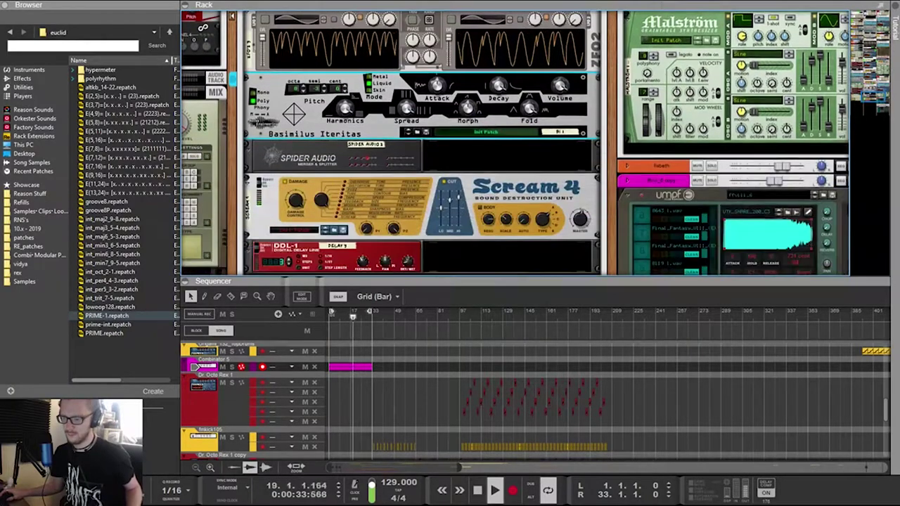
{"action": "scroll", "coordinate": [516, 144], "scroll_direction": "up", "scroll_amount": 5}
{"action": "scroll", "coordinate": [516, 143], "scroll_direction": "down", "scroll_amount": 2}
{"action": "scroll", "coordinate": [422, 141], "scroll_direction": "up", "scroll_amount": 2}
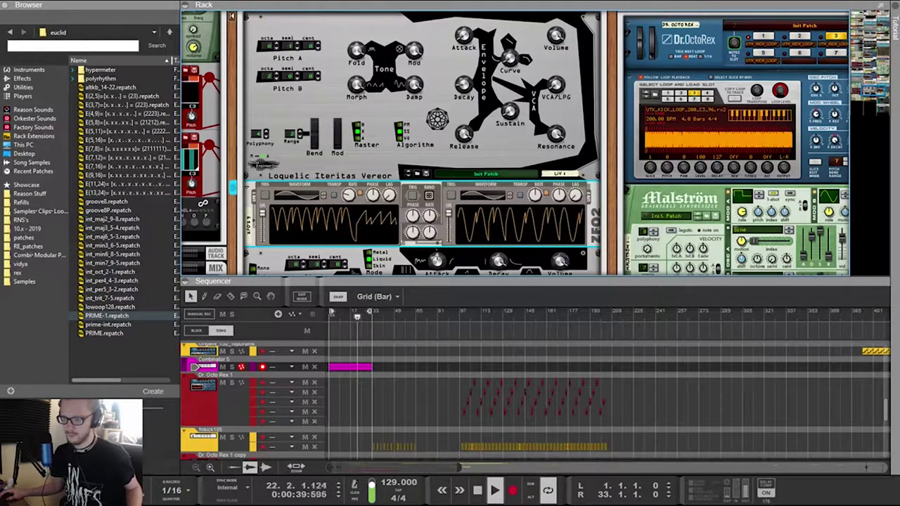
{"action": "left_click_drag", "start_coordinate": [535, 194], "coordinate": [535, 209]}
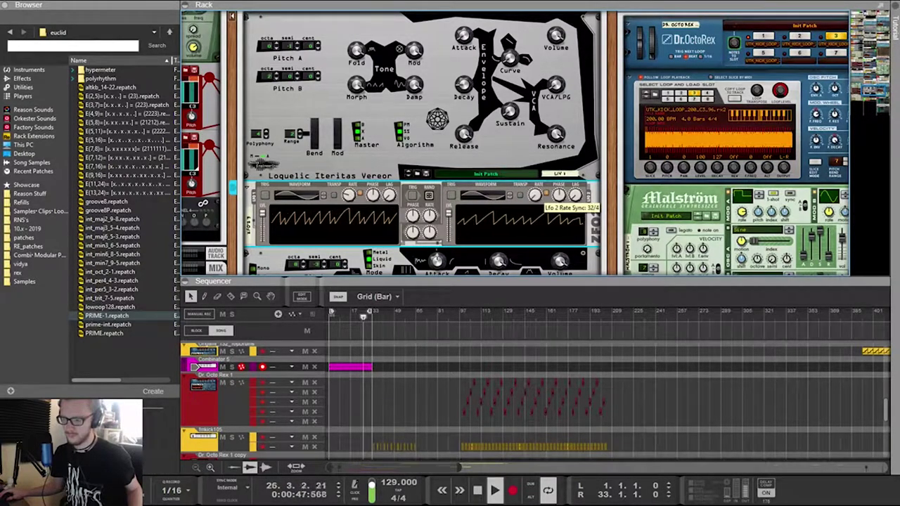
{"action": "mouse_move", "coordinate": [535, 194]}
{"action": "left_mouse_down"}
{"action": "mouse_move", "coordinate": [535, 166]}
{"action": "mouse_move", "coordinate": [534, 205]}
{"action": "mouse_move", "coordinate": [535, 184]}
{"action": "left_mouse_up"}
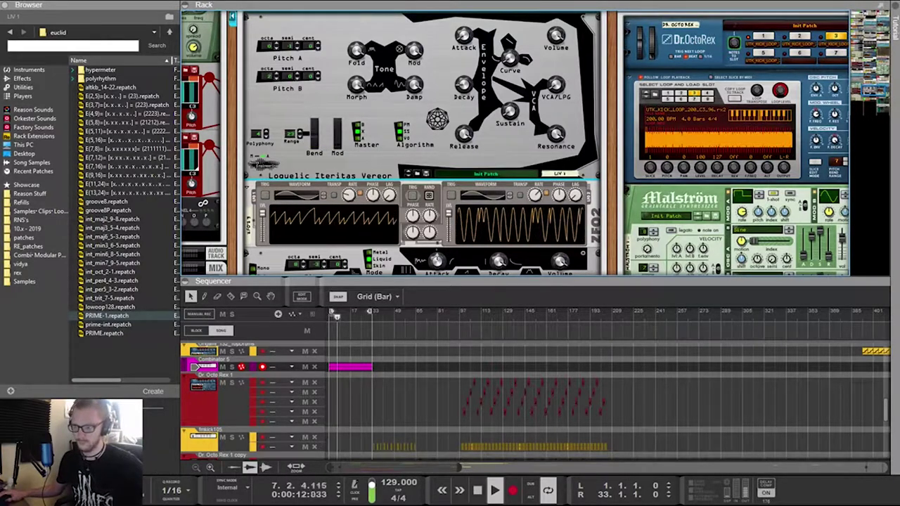
Raise the Loquelic's pitch bend Range, unplug its Envelope output and move the cable on its Curve input to Pitch Bend
{"action": "left_click", "coordinate": [300, 131]}
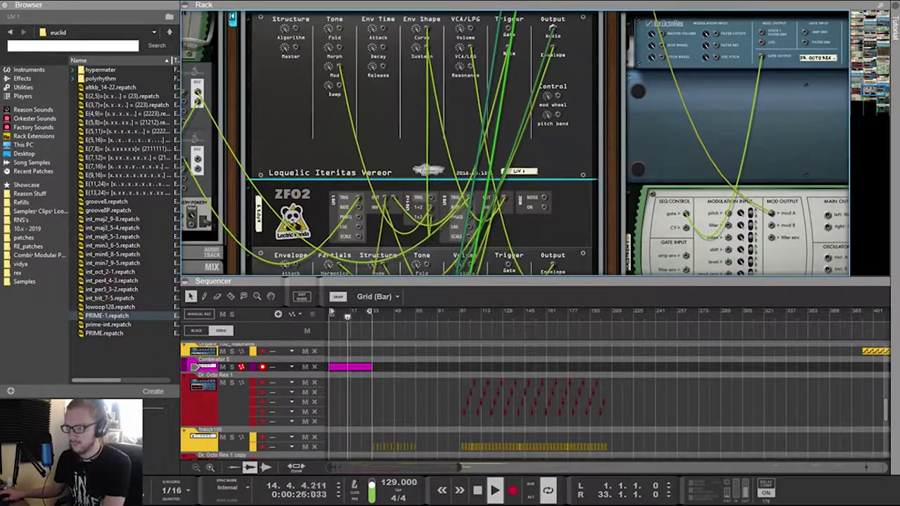
{"action": "left_click_drag", "start_coordinate": [552, 47], "coordinate": [557, 118]}
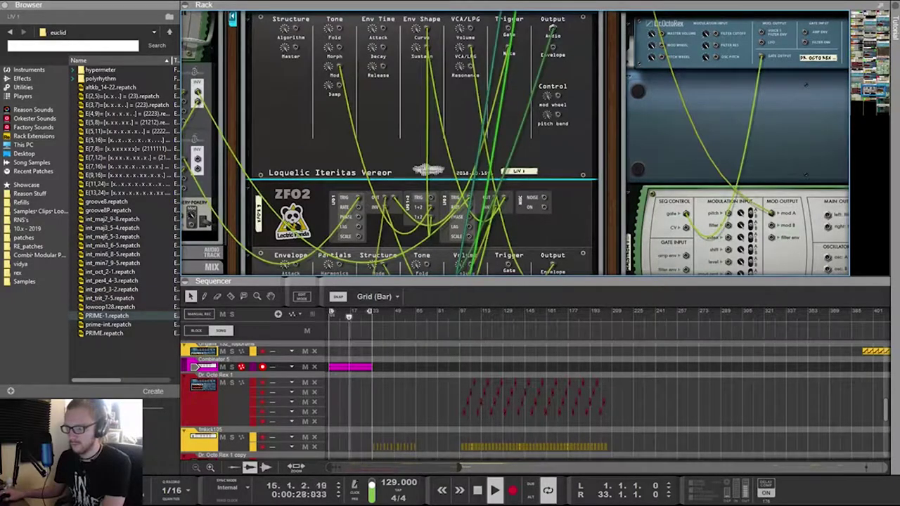
{"action": "key", "text": "l"}
{"action": "key", "text": "l"}
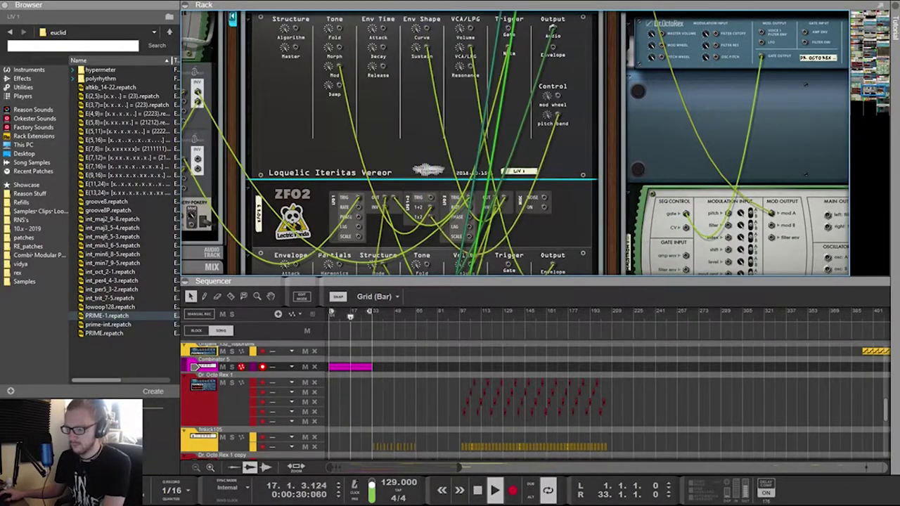
Disconnect the incoming CV cable from the ZFO2's LFO 1 inputs and set the LFO 1 Scale to 31
{"action": "key", "text": "Tab"}
{"action": "key", "text": "Tab"}
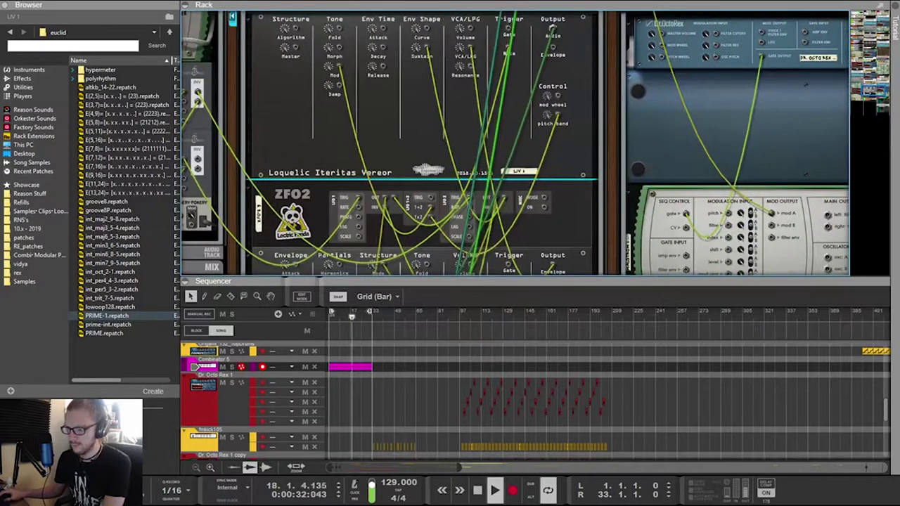
{"action": "key", "text": "Tab"}
{"action": "key", "text": "Tab"}
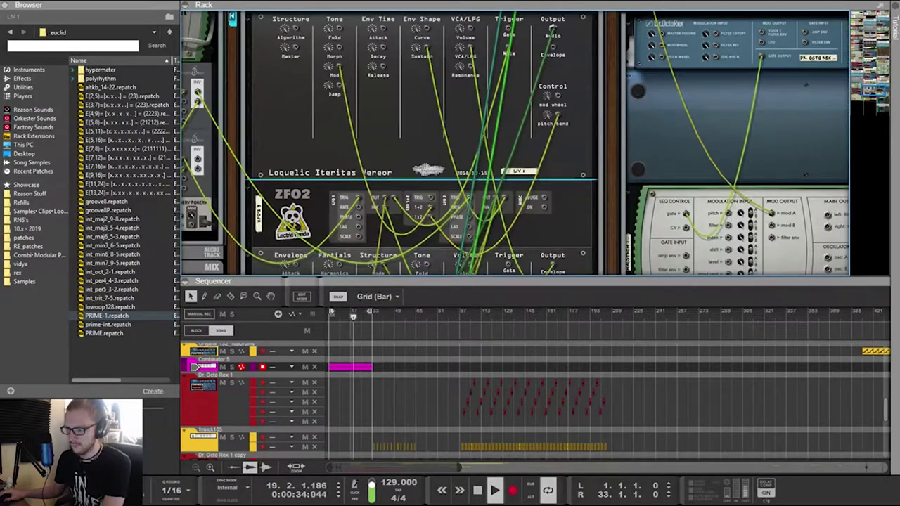
{"action": "key", "text": "Tab"}
{"action": "key", "text": "Tab"}
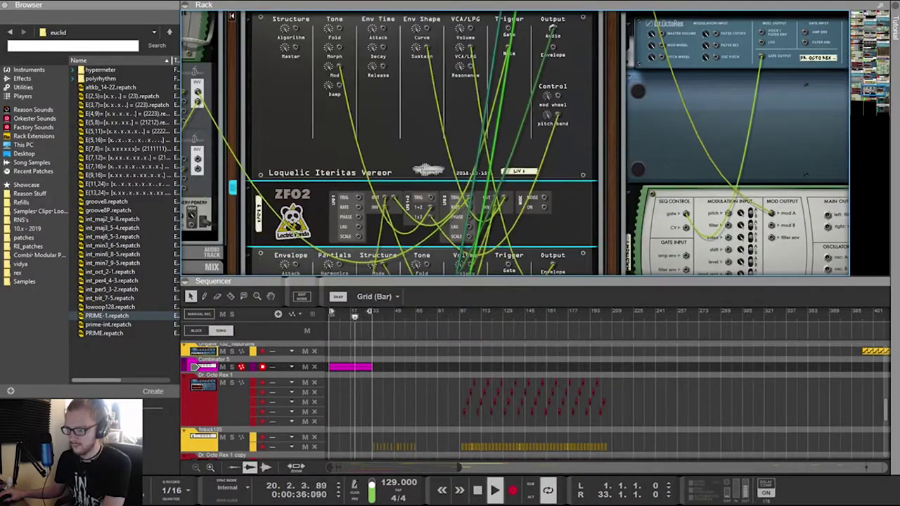
{"action": "key", "text": "Tab"}
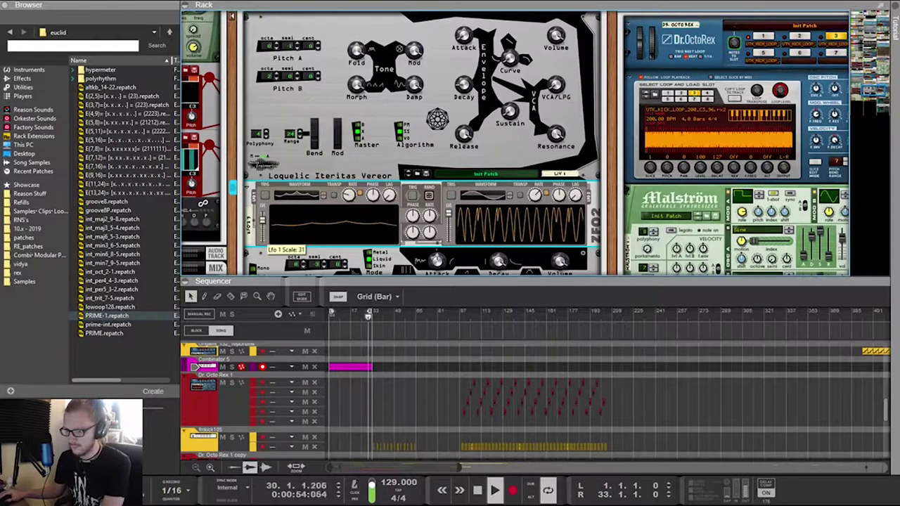
Toggle the Body section of the Scream 4 below the Basimilus Iteritas and turn down its Body Scale
{"action": "scroll", "coordinate": [421, 141], "scroll_direction": "up", "scroll_amount": 2}
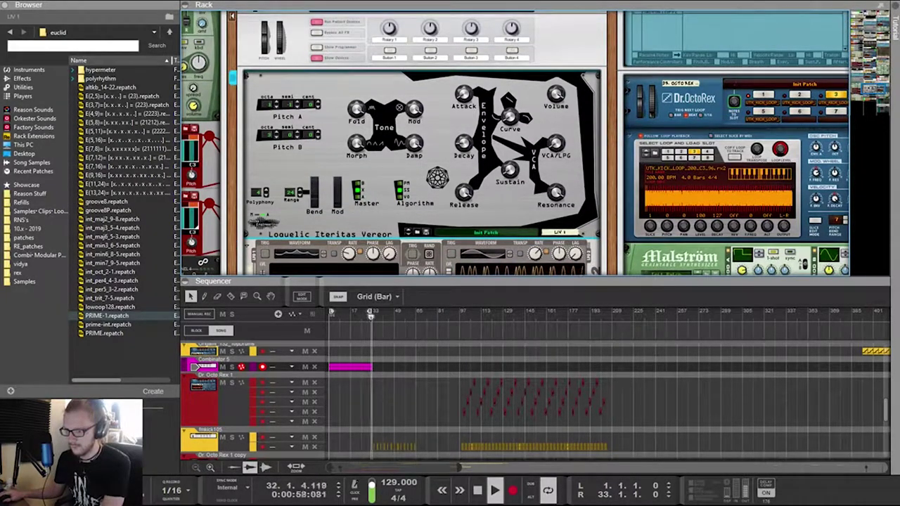
{"action": "scroll", "coordinate": [419, 144], "scroll_direction": "down", "scroll_amount": 2}
{"action": "scroll", "coordinate": [419, 143], "scroll_direction": "up", "scroll_amount": 2}
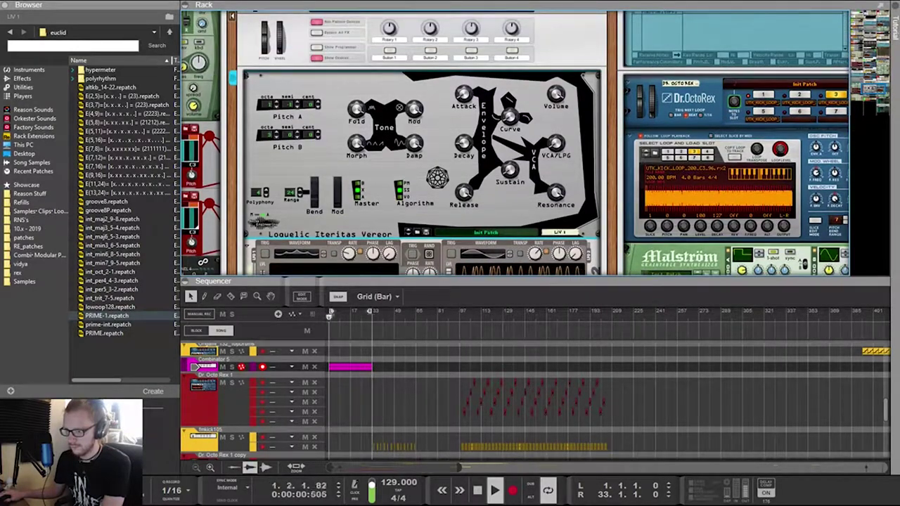
{"action": "mouse_move", "coordinate": [357, 143]}
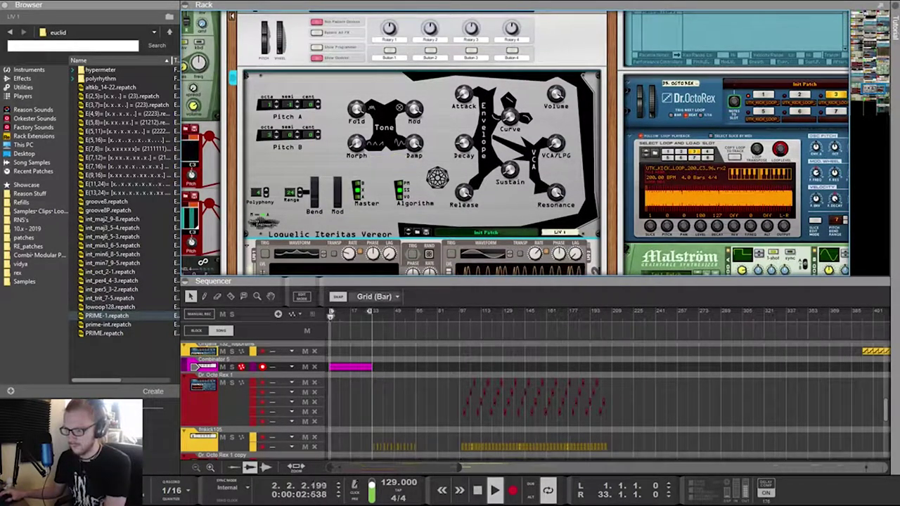
{"action": "scroll", "coordinate": [363, 149], "scroll_direction": "down", "scroll_amount": 3}
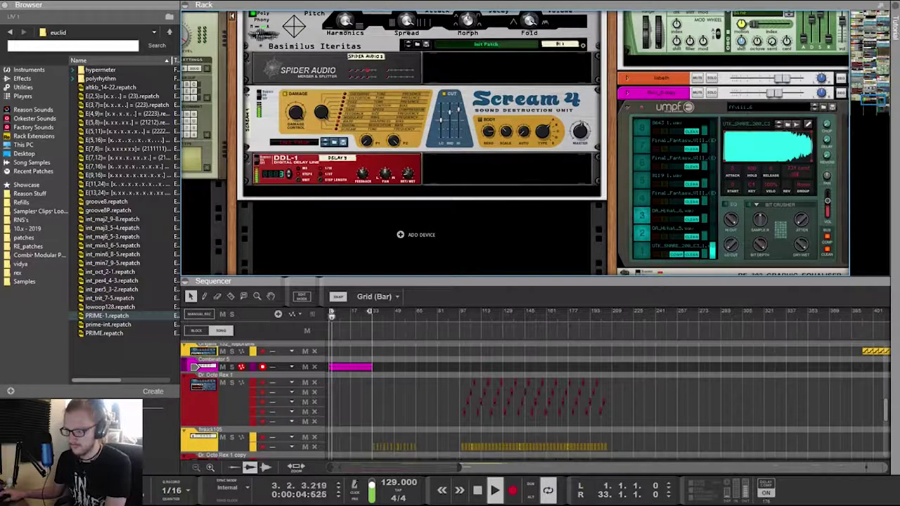
{"action": "left_click", "coordinate": [480, 120]}
{"action": "left_click_drag", "start_coordinate": [506, 132], "coordinate": [506, 172]}
{"action": "left_click_drag", "start_coordinate": [506, 131], "coordinate": [506, 149]}
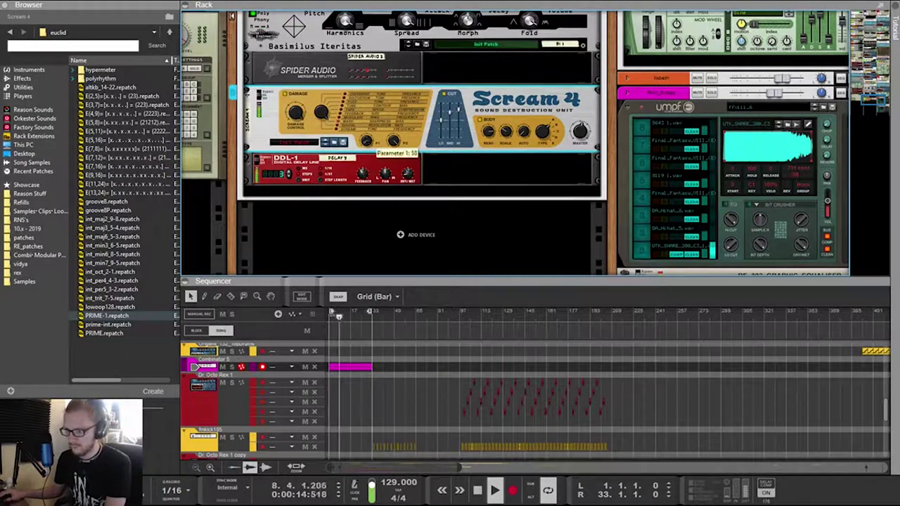
Move the cable on the Punch-BD's CV input to its Note Gate input
{"action": "scroll", "coordinate": [515, 143], "scroll_direction": "up", "scroll_amount": 3}
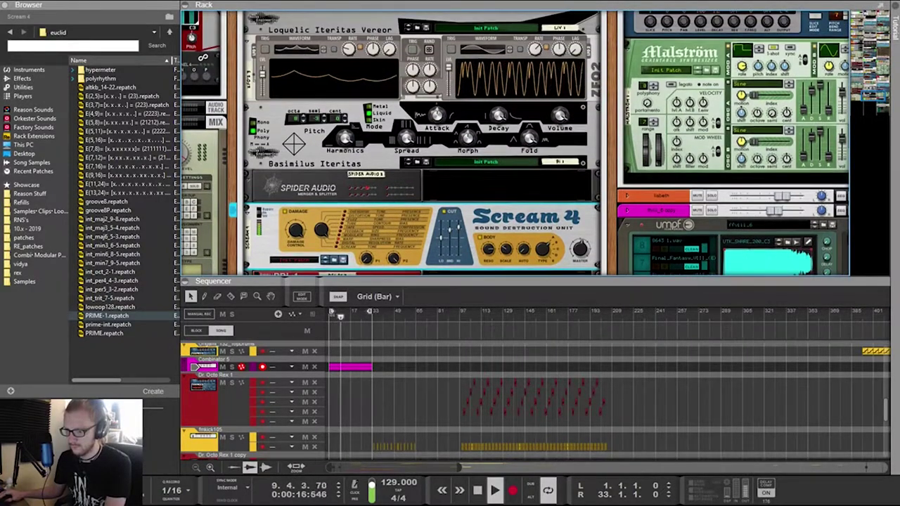
{"action": "scroll", "coordinate": [515, 143], "scroll_direction": "left", "scroll_amount": 5}
{"action": "scroll", "coordinate": [515, 143], "scroll_direction": "down", "scroll_amount": 2}
{"action": "scroll", "coordinate": [515, 142], "scroll_direction": "up", "scroll_amount": 6}
{"action": "scroll", "coordinate": [515, 142], "scroll_direction": "down", "scroll_amount": 1}
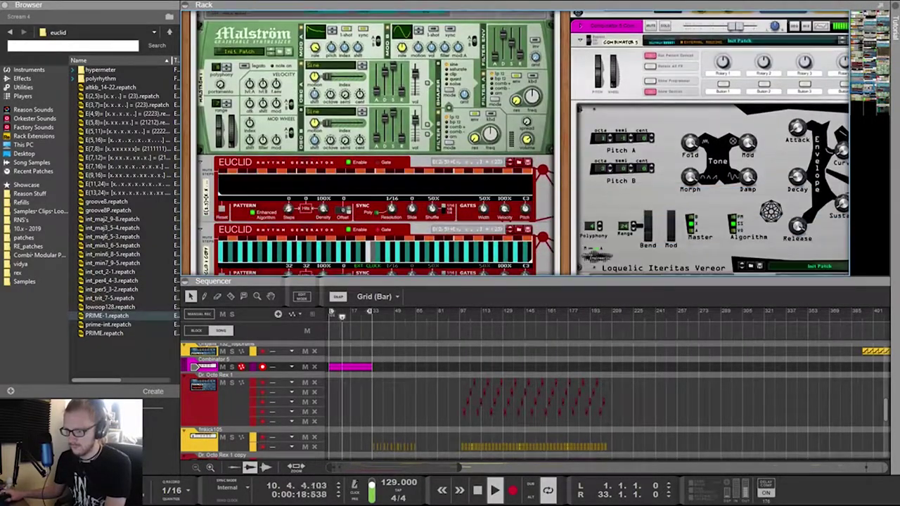
{"action": "key", "text": "Tab"}
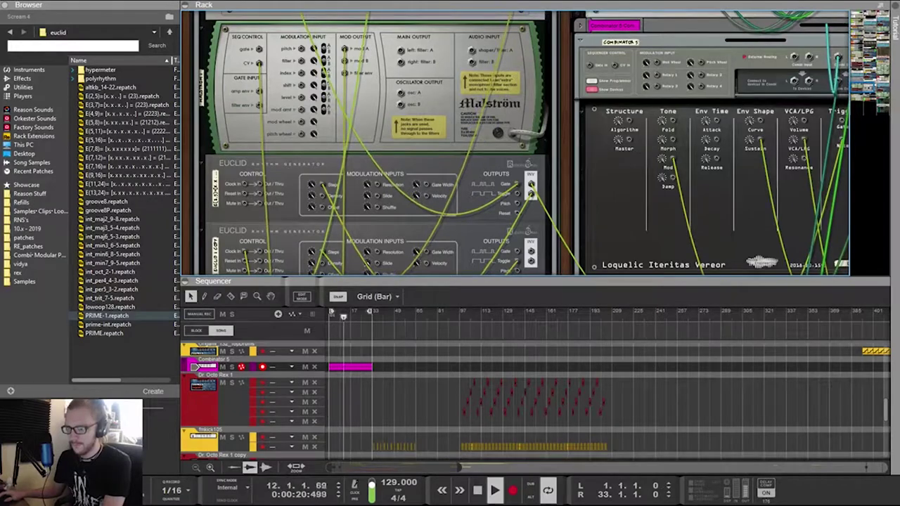
{"action": "scroll", "coordinate": [372, 140], "scroll_direction": "down", "scroll_amount": 3}
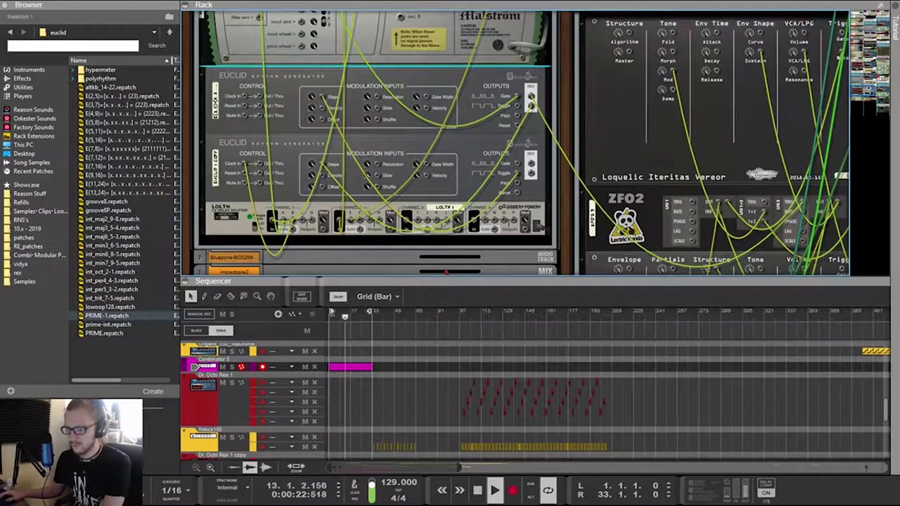
{"action": "left_click", "coordinate": [255, 169]}
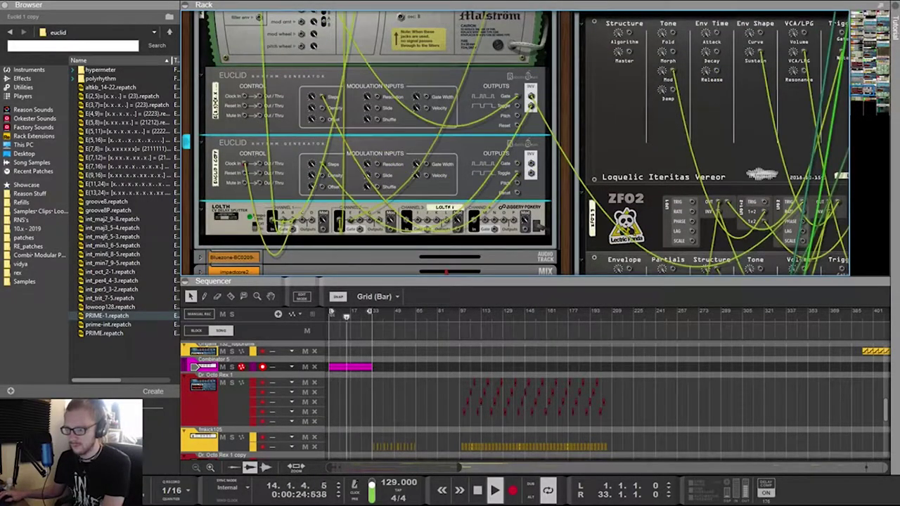
{"action": "scroll", "coordinate": [373, 140], "scroll_direction": "up", "scroll_amount": 5}
{"action": "mouse_move", "coordinate": [269, 159]}
{"action": "left_mouse_down"}
{"action": "mouse_move", "coordinate": [257, 160]}
{"action": "mouse_move", "coordinate": [268, 161]}
{"action": "left_mouse_up"}
{"action": "key", "text": "Tab"}
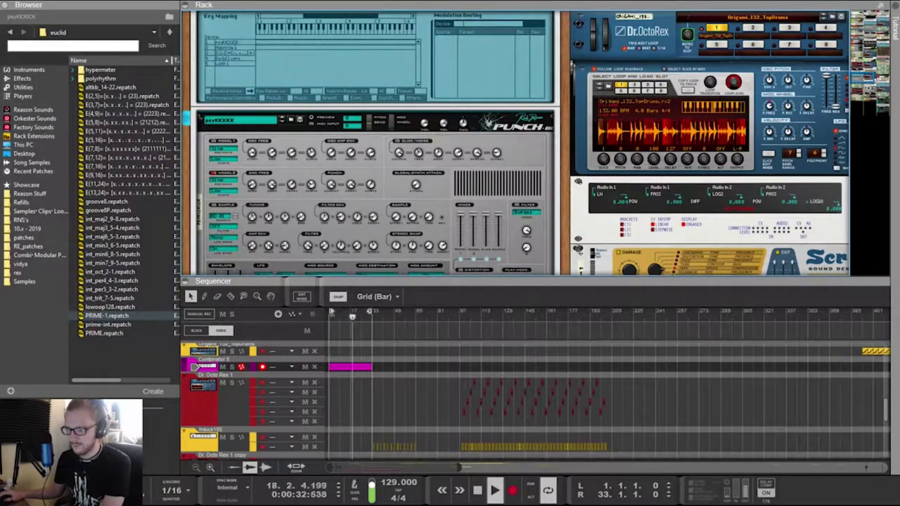
{"action": "key", "text": "Tab"}
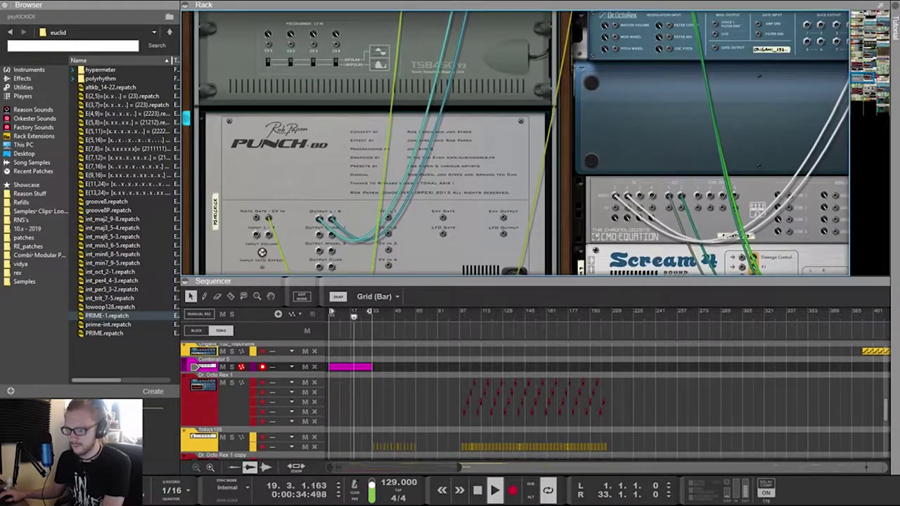
{"action": "left_click_drag", "start_coordinate": [268, 217], "coordinate": [257, 218]}
{"action": "key", "text": "Tab"}
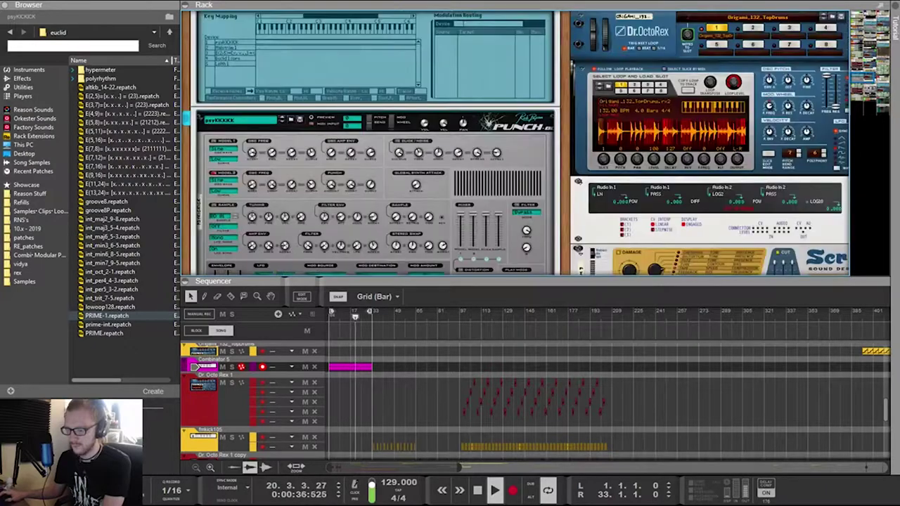
Raise the song tempo to 209 BPM and set Combinator 4's two Euclid Resolutions to 1/2 and 1/64
{"action": "mouse_move", "coordinate": [424, 182]}
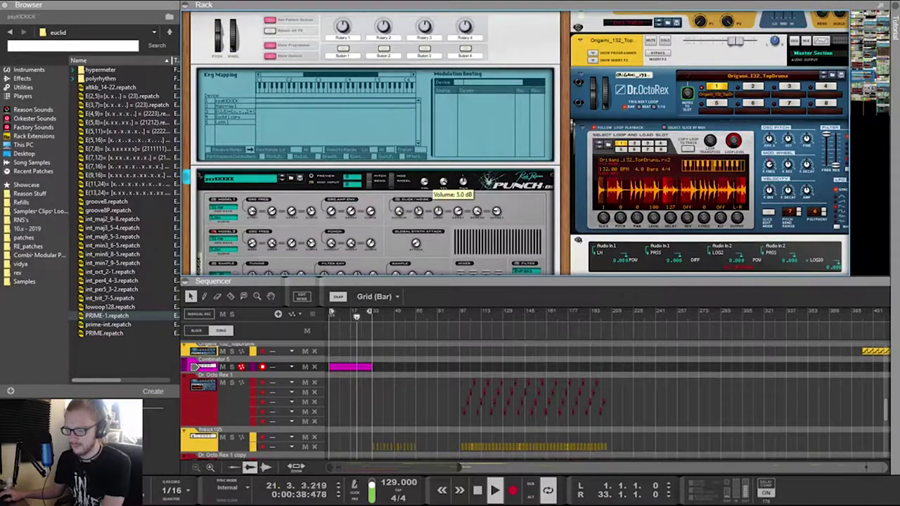
{"action": "scroll", "coordinate": [443, 185], "scroll_direction": "down", "scroll_amount": 5}
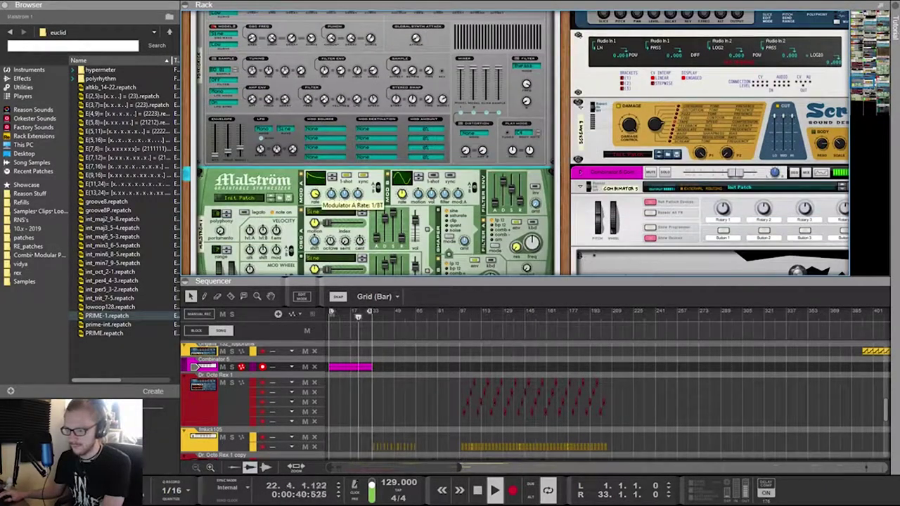
{"action": "scroll", "coordinate": [443, 184], "scroll_direction": "up", "scroll_amount": 9}
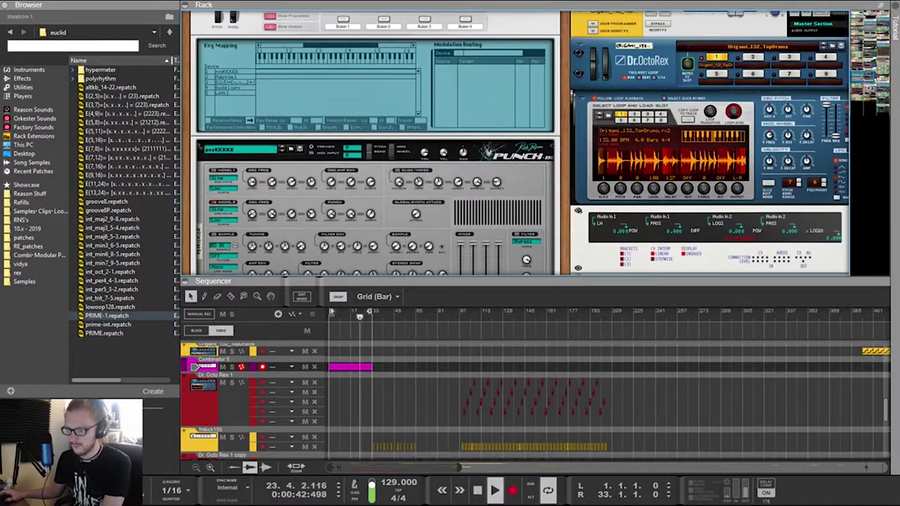
{"action": "scroll", "coordinate": [443, 184], "scroll_direction": "down", "scroll_amount": 1}
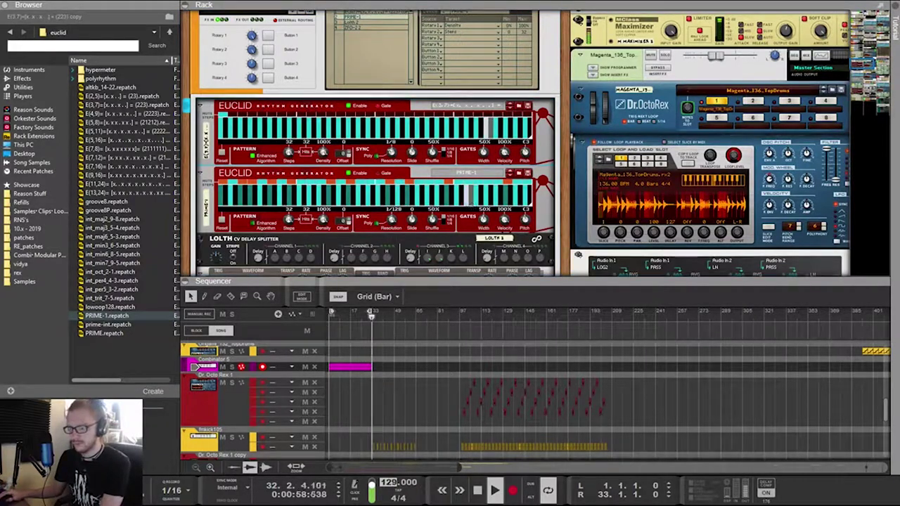
{"action": "left_click_drag", "start_coordinate": [390, 152], "coordinate": [390, 168]}
{"action": "left_click_drag", "start_coordinate": [389, 482], "coordinate": [394, 465]}
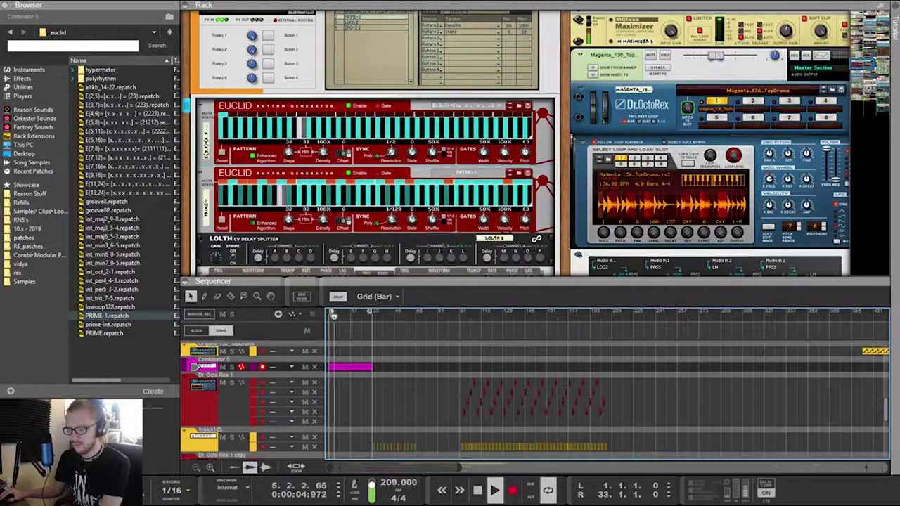
{"action": "left_click_drag", "start_coordinate": [391, 220], "coordinate": [392, 225]}
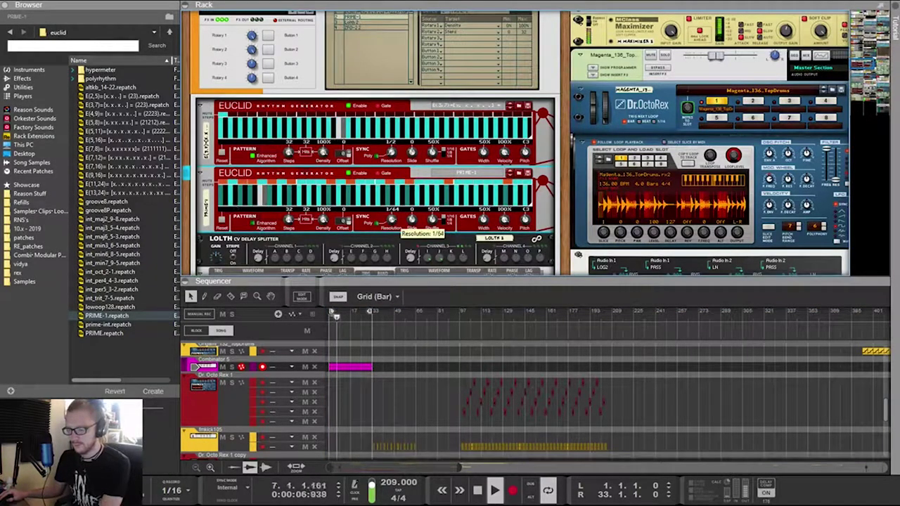
Enlarge the sequencer and toggle the mute state of the darkcore2 clips in the first 32 bars
{"action": "left_click_drag", "start_coordinate": [393, 281], "coordinate": [393, 68]}
{"action": "scroll", "coordinate": [450, 281], "scroll_direction": "up", "scroll_amount": 5}
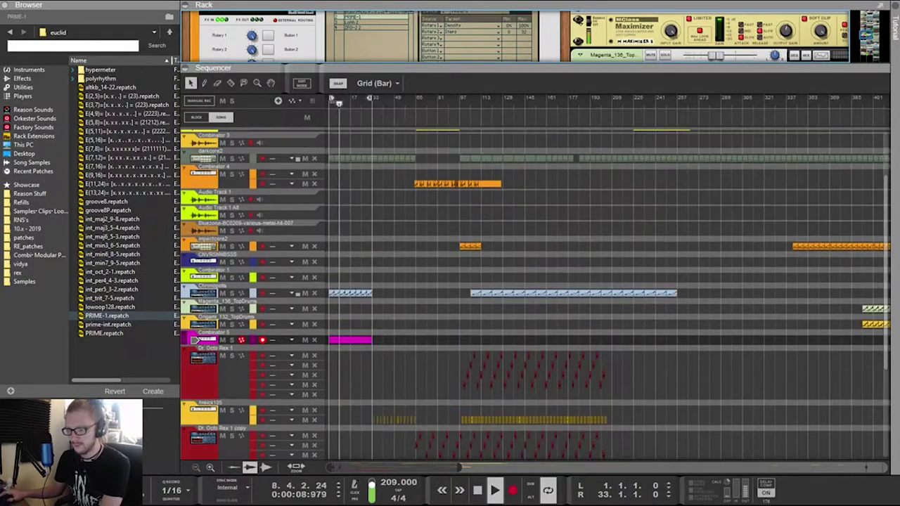
{"action": "scroll", "coordinate": [450, 281], "scroll_direction": "up", "scroll_amount": 2}
{"action": "left_click_drag", "start_coordinate": [330, 225], "coordinate": [366, 249]}
{"action": "key", "text": "m"}
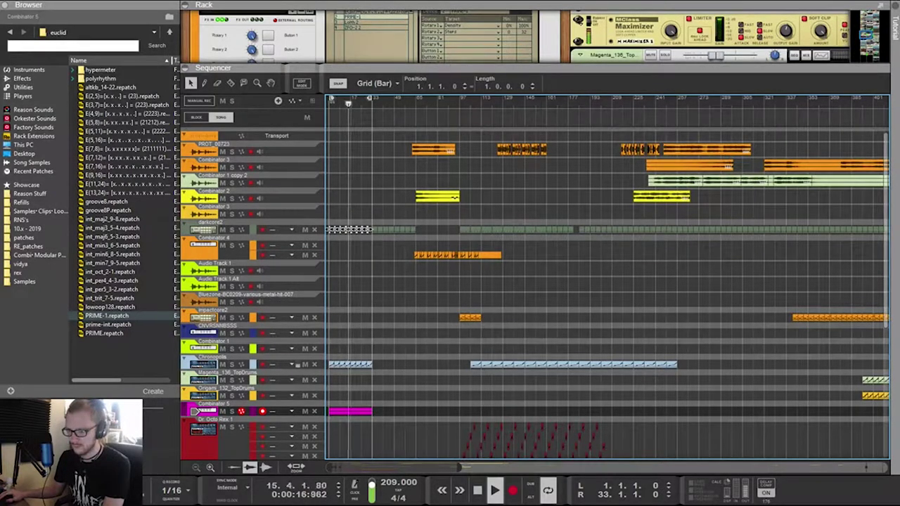
Replace the darkcore2 clips in the first 32 bars with copies of that track's eight-bar clips
{"action": "scroll", "coordinate": [372, 249], "scroll_direction": "up", "scroll_amount": 3}
{"action": "scroll", "coordinate": [607, 277], "scroll_direction": "left", "scroll_amount": 2}
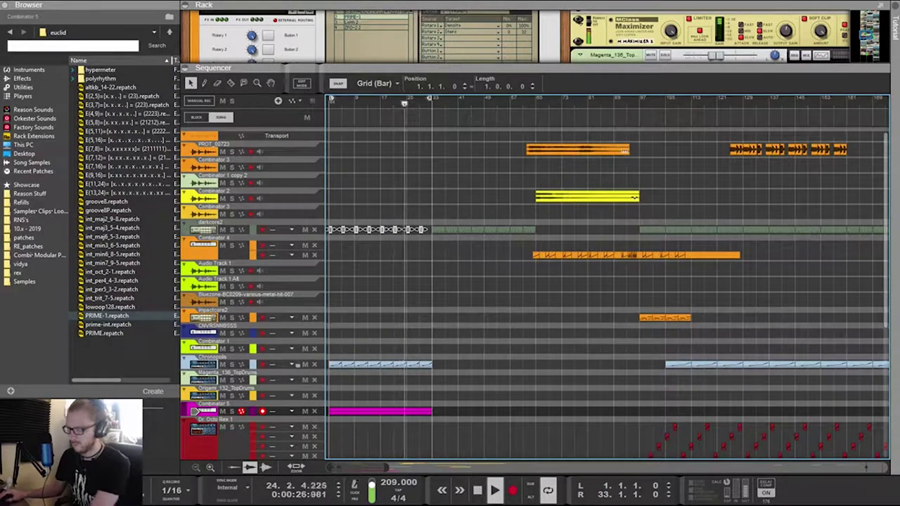
{"action": "key", "text": "Delete"}
{"action": "left_click_drag", "start_coordinate": [714, 234], "coordinate": [414, 230]}
{"action": "key", "text": "ctrl+z"}
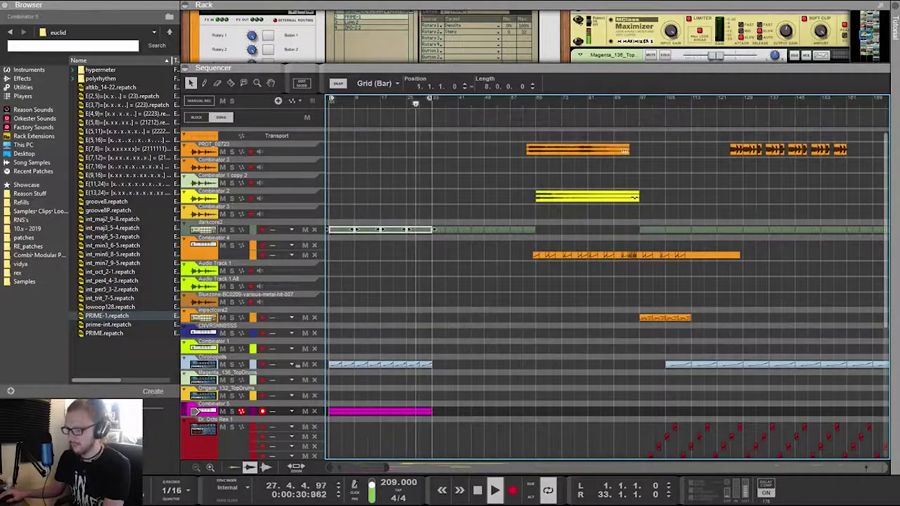
Select the ffviii_6 copy clips within the first 32 bars of the arrangement
{"action": "scroll", "coordinate": [428, 316], "scroll_direction": "down", "scroll_amount": 5}
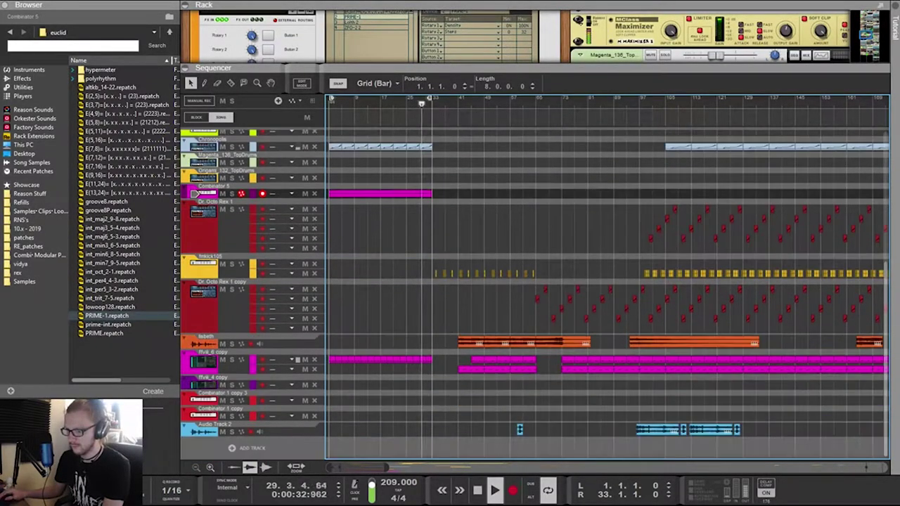
{"action": "left_click_drag", "start_coordinate": [438, 405], "coordinate": [329, 354]}
{"action": "scroll", "coordinate": [604, 281], "scroll_direction": "up", "scroll_amount": 5}
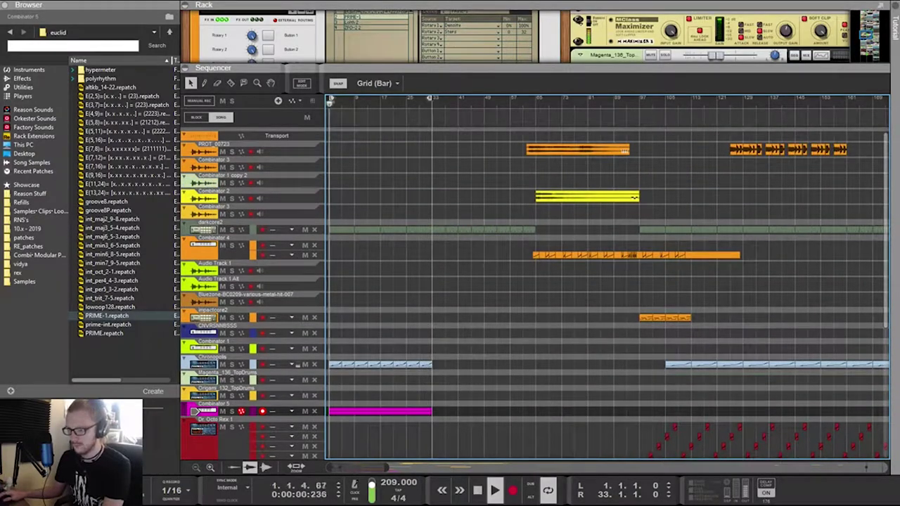
Move the cable on the CNVRSNNBSSS mix channel's Programmer CV 4 input to its Level CV input
{"action": "key", "text": "F6"}
{"action": "scroll", "coordinate": [379, 239], "scroll_direction": "down", "scroll_amount": 1}
{"action": "scroll", "coordinate": [318, 284], "scroll_direction": "down", "scroll_amount": 6}
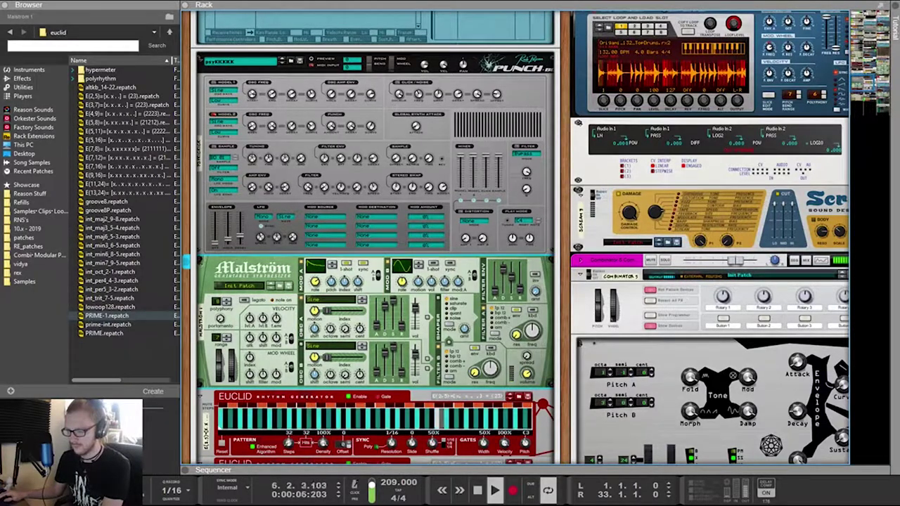
{"action": "key", "text": "Tab"}
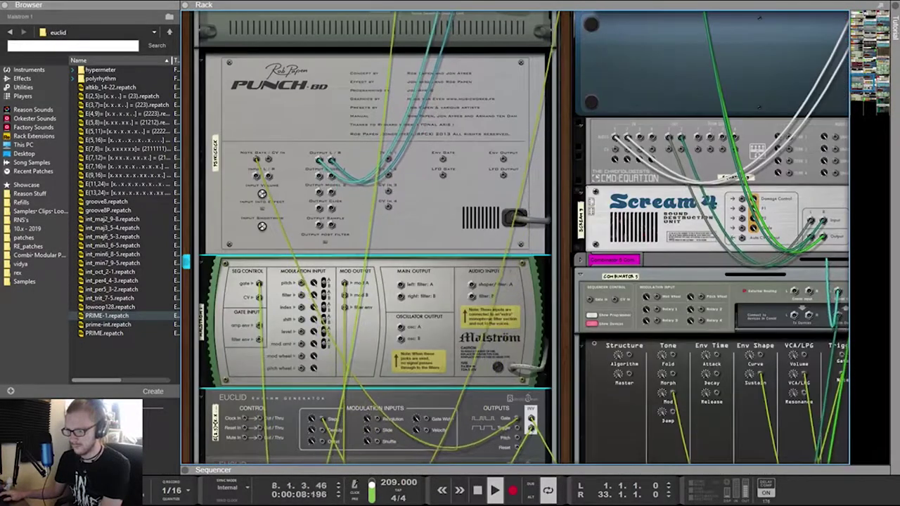
{"action": "left_click_drag", "start_coordinate": [866, 87], "coordinate": [884, 45]}
{"action": "scroll", "coordinate": [513, 239], "scroll_direction": "up", "scroll_amount": 10}
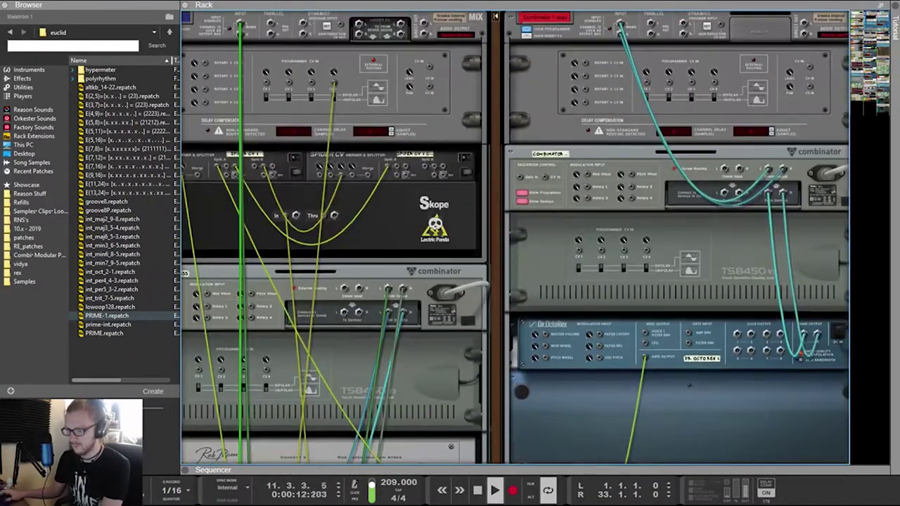
{"action": "left_click_drag", "start_coordinate": [334, 83], "coordinate": [429, 66]}
{"action": "key", "text": "Tab"}
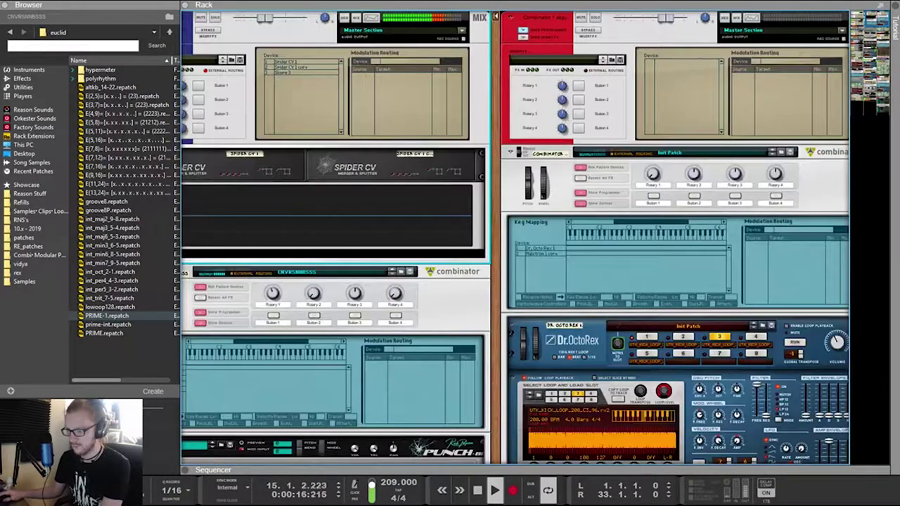
Set the Resolution of the upper Euclid directly below the Malström in the Punch-BD Combinator to 1/8
{"action": "scroll", "coordinate": [513, 239], "scroll_direction": "down", "scroll_amount": 15}
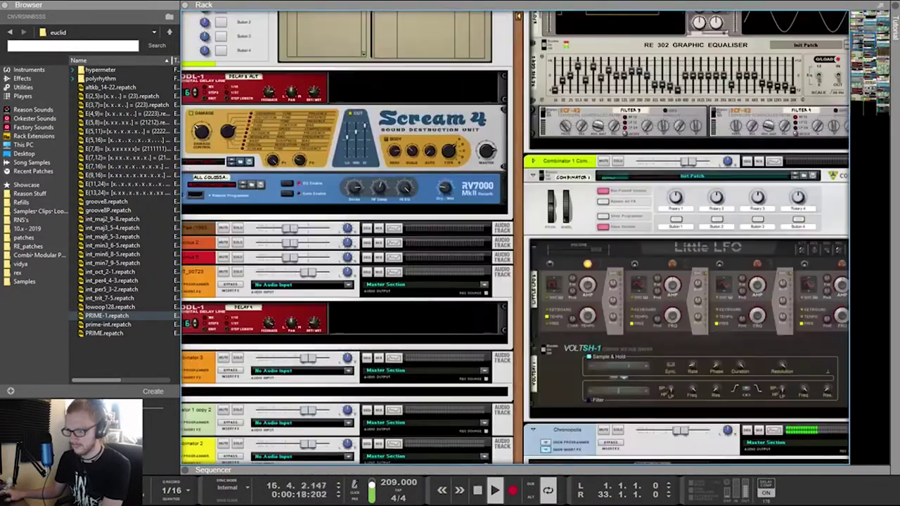
{"action": "scroll", "coordinate": [513, 239], "scroll_direction": "down", "scroll_amount": 5}
{"action": "scroll", "coordinate": [513, 239], "scroll_direction": "right", "scroll_amount": 5}
{"action": "scroll", "coordinate": [513, 239], "scroll_direction": "left", "scroll_amount": 6}
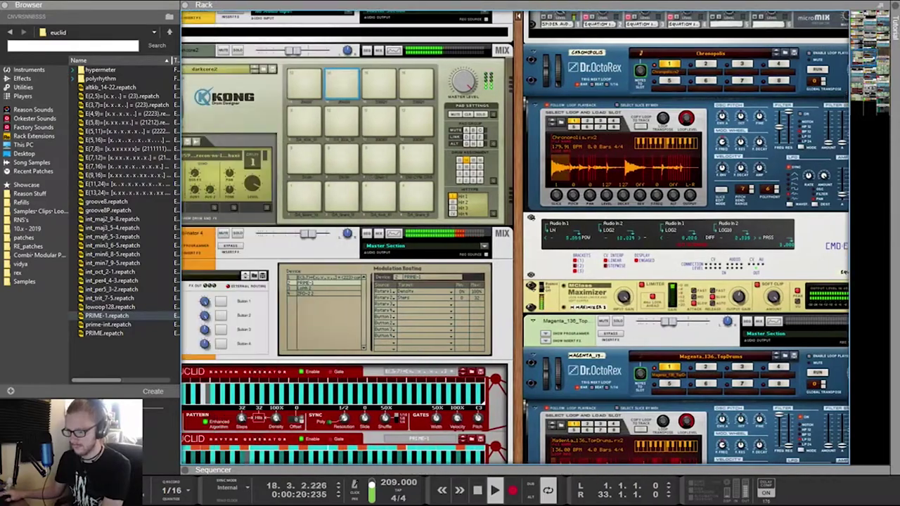
{"action": "scroll", "coordinate": [513, 239], "scroll_direction": "down", "scroll_amount": 1}
{"action": "scroll", "coordinate": [513, 239], "scroll_direction": "down", "scroll_amount": 10}
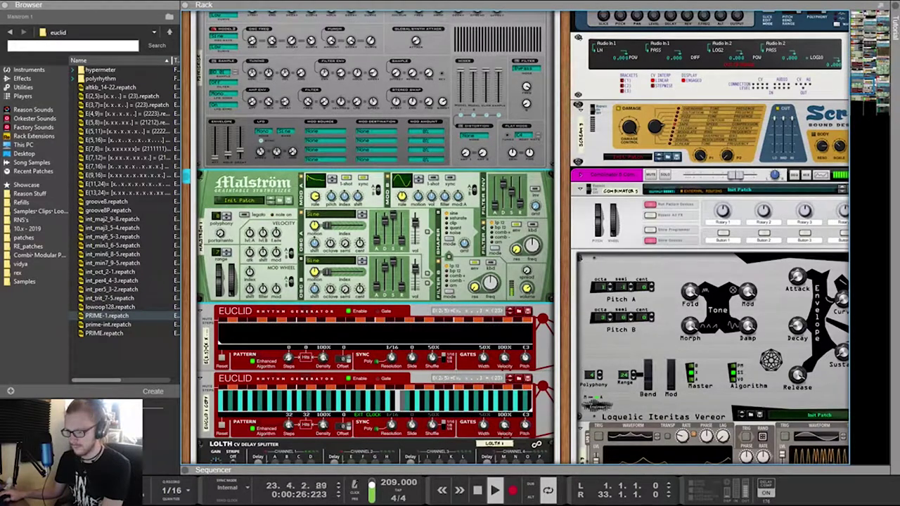
{"action": "left_click_drag", "start_coordinate": [392, 357], "coordinate": [392, 352]}
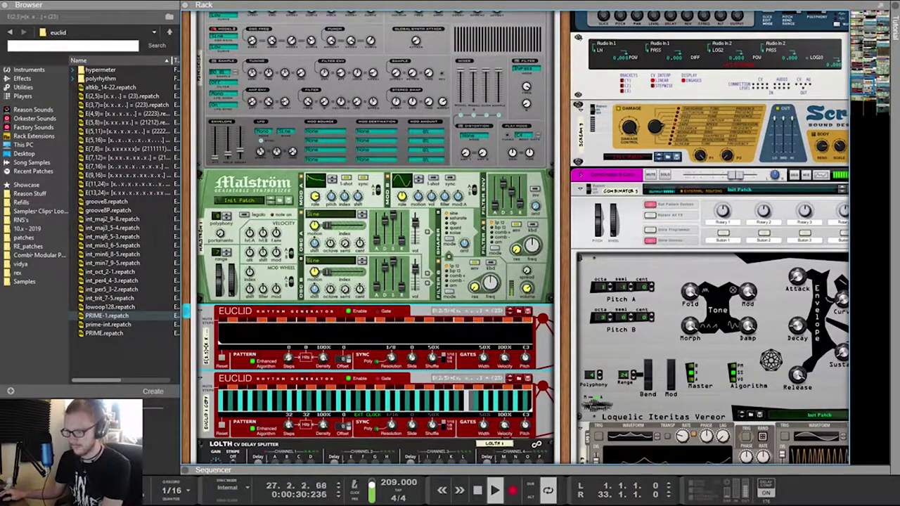
Adjust Spread and Harmonics on the Basimilus Iteritas below the ZFO2 and check its Attack, Fold and Morph settings
{"action": "scroll", "coordinate": [515, 237], "scroll_direction": "down", "scroll_amount": 10}
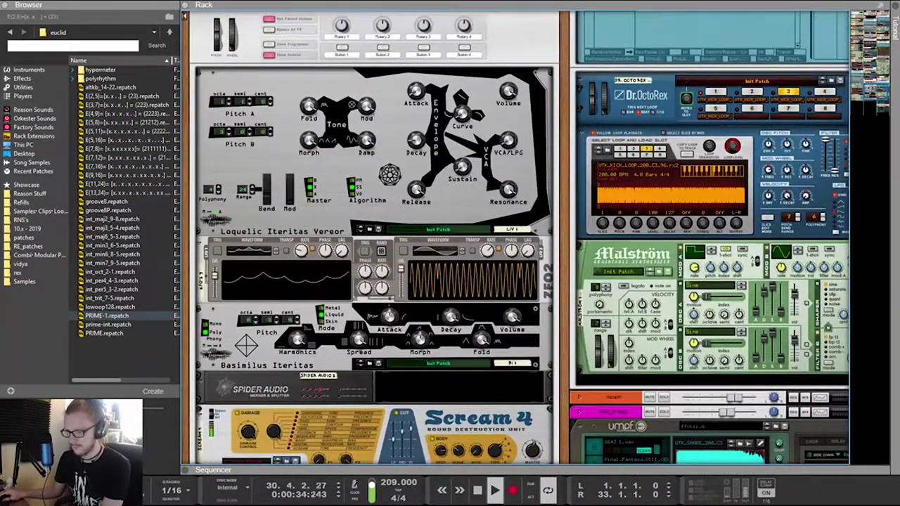
{"action": "left_click", "coordinate": [309, 142]}
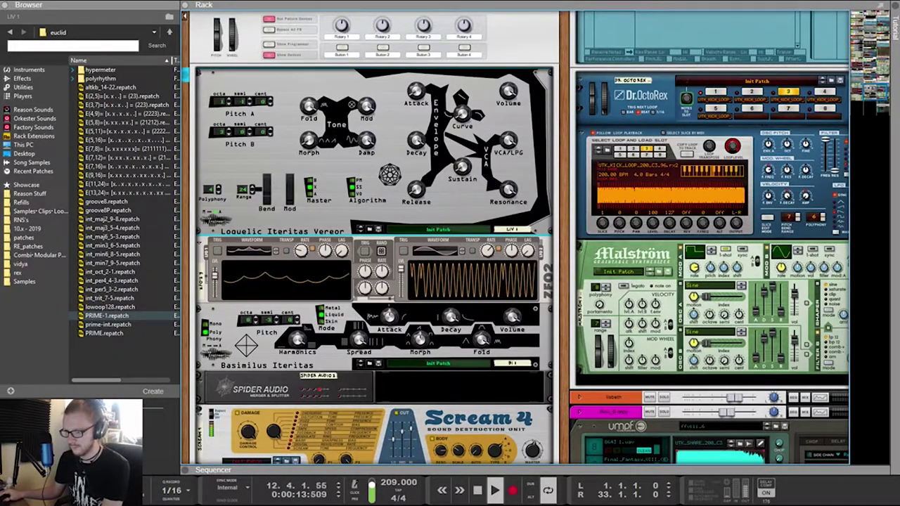
{"action": "scroll", "coordinate": [377, 238], "scroll_direction": "down", "scroll_amount": 2}
{"action": "scroll", "coordinate": [377, 238], "scroll_direction": "up", "scroll_amount": 1}
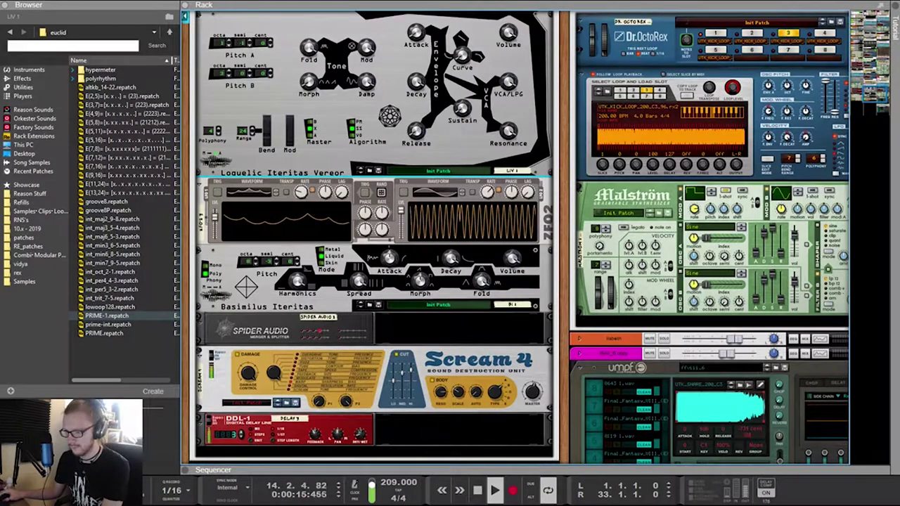
{"action": "left_click_drag", "start_coordinate": [358, 281], "coordinate": [359, 271]}
{"action": "left_click_drag", "start_coordinate": [297, 280], "coordinate": [297, 271]}
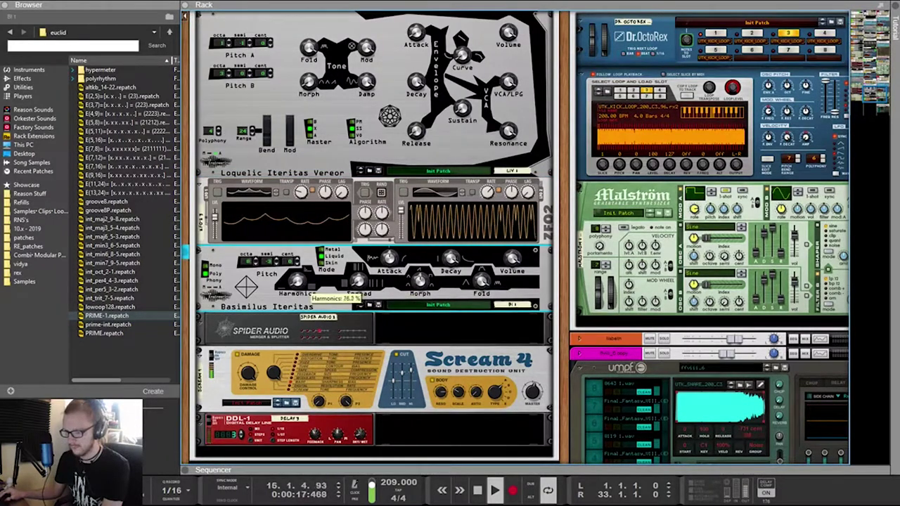
{"action": "mouse_move", "coordinate": [390, 259]}
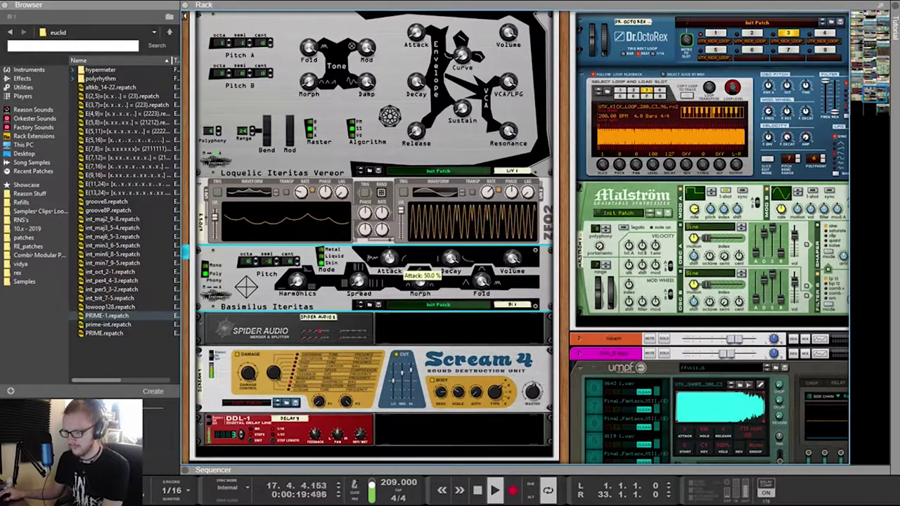
{"action": "mouse_move", "coordinate": [482, 282]}
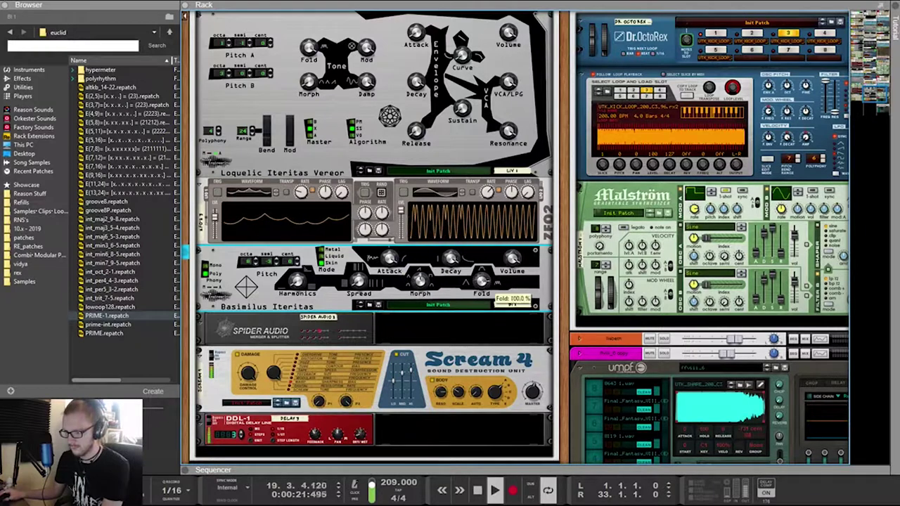
{"action": "mouse_move", "coordinate": [421, 281]}
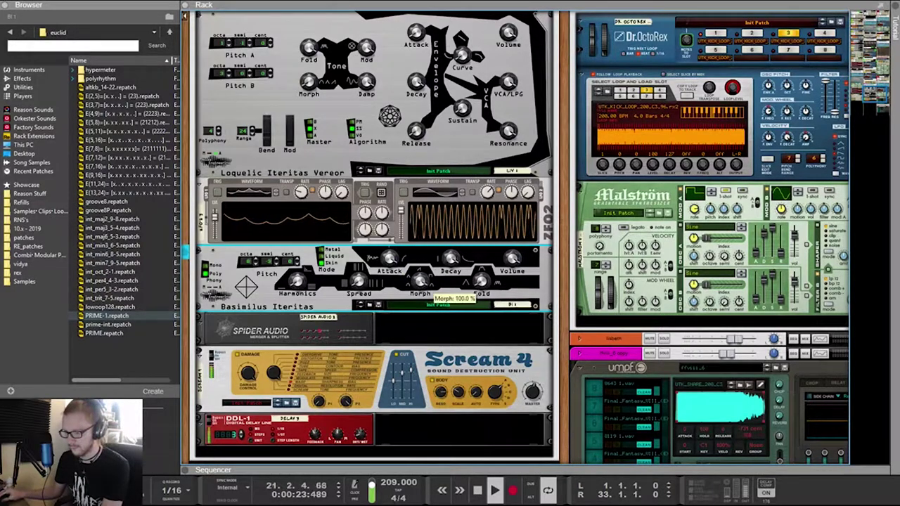
{"action": "scroll", "coordinate": [421, 287], "scroll_direction": "up", "scroll_amount": 2}
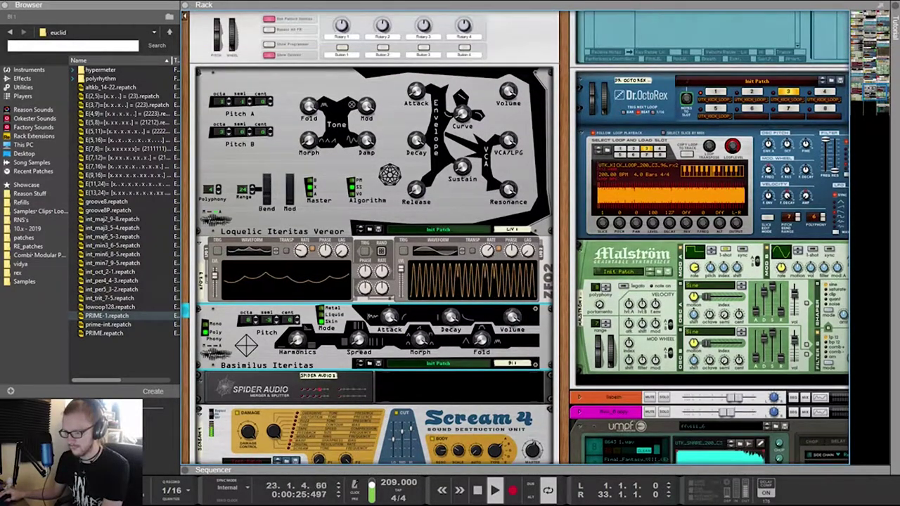
Adjust the Rate of the ZFO2's second curve between the two Iteritas synths and select the ZFO2 together with the Loquelic Iteritas Vereor
{"action": "left_click", "coordinate": [218, 187]}
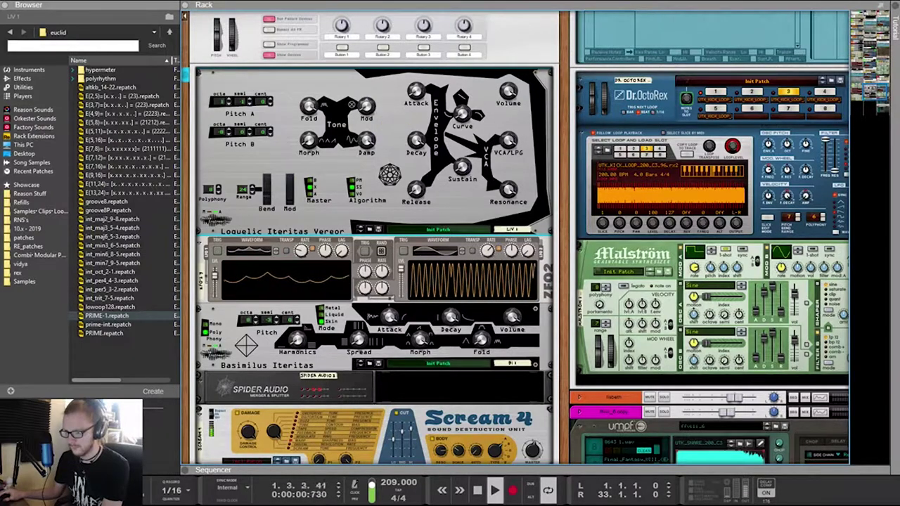
{"action": "left_click", "coordinate": [511, 250]}
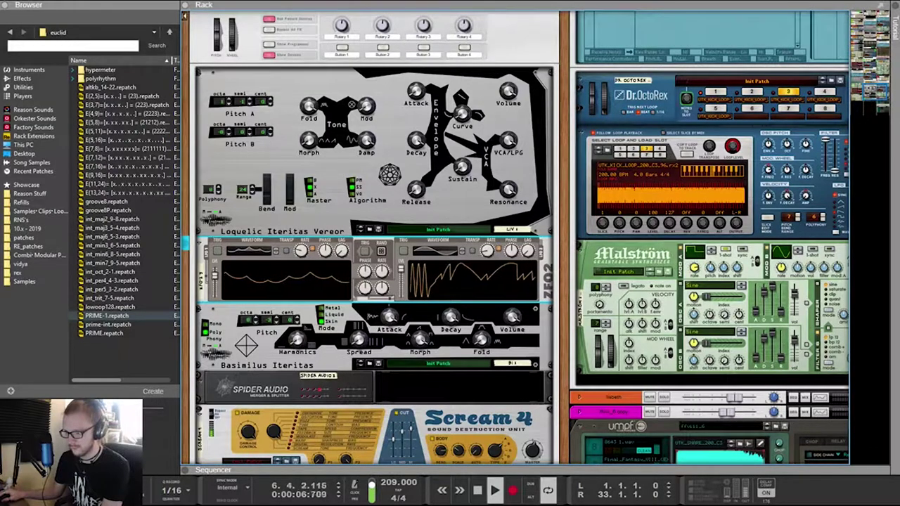
{"action": "left_click_drag", "start_coordinate": [487, 251], "coordinate": [487, 243]}
{"action": "left_click", "coordinate": [218, 132], "text": "ctrl"}
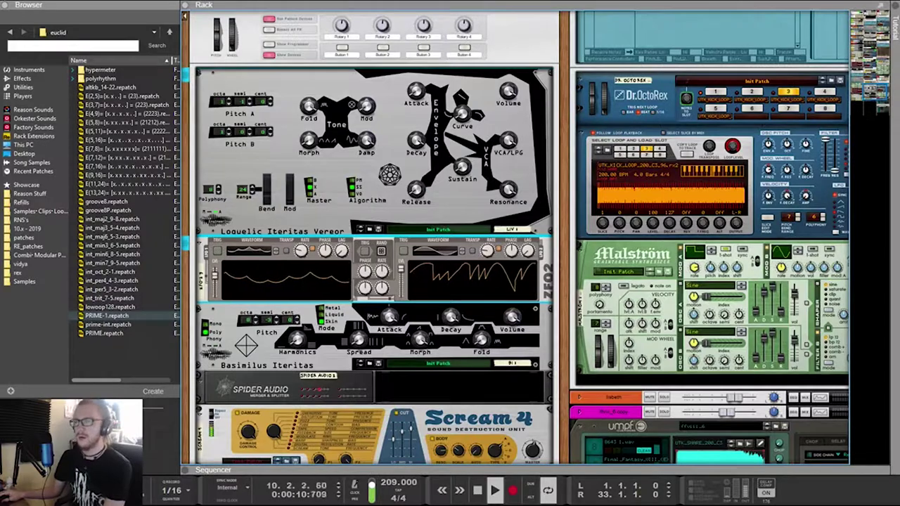
{"action": "scroll", "coordinate": [372, 239], "scroll_direction": "down", "scroll_amount": 2}
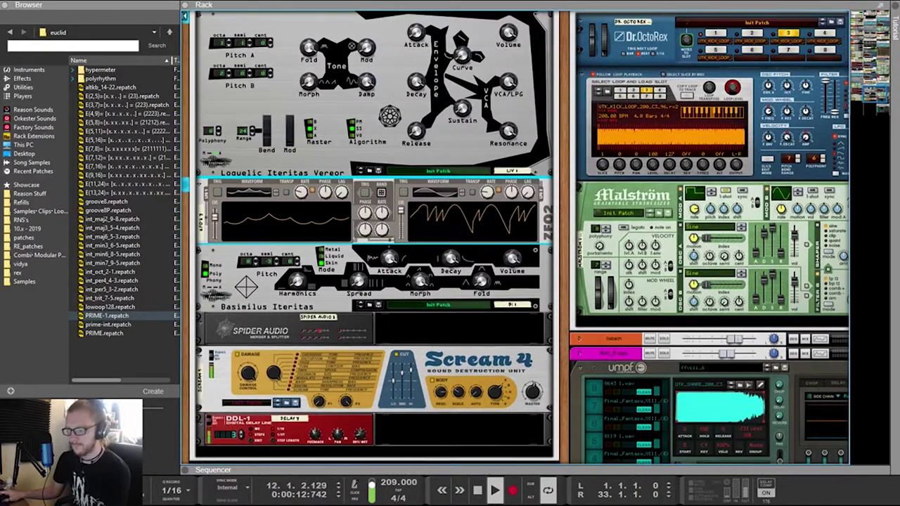
{"action": "scroll", "coordinate": [373, 239], "scroll_direction": "up", "scroll_amount": 4}
{"action": "scroll", "coordinate": [372, 239], "scroll_direction": "up", "scroll_amount": 2}
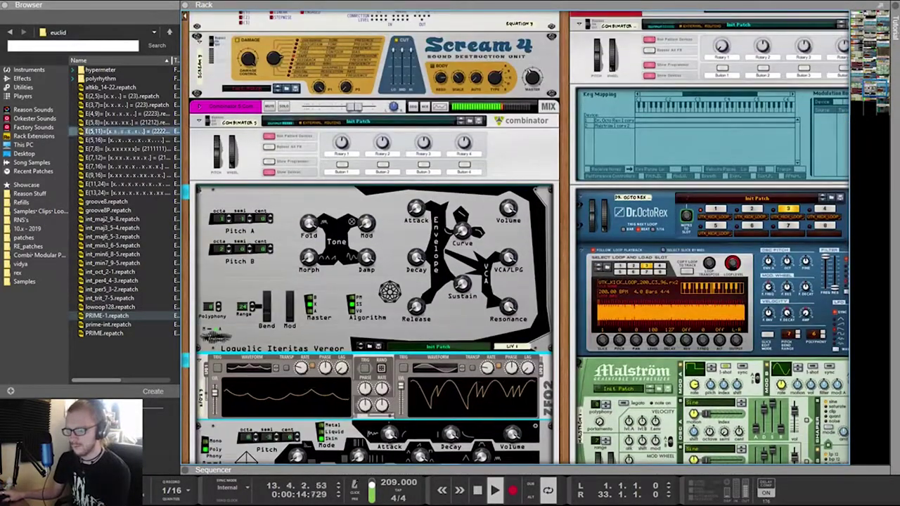
List the Instruments in the browser and delete the Combinator 5 clip spanning the first 32 bars of the arrangement
{"action": "left_click", "coordinate": [29, 70]}
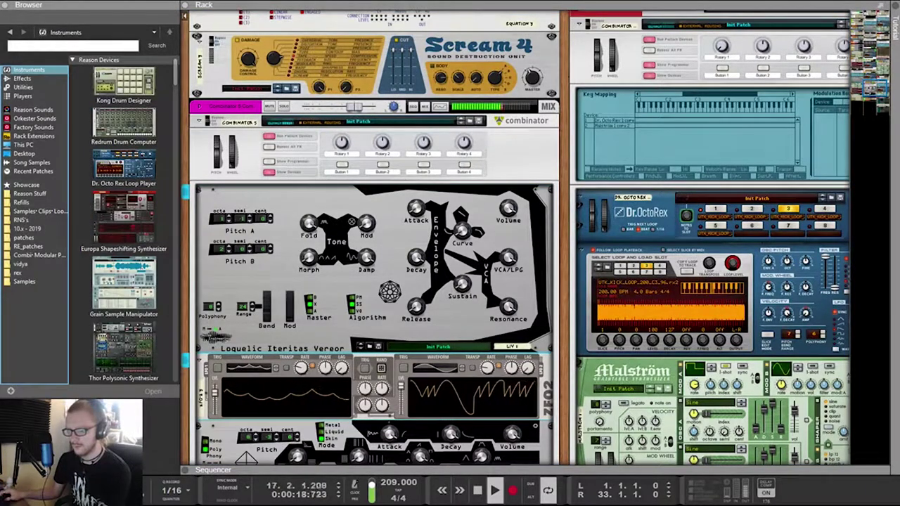
{"action": "key", "text": "F7"}
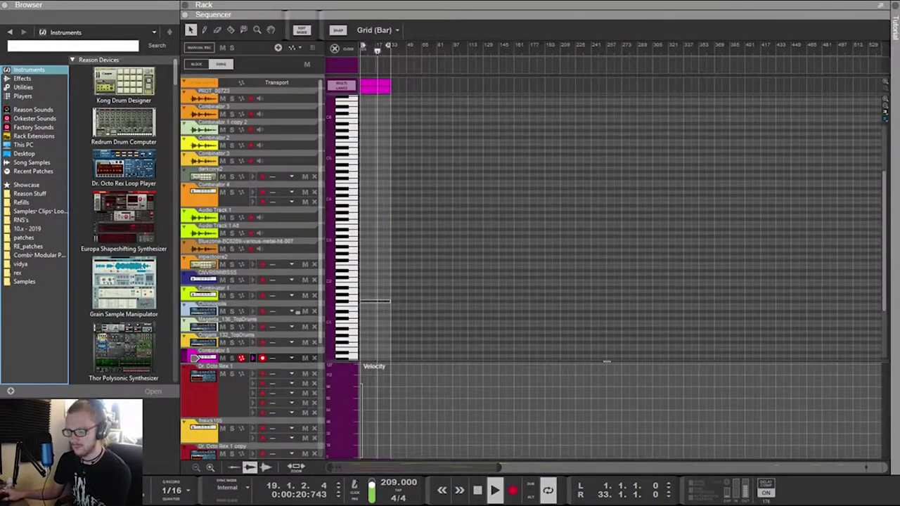
{"action": "key", "text": "shift+Tab"}
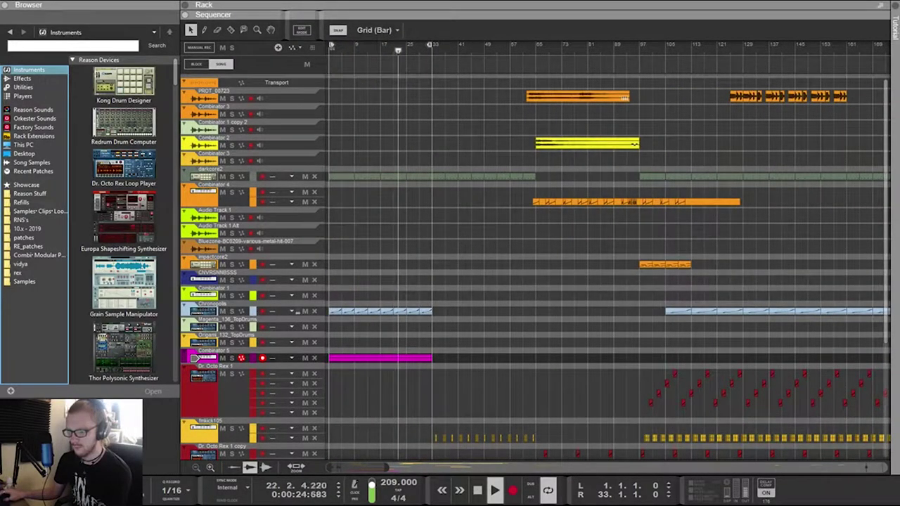
{"action": "left_click", "coordinate": [380, 358]}
{"action": "key", "text": "Delete"}
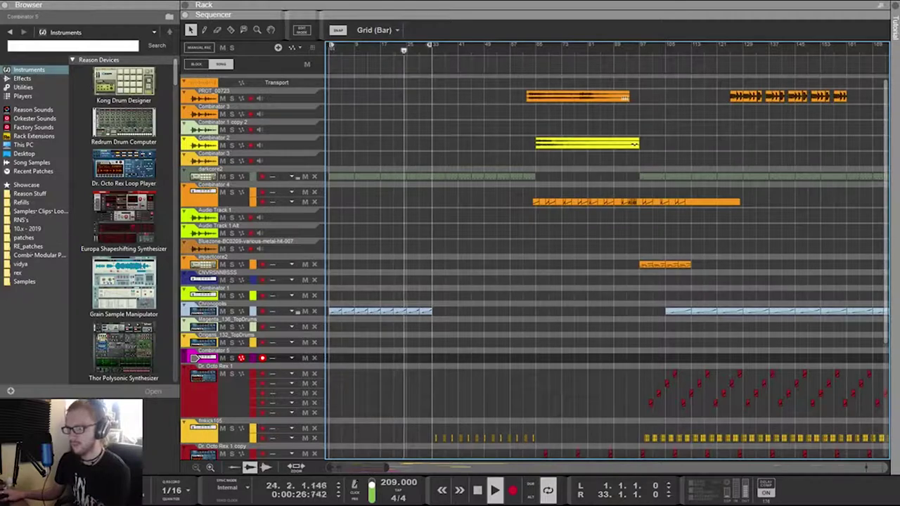
Move the first group of Dr. Octo Rex 1 copy clips from around bar 65 to the start of the arrangement
{"action": "scroll", "coordinate": [604, 267], "scroll_direction": "down", "scroll_amount": 5}
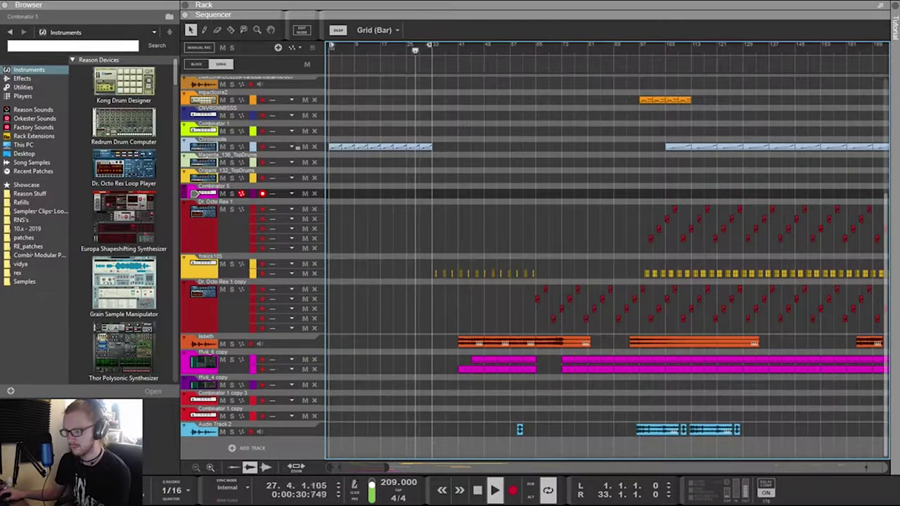
{"action": "left_click_drag", "start_coordinate": [524, 283], "coordinate": [444, 318]}
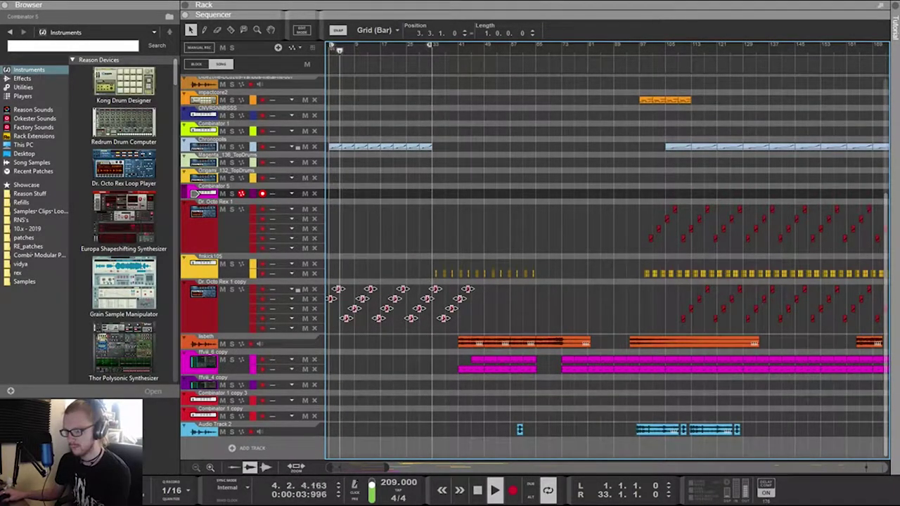
{"action": "scroll", "coordinate": [605, 267], "scroll_direction": "up", "scroll_amount": 5}
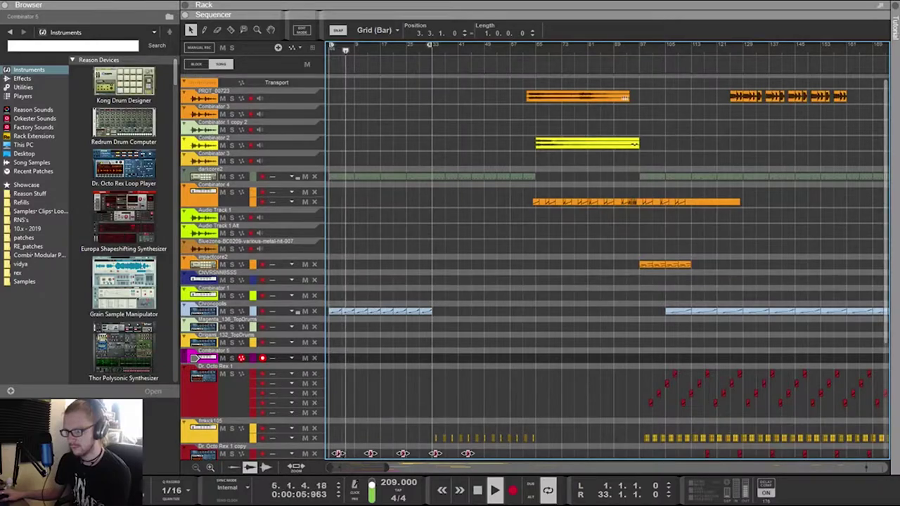
Enlarge the rack and look through the devices from Combinator 5 and the TopDrums Dr. OctoRex players to Combinator 1
{"action": "left_click_drag", "start_coordinate": [535, 14], "coordinate": [535, 338]}
{"action": "scroll", "coordinate": [517, 172], "scroll_direction": "down", "scroll_amount": 5}
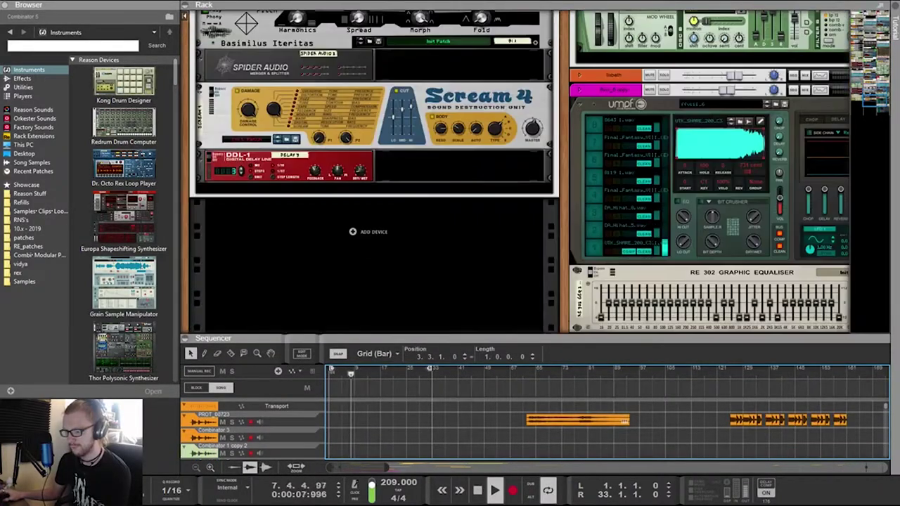
{"action": "scroll", "coordinate": [517, 172], "scroll_direction": "up", "scroll_amount": 4}
{"action": "scroll", "coordinate": [373, 176], "scroll_direction": "up", "scroll_amount": 5}
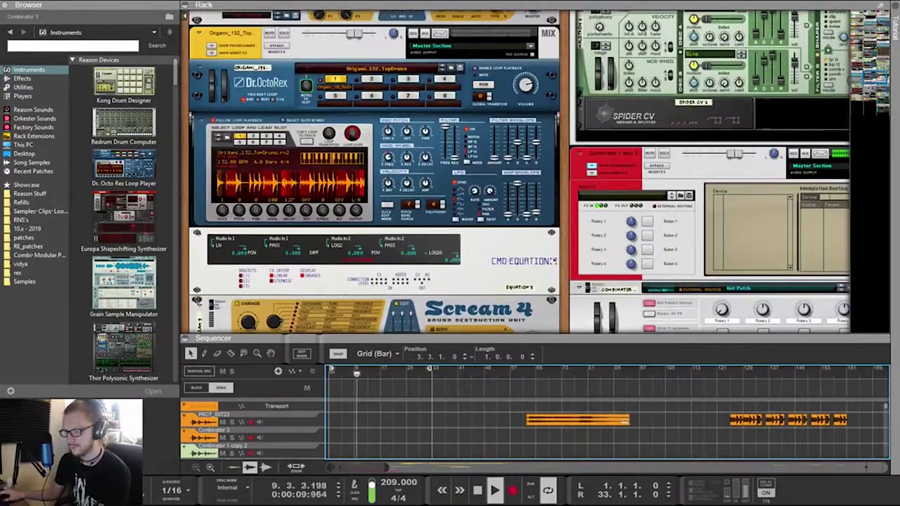
{"action": "scroll", "coordinate": [372, 175], "scroll_direction": "down", "scroll_amount": 3}
{"action": "scroll", "coordinate": [372, 175], "scroll_direction": "up", "scroll_amount": 6}
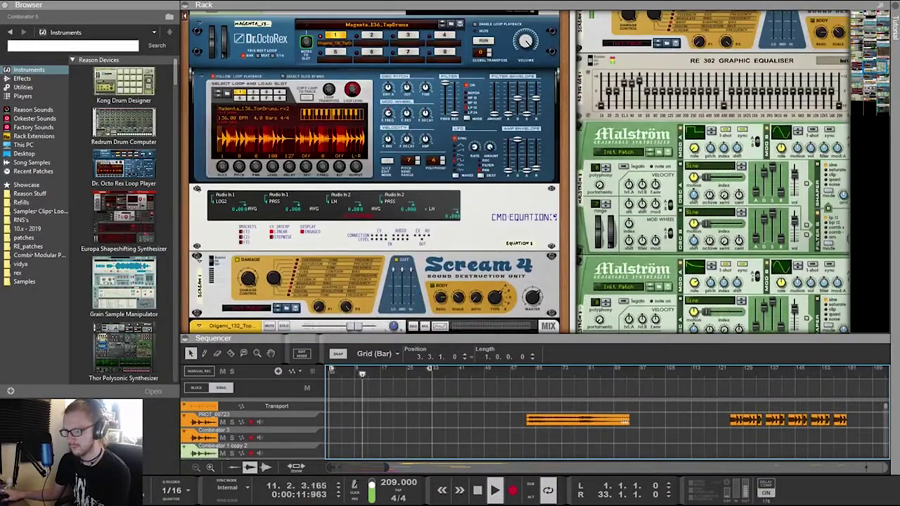
{"action": "scroll", "coordinate": [372, 176], "scroll_direction": "up", "scroll_amount": 4}
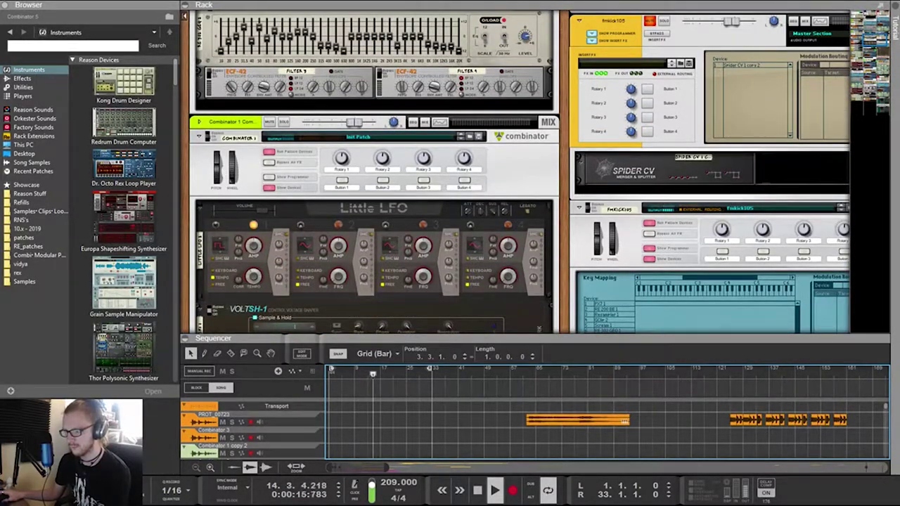
{"action": "scroll", "coordinate": [372, 176], "scroll_direction": "down", "scroll_amount": 5}
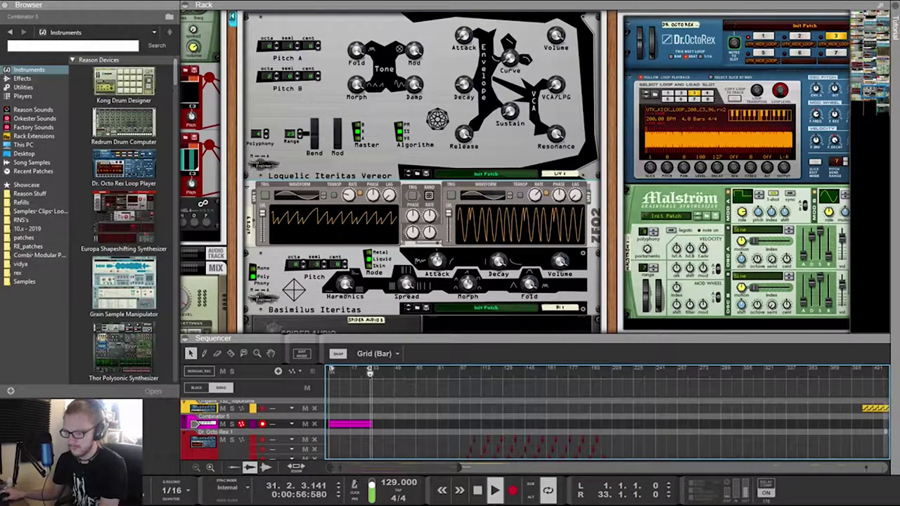
Toggle playback and open the ffviii_6 copy clips in edit mode to view the notes in the first eight bars
{"action": "key", "text": "space"}
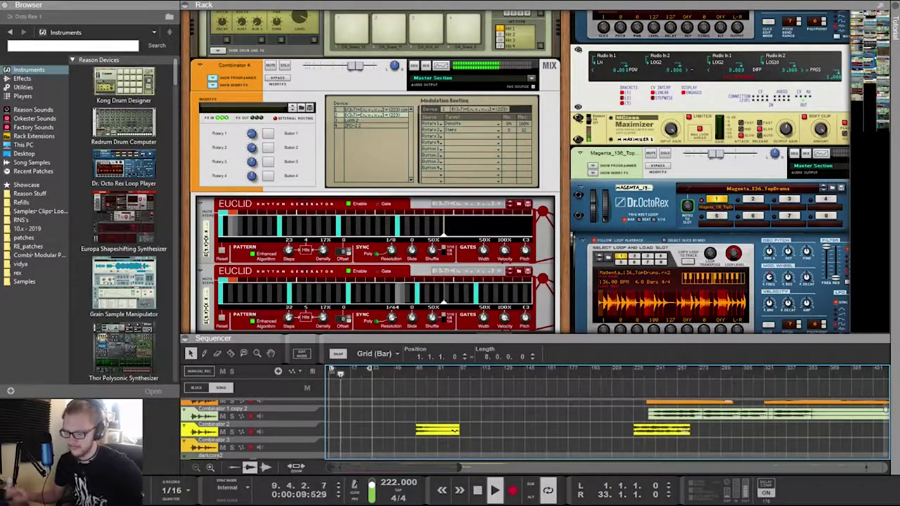
{"action": "key", "text": "space"}
{"action": "key", "text": "ctrl+e"}
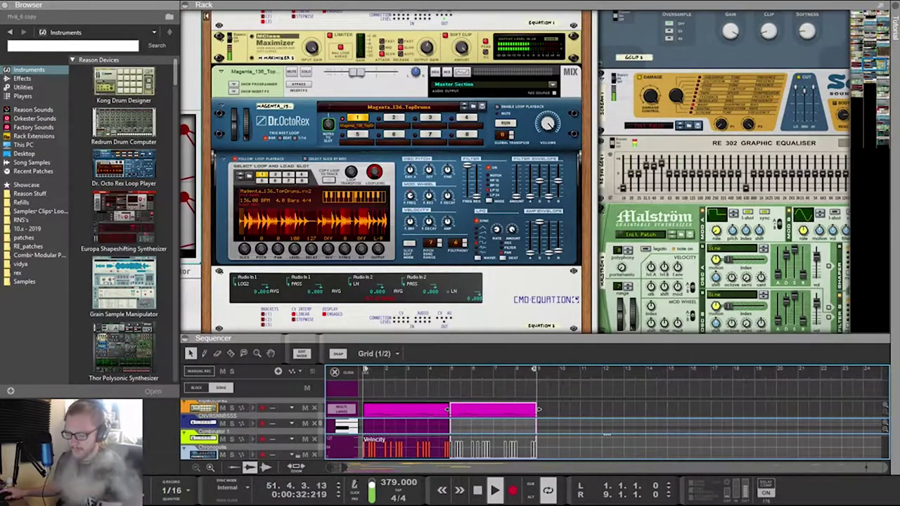
{"action": "scroll", "coordinate": [606, 414], "scroll_direction": "down", "scroll_amount": 6}
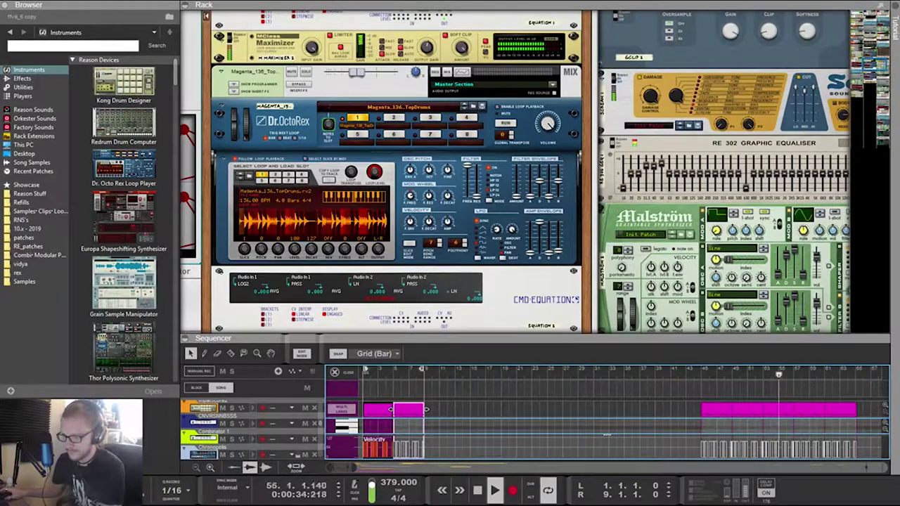
{"action": "key", "text": "plus"}
{"action": "key", "text": "plus"}
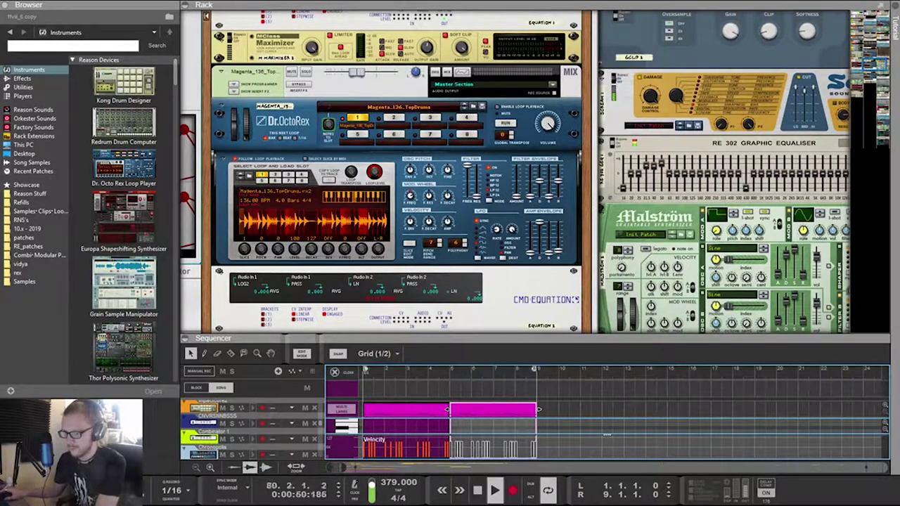
Enlarge the sequencer, return to the full arrangement and move playback to bar 1
{"action": "left_click_drag", "start_coordinate": [536, 334], "coordinate": [536, 119]}
{"action": "key", "text": "shift+Tab"}
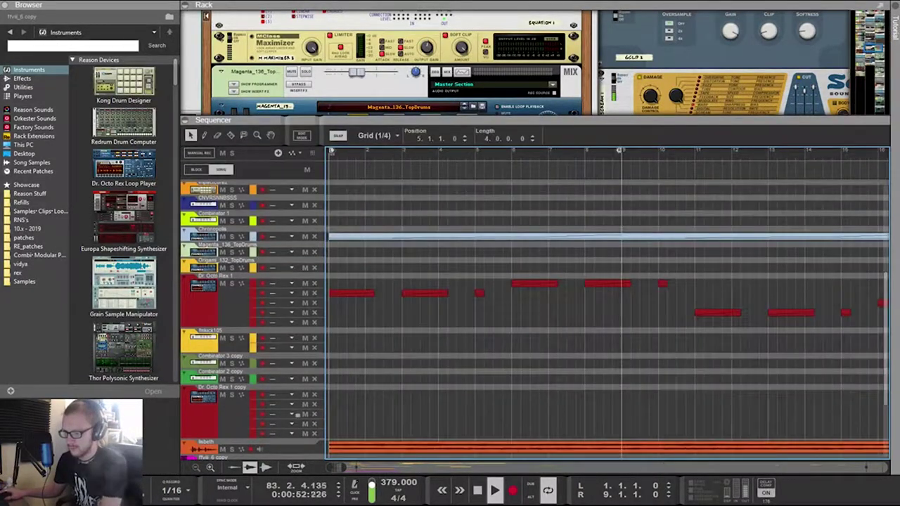
{"action": "scroll", "coordinate": [607, 309], "scroll_direction": "down", "scroll_amount": 3}
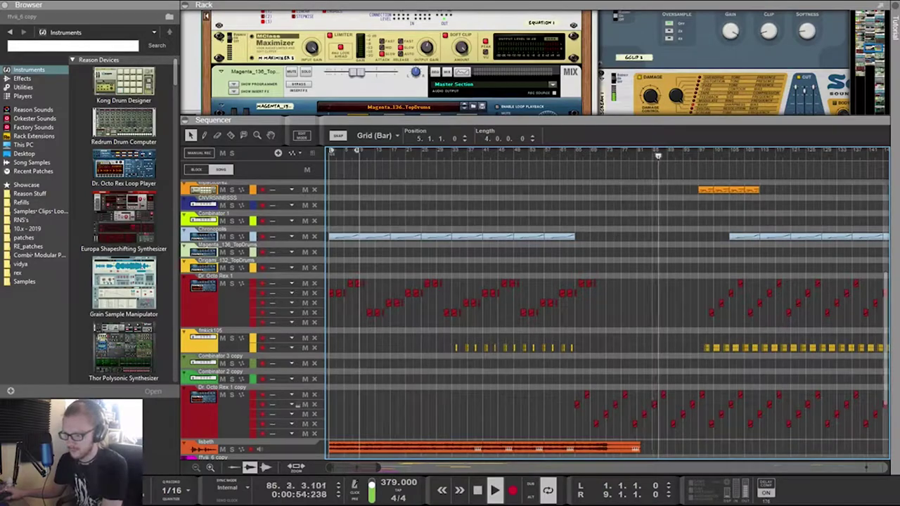
{"action": "left_click_drag", "start_coordinate": [664, 156], "coordinate": [126, 161]}
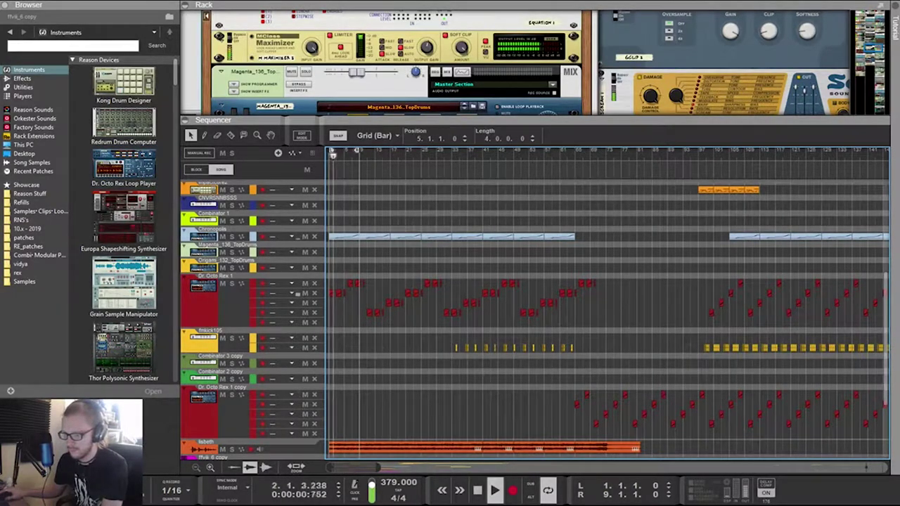
Review the clips on all arrangement tracks, from PROT_00723 to the lower Dr. Octo Rex tracks, while the first eight bars play
{"action": "scroll", "coordinate": [607, 309], "scroll_direction": "down", "scroll_amount": 3}
{"action": "scroll", "coordinate": [604, 316], "scroll_direction": "up", "scroll_amount": 5}
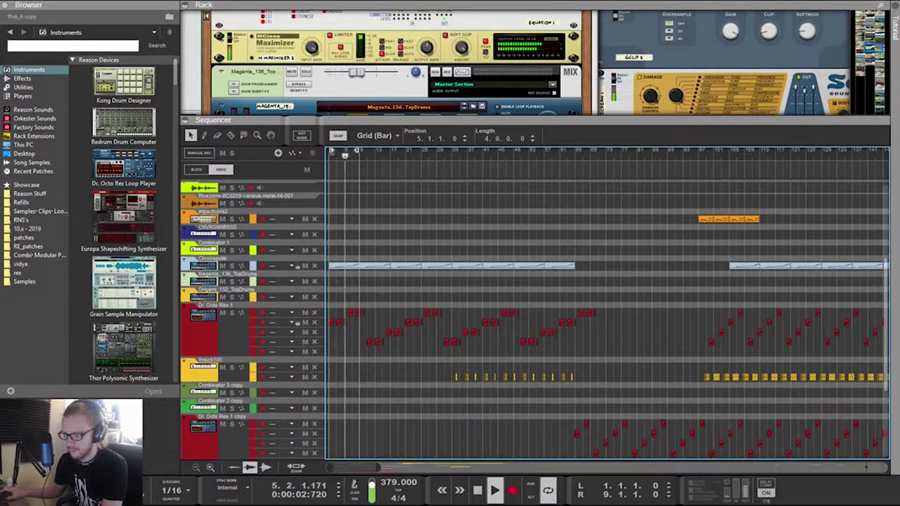
{"action": "scroll", "coordinate": [604, 316], "scroll_direction": "down", "scroll_amount": 6}
{"action": "scroll", "coordinate": [605, 316], "scroll_direction": "up", "scroll_amount": 8}
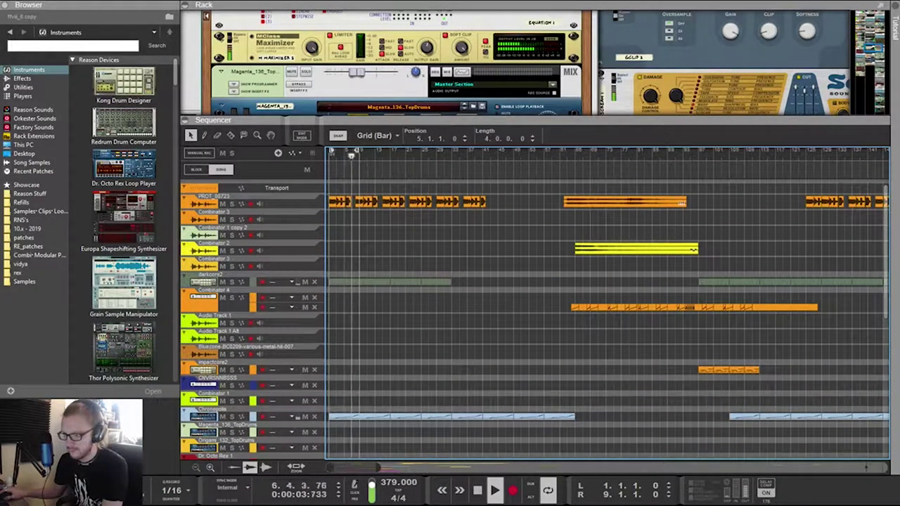
{"action": "scroll", "coordinate": [604, 316], "scroll_direction": "down", "scroll_amount": 6}
{"action": "scroll", "coordinate": [605, 316], "scroll_direction": "down", "scroll_amount": 3}
{"action": "scroll", "coordinate": [604, 316], "scroll_direction": "up", "scroll_amount": 10}
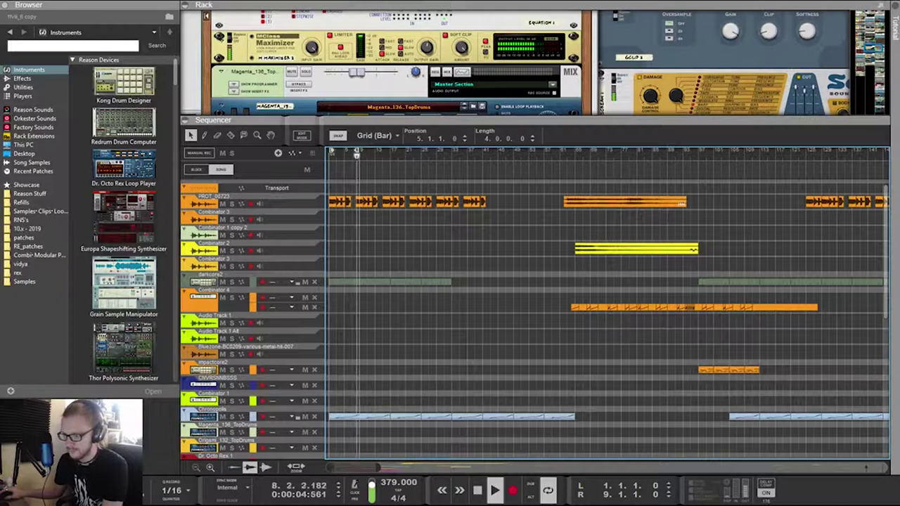
Show the notes of the first eight bars in edit mode and play the loop on and off
{"action": "key", "text": "ctrl+e"}
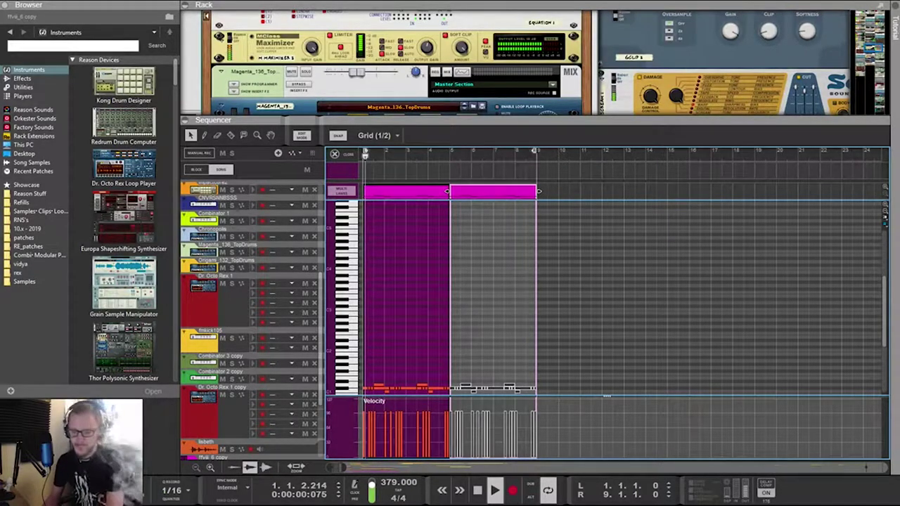
{"action": "key", "text": "space"}
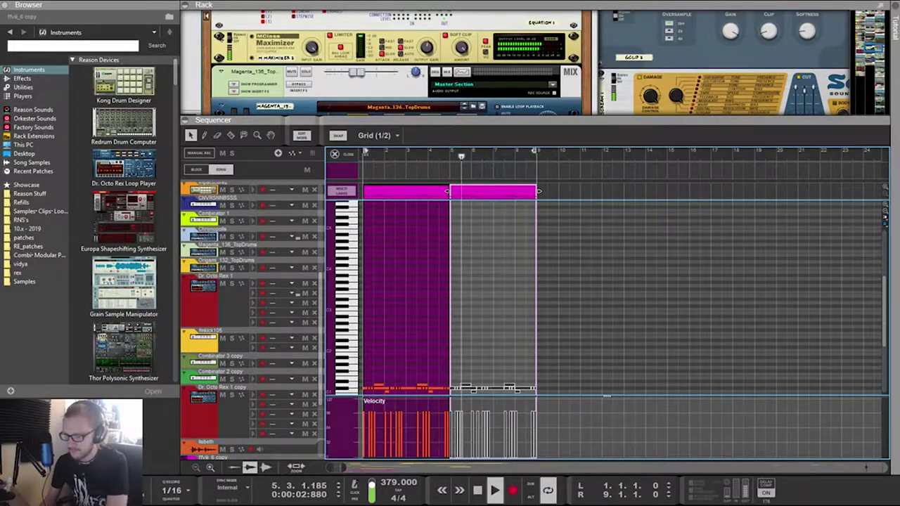
{"action": "key", "text": "space"}
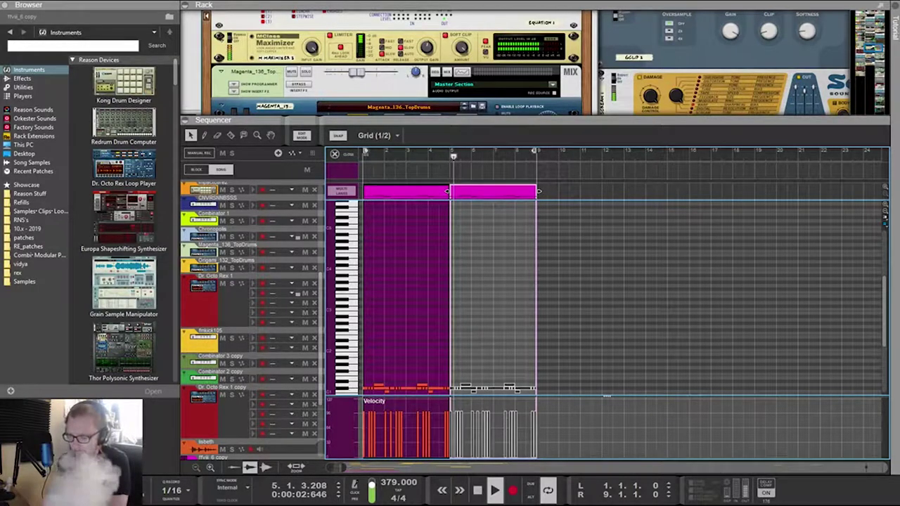
{"action": "key", "text": "space"}
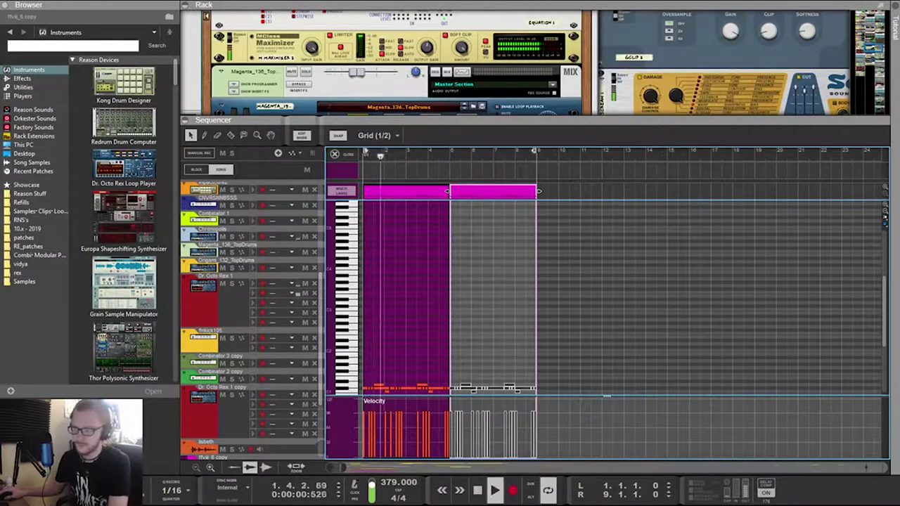
Enlarge the rack, look through the arrangement tracks and bring Combinator 4's device into the rack view
{"action": "left_click_drag", "start_coordinate": [534, 119], "coordinate": [534, 195]}
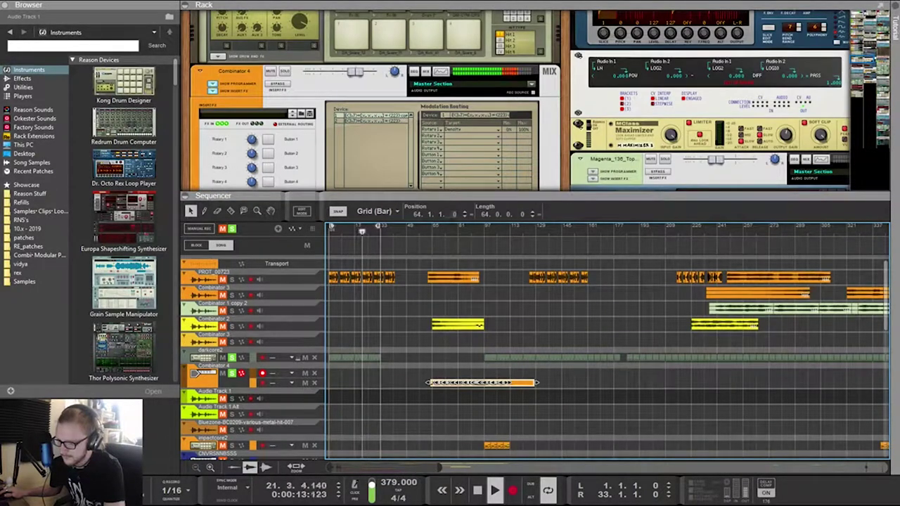
{"action": "scroll", "coordinate": [605, 352], "scroll_direction": "down", "scroll_amount": 8}
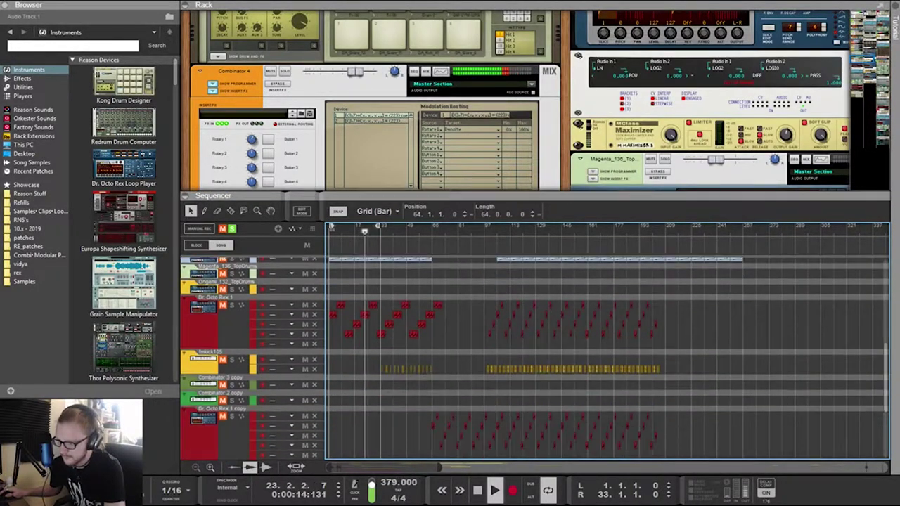
{"action": "scroll", "coordinate": [605, 351], "scroll_direction": "up", "scroll_amount": 7}
{"action": "scroll", "coordinate": [605, 345], "scroll_direction": "up", "scroll_amount": 2}
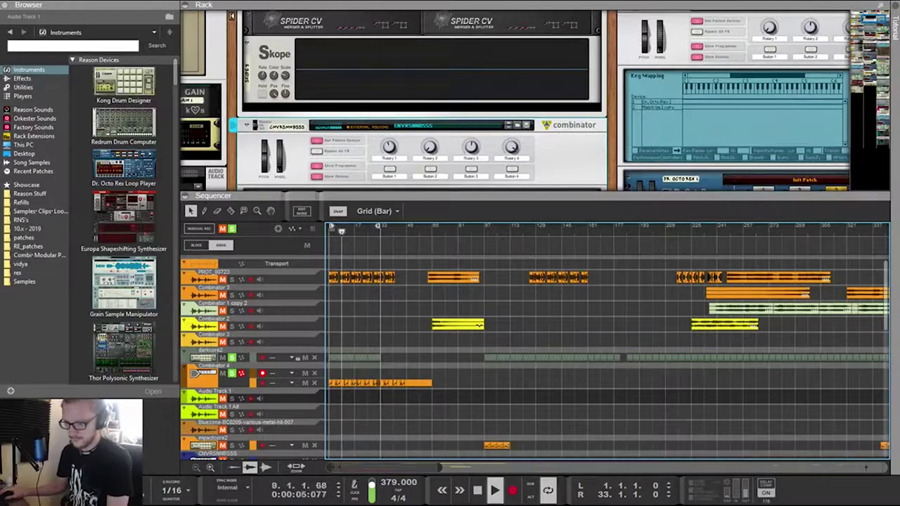
{"action": "scroll", "coordinate": [535, 358], "scroll_direction": "down", "scroll_amount": 1}
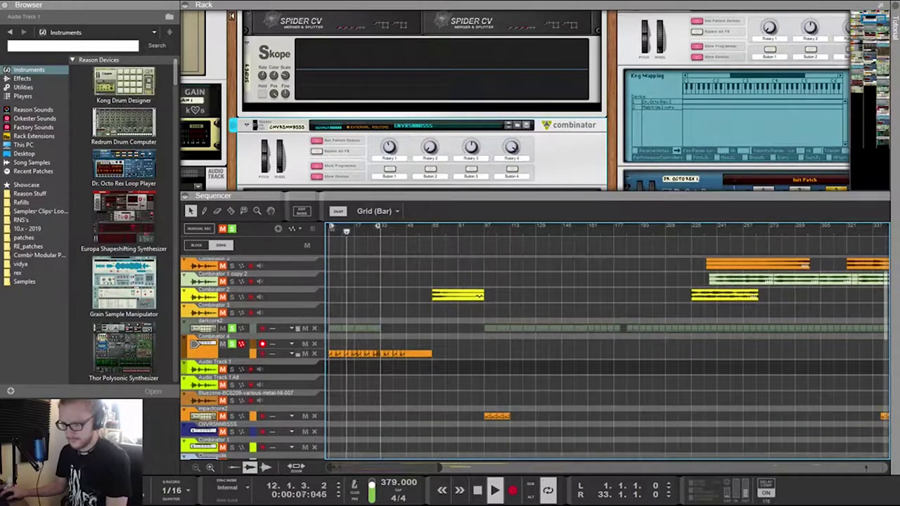
{"action": "left_click", "coordinate": [204, 344]}
{"action": "scroll", "coordinate": [450, 100], "scroll_direction": "up", "scroll_amount": 5}
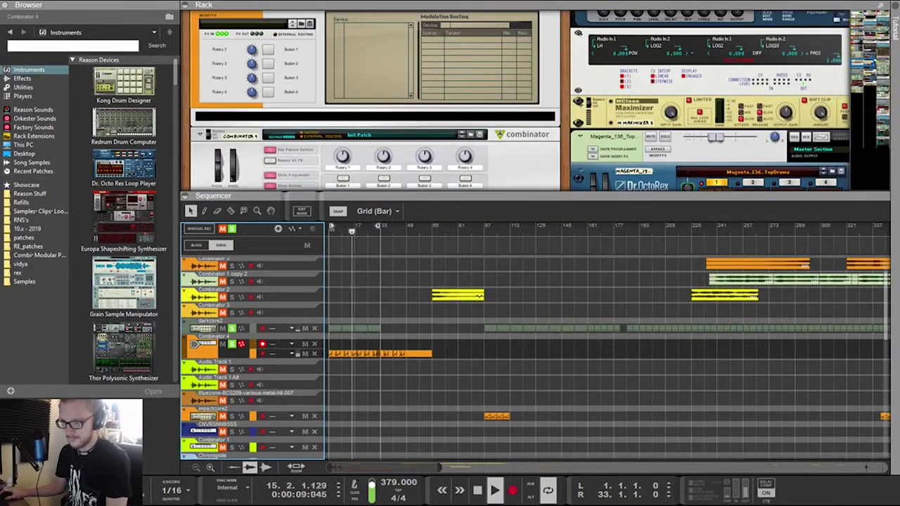
{"action": "scroll", "coordinate": [450, 100], "scroll_direction": "up", "scroll_amount": 2}
Find the Audio Track 1 device in the rack and unmute it
{"action": "left_click", "coordinate": [204, 368]}
{"action": "scroll", "coordinate": [253, 369], "scroll_direction": "up", "scroll_amount": 1}
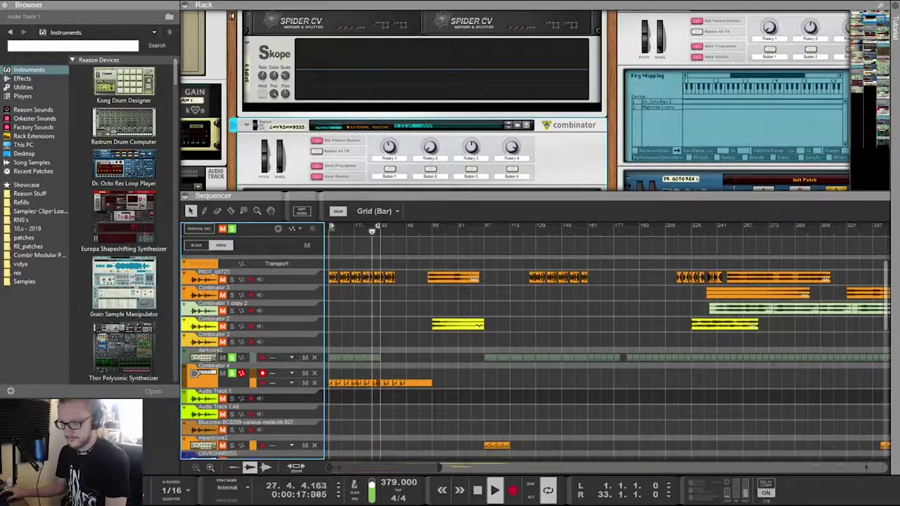
{"action": "scroll", "coordinate": [449, 100], "scroll_direction": "left", "scroll_amount": 4}
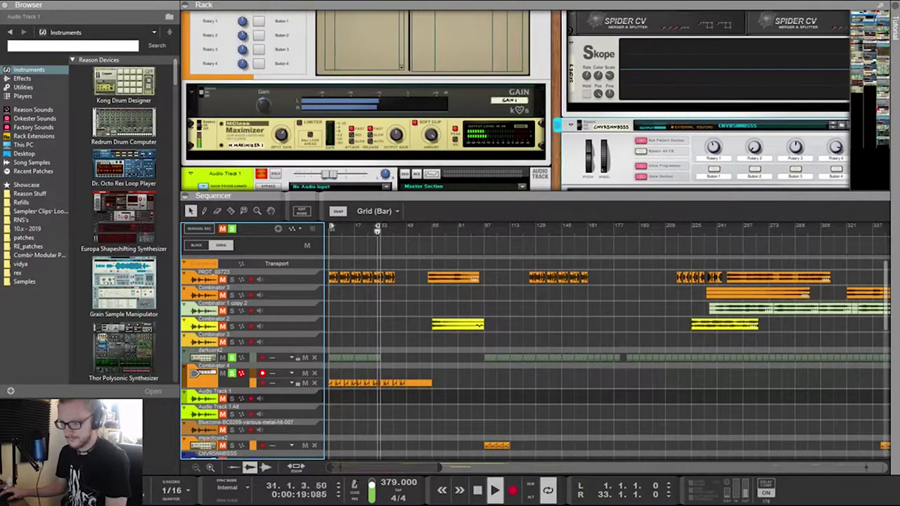
{"action": "scroll", "coordinate": [449, 100], "scroll_direction": "down", "scroll_amount": 2}
{"action": "scroll", "coordinate": [450, 100], "scroll_direction": "up", "scroll_amount": 1}
{"action": "scroll", "coordinate": [450, 100], "scroll_direction": "up", "scroll_amount": 1}
{"action": "scroll", "coordinate": [450, 100], "scroll_direction": "down", "scroll_amount": 1}
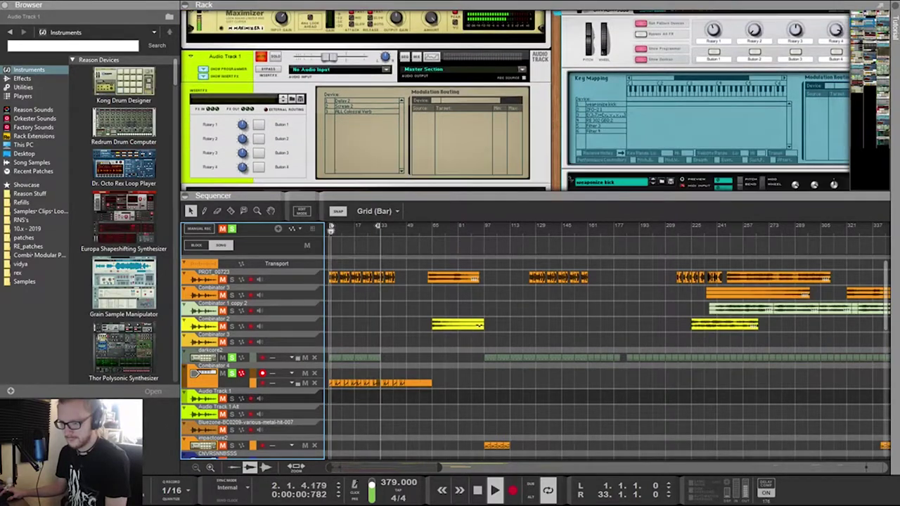
{"action": "scroll", "coordinate": [450, 99], "scroll_direction": "up", "scroll_amount": 2}
{"action": "scroll", "coordinate": [450, 100], "scroll_direction": "down", "scroll_amount": 5}
{"action": "scroll", "coordinate": [450, 100], "scroll_direction": "up", "scroll_amount": 8}
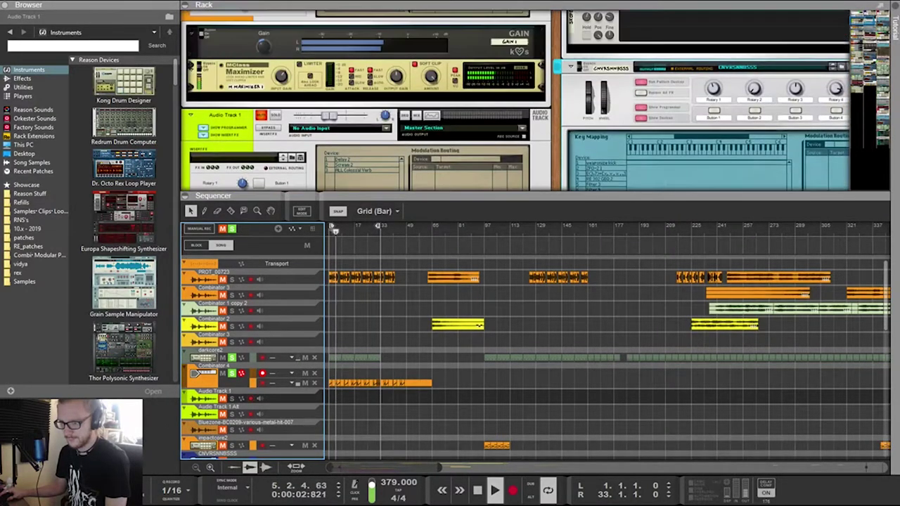
{"action": "scroll", "coordinate": [450, 100], "scroll_direction": "down", "scroll_amount": 1}
{"action": "left_click", "coordinate": [261, 86]}
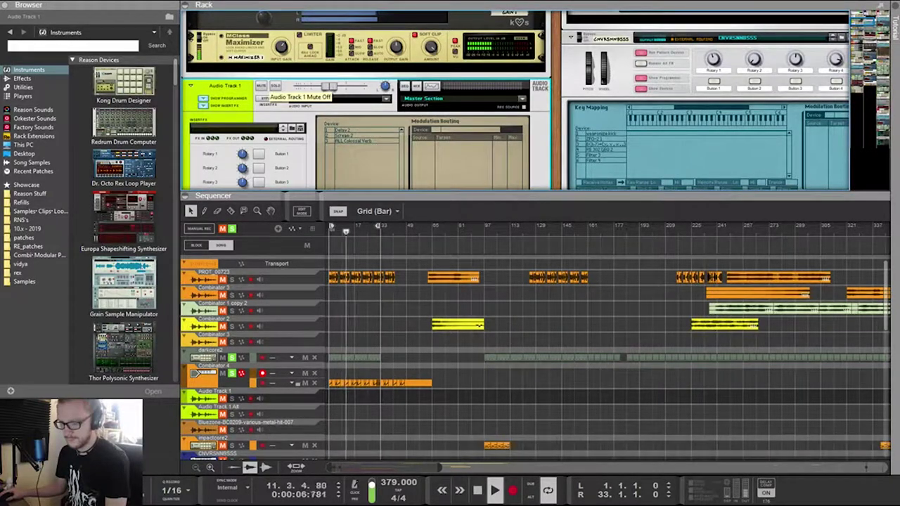
Find the Combinator 4 mix channel in the rack and unmute it
{"action": "scroll", "coordinate": [527, 99], "scroll_direction": "down", "scroll_amount": 5}
{"action": "scroll", "coordinate": [527, 98], "scroll_direction": "up", "scroll_amount": 3}
{"action": "scroll", "coordinate": [527, 99], "scroll_direction": "down", "scroll_amount": 3}
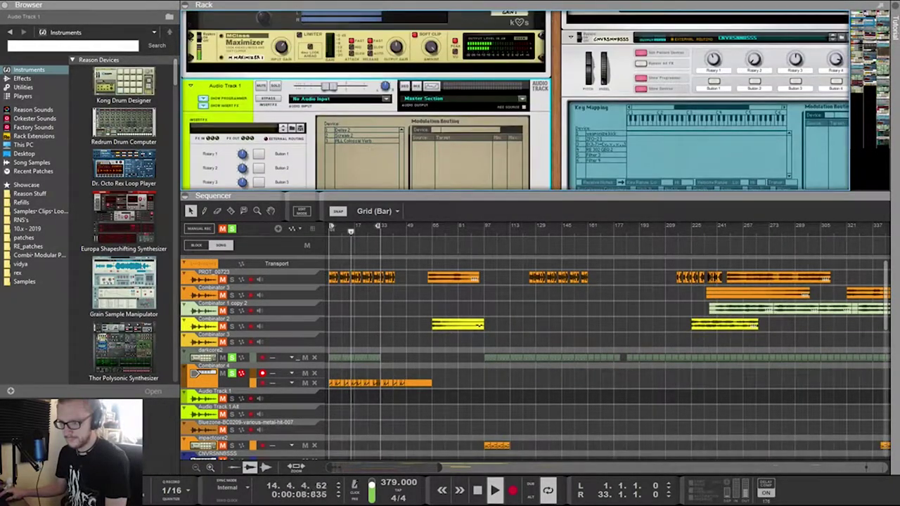
{"action": "scroll", "coordinate": [527, 98], "scroll_direction": "up", "scroll_amount": 5}
{"action": "scroll", "coordinate": [527, 98], "scroll_direction": "down", "scroll_amount": 5}
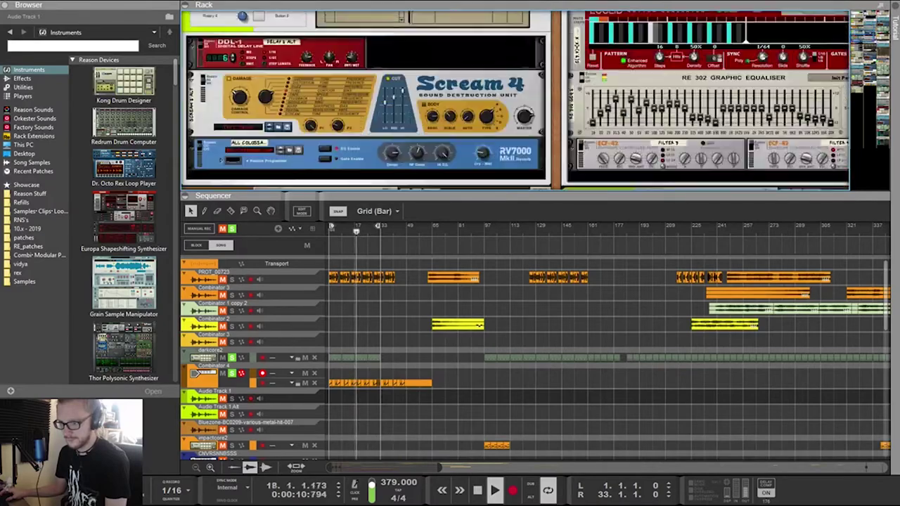
{"action": "scroll", "coordinate": [527, 98], "scroll_direction": "up", "scroll_amount": 3}
{"action": "scroll", "coordinate": [527, 98], "scroll_direction": "down", "scroll_amount": 5}
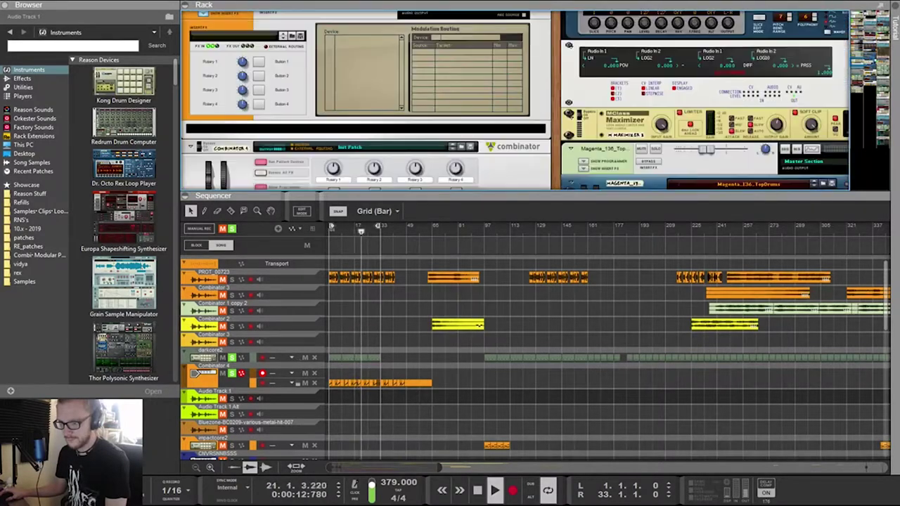
{"action": "scroll", "coordinate": [527, 98], "scroll_direction": "up", "scroll_amount": 2}
{"action": "scroll", "coordinate": [527, 99], "scroll_direction": "down", "scroll_amount": 4}
{"action": "scroll", "coordinate": [527, 99], "scroll_direction": "up", "scroll_amount": 3}
{"action": "scroll", "coordinate": [527, 99], "scroll_direction": "down", "scroll_amount": 5}
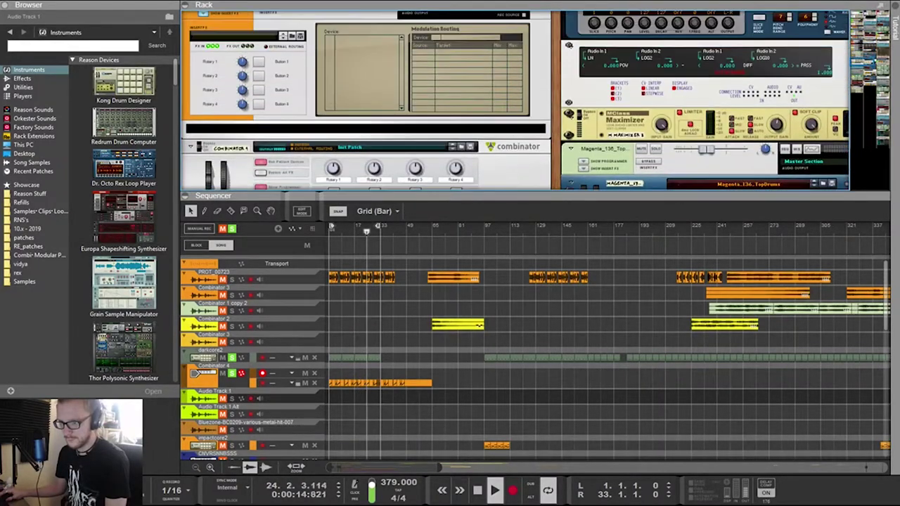
{"action": "scroll", "coordinate": [527, 98], "scroll_direction": "up", "scroll_amount": 1}
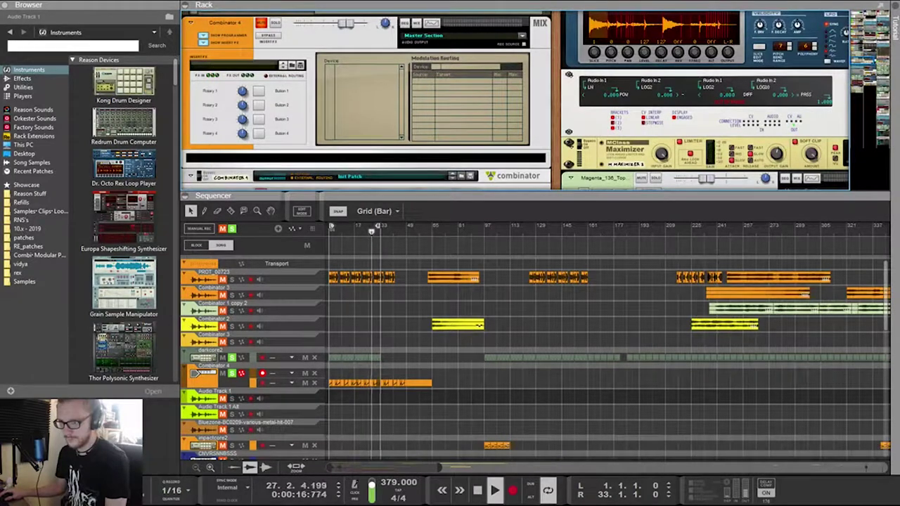
{"action": "left_click", "coordinate": [262, 23]}
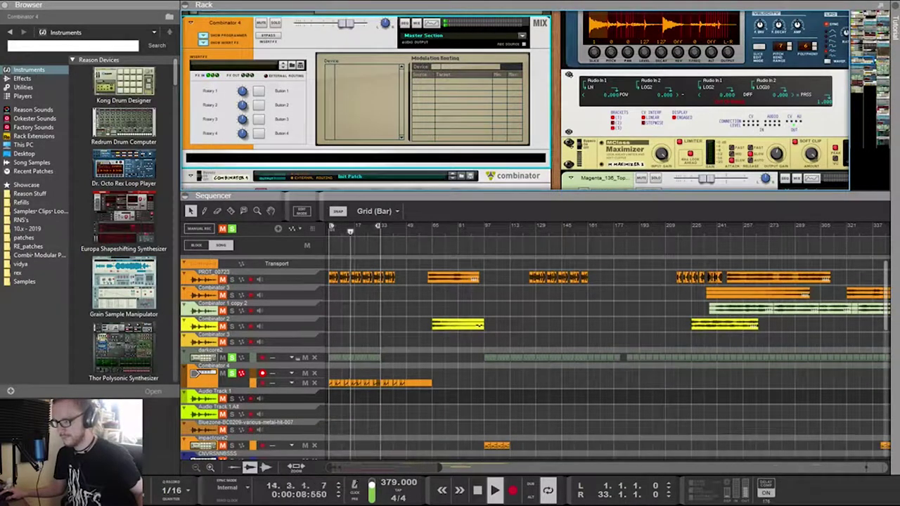
Flip the rack to its back and move the CNVRSNNBSSS channel's CV cable from programmer CV 4 to the Level CV input
{"action": "left_click_drag", "start_coordinate": [862, 84], "coordinate": [869, 42]}
{"action": "scroll", "coordinate": [515, 100], "scroll_direction": "down", "scroll_amount": 5}
{"action": "key", "text": "Tab"}
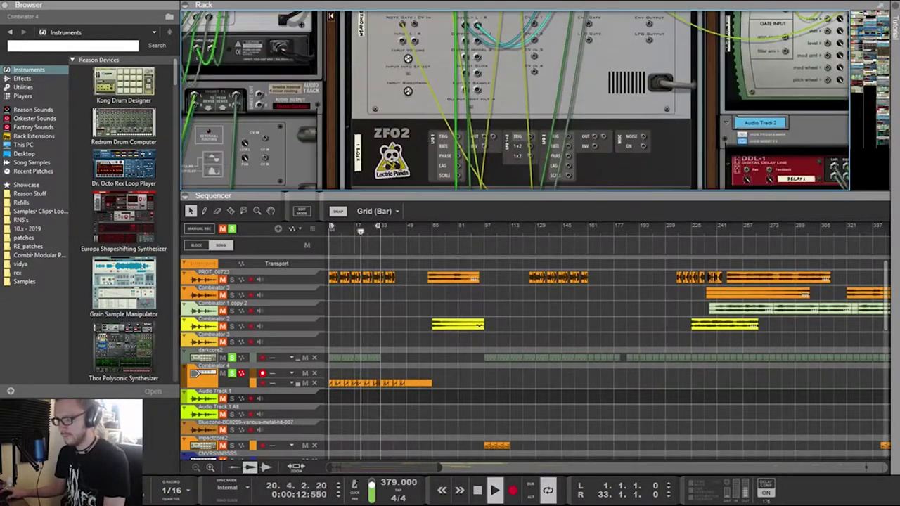
{"action": "scroll", "coordinate": [515, 100], "scroll_direction": "up", "scroll_amount": 4}
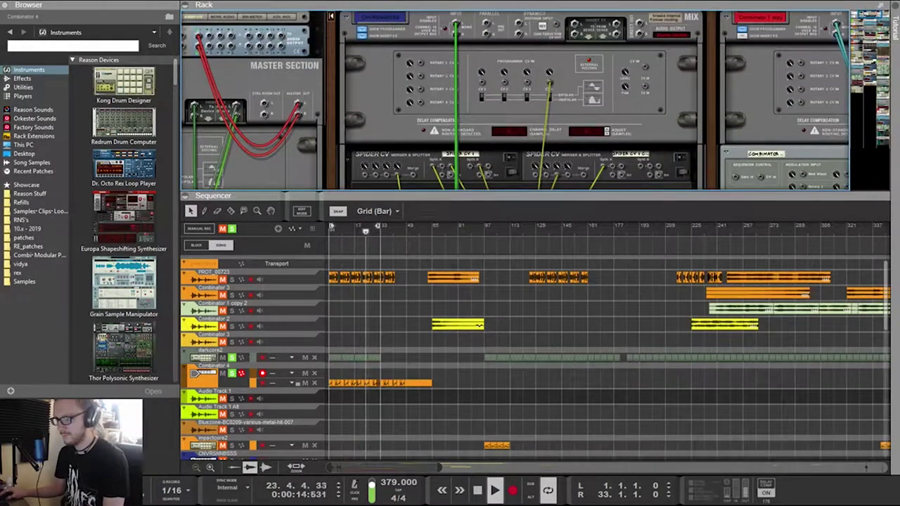
{"action": "left_click_drag", "start_coordinate": [549, 83], "coordinate": [644, 67]}
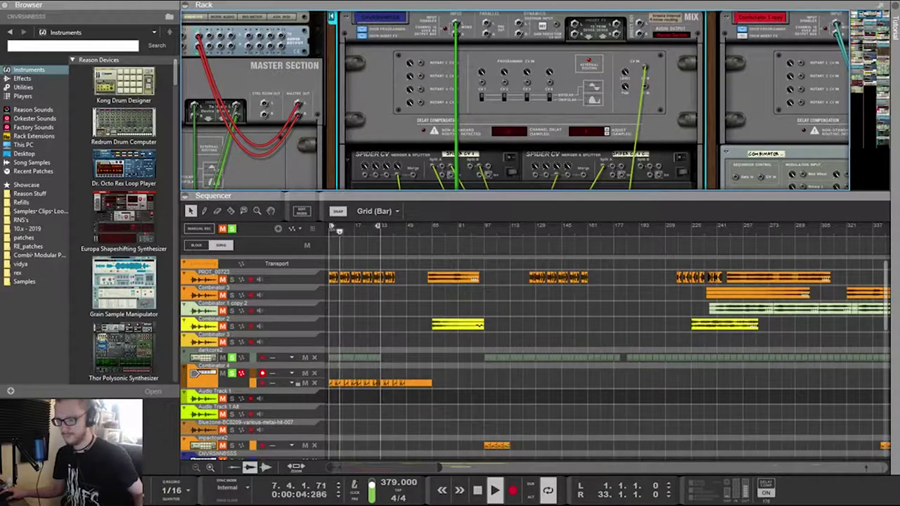
Trace the CNVRSNNBSSS cabling and route the Level CV signal through Split B of the second Spider CV
{"action": "scroll", "coordinate": [520, 100], "scroll_direction": "down", "scroll_amount": 2}
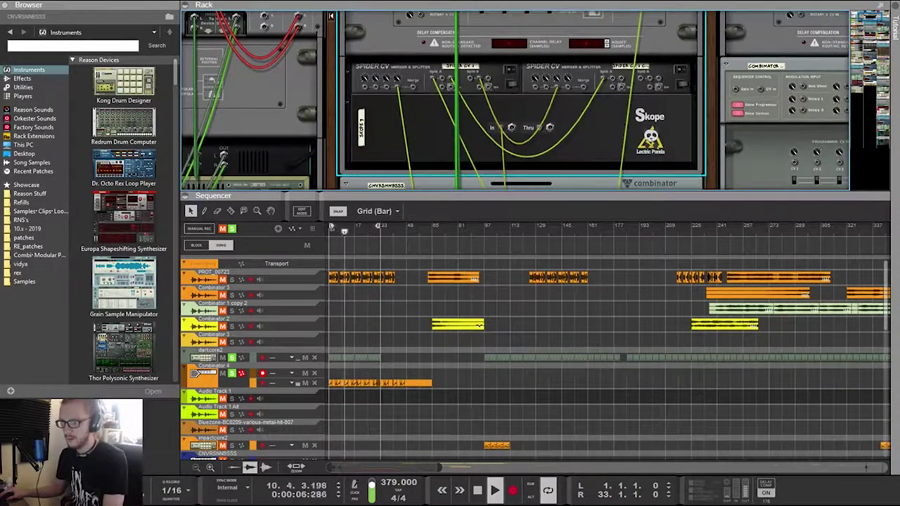
{"action": "scroll", "coordinate": [514, 100], "scroll_direction": "down", "scroll_amount": 10}
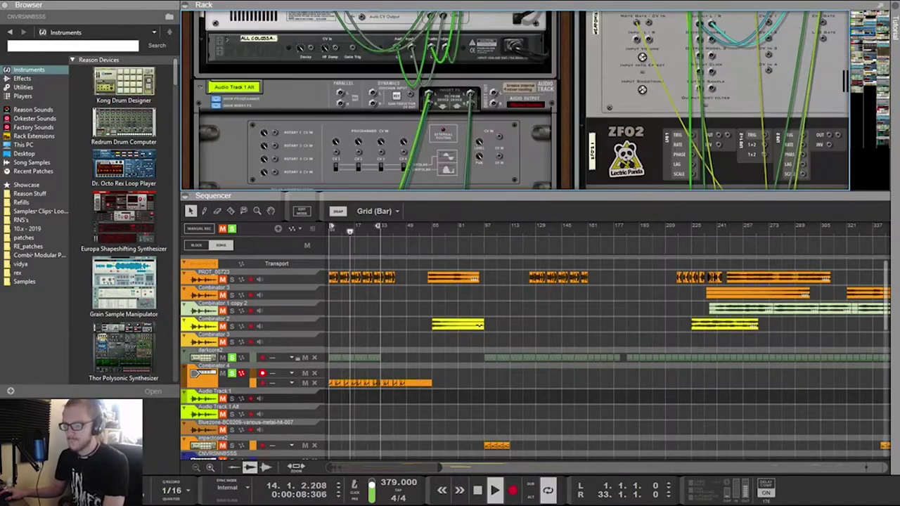
{"action": "scroll", "coordinate": [520, 98], "scroll_direction": "down", "scroll_amount": 2}
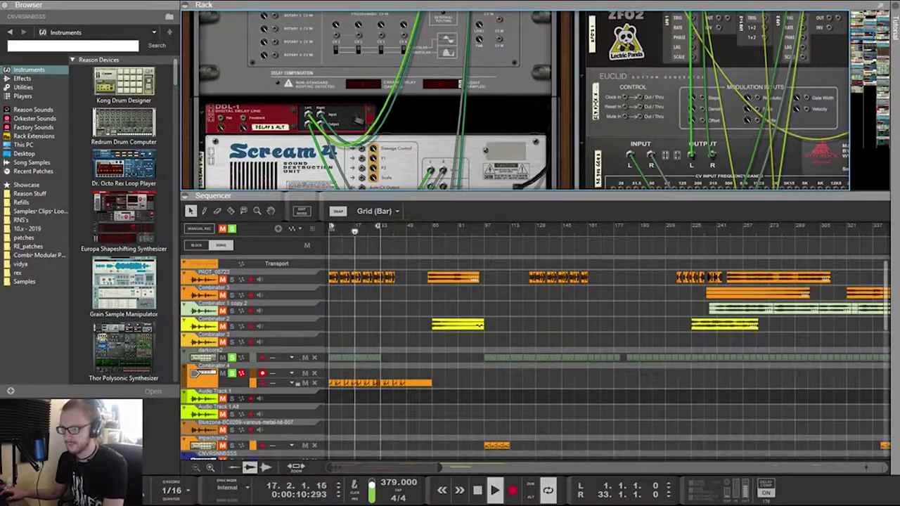
{"action": "scroll", "coordinate": [520, 98], "scroll_direction": "down", "scroll_amount": 3}
{"action": "scroll", "coordinate": [514, 100], "scroll_direction": "up", "scroll_amount": 15}
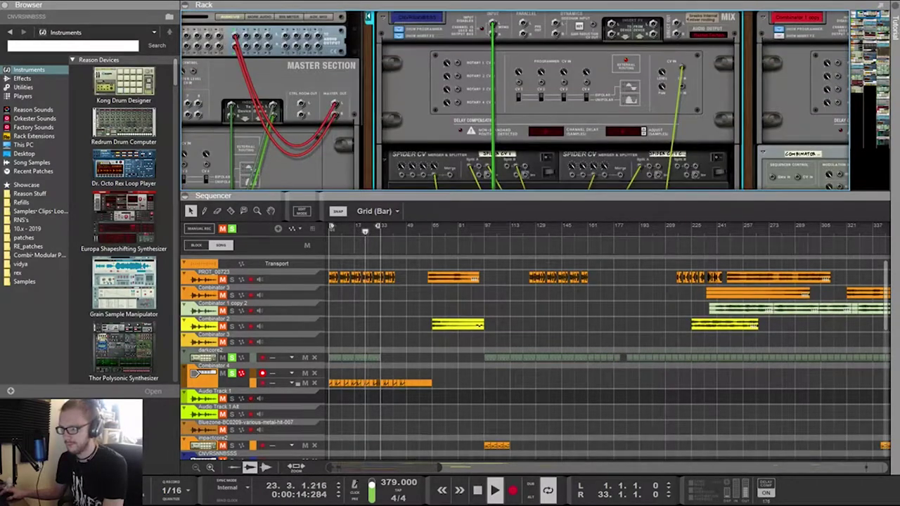
{"action": "scroll", "coordinate": [520, 99], "scroll_direction": "down", "scroll_amount": 3}
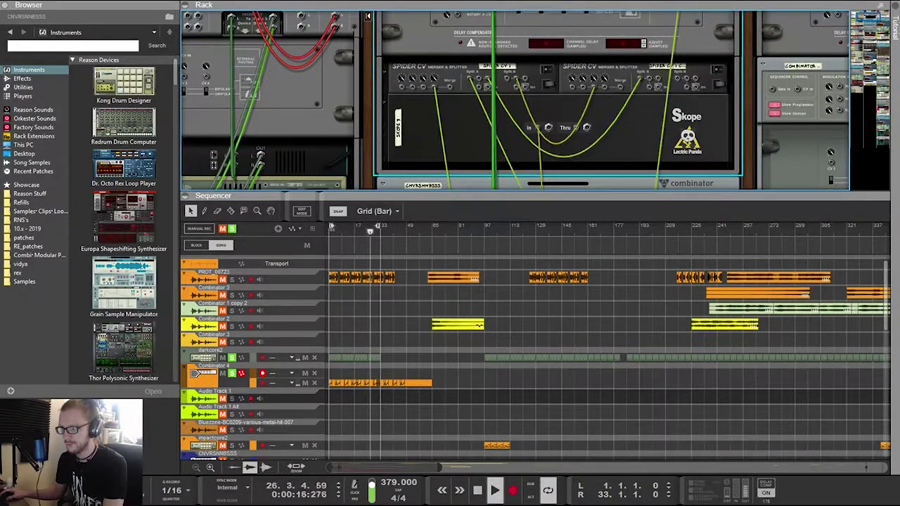
{"action": "scroll", "coordinate": [520, 98], "scroll_direction": "up", "scroll_amount": 2}
{"action": "mouse_move", "coordinate": [681, 38]}
{"action": "left_mouse_down"}
{"action": "mouse_move", "coordinate": [669, 127]}
{"action": "mouse_move", "coordinate": [677, 137]}
{"action": "mouse_move", "coordinate": [682, 38]}
{"action": "left_mouse_up"}
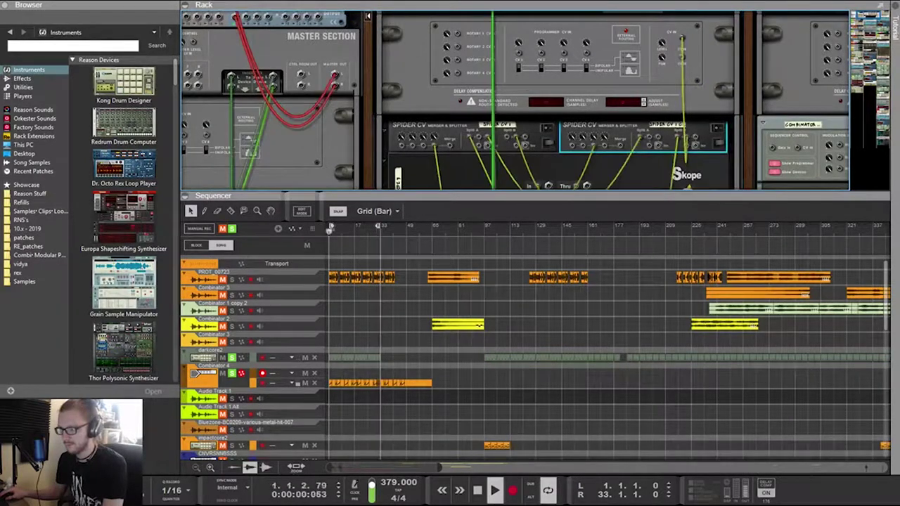
Add a ZFO-2 CV Oscillators utility below Skope and patch the second Spider CV's Split B output to its first LFO's Trig input
{"action": "scroll", "coordinate": [513, 99], "scroll_direction": "down", "scroll_amount": 2}
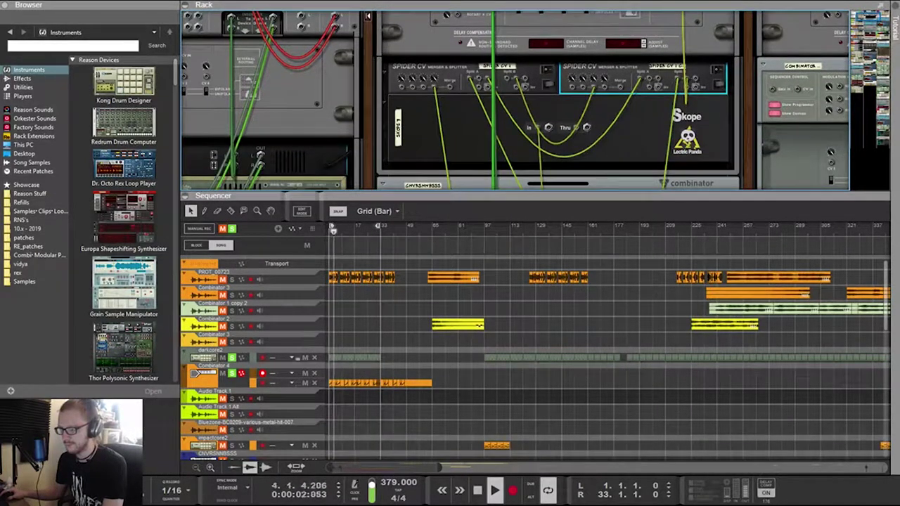
{"action": "left_click", "coordinate": [562, 146]}
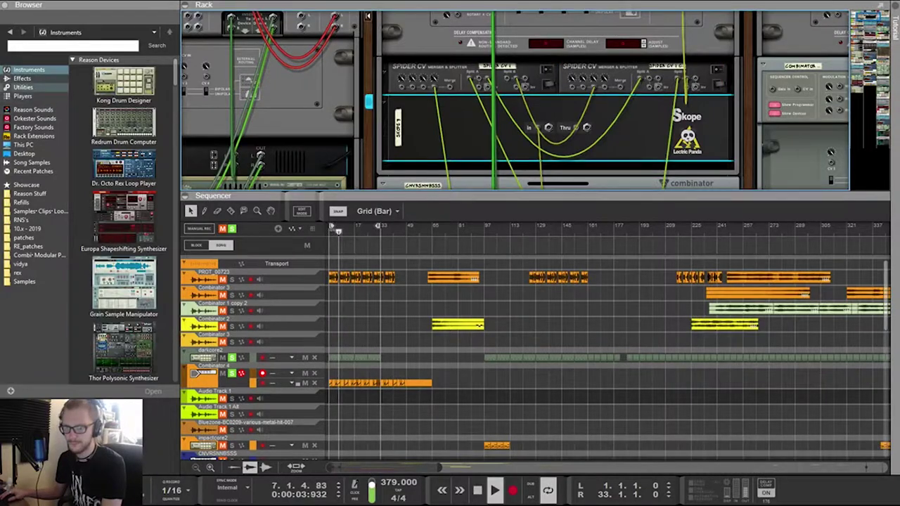
{"action": "left_click", "coordinate": [23, 86]}
{"action": "scroll", "coordinate": [123, 211], "scroll_direction": "down", "scroll_amount": 10}
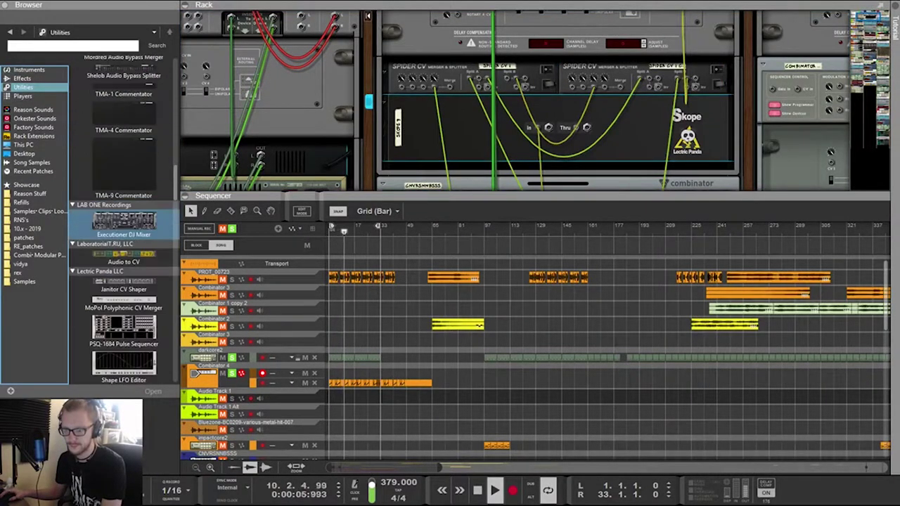
{"action": "scroll", "coordinate": [123, 211], "scroll_direction": "down", "scroll_amount": 8}
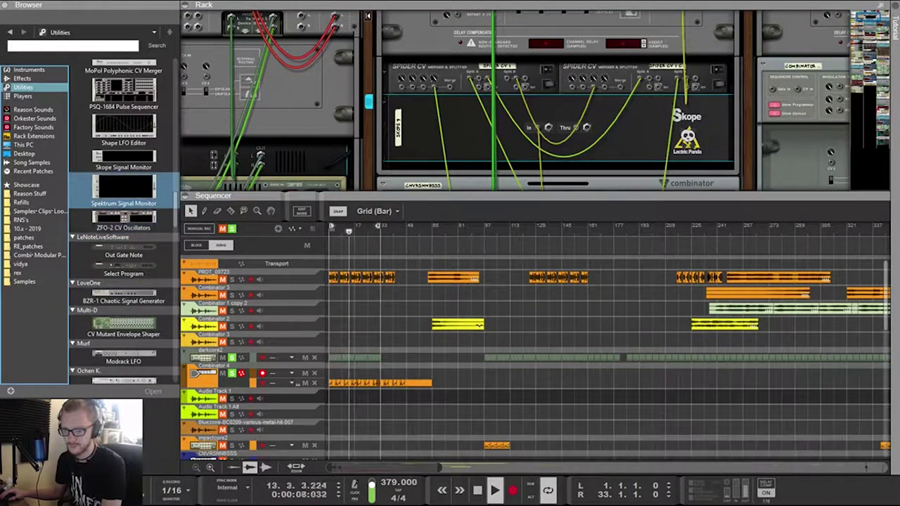
{"action": "left_click_drag", "start_coordinate": [124, 221], "coordinate": [558, 122]}
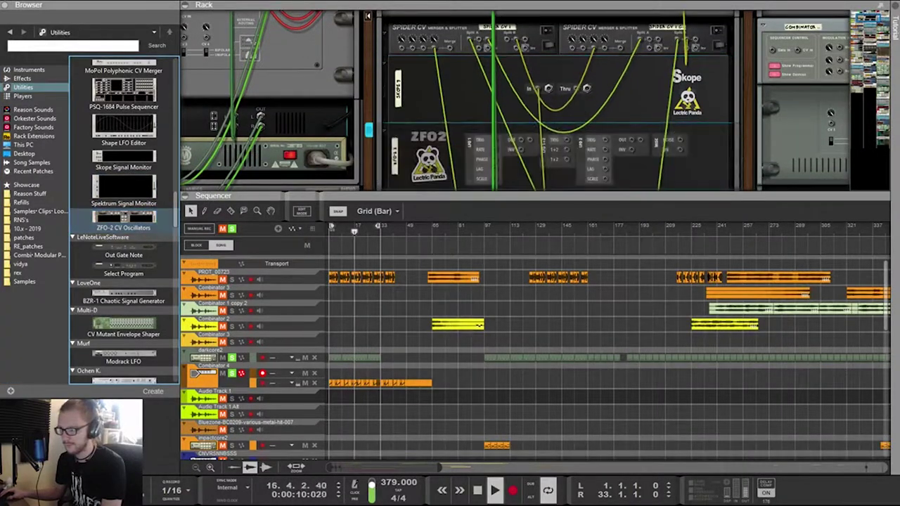
{"action": "left_click_drag", "start_coordinate": [694, 40], "coordinate": [494, 139]}
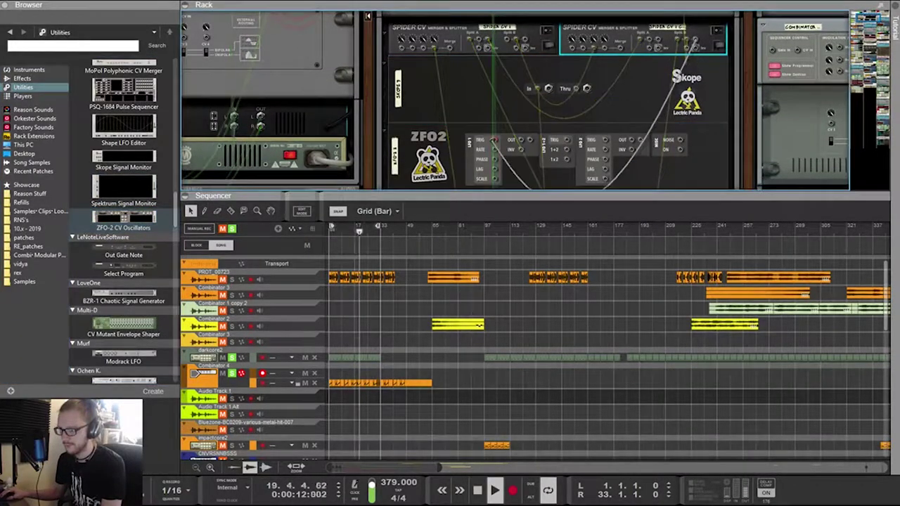
Compare the ZFO2's LFO display on the front of the rack with its CV cabling on the back
{"action": "key", "text": "Tab"}
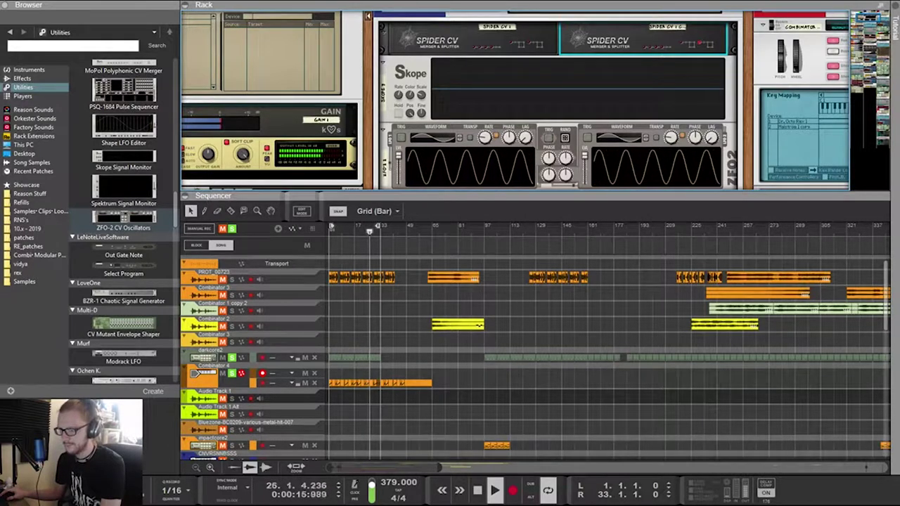
{"action": "key", "text": "Tab"}
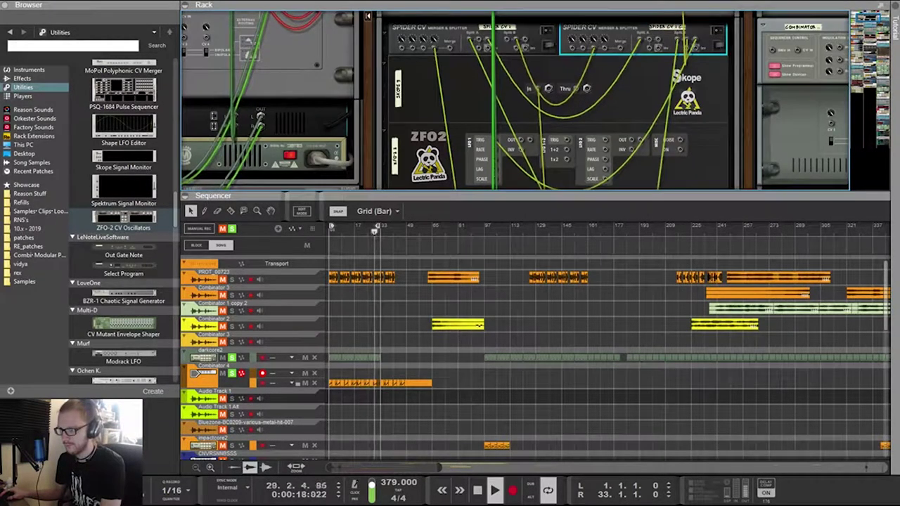
{"action": "key", "text": "Tab"}
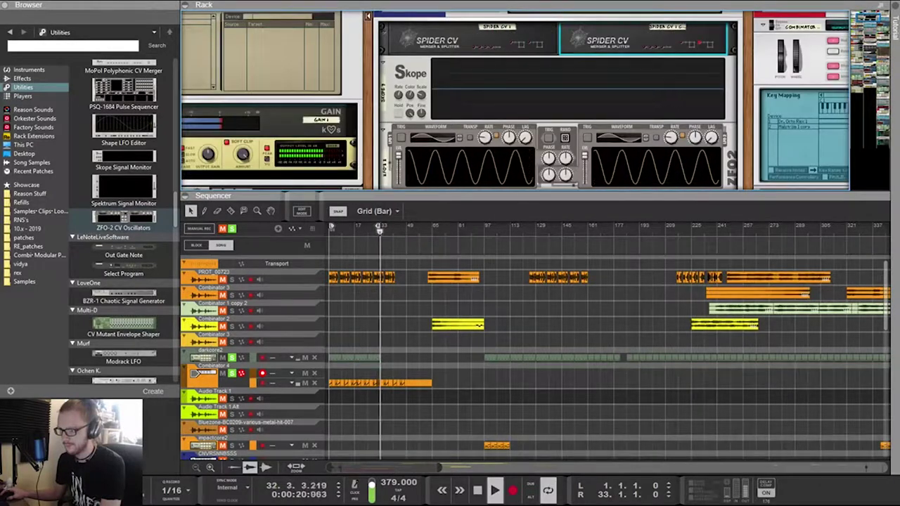
{"action": "key", "text": "Tab"}
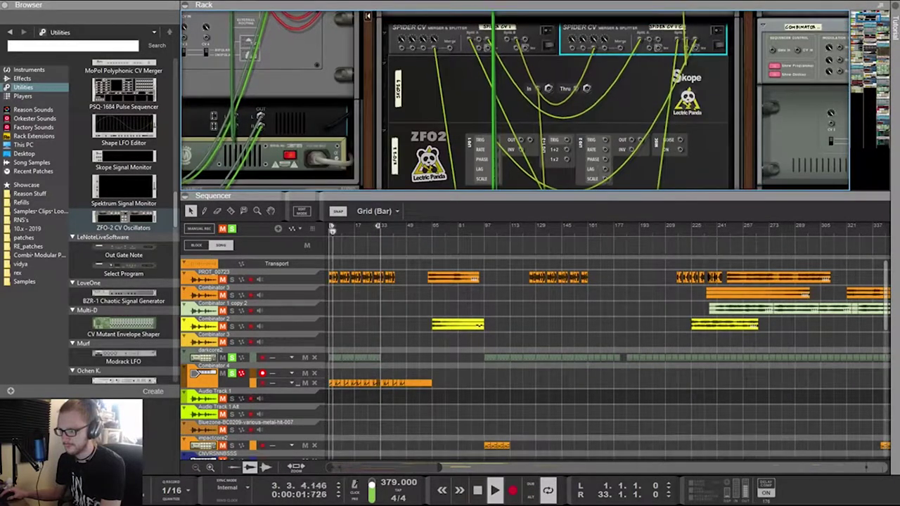
{"action": "scroll", "coordinate": [514, 101], "scroll_direction": "up", "scroll_amount": 1}
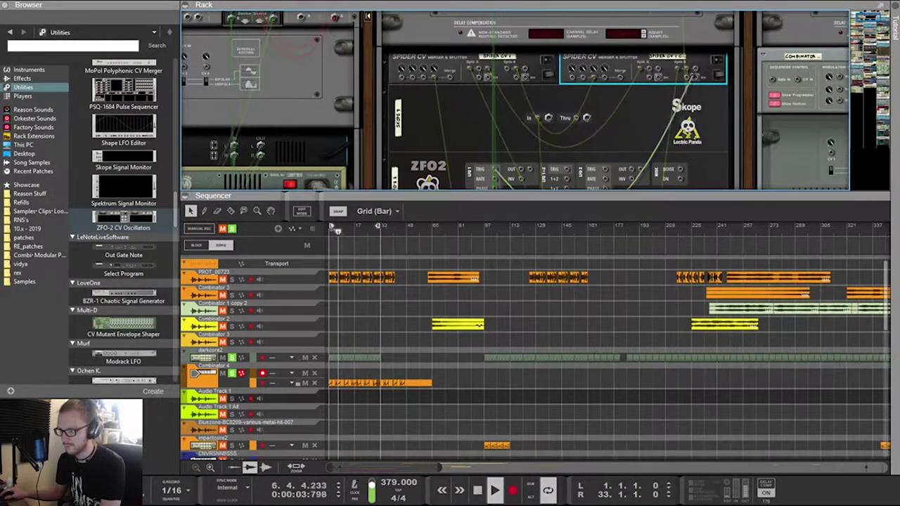
{"action": "key", "text": "Tab"}
{"action": "scroll", "coordinate": [513, 161], "scroll_direction": "down", "scroll_amount": 3}
{"action": "scroll", "coordinate": [513, 162], "scroll_direction": "down", "scroll_amount": 2}
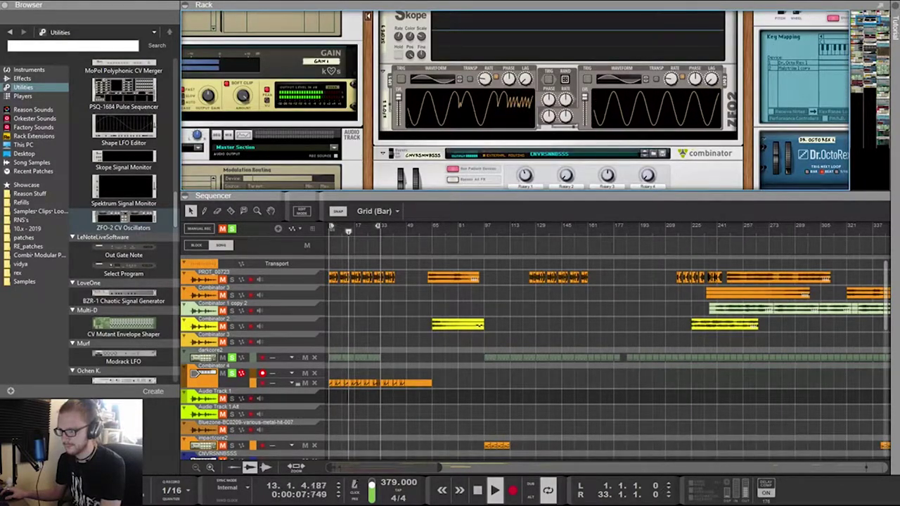
{"action": "scroll", "coordinate": [534, 100], "scroll_direction": "up", "scroll_amount": 2}
{"action": "key", "text": "Tab"}
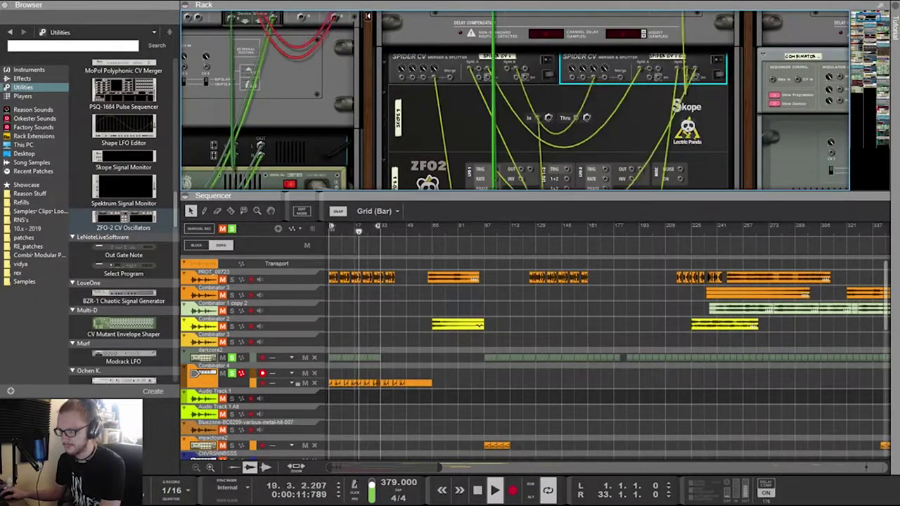
{"action": "key", "text": "Tab"}
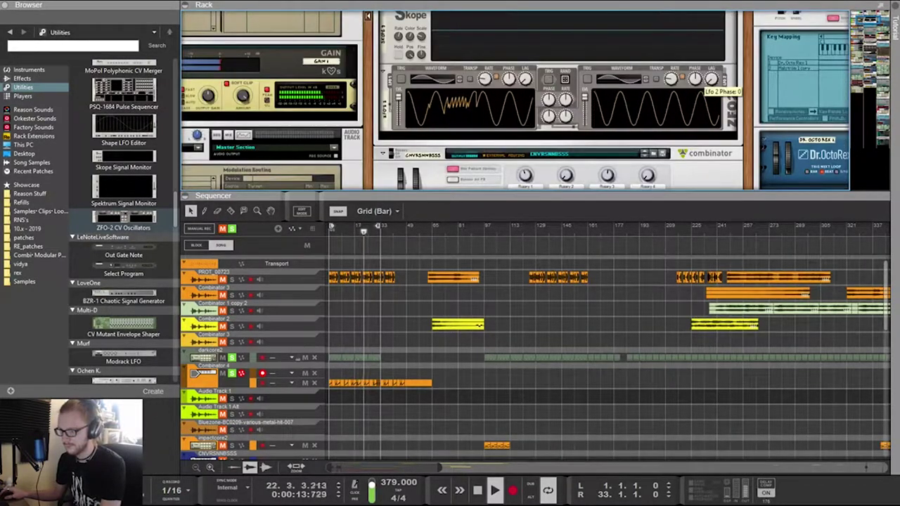
{"action": "key", "text": "Tab"}
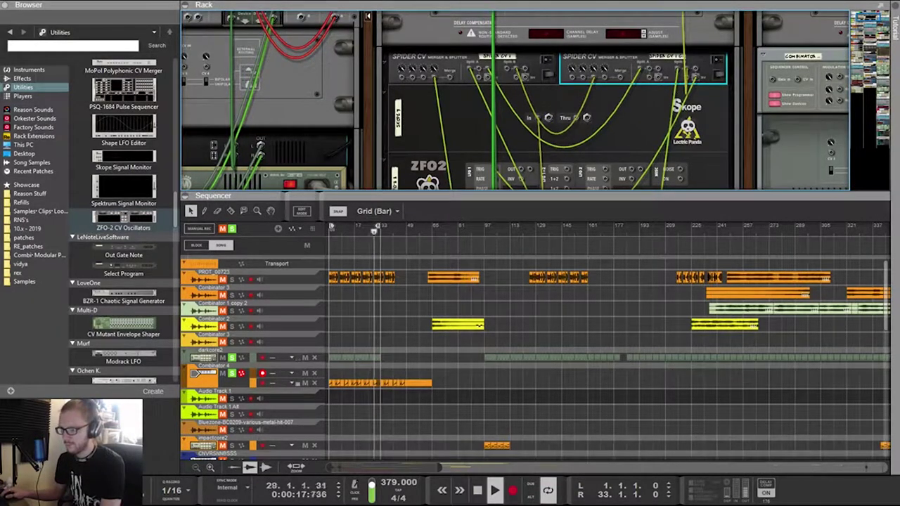
Patch a ZFO2 CV output to the CNVRSNNBSSS mix channel's Rotary 4 CV input and view the ZFO2's front
{"action": "left_click_drag", "start_coordinate": [566, 179], "coordinate": [458, 103]}
{"action": "scroll", "coordinate": [523, 162], "scroll_direction": "up", "scroll_amount": 3}
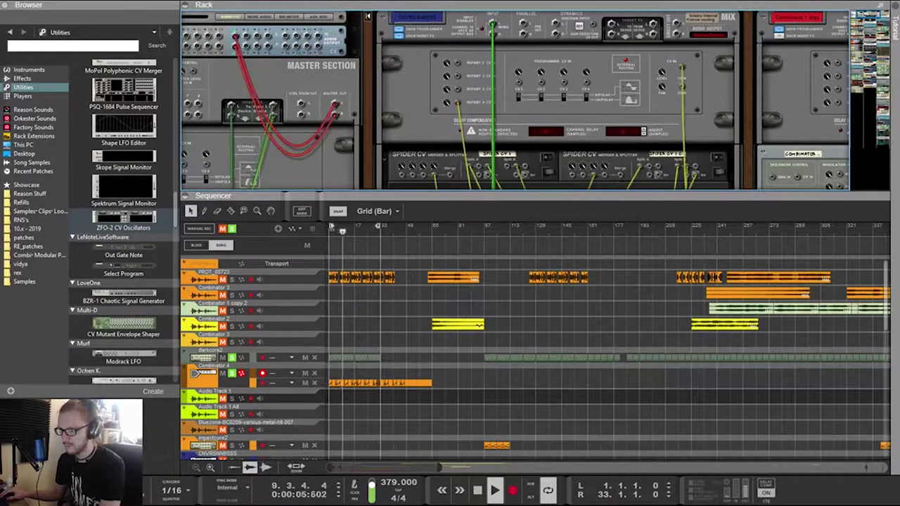
{"action": "scroll", "coordinate": [513, 99], "scroll_direction": "down", "scroll_amount": 3}
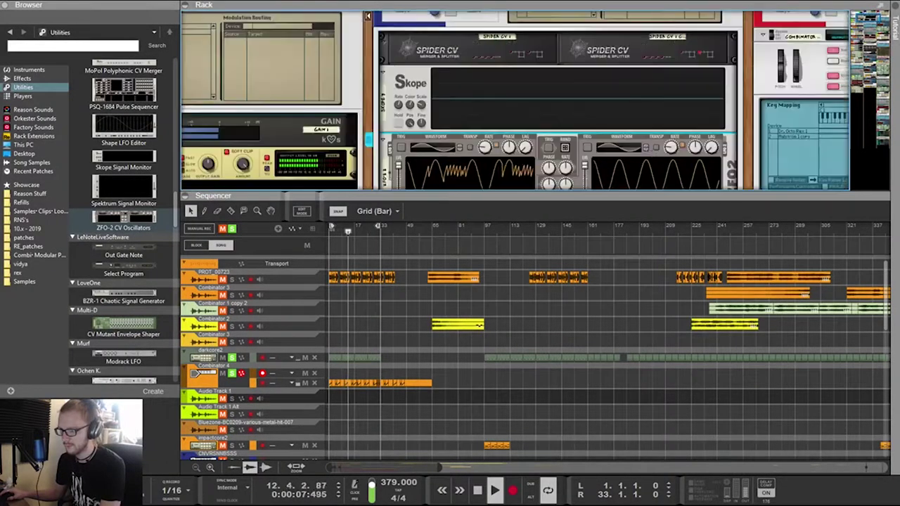
{"action": "scroll", "coordinate": [555, 99], "scroll_direction": "down", "scroll_amount": 1}
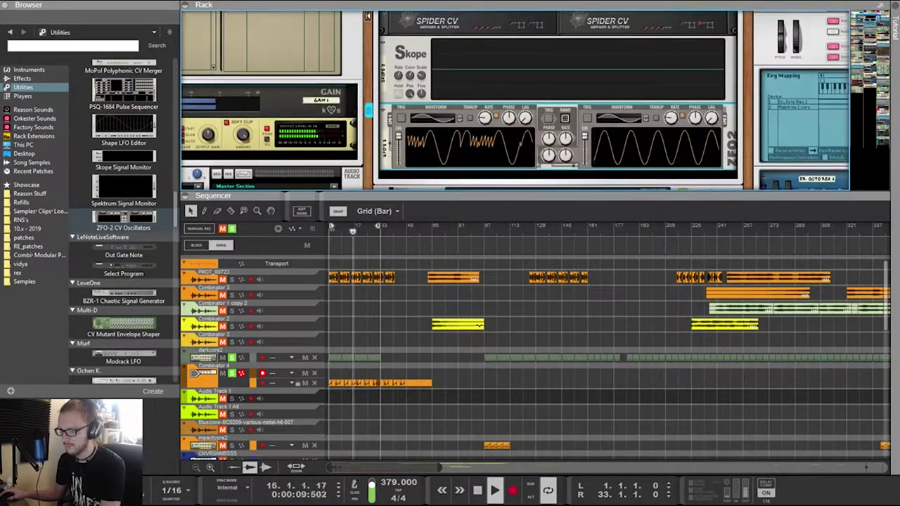
Examine the CNVRSNNBSSS mix channel's rotary controls, device list and rear CV inputs
{"action": "key", "text": "Tab"}
{"action": "scroll", "coordinate": [555, 98], "scroll_direction": "up", "scroll_amount": 5}
{"action": "key", "text": "Tab"}
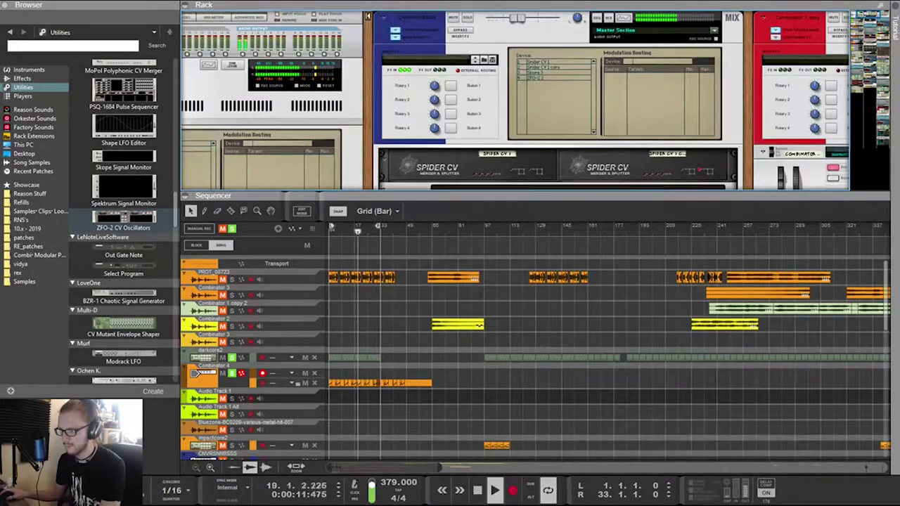
{"action": "scroll", "coordinate": [513, 99], "scroll_direction": "down", "scroll_amount": 2}
{"action": "scroll", "coordinate": [513, 98], "scroll_direction": "up", "scroll_amount": 2}
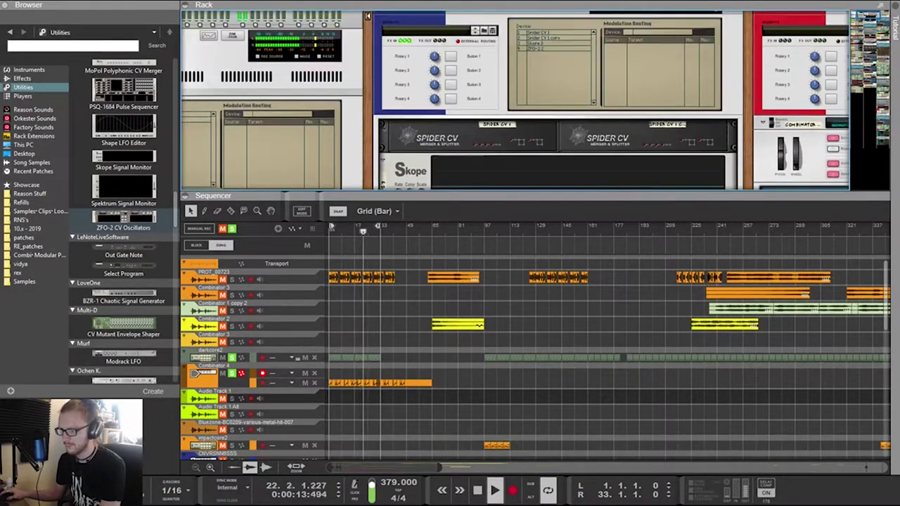
{"action": "key", "text": "Tab"}
{"action": "scroll", "coordinate": [513, 98], "scroll_direction": "down", "scroll_amount": 1}
{"action": "scroll", "coordinate": [513, 99], "scroll_direction": "up", "scroll_amount": 2}
{"action": "scroll", "coordinate": [513, 98], "scroll_direction": "down", "scroll_amount": 3}
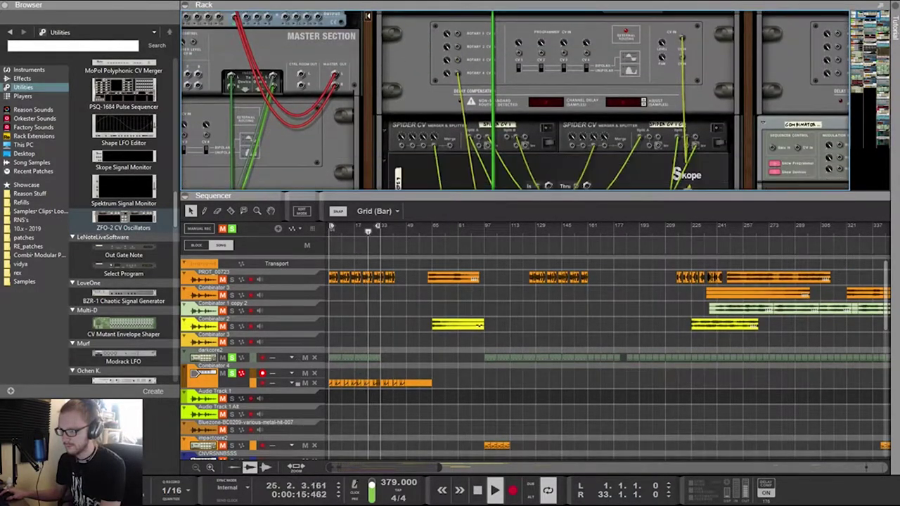
{"action": "scroll", "coordinate": [513, 99], "scroll_direction": "up", "scroll_amount": 3}
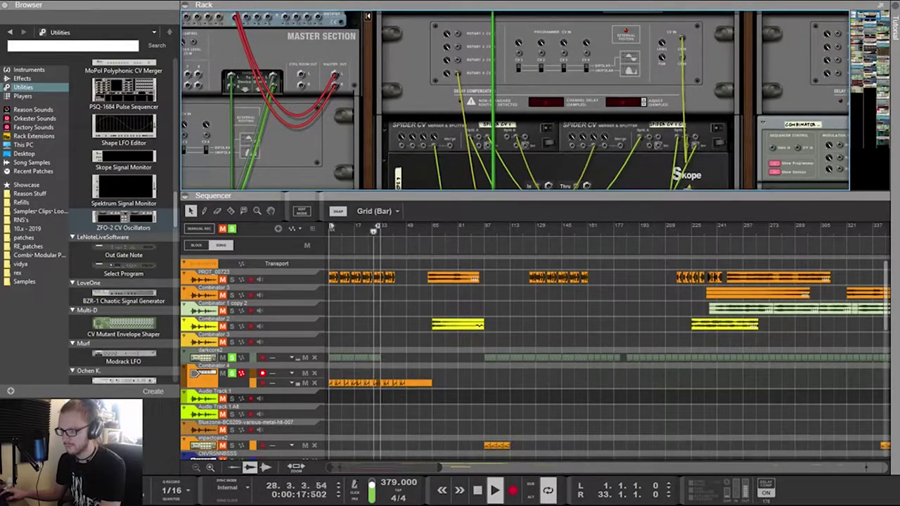
Move the ZFO2 cable from the mix channel's Rotary 4 CV input to the CNVRSNNBSSS Combinator's Rotary 4 modulation input
{"action": "left_click_drag", "start_coordinate": [458, 74], "coordinate": [461, 76]}
{"action": "scroll", "coordinate": [490, 95], "scroll_direction": "down", "scroll_amount": 10}
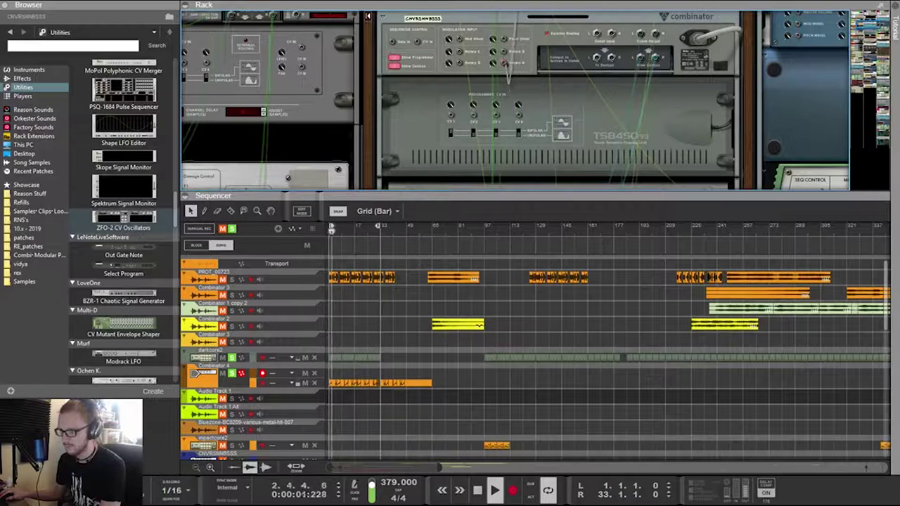
{"action": "key", "text": "Tab"}
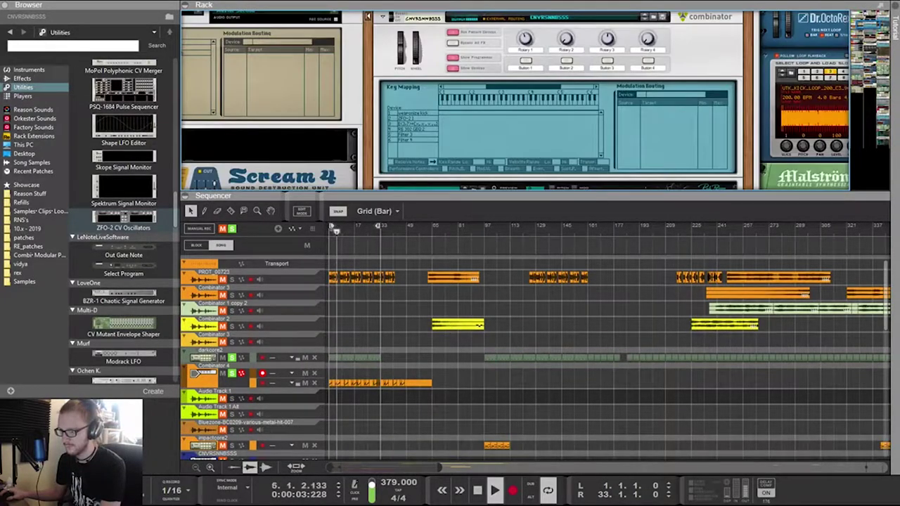
{"action": "scroll", "coordinate": [515, 100], "scroll_direction": "down", "scroll_amount": 2}
{"action": "scroll", "coordinate": [515, 101], "scroll_direction": "up", "scroll_amount": 4}
{"action": "scroll", "coordinate": [515, 101], "scroll_direction": "down", "scroll_amount": 4}
{"action": "scroll", "coordinate": [515, 100], "scroll_direction": "up", "scroll_amount": 3}
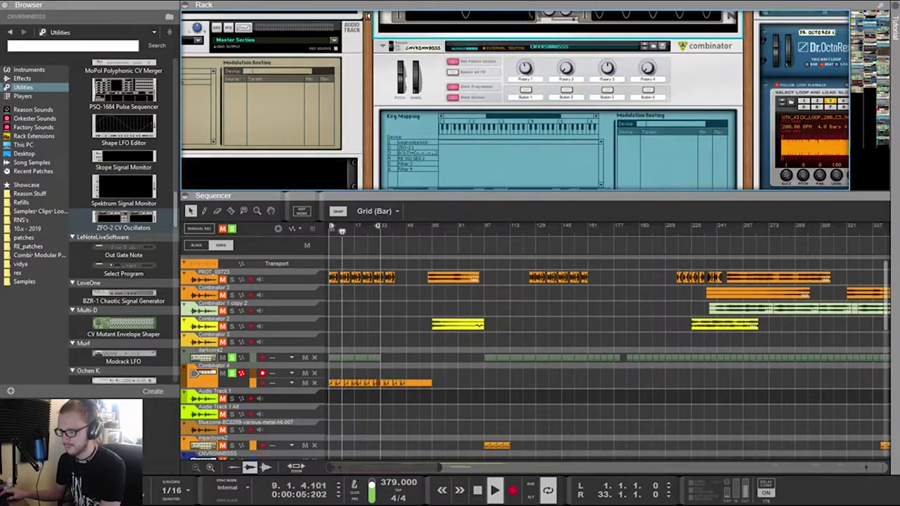
Set the ZFO2's LFO 1 to the descending ramp waveform and flip the rack to its back
{"action": "scroll", "coordinate": [513, 99], "scroll_direction": "up", "scroll_amount": 3}
{"action": "left_click", "coordinate": [507, 119]}
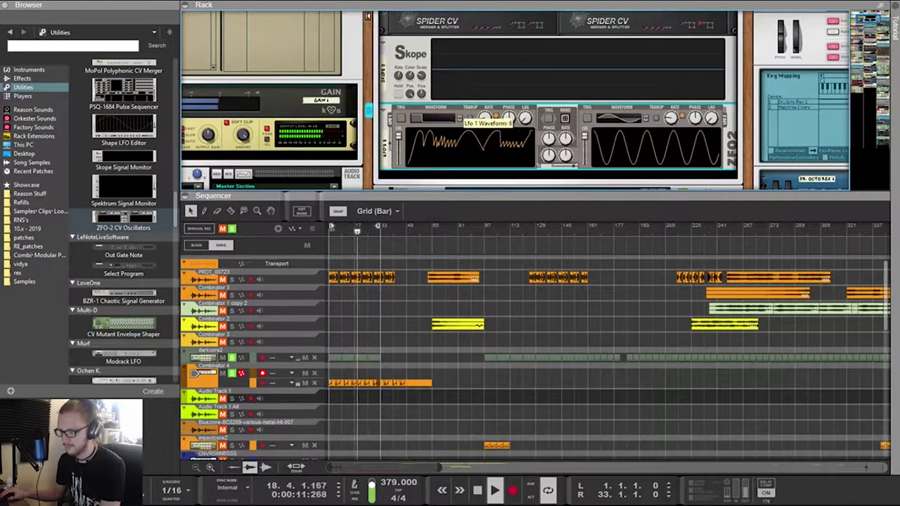
{"action": "left_click", "coordinate": [460, 116]}
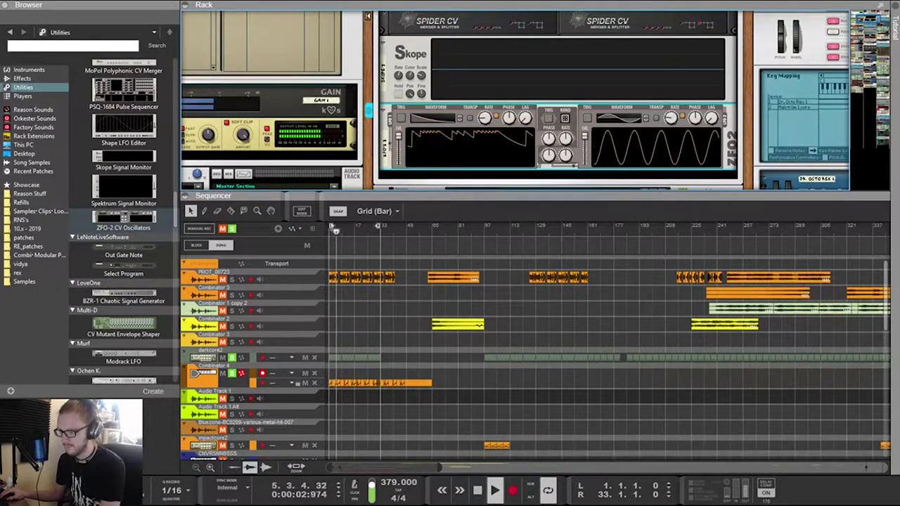
{"action": "key", "text": "Tab"}
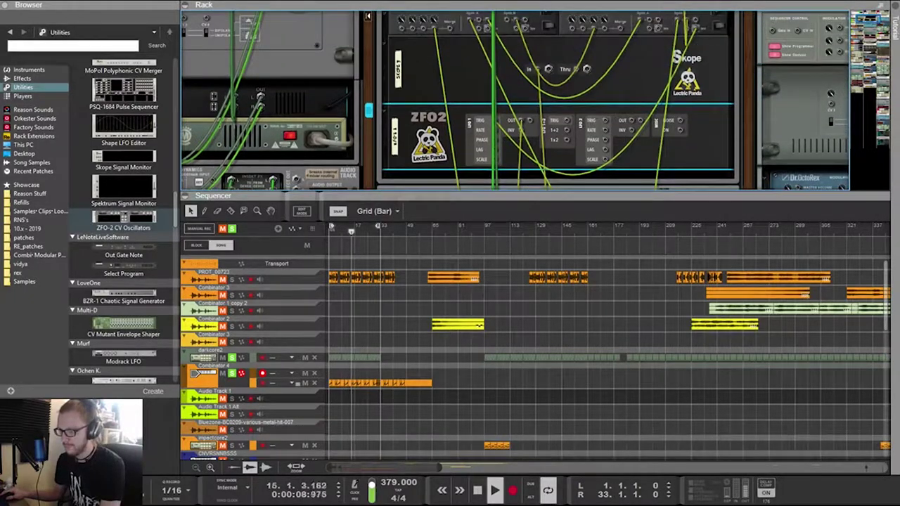
{"action": "scroll", "coordinate": [513, 101], "scroll_direction": "down", "scroll_amount": 1}
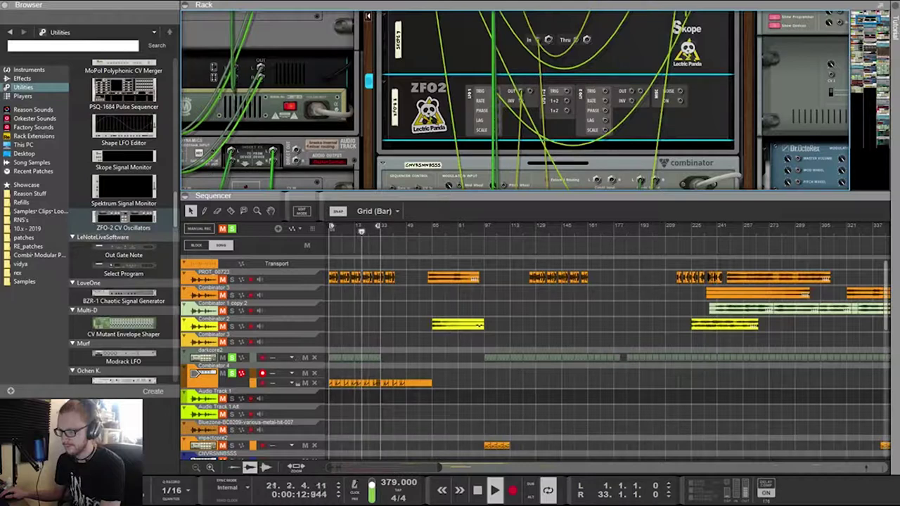
Rewire the ZFO2's rear cables, connecting an LFO 2 output to LFO 1's Rate input
{"action": "key", "text": "Tab"}
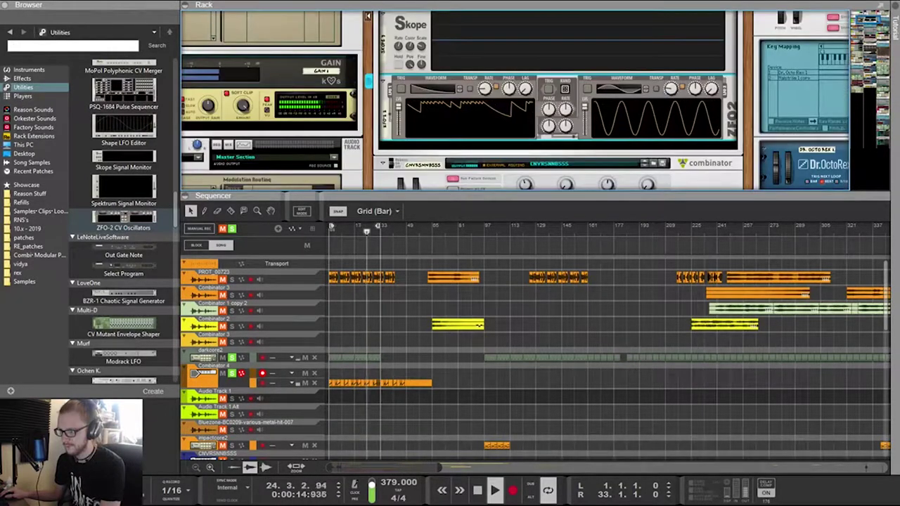
{"action": "key", "text": "Tab"}
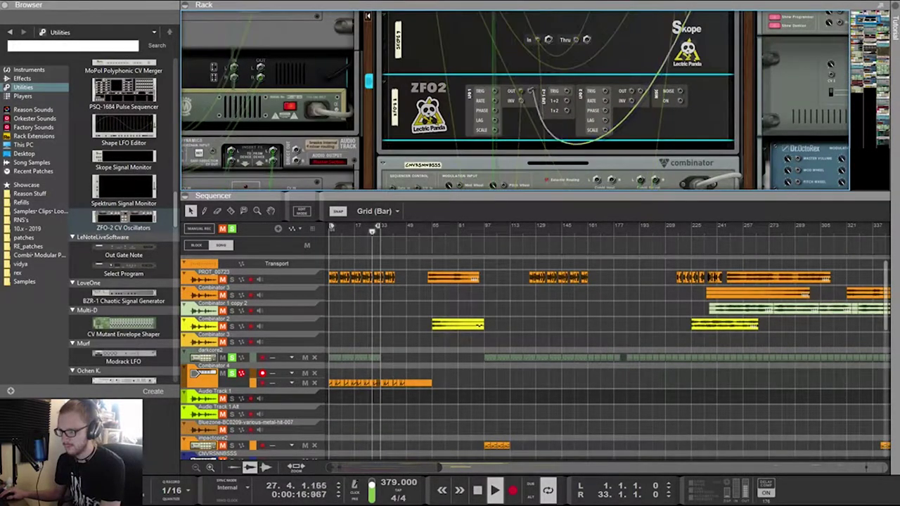
{"action": "key", "text": "Tab"}
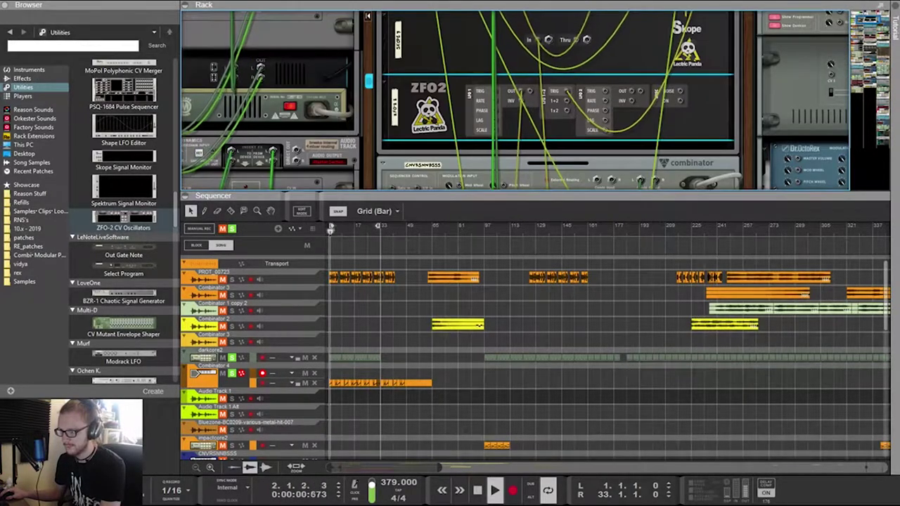
{"action": "left_click_drag", "start_coordinate": [631, 92], "coordinate": [595, 105]}
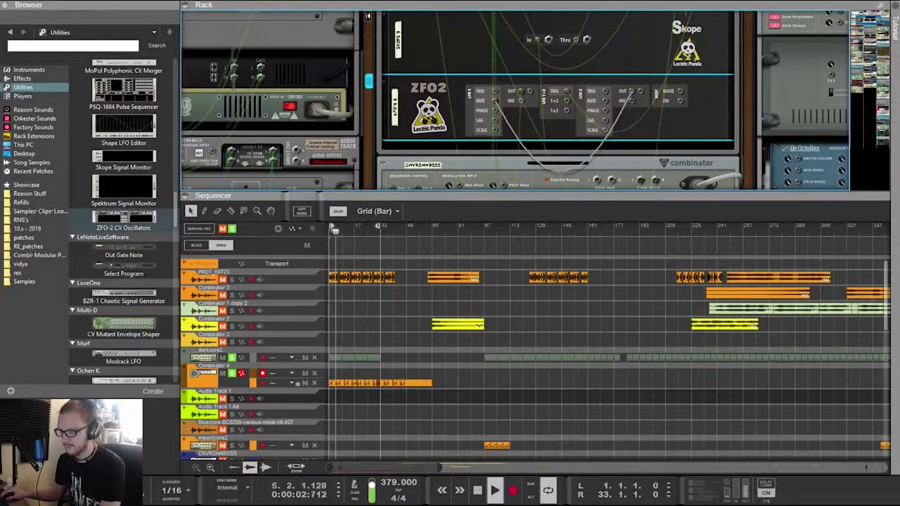
{"action": "key", "text": "Tab"}
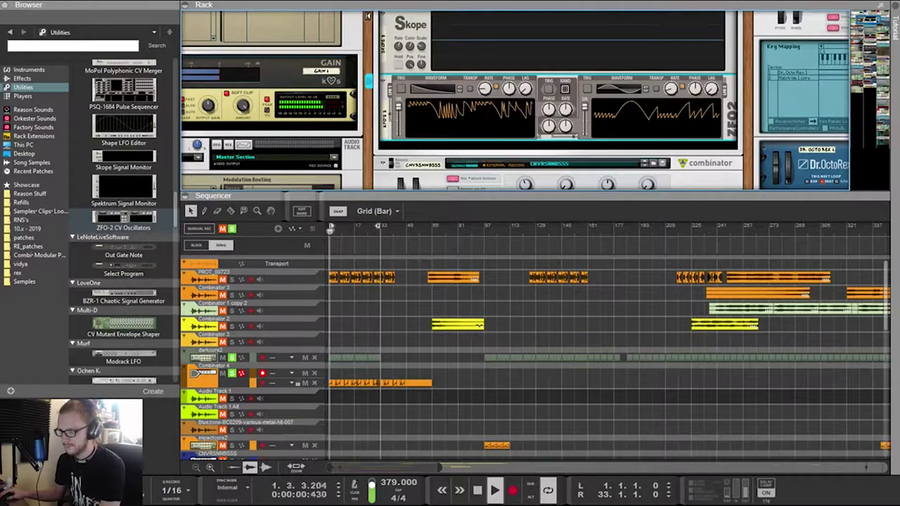
Compare the ZFO2's rear cable connections with the LFO displays on its front
{"action": "scroll", "coordinate": [515, 100], "scroll_direction": "up", "scroll_amount": 1}
{"action": "key", "text": "Tab"}
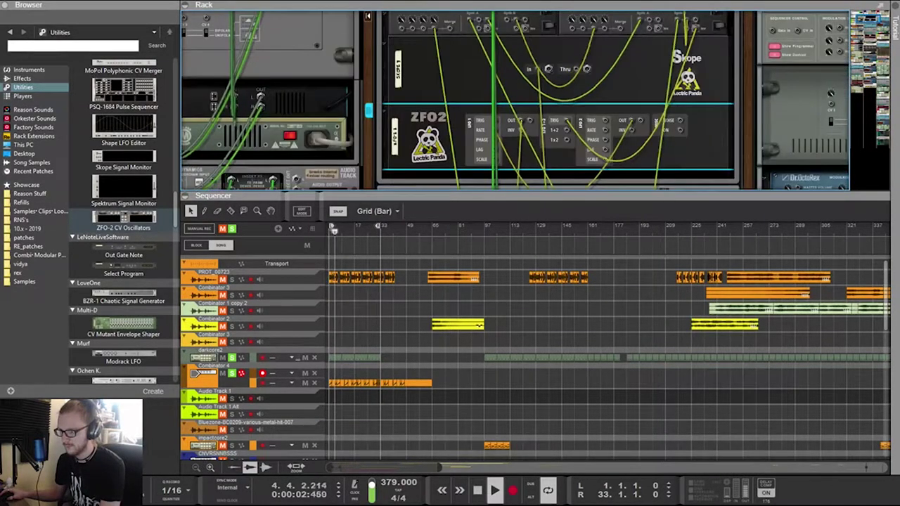
{"action": "scroll", "coordinate": [515, 100], "scroll_direction": "up", "scroll_amount": 2}
{"action": "scroll", "coordinate": [514, 101], "scroll_direction": "down", "scroll_amount": 2}
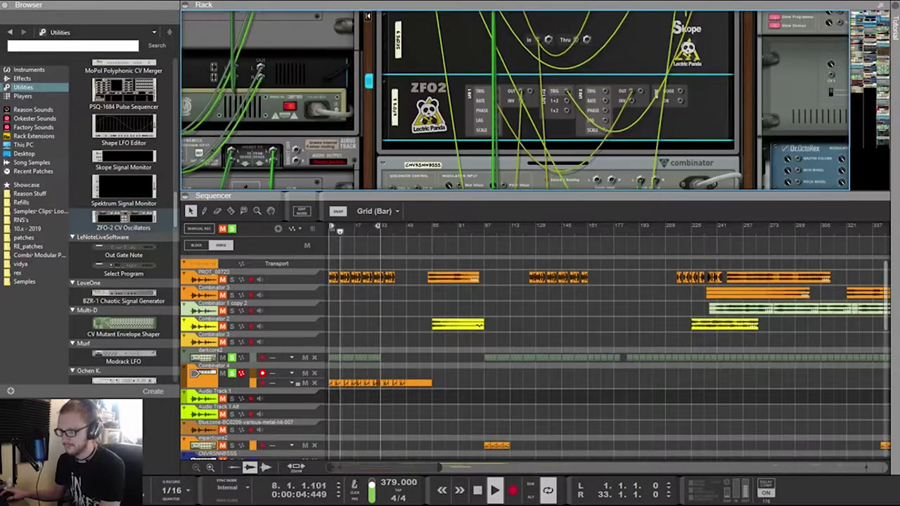
{"action": "key", "text": "Tab"}
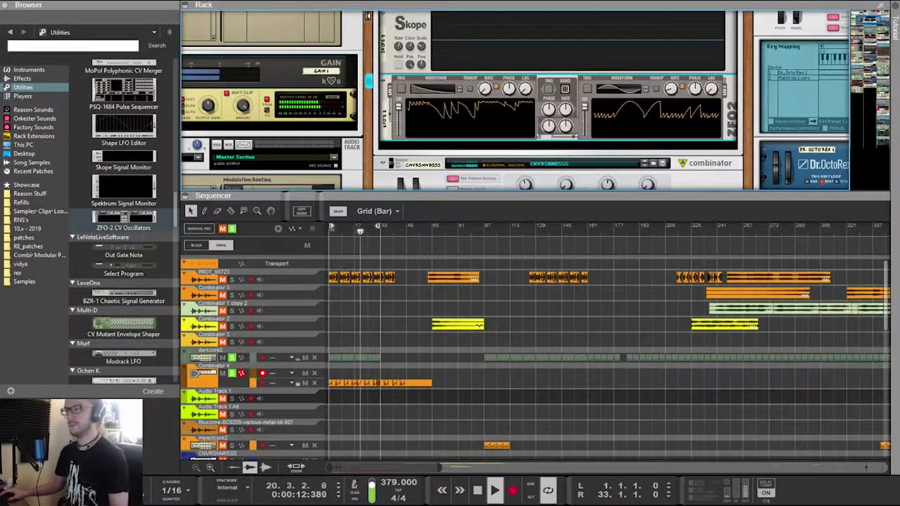
Change the upper ZFO2's LFO 2 waveform to a stepped pulse shape
{"action": "scroll", "coordinate": [559, 102], "scroll_direction": "down", "scroll_amount": 10}
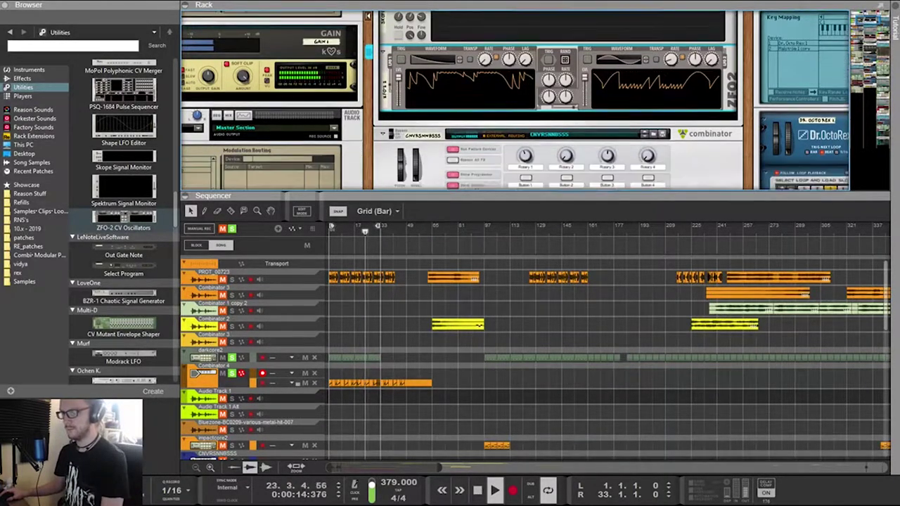
{"action": "scroll", "coordinate": [559, 102], "scroll_direction": "up", "scroll_amount": 2}
{"action": "scroll", "coordinate": [534, 98], "scroll_direction": "up", "scroll_amount": 5}
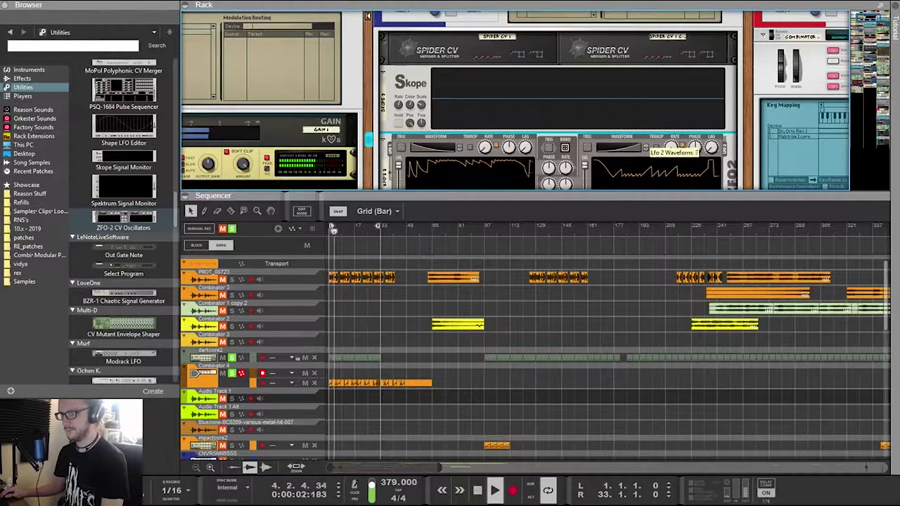
{"action": "left_click", "coordinate": [645, 146]}
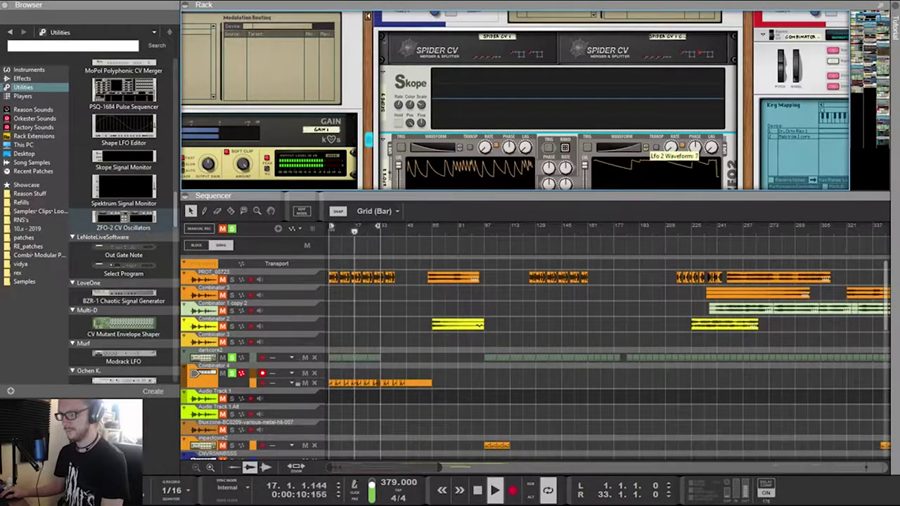
{"action": "left_click", "coordinate": [645, 148]}
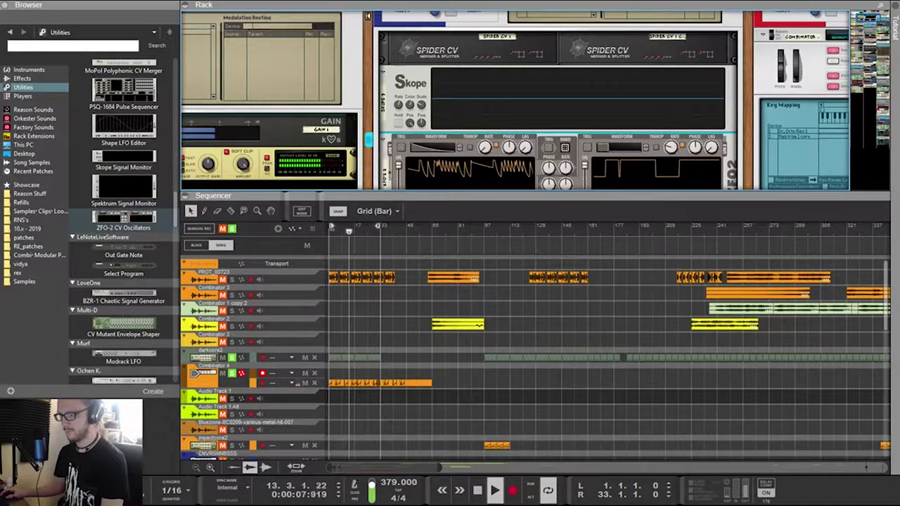
Set the Euclid rhythm generator in the Combinator to 10 steps and a resolution of 1/128
{"action": "scroll", "coordinate": [534, 98], "scroll_direction": "up", "scroll_amount": 5}
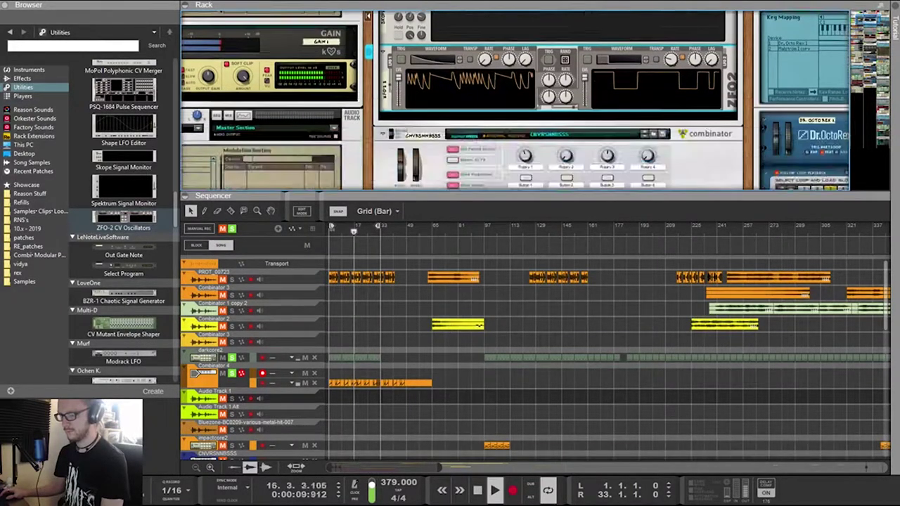
{"action": "scroll", "coordinate": [534, 99], "scroll_direction": "down", "scroll_amount": 10}
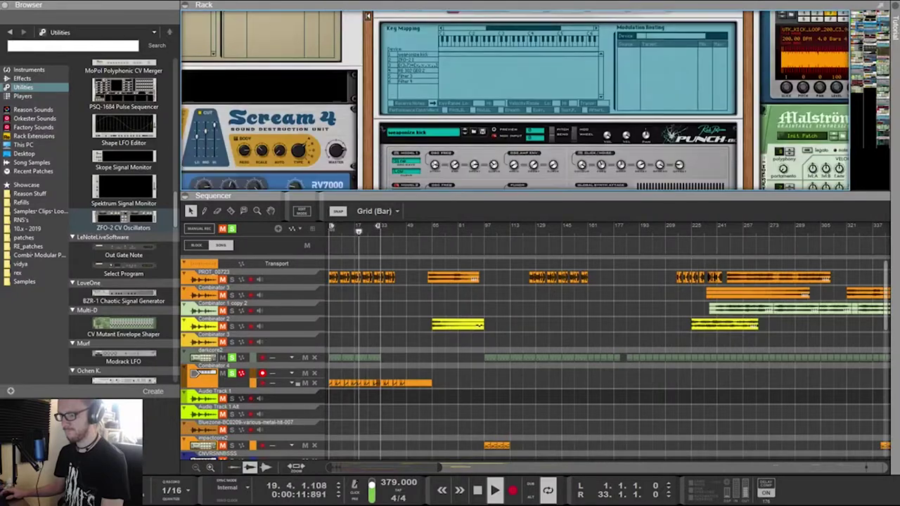
{"action": "scroll", "coordinate": [534, 98], "scroll_direction": "down", "scroll_amount": 3}
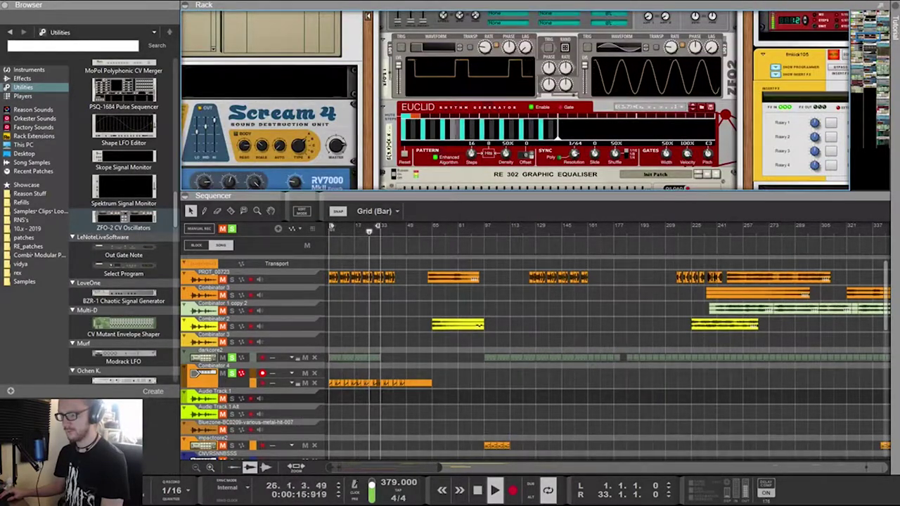
{"action": "scroll", "coordinate": [534, 98], "scroll_direction": "down", "scroll_amount": 1}
{"action": "left_click", "coordinate": [555, 105]}
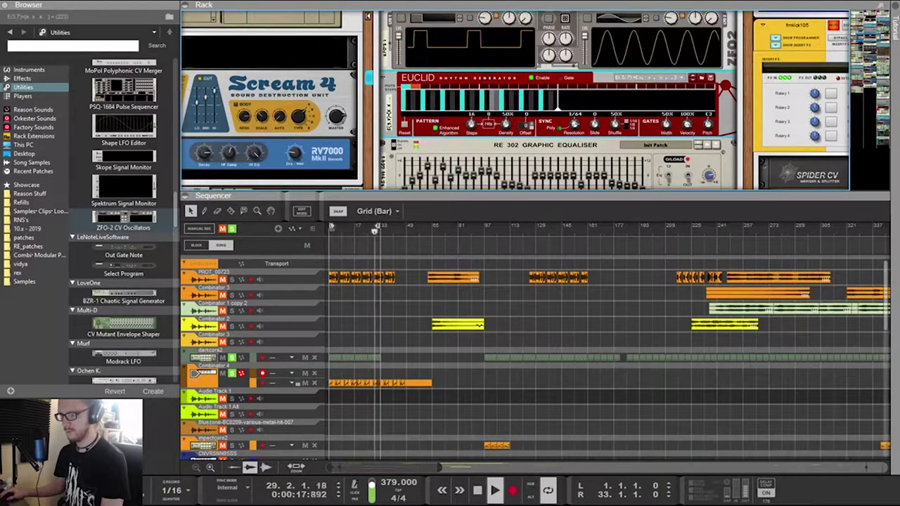
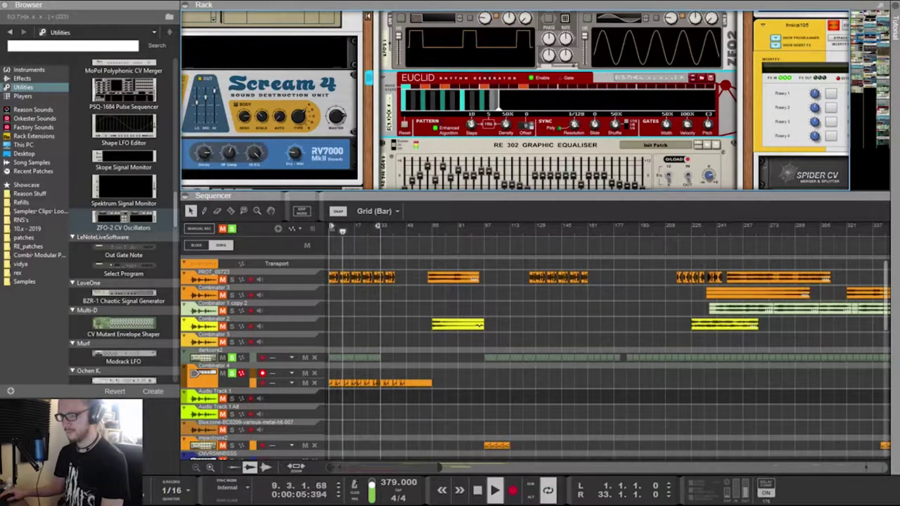
Set the song tempo to 400
{"action": "scroll", "coordinate": [515, 100], "scroll_direction": "up", "scroll_amount": 2}
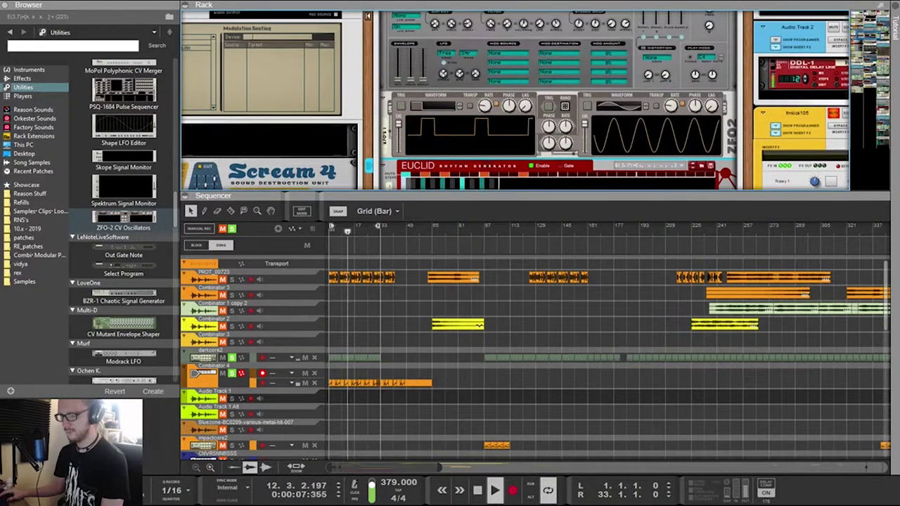
{"action": "left_click", "coordinate": [389, 483]}
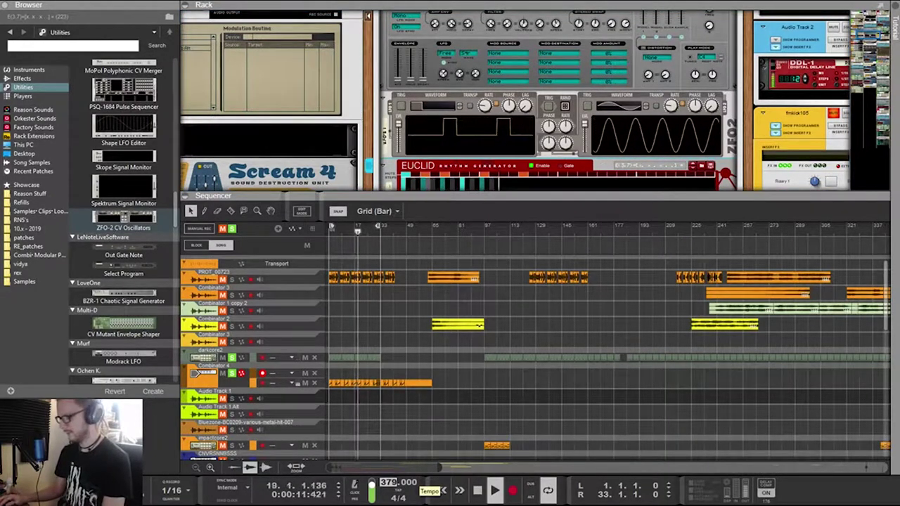
{"action": "type", "text": "400"}
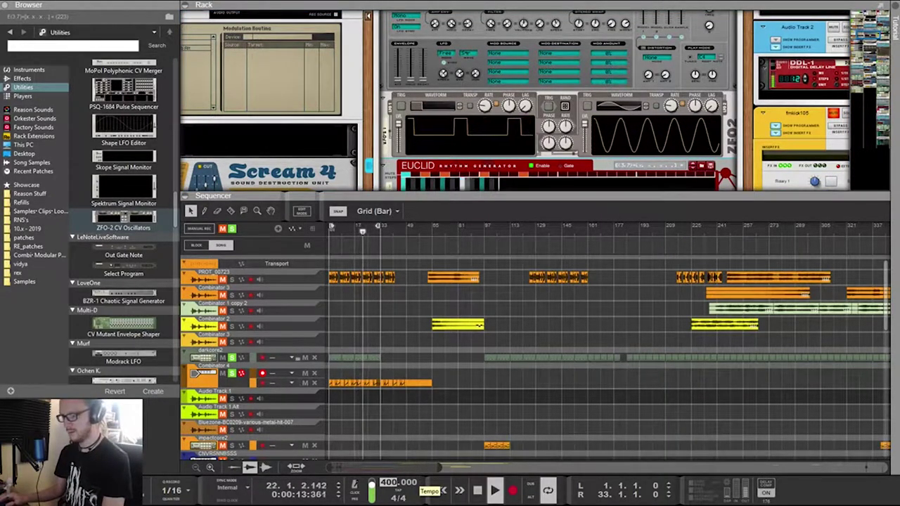
{"action": "key", "text": "Return"}
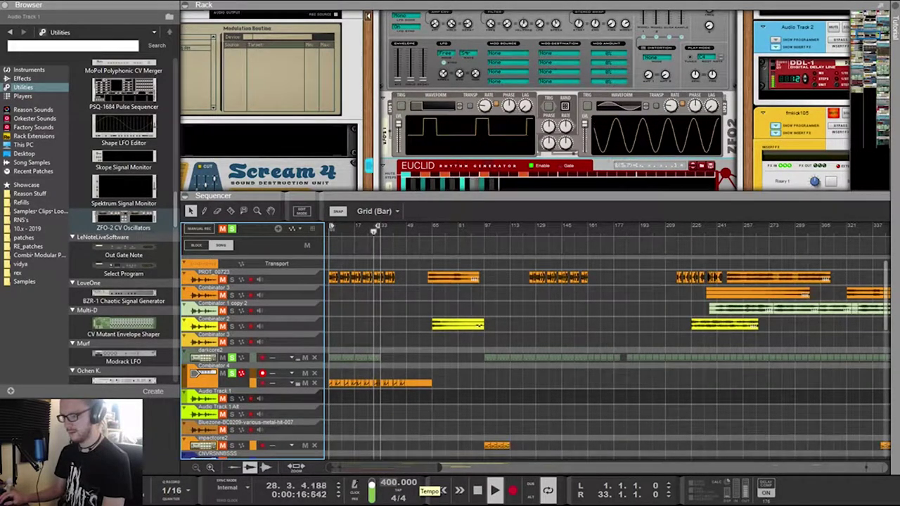
Set the song tempo to 333
{"action": "scroll", "coordinate": [298, 324], "scroll_direction": "down", "scroll_amount": 2}
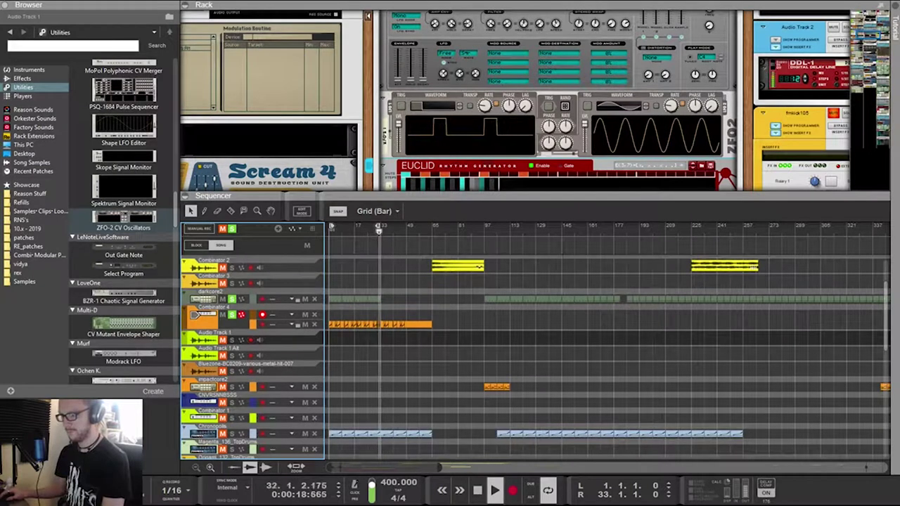
{"action": "left_click", "coordinate": [492, 169]}
{"action": "scroll", "coordinate": [492, 168], "scroll_direction": "down", "scroll_amount": 1}
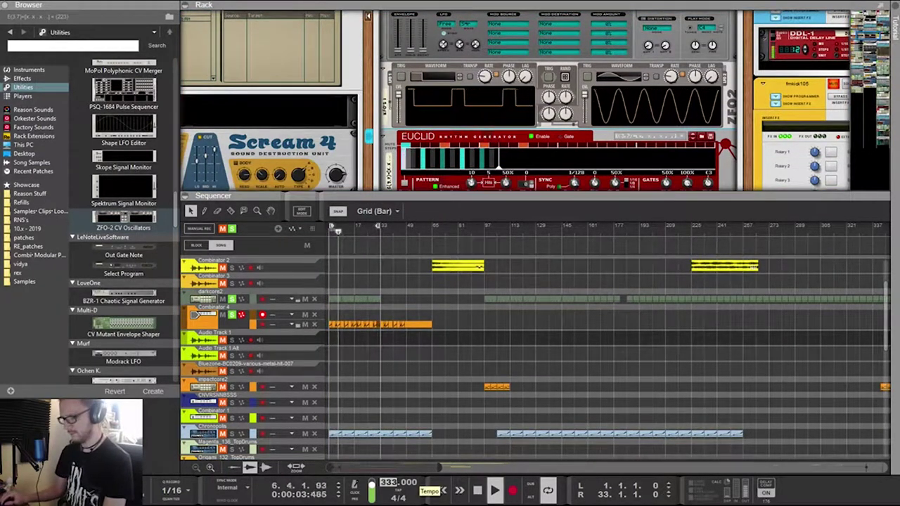
{"action": "type", "text": "333"}
{"action": "key", "text": "Return"}
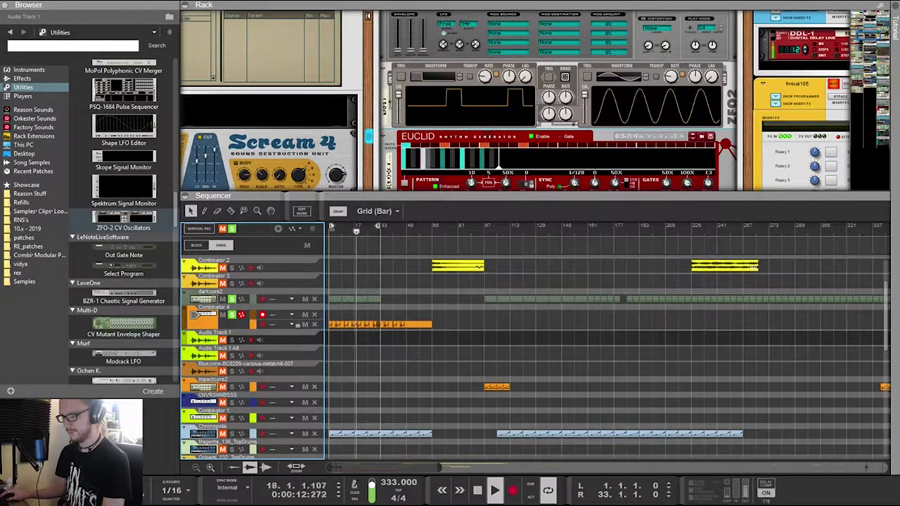
Set Euclid's Steps to 4 and its Density to 46%
{"action": "left_click_drag", "start_coordinate": [471, 182], "coordinate": [471, 192]}
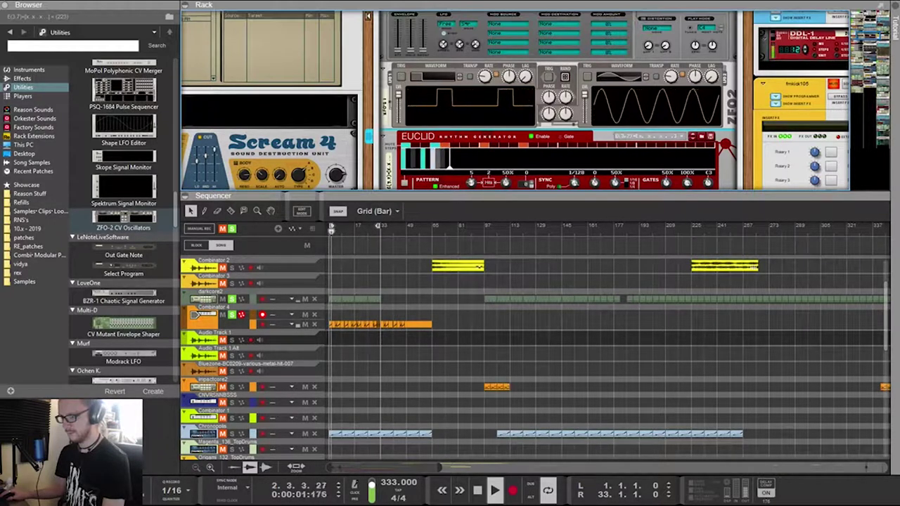
{"action": "left_click_drag", "start_coordinate": [506, 183], "coordinate": [506, 204]}
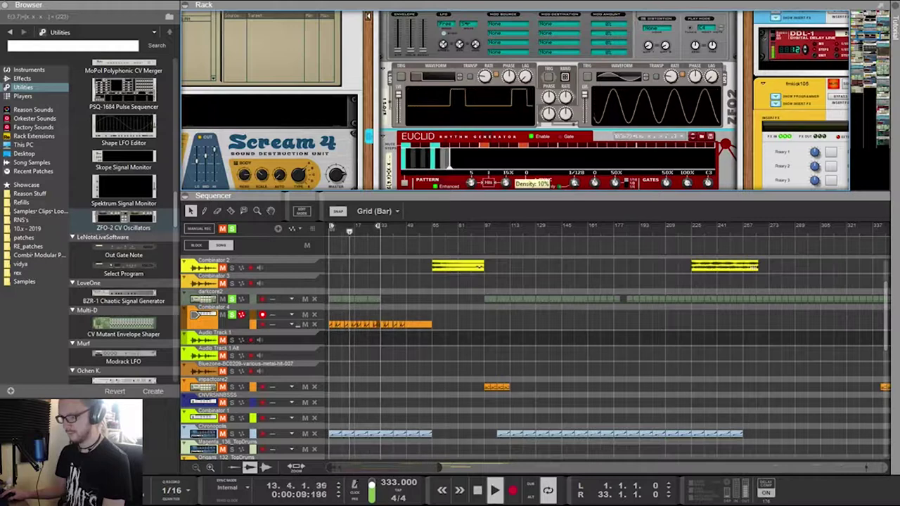
{"action": "left_click_drag", "start_coordinate": [505, 181], "coordinate": [505, 161]}
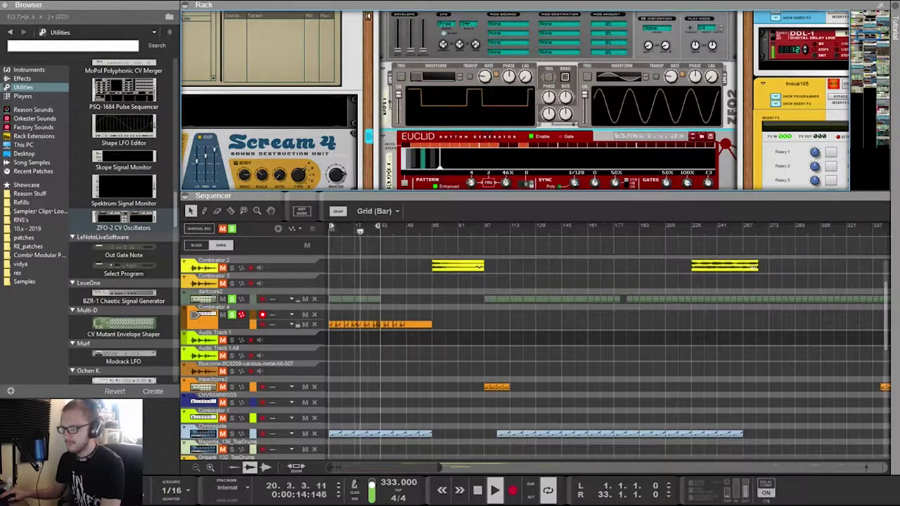
Run a CV cable from the LFO 2 output of the ZFO2 above Euclid to the Combinator's modulation inputs
{"action": "key", "text": "Tab"}
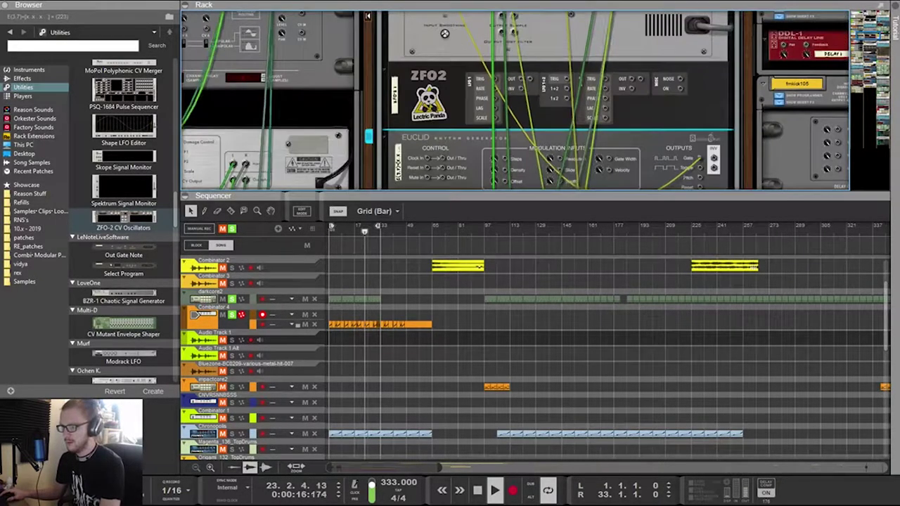
{"action": "key", "text": "Tab"}
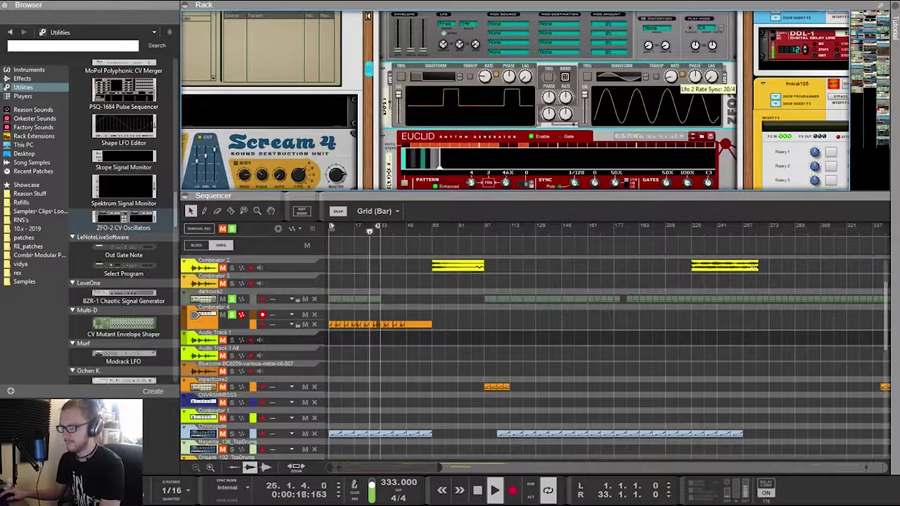
{"action": "key", "text": "Tab"}
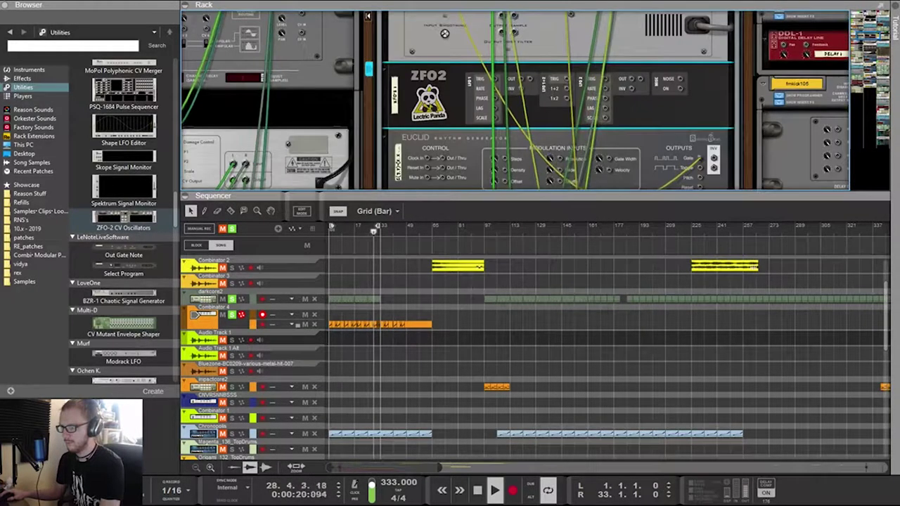
{"action": "left_click_drag", "start_coordinate": [632, 79], "coordinate": [572, 101]}
{"action": "scroll", "coordinate": [572, 101], "scroll_direction": "up", "scroll_amount": 10}
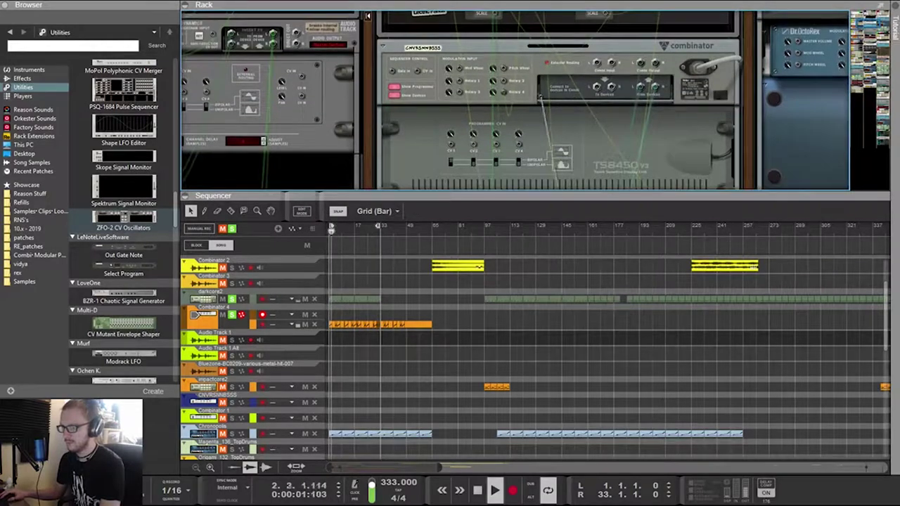
{"action": "key", "text": "Tab"}
{"action": "scroll", "coordinate": [415, 113], "scroll_direction": "down", "scroll_amount": 1}
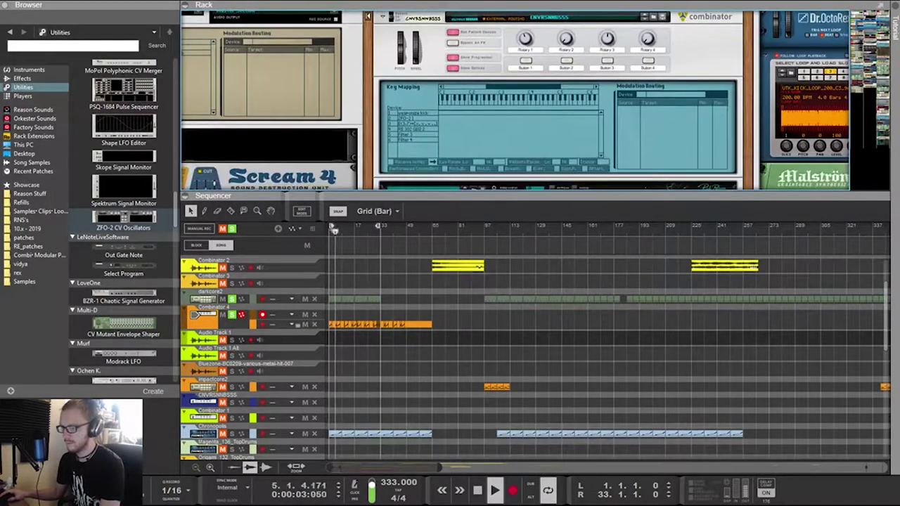
{"action": "left_click", "coordinate": [415, 113]}
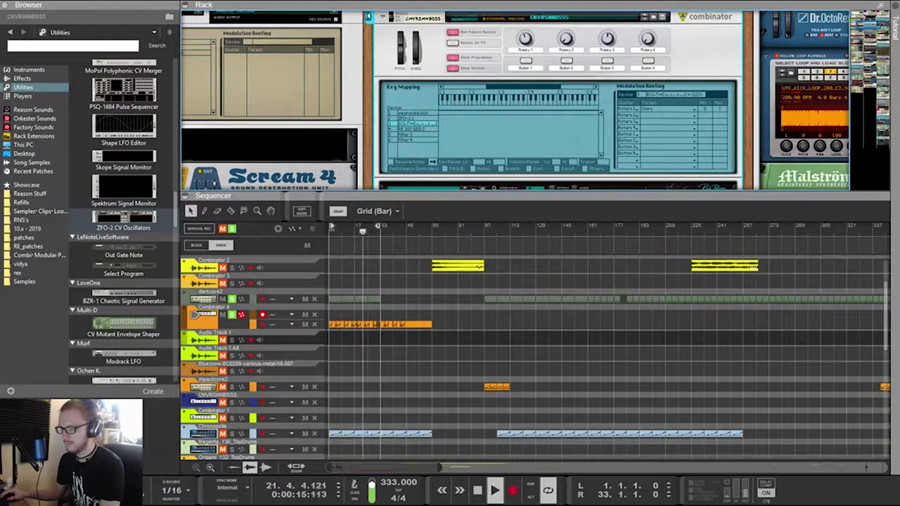
Check Euclid's modulated pattern and set the minimum of the Rotary 1 Steps routing to 2
{"action": "scroll", "coordinate": [555, 102], "scroll_direction": "down", "scroll_amount": 8}
{"action": "scroll", "coordinate": [555, 102], "scroll_direction": "up", "scroll_amount": 2}
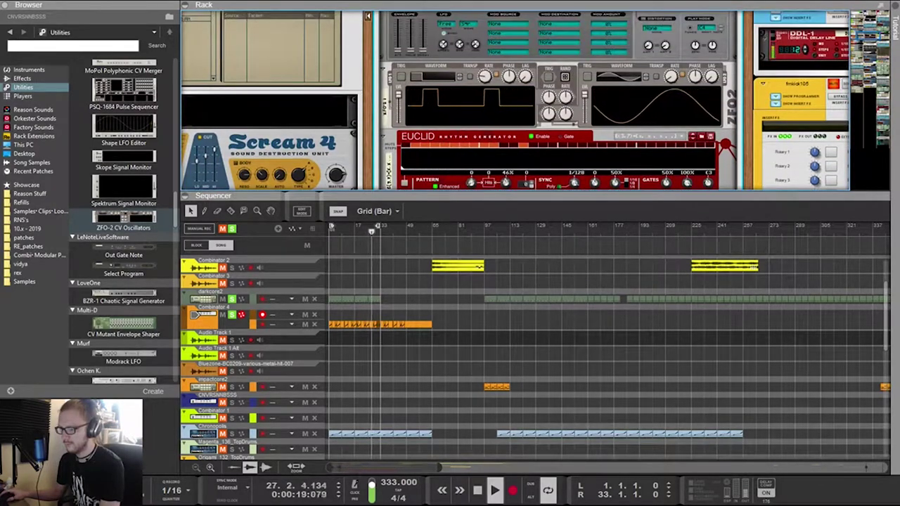
{"action": "scroll", "coordinate": [555, 102], "scroll_direction": "up", "scroll_amount": 6}
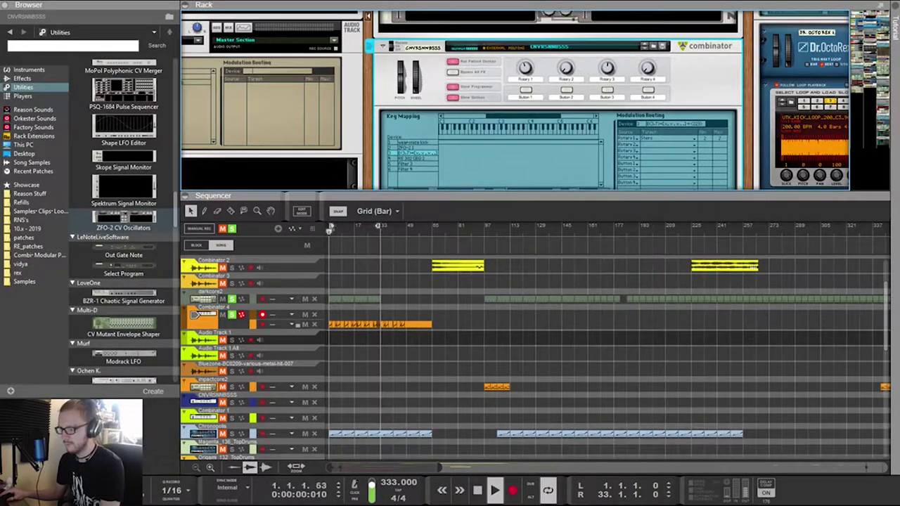
Delete the two neighbouring short clips starting at bar 5 on the Combinator 4 track
{"action": "scroll", "coordinate": [461, 98], "scroll_direction": "down", "scroll_amount": 5}
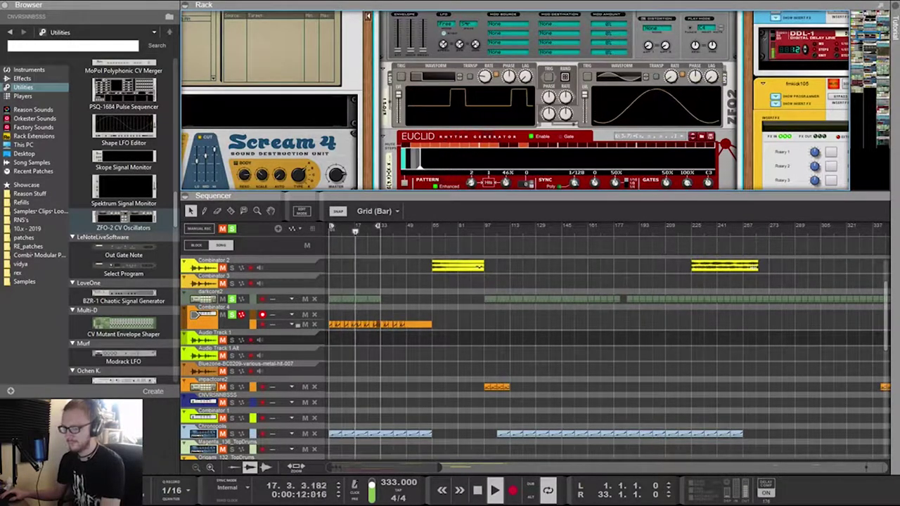
{"action": "scroll", "coordinate": [349, 324], "scroll_direction": "up", "scroll_amount": 4}
{"action": "scroll", "coordinate": [347, 324], "scroll_direction": "up", "scroll_amount": 2}
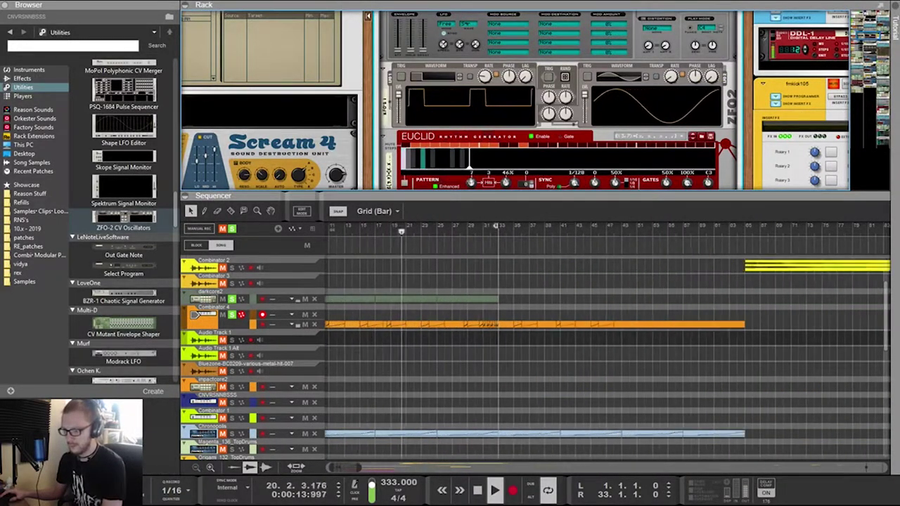
{"action": "scroll", "coordinate": [347, 324], "scroll_direction": "left", "scroll_amount": 2}
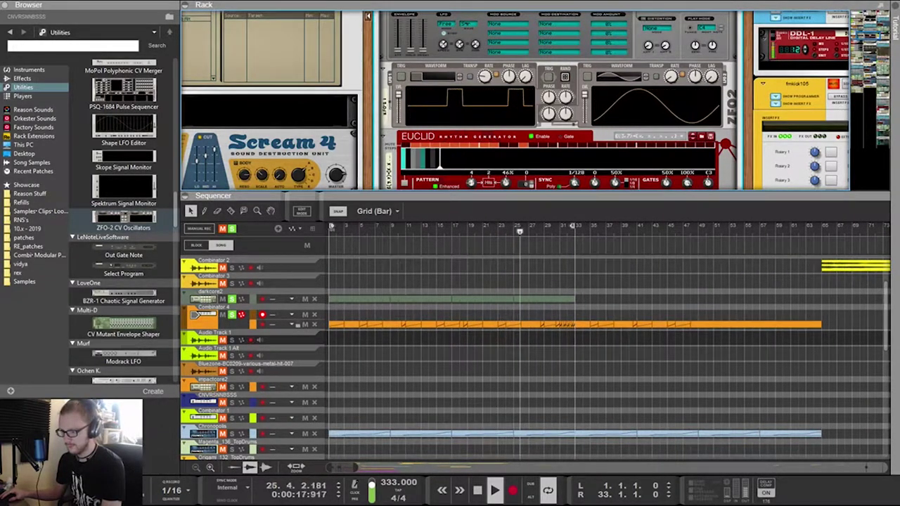
{"action": "left_click", "coordinate": [402, 324]}
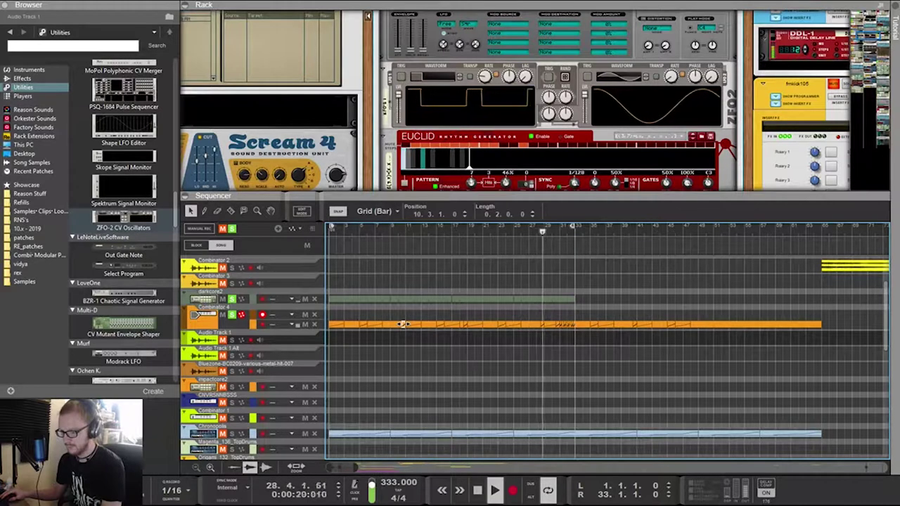
{"action": "left_click", "coordinate": [361, 324]}
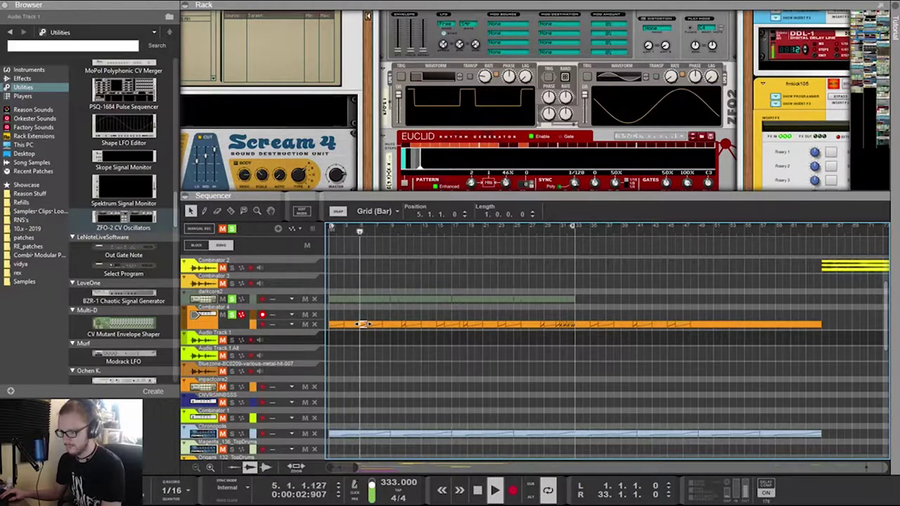
{"action": "left_click", "coordinate": [375, 324], "text": "shift"}
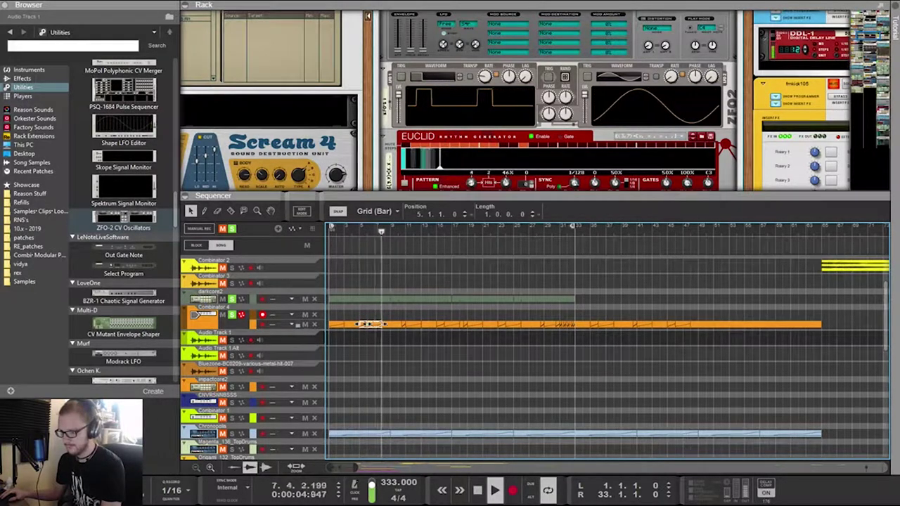
{"action": "key", "text": "Delete"}
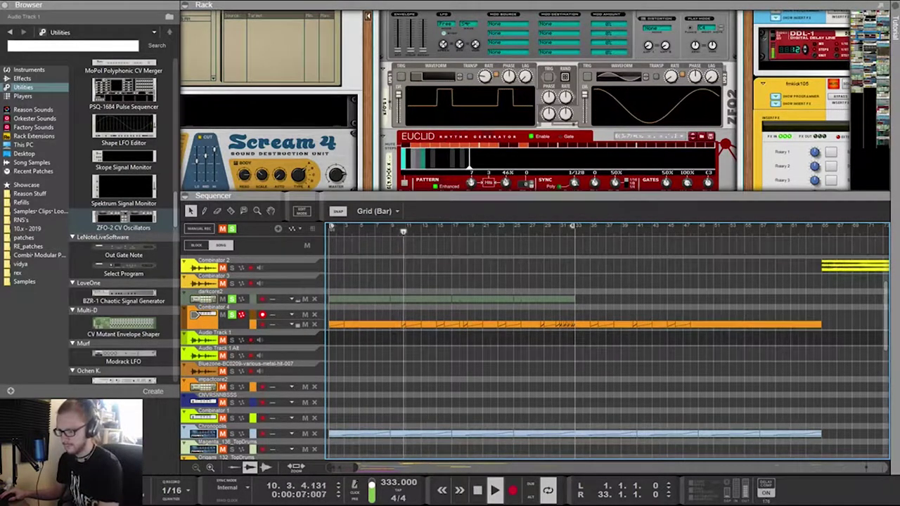
Delete the short clip at bar 18 and the one right after it on the Combinator 4 track
{"action": "left_click", "coordinate": [465, 324]}
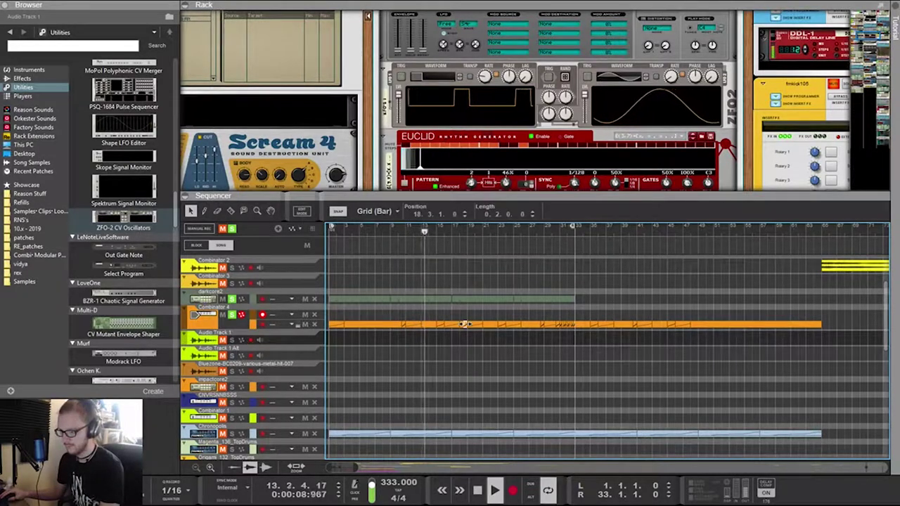
{"action": "left_click", "coordinate": [475, 324], "text": "shift"}
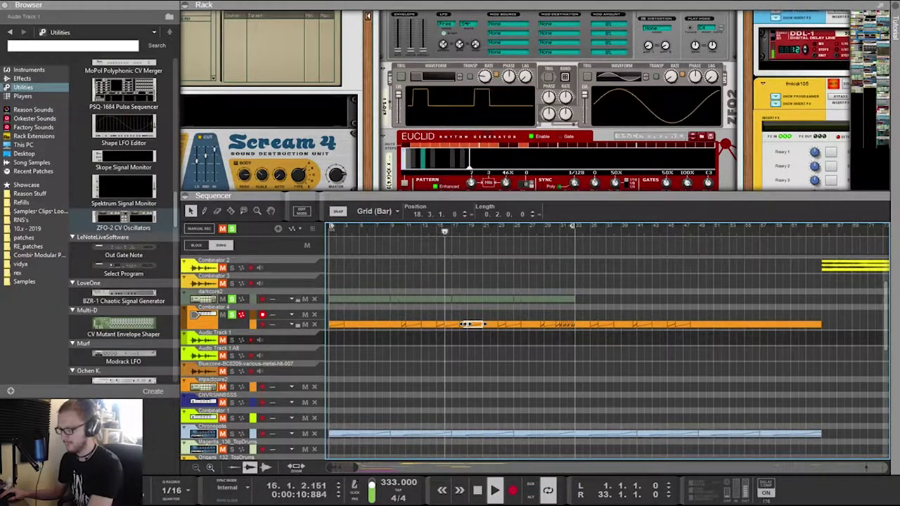
{"action": "key", "text": "Delete"}
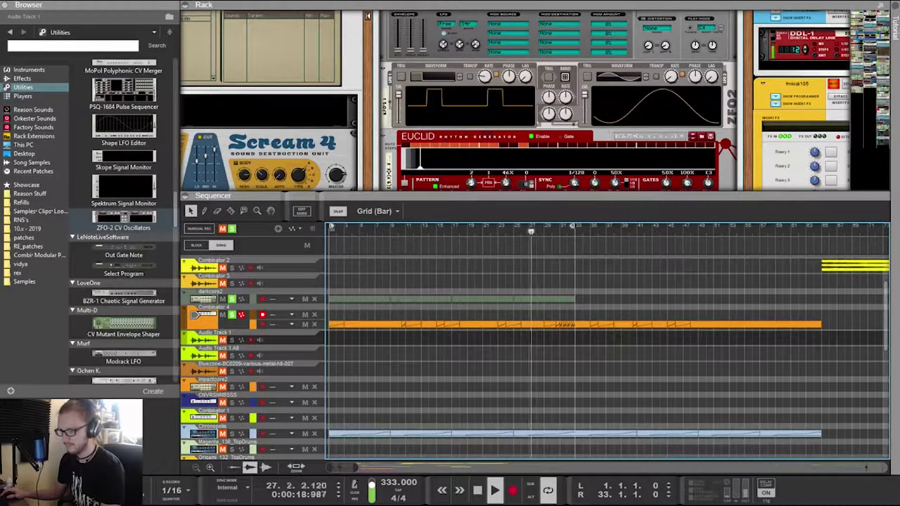
Solo the light blue Chronopolis track
{"action": "scroll", "coordinate": [607, 345], "scroll_direction": "down", "scroll_amount": 2}
{"action": "scroll", "coordinate": [607, 345], "scroll_direction": "right", "scroll_amount": 1}
{"action": "scroll", "coordinate": [607, 344], "scroll_direction": "left", "scroll_amount": 1}
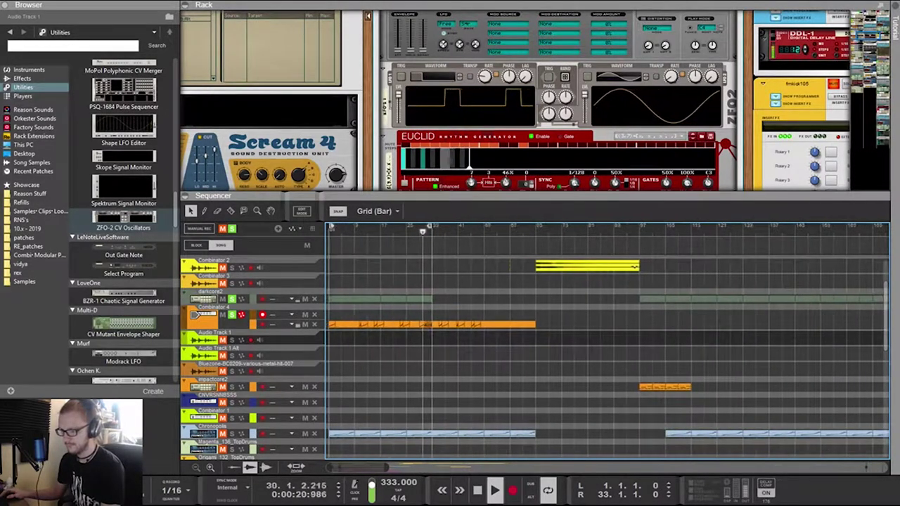
{"action": "scroll", "coordinate": [608, 345], "scroll_direction": "down", "scroll_amount": 3}
{"action": "scroll", "coordinate": [608, 344], "scroll_direction": "down", "scroll_amount": 2}
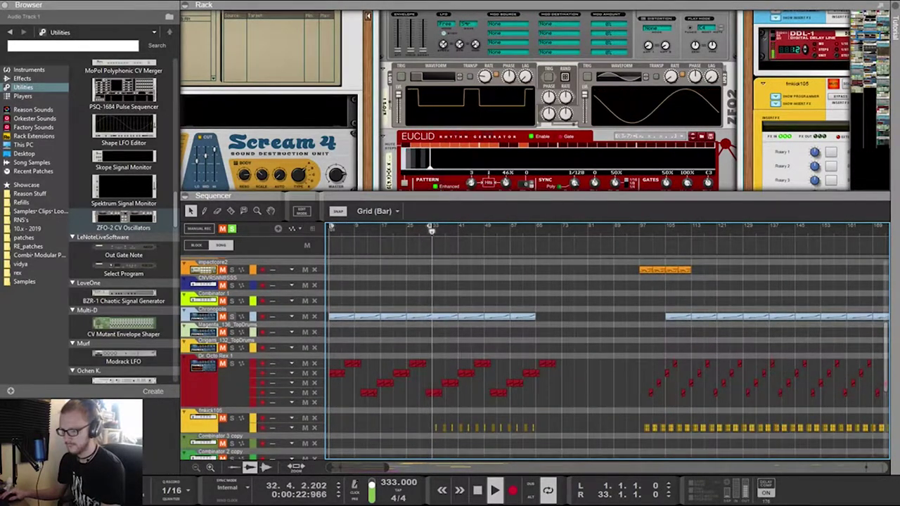
{"action": "left_click", "coordinate": [232, 316]}
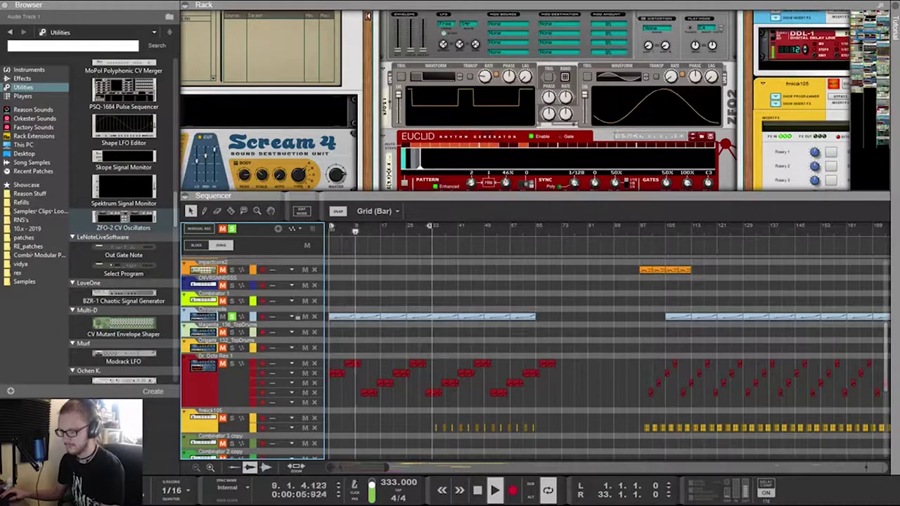
Select the Origami_132_TopDrums track, and select the Dr. Octo Rex 1 clips in roughly the first 70 bars
{"action": "left_click", "coordinate": [203, 348]}
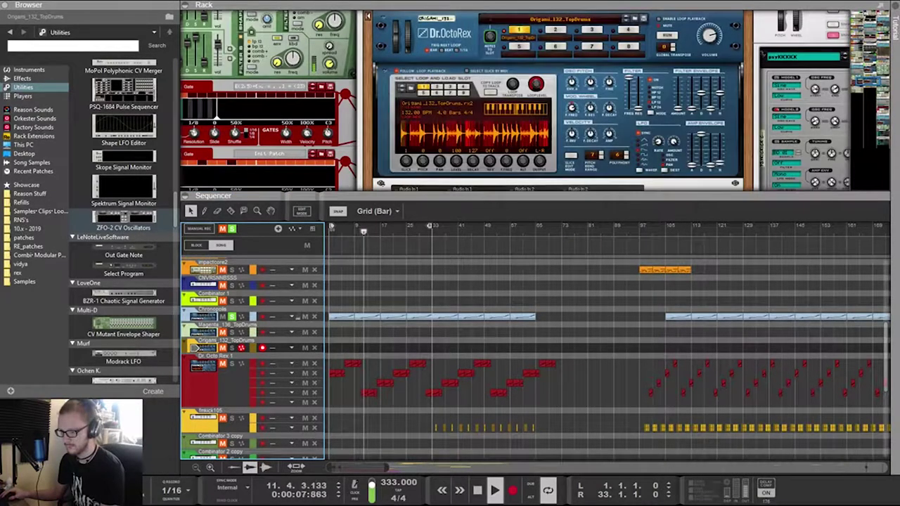
{"action": "left_click_drag", "start_coordinate": [571, 407], "coordinate": [328, 358]}
{"action": "scroll", "coordinate": [328, 357], "scroll_direction": "down", "scroll_amount": 4}
{"action": "scroll", "coordinate": [535, 345], "scroll_direction": "up", "scroll_amount": 8}
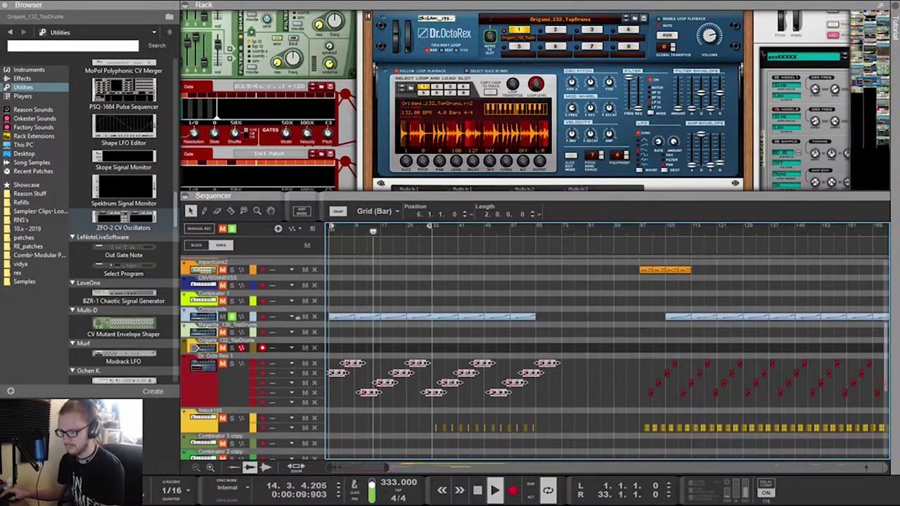
{"action": "scroll", "coordinate": [534, 344], "scroll_direction": "down", "scroll_amount": 5}
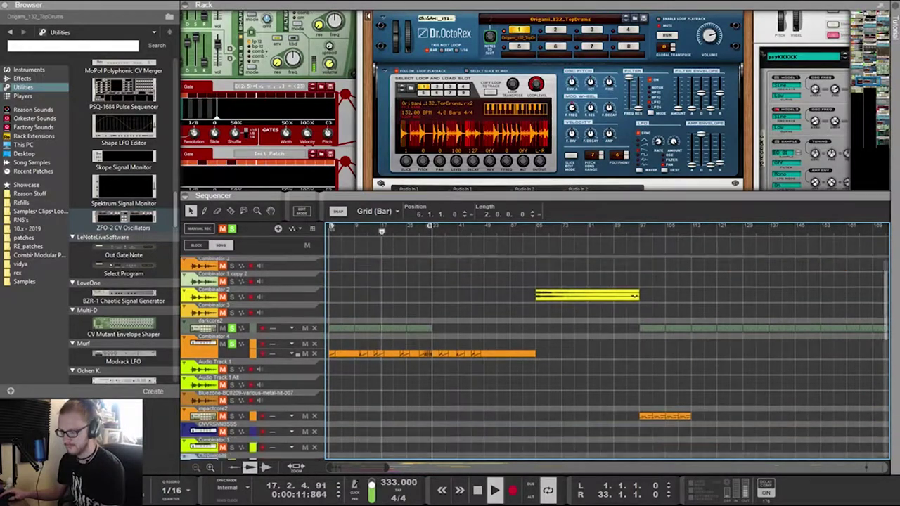
Raise the level of Audio Track 2's long clips to 8.06 dB and of its short clips to 6.56 dB
{"action": "left_click", "coordinate": [353, 430]}
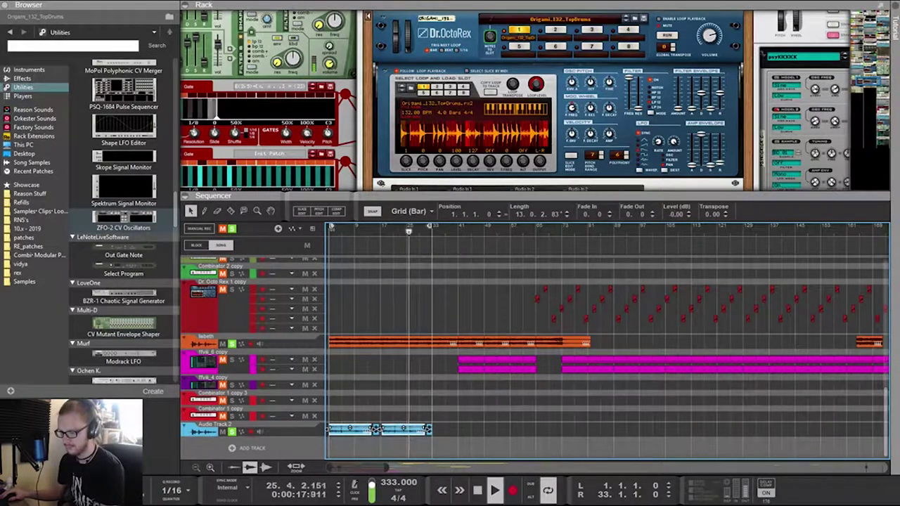
{"action": "left_click_drag", "start_coordinate": [349, 427], "coordinate": [349, 424]}
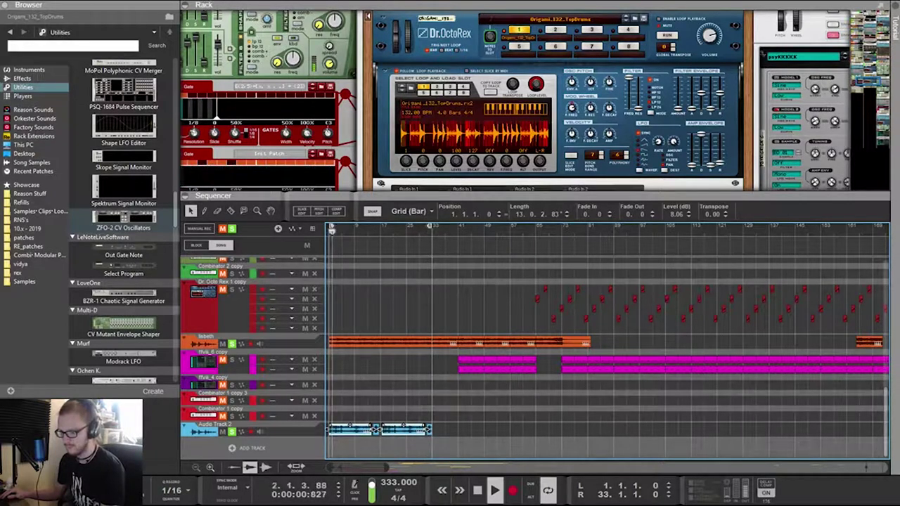
{"action": "left_click_drag", "start_coordinate": [441, 436], "coordinate": [376, 427]}
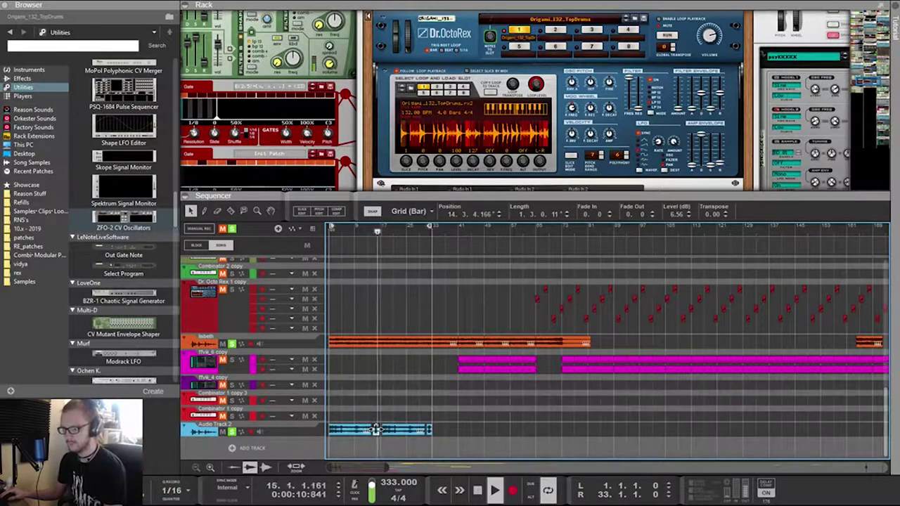
Set the song tempo to 321
{"action": "key", "text": "t"}
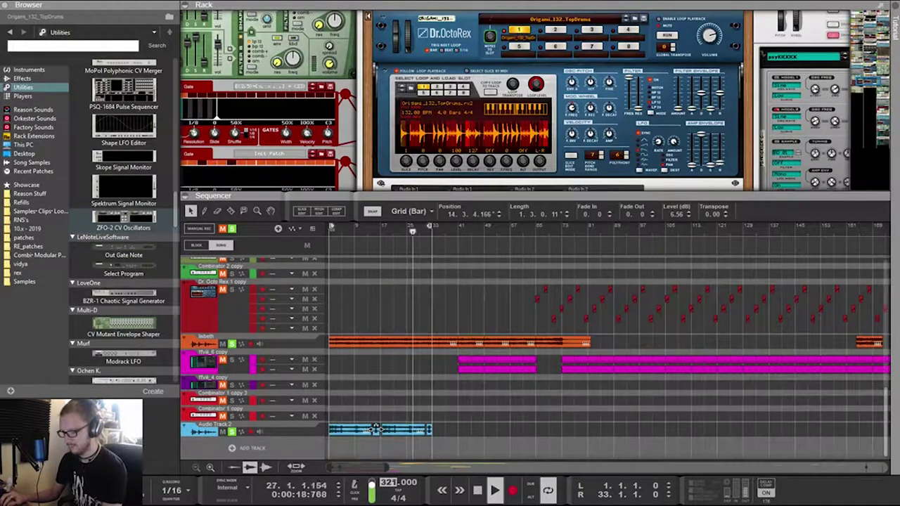
{"action": "left_click", "coordinate": [376, 428]}
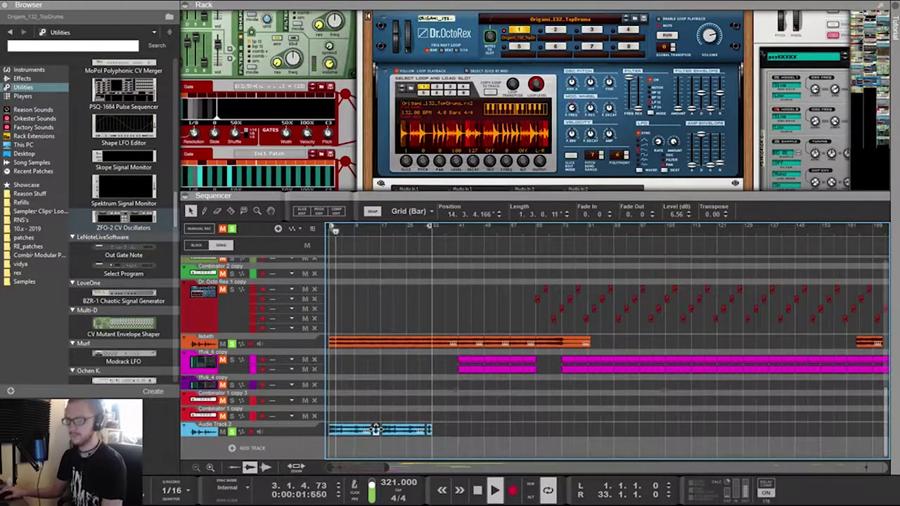
Move Combinator 4's dense short clips near bar 30 to just before bar 65, and duplicate the darkcore2 clips into bars 33 to 65
{"action": "scroll", "coordinate": [375, 428], "scroll_direction": "up", "scroll_amount": 10}
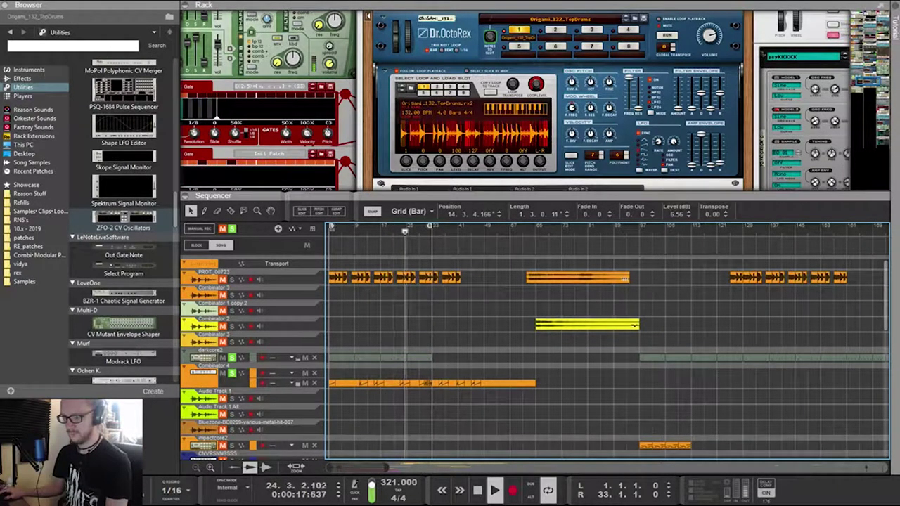
{"action": "left_click_drag", "start_coordinate": [419, 378], "coordinate": [432, 403]}
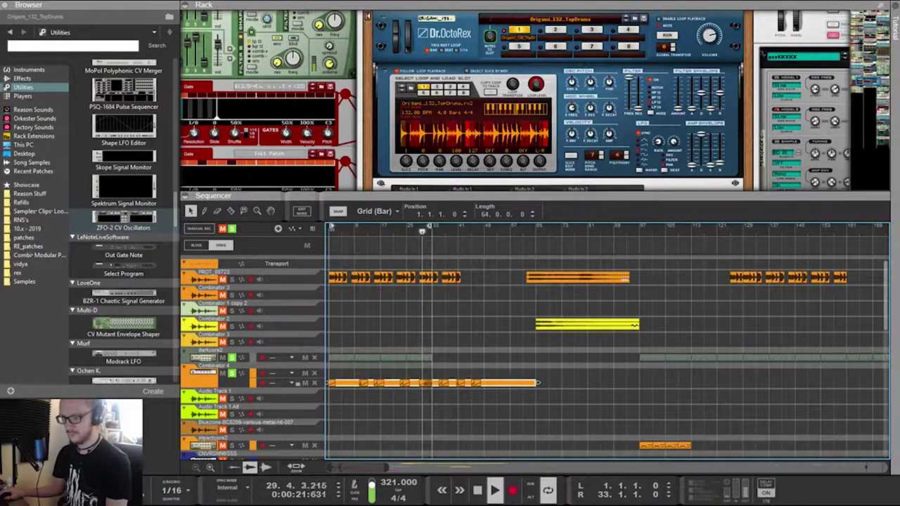
{"action": "mouse_move", "coordinate": [417, 377]}
{"action": "left_mouse_down"}
{"action": "mouse_move", "coordinate": [432, 404]}
{"action": "mouse_move", "coordinate": [529, 383]}
{"action": "left_mouse_up"}
{"action": "left_click", "coordinate": [439, 383], "text": "shift"}
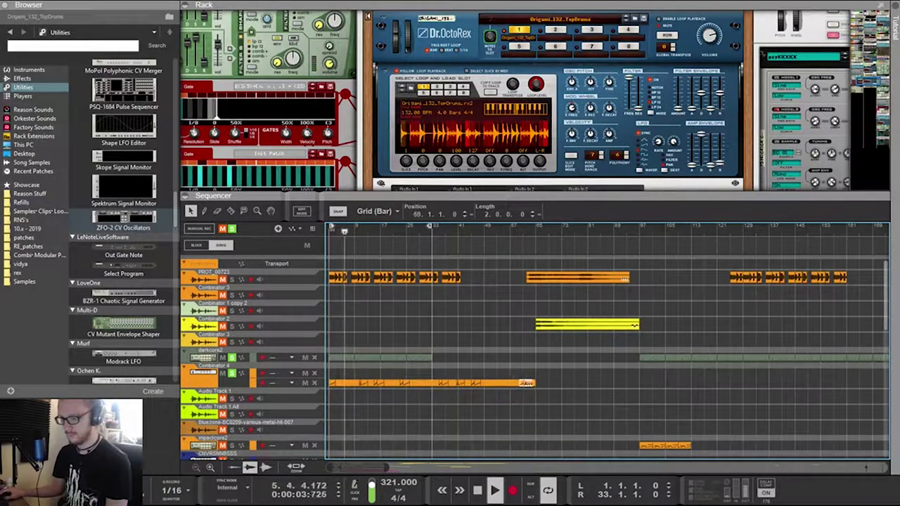
{"action": "left_click_drag", "start_coordinate": [466, 381], "coordinate": [448, 357]}
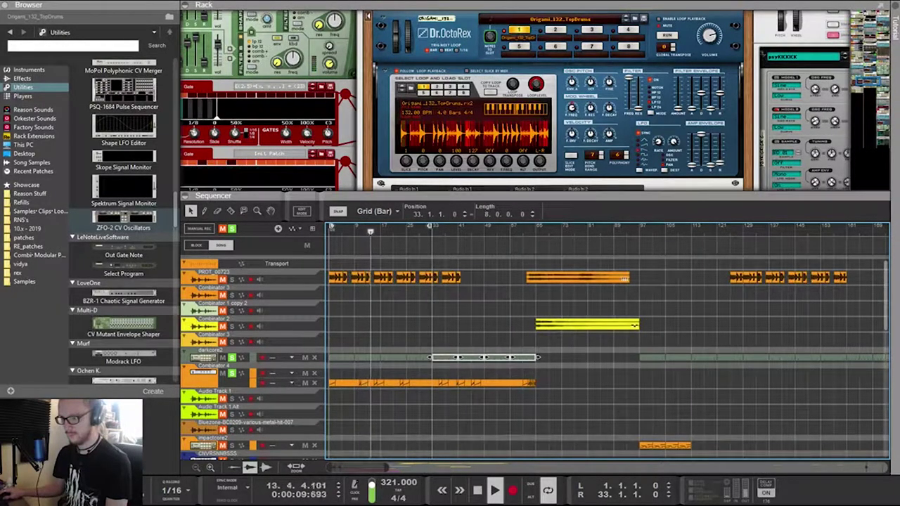
Extend the loop's end to bar 65 and shift the long PROT_00723 and Combinator 2 clips so the first starts at bar 70
{"action": "left_click_drag", "start_coordinate": [430, 226], "coordinate": [580, 254]}
{"action": "left_click_drag", "start_coordinate": [591, 347], "coordinate": [563, 272]}
{"action": "left_click_drag", "start_coordinate": [565, 277], "coordinate": [590, 277]}
Delete the fmkick105 clips between bars 33 and 65
{"action": "scroll", "coordinate": [605, 344], "scroll_direction": "down", "scroll_amount": 6}
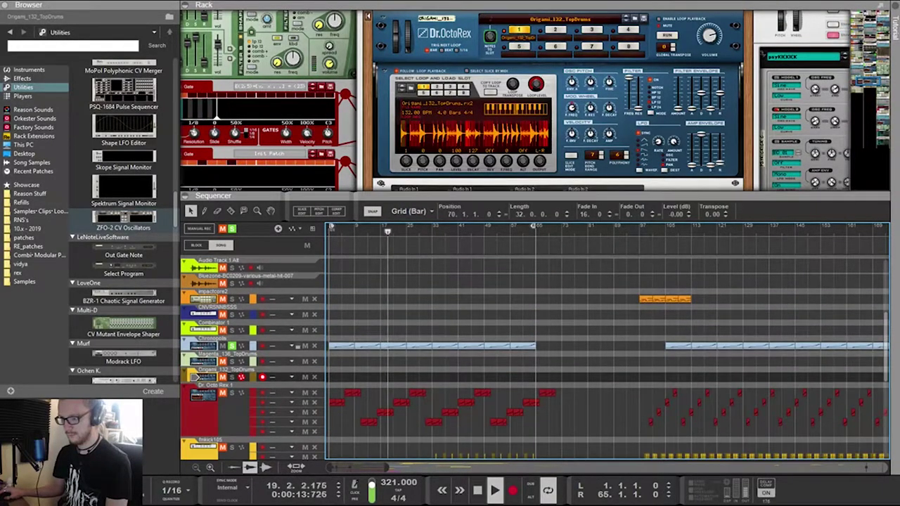
{"action": "scroll", "coordinate": [604, 344], "scroll_direction": "up", "scroll_amount": 3}
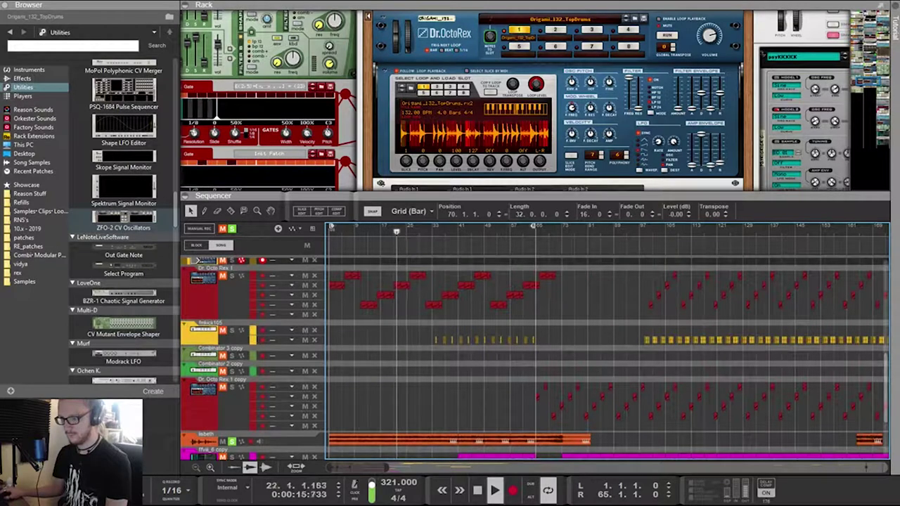
{"action": "left_click_drag", "start_coordinate": [565, 361], "coordinate": [410, 324]}
{"action": "key", "text": "Delete"}
Delete the magenta clips between bars 41 and 65 on the ffvii_6 copy track
{"action": "scroll", "coordinate": [450, 338], "scroll_direction": "down", "scroll_amount": 3}
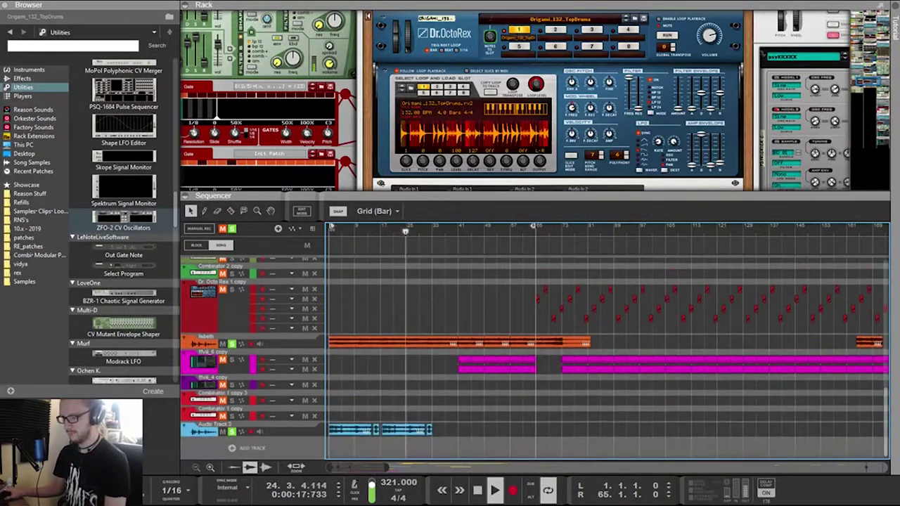
{"action": "left_click_drag", "start_coordinate": [437, 355], "coordinate": [539, 389]}
{"action": "key", "text": "Delete"}
Try to move the orange audio clips after bar 41, above the ffvii_6 copy track, to start at bar 65
{"action": "left_click_drag", "start_coordinate": [472, 322], "coordinate": [538, 366]}
{"action": "left_click_drag", "start_coordinate": [613, 353], "coordinate": [472, 336]}
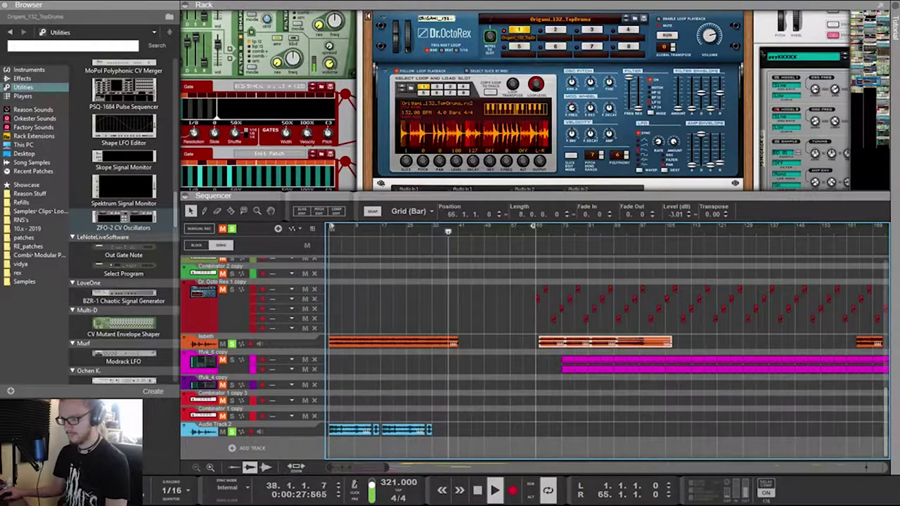
{"action": "left_click", "coordinate": [472, 335]}
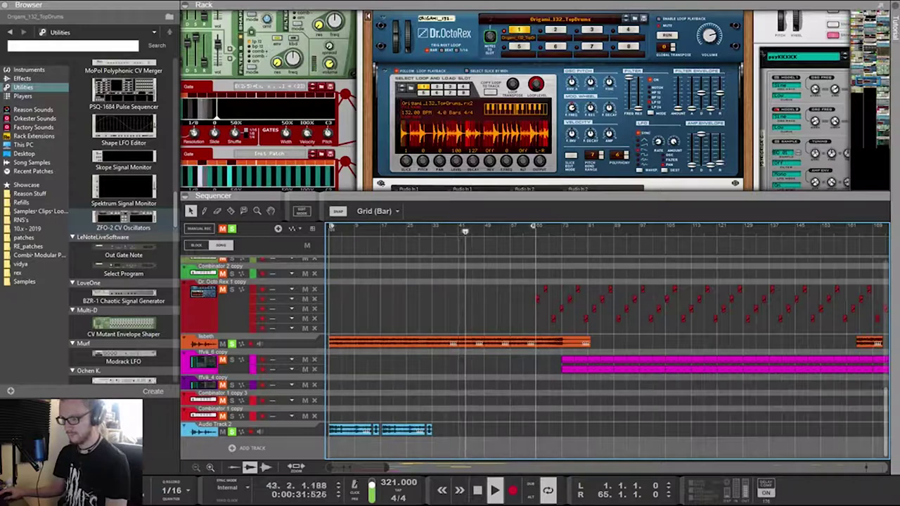
Delete the orange audio clip near bar 50 above the ffvii_6 copy track and move the following clips to start at bar 57
{"action": "left_click", "coordinate": [503, 343]}
{"action": "key", "text": "Delete"}
{"action": "left_click", "coordinate": [502, 342]}
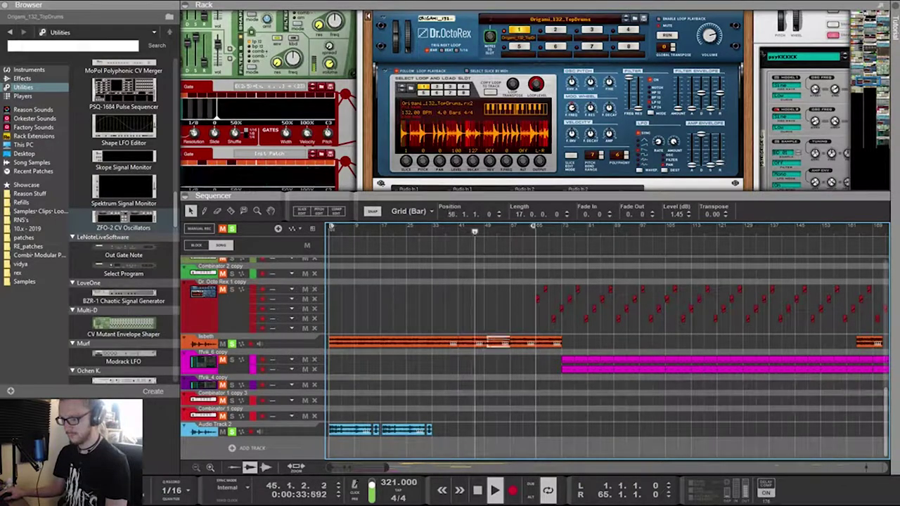
{"action": "key", "text": "Escape"}
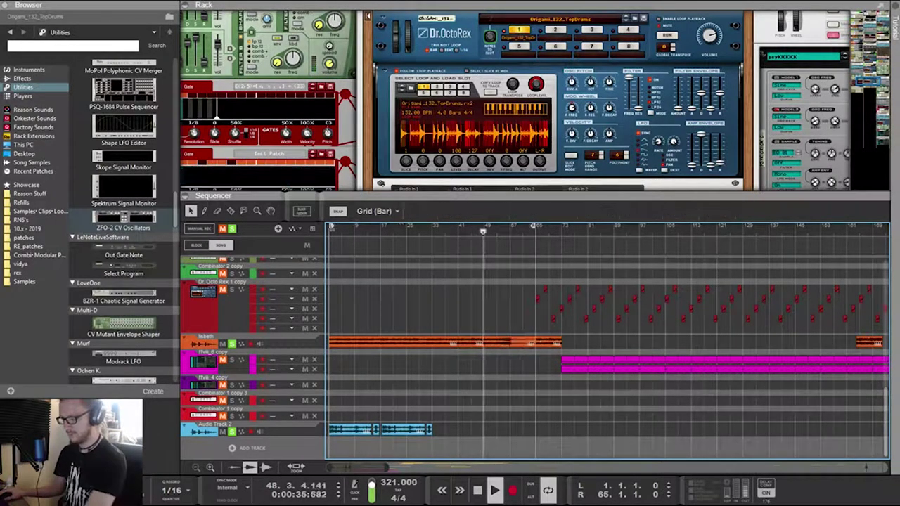
{"action": "key", "text": "ctrl+z"}
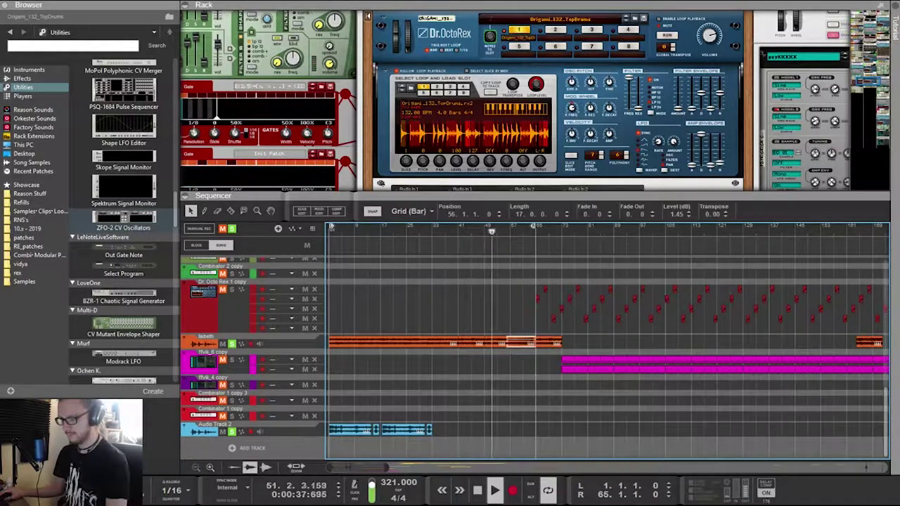
{"action": "key", "text": "ctrl+Right"}
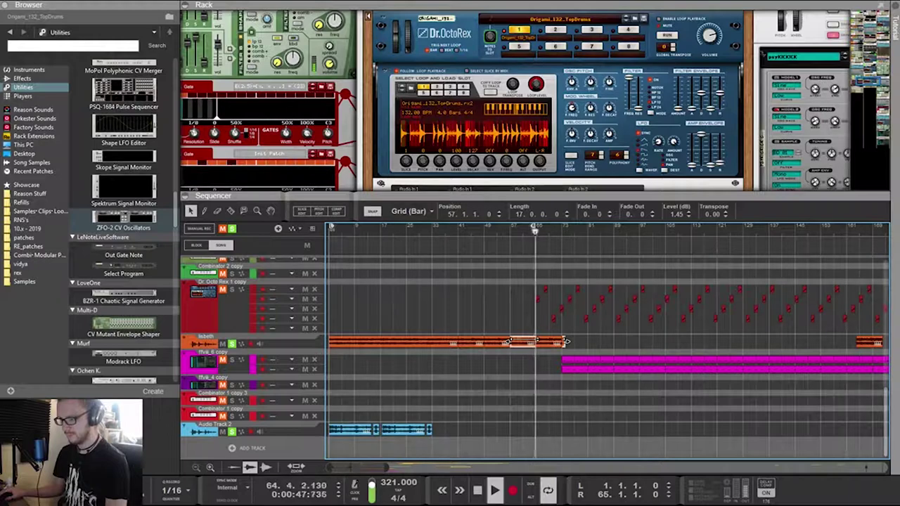
{"action": "scroll", "coordinate": [515, 342], "scroll_direction": "up", "scroll_amount": 3}
{"action": "scroll", "coordinate": [514, 341], "scroll_direction": "down", "scroll_amount": 3}
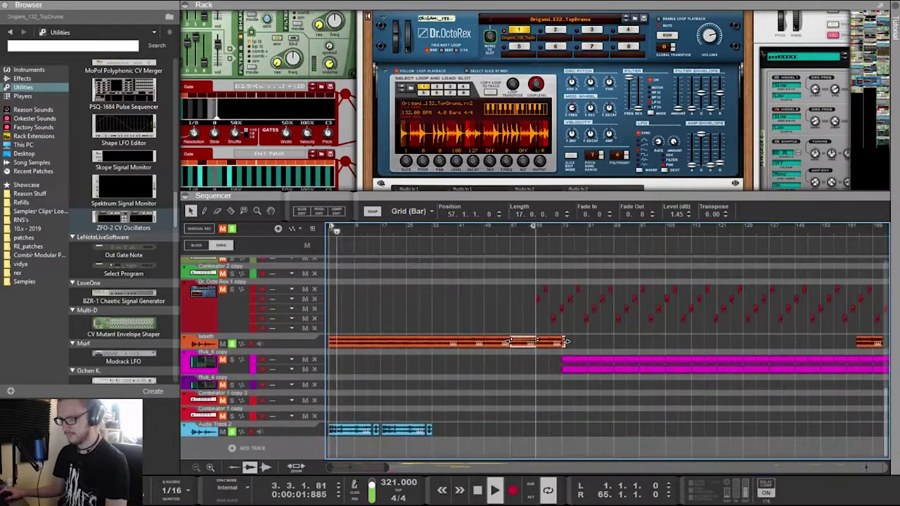
Delete the overlapping orange audio clip near bar 69 above the ffvii_6 copy track
{"action": "scroll", "coordinate": [514, 341], "scroll_direction": "up", "scroll_amount": 3}
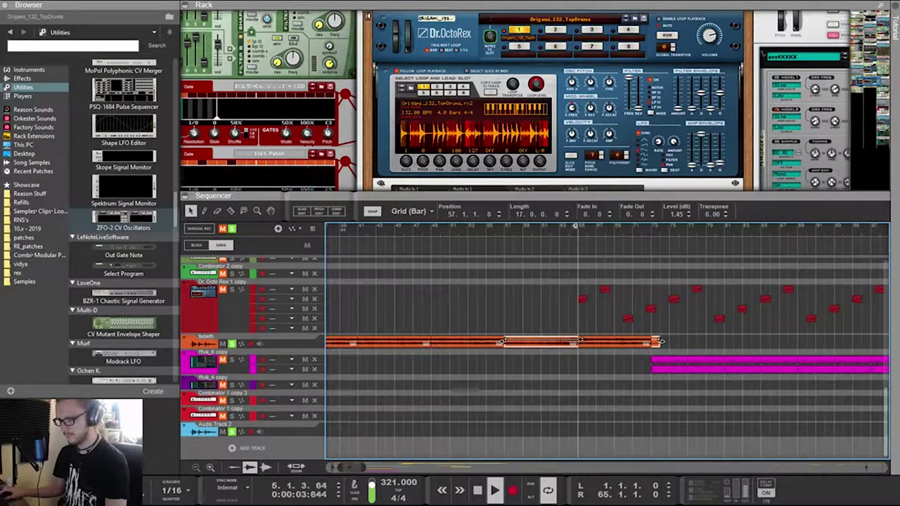
{"action": "left_click", "coordinate": [614, 341]}
{"action": "key", "text": "Delete"}
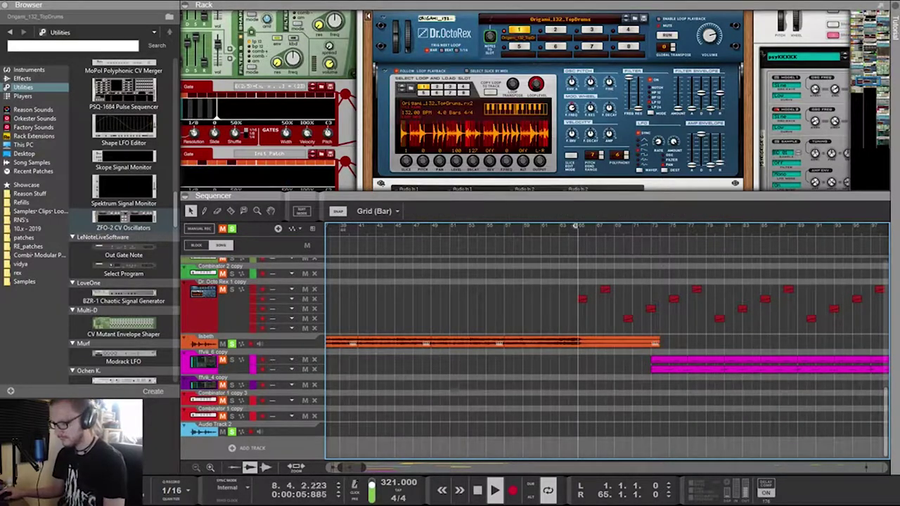
Shift the 17-bar orange clip to start at 56.4, and copy it with the short blue Audio Track 2 clip 32 bars on
{"action": "scroll", "coordinate": [599, 342], "scroll_direction": "up", "scroll_amount": 3}
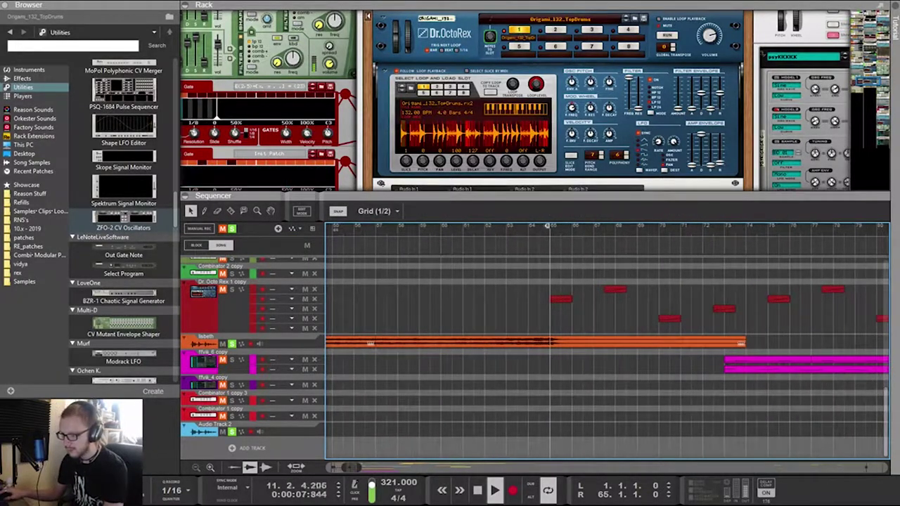
{"action": "left_click", "coordinate": [369, 343]}
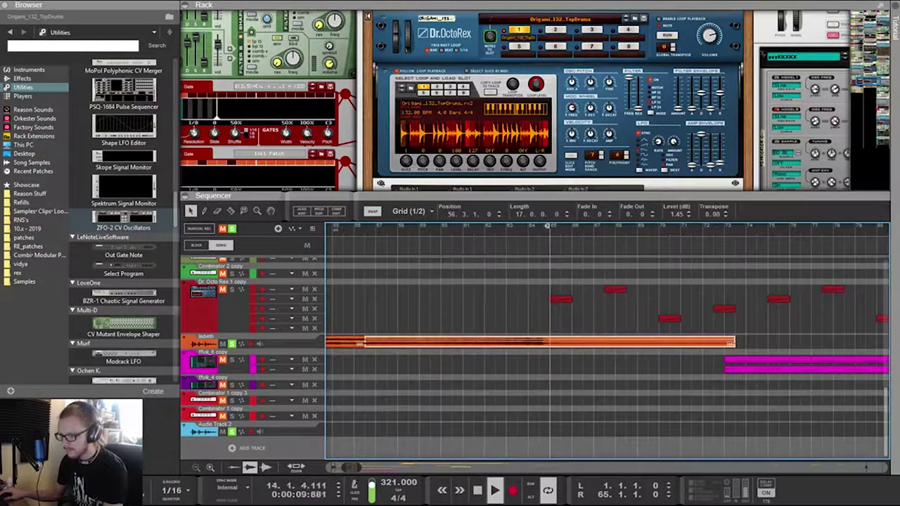
{"action": "scroll", "coordinate": [735, 342], "scroll_direction": "up", "scroll_amount": 1}
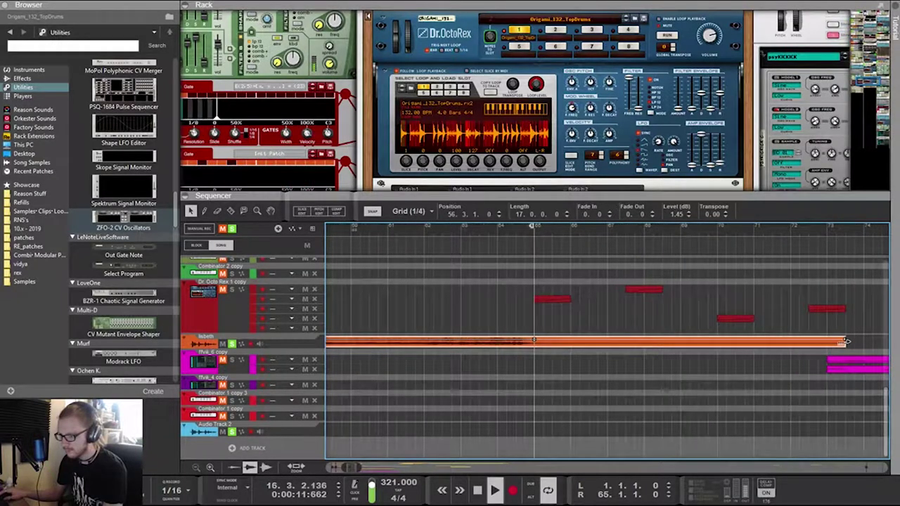
{"action": "scroll", "coordinate": [847, 342], "scroll_direction": "down", "scroll_amount": 3}
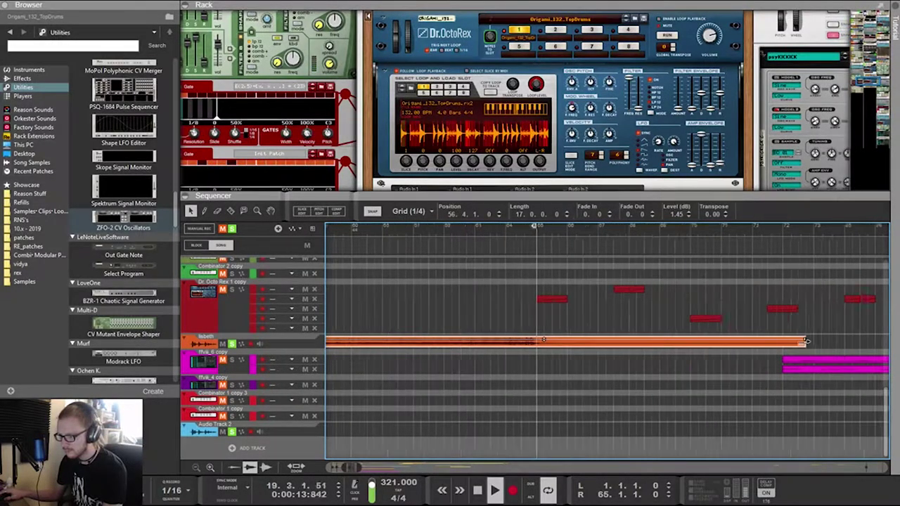
{"action": "scroll", "coordinate": [603, 342], "scroll_direction": "down", "scroll_amount": 2}
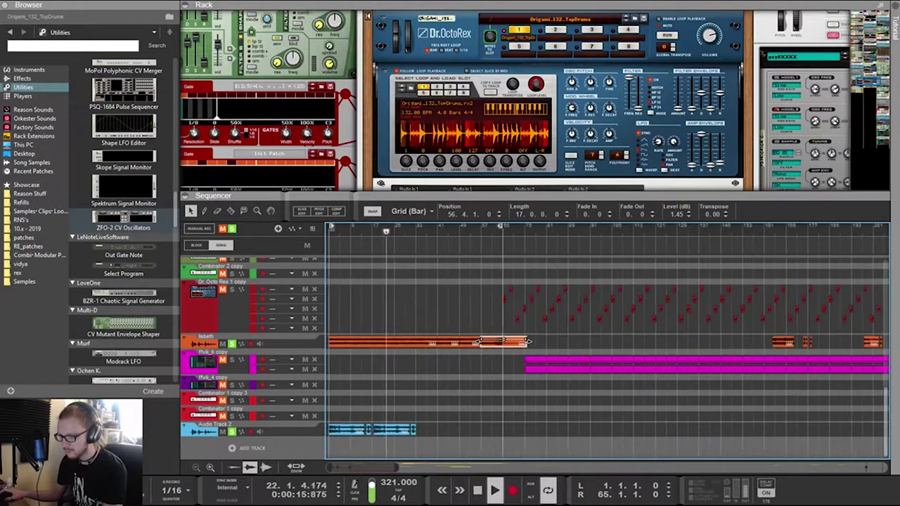
{"action": "left_click_drag", "start_coordinate": [413, 430], "coordinate": [499, 429]}
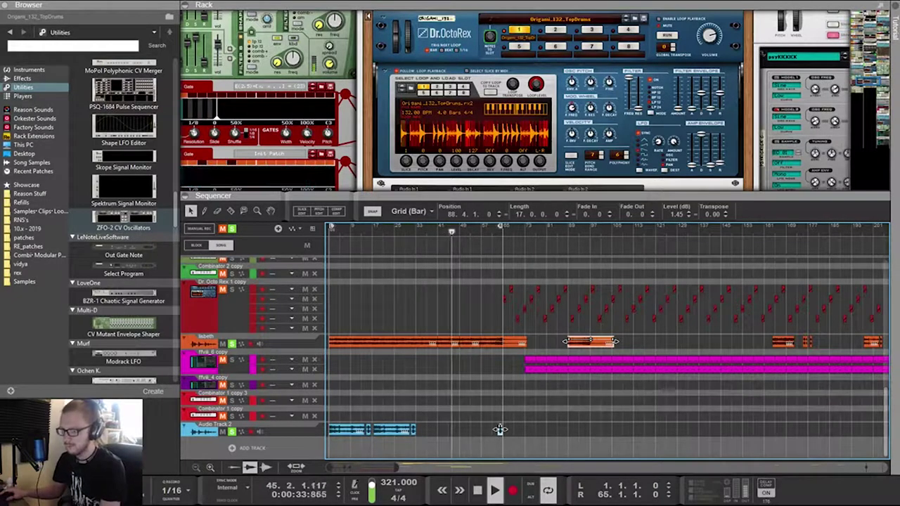
Copy the last short PROT_00723 clip before bar 41 to start at 63.3
{"action": "scroll", "coordinate": [499, 430], "scroll_direction": "up", "scroll_amount": 6}
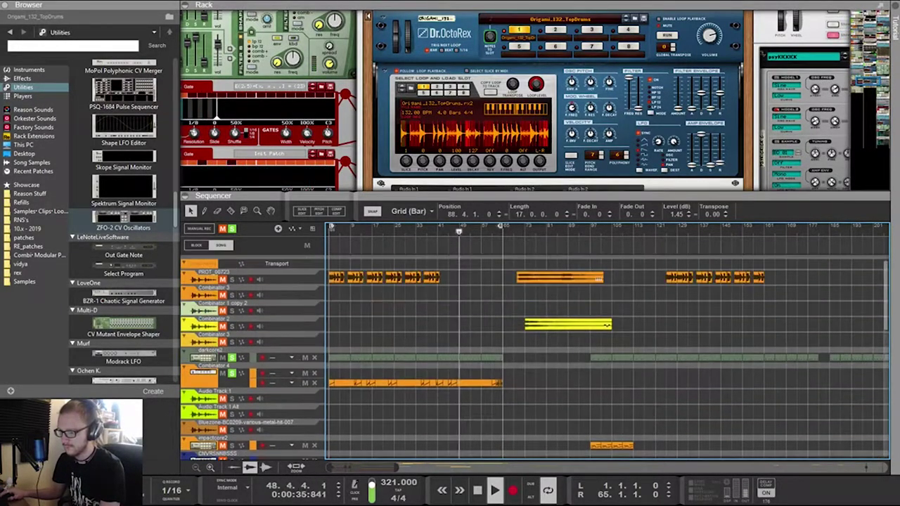
{"action": "scroll", "coordinate": [499, 429], "scroll_direction": "up", "scroll_amount": 5}
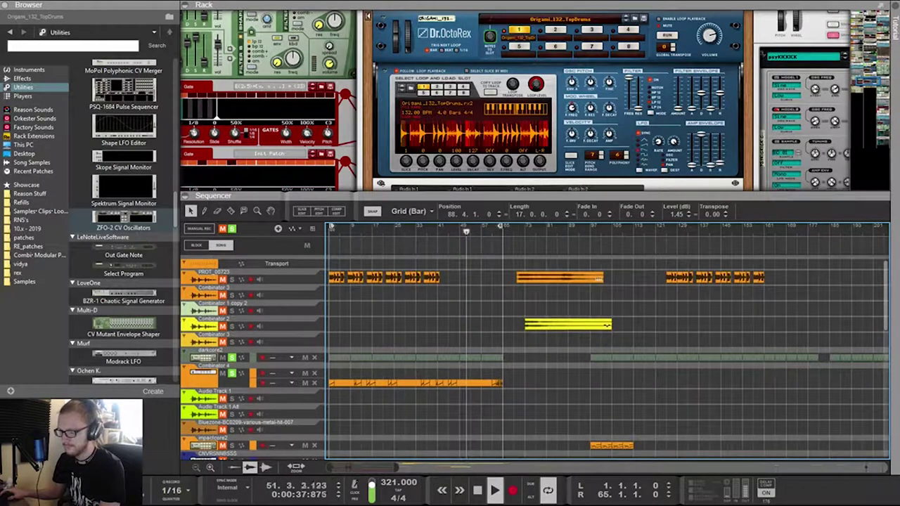
{"action": "left_click", "coordinate": [437, 277]}
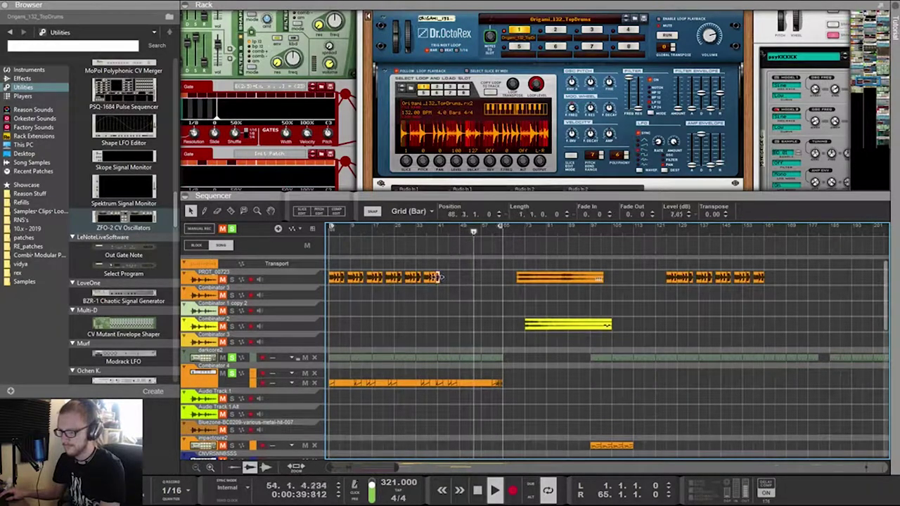
{"action": "left_click_drag", "start_coordinate": [437, 277], "coordinate": [500, 277]}
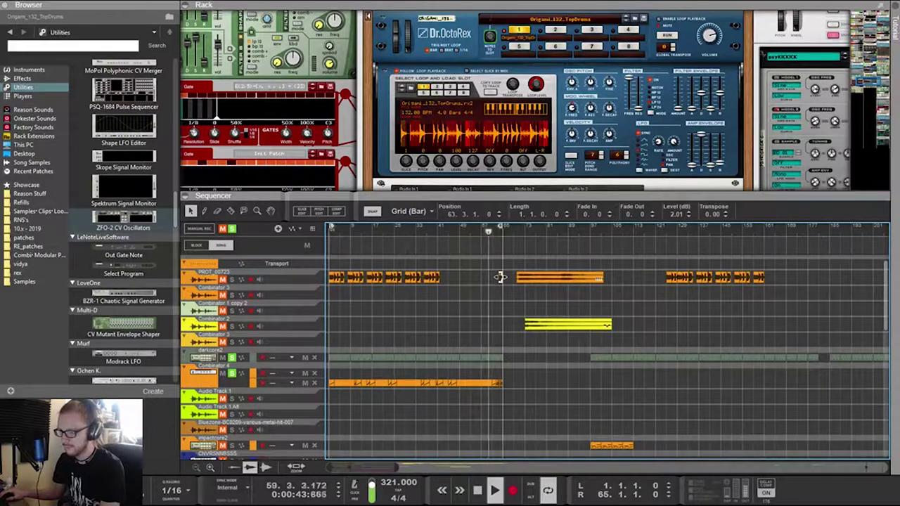
Solo the PROT_00723 track and delete its clips between bars 1 and 41
{"action": "left_click", "coordinate": [232, 279]}
{"action": "left_click_drag", "start_coordinate": [446, 300], "coordinate": [329, 272]}
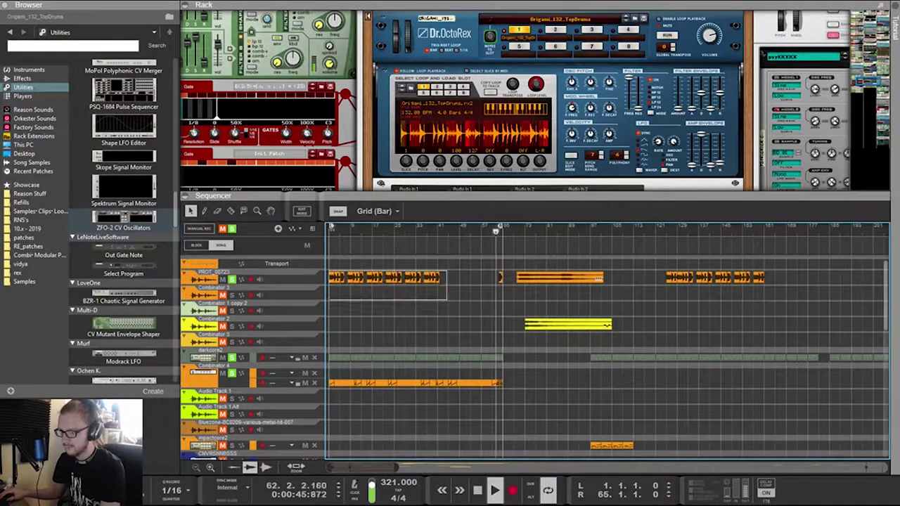
{"action": "key", "text": "Delete"}
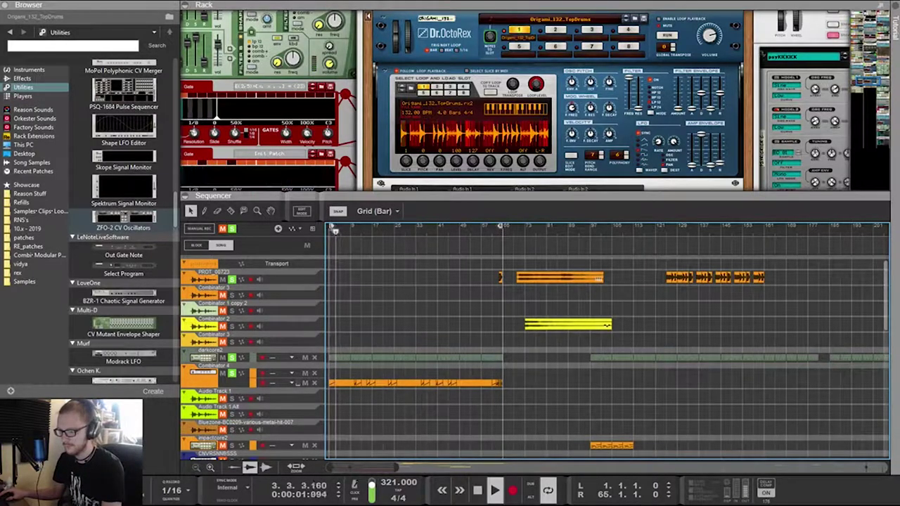
Move the short PROT_00723 clip at 63.3 to start at 64.3
{"action": "scroll", "coordinate": [503, 295], "scroll_direction": "up", "scroll_amount": 5}
{"action": "left_click_drag", "start_coordinate": [495, 277], "coordinate": [504, 277]}
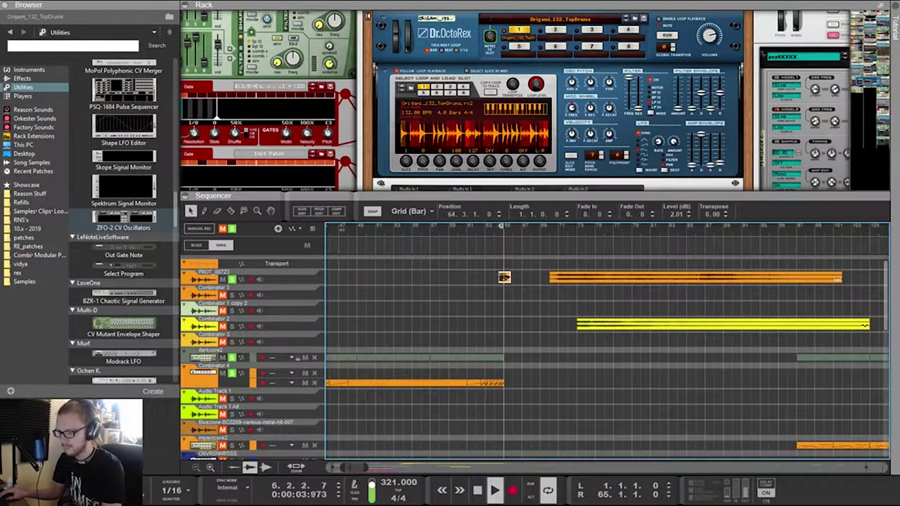
{"action": "scroll", "coordinate": [504, 276], "scroll_direction": "up", "scroll_amount": 2}
{"action": "scroll", "coordinate": [512, 277], "scroll_direction": "down", "scroll_amount": 3}
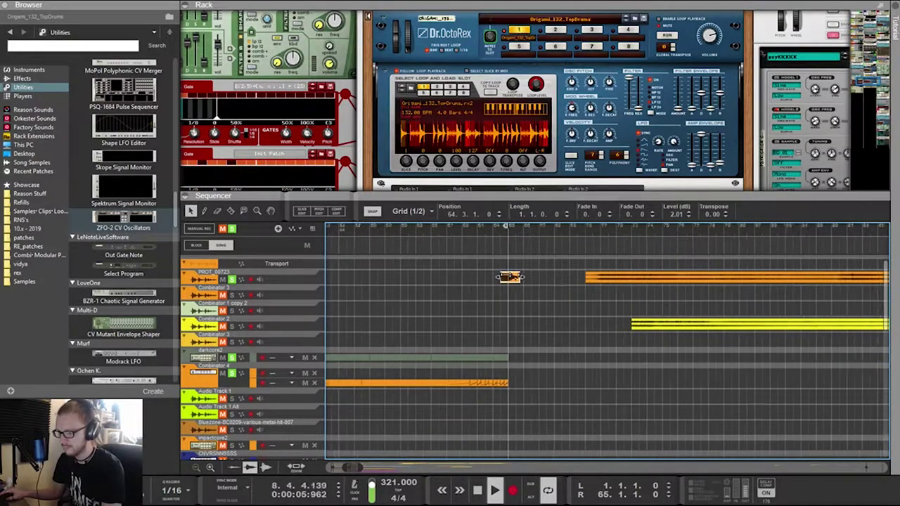
Copy the short PROT_00723 clip near bar 64 back to bar 16 and align the copy to start at 16.1
{"action": "left_click_drag", "start_coordinate": [289, 276], "coordinate": [382, 277]}
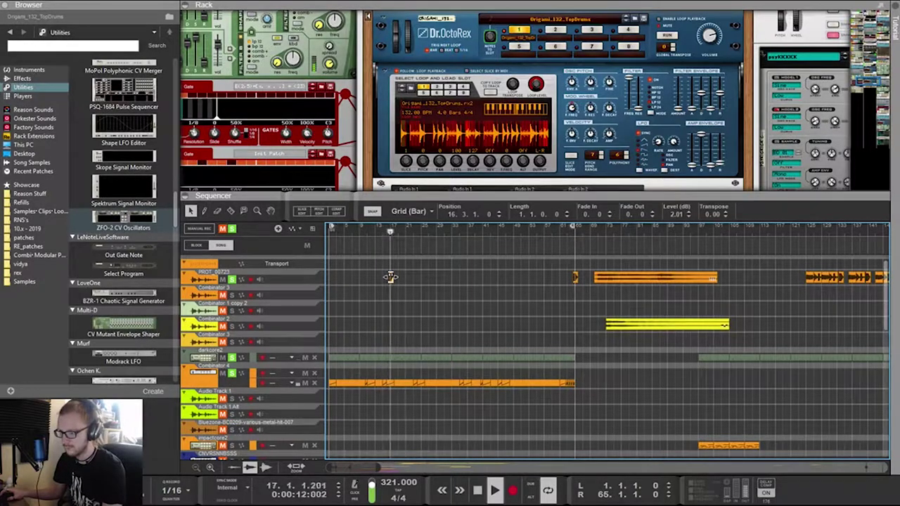
{"action": "scroll", "coordinate": [397, 276], "scroll_direction": "up", "scroll_amount": 3}
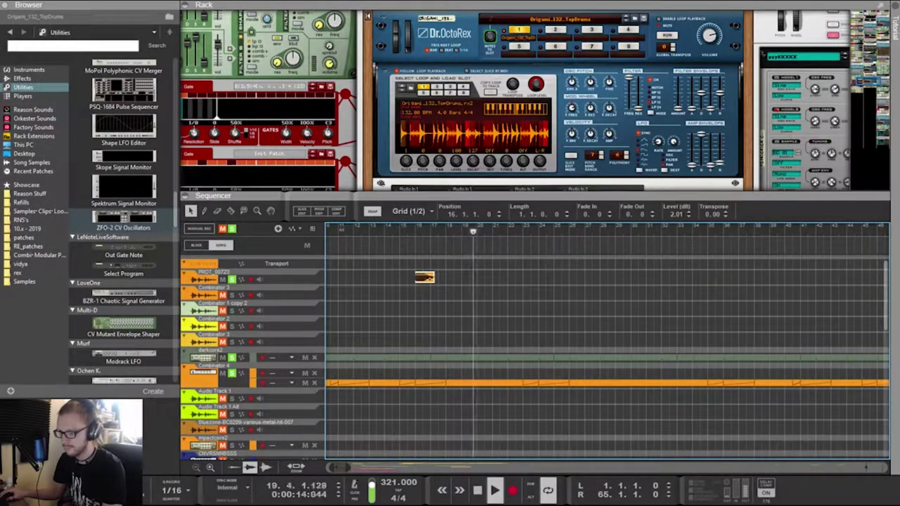
{"action": "scroll", "coordinate": [420, 275], "scroll_direction": "down", "scroll_amount": 4}
{"action": "scroll", "coordinate": [388, 276], "scroll_direction": "up", "scroll_amount": 3}
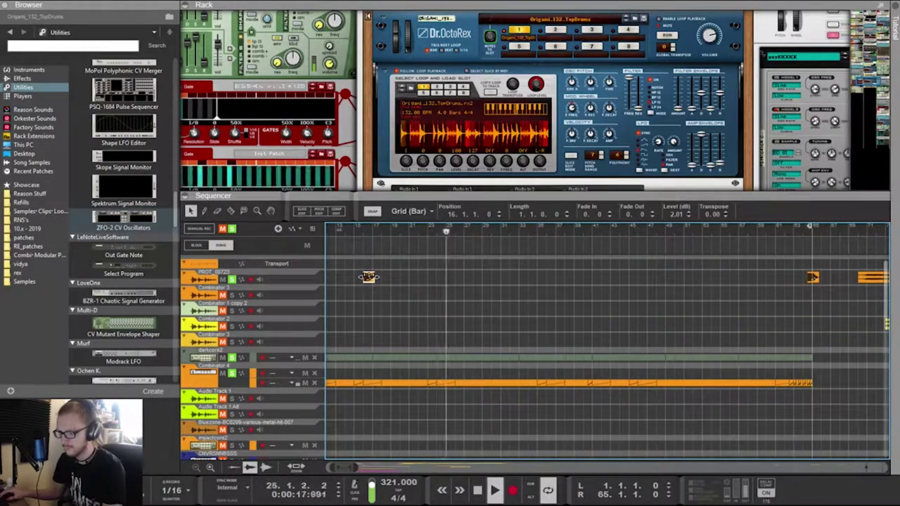
Copy the bar 16 PROT_00723 clip to bar 32 and shift the one near bar 65 to start at 64.1
{"action": "left_click_drag", "start_coordinate": [369, 276], "coordinate": [515, 276]}
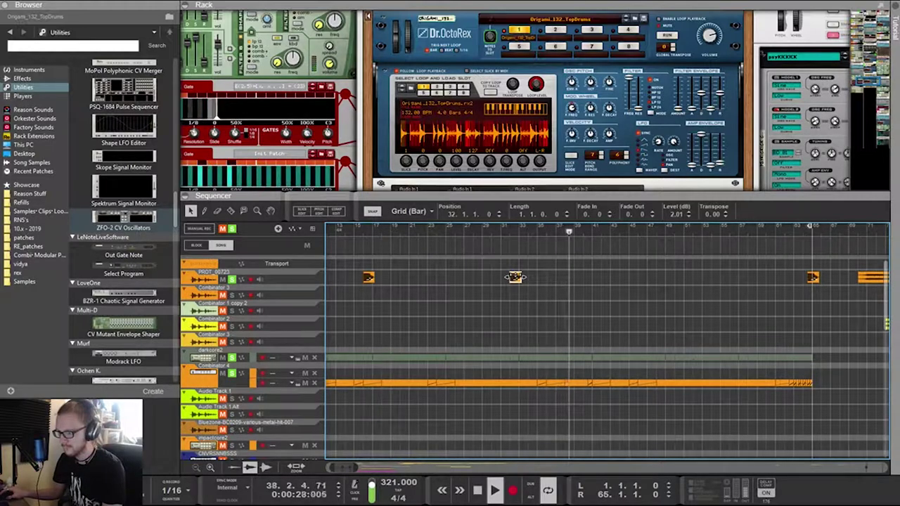
{"action": "scroll", "coordinate": [822, 278], "scroll_direction": "up", "scroll_amount": 2}
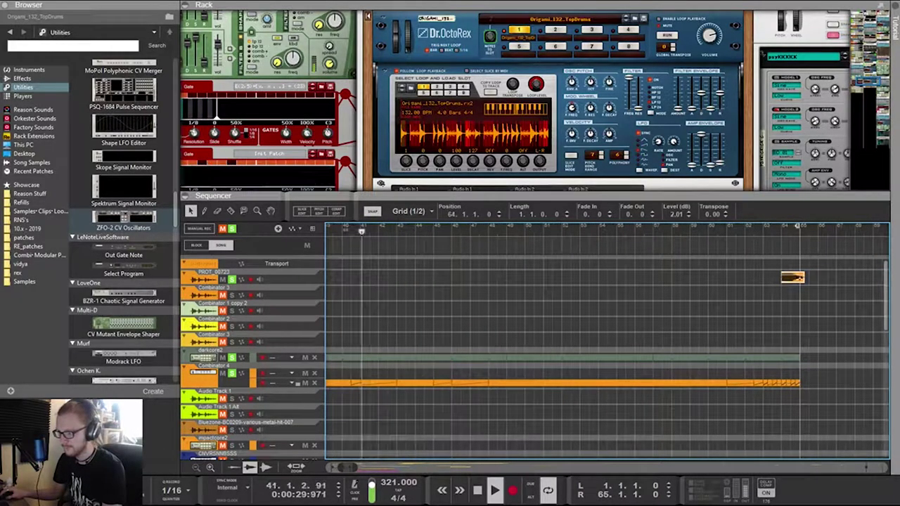
{"action": "scroll", "coordinate": [745, 277], "scroll_direction": "down", "scroll_amount": 3}
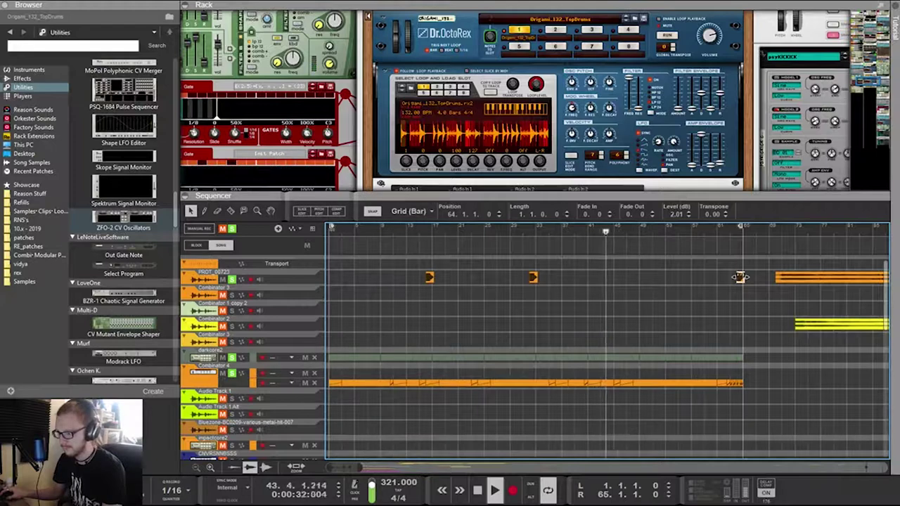
{"action": "scroll", "coordinate": [739, 277], "scroll_direction": "up", "scroll_amount": 1}
{"action": "scroll", "coordinate": [739, 277], "scroll_direction": "up", "scroll_amount": 1}
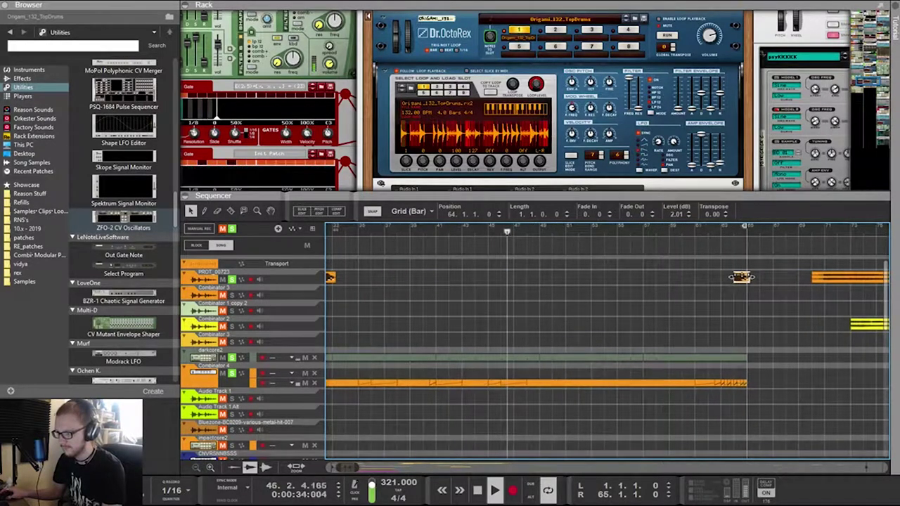
Copy the bar 64 PROT_00723 clip to bar 48, and duplicate the short clips to bars 8, 24, 40 and 56
{"action": "left_click_drag", "start_coordinate": [741, 276], "coordinate": [534, 277]}
{"action": "scroll", "coordinate": [534, 277], "scroll_direction": "down", "scroll_amount": 2}
{"action": "scroll", "coordinate": [510, 277], "scroll_direction": "down", "scroll_amount": 1}
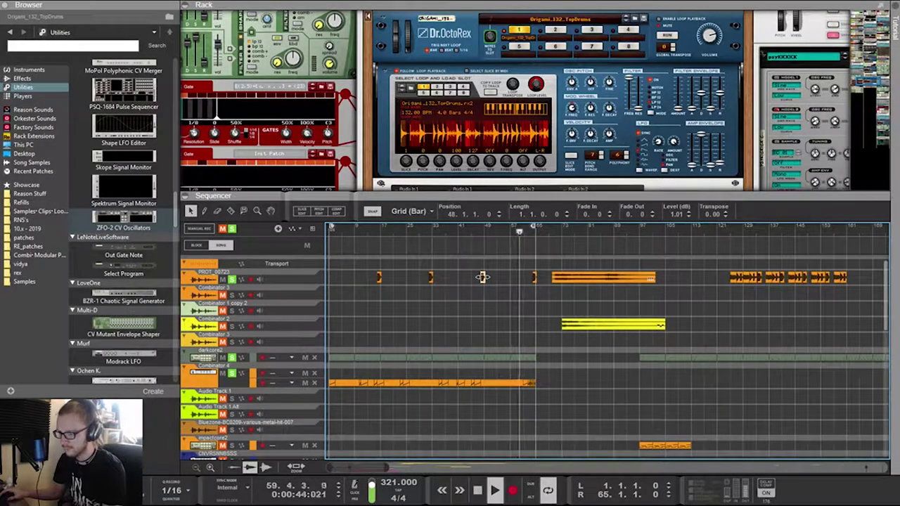
{"action": "left_click", "coordinate": [379, 277], "text": "shift"}
{"action": "left_click_drag", "start_coordinate": [379, 277], "coordinate": [404, 277]}
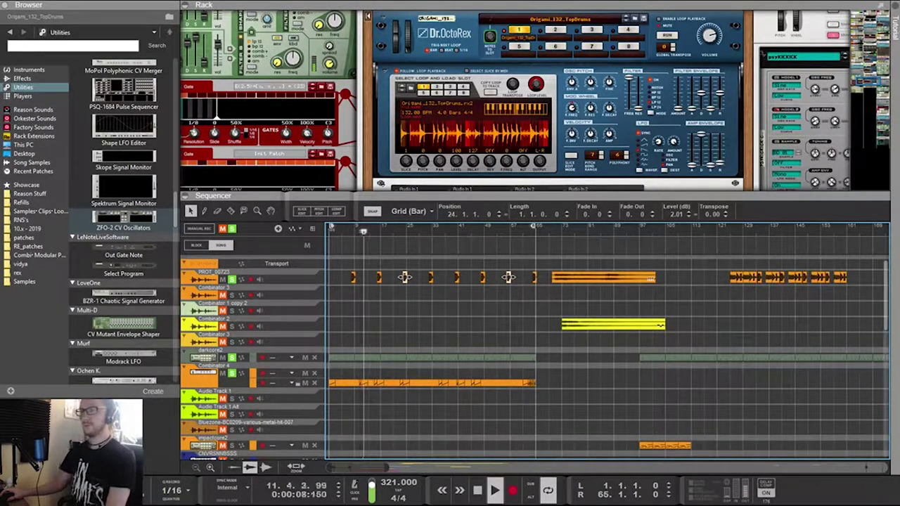
Select the darkcore2 clips between bars 1 and 65 and set the darkcore2 mix channel level to -7.52 dB
{"action": "scroll", "coordinate": [534, 358], "scroll_direction": "down", "scroll_amount": 2}
{"action": "scroll", "coordinate": [534, 358], "scroll_direction": "up", "scroll_amount": 2}
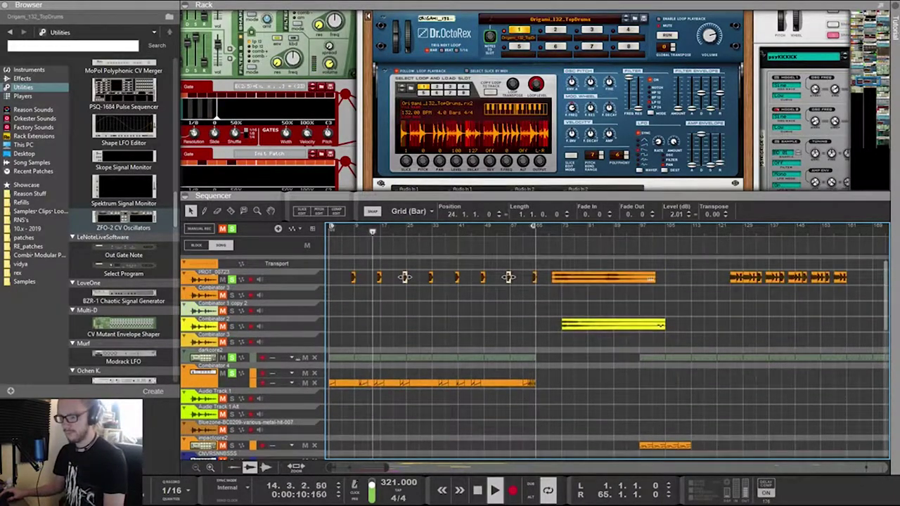
{"action": "scroll", "coordinate": [535, 344], "scroll_direction": "down", "scroll_amount": 2}
{"action": "scroll", "coordinate": [534, 344], "scroll_direction": "down", "scroll_amount": 2}
{"action": "scroll", "coordinate": [534, 344], "scroll_direction": "up", "scroll_amount": 3}
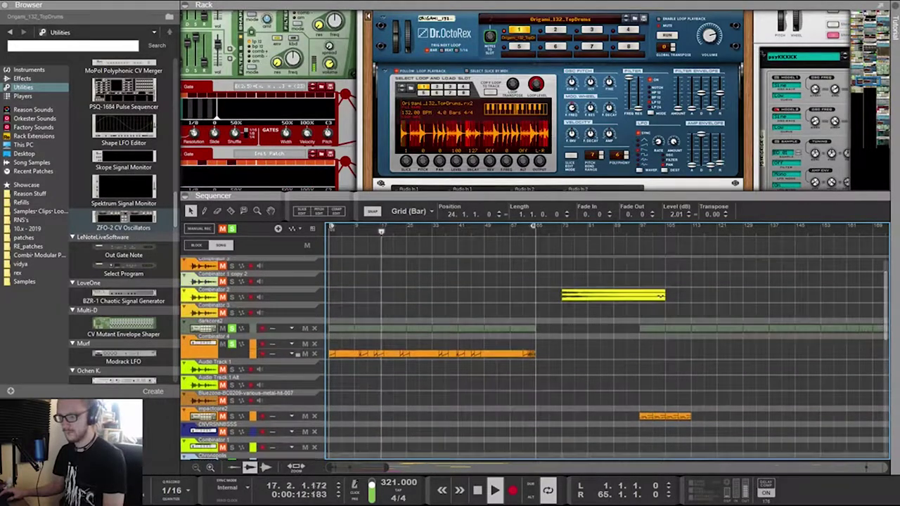
{"action": "left_click_drag", "start_coordinate": [565, 329], "coordinate": [328, 328]}
{"action": "left_click", "coordinate": [201, 329]}
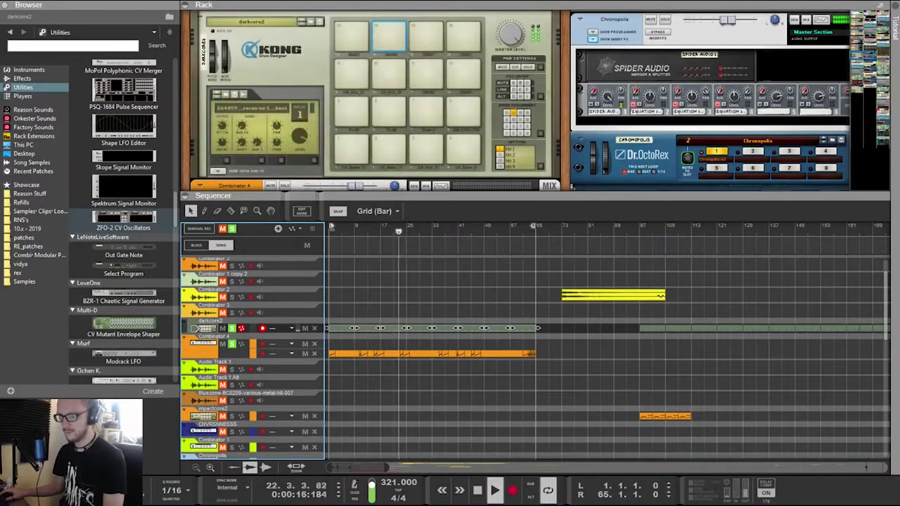
{"action": "scroll", "coordinate": [341, 98], "scroll_direction": "up", "scroll_amount": 4}
{"action": "scroll", "coordinate": [341, 98], "scroll_direction": "down", "scroll_amount": 1}
{"action": "left_click", "coordinate": [341, 91]}
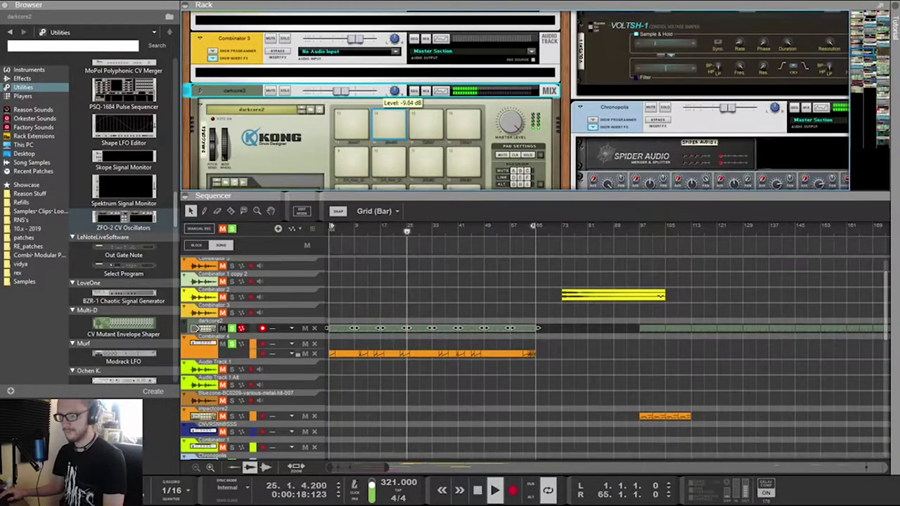
{"action": "left_click_drag", "start_coordinate": [341, 91], "coordinate": [342, 91]}
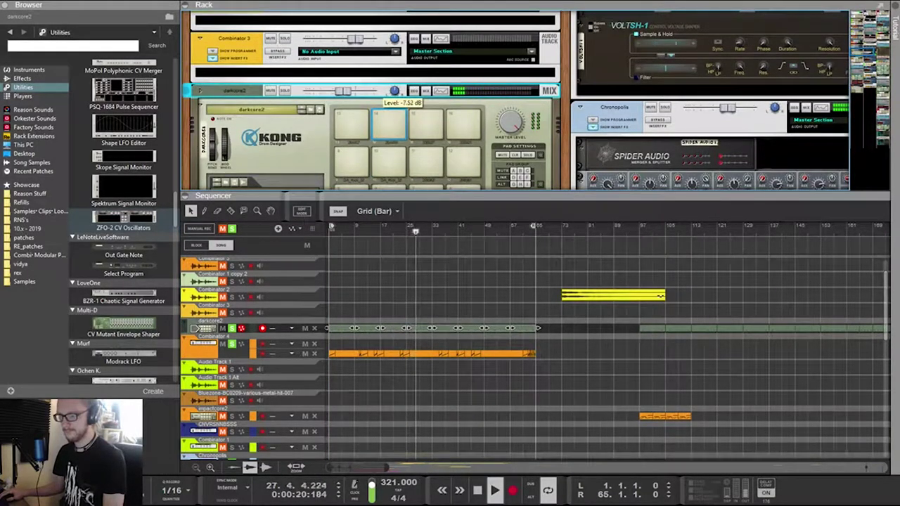
Look over the rack devices below the darkcore2 channel and the sequencer tracks from darkcore2 down to fmkick105
{"action": "scroll", "coordinate": [393, 92], "scroll_direction": "down", "scroll_amount": 4}
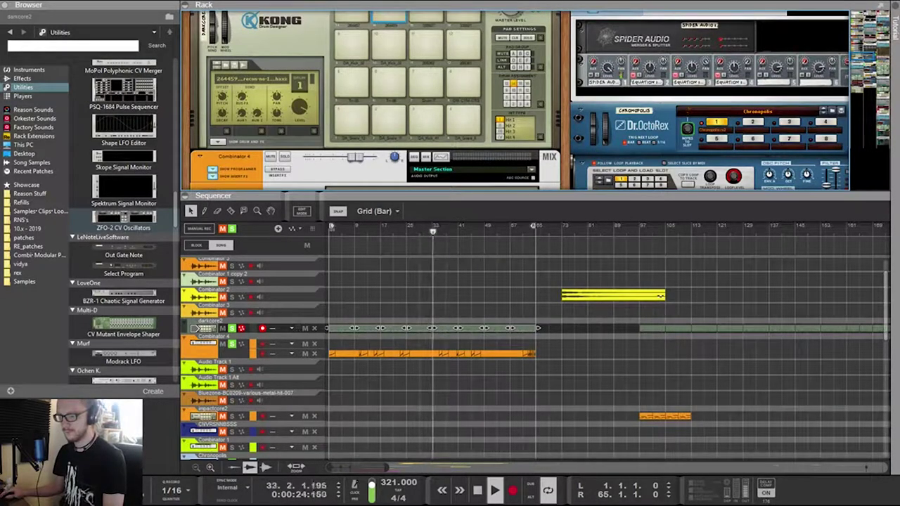
{"action": "scroll", "coordinate": [534, 344], "scroll_direction": "down", "scroll_amount": 4}
{"action": "scroll", "coordinate": [534, 345], "scroll_direction": "up", "scroll_amount": 2}
{"action": "scroll", "coordinate": [534, 345], "scroll_direction": "down", "scroll_amount": 5}
{"action": "scroll", "coordinate": [534, 345], "scroll_direction": "up", "scroll_amount": 5}
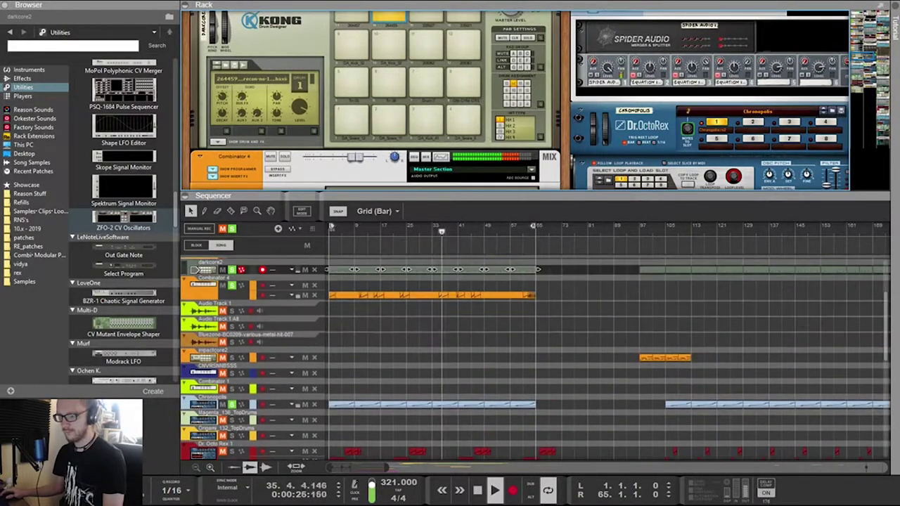
{"action": "scroll", "coordinate": [534, 345], "scroll_direction": "up", "scroll_amount": 3}
{"action": "scroll", "coordinate": [534, 345], "scroll_direction": "down", "scroll_amount": 6}
{"action": "scroll", "coordinate": [534, 344], "scroll_direction": "up", "scroll_amount": 2}
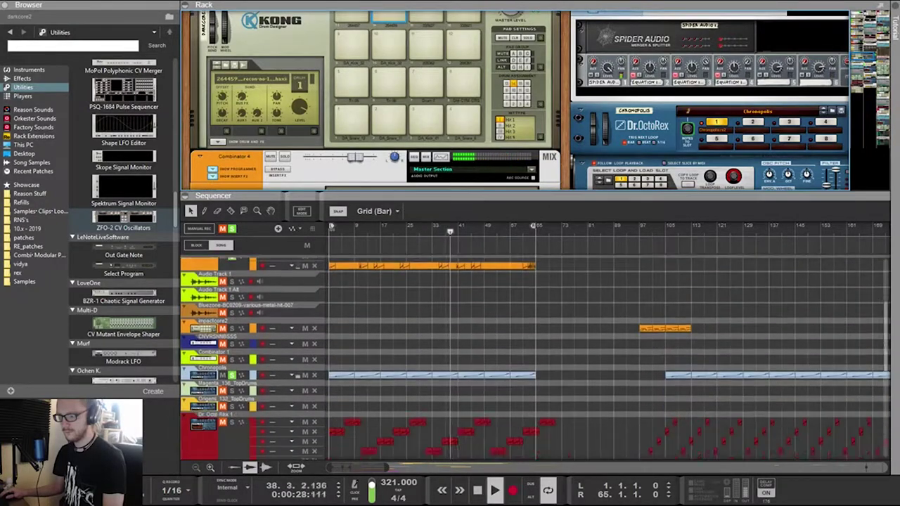
{"action": "scroll", "coordinate": [605, 345], "scroll_direction": "down", "scroll_amount": 6}
{"action": "scroll", "coordinate": [604, 344], "scroll_direction": "up", "scroll_amount": 4}
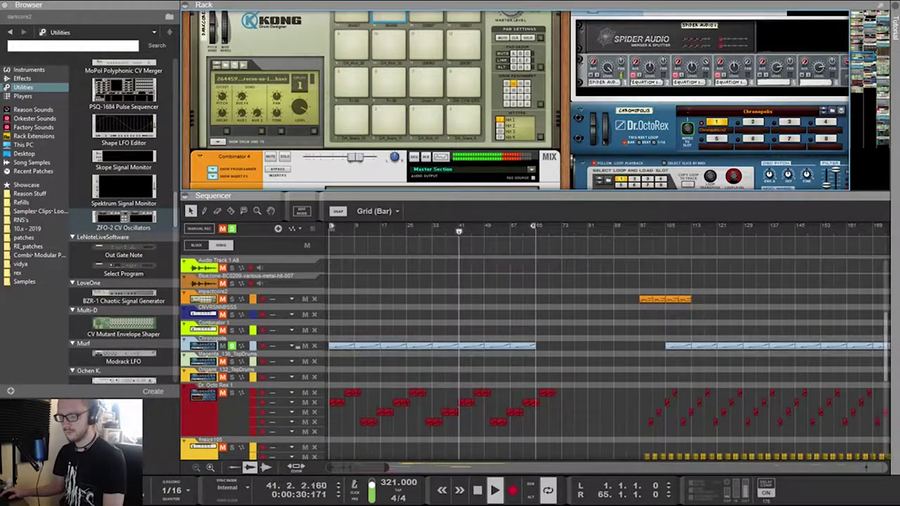
{"action": "left_click", "coordinate": [605, 344]}
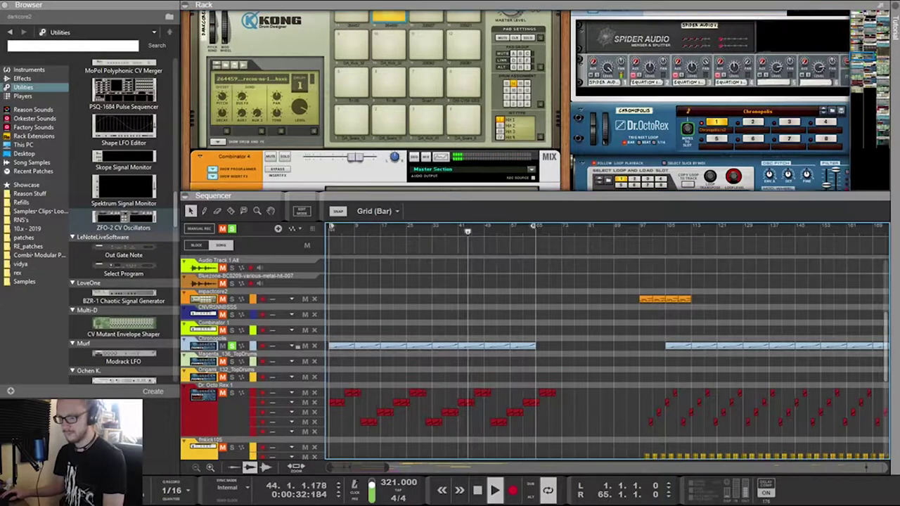
Delete the repeated clips on the Dr. Octo Rex 1 lanes up to bar 65, keeping one two-bar clip per group, and solo the track
{"action": "left_click_drag", "start_coordinate": [338, 388], "coordinate": [357, 427]}
{"action": "mouse_move", "coordinate": [353, 388]}
{"action": "left_mouse_down"}
{"action": "mouse_move", "coordinate": [345, 398]}
{"action": "mouse_move", "coordinate": [360, 389]}
{"action": "left_mouse_up"}
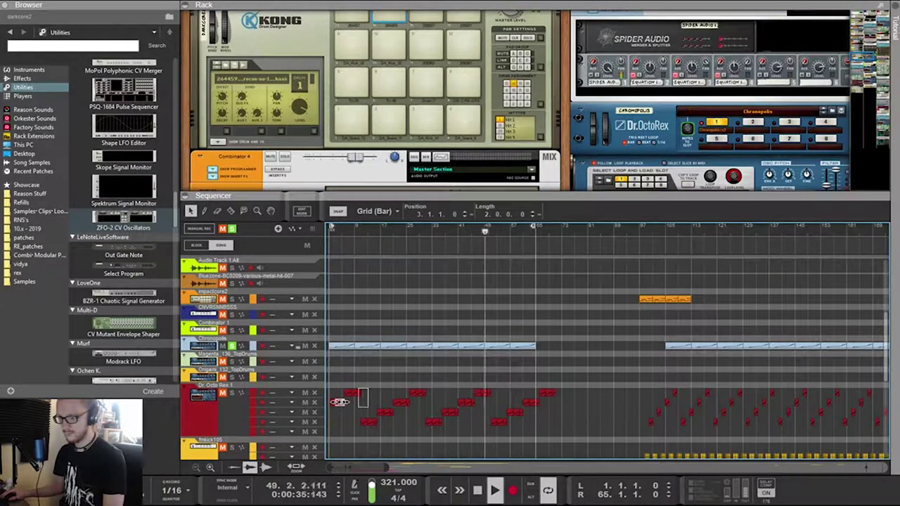
{"action": "left_click_drag", "start_coordinate": [388, 436], "coordinate": [479, 387]}
{"action": "key", "text": "Delete"}
{"action": "key", "text": "Delete"}
{"action": "key", "text": "Delete"}
{"action": "key", "text": "Delete"}
{"action": "key", "text": "Delete"}
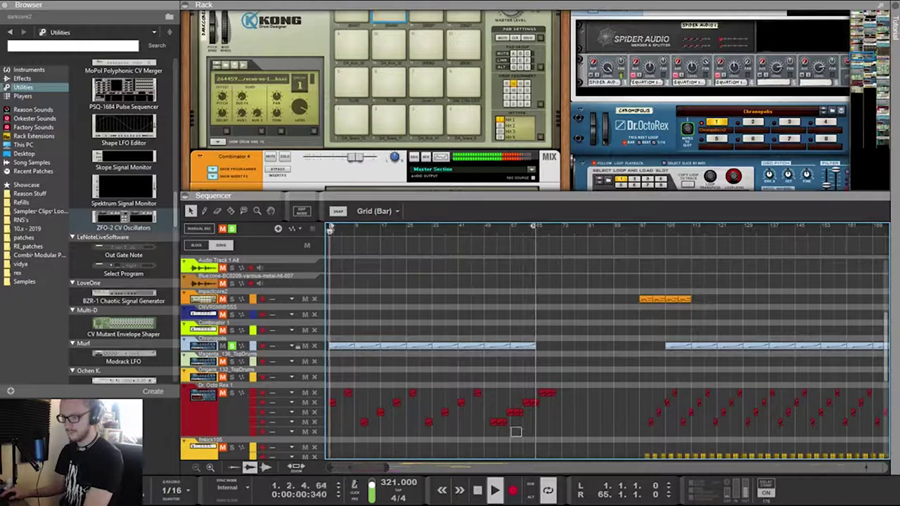
{"action": "mouse_move", "coordinate": [511, 428]}
{"action": "left_mouse_down"}
{"action": "mouse_move", "coordinate": [499, 418]}
{"action": "mouse_move", "coordinate": [516, 408]}
{"action": "left_mouse_up"}
{"action": "key", "text": "Delete"}
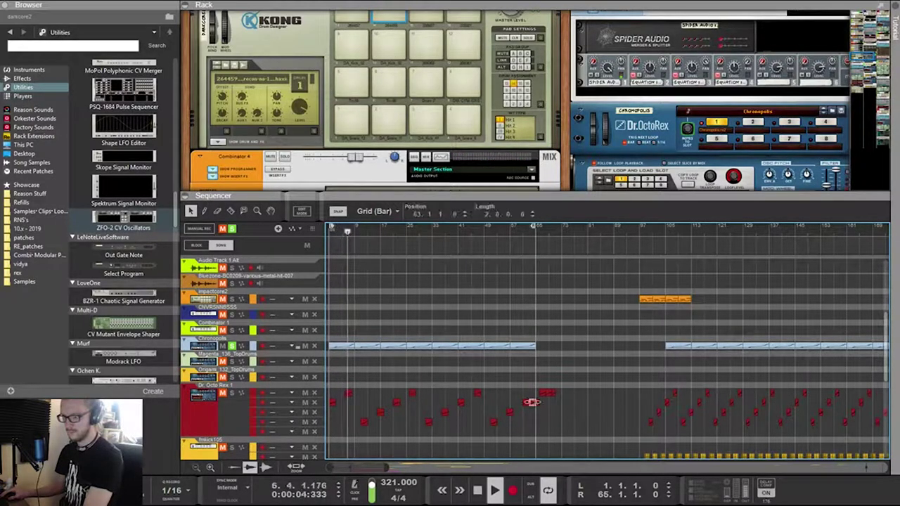
{"action": "left_click", "coordinate": [231, 392]}
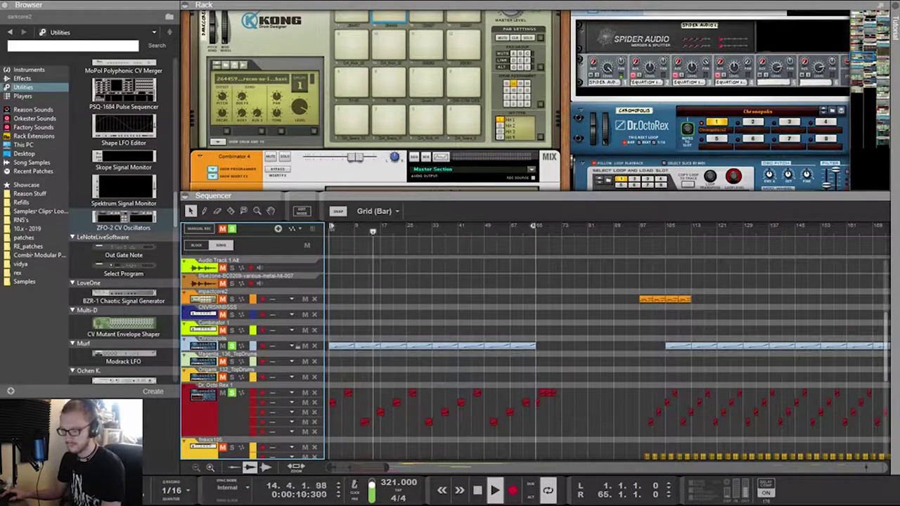
Try duplicating all Dr. Octo Rex 1 clips before bar 65 one lane down, then undo the duplication
{"action": "left_click_drag", "start_coordinate": [385, 468], "coordinate": [355, 467]}
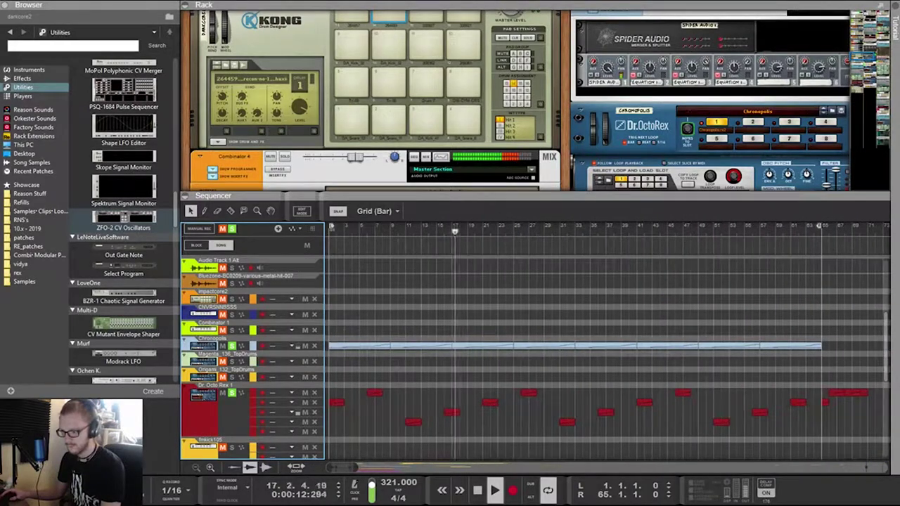
{"action": "left_click_drag", "start_coordinate": [803, 438], "coordinate": [330, 385]}
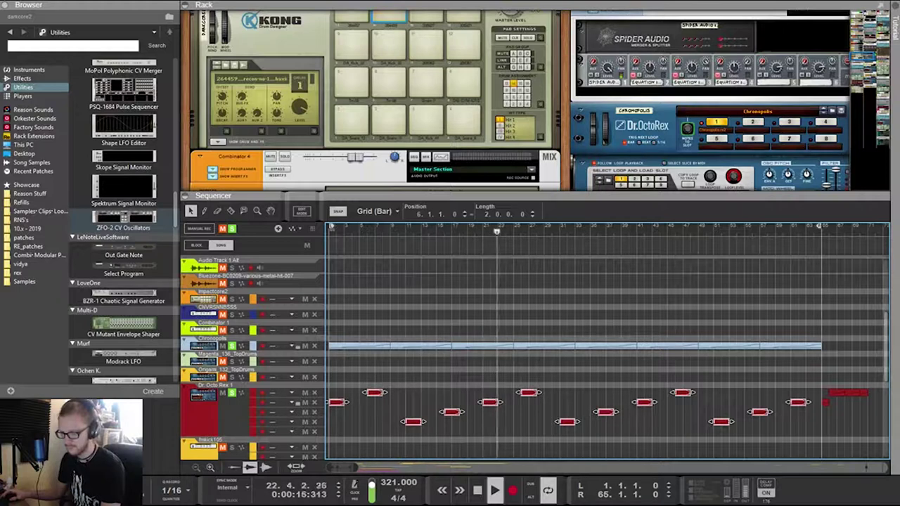
{"action": "key", "text": "g"}
{"action": "key", "text": "g"}
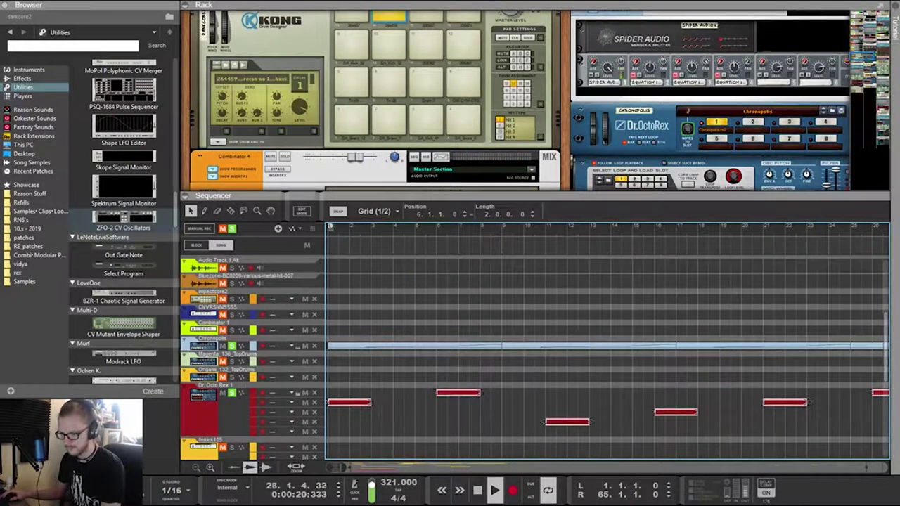
{"action": "mouse_move", "coordinate": [458, 393]}
{"action": "left_mouse_down"}
{"action": "mouse_move", "coordinate": [457, 403]}
{"action": "mouse_move", "coordinate": [468, 402]}
{"action": "mouse_move", "coordinate": [457, 403]}
{"action": "left_mouse_up"}
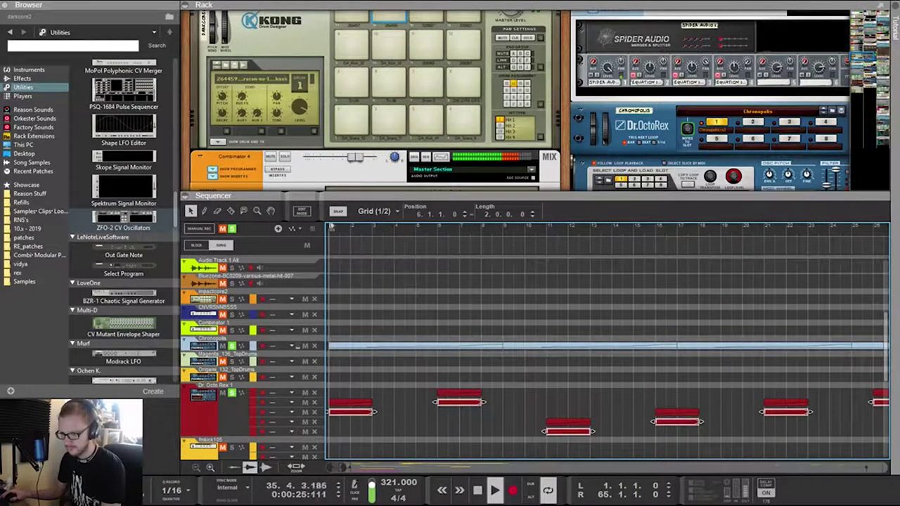
{"action": "left_click_drag", "start_coordinate": [808, 412], "coordinate": [818, 412]}
{"action": "key", "text": "ctrl+z"}
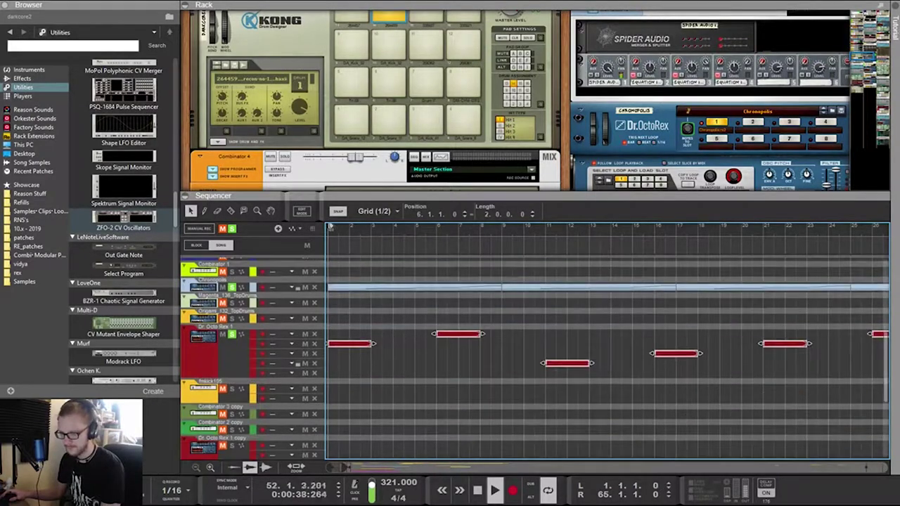
Enlarge the rack area and look through the devices from the Chronopolis Dr. OctoRex onward to locate Dr. Octo Rex 1
{"action": "left_click_drag", "start_coordinate": [534, 195], "coordinate": [534, 313]}
{"action": "scroll", "coordinate": [534, 211], "scroll_direction": "right", "scroll_amount": 3}
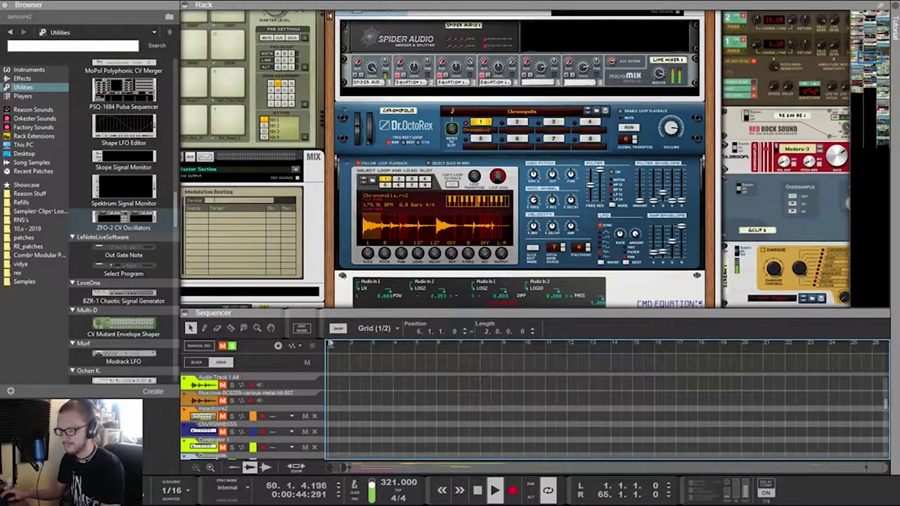
{"action": "left_click_drag", "start_coordinate": [475, 176], "coordinate": [474, 179]}
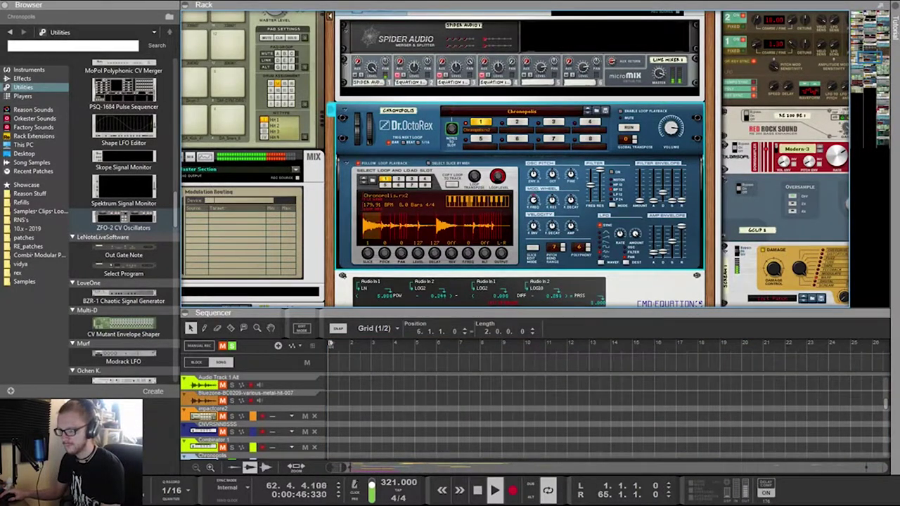
{"action": "scroll", "coordinate": [516, 158], "scroll_direction": "down", "scroll_amount": 3}
{"action": "scroll", "coordinate": [516, 158], "scroll_direction": "right", "scroll_amount": 4}
{"action": "scroll", "coordinate": [516, 158], "scroll_direction": "down", "scroll_amount": 3}
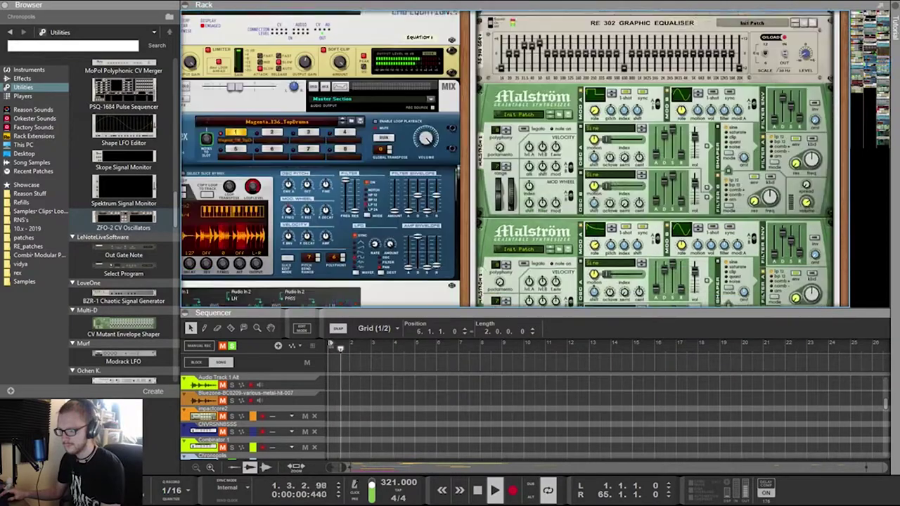
{"action": "scroll", "coordinate": [516, 158], "scroll_direction": "down", "scroll_amount": 12}
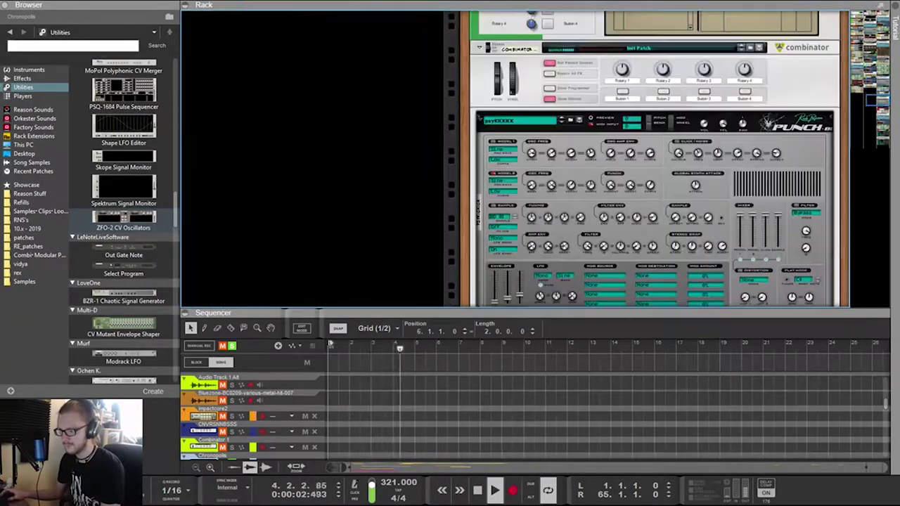
{"action": "scroll", "coordinate": [516, 158], "scroll_direction": "up", "scroll_amount": 12}
{"action": "scroll", "coordinate": [516, 158], "scroll_direction": "left", "scroll_amount": 3}
{"action": "scroll", "coordinate": [516, 158], "scroll_direction": "right", "scroll_amount": 4}
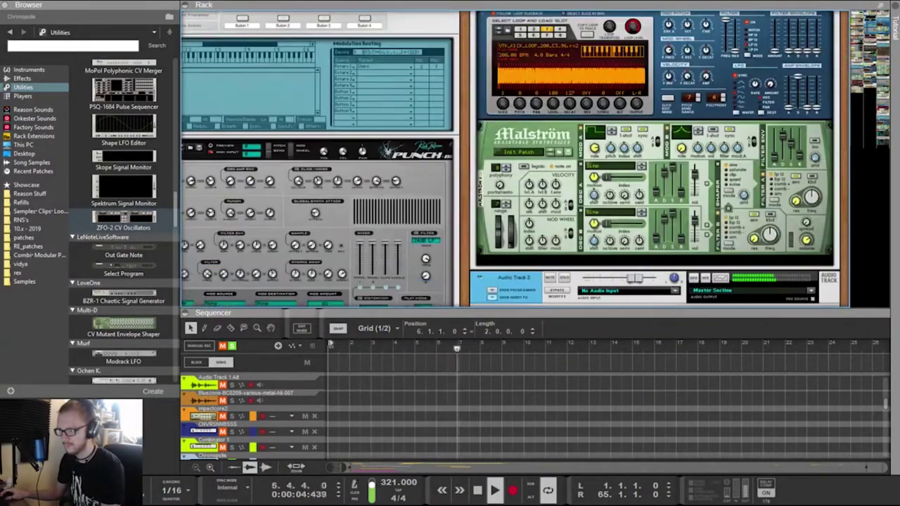
Adjust the LFO1 amount on the Dr. Octo Rex 1 device to about 86
{"action": "scroll", "coordinate": [513, 158], "scroll_direction": "up", "scroll_amount": 3}
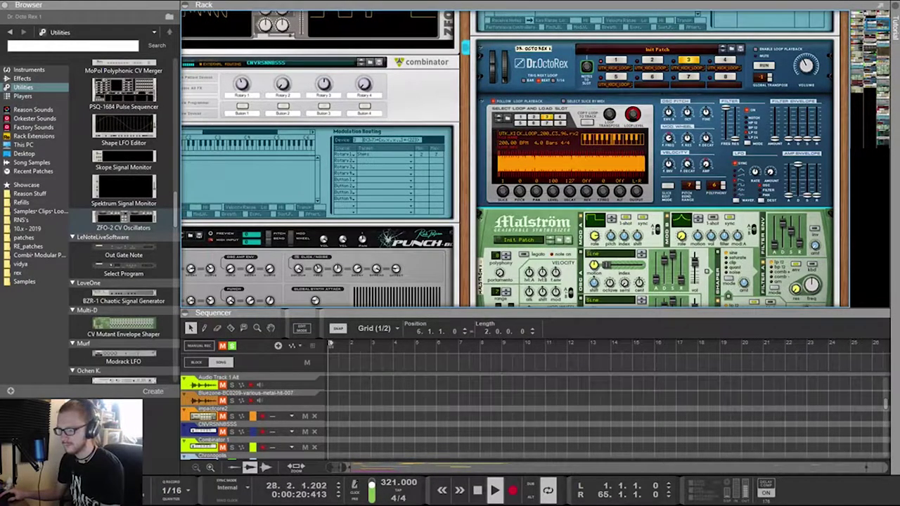
{"action": "scroll", "coordinate": [516, 158], "scroll_direction": "up", "scroll_amount": 2}
{"action": "scroll", "coordinate": [516, 158], "scroll_direction": "down", "scroll_amount": 4}
{"action": "scroll", "coordinate": [516, 158], "scroll_direction": "up", "scroll_amount": 4}
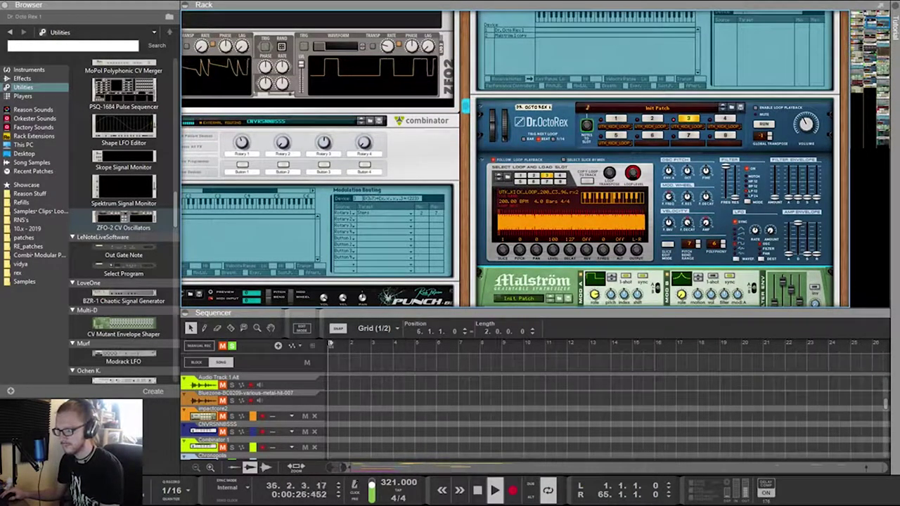
{"action": "mouse_move", "coordinate": [754, 231]}
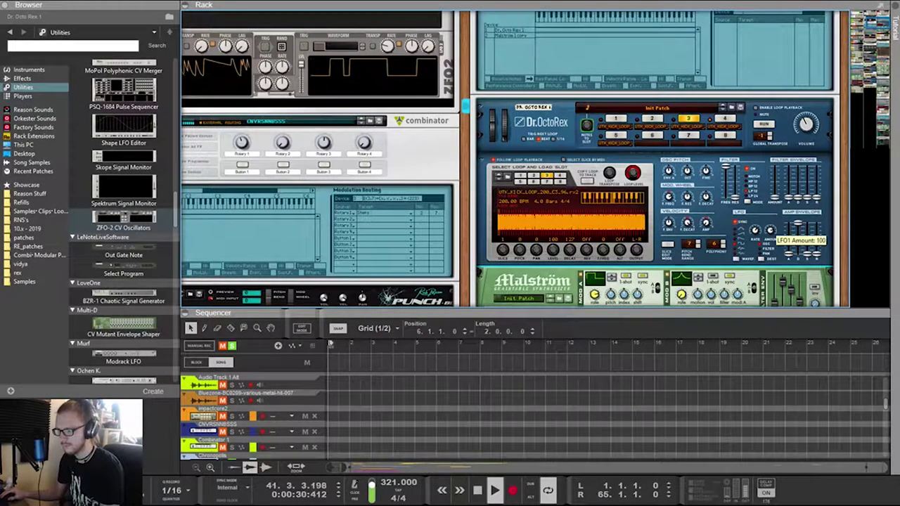
{"action": "mouse_move", "coordinate": [763, 137]}
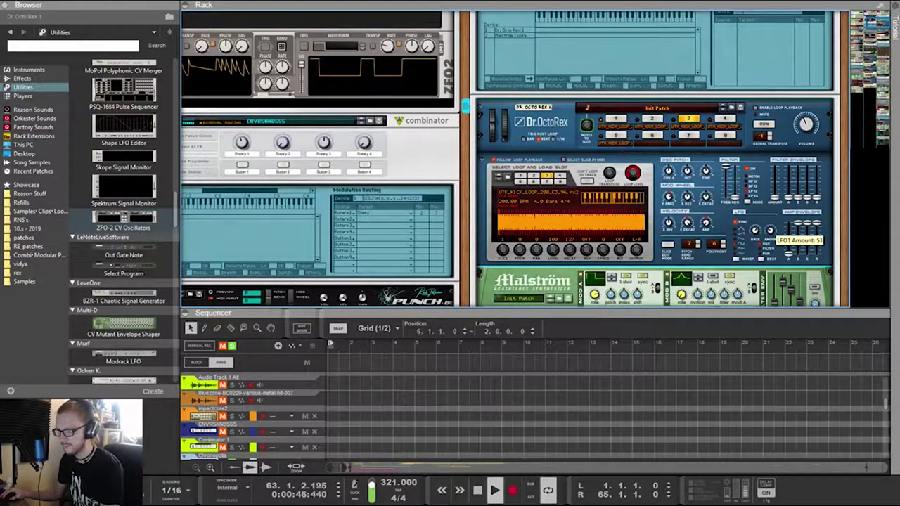
{"action": "left_click_drag", "start_coordinate": [771, 230], "coordinate": [770, 179]}
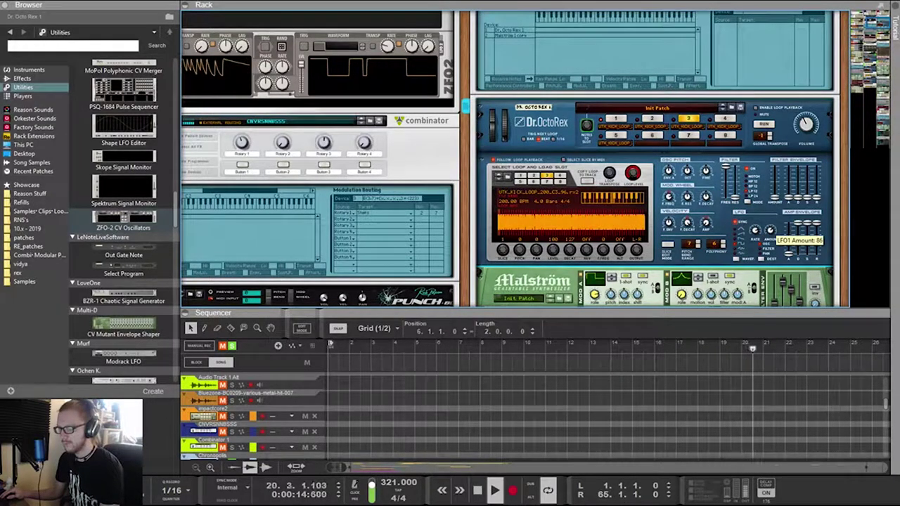
{"action": "left_click_drag", "start_coordinate": [770, 230], "coordinate": [770, 232]}
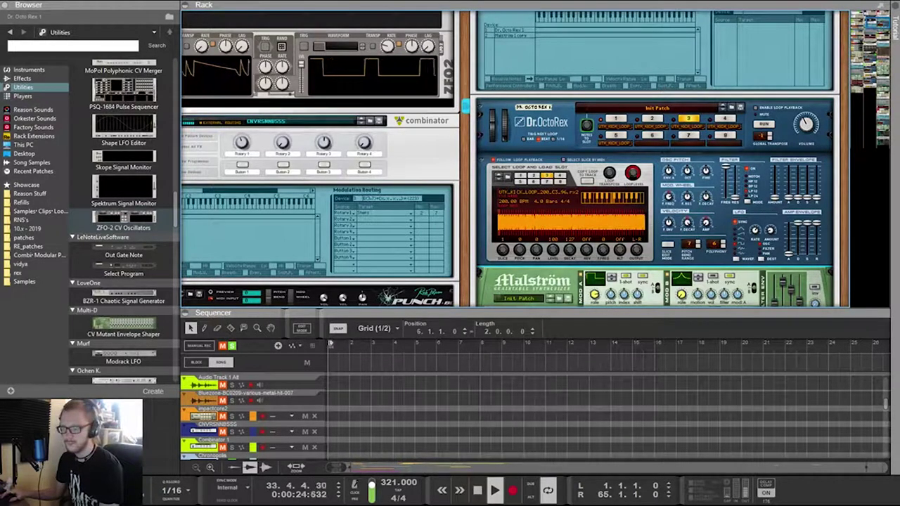
In the weaponize kick Punch-BD, set Model 2 Punch Decay to 48.5 ms and adjust the last Punch knob beside it
{"action": "left_click_drag", "start_coordinate": [465, 200], "coordinate": [737, 237]}
{"action": "scroll", "coordinate": [538, 158], "scroll_direction": "up", "scroll_amount": 10}
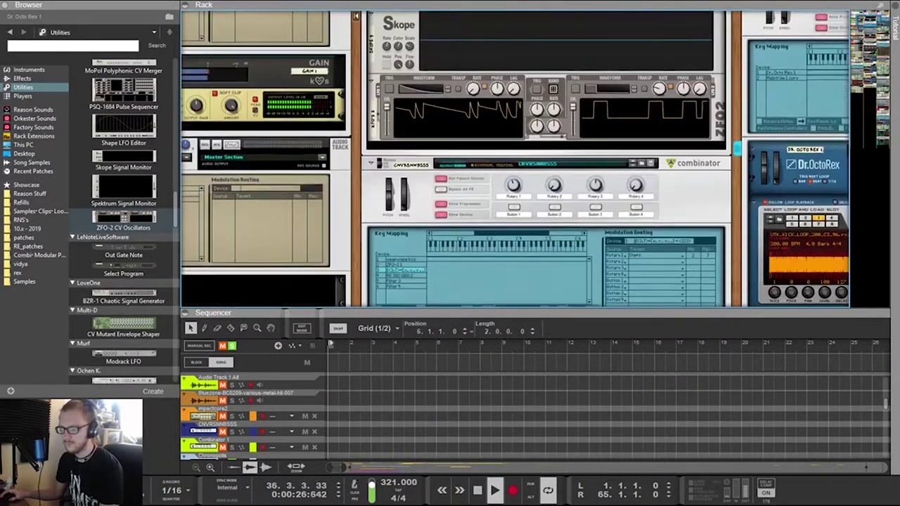
{"action": "scroll", "coordinate": [538, 158], "scroll_direction": "up", "scroll_amount": 4}
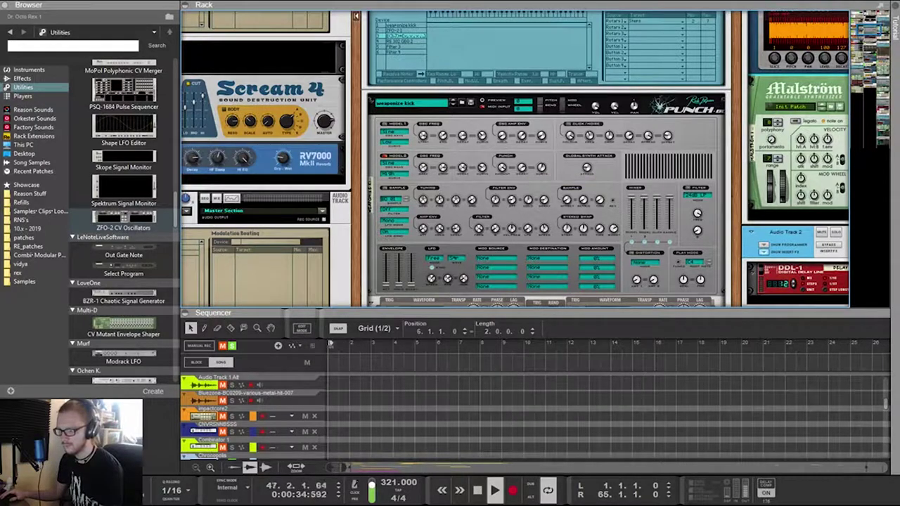
{"action": "left_click_drag", "start_coordinate": [522, 168], "coordinate": [521, 181]}
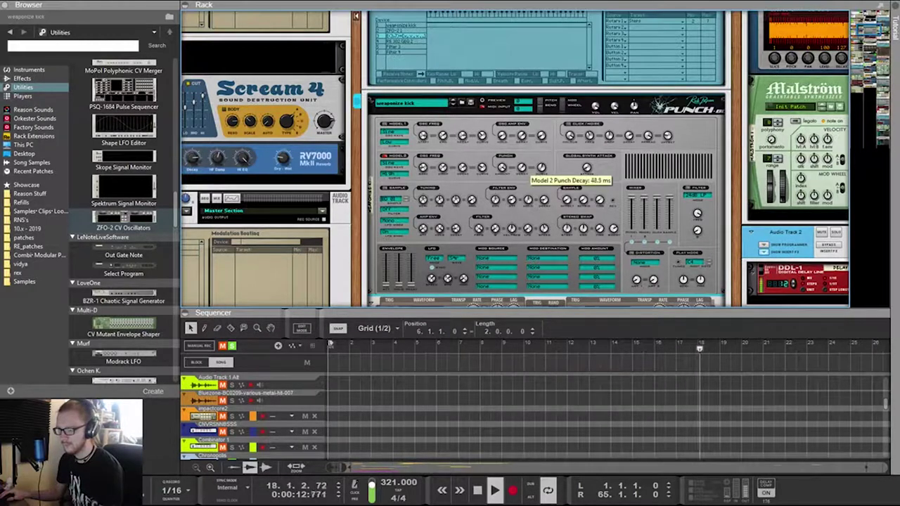
{"action": "left_click_drag", "start_coordinate": [541, 168], "coordinate": [541, 178]}
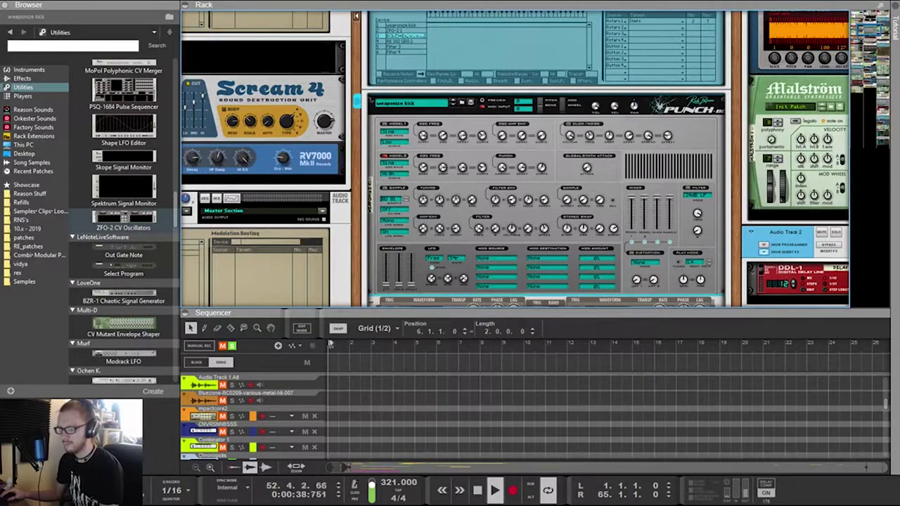
{"action": "scroll", "coordinate": [548, 159], "scroll_direction": "down", "scroll_amount": 6}
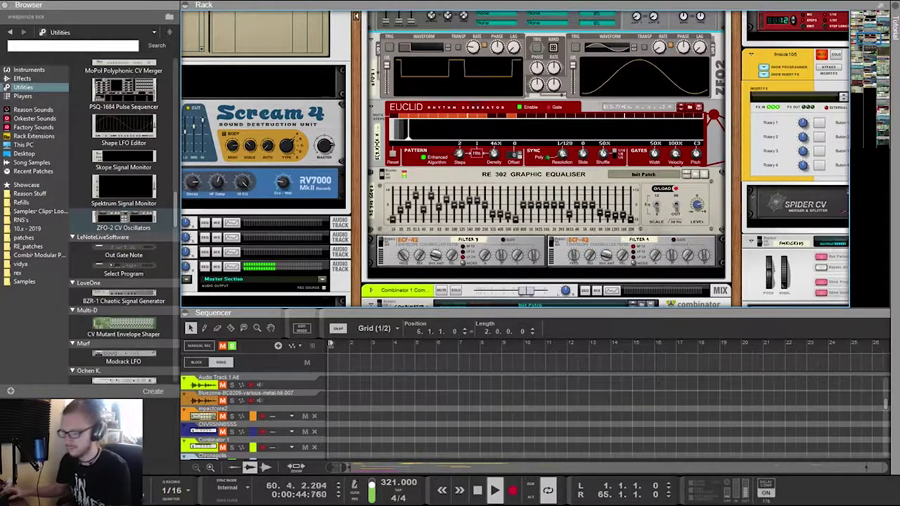
Maximize the sequencer and show the whole arrangement past bar 250 in the clip arrangement view
{"action": "key", "text": "ctrl+e"}
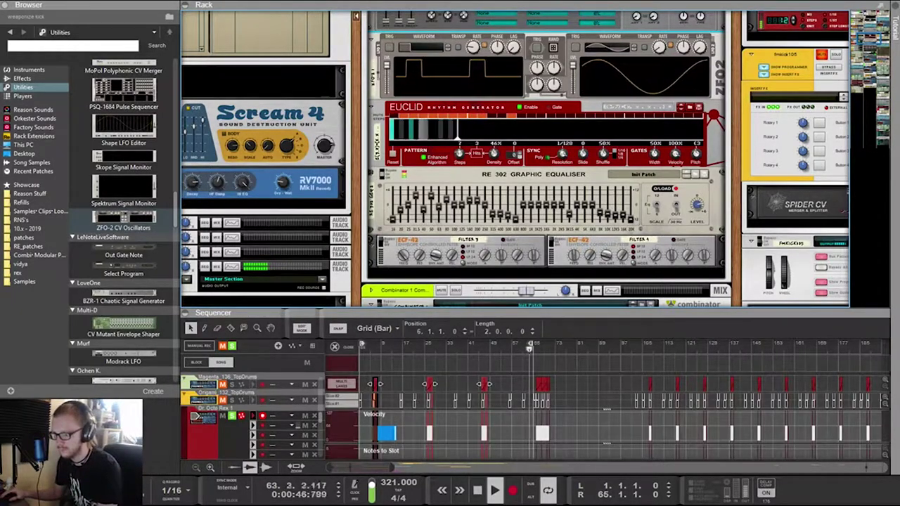
{"action": "key", "text": "F7"}
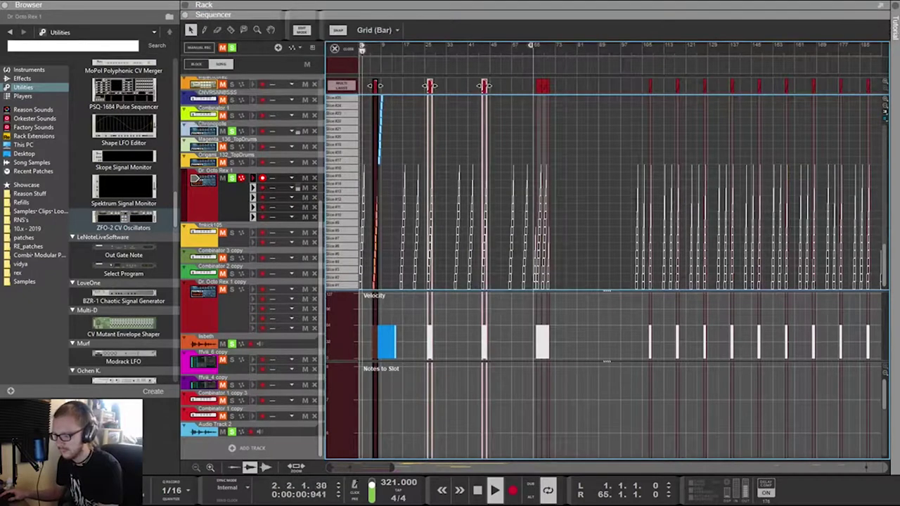
{"action": "key", "text": "ctrl+e"}
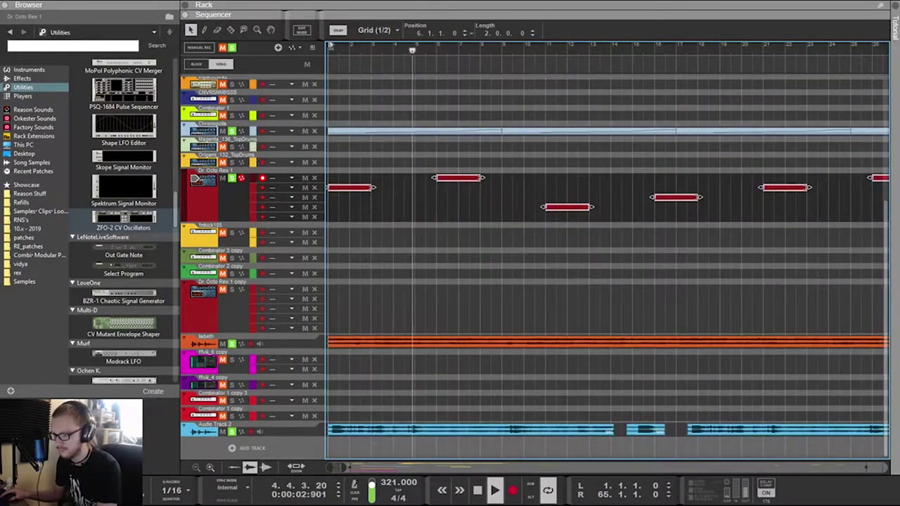
{"action": "scroll", "coordinate": [607, 253], "scroll_direction": "down", "scroll_amount": 14}
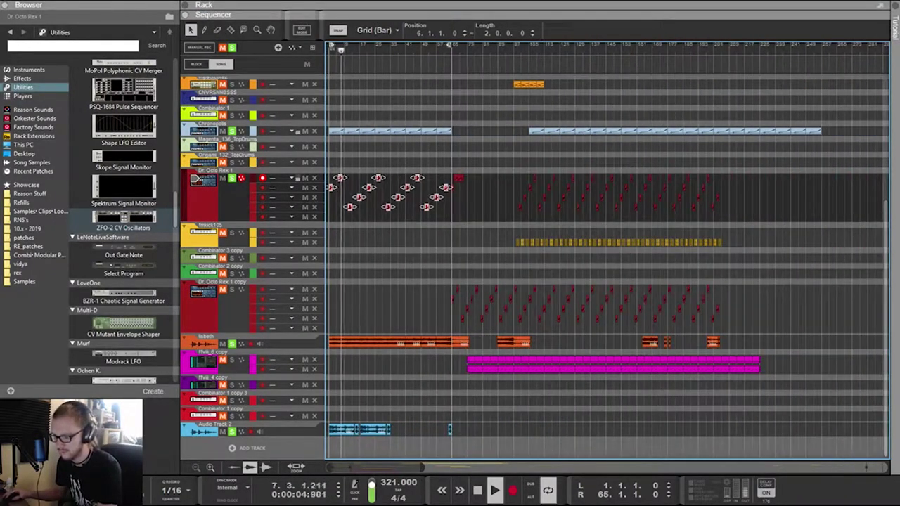
Clear the clip selection and set the song tempo to 353
{"action": "key", "text": "KP_Subtract"}
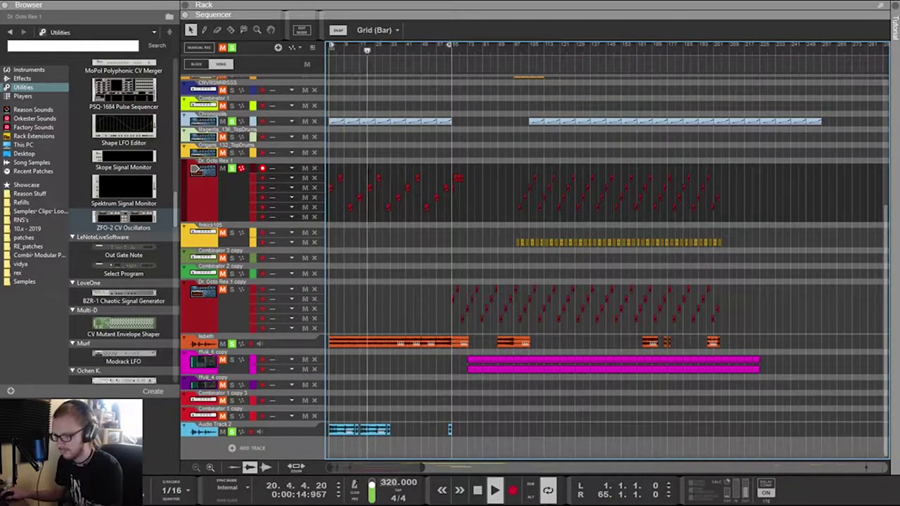
{"action": "type", "text": "3"}
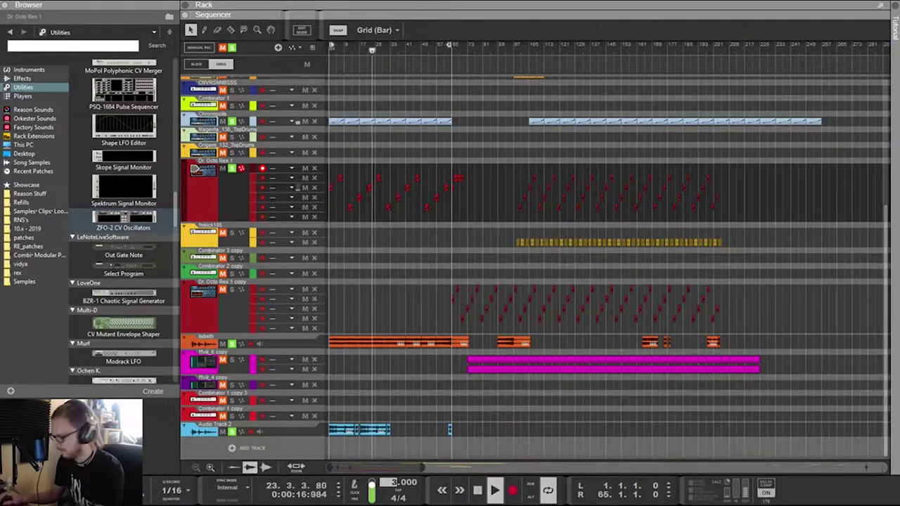
{"action": "type", "text": "53"}
{"action": "key", "text": "Return"}
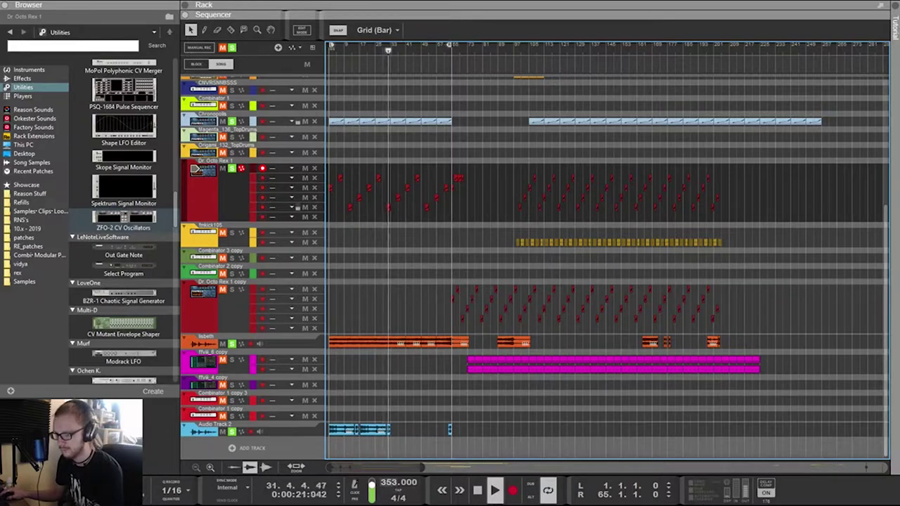
{"action": "double_click", "coordinate": [388, 482]}
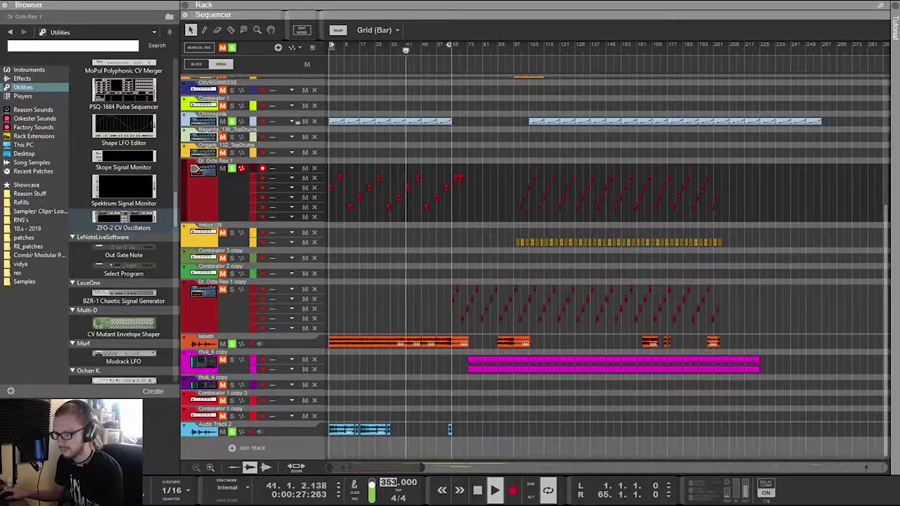
Delete the last three Dr. Octo Rex 1 clips before bar 65, between about bars 50 and 63
{"action": "scroll", "coordinate": [535, 267], "scroll_direction": "up", "scroll_amount": 5}
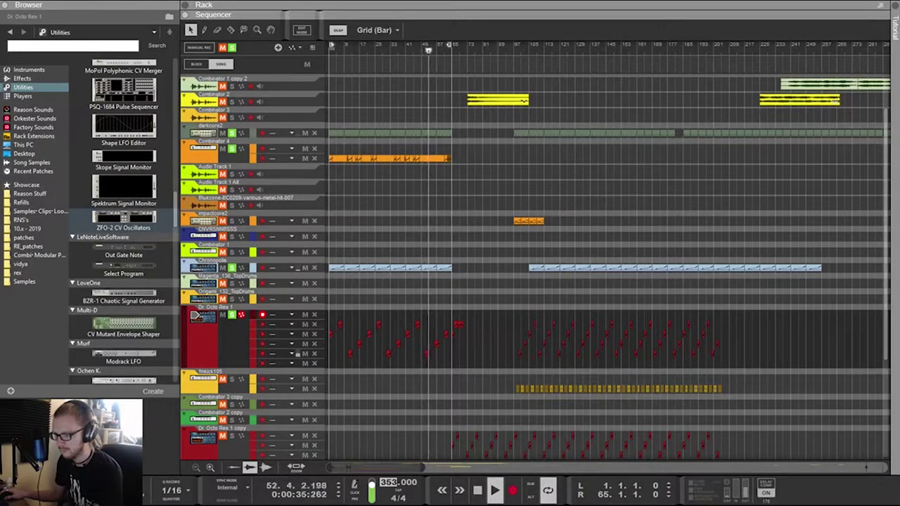
{"action": "left_click_drag", "start_coordinate": [419, 339], "coordinate": [448, 328]}
{"action": "key", "text": "Delete"}
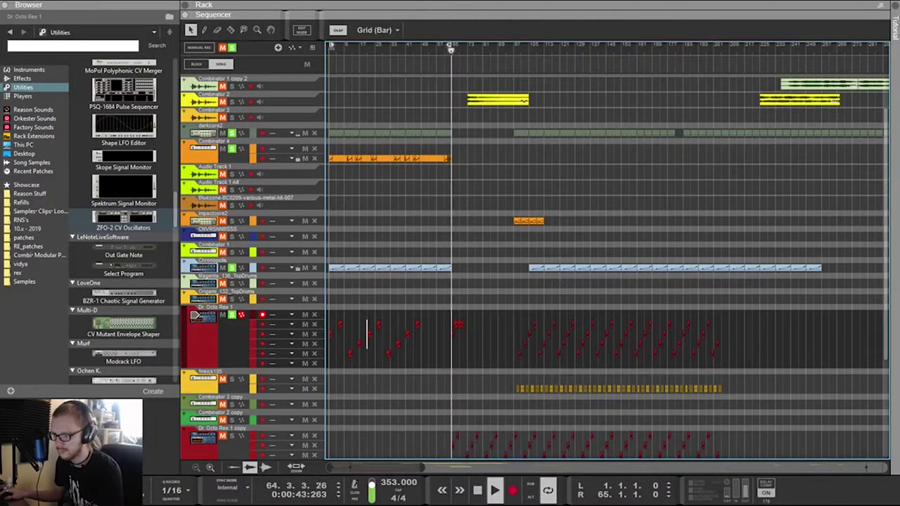
Delete the two-bar Dr. Octo Rex 1 clip at bar 6
{"action": "left_click", "coordinate": [340, 324]}
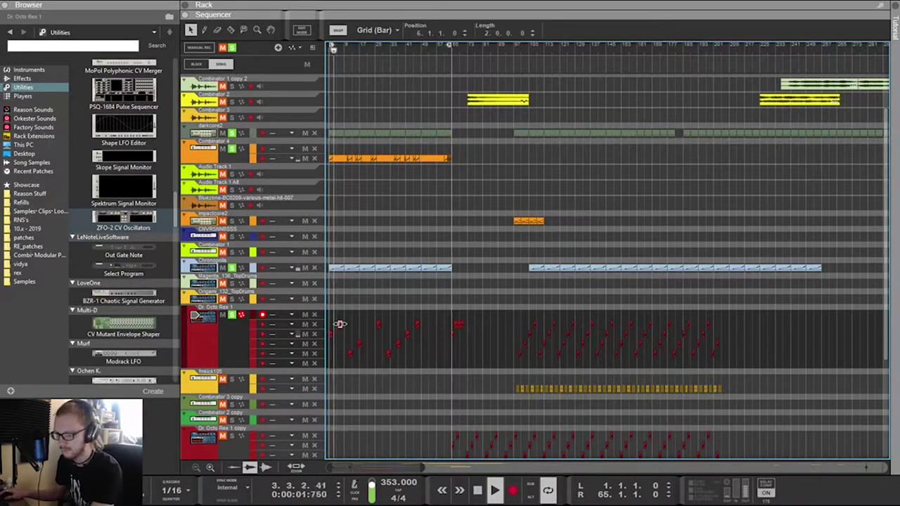
{"action": "key", "text": "Delete"}
Move the long group of impactcore2 clips that starts near bar 341 back to about bar 206
{"action": "scroll", "coordinate": [340, 324], "scroll_direction": "down", "scroll_amount": 4}
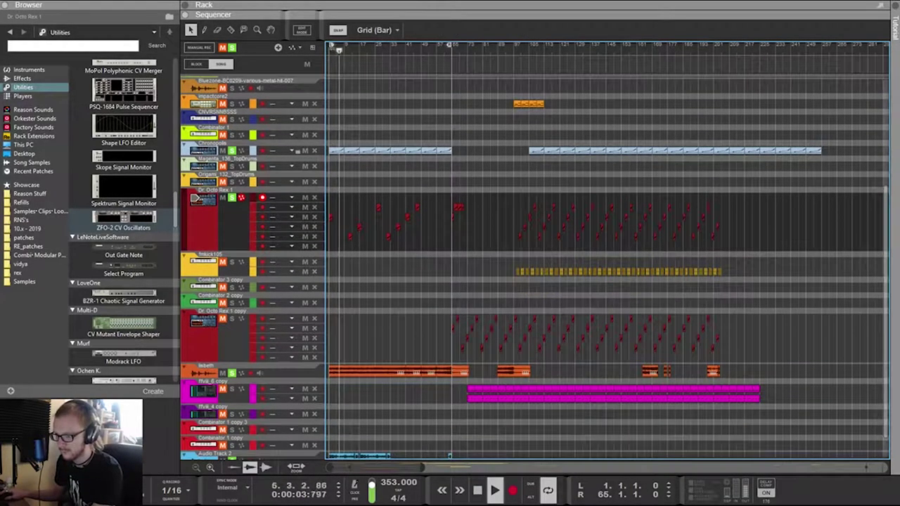
{"action": "scroll", "coordinate": [604, 253], "scroll_direction": "down", "scroll_amount": 1}
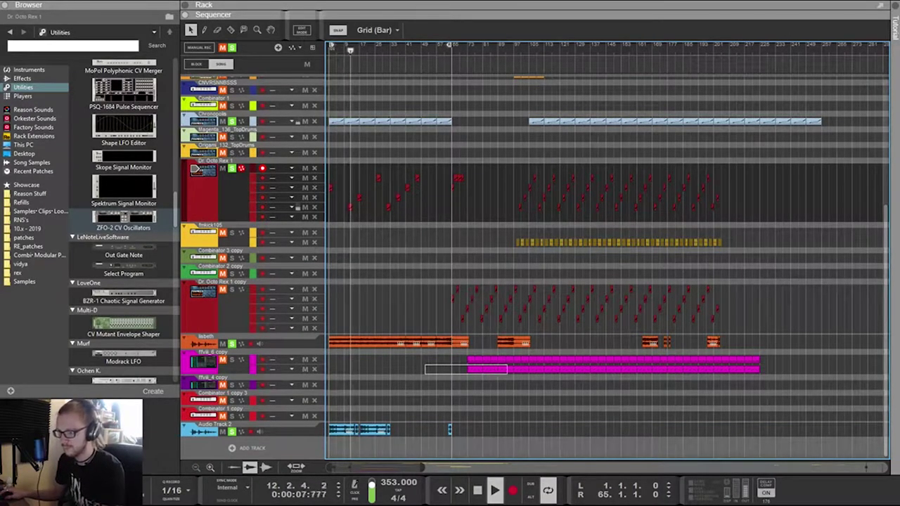
{"action": "left_click_drag", "start_coordinate": [527, 373], "coordinate": [485, 371]}
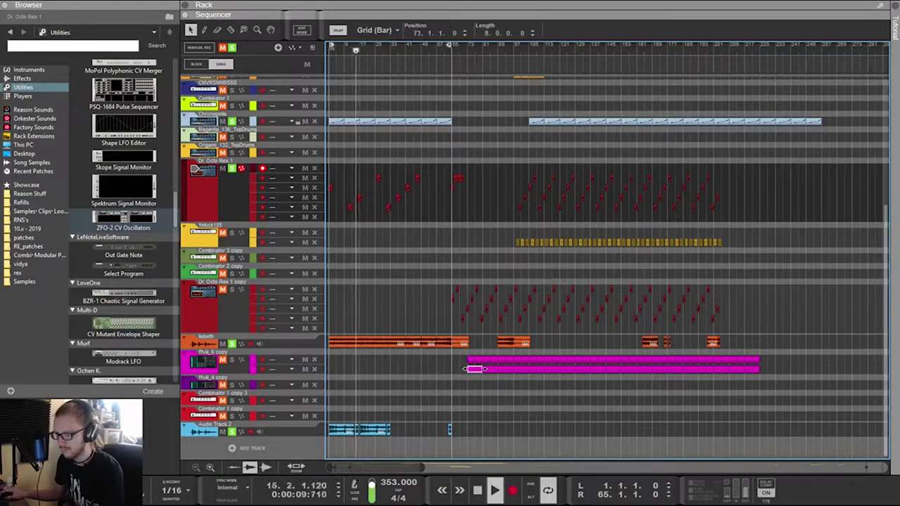
{"action": "key", "text": "g"}
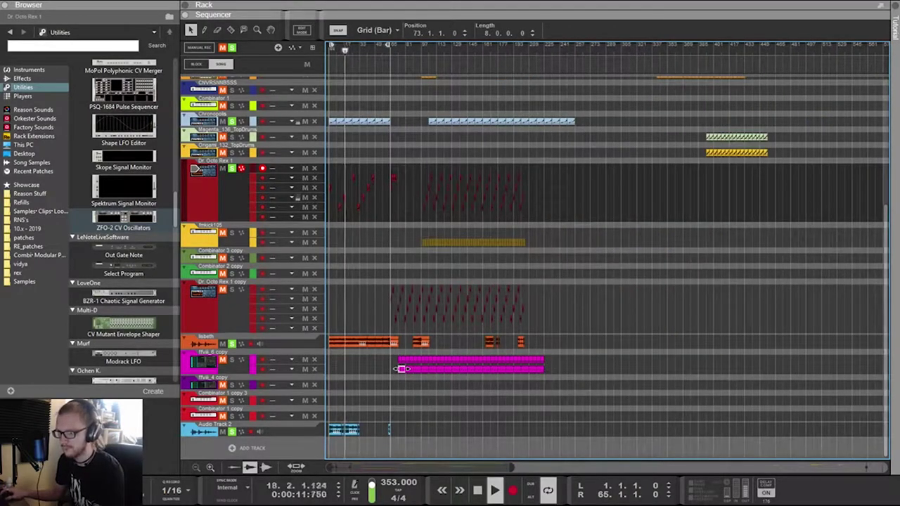
{"action": "scroll", "coordinate": [401, 368], "scroll_direction": "up", "scroll_amount": 4}
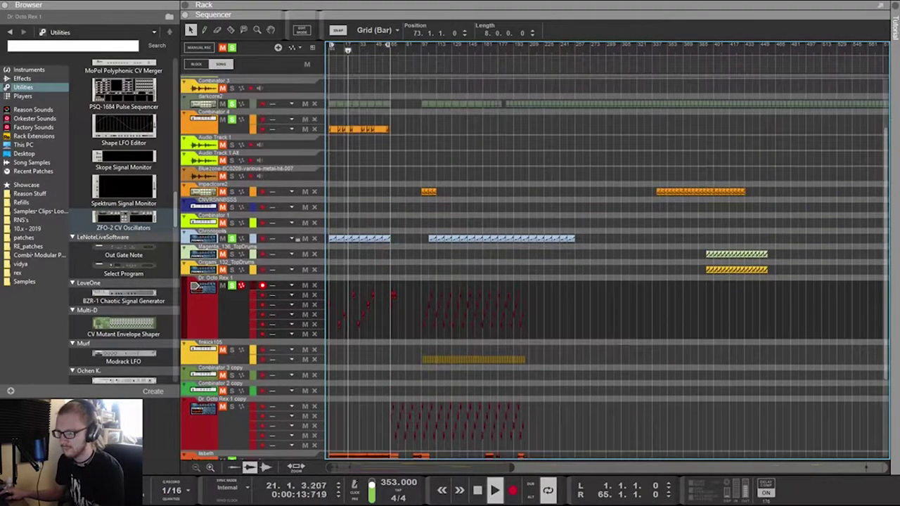
{"action": "scroll", "coordinate": [605, 267], "scroll_direction": "up", "scroll_amount": 3}
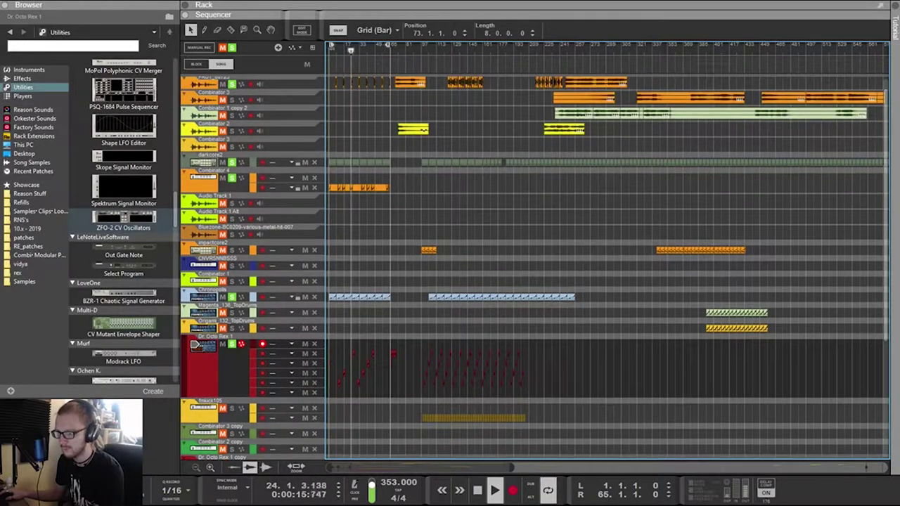
{"action": "left_click_drag", "start_coordinate": [611, 224], "coordinate": [770, 270]}
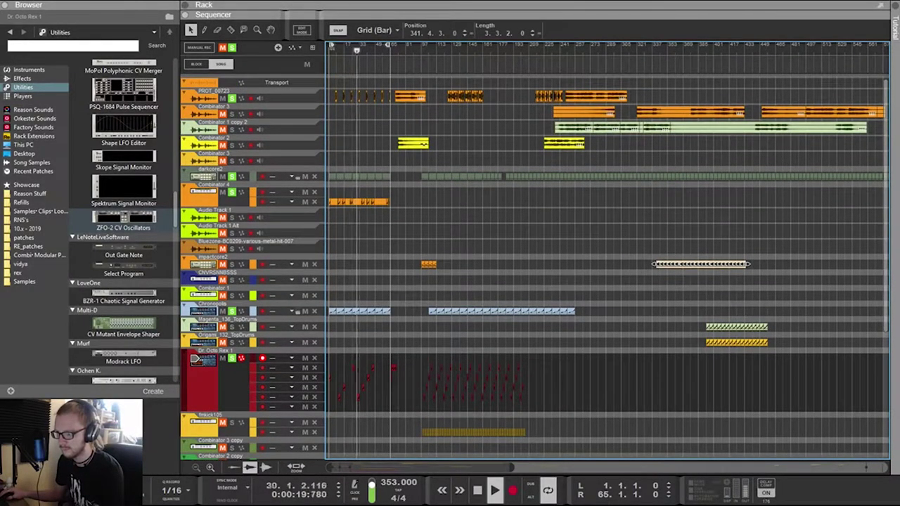
{"action": "left_click_drag", "start_coordinate": [702, 264], "coordinate": [575, 265]}
Move the four impactcore2 clips at bar 97 to bar 1 and stretch each to about 8 bars
{"action": "left_click_drag", "start_coordinate": [468, 259], "coordinate": [391, 286]}
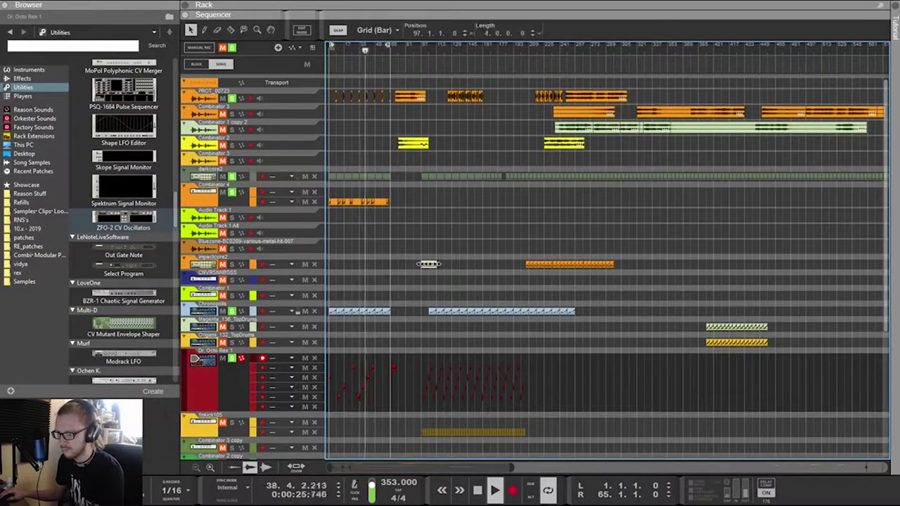
{"action": "left_click_drag", "start_coordinate": [429, 264], "coordinate": [365, 264]}
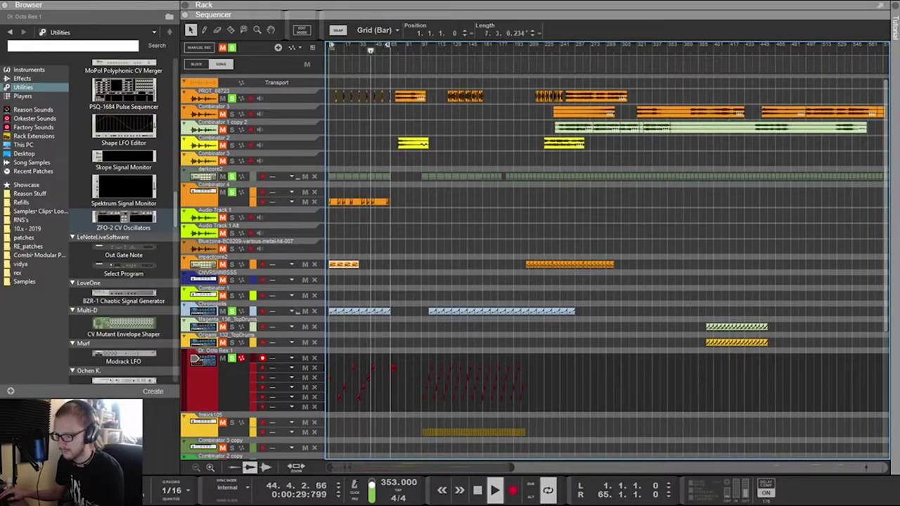
{"action": "scroll", "coordinate": [365, 264], "scroll_direction": "up", "scroll_amount": 4}
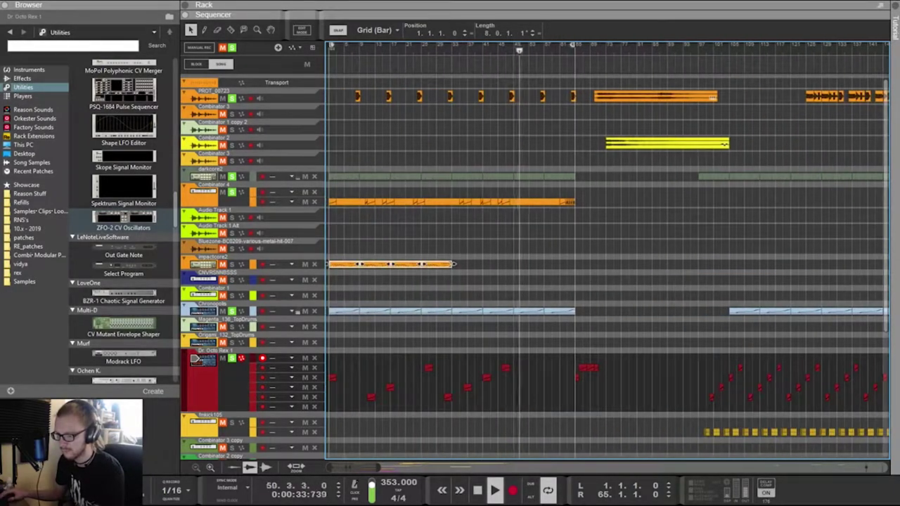
{"action": "left_click_drag", "start_coordinate": [328, 264], "coordinate": [332, 264]}
{"action": "key", "text": "ctrl+z"}
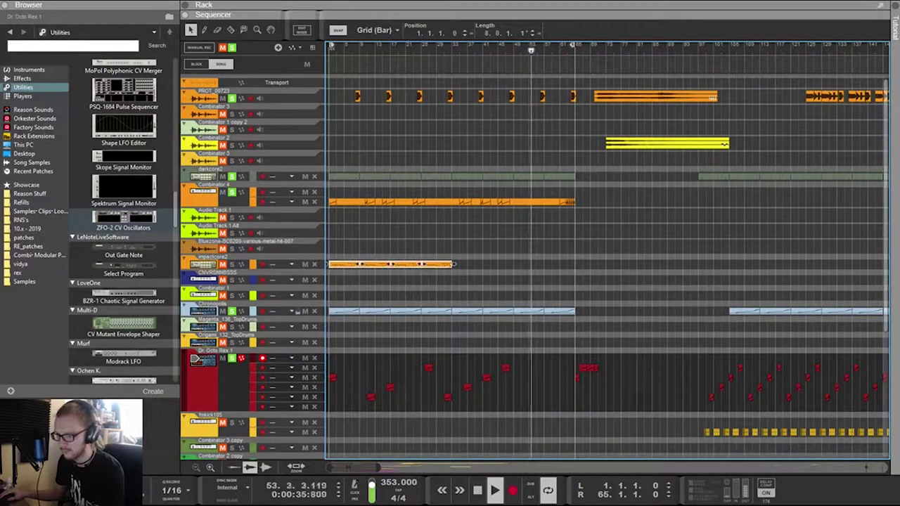
Delete the last three of the four stretched impactcore2 clips, keeping only the one at bar 1
{"action": "left_click_drag", "start_coordinate": [451, 264], "coordinate": [329, 259]}
{"action": "left_click_drag", "start_coordinate": [456, 285], "coordinate": [368, 241]}
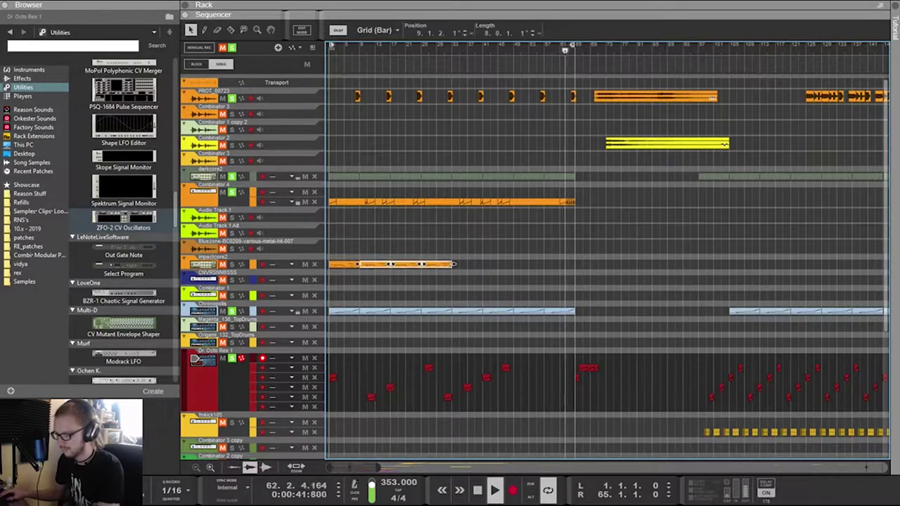
{"action": "key", "text": "Delete"}
Trim the end of the impactcore2 clip at bar 1 so it is exactly 8 bars long
{"action": "left_click_drag", "start_coordinate": [461, 286], "coordinate": [334, 240]}
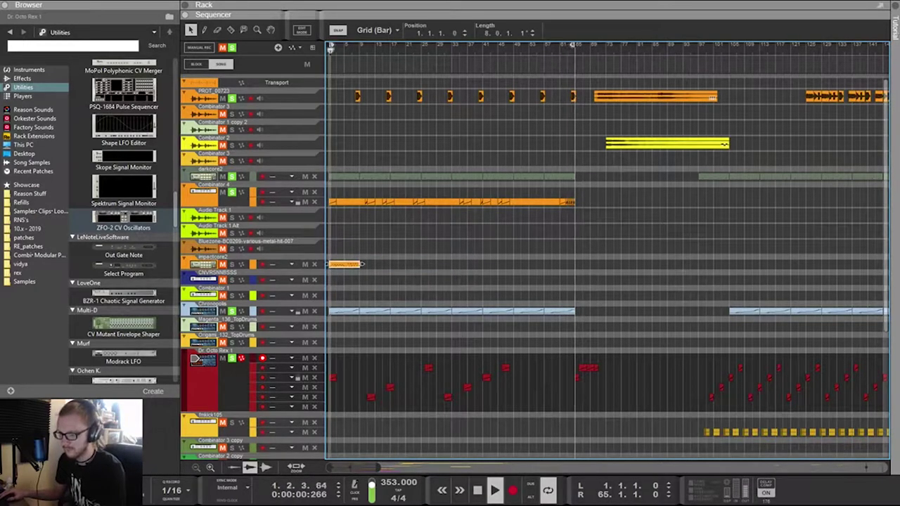
{"action": "scroll", "coordinate": [342, 242], "scroll_direction": "up", "scroll_amount": 5}
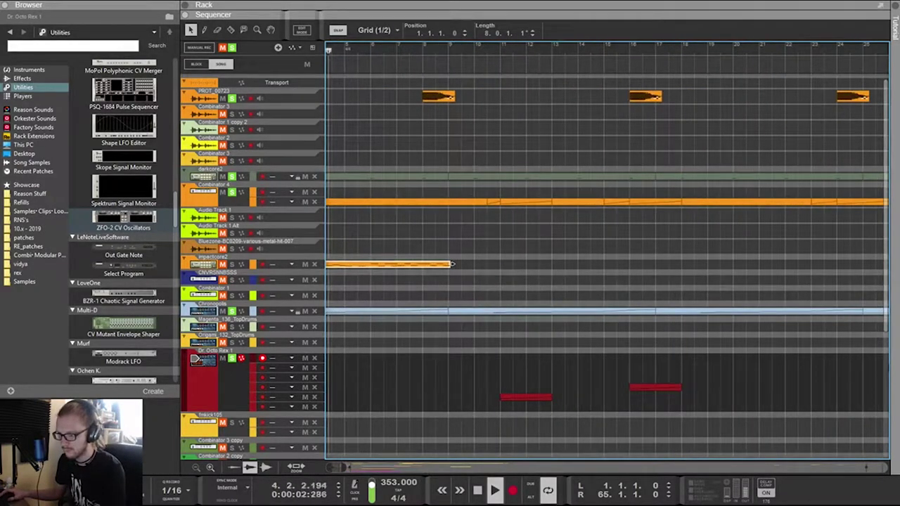
{"action": "scroll", "coordinate": [606, 253], "scroll_direction": "left", "scroll_amount": 2}
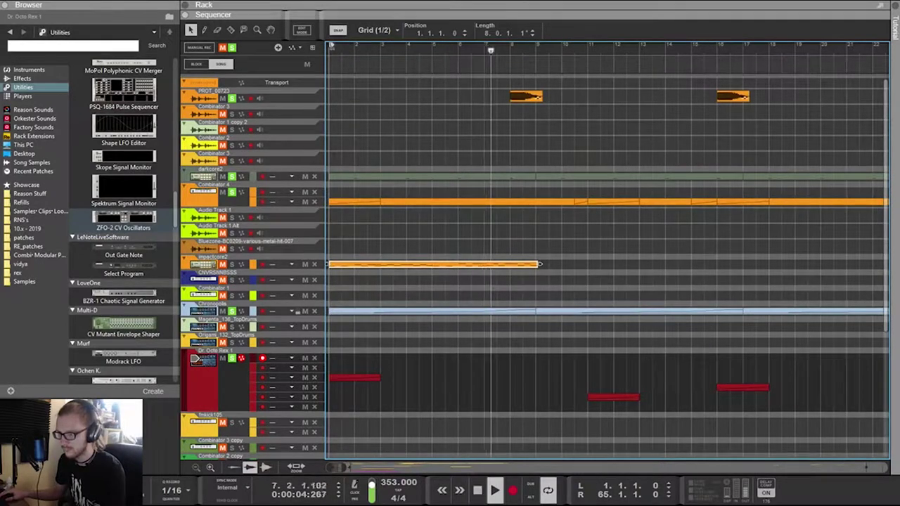
{"action": "mouse_move", "coordinate": [540, 265]}
{"action": "left_mouse_down"}
{"action": "mouse_move", "coordinate": [524, 264]}
{"action": "mouse_move", "coordinate": [537, 265]}
{"action": "left_mouse_up"}
Duplicate the 8-bar impactcore2 clip back to back until the clips fill bars 1 to 65
{"action": "scroll", "coordinate": [538, 264], "scroll_direction": "down", "scroll_amount": 5}
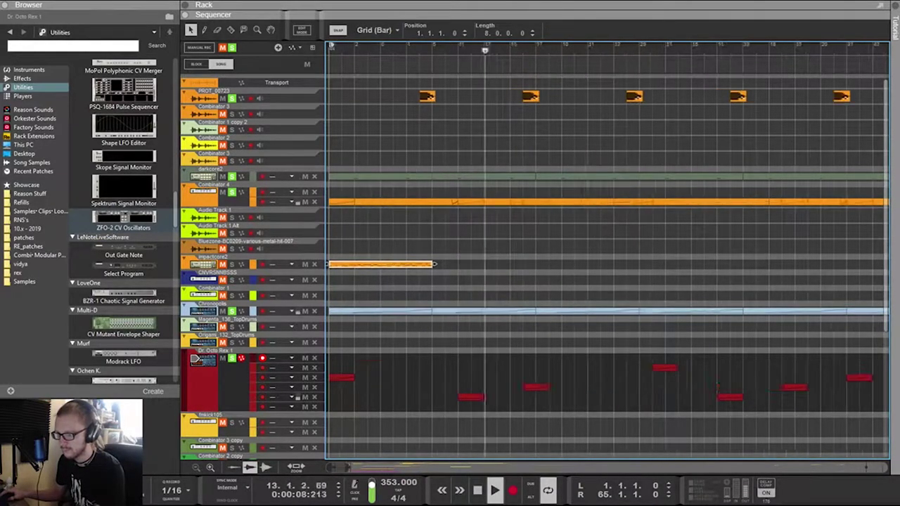
{"action": "left_click", "coordinate": [461, 267]}
{"action": "left_click_drag", "start_coordinate": [350, 265], "coordinate": [393, 265]}
{"action": "left_click_drag", "start_coordinate": [477, 284], "coordinate": [335, 240]}
{"action": "left_click_drag", "start_coordinate": [476, 240], "coordinate": [476, 240]}
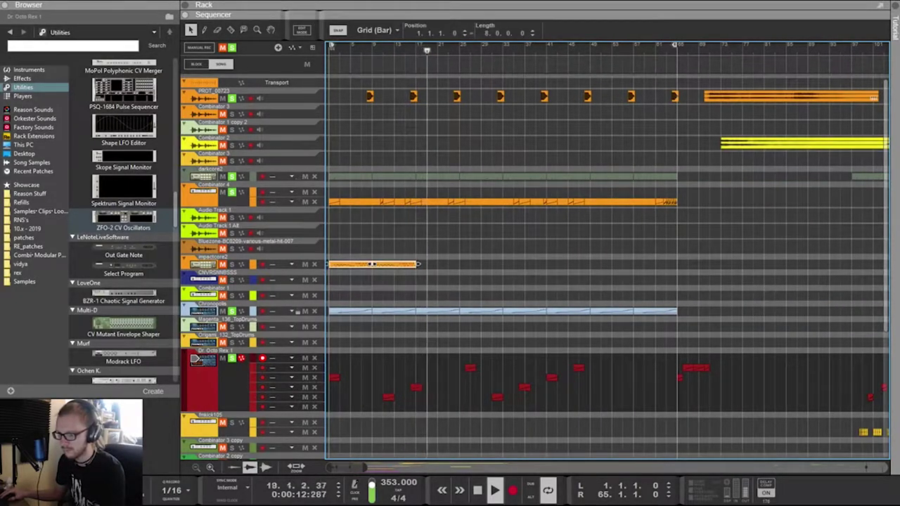
{"action": "left_click_drag", "start_coordinate": [371, 264], "coordinate": [458, 265]}
{"action": "key", "text": "ctrl+d"}
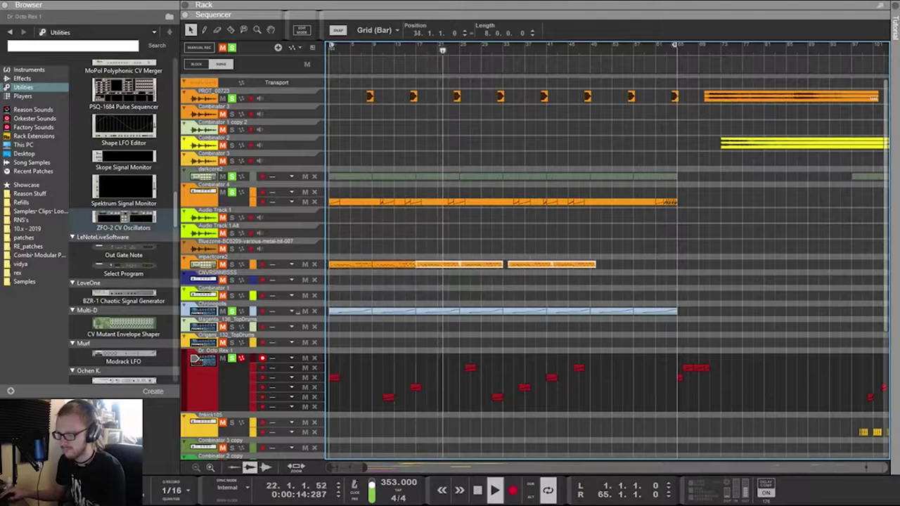
{"action": "key", "text": "ctrl+d"}
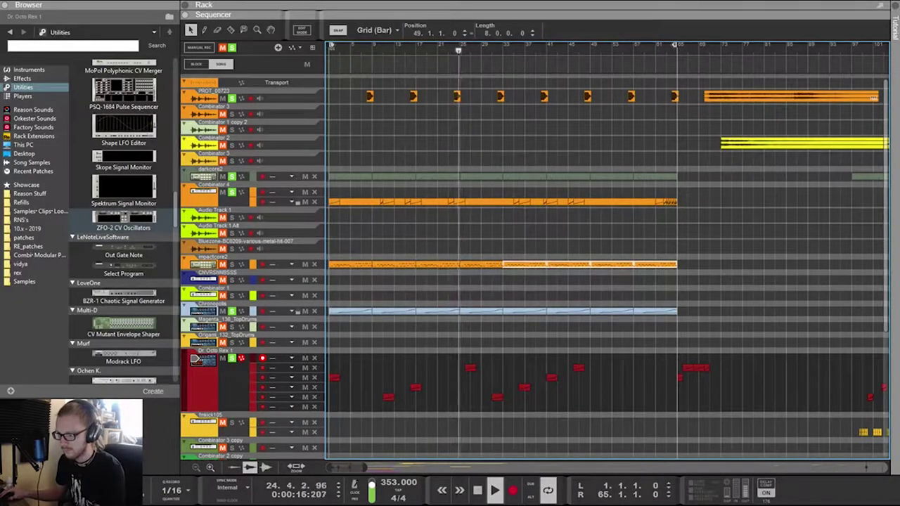
{"action": "left_click", "coordinate": [633, 264]}
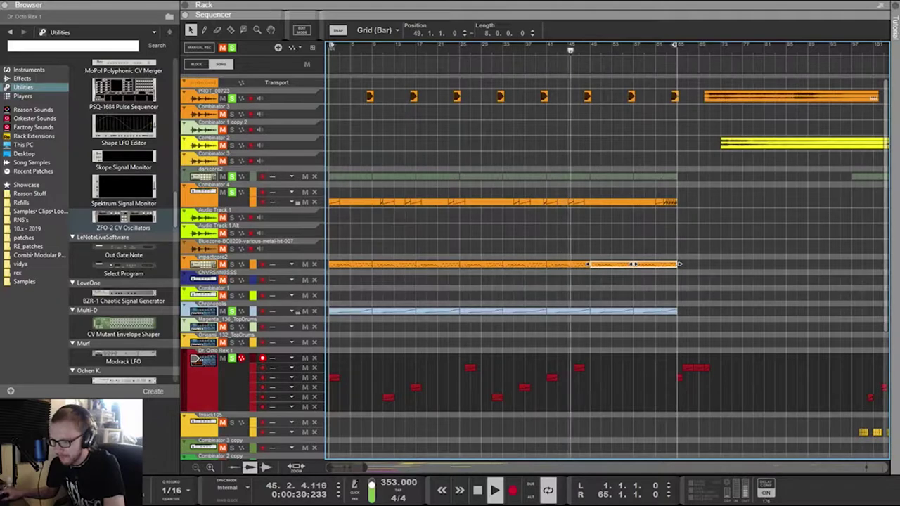
Solo the impactcore2 track and turn off solo on Dr. Octo Rex 1
{"action": "left_click", "coordinate": [232, 264]}
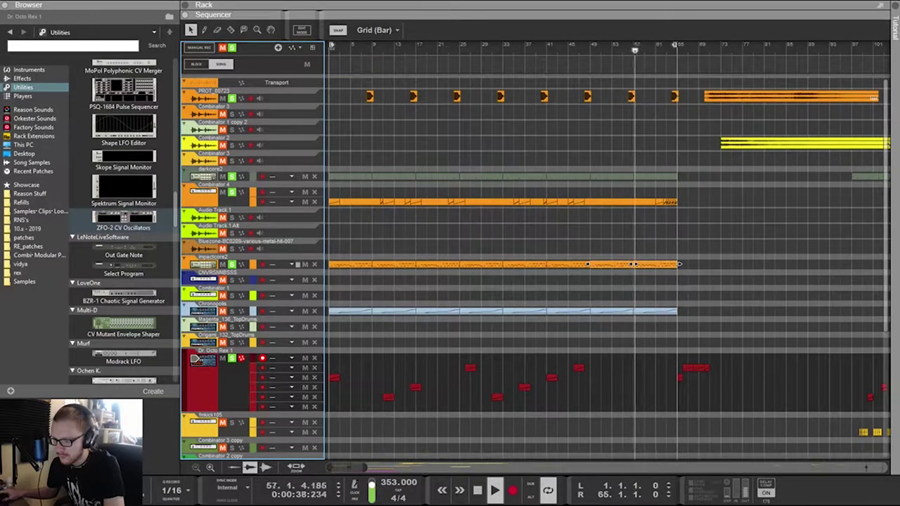
{"action": "scroll", "coordinate": [534, 253], "scroll_direction": "down", "scroll_amount": 6}
{"action": "scroll", "coordinate": [534, 253], "scroll_direction": "down", "scroll_amount": 1}
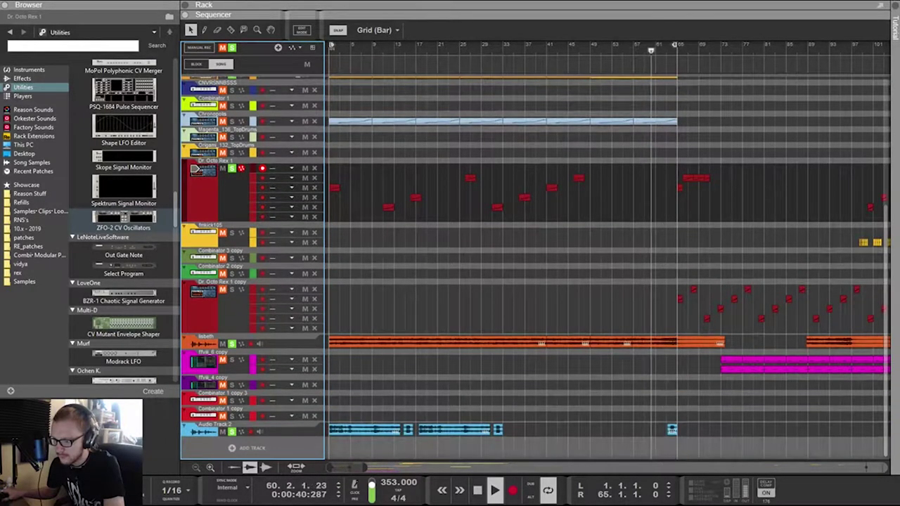
{"action": "scroll", "coordinate": [535, 253], "scroll_direction": "up", "scroll_amount": 5}
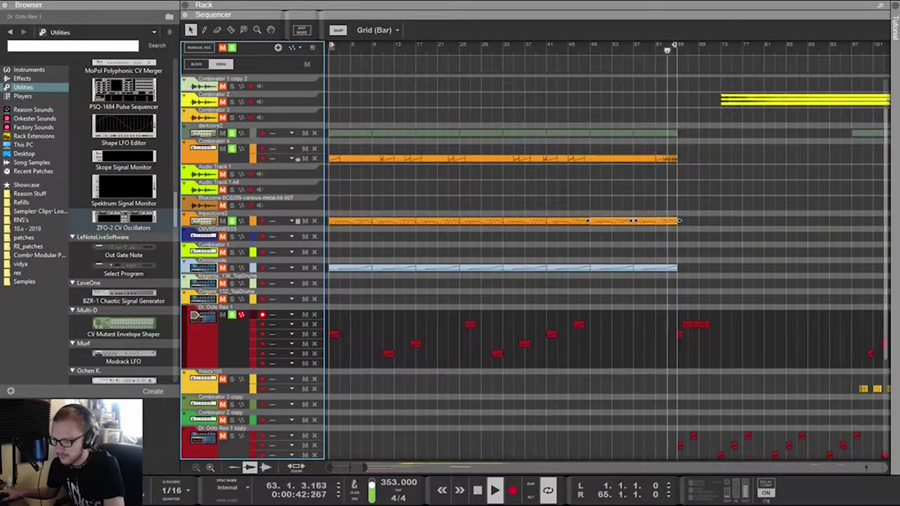
{"action": "scroll", "coordinate": [535, 253], "scroll_direction": "up", "scroll_amount": 2}
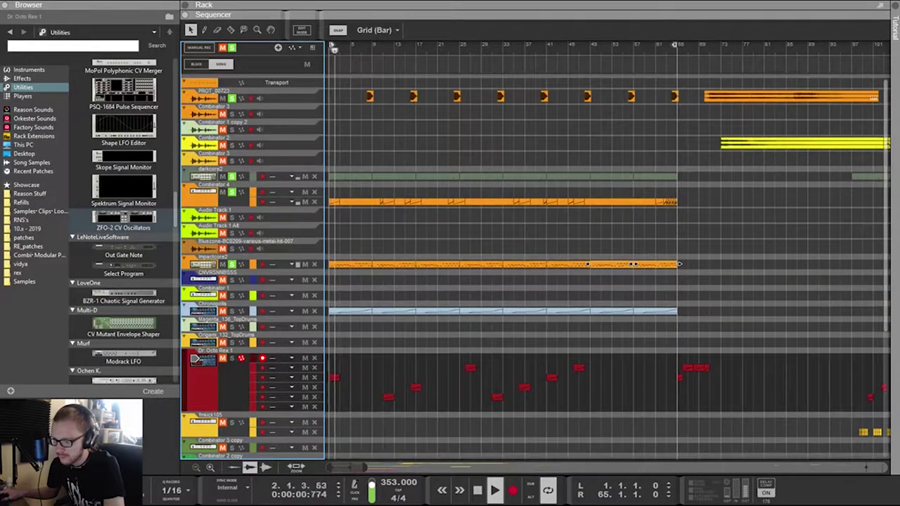
Show the impactcore2 Kong in the rack beside the sequencer and raise its mix channel level slightly
{"action": "left_click", "coordinate": [201, 265]}
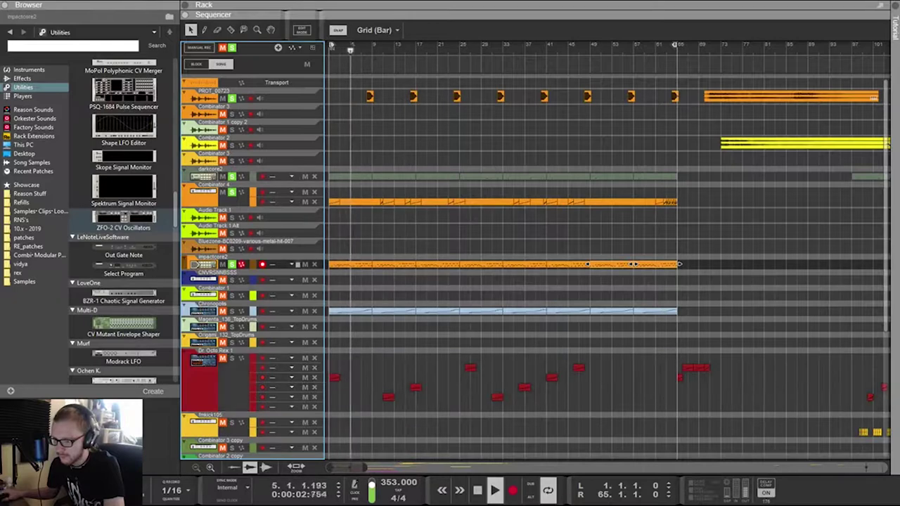
{"action": "left_click_drag", "start_coordinate": [380, 13], "coordinate": [379, 340]}
{"action": "scroll", "coordinate": [379, 253], "scroll_direction": "up", "scroll_amount": 3}
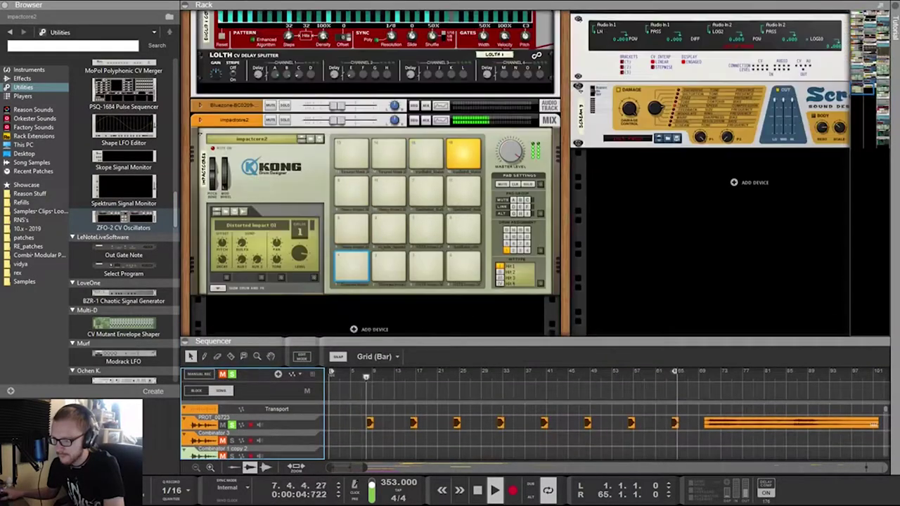
{"action": "scroll", "coordinate": [379, 253], "scroll_direction": "down", "scroll_amount": 3}
{"action": "scroll", "coordinate": [380, 253], "scroll_direction": "up", "scroll_amount": 2}
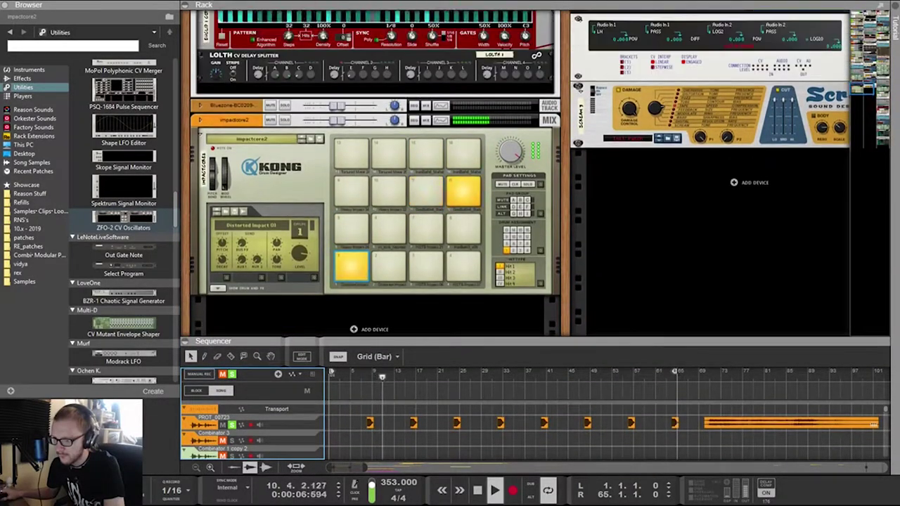
{"action": "left_click_drag", "start_coordinate": [337, 120], "coordinate": [349, 120]}
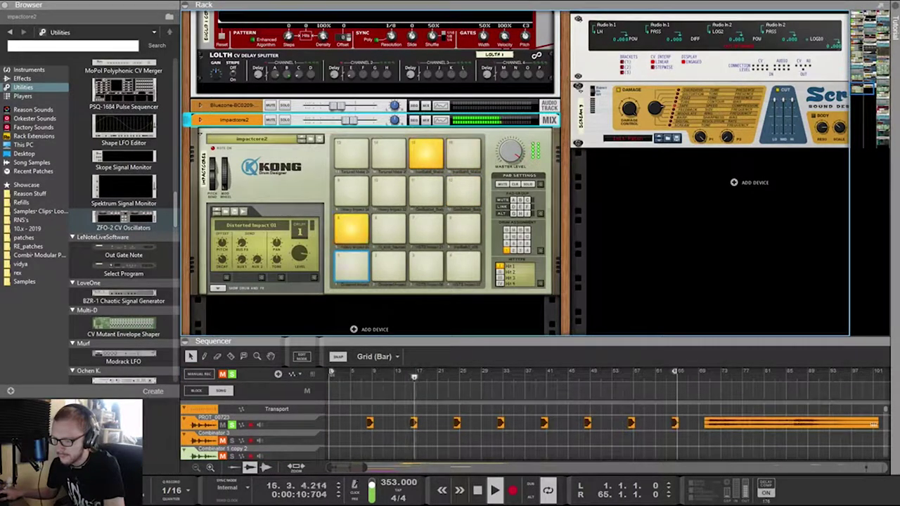
Reduce the rack's height to give the sequencer more room while keeping the whole Kong in view
{"action": "scroll", "coordinate": [375, 176], "scroll_direction": "down", "scroll_amount": 1}
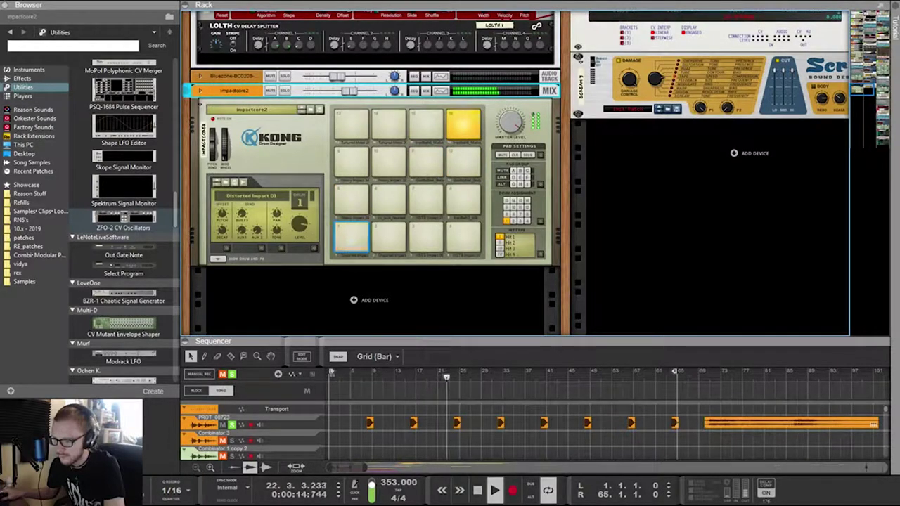
{"action": "left_click_drag", "start_coordinate": [422, 341], "coordinate": [422, 258]}
{"action": "scroll", "coordinate": [375, 176], "scroll_direction": "down", "scroll_amount": 1}
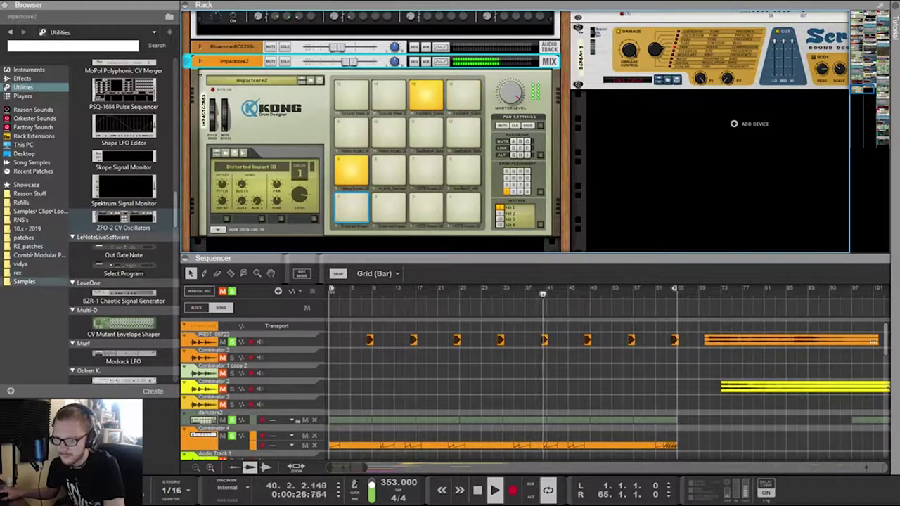
Open the rex sample location and expand ReCycle_224_Full, ReCycle and PowerFx Loops with its REX and WAV subfolders
{"action": "left_click", "coordinate": [18, 273]}
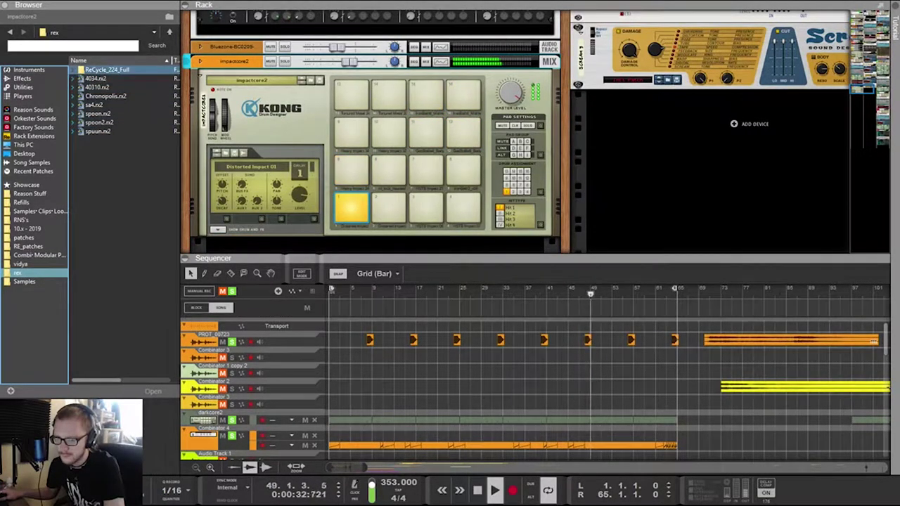
{"action": "left_click", "coordinate": [72, 69]}
{"action": "left_click", "coordinate": [80, 79]}
{"action": "left_click", "coordinate": [89, 88]}
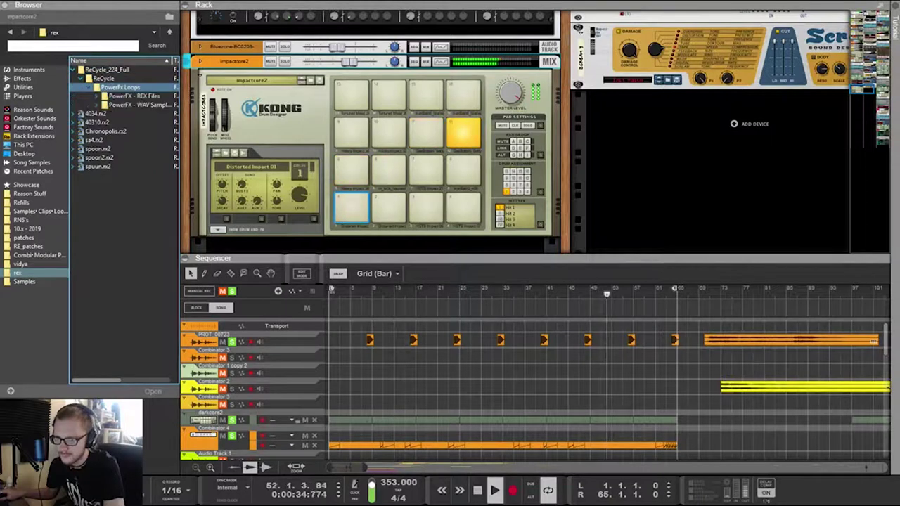
{"action": "key", "text": "Down"}
{"action": "key", "text": "Down"}
{"action": "key", "text": "Right"}
{"action": "key", "text": "Up"}
{"action": "key", "text": "Right"}
Expand the PowerFX REX Files and WAV Samples folders and examine their instrument subfolders
{"action": "key", "text": "Down"}
{"action": "key", "text": "Down"}
{"action": "key", "text": "Down"}
{"action": "key", "text": "Down"}
{"action": "key", "text": "Down"}
{"action": "key", "text": "Down"}
{"action": "key", "text": "Down"}
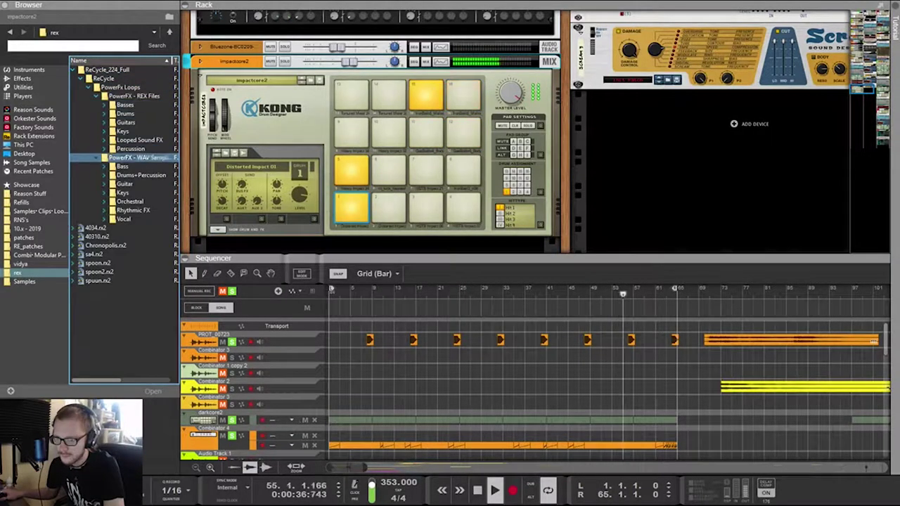
{"action": "key", "text": "Up"}
{"action": "key", "text": "Up"}
{"action": "key", "text": "Up"}
{"action": "key", "text": "Up"}
{"action": "key", "text": "Up"}
{"action": "key", "text": "Up"}
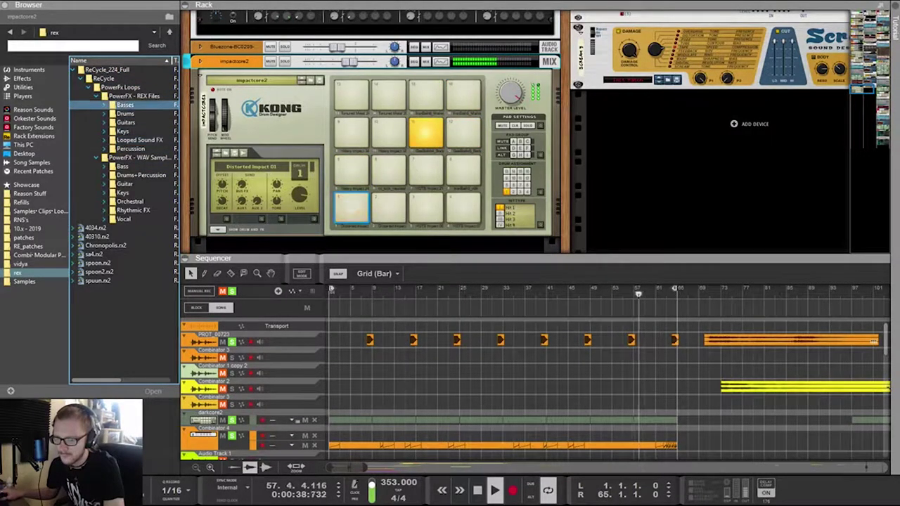
Examine the loops in the Breaks folder under the PowerFX REX Drums folder, and collapse Breaks again
{"action": "key", "text": "Down"}
{"action": "key", "text": "Right"}
{"action": "key", "text": "Down"}
{"action": "key", "text": "Down"}
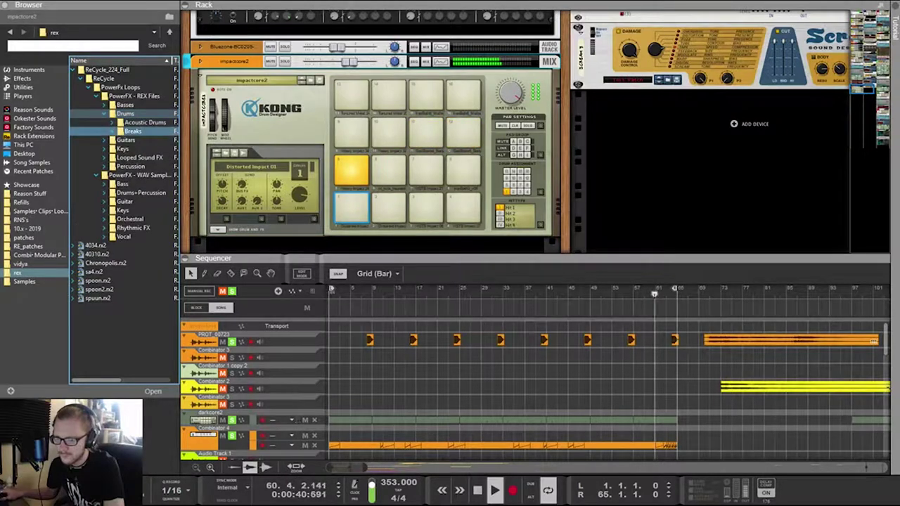
{"action": "key", "text": "Right"}
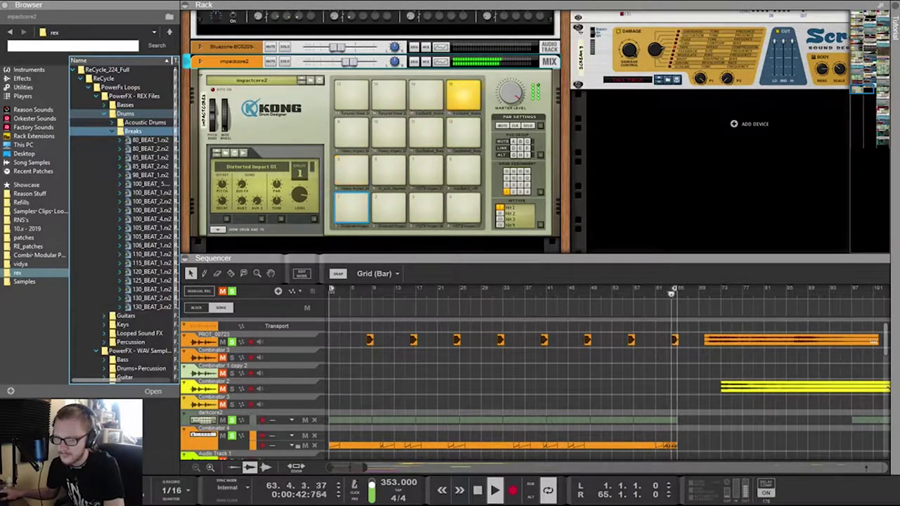
{"action": "key", "text": "Left"}
{"action": "key", "text": "Left"}
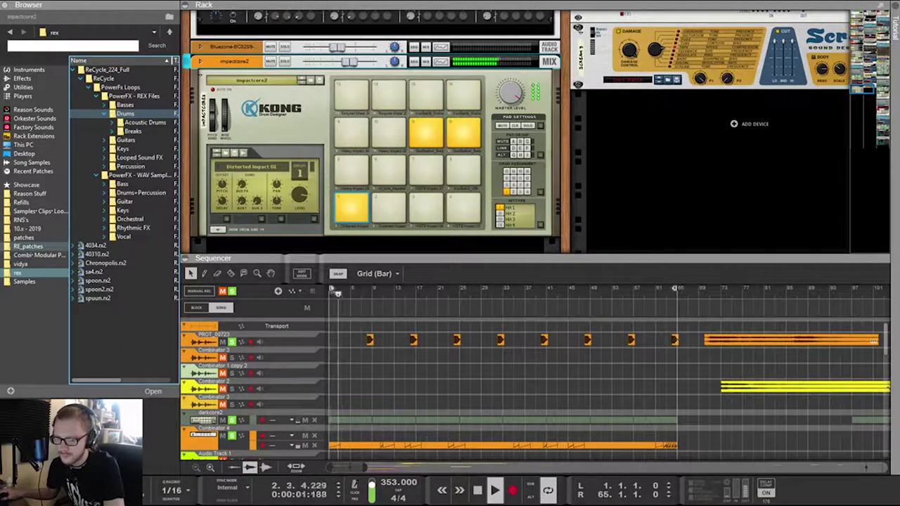
Open the RE_patches location and look through the kick and bass patches in its punchbd folder
{"action": "left_click", "coordinate": [28, 247]}
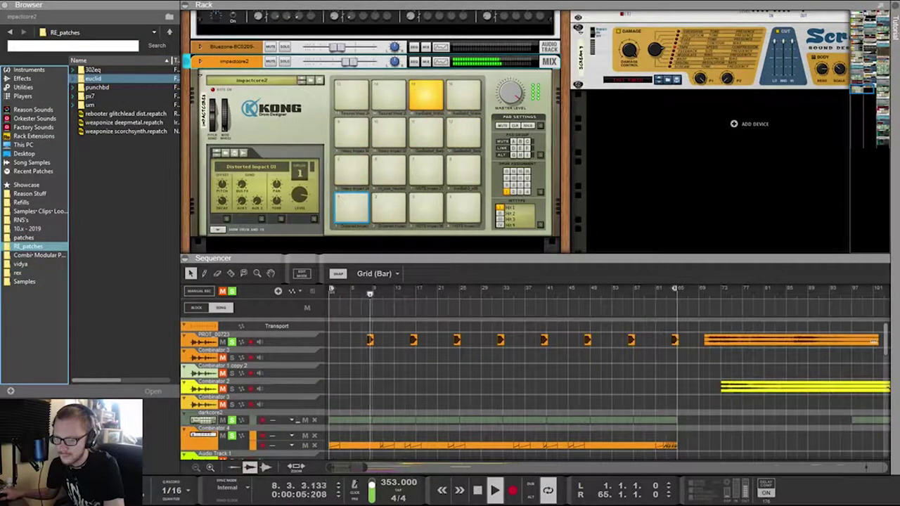
{"action": "left_click", "coordinate": [72, 87]}
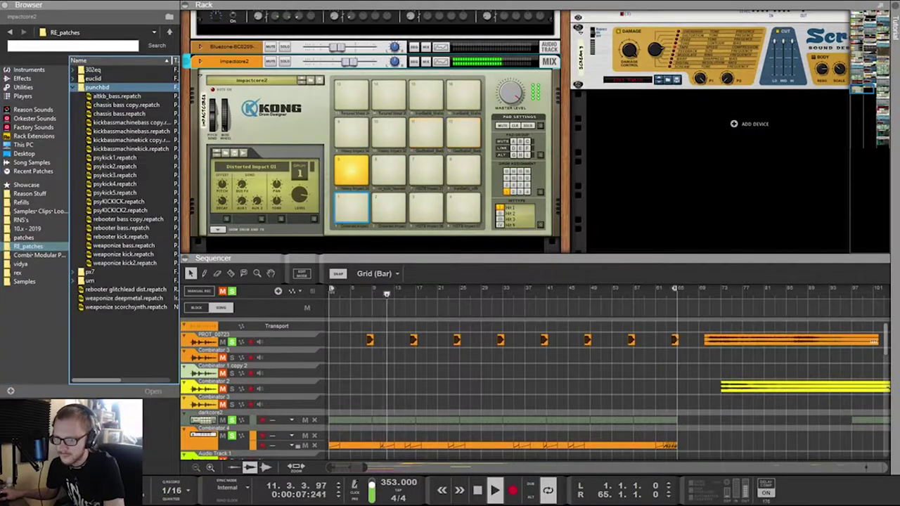
{"action": "key", "text": "Down"}
{"action": "key", "text": "Down"}
{"action": "key", "text": "Down"}
{"action": "key", "text": "Down"}
{"action": "key", "text": "Down"}
{"action": "key", "text": "Down"}
{"action": "key", "text": "Down"}
{"action": "key", "text": "Down"}
{"action": "key", "text": "Down"}
{"action": "key", "text": "Down"}
{"action": "key", "text": "Down"}
{"action": "key", "text": "Down"}
{"action": "key", "text": "Down"}
{"action": "key", "text": "Down"}
{"action": "key", "text": "Down"}
{"action": "key", "text": "Down"}
{"action": "key", "text": "Down"}
{"action": "key", "text": "Down"}
{"action": "key", "text": "Down"}
{"action": "key", "text": "Down"}
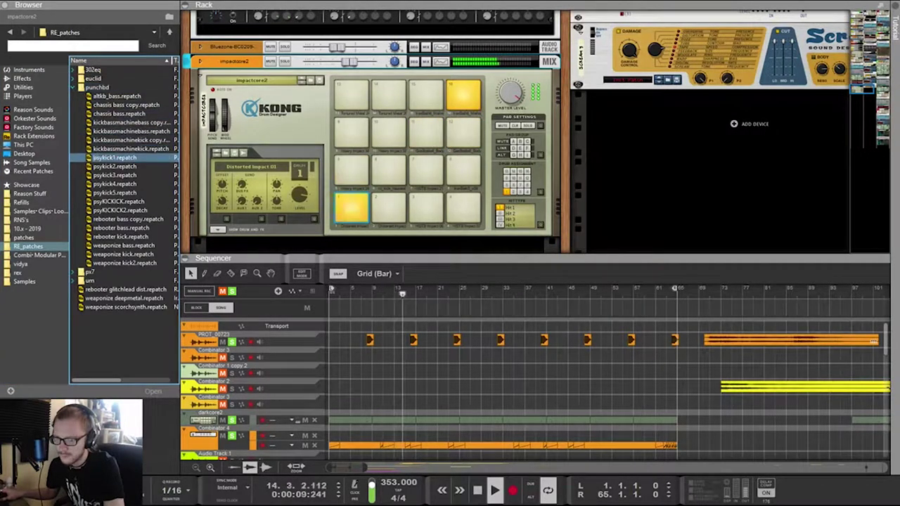
{"action": "key", "text": "Up"}
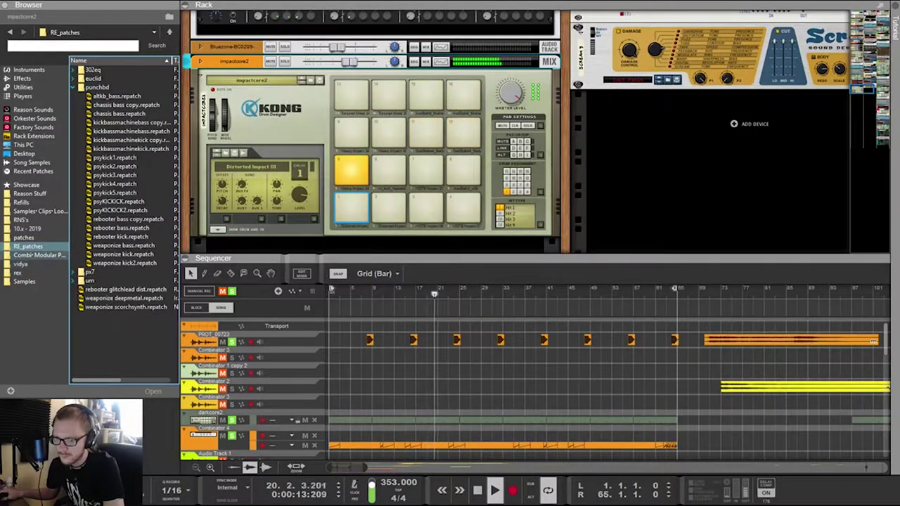
Open the Combi Modular Patches location and look through the Combinator patches in its new folder, down to the weaponize patches
{"action": "left_click", "coordinate": [39, 255]}
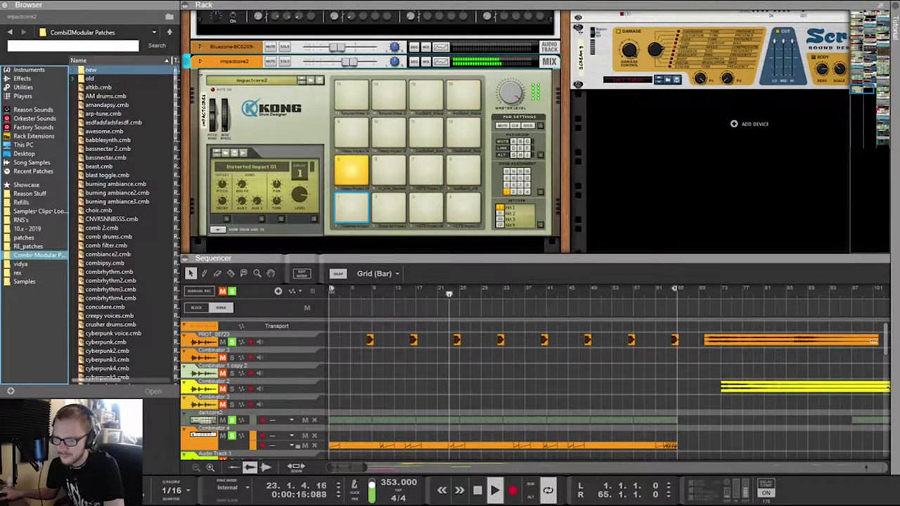
{"action": "left_click", "coordinate": [73, 70]}
{"action": "scroll", "coordinate": [124, 156], "scroll_direction": "down", "scroll_amount": 2}
{"action": "key", "text": "Down"}
{"action": "key", "text": "Down"}
{"action": "key", "text": "Down"}
{"action": "key", "text": "Down"}
{"action": "key", "text": "Down"}
{"action": "key", "text": "Down"}
{"action": "key", "text": "Down"}
{"action": "key", "text": "Down"}
{"action": "key", "text": "Down"}
{"action": "key", "text": "Down"}
{"action": "key", "text": "Down"}
{"action": "key", "text": "Down"}
{"action": "key", "text": "Down"}
{"action": "key", "text": "Down"}
{"action": "key", "text": "Down"}
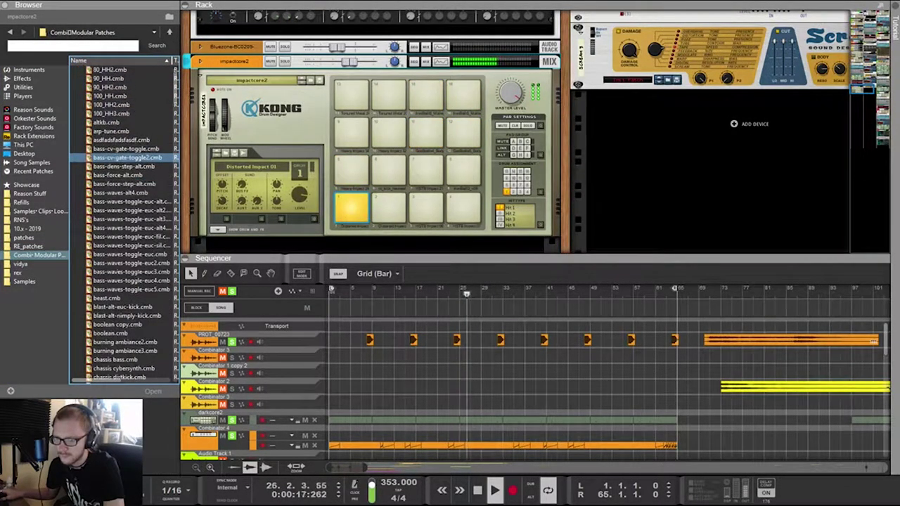
{"action": "key", "text": "Down"}
{"action": "key", "text": "Down"}
{"action": "key", "text": "Down"}
{"action": "key", "text": "Down"}
{"action": "key", "text": "Down"}
{"action": "key", "text": "Down"}
{"action": "key", "text": "Down"}
{"action": "key", "text": "Down"}
{"action": "key", "text": "Down"}
{"action": "key", "text": "Down"}
{"action": "key", "text": "Down"}
{"action": "key", "text": "Down"}
{"action": "key", "text": "Down"}
{"action": "key", "text": "Down"}
{"action": "key", "text": "Down"}
{"action": "key", "text": "Down"}
{"action": "key", "text": "Down"}
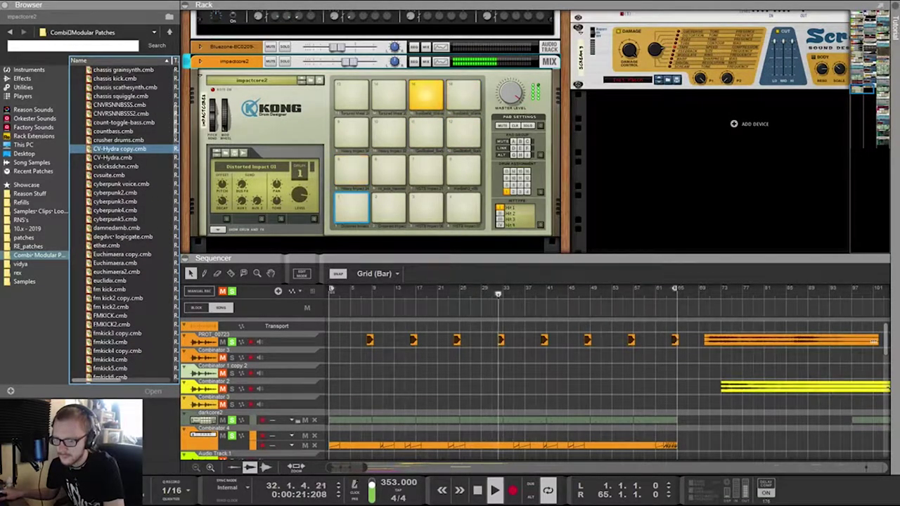
{"action": "key", "text": "Down"}
{"action": "key", "text": "Down"}
{"action": "key", "text": "Down"}
{"action": "key", "text": "Down"}
{"action": "key", "text": "Down"}
{"action": "key", "text": "Down"}
{"action": "key", "text": "Down"}
{"action": "key", "text": "Down"}
{"action": "key", "text": "Down"}
{"action": "key", "text": "Down"}
{"action": "key", "text": "Down"}
{"action": "key", "text": "Down"}
{"action": "key", "text": "Down"}
{"action": "key", "text": "Down"}
{"action": "key", "text": "Down"}
{"action": "key", "text": "Down"}
{"action": "key", "text": "Down"}
{"action": "key", "text": "Down"}
{"action": "key", "text": "Down"}
{"action": "key", "text": "Down"}
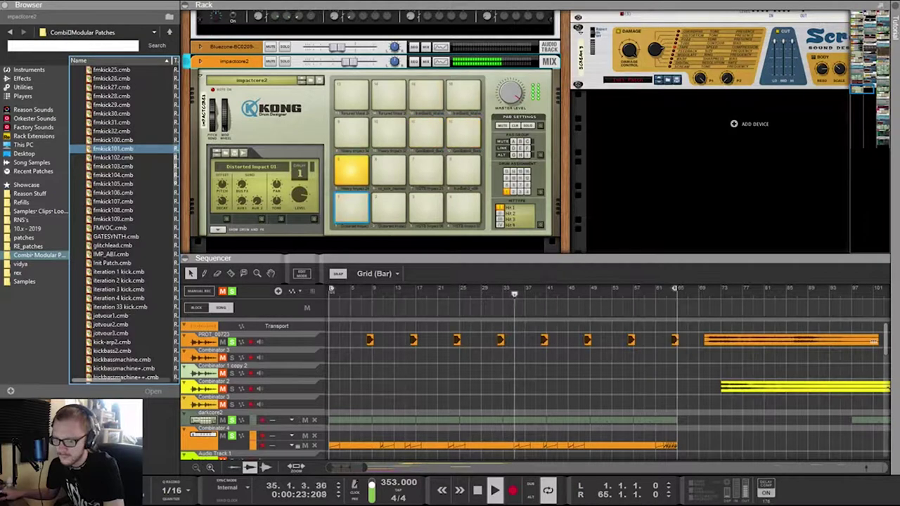
{"action": "key", "text": "Down"}
{"action": "key", "text": "Down"}
{"action": "key", "text": "Down"}
{"action": "key", "text": "Down"}
{"action": "key", "text": "Down"}
{"action": "key", "text": "Down"}
{"action": "key", "text": "Down"}
{"action": "key", "text": "Down"}
{"action": "key", "text": "Down"}
{"action": "key", "text": "Down"}
{"action": "key", "text": "Down"}
{"action": "key", "text": "Down"}
{"action": "key", "text": "Down"}
{"action": "key", "text": "Down"}
{"action": "key", "text": "Down"}
{"action": "key", "text": "Down"}
{"action": "key", "text": "Down"}
{"action": "key", "text": "Down"}
{"action": "key", "text": "Down"}
{"action": "key", "text": "Down"}
{"action": "key", "text": "Down"}
{"action": "key", "text": "Down"}
{"action": "key", "text": "Down"}
{"action": "key", "text": "Down"}
{"action": "key", "text": "Down"}
{"action": "key", "text": "Down"}
{"action": "key", "text": "Down"}
{"action": "key", "text": "Down"}
{"action": "key", "text": "Down"}
{"action": "key", "text": "Down"}
{"action": "key", "text": "Down"}
{"action": "key", "text": "Down"}
{"action": "key", "text": "Down"}
{"action": "key", "text": "Down"}
{"action": "key", "text": "Down"}
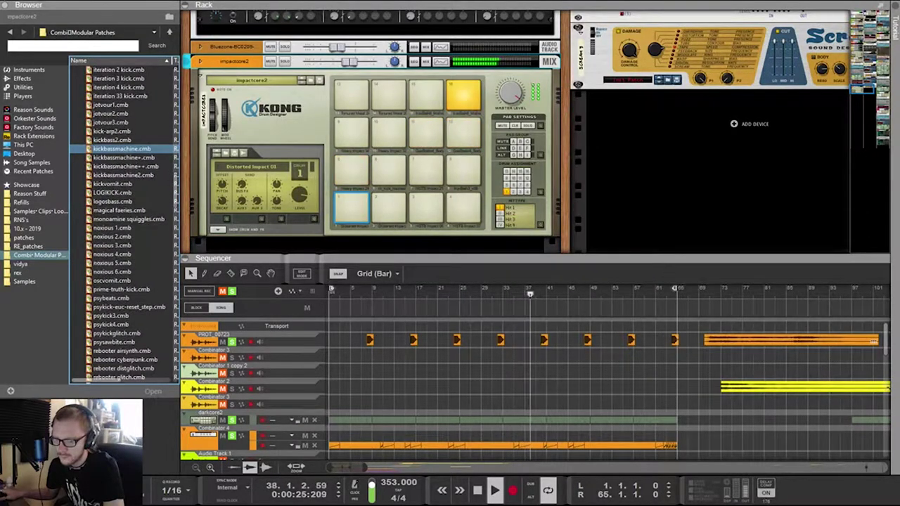
{"action": "key", "text": "Down"}
{"action": "key", "text": "Down"}
{"action": "key", "text": "Down"}
{"action": "key", "text": "Down"}
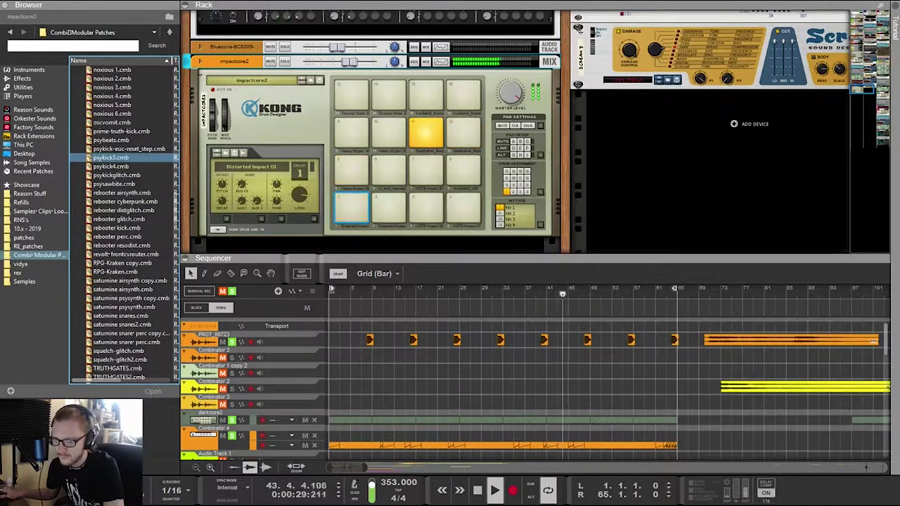
{"action": "key", "text": "Down"}
{"action": "key", "text": "Down"}
{"action": "key", "text": "Down"}
{"action": "key", "text": "Down"}
{"action": "key", "text": "Down"}
{"action": "key", "text": "Down"}
{"action": "key", "text": "Down"}
{"action": "key", "text": "Down"}
{"action": "key", "text": "Down"}
{"action": "key", "text": "Down"}
{"action": "key", "text": "Down"}
{"action": "key", "text": "Down"}
{"action": "key", "text": "Down"}
{"action": "key", "text": "Down"}
{"action": "key", "text": "Down"}
{"action": "key", "text": "Down"}
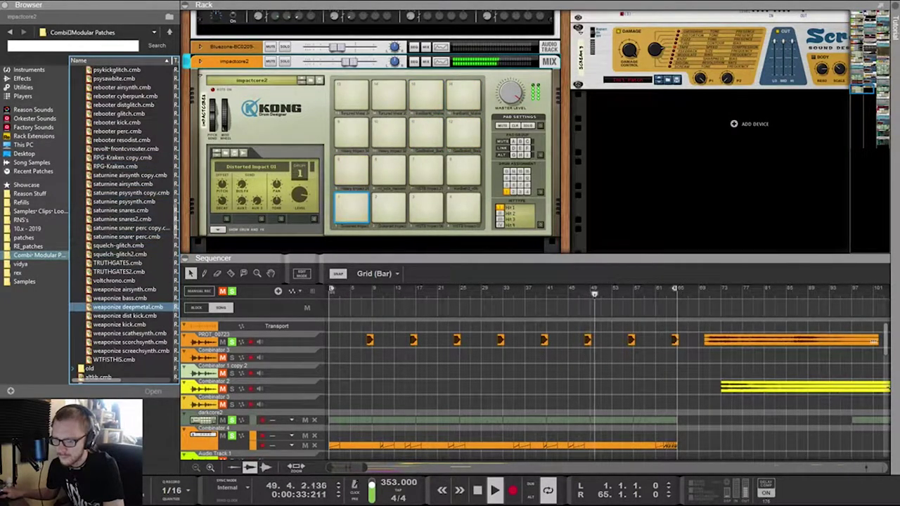
Browse to the Samples folder under the Samples-Clips-Loops location and open its vidya folder of game sound samples
{"action": "left_click", "coordinate": [121, 218]}
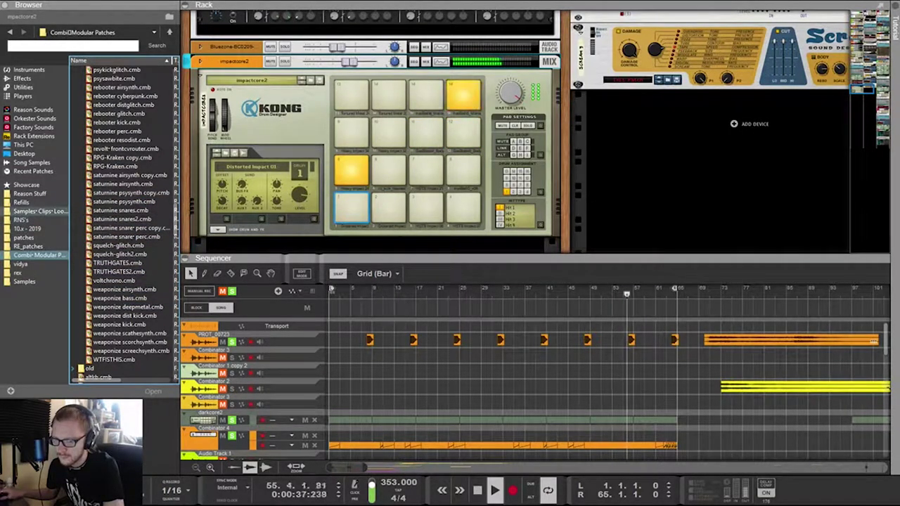
{"action": "left_click", "coordinate": [39, 211]}
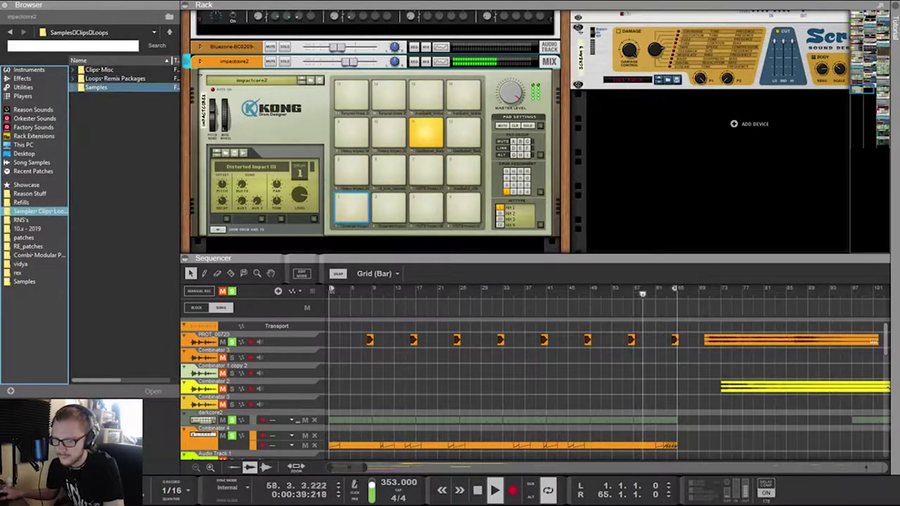
{"action": "double_click", "coordinate": [96, 87]}
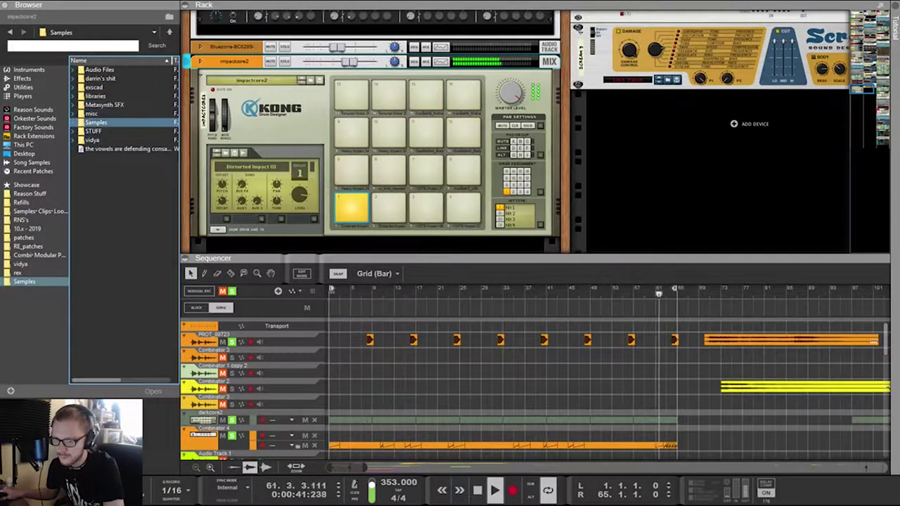
{"action": "left_click", "coordinate": [93, 130]}
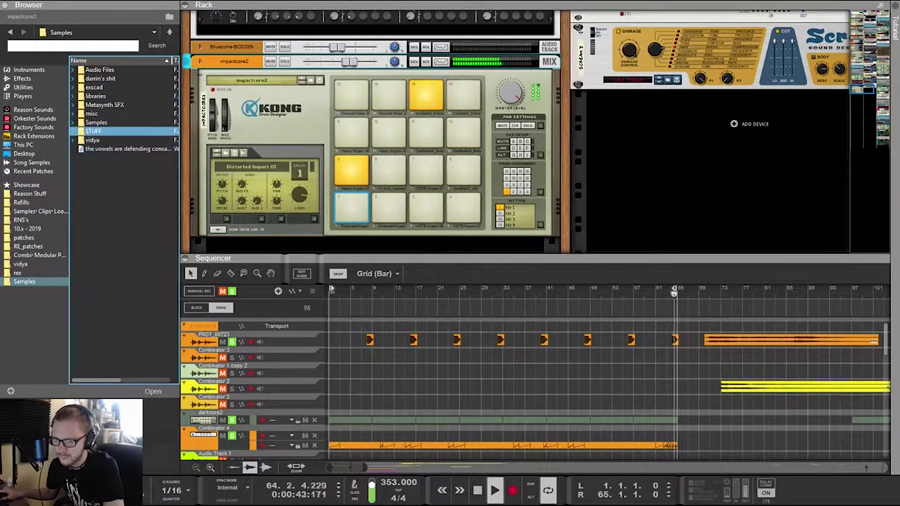
{"action": "double_click", "coordinate": [92, 140]}
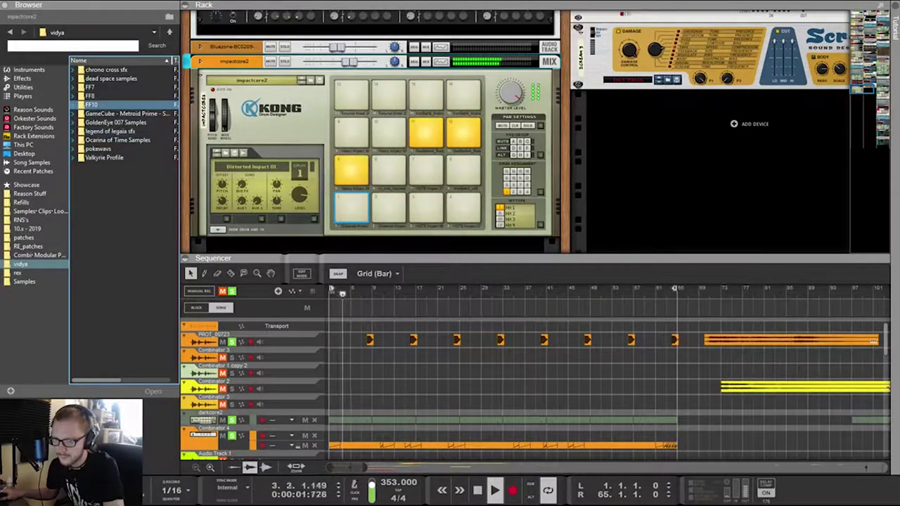
{"action": "left_click", "coordinate": [109, 131]}
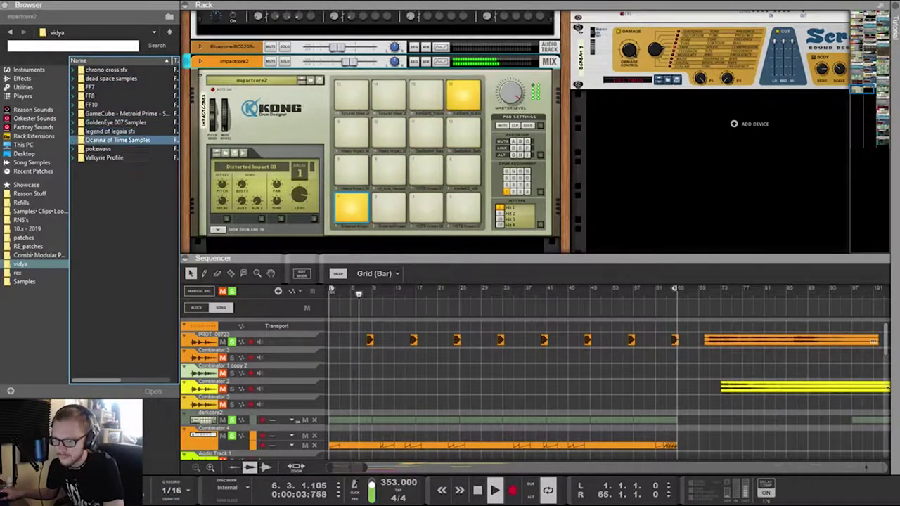
Open the FF8 folder among the game samples and go into its RRF subfolder
{"action": "left_click", "coordinate": [91, 96]}
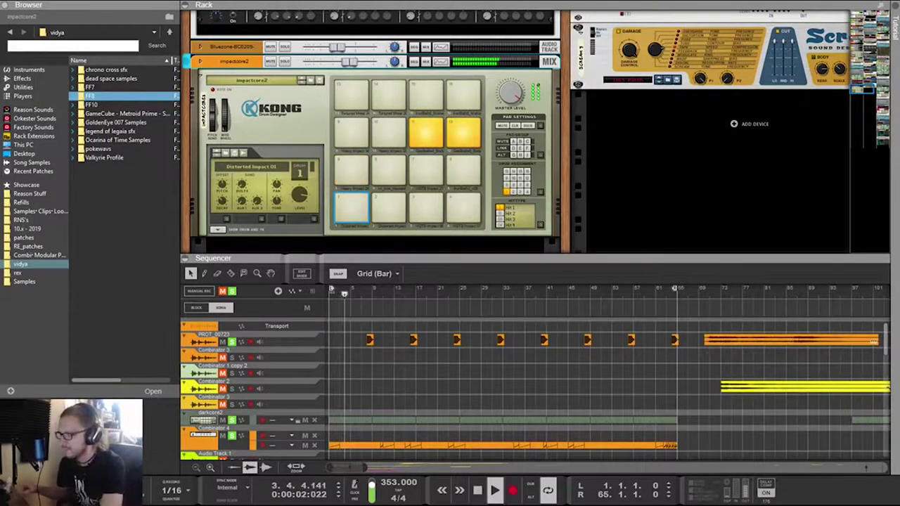
{"action": "key", "text": "Down"}
{"action": "key", "text": "Down"}
{"action": "key", "text": "Down"}
{"action": "key", "text": "Down"}
{"action": "key", "text": "Down"}
{"action": "key", "text": "Down"}
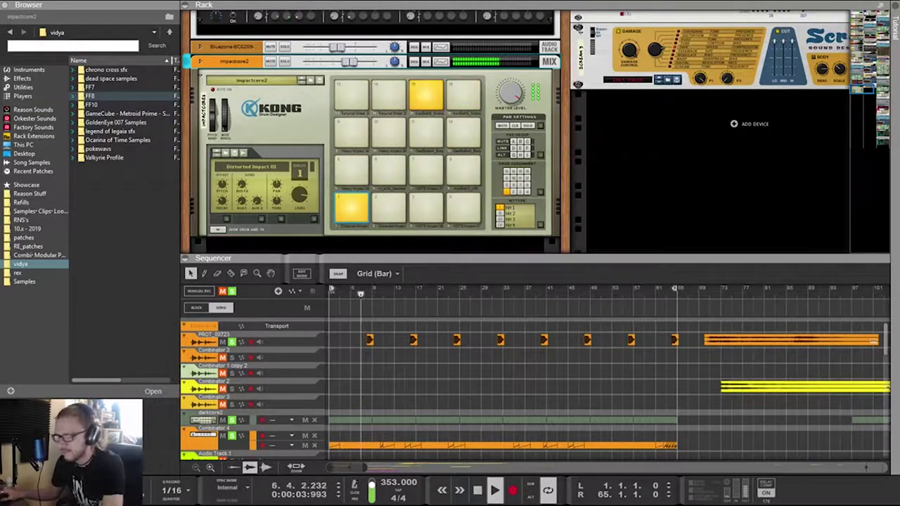
{"action": "key", "text": "Escape"}
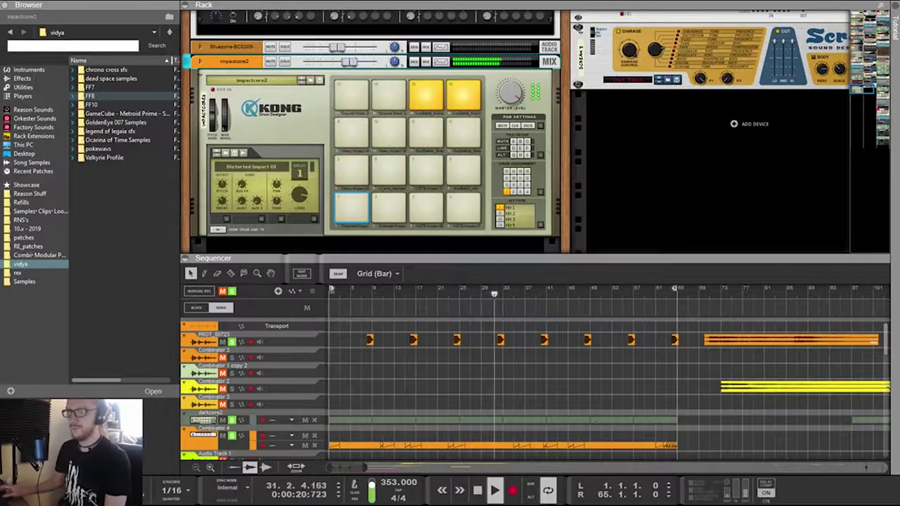
{"action": "left_click", "coordinate": [111, 79]}
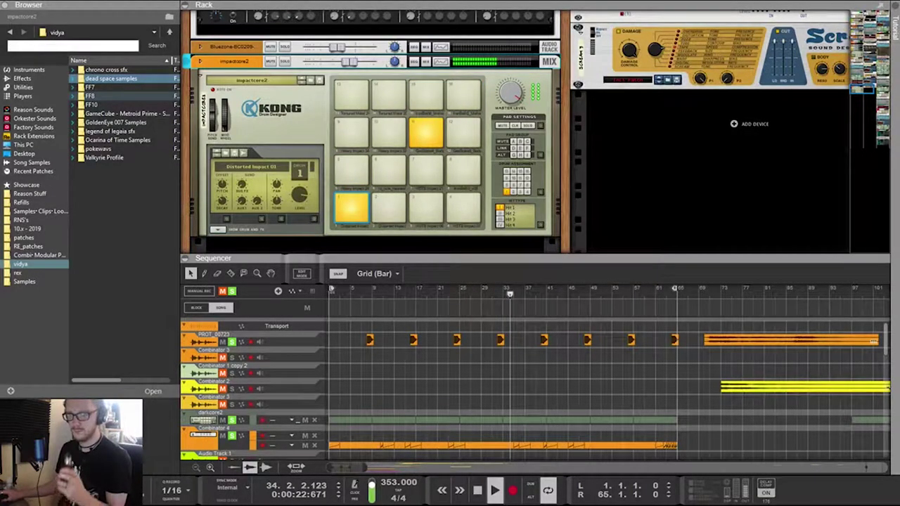
{"action": "double_click", "coordinate": [91, 96]}
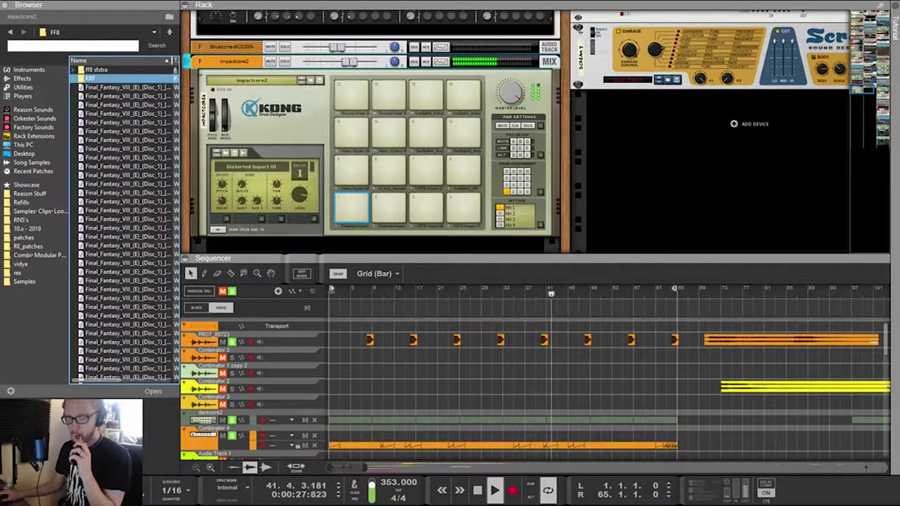
{"action": "double_click", "coordinate": [92, 78]}
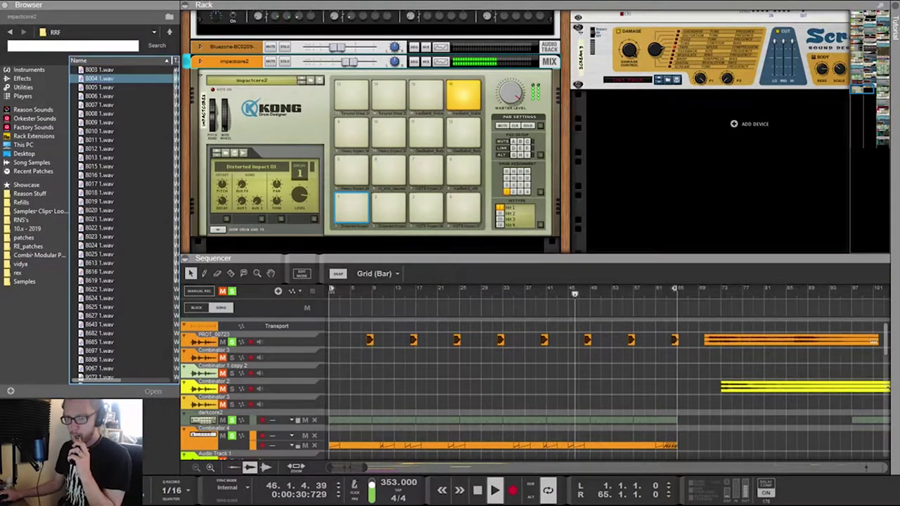
Look through the WAV samples and REX loops in the RRF folder for a usable loop
{"action": "scroll", "coordinate": [123, 221], "scroll_direction": "down", "scroll_amount": 3}
{"action": "key", "text": "Down"}
{"action": "key", "text": "Down"}
{"action": "key", "text": "Down"}
{"action": "key", "text": "Down"}
{"action": "key", "text": "Down"}
{"action": "key", "text": "Down"}
{"action": "key", "text": "Down"}
{"action": "key", "text": "Down"}
{"action": "key", "text": "Down"}
{"action": "key", "text": "Down"}
{"action": "key", "text": "Down"}
{"action": "key", "text": "Down"}
{"action": "key", "text": "Down"}
{"action": "key", "text": "Down"}
{"action": "key", "text": "Down"}
{"action": "key", "text": "Down"}
{"action": "key", "text": "Down"}
{"action": "key", "text": "Down"}
{"action": "key", "text": "Down"}
{"action": "key", "text": "Down"}
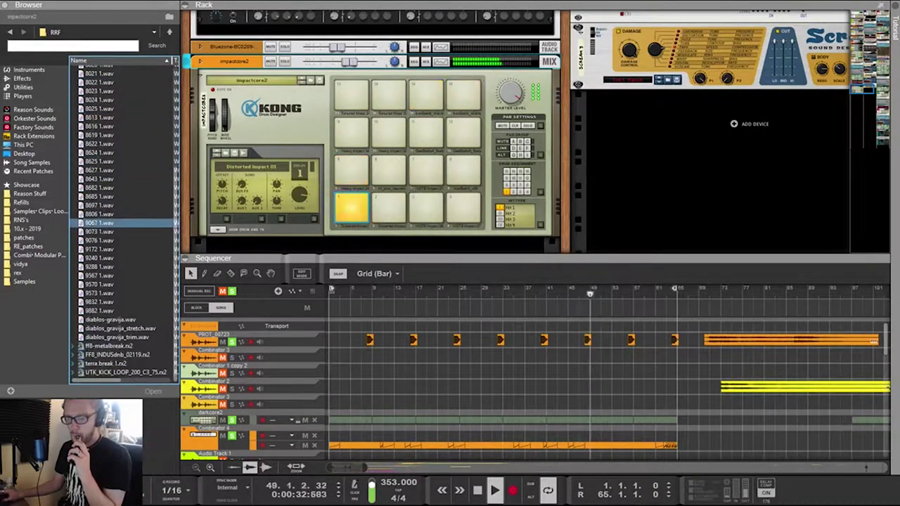
{"action": "key", "text": "Down"}
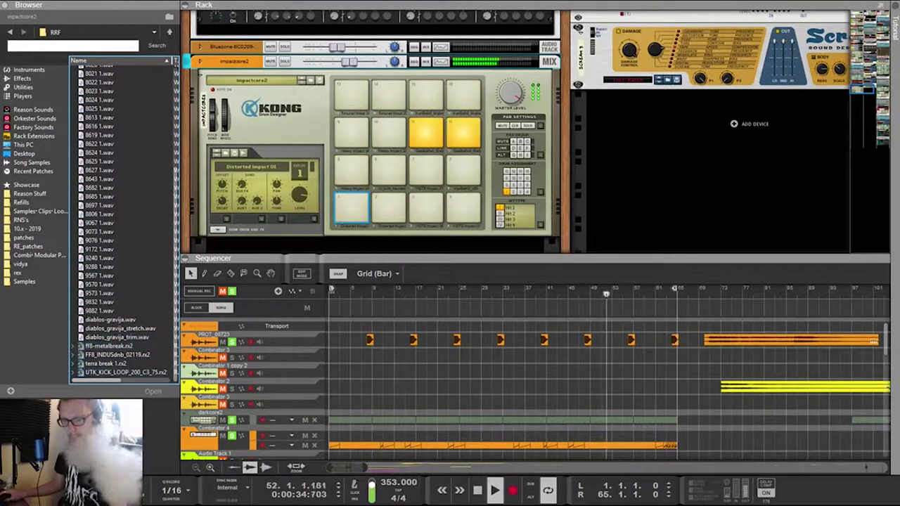
{"action": "key", "text": "Up"}
{"action": "key", "text": "Up"}
{"action": "key", "text": "Down"}
{"action": "key", "text": "Up"}
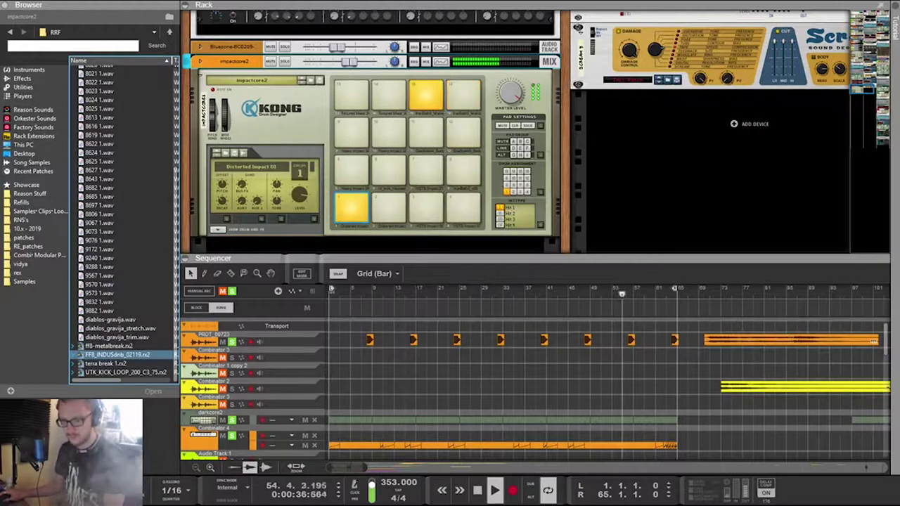
{"action": "key", "text": "Up"}
{"action": "key", "text": "Up"}
{"action": "key", "text": "Down"}
{"action": "key", "text": "Down"}
{"action": "key", "text": "Up"}
{"action": "key", "text": "Up"}
{"action": "key", "text": "Up"}
{"action": "key", "text": "Up"}
{"action": "key", "text": "Up"}
{"action": "key", "text": "Up"}
{"action": "key", "text": "Up"}
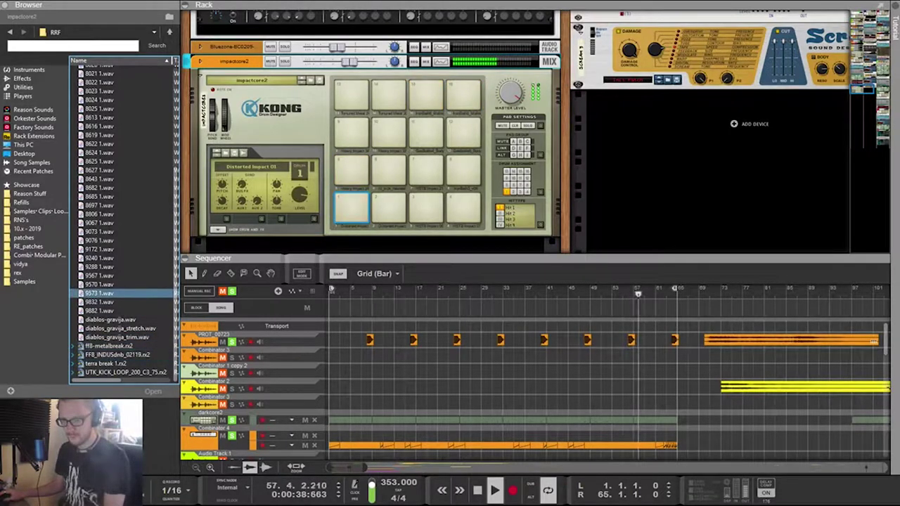
{"action": "key", "text": "Down"}
{"action": "key", "text": "Down"}
{"action": "key", "text": "Down"}
{"action": "key", "text": "Down"}
{"action": "key", "text": "Down"}
{"action": "key", "text": "Page_Up"}
{"action": "key", "text": "Page_Up"}
{"action": "key", "text": "Page_Down"}
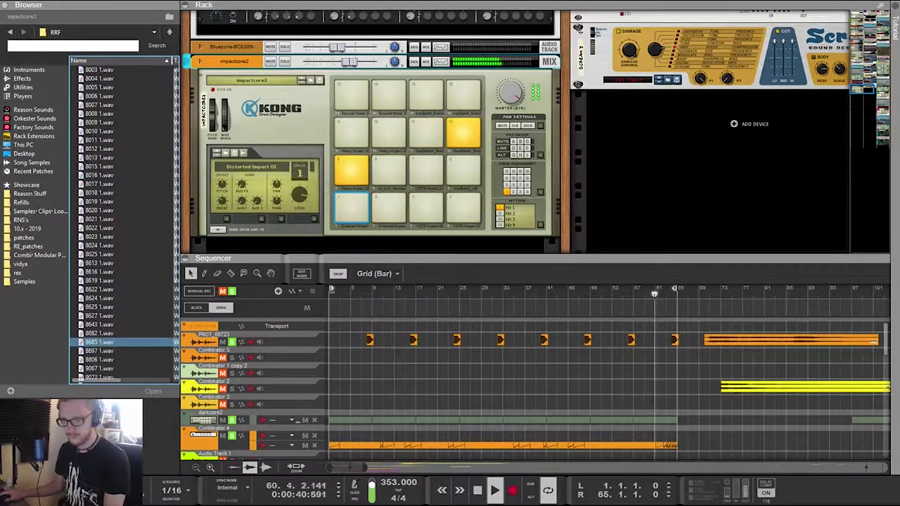
Return to the REX loops at the end of the RRF folder and audition FF8_INDUSdnb_02119.rx2
{"action": "key", "text": "Page_Down"}
{"action": "key", "text": "Down"}
{"action": "key", "text": "Down"}
{"action": "key", "text": "Up"}
{"action": "key", "text": "Down"}
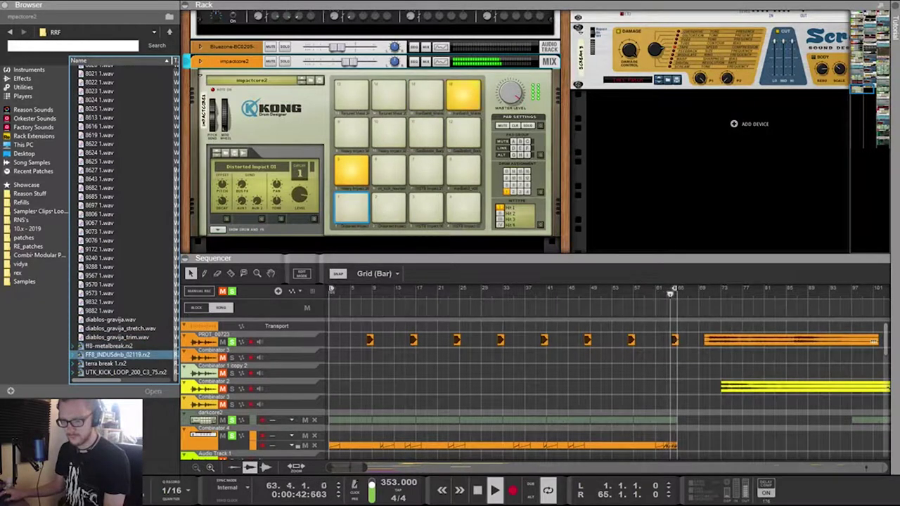
{"action": "key", "text": "Up"}
{"action": "key", "text": "Down"}
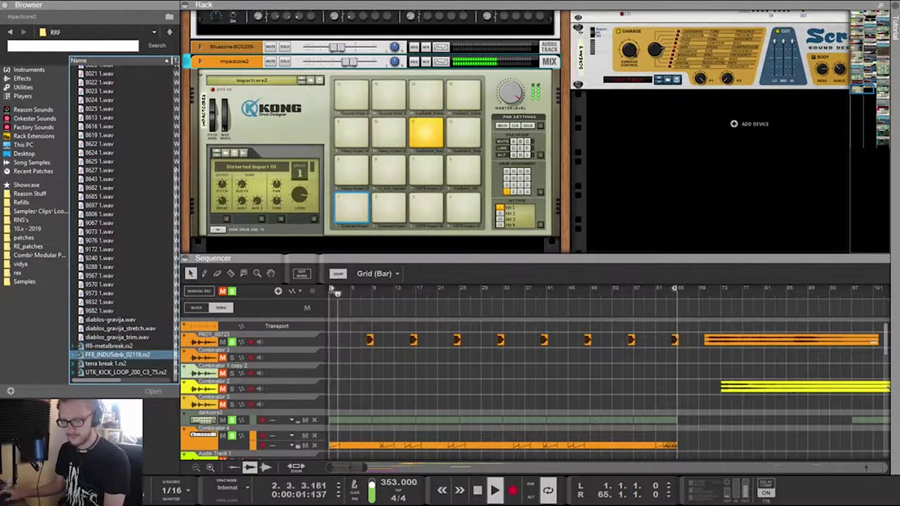
{"action": "key", "text": "Up"}
{"action": "key", "text": "Down"}
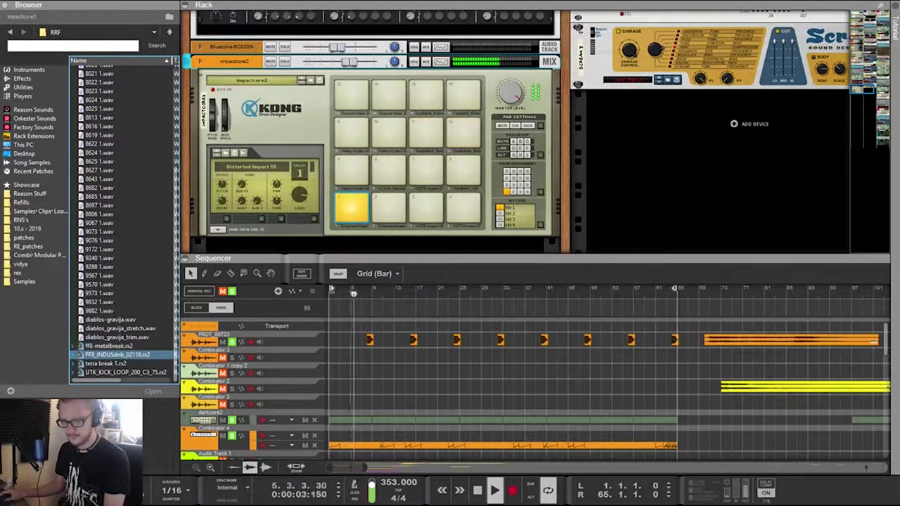
Load FF8_INDUSdnb_02119.rx2 into a new Dr. OctoRex below the Kong and turn off its loop playback
{"action": "left_click_drag", "start_coordinate": [118, 355], "coordinate": [374, 232]}
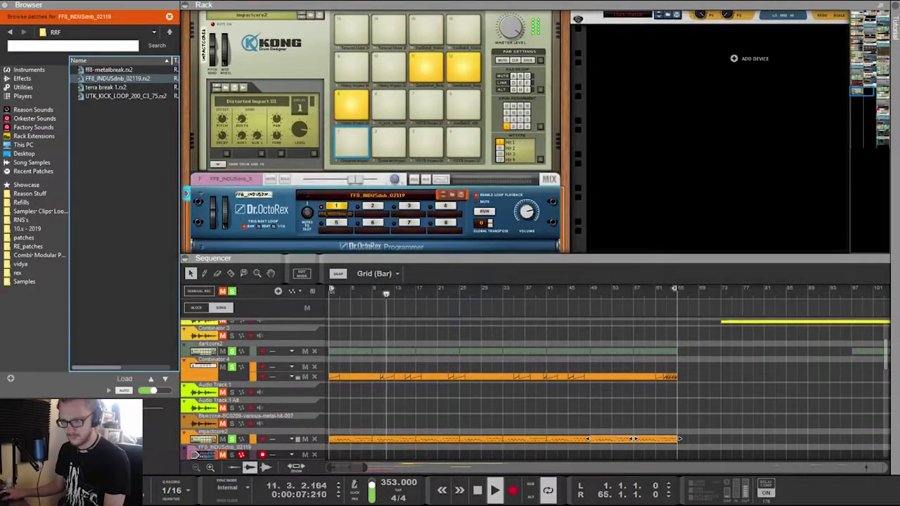
{"action": "scroll", "coordinate": [374, 176], "scroll_direction": "up", "scroll_amount": 2}
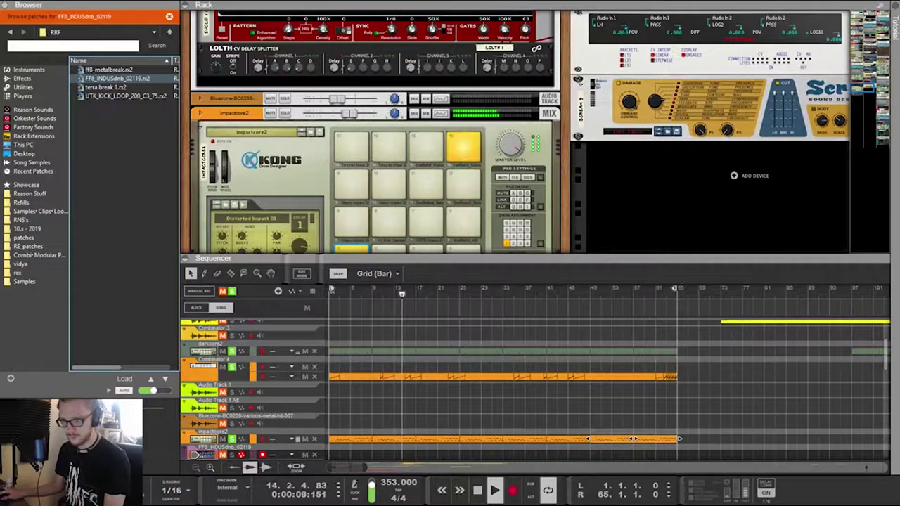
{"action": "left_click", "coordinate": [271, 113]}
{"action": "scroll", "coordinate": [374, 140], "scroll_direction": "down", "scroll_amount": 4}
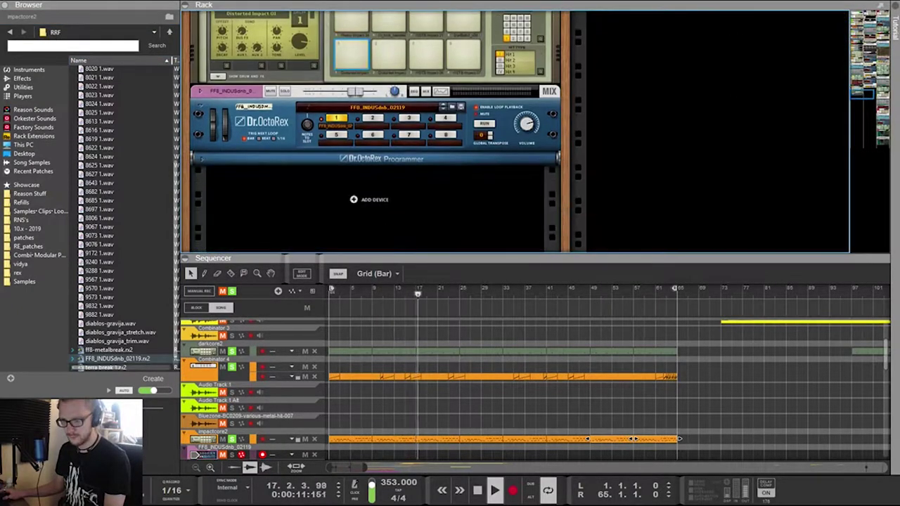
{"action": "left_click", "coordinate": [267, 123]}
{"action": "left_click", "coordinate": [476, 107]}
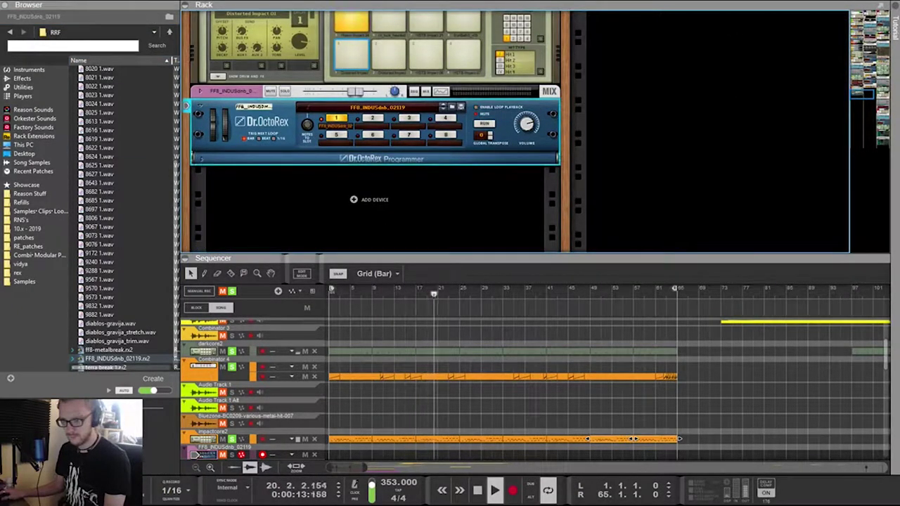
Expand the Dr. OctoRex Programmer, copy the loop to its track and solo that track
{"action": "left_click", "coordinate": [201, 159]}
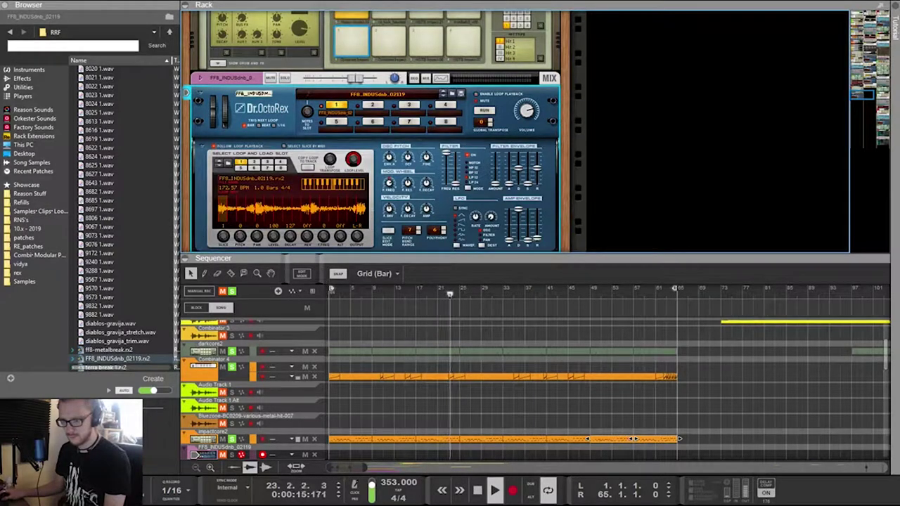
{"action": "left_click", "coordinate": [307, 166]}
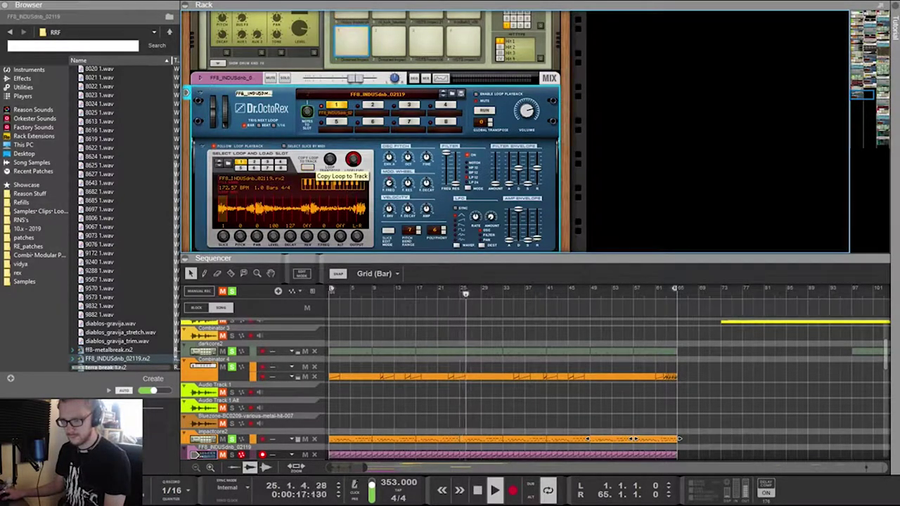
{"action": "scroll", "coordinate": [307, 167], "scroll_direction": "down", "scroll_amount": 1}
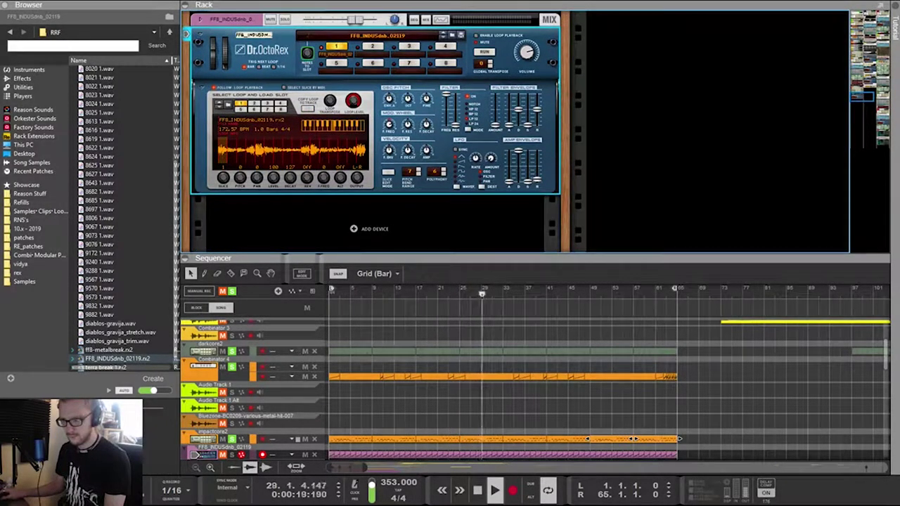
{"action": "left_click", "coordinate": [232, 455]}
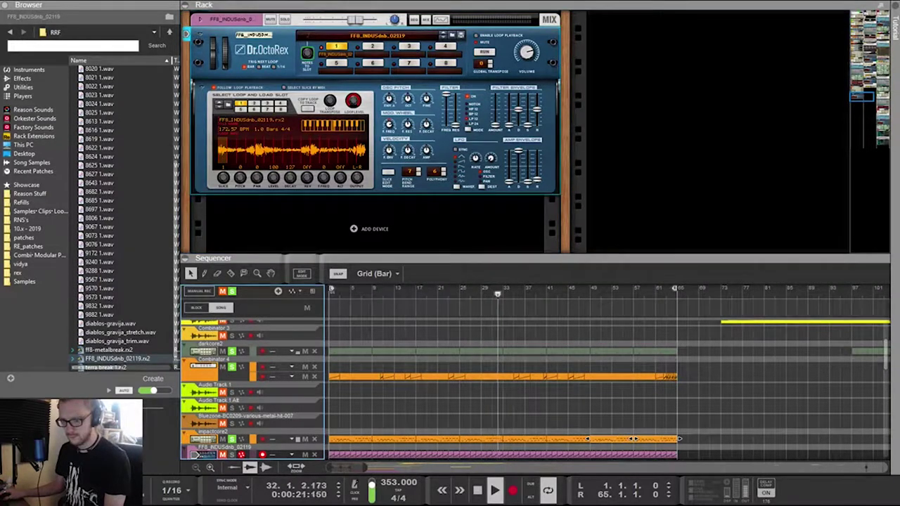
{"action": "scroll", "coordinate": [193, 454], "scroll_direction": "down", "scroll_amount": 2}
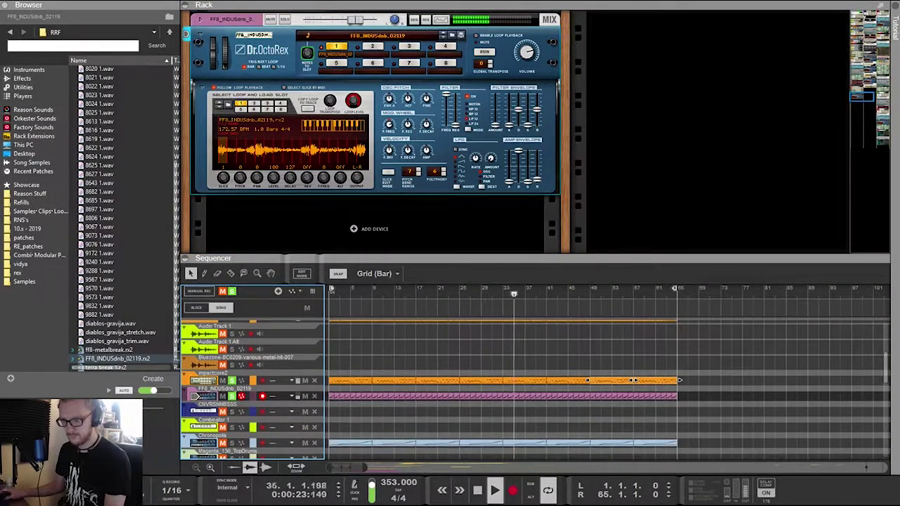
Adjust the Dr. OctoRex volume, shorten the loop clips to a length of 0.2.0.0 and repeat them up to bar 65
{"action": "left_click", "coordinate": [679, 396]}
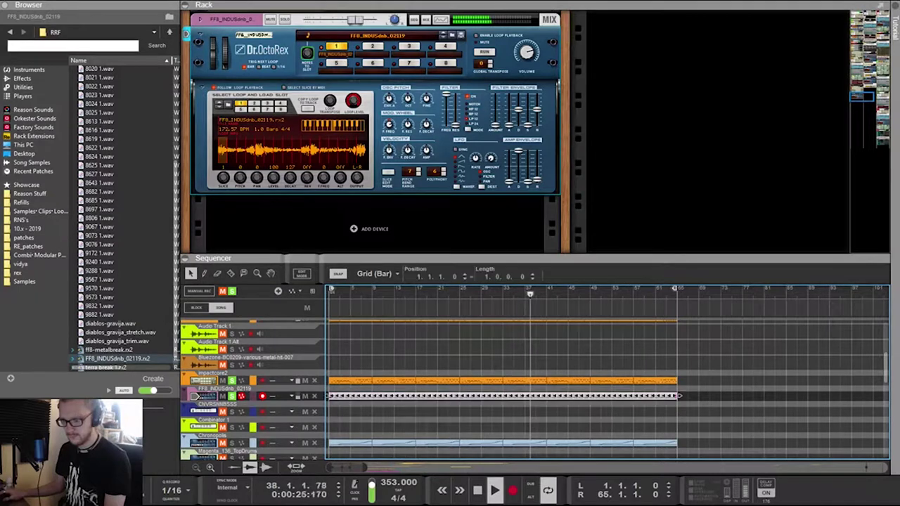
{"action": "left_click", "coordinate": [529, 55]}
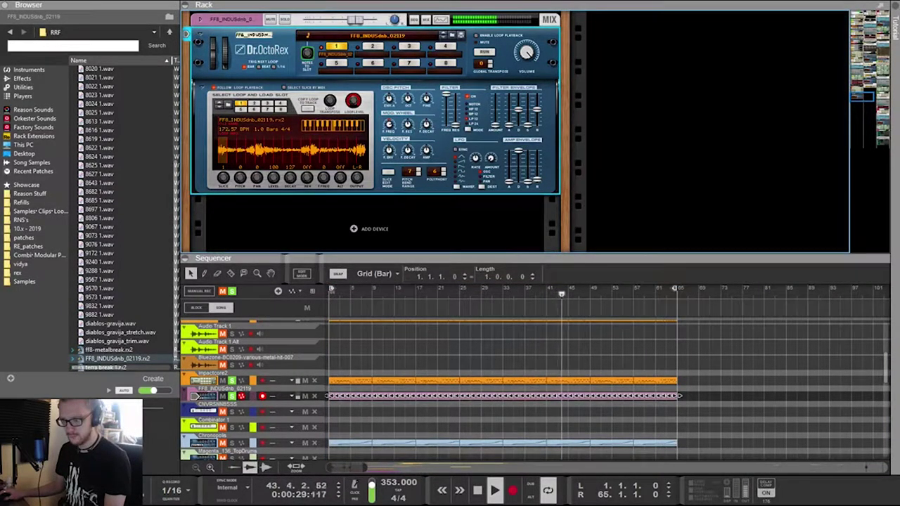
{"action": "mouse_move", "coordinate": [678, 395]}
{"action": "left_mouse_down"}
{"action": "mouse_move", "coordinate": [500, 396]}
{"action": "mouse_move", "coordinate": [674, 395]}
{"action": "left_mouse_up"}
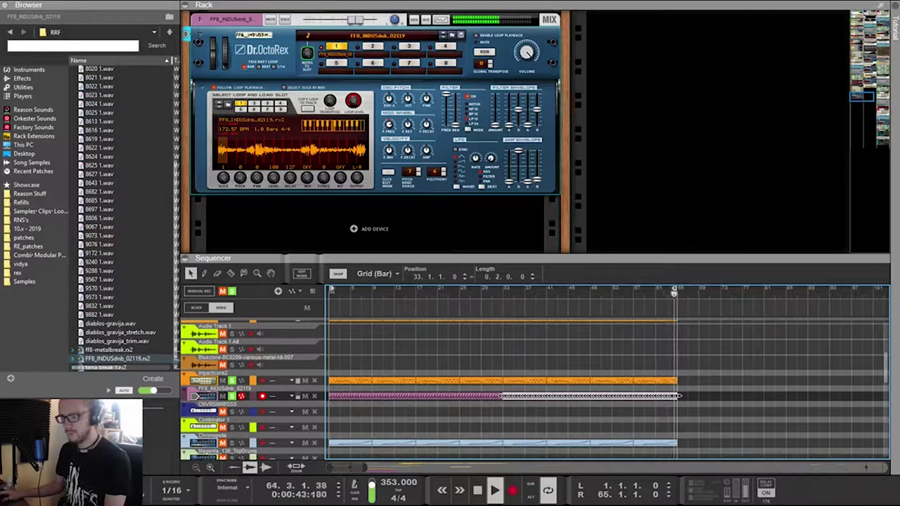
Adjust the Dr. OctoRex's loop transpose and the velocity amount for its amplitude
{"action": "left_click_drag", "start_coordinate": [329, 101], "coordinate": [330, 105]}
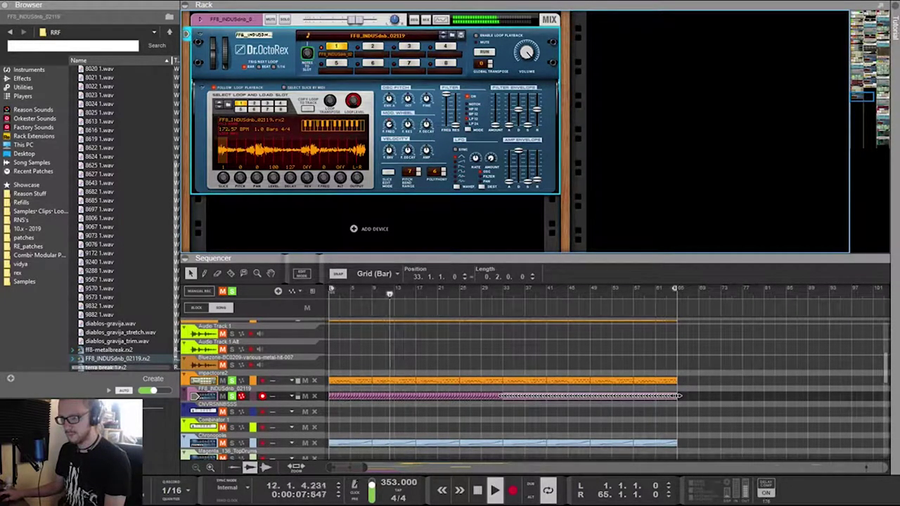
{"action": "left_click_drag", "start_coordinate": [426, 151], "coordinate": [426, 149]}
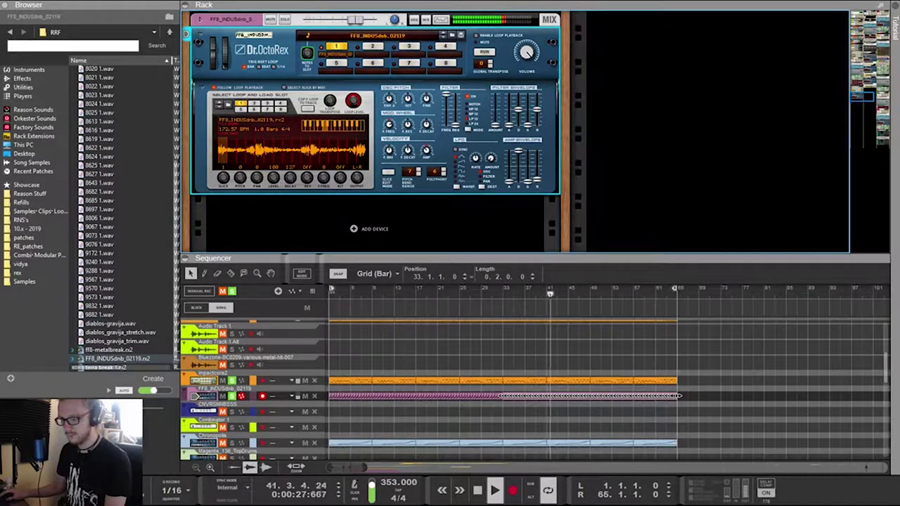
Replace the Dr. OctoRex clips in bars 1 to 33 with repeated clips of length 2.0.0.0
{"action": "left_click_drag", "start_coordinate": [691, 399], "coordinate": [344, 393]}
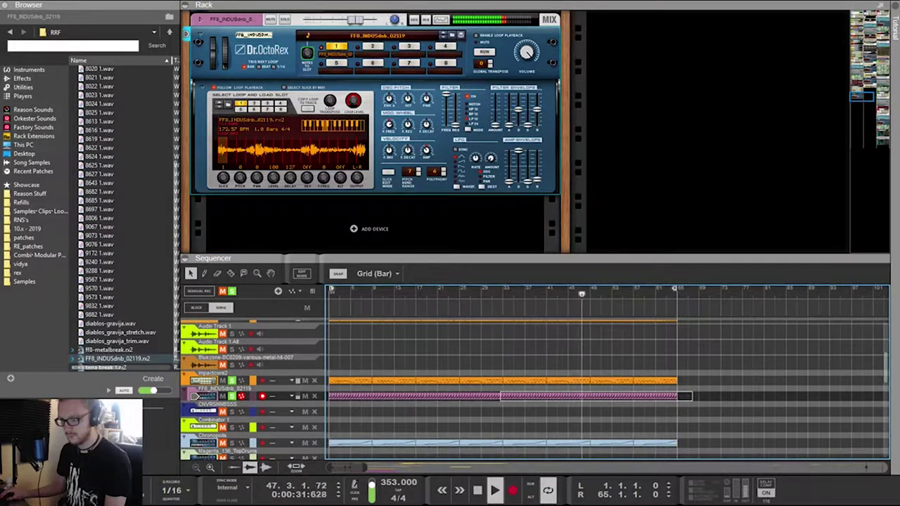
{"action": "left_click_drag", "start_coordinate": [500, 393], "coordinate": [374, 392]}
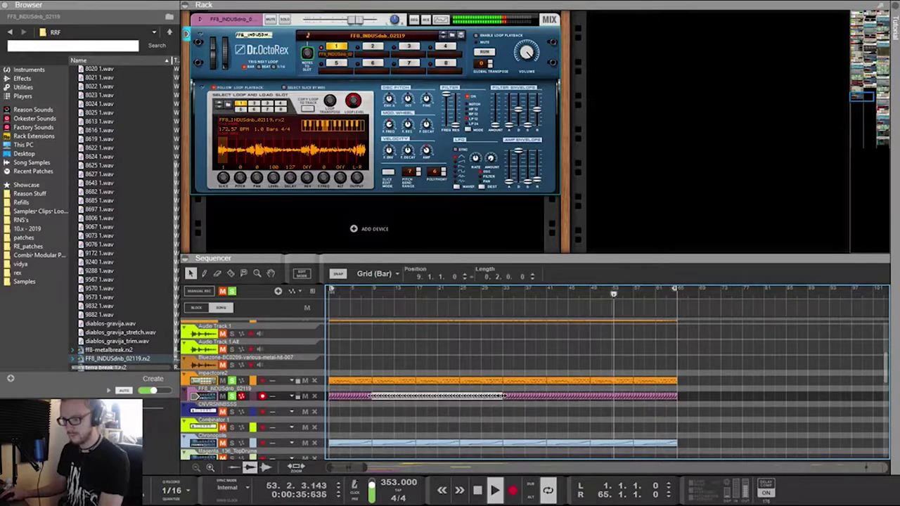
{"action": "key", "text": "Delete"}
{"action": "left_click", "coordinate": [350, 396]}
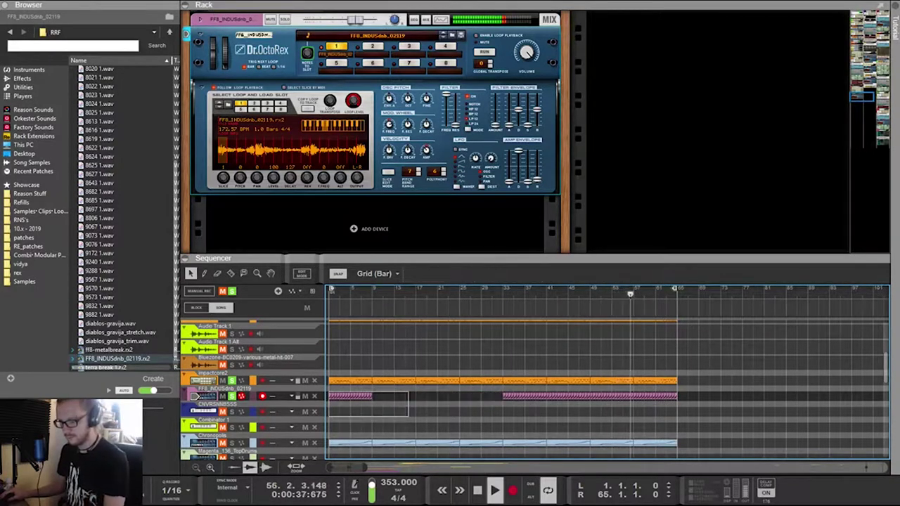
{"action": "left_click_drag", "start_coordinate": [374, 396], "coordinate": [503, 396]}
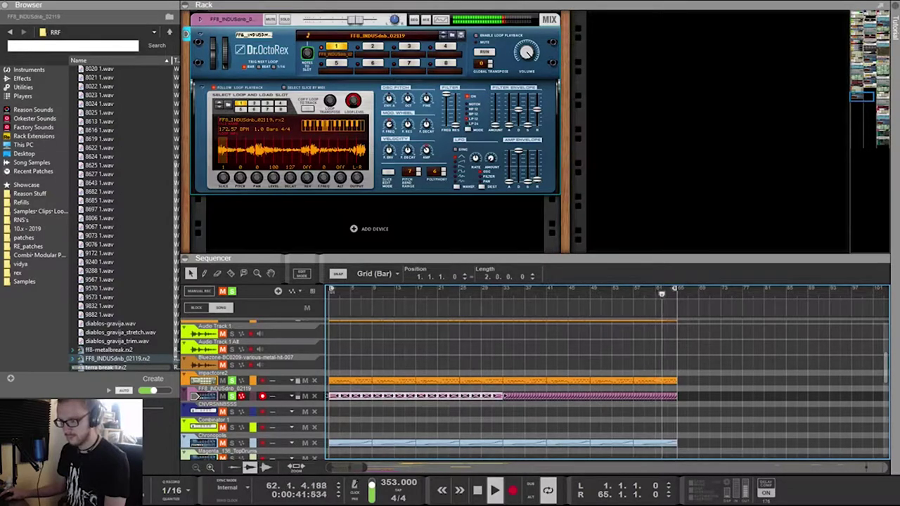
Raise the sustain and release of the Dr. OctoRex's amp envelope
{"action": "left_click_drag", "start_coordinate": [537, 180], "coordinate": [537, 166]}
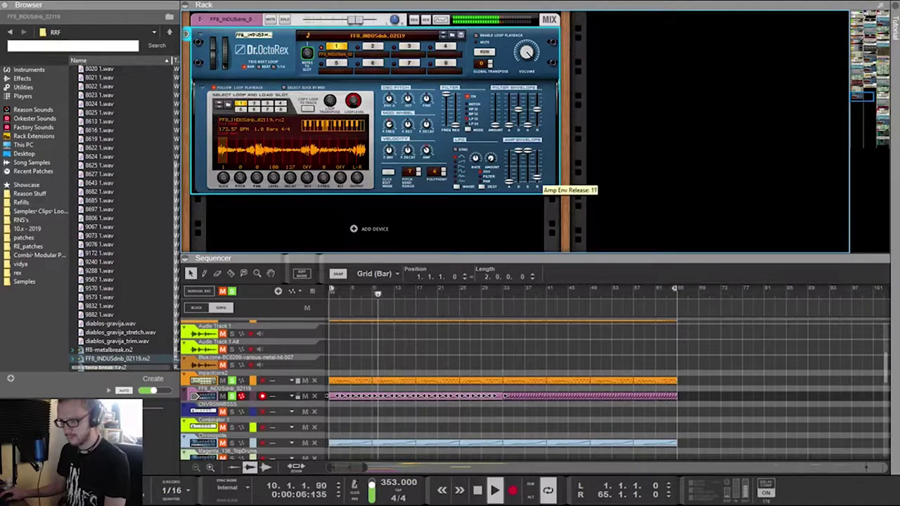
{"action": "left_click_drag", "start_coordinate": [537, 179], "coordinate": [537, 177]}
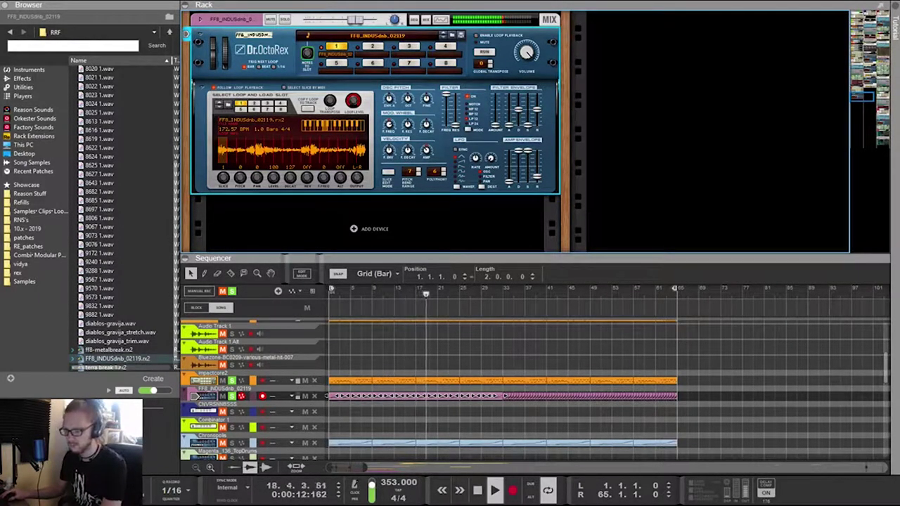
Try clips of length 1.0.0.0 across bars 1 to 33 of the Dr. OctoRex track and return to clips of length 0.2.0.0
{"action": "left_click_drag", "start_coordinate": [494, 418], "coordinate": [342, 395]}
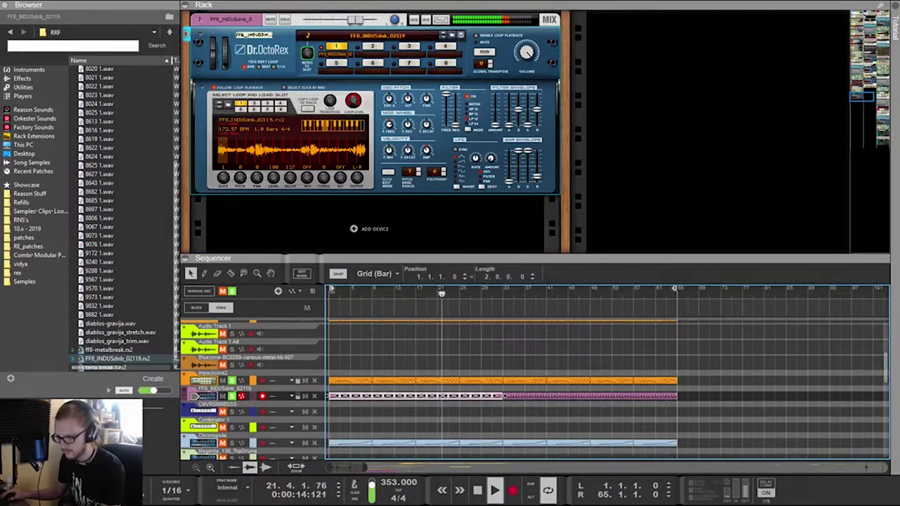
{"action": "left_click_drag", "start_coordinate": [503, 396], "coordinate": [482, 396]}
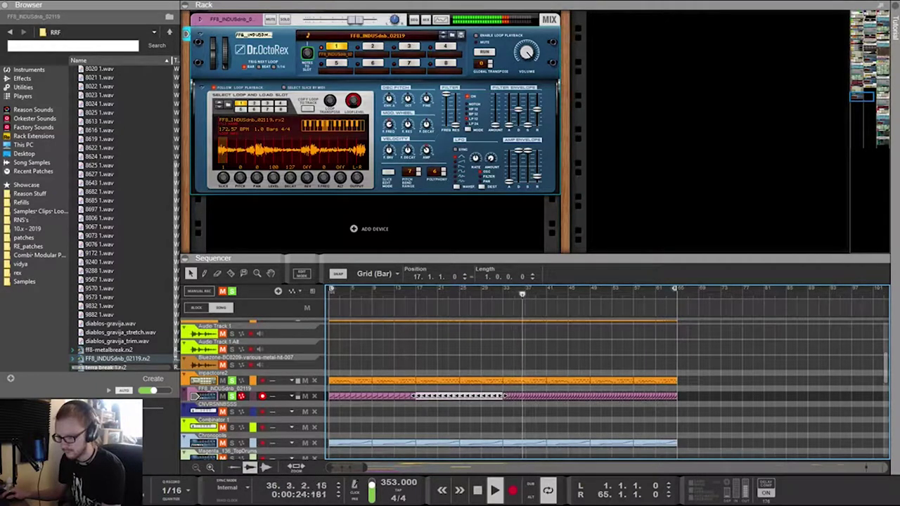
{"action": "left_click_drag", "start_coordinate": [501, 404], "coordinate": [327, 393]}
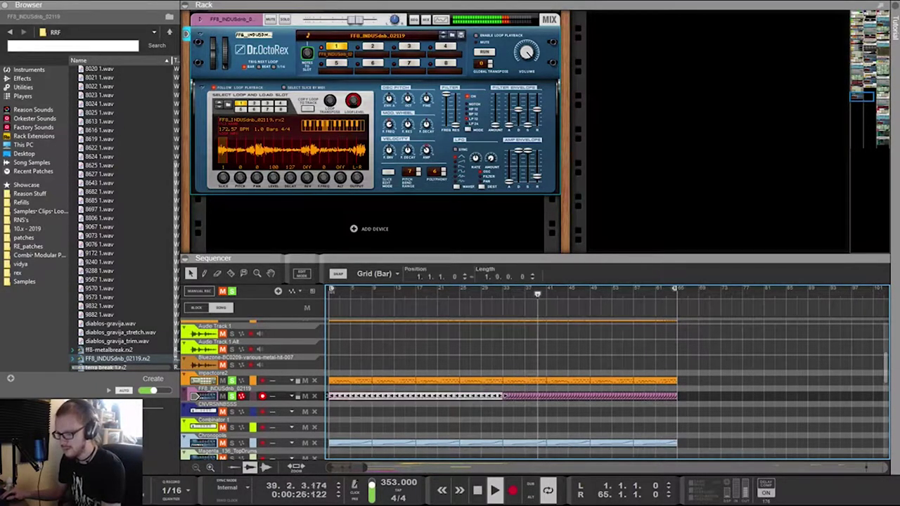
{"action": "key", "text": "Delete"}
{"action": "left_click_drag", "start_coordinate": [735, 418], "coordinate": [335, 395]}
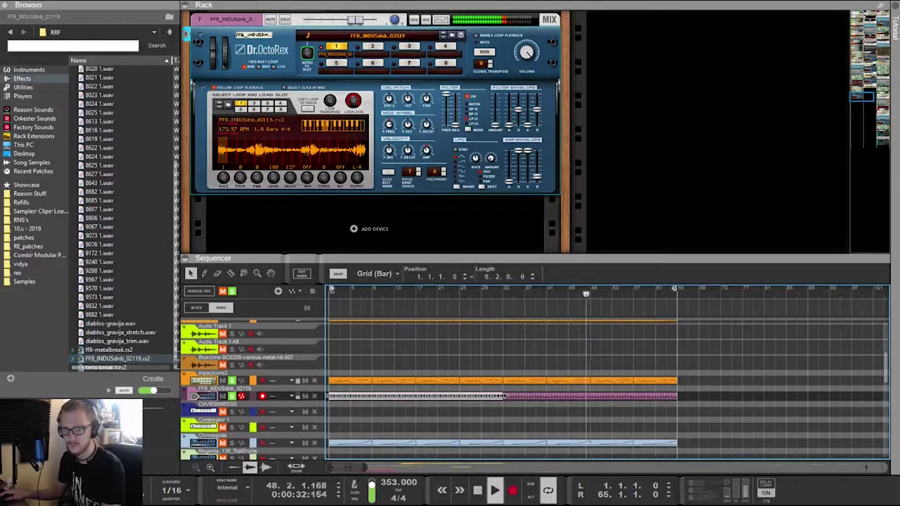
Add a GClip Waveshaping Clipper from the effects directly below the Dr. OctoRex
{"action": "left_click", "coordinate": [23, 79]}
{"action": "scroll", "coordinate": [125, 230], "scroll_direction": "down", "scroll_amount": 10}
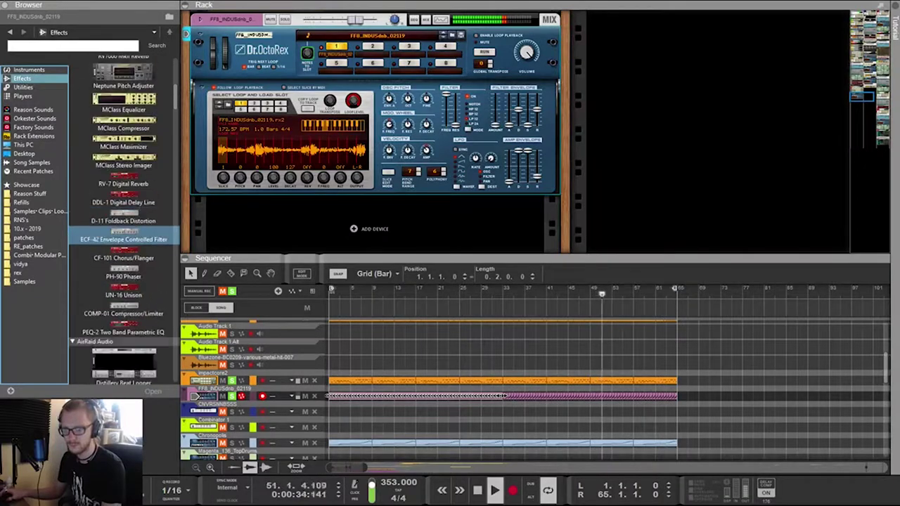
{"action": "scroll", "coordinate": [123, 232], "scroll_direction": "down", "scroll_amount": 15}
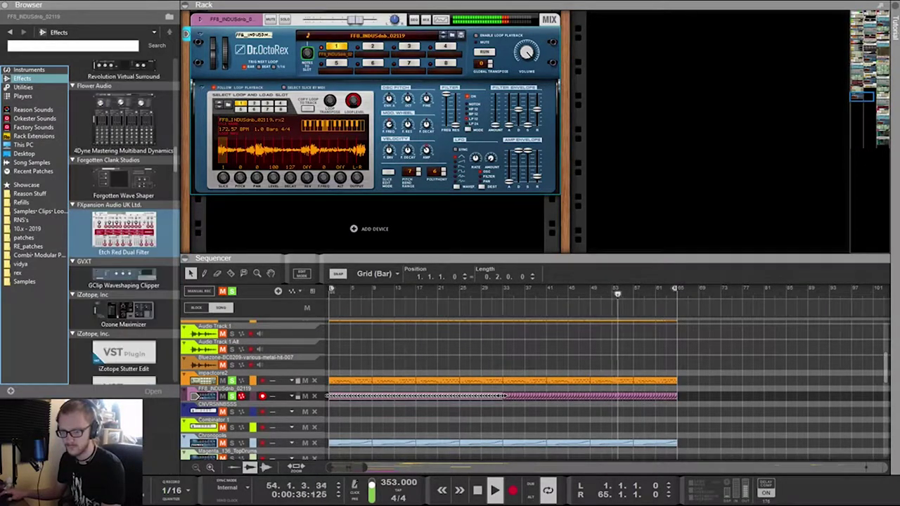
{"action": "scroll", "coordinate": [123, 231], "scroll_direction": "down", "scroll_amount": 5}
{"action": "scroll", "coordinate": [123, 232], "scroll_direction": "up", "scroll_amount": 5}
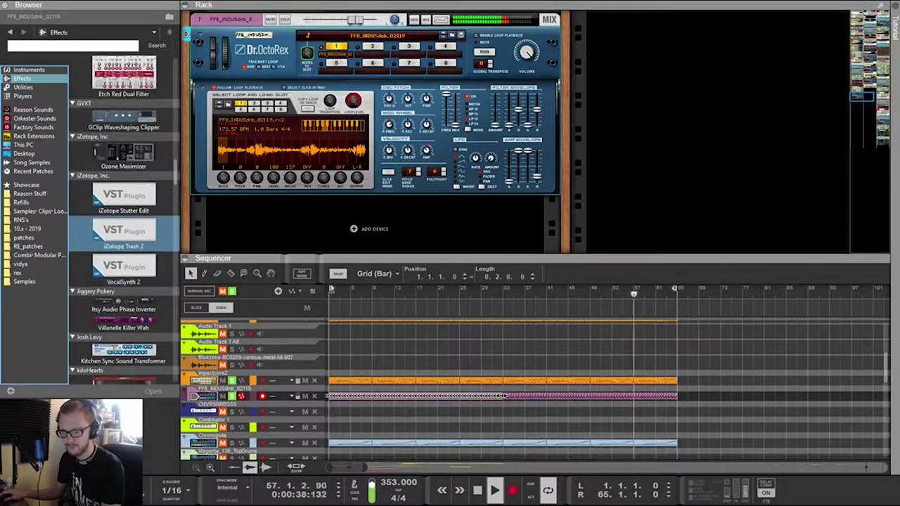
{"action": "left_click_drag", "start_coordinate": [123, 127], "coordinate": [367, 254]}
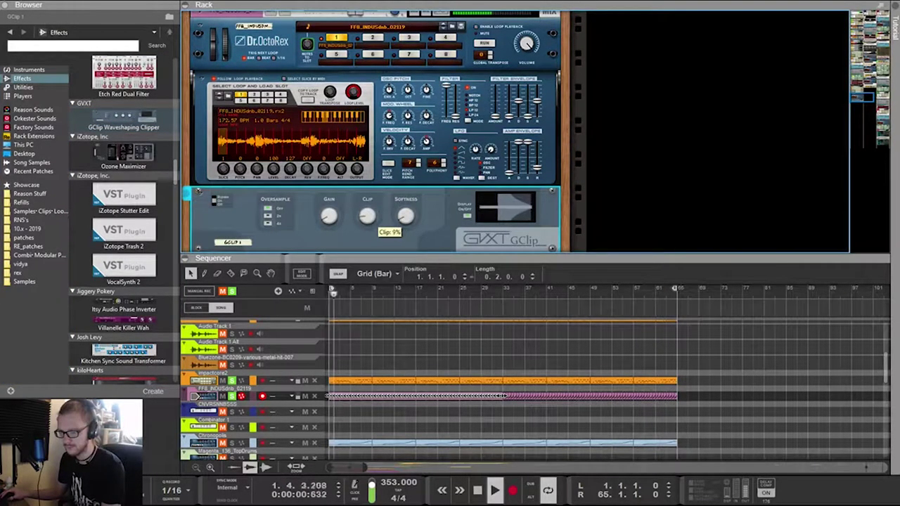
Raise the GClip's gain, set its clip to about 51% with 4x oversampling, and set the Dr. OctoRex volume to 104
{"action": "left_click_drag", "start_coordinate": [329, 215], "coordinate": [329, 181]}
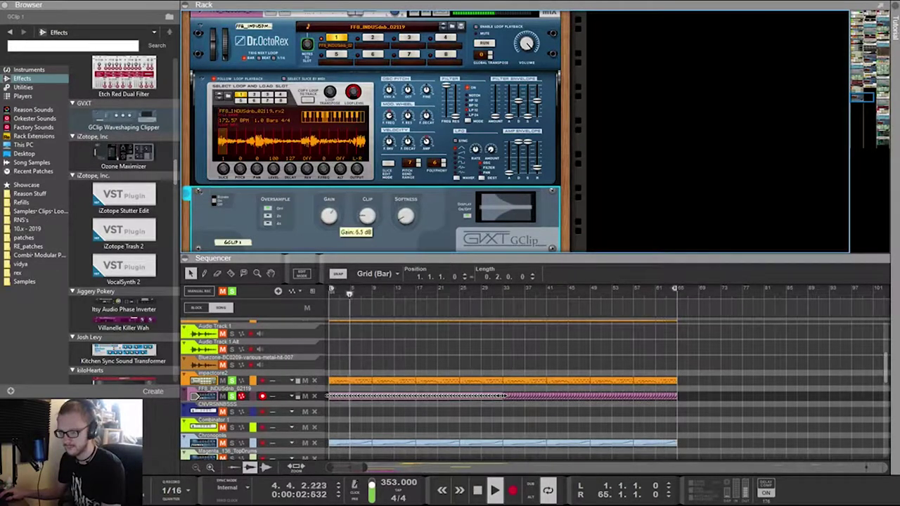
{"action": "mouse_move", "coordinate": [367, 217]}
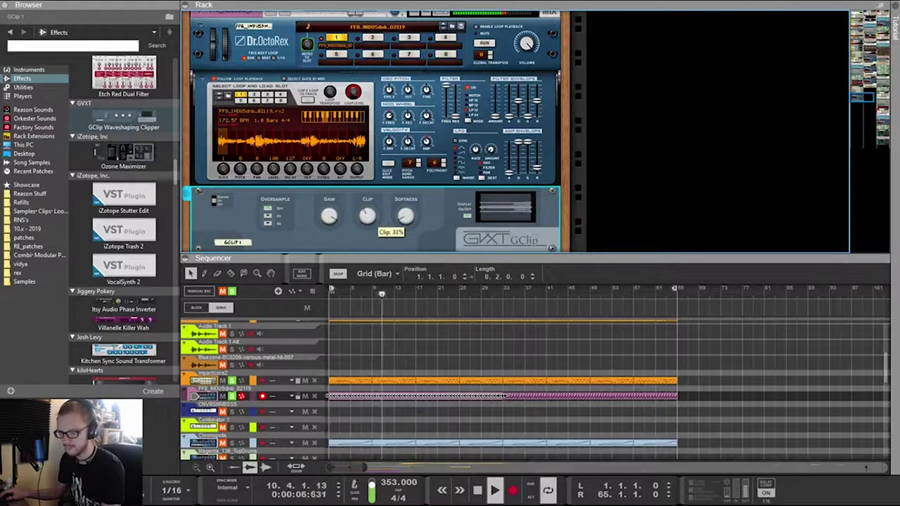
{"action": "left_click", "coordinate": [526, 44]}
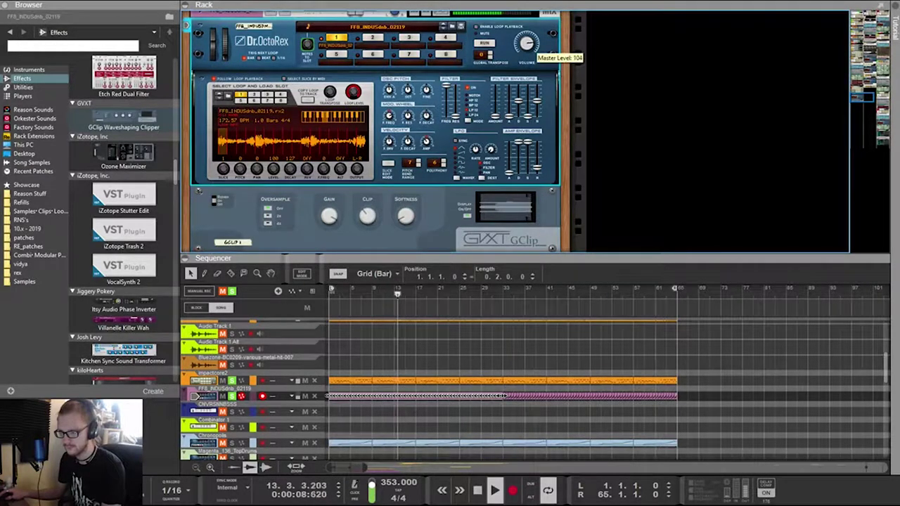
{"action": "left_click", "coordinate": [367, 217]}
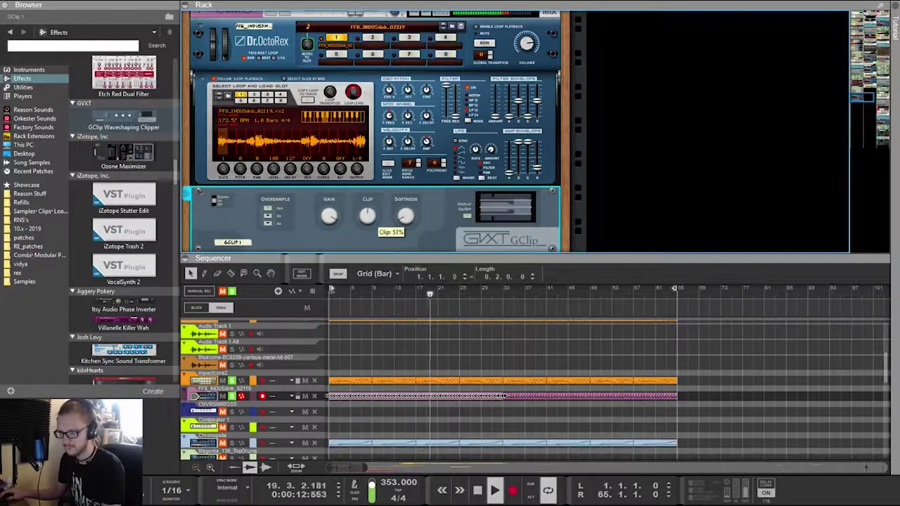
{"action": "left_click_drag", "start_coordinate": [367, 216], "coordinate": [367, 215]}
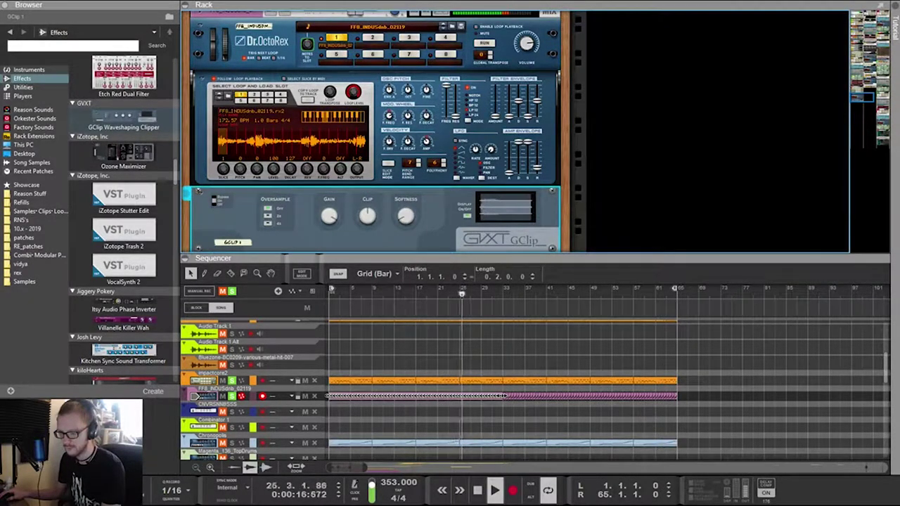
Lower the GClip's gain to about 6 dB and reduce its clip amount
{"action": "scroll", "coordinate": [123, 225], "scroll_direction": "down", "scroll_amount": 3}
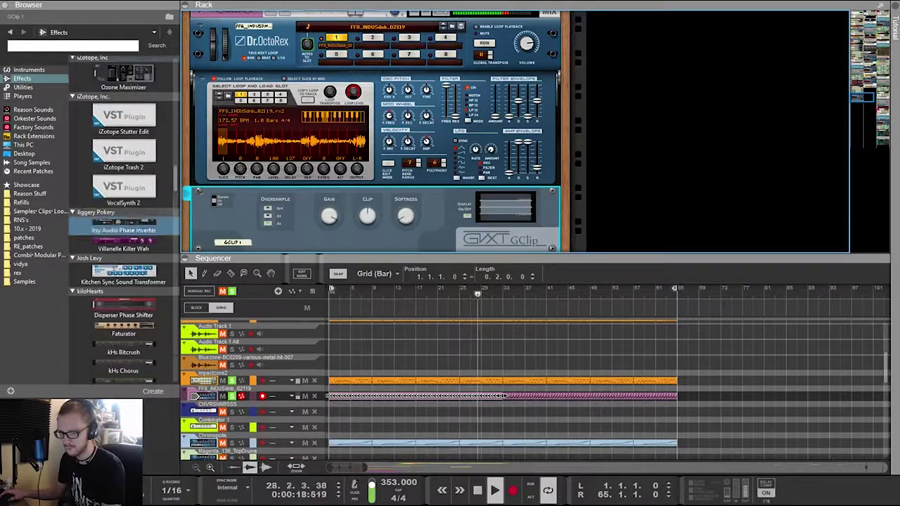
{"action": "scroll", "coordinate": [123, 232], "scroll_direction": "down", "scroll_amount": 1}
{"action": "scroll", "coordinate": [123, 235], "scroll_direction": "down", "scroll_amount": 4}
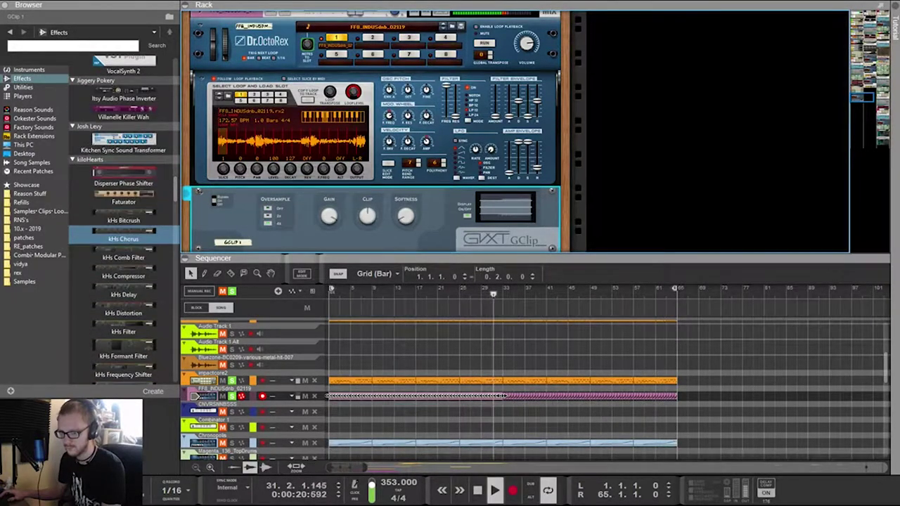
{"action": "scroll", "coordinate": [123, 242], "scroll_direction": "down", "scroll_amount": 4}
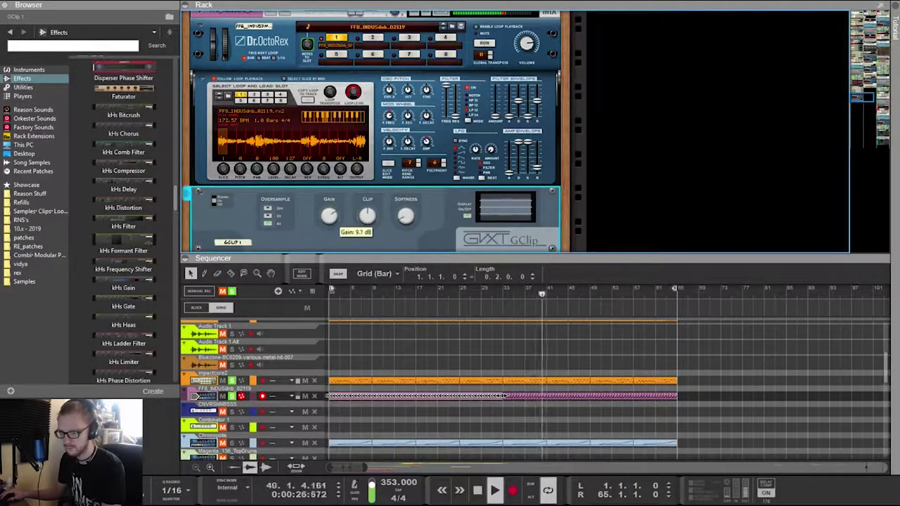
{"action": "left_click_drag", "start_coordinate": [329, 216], "coordinate": [329, 217]}
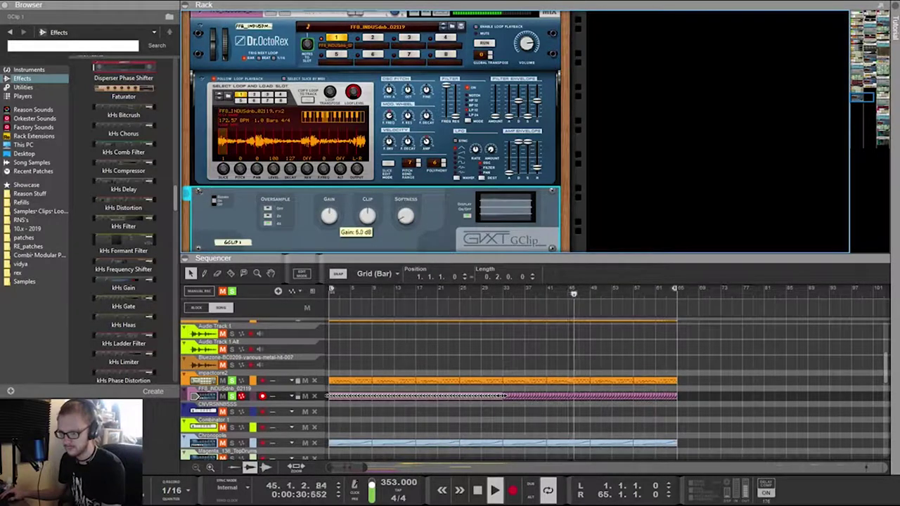
{"action": "mouse_move", "coordinate": [367, 216]}
{"action": "left_mouse_down"}
{"action": "mouse_move", "coordinate": [367, 239]}
{"action": "mouse_move", "coordinate": [367, 214]}
{"action": "left_mouse_up"}
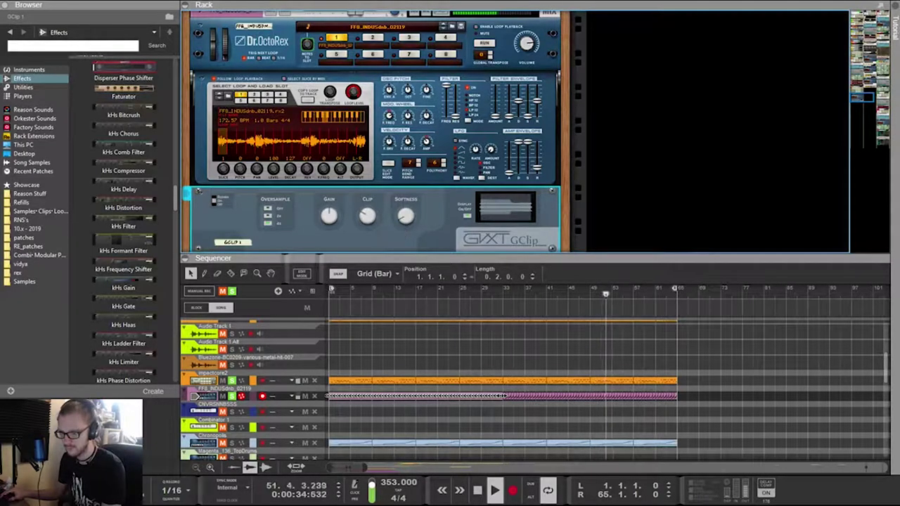
Insert a kHs Phase Distortion between the Dr. OctoRex and the GClip and adjust its drive and bias
{"action": "scroll", "coordinate": [123, 237], "scroll_direction": "down", "scroll_amount": 10}
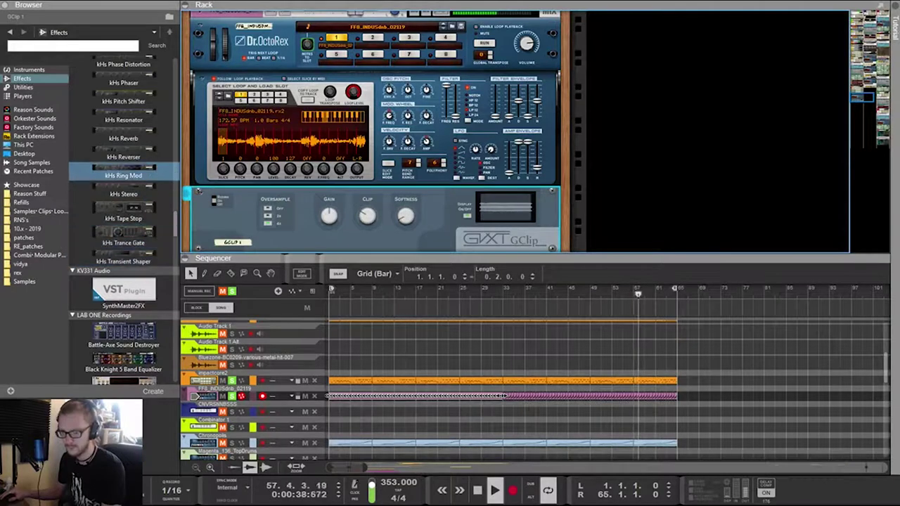
{"action": "scroll", "coordinate": [123, 105], "scroll_direction": "up", "scroll_amount": 3}
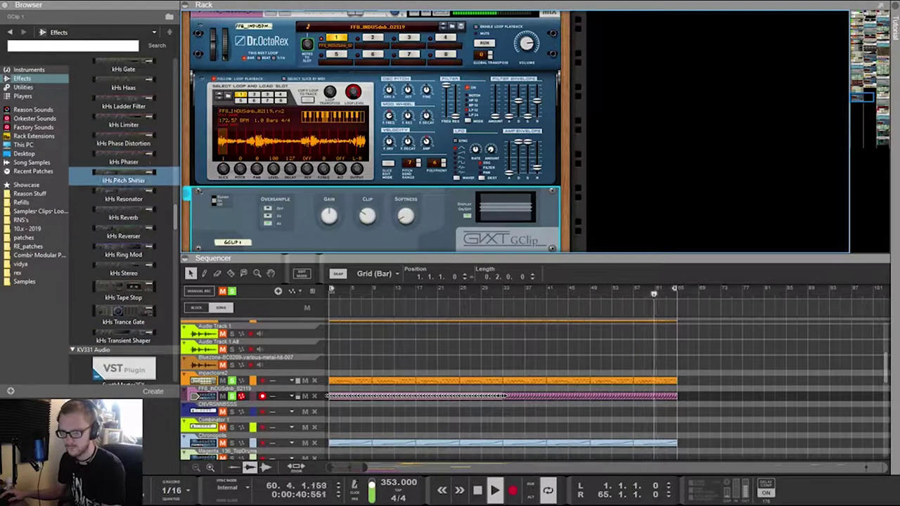
{"action": "scroll", "coordinate": [123, 169], "scroll_direction": "up", "scroll_amount": 3}
{"action": "left_click_drag", "start_coordinate": [123, 196], "coordinate": [375, 185]}
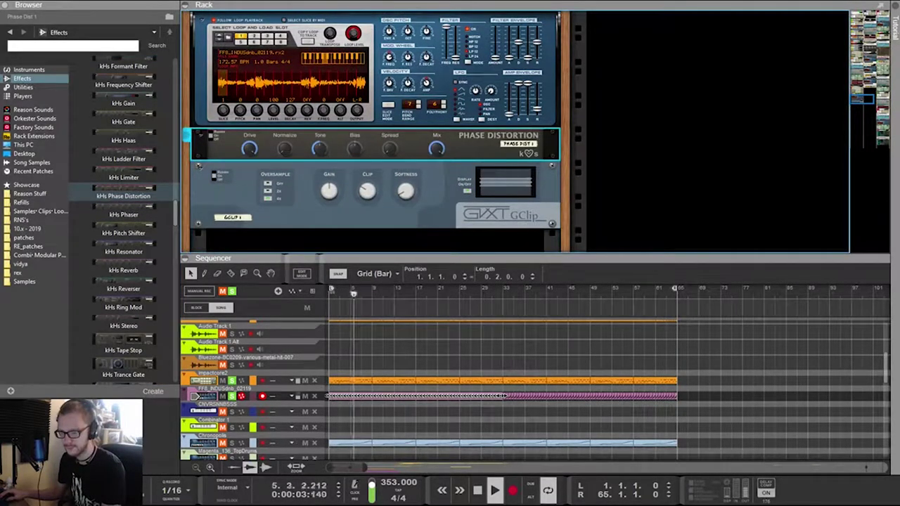
{"action": "mouse_move", "coordinate": [357, 149]}
{"action": "mouse_move", "coordinate": [284, 149]}
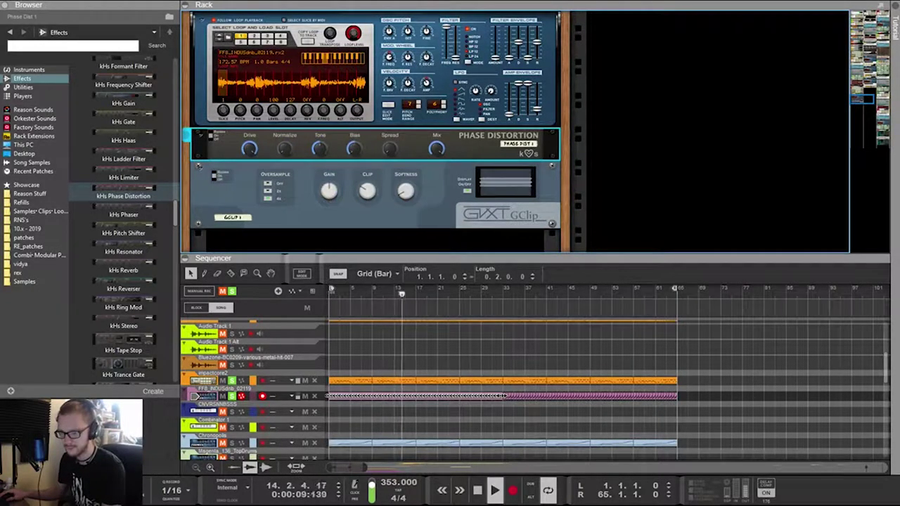
Remove the Phase Distortion and undo the last gain and clip changes on the GClip
{"action": "key", "text": "Delete"}
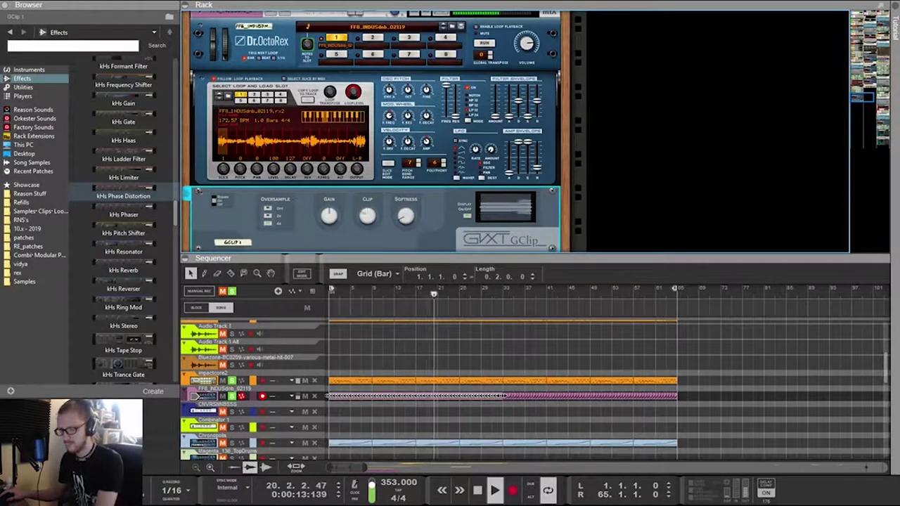
{"action": "key", "text": "ctrl+z"}
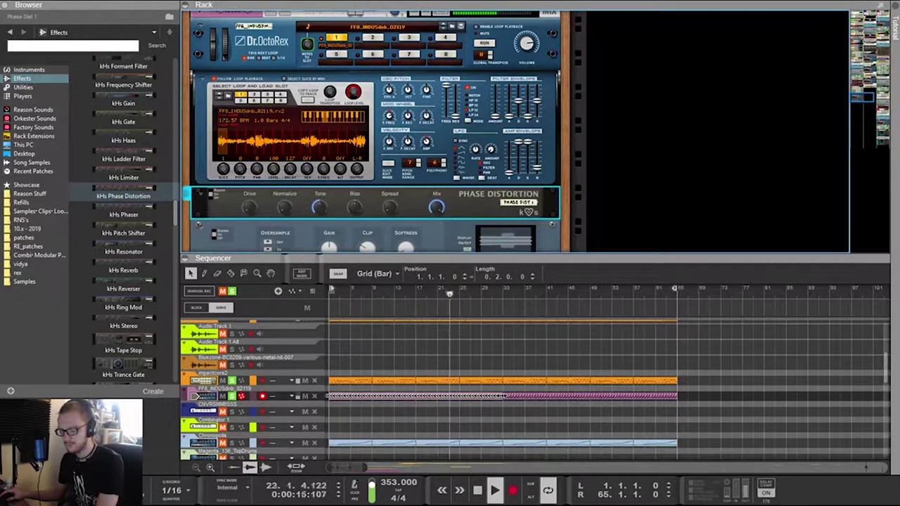
{"action": "key", "text": "ctrl+y"}
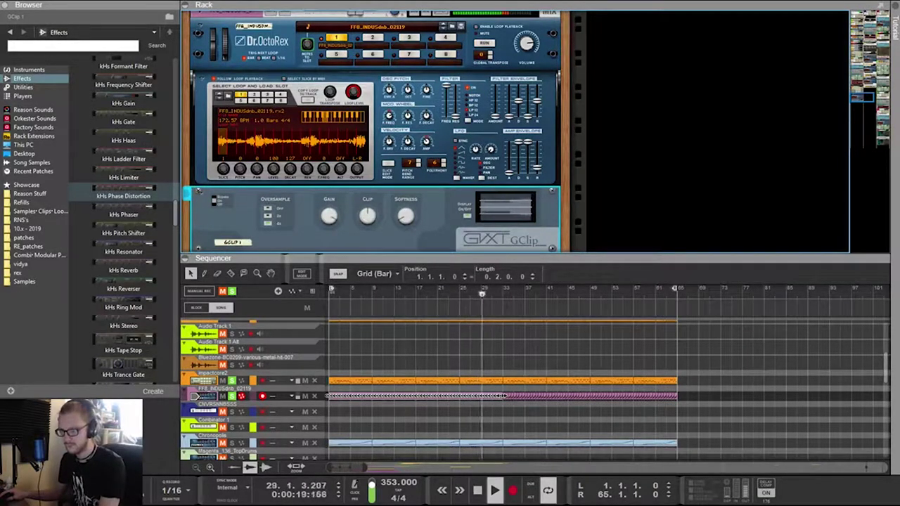
Raise the Dr. OctoRex's amp envelope release further and lower the GClip's clip to about 20%
{"action": "left_click", "coordinate": [536, 170]}
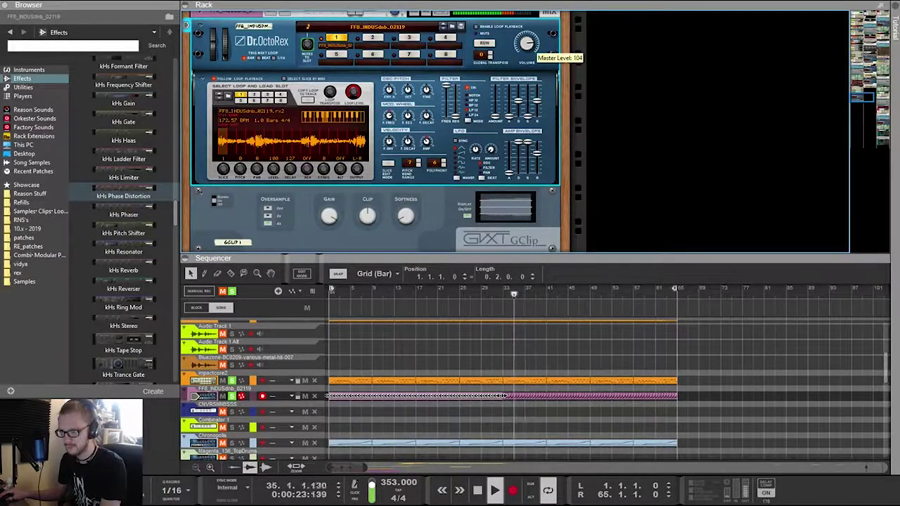
{"action": "left_click", "coordinate": [366, 217]}
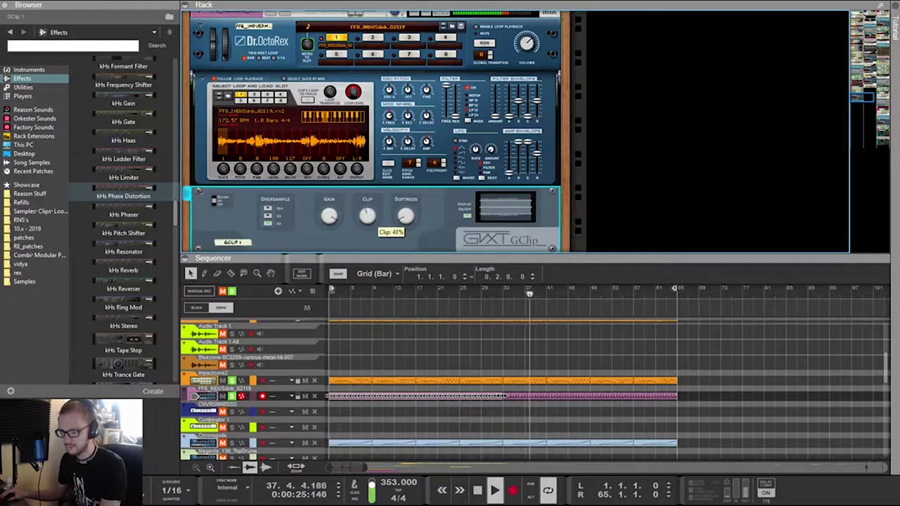
{"action": "left_click_drag", "start_coordinate": [366, 216], "coordinate": [367, 208]}
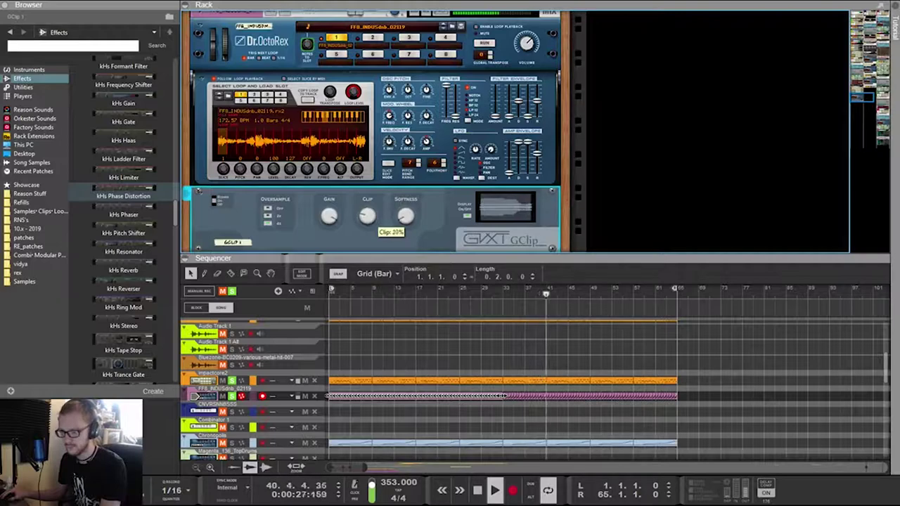
{"action": "scroll", "coordinate": [122, 231], "scroll_direction": "down", "scroll_amount": 15}
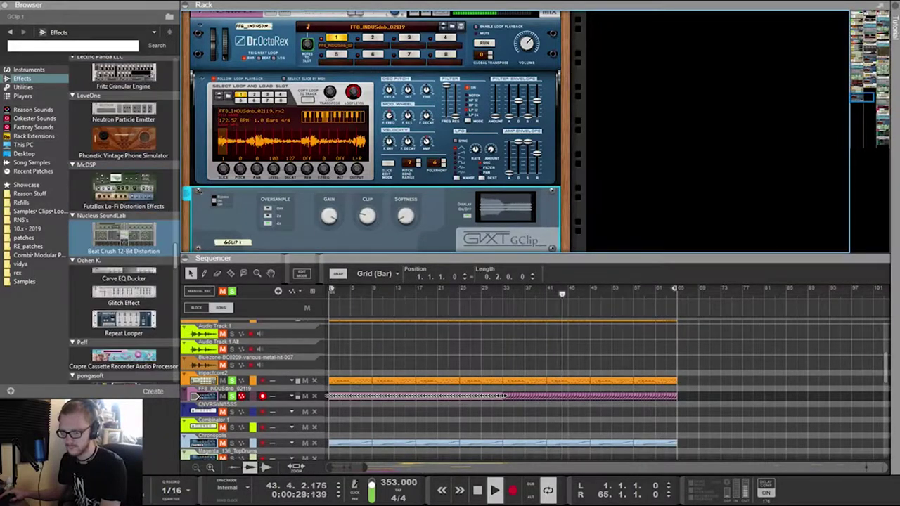
Add a Scream 4 distortion unit below the GClip in the drum loop's effect chain
{"action": "scroll", "coordinate": [123, 231], "scroll_direction": "down", "scroll_amount": 20}
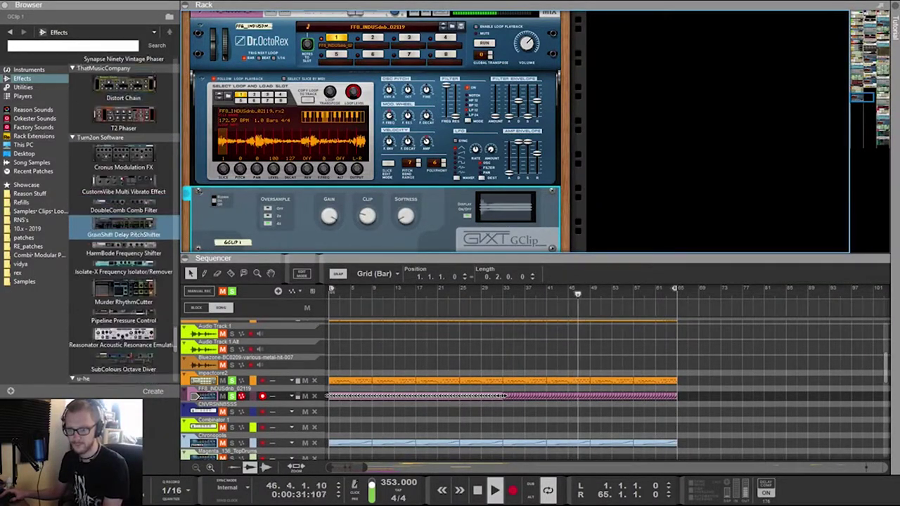
{"action": "scroll", "coordinate": [123, 232], "scroll_direction": "down", "scroll_amount": 10}
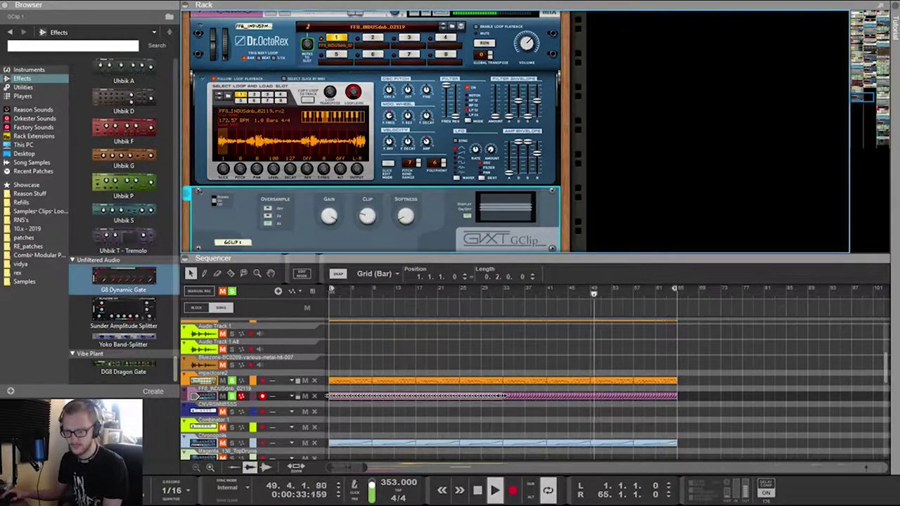
{"action": "scroll", "coordinate": [123, 232], "scroll_direction": "up", "scroll_amount": 6}
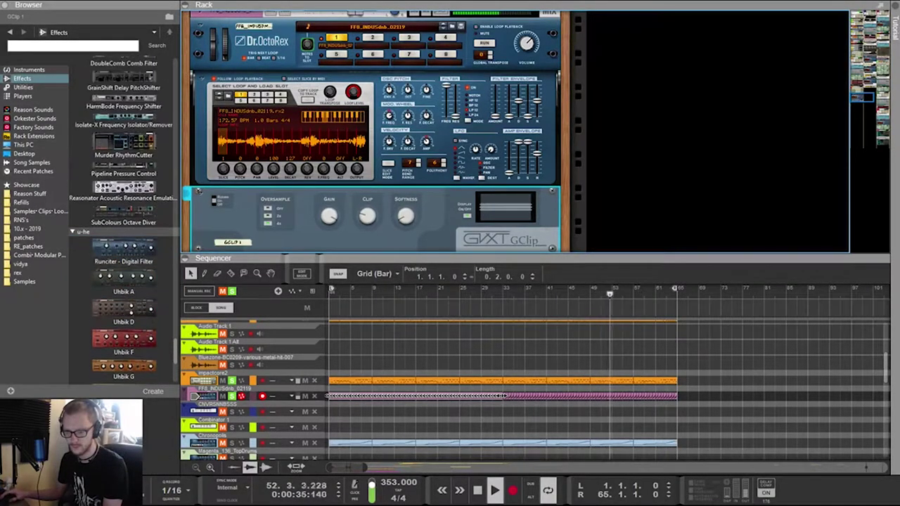
{"action": "scroll", "coordinate": [123, 225], "scroll_direction": "up", "scroll_amount": 4}
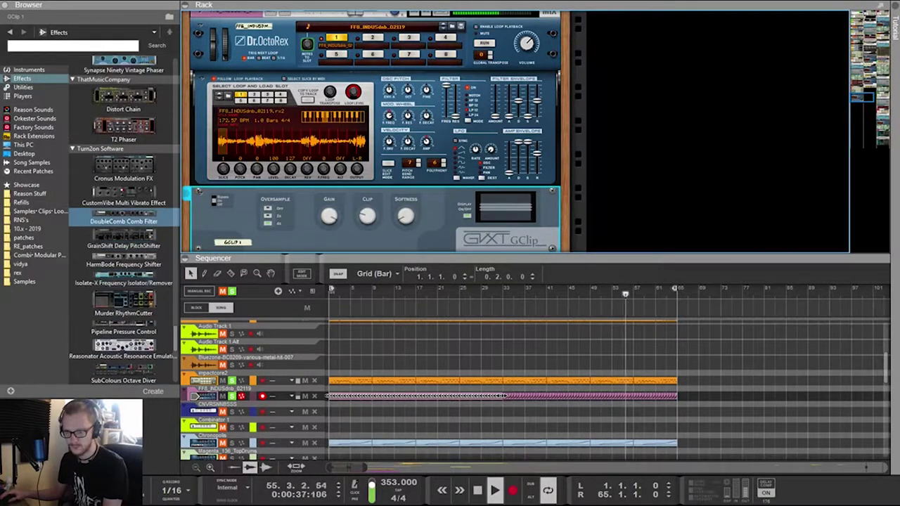
{"action": "scroll", "coordinate": [123, 221], "scroll_direction": "up", "scroll_amount": 8}
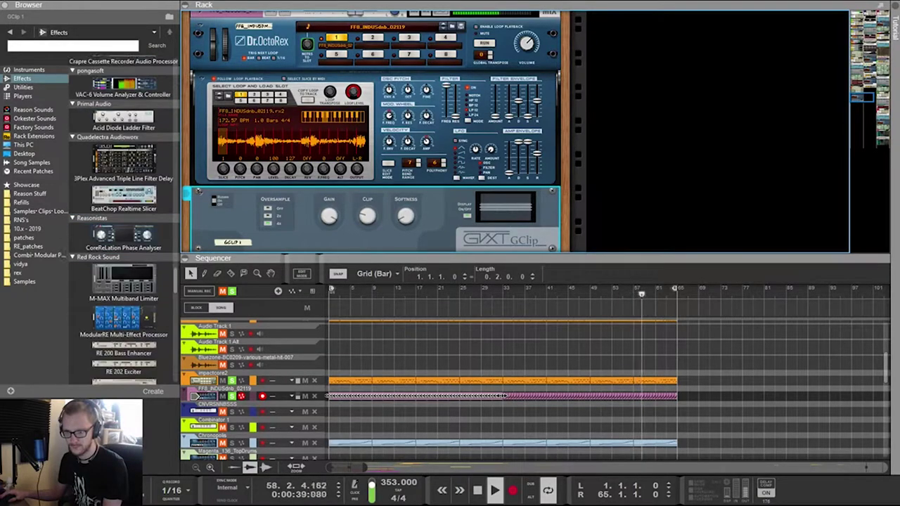
{"action": "scroll", "coordinate": [123, 219], "scroll_direction": "up", "scroll_amount": 12}
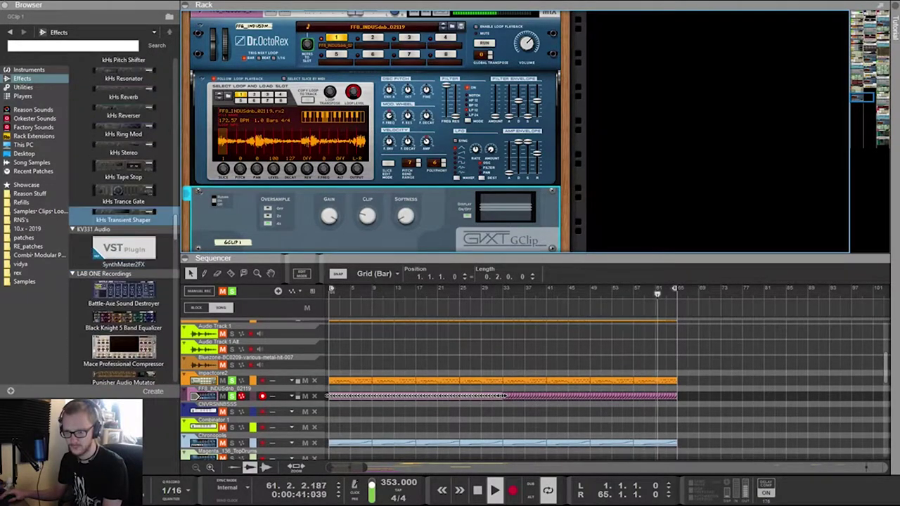
{"action": "scroll", "coordinate": [123, 219], "scroll_direction": "up", "scroll_amount": 12}
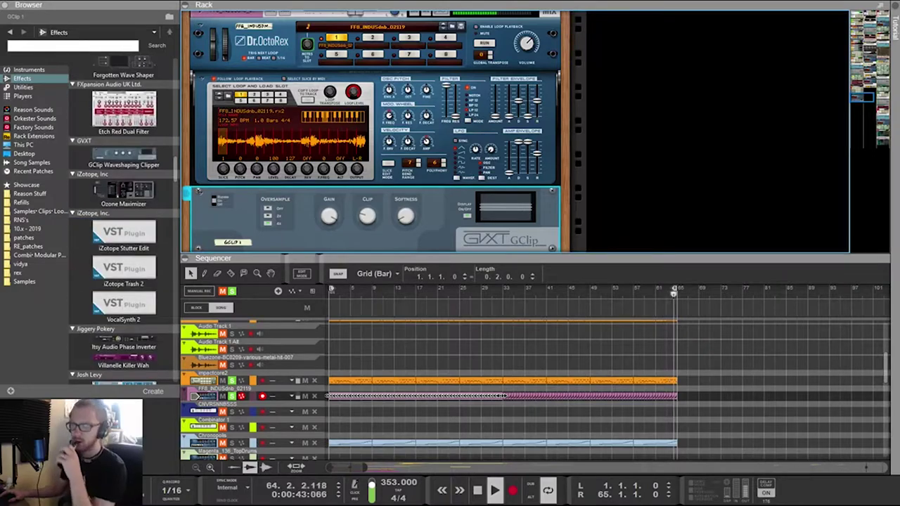
{"action": "scroll", "coordinate": [123, 219], "scroll_direction": "up", "scroll_amount": 15}
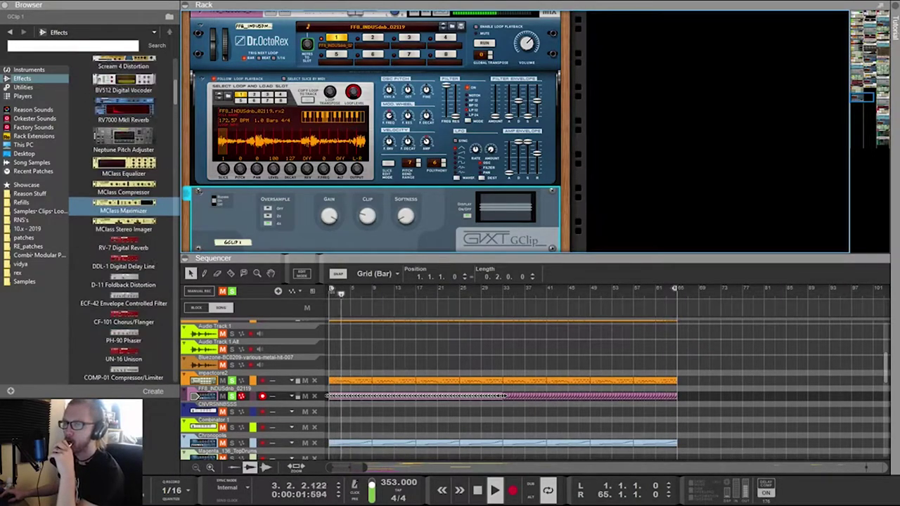
{"action": "scroll", "coordinate": [123, 219], "scroll_direction": "up", "scroll_amount": 5}
{"action": "mouse_move", "coordinate": [123, 215]}
{"action": "left_mouse_down"}
{"action": "mouse_move", "coordinate": [316, 211]}
{"action": "mouse_move", "coordinate": [372, 222]}
{"action": "left_mouse_up"}
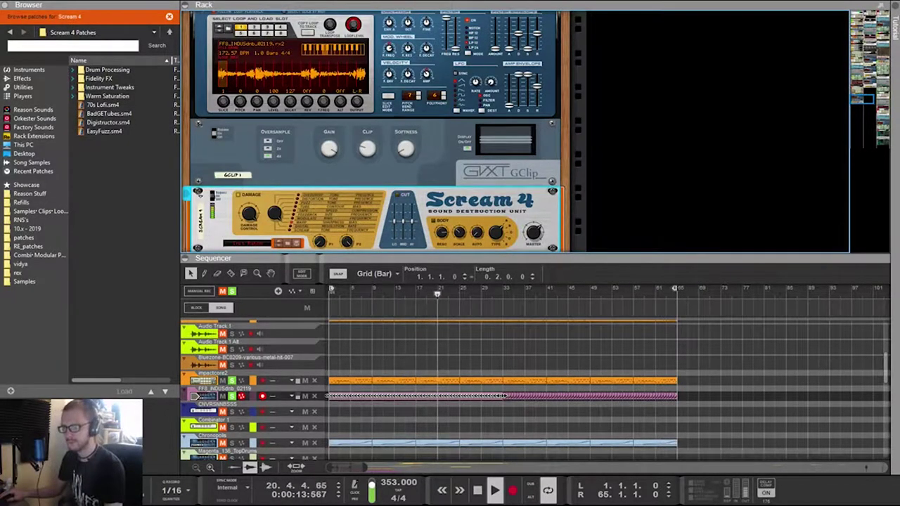
Adjust the GClip's clip amount to roughly the middle of its range
{"action": "left_click", "coordinate": [368, 150]}
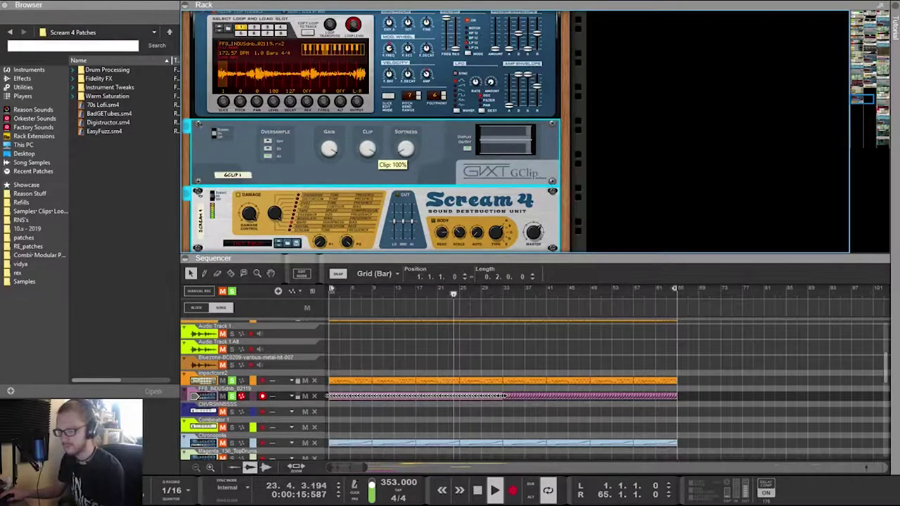
{"action": "left_click_drag", "start_coordinate": [367, 148], "coordinate": [367, 171]}
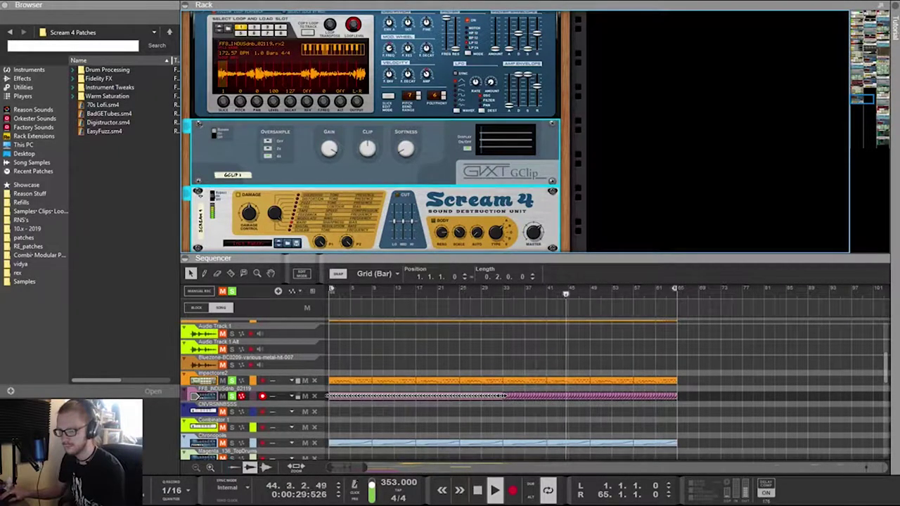
{"action": "scroll", "coordinate": [374, 133], "scroll_direction": "up", "scroll_amount": 3}
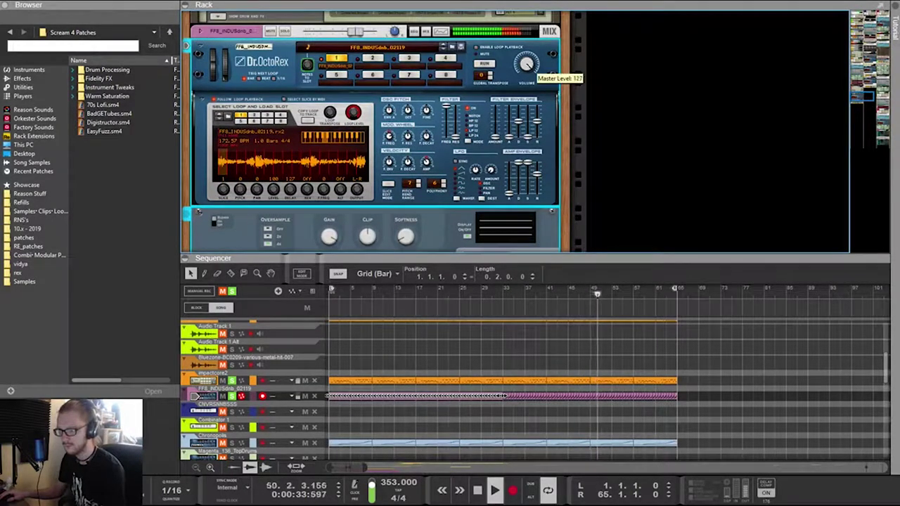
Adjust the Scream 4's second damage parameter, enable its cut section and set the mid cut to 22
{"action": "scroll", "coordinate": [528, 70], "scroll_direction": "down", "scroll_amount": 4}
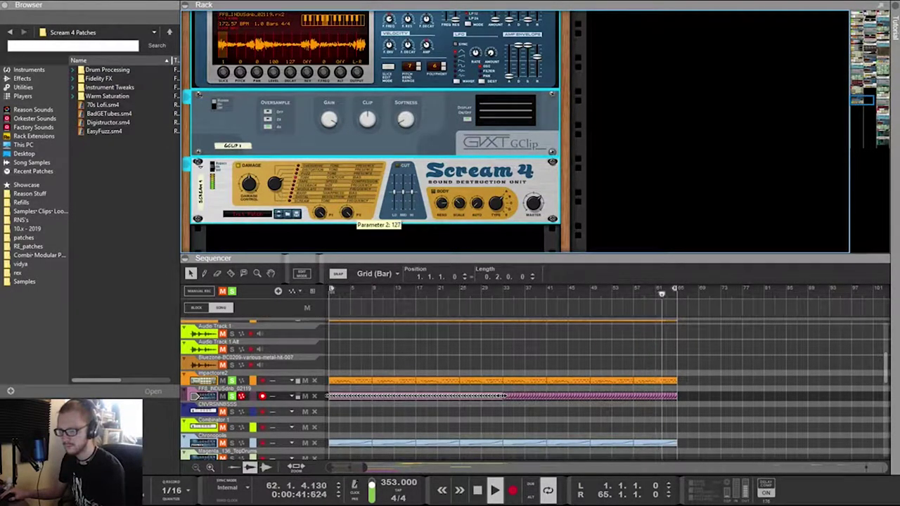
{"action": "left_click_drag", "start_coordinate": [347, 212], "coordinate": [346, 288]}
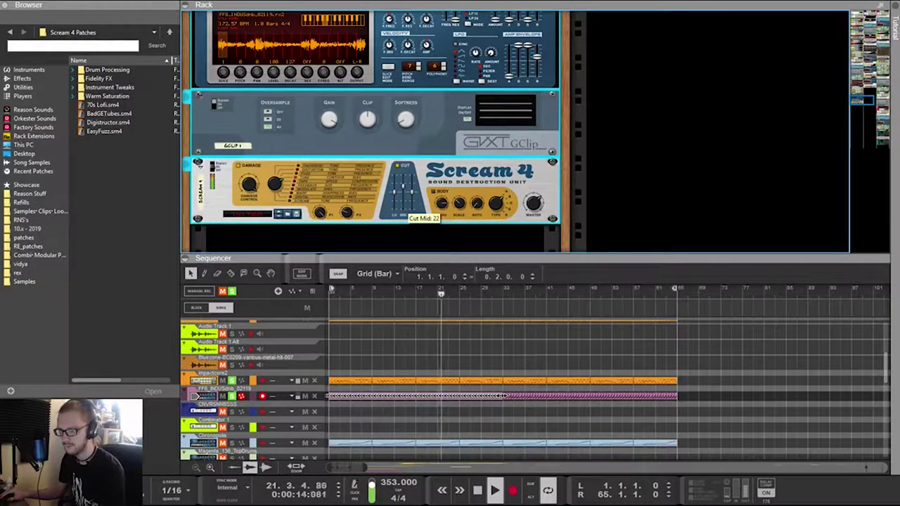
{"action": "scroll", "coordinate": [404, 200], "scroll_direction": "up", "scroll_amount": 2}
{"action": "scroll", "coordinate": [404, 200], "scroll_direction": "down", "scroll_amount": 3}
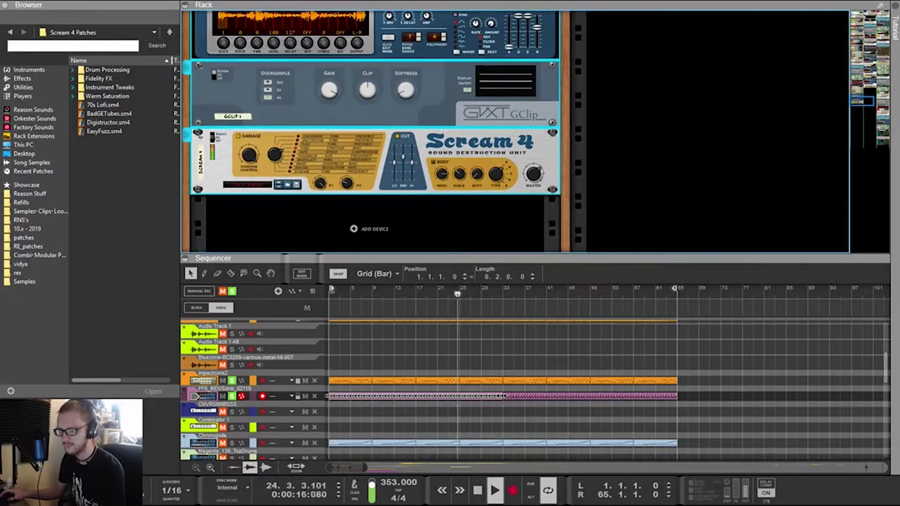
{"action": "scroll", "coordinate": [374, 132], "scroll_direction": "up", "scroll_amount": 3}
{"action": "scroll", "coordinate": [374, 132], "scroll_direction": "down", "scroll_amount": 1}
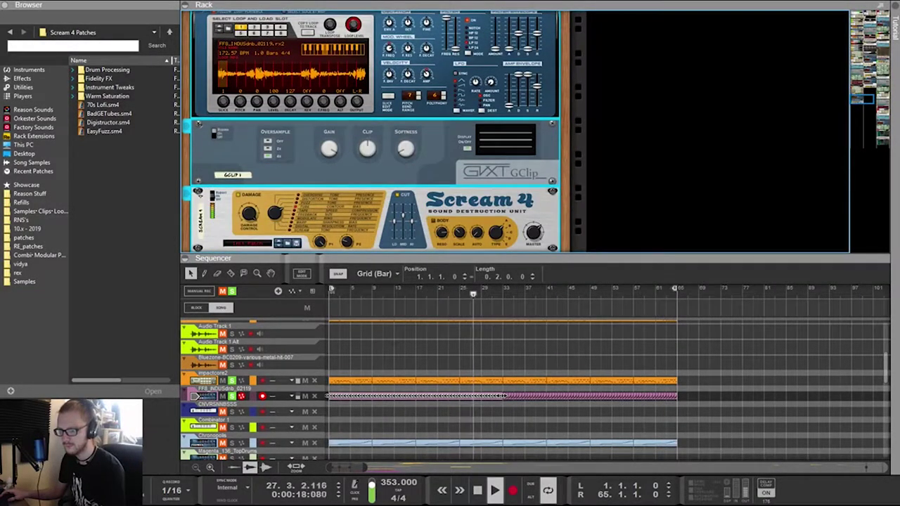
Insert a Yoko Band-Splitter between the Dr. OctoRex and the GClip
{"action": "scroll", "coordinate": [375, 133], "scroll_direction": "up", "scroll_amount": 1}
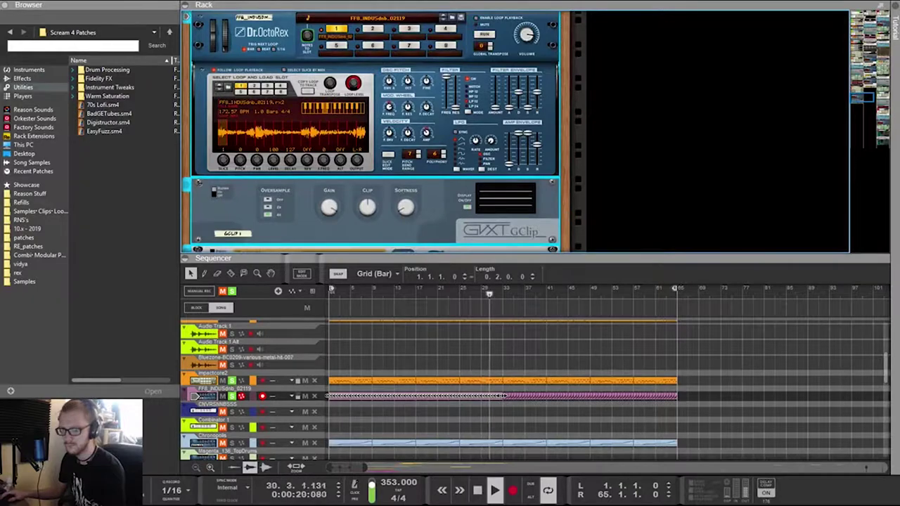
{"action": "left_click", "coordinate": [22, 79]}
{"action": "left_click_drag", "start_coordinate": [175, 71], "coordinate": [175, 370]}
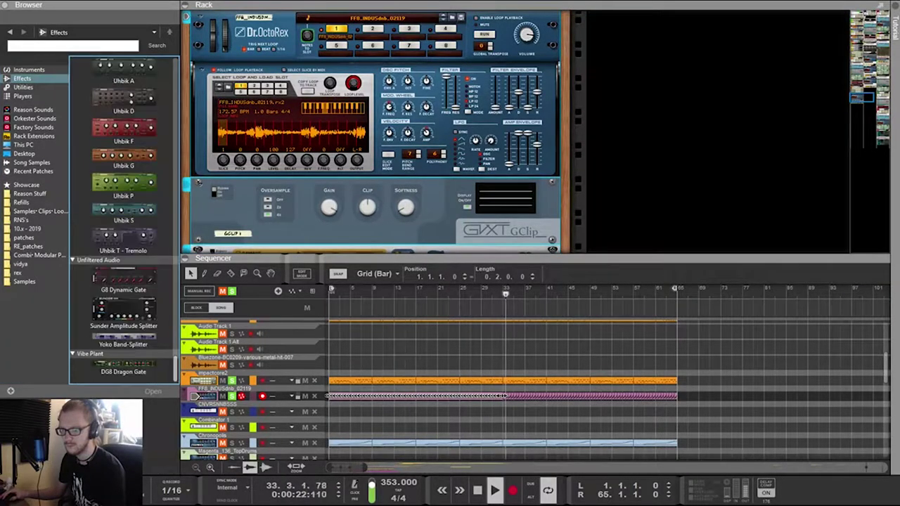
{"action": "double_click", "coordinate": [123, 338]}
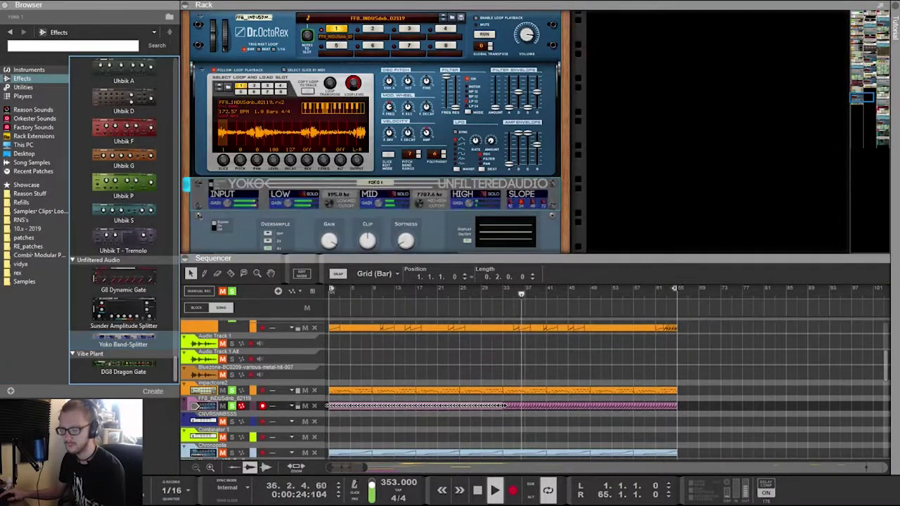
Rewire the Yoko Band-Splitter so its mid band runs through the GClip and Scream 4, and set the mid-high cutoff to 22000 Hz
{"action": "scroll", "coordinate": [374, 132], "scroll_direction": "down", "scroll_amount": 1}
{"action": "key", "text": "Tab"}
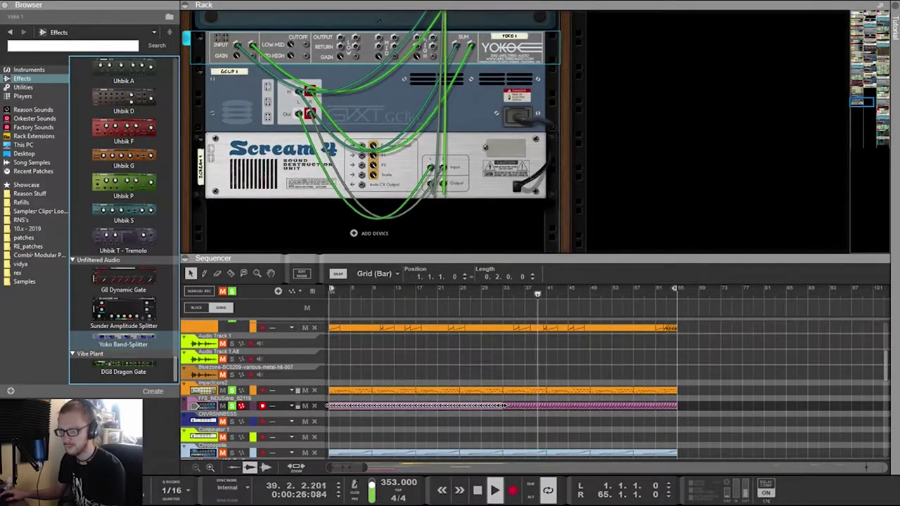
{"action": "left_click_drag", "start_coordinate": [378, 37], "coordinate": [298, 91]}
{"action": "left_click_drag", "start_coordinate": [394, 38], "coordinate": [310, 92]}
{"action": "left_click_drag", "start_coordinate": [430, 183], "coordinate": [455, 45]}
{"action": "left_click_drag", "start_coordinate": [443, 183], "coordinate": [471, 45]}
{"action": "left_click_drag", "start_coordinate": [431, 183], "coordinate": [410, 5]}
{"action": "key", "text": "Tab"}
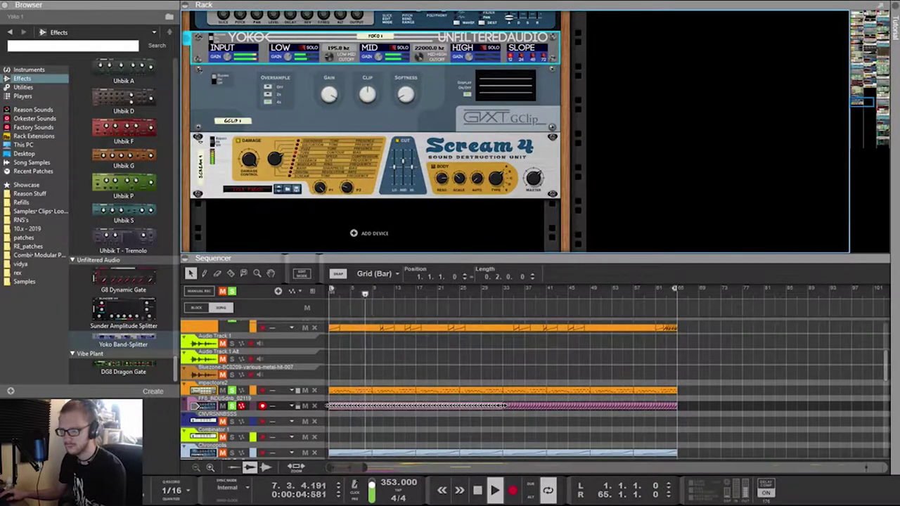
Pull down the low band in the Scream 4's cut section and set its master level to 75
{"action": "left_click", "coordinate": [401, 186]}
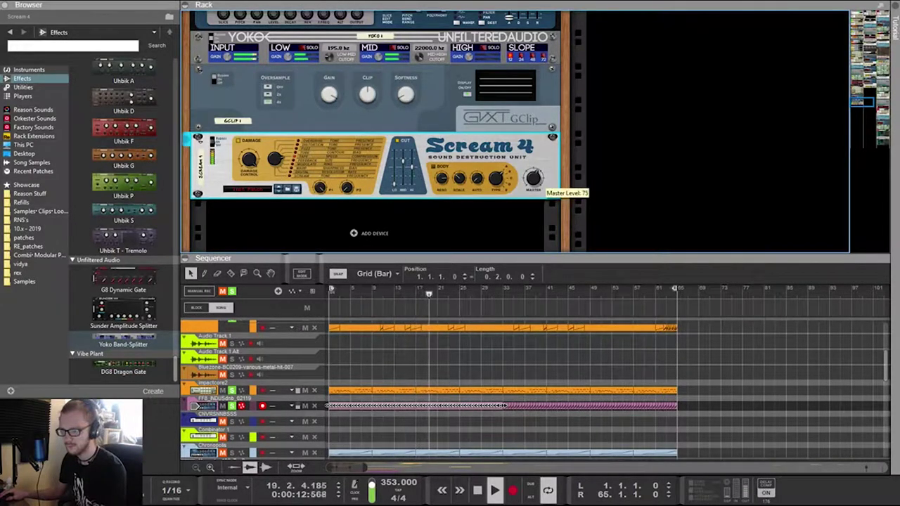
{"action": "scroll", "coordinate": [460, 177], "scroll_direction": "up", "scroll_amount": 3}
{"action": "scroll", "coordinate": [460, 177], "scroll_direction": "down", "scroll_amount": 4}
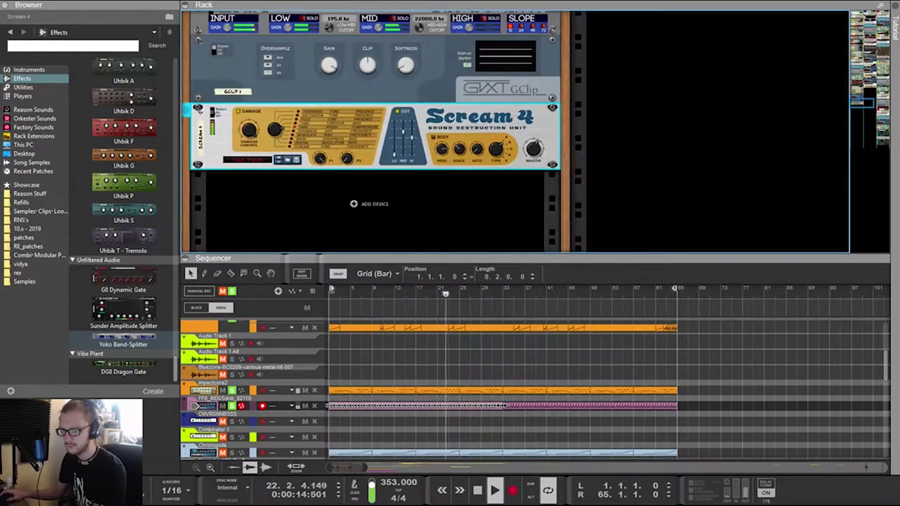
Toggle the mute on the FF8_INDUSdnb_02119 mix channel to compare the track with and without the loop, leaving it muted
{"action": "scroll", "coordinate": [461, 177], "scroll_direction": "up", "scroll_amount": 2}
{"action": "scroll", "coordinate": [372, 133], "scroll_direction": "up", "scroll_amount": 3}
{"action": "scroll", "coordinate": [372, 134], "scroll_direction": "down", "scroll_amount": 3}
{"action": "scroll", "coordinate": [373, 134], "scroll_direction": "up", "scroll_amount": 6}
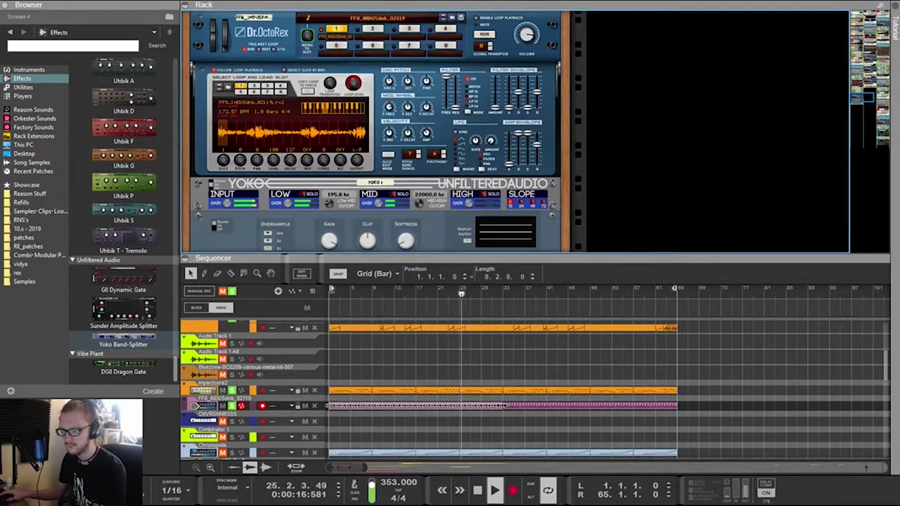
{"action": "scroll", "coordinate": [373, 134], "scroll_direction": "down", "scroll_amount": 5}
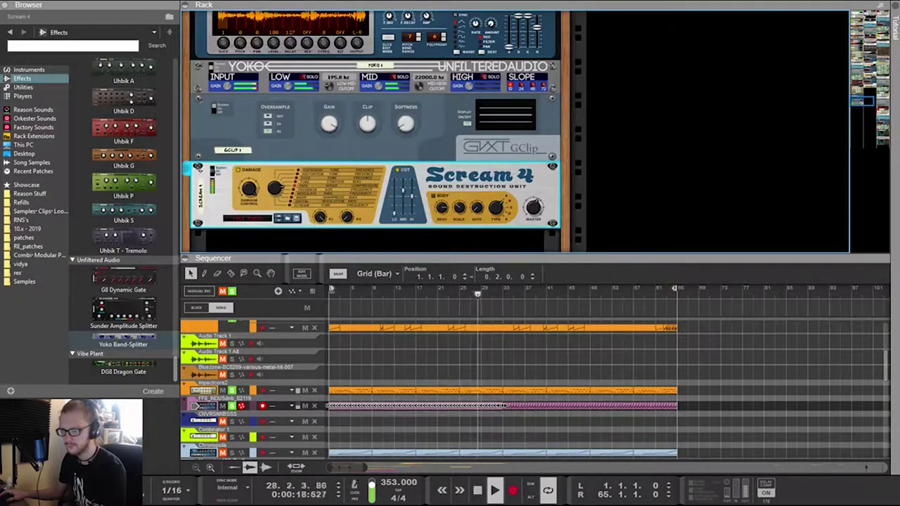
{"action": "scroll", "coordinate": [372, 133], "scroll_direction": "up", "scroll_amount": 5}
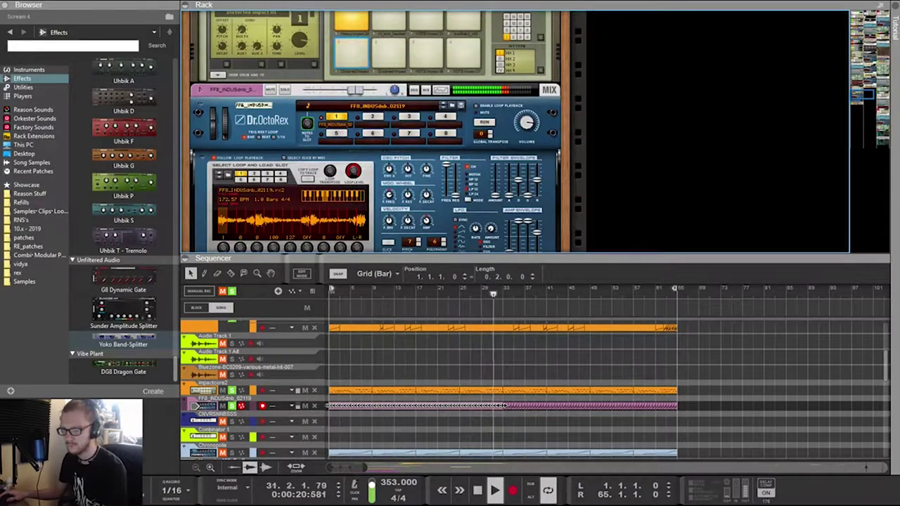
{"action": "left_click", "coordinate": [379, 90]}
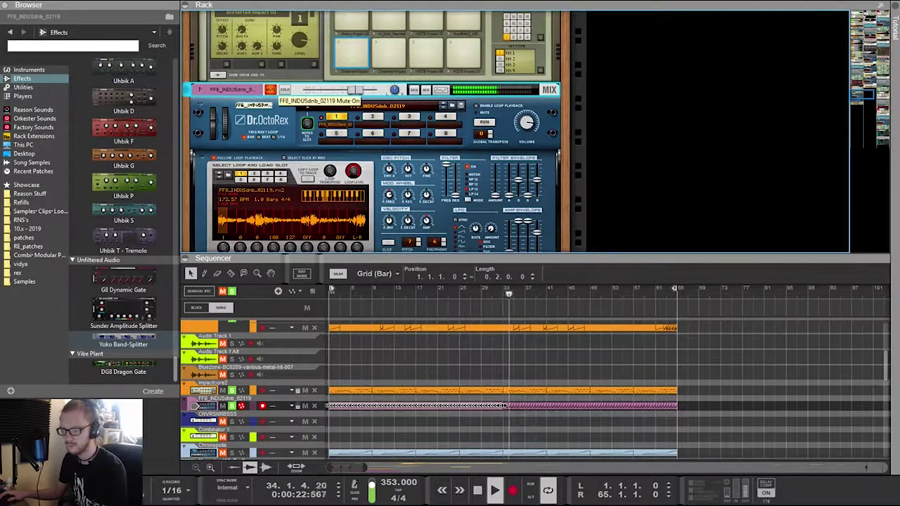
{"action": "left_click", "coordinate": [271, 90]}
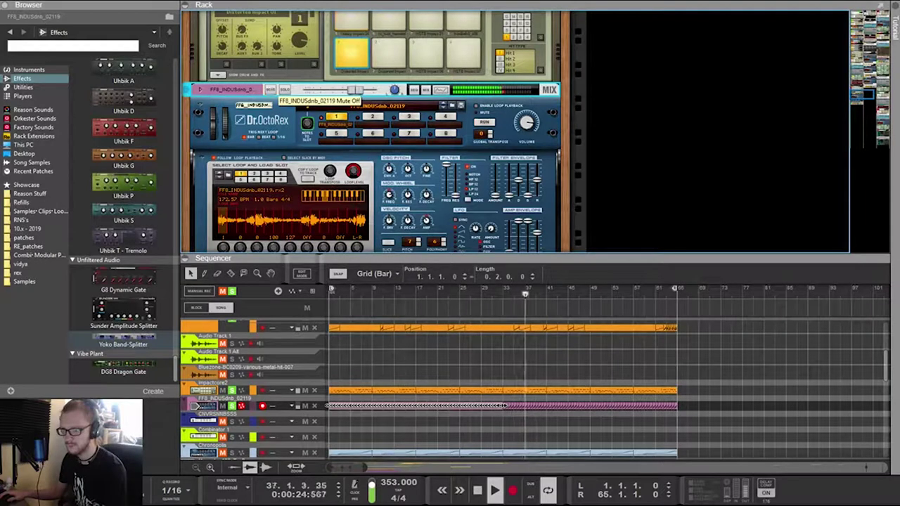
{"action": "left_click", "coordinate": [271, 90]}
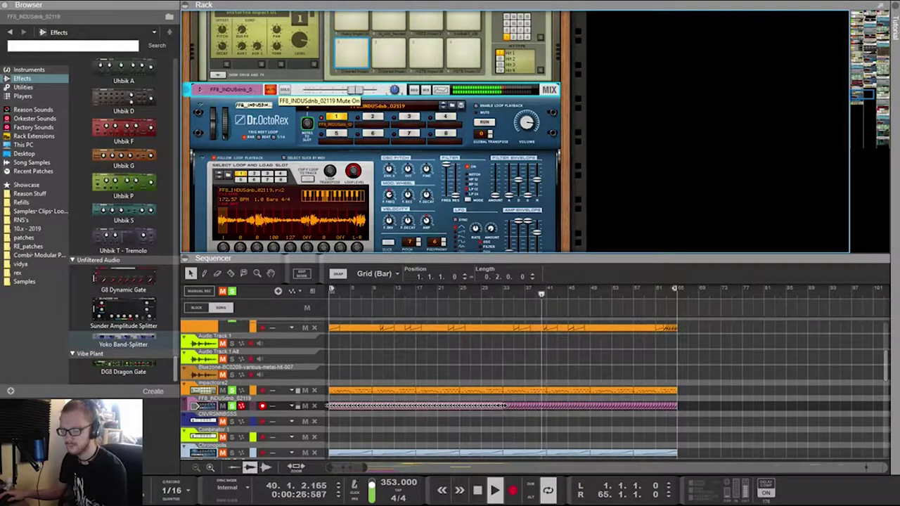
{"action": "left_click", "coordinate": [270, 90]}
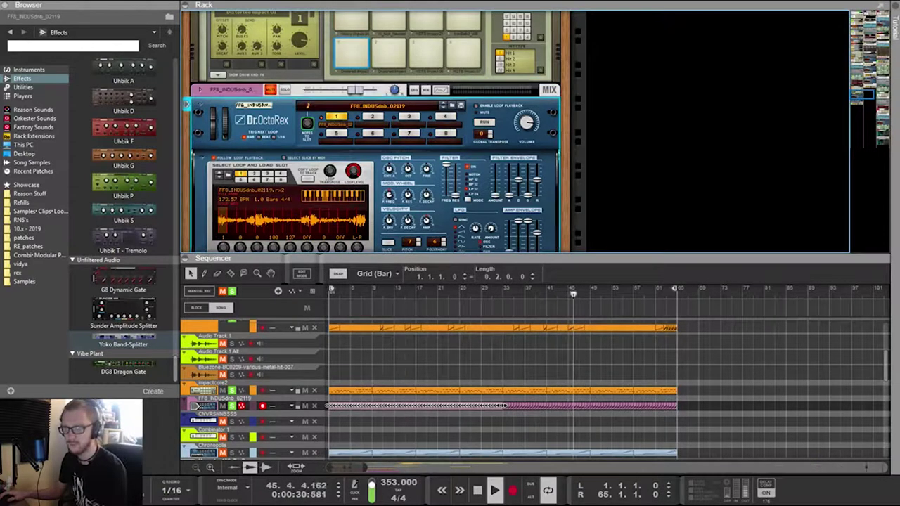
Select the Dr. OctoRex, Yoko, GClip and Scream 4 together and move them to the second rack column
{"action": "scroll", "coordinate": [373, 133], "scroll_direction": "down", "scroll_amount": 5}
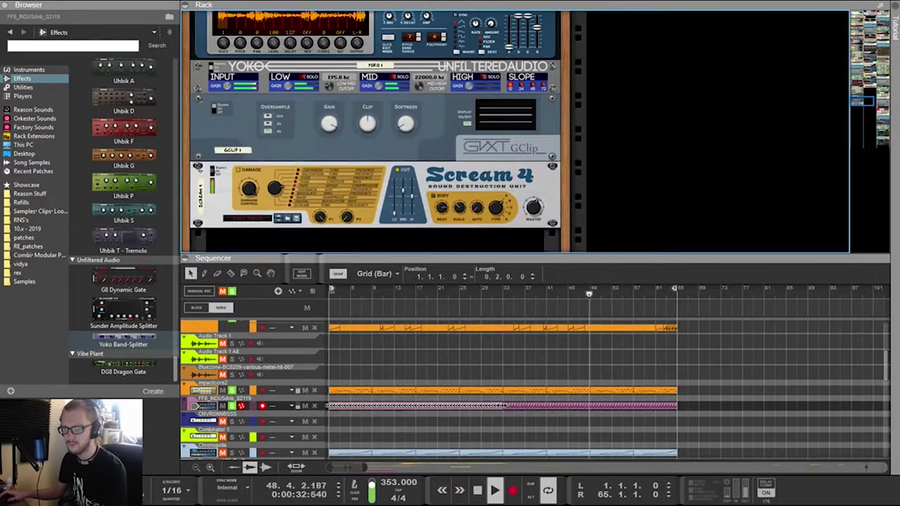
{"action": "left_click", "coordinate": [376, 195], "text": "shift"}
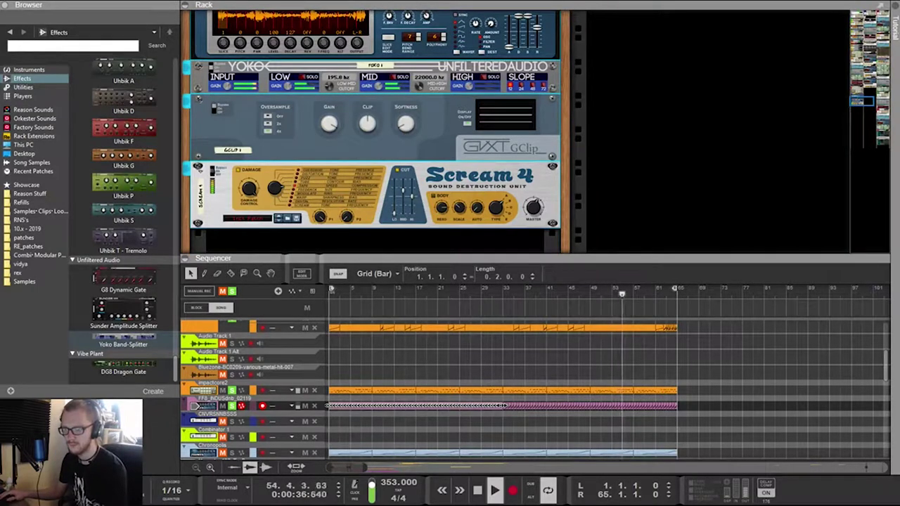
{"action": "left_click_drag", "start_coordinate": [329, 220], "coordinate": [716, 227]}
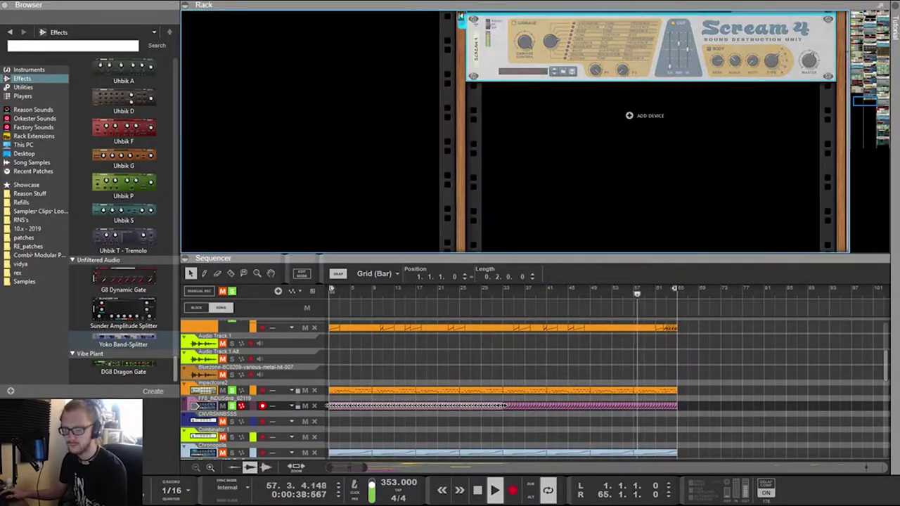
Create another Dr. Octo Rex Loop Player in the first rack column
{"action": "left_click_drag", "start_coordinate": [593, 30], "coordinate": [593, 30]}
{"action": "left_click", "coordinate": [29, 69]}
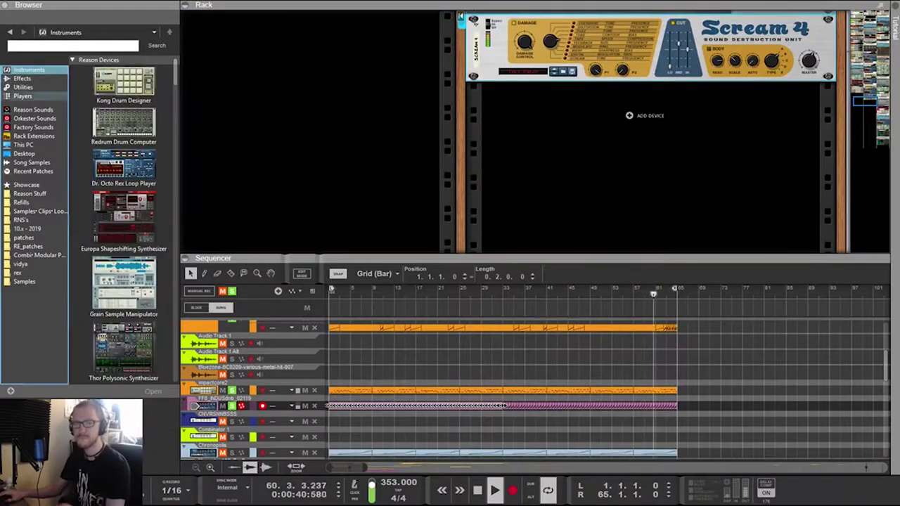
{"action": "left_click_drag", "start_coordinate": [124, 167], "coordinate": [362, 34]}
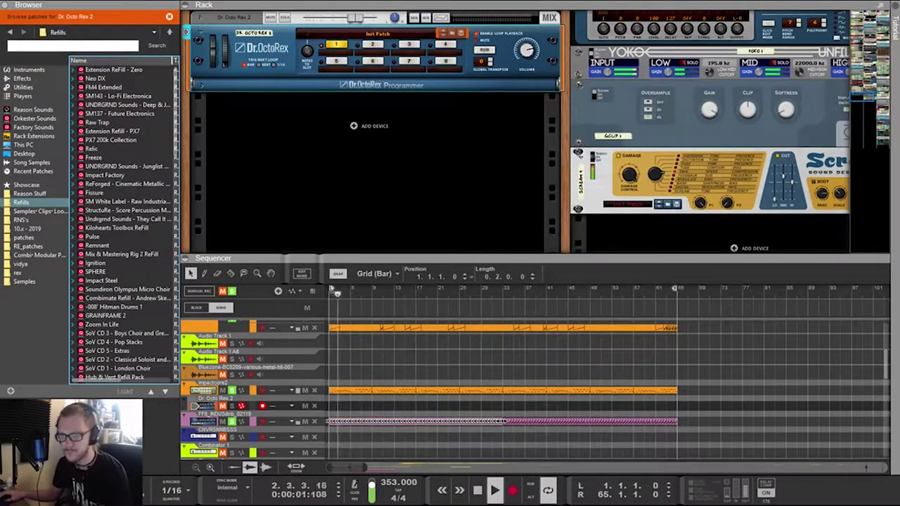
Go back through the browsed locations to the RRF folder that holds the REX loops
{"action": "left_click", "coordinate": [170, 33]}
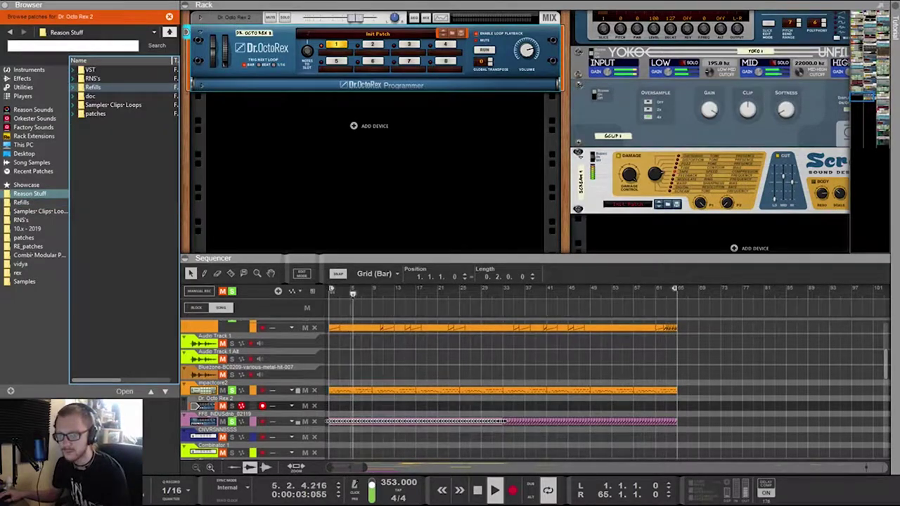
{"action": "left_click", "coordinate": [169, 32]}
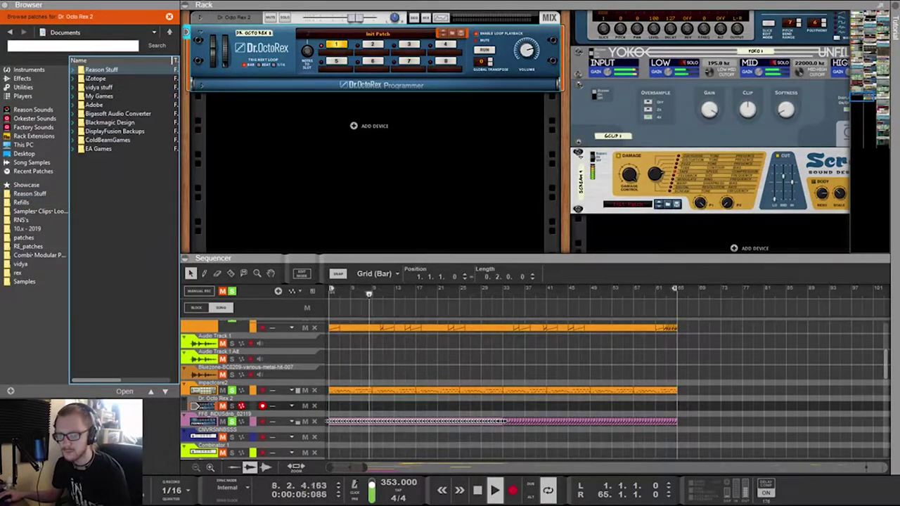
{"action": "left_click", "coordinate": [10, 32]}
{"action": "left_click", "coordinate": [10, 32]}
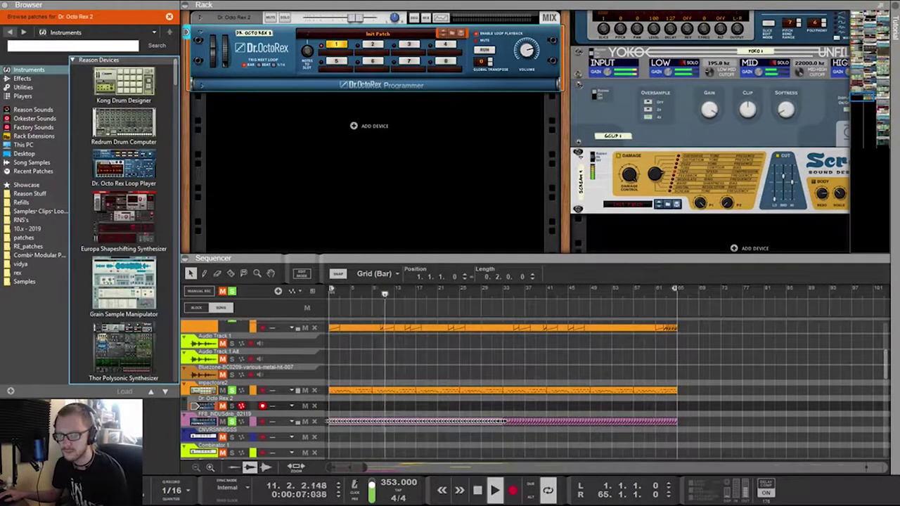
{"action": "left_click", "coordinate": [10, 32]}
{"action": "left_click", "coordinate": [10, 33]}
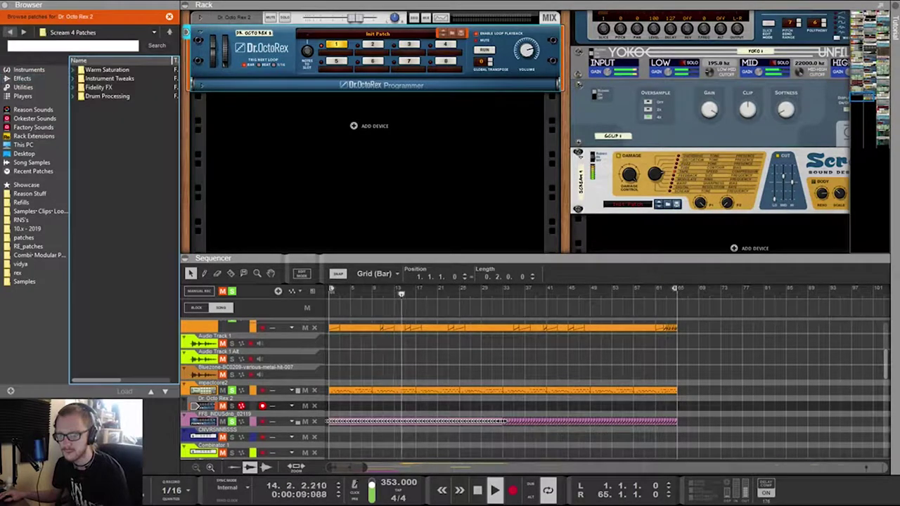
{"action": "left_click", "coordinate": [9, 32]}
{"action": "left_click", "coordinate": [10, 33]}
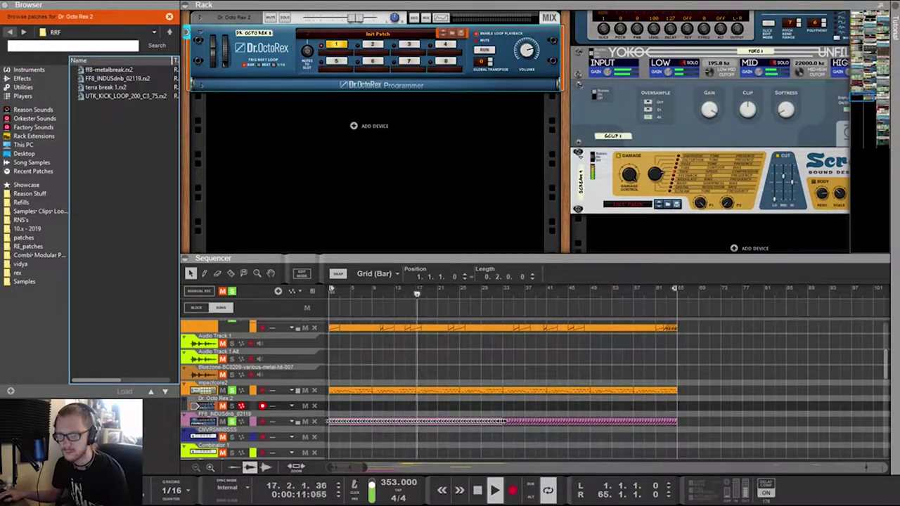
Load ff8-metalbreak.rx2 from the RRF folder into the new Dr. OctoRex
{"action": "left_click", "coordinate": [109, 69]}
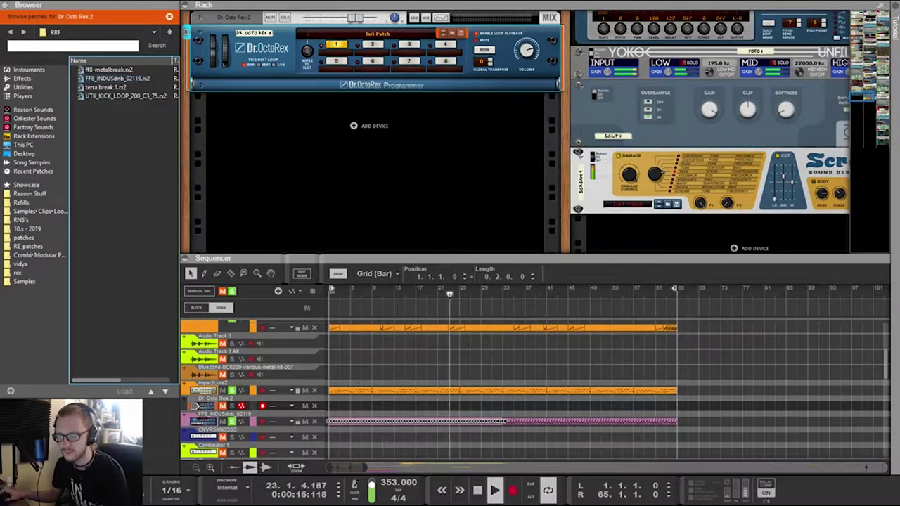
{"action": "scroll", "coordinate": [462, 77], "scroll_direction": "up", "scroll_amount": 3}
{"action": "scroll", "coordinate": [527, 131], "scroll_direction": "down", "scroll_amount": 3}
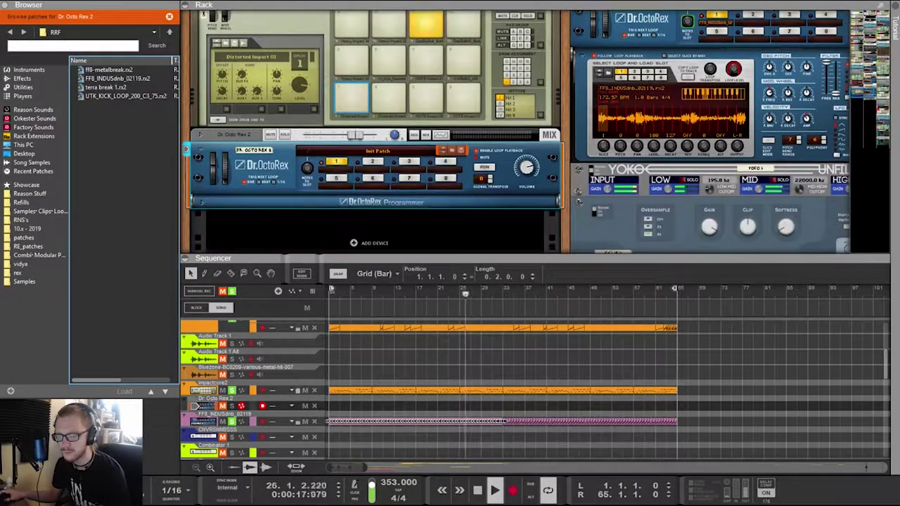
{"action": "left_click_drag", "start_coordinate": [105, 69], "coordinate": [374, 175]}
{"action": "scroll", "coordinate": [374, 131], "scroll_direction": "down", "scroll_amount": 3}
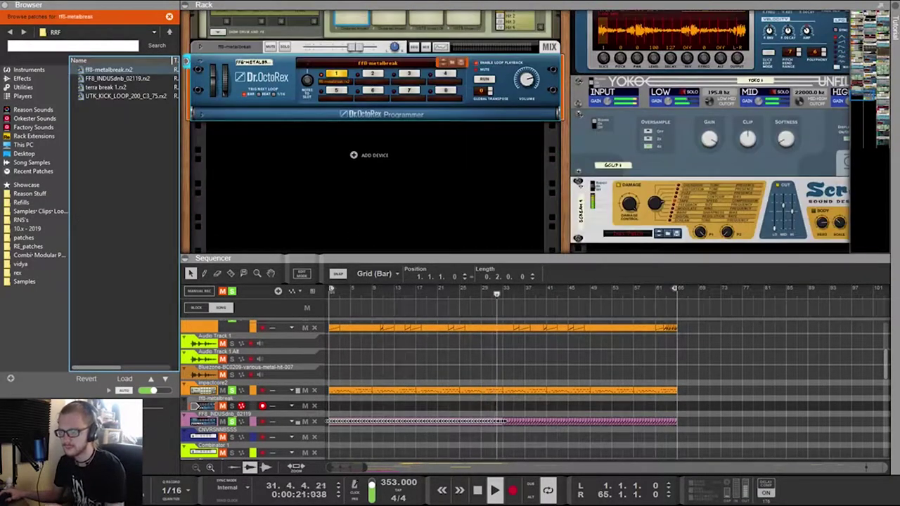
Raise the new Dr. OctoRex's volume, expand its programmer and copy the ff8-metalbreak loop to its sequencer track
{"action": "left_click_drag", "start_coordinate": [526, 79], "coordinate": [526, 71]}
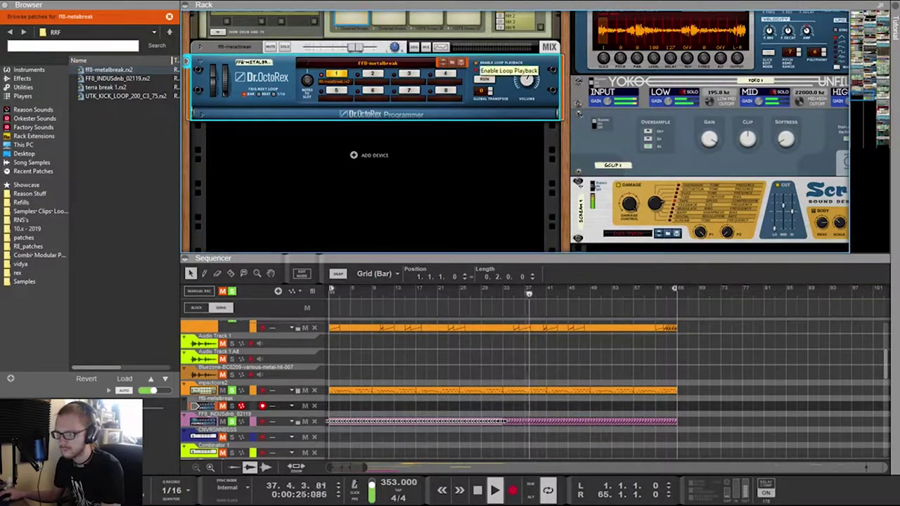
{"action": "left_click", "coordinate": [202, 114]}
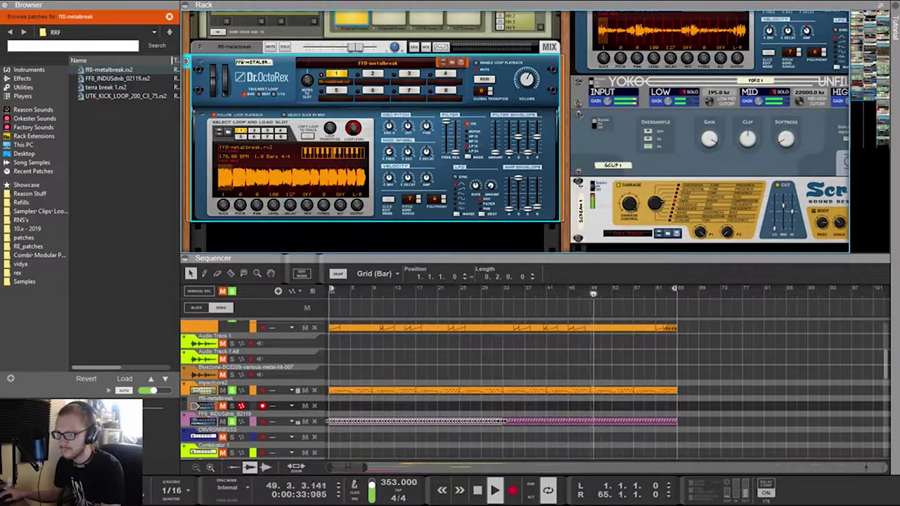
{"action": "left_click", "coordinate": [310, 132]}
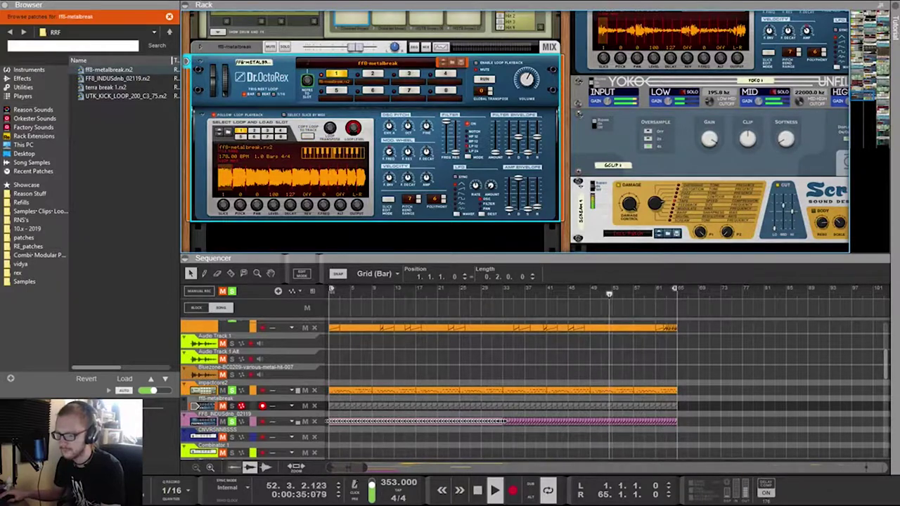
Solo the ff8-metalbreak track and set its Dr. OctoRex master level to 97
{"action": "left_click", "coordinate": [232, 405]}
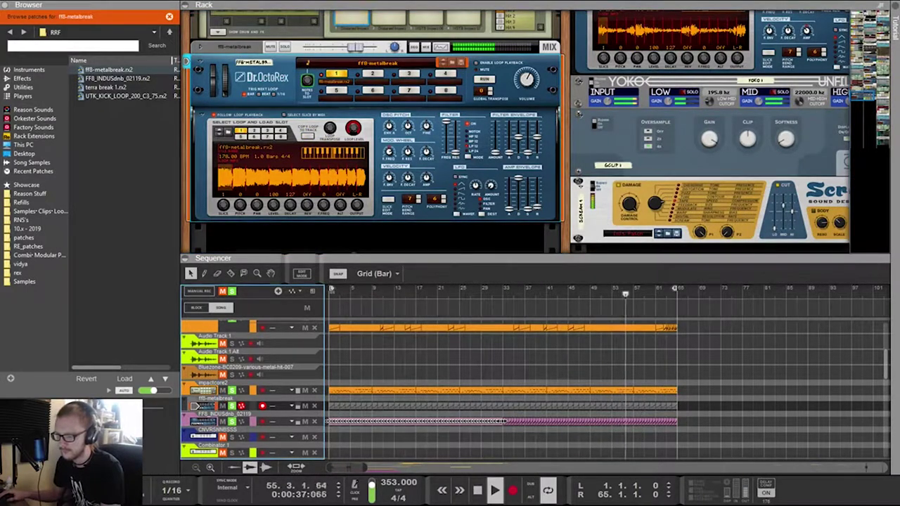
{"action": "left_click_drag", "start_coordinate": [527, 79], "coordinate": [527, 81]}
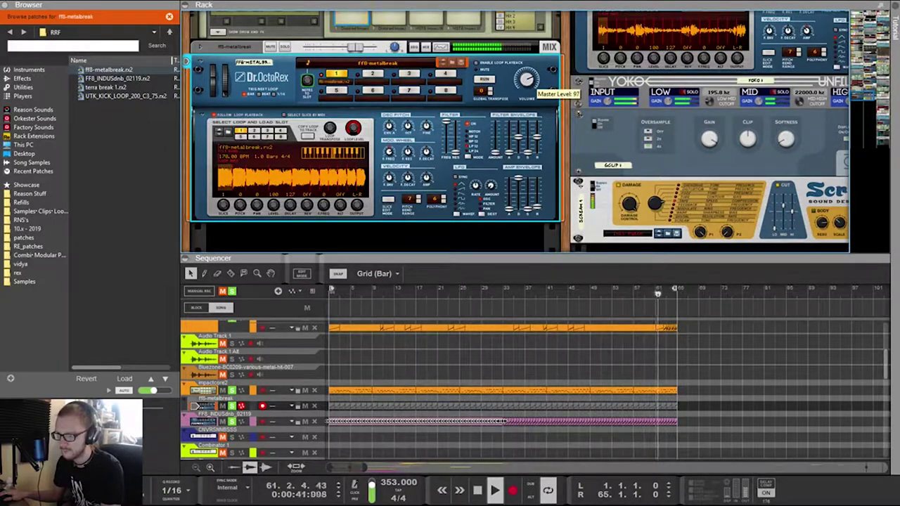
Delete the second half of the ff8-metalbreak clips and stretch the remaining ones to bar 65, making each two bars long
{"action": "left_click_drag", "start_coordinate": [685, 407], "coordinate": [456, 406]}
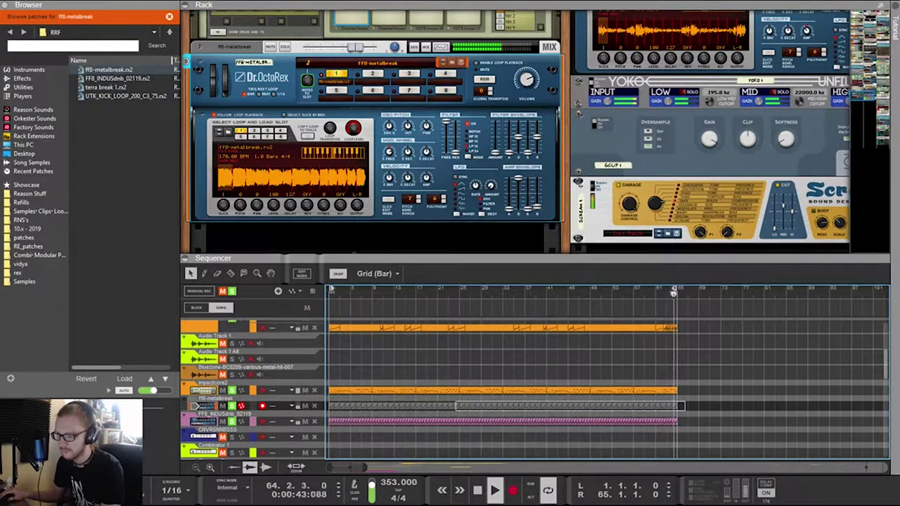
{"action": "left_click_drag", "start_coordinate": [522, 406], "coordinate": [329, 407]}
{"action": "key", "text": "Delete"}
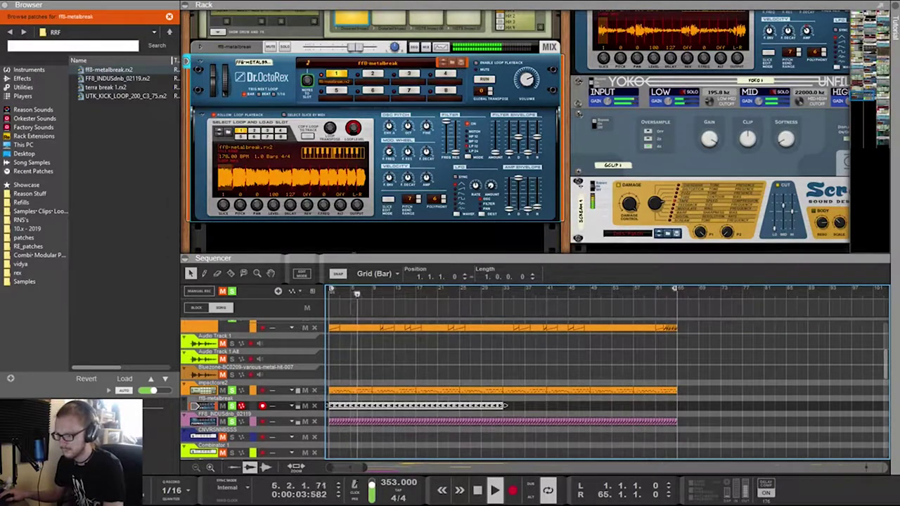
{"action": "left_click_drag", "start_coordinate": [505, 406], "coordinate": [677, 406]}
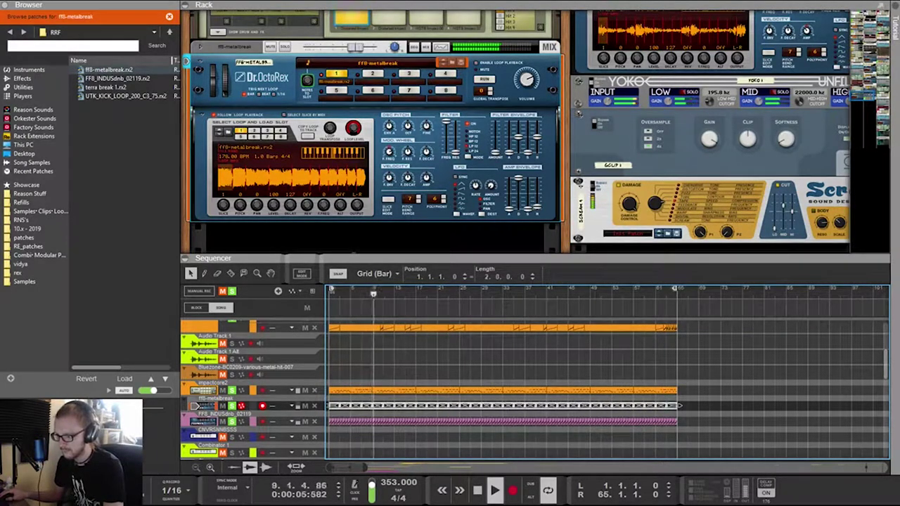
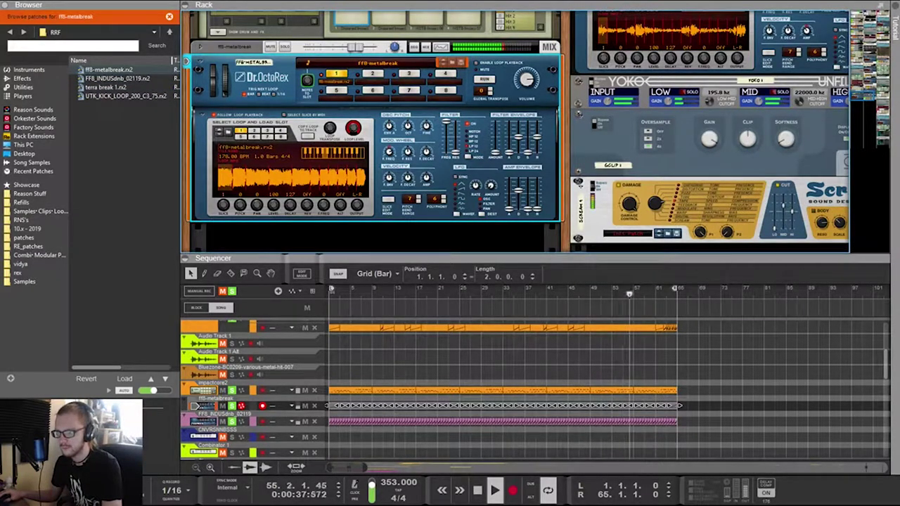
Lower the ff8-metalbreak mix channel's fader and replace the loop in its Dr. OctoRex with terra break 1.rx2
{"action": "left_click_drag", "start_coordinate": [357, 47], "coordinate": [343, 47]}
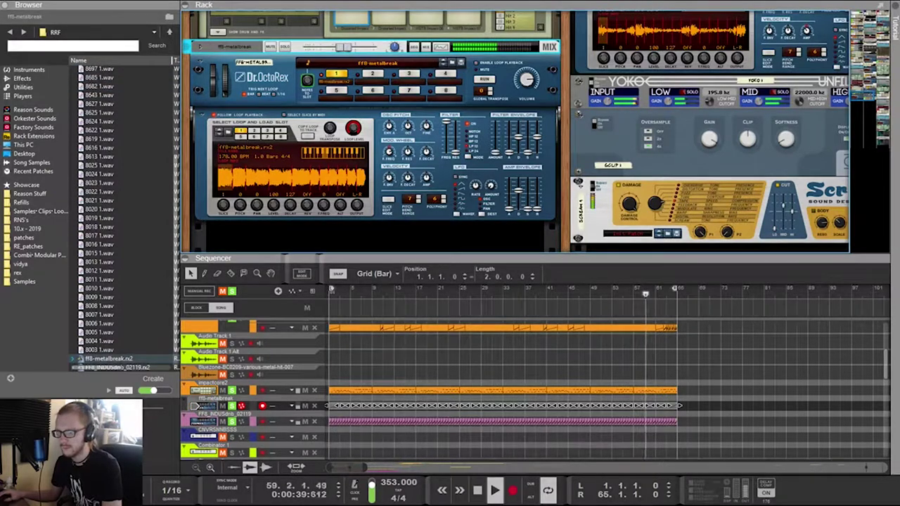
{"action": "left_click", "coordinate": [23, 79]}
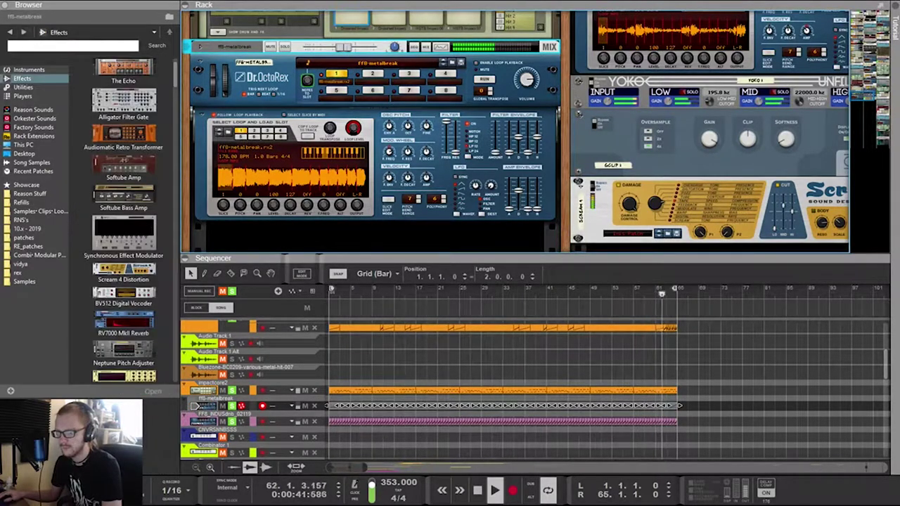
{"action": "left_click", "coordinate": [9, 32]}
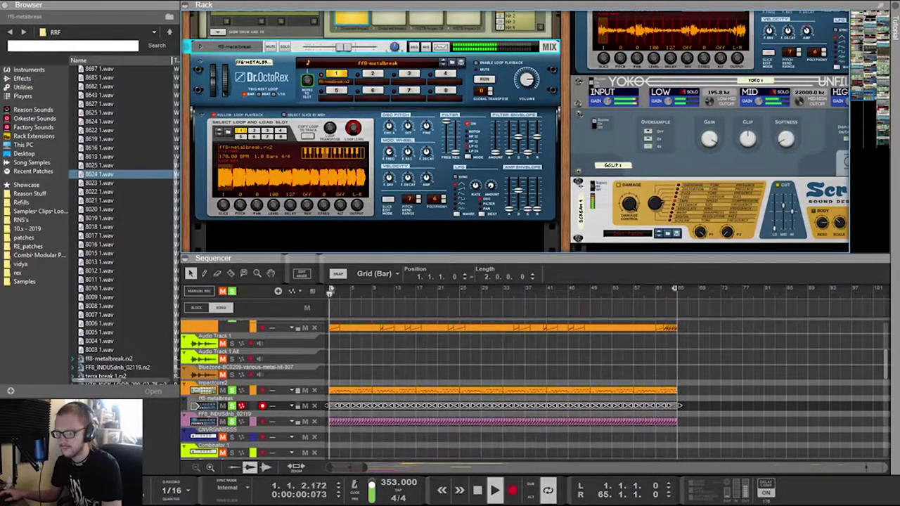
{"action": "scroll", "coordinate": [123, 184], "scroll_direction": "down", "scroll_amount": 2}
{"action": "left_click", "coordinate": [116, 355]}
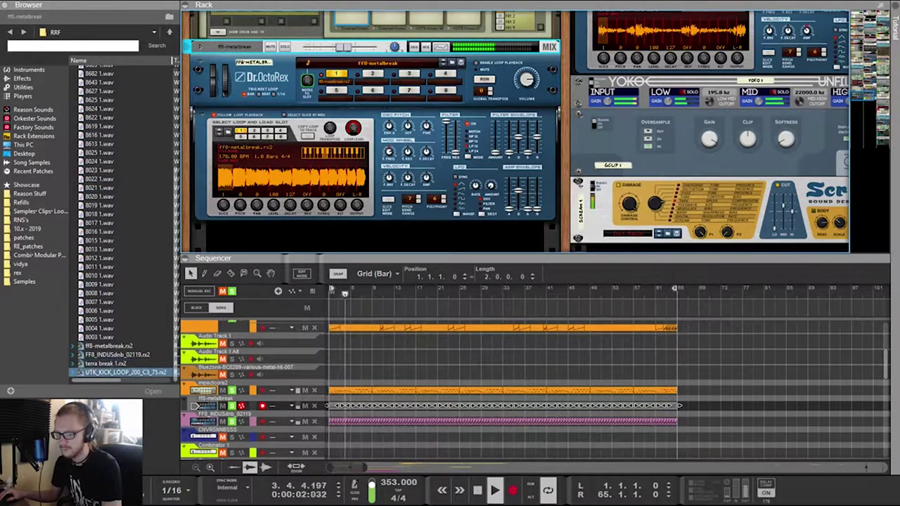
{"action": "left_click_drag", "start_coordinate": [105, 364], "coordinate": [374, 164]}
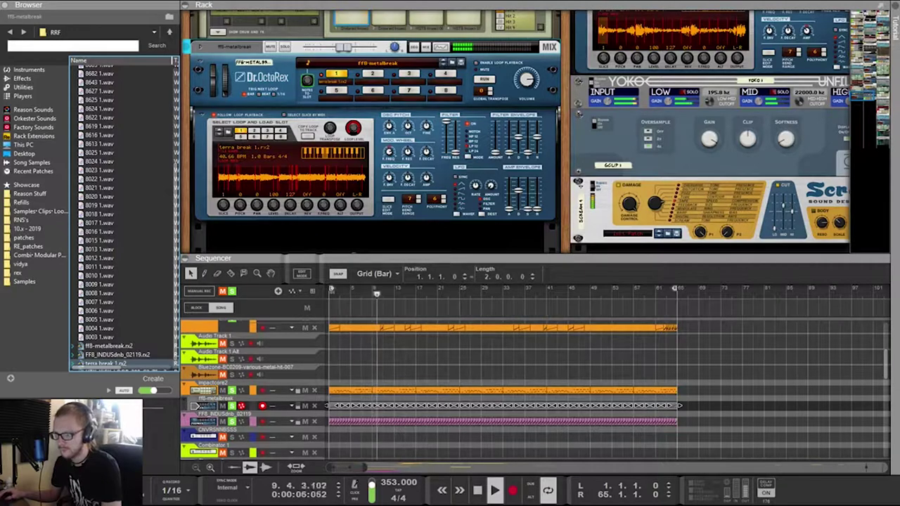
Replace the old clips on the ff8-metalbreak track with the terra break 1 loop and adjust the player's velocity Amp amount
{"action": "left_click_drag", "start_coordinate": [688, 400], "coordinate": [328, 411]}
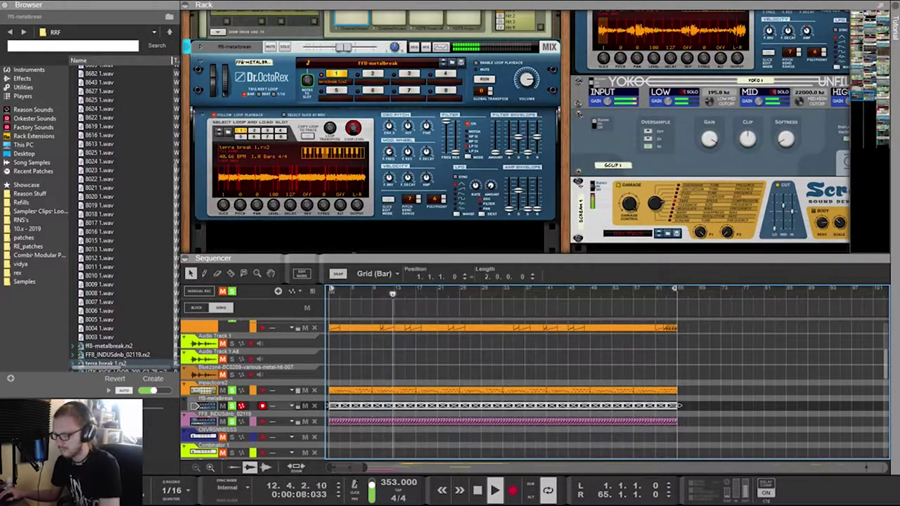
{"action": "key", "text": "Delete"}
{"action": "left_click", "coordinate": [307, 136]}
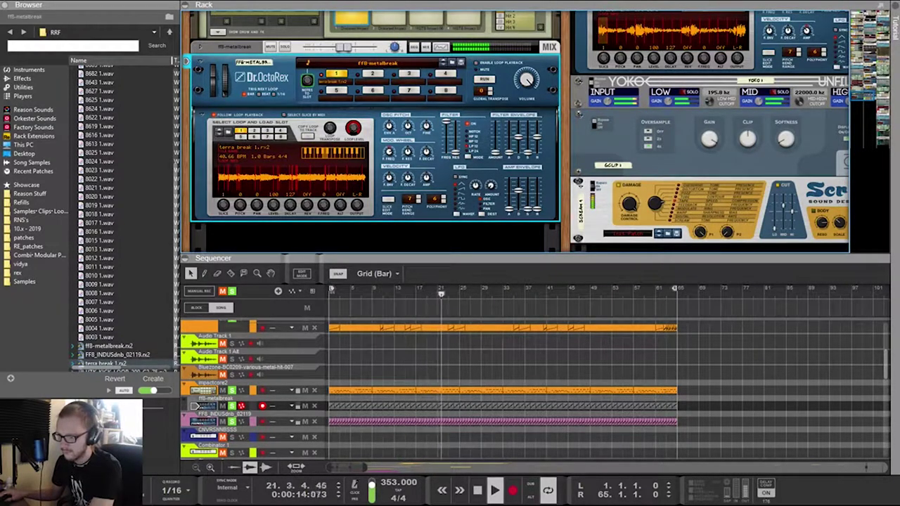
{"action": "left_click_drag", "start_coordinate": [389, 178], "coordinate": [388, 200]}
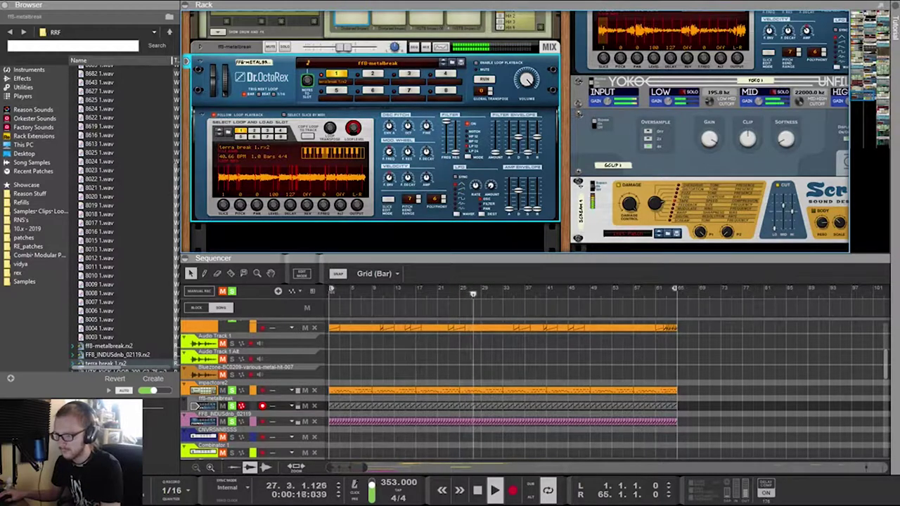
{"action": "mouse_move", "coordinate": [426, 178]}
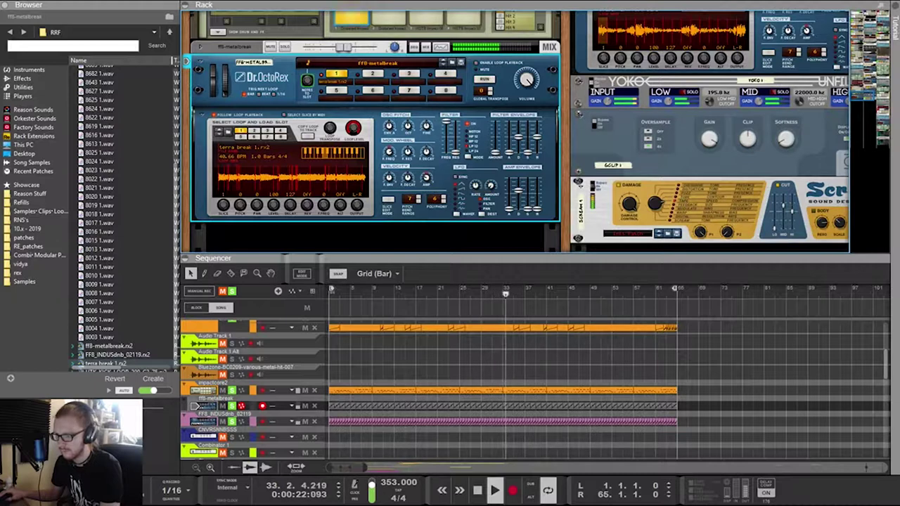
Delete the second half of the terra break clips and stretch the rest to bar 65, making each two bars long
{"action": "left_click_drag", "start_coordinate": [705, 410], "coordinate": [331, 402]}
{"action": "key", "text": "Delete"}
{"action": "left_click_drag", "start_coordinate": [506, 406], "coordinate": [678, 406]}
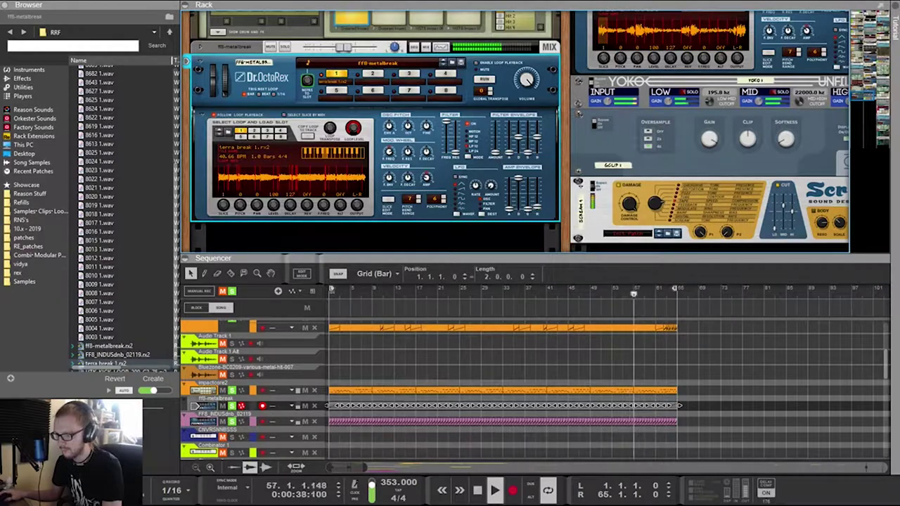
Look through the sequencer's track list above and below the ff8-metalbreak track
{"action": "scroll", "coordinate": [534, 380], "scroll_direction": "up", "scroll_amount": 5}
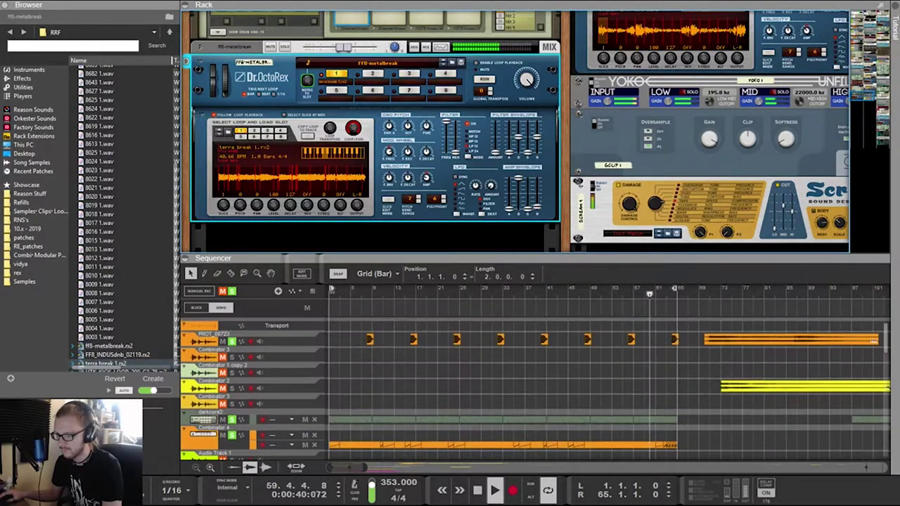
{"action": "scroll", "coordinate": [534, 379], "scroll_direction": "down", "scroll_amount": 3}
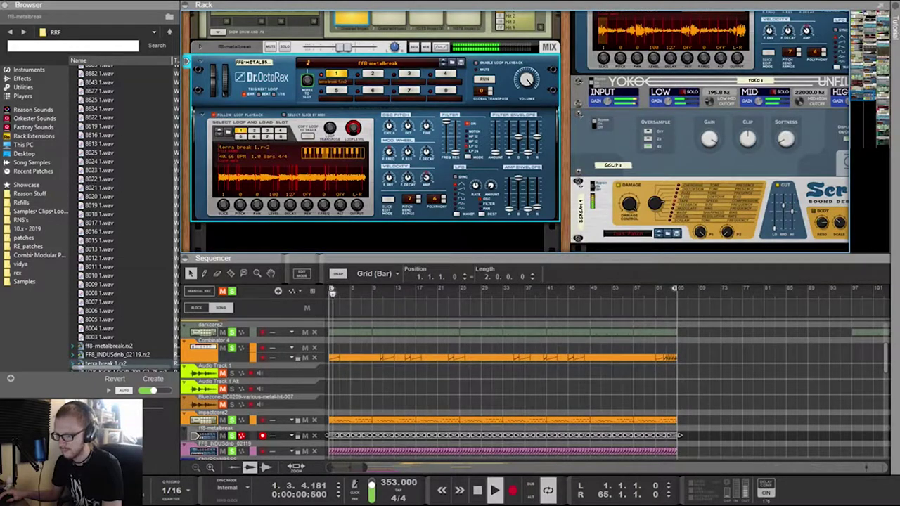
{"action": "left_click", "coordinate": [205, 435]}
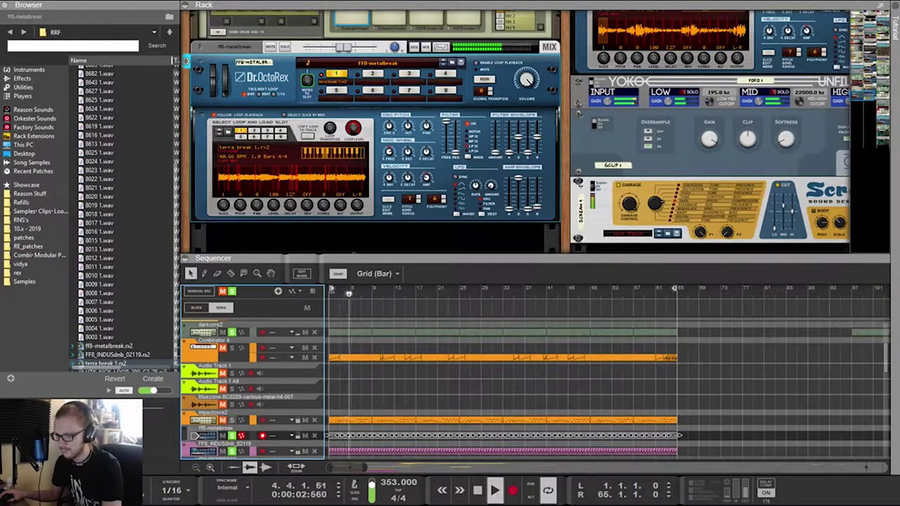
{"action": "scroll", "coordinate": [534, 380], "scroll_direction": "up", "scroll_amount": 3}
{"action": "scroll", "coordinate": [534, 379], "scroll_direction": "down", "scroll_amount": 5}
{"action": "scroll", "coordinate": [534, 380], "scroll_direction": "up", "scroll_amount": 3}
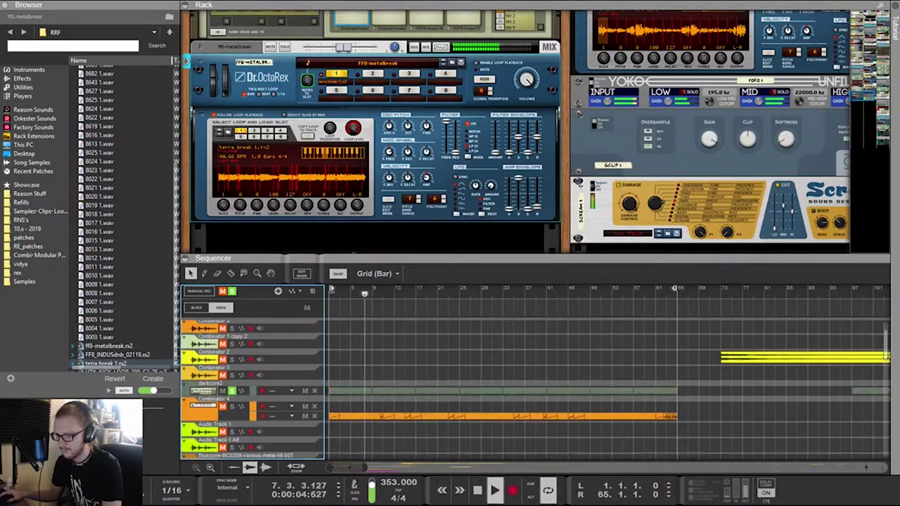
{"action": "scroll", "coordinate": [534, 379], "scroll_direction": "down", "scroll_amount": 3}
{"action": "scroll", "coordinate": [535, 379], "scroll_direction": "up", "scroll_amount": 3}
{"action": "scroll", "coordinate": [535, 379], "scroll_direction": "down", "scroll_amount": 5}
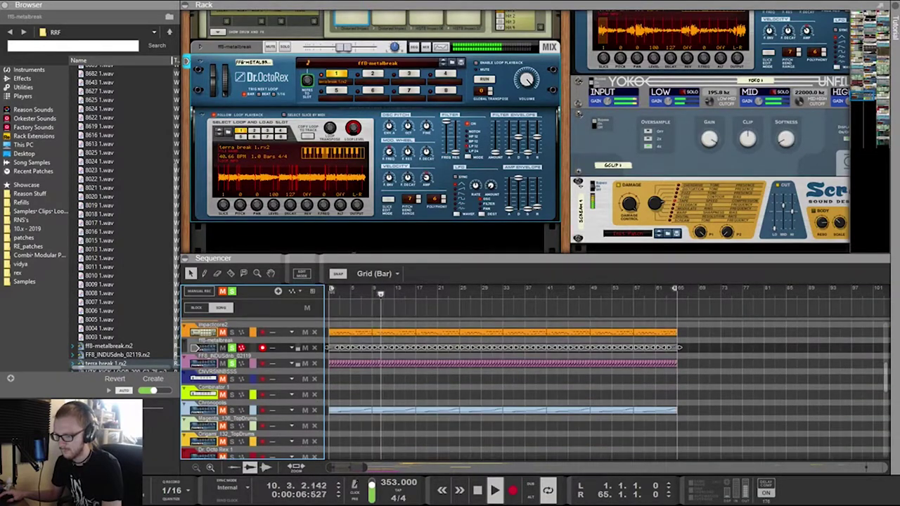
{"action": "scroll", "coordinate": [534, 380], "scroll_direction": "down", "scroll_amount": 3}
{"action": "scroll", "coordinate": [534, 380], "scroll_direction": "up", "scroll_amount": 2}
{"action": "scroll", "coordinate": [534, 379], "scroll_direction": "down", "scroll_amount": 8}
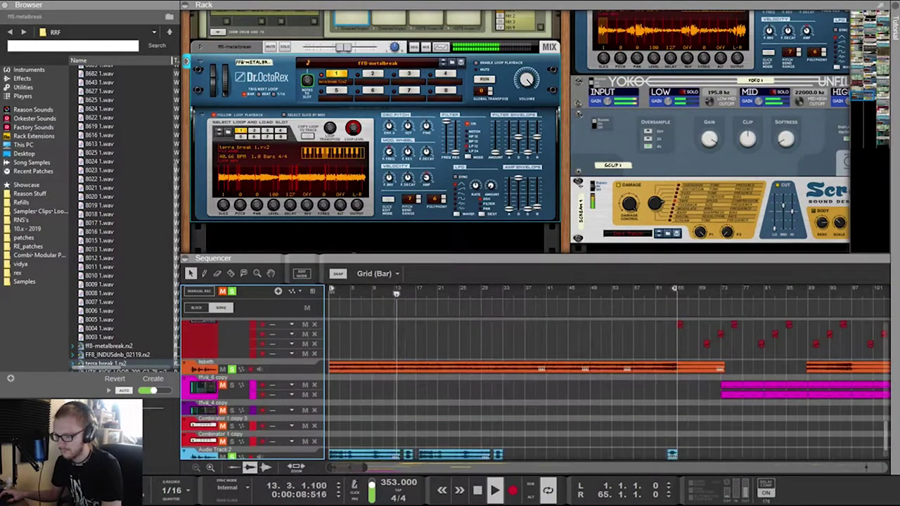
{"action": "scroll", "coordinate": [534, 379], "scroll_direction": "down", "scroll_amount": 5}
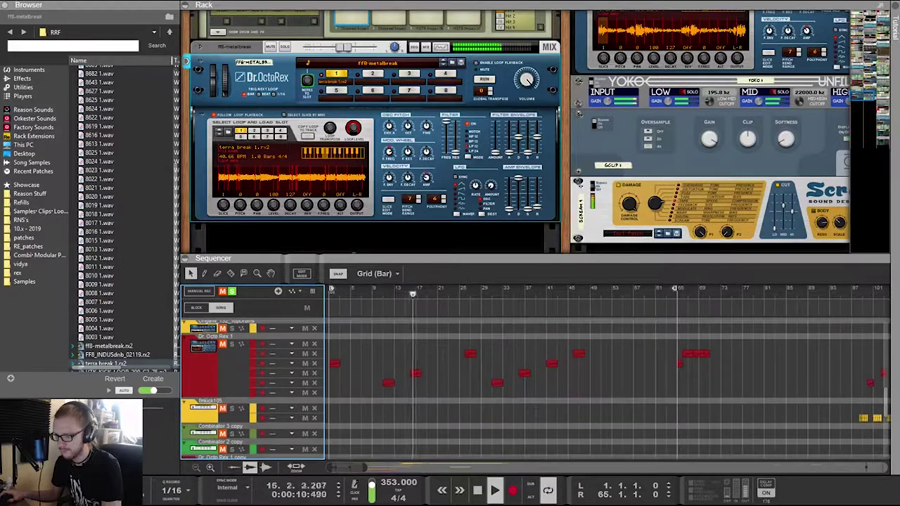
{"action": "scroll", "coordinate": [534, 379], "scroll_direction": "up", "scroll_amount": 5}
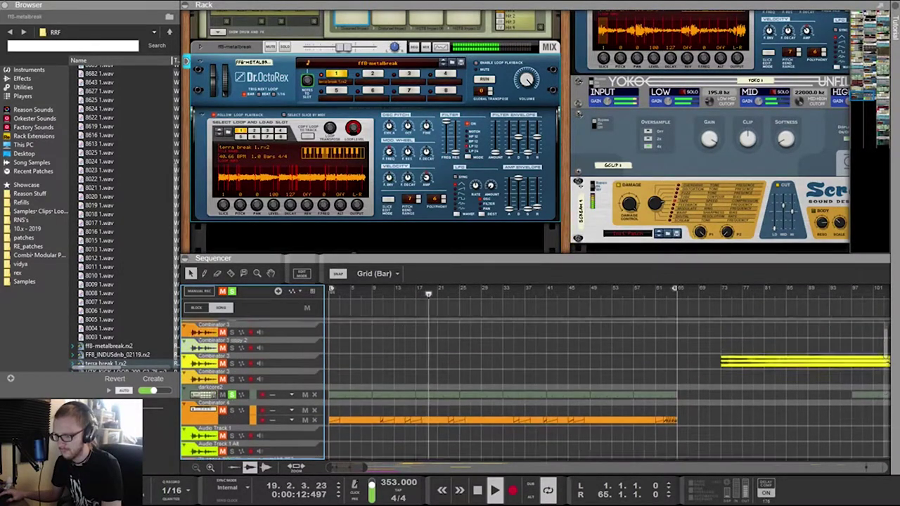
Find the ZFO2 modulating the kick Combinator and try lowering its LFO 1 scale
{"action": "left_click", "coordinate": [196, 410]}
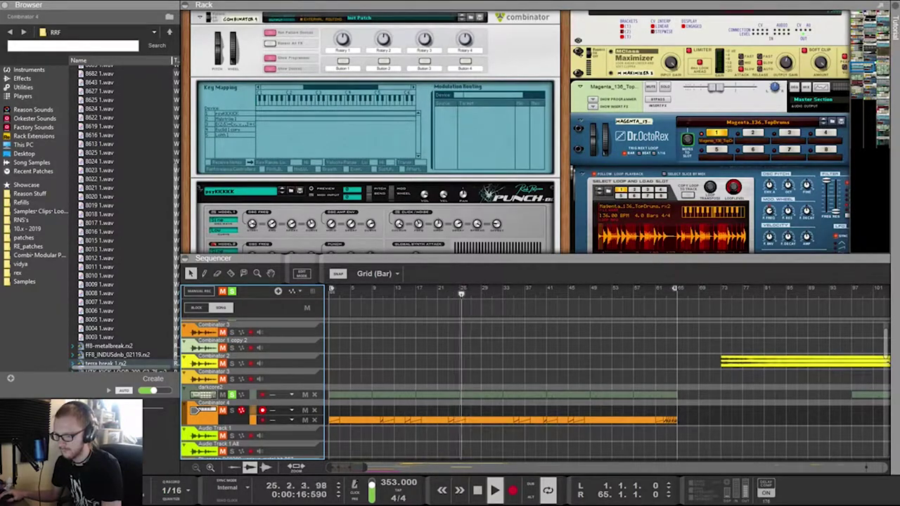
{"action": "scroll", "coordinate": [516, 133], "scroll_direction": "up", "scroll_amount": 15}
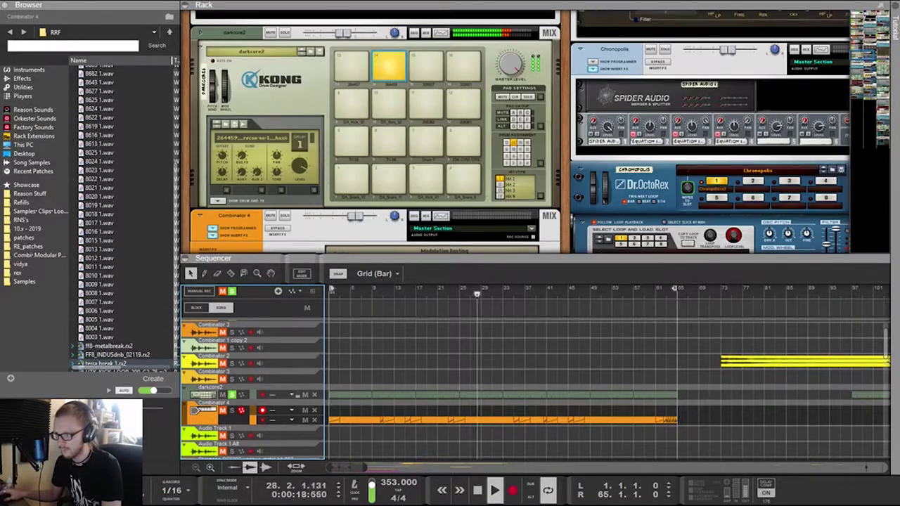
{"action": "scroll", "coordinate": [515, 132], "scroll_direction": "right", "scroll_amount": 3}
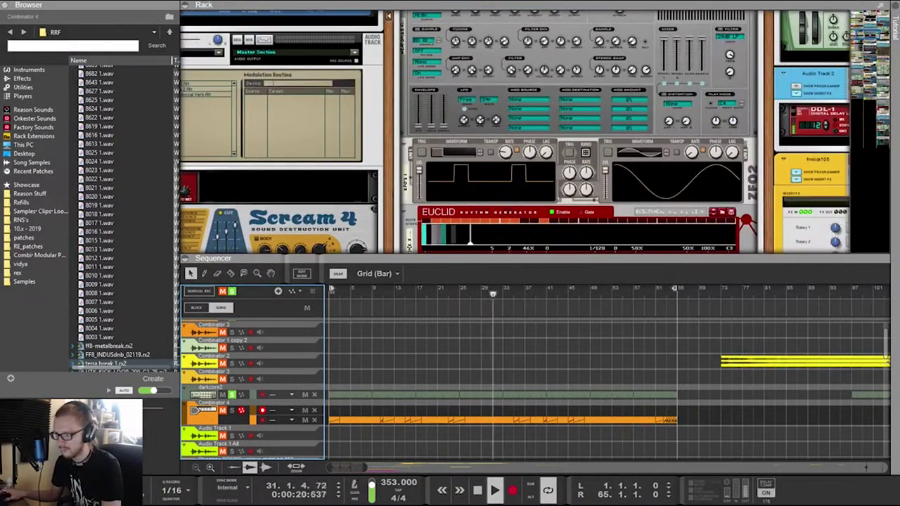
{"action": "scroll", "coordinate": [516, 132], "scroll_direction": "down", "scroll_amount": 3}
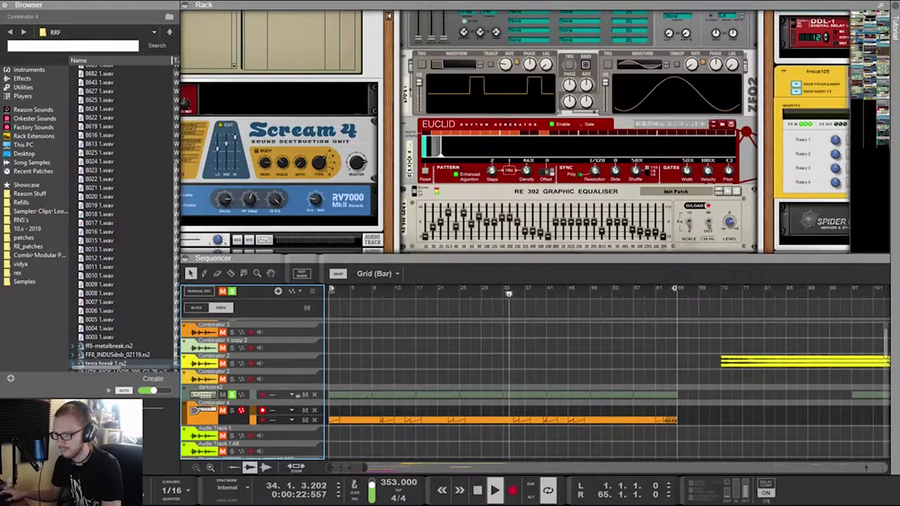
{"action": "scroll", "coordinate": [578, 134], "scroll_direction": "up", "scroll_amount": 3}
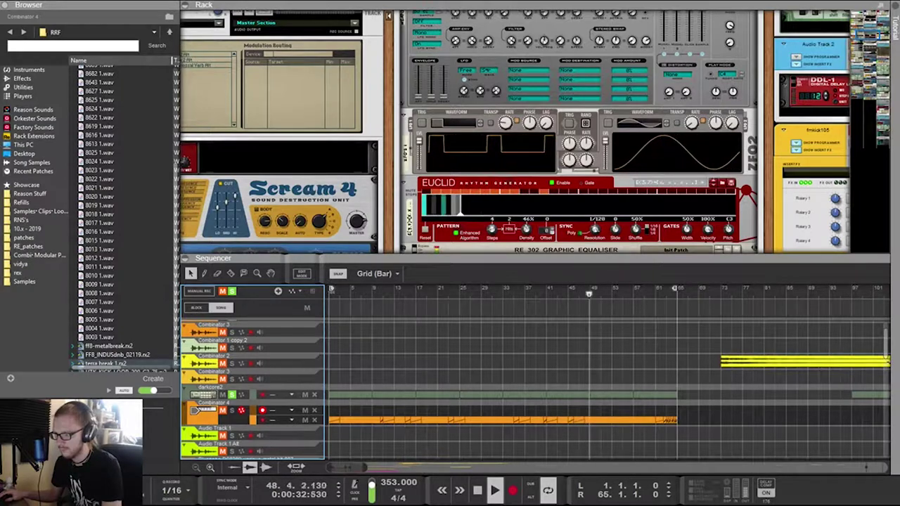
{"action": "left_click_drag", "start_coordinate": [419, 141], "coordinate": [420, 171]}
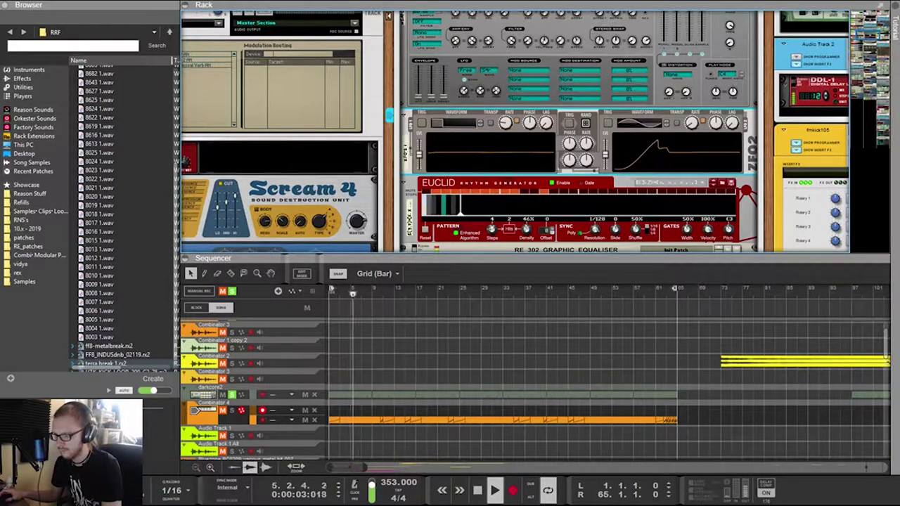
Examine the CNVRSNNBSSS Combinator's front and rear panels, including its modulation routing, PunchBD kick and the CV cables of the surrounding LFOs
{"action": "scroll", "coordinate": [580, 133], "scroll_direction": "up", "scroll_amount": 5}
{"action": "key", "text": "Tab"}
{"action": "scroll", "coordinate": [580, 133], "scroll_direction": "up", "scroll_amount": 3}
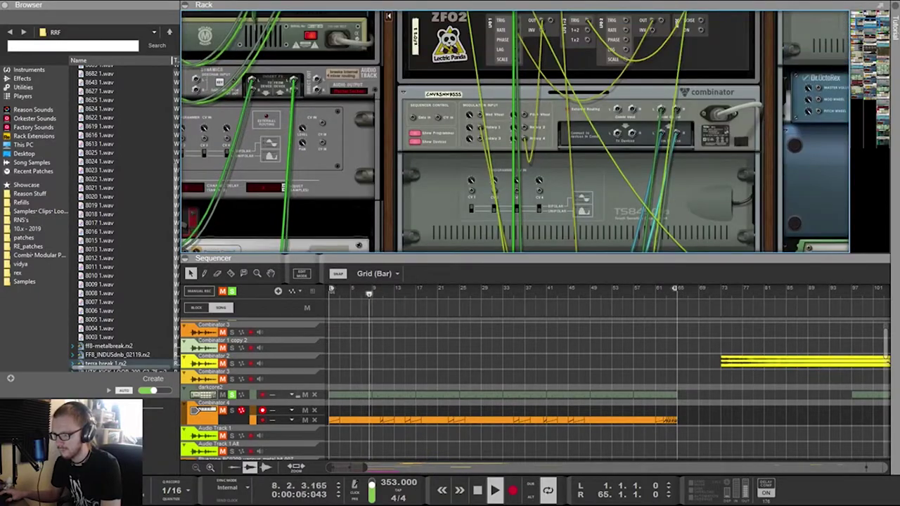
{"action": "scroll", "coordinate": [580, 134], "scroll_direction": "up", "scroll_amount": 3}
{"action": "key", "text": "Tab"}
{"action": "scroll", "coordinate": [579, 133], "scroll_direction": "down", "scroll_amount": 5}
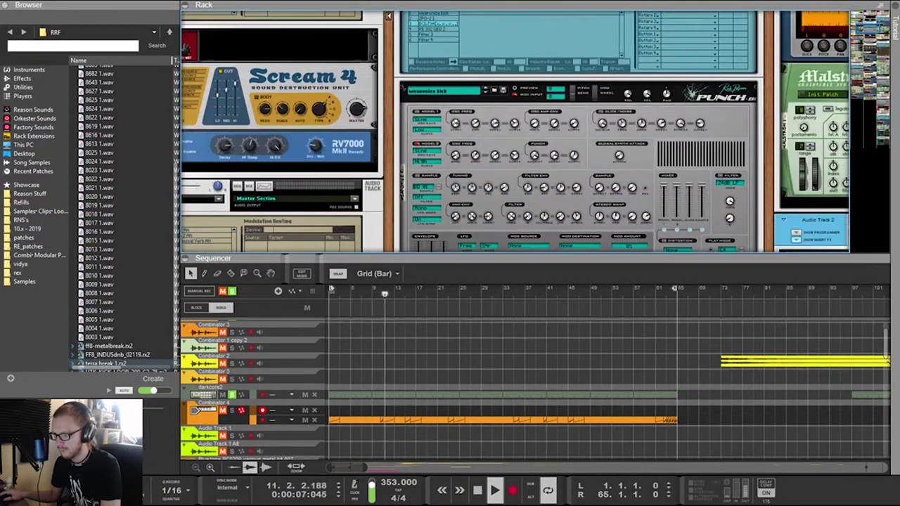
{"action": "scroll", "coordinate": [534, 134], "scroll_direction": "down", "scroll_amount": 3}
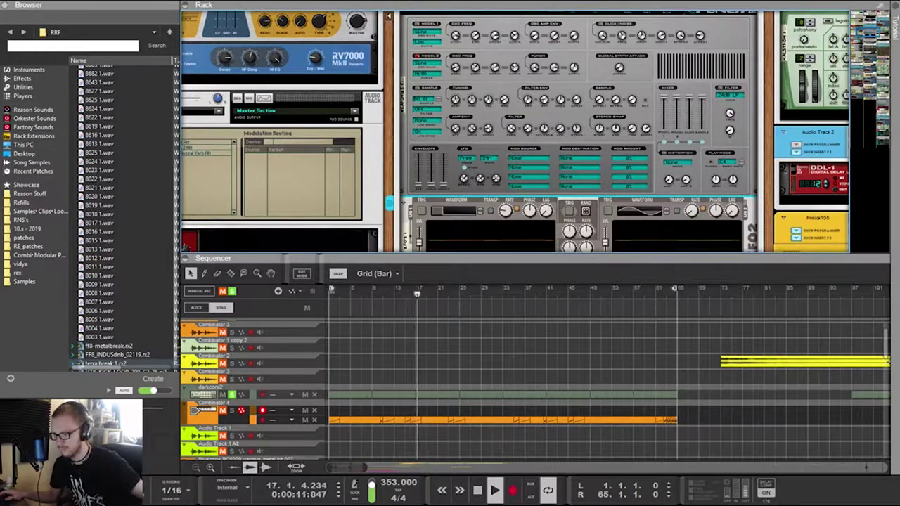
{"action": "scroll", "coordinate": [534, 134], "scroll_direction": "down", "scroll_amount": 3}
{"action": "scroll", "coordinate": [534, 134], "scroll_direction": "up", "scroll_amount": 4}
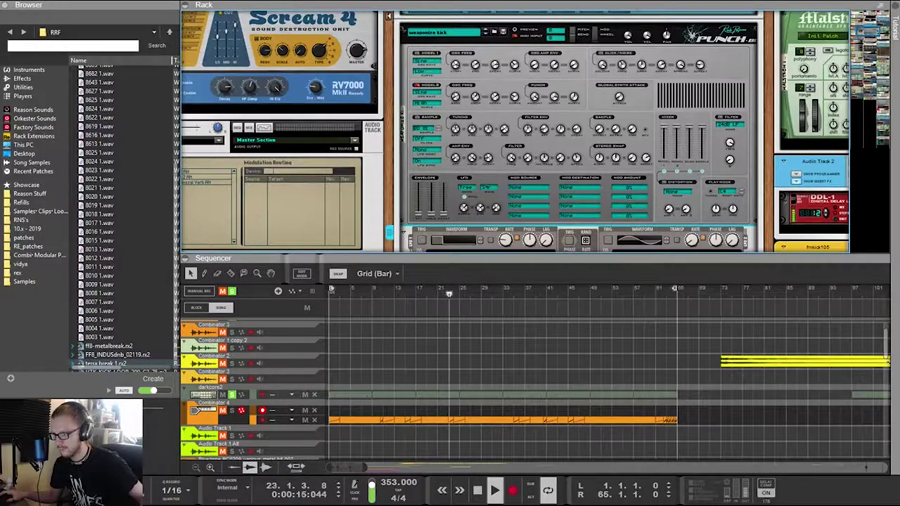
{"action": "scroll", "coordinate": [534, 134], "scroll_direction": "up", "scroll_amount": 4}
{"action": "scroll", "coordinate": [535, 133], "scroll_direction": "up", "scroll_amount": 1}
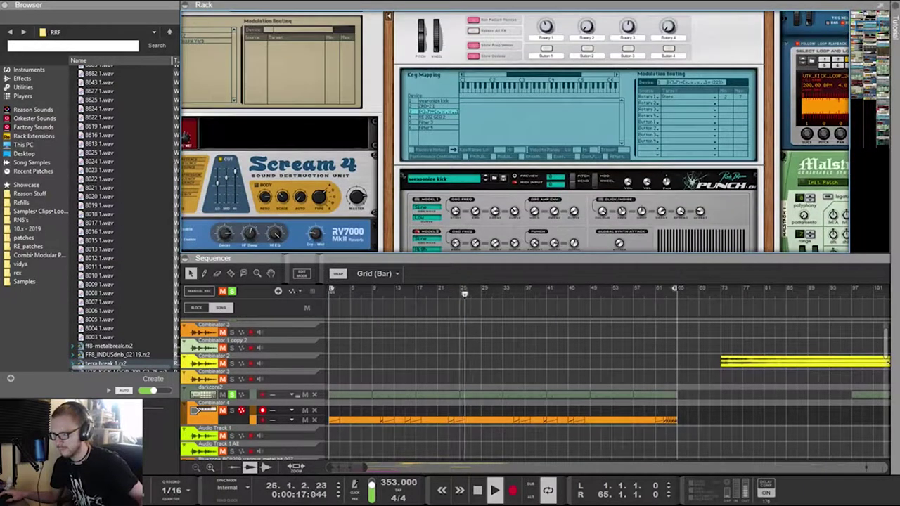
{"action": "scroll", "coordinate": [534, 134], "scroll_direction": "down", "scroll_amount": 10}
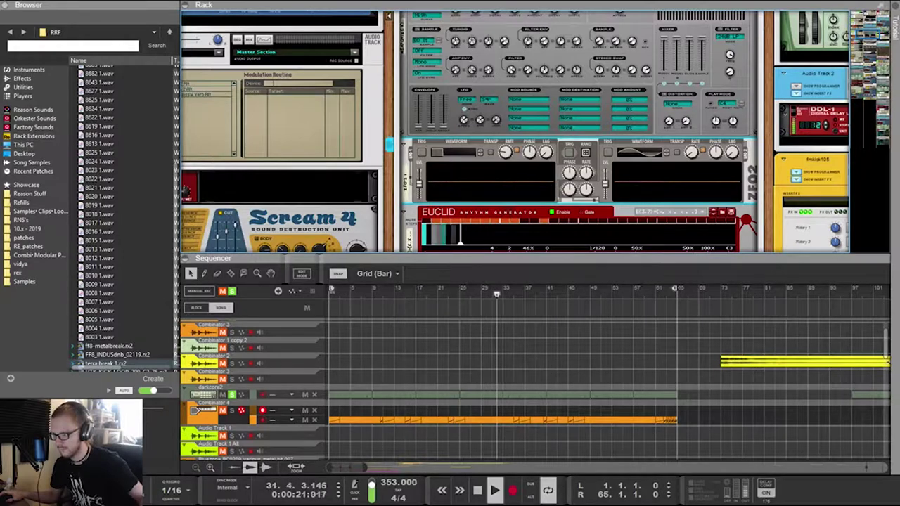
{"action": "scroll", "coordinate": [534, 133], "scroll_direction": "up", "scroll_amount": 4}
{"action": "scroll", "coordinate": [577, 132], "scroll_direction": "up", "scroll_amount": 3}
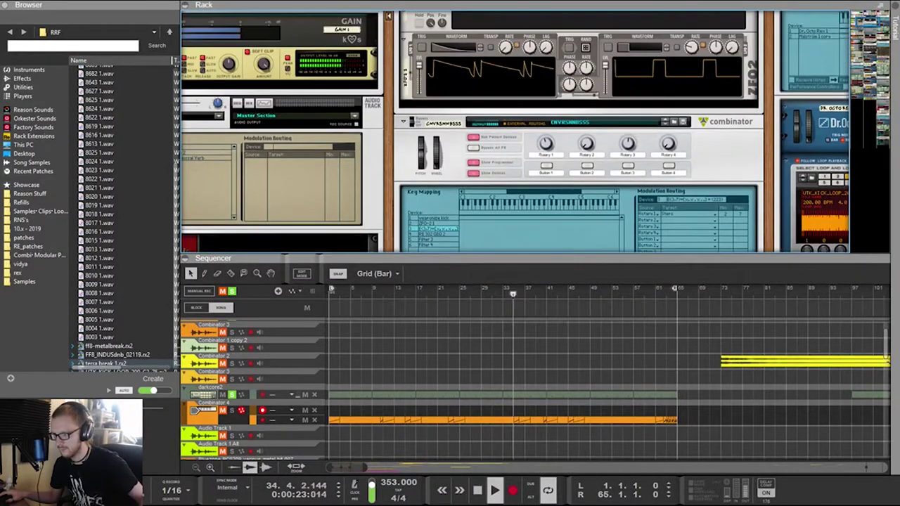
Change the waveform of LFO 2 on the ZFO2 below the weaponize kick device to the descending staircase shape
{"action": "scroll", "coordinate": [578, 132], "scroll_direction": "down", "scroll_amount": 2}
{"action": "key", "text": "Tab"}
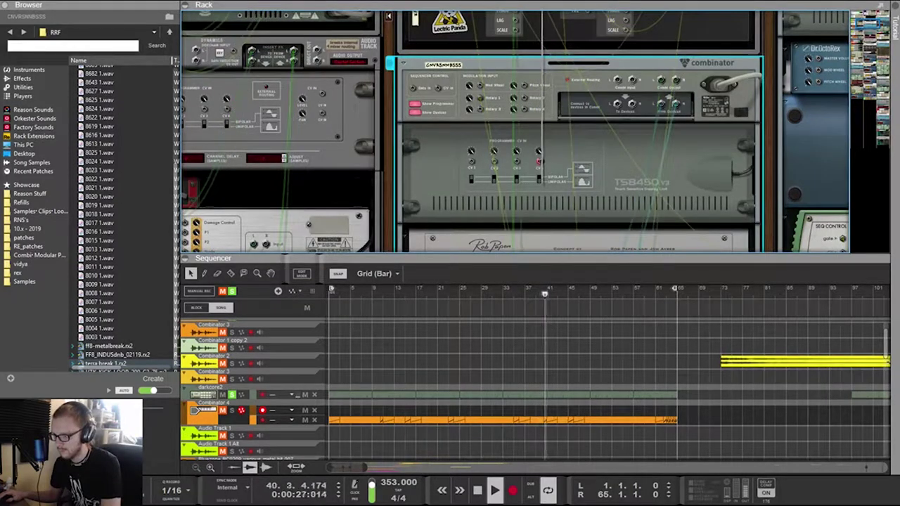
{"action": "scroll", "coordinate": [577, 132], "scroll_direction": "down", "scroll_amount": 10}
{"action": "key", "text": "Tab"}
{"action": "scroll", "coordinate": [576, 132], "scroll_direction": "down", "scroll_amount": 1}
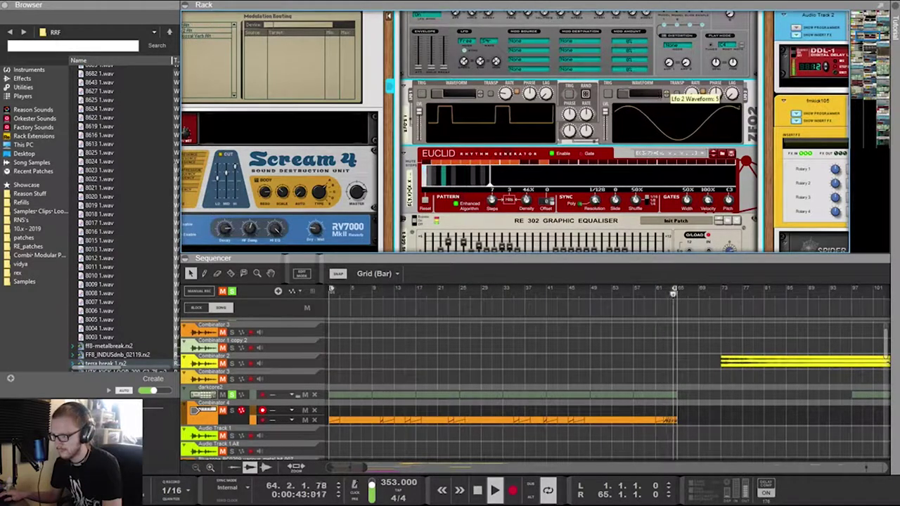
{"action": "left_click", "coordinate": [666, 92]}
{"action": "left_click", "coordinate": [666, 92]}
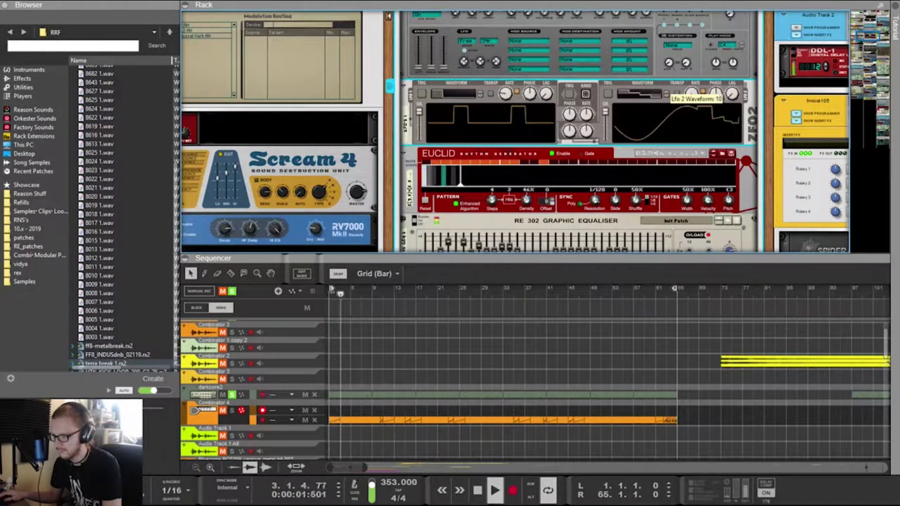
{"action": "left_click", "coordinate": [667, 91]}
{"action": "left_click", "coordinate": [667, 91]}
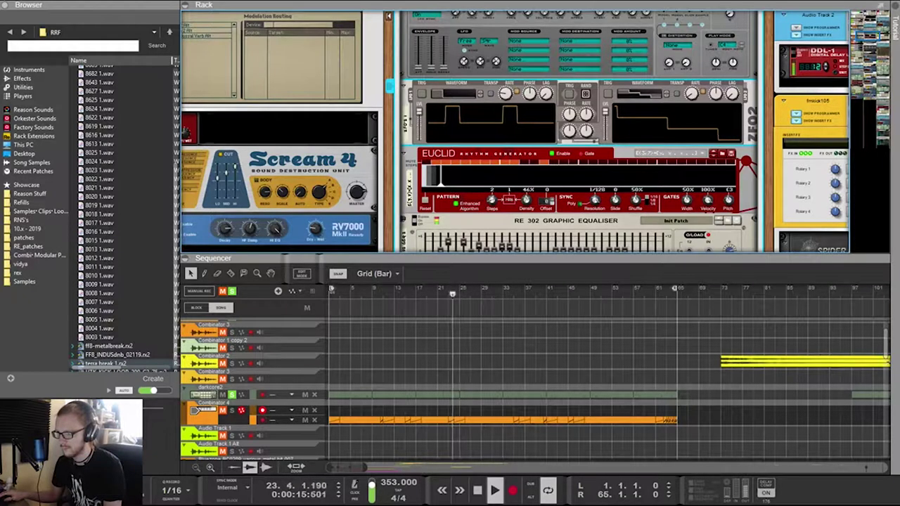
Check the ZFO2's rear cabling and lower the Steps setting of the Euclid rhythm generator
{"action": "scroll", "coordinate": [576, 134], "scroll_direction": "down", "scroll_amount": 2}
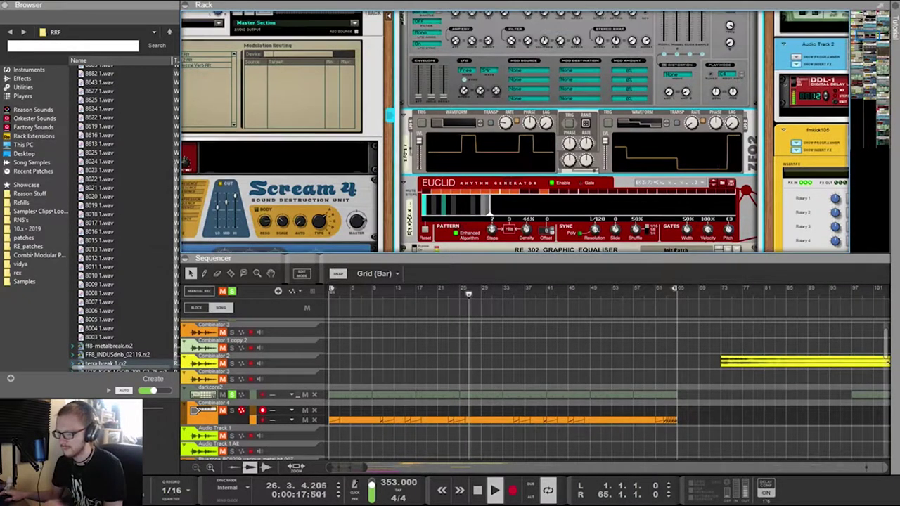
{"action": "key", "text": "Tab"}
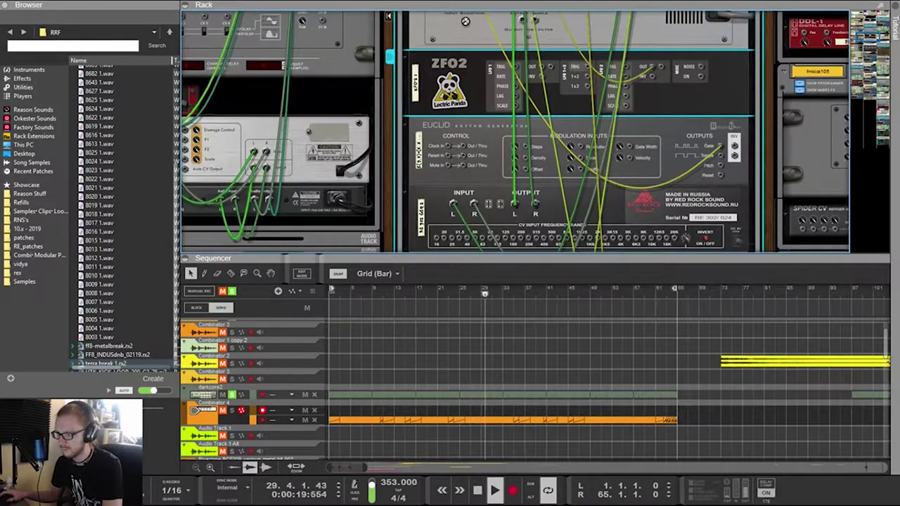
{"action": "key", "text": "Tab"}
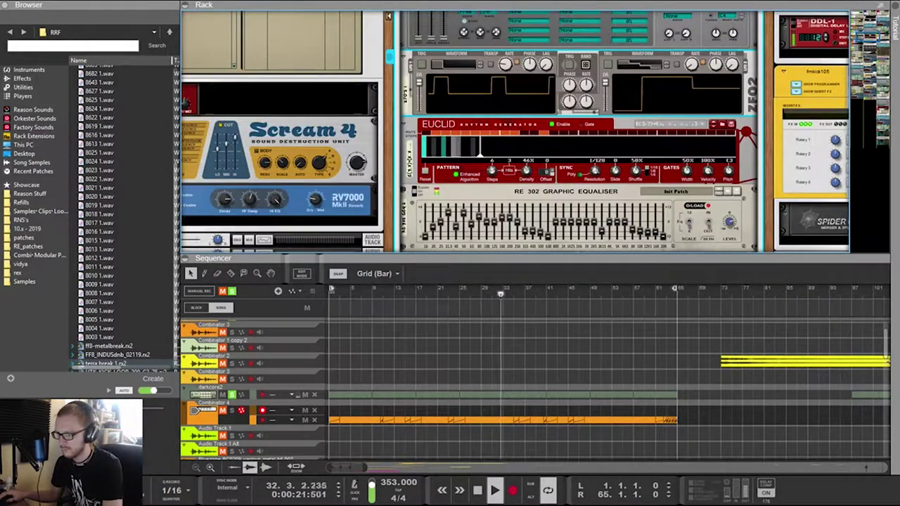
{"action": "left_click_drag", "start_coordinate": [492, 170], "coordinate": [492, 181]}
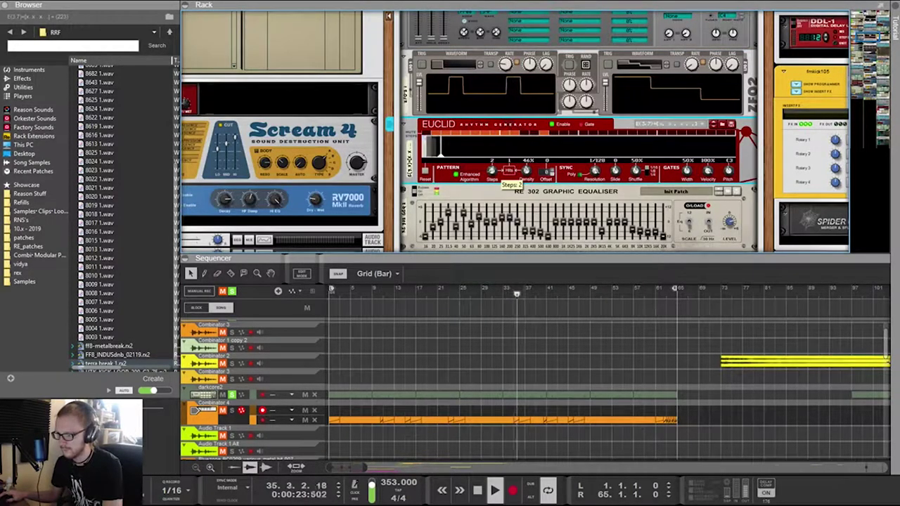
Examine the Euclid's cabling, the Spider CV and Skope section above the Combinator, and the ZFO2, equaliser and filter settings
{"action": "key", "text": "Tab"}
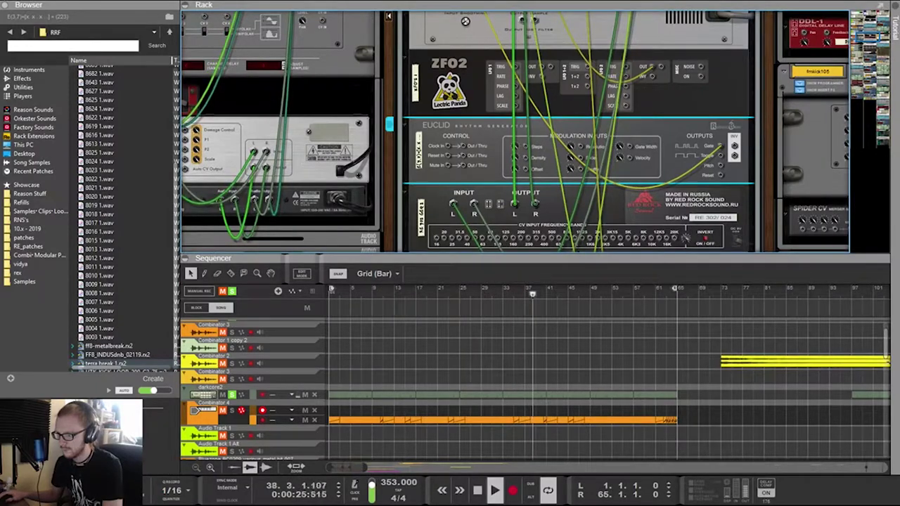
{"action": "scroll", "coordinate": [520, 155], "scroll_direction": "up", "scroll_amount": 10}
{"action": "key", "text": "Tab"}
{"action": "scroll", "coordinate": [520, 155], "scroll_direction": "up", "scroll_amount": 6}
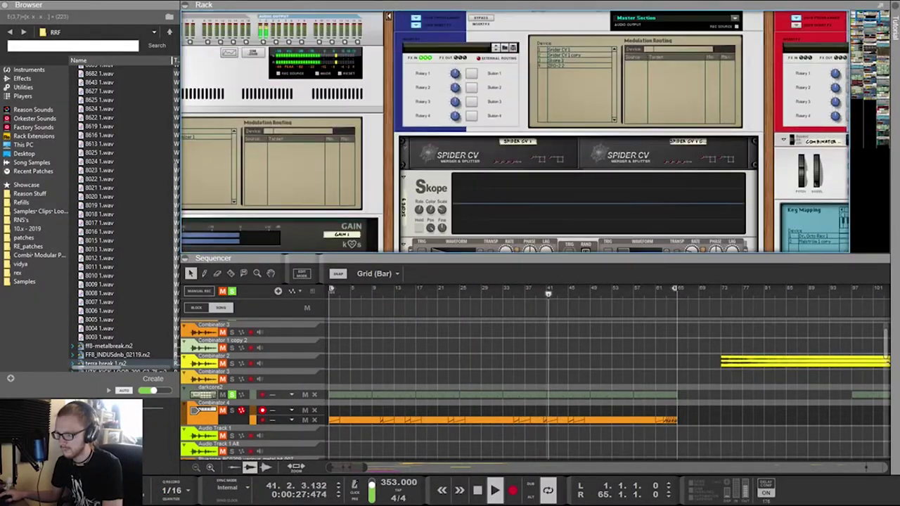
{"action": "scroll", "coordinate": [513, 130], "scroll_direction": "up", "scroll_amount": 2}
{"action": "scroll", "coordinate": [513, 130], "scroll_direction": "down", "scroll_amount": 10}
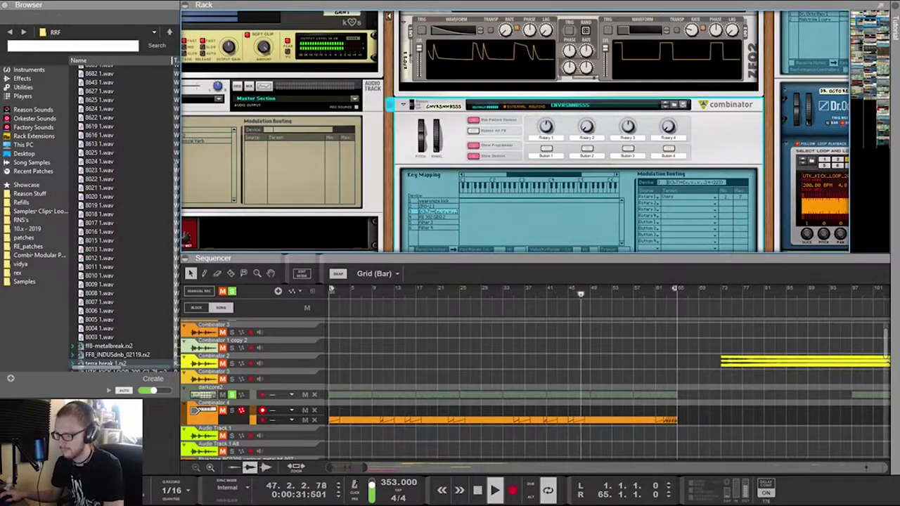
{"action": "scroll", "coordinate": [513, 130], "scroll_direction": "up", "scroll_amount": 5}
{"action": "scroll", "coordinate": [513, 130], "scroll_direction": "up", "scroll_amount": 3}
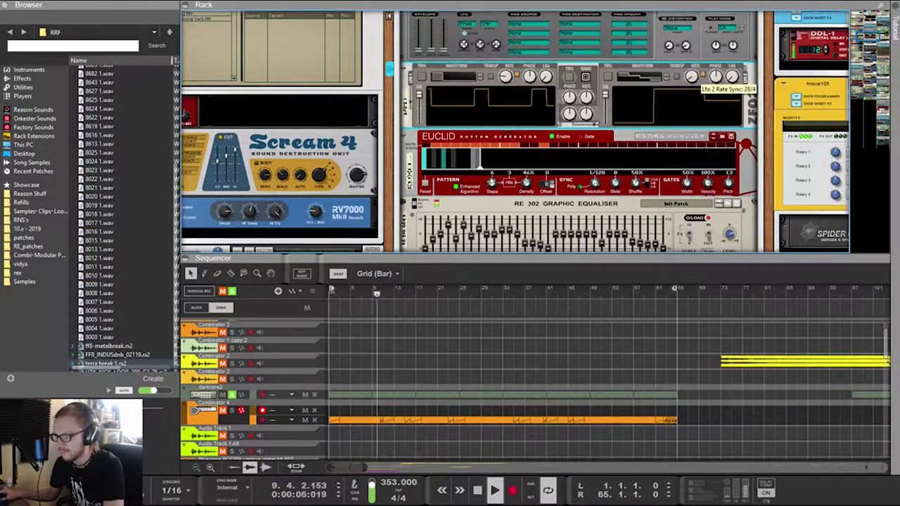
{"action": "scroll", "coordinate": [715, 76], "scroll_direction": "down", "scroll_amount": 8}
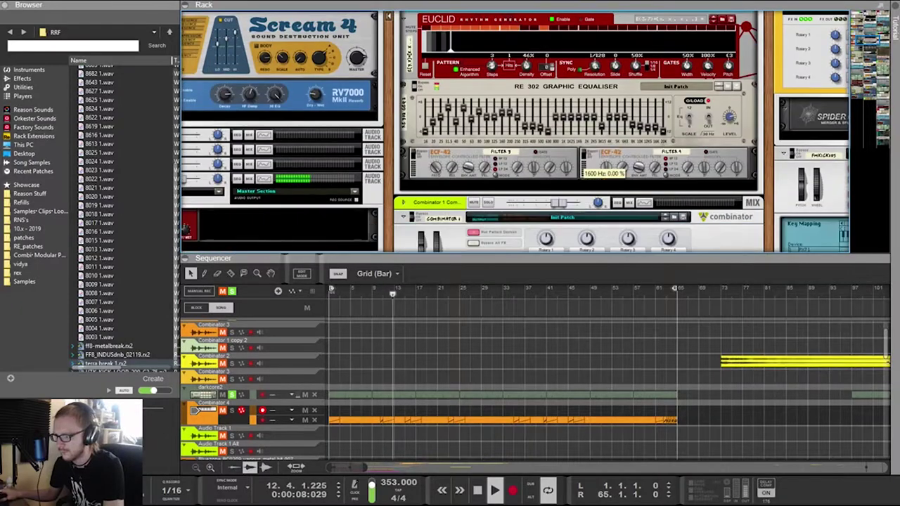
Set the Euclid rhythm generator's Resolution to 1/64 and its Density to 50%
{"action": "scroll", "coordinate": [576, 127], "scroll_direction": "up", "scroll_amount": 10}
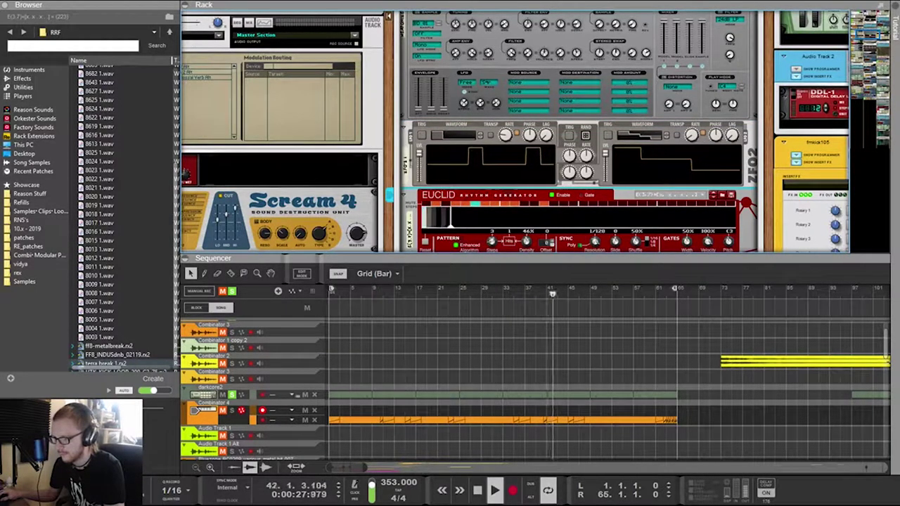
{"action": "left_click_drag", "start_coordinate": [594, 241], "coordinate": [595, 246]}
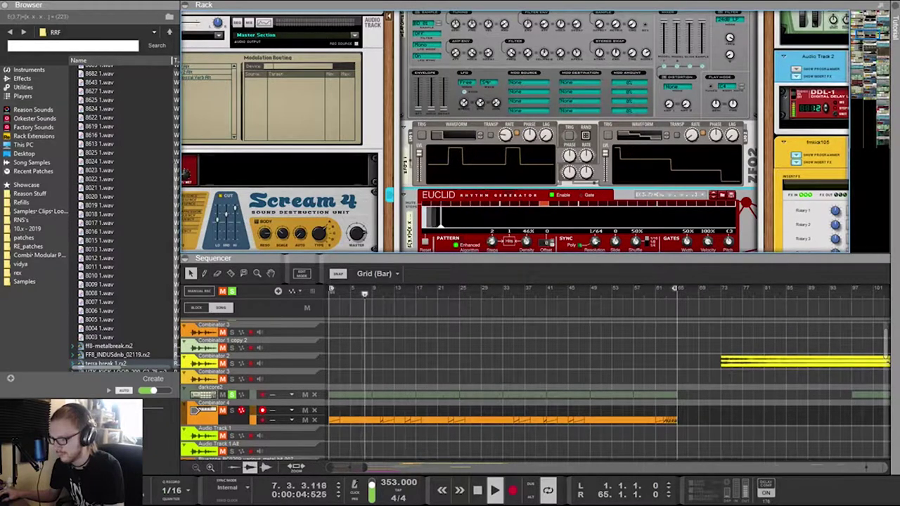
{"action": "mouse_move", "coordinate": [526, 241]}
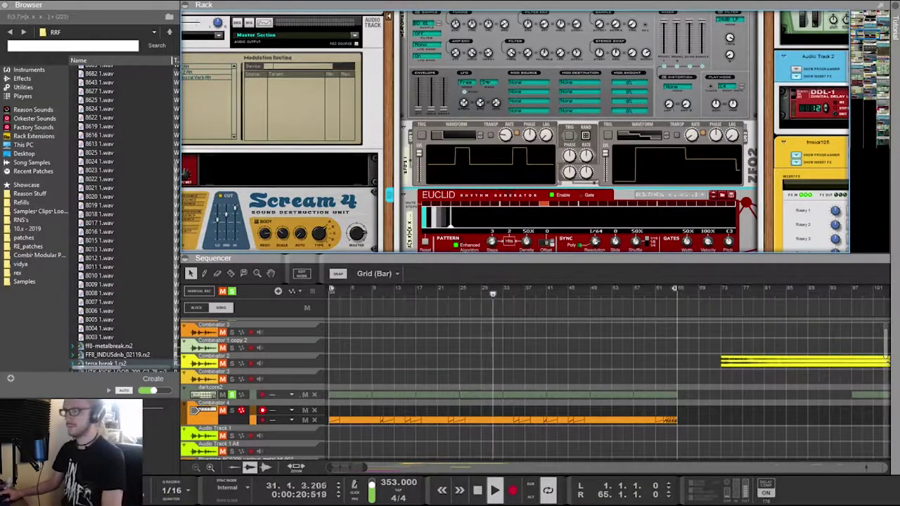
Set the Euclid rhythm generator's Density to 65%
{"action": "scroll", "coordinate": [580, 132], "scroll_direction": "up", "scroll_amount": 4}
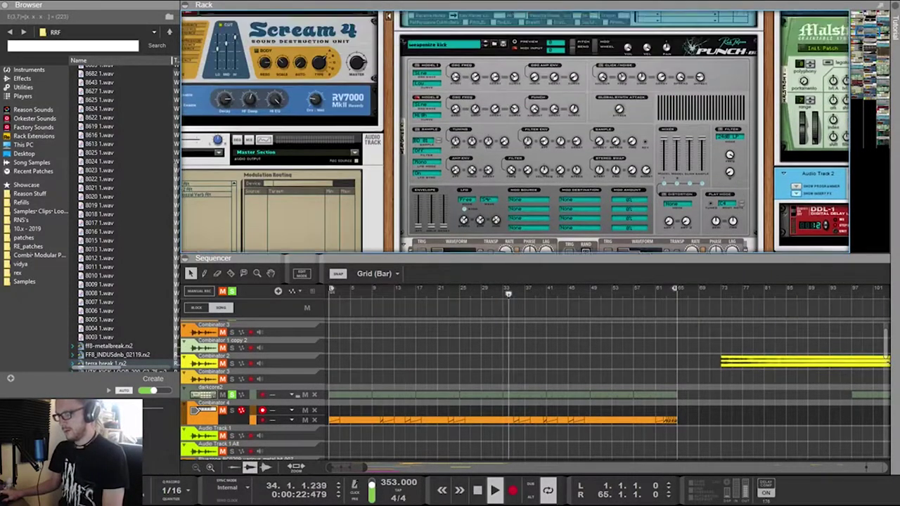
{"action": "scroll", "coordinate": [580, 133], "scroll_direction": "down", "scroll_amount": 5}
{"action": "scroll", "coordinate": [576, 134], "scroll_direction": "down", "scroll_amount": 3}
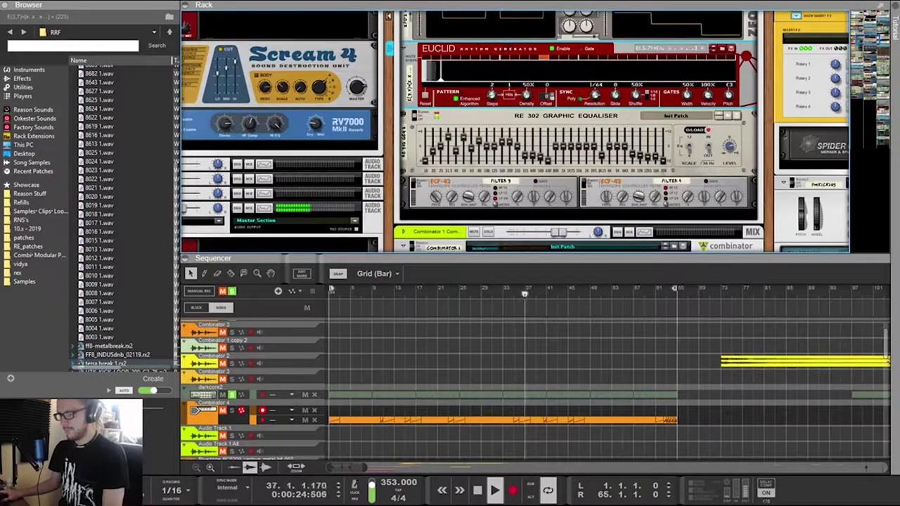
{"action": "mouse_move", "coordinate": [527, 94]}
{"action": "left_mouse_down"}
{"action": "mouse_move", "coordinate": [526, 79]}
{"action": "mouse_move", "coordinate": [531, 102]}
{"action": "left_mouse_up"}
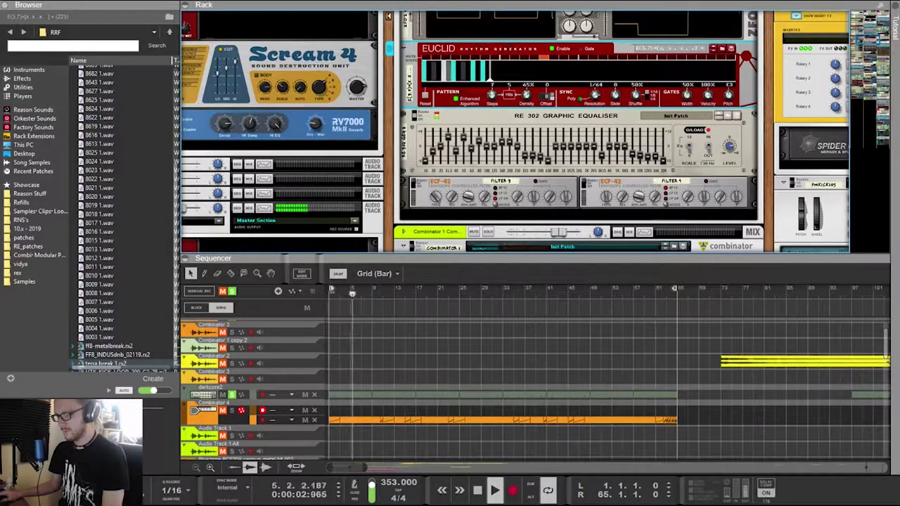
Adjust Model 2's Punch Decay to about 143 ms and its Punch Curve to 35% on the weaponize kick device
{"action": "scroll", "coordinate": [513, 134], "scroll_direction": "up", "scroll_amount": 3}
{"action": "scroll", "coordinate": [513, 134], "scroll_direction": "up", "scroll_amount": 4}
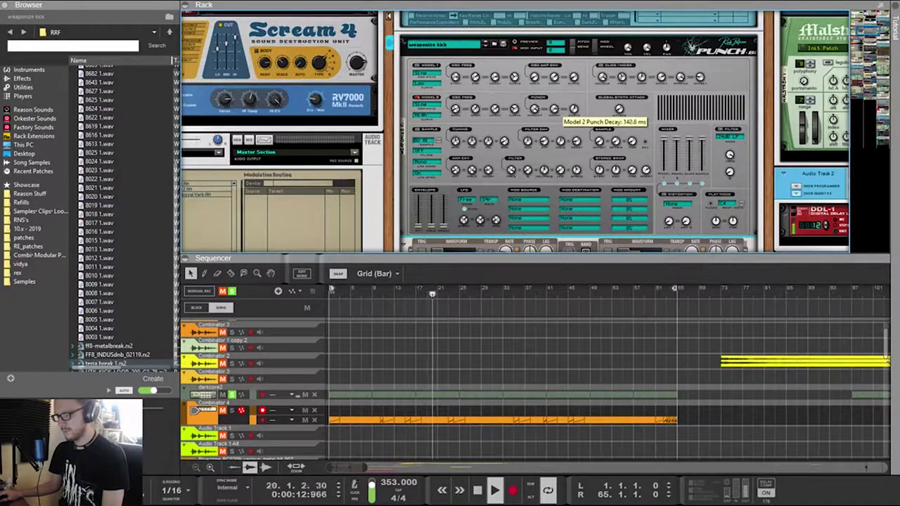
{"action": "left_click_drag", "start_coordinate": [573, 109], "coordinate": [573, 116]}
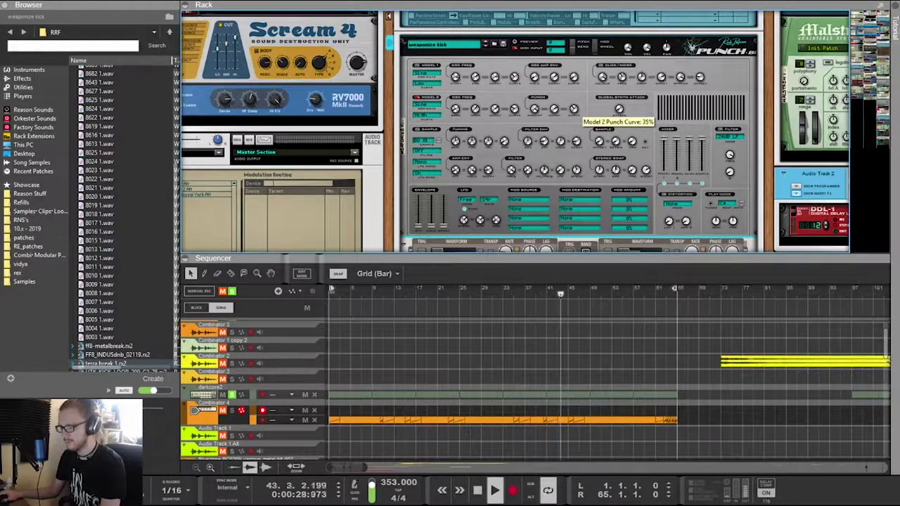
{"action": "scroll", "coordinate": [618, 112], "scroll_direction": "down", "scroll_amount": 5}
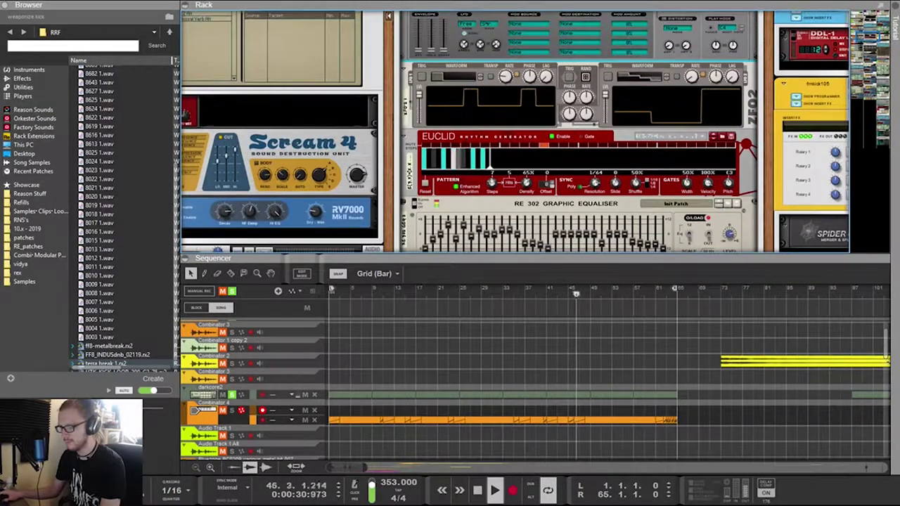
Adjust the range of Rotary 1's Steps routing on the CNVRSNNBSSS Combinator and lower the Euclid's Density to about 10%
{"action": "scroll", "coordinate": [575, 131], "scroll_direction": "up", "scroll_amount": 5}
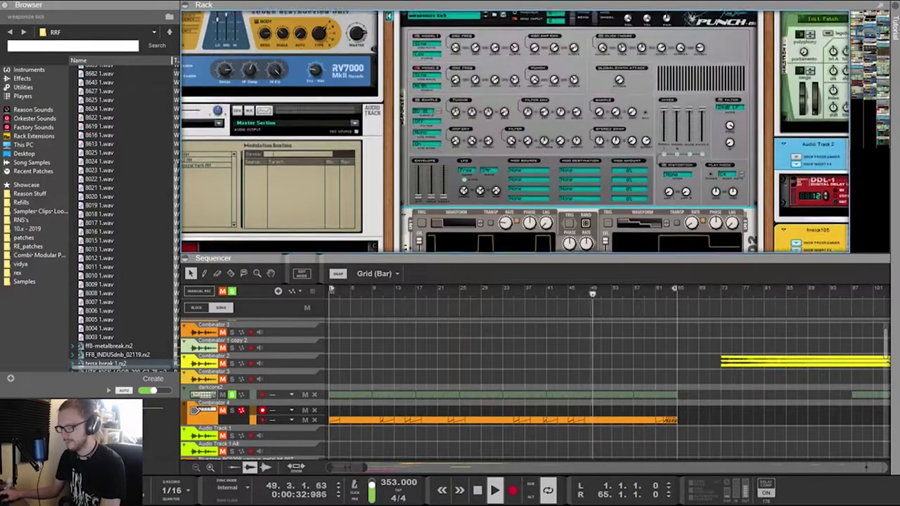
{"action": "scroll", "coordinate": [576, 131], "scroll_direction": "up", "scroll_amount": 5}
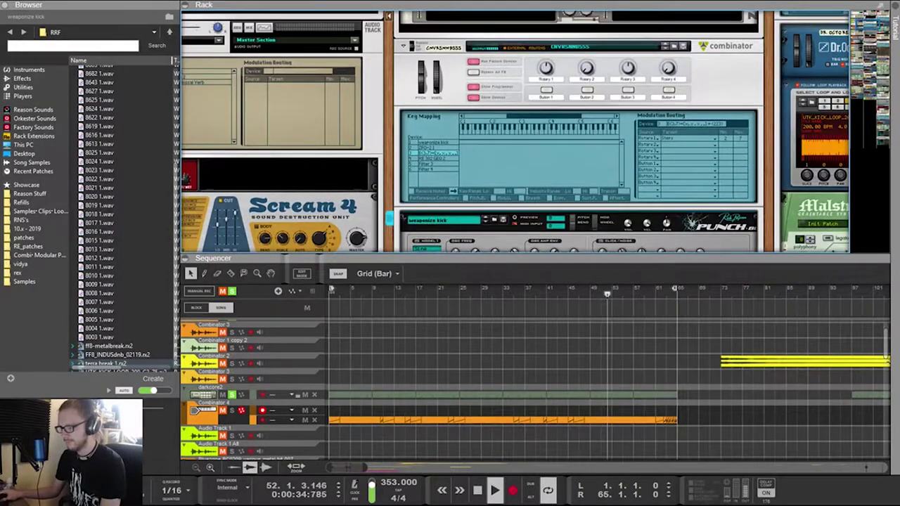
{"action": "left_click", "coordinate": [749, 145]}
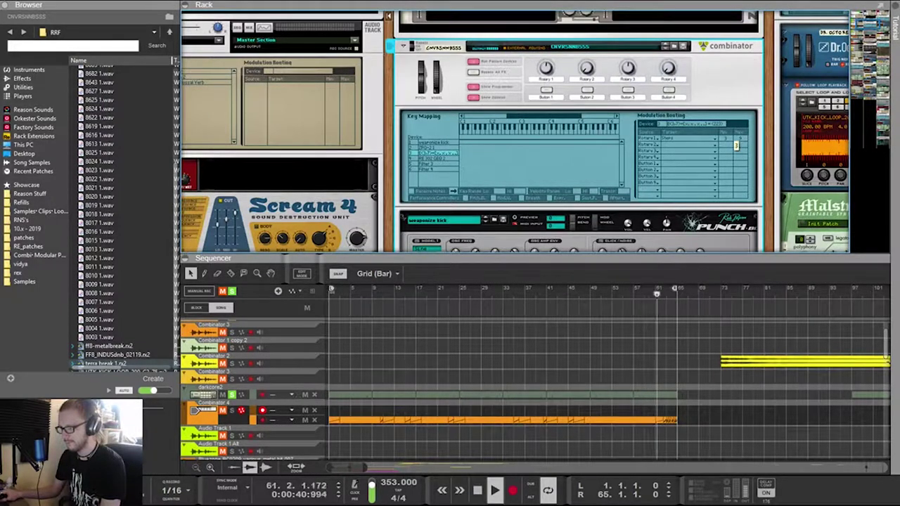
{"action": "scroll", "coordinate": [735, 146], "scroll_direction": "down", "scroll_amount": 10}
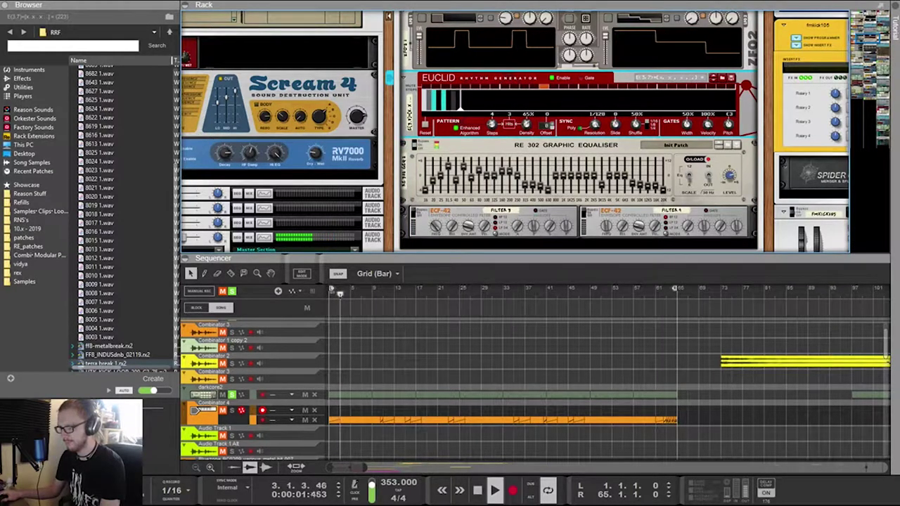
{"action": "left_click_drag", "start_coordinate": [526, 124], "coordinate": [526, 142]}
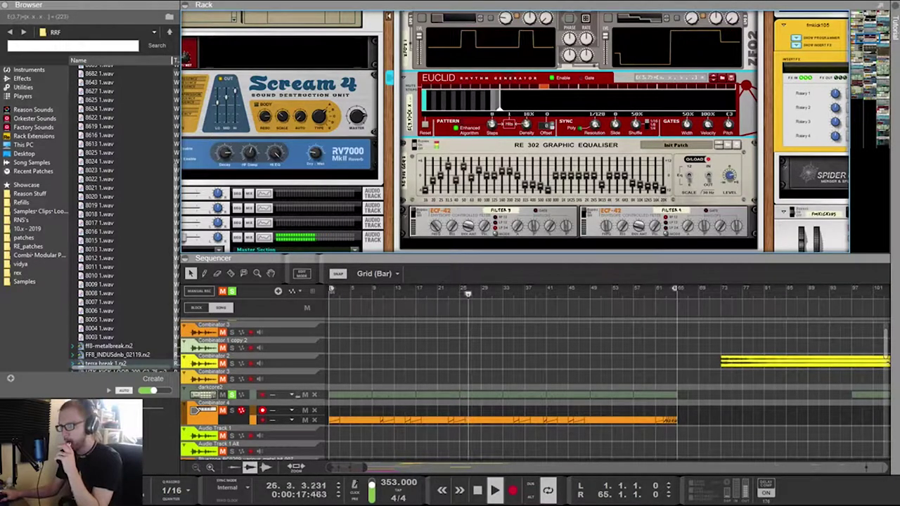
Stretch all the ff8-metalbreak clips in the sequencer so that each one is 4 bars long
{"action": "scroll", "coordinate": [516, 134], "scroll_direction": "up", "scroll_amount": 1}
{"action": "scroll", "coordinate": [517, 134], "scroll_direction": "down", "scroll_amount": 10}
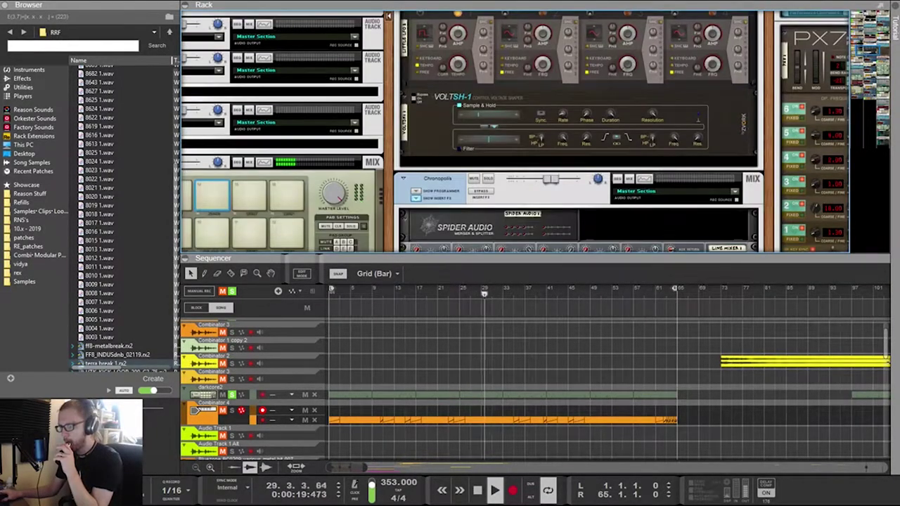
{"action": "key", "text": "F7"}
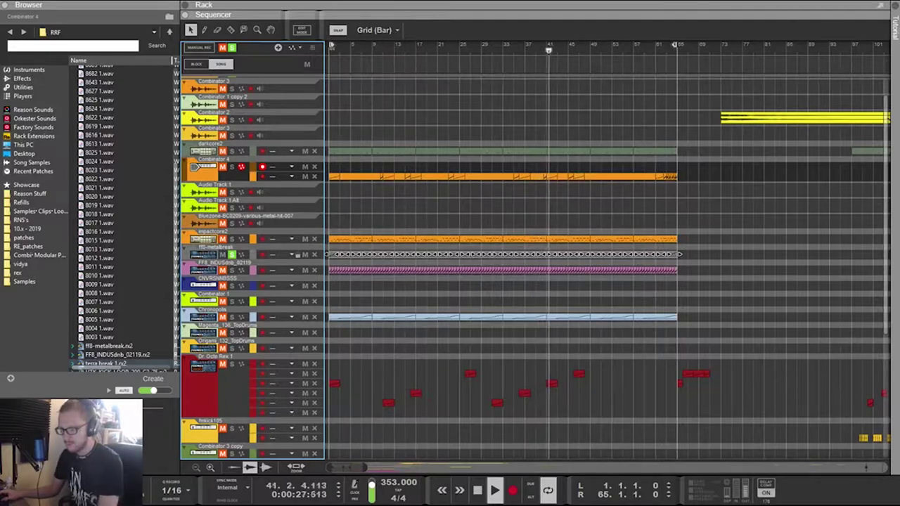
{"action": "scroll", "coordinate": [534, 267], "scroll_direction": "up", "scroll_amount": 1}
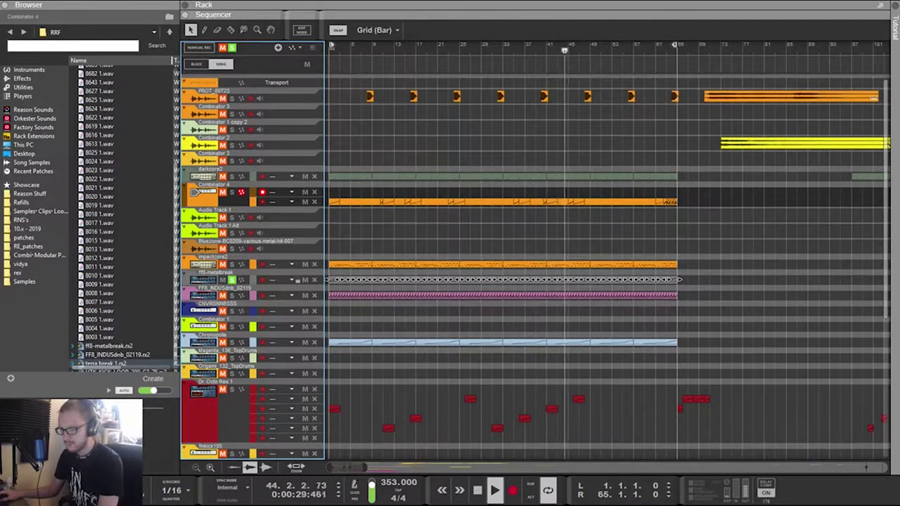
{"action": "scroll", "coordinate": [535, 267], "scroll_direction": "down", "scroll_amount": 2}
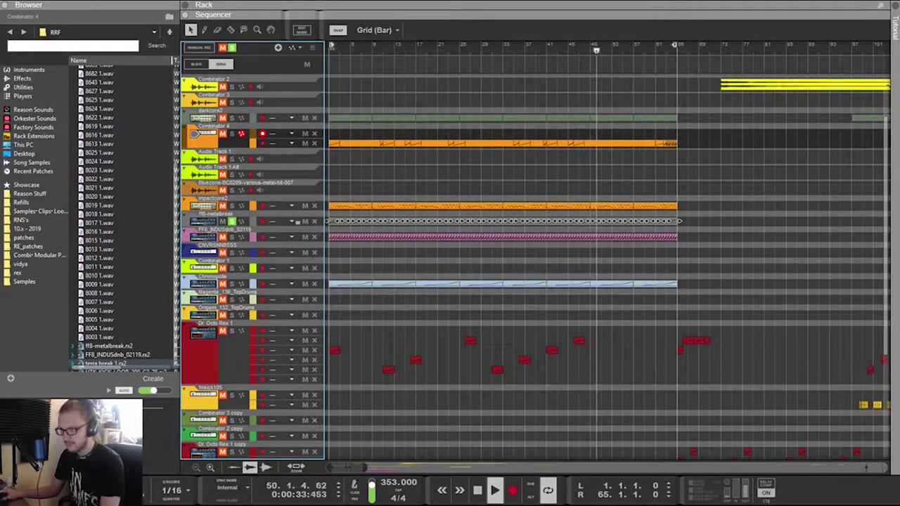
{"action": "left_click_drag", "start_coordinate": [679, 221], "coordinate": [884, 221]}
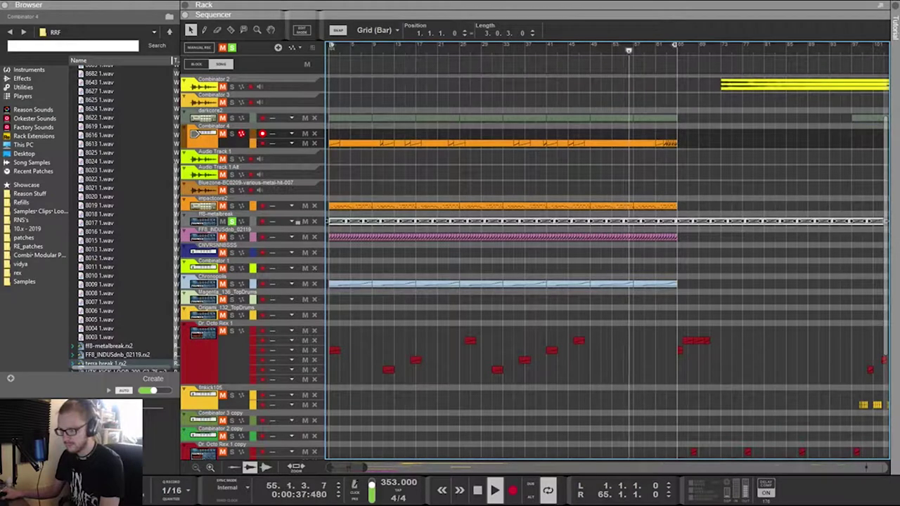
{"action": "scroll", "coordinate": [884, 221], "scroll_direction": "down", "scroll_amount": 5}
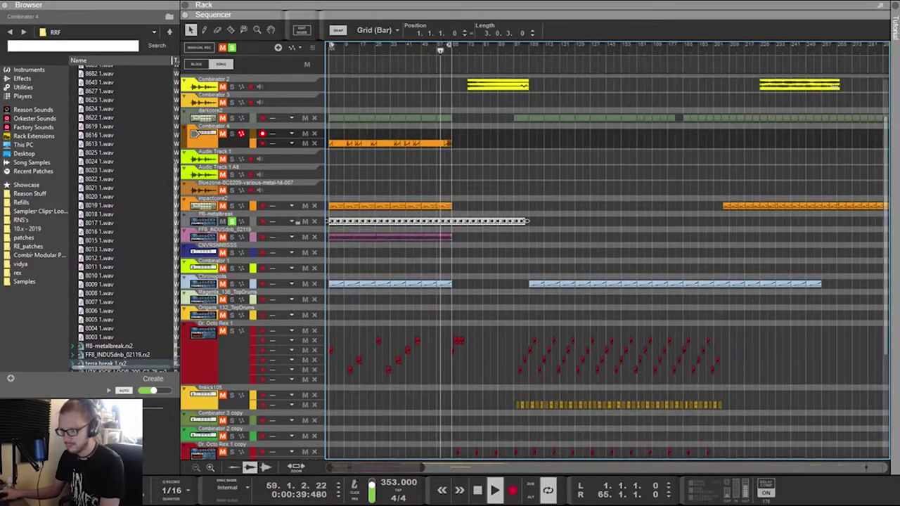
{"action": "left_click_drag", "start_coordinate": [528, 221], "coordinate": [574, 220]}
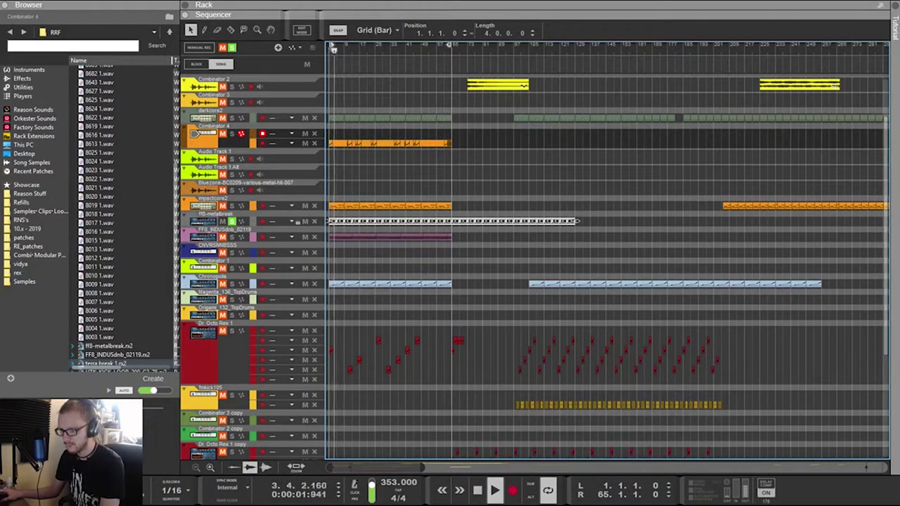
{"action": "scroll", "coordinate": [576, 221], "scroll_direction": "up", "scroll_amount": 3}
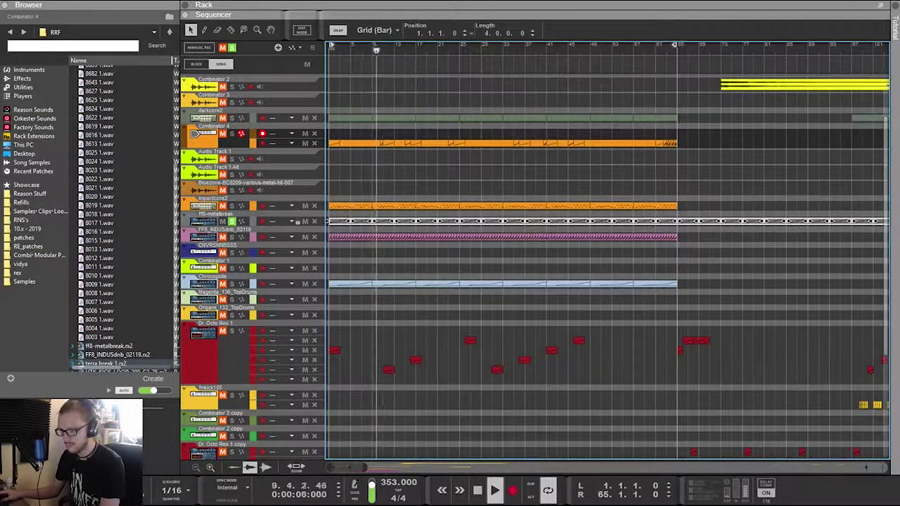
Replace the ff8-metalbreak clips up to bar 65 with versions stretched to 8 bars each, repeating the group from bar 33
{"action": "left_click_drag", "start_coordinate": [421, 216], "coordinate": [712, 226]}
{"action": "key", "text": "Delete"}
{"action": "left_click_drag", "start_coordinate": [457, 219], "coordinate": [343, 226]}
{"action": "left_click_drag", "start_coordinate": [415, 222], "coordinate": [648, 221]}
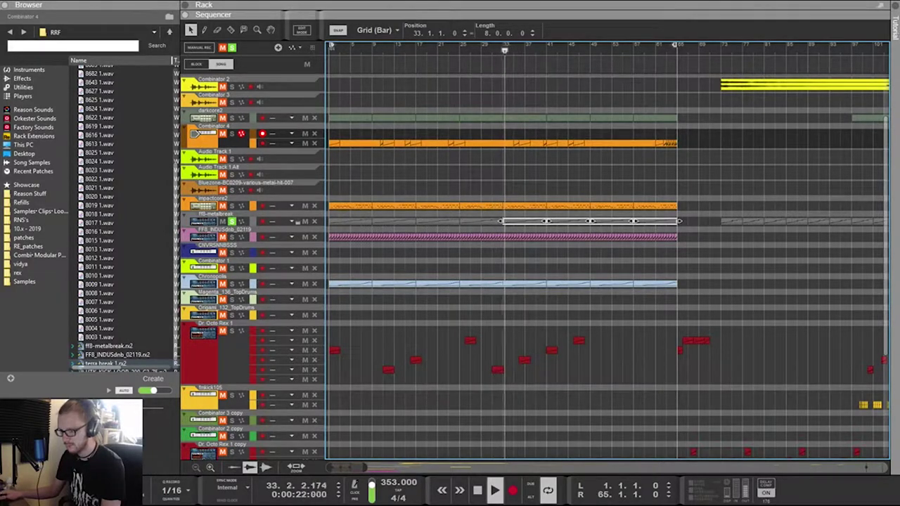
Bring up the ff8-metalbreak Dr. OctoRex in the rack, select it and solo the darkcore2 track
{"action": "key", "text": "F6+F7"}
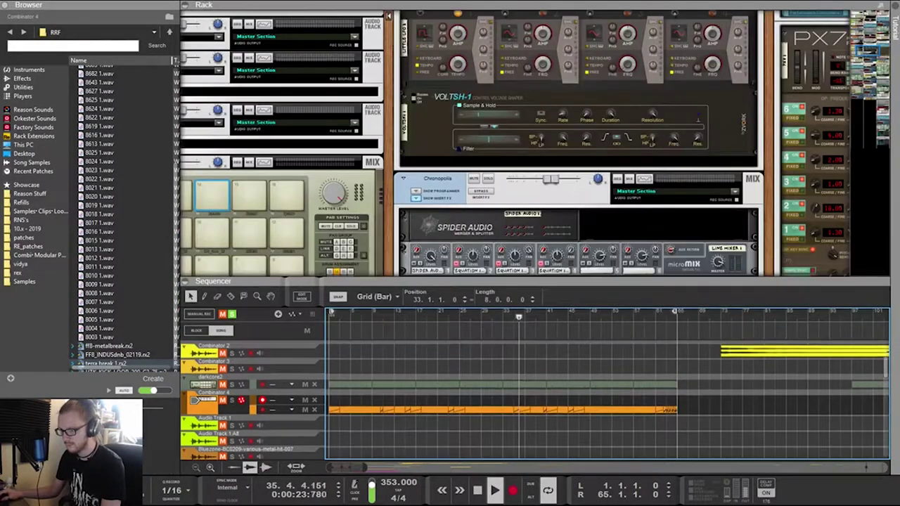
{"action": "left_click_drag", "start_coordinate": [772, 154], "coordinate": [797, 154]}
{"action": "left_click_drag", "start_coordinate": [867, 51], "coordinate": [862, 87]}
{"action": "scroll", "coordinate": [376, 148], "scroll_direction": "down", "scroll_amount": 5}
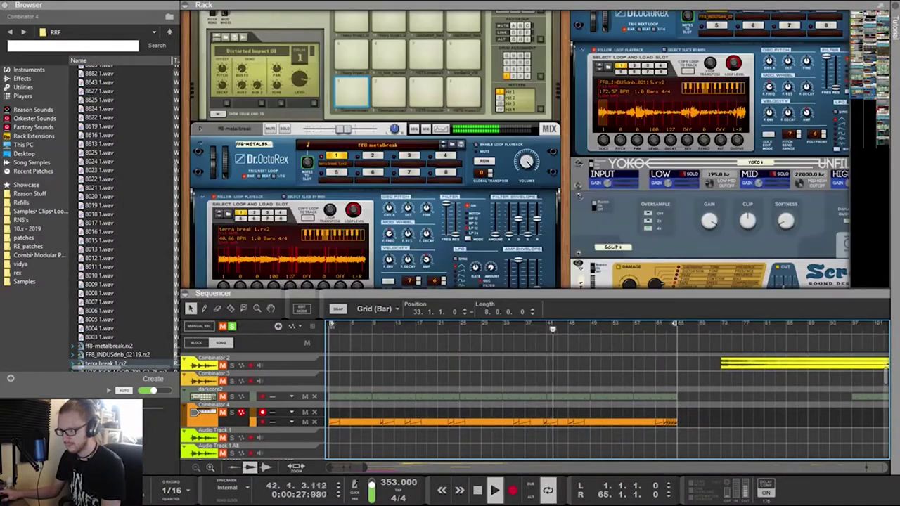
{"action": "left_click", "coordinate": [377, 154]}
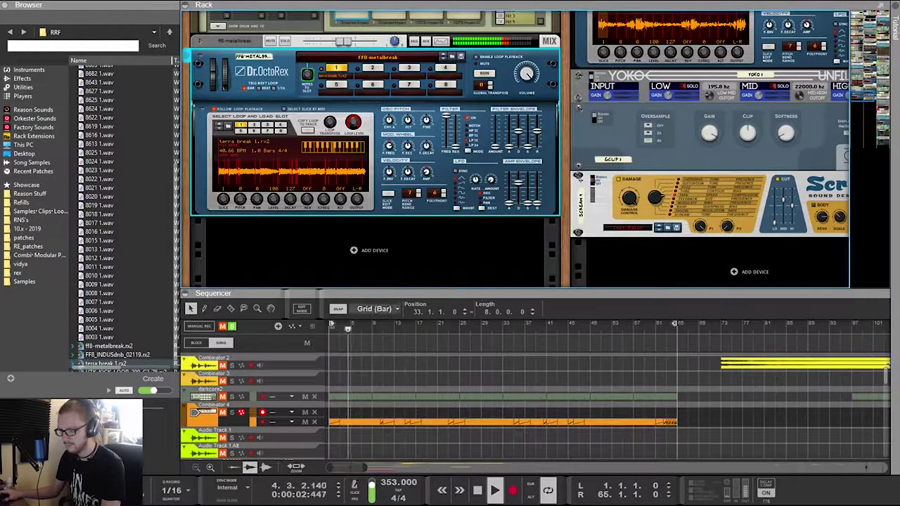
{"action": "left_click", "coordinate": [232, 397]}
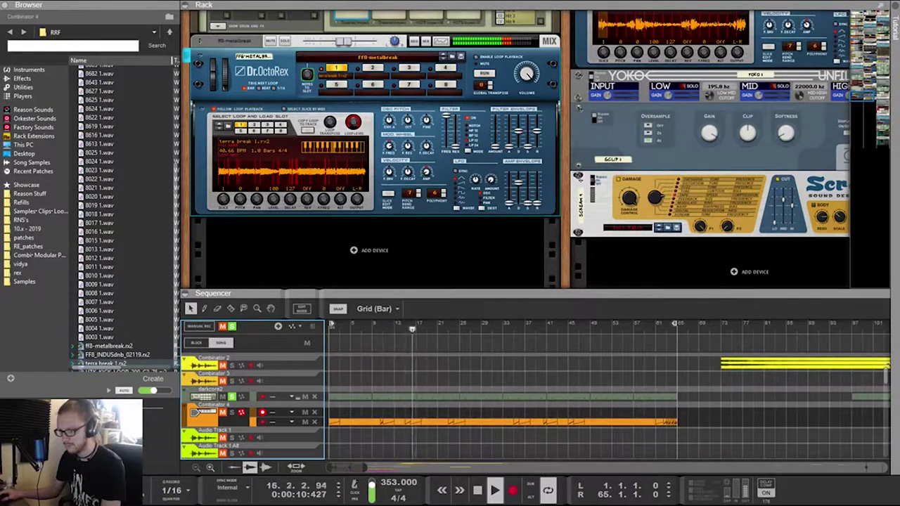
Try to patch the ff8-metalbreak Dr. OctoRex's gate output to the Punch-BD kick at the back of the rack
{"action": "left_click_drag", "start_coordinate": [450, 290], "coordinate": [450, 239]}
{"action": "key", "text": "Tab"}
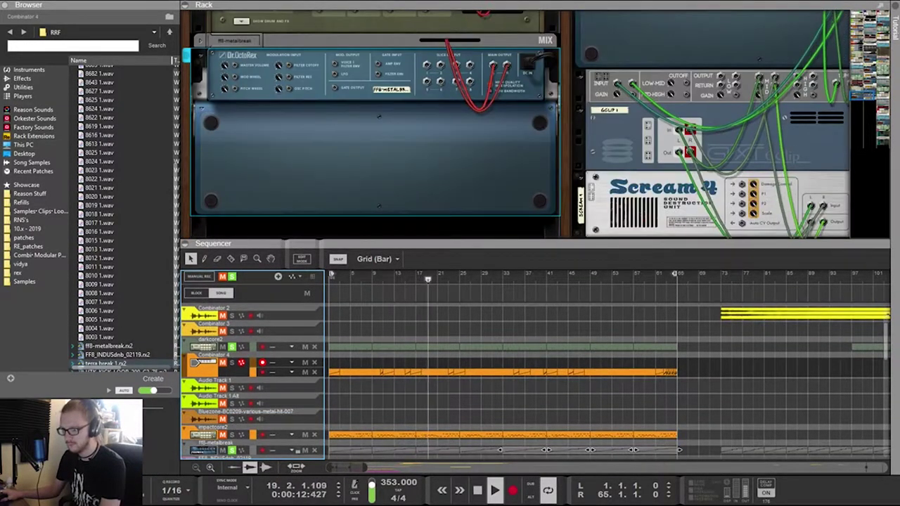
{"action": "left_click_drag", "start_coordinate": [335, 205], "coordinate": [357, 188]}
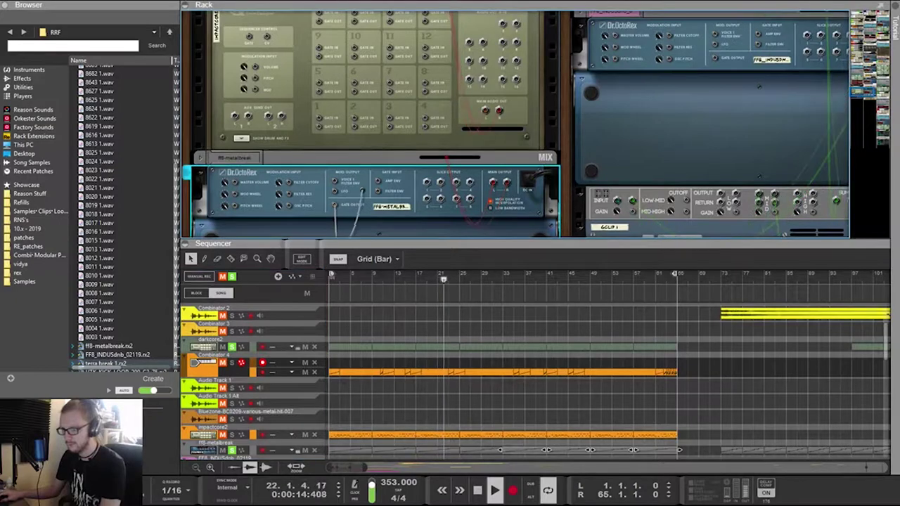
{"action": "scroll", "coordinate": [357, 188], "scroll_direction": "up", "scroll_amount": 10}
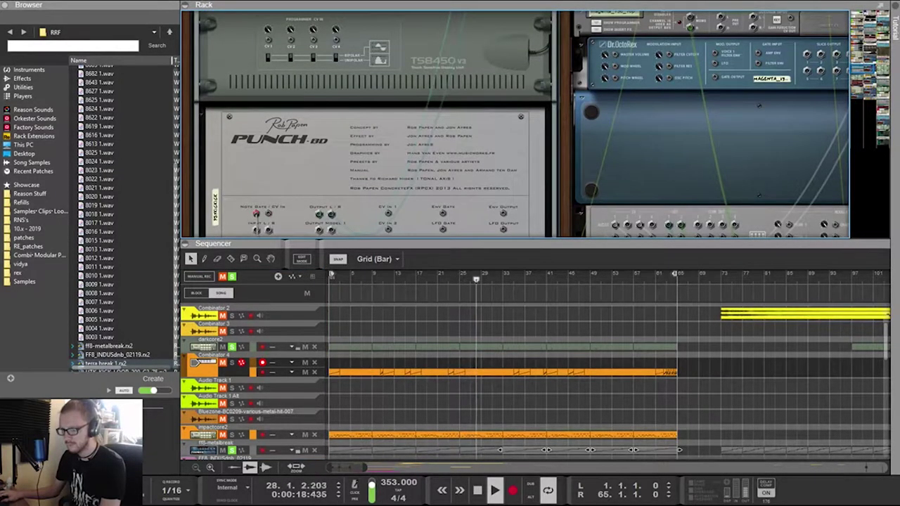
{"action": "scroll", "coordinate": [513, 126], "scroll_direction": "down", "scroll_amount": 5}
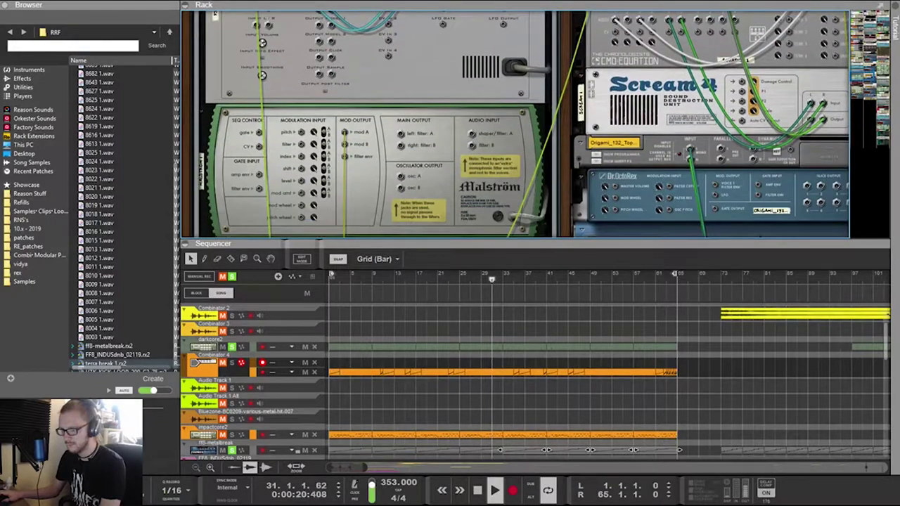
{"action": "scroll", "coordinate": [513, 126], "scroll_direction": "up", "scroll_amount": 2}
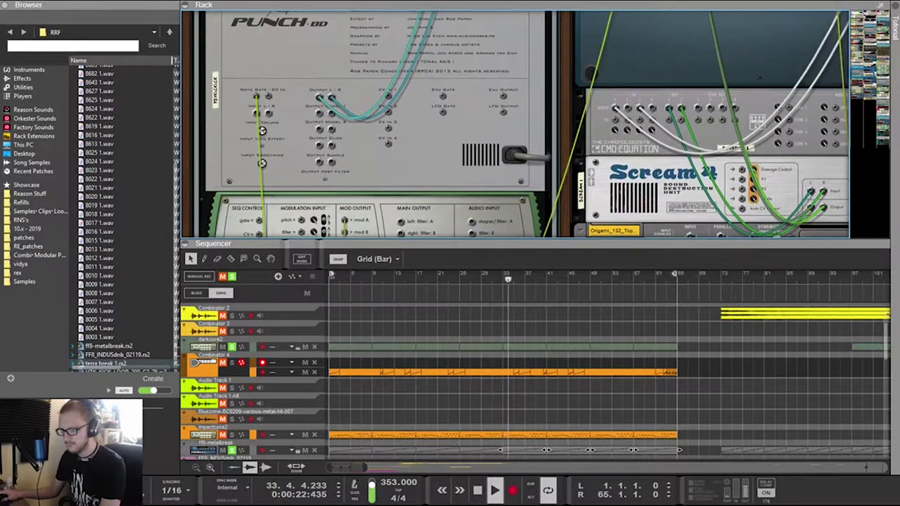
{"action": "scroll", "coordinate": [759, 232], "scroll_direction": "down", "scroll_amount": 4}
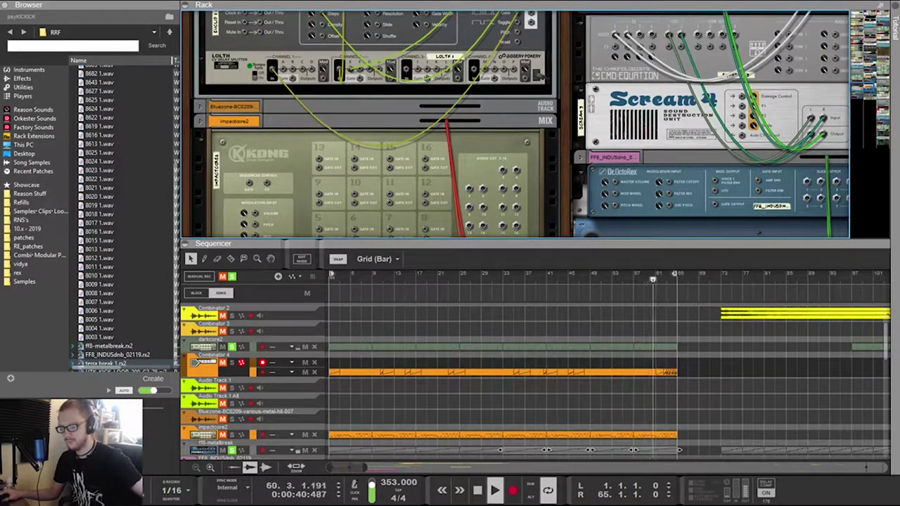
Solo the Combinator 4 and Dr. Octo Rex 1 tracks, unsolo ff8-metalbreak and set the song tempo to 392
{"action": "left_click", "coordinate": [232, 363]}
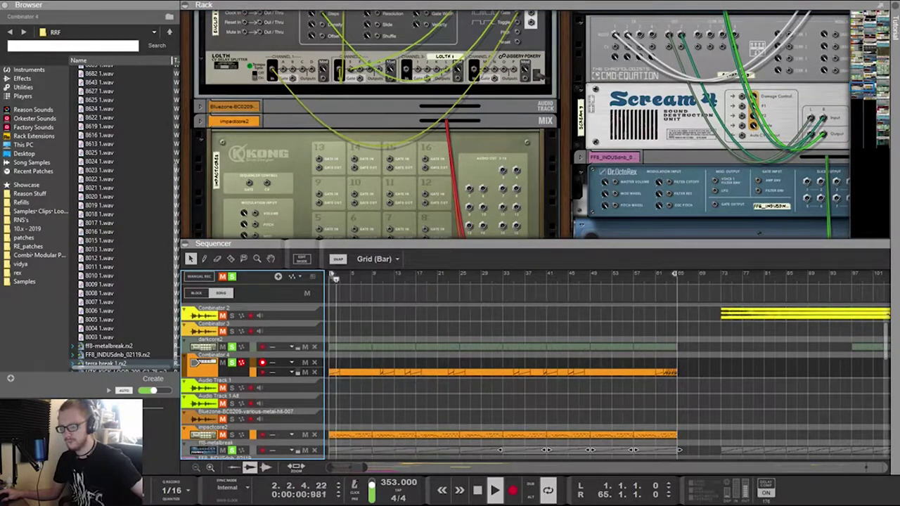
{"action": "scroll", "coordinate": [534, 366], "scroll_direction": "down", "scroll_amount": 3}
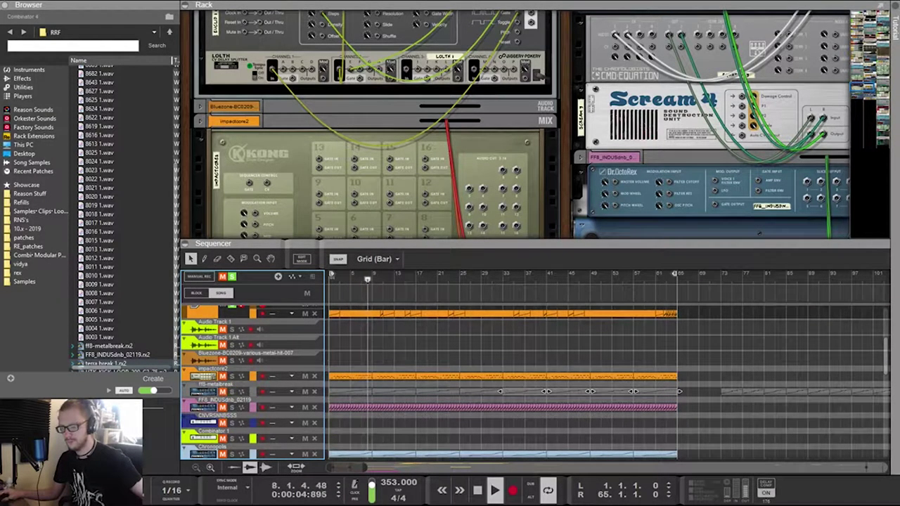
{"action": "key", "text": "F7"}
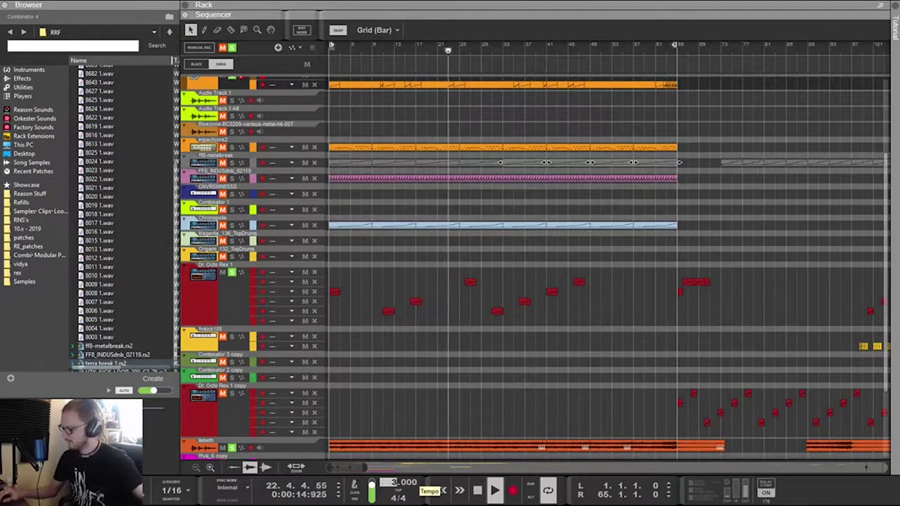
{"action": "left_click_drag", "start_coordinate": [418, 484], "coordinate": [419, 456]}
{"action": "left_click", "coordinate": [298, 282]}
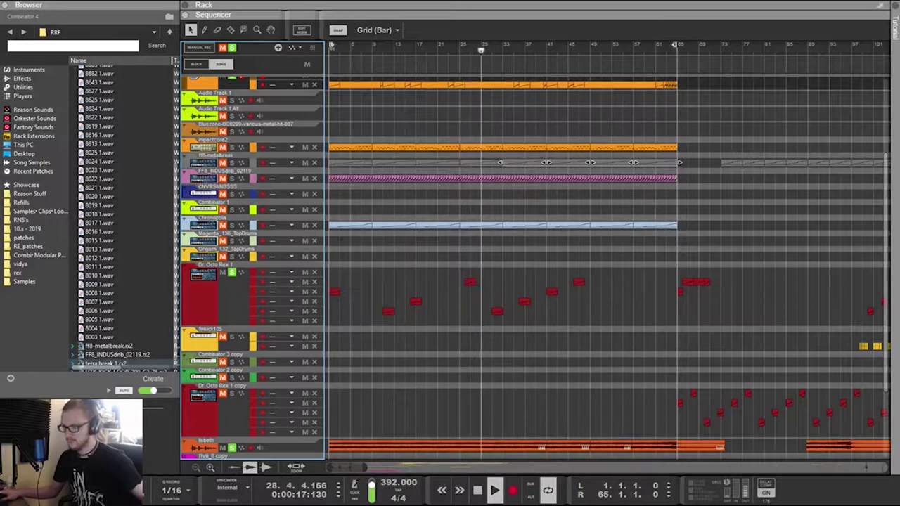
Solo the PROT_00723, lisbeth and Audio Track 2 tracks and set the song tempo to 419
{"action": "scroll", "coordinate": [534, 253], "scroll_direction": "up", "scroll_amount": 3}
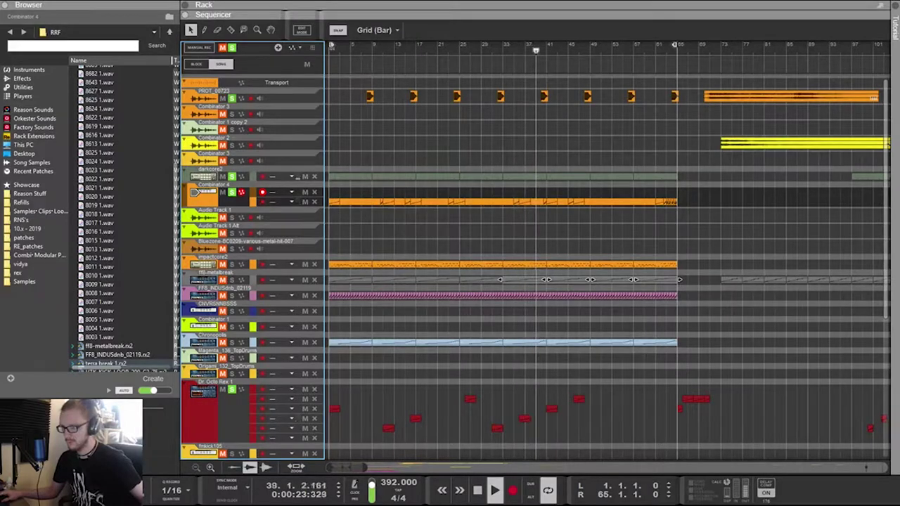
{"action": "scroll", "coordinate": [534, 253], "scroll_direction": "down", "scroll_amount": 6}
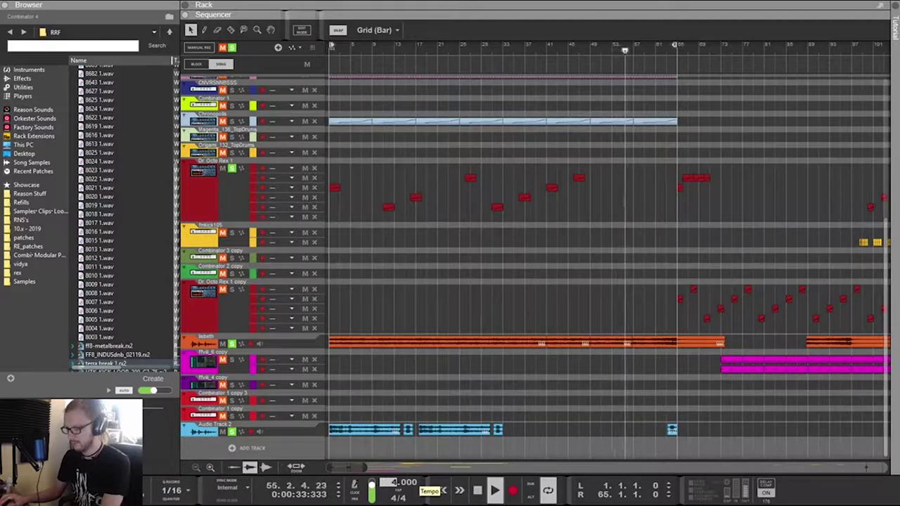
{"action": "type", "text": "9"}
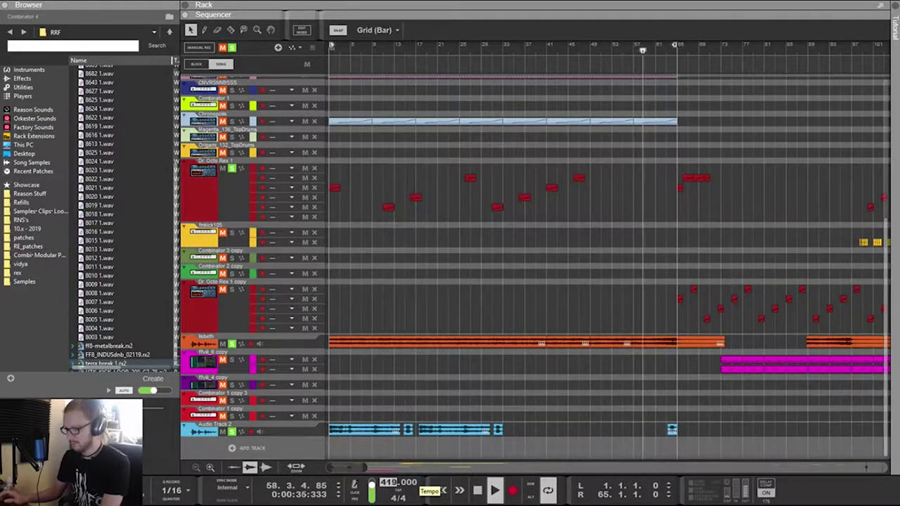
{"action": "key", "text": "Return"}
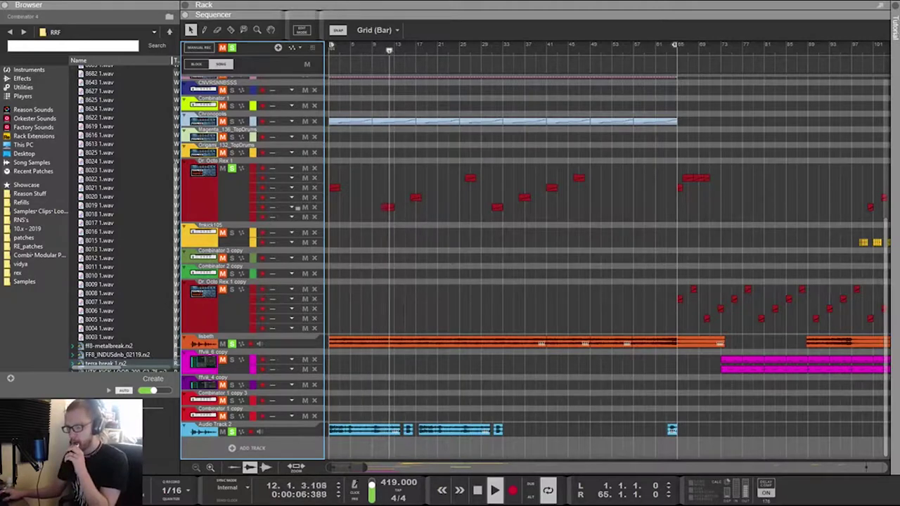
Browse to the vidya sample folder and select its GameCube - Metroid Prime folder
{"action": "scroll", "coordinate": [604, 267], "scroll_direction": "up", "scroll_amount": 8}
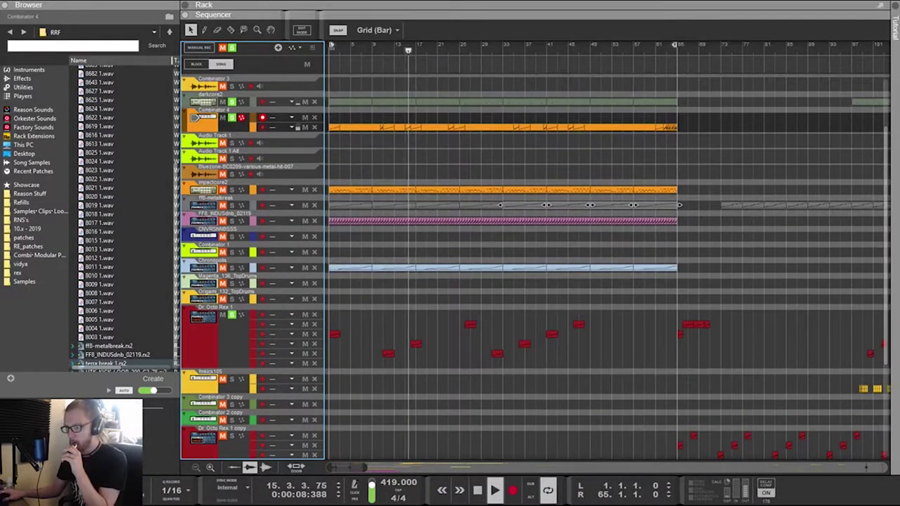
{"action": "key", "text": "F6"}
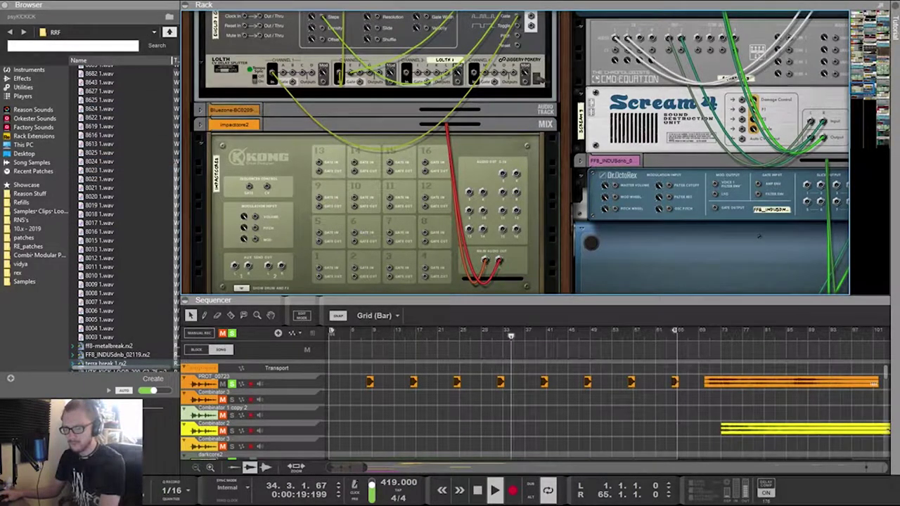
{"action": "left_click", "coordinate": [169, 32]}
{"action": "left_click", "coordinate": [169, 32]}
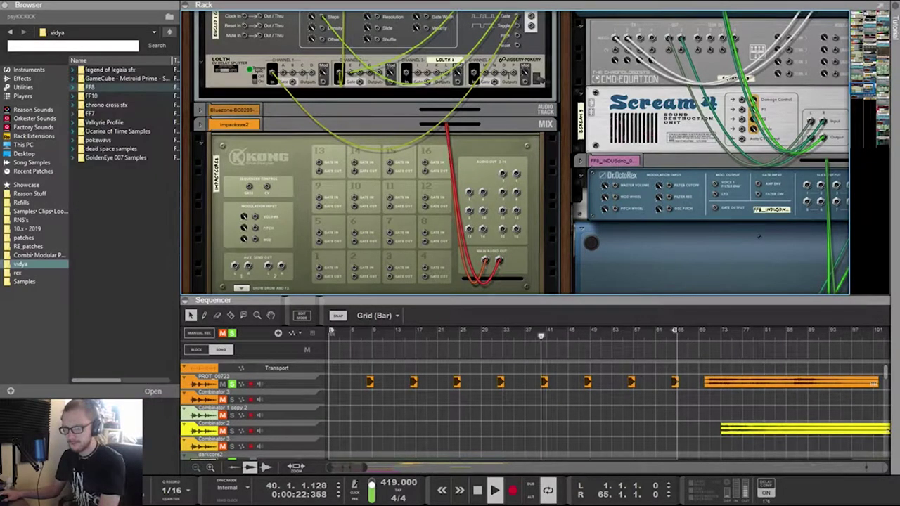
{"action": "left_click", "coordinate": [119, 78]}
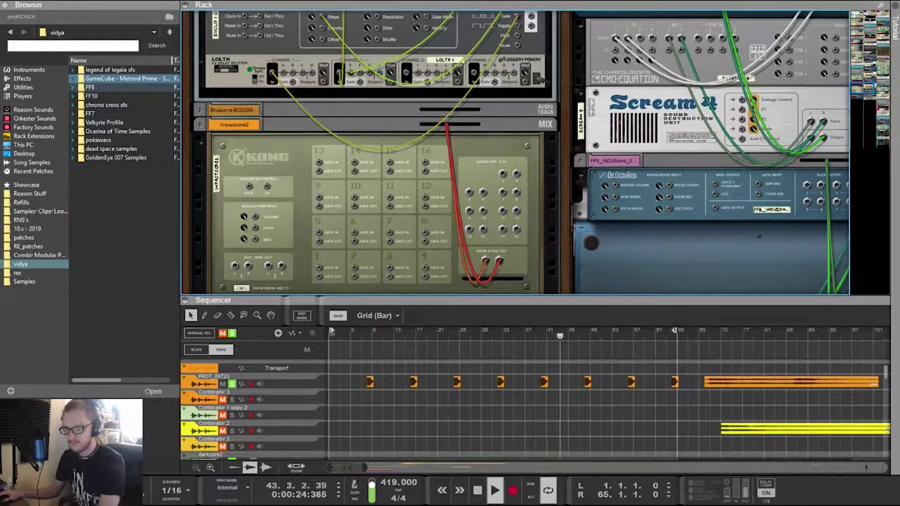
Open the Metroid Prime SFX folder inside the GameCube sample folder and look through its sound effect subfolders
{"action": "left_click", "coordinate": [72, 78]}
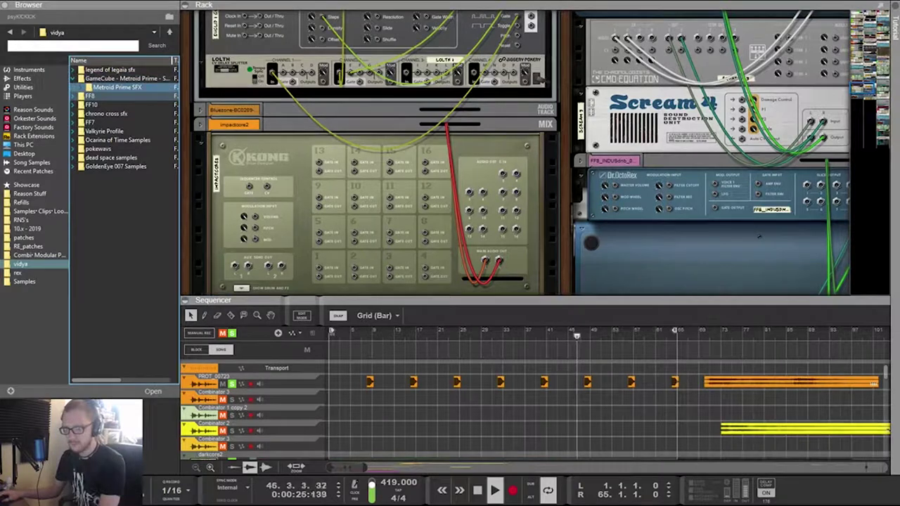
{"action": "double_click", "coordinate": [116, 87]}
{"action": "scroll", "coordinate": [119, 211], "scroll_direction": "down", "scroll_amount": 15}
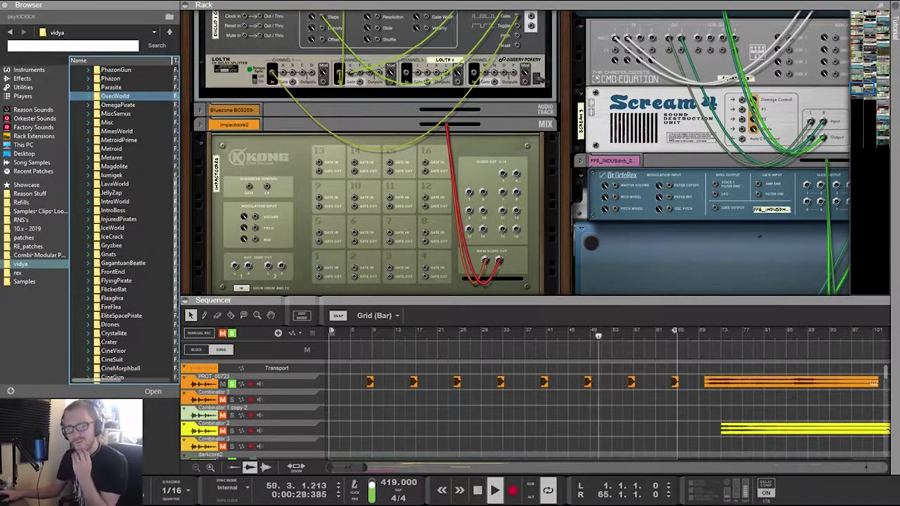
{"action": "left_click", "coordinate": [109, 92]}
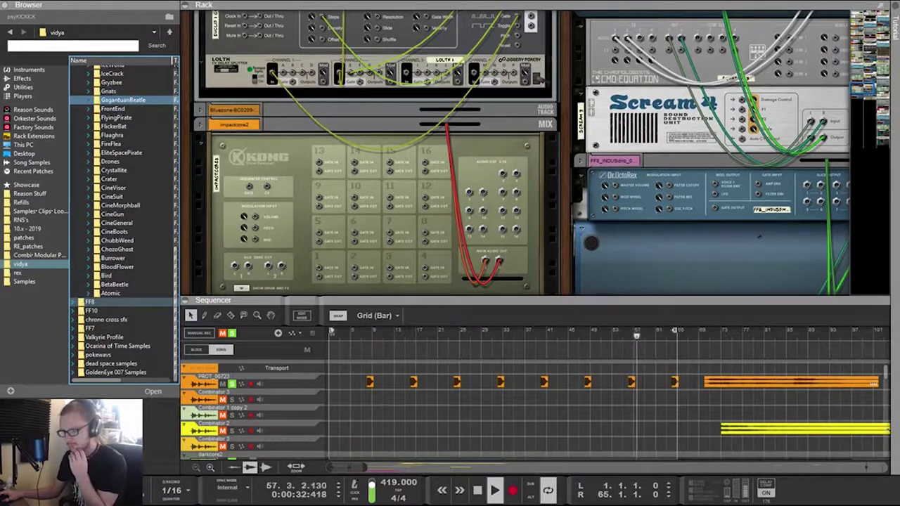
{"action": "left_click", "coordinate": [121, 152]}
{"action": "key", "text": "Down"}
{"action": "key", "text": "Down"}
{"action": "key", "text": "Down"}
{"action": "key", "text": "Down"}
{"action": "key", "text": "Down"}
{"action": "key", "text": "Down"}
{"action": "key", "text": "Down"}
{"action": "key", "text": "Down"}
{"action": "key", "text": "Down"}
{"action": "key", "text": "Down"}
{"action": "key", "text": "Down"}
{"action": "key", "text": "Down"}
{"action": "key", "text": "Down"}
{"action": "key", "text": "Down"}
{"action": "key", "text": "Down"}
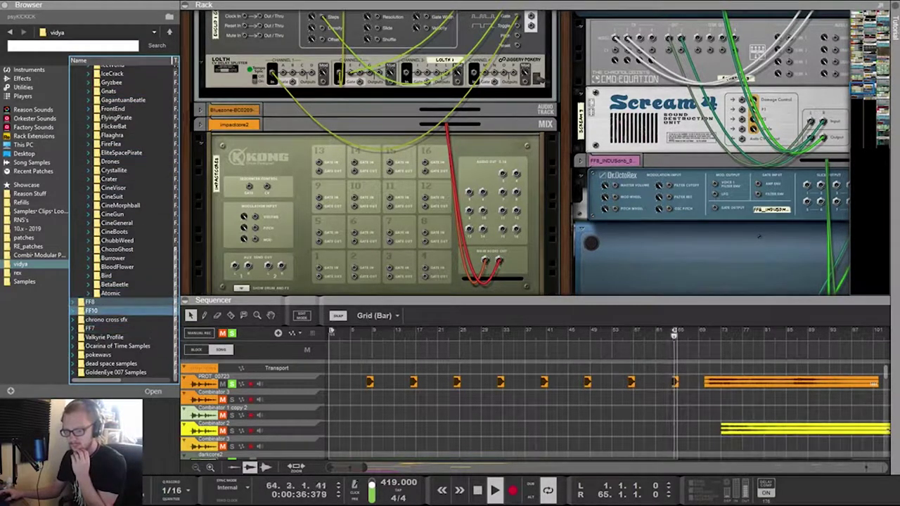
{"action": "scroll", "coordinate": [116, 307], "scroll_direction": "up", "scroll_amount": 12}
{"action": "key", "text": "Up"}
{"action": "key", "text": "Up"}
{"action": "key", "text": "Up"}
{"action": "key", "text": "Up"}
{"action": "key", "text": "Up"}
{"action": "key", "text": "Up"}
{"action": "key", "text": "Up"}
{"action": "key", "text": "Up"}
{"action": "key", "text": "Up"}
{"action": "key", "text": "Up"}
{"action": "key", "text": "Up"}
{"action": "key", "text": "Up"}
{"action": "key", "text": "Up"}
{"action": "key", "text": "Up"}
{"action": "key", "text": "Up"}
{"action": "key", "text": "Up"}
{"action": "key", "text": "Up"}
{"action": "key", "text": "Up"}
{"action": "key", "text": "Up"}
{"action": "key", "text": "Up"}
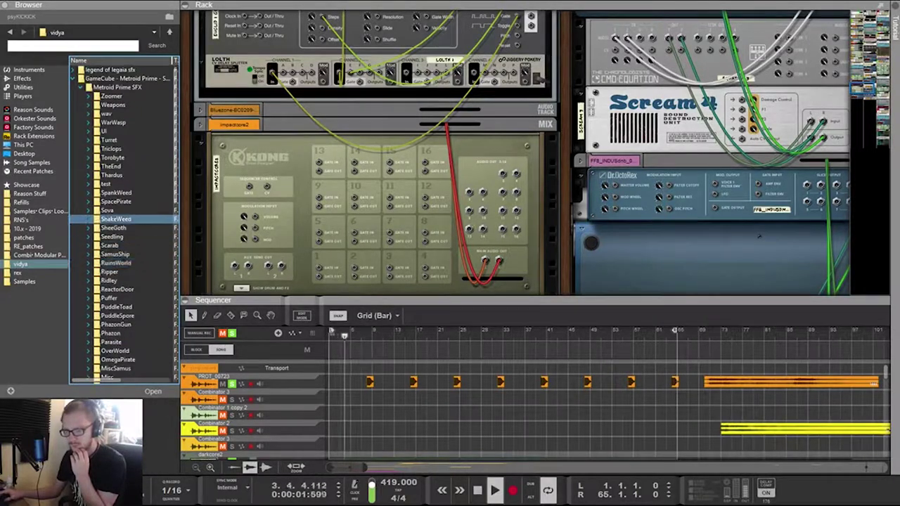
Find the ffvii_4 copy Umpf device in the rack, enlarge the sequencer and examine the device's sample pads
{"action": "scroll", "coordinate": [759, 237], "scroll_direction": "down", "scroll_amount": 7}
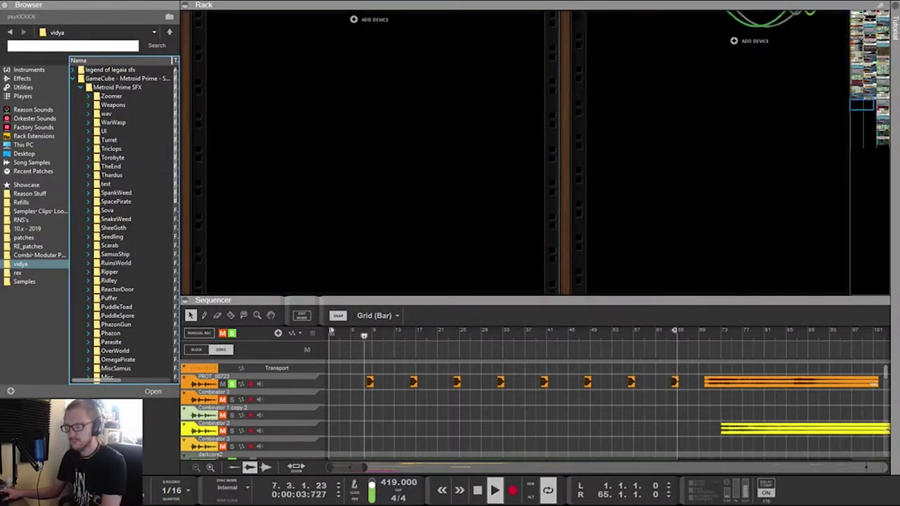
{"action": "scroll", "coordinate": [517, 153], "scroll_direction": "right", "scroll_amount": 5}
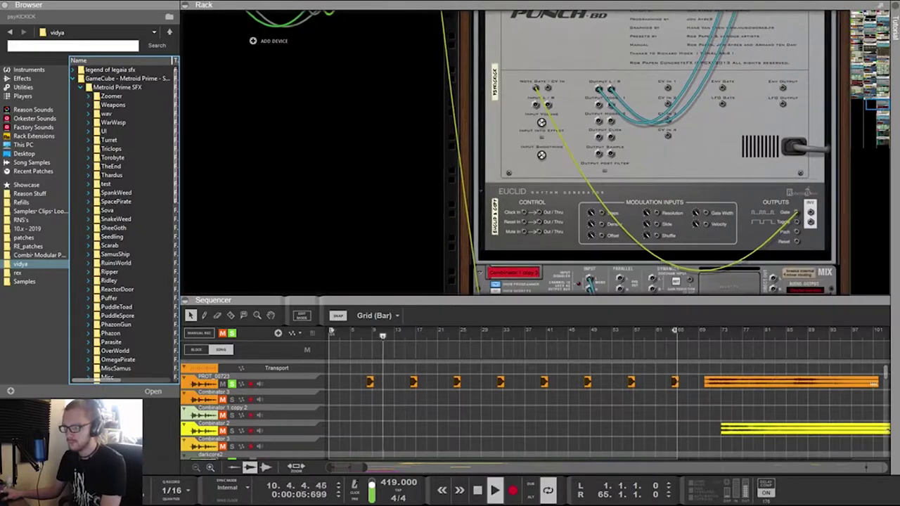
{"action": "scroll", "coordinate": [646, 155], "scroll_direction": "down", "scroll_amount": 10}
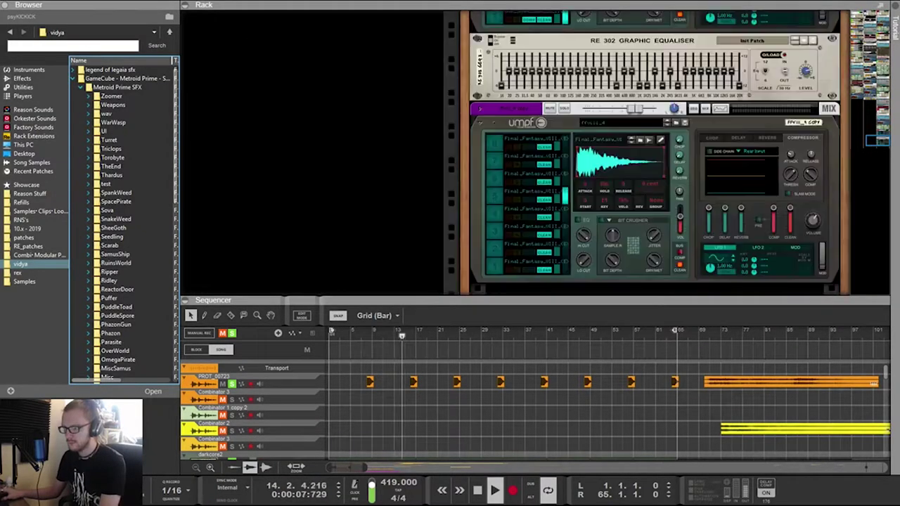
{"action": "scroll", "coordinate": [653, 148], "scroll_direction": "down", "scroll_amount": 3}
{"action": "left_click", "coordinate": [495, 173]}
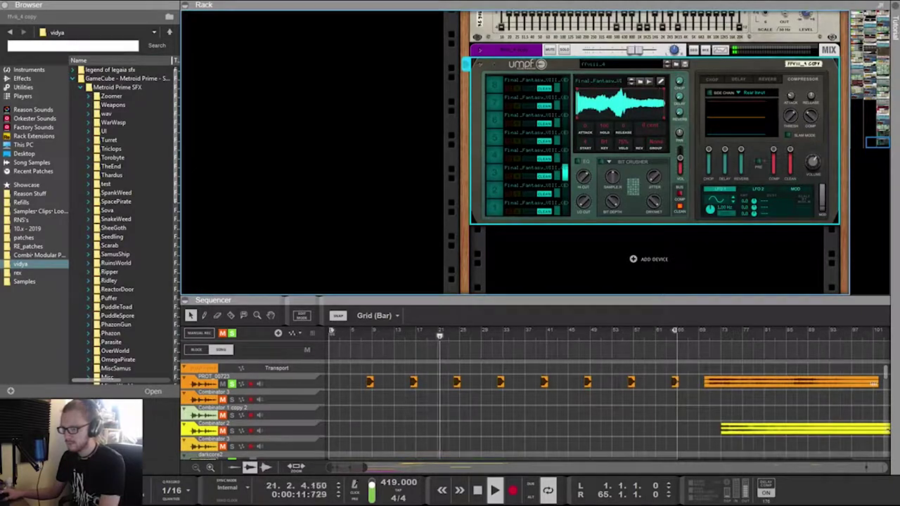
{"action": "left_click_drag", "start_coordinate": [494, 300], "coordinate": [494, 151]}
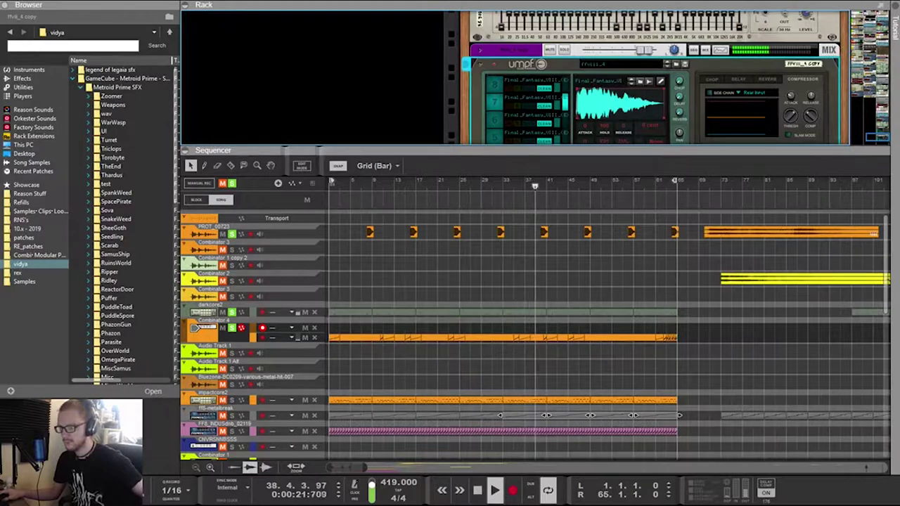
{"action": "scroll", "coordinate": [653, 91], "scroll_direction": "down", "scroll_amount": 1}
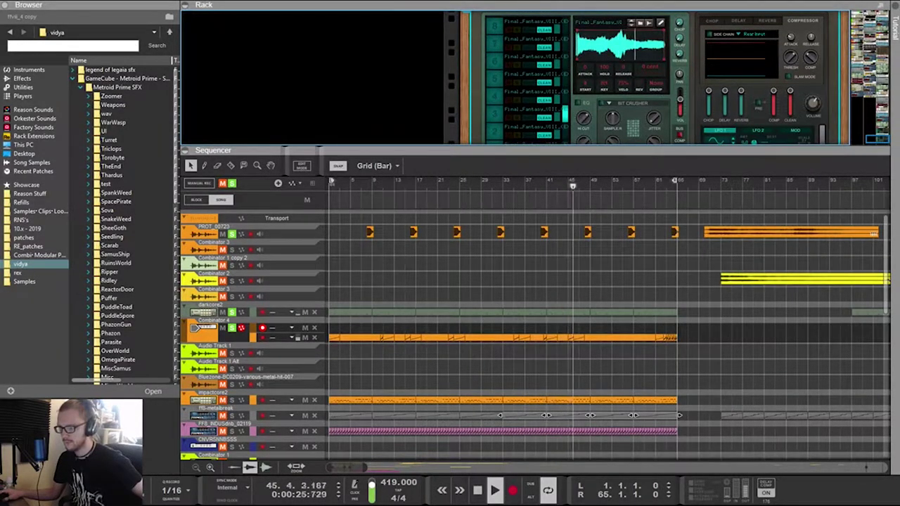
{"action": "scroll", "coordinate": [651, 77], "scroll_direction": "down", "scroll_amount": 1}
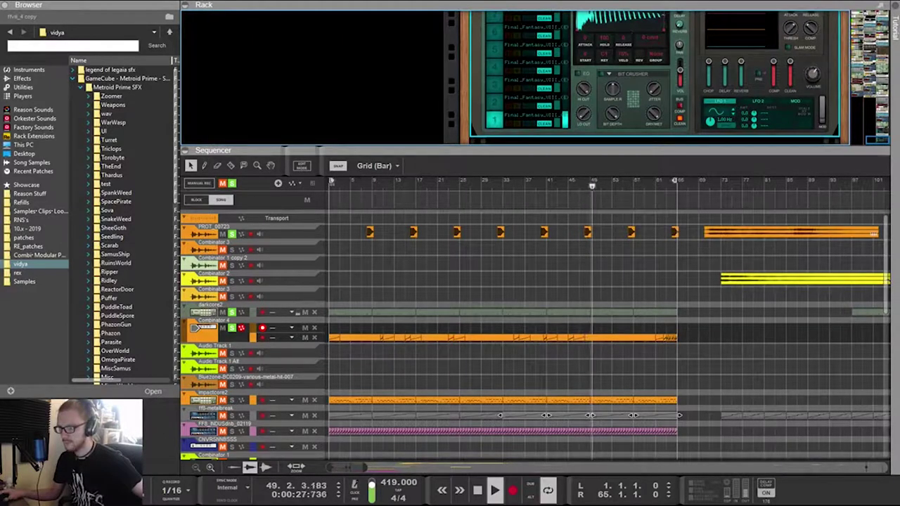
{"action": "scroll", "coordinate": [651, 77], "scroll_direction": "up", "scroll_amount": 2}
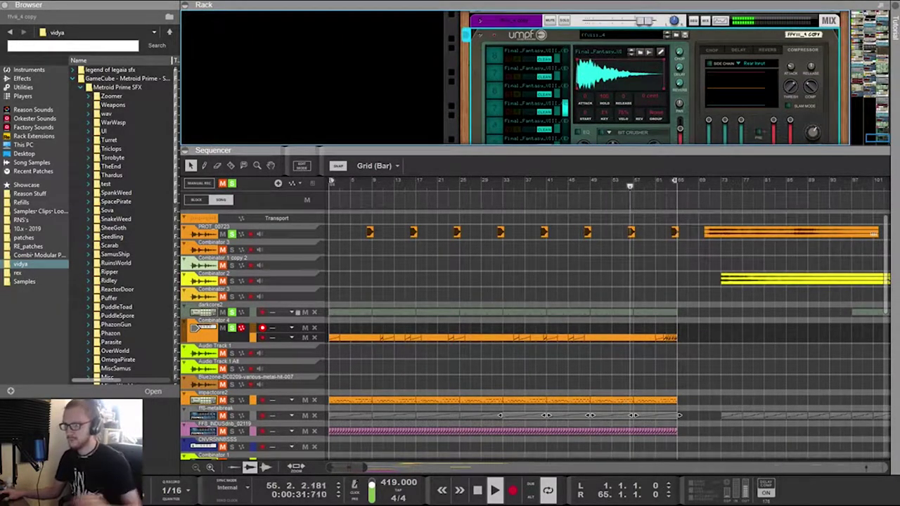
{"action": "scroll", "coordinate": [534, 324], "scroll_direction": "down", "scroll_amount": 2}
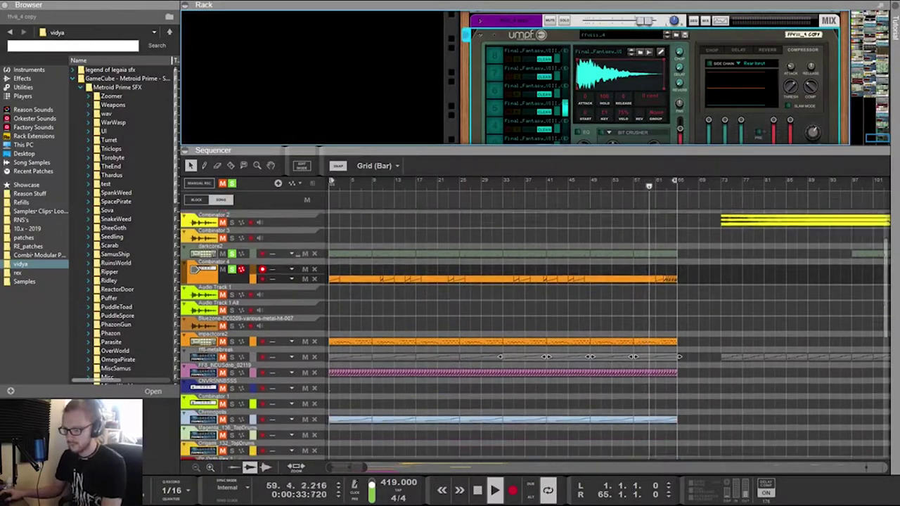
Solo the ffvii_6 copy track and move its 8-bar clip from bar 73 to bar 1 of the ffvii_4 copy track
{"action": "scroll", "coordinate": [534, 323], "scroll_direction": "down", "scroll_amount": 10}
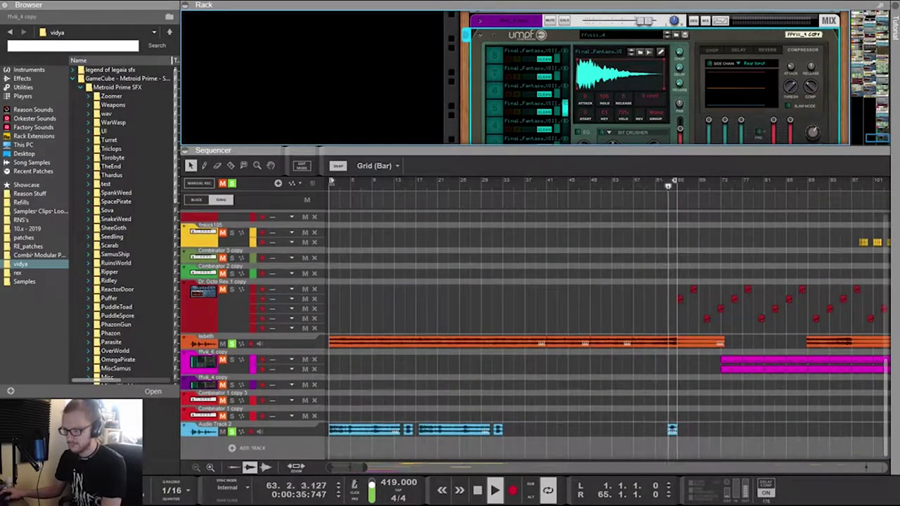
{"action": "left_click_drag", "start_coordinate": [742, 369], "coordinate": [351, 369]}
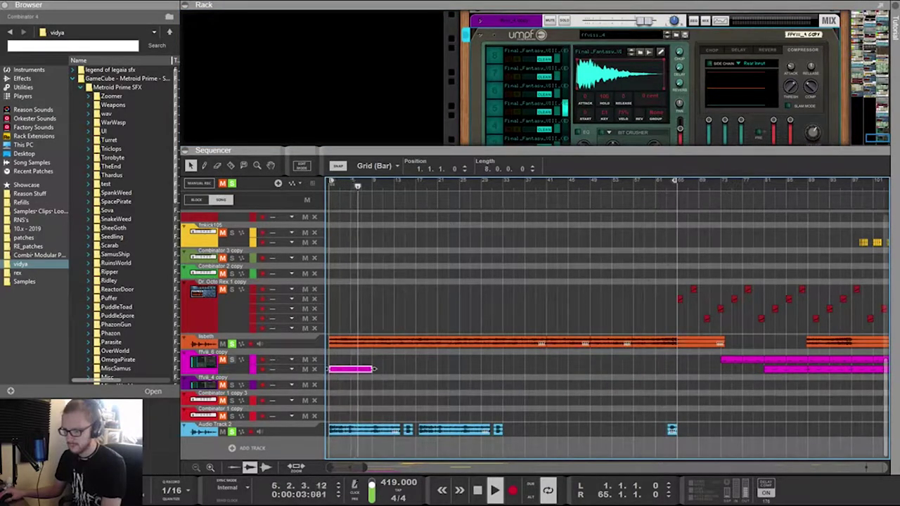
{"action": "left_click", "coordinate": [232, 360]}
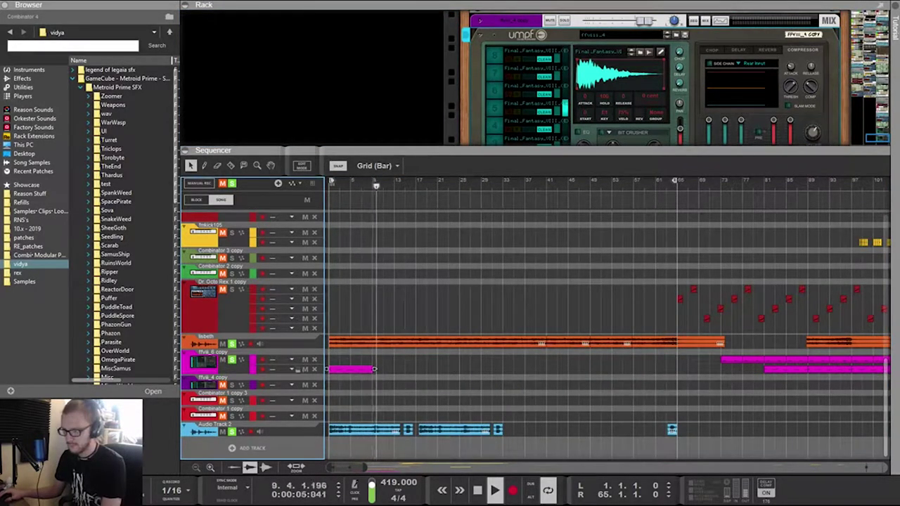
{"action": "left_click_drag", "start_coordinate": [351, 369], "coordinate": [351, 385]}
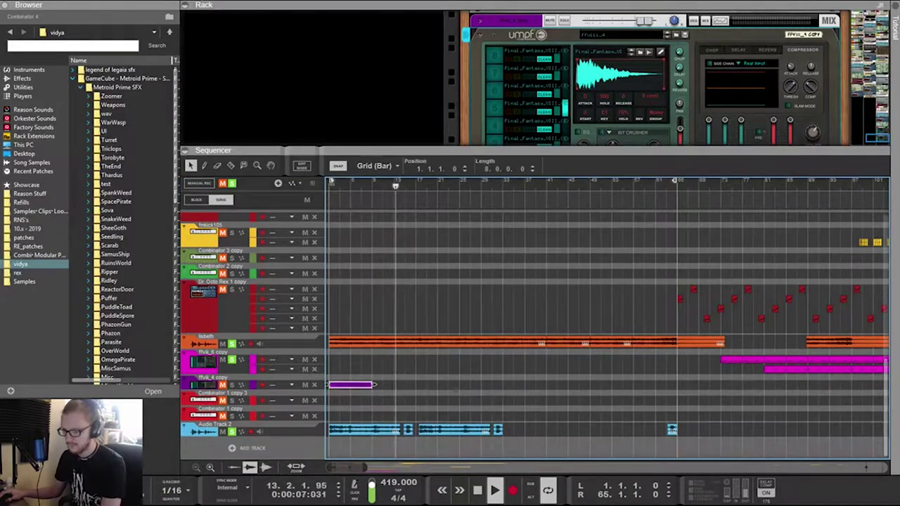
{"action": "key", "text": "Escape"}
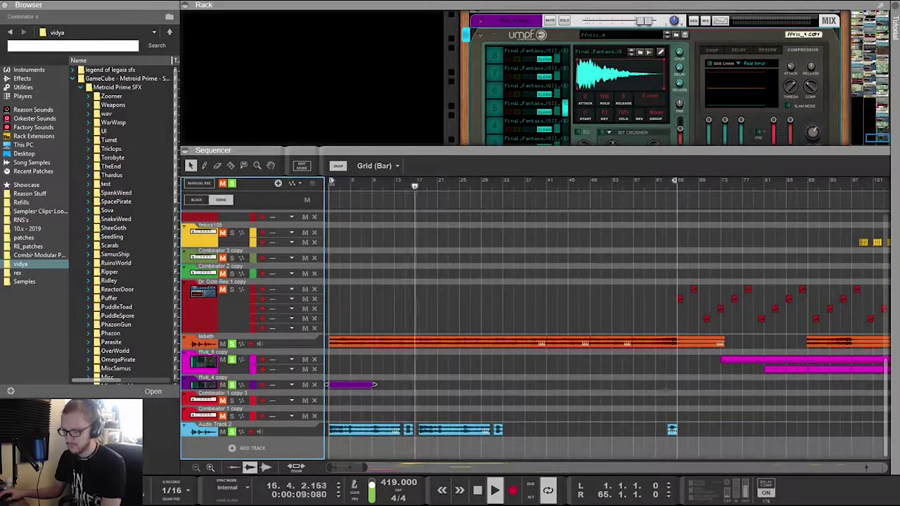
Duplicate the clip along the ffvii_4 copy track in 16-bar sections until it fills bars 1 to 65
{"action": "left_click_drag", "start_coordinate": [405, 407], "coordinate": [345, 379]}
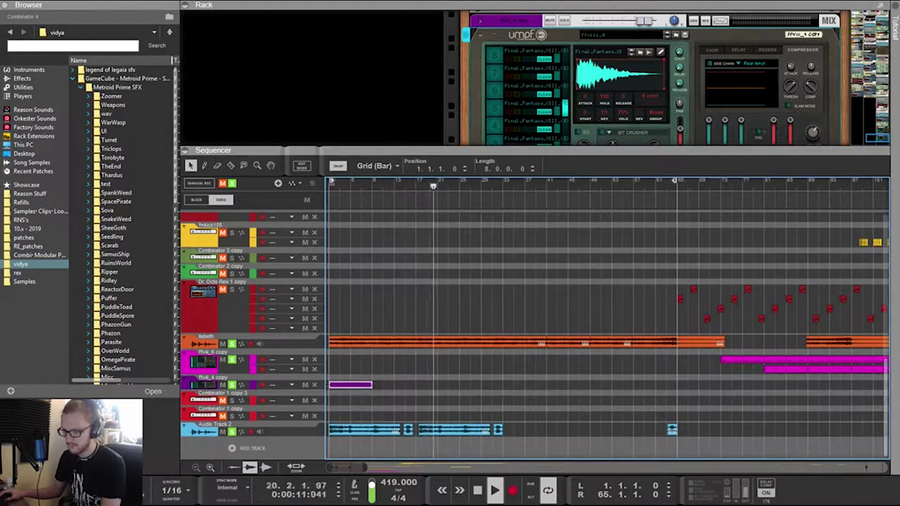
{"action": "key", "text": "ctrl+d"}
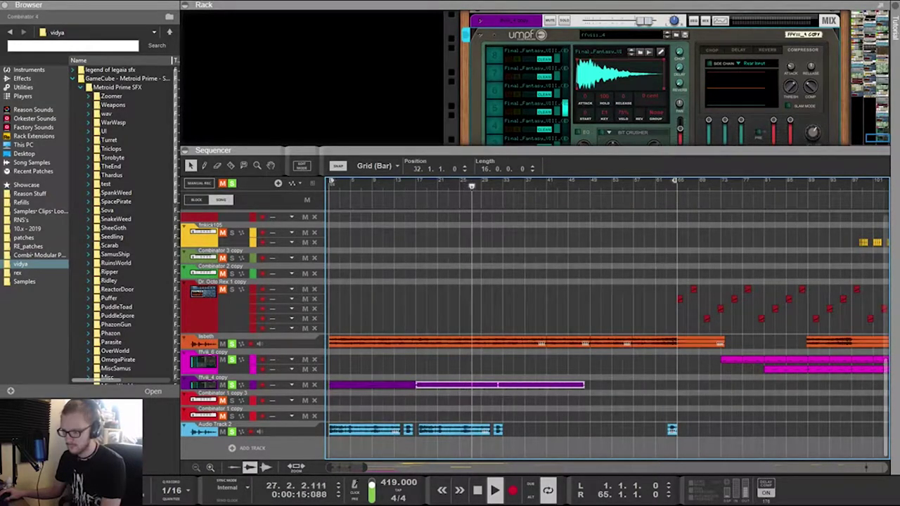
{"action": "key", "text": "ctrl+d"}
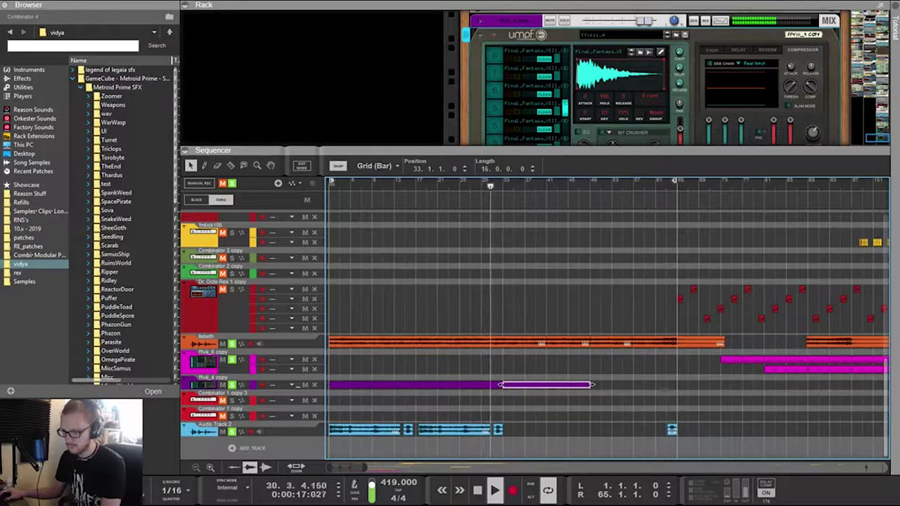
{"action": "key", "text": "ctrl+d"}
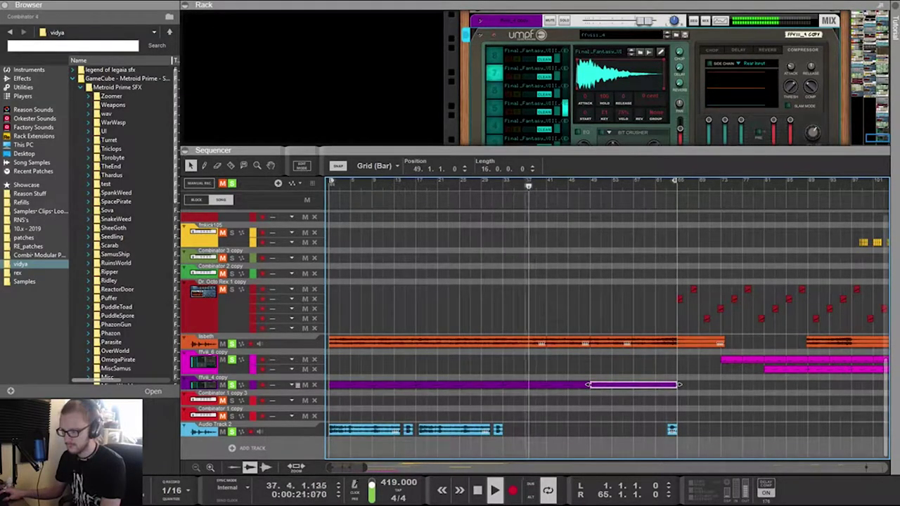
Add an RV7000 MkII Reverb from the effects directly below the Umpf device in the rack
{"action": "left_click_drag", "start_coordinate": [534, 151], "coordinate": [534, 264]}
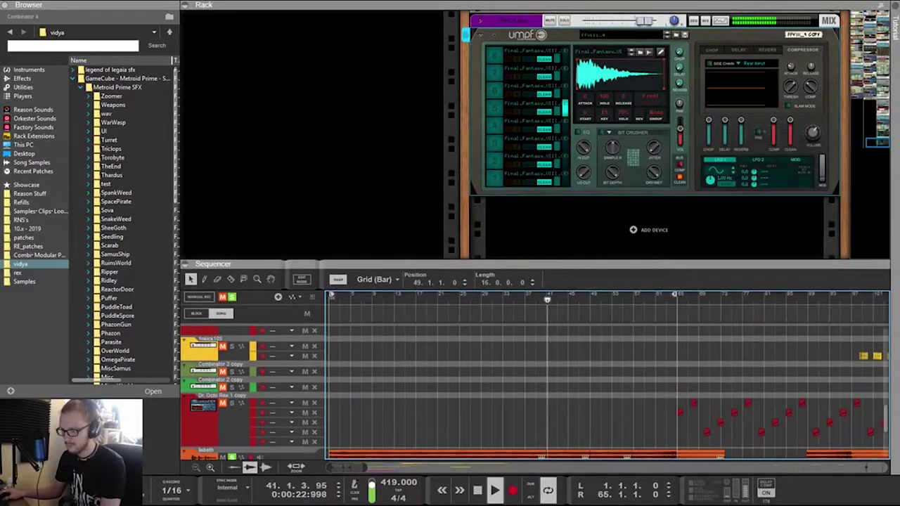
{"action": "left_click", "coordinate": [537, 226]}
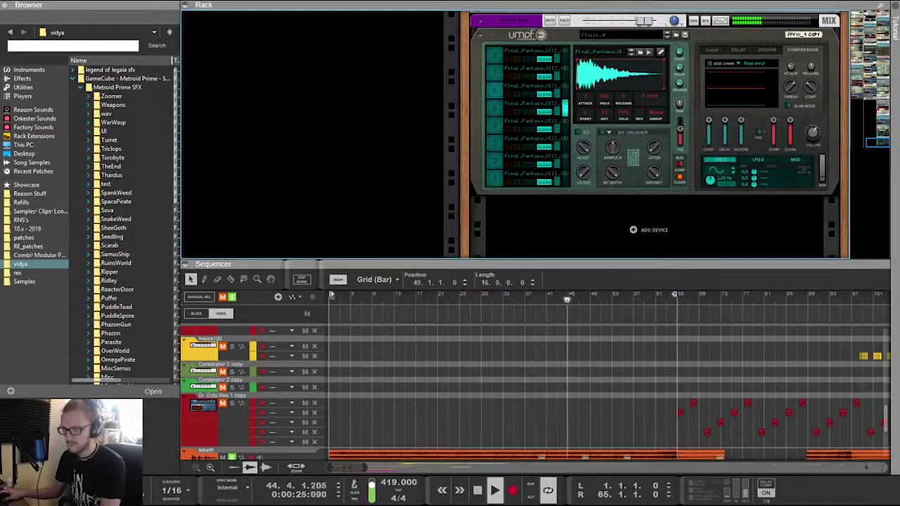
{"action": "left_click", "coordinate": [22, 79]}
{"action": "scroll", "coordinate": [124, 131], "scroll_direction": "down", "scroll_amount": 3}
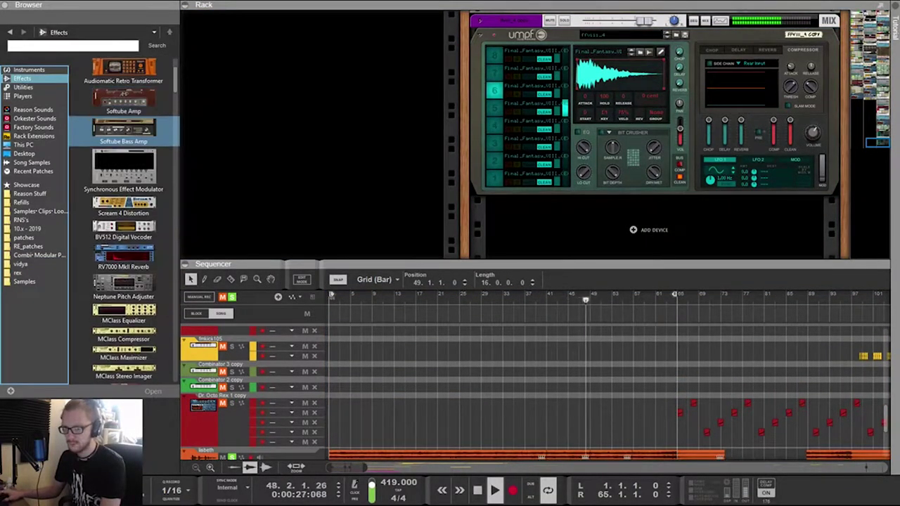
{"action": "scroll", "coordinate": [124, 128], "scroll_direction": "down", "scroll_amount": 3}
{"action": "left_click_drag", "start_coordinate": [124, 128], "coordinate": [654, 201]}
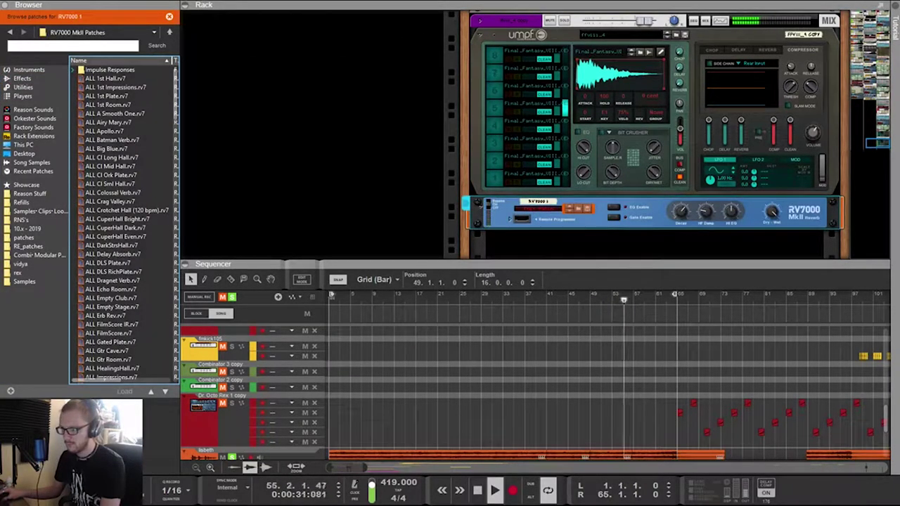
Browse the RV7000 MkII patches and load EFX Scary Verb into the new reverb
{"action": "left_click", "coordinate": [578, 209]}
{"action": "scroll", "coordinate": [113, 209], "scroll_direction": "down", "scroll_amount": 20}
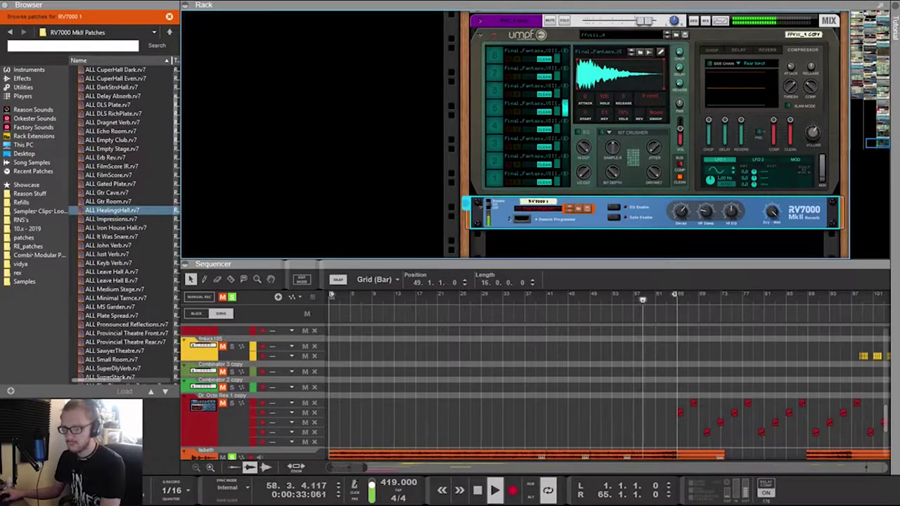
{"action": "key", "text": "Down"}
{"action": "key", "text": "Down"}
{"action": "key", "text": "Down"}
{"action": "key", "text": "Down"}
{"action": "key", "text": "Down"}
{"action": "key", "text": "Down"}
{"action": "key", "text": "Down"}
{"action": "key", "text": "Down"}
{"action": "key", "text": "Down"}
{"action": "key", "text": "Down"}
{"action": "key", "text": "Down"}
{"action": "key", "text": "Down"}
{"action": "key", "text": "Down"}
{"action": "key", "text": "Down"}
{"action": "key", "text": "Down"}
{"action": "key", "text": "Down"}
{"action": "key", "text": "Down"}
{"action": "key", "text": "Down"}
{"action": "key", "text": "Down"}
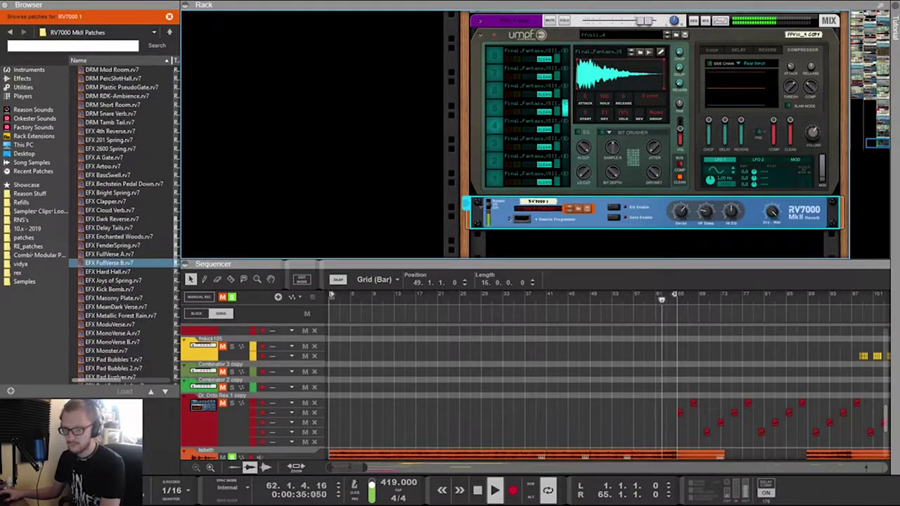
{"action": "key", "text": "Down"}
{"action": "key", "text": "Down"}
{"action": "key", "text": "Down"}
{"action": "key", "text": "Down"}
{"action": "key", "text": "Down"}
{"action": "key", "text": "Down"}
{"action": "key", "text": "Down"}
{"action": "key", "text": "Down"}
{"action": "key", "text": "Down"}
{"action": "key", "text": "Down"}
{"action": "key", "text": "Down"}
{"action": "key", "text": "Down"}
{"action": "key", "text": "Down"}
{"action": "key", "text": "Down"}
{"action": "key", "text": "Down"}
{"action": "key", "text": "Down"}
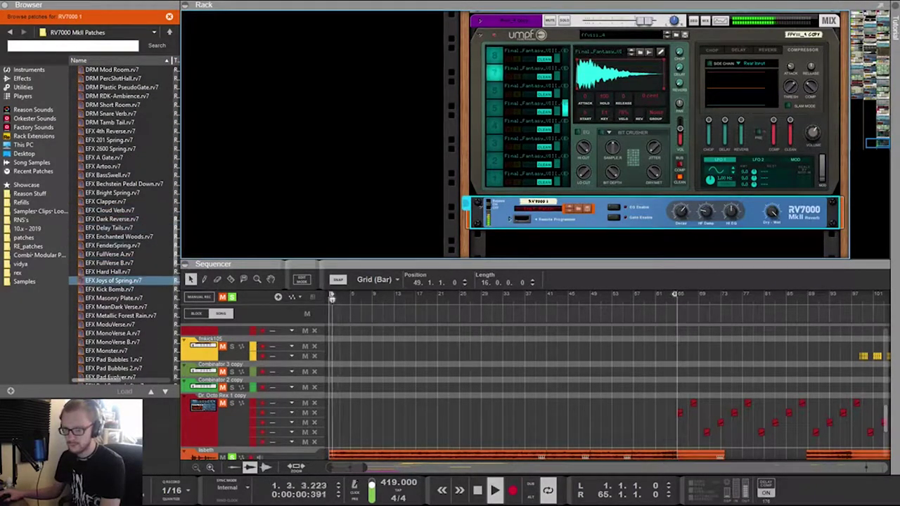
{"action": "key", "text": "Down"}
{"action": "key", "text": "Down"}
{"action": "key", "text": "Down"}
{"action": "key", "text": "Down"}
{"action": "key", "text": "Down"}
{"action": "key", "text": "Down"}
{"action": "key", "text": "Down"}
{"action": "key", "text": "Down"}
{"action": "key", "text": "Down"}
{"action": "key", "text": "Down"}
{"action": "key", "text": "Down"}
{"action": "key", "text": "Down"}
{"action": "key", "text": "Down"}
{"action": "key", "text": "Down"}
{"action": "key", "text": "Down"}
{"action": "key", "text": "Down"}
{"action": "key", "text": "Down"}
{"action": "key", "text": "Down"}
{"action": "key", "text": "Down"}
{"action": "key", "text": "Down"}
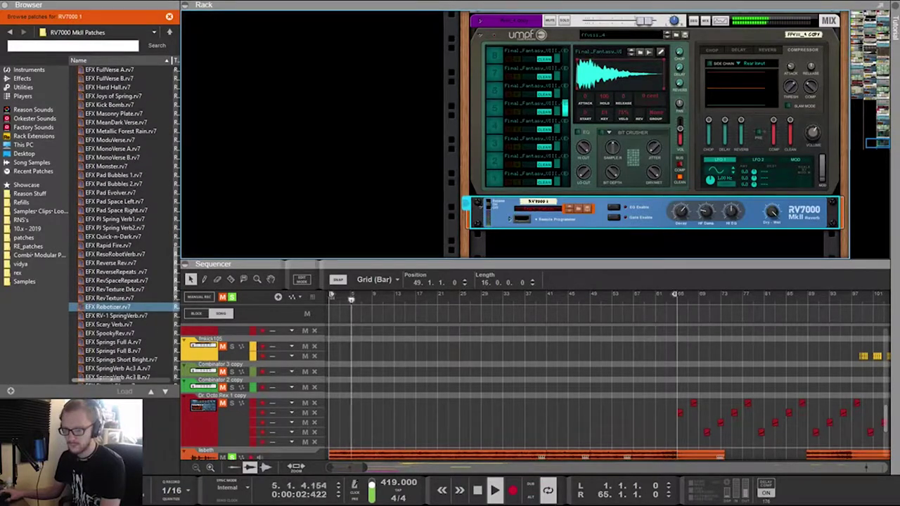
{"action": "key", "text": "Up"}
{"action": "key", "text": "Up"}
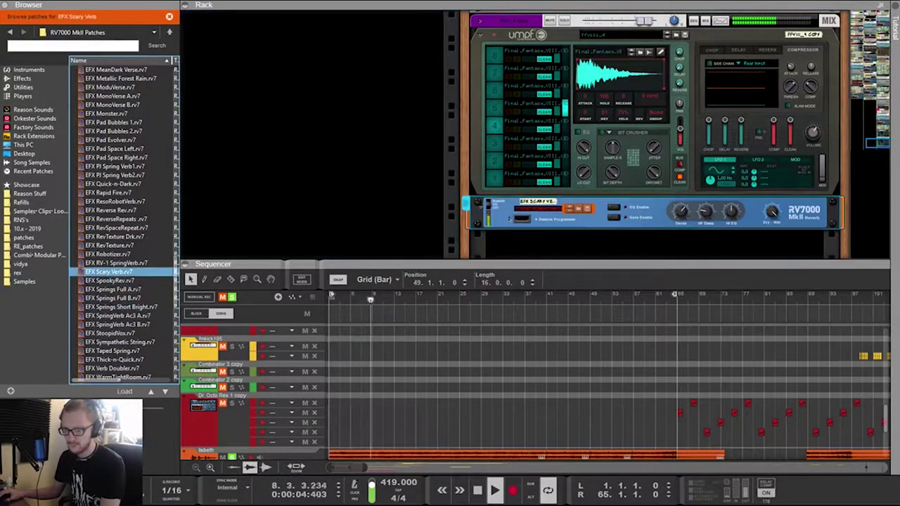
Turn the reverb's Dry/Wet mix down to about 25 and enlarge the sequencer to show more tracks
{"action": "left_click_drag", "start_coordinate": [772, 212], "coordinate": [772, 216]}
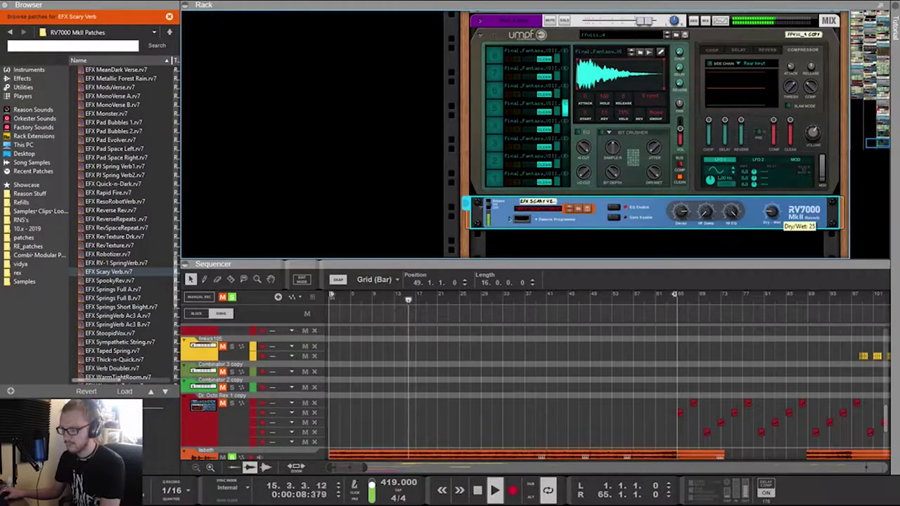
{"action": "left_click_drag", "start_coordinate": [772, 212], "coordinate": [771, 208]}
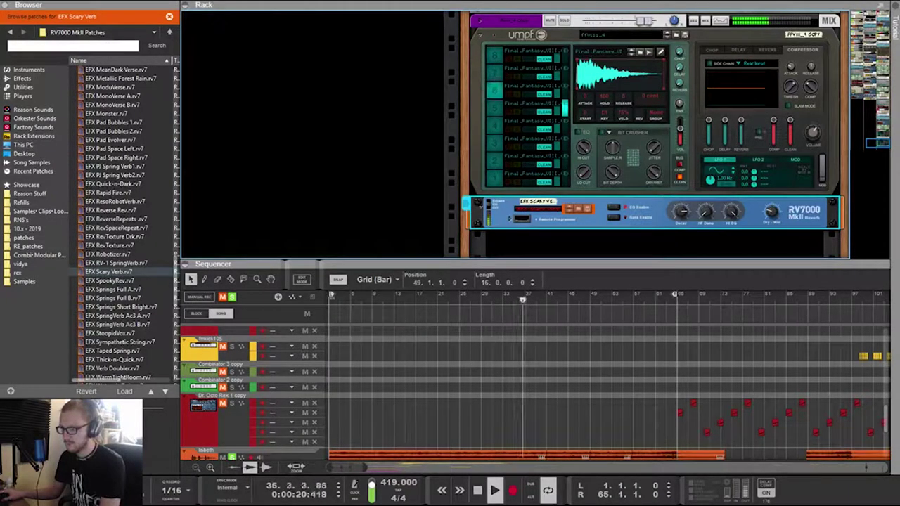
{"action": "left_click_drag", "start_coordinate": [380, 263], "coordinate": [381, 61]}
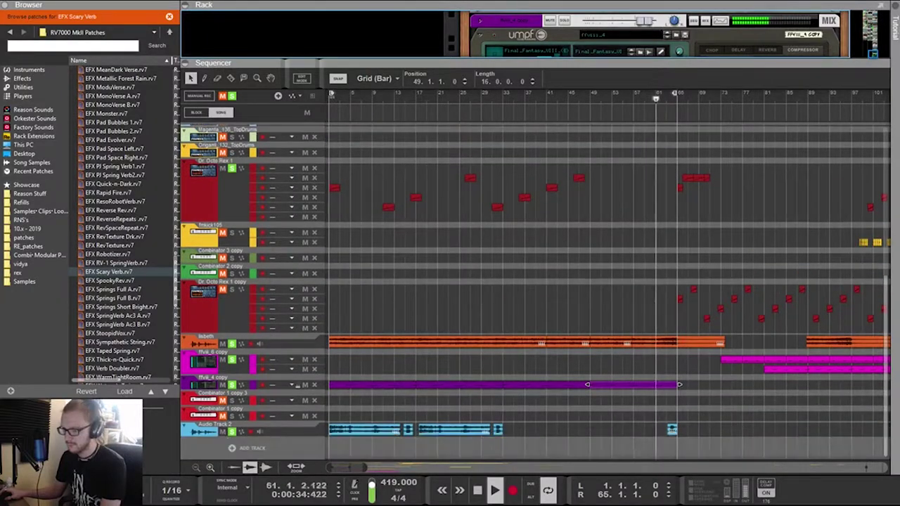
Copy the bar 41 clip on Dr. Octo Rex 1 to its lowest lane at bar 61 and its top lane at bar 57
{"action": "scroll", "coordinate": [534, 281], "scroll_direction": "up", "scroll_amount": 5}
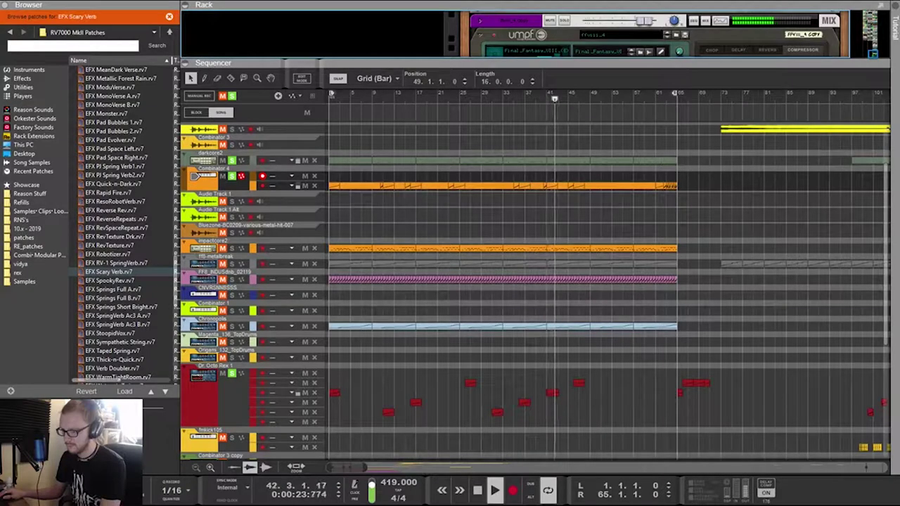
{"action": "left_click_drag", "start_coordinate": [552, 393], "coordinate": [661, 422]}
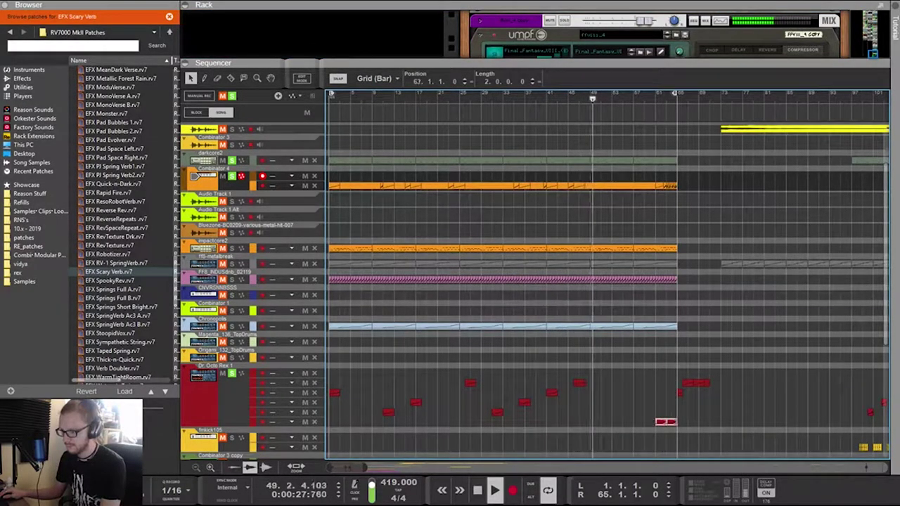
{"action": "left_click_drag", "start_coordinate": [660, 422], "coordinate": [643, 422]}
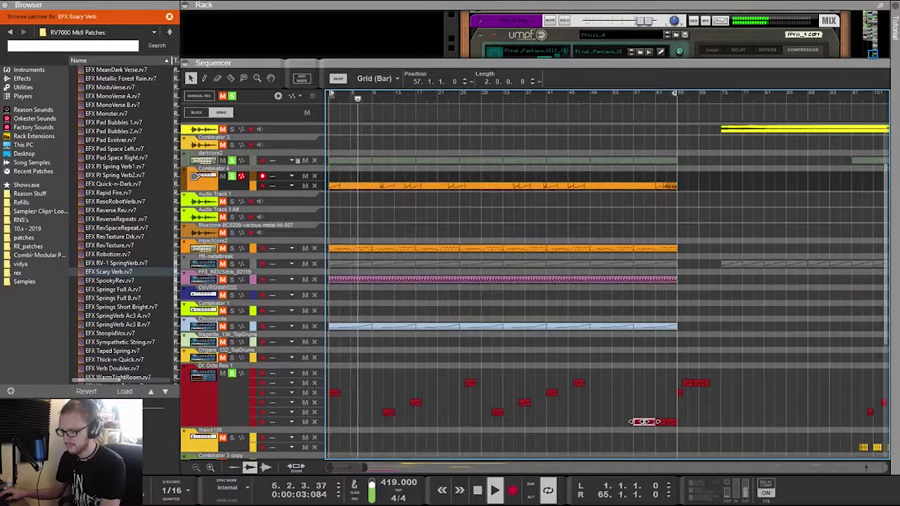
{"action": "left_click_drag", "start_coordinate": [643, 402], "coordinate": [644, 372]}
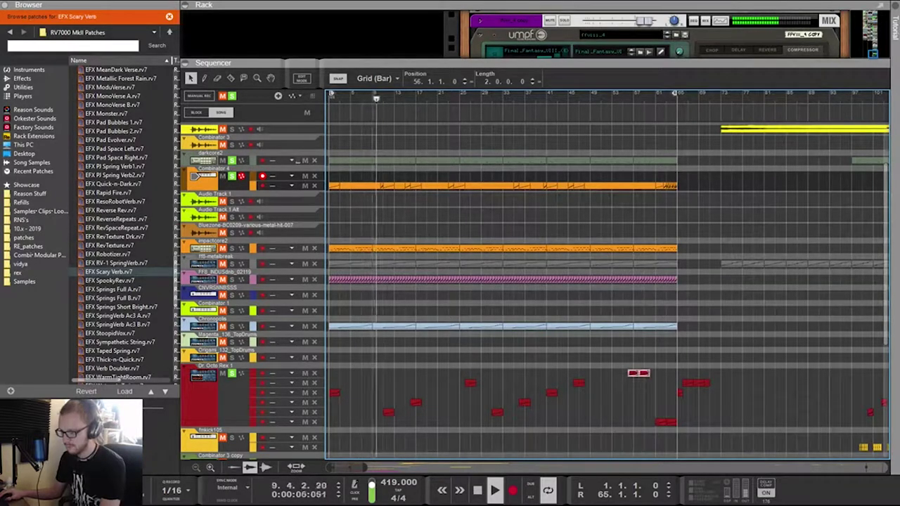
{"action": "key", "text": "space"}
{"action": "key", "text": "space"}
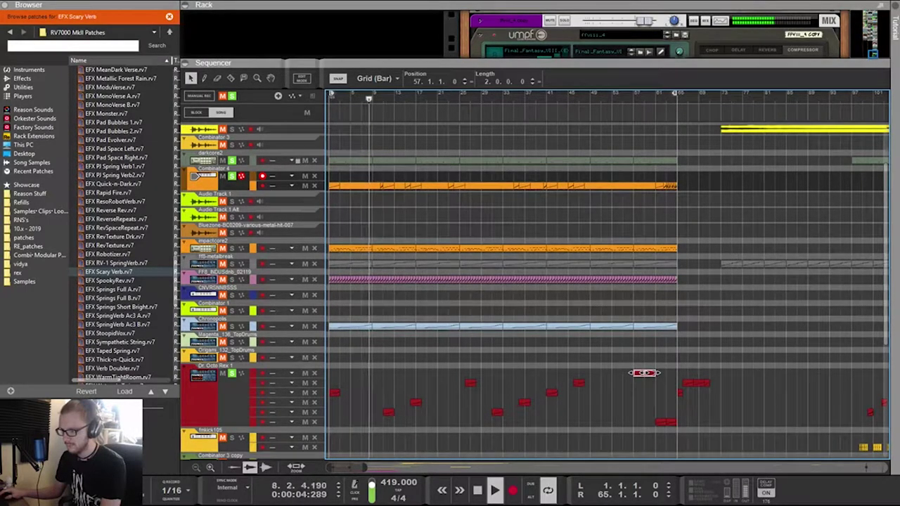
Set the left locator to bar 57 and add a Loop 4 Transpose automation lane to the Dr. Octo Rex 1 track
{"action": "left_click", "coordinate": [197, 374]}
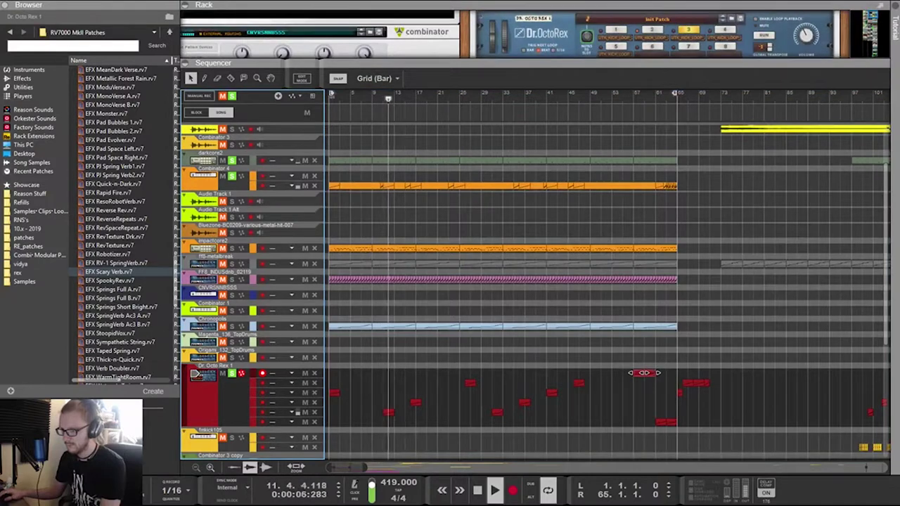
{"action": "left_click_drag", "start_coordinate": [393, 61], "coordinate": [394, 218]}
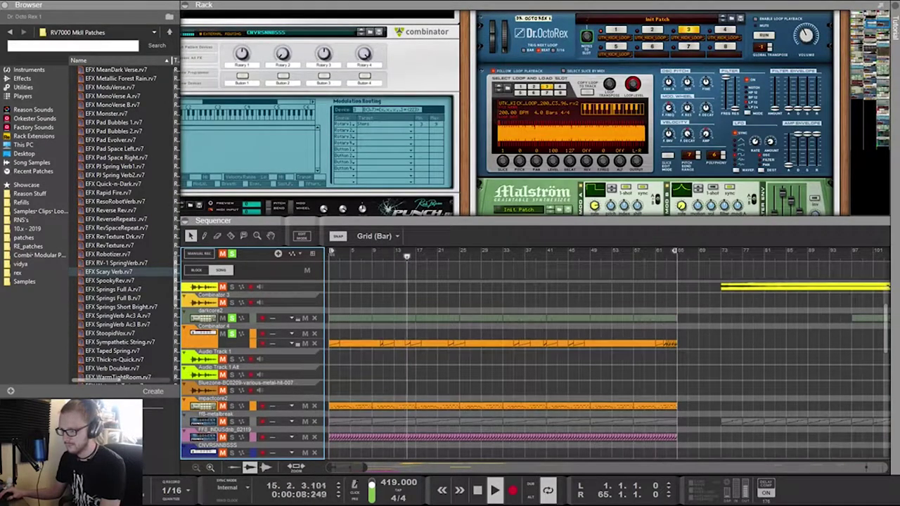
{"action": "left_click", "coordinate": [636, 252], "text": "ctrl"}
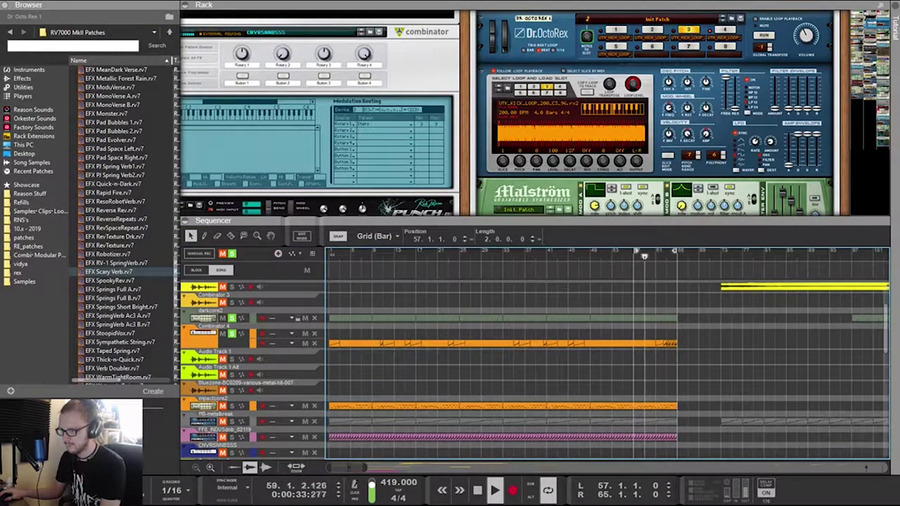
{"action": "left_click_drag", "start_coordinate": [610, 84], "coordinate": [609, 88]}
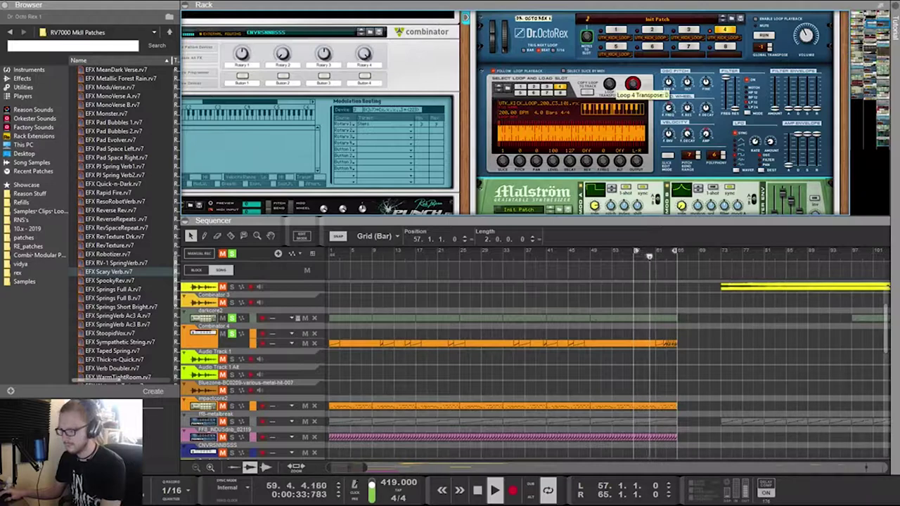
{"action": "left_click", "coordinate": [610, 85], "text": "alt"}
{"action": "scroll", "coordinate": [605, 365], "scroll_direction": "down", "scroll_amount": 1}
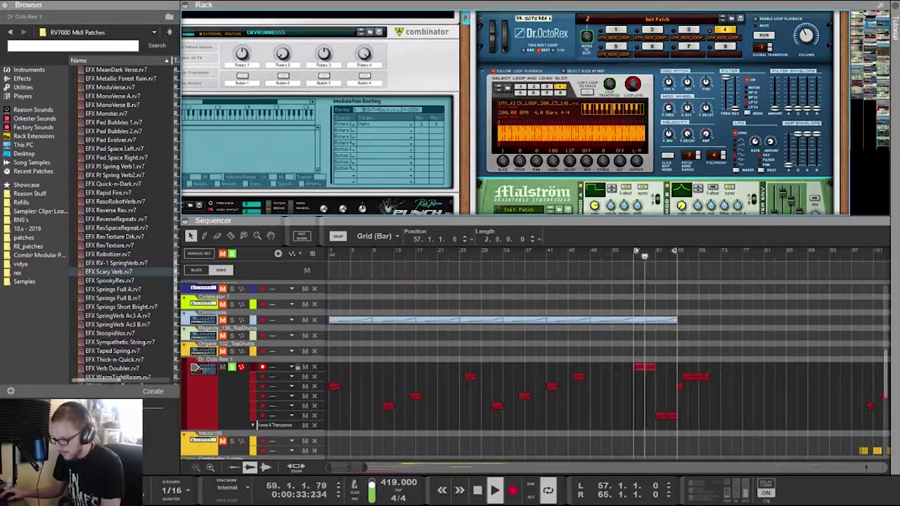
Create a Loop 4 Transpose automation clip at bar 61 and set its value to -5
{"action": "left_click_drag", "start_coordinate": [658, 425], "coordinate": [664, 425]}
{"action": "double_click", "coordinate": [661, 425]}
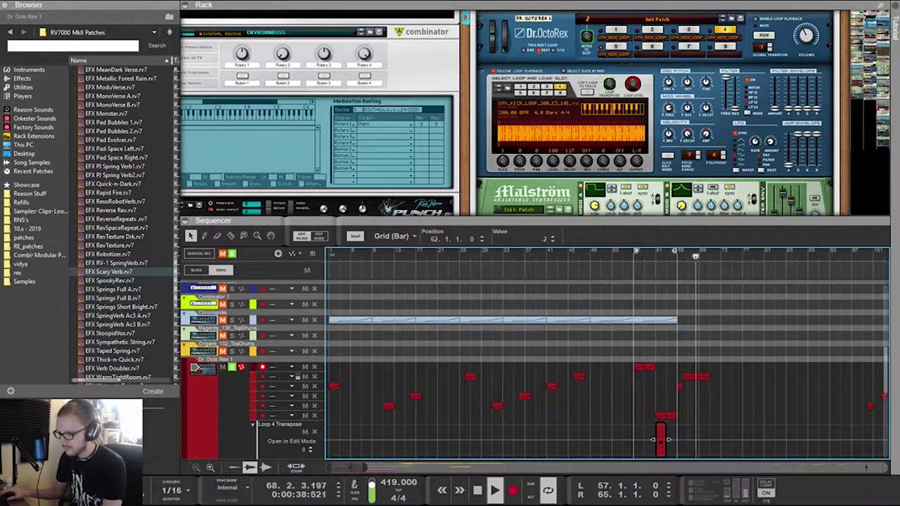
{"action": "key", "text": "KP_1"}
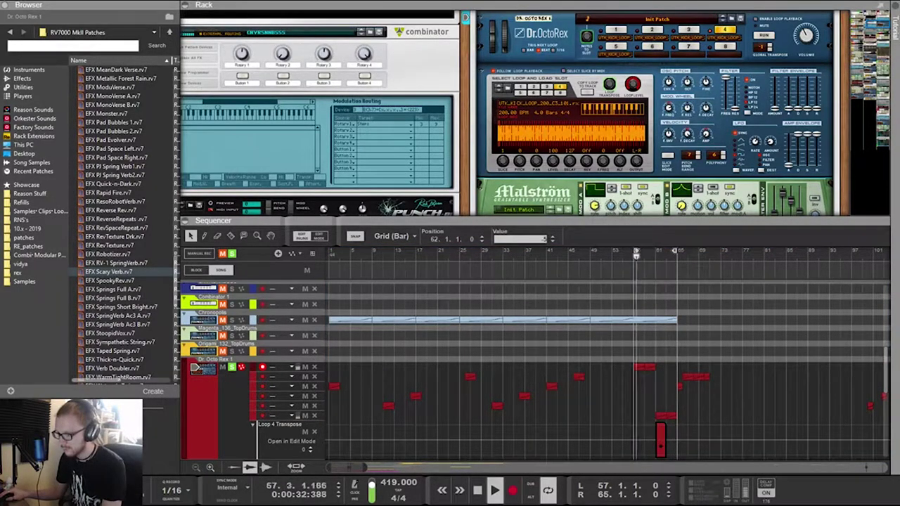
{"action": "key", "text": "Escape"}
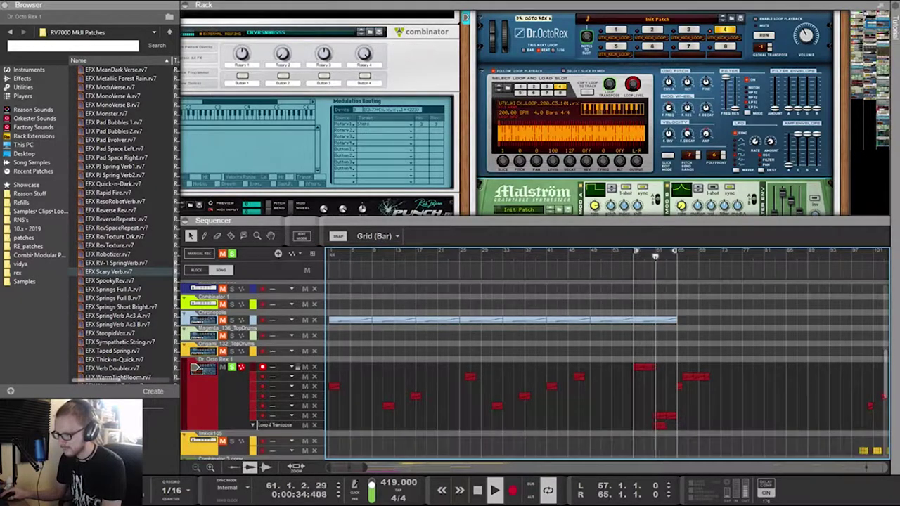
Copy the Loop 4 Transpose clip to bar 63 with a value of 7, and move the left locator back to bar 1
{"action": "left_click_drag", "start_coordinate": [661, 425], "coordinate": [666, 425]}
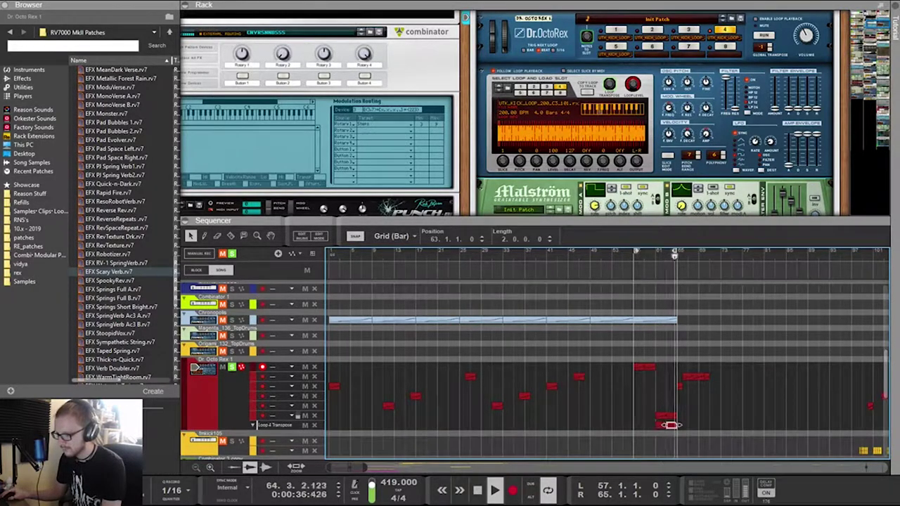
{"action": "double_click", "coordinate": [671, 425]}
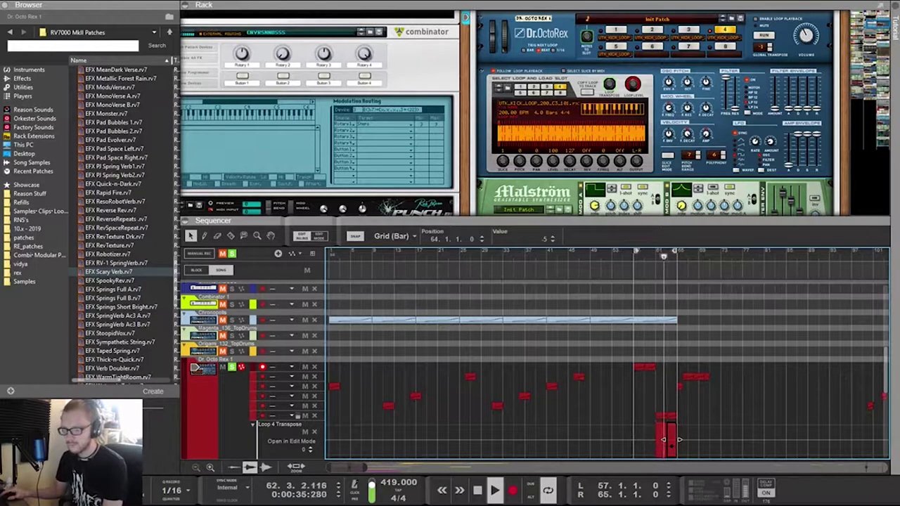
{"action": "key", "text": "Escape"}
{"action": "left_click", "coordinate": [667, 423]}
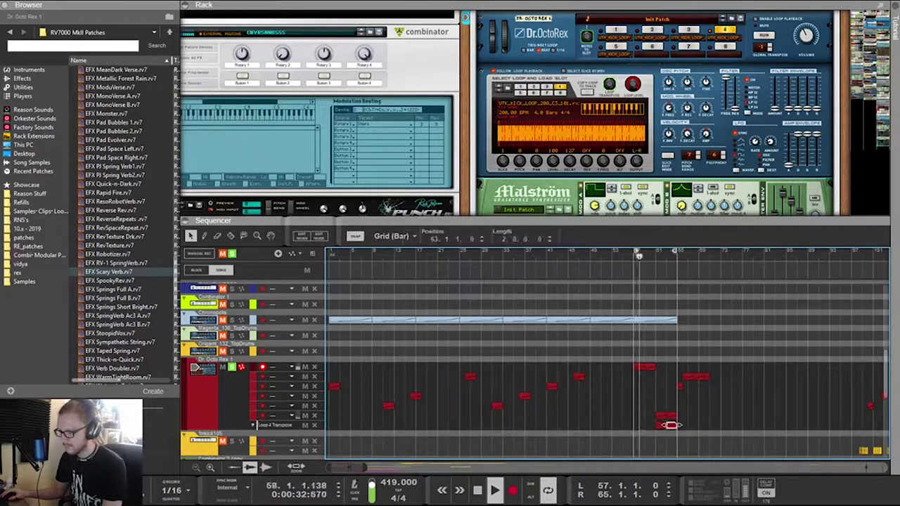
{"action": "left_click", "coordinate": [671, 440]}
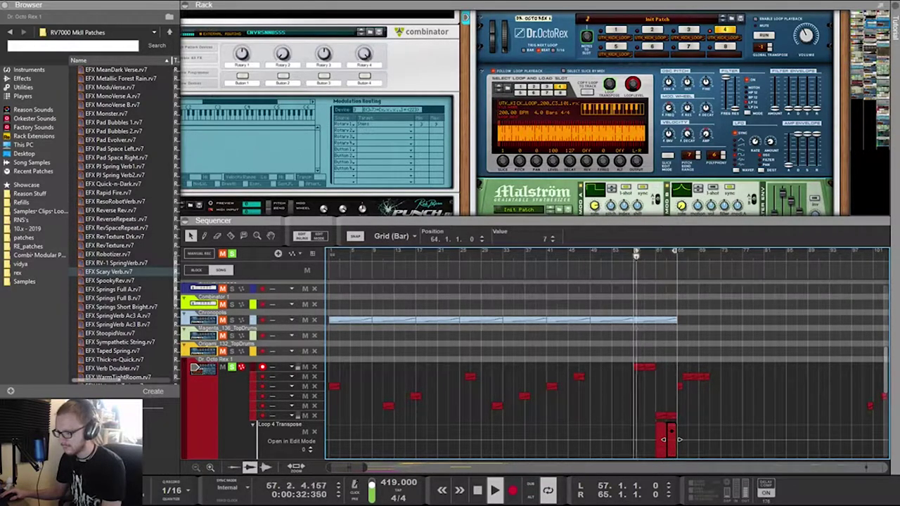
{"action": "left_click", "coordinate": [330, 252], "text": "ctrl"}
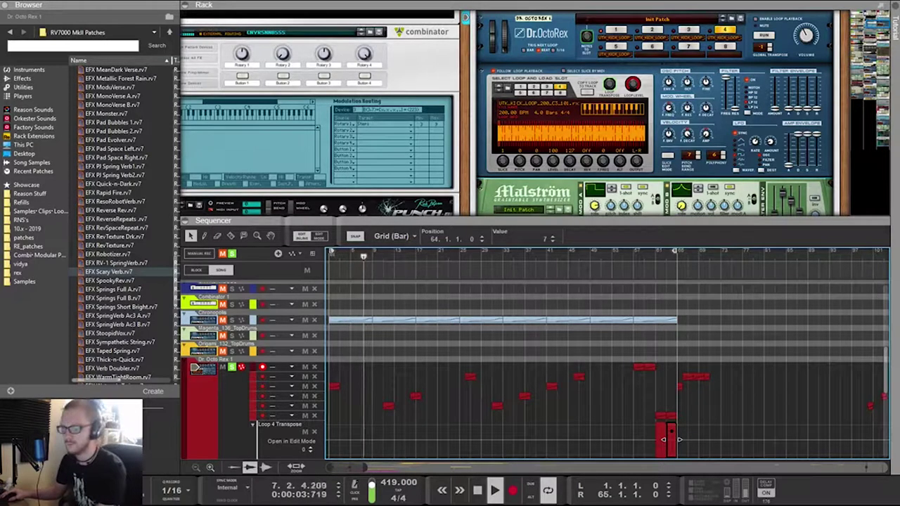
Maximize the sequencer and look over the whole track list while the bars 1 to 65 loop plays
{"action": "scroll", "coordinate": [671, 439], "scroll_direction": "down", "scroll_amount": 5}
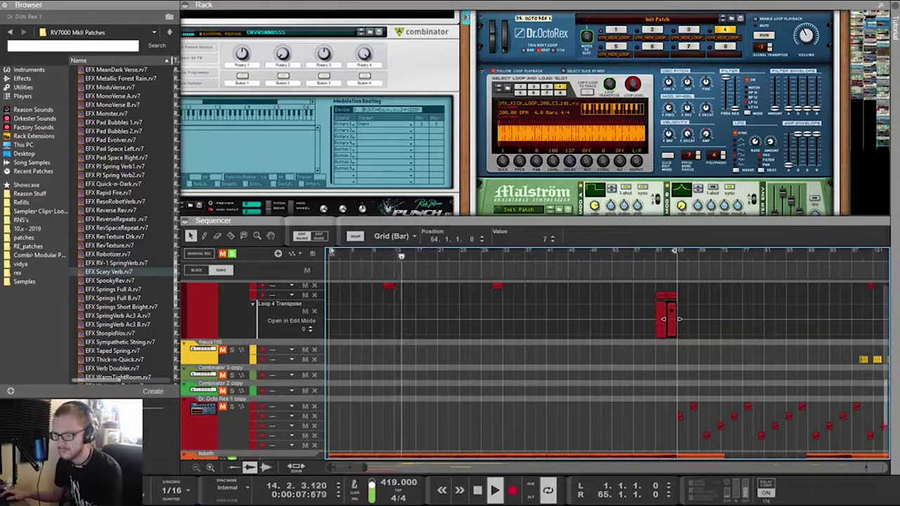
{"action": "key", "text": "F7"}
{"action": "scroll", "coordinate": [534, 253], "scroll_direction": "up", "scroll_amount": 5}
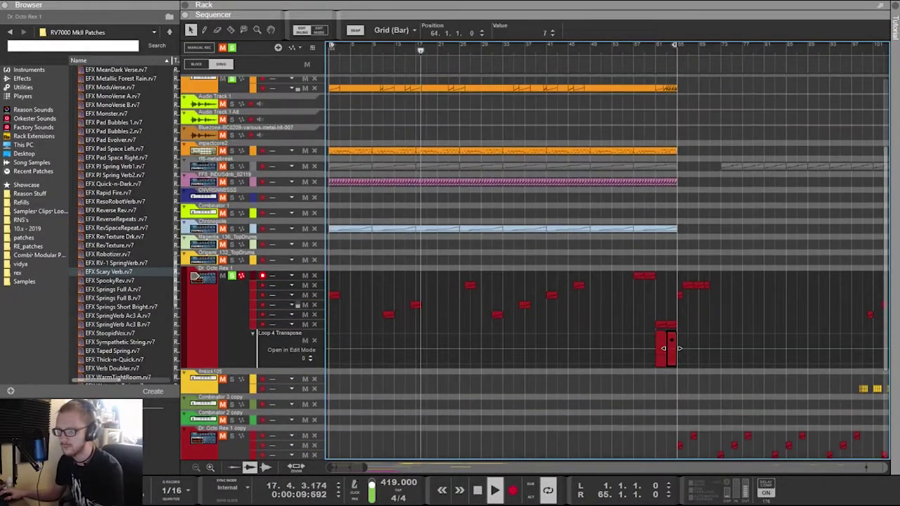
{"action": "scroll", "coordinate": [534, 253], "scroll_direction": "down", "scroll_amount": 4}
{"action": "scroll", "coordinate": [534, 253], "scroll_direction": "up", "scroll_amount": 5}
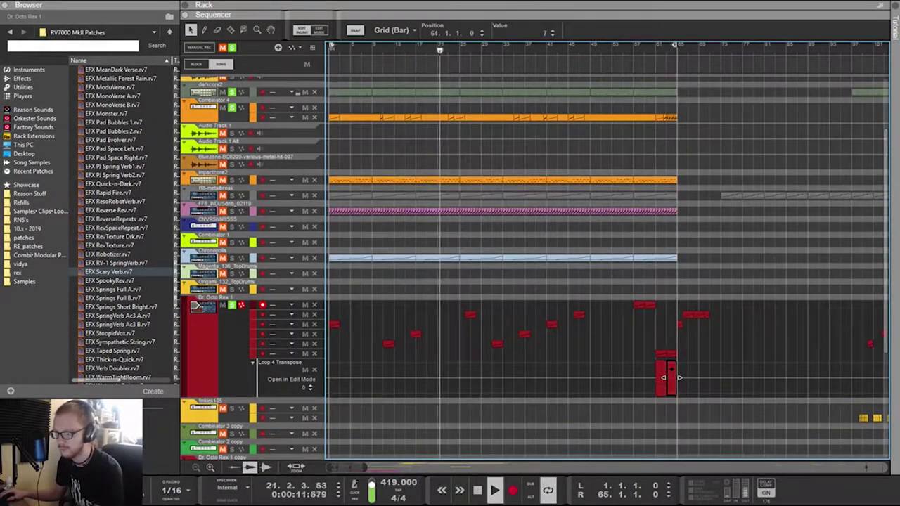
{"action": "scroll", "coordinate": [605, 253], "scroll_direction": "down", "scroll_amount": 5}
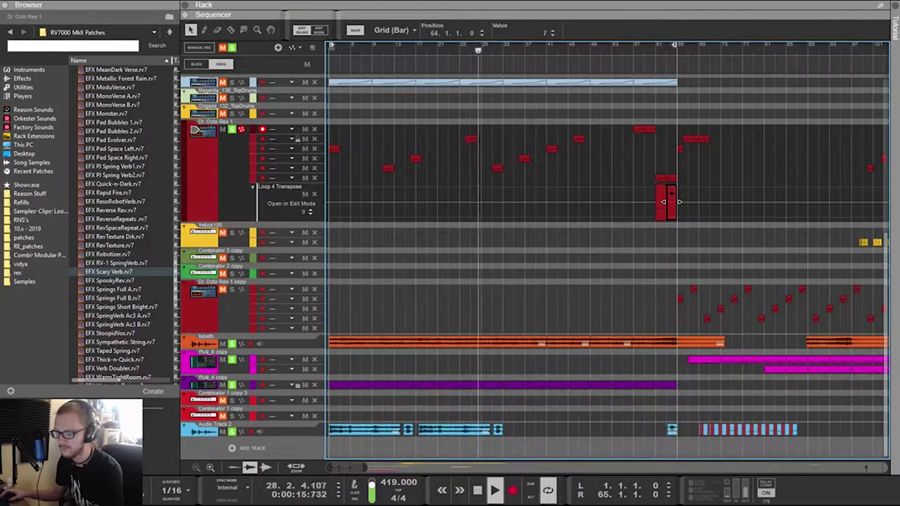
{"action": "scroll", "coordinate": [604, 253], "scroll_direction": "up", "scroll_amount": 1}
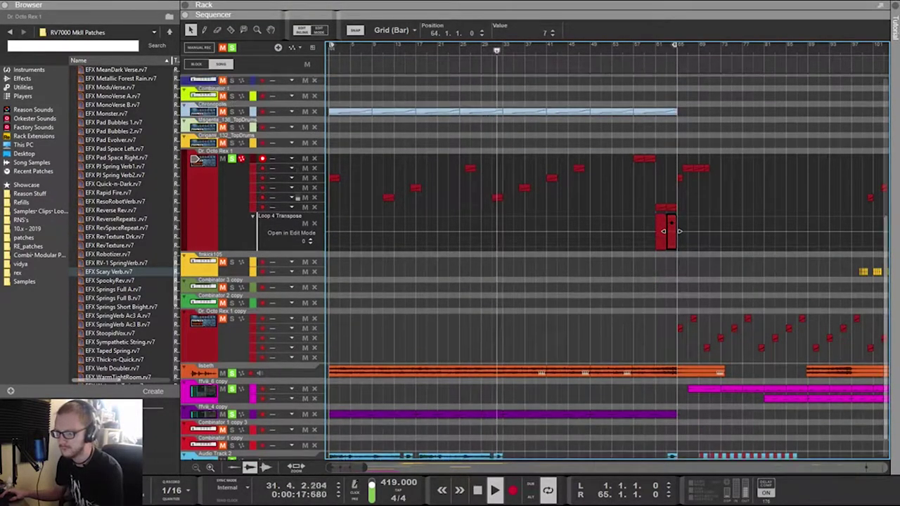
{"action": "scroll", "coordinate": [604, 253], "scroll_direction": "down", "scroll_amount": 1}
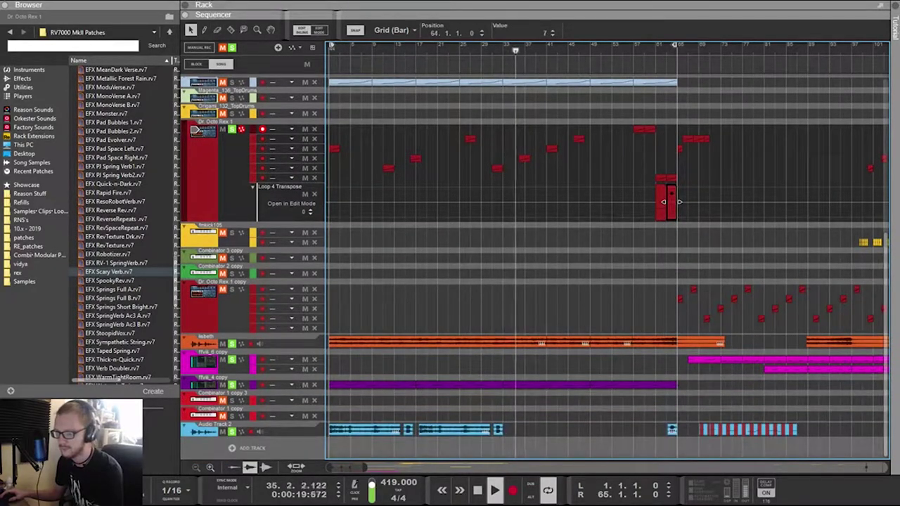
{"action": "scroll", "coordinate": [663, 202], "scroll_direction": "up", "scroll_amount": 9}
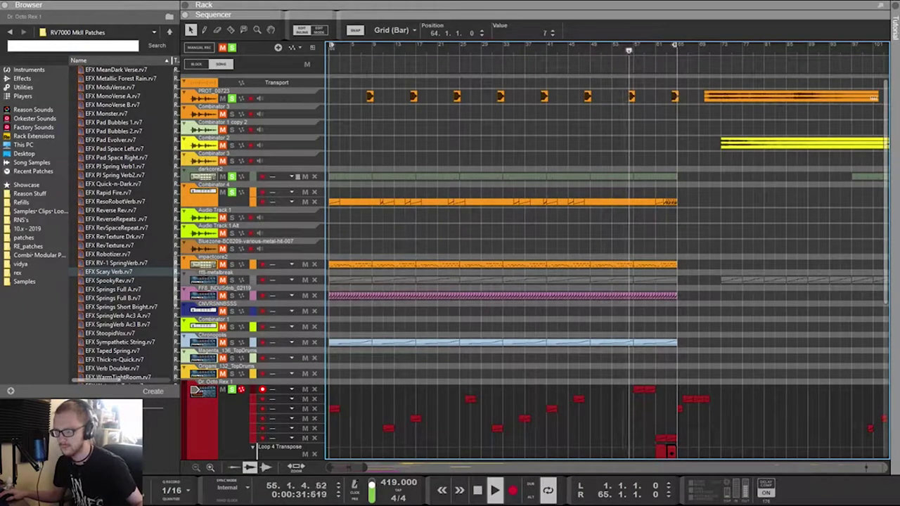
Bring the rack back alongside the sequencer and turn off solo on the Combinator 4 track
{"action": "key", "text": "F6"}
{"action": "scroll", "coordinate": [513, 144], "scroll_direction": "down", "scroll_amount": 8}
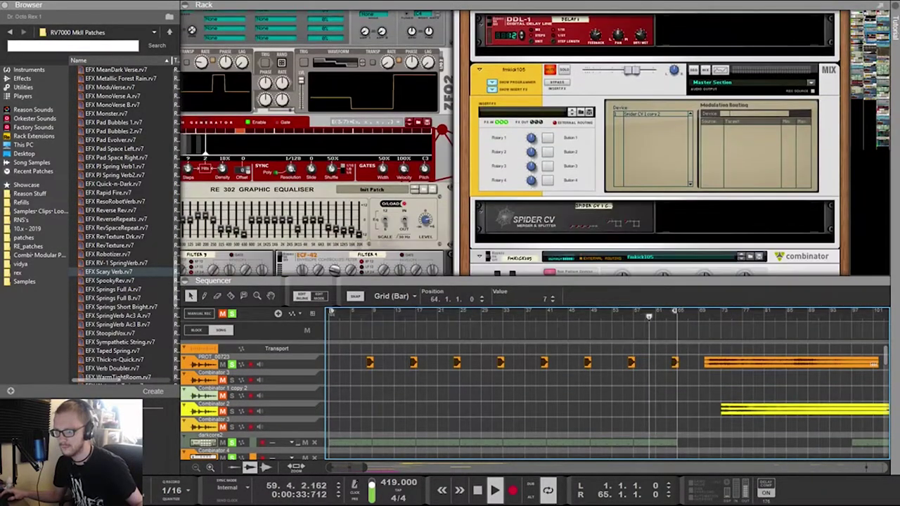
{"action": "left_click_drag", "start_coordinate": [876, 29], "coordinate": [870, 29]}
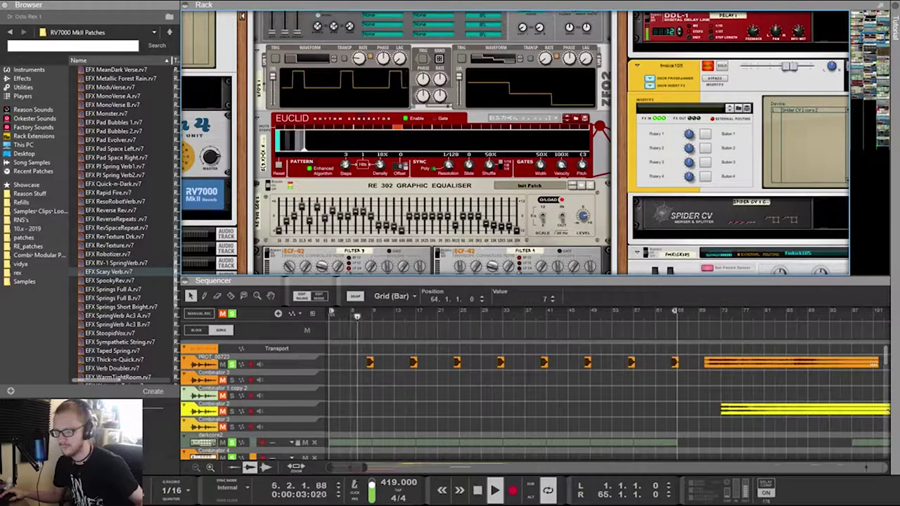
{"action": "scroll", "coordinate": [436, 386], "scroll_direction": "down", "scroll_amount": 2}
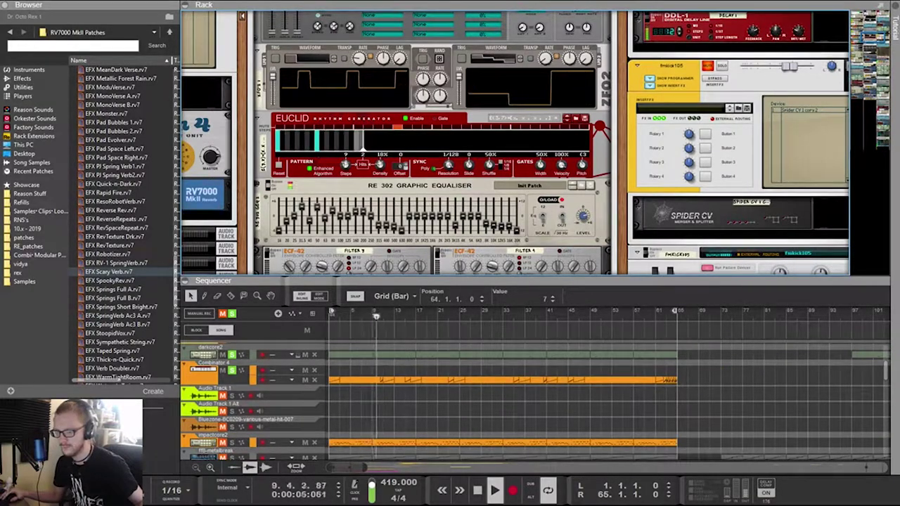
{"action": "left_click", "coordinate": [232, 371]}
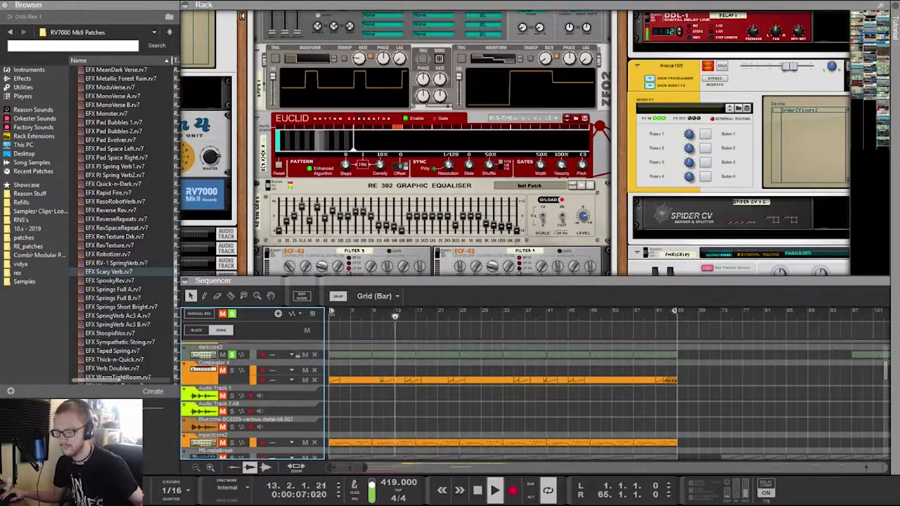
Look through the sequencer tracks from darkcore2 down to Audio Track 2 during loop playback
{"action": "scroll", "coordinate": [534, 391], "scroll_direction": "down", "scroll_amount": 5}
{"action": "scroll", "coordinate": [534, 392], "scroll_direction": "up", "scroll_amount": 3}
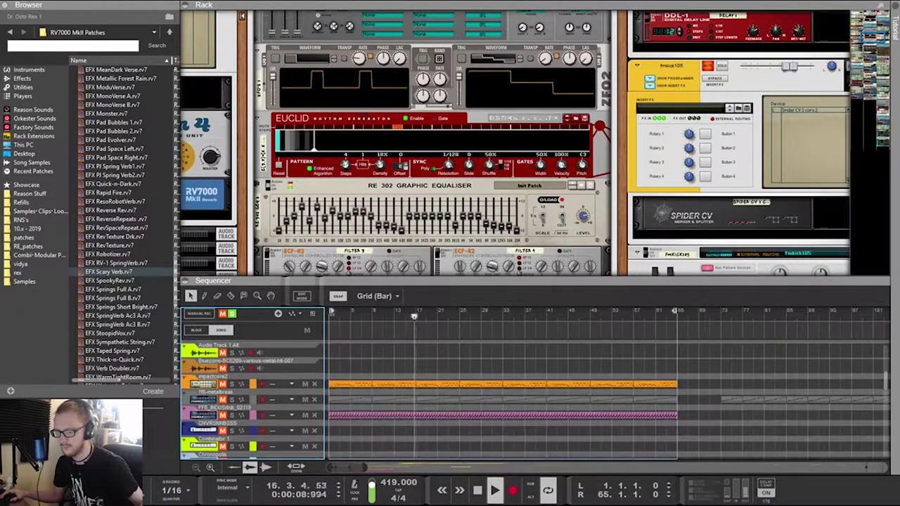
{"action": "scroll", "coordinate": [534, 392], "scroll_direction": "down", "scroll_amount": 4}
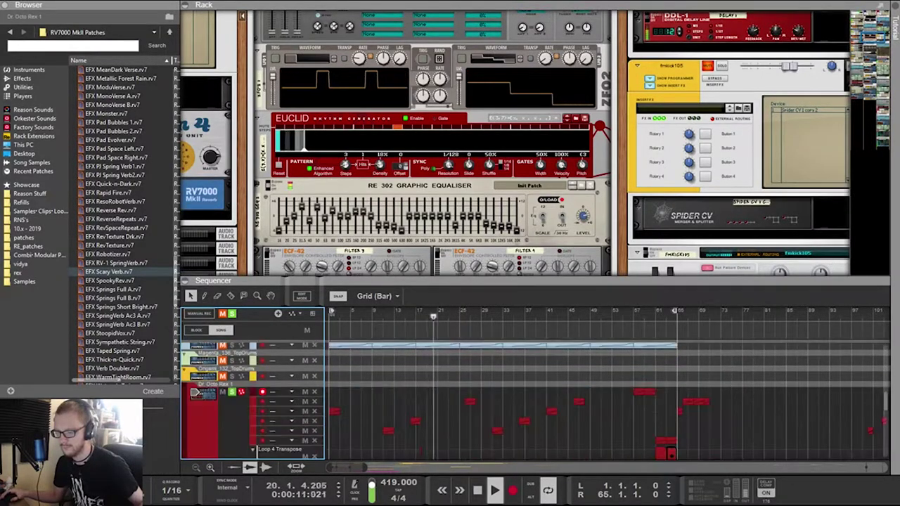
{"action": "scroll", "coordinate": [534, 392], "scroll_direction": "up", "scroll_amount": 3}
{"action": "scroll", "coordinate": [534, 392], "scroll_direction": "down", "scroll_amount": 4}
{"action": "scroll", "coordinate": [671, 434], "scroll_direction": "up", "scroll_amount": 5}
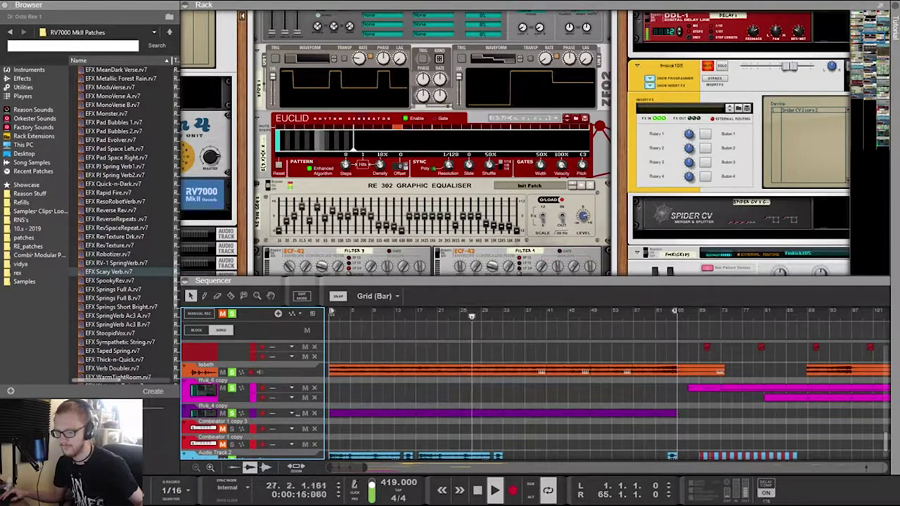
{"action": "scroll", "coordinate": [671, 434], "scroll_direction": "down", "scroll_amount": 5}
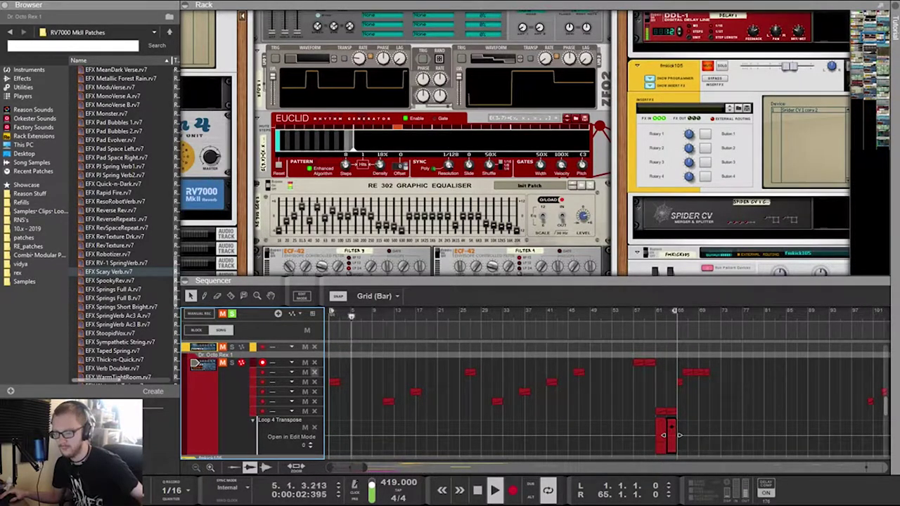
{"action": "scroll", "coordinate": [604, 394], "scroll_direction": "down", "scroll_amount": 6}
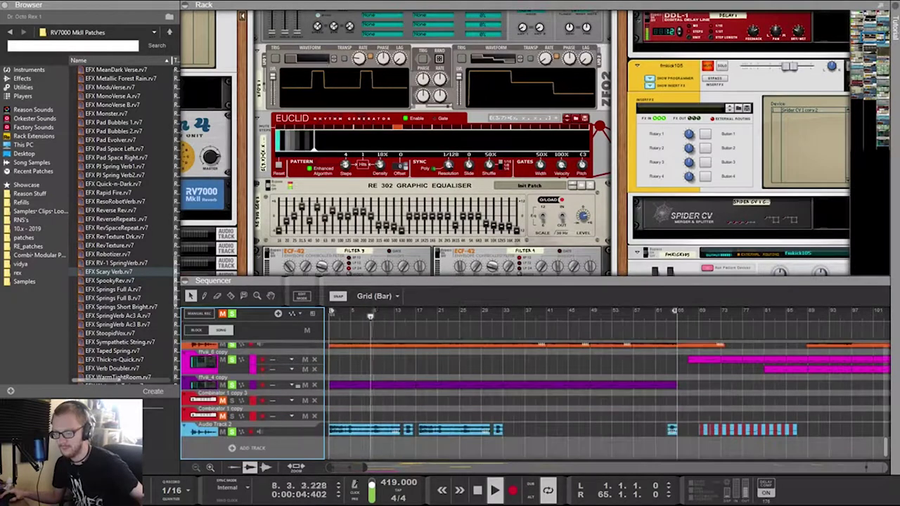
Select the first clip on Audio Track 2 and undo the last change
{"action": "left_click", "coordinate": [364, 430]}
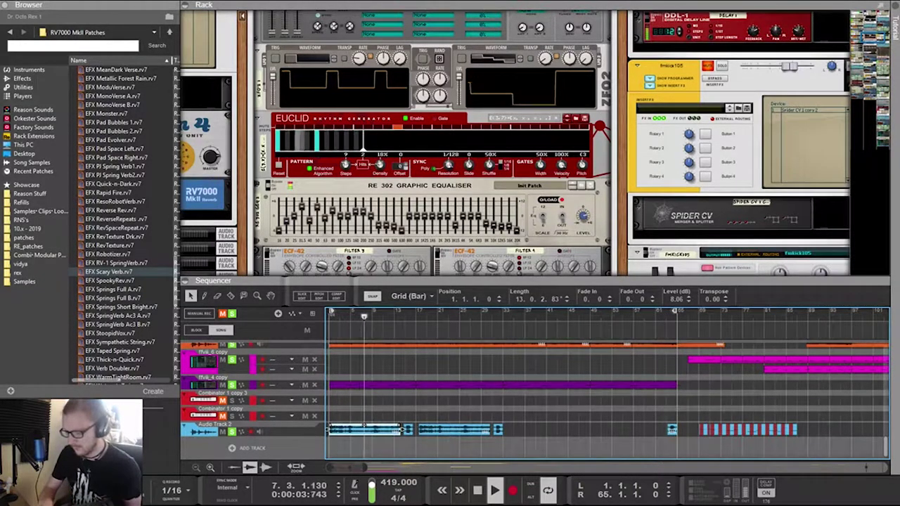
{"action": "key", "text": "ctrl+z"}
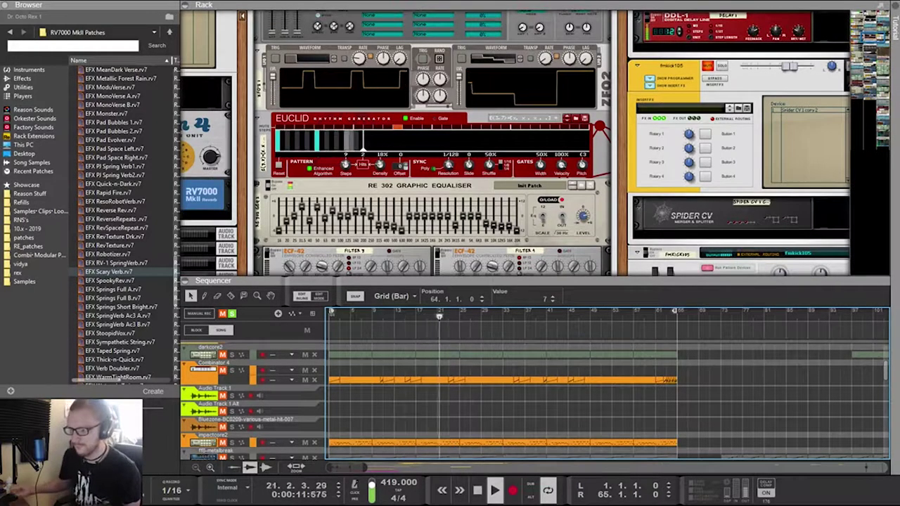
Set the Euclid generator in the CNVRSNNBSSS Combinator to a 1/64 resolution and a density of 39%
{"action": "scroll", "coordinate": [538, 400], "scroll_direction": "down", "scroll_amount": 5}
{"action": "scroll", "coordinate": [538, 401], "scroll_direction": "up", "scroll_amount": 3}
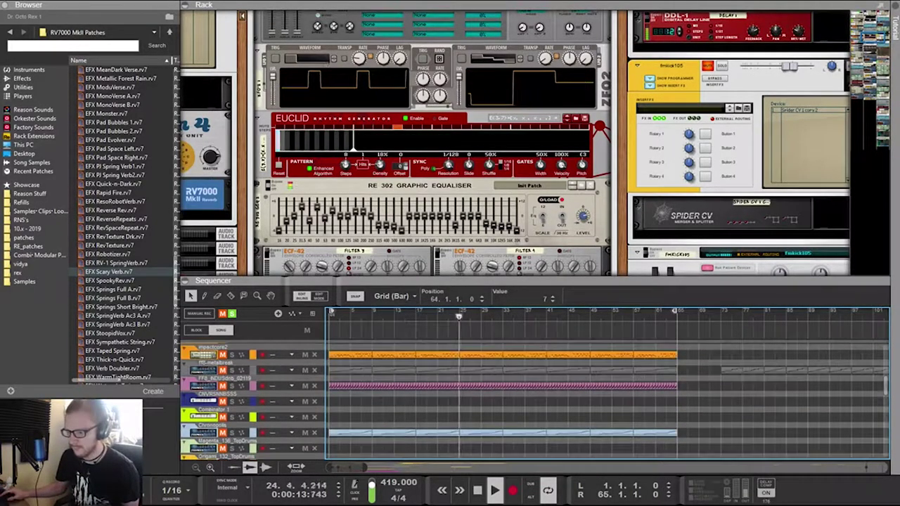
{"action": "scroll", "coordinate": [538, 400], "scroll_direction": "down", "scroll_amount": 4}
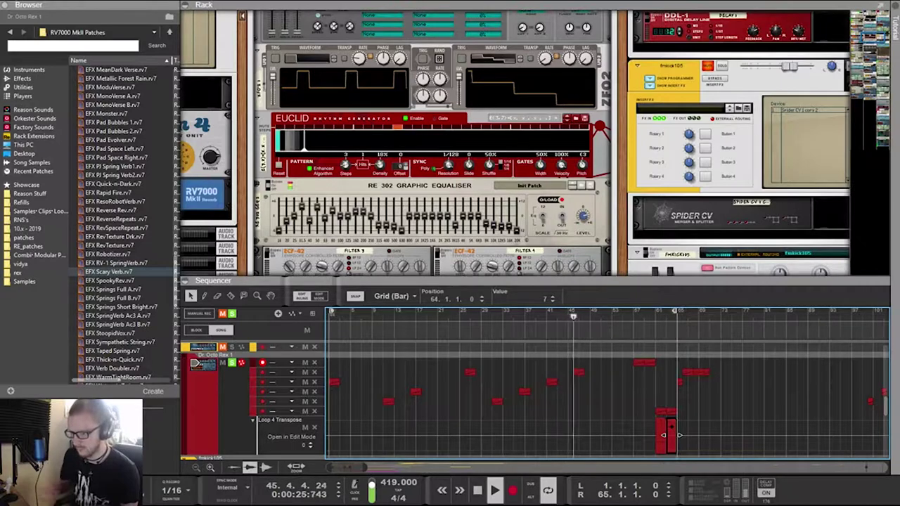
{"action": "scroll", "coordinate": [432, 144], "scroll_direction": "up", "scroll_amount": 3}
{"action": "scroll", "coordinate": [432, 141], "scroll_direction": "up", "scroll_amount": 8}
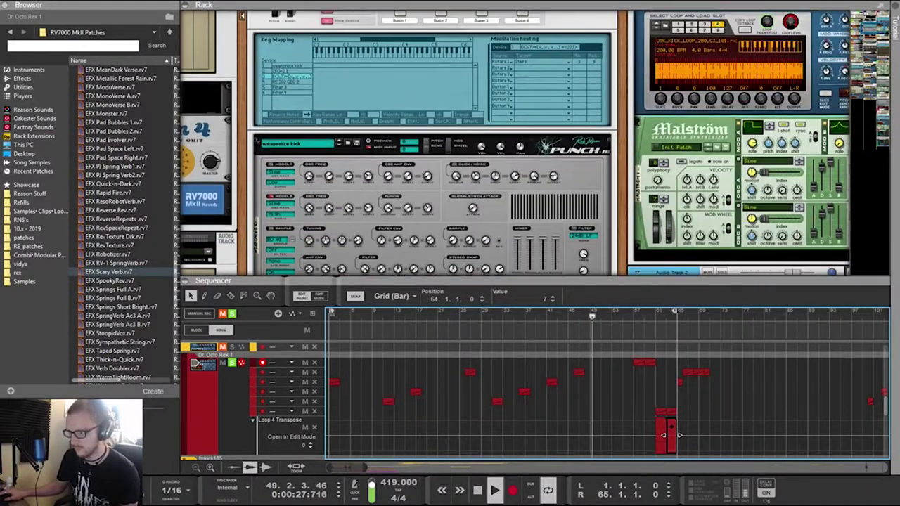
{"action": "left_click", "coordinate": [433, 116]}
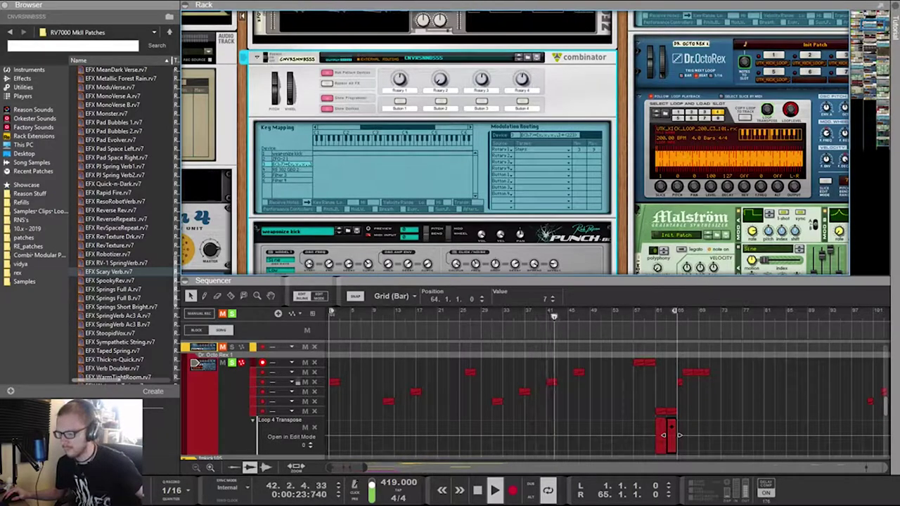
{"action": "scroll", "coordinate": [431, 155], "scroll_direction": "down", "scroll_amount": 3}
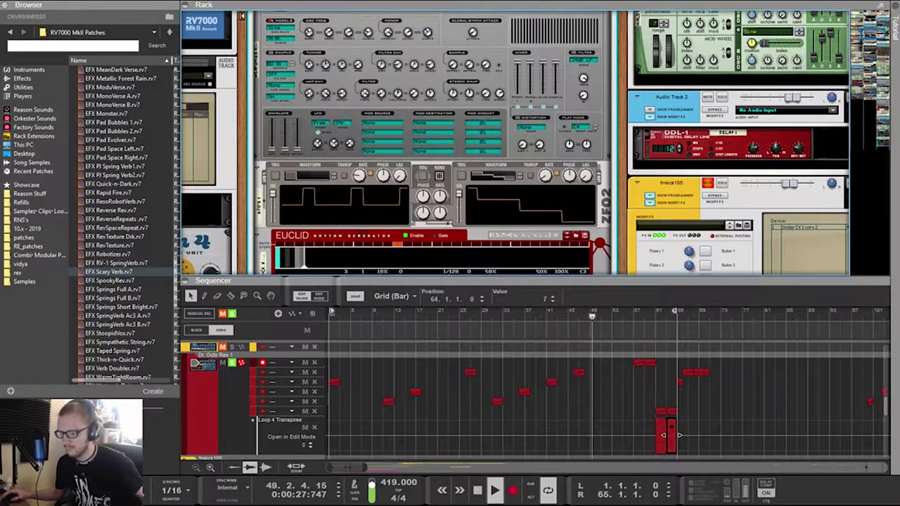
{"action": "scroll", "coordinate": [435, 155], "scroll_direction": "down", "scroll_amount": 1}
{"action": "left_click_drag", "start_coordinate": [448, 195], "coordinate": [449, 201]}
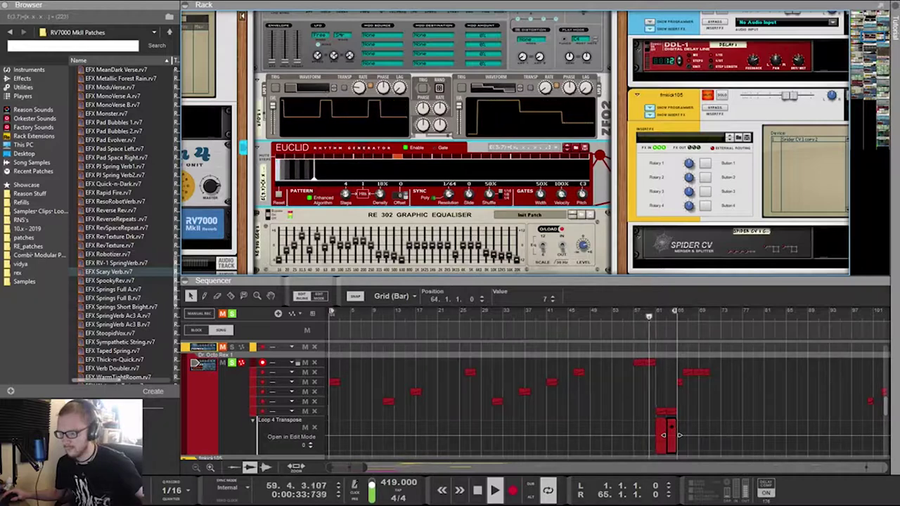
{"action": "left_click_drag", "start_coordinate": [379, 194], "coordinate": [380, 182]}
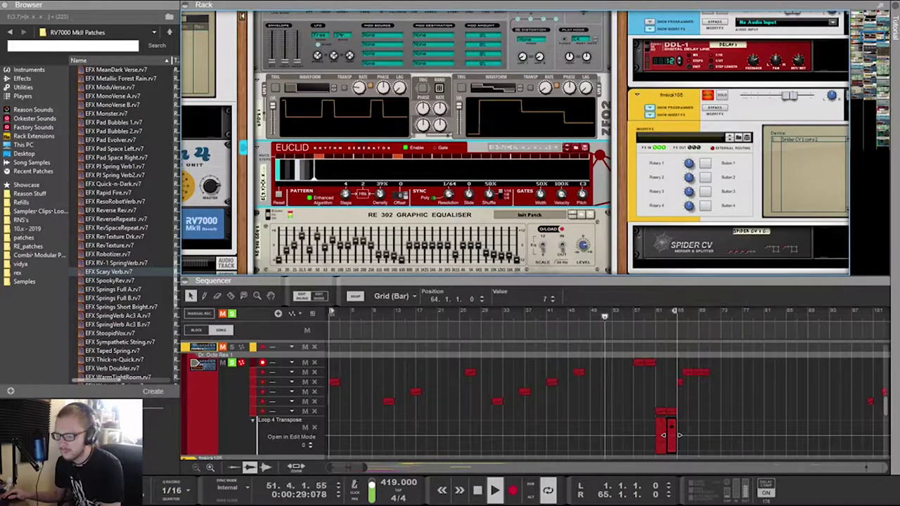
Enlarge the sequencer and turn off solo on the Dr. Octo Rex 1 track, returning playback to bar 1
{"action": "scroll", "coordinate": [436, 169], "scroll_direction": "down", "scroll_amount": 1}
{"action": "scroll", "coordinate": [432, 141], "scroll_direction": "down", "scroll_amount": 10}
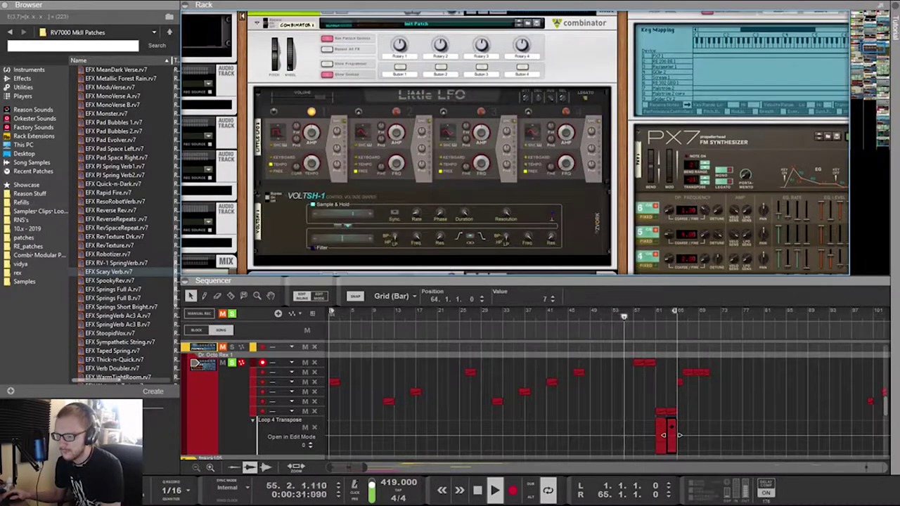
{"action": "scroll", "coordinate": [432, 140], "scroll_direction": "down", "scroll_amount": 7}
{"action": "left_click_drag", "start_coordinate": [435, 280], "coordinate": [435, 63]}
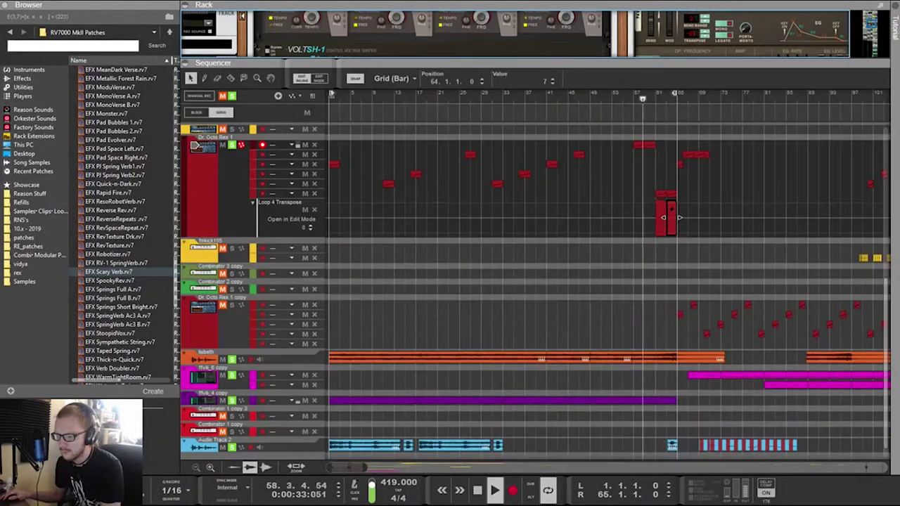
{"action": "left_click", "coordinate": [232, 375]}
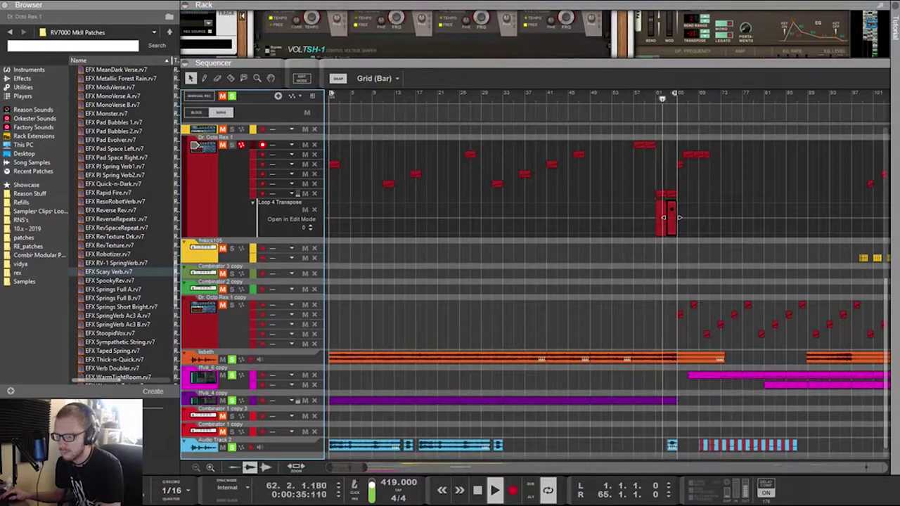
{"action": "left_click", "coordinate": [231, 145]}
{"action": "key", "text": "Home"}
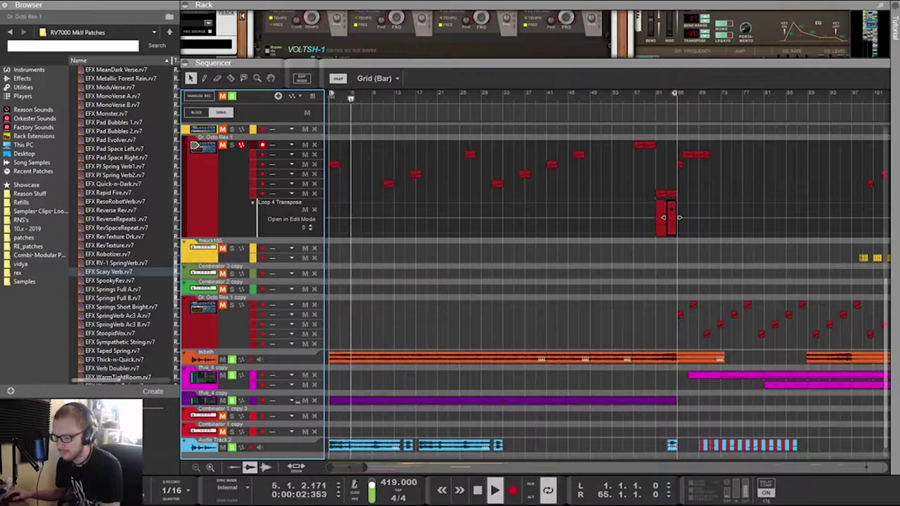
Raise the level of the three short Audio Track 2 clips to 6.99 dB
{"action": "left_click", "coordinate": [407, 445]}
{"action": "left_click", "coordinate": [498, 430], "text": "shift"}
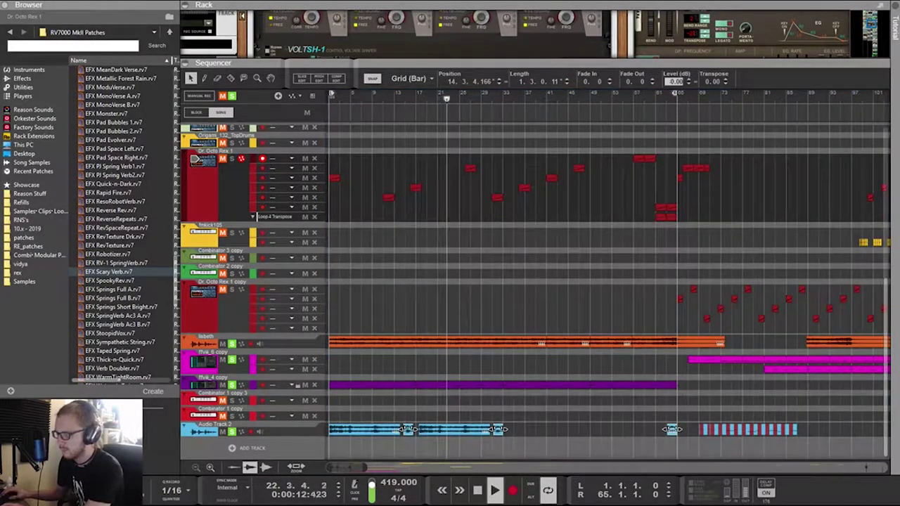
{"action": "type", "text": ".5"}
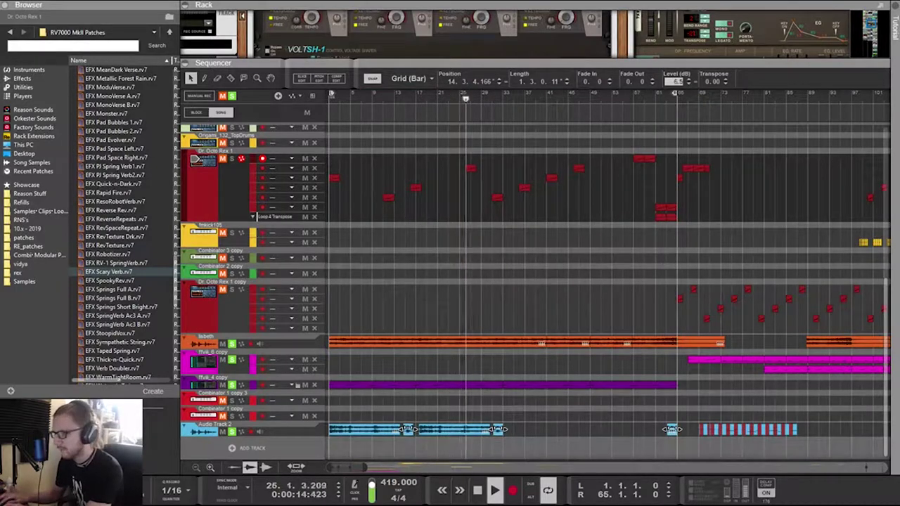
{"action": "key", "text": "Return"}
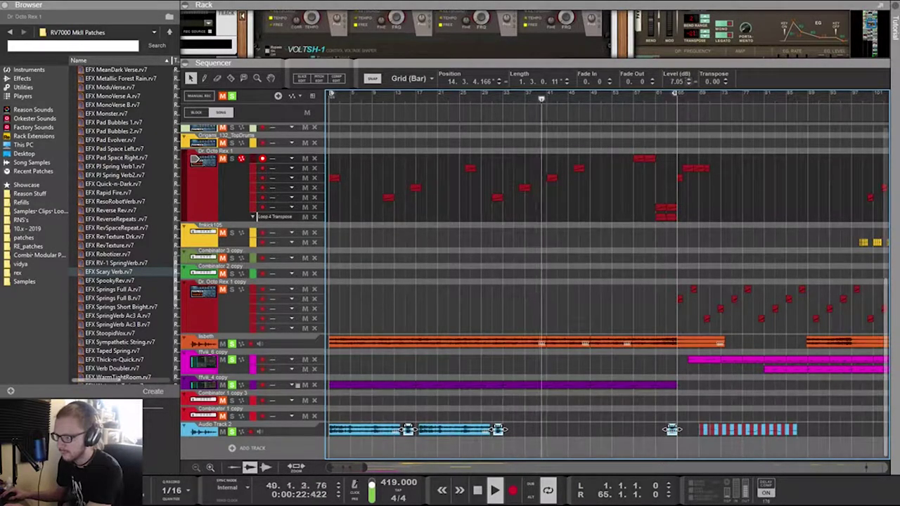
Solo the darkcore2, Combinator 4 and Chronopolis tracks
{"action": "scroll", "coordinate": [604, 281], "scroll_direction": "up", "scroll_amount": 5}
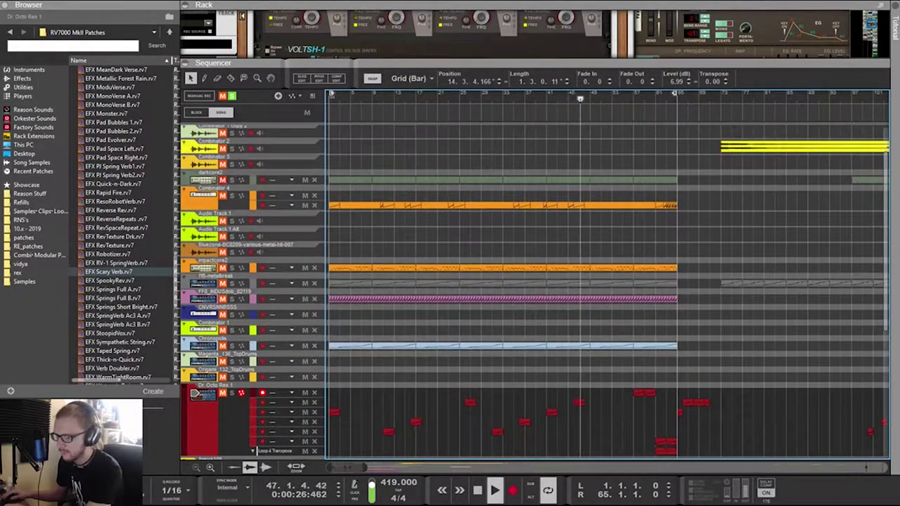
{"action": "left_click", "coordinate": [232, 180]}
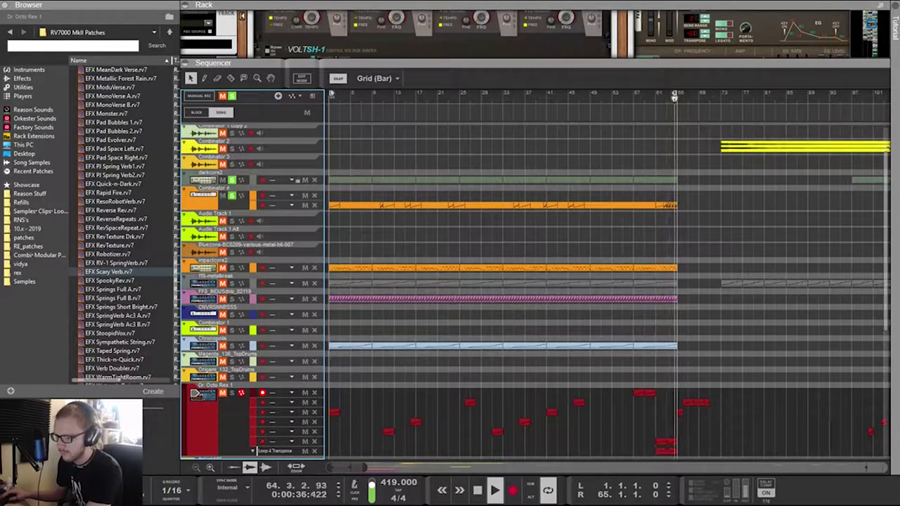
{"action": "scroll", "coordinate": [534, 281], "scroll_direction": "down", "scroll_amount": 3}
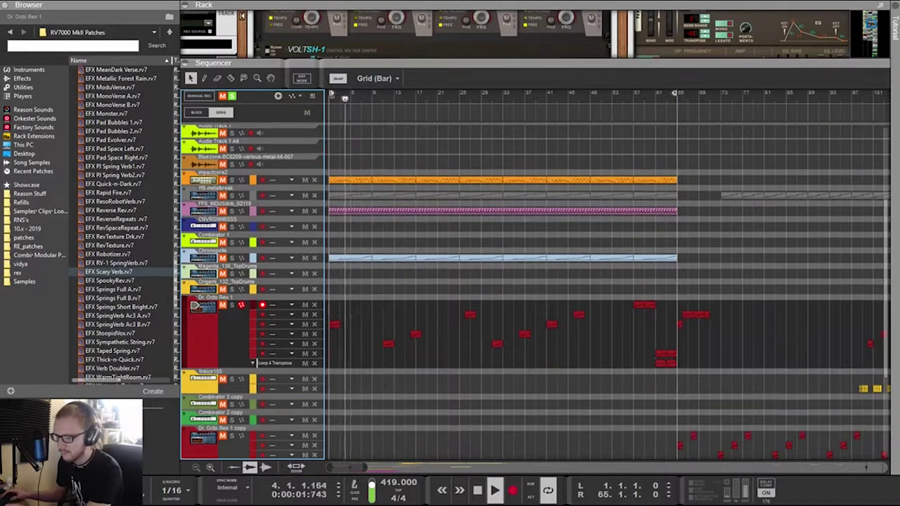
{"action": "left_click", "coordinate": [231, 258]}
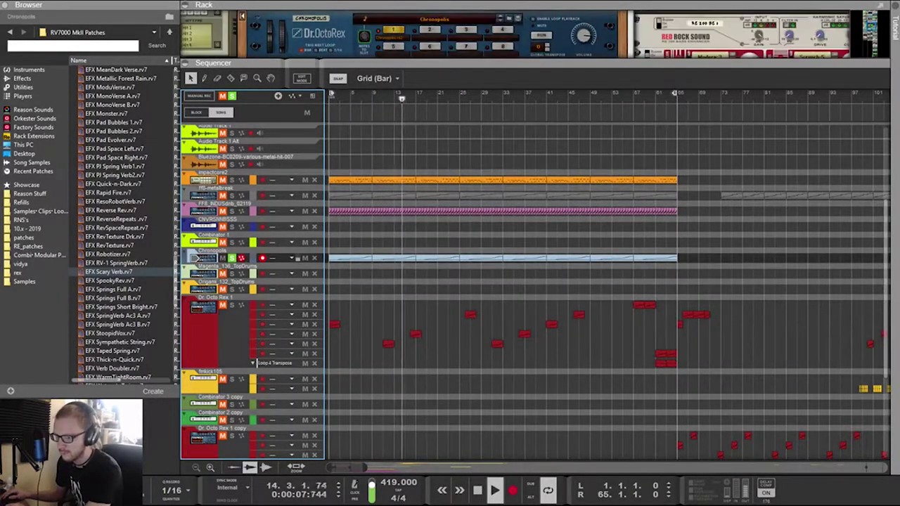
Examine the Chronopolis Dr. OctoRex and its neighbouring devices in the rack, and look over the full track list in the maximized sequencer
{"action": "left_click", "coordinate": [201, 258]}
{"action": "left_click_drag", "start_coordinate": [316, 63], "coordinate": [316, 251]}
{"action": "mouse_move", "coordinate": [387, 84]}
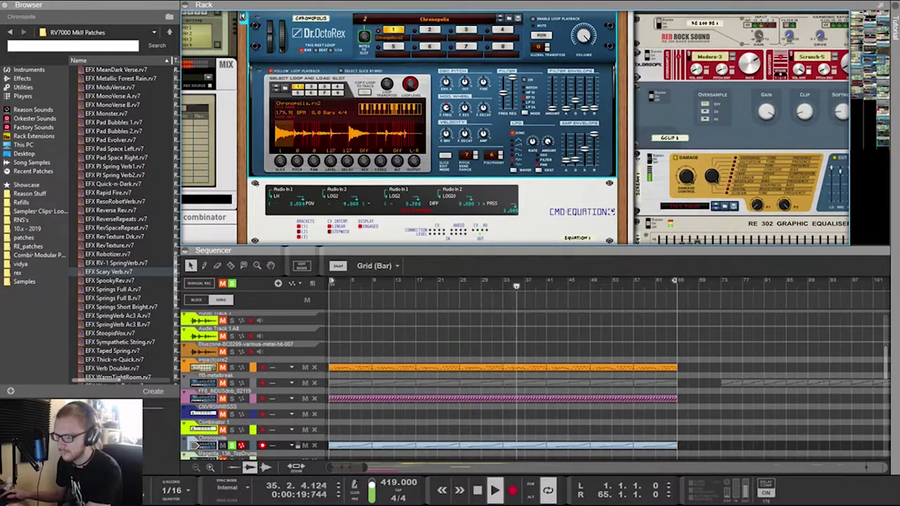
{"action": "scroll", "coordinate": [432, 126], "scroll_direction": "down", "scroll_amount": 3}
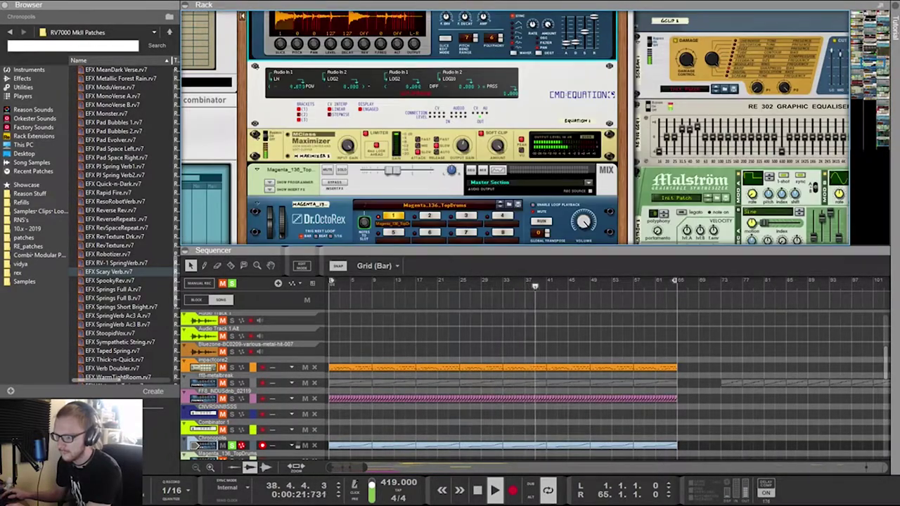
{"action": "scroll", "coordinate": [403, 126], "scroll_direction": "down", "scroll_amount": 4}
{"action": "scroll", "coordinate": [433, 126], "scroll_direction": "down", "scroll_amount": 3}
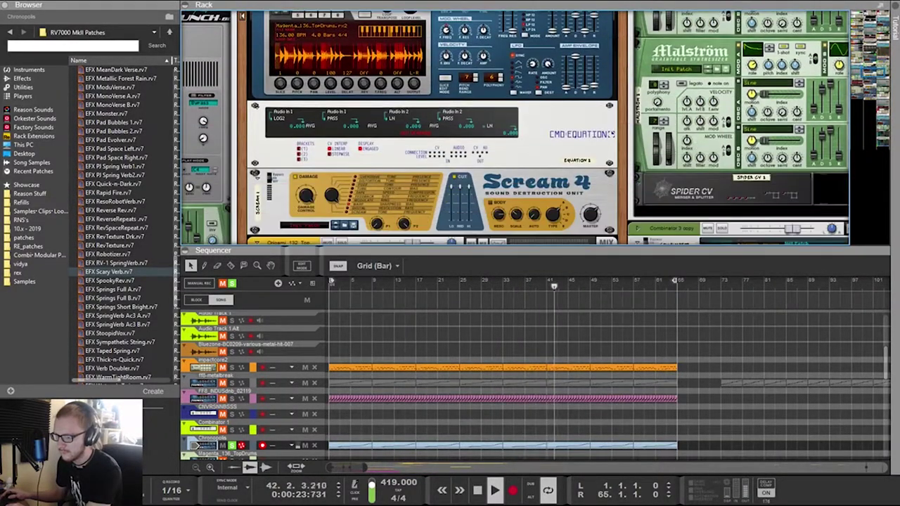
{"action": "key", "text": "F7"}
{"action": "scroll", "coordinate": [535, 253], "scroll_direction": "down", "scroll_amount": 3}
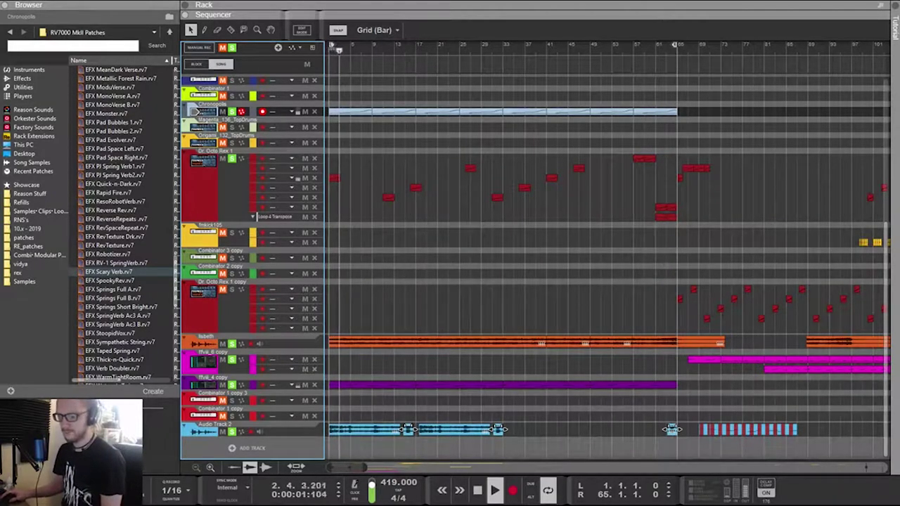
{"action": "scroll", "coordinate": [604, 253], "scroll_direction": "up", "scroll_amount": 5}
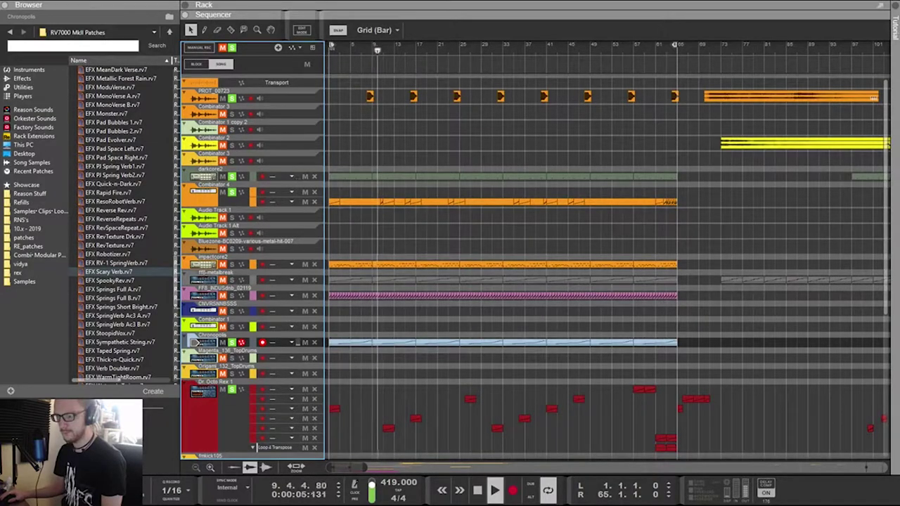
Move the 64-bar clip on the Combinator 4 track to start at bar 65
{"action": "key", "text": "F6"}
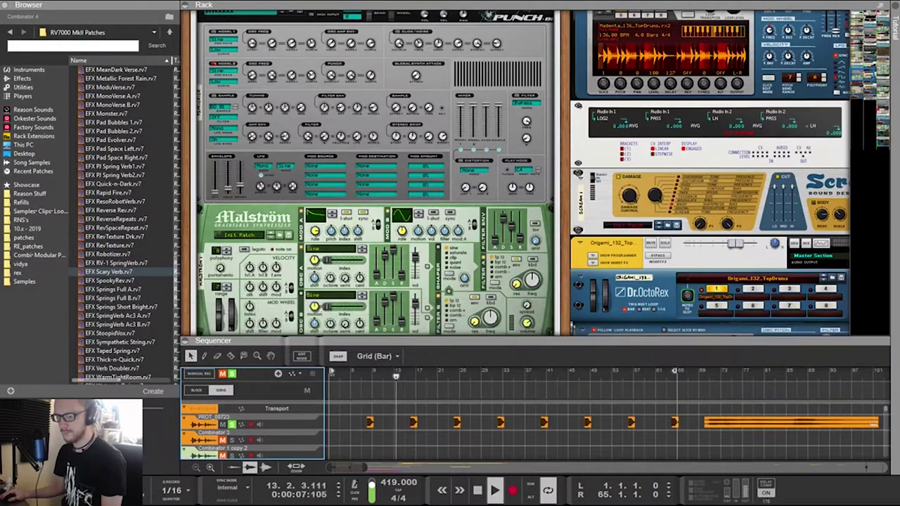
{"action": "scroll", "coordinate": [375, 175], "scroll_direction": "down", "scroll_amount": 1}
{"action": "scroll", "coordinate": [376, 176], "scroll_direction": "up", "scroll_amount": 1}
{"action": "scroll", "coordinate": [375, 176], "scroll_direction": "down", "scroll_amount": 3}
{"action": "scroll", "coordinate": [534, 430], "scroll_direction": "down", "scroll_amount": 3}
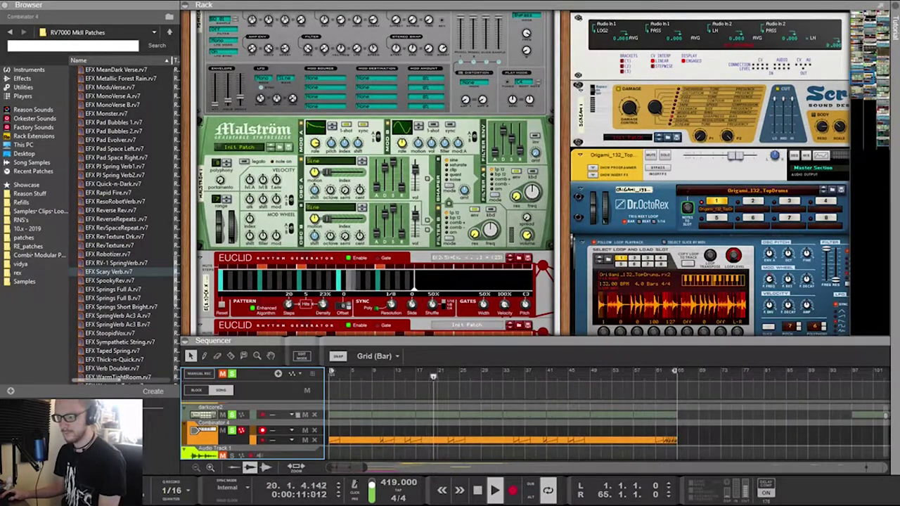
{"action": "left_click_drag", "start_coordinate": [699, 426], "coordinate": [687, 440]}
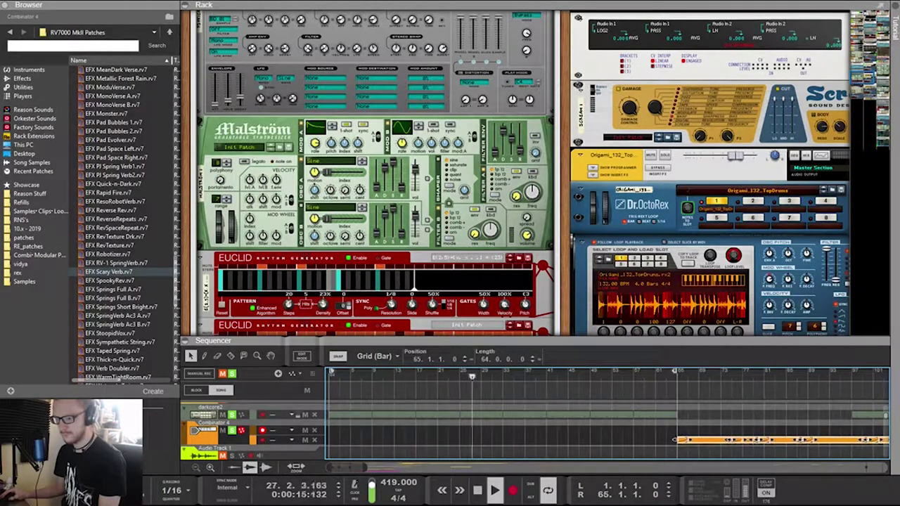
Examine the rear cabling of Combinator 4 and its Euclid generators on the front of the rack
{"action": "key", "text": "Tab"}
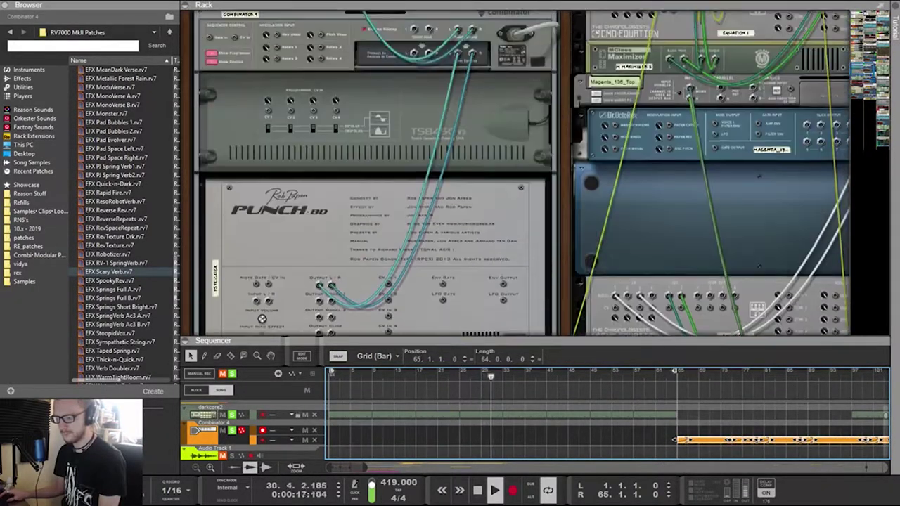
{"action": "key", "text": "Tab"}
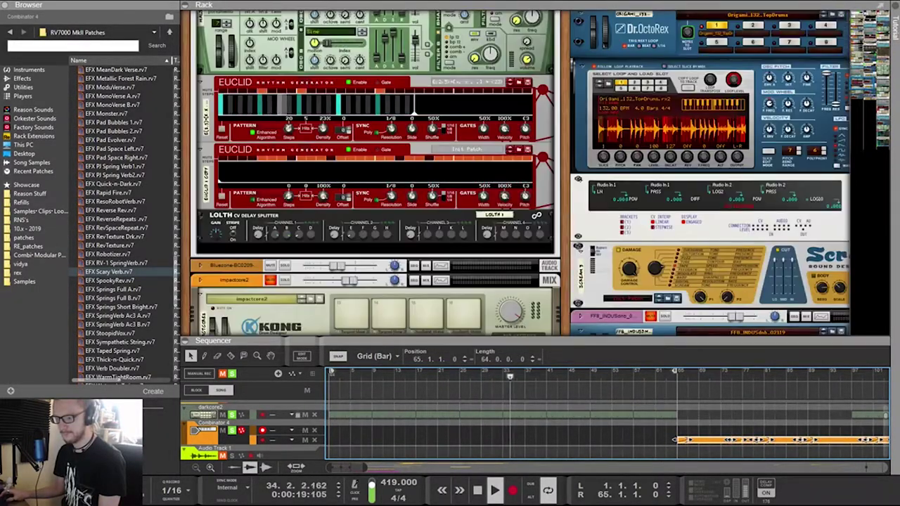
Duplicate the Euclid rhythm generator from the weaponize kick Combinator and place the copy inside Combinator 4
{"action": "left_click_drag", "start_coordinate": [864, 79], "coordinate": [865, 57]}
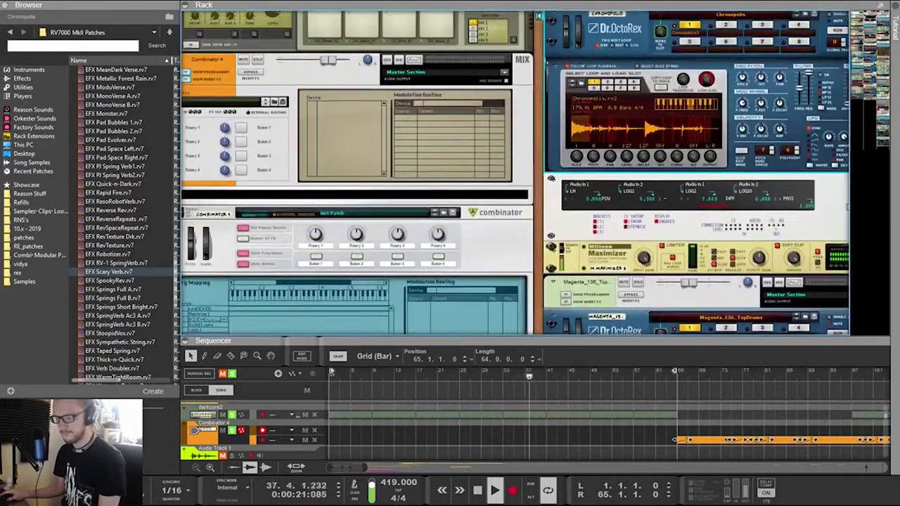
{"action": "scroll", "coordinate": [513, 176], "scroll_direction": "up", "scroll_amount": 10}
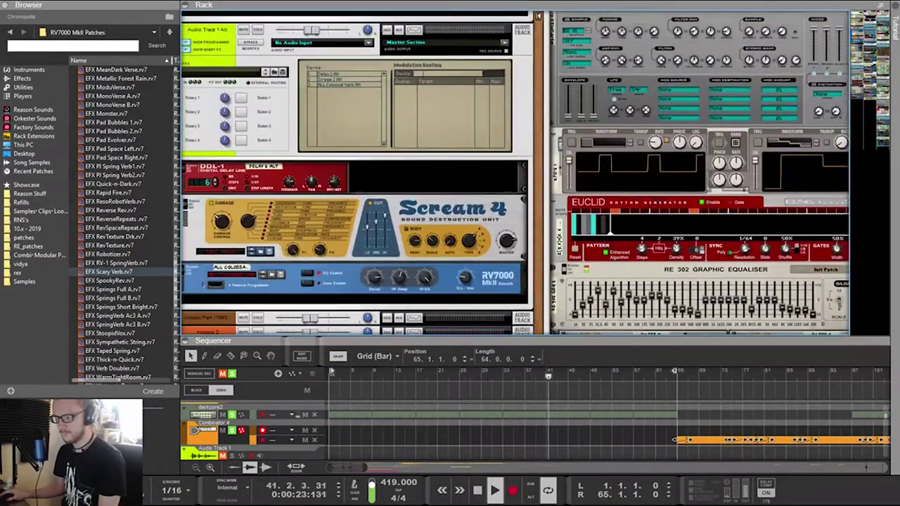
{"action": "key", "text": "ctrl+d"}
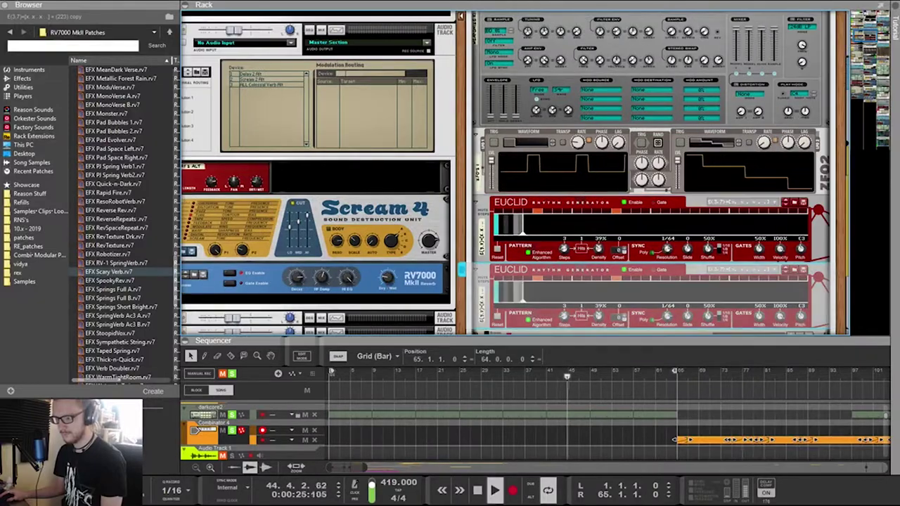
{"action": "left_click_drag", "start_coordinate": [462, 270], "coordinate": [305, 279]}
{"action": "scroll", "coordinate": [305, 281], "scroll_direction": "down", "scroll_amount": 10}
{"action": "left_click_drag", "start_coordinate": [338, 303], "coordinate": [337, 304]}
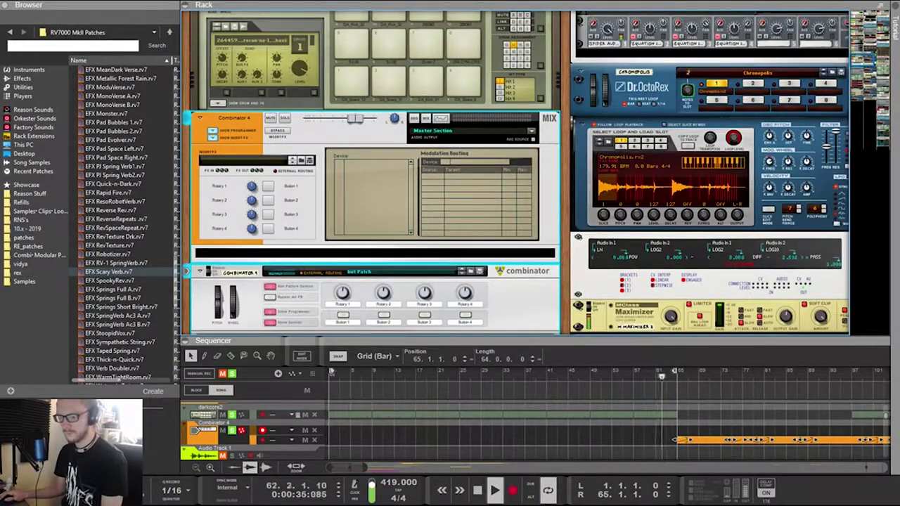
Examine Combinator 4's devices on the front of the rack, from its programmer to the Malström and Euclid generators
{"action": "scroll", "coordinate": [260, 172], "scroll_direction": "up", "scroll_amount": 12}
{"action": "left_click_drag", "start_coordinate": [225, 173], "coordinate": [260, 173]}
{"action": "scroll", "coordinate": [371, 227], "scroll_direction": "up", "scroll_amount": 4}
{"action": "scroll", "coordinate": [260, 173], "scroll_direction": "up", "scroll_amount": 8}
{"action": "scroll", "coordinate": [374, 251], "scroll_direction": "down", "scroll_amount": 10}
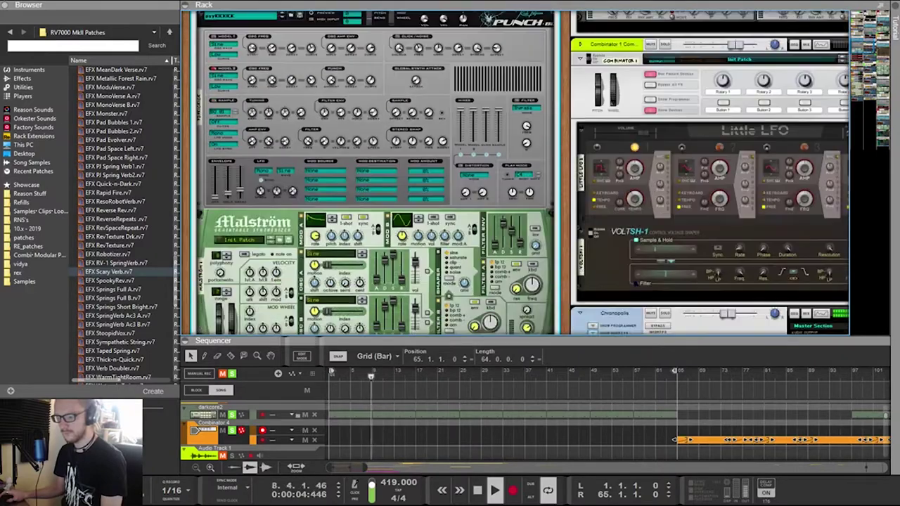
{"action": "scroll", "coordinate": [374, 251], "scroll_direction": "up", "scroll_amount": 3}
{"action": "scroll", "coordinate": [375, 251], "scroll_direction": "up", "scroll_amount": 12}
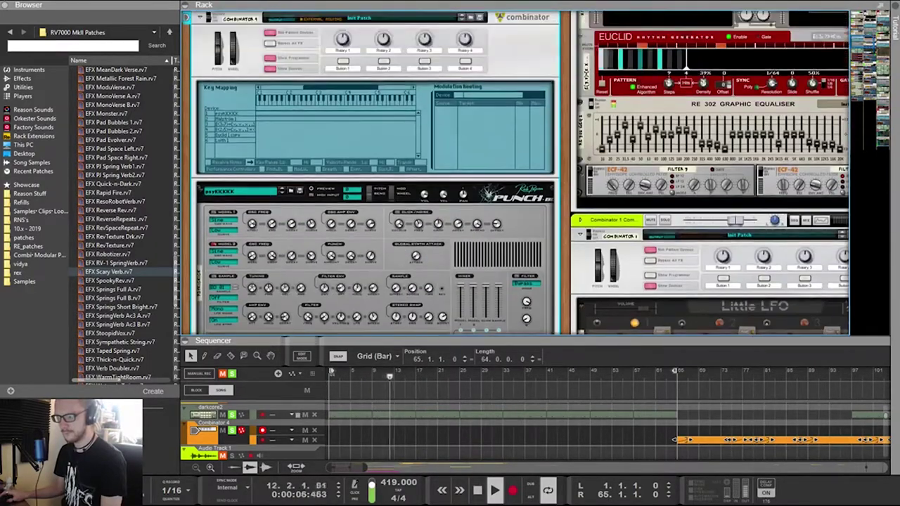
{"action": "scroll", "coordinate": [374, 251], "scroll_direction": "up", "scroll_amount": 5}
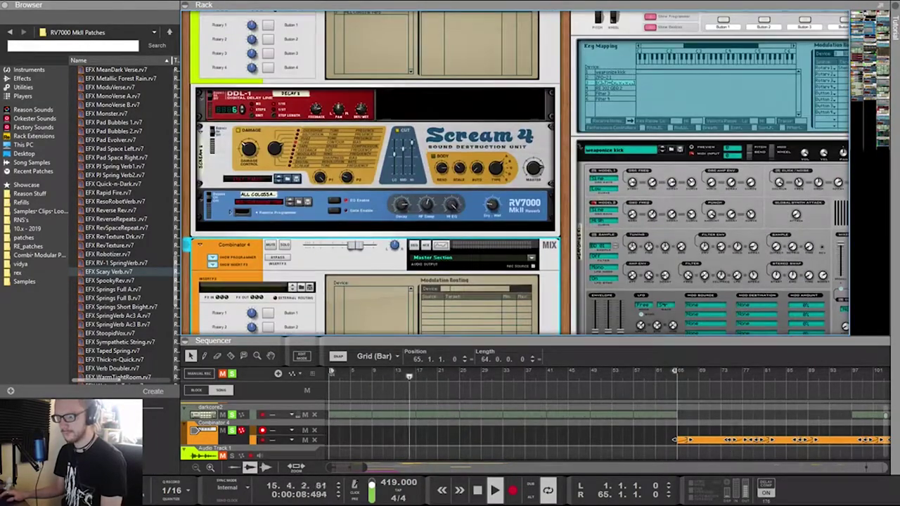
{"action": "left_click_drag", "start_coordinate": [375, 253], "coordinate": [374, 66]}
{"action": "scroll", "coordinate": [374, 237], "scroll_direction": "up", "scroll_amount": 3}
{"action": "scroll", "coordinate": [374, 251], "scroll_direction": "down", "scroll_amount": 10}
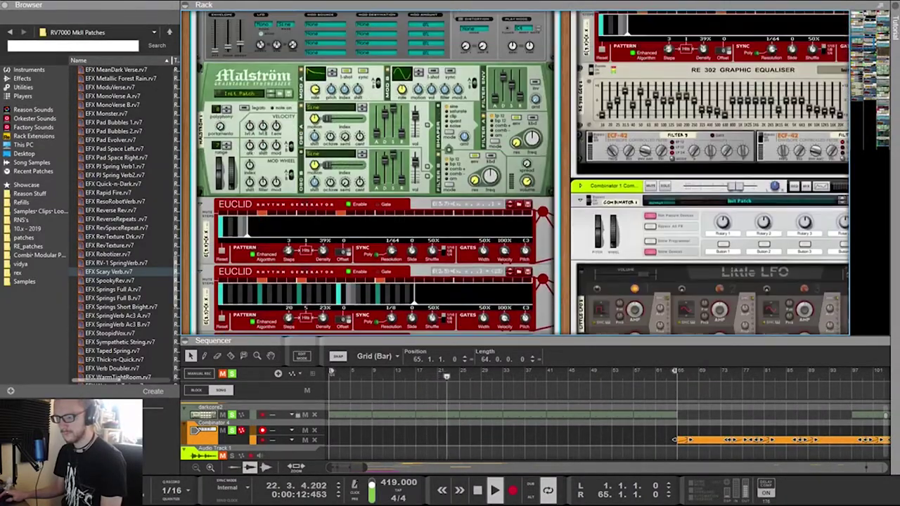
Route Combinator 4's Rotary 1 to the copied Euclid's Steps, with a range of 2 to 7
{"action": "key", "text": "Tab"}
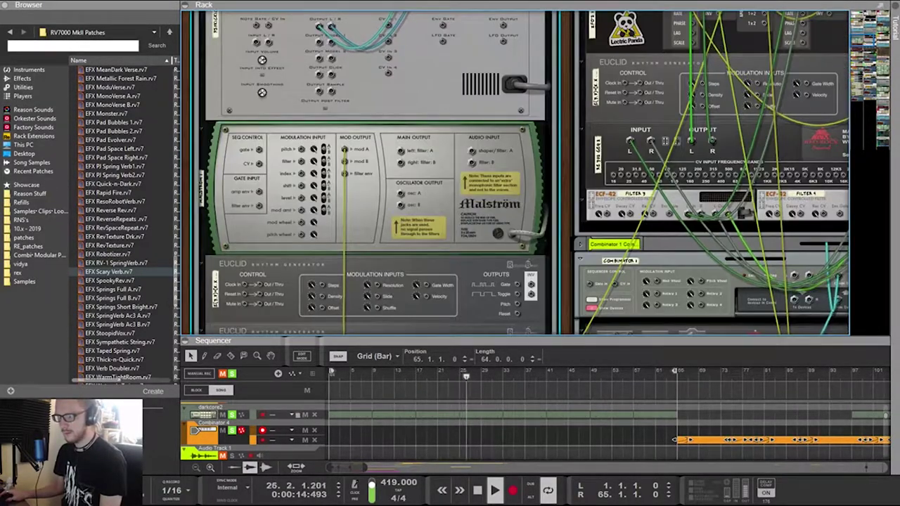
{"action": "scroll", "coordinate": [374, 251], "scroll_direction": "down", "scroll_amount": 4}
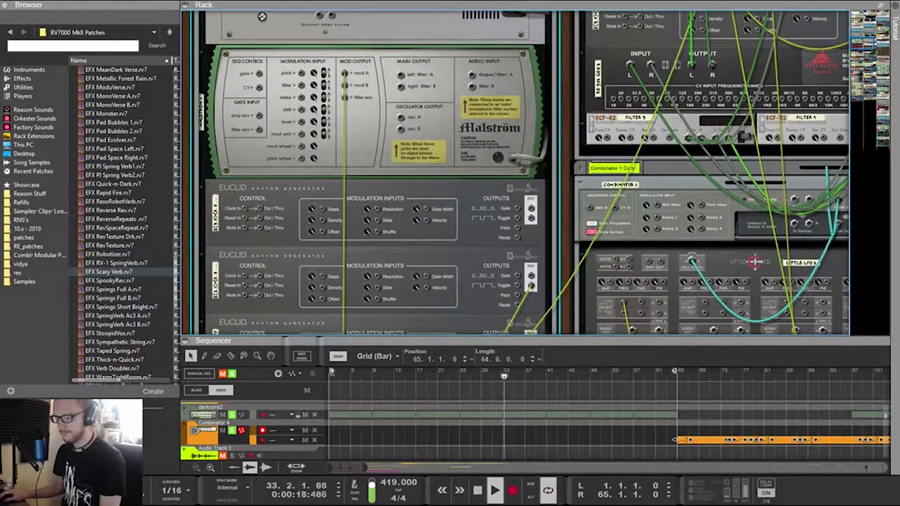
{"action": "scroll", "coordinate": [375, 251], "scroll_direction": "up", "scroll_amount": 10}
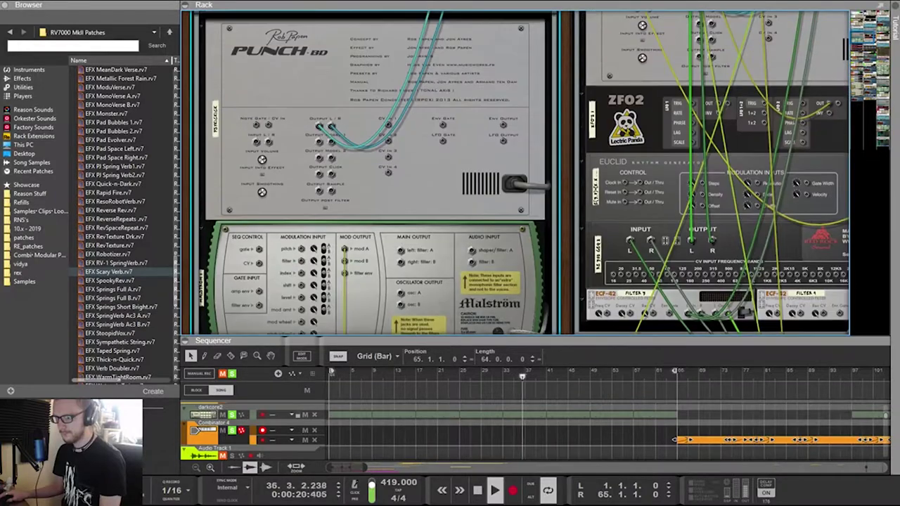
{"action": "key", "text": "Tab"}
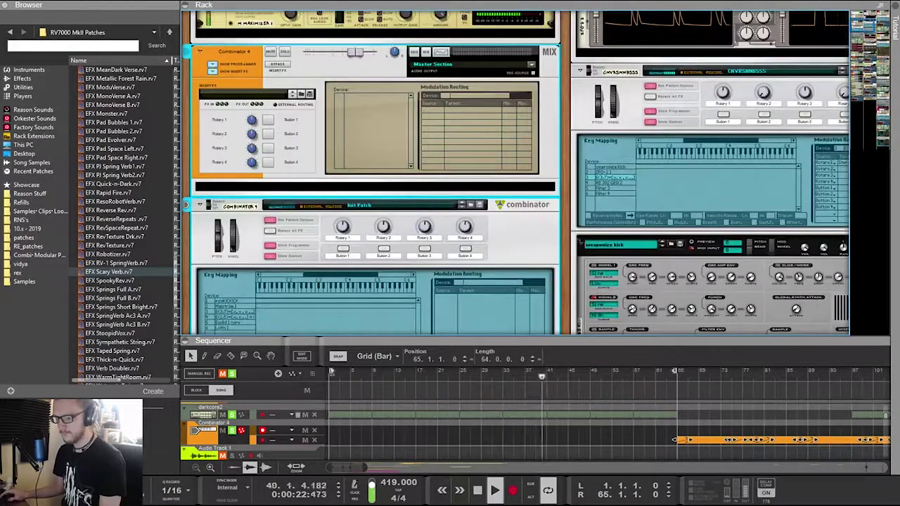
{"action": "left_click", "coordinate": [227, 306]}
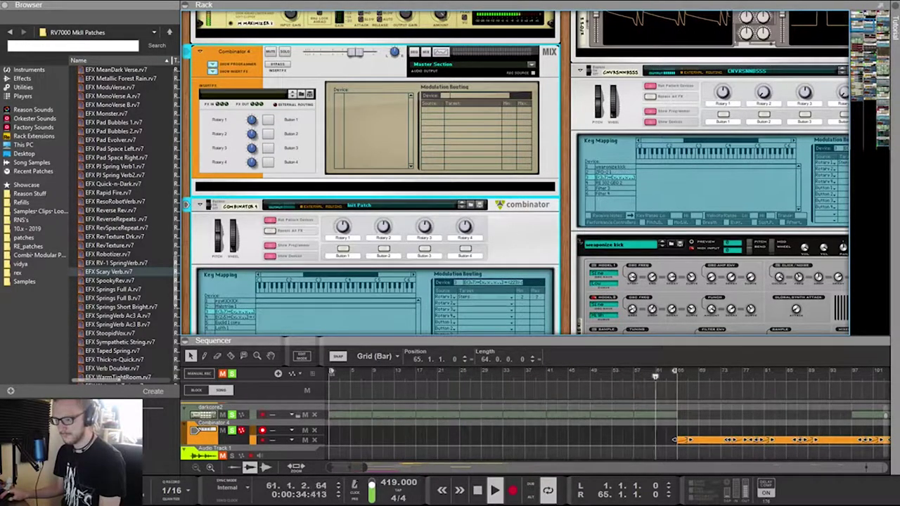
Examine the cabling and modulation inputs of Combinator 4 and the weaponize kick Combinator on both sides of the rack
{"action": "key", "text": "Tab"}
{"action": "scroll", "coordinate": [517, 172], "scroll_direction": "up", "scroll_amount": 5}
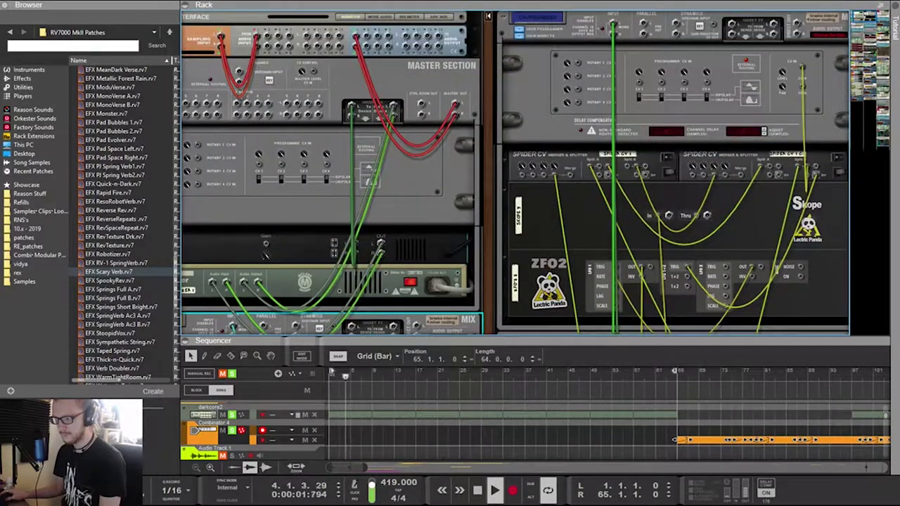
{"action": "scroll", "coordinate": [515, 173], "scroll_direction": "down", "scroll_amount": 10}
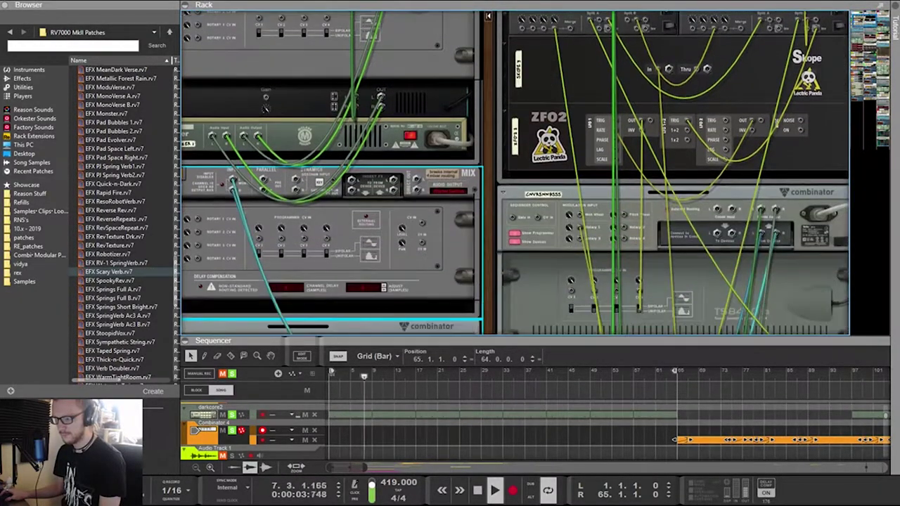
{"action": "scroll", "coordinate": [515, 173], "scroll_direction": "up", "scroll_amount": 4}
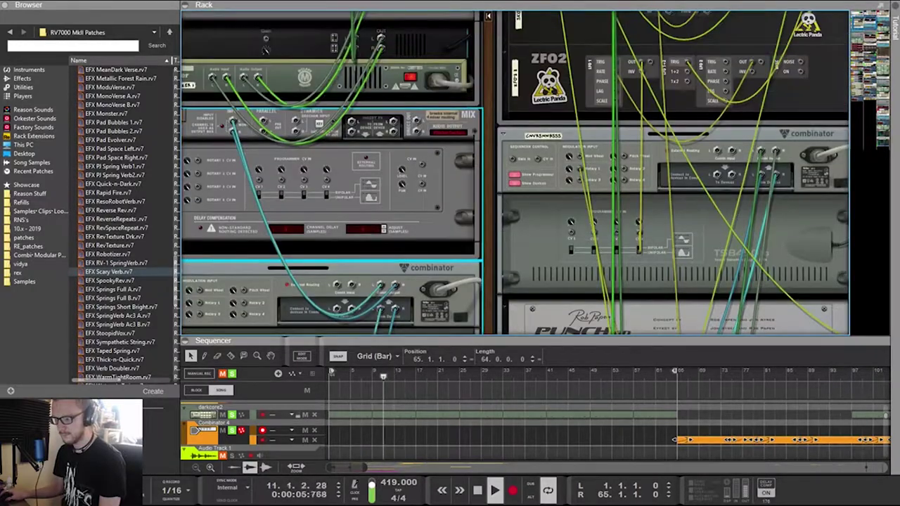
{"action": "scroll", "coordinate": [514, 172], "scroll_direction": "down", "scroll_amount": 4}
{"action": "scroll", "coordinate": [515, 173], "scroll_direction": "down", "scroll_amount": 2}
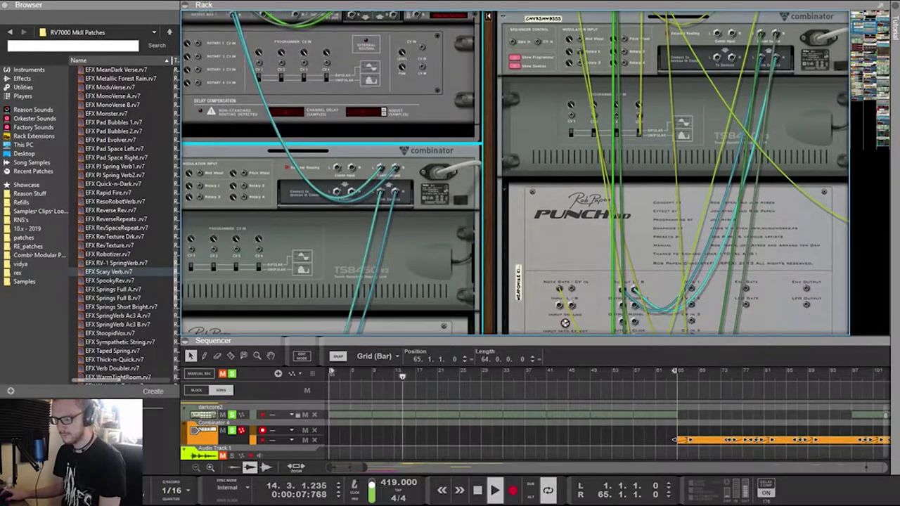
{"action": "scroll", "coordinate": [514, 172], "scroll_direction": "down", "scroll_amount": 18}
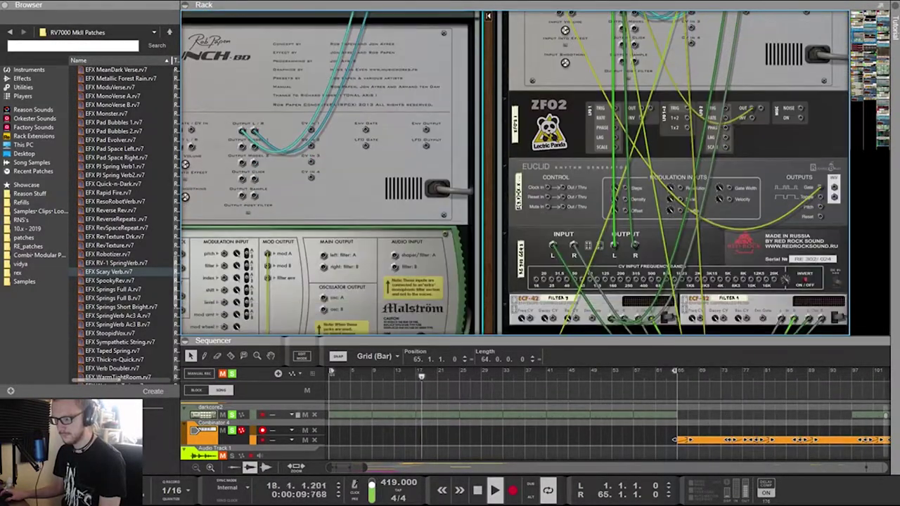
{"action": "scroll", "coordinate": [514, 173], "scroll_direction": "down", "scroll_amount": 5}
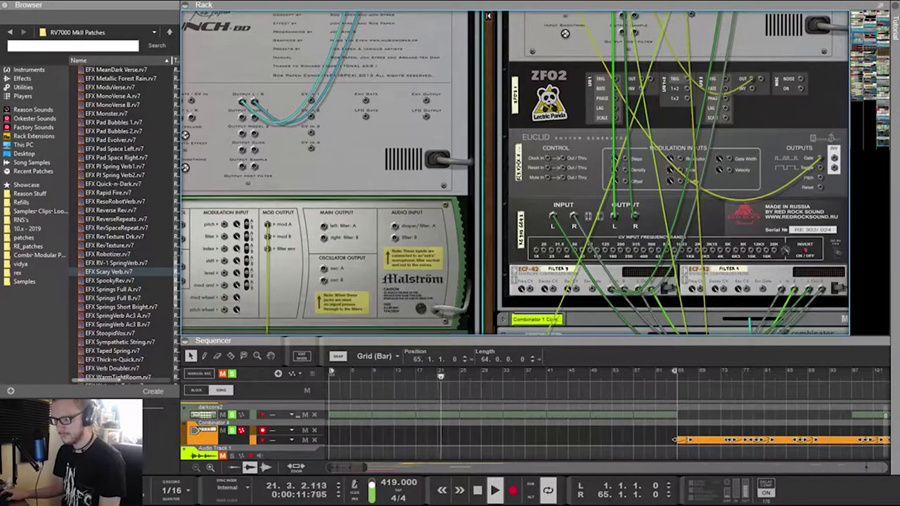
{"action": "key", "text": "Tab"}
{"action": "scroll", "coordinate": [514, 172], "scroll_direction": "up", "scroll_amount": 15}
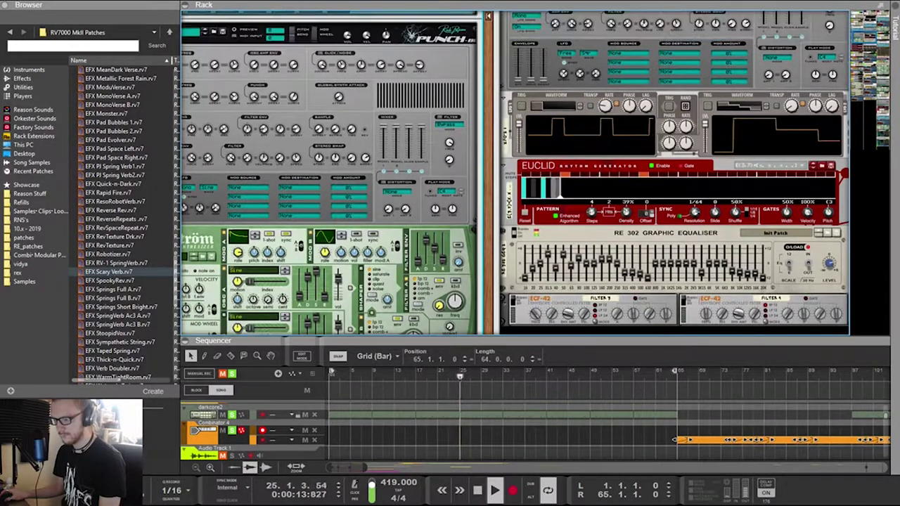
{"action": "scroll", "coordinate": [515, 172], "scroll_direction": "up", "scroll_amount": 5}
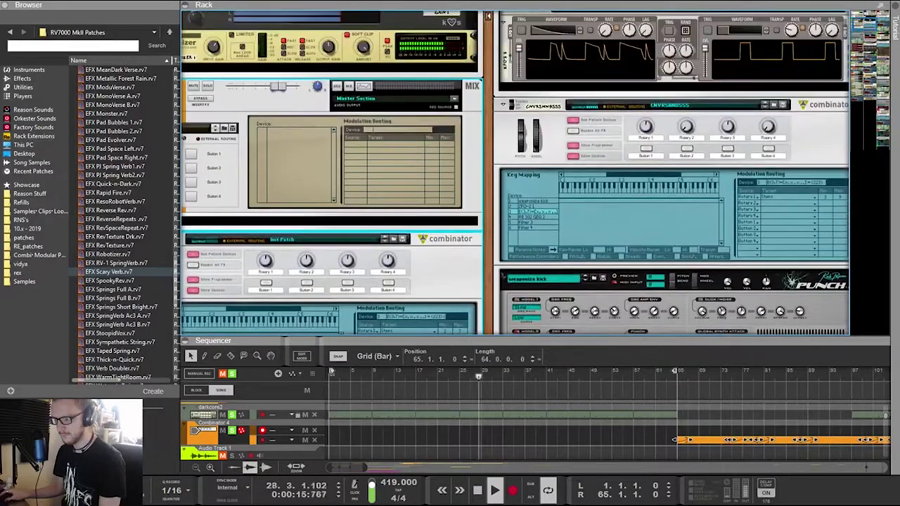
{"action": "key", "text": "Tab"}
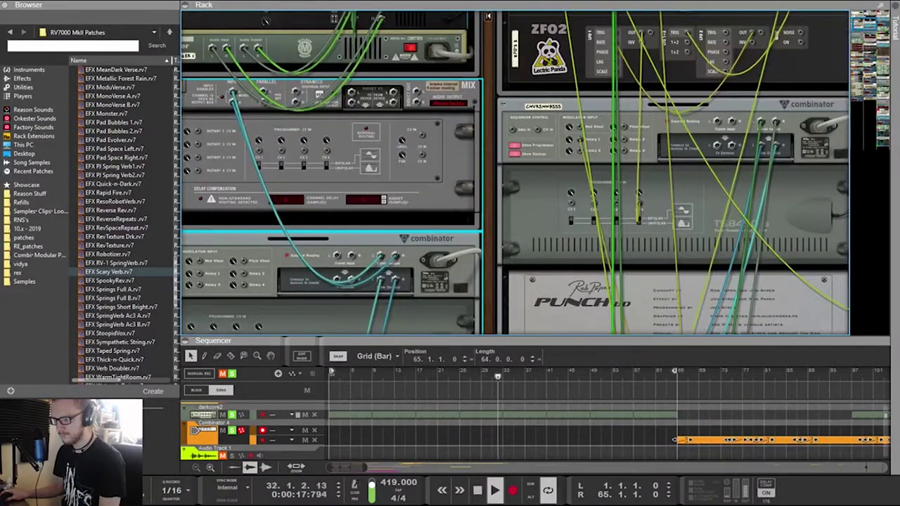
{"action": "scroll", "coordinate": [515, 172], "scroll_direction": "up", "scroll_amount": 5}
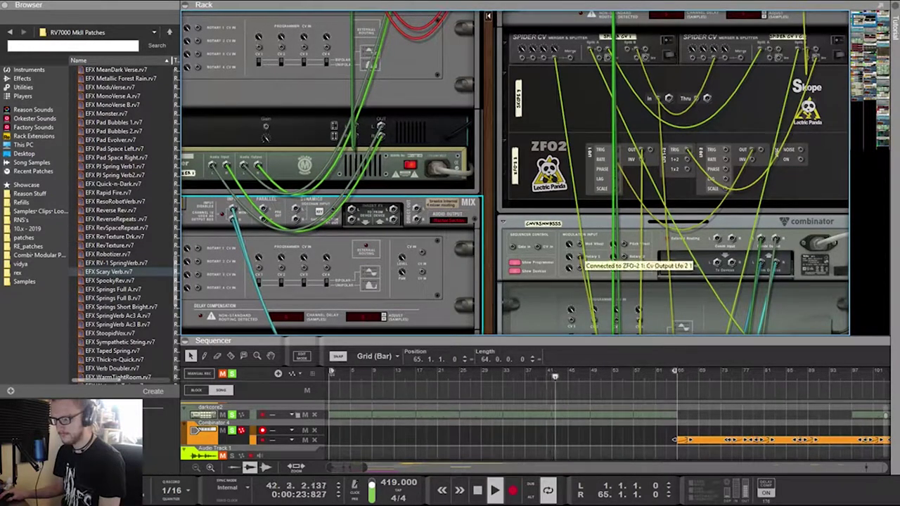
Reroute the ZFO2 LFO 2 signal through Split B of the first Spider CV and back to the weaponize kick Combinator's Rotary 1 input
{"action": "left_click_drag", "start_coordinate": [579, 257], "coordinate": [627, 51]}
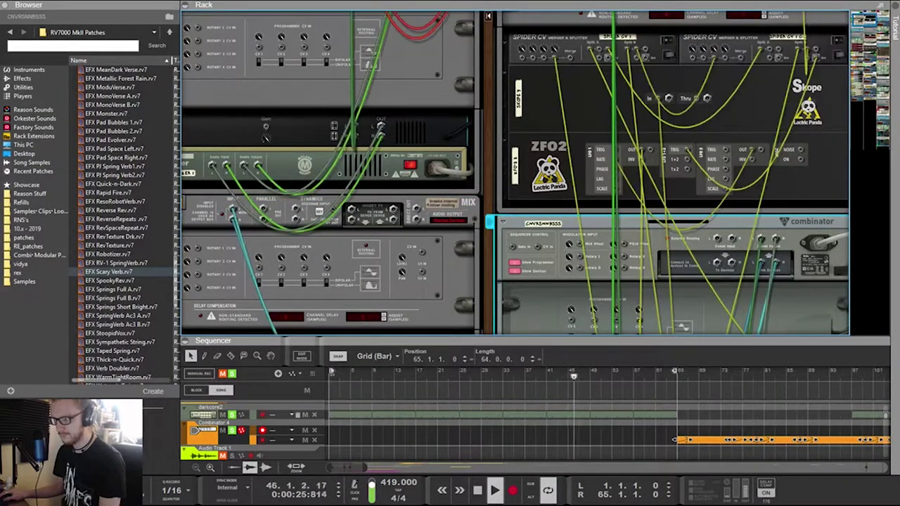
{"action": "left_click", "coordinate": [627, 50]}
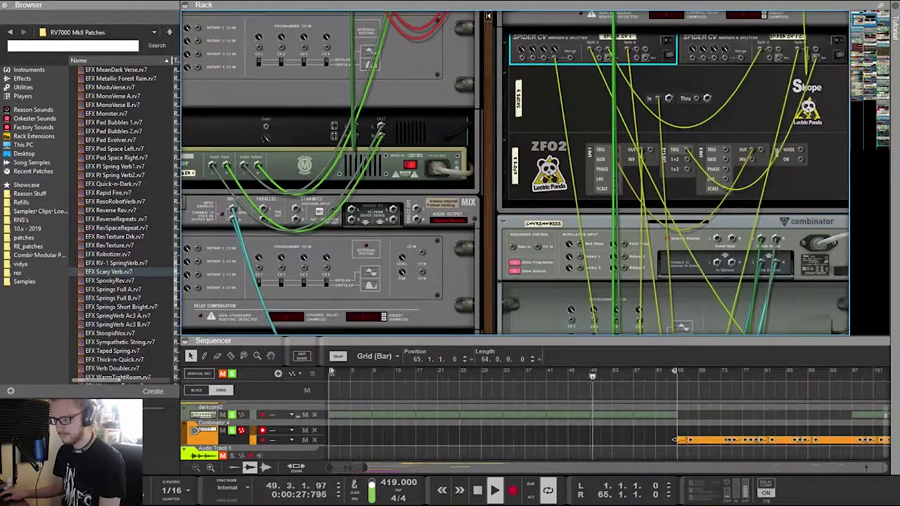
{"action": "left_click_drag", "start_coordinate": [636, 50], "coordinate": [640, 162]}
{"action": "scroll", "coordinate": [581, 154], "scroll_direction": "down", "scroll_amount": 12}
{"action": "scroll", "coordinate": [607, 217], "scroll_direction": "down", "scroll_amount": 6}
{"action": "scroll", "coordinate": [643, 163], "scroll_direction": "up", "scroll_amount": 5}
{"action": "scroll", "coordinate": [607, 217], "scroll_direction": "up", "scroll_amount": 6}
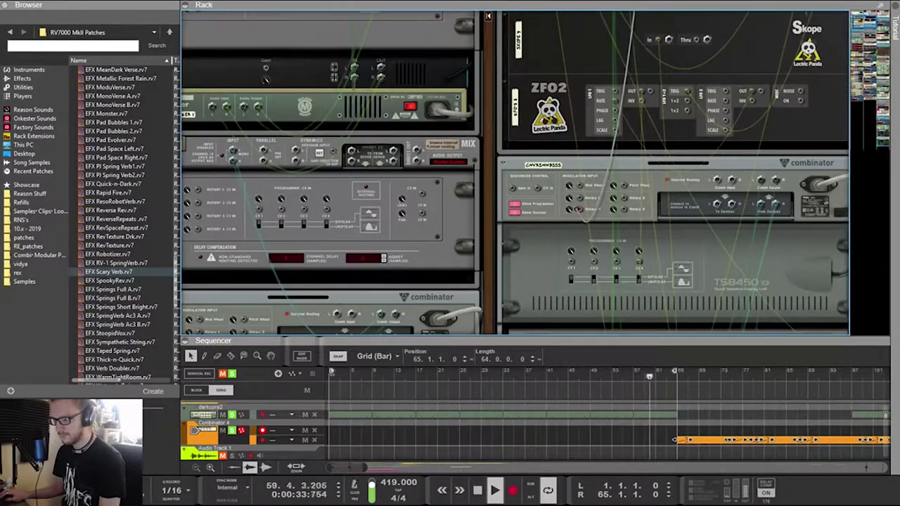
Connect another Split B output of the Spider CV to the Rotary 1 modulation input of Combinator 4
{"action": "scroll", "coordinate": [607, 216], "scroll_direction": "up", "scroll_amount": 3}
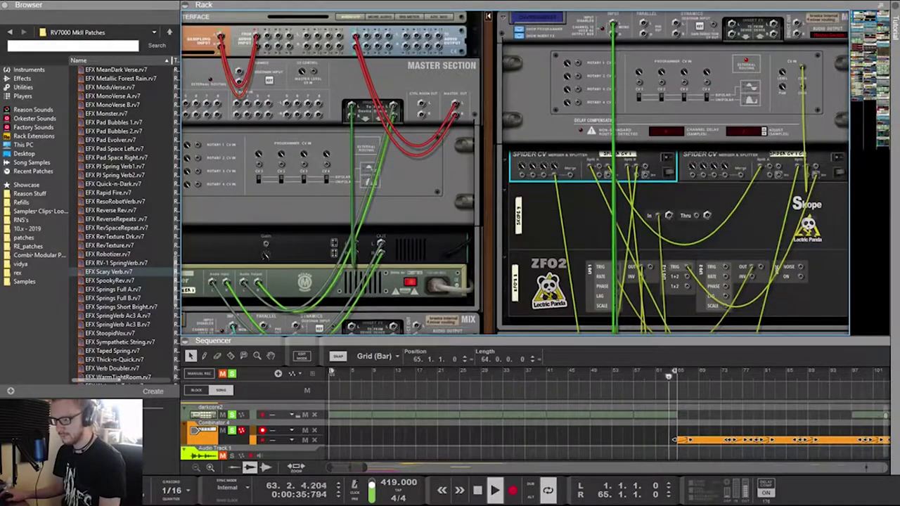
{"action": "scroll", "coordinate": [607, 217], "scroll_direction": "down", "scroll_amount": 8}
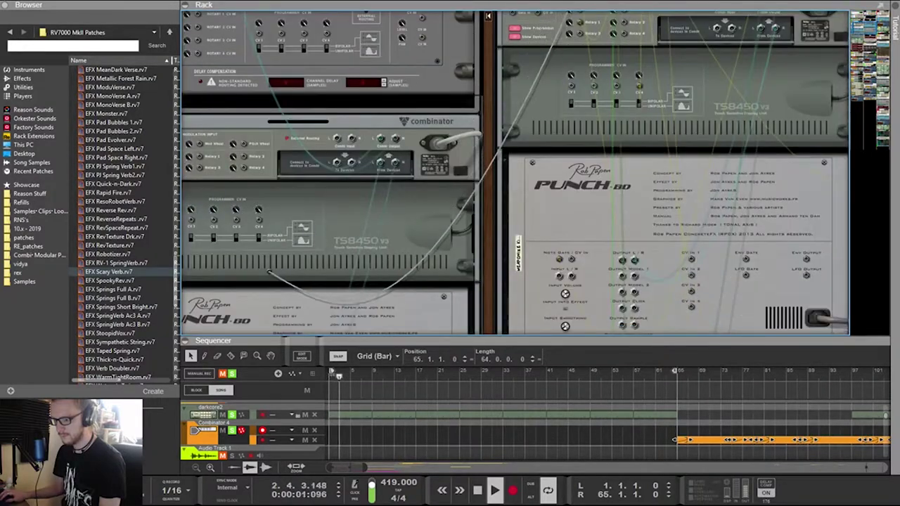
{"action": "scroll", "coordinate": [607, 216], "scroll_direction": "up", "scroll_amount": 3}
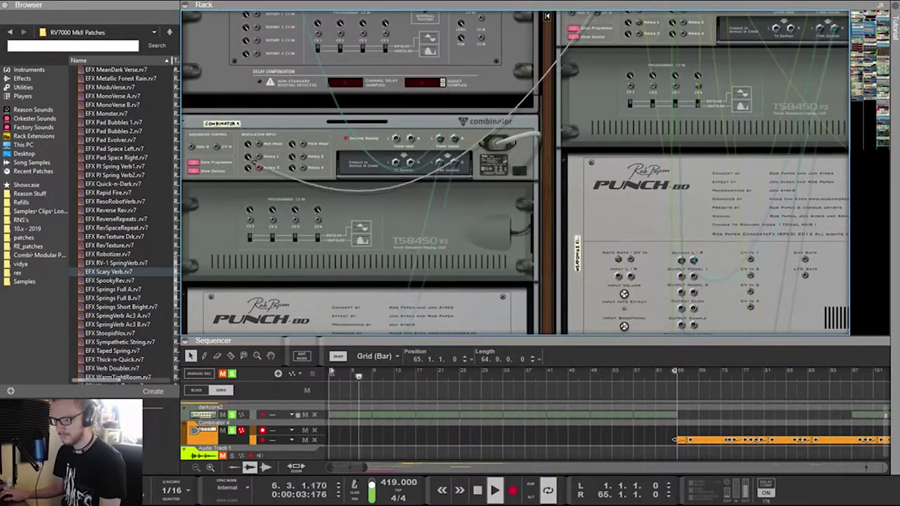
Compare the two modulated Euclid generators and adjust the maximum of Combinator 4's Rotary 1 to Steps routing
{"action": "key", "text": "Tab"}
{"action": "scroll", "coordinate": [608, 216], "scroll_direction": "down", "scroll_amount": 1}
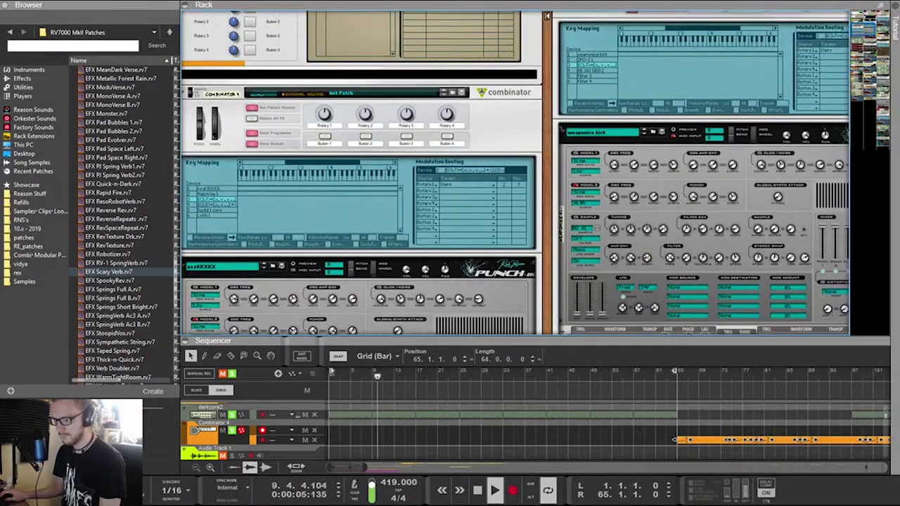
{"action": "scroll", "coordinate": [607, 216], "scroll_direction": "down", "scroll_amount": 6}
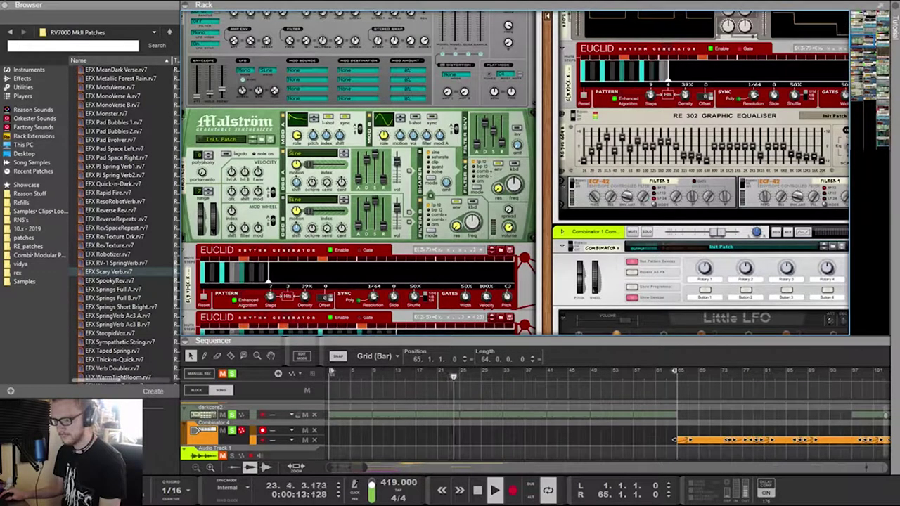
{"action": "scroll", "coordinate": [361, 173], "scroll_direction": "up", "scroll_amount": 4}
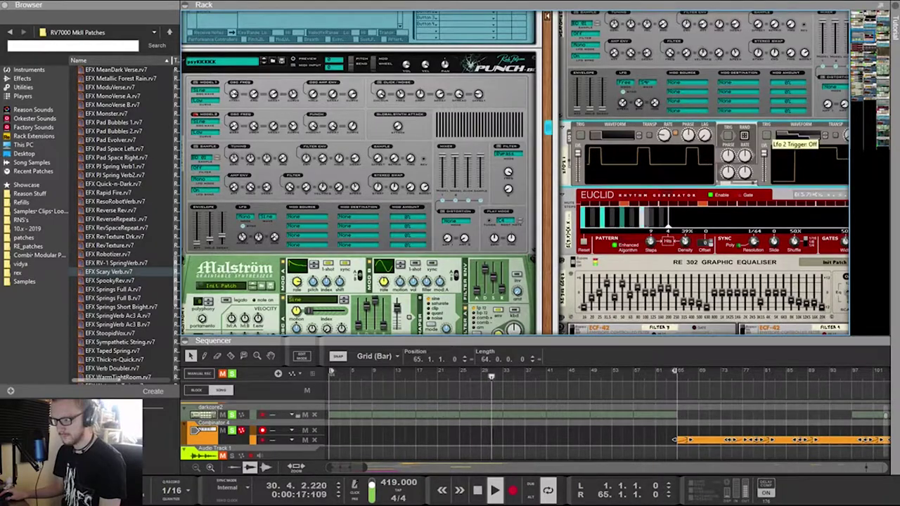
{"action": "scroll", "coordinate": [515, 173], "scroll_direction": "down", "scroll_amount": 3}
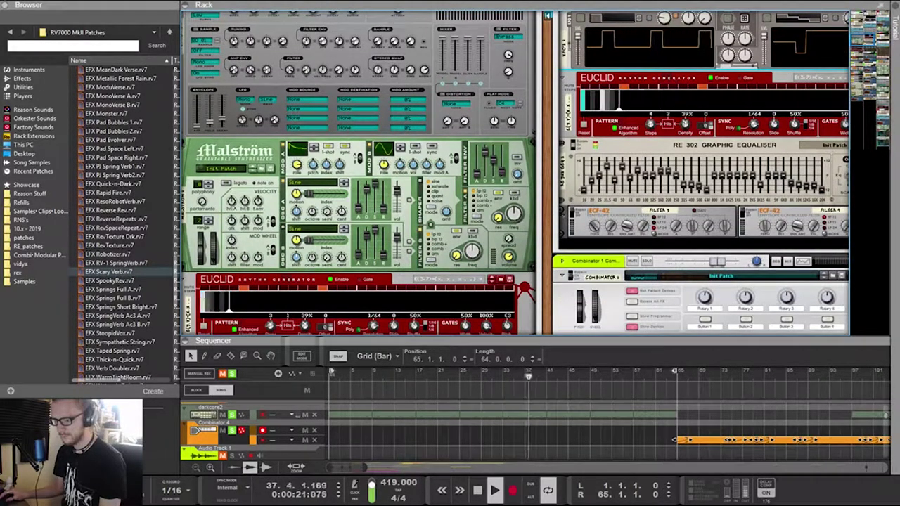
{"action": "scroll", "coordinate": [516, 172], "scroll_direction": "up", "scroll_amount": 8}
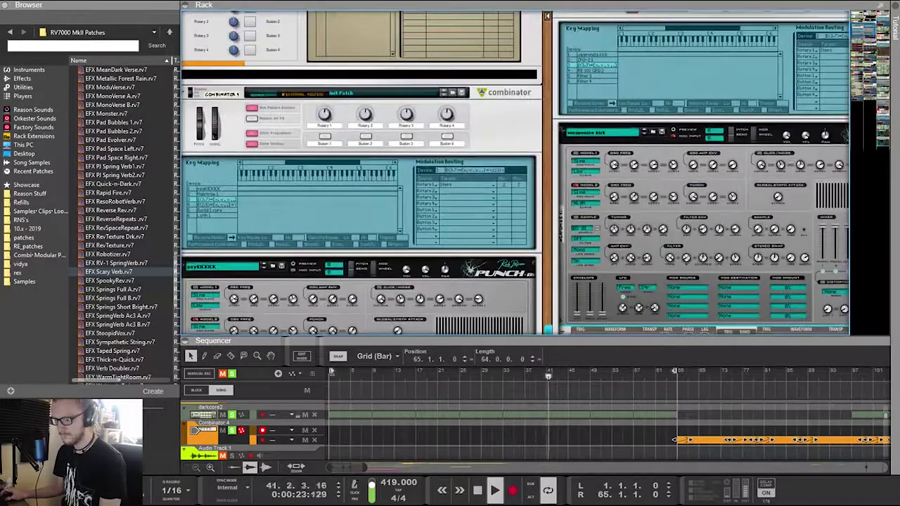
{"action": "left_click", "coordinate": [519, 185]}
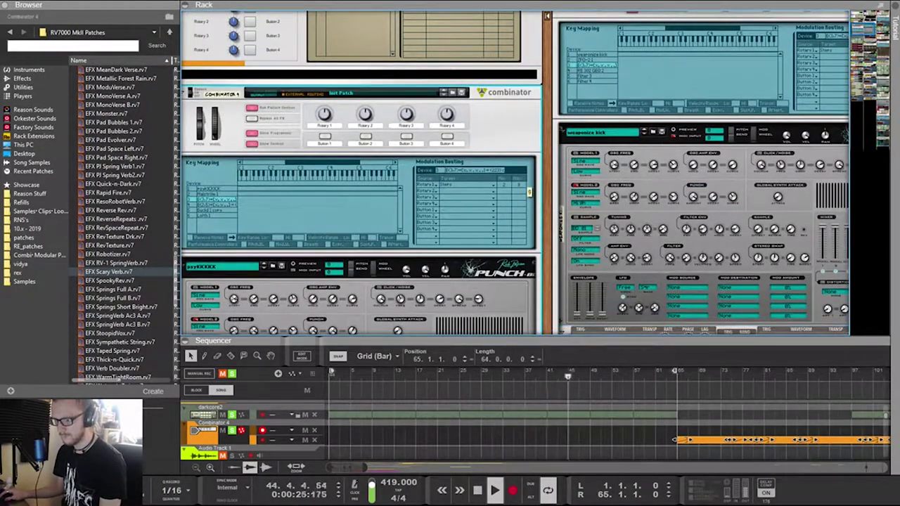
Cable the Gate output of Combinator 4's first Euclid to the Channel 1 input of the Lolth CV Delay Splitter
{"action": "scroll", "coordinate": [515, 173], "scroll_direction": "down", "scroll_amount": 4}
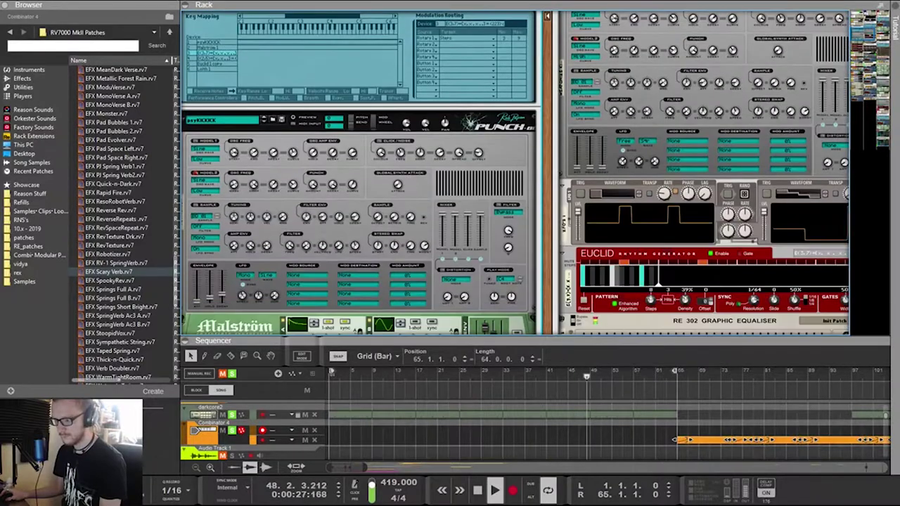
{"action": "scroll", "coordinate": [515, 173], "scroll_direction": "down", "scroll_amount": 6}
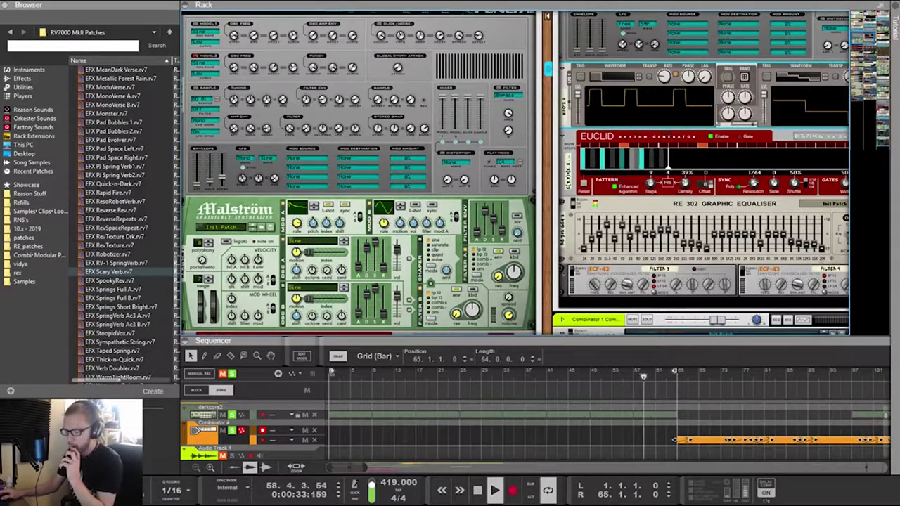
{"action": "scroll", "coordinate": [515, 173], "scroll_direction": "down", "scroll_amount": 4}
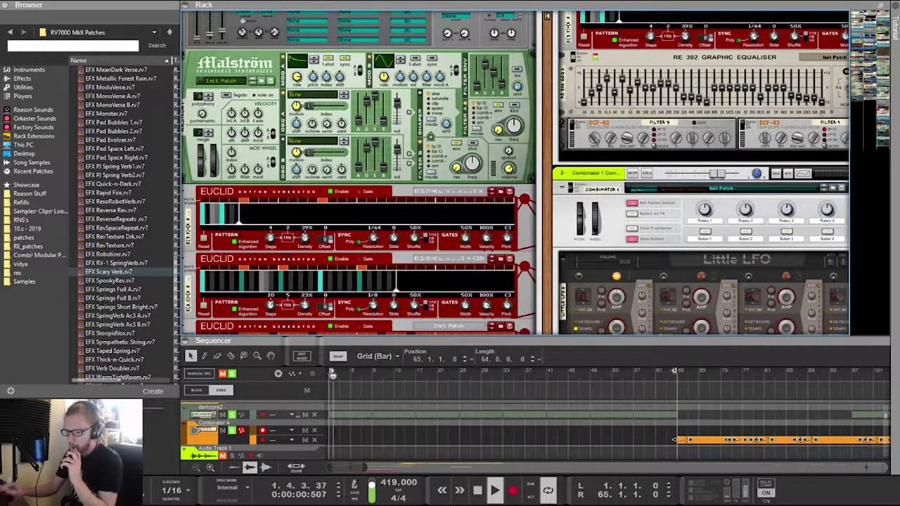
{"action": "key", "text": "Tab"}
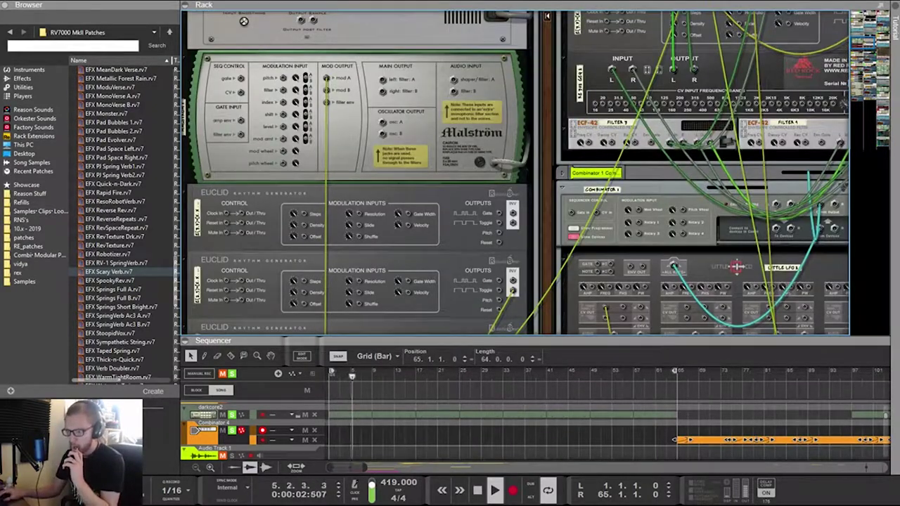
{"action": "scroll", "coordinate": [515, 173], "scroll_direction": "down", "scroll_amount": 4}
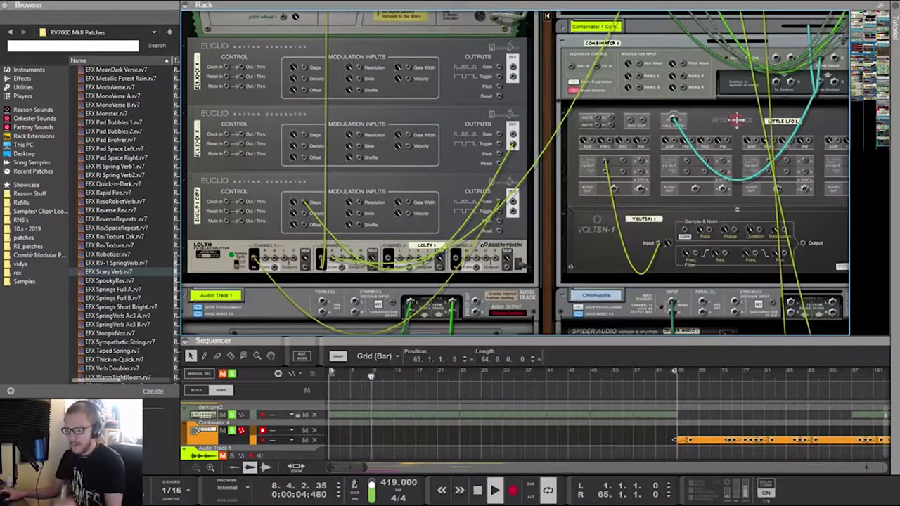
{"action": "scroll", "coordinate": [515, 173], "scroll_direction": "up", "scroll_amount": 1}
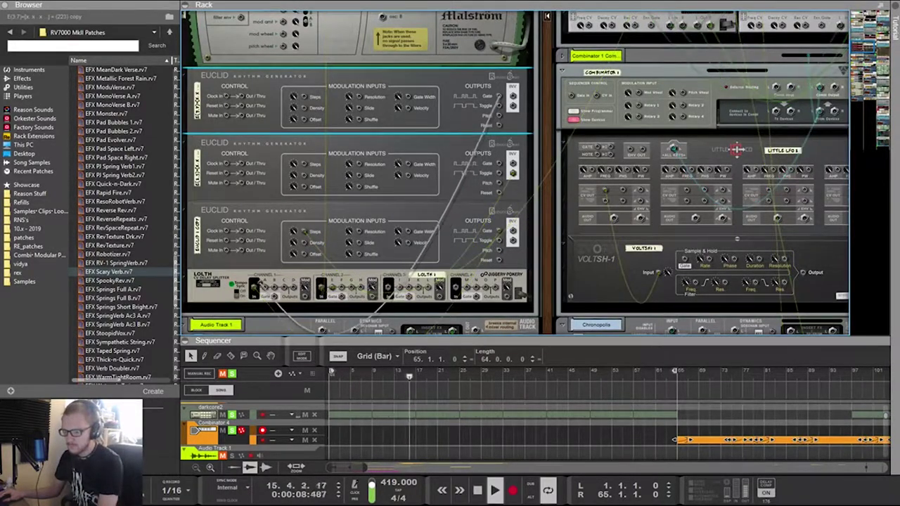
{"action": "key", "text": "Tab"}
{"action": "key", "text": "Tab"}
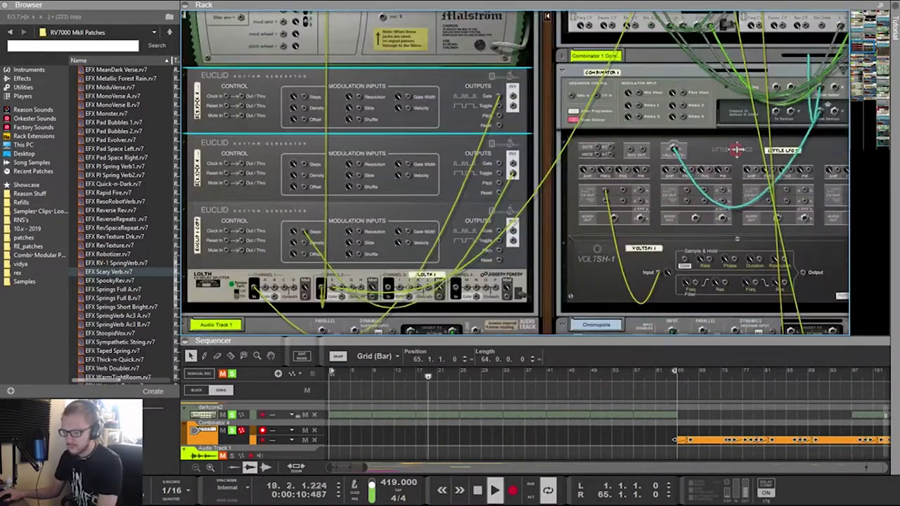
Try to bring a CV cable up to the note gate input of the psyKICKICK Punch-BD
{"action": "scroll", "coordinate": [246, 310], "scroll_direction": "up", "scroll_amount": 5}
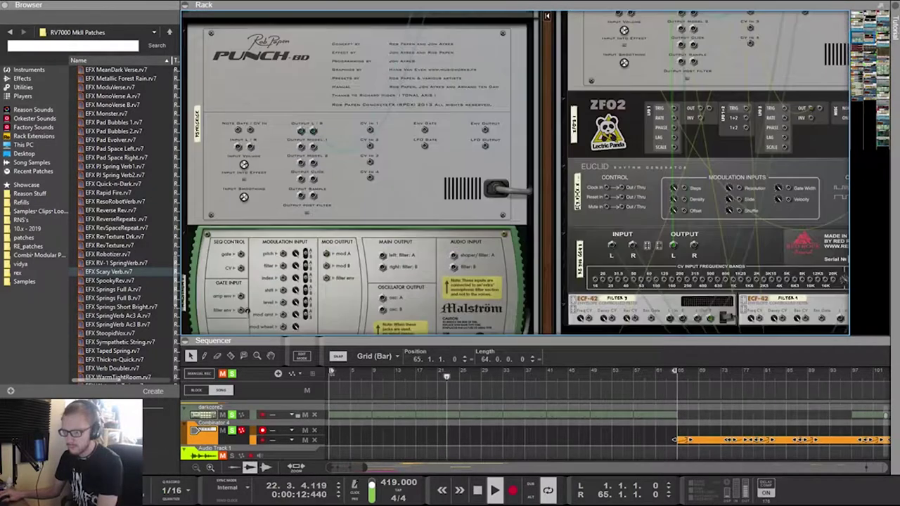
{"action": "mouse_move", "coordinate": [240, 146]}
{"action": "left_mouse_down"}
{"action": "mouse_move", "coordinate": [238, 130]}
{"action": "mouse_move", "coordinate": [230, 145]}
{"action": "left_mouse_up"}
{"action": "scroll", "coordinate": [237, 130], "scroll_direction": "down", "scroll_amount": 2}
{"action": "scroll", "coordinate": [238, 130], "scroll_direction": "up", "scroll_amount": 1}
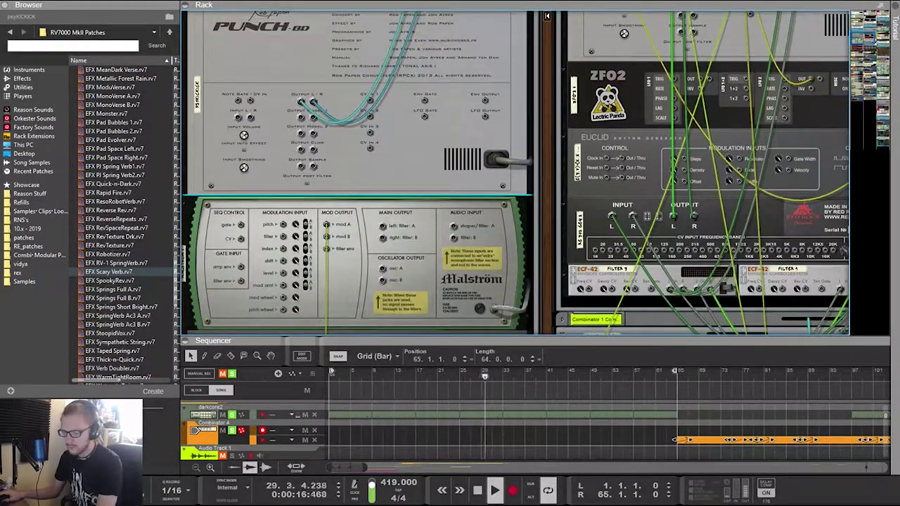
{"action": "scroll", "coordinate": [513, 172], "scroll_direction": "up", "scroll_amount": 2}
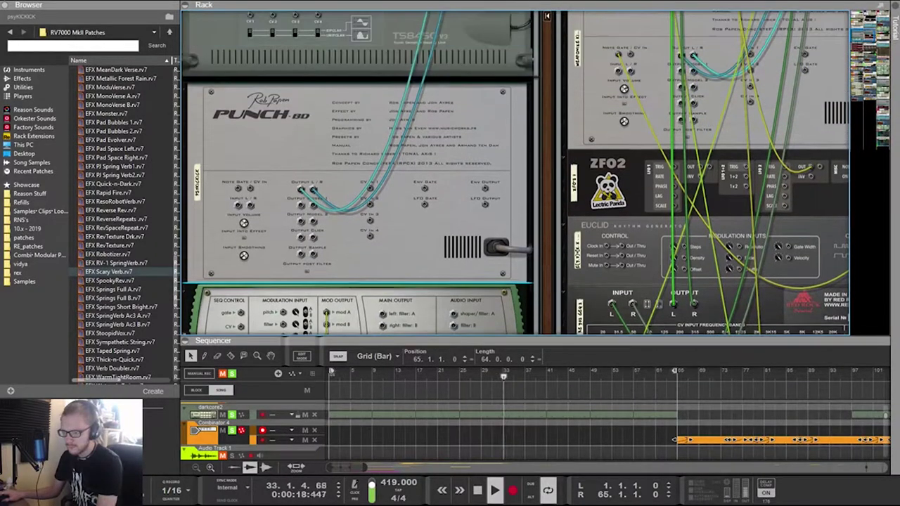
Examine the Lolth splitter's connections and the rear cabling of the surrounding Spider CV, ZFO2 and Combinator devices
{"action": "scroll", "coordinate": [513, 172], "scroll_direction": "down", "scroll_amount": 4}
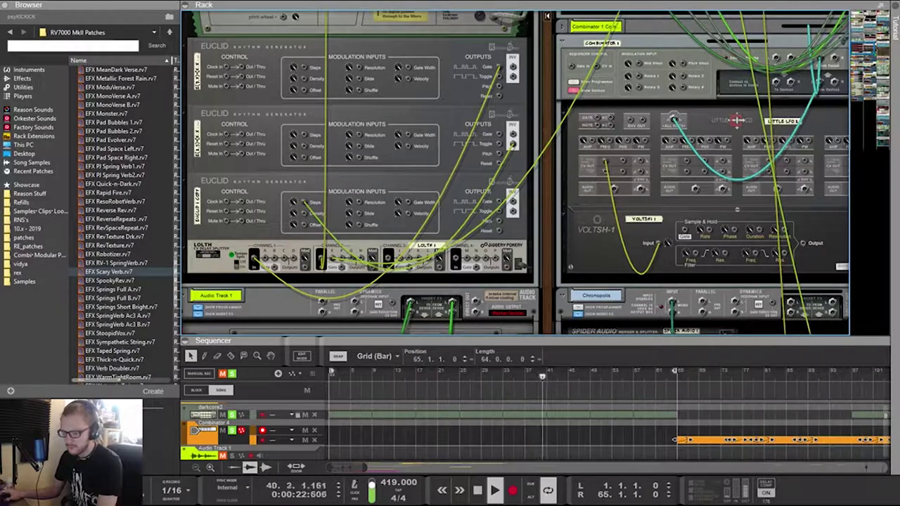
{"action": "left_click_drag", "start_coordinate": [332, 257], "coordinate": [332, 259]}
{"action": "left_click", "coordinate": [365, 275]}
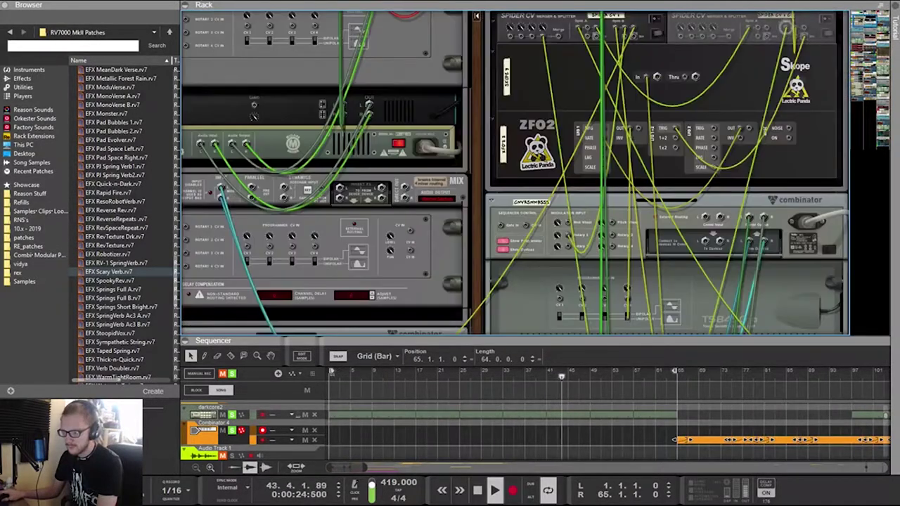
{"action": "scroll", "coordinate": [513, 173], "scroll_direction": "up", "scroll_amount": 1}
{"action": "scroll", "coordinate": [513, 172], "scroll_direction": "up", "scroll_amount": 2}
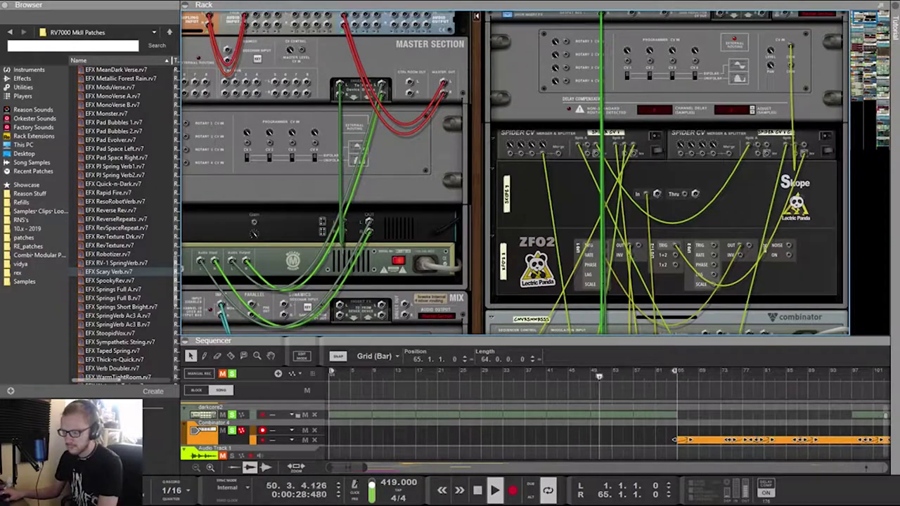
{"action": "scroll", "coordinate": [514, 172], "scroll_direction": "down", "scroll_amount": 1}
{"action": "scroll", "coordinate": [515, 173], "scroll_direction": "down", "scroll_amount": 10}
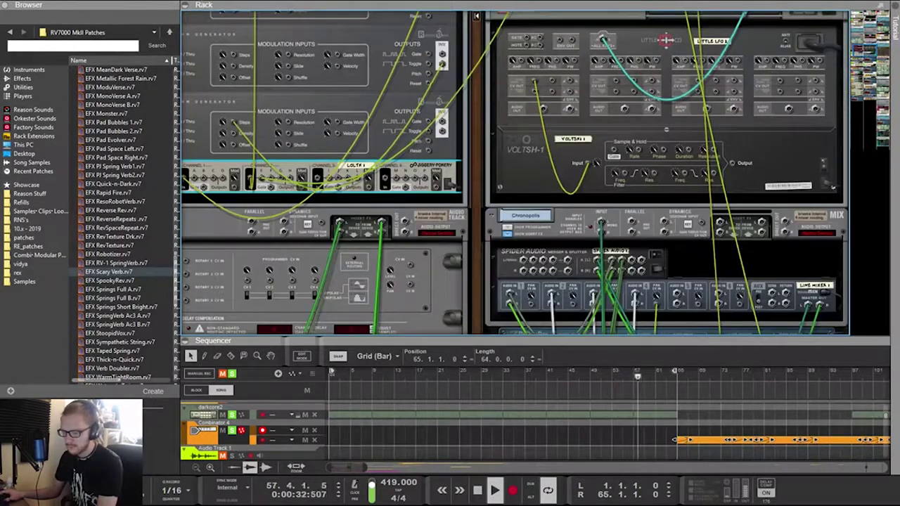
{"action": "key", "text": "Tab"}
{"action": "key", "text": "Tab"}
{"action": "scroll", "coordinate": [515, 173], "scroll_direction": "left", "scroll_amount": 3}
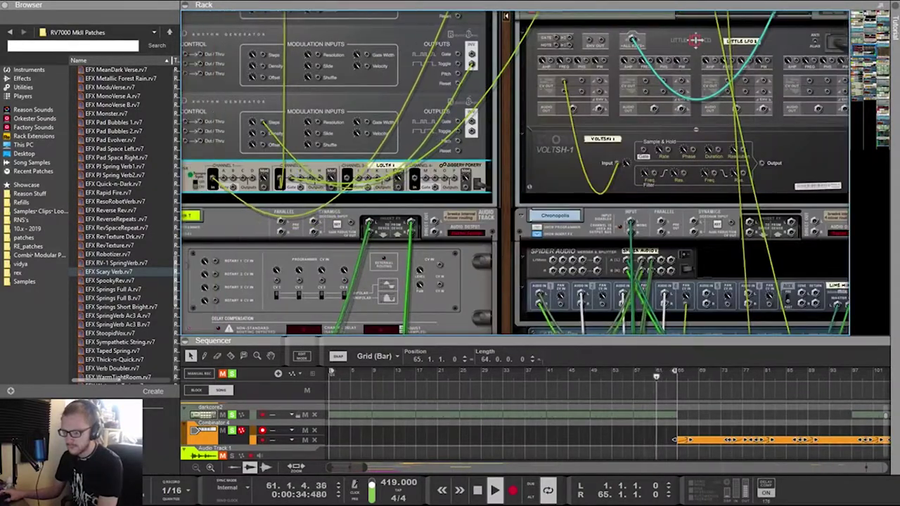
Connect the Lolth splitter's Channel 1 outputs to the Malström's gate input and the psyKICKICK Punch-BD's note gate input
{"action": "scroll", "coordinate": [515, 172], "scroll_direction": "up", "scroll_amount": 4}
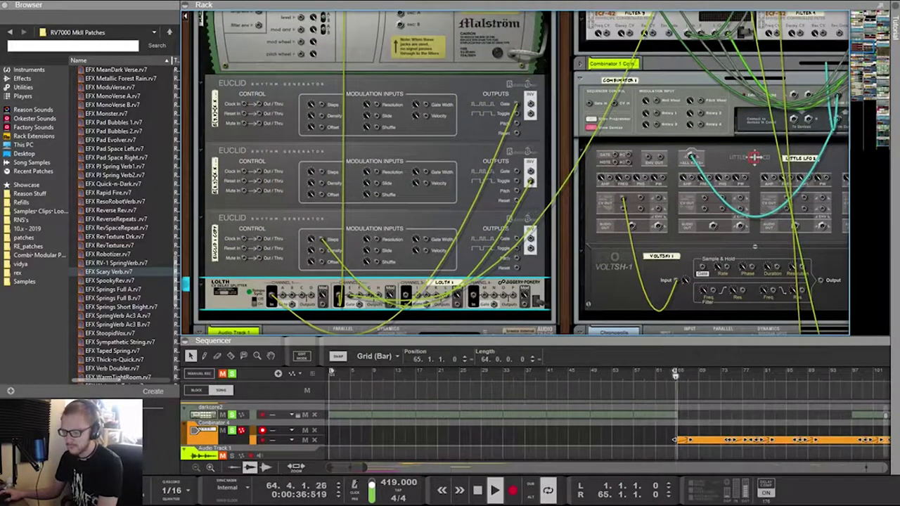
{"action": "scroll", "coordinate": [514, 173], "scroll_direction": "up", "scroll_amount": 3}
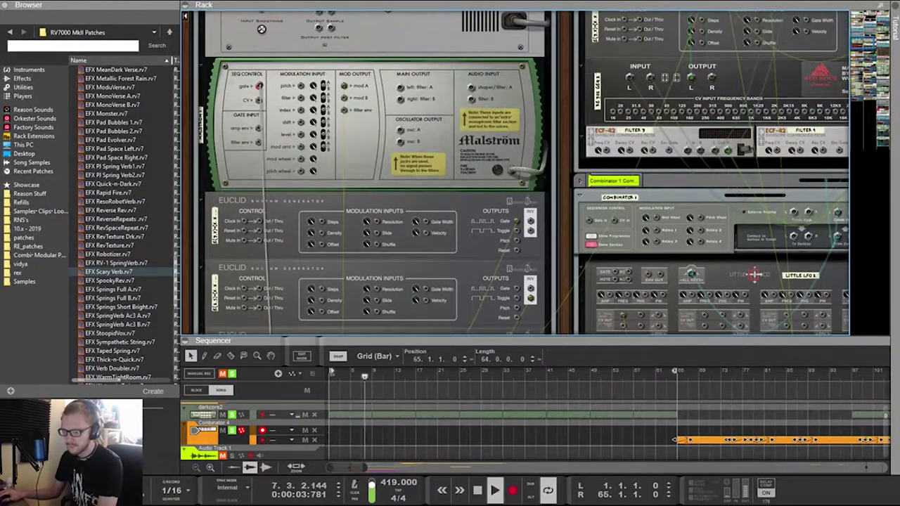
{"action": "scroll", "coordinate": [258, 88], "scroll_direction": "down", "scroll_amount": 3}
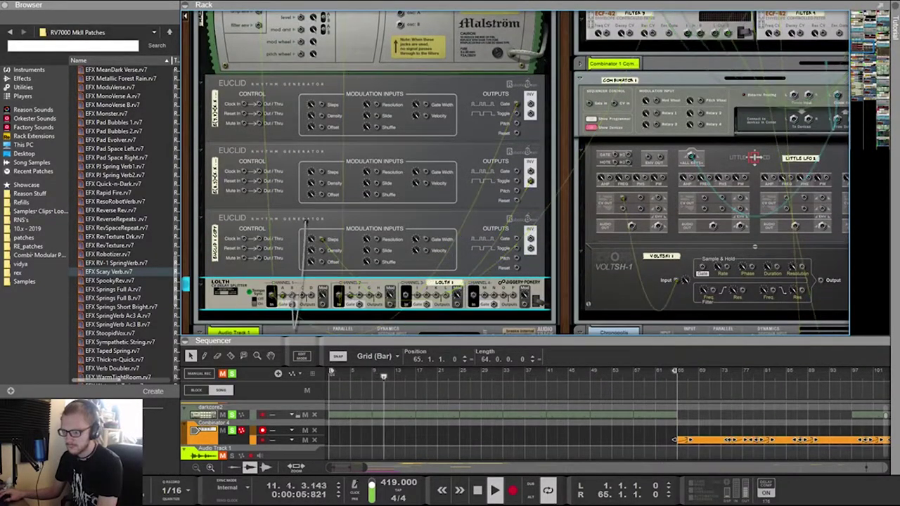
{"action": "scroll", "coordinate": [515, 173], "scroll_direction": "up", "scroll_amount": 5}
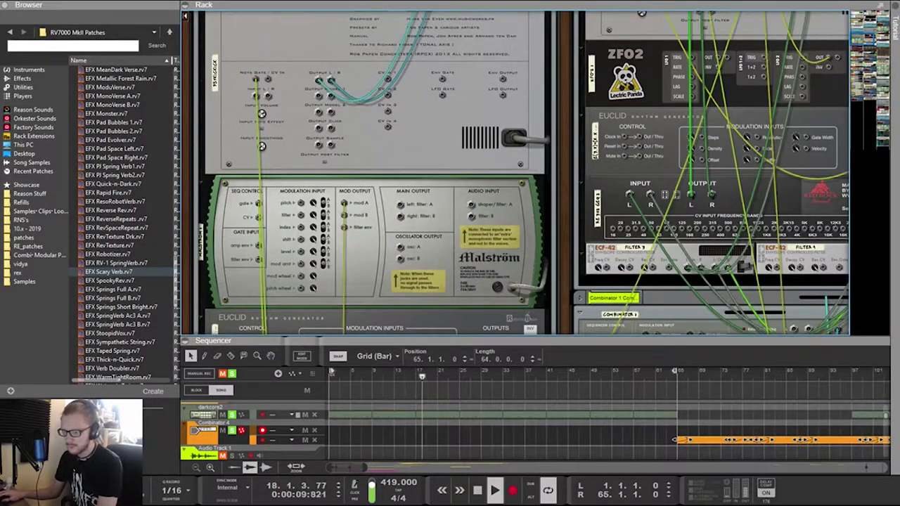
Compare the front-panel Euclid, Malström, Punch-BD and ZFO2 settings of Combinator 4 and the weaponize kick Combinator
{"action": "key", "text": "Tab"}
{"action": "scroll", "coordinate": [514, 173], "scroll_direction": "down", "scroll_amount": 4}
{"action": "scroll", "coordinate": [410, 191], "scroll_direction": "down", "scroll_amount": 1}
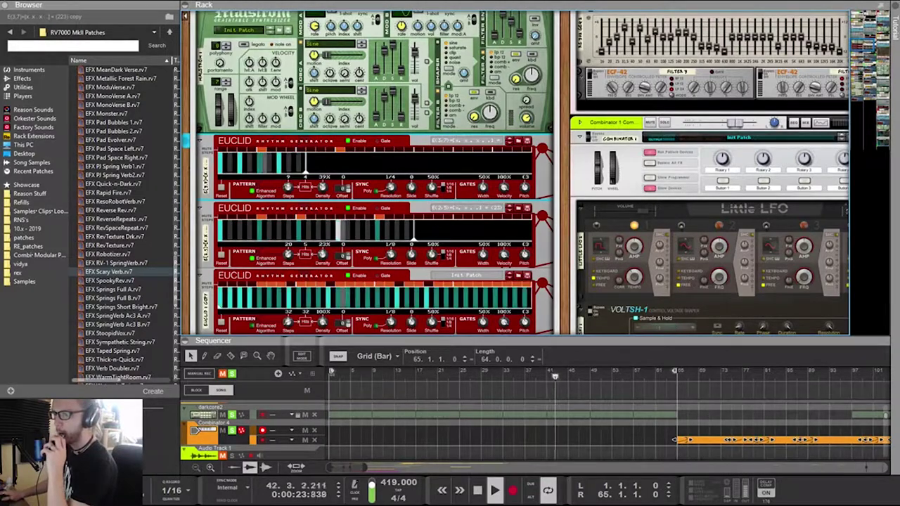
{"action": "scroll", "coordinate": [516, 173], "scroll_direction": "down", "scroll_amount": 5}
{"action": "scroll", "coordinate": [516, 173], "scroll_direction": "down", "scroll_amount": 8}
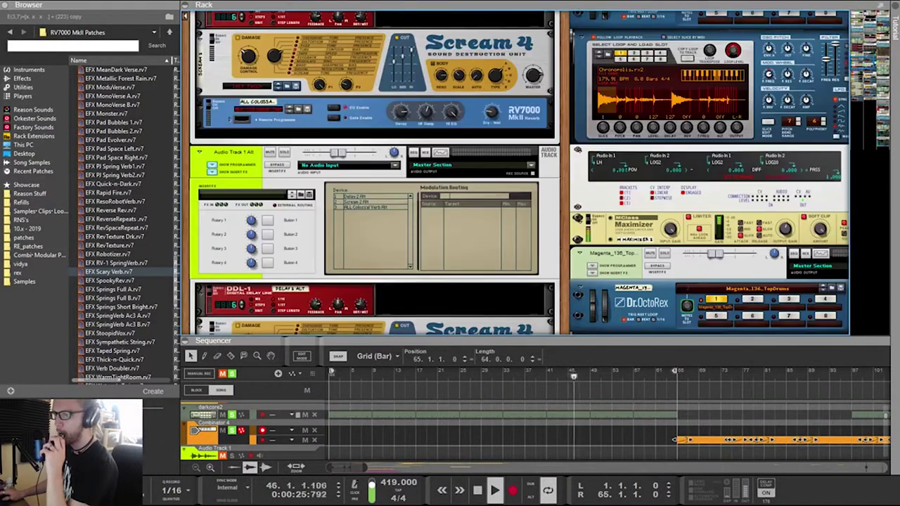
{"action": "scroll", "coordinate": [516, 173], "scroll_direction": "down", "scroll_amount": 10}
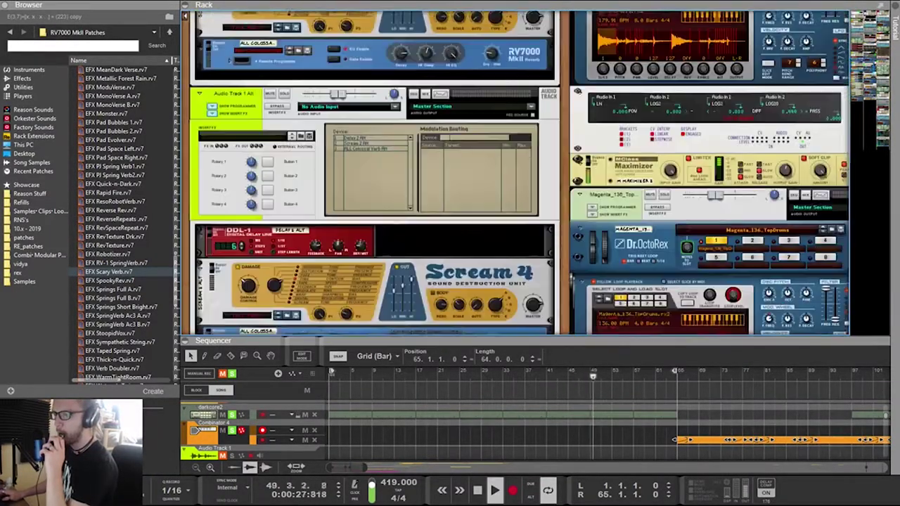
{"action": "scroll", "coordinate": [516, 173], "scroll_direction": "up", "scroll_amount": 3}
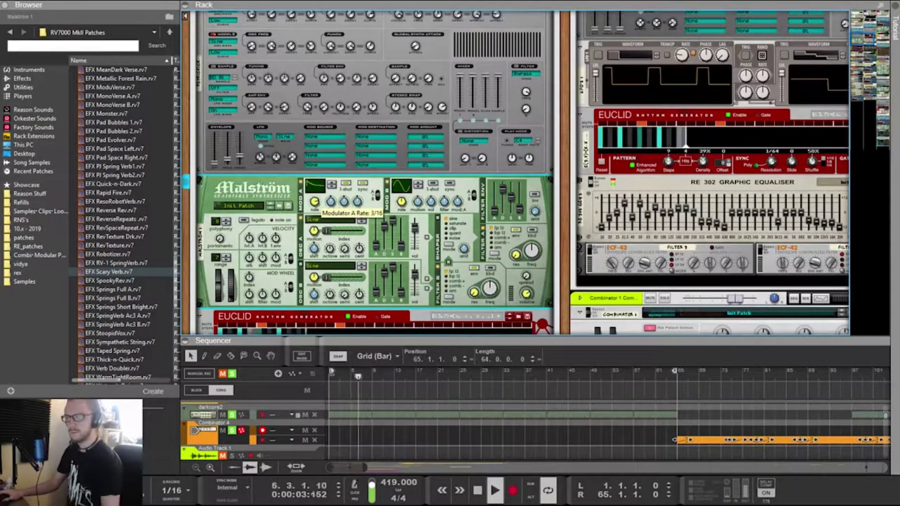
{"action": "left_click_drag", "start_coordinate": [864, 36], "coordinate": [872, 34]}
{"action": "scroll", "coordinate": [517, 172], "scroll_direction": "down", "scroll_amount": 1}
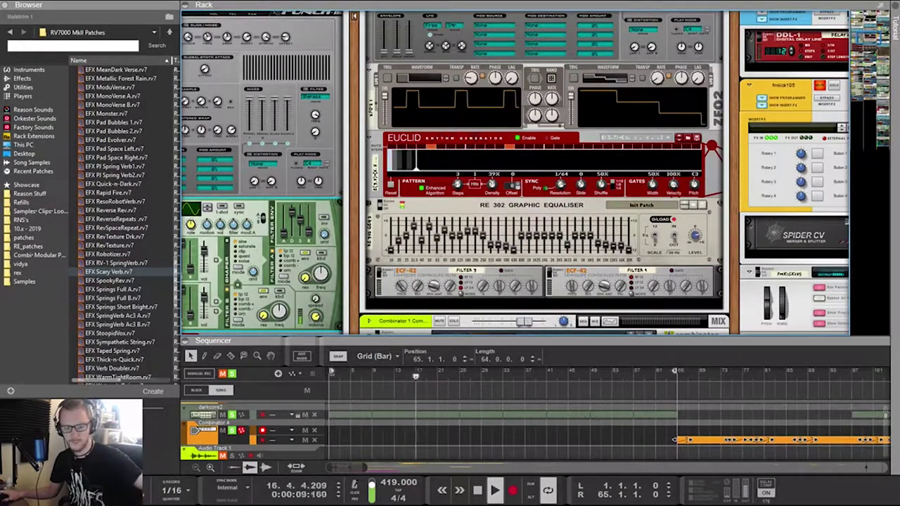
{"action": "scroll", "coordinate": [516, 172], "scroll_direction": "up", "scroll_amount": 5}
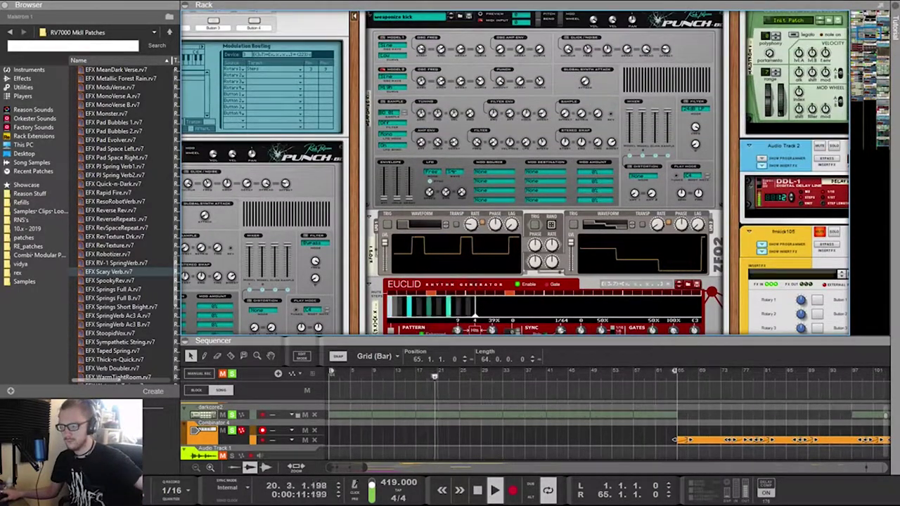
{"action": "left_click", "coordinate": [519, 82]}
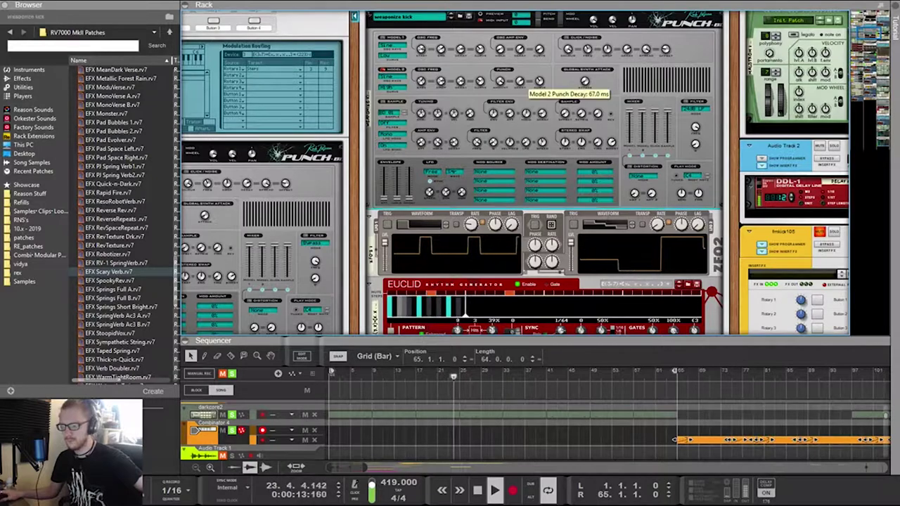
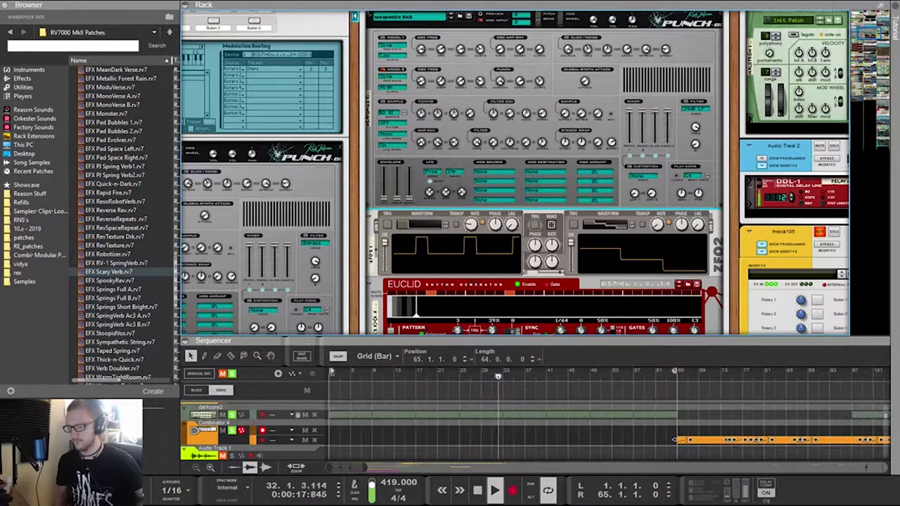
{"action": "scroll", "coordinate": [534, 211], "scroll_direction": "down", "scroll_amount": 4}
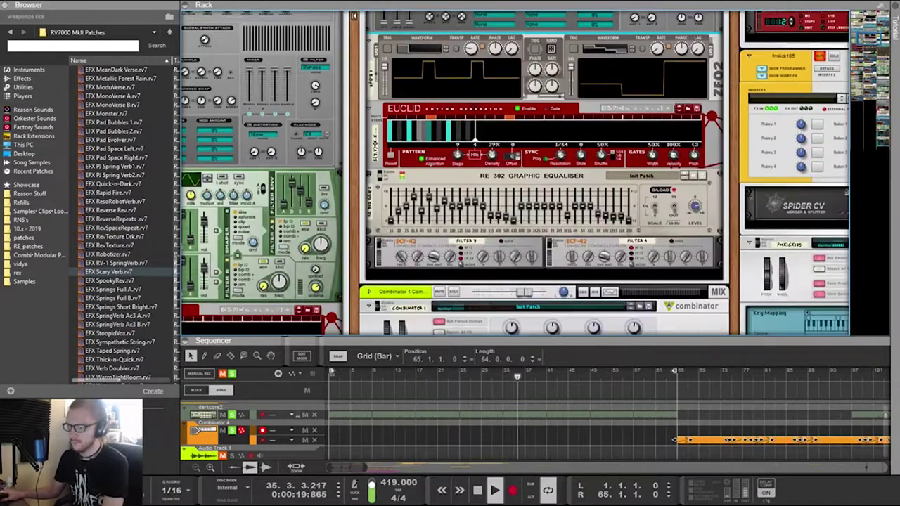
Maximize the rack and set the Modulator A rate of Combinator 4's Malström to 1/8
{"action": "left_click_drag", "start_coordinate": [534, 339], "coordinate": [534, 12]}
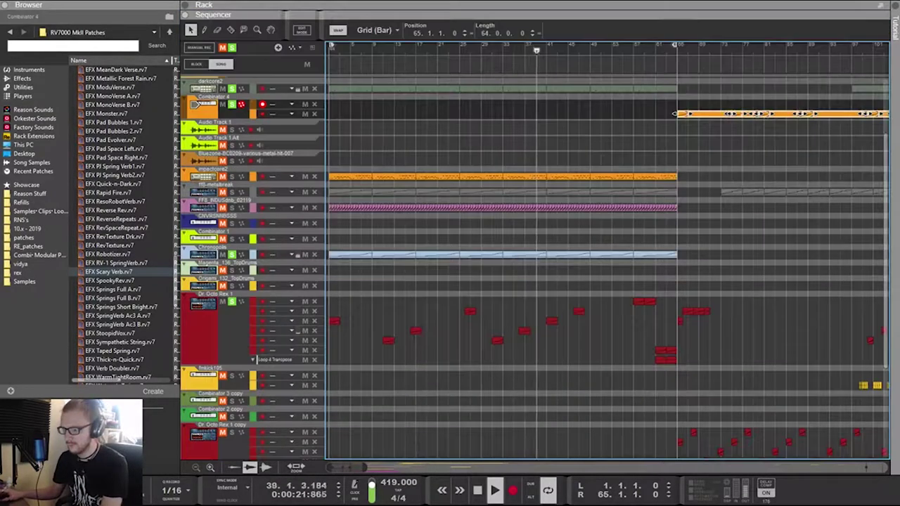
{"action": "scroll", "coordinate": [534, 246], "scroll_direction": "up", "scroll_amount": 3}
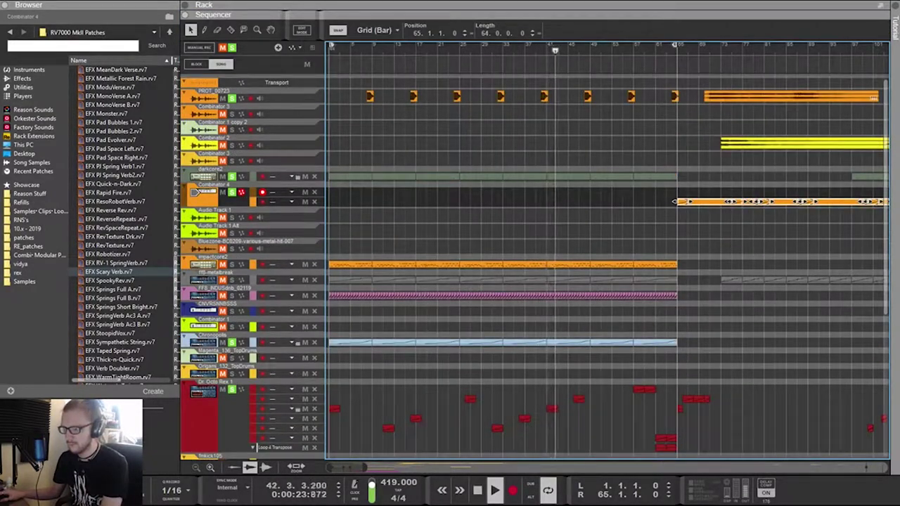
{"action": "key", "text": "F6"}
{"action": "scroll", "coordinate": [515, 237], "scroll_direction": "left", "scroll_amount": 3}
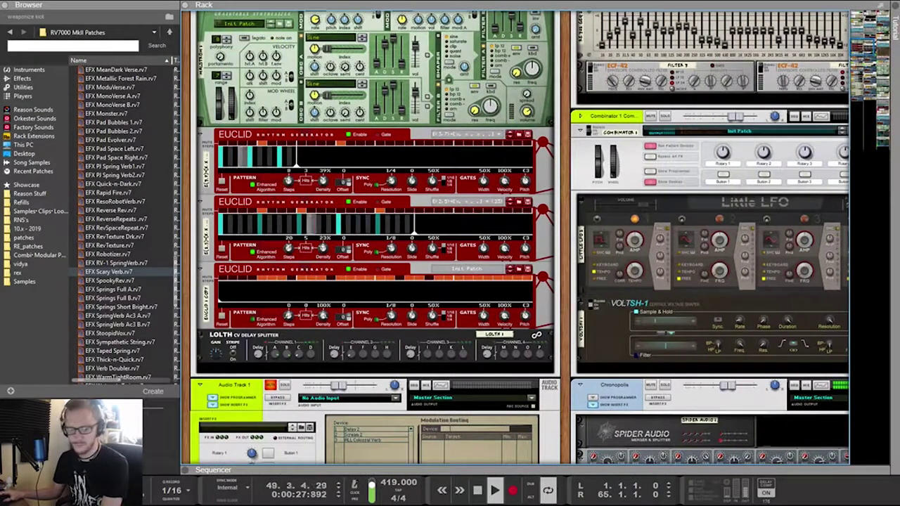
{"action": "scroll", "coordinate": [513, 239], "scroll_direction": "up", "scroll_amount": 2}
{"action": "left_click", "coordinate": [315, 109]}
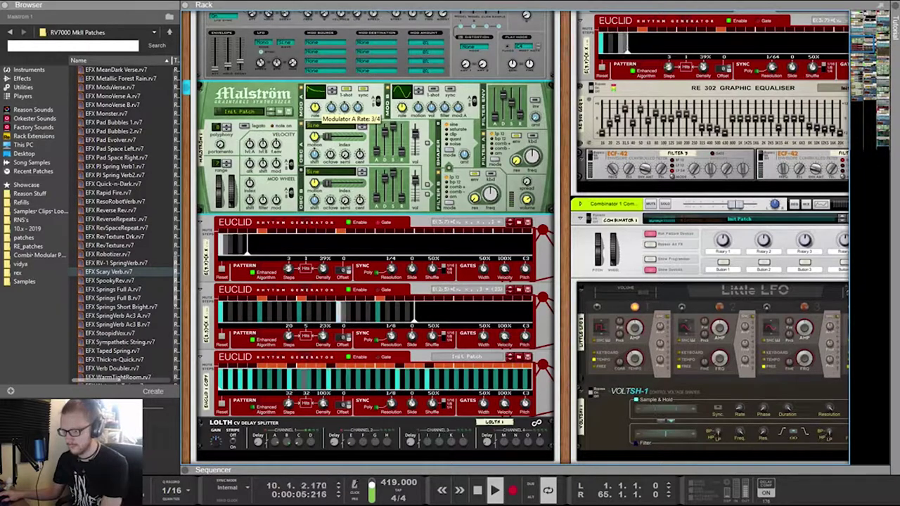
{"action": "left_click_drag", "start_coordinate": [315, 108], "coordinate": [315, 90]}
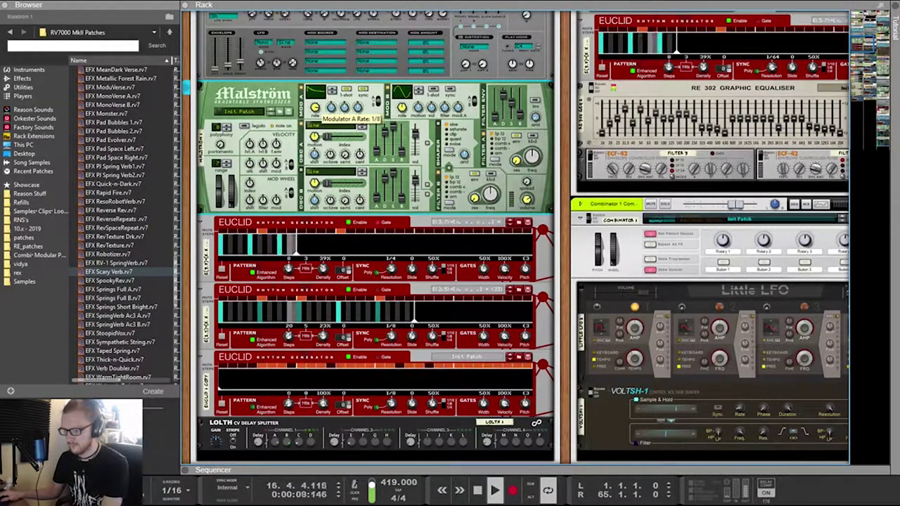
Adjust the Lolth splitter's Channel 2 delay and set the density of the Euclid directly below the Malström to 20%
{"action": "scroll", "coordinate": [376, 239], "scroll_direction": "down", "scroll_amount": 5}
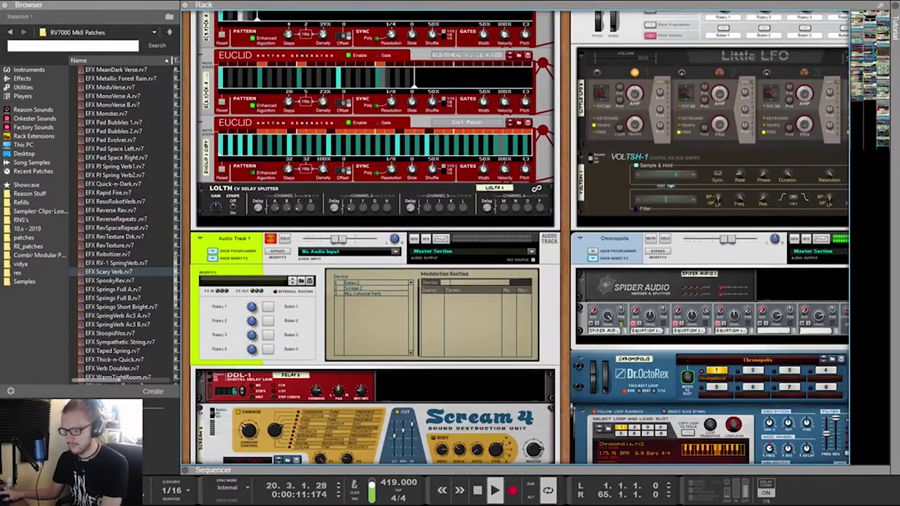
{"action": "scroll", "coordinate": [336, 121], "scroll_direction": "down", "scroll_amount": 2}
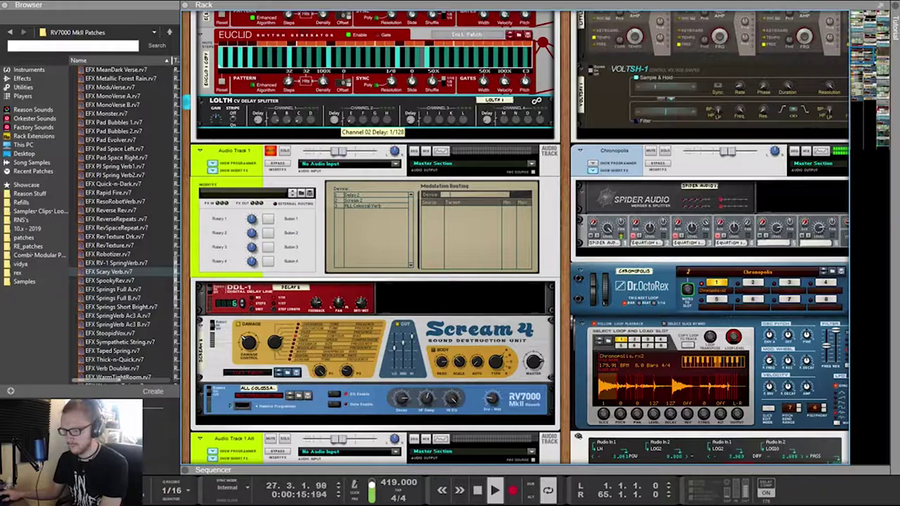
{"action": "left_click_drag", "start_coordinate": [336, 121], "coordinate": [337, 117]}
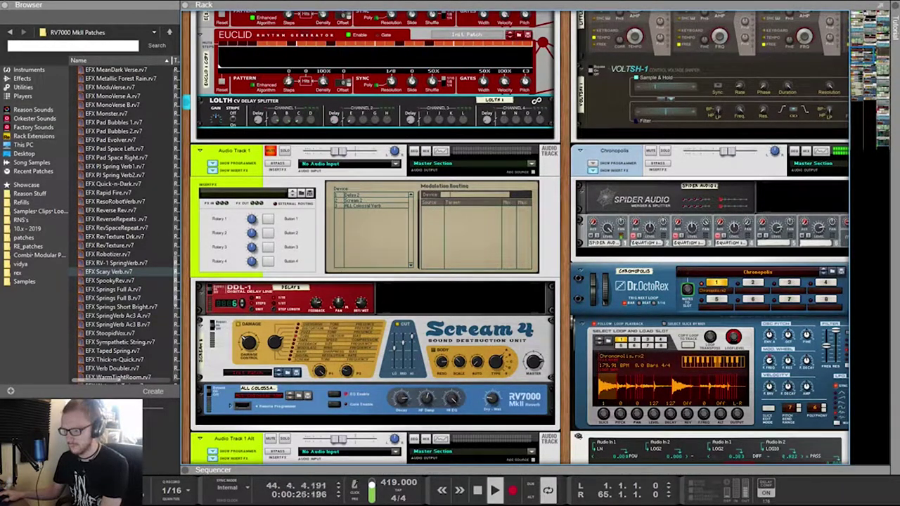
{"action": "scroll", "coordinate": [376, 239], "scroll_direction": "up", "scroll_amount": 8}
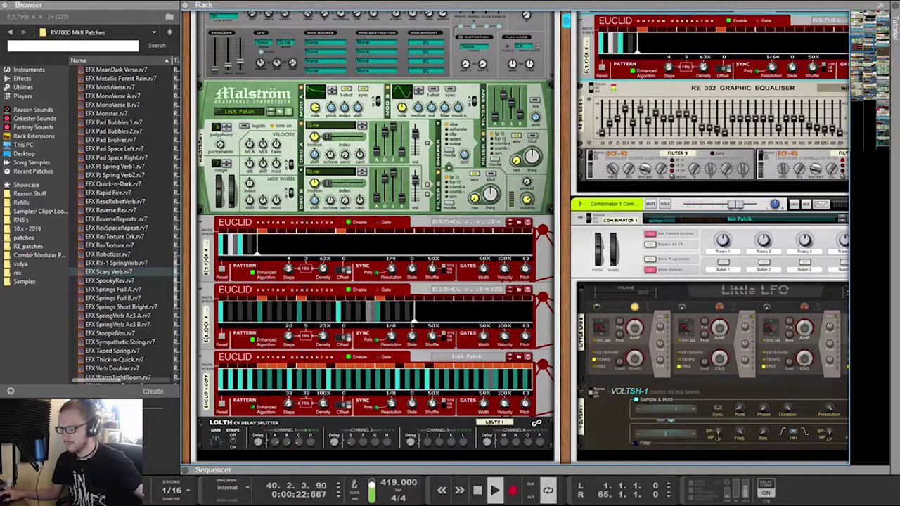
{"action": "left_click_drag", "start_coordinate": [322, 269], "coordinate": [323, 289]}
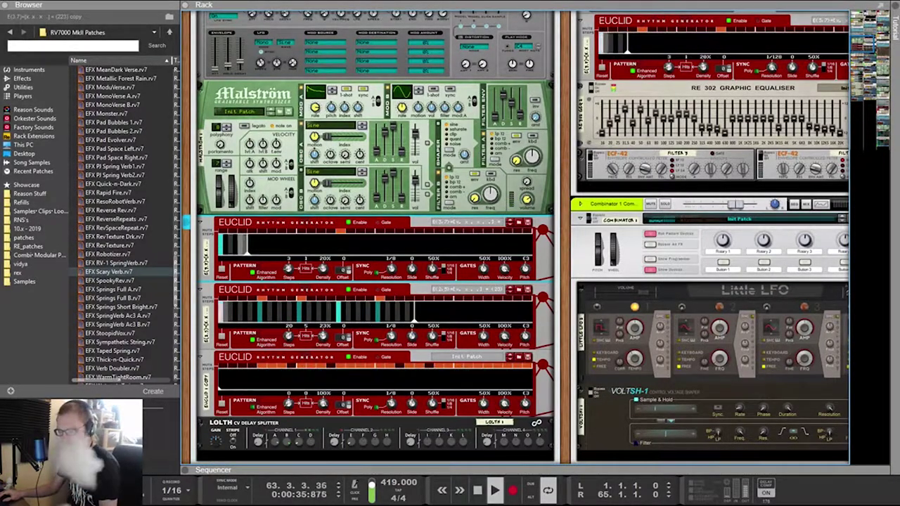
Find the Now Counting Gate among the utilities and add it to the rack directly below the upper Euclid
{"action": "key", "text": "Tab"}
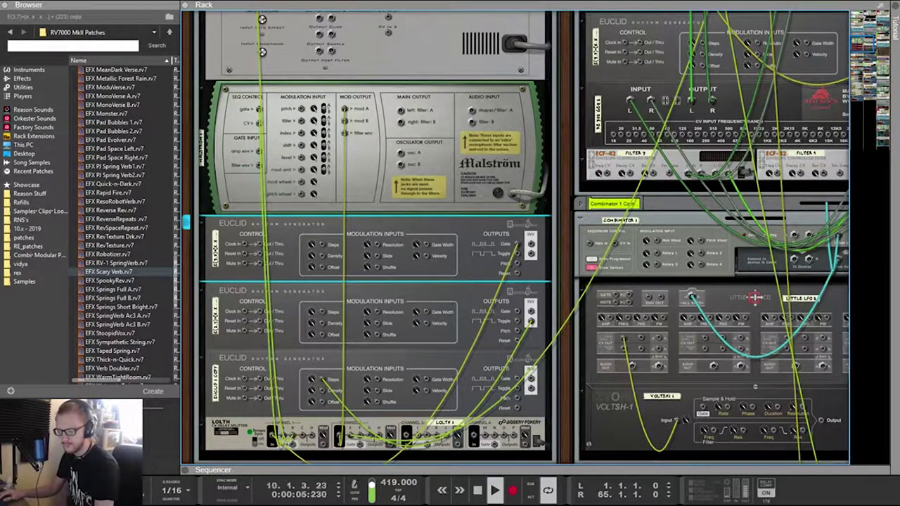
{"action": "left_click", "coordinate": [24, 87]}
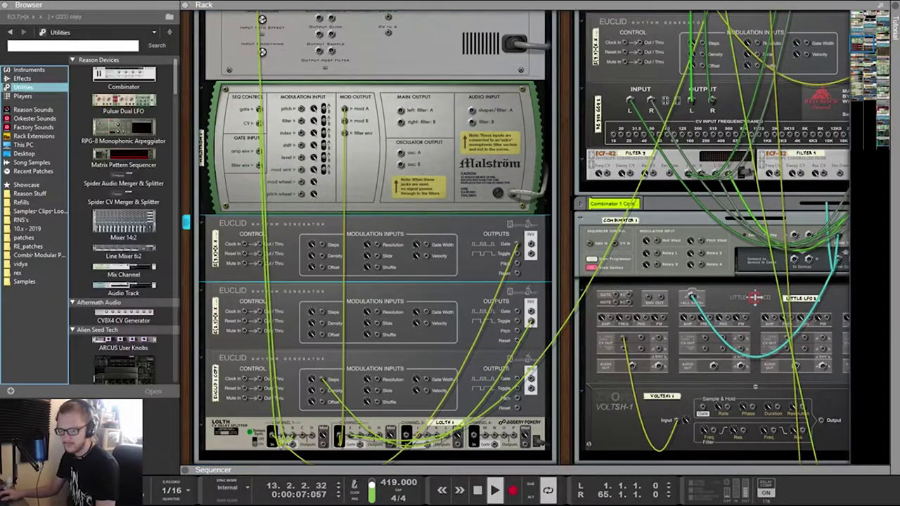
{"action": "scroll", "coordinate": [123, 302], "scroll_direction": "down", "scroll_amount": 15}
{"action": "scroll", "coordinate": [123, 305], "scroll_direction": "down", "scroll_amount": 20}
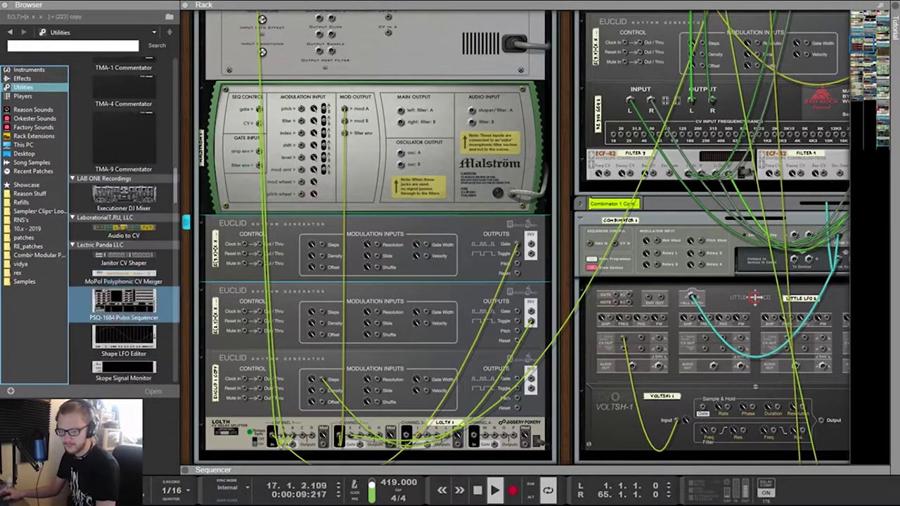
{"action": "key", "text": "Down"}
{"action": "key", "text": "Down"}
{"action": "key", "text": "Down"}
{"action": "key", "text": "Down"}
{"action": "key", "text": "Down"}
{"action": "key", "text": "Down"}
{"action": "key", "text": "Down"}
{"action": "key", "text": "Down"}
{"action": "key", "text": "Down"}
{"action": "key", "text": "Down"}
{"action": "key", "text": "Down"}
{"action": "key", "text": "Down"}
{"action": "key", "text": "Down"}
{"action": "key", "text": "Down"}
{"action": "key", "text": "Down"}
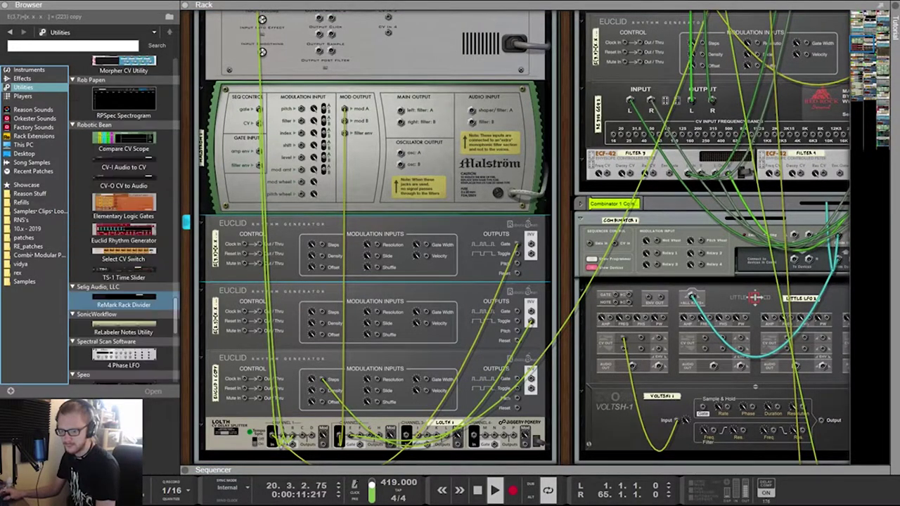
{"action": "key", "text": "Up"}
{"action": "key", "text": "Up"}
{"action": "key", "text": "Up"}
{"action": "key", "text": "Up"}
{"action": "key", "text": "Up"}
{"action": "key", "text": "Up"}
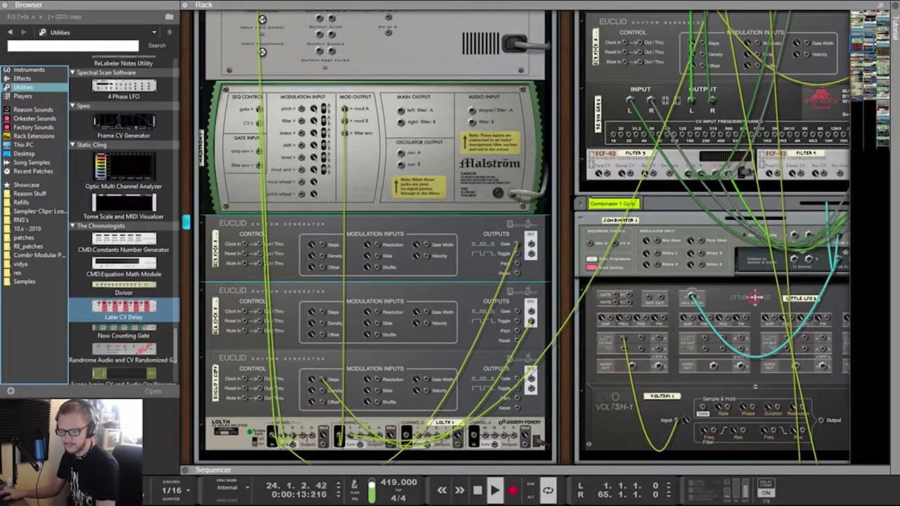
{"action": "left_click", "coordinate": [123, 305]}
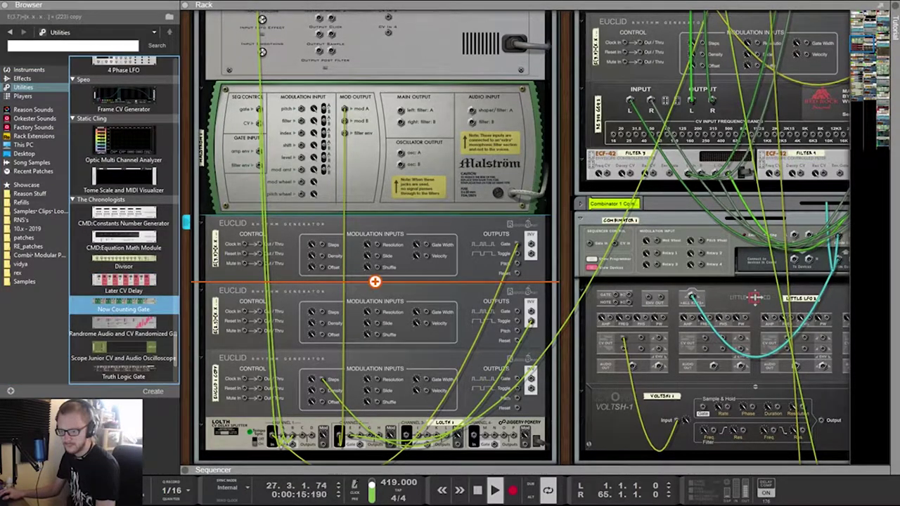
{"action": "key", "text": "Return"}
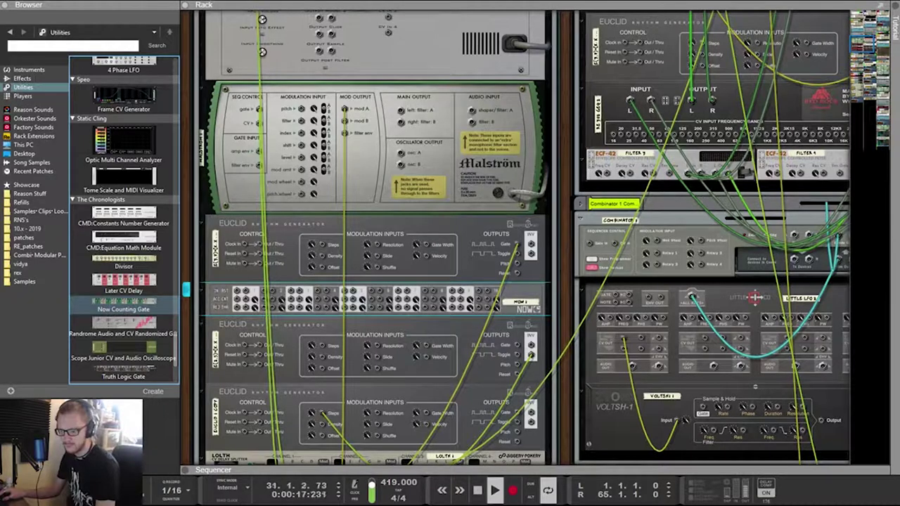
Connect the upper Euclid's Mute Out/Thru to the Now Counting Gate's first input, and the gate's first channel to the next Euclid's Reset input
{"action": "left_click", "coordinate": [464, 257]}
{"action": "left_click_drag", "start_coordinate": [259, 264], "coordinate": [237, 291]}
{"action": "key", "text": "Down"}
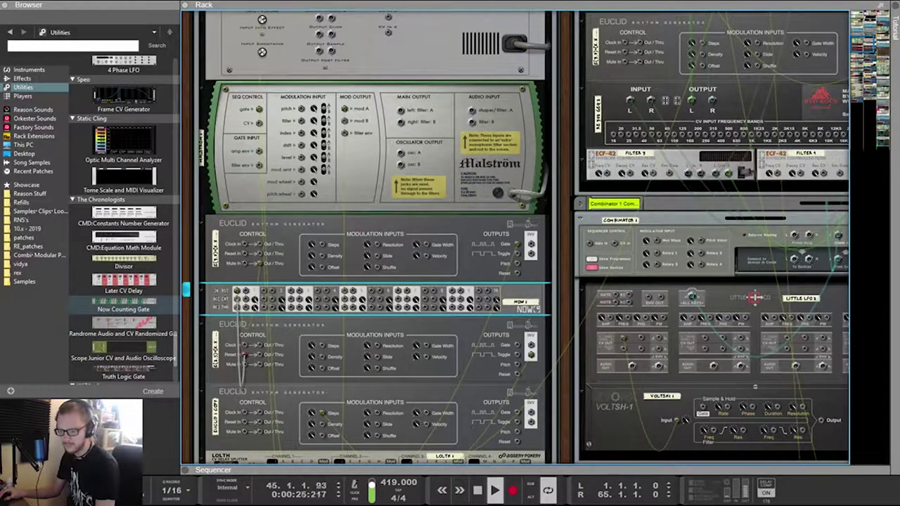
{"action": "left_click_drag", "start_coordinate": [244, 355], "coordinate": [244, 355]}
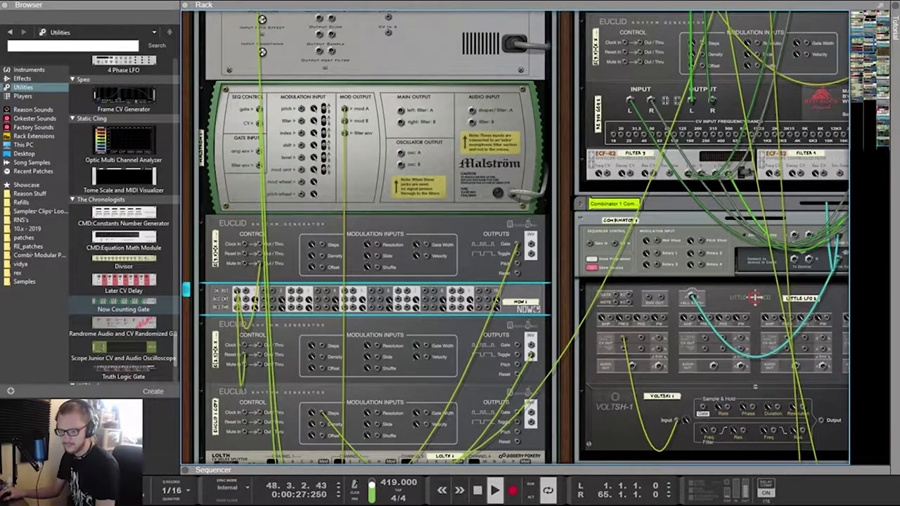
Connect the Now Counting Gate to the lower Euclid's Steps modulation input, and that Euclid's gate output to Lolth's Channel 1 input
{"action": "left_click_drag", "start_coordinate": [237, 307], "coordinate": [316, 358]}
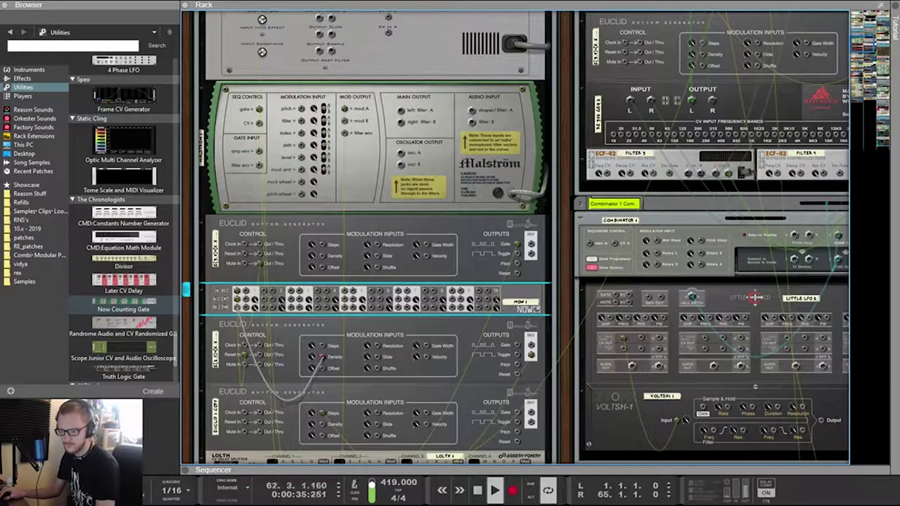
{"action": "left_click_drag", "start_coordinate": [353, 361], "coordinate": [322, 345]}
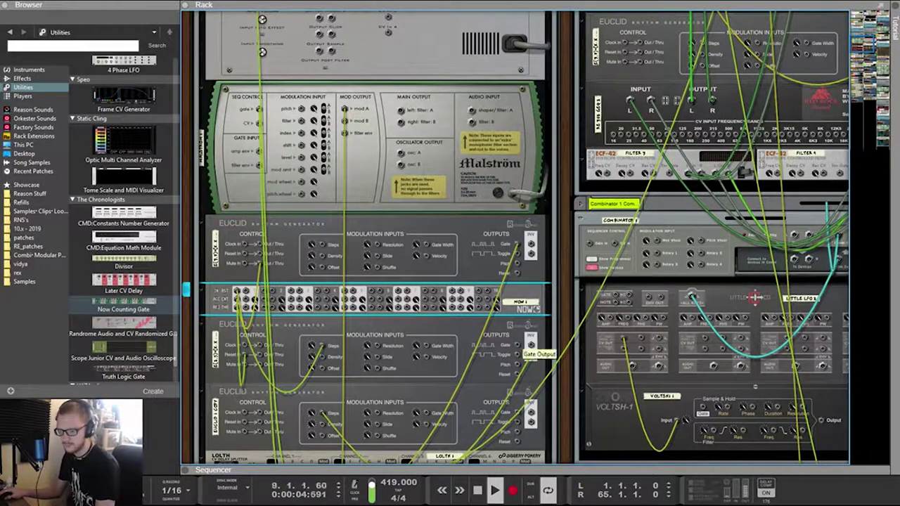
{"action": "left_click_drag", "start_coordinate": [517, 344], "coordinate": [271, 324]}
{"action": "scroll", "coordinate": [333, 281], "scroll_direction": "down", "scroll_amount": 3}
{"action": "scroll", "coordinate": [428, 343], "scroll_direction": "up", "scroll_amount": 2}
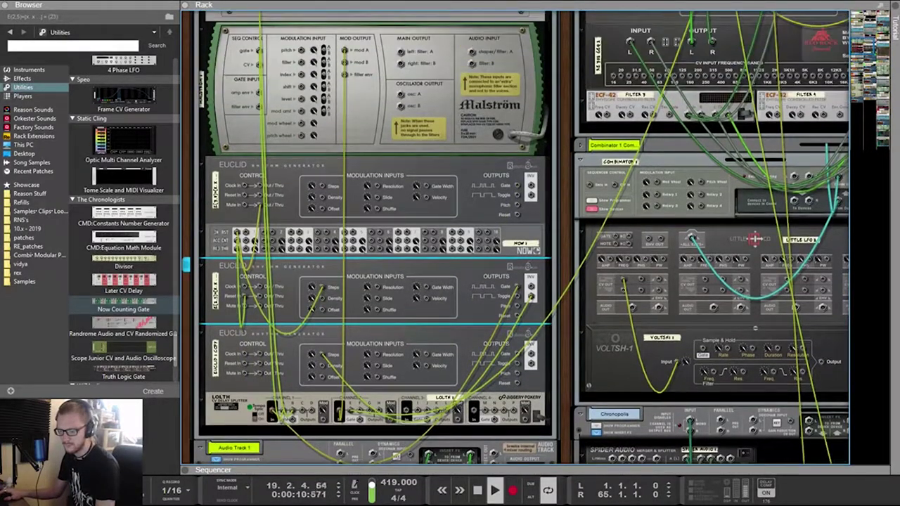
Unplug the Steps modulation cable from the Euclid directly above the Lolth splitter and delete that Euclid
{"action": "key", "text": "Tab"}
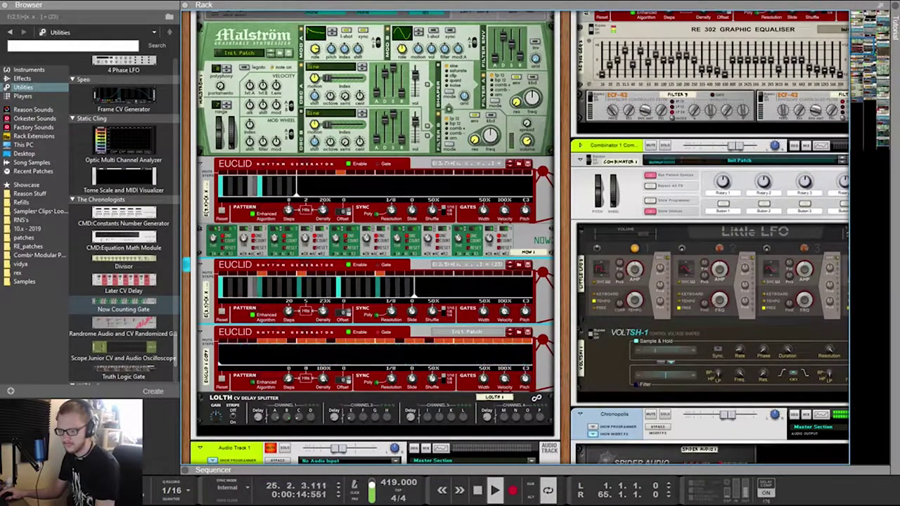
{"action": "key", "text": "Tab"}
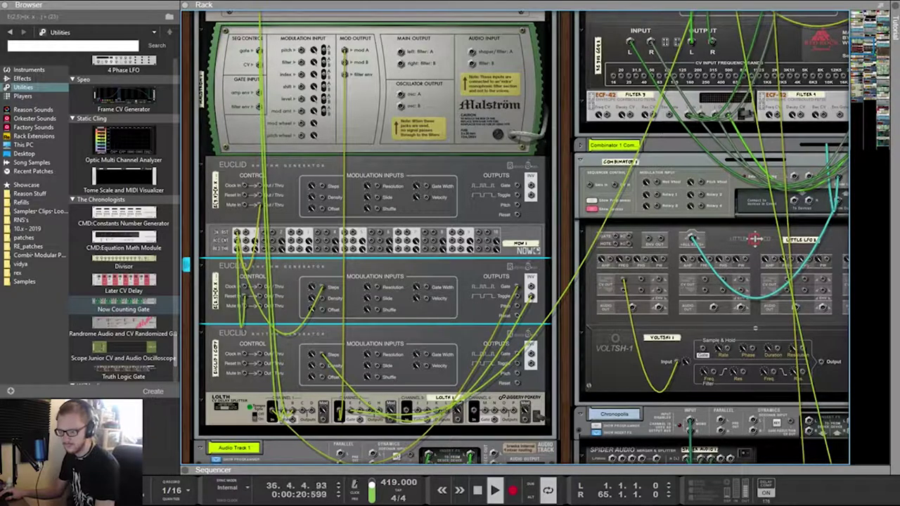
{"action": "left_click_drag", "start_coordinate": [321, 354], "coordinate": [349, 342]}
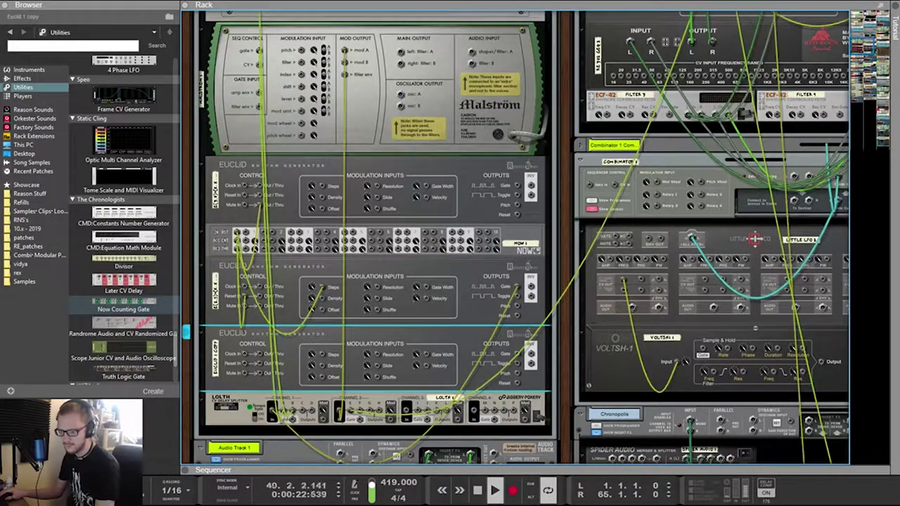
{"action": "key", "text": "Delete"}
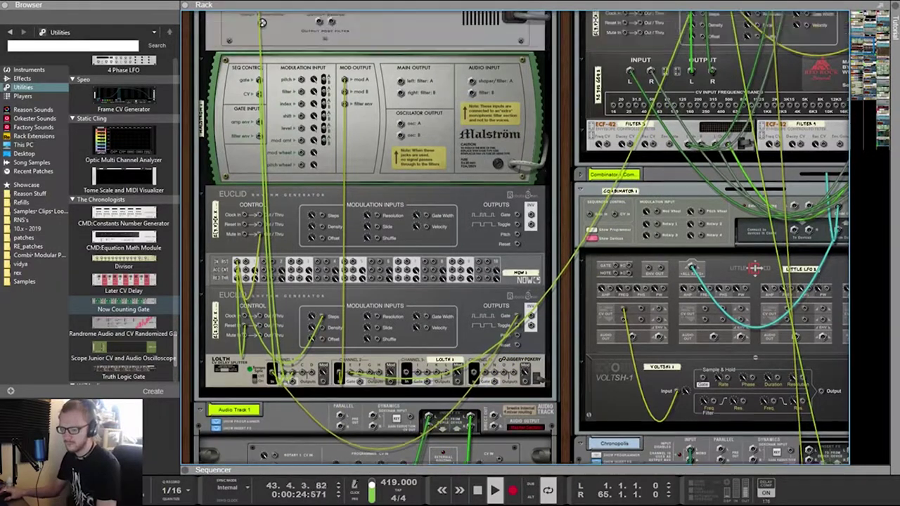
{"action": "scroll", "coordinate": [515, 237], "scroll_direction": "up", "scroll_amount": 1}
{"action": "key", "text": "Tab"}
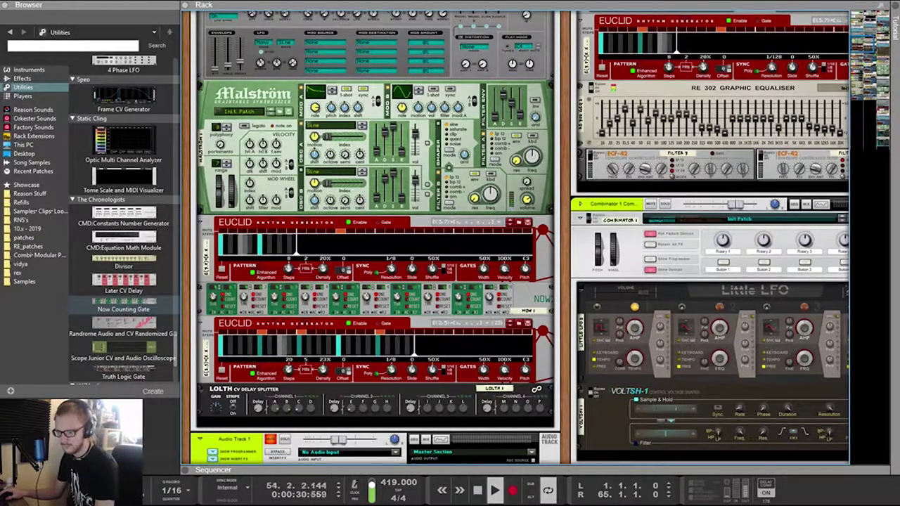
Check the remaining cabling and set the density of the Euclid below the Now Counting Gate to 100%
{"action": "key", "text": "Tab"}
{"action": "key", "text": "Tab"}
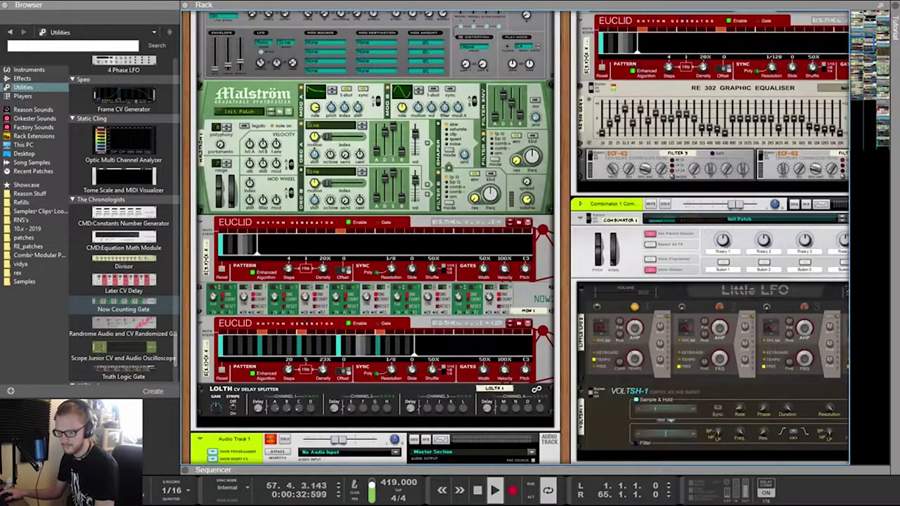
{"action": "key", "text": "Tab"}
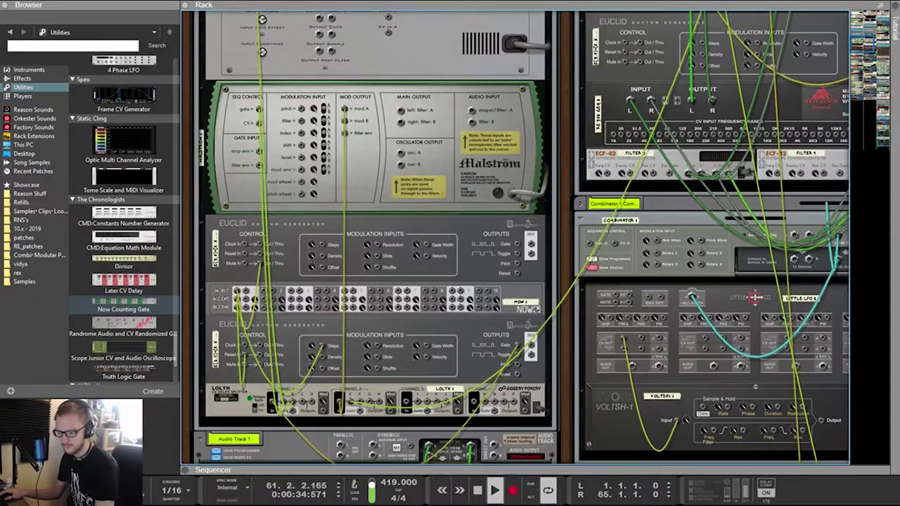
{"action": "key", "text": "Tab"}
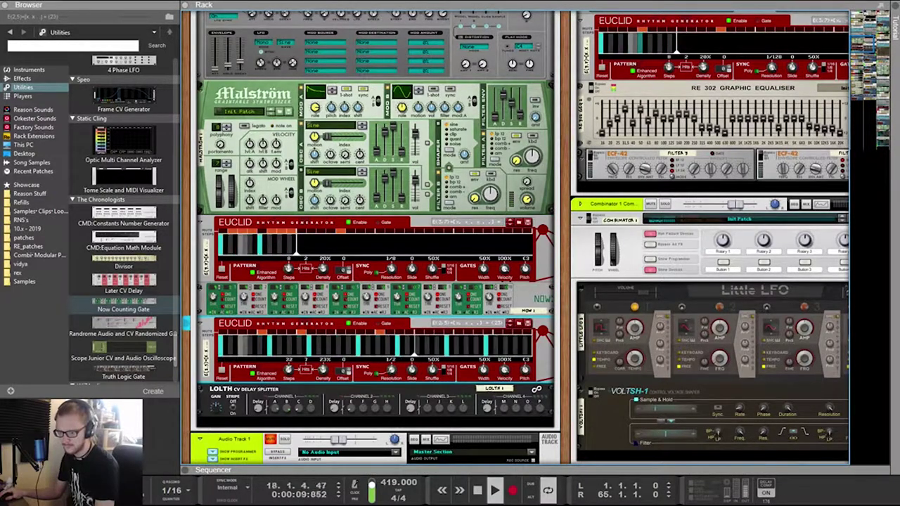
{"action": "left_click_drag", "start_coordinate": [322, 369], "coordinate": [323, 309]}
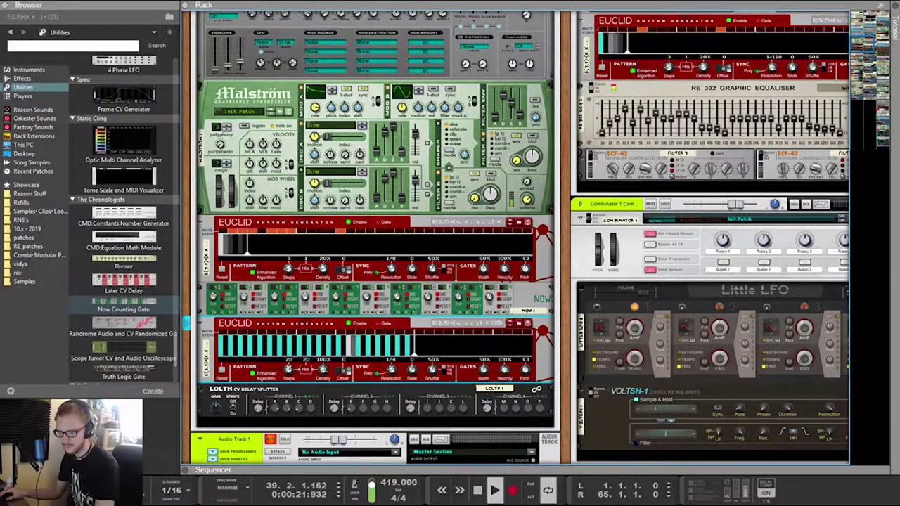
Compare the lower Euclid's running pattern with its rear connections and set its resolution to 1/4
{"action": "key", "text": "Tab"}
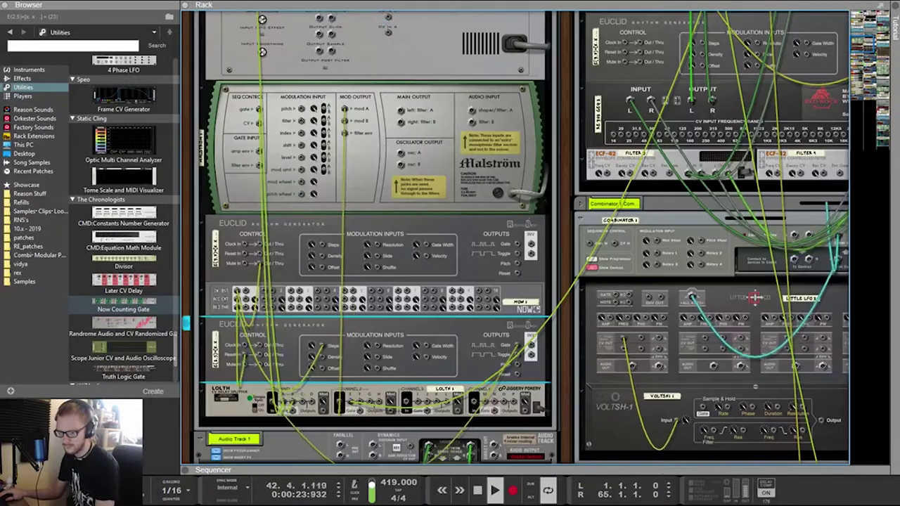
{"action": "key", "text": "Tab"}
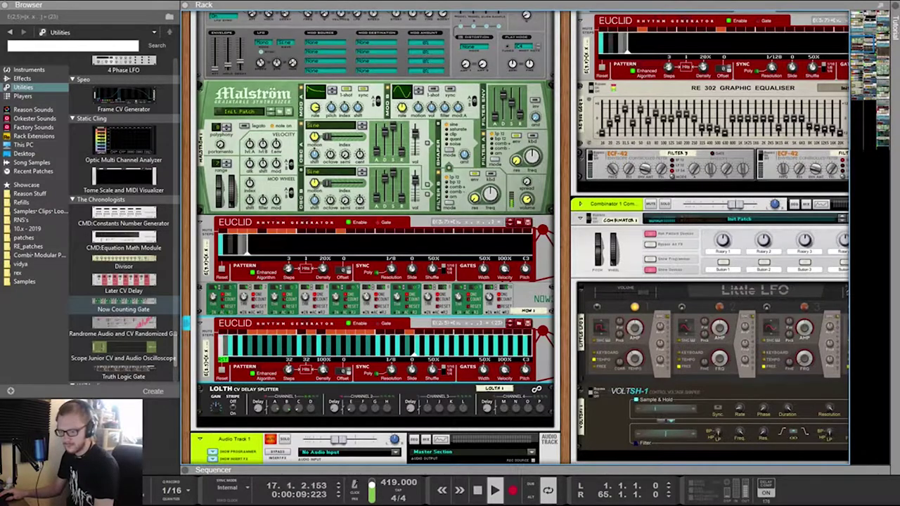
{"action": "key", "text": "Tab"}
{"action": "key", "text": "Tab"}
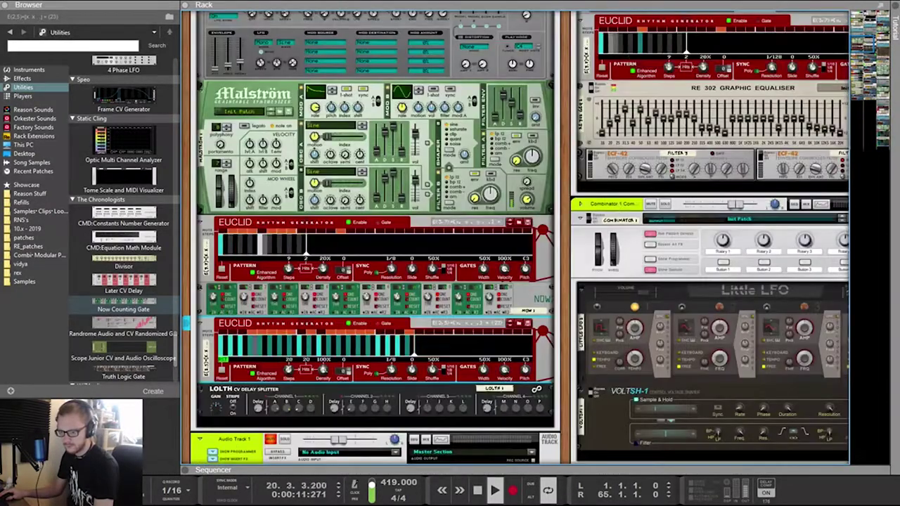
{"action": "left_click", "coordinate": [123, 352]}
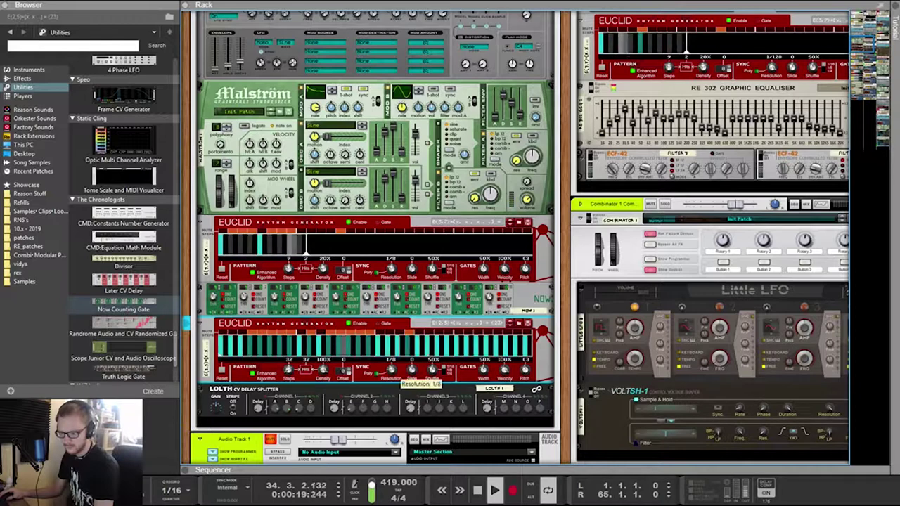
{"action": "key", "text": "Tab"}
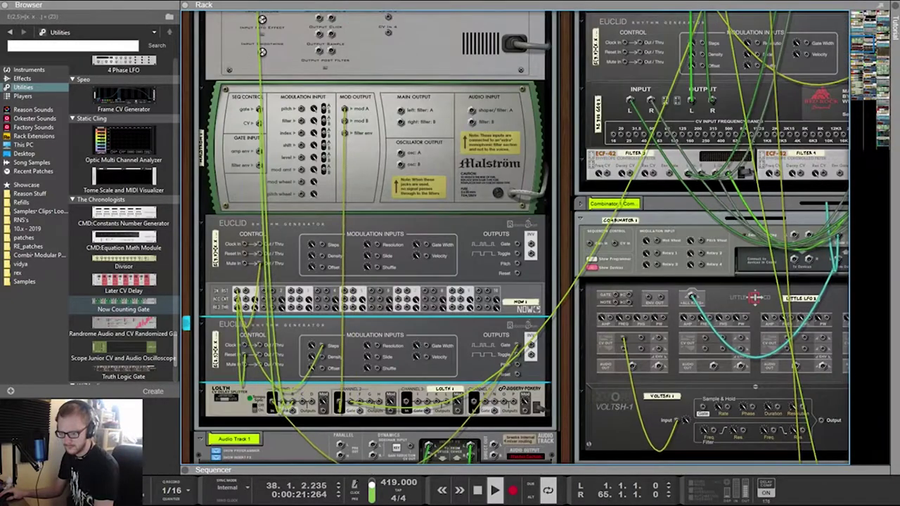
Re-patch the lower Euclid's Reset input to a different jack on the Now Counting Gate's first channel
{"action": "key", "text": "Tab"}
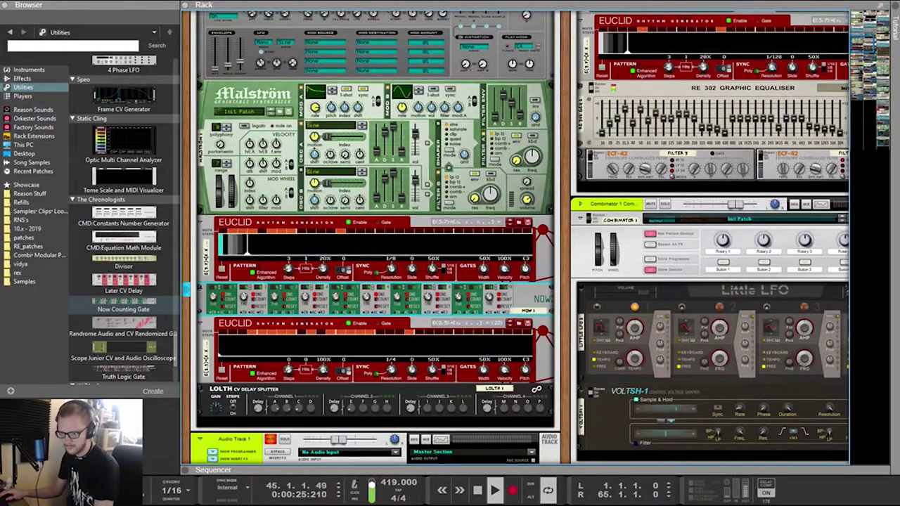
{"action": "key", "text": "Tab"}
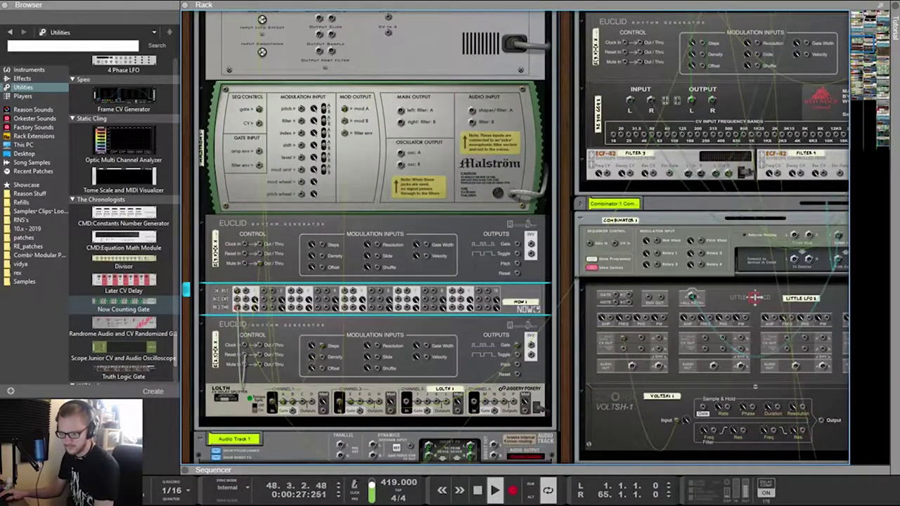
{"action": "key", "text": "Tab"}
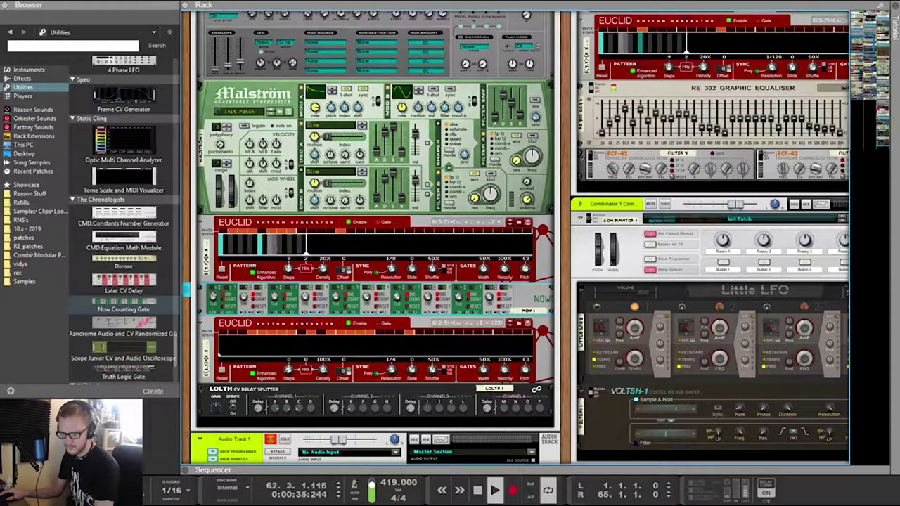
{"action": "key", "text": "Tab"}
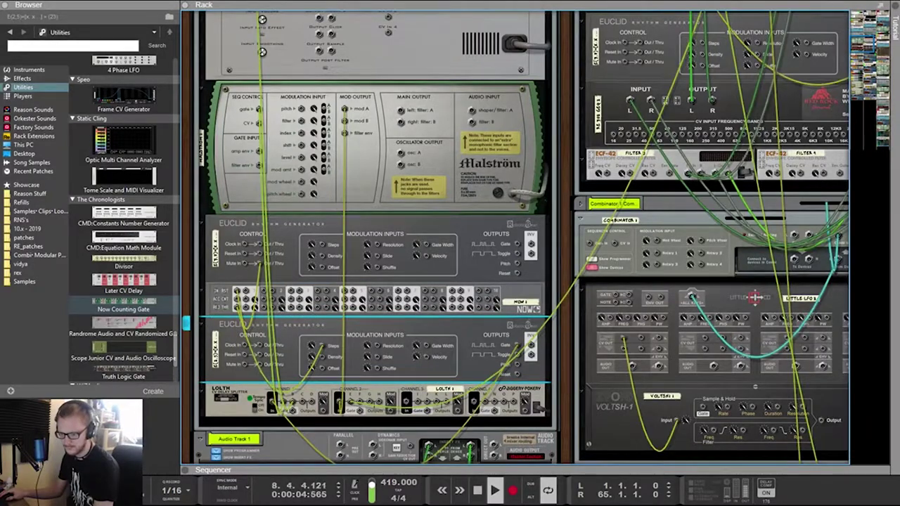
Check the rear cabling and set the resolution of the Euclid below the Now Counting Gate to 1/128
{"action": "key", "text": "Tab"}
{"action": "key", "text": "Tab"}
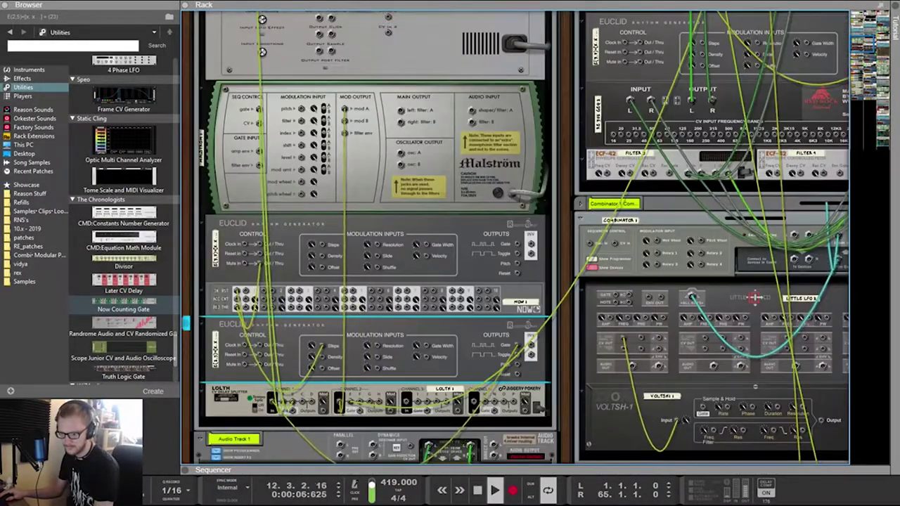
{"action": "key", "text": "Tab"}
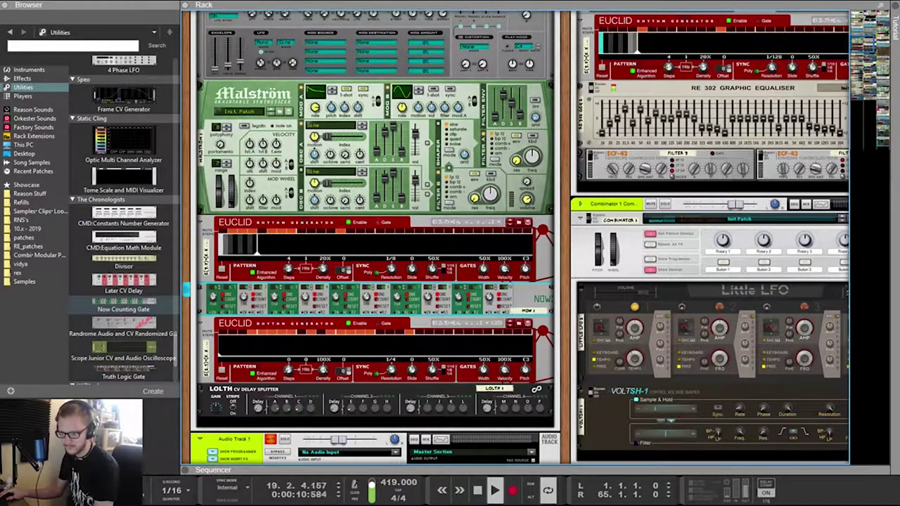
{"action": "left_click_drag", "start_coordinate": [391, 369], "coordinate": [394, 295]}
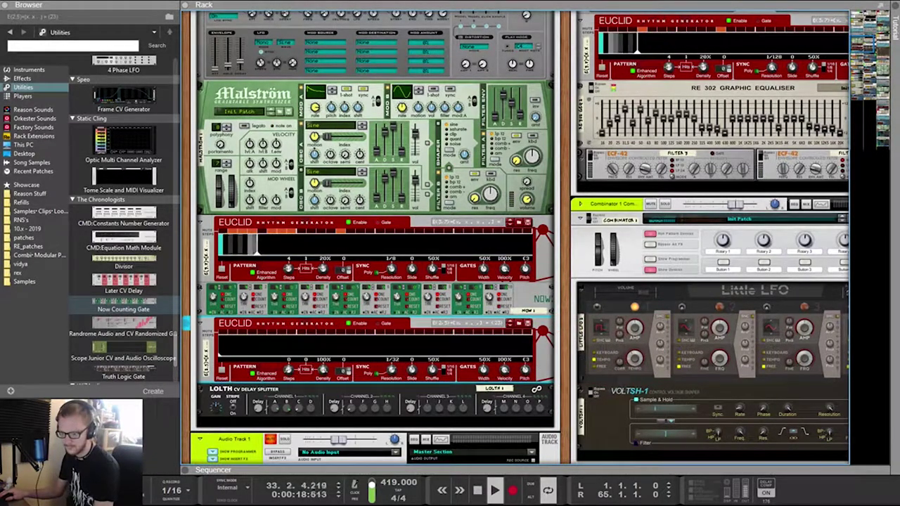
{"action": "left_click_drag", "start_coordinate": [392, 369], "coordinate": [391, 341]}
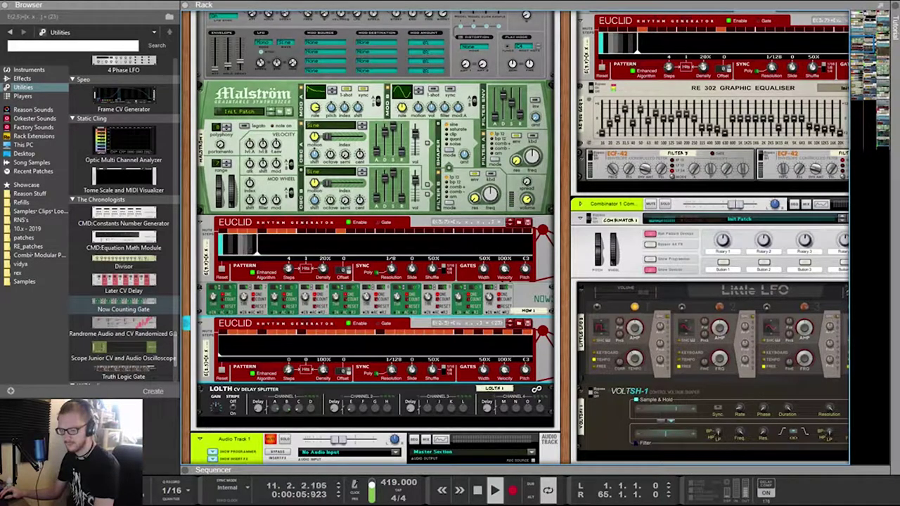
Chain the Now Counting Gate's first channel into its second and patch the second channel to the lower Euclid's Resolution modulation input
{"action": "key", "text": "Tab"}
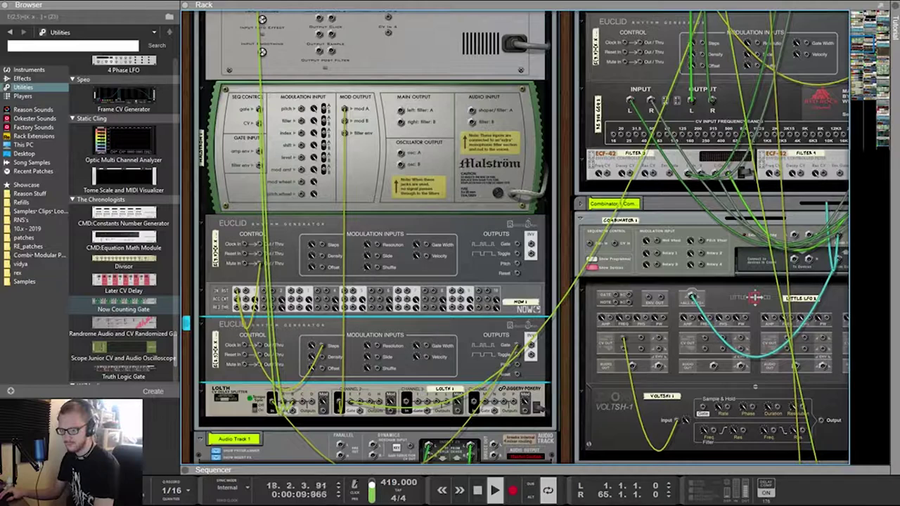
{"action": "left_click_drag", "start_coordinate": [263, 291], "coordinate": [244, 345]}
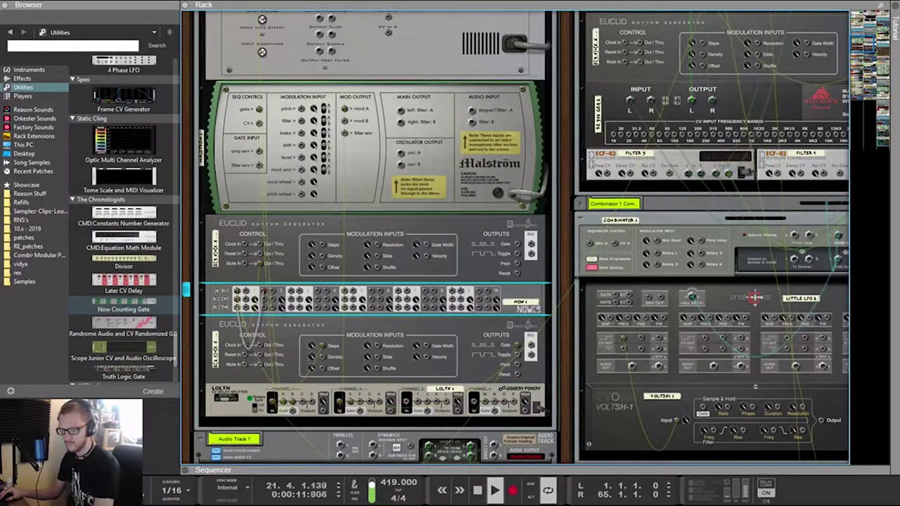
{"action": "key", "text": "Tab"}
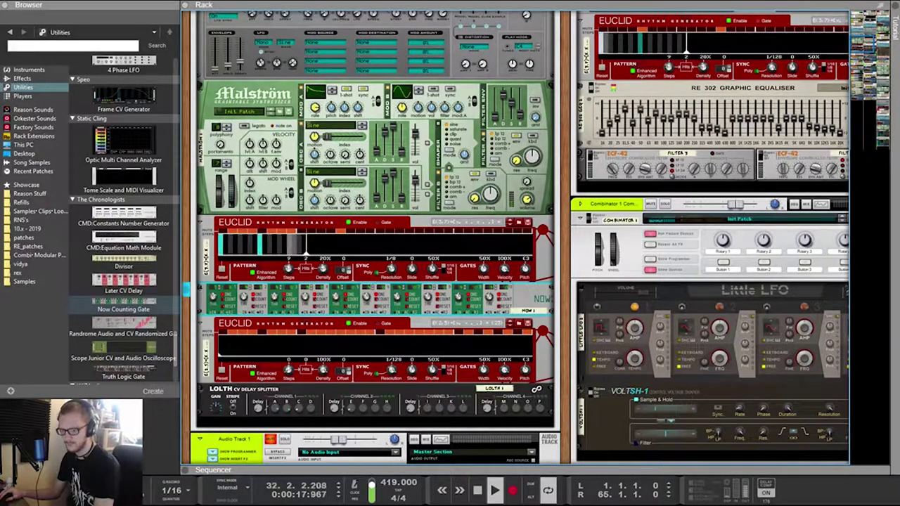
{"action": "key", "text": "Tab"}
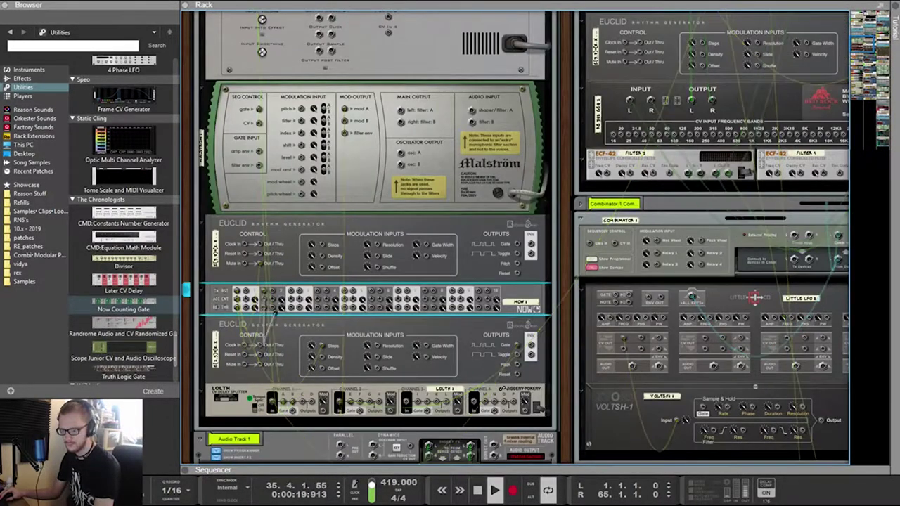
{"action": "left_click_drag", "start_coordinate": [321, 346], "coordinate": [321, 357]}
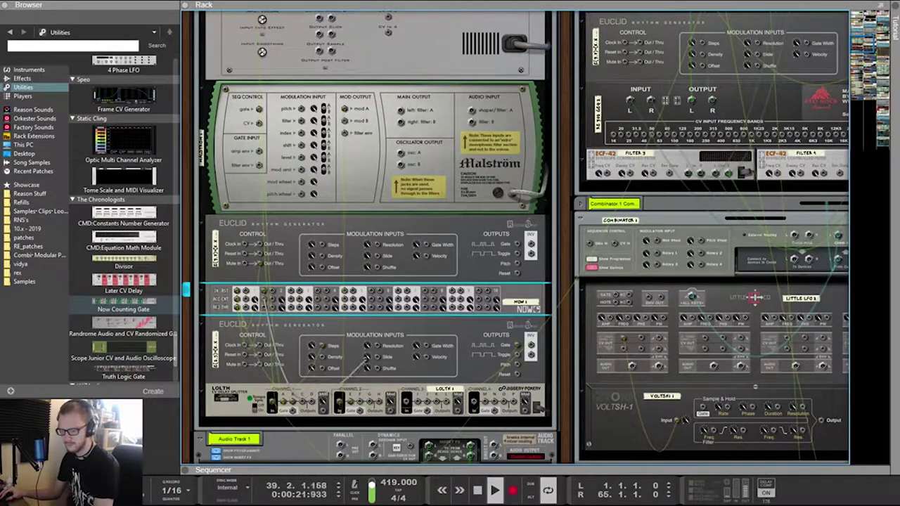
{"action": "key", "text": "Tab"}
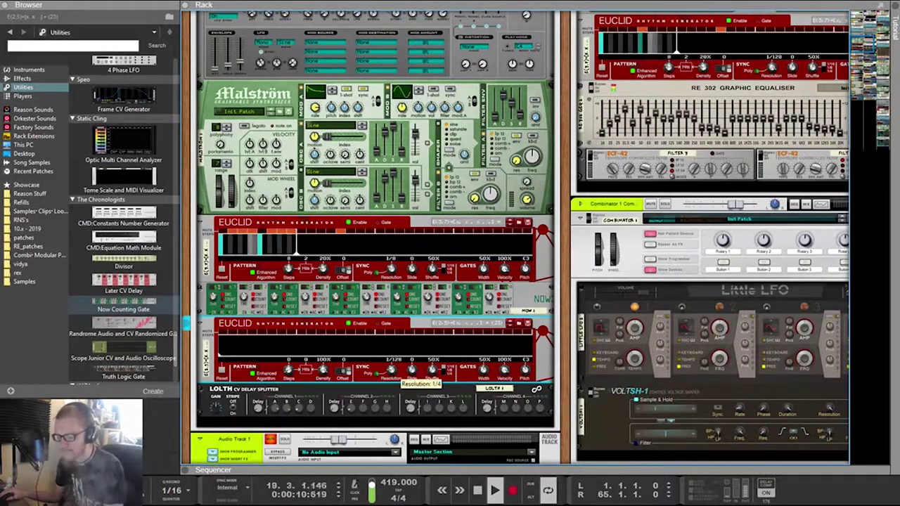
Compare the lower Euclid's modulation inputs with its running pattern and set its resolution to 1/2
{"action": "key", "text": "Tab"}
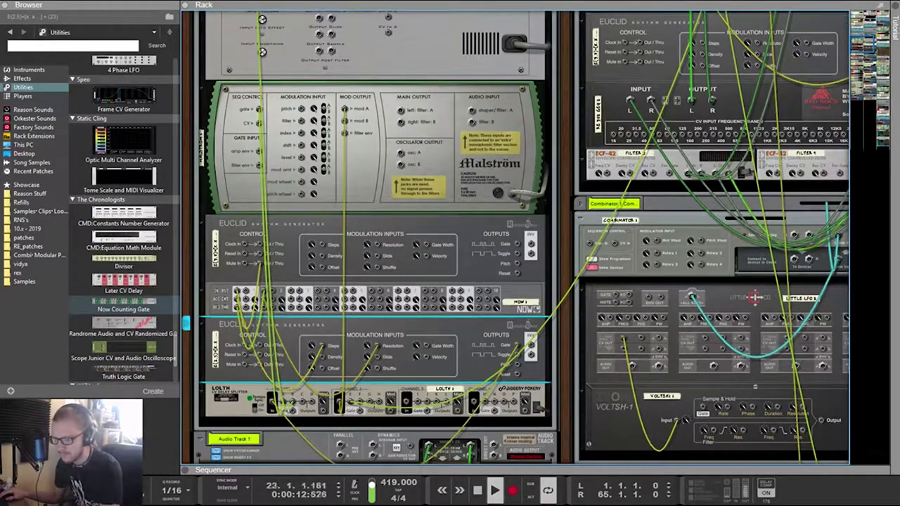
{"action": "key", "text": "Tab"}
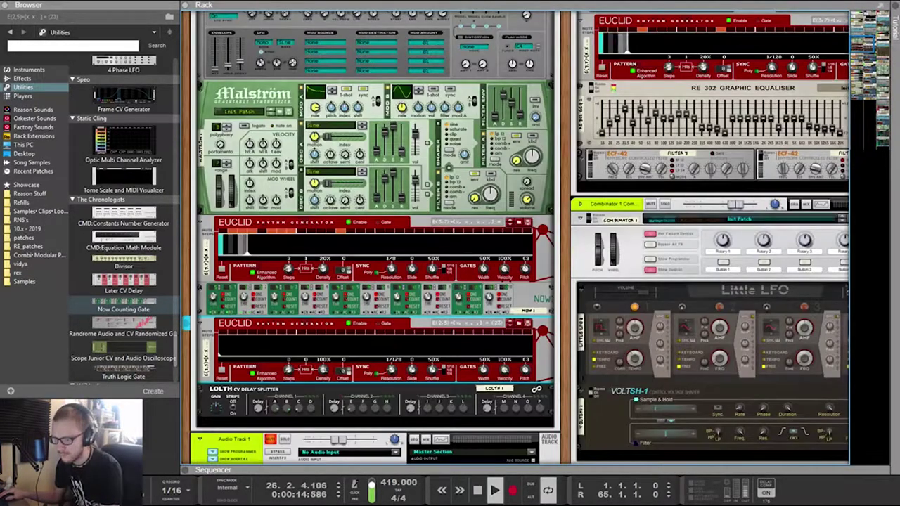
{"action": "key", "text": "Tab"}
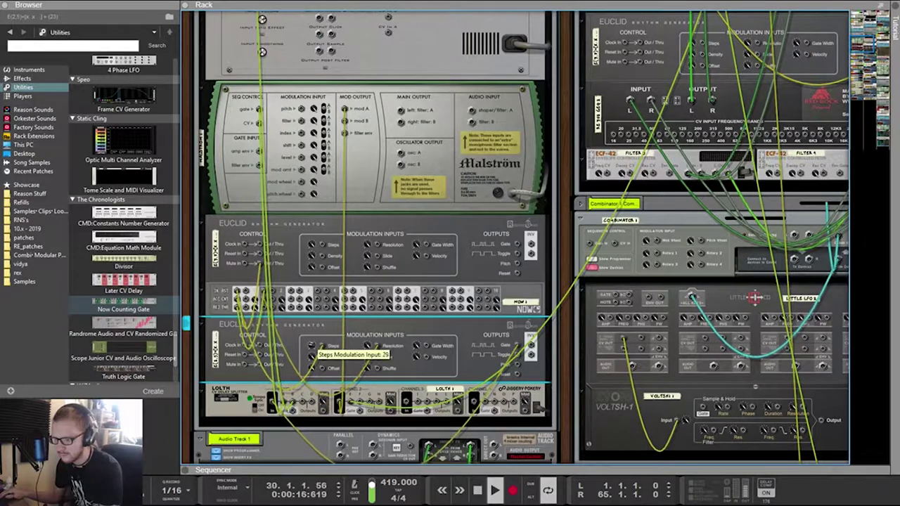
{"action": "key", "text": "Tab"}
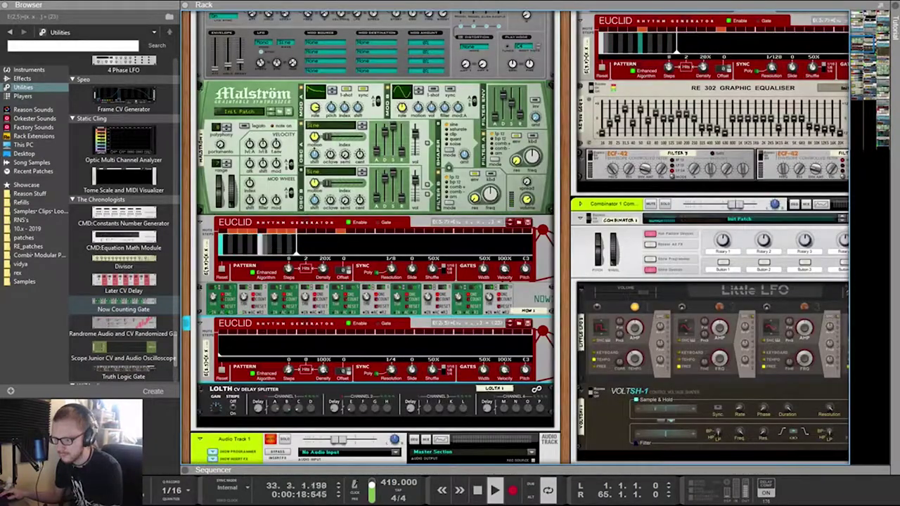
{"action": "key", "text": "Tab"}
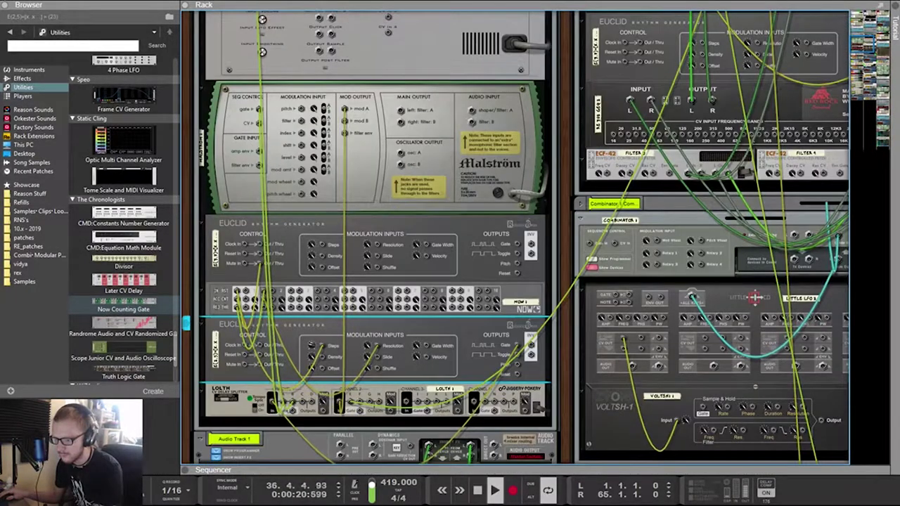
{"action": "key", "text": "Tab"}
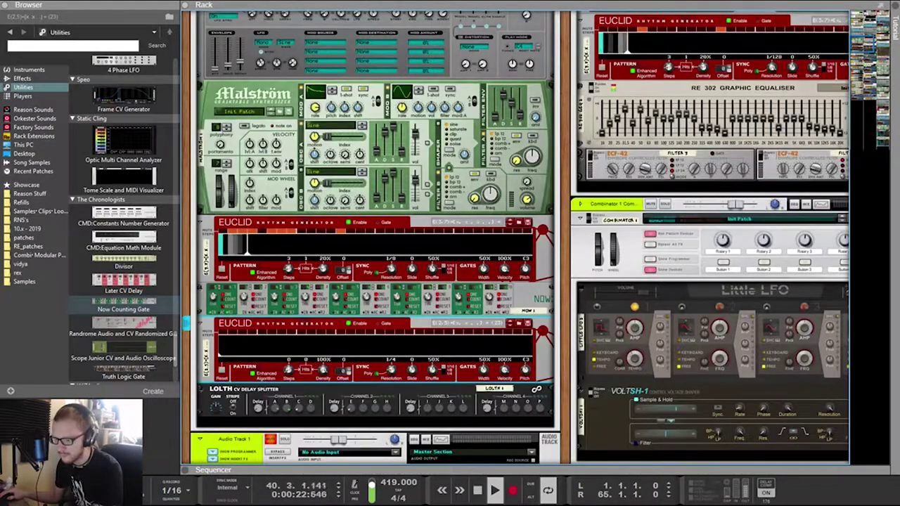
{"action": "left_click_drag", "start_coordinate": [391, 370], "coordinate": [391, 374]}
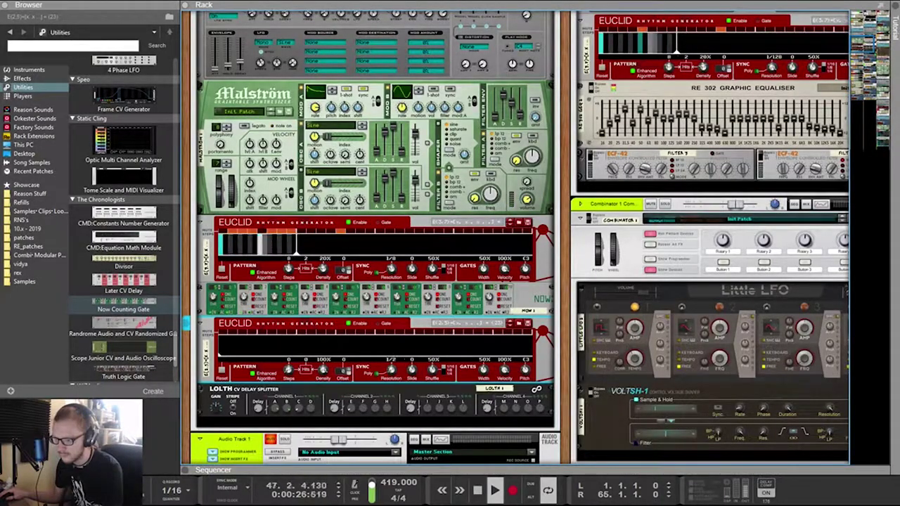
{"action": "key", "text": "Tab"}
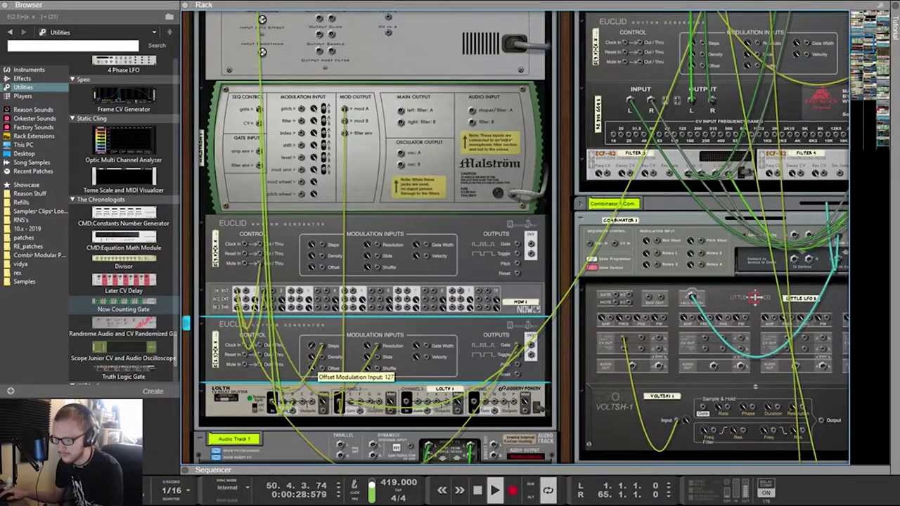
{"action": "key", "text": "Tab"}
{"action": "key", "text": "Tab"}
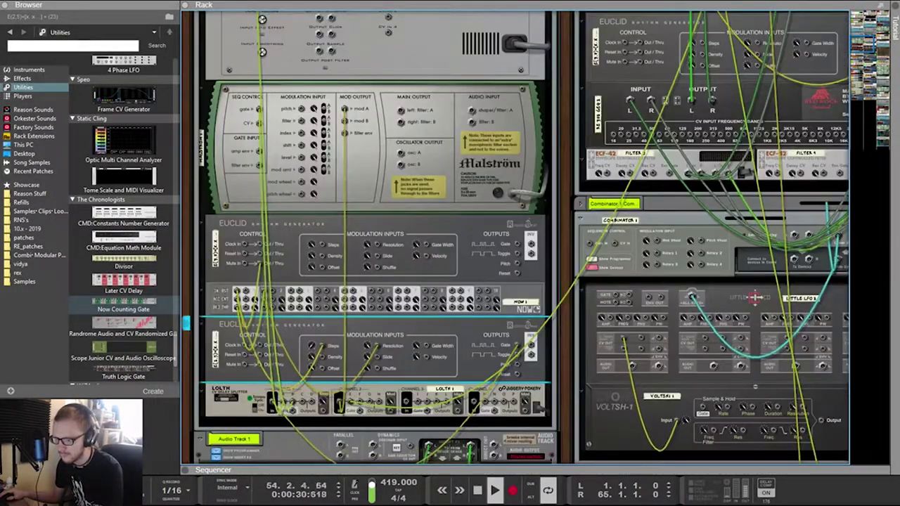
{"action": "key", "text": "Tab"}
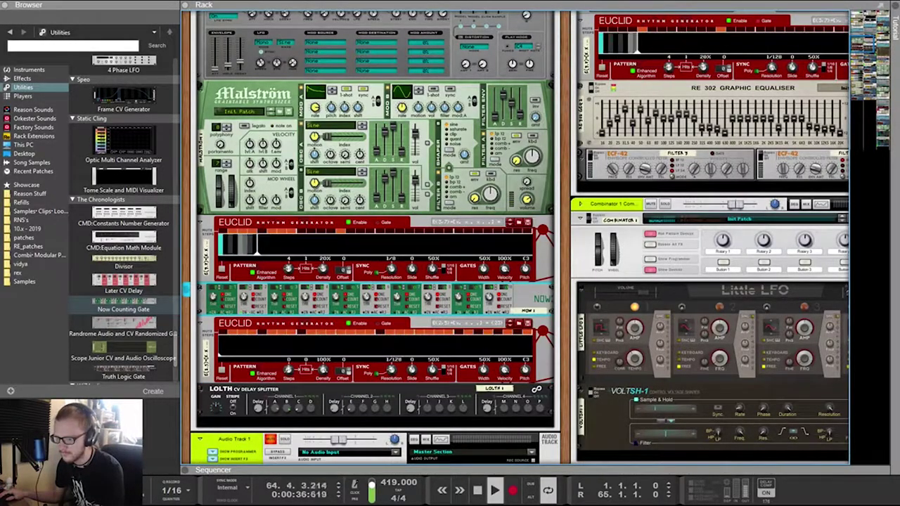
Change the LFO 2 waveform of the ZFO2 above the other Combinator's Euclid to number 14
{"action": "scroll", "coordinate": [373, 239], "scroll_direction": "up", "scroll_amount": 3}
{"action": "scroll", "coordinate": [514, 238], "scroll_direction": "up", "scroll_amount": 1}
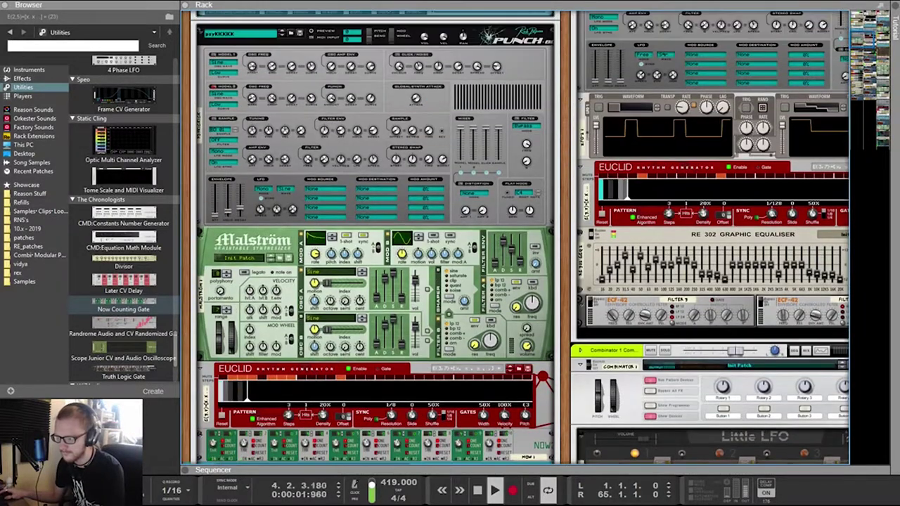
{"action": "scroll", "coordinate": [515, 238], "scroll_direction": "right", "scroll_amount": 4}
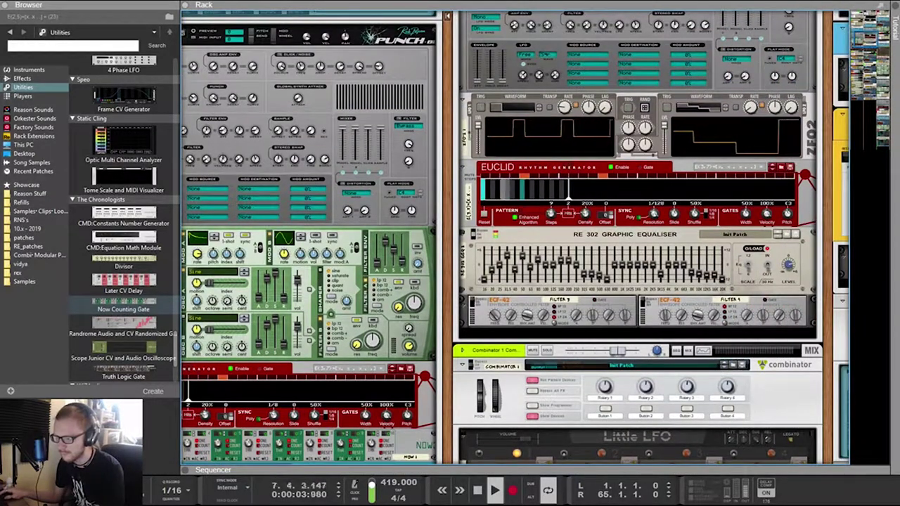
{"action": "left_click", "coordinate": [725, 106]}
{"action": "left_click", "coordinate": [725, 106]}
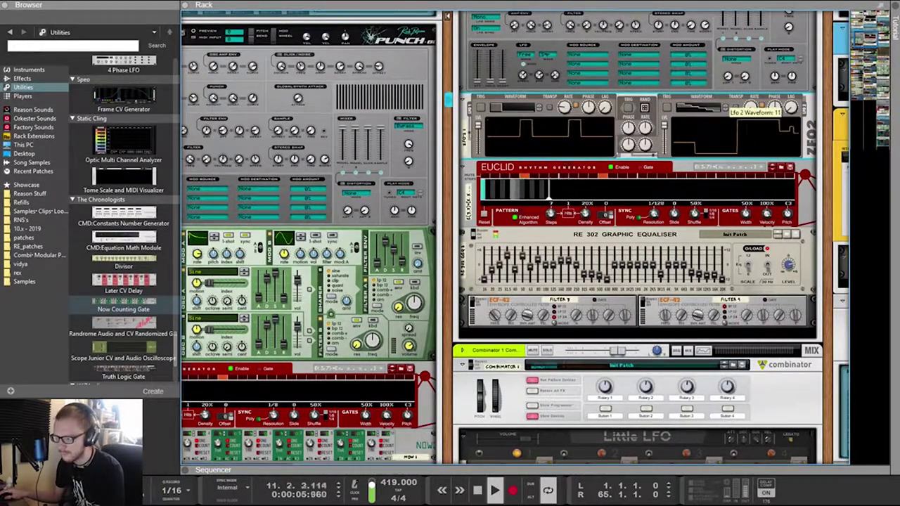
{"action": "left_click", "coordinate": [725, 106]}
{"action": "left_click", "coordinate": [725, 106]}
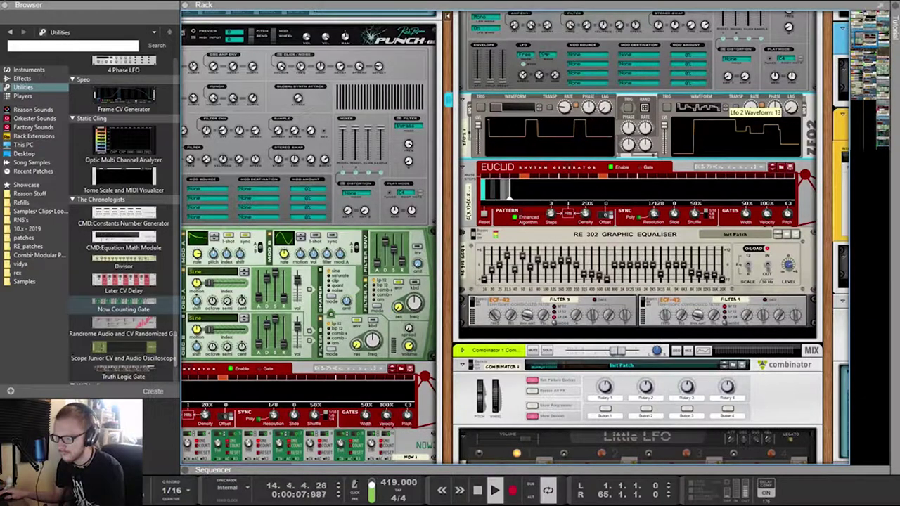
{"action": "left_click", "coordinate": [699, 107]}
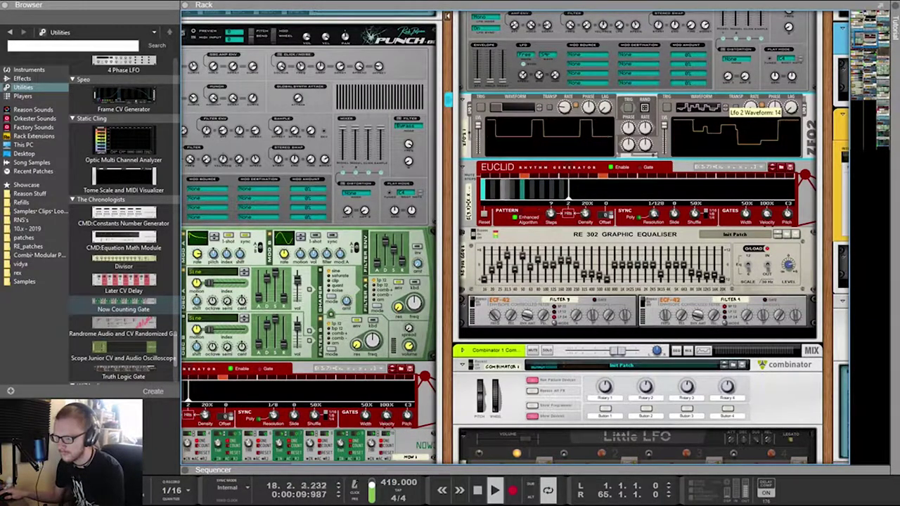
Set the resolution of the Euclid above the Now Counting Gate to 1/2 and check its rear cabling
{"action": "scroll", "coordinate": [515, 239], "scroll_direction": "left", "scroll_amount": 4}
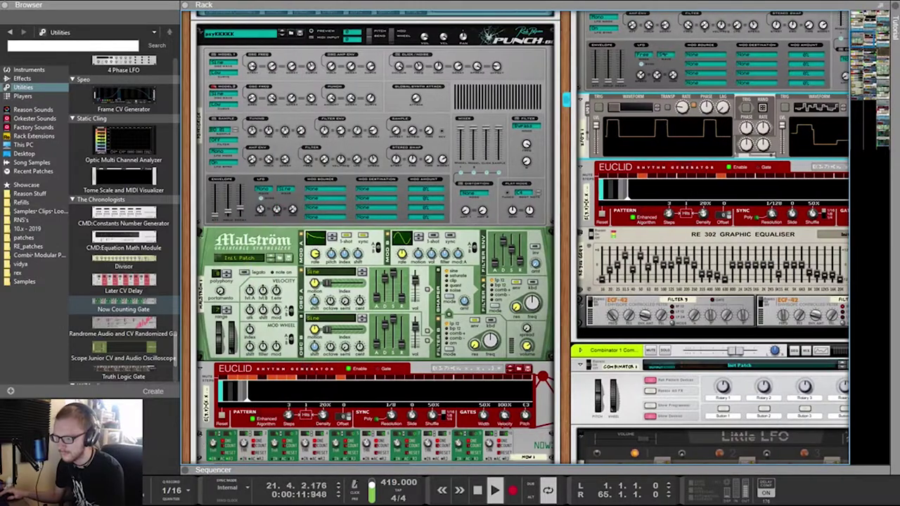
{"action": "scroll", "coordinate": [515, 239], "scroll_direction": "down", "scroll_amount": 3}
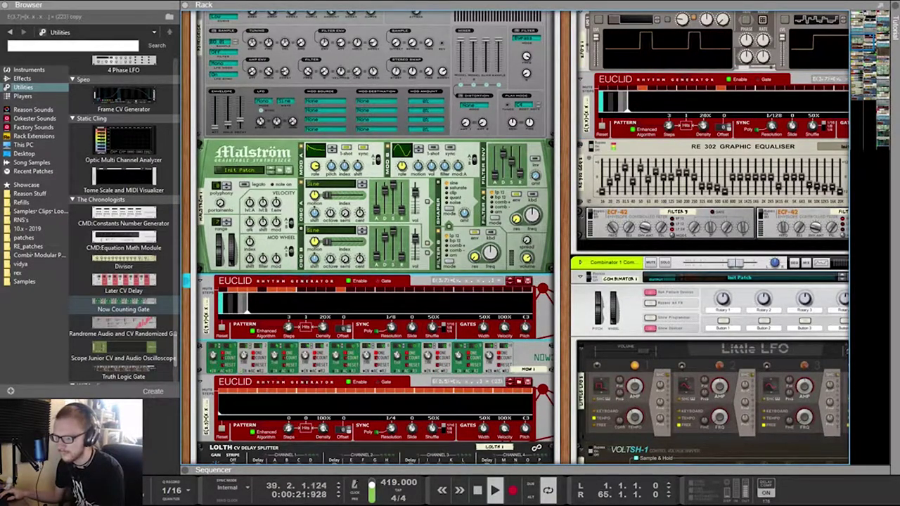
{"action": "mouse_move", "coordinate": [392, 328]}
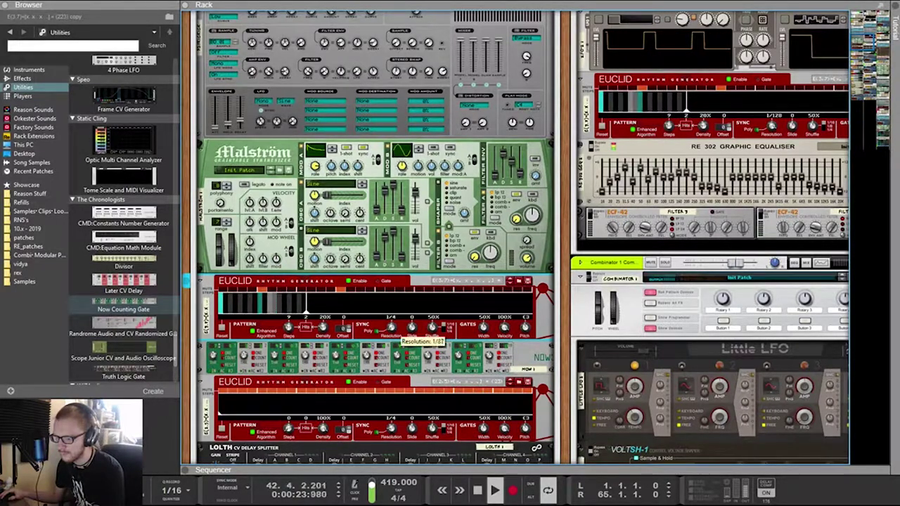
{"action": "left_click_drag", "start_coordinate": [391, 328], "coordinate": [391, 336]}
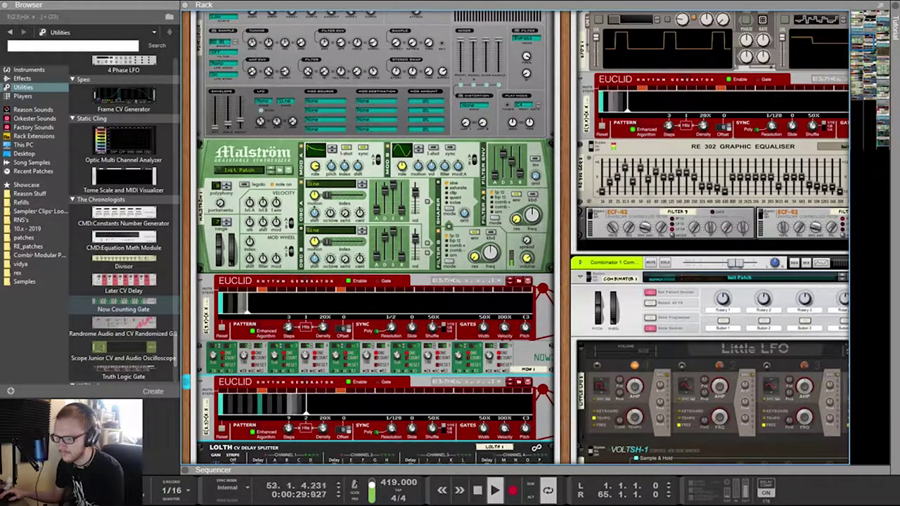
{"action": "key", "text": "Tab"}
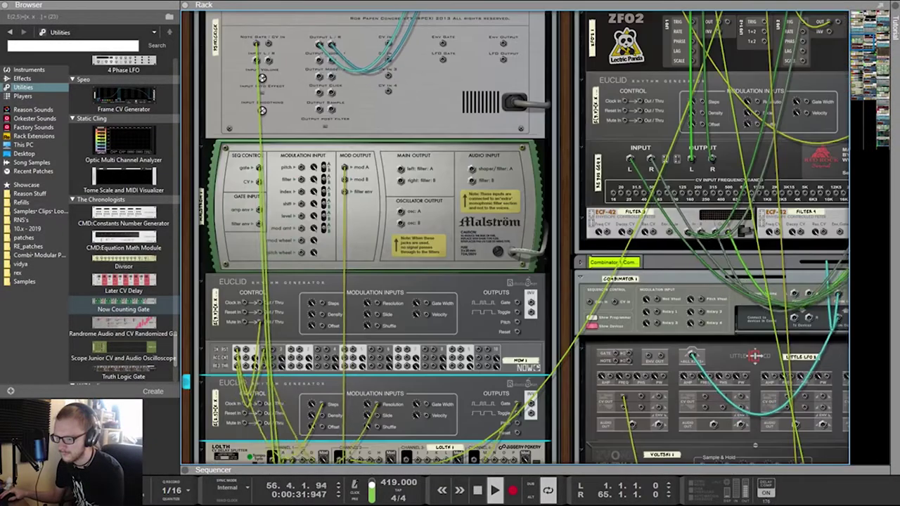
{"action": "key", "text": "Tab"}
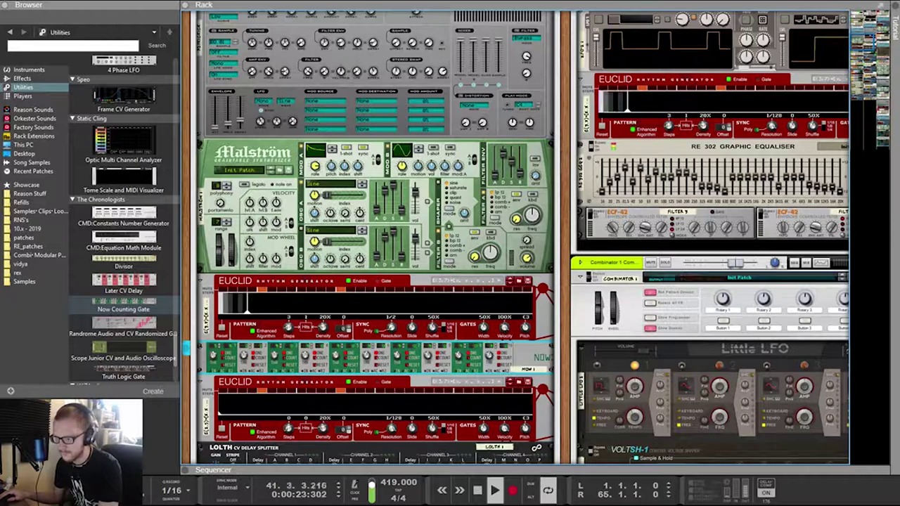
Look over the arrangement's clips in the sequencer and display the rack together with it
{"action": "scroll", "coordinate": [530, 237], "scroll_direction": "down", "scroll_amount": 2}
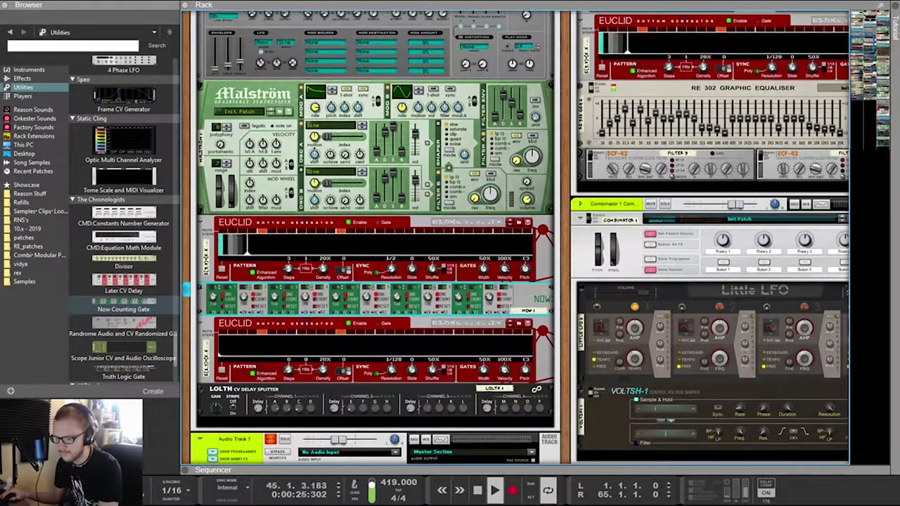
{"action": "key", "text": "F7"}
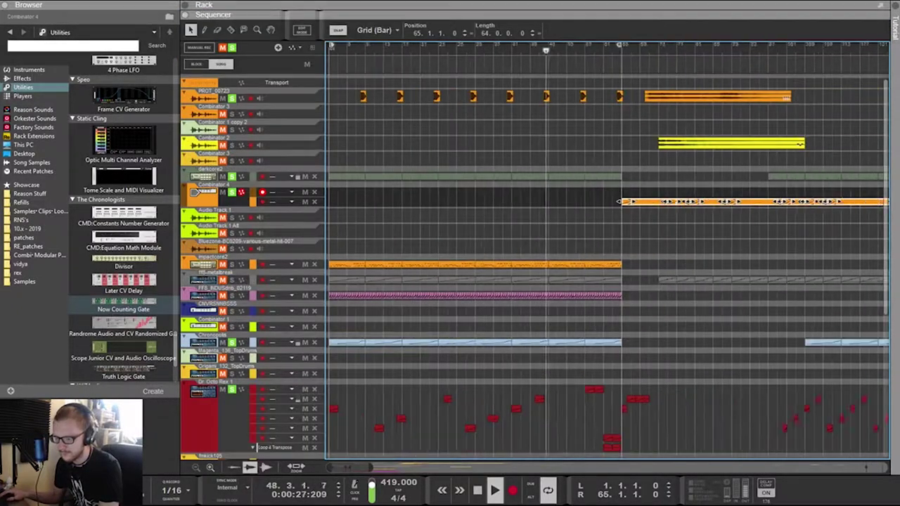
{"action": "scroll", "coordinate": [607, 253], "scroll_direction": "down", "scroll_amount": 3}
{"action": "scroll", "coordinate": [608, 253], "scroll_direction": "right", "scroll_amount": 2}
{"action": "scroll", "coordinate": [607, 253], "scroll_direction": "left", "scroll_amount": 2}
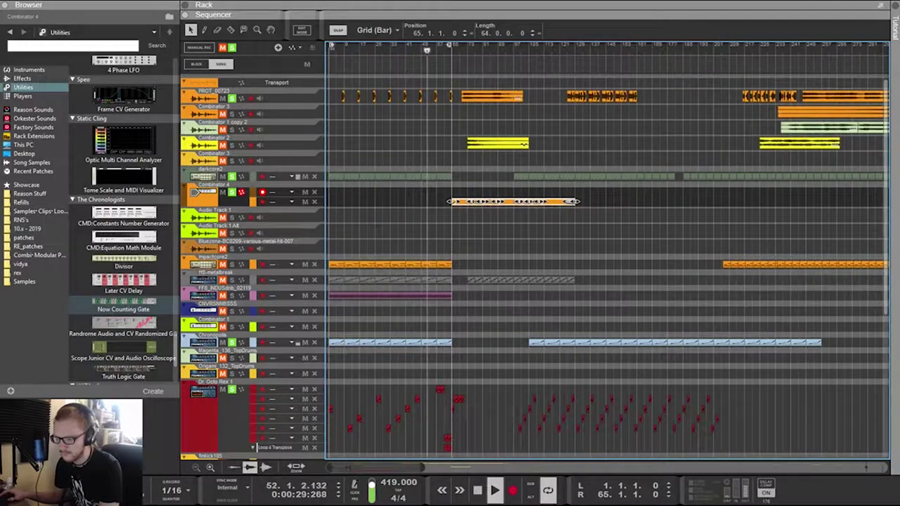
{"action": "key", "text": "F6"}
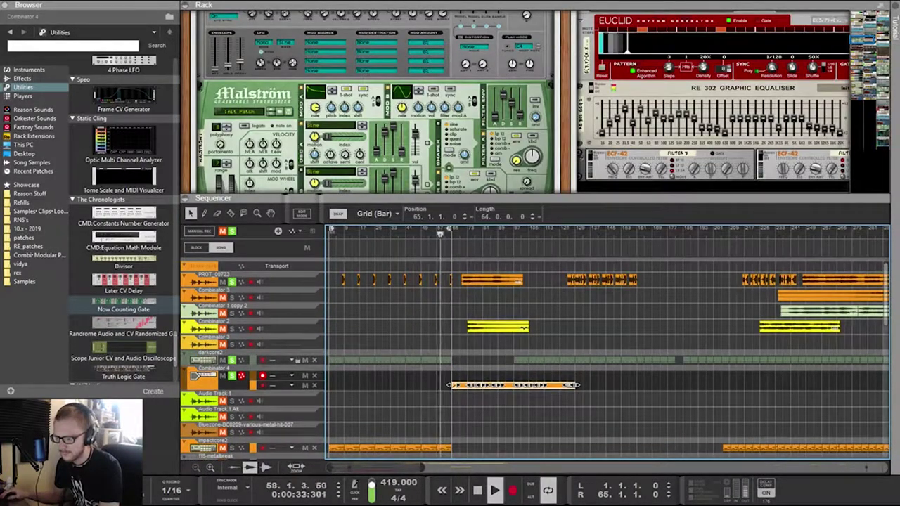
Move the Combinator 2 clip from about bar 73 to bar 1 and duplicate it directly after itself, with its track soloed
{"action": "left_click_drag", "start_coordinate": [498, 326], "coordinate": [360, 326]}
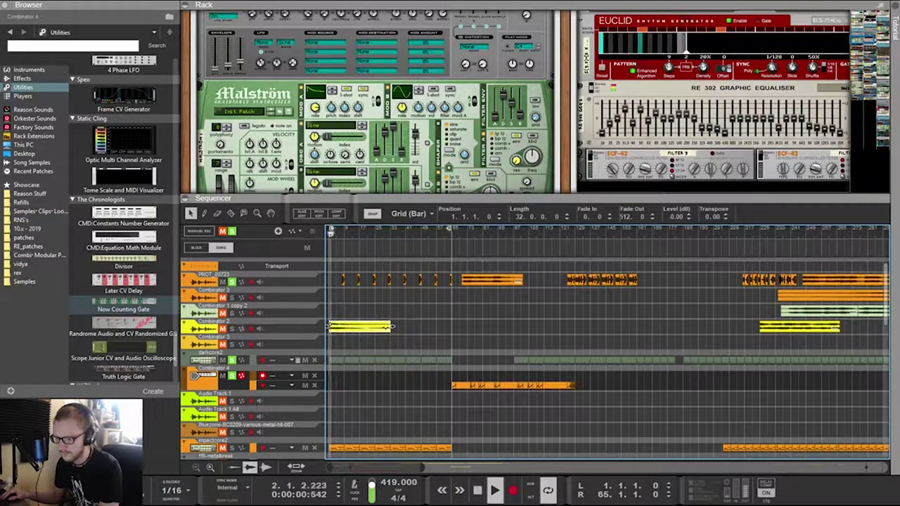
{"action": "left_click", "coordinate": [232, 328]}
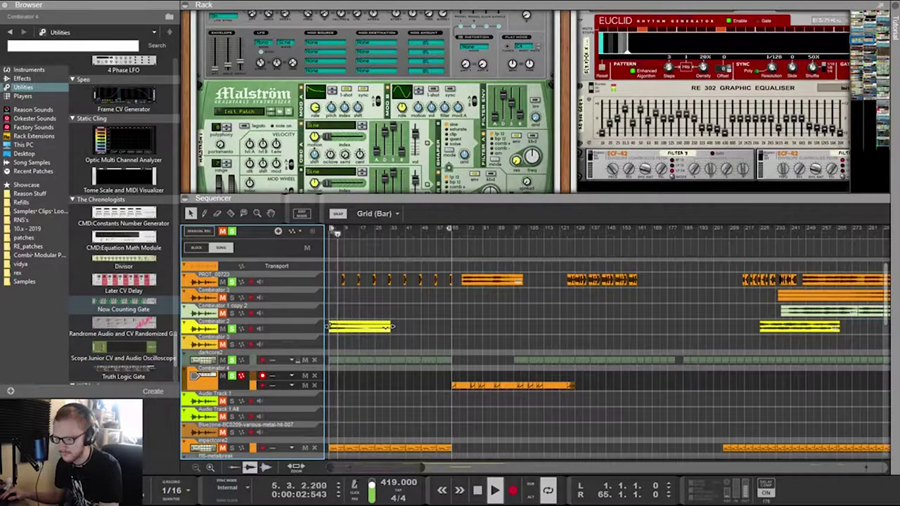
{"action": "left_click", "coordinate": [373, 326]}
{"action": "left_click_drag", "start_coordinate": [372, 326], "coordinate": [432, 326]}
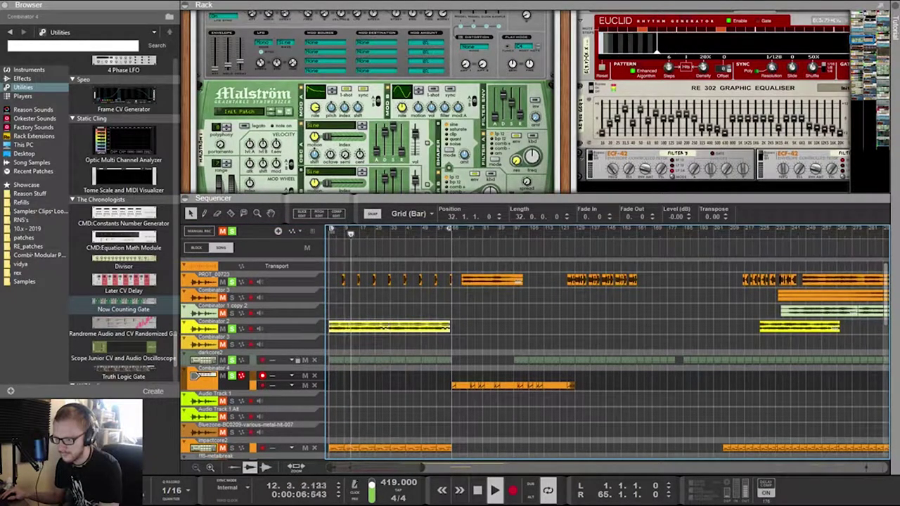
Transpose both Combinator 2 clips at the start of the arrangement by -6 semitones
{"action": "left_click", "coordinate": [387, 326]}
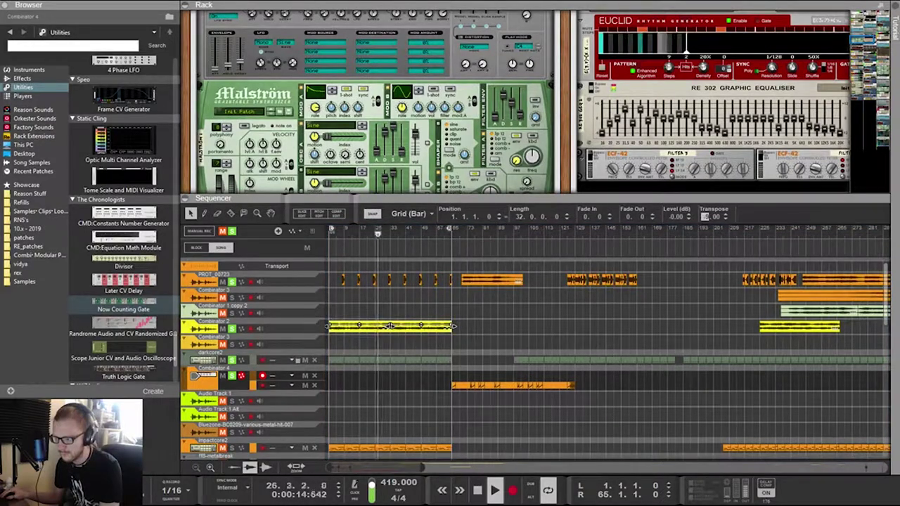
{"action": "type", "text": "-6"}
{"action": "key", "text": "Return"}
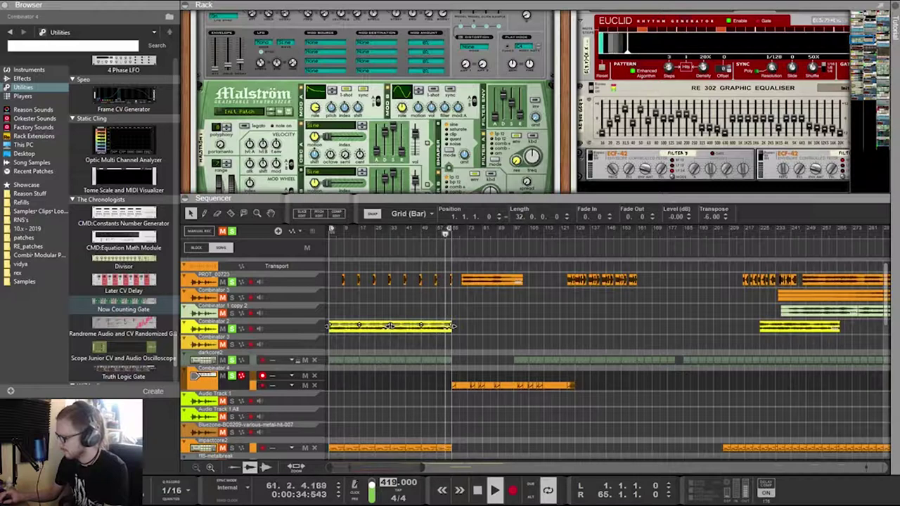
Try a song tempo of 307 BPM
{"action": "type", "text": "0"}
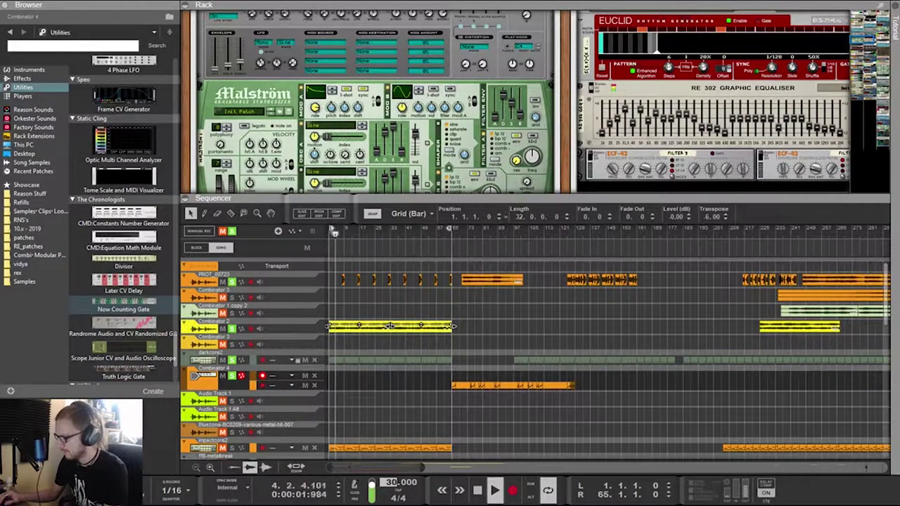
{"action": "type", "text": "7"}
{"action": "key", "text": "Return"}
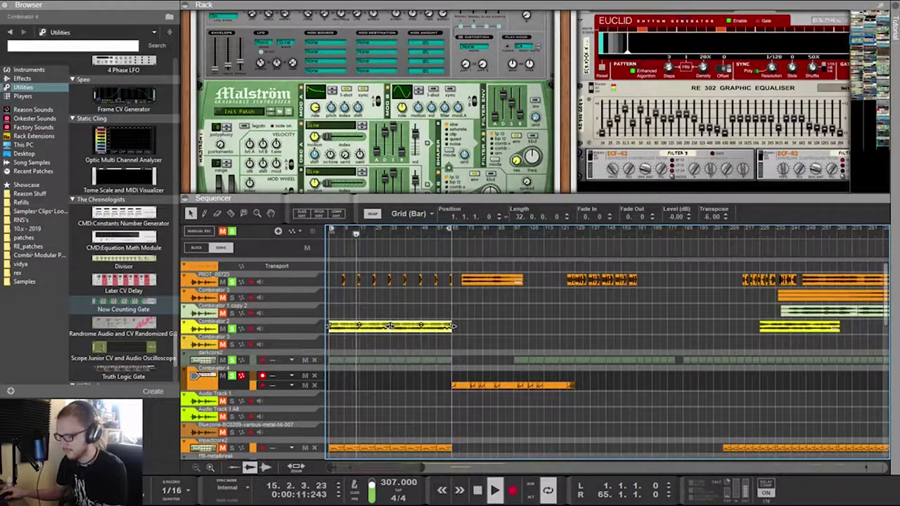
Set the song tempo to 353 BPM
{"action": "left_click", "coordinate": [389, 483]}
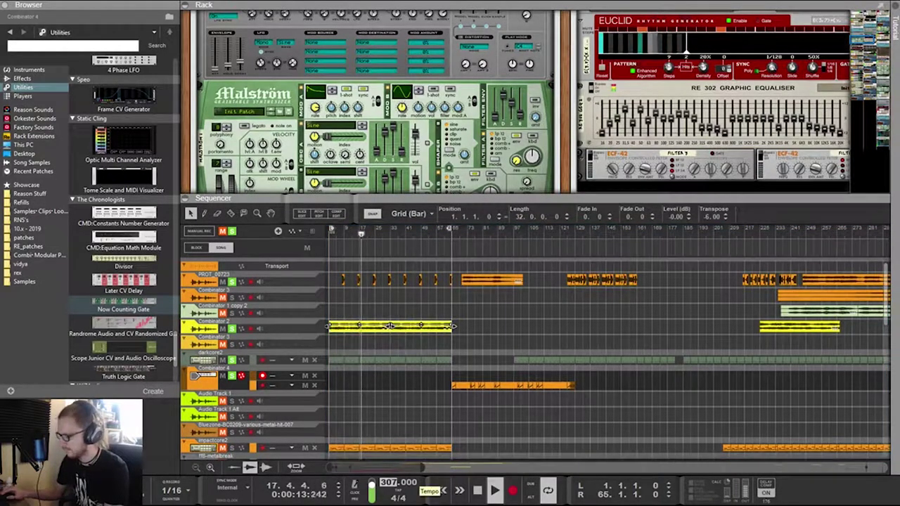
{"action": "type", "text": "353"}
{"action": "key", "text": "Return"}
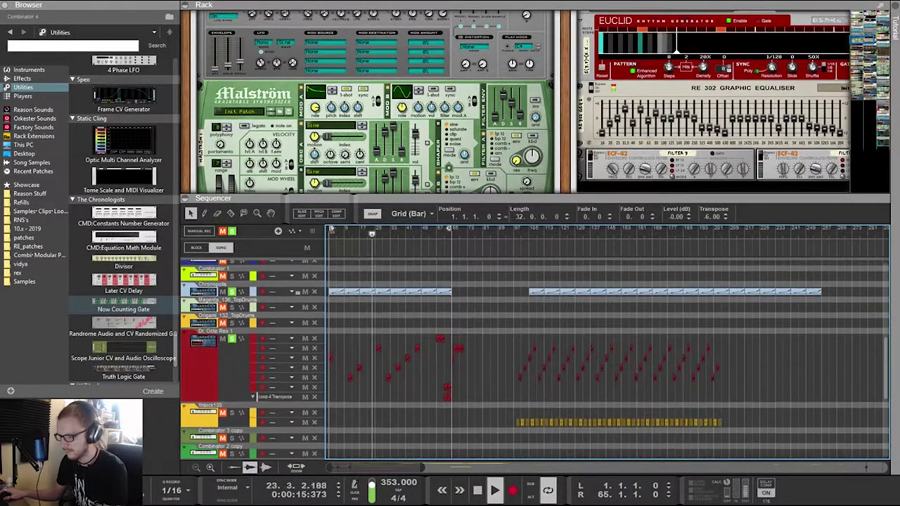
Look over the arrangement's tracks and examine the Euclids around the Now Counting Gate from the front and the rear
{"action": "scroll", "coordinate": [534, 352], "scroll_direction": "down", "scroll_amount": 6}
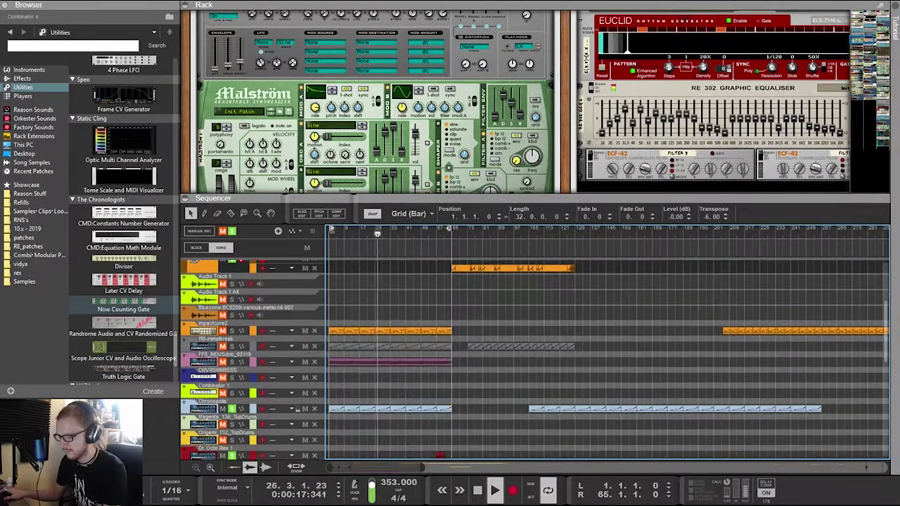
{"action": "scroll", "coordinate": [534, 352], "scroll_direction": "up", "scroll_amount": 4}
{"action": "scroll", "coordinate": [389, 267], "scroll_direction": "up", "scroll_amount": 3}
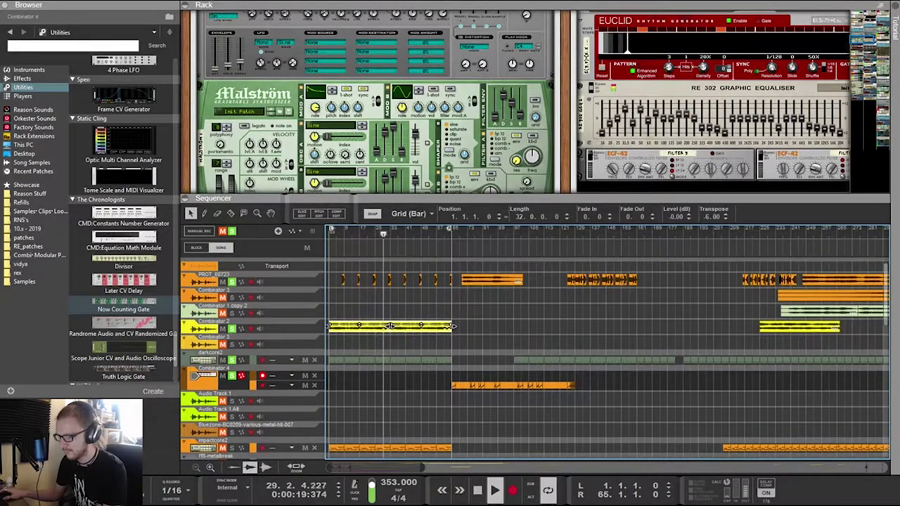
{"action": "scroll", "coordinate": [520, 102], "scroll_direction": "down", "scroll_amount": 5}
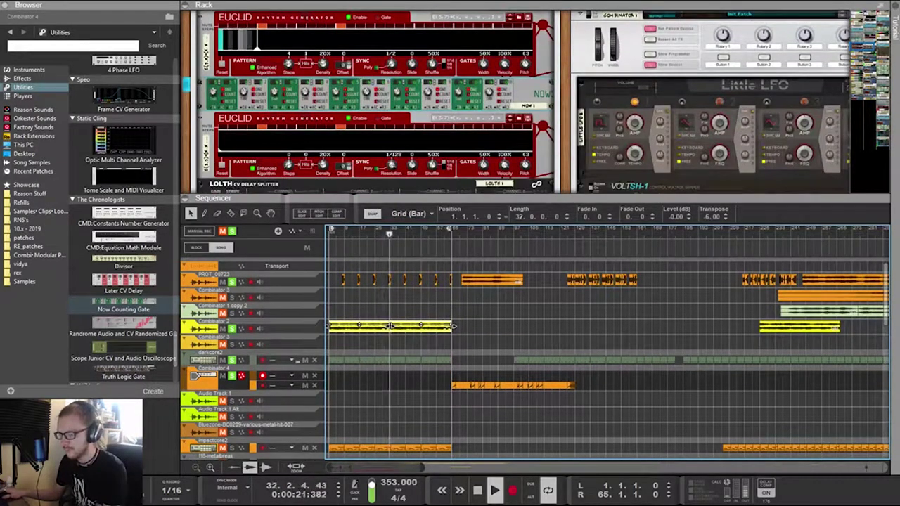
{"action": "scroll", "coordinate": [520, 102], "scroll_direction": "up", "scroll_amount": 6}
{"action": "scroll", "coordinate": [520, 102], "scroll_direction": "down", "scroll_amount": 5}
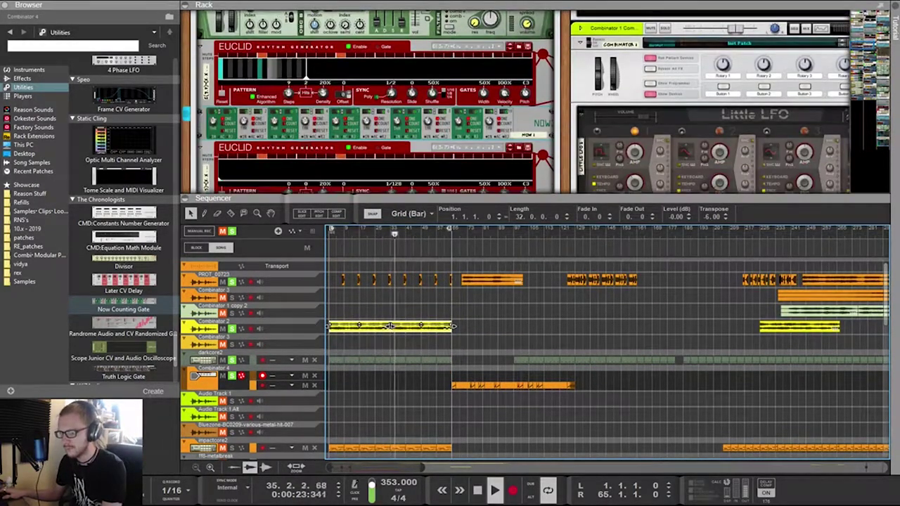
{"action": "key", "text": "Tab"}
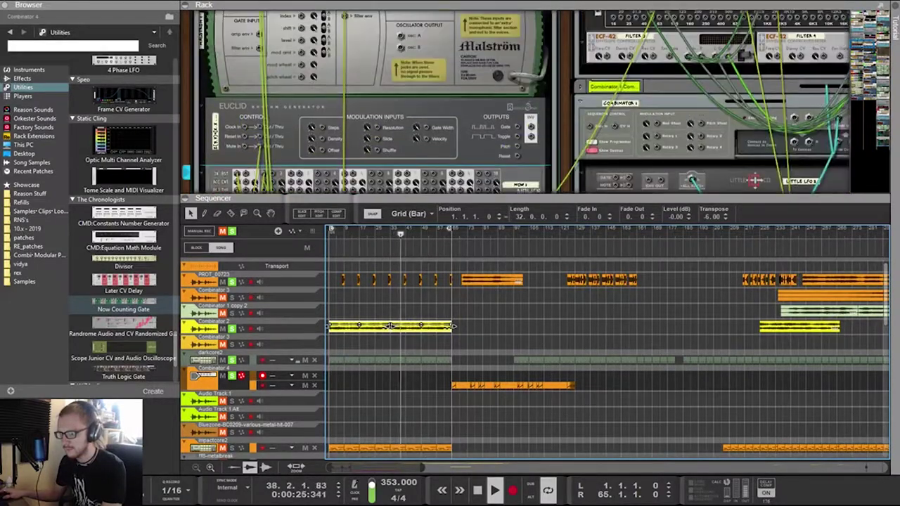
{"action": "scroll", "coordinate": [520, 102], "scroll_direction": "up", "scroll_amount": 2}
{"action": "scroll", "coordinate": [520, 102], "scroll_direction": "down", "scroll_amount": 2}
{"action": "key", "text": "Tab"}
{"action": "scroll", "coordinate": [520, 102], "scroll_direction": "down", "scroll_amount": 2}
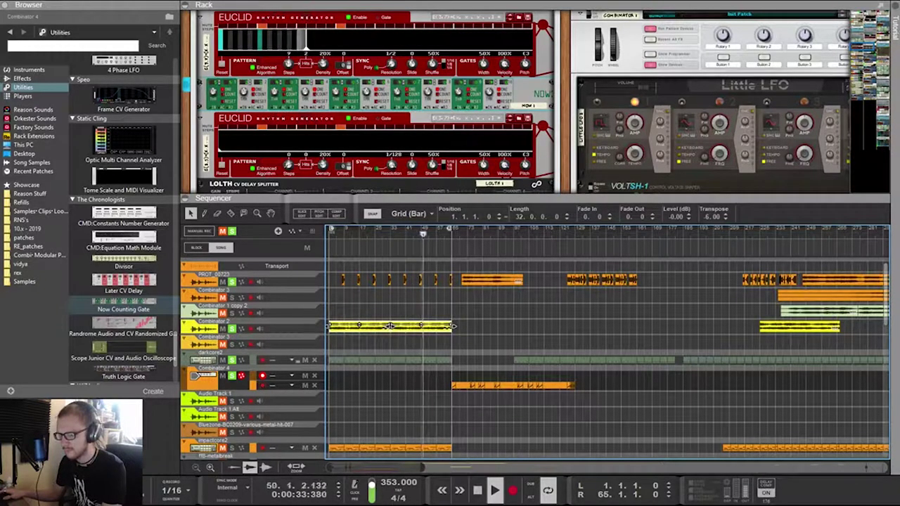
Set the resolution of the Euclid above the Now Counting Gate to 1/4 and of the Euclid below it to 1/128
{"action": "left_click_drag", "start_coordinate": [391, 64], "coordinate": [392, 60]}
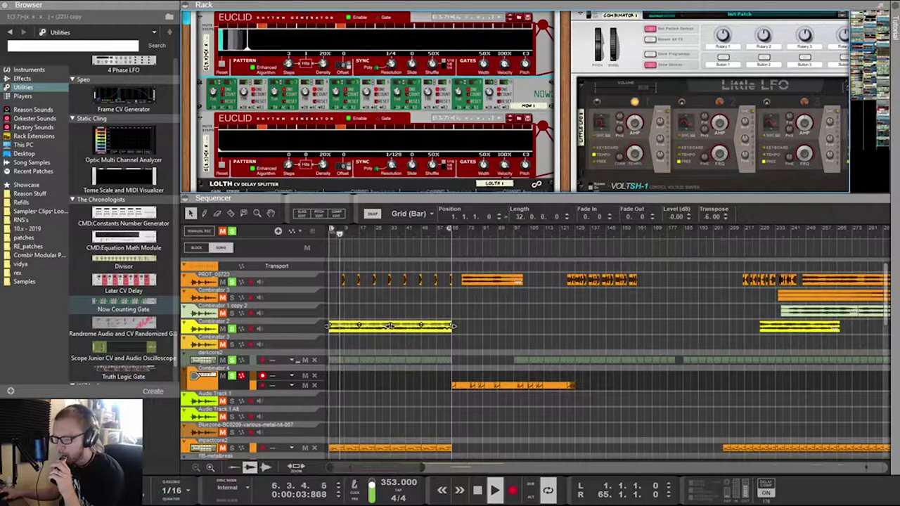
{"action": "mouse_move", "coordinate": [392, 165]}
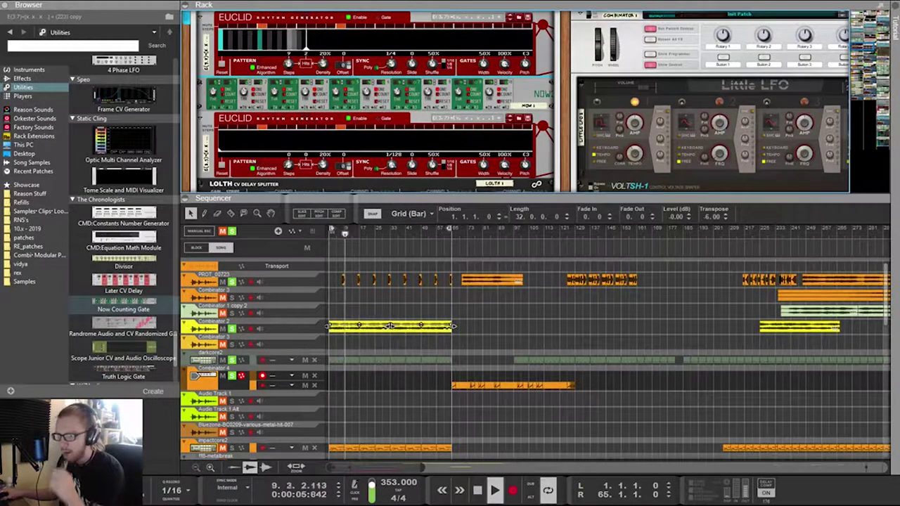
{"action": "key", "text": "Tab"}
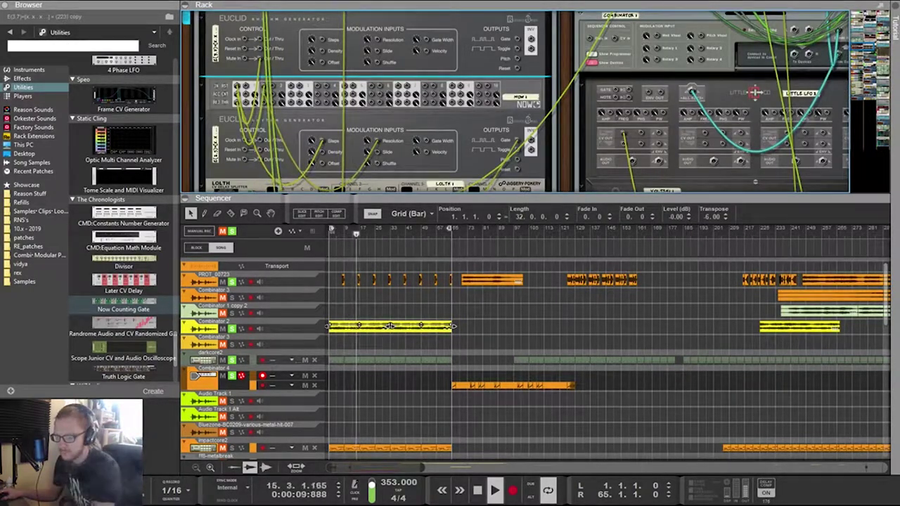
{"action": "key", "text": "Tab"}
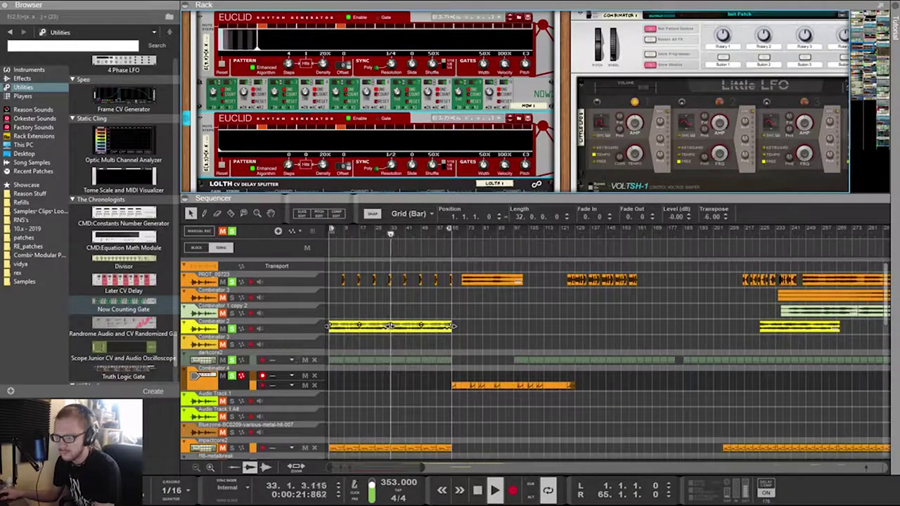
{"action": "left_click_drag", "start_coordinate": [392, 164], "coordinate": [391, 126]}
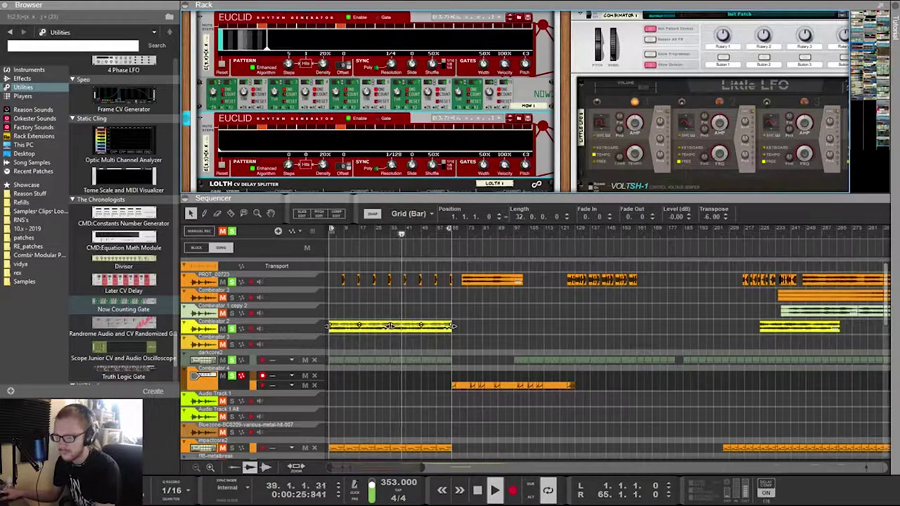
Compare the running patterns of the two Euclids and check the neighbouring Malström and Lolth CV Delay Splitter
{"action": "scroll", "coordinate": [376, 102], "scroll_direction": "up", "scroll_amount": 3}
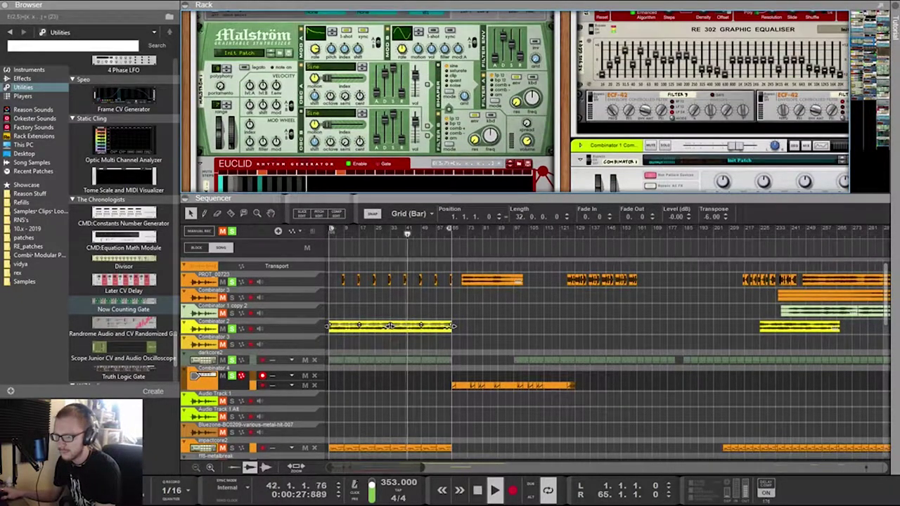
{"action": "scroll", "coordinate": [376, 102], "scroll_direction": "down", "scroll_amount": 1}
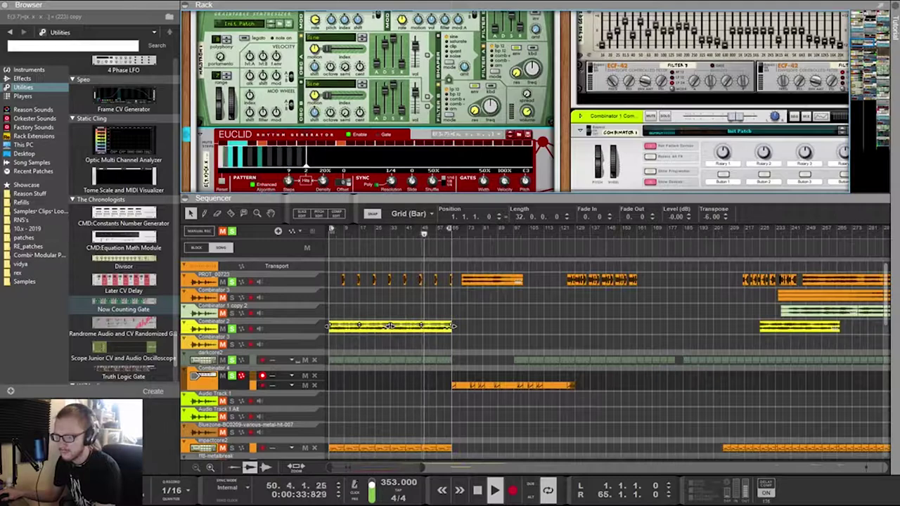
{"action": "scroll", "coordinate": [376, 102], "scroll_direction": "down", "scroll_amount": 3}
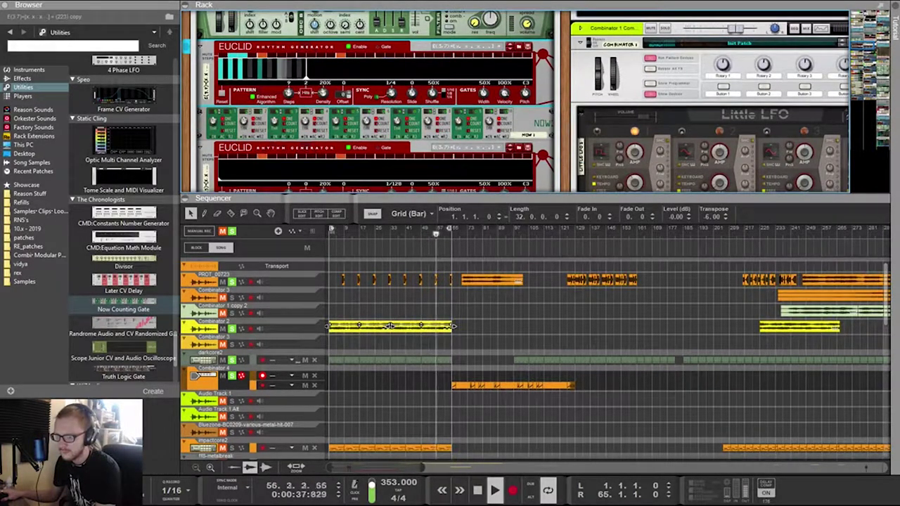
{"action": "scroll", "coordinate": [376, 102], "scroll_direction": "down", "scroll_amount": 2}
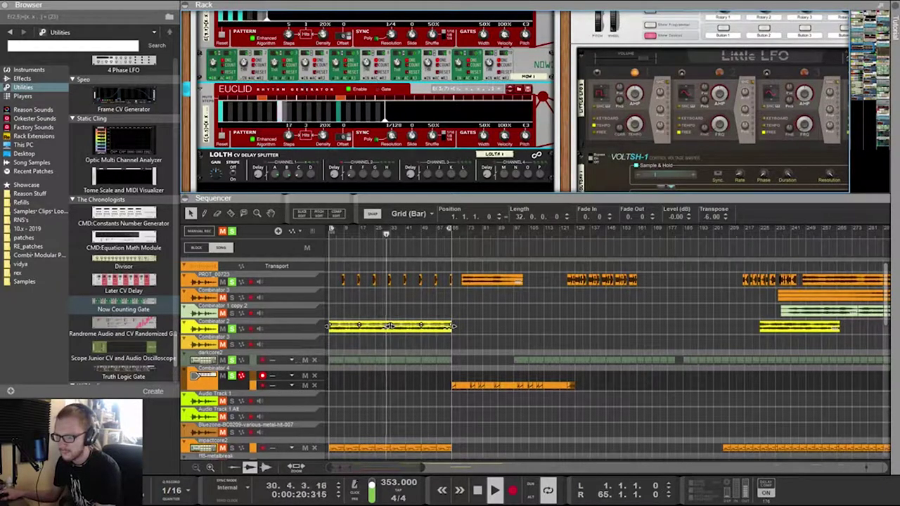
{"action": "scroll", "coordinate": [375, 102], "scroll_direction": "up", "scroll_amount": 1}
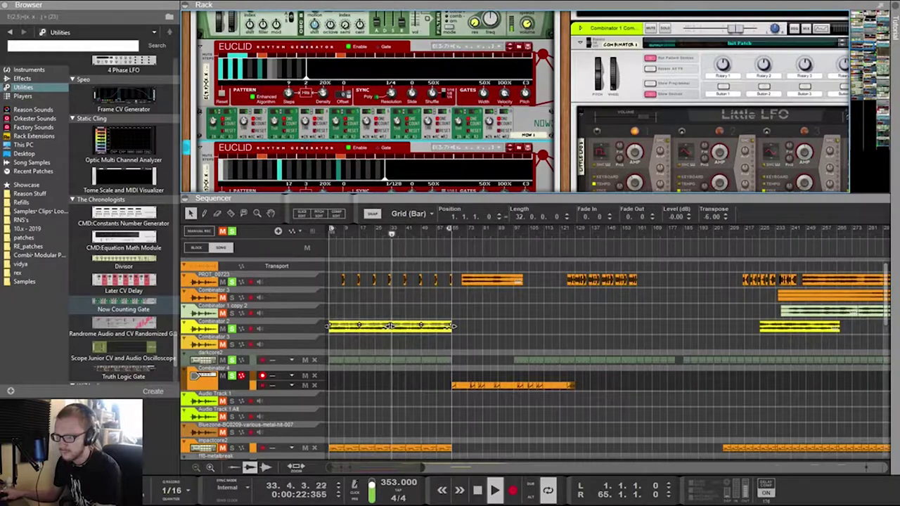
{"action": "scroll", "coordinate": [375, 102], "scroll_direction": "down", "scroll_amount": 3}
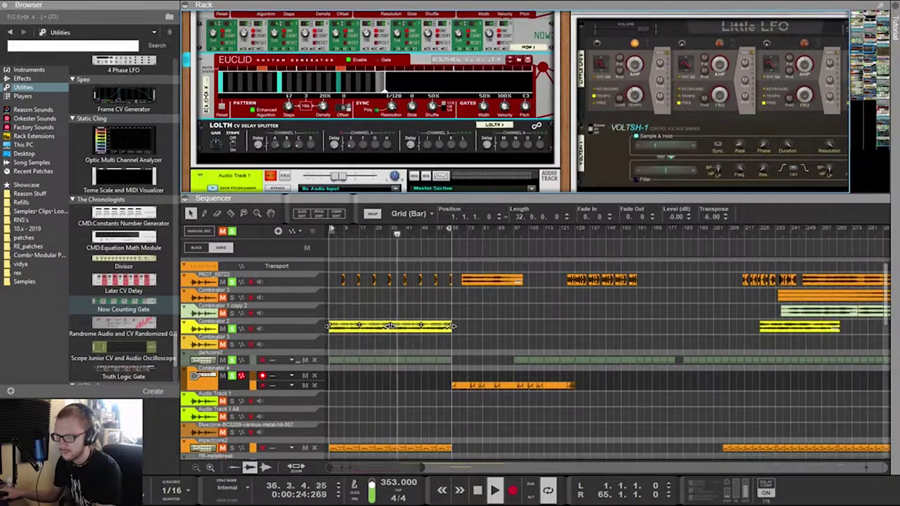
{"action": "scroll", "coordinate": [375, 102], "scroll_direction": "up", "scroll_amount": 2}
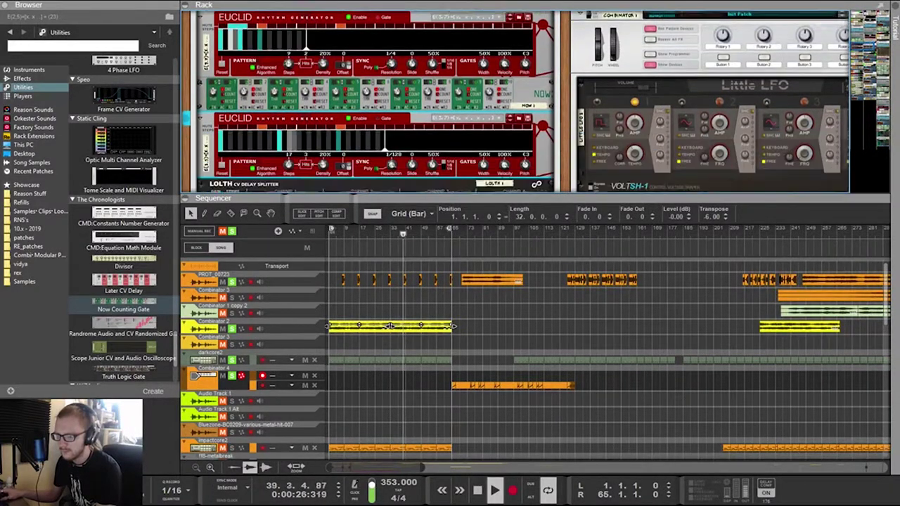
{"action": "scroll", "coordinate": [375, 102], "scroll_direction": "down", "scroll_amount": 2}
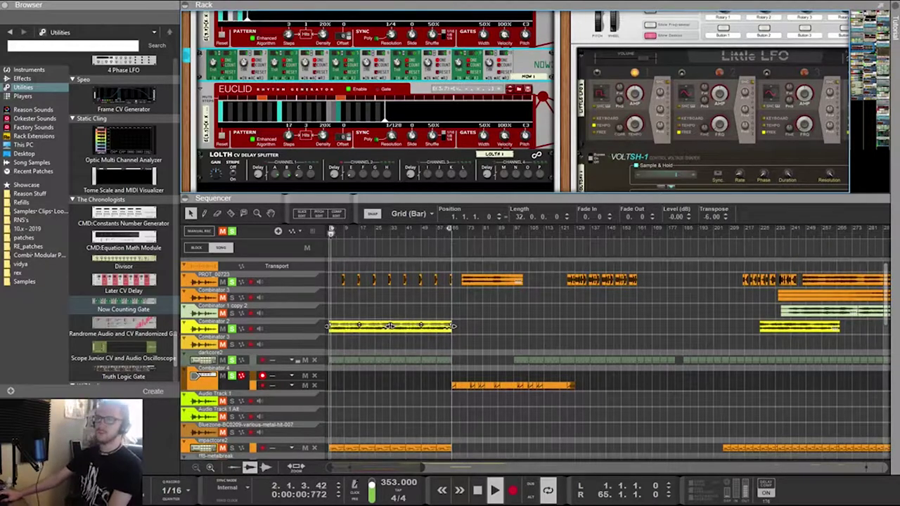
Recheck how the Now Counting Gate sits between the two Euclids while the looped section plays
{"action": "scroll", "coordinate": [375, 101], "scroll_direction": "down", "scroll_amount": 5}
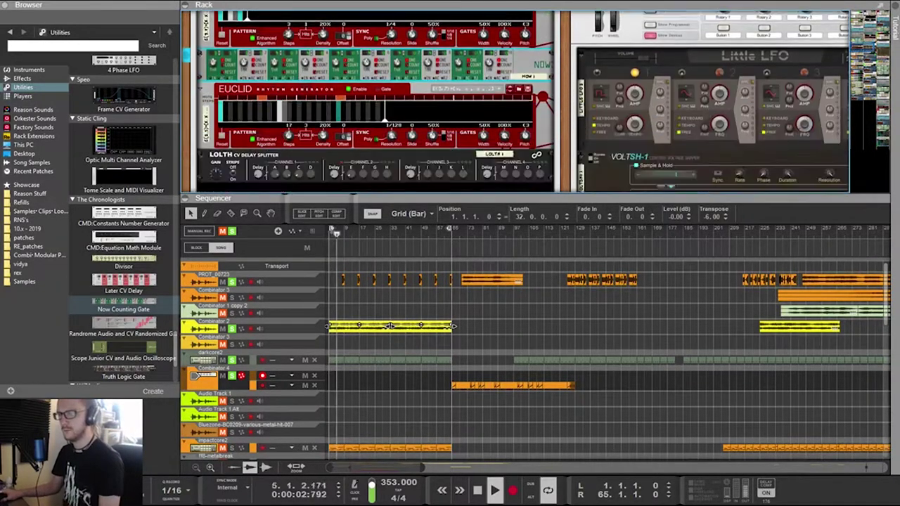
{"action": "scroll", "coordinate": [376, 102], "scroll_direction": "up", "scroll_amount": 5}
{"action": "scroll", "coordinate": [376, 102], "scroll_direction": "down", "scroll_amount": 3}
{"action": "scroll", "coordinate": [376, 102], "scroll_direction": "up", "scroll_amount": 3}
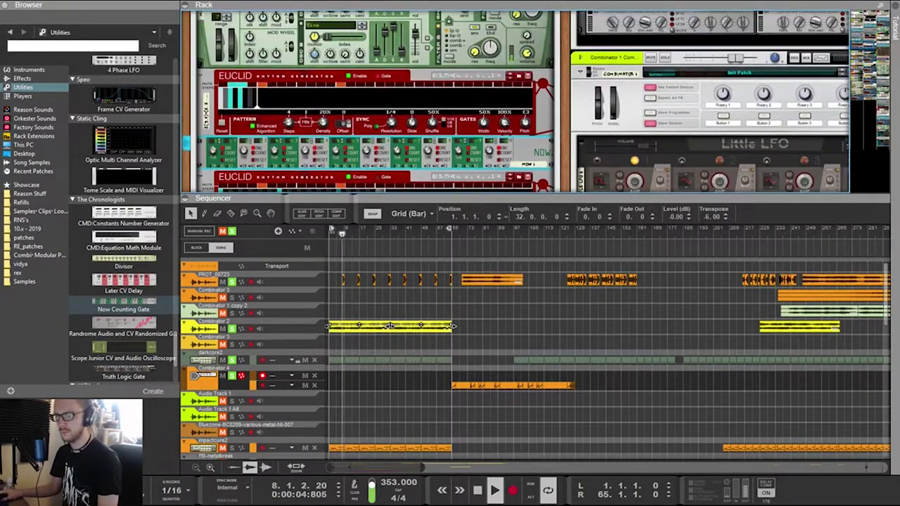
{"action": "scroll", "coordinate": [376, 102], "scroll_direction": "down", "scroll_amount": 2}
{"action": "scroll", "coordinate": [376, 102], "scroll_direction": "up", "scroll_amount": 1}
{"action": "scroll", "coordinate": [376, 102], "scroll_direction": "down", "scroll_amount": 2}
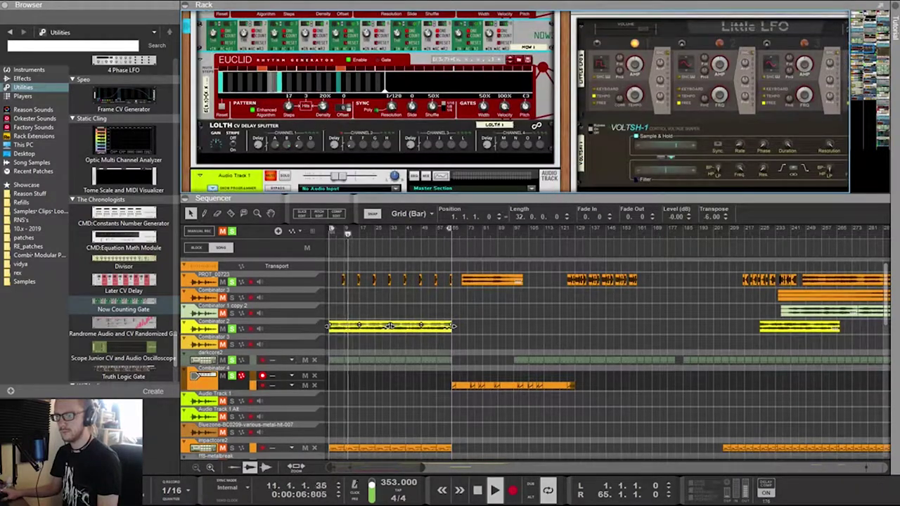
Cable a Now Counting Gate output to the Combinator's Rotary 4 input and map Rotary 4 to a Euclid's Enable switch
{"action": "key", "text": "Tab"}
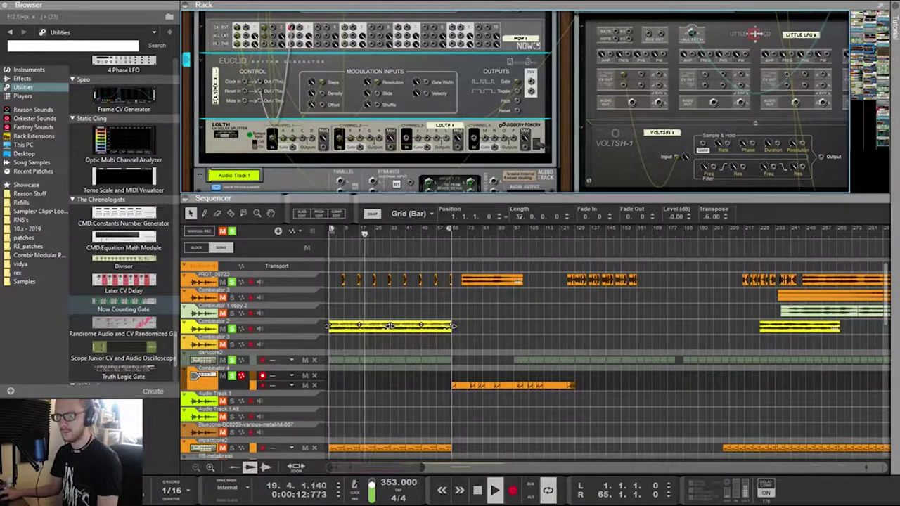
{"action": "left_click_drag", "start_coordinate": [290, 28], "coordinate": [330, 38]}
{"action": "scroll", "coordinate": [330, 38], "scroll_direction": "up", "scroll_amount": 8}
{"action": "scroll", "coordinate": [374, 100], "scroll_direction": "down", "scroll_amount": 6}
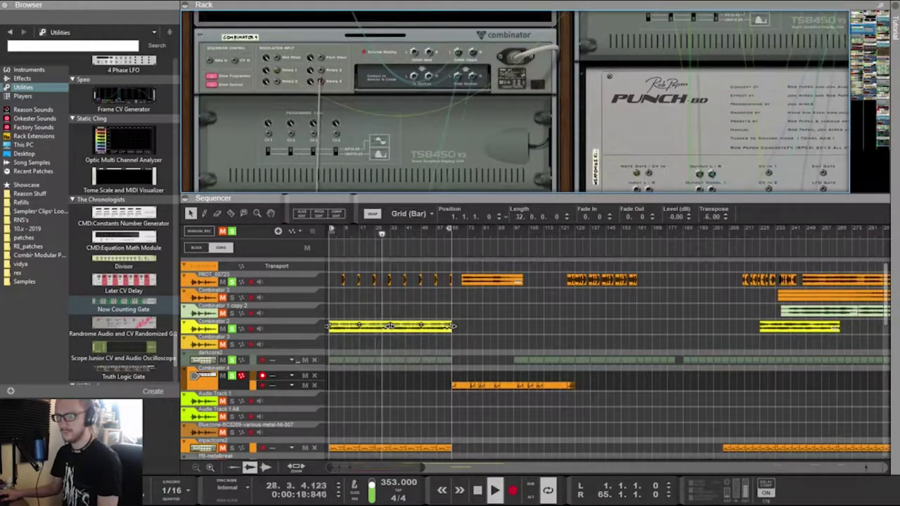
{"action": "key", "text": "Tab"}
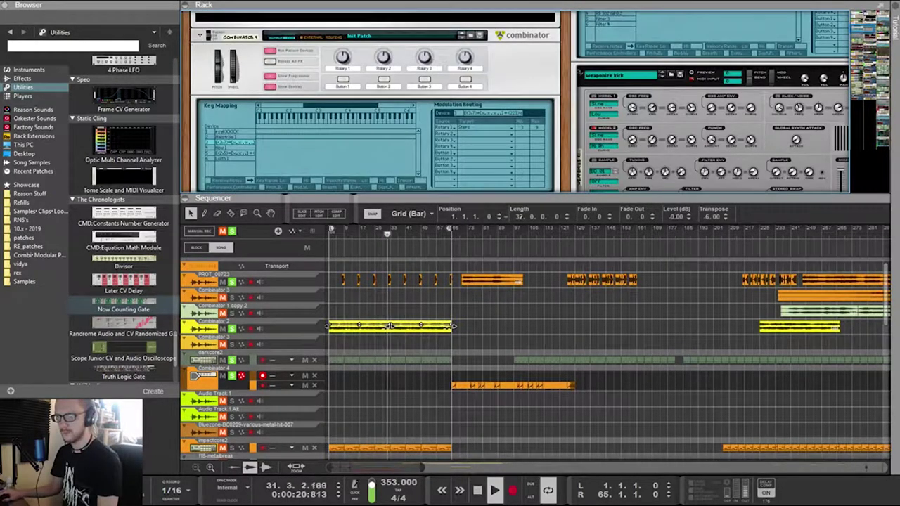
{"action": "left_click", "coordinate": [234, 153]}
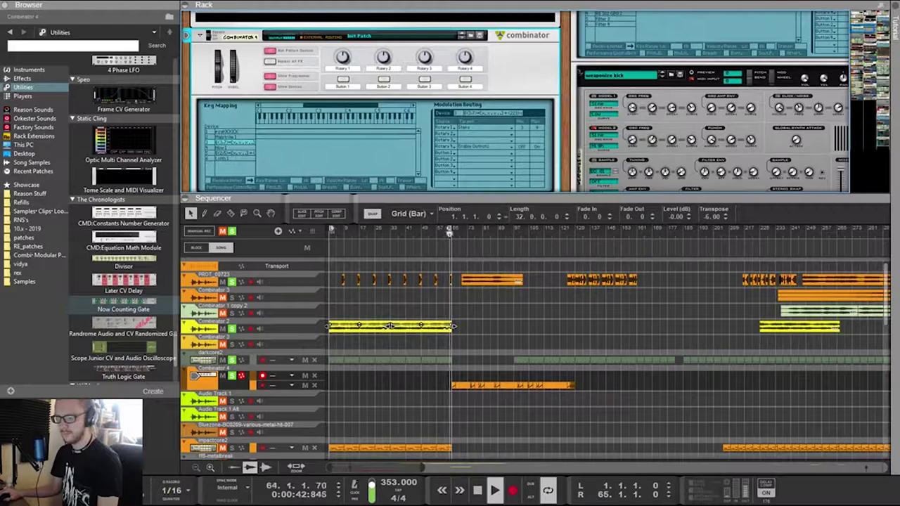
Examine the Euclids and Now Counting Gate from front and rear, along with the Combinator's modulation routing, during playback
{"action": "scroll", "coordinate": [375, 102], "scroll_direction": "down", "scroll_amount": 8}
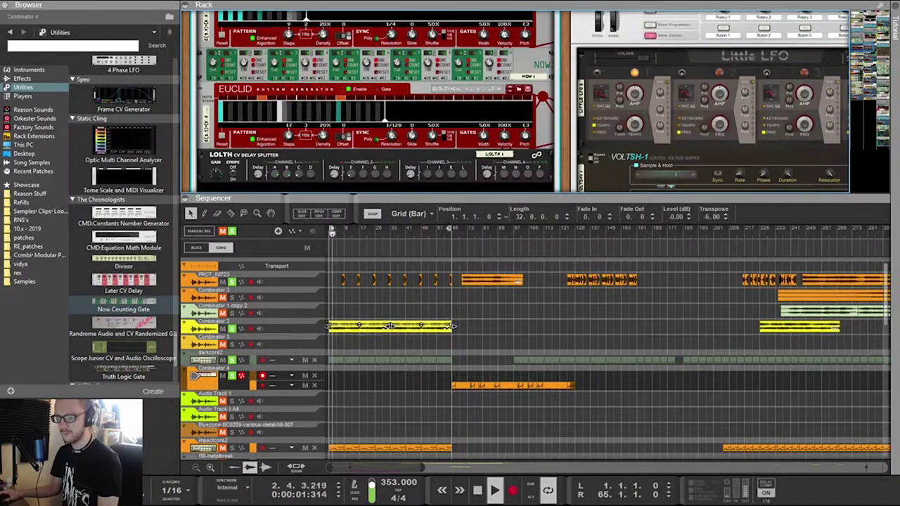
{"action": "scroll", "coordinate": [375, 102], "scroll_direction": "up", "scroll_amount": 1}
{"action": "scroll", "coordinate": [520, 102], "scroll_direction": "down", "scroll_amount": 2}
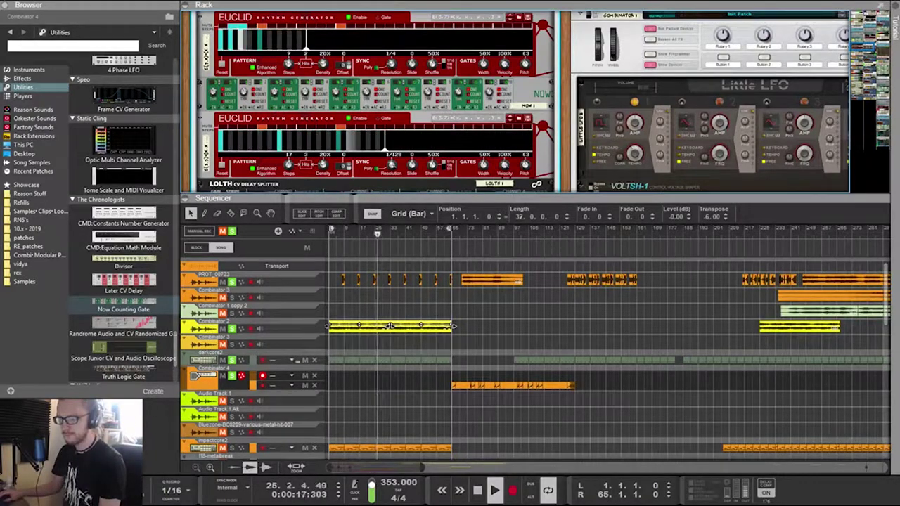
{"action": "key", "text": "Tab"}
{"action": "scroll", "coordinate": [514, 102], "scroll_direction": "up", "scroll_amount": 10}
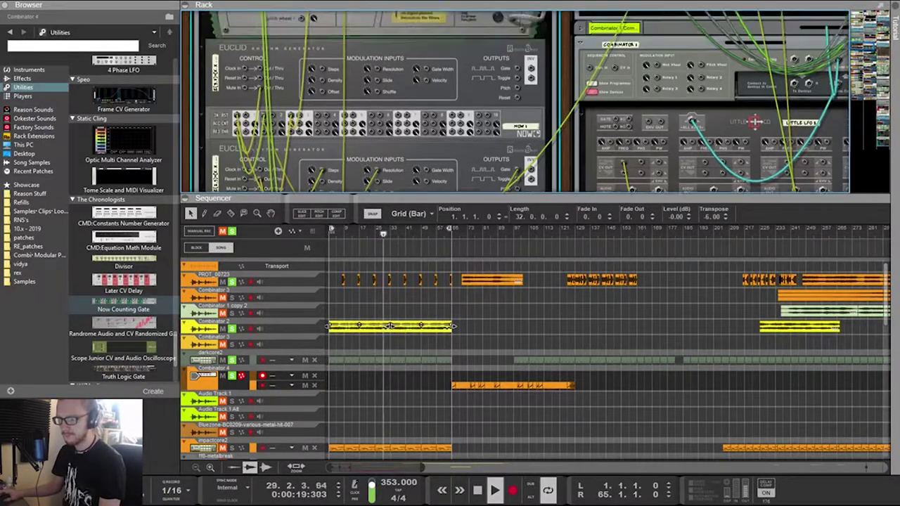
{"action": "key", "text": "Tab"}
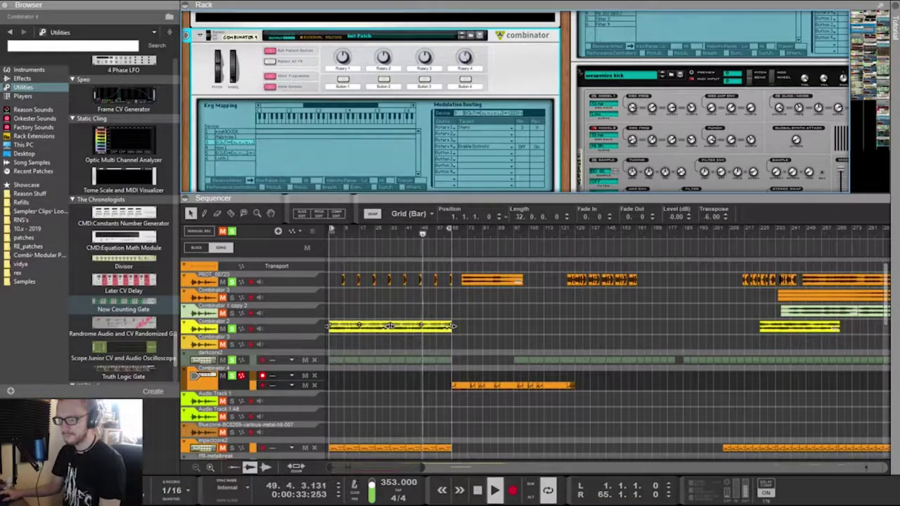
{"action": "scroll", "coordinate": [376, 102], "scroll_direction": "down", "scroll_amount": 4}
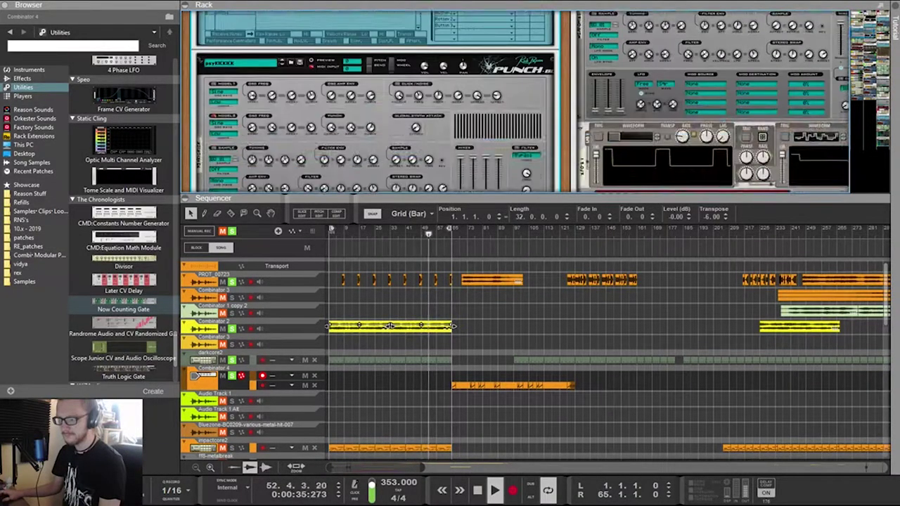
{"action": "scroll", "coordinate": [375, 98], "scroll_direction": "up", "scroll_amount": 4}
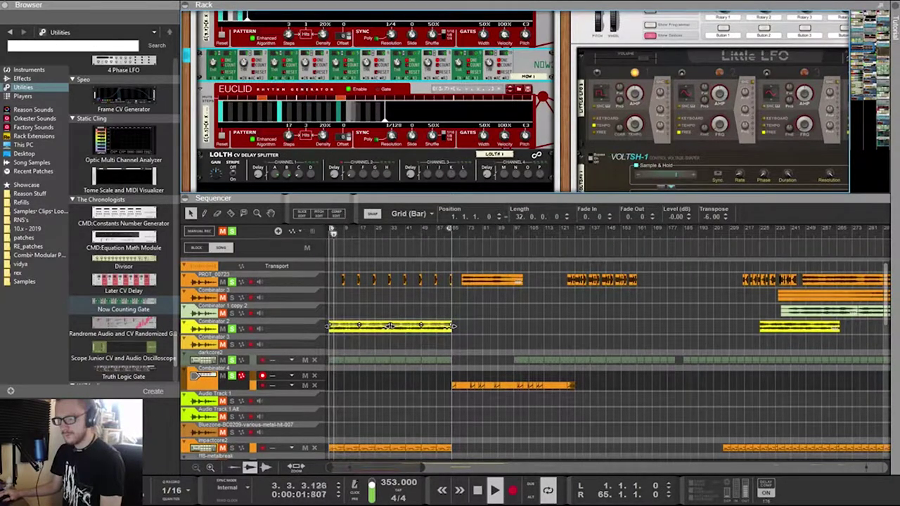
Duplicate the Euclid below the Now Counting Gate and cable a Now Counting Gate output to the copy's Clock input
{"action": "left_click", "coordinate": [420, 89]}
{"action": "key", "text": "ctrl+d"}
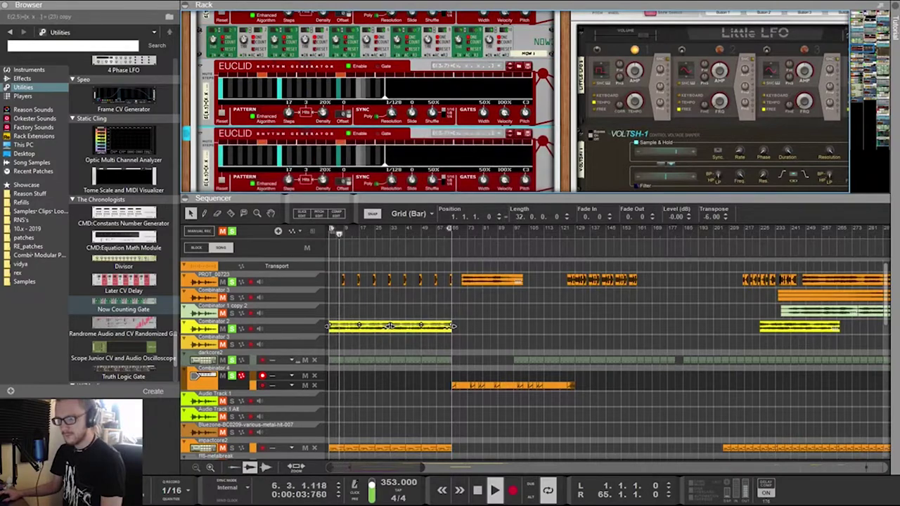
{"action": "key", "text": "Tab"}
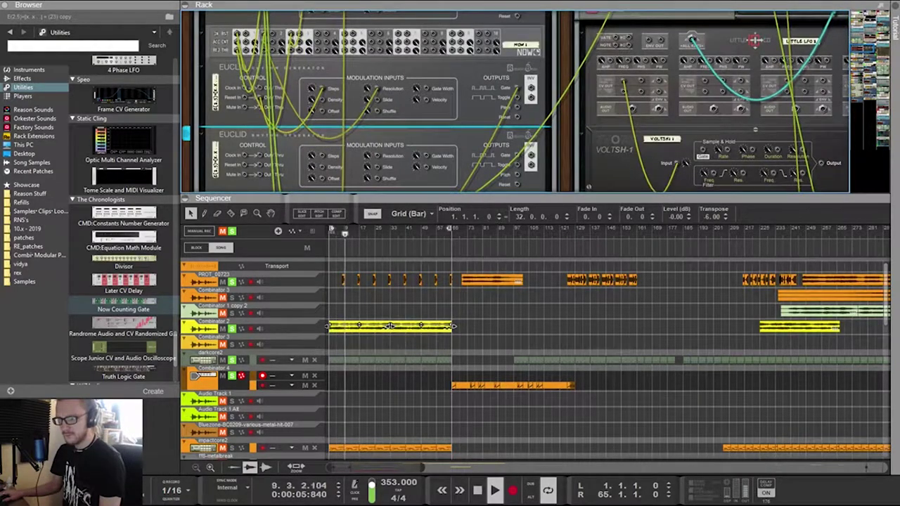
{"action": "left_click_drag", "start_coordinate": [292, 34], "coordinate": [322, 111]}
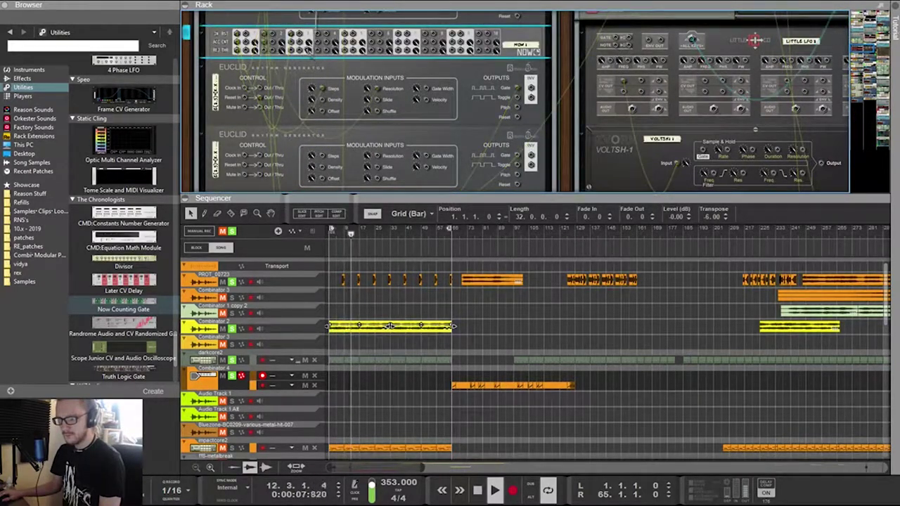
{"action": "left_click_drag", "start_coordinate": [317, 42], "coordinate": [317, 42]}
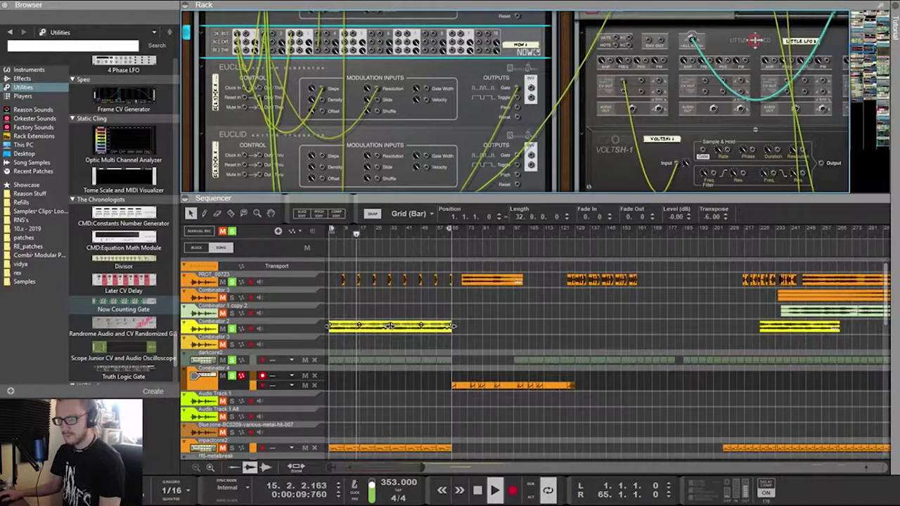
{"action": "key", "text": "l"}
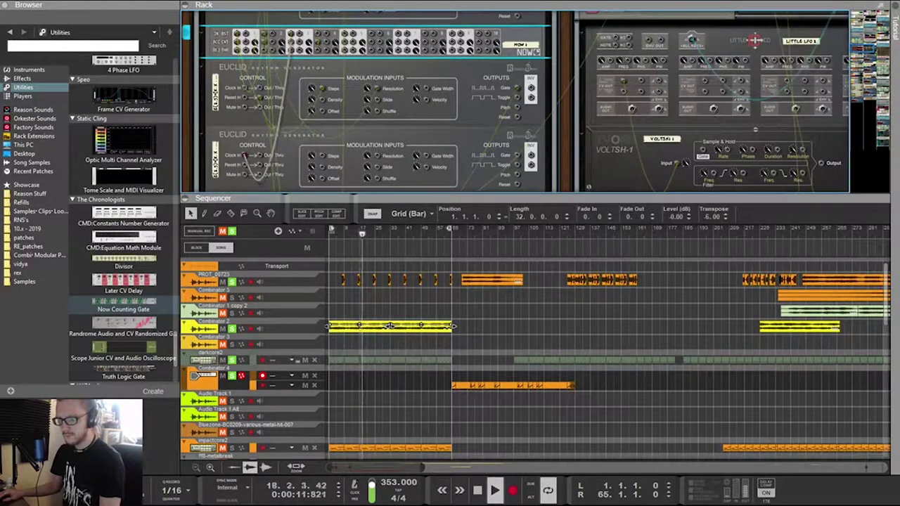
{"action": "left_click_drag", "start_coordinate": [244, 155], "coordinate": [317, 33]}
{"action": "key", "text": "l"}
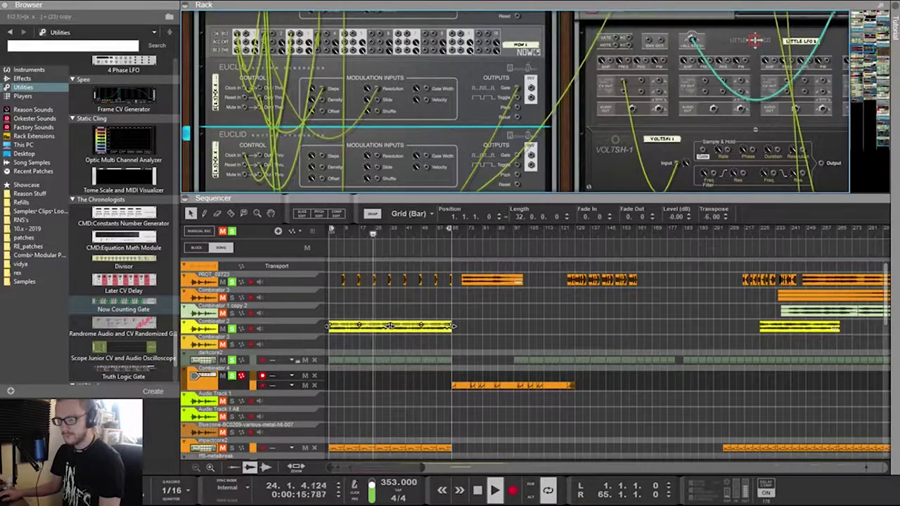
{"action": "key", "text": "Tab"}
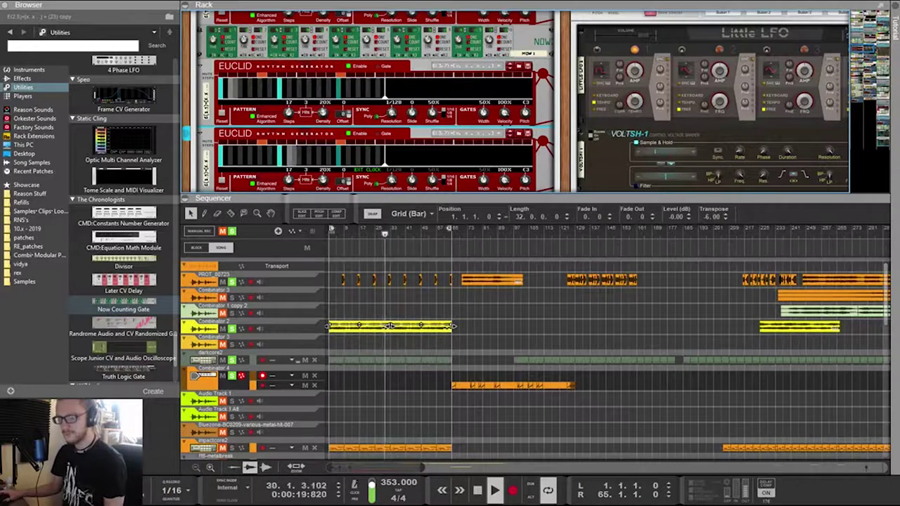
Compare the running patterns of the original 1/128 Euclid and its externally clocked copy
{"action": "scroll", "coordinate": [372, 102], "scroll_direction": "up", "scroll_amount": 1}
{"action": "scroll", "coordinate": [375, 101], "scroll_direction": "down", "scroll_amount": 2}
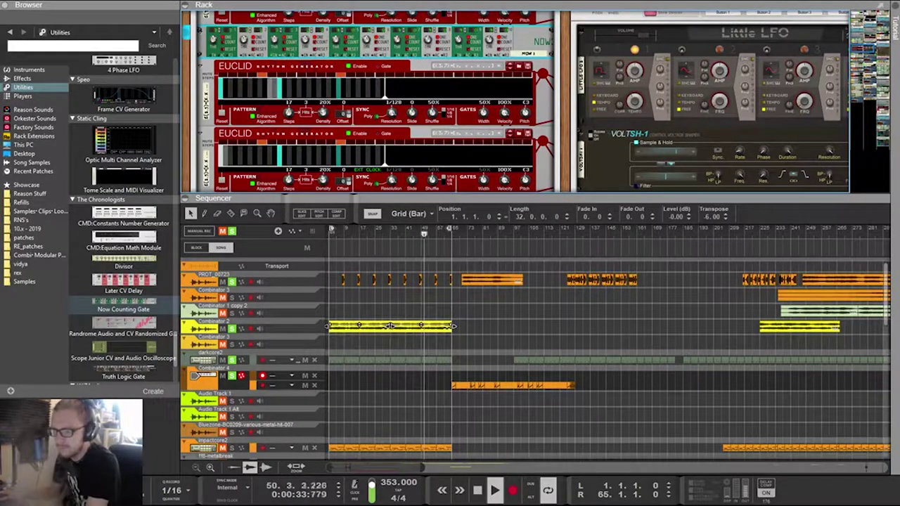
{"action": "scroll", "coordinate": [520, 101], "scroll_direction": "up", "scroll_amount": 1}
{"action": "scroll", "coordinate": [520, 101], "scroll_direction": "down", "scroll_amount": 2}
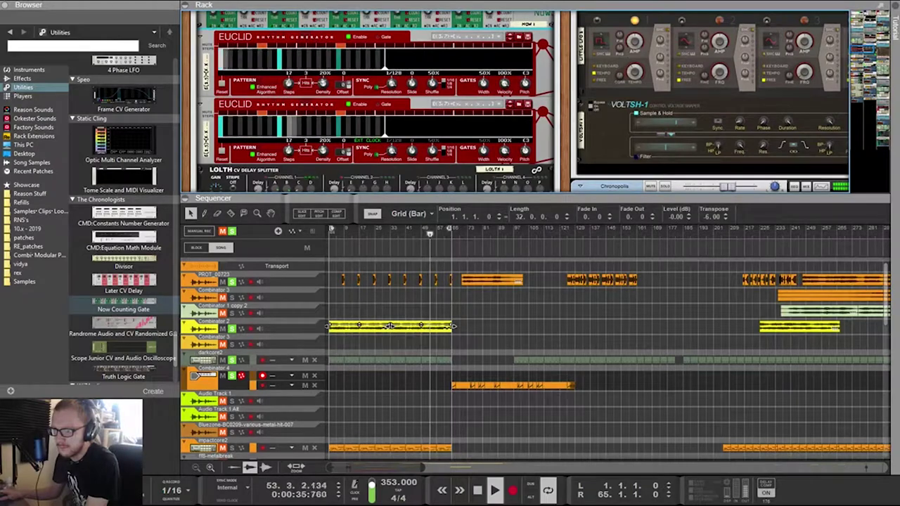
{"action": "scroll", "coordinate": [520, 101], "scroll_direction": "up", "scroll_amount": 2}
{"action": "scroll", "coordinate": [374, 101], "scroll_direction": "down", "scroll_amount": 5}
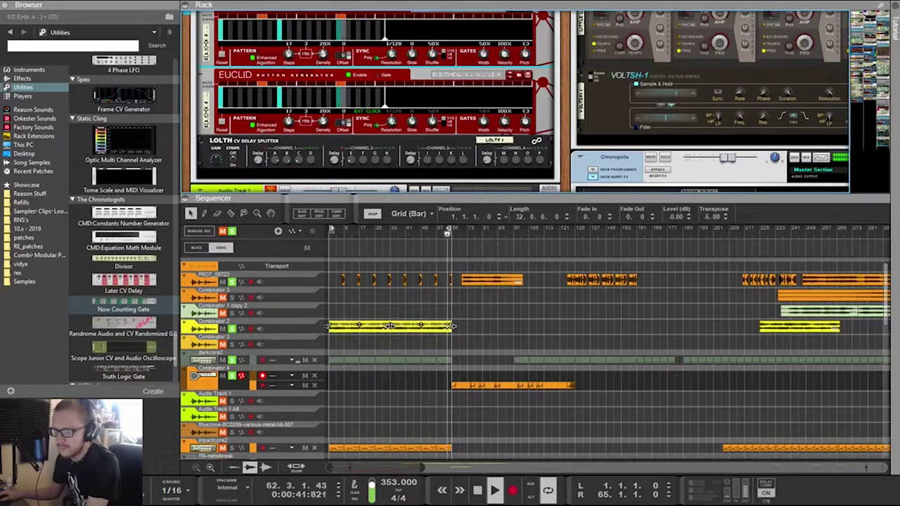
{"action": "scroll", "coordinate": [374, 101], "scroll_direction": "up", "scroll_amount": 3}
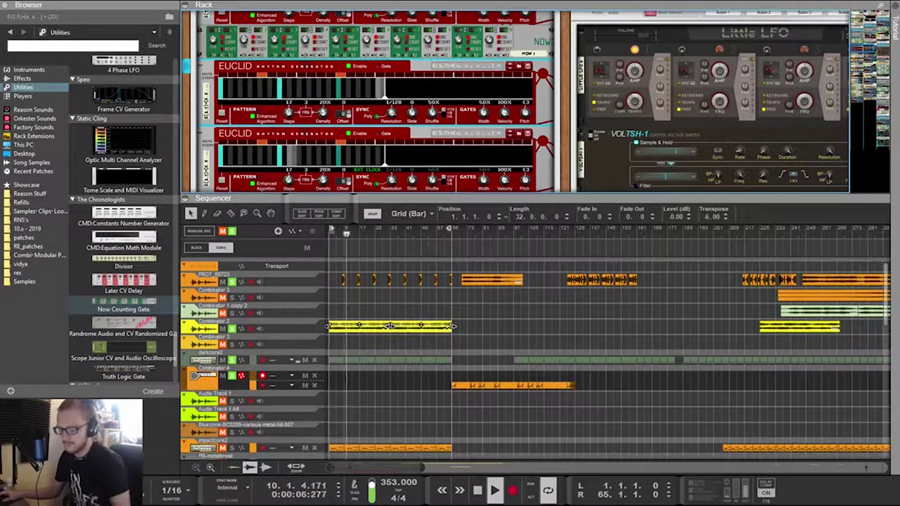
Cable the Toggle output of the externally clocked Euclid copy to the Combinator's Rotary 4 input
{"action": "key", "text": "Tab"}
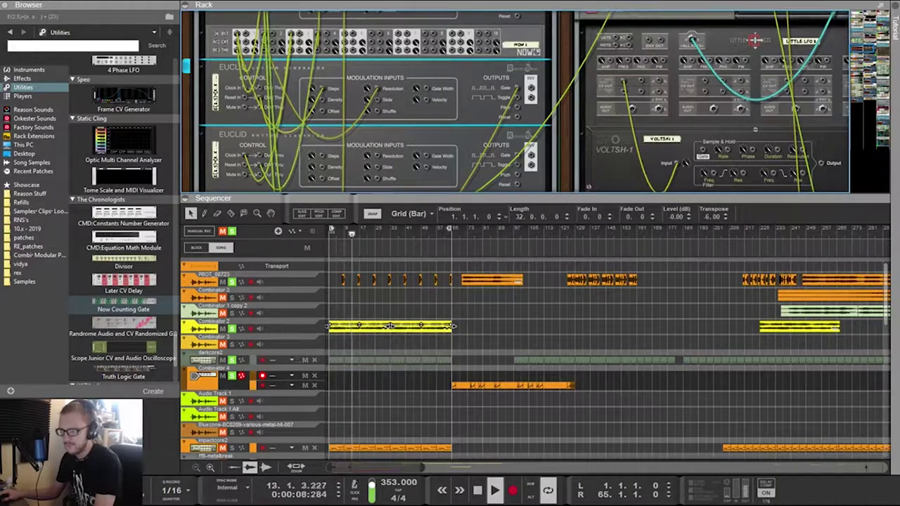
{"action": "scroll", "coordinate": [524, 102], "scroll_direction": "down", "scroll_amount": 1}
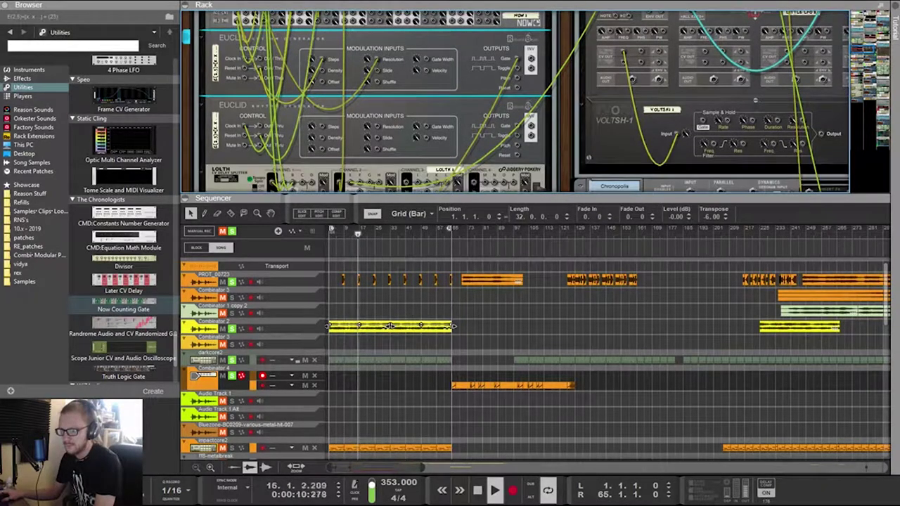
{"action": "scroll", "coordinate": [524, 101], "scroll_direction": "down", "scroll_amount": 1}
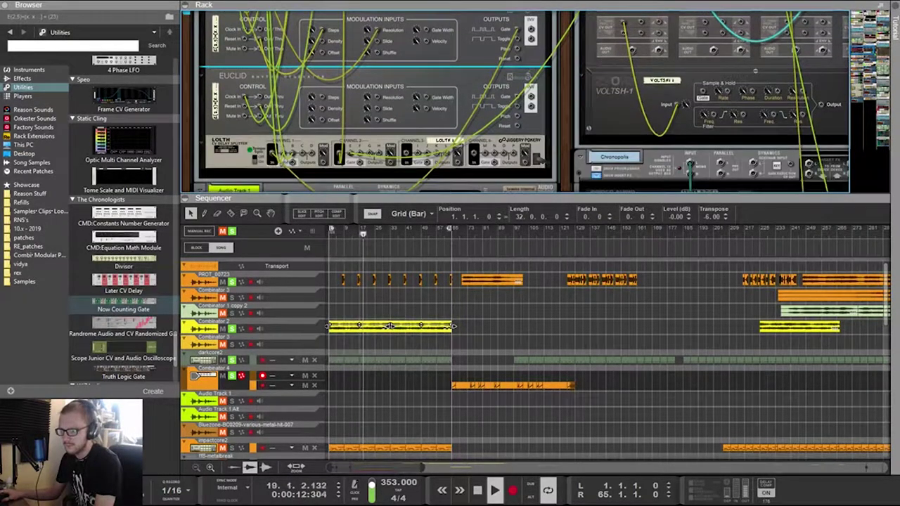
{"action": "left_click_drag", "start_coordinate": [517, 107], "coordinate": [481, 87]}
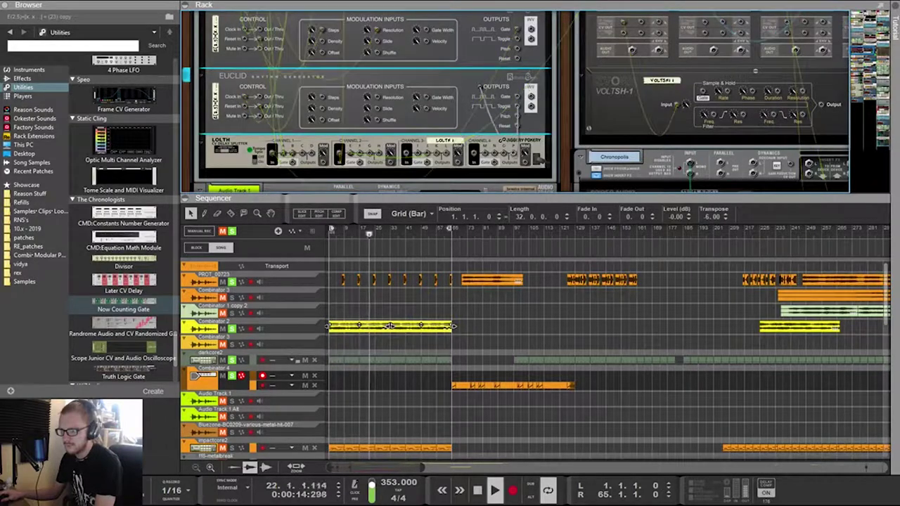
{"action": "scroll", "coordinate": [480, 87], "scroll_direction": "up", "scroll_amount": 20}
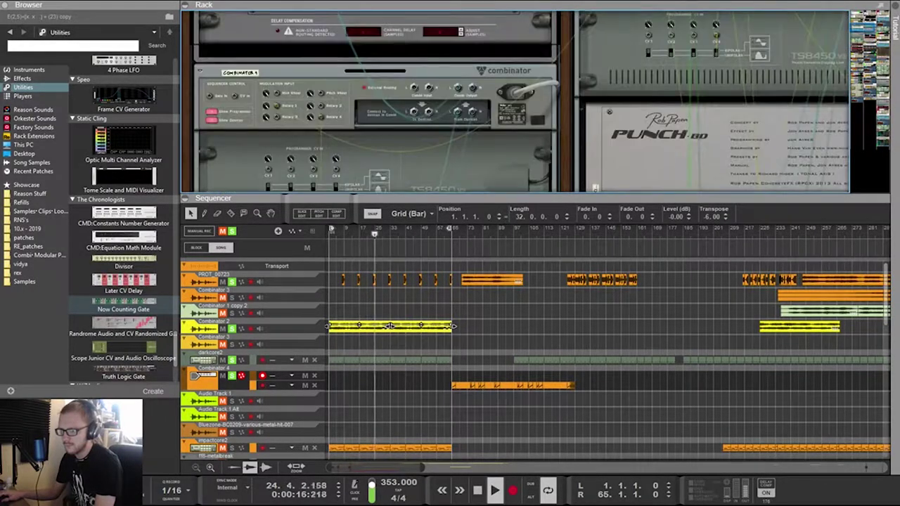
{"action": "left_click_drag", "start_coordinate": [322, 116], "coordinate": [322, 116]}
{"action": "scroll", "coordinate": [321, 117], "scroll_direction": "down", "scroll_amount": 20}
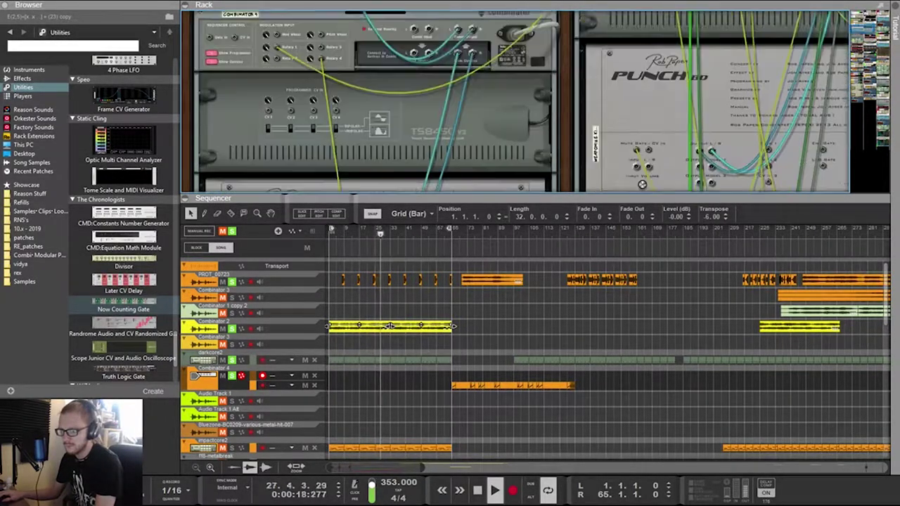
Check the rear cabling between the Now Counting Gate, the two lower Euclids and the Lolth CV Delay Splitter
{"action": "key", "text": "Down"}
{"action": "key", "text": "Down"}
{"action": "key", "text": "Down"}
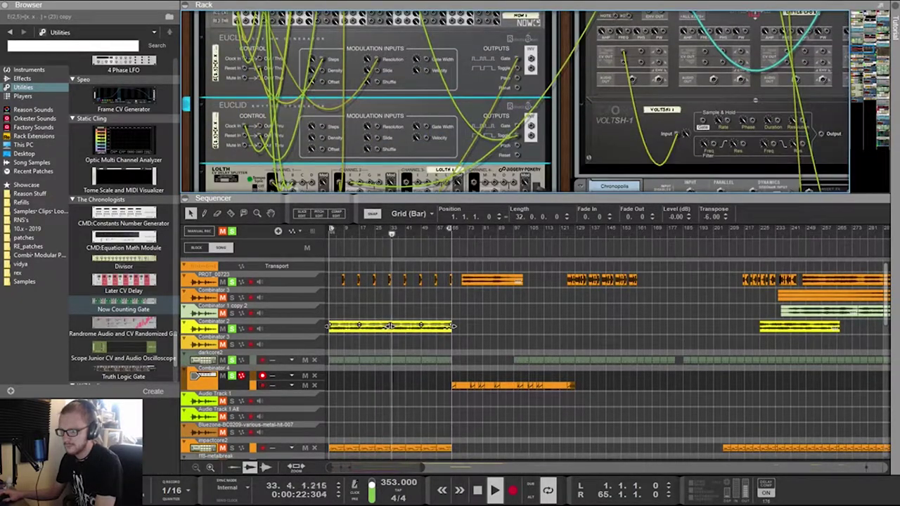
{"action": "scroll", "coordinate": [524, 102], "scroll_direction": "up", "scroll_amount": 2}
{"action": "key", "text": "Down"}
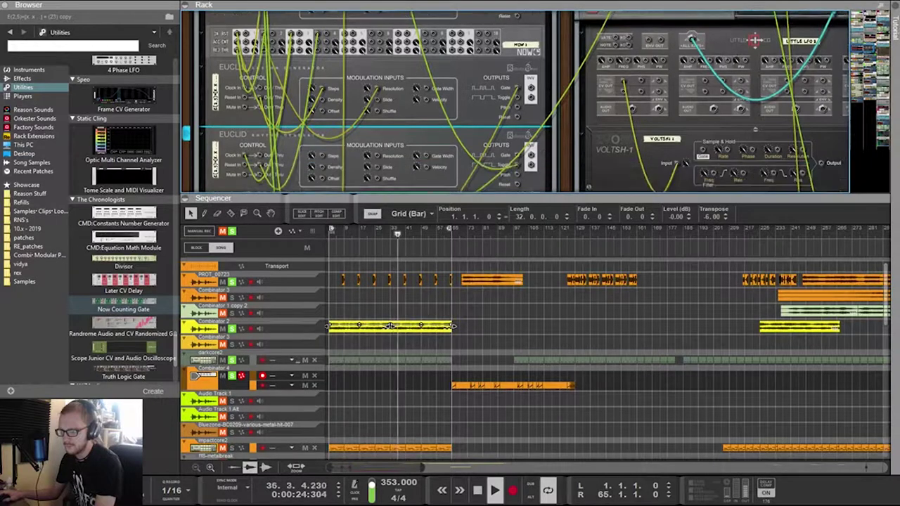
{"action": "key", "text": "Up"}
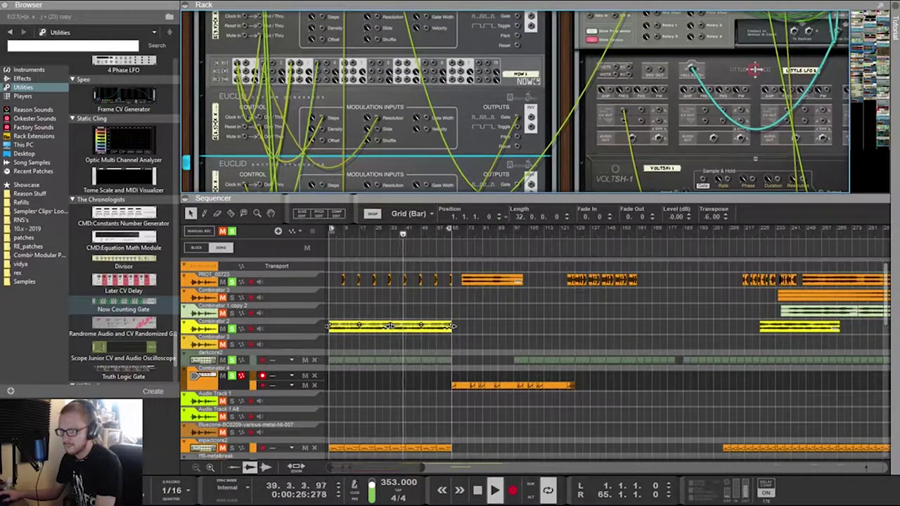
{"action": "key", "text": "Down"}
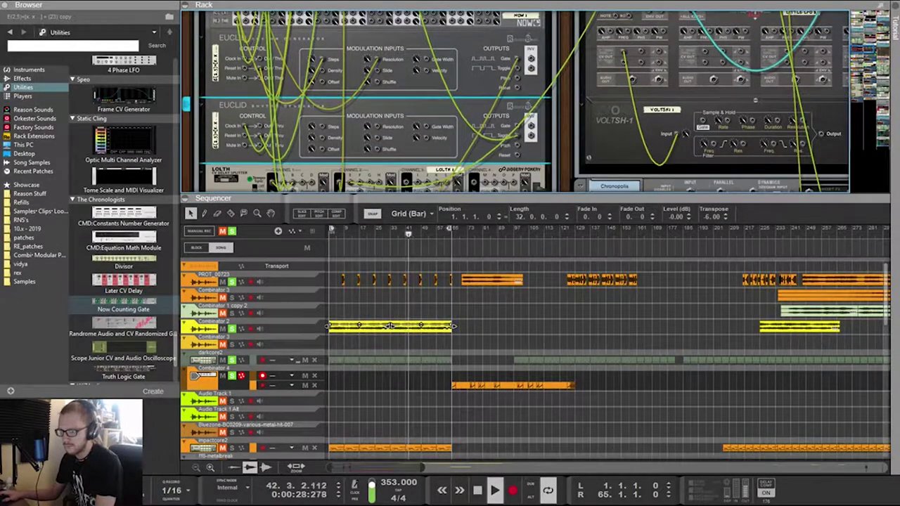
{"action": "key", "text": "Up"}
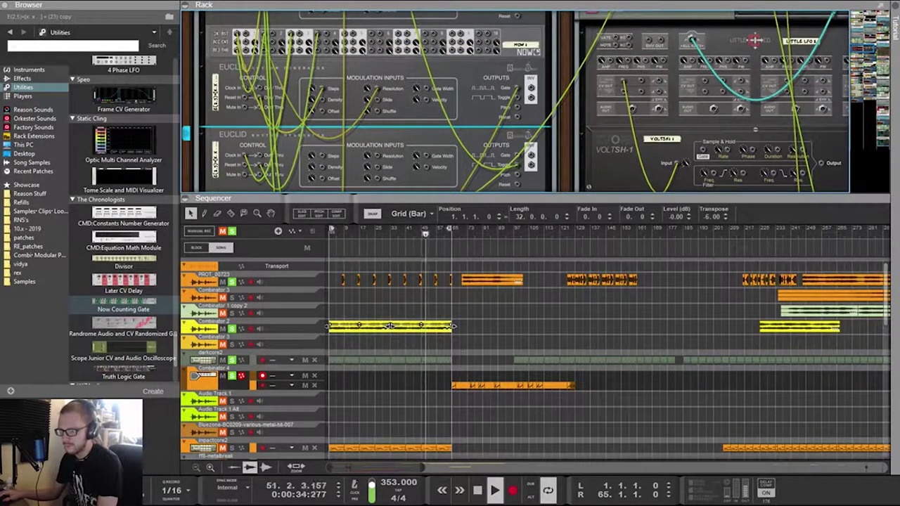
Duplicate the externally clocked Euclid and cable a Now Counting Gate output to the new copy's Clock input
{"action": "key", "text": "Down"}
{"action": "key", "text": "Up"}
{"action": "key", "text": "Up"}
{"action": "key", "text": "Up"}
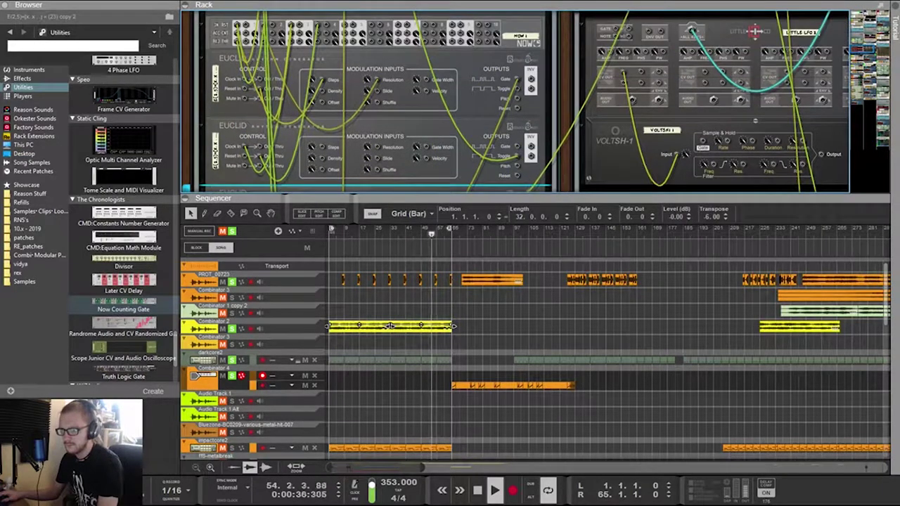
{"action": "scroll", "coordinate": [295, 102], "scroll_direction": "down", "scroll_amount": 2}
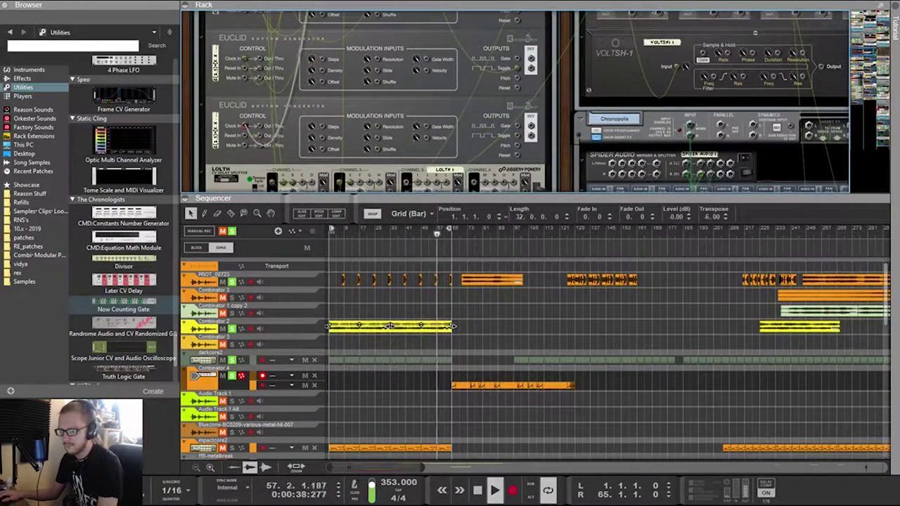
Move the Rotary 4 cable from the first Euclid copy's Toggle output to the second copy's Toggle output
{"action": "left_click_drag", "start_coordinate": [517, 69], "coordinate": [517, 135]}
{"action": "scroll", "coordinate": [517, 135], "scroll_direction": "up", "scroll_amount": 6}
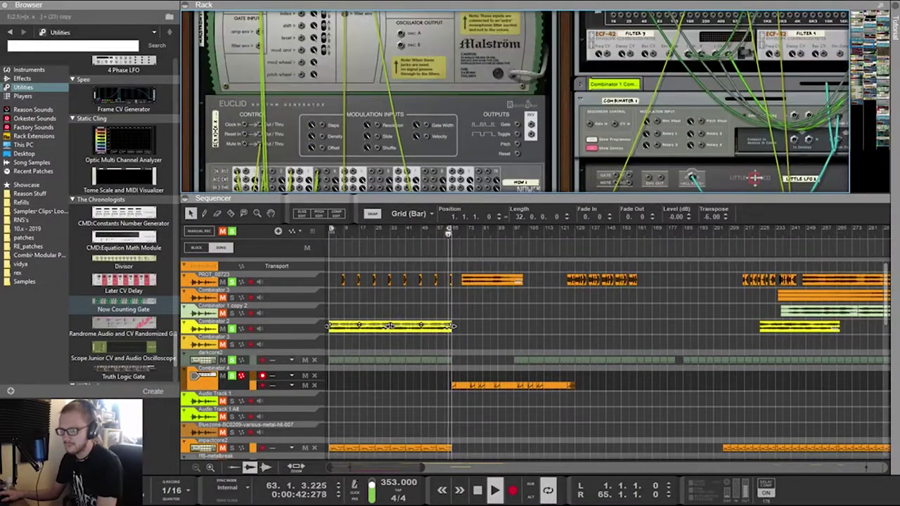
{"action": "key", "text": "Tab"}
Enlarge the rack area to show the Now Counting Gate, the three lower Euclids and the Lolth together
{"action": "scroll", "coordinate": [517, 136], "scroll_direction": "down", "scroll_amount": 3}
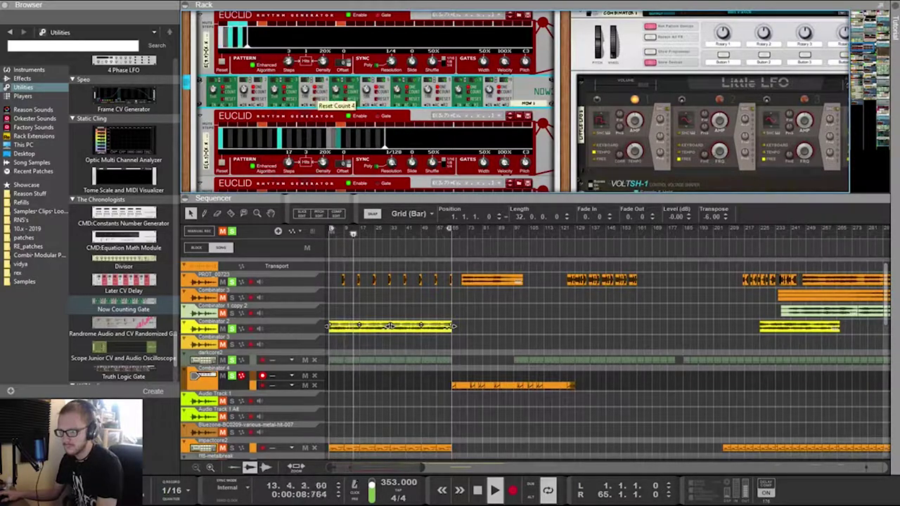
{"action": "scroll", "coordinate": [516, 101], "scroll_direction": "down", "scroll_amount": 3}
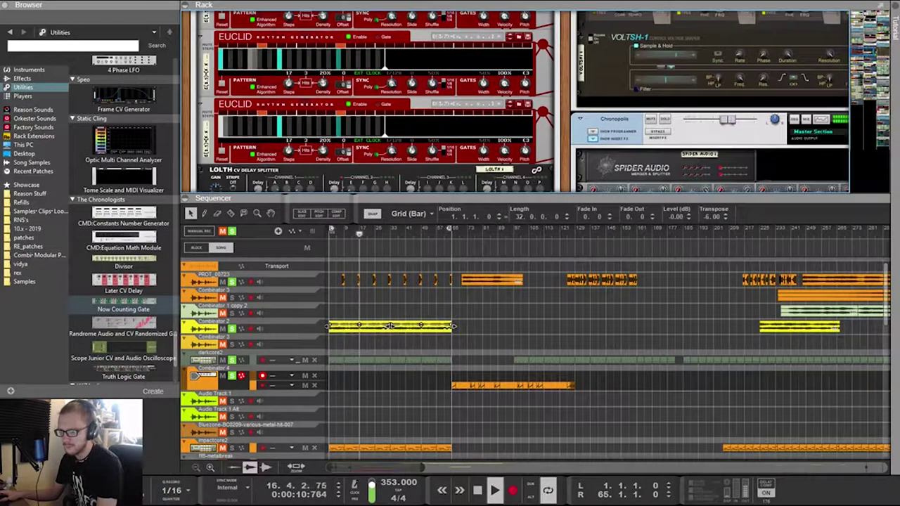
{"action": "scroll", "coordinate": [375, 102], "scroll_direction": "up", "scroll_amount": 3}
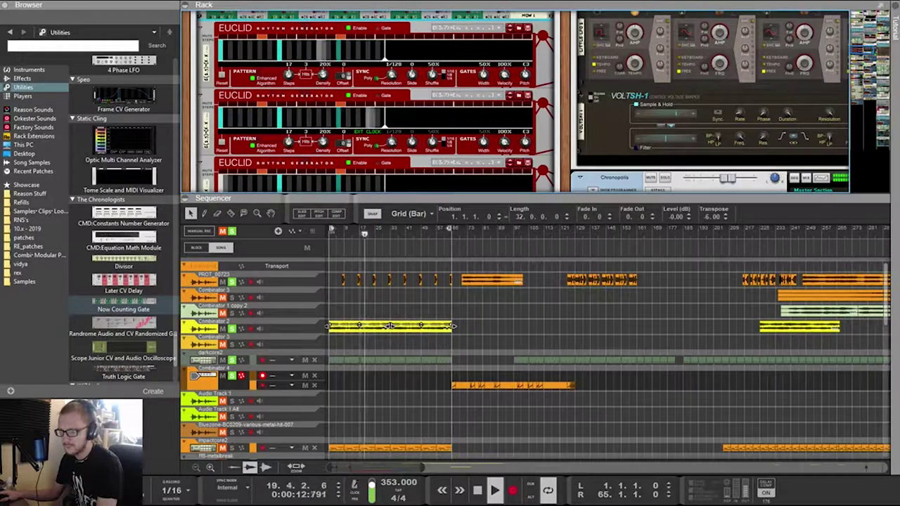
{"action": "left_click_drag", "start_coordinate": [375, 198], "coordinate": [375, 329]}
{"action": "scroll", "coordinate": [375, 169], "scroll_direction": "up", "scroll_amount": 1}
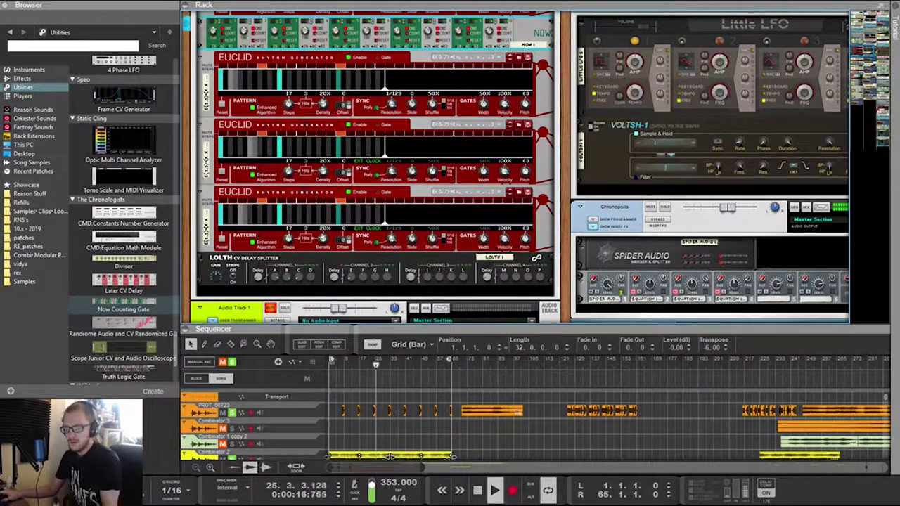
Check the rear cabling, Combinator 4's modulation routing and the Euclid patterns during playback
{"action": "key", "text": "Tab"}
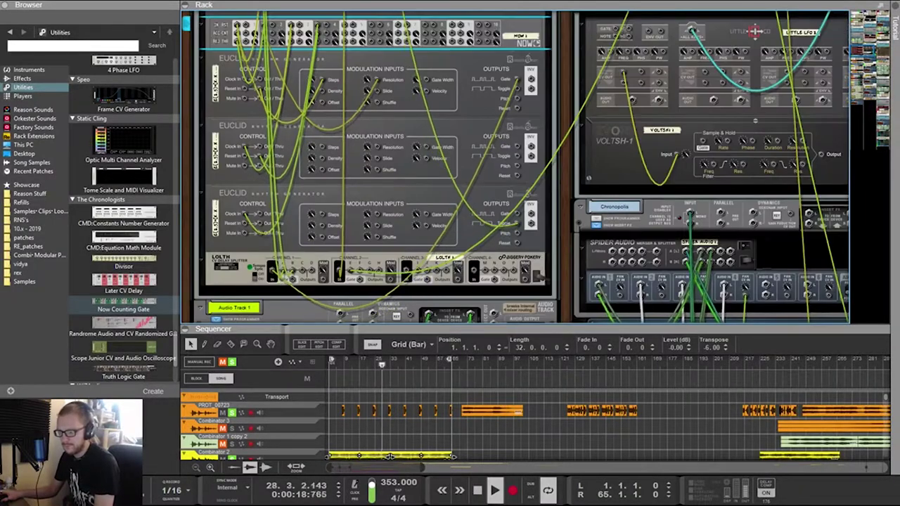
{"action": "scroll", "coordinate": [375, 168], "scroll_direction": "up", "scroll_amount": 5}
{"action": "scroll", "coordinate": [376, 167], "scroll_direction": "up", "scroll_amount": 4}
{"action": "key", "text": "Tab"}
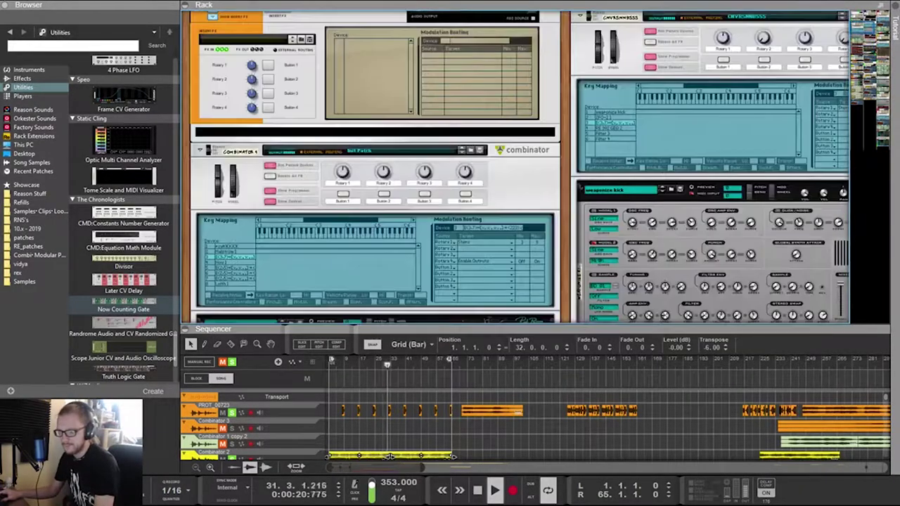
{"action": "left_click", "coordinate": [465, 175]}
{"action": "scroll", "coordinate": [375, 168], "scroll_direction": "down", "scroll_amount": 10}
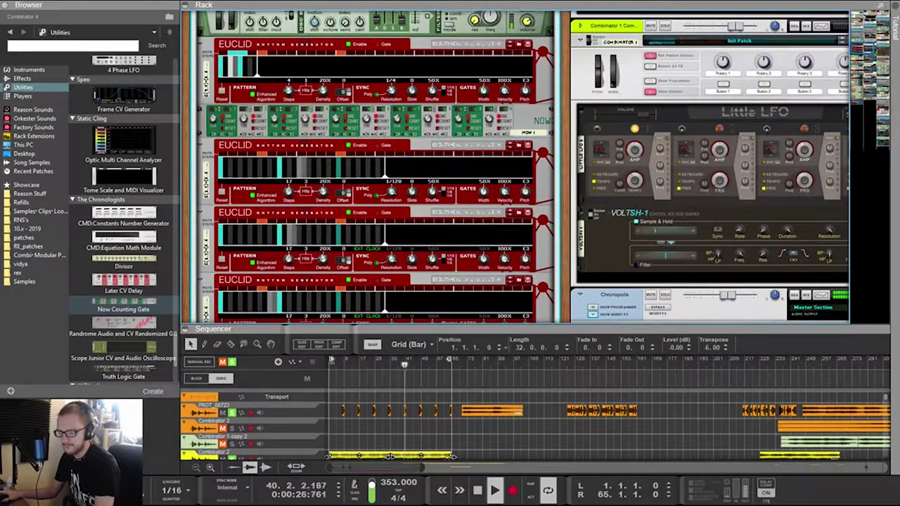
{"action": "scroll", "coordinate": [375, 167], "scroll_direction": "down", "scroll_amount": 3}
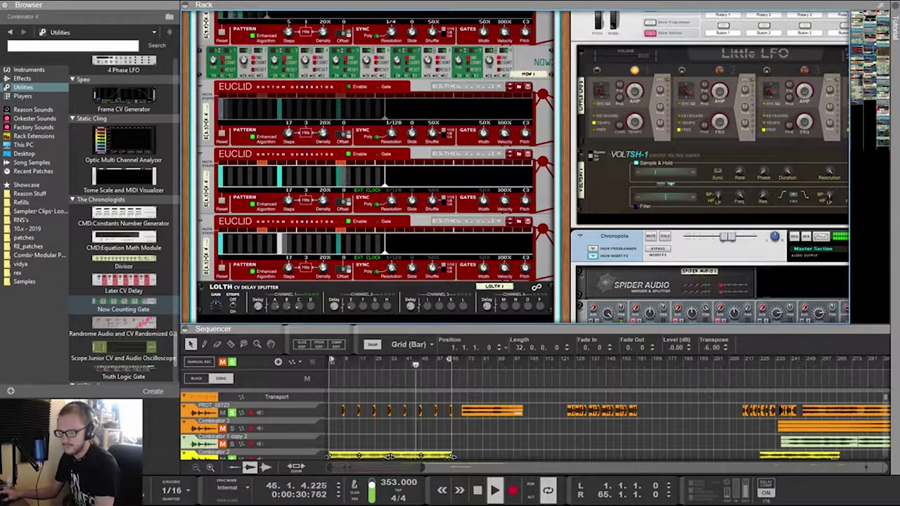
{"action": "scroll", "coordinate": [515, 168], "scroll_direction": "right", "scroll_amount": 2}
{"action": "scroll", "coordinate": [514, 168], "scroll_direction": "up", "scroll_amount": 1}
{"action": "scroll", "coordinate": [515, 168], "scroll_direction": "right", "scroll_amount": 2}
{"action": "scroll", "coordinate": [515, 167], "scroll_direction": "up", "scroll_amount": 1}
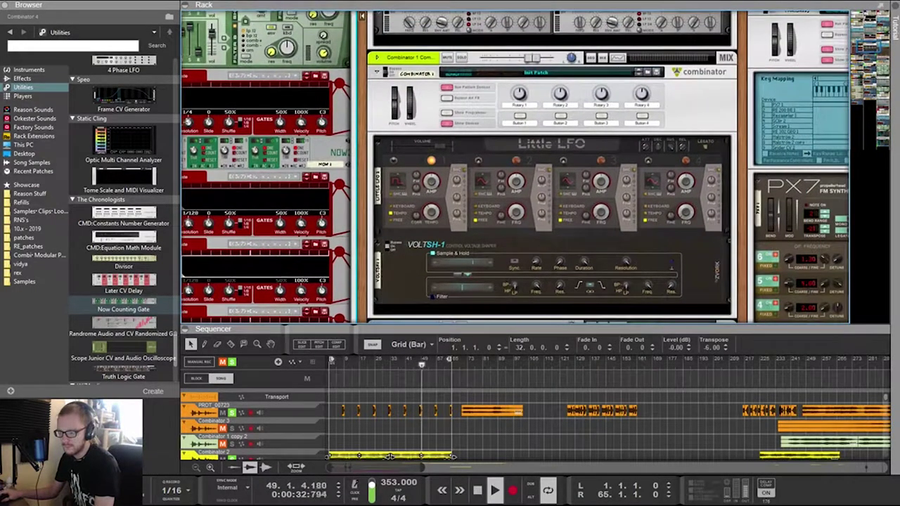
{"action": "scroll", "coordinate": [514, 167], "scroll_direction": "left", "scroll_amount": 2}
{"action": "scroll", "coordinate": [514, 168], "scroll_direction": "up", "scroll_amount": 4}
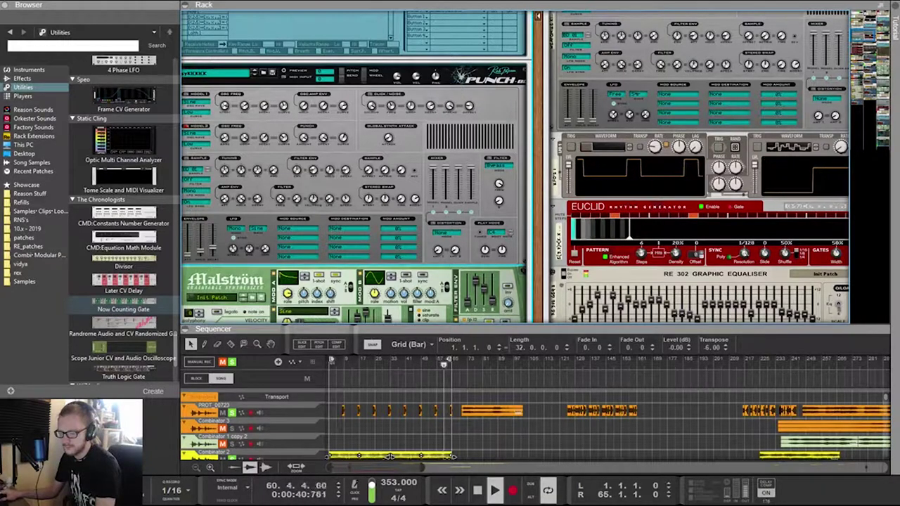
Set the lowest Euclid's pattern to 9 hits, a density of 50%
{"action": "scroll", "coordinate": [515, 167], "scroll_direction": "down", "scroll_amount": 2}
{"action": "scroll", "coordinate": [356, 169], "scroll_direction": "down", "scroll_amount": 8}
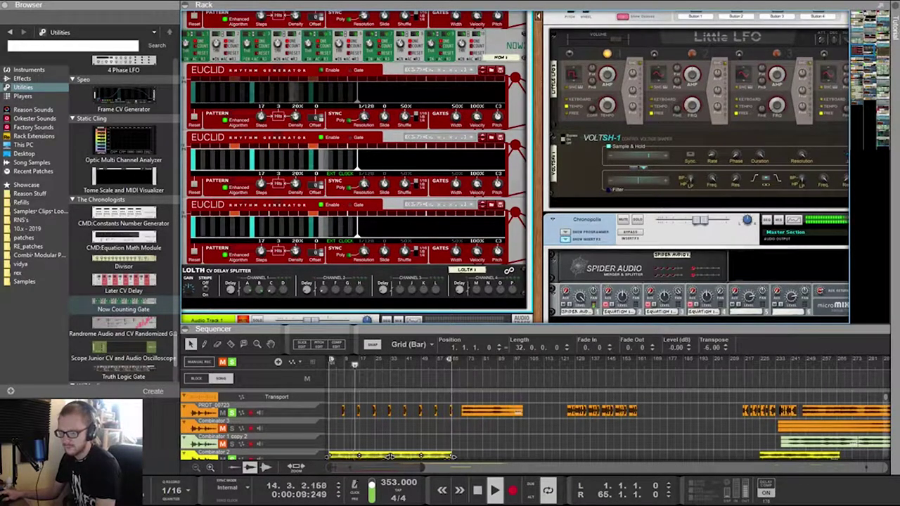
{"action": "left_click_drag", "start_coordinate": [295, 251], "coordinate": [295, 173]}
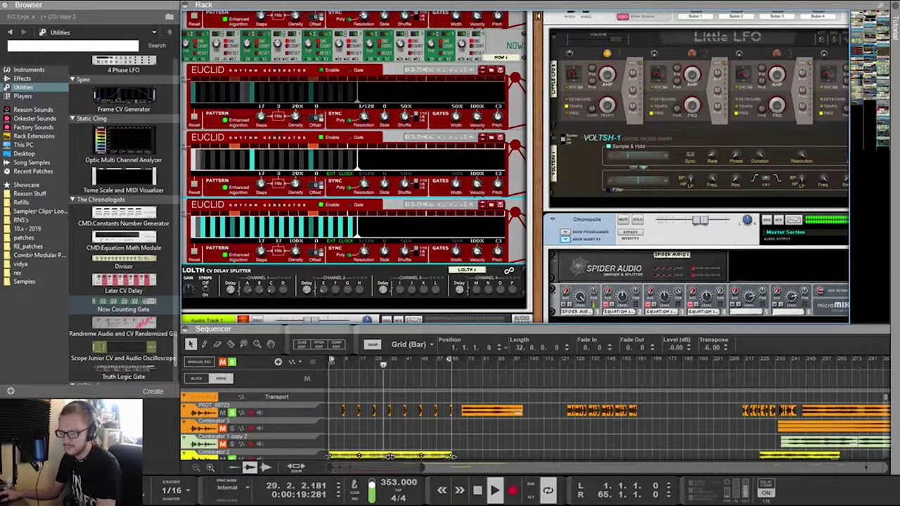
{"action": "left_click_drag", "start_coordinate": [278, 247], "coordinate": [278, 274]}
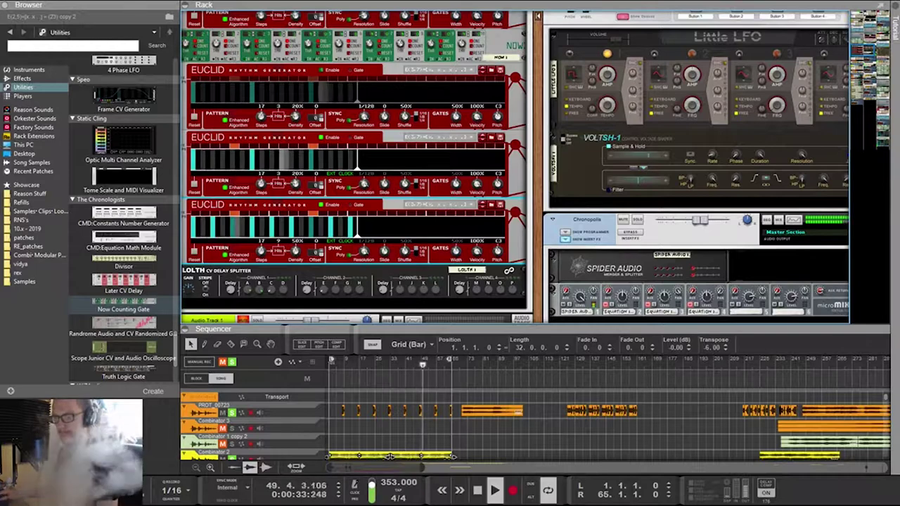
Try the middle of the three lower Euclids at 17 hits and 100% density
{"action": "scroll", "coordinate": [514, 167], "scroll_direction": "up", "scroll_amount": 3}
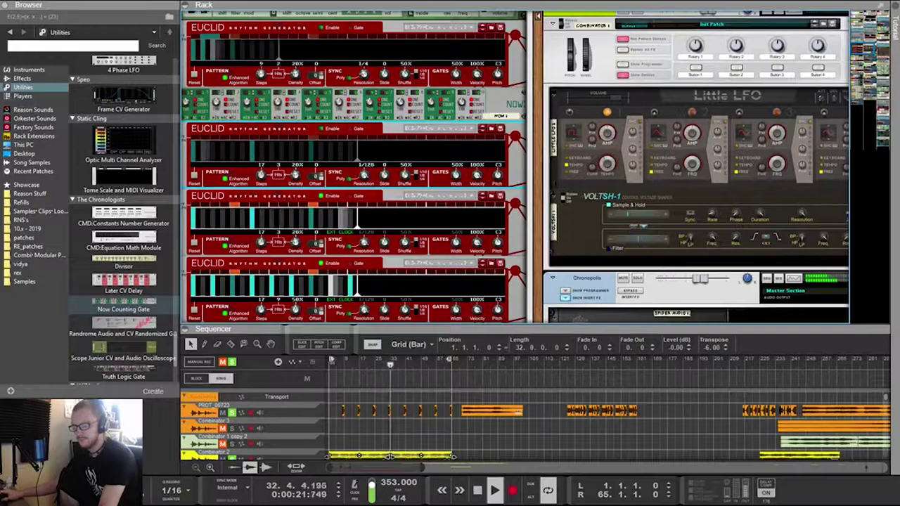
{"action": "scroll", "coordinate": [354, 169], "scroll_direction": "up", "scroll_amount": 7}
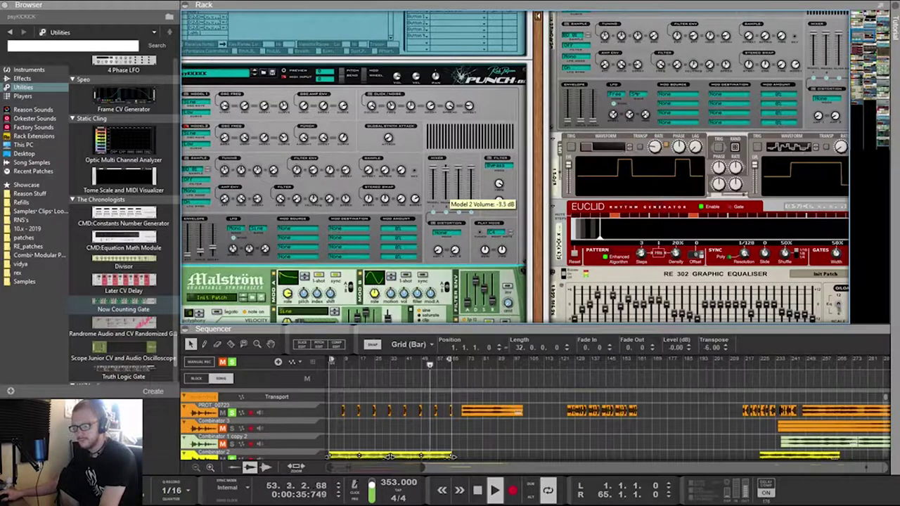
{"action": "scroll", "coordinate": [450, 204], "scroll_direction": "down", "scroll_amount": 10}
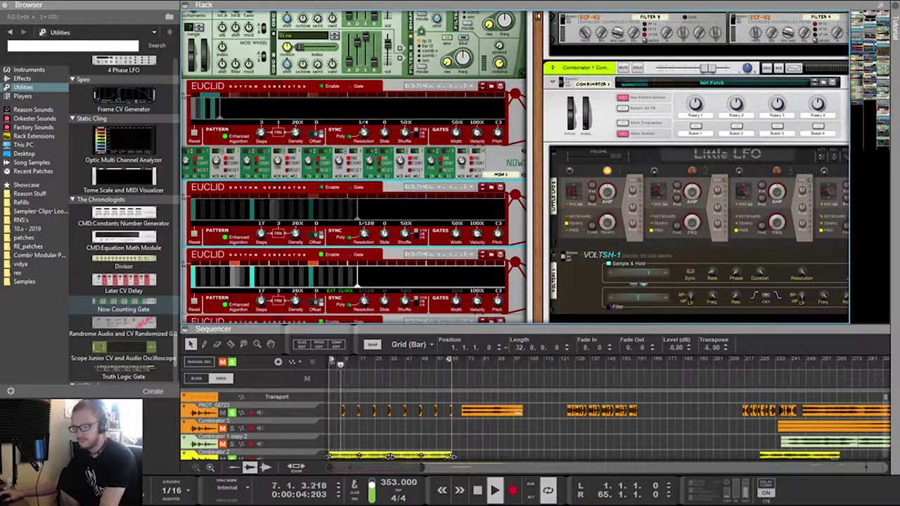
{"action": "left_click_drag", "start_coordinate": [295, 301], "coordinate": [295, 272]}
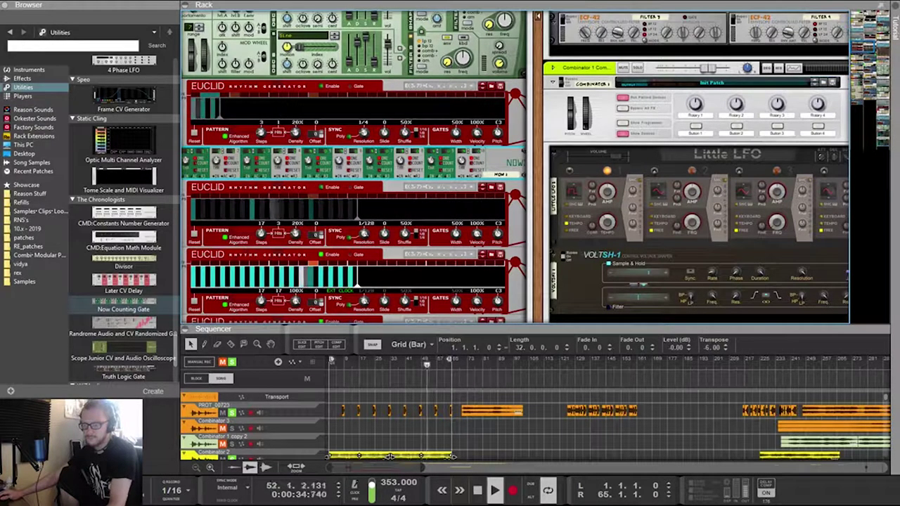
{"action": "scroll", "coordinate": [515, 167], "scroll_direction": "up", "scroll_amount": 1}
{"action": "scroll", "coordinate": [515, 166], "scroll_direction": "down", "scroll_amount": 5}
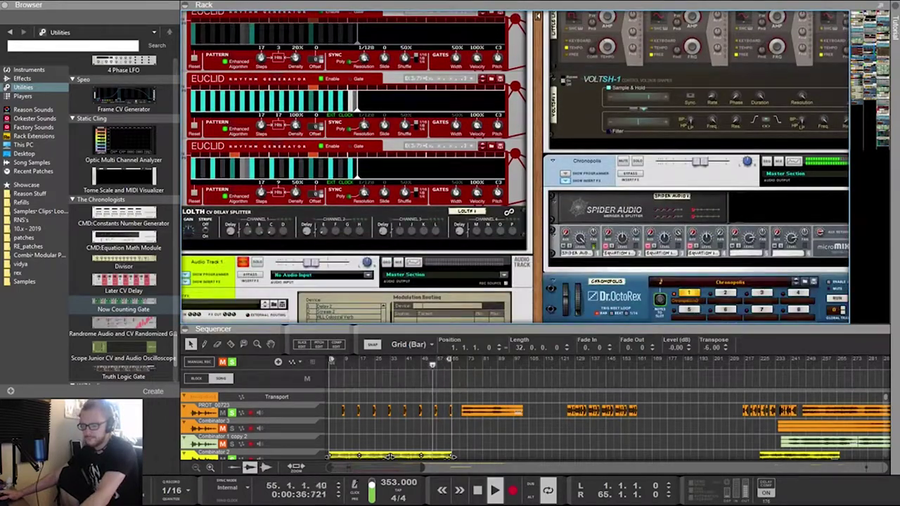
{"action": "scroll", "coordinate": [515, 166], "scroll_direction": "up", "scroll_amount": 1}
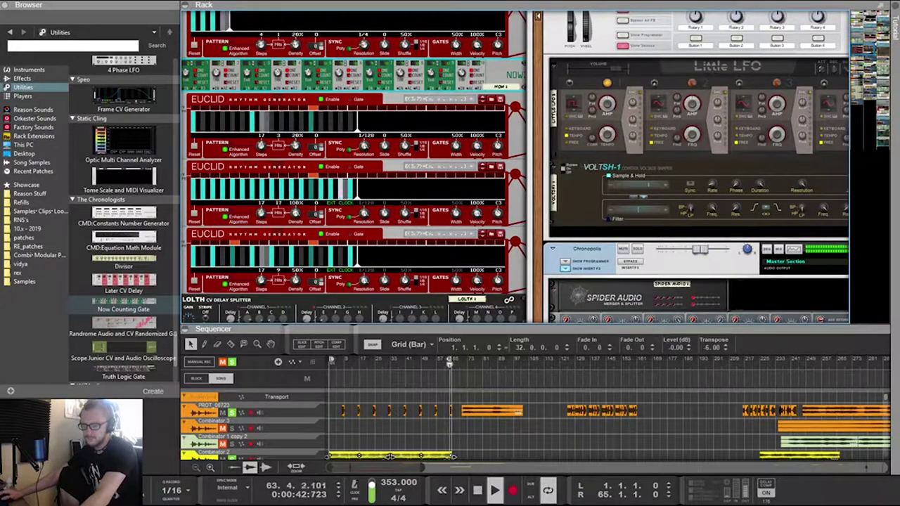
{"action": "scroll", "coordinate": [515, 166], "scroll_direction": "up", "scroll_amount": 2}
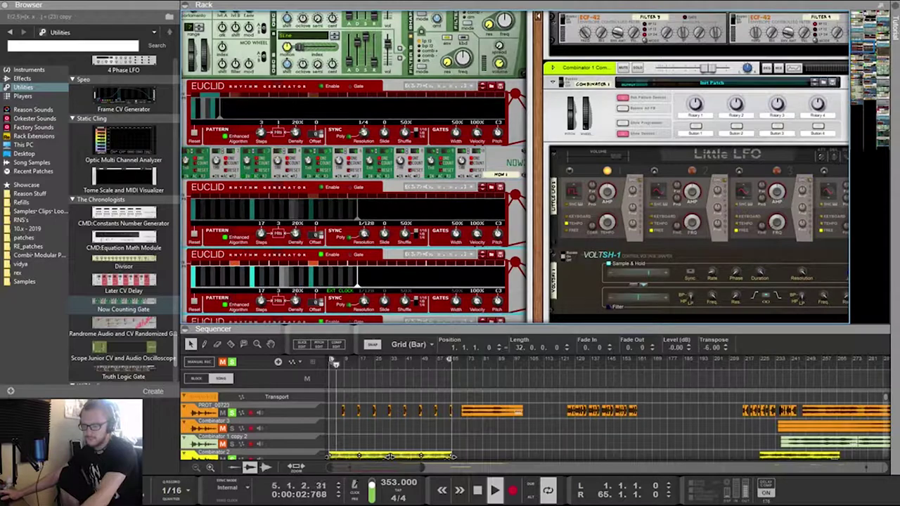
{"action": "scroll", "coordinate": [515, 167], "scroll_direction": "up", "scroll_amount": 7}
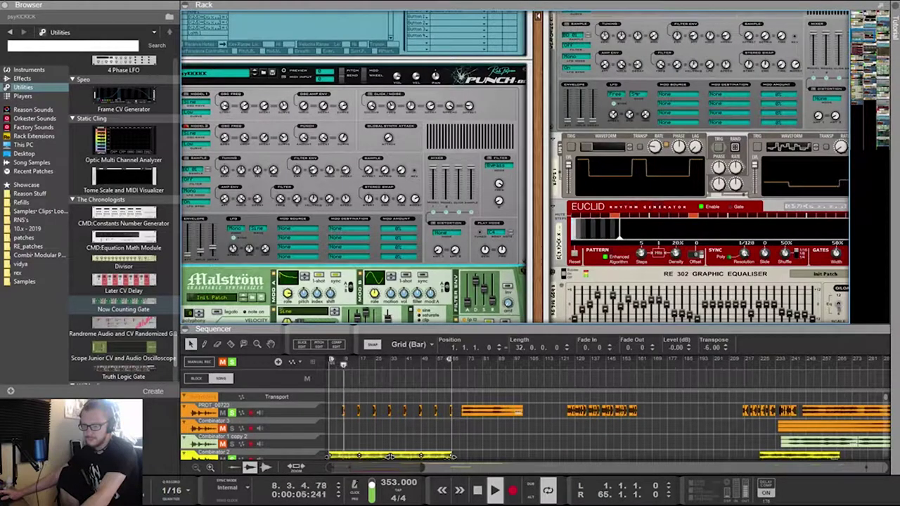
{"action": "key", "text": "ctrl+t"}
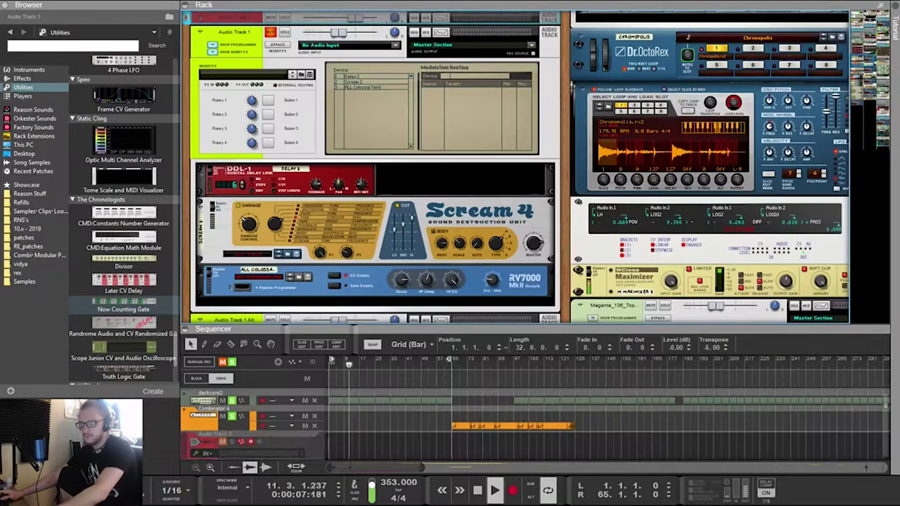
{"action": "key", "text": "Down"}
{"action": "key", "text": "Down"}
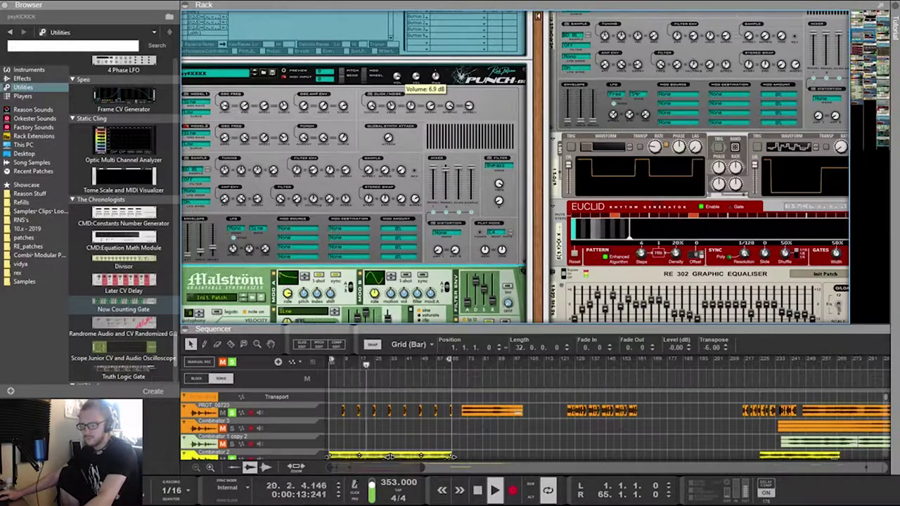
Review the patterns and rear cabling of the three lower Euclids, the Now Counting Gate and the Lolth
{"action": "scroll", "coordinate": [415, 77], "scroll_direction": "down", "scroll_amount": 5}
{"action": "scroll", "coordinate": [351, 169], "scroll_direction": "down", "scroll_amount": 20}
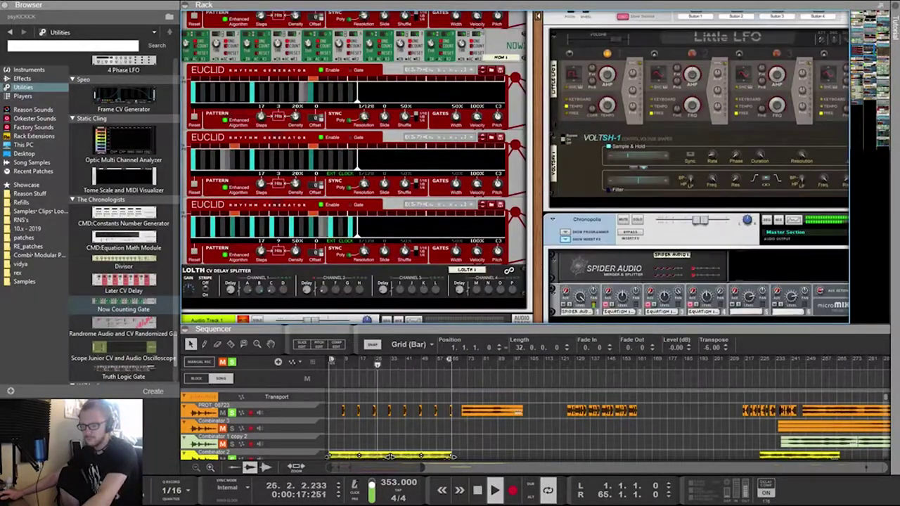
{"action": "key", "text": "Tab"}
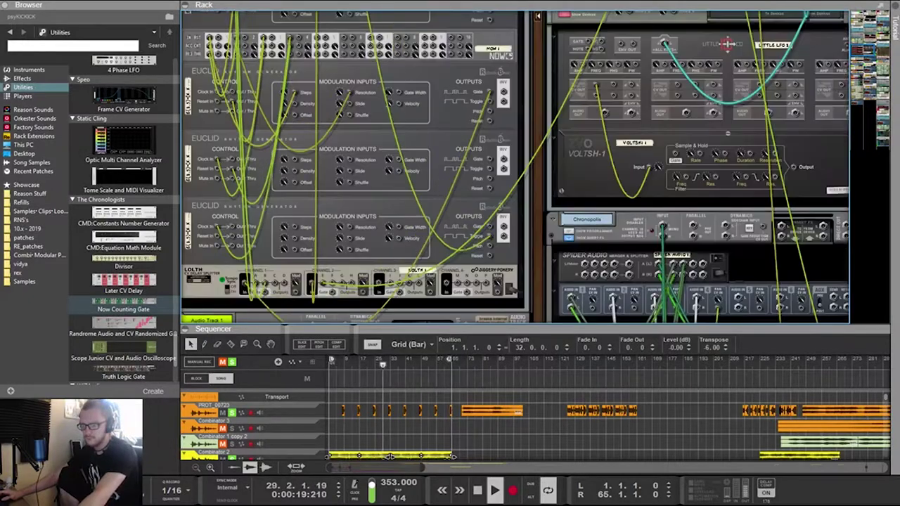
{"action": "key", "text": "Tab"}
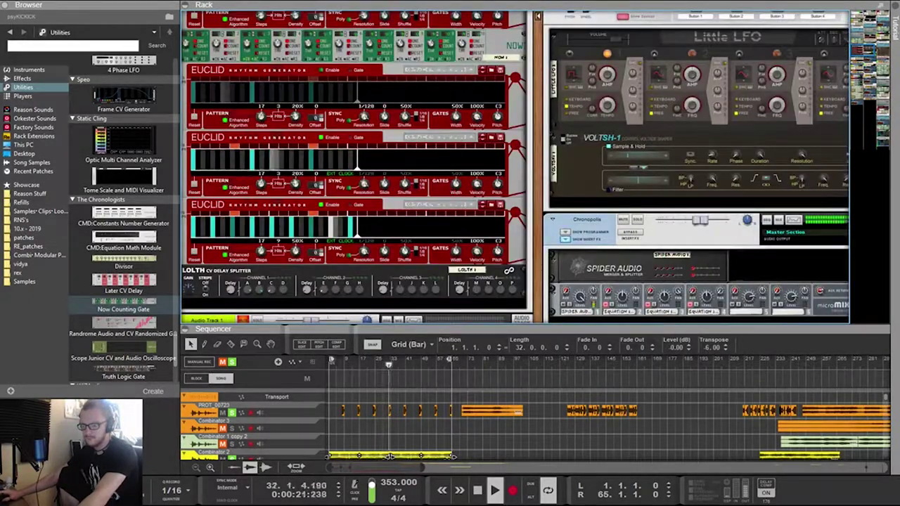
{"action": "scroll", "coordinate": [357, 167], "scroll_direction": "up", "scroll_amount": 1}
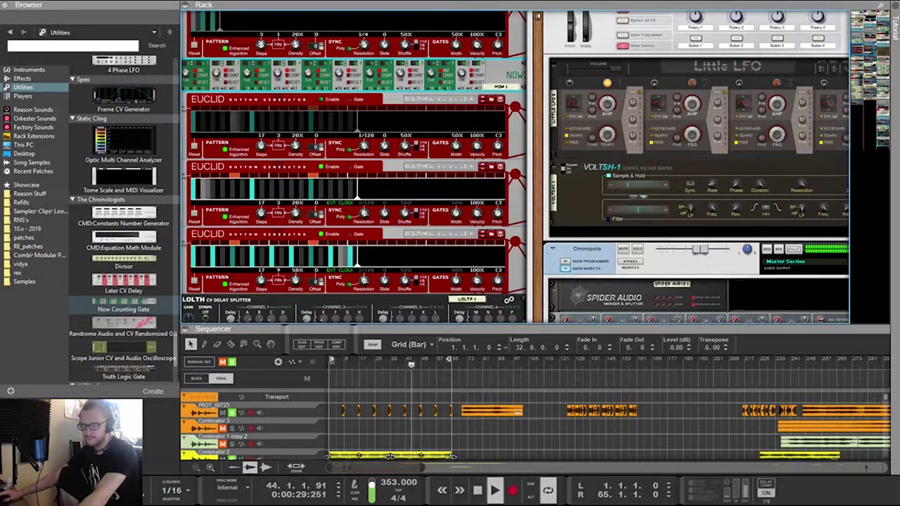
{"action": "scroll", "coordinate": [351, 169], "scroll_direction": "up", "scroll_amount": 2}
{"action": "scroll", "coordinate": [351, 169], "scroll_direction": "up", "scroll_amount": 1}
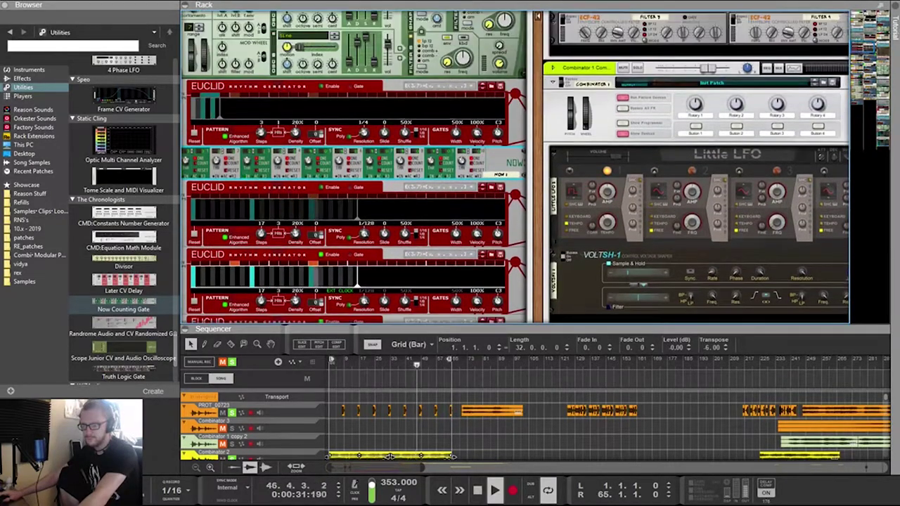
{"action": "scroll", "coordinate": [351, 169], "scroll_direction": "down", "scroll_amount": 2}
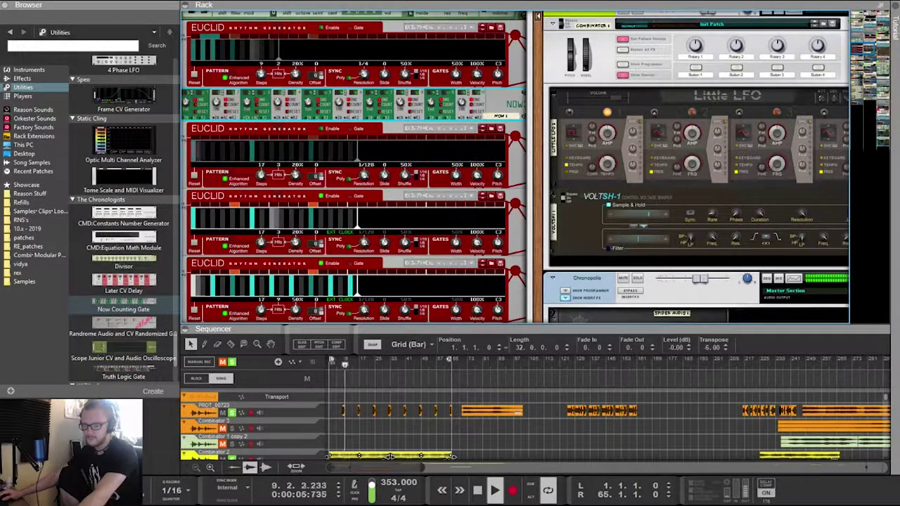
Cable a control Thru output of the middle lower Euclid to the lowest Euclid's Reset input
{"action": "key", "text": "Tab"}
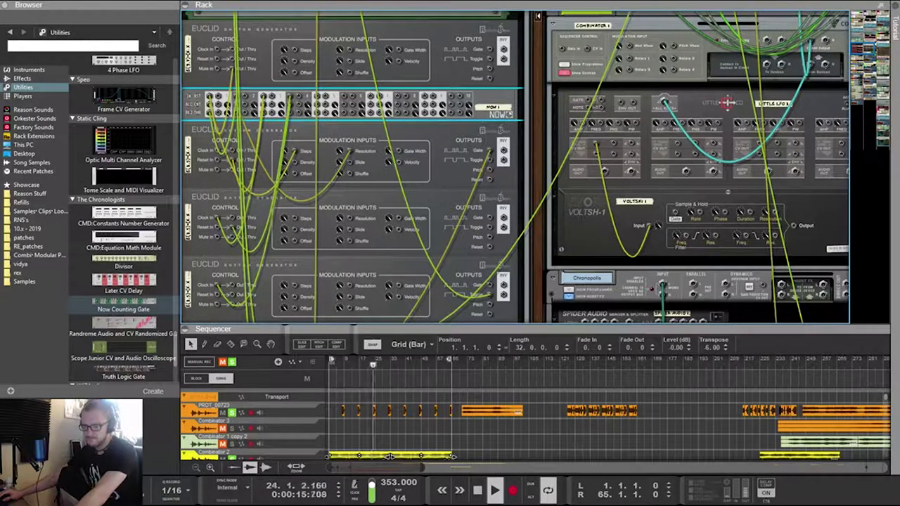
{"action": "left_click_drag", "start_coordinate": [217, 227], "coordinate": [221, 260]}
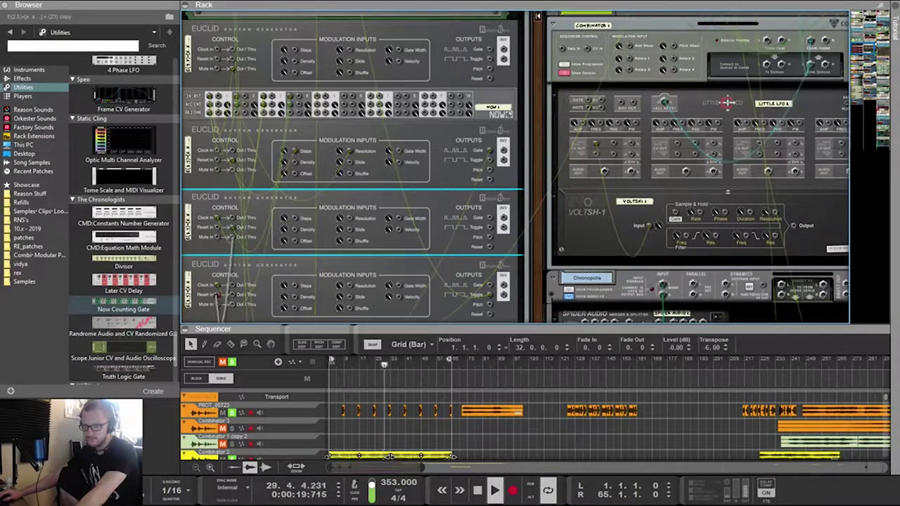
{"action": "key", "text": "Tab"}
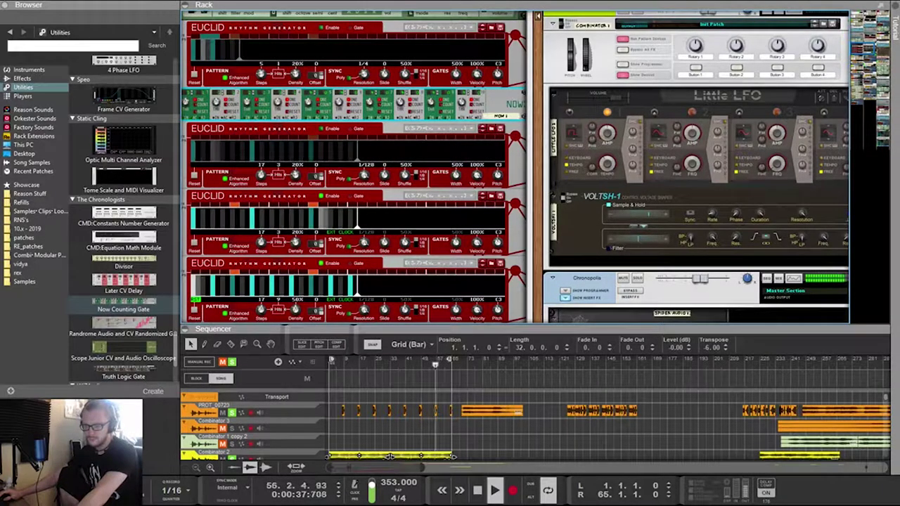
Trace the rear cabling up to Combinator 4's modulation inputs and inspect the Euclid chain and Malström from the front
{"action": "key", "text": "Tab"}
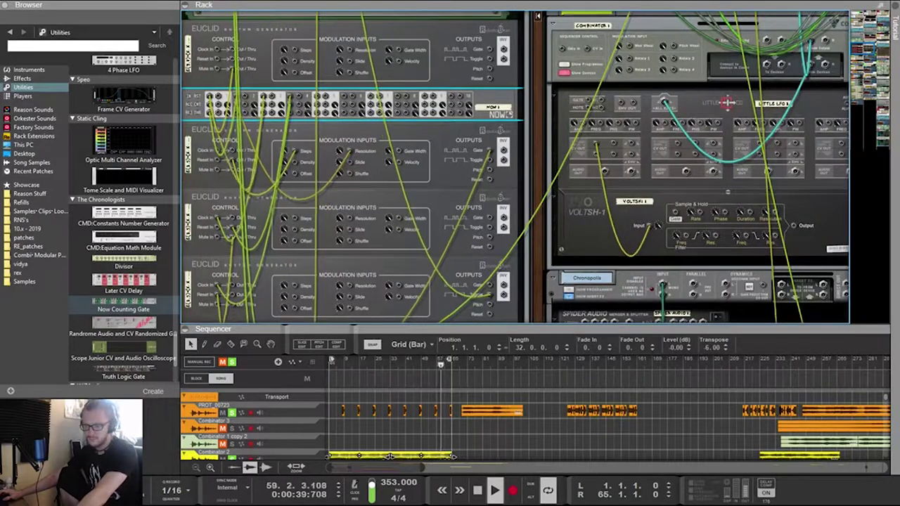
{"action": "scroll", "coordinate": [515, 167], "scroll_direction": "up", "scroll_amount": 5}
{"action": "scroll", "coordinate": [515, 166], "scroll_direction": "up", "scroll_amount": 5}
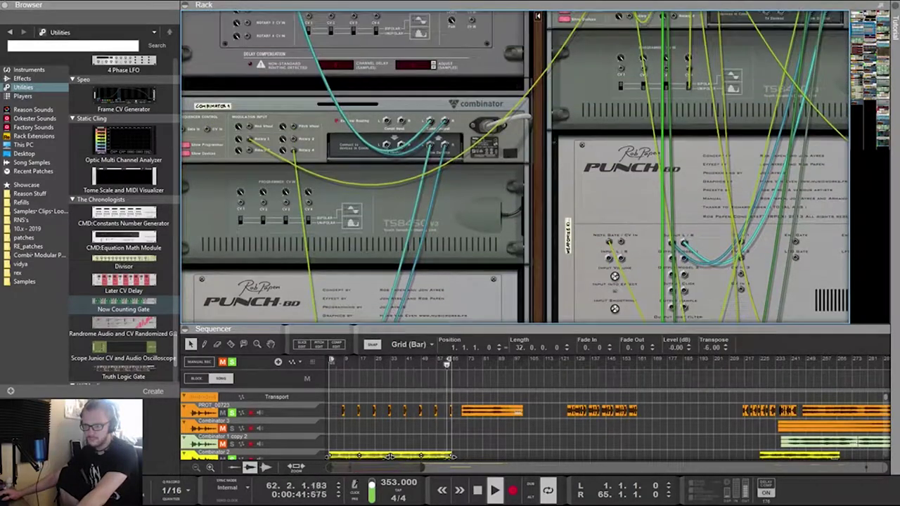
{"action": "left_click", "coordinate": [457, 168]}
{"action": "scroll", "coordinate": [457, 169], "scroll_direction": "down", "scroll_amount": 1}
{"action": "scroll", "coordinate": [515, 167], "scroll_direction": "down", "scroll_amount": 8}
{"action": "key", "text": "Tab"}
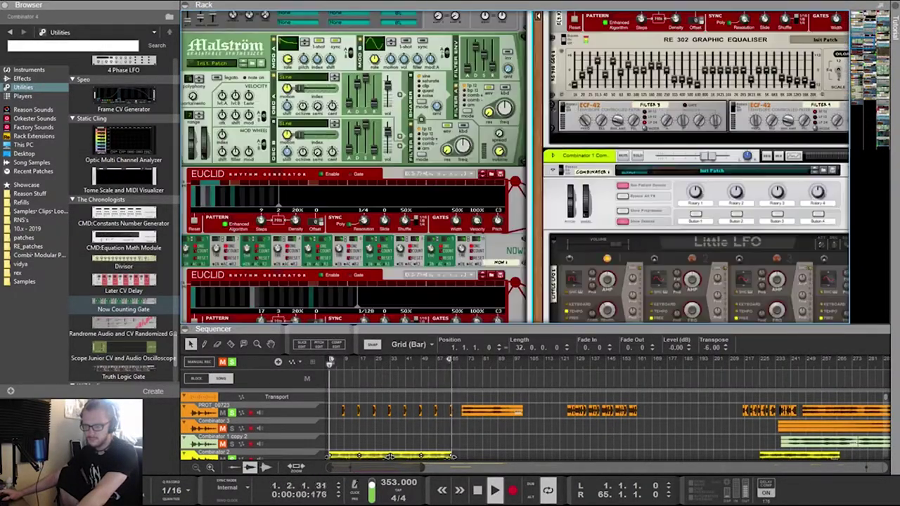
{"action": "scroll", "coordinate": [516, 167], "scroll_direction": "up", "scroll_amount": 1}
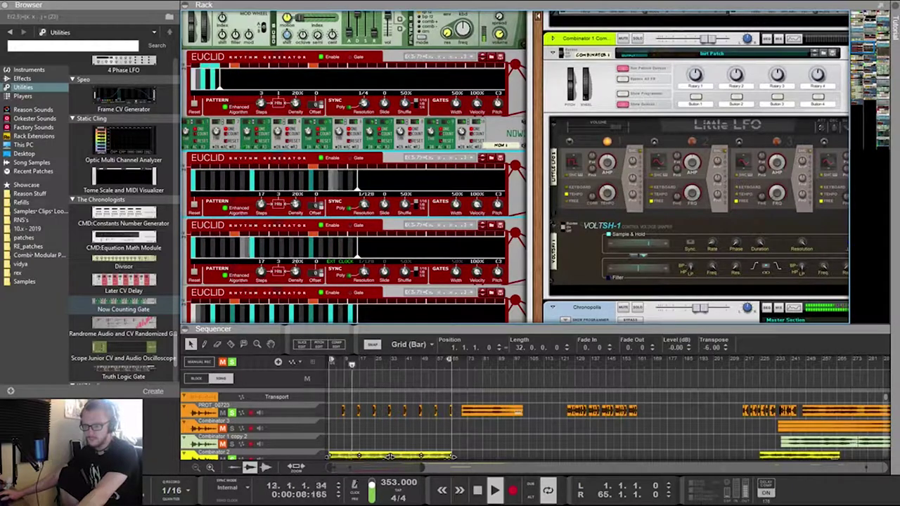
{"action": "scroll", "coordinate": [353, 167], "scroll_direction": "up", "scroll_amount": 2}
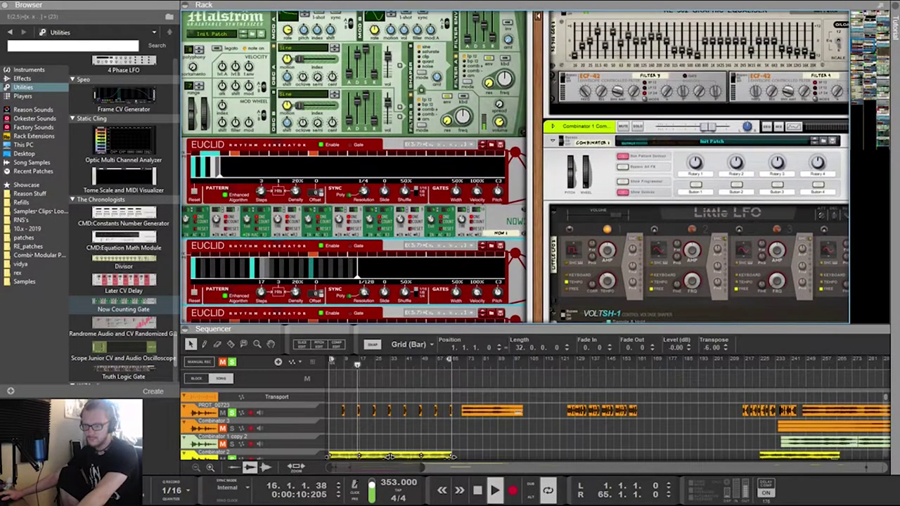
{"action": "scroll", "coordinate": [354, 167], "scroll_direction": "down", "scroll_amount": 2}
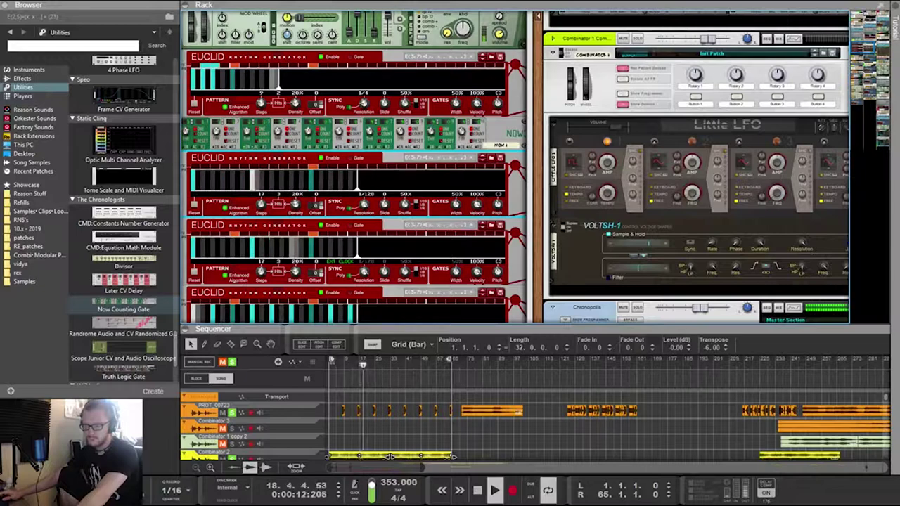
{"action": "scroll", "coordinate": [353, 168], "scroll_direction": "up", "scroll_amount": 4}
{"action": "scroll", "coordinate": [353, 167], "scroll_direction": "up", "scroll_amount": 5}
{"action": "scroll", "coordinate": [353, 167], "scroll_direction": "down", "scroll_amount": 2}
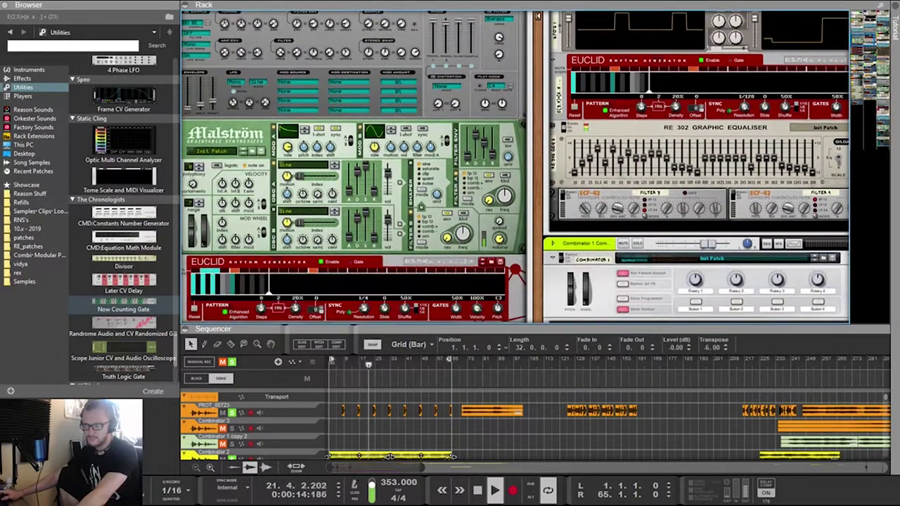
Lower the resolution of the Euclid directly below the Now Counting Gate
{"action": "scroll", "coordinate": [354, 168], "scroll_direction": "right", "scroll_amount": 4}
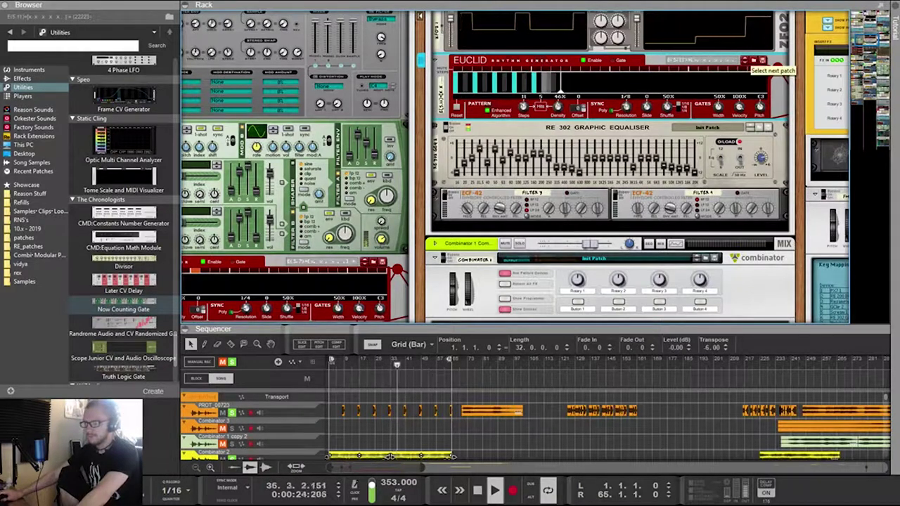
{"action": "scroll", "coordinate": [515, 167], "scroll_direction": "down", "scroll_amount": 2}
{"action": "scroll", "coordinate": [515, 167], "scroll_direction": "left", "scroll_amount": 2}
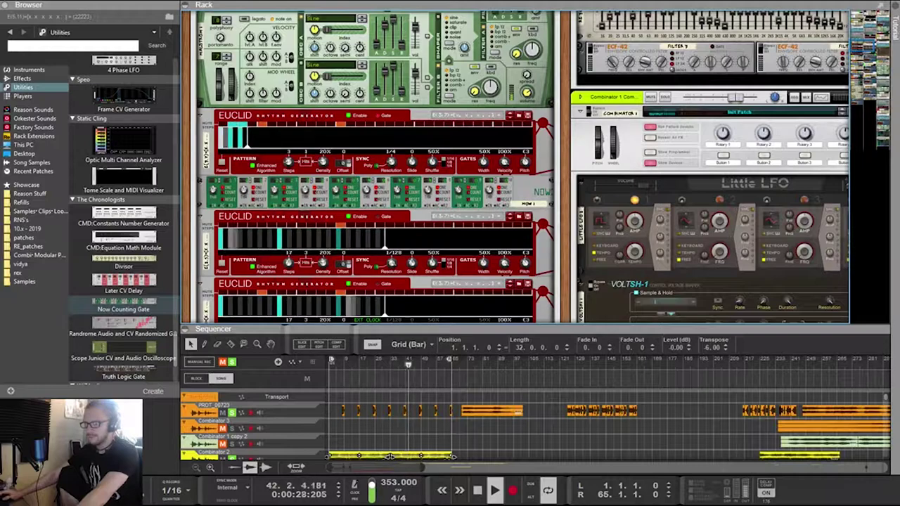
{"action": "left_click_drag", "start_coordinate": [391, 263], "coordinate": [392, 279]}
{"action": "scroll", "coordinate": [392, 263], "scroll_direction": "up", "scroll_amount": 1}
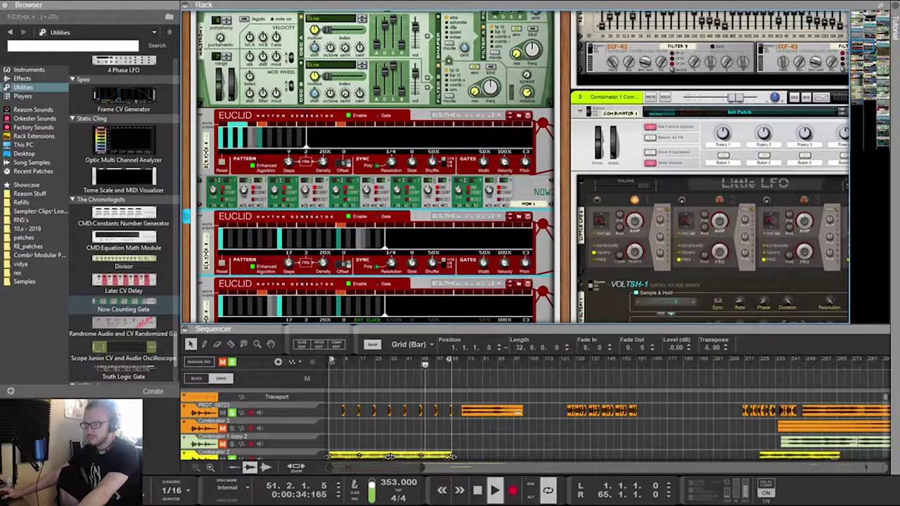
Switch the Euclid below the ZFO2 to the lowoop128 patch, with 100% density and 1/64 resolution
{"action": "scroll", "coordinate": [391, 264], "scroll_direction": "up", "scroll_amount": 10}
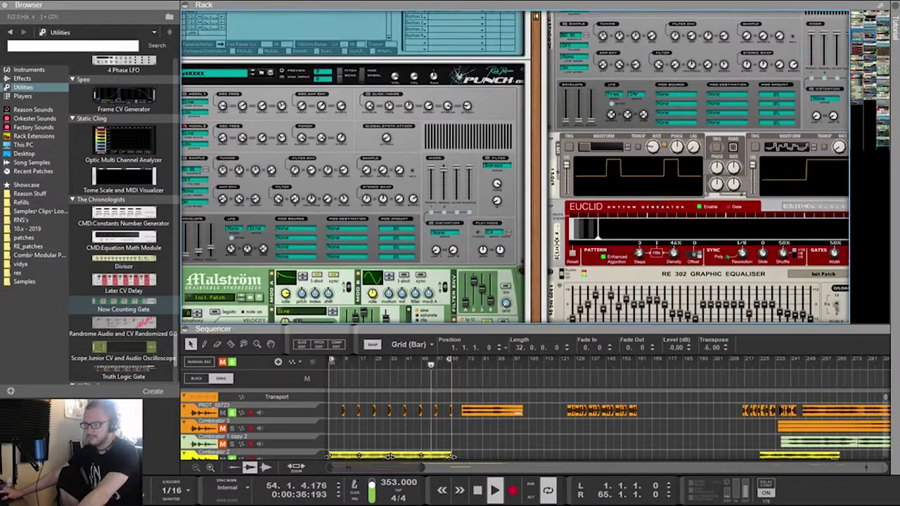
{"action": "left_click_drag", "start_coordinate": [742, 253], "coordinate": [742, 210]}
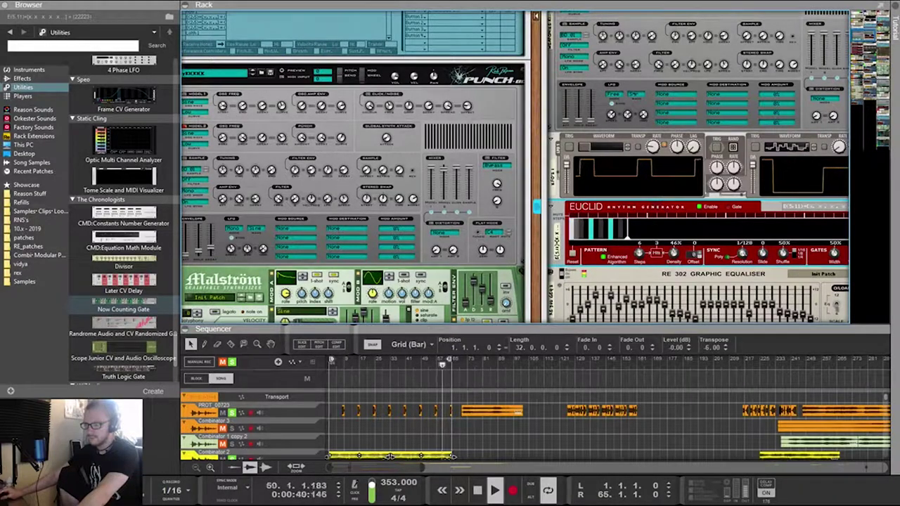
{"action": "scroll", "coordinate": [515, 167], "scroll_direction": "right", "scroll_amount": 3}
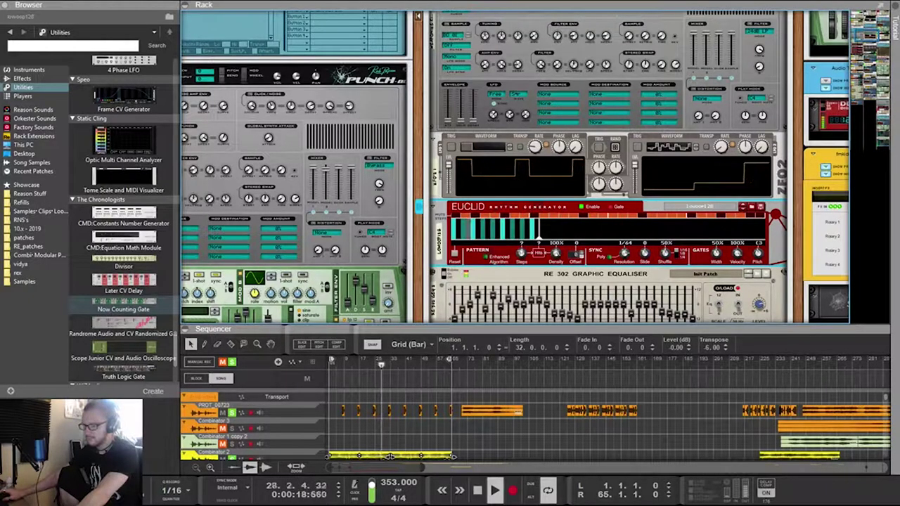
Raise the minimum and maximum of Rotary 1's Steps routing to the lowoop128 Euclid and set that Euclid's resolution to 1/128
{"action": "scroll", "coordinate": [608, 169], "scroll_direction": "up", "scroll_amount": 1}
{"action": "scroll", "coordinate": [608, 169], "scroll_direction": "up", "scroll_amount": 1}
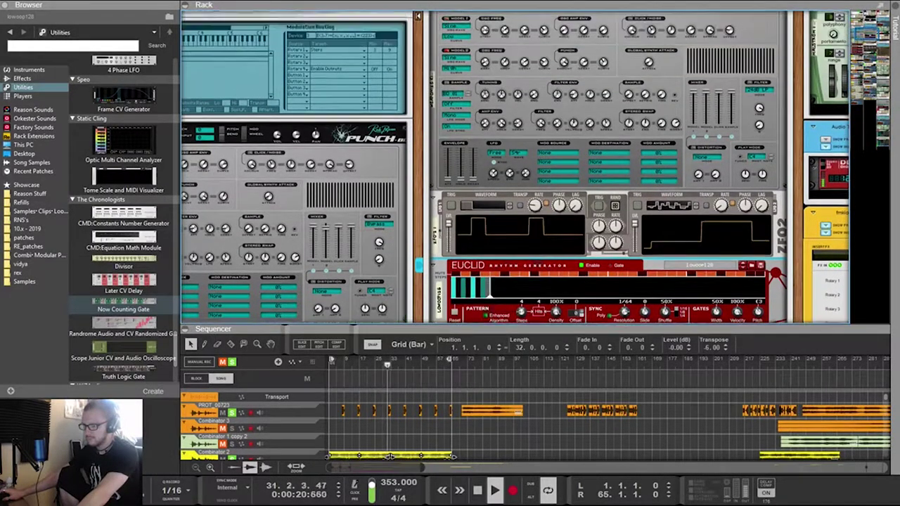
{"action": "scroll", "coordinate": [608, 168], "scroll_direction": "up", "scroll_amount": 8}
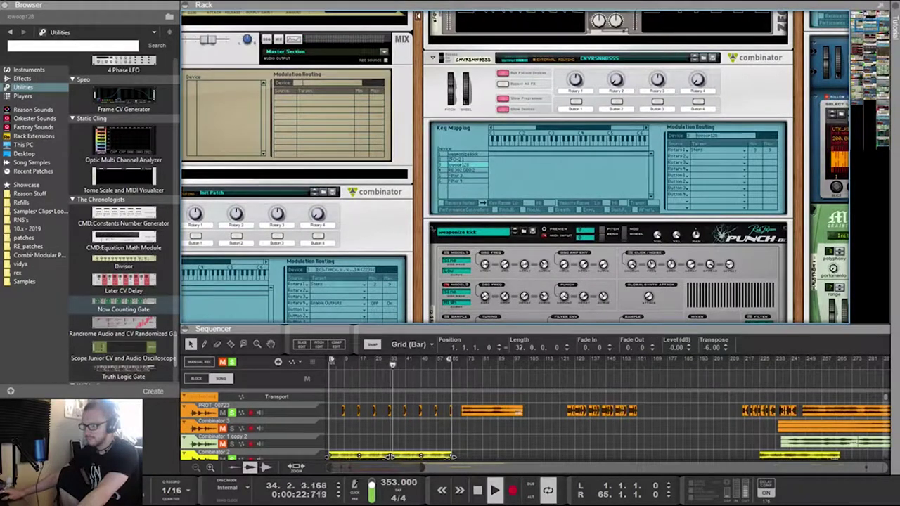
{"action": "left_click_drag", "start_coordinate": [775, 151], "coordinate": [775, 140]}
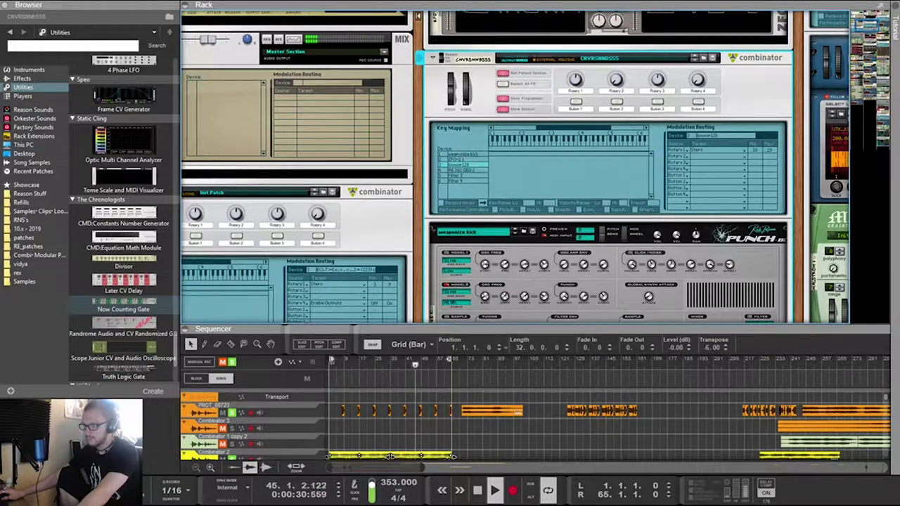
{"action": "scroll", "coordinate": [608, 168], "scroll_direction": "down", "scroll_amount": 6}
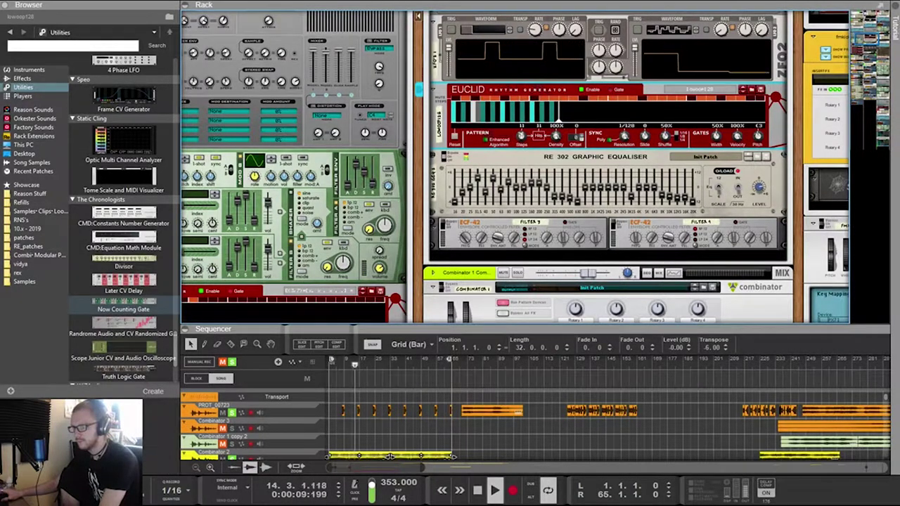
Set the maximum of Rotary 1's Steps routing to the lowoop128 Euclid to 32
{"action": "scroll", "coordinate": [605, 169], "scroll_direction": "up", "scroll_amount": 5}
{"action": "scroll", "coordinate": [604, 169], "scroll_direction": "down", "scroll_amount": 4}
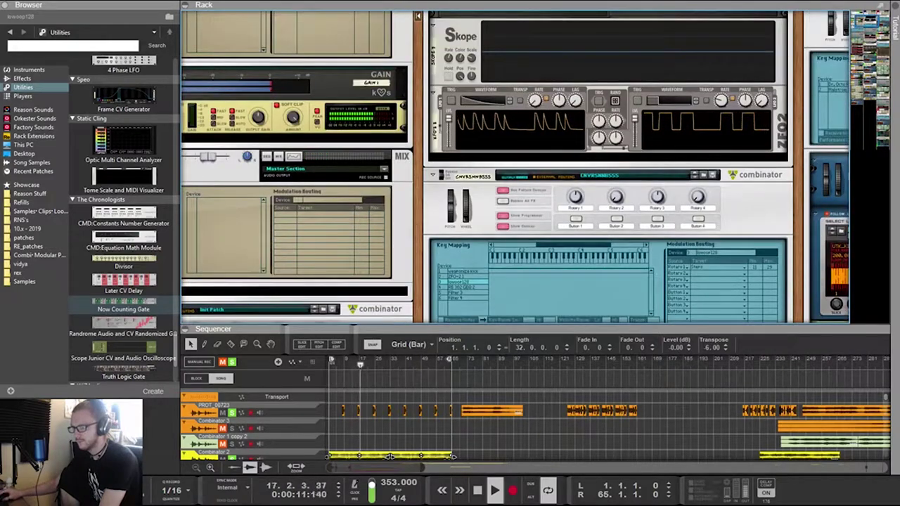
{"action": "left_click_drag", "start_coordinate": [754, 267], "coordinate": [754, 263]}
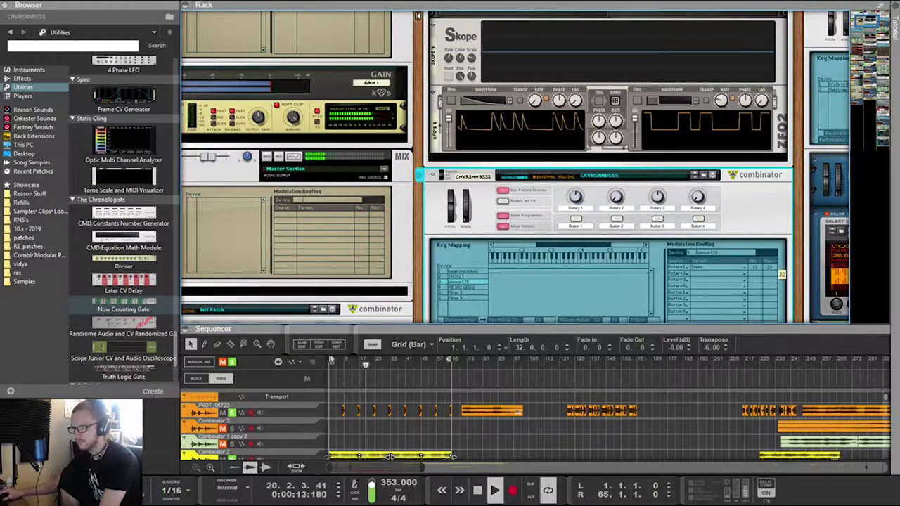
{"action": "scroll", "coordinate": [609, 169], "scroll_direction": "down", "scroll_amount": 5}
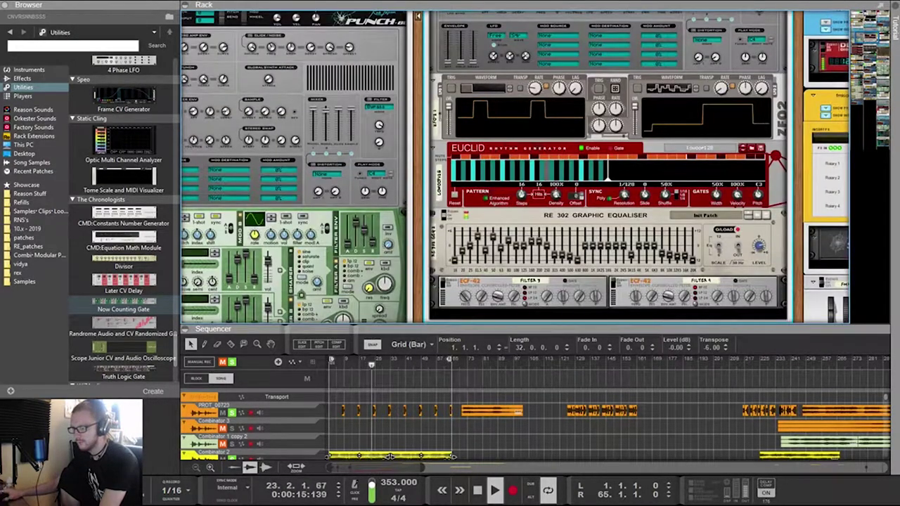
Raise the lowoop128 Euclid's Steps control and change the second waveform of the ZFO2 above it
{"action": "left_click_drag", "start_coordinate": [521, 195], "coordinate": [521, 161]}
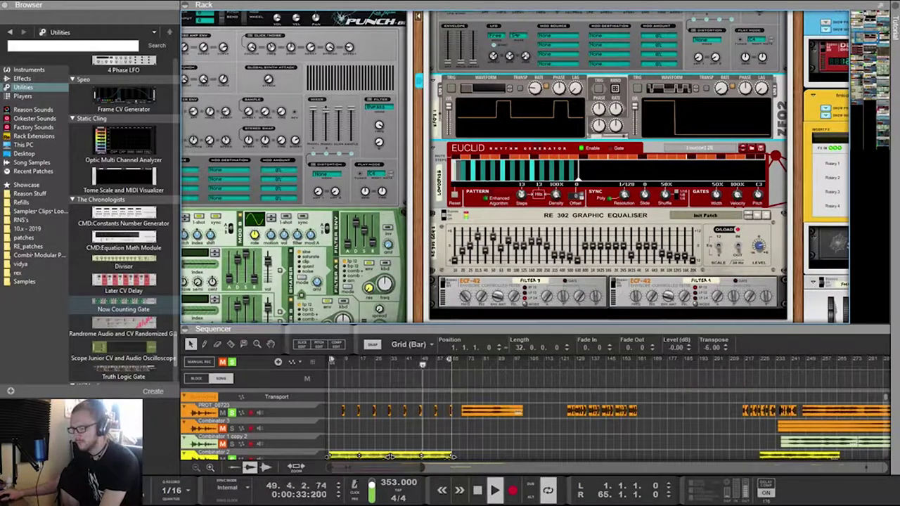
{"action": "scroll", "coordinate": [577, 197], "scroll_direction": "down", "scroll_amount": 3}
{"action": "scroll", "coordinate": [576, 197], "scroll_direction": "up", "scroll_amount": 4}
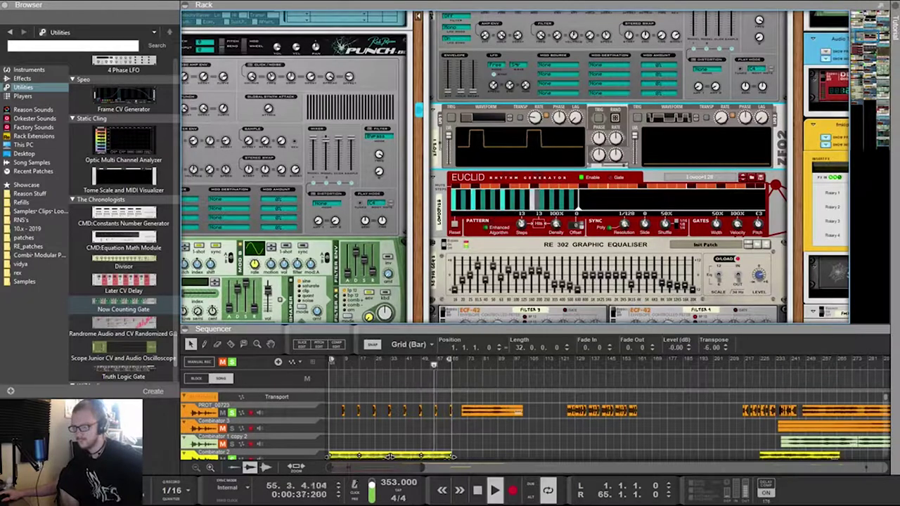
{"action": "scroll", "coordinate": [608, 168], "scroll_direction": "up", "scroll_amount": 3}
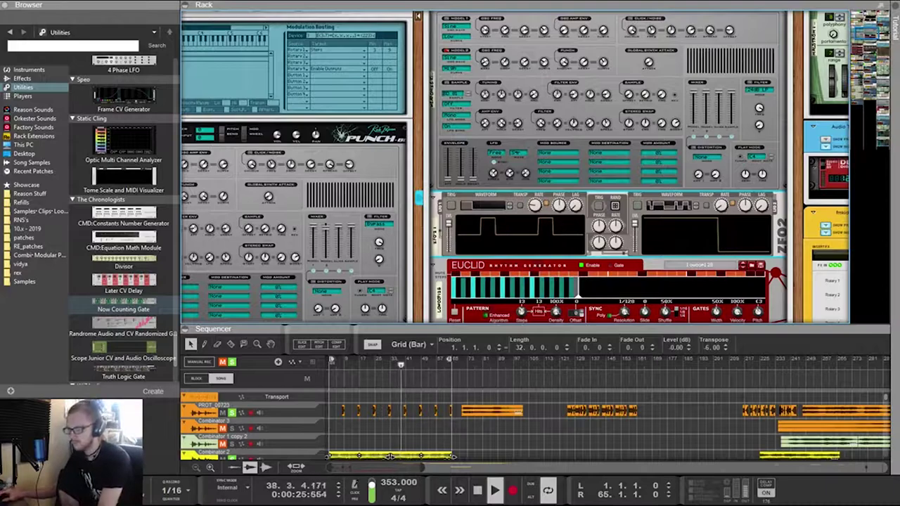
Load the lowoop128 patch into the Euclid below the Malström, with 100% density and 1/2 resolution
{"action": "scroll", "coordinate": [576, 281], "scroll_direction": "down", "scroll_amount": 2}
{"action": "scroll", "coordinate": [516, 166], "scroll_direction": "down", "scroll_amount": 6}
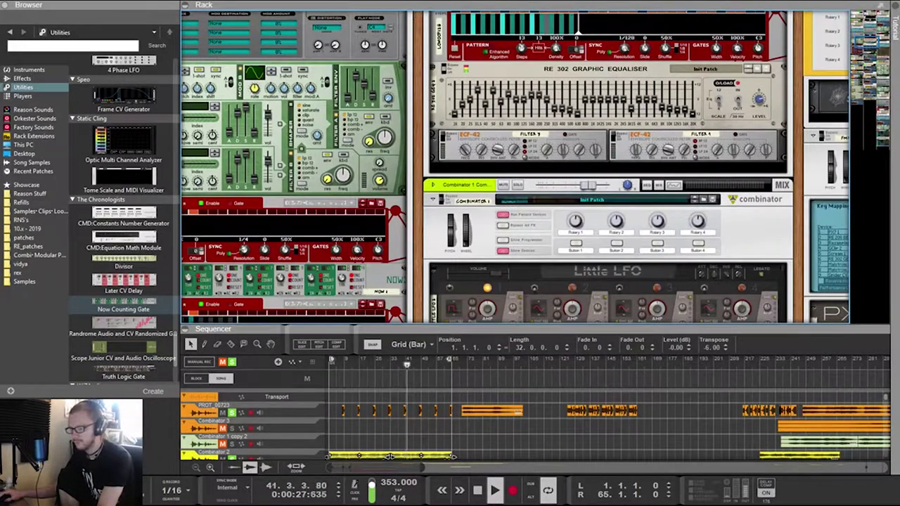
{"action": "scroll", "coordinate": [515, 166], "scroll_direction": "left", "scroll_amount": 5}
{"action": "scroll", "coordinate": [515, 166], "scroll_direction": "down", "scroll_amount": 7}
{"action": "scroll", "coordinate": [515, 165], "scroll_direction": "up", "scroll_amount": 9}
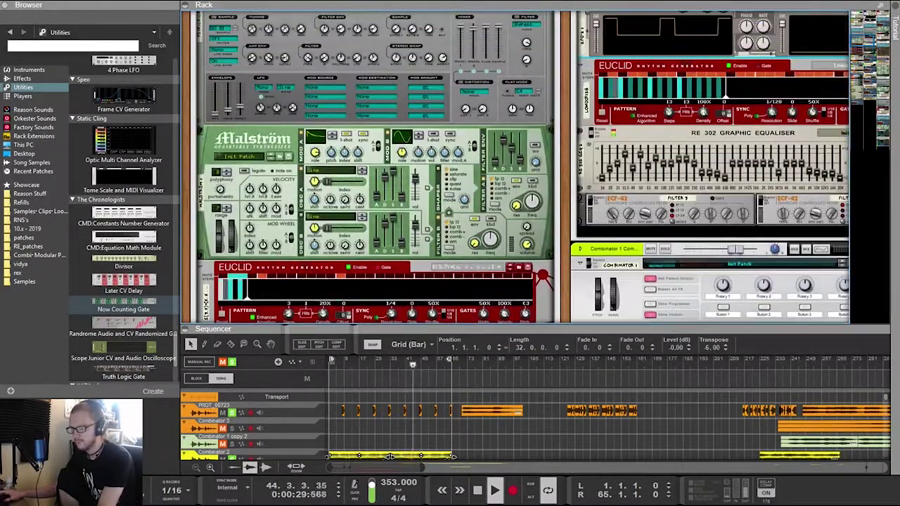
{"action": "scroll", "coordinate": [515, 165], "scroll_direction": "down", "scroll_amount": 1}
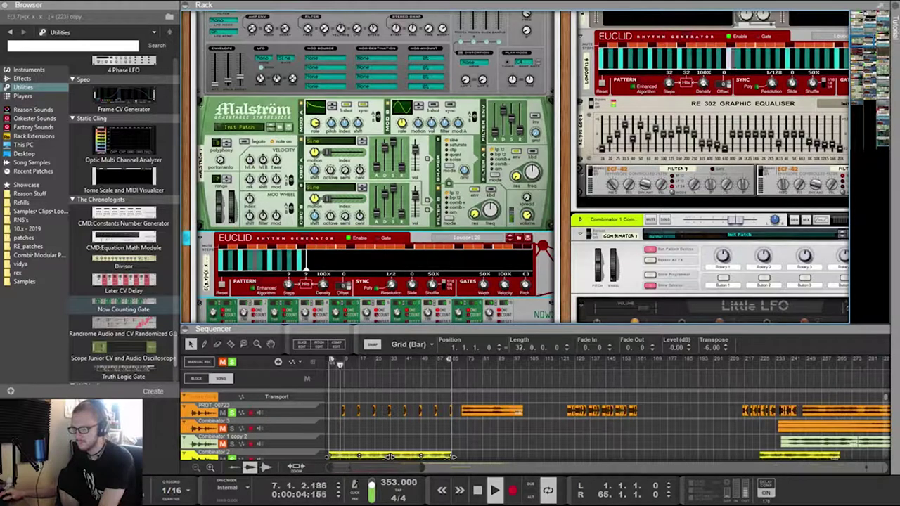
Check the Euclid chain's rear cabling and set the Euclid below the Now Counting Gate to 16 steps and 1/2 resolution
{"action": "scroll", "coordinate": [375, 168], "scroll_direction": "down", "scroll_amount": 5}
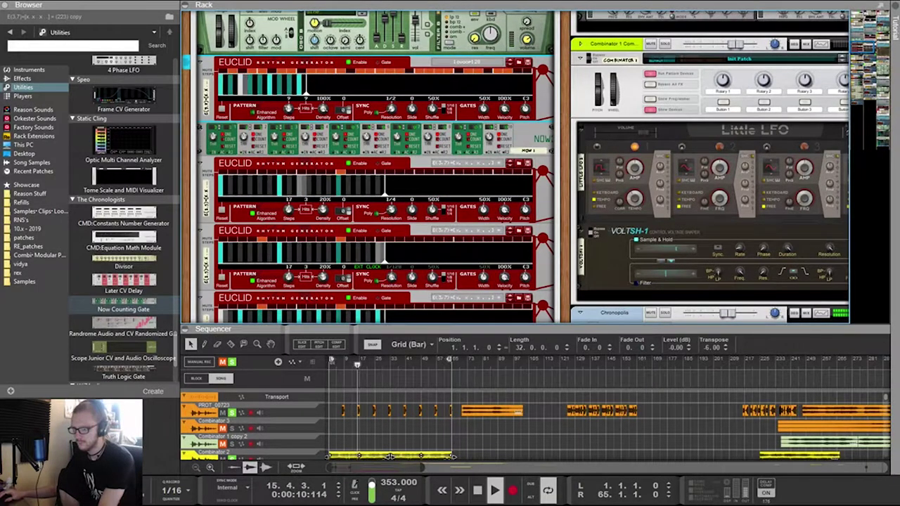
{"action": "key", "text": "Tab"}
{"action": "key", "text": "Tab"}
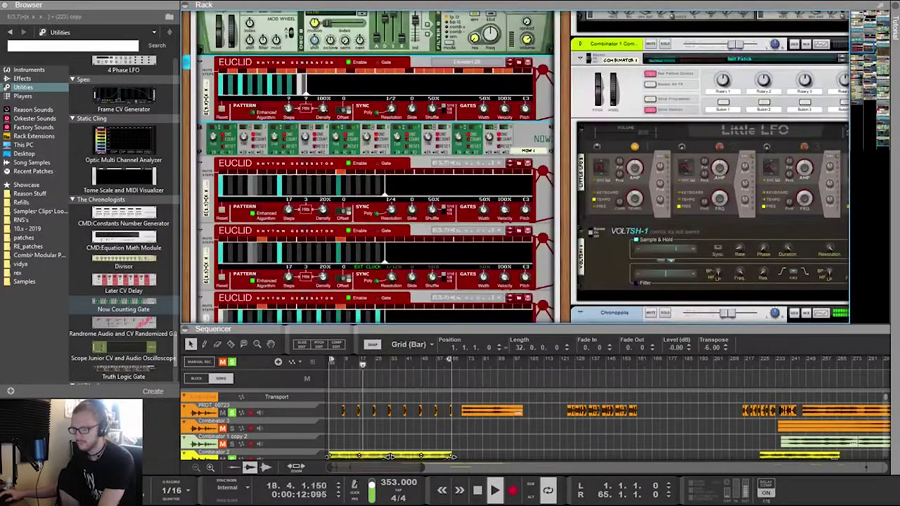
{"action": "key", "text": "Tab"}
{"action": "key", "text": "Tab"}
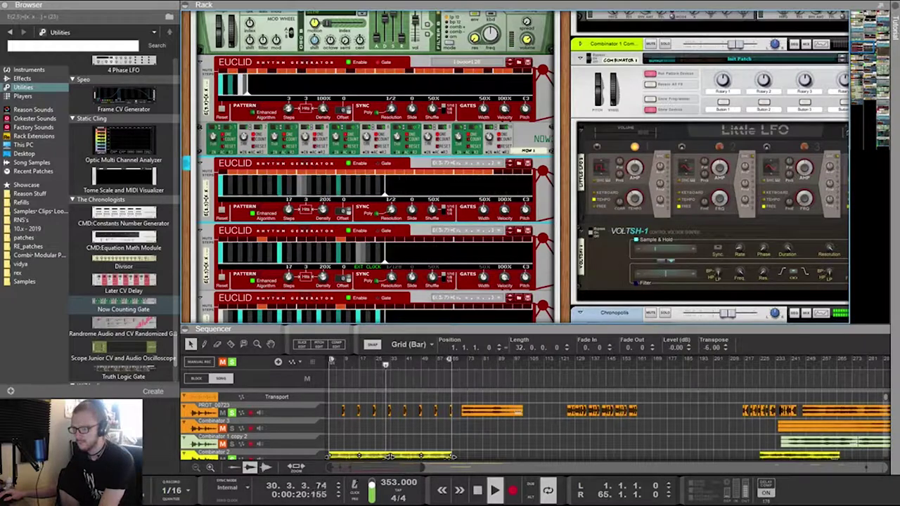
{"action": "mouse_move", "coordinate": [392, 210]}
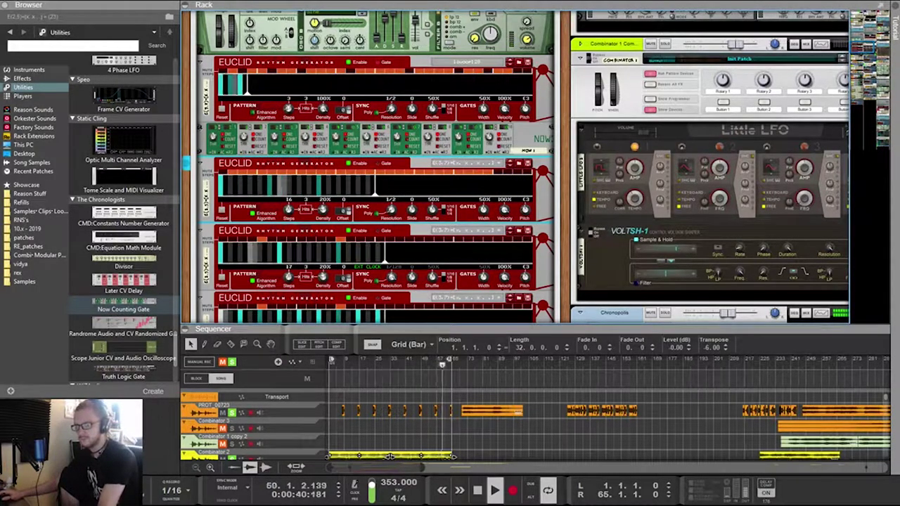
Move the middle of the three lower Euclids to directly below the Malström and show its rear cabling
{"action": "scroll", "coordinate": [376, 168], "scroll_direction": "up", "scroll_amount": 2}
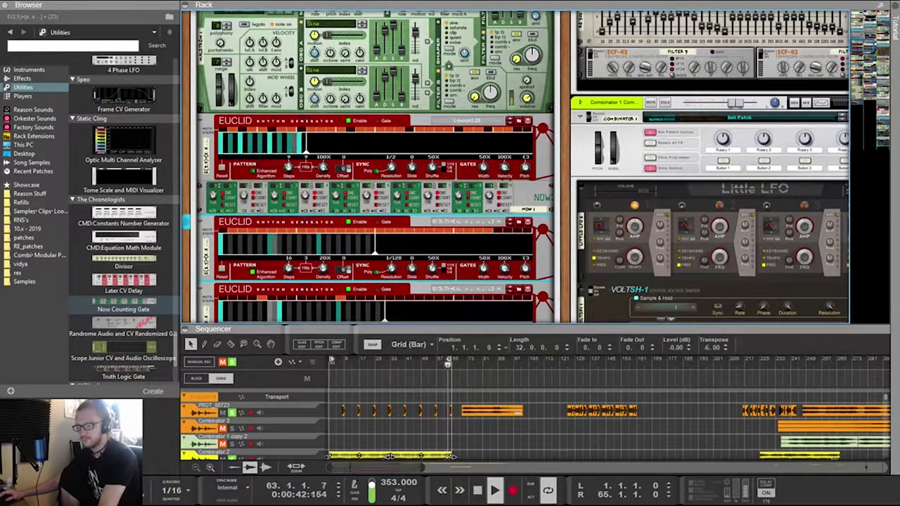
{"action": "left_click_drag", "start_coordinate": [330, 289], "coordinate": [309, 109]}
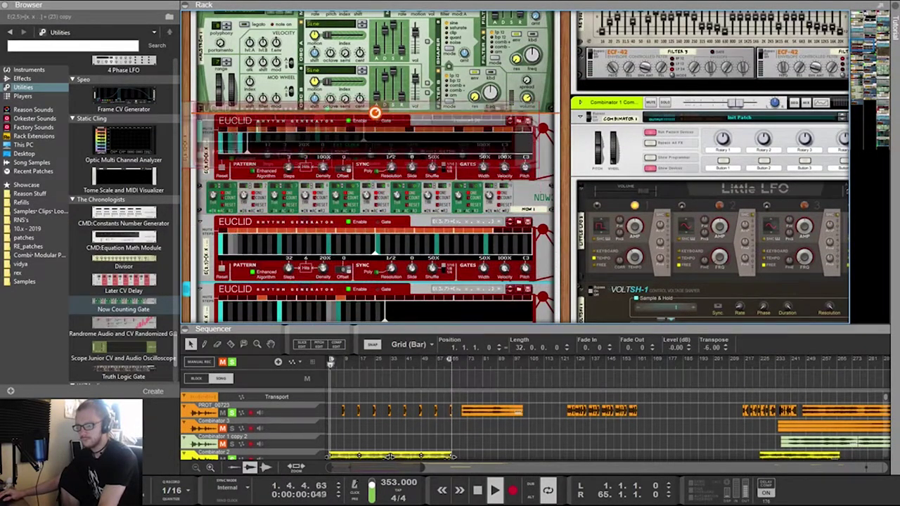
{"action": "left_click_drag", "start_coordinate": [375, 113], "coordinate": [375, 111]}
{"action": "key", "text": "Tab"}
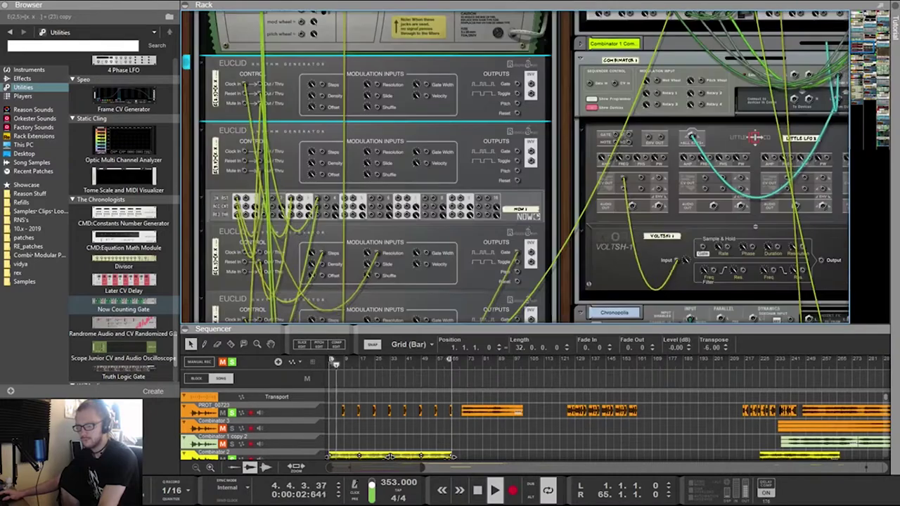
Set the moved Euclid below the Malström to 16 steps, 16 hits and 100% density
{"action": "key", "text": "Tab"}
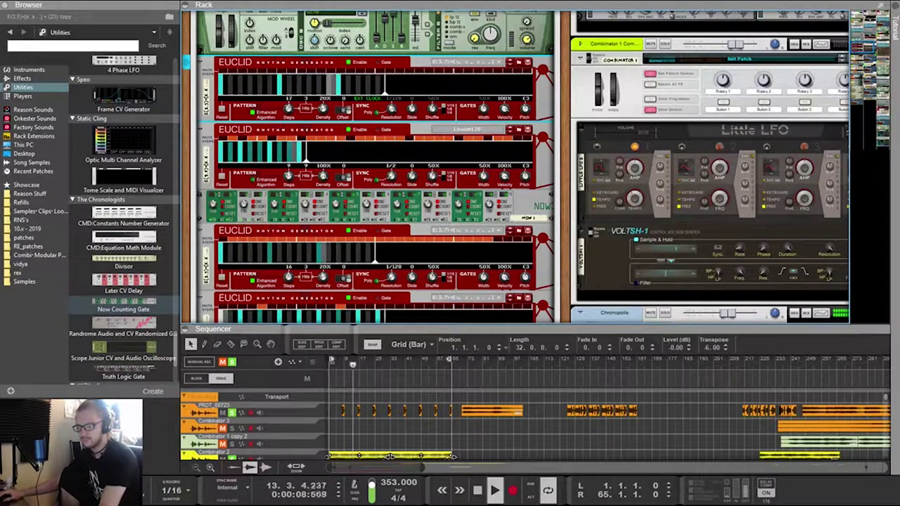
{"action": "left_click_drag", "start_coordinate": [322, 108], "coordinate": [325, 49]}
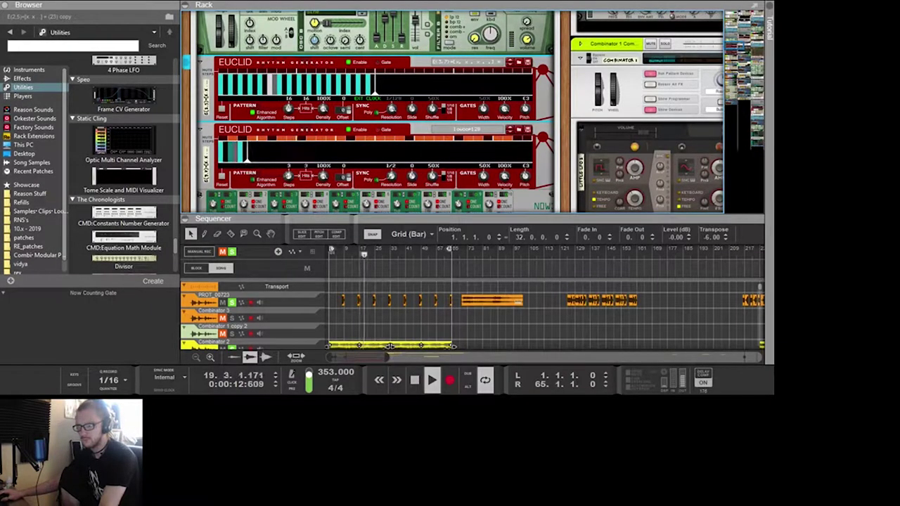
{"action": "key", "text": "super+Up"}
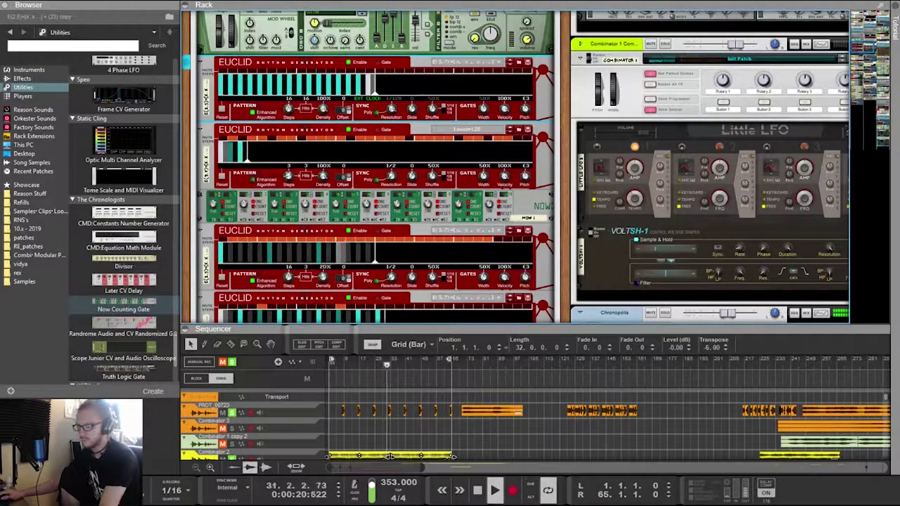
Examine the step patterns of the Euclids above and below the Now Counting Gate during playback
{"action": "scroll", "coordinate": [520, 167], "scroll_direction": "down", "scroll_amount": 2}
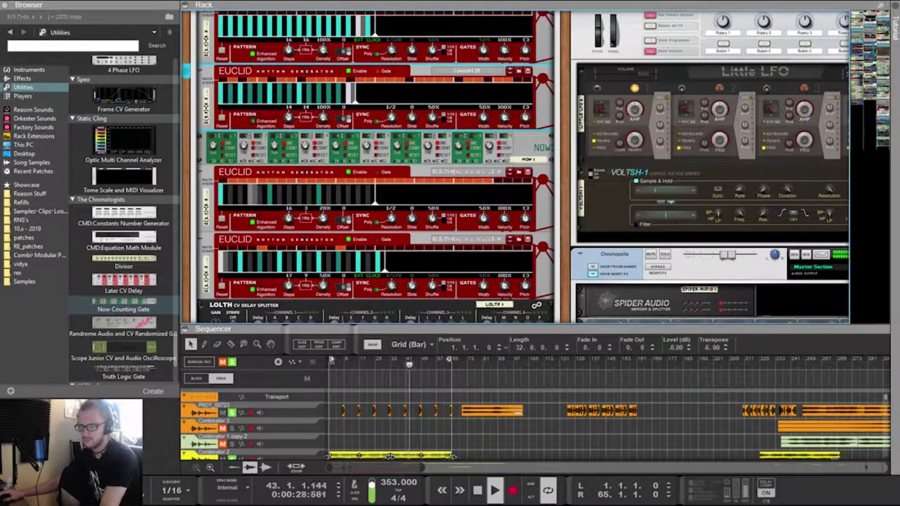
{"action": "scroll", "coordinate": [375, 169], "scroll_direction": "up", "scroll_amount": 2}
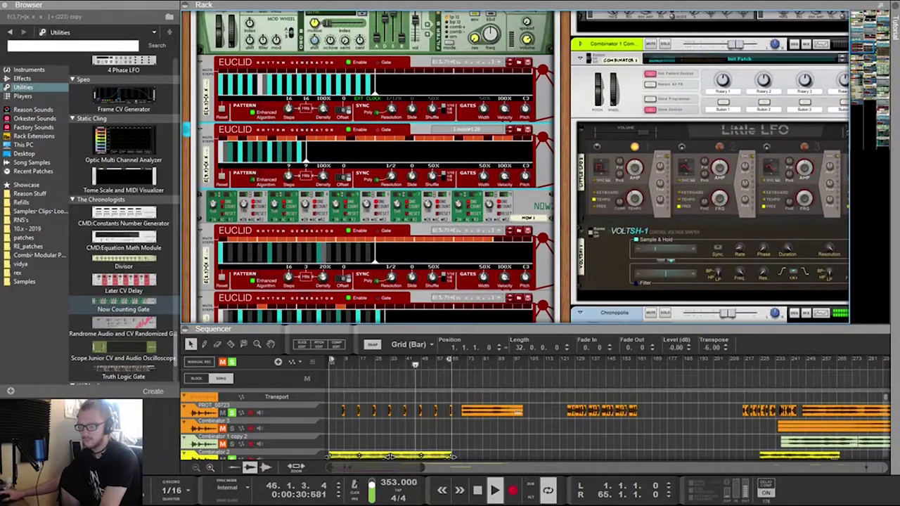
{"action": "scroll", "coordinate": [375, 169], "scroll_direction": "down", "scroll_amount": 2}
{"action": "scroll", "coordinate": [375, 168], "scroll_direction": "up", "scroll_amount": 2}
{"action": "scroll", "coordinate": [528, 167], "scroll_direction": "up", "scroll_amount": 7}
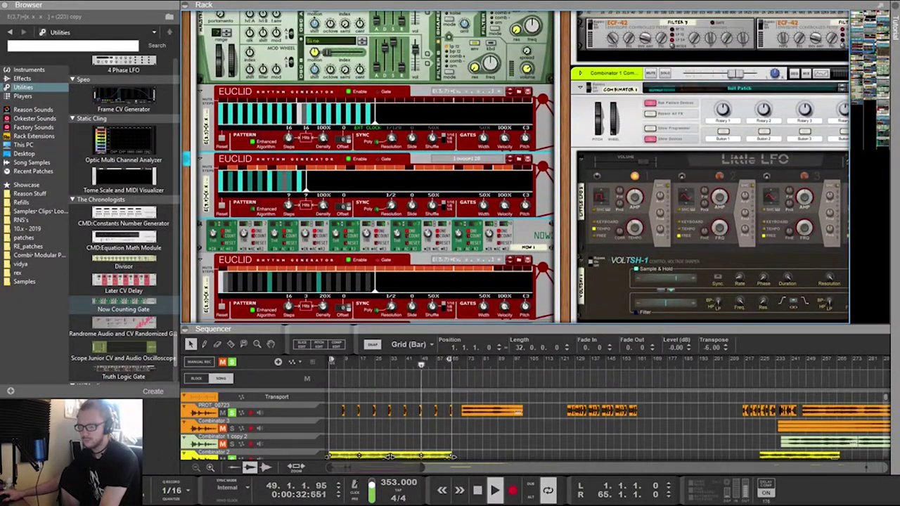
{"action": "scroll", "coordinate": [528, 167], "scroll_direction": "down", "scroll_amount": 4}
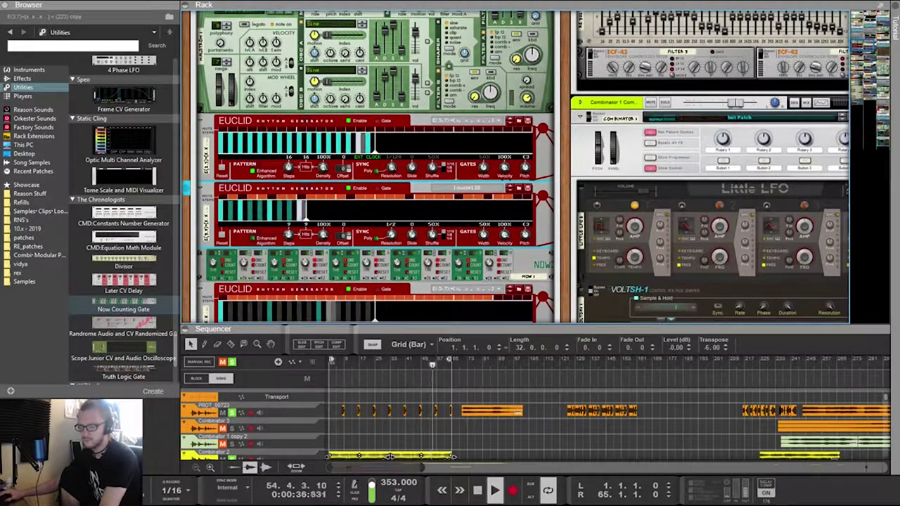
Trace the rear cabling between the Euclids, Malström, Combinator 4 and the ZFO2 in the neighbouring Combinator
{"action": "key", "text": "Tab"}
{"action": "scroll", "coordinate": [528, 166], "scroll_direction": "up", "scroll_amount": 11}
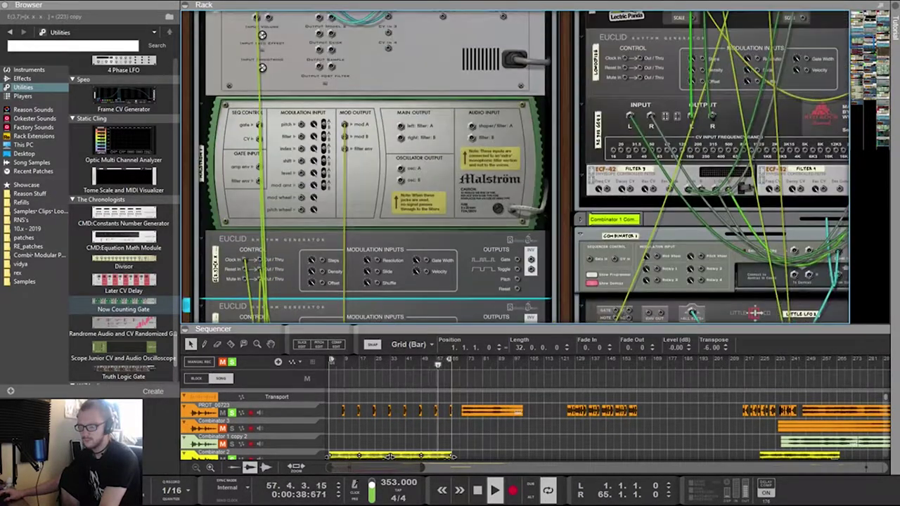
{"action": "scroll", "coordinate": [528, 167], "scroll_direction": "up", "scroll_amount": 3}
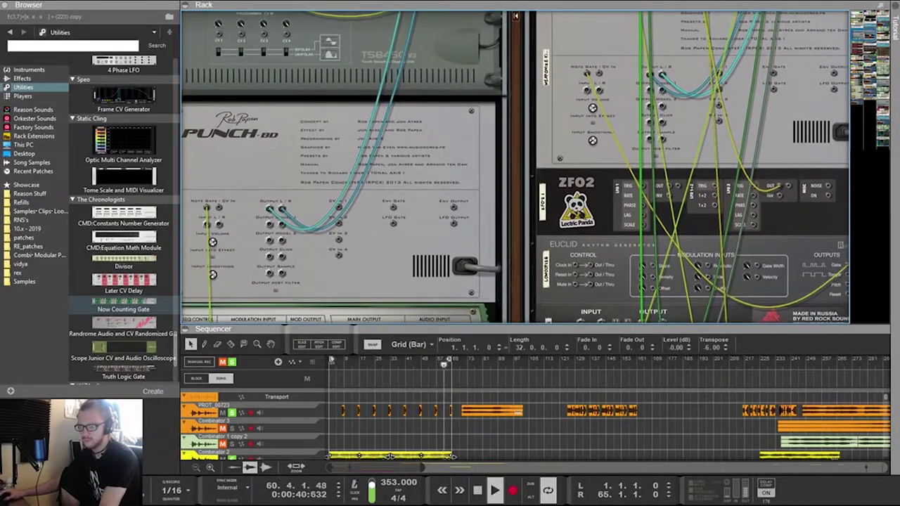
{"action": "scroll", "coordinate": [515, 166], "scroll_direction": "up", "scroll_amount": 7}
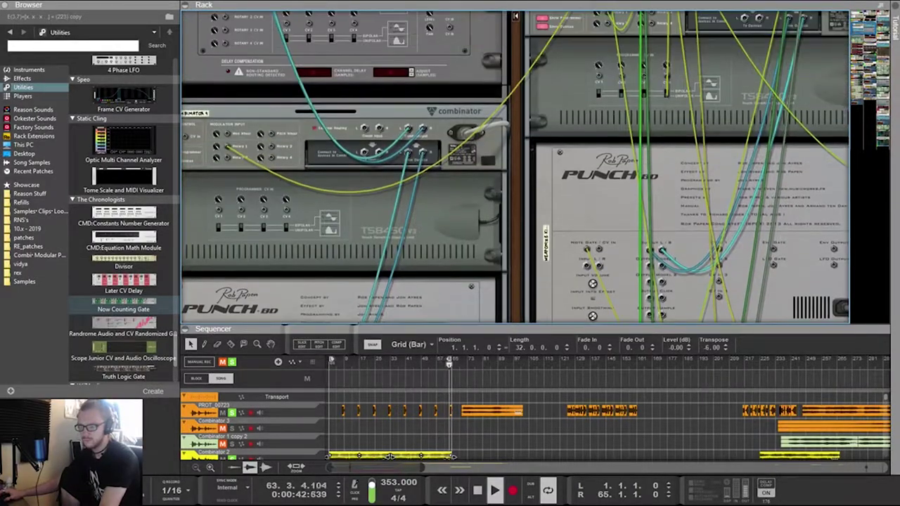
{"action": "scroll", "coordinate": [515, 167], "scroll_direction": "down", "scroll_amount": 12}
{"action": "scroll", "coordinate": [528, 167], "scroll_direction": "down", "scroll_amount": 7}
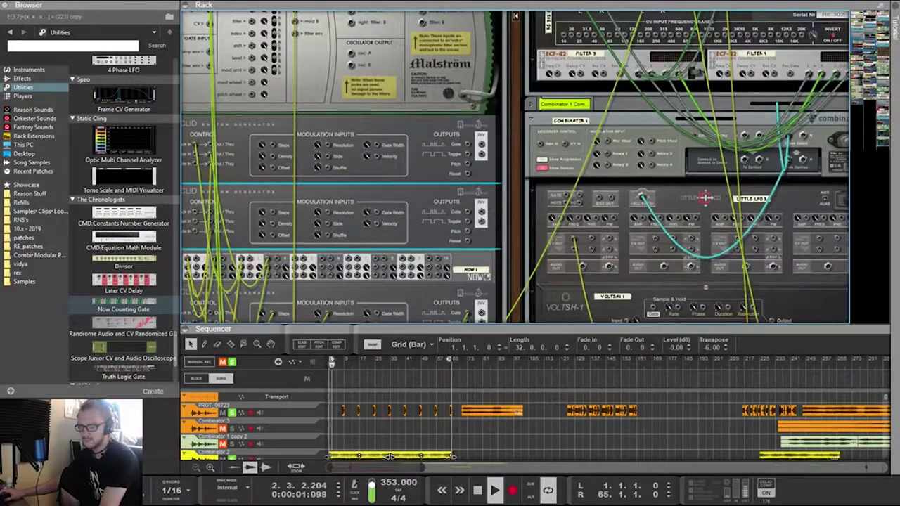
{"action": "scroll", "coordinate": [528, 166], "scroll_direction": "up", "scroll_amount": 12}
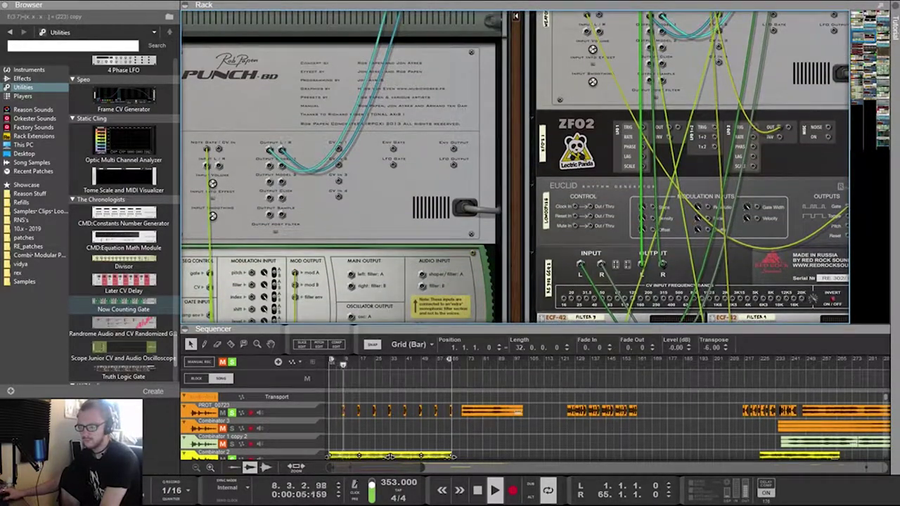
{"action": "scroll", "coordinate": [515, 167], "scroll_direction": "down", "scroll_amount": 1}
{"action": "scroll", "coordinate": [515, 167], "scroll_direction": "right", "scroll_amount": 3}
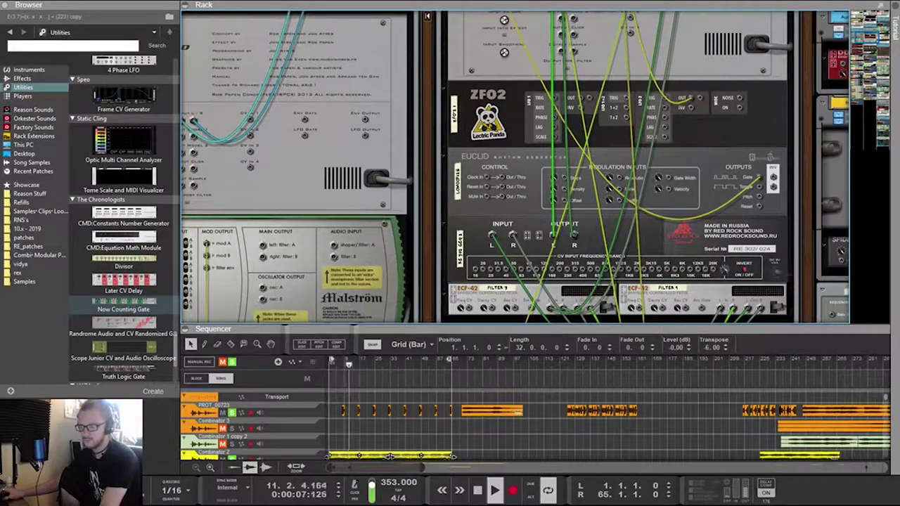
In Combinator 4, set the lowoop128 Euclid's Rotary 1 to Steps modulation range to 13 minimum and 32 maximum
{"action": "scroll", "coordinate": [515, 166], "scroll_direction": "up", "scroll_amount": 15}
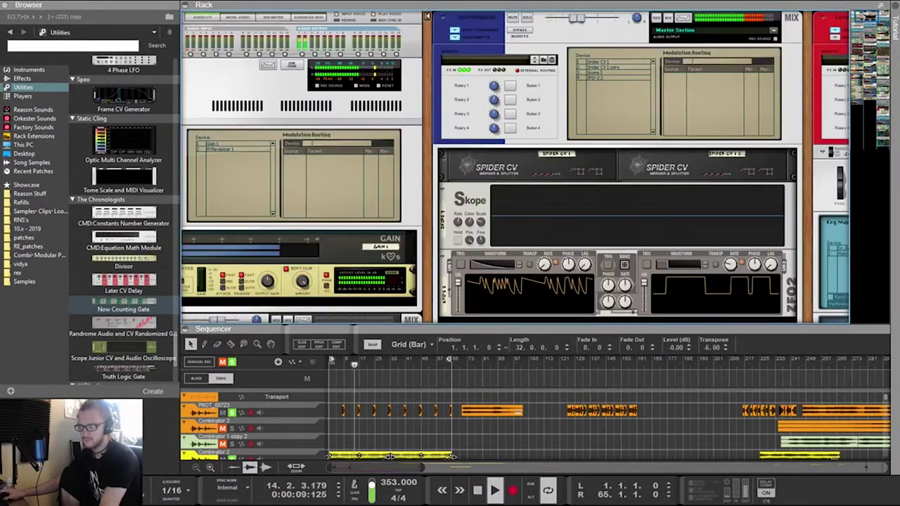
{"action": "scroll", "coordinate": [515, 166], "scroll_direction": "down", "scroll_amount": 6}
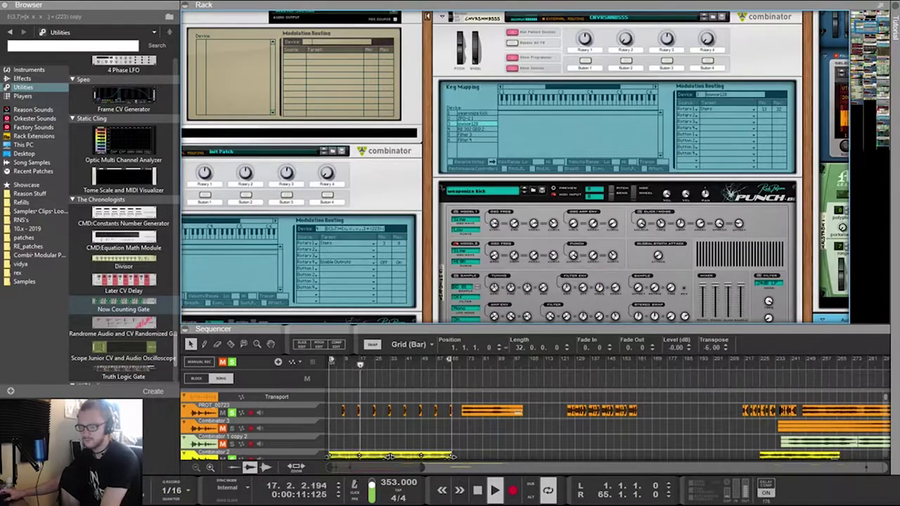
{"action": "scroll", "coordinate": [515, 167], "scroll_direction": "left", "scroll_amount": 6}
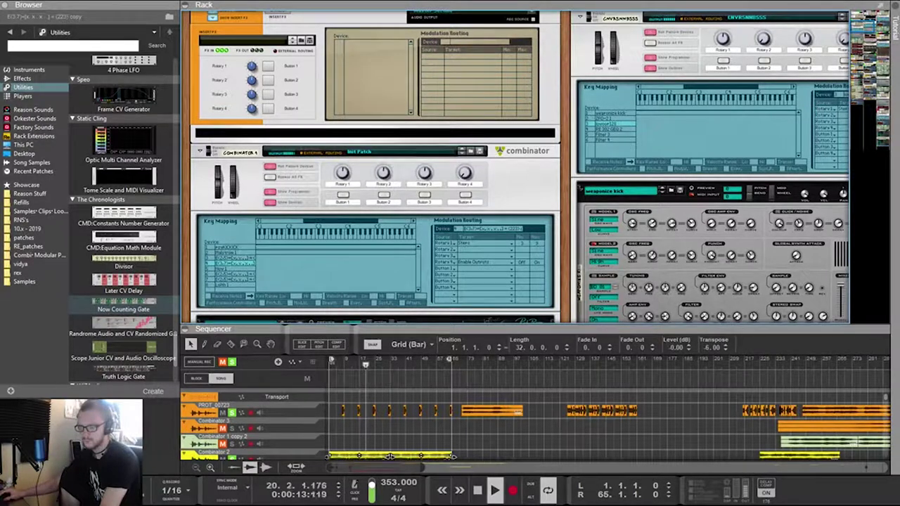
{"action": "left_click_drag", "start_coordinate": [522, 243], "coordinate": [522, 237]}
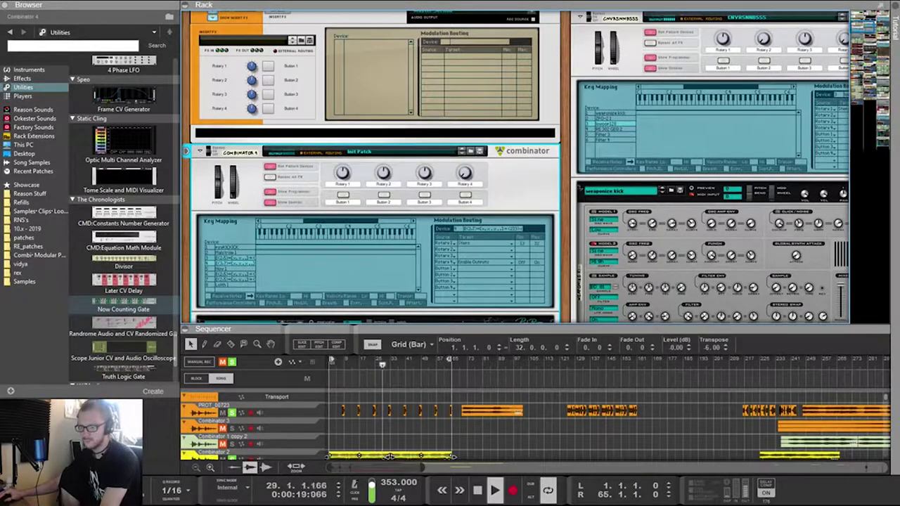
Cable the Toggle output of the Euclid directly below the Malström to Combinator 4's Rotary 4 modulation input
{"action": "scroll", "coordinate": [515, 166], "scroll_direction": "down", "scroll_amount": 15}
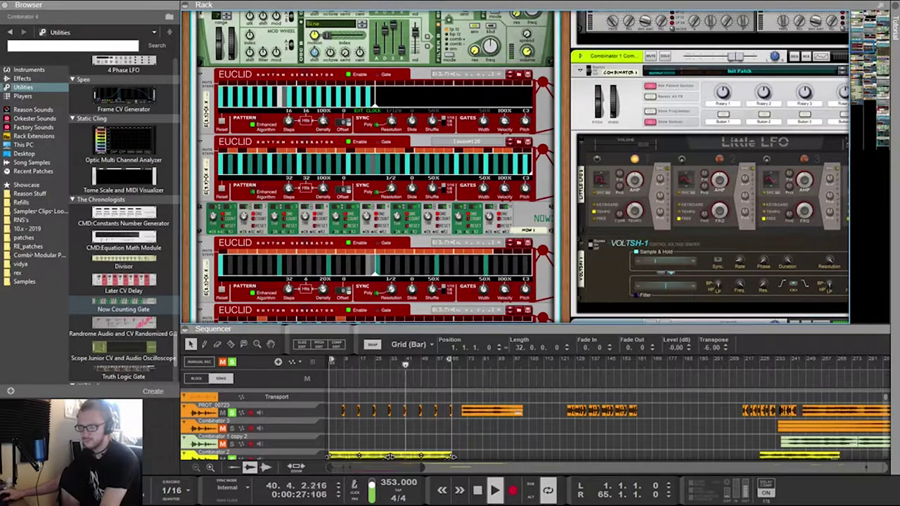
{"action": "key", "text": "Tab"}
{"action": "key", "text": "Tab"}
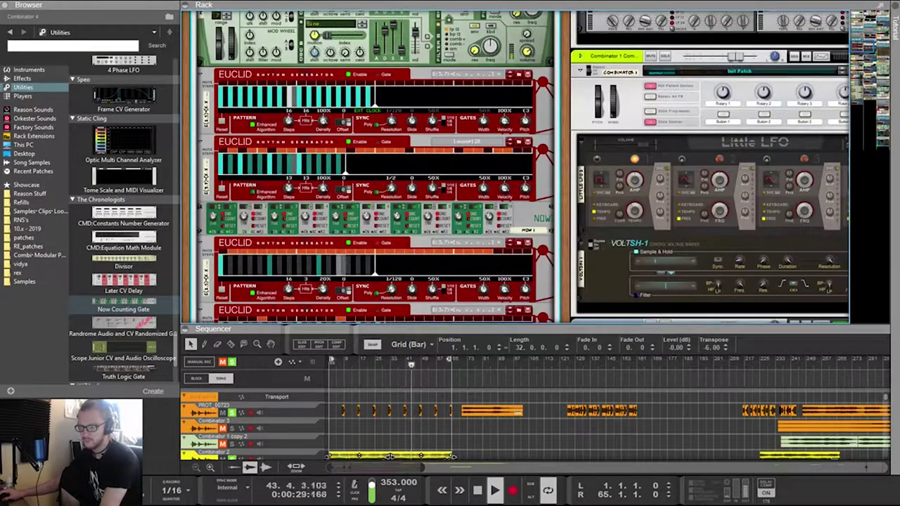
{"action": "key", "text": "Tab"}
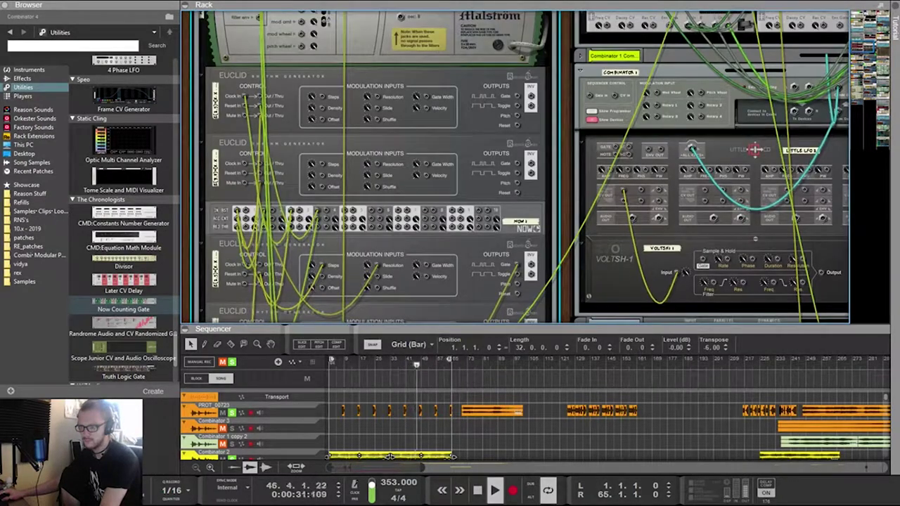
{"action": "left_click", "coordinate": [375, 79]}
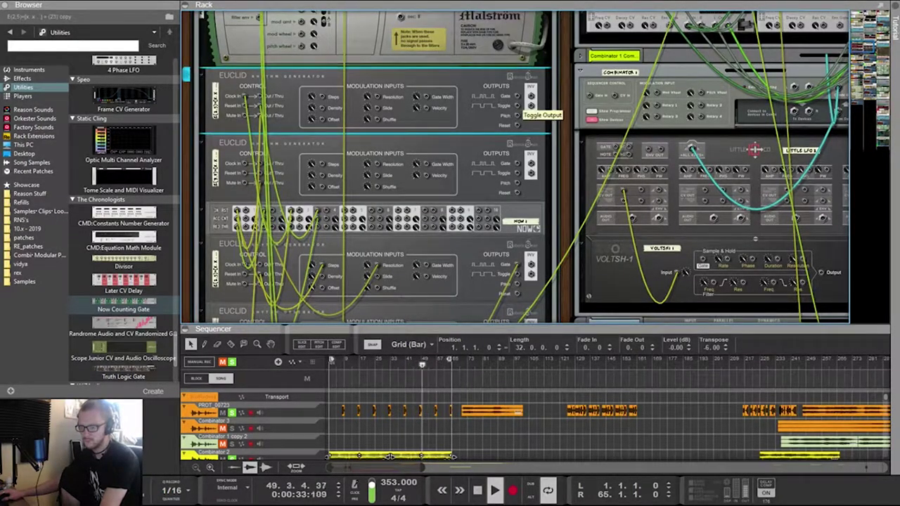
{"action": "left_click_drag", "start_coordinate": [517, 106], "coordinate": [321, 110]}
{"action": "scroll", "coordinate": [451, 122], "scroll_direction": "up", "scroll_amount": 8}
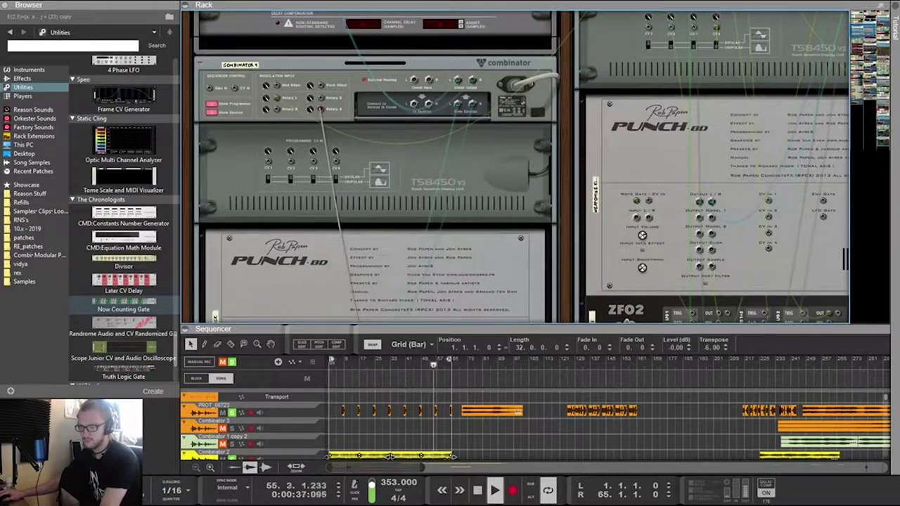
Invert the lowoop128 Euclid's Rotary 4 to Enable Outputs modulation in Combinator 4, with On as minimum and Off as maximum
{"action": "key", "text": "Tab"}
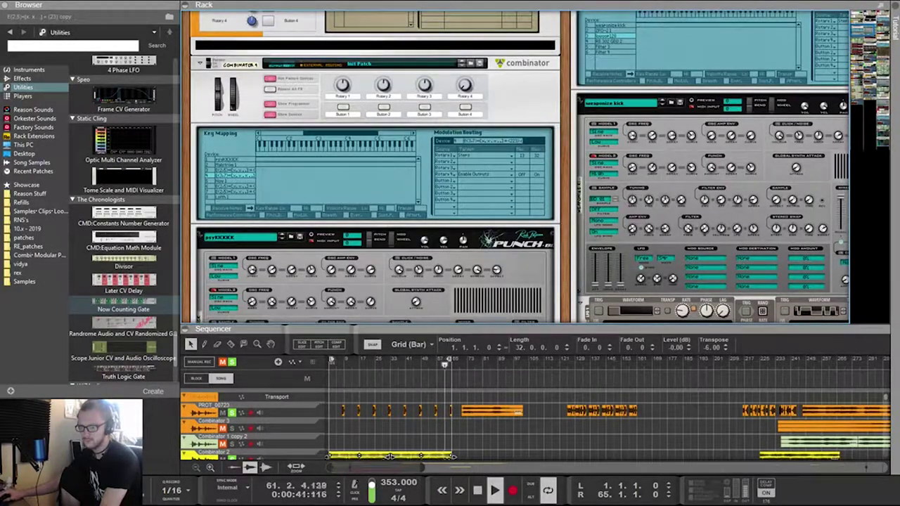
{"action": "left_click", "coordinate": [234, 170]}
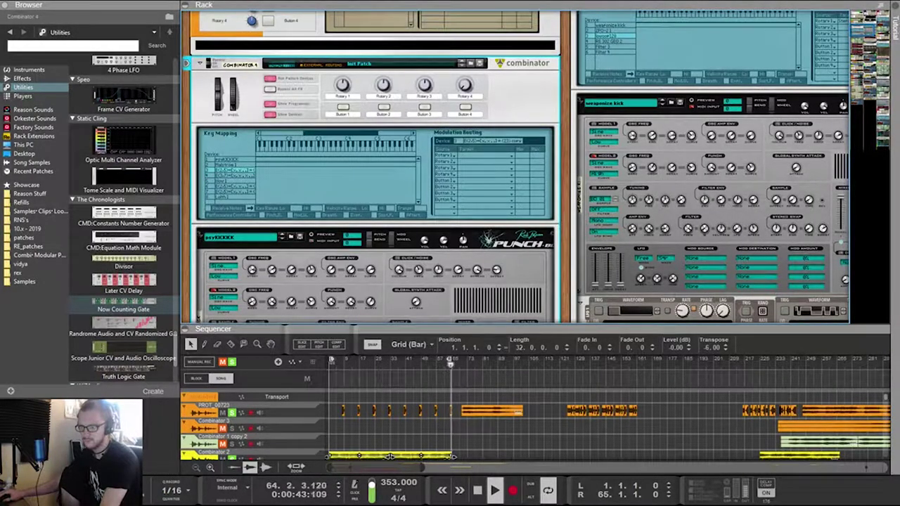
{"action": "left_click", "coordinate": [234, 175]}
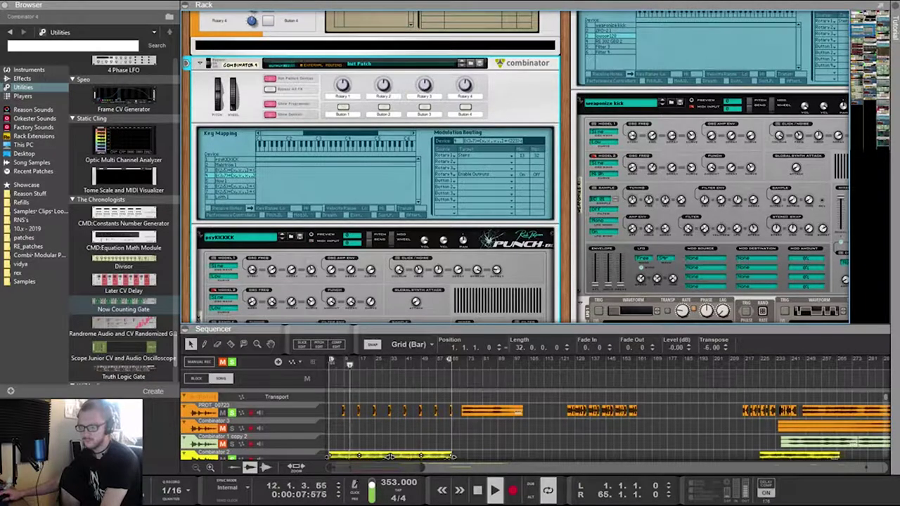
Move the lowoop128 Euclid and the 20% density Euclid below the Now Counting Gate to directly above the Punch-BD in Combinator 4
{"action": "scroll", "coordinate": [520, 168], "scroll_direction": "down", "scroll_amount": 15}
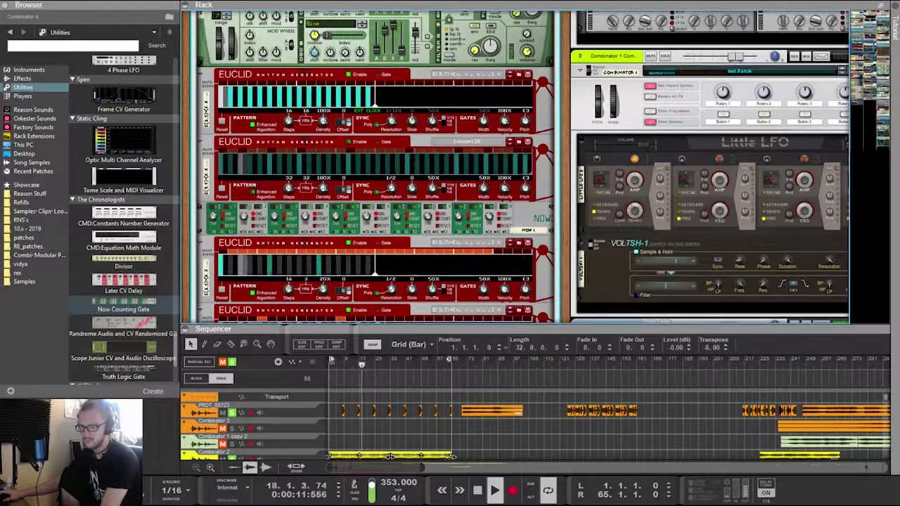
{"action": "mouse_move", "coordinate": [415, 243]}
{"action": "left_mouse_down"}
{"action": "mouse_move", "coordinate": [423, 136]}
{"action": "mouse_move", "coordinate": [374, 211]}
{"action": "mouse_move", "coordinate": [429, 158]}
{"action": "left_mouse_up"}
{"action": "scroll", "coordinate": [429, 159], "scroll_direction": "up", "scroll_amount": 5}
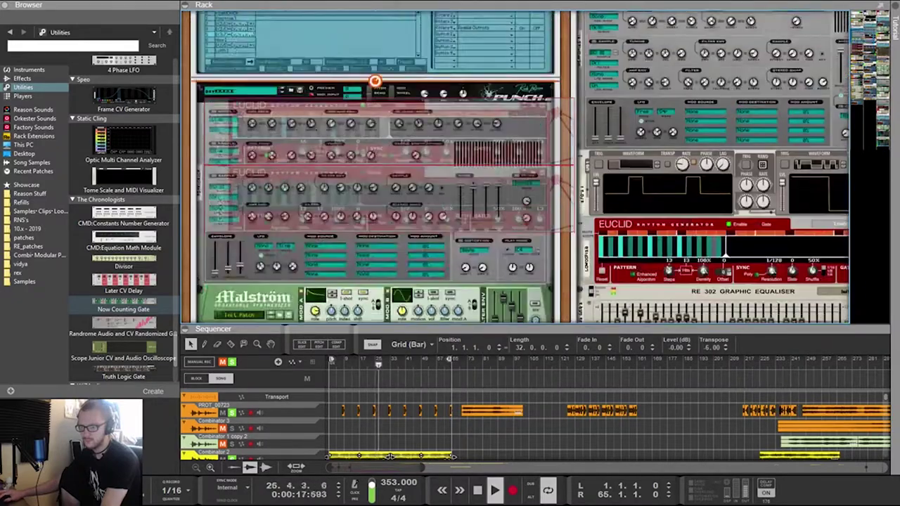
{"action": "left_click_drag", "start_coordinate": [375, 81], "coordinate": [372, 176]}
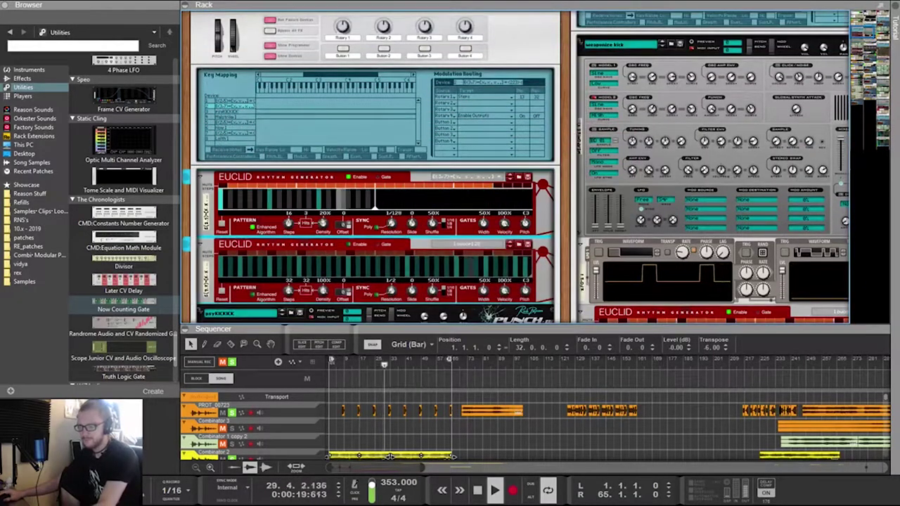
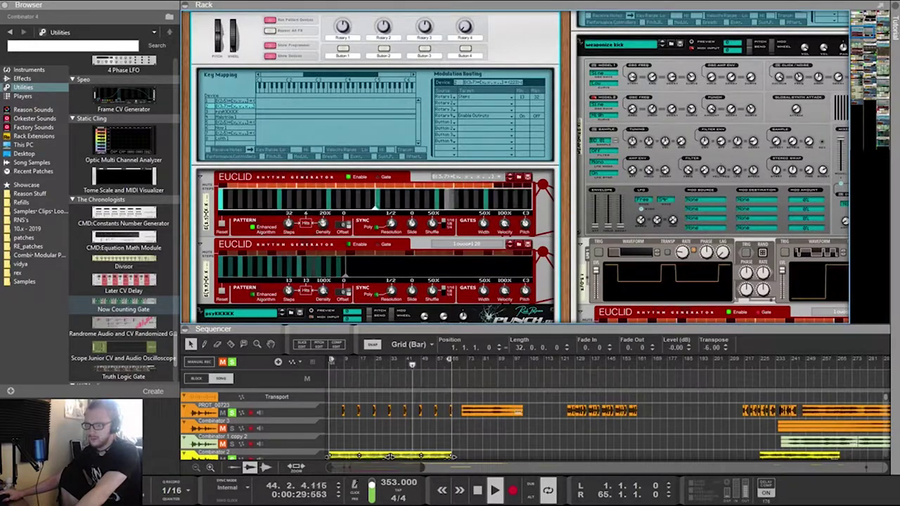
{"action": "scroll", "coordinate": [376, 169], "scroll_direction": "down", "scroll_amount": 10}
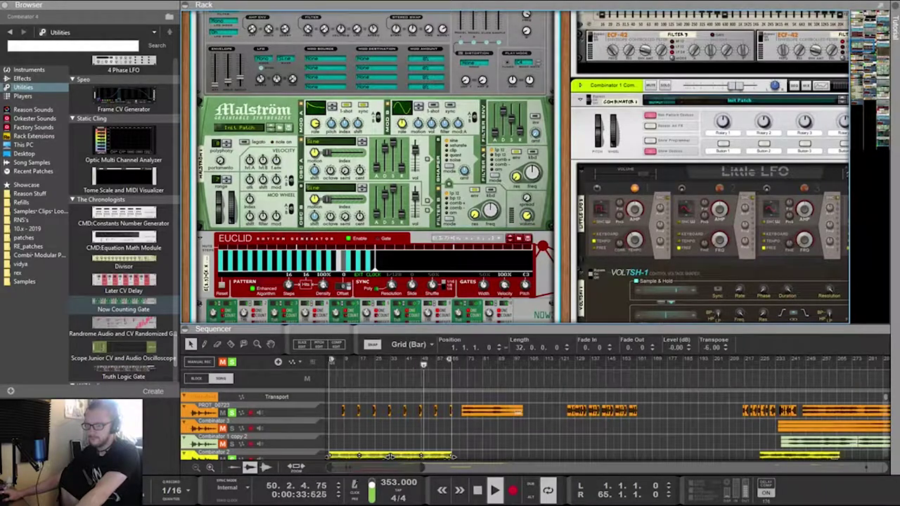
Examine the front controls and rear cabling of the 16-step Euclid directly below the Malström
{"action": "scroll", "coordinate": [516, 166], "scroll_direction": "down", "scroll_amount": 3}
{"action": "key", "text": "Tab"}
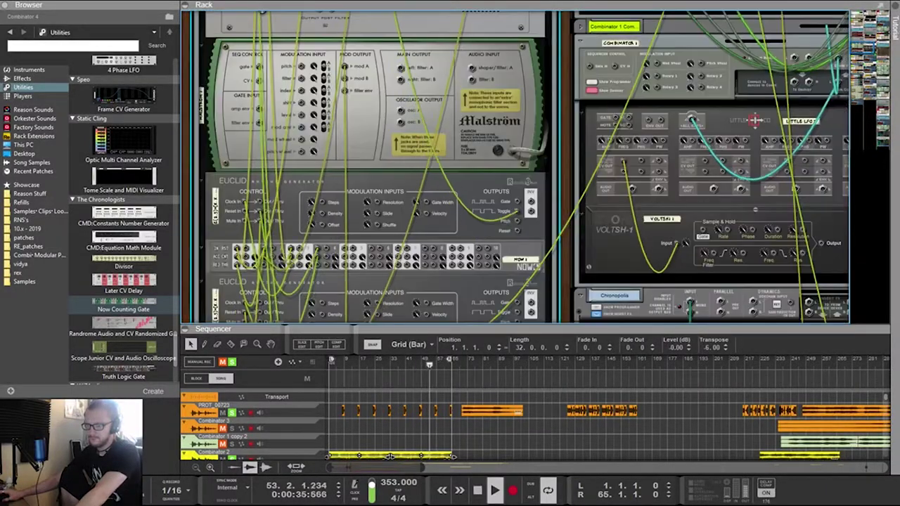
{"action": "scroll", "coordinate": [517, 166], "scroll_direction": "down", "scroll_amount": 2}
{"action": "scroll", "coordinate": [528, 166], "scroll_direction": "up", "scroll_amount": 1}
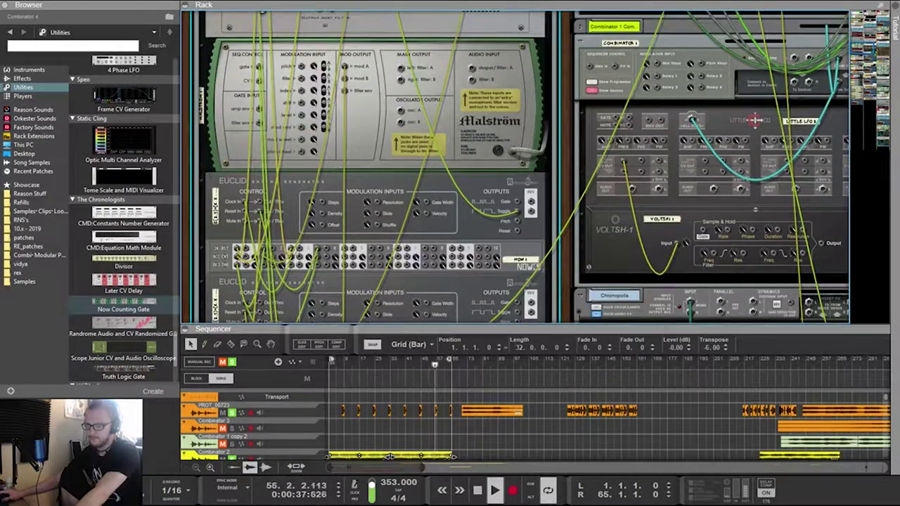
{"action": "left_click_drag", "start_coordinate": [258, 202], "coordinate": [245, 202]}
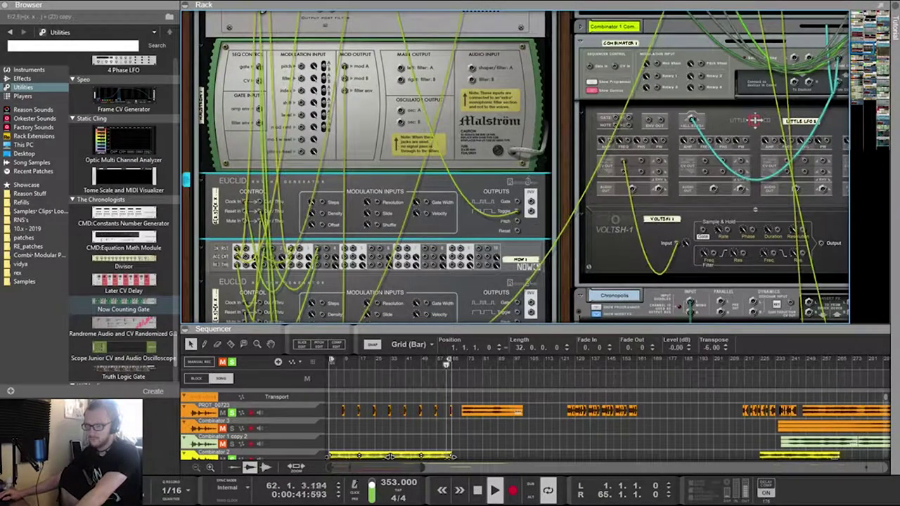
{"action": "key", "text": "Tab"}
{"action": "key", "text": "Tab"}
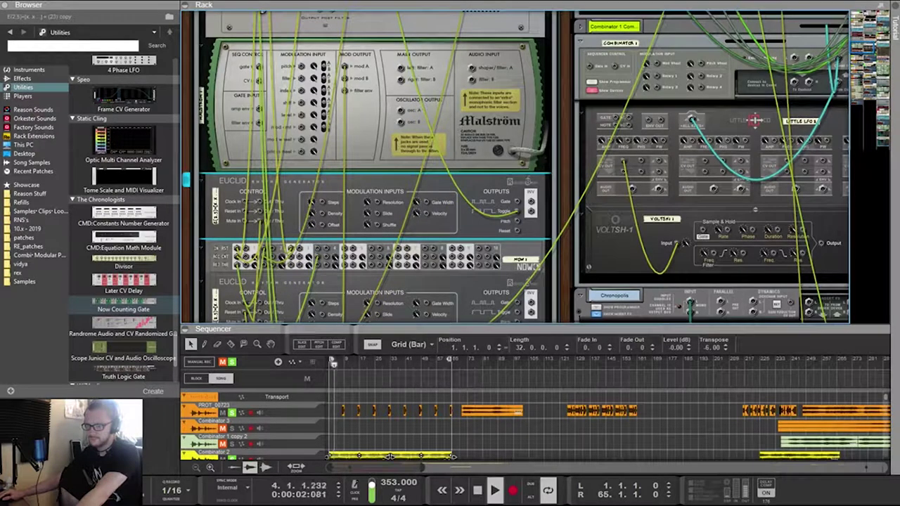
{"action": "key", "text": "Tab"}
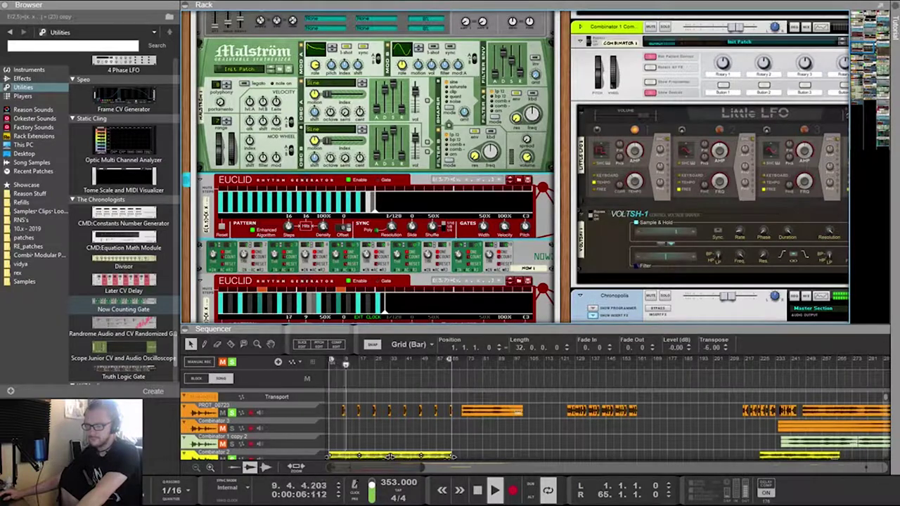
{"action": "key", "text": "Tab"}
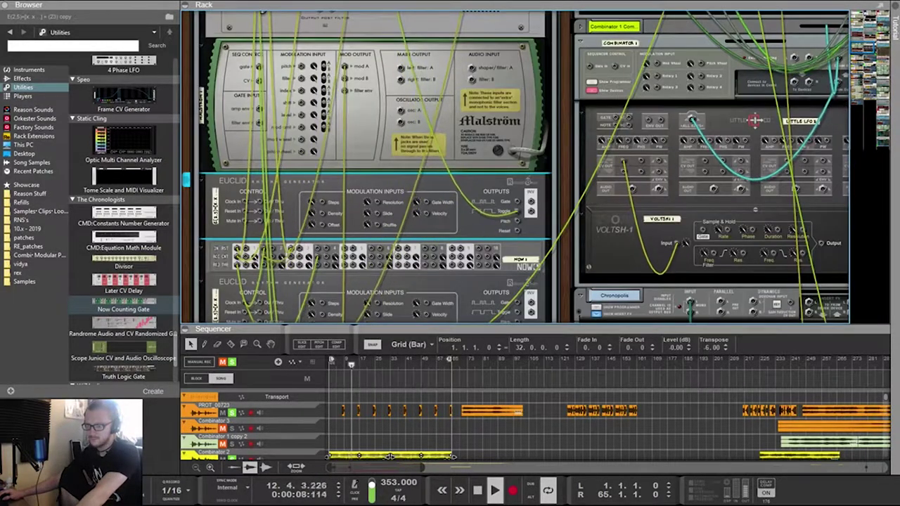
{"action": "key", "text": "Tab"}
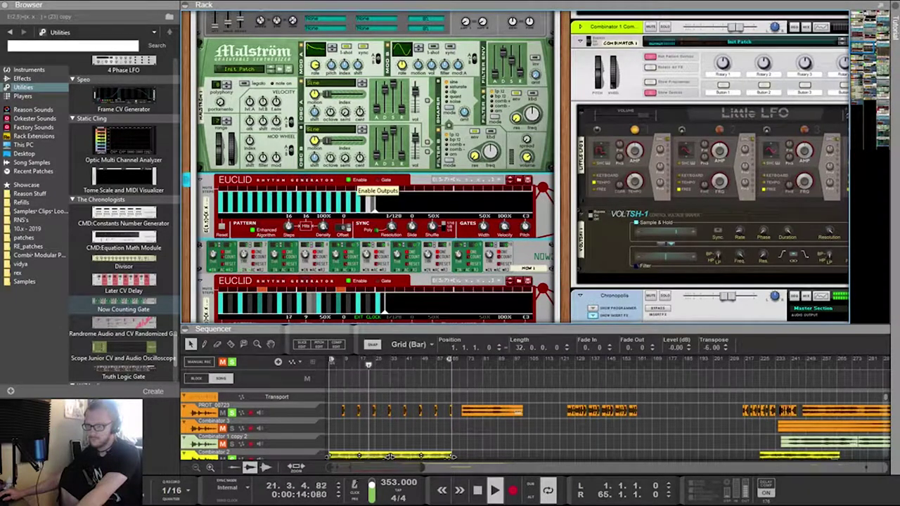
{"action": "key", "text": "Tab"}
{"action": "key", "text": "Tab"}
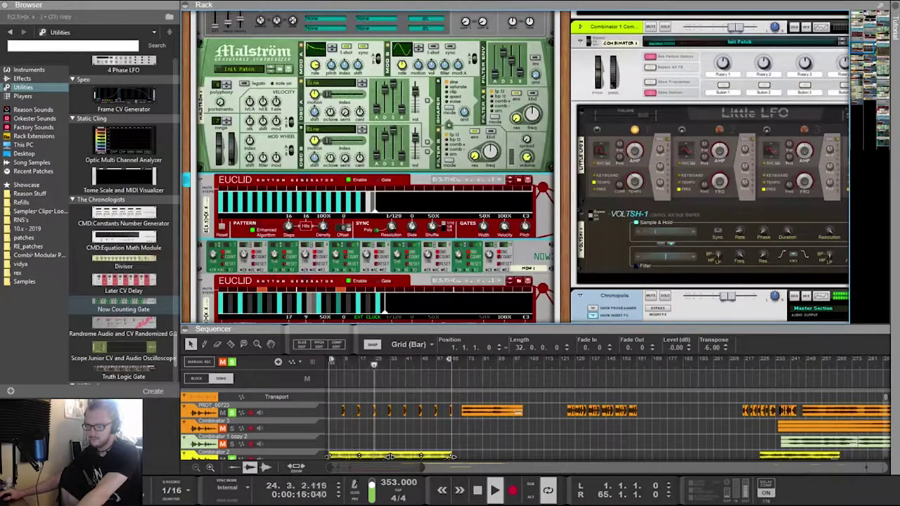
{"action": "key", "text": "Tab"}
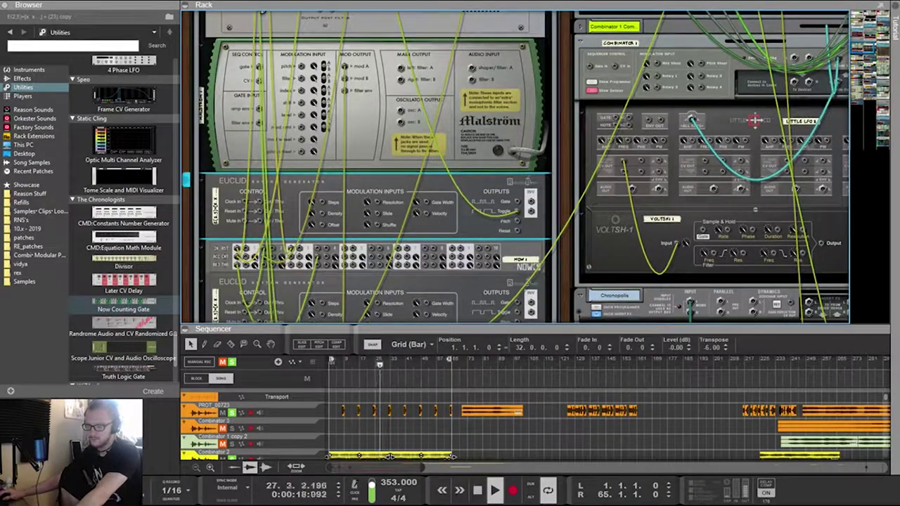
Try to patch the Toggle output of the Euclid below the Malström into the Malström's filter env gate input
{"action": "left_click_drag", "start_coordinate": [516, 202], "coordinate": [373, 161]}
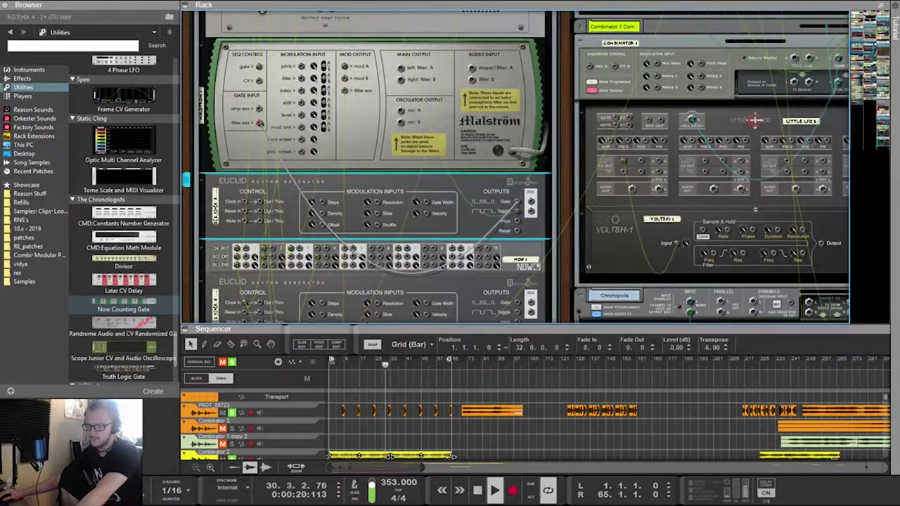
{"action": "key", "text": "Tab"}
{"action": "key", "text": "Tab"}
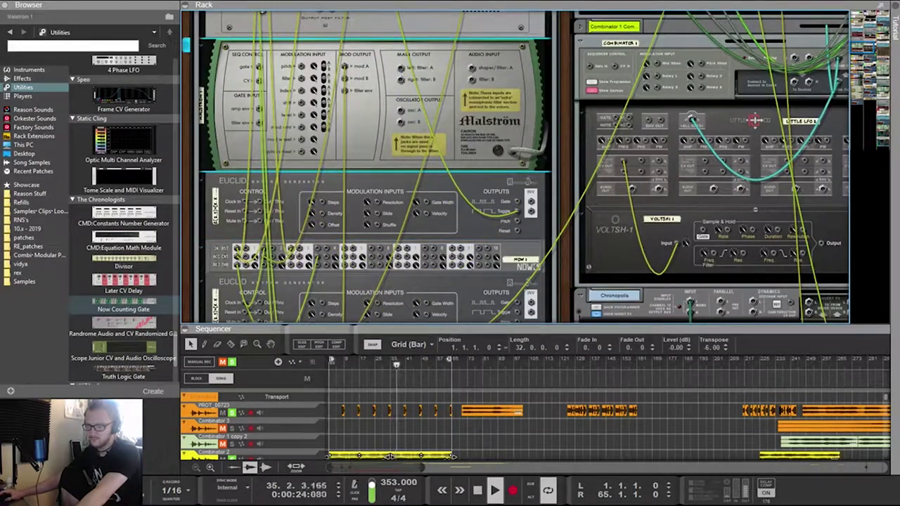
Examine the front panels and rear cabling of the devices in Combinator 4, including Punch-BD, the Euclids and the Lolth splitter
{"action": "scroll", "coordinate": [517, 166], "scroll_direction": "up", "scroll_amount": 2}
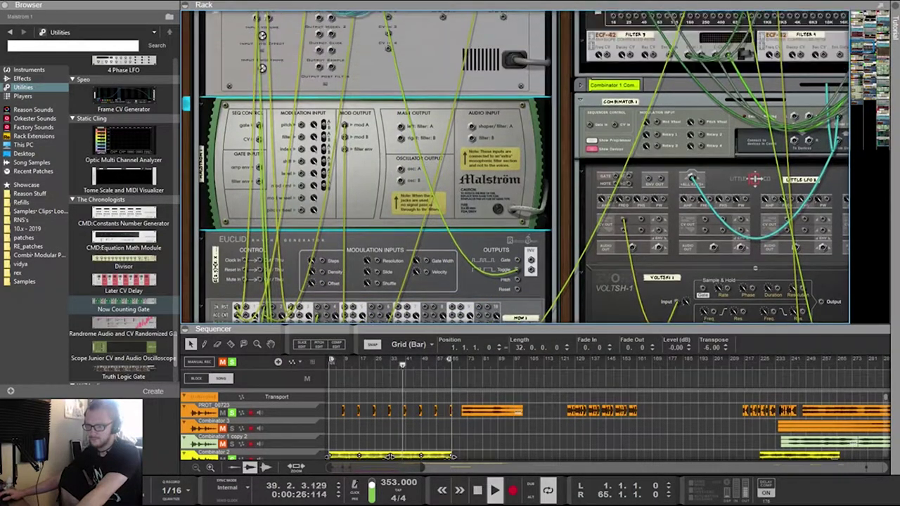
{"action": "scroll", "coordinate": [517, 167], "scroll_direction": "up", "scroll_amount": 10}
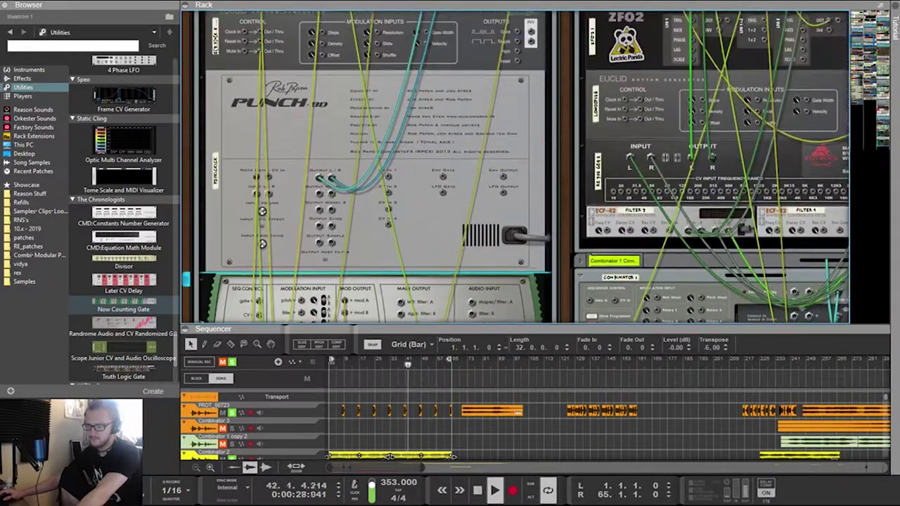
{"action": "scroll", "coordinate": [516, 167], "scroll_direction": "down", "scroll_amount": 13}
{"action": "key", "text": "Tab"}
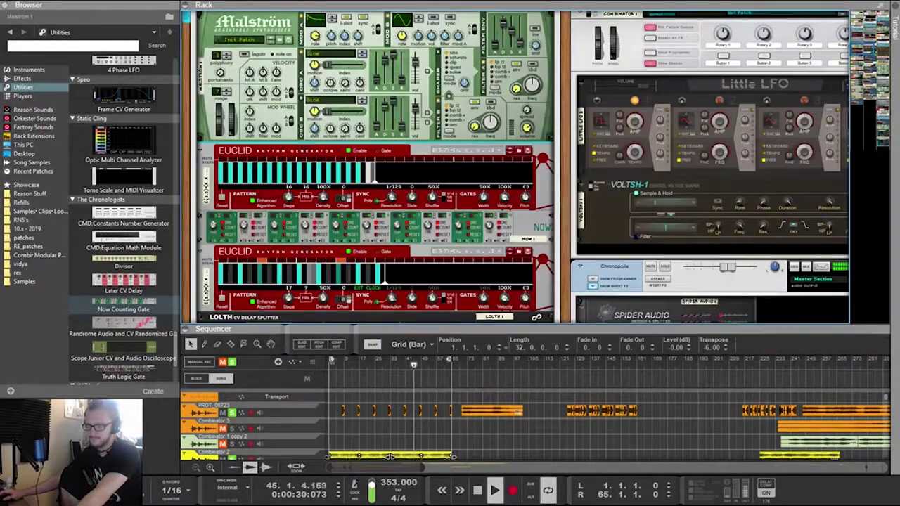
{"action": "scroll", "coordinate": [516, 167], "scroll_direction": "up", "scroll_amount": 14}
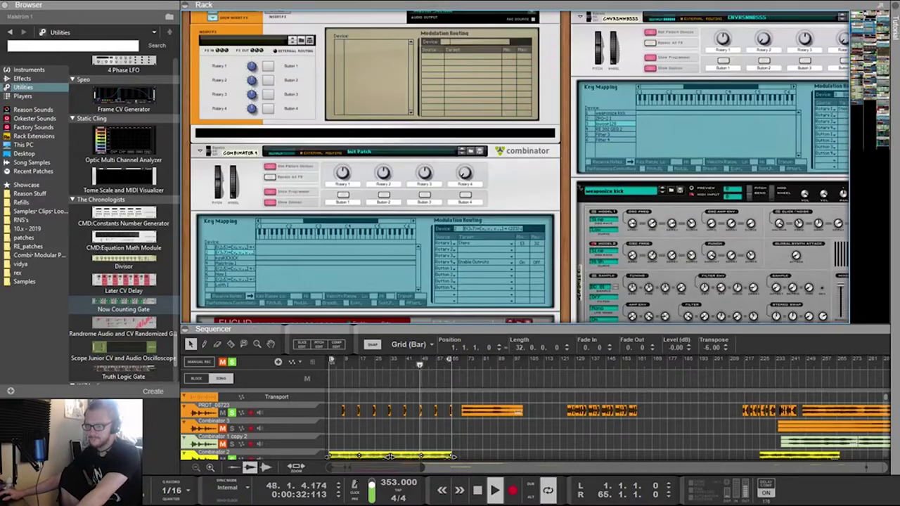
{"action": "scroll", "coordinate": [516, 166], "scroll_direction": "up", "scroll_amount": 1}
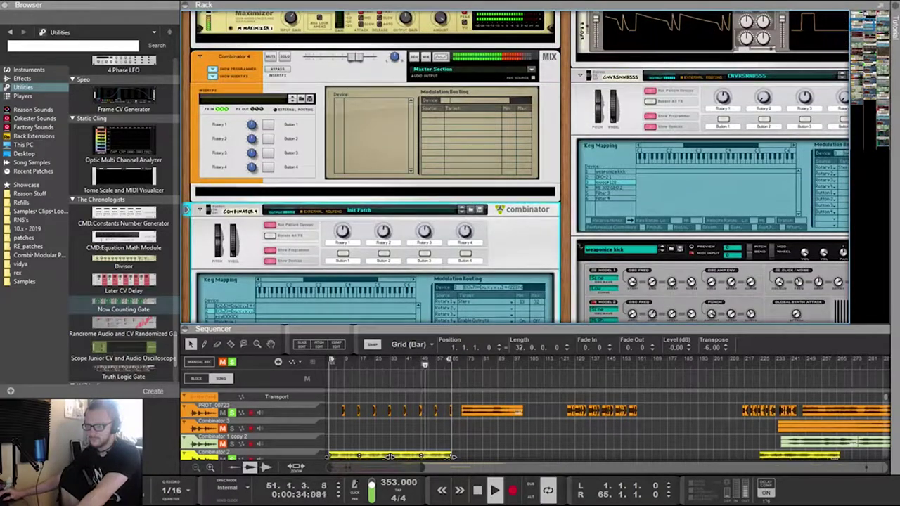
{"action": "scroll", "coordinate": [375, 166], "scroll_direction": "down", "scroll_amount": 10}
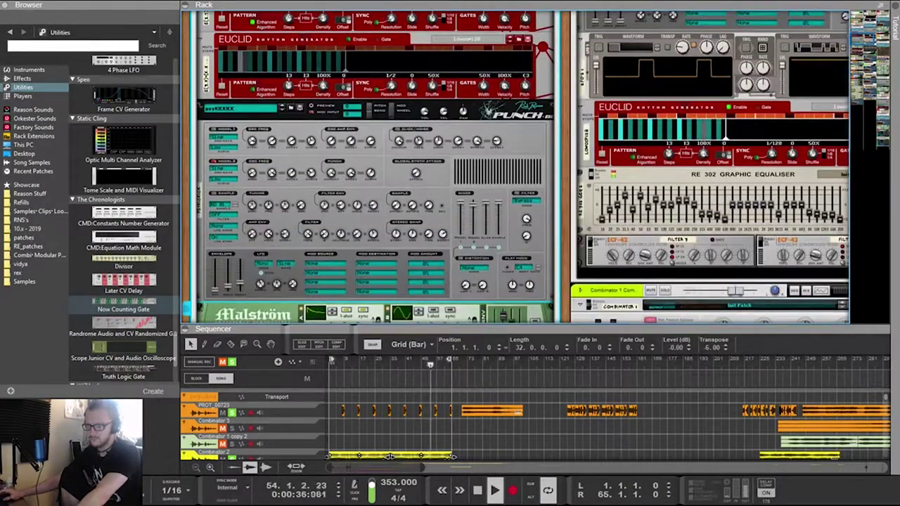
{"action": "scroll", "coordinate": [375, 166], "scroll_direction": "up", "scroll_amount": 2}
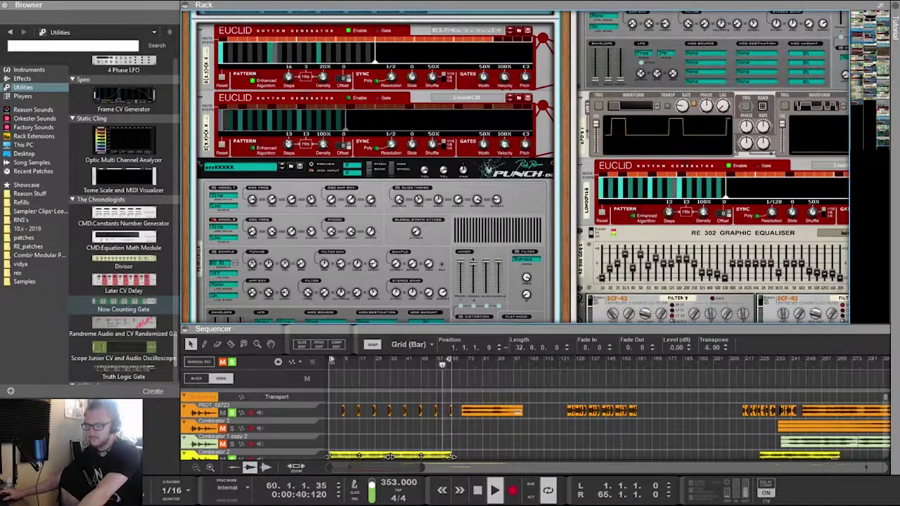
{"action": "key", "text": "Tab"}
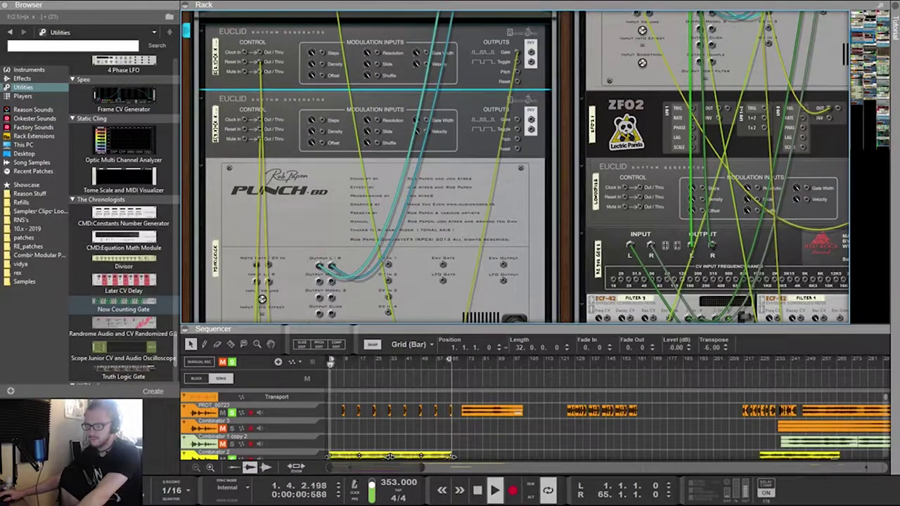
{"action": "scroll", "coordinate": [376, 166], "scroll_direction": "down", "scroll_amount": 4}
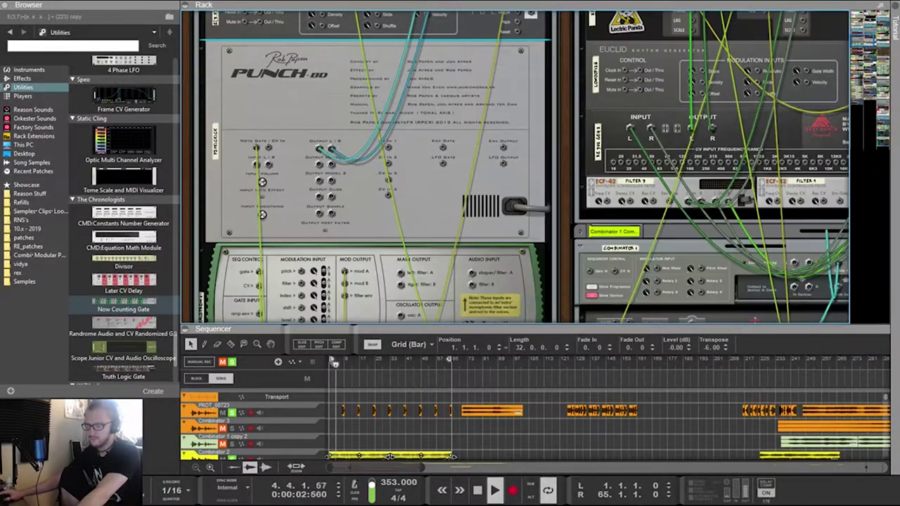
{"action": "scroll", "coordinate": [375, 167], "scroll_direction": "down", "scroll_amount": 9}
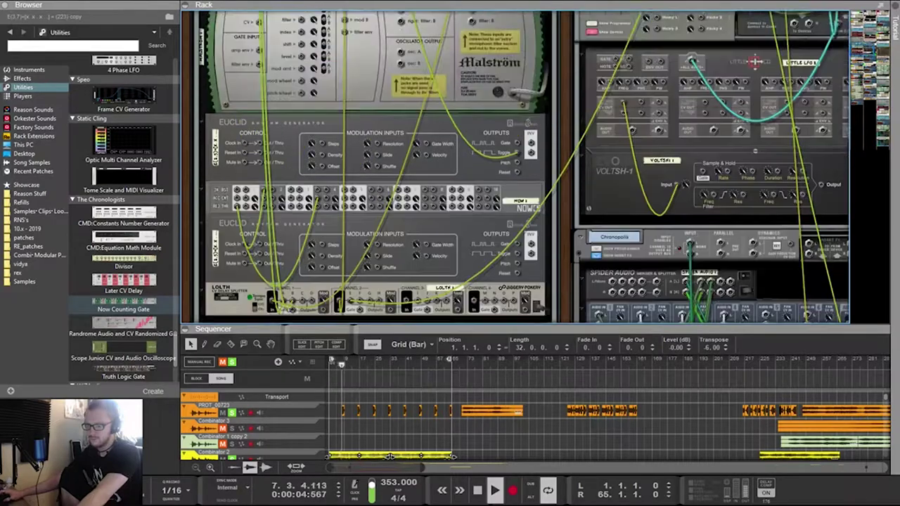
{"action": "scroll", "coordinate": [376, 167], "scroll_direction": "up", "scroll_amount": 8}
{"action": "key", "text": "Tab"}
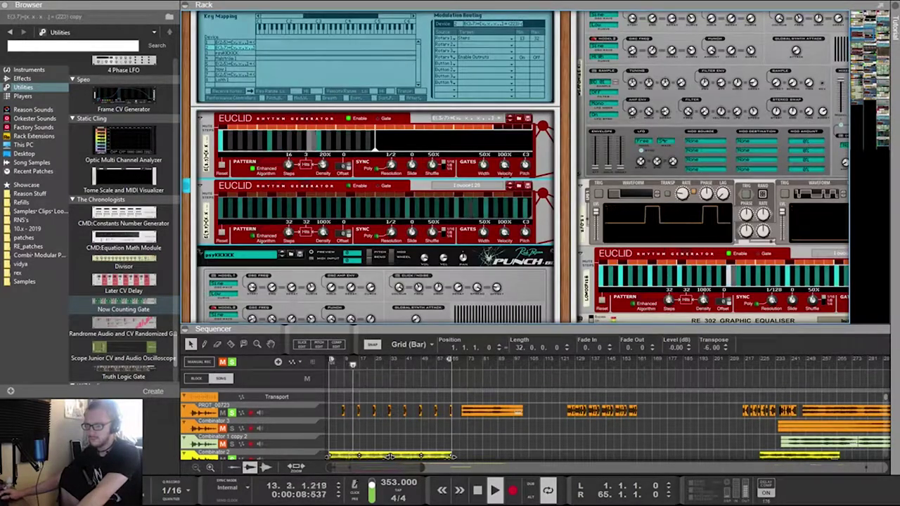
{"action": "key", "text": "Tab"}
{"action": "key", "text": "Tab"}
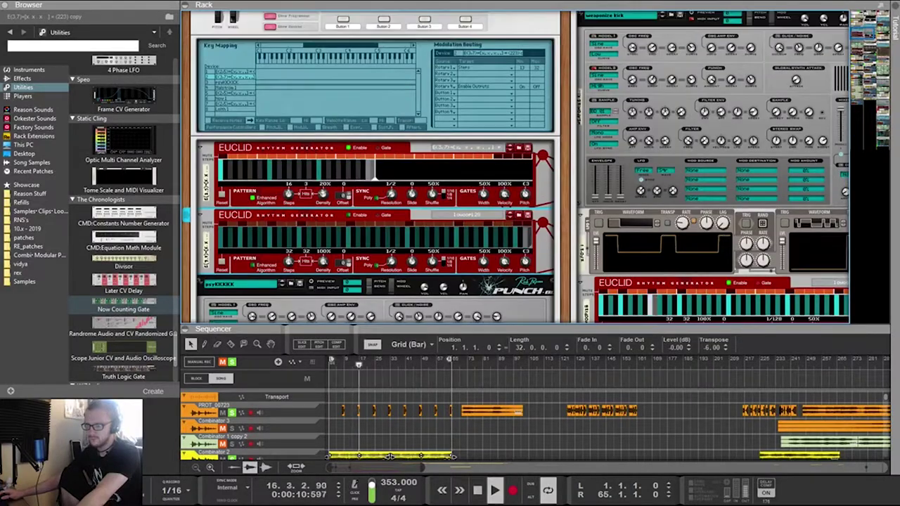
Turn Combinator 4's Rotary 4 to 115, and return it to 0
{"action": "scroll", "coordinate": [375, 167], "scroll_direction": "up", "scroll_amount": 2}
{"action": "left_click", "coordinate": [465, 27]}
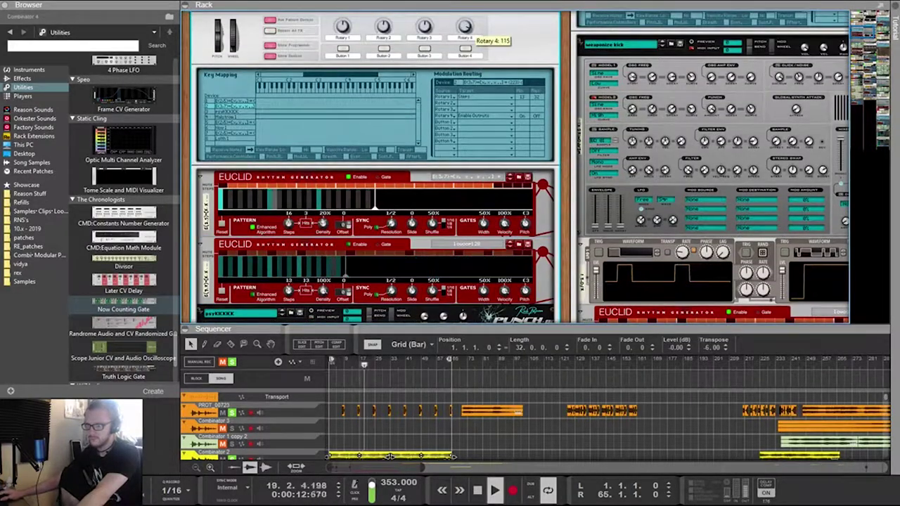
{"action": "scroll", "coordinate": [375, 167], "scroll_direction": "up", "scroll_amount": 2}
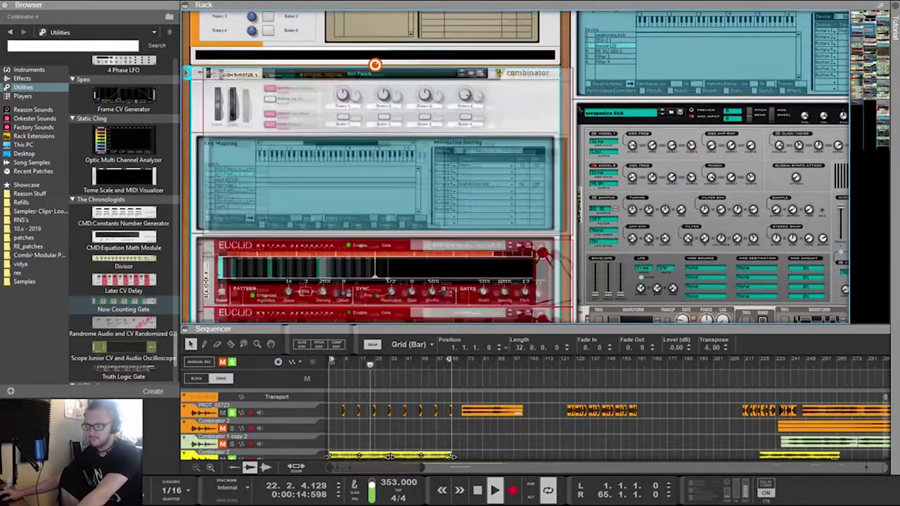
{"action": "scroll", "coordinate": [465, 95], "scroll_direction": "down", "scroll_amount": 2}
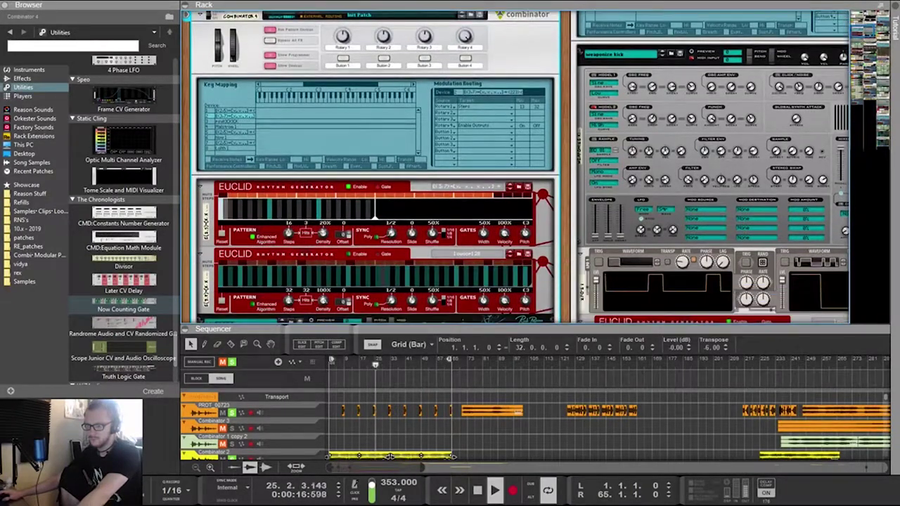
{"action": "left_click_drag", "start_coordinate": [466, 37], "coordinate": [466, 98]}
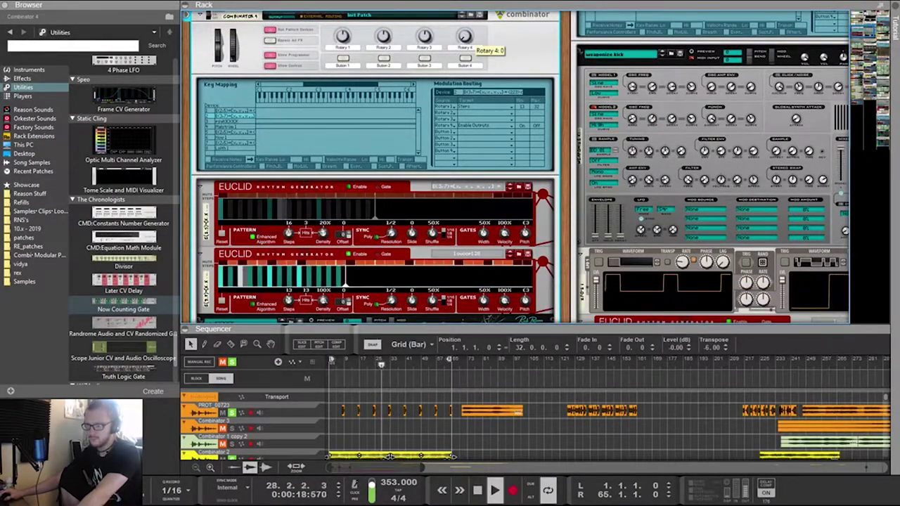
Move the 16-step Euclid from below the Malström to directly above Punch-BD and lower its Resolution
{"action": "scroll", "coordinate": [375, 166], "scroll_direction": "down", "scroll_amount": 10}
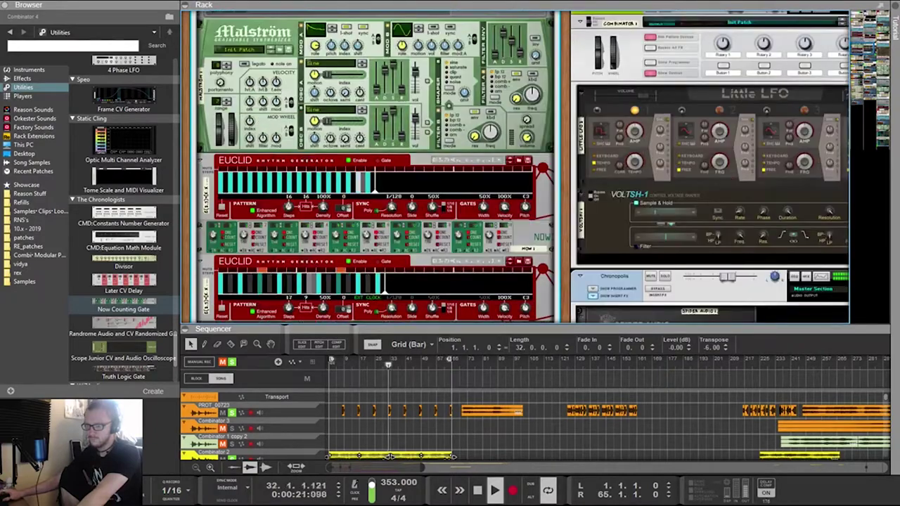
{"action": "scroll", "coordinate": [376, 167], "scroll_direction": "up", "scroll_amount": 3}
{"action": "left_click_drag", "start_coordinate": [281, 248], "coordinate": [374, 139]}
{"action": "scroll", "coordinate": [337, 181], "scroll_direction": "up", "scroll_amount": 8}
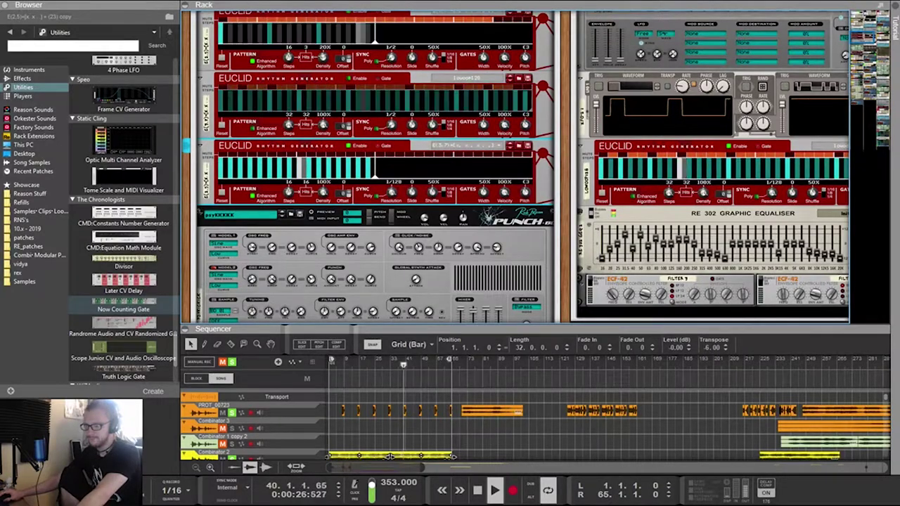
{"action": "left_click_drag", "start_coordinate": [391, 192], "coordinate": [391, 229]}
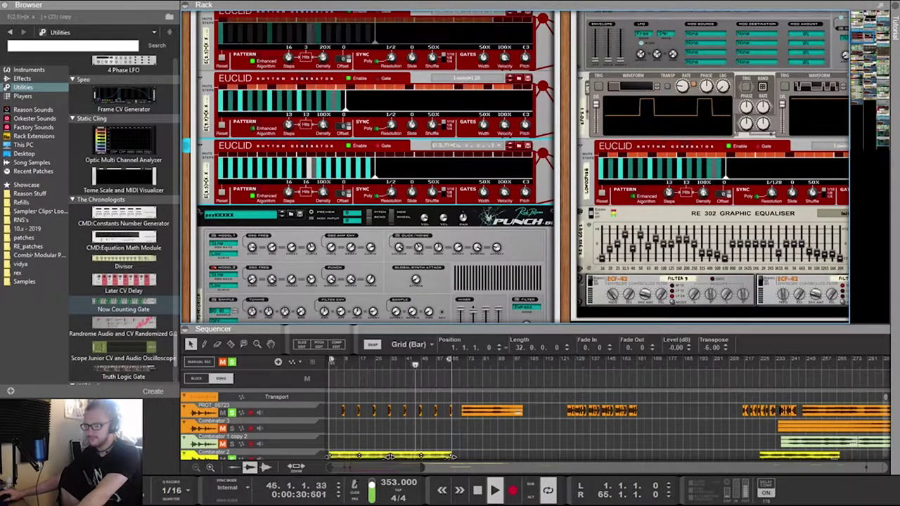
Patch an output of the Euclid above the Lolth splitter into the Lolth's Channel 3 input
{"action": "key", "text": "Tab"}
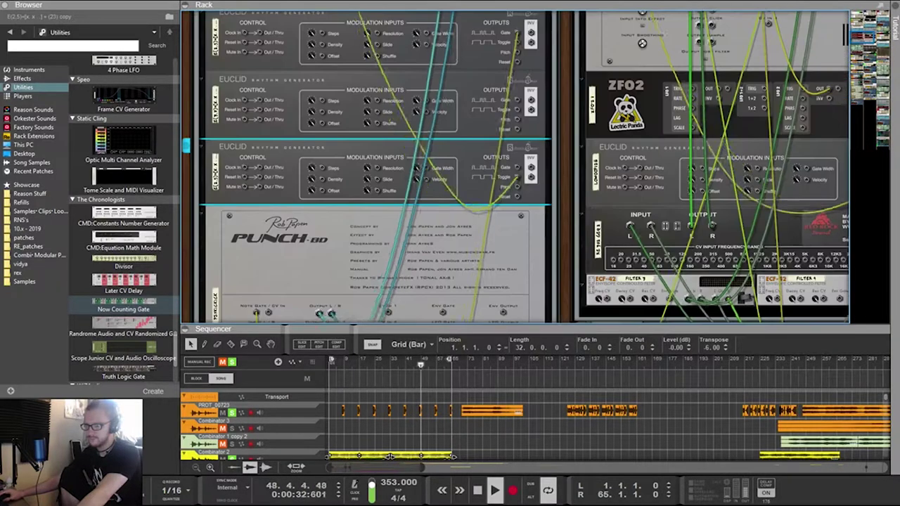
{"action": "scroll", "coordinate": [500, 137], "scroll_direction": "down", "scroll_amount": 8}
{"action": "left_click_drag", "start_coordinate": [504, 132], "coordinate": [407, 193]}
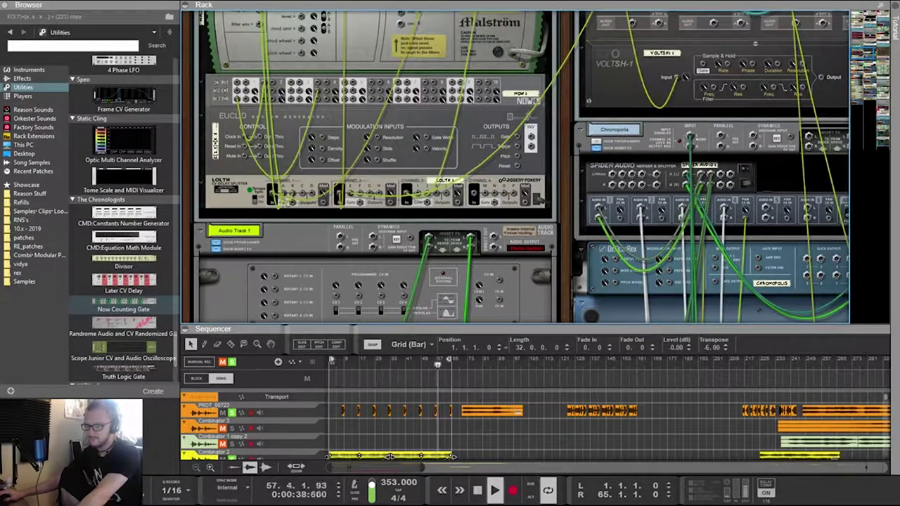
Add a Miranda CV Delay Merger beneath the Lolth splitter in Combinator 4
{"action": "scroll", "coordinate": [123, 288], "scroll_direction": "down", "scroll_amount": 10}
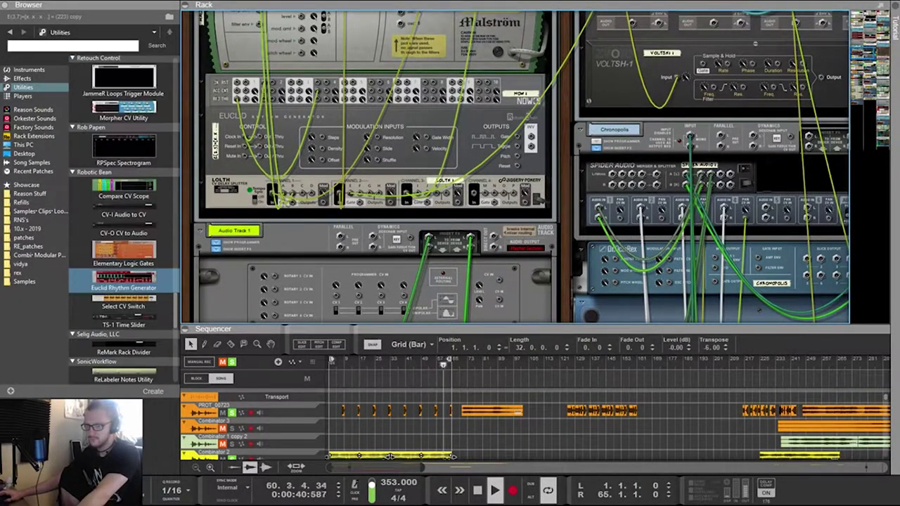
{"action": "scroll", "coordinate": [123, 267], "scroll_direction": "down", "scroll_amount": 12}
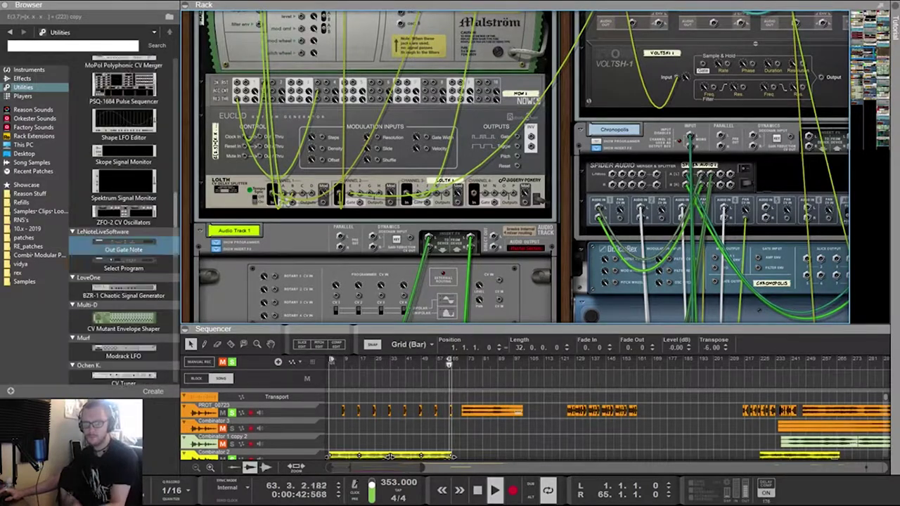
{"action": "scroll", "coordinate": [123, 211], "scroll_direction": "up", "scroll_amount": 8}
{"action": "scroll", "coordinate": [123, 214], "scroll_direction": "up", "scroll_amount": 5}
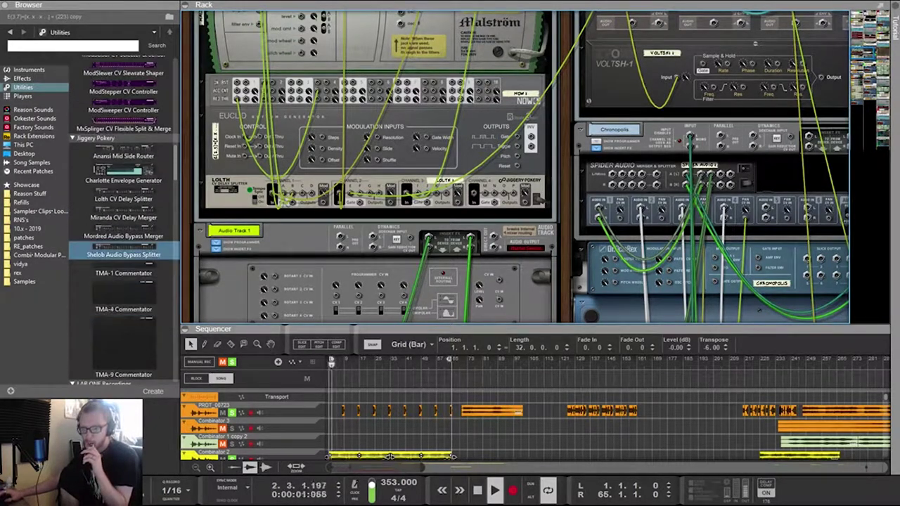
{"action": "left_click", "coordinate": [123, 214]}
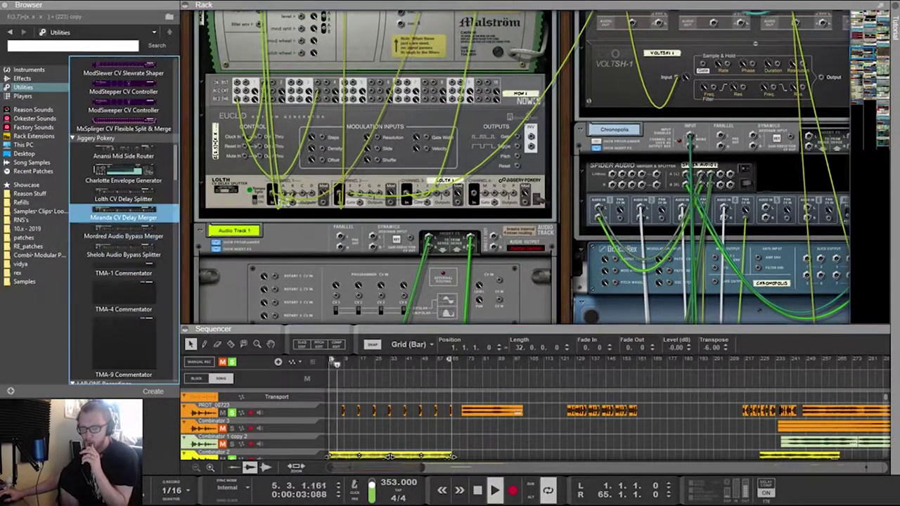
{"action": "left_click_drag", "start_coordinate": [374, 207], "coordinate": [375, 207]}
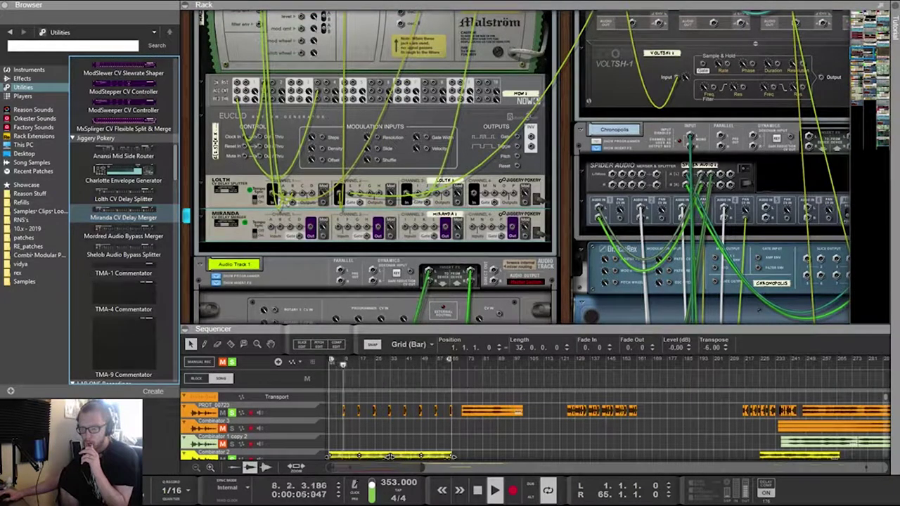
Patch outputs from the Lolth's Channel 1 and Channel 2 into two of the Miranda merger's Channel 1 inputs
{"action": "left_click_drag", "start_coordinate": [287, 194], "coordinate": [272, 226]}
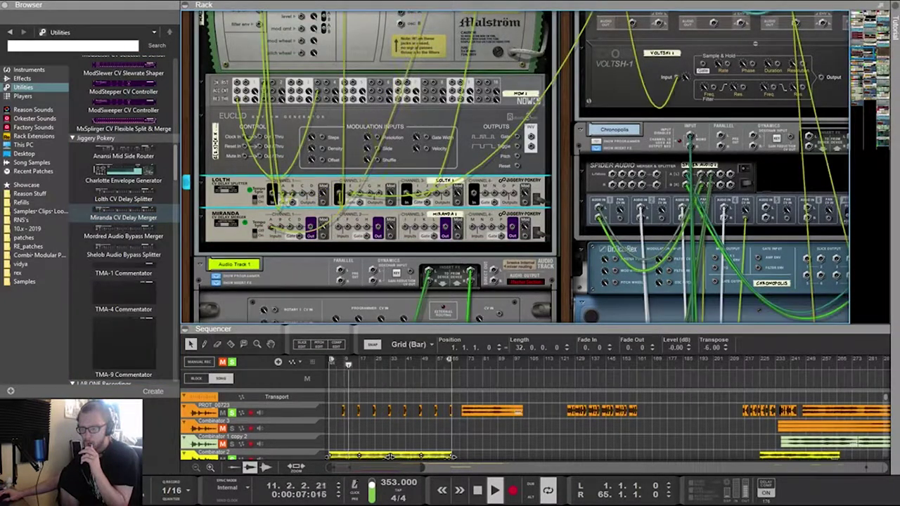
{"action": "left_click_drag", "start_coordinate": [351, 193], "coordinate": [283, 224]}
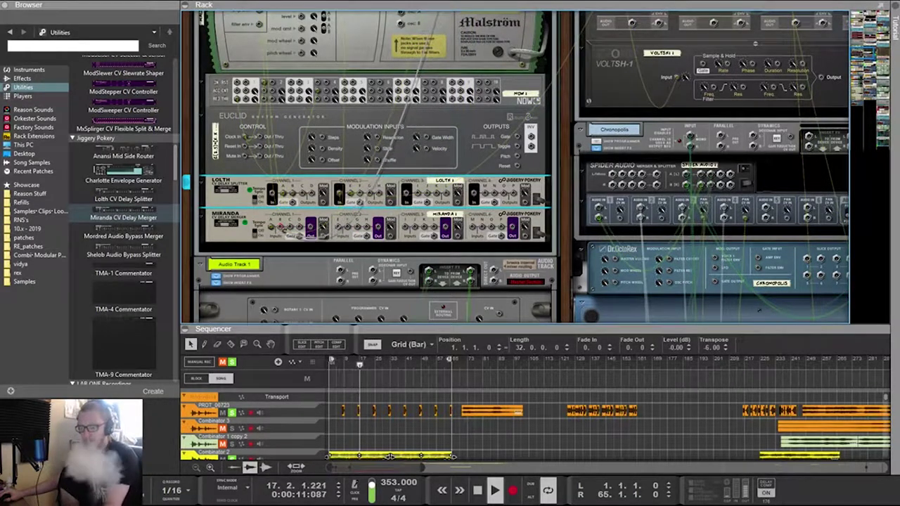
{"action": "key", "text": "k"}
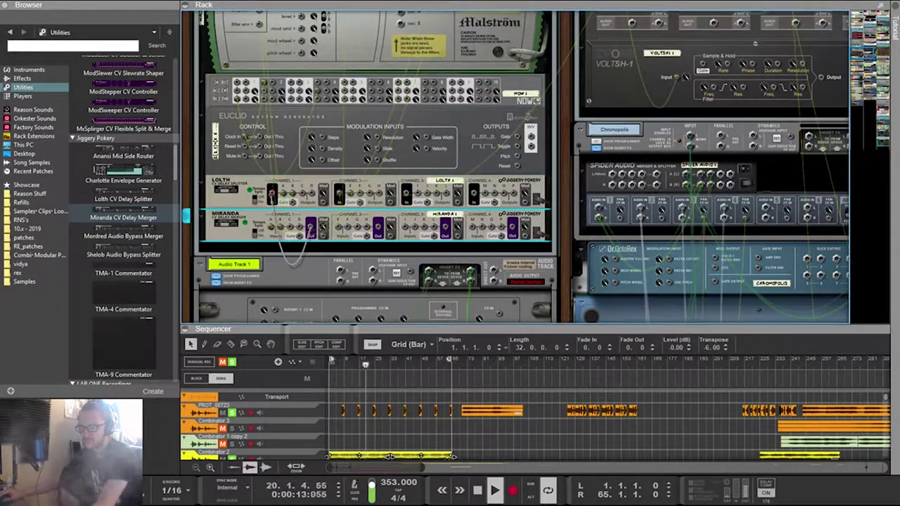
{"action": "key", "text": "Tab"}
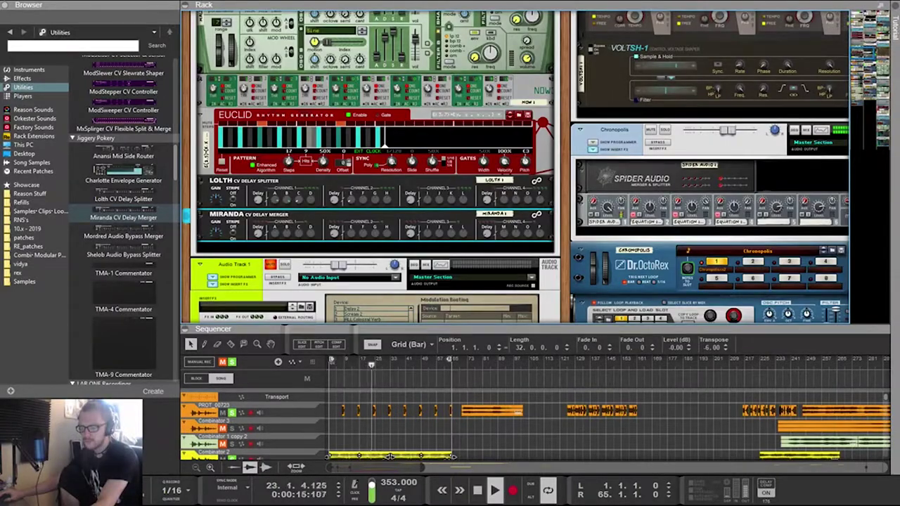
{"action": "key", "text": "Tab"}
{"action": "key", "text": "Tab"}
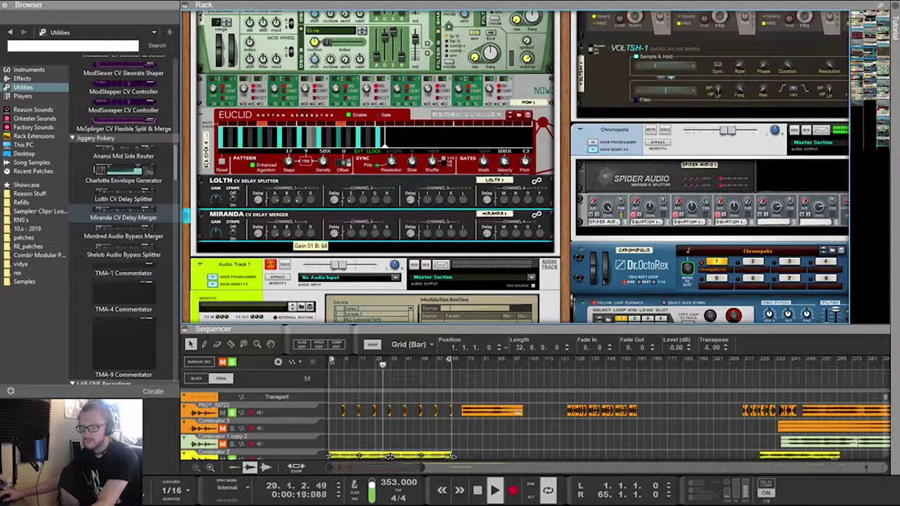
Mute several steps in the pattern of the 16-step Euclid directly above Punch-BD
{"action": "scroll", "coordinate": [375, 165], "scroll_direction": "up", "scroll_amount": 4}
{"action": "scroll", "coordinate": [375, 166], "scroll_direction": "down", "scroll_amount": 4}
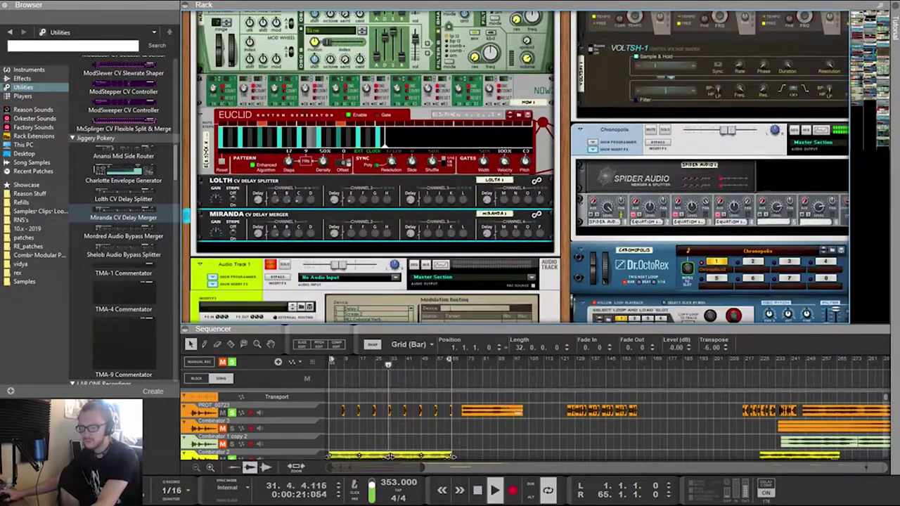
{"action": "scroll", "coordinate": [374, 165], "scroll_direction": "down", "scroll_amount": 5}
{"action": "scroll", "coordinate": [374, 166], "scroll_direction": "up", "scroll_amount": 2}
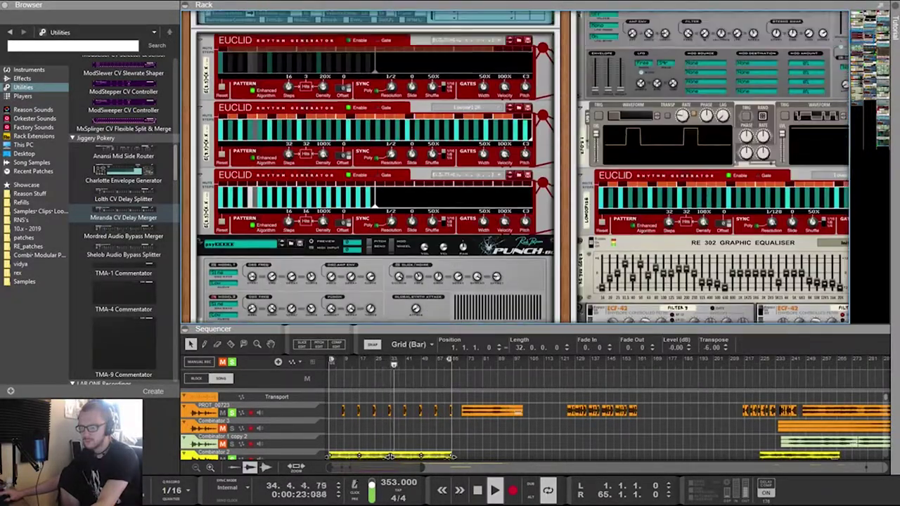
{"action": "scroll", "coordinate": [375, 166], "scroll_direction": "up", "scroll_amount": 1}
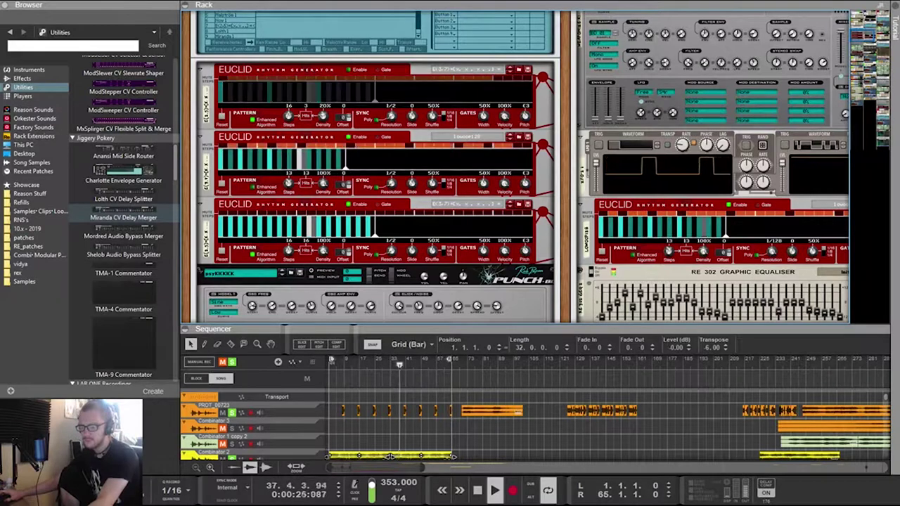
{"action": "scroll", "coordinate": [375, 166], "scroll_direction": "down", "scroll_amount": 1}
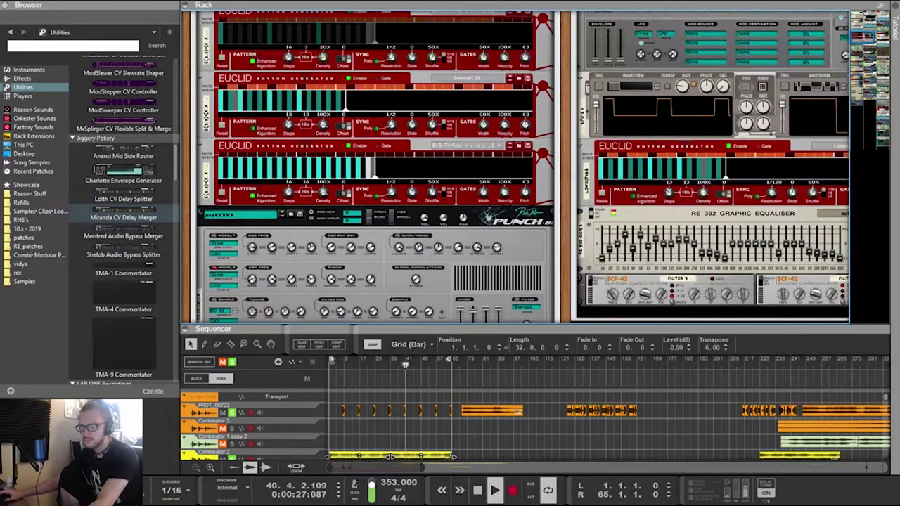
{"action": "scroll", "coordinate": [375, 166], "scroll_direction": "up", "scroll_amount": 1}
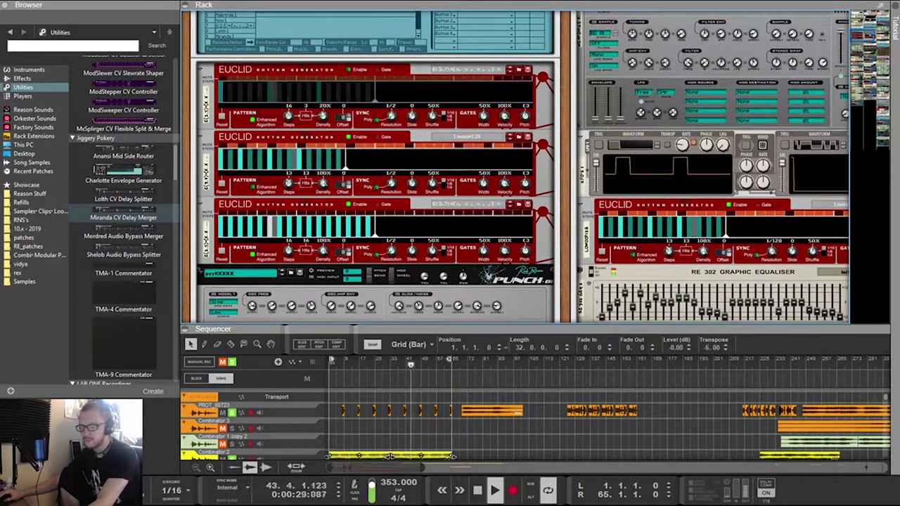
{"action": "left_click", "coordinate": [232, 213]}
{"action": "left_click", "coordinate": [242, 212]}
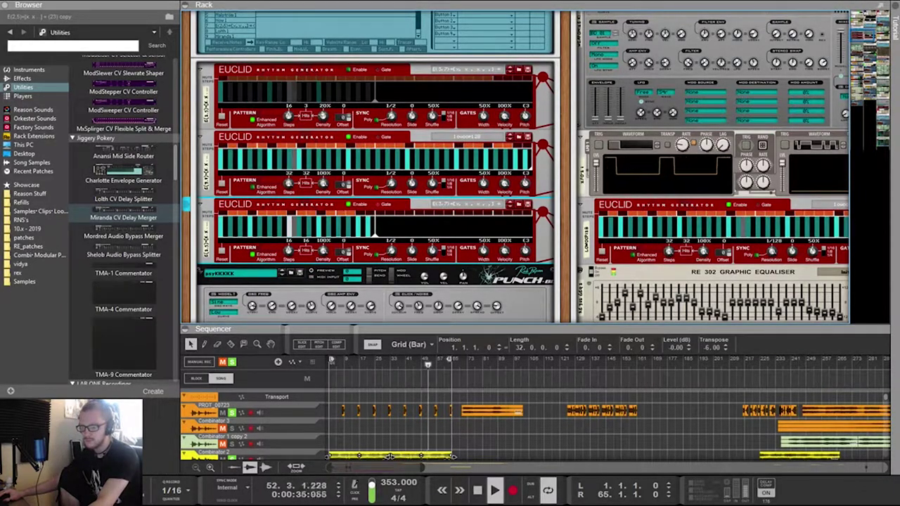
Patch an inverted output of the Euclid directly above Punch-BD into the CNVRSNNBSSS Combinator's Rotary 1 modulation input
{"action": "scroll", "coordinate": [375, 167], "scroll_direction": "up", "scroll_amount": 2}
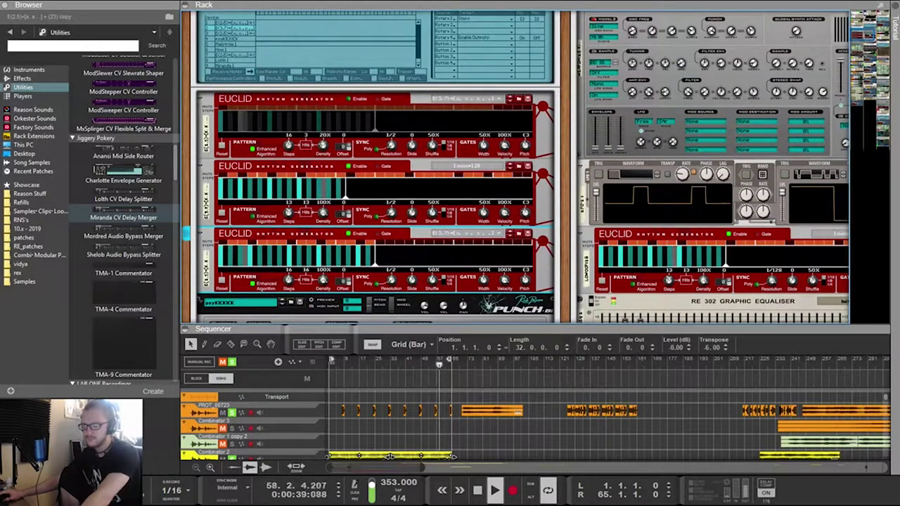
{"action": "key", "text": "Tab"}
{"action": "key", "text": "Tab"}
{"action": "scroll", "coordinate": [515, 167], "scroll_direction": "right", "scroll_amount": 3}
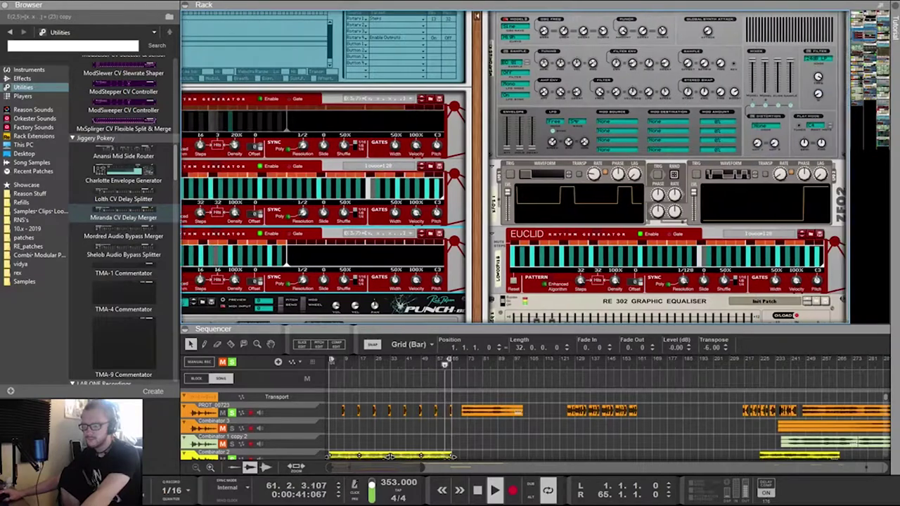
{"action": "scroll", "coordinate": [515, 166], "scroll_direction": "left", "scroll_amount": 2}
{"action": "key", "text": "Tab"}
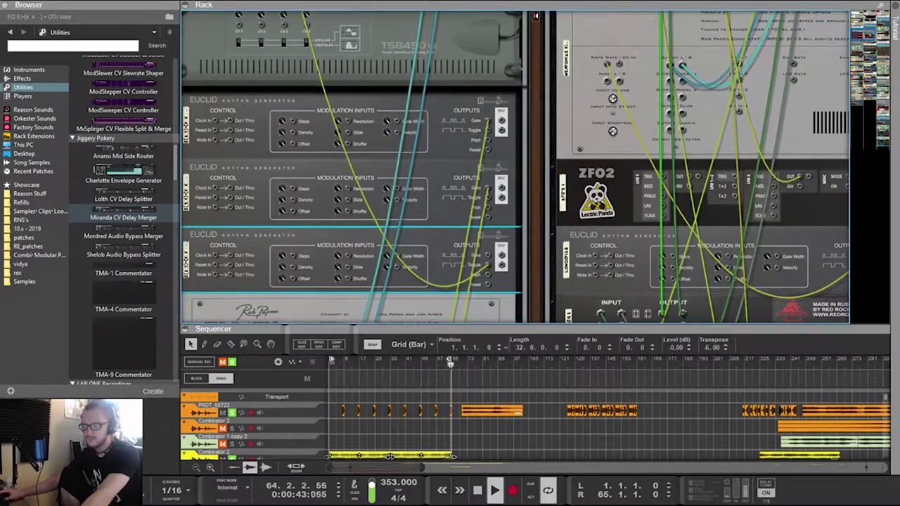
{"action": "scroll", "coordinate": [514, 167], "scroll_direction": "right", "scroll_amount": 3}
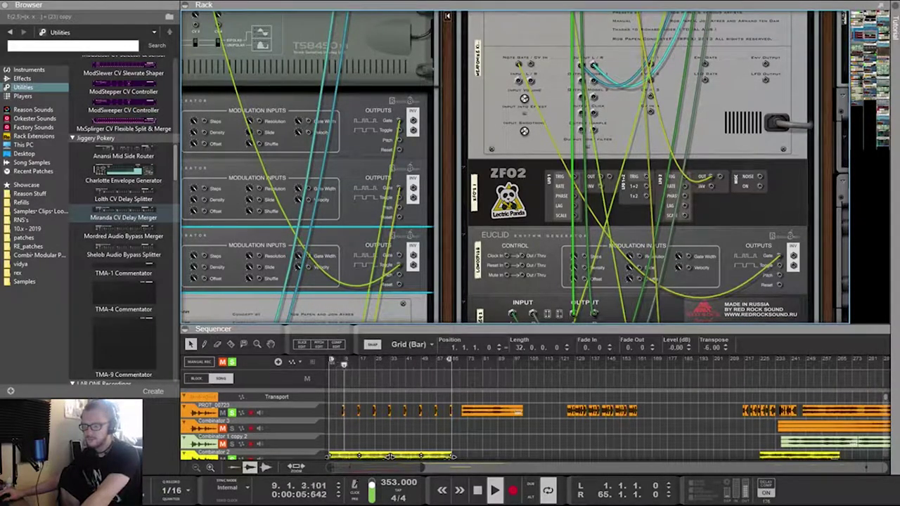
{"action": "key", "text": "k"}
{"action": "scroll", "coordinate": [515, 166], "scroll_direction": "up", "scroll_amount": 5}
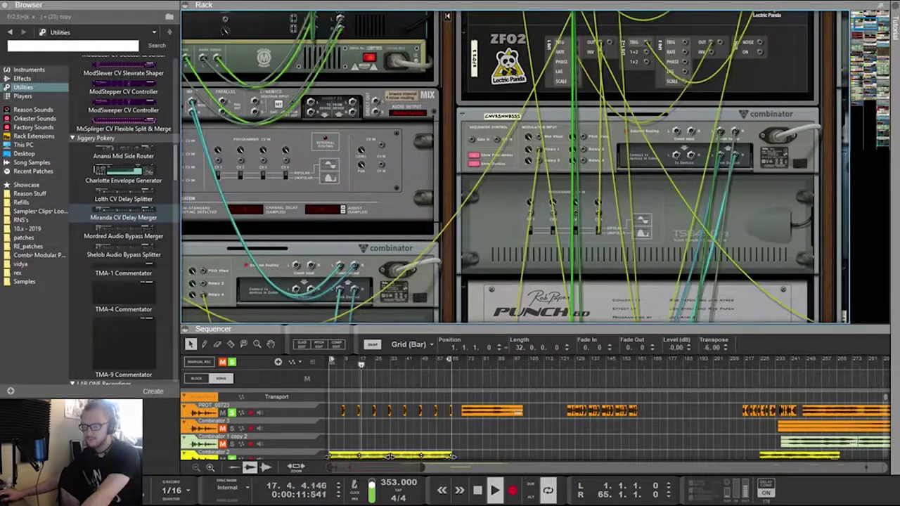
Examine the front panels of the CNVRSNNBSSS Combinator's devices and Combinator 4's Euclids during playback
{"action": "key", "text": "Tab"}
{"action": "scroll", "coordinate": [515, 166], "scroll_direction": "down", "scroll_amount": 1}
{"action": "scroll", "coordinate": [514, 167], "scroll_direction": "down", "scroll_amount": 3}
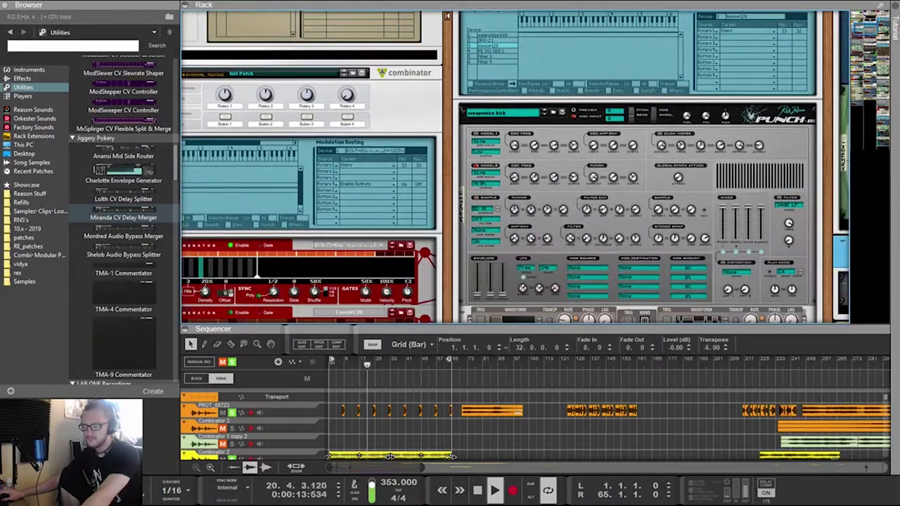
{"action": "scroll", "coordinate": [514, 167], "scroll_direction": "up", "scroll_amount": 4}
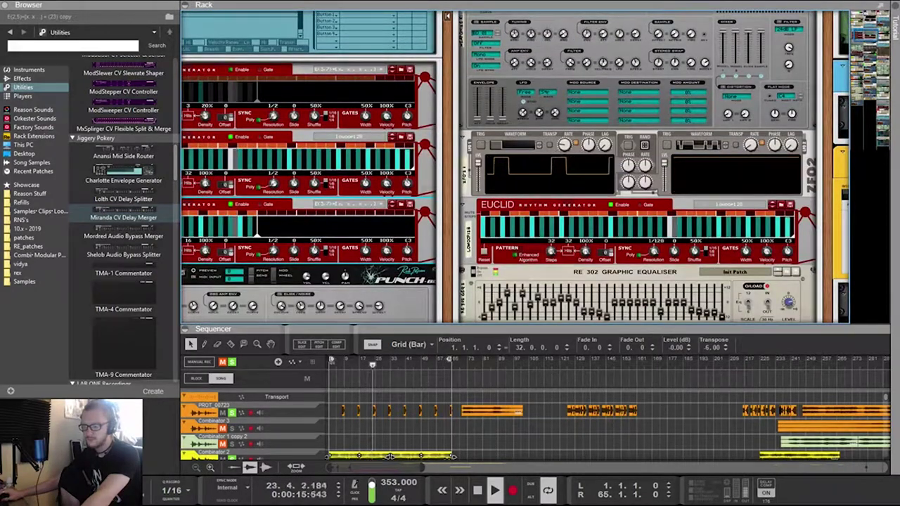
{"action": "scroll", "coordinate": [514, 167], "scroll_direction": "up", "scroll_amount": 5}
{"action": "scroll", "coordinate": [515, 167], "scroll_direction": "up", "scroll_amount": 7}
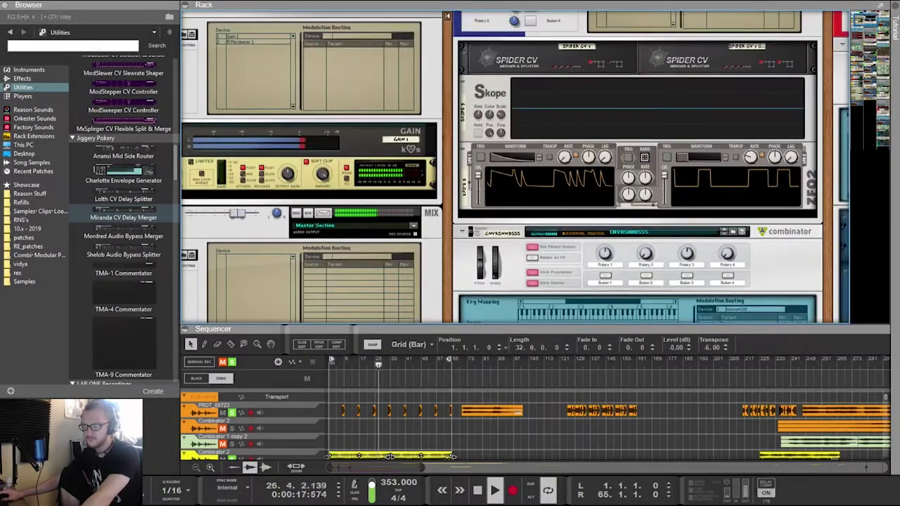
{"action": "scroll", "coordinate": [514, 167], "scroll_direction": "down", "scroll_amount": 5}
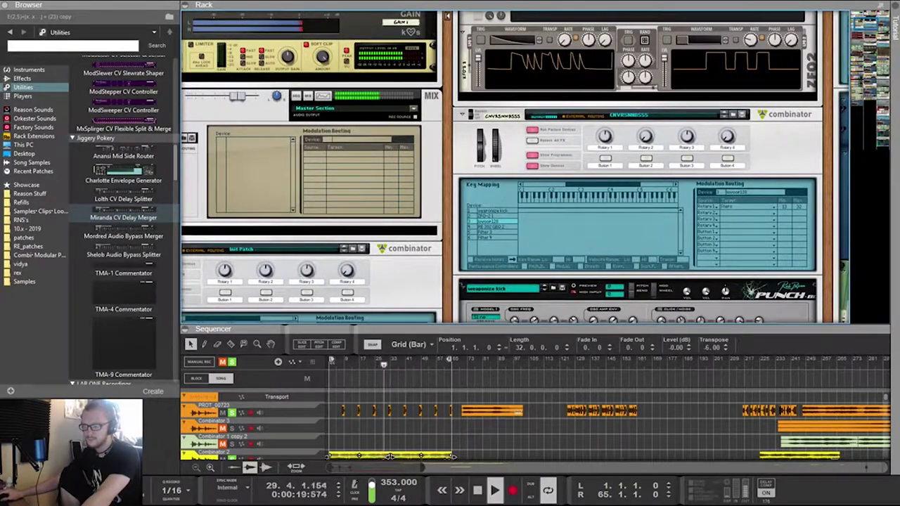
{"action": "scroll", "coordinate": [515, 167], "scroll_direction": "down", "scroll_amount": 5}
{"action": "scroll", "coordinate": [515, 166], "scroll_direction": "down", "scroll_amount": 4}
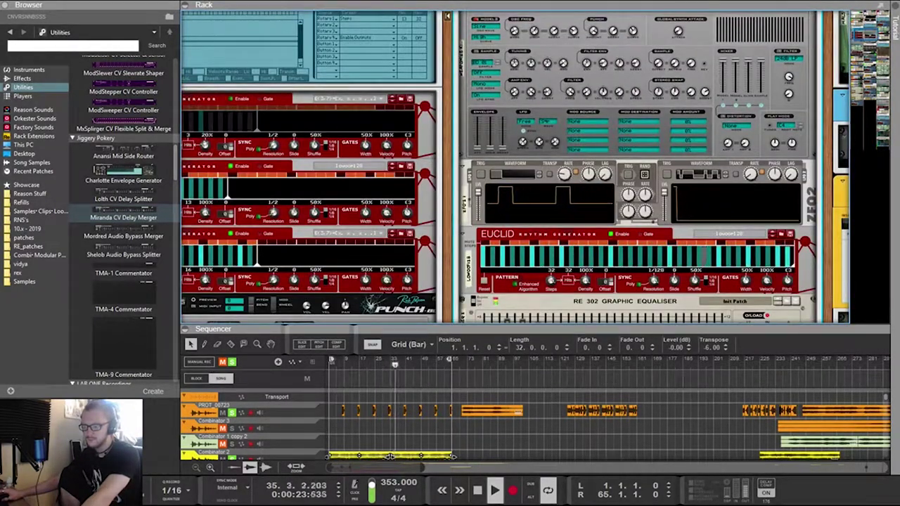
{"action": "scroll", "coordinate": [515, 167], "scroll_direction": "left", "scroll_amount": 3}
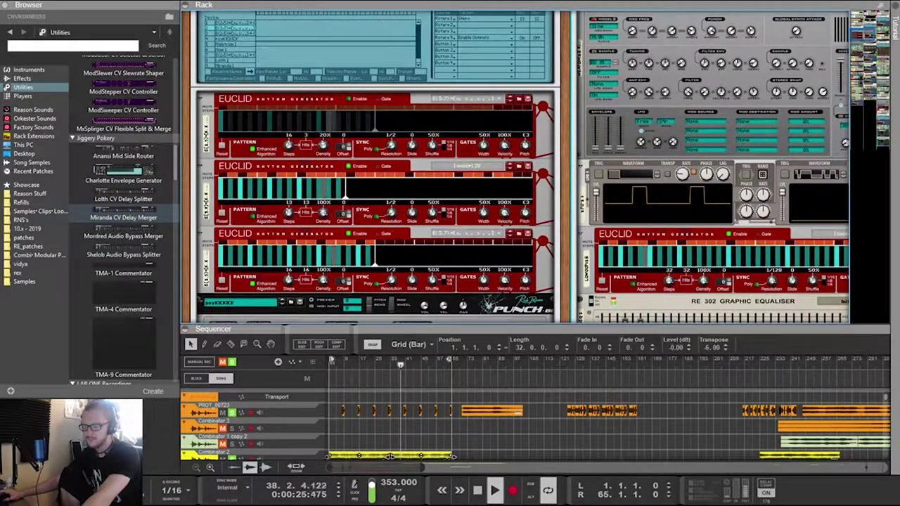
{"action": "scroll", "coordinate": [514, 166], "scroll_direction": "up", "scroll_amount": 2}
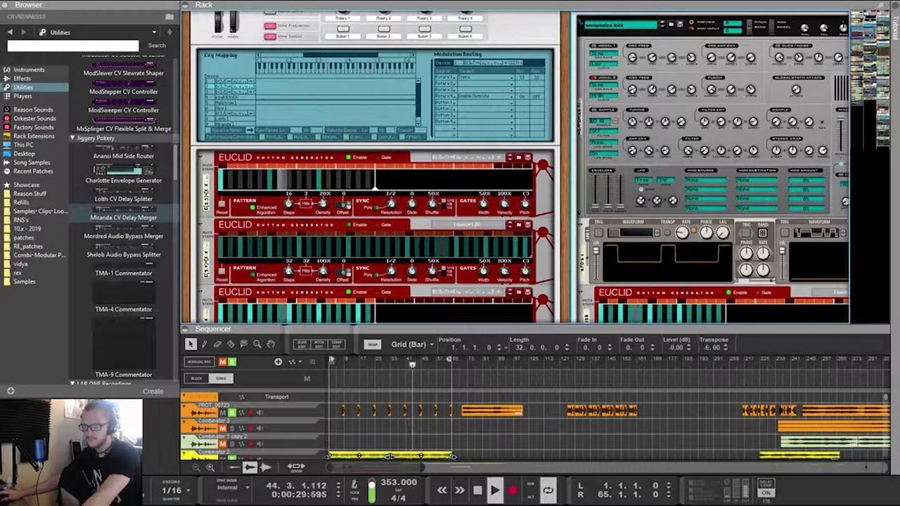
{"action": "scroll", "coordinate": [514, 166], "scroll_direction": "down", "scroll_amount": 1}
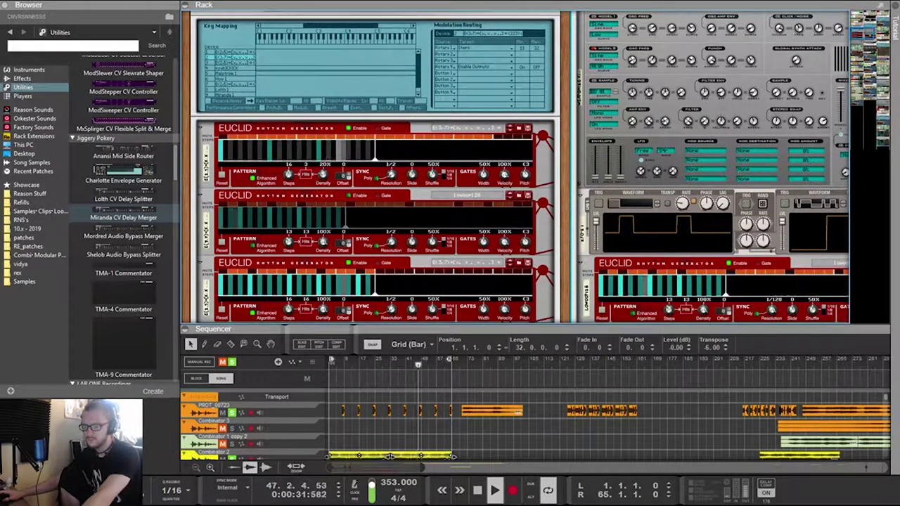
Check Combinator 4's rear modulation cabling and the three Euclids' outputs against their front-panel patterns
{"action": "key", "text": "Tab"}
{"action": "scroll", "coordinate": [515, 166], "scroll_direction": "up", "scroll_amount": 3}
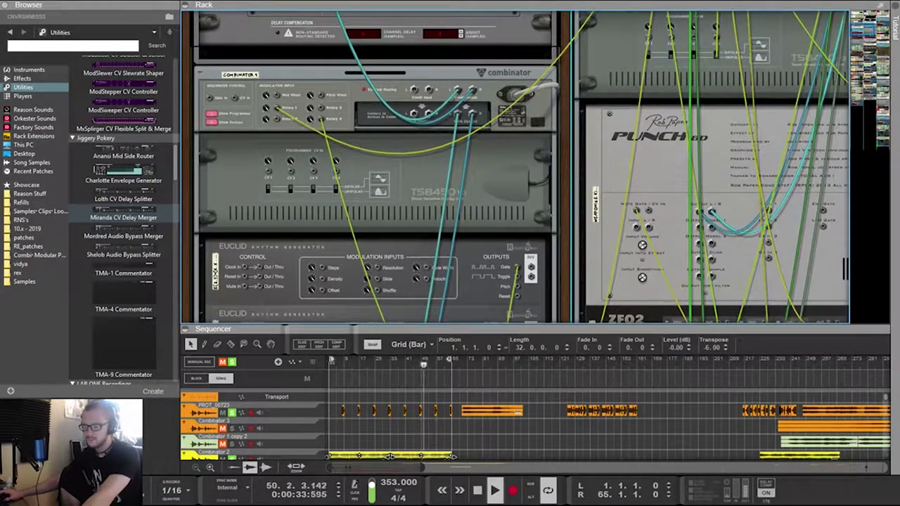
{"action": "key", "text": "Tab"}
{"action": "key", "text": "Tab"}
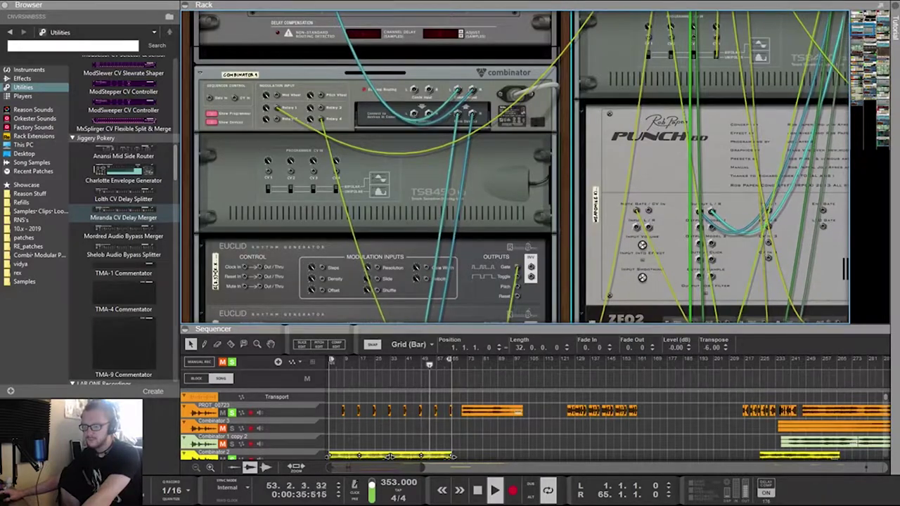
{"action": "scroll", "coordinate": [515, 167], "scroll_direction": "down", "scroll_amount": 2}
{"action": "key", "text": "Tab"}
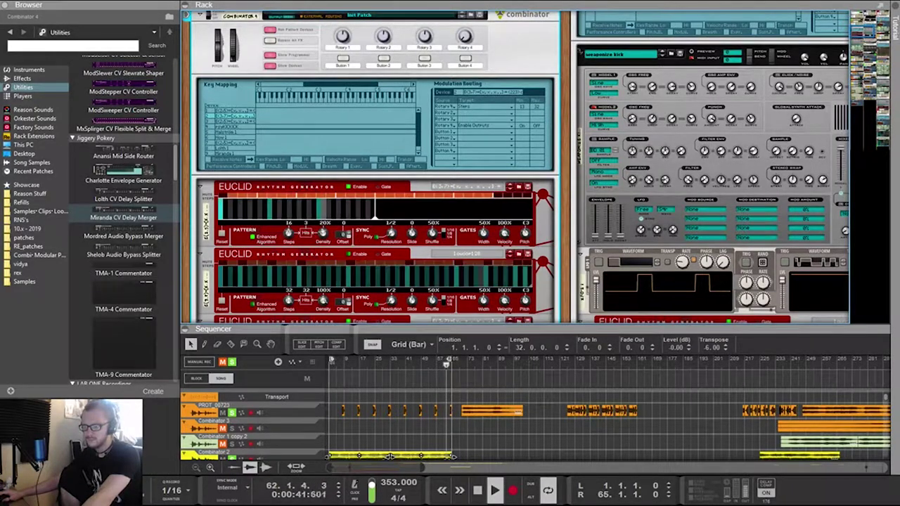
{"action": "scroll", "coordinate": [515, 169], "scroll_direction": "down", "scroll_amount": 3}
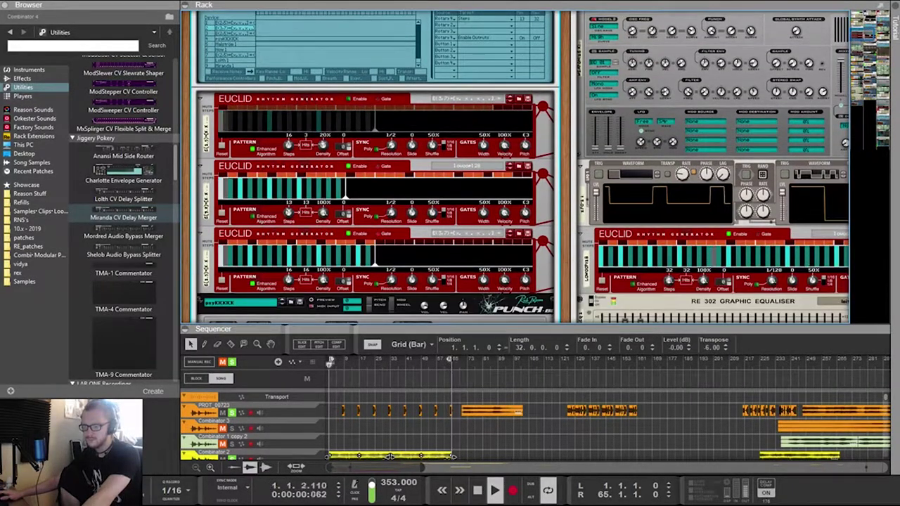
{"action": "scroll", "coordinate": [515, 168], "scroll_direction": "up", "scroll_amount": 2}
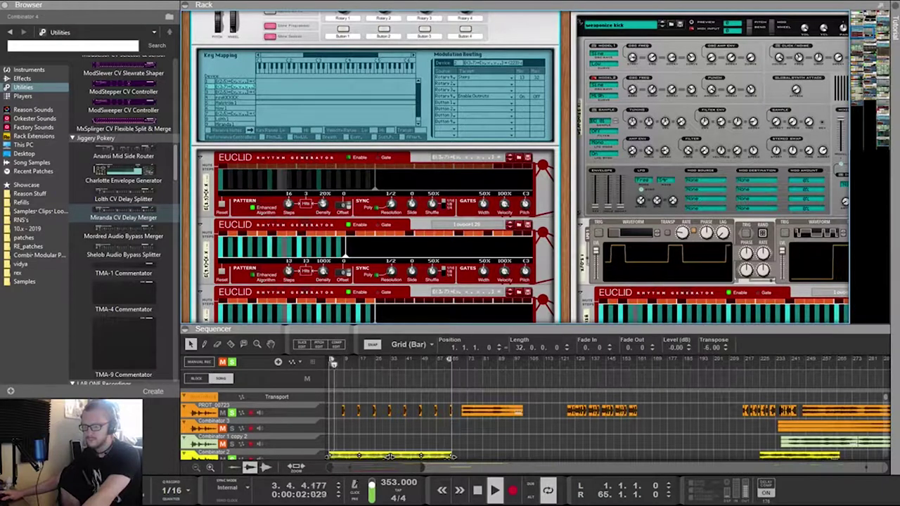
{"action": "scroll", "coordinate": [515, 167], "scroll_direction": "down", "scroll_amount": 1}
{"action": "key", "text": "Tab"}
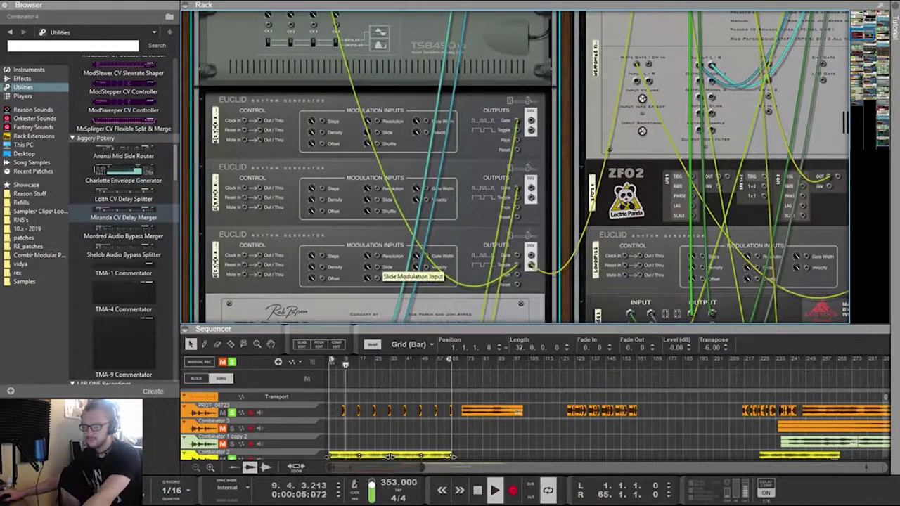
Repatch Combinator 4's Rotary 4 modulation input to the Mute Out/Thru jack of the Euclid directly above Punch-BD
{"action": "key", "text": "Tab"}
{"action": "key", "text": "Tab"}
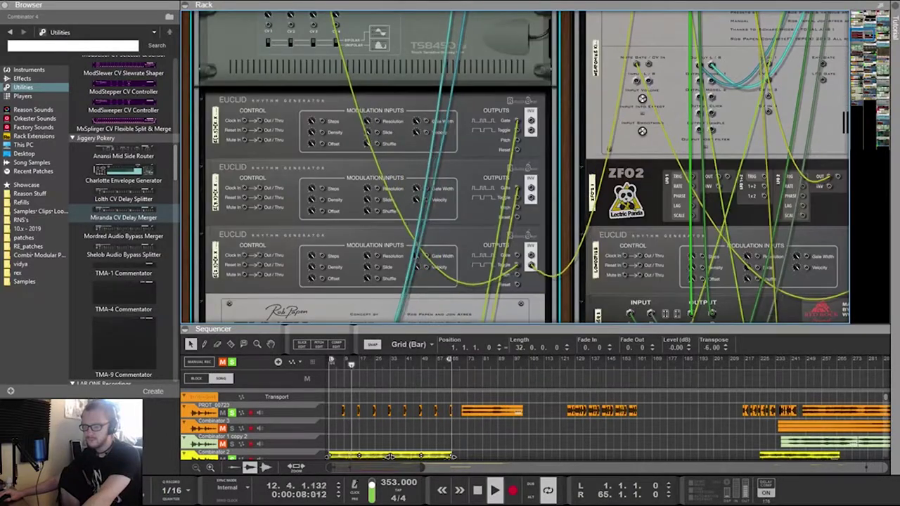
{"action": "scroll", "coordinate": [465, 317], "scroll_direction": "up", "scroll_amount": 2}
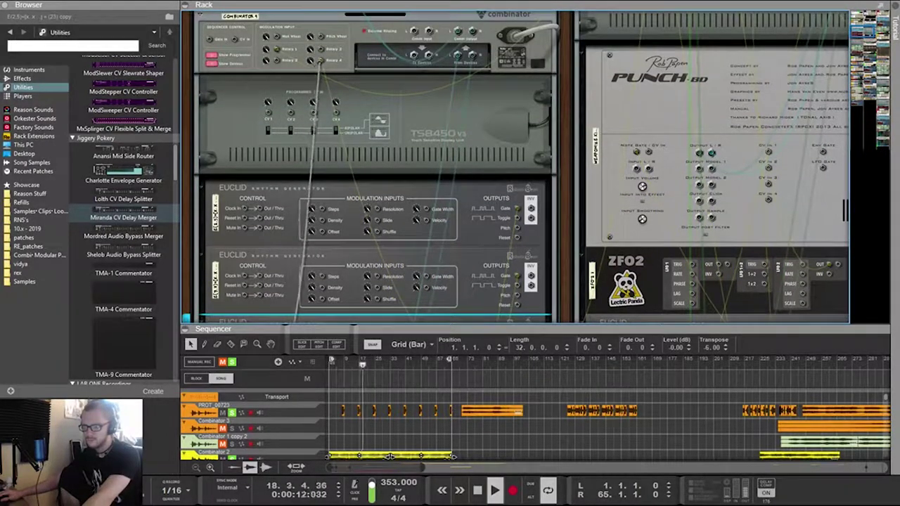
{"action": "scroll", "coordinate": [513, 168], "scroll_direction": "down", "scroll_amount": 5}
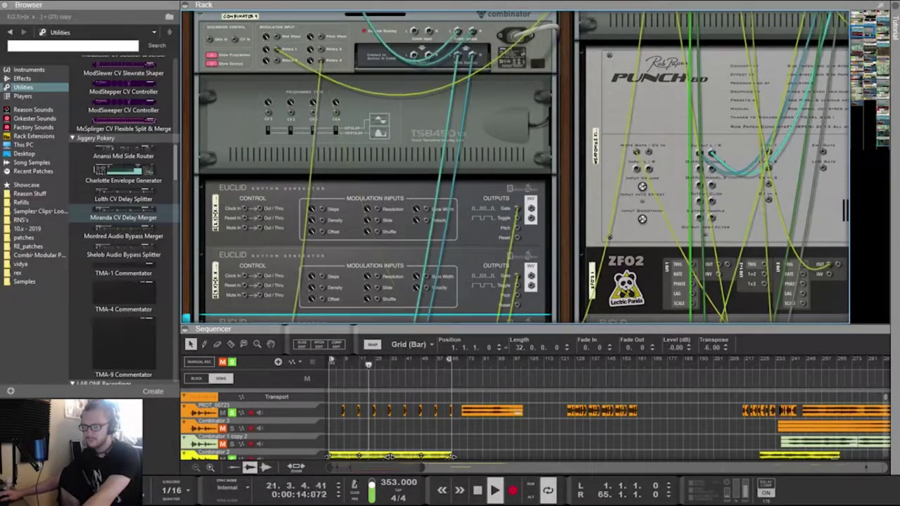
Duplicate the lowest Euclid in Combinator 4 directly beneath itself and connect the copy's Toggle output to the Rotary 4 modulation input
{"action": "key", "text": "Tab"}
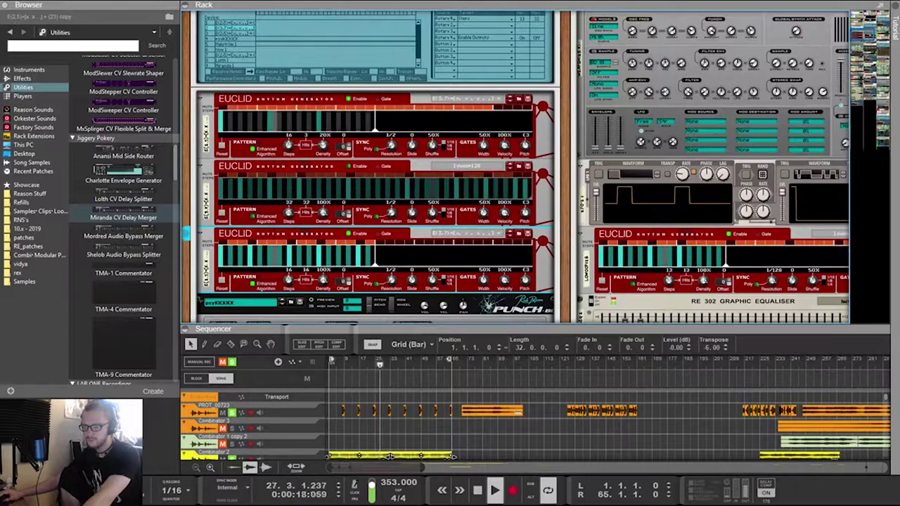
{"action": "key", "text": "Tab"}
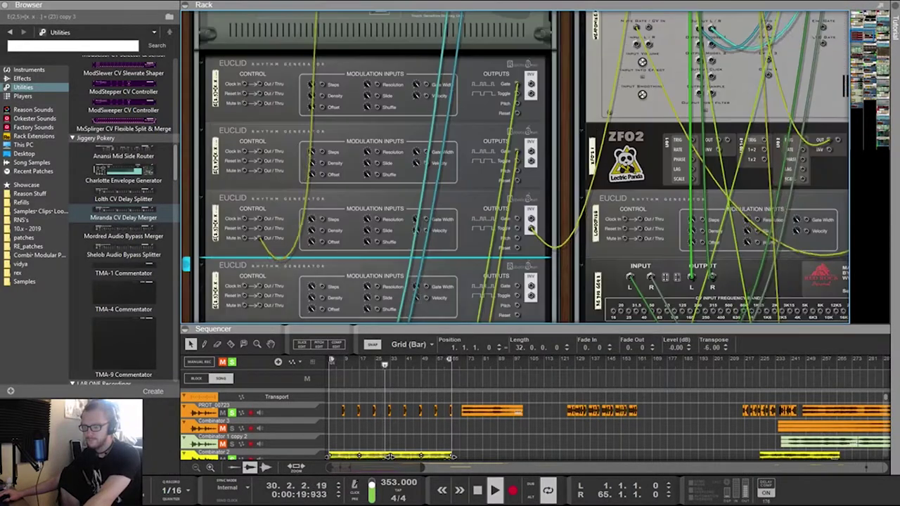
{"action": "left_click_drag", "start_coordinate": [260, 238], "coordinate": [515, 285]}
{"action": "key", "text": "k"}
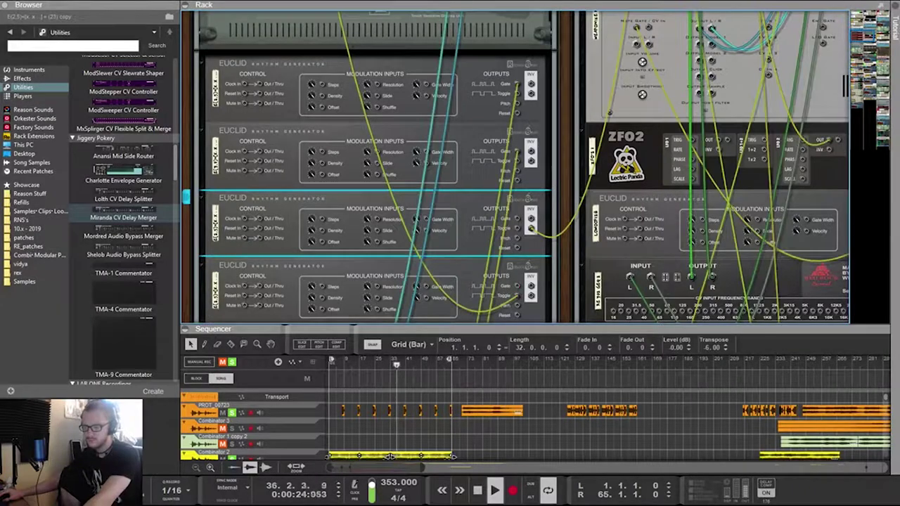
Connect the third Euclid's Mute Out/Thru to the Clock In of the duplicated Euclid below it
{"action": "key", "text": "Tab"}
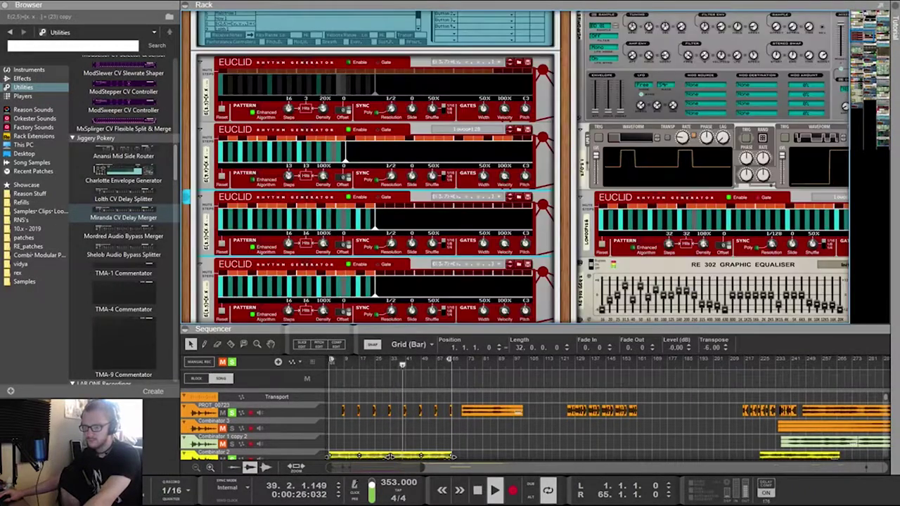
{"action": "key", "text": "Tab"}
{"action": "key", "text": "k"}
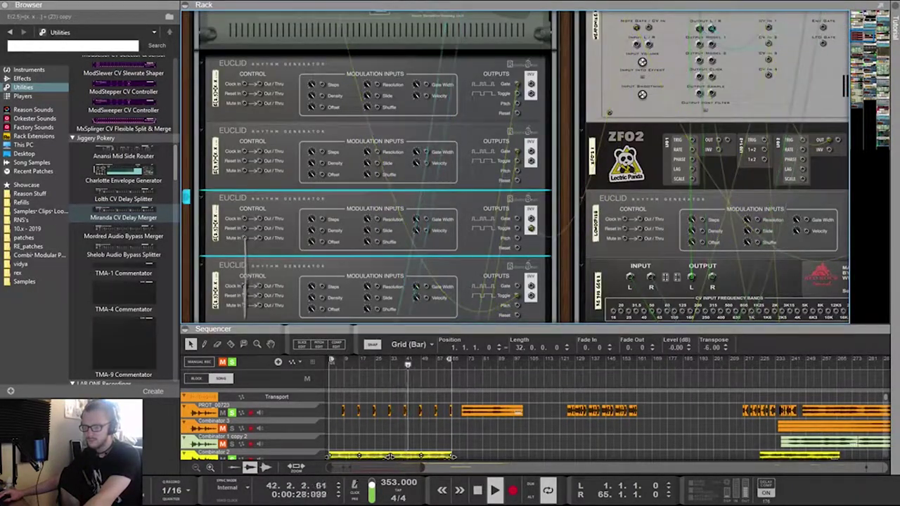
{"action": "key", "text": "k"}
{"action": "key", "text": "k"}
{"action": "key", "text": "Tab"}
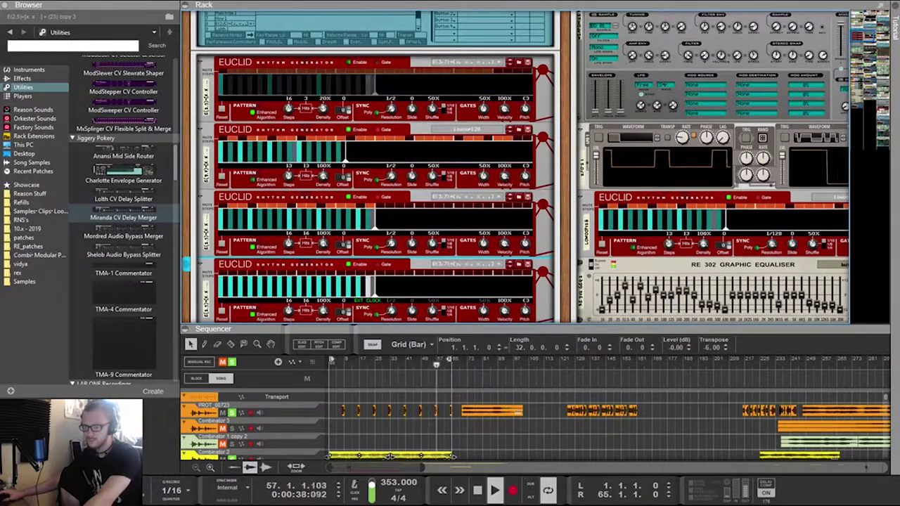
Set the Resolution of Combinator 4's first and second Euclids to 1/4
{"action": "left_click_drag", "start_coordinate": [392, 175], "coordinate": [391, 168]}
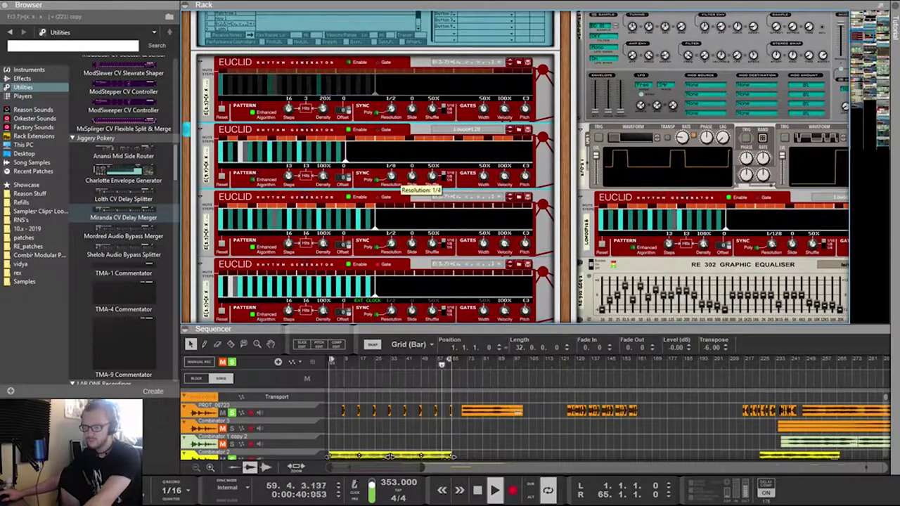
{"action": "left_click_drag", "start_coordinate": [391, 108], "coordinate": [391, 104]}
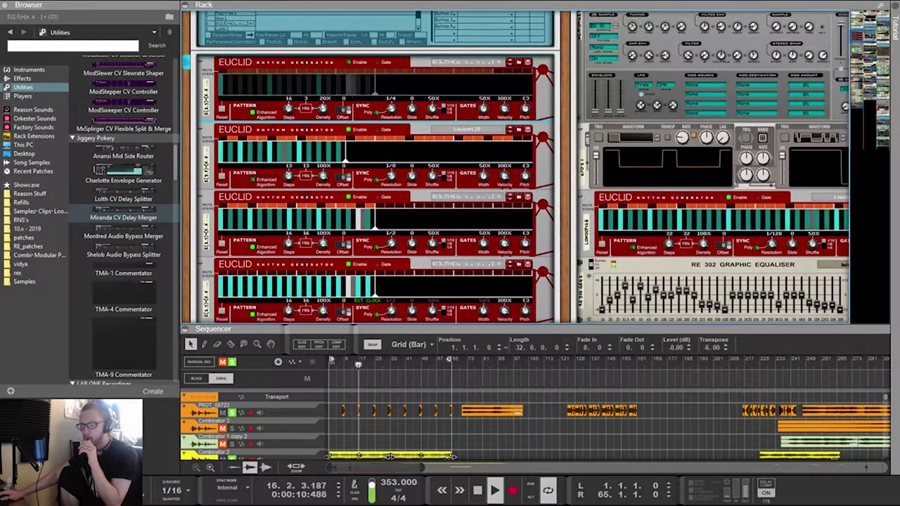
{"action": "left_click_drag", "start_coordinate": [391, 176], "coordinate": [391, 182]}
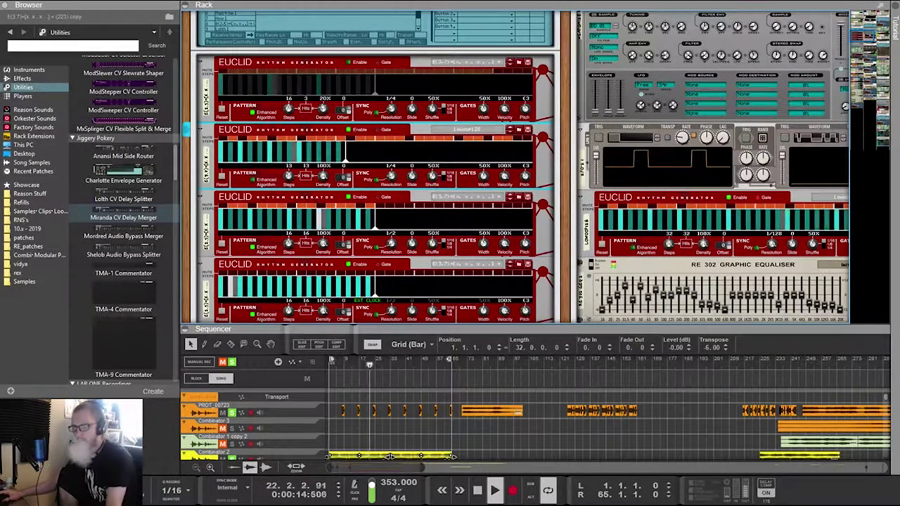
Compare Combinator 4's four Euclid patterns and Punch-BD with the CNVRSNNBSSS Combinator's devices while the loop plays
{"action": "scroll", "coordinate": [380, 168], "scroll_direction": "down", "scroll_amount": 4}
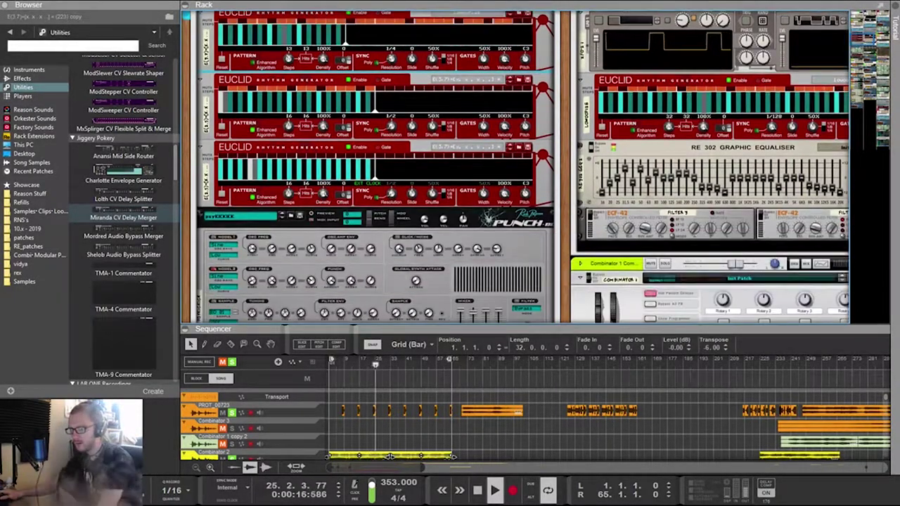
{"action": "scroll", "coordinate": [380, 168], "scroll_direction": "up", "scroll_amount": 3}
{"action": "scroll", "coordinate": [376, 169], "scroll_direction": "up", "scroll_amount": 1}
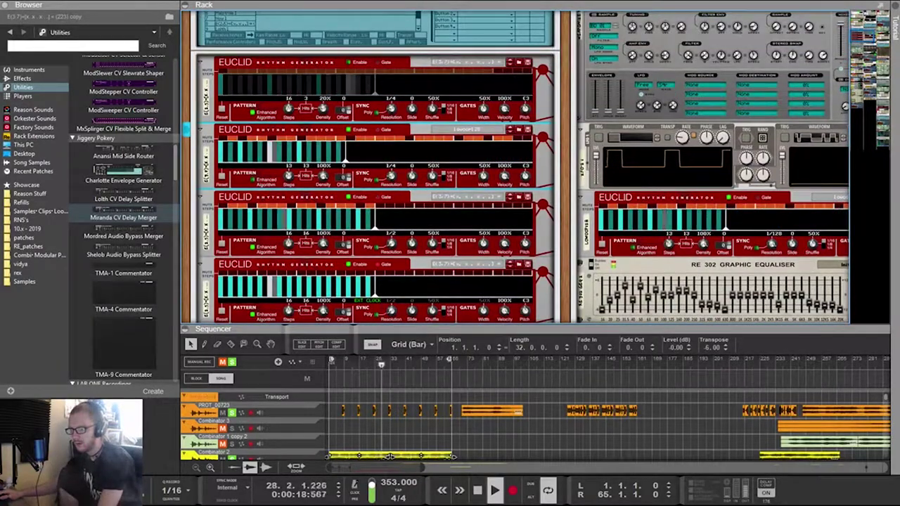
{"action": "scroll", "coordinate": [517, 169], "scroll_direction": "up", "scroll_amount": 2}
{"action": "scroll", "coordinate": [517, 168], "scroll_direction": "right", "scroll_amount": 7}
{"action": "scroll", "coordinate": [516, 169], "scroll_direction": "up", "scroll_amount": 10}
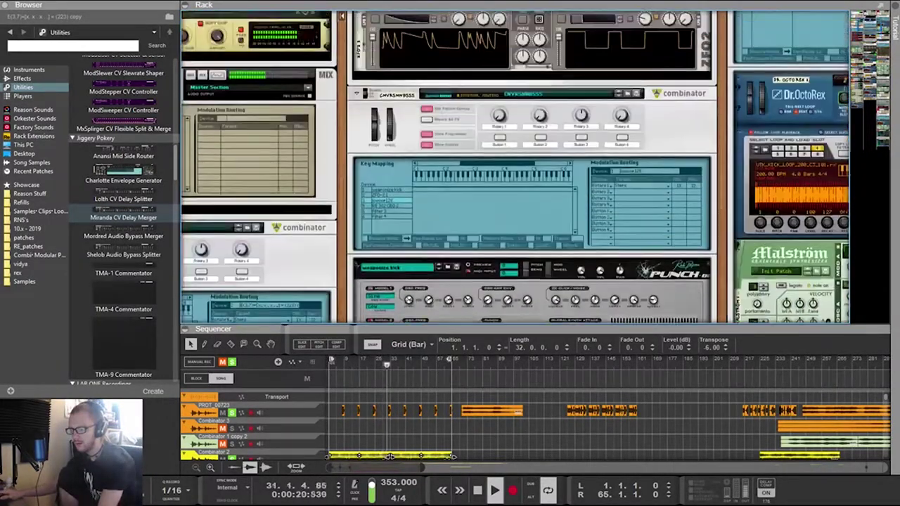
{"action": "scroll", "coordinate": [376, 169], "scroll_direction": "up", "scroll_amount": 8}
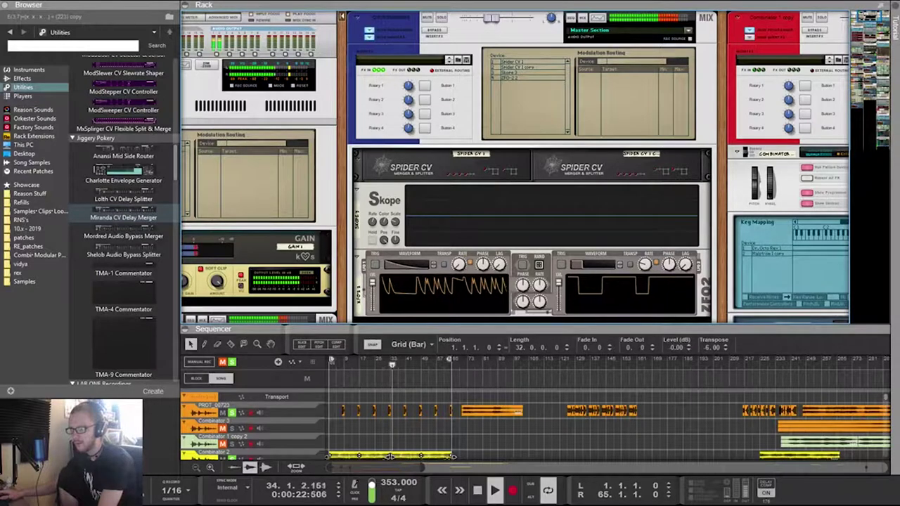
{"action": "scroll", "coordinate": [376, 168], "scroll_direction": "down", "scroll_amount": 15}
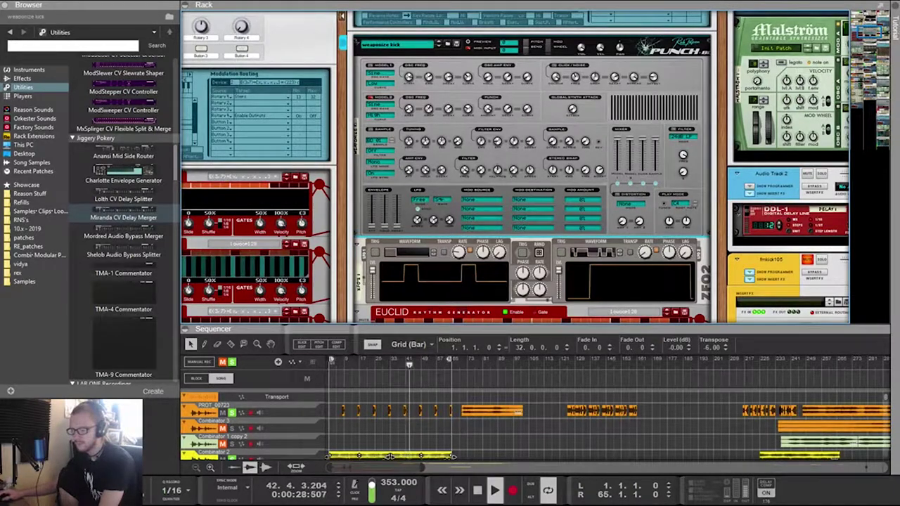
{"action": "scroll", "coordinate": [515, 167], "scroll_direction": "left", "scroll_amount": 5}
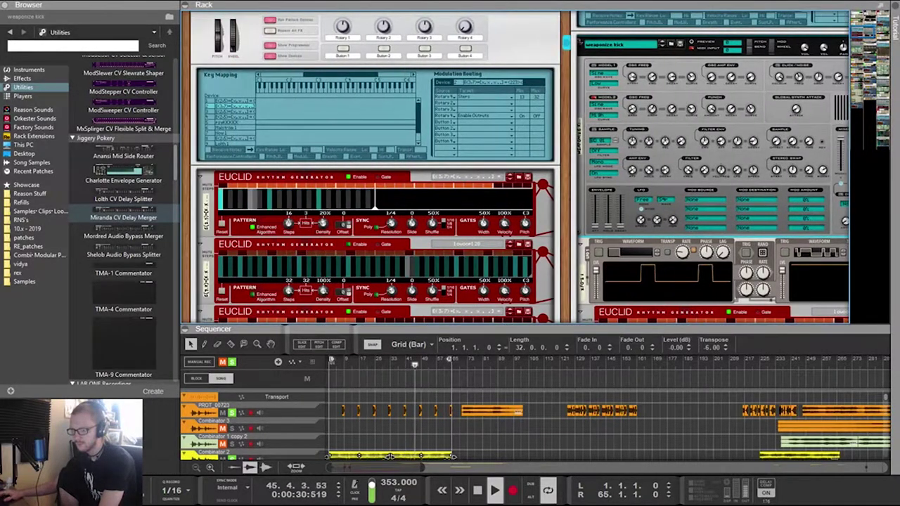
{"action": "scroll", "coordinate": [515, 167], "scroll_direction": "down", "scroll_amount": 2}
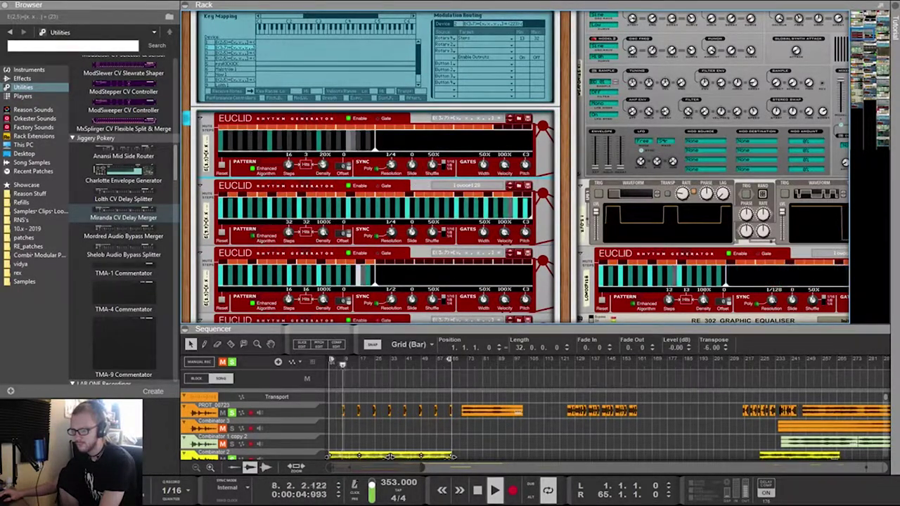
{"action": "scroll", "coordinate": [374, 165], "scroll_direction": "up", "scroll_amount": 10}
{"action": "scroll", "coordinate": [375, 166], "scroll_direction": "down", "scroll_amount": 10}
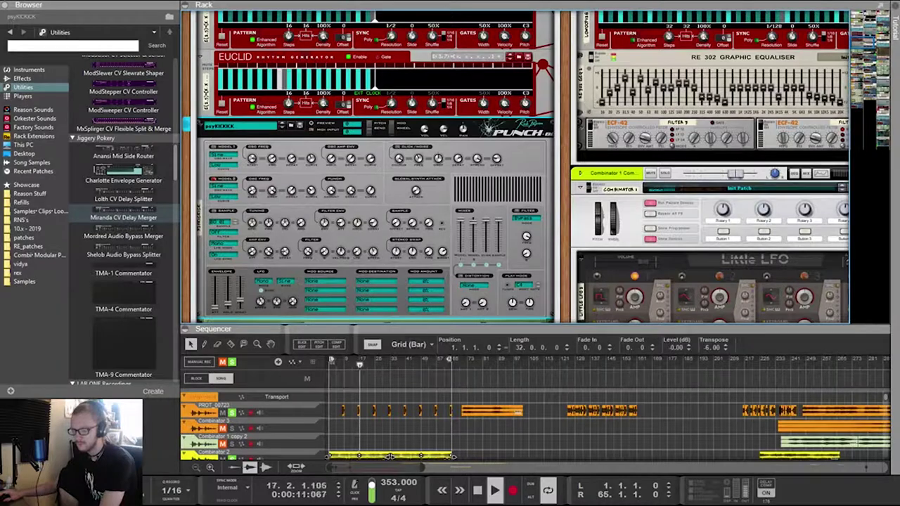
{"action": "scroll", "coordinate": [376, 166], "scroll_direction": "up", "scroll_amount": 5}
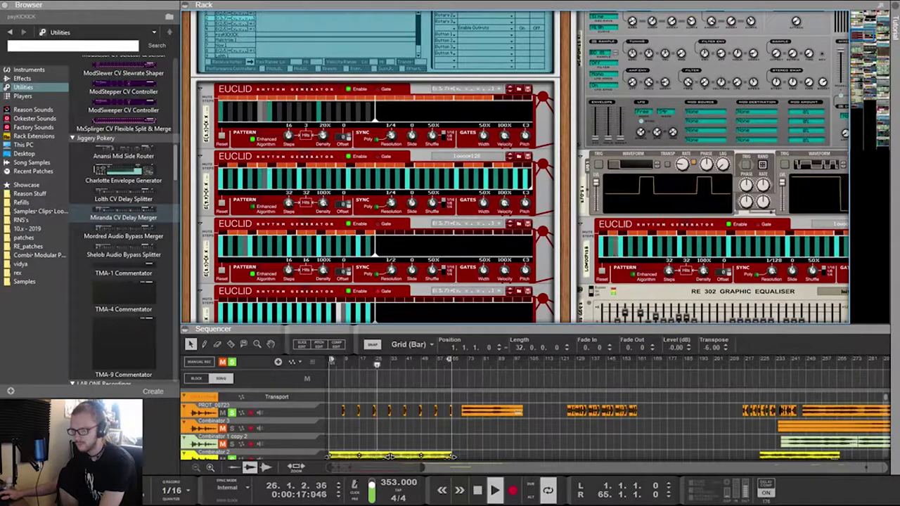
Try a Resolution of 1/8 on Combinator 4's second Euclid and return it to 1/4
{"action": "left_click", "coordinate": [346, 185]}
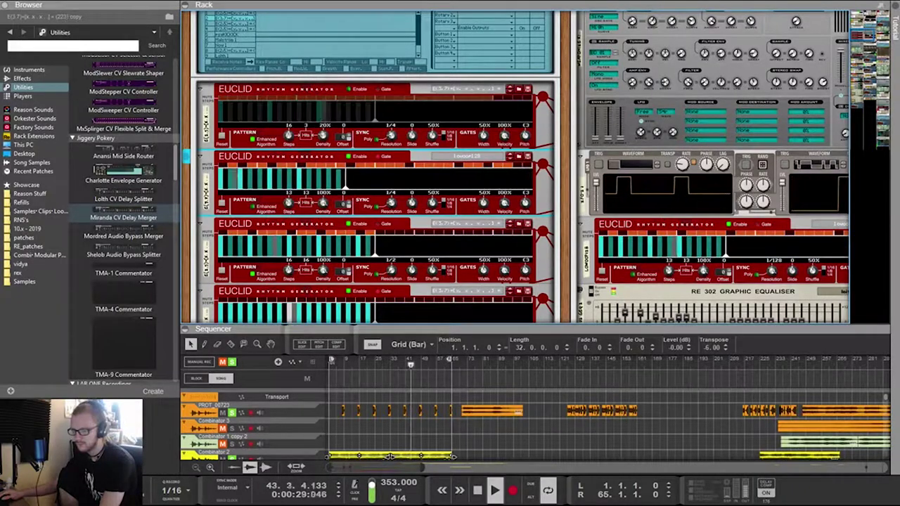
{"action": "key", "text": "Tab"}
{"action": "key", "text": "Tab"}
{"action": "mouse_move", "coordinate": [391, 270]}
{"action": "left_mouse_down"}
{"action": "mouse_move", "coordinate": [391, 260]}
{"action": "mouse_move", "coordinate": [391, 271]}
{"action": "left_mouse_up"}
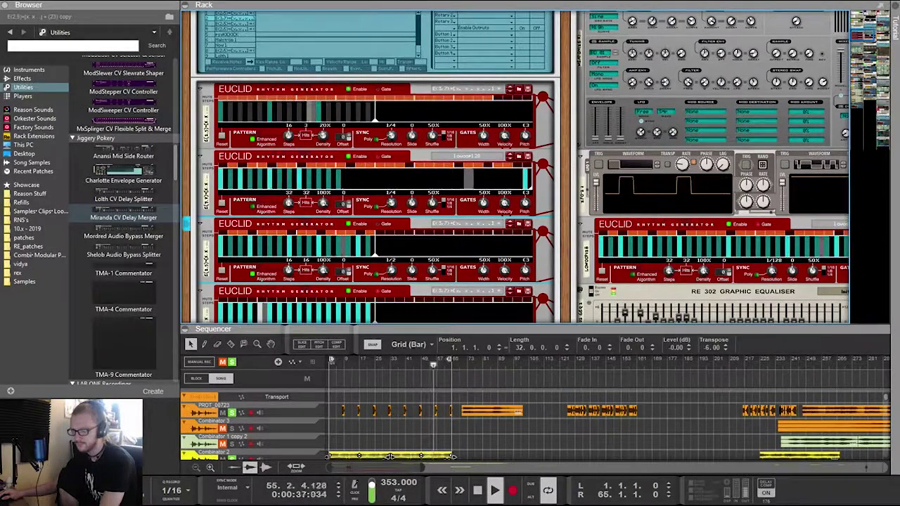
{"action": "left_click", "coordinate": [505, 202]}
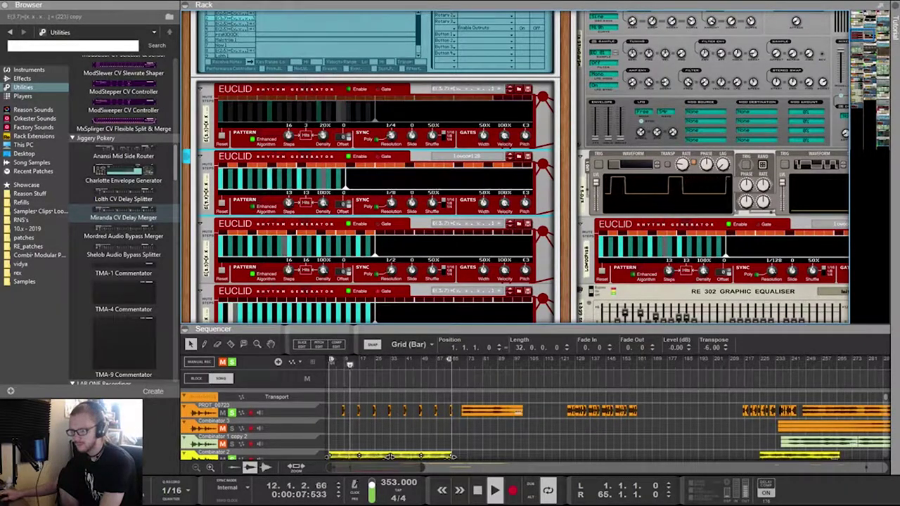
{"action": "left_click_drag", "start_coordinate": [392, 202], "coordinate": [391, 209]}
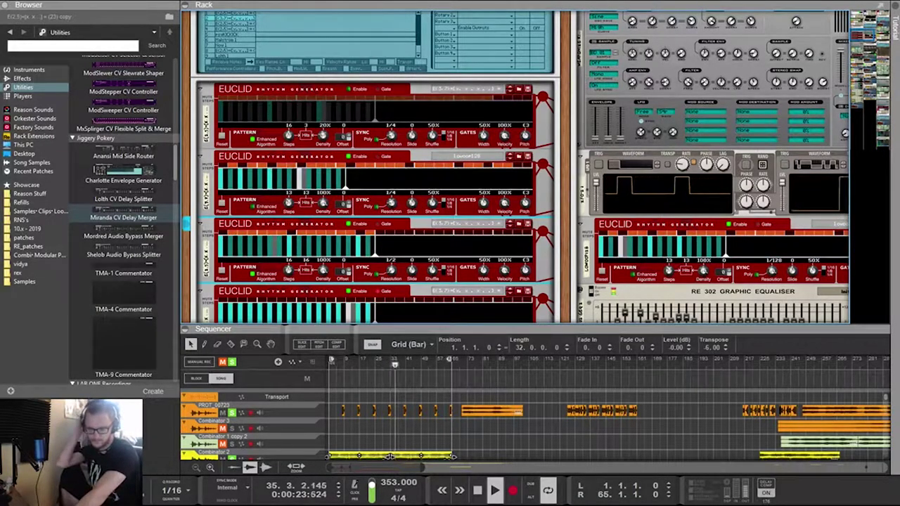
Repatch a lower Euclid's CV cable toward Combinator 4's rear modulation inputs and check the Euclid patterns on the front
{"action": "key", "text": "Tab"}
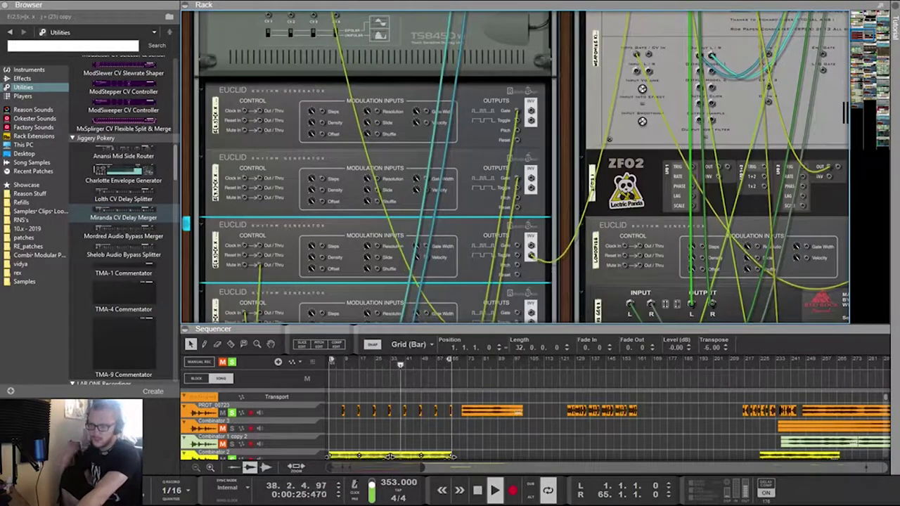
{"action": "key", "text": "Tab"}
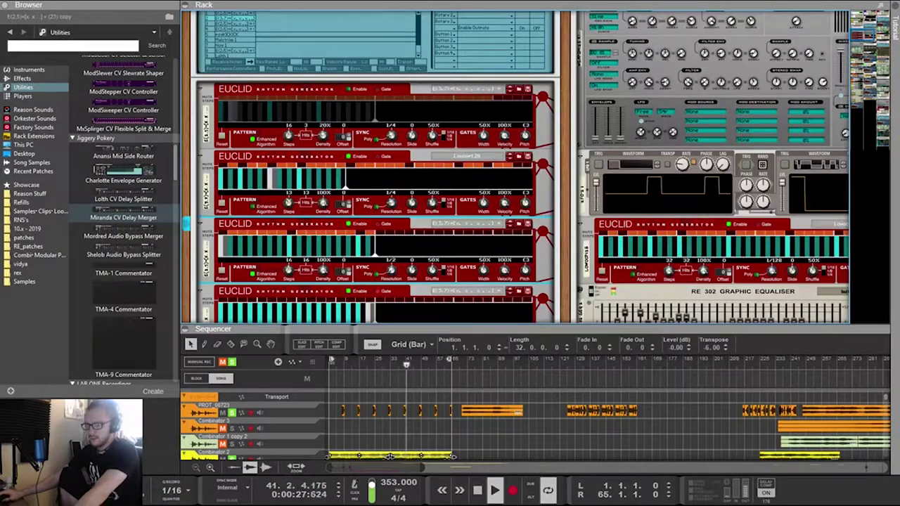
{"action": "key", "text": "Tab"}
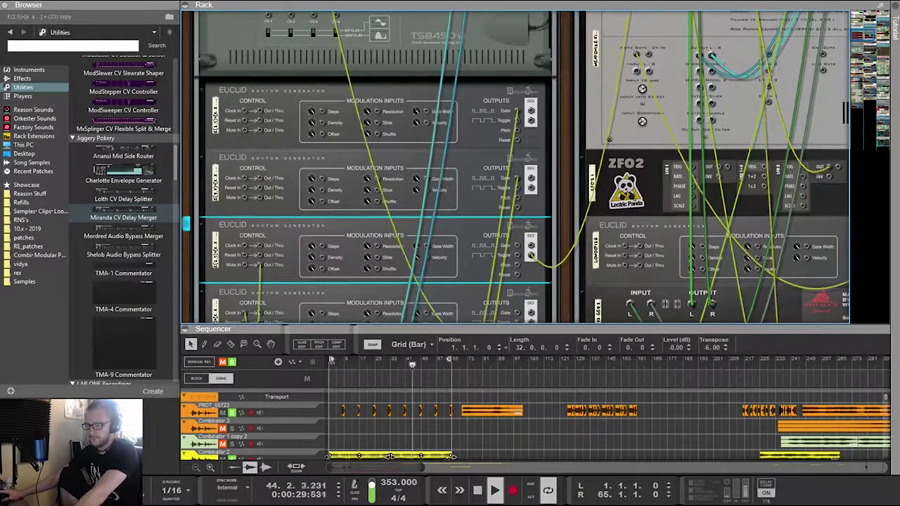
{"action": "scroll", "coordinate": [480, 300], "scroll_direction": "up", "scroll_amount": 2}
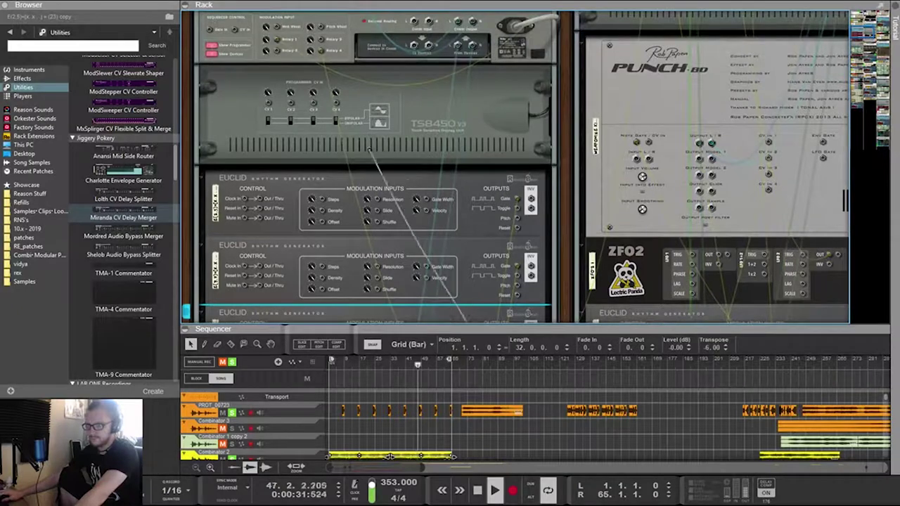
{"action": "scroll", "coordinate": [376, 169], "scroll_direction": "down", "scroll_amount": 3}
{"action": "key", "text": "Tab"}
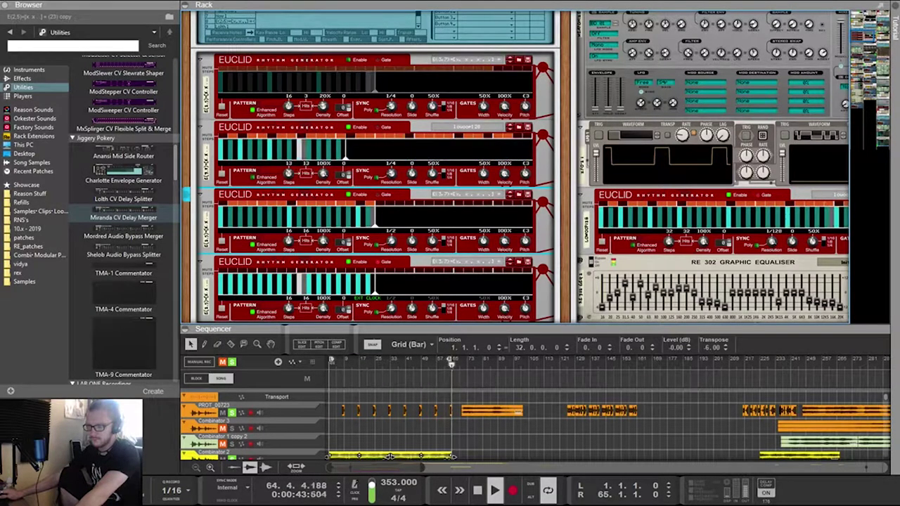
Set the Resolution of the Euclid in the CNVRSNNBSSS Combinator to 1/64
{"action": "scroll", "coordinate": [517, 167], "scroll_direction": "right", "scroll_amount": 6}
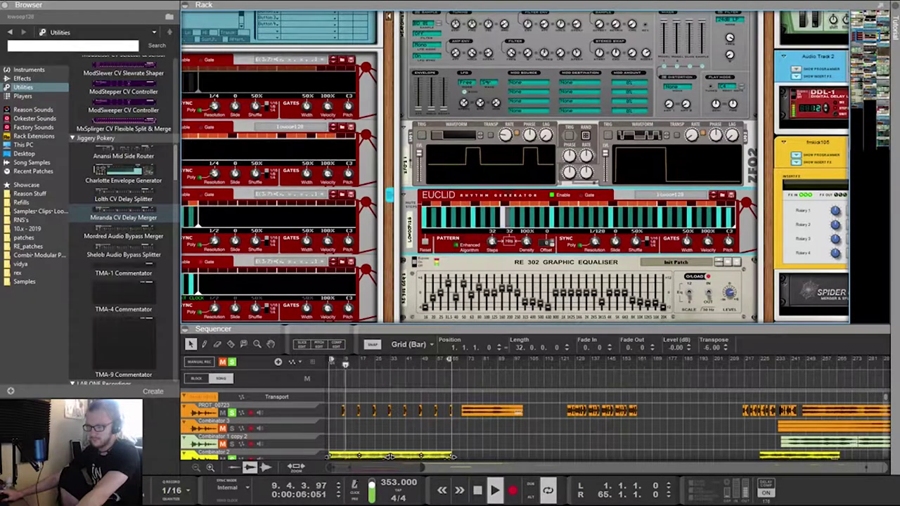
{"action": "scroll", "coordinate": [517, 167], "scroll_direction": "up", "scroll_amount": 2}
{"action": "scroll", "coordinate": [517, 166], "scroll_direction": "down", "scroll_amount": 2}
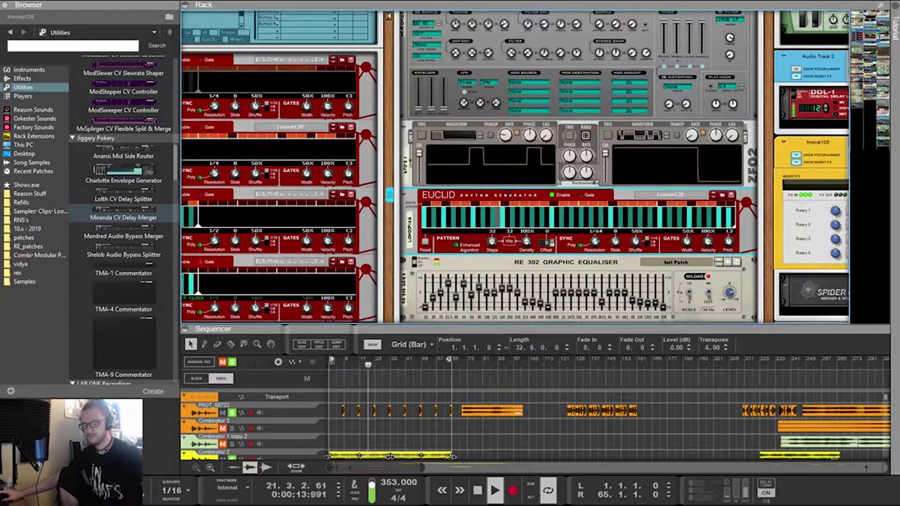
Enlarge the sequencer and select Combinator 4's 64-bar clip starting at bar 65
{"action": "left_click_drag", "start_coordinate": [534, 328], "coordinate": [534, 96]}
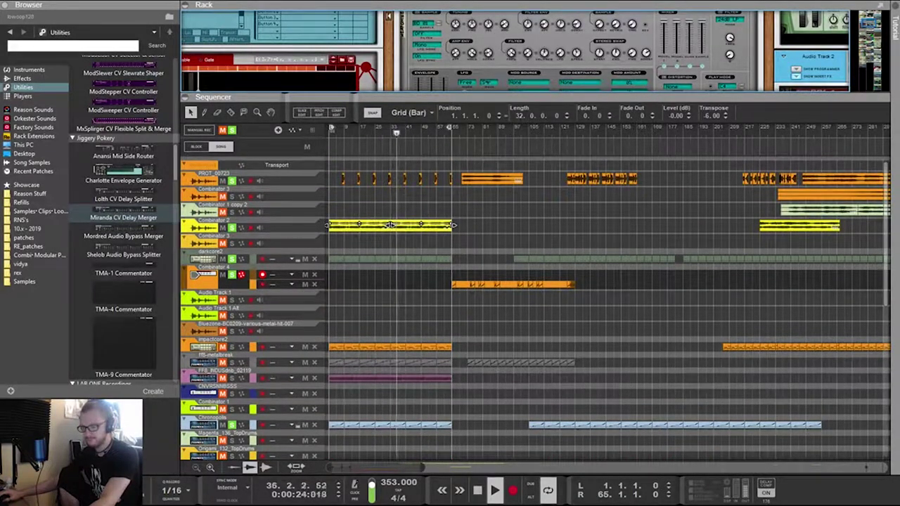
{"action": "left_click", "coordinate": [534, 302]}
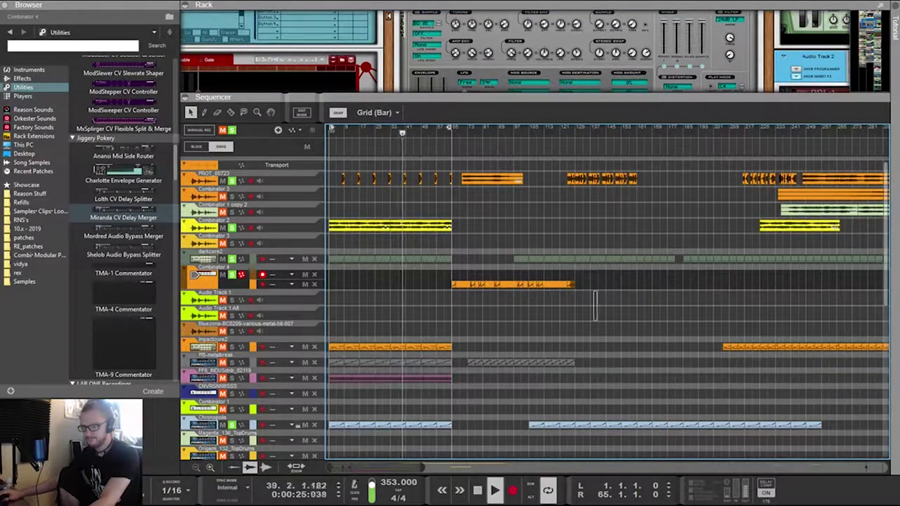
{"action": "left_click_drag", "start_coordinate": [596, 320], "coordinate": [597, 320]}
{"action": "mouse_move", "coordinate": [491, 284]}
{"action": "left_mouse_down"}
{"action": "mouse_move", "coordinate": [377, 284]}
{"action": "mouse_move", "coordinate": [495, 284]}
{"action": "left_mouse_up"}
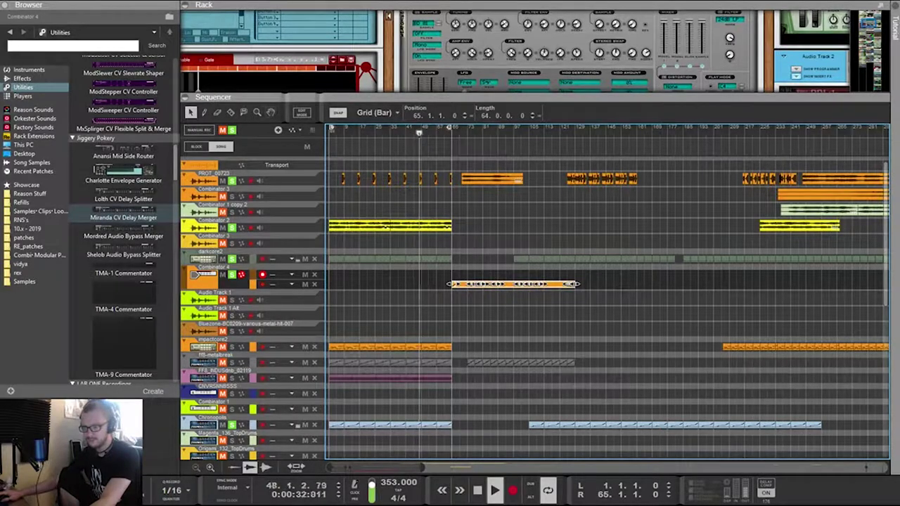
Examine Combinator 4's Euclid patterns and modulation routing on the front, and trace its rear CV cables down past Punch-BD
{"action": "left_click_drag", "start_coordinate": [492, 97], "coordinate": [492, 324]}
{"action": "scroll", "coordinate": [534, 183], "scroll_direction": "up", "scroll_amount": 5}
{"action": "scroll", "coordinate": [534, 183], "scroll_direction": "down", "scroll_amount": 4}
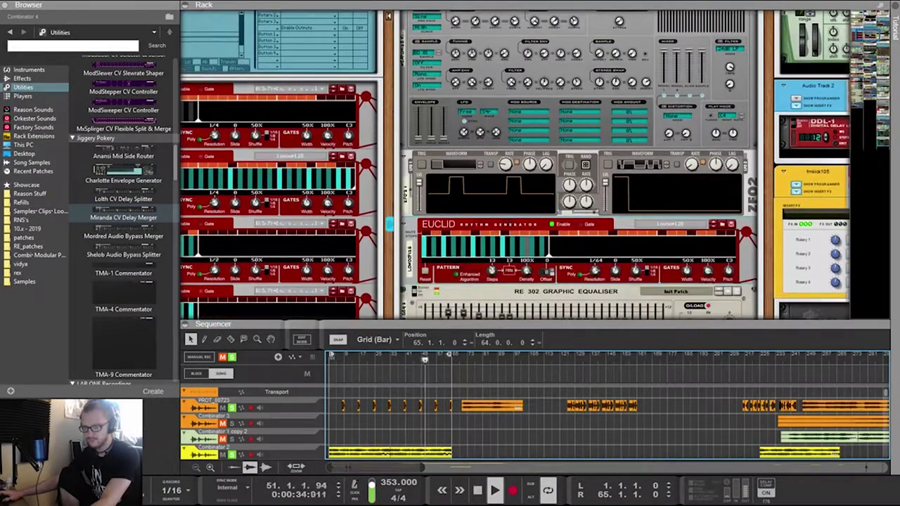
{"action": "scroll", "coordinate": [513, 165], "scroll_direction": "left", "scroll_amount": 6}
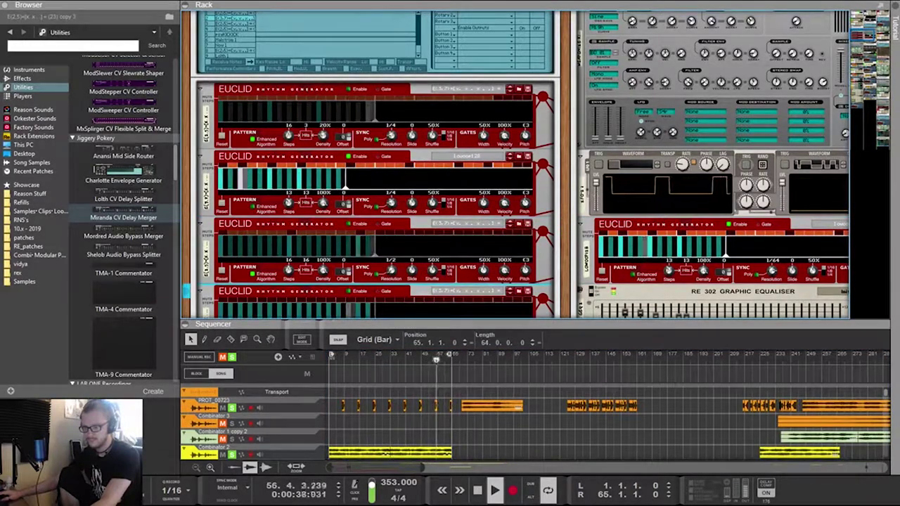
{"action": "scroll", "coordinate": [516, 165], "scroll_direction": "up", "scroll_amount": 3}
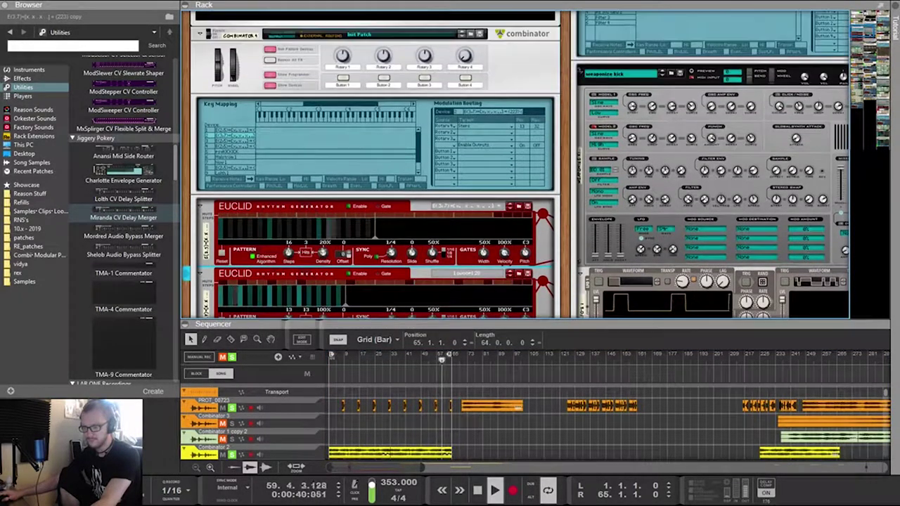
{"action": "scroll", "coordinate": [517, 165], "scroll_direction": "down", "scroll_amount": 9}
{"action": "scroll", "coordinate": [516, 165], "scroll_direction": "up", "scroll_amount": 6}
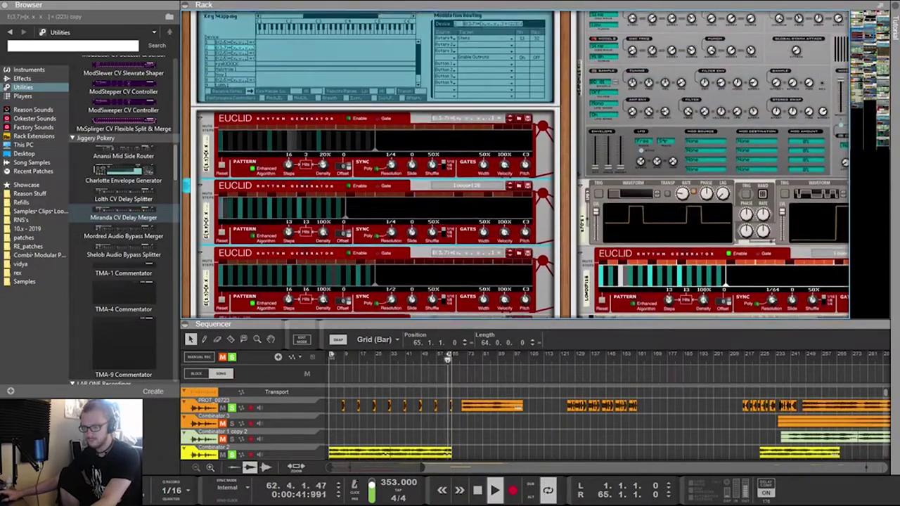
{"action": "scroll", "coordinate": [517, 165], "scroll_direction": "down", "scroll_amount": 3}
{"action": "key", "text": "Tab"}
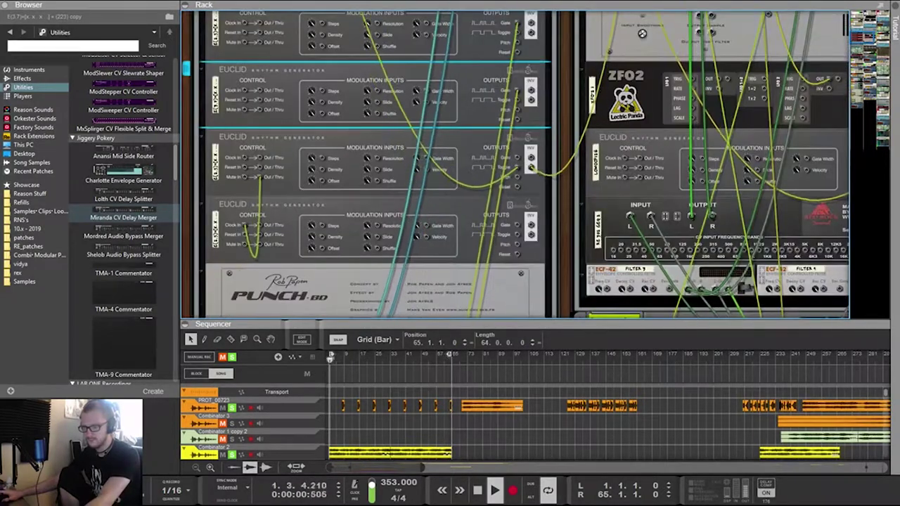
{"action": "scroll", "coordinate": [516, 165], "scroll_direction": "up", "scroll_amount": 6}
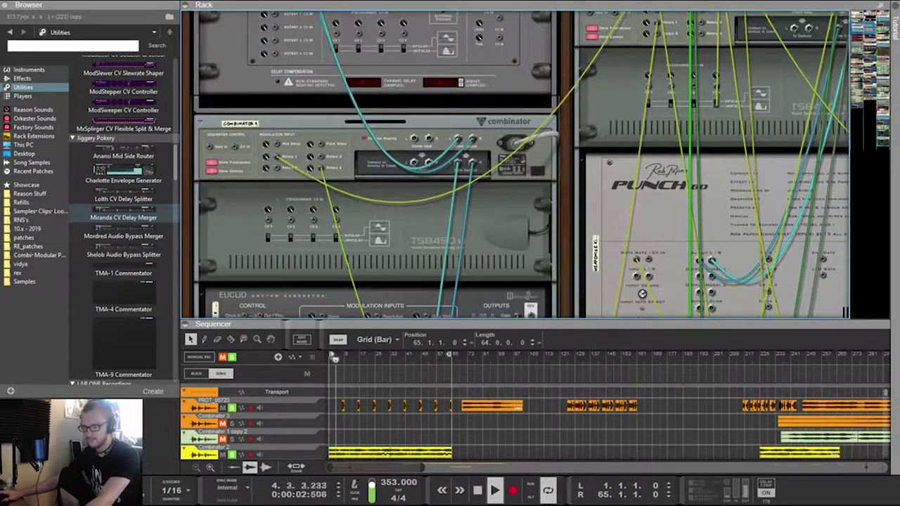
{"action": "scroll", "coordinate": [517, 165], "scroll_direction": "down", "scroll_amount": 10}
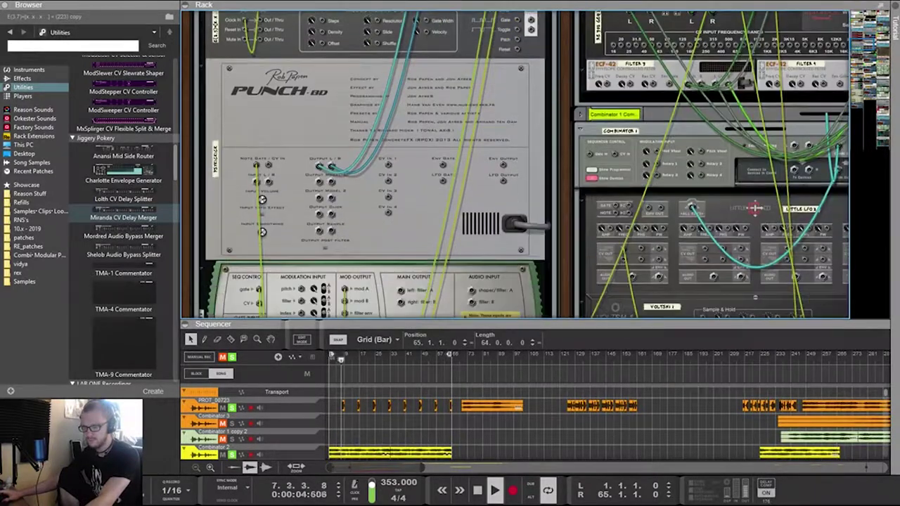
{"action": "scroll", "coordinate": [517, 165], "scroll_direction": "down", "scroll_amount": 3}
Move Combinator 4's clip to start at bar 1 and look over the remaining rear cabling down to Audio Track 1
{"action": "scroll", "coordinate": [534, 421], "scroll_direction": "down", "scroll_amount": 3}
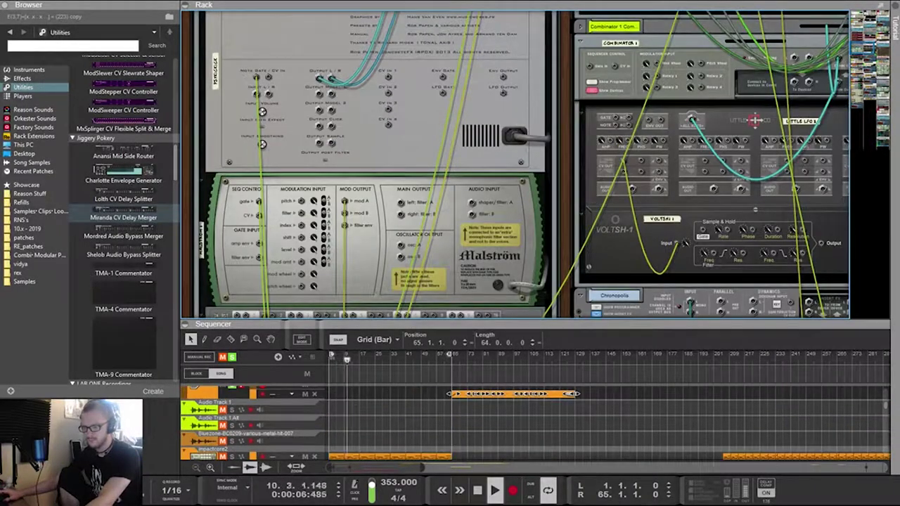
{"action": "left_click_drag", "start_coordinate": [513, 393], "coordinate": [391, 423]}
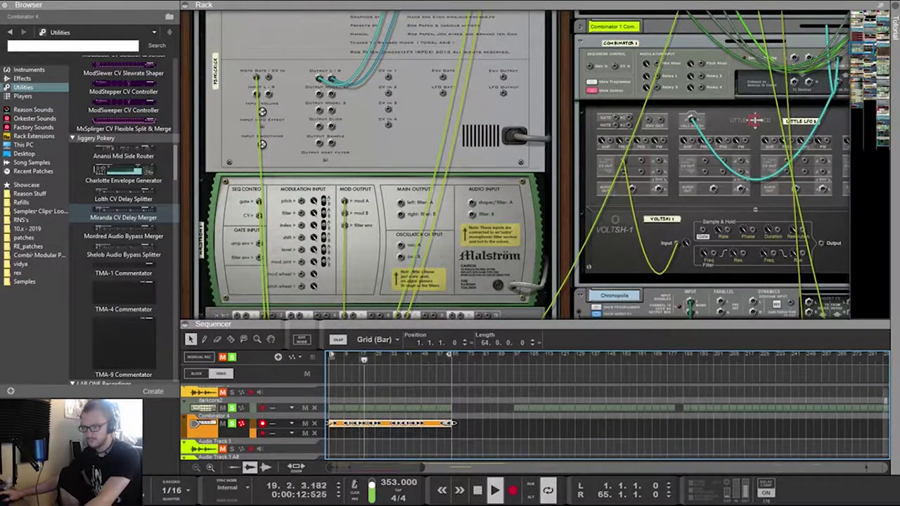
{"action": "scroll", "coordinate": [537, 165], "scroll_direction": "down", "scroll_amount": 4}
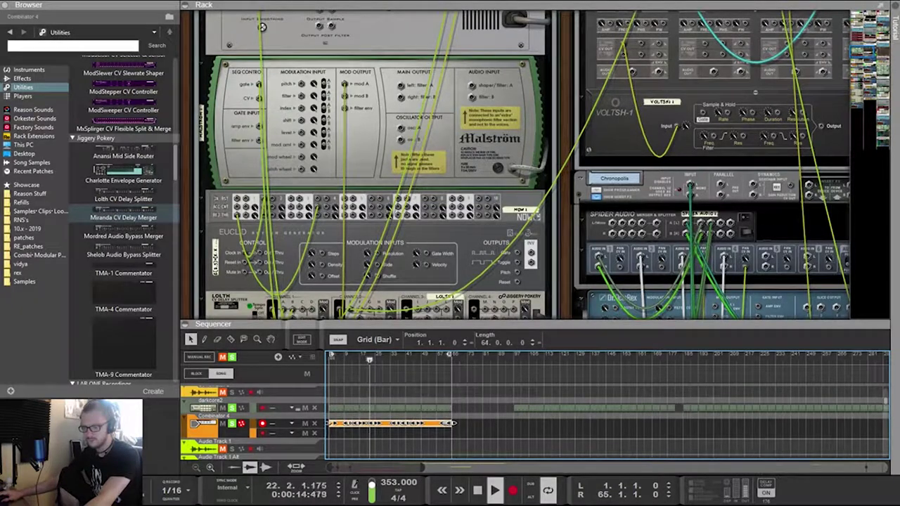
{"action": "scroll", "coordinate": [537, 166], "scroll_direction": "down", "scroll_amount": 4}
{"action": "scroll", "coordinate": [537, 166], "scroll_direction": "down", "scroll_amount": 6}
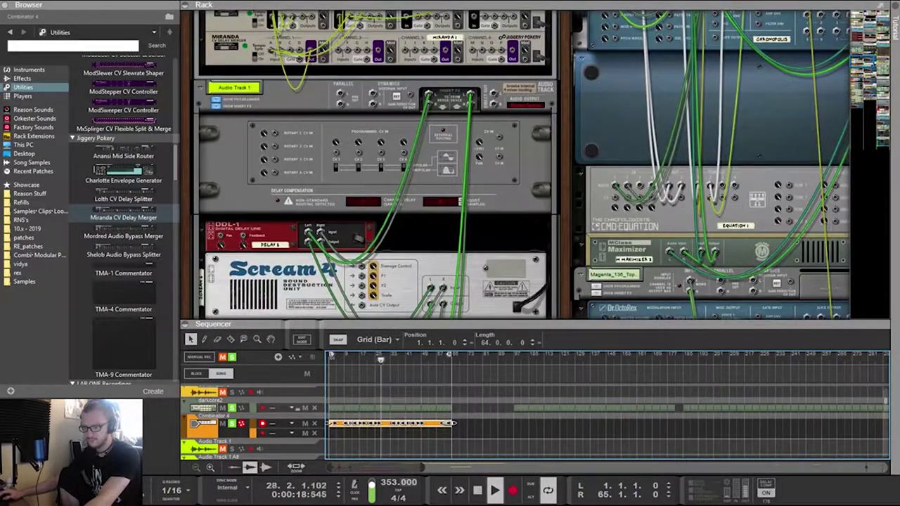
Set the song tempo to 200 BPM and expand the sequencer to fill the work area
{"action": "double_click", "coordinate": [391, 483]}
{"action": "type", "text": "20"}
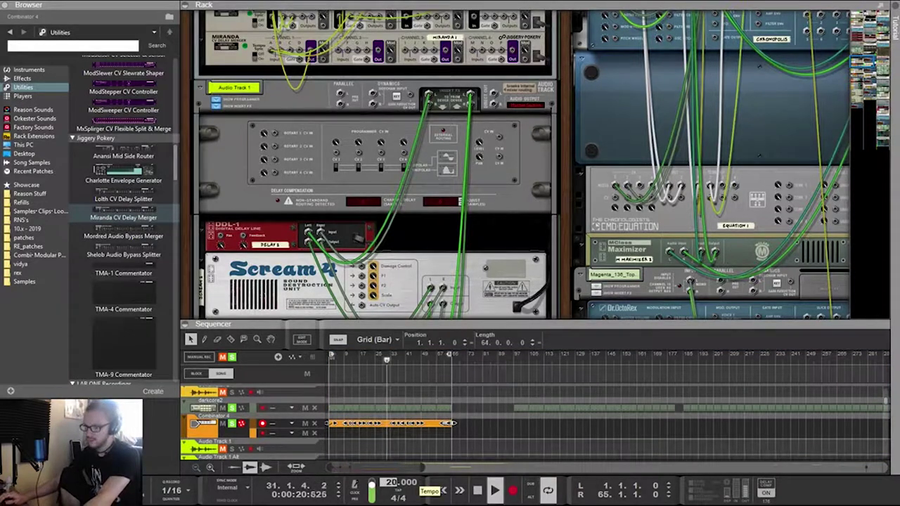
{"action": "type", "text": "0"}
{"action": "key", "text": "Return"}
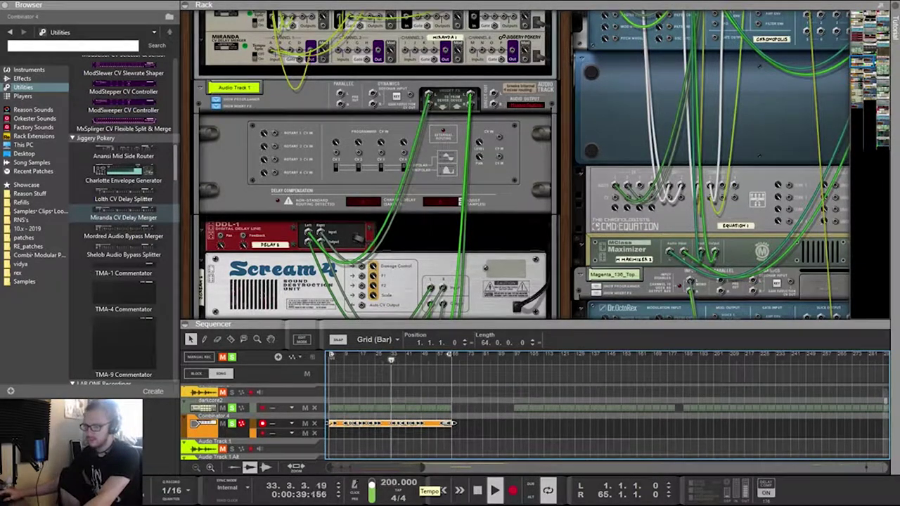
{"action": "left_click_drag", "start_coordinate": [422, 324], "coordinate": [421, 14]}
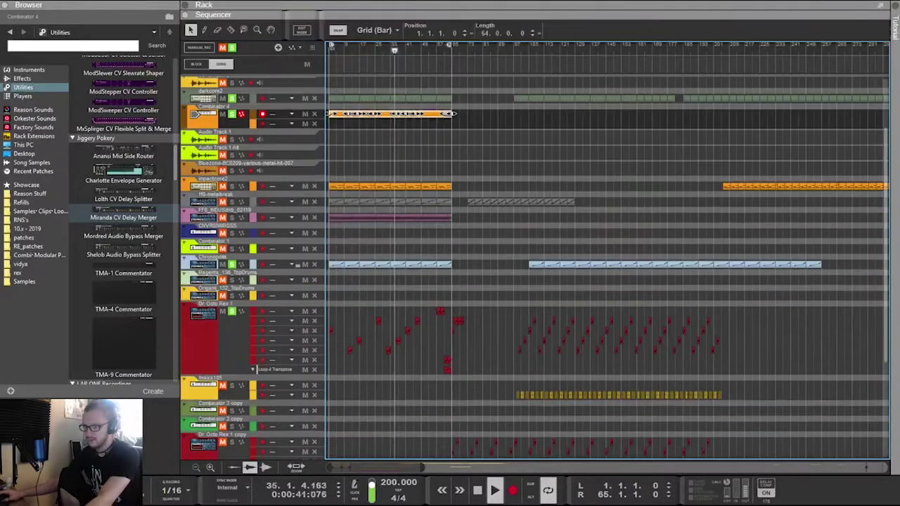
{"action": "scroll", "coordinate": [422, 211], "scroll_direction": "up", "scroll_amount": 2}
{"action": "left_click_drag", "start_coordinate": [457, 105], "coordinate": [444, 127]}
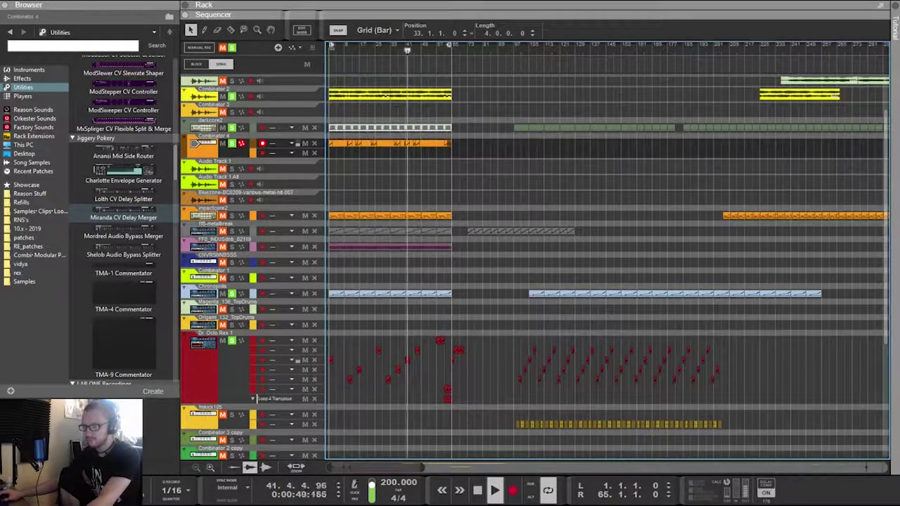
{"action": "left_click_drag", "start_coordinate": [329, 128], "coordinate": [388, 127]}
{"action": "scroll", "coordinate": [414, 127], "scroll_direction": "up", "scroll_amount": 5}
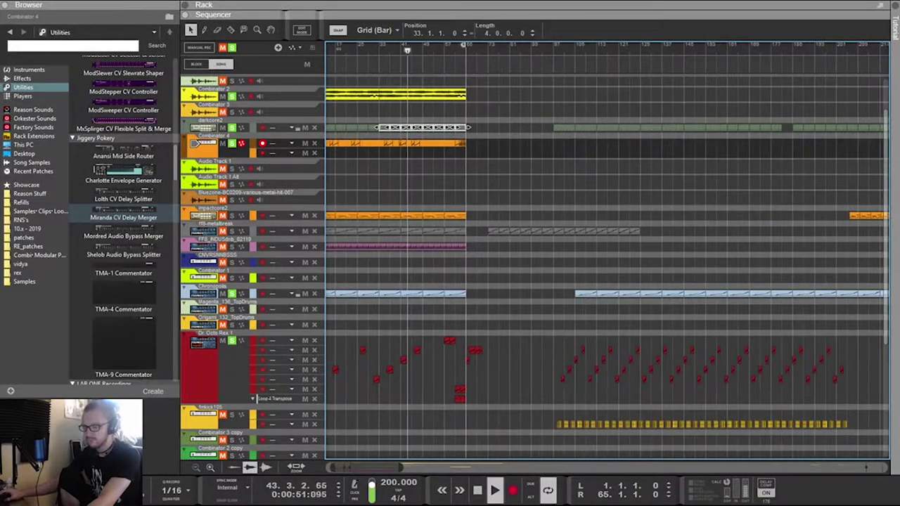
{"action": "scroll", "coordinate": [415, 127], "scroll_direction": "left", "scroll_amount": 3}
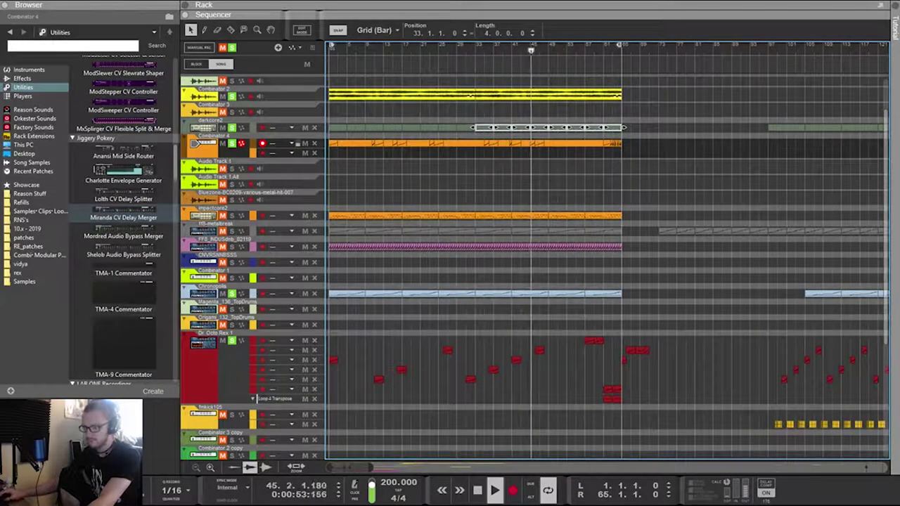
{"action": "scroll", "coordinate": [682, 404], "scroll_direction": "down", "scroll_amount": 8}
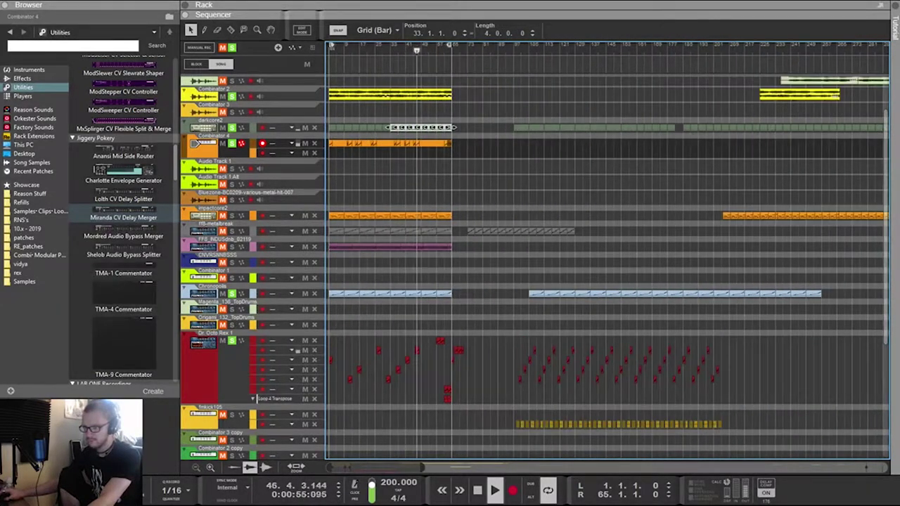
Move Dr. Octo Rex 1's clips beyond bar 65 further along the song, placing the leading two-bar clip at bar 102 and the one-bar clip at bar 99
{"action": "left_click_drag", "start_coordinate": [682, 404], "coordinate": [469, 350]}
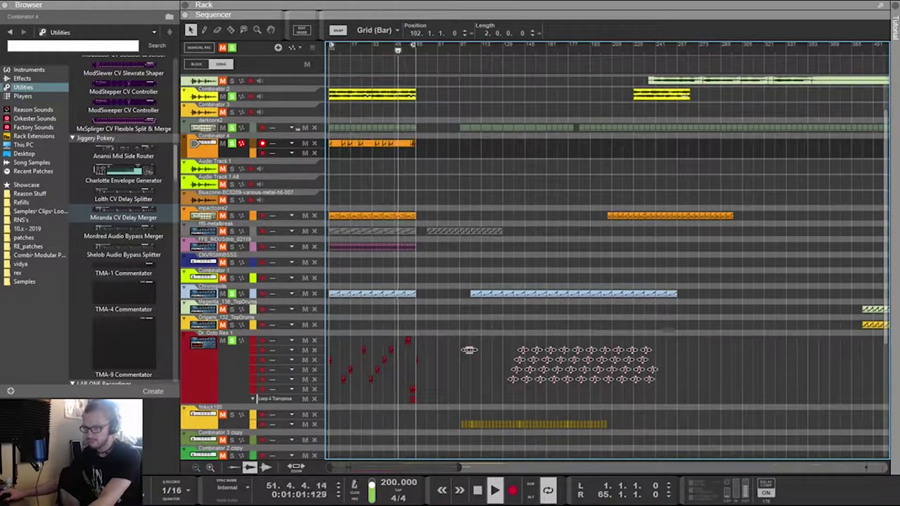
{"action": "left_click", "coordinate": [460, 358]}
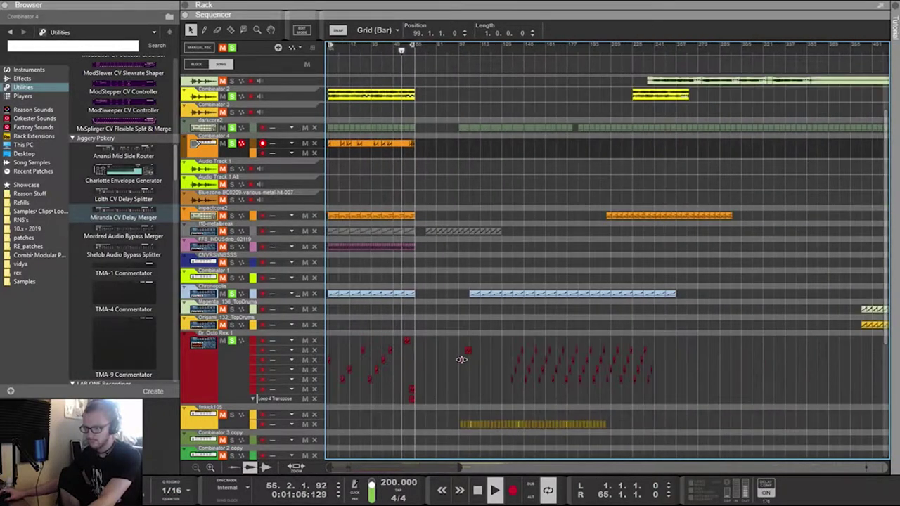
{"action": "scroll", "coordinate": [463, 360], "scroll_direction": "up", "scroll_amount": 3}
{"action": "scroll", "coordinate": [462, 359], "scroll_direction": "down", "scroll_amount": 4}
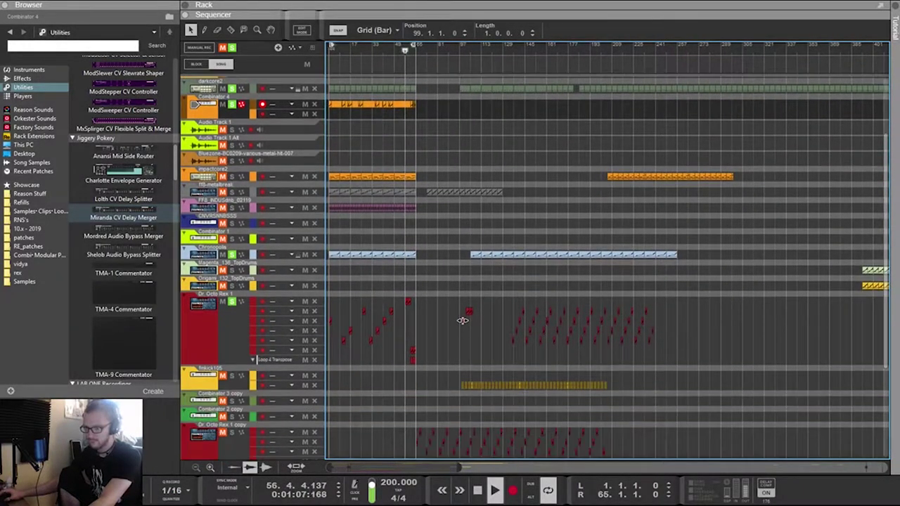
{"action": "left_click_drag", "start_coordinate": [425, 380], "coordinate": [329, 317]}
{"action": "left_click_drag", "start_coordinate": [328, 379], "coordinate": [329, 379]}
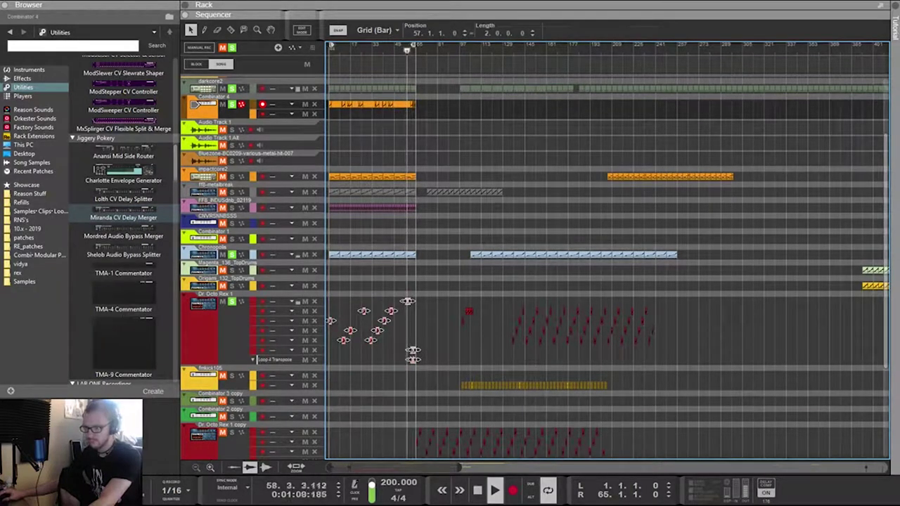
{"action": "left_click_drag", "start_coordinate": [412, 349], "coordinate": [371, 351]}
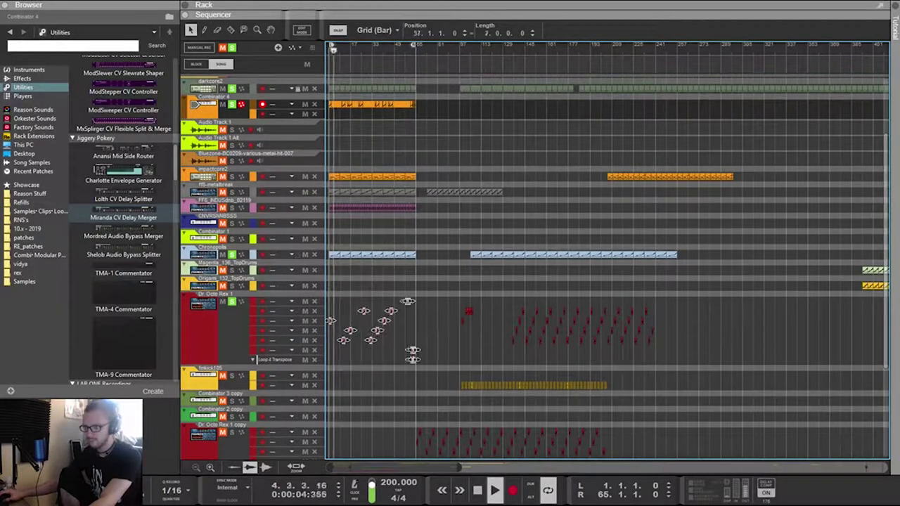
{"action": "key", "text": "Escape"}
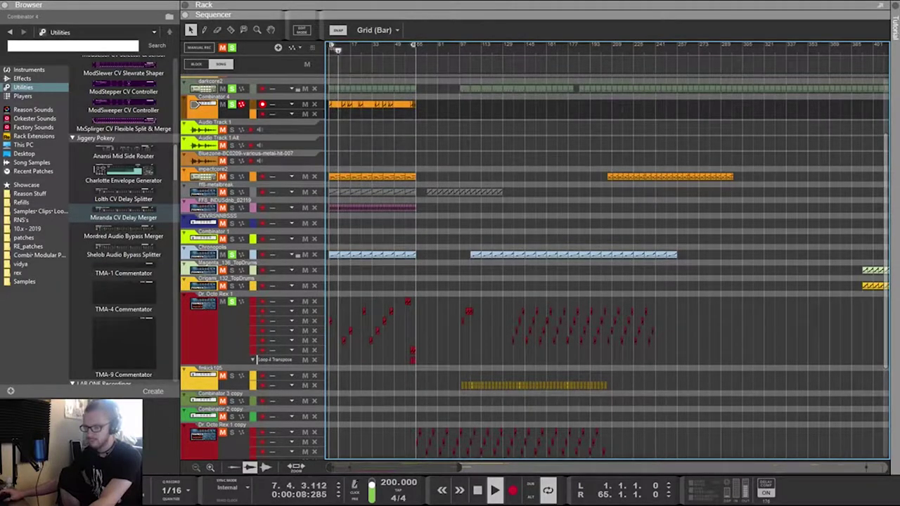
Shorten Dr. Octo Rex 1's clips at bars 1 and 11 to one bar each and duplicate them to bars 2 and 12
{"action": "scroll", "coordinate": [348, 253], "scroll_direction": "up", "scroll_amount": 3}
{"action": "scroll", "coordinate": [347, 253], "scroll_direction": "left", "scroll_amount": 1}
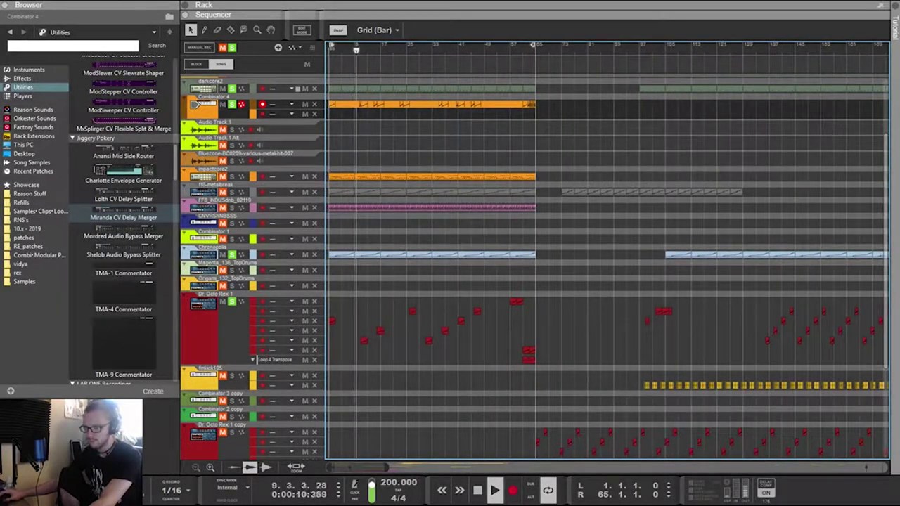
{"action": "left_click", "coordinate": [331, 320]}
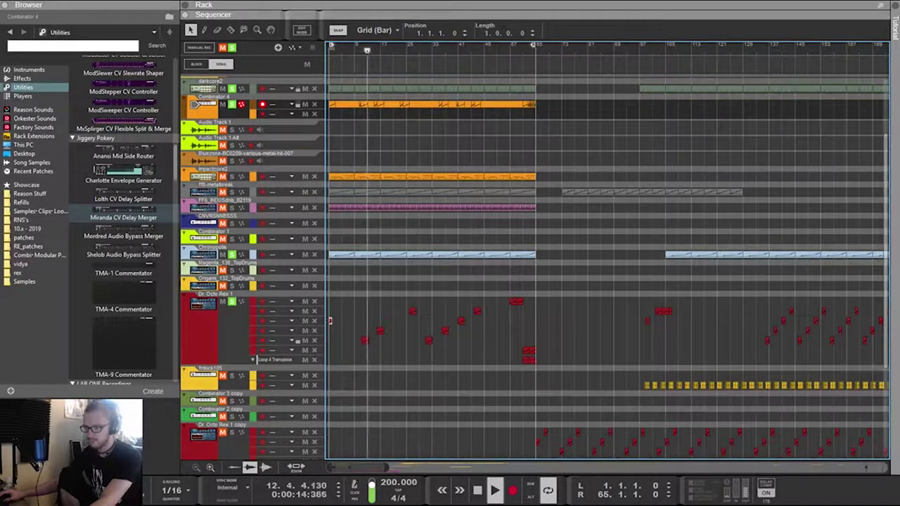
{"action": "key", "text": "ctrl+d"}
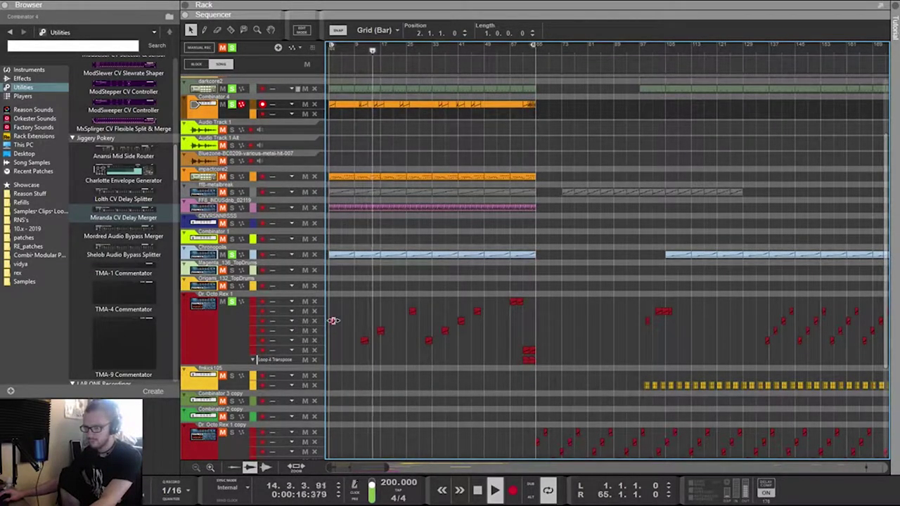
{"action": "left_click", "coordinate": [362, 339]}
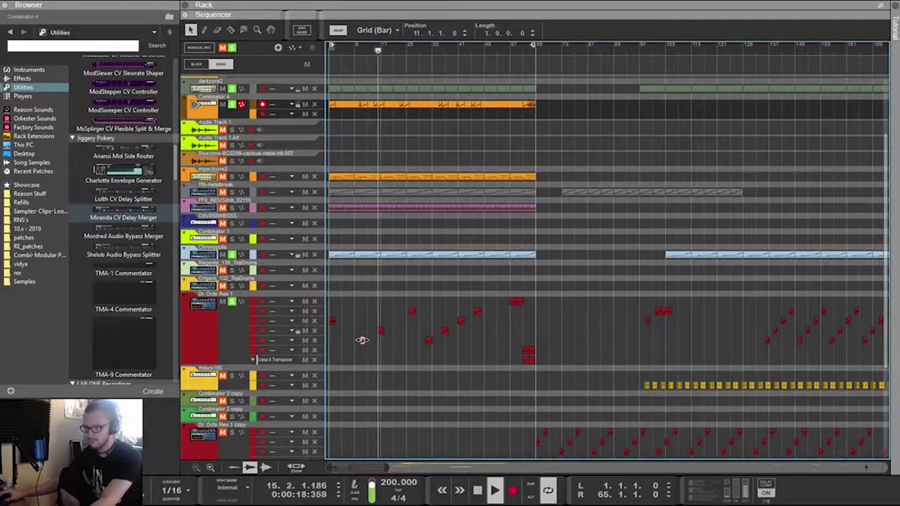
{"action": "left_click_drag", "start_coordinate": [361, 340], "coordinate": [365, 341]}
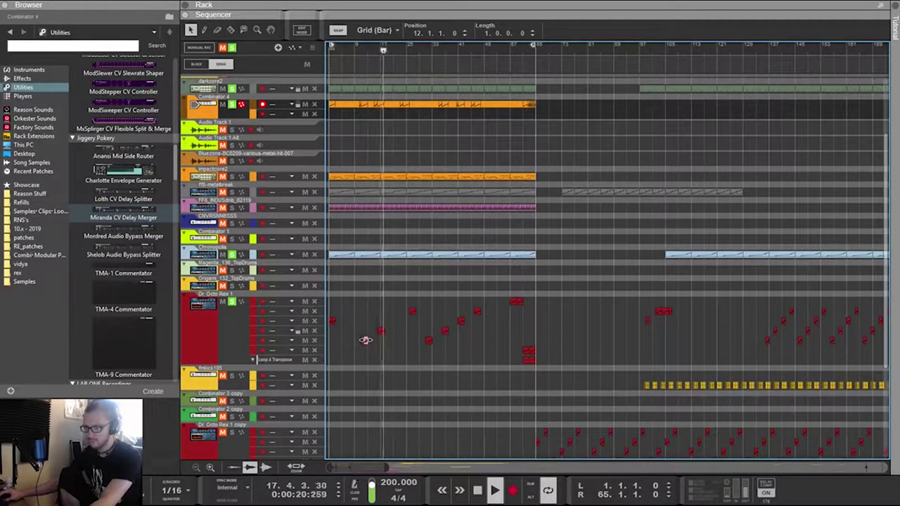
Shorten Dr. Octo Rex 1's two-bar clips from bar 16 through bar 57 to one bar each
{"action": "left_click", "coordinate": [377, 330]}
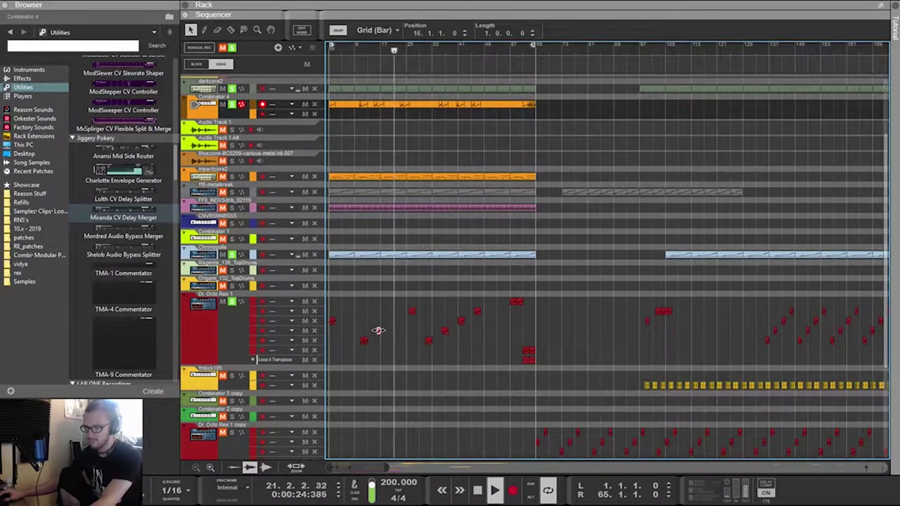
{"action": "left_click", "coordinate": [412, 311]}
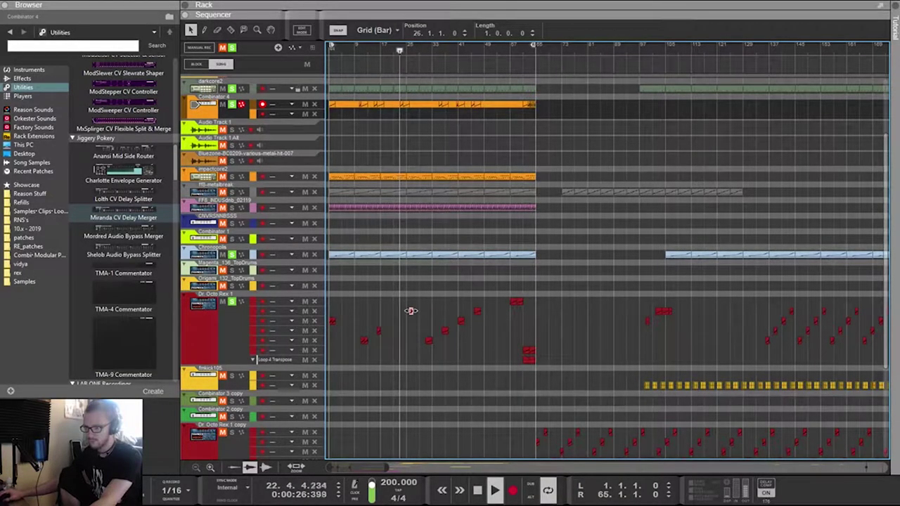
{"action": "left_click", "coordinate": [428, 340]}
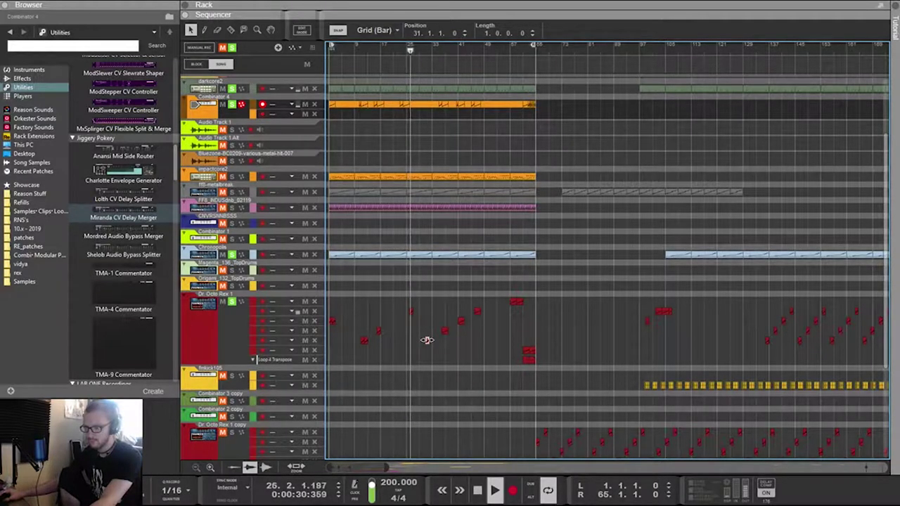
{"action": "left_click", "coordinate": [445, 330]}
{"action": "left_click_drag", "start_coordinate": [452, 316], "coordinate": [511, 301]}
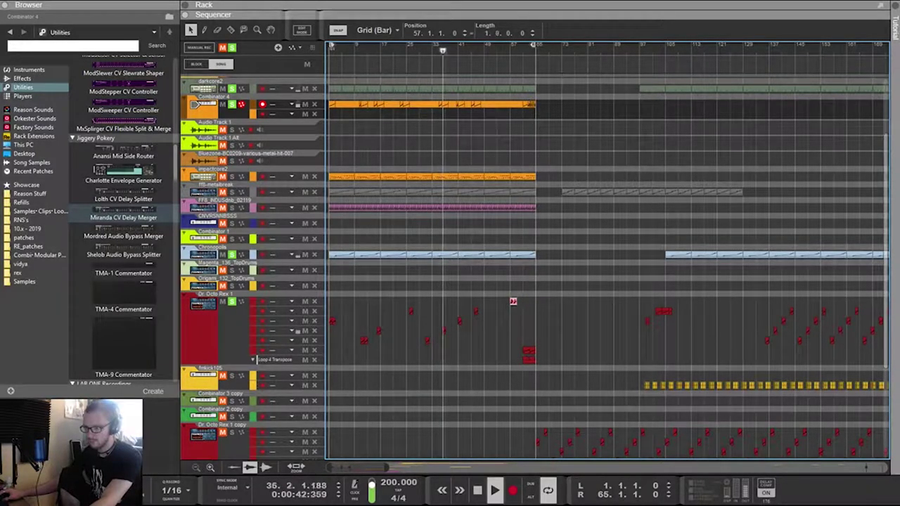
Shorten Dr. Octo Rex 1's clips at bars 59, 61 and 63 to one bar and duplicate the one-bar clips to fill bars 57 to 64
{"action": "left_click_drag", "start_coordinate": [515, 301], "coordinate": [519, 301]}
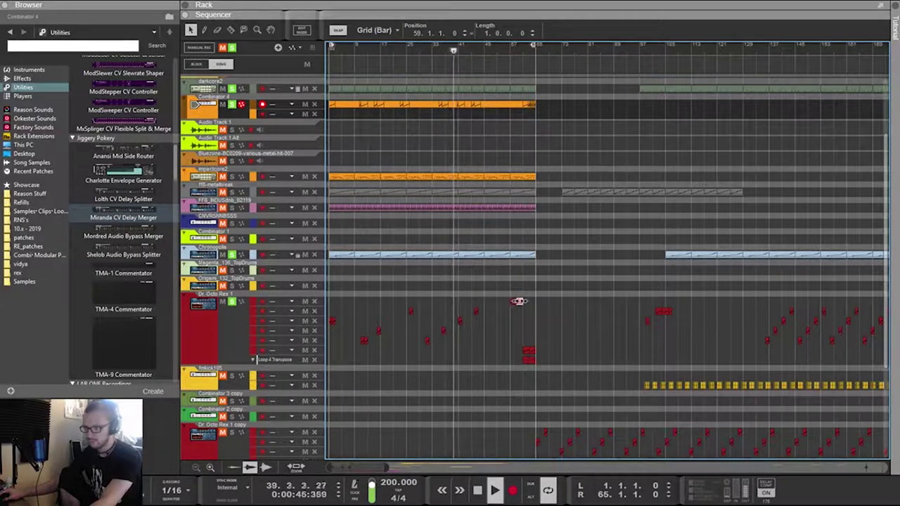
{"action": "left_click_drag", "start_coordinate": [539, 340], "coordinate": [528, 361]}
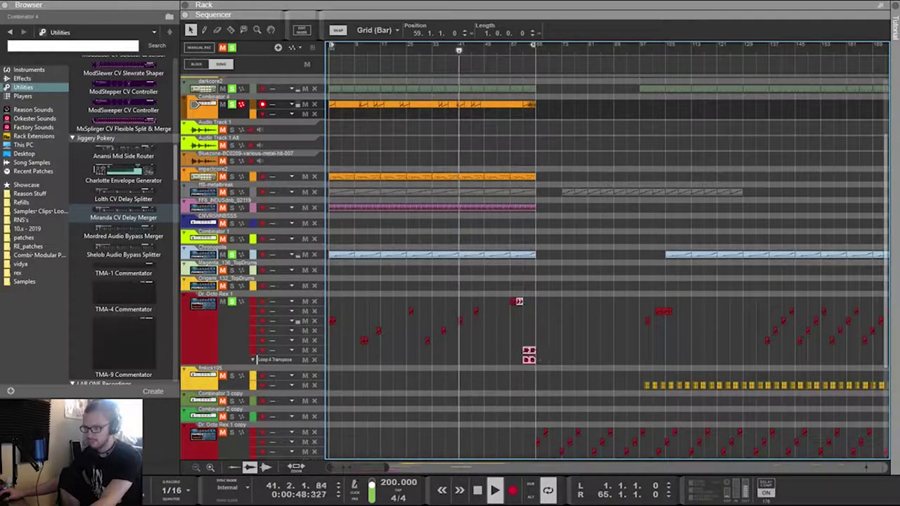
{"action": "left_click_drag", "start_coordinate": [540, 337], "coordinate": [526, 350]}
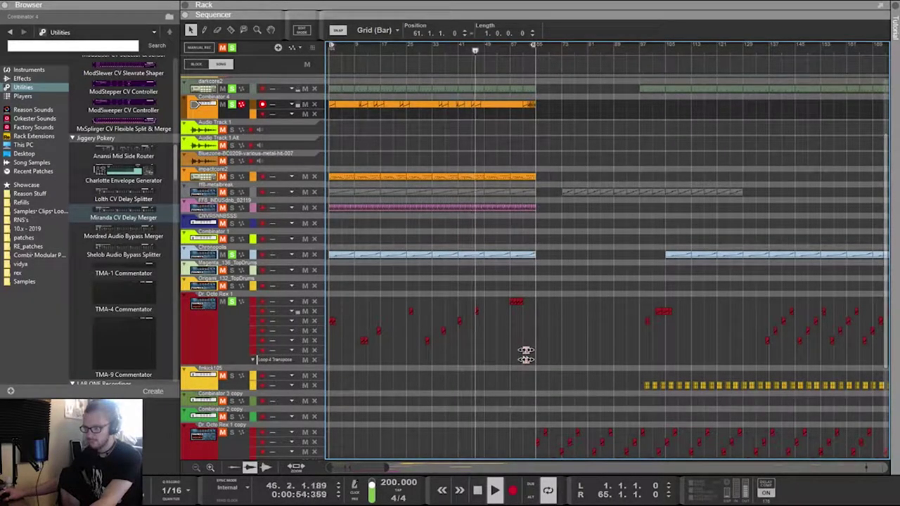
{"action": "left_click", "coordinate": [525, 360]}
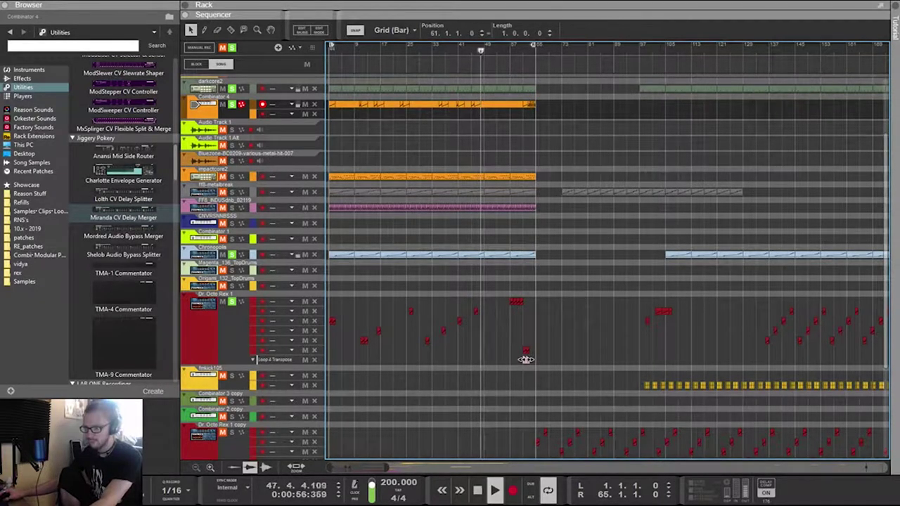
{"action": "left_click", "coordinate": [527, 351], "text": "shift"}
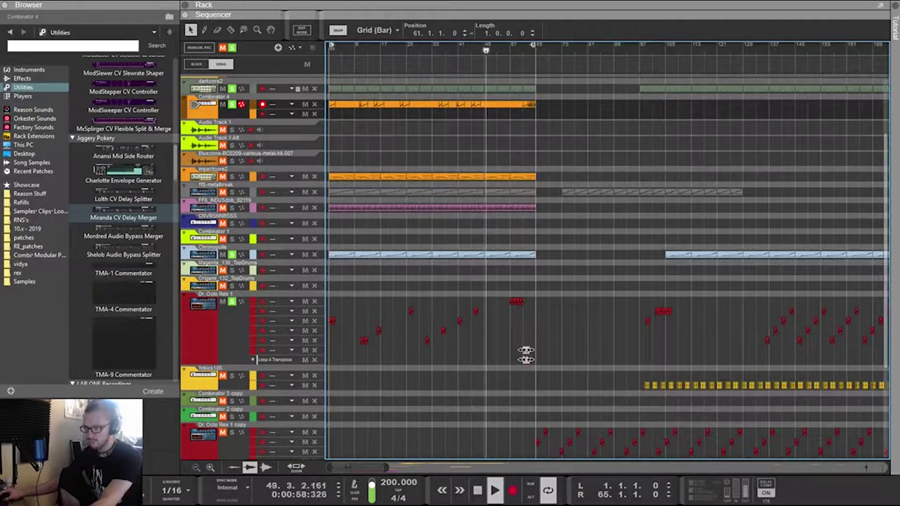
{"action": "left_click_drag", "start_coordinate": [527, 355], "coordinate": [532, 356]}
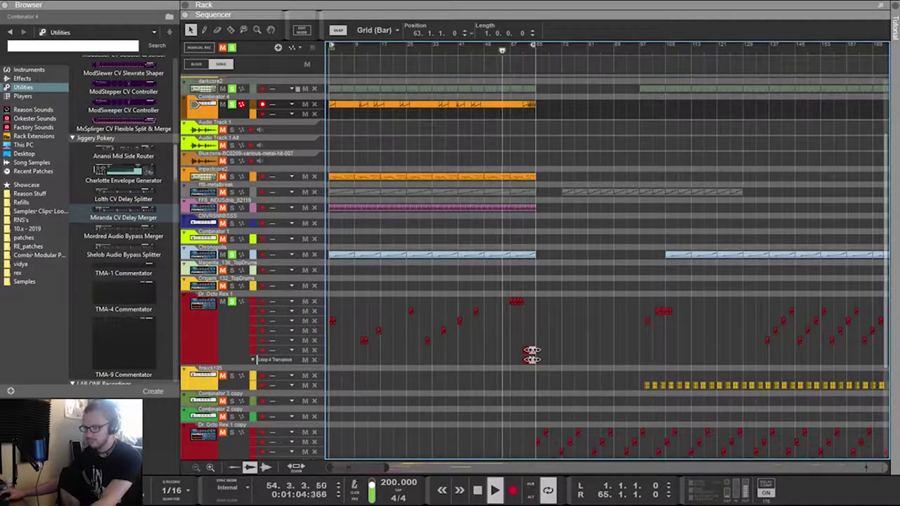
Duplicate Dr. Octo Rex 1's six one-bar clips between bars 16 and 46 to the bar directly after each
{"action": "left_click_drag", "start_coordinate": [487, 297], "coordinate": [371, 364]}
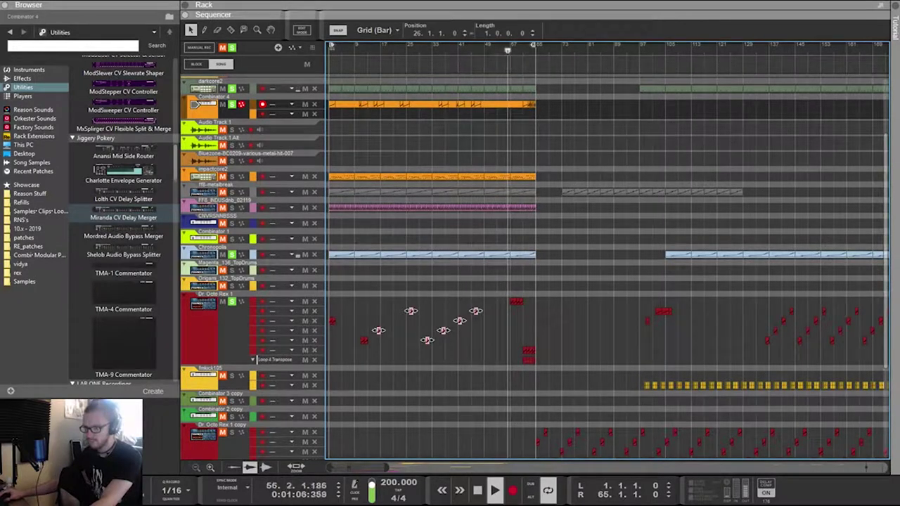
{"action": "left_click_drag", "start_coordinate": [411, 311], "coordinate": [414, 310]}
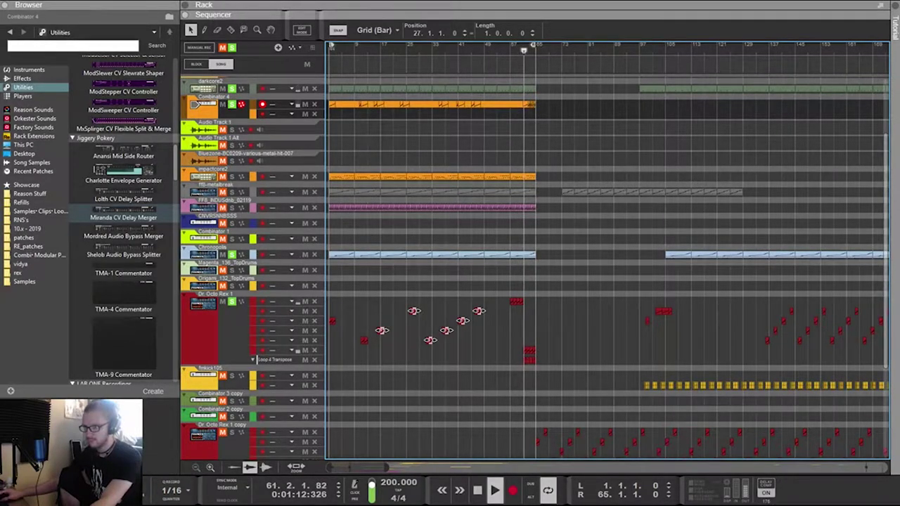
Look over the front of the rack, from the Euclid and Little LFO devices to the Chronopolis and Kong drum devices
{"action": "key", "text": "F6+F7"}
{"action": "scroll", "coordinate": [534, 151], "scroll_direction": "up", "scroll_amount": 3}
{"action": "scroll", "coordinate": [534, 152], "scroll_direction": "right", "scroll_amount": 1}
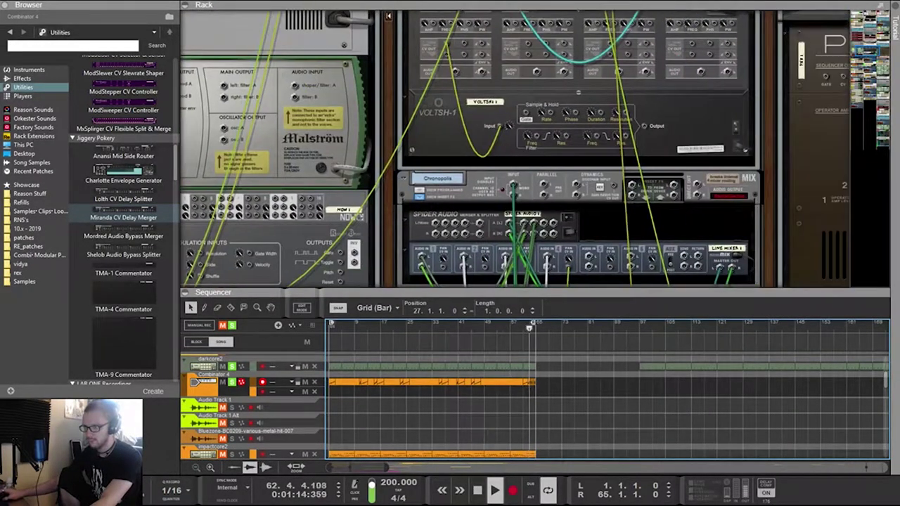
{"action": "key", "text": "Tab"}
{"action": "scroll", "coordinate": [577, 149], "scroll_direction": "down", "scroll_amount": 3}
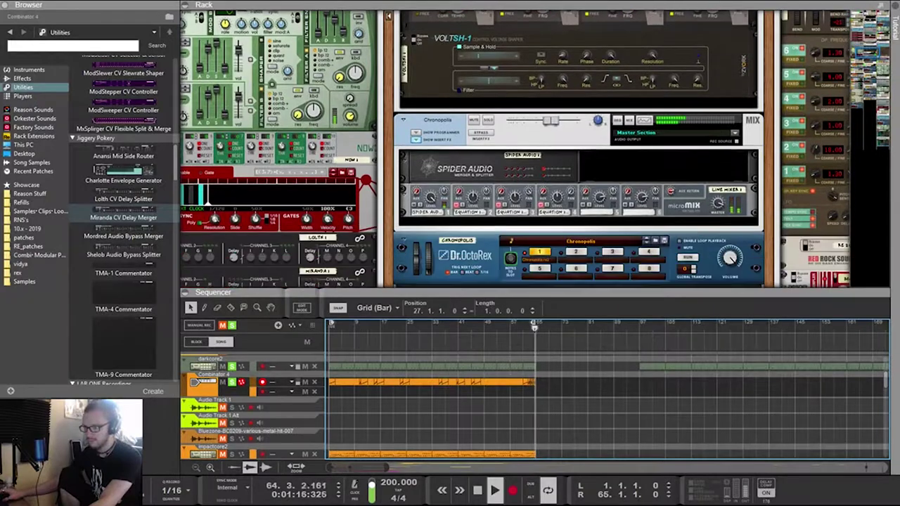
{"action": "scroll", "coordinate": [576, 149], "scroll_direction": "up", "scroll_amount": 10}
{"action": "scroll", "coordinate": [576, 148], "scroll_direction": "up", "scroll_amount": 4}
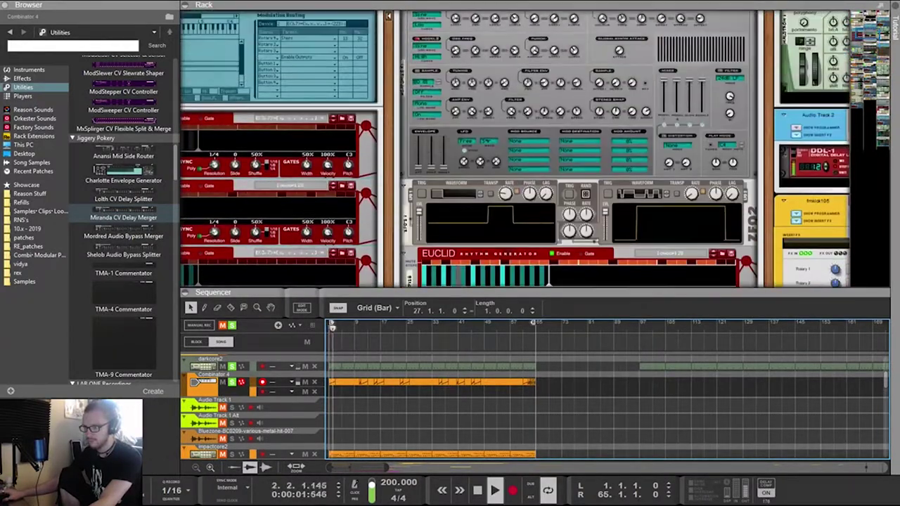
{"action": "left_click_drag", "start_coordinate": [594, 154], "coordinate": [591, 83]}
{"action": "scroll", "coordinate": [576, 148], "scroll_direction": "up", "scroll_amount": 6}
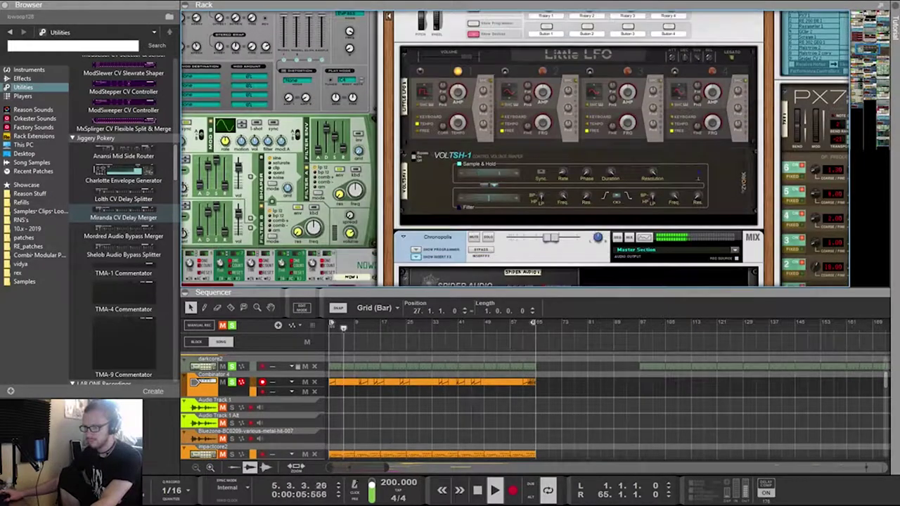
{"action": "scroll", "coordinate": [527, 148], "scroll_direction": "down", "scroll_amount": 10}
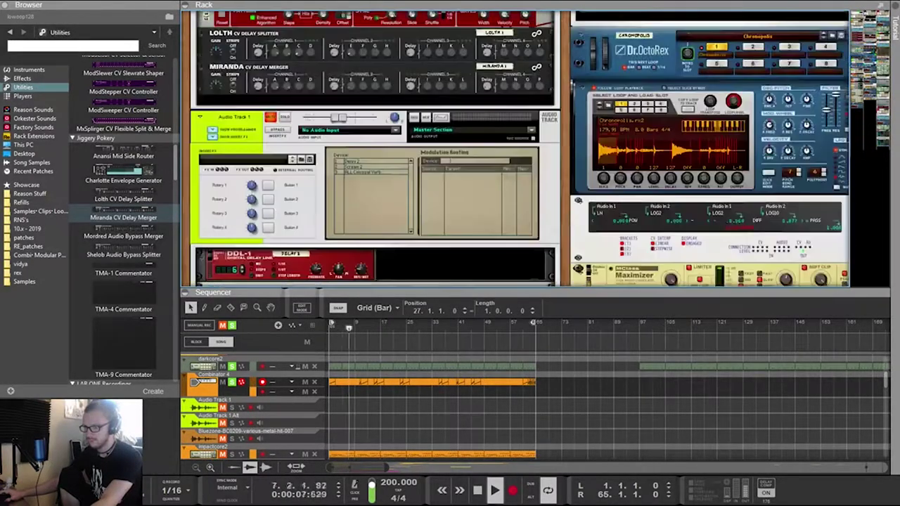
{"action": "scroll", "coordinate": [527, 147], "scroll_direction": "down", "scroll_amount": 12}
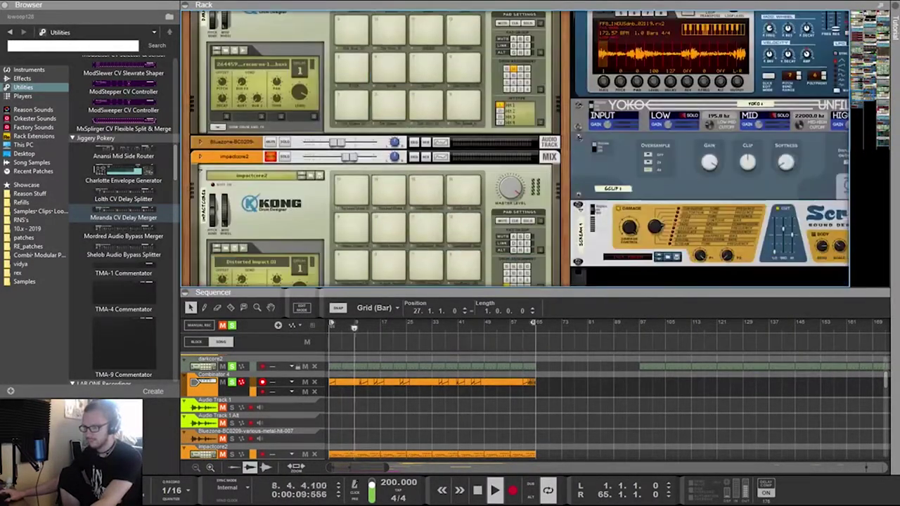
{"action": "scroll", "coordinate": [516, 148], "scroll_direction": "down", "scroll_amount": 4}
{"action": "scroll", "coordinate": [516, 148], "scroll_direction": "up", "scroll_amount": 8}
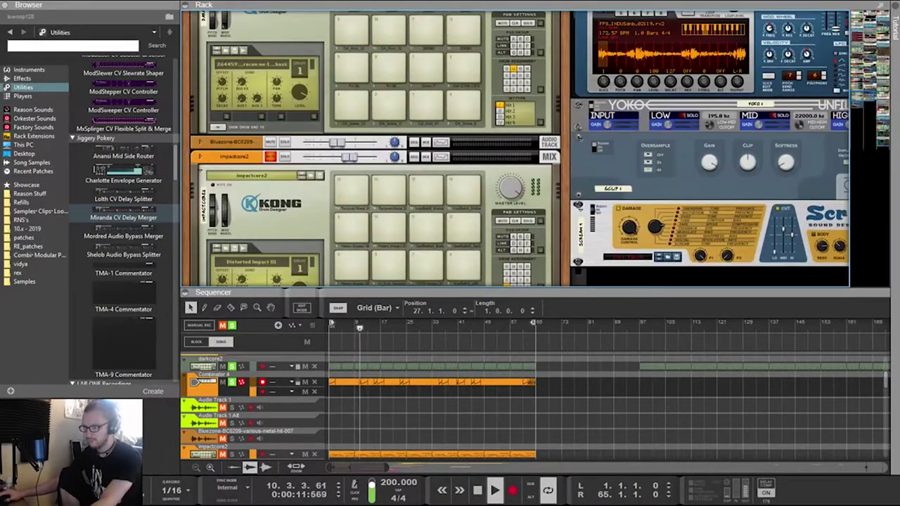
{"action": "scroll", "coordinate": [517, 147], "scroll_direction": "up", "scroll_amount": 5}
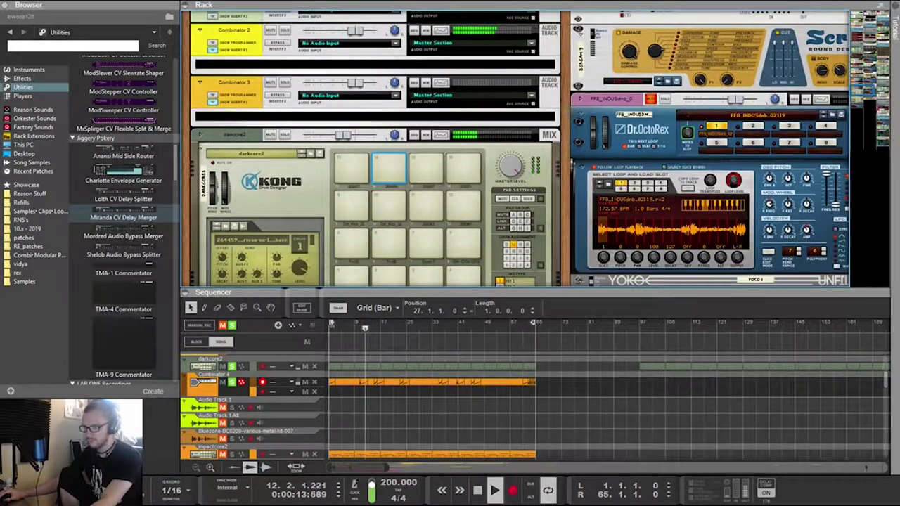
{"action": "left_click", "coordinate": [426, 276]}
{"action": "key", "text": "F7"}
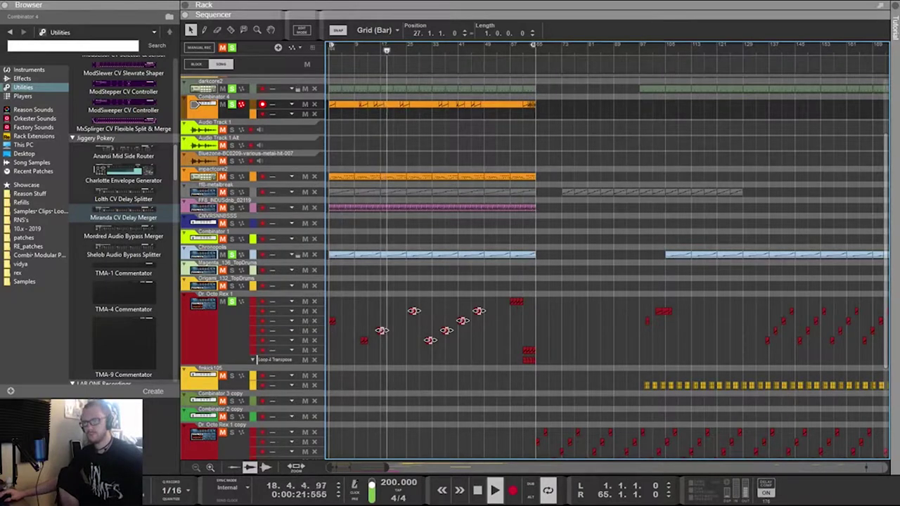
Turn off solo on the Chronopolis, Dr. Octo Rex 1 and darkcore2 tracks
{"action": "left_click", "coordinate": [232, 255]}
{"action": "scroll", "coordinate": [536, 257], "scroll_direction": "down", "scroll_amount": 1}
{"action": "scroll", "coordinate": [535, 257], "scroll_direction": "up", "scroll_amount": 4}
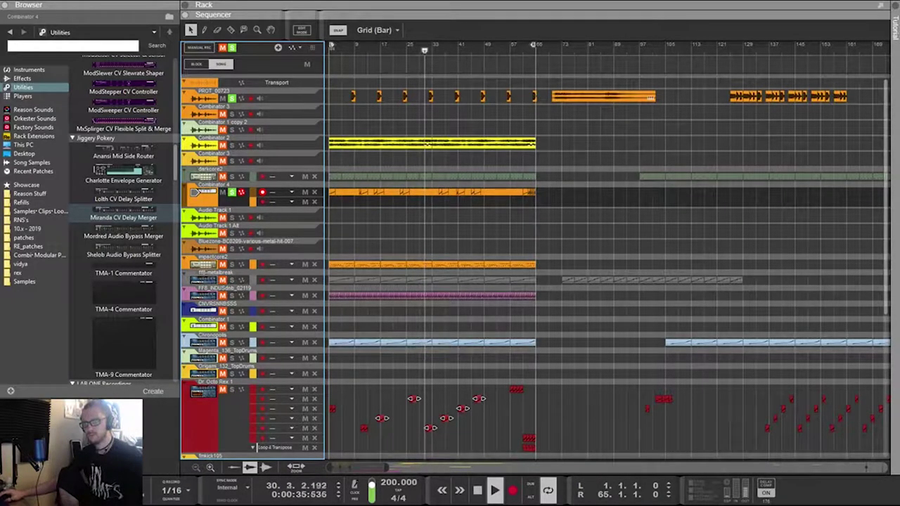
Look through the whole track list, from PROT_00723 to Audio Track 2, during playback
{"action": "scroll", "coordinate": [534, 260], "scroll_direction": "down", "scroll_amount": 5}
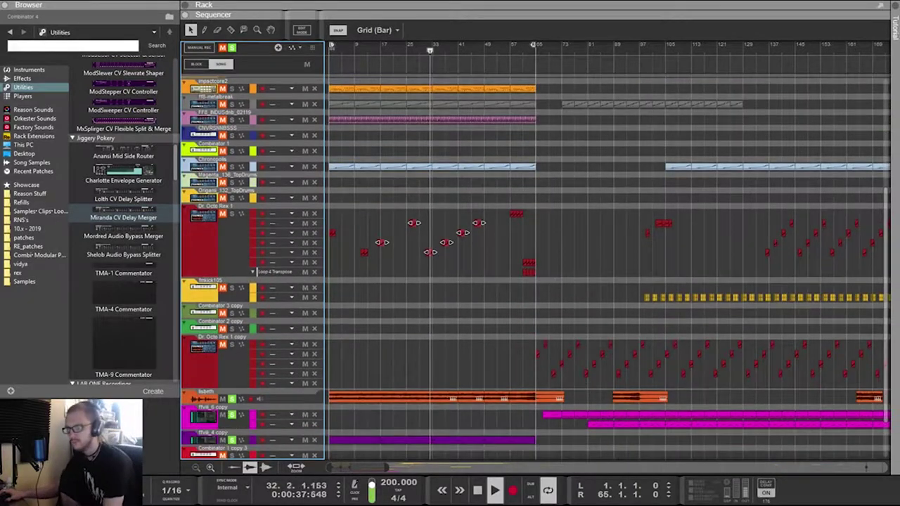
{"action": "scroll", "coordinate": [534, 260], "scroll_direction": "down", "scroll_amount": 2}
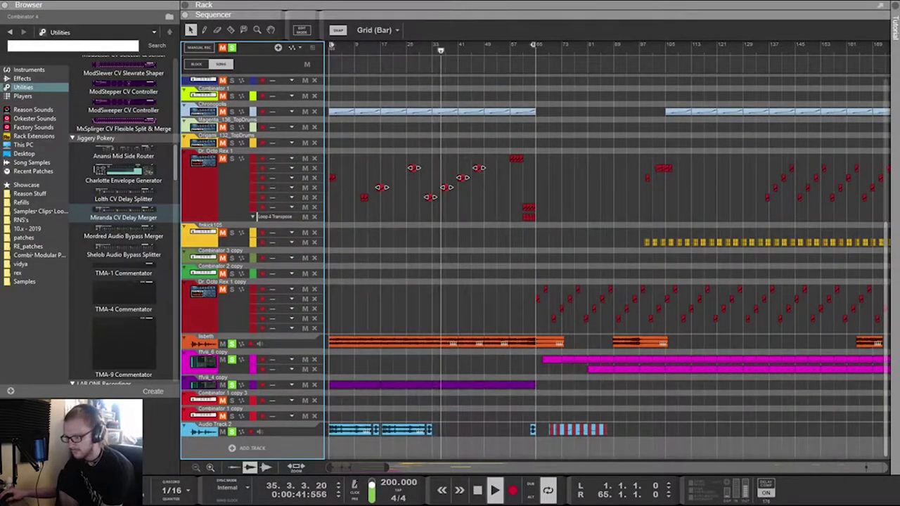
{"action": "scroll", "coordinate": [534, 267], "scroll_direction": "up", "scroll_amount": 2}
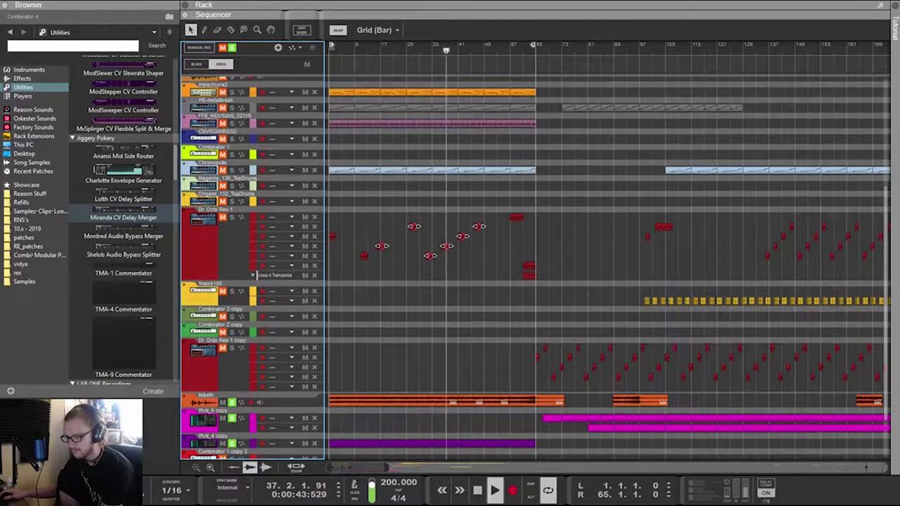
{"action": "scroll", "coordinate": [534, 267], "scroll_direction": "down", "scroll_amount": 2}
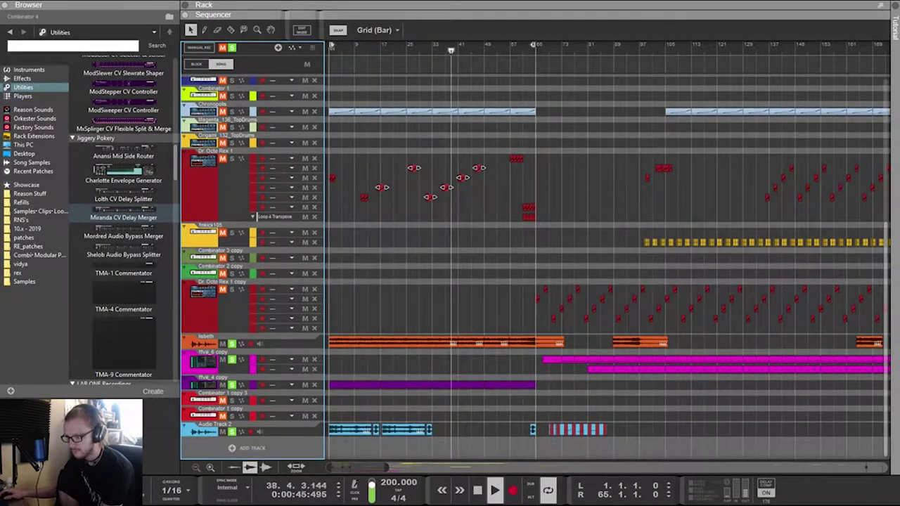
{"action": "scroll", "coordinate": [534, 267], "scroll_direction": "up", "scroll_amount": 1}
{"action": "scroll", "coordinate": [534, 267], "scroll_direction": "down", "scroll_amount": 1}
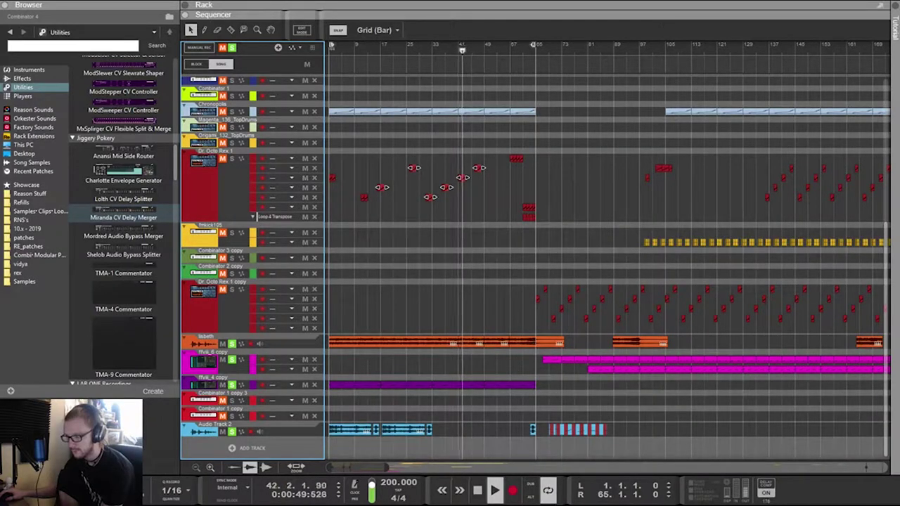
{"action": "scroll", "coordinate": [534, 253], "scroll_direction": "up", "scroll_amount": 6}
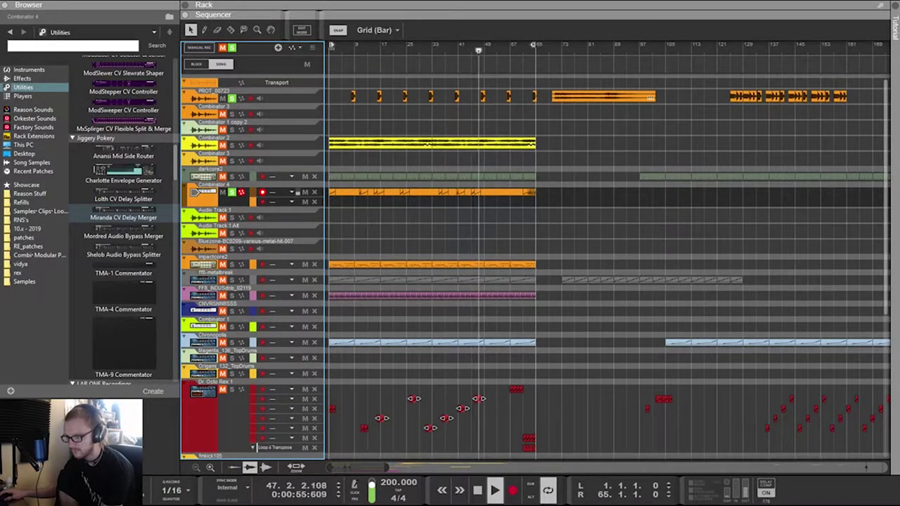
{"action": "scroll", "coordinate": [534, 267], "scroll_direction": "down", "scroll_amount": 5}
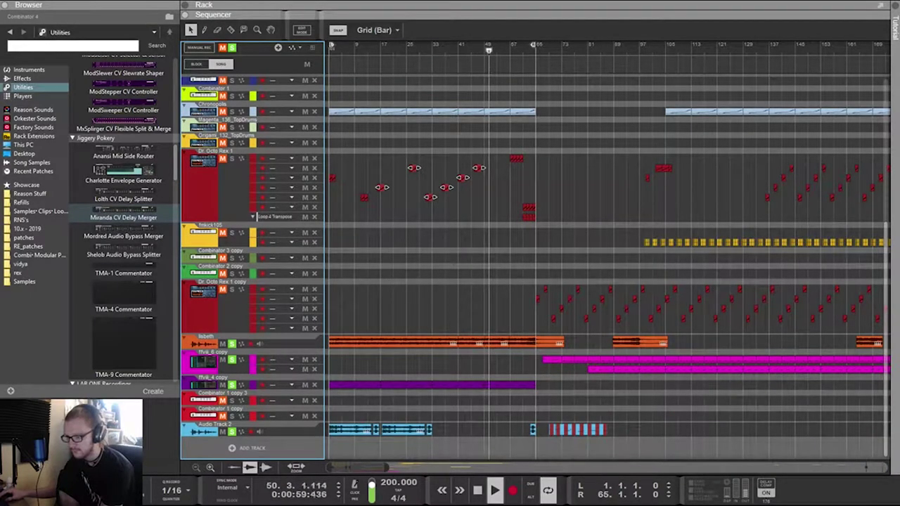
Compress the ffvii_4 copy clips to span bars 1 to 33 at eight bars each, and duplicate them from bar 33
{"action": "left_click_drag", "start_coordinate": [547, 404], "coordinate": [327, 380]}
{"action": "left_click_drag", "start_coordinate": [536, 384], "coordinate": [433, 385]}
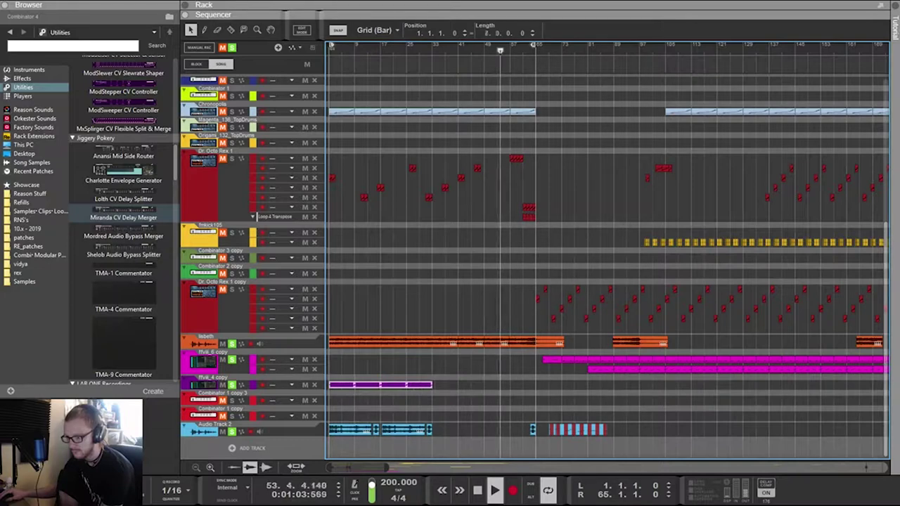
{"action": "key", "text": "ctrl+d"}
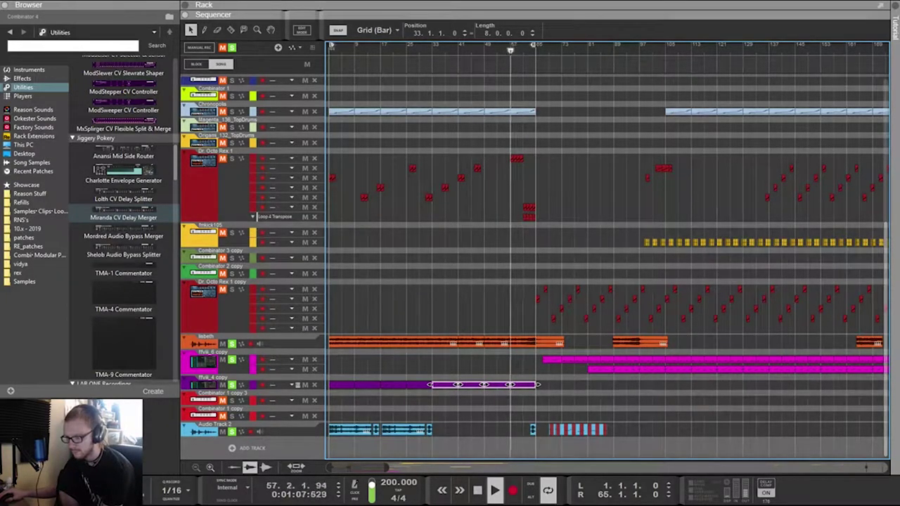
Turn on solo for the darkcore2 track and select the Combinator 4 clips spanning bars 1 to 65
{"action": "scroll", "coordinate": [534, 253], "scroll_direction": "up", "scroll_amount": 4}
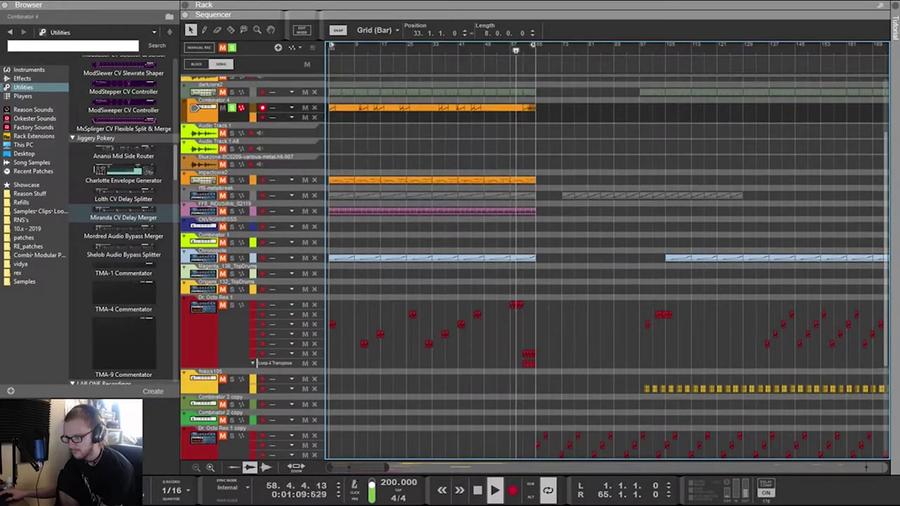
{"action": "scroll", "coordinate": [534, 253], "scroll_direction": "up", "scroll_amount": 2}
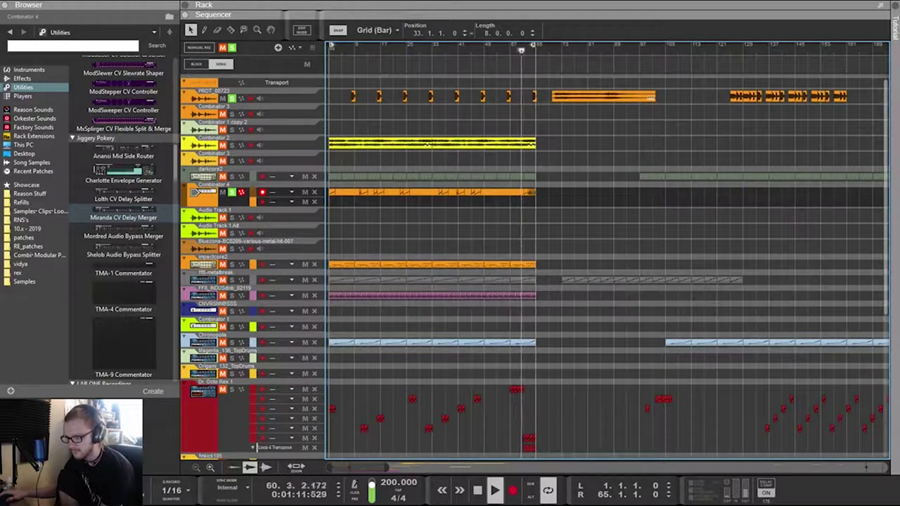
{"action": "left_click", "coordinate": [232, 176]}
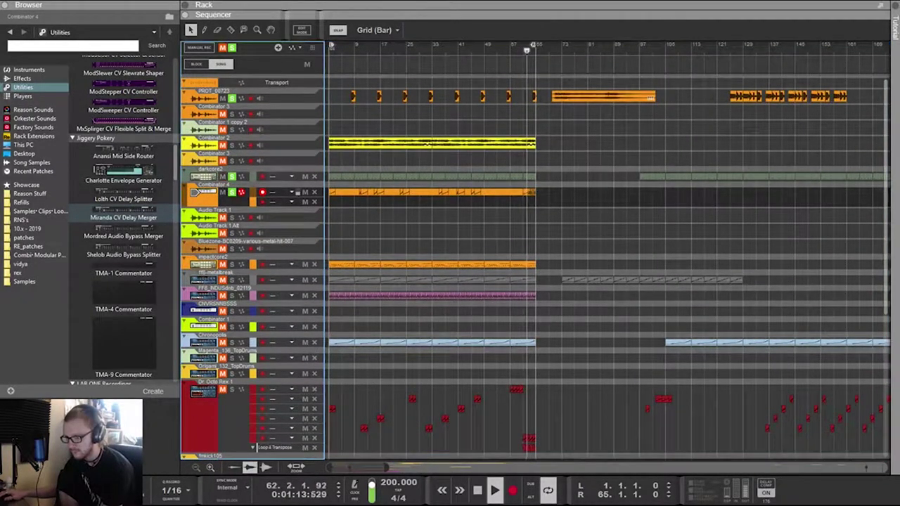
{"action": "left_click_drag", "start_coordinate": [550, 180], "coordinate": [344, 174]}
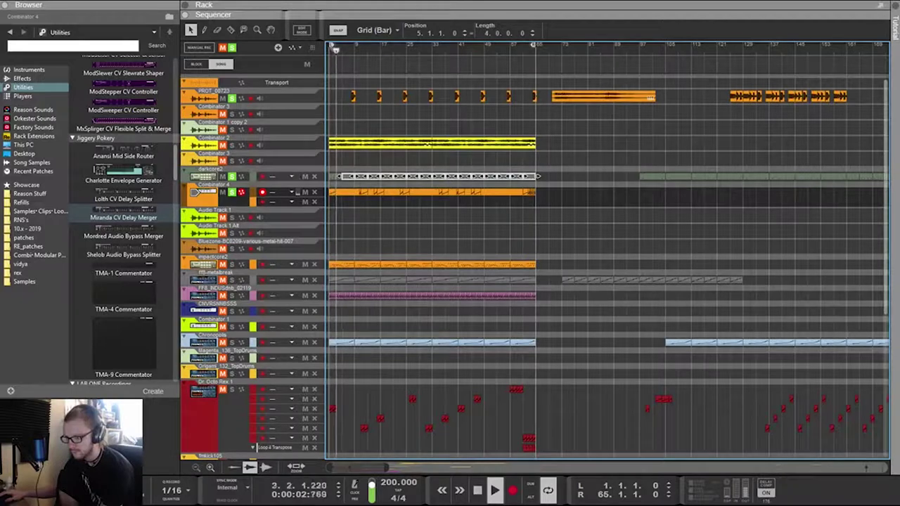
{"action": "left_click", "coordinate": [534, 192]}
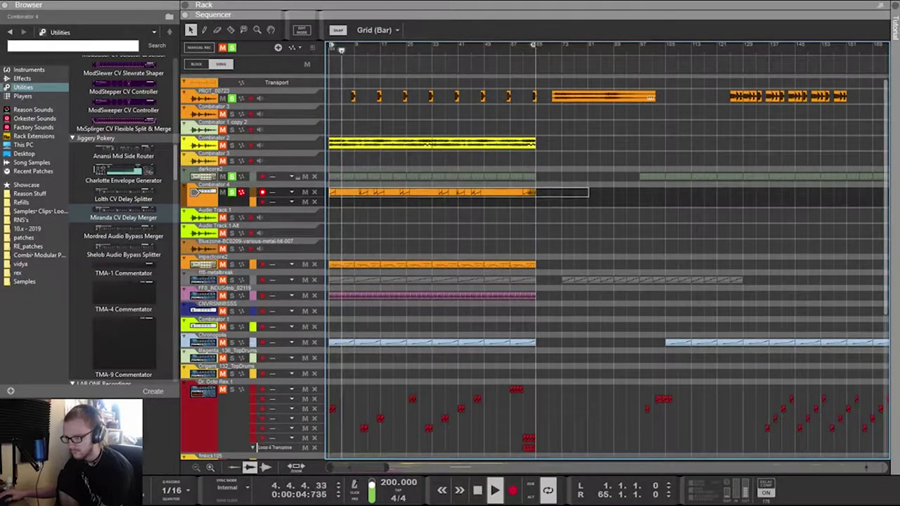
{"action": "scroll", "coordinate": [535, 191], "scroll_direction": "down", "scroll_amount": 8}
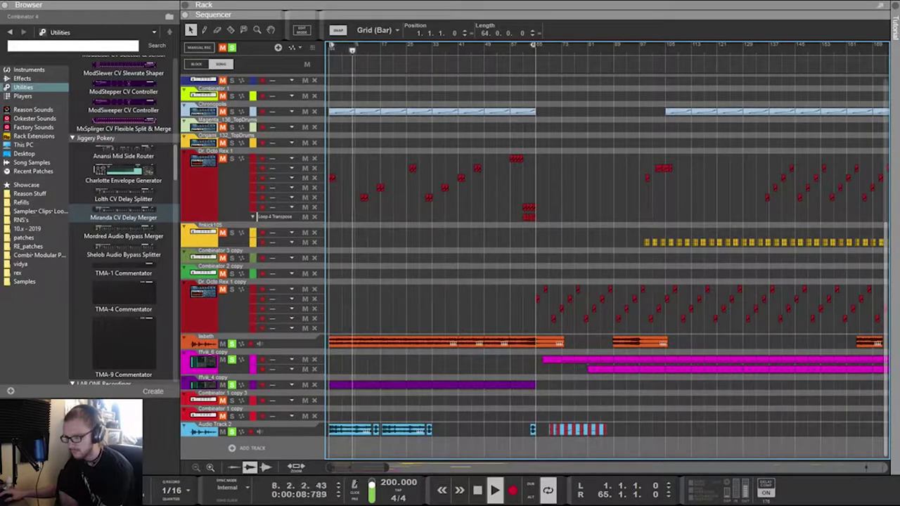
{"action": "mouse_move", "coordinate": [533, 45]}
{"action": "left_mouse_down"}
{"action": "mouse_move", "coordinate": [430, 45]}
{"action": "mouse_move", "coordinate": [532, 45]}
{"action": "left_mouse_up"}
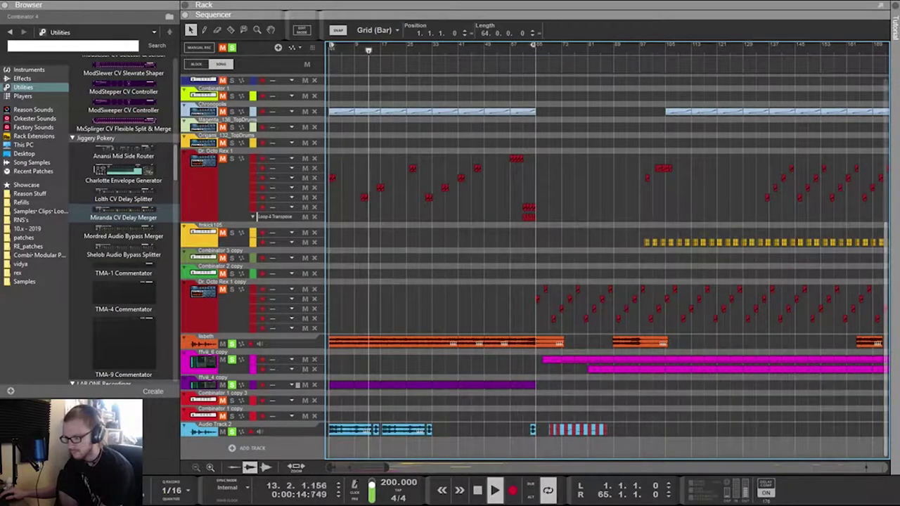
{"action": "scroll", "coordinate": [607, 250], "scroll_direction": "right", "scroll_amount": 4}
{"action": "scroll", "coordinate": [604, 252], "scroll_direction": "left", "scroll_amount": 6}
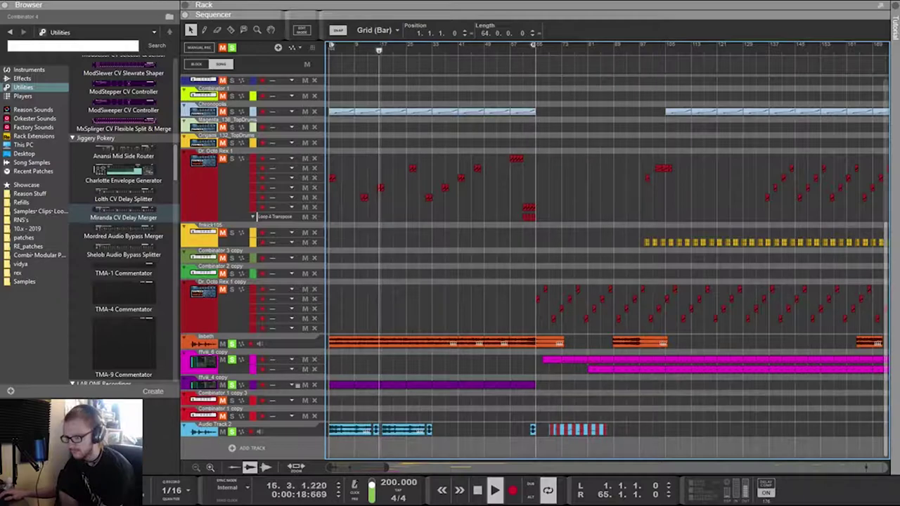
Look through the browser's full list of instruments and over the Kong, Dr. OctoRex and audio track devices in the rack
{"action": "key", "text": "F6"}
{"action": "left_click_drag", "start_coordinate": [862, 90], "coordinate": [868, 108]}
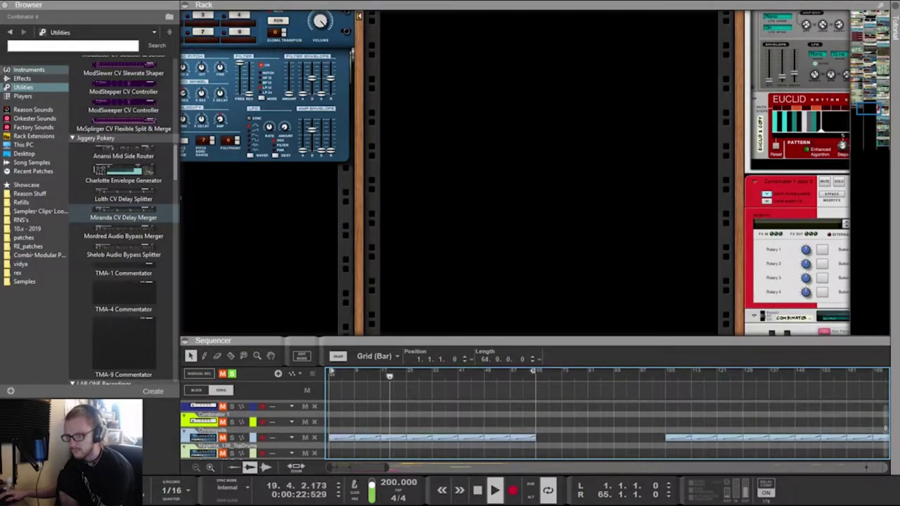
{"action": "left_click", "coordinate": [29, 69]}
{"action": "scroll", "coordinate": [123, 189], "scroll_direction": "down", "scroll_amount": 6}
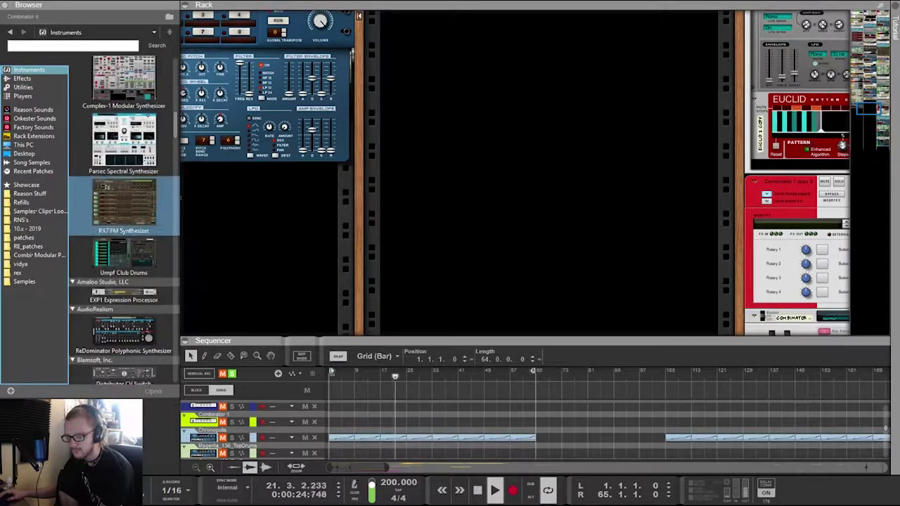
{"action": "key", "text": "Down"}
{"action": "key", "text": "Down"}
{"action": "key", "text": "Down"}
{"action": "key", "text": "Down"}
{"action": "key", "text": "Down"}
{"action": "key", "text": "Down"}
{"action": "key", "text": "Down"}
{"action": "key", "text": "Down"}
{"action": "key", "text": "Down"}
{"action": "key", "text": "Down"}
{"action": "key", "text": "Down"}
{"action": "key", "text": "Down"}
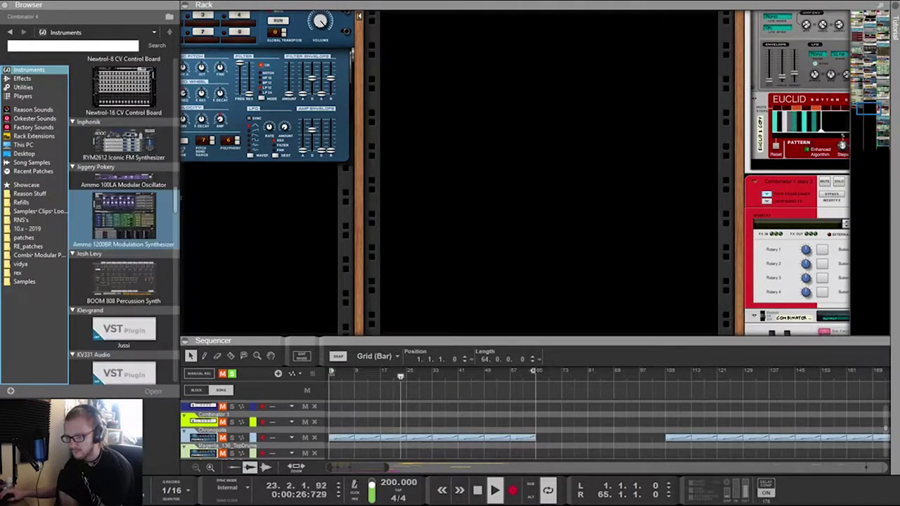
{"action": "key", "text": "Down"}
{"action": "key", "text": "Down"}
{"action": "key", "text": "Down"}
{"action": "key", "text": "Down"}
{"action": "key", "text": "Down"}
{"action": "key", "text": "Down"}
{"action": "key", "text": "Down"}
{"action": "key", "text": "Down"}
{"action": "key", "text": "Down"}
{"action": "key", "text": "Down"}
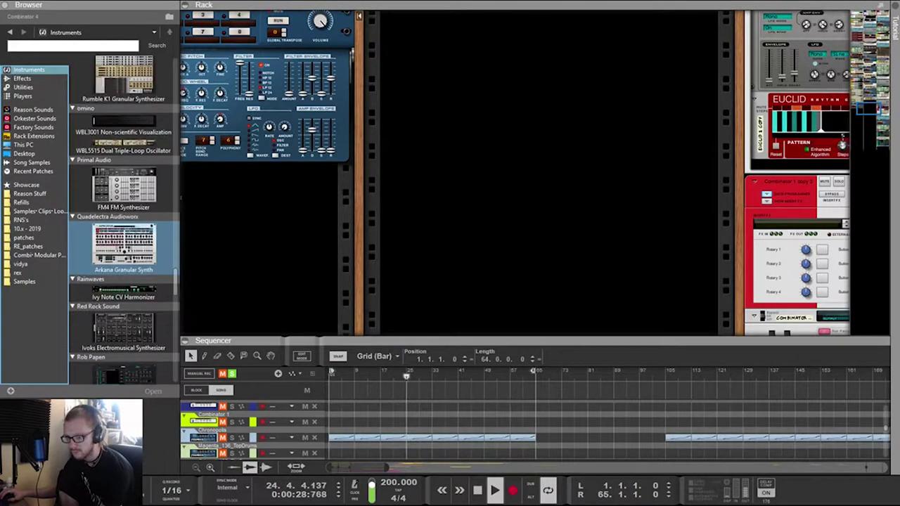
{"action": "key", "text": "Down"}
{"action": "key", "text": "Down"}
{"action": "key", "text": "Down"}
{"action": "key", "text": "Down"}
{"action": "key", "text": "Down"}
{"action": "key", "text": "Down"}
{"action": "key", "text": "Down"}
{"action": "key", "text": "Down"}
{"action": "key", "text": "Down"}
{"action": "key", "text": "Down"}
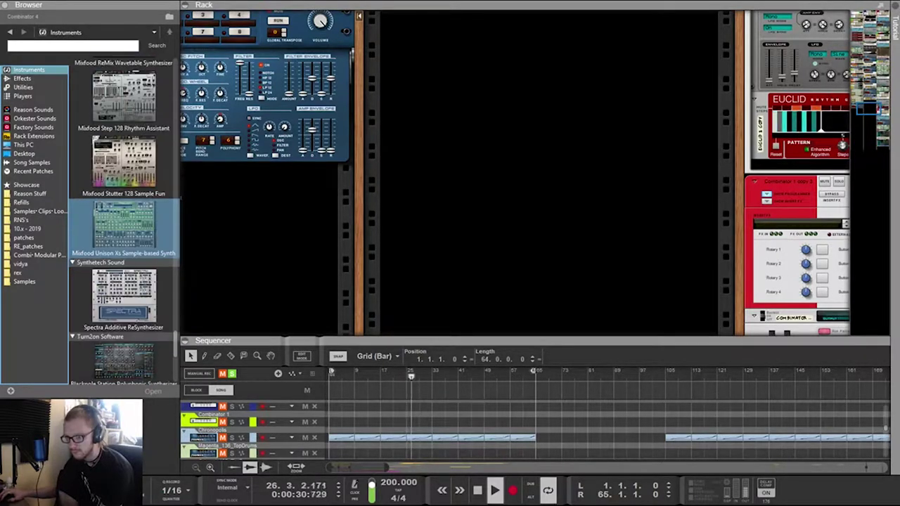
{"action": "key", "text": "Down"}
{"action": "key", "text": "Down"}
{"action": "key", "text": "Down"}
{"action": "key", "text": "Down"}
{"action": "key", "text": "Down"}
{"action": "key", "text": "Down"}
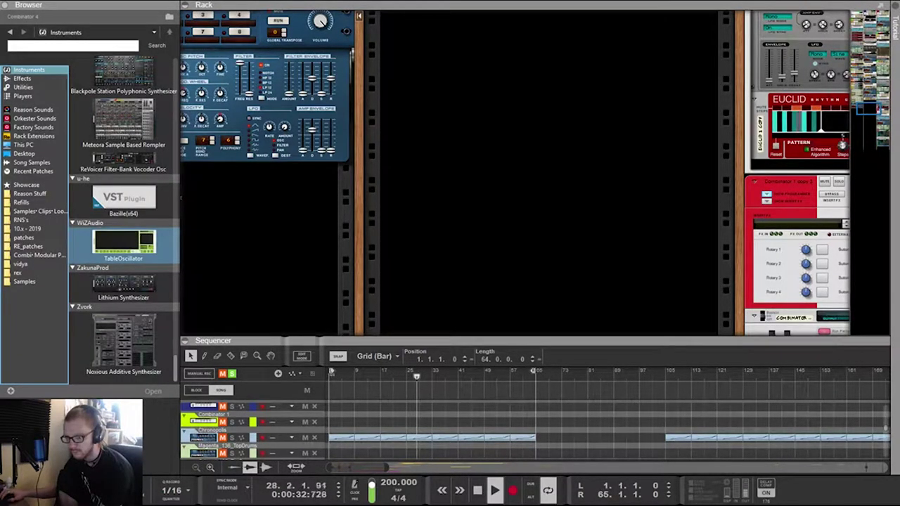
{"action": "key", "text": "Down"}
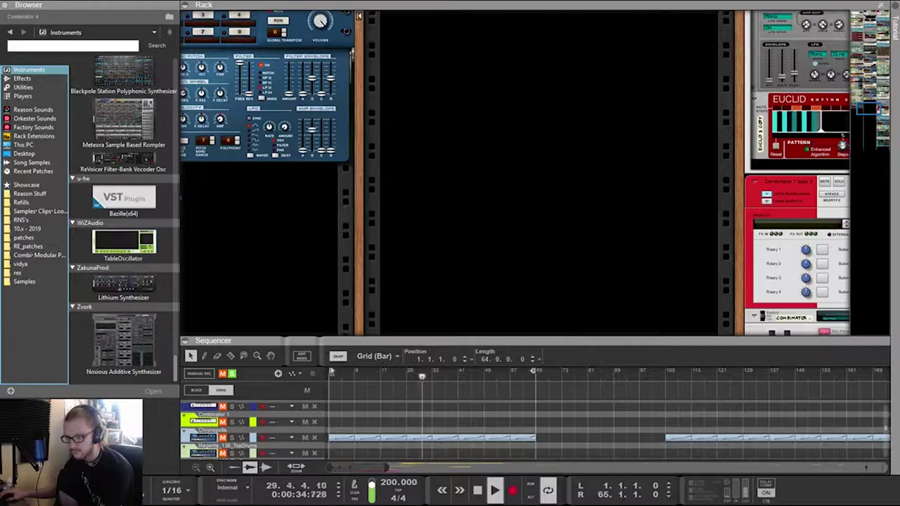
{"action": "left_click_drag", "start_coordinate": [267, 225], "coordinate": [473, 259]}
{"action": "scroll", "coordinate": [373, 172], "scroll_direction": "up", "scroll_amount": 15}
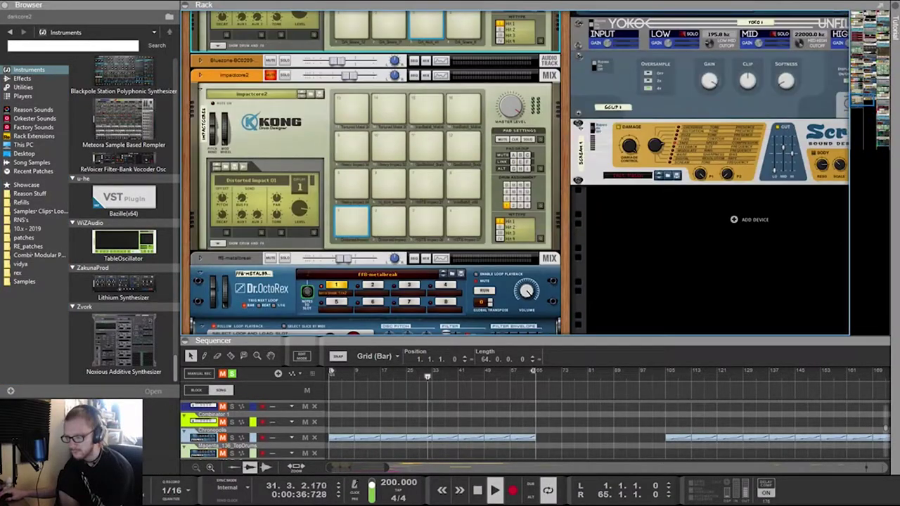
{"action": "scroll", "coordinate": [373, 172], "scroll_direction": "up", "scroll_amount": 3}
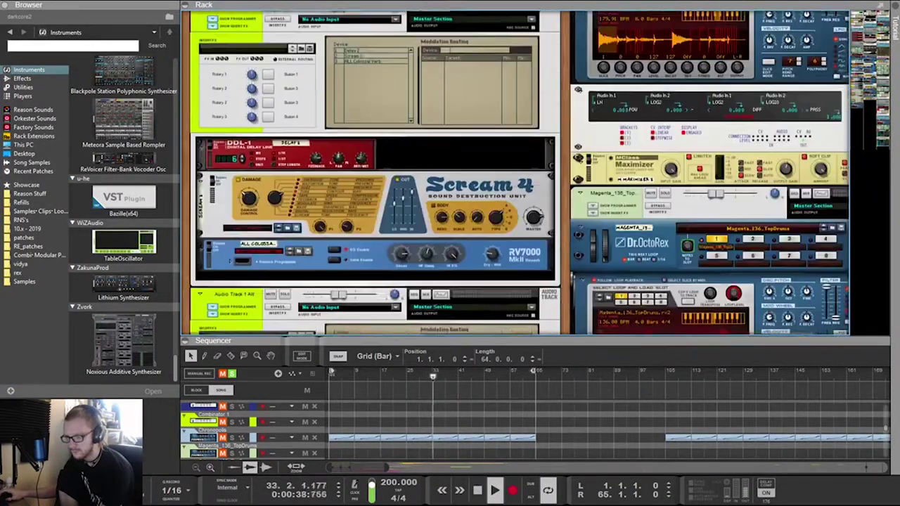
{"action": "key", "text": "F7"}
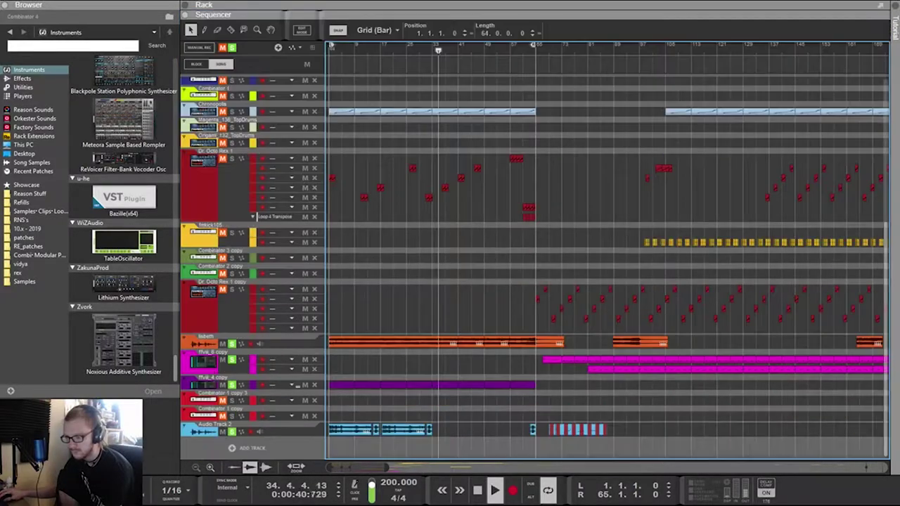
Solo the Chronopolis track and compress its clips to four bars each across bars 1 to 33, duplicating them from bar 33
{"action": "scroll", "coordinate": [605, 267], "scroll_direction": "up", "scroll_amount": 5}
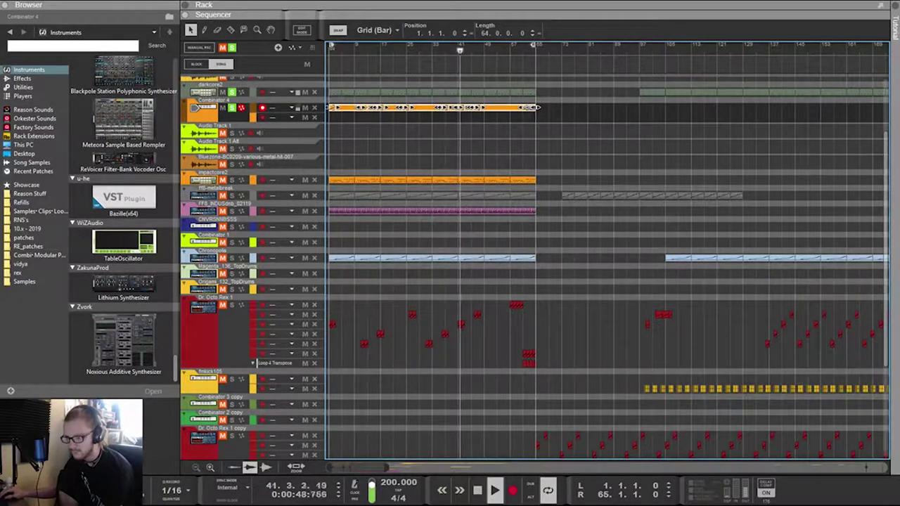
{"action": "left_click", "coordinate": [232, 258]}
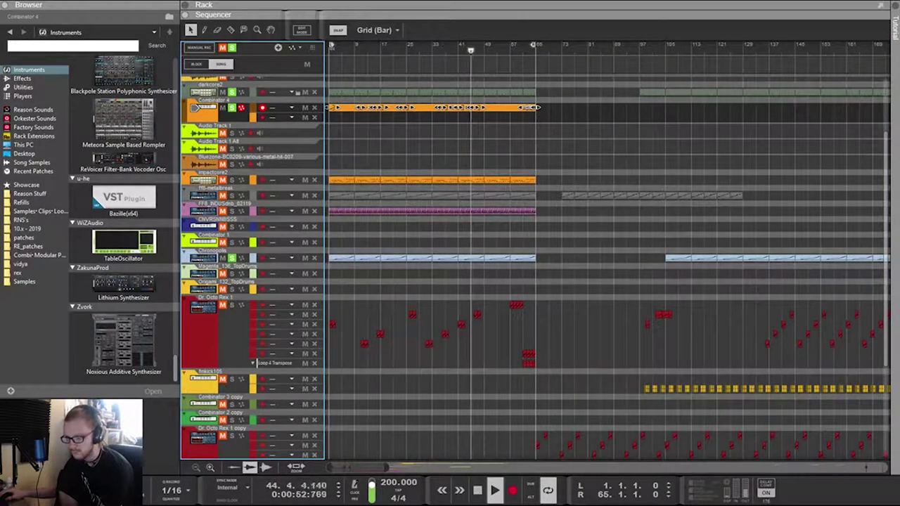
{"action": "left_click_drag", "start_coordinate": [561, 280], "coordinate": [328, 236]}
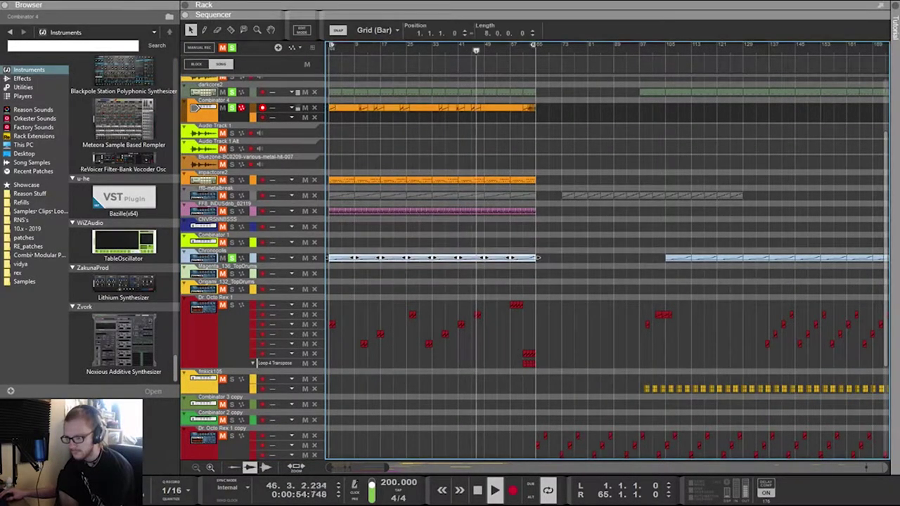
{"action": "left_click_drag", "start_coordinate": [538, 258], "coordinate": [434, 258]}
{"action": "key", "text": "ctrl+d"}
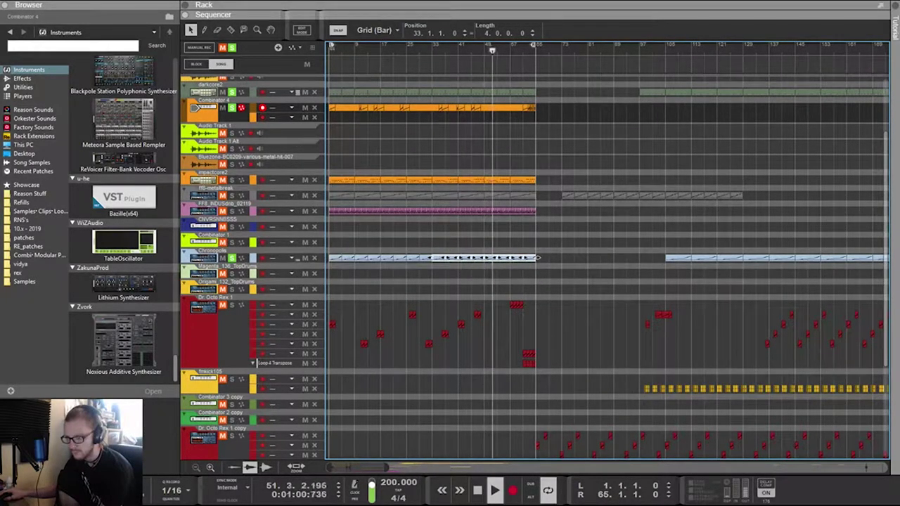
Select the Chronopolis Dr. OctoRex device in the rack and enlarge the sequencer area again
{"action": "key", "text": "F6"}
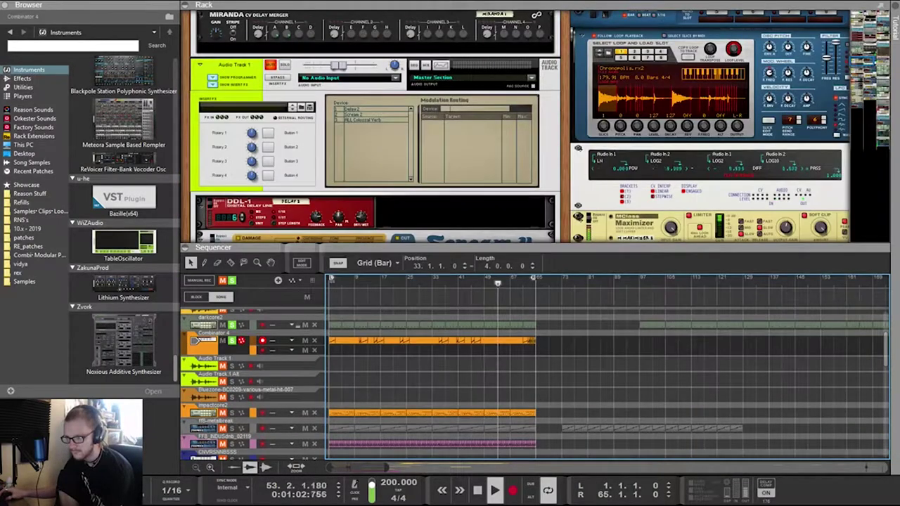
{"action": "scroll", "coordinate": [610, 126], "scroll_direction": "up", "scroll_amount": 4}
{"action": "scroll", "coordinate": [610, 126], "scroll_direction": "down", "scroll_amount": 1}
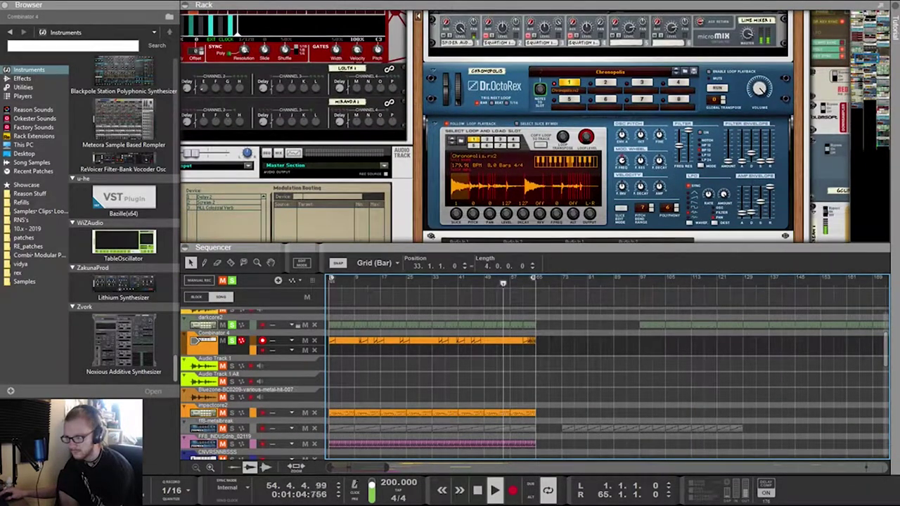
{"action": "left_click", "coordinate": [506, 86]}
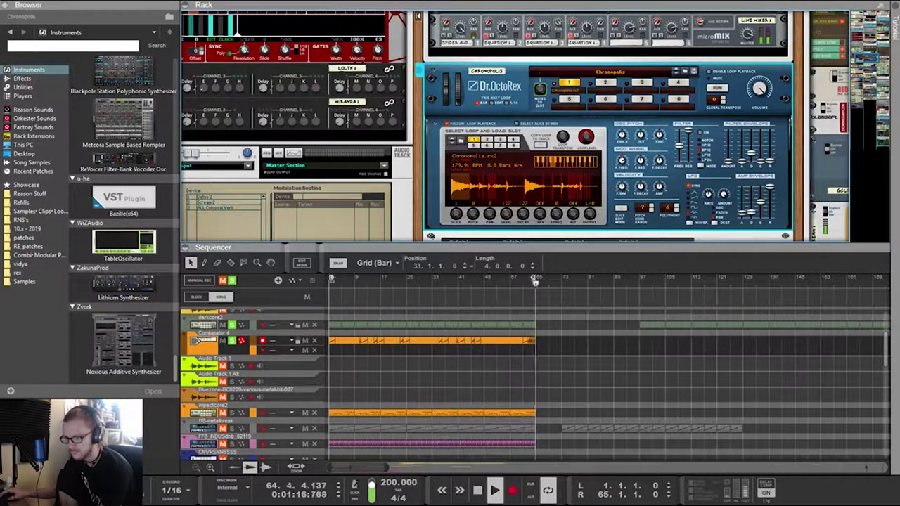
{"action": "left_click_drag", "start_coordinate": [450, 248], "coordinate": [450, 64]}
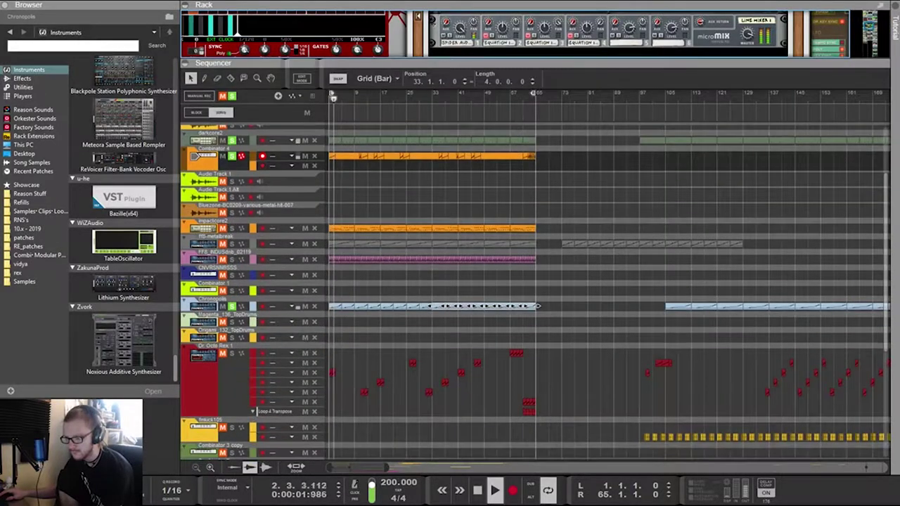
Look through the Clips Misc and Loops Remix Packages folders in the Samples, Clips and Loops location for usable audio loops
{"action": "scroll", "coordinate": [534, 288], "scroll_direction": "down", "scroll_amount": 5}
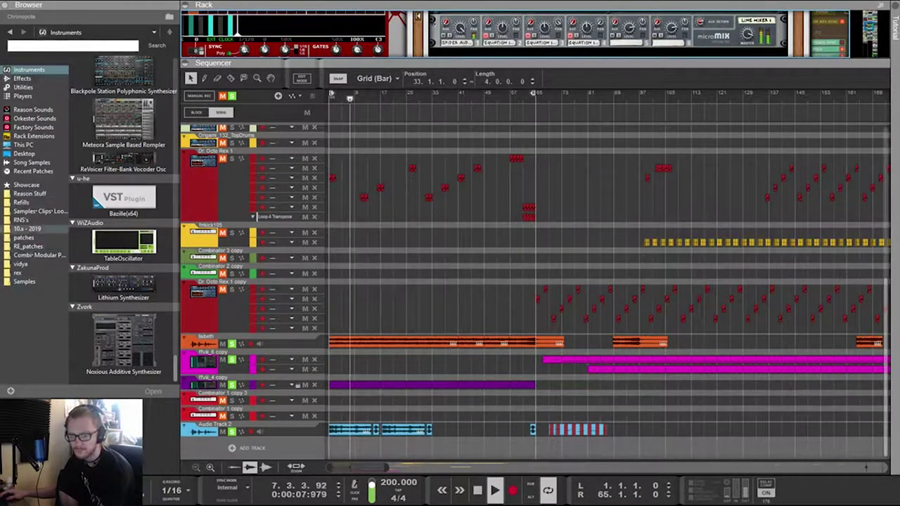
{"action": "left_click", "coordinate": [40, 211]}
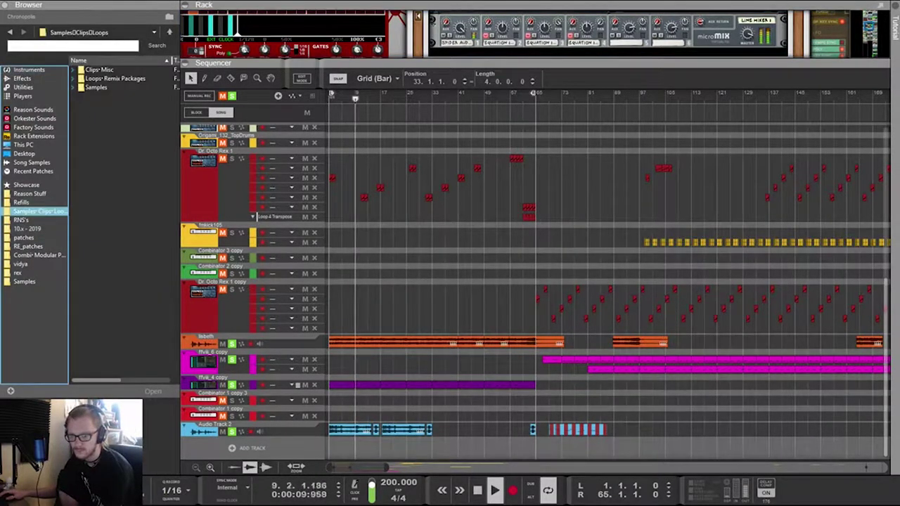
{"action": "left_click", "coordinate": [97, 87]}
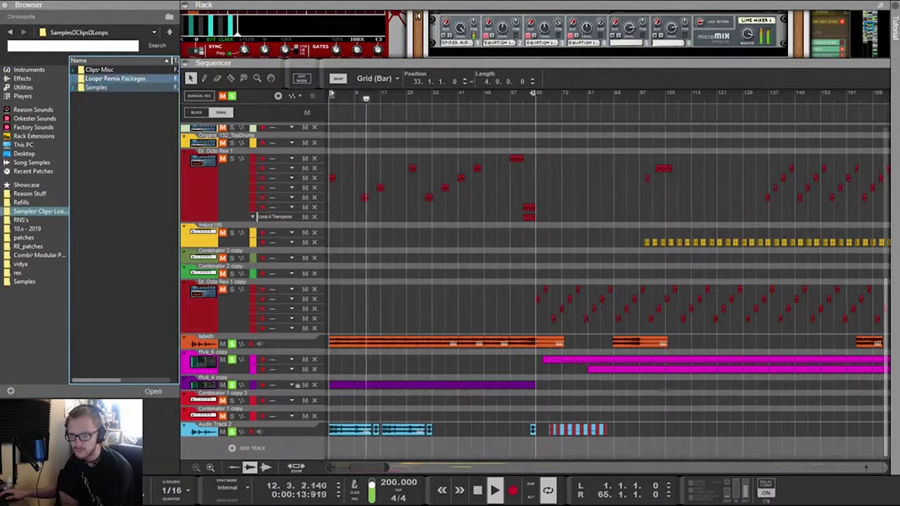
{"action": "left_click", "coordinate": [73, 69]}
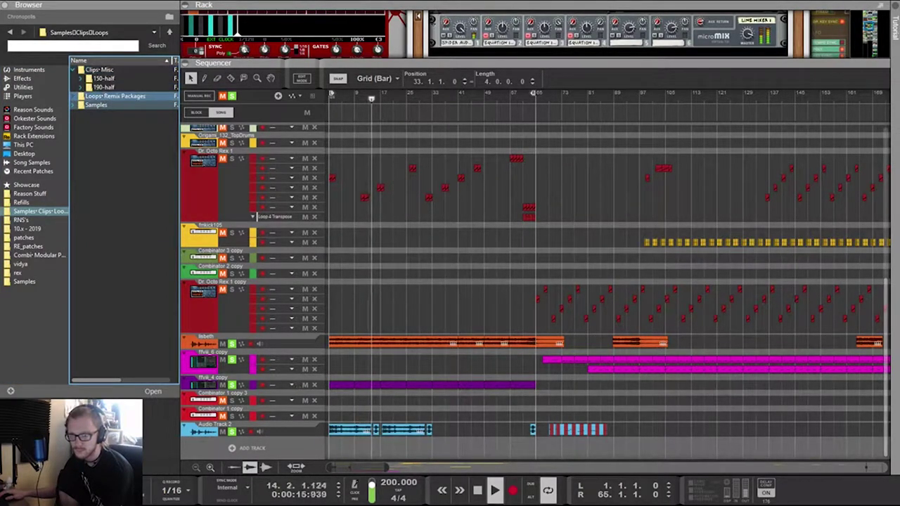
{"action": "left_click", "coordinate": [73, 96]}
{"action": "scroll", "coordinate": [106, 181], "scroll_direction": "down", "scroll_amount": 3}
{"action": "key", "text": "Down"}
{"action": "key", "text": "Down"}
{"action": "key", "text": "Down"}
{"action": "key", "text": "Down"}
{"action": "key", "text": "Down"}
{"action": "key", "text": "Down"}
{"action": "key", "text": "Down"}
{"action": "key", "text": "Down"}
{"action": "key", "text": "Down"}
{"action": "key", "text": "Down"}
{"action": "key", "text": "Down"}
{"action": "key", "text": "Down"}
{"action": "key", "text": "Down"}
{"action": "key", "text": "Down"}
{"action": "key", "text": "Down"}
{"action": "key", "text": "Down"}
{"action": "key", "text": "Down"}
{"action": "key", "text": "Down"}
{"action": "key", "text": "Down"}
{"action": "key", "text": "Down"}
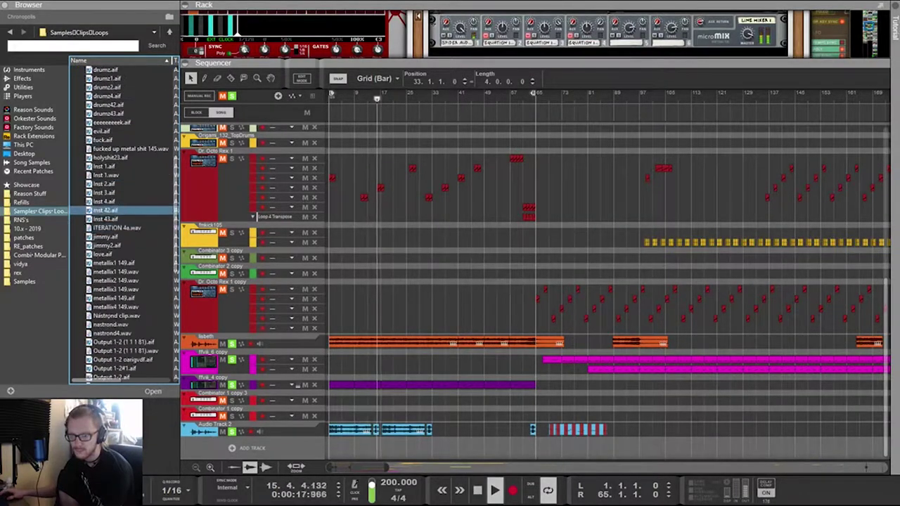
{"action": "key", "text": "Down"}
{"action": "key", "text": "Down"}
{"action": "key", "text": "Down"}
{"action": "key", "text": "Down"}
{"action": "key", "text": "Down"}
{"action": "key", "text": "Down"}
{"action": "key", "text": "Down"}
{"action": "key", "text": "Down"}
{"action": "key", "text": "Down"}
{"action": "key", "text": "Down"}
{"action": "key", "text": "Down"}
{"action": "key", "text": "Down"}
{"action": "key", "text": "Down"}
{"action": "key", "text": "Down"}
{"action": "key", "text": "Down"}
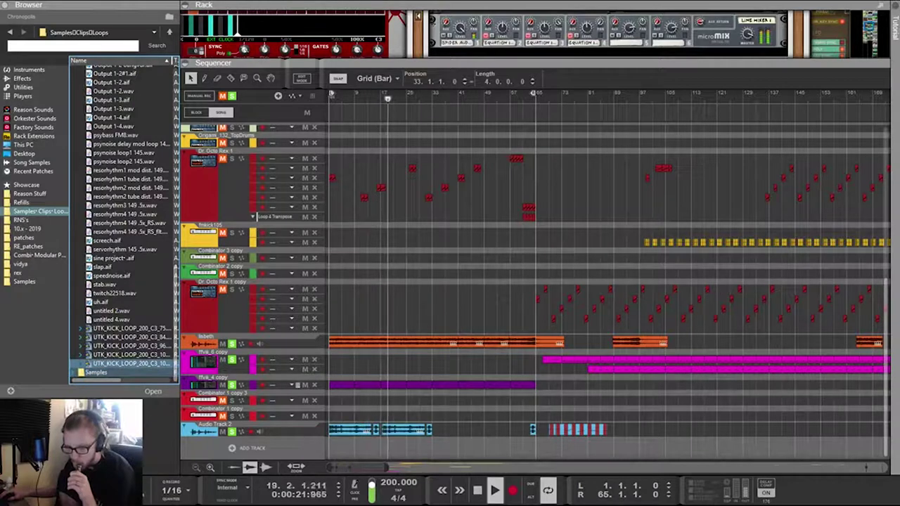
Expand the Samples folder and its libraries subfolder in the browser
{"action": "key", "text": "Down"}
{"action": "key", "text": "Right"}
{"action": "key", "text": "Down"}
{"action": "key", "text": "Down"}
{"action": "key", "text": "Down"}
{"action": "key", "text": "Down"}
{"action": "key", "text": "Down"}
{"action": "key", "text": "Down"}
{"action": "key", "text": "Down"}
{"action": "key", "text": "Down"}
{"action": "key", "text": "Down"}
{"action": "key", "text": "Down"}
{"action": "key", "text": "Up"}
{"action": "key", "text": "Up"}
{"action": "key", "text": "Up"}
{"action": "key", "text": "Up"}
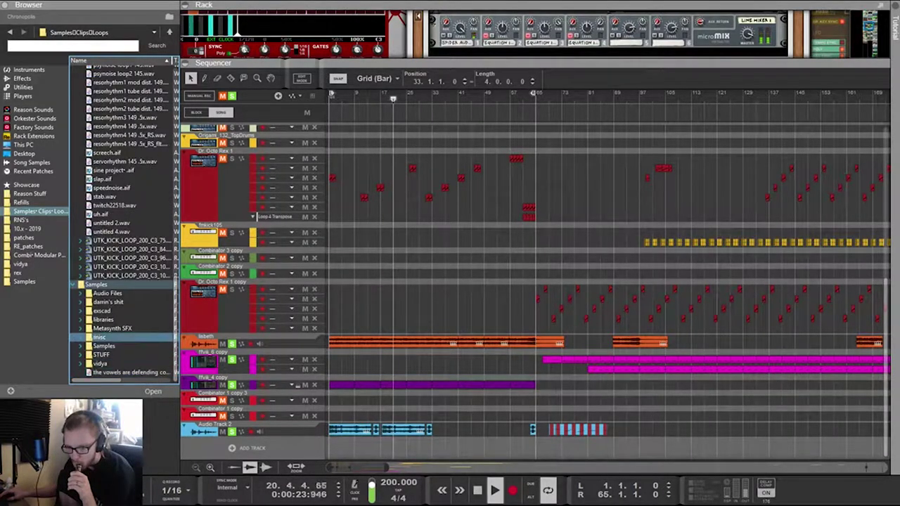
{"action": "key", "text": "Down"}
{"action": "key", "text": "Down"}
{"action": "key", "text": "Down"}
{"action": "key", "text": "Up"}
{"action": "key", "text": "Up"}
{"action": "key", "text": "Up"}
{"action": "key", "text": "Up"}
{"action": "key", "text": "Up"}
{"action": "key", "text": "Up"}
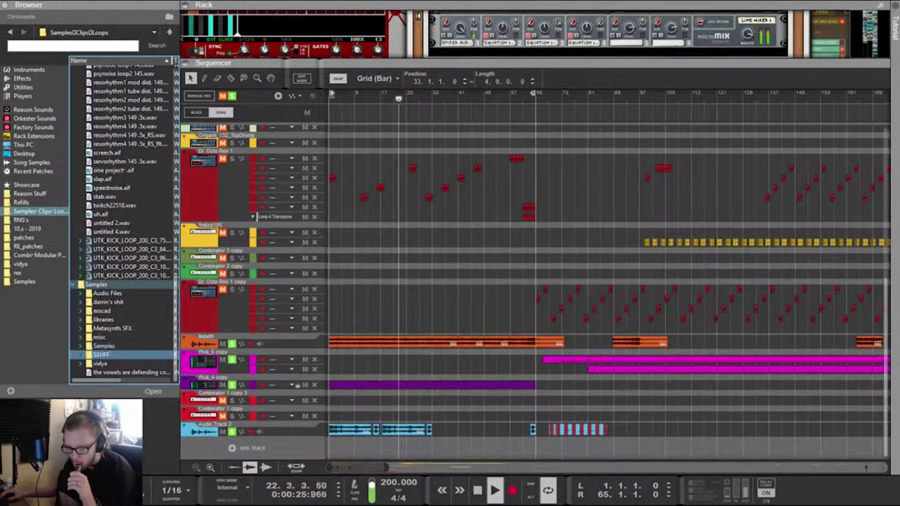
{"action": "left_click", "coordinate": [80, 319]}
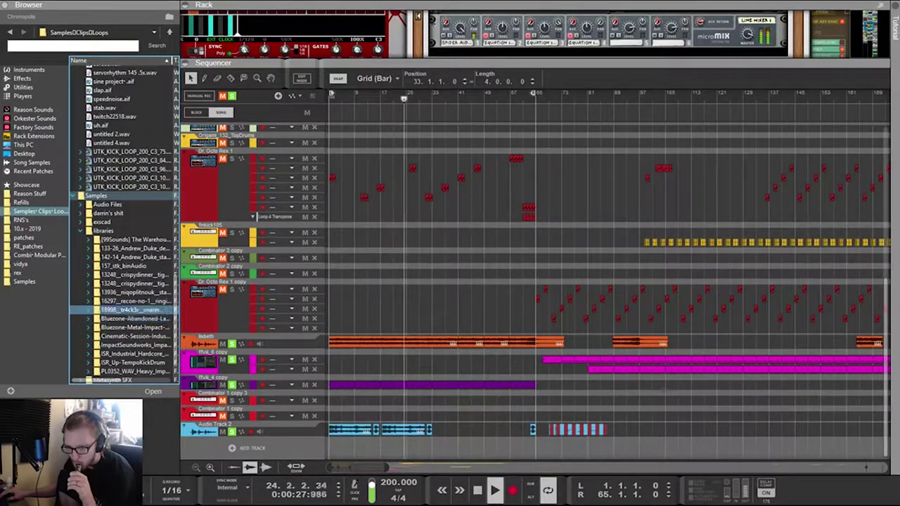
Widen the browser pane to show more file details and look through the sample folders in libraries
{"action": "key", "text": "Down"}
{"action": "key", "text": "Down"}
{"action": "key", "text": "Down"}
{"action": "key", "text": "Down"}
{"action": "key", "text": "Down"}
{"action": "key", "text": "Down"}
{"action": "key", "text": "Down"}
{"action": "key", "text": "Down"}
{"action": "key", "text": "Down"}
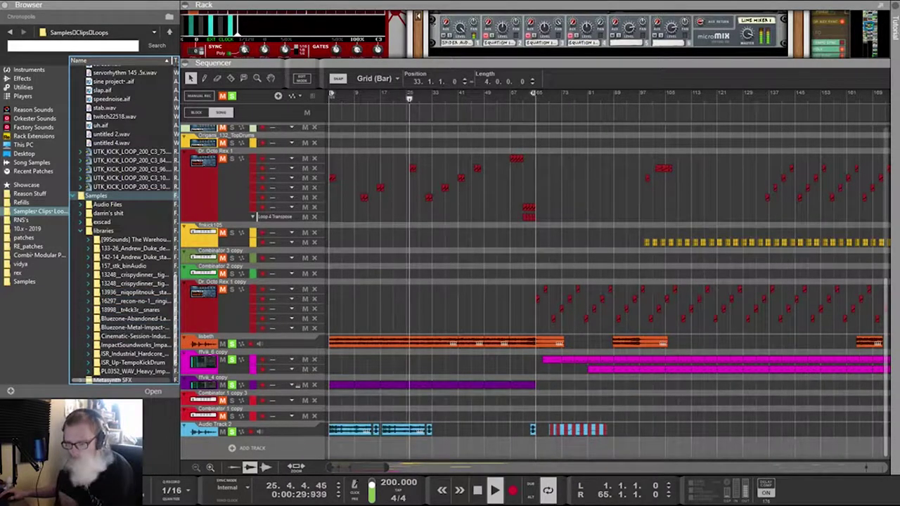
{"action": "left_click_drag", "start_coordinate": [180, 295], "coordinate": [281, 295]}
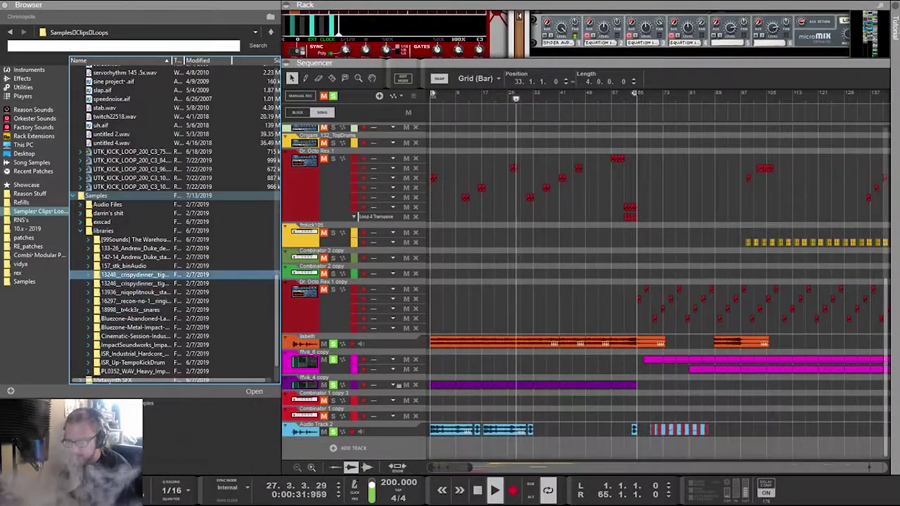
{"action": "scroll", "coordinate": [211, 275], "scroll_direction": "down", "scroll_amount": 2}
{"action": "key", "text": "Down"}
{"action": "key", "text": "Down"}
{"action": "key", "text": "Up"}
{"action": "key", "text": "Up"}
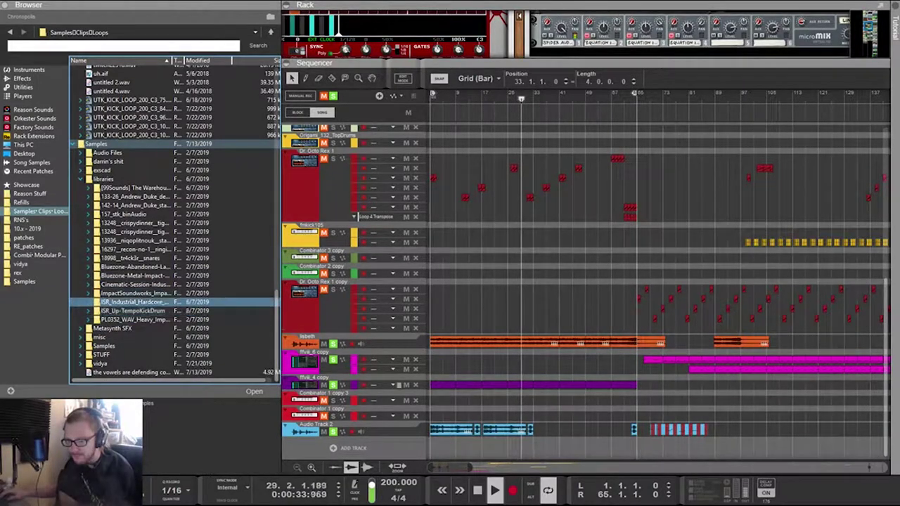
Expand the ISR_Industrial_Hardcore library and its IH_Rex.2 subfolder to show the loop folders inside
{"action": "key", "text": "Right"}
{"action": "key", "text": "Down"}
{"action": "key", "text": "Down"}
{"action": "key", "text": "Down"}
{"action": "key", "text": "Down"}
{"action": "key", "text": "Down"}
{"action": "key", "text": "Down"}
{"action": "key", "text": "Down"}
{"action": "key", "text": "Down"}
{"action": "key", "text": "Down"}
{"action": "key", "text": "Down"}
{"action": "key", "text": "Down"}
{"action": "key", "text": "Down"}
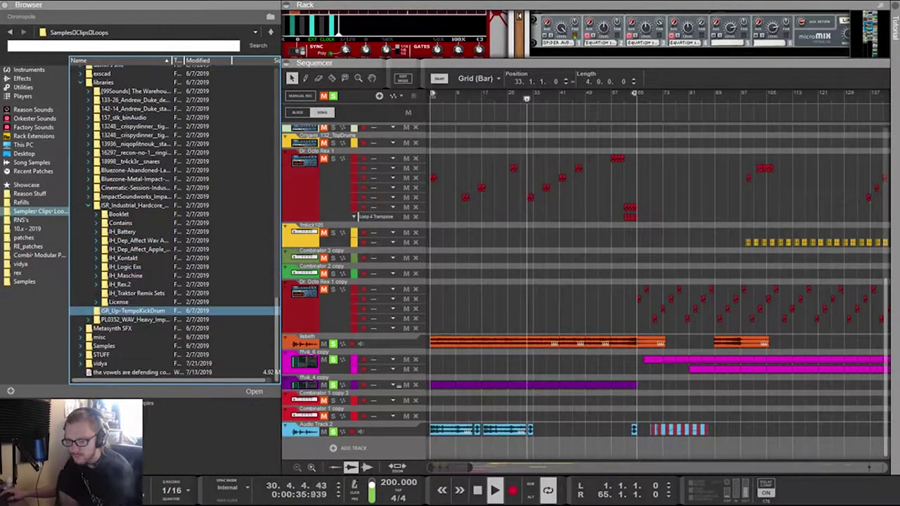
{"action": "key", "text": "Up"}
{"action": "key", "text": "Up"}
{"action": "key", "text": "Up"}
{"action": "key", "text": "Up"}
{"action": "key", "text": "Down"}
{"action": "key", "text": "Right"}
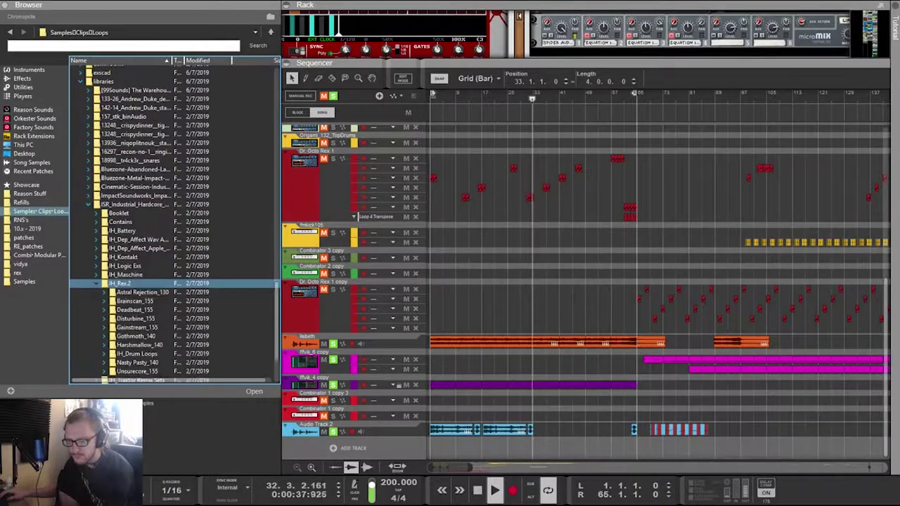
Look through the IH_Rex.2 loop folders, from Astral Rejection_130 to Unsurecore_155, for suitable material
{"action": "key", "text": "Down"}
{"action": "key", "text": "Down"}
{"action": "key", "text": "Down"}
{"action": "key", "text": "Down"}
{"action": "key", "text": "Down"}
{"action": "key", "text": "Down"}
{"action": "key", "text": "Down"}
{"action": "key", "text": "Down"}
{"action": "key", "text": "Down"}
{"action": "key", "text": "Down"}
{"action": "key", "text": "Down"}
{"action": "key", "text": "Down"}
{"action": "key", "text": "Up"}
{"action": "key", "text": "Up"}
{"action": "key", "text": "Up"}
{"action": "key", "text": "Up"}
{"action": "key", "text": "Down"}
{"action": "key", "text": "Down"}
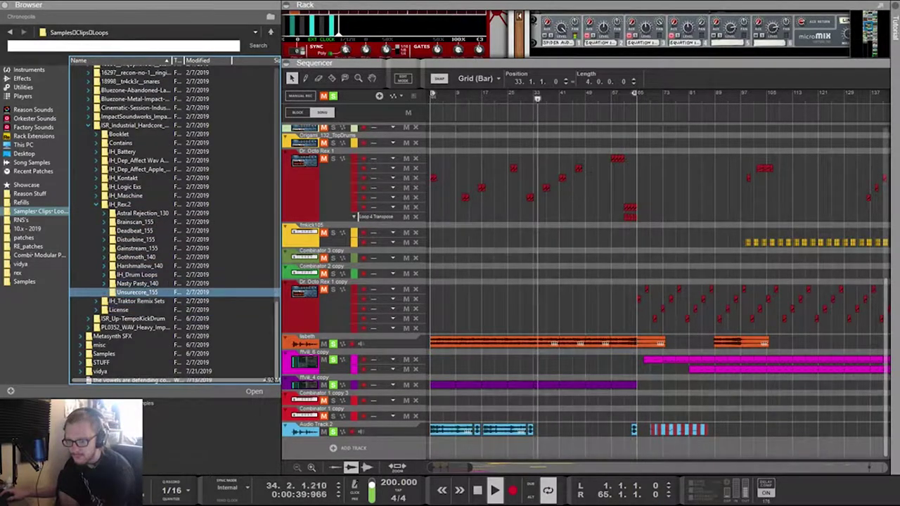
{"action": "key", "text": "Down"}
{"action": "key", "text": "Down"}
{"action": "key", "text": "Down"}
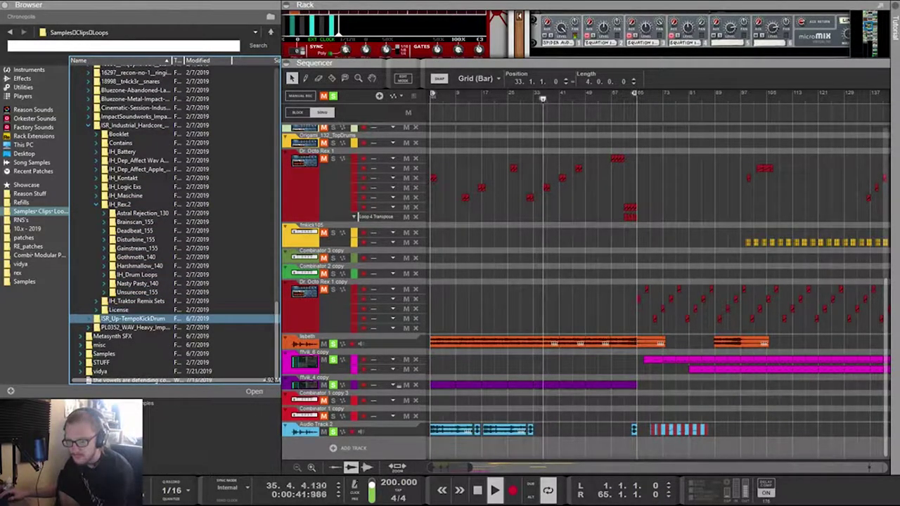
Expand the ISR_Up-TempoKickDrum library and look through its kick, percussion, synth loop and FX subfolders
{"action": "key", "text": "Right"}
{"action": "key", "text": "Down"}
{"action": "key", "text": "Down"}
{"action": "key", "text": "Down"}
{"action": "key", "text": "Down"}
{"action": "key", "text": "Down"}
{"action": "key", "text": "Down"}
{"action": "key", "text": "Down"}
{"action": "key", "text": "Down"}
{"action": "key", "text": "Down"}
{"action": "key", "text": "Down"}
{"action": "key", "text": "Down"}
{"action": "key", "text": "Down"}
{"action": "key", "text": "Down"}
{"action": "key", "text": "Up"}
{"action": "key", "text": "Up"}
{"action": "key", "text": "Up"}
{"action": "key", "text": "Up"}
{"action": "key", "text": "Up"}
{"action": "key", "text": "Up"}
{"action": "key", "text": "Up"}
{"action": "key", "text": "Down"}
{"action": "key", "text": "Down"}
{"action": "key", "text": "Down"}
{"action": "key", "text": "Down"}
{"action": "key", "text": "Down"}
{"action": "key", "text": "Down"}
{"action": "key", "text": "Down"}
{"action": "key", "text": "Down"}
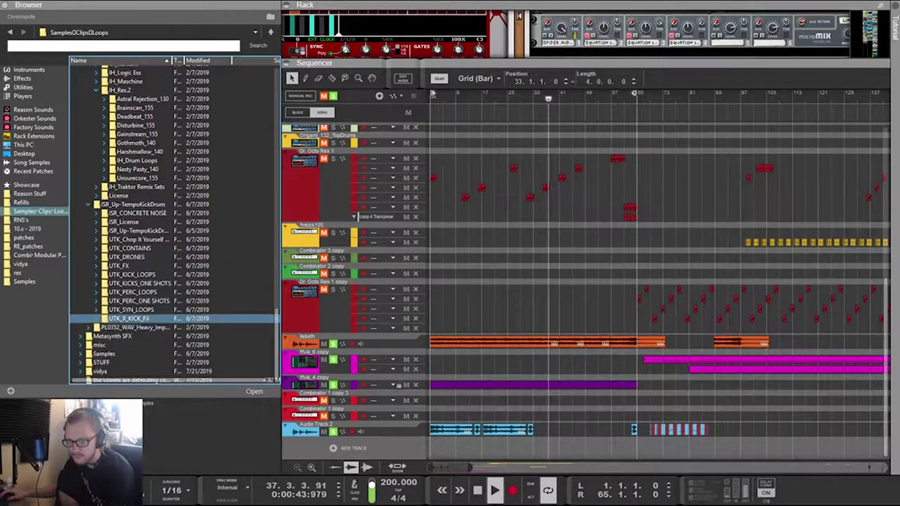
{"action": "key", "text": "Up"}
{"action": "key", "text": "Up"}
{"action": "key", "text": "Down"}
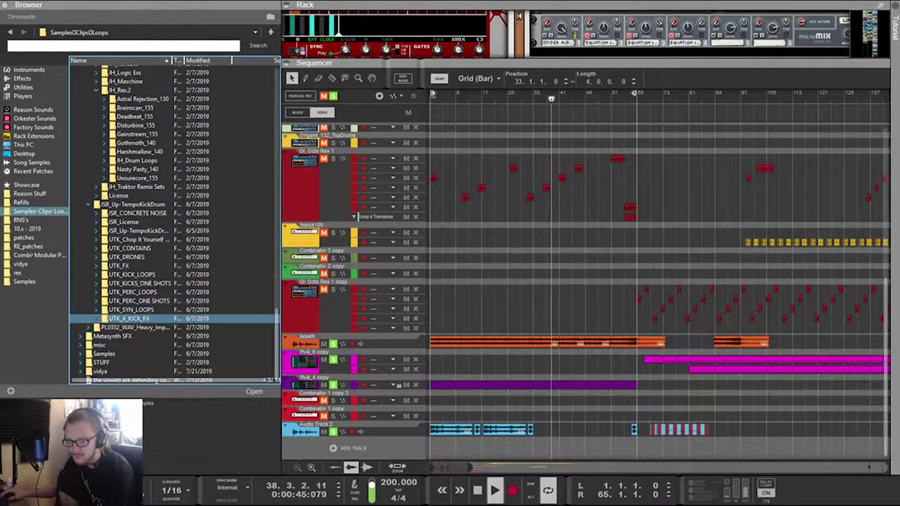
Look through the kick FX samples in the UTK_X_KICK_FX folder and collapse it again
{"action": "key", "text": "Right"}
{"action": "key", "text": "Down"}
{"action": "key", "text": "Down"}
{"action": "key", "text": "Down"}
{"action": "key", "text": "Down"}
{"action": "key", "text": "Down"}
{"action": "key", "text": "Down"}
{"action": "key", "text": "Down"}
{"action": "key", "text": "Down"}
{"action": "key", "text": "Down"}
{"action": "key", "text": "Down"}
{"action": "key", "text": "Down"}
{"action": "key", "text": "Down"}
{"action": "key", "text": "Down"}
{"action": "key", "text": "Down"}
{"action": "key", "text": "Up"}
{"action": "key", "text": "Up"}
{"action": "key", "text": "Up"}
{"action": "key", "text": "Up"}
{"action": "key", "text": "Up"}
{"action": "key", "text": "Up"}
{"action": "key", "text": "Up"}
{"action": "key", "text": "Up"}
{"action": "key", "text": "Up"}
{"action": "key", "text": "Up"}
{"action": "key", "text": "Up"}
{"action": "key", "text": "Up"}
{"action": "key", "text": "Up"}
{"action": "key", "text": "Up"}
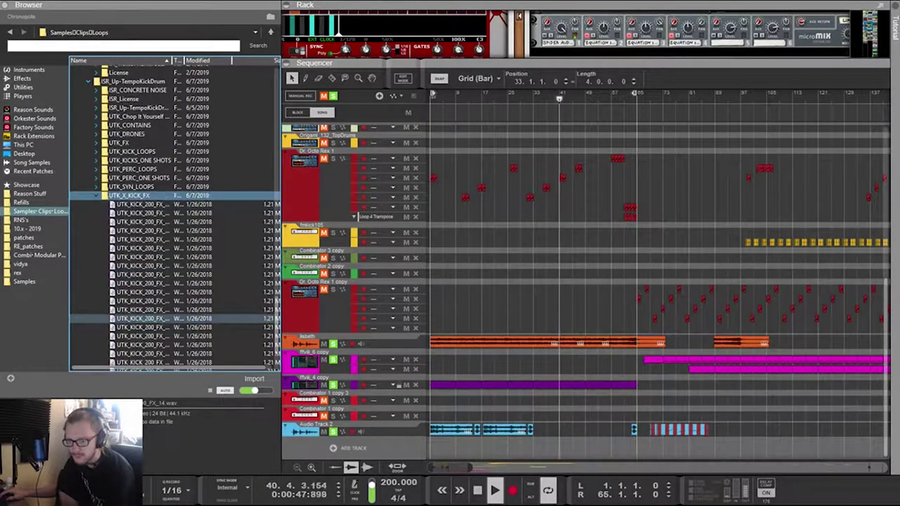
{"action": "key", "text": "Left"}
Look through the folder list to its end and back over the ISR_Up-TempoKickDrum subfolders down to UTK_X_KICK_FX
{"action": "key", "text": "Down"}
{"action": "key", "text": "Down"}
{"action": "key", "text": "Down"}
{"action": "key", "text": "Down"}
{"action": "key", "text": "Down"}
{"action": "key", "text": "Down"}
{"action": "key", "text": "Down"}
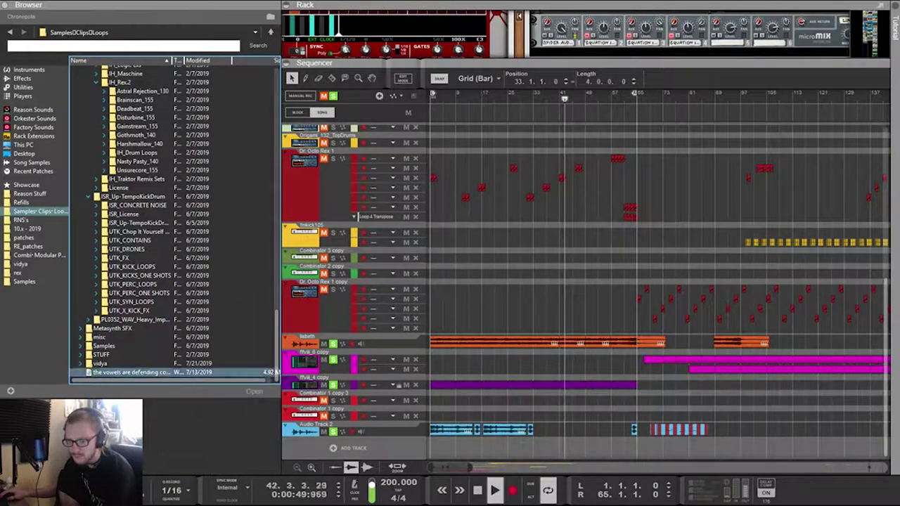
{"action": "key", "text": "Up"}
{"action": "key", "text": "Up"}
{"action": "key", "text": "Up"}
{"action": "key", "text": "Up"}
{"action": "key", "text": "Up"}
{"action": "key", "text": "Up"}
{"action": "key", "text": "Up"}
{"action": "key", "text": "Up"}
{"action": "key", "text": "Up"}
{"action": "key", "text": "Up"}
{"action": "key", "text": "Up"}
{"action": "key", "text": "Down"}
{"action": "key", "text": "Down"}
{"action": "key", "text": "Down"}
{"action": "key", "text": "Down"}
{"action": "key", "text": "Down"}
{"action": "key", "text": "Down"}
{"action": "key", "text": "Down"}
{"action": "key", "text": "Down"}
{"action": "key", "text": "Up"}
{"action": "key", "text": "Up"}
{"action": "key", "text": "Up"}
{"action": "key", "text": "Up"}
{"action": "key", "text": "Up"}
{"action": "key", "text": "Up"}
{"action": "key", "text": "Up"}
{"action": "key", "text": "Up"}
{"action": "key", "text": "Up"}
{"action": "key", "text": "Down"}
{"action": "key", "text": "Down"}
{"action": "key", "text": "Down"}
{"action": "key", "text": "Down"}
{"action": "key", "text": "Down"}
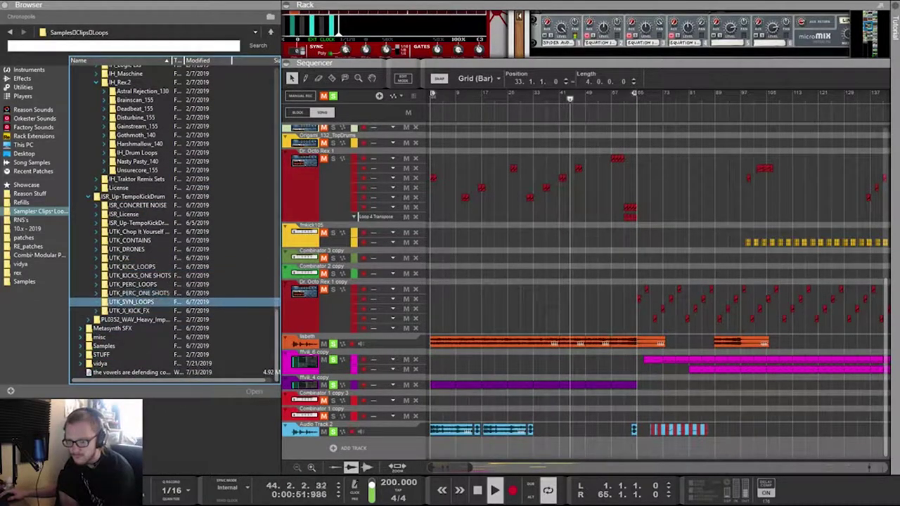
{"action": "key", "text": "Up"}
{"action": "key", "text": "Up"}
{"action": "key", "text": "Up"}
{"action": "key", "text": "Down"}
{"action": "key", "text": "Down"}
{"action": "key", "text": "Down"}
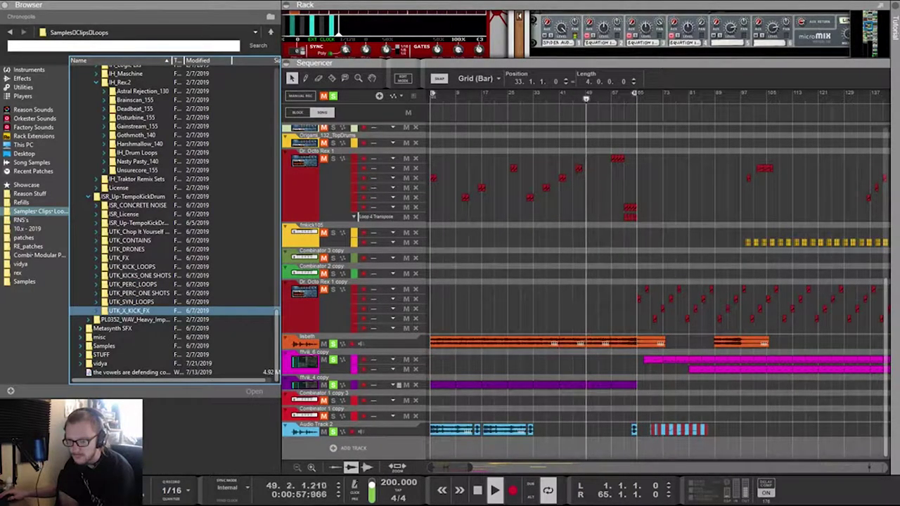
Expand the UTK_X_KICK_FX folder and look through its 200 BPM kick FX samples
{"action": "left_click", "coordinate": [96, 311]}
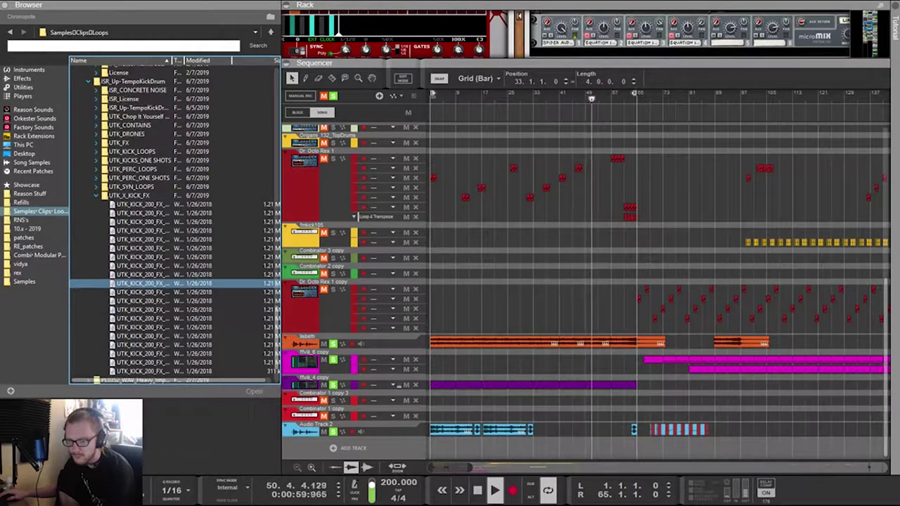
{"action": "key", "text": "Down"}
{"action": "key", "text": "Down"}
{"action": "key", "text": "Down"}
{"action": "key", "text": "Down"}
{"action": "key", "text": "Down"}
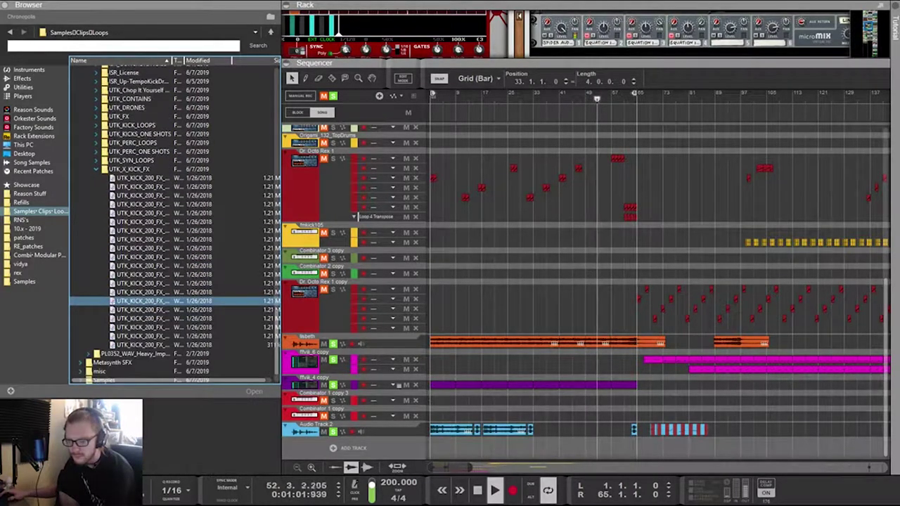
Look back up through the ISR_Up-TempoKickDrum subfolders and return to the first sample in UTK_X_KICK_FX
{"action": "key", "text": "Up"}
{"action": "key", "text": "Up"}
{"action": "key", "text": "Up"}
{"action": "key", "text": "Up"}
{"action": "key", "text": "Up"}
{"action": "key", "text": "Up"}
{"action": "key", "text": "Up"}
{"action": "key", "text": "Up"}
{"action": "key", "text": "Up"}
{"action": "key", "text": "Up"}
{"action": "key", "text": "Up"}
{"action": "key", "text": "Up"}
{"action": "key", "text": "Up"}
{"action": "key", "text": "Up"}
{"action": "key", "text": "Up"}
{"action": "key", "text": "Up"}
{"action": "key", "text": "Up"}
{"action": "key", "text": "Up"}
{"action": "key", "text": "Up"}
{"action": "key", "text": "Up"}
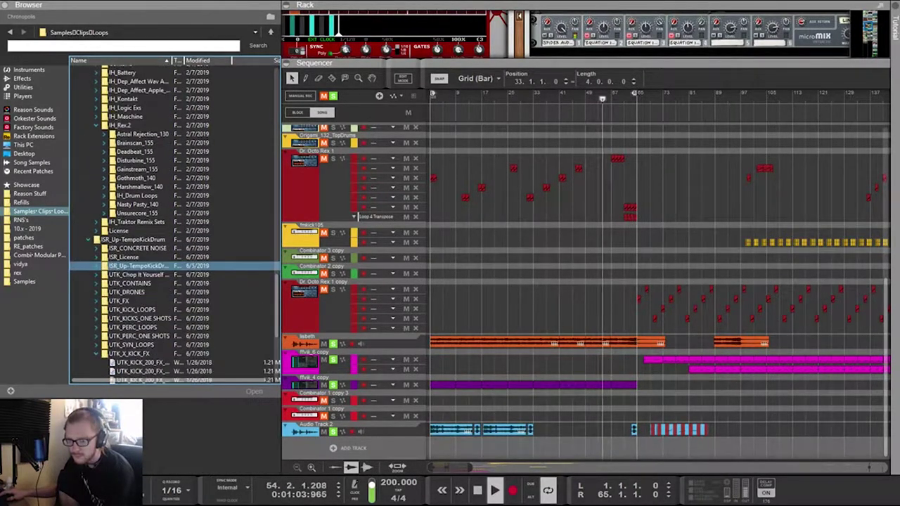
{"action": "key", "text": "Down"}
{"action": "key", "text": "Down"}
{"action": "key", "text": "Down"}
{"action": "key", "text": "Down"}
{"action": "key", "text": "Down"}
{"action": "key", "text": "Down"}
{"action": "key", "text": "Down"}
{"action": "key", "text": "Down"}
{"action": "key", "text": "Down"}
{"action": "key", "text": "Down"}
{"action": "key", "text": "Down"}
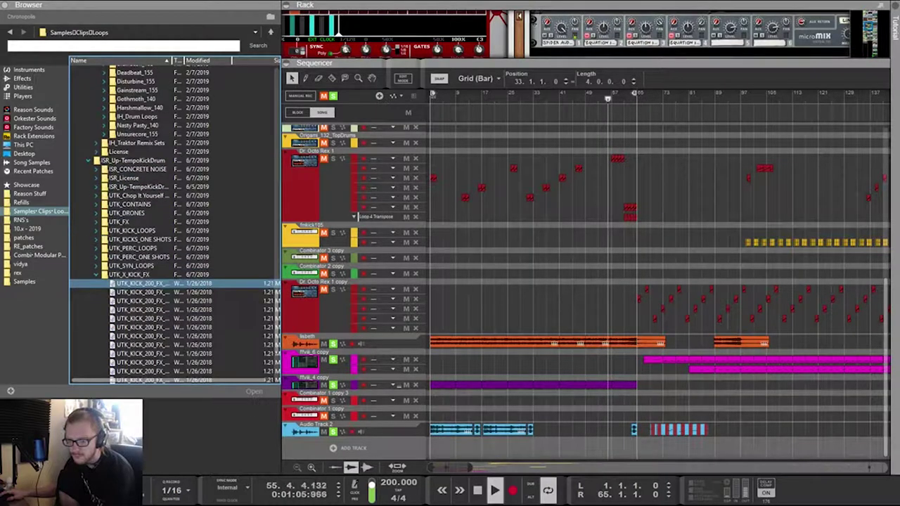
Expand the PL0352_WAV_Heavy_Imp... library and its Prime Loops folder, and look over the impact subfolders from Distorted Impacts to Noisy Impacts
{"action": "key", "text": "Down"}
{"action": "key", "text": "Down"}
{"action": "key", "text": "Down"}
{"action": "key", "text": "Down"}
{"action": "key", "text": "Down"}
{"action": "key", "text": "Down"}
{"action": "key", "text": "Down"}
{"action": "key", "text": "Down"}
{"action": "key", "text": "Down"}
{"action": "key", "text": "Down"}
{"action": "key", "text": "Down"}
{"action": "key", "text": "Down"}
{"action": "key", "text": "Down"}
{"action": "key", "text": "Down"}
{"action": "key", "text": "Down"}
{"action": "key", "text": "Down"}
{"action": "key", "text": "Down"}
{"action": "key", "text": "Down"}
{"action": "key", "text": "Down"}
{"action": "key", "text": "Down"}
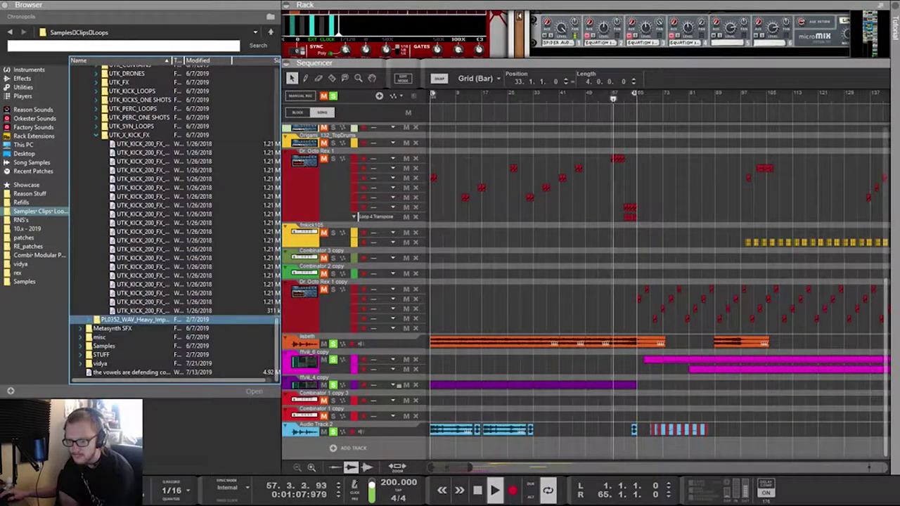
{"action": "key", "text": "Right"}
{"action": "key", "text": "Down"}
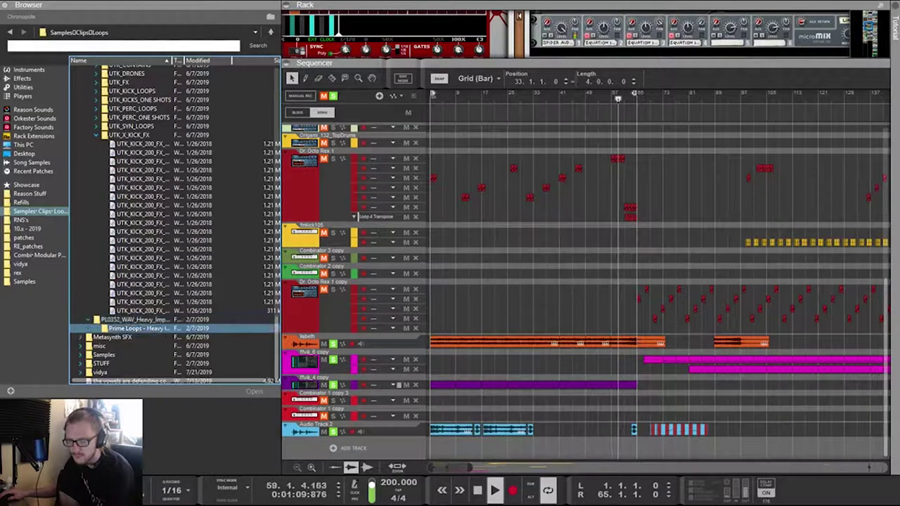
{"action": "key", "text": "Right"}
{"action": "key", "text": "Down"}
{"action": "key", "text": "Down"}
{"action": "key", "text": "Down"}
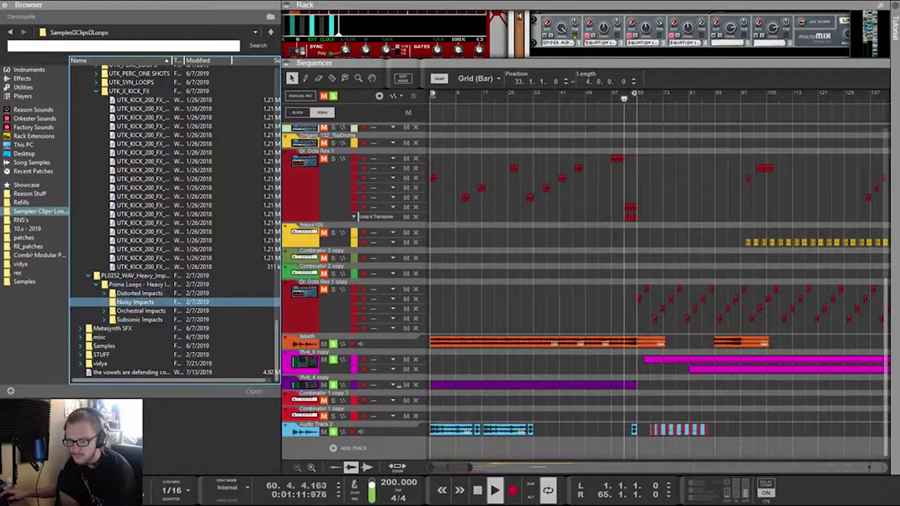
Look back through the kick FX samples in UTK_X_KICK_FX up to the first one
{"action": "key", "text": "Up"}
{"action": "key", "text": "Up"}
{"action": "key", "text": "Up"}
{"action": "key", "text": "Up"}
{"action": "key", "text": "Up"}
{"action": "key", "text": "Up"}
{"action": "key", "text": "Up"}
{"action": "key", "text": "Up"}
{"action": "key", "text": "Up"}
{"action": "key", "text": "Up"}
{"action": "key", "text": "Up"}
{"action": "key", "text": "Up"}
{"action": "key", "text": "Up"}
{"action": "key", "text": "Up"}
{"action": "key", "text": "Up"}
{"action": "key", "text": "Up"}
{"action": "key", "text": "Up"}
{"action": "key", "text": "Up"}
{"action": "key", "text": "Up"}
{"action": "key", "text": "Up"}
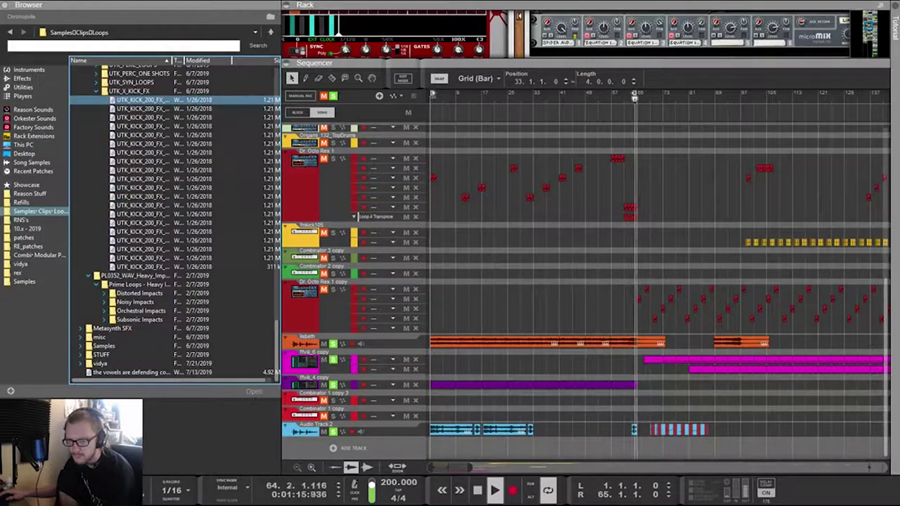
{"action": "key", "text": "Up"}
Import the UTK_KICK_200_FX_1 sample onto a new audio track between Chronopolis and Magenta_136_TopDrums, starting at bar 1
{"action": "left_click_drag", "start_coordinate": [562, 59], "coordinate": [562, 326]}
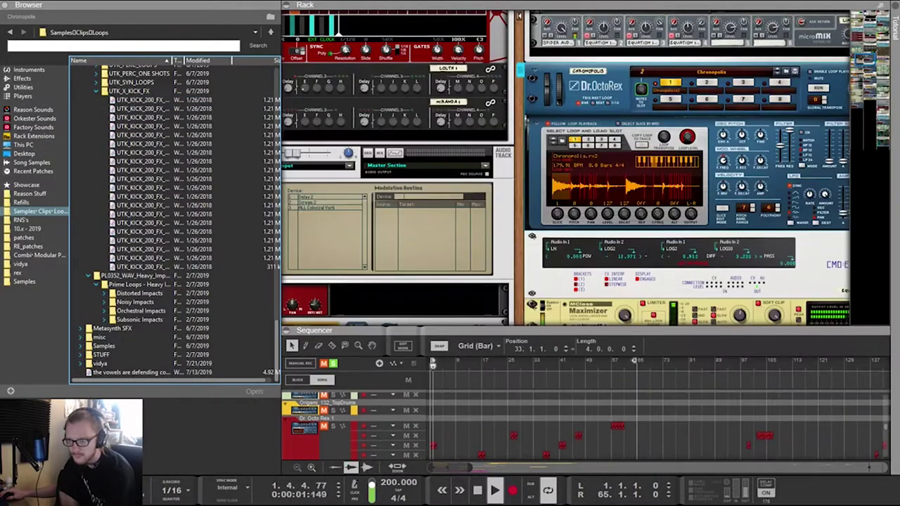
{"action": "scroll", "coordinate": [565, 211], "scroll_direction": "down", "scroll_amount": 5}
{"action": "scroll", "coordinate": [562, 169], "scroll_direction": "down", "scroll_amount": 15}
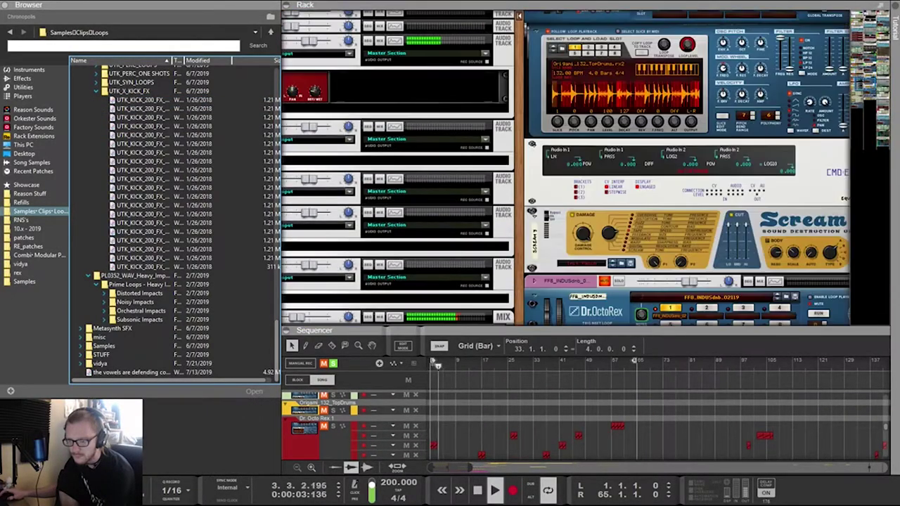
{"action": "scroll", "coordinate": [562, 168], "scroll_direction": "down", "scroll_amount": 6}
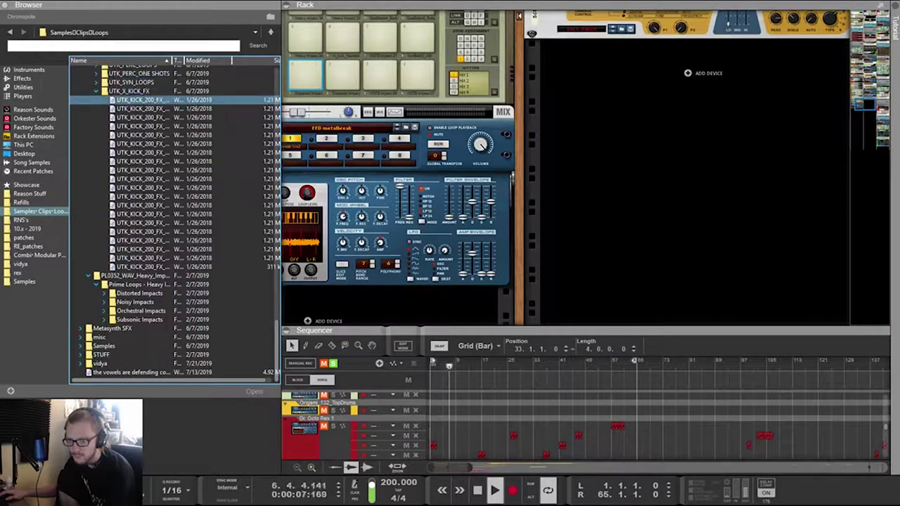
{"action": "left_click", "coordinate": [142, 100]}
{"action": "scroll", "coordinate": [354, 407], "scroll_direction": "up", "scroll_amount": 2}
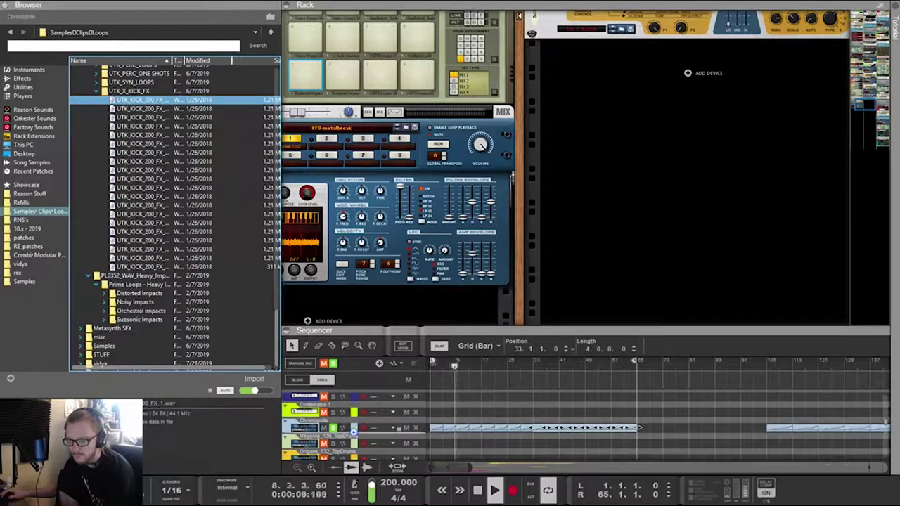
{"action": "left_click_drag", "start_coordinate": [354, 432], "coordinate": [353, 432]}
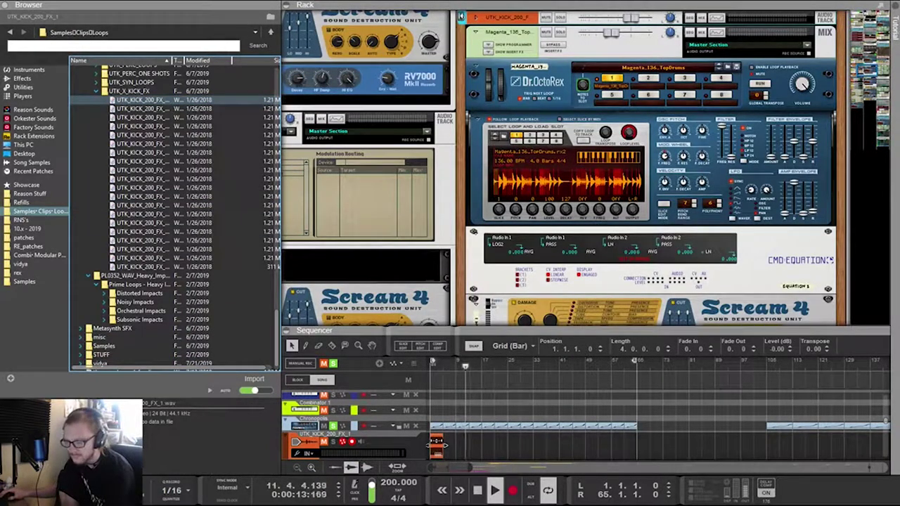
Lengthen the UTK_KICK_200_FX_1 clip to 8 bars and set its level to -3.17 dB
{"action": "left_click_drag", "start_coordinate": [437, 444], "coordinate": [450, 444]}
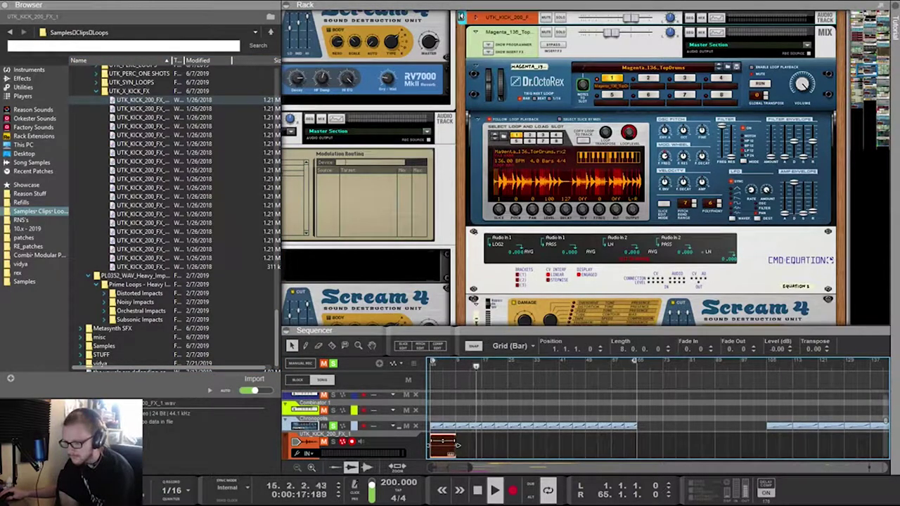
{"action": "left_click_drag", "start_coordinate": [776, 349], "coordinate": [776, 362]}
Duplicate the 8-bar kick clip repeatedly along its track until the copies fill bars 1 to 65
{"action": "left_click_drag", "start_coordinate": [457, 444], "coordinate": [529, 444]}
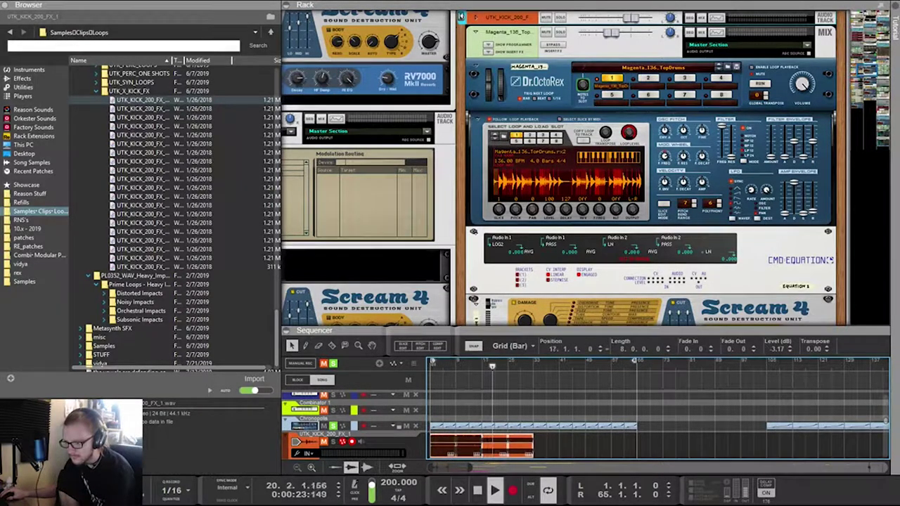
{"action": "key", "text": "ctrl+d"}
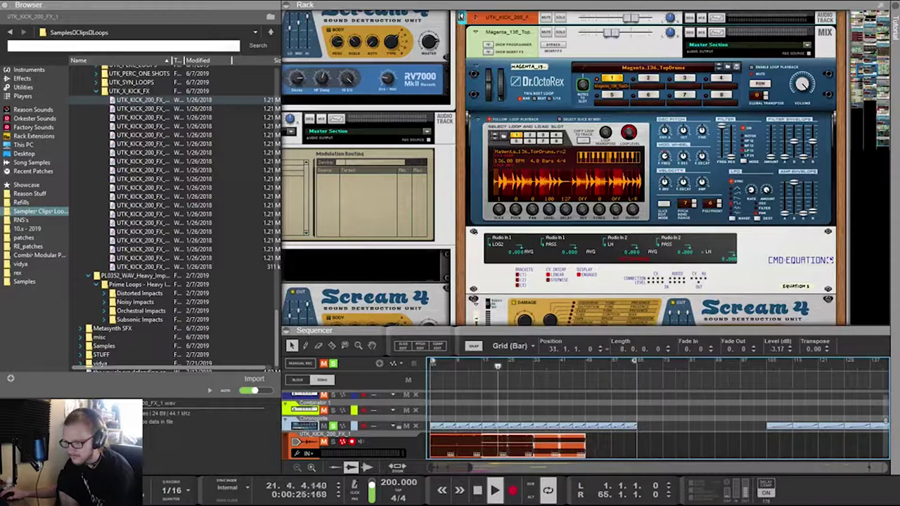
{"action": "key", "text": "ctrl+d"}
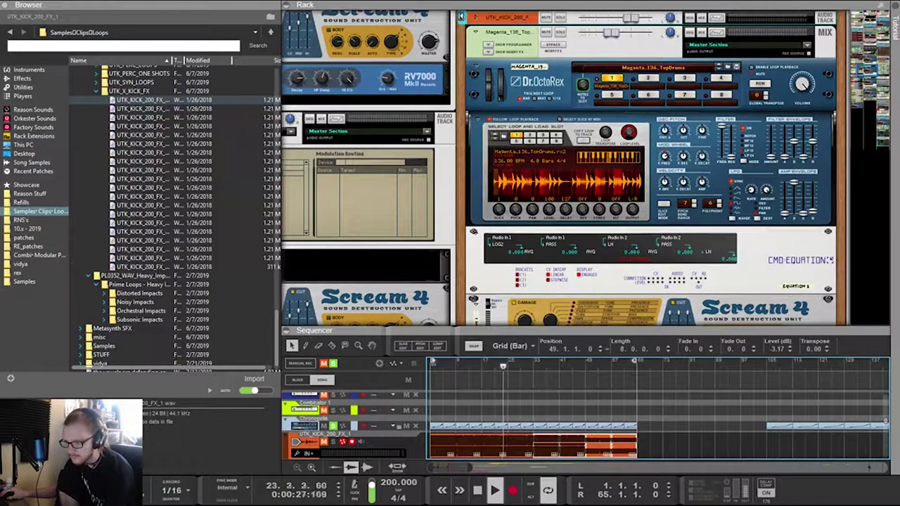
{"action": "left_click", "coordinate": [610, 444]}
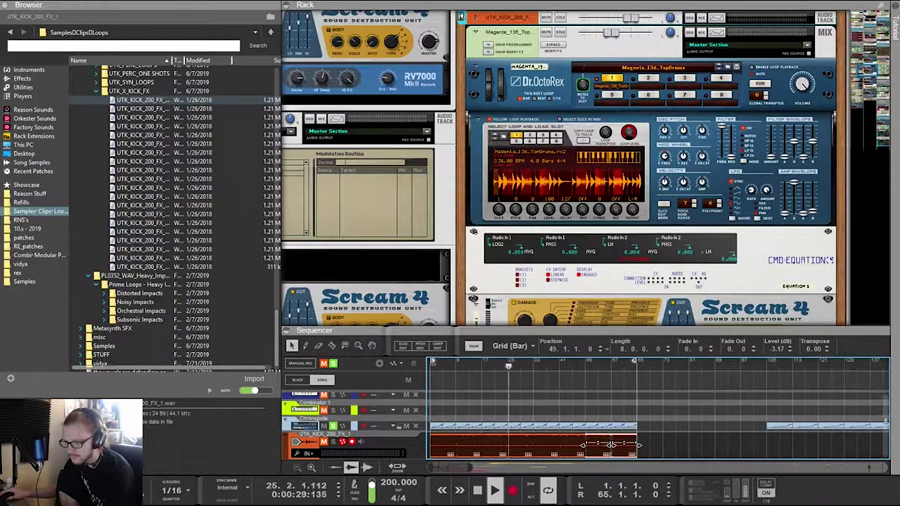
Solo the UTK_KICK_200_FX_1 track and set the transpose of all its clips to -3
{"action": "left_click", "coordinate": [324, 442]}
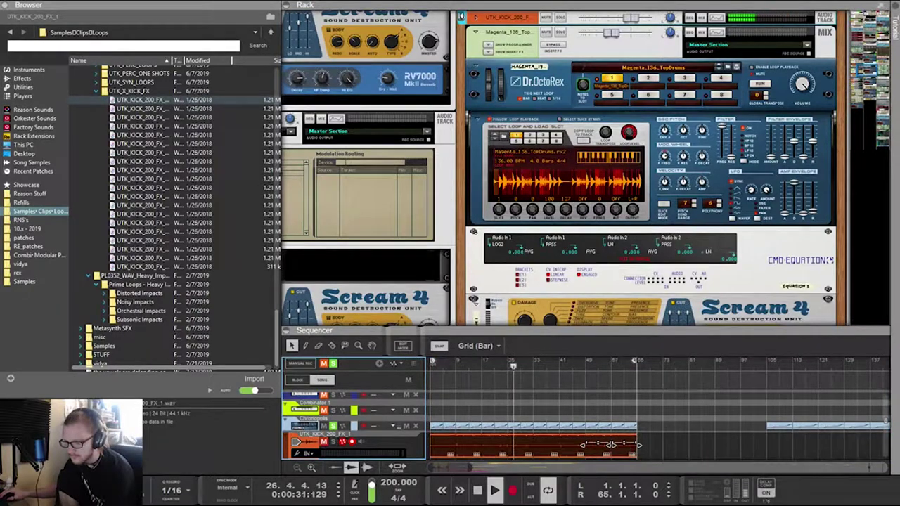
{"action": "left_click_drag", "start_coordinate": [651, 438], "coordinate": [436, 456]}
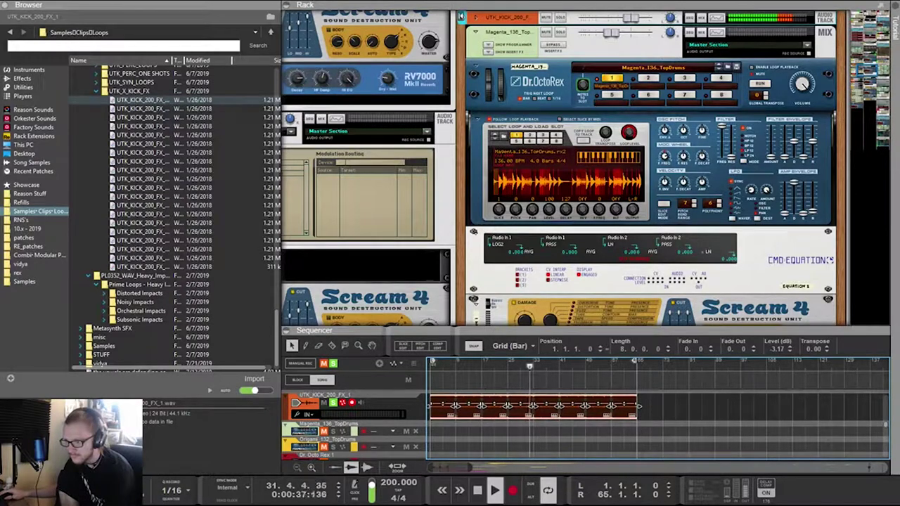
{"action": "key", "text": "m"}
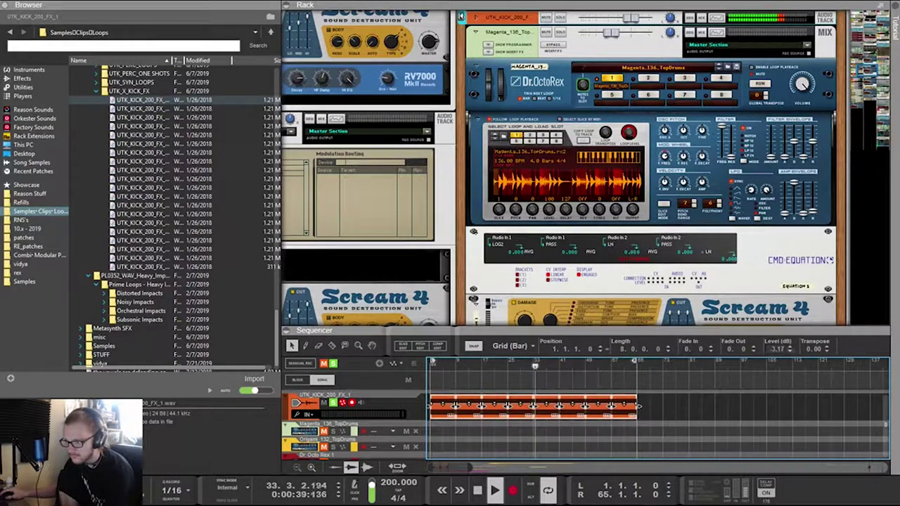
{"action": "double_click", "coordinate": [809, 350]}
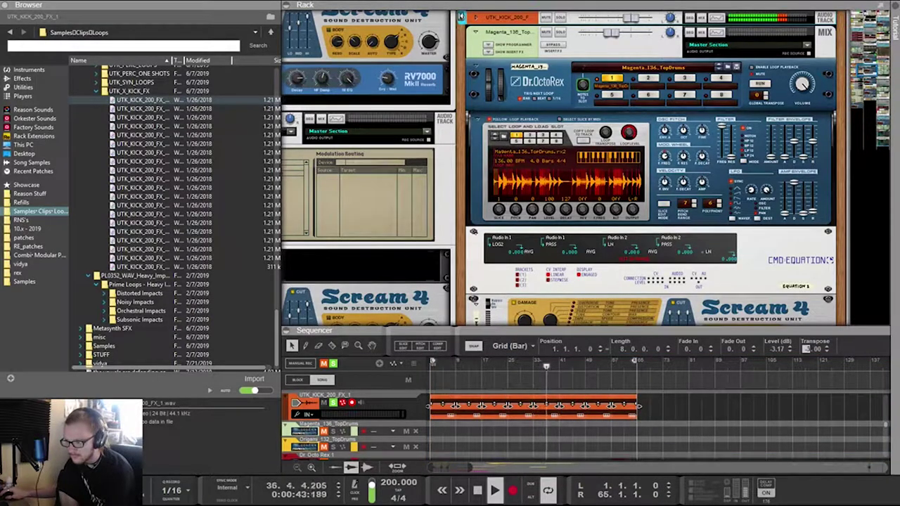
{"action": "key", "text": "Return"}
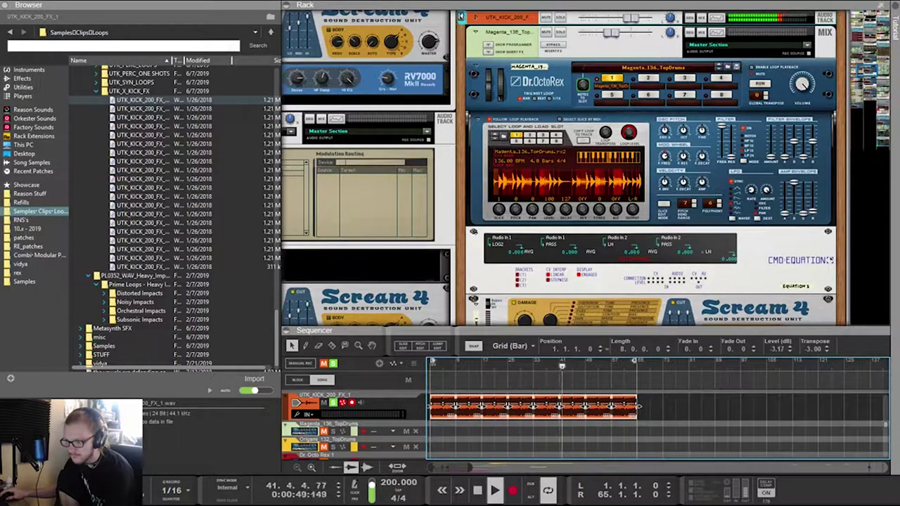
Set the song tempo to 257 BPM
{"action": "left_click_drag", "start_coordinate": [591, 328], "coordinate": [590, 289]}
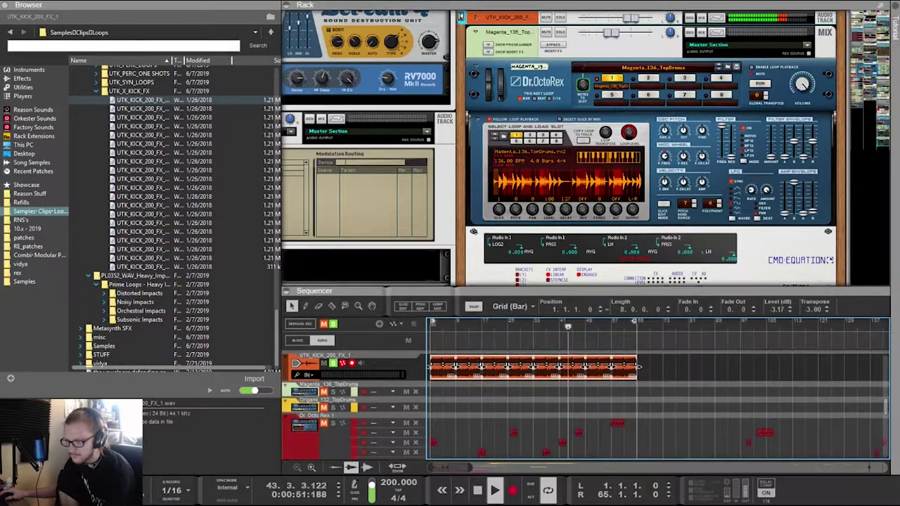
{"action": "scroll", "coordinate": [650, 175], "scroll_direction": "down", "scroll_amount": 7}
{"action": "scroll", "coordinate": [586, 404], "scroll_direction": "up", "scroll_amount": 4}
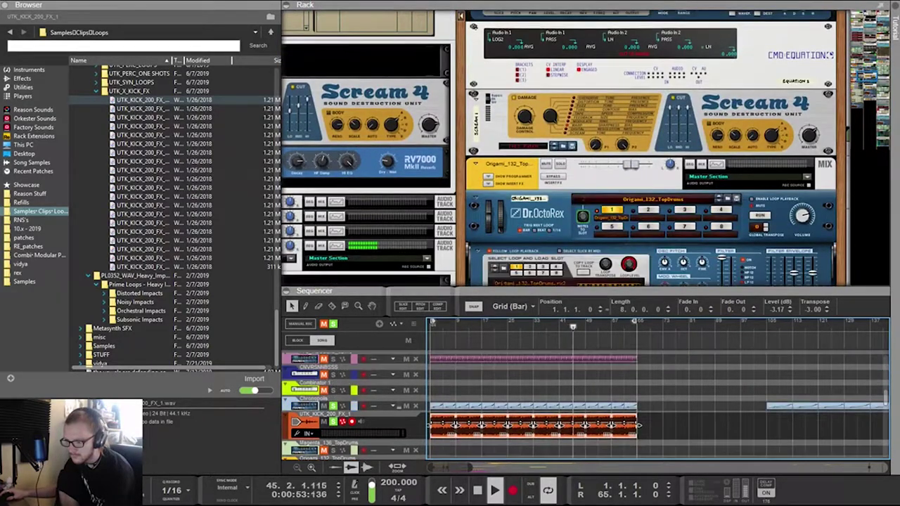
{"action": "scroll", "coordinate": [586, 405], "scroll_direction": "up", "scroll_amount": 2}
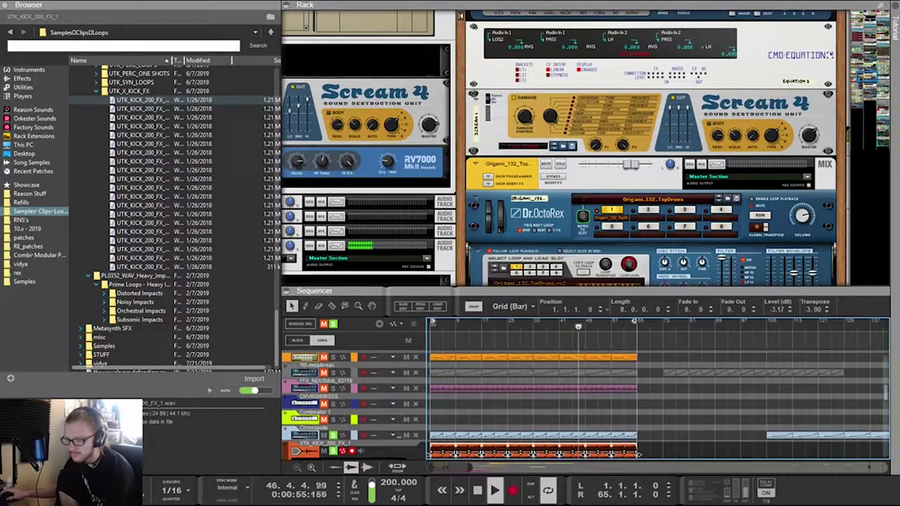
{"action": "scroll", "coordinate": [585, 405], "scroll_direction": "up", "scroll_amount": 3}
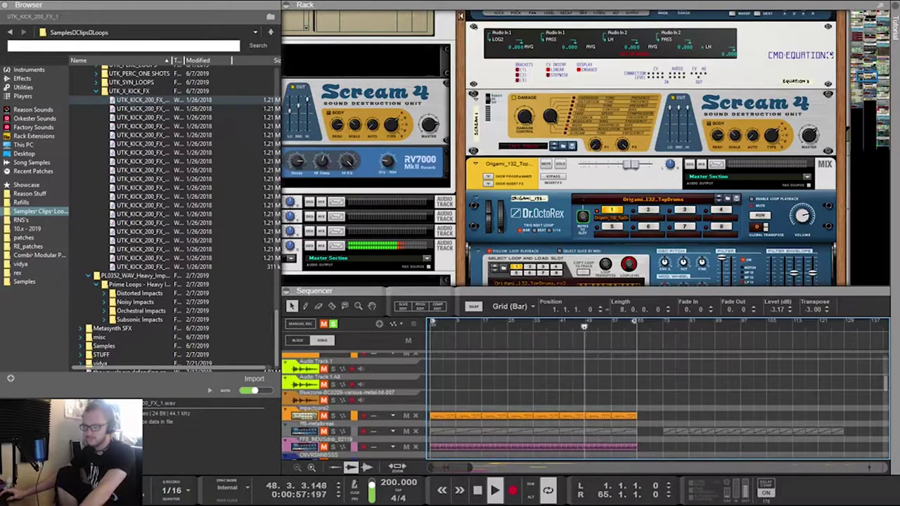
{"action": "scroll", "coordinate": [585, 405], "scroll_direction": "down", "scroll_amount": 3}
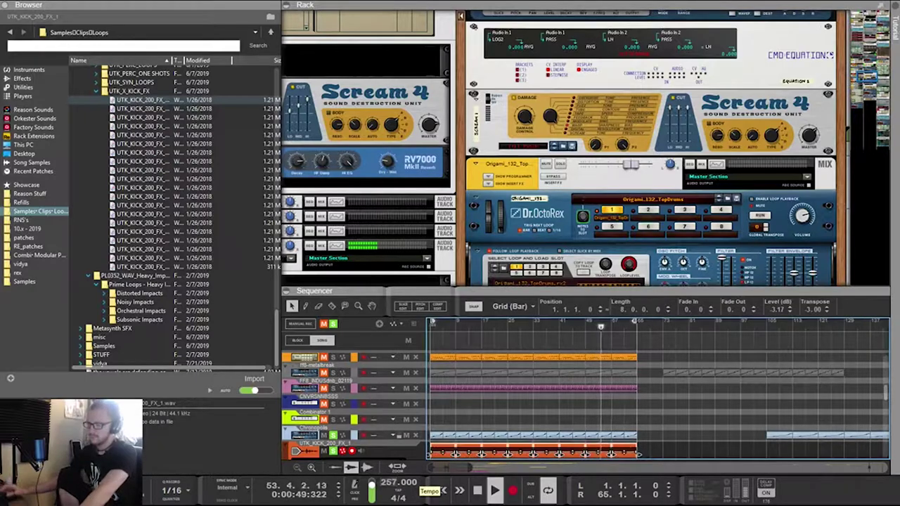
Enlarge the sequencer area and look over the tracks from the kick clips down to Audio Track 2
{"action": "left_click_drag", "start_coordinate": [585, 290], "coordinate": [585, 118]}
{"action": "scroll", "coordinate": [585, 307], "scroll_direction": "down", "scroll_amount": 4}
{"action": "scroll", "coordinate": [585, 307], "scroll_direction": "up", "scroll_amount": 4}
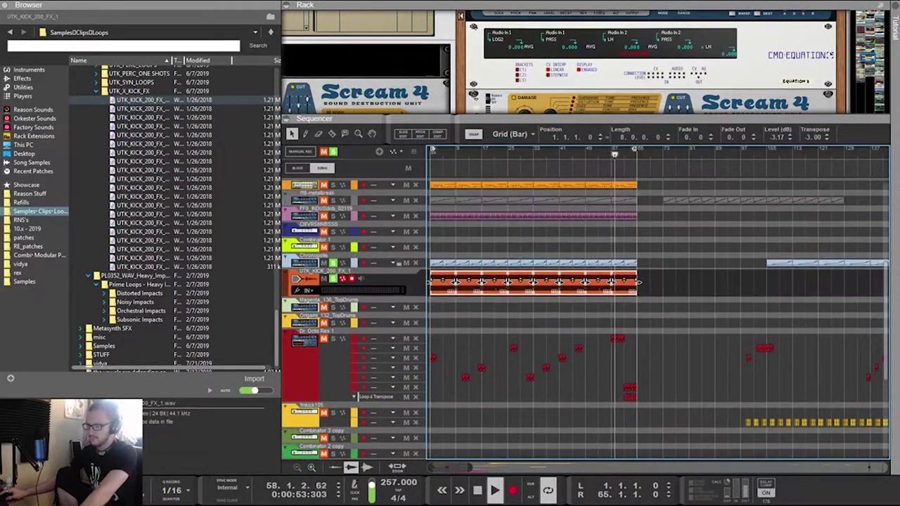
{"action": "scroll", "coordinate": [586, 306], "scroll_direction": "down", "scroll_amount": 6}
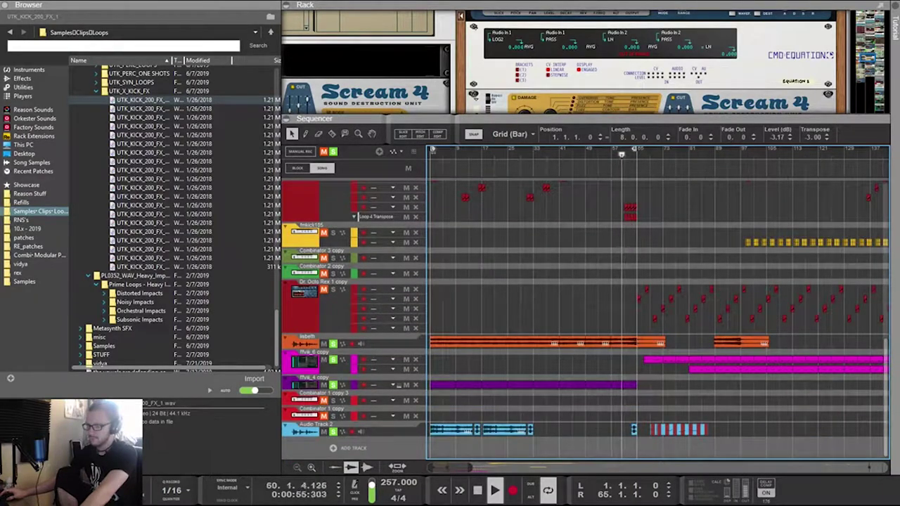
Look over the sequencer tracks and their rack devices, from PROT_00723 down to the Dr. Octo Rex 1 track
{"action": "scroll", "coordinate": [586, 307], "scroll_direction": "up", "scroll_amount": 4}
{"action": "scroll", "coordinate": [585, 306], "scroll_direction": "up", "scroll_amount": 5}
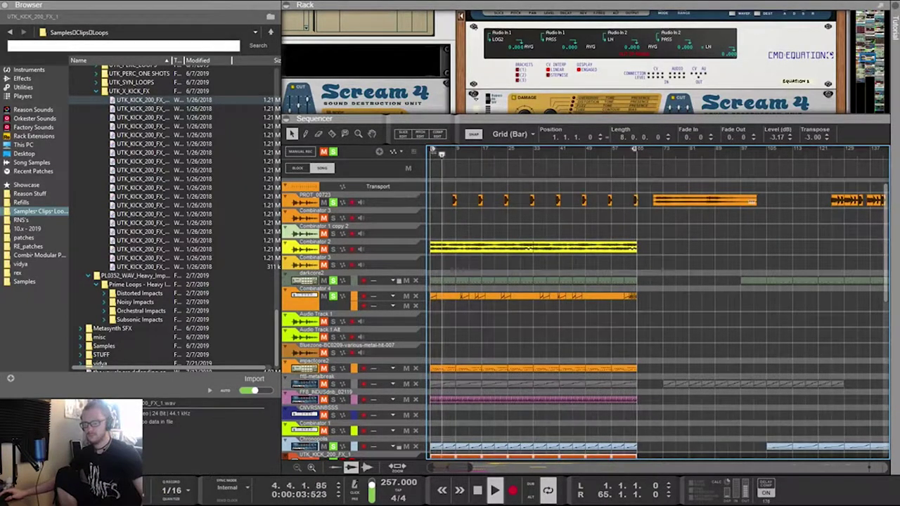
{"action": "left_click_drag", "start_coordinate": [869, 57], "coordinate": [865, 63]}
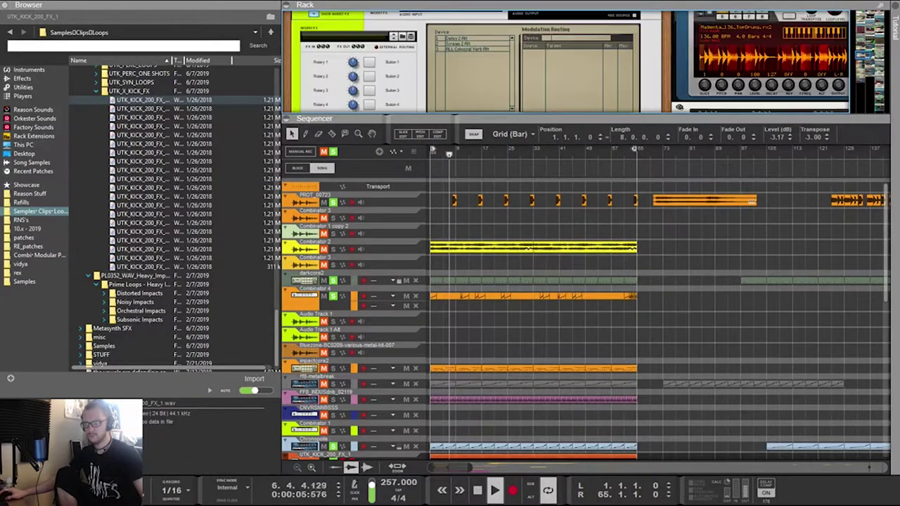
{"action": "scroll", "coordinate": [565, 62], "scroll_direction": "down", "scroll_amount": 10}
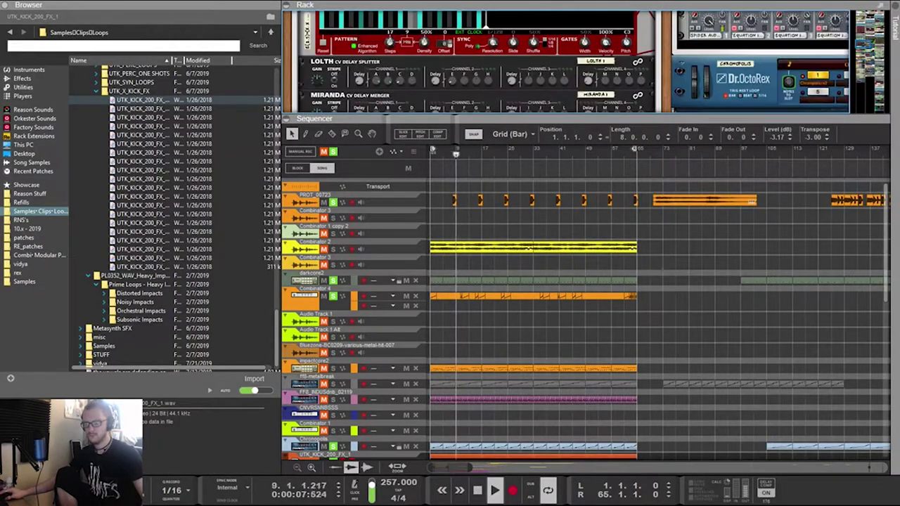
{"action": "scroll", "coordinate": [566, 62], "scroll_direction": "down", "scroll_amount": 10}
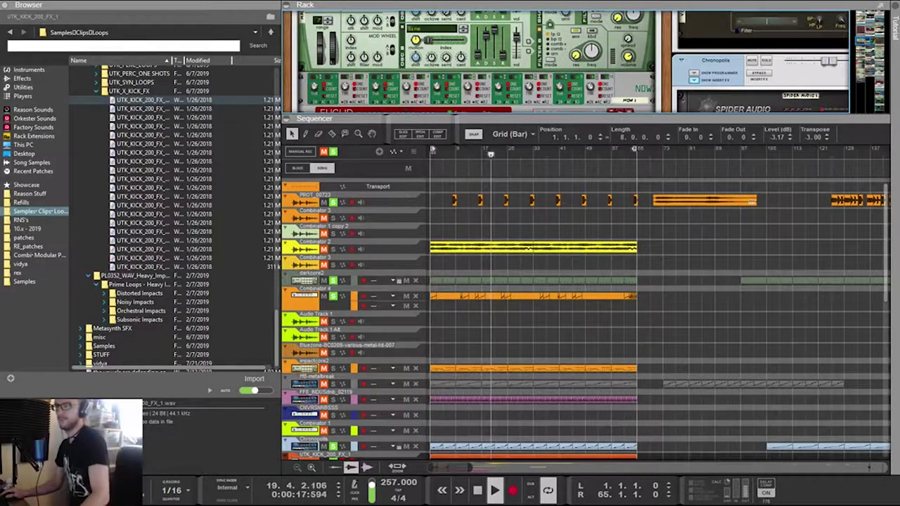
{"action": "scroll", "coordinate": [584, 317], "scroll_direction": "down", "scroll_amount": 1}
{"action": "scroll", "coordinate": [585, 317], "scroll_direction": "down", "scroll_amount": 4}
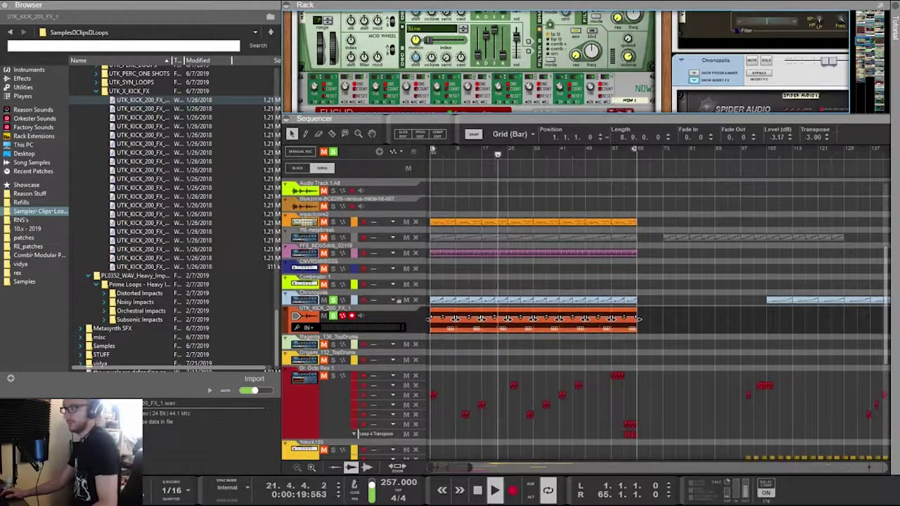
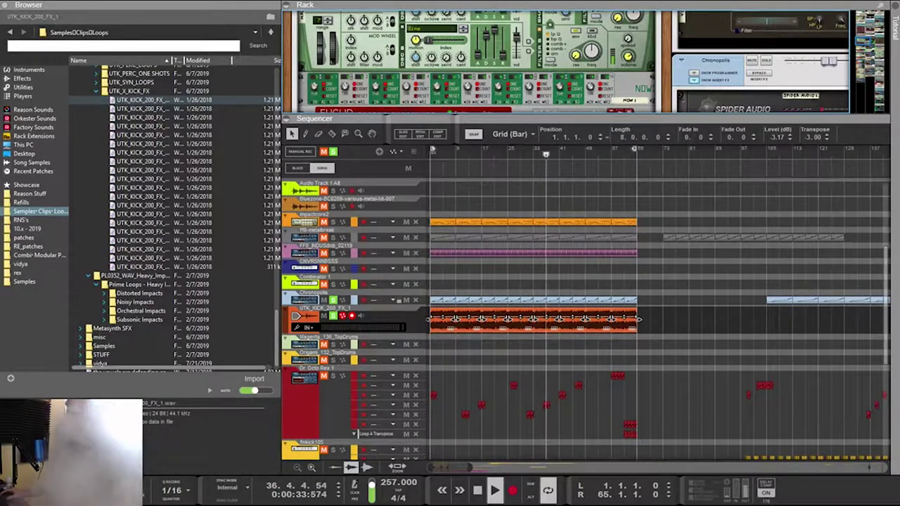
Show the Chronopolis track's device in an enlarged rack and adjust the filter envelope sliders of its Dr. OctoRex
{"action": "left_click", "coordinate": [297, 301]}
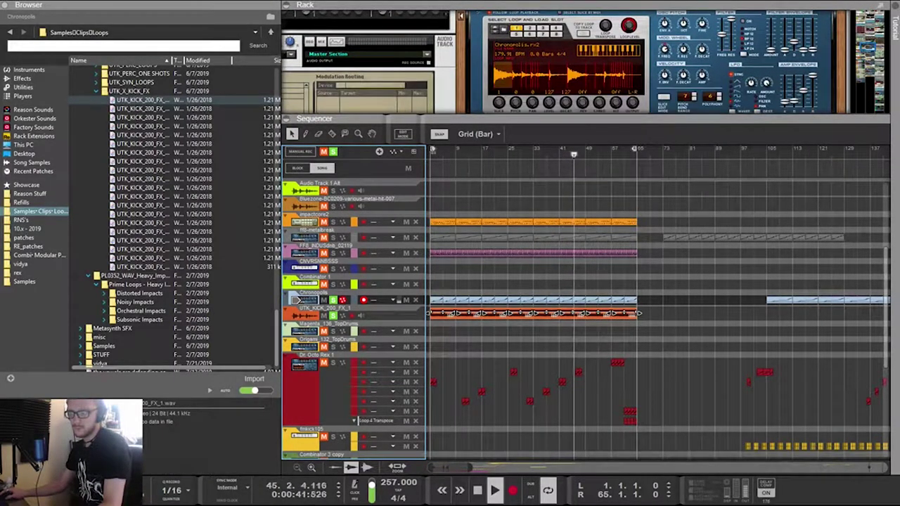
{"action": "left_click_drag", "start_coordinate": [585, 128], "coordinate": [585, 249]}
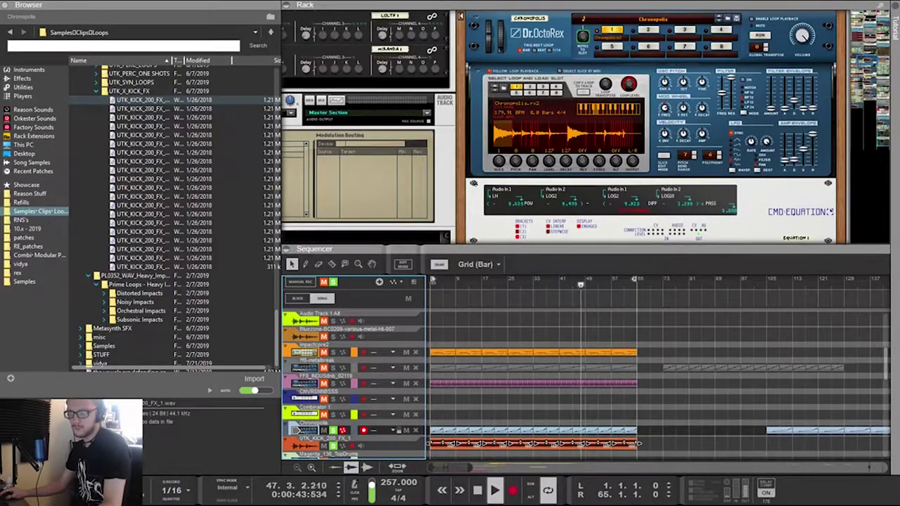
{"action": "left_click_drag", "start_coordinate": [770, 109], "coordinate": [770, 78]}
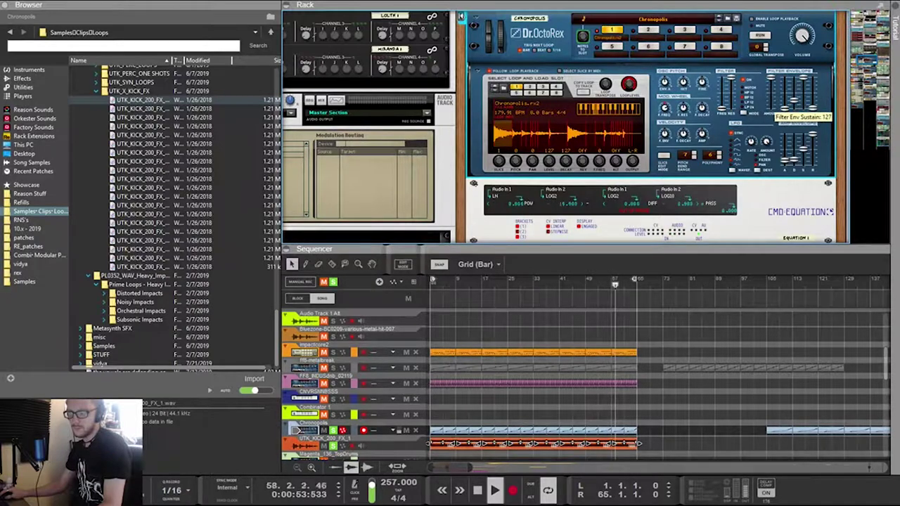
{"action": "left_click_drag", "start_coordinate": [804, 77], "coordinate": [803, 87]}
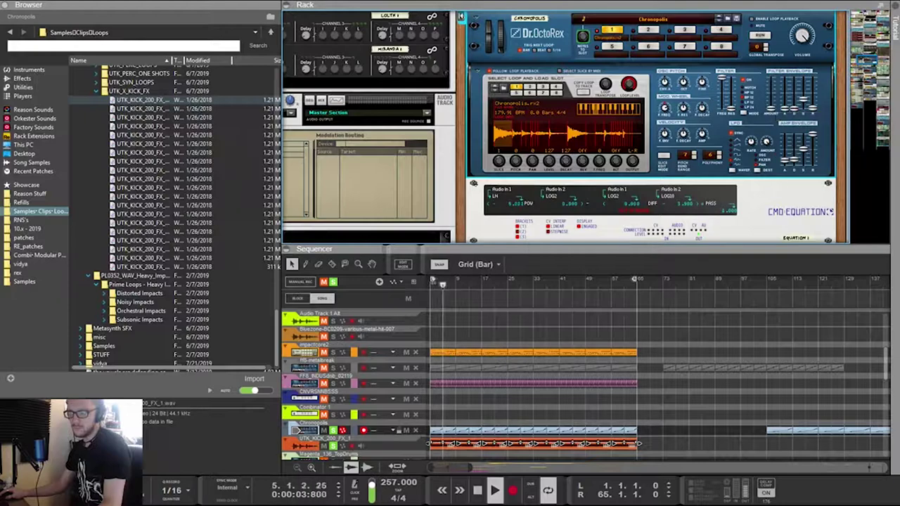
Insert a Scream 4 distortion unit directly below the Chronopolis Dr. OctoRex, above the CMD Equation device
{"action": "scroll", "coordinate": [684, 134], "scroll_direction": "down", "scroll_amount": 2}
{"action": "scroll", "coordinate": [685, 133], "scroll_direction": "up", "scroll_amount": 2}
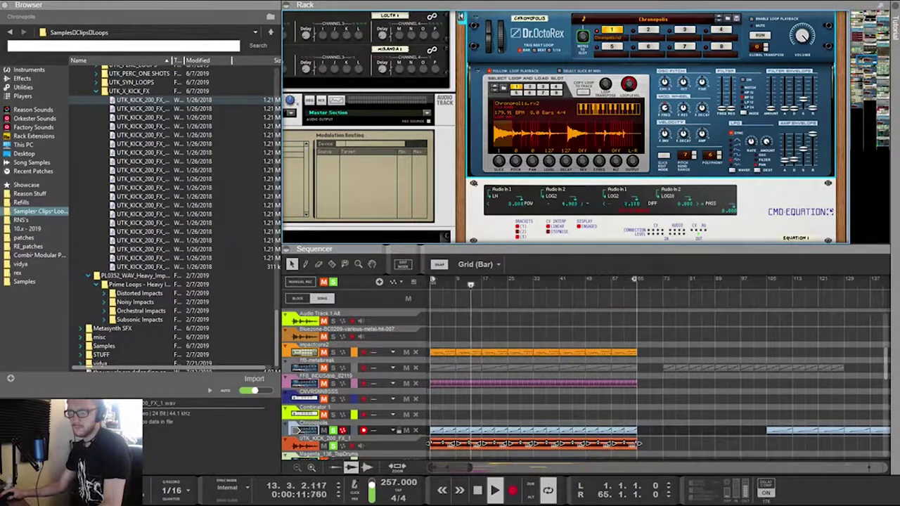
{"action": "left_click", "coordinate": [650, 211]}
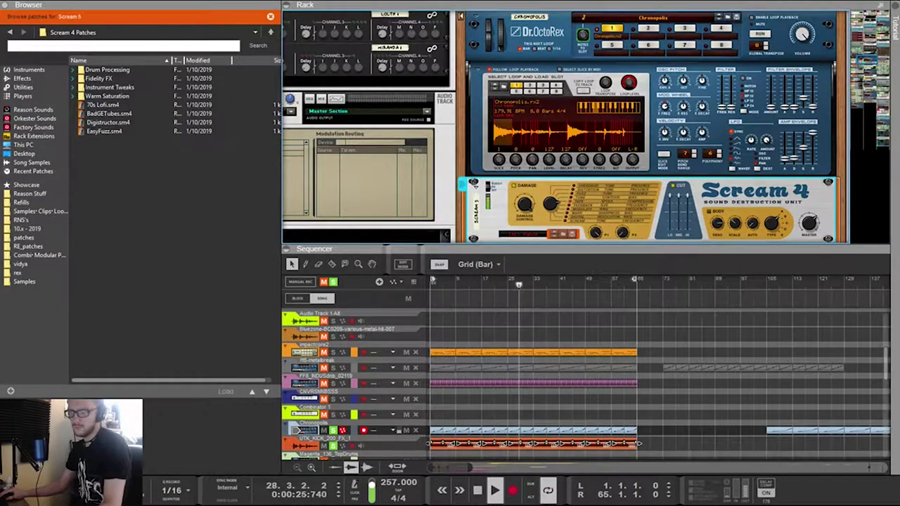
{"action": "scroll", "coordinate": [650, 141], "scroll_direction": "down", "scroll_amount": 7}
{"action": "scroll", "coordinate": [650, 141], "scroll_direction": "up", "scroll_amount": 5}
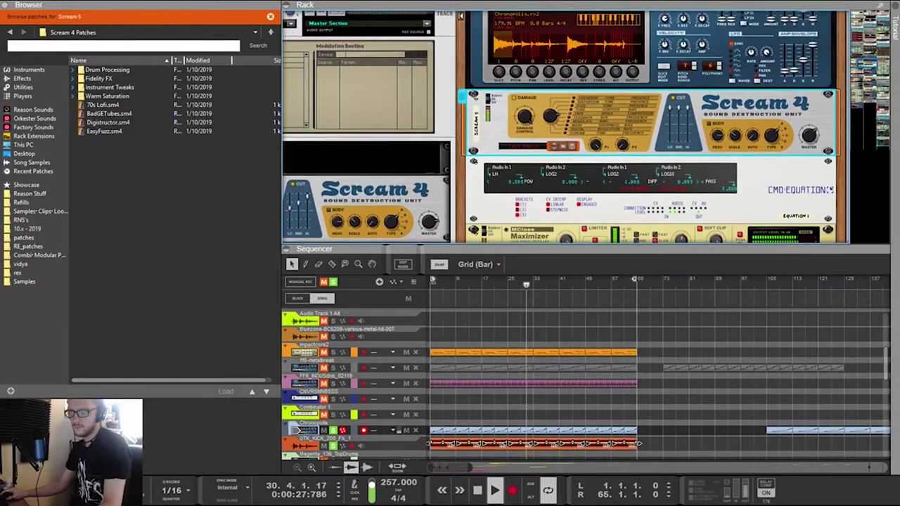
{"action": "scroll", "coordinate": [562, 127], "scroll_direction": "down", "scroll_amount": 2}
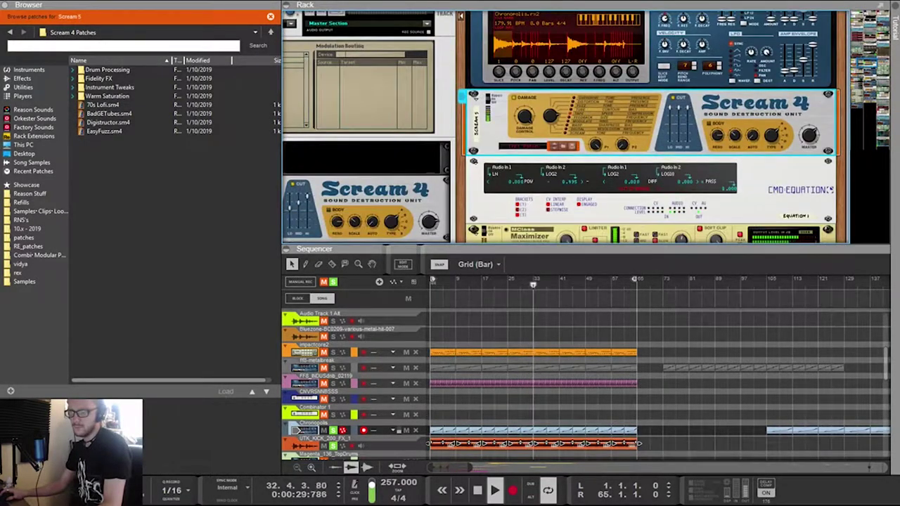
{"action": "scroll", "coordinate": [562, 127], "scroll_direction": "up", "scroll_amount": 6}
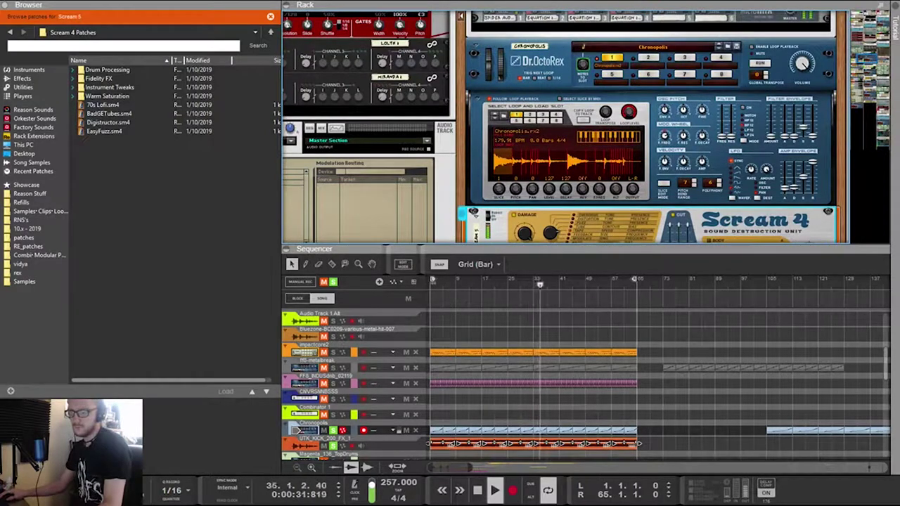
Look through the rack around Chronopolis, covering the Little LFO, PUNCH-BD and stacked Euclid devices and the Combinator 4 channel
{"action": "left_click_drag", "start_coordinate": [863, 59], "coordinate": [864, 57]}
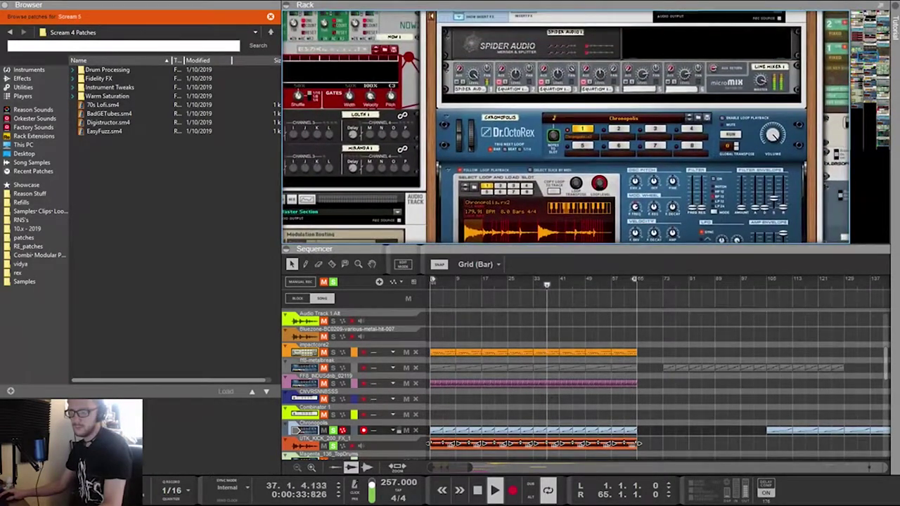
{"action": "scroll", "coordinate": [562, 126], "scroll_direction": "up", "scroll_amount": 20}
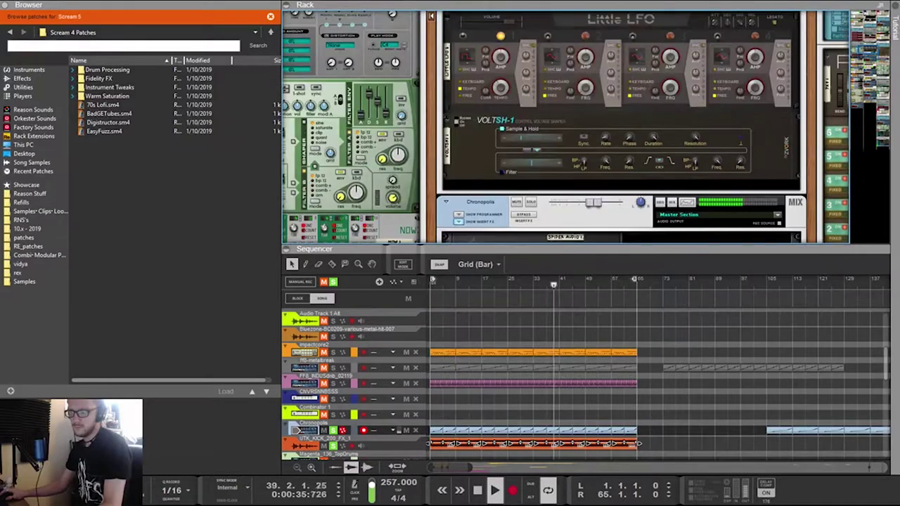
{"action": "scroll", "coordinate": [562, 127], "scroll_direction": "up", "scroll_amount": 15}
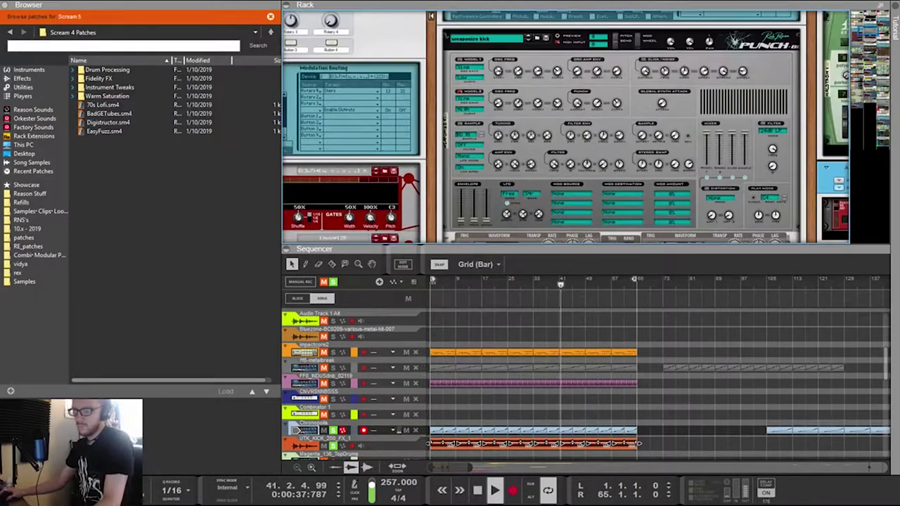
{"action": "scroll", "coordinate": [562, 127], "scroll_direction": "down", "scroll_amount": 4}
{"action": "scroll", "coordinate": [562, 126], "scroll_direction": "down", "scroll_amount": 4}
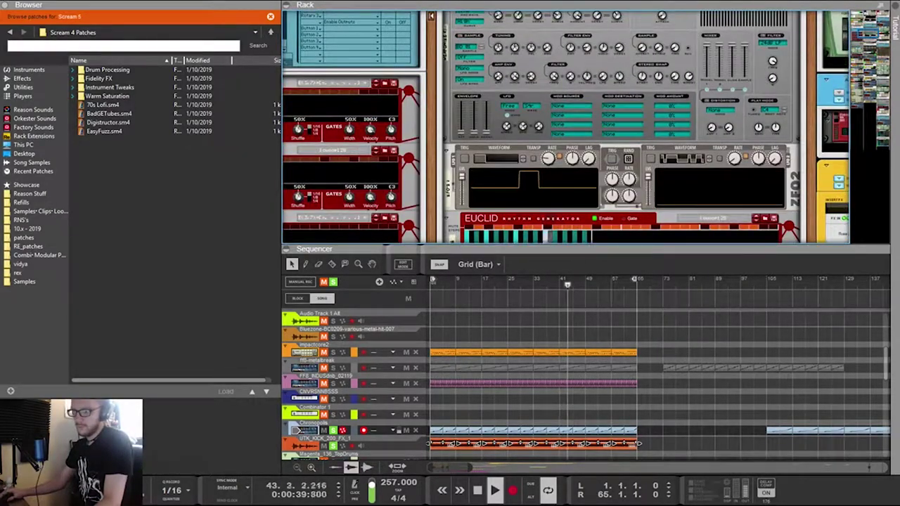
{"action": "scroll", "coordinate": [562, 126], "scroll_direction": "left", "scroll_amount": 8}
{"action": "scroll", "coordinate": [562, 127], "scroll_direction": "down", "scroll_amount": 7}
{"action": "scroll", "coordinate": [562, 127], "scroll_direction": "up", "scroll_amount": 6}
{"action": "scroll", "coordinate": [562, 126], "scroll_direction": "down", "scroll_amount": 1}
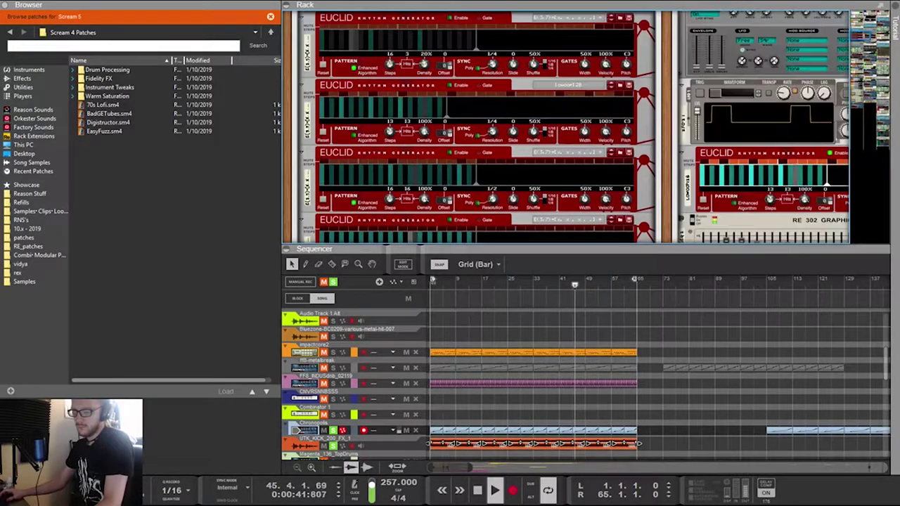
{"action": "scroll", "coordinate": [563, 126], "scroll_direction": "up", "scroll_amount": 7}
{"action": "scroll", "coordinate": [562, 126], "scroll_direction": "down", "scroll_amount": 10}
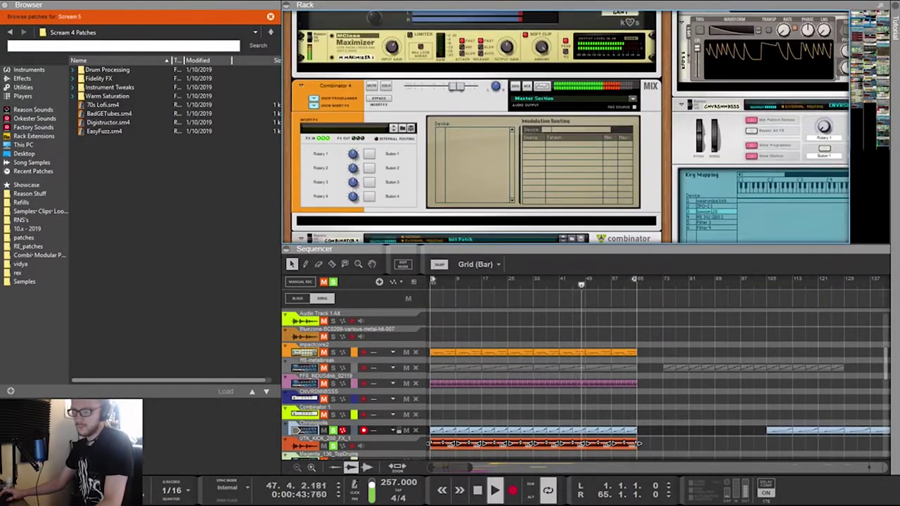
{"action": "scroll", "coordinate": [478, 127], "scroll_direction": "down", "scroll_amount": 10}
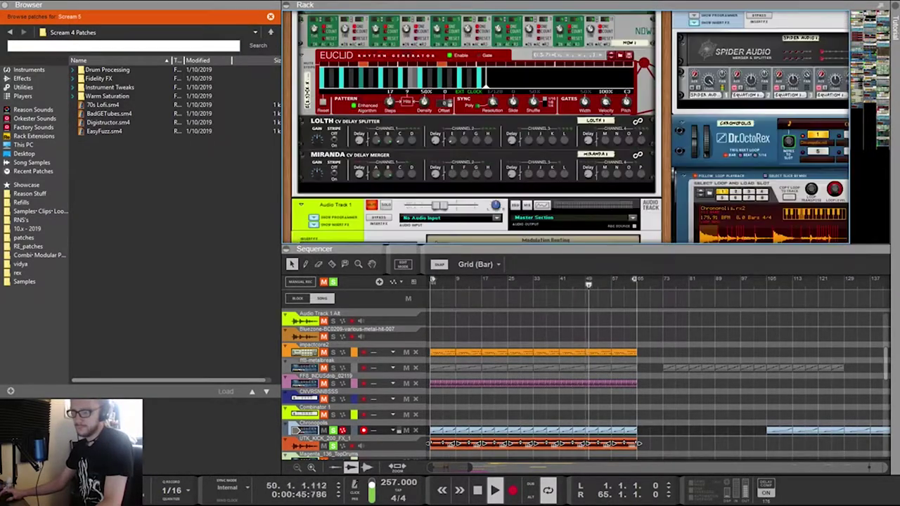
Browse the Euclid rhythm generator above the RE 302 equaliser to the PRIME-1 patch and back to lowoop128
{"action": "scroll", "coordinate": [477, 127], "scroll_direction": "down", "scroll_amount": 3}
{"action": "scroll", "coordinate": [562, 126], "scroll_direction": "right", "scroll_amount": 5}
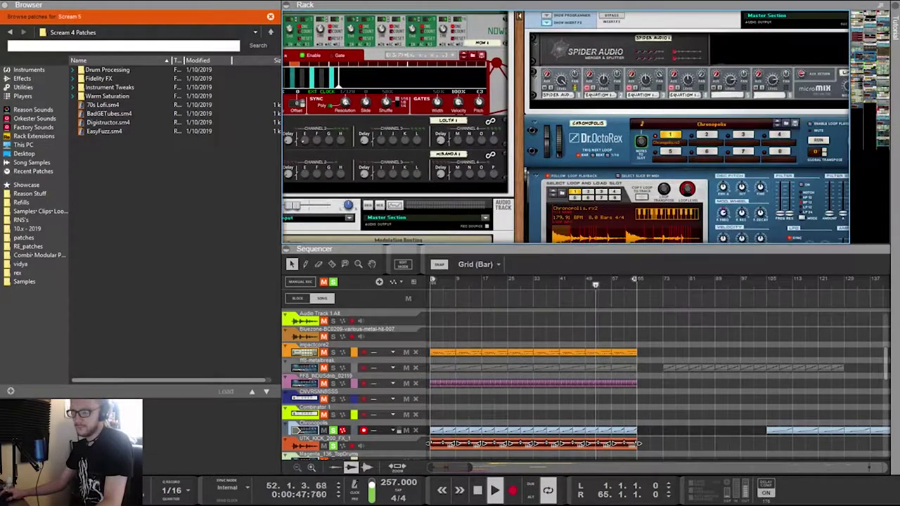
{"action": "scroll", "coordinate": [562, 127], "scroll_direction": "up", "scroll_amount": 10}
{"action": "scroll", "coordinate": [591, 126], "scroll_direction": "up", "scroll_amount": 5}
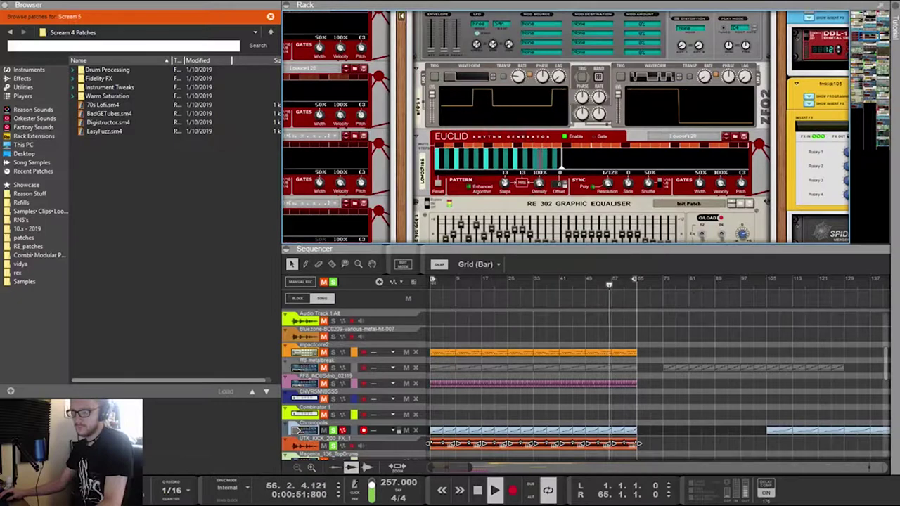
{"action": "left_click", "coordinate": [725, 138]}
{"action": "left_click", "coordinate": [734, 137]}
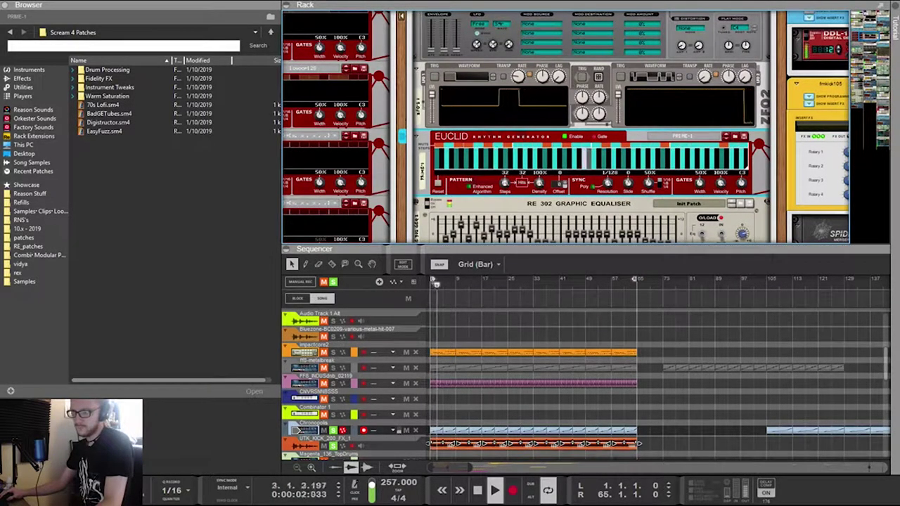
{"action": "left_click", "coordinate": [729, 137]}
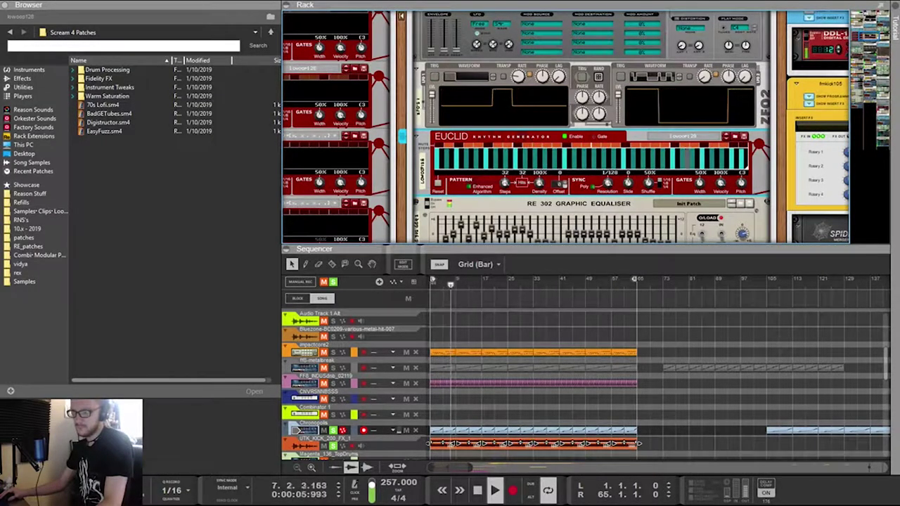
{"action": "mouse_move", "coordinate": [720, 184]}
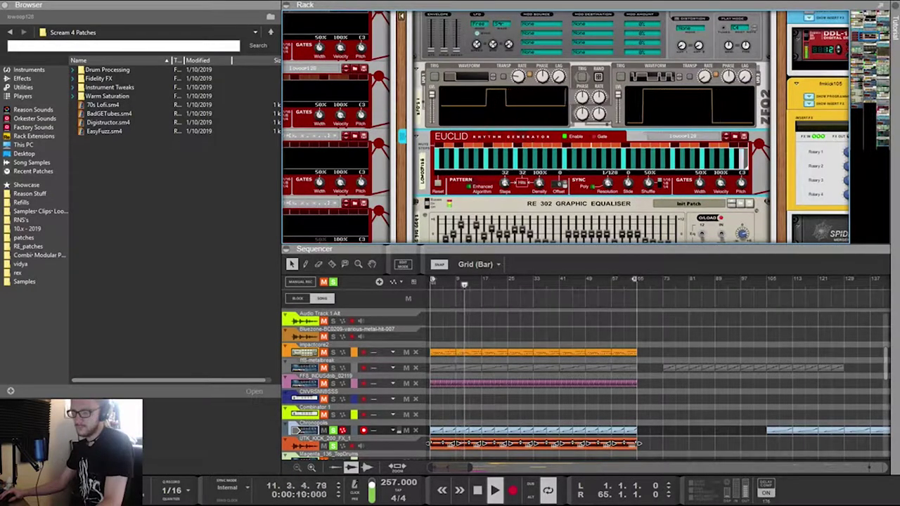
{"action": "mouse_move", "coordinate": [507, 186]}
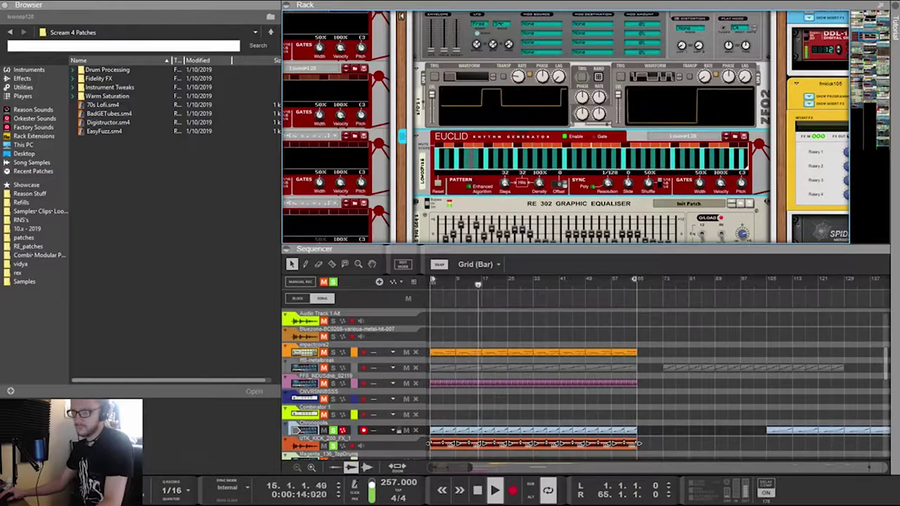
Examine the rack from the stacked Euclids and Malström across the Chronopolis chain to the Euclid above the RE 302 equaliser
{"action": "left_click_drag", "start_coordinate": [869, 35], "coordinate": [861, 38]}
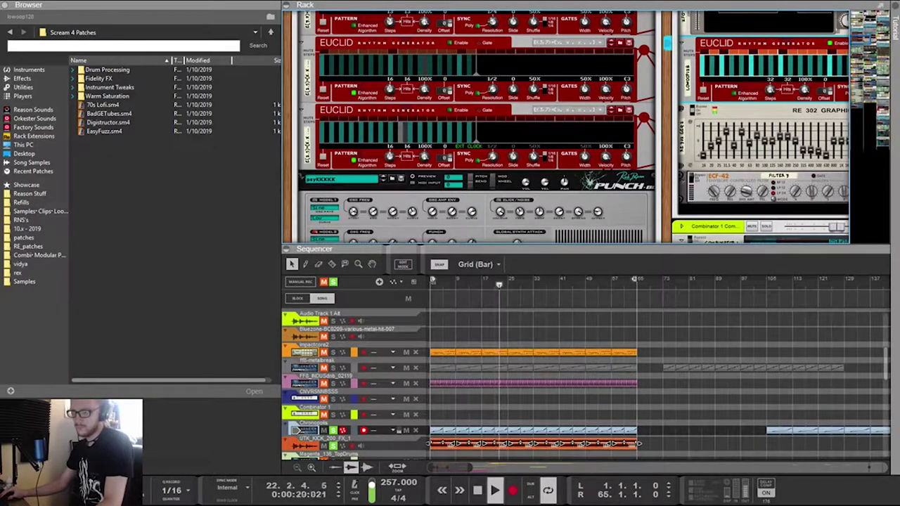
{"action": "scroll", "coordinate": [474, 127], "scroll_direction": "down", "scroll_amount": 5}
{"action": "scroll", "coordinate": [475, 126], "scroll_direction": "up", "scroll_amount": 12}
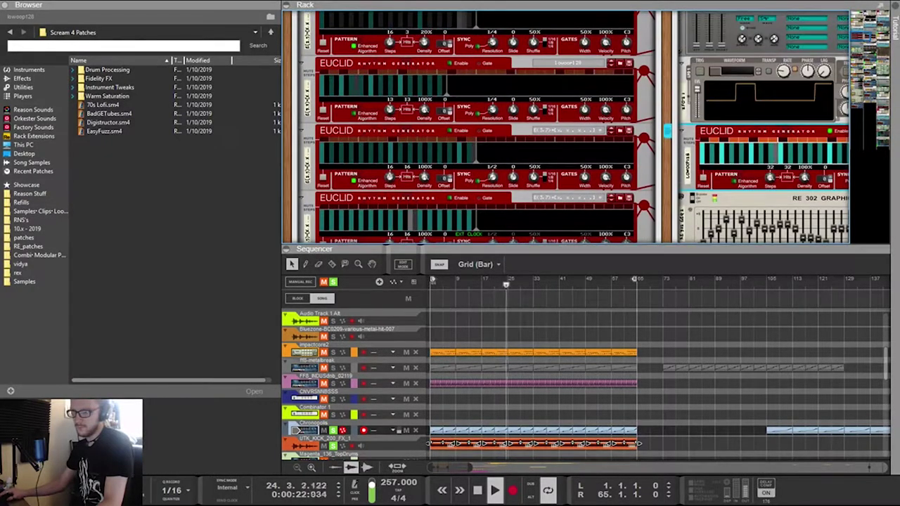
{"action": "scroll", "coordinate": [475, 126], "scroll_direction": "down", "scroll_amount": 3}
{"action": "scroll", "coordinate": [549, 133], "scroll_direction": "down", "scroll_amount": 3}
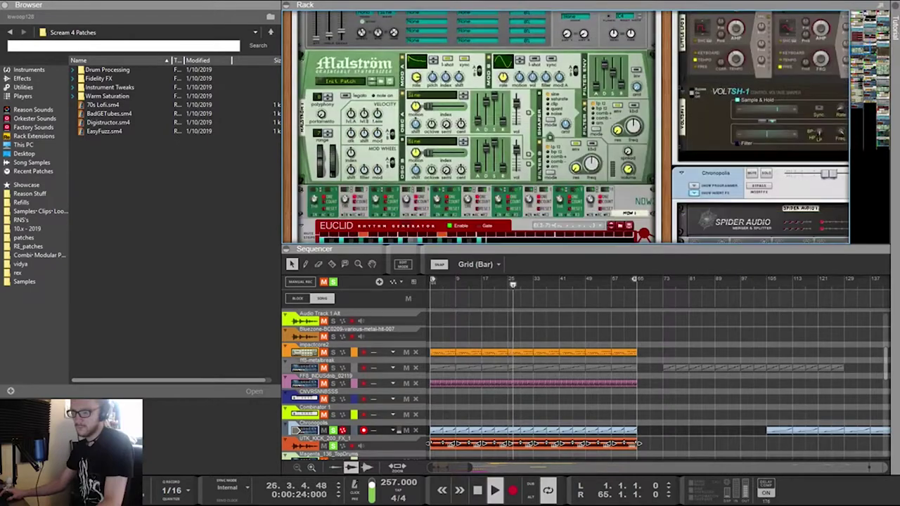
{"action": "scroll", "coordinate": [477, 126], "scroll_direction": "down", "scroll_amount": 3}
{"action": "scroll", "coordinate": [531, 137], "scroll_direction": "right", "scroll_amount": 8}
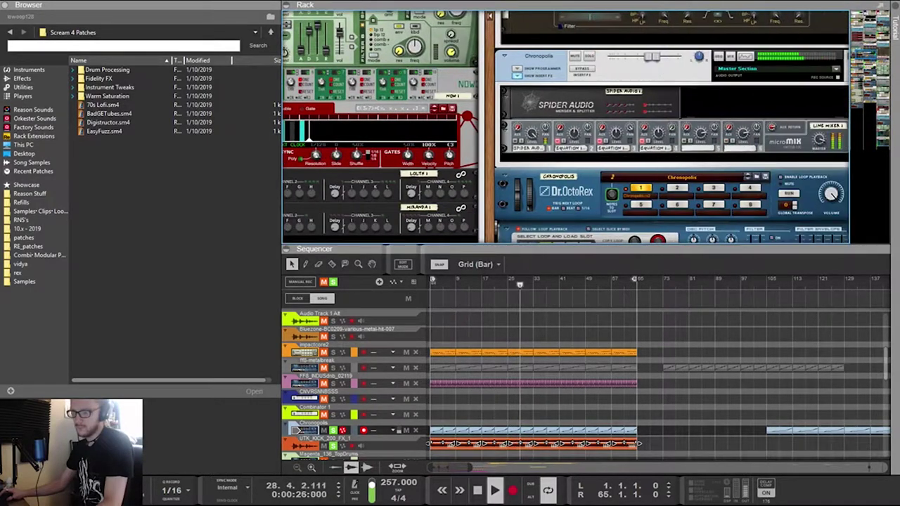
{"action": "scroll", "coordinate": [530, 137], "scroll_direction": "down", "scroll_amount": 4}
{"action": "scroll", "coordinate": [531, 137], "scroll_direction": "up", "scroll_amount": 2}
{"action": "scroll", "coordinate": [530, 137], "scroll_direction": "up", "scroll_amount": 11}
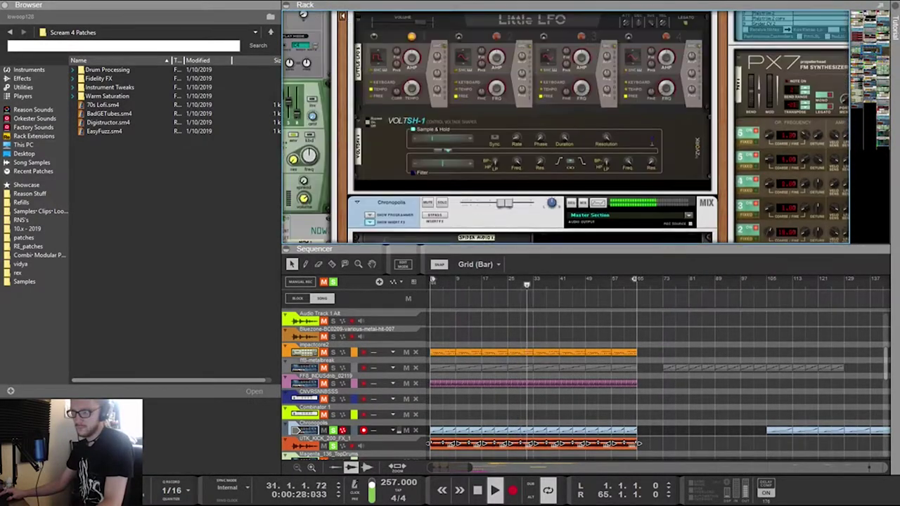
{"action": "scroll", "coordinate": [530, 137], "scroll_direction": "right", "scroll_amount": 2}
{"action": "scroll", "coordinate": [530, 137], "scroll_direction": "left", "scroll_amount": 2}
{"action": "scroll", "coordinate": [524, 126], "scroll_direction": "up", "scroll_amount": 10}
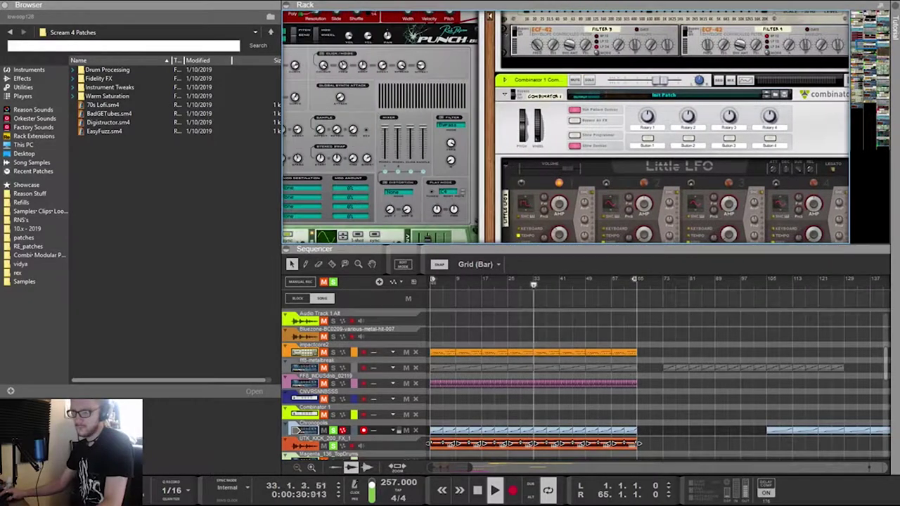
{"action": "scroll", "coordinate": [524, 126], "scroll_direction": "down", "scroll_amount": 3}
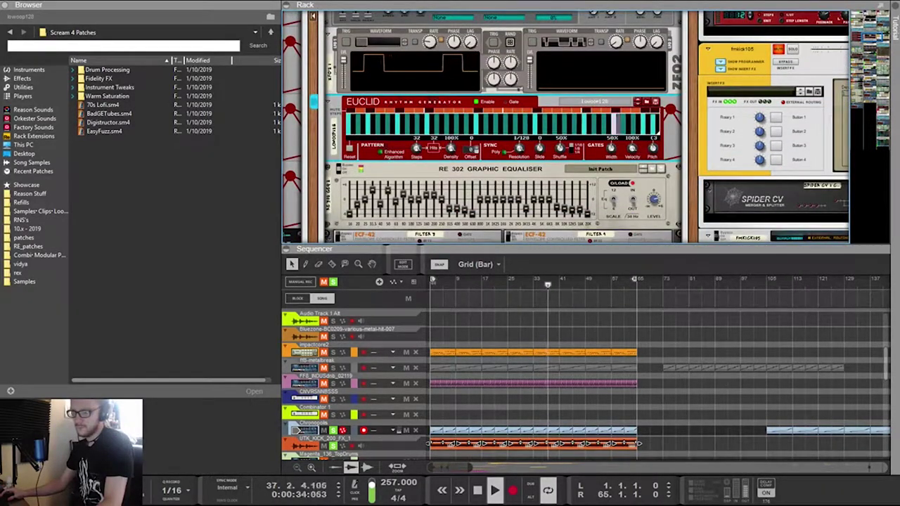
Look through the sequencer tracks from PROT_00723 at the start of the list to the Chronopolis and UTK_KICK_200_FX_1 tracks
{"action": "scroll", "coordinate": [565, 127], "scroll_direction": "right", "scroll_amount": 3}
{"action": "scroll", "coordinate": [583, 372], "scroll_direction": "up", "scroll_amount": 5}
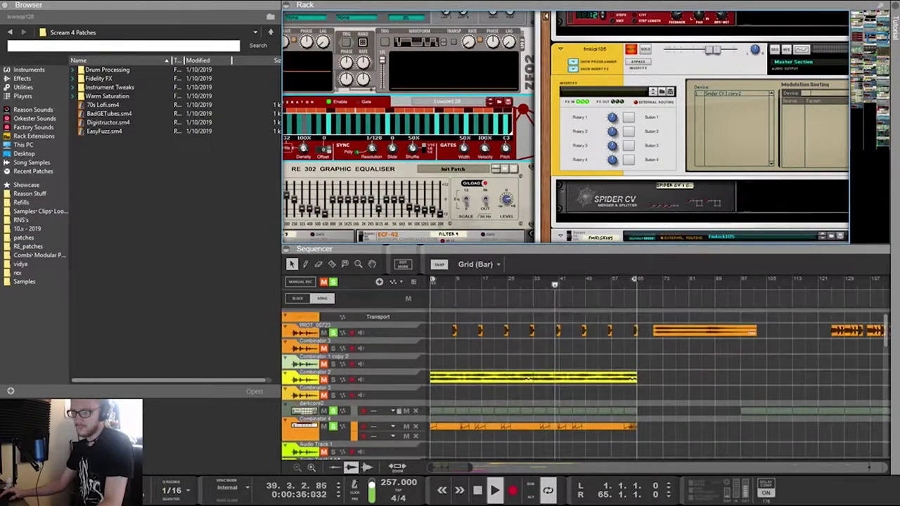
{"action": "left_click", "coordinate": [377, 316]}
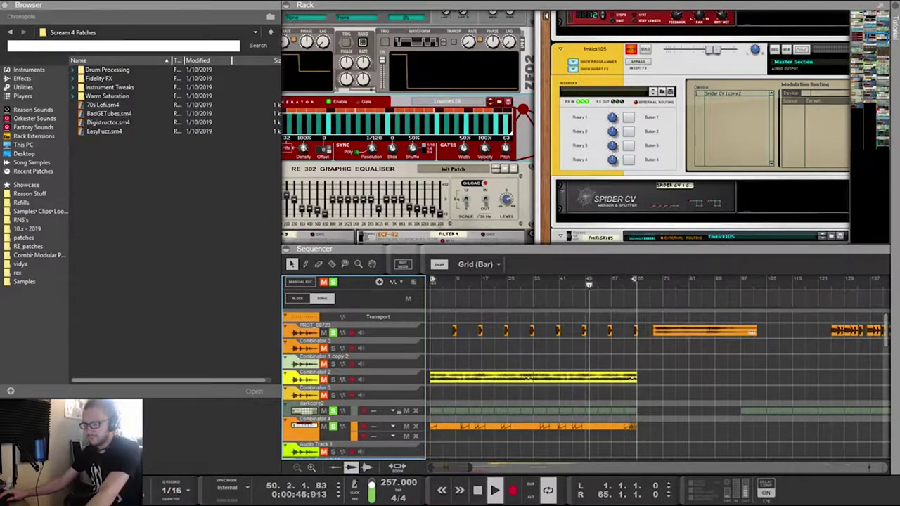
{"action": "scroll", "coordinate": [583, 380], "scroll_direction": "down", "scroll_amount": 4}
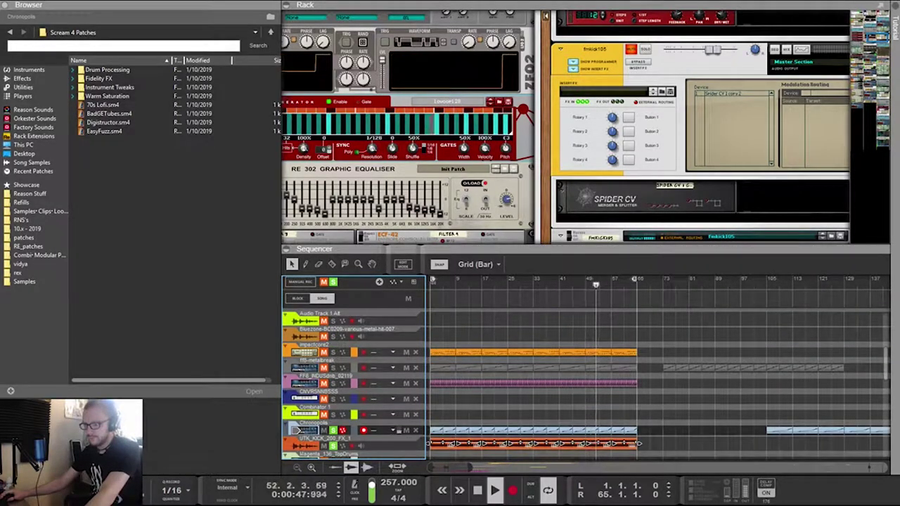
{"action": "scroll", "coordinate": [583, 379], "scroll_direction": "up", "scroll_amount": 2}
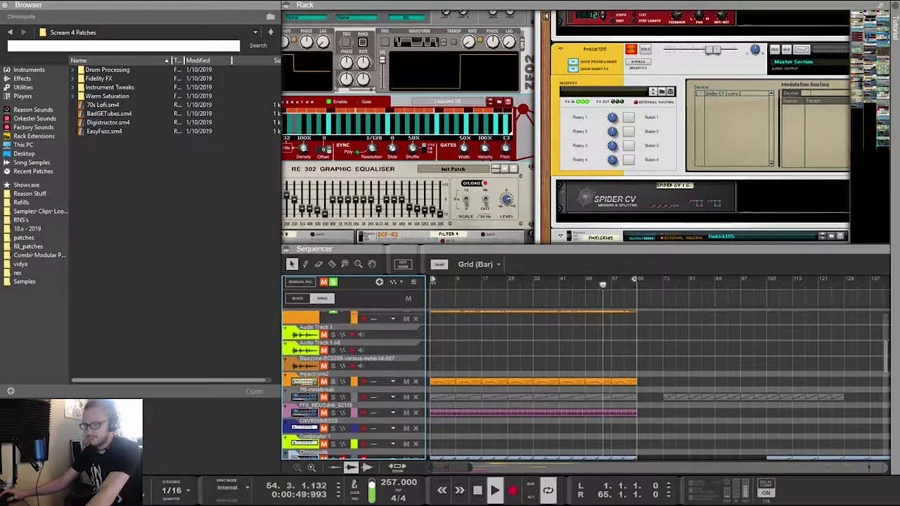
{"action": "scroll", "coordinate": [584, 380], "scroll_direction": "up", "scroll_amount": 4}
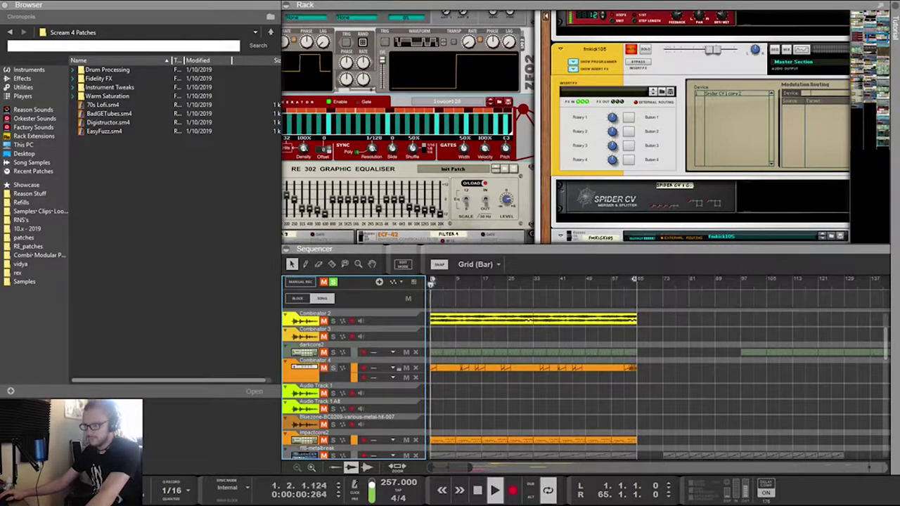
{"action": "scroll", "coordinate": [299, 428], "scroll_direction": "down", "scroll_amount": 2}
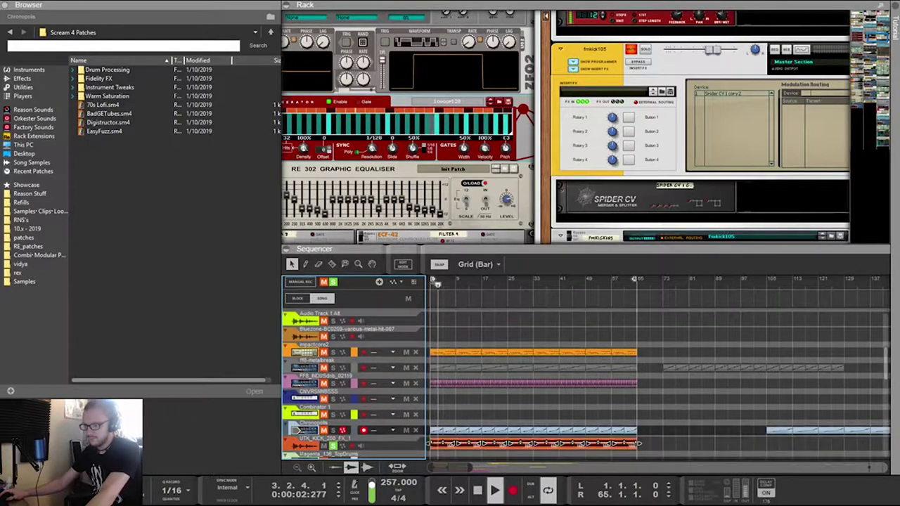
Enlarge the sequencer, join the UTK_KICK_200_FX_1 clips into one 64-bar clip and fade it out over its last 32 bars
{"action": "left_click_drag", "start_coordinate": [450, 248], "coordinate": [450, 152]}
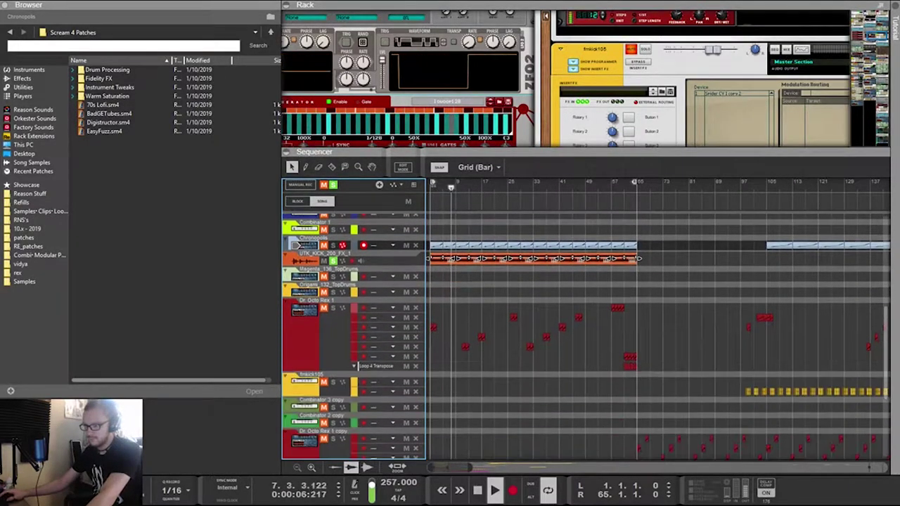
{"action": "scroll", "coordinate": [300, 244], "scroll_direction": "down", "scroll_amount": 2}
{"action": "scroll", "coordinate": [301, 244], "scroll_direction": "down", "scroll_amount": 4}
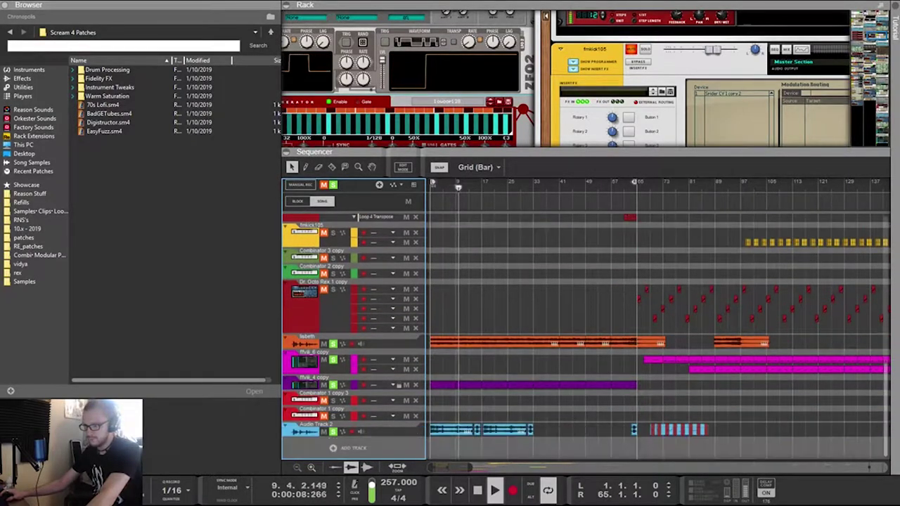
{"action": "scroll", "coordinate": [297, 242], "scroll_direction": "up", "scroll_amount": 4}
{"action": "scroll", "coordinate": [586, 337], "scroll_direction": "up", "scroll_amount": 2}
{"action": "left_click_drag", "start_coordinate": [661, 366], "coordinate": [469, 337]}
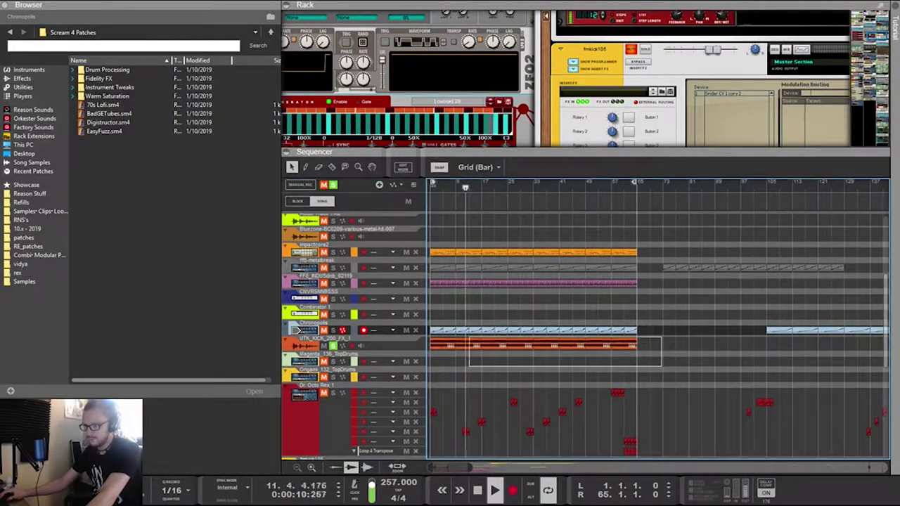
{"action": "left_click_drag", "start_coordinate": [661, 365], "coordinate": [661, 364]}
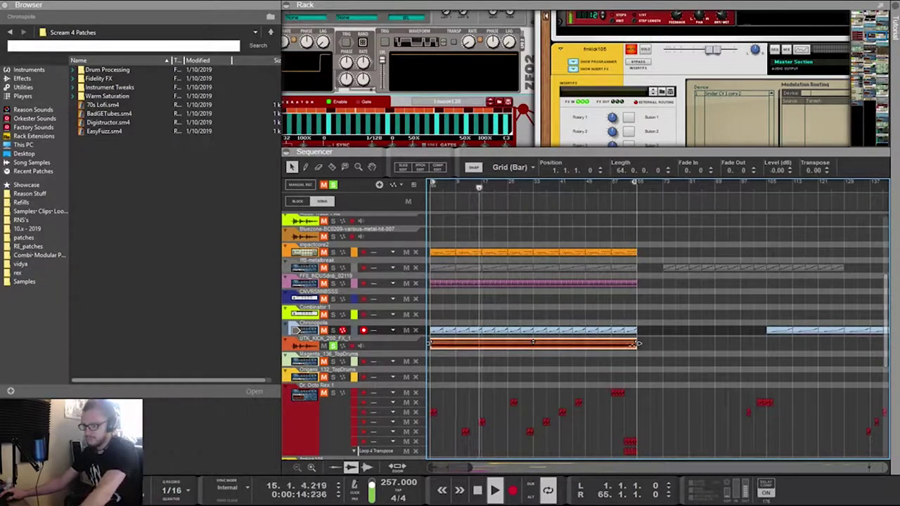
{"action": "left_click_drag", "start_coordinate": [634, 343], "coordinate": [533, 342]}
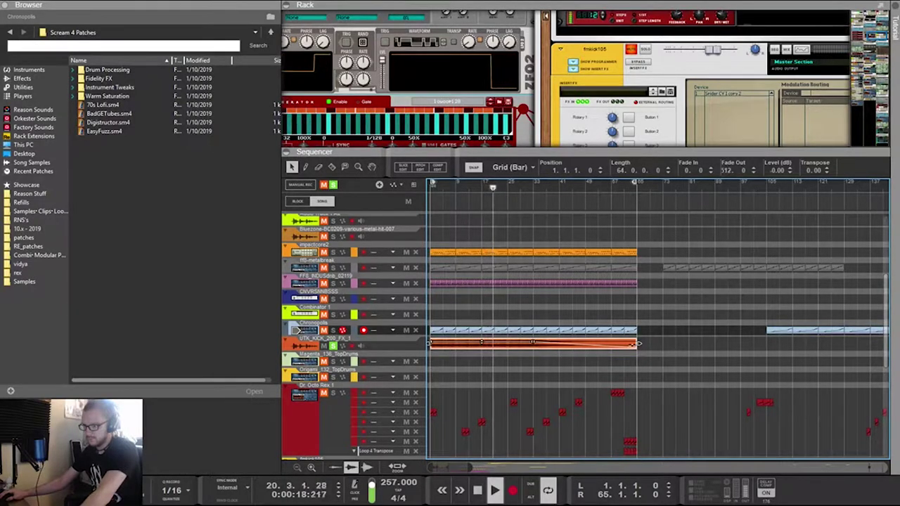
Review the tracks above and below the UTK_KICK_200_FX_1 clip, from Combinator 2 to Audio Track 2, during playback
{"action": "scroll", "coordinate": [531, 337], "scroll_direction": "down", "scroll_amount": 3}
{"action": "scroll", "coordinate": [531, 337], "scroll_direction": "down", "scroll_amount": 3}
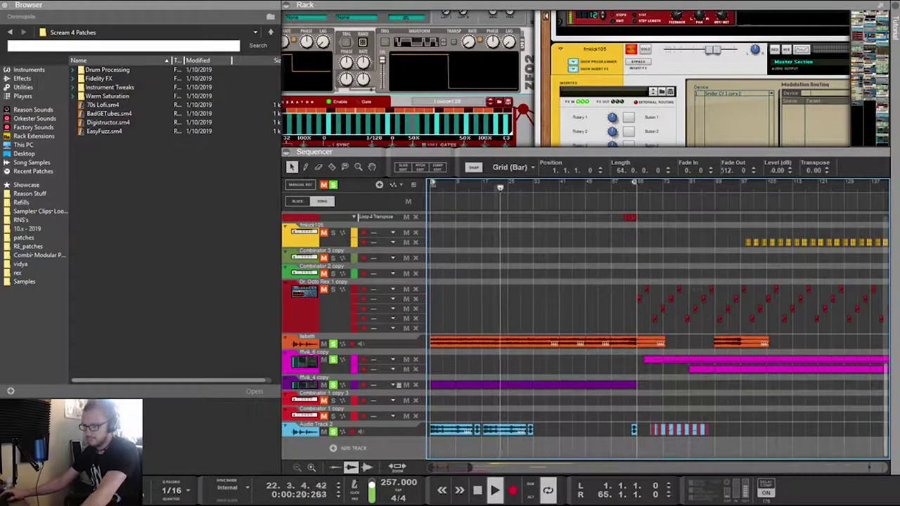
{"action": "scroll", "coordinate": [531, 338], "scroll_direction": "up", "scroll_amount": 2}
{"action": "scroll", "coordinate": [654, 323], "scroll_direction": "up", "scroll_amount": 6}
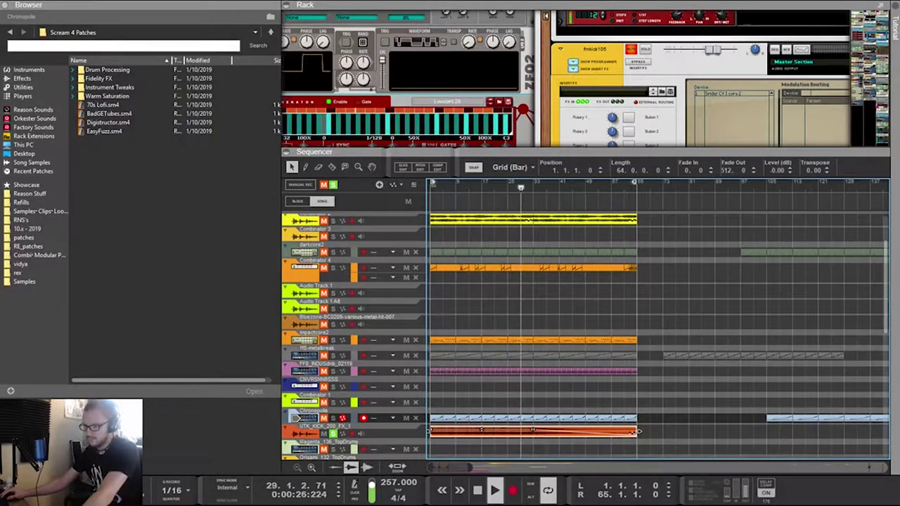
{"action": "mouse_move", "coordinate": [638, 432]}
{"action": "left_mouse_down"}
{"action": "mouse_move", "coordinate": [688, 432]}
{"action": "mouse_move", "coordinate": [638, 432]}
{"action": "left_mouse_up"}
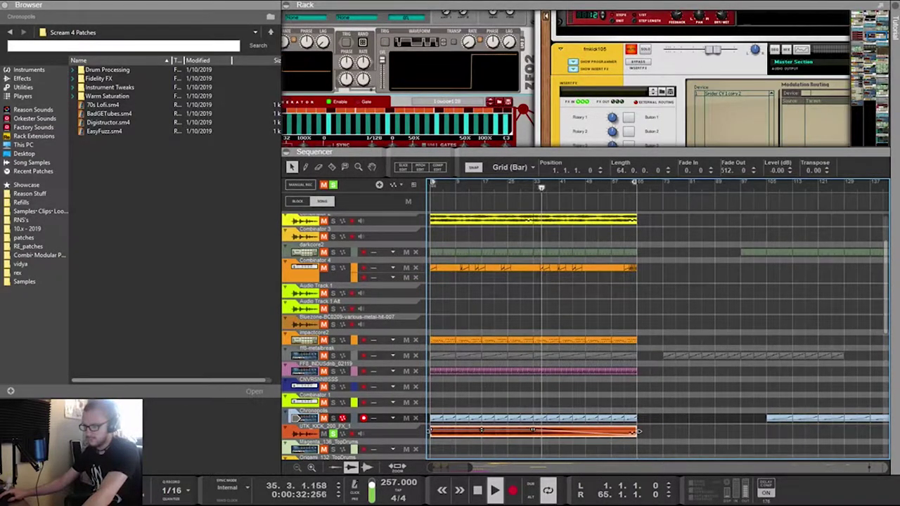
{"action": "scroll", "coordinate": [583, 337], "scroll_direction": "down", "scroll_amount": 3}
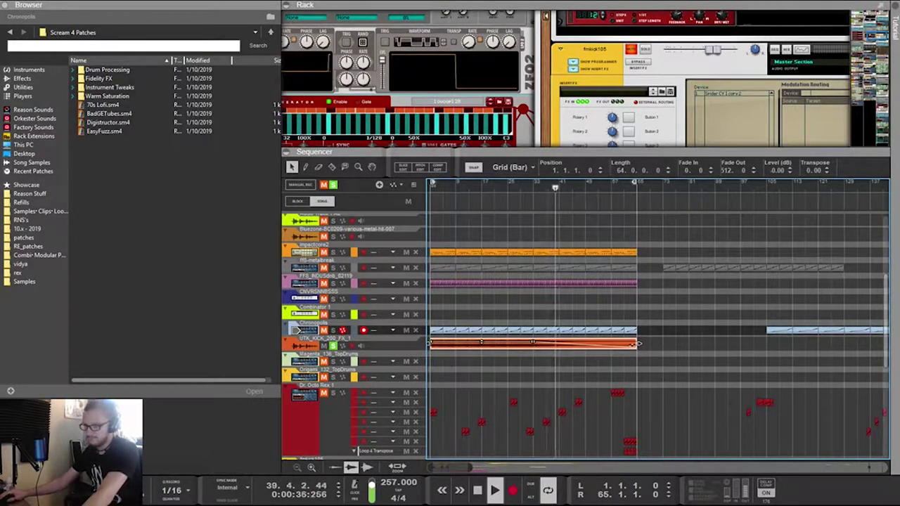
{"action": "scroll", "coordinate": [584, 324], "scroll_direction": "down", "scroll_amount": 6}
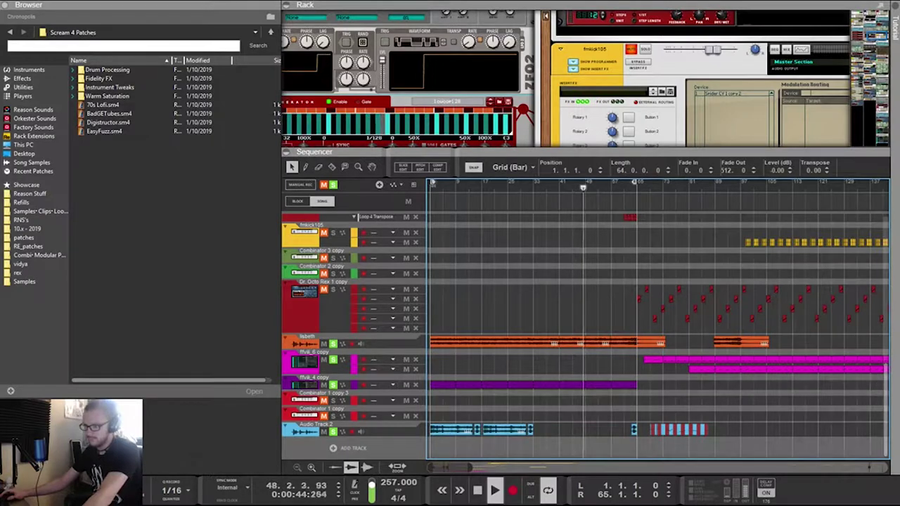
{"action": "scroll", "coordinate": [584, 323], "scroll_direction": "up", "scroll_amount": 3}
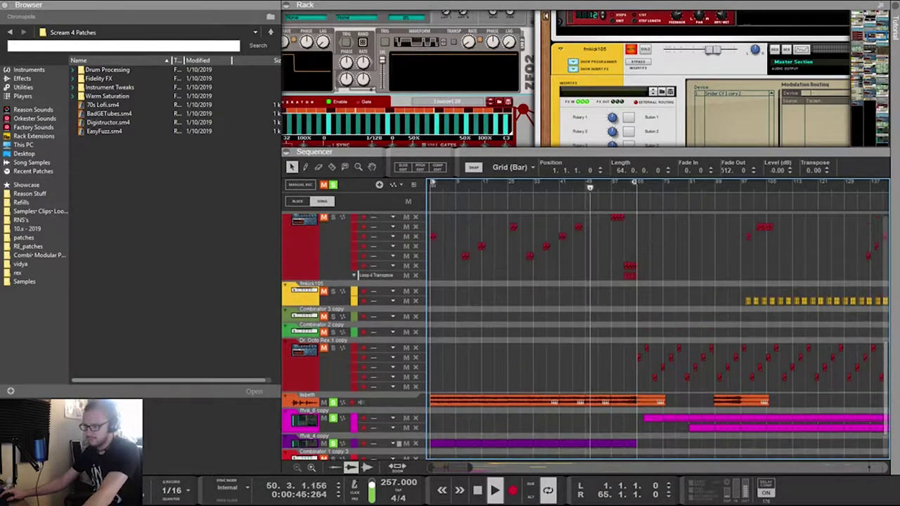
{"action": "scroll", "coordinate": [583, 324], "scroll_direction": "down", "scroll_amount": 3}
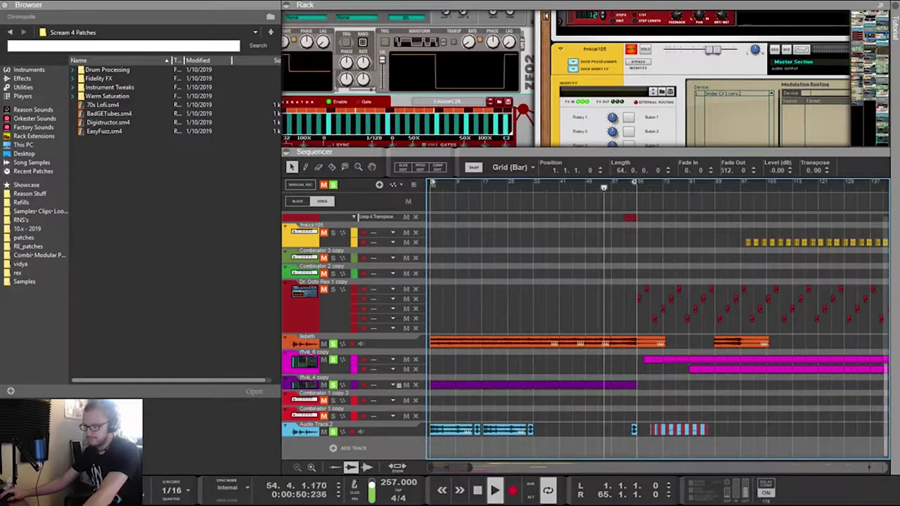
{"action": "scroll", "coordinate": [583, 323], "scroll_direction": "up", "scroll_amount": 6}
{"action": "scroll", "coordinate": [584, 323], "scroll_direction": "up", "scroll_amount": 4}
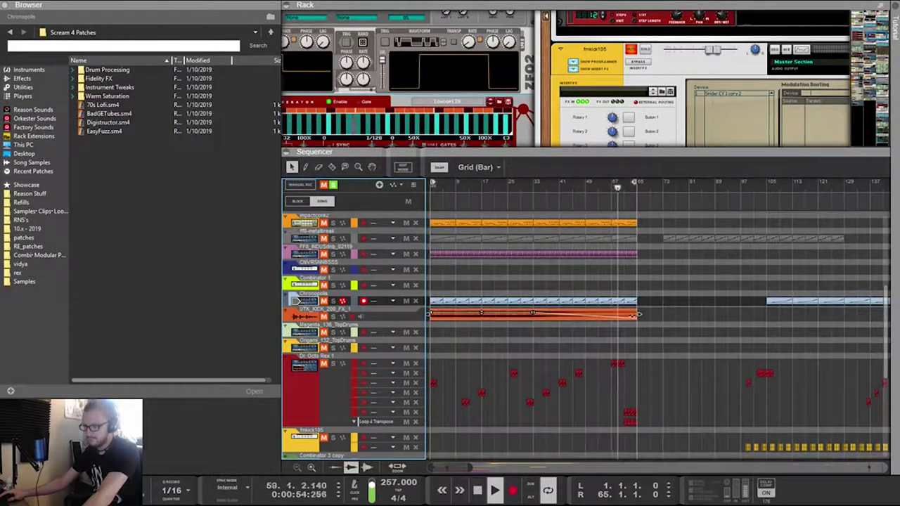
Duplicate the Audio Track 2 clip pair starting in bar 17 to bars 33 and 49, and start the loop at bar 33
{"action": "scroll", "coordinate": [583, 324], "scroll_direction": "down", "scroll_amount": 10}
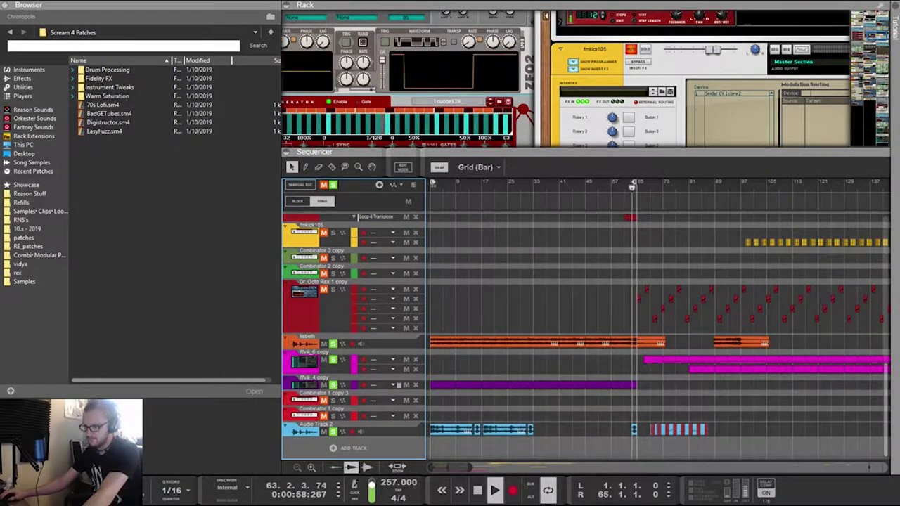
{"action": "left_click", "coordinate": [529, 428]}
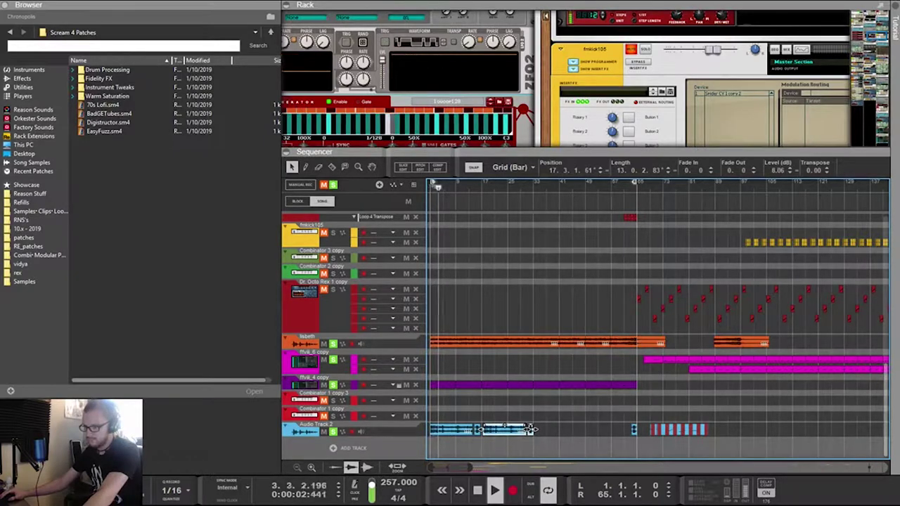
{"action": "left_click_drag", "start_coordinate": [528, 428], "coordinate": [580, 429]}
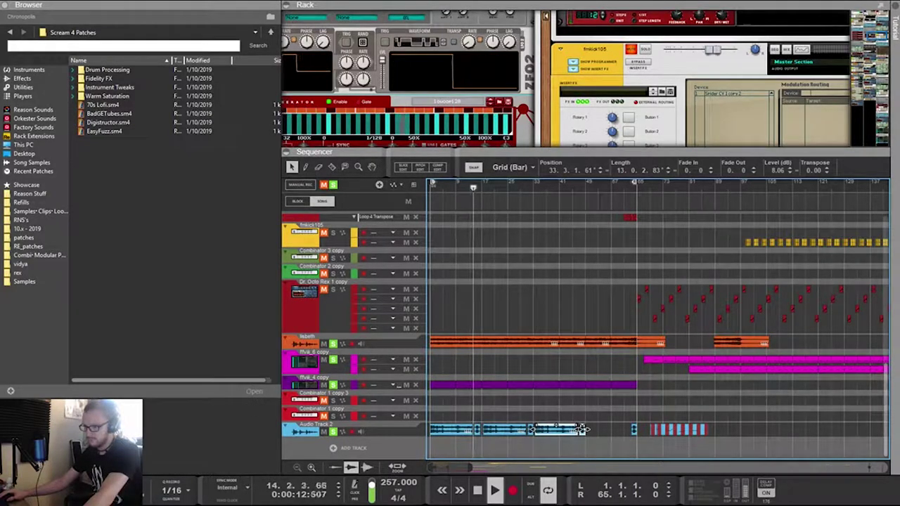
{"action": "key", "text": "Escape"}
{"action": "left_click_drag", "start_coordinate": [555, 430], "coordinate": [608, 430]}
{"action": "left_click", "coordinate": [533, 183], "text": "ctrl"}
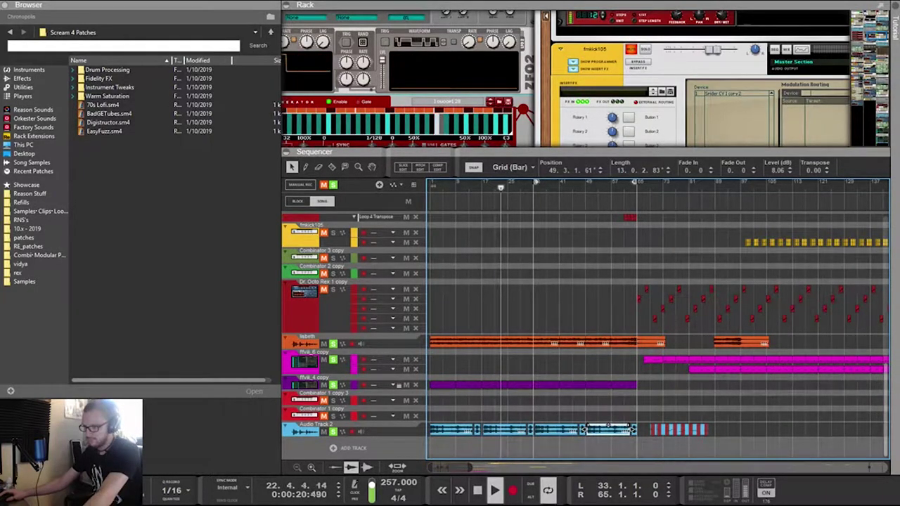
Shorten the purple clip at bar 57, on the track above Combinator 1 copy 3, to 4 bars
{"action": "scroll", "coordinate": [657, 324], "scroll_direction": "up", "scroll_amount": 3}
{"action": "scroll", "coordinate": [657, 323], "scroll_direction": "down", "scroll_amount": 3}
{"action": "left_click_drag", "start_coordinate": [633, 406], "coordinate": [626, 384]}
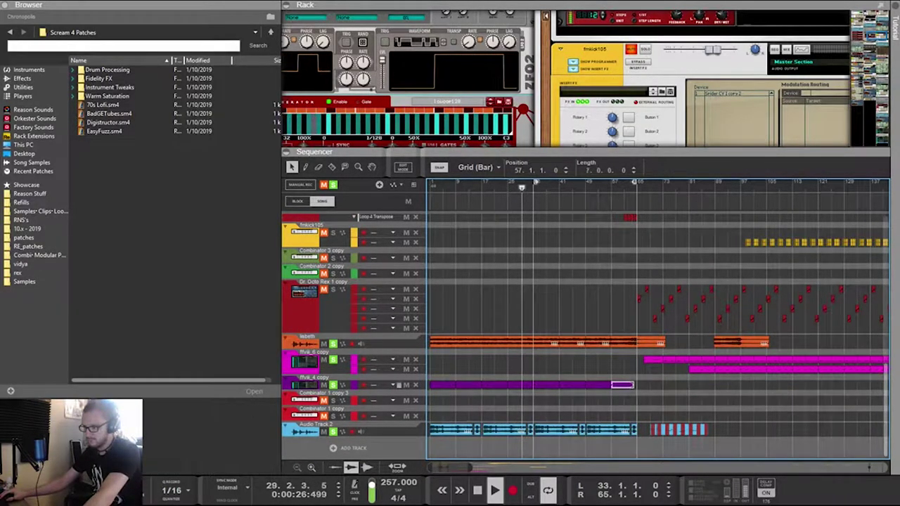
{"action": "left_click_drag", "start_coordinate": [621, 384], "coordinate": [618, 385]}
Delete the short PROT_00723 audio clips at bars 32, 40, 48 and 56
{"action": "scroll", "coordinate": [618, 384], "scroll_direction": "up", "scroll_amount": 10}
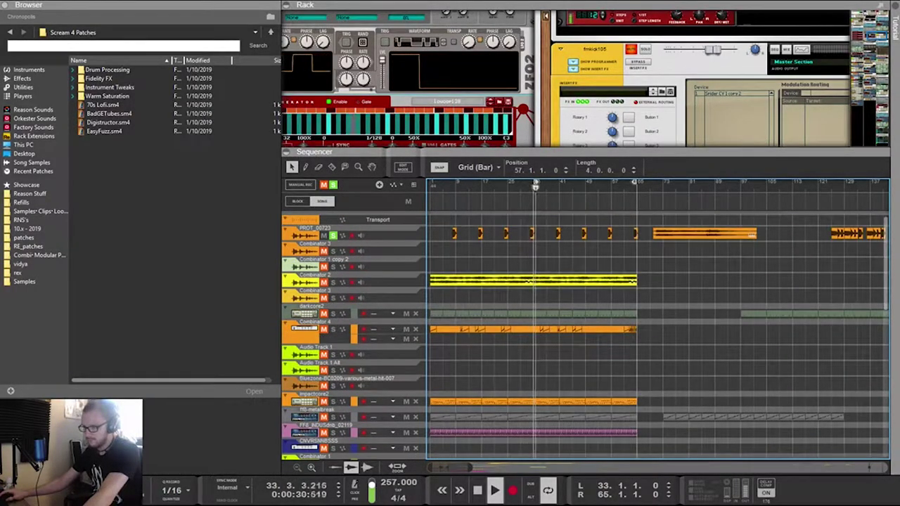
{"action": "left_click_drag", "start_coordinate": [613, 242], "coordinate": [553, 227]}
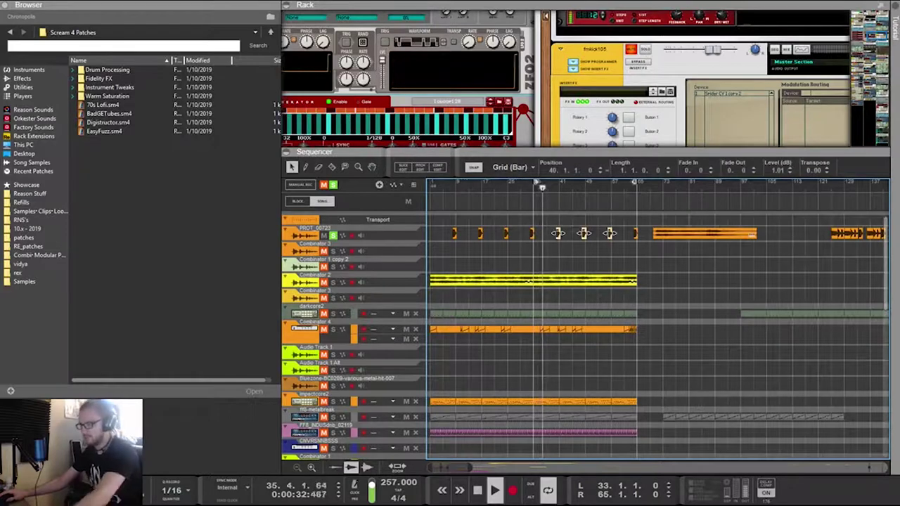
{"action": "key", "text": "Delete"}
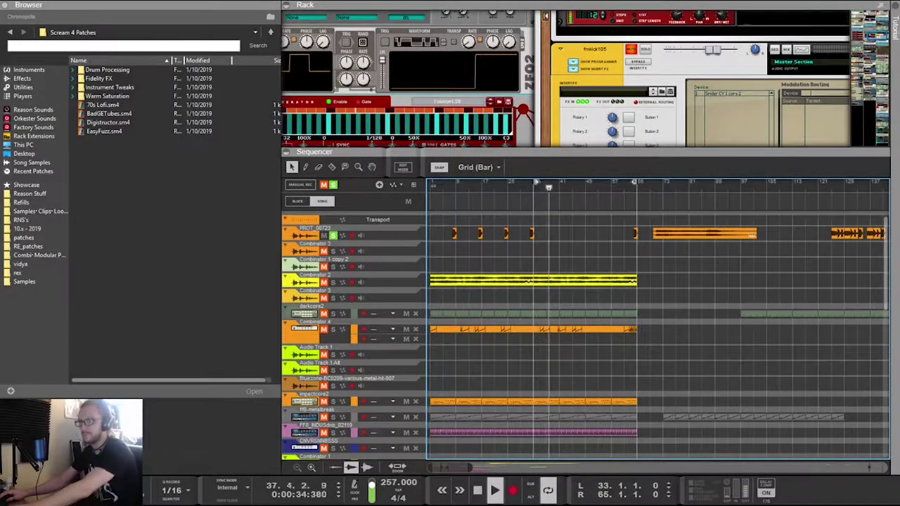
{"action": "left_click", "coordinate": [532, 233]}
{"action": "key", "text": "Delete"}
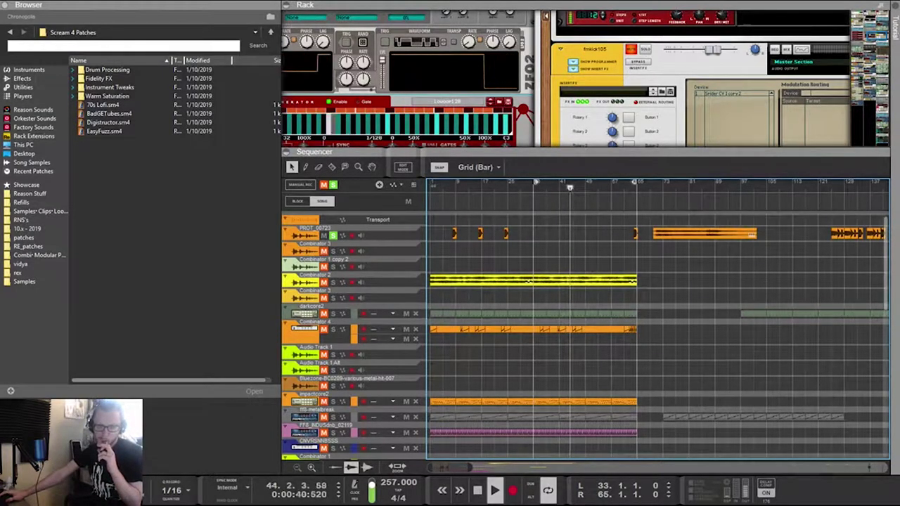
Enlarge the rack, load the groove8 patch into the Euclid above the RE 302, and set 18 steps, 18 hits and 1/128 resolution
{"action": "left_click_drag", "start_coordinate": [534, 151], "coordinate": [534, 296]}
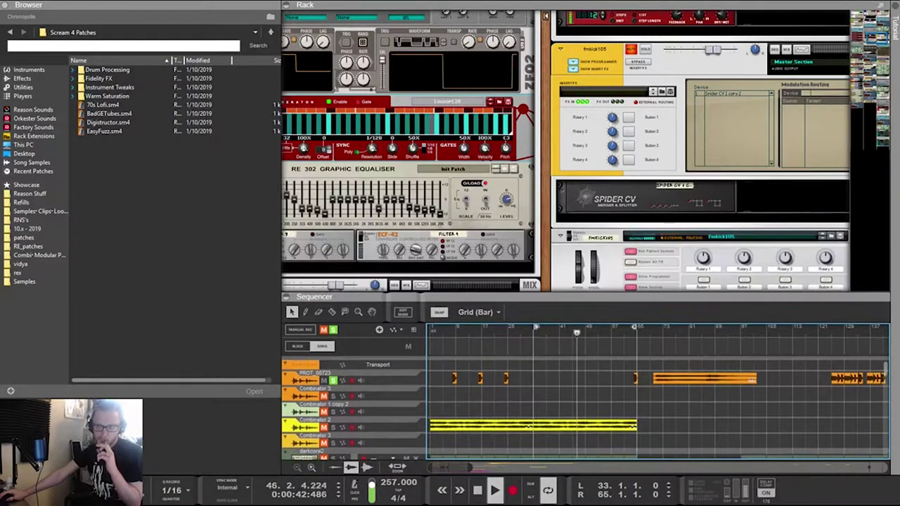
{"action": "left_click_drag", "start_coordinate": [546, 176], "coordinate": [692, 162]}
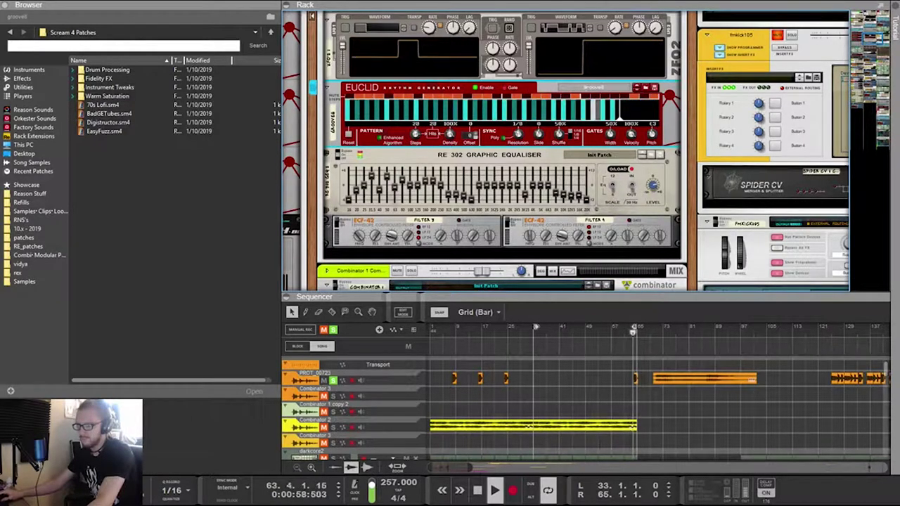
{"action": "left_click_drag", "start_coordinate": [518, 134], "coordinate": [518, 126]}
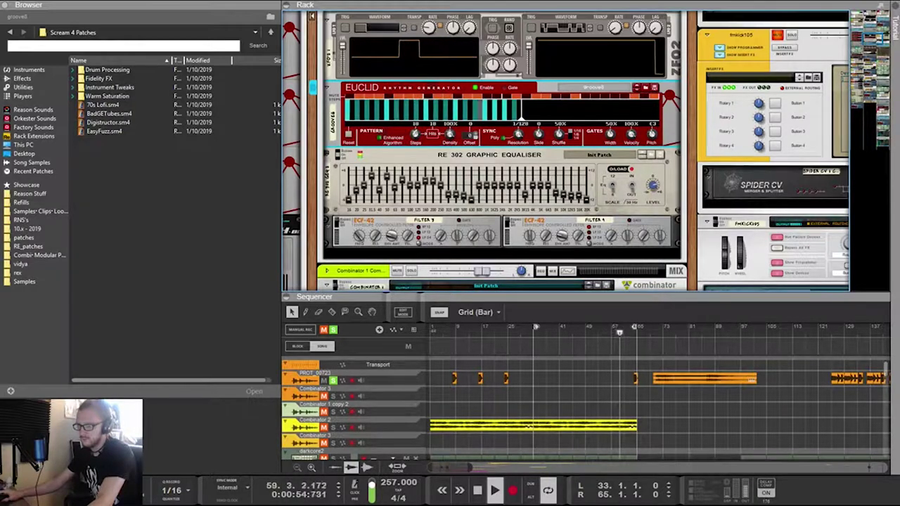
Examine the rack around the groove8 Euclid, covering the stacked Euclids, the PUNCH-BD and the RE 302 equaliser
{"action": "scroll", "coordinate": [566, 151], "scroll_direction": "up", "scroll_amount": 3}
{"action": "scroll", "coordinate": [566, 151], "scroll_direction": "down", "scroll_amount": 2}
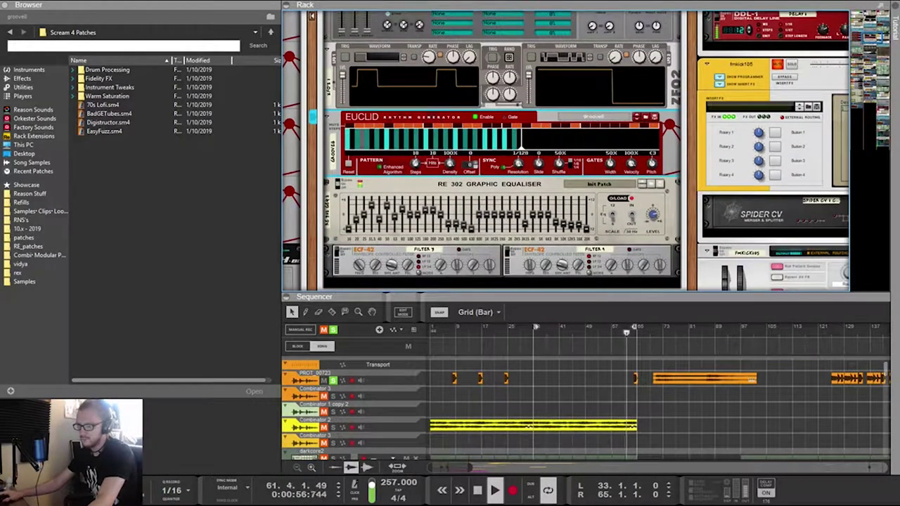
{"action": "scroll", "coordinate": [566, 152], "scroll_direction": "left", "scroll_amount": 1}
{"action": "scroll", "coordinate": [566, 151], "scroll_direction": "left", "scroll_amount": 3}
{"action": "scroll", "coordinate": [566, 151], "scroll_direction": "down", "scroll_amount": 3}
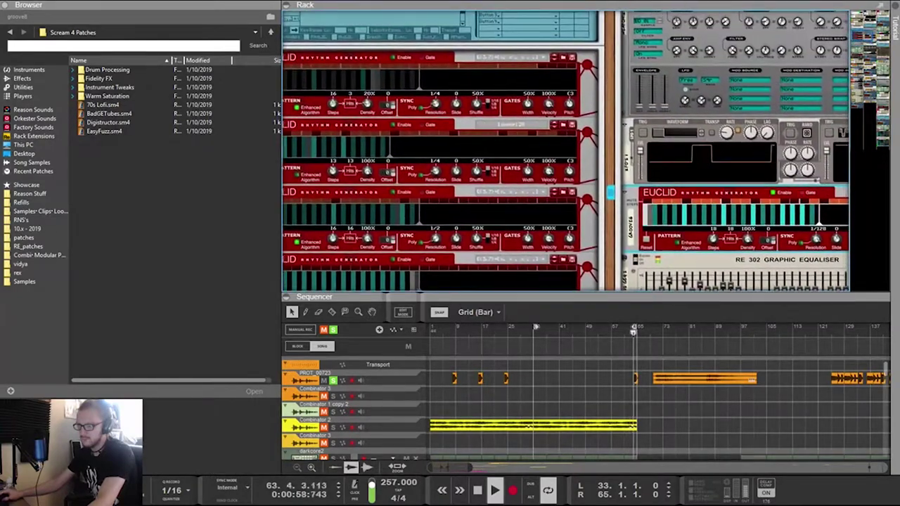
{"action": "scroll", "coordinate": [566, 151], "scroll_direction": "up", "scroll_amount": 5}
{"action": "scroll", "coordinate": [566, 152], "scroll_direction": "right", "scroll_amount": 2}
{"action": "scroll", "coordinate": [566, 151], "scroll_direction": "up", "scroll_amount": 3}
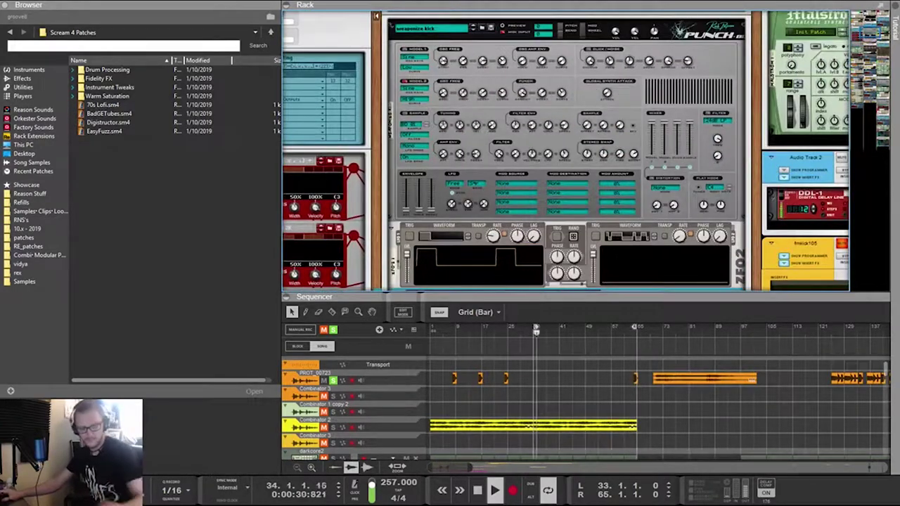
{"action": "scroll", "coordinate": [565, 151], "scroll_direction": "down", "scroll_amount": 6}
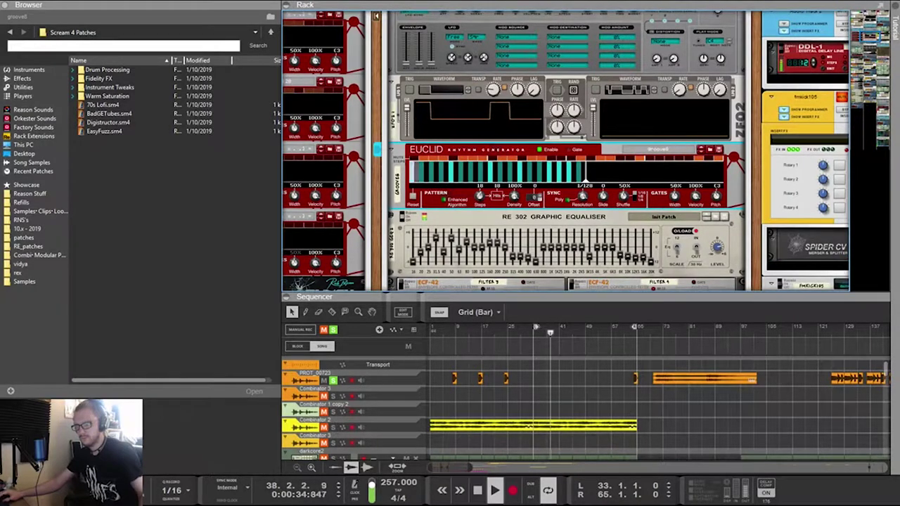
Cable the gate output of the topmost stacked Euclid to the reset input of the groove8 Euclid behind the rack, and return to the front view
{"action": "scroll", "coordinate": [566, 151], "scroll_direction": "left", "scroll_amount": 2}
{"action": "scroll", "coordinate": [565, 151], "scroll_direction": "left", "scroll_amount": 5}
{"action": "scroll", "coordinate": [565, 151], "scroll_direction": "up", "scroll_amount": 3}
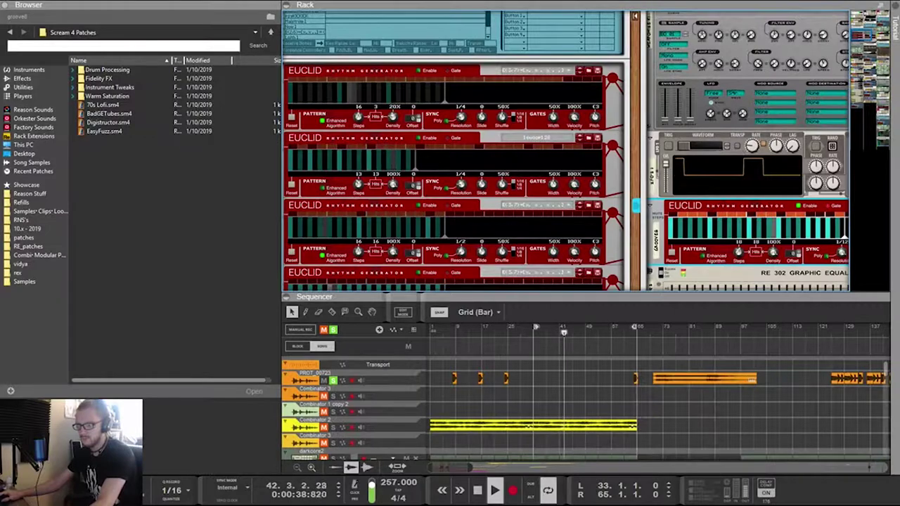
{"action": "key", "text": "Tab"}
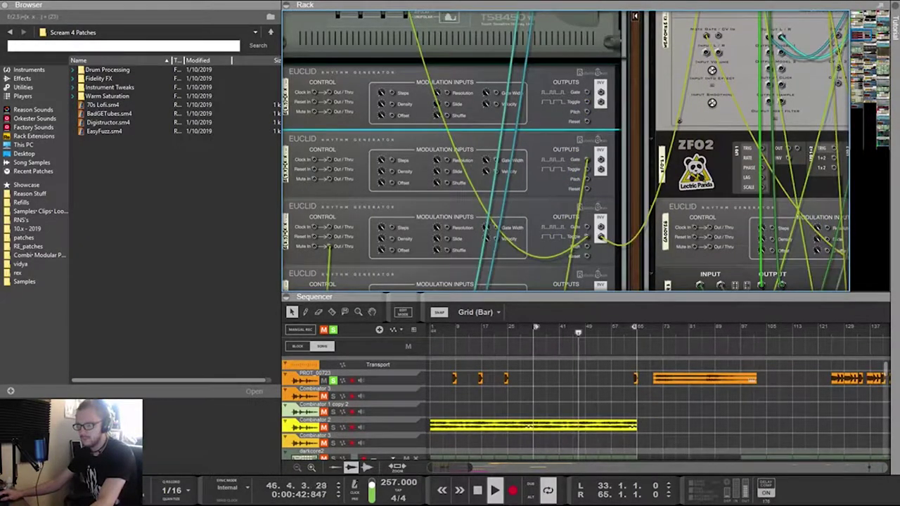
{"action": "left_click_drag", "start_coordinate": [587, 91], "coordinate": [694, 238]}
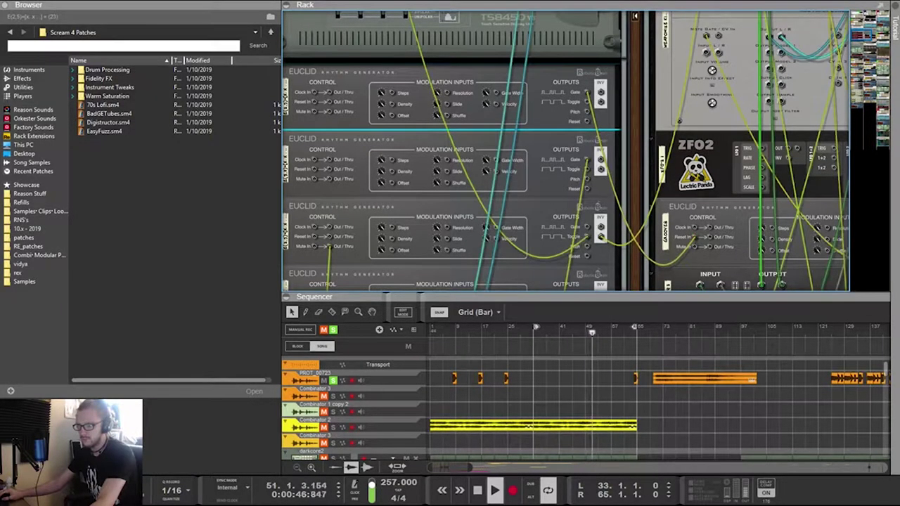
{"action": "key", "text": "Tab"}
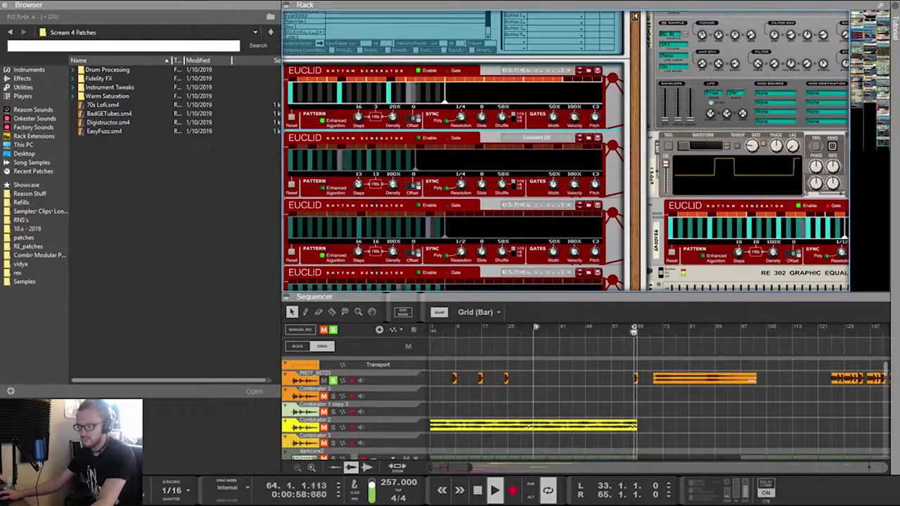
Lower the groove8 Euclid to 0 steps and its density to 57%
{"action": "scroll", "coordinate": [566, 150], "scroll_direction": "right", "scroll_amount": 2}
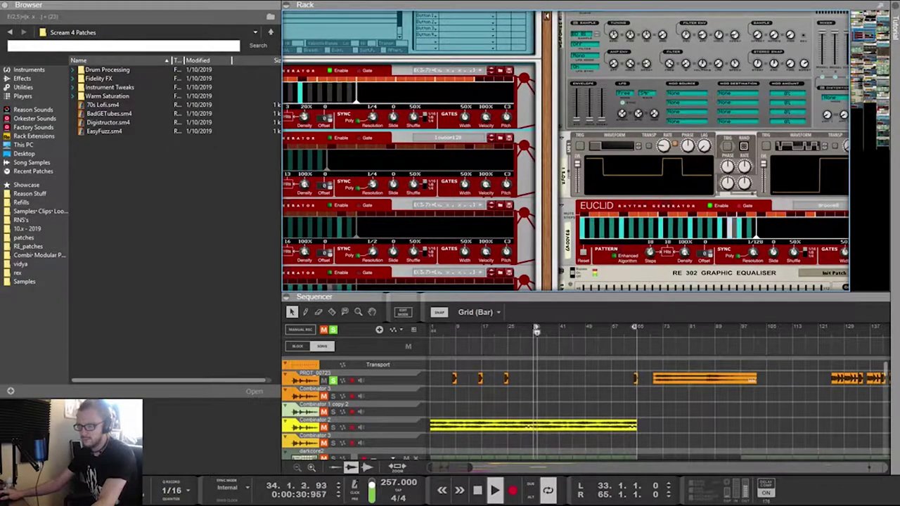
{"action": "scroll", "coordinate": [566, 151], "scroll_direction": "left", "scroll_amount": 2}
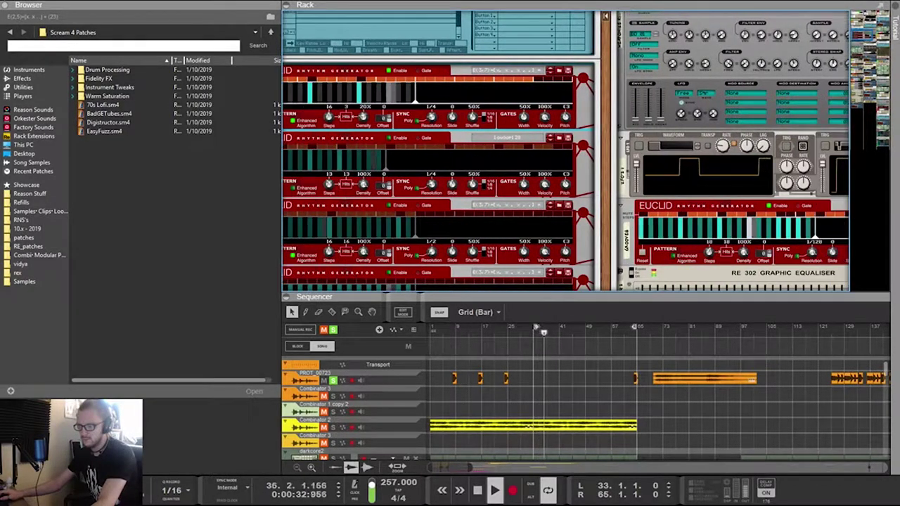
{"action": "scroll", "coordinate": [565, 150], "scroll_direction": "left", "scroll_amount": 1}
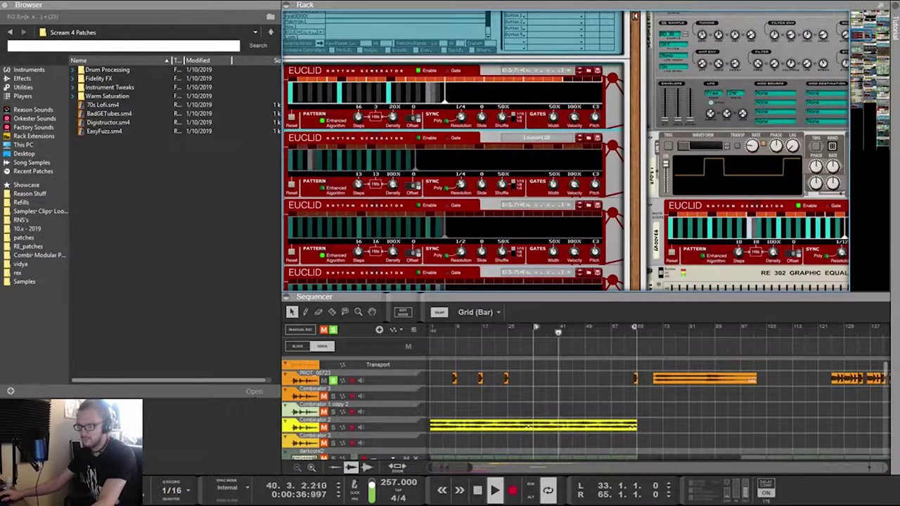
{"action": "scroll", "coordinate": [566, 151], "scroll_direction": "down", "scroll_amount": 4}
{"action": "scroll", "coordinate": [566, 150], "scroll_direction": "right", "scroll_amount": 5}
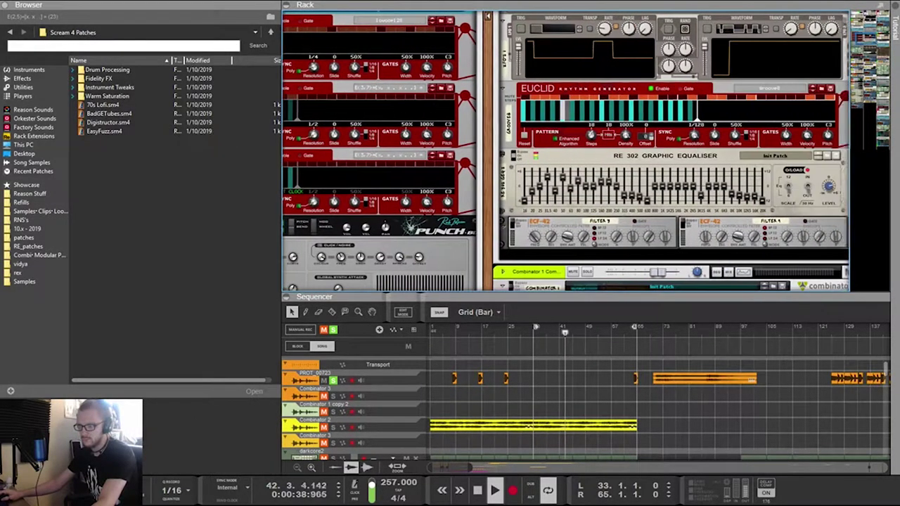
{"action": "scroll", "coordinate": [565, 150], "scroll_direction": "right", "scroll_amount": 4}
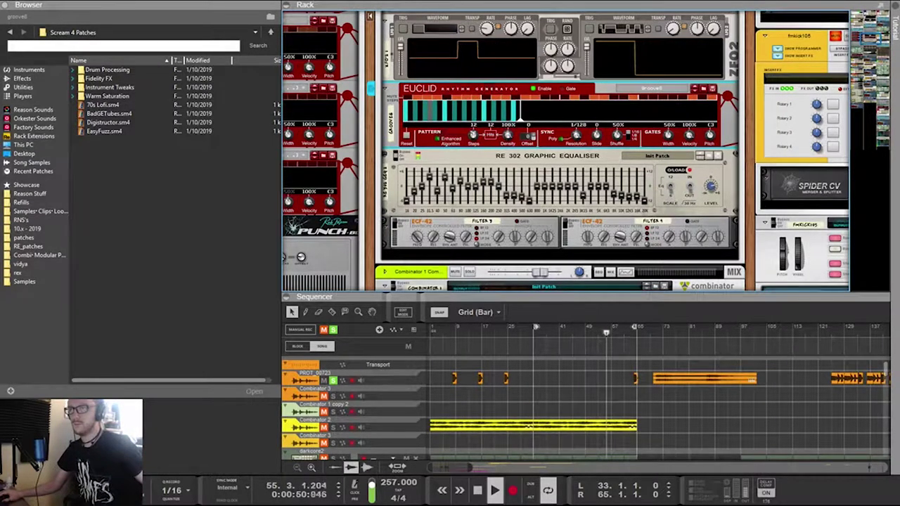
{"action": "mouse_move", "coordinate": [475, 135]}
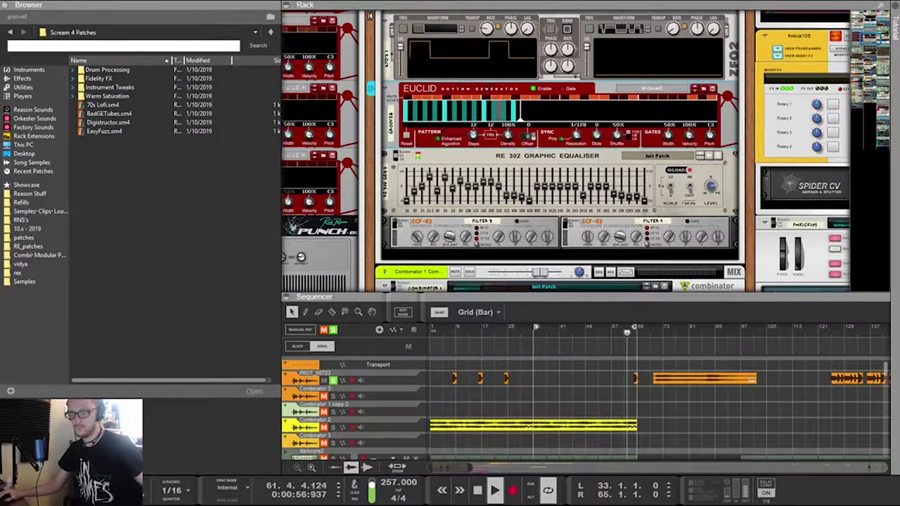
{"action": "mouse_move", "coordinate": [474, 136]}
{"action": "left_mouse_down"}
{"action": "mouse_move", "coordinate": [474, 126]}
{"action": "mouse_move", "coordinate": [474, 146]}
{"action": "left_mouse_up"}
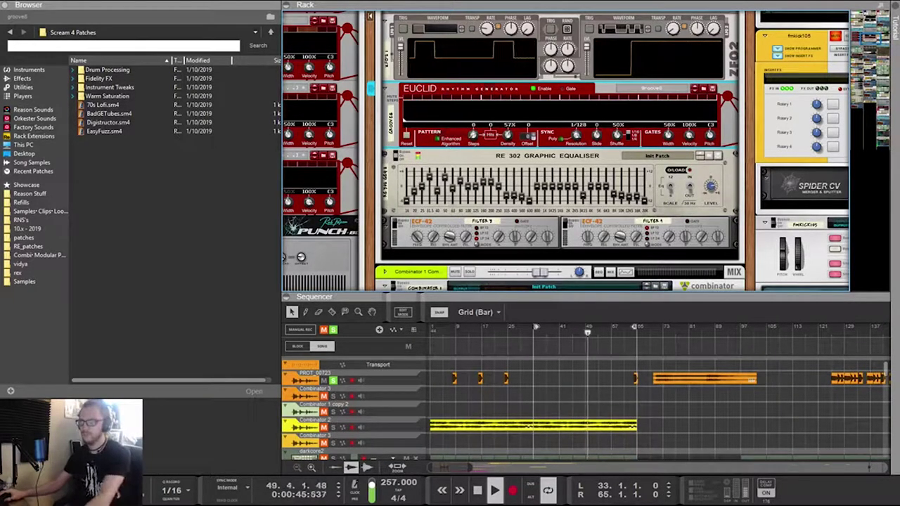
Enlarge the sequencer and move the Audio Track 2 clips from bar 49 back to start at 41.3.1
{"action": "key", "text": "F7"}
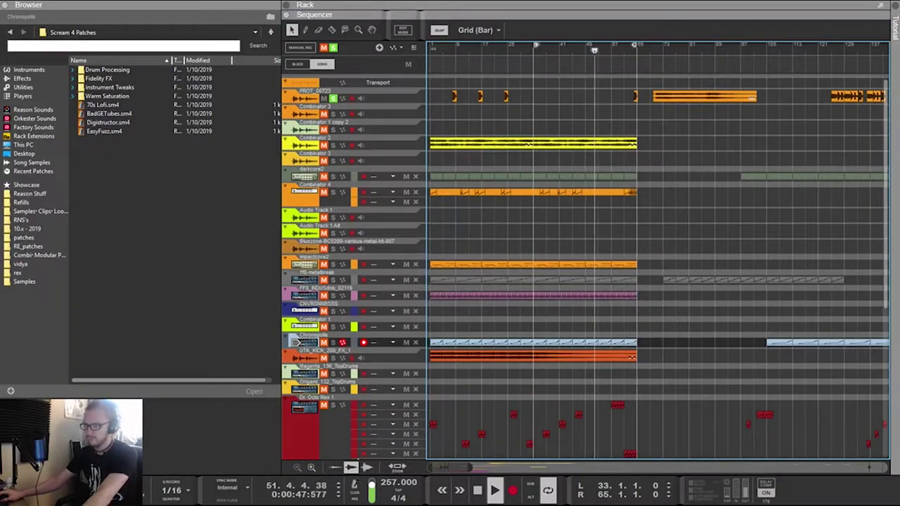
{"action": "scroll", "coordinate": [583, 267], "scroll_direction": "down", "scroll_amount": 5}
{"action": "scroll", "coordinate": [584, 267], "scroll_direction": "up", "scroll_amount": 5}
{"action": "scroll", "coordinate": [583, 267], "scroll_direction": "down", "scroll_amount": 2}
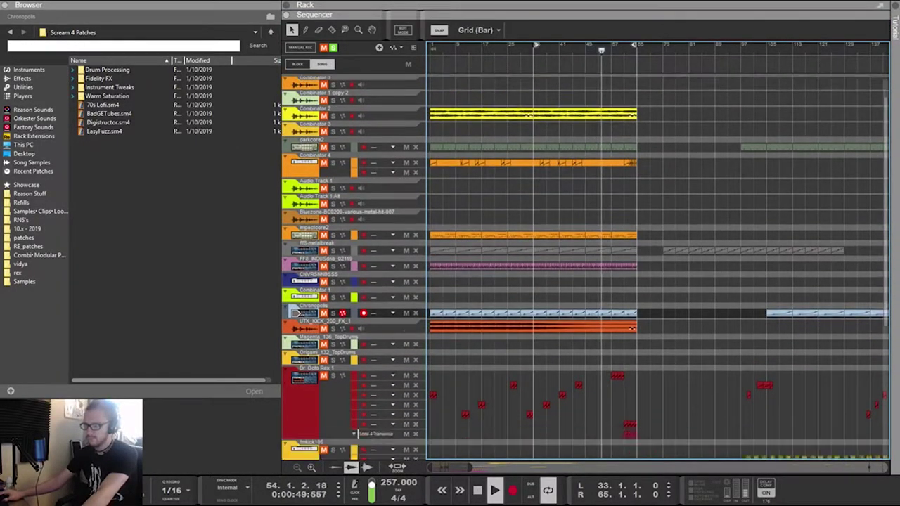
{"action": "scroll", "coordinate": [583, 267], "scroll_direction": "down", "scroll_amount": 6}
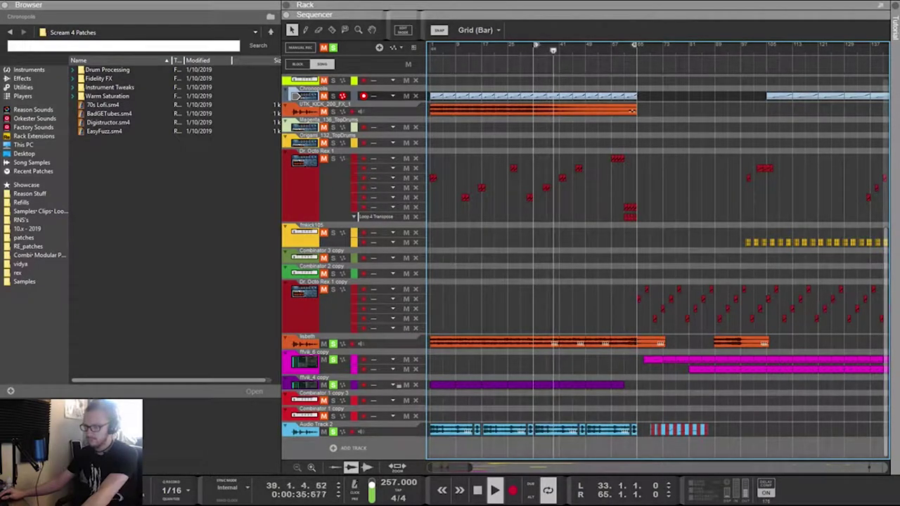
{"action": "left_click_drag", "start_coordinate": [608, 429], "coordinate": [589, 429]}
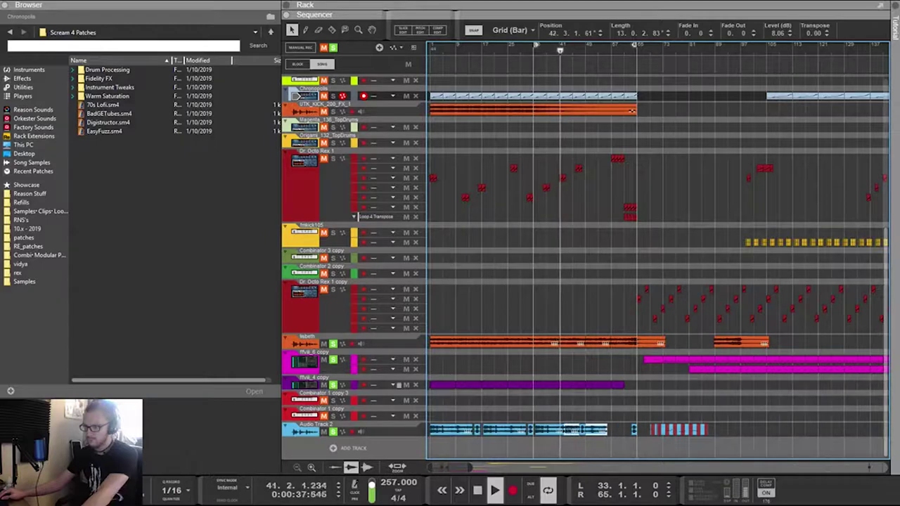
{"action": "key", "text": "ctrl+Left"}
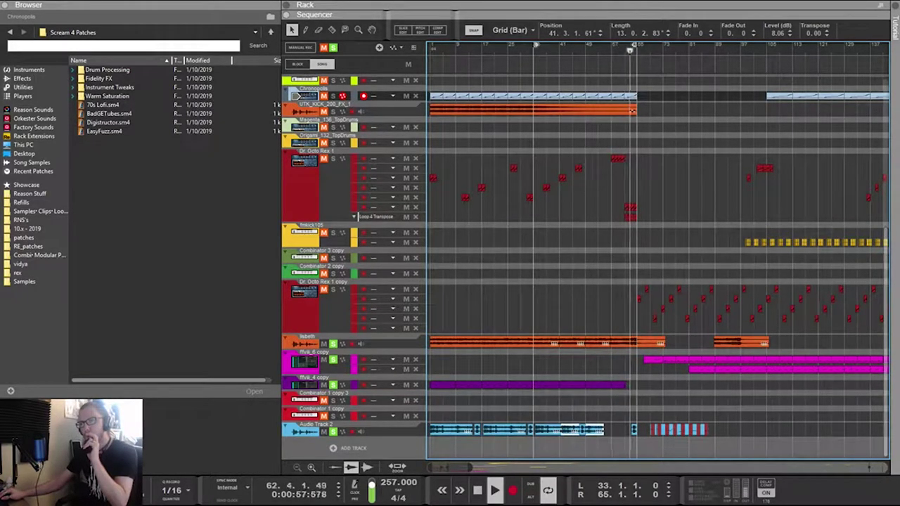
Delete the Audio Track 2 clip that starts in bar 33
{"action": "left_click", "coordinate": [547, 429]}
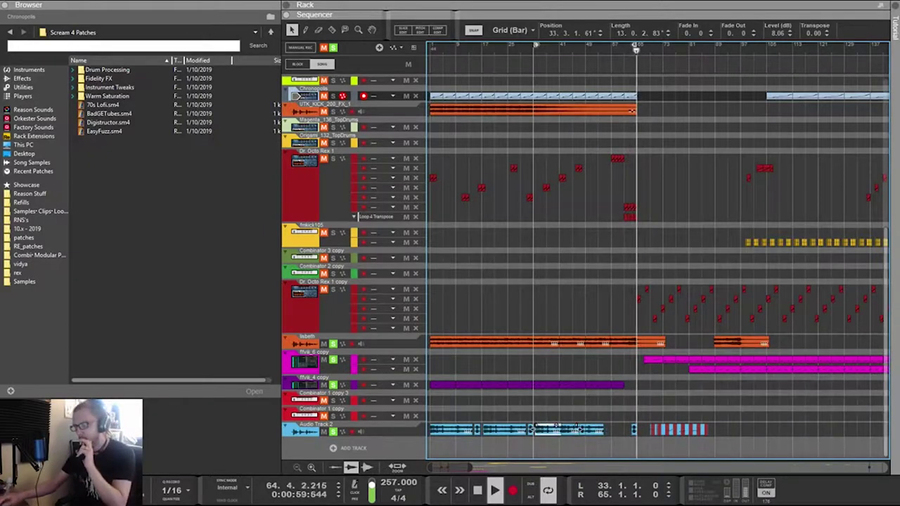
{"action": "key", "text": "Delete"}
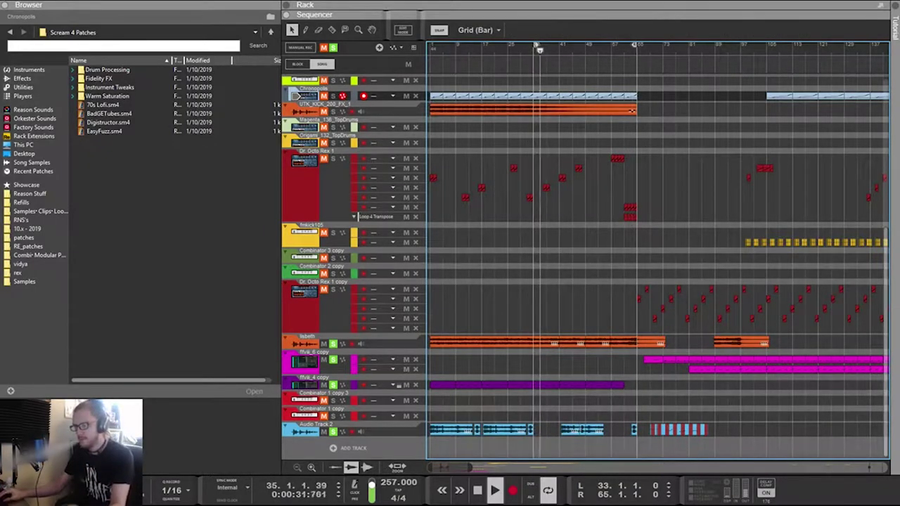
{"action": "left_click", "coordinate": [582, 429]}
{"action": "key", "text": "Delete"}
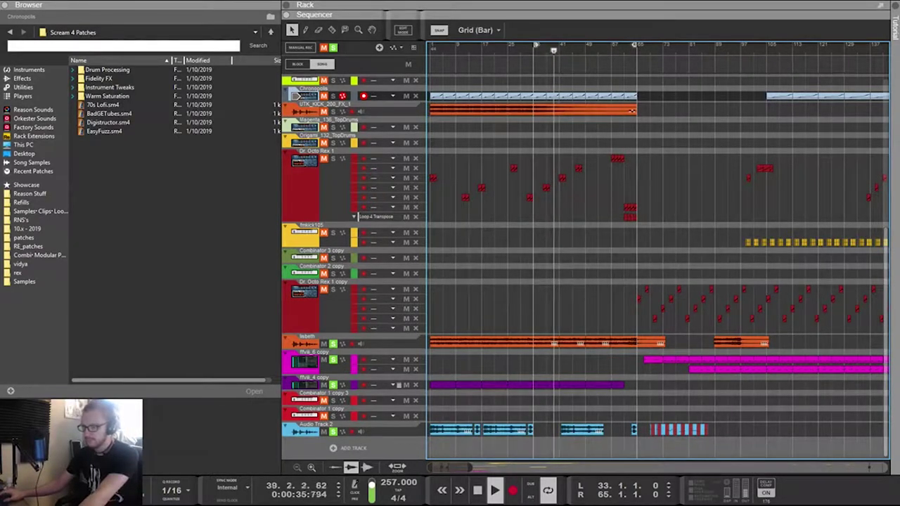
Raise the level of the lisbeth track's audio clips starting from bar 1 to 1.95 dB
{"action": "left_click_drag", "start_coordinate": [456, 315], "coordinate": [555, 354]}
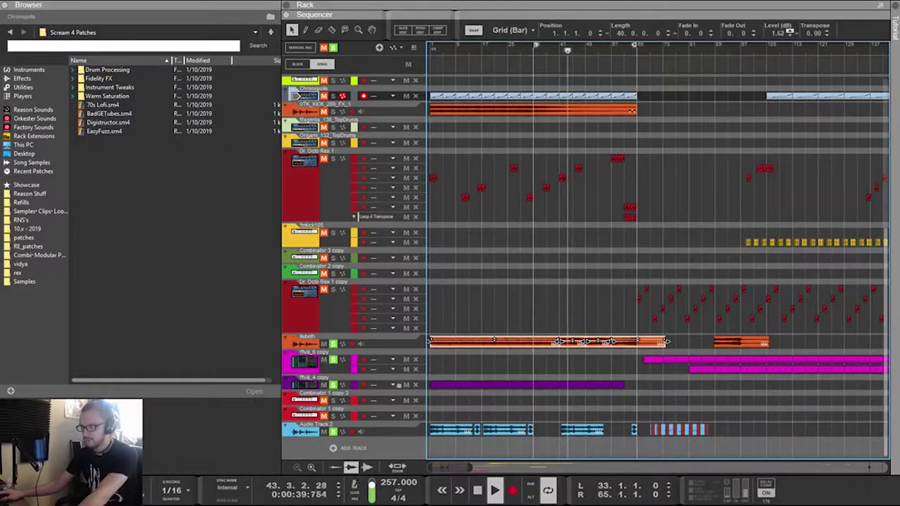
{"action": "left_click", "coordinate": [790, 30]}
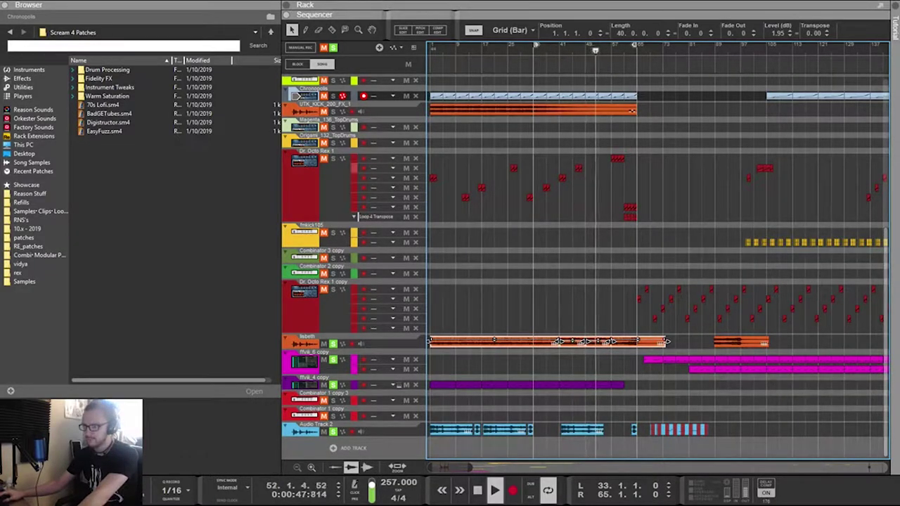
Shorten all Dr. Octo Rex 1 clips between bars 36 and 65 to a length of 0.1.0.0
{"action": "left_click_drag", "start_coordinate": [610, 138], "coordinate": [545, 237]}
{"action": "scroll", "coordinate": [546, 237], "scroll_direction": "up", "scroll_amount": 3}
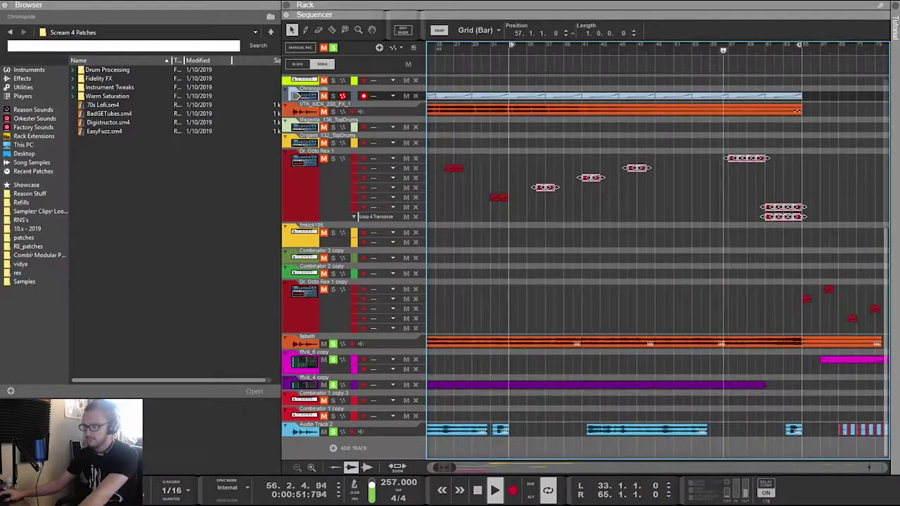
{"action": "left_click_drag", "start_coordinate": [562, 187], "coordinate": [553, 188]}
{"action": "scroll", "coordinate": [545, 189], "scroll_direction": "up", "scroll_amount": 3}
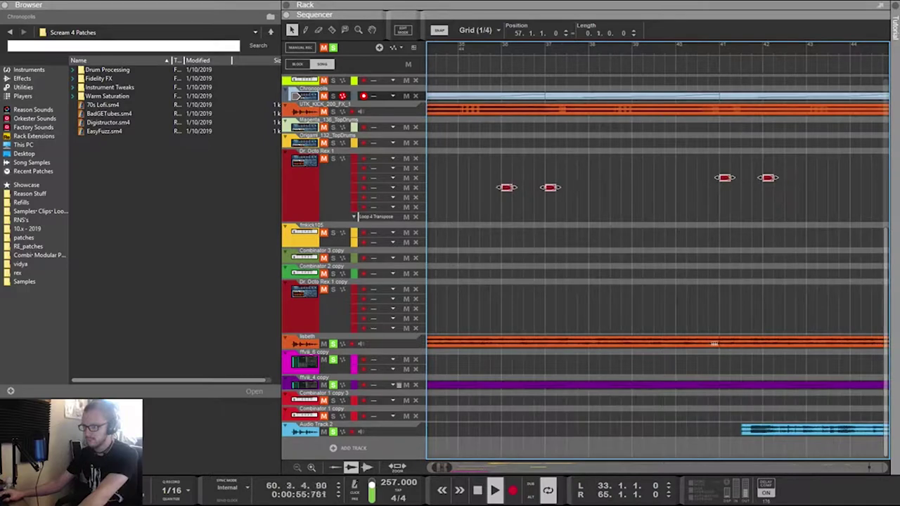
{"action": "key", "text": "ctrl+minus"}
{"action": "key", "text": "ctrl+minus"}
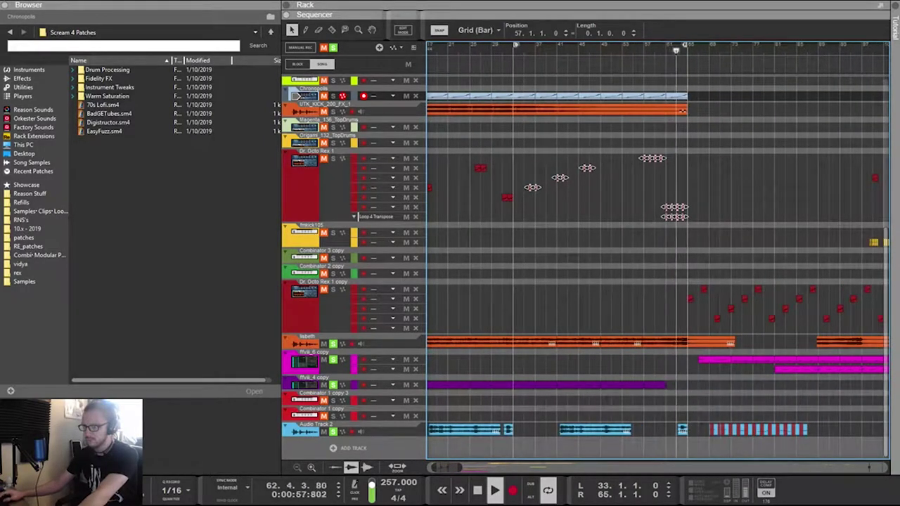
Solo the Dr. Octo Rex 1 track and lengthen its selected clips to 0.2.0.0
{"action": "left_click", "coordinate": [333, 159]}
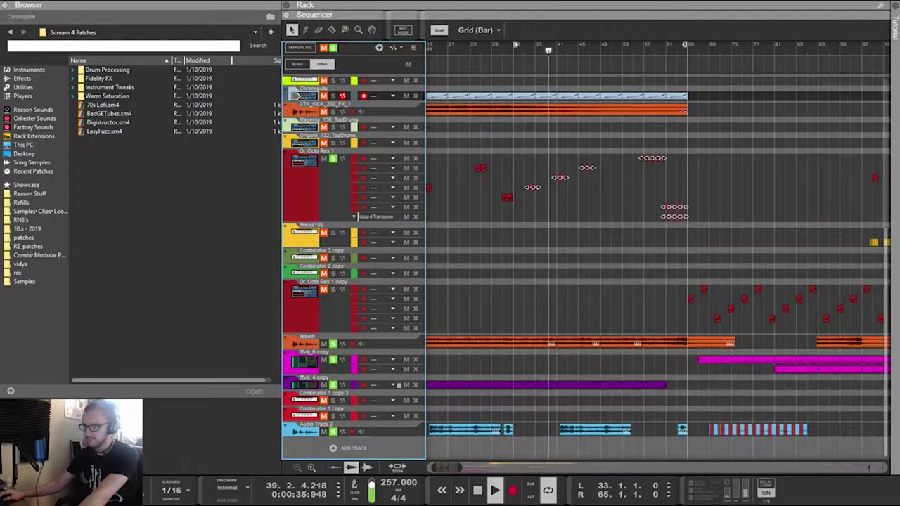
{"action": "scroll", "coordinate": [540, 232], "scroll_direction": "up", "scroll_amount": 4}
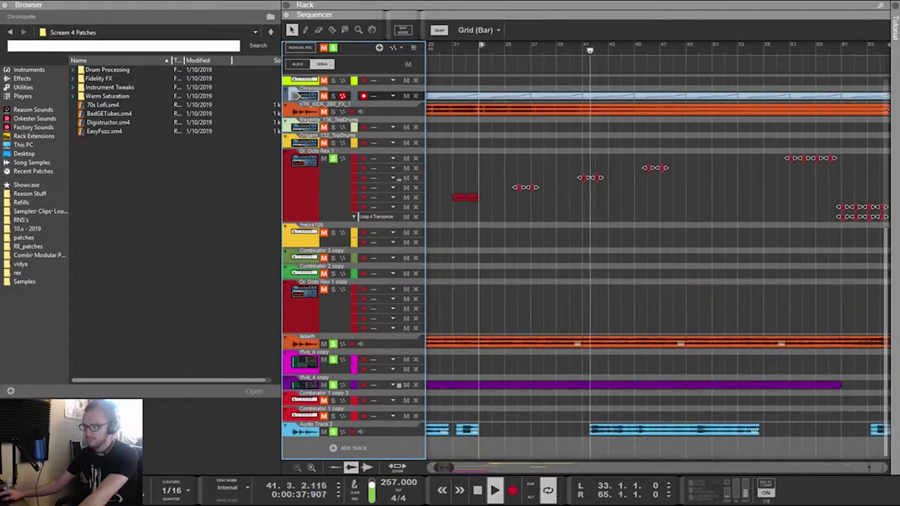
{"action": "scroll", "coordinate": [541, 190], "scroll_direction": "up", "scroll_amount": 2}
{"action": "left_click", "coordinate": [530, 188]}
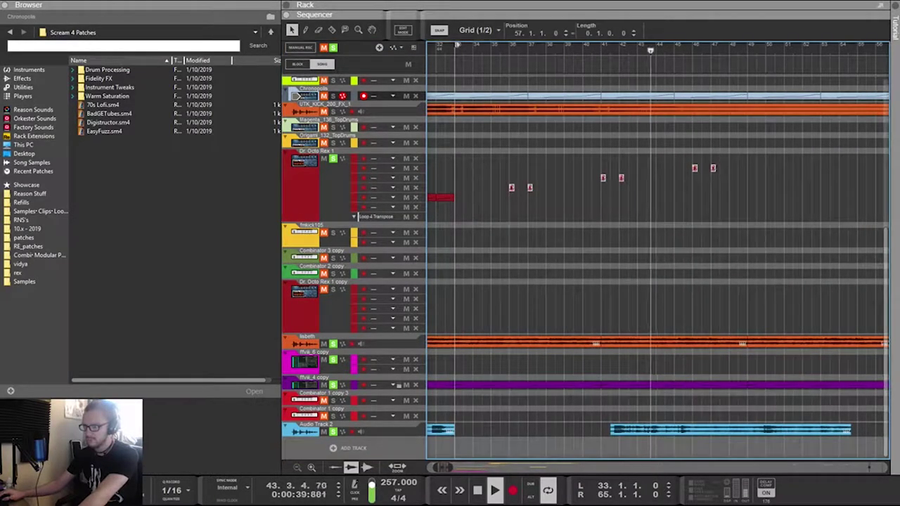
{"action": "left_click_drag", "start_coordinate": [534, 187], "coordinate": [539, 187]}
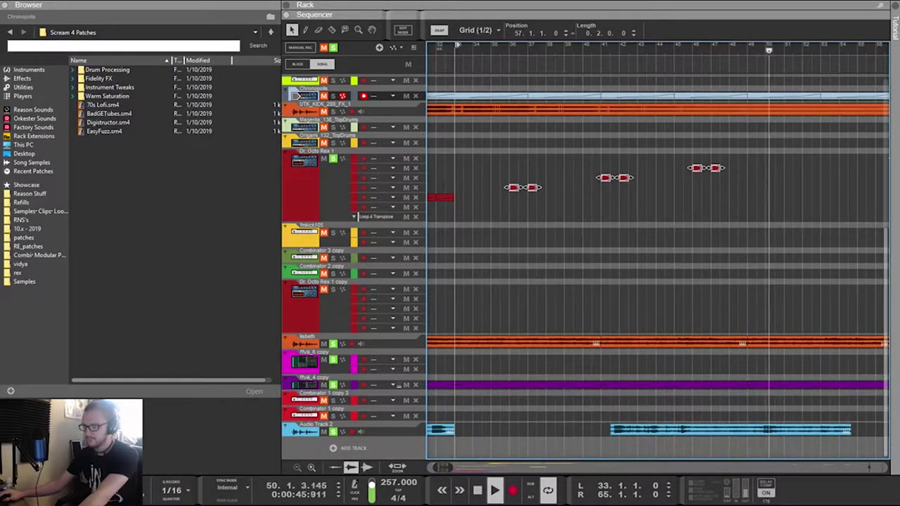
Try to duplicate the selected Dr. Octo Rex 1 clips one and a half bars earlier, and undo it
{"action": "left_click_drag", "start_coordinate": [532, 187], "coordinate": [505, 188]}
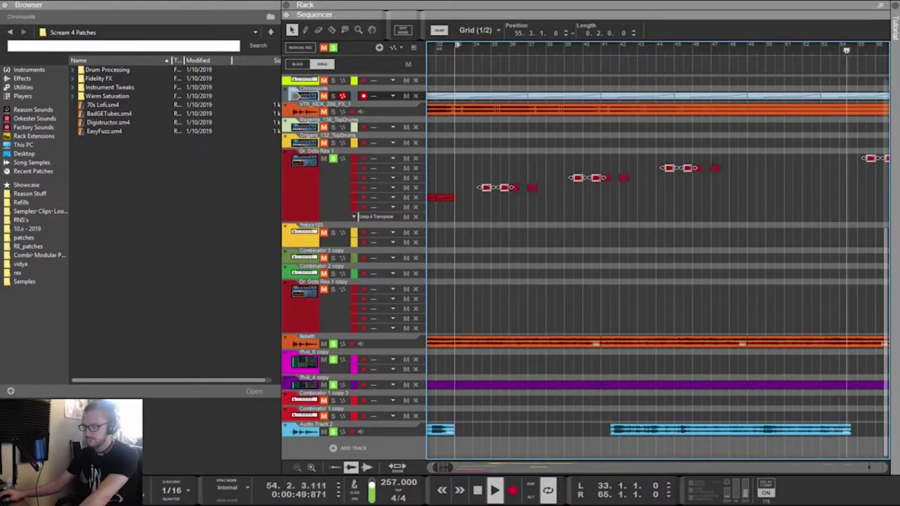
{"action": "key", "text": "ctrl+z"}
{"action": "scroll", "coordinate": [495, 187], "scroll_direction": "up", "scroll_amount": 3}
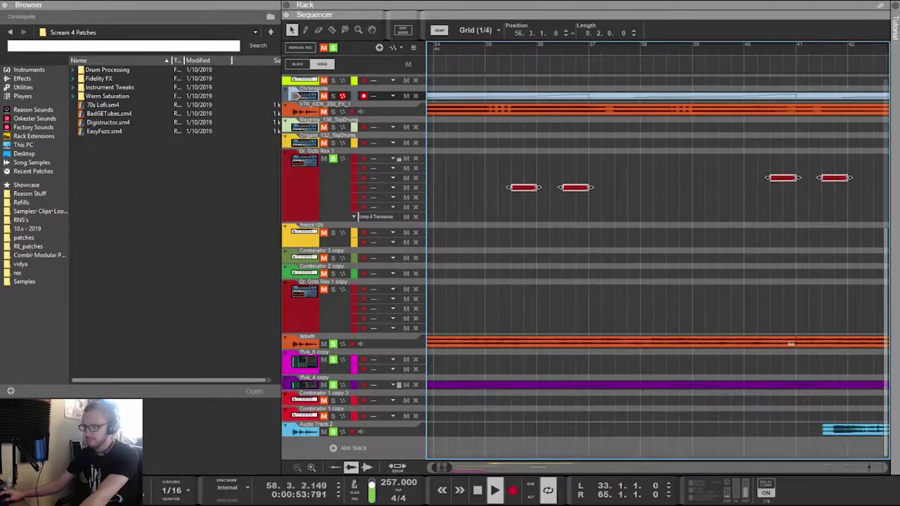
Try duplicates of the selected Dr. Octo Rex 1 clips starting at 55.2.1 and at 55.2.3, and restore the clips at bar 57
{"action": "key", "text": "ctrl+Right"}
{"action": "key", "text": "ctrl+Right"}
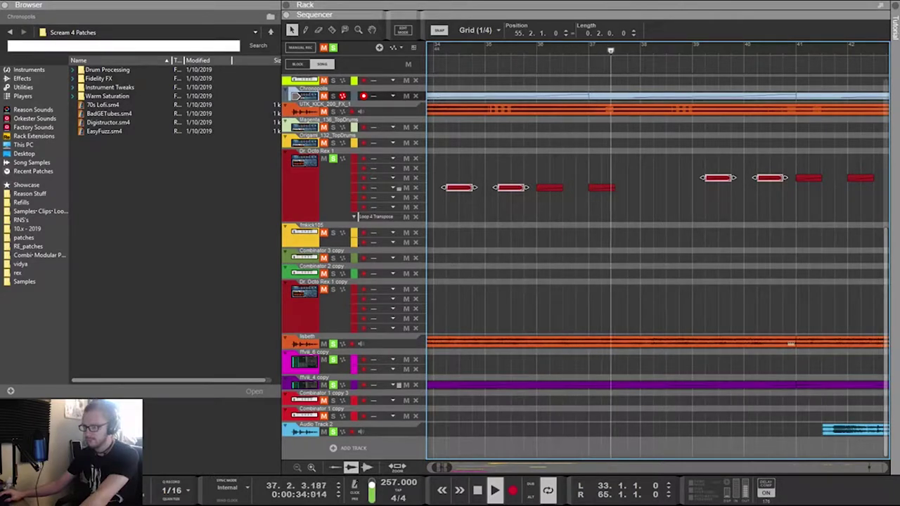
{"action": "scroll", "coordinate": [503, 187], "scroll_direction": "up", "scroll_amount": 4}
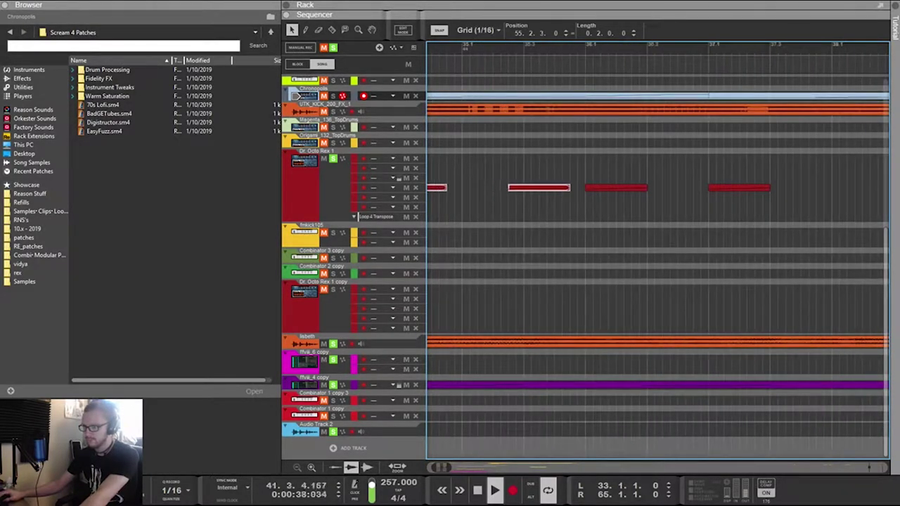
{"action": "scroll", "coordinate": [539, 187], "scroll_direction": "down", "scroll_amount": 8}
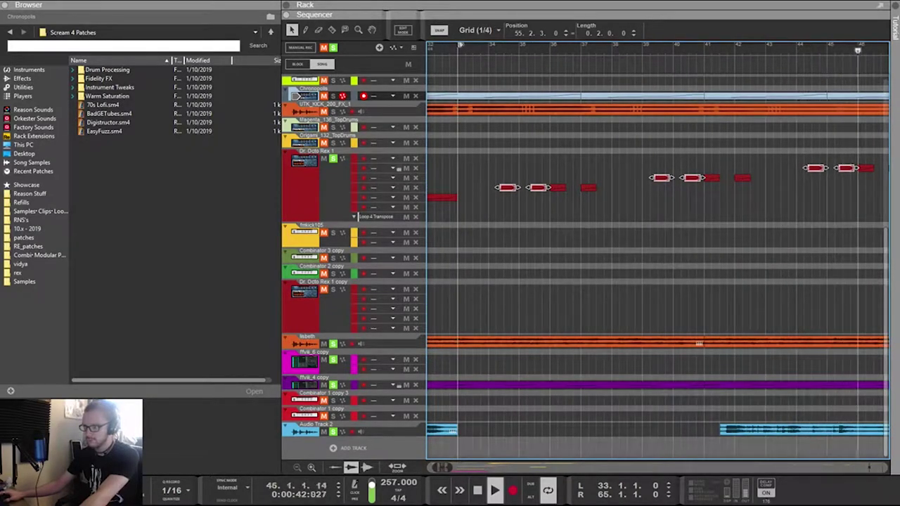
{"action": "key", "text": "ctrl+Right"}
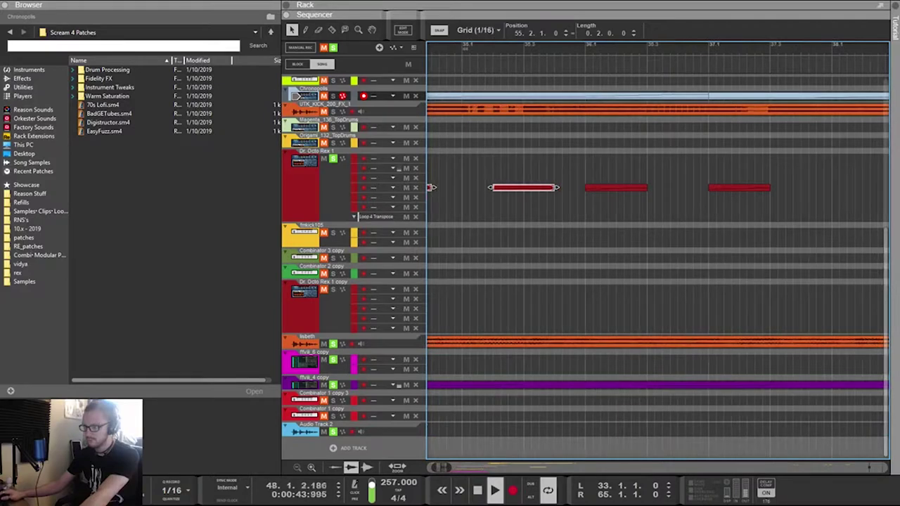
{"action": "key", "text": "ctrl+Left"}
{"action": "key", "text": "ctrl+Left"}
{"action": "key", "text": "ctrl+Left"}
{"action": "key", "text": "ctrl+Left"}
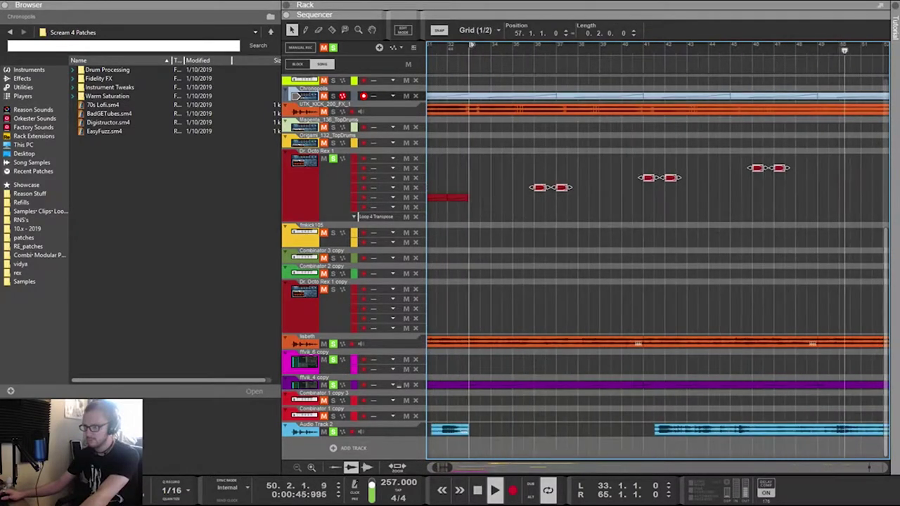
Try the darkcore2 clips from bar 33 at a length of 4.0.0.0, and restore them to 8.0.0.0
{"action": "key", "text": "ctrl+Left"}
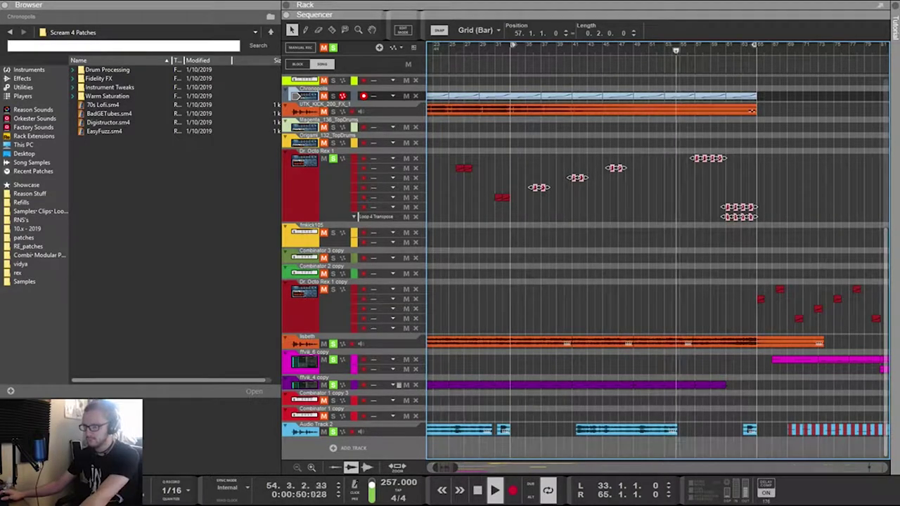
{"action": "scroll", "coordinate": [653, 267], "scroll_direction": "up", "scroll_amount": 3}
{"action": "scroll", "coordinate": [653, 267], "scroll_direction": "up", "scroll_amount": 2}
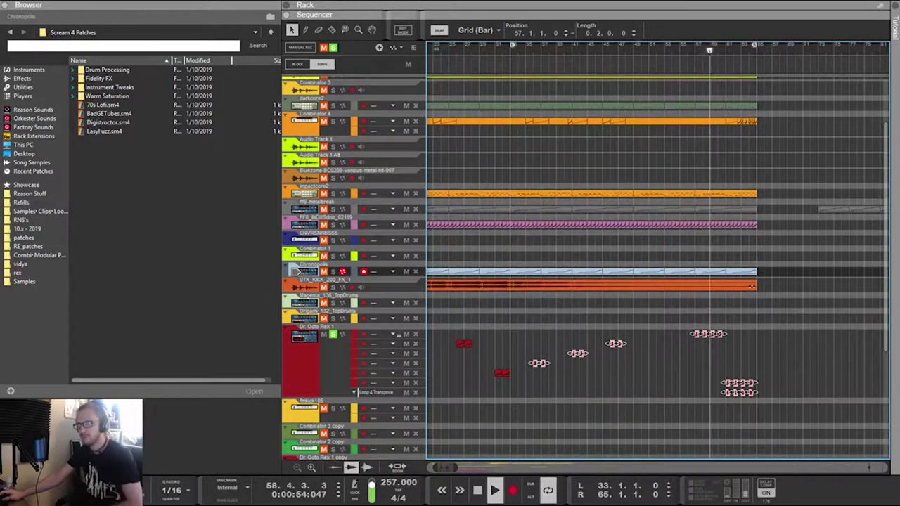
{"action": "left_click_drag", "start_coordinate": [780, 102], "coordinate": [528, 109]}
{"action": "key", "text": "Delete"}
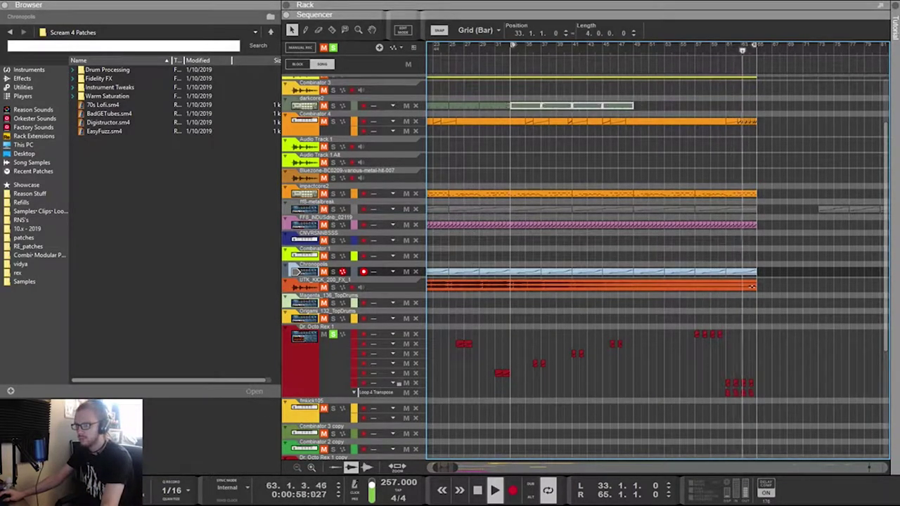
{"action": "key", "text": "ctrl+d"}
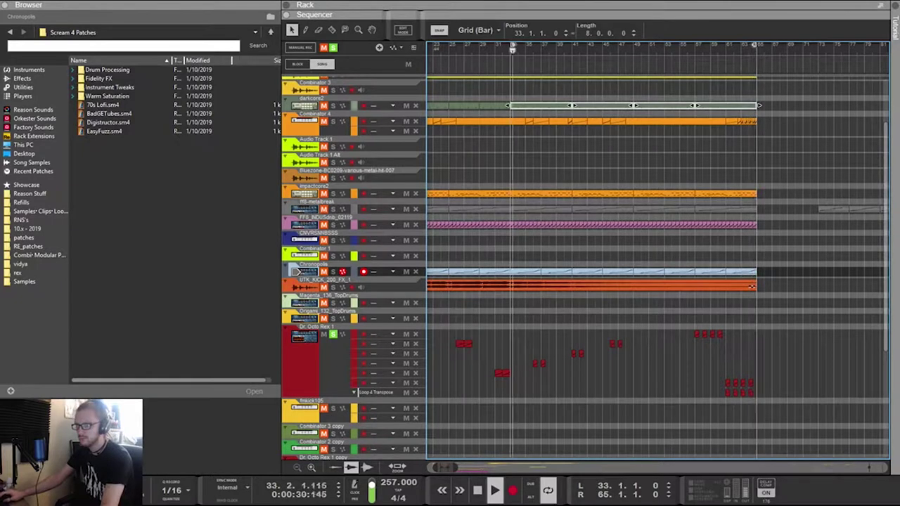
Solo the darkcore2 track and bring the Euclid rhythm generators into view in the rack above the sequencer
{"action": "left_click", "coordinate": [333, 105]}
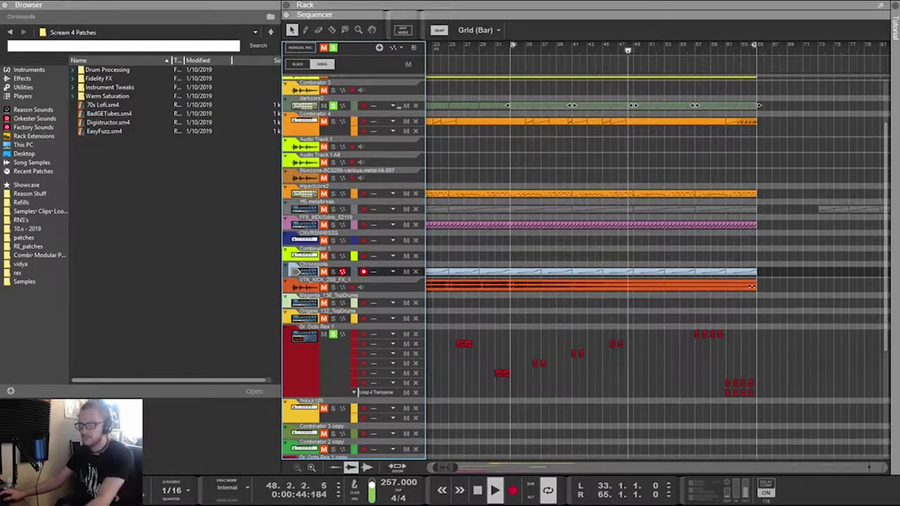
{"action": "left_click_drag", "start_coordinate": [562, 14], "coordinate": [562, 277]}
{"action": "scroll", "coordinate": [562, 148], "scroll_direction": "up", "scroll_amount": 5}
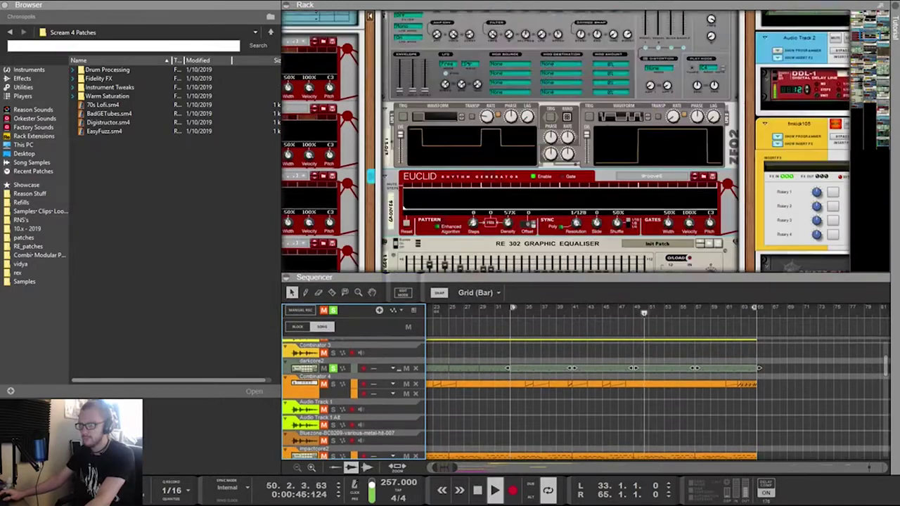
{"action": "scroll", "coordinate": [563, 147], "scroll_direction": "up", "scroll_amount": 5}
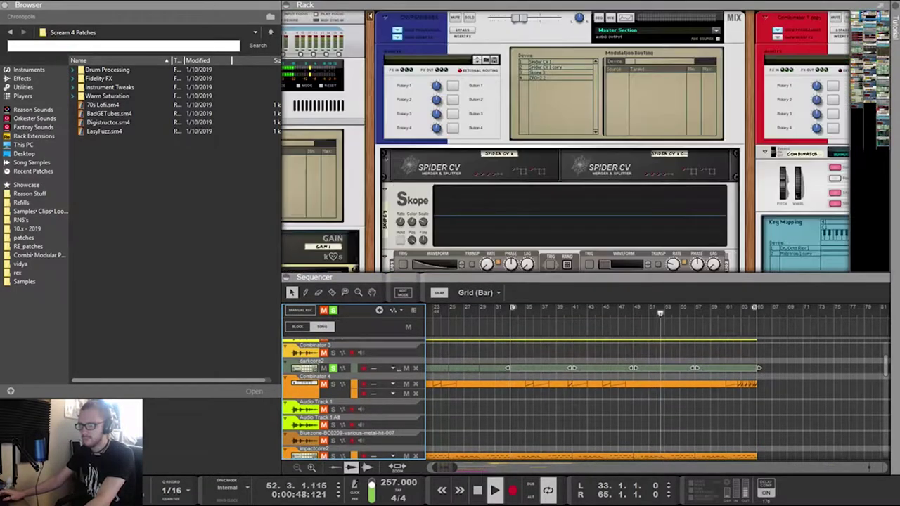
{"action": "scroll", "coordinate": [563, 148], "scroll_direction": "down", "scroll_amount": 2}
{"action": "scroll", "coordinate": [562, 147], "scroll_direction": "down", "scroll_amount": 9}
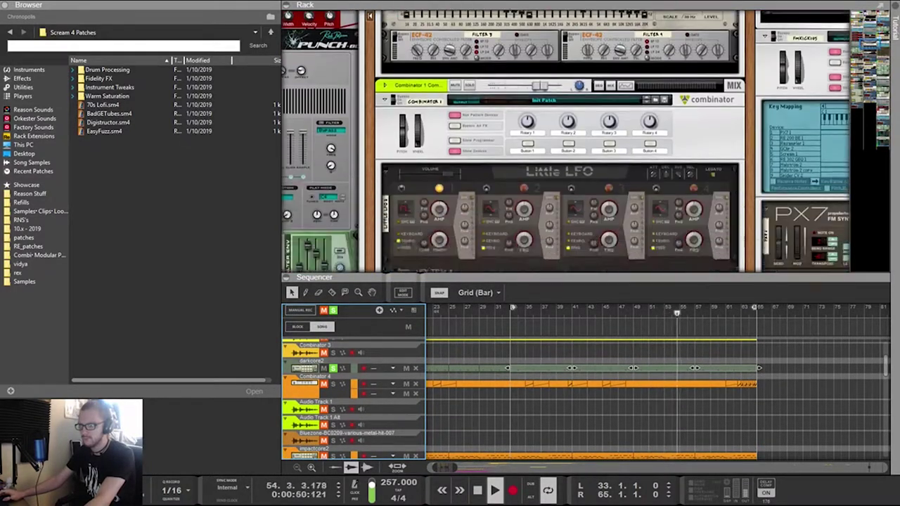
{"action": "scroll", "coordinate": [562, 148], "scroll_direction": "up", "scroll_amount": 2}
{"action": "left_click", "coordinate": [604, 48]}
{"action": "scroll", "coordinate": [563, 148], "scroll_direction": "left", "scroll_amount": 4}
{"action": "scroll", "coordinate": [562, 148], "scroll_direction": "up", "scroll_amount": 3}
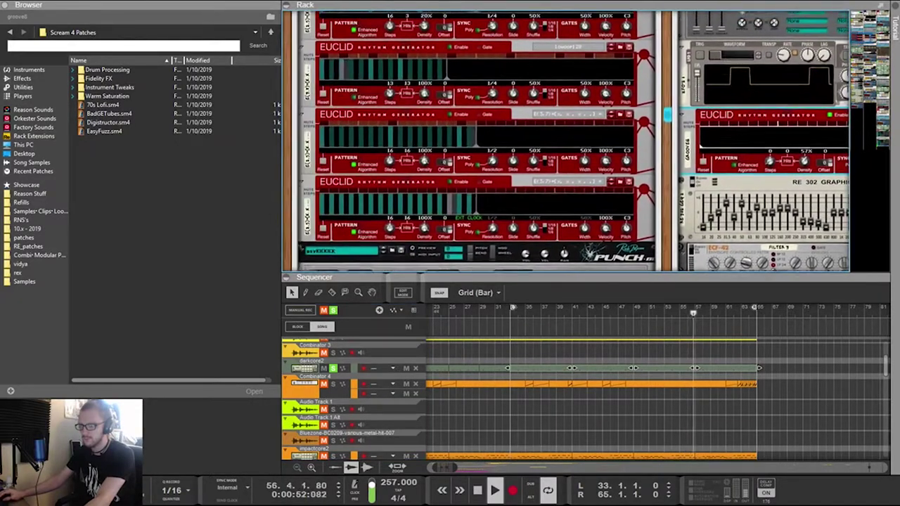
Enable the first two Euclid rhythm generators in Combinator 4
{"action": "scroll", "coordinate": [565, 140], "scroll_direction": "down", "scroll_amount": 3}
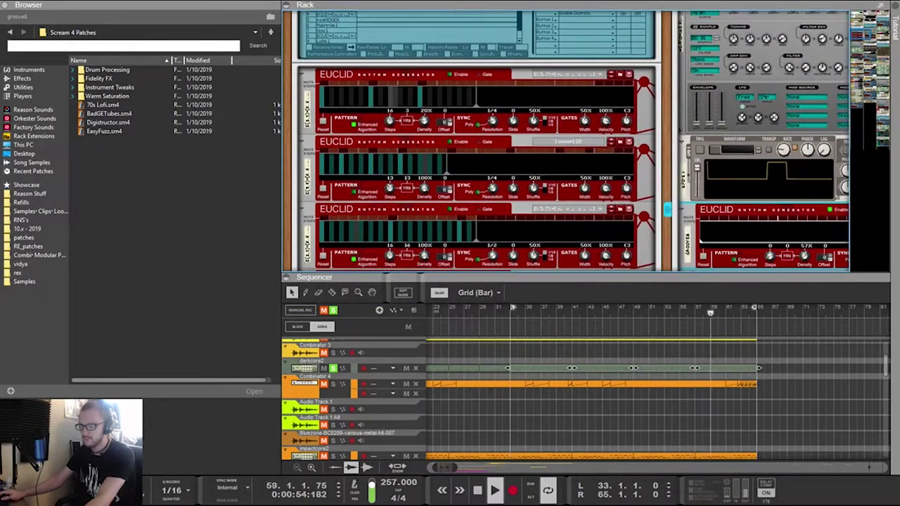
{"action": "scroll", "coordinate": [566, 141], "scroll_direction": "up", "scroll_amount": 3}
{"action": "scroll", "coordinate": [478, 140], "scroll_direction": "down", "scroll_amount": 5}
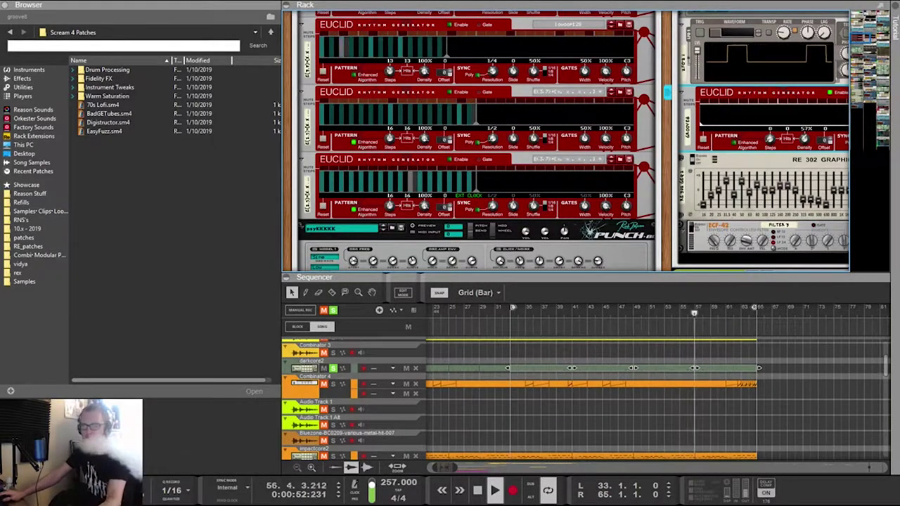
{"action": "scroll", "coordinate": [477, 140], "scroll_direction": "up", "scroll_amount": 8}
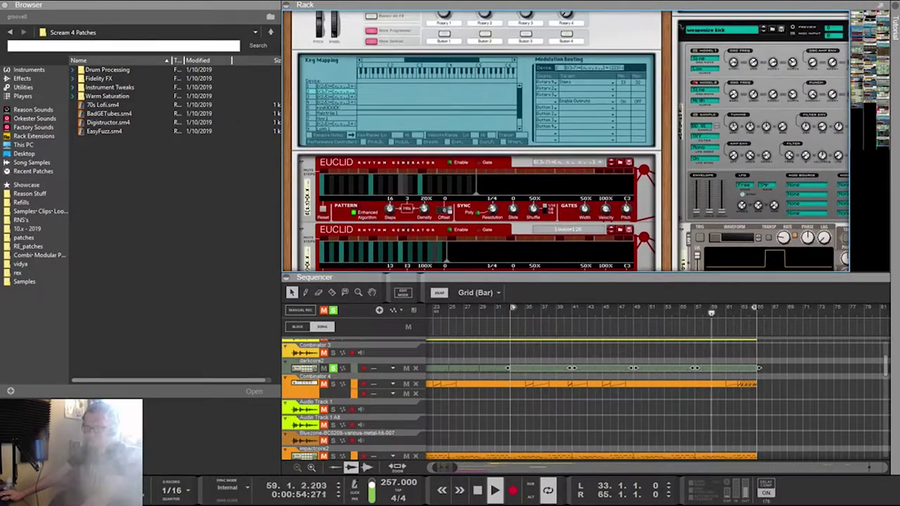
{"action": "scroll", "coordinate": [478, 140], "scroll_direction": "down", "scroll_amount": 4}
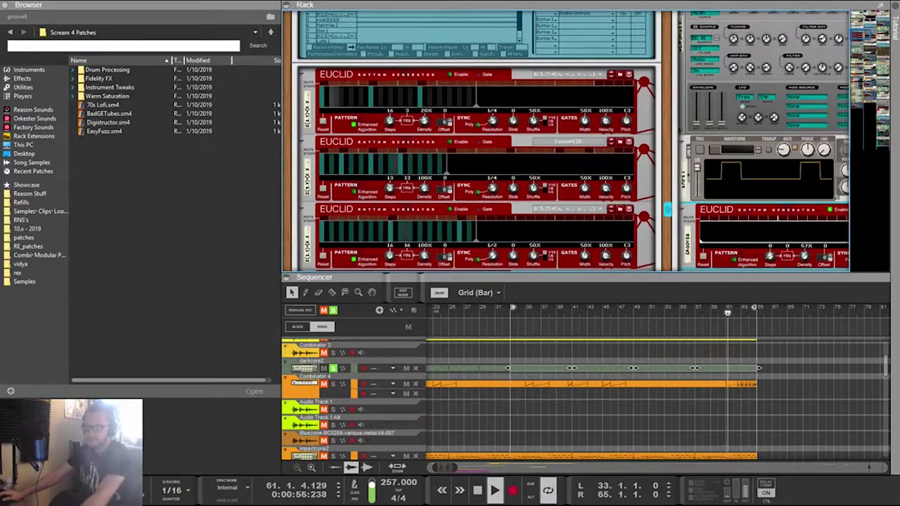
{"action": "left_click", "coordinate": [436, 75]}
{"action": "left_click", "coordinate": [287, 140]}
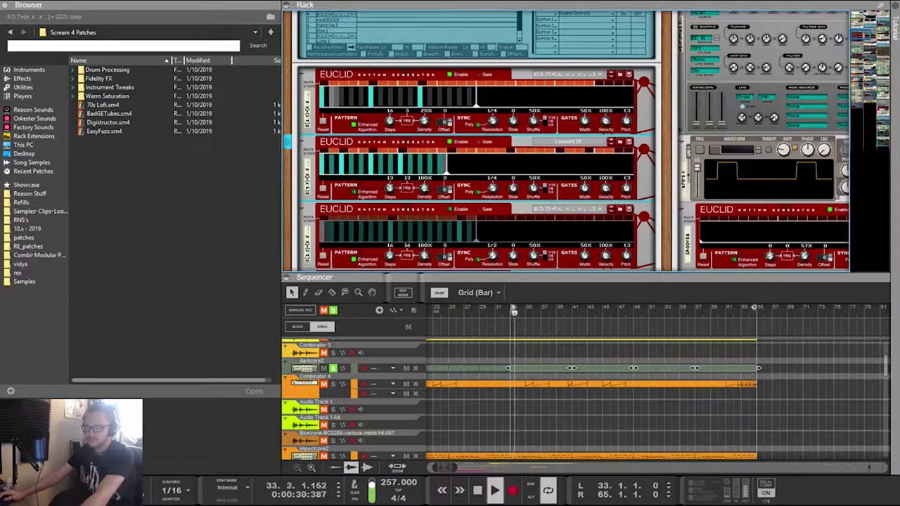
Check the Model 2 volume in the mixer of the psyKICKICK Punch-BD device
{"action": "scroll", "coordinate": [478, 140], "scroll_direction": "up", "scroll_amount": 3}
{"action": "scroll", "coordinate": [478, 141], "scroll_direction": "down", "scroll_amount": 5}
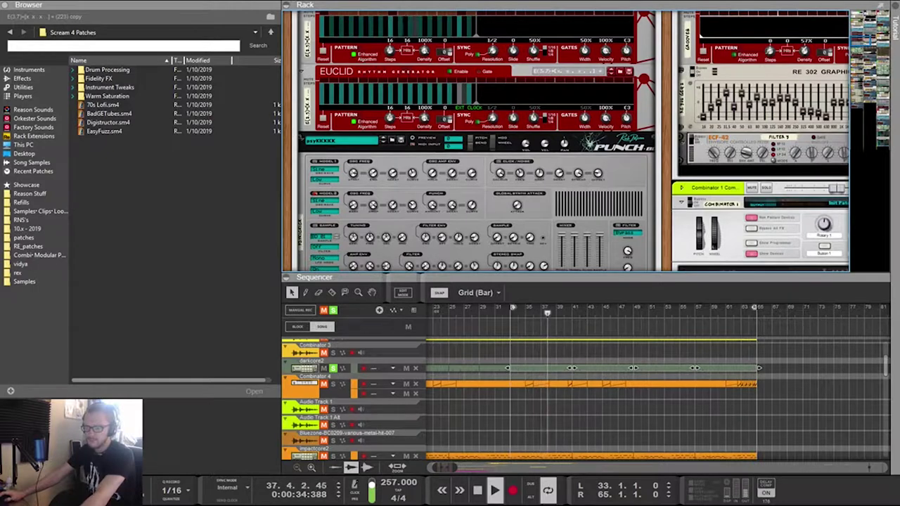
{"action": "left_click", "coordinate": [589, 246]}
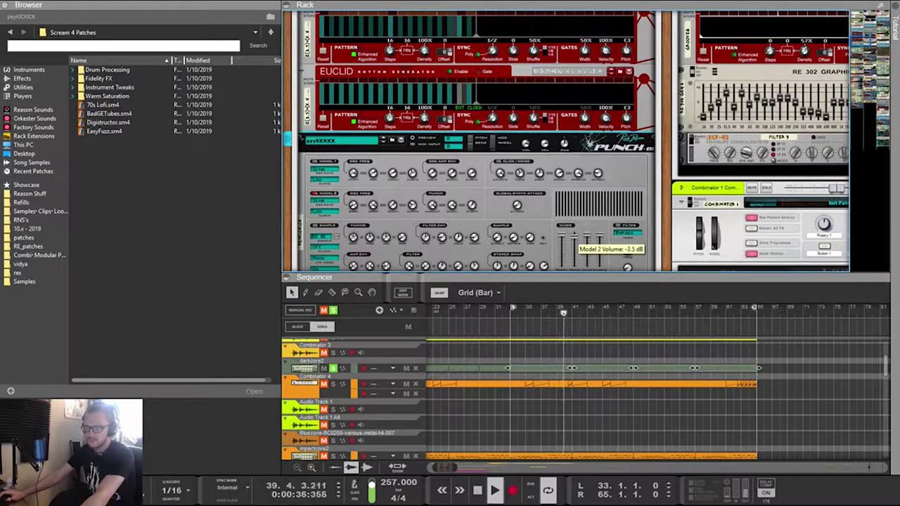
{"action": "scroll", "coordinate": [589, 246], "scroll_direction": "up", "scroll_amount": 4}
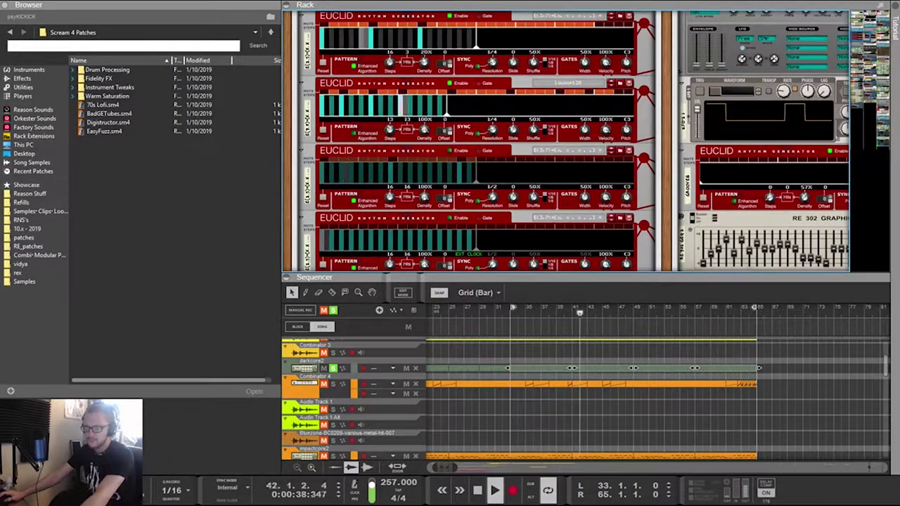
Set the second Euclid to 32 steps and 32 hits with a resolution of 1/128, comparing it with 1/64
{"action": "left_click_drag", "start_coordinate": [492, 130], "coordinate": [493, 111]}
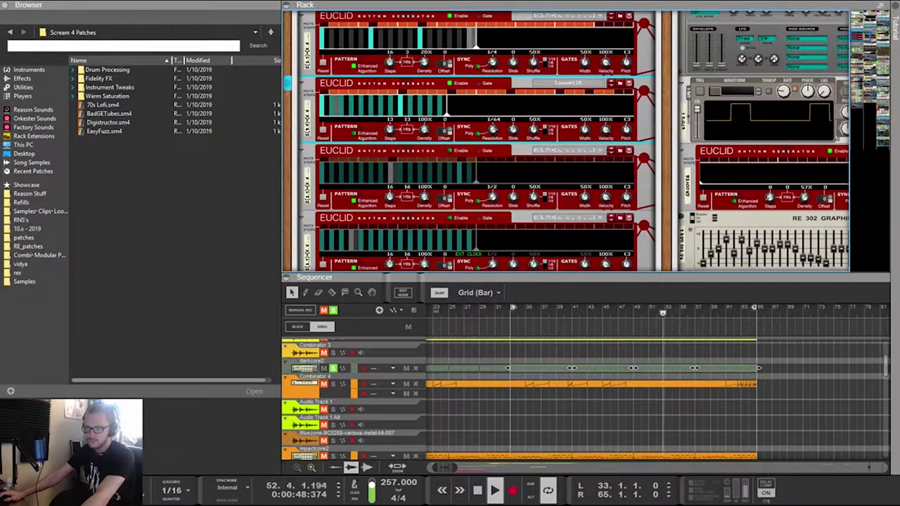
{"action": "left_click_drag", "start_coordinate": [492, 129], "coordinate": [493, 124]}
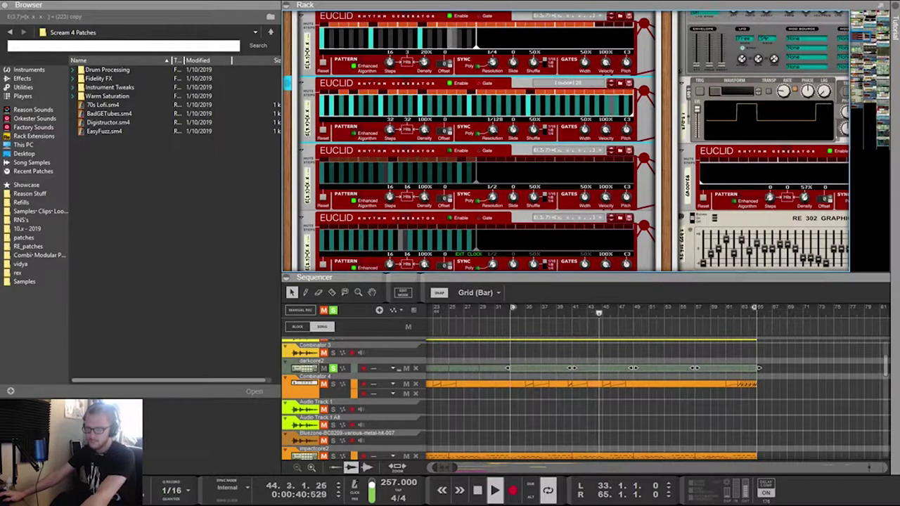
{"action": "mouse_move", "coordinate": [493, 130]}
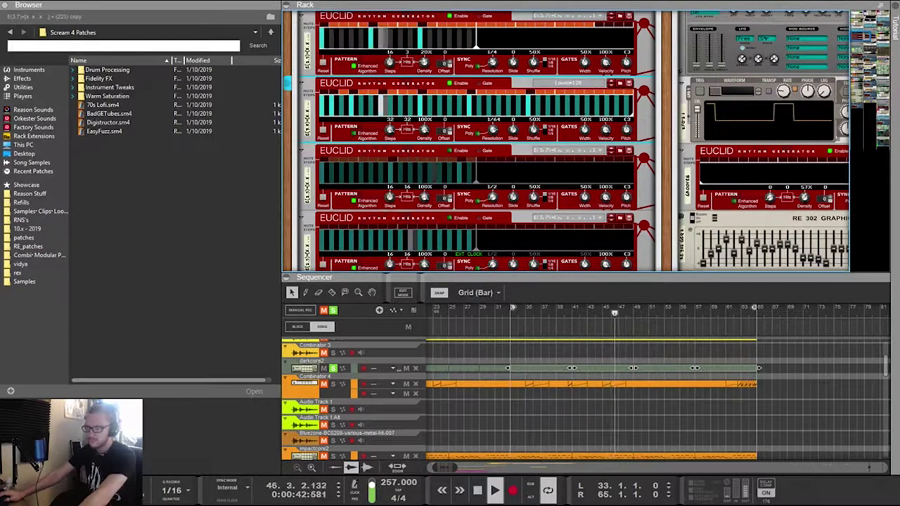
{"action": "left_click_drag", "start_coordinate": [493, 130], "coordinate": [493, 125]}
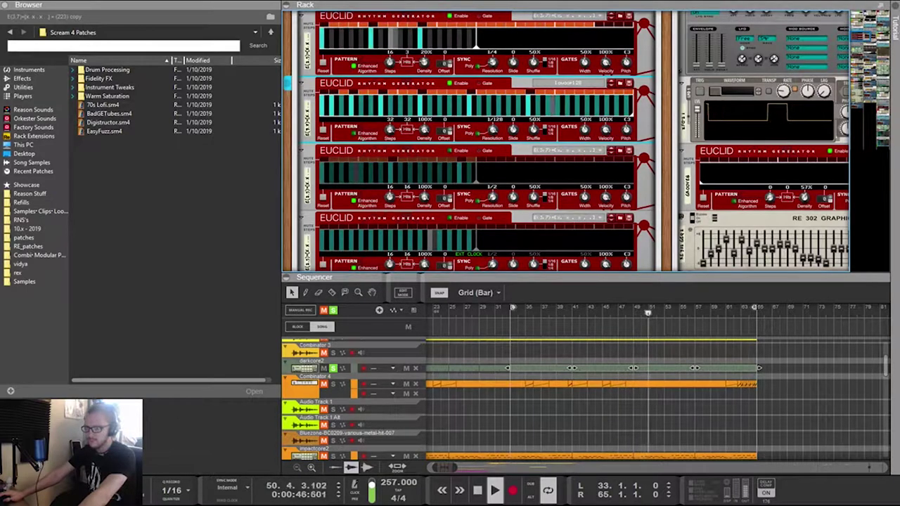
Adjust the Model 2 oscillator frequency settings on the psyKICKICK Punch-BD device beneath the Euclids
{"action": "scroll", "coordinate": [471, 140], "scroll_direction": "up", "scroll_amount": 2}
{"action": "scroll", "coordinate": [471, 141], "scroll_direction": "down", "scroll_amount": 4}
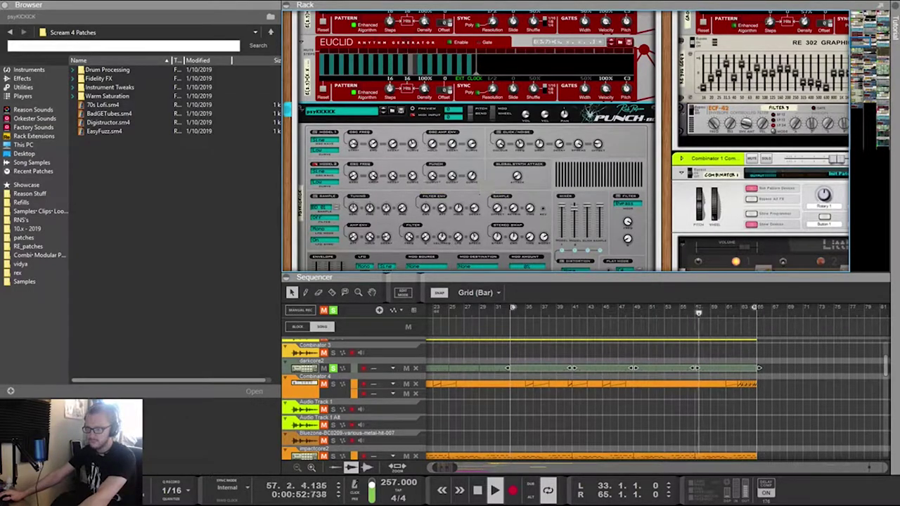
{"action": "left_click_drag", "start_coordinate": [413, 176], "coordinate": [413, 164]}
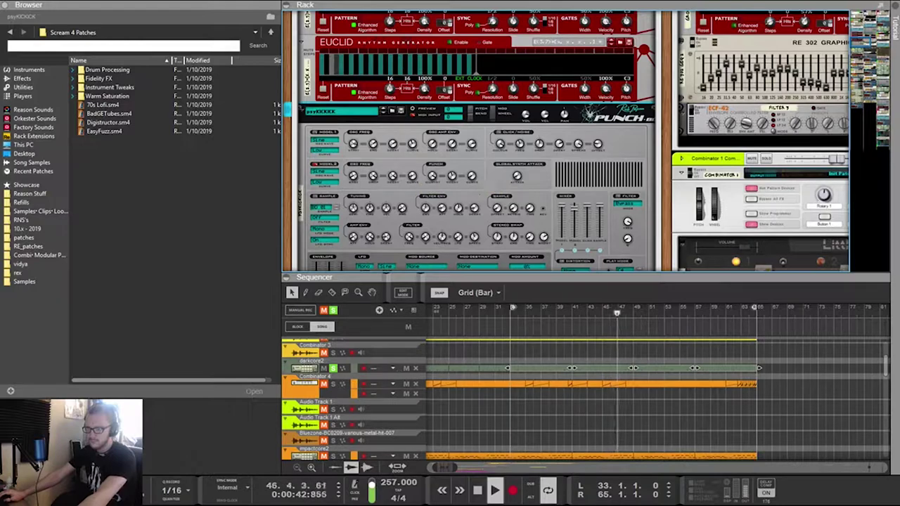
{"action": "scroll", "coordinate": [422, 174], "scroll_direction": "down", "scroll_amount": 3}
{"action": "scroll", "coordinate": [422, 175], "scroll_direction": "up", "scroll_amount": 4}
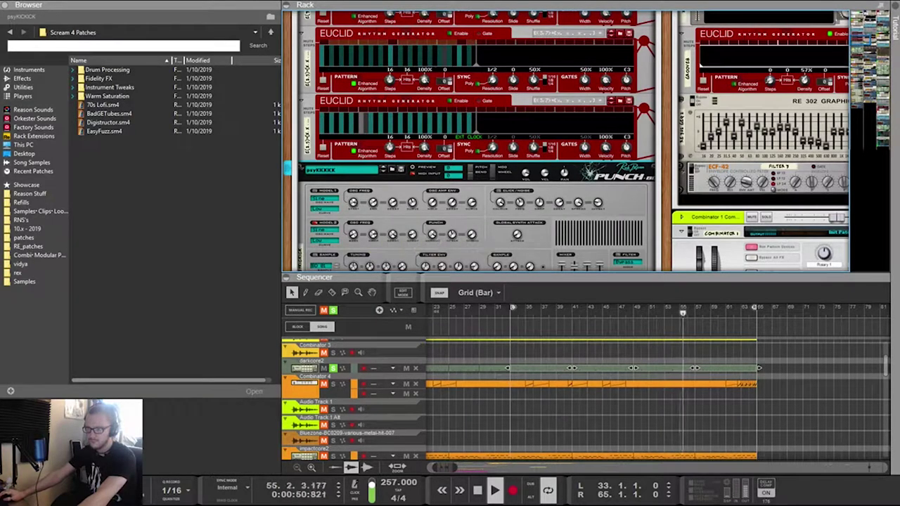
{"action": "scroll", "coordinate": [372, 239], "scroll_direction": "up", "scroll_amount": 2}
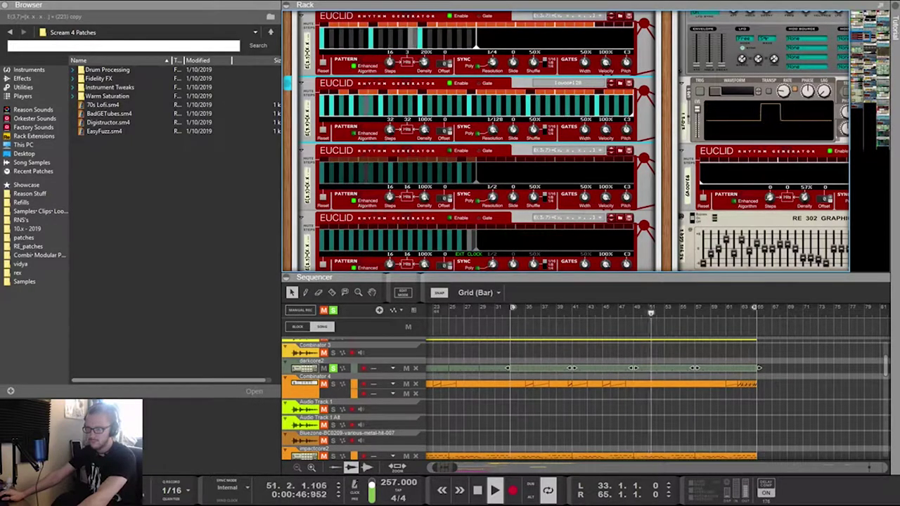
{"action": "scroll", "coordinate": [565, 141], "scroll_direction": "down", "scroll_amount": 2}
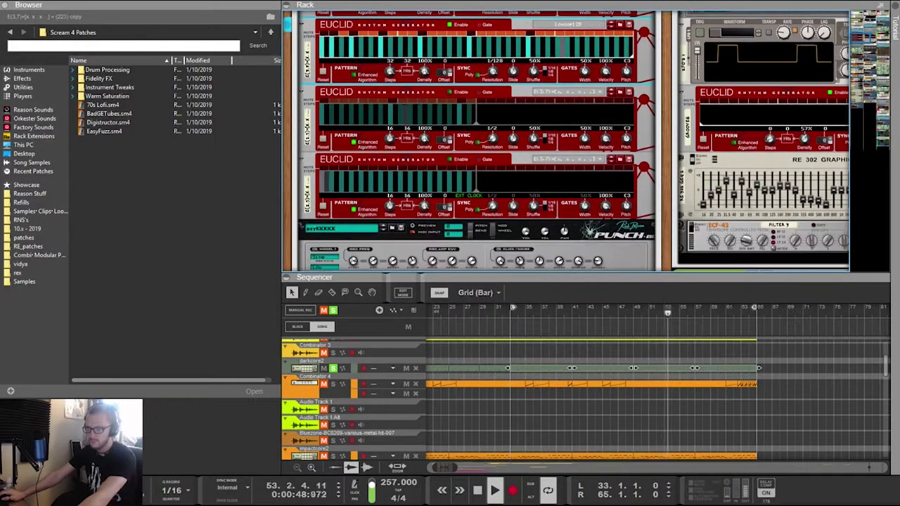
{"action": "scroll", "coordinate": [565, 141], "scroll_direction": "up", "scroll_amount": 1}
{"action": "scroll", "coordinate": [565, 140], "scroll_direction": "down", "scroll_amount": 5}
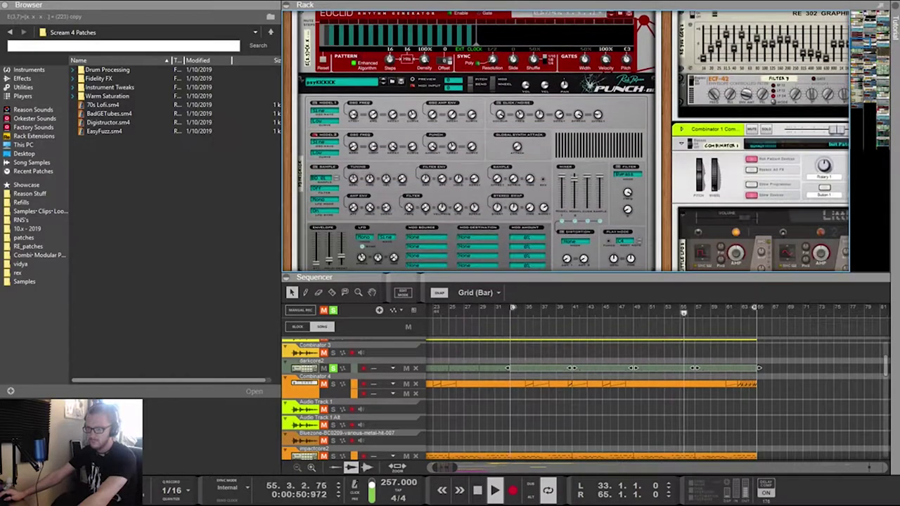
{"action": "left_click", "coordinate": [412, 146]}
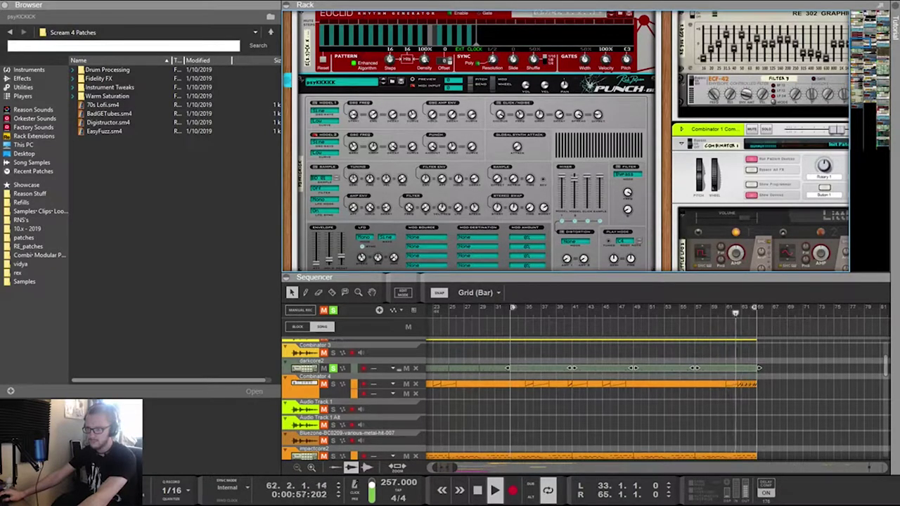
Mute the Combinator 4 mix channel in the rack
{"action": "scroll", "coordinate": [475, 141], "scroll_direction": "up", "scroll_amount": 10}
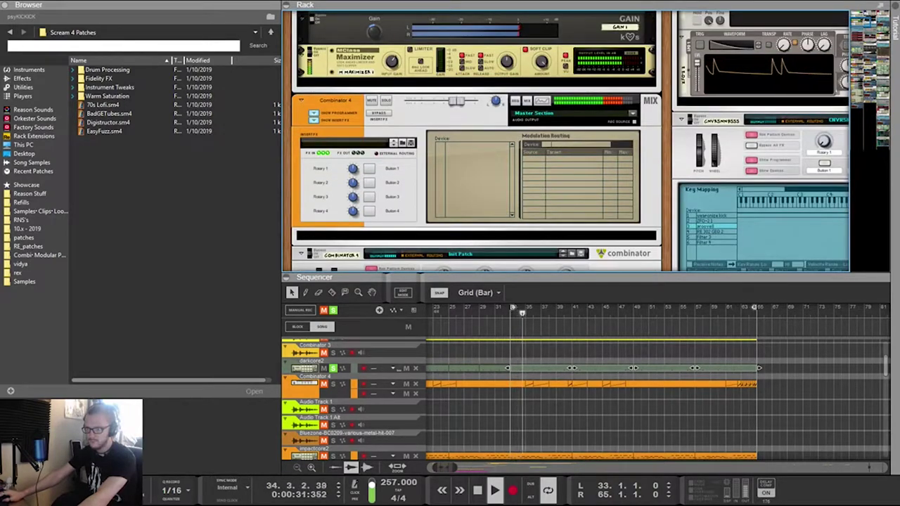
{"action": "left_click", "coordinate": [371, 101]}
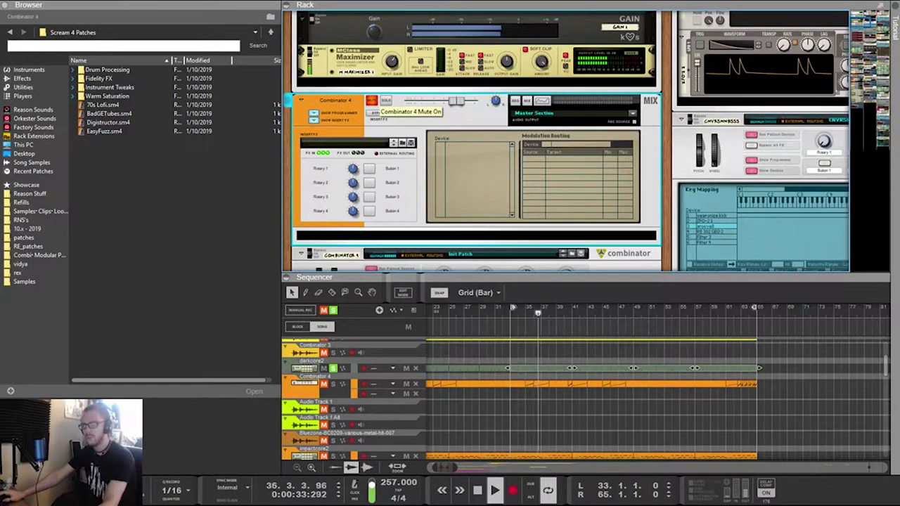
{"action": "scroll", "coordinate": [478, 140], "scroll_direction": "down", "scroll_amount": 2}
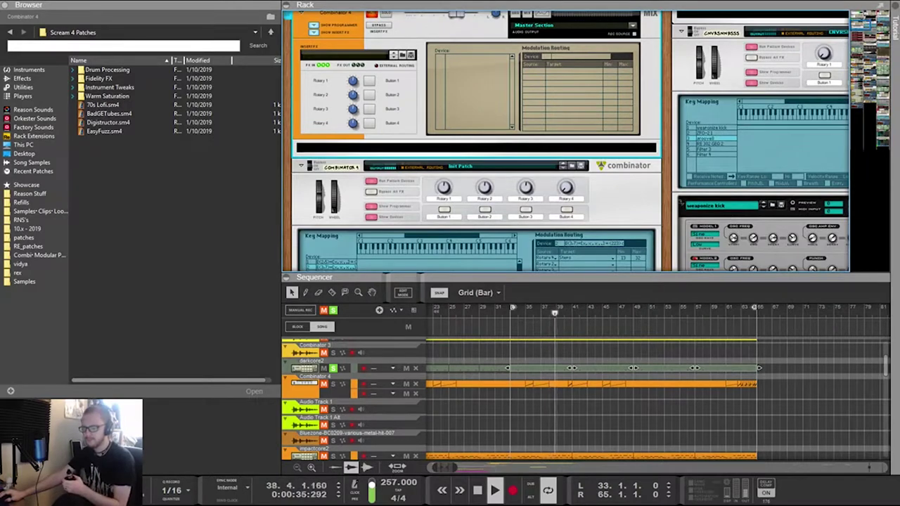
Return to the full sequencer and remove the solo from the Dr. Octo Rex 1, ffvii_4 copy and Audio Track 2 tracks
{"action": "key", "text": "F7"}
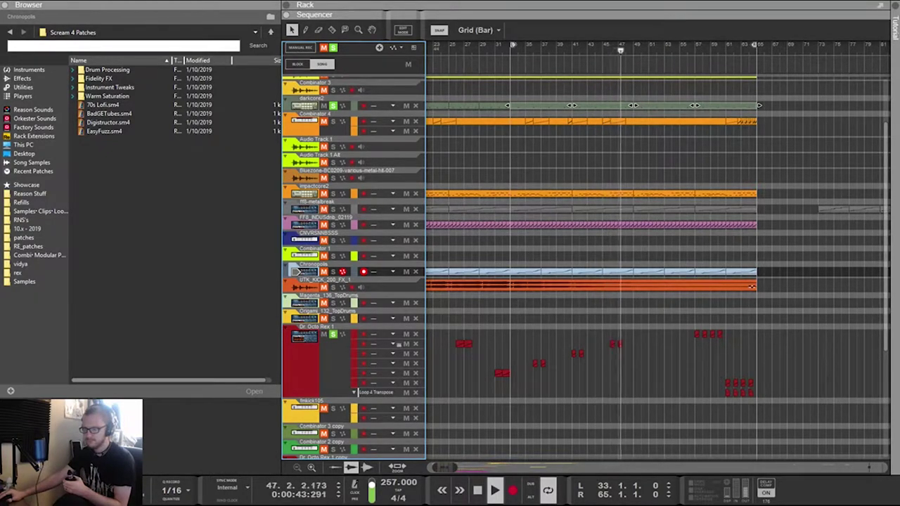
{"action": "scroll", "coordinate": [587, 267], "scroll_direction": "down", "scroll_amount": 5}
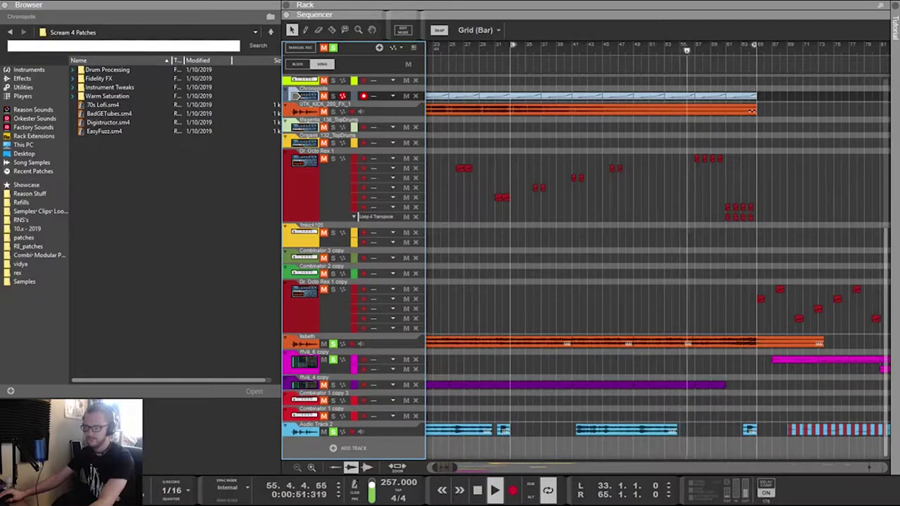
{"action": "scroll", "coordinate": [587, 267], "scroll_direction": "up", "scroll_amount": 4}
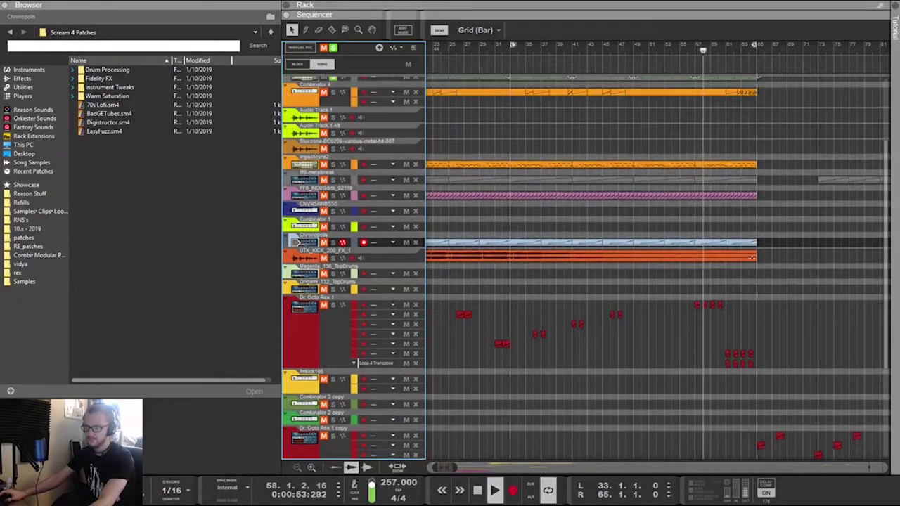
{"action": "scroll", "coordinate": [587, 267], "scroll_direction": "up", "scroll_amount": 2}
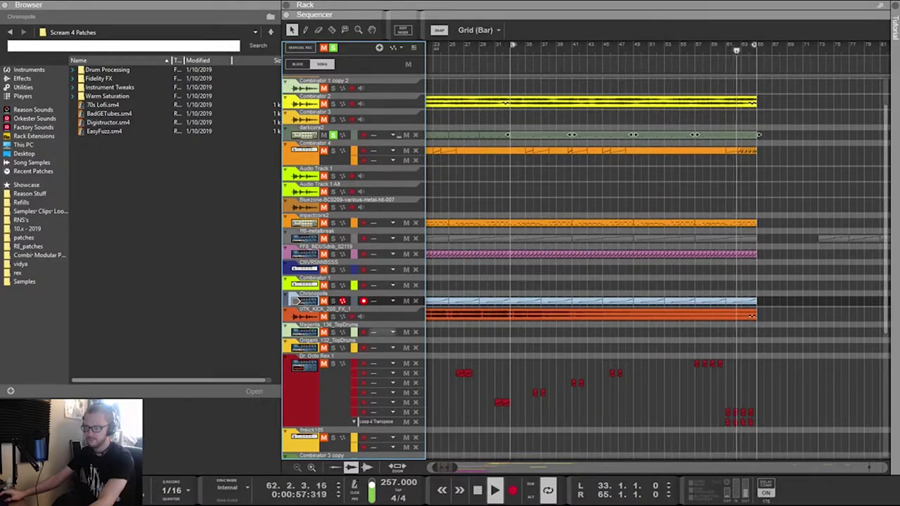
Set the loop locators to bars 65 and 102, and delete all the material after bar 65 on every track
{"action": "scroll", "coordinate": [587, 267], "scroll_direction": "down", "scroll_amount": 6}
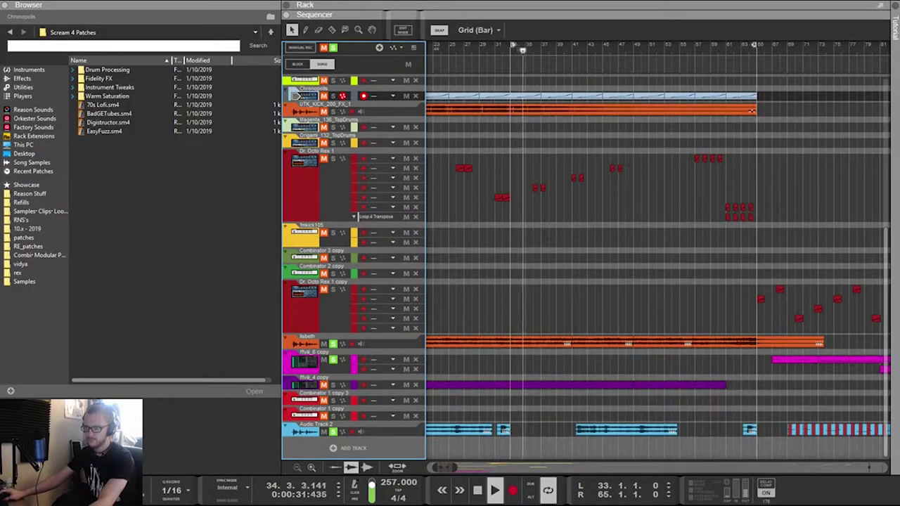
{"action": "scroll", "coordinate": [658, 267], "scroll_direction": "left", "scroll_amount": 1}
{"action": "scroll", "coordinate": [657, 257], "scroll_direction": "right", "scroll_amount": 2}
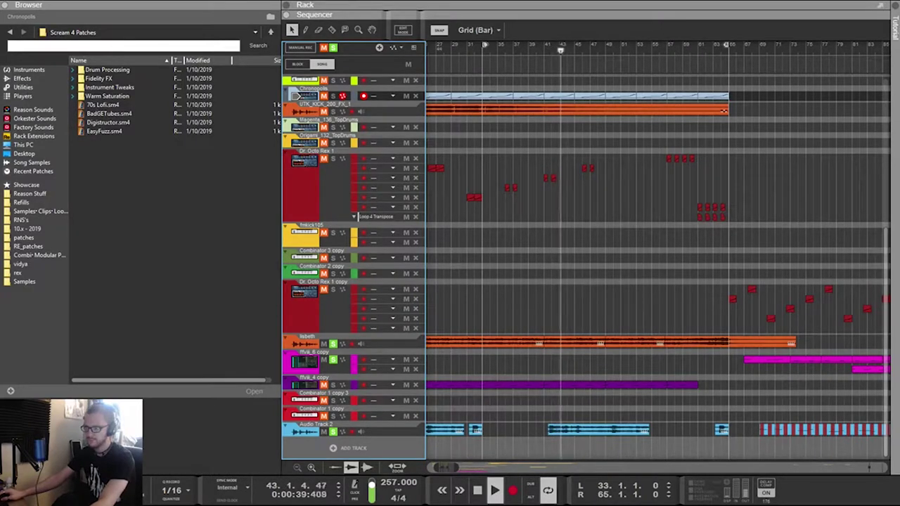
{"action": "left_click", "coordinate": [729, 45], "text": "ctrl"}
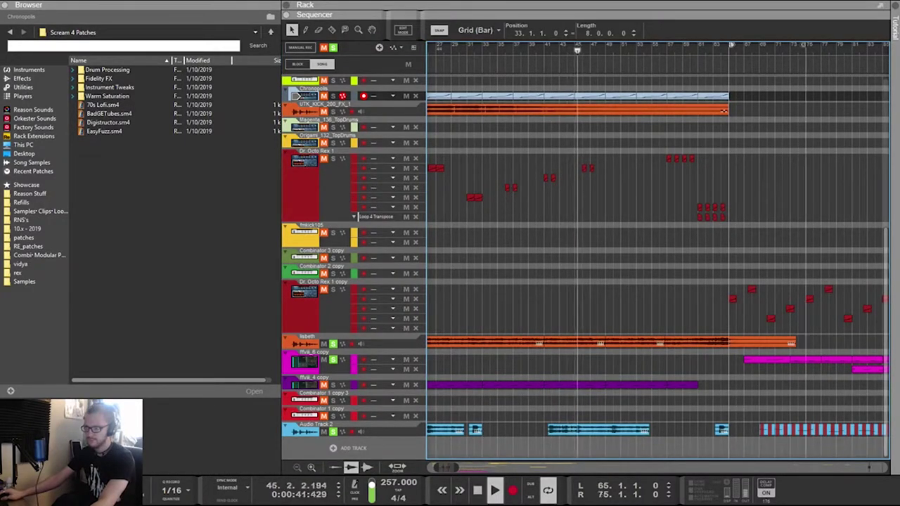
{"action": "left_click_drag", "start_coordinate": [881, 45], "coordinate": [899, 45]}
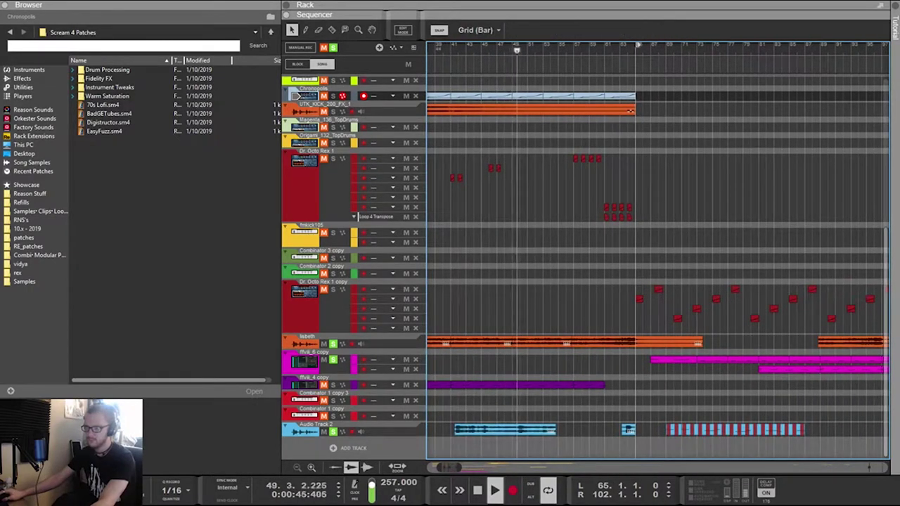
{"action": "key", "text": "Delete"}
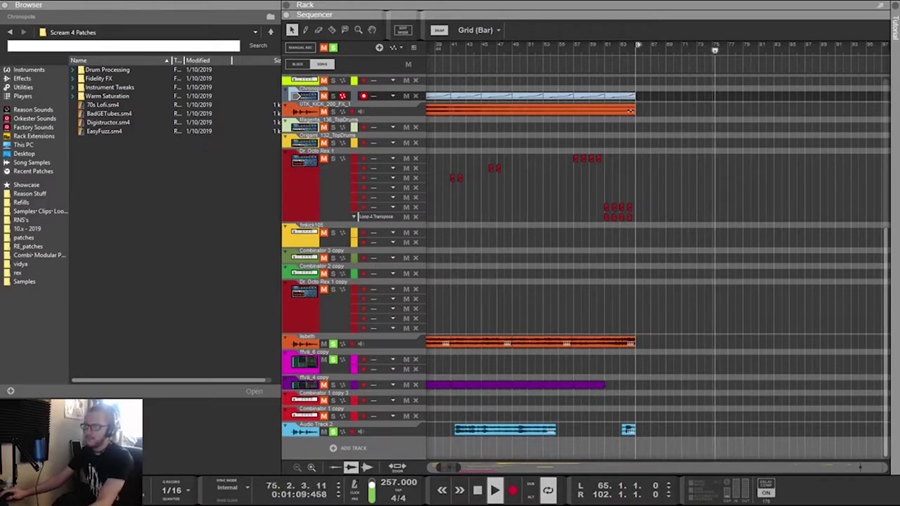
Set the playback loop to run from bar 41 to bar 65
{"action": "left_click", "coordinate": [742, 45], "text": "alt"}
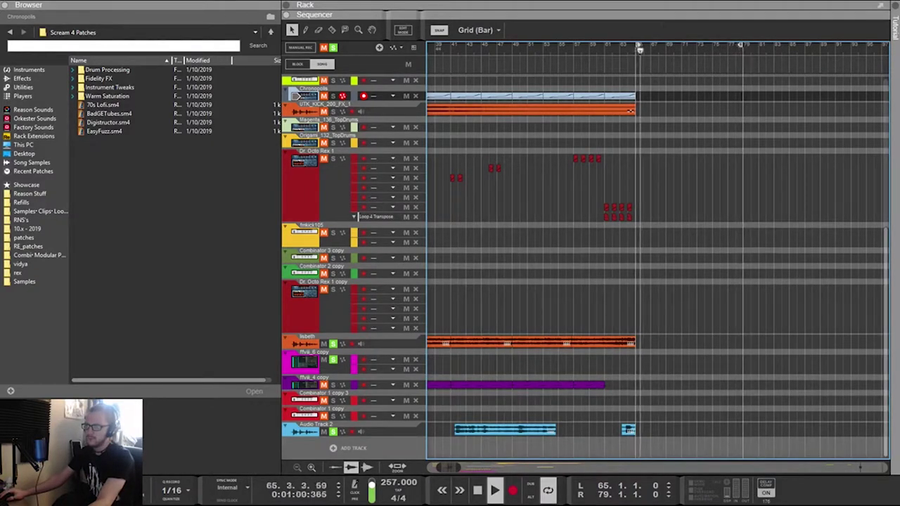
{"action": "left_click", "coordinate": [476, 45], "text": "ctrl"}
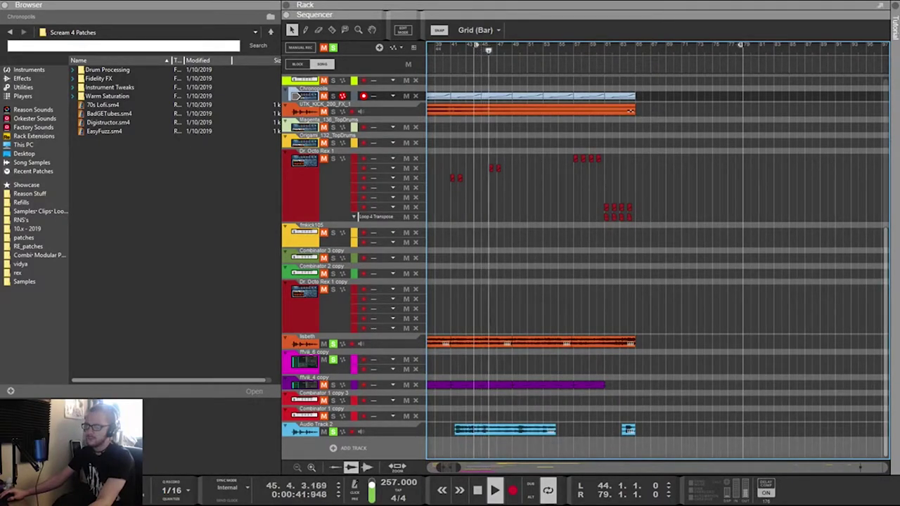
{"action": "left_click_drag", "start_coordinate": [476, 46], "coordinate": [453, 46]}
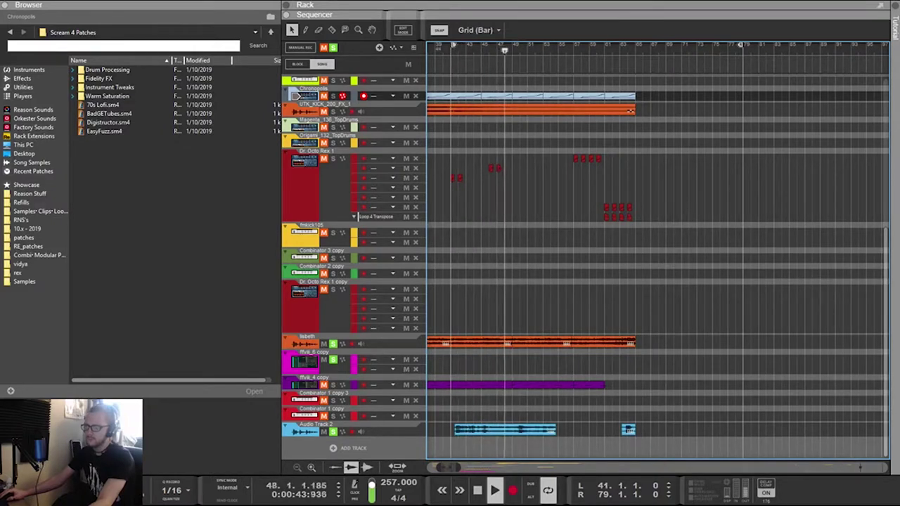
{"action": "left_click_drag", "start_coordinate": [740, 45], "coordinate": [633, 45]}
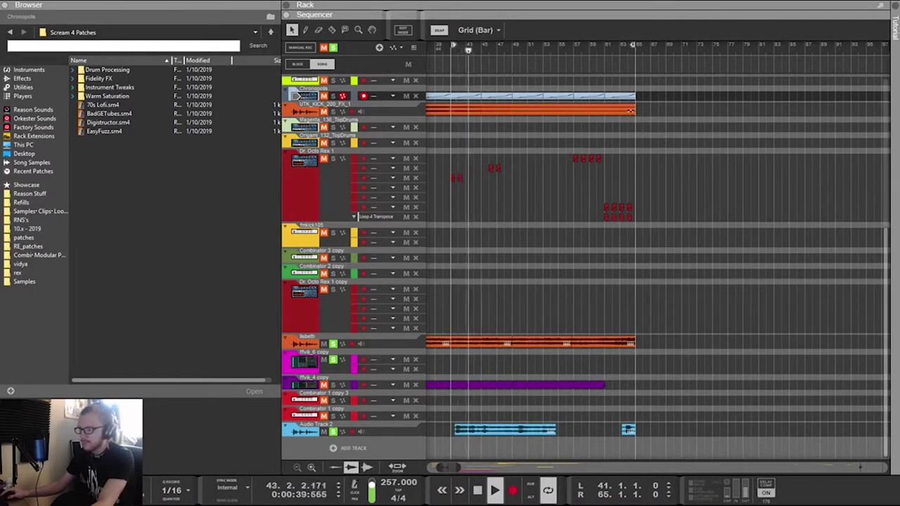
Select the last clip on the lisbeth audio track and examine its start near bar 57 and its end at bar 65
{"action": "scroll", "coordinate": [712, 267], "scroll_direction": "up", "scroll_amount": 3}
{"action": "scroll", "coordinate": [498, 267], "scroll_direction": "up", "scroll_amount": 2}
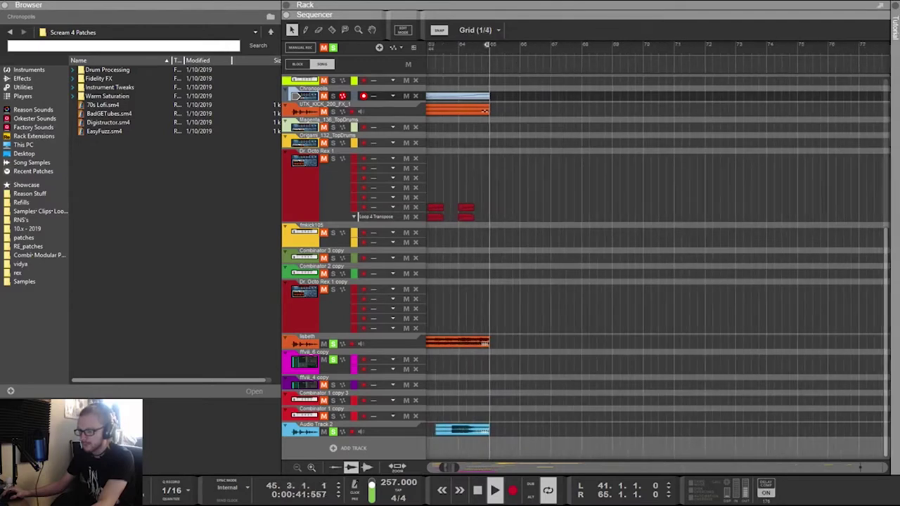
{"action": "scroll", "coordinate": [474, 267], "scroll_direction": "up", "scroll_amount": 5}
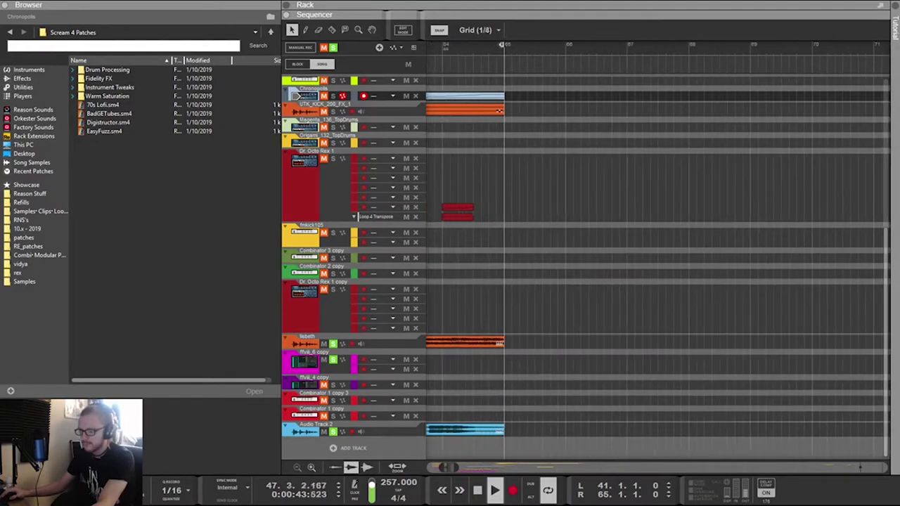
{"action": "key", "text": "ctrl+a"}
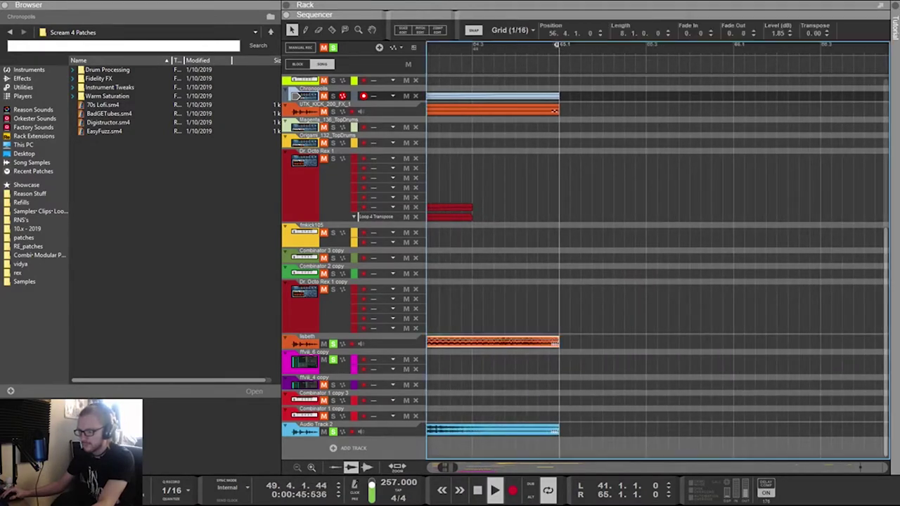
{"action": "scroll", "coordinate": [571, 341], "scroll_direction": "down", "scroll_amount": 2}
{"action": "scroll", "coordinate": [664, 339], "scroll_direction": "left", "scroll_amount": 8}
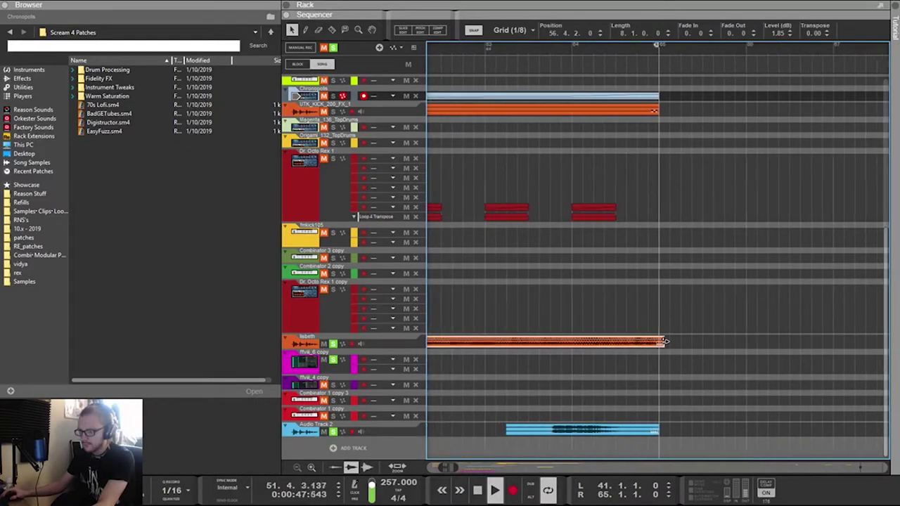
{"action": "scroll", "coordinate": [664, 340], "scroll_direction": "left", "scroll_amount": 4}
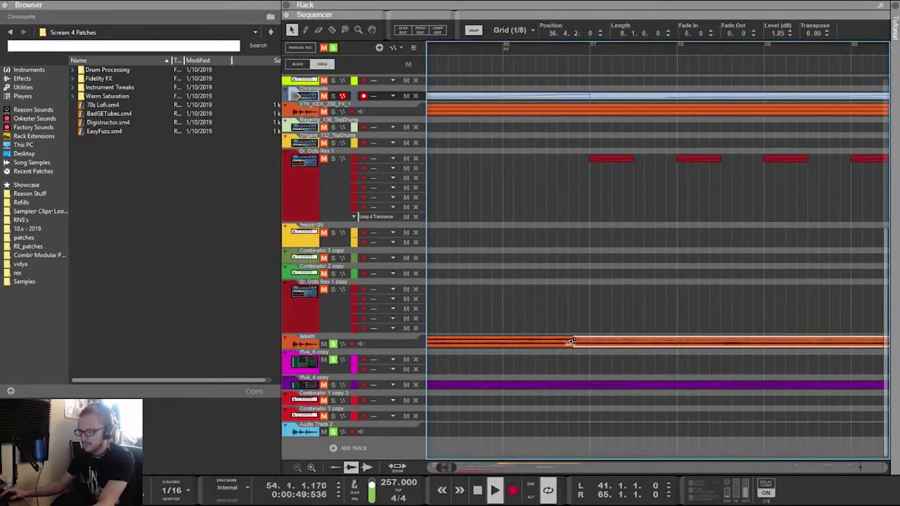
{"action": "scroll", "coordinate": [487, 341], "scroll_direction": "down", "scroll_amount": 6}
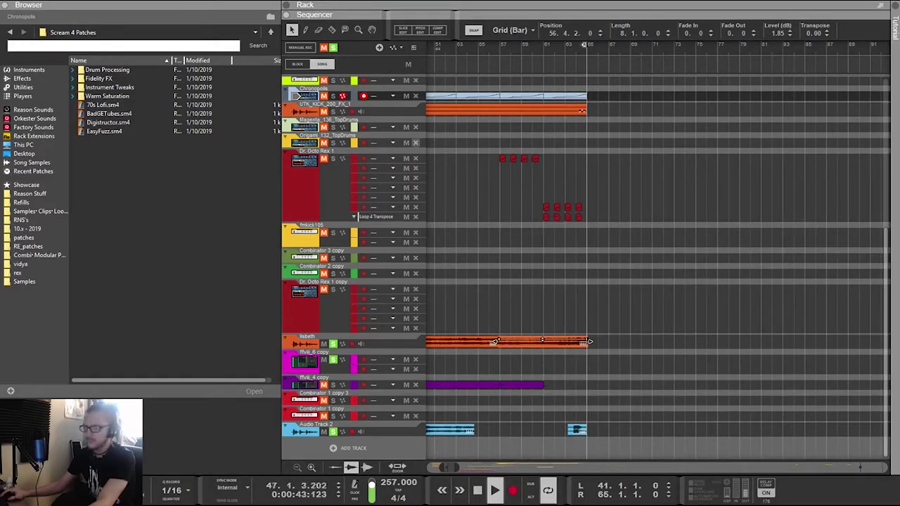
Remove the solo from the darkcore2 track and solo Dr. Octo Rex 1
{"action": "scroll", "coordinate": [496, 342], "scroll_direction": "up", "scroll_amount": 10}
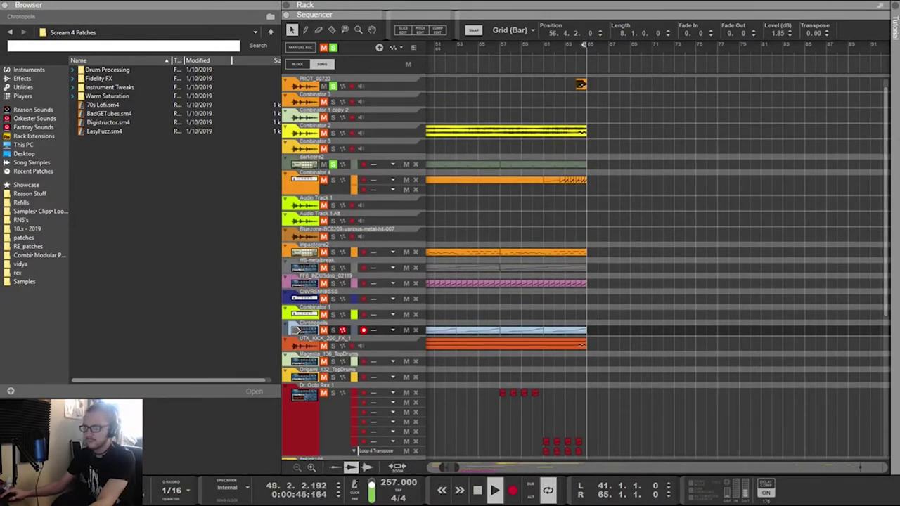
{"action": "left_click", "coordinate": [333, 165]}
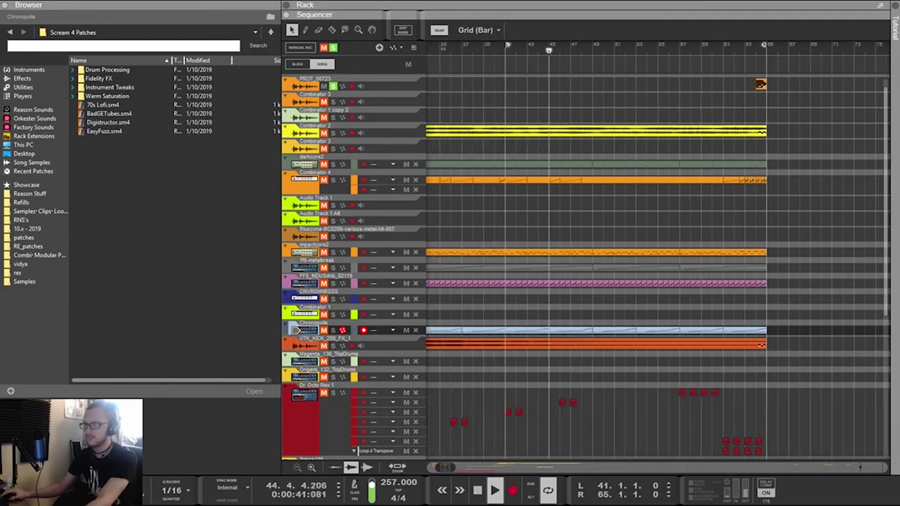
{"action": "left_click", "coordinate": [333, 180]}
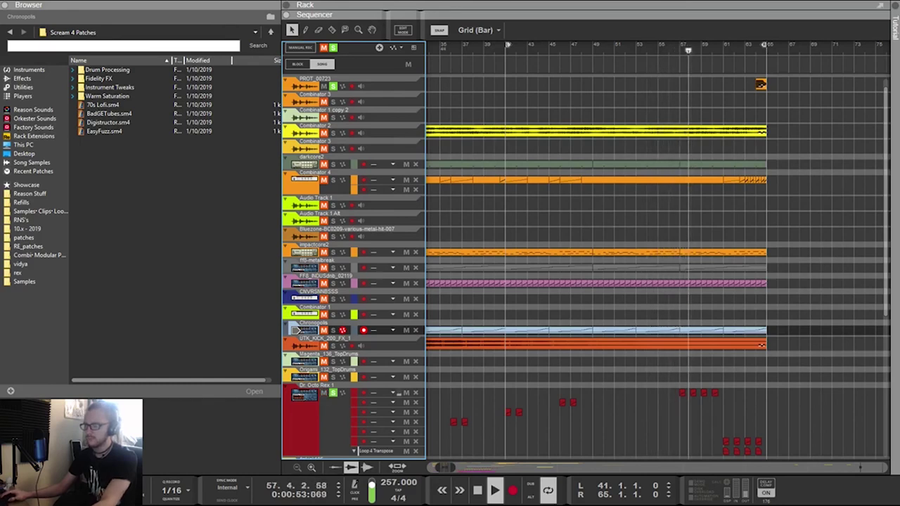
Move the loop's right locator to bar 41
{"action": "left_click", "coordinate": [505, 45], "text": "alt"}
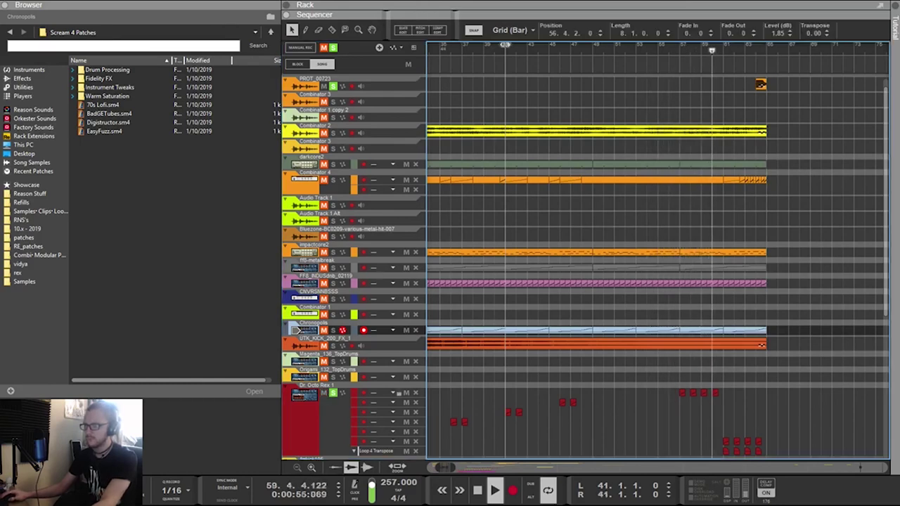